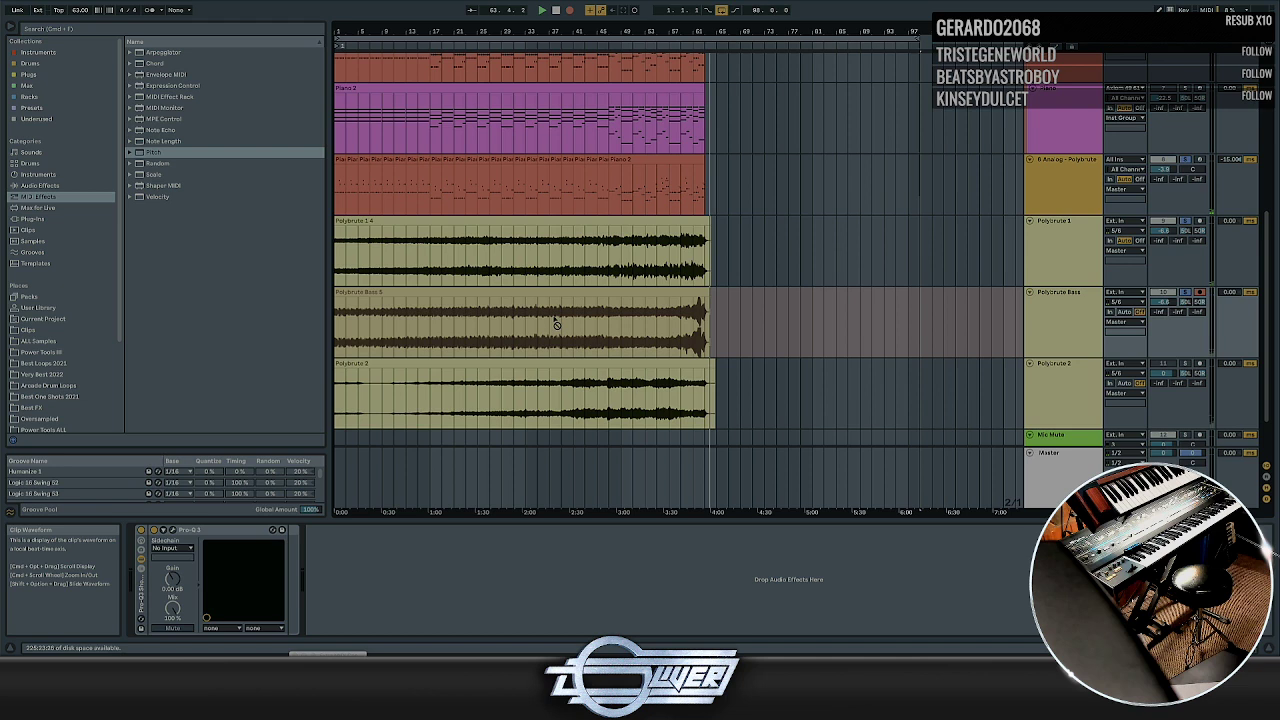
Play back the Polybrute 2 recording from several positions, including the quiet tail at its end
{"action": "key", "text": "space"}
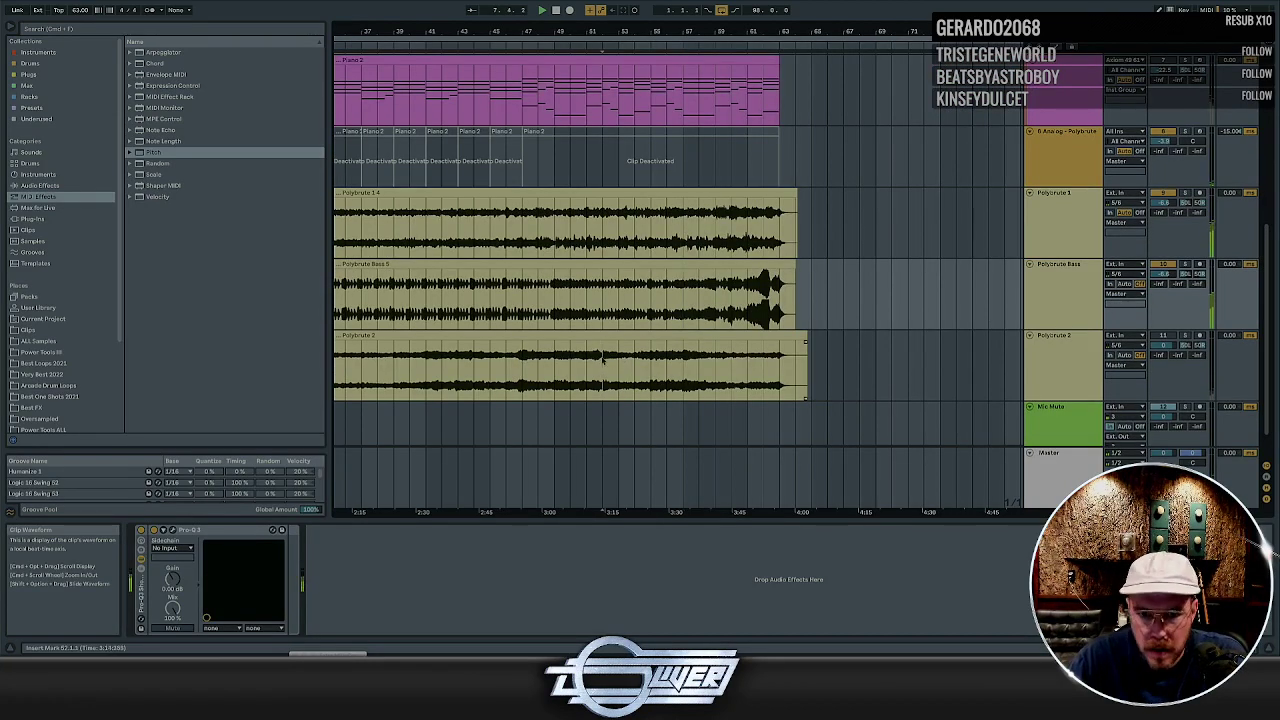
{"action": "left_click", "coordinate": [603, 358]}
{"action": "left_click", "coordinate": [521, 355]}
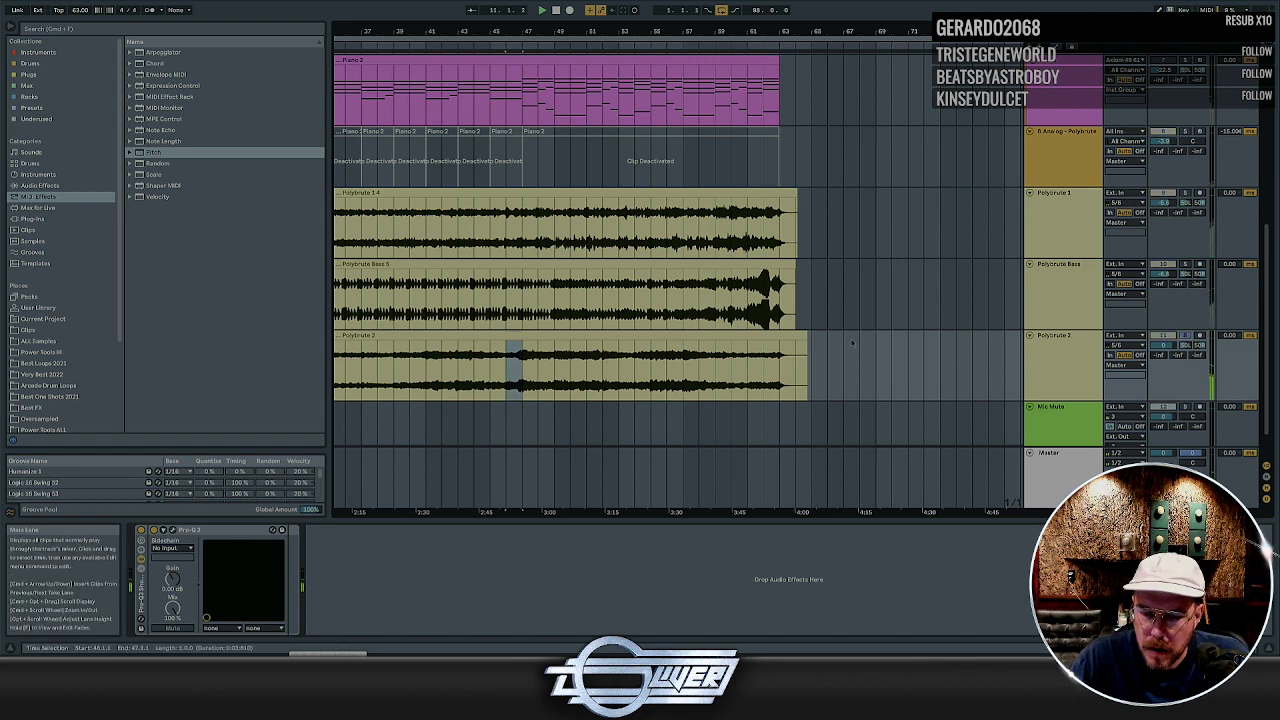
{"action": "left_click", "coordinate": [812, 349]}
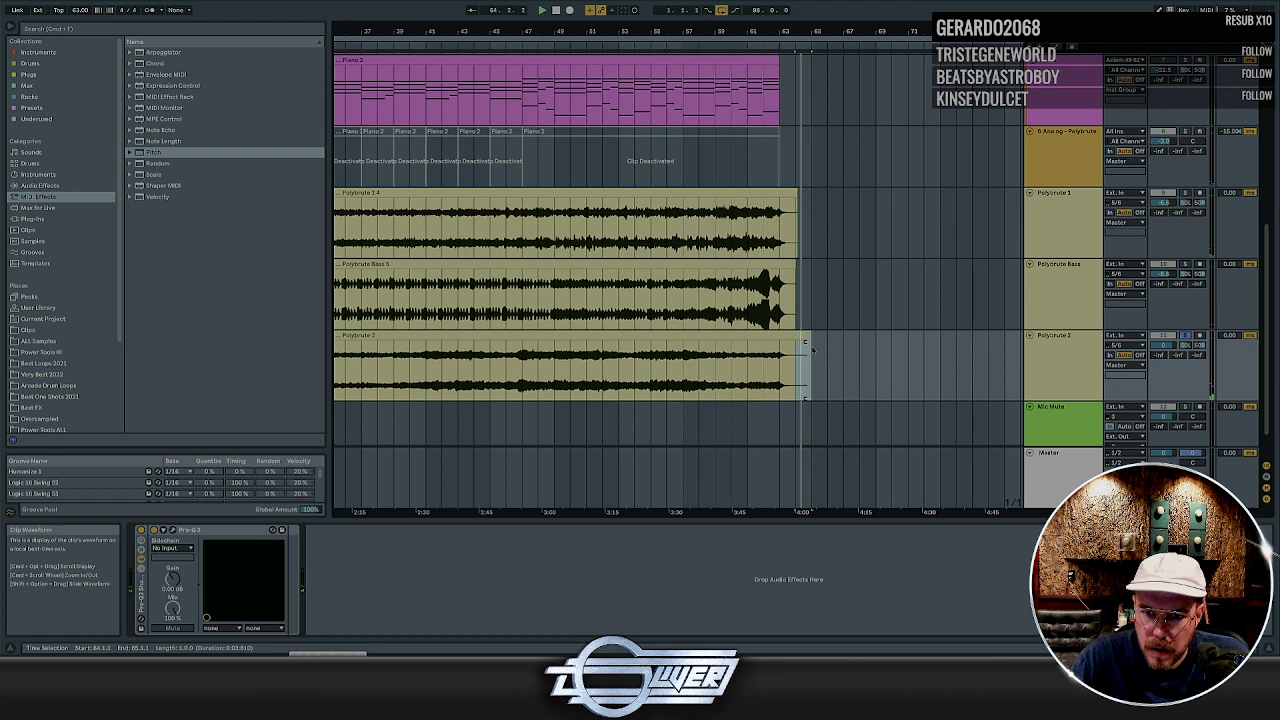
Add Acon Digital DeNoise 2 to the Polybrute 2 track and, while looping the clip's quiet tail, set the reduction to 6.5 dB
{"action": "left_click", "coordinate": [1062, 363]}
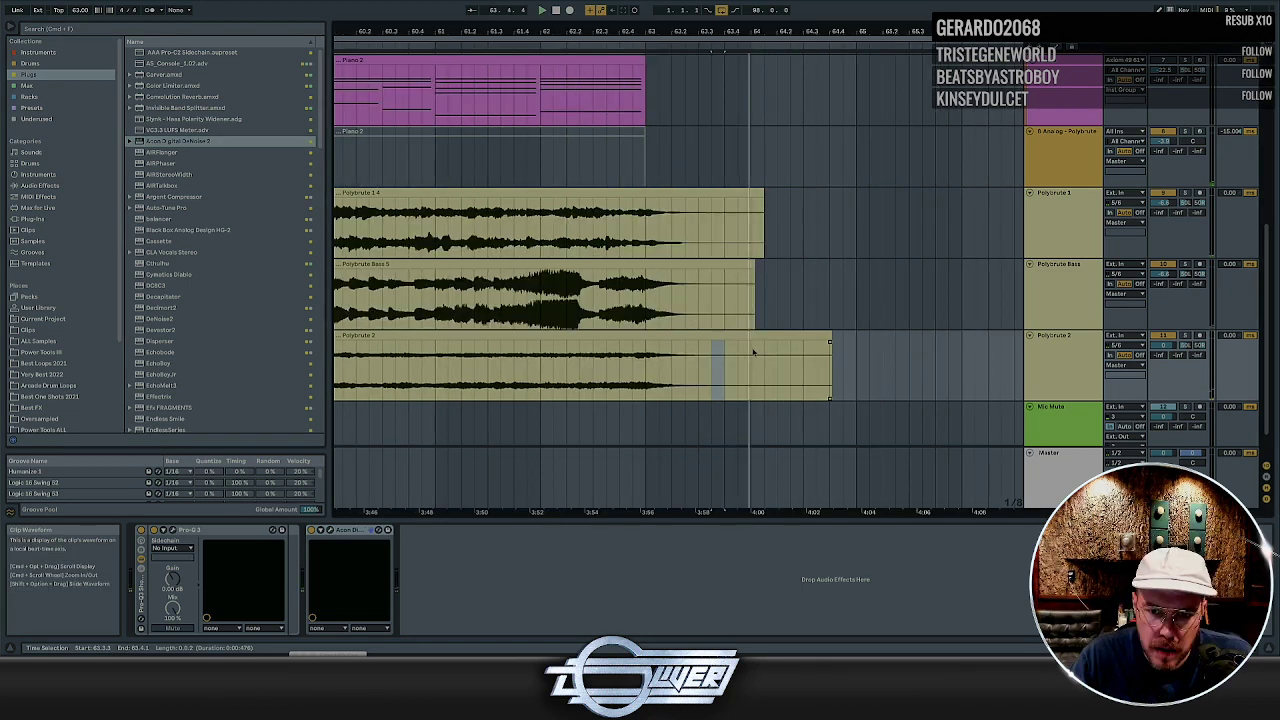
{"action": "left_click_drag", "start_coordinate": [754, 352], "coordinate": [826, 353]}
{"action": "key", "text": "space"}
{"action": "key", "text": "space"}
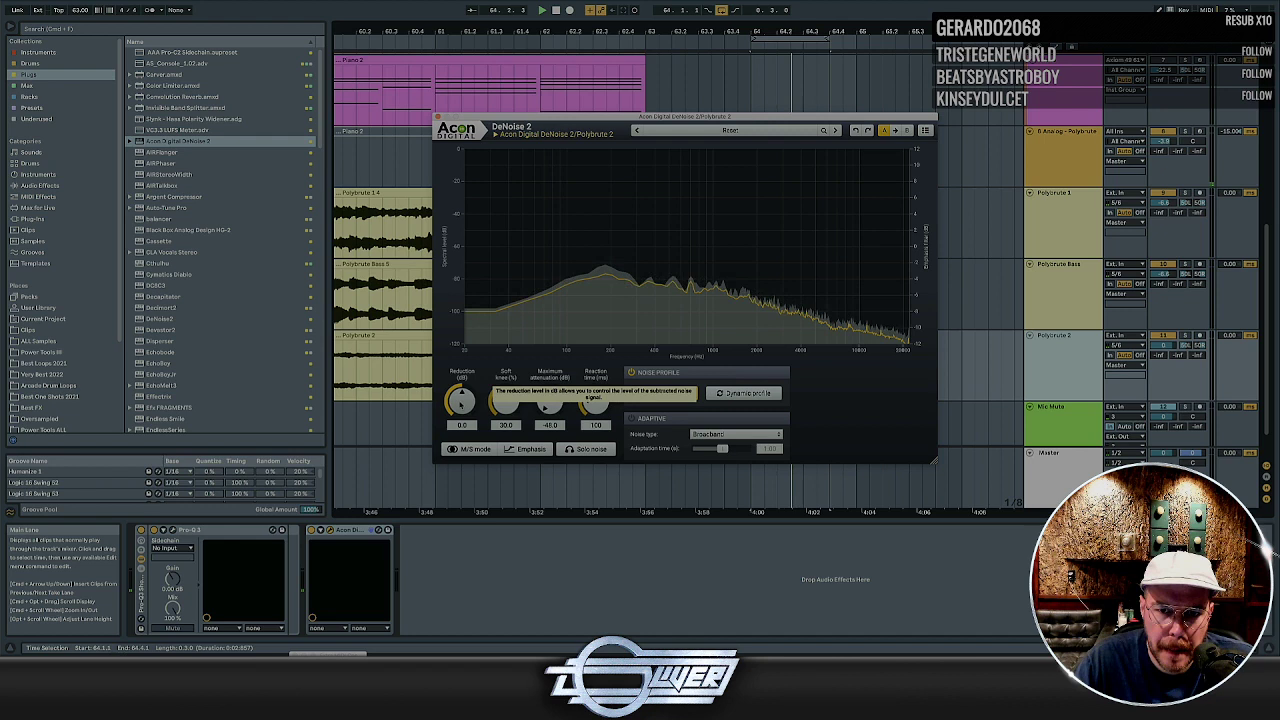
{"action": "left_click_drag", "start_coordinate": [461, 399], "coordinate": [477, 375]}
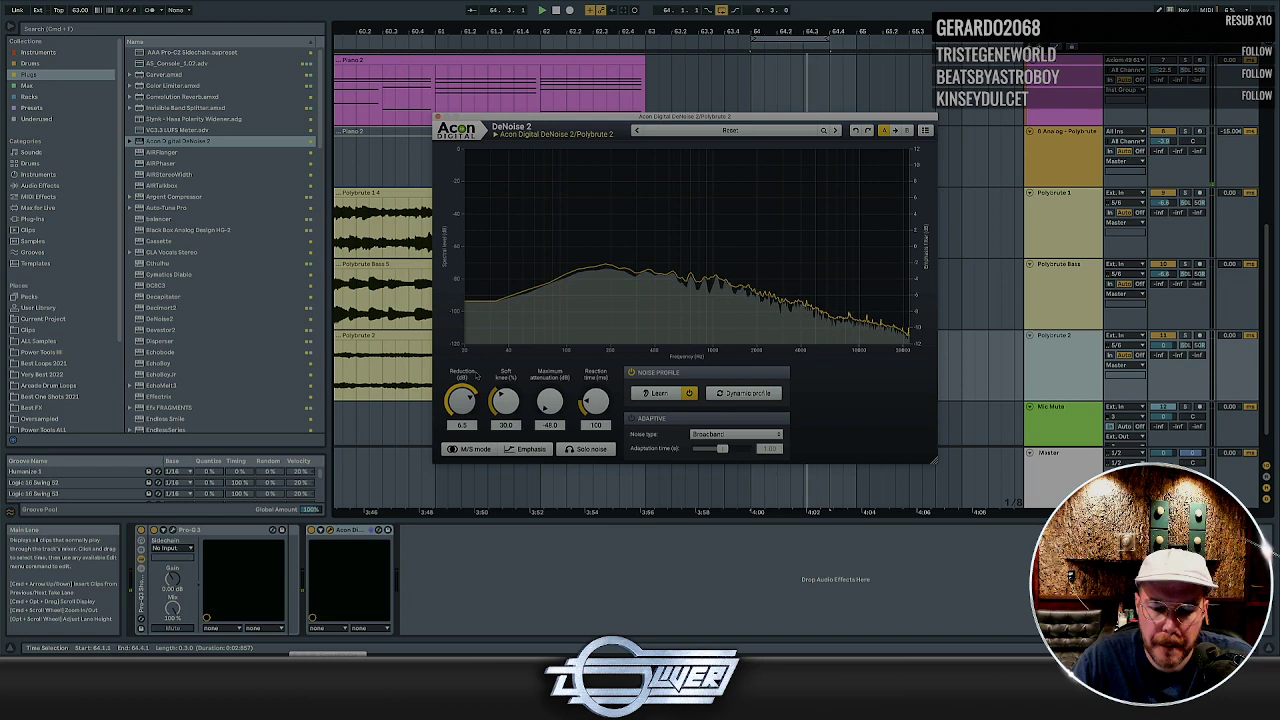
{"action": "key", "text": "space"}
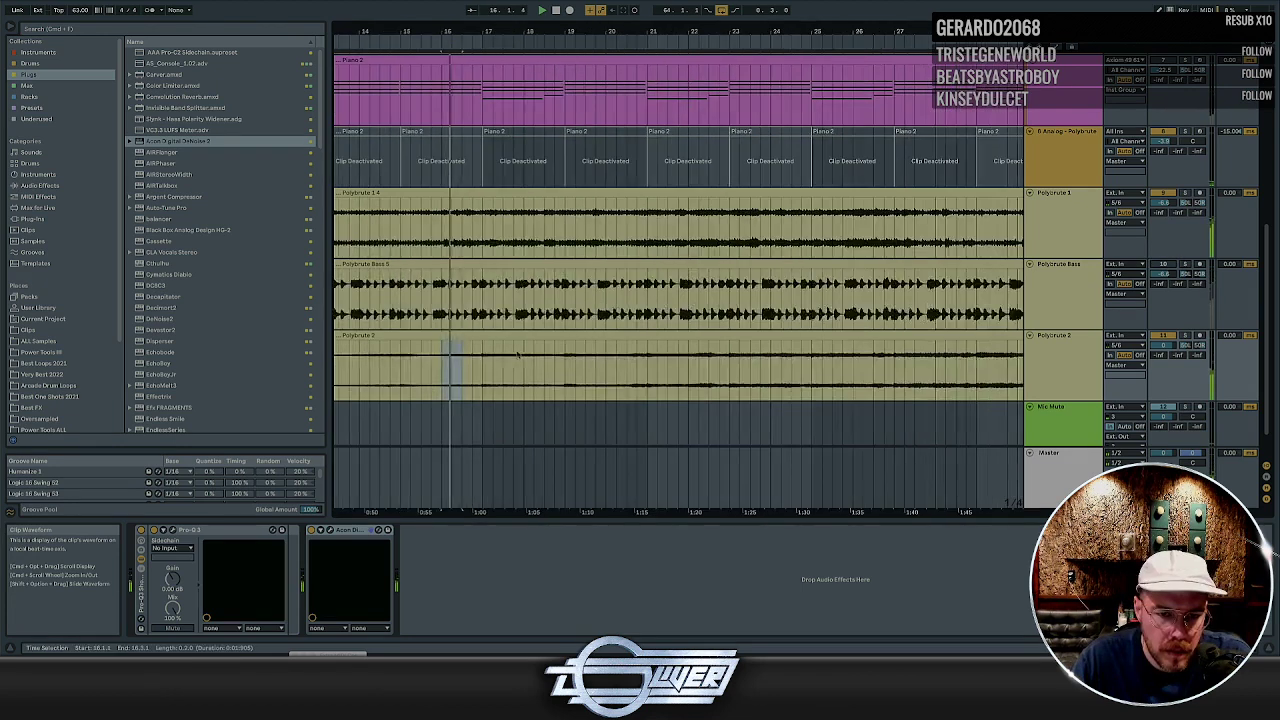
Check the Polybrute 2 waveform around bar 17 and at the clip's start during playback
{"action": "scroll", "coordinate": [451, 360], "scroll_direction": "up", "scroll_amount": 5}
{"action": "left_click", "coordinate": [574, 346]}
{"action": "scroll", "coordinate": [578, 348], "scroll_direction": "up", "scroll_amount": 3}
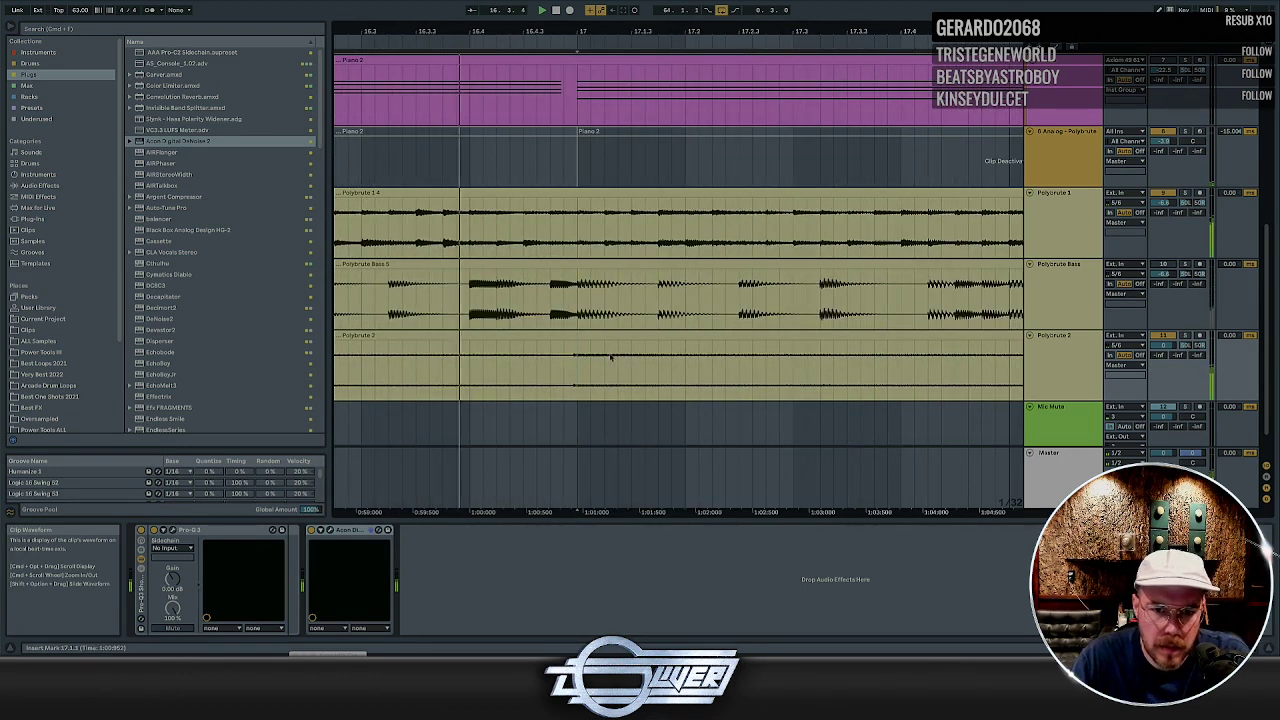
{"action": "left_click", "coordinate": [580, 388]}
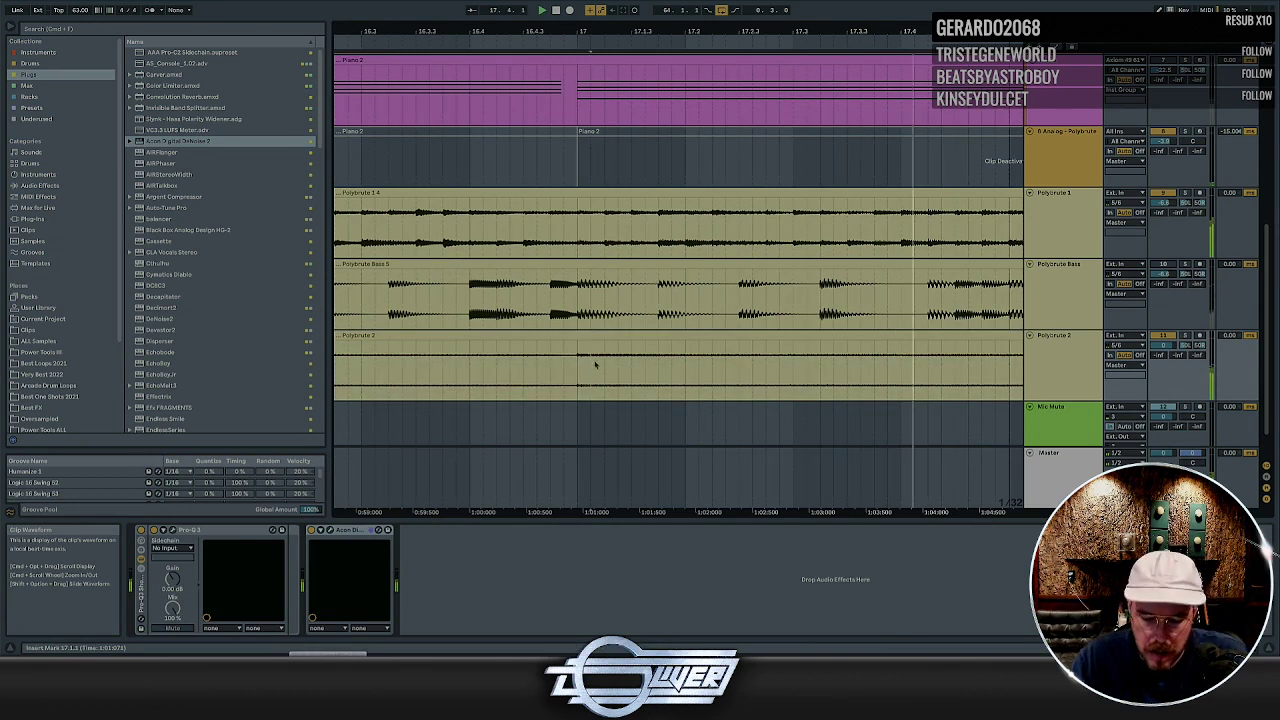
{"action": "scroll", "coordinate": [517, 363], "scroll_direction": "down", "scroll_amount": 8}
{"action": "scroll", "coordinate": [504, 347], "scroll_direction": "down", "scroll_amount": 10}
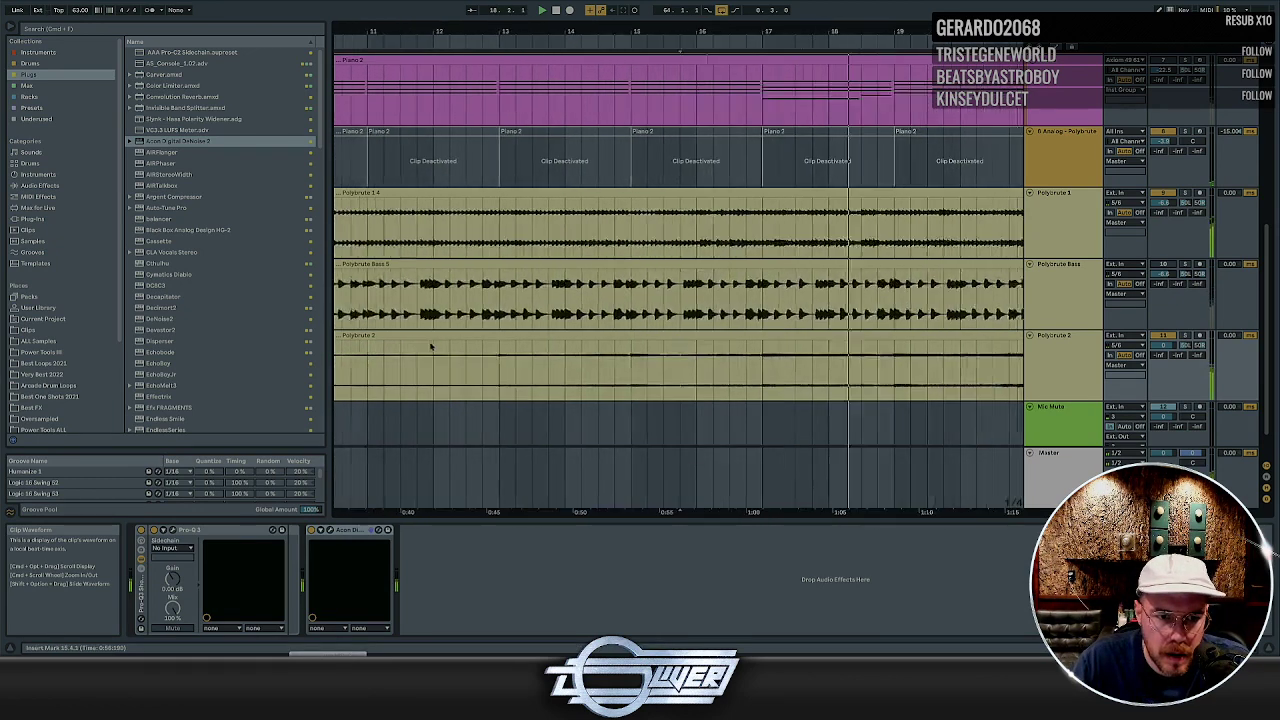
{"action": "left_click", "coordinate": [338, 337]}
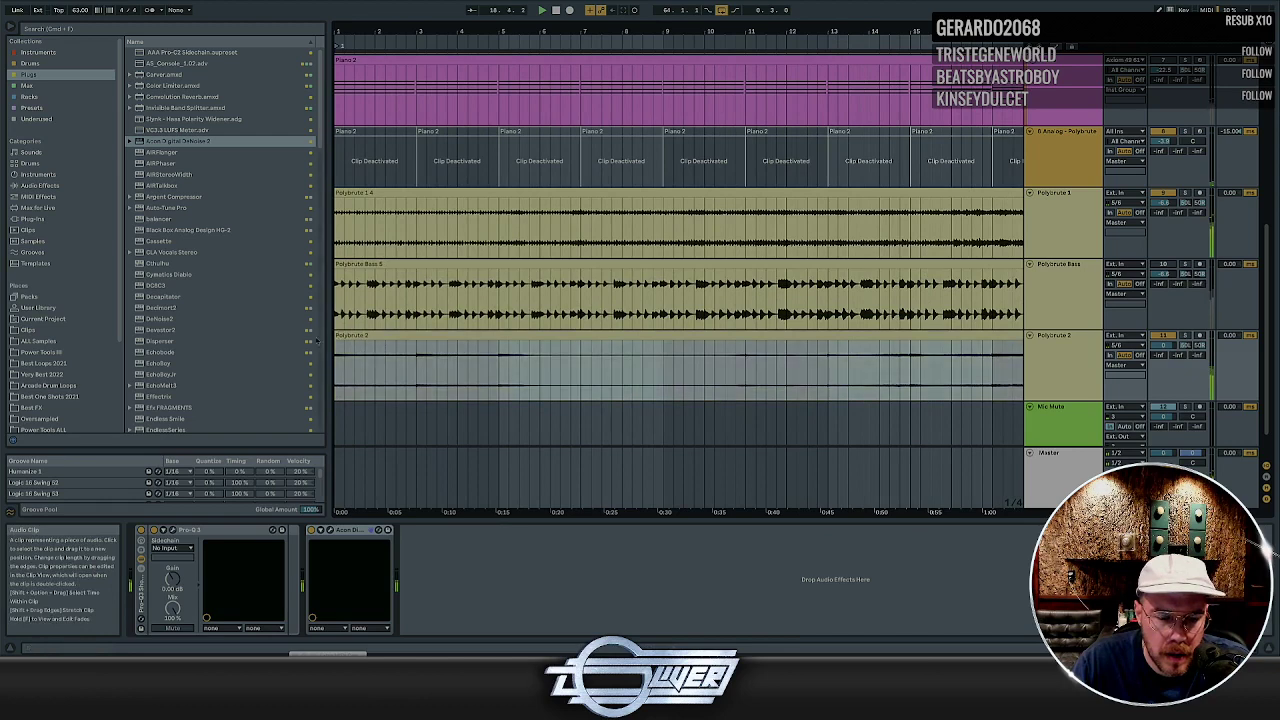
{"action": "scroll", "coordinate": [760, 354], "scroll_direction": "down", "scroll_amount": 10}
{"action": "left_click", "coordinate": [760, 354]}
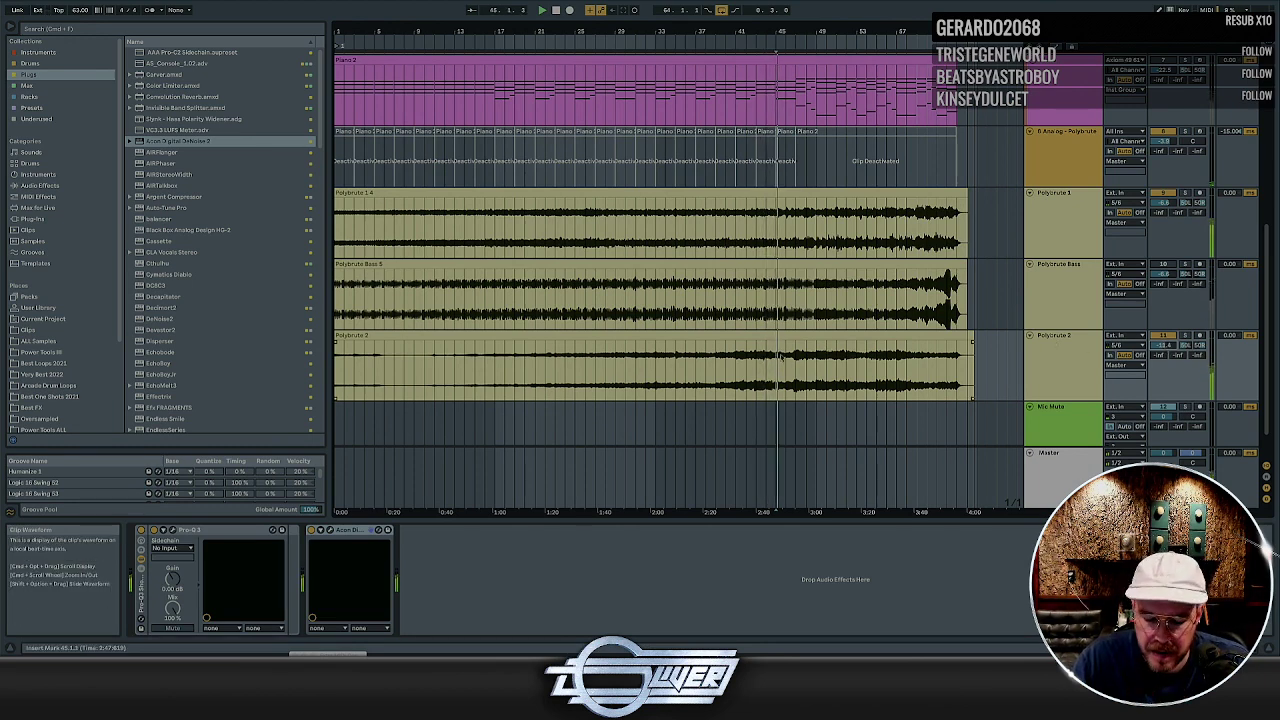
Examine the Polybrute clips' waveforms closely around bar 45 during playback
{"action": "key", "text": "plus"}
{"action": "key", "text": "plus"}
{"action": "key", "text": "plus"}
{"action": "key", "text": "plus"}
{"action": "key", "text": "minus"}
{"action": "key", "text": "minus"}
{"action": "key", "text": "minus"}
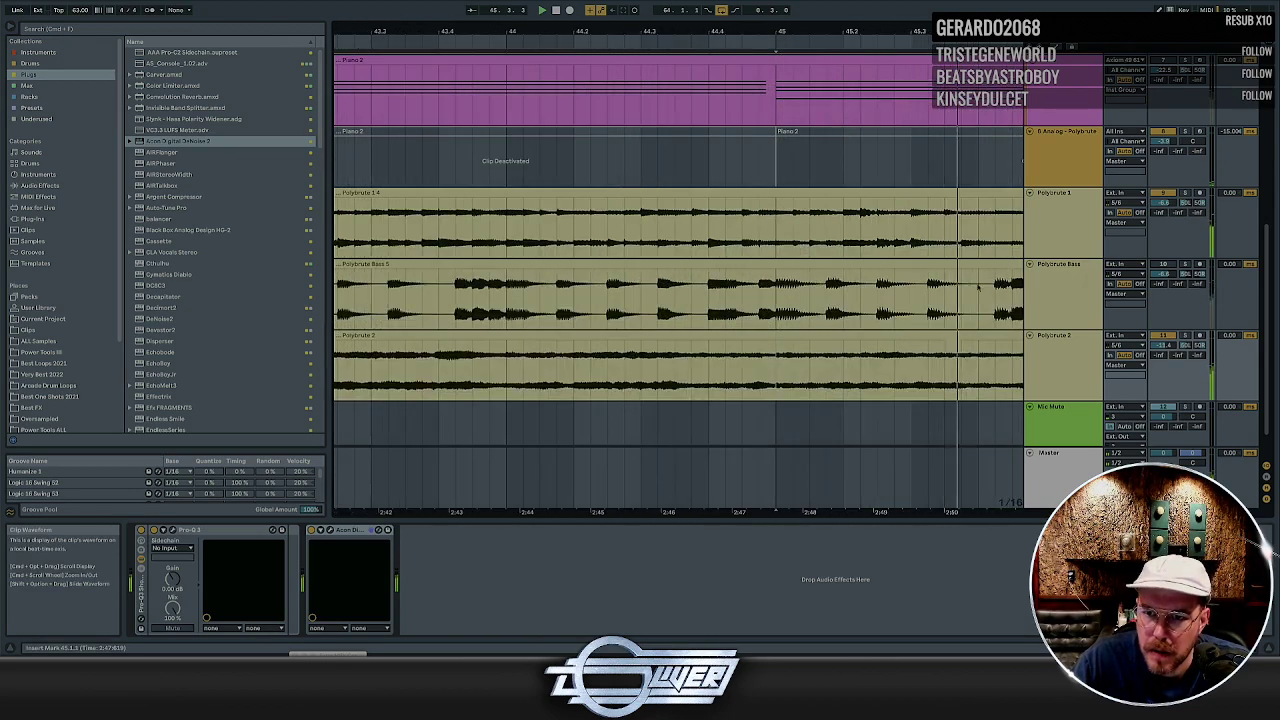
{"action": "key", "text": "minus"}
{"action": "key", "text": "minus"}
{"action": "key", "text": "minus"}
{"action": "key", "text": "minus"}
{"action": "key", "text": "minus"}
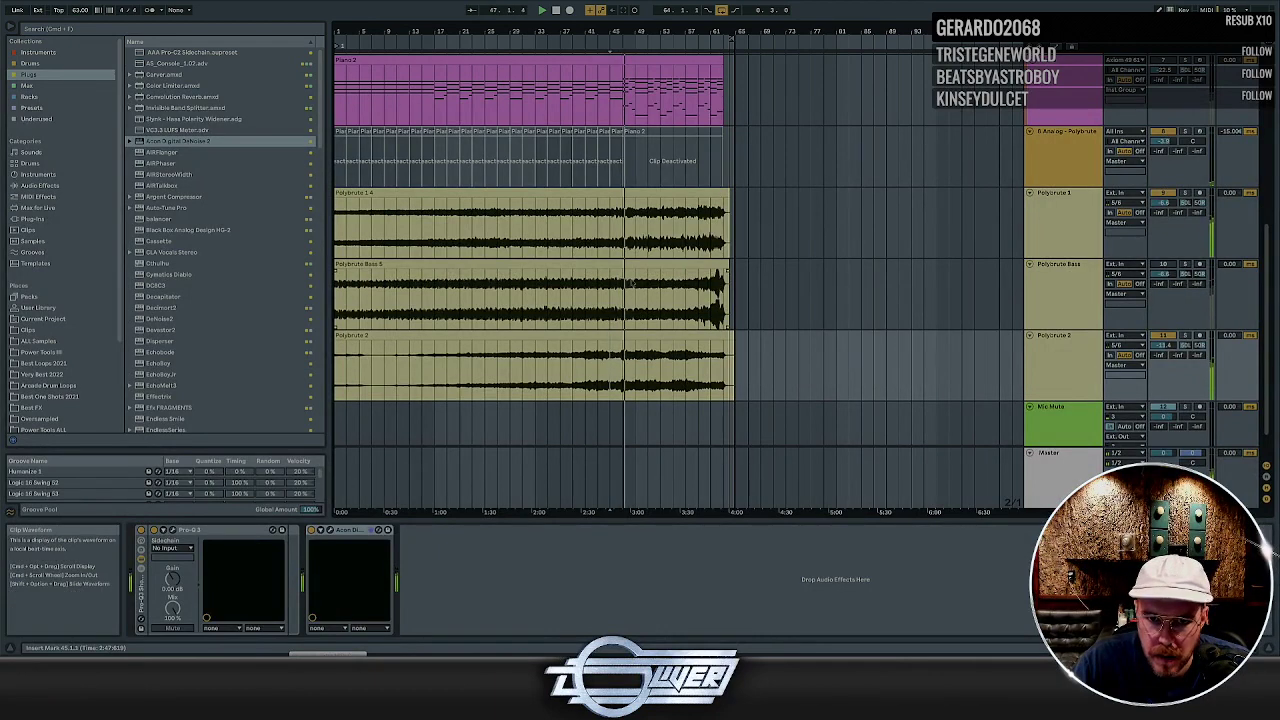
Examine the alignment of the Polybrute 1, Polybrute Bass and Polybrute 2 recordings between bars 46 and 49
{"action": "key", "text": "plus"}
{"action": "key", "text": "plus"}
{"action": "key", "text": "plus"}
{"action": "key", "text": "plus"}
{"action": "left_click", "coordinate": [618, 347]}
{"action": "key", "text": "plus"}
{"action": "key", "text": "plus"}
{"action": "key", "text": "plus"}
{"action": "key", "text": "plus"}
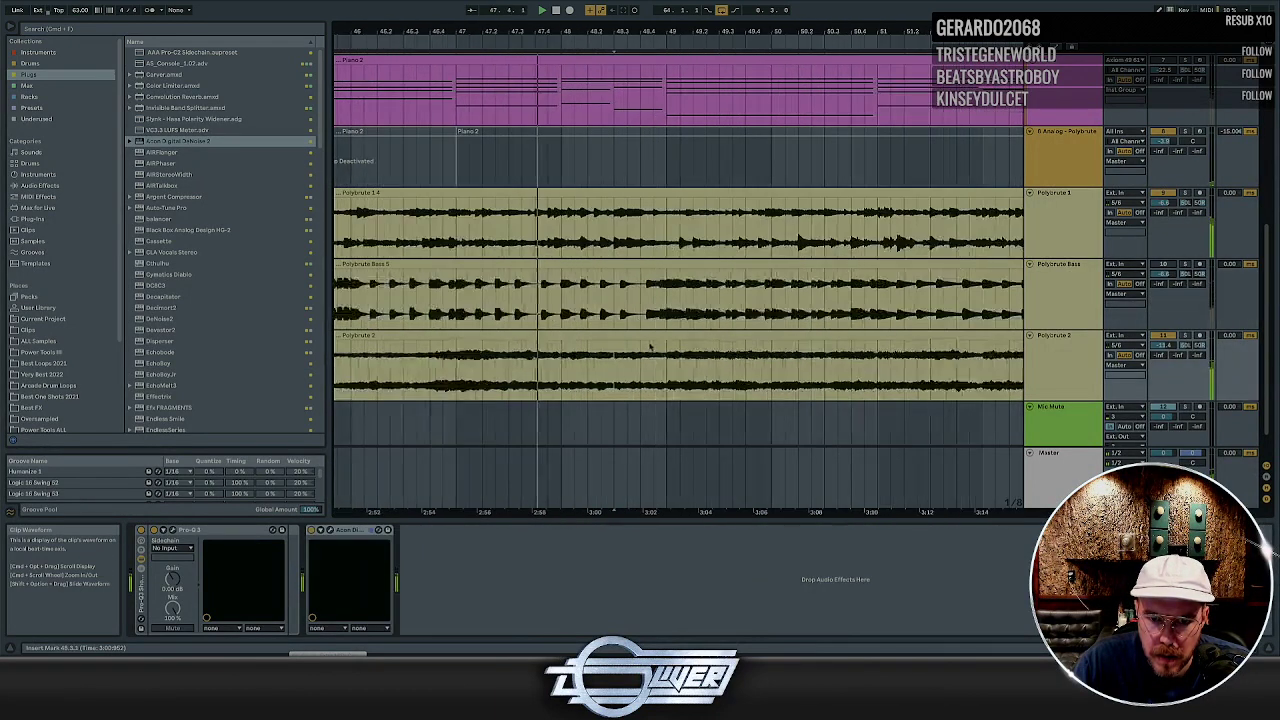
{"action": "left_click", "coordinate": [736, 346]}
{"action": "key", "text": "plus"}
{"action": "key", "text": "plus"}
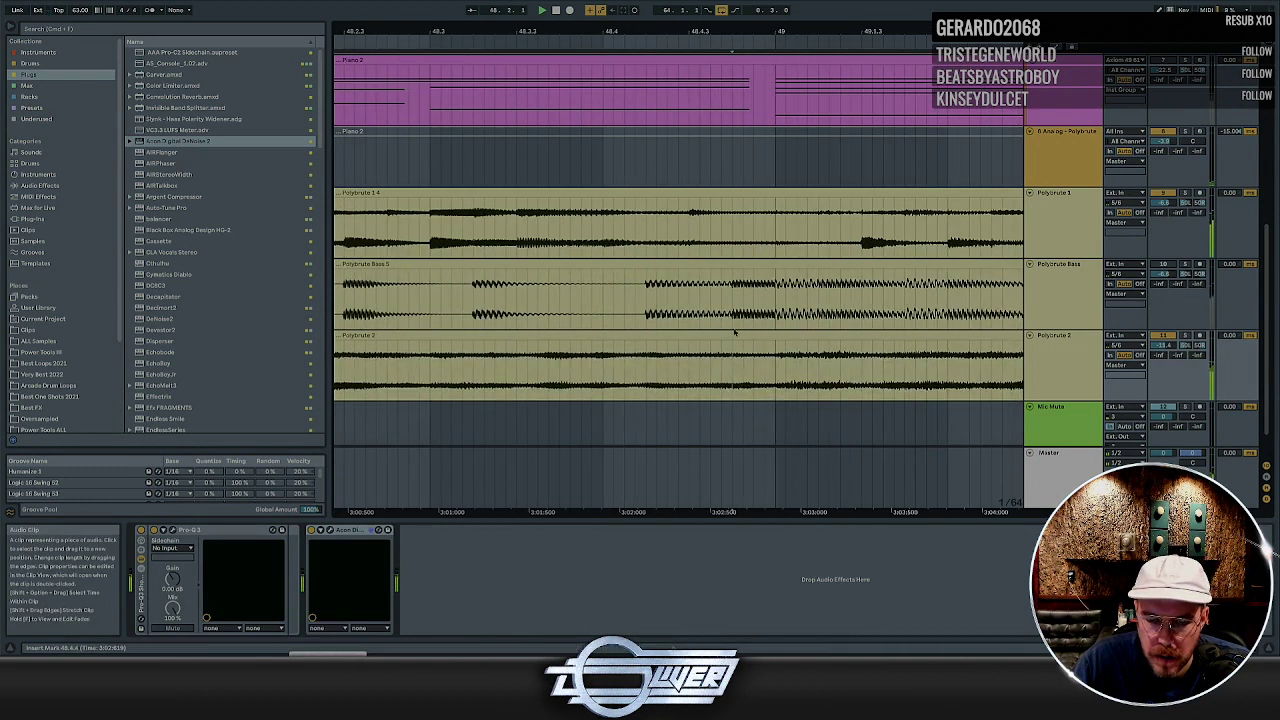
{"action": "key", "text": "minus"}
{"action": "key", "text": "minus"}
{"action": "key", "text": "minus"}
{"action": "key", "text": "minus"}
{"action": "key", "text": "minus"}
{"action": "key", "text": "minus"}
{"action": "key", "text": "minus"}
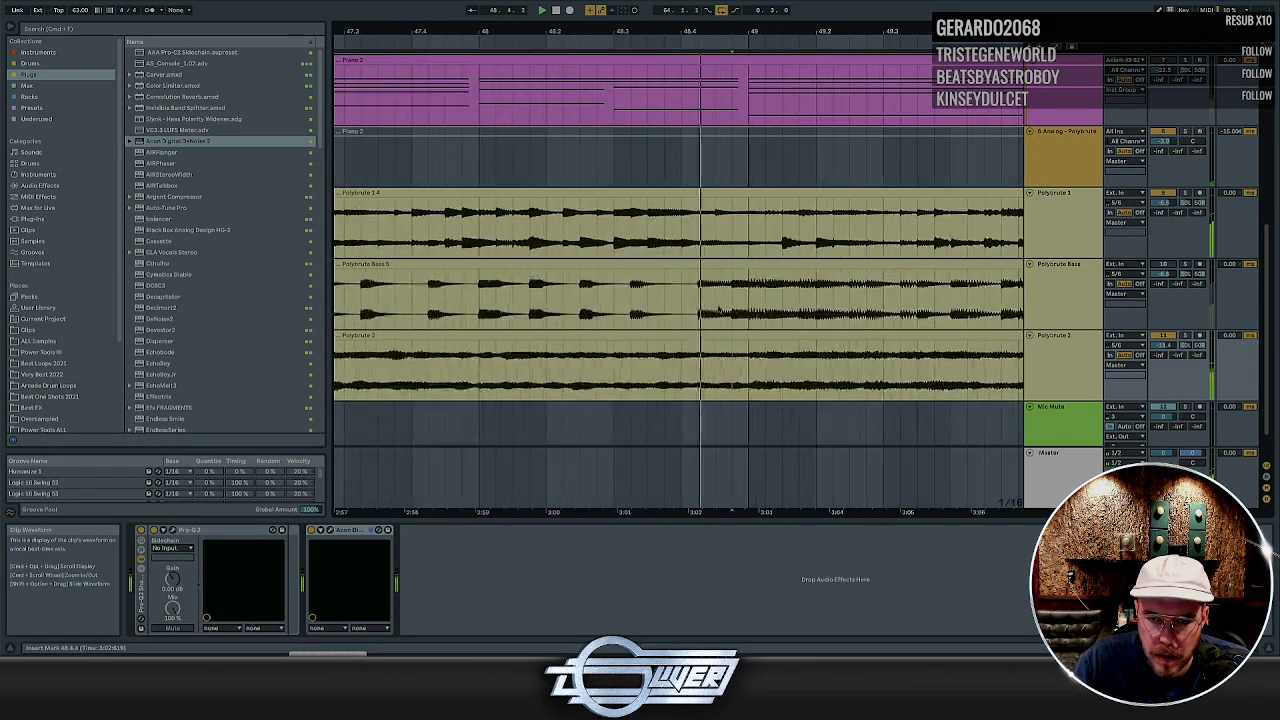
{"action": "key", "text": "minus"}
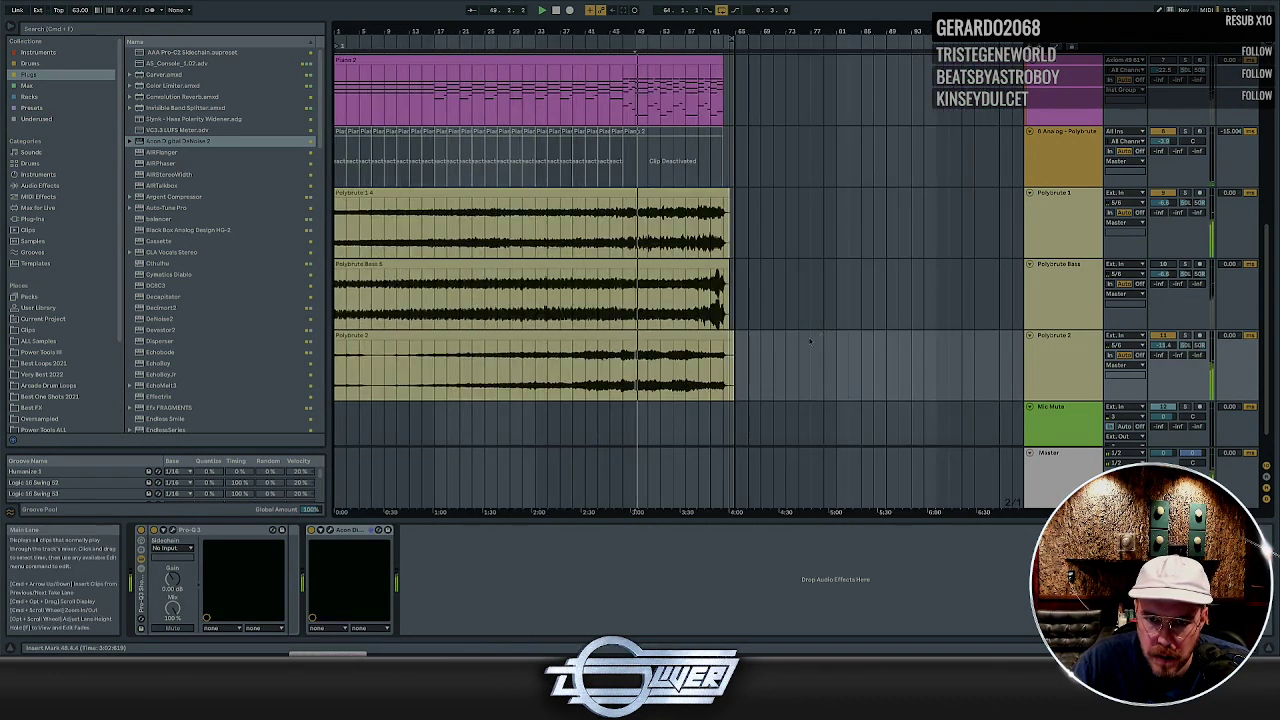
Delete the excess audio after bar 64 from the Polybrute 1, Polybrute Bass and Polybrute 2 tracks
{"action": "left_click", "coordinate": [760, 352]}
{"action": "key", "text": "plus"}
{"action": "key", "text": "plus"}
{"action": "left_click_drag", "start_coordinate": [712, 350], "coordinate": [684, 240]}
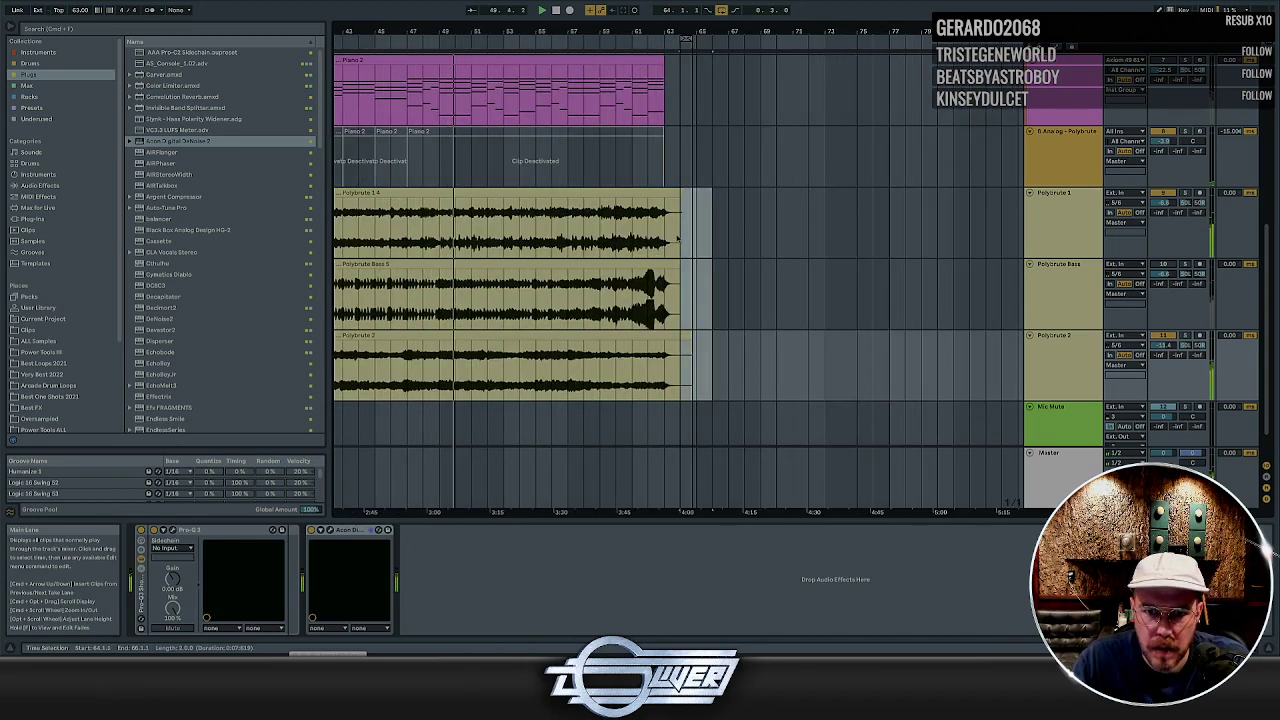
{"action": "key", "text": "Delete"}
{"action": "left_click", "coordinate": [695, 288]}
{"action": "key", "text": "minus"}
{"action": "key", "text": "minus"}
{"action": "key", "text": "minus"}
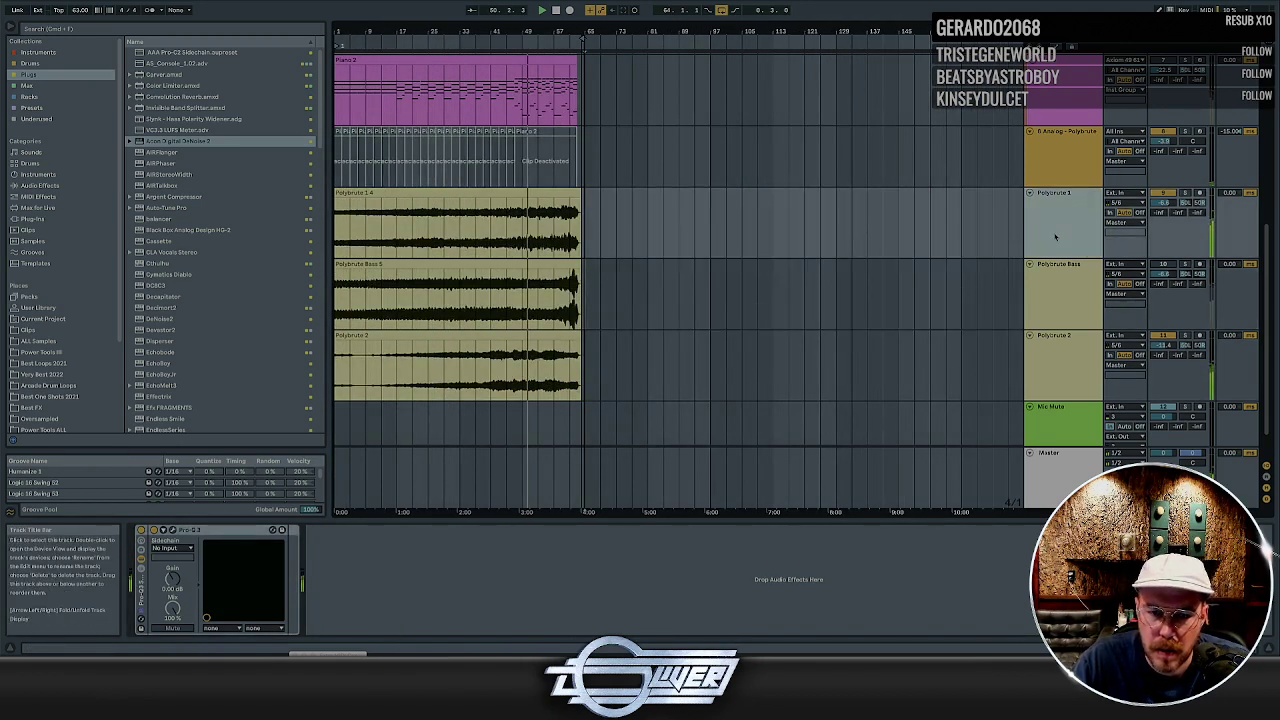
Select the trimmed Polybrute 1 clip and restart playback from the beginning of the arrangement
{"action": "left_click", "coordinate": [627, 240]}
{"action": "scroll", "coordinate": [627, 240], "scroll_direction": "up", "scroll_amount": 2}
{"action": "scroll", "coordinate": [627, 240], "scroll_direction": "down", "scroll_amount": 2}
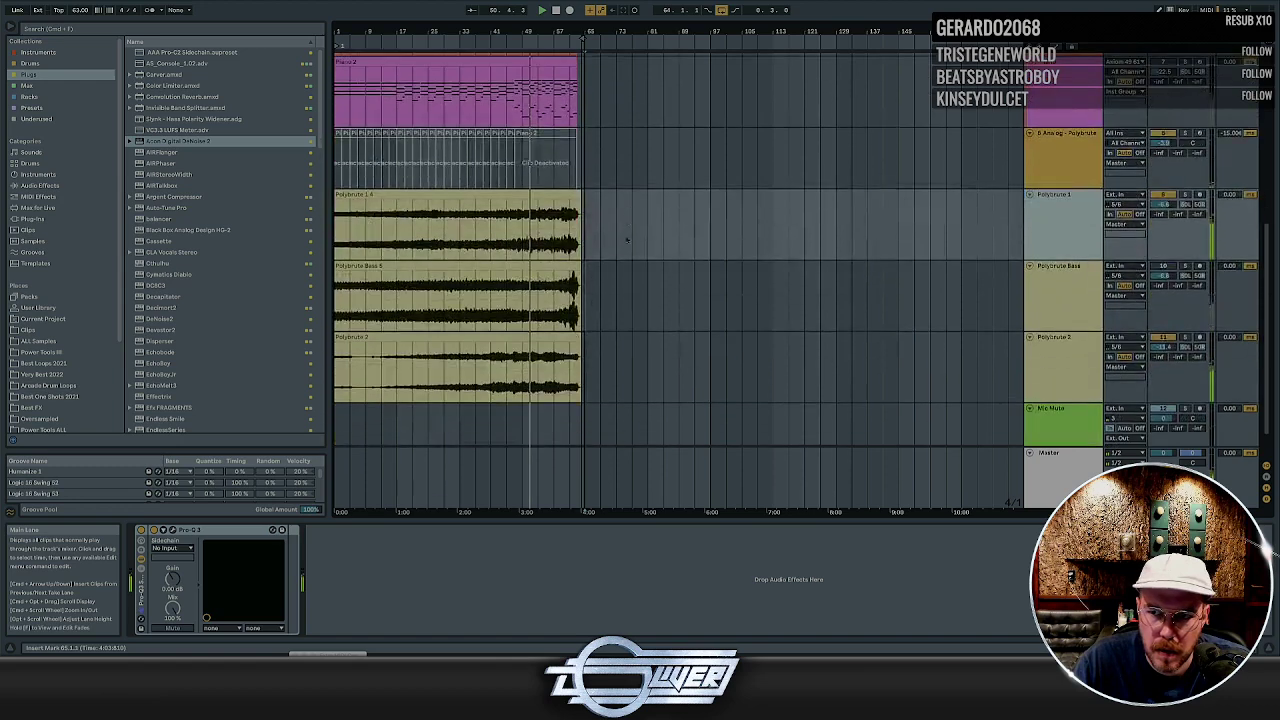
{"action": "left_click", "coordinate": [471, 337]}
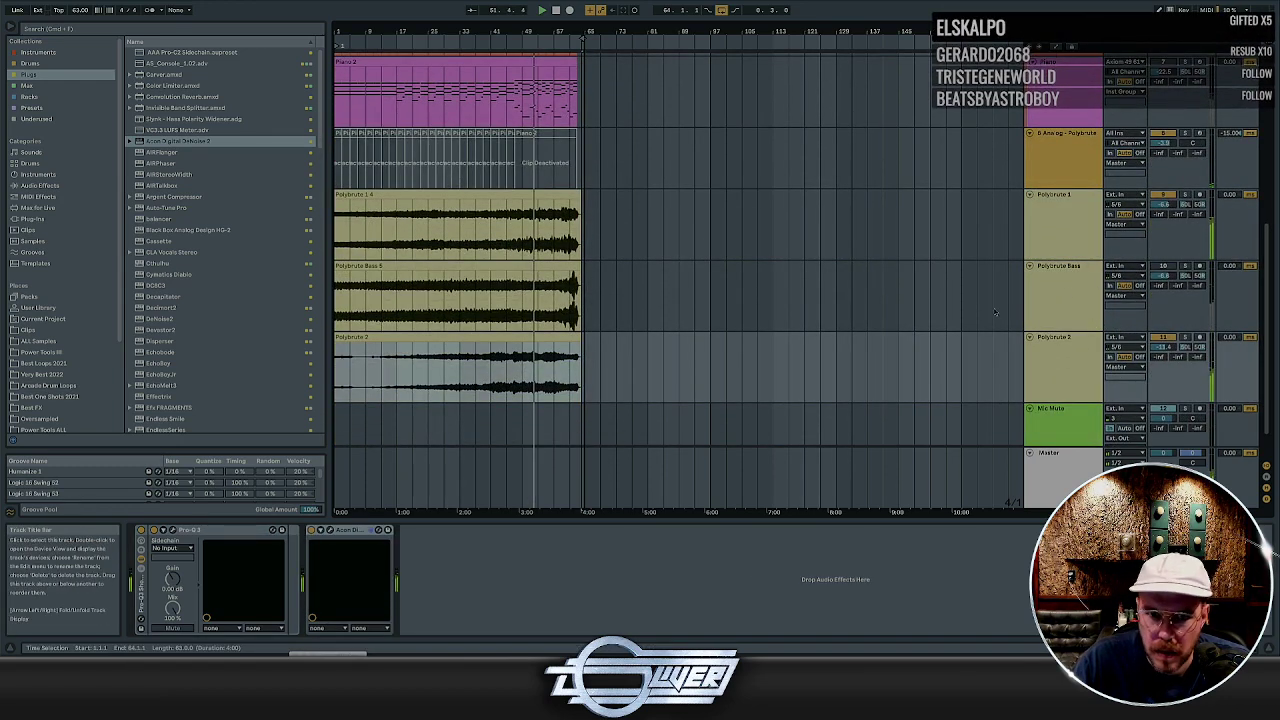
{"action": "left_click", "coordinate": [410, 207]}
{"action": "key", "text": "space"}
{"action": "key", "text": "space"}
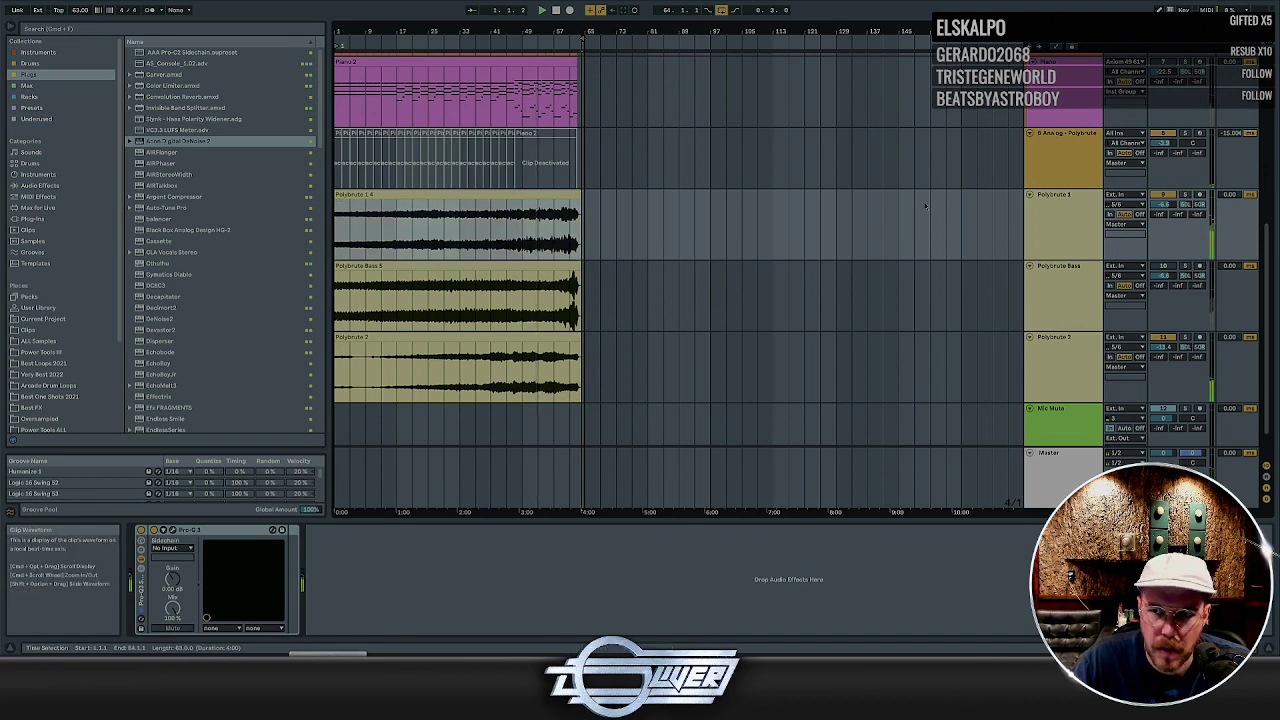
Loop the first two bars of the Polybrute 1 clip and play the looped section
{"action": "left_click", "coordinate": [1074, 206]}
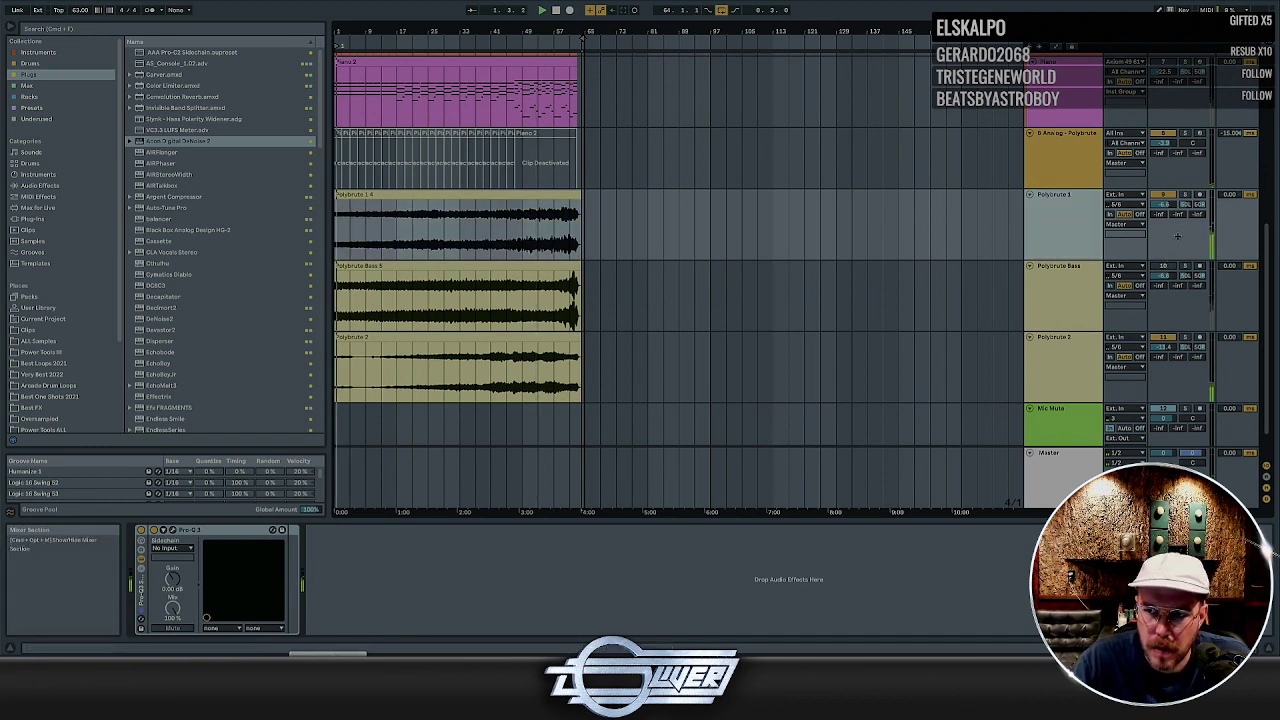
{"action": "left_click", "coordinate": [406, 220]}
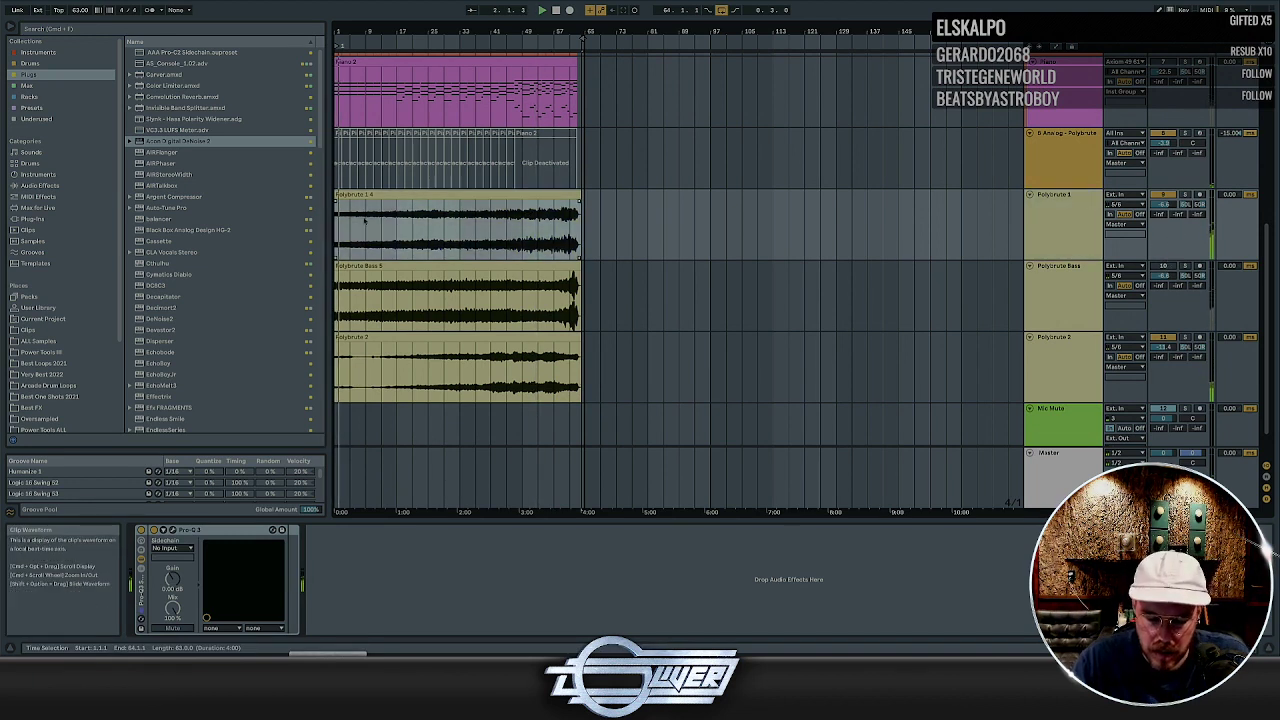
{"action": "scroll", "coordinate": [364, 221], "scroll_direction": "up", "scroll_amount": 8}
{"action": "scroll", "coordinate": [362, 221], "scroll_direction": "left", "scroll_amount": 8}
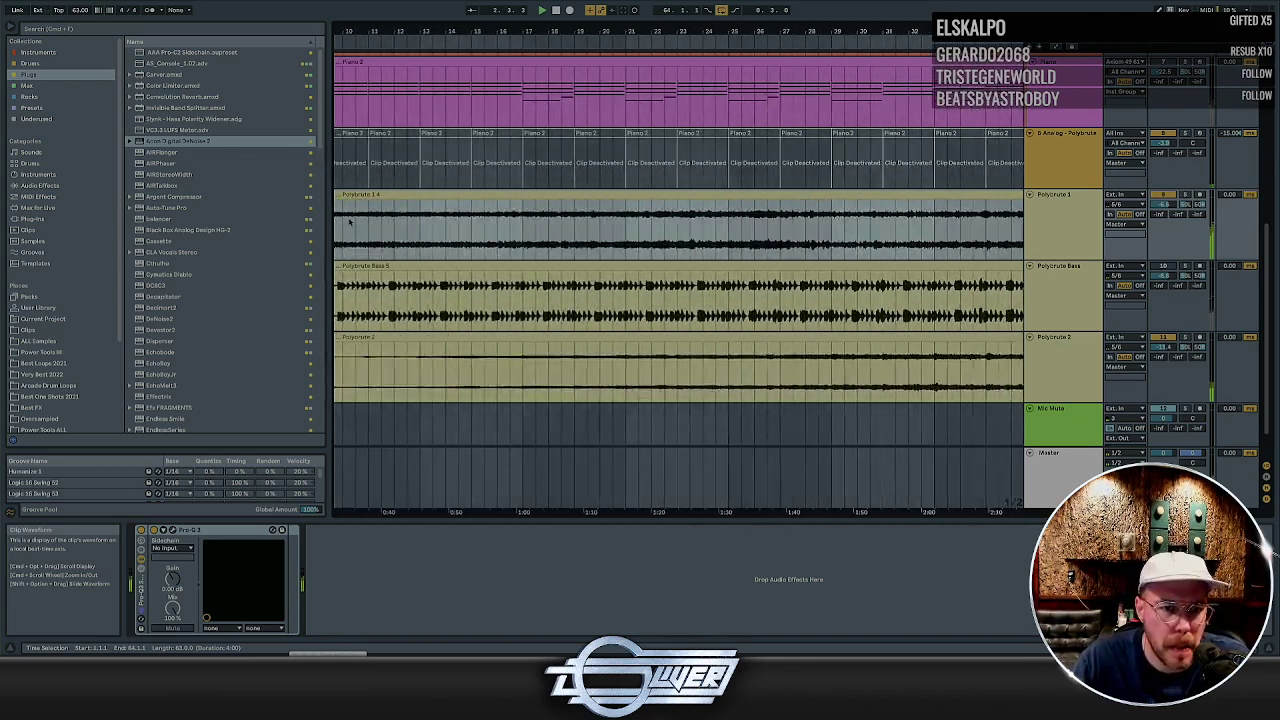
{"action": "left_click_drag", "start_coordinate": [385, 223], "coordinate": [257, 224]}
{"action": "key", "text": "super+l"}
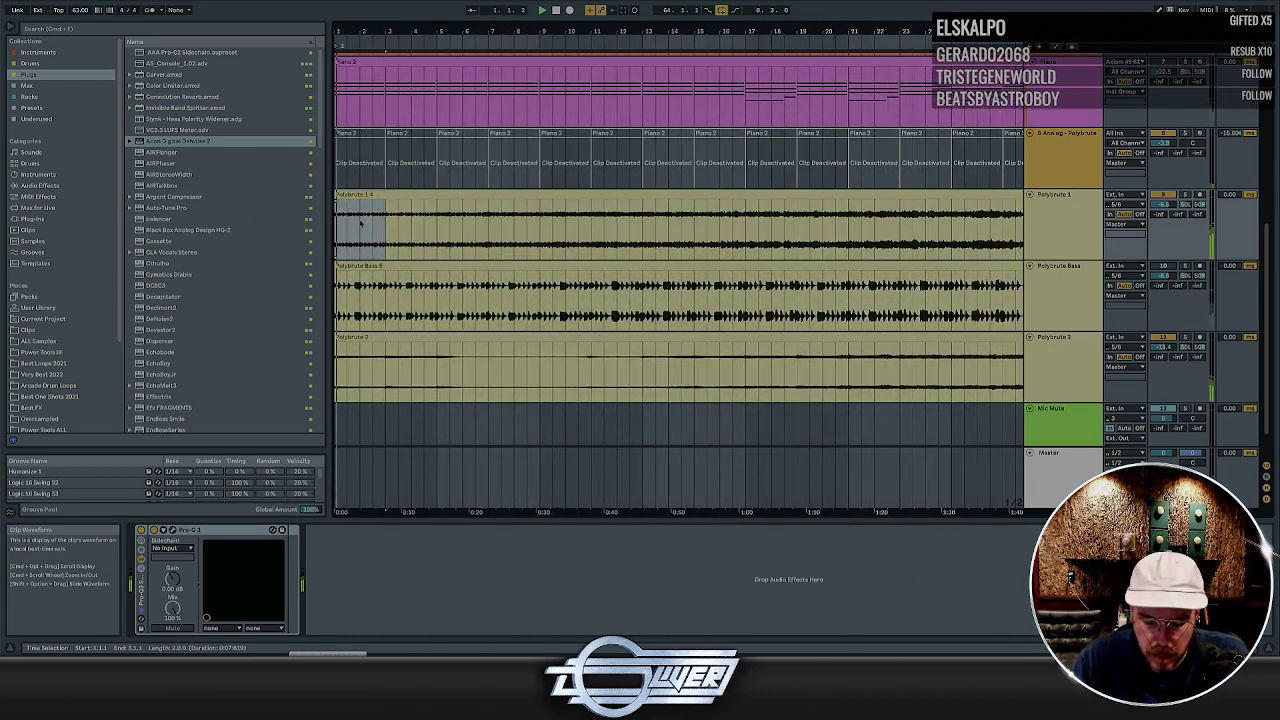
{"action": "key", "text": "space"}
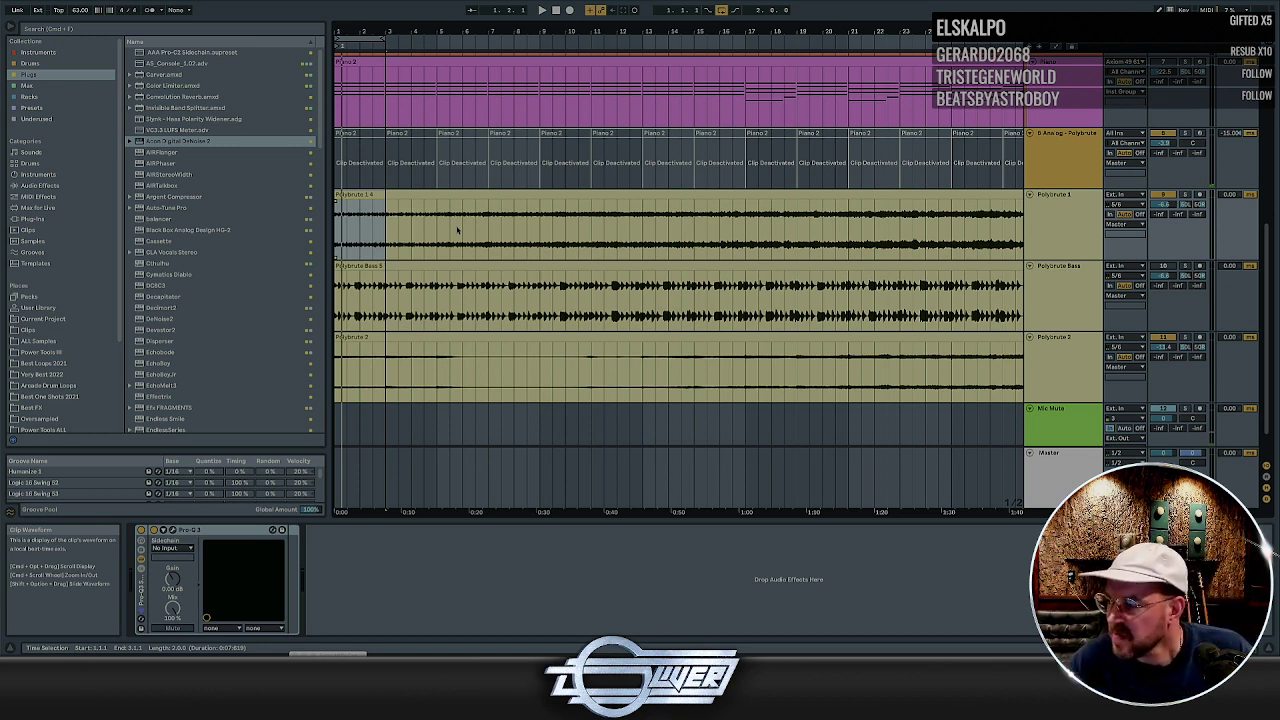
{"action": "key", "text": "space"}
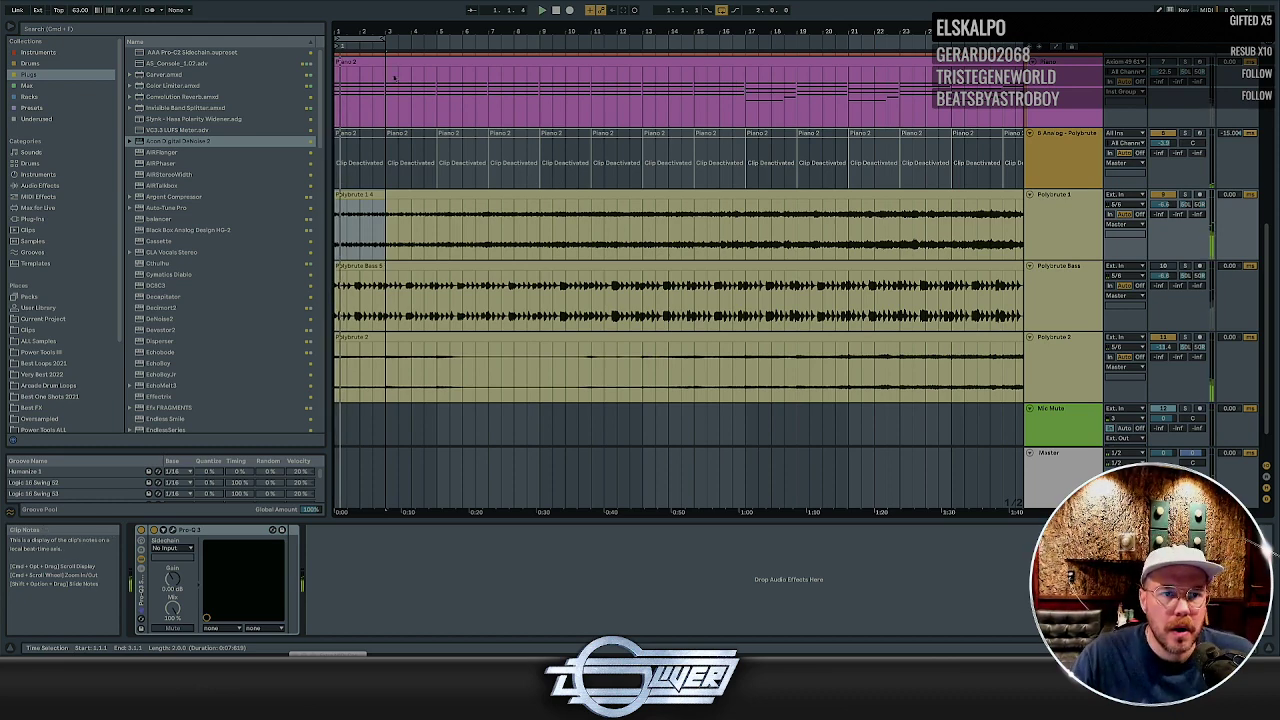
Inspect the opening of the Polybrute 1 clip up close and reselect its first two bars
{"action": "left_click", "coordinate": [376, 216]}
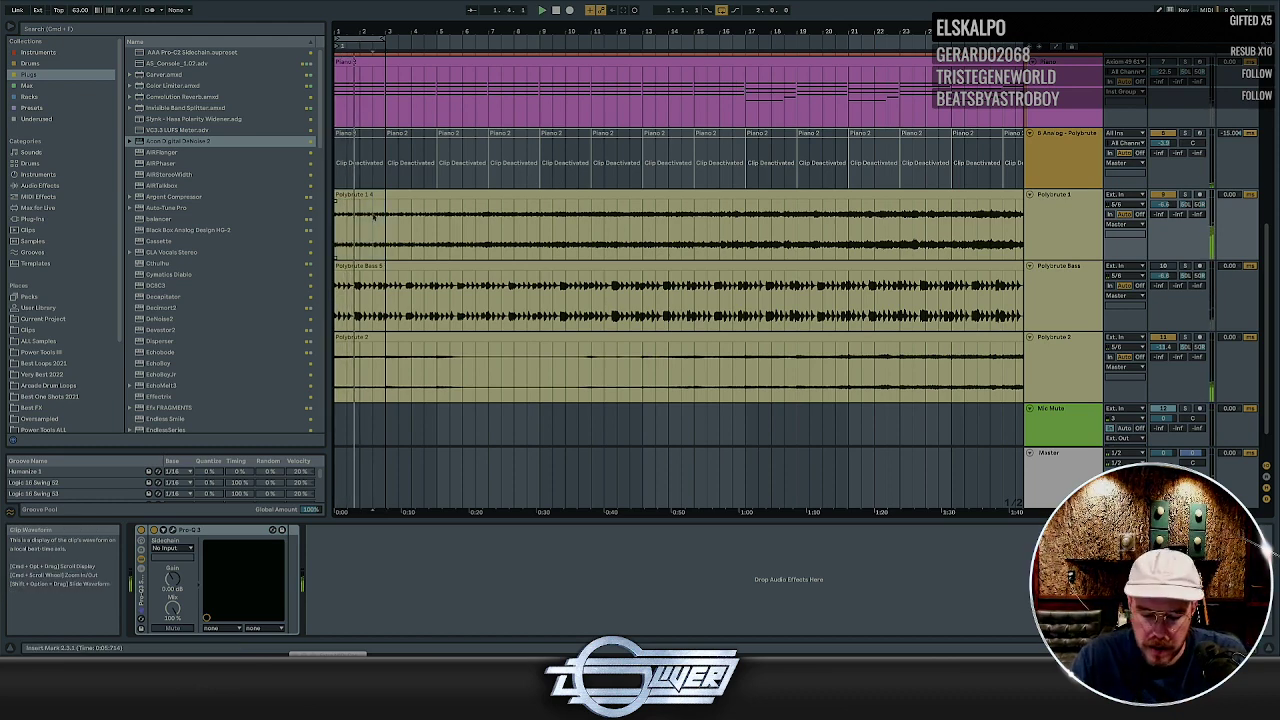
{"action": "key", "text": "plus"}
{"action": "scroll", "coordinate": [380, 216], "scroll_direction": "up", "scroll_amount": 3}
{"action": "scroll", "coordinate": [430, 247], "scroll_direction": "left", "scroll_amount": 3}
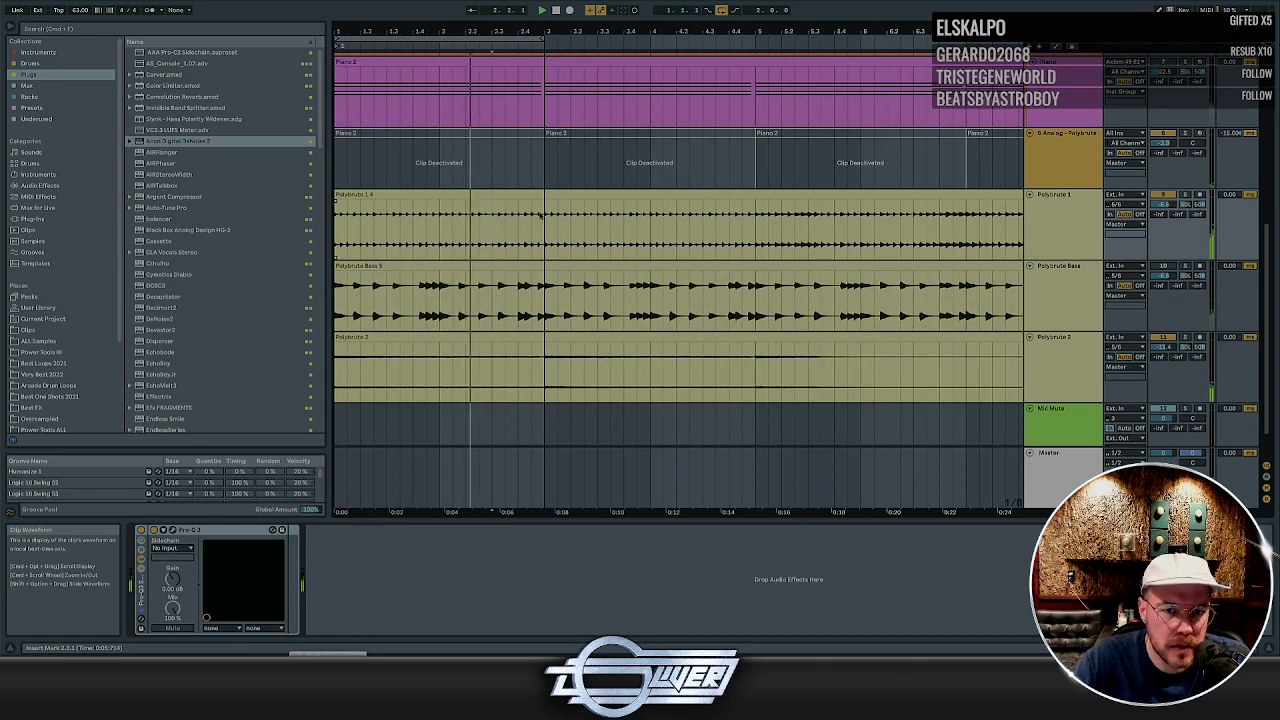
{"action": "left_click_drag", "start_coordinate": [544, 232], "coordinate": [263, 234]}
Open the Very Best 2022 sample folder and expand its Drum Loops subfolder
{"action": "scroll", "coordinate": [639, 207], "scroll_direction": "up", "scroll_amount": 5}
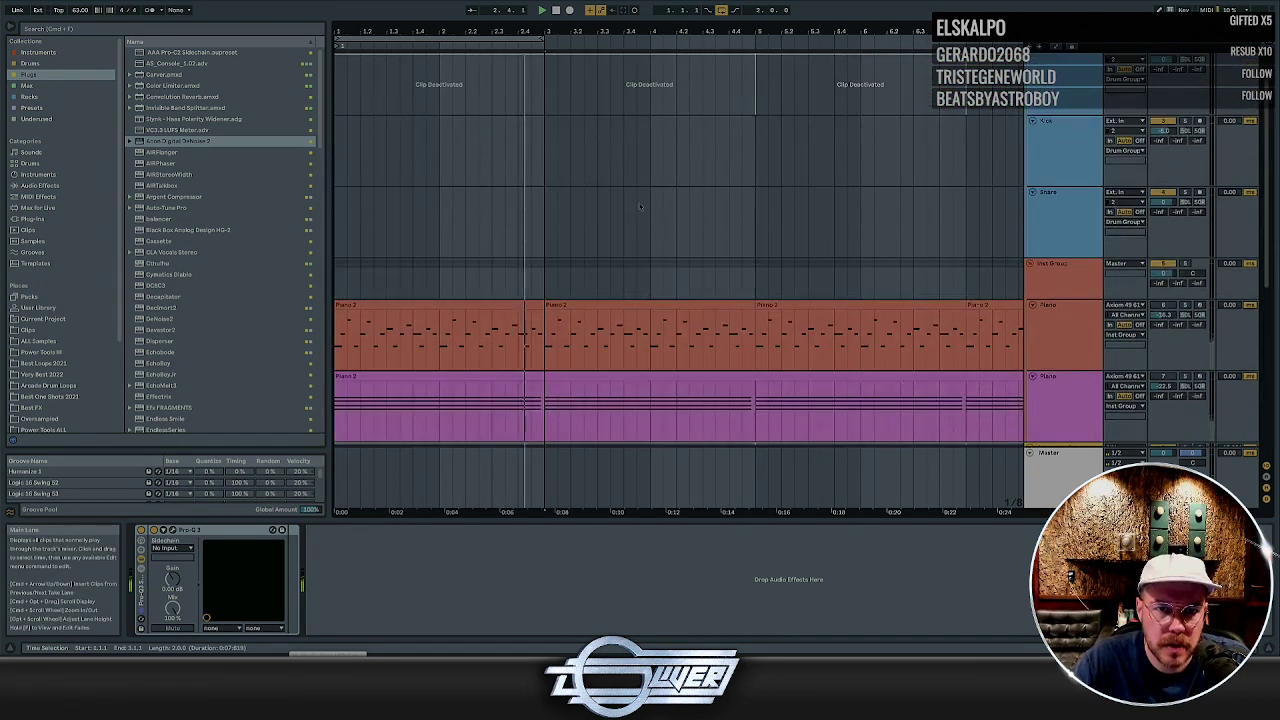
{"action": "scroll", "coordinate": [639, 207], "scroll_direction": "up", "scroll_amount": 2}
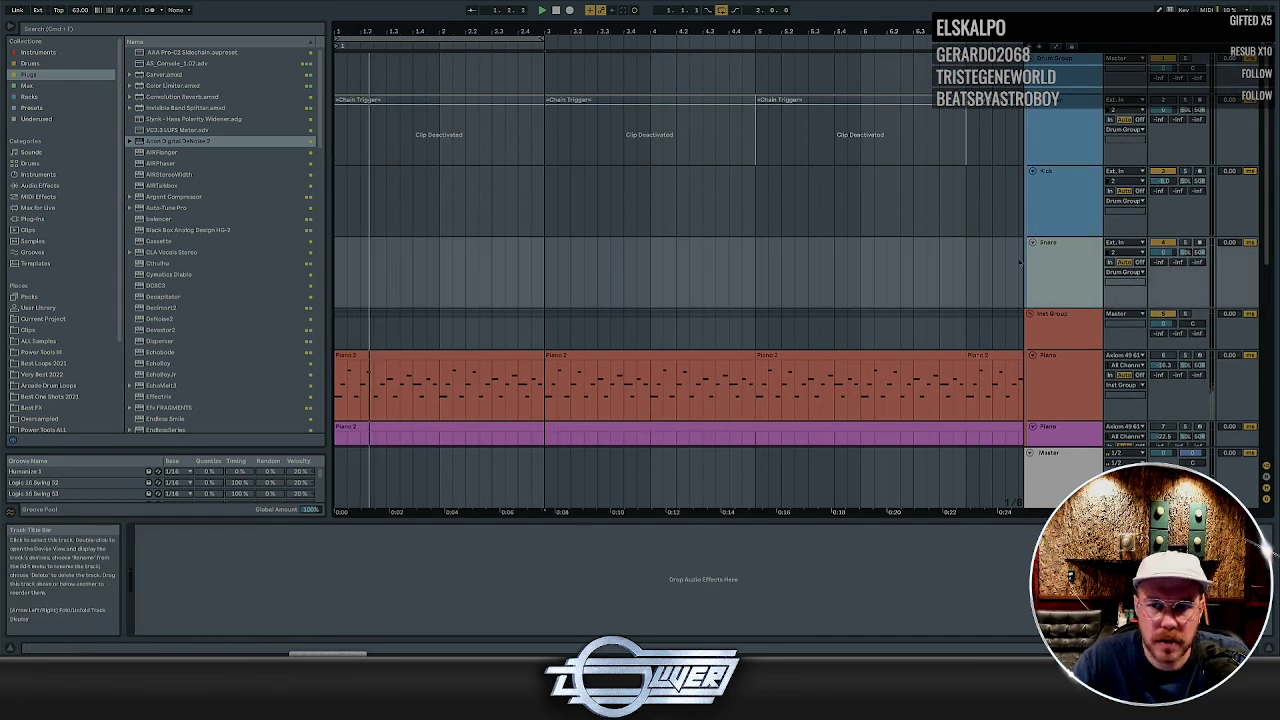
{"action": "left_click", "coordinate": [45, 374]}
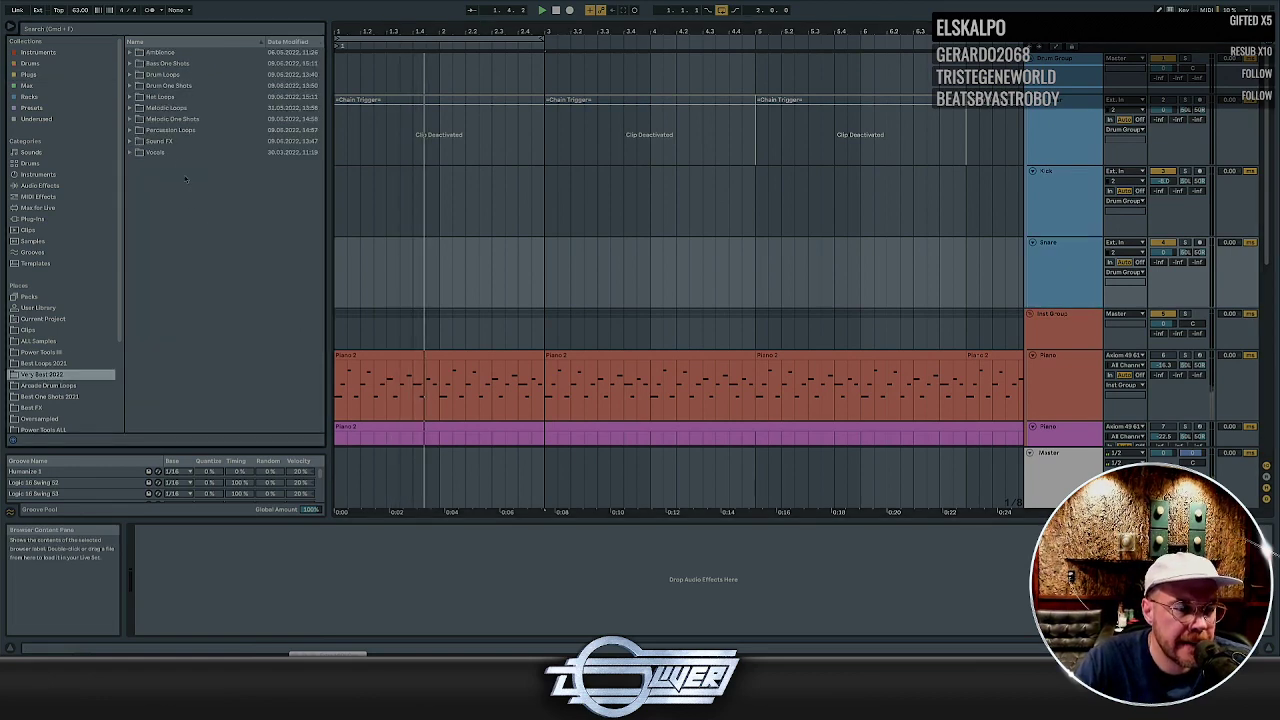
{"action": "left_click", "coordinate": [173, 152]}
{"action": "left_click", "coordinate": [174, 141]}
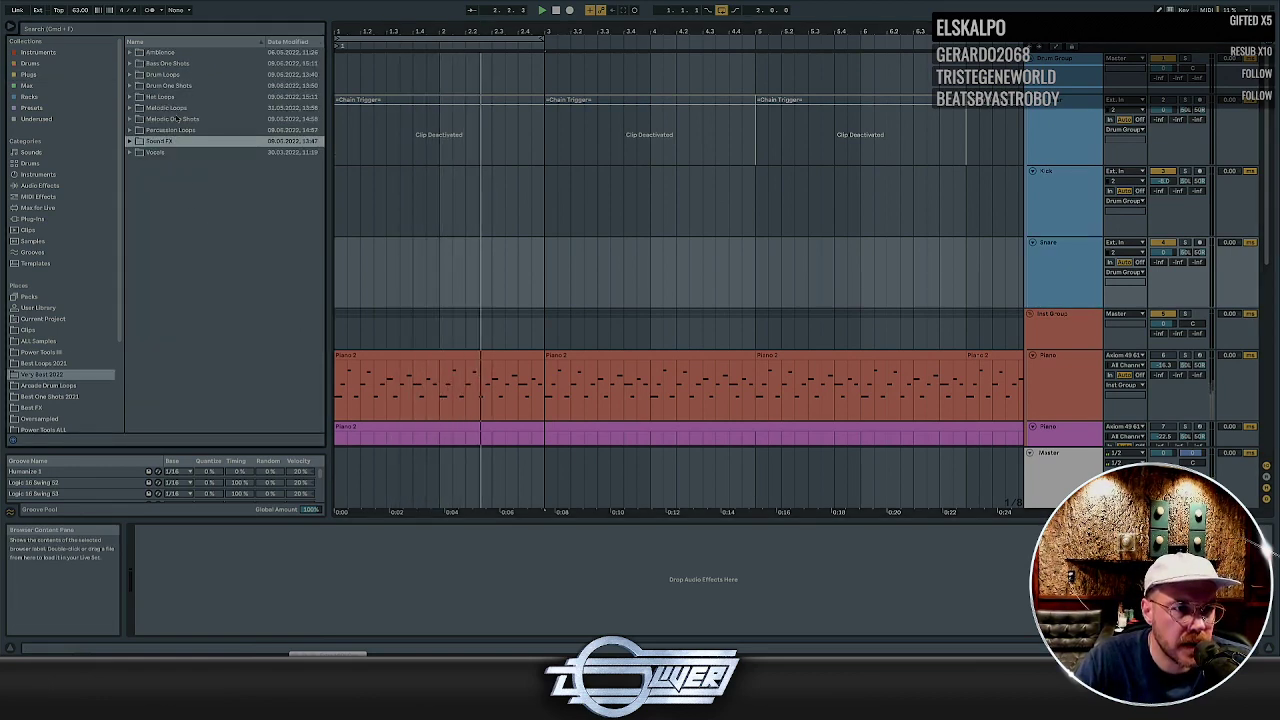
{"action": "left_click", "coordinate": [177, 119]}
{"action": "left_click", "coordinate": [181, 86]}
{"action": "double_click", "coordinate": [180, 75]}
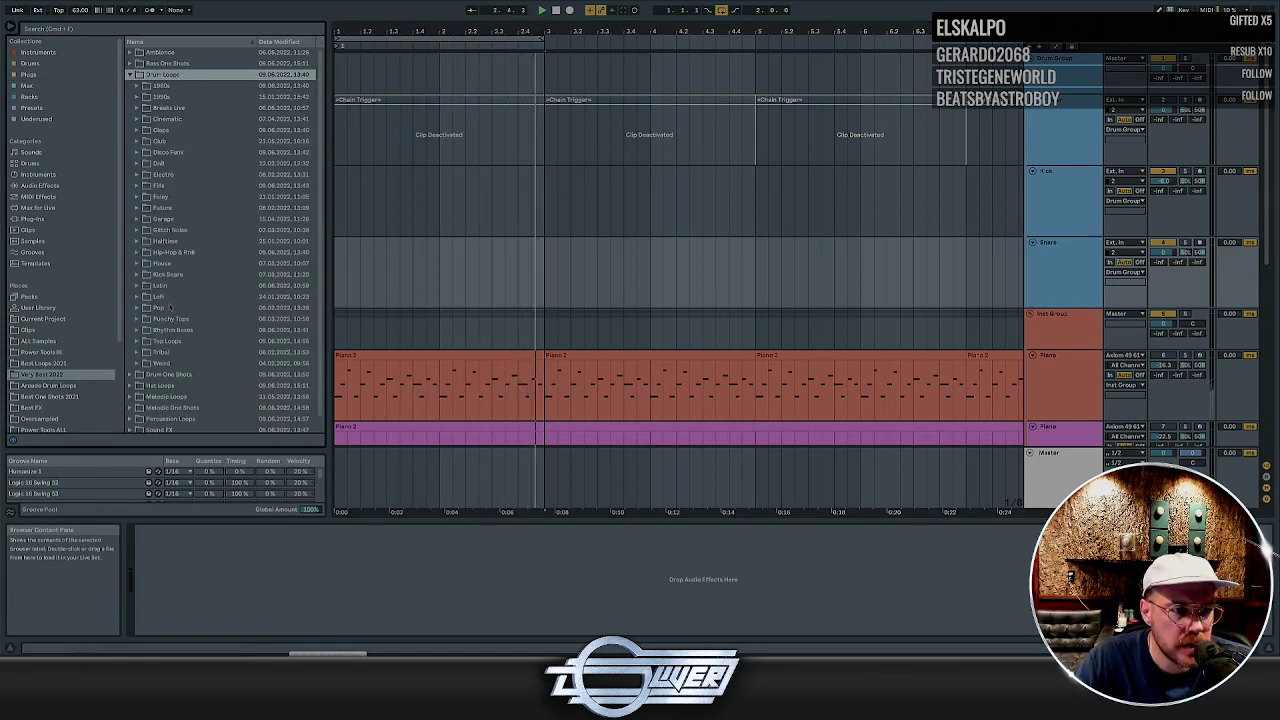
Preview the first loop in the Punchy Tops folder and close that folder again
{"action": "double_click", "coordinate": [174, 320]}
{"action": "left_click", "coordinate": [187, 330]}
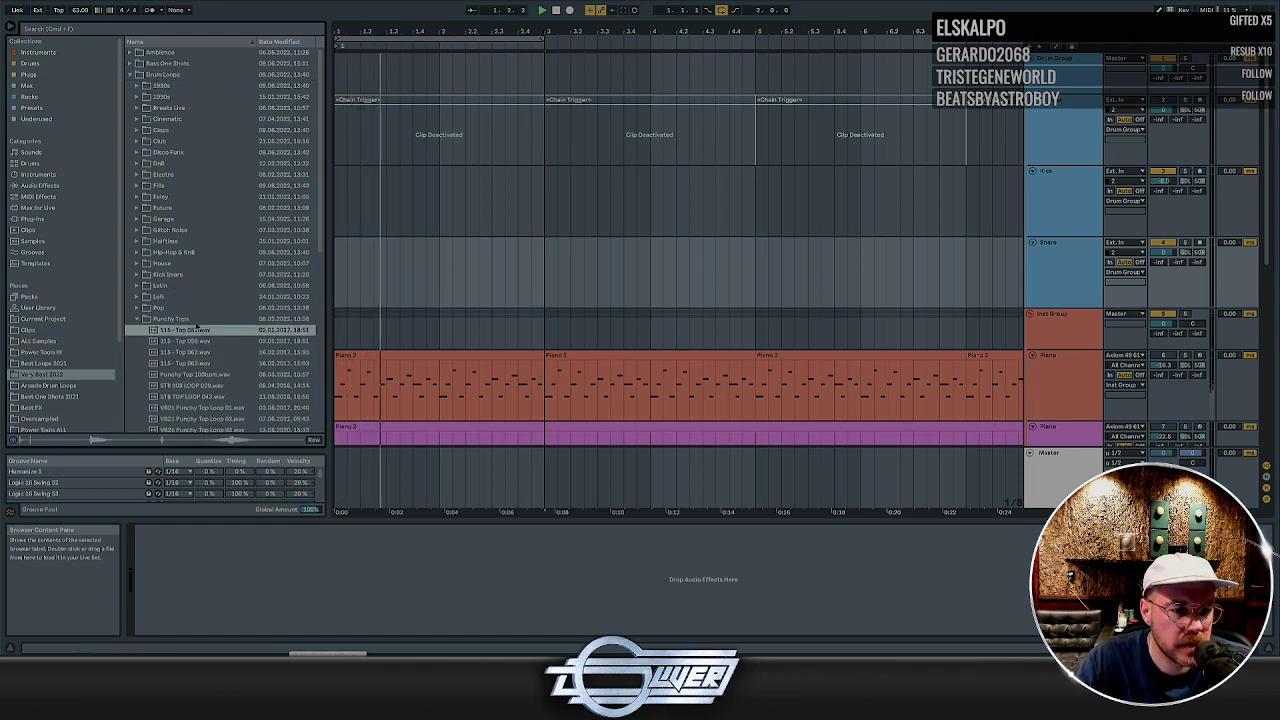
{"action": "scroll", "coordinate": [193, 318], "scroll_direction": "down", "scroll_amount": 3}
{"action": "double_click", "coordinate": [176, 277]}
Expand the Effected subfolder of Rhythm Boxes and sort the browser contents by date modified
{"action": "left_click", "coordinate": [177, 316]}
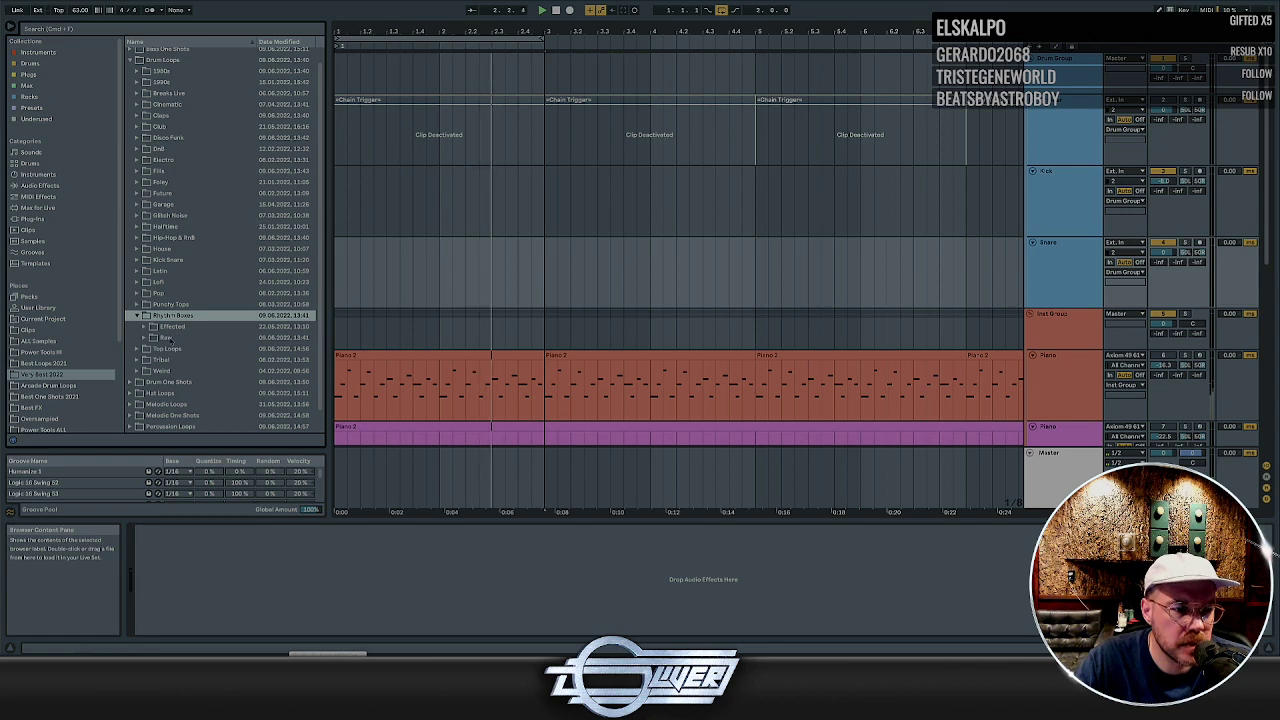
{"action": "left_click", "coordinate": [172, 327]}
{"action": "double_click", "coordinate": [172, 327]}
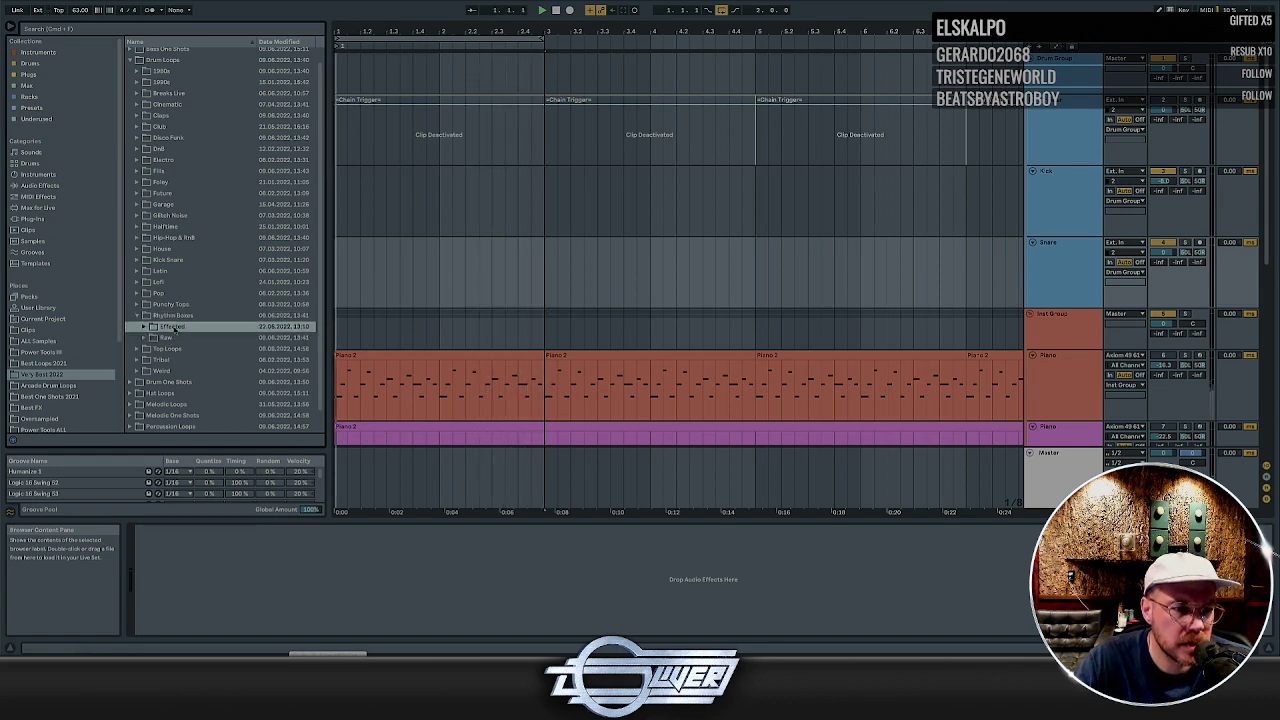
{"action": "scroll", "coordinate": [191, 343], "scroll_direction": "down", "scroll_amount": 3}
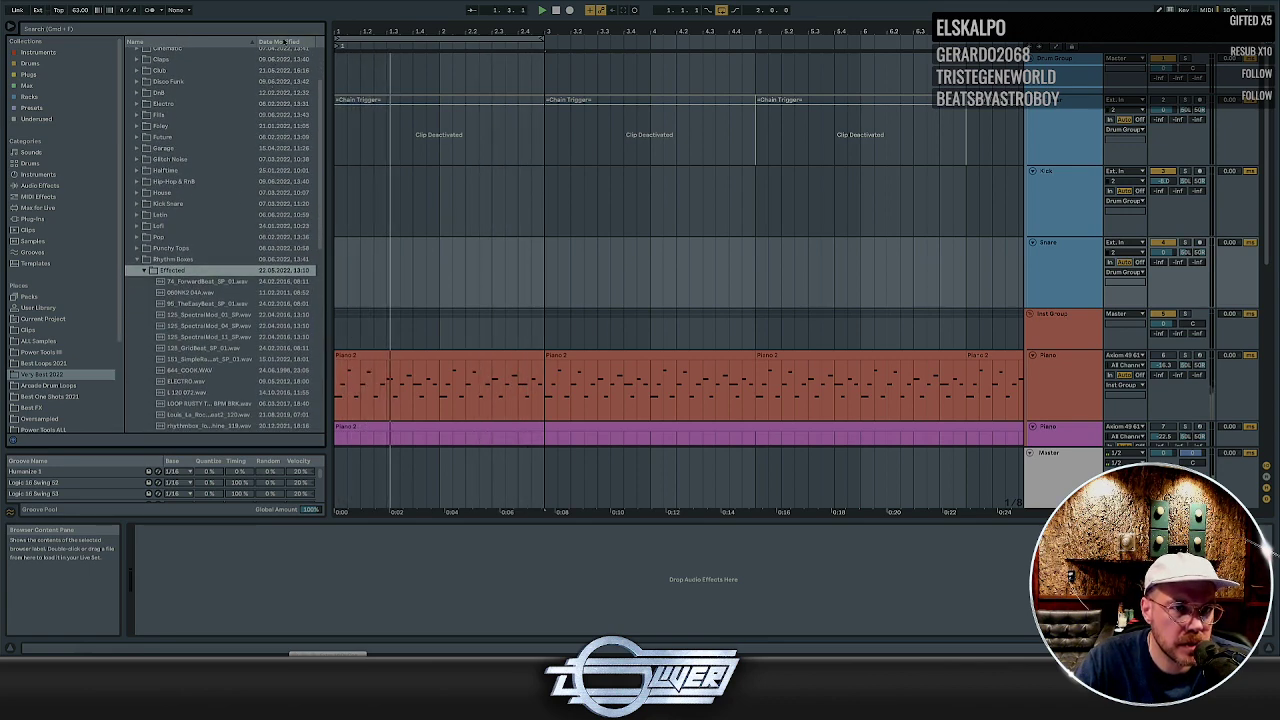
{"action": "left_click", "coordinate": [279, 42]}
Audition the newest rhythm box loops in the Effected folder one after another against the playing section
{"action": "left_click", "coordinate": [214, 198]}
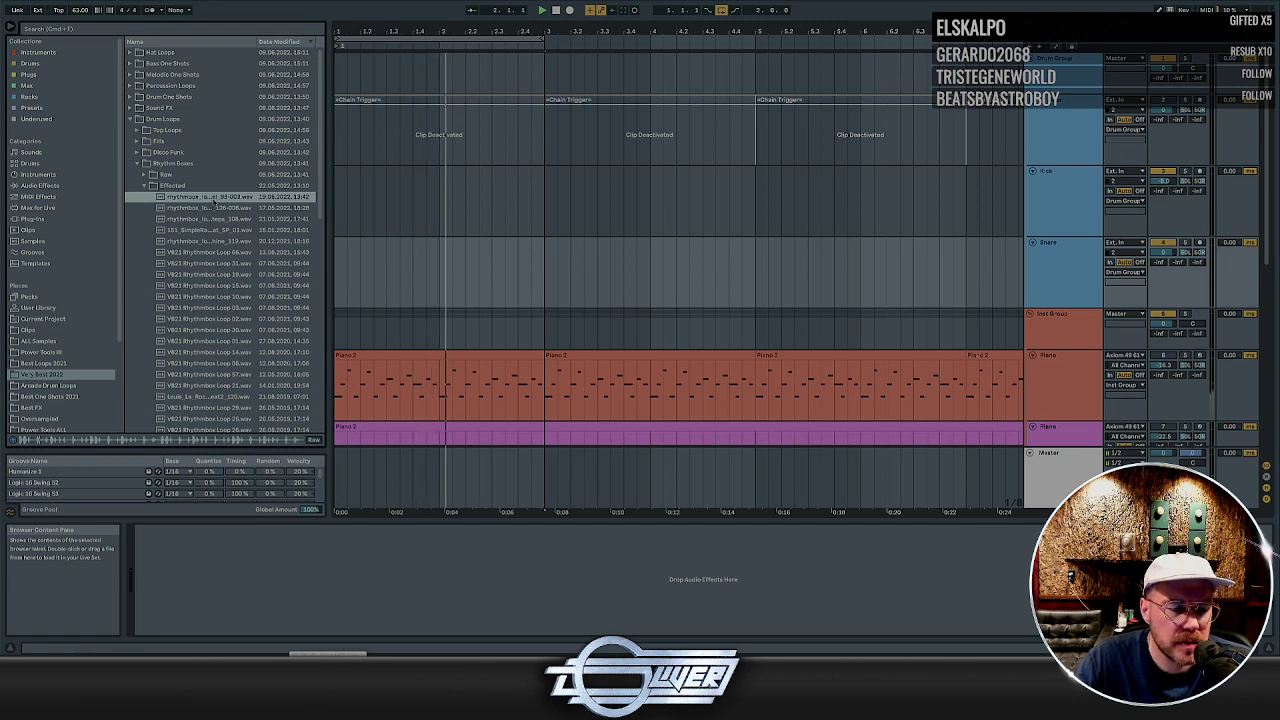
{"action": "left_click", "coordinate": [208, 208]}
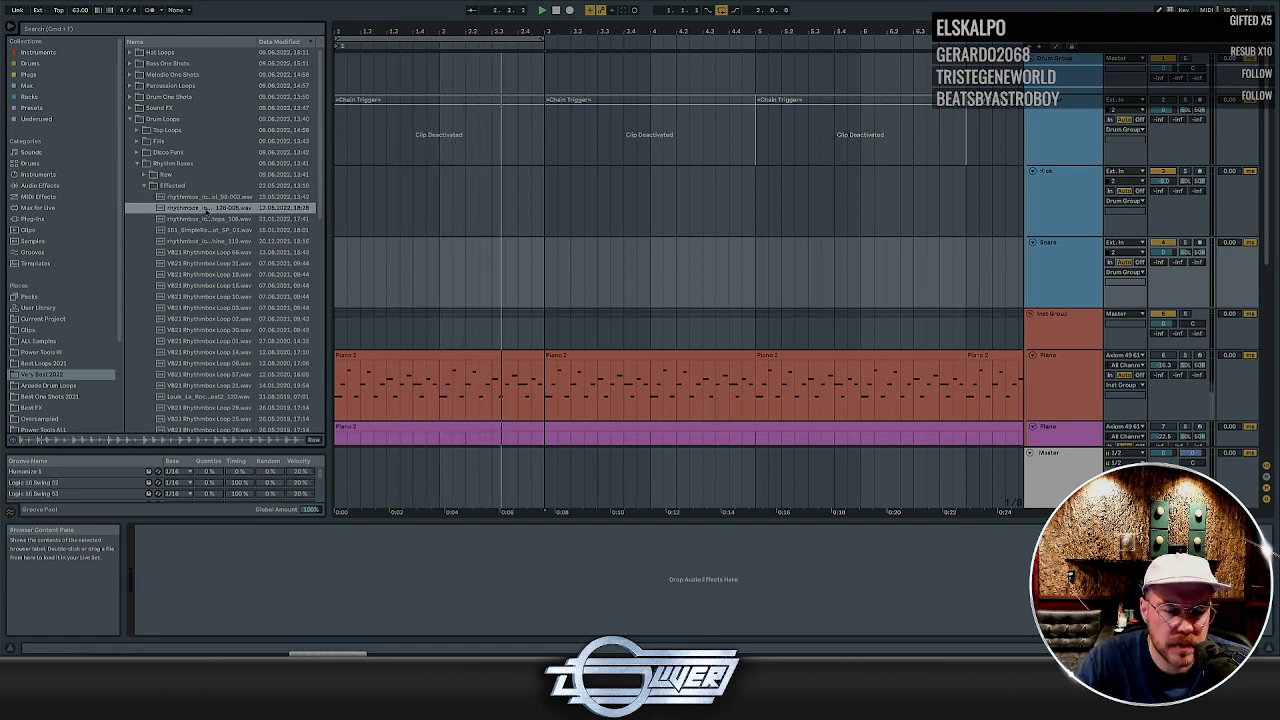
{"action": "left_click", "coordinate": [202, 219]}
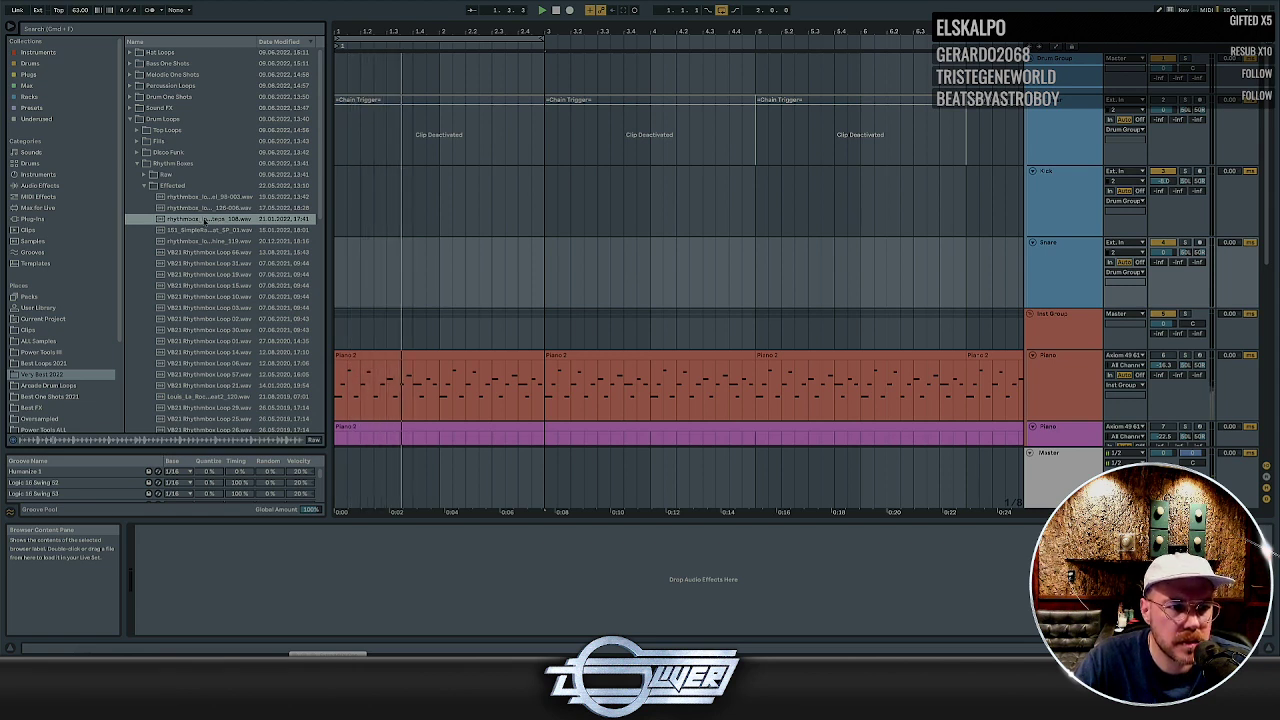
{"action": "left_click", "coordinate": [196, 230]}
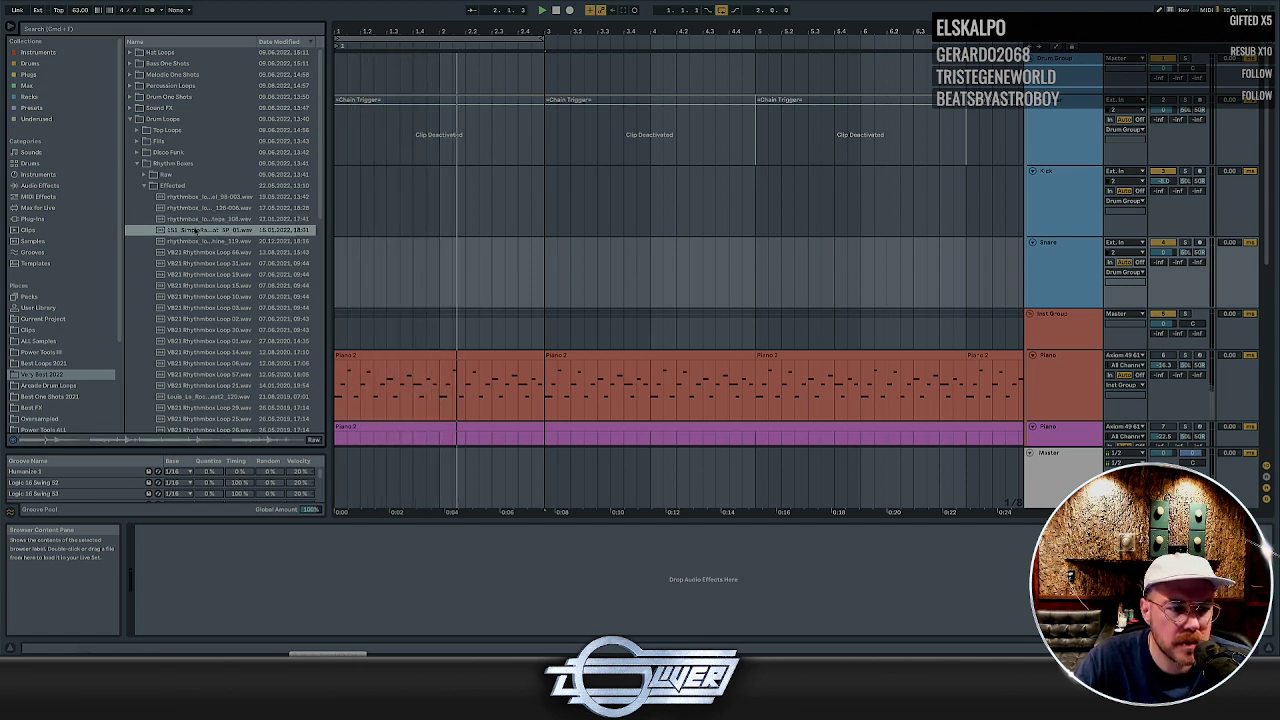
{"action": "left_click", "coordinate": [200, 241]}
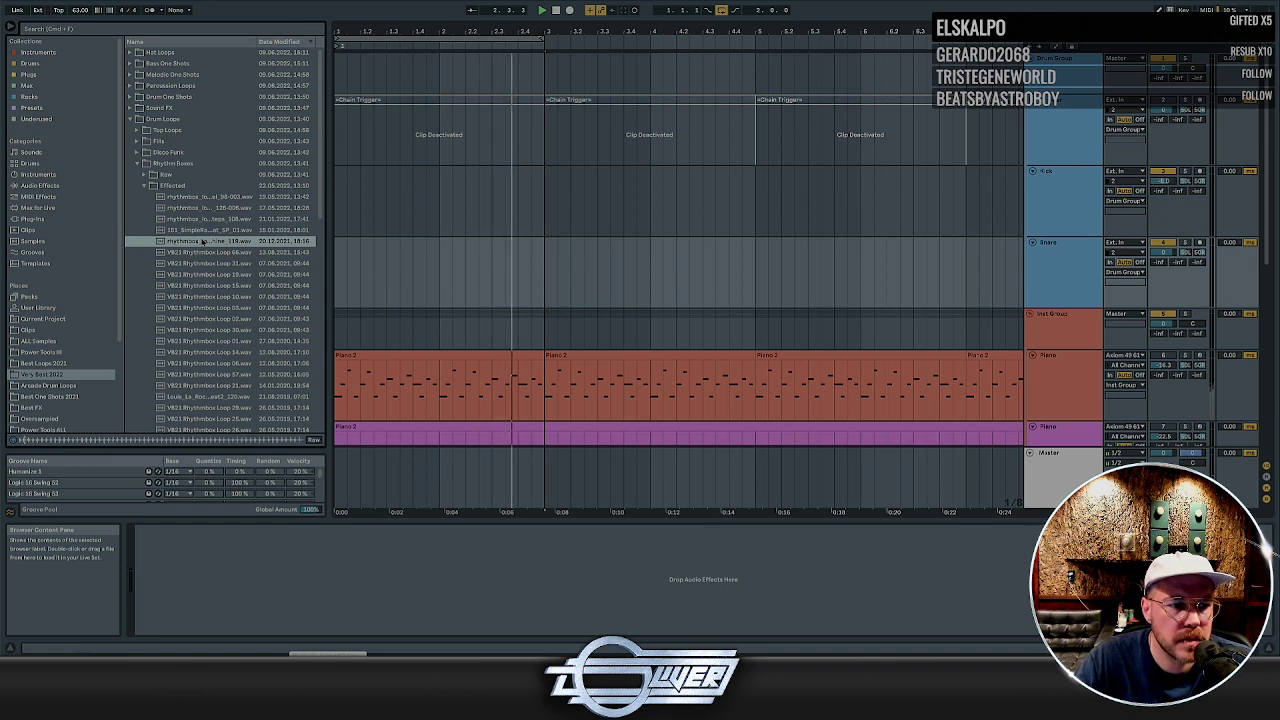
{"action": "left_click", "coordinate": [200, 252]}
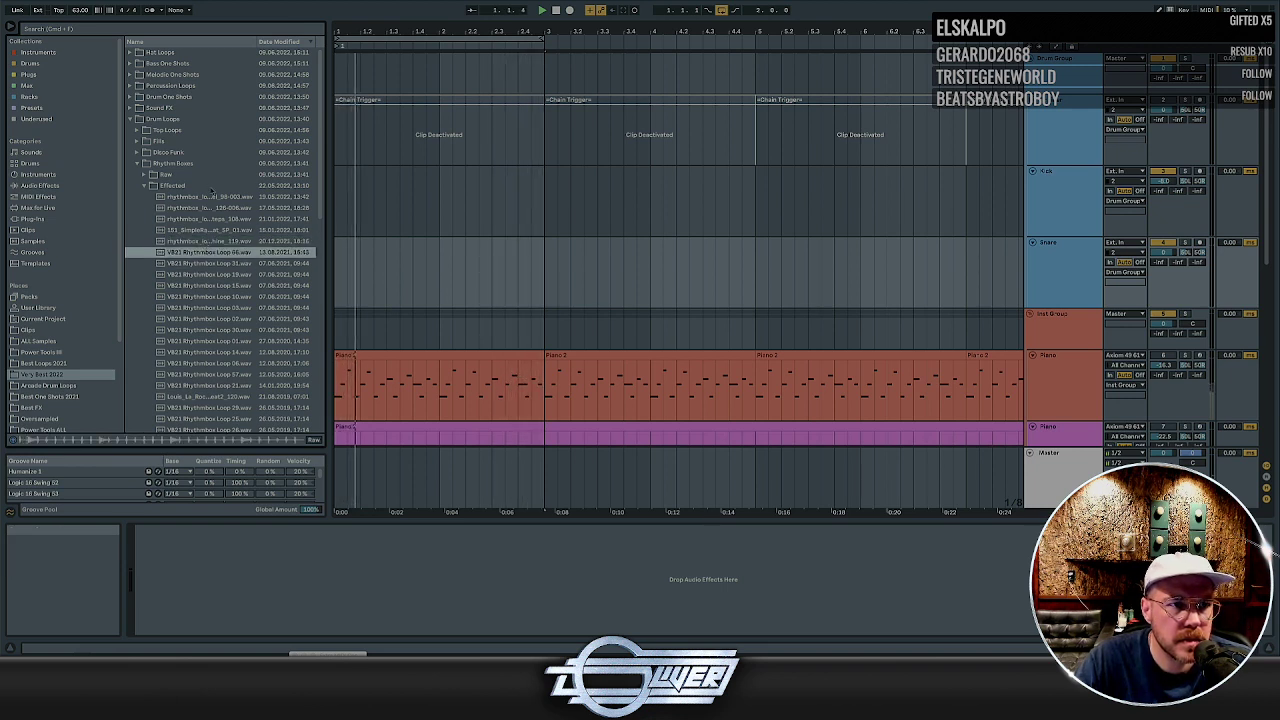
{"action": "key", "text": "Up"}
Set the global quantization to 1 Bar and preview the 151_Simple rhythm box loop in sync
{"action": "left_click", "coordinate": [190, 10]}
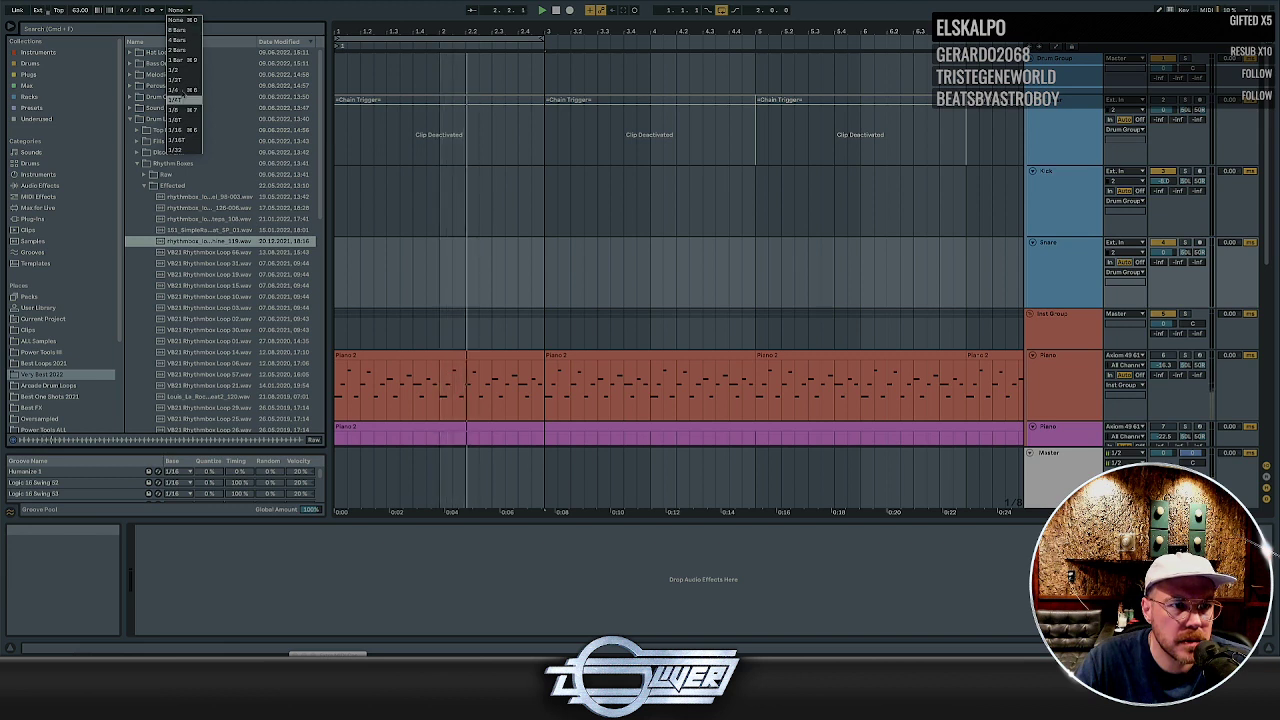
{"action": "left_click", "coordinate": [178, 59]}
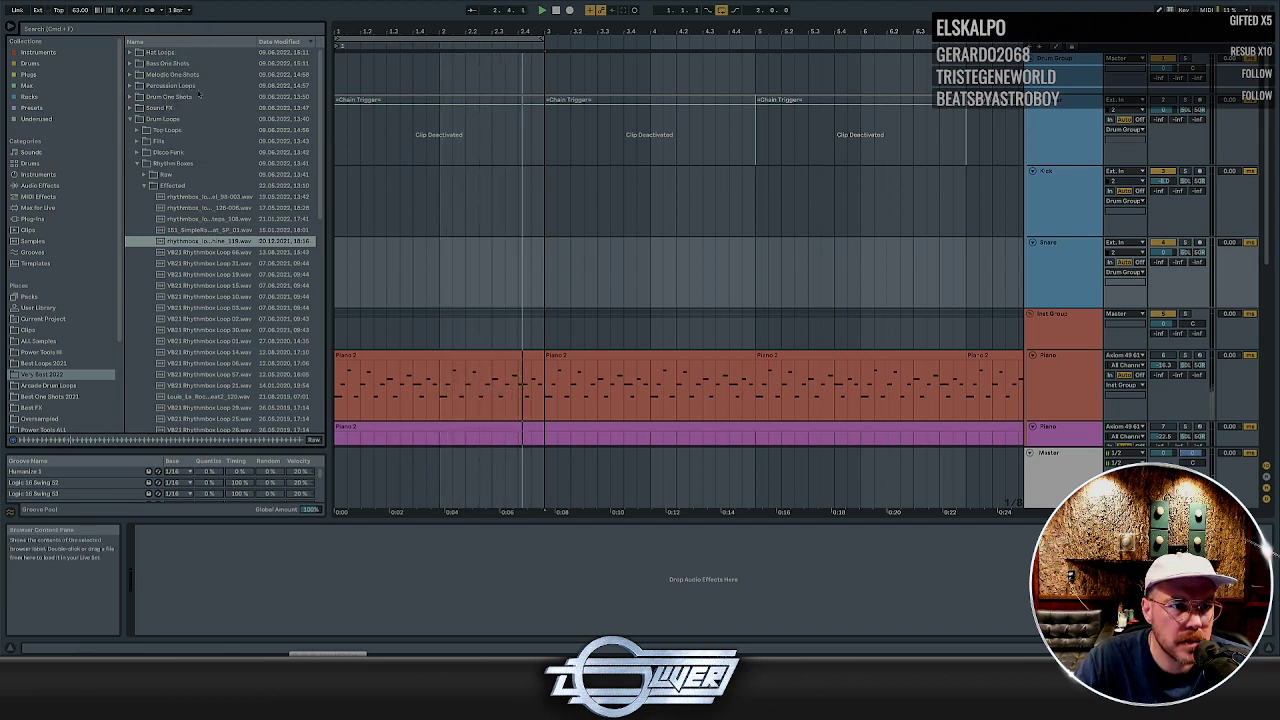
{"action": "left_click", "coordinate": [186, 230]}
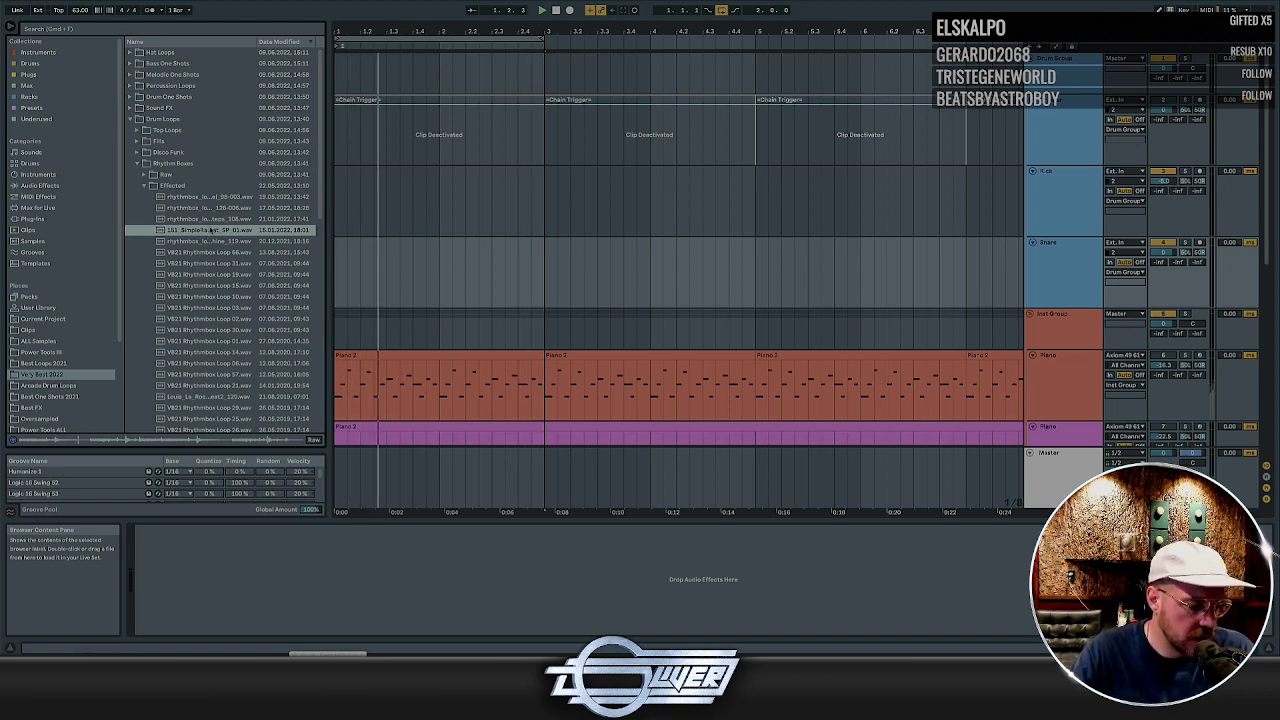
Show the full length of the Polybrute 1 clip, open its clip settings and raise its gain
{"action": "scroll", "coordinate": [634, 271], "scroll_direction": "down", "scroll_amount": 5}
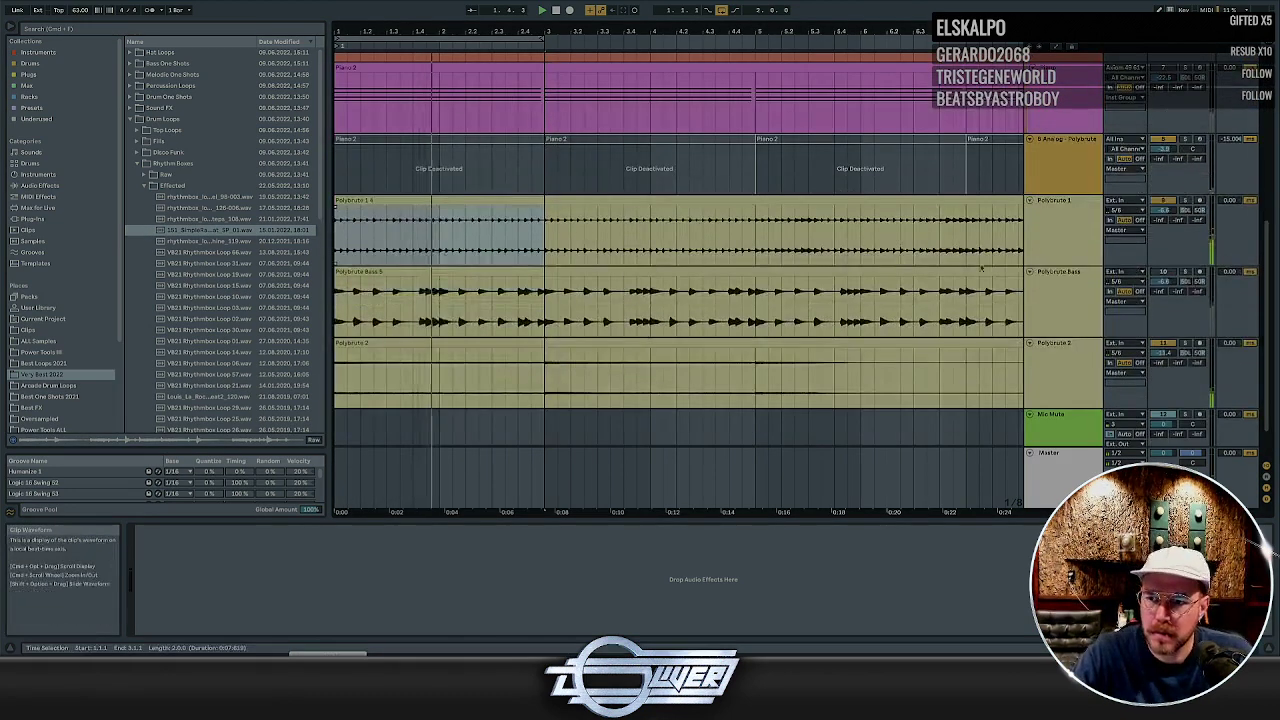
{"action": "left_click", "coordinate": [1065, 260]}
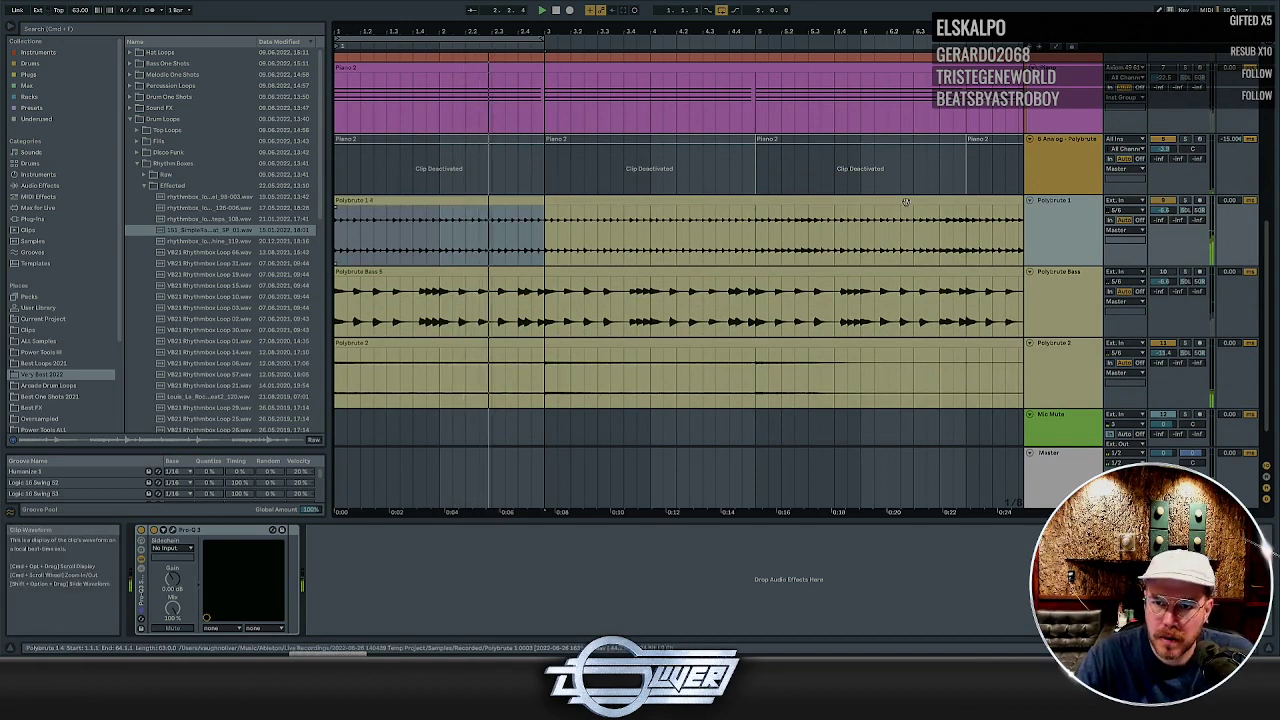
{"action": "left_click", "coordinate": [872, 222]}
{"action": "left_click", "coordinate": [870, 222]}
{"action": "key", "text": "minus"}
{"action": "key", "text": "minus"}
{"action": "key", "text": "minus"}
{"action": "key", "text": "minus"}
{"action": "key", "text": "minus"}
{"action": "key", "text": "minus"}
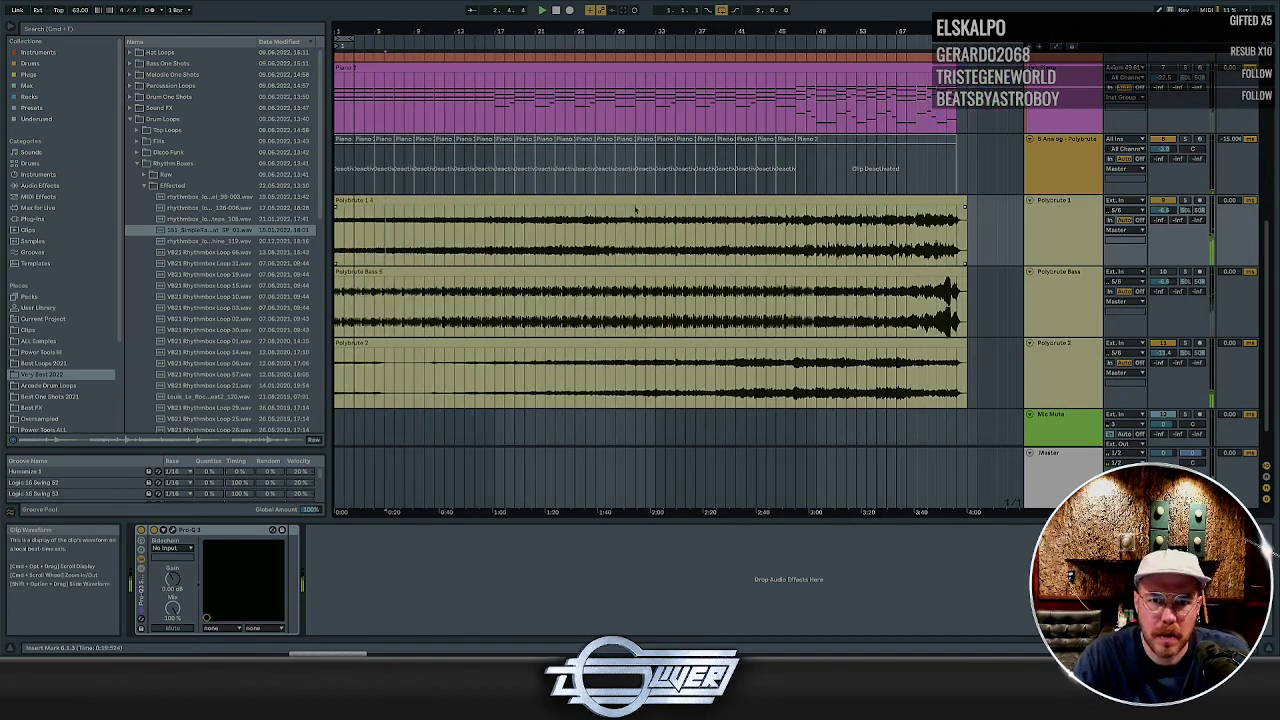
{"action": "left_click", "coordinate": [640, 203]}
{"action": "double_click", "coordinate": [640, 203]}
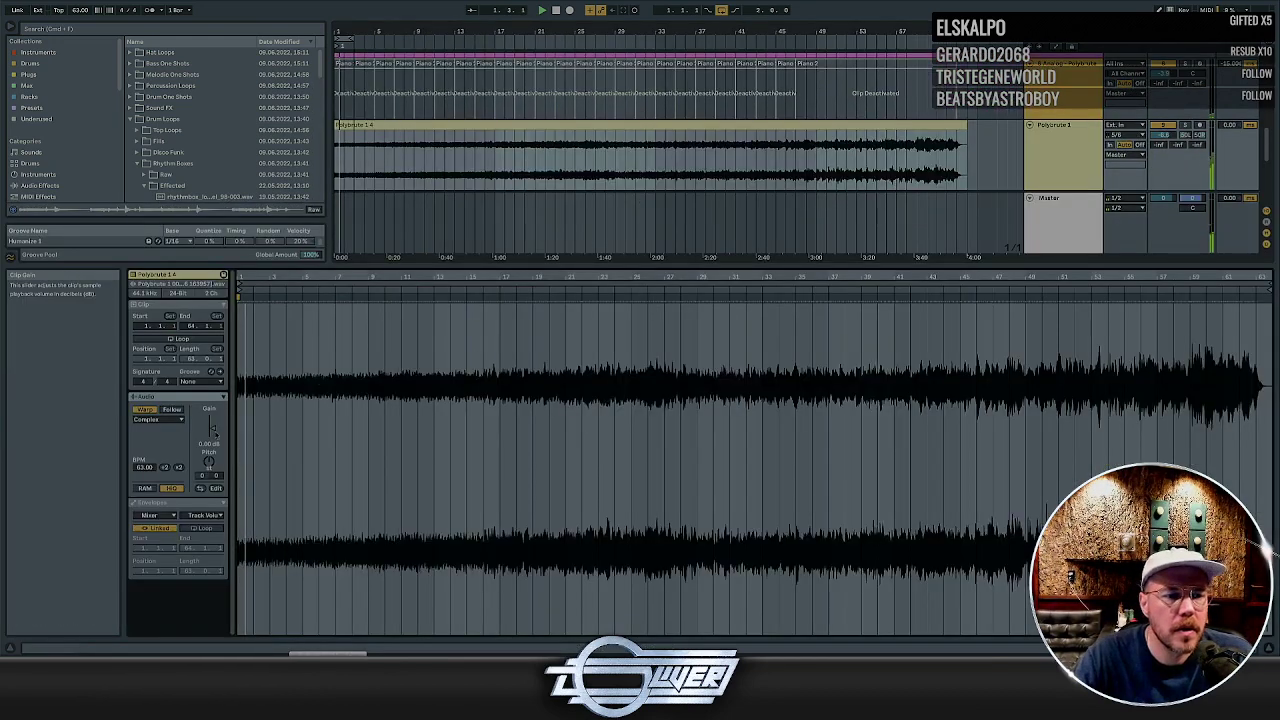
{"action": "left_click_drag", "start_coordinate": [212, 427], "coordinate": [212, 425]}
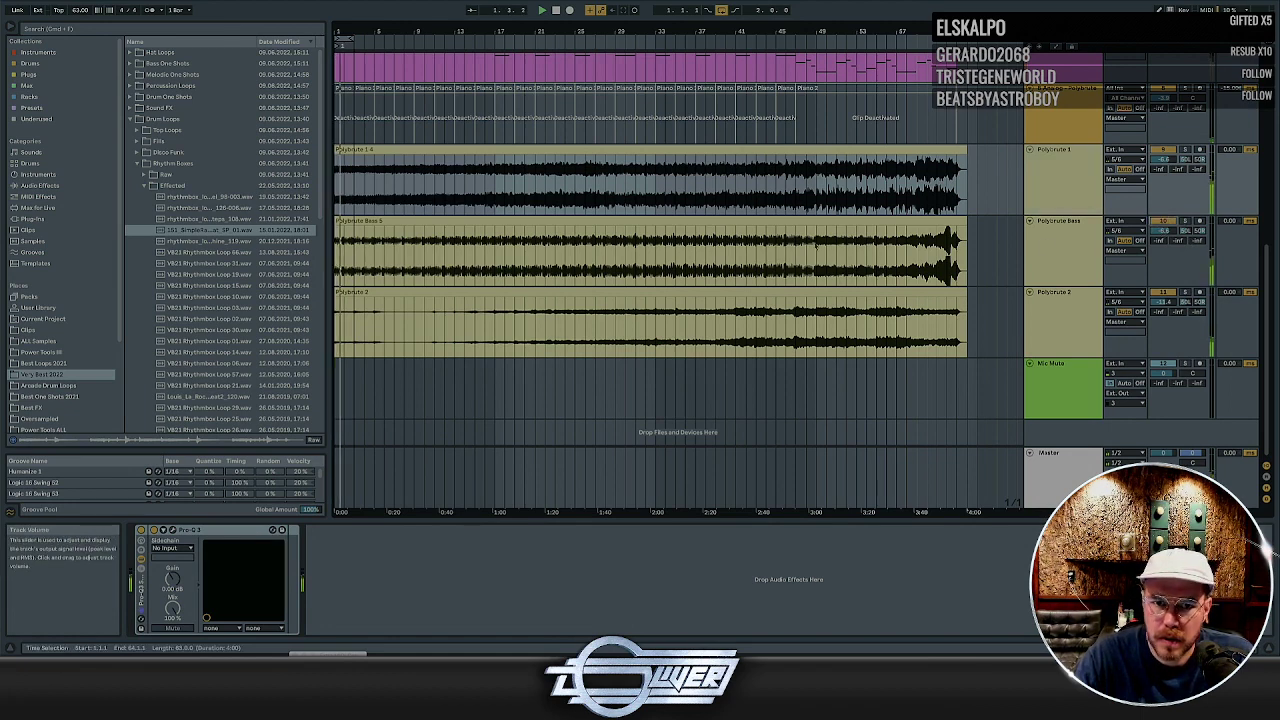
Reset the Polybrute Bass track volume to 0 dB and raise the Polybrute 1 track volume to -1.3 dB
{"action": "double_click", "coordinate": [1163, 231]}
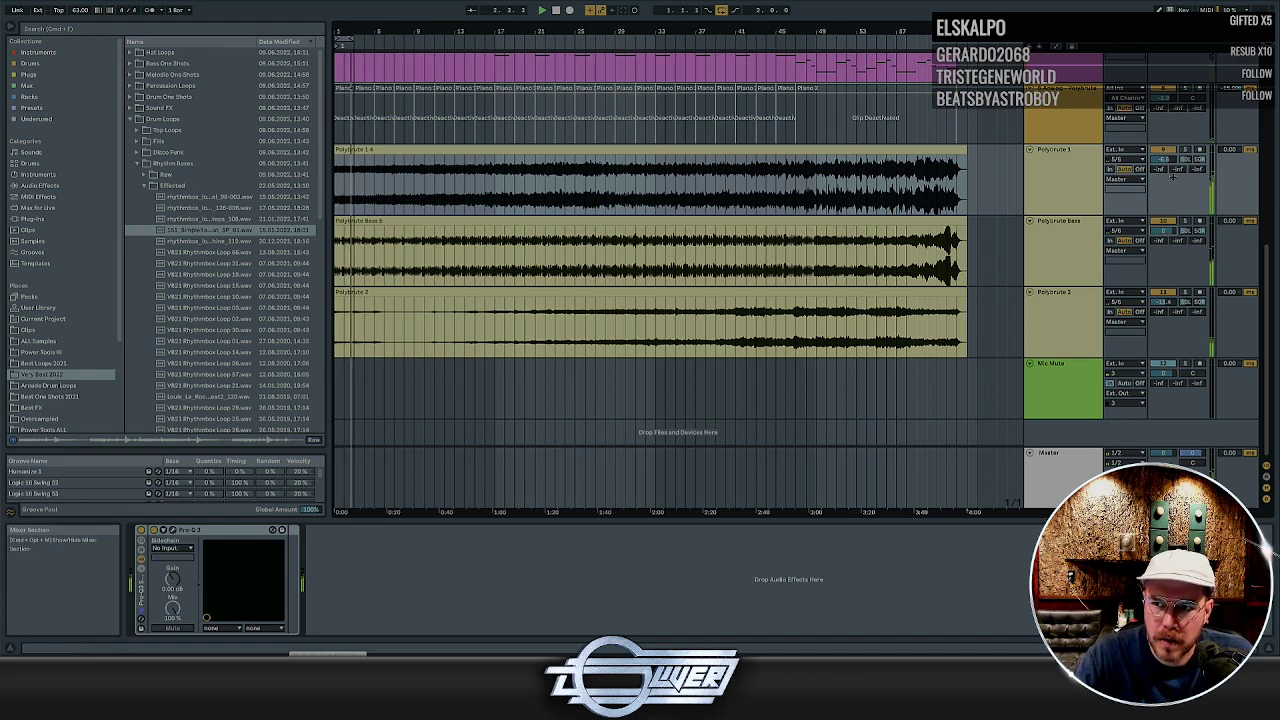
{"action": "left_click_drag", "start_coordinate": [1163, 159], "coordinate": [1163, 146]}
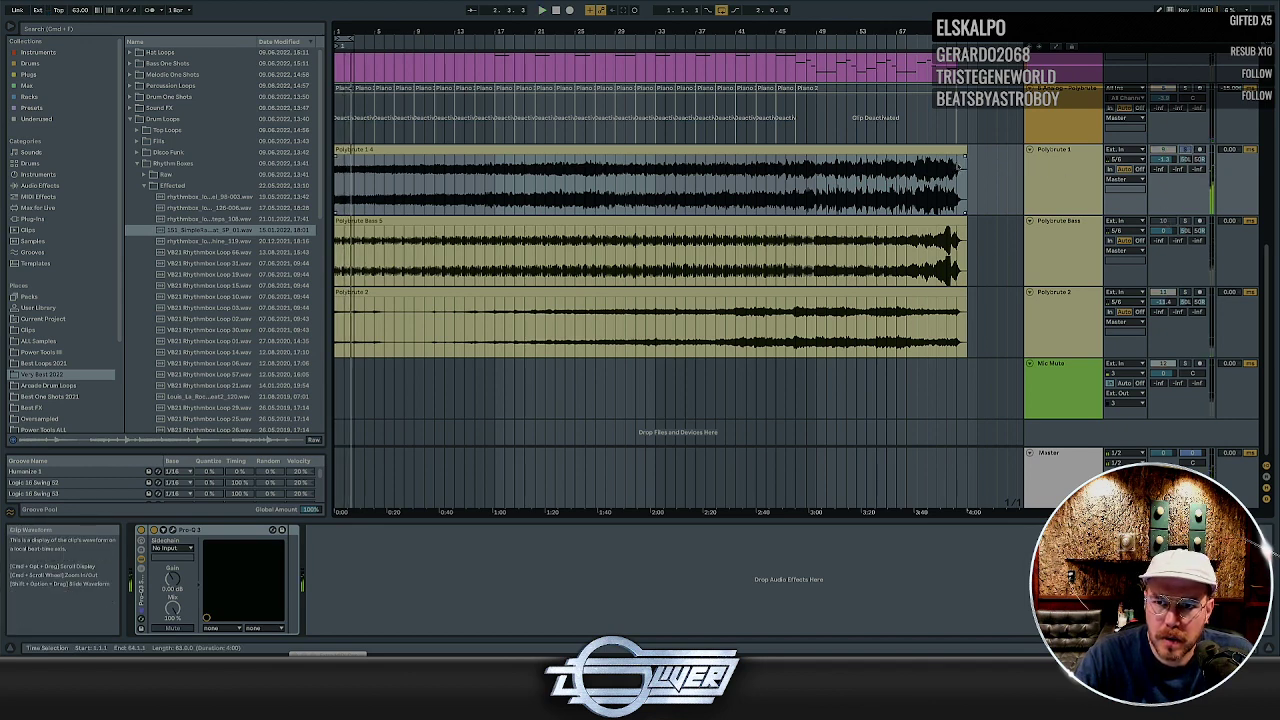
Play and inspect the tail of the Polybrute 1 clip from bar 63
{"action": "left_click", "coordinate": [958, 166]}
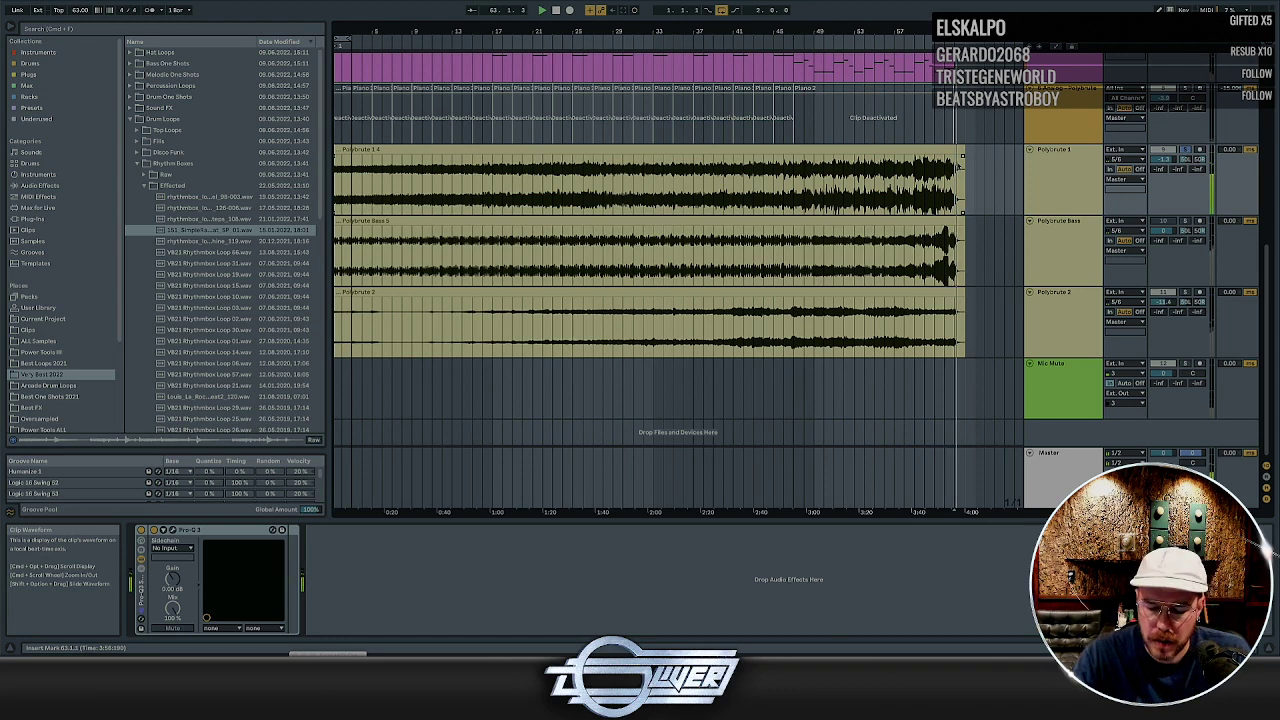
{"action": "key", "text": "plus"}
{"action": "key", "text": "plus"}
{"action": "key", "text": "plus"}
{"action": "key", "text": "plus"}
{"action": "key", "text": "plus"}
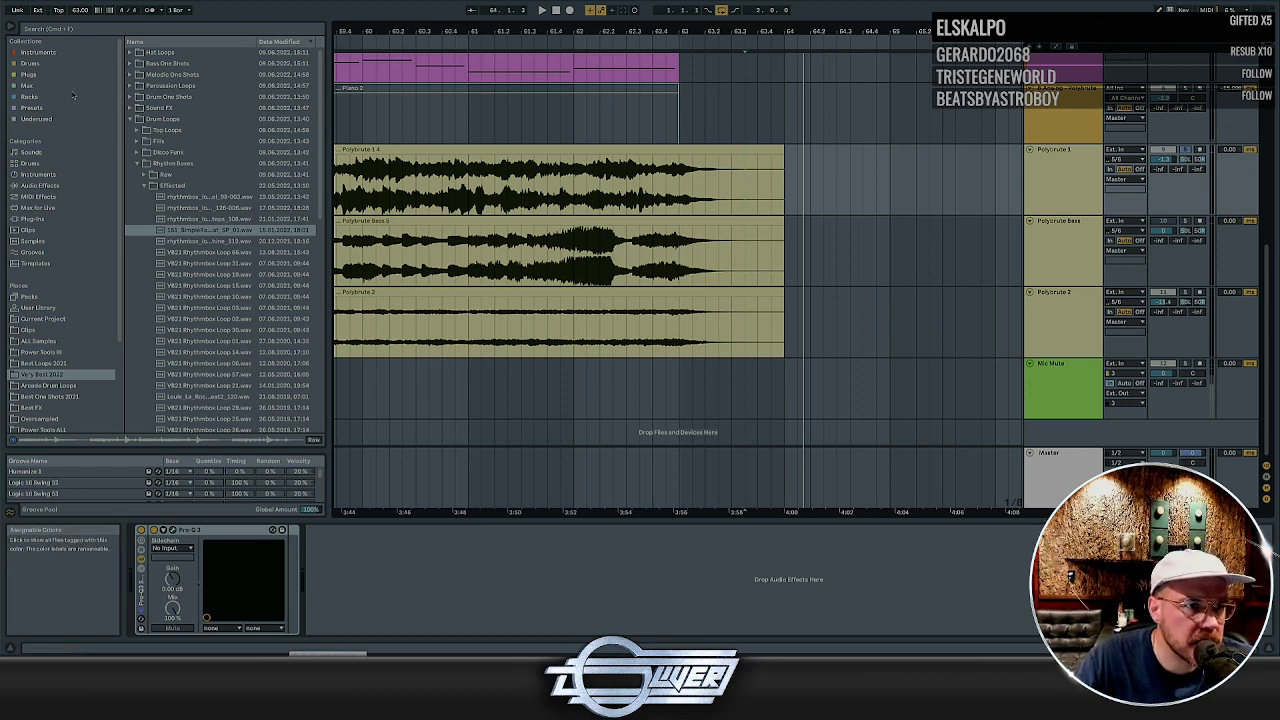
Show the Plugs collection in the browser and select the Polybrute 2 track
{"action": "left_click", "coordinate": [47, 74]}
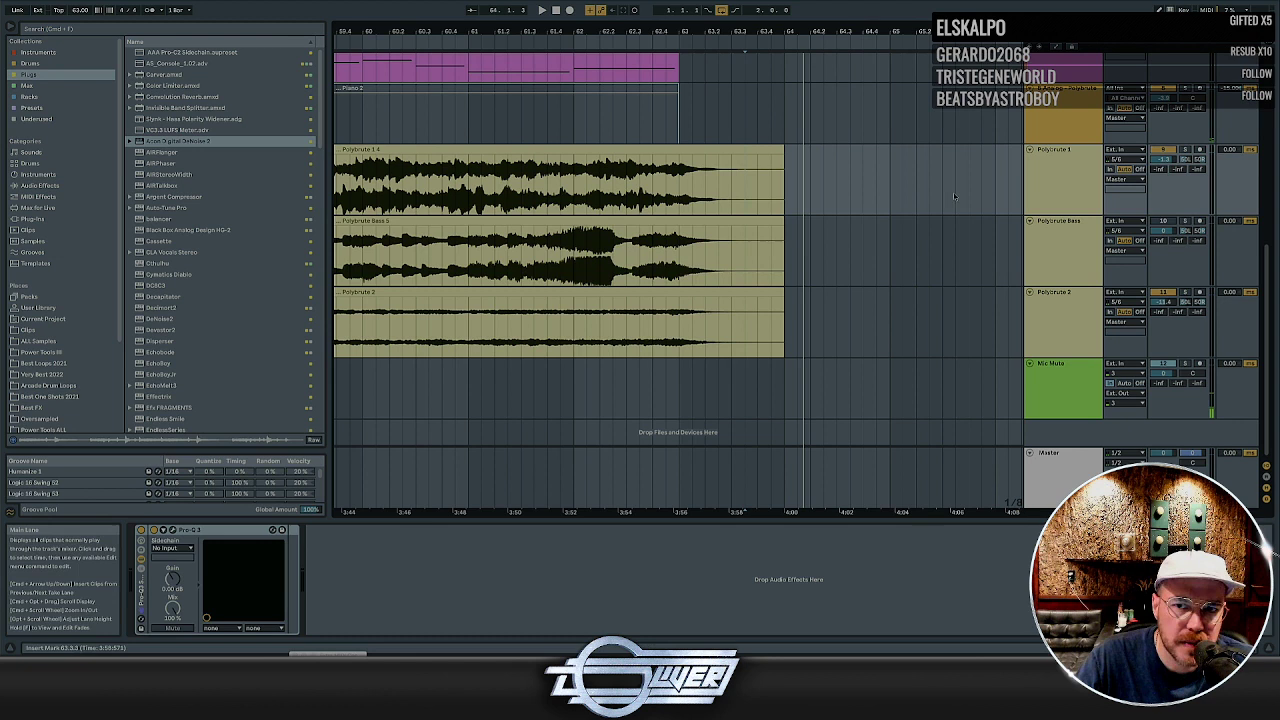
{"action": "left_click", "coordinate": [1043, 307]}
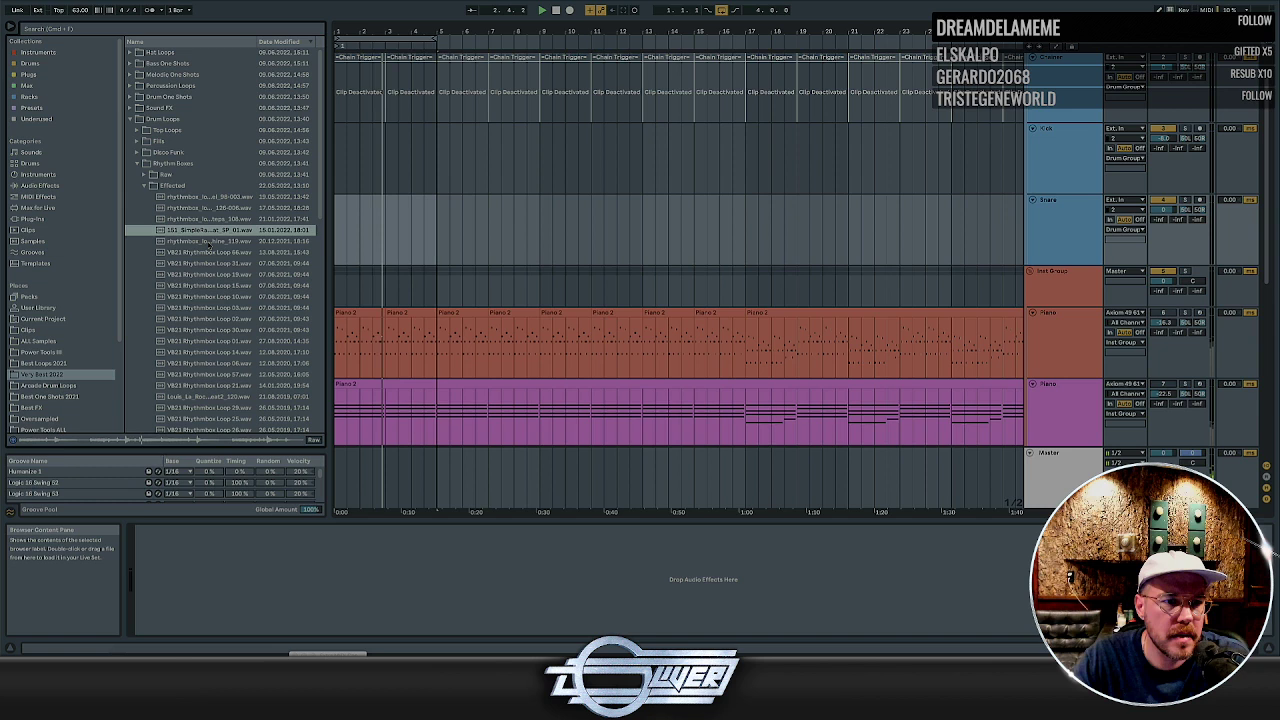
Audition the newest VB21 Rhythmbox loop and place it on the Snare track across the first four bars
{"action": "left_click", "coordinate": [213, 252]}
{"action": "key", "text": "space"}
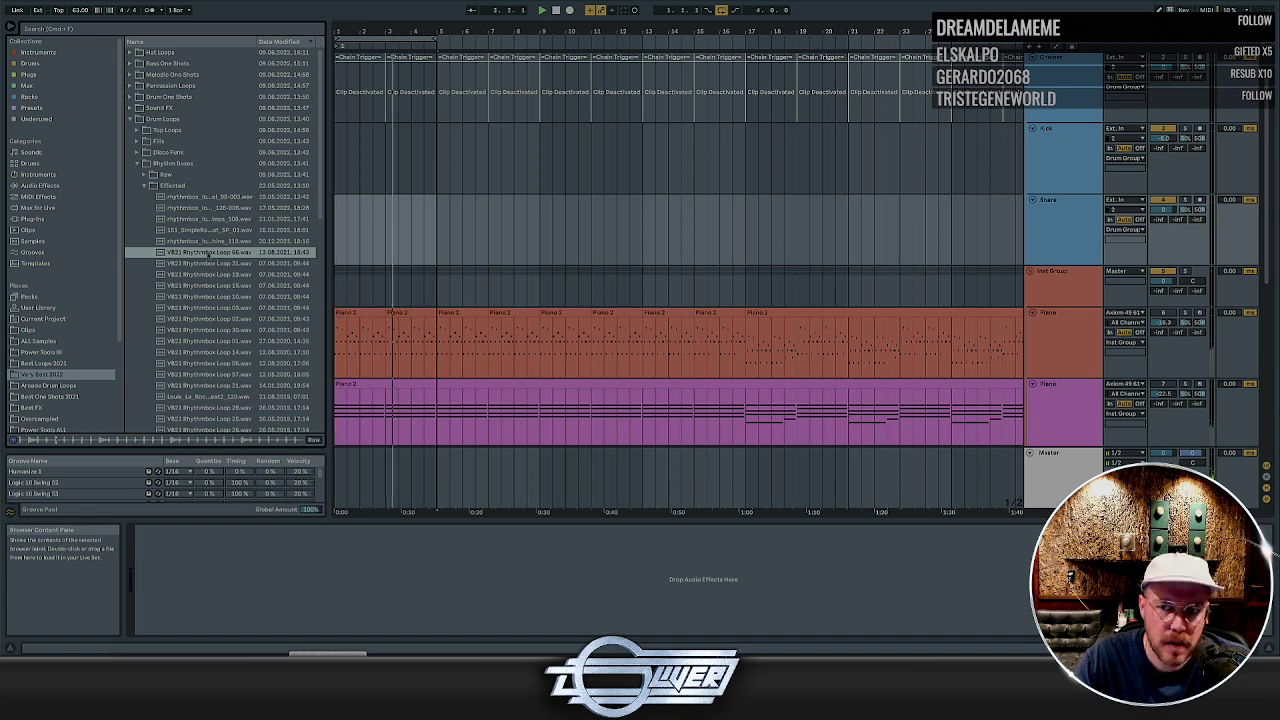
{"action": "left_click_drag", "start_coordinate": [207, 253], "coordinate": [357, 200]}
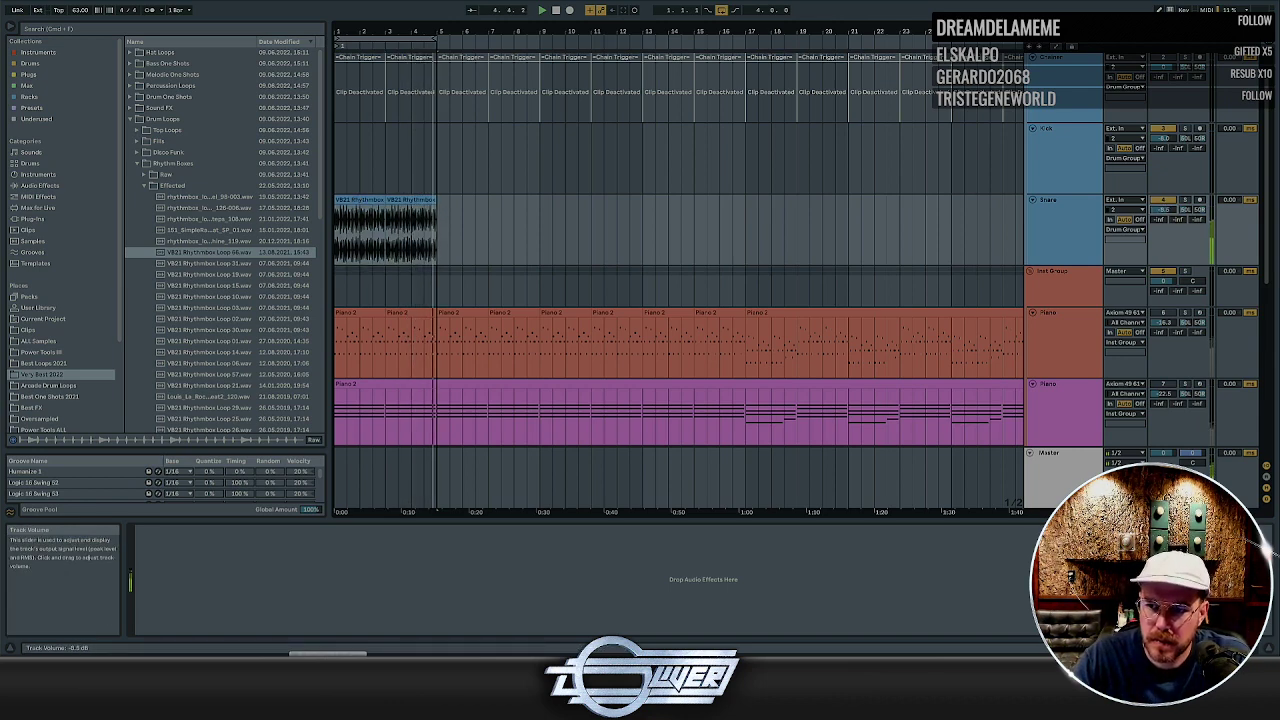
Reactivate the Polybrute Bass track and raise the gain of its clip
{"action": "scroll", "coordinate": [1087, 238], "scroll_direction": "down", "scroll_amount": 5}
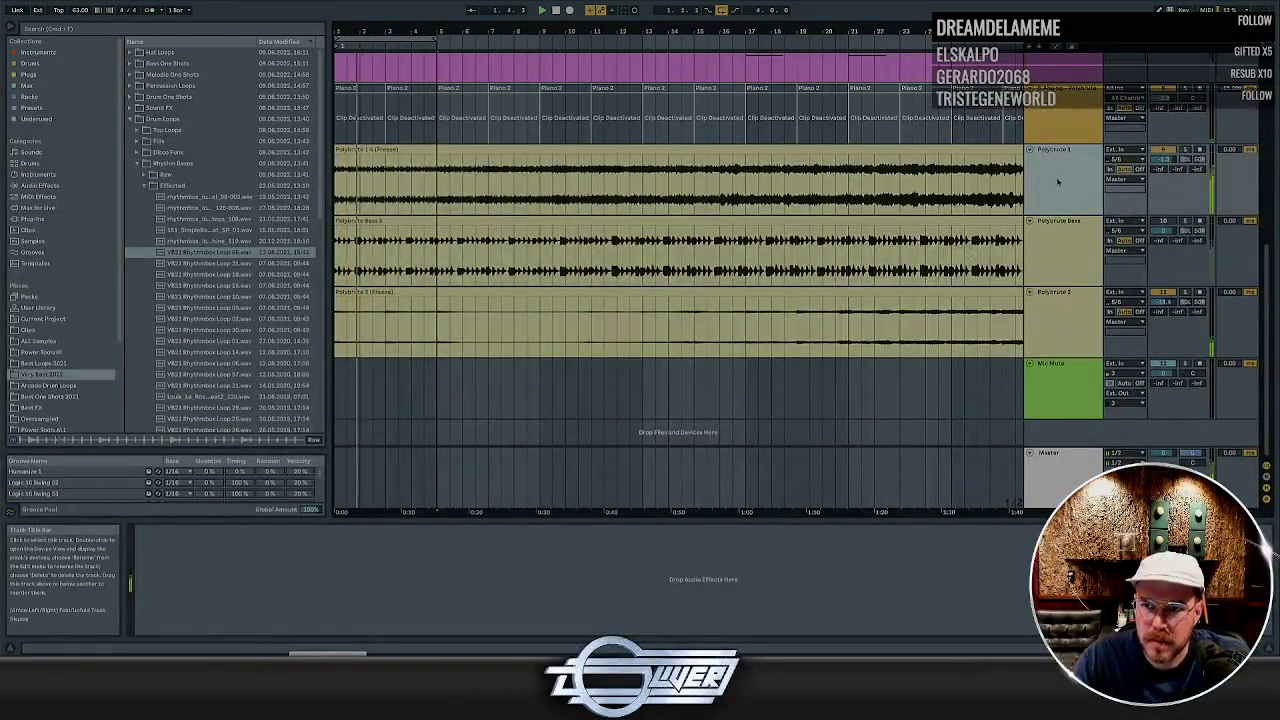
{"action": "scroll", "coordinate": [767, 176], "scroll_direction": "down", "scroll_amount": 5}
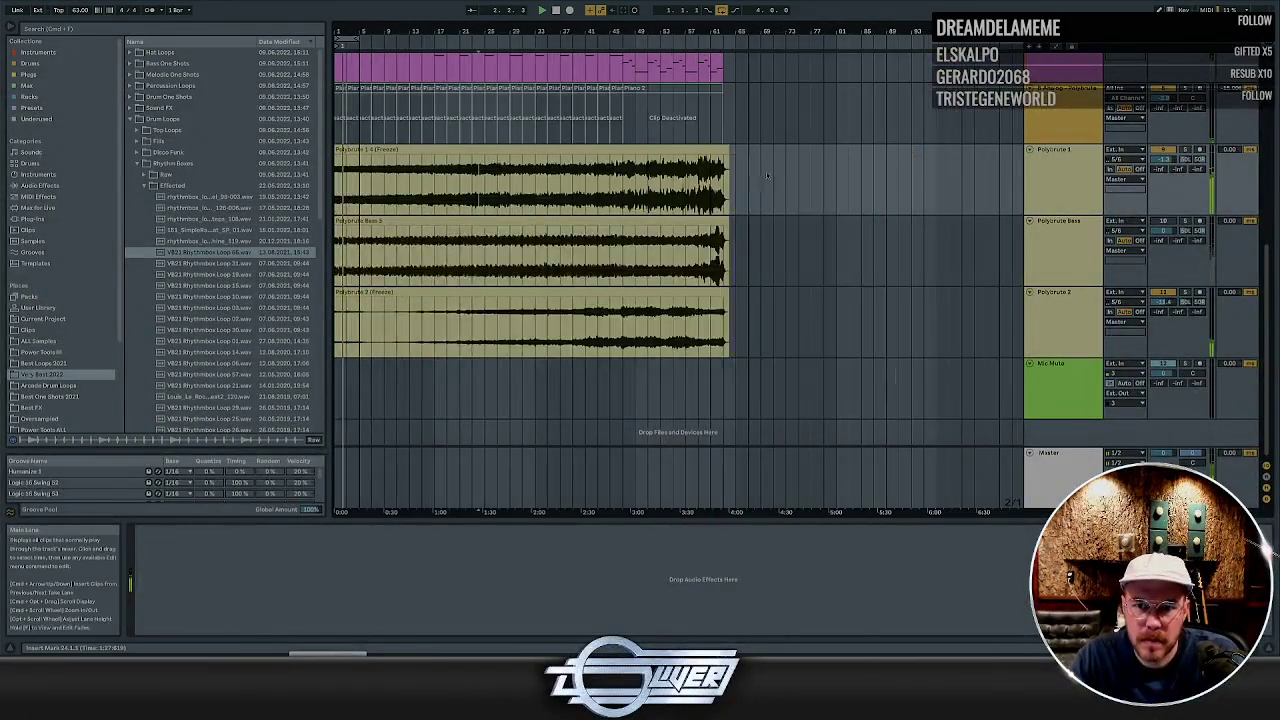
{"action": "left_click", "coordinate": [396, 186]}
{"action": "scroll", "coordinate": [396, 186], "scroll_direction": "up", "scroll_amount": 5}
{"action": "left_click", "coordinate": [1163, 221]}
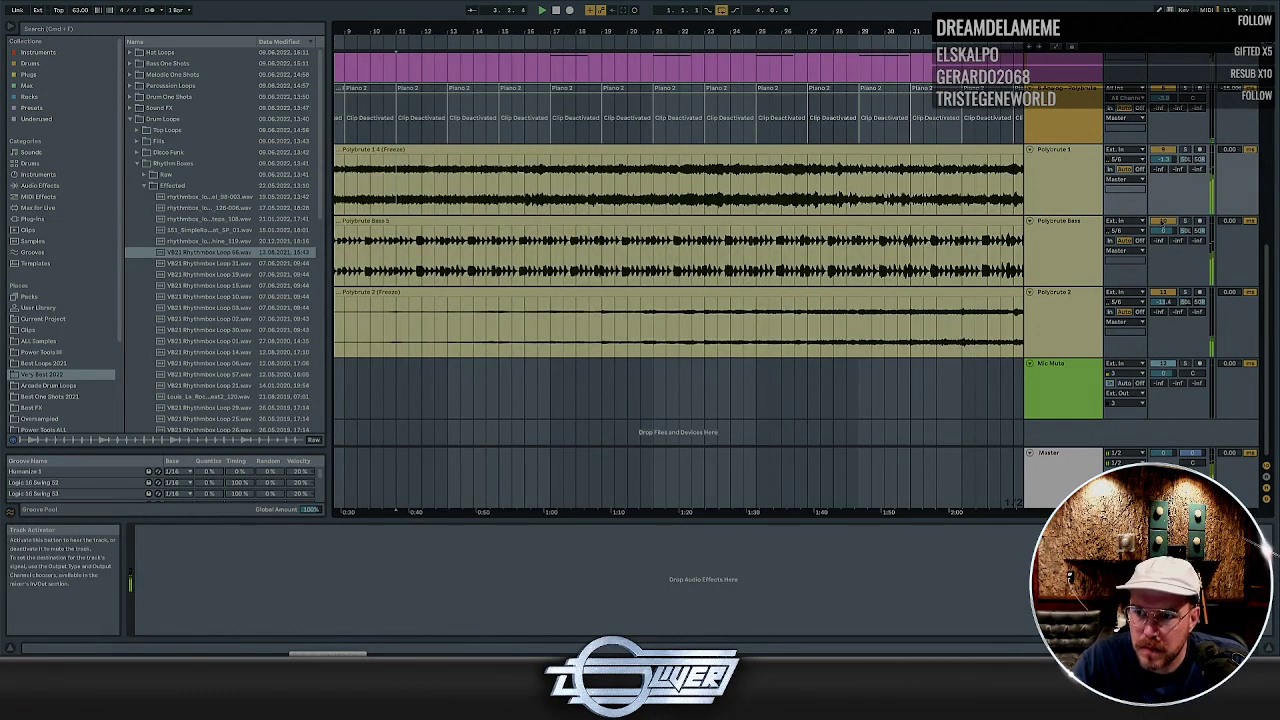
{"action": "double_click", "coordinate": [589, 229]}
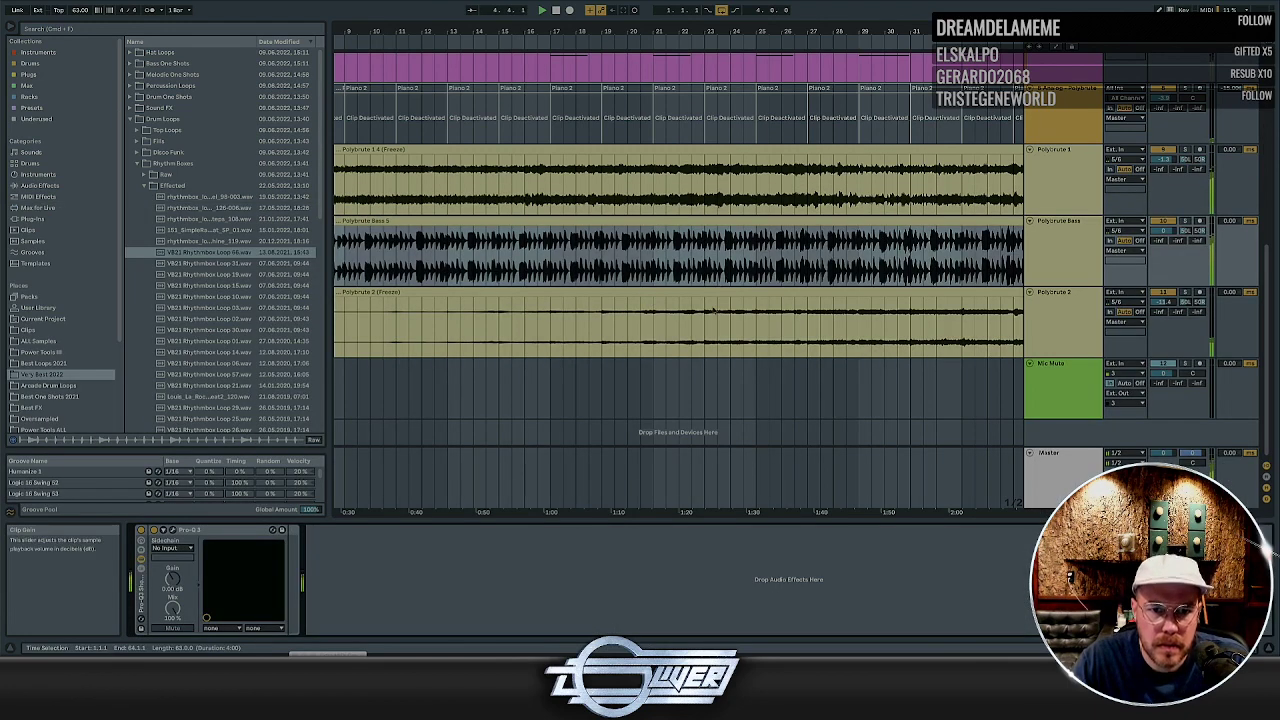
Add a second Pro-Q 3 to the Polybrute Bass track with a high cut at about 600 Hz
{"action": "left_click", "coordinate": [1060, 245]}
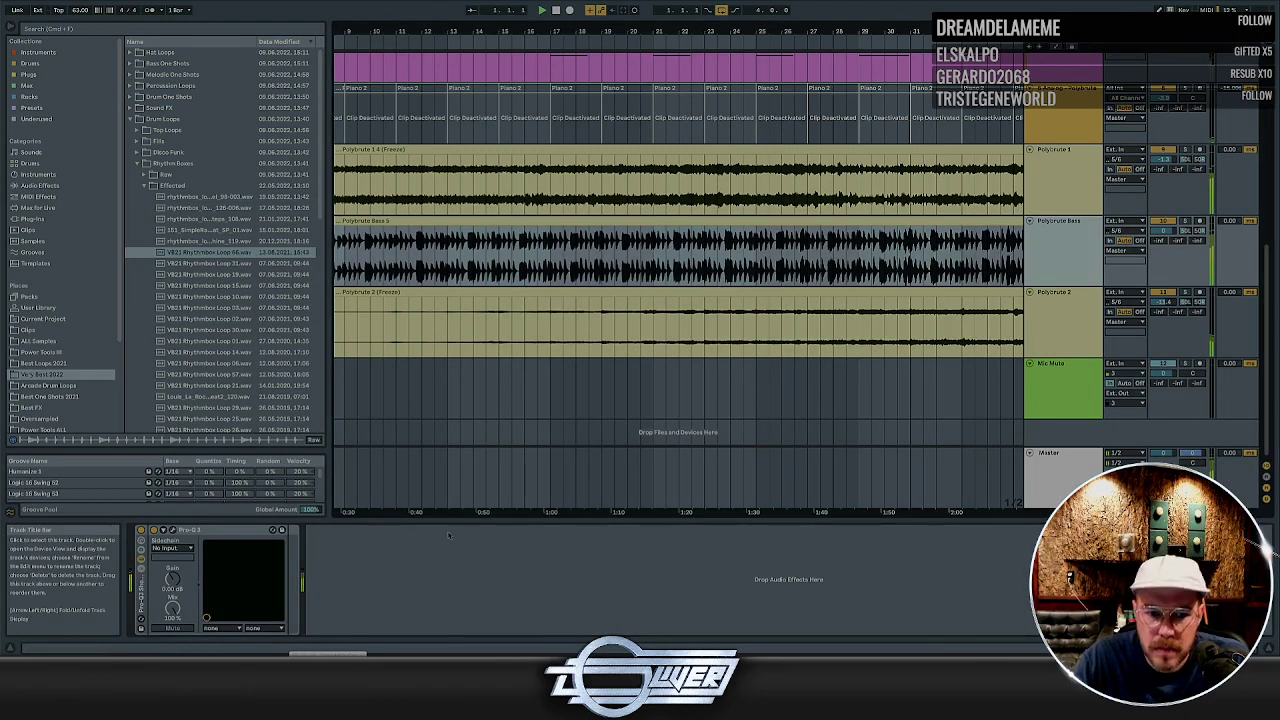
{"action": "left_click", "coordinate": [372, 557]}
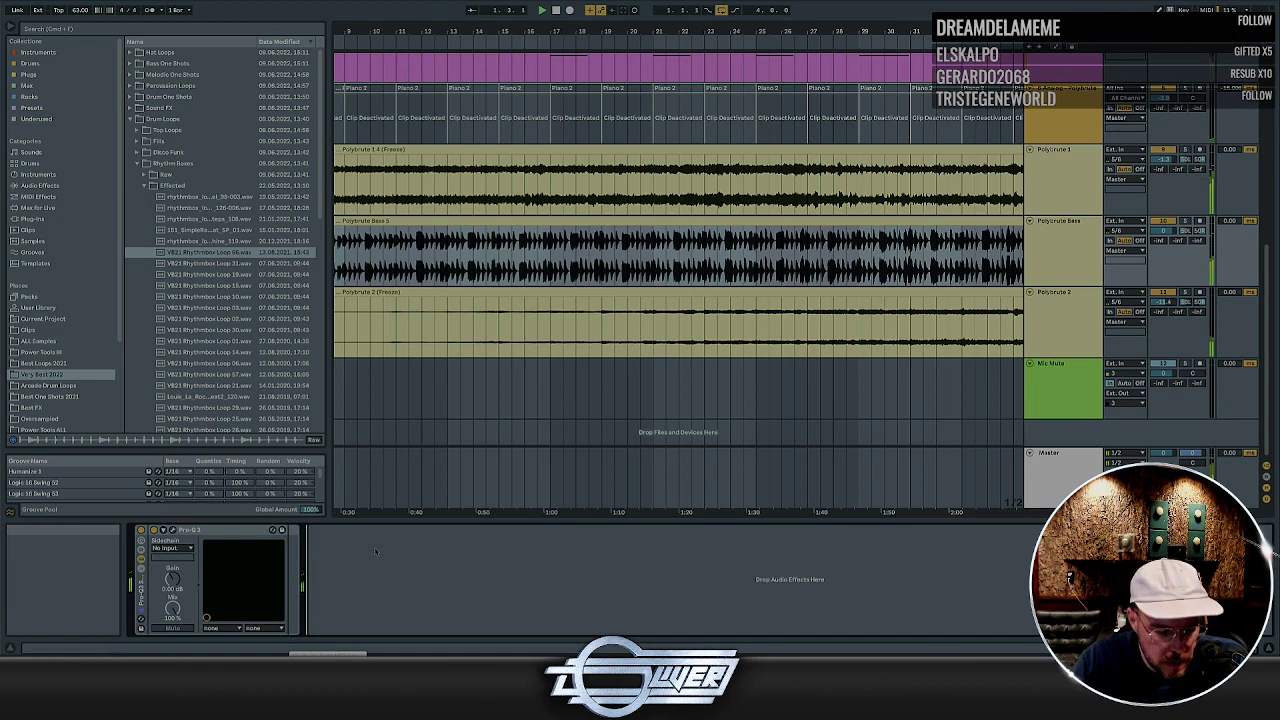
{"action": "key", "text": "ctrl+d"}
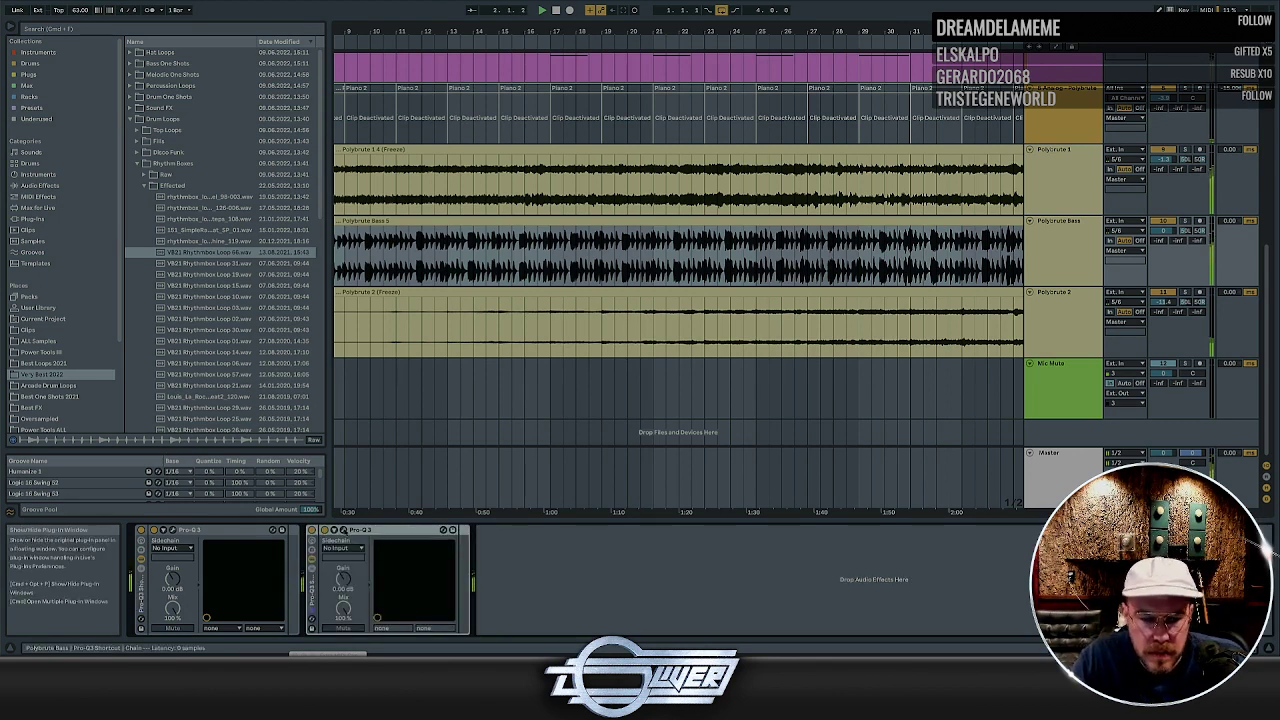
{"action": "left_click", "coordinate": [344, 530]}
{"action": "left_click_drag", "start_coordinate": [960, 272], "coordinate": [737, 276]}
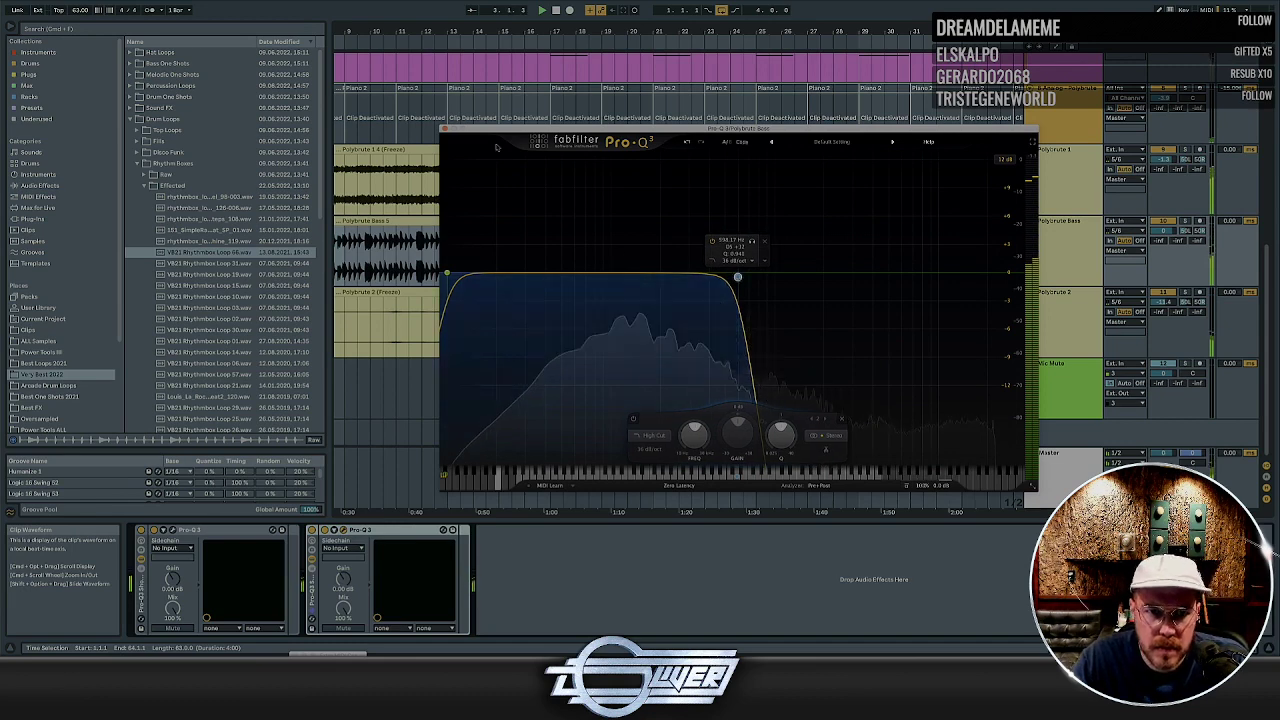
{"action": "left_click", "coordinate": [344, 530]}
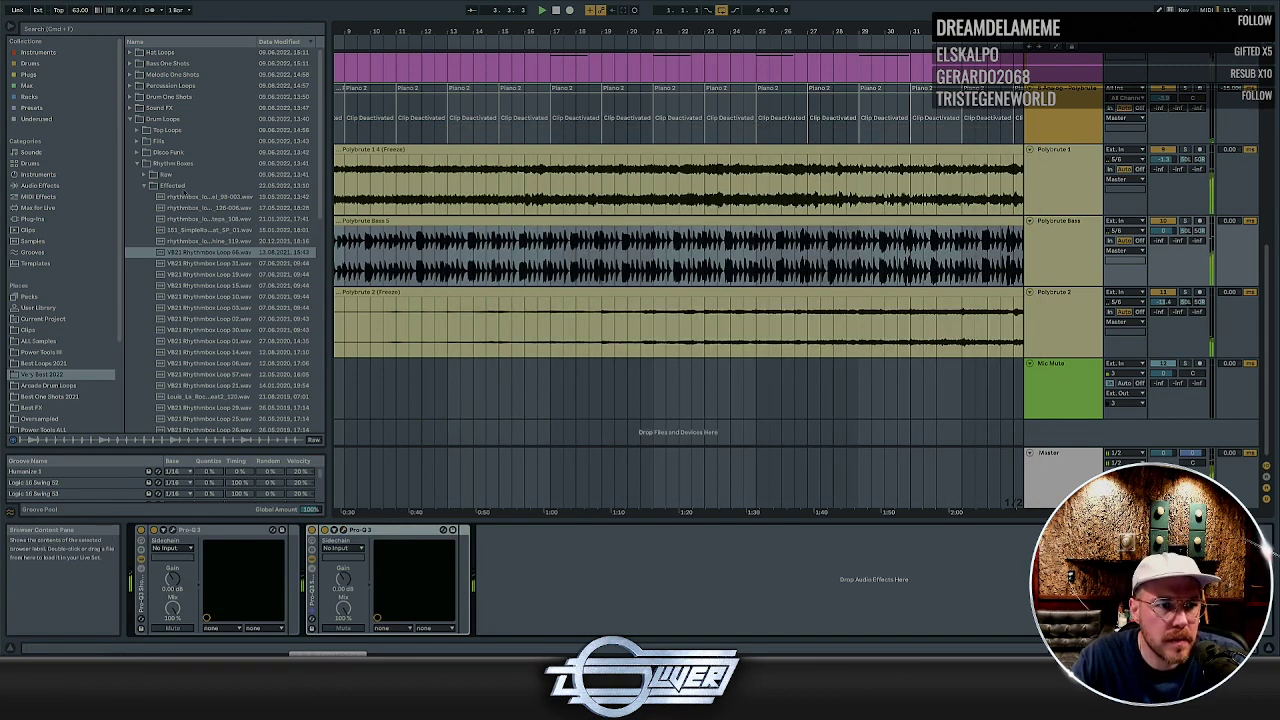
Collapse the Drum Loops folder and open the Short kicks folder within Drum One Shots
{"action": "double_click", "coordinate": [160, 119]}
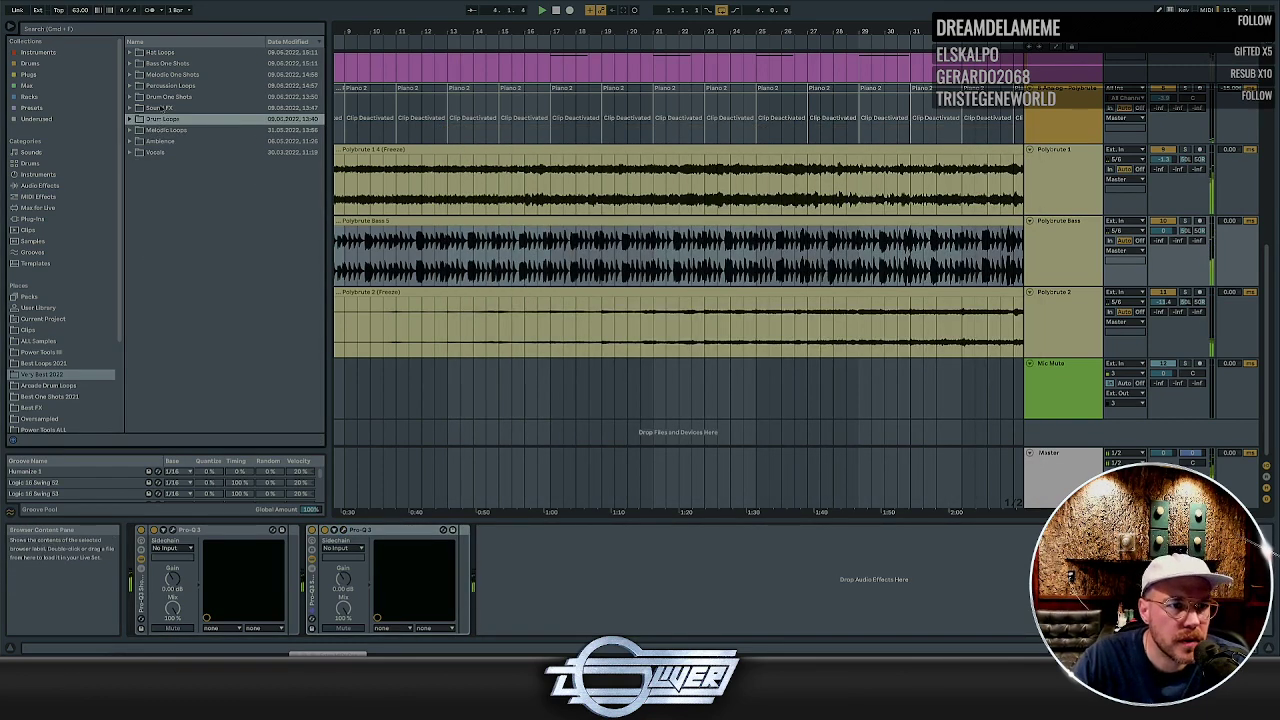
{"action": "double_click", "coordinate": [165, 97]}
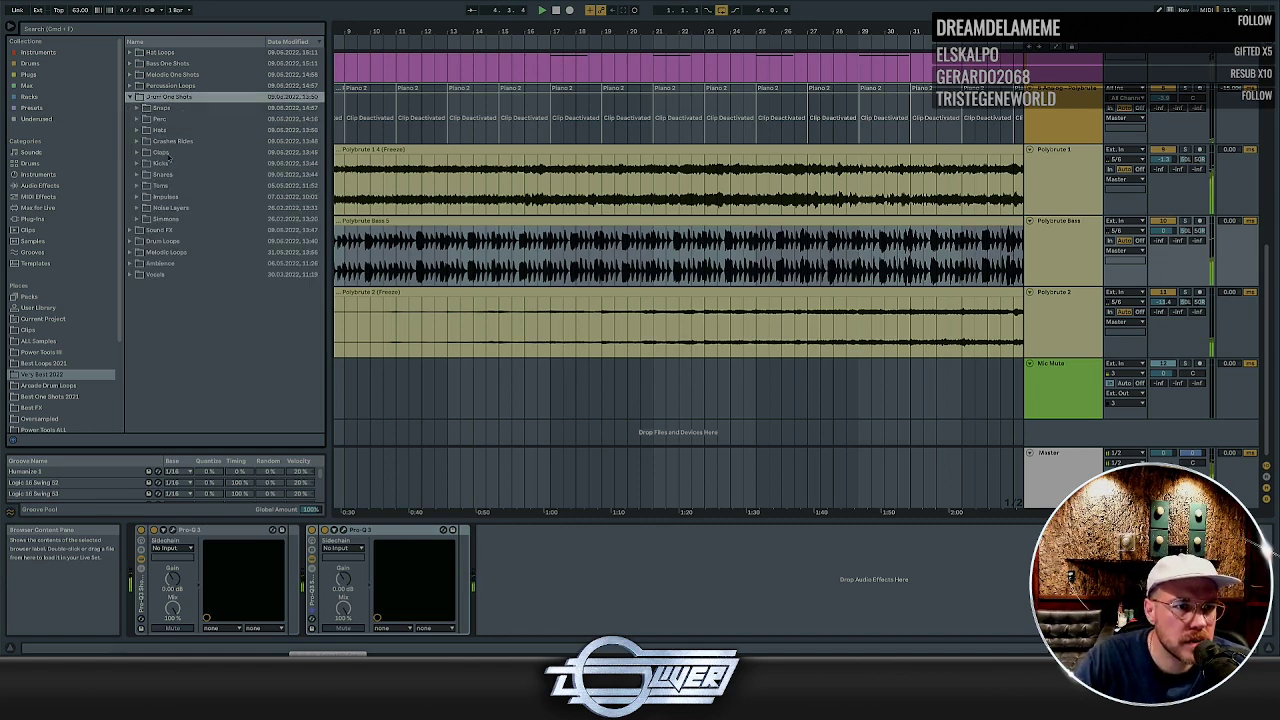
{"action": "double_click", "coordinate": [162, 163]}
{"action": "double_click", "coordinate": [180, 186]}
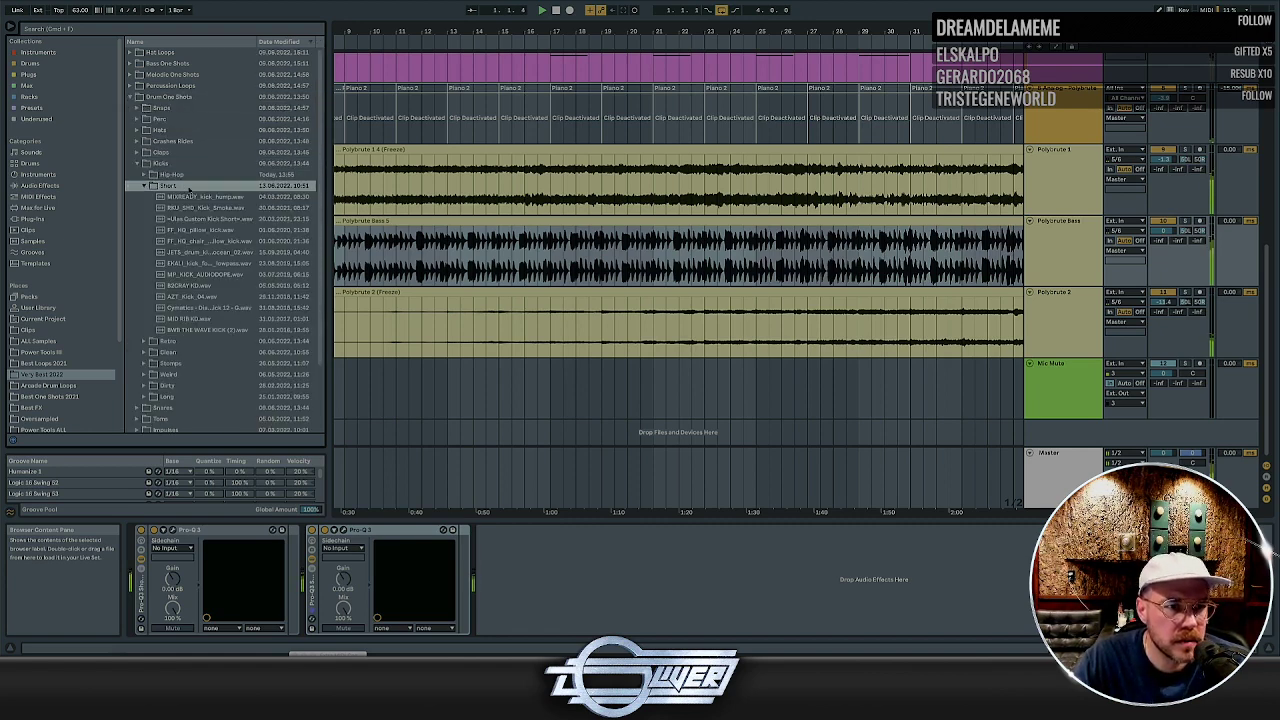
Audition the short kick samples one after another down to MP_KICK_AUDIODOPE.wav
{"action": "key", "text": "Down"}
{"action": "key", "text": "Down"}
{"action": "key", "text": "Down"}
{"action": "key", "text": "Down"}
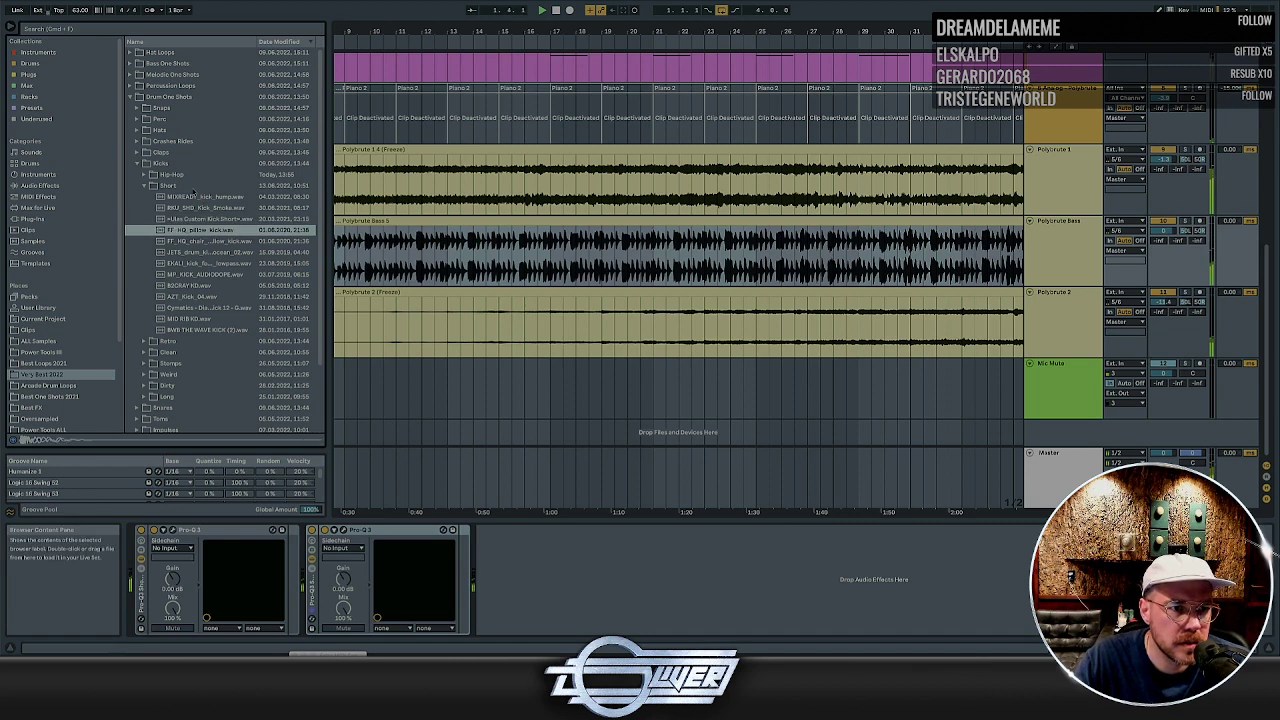
{"action": "left_click", "coordinate": [203, 216]}
{"action": "key", "text": "Down"}
{"action": "key", "text": "Down"}
{"action": "key", "text": "Down"}
{"action": "key", "text": "Down"}
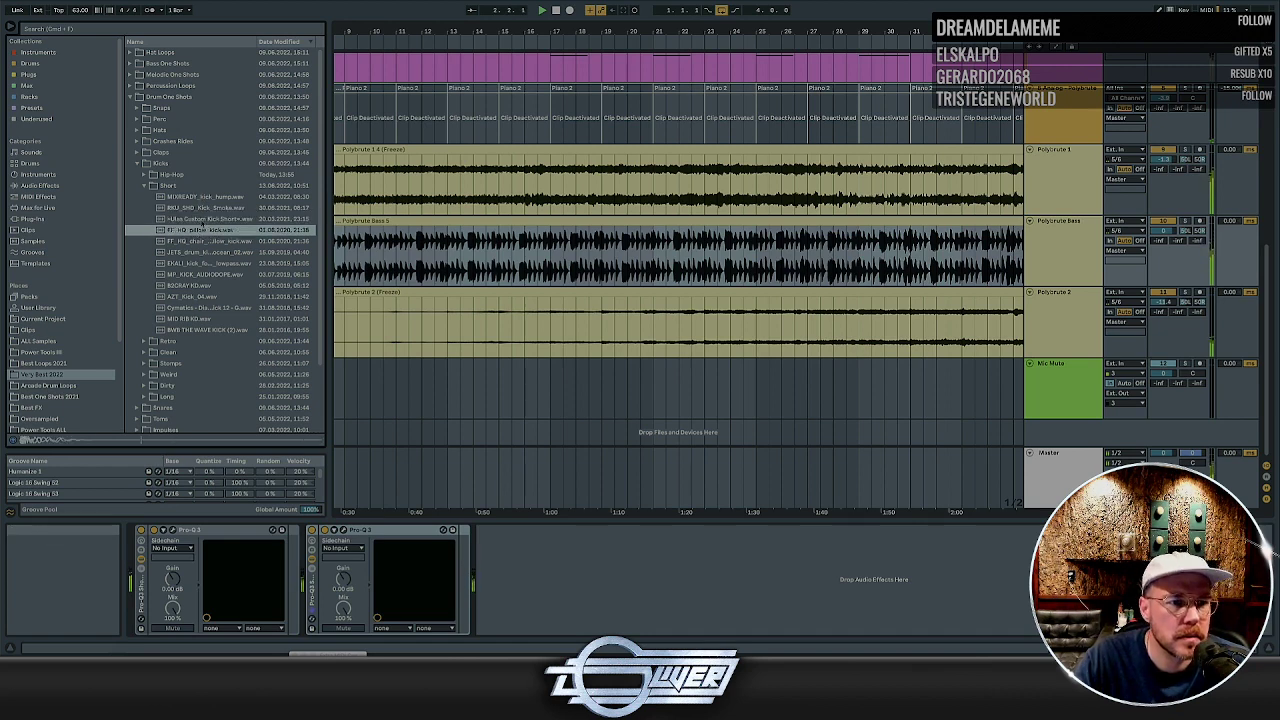
{"action": "key", "text": "Down"}
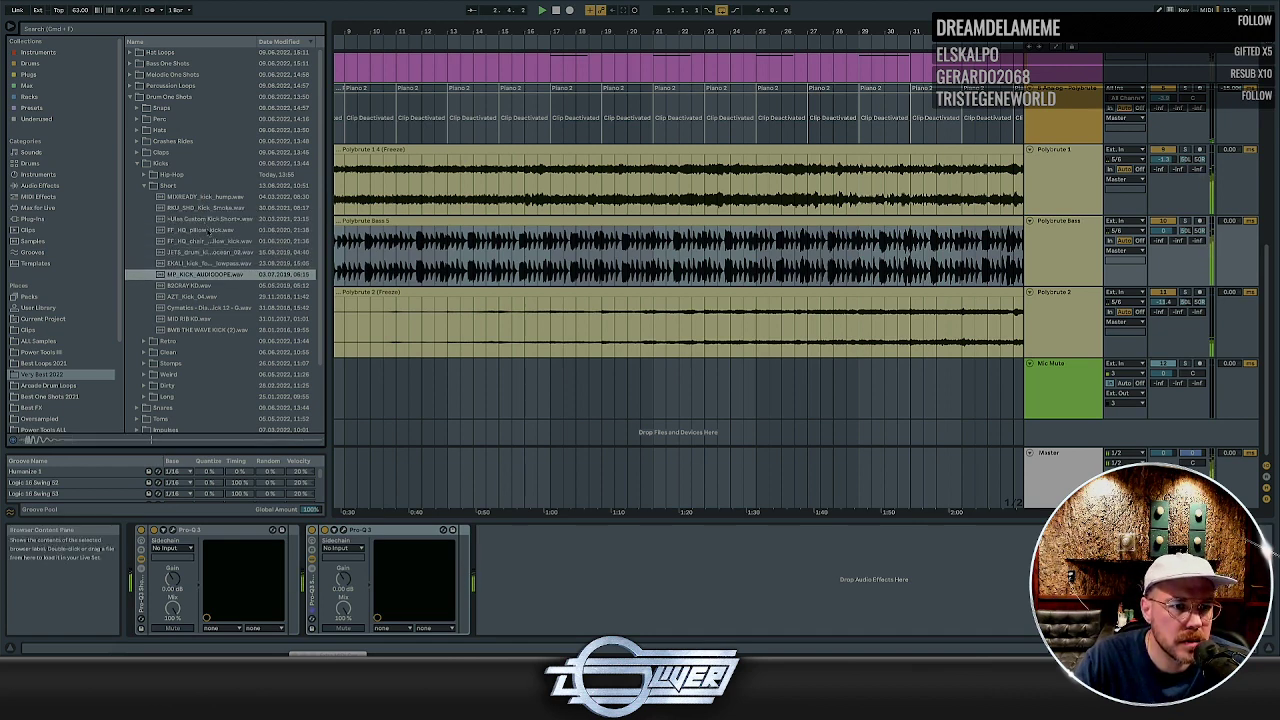
Place MP_KICK_AUDIODOPE.wav on the Kick track at the start of bar 1
{"action": "scroll", "coordinate": [425, 207], "scroll_direction": "up", "scroll_amount": 5}
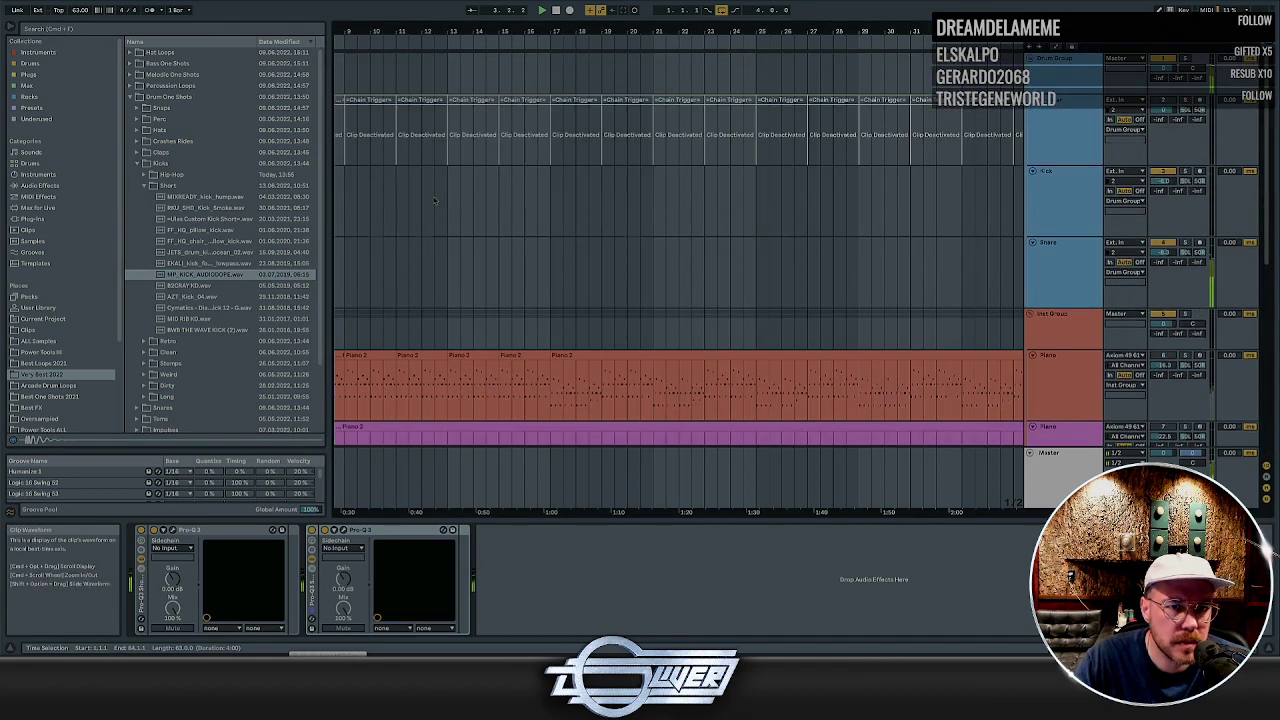
{"action": "scroll", "coordinate": [418, 206], "scroll_direction": "left", "scroll_amount": 4}
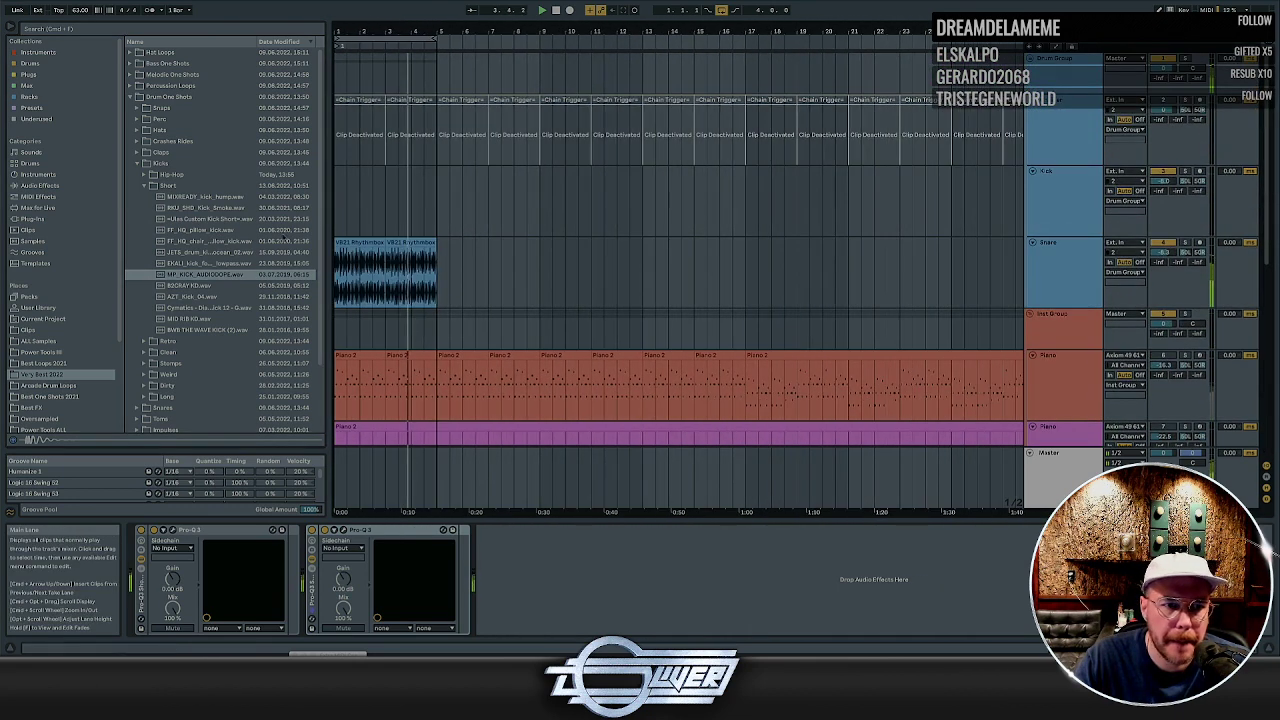
{"action": "left_click_drag", "start_coordinate": [226, 274], "coordinate": [348, 195]}
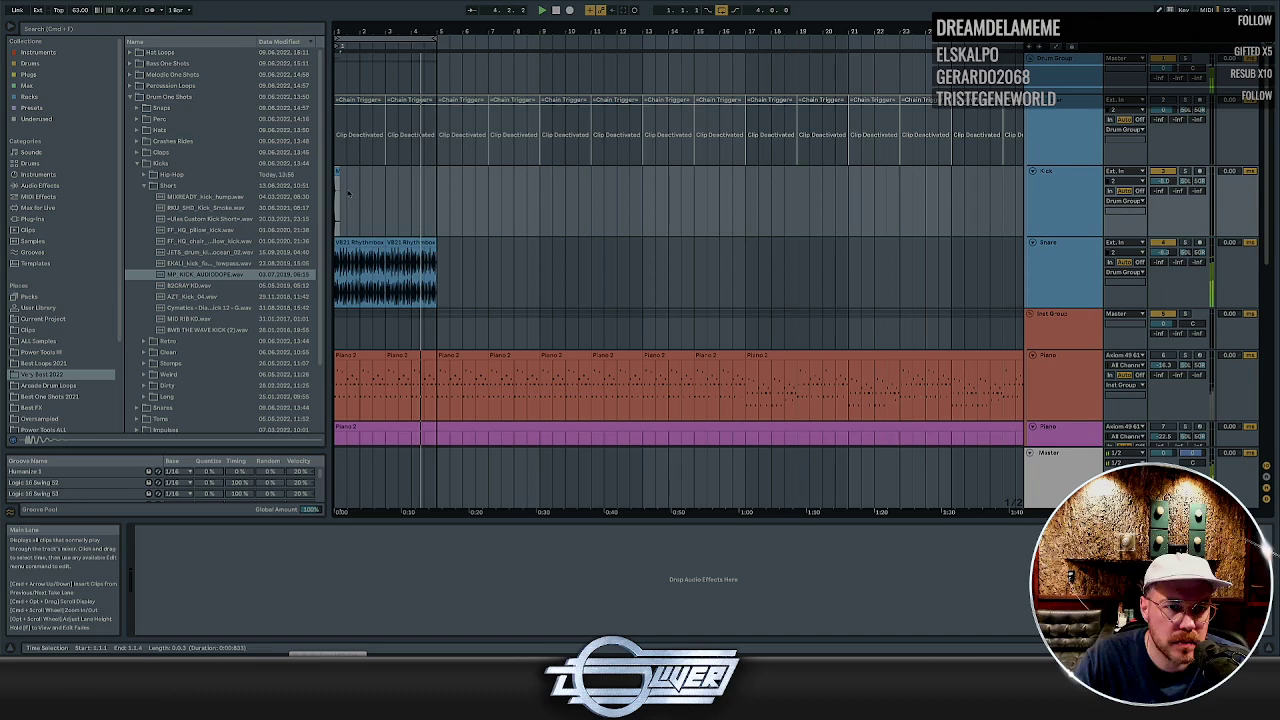
Split the kick clip just before its first transient, about 17 ms into the arrangement
{"action": "left_click", "coordinate": [457, 188]}
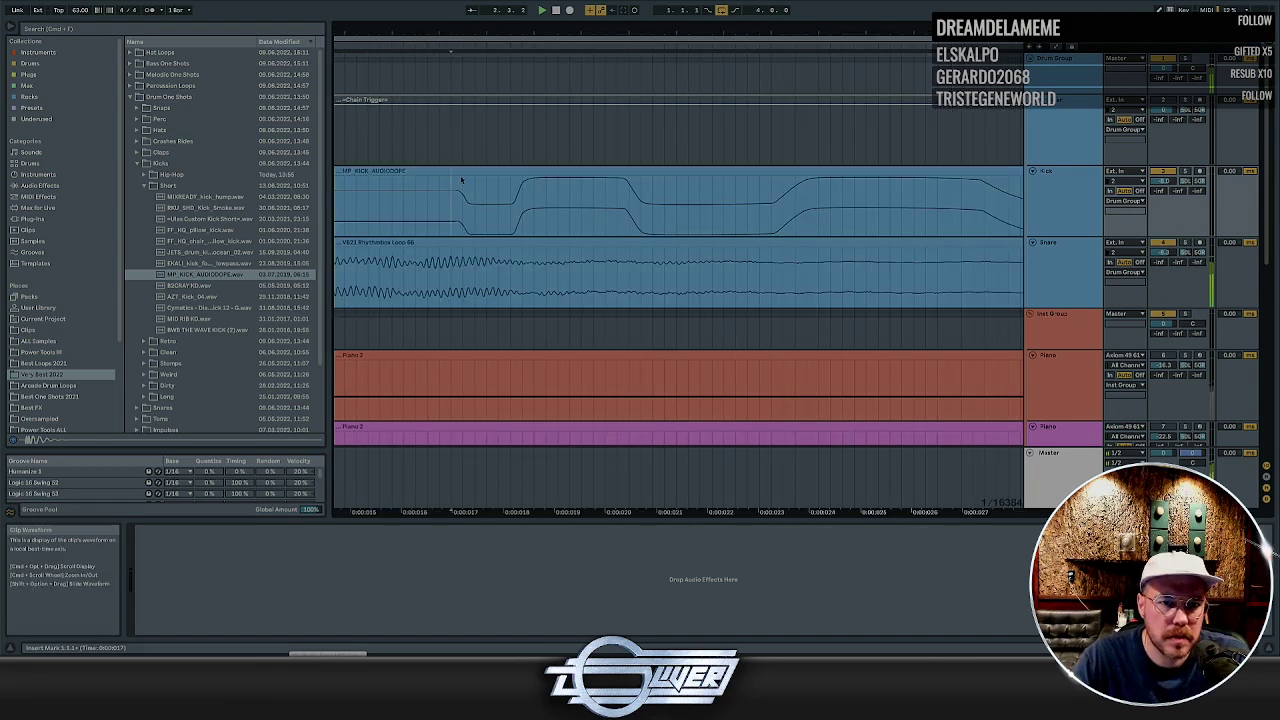
{"action": "key", "text": "super+e"}
{"action": "left_click", "coordinate": [474, 172]}
{"action": "key", "text": "minus"}
{"action": "key", "text": "minus"}
{"action": "key", "text": "minus"}
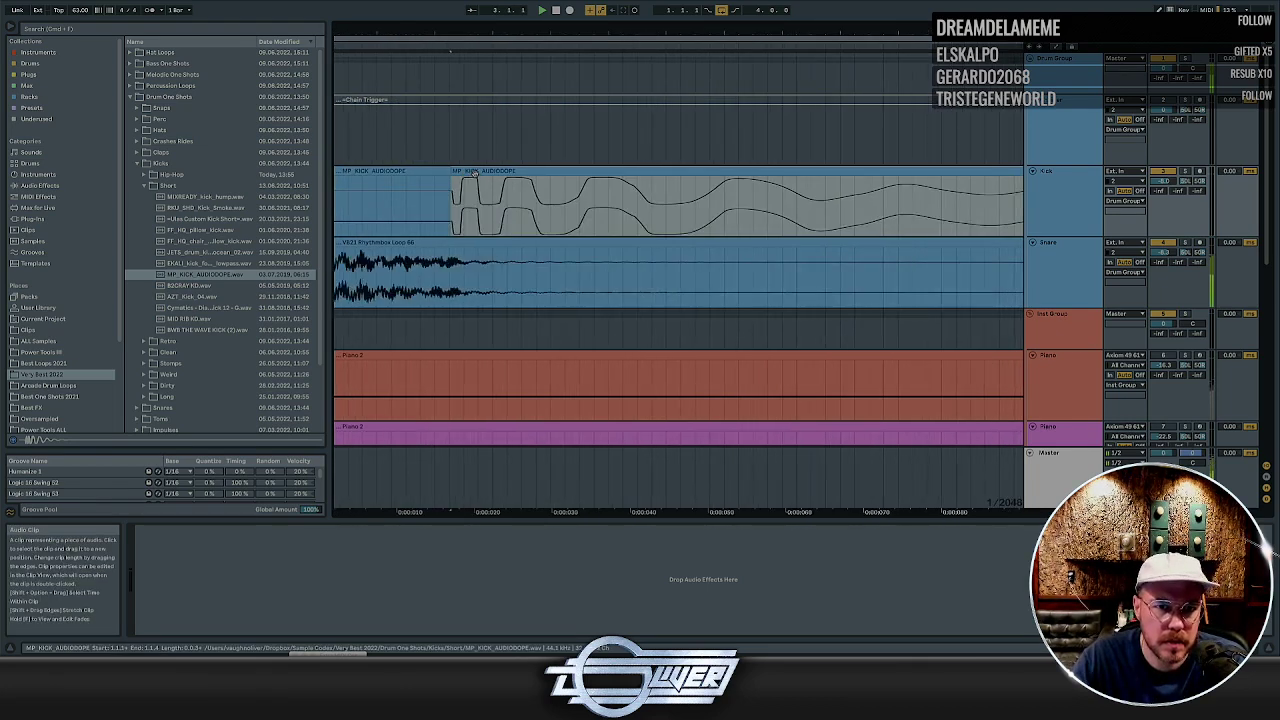
{"action": "key", "text": "minus"}
{"action": "key", "text": "minus"}
{"action": "key", "text": "minus"}
{"action": "key", "text": "minus"}
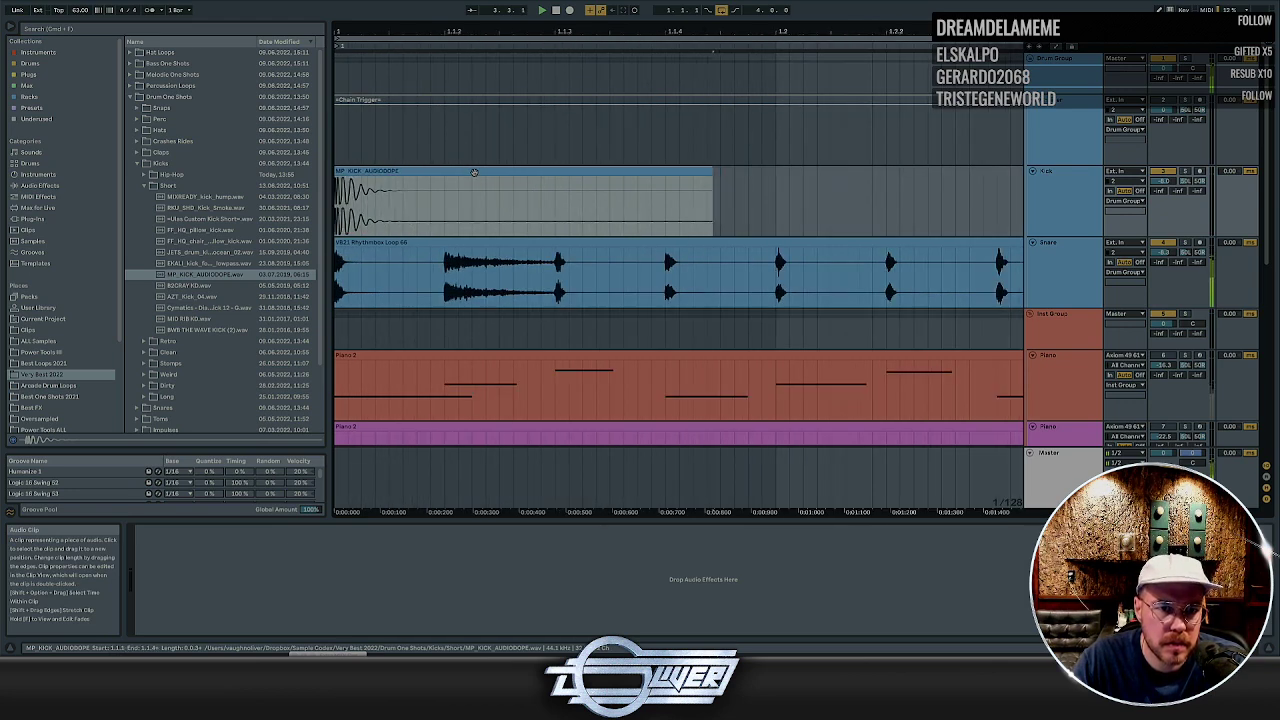
Select the first bar on the Kick track and loop it, with the Snare track's volume lowered to -12.2 dB
{"action": "left_click_drag", "start_coordinate": [776, 205], "coordinate": [337, 205]}
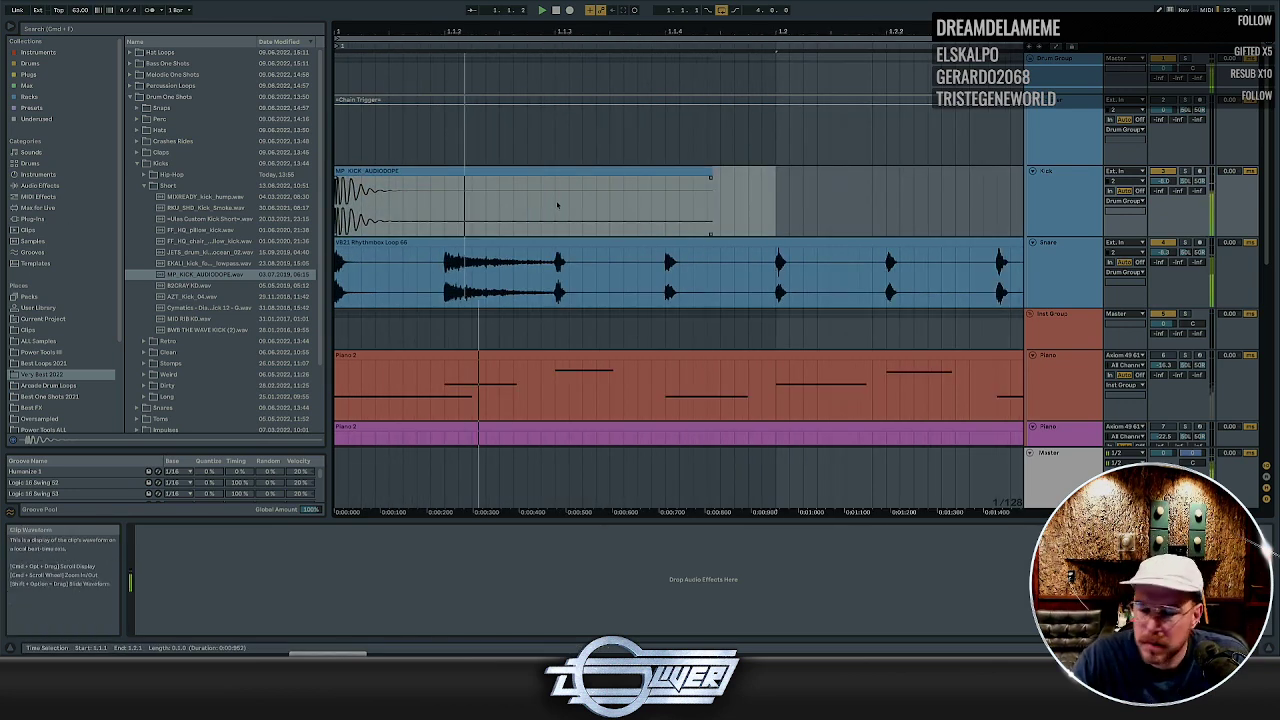
{"action": "key", "text": "minus"}
{"action": "key", "text": "minus"}
{"action": "key", "text": "minus"}
{"action": "key", "text": "minus"}
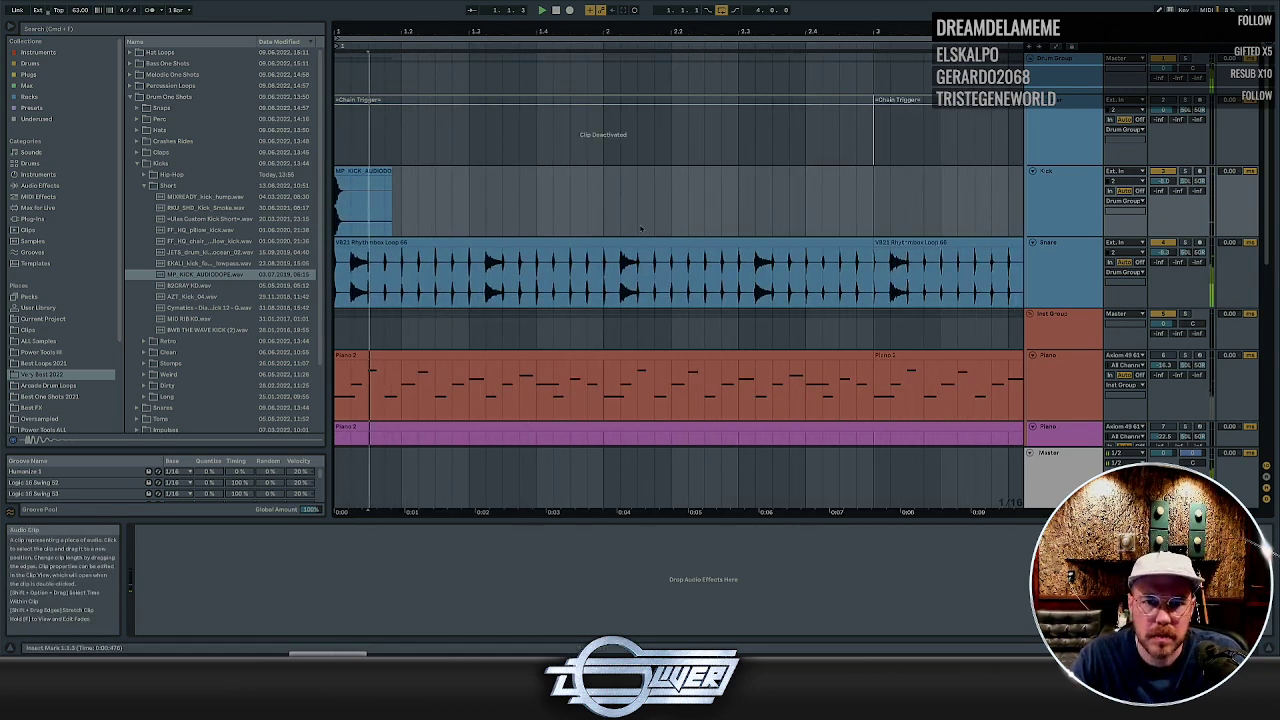
{"action": "left_click", "coordinate": [469, 184], "text": "shift"}
{"action": "left_click", "coordinate": [435, 184]}
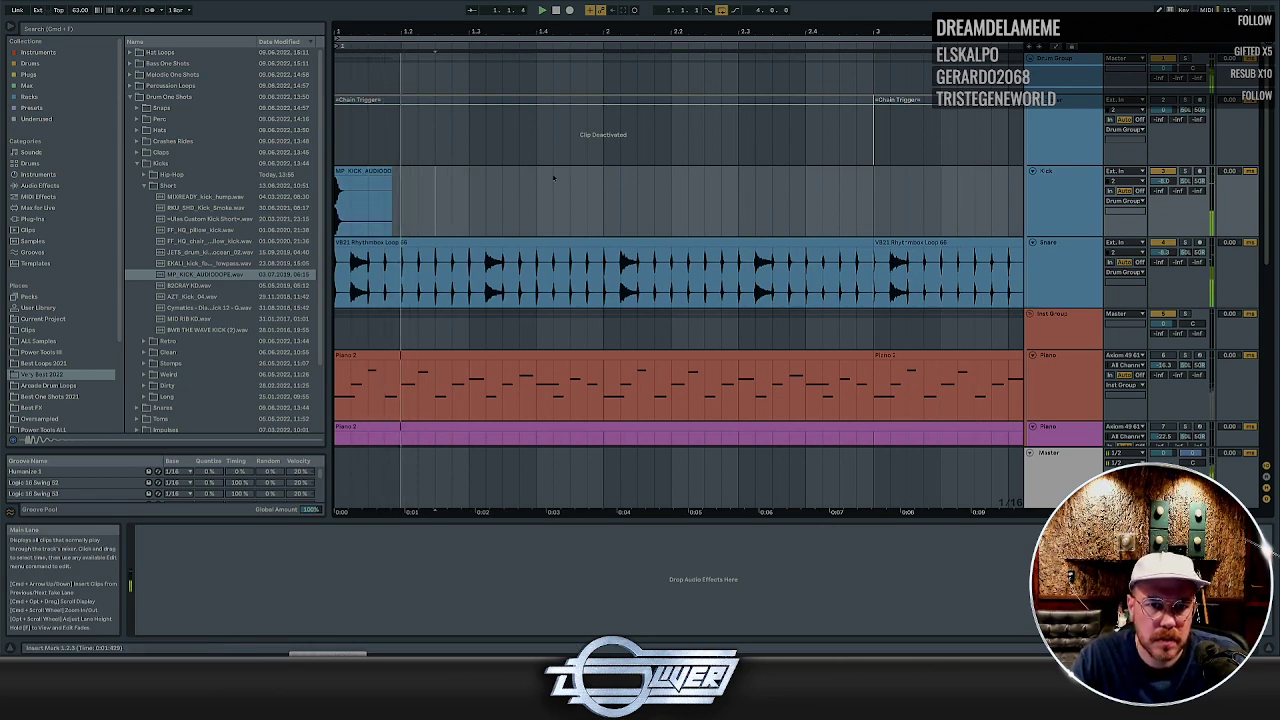
{"action": "left_click", "coordinate": [608, 178], "text": "shift"}
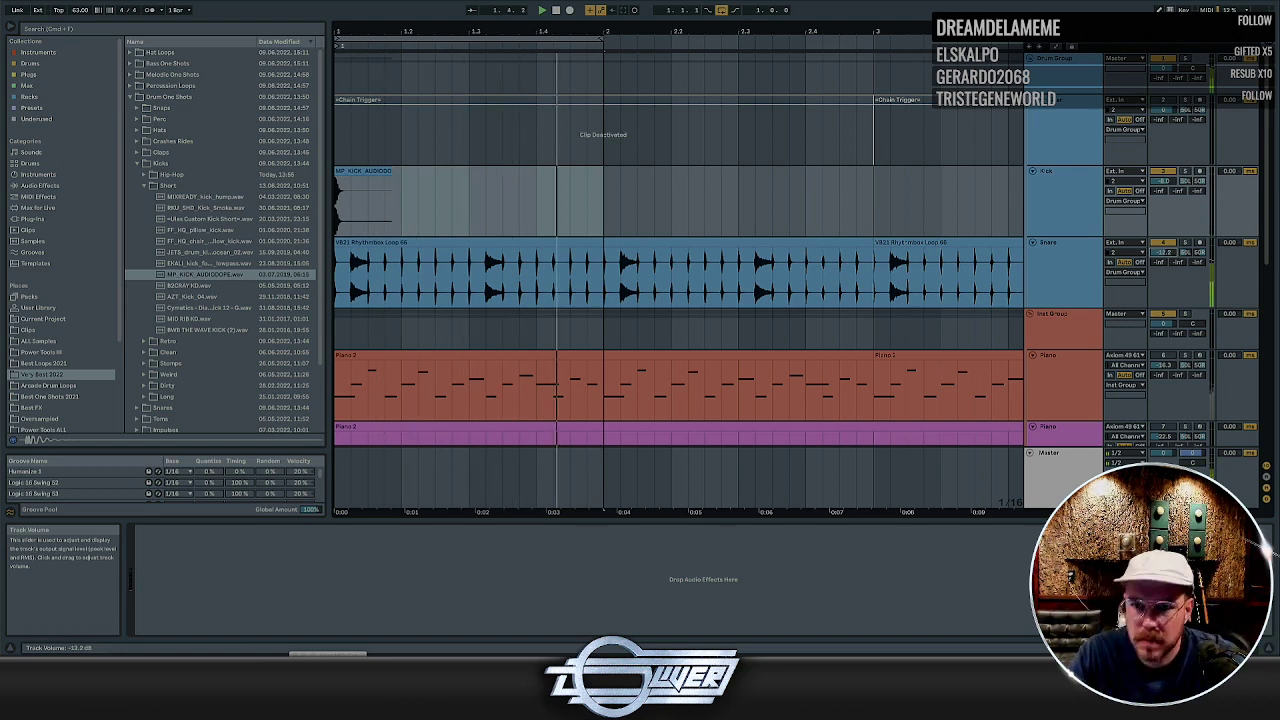
Move the Analog Polybrute, Polybrute 1, Polybrute Bass and Polybrute 2 tracks into the Inst Group
{"action": "scroll", "coordinate": [1028, 253], "scroll_direction": "down", "scroll_amount": 5}
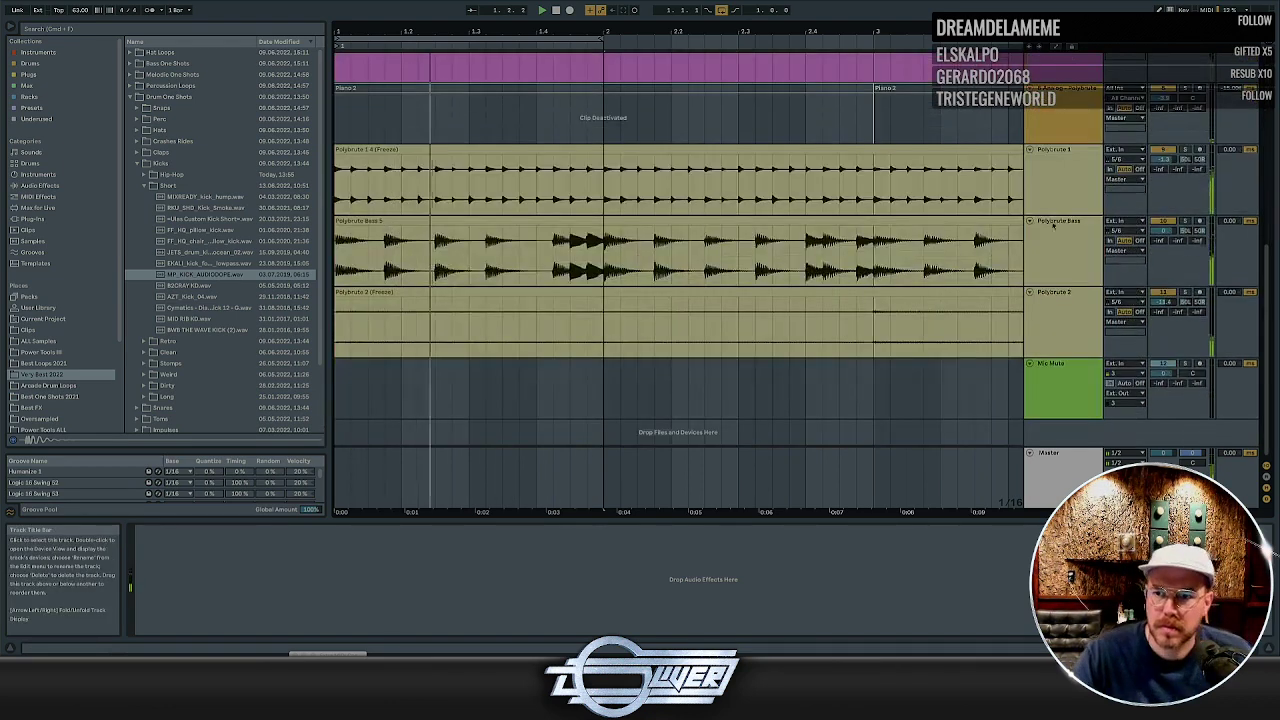
{"action": "left_click", "coordinate": [1060, 286]}
{"action": "scroll", "coordinate": [1060, 283], "scroll_direction": "up", "scroll_amount": 3}
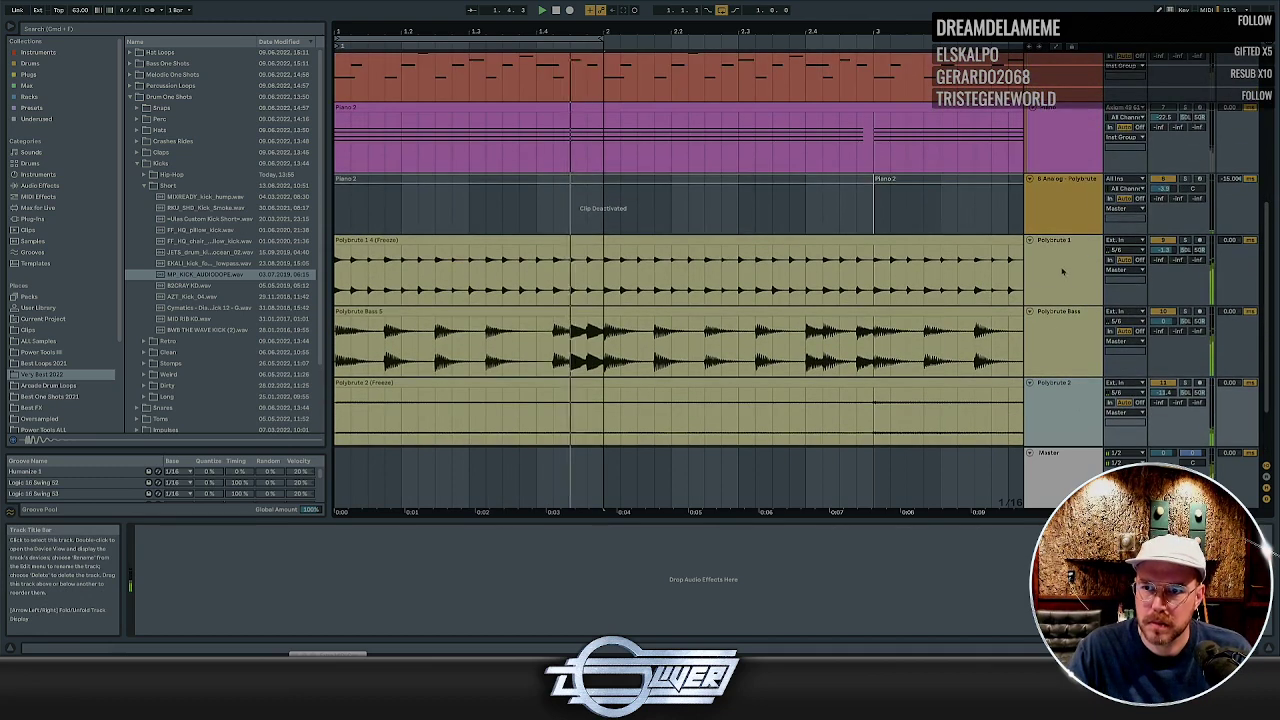
{"action": "left_click", "coordinate": [1052, 181]}
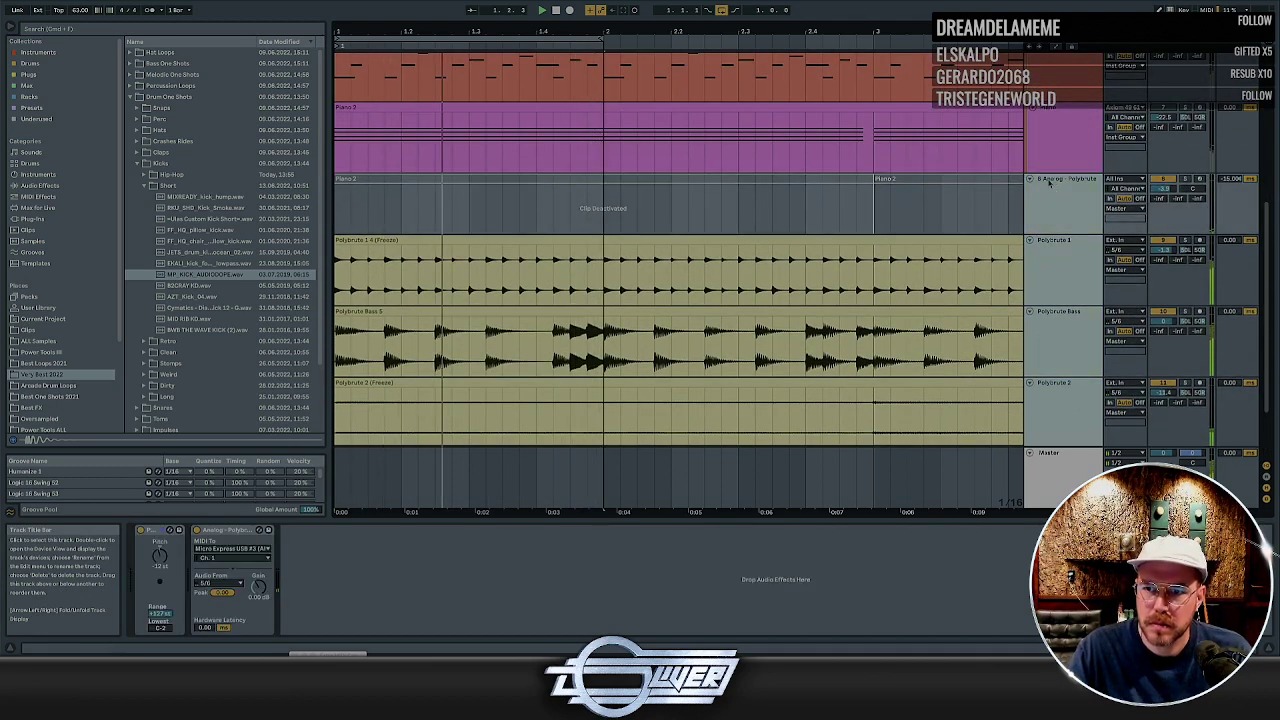
{"action": "scroll", "coordinate": [1040, 175], "scroll_direction": "up", "scroll_amount": 1}
{"action": "scroll", "coordinate": [1037, 171], "scroll_direction": "up", "scroll_amount": 5}
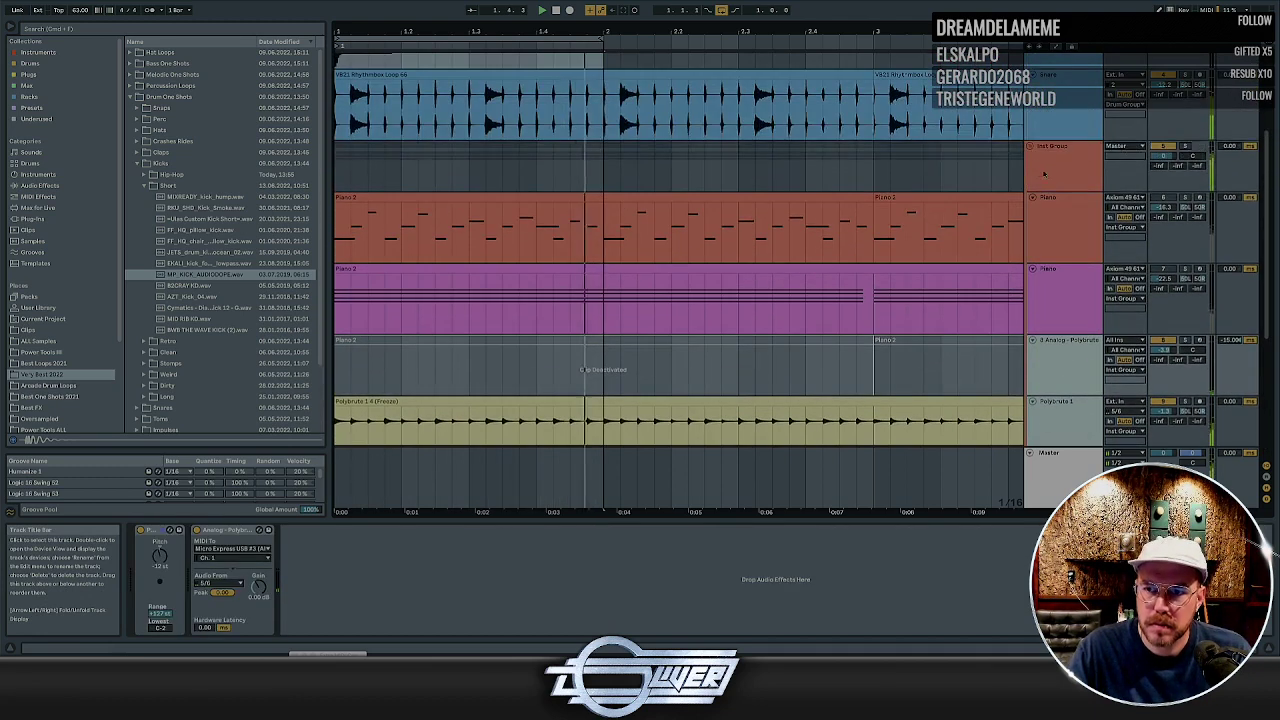
{"action": "left_click", "coordinate": [1037, 171]}
Reactivate the first Chain Trigger clip and delete its part from 1.1.3 to bar 3
{"action": "scroll", "coordinate": [1037, 171], "scroll_direction": "up", "scroll_amount": 5}
{"action": "left_click", "coordinate": [409, 104]}
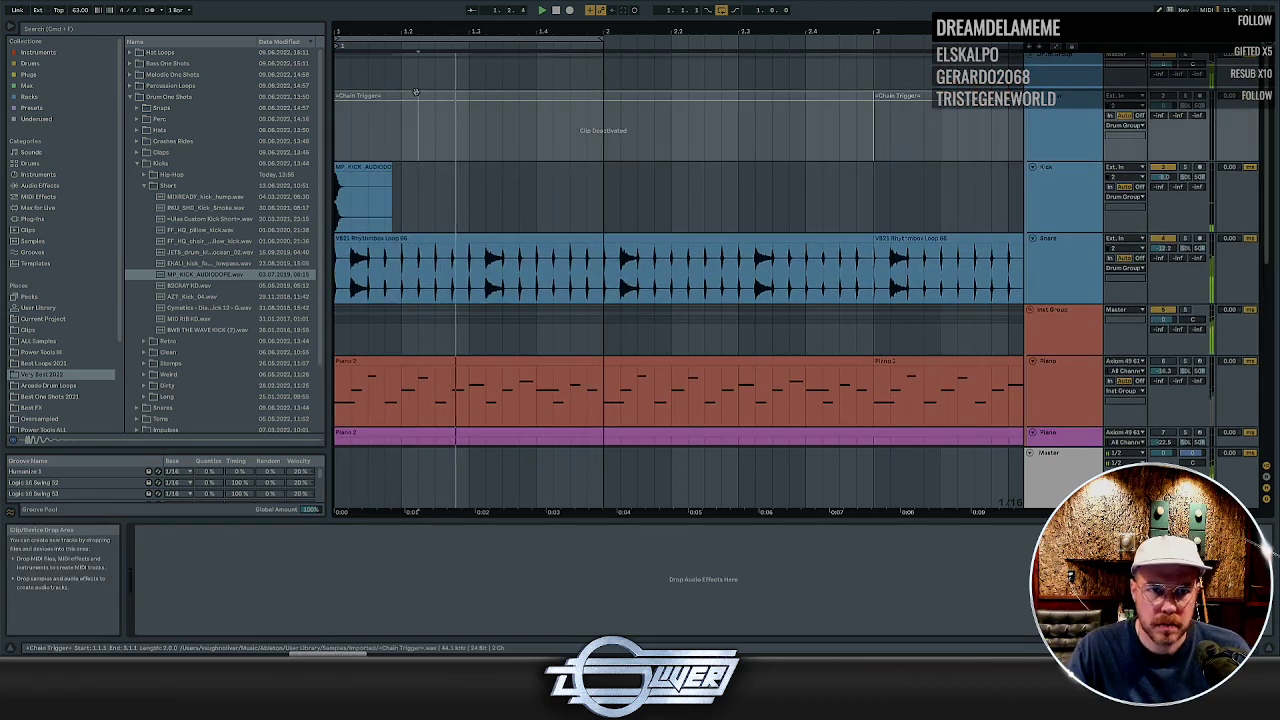
{"action": "left_click", "coordinate": [410, 97]}
{"action": "key", "text": "0"}
{"action": "left_click_drag", "start_coordinate": [369, 123], "coordinate": [874, 130]}
{"action": "key", "text": "Delete"}
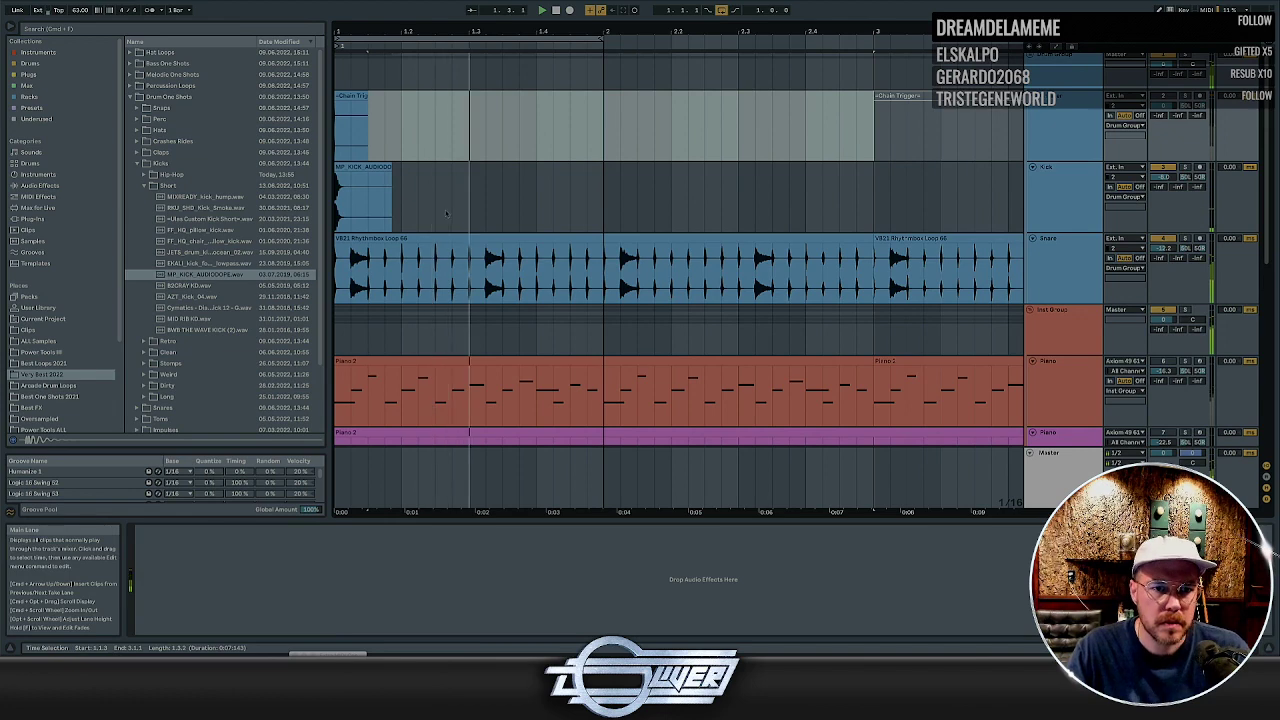
Insert a new audio track below the Kick track and preview the next short kick sample
{"action": "left_click", "coordinate": [1043, 194]}
{"action": "key", "text": "super+t"}
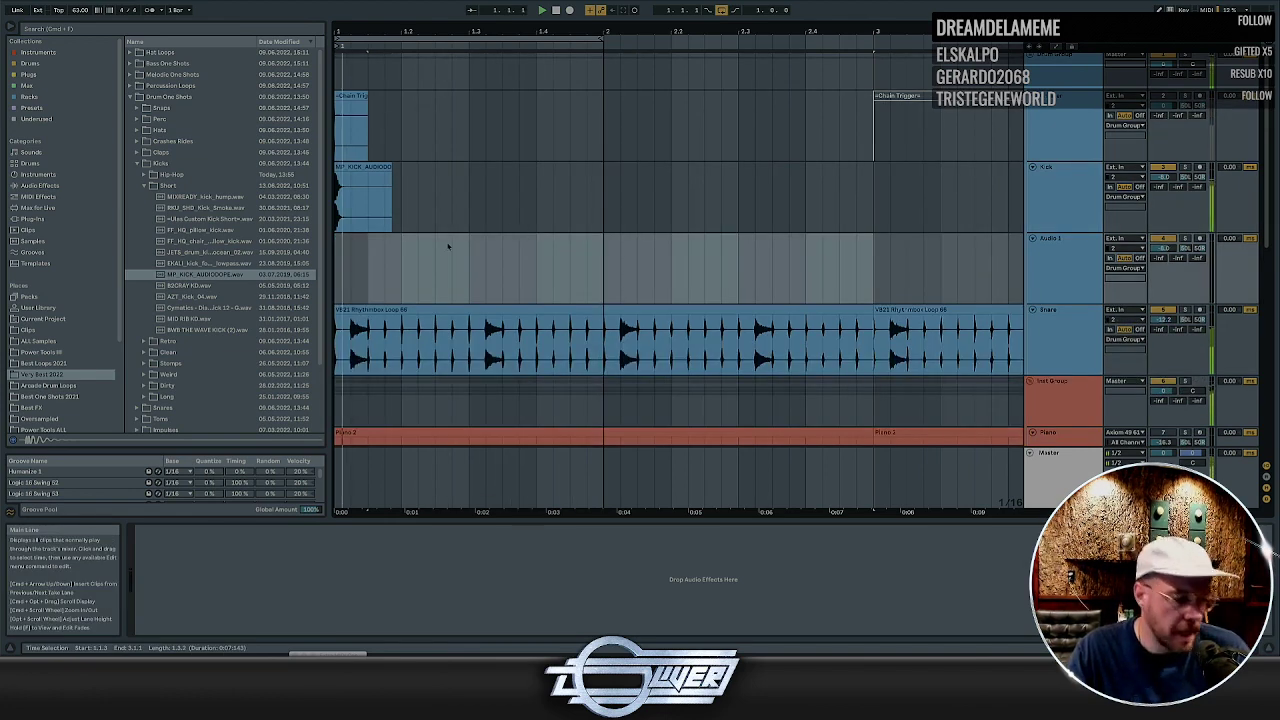
{"action": "key", "text": "Down"}
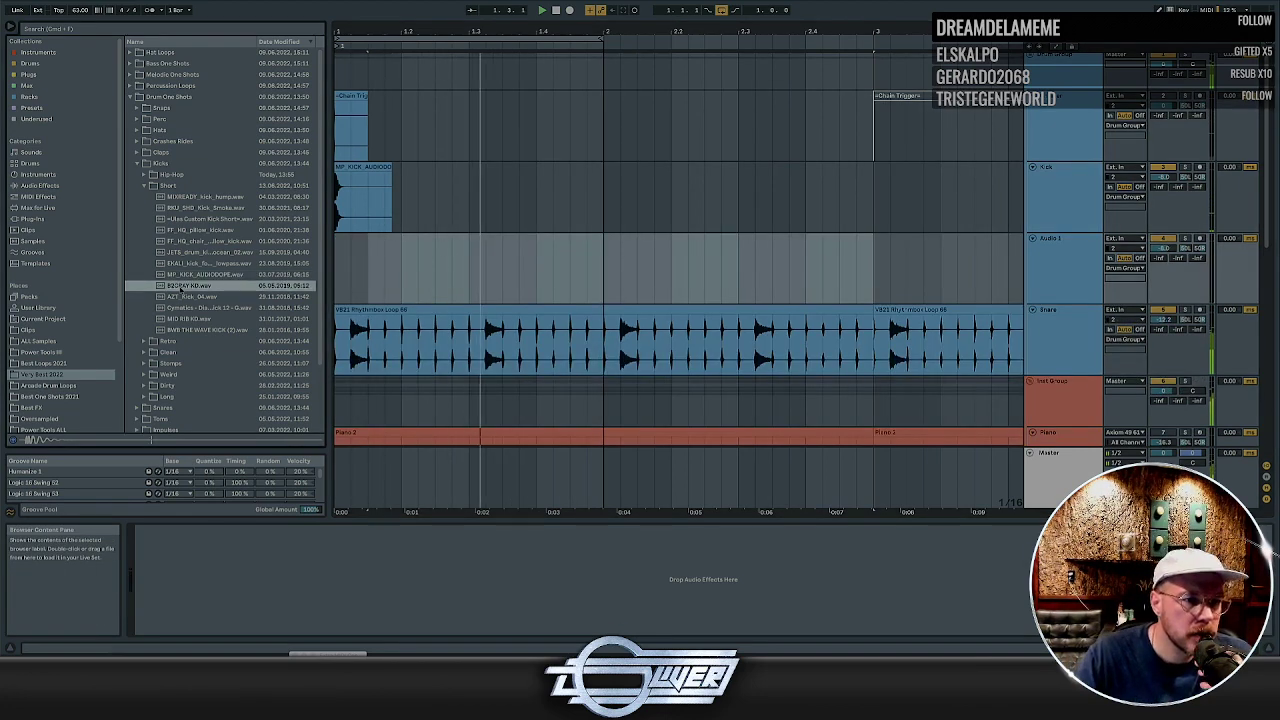
Collapse the Short and Kicks folders and open the Noise folder within Snares
{"action": "left_click", "coordinate": [143, 187]}
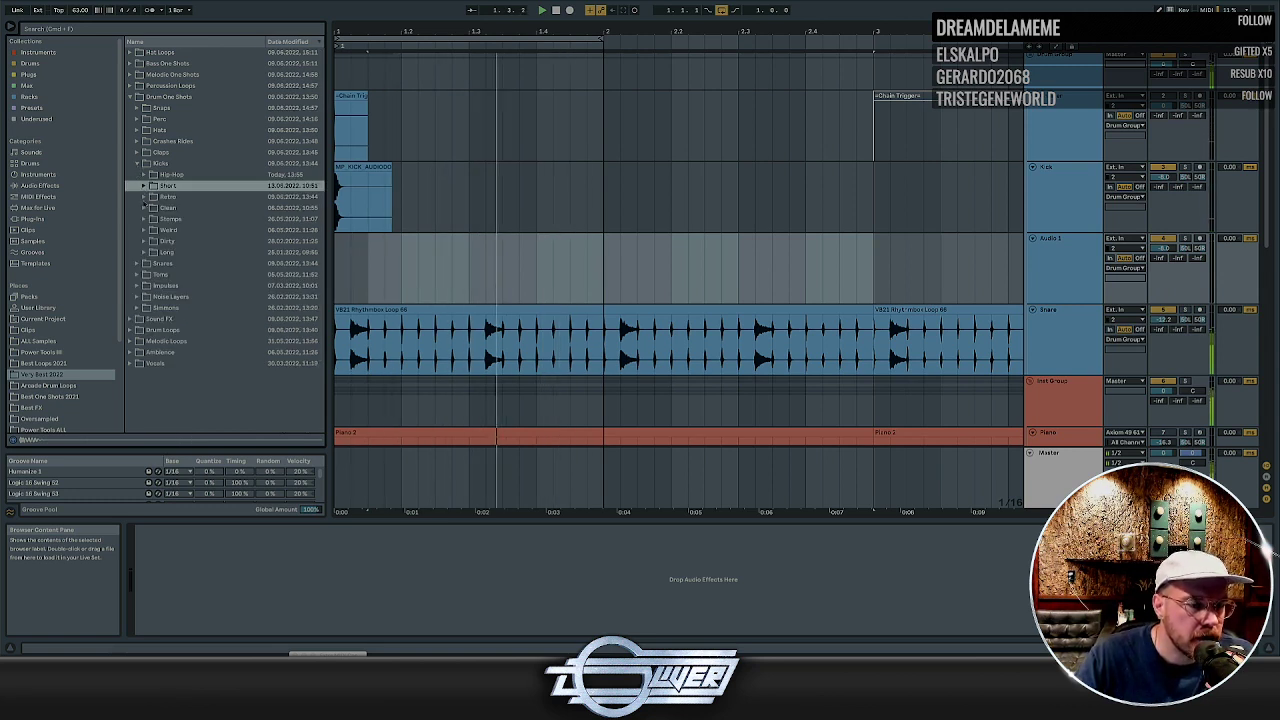
{"action": "left_click", "coordinate": [138, 163]}
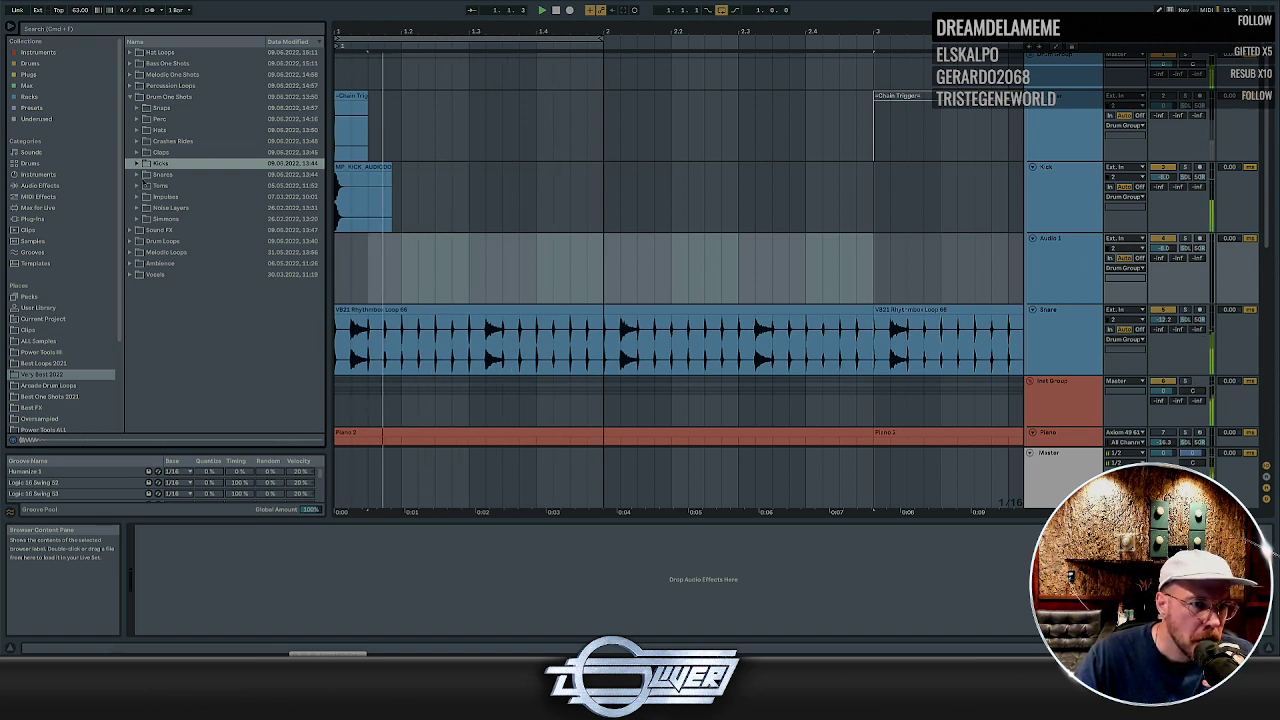
{"action": "left_click", "coordinate": [138, 175]}
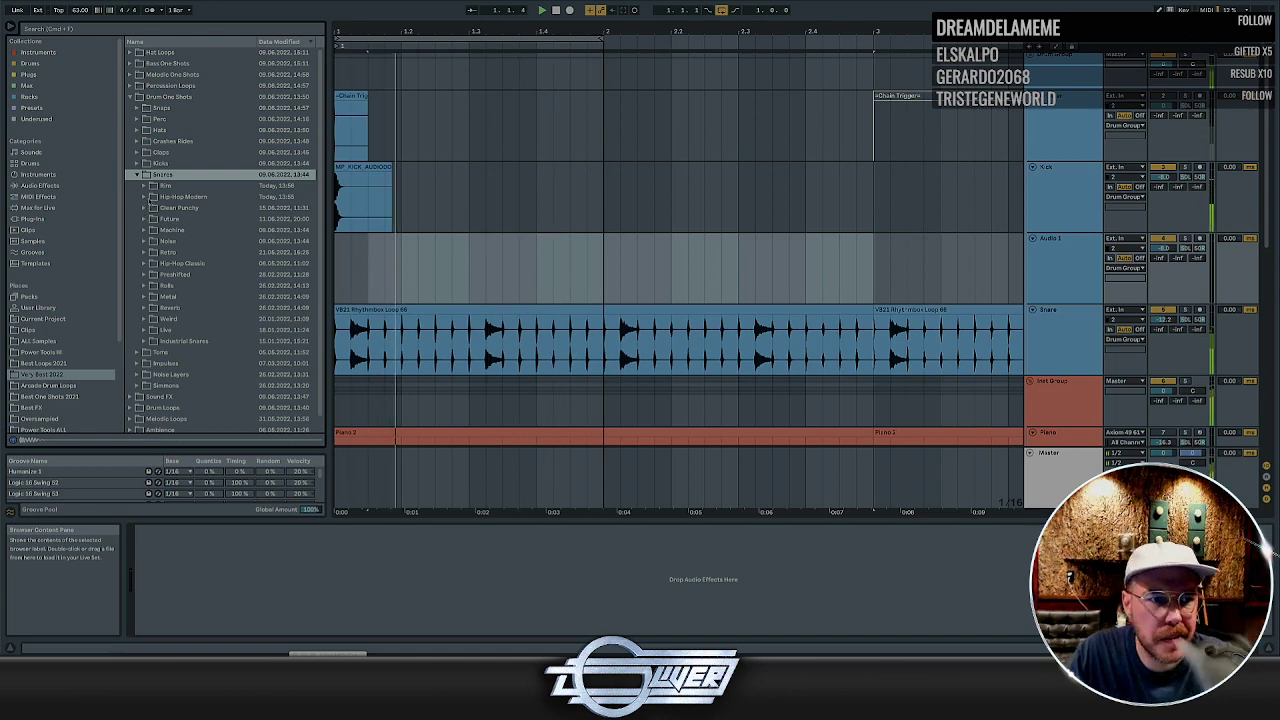
{"action": "left_click", "coordinate": [144, 241]}
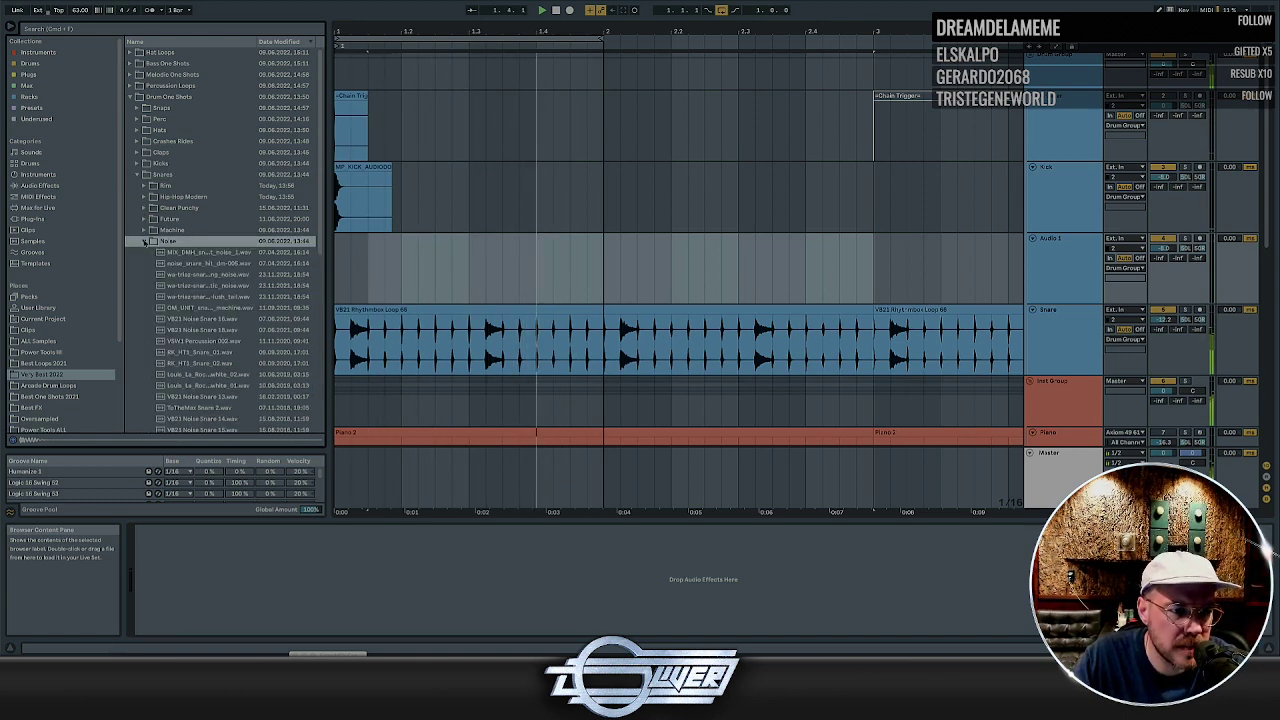
Preview the snare samples in the Noise folder one after another against the playing loop
{"action": "left_click", "coordinate": [170, 252]}
{"action": "left_click", "coordinate": [181, 263]}
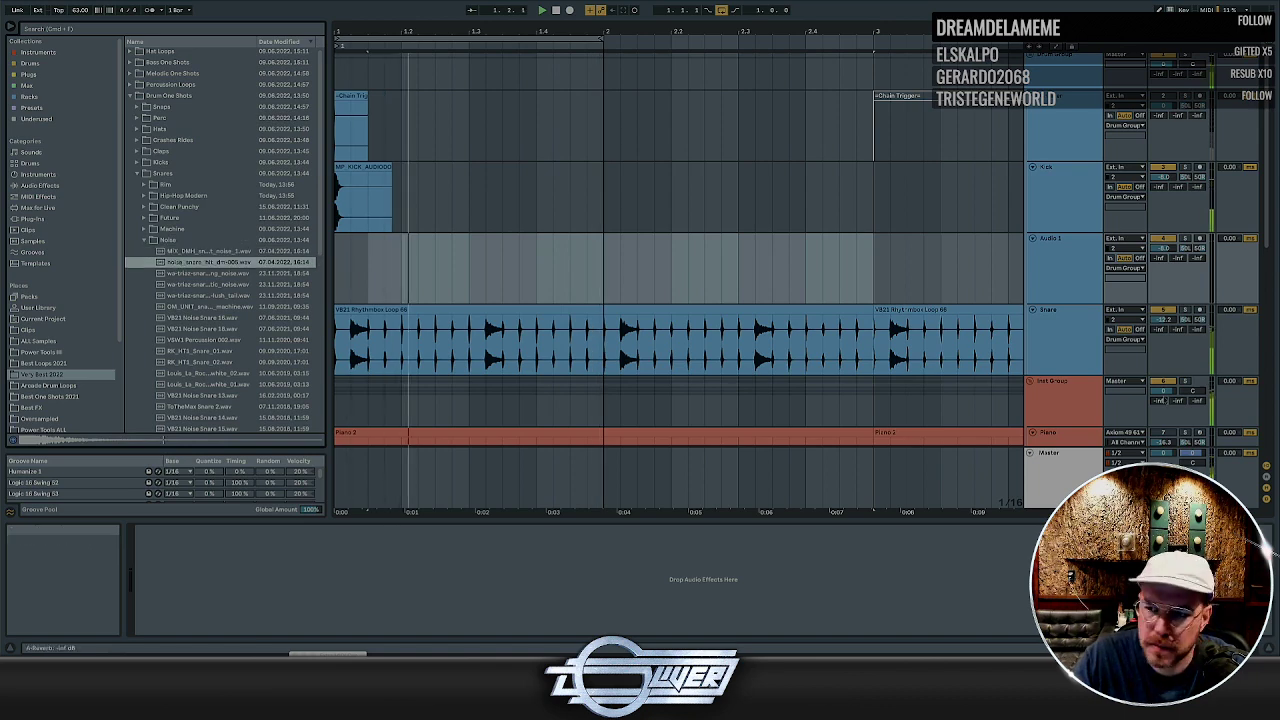
{"action": "key", "text": "Down"}
{"action": "key", "text": "Down"}
{"action": "left_click", "coordinate": [1193, 455]}
{"action": "key", "text": "Up"}
{"action": "left_click", "coordinate": [228, 296]}
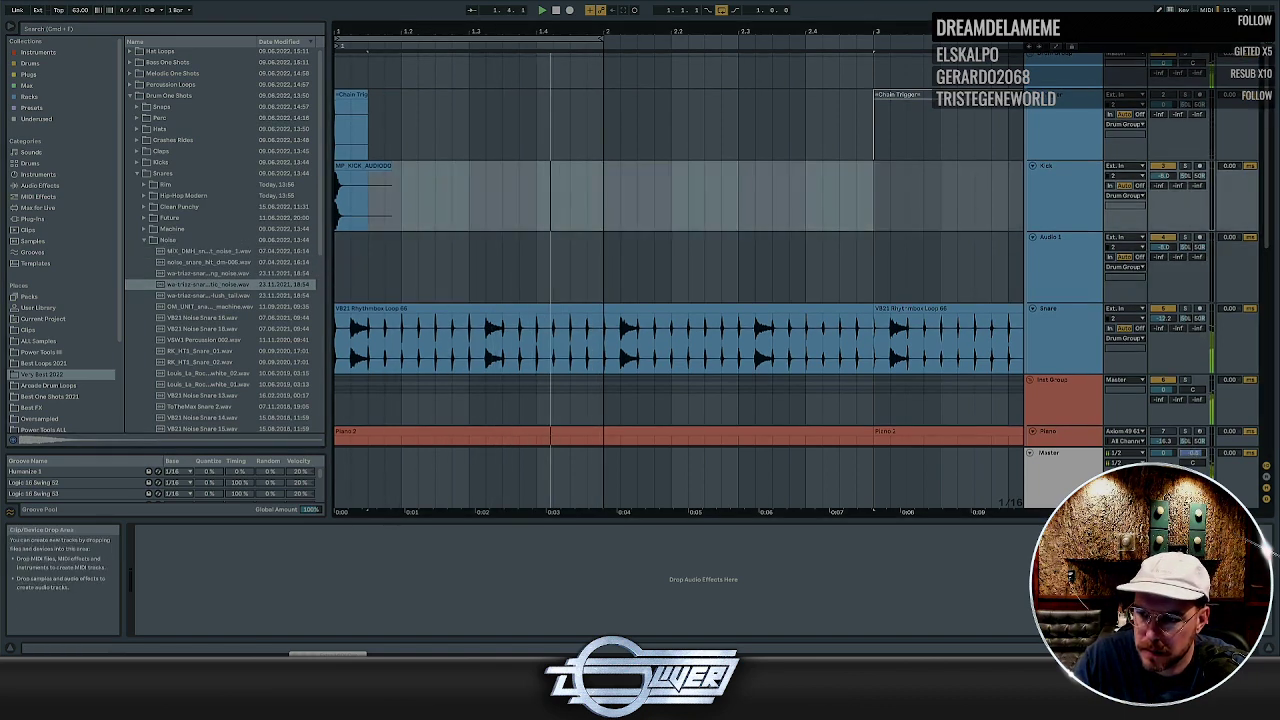
{"action": "scroll", "coordinate": [227, 297], "scroll_direction": "down", "scroll_amount": 1}
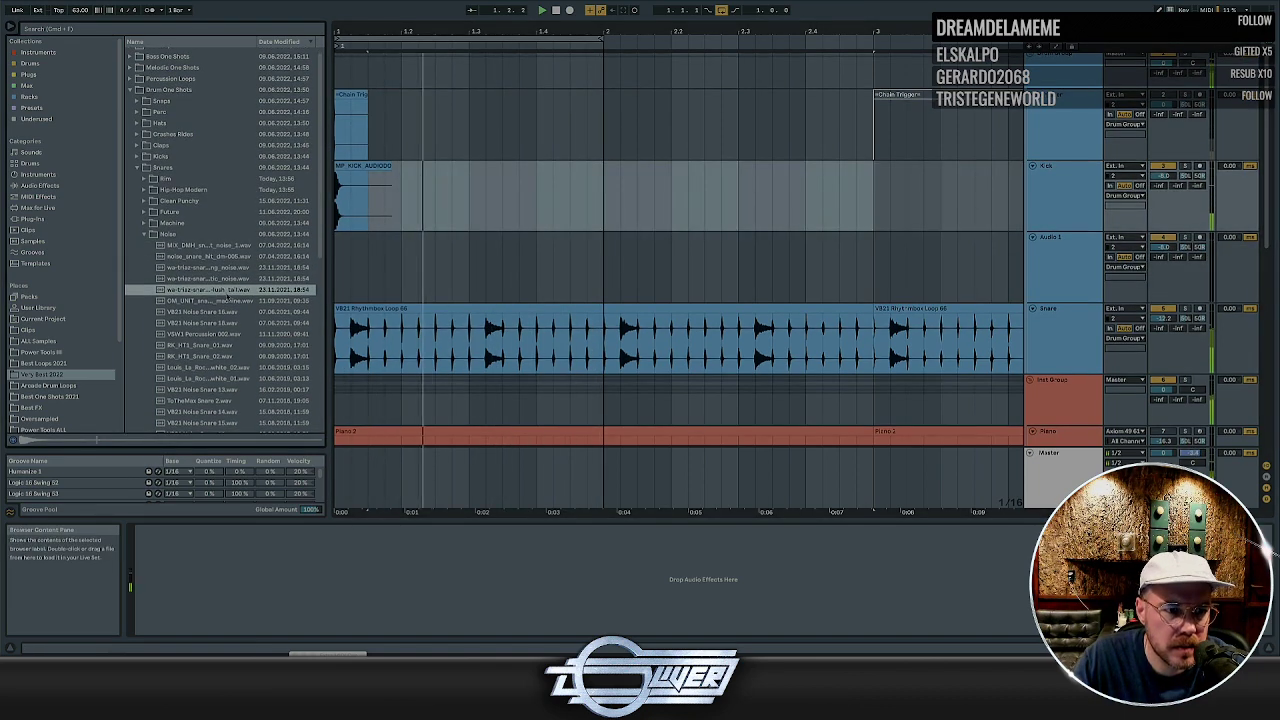
{"action": "left_click", "coordinate": [220, 300]}
{"action": "left_click", "coordinate": [210, 310]}
{"action": "scroll", "coordinate": [206, 298], "scroll_direction": "down", "scroll_amount": 1}
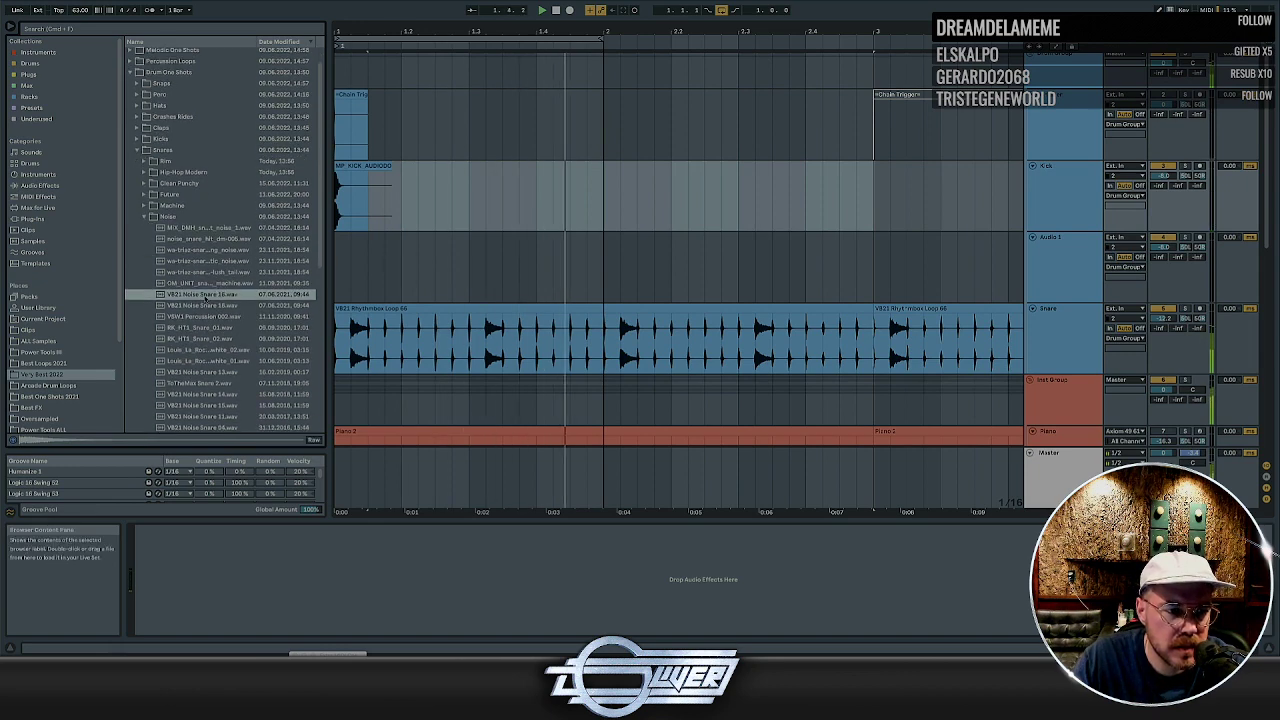
{"action": "key", "text": "Down"}
{"action": "key", "text": "Down"}
{"action": "key", "text": "Down"}
{"action": "key", "text": "Down"}
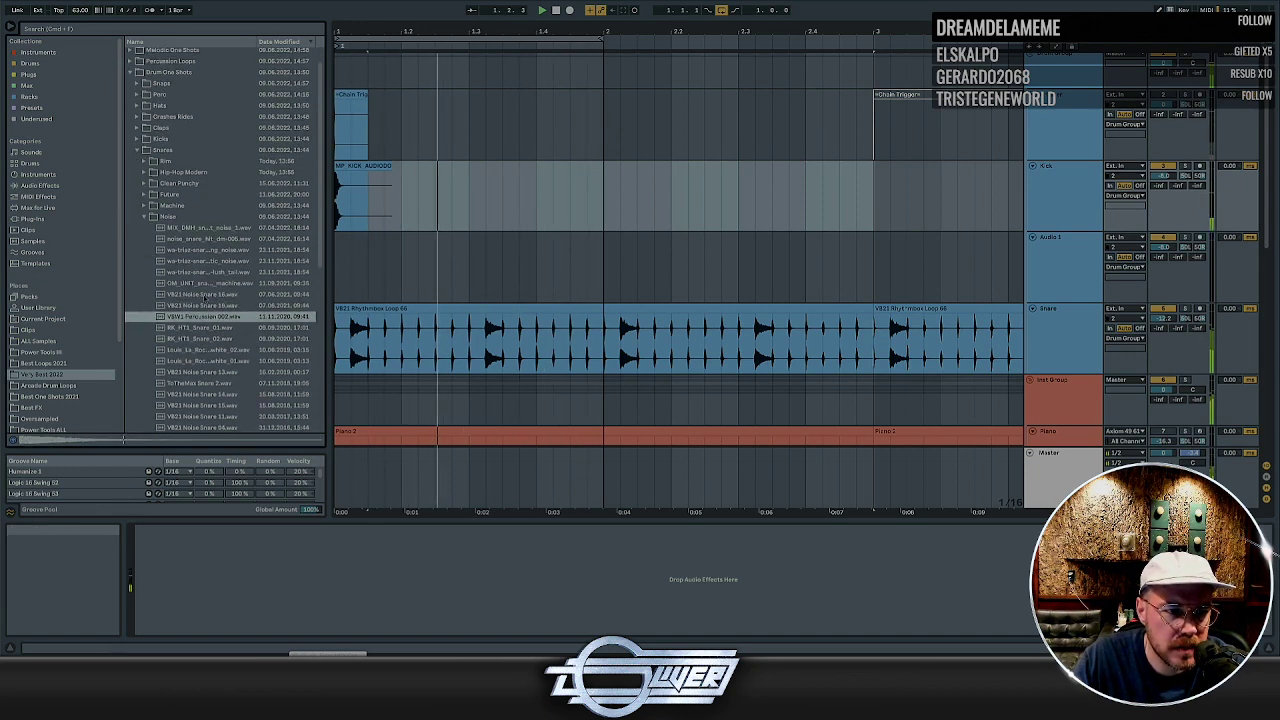
{"action": "scroll", "coordinate": [207, 296], "scroll_direction": "down", "scroll_amount": 1}
{"action": "key", "text": "Down"}
{"action": "key", "text": "Down"}
{"action": "key", "text": "Down"}
{"action": "key", "text": "Down"}
{"action": "key", "text": "Down"}
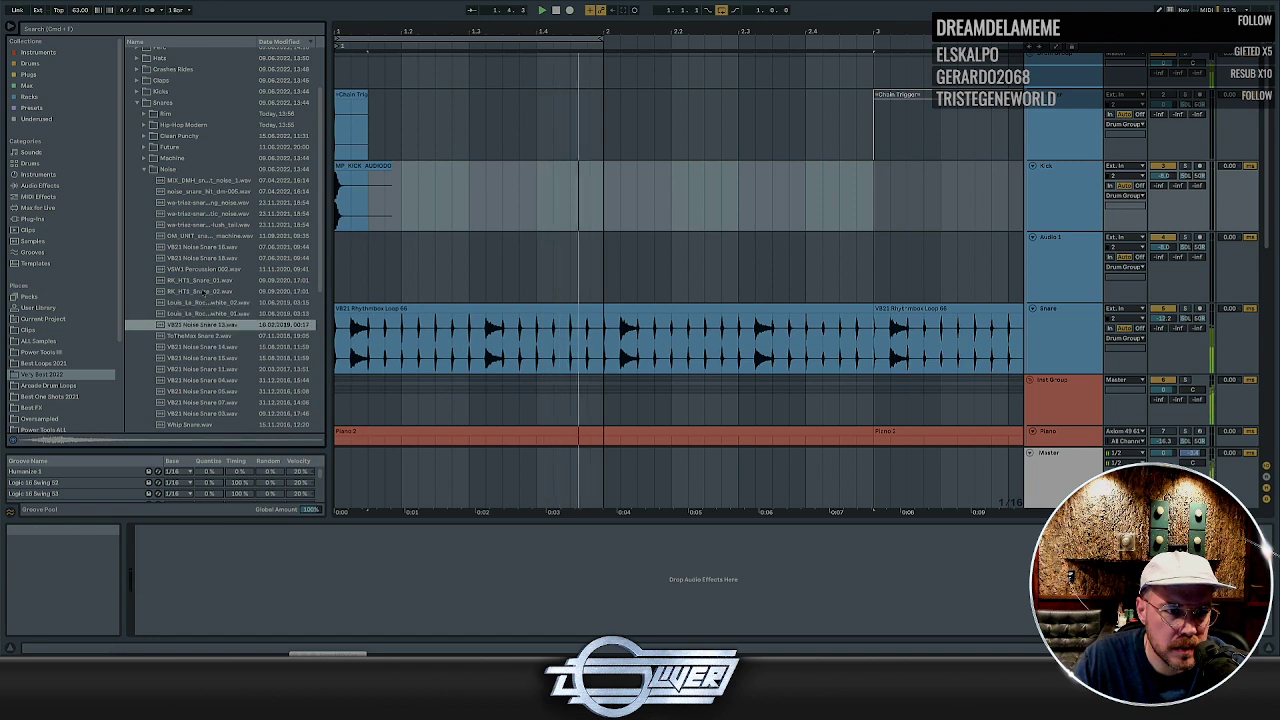
{"action": "key", "text": "Up"}
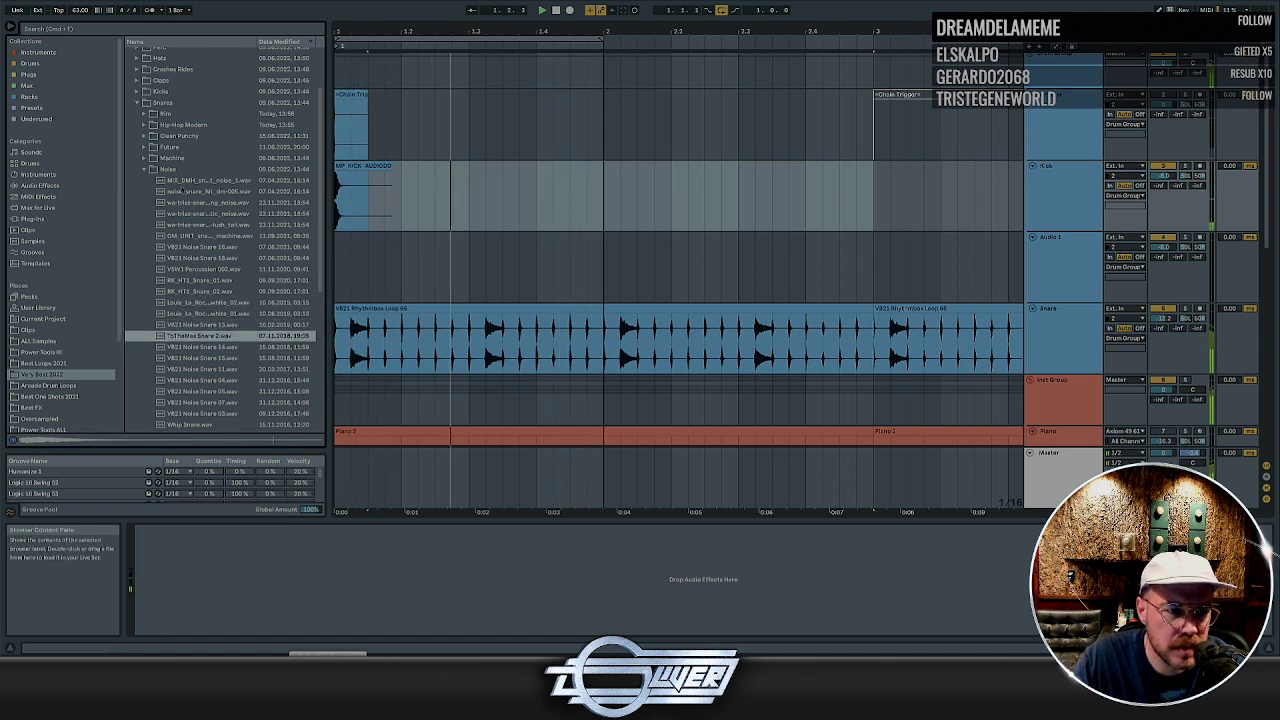
Collapse the Noise folder, open the Machine folder and preview its snares down to the 707 one-shot
{"action": "double_click", "coordinate": [182, 170]}
{"action": "double_click", "coordinate": [192, 216]}
{"action": "key", "text": "Down"}
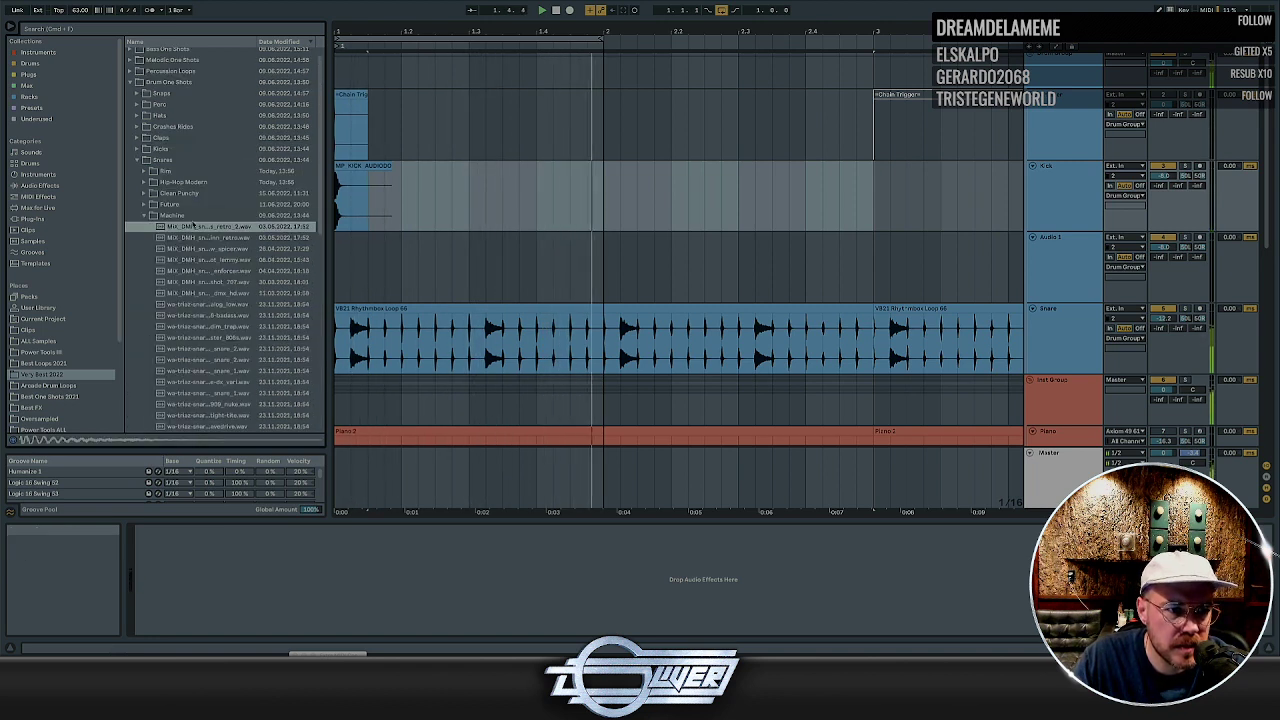
{"action": "key", "text": "Down"}
{"action": "key", "text": "Down"}
{"action": "key", "text": "Down"}
{"action": "key", "text": "Down"}
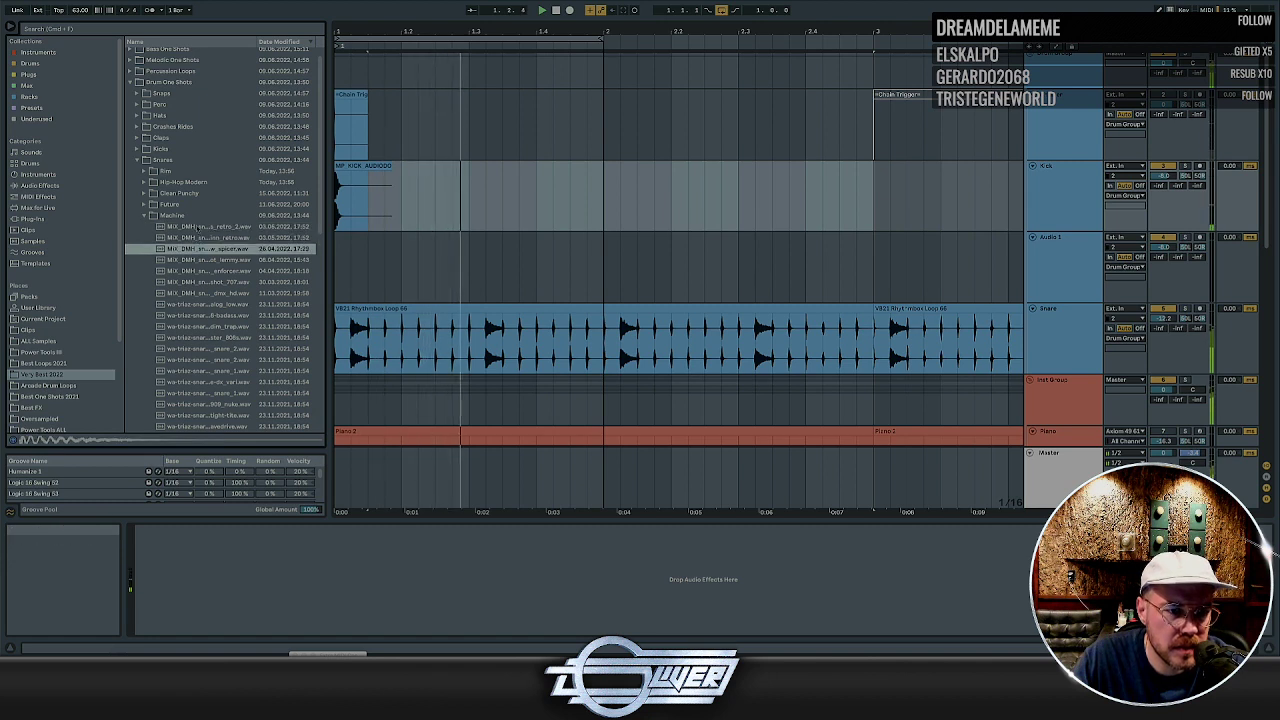
{"action": "key", "text": "Down"}
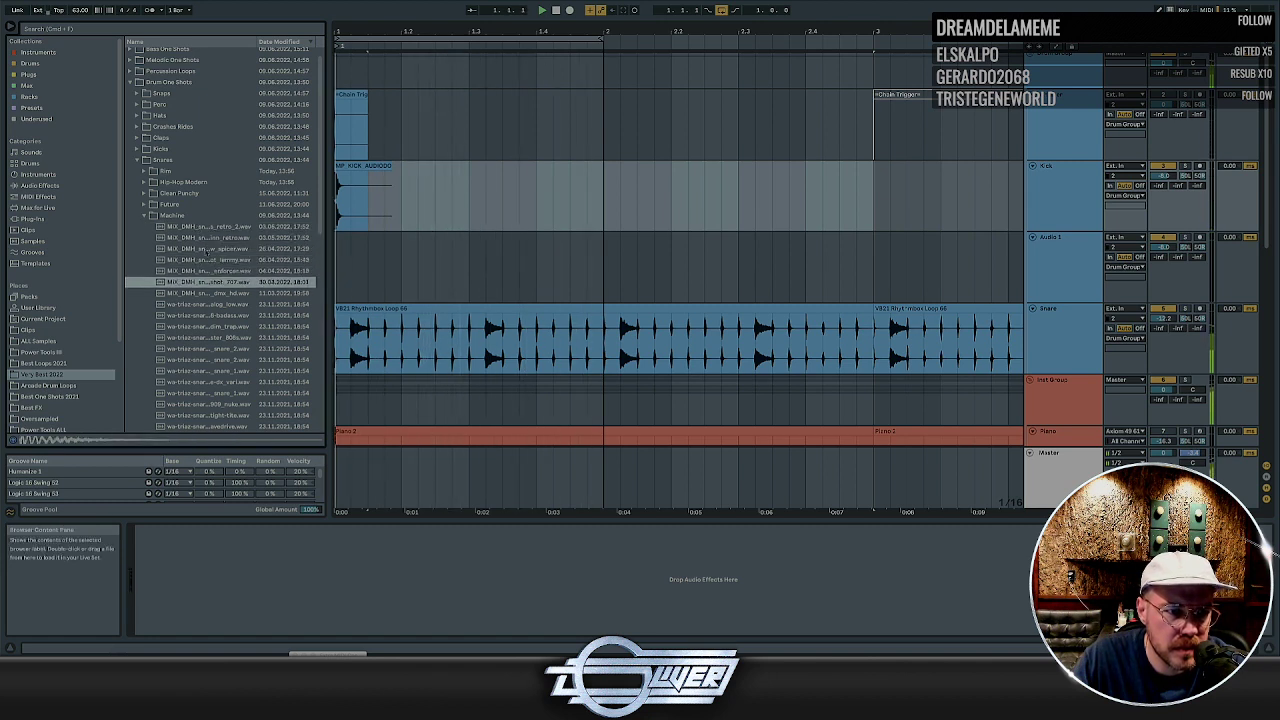
Place the MIX_DMH 707 snare one-shot on the empty Audio track at 1.2 and duplicate it to 1.4
{"action": "scroll", "coordinate": [202, 245], "scroll_direction": "down", "scroll_amount": 2}
{"action": "left_click_drag", "start_coordinate": [207, 258], "coordinate": [335, 252]}
{"action": "key", "text": "super+d"}
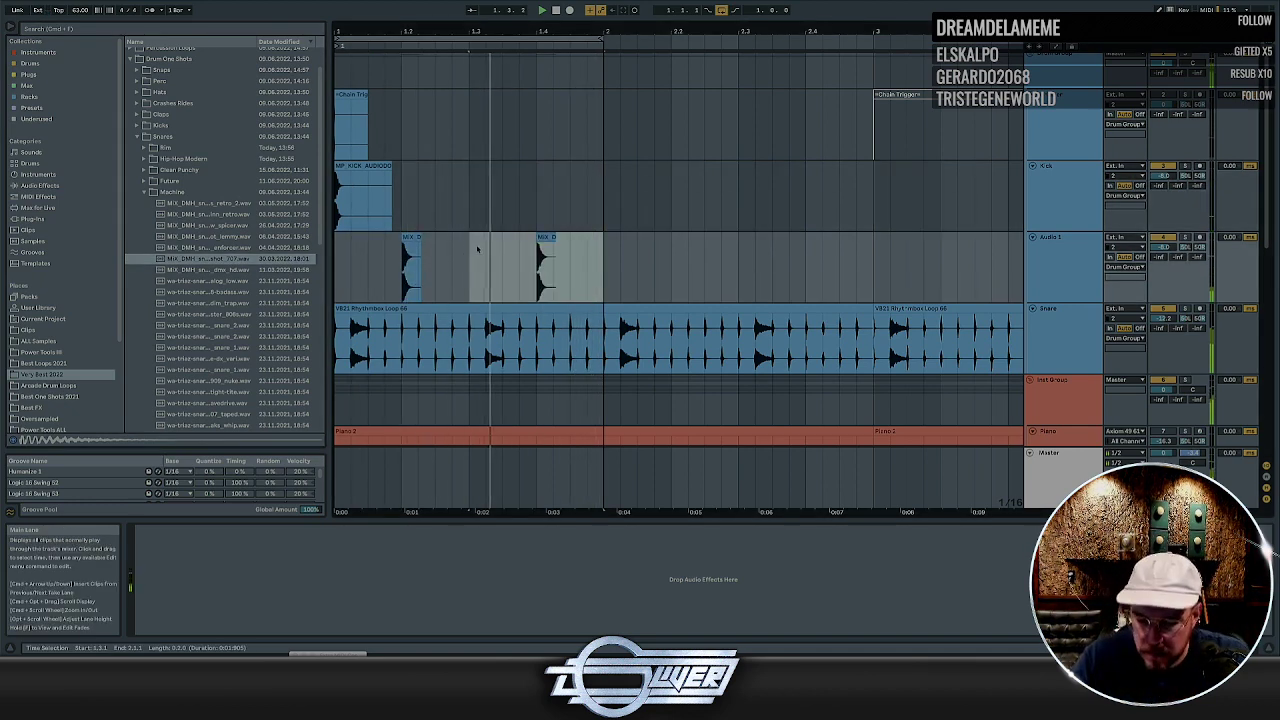
Shorten the first 707 snare clip and give it a curved fade-out across its whole length
{"action": "left_click", "coordinate": [385, 250]}
{"action": "scroll", "coordinate": [385, 250], "scroll_direction": "up", "scroll_amount": 8}
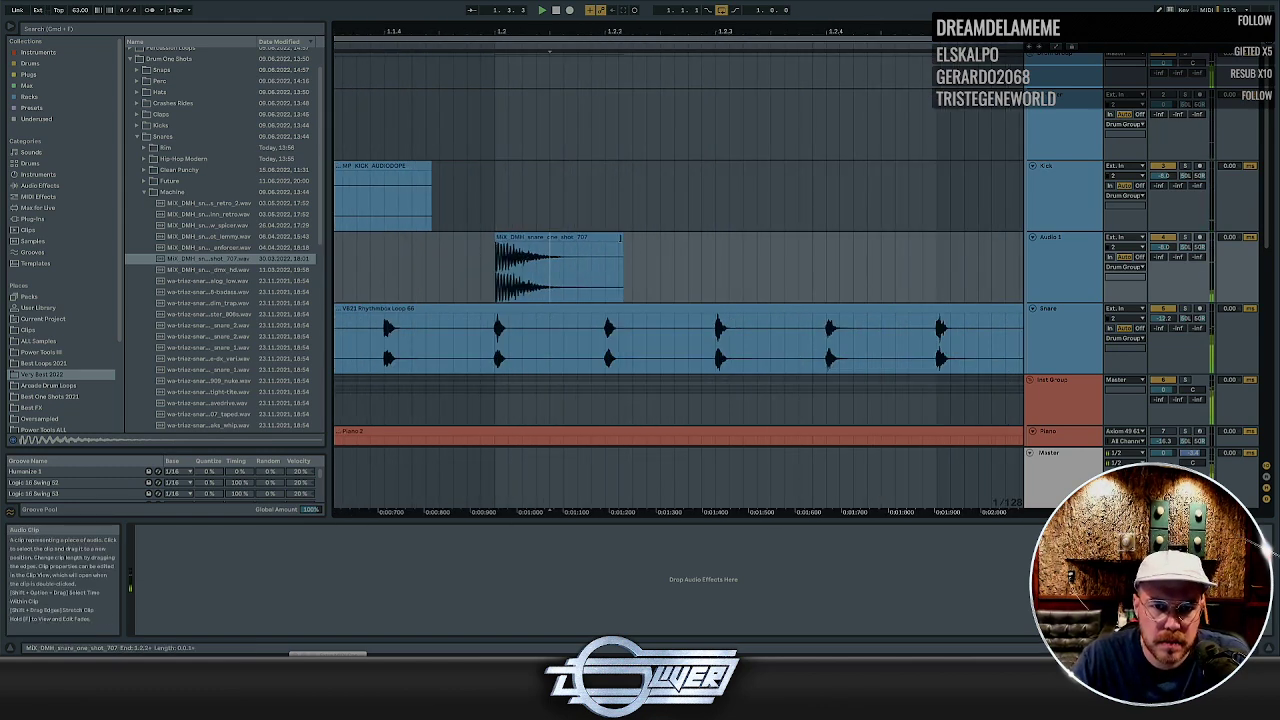
{"action": "mouse_move", "coordinate": [622, 260]}
{"action": "left_mouse_down"}
{"action": "mouse_move", "coordinate": [576, 244]}
{"action": "mouse_move", "coordinate": [495, 246]}
{"action": "left_mouse_up"}
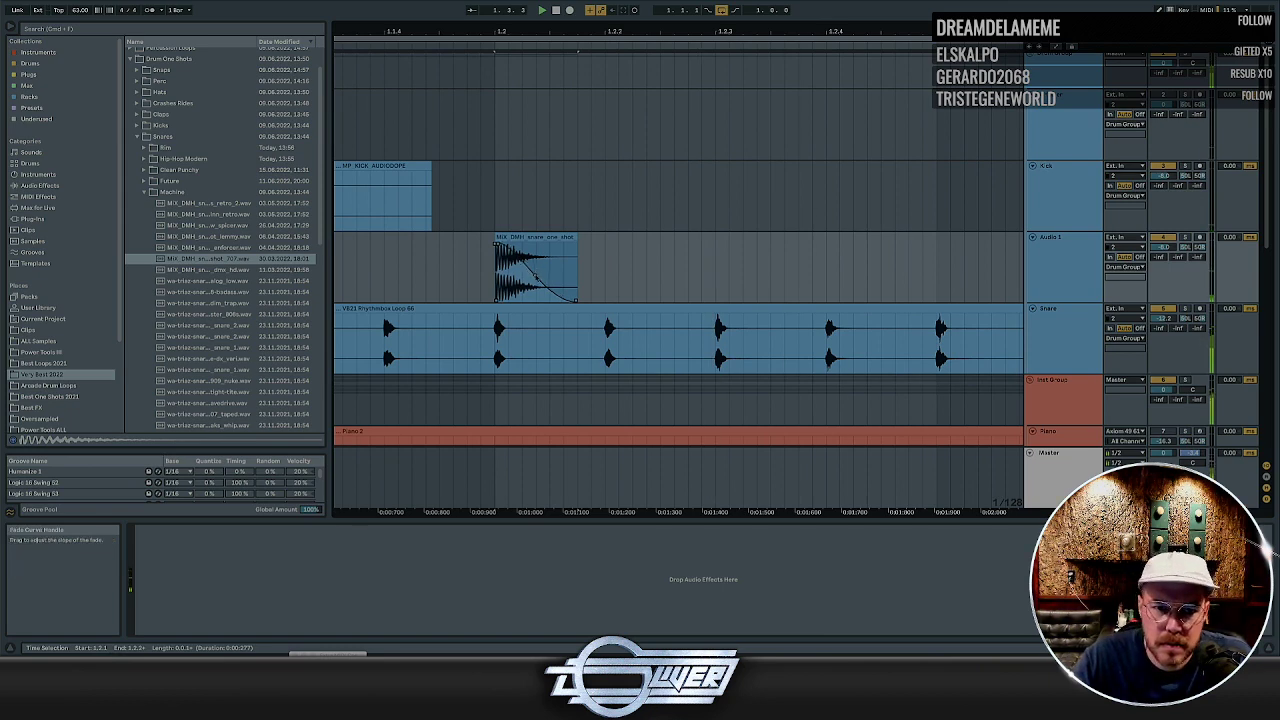
{"action": "scroll", "coordinate": [476, 246], "scroll_direction": "down", "scroll_amount": 10}
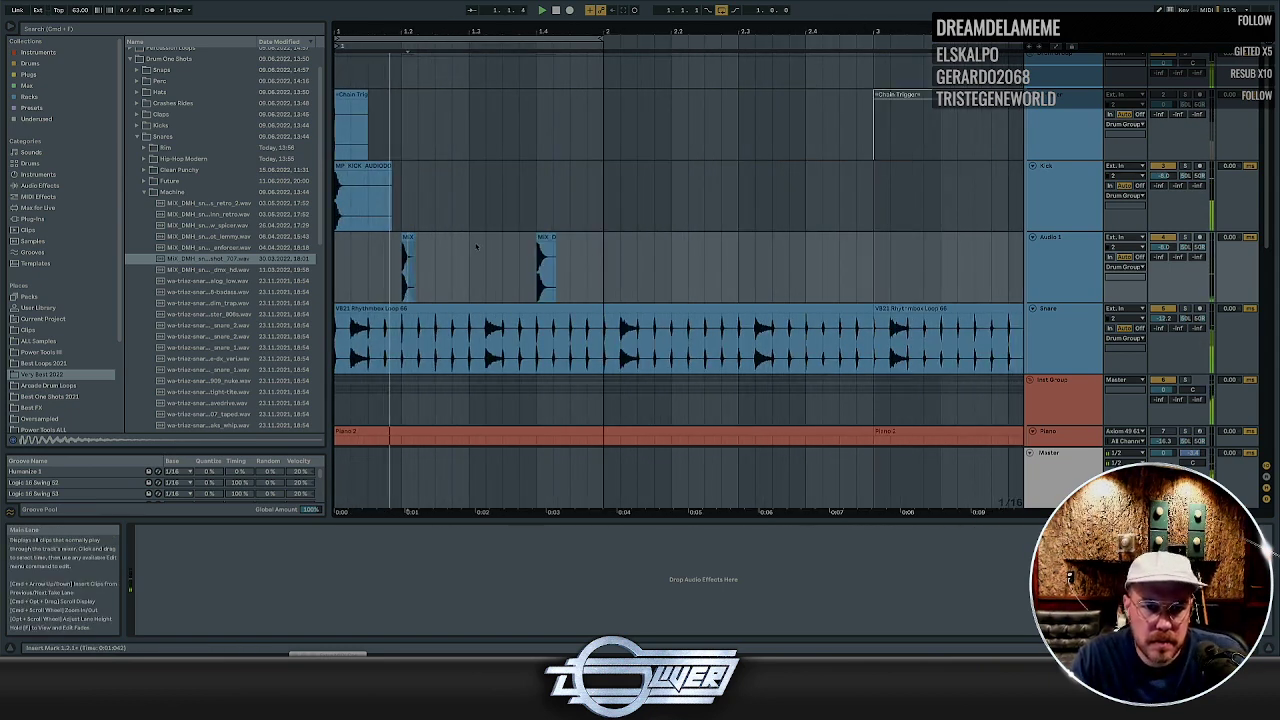
Split the Rhythmbox loop on the Snare track and copy its accented hit at 1.3.2 to 1.3.4
{"action": "left_click_drag", "start_coordinate": [487, 335], "coordinate": [536, 318]}
{"action": "key", "text": "super+e"}
Replace the snare clip at 1.4 by duplicating the first half bar containing the shortened, faded snare
{"action": "left_click", "coordinate": [598, 247]}
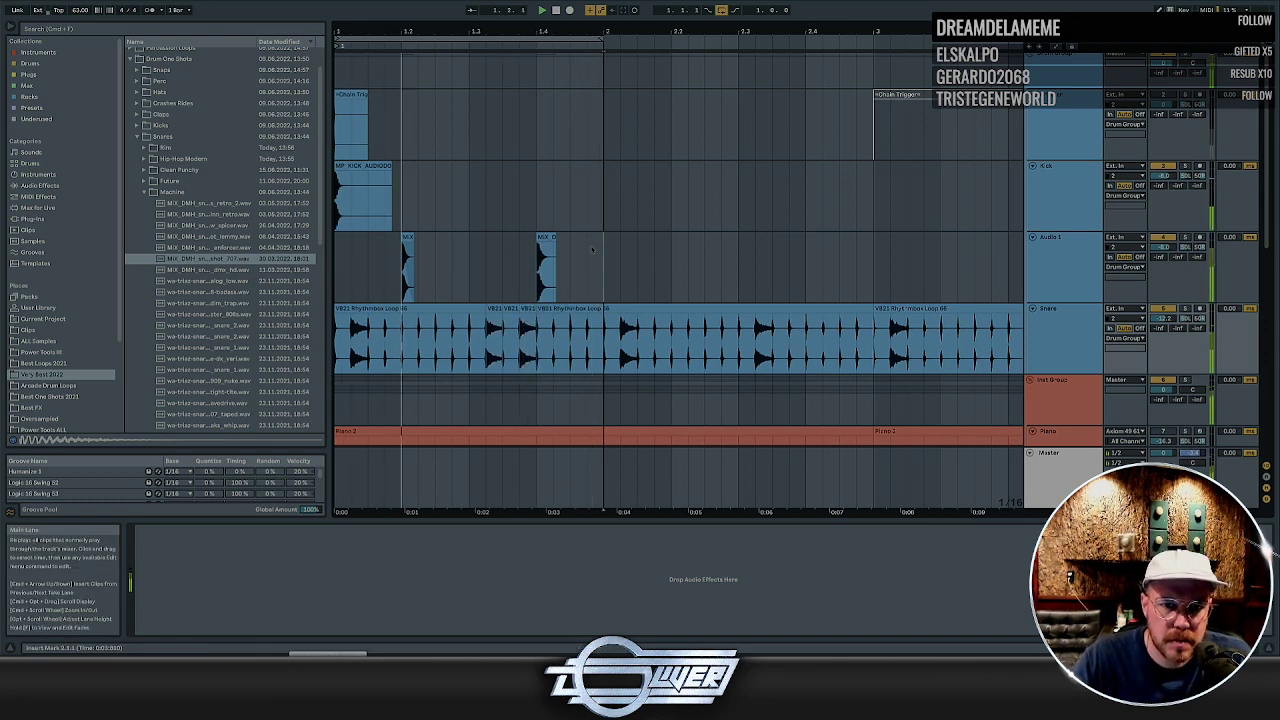
{"action": "left_click_drag", "start_coordinate": [479, 248], "coordinate": [615, 255]}
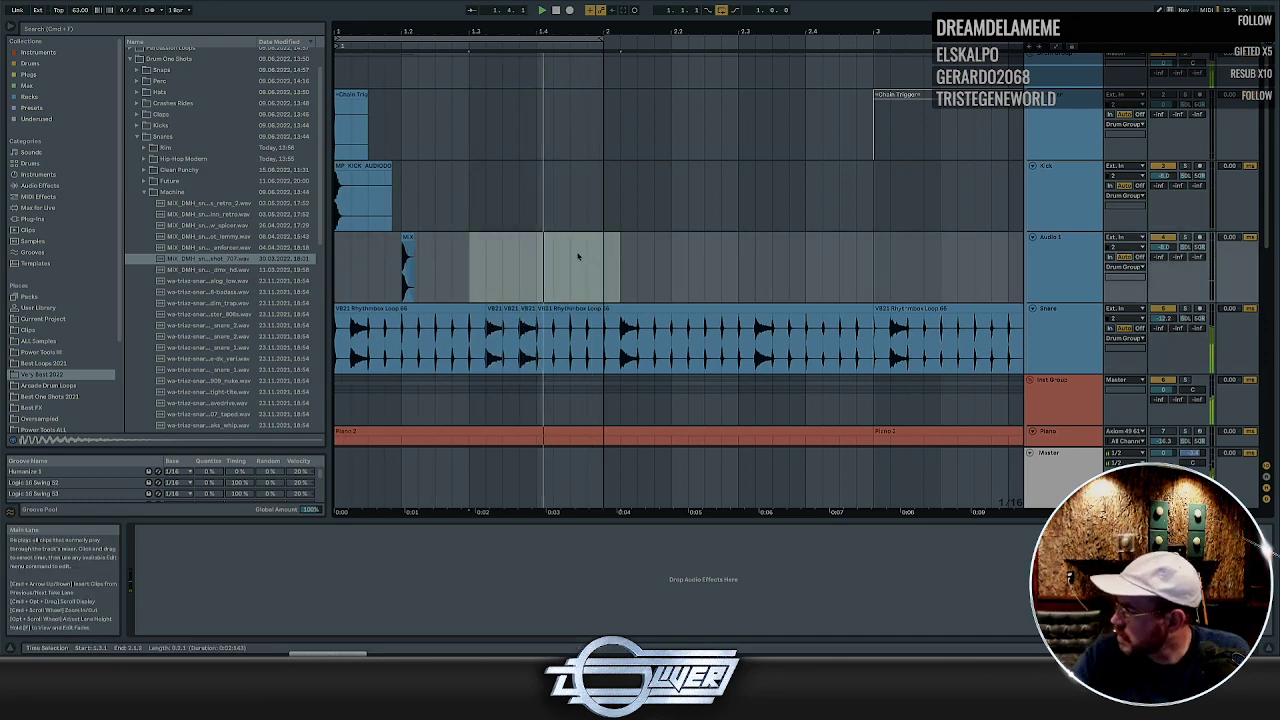
{"action": "left_click_drag", "start_coordinate": [474, 247], "coordinate": [337, 248]}
{"action": "key", "text": "super+d"}
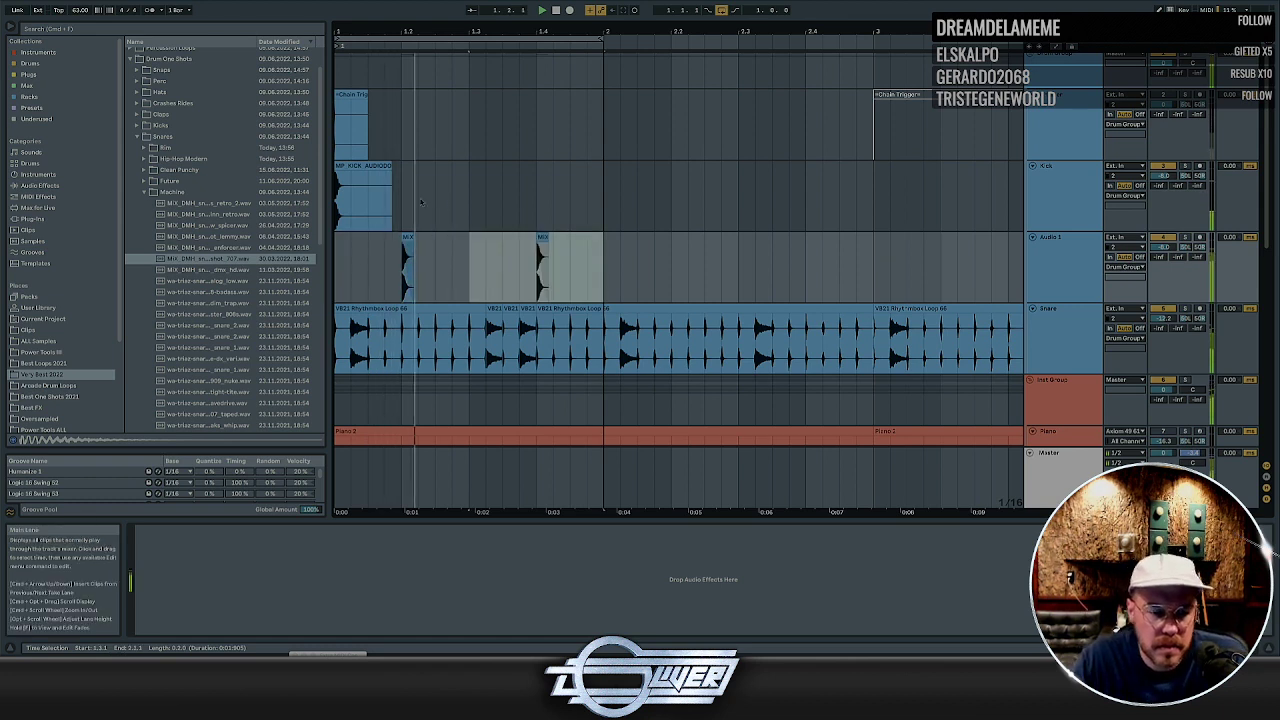
Copy the kick clip on the Kick track to 1.1.2 and 1.2.4
{"action": "left_click", "coordinate": [418, 194]}
{"action": "left_click_drag", "start_coordinate": [345, 166], "coordinate": [370, 166]}
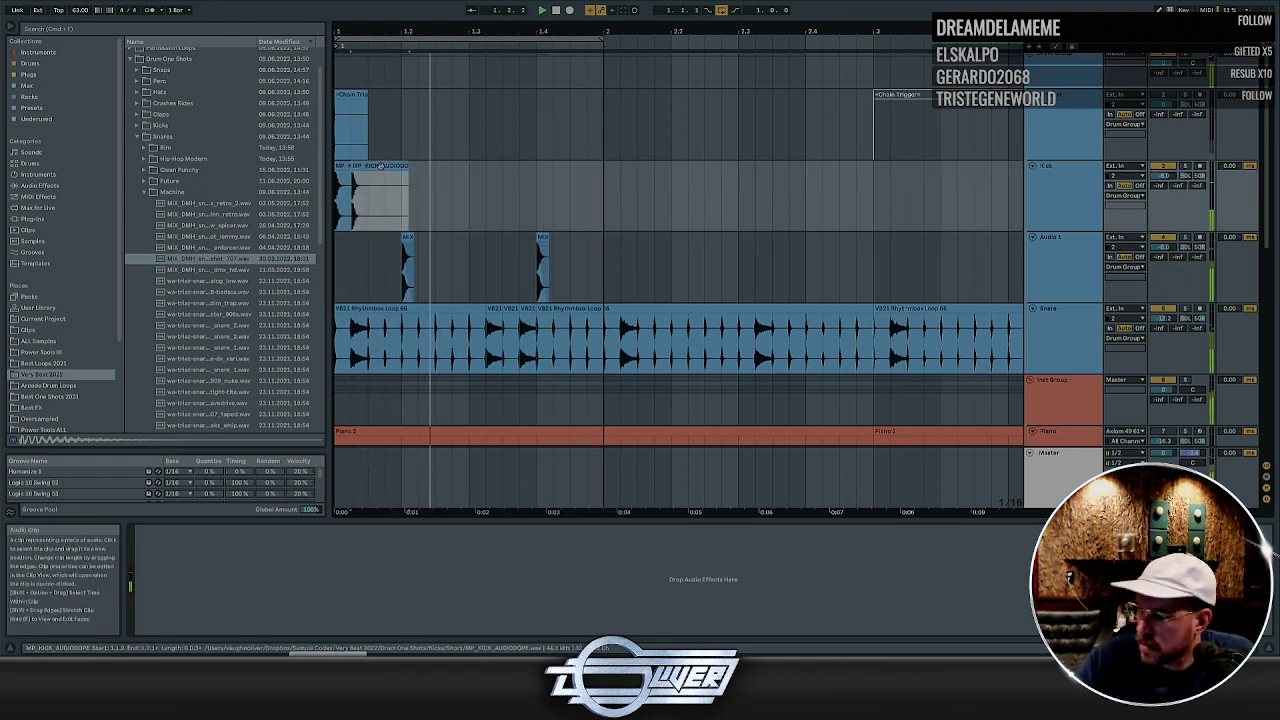
{"action": "left_click_drag", "start_coordinate": [385, 166], "coordinate": [503, 167]}
Copy the short Chain Trigger clip to 1.1.2 and 1.2.4 to match the kicks
{"action": "left_click_drag", "start_coordinate": [597, 185], "coordinate": [342, 262]}
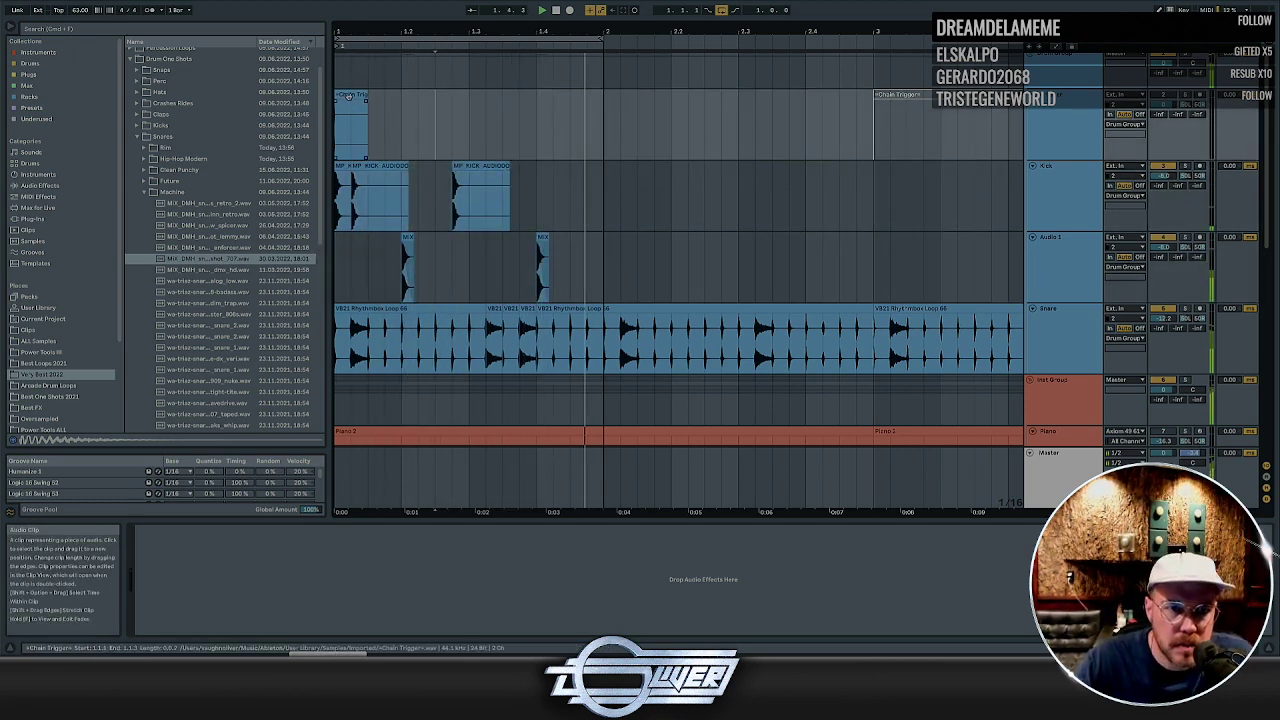
{"action": "left_click", "coordinate": [367, 105]}
{"action": "left_click_drag", "start_coordinate": [367, 105], "coordinate": [474, 108]}
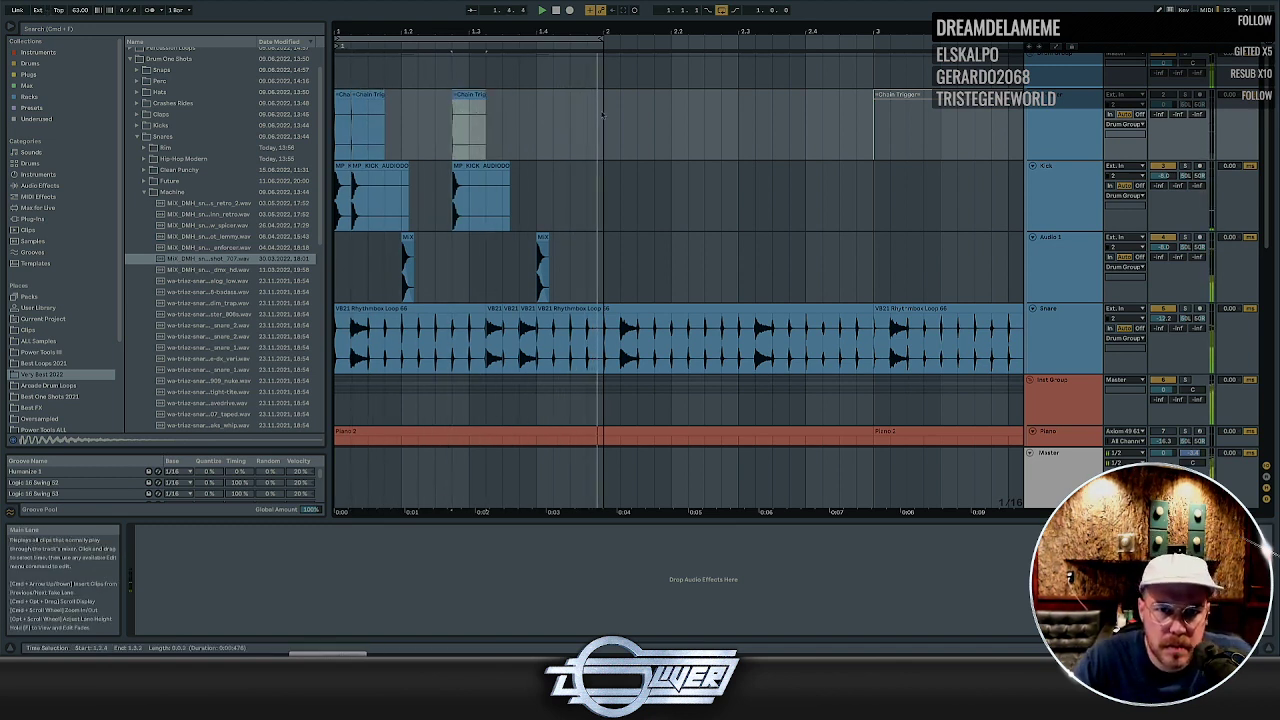
Duplicate bar 1 of the trigger, kick and both snare tracks into bar 2, and loop both bars
{"action": "left_click", "coordinate": [602, 325]}
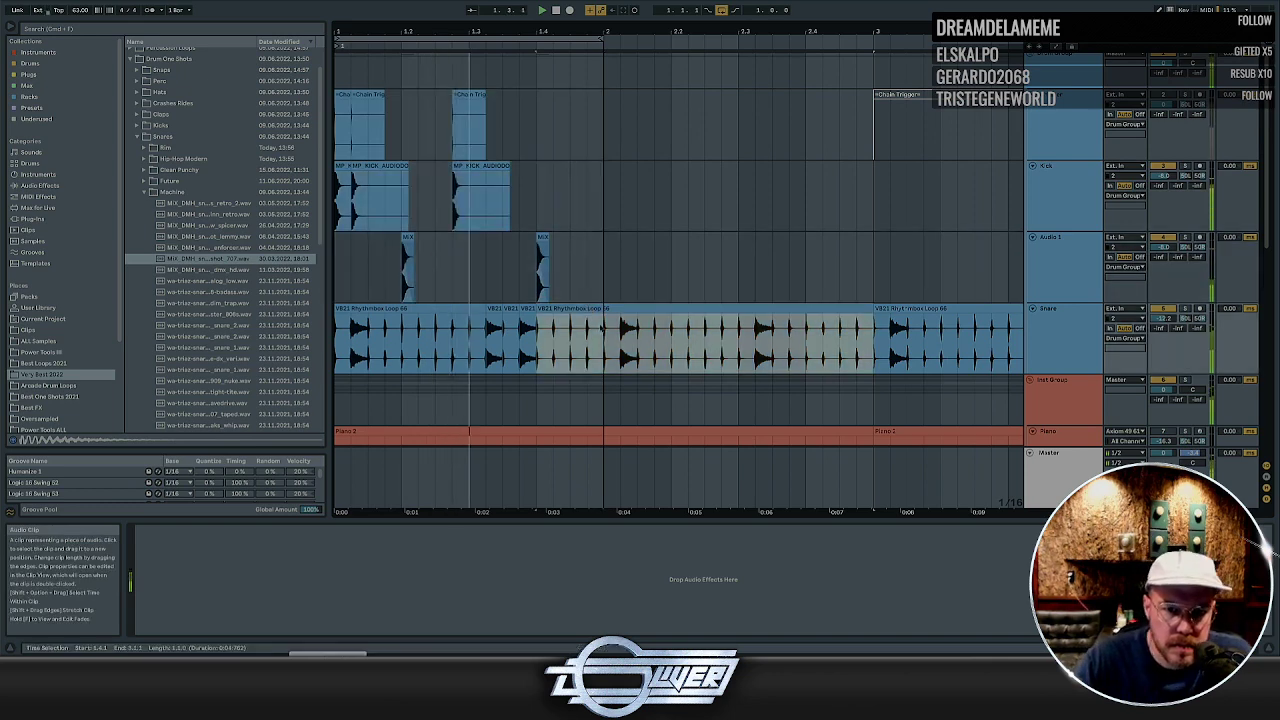
{"action": "left_click_drag", "start_coordinate": [602, 328], "coordinate": [339, 135]}
{"action": "key", "text": "super+d"}
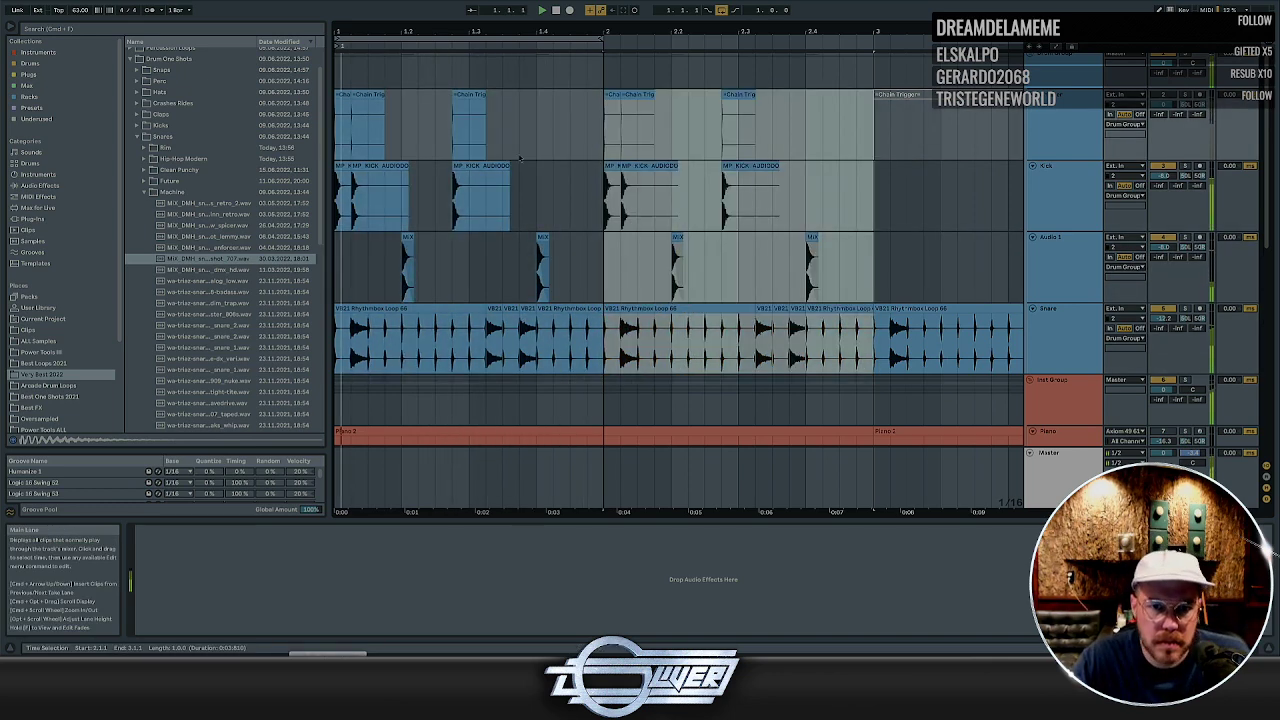
{"action": "left_click_drag", "start_coordinate": [571, 148], "coordinate": [340, 146]}
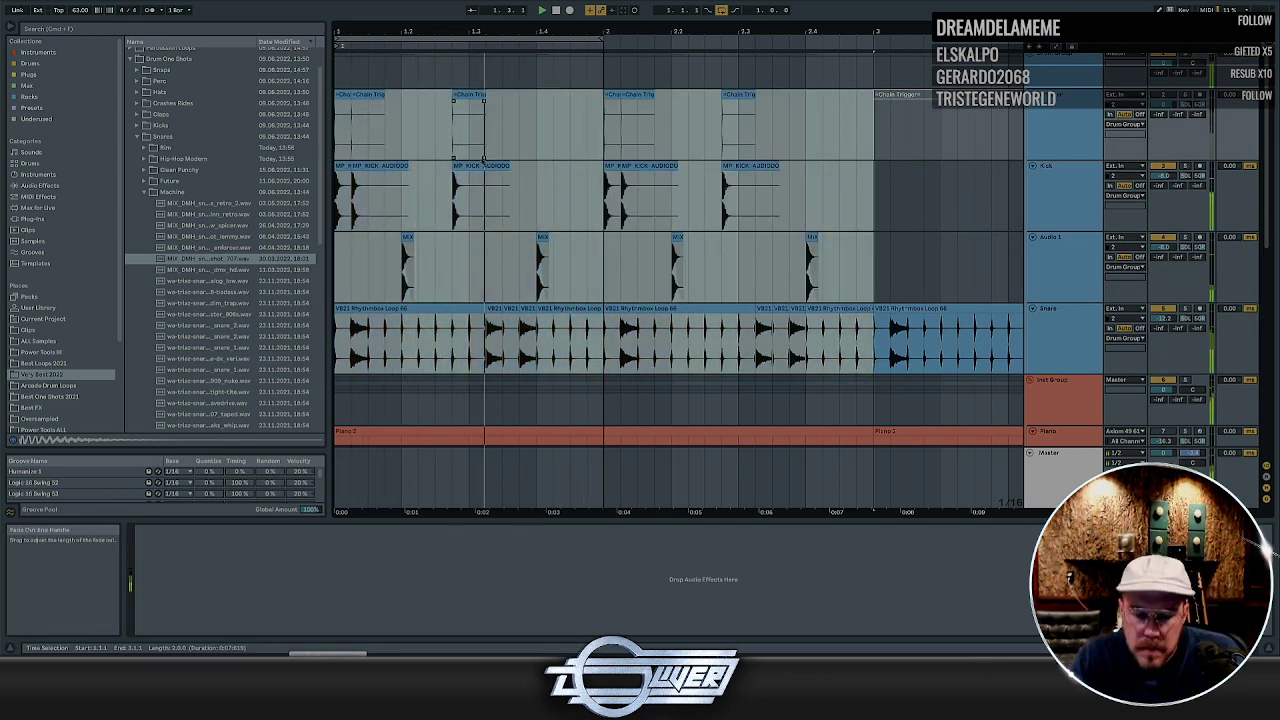
{"action": "key", "text": "super+l"}
Look over the instrument tracks from the pianos down to Polybrute 2 while the two-bar loop plays
{"action": "scroll", "coordinate": [600, 180], "scroll_direction": "down", "scroll_amount": 8}
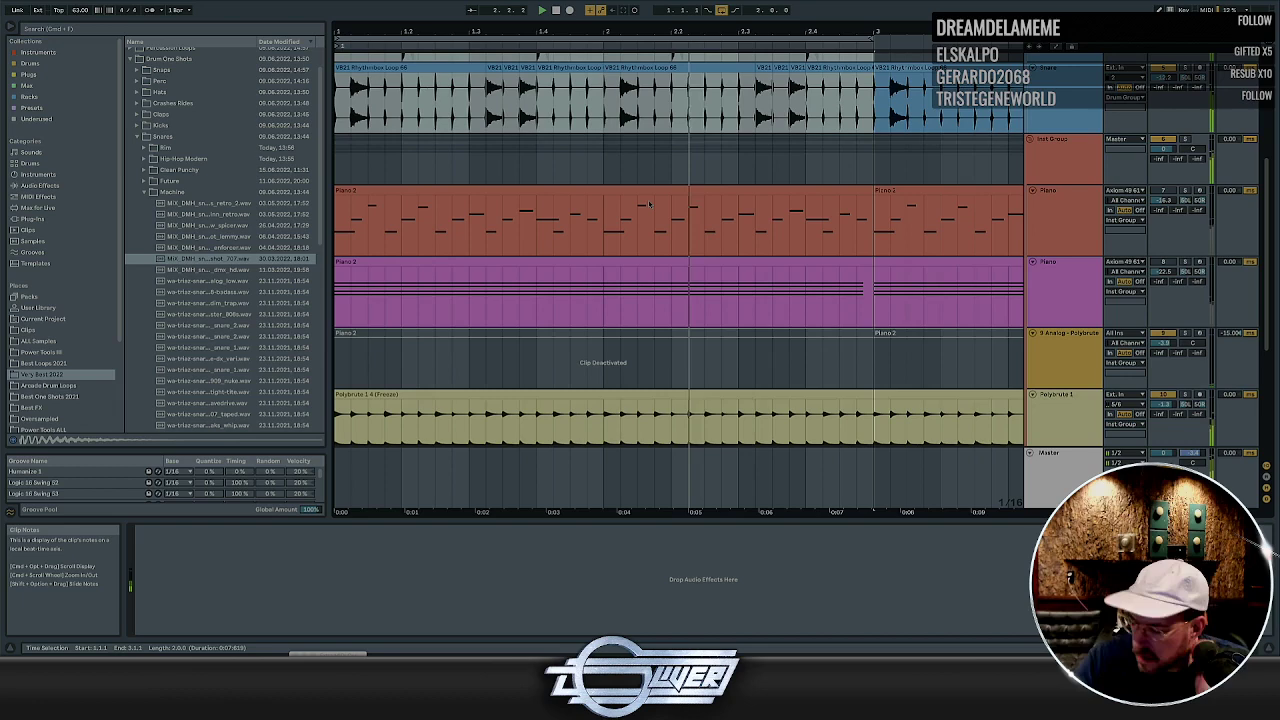
{"action": "scroll", "coordinate": [648, 204], "scroll_direction": "down", "scroll_amount": 4}
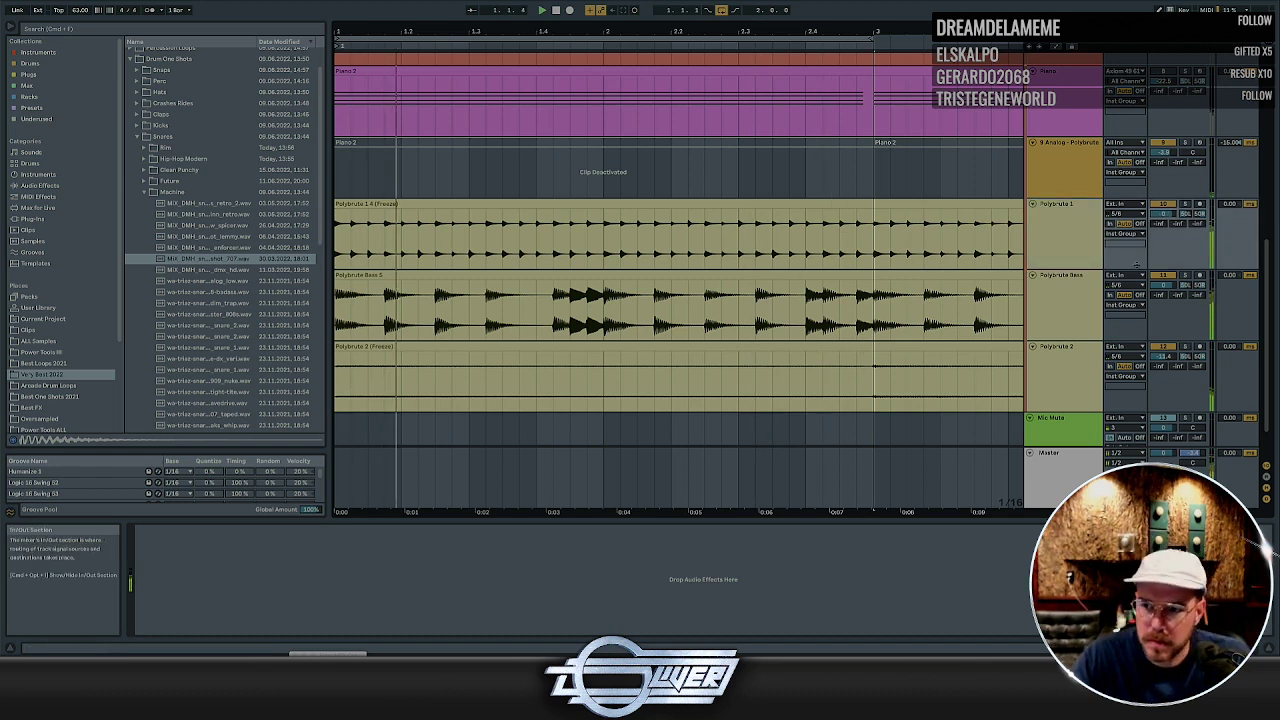
{"action": "left_click", "coordinate": [1087, 358]}
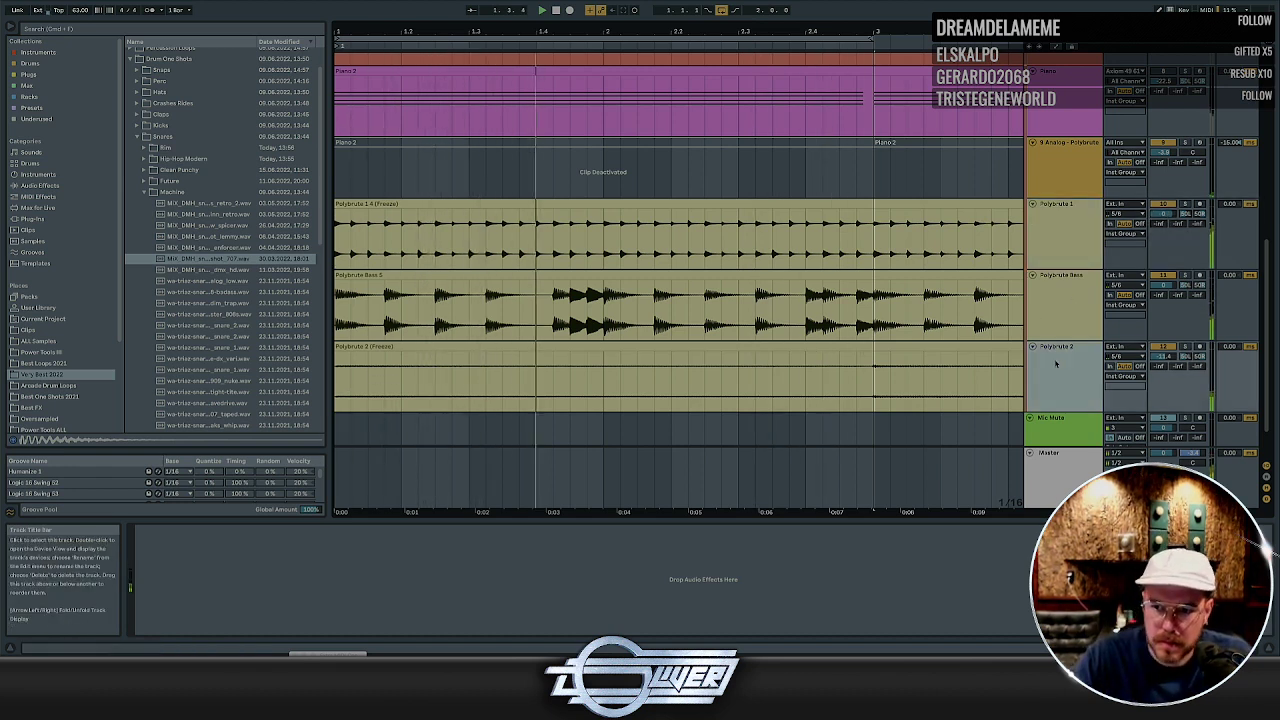
{"action": "left_click", "coordinate": [641, 348]}
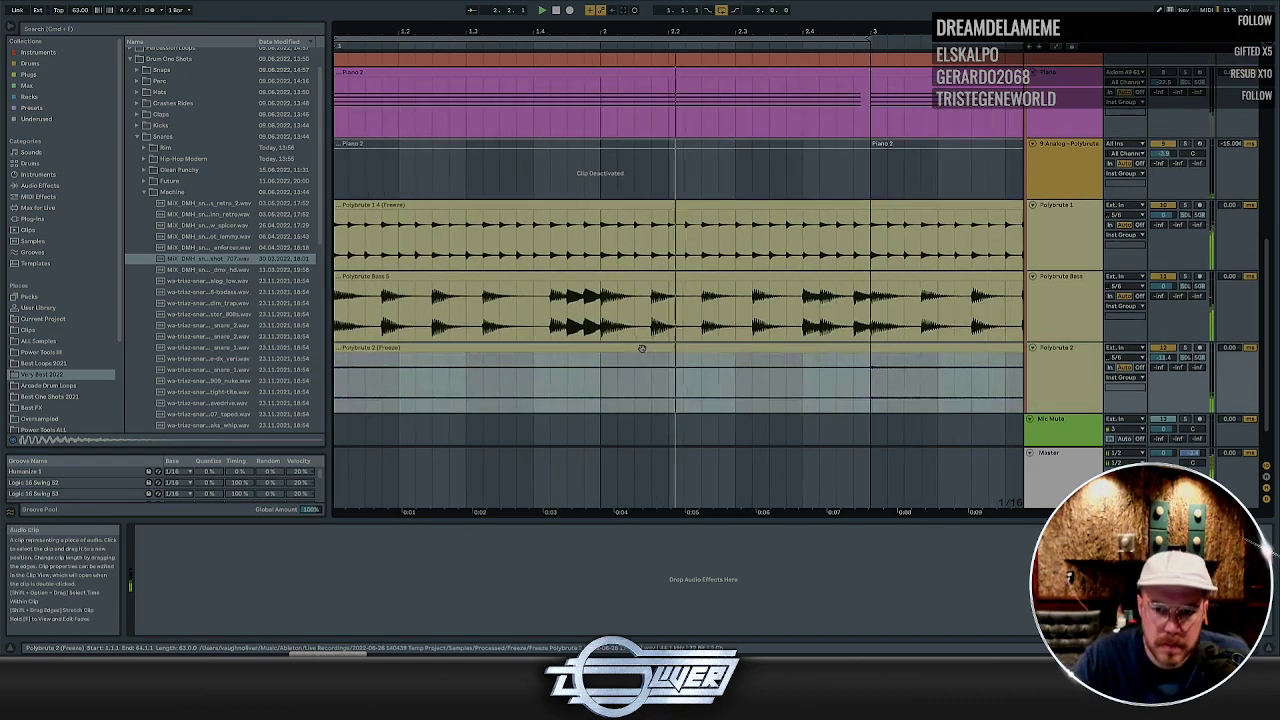
{"action": "left_click", "coordinate": [626, 370]}
{"action": "key", "text": "minus"}
{"action": "key", "text": "minus"}
{"action": "scroll", "coordinate": [1038, 319], "scroll_direction": "up", "scroll_amount": 5}
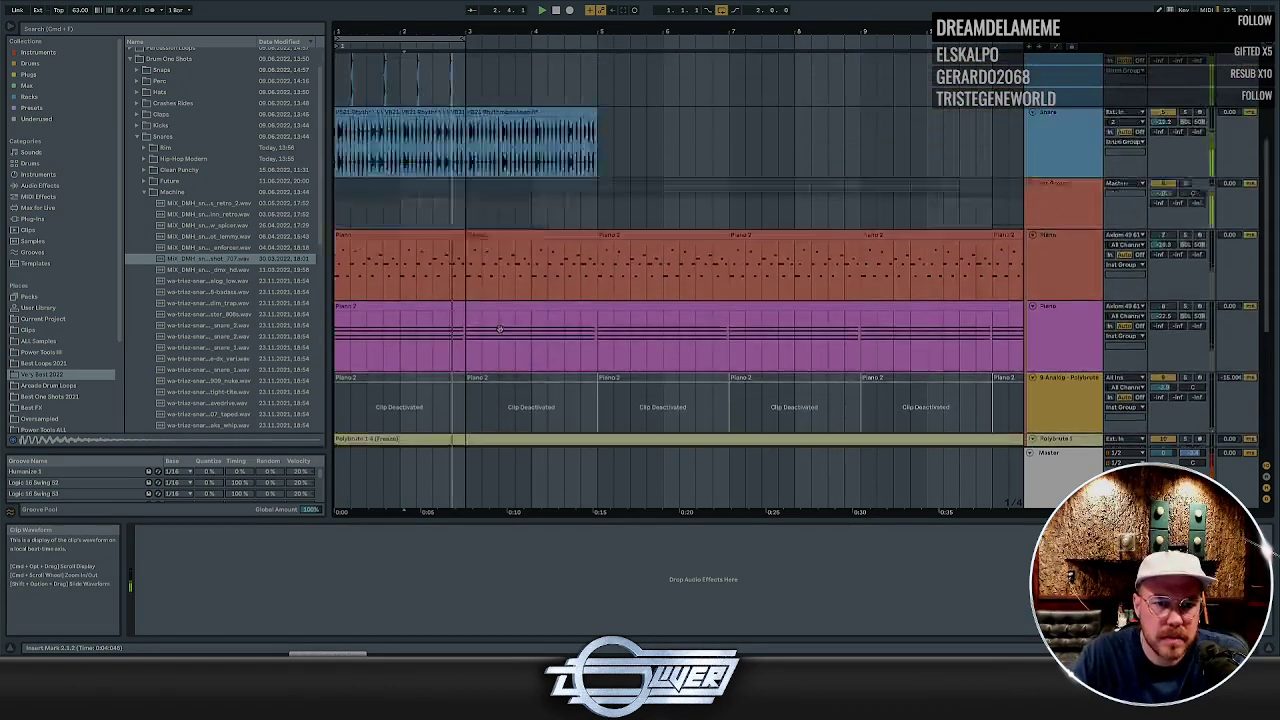
Insert a new audio track below the Snare track
{"action": "left_click", "coordinate": [1038, 319]}
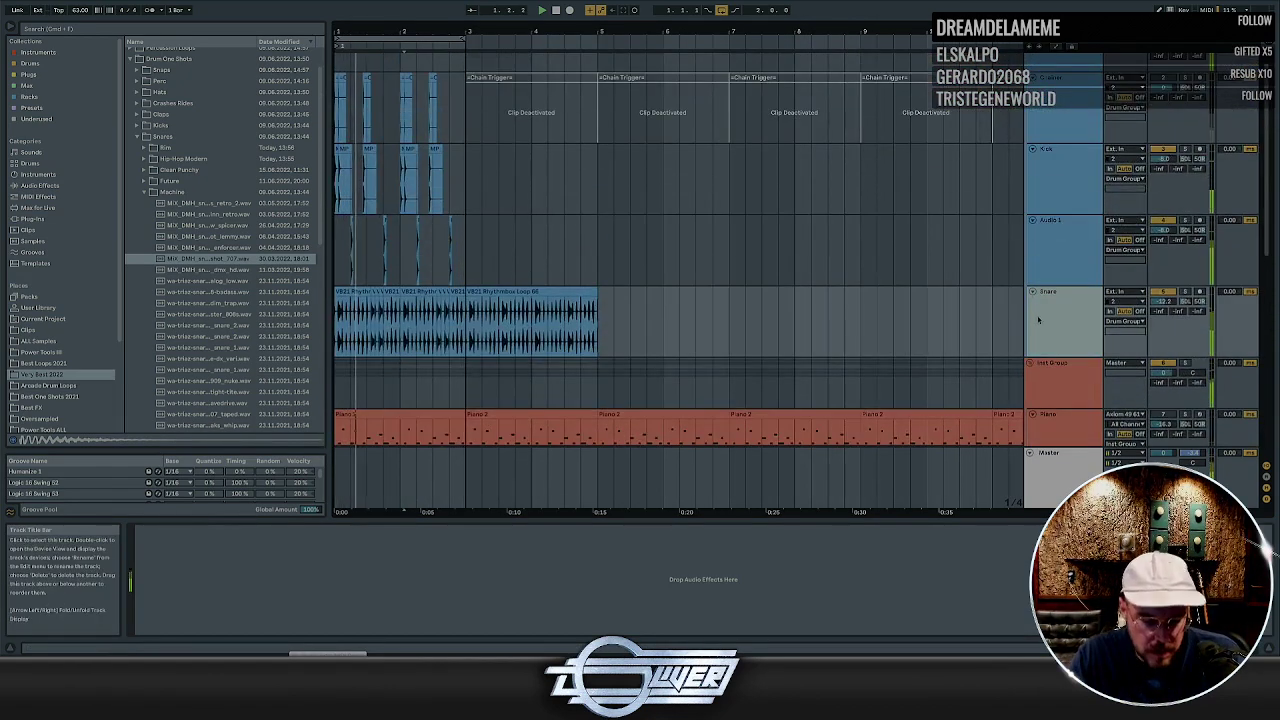
{"action": "key", "text": "ctrl+t"}
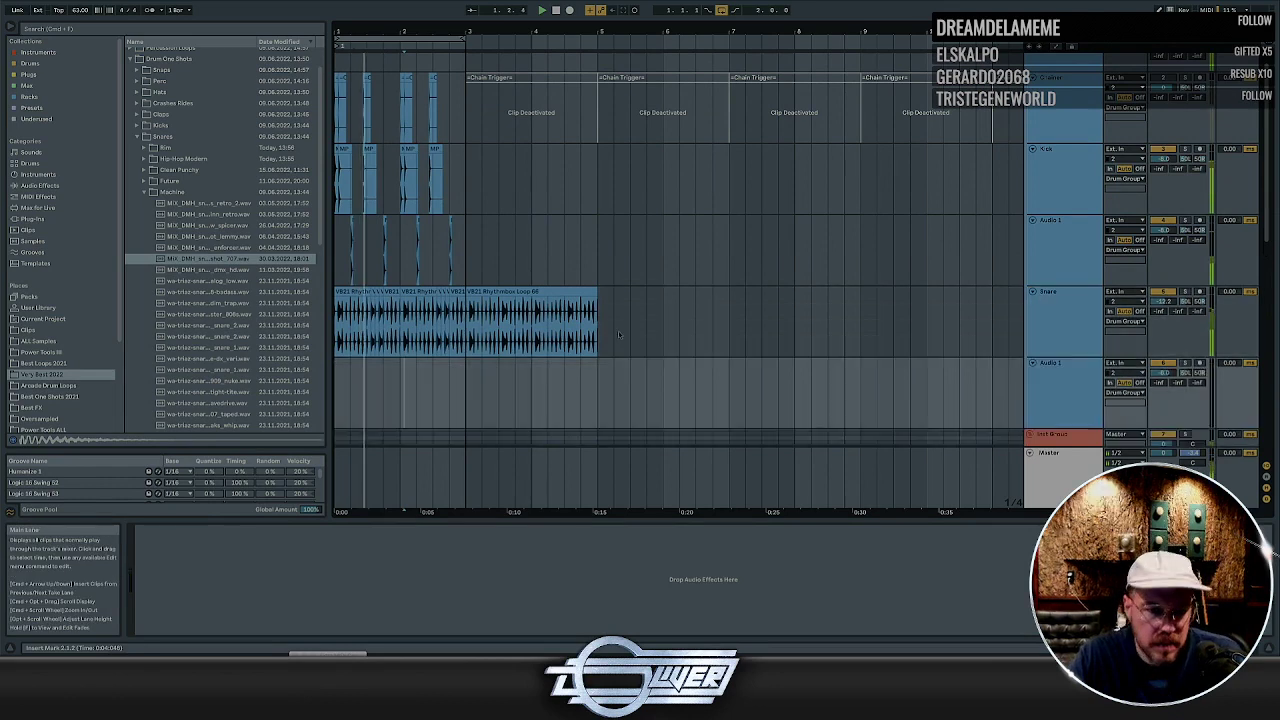
Move the kick at 2.1.2 and its Chain Trigger clip together to 2.1.1, replacing the clips there
{"action": "left_click", "coordinate": [386, 176]}
{"action": "scroll", "coordinate": [386, 176], "scroll_direction": "up", "scroll_amount": 3}
{"action": "scroll", "coordinate": [387, 176], "scroll_direction": "up", "scroll_amount": 5}
{"action": "scroll", "coordinate": [613, 171], "scroll_direction": "left", "scroll_amount": 3}
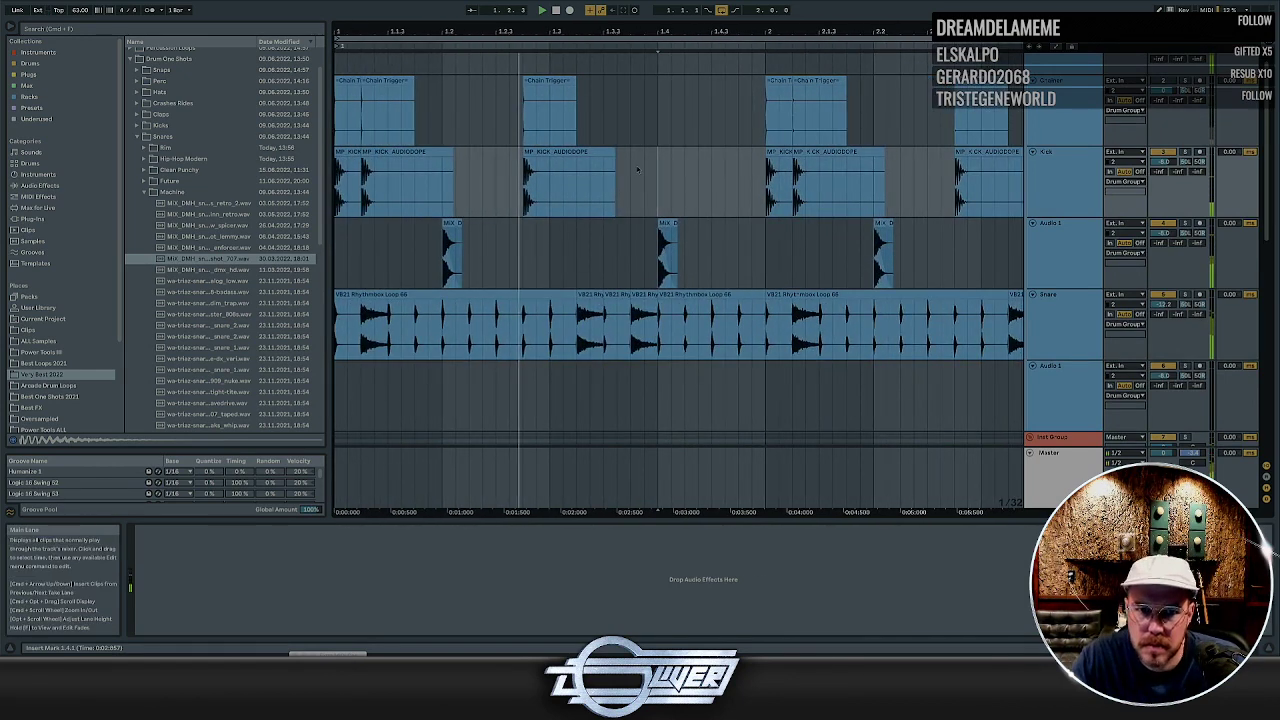
{"action": "scroll", "coordinate": [640, 169], "scroll_direction": "up", "scroll_amount": 3}
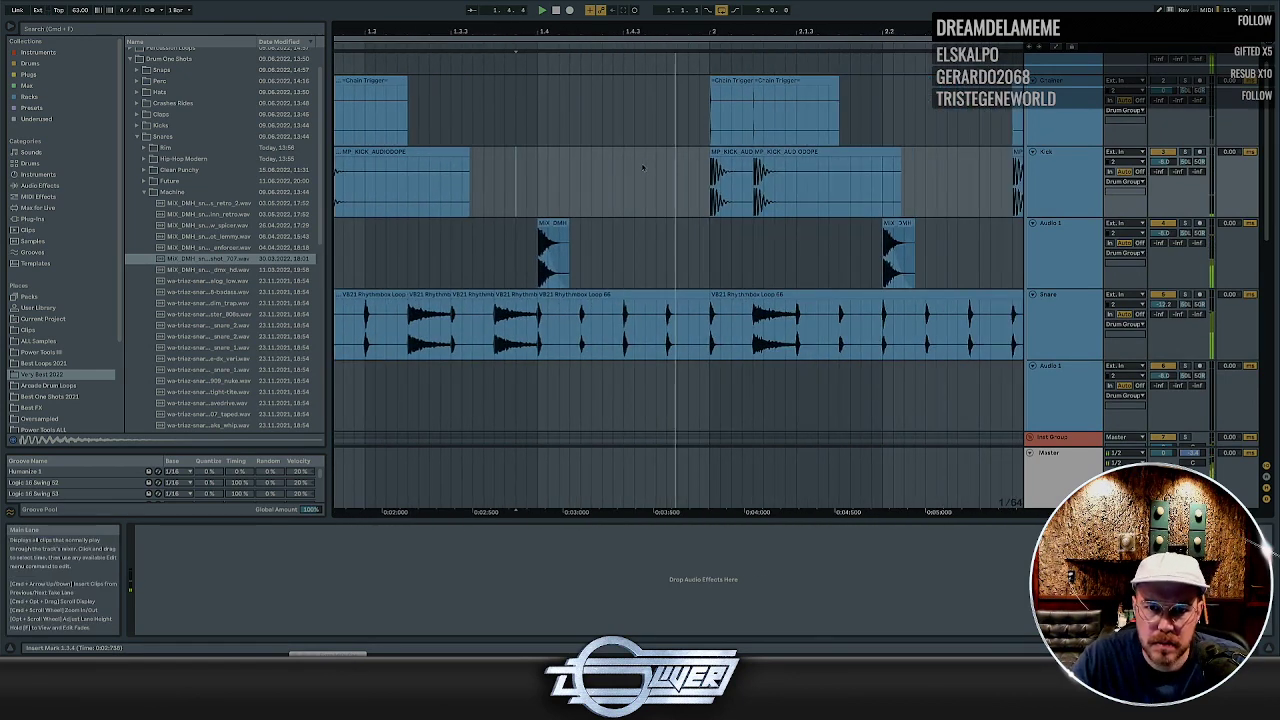
{"action": "scroll", "coordinate": [643, 168], "scroll_direction": "down", "scroll_amount": 3}
{"action": "left_click", "coordinate": [643, 152]}
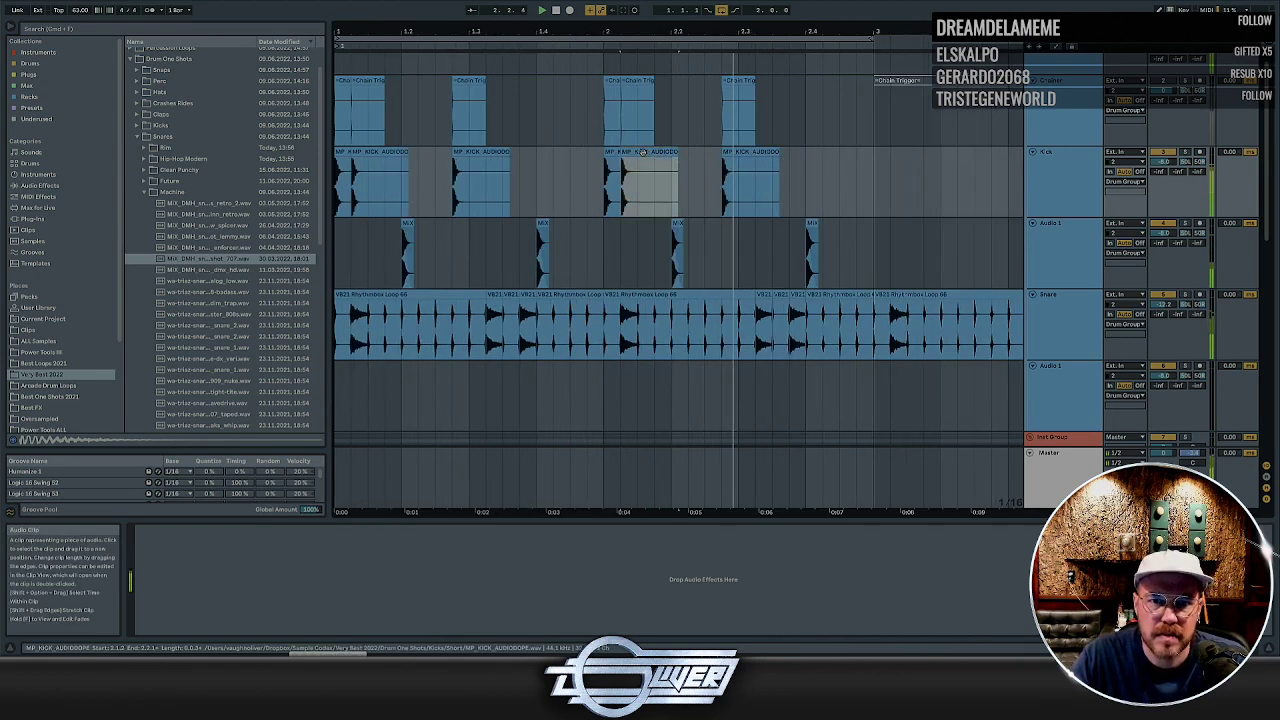
{"action": "left_click", "coordinate": [643, 81], "text": "shift"}
{"action": "left_click_drag", "start_coordinate": [643, 82], "coordinate": [627, 85]}
Copy the bar 2 kick with its Chain Trigger clip to 2.1.4, 2.2.3 and 2.3.4
{"action": "left_click", "coordinate": [614, 80]}
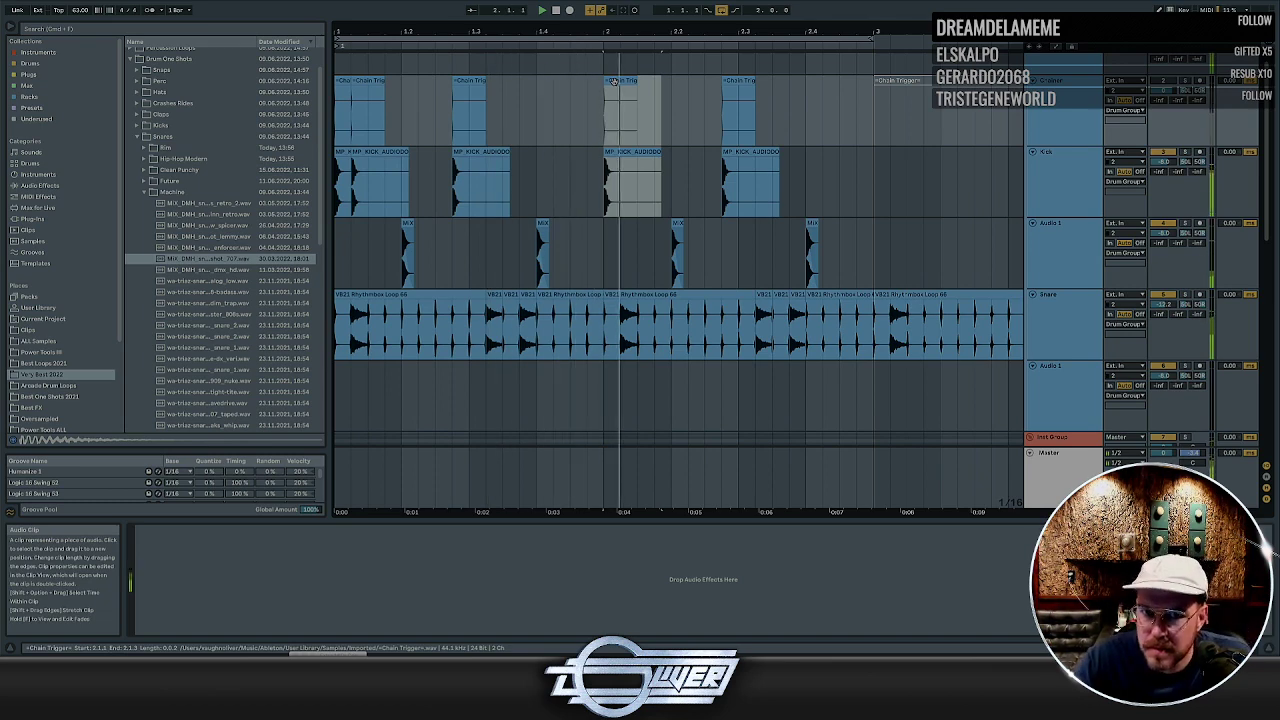
{"action": "left_click_drag", "start_coordinate": [614, 80], "coordinate": [804, 90]}
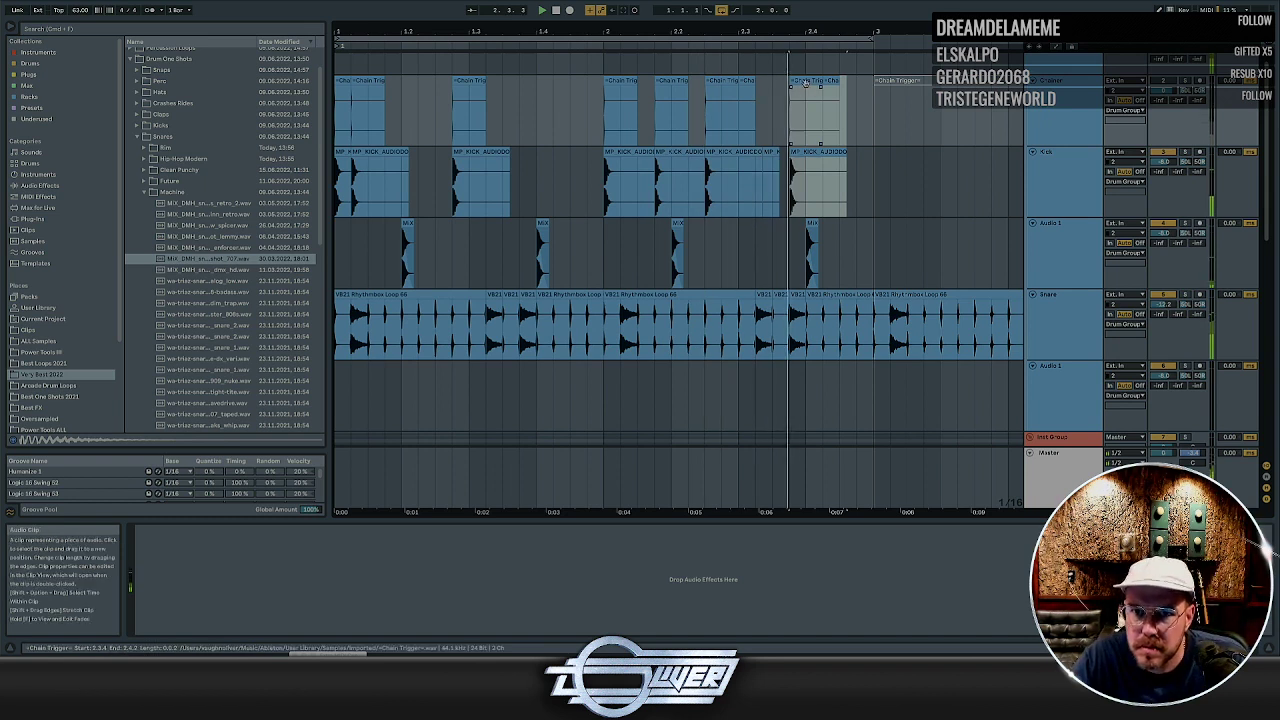
Copy the kick at 2.3.4 with its Chain Trigger clip to 2.4.3
{"action": "left_click_drag", "start_coordinate": [800, 83], "coordinate": [855, 82]}
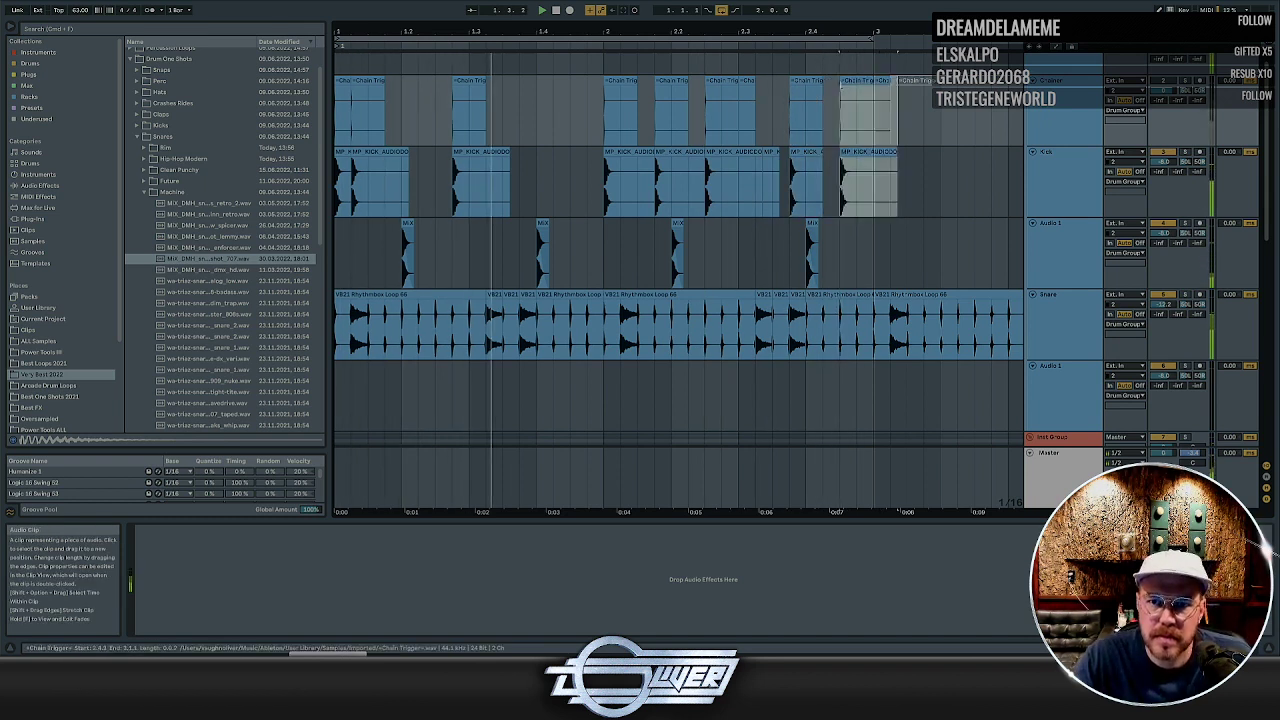
{"action": "left_click", "coordinate": [722, 81]}
{"action": "left_click", "coordinate": [718, 150], "text": "shift"}
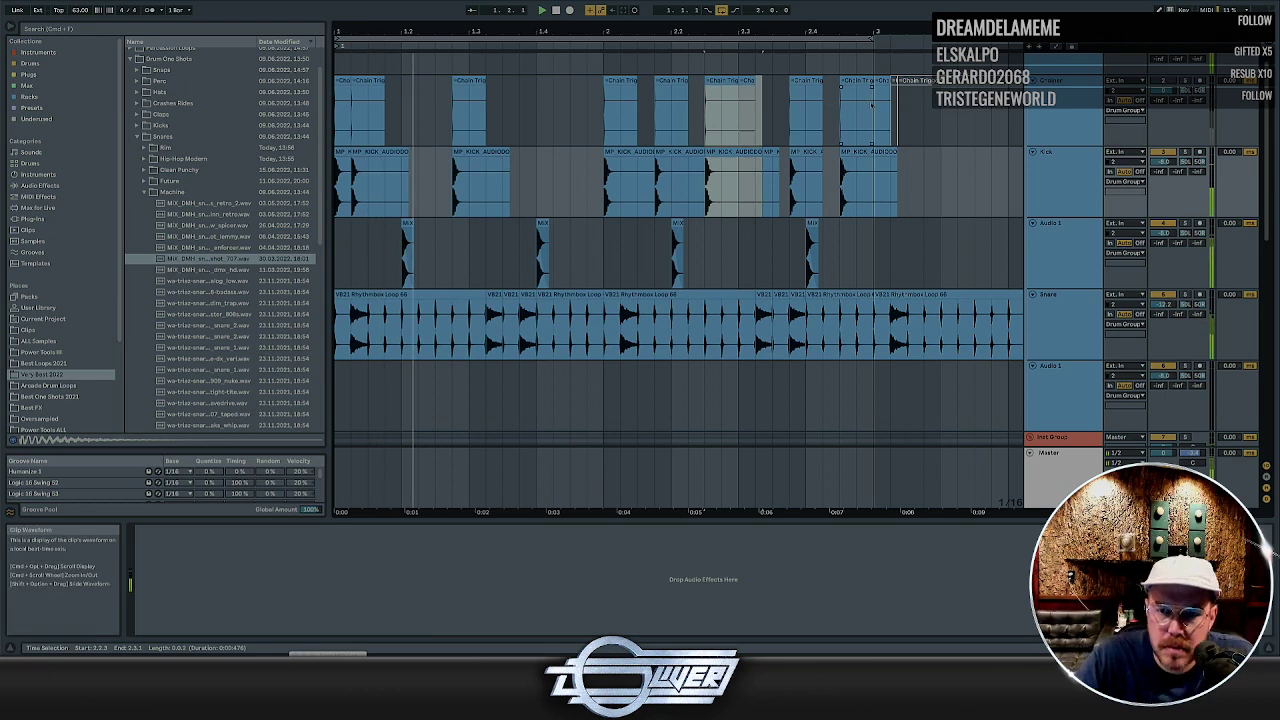
{"action": "left_click_drag", "start_coordinate": [871, 105], "coordinate": [383, 262]}
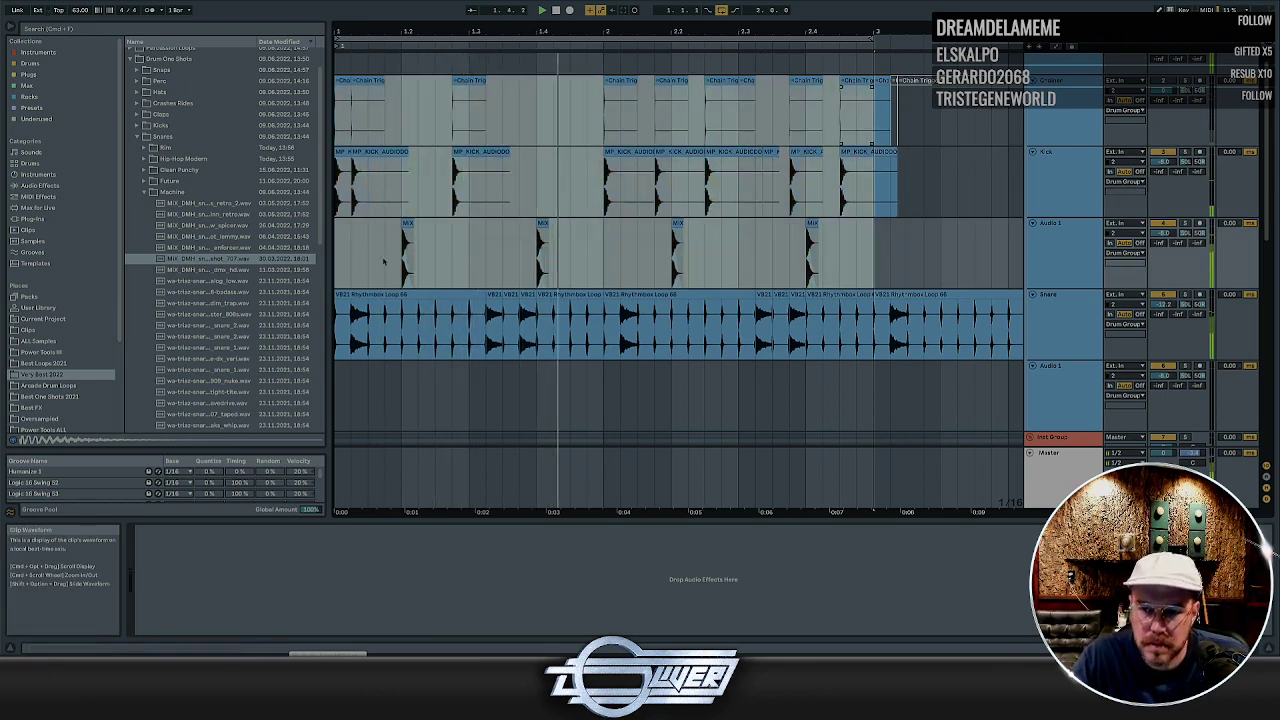
Collapse the Machine, Snares and Drum One Shots folders and sort the sample list by name
{"action": "left_click", "coordinate": [170, 192]}
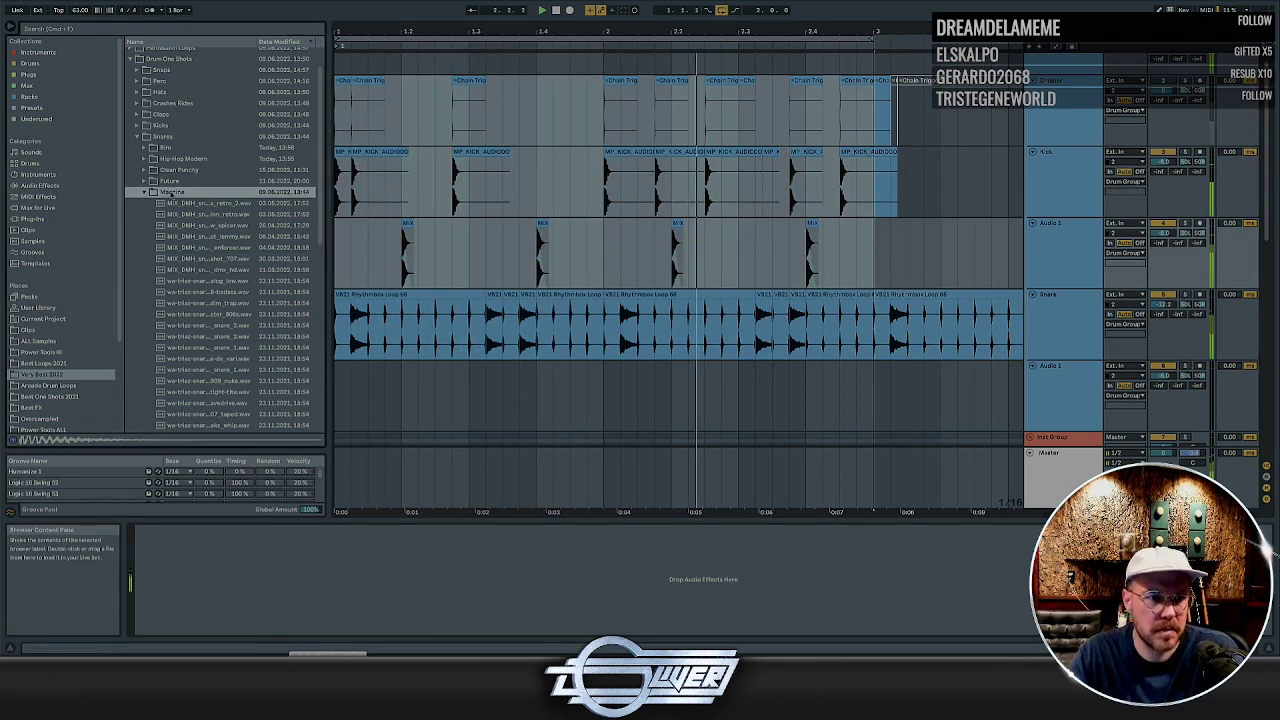
{"action": "key", "text": "Left"}
{"action": "key", "text": "Left"}
{"action": "key", "text": "Left"}
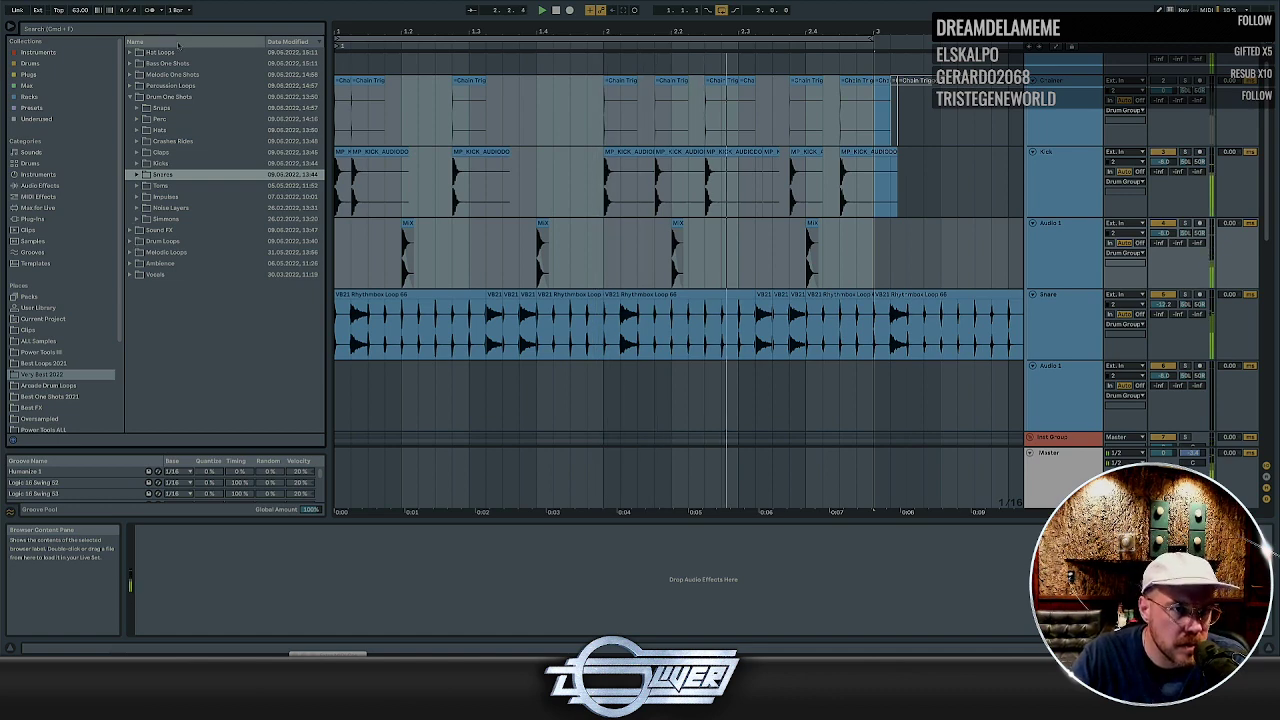
{"action": "left_click", "coordinate": [183, 43]}
{"action": "left_click", "coordinate": [131, 86]}
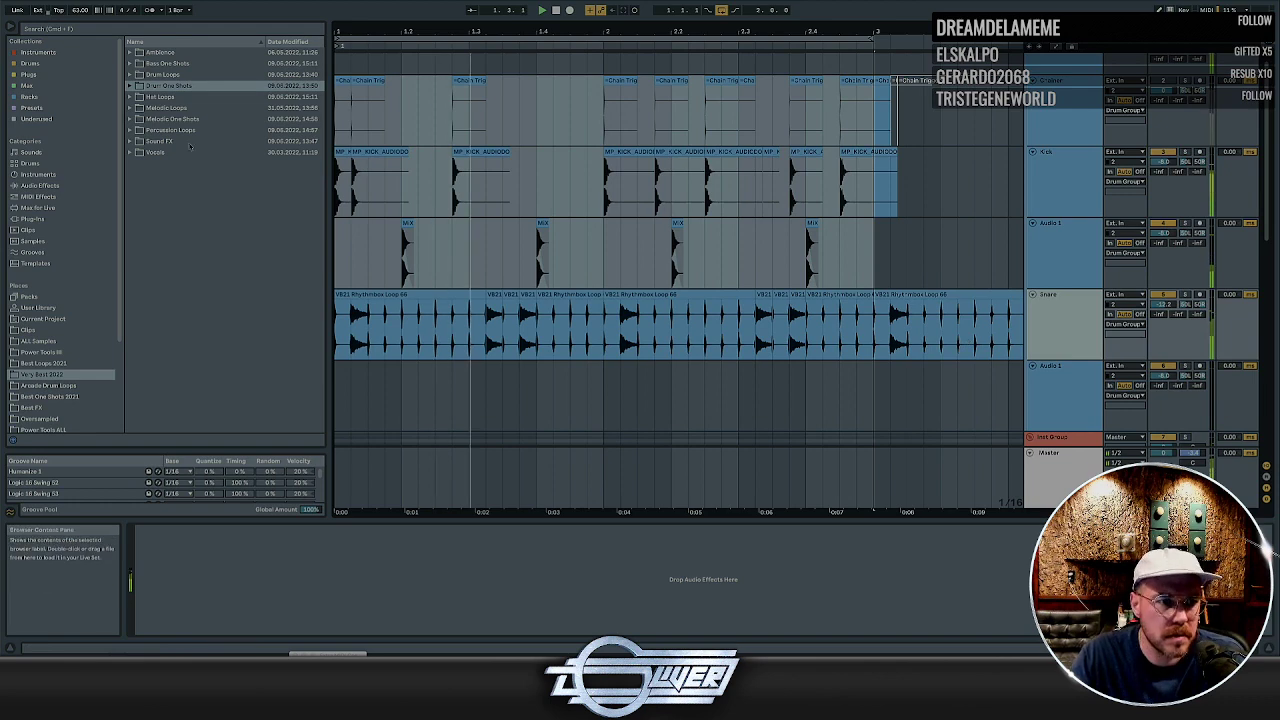
Open the Slow folder of the Glitch Noise drum loops in the sample library
{"action": "left_click", "coordinate": [131, 141]}
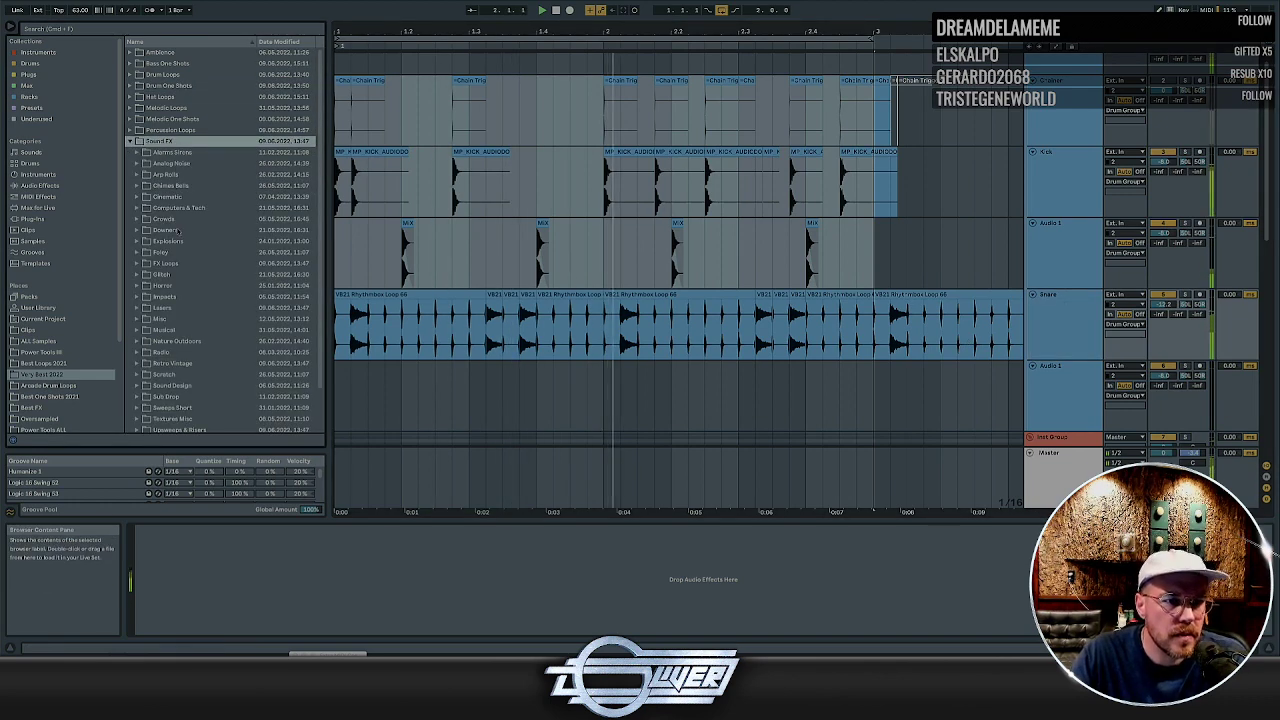
{"action": "left_click", "coordinate": [164, 75]}
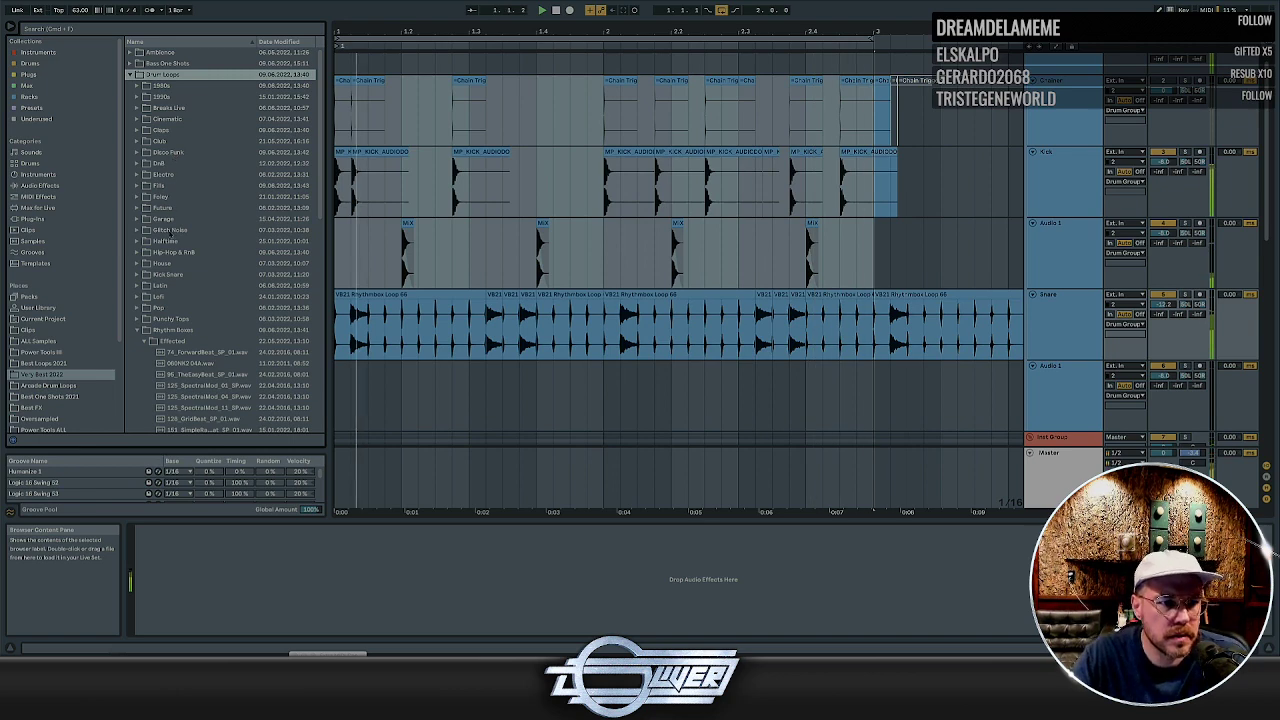
{"action": "left_click", "coordinate": [185, 230]}
{"action": "left_click", "coordinate": [180, 241]}
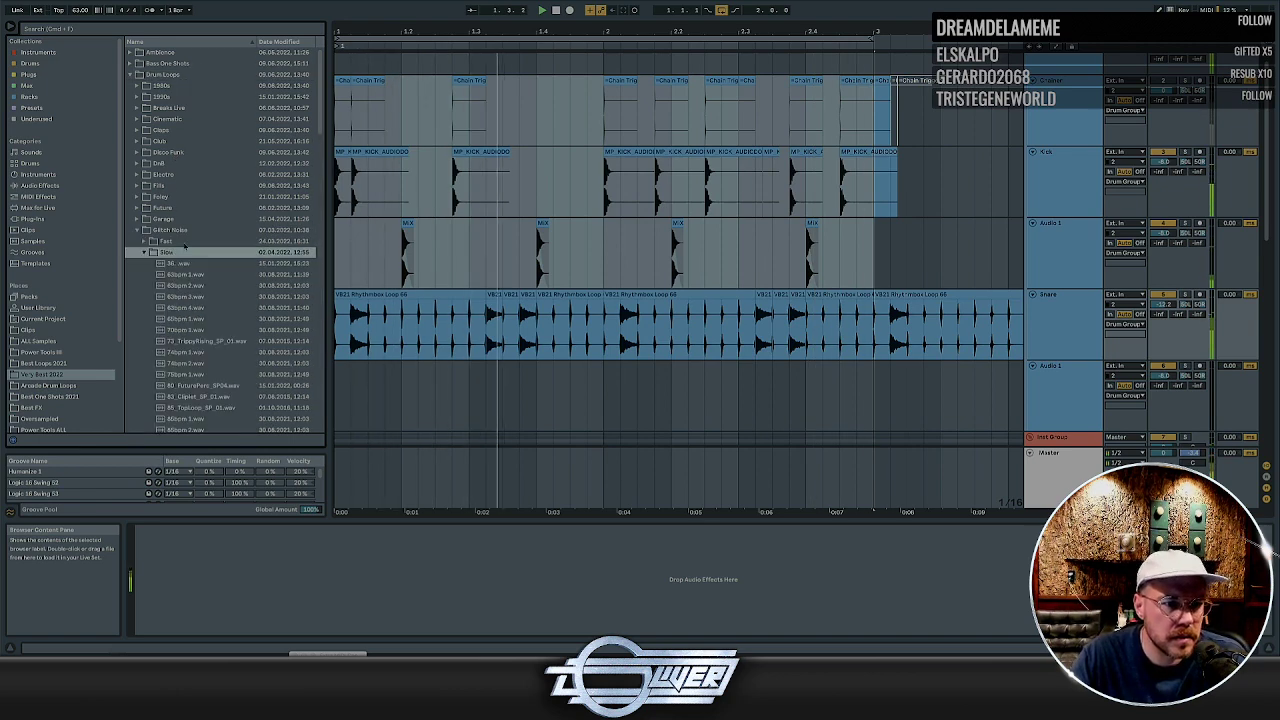
{"action": "scroll", "coordinate": [193, 237], "scroll_direction": "down", "scroll_amount": 8}
{"action": "scroll", "coordinate": [193, 237], "scroll_direction": "down", "scroll_amount": 10}
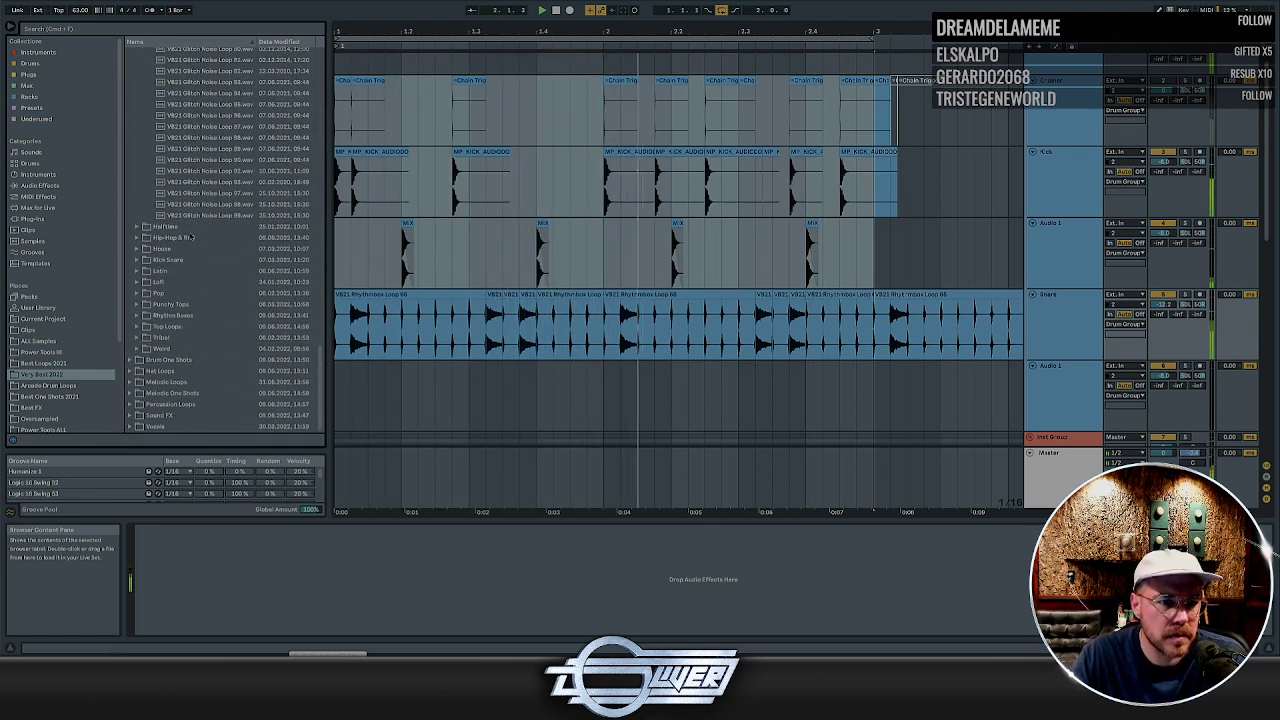
Preview the VB21 Glitch Noise Loop samples from Loop 99 back to Loop 90 against the playing beat
{"action": "left_click", "coordinate": [189, 216]}
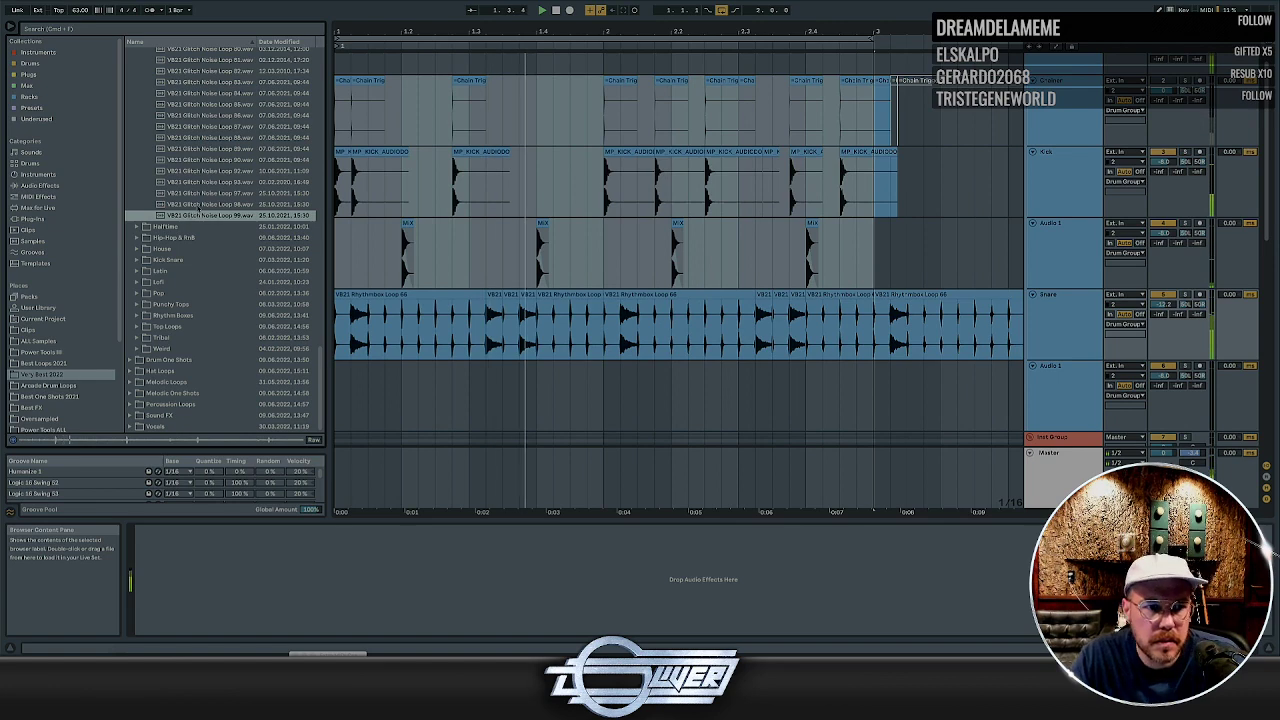
{"action": "left_click", "coordinate": [199, 205]}
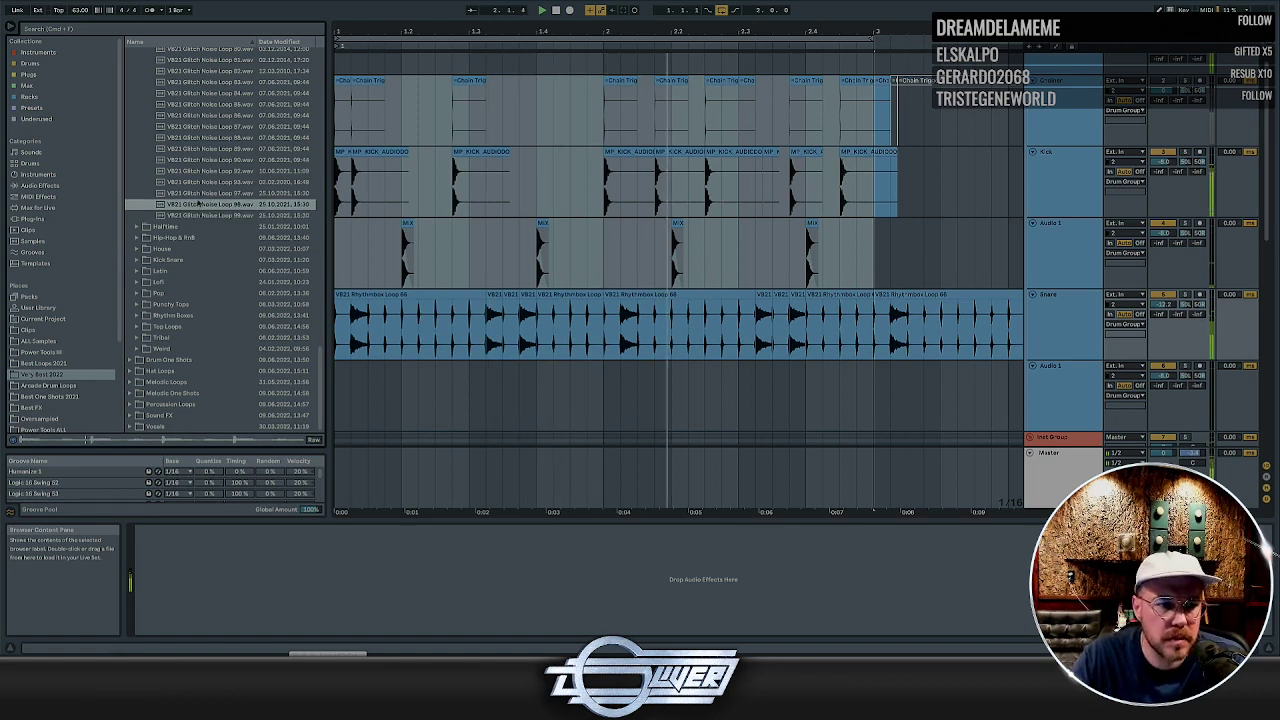
{"action": "left_click", "coordinate": [202, 195]}
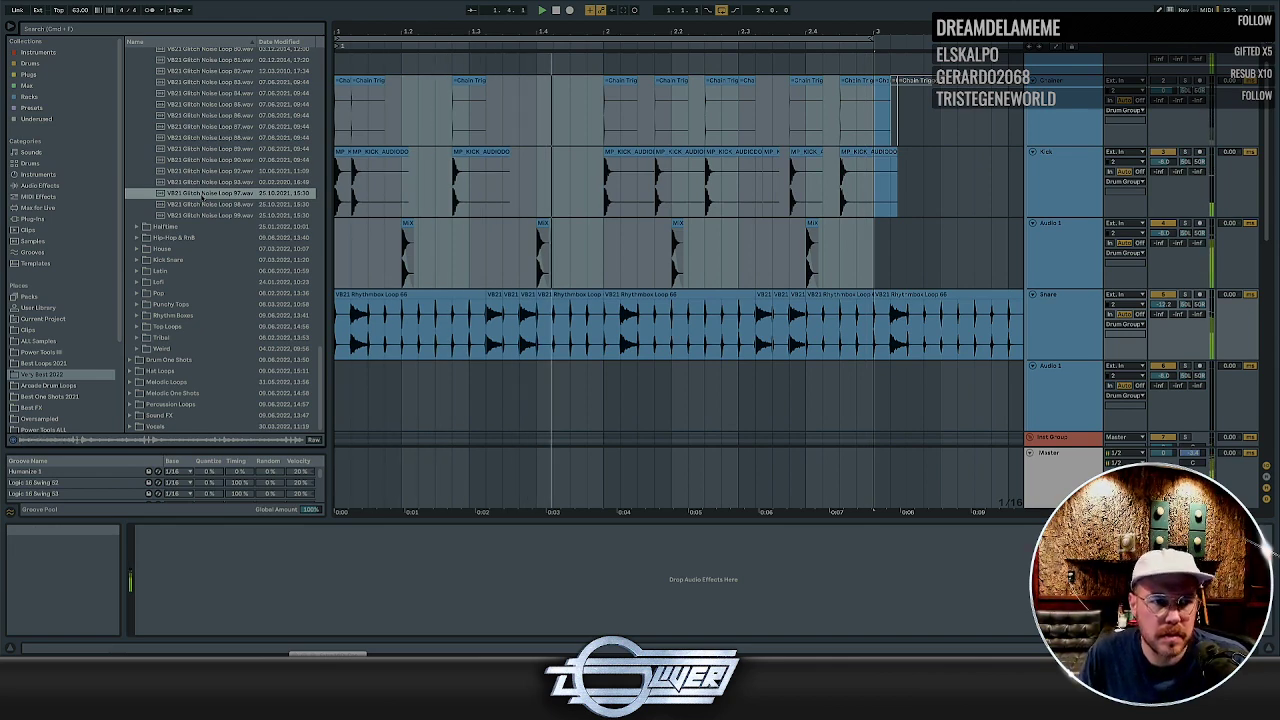
{"action": "key", "text": "Up"}
{"action": "key", "text": "Up"}
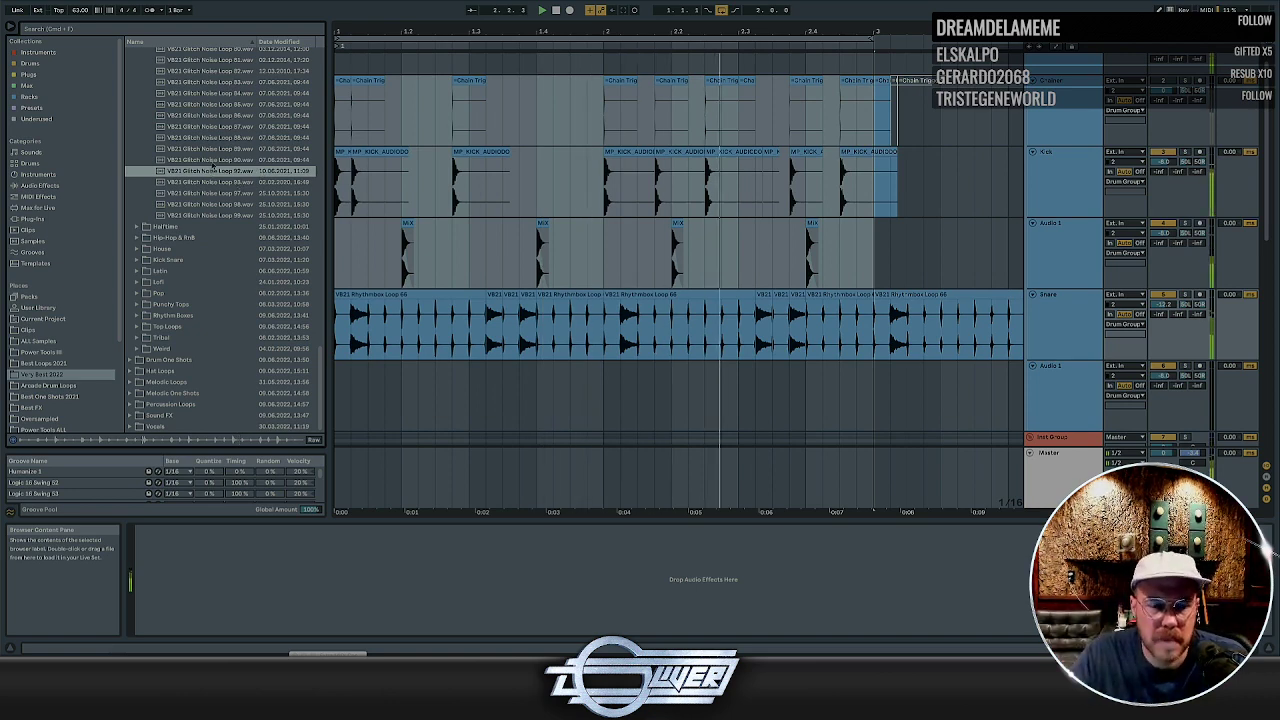
{"action": "left_click", "coordinate": [213, 160]}
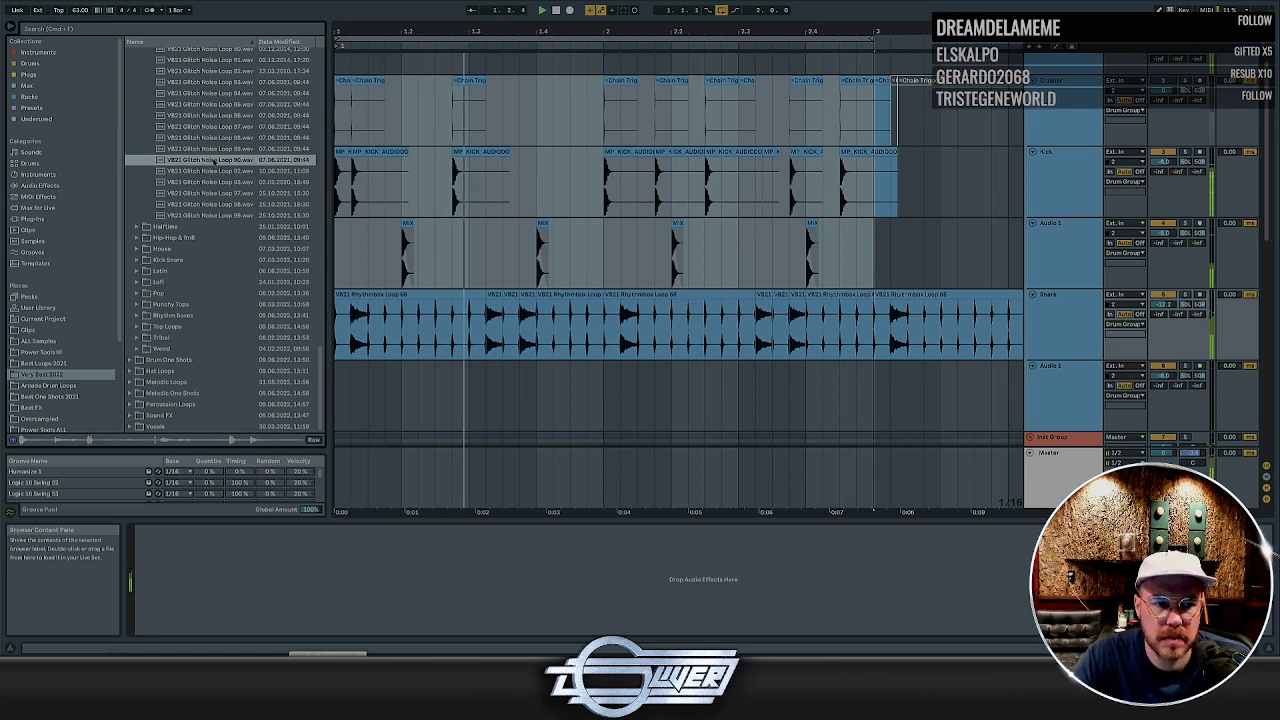
Place VB21 Glitch Noise Loop 90 at 1.1.1 on the empty audio track below the rhythm box loops
{"action": "left_click", "coordinate": [473, 180]}
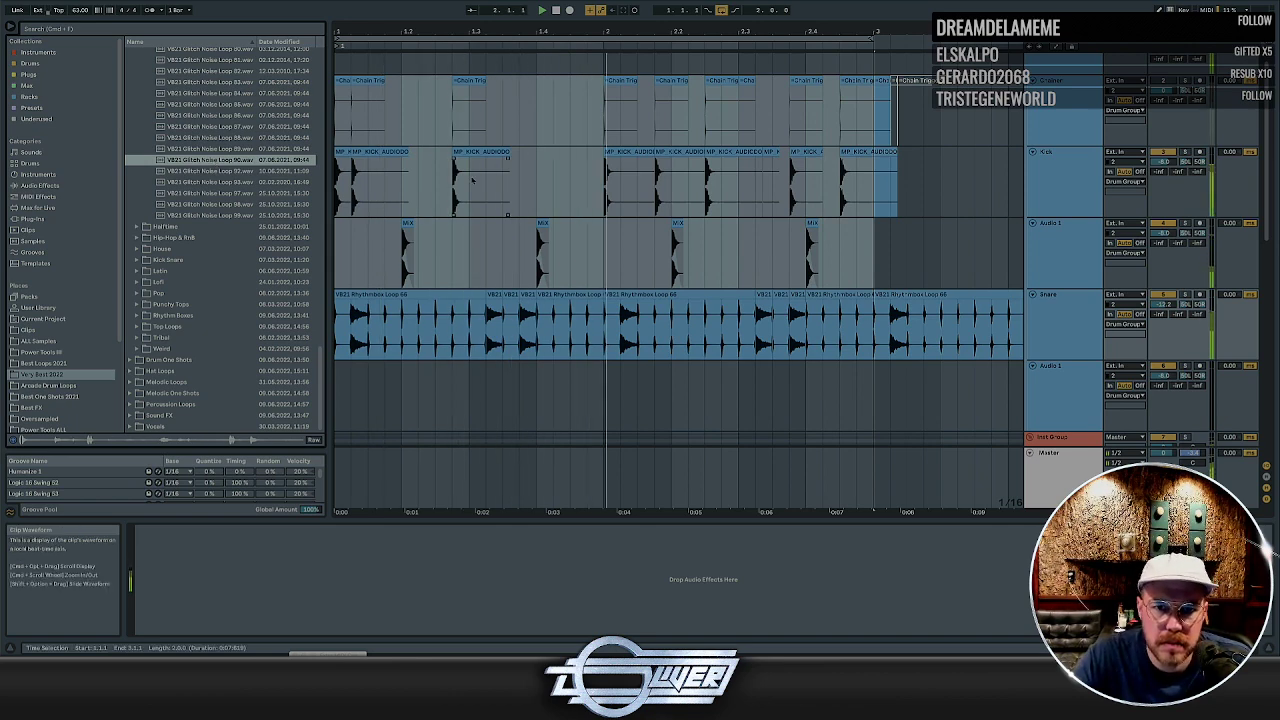
{"action": "scroll", "coordinate": [475, 180], "scroll_direction": "down", "scroll_amount": 2}
{"action": "left_click_drag", "start_coordinate": [213, 160], "coordinate": [340, 366]}
{"action": "left_click", "coordinate": [386, 352]}
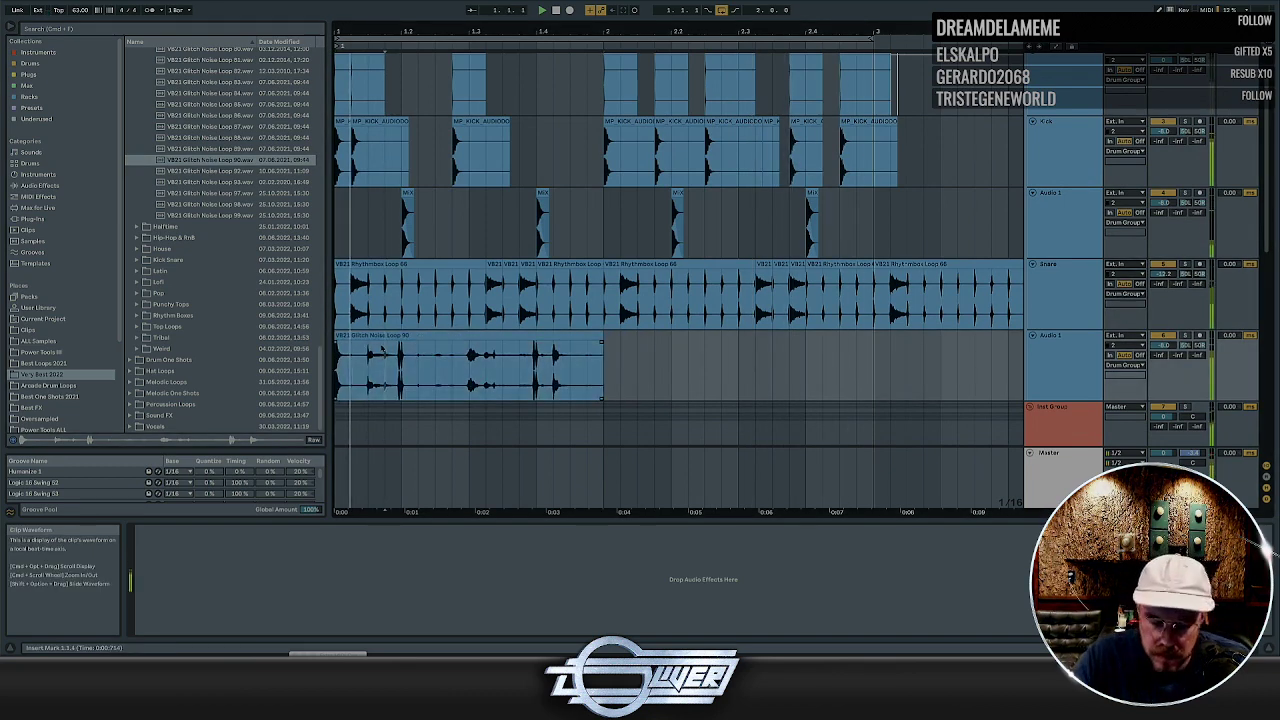
{"action": "scroll", "coordinate": [388, 352], "scroll_direction": "up", "scroll_amount": 5}
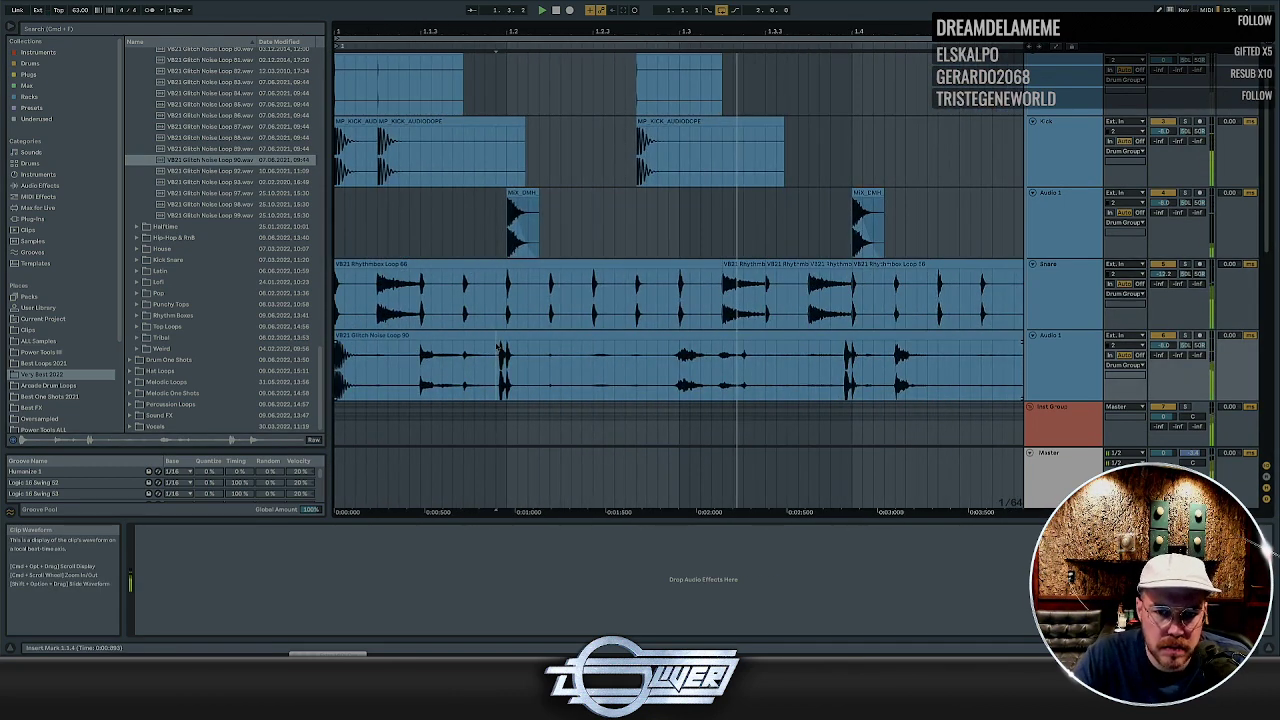
{"action": "scroll", "coordinate": [497, 347], "scroll_direction": "down", "scroll_amount": 3}
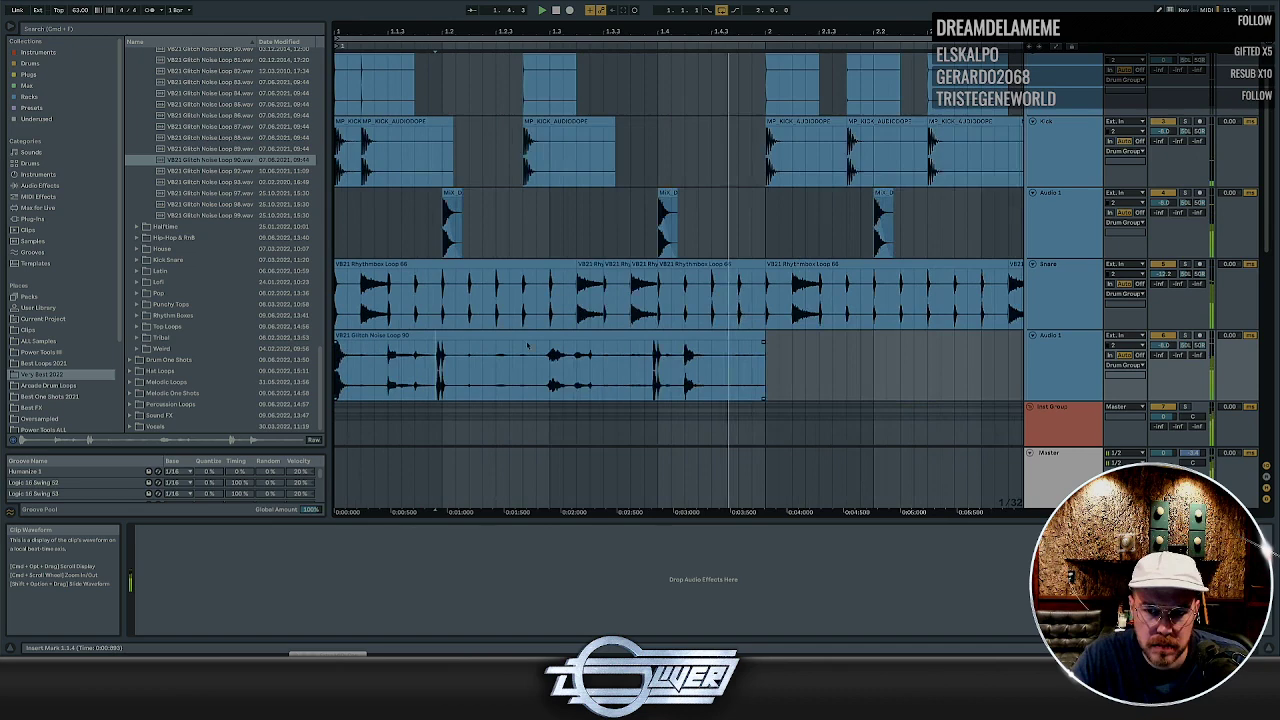
{"action": "scroll", "coordinate": [527, 346], "scroll_direction": "down", "scroll_amount": 3}
{"action": "left_click", "coordinate": [418, 350]}
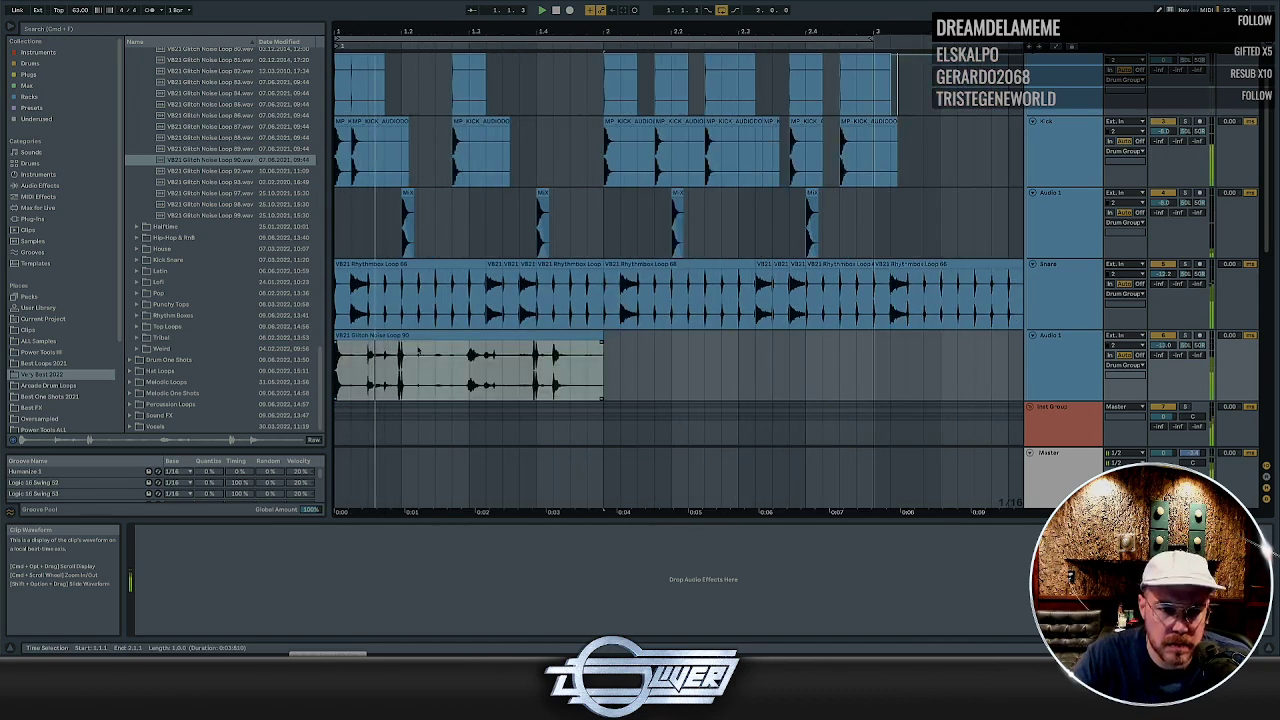
{"action": "left_click", "coordinate": [368, 353]}
{"action": "scroll", "coordinate": [368, 353], "scroll_direction": "up", "scroll_amount": 5}
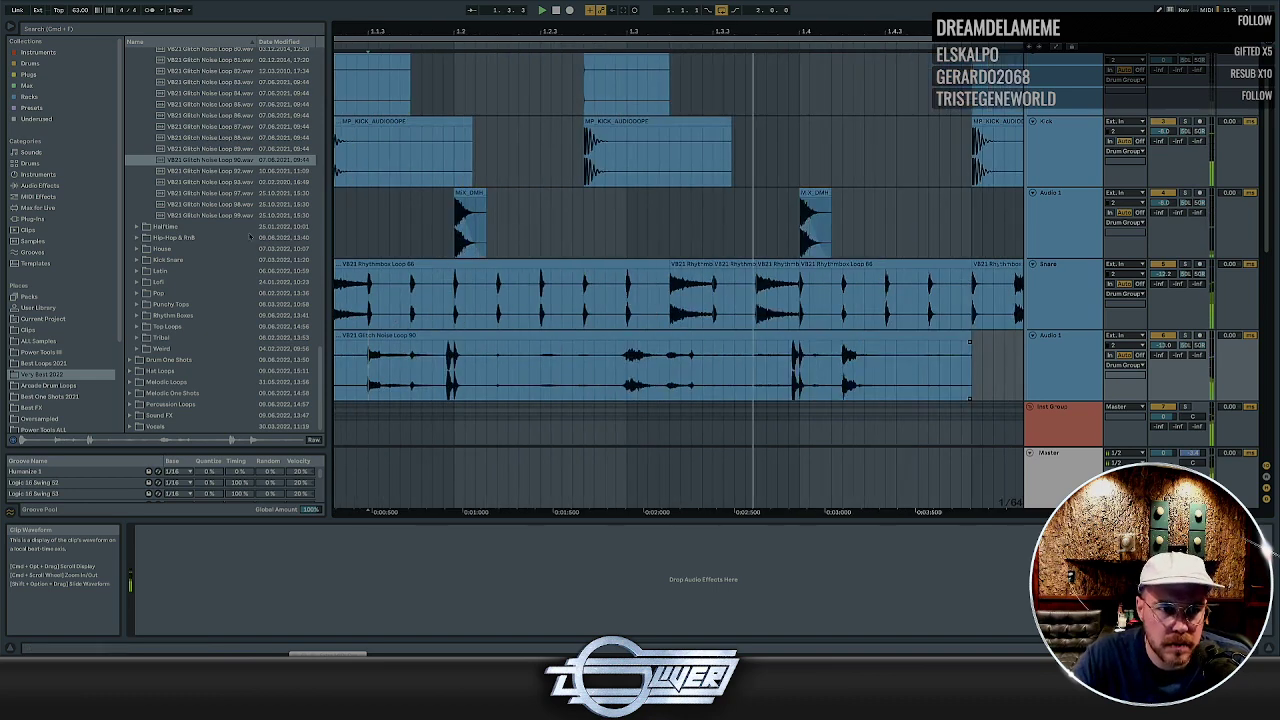
Place VB21 Glitch Noise Loop 89 on the same track and shift it to 1.1.1, replacing Loop 90
{"action": "left_click_drag", "start_coordinate": [222, 149], "coordinate": [351, 370]}
{"action": "scroll", "coordinate": [420, 370], "scroll_direction": "left", "scroll_amount": 2}
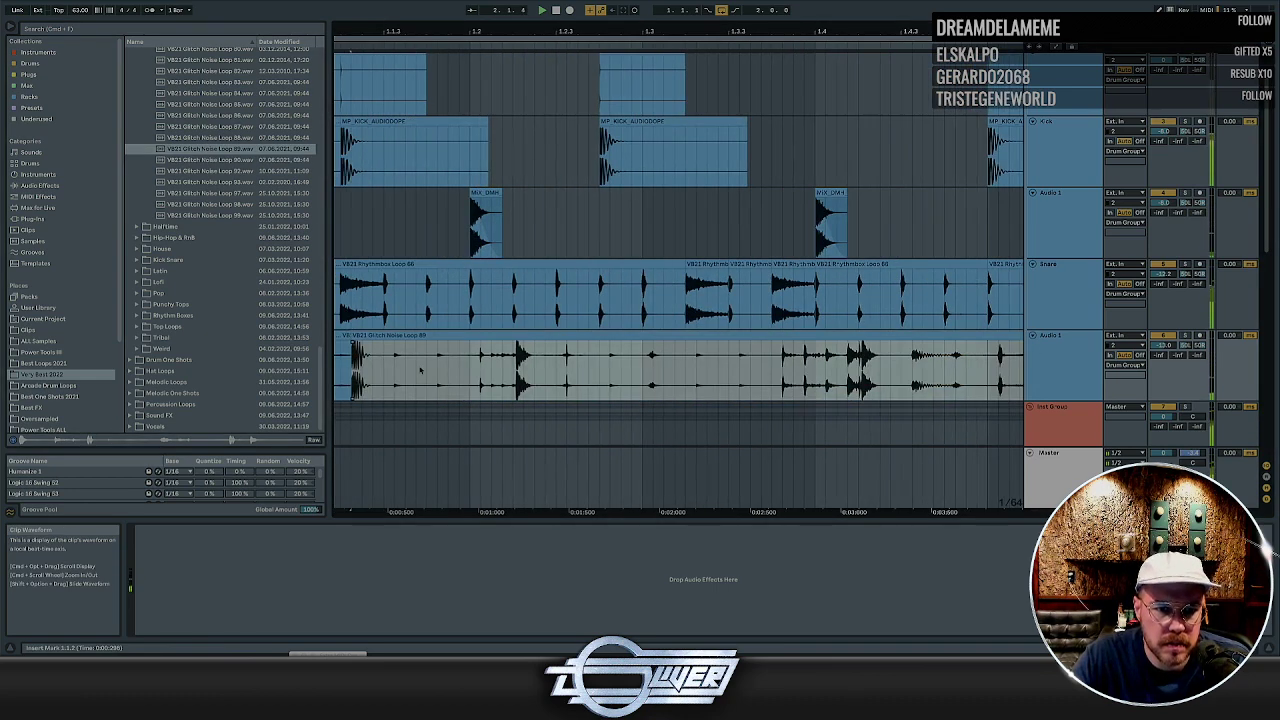
{"action": "key", "text": "Left"}
{"action": "key", "text": "Left"}
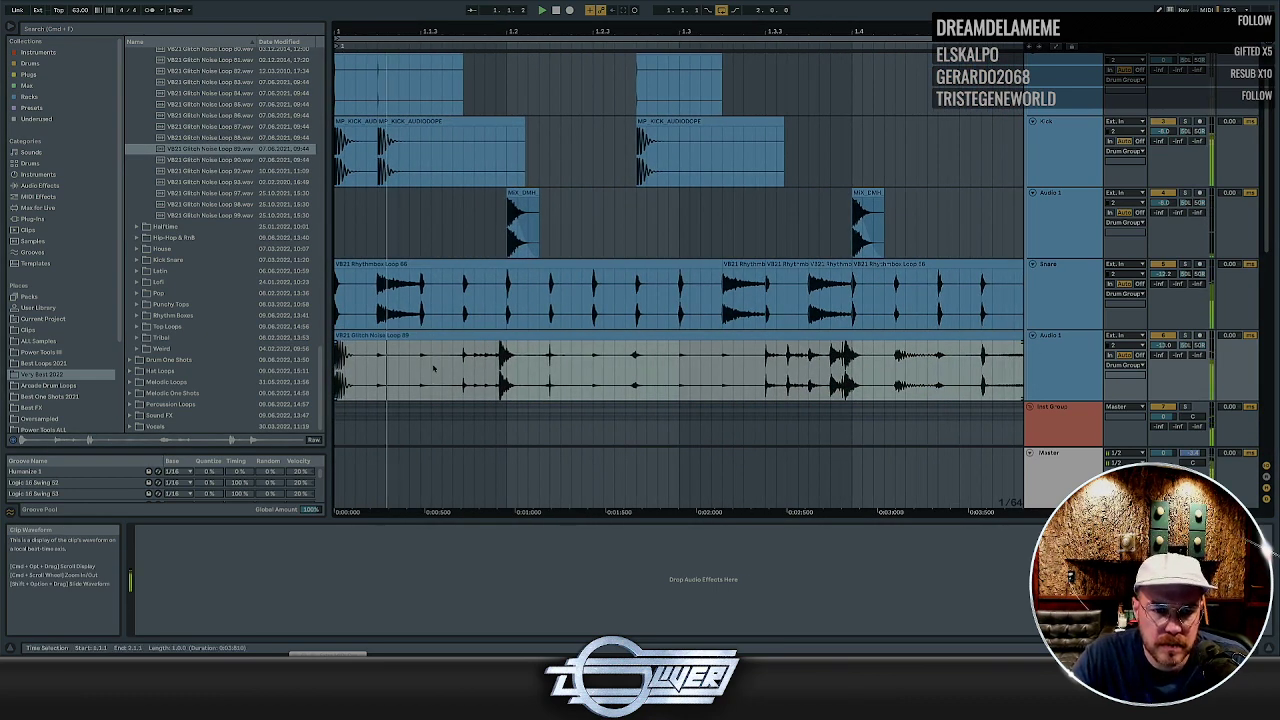
Delete everything of Glitch Noise Loop 89 except its tail from 1.4.2 to the end of bar 1
{"action": "key", "text": "space"}
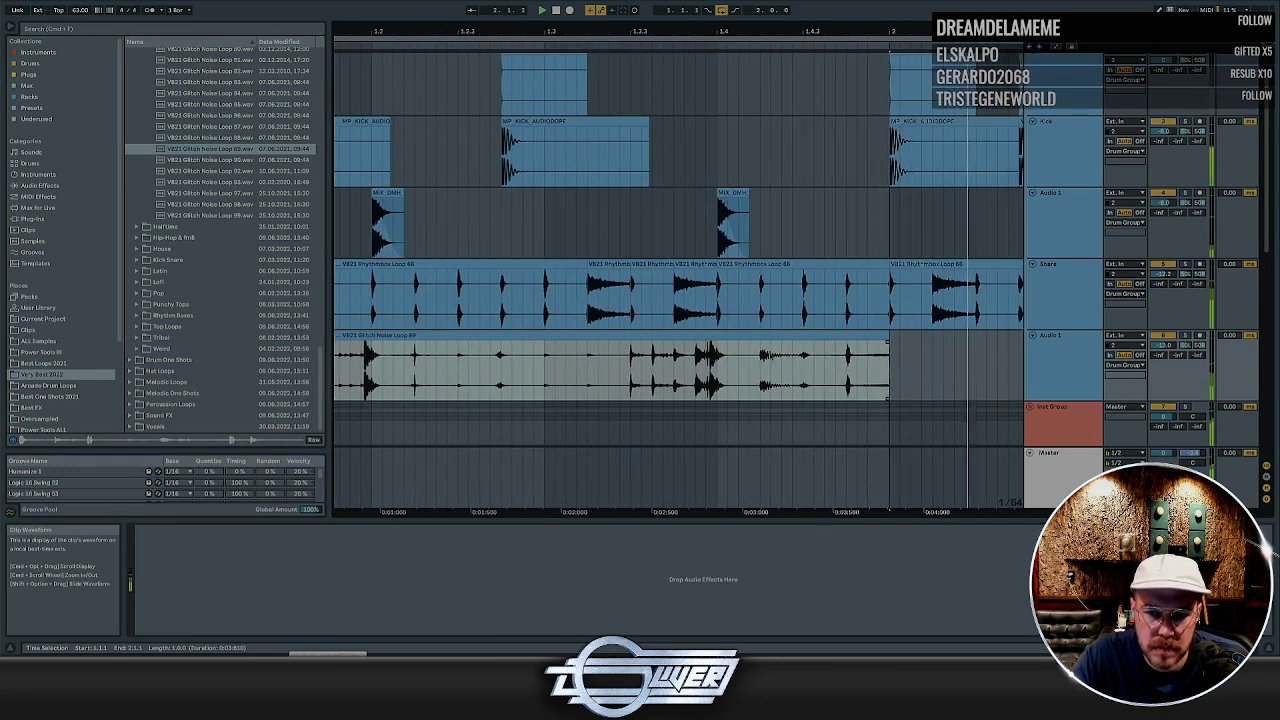
{"action": "left_click_drag", "start_coordinate": [760, 375], "coordinate": [535, 381]}
{"action": "key", "text": "Delete"}
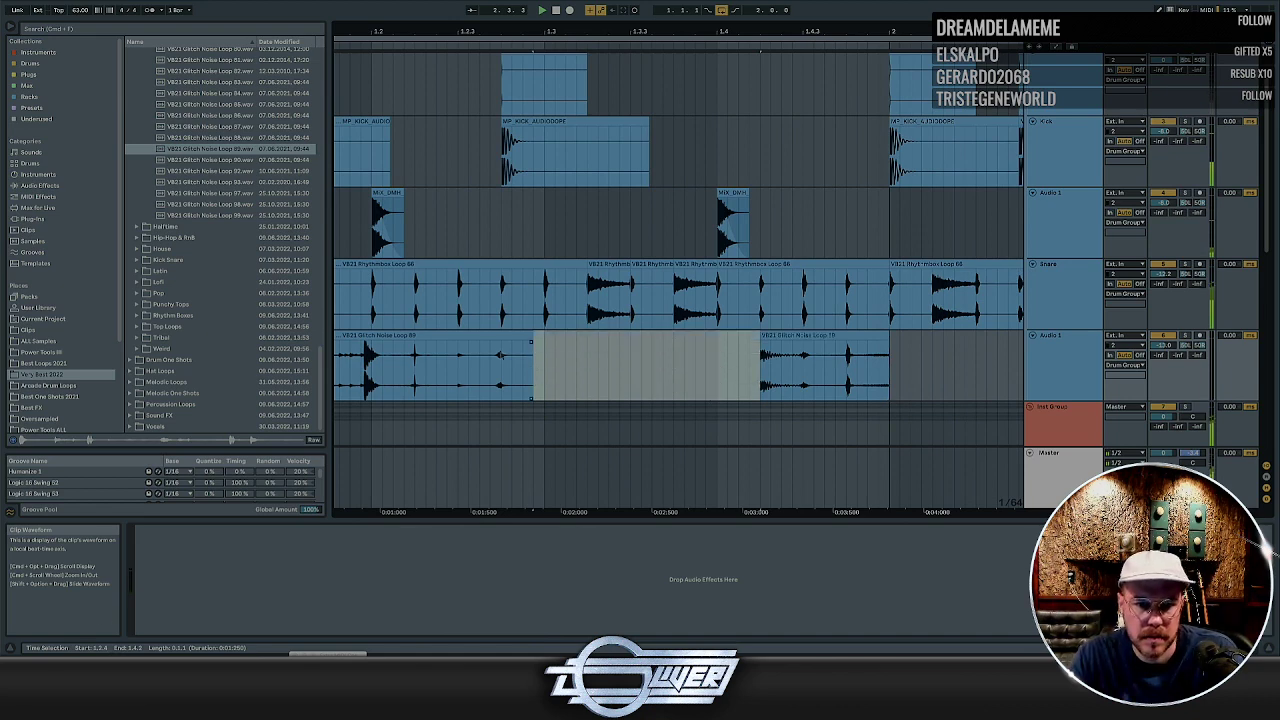
{"action": "left_click", "coordinate": [487, 337]}
{"action": "key", "text": "Delete"}
{"action": "left_click", "coordinate": [494, 351]}
{"action": "scroll", "coordinate": [494, 351], "scroll_direction": "down", "scroll_amount": 5}
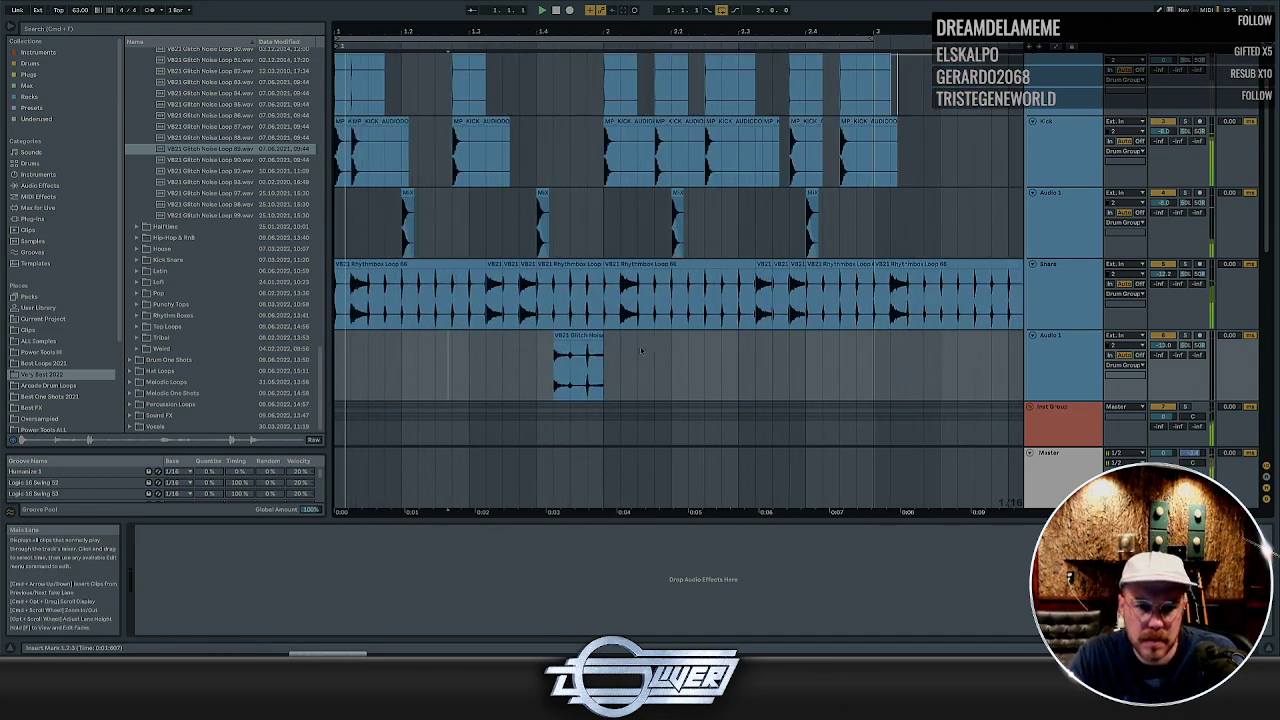
Insert a new audio track below the track with the glitch noise tail
{"action": "left_click", "coordinate": [579, 336]}
{"action": "left_click", "coordinate": [1048, 373]}
{"action": "key", "text": "super+t"}
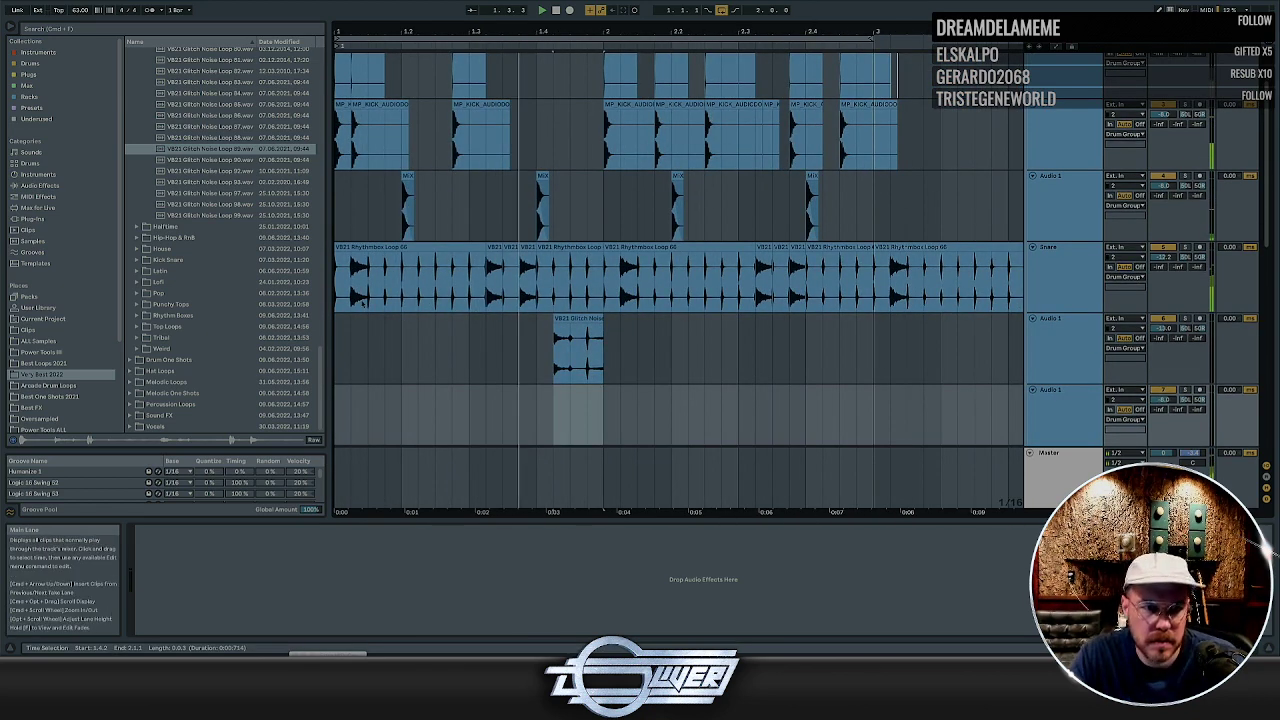
Try VB21 Glitch Noise Loops 90, 89 and 88 in turn at 1.1.1 on the new track
{"action": "left_click_drag", "start_coordinate": [220, 160], "coordinate": [345, 415]}
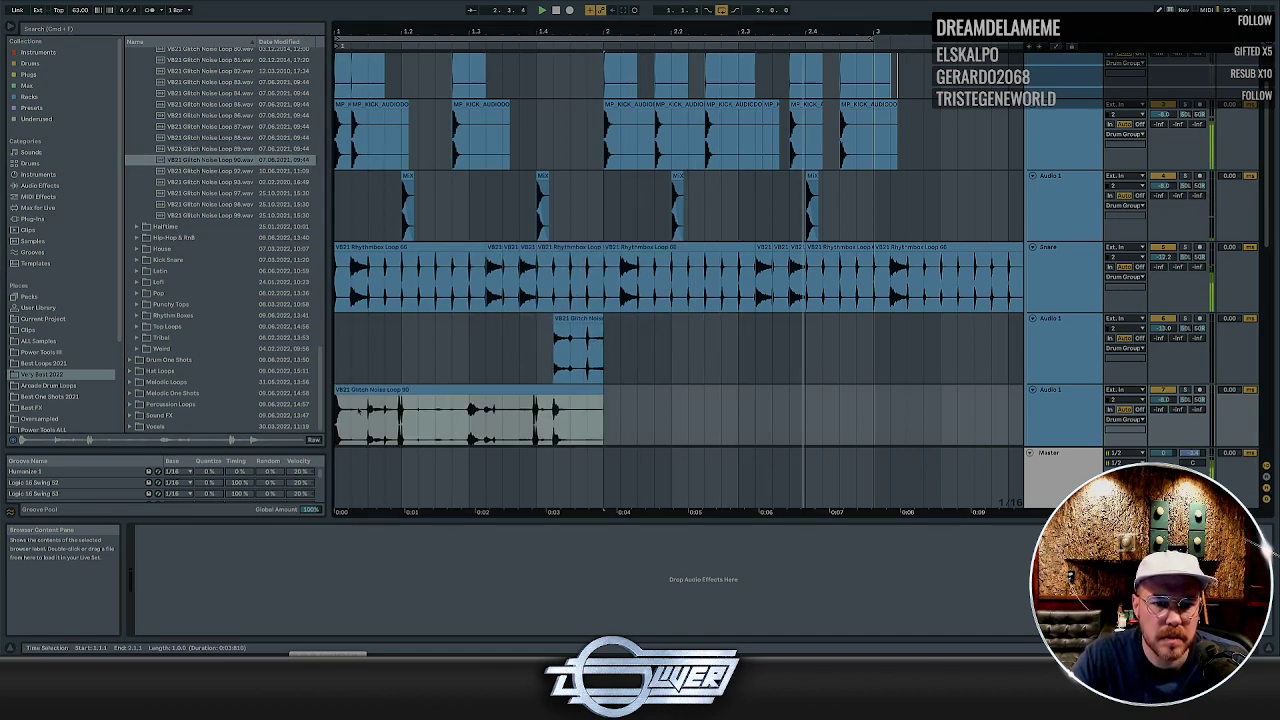
{"action": "scroll", "coordinate": [500, 330], "scroll_direction": "down", "scroll_amount": 1}
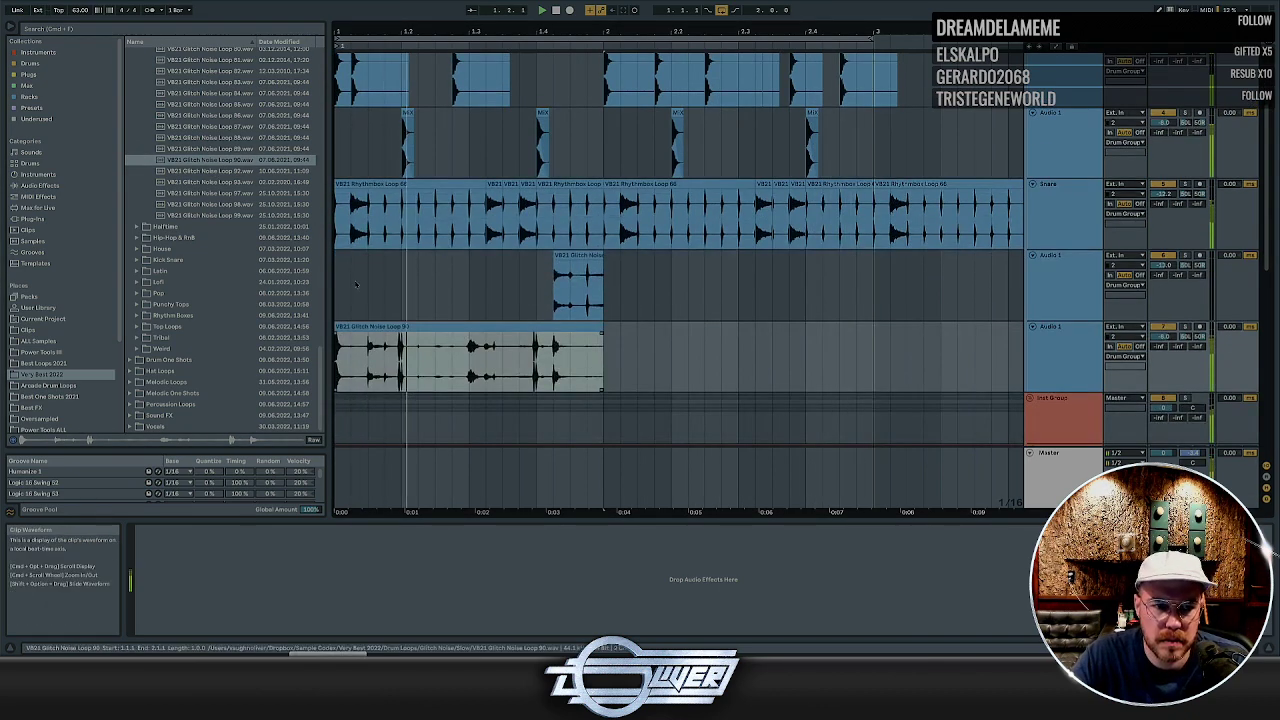
{"action": "left_click_drag", "start_coordinate": [220, 149], "coordinate": [341, 348]}
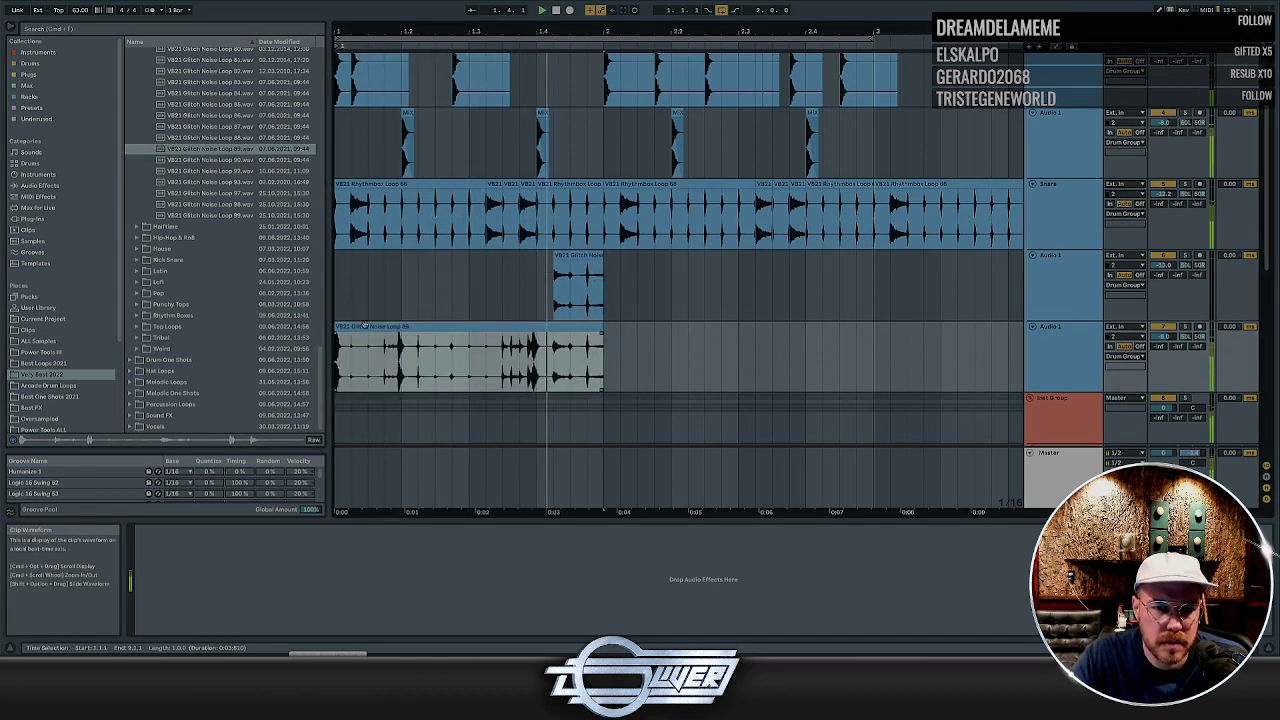
{"action": "left_click_drag", "start_coordinate": [220, 138], "coordinate": [345, 364]}
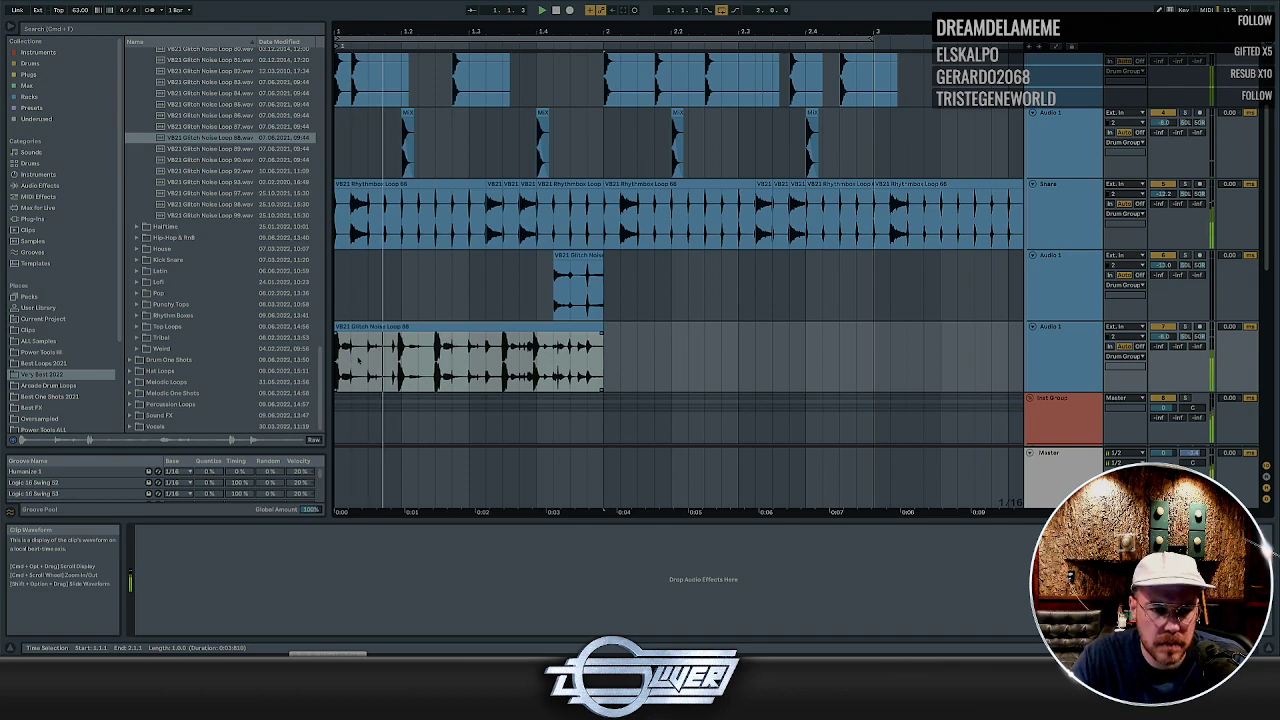
Lower the new track's volume to about -13.3 dB and replace its clip with VB21 Glitch Noise Loop 87
{"action": "left_click_drag", "start_coordinate": [1167, 336], "coordinate": [1168, 340]}
{"action": "left_click_drag", "start_coordinate": [220, 127], "coordinate": [341, 366]}
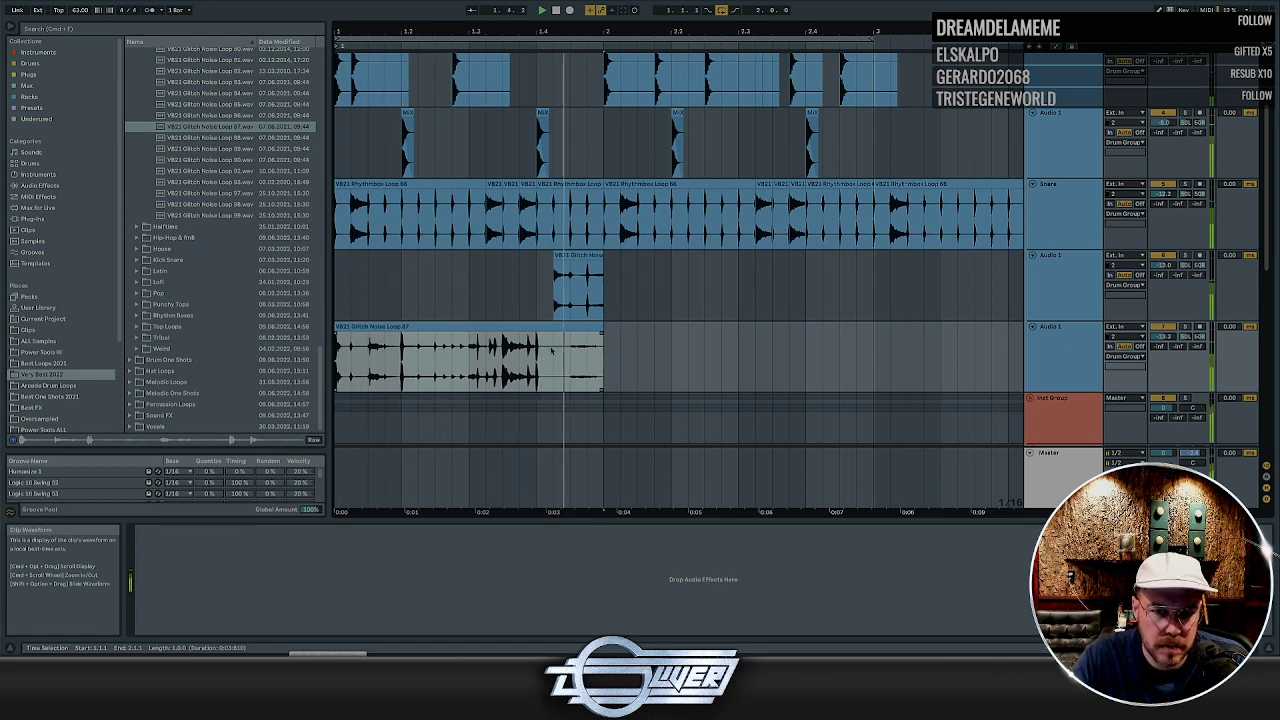
Move Glitch Noise Loop 87 to bar 2, put its tail at 2.4.3 on the track above and delete the rest
{"action": "left_click_drag", "start_coordinate": [548, 348], "coordinate": [588, 354]}
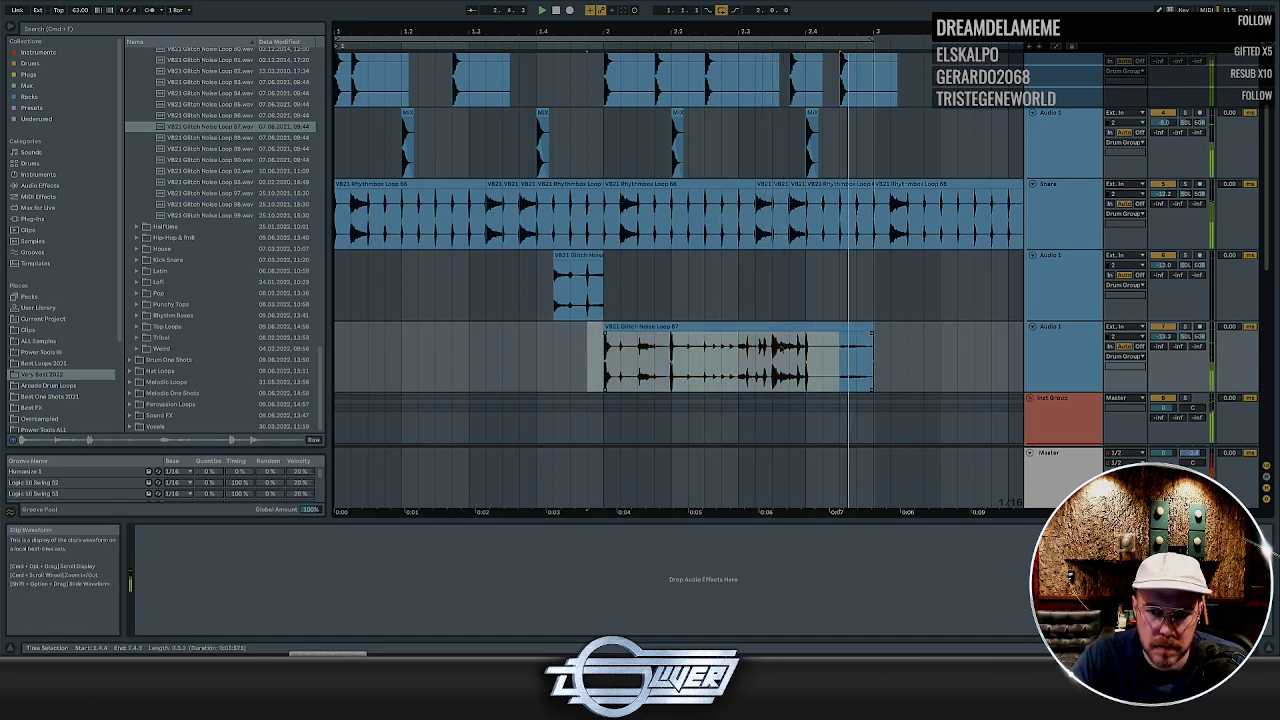
{"action": "left_click_drag", "start_coordinate": [844, 345], "coordinate": [854, 275]}
{"action": "left_click", "coordinate": [804, 324]}
{"action": "key", "text": "Delete"}
Audition VB21 Glitch Noise Loops 86, 85 and 84, and place Loop 84 at 2.1.1 on the empty track
{"action": "left_click", "coordinate": [207, 116]}
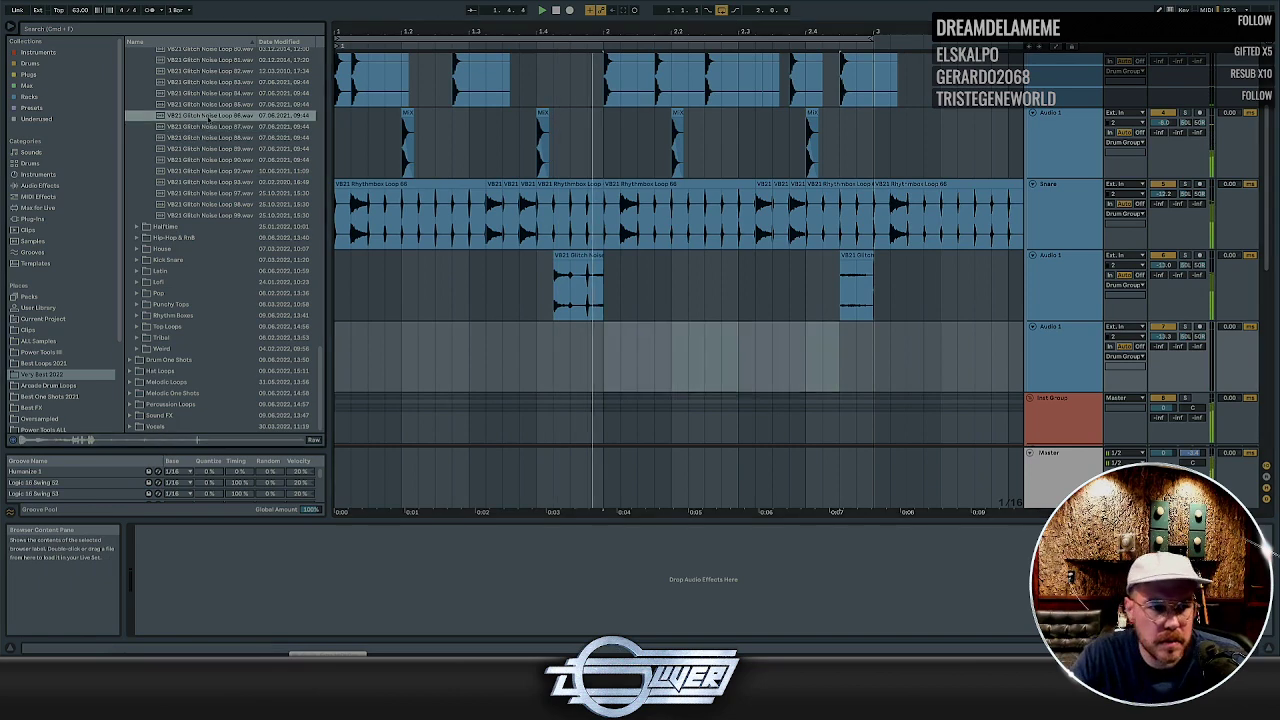
{"action": "scroll", "coordinate": [207, 116], "scroll_direction": "up", "scroll_amount": 1}
{"action": "left_click", "coordinate": [209, 130]}
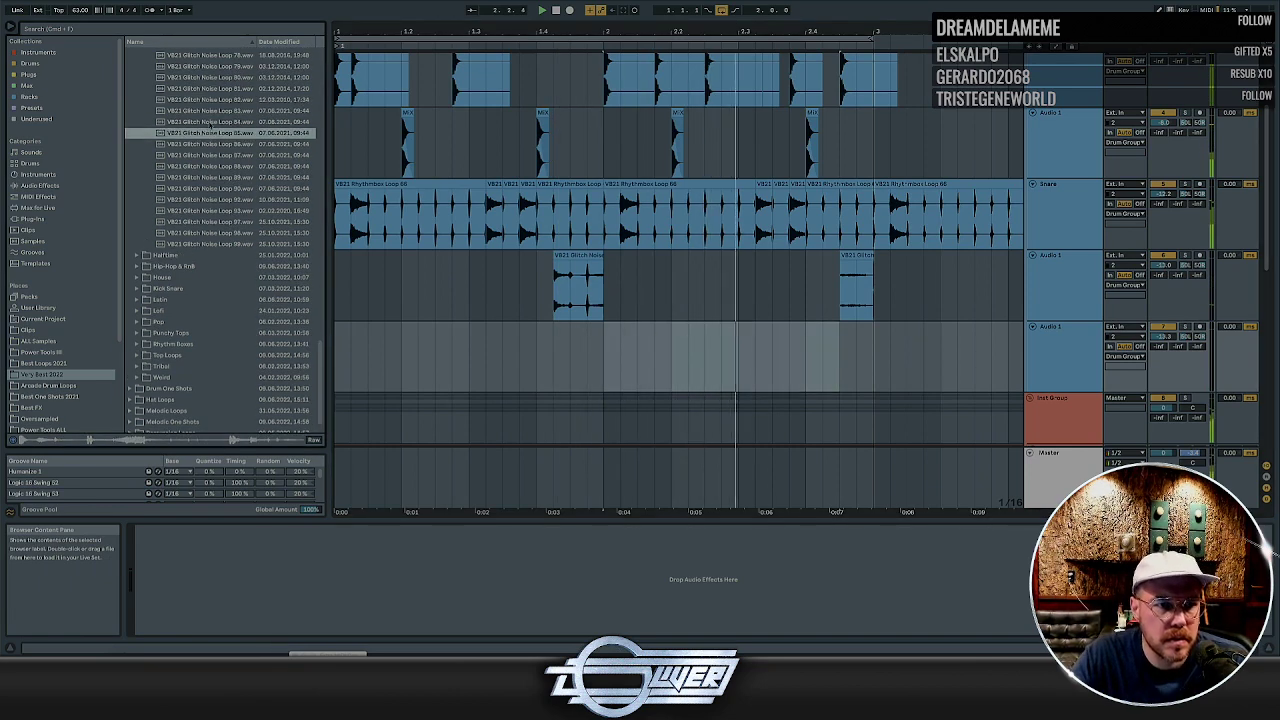
{"action": "left_click", "coordinate": [208, 122]}
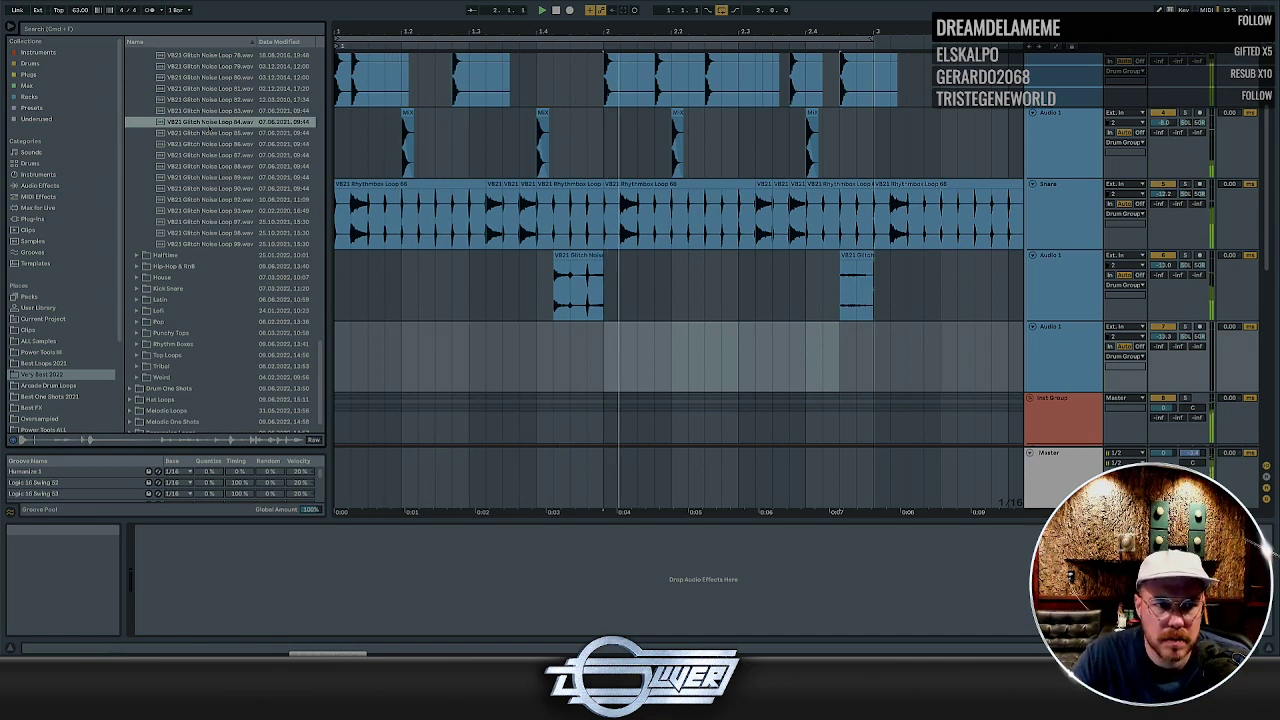
{"action": "left_click_drag", "start_coordinate": [208, 122], "coordinate": [613, 344]}
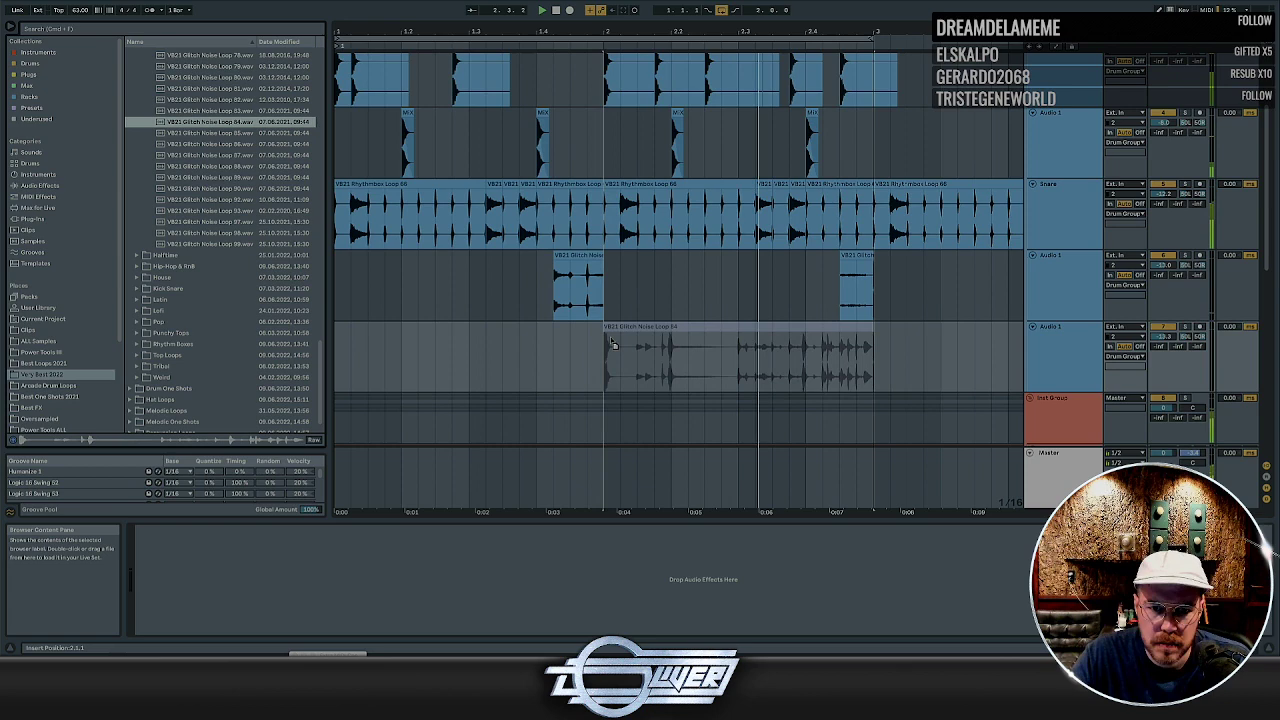
Loop playback over the Glitch Noise Loop 84 clip in bar 2 and transpose the clip down 3 semitones
{"action": "left_click", "coordinate": [756, 328]}
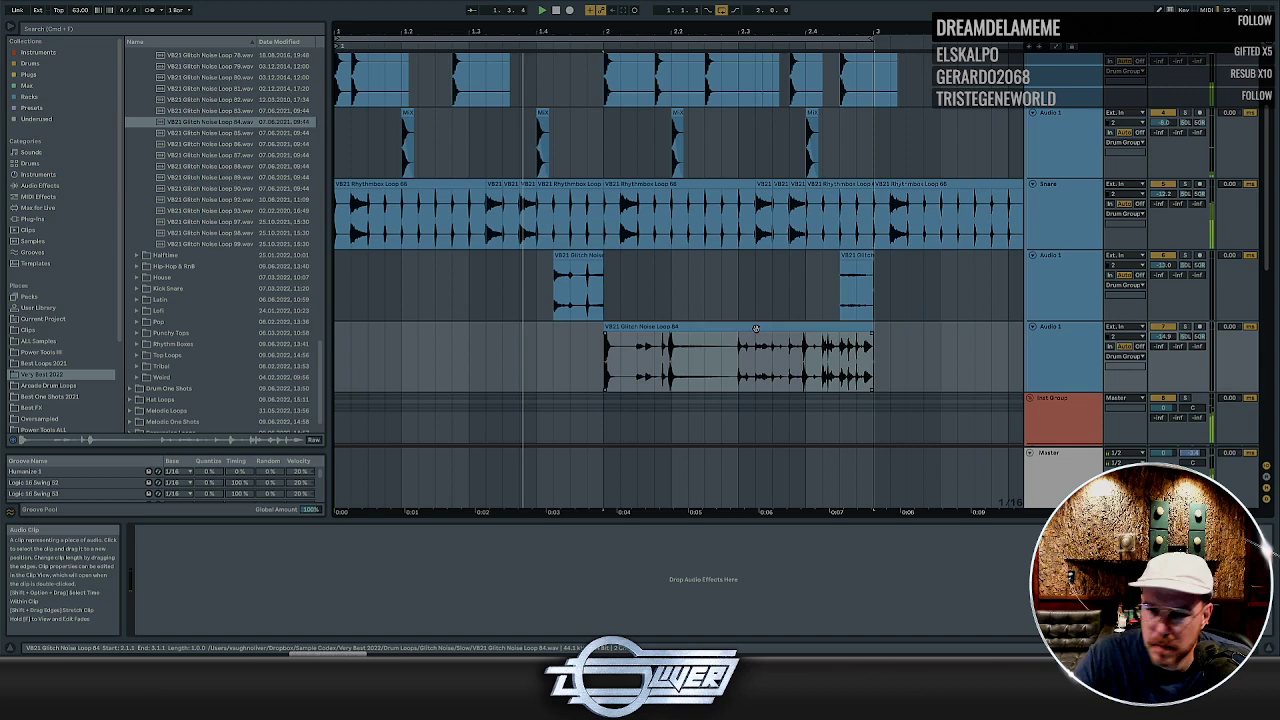
{"action": "double_click", "coordinate": [756, 328]}
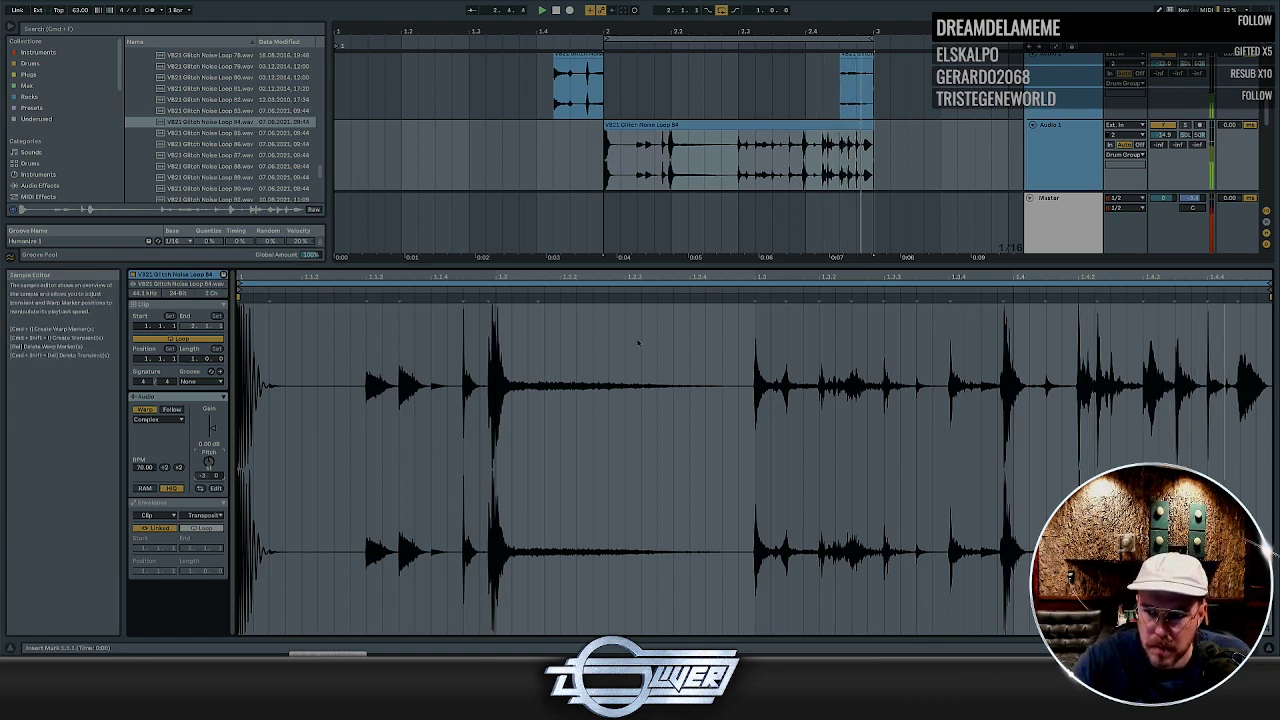
{"action": "key", "text": "shift+Tab"}
Delete the first half of the Glitch Noise Loop 84 clip, up to 2.3.1
{"action": "left_click", "coordinate": [745, 126]}
{"action": "key", "text": "plus"}
{"action": "key", "text": "plus"}
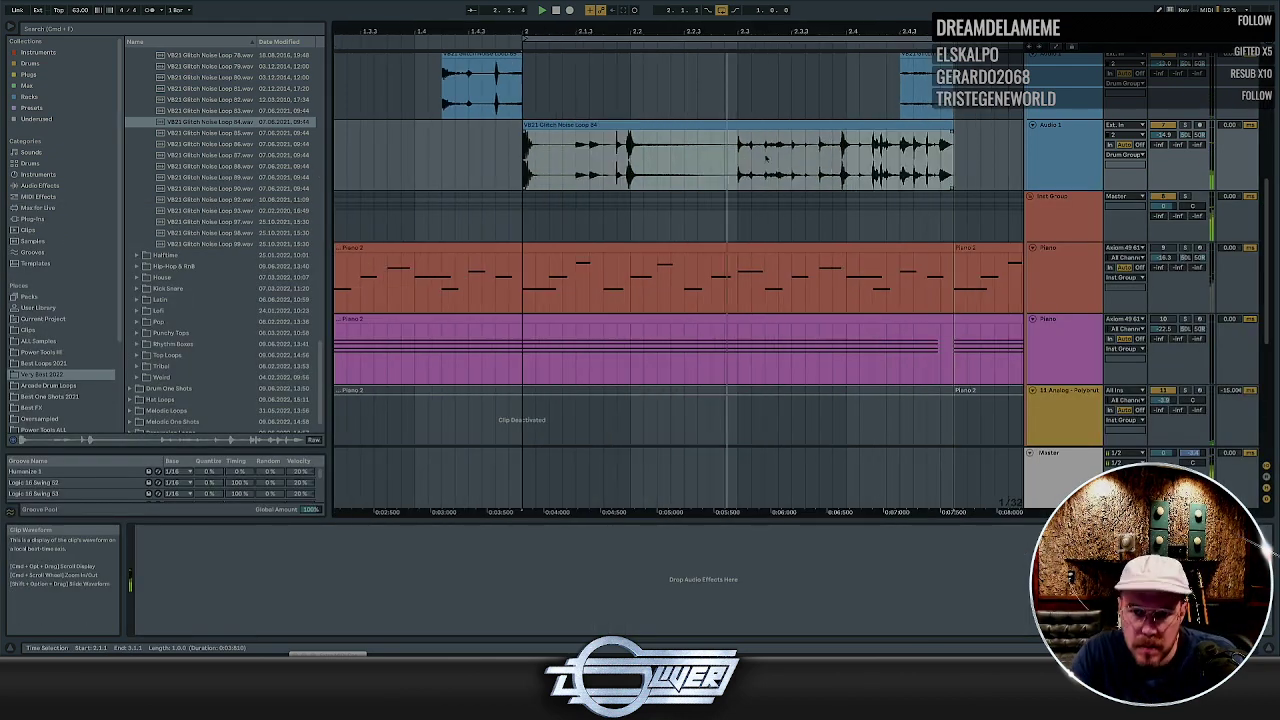
{"action": "scroll", "coordinate": [862, 156], "scroll_direction": "right", "scroll_amount": 1}
{"action": "left_click_drag", "start_coordinate": [855, 156], "coordinate": [505, 157]}
{"action": "key", "text": "minus"}
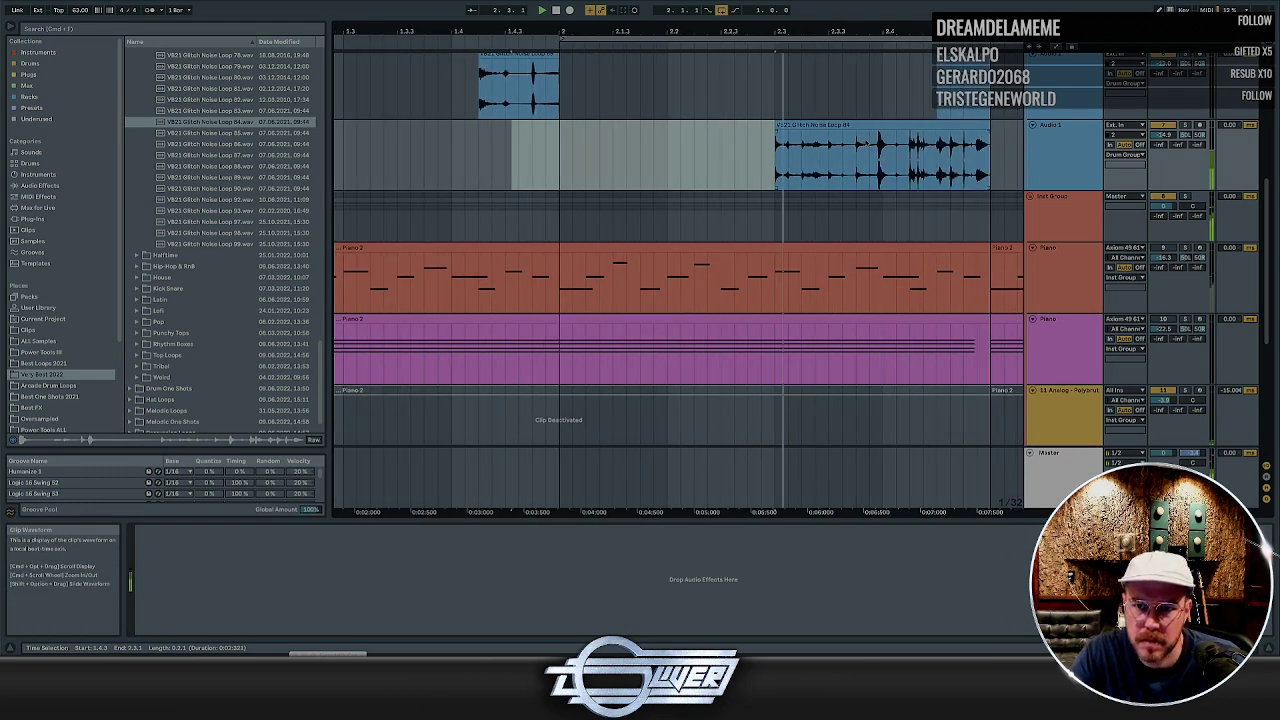
{"action": "key", "text": "Delete"}
Remove the end of the Glitch Noise Loop 84 clip from just after beat 2.4 to bar 3
{"action": "key", "text": "plus"}
{"action": "scroll", "coordinate": [870, 145], "scroll_direction": "right", "scroll_amount": 2}
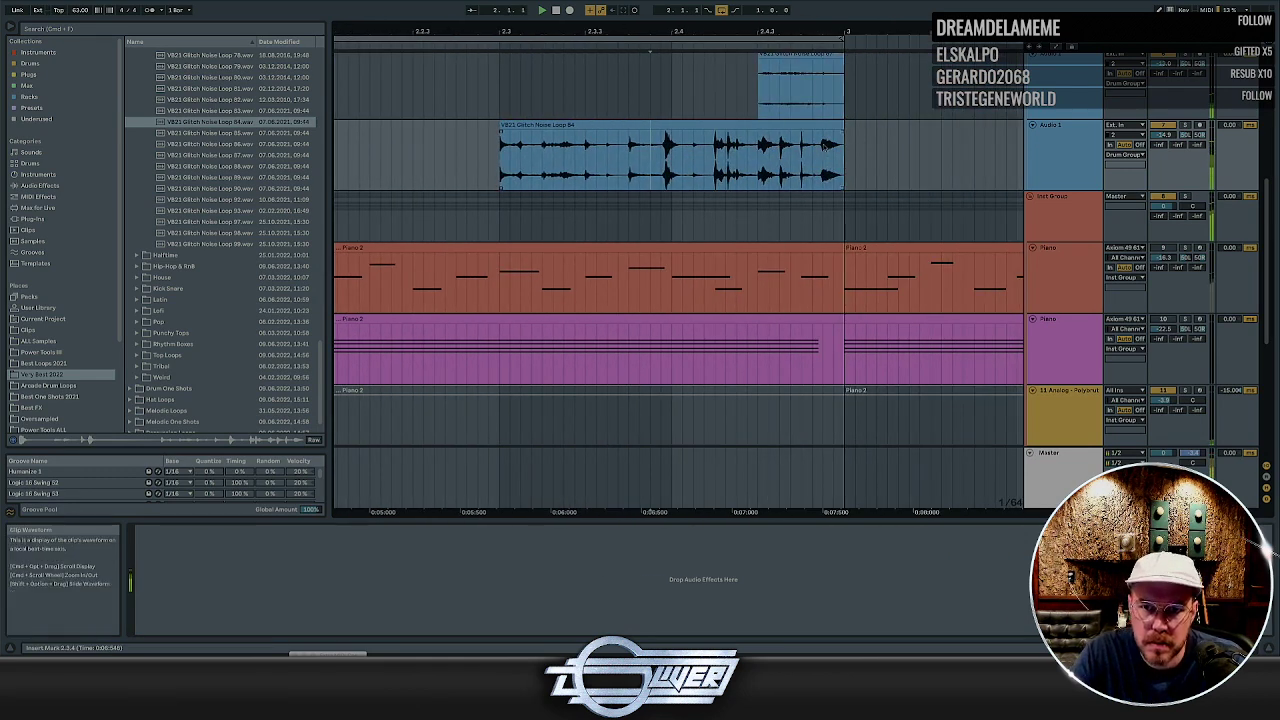
{"action": "left_click", "coordinate": [853, 147]}
{"action": "left_click_drag", "start_coordinate": [845, 147], "coordinate": [682, 147]}
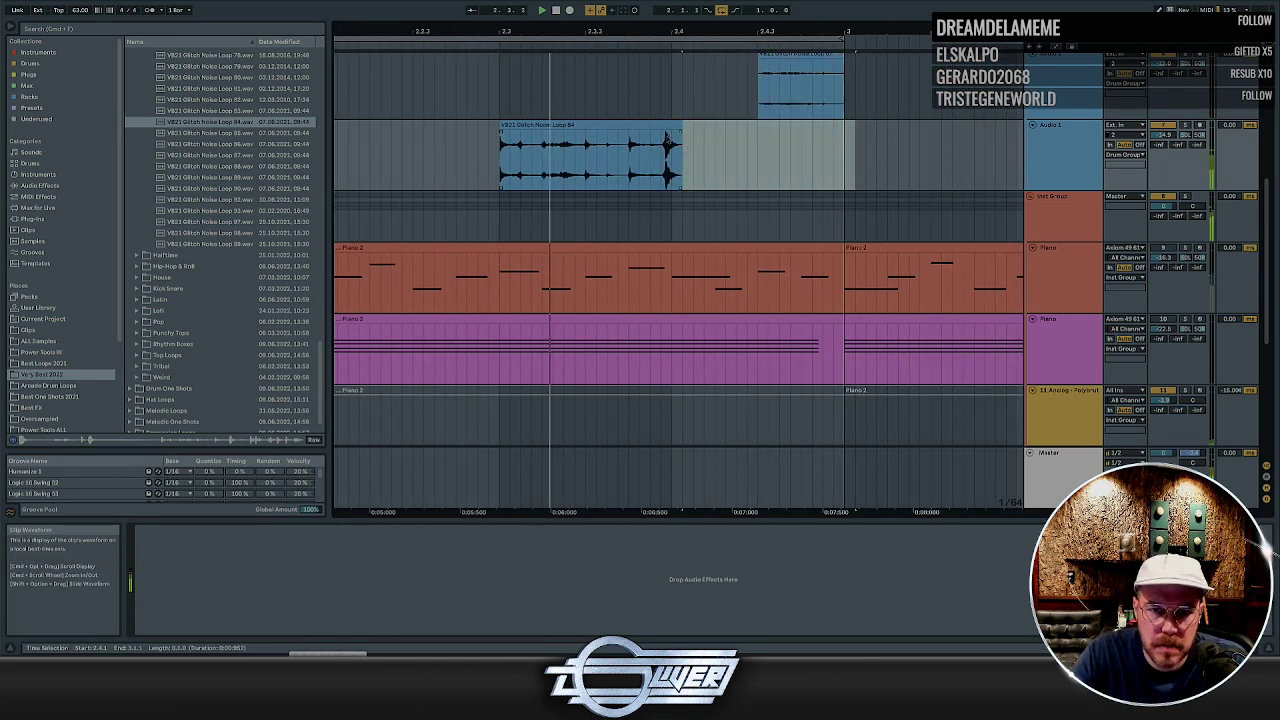
{"action": "key", "text": "Delete"}
Cut out the clip's middle from 2.3.2 to 2.3.4, fade out the remaining slices and nudge the second slightly later
{"action": "key", "text": "plus"}
{"action": "scroll", "coordinate": [668, 143], "scroll_direction": "left", "scroll_amount": 2}
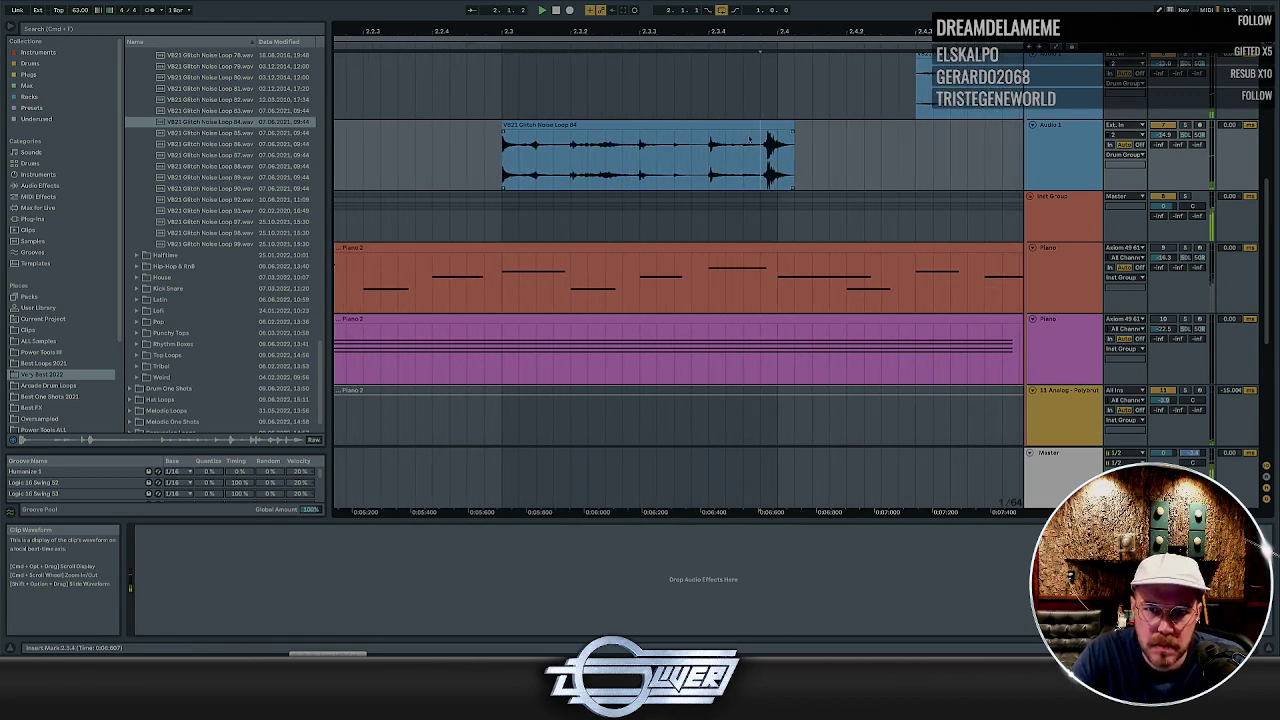
{"action": "left_click_drag", "start_coordinate": [760, 146], "coordinate": [572, 143]}
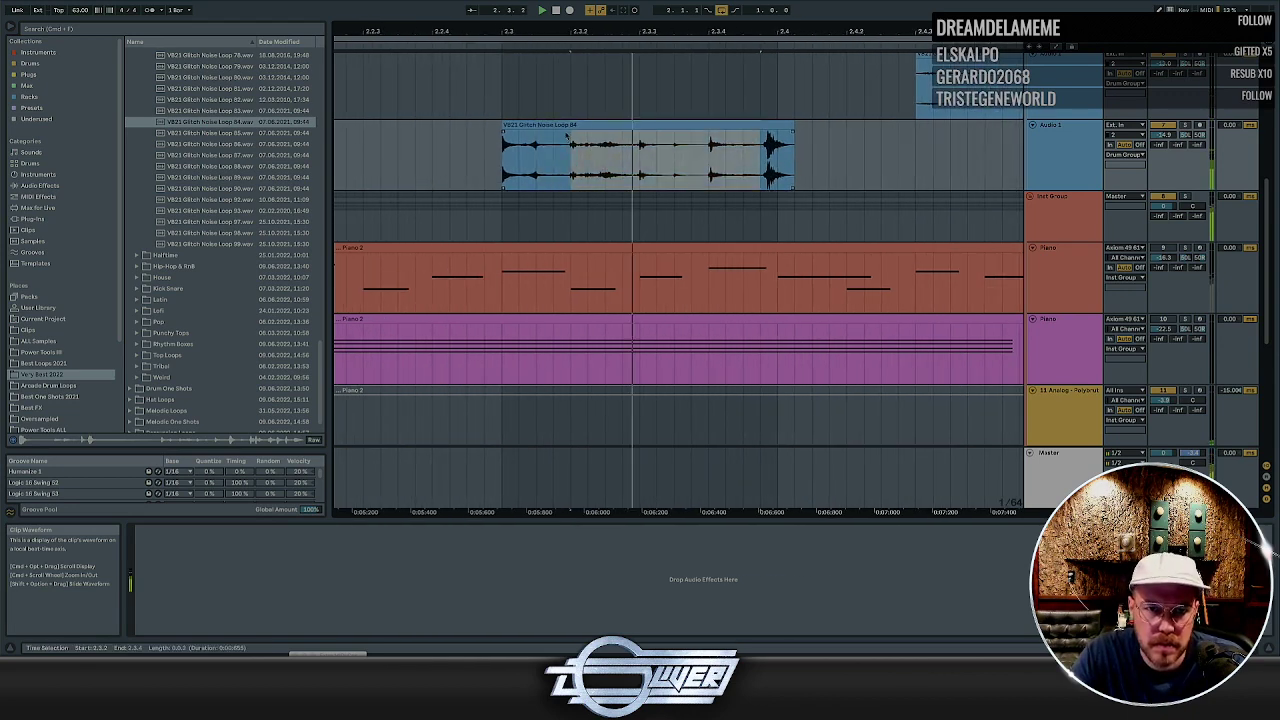
{"action": "key", "text": "Delete"}
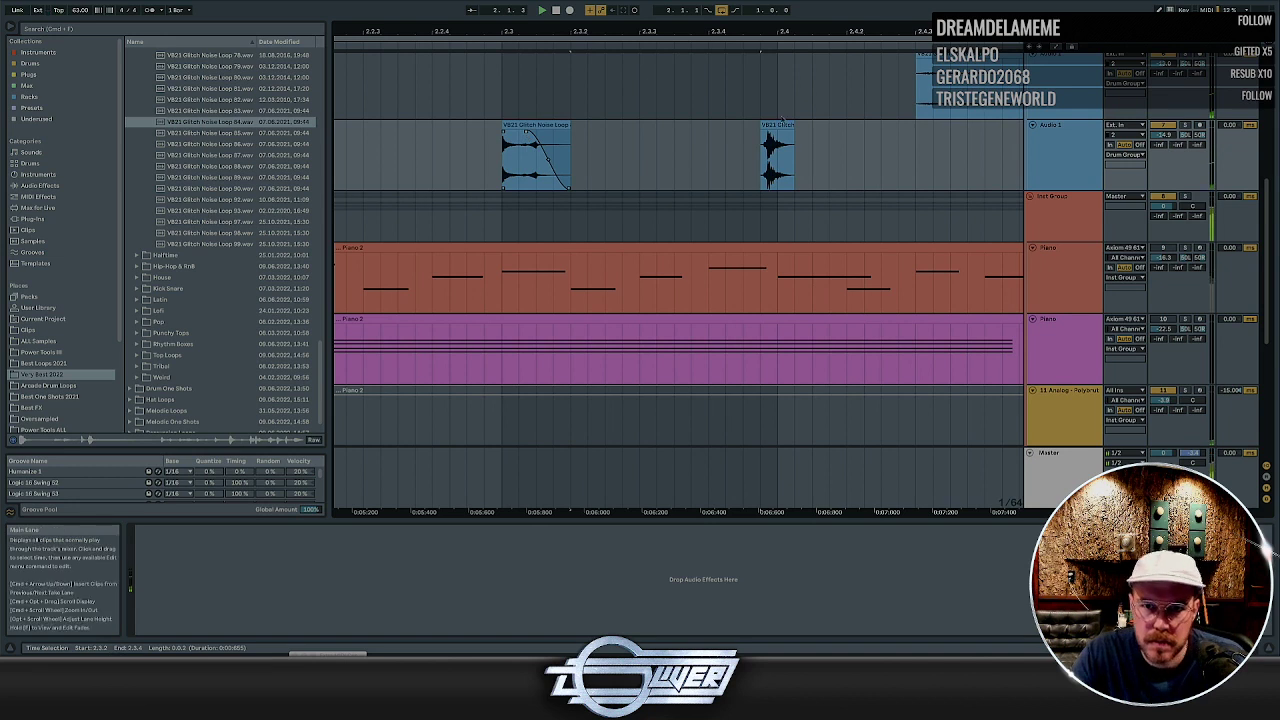
{"action": "left_click_drag", "start_coordinate": [770, 127], "coordinate": [773, 131]}
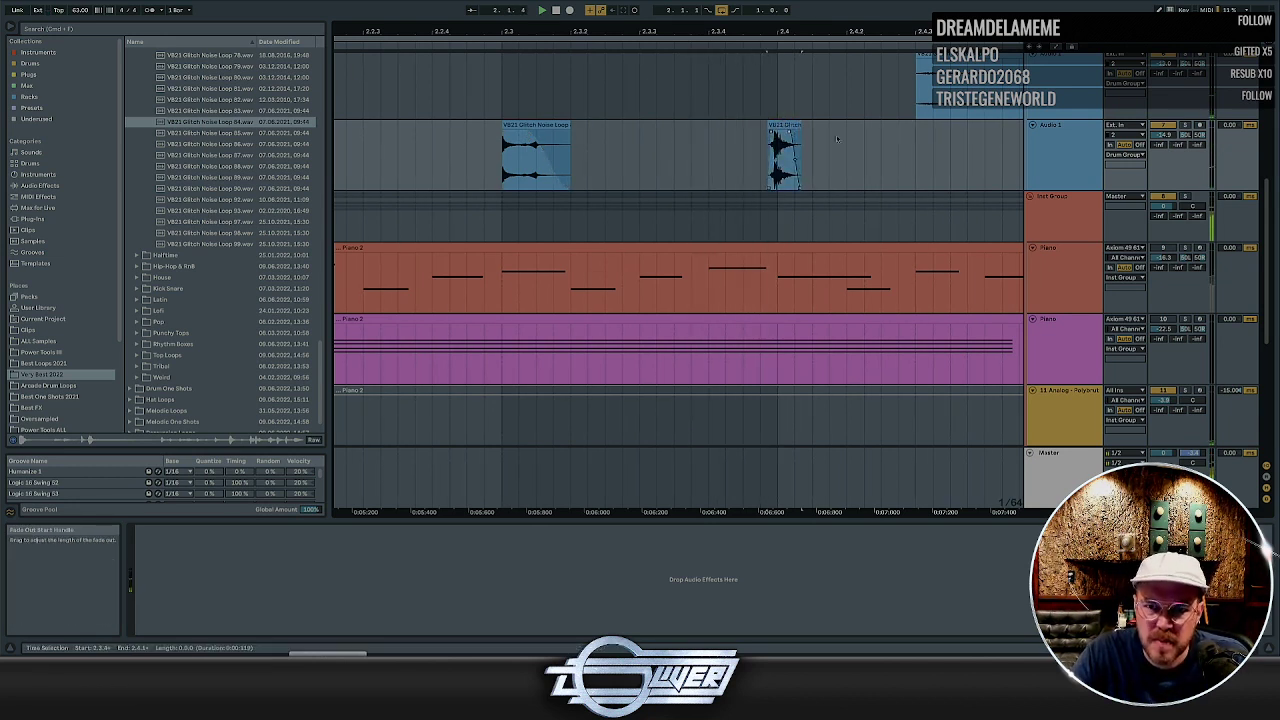
Add Convolution Reverb to the glitch slice track and set its Dry/Wet to about 39 %
{"action": "left_click", "coordinate": [31, 74]}
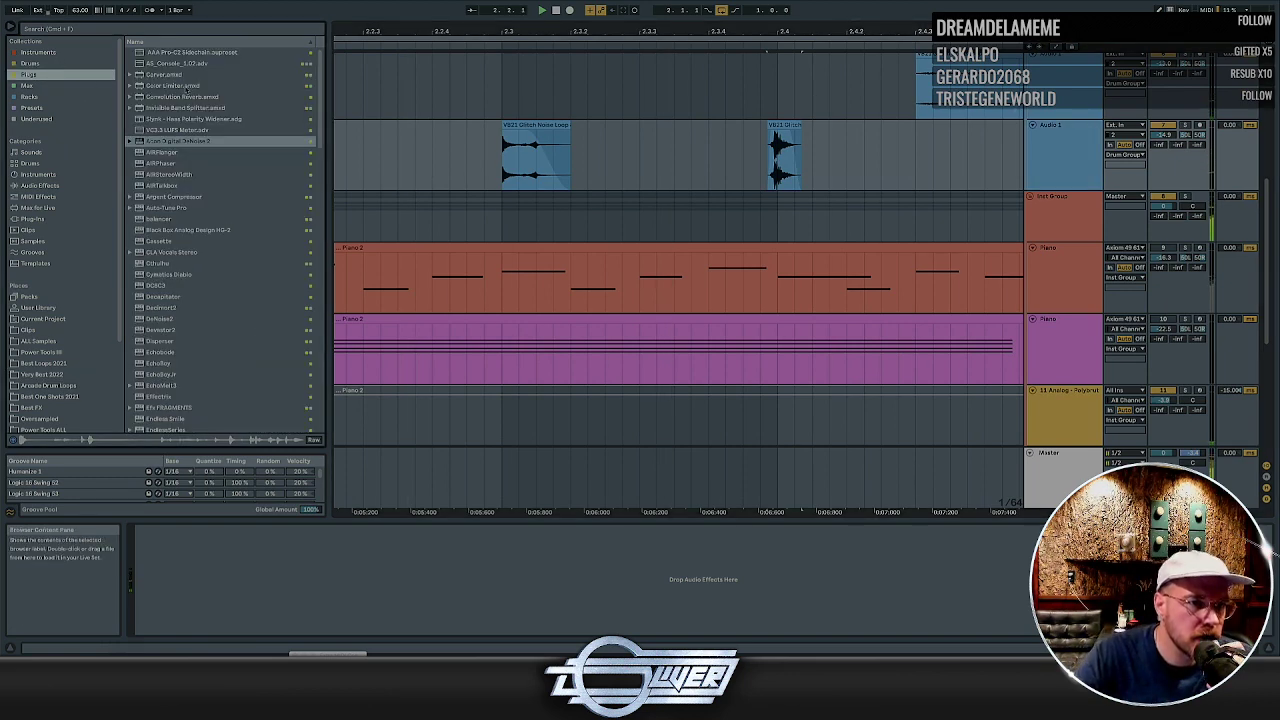
{"action": "left_click", "coordinate": [176, 97]}
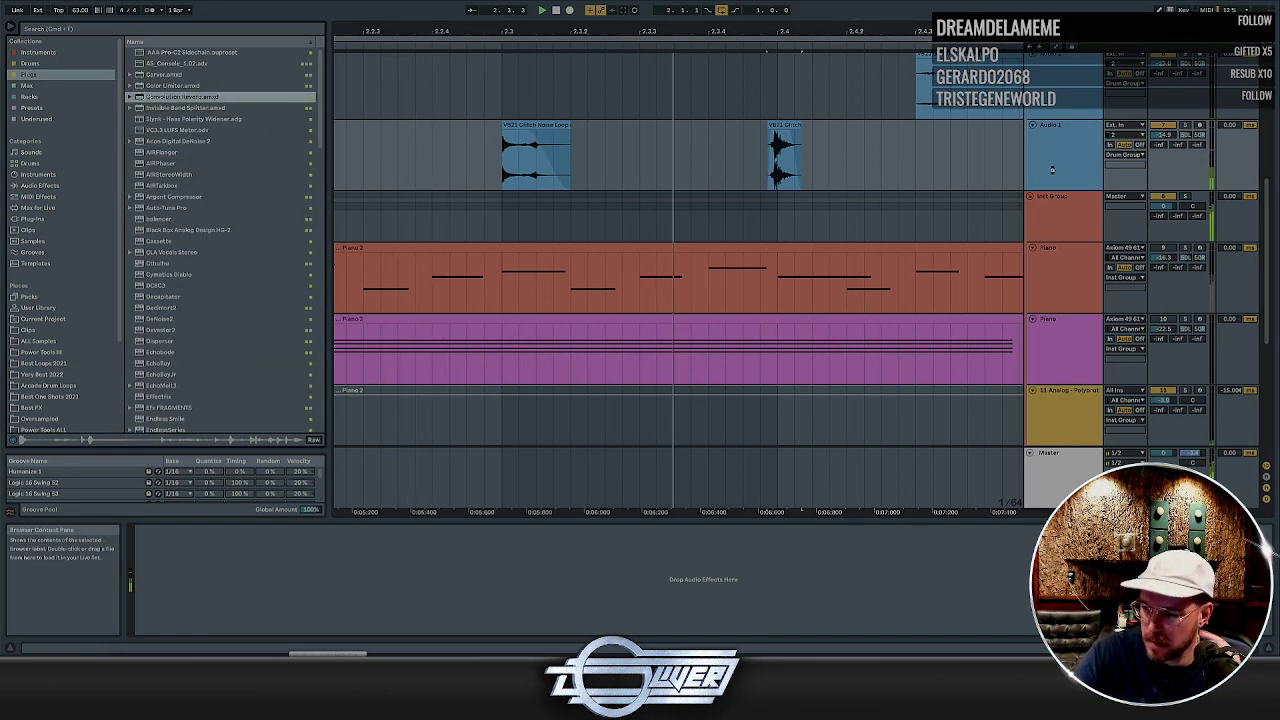
{"action": "left_click_drag", "start_coordinate": [388, 434], "coordinate": [286, 594]}
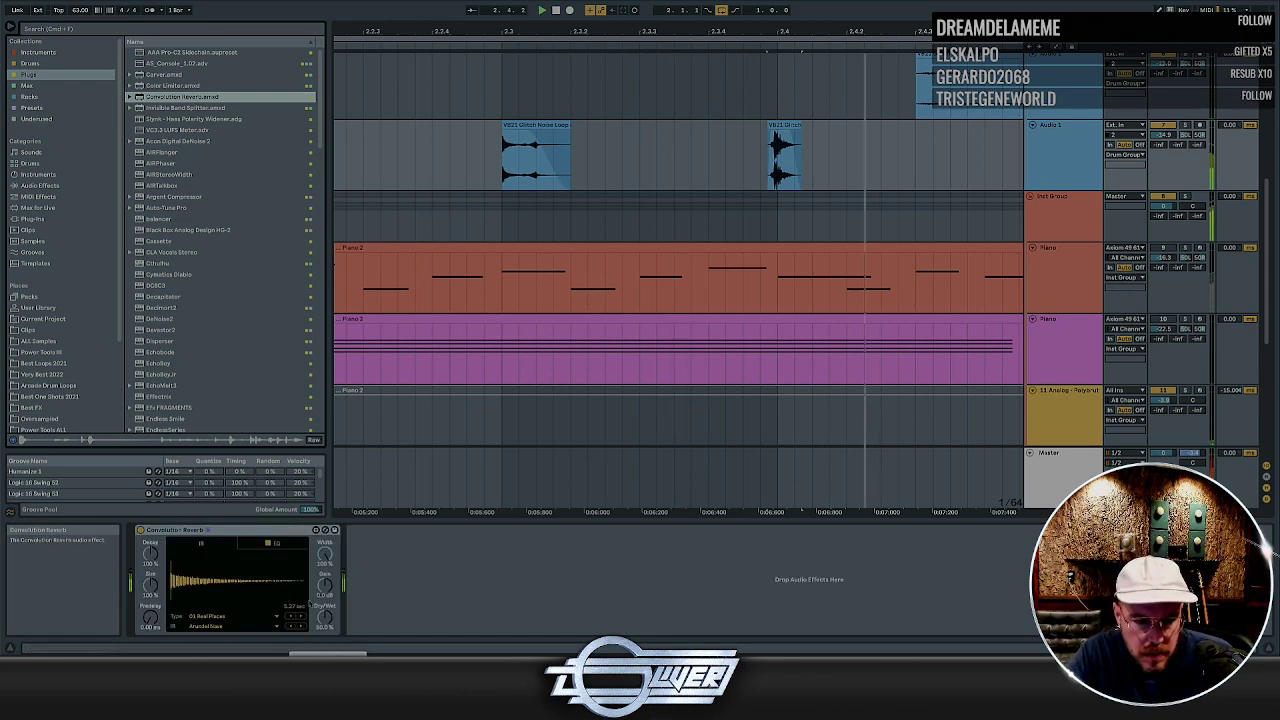
{"action": "left_click_drag", "start_coordinate": [325, 618], "coordinate": [325, 621]}
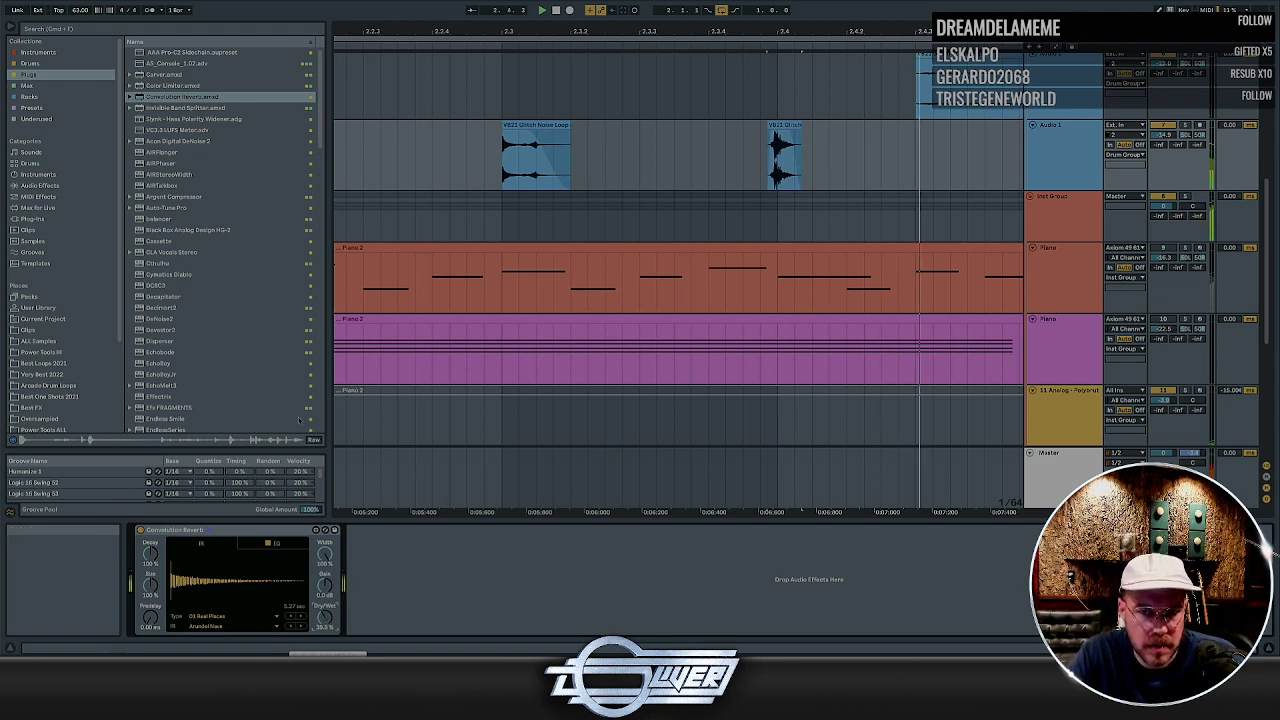
Check the transposition of the glitch slice at 2.3.1, and delete that slice from the track
{"action": "left_click", "coordinate": [537, 124]}
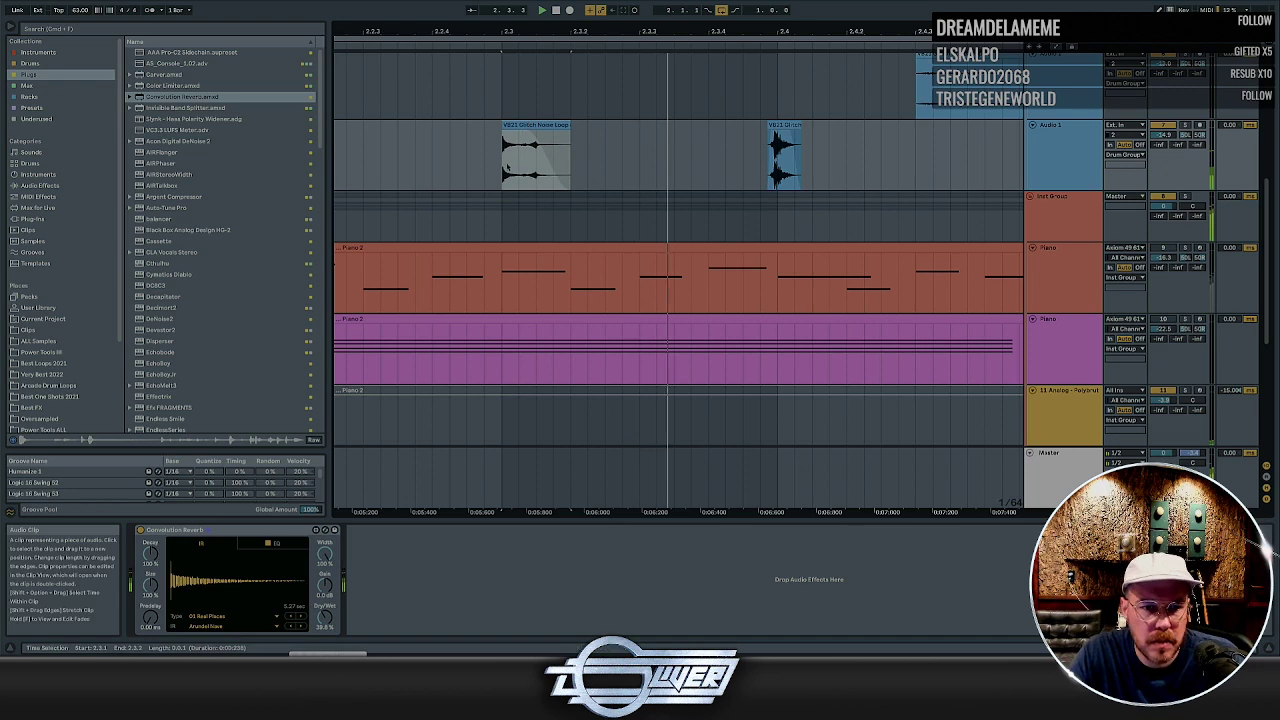
{"action": "double_click", "coordinate": [537, 124]}
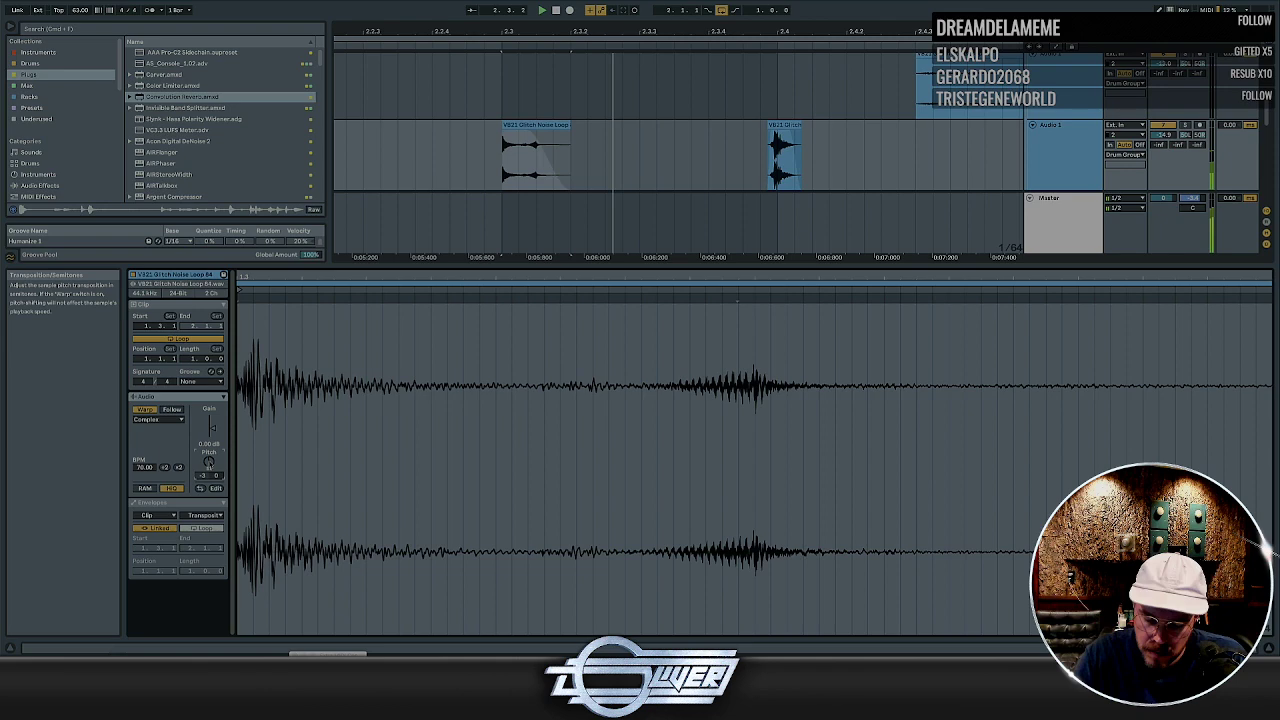
{"action": "key", "text": "shift+Tab"}
{"action": "key", "text": "shift+Tab"}
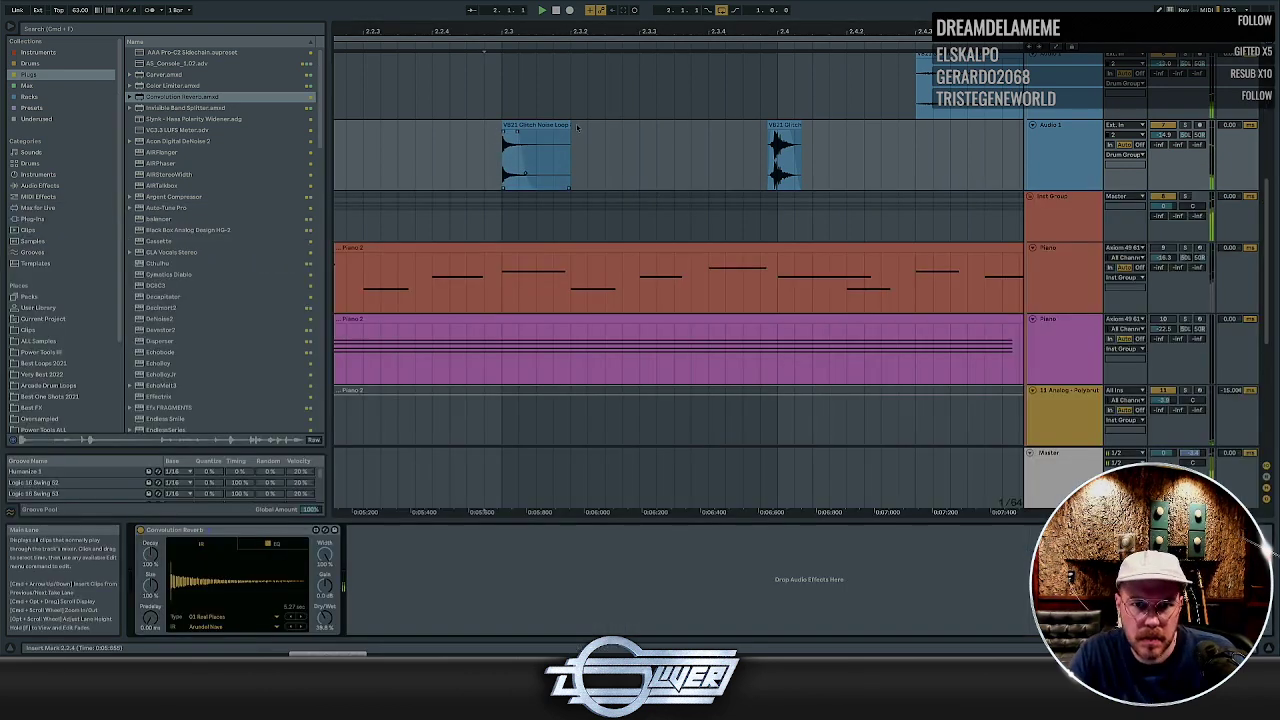
{"action": "left_click", "coordinate": [556, 126]}
{"action": "key", "text": "Delete"}
{"action": "left_click", "coordinate": [709, 147]}
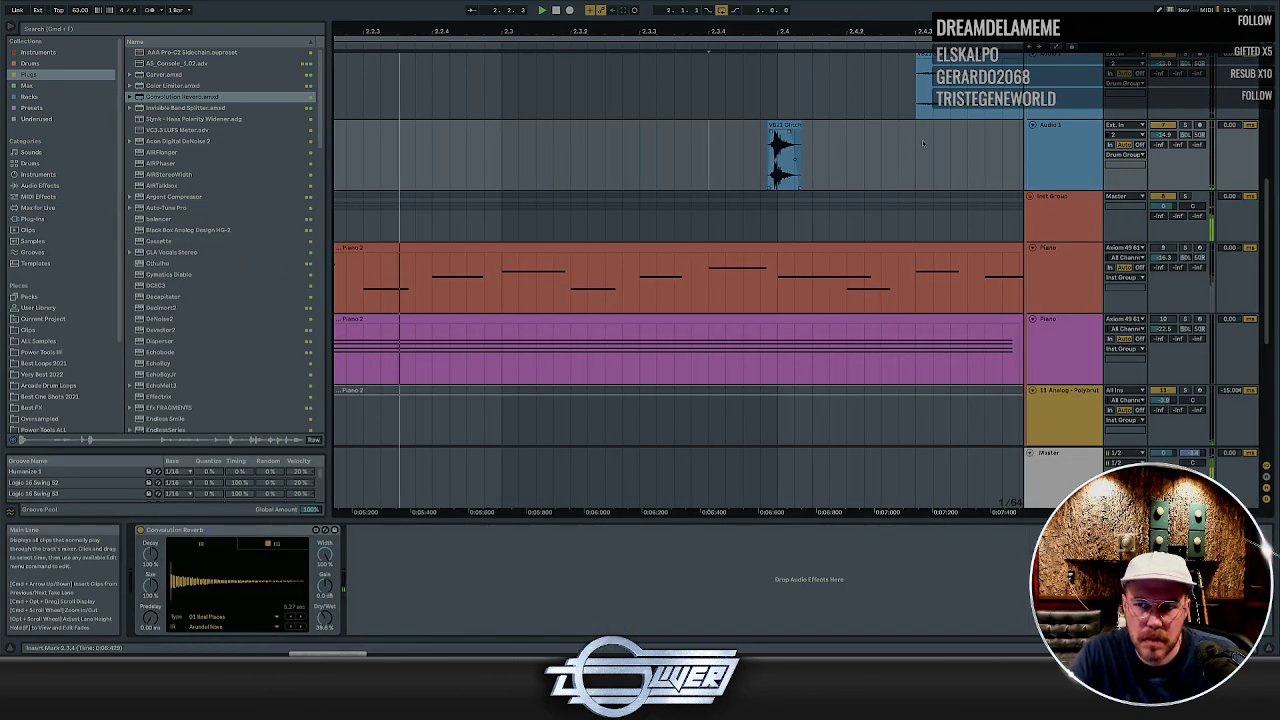
Raise the volume of the track with the remaining glitch hit to about -10.5 dB
{"action": "left_click", "coordinate": [1053, 147]}
{"action": "left_click_drag", "start_coordinate": [1163, 135], "coordinate": [1163, 118]}
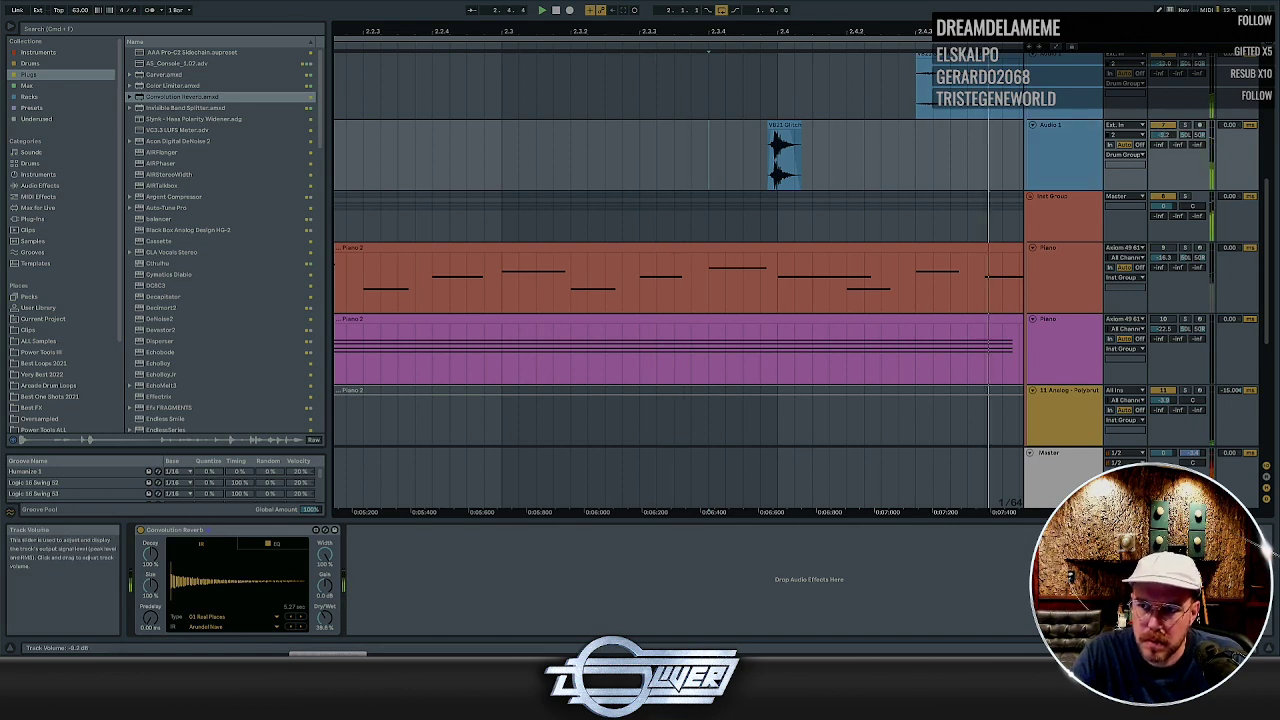
{"action": "left_click", "coordinate": [916, 150]}
Delete all the clips on the Drum Group tracks between bar 3 and bar 5
{"action": "scroll", "coordinate": [916, 150], "scroll_direction": "down", "scroll_amount": 10}
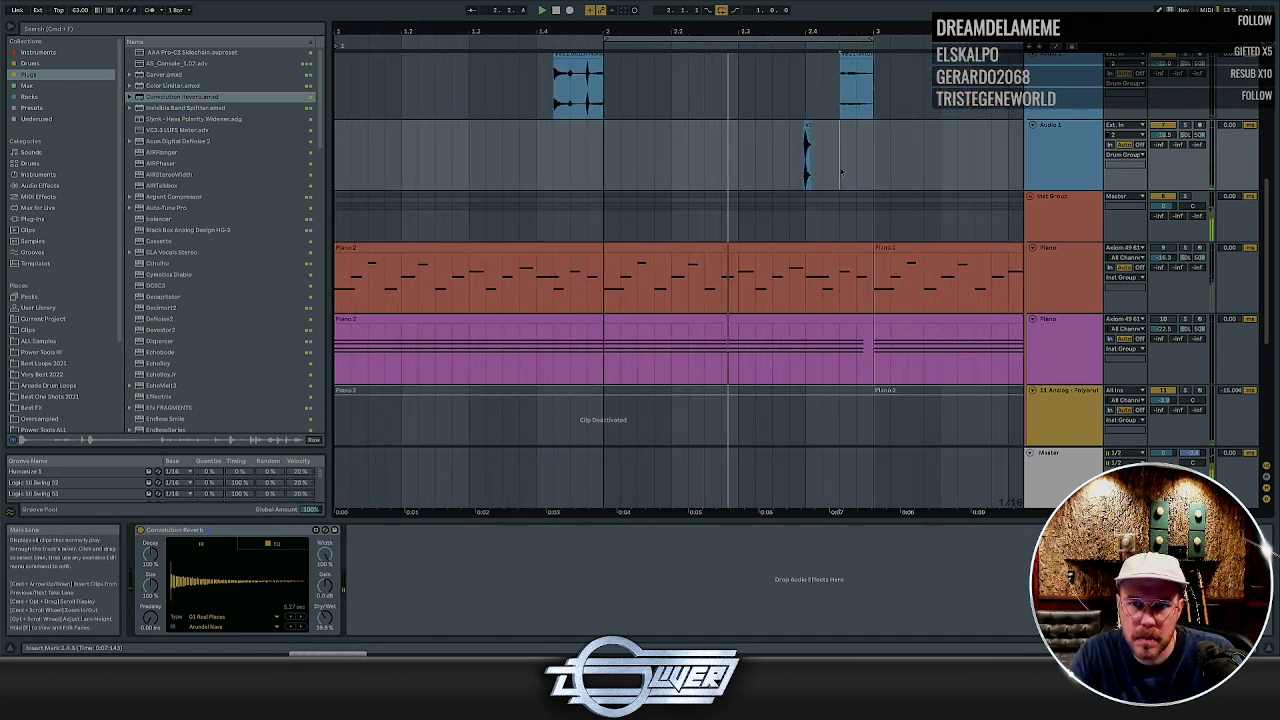
{"action": "left_click_drag", "start_coordinate": [543, 134], "coordinate": [335, 145]}
{"action": "scroll", "coordinate": [647, 165], "scroll_direction": "up", "scroll_amount": 4}
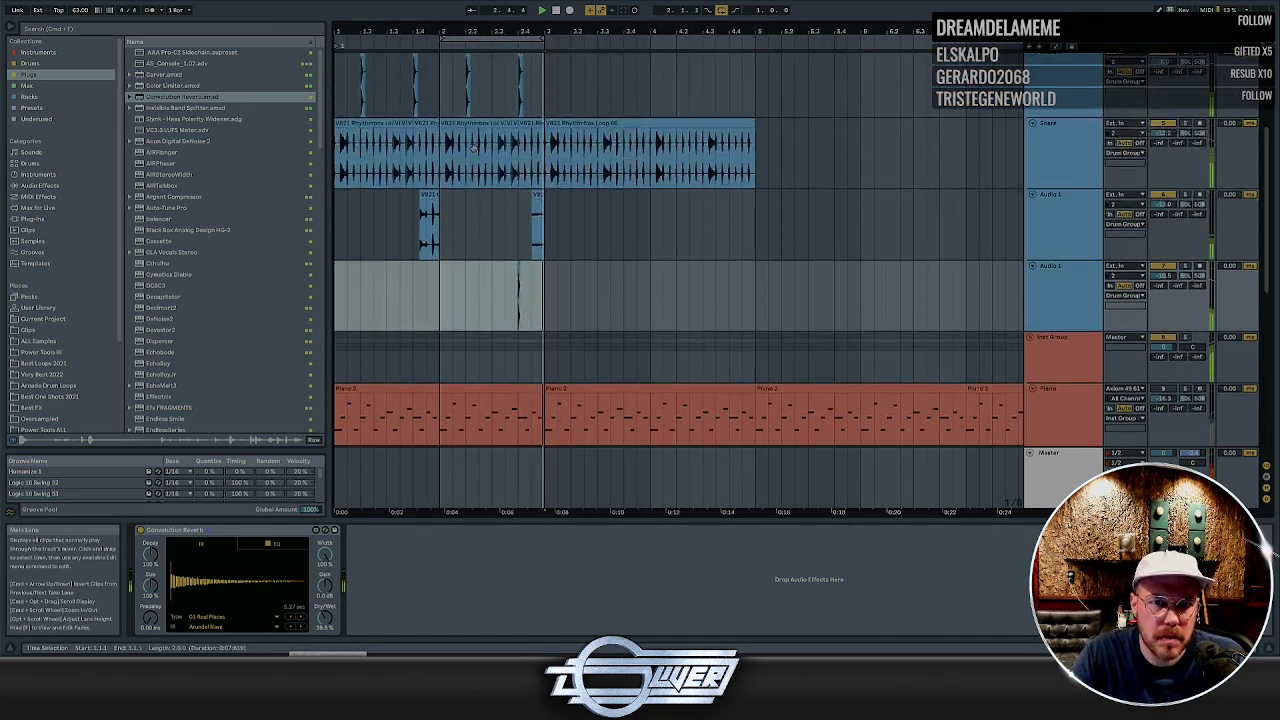
{"action": "key", "text": "h"}
{"action": "left_click_drag", "start_coordinate": [545, 60], "coordinate": [756, 200]}
{"action": "key", "text": "Delete"}
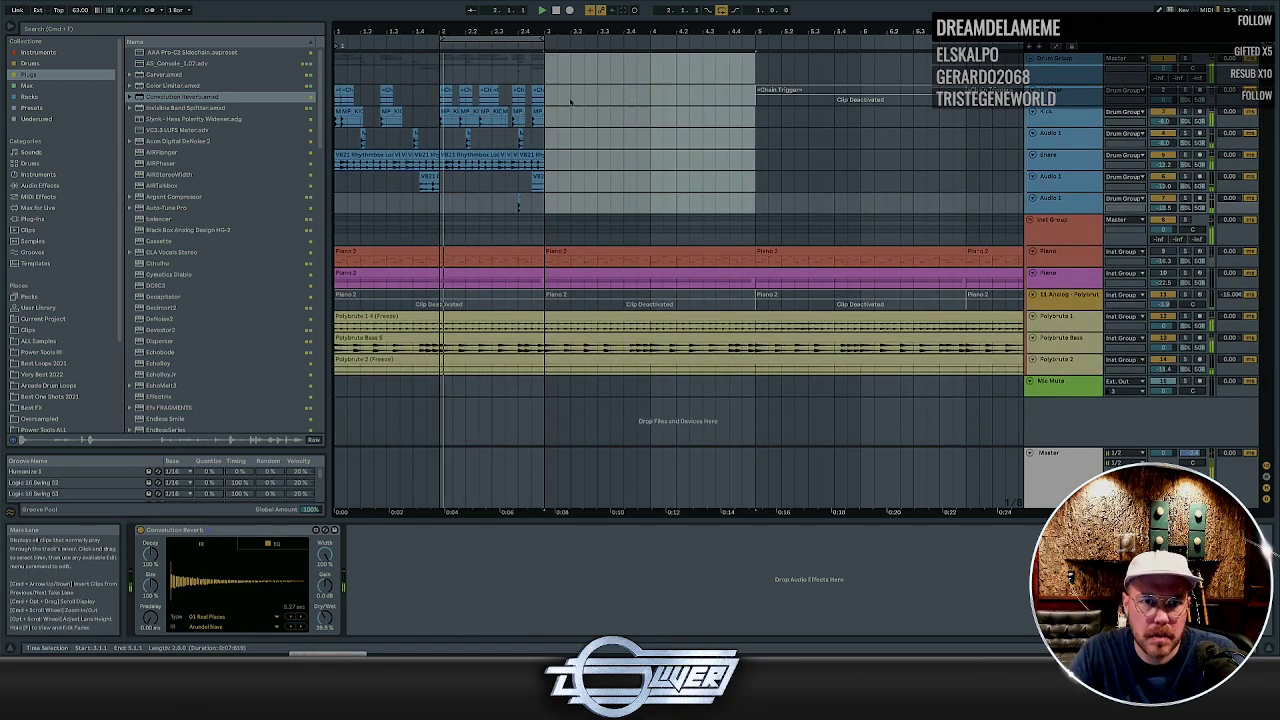
Duplicate the two-bar drum pattern from bars 1 and 2 across all drum tracks repeatedly, up to bar 57
{"action": "left_click_drag", "start_coordinate": [545, 62], "coordinate": [336, 205]}
{"action": "key", "text": "ctrl+d"}
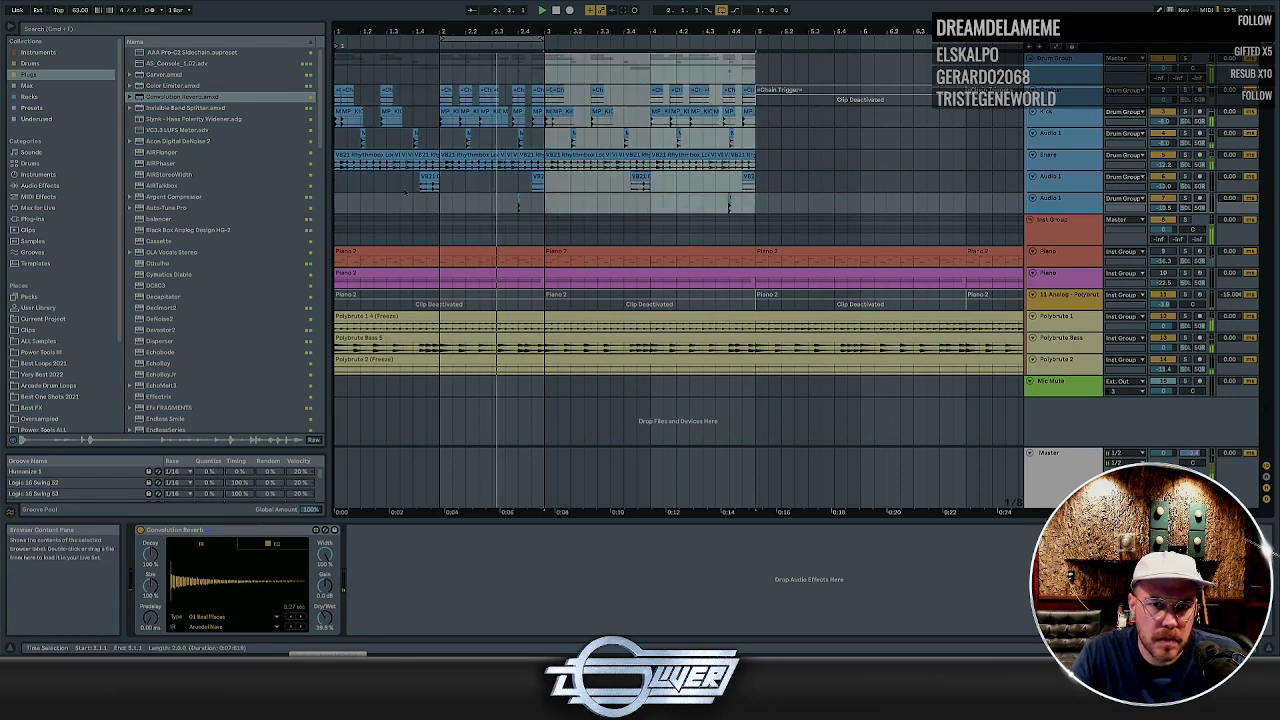
{"action": "key", "text": "minus"}
{"action": "key", "text": "minus"}
{"action": "key", "text": "minus"}
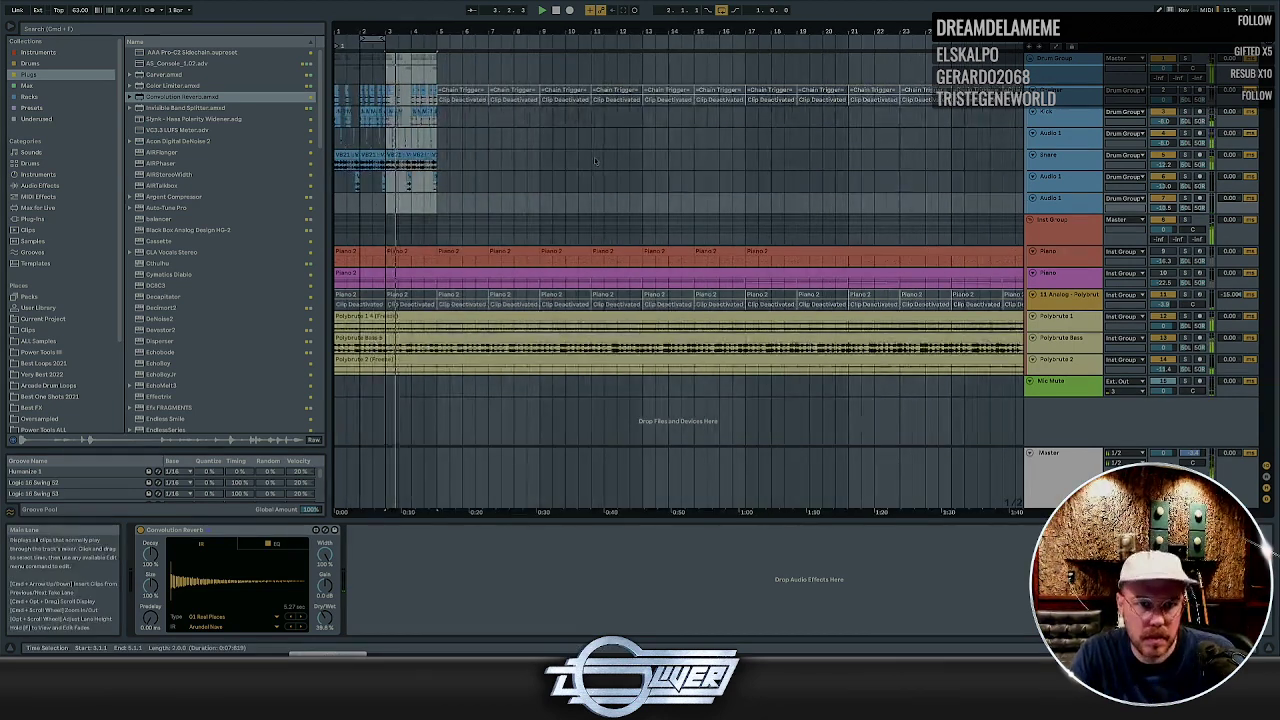
{"action": "key", "text": "ctrl+d"}
{"action": "key", "text": "ctrl+d"}
{"action": "key", "text": "ctrl+d"}
{"action": "key", "text": "ctrl+d"}
{"action": "key", "text": "ctrl+d"}
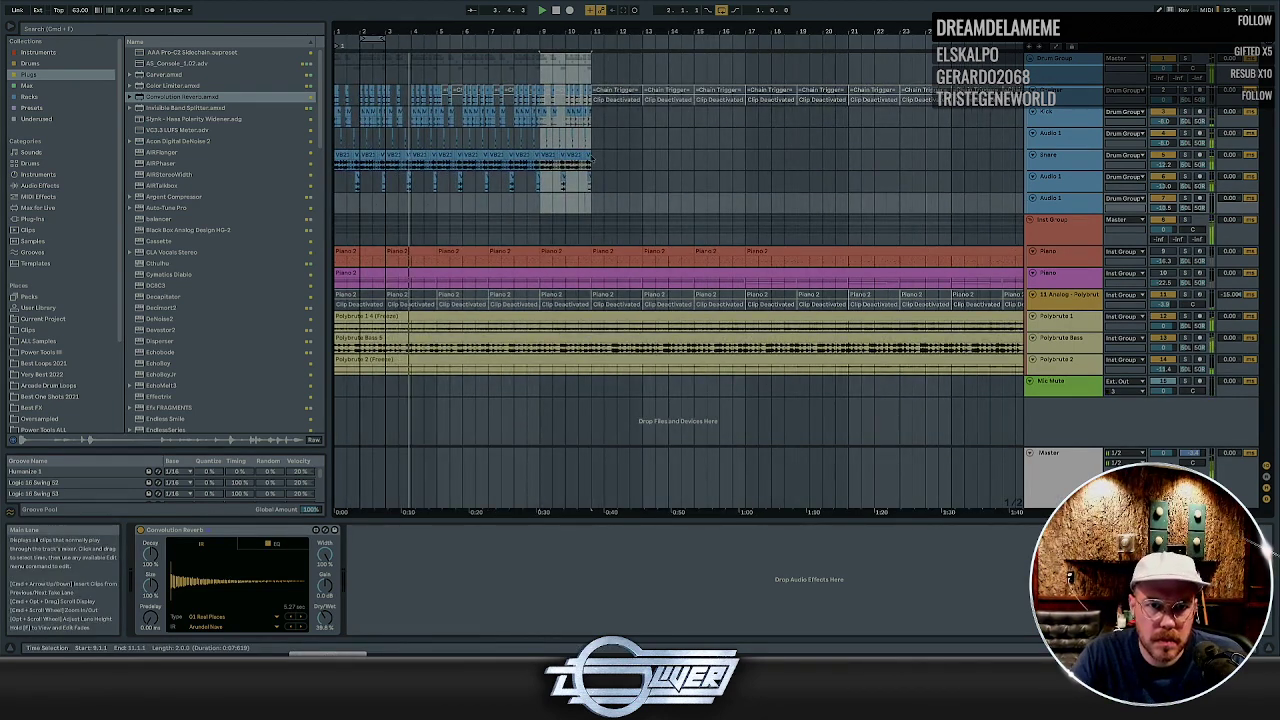
{"action": "key", "text": "ctrl+d"}
{"action": "key", "text": "ctrl+d"}
{"action": "key", "text": "ctrl+d"}
{"action": "key", "text": "ctrl+d"}
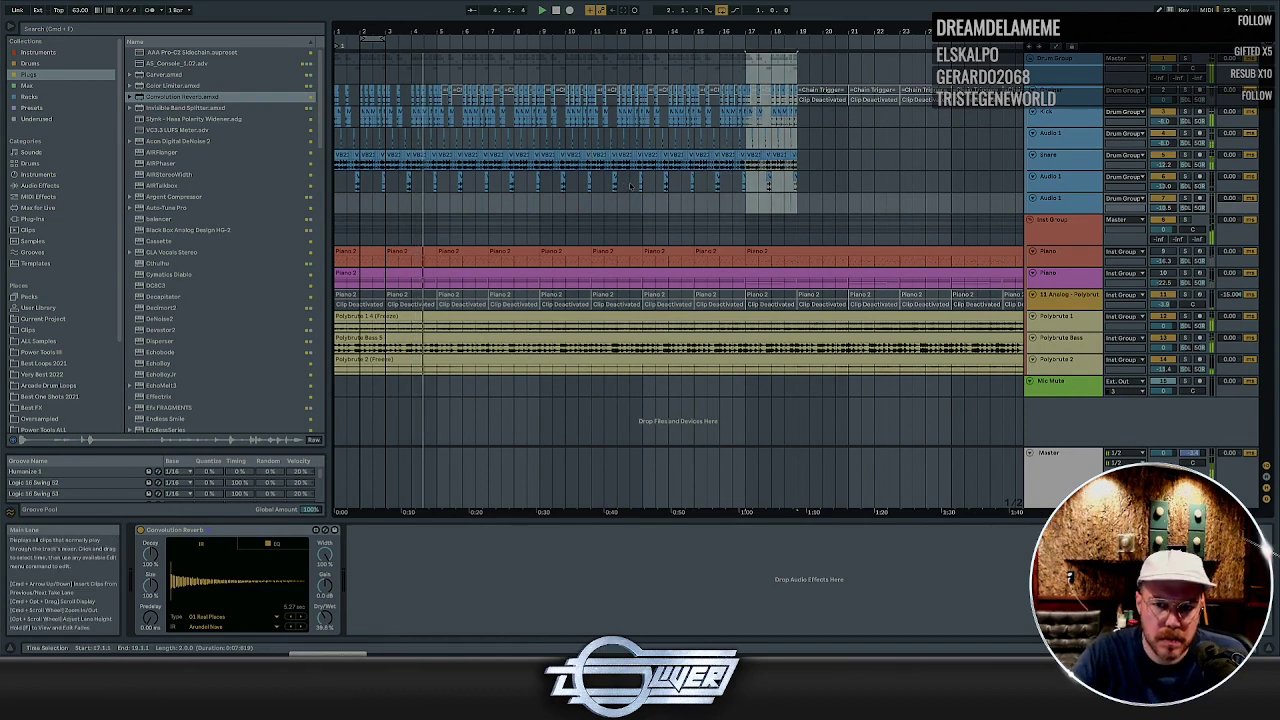
{"action": "key", "text": "ctrl+d"}
{"action": "key", "text": "ctrl+d"}
{"action": "key", "text": "ctrl+d"}
{"action": "key", "text": "ctrl+d"}
{"action": "key", "text": "ctrl+d"}
{"action": "key", "text": "ctrl+d"}
{"action": "key", "text": "ctrl+d"}
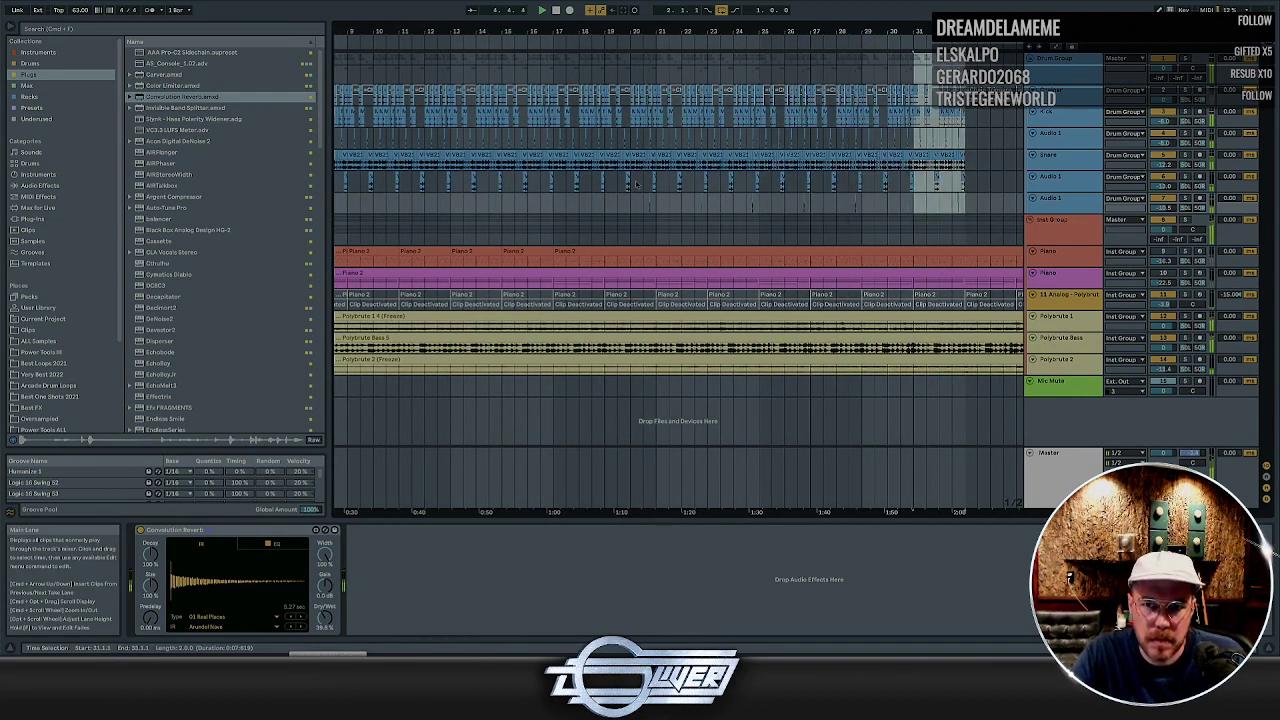
{"action": "key", "text": "ctrl+d"}
{"action": "key", "text": "ctrl+d"}
{"action": "key", "text": "ctrl+d"}
{"action": "key", "text": "ctrl+d"}
{"action": "key", "text": "ctrl+d"}
{"action": "key", "text": "ctrl+d"}
{"action": "key", "text": "ctrl+d"}
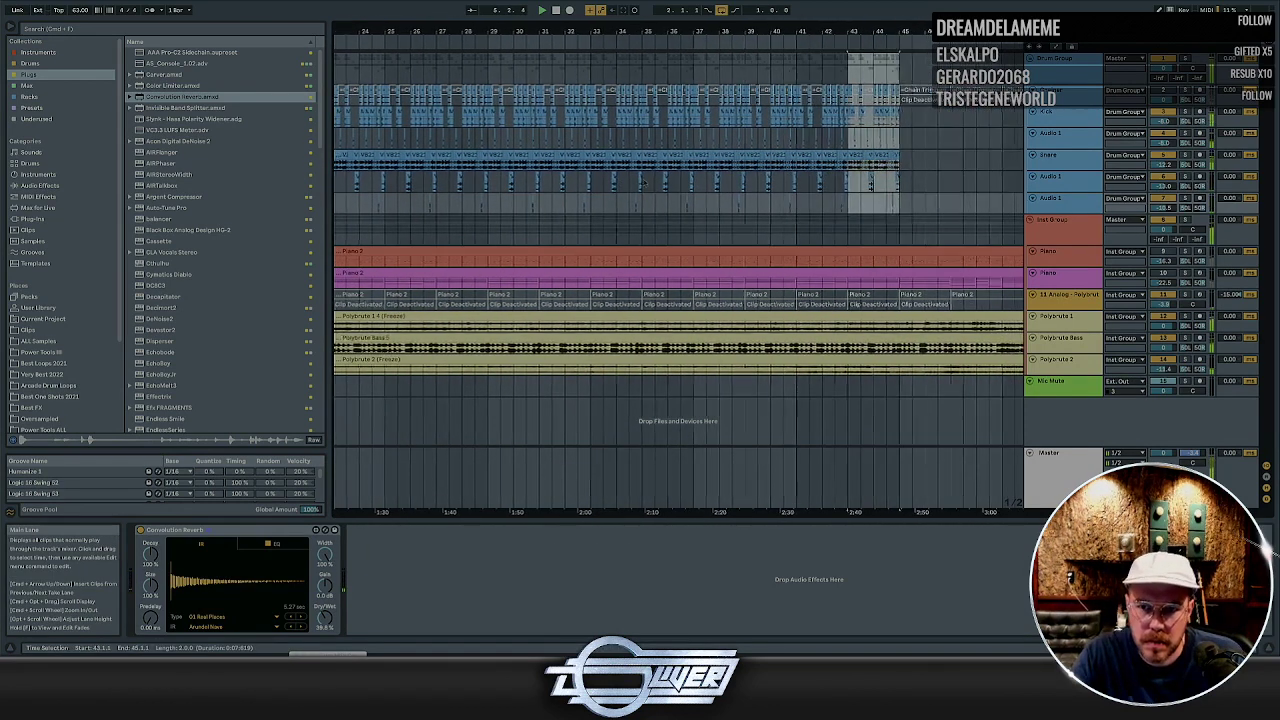
{"action": "key", "text": "ctrl+d"}
{"action": "key", "text": "ctrl+d"}
{"action": "key", "text": "ctrl+d"}
{"action": "key", "text": "ctrl+d"}
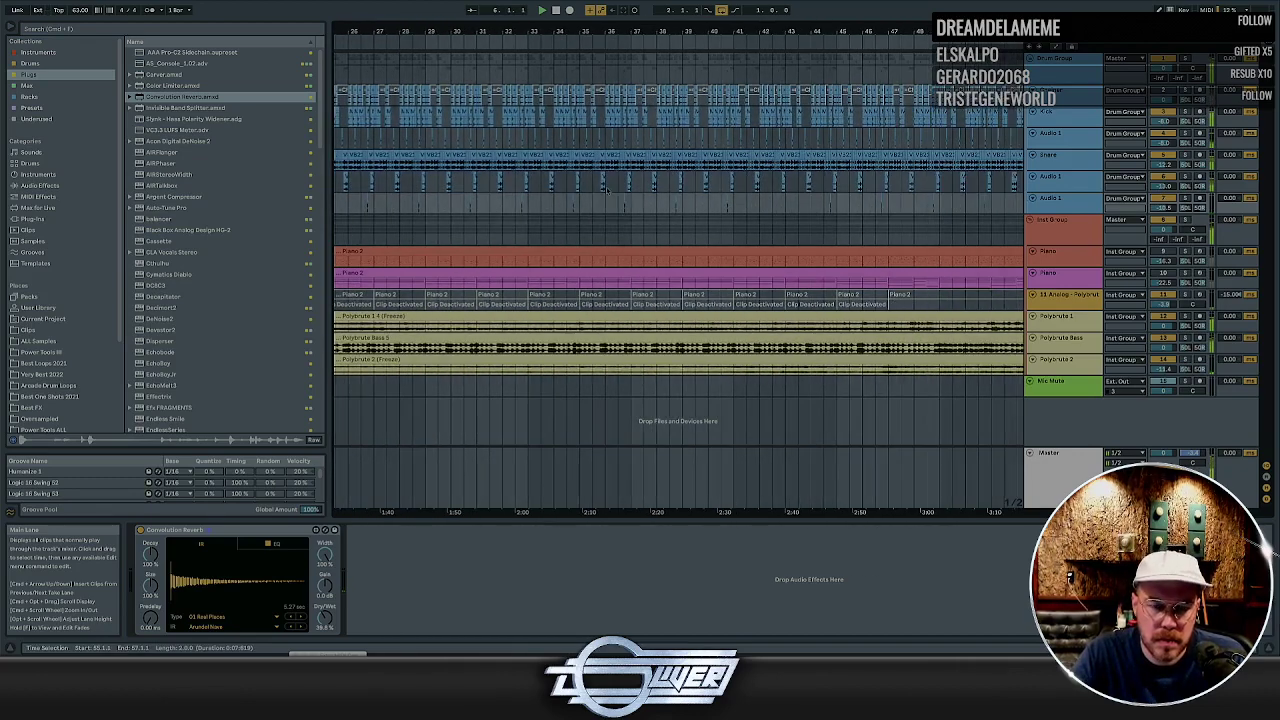
Insert a new audio track in the Drum Group below the track with the reverberated glitch hit
{"action": "scroll", "coordinate": [579, 199], "scroll_direction": "left", "scroll_amount": 10}
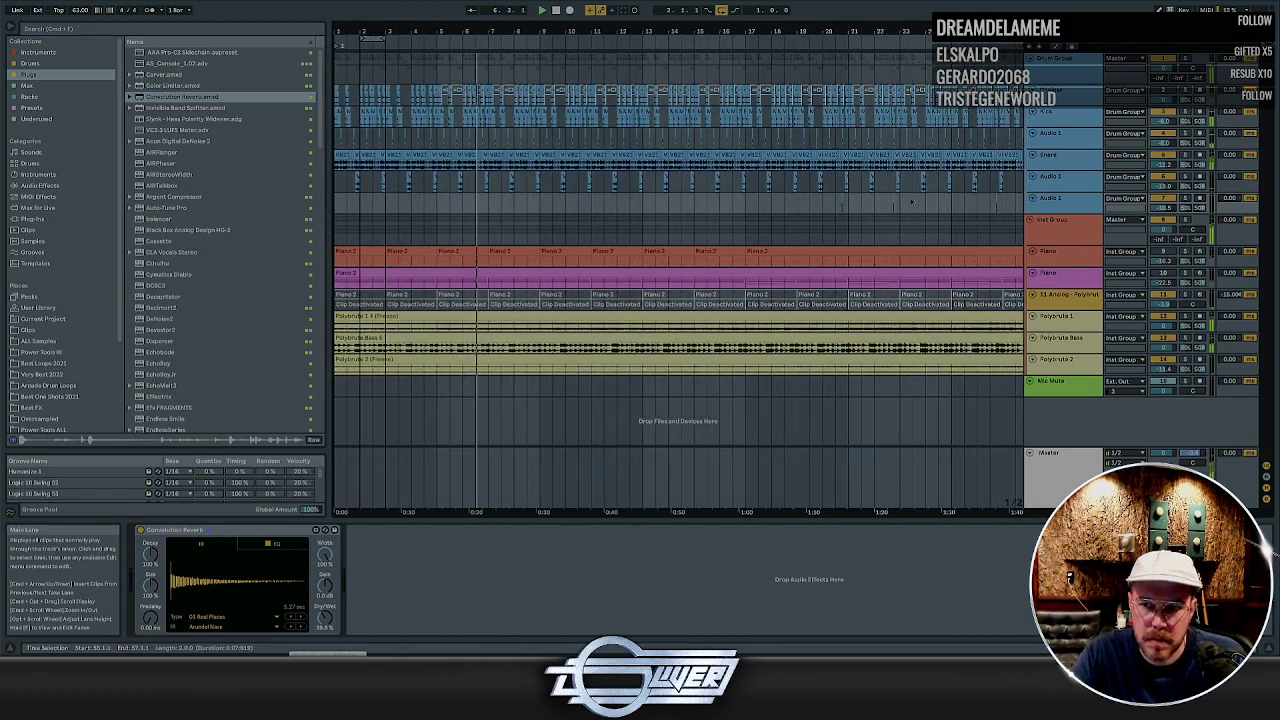
{"action": "left_click", "coordinate": [1057, 204]}
{"action": "key", "text": "ctrl+t"}
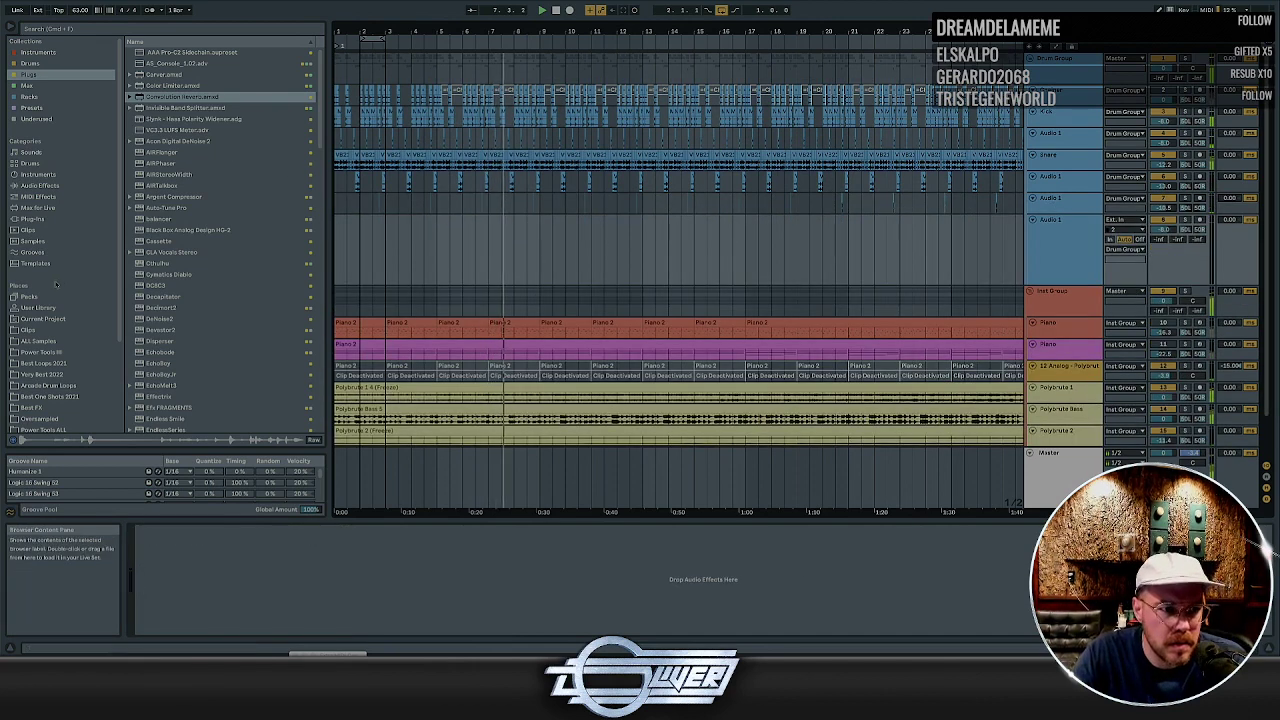
Audition the glitch noise loops in the Very Beat 2022 folder and place VB21 Glitch Noise Loop 78 at bar 10 on the new track
{"action": "left_click", "coordinate": [40, 374]}
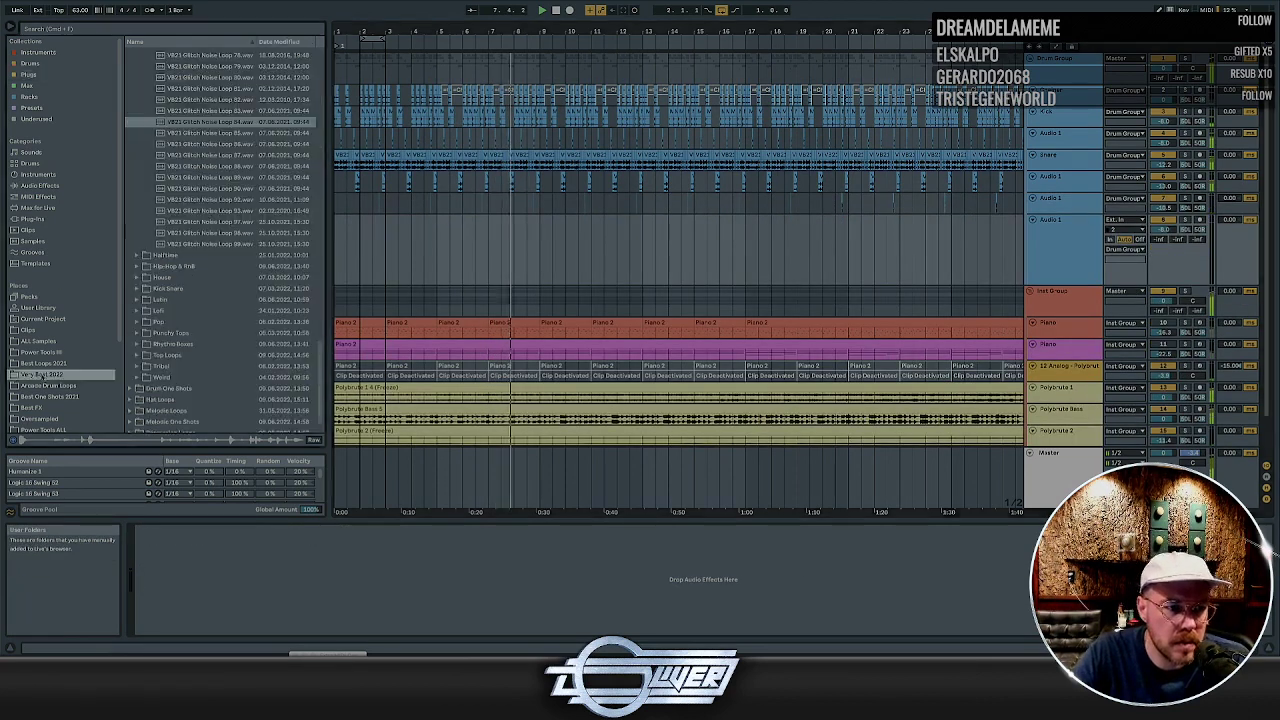
{"action": "scroll", "coordinate": [220, 110], "scroll_direction": "up", "scroll_amount": 3}
{"action": "left_click", "coordinate": [216, 110]}
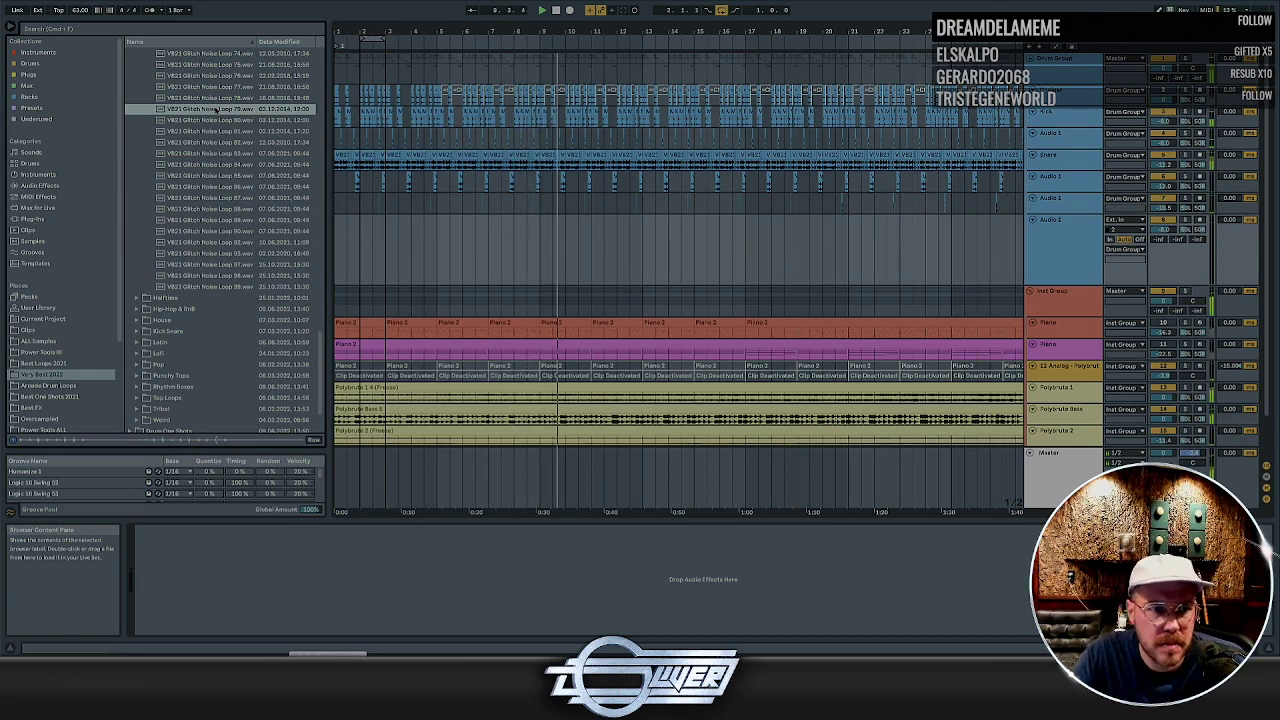
{"action": "left_click", "coordinate": [217, 99]}
{"action": "scroll", "coordinate": [221, 128], "scroll_direction": "up", "scroll_amount": 10}
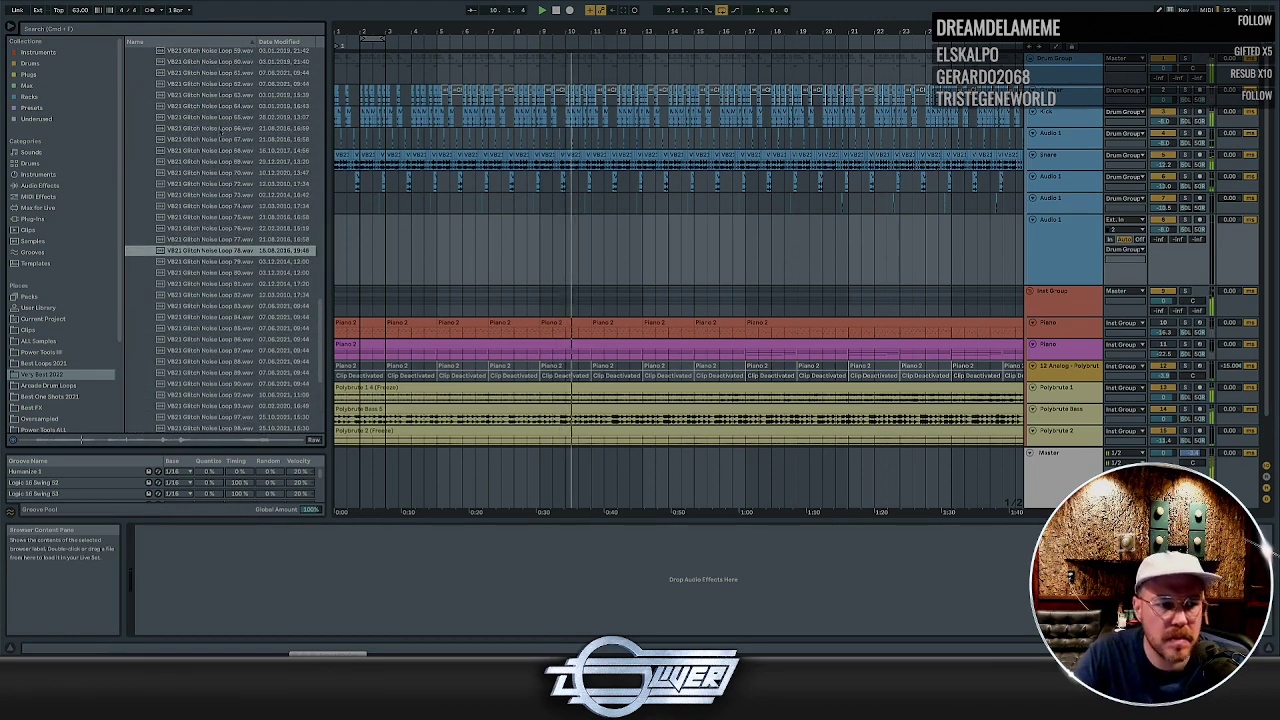
{"action": "left_click_drag", "start_coordinate": [205, 252], "coordinate": [569, 240]}
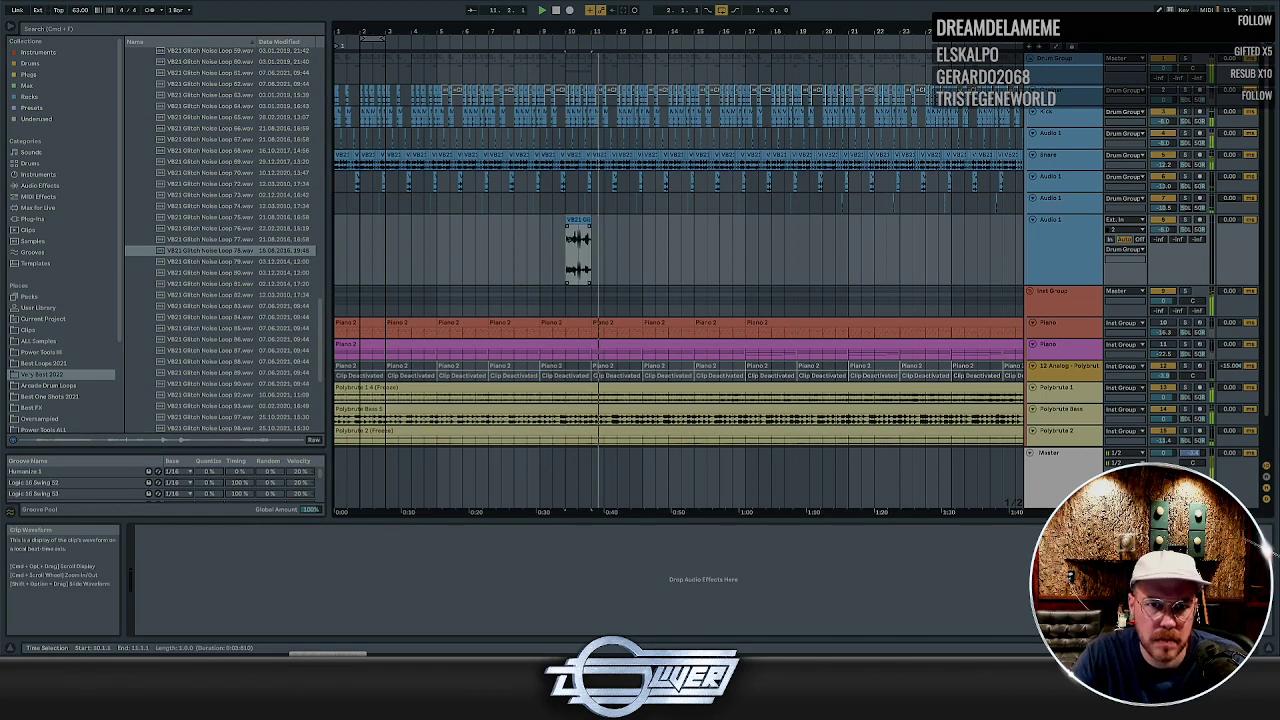
Play Glitch Noise Loop 78 from bar 10 and delete its middle section from just after beat 10.2 to beat 10.4
{"action": "left_click", "coordinate": [569, 239]}
{"action": "key", "text": "space"}
{"action": "key", "text": "space"}
{"action": "key", "text": "plus"}
{"action": "key", "text": "plus"}
{"action": "key", "text": "plus"}
{"action": "key", "text": "plus"}
{"action": "key", "text": "plus"}
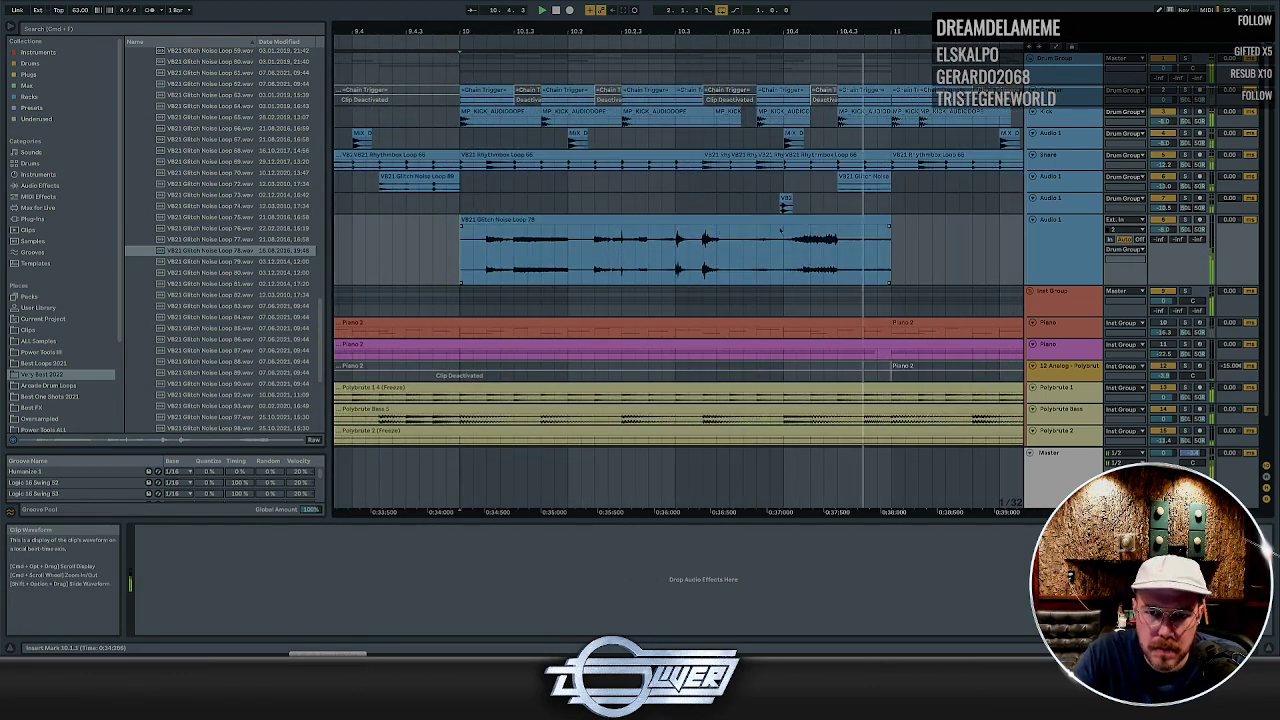
{"action": "left_click_drag", "start_coordinate": [783, 240], "coordinate": [582, 241]}
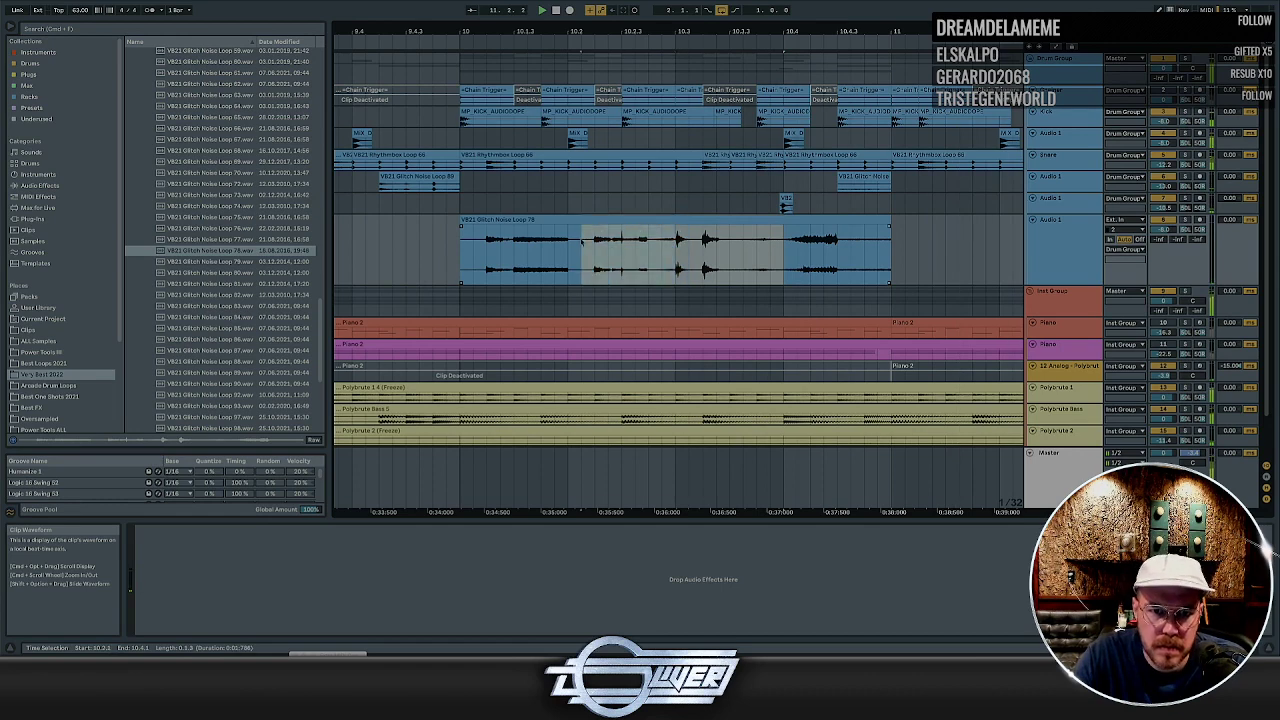
{"action": "key", "text": "Delete"}
Lower the Glitch Noise Loop 78 track's volume to about -15.3 dB and insert a new audio track below it
{"action": "key", "text": "minus"}
{"action": "key", "text": "minus"}
{"action": "key", "text": "minus"}
{"action": "key", "text": "minus"}
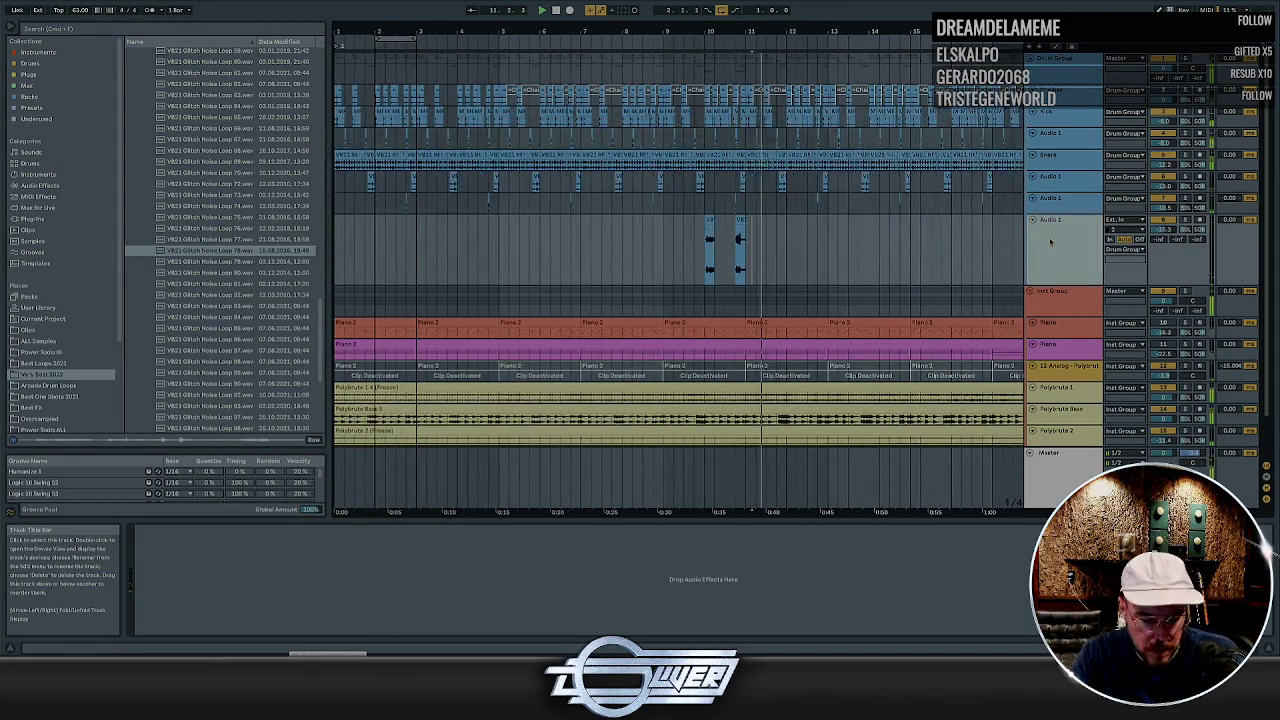
{"action": "left_click_drag", "start_coordinate": [1163, 230], "coordinate": [1163, 244]}
{"action": "key", "text": "super+t"}
Audition Glitch Noise Loops 77, 76 and 75, and place VB21 Glitch Noise Loop 75 at bar 17 on the new track
{"action": "left_click", "coordinate": [212, 240]}
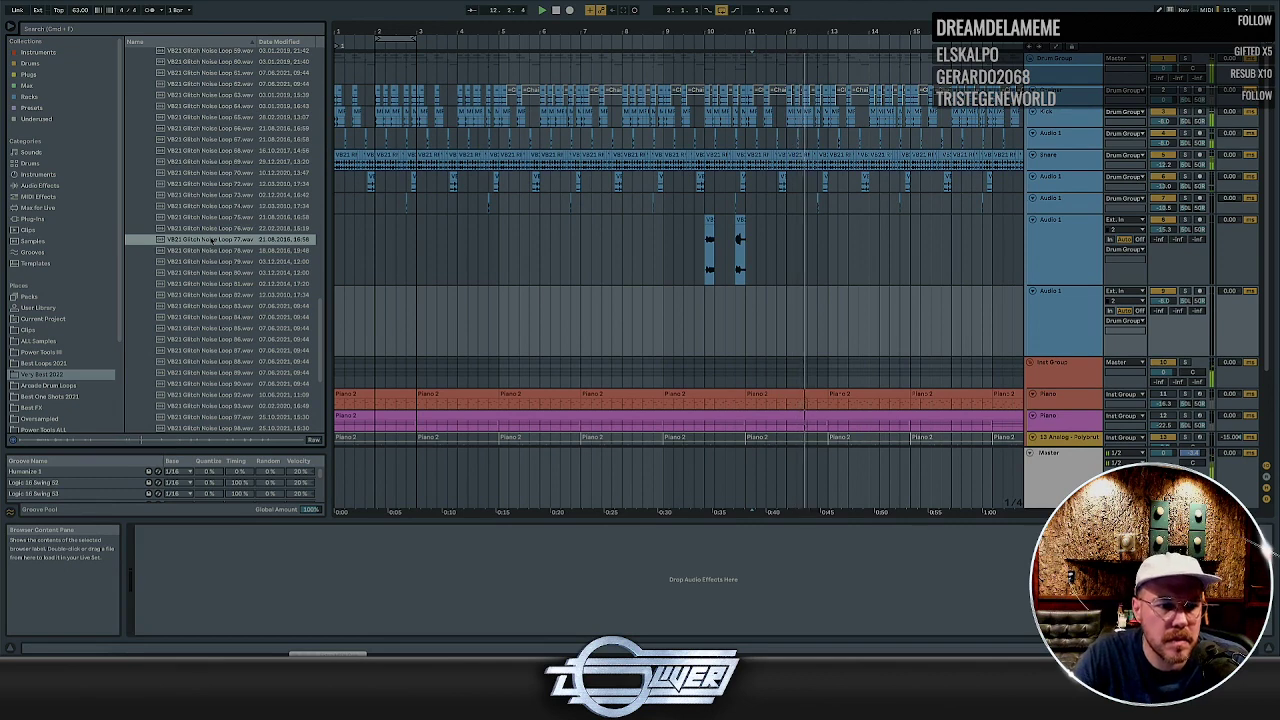
{"action": "left_click", "coordinate": [211, 228]}
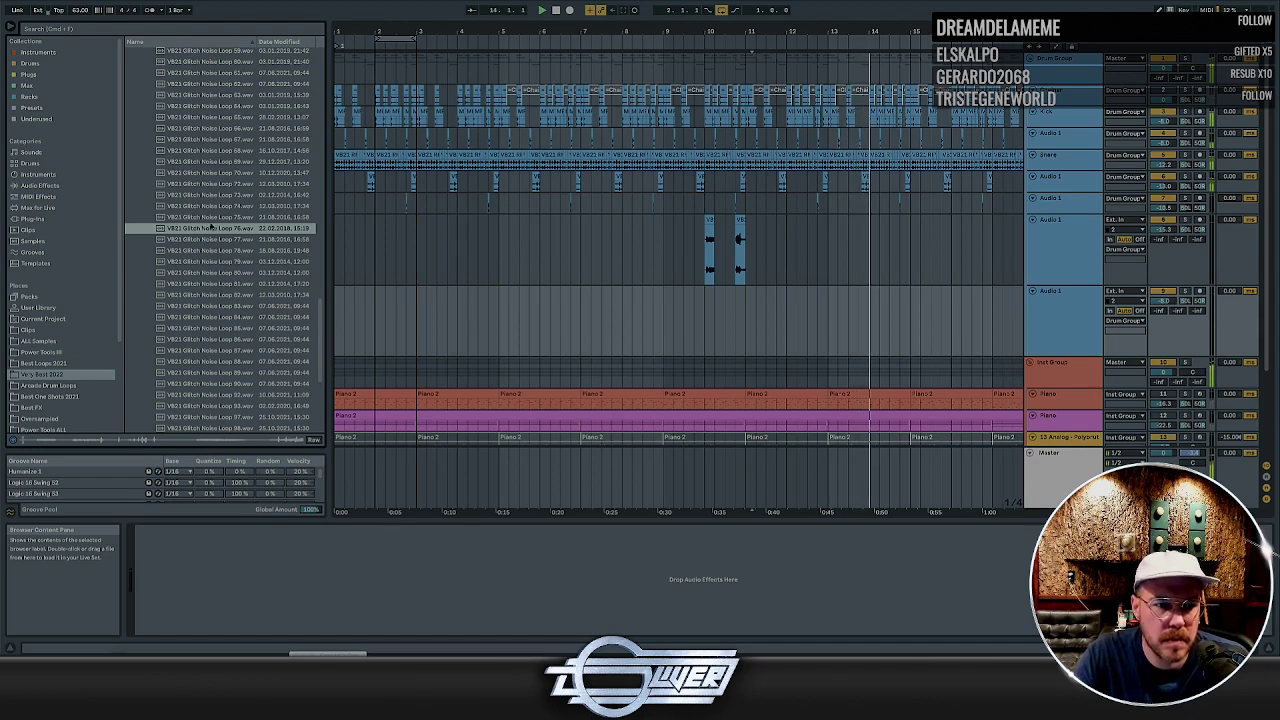
{"action": "left_click", "coordinate": [222, 217]}
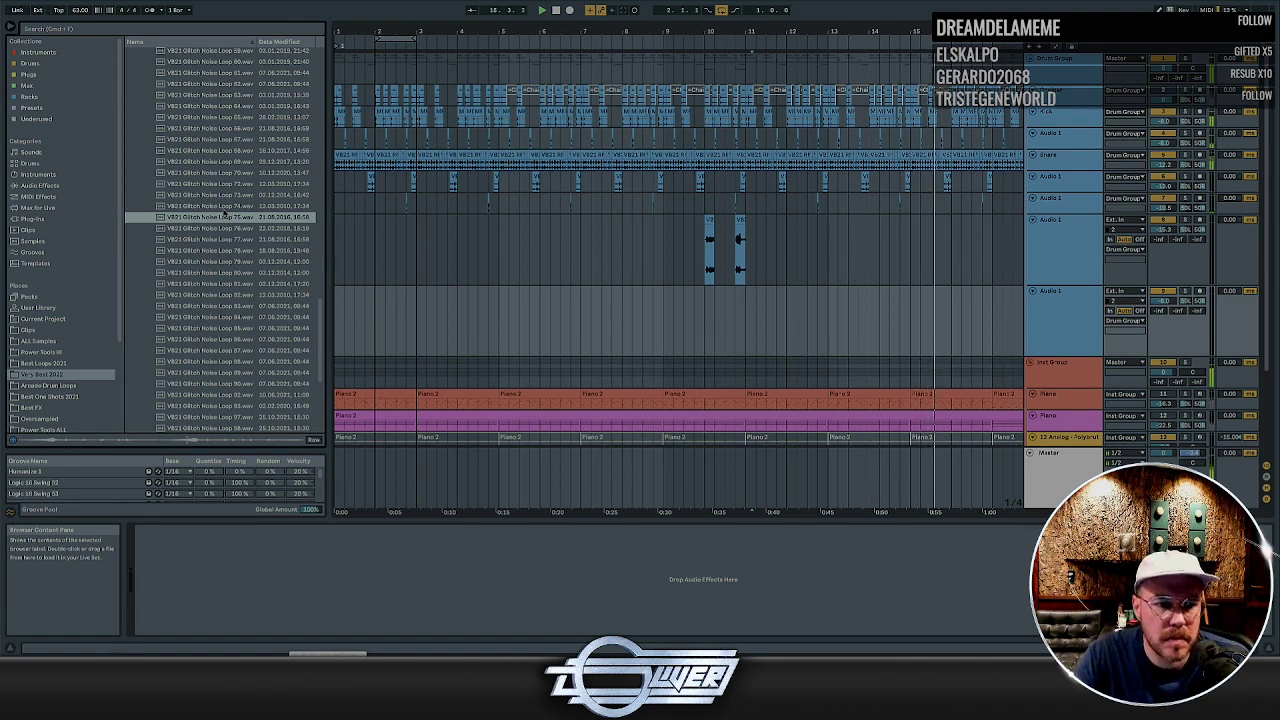
{"action": "left_click_drag", "start_coordinate": [220, 213], "coordinate": [996, 311]}
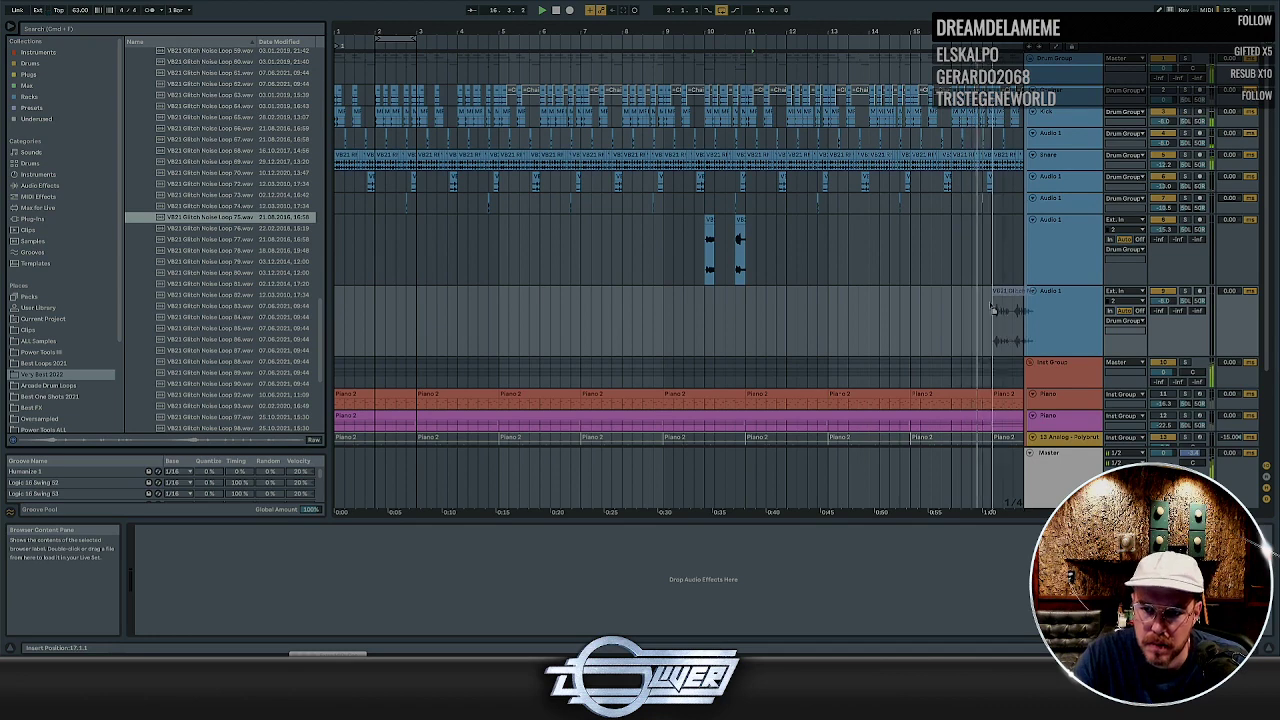
{"action": "scroll", "coordinate": [990, 307], "scroll_direction": "right", "scroll_amount": 5}
{"action": "scroll", "coordinate": [775, 300], "scroll_direction": "down", "scroll_amount": 1}
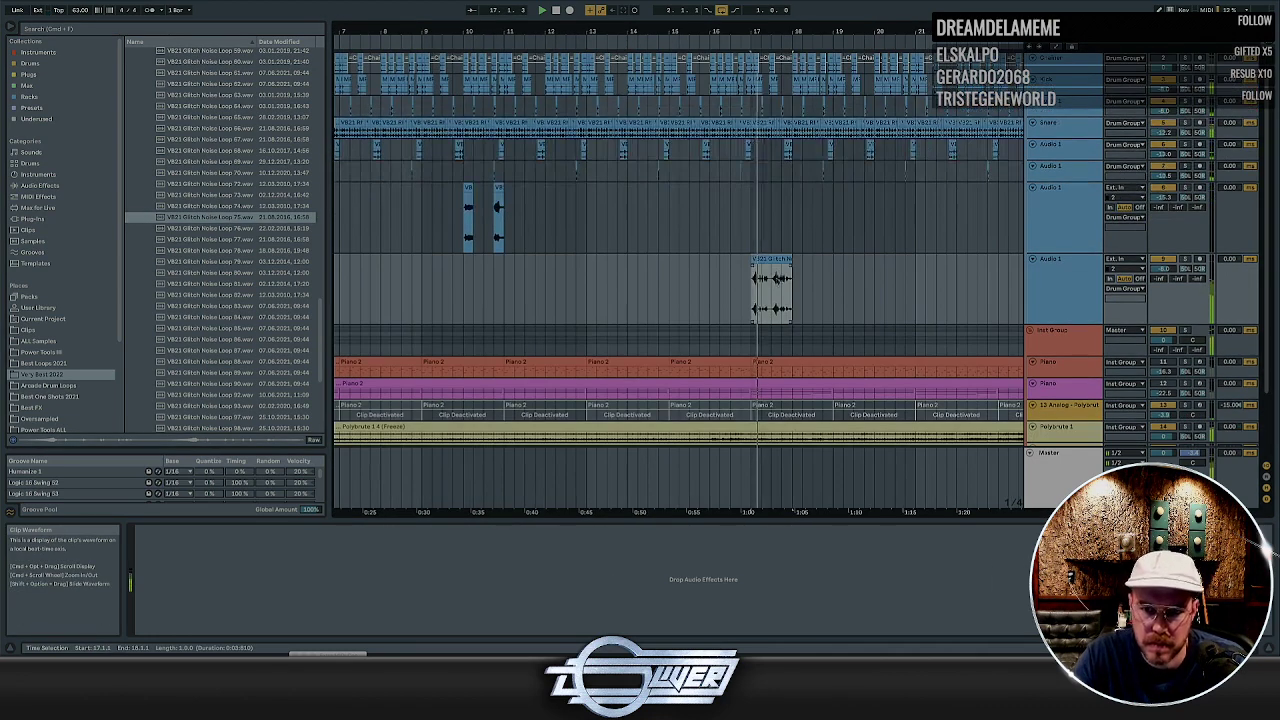
Trim Glitch Noise Loop 75 to a short hit and repeat it once per bar from bar 15 through bar 30
{"action": "left_click", "coordinate": [771, 283]}
{"action": "key", "text": "plus"}
{"action": "key", "text": "plus"}
{"action": "key", "text": "minus"}
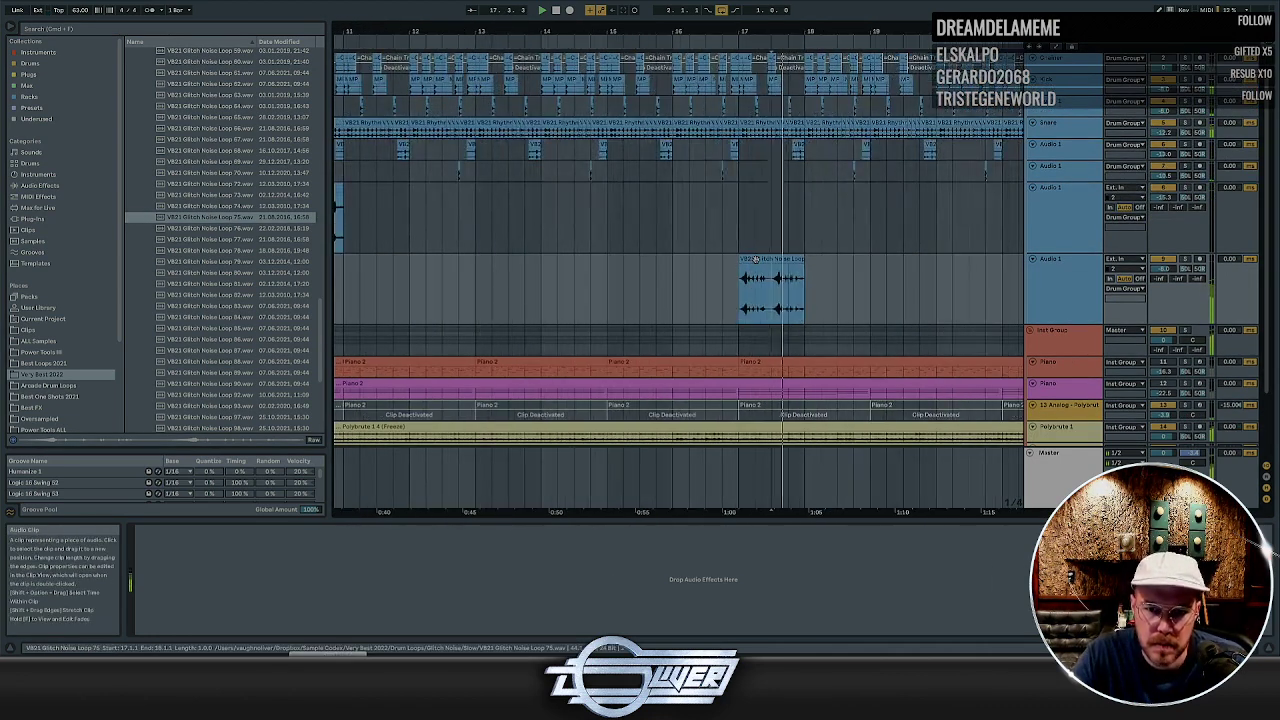
{"action": "left_click_drag", "start_coordinate": [744, 261], "coordinate": [661, 276]}
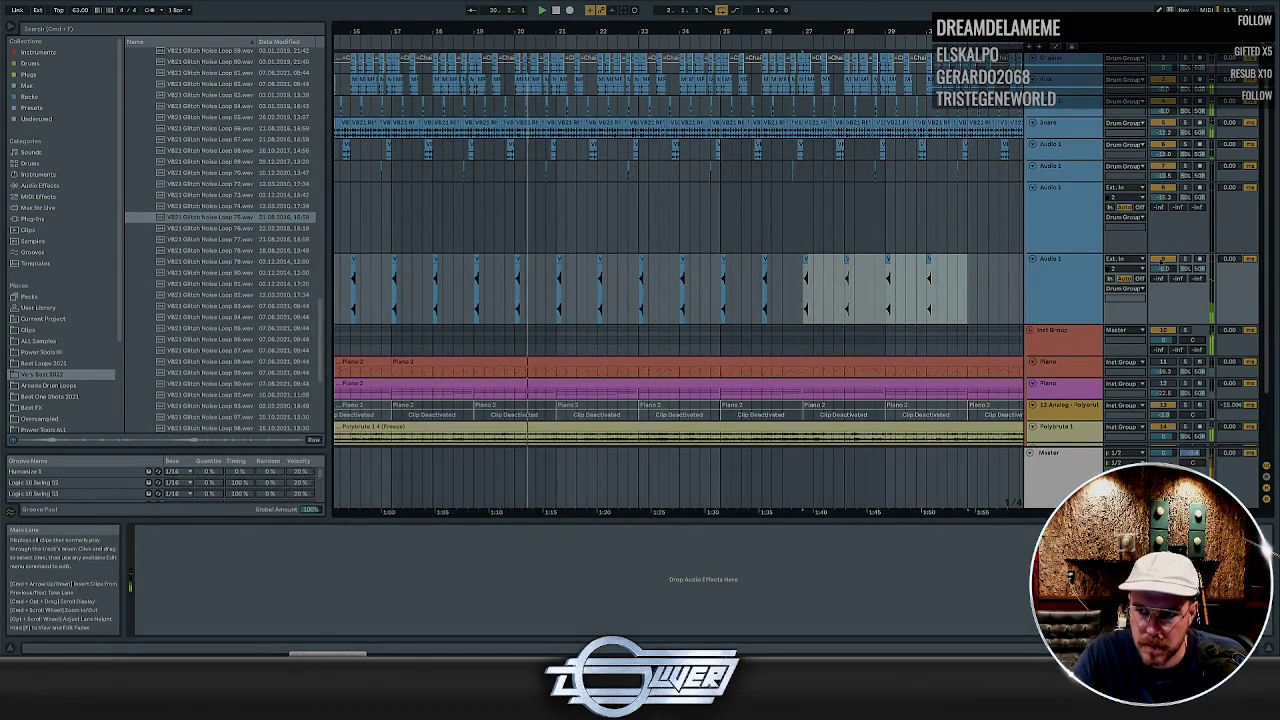
Lower the repeated glitch hit track's volume to about -10.2 dB and insert another audio track below it
{"action": "left_click_drag", "start_coordinate": [1163, 268], "coordinate": [1163, 279]}
{"action": "left_click", "coordinate": [1052, 281]}
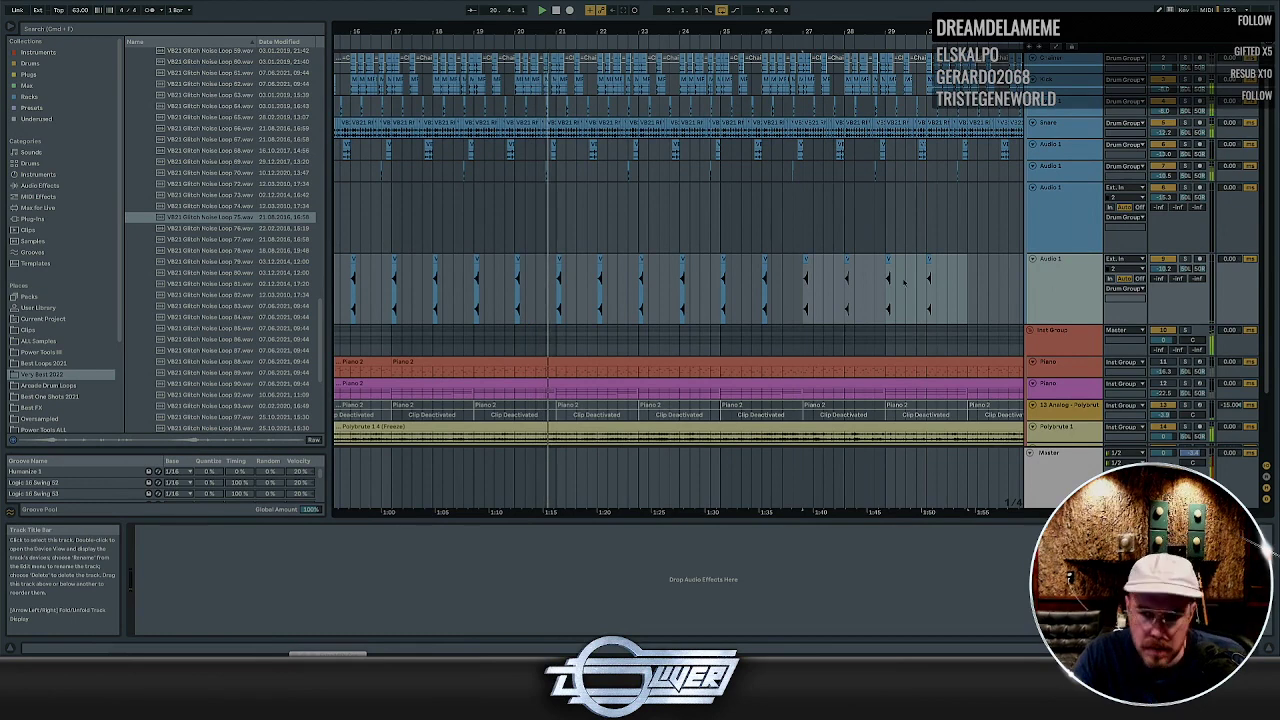
{"action": "key", "text": "super+t"}
Place VB21 Glitch Noise Loop 74 at bar 1 on the new track and lower that track's volume to about -13.5 dB during playback
{"action": "left_click", "coordinate": [236, 206]}
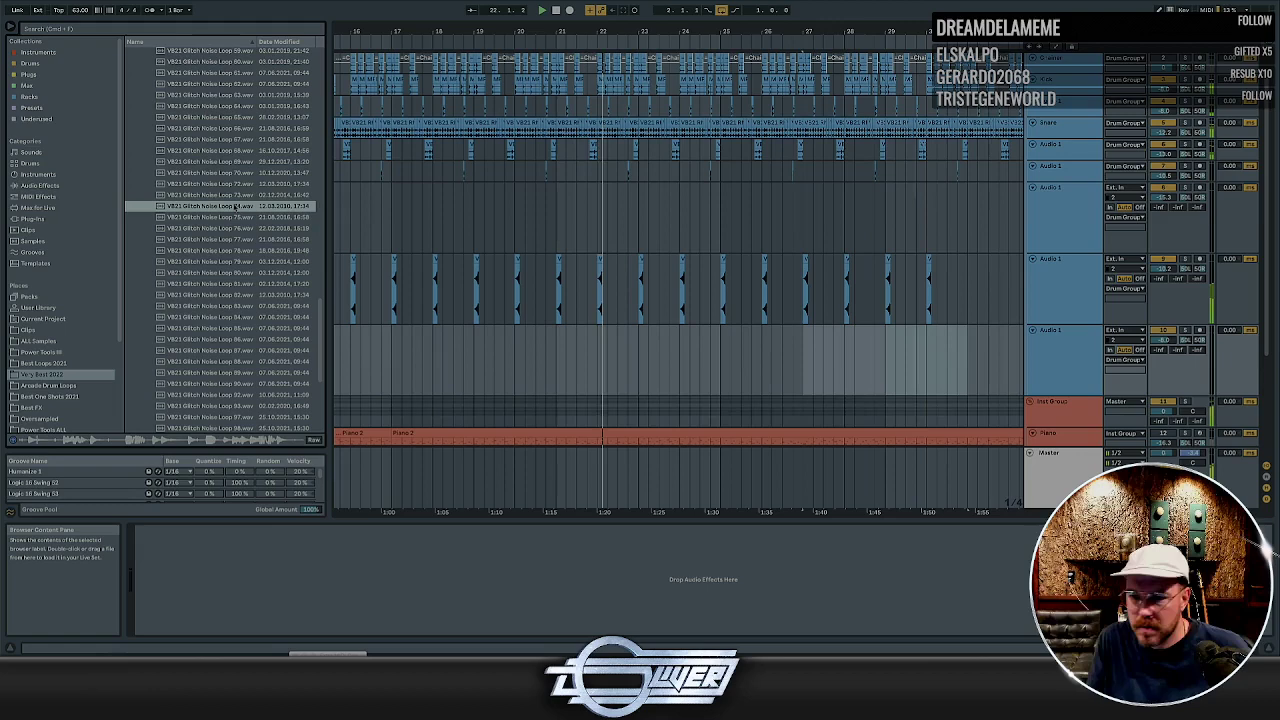
{"action": "left_click_drag", "start_coordinate": [236, 205], "coordinate": [385, 355]}
{"action": "key", "text": "space"}
{"action": "left_click", "coordinate": [345, 354]}
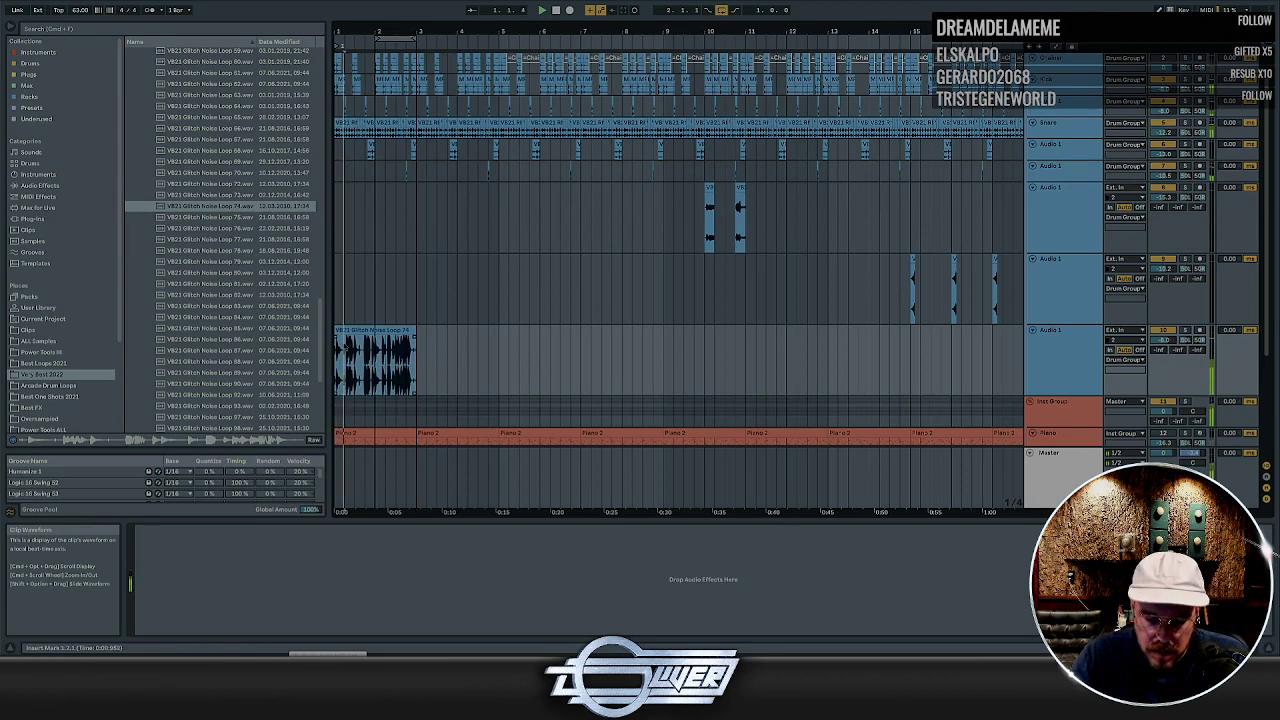
{"action": "key", "text": "plus"}
{"action": "key", "text": "plus"}
{"action": "key", "text": "plus"}
{"action": "key", "text": "plus"}
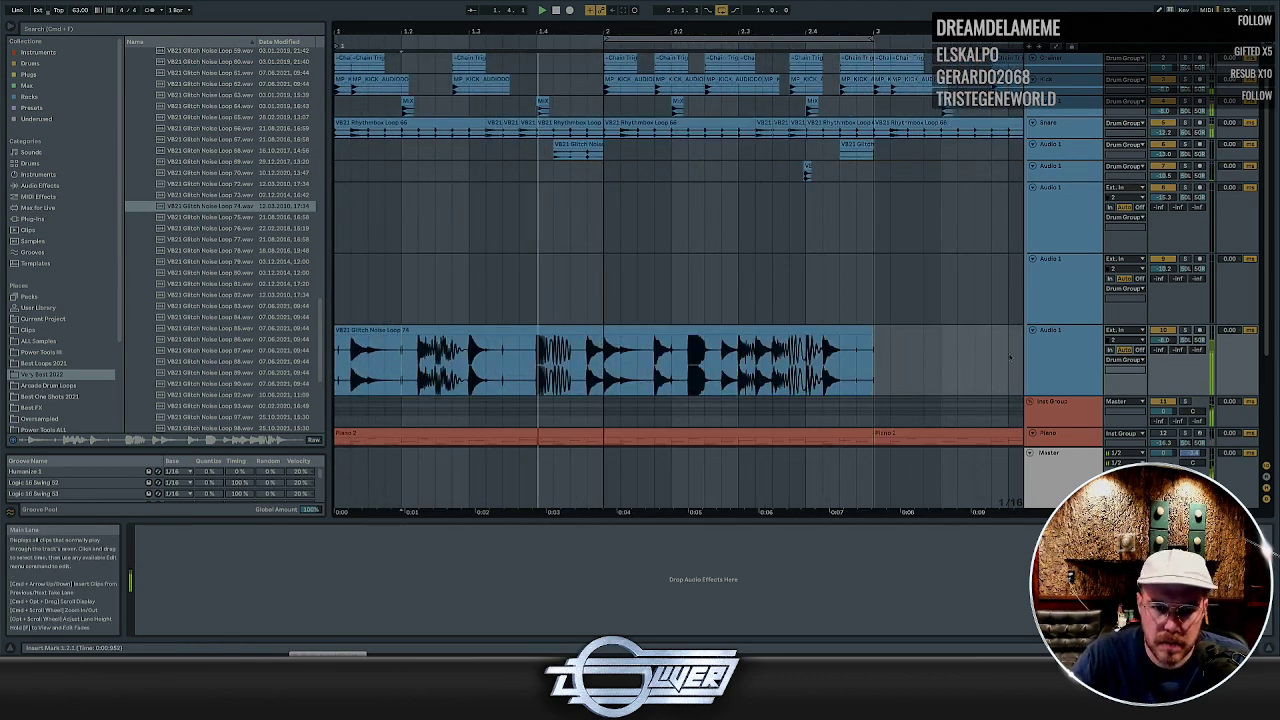
{"action": "left_click_drag", "start_coordinate": [1165, 340], "coordinate": [1165, 356]}
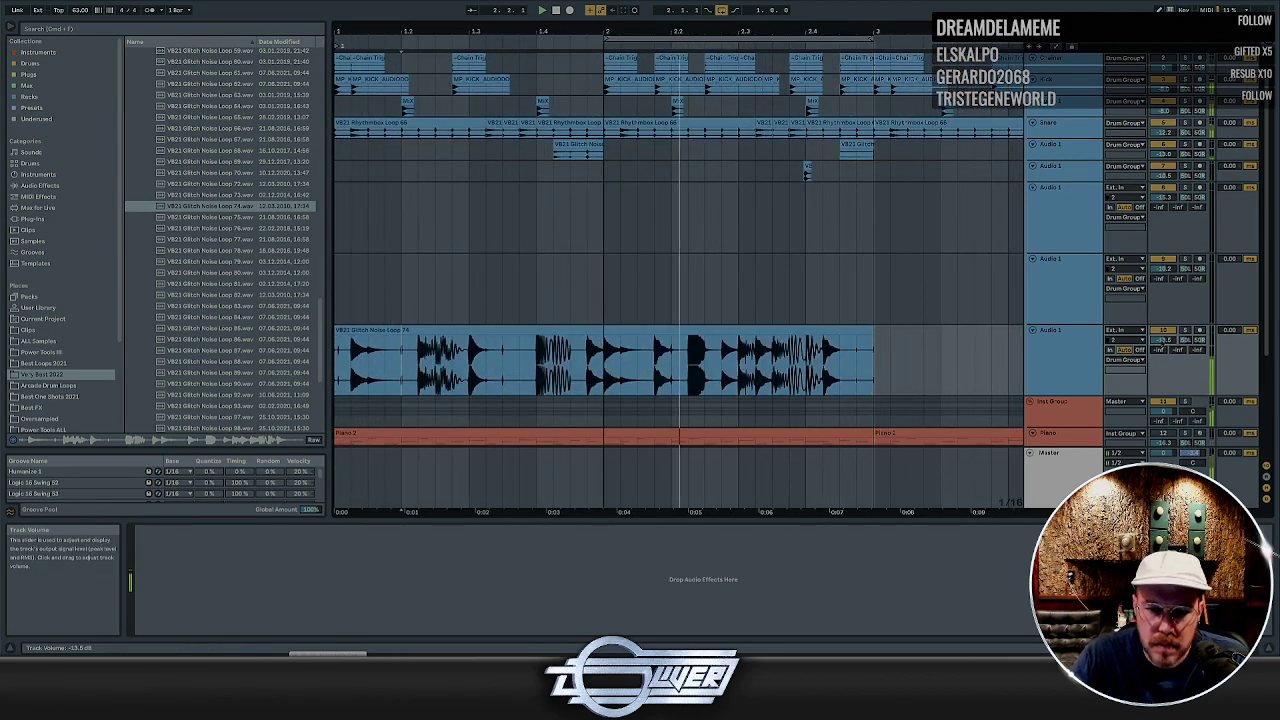
Delete the first three beats of Glitch Noise Loop 74 and its section between 1.4.4 and 2.2.2
{"action": "scroll", "coordinate": [830, 350], "scroll_direction": "down", "scroll_amount": 1}
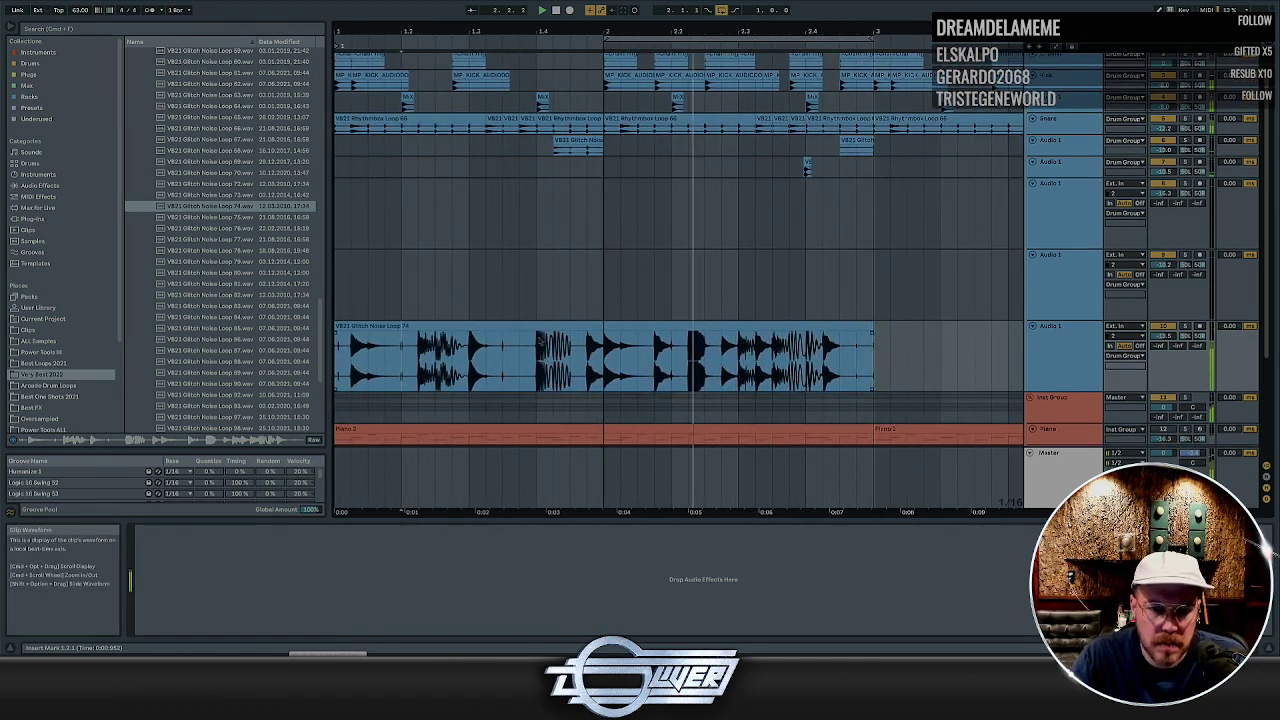
{"action": "left_click_drag", "start_coordinate": [538, 342], "coordinate": [336, 344]}
{"action": "key", "text": "Delete"}
{"action": "left_click", "coordinate": [520, 346]}
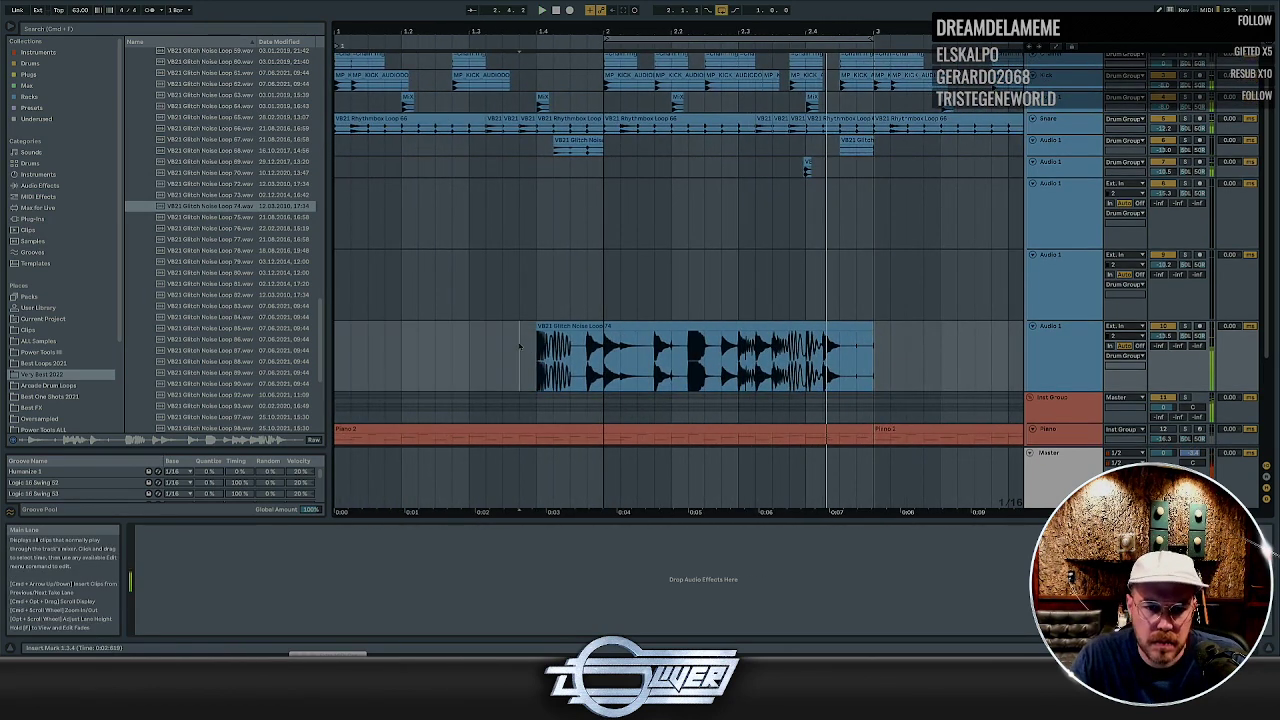
{"action": "left_click_drag", "start_coordinate": [588, 342], "coordinate": [685, 342]}
{"action": "key", "text": "Delete"}
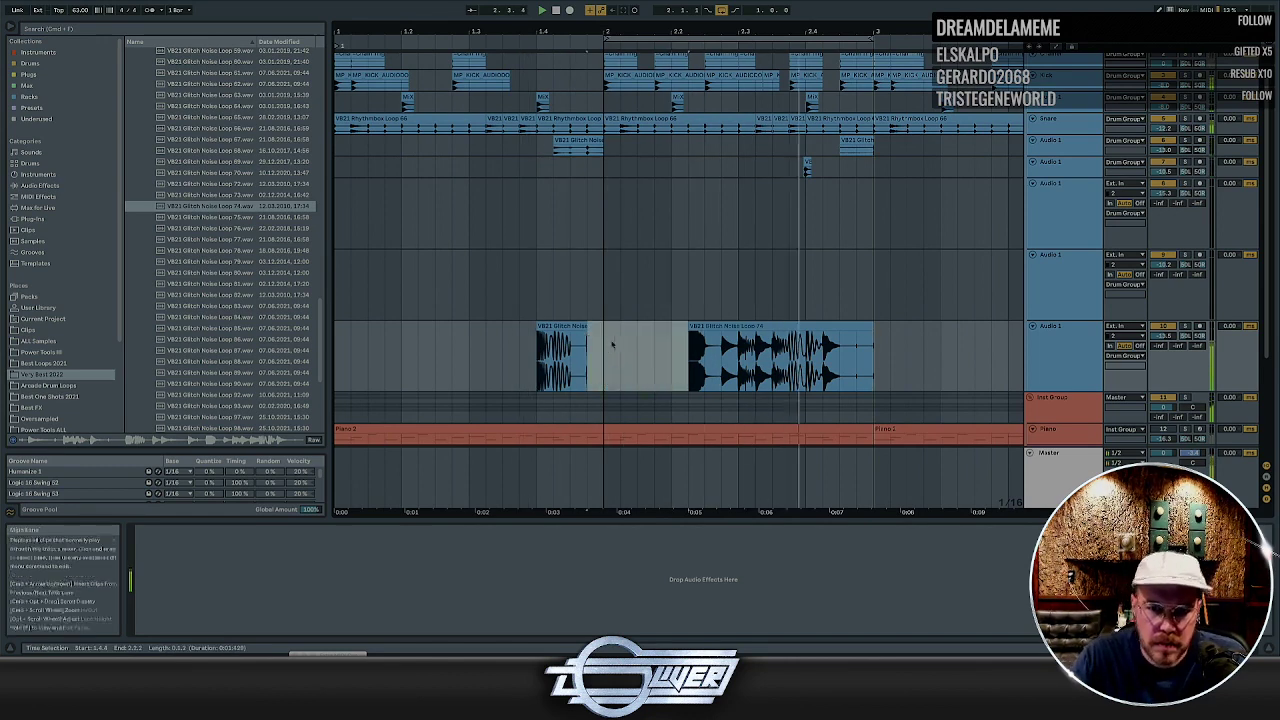
{"action": "left_click", "coordinate": [529, 345]}
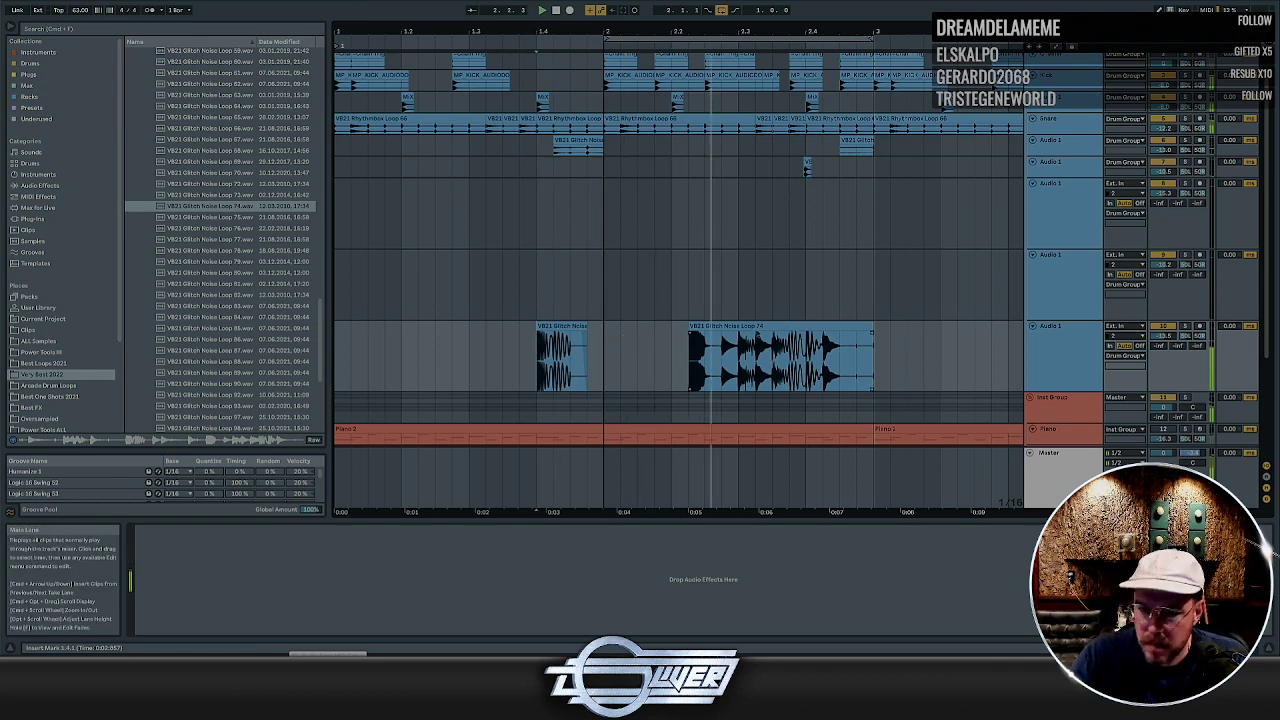
Delete the Glitch Noise Loop 74 section between 2.3 and 2.4.2 and the slice directly before 2.2.4, keeping a short hit
{"action": "scroll", "coordinate": [755, 358], "scroll_direction": "up", "scroll_amount": 5}
{"action": "left_click_drag", "start_coordinate": [712, 358], "coordinate": [928, 358]}
{"action": "key", "text": "Delete"}
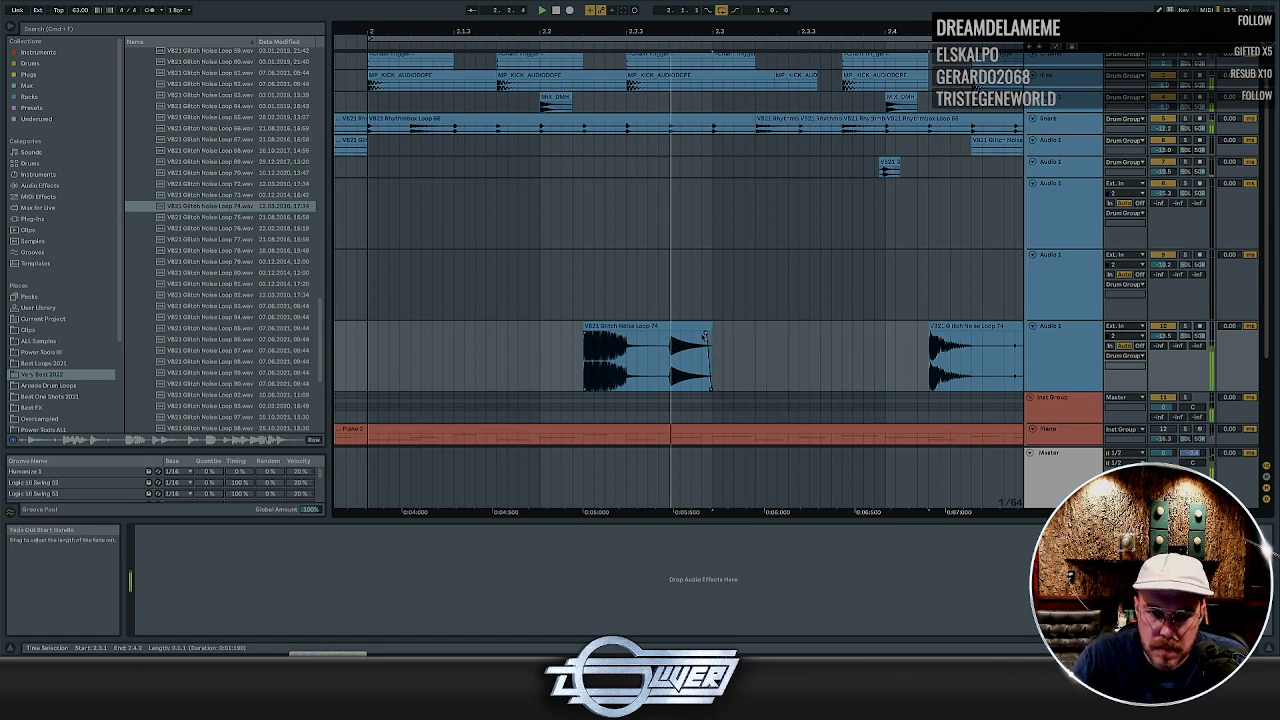
{"action": "left_click_drag", "start_coordinate": [670, 350], "coordinate": [519, 350]}
{"action": "key", "text": "Delete"}
{"action": "left_click", "coordinate": [622, 339]}
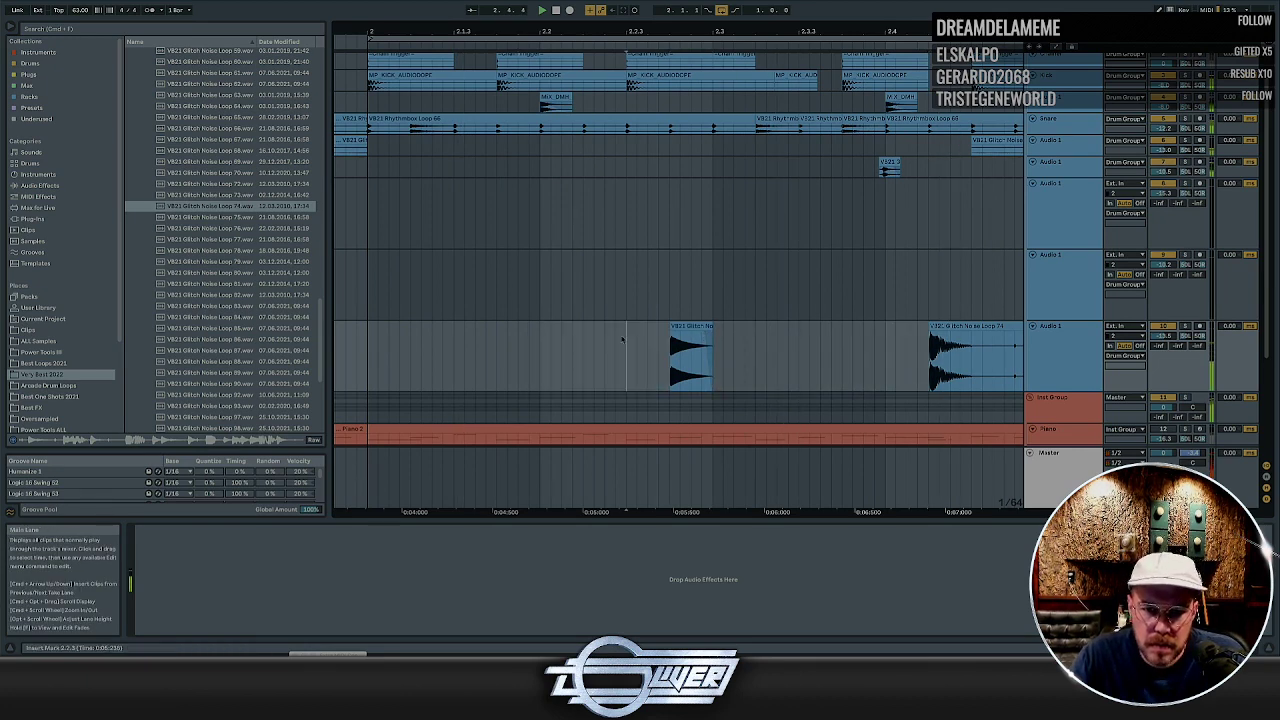
Copy the short glitch hit from 2.2.4 to 2.3.2 and delete the last slice at the end of bar 2
{"action": "left_click_drag", "start_coordinate": [676, 328], "coordinate": [763, 328]}
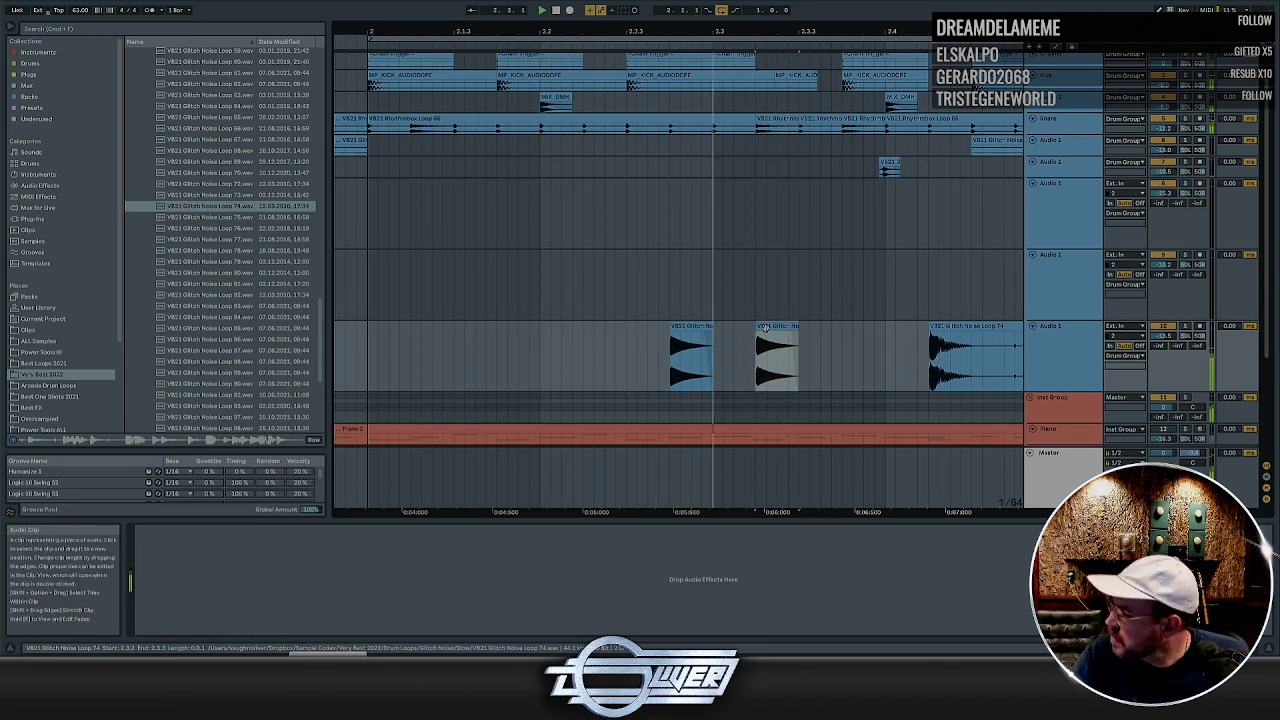
{"action": "left_click", "coordinate": [745, 330]}
{"action": "scroll", "coordinate": [745, 330], "scroll_direction": "down", "scroll_amount": 5}
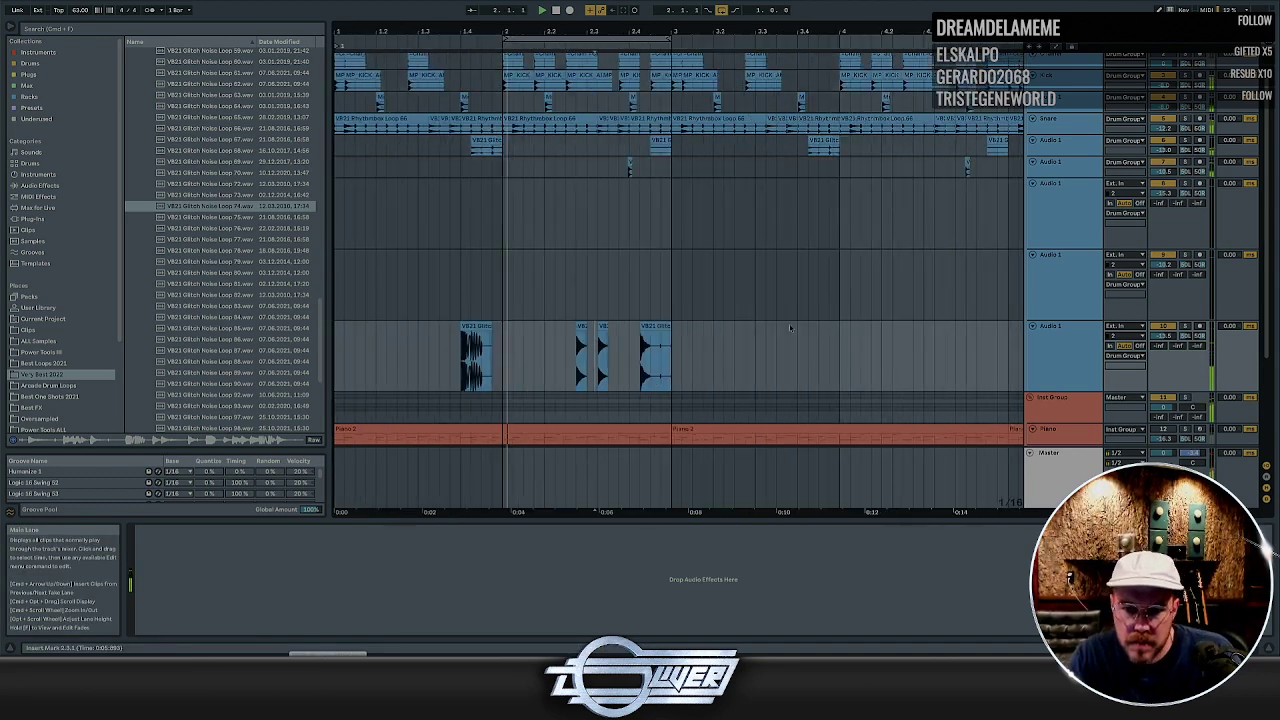
{"action": "left_click", "coordinate": [667, 327]}
{"action": "key", "text": "Delete"}
Duplicate the two-bar Glitch Noise Loop 74 pattern from bars 1 and 2 repeatedly along its track, up to bar 33
{"action": "key", "text": "minus"}
{"action": "left_click", "coordinate": [547, 334]}
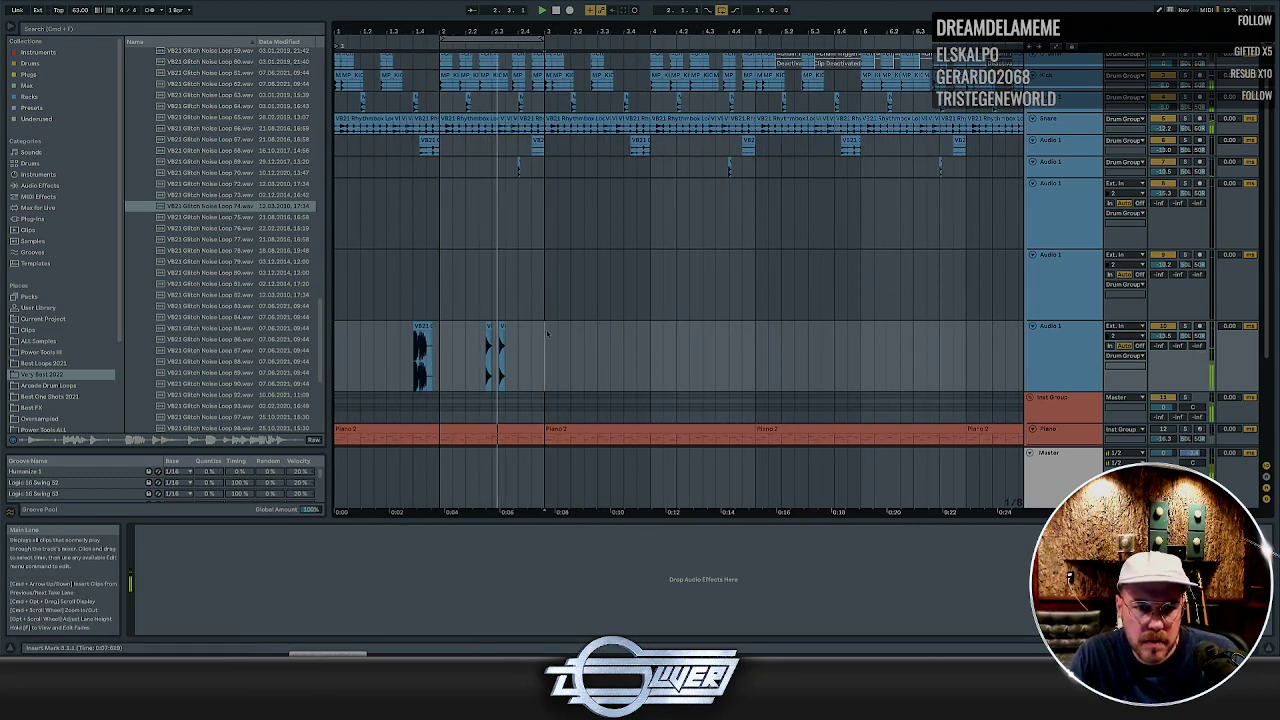
{"action": "left_click_drag", "start_coordinate": [547, 334], "coordinate": [336, 342]}
{"action": "key", "text": "super+d"}
{"action": "key", "text": "super+d"}
{"action": "key", "text": "super+d"}
{"action": "key", "text": "super+d"}
{"action": "key", "text": "super+d"}
{"action": "key", "text": "super+d"}
{"action": "key", "text": "super+d"}
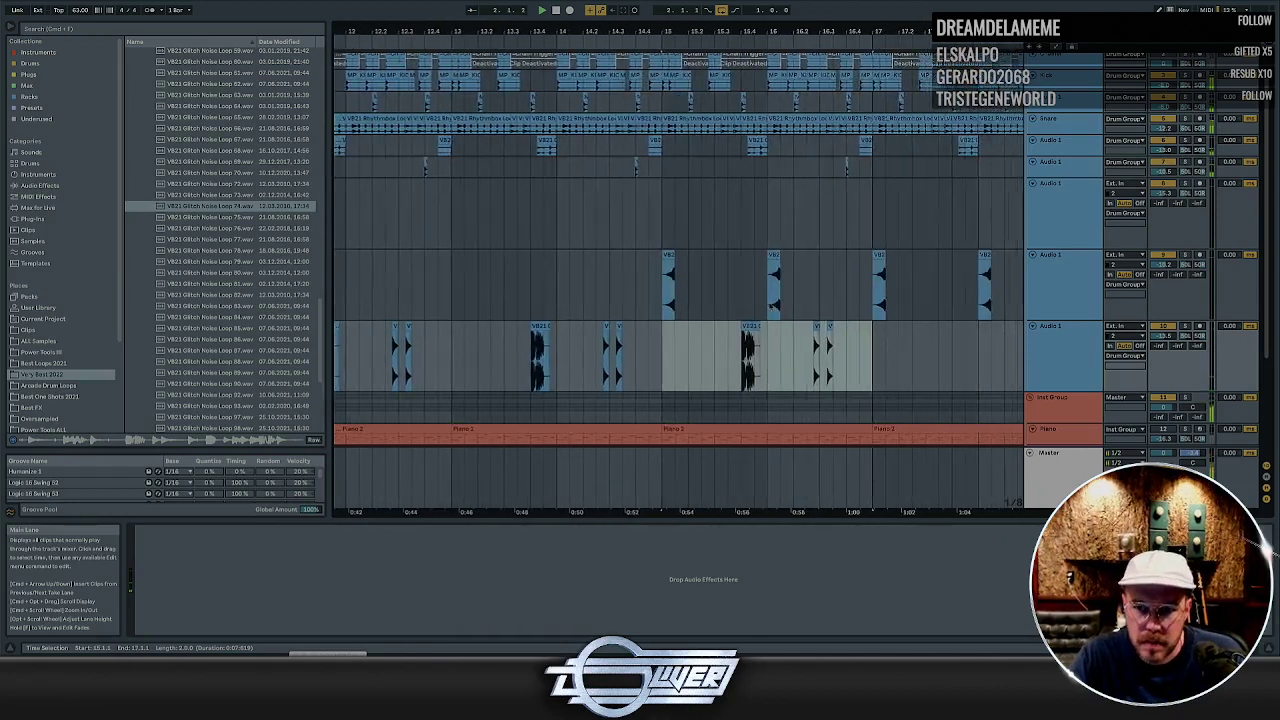
{"action": "key", "text": "super+d"}
{"action": "key", "text": "super+d"}
{"action": "key", "text": "super+d"}
{"action": "key", "text": "super+d"}
{"action": "key", "text": "super+d"}
{"action": "key", "text": "super+d"}
{"action": "key", "text": "super+d"}
{"action": "key", "text": "super+d"}
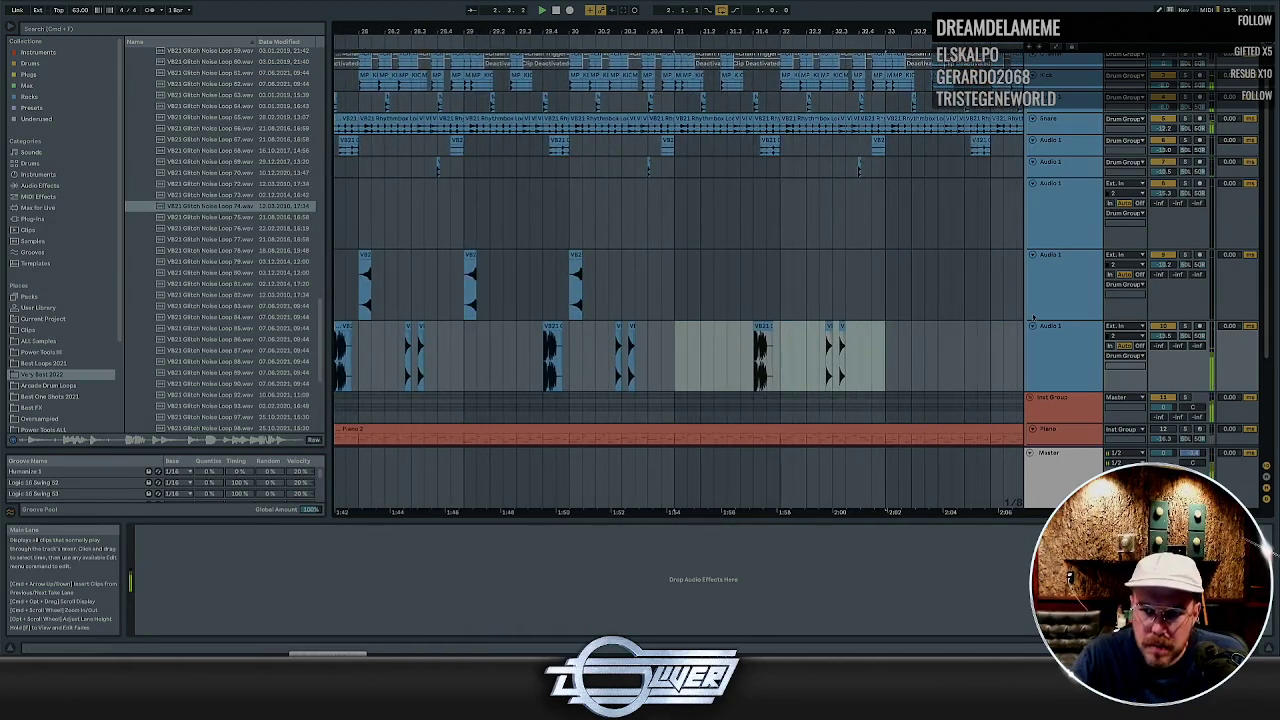
Insert a new audio track below the duplicated glitch pattern and select its empty lane across the arrangement
{"action": "left_click", "coordinate": [1040, 342]}
{"action": "scroll", "coordinate": [818, 313], "scroll_direction": "left", "scroll_amount": 15}
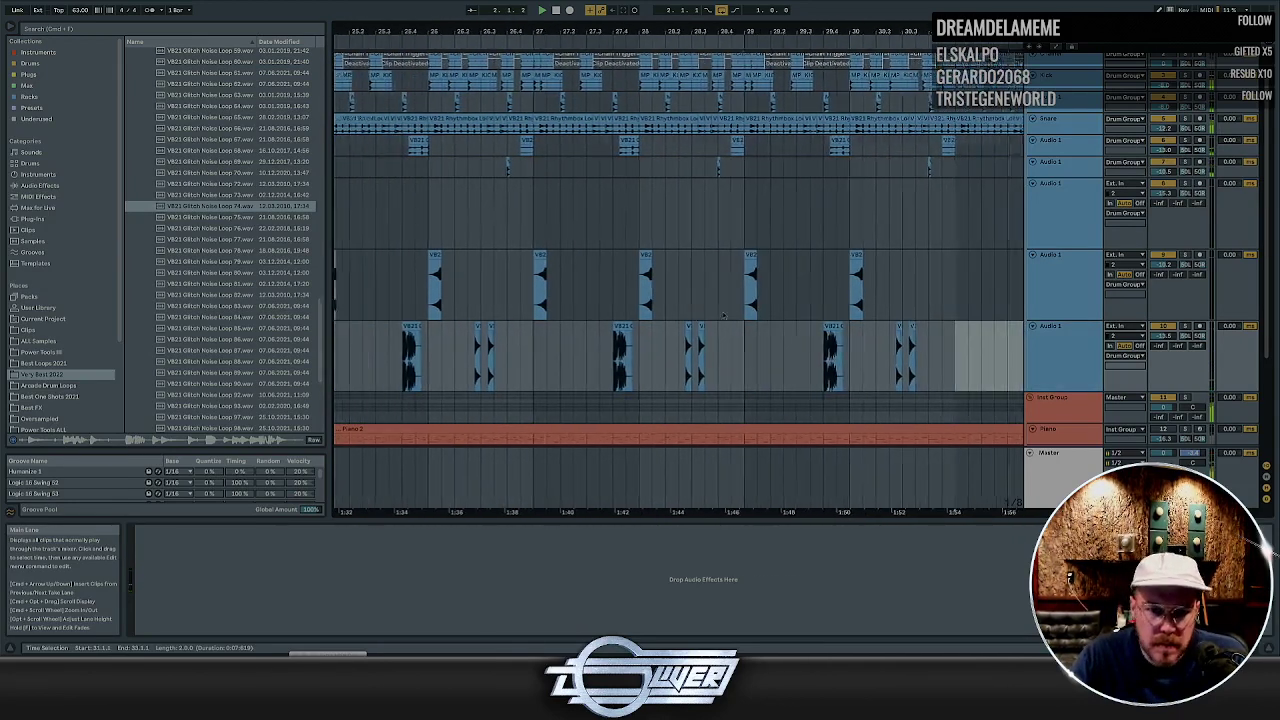
{"action": "scroll", "coordinate": [678, 270], "scroll_direction": "left", "scroll_amount": 9}
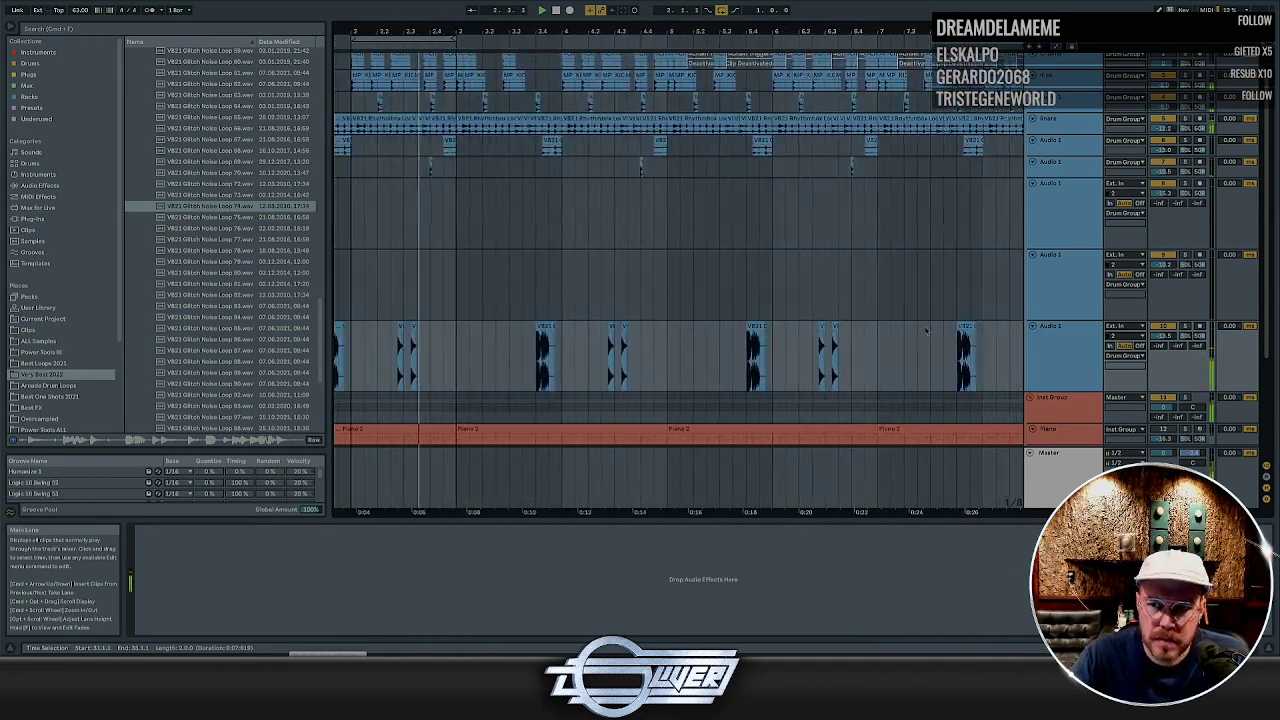
{"action": "left_click", "coordinate": [1066, 345]}
{"action": "key", "text": "super+t"}
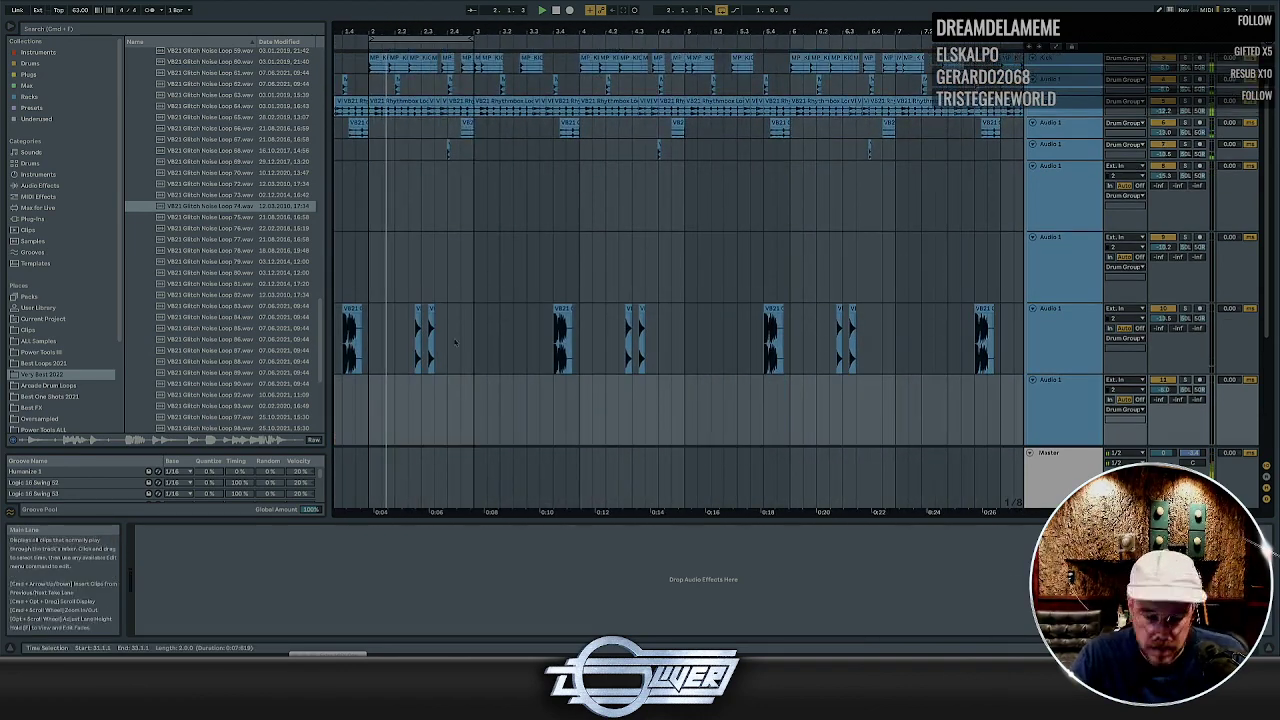
{"action": "left_click", "coordinate": [459, 343]}
{"action": "key", "text": "minus"}
{"action": "key", "text": "minus"}
{"action": "key", "text": "minus"}
{"action": "key", "text": "minus"}
{"action": "key", "text": "minus"}
{"action": "key", "text": "minus"}
{"action": "key", "text": "minus"}
{"action": "key", "text": "minus"}
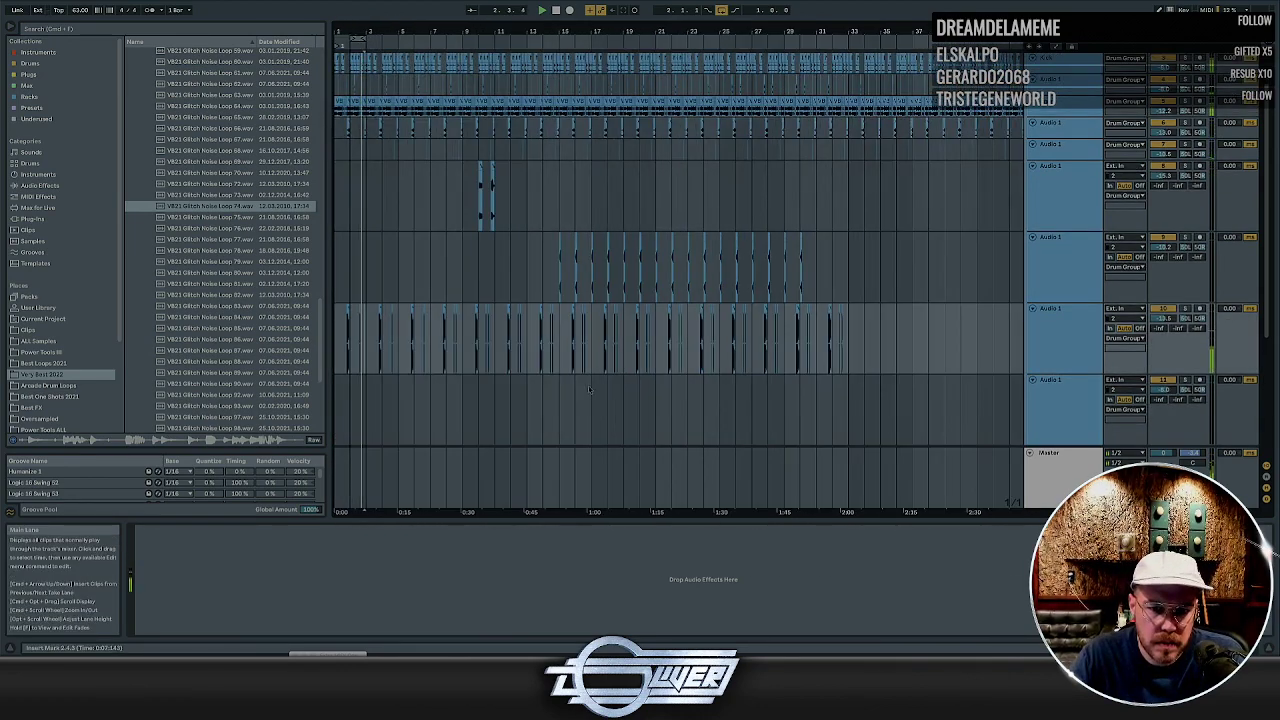
{"action": "left_click", "coordinate": [748, 400]}
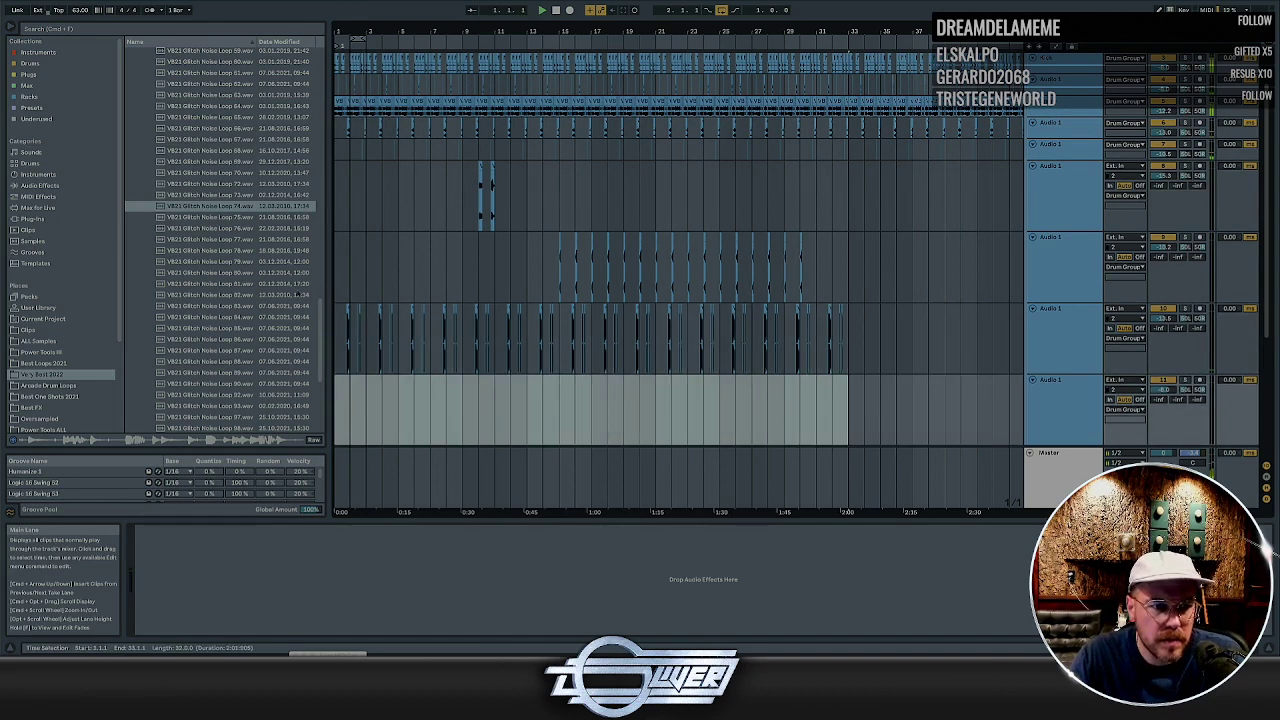
Preview Glitch Noise Loops 73, 72, 70 and 69, and place Glitch Noise Loop 69 at bar 2 on the new audio track
{"action": "left_click", "coordinate": [217, 195]}
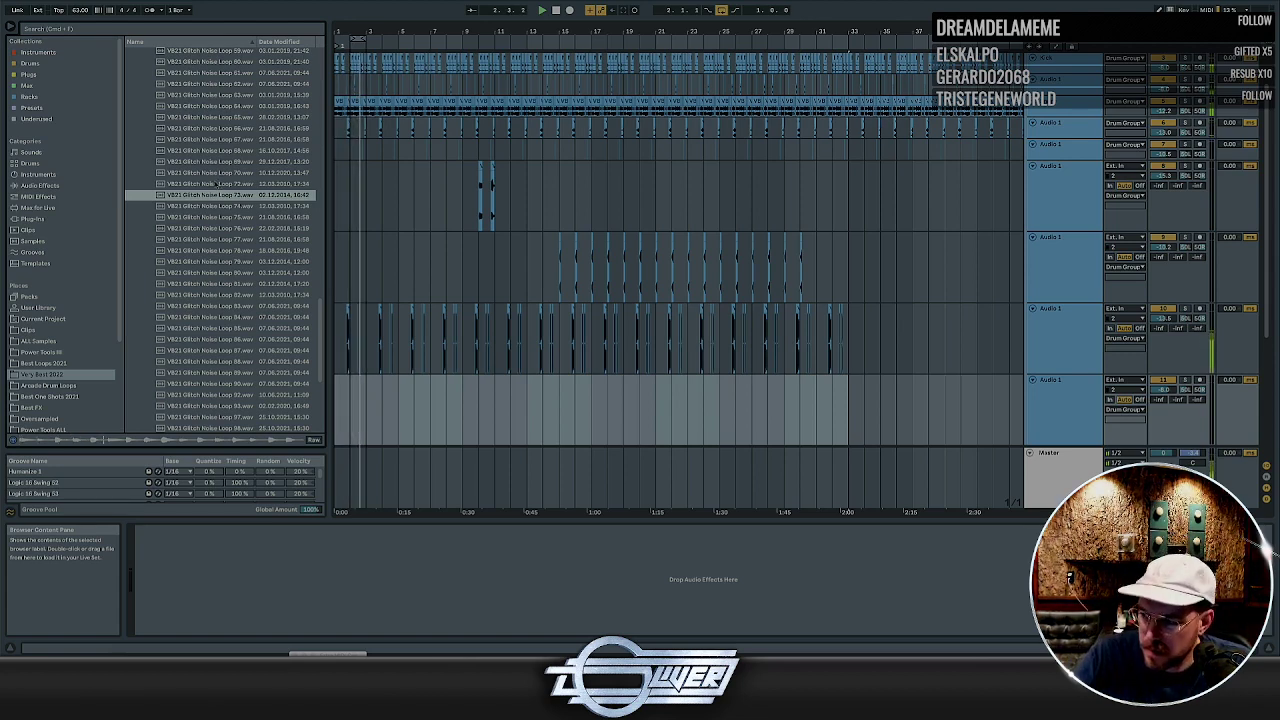
{"action": "left_click", "coordinate": [215, 184]}
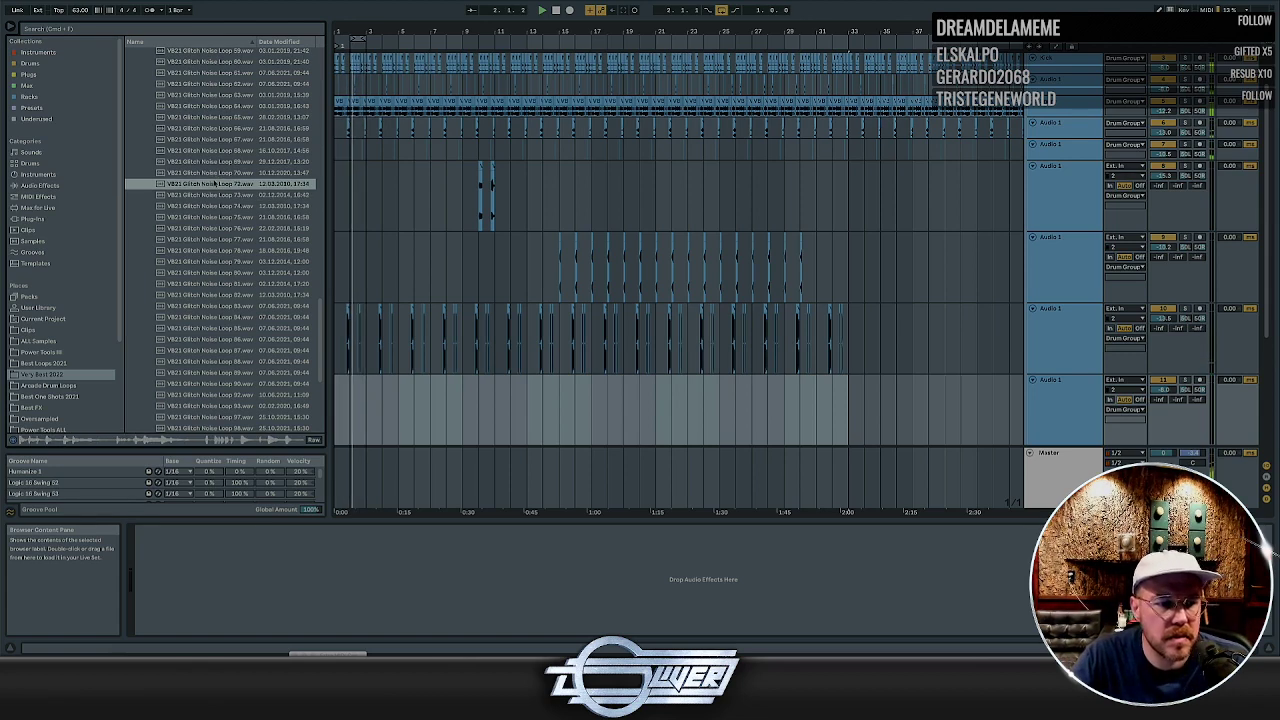
{"action": "key", "text": "Up"}
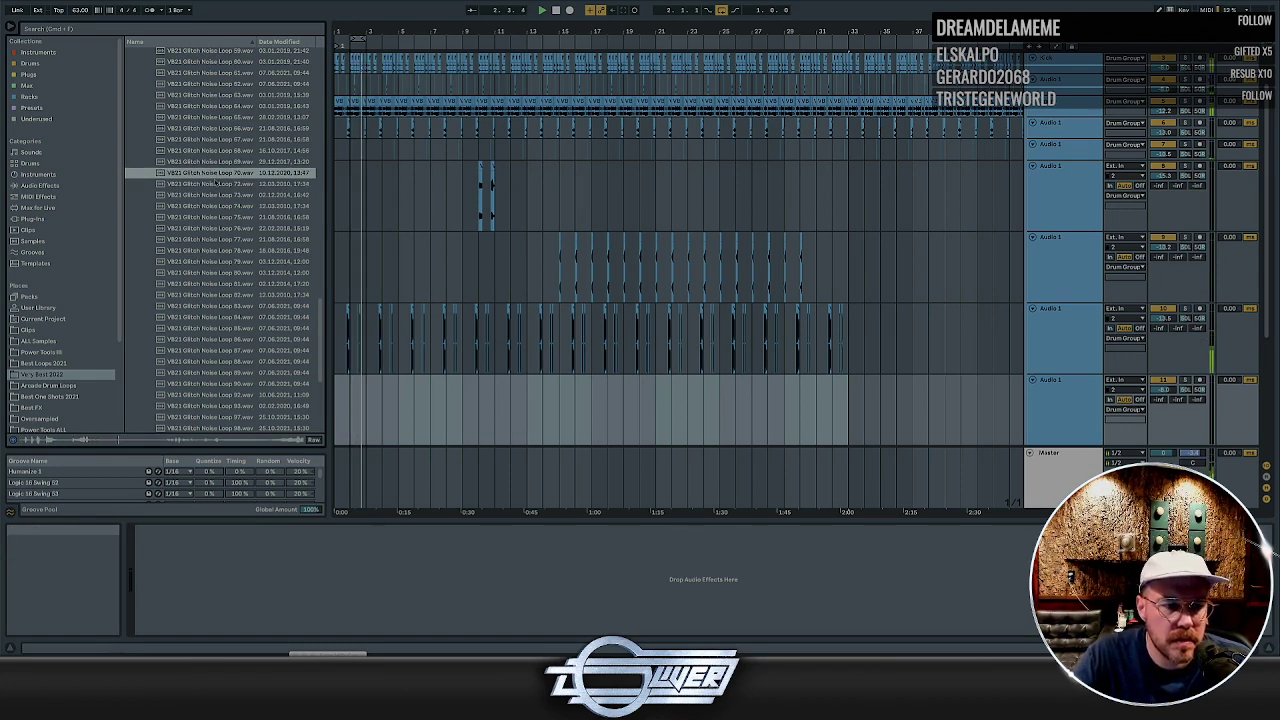
{"action": "key", "text": "Up"}
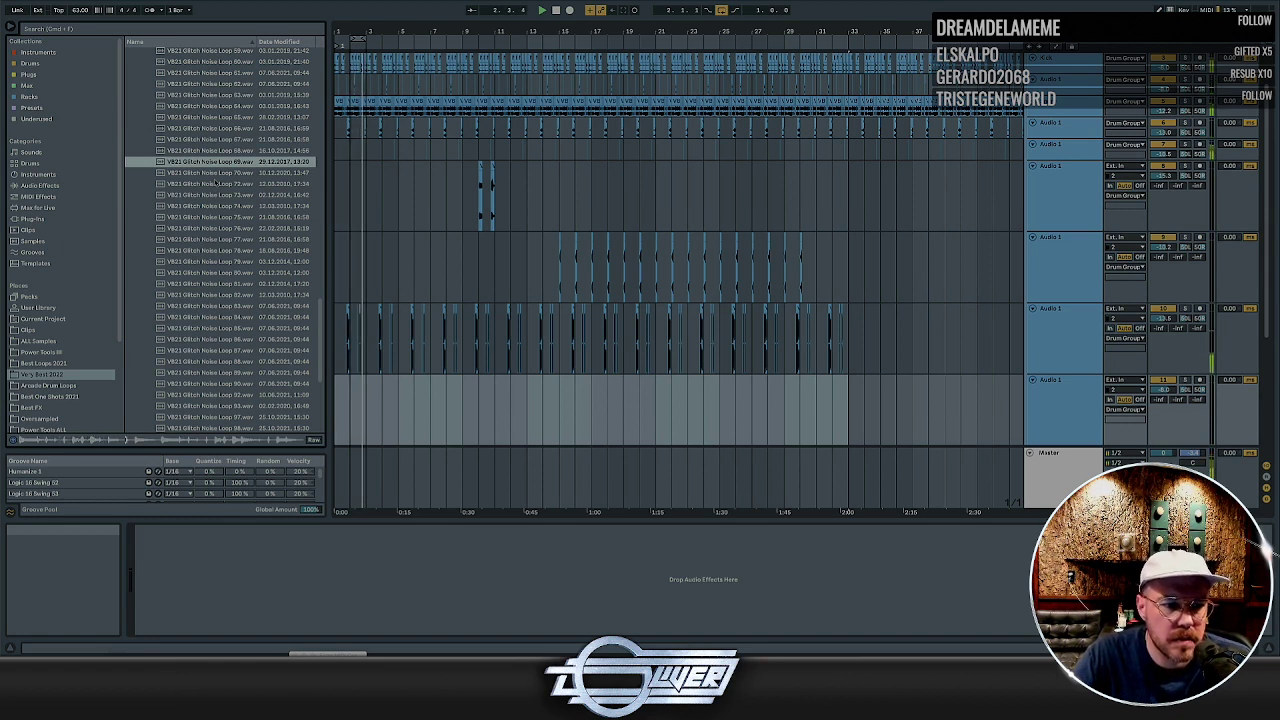
{"action": "left_click_drag", "start_coordinate": [213, 163], "coordinate": [347, 386]}
Split sixteenth-note slices out of the Glitch Noise Loop 69 clip at 2.3 and 2.4
{"action": "scroll", "coordinate": [352, 384], "scroll_direction": "up", "scroll_amount": 10}
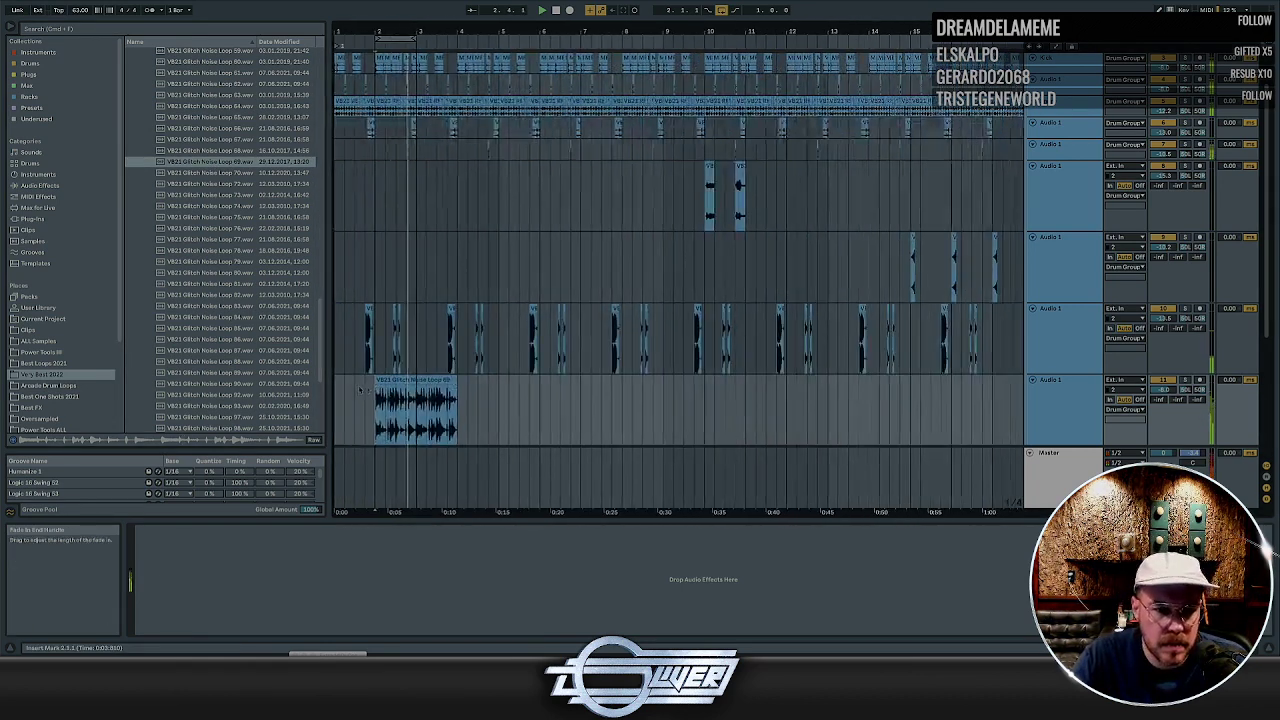
{"action": "scroll", "coordinate": [700, 382], "scroll_direction": "down", "scroll_amount": 2}
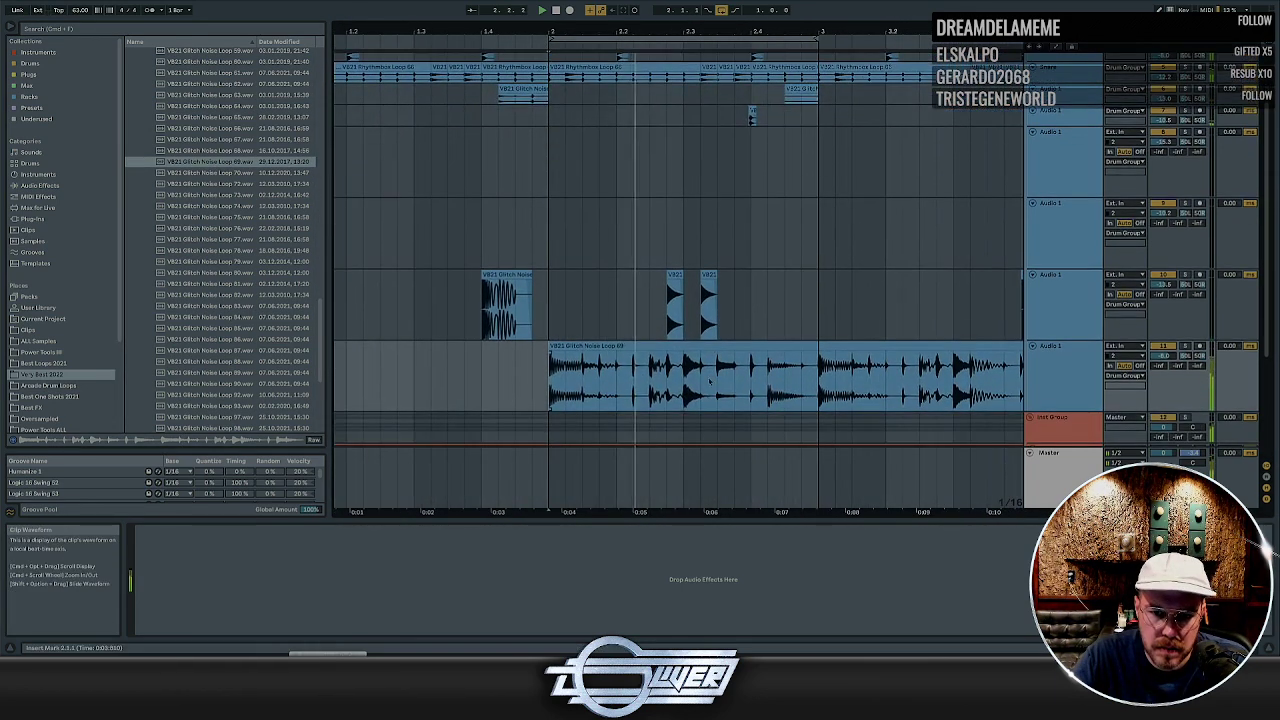
{"action": "left_click_drag", "start_coordinate": [688, 366], "coordinate": [760, 347]}
{"action": "key", "text": "super+e"}
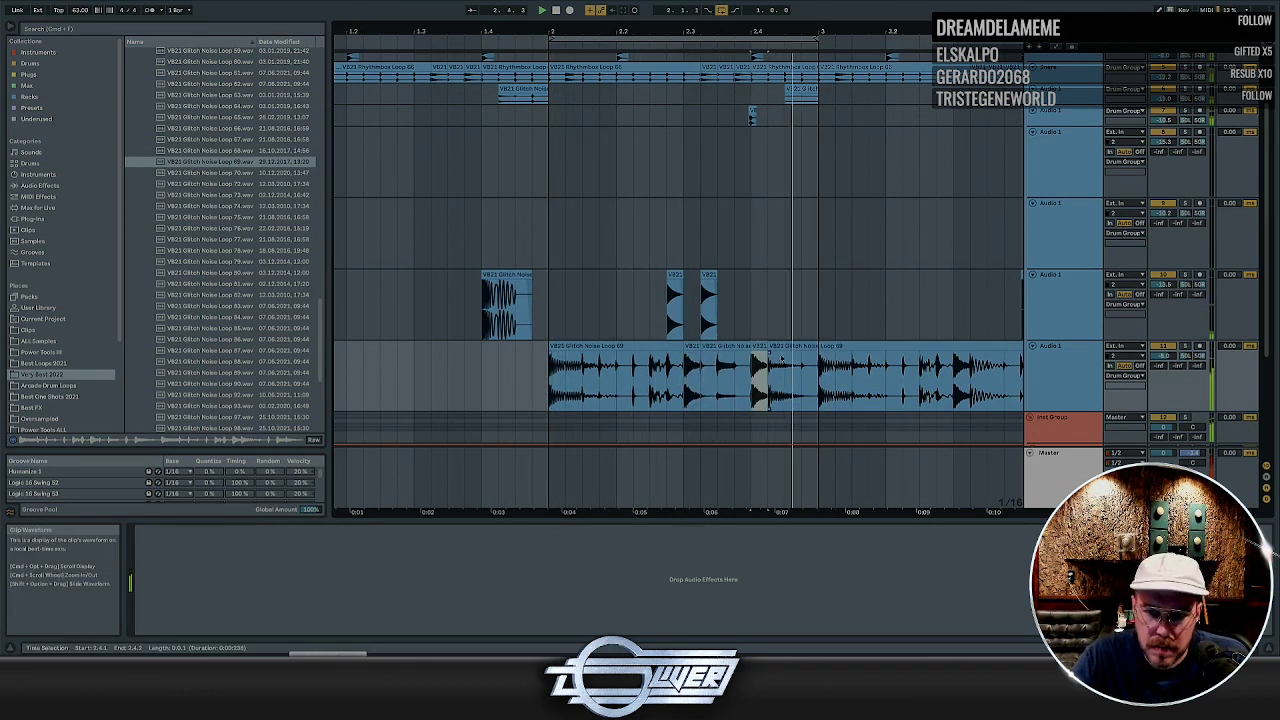
Delete the Glitch Noise Loop 69 slice at 2.3 and add a short fade-out to the clip before the gap
{"action": "scroll", "coordinate": [761, 358], "scroll_direction": "up", "scroll_amount": 5}
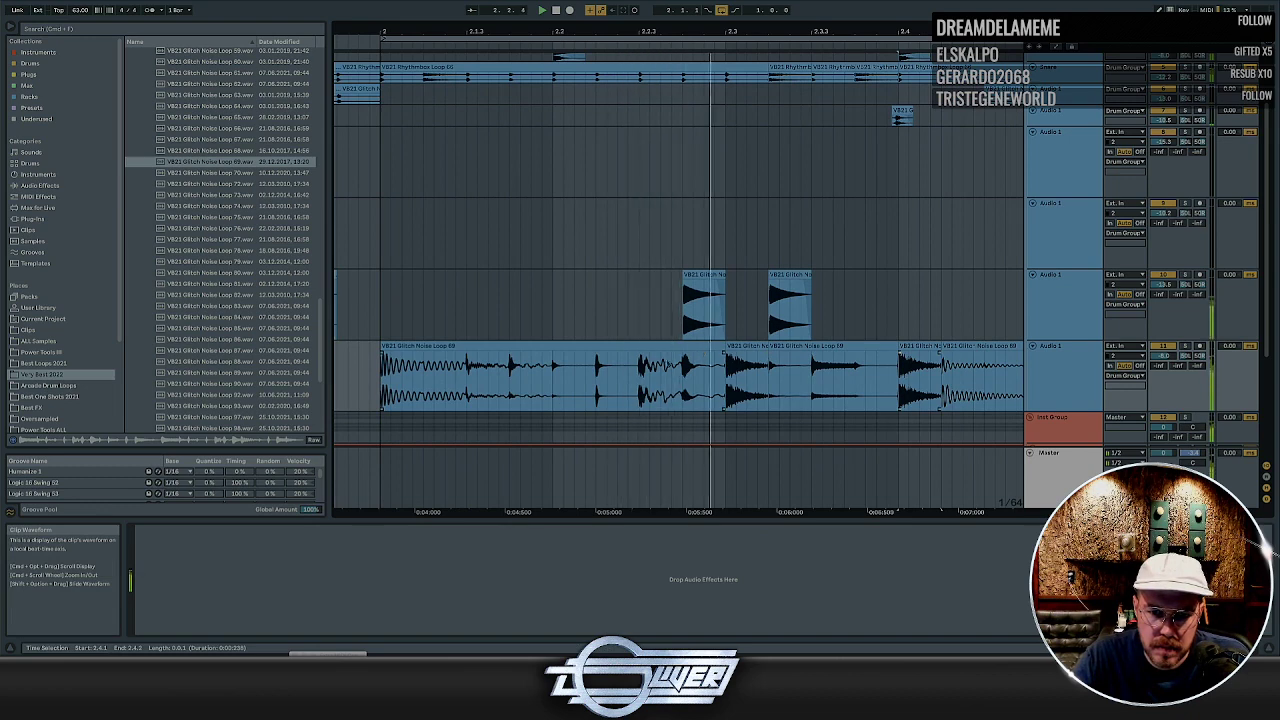
{"action": "left_click_drag", "start_coordinate": [683, 362], "coordinate": [793, 362]}
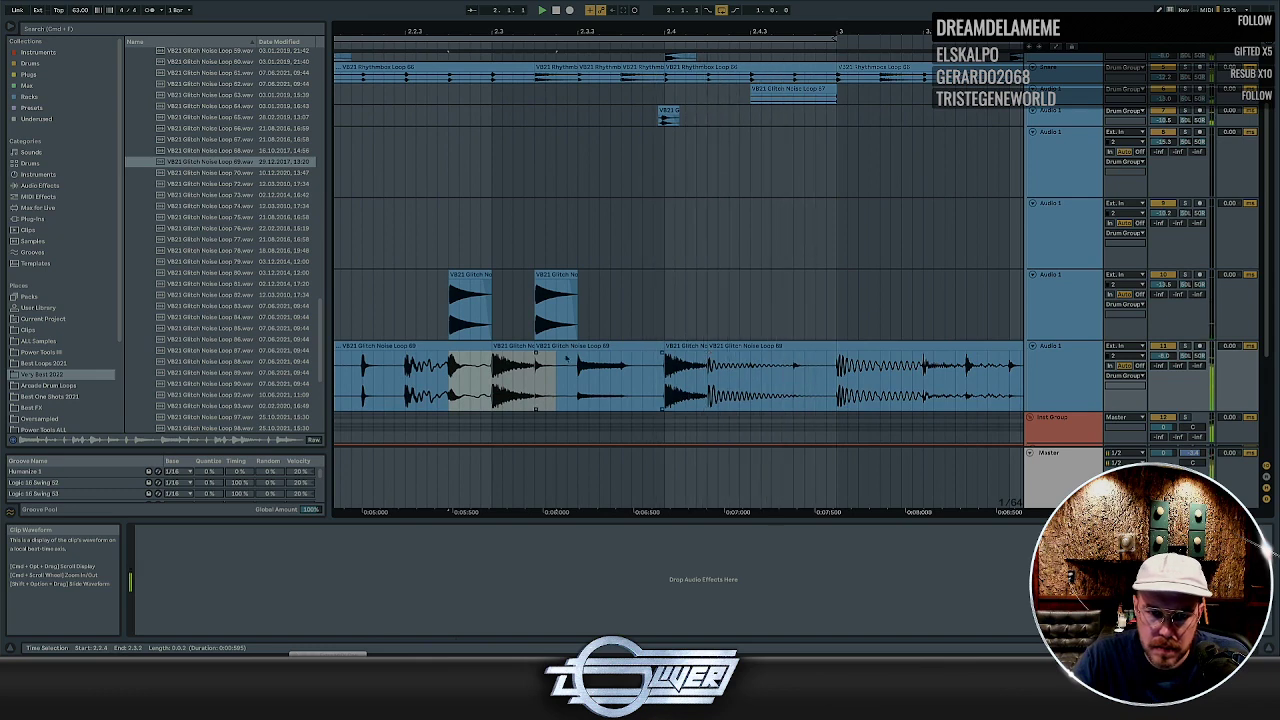
{"action": "left_click", "coordinate": [520, 355]}
{"action": "left_click", "coordinate": [506, 347]}
{"action": "key", "text": "Delete"}
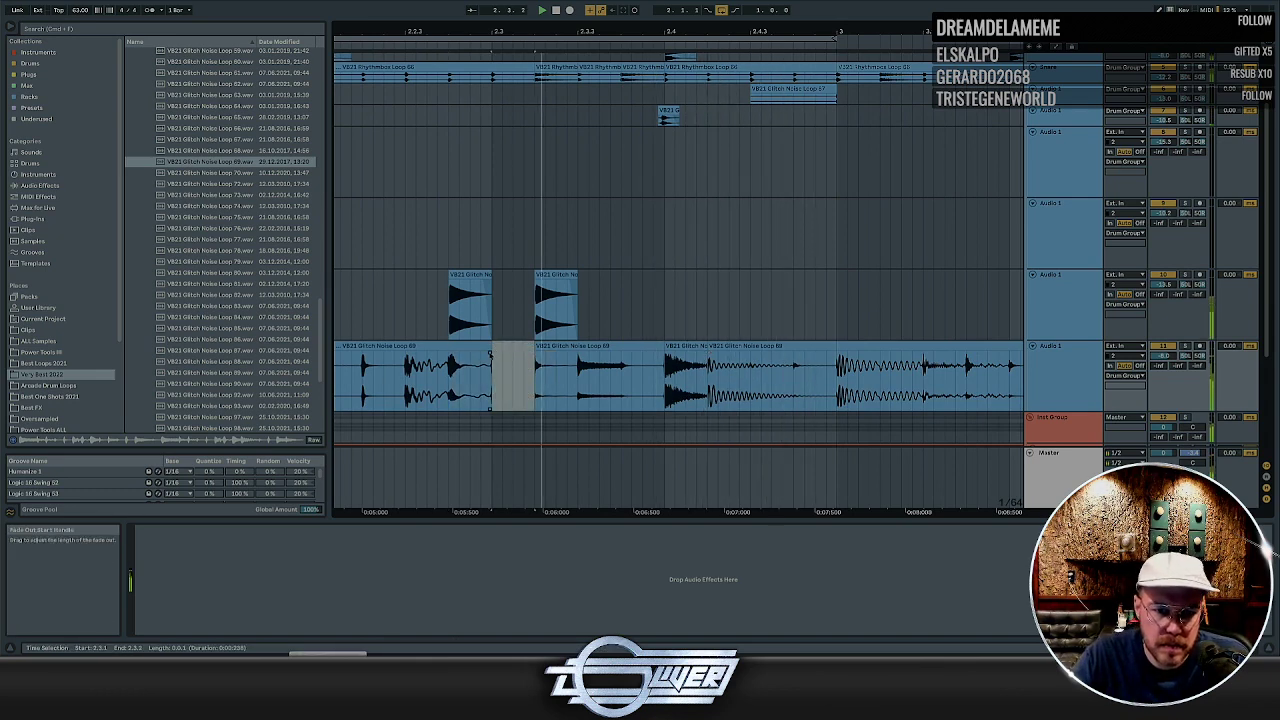
{"action": "left_click_drag", "start_coordinate": [490, 353], "coordinate": [477, 357]}
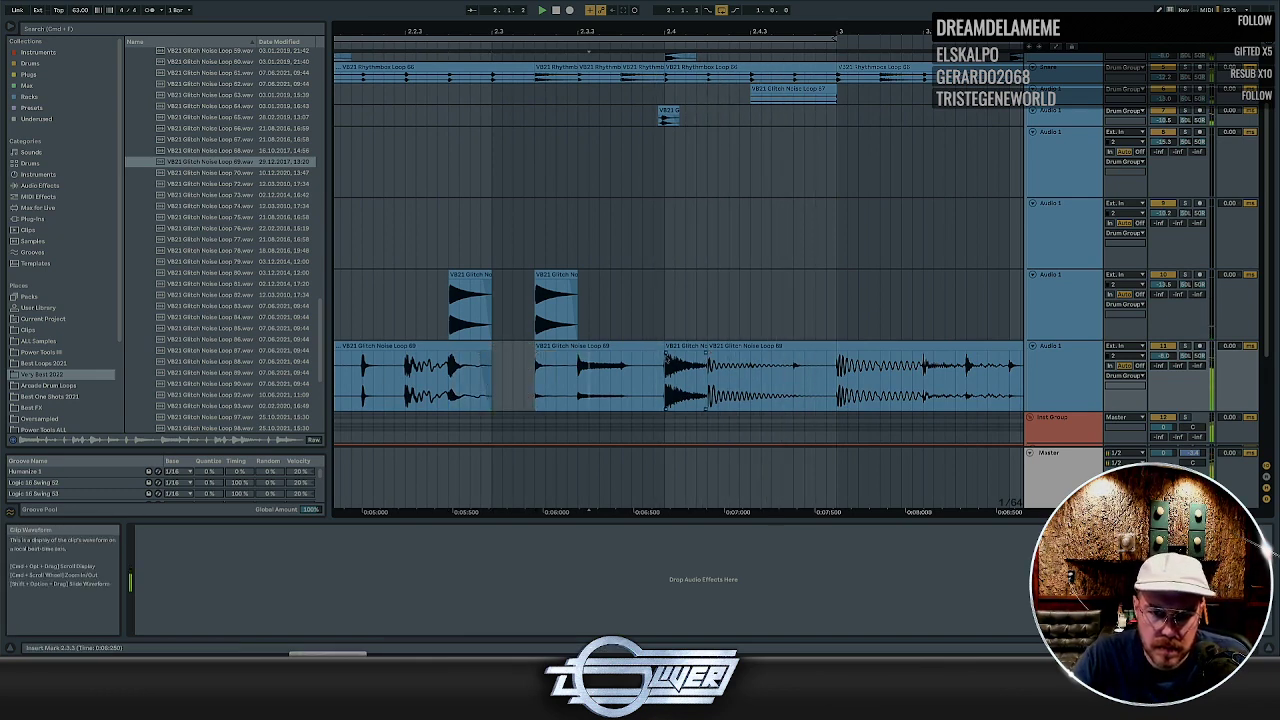
Nudge the Glitch Noise Loop 69 slice at 2.4 slightly earlier and lengthen its fade-in
{"action": "left_click_drag", "start_coordinate": [673, 346], "coordinate": [669, 346]}
{"action": "left_click", "coordinate": [702, 353]}
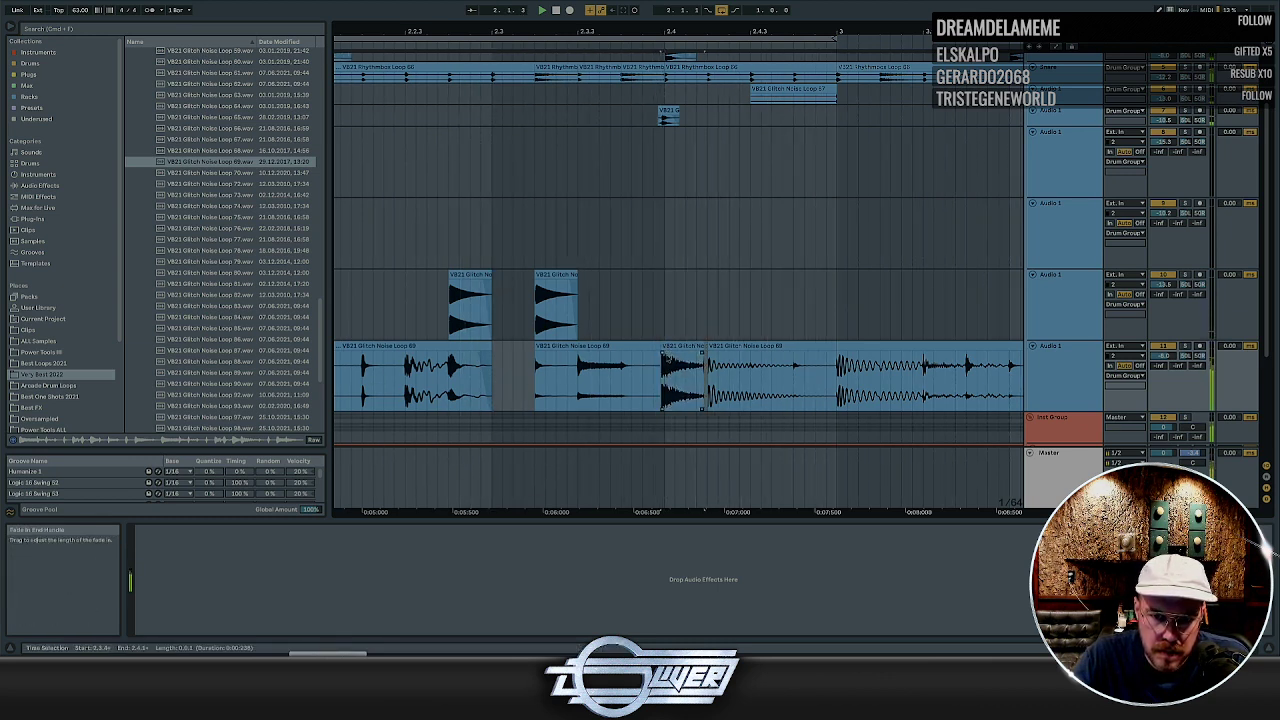
{"action": "left_click_drag", "start_coordinate": [667, 353], "coordinate": [691, 353]}
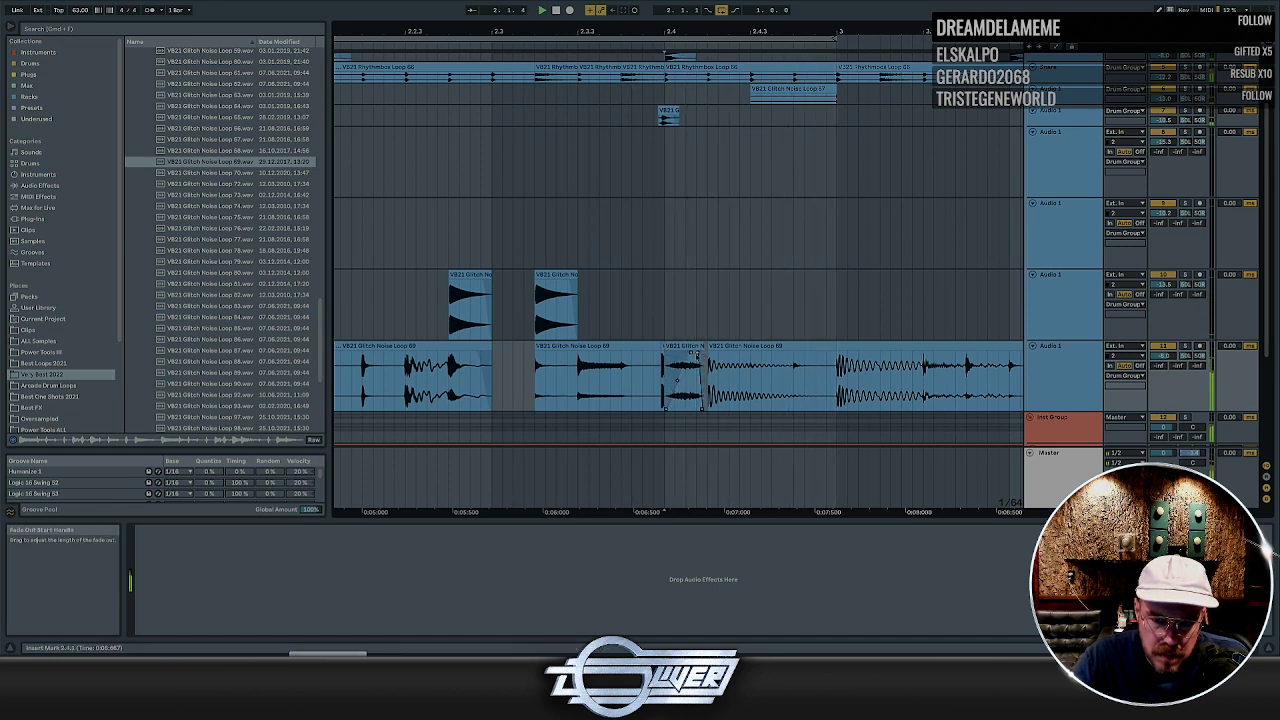
{"action": "left_click", "coordinate": [684, 375]}
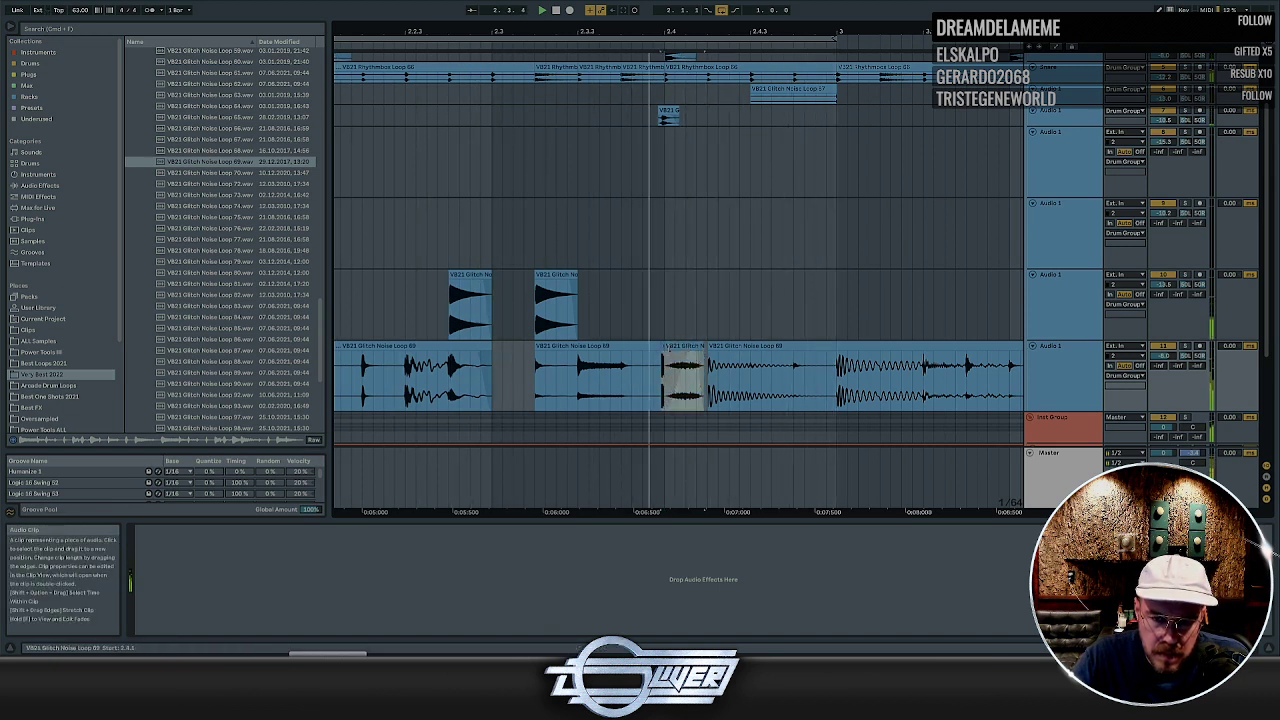
Lower the clip gain of the short Glitch Noise Loop 69 slice at 2.4
{"action": "double_click", "coordinate": [675, 347]}
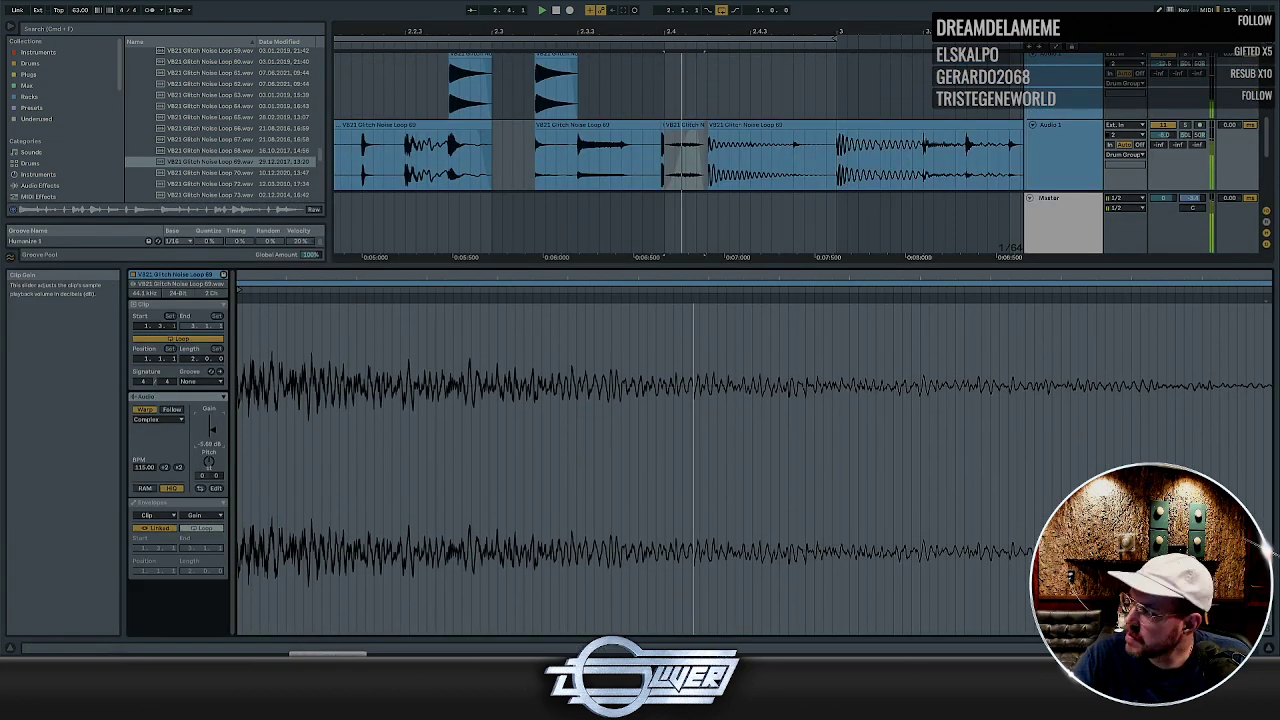
{"action": "key", "text": "shift+Tab"}
{"action": "left_click", "coordinate": [772, 206]}
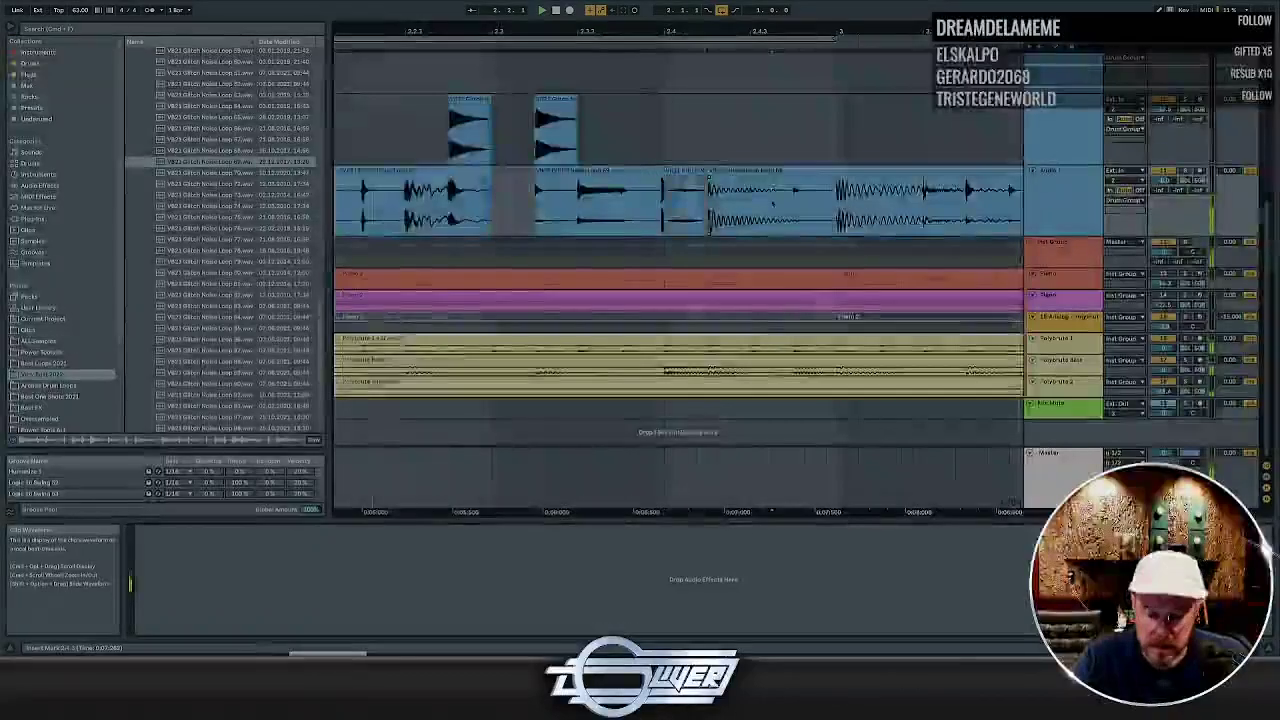
Add a Pro-Q 3 equalizer to the Glitch Noise Loop 69 track and raise its low cut to about 179 Hz
{"action": "key", "text": "minus"}
{"action": "key", "text": "minus"}
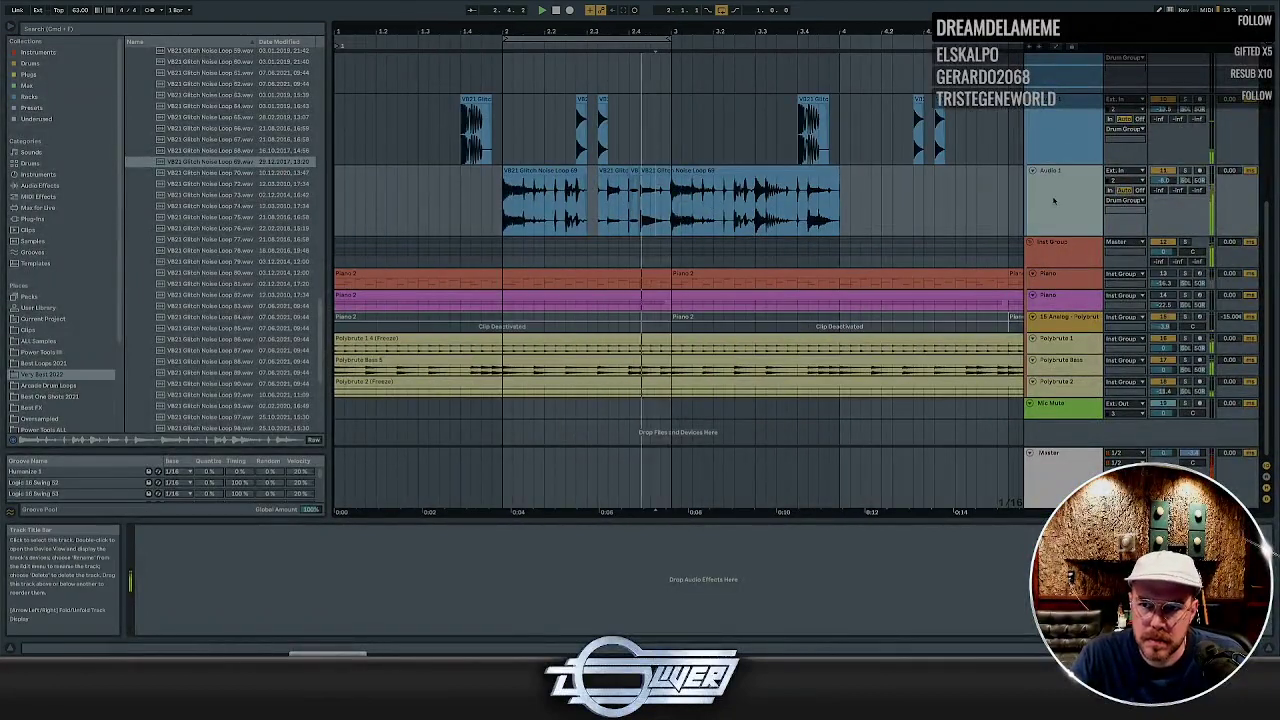
{"action": "key", "text": "space"}
{"action": "left_click_drag", "start_coordinate": [404, 582], "coordinate": [404, 582]}
{"action": "key", "text": "space"}
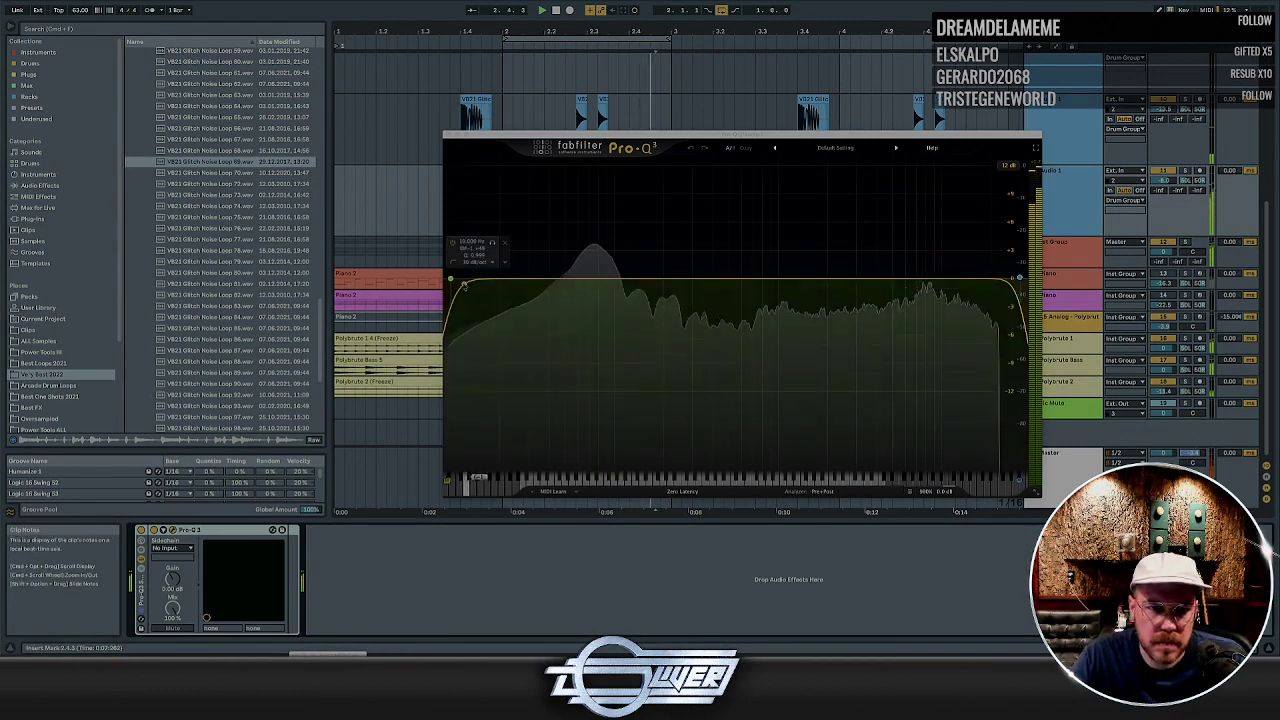
{"action": "left_click_drag", "start_coordinate": [451, 279], "coordinate": [656, 287]}
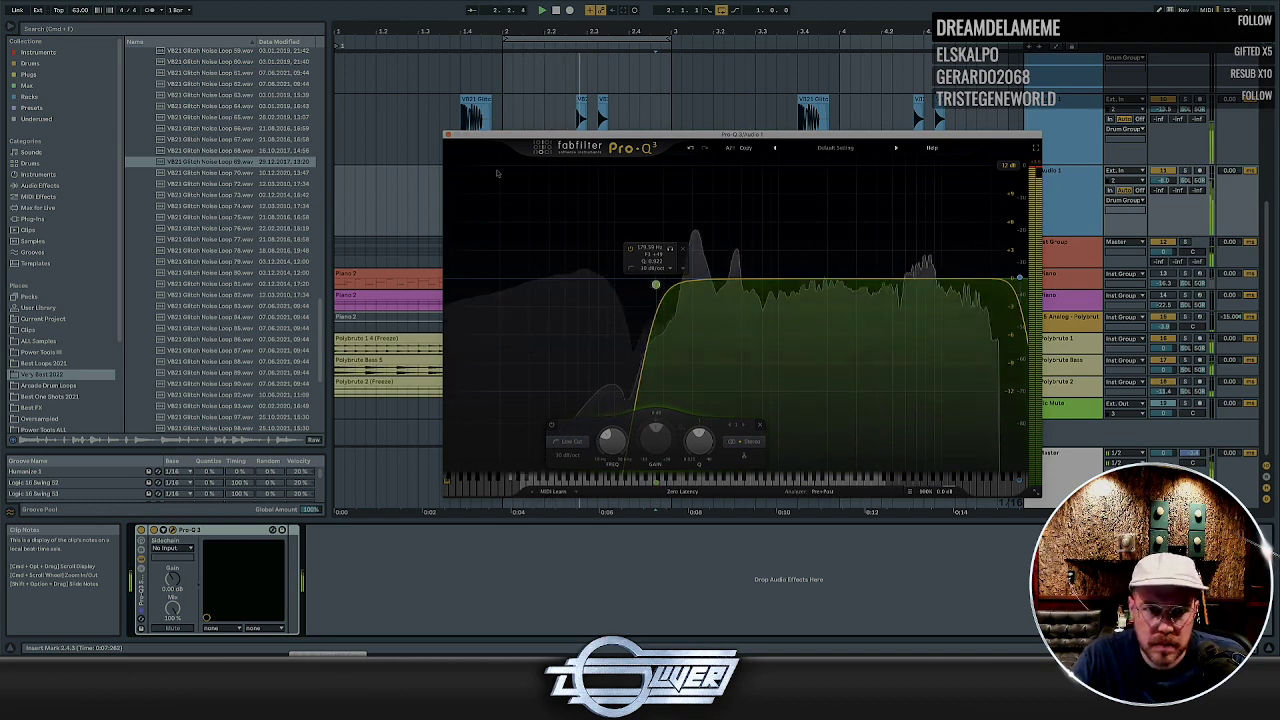
{"action": "left_click", "coordinate": [448, 134]}
Delete the Glitch Noise Loop 69 audio from bar 3 onward and duplicate bars 1 and 2 into bars 3 and 4
{"action": "left_click_drag", "start_coordinate": [673, 190], "coordinate": [870, 190]}
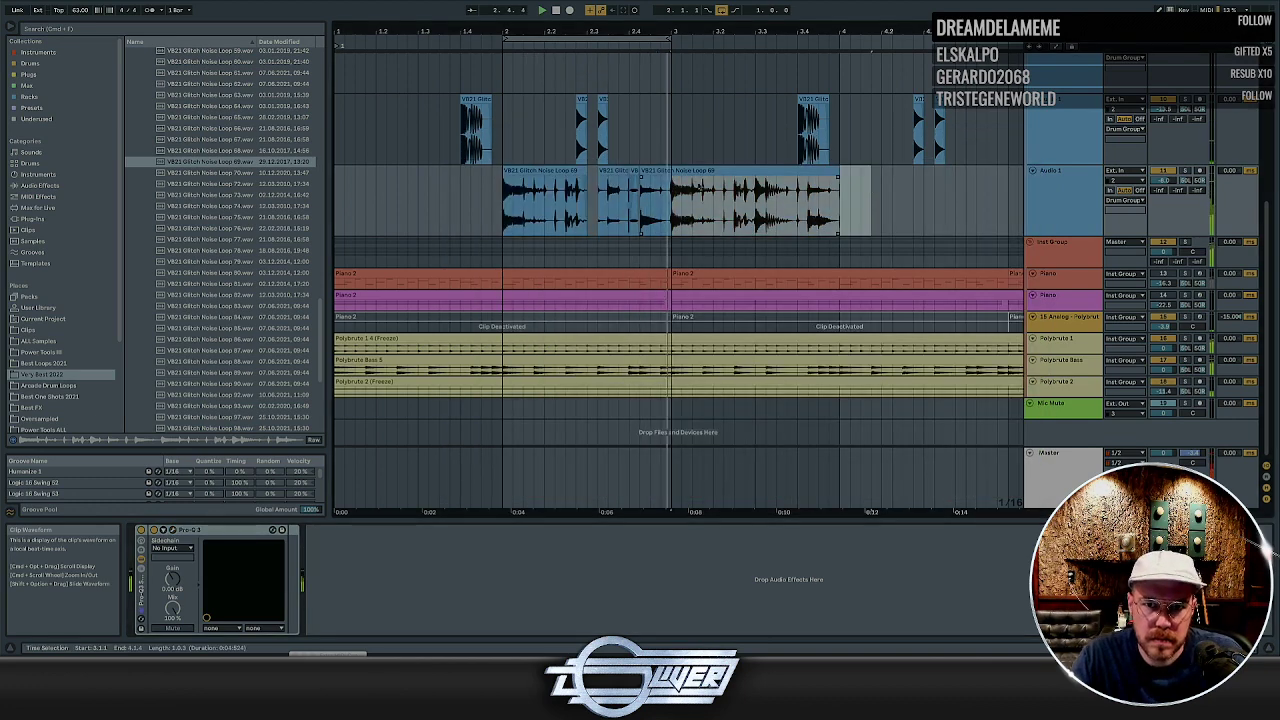
{"action": "key", "text": "Delete"}
{"action": "left_click_drag", "start_coordinate": [673, 190], "coordinate": [338, 208]}
{"action": "key", "text": "ctrl+d"}
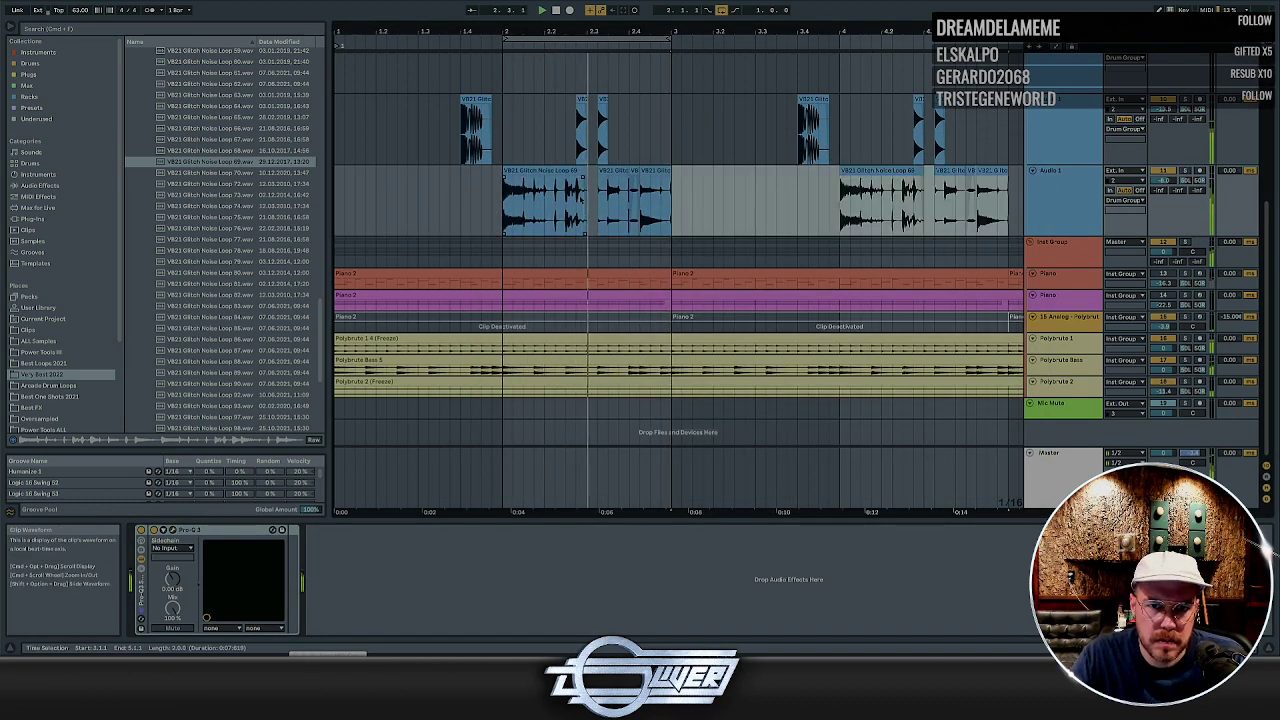
Delete the Glitch Noise Loop 69 audio between 1.4.4 and 2.3.4
{"action": "left_click_drag", "start_coordinate": [490, 197], "coordinate": [619, 195]}
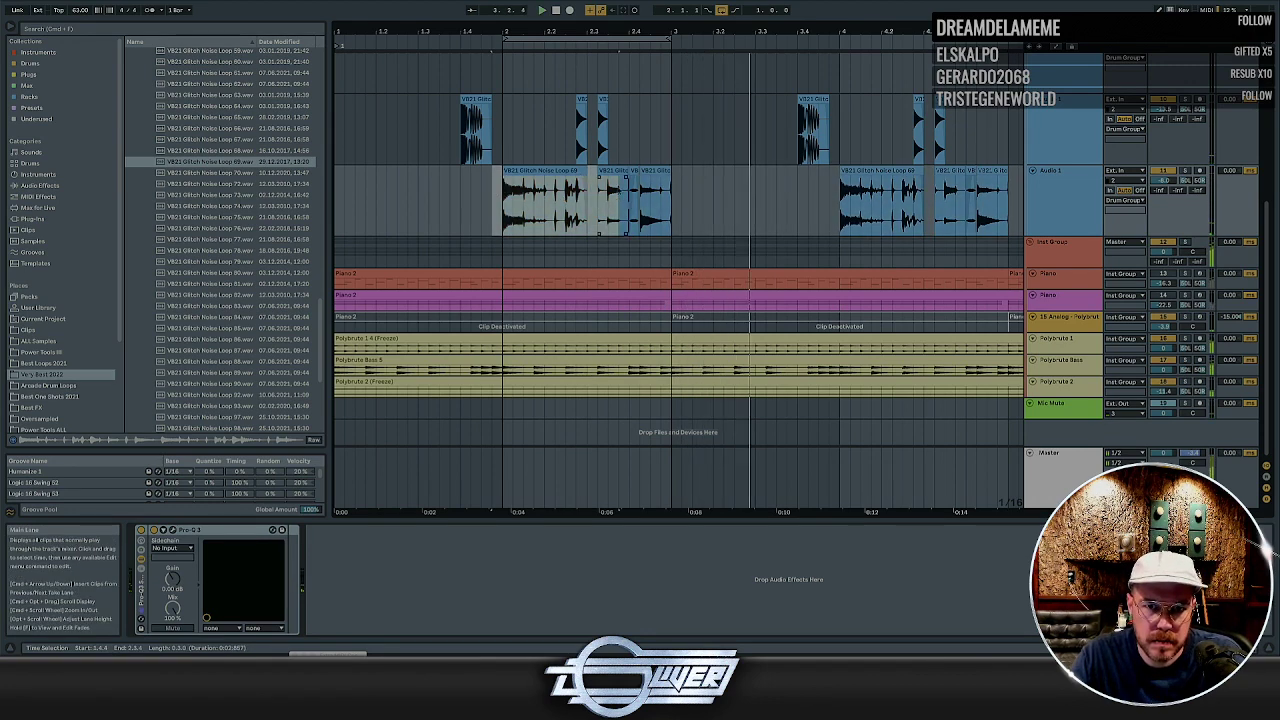
{"action": "key", "text": "Delete"}
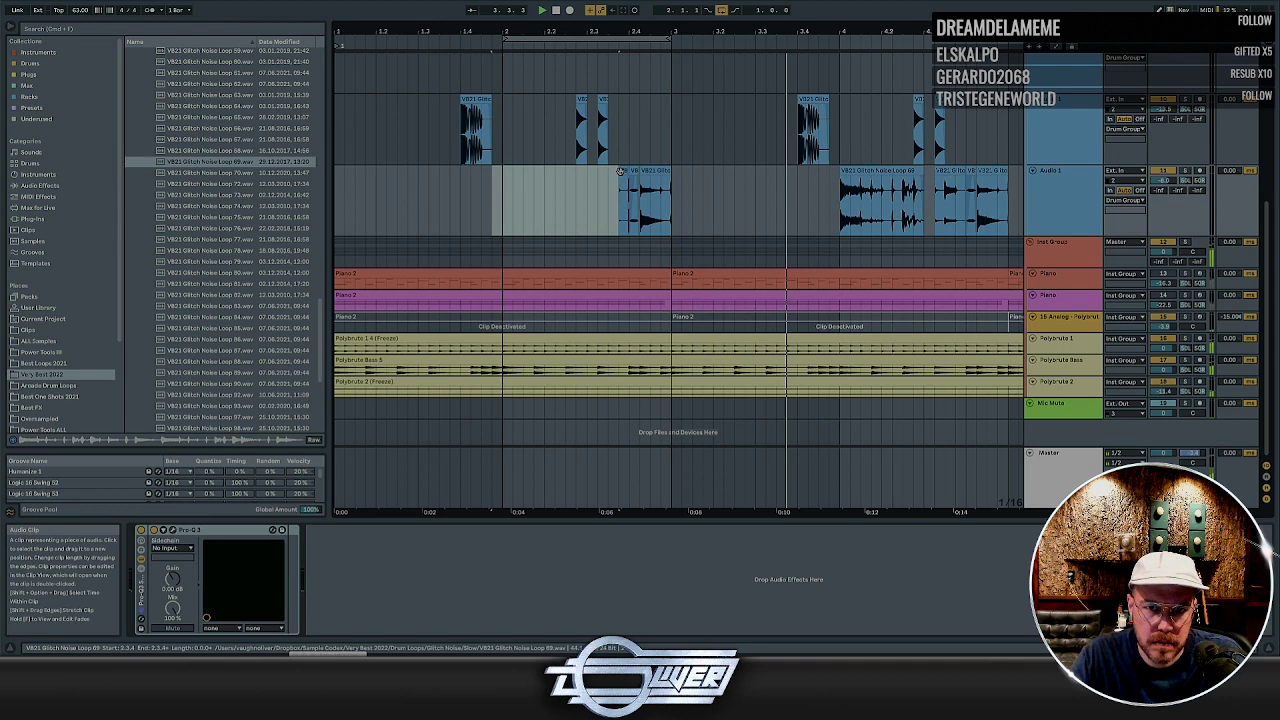
Delete the opening of the Glitch Noise Loop 69 copy in bar 4, up to 4.2.2
{"action": "left_click", "coordinate": [467, 203]}
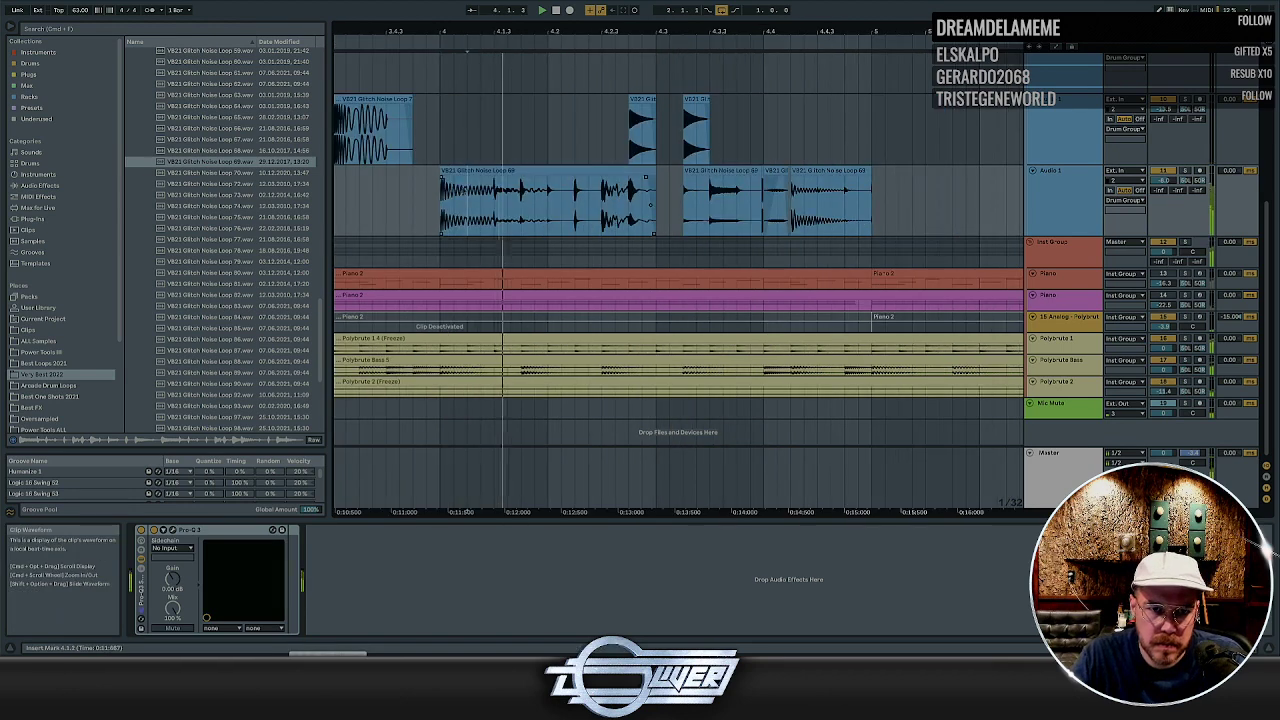
{"action": "key", "text": "plus"}
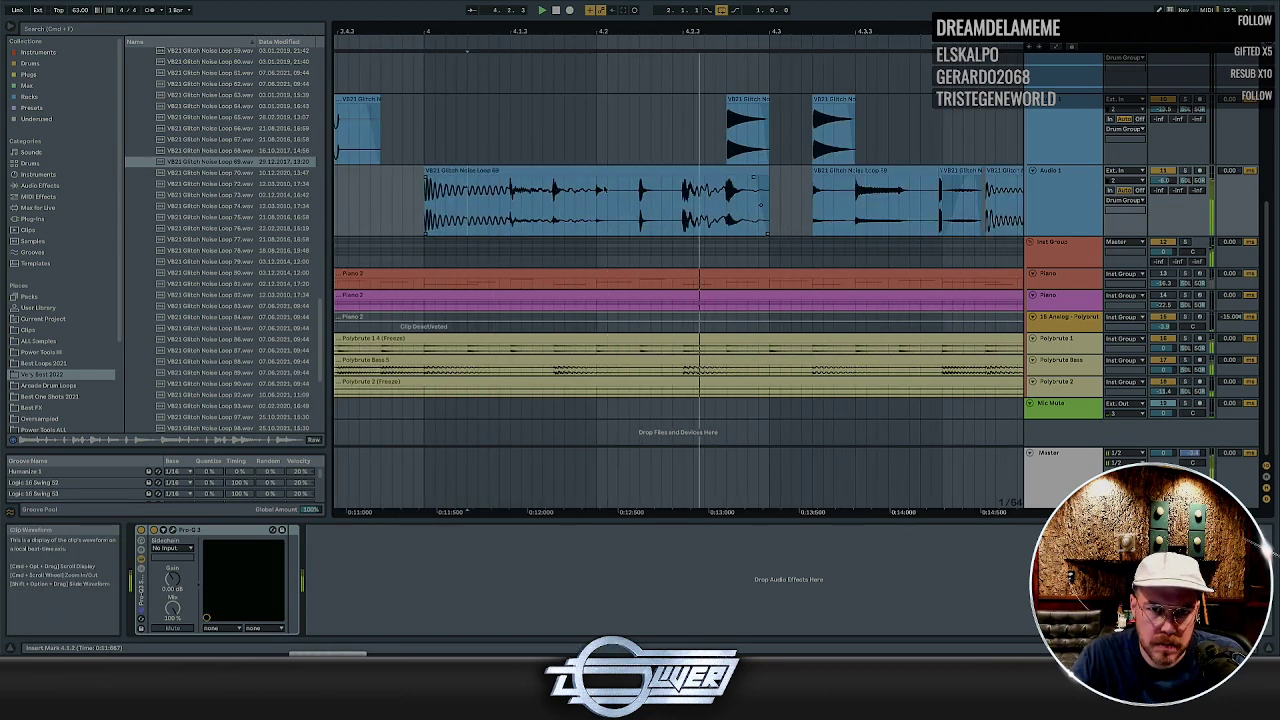
{"action": "left_click_drag", "start_coordinate": [640, 188], "coordinate": [414, 187]}
{"action": "key", "text": "Delete"}
{"action": "left_click", "coordinate": [445, 186]}
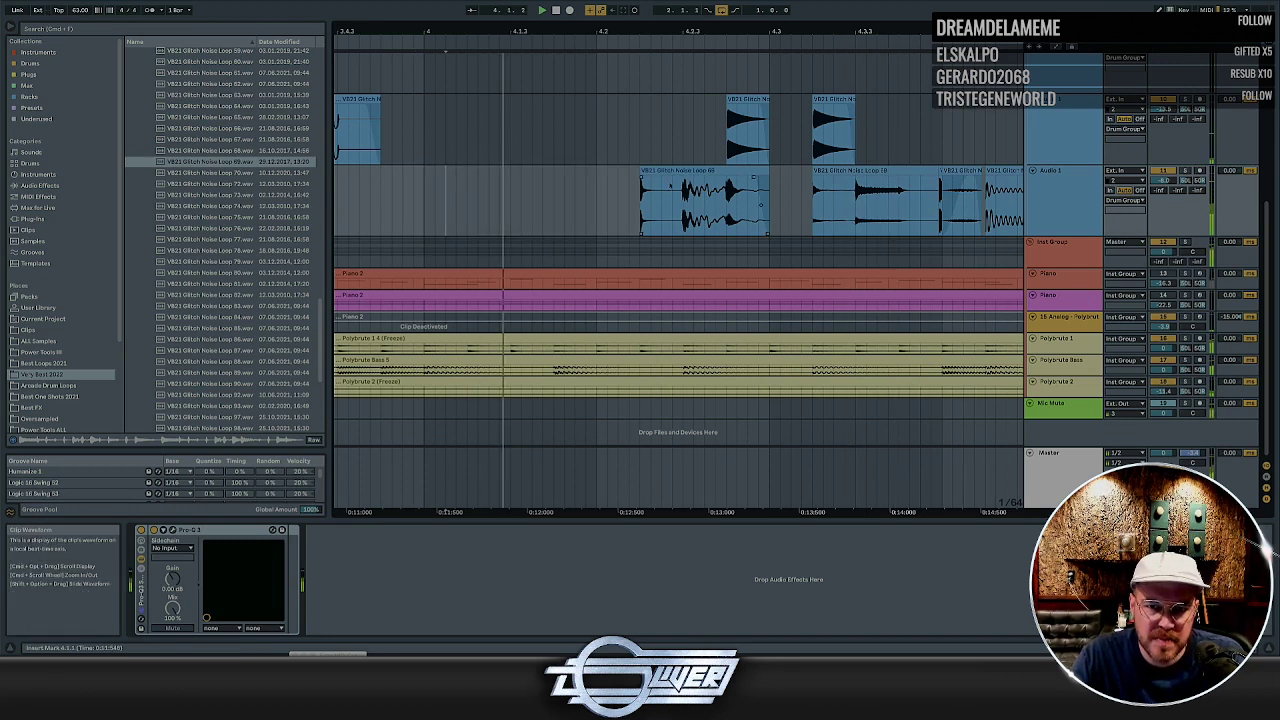
Delete the tail of the Glitch Noise Loop 69 slice in bar 4 from 4.2.4 to its end
{"action": "key", "text": "plus"}
{"action": "key", "text": "plus"}
{"action": "key", "text": "minus"}
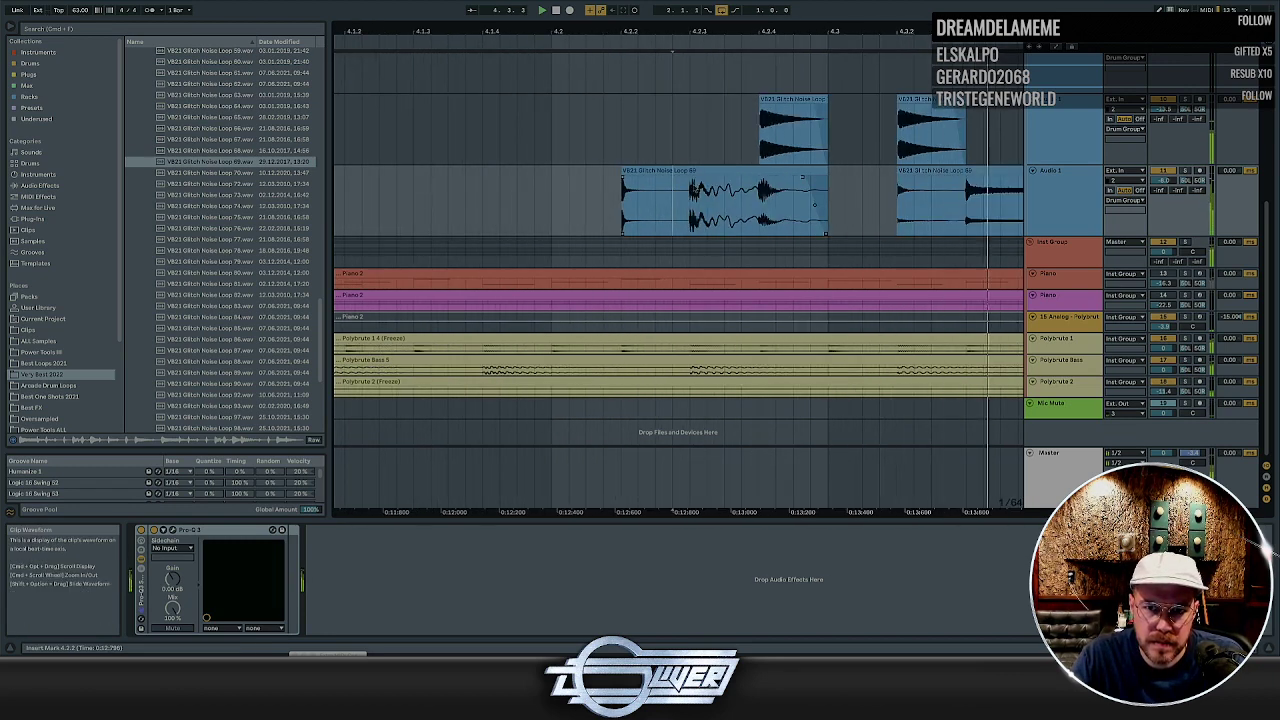
{"action": "left_click", "coordinate": [692, 189]}
{"action": "key", "text": "minus"}
{"action": "left_click_drag", "start_coordinate": [735, 188], "coordinate": [787, 200]}
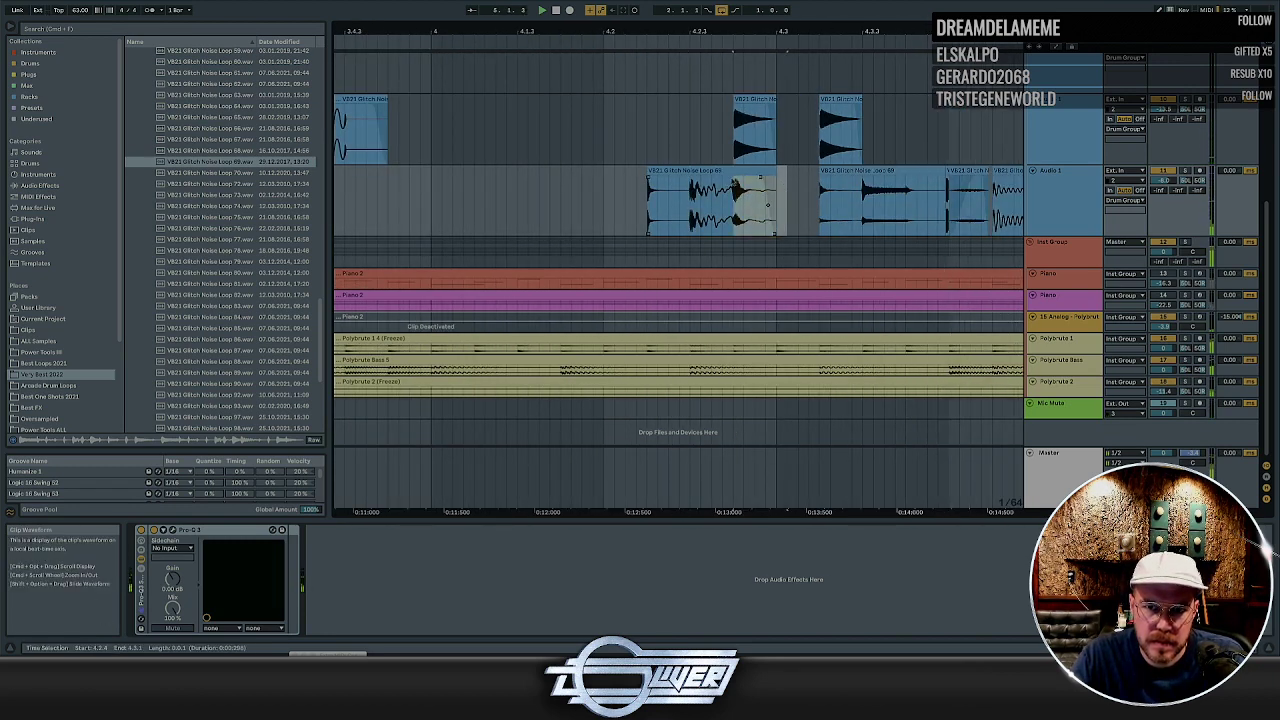
{"action": "key", "text": "Delete"}
Remove the first sixteenth of the Glitch Noise Loop 69 slice at 4.3.2 and select the short slice at 4.4
{"action": "key", "text": "minus"}
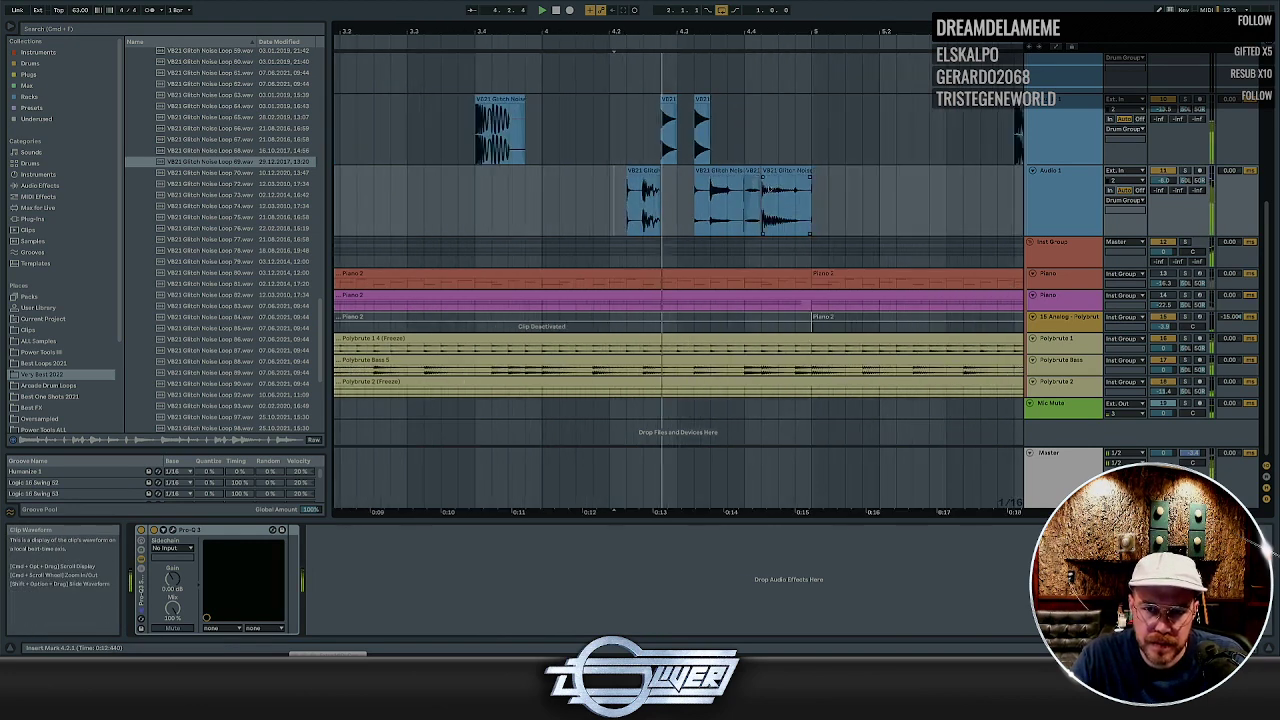
{"action": "key", "text": "plus"}
{"action": "key", "text": "plus"}
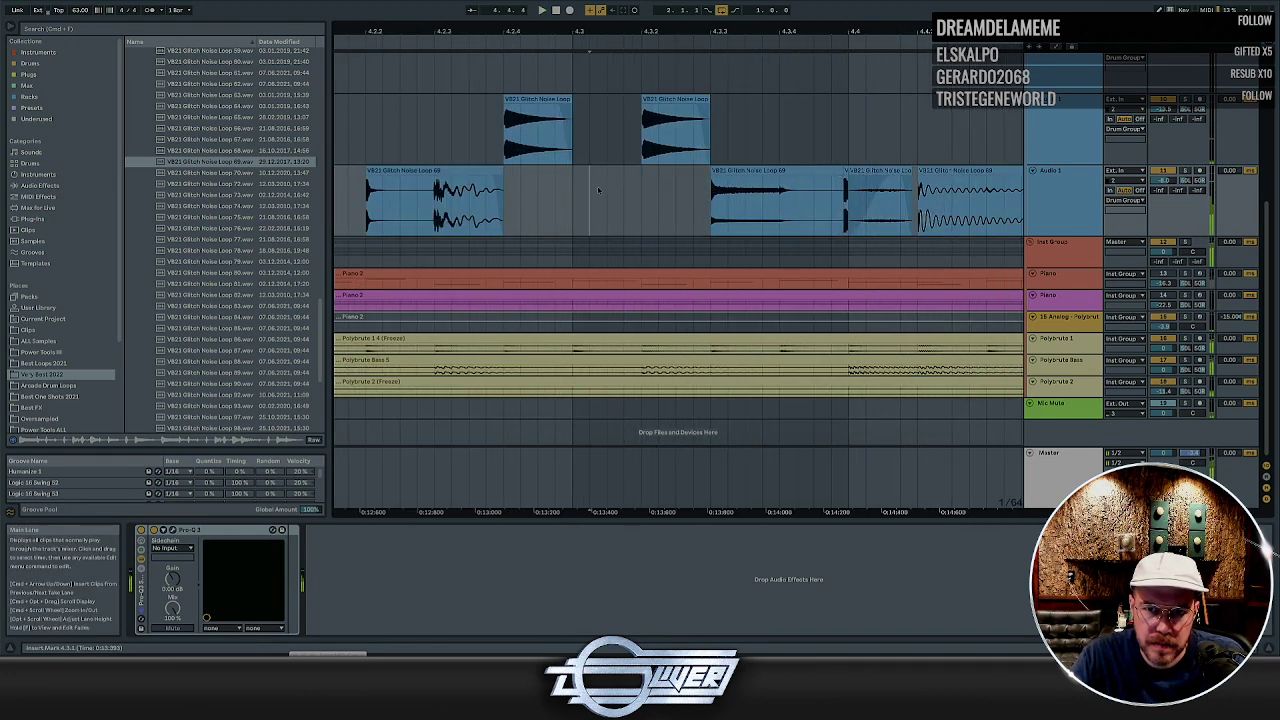
{"action": "key", "text": "minus"}
{"action": "key", "text": "minus"}
{"action": "key", "text": "minus"}
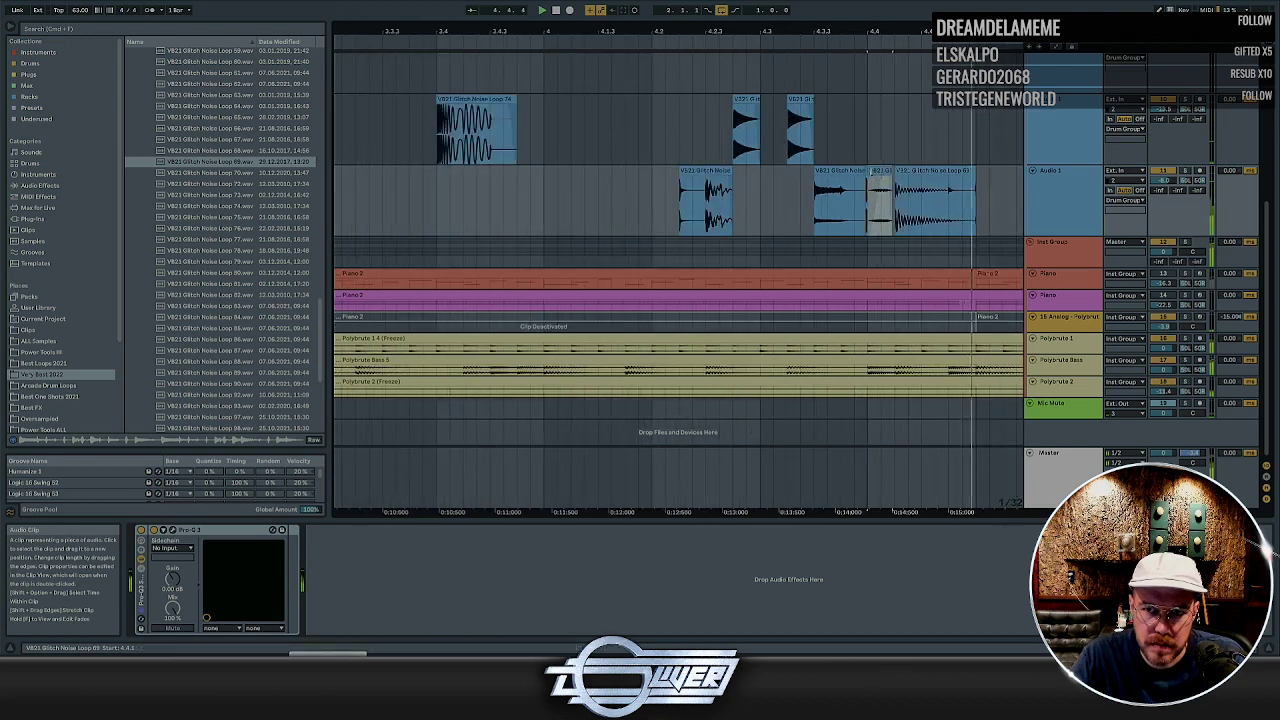
{"action": "key", "text": "minus"}
{"action": "key", "text": "minus"}
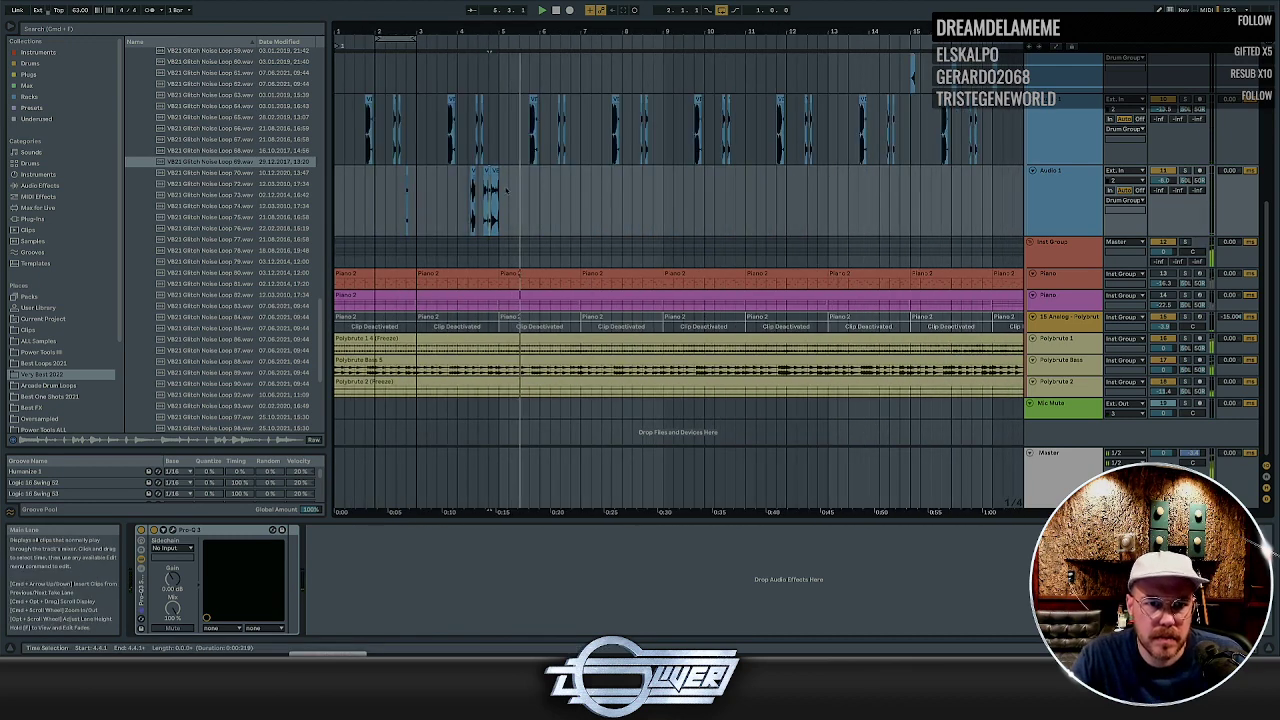
Duplicate the four-bar Glitch Noise Loop 69 pattern repeatedly along its track, up to bar 37
{"action": "left_click", "coordinate": [495, 195]}
{"action": "key", "text": "ctrl+d"}
{"action": "key", "text": "ctrl+d"}
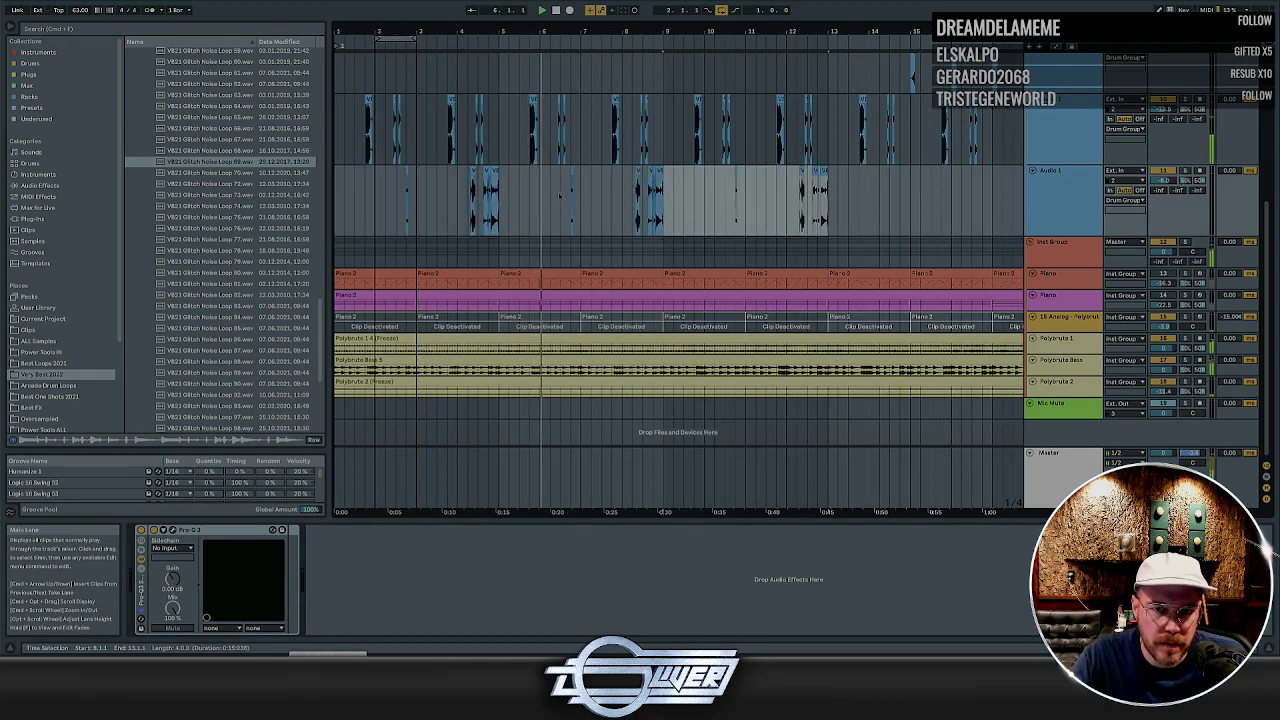
{"action": "key", "text": "ctrl+d"}
{"action": "key", "text": "ctrl+d"}
{"action": "key", "text": "ctrl+d"}
{"action": "key", "text": "ctrl+d"}
{"action": "key", "text": "ctrl+d"}
{"action": "key", "text": "ctrl+d"}
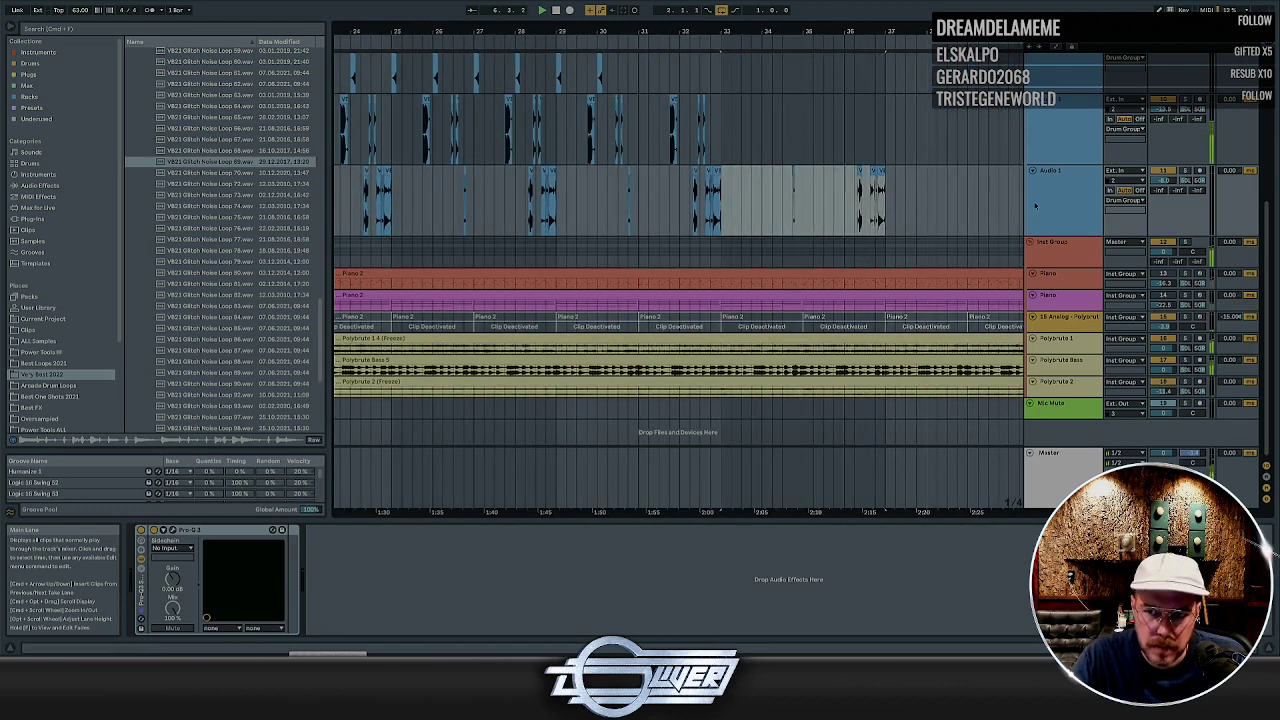
Insert a new audio track below the Glitch Noise Loop 69 track and preview Glitch Noise Loop 67
{"action": "left_click", "coordinate": [1035, 206]}
{"action": "key", "text": "super+t"}
{"action": "left_click", "coordinate": [223, 142]}
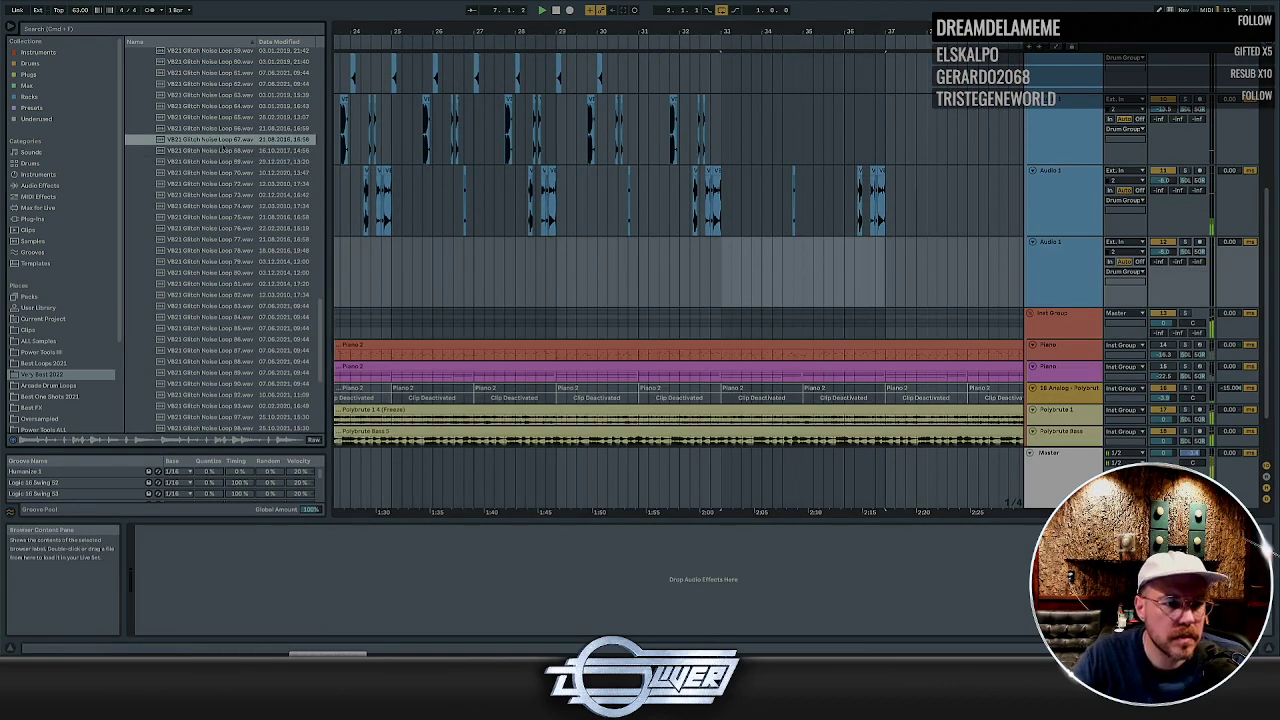
Preview Glitch Noise Loop 66 and place it at bar 1 on the new audio track
{"action": "left_click", "coordinate": [225, 129]}
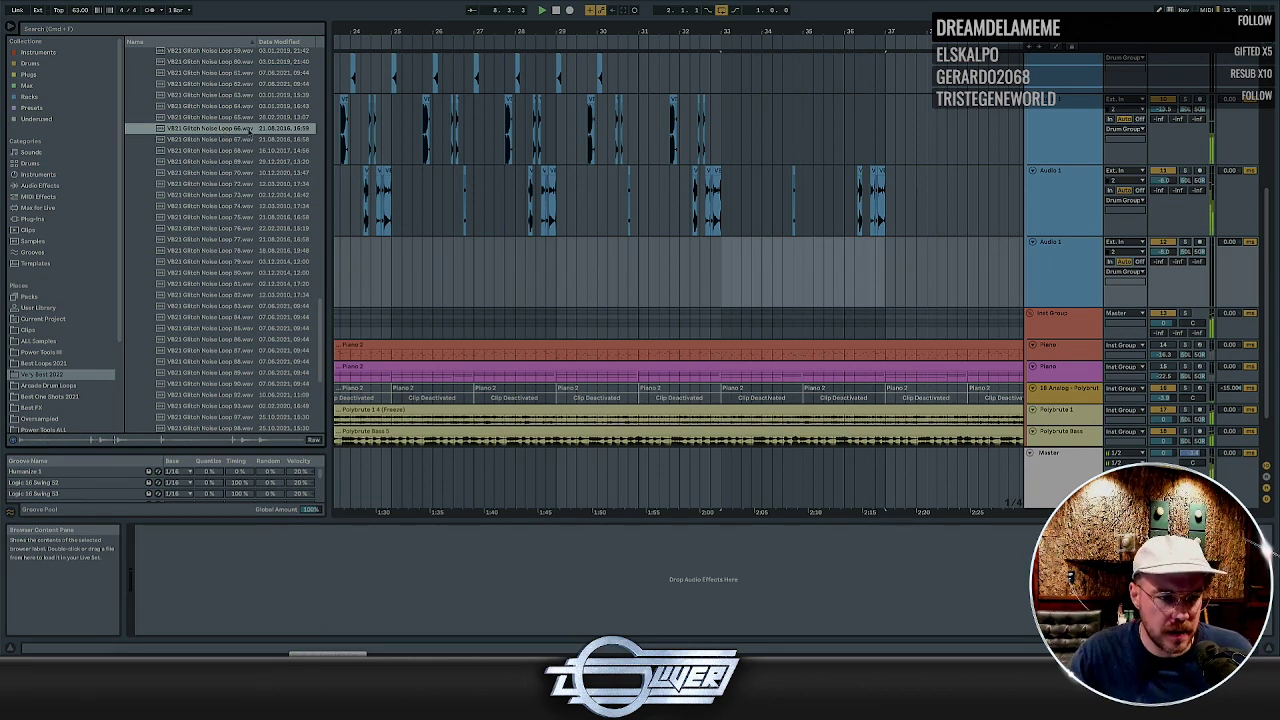
{"action": "scroll", "coordinate": [481, 224], "scroll_direction": "left", "scroll_amount": 10}
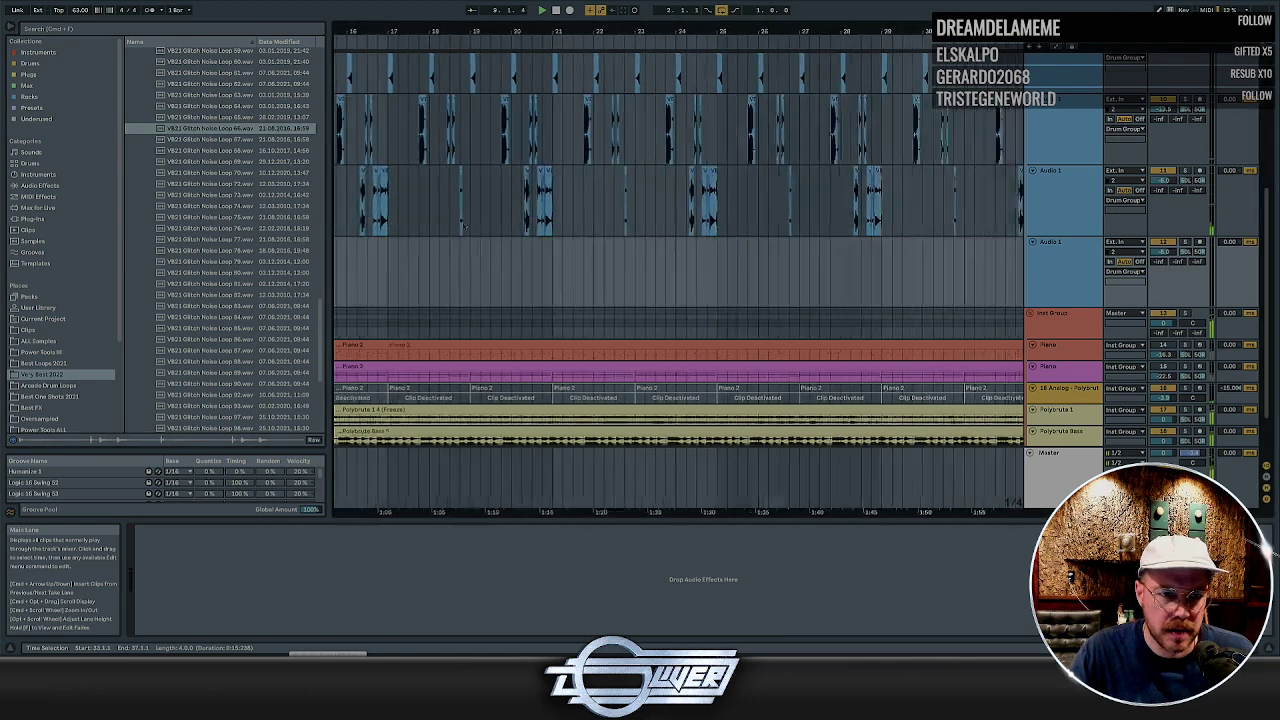
{"action": "left_click_drag", "start_coordinate": [222, 130], "coordinate": [360, 250]}
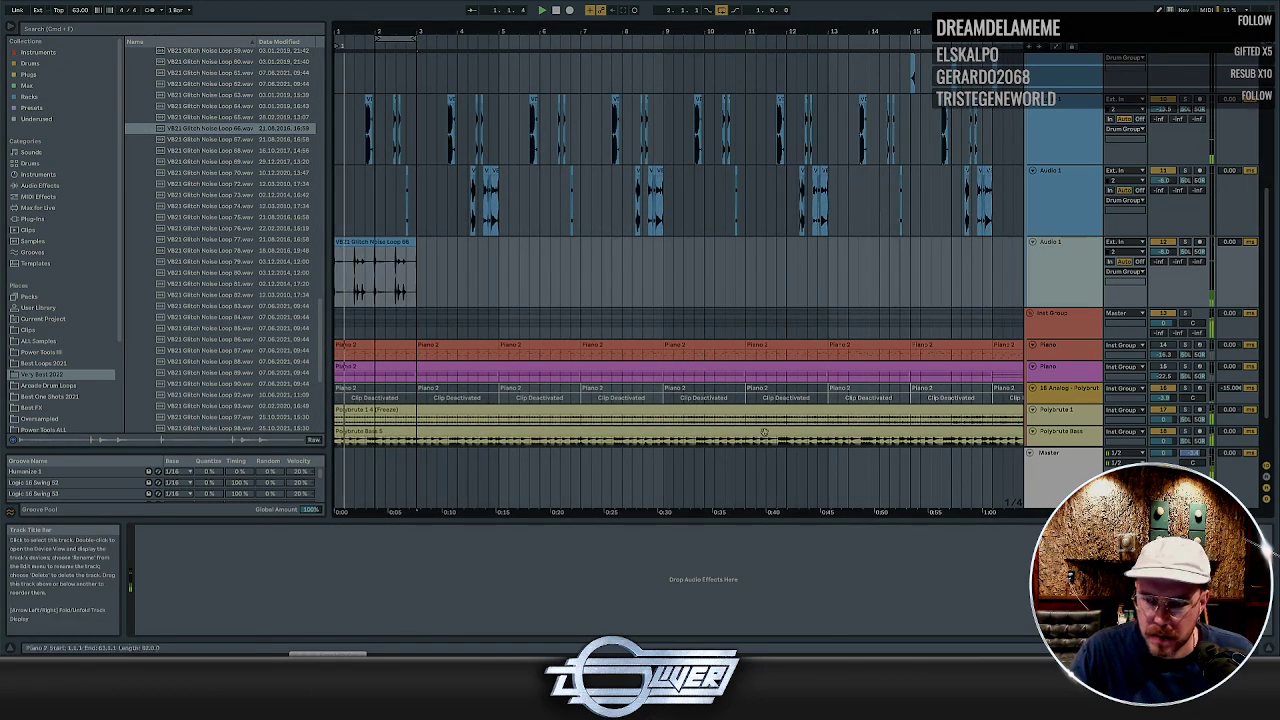
Add the copied Pro-Q 3 to the Glitch Noise Loop 66 track and raise its low cut into the midrange
{"action": "key", "text": "super+v"}
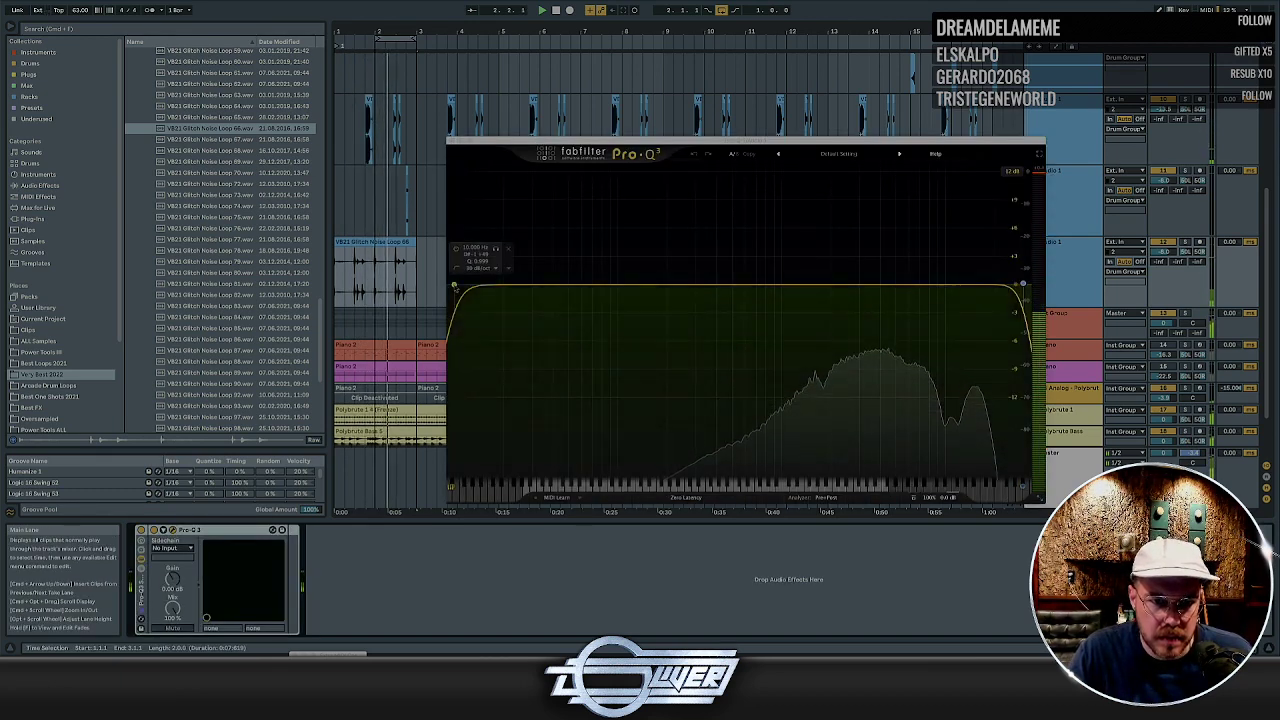
{"action": "left_click_drag", "start_coordinate": [454, 286], "coordinate": [756, 316]}
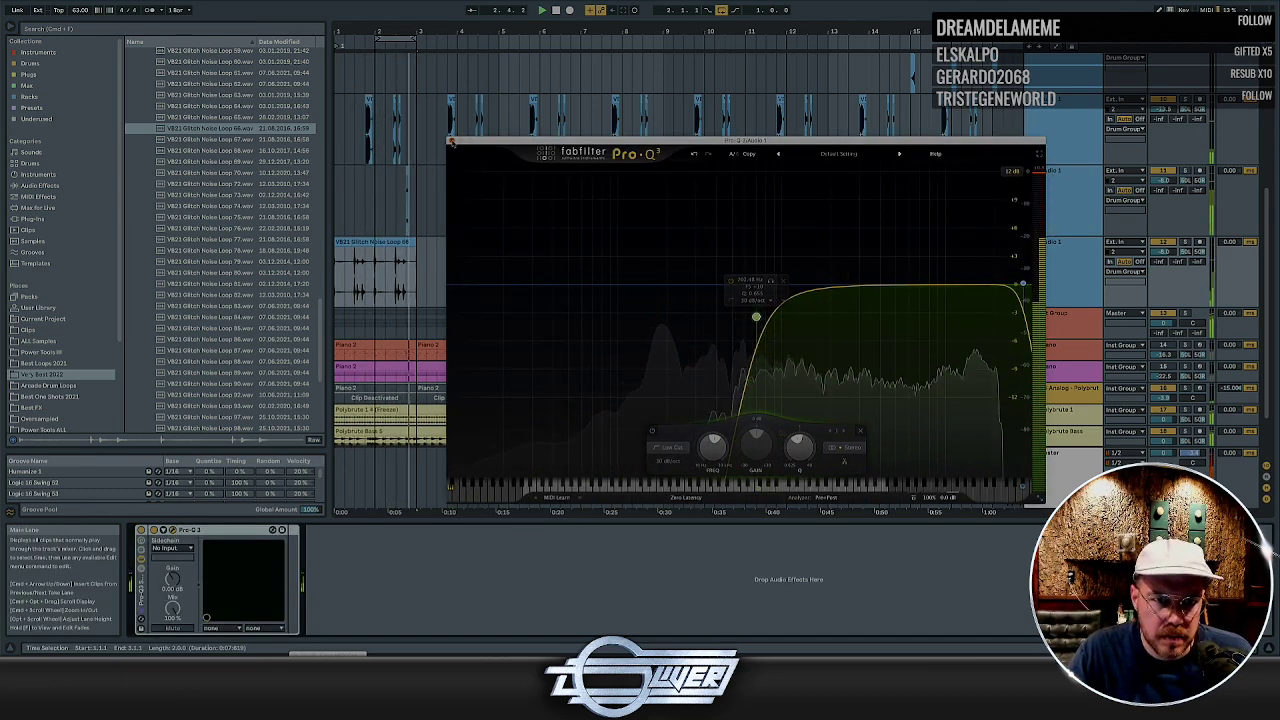
{"action": "left_click", "coordinate": [452, 141]}
Duplicate the Glitch Noise Loop 66 clip repeatedly up to bar 33 and set the arrangement loop to bars 1 to 33
{"action": "left_click", "coordinate": [385, 243]}
{"action": "key", "text": "super+d"}
{"action": "key", "text": "super+d"}
{"action": "key", "text": "super+d"}
{"action": "key", "text": "super+d"}
{"action": "key", "text": "super+d"}
{"action": "key", "text": "super+d"}
{"action": "key", "text": "super+d"}
{"action": "key", "text": "super+d"}
{"action": "key", "text": "super+d"}
{"action": "key", "text": "super+d"}
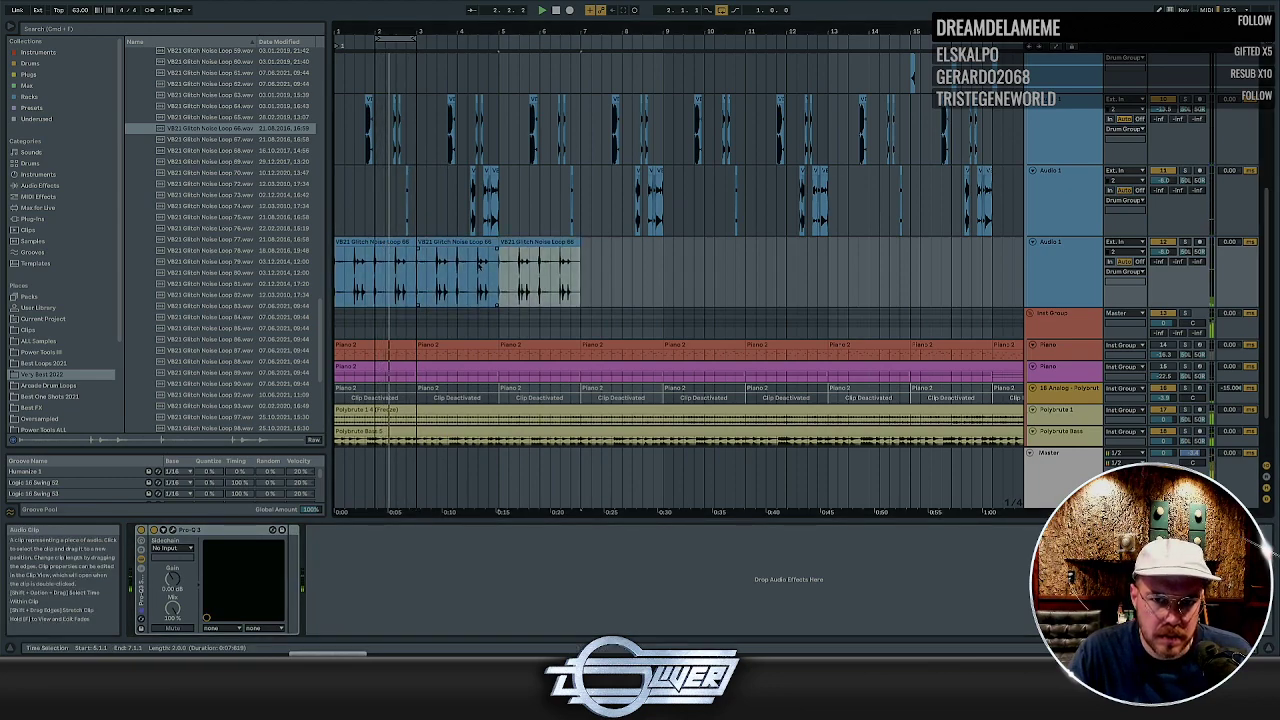
{"action": "key", "text": "super+d"}
{"action": "key", "text": "super+d"}
{"action": "key", "text": "super+d"}
{"action": "key", "text": "super+d"}
{"action": "key", "text": "super+d"}
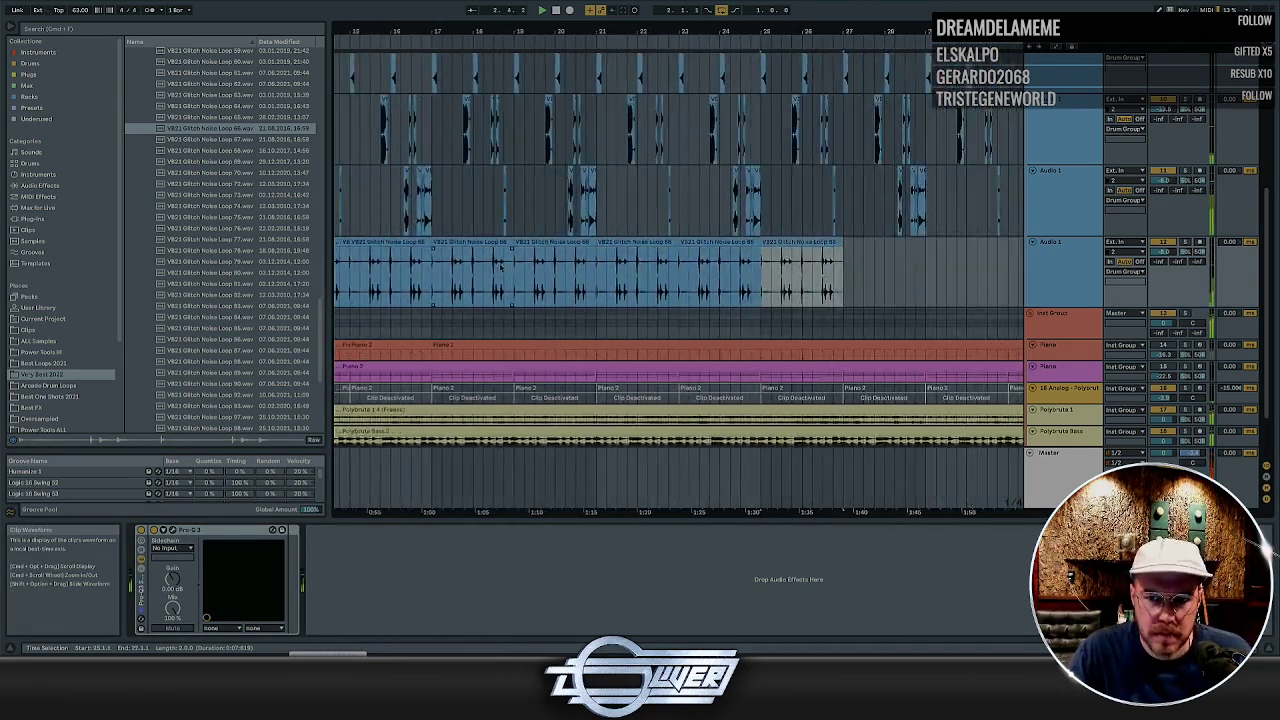
{"action": "scroll", "coordinate": [678, 270], "scroll_direction": "left", "scroll_amount": 10}
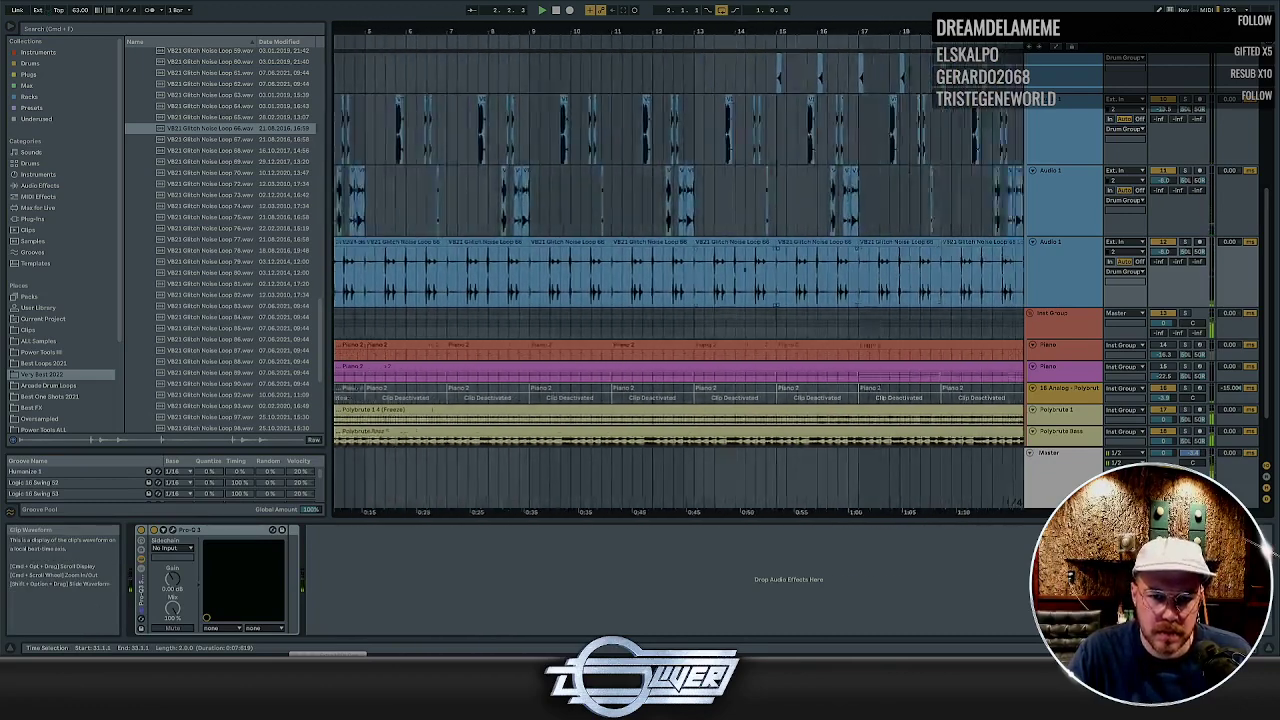
{"action": "left_click_drag", "start_coordinate": [868, 276], "coordinate": [315, 276]}
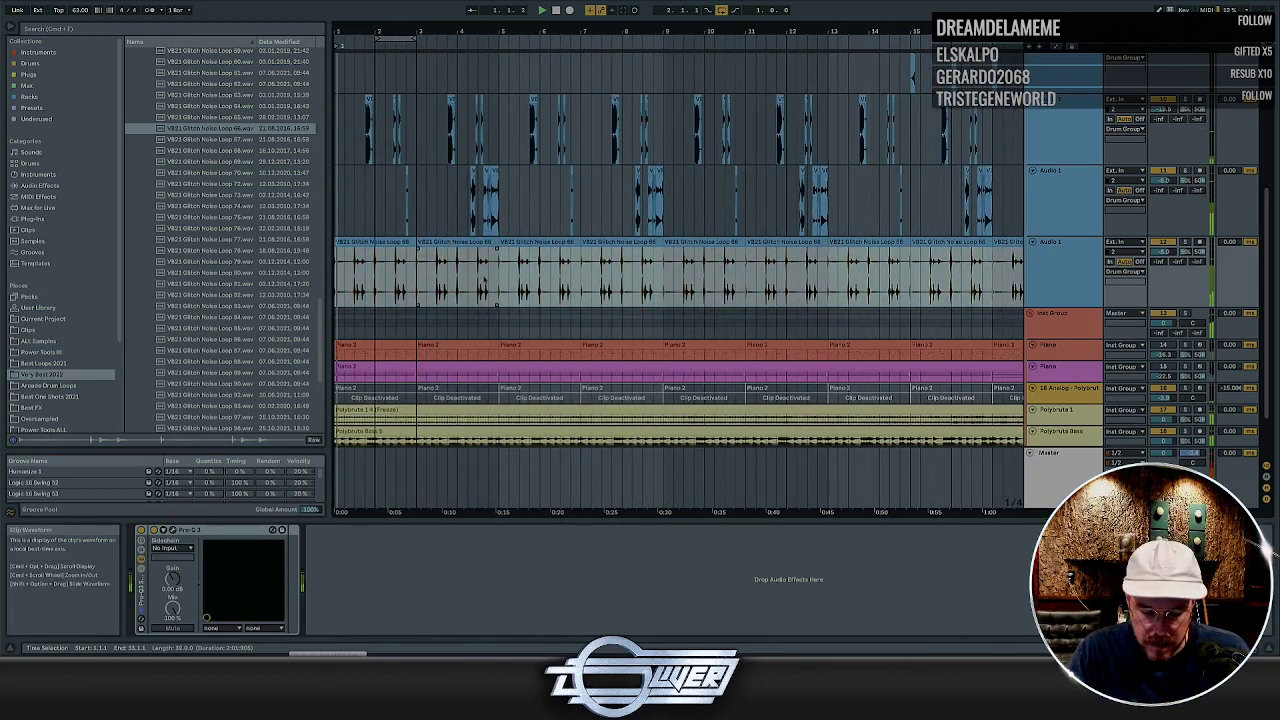
Add the copied Pro-Q 3 to the Polybrute 1 track and raise its low cut to remove the low end
{"action": "scroll", "coordinate": [1008, 380], "scroll_direction": "down", "scroll_amount": 3}
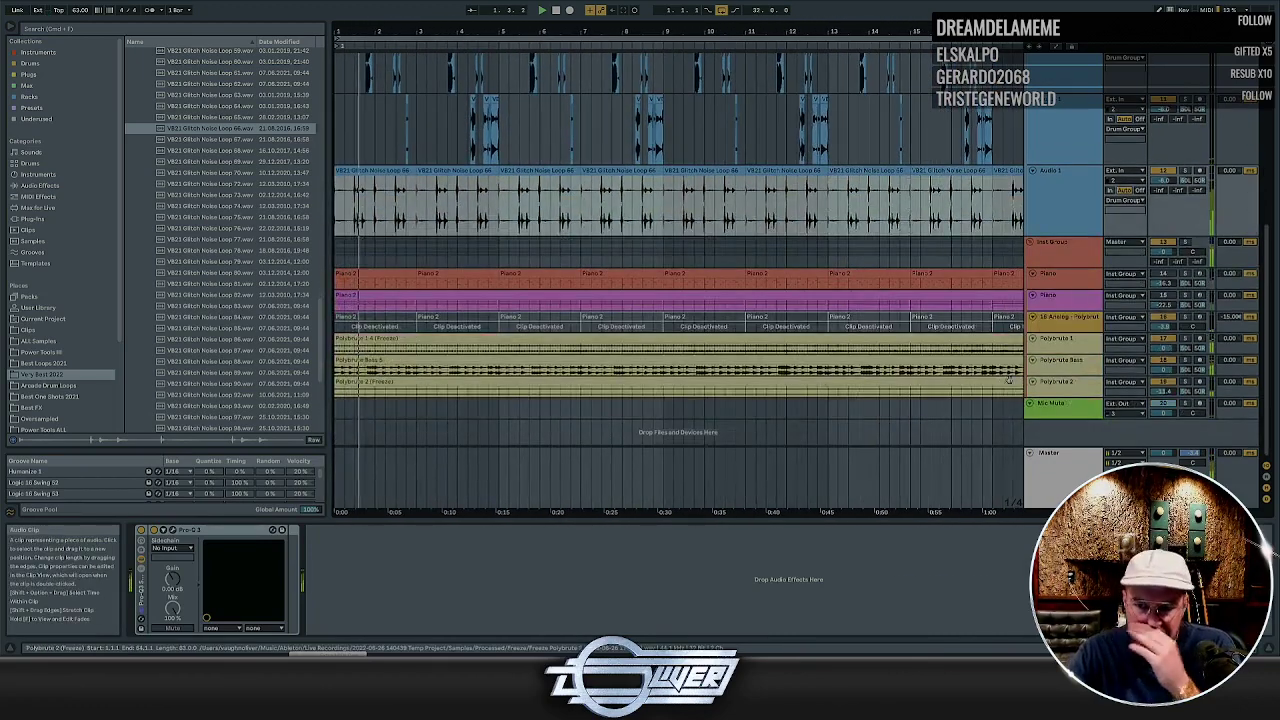
{"action": "left_click", "coordinate": [1058, 358]}
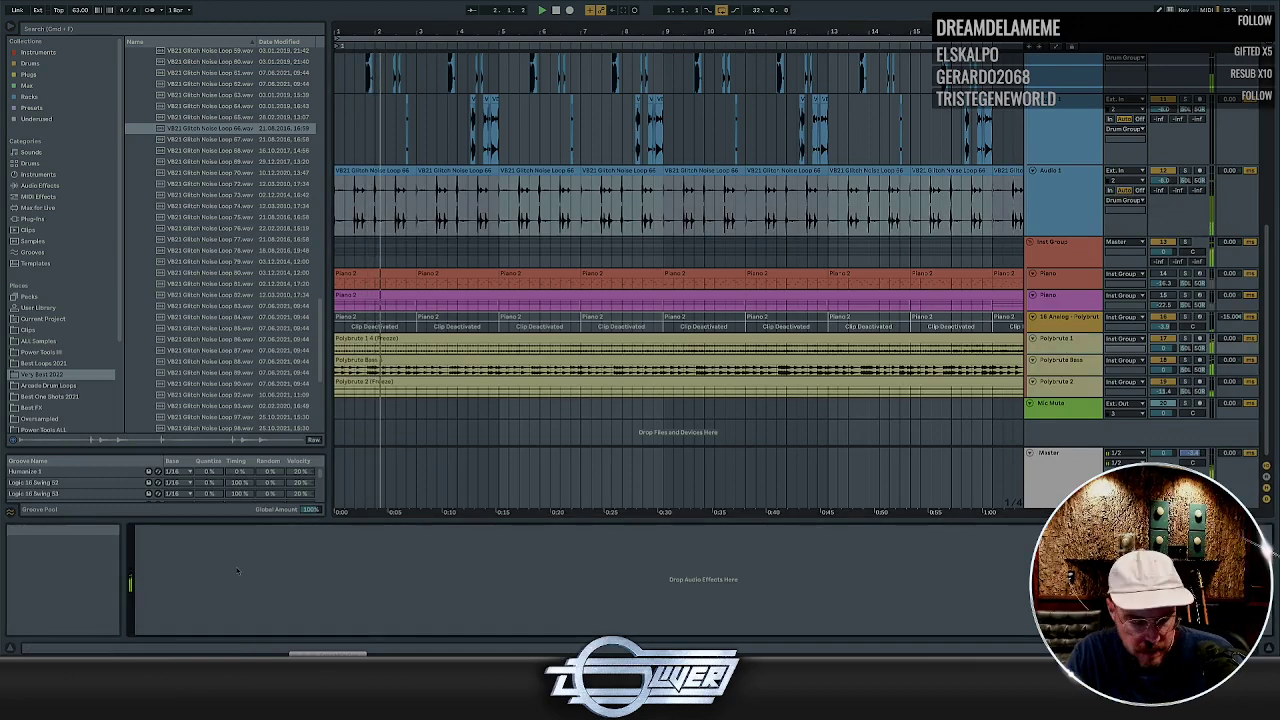
{"action": "key", "text": "super+v"}
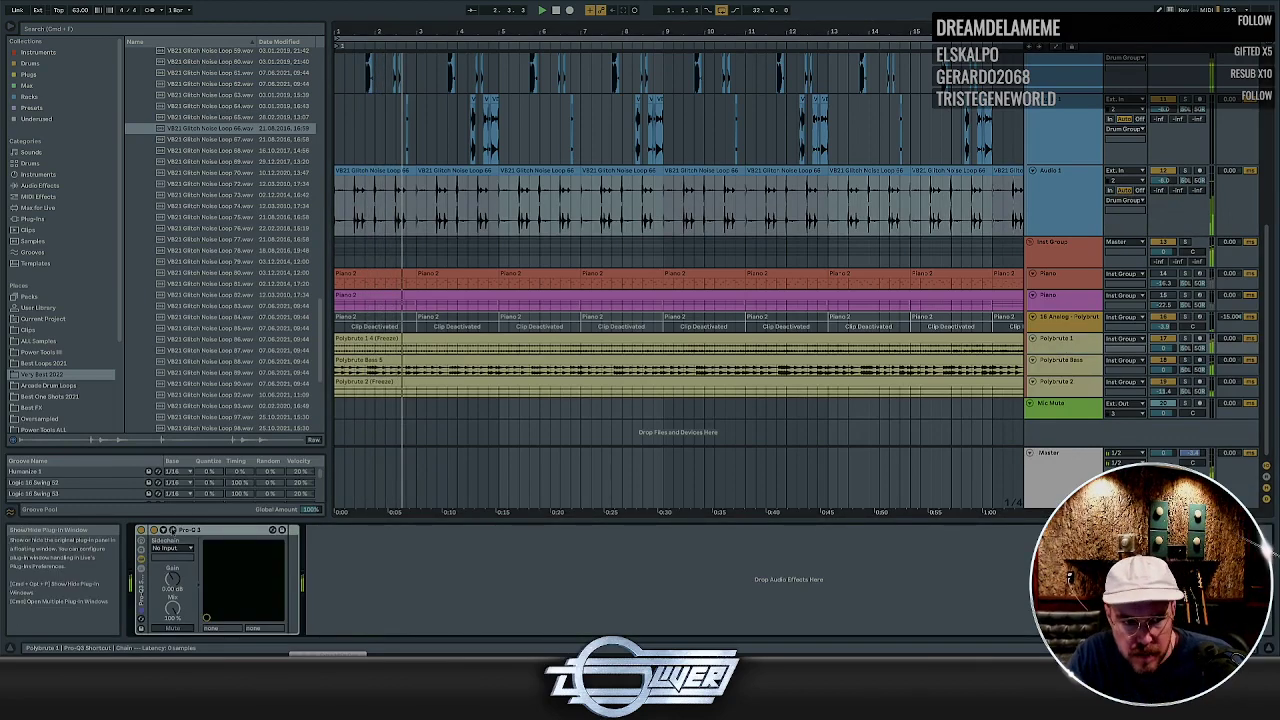
{"action": "left_click_drag", "start_coordinate": [457, 293], "coordinate": [625, 293]}
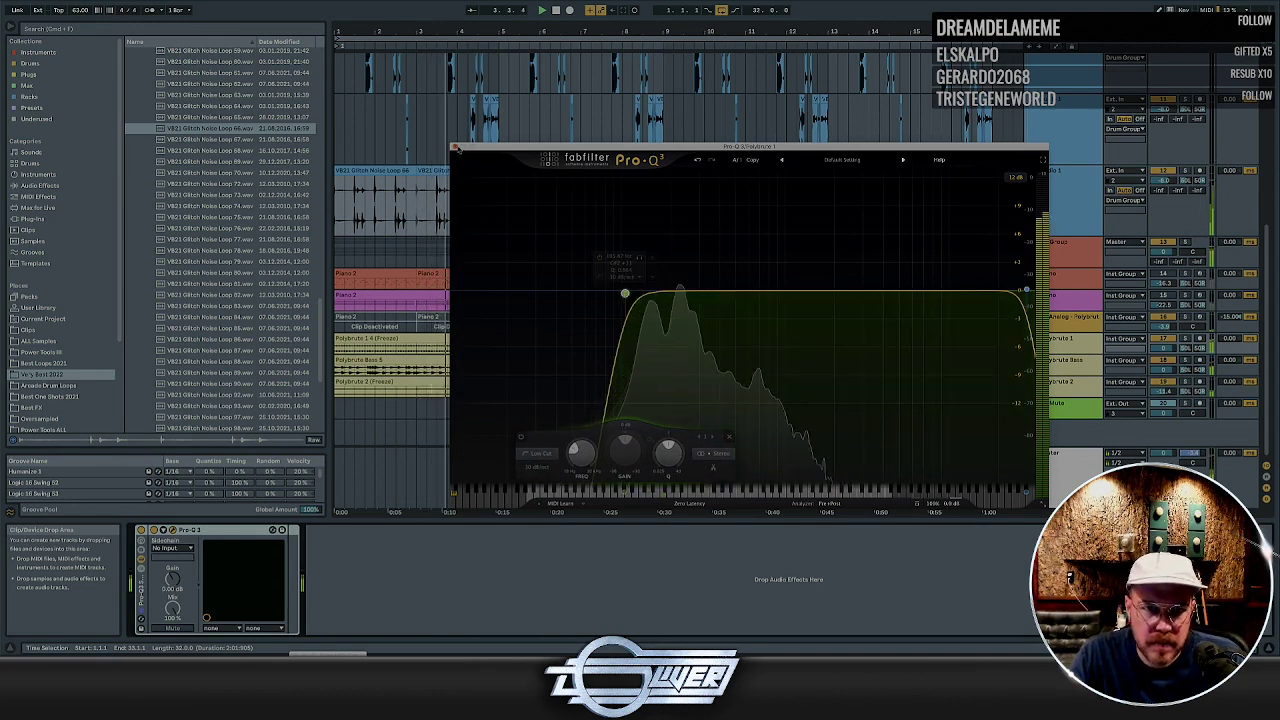
{"action": "left_click", "coordinate": [456, 147]}
Delete the Piano 2 clips between bars 1 and 15 on the upper Piano track
{"action": "left_click", "coordinate": [1166, 283]}
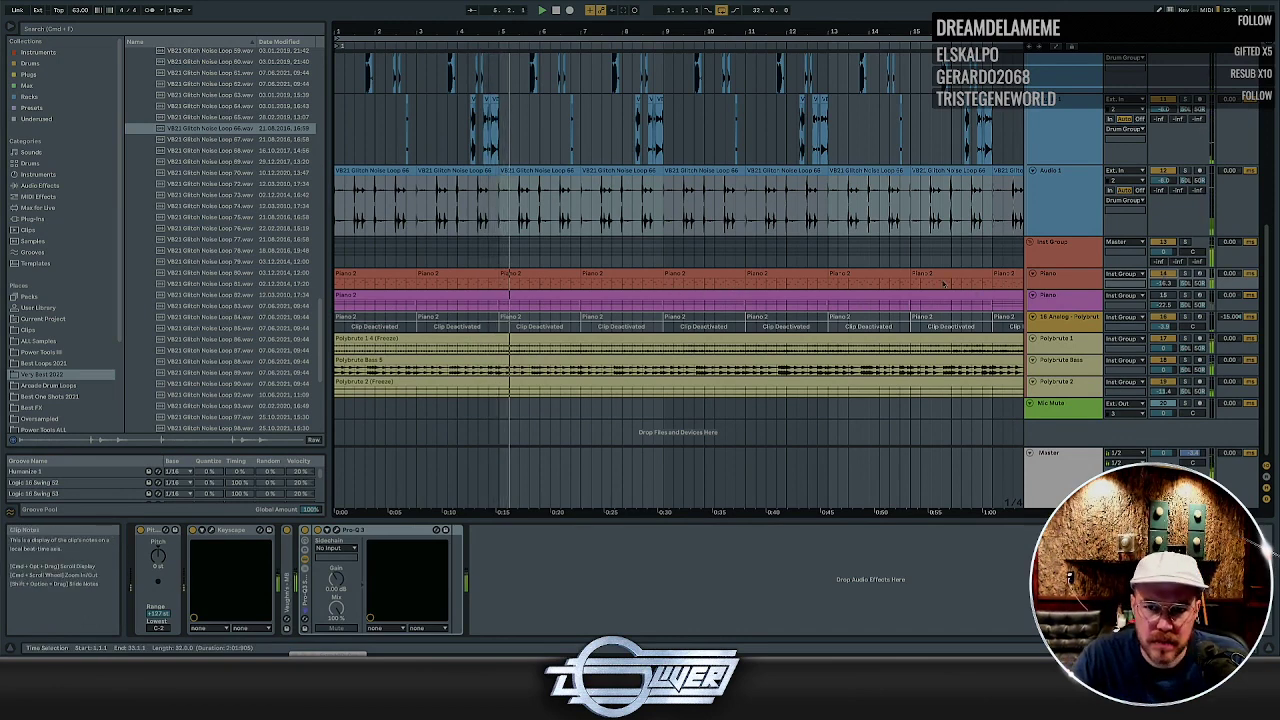
{"action": "left_click", "coordinate": [1072, 282]}
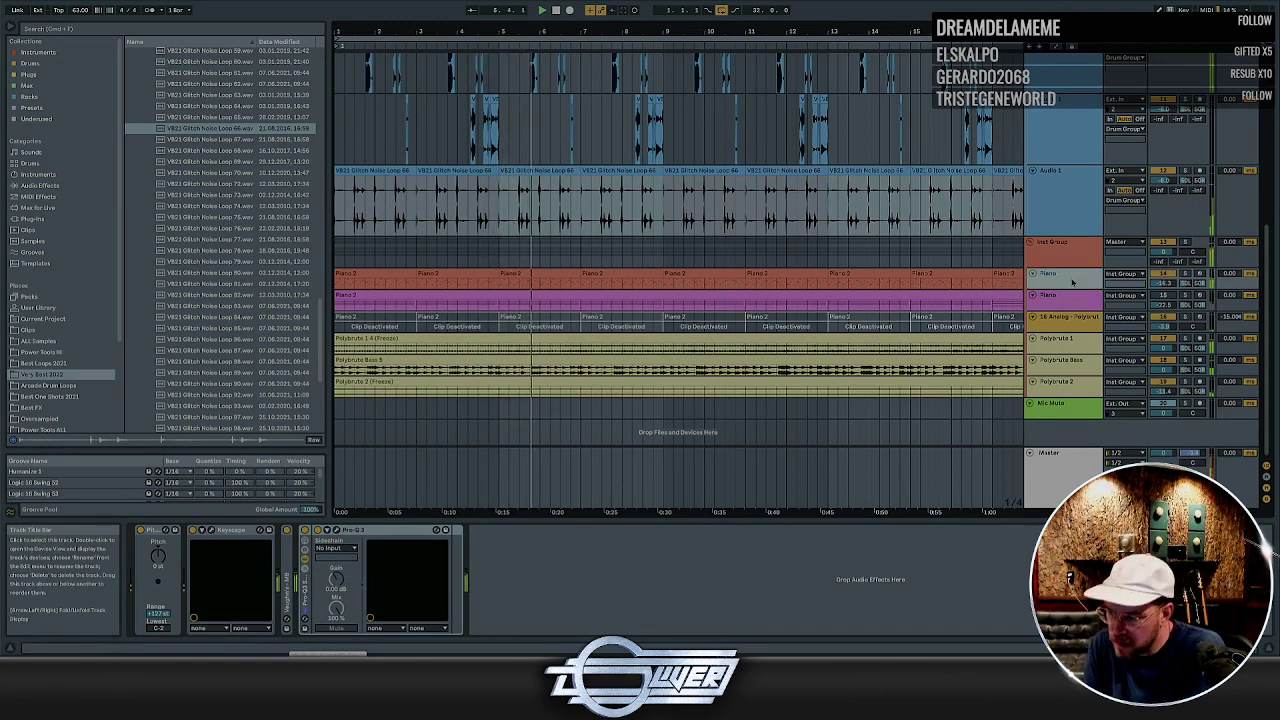
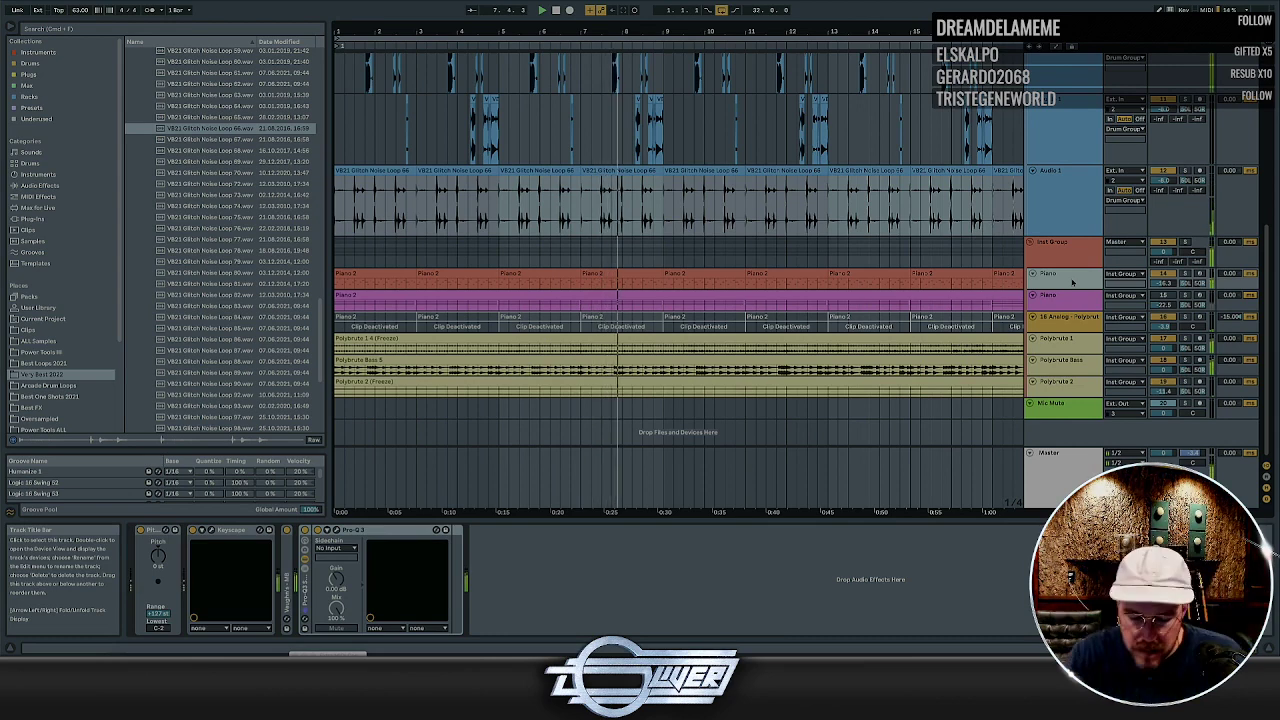
{"action": "left_click", "coordinate": [693, 254]}
{"action": "key", "text": "minus"}
{"action": "key", "text": "minus"}
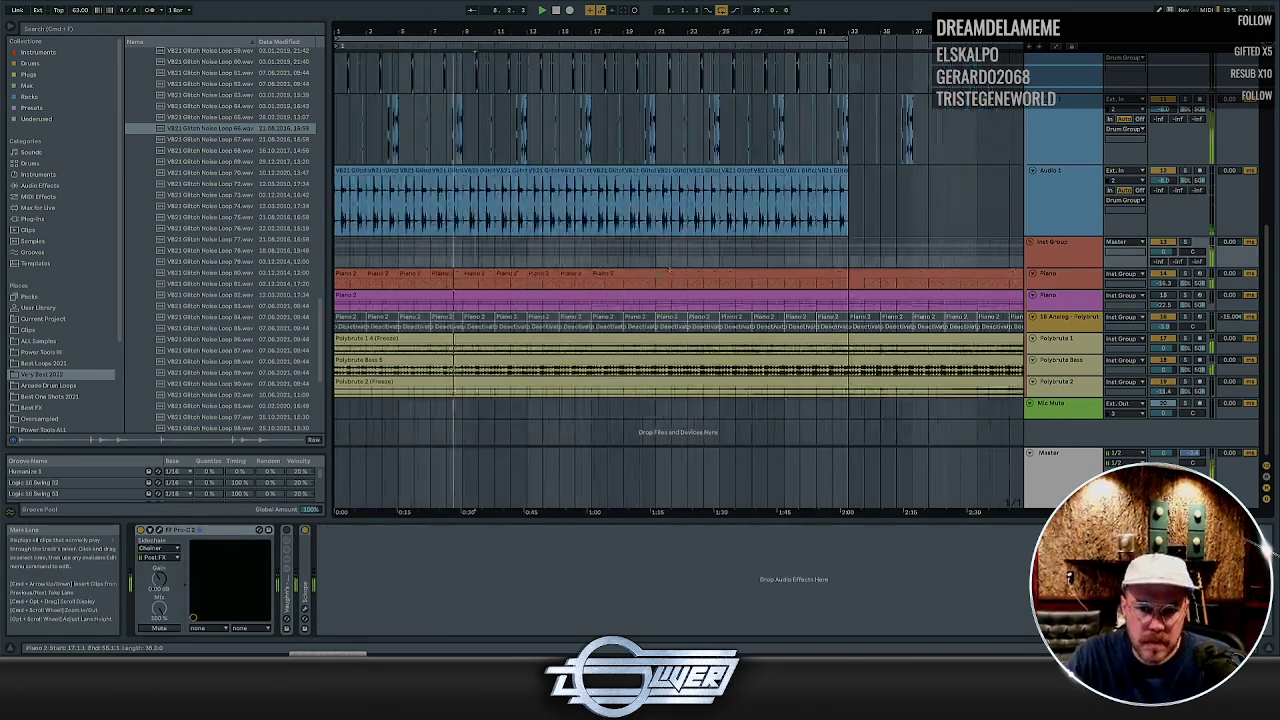
{"action": "left_click", "coordinate": [562, 276]}
{"action": "left_click", "coordinate": [547, 276]}
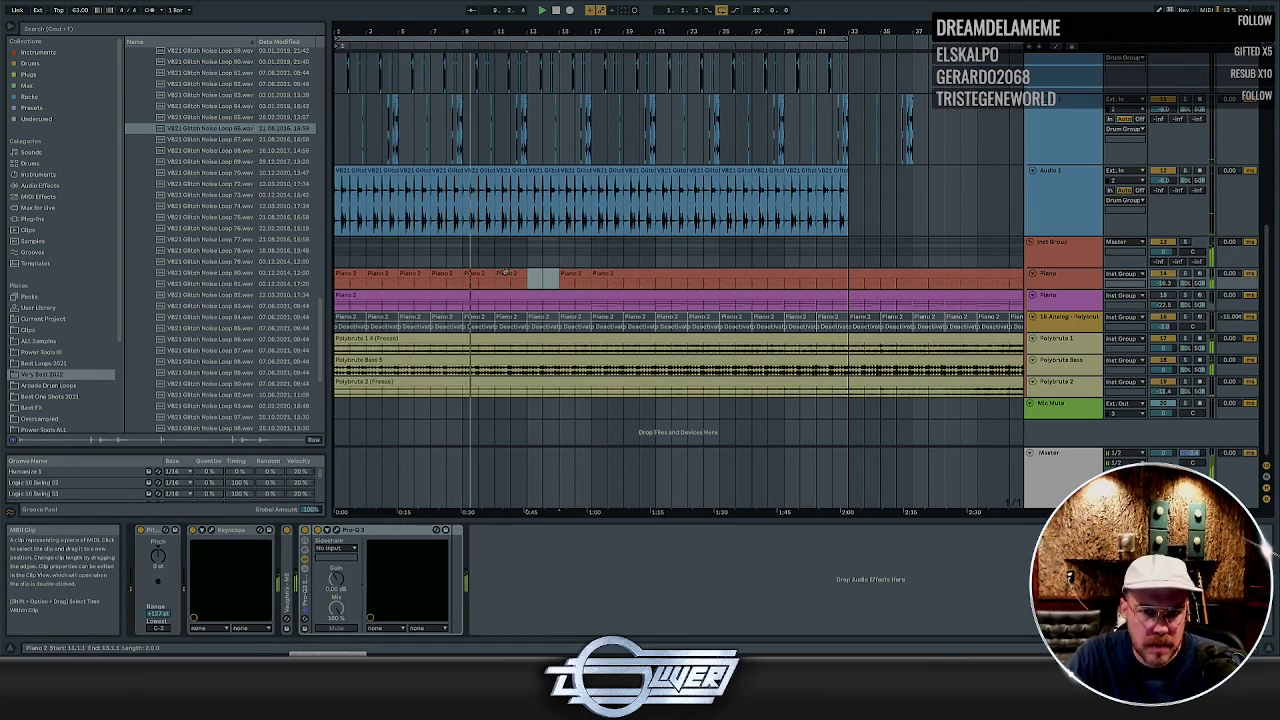
{"action": "left_click", "coordinate": [507, 273]}
{"action": "key", "text": "Delete"}
{"action": "left_click", "coordinate": [347, 273], "text": "shift"}
{"action": "key", "text": "Delete"}
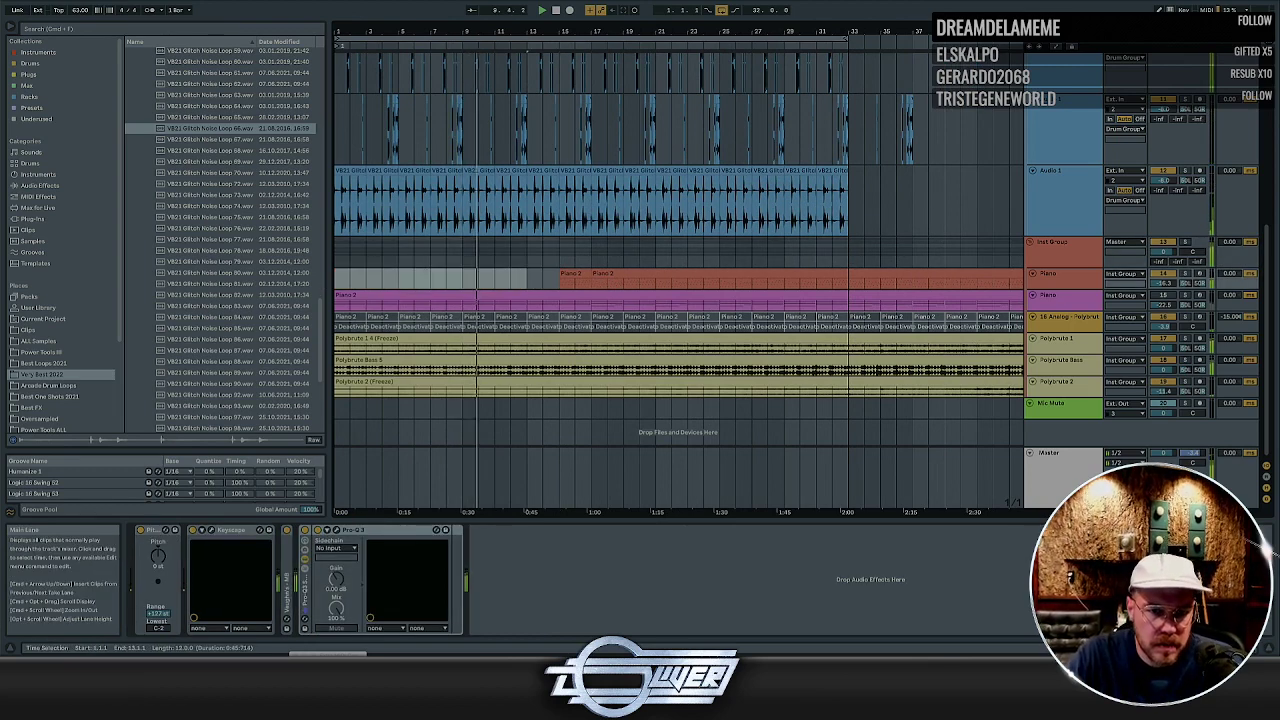
Increase the track heights and lower the Glitch Noise Loop 66 track's volume to -12.2 dB
{"action": "left_click", "coordinate": [577, 277]}
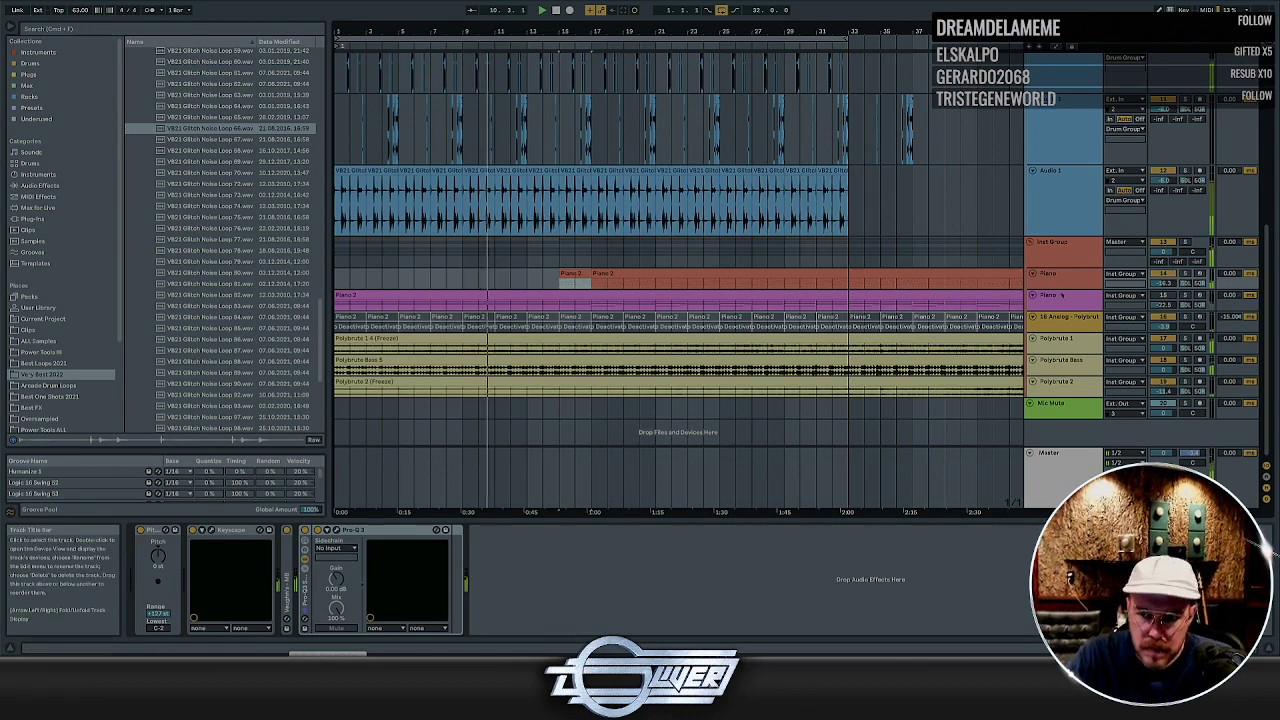
{"action": "left_click_drag", "start_coordinate": [1059, 290], "coordinate": [1059, 321]}
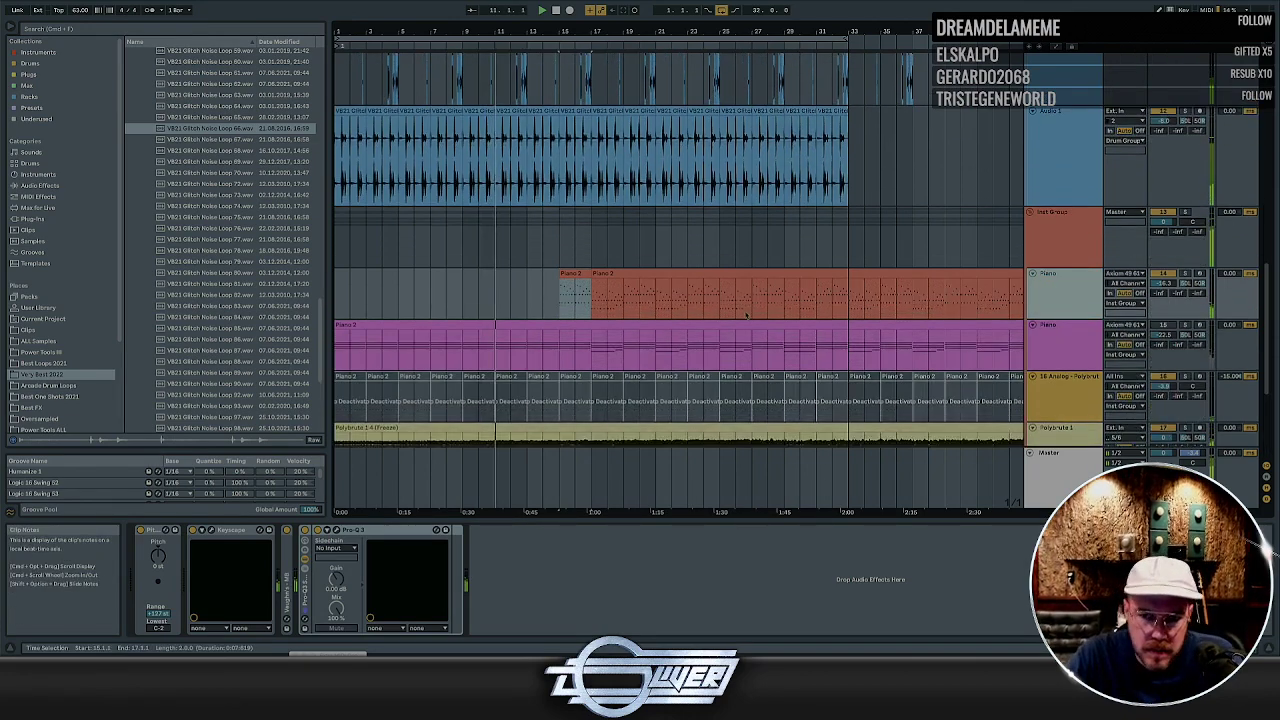
{"action": "scroll", "coordinate": [754, 314], "scroll_direction": "down", "scroll_amount": 3}
{"action": "scroll", "coordinate": [713, 259], "scroll_direction": "down", "scroll_amount": 2}
{"action": "scroll", "coordinate": [552, 188], "scroll_direction": "up", "scroll_amount": 4}
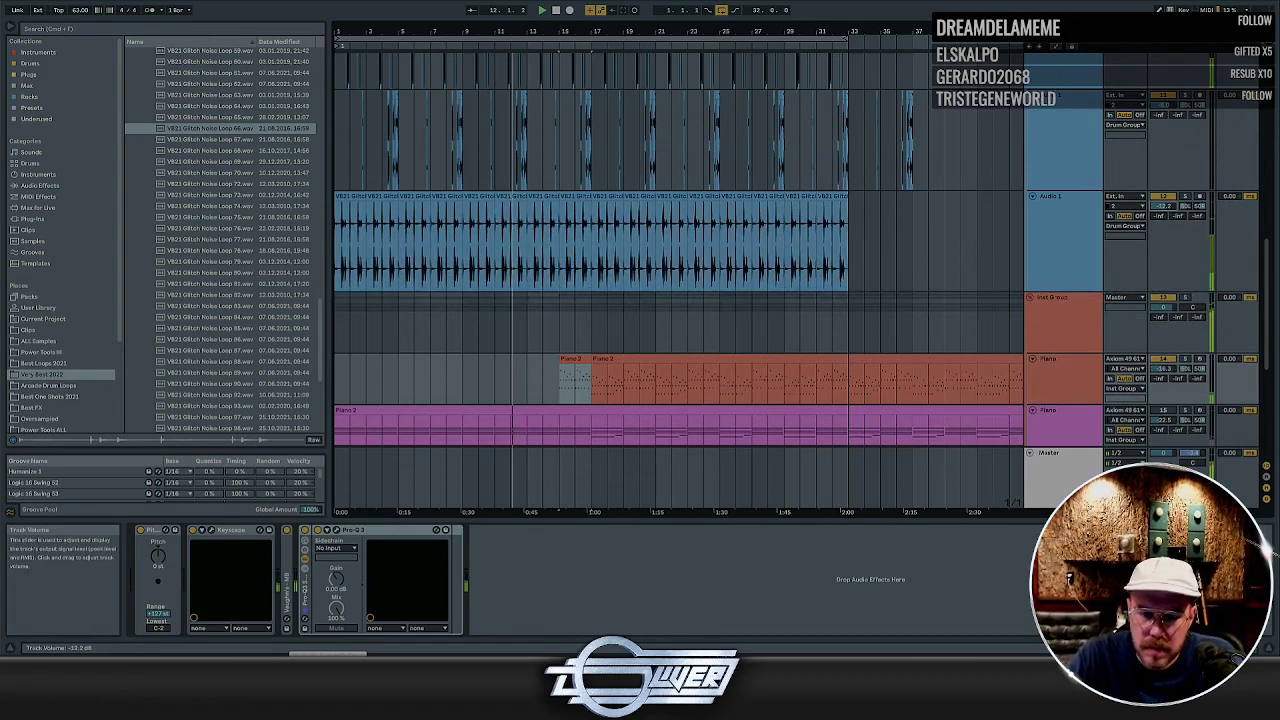
{"action": "scroll", "coordinate": [1050, 263], "scroll_direction": "down", "scroll_amount": 3}
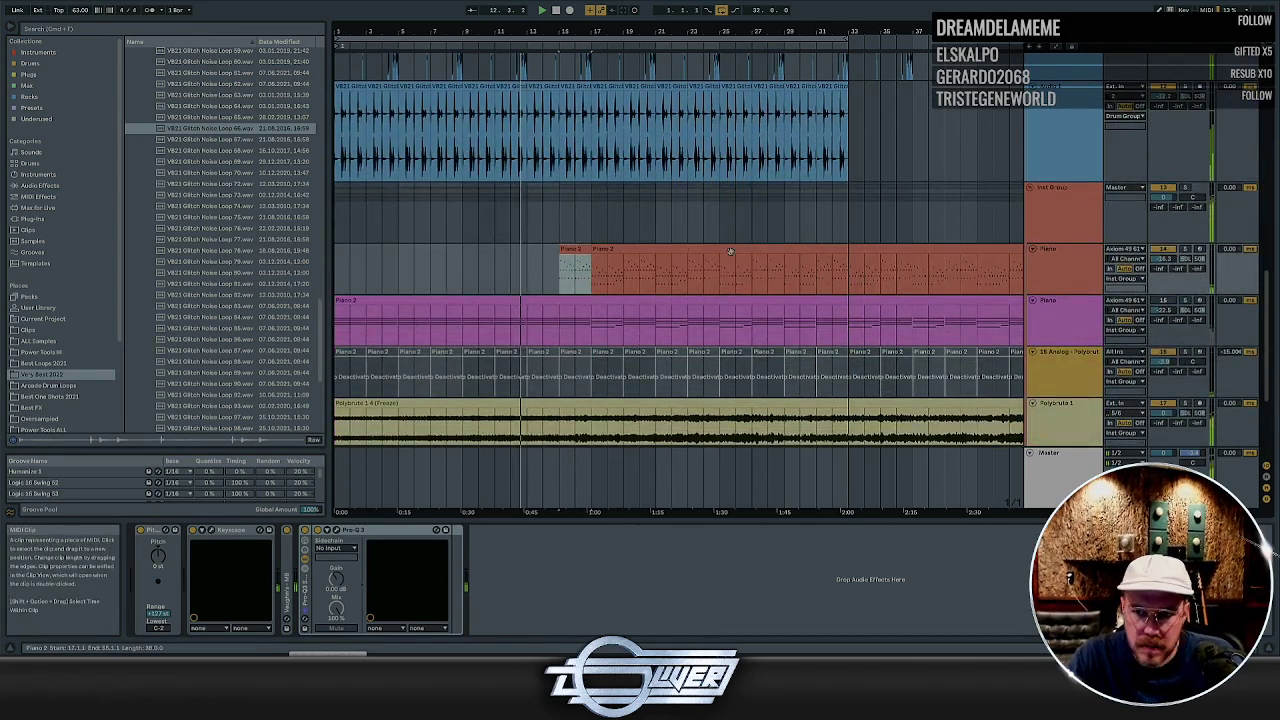
Lower the threshold of the sidechained Pro-C 2 compressor on the Inst Group
{"action": "left_click", "coordinate": [1051, 265]}
{"action": "left_click", "coordinate": [1047, 228]}
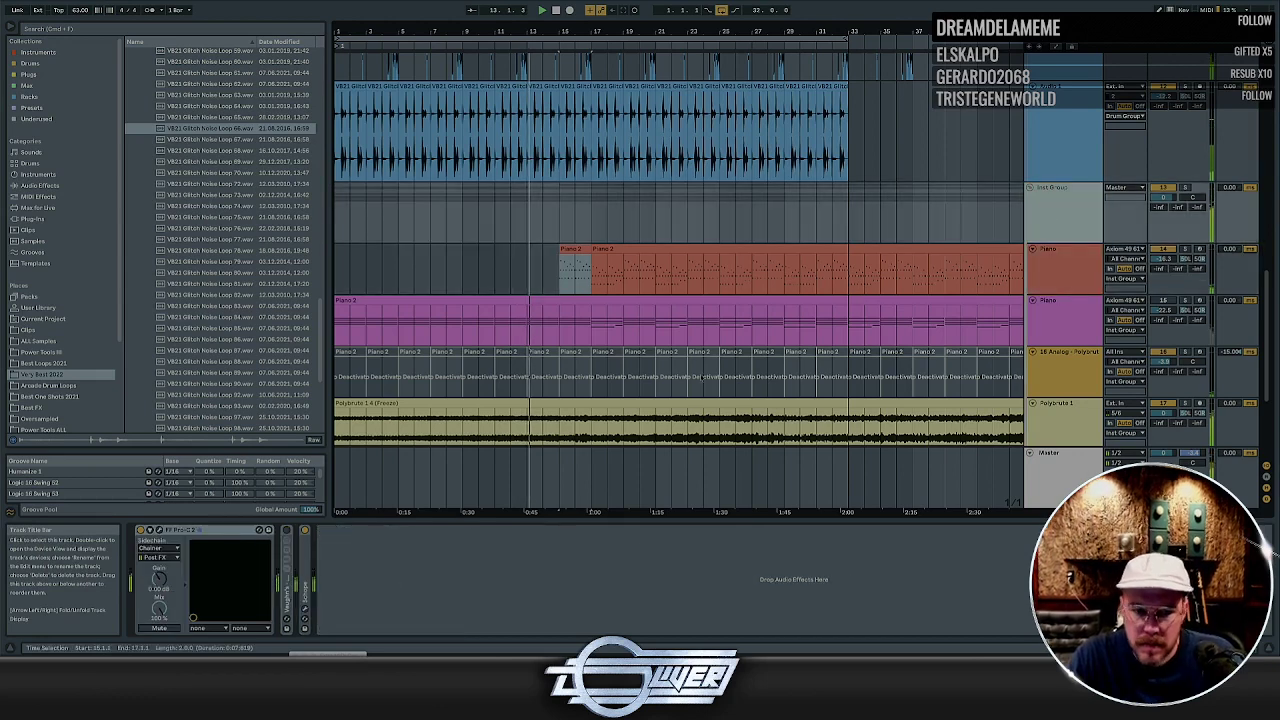
{"action": "left_click", "coordinate": [159, 530]}
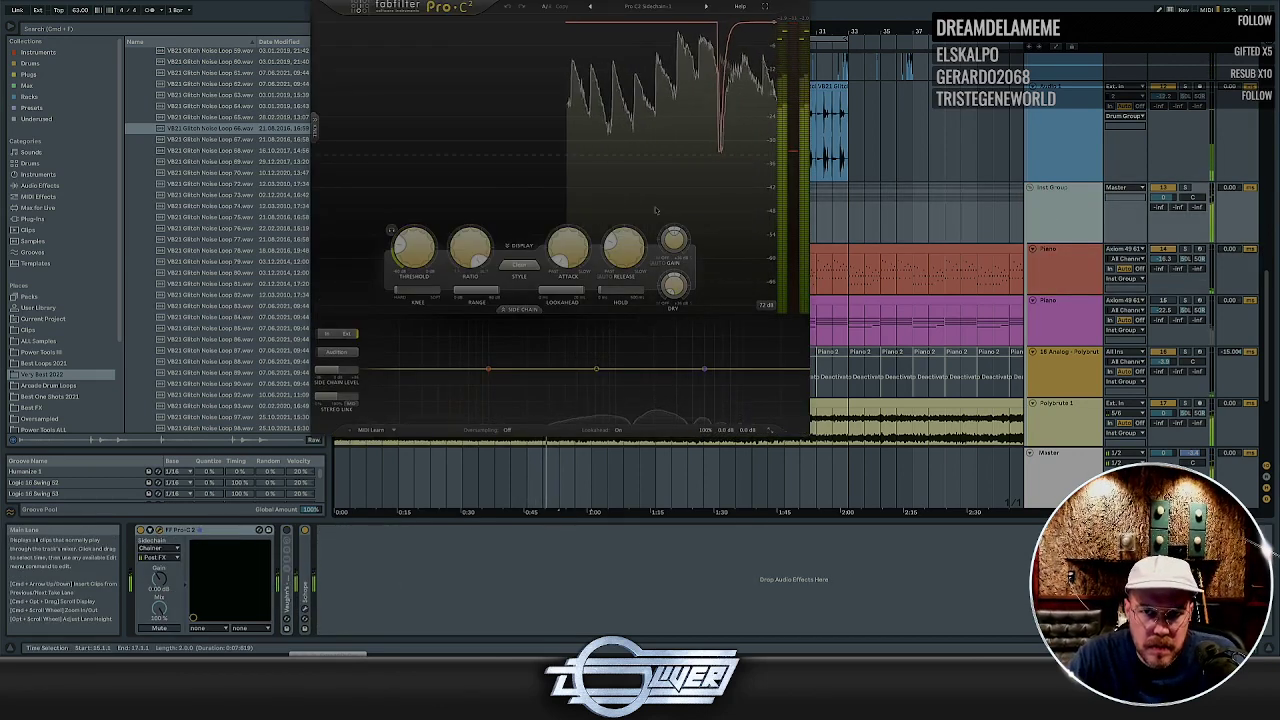
{"action": "left_click_drag", "start_coordinate": [410, 248], "coordinate": [410, 267]}
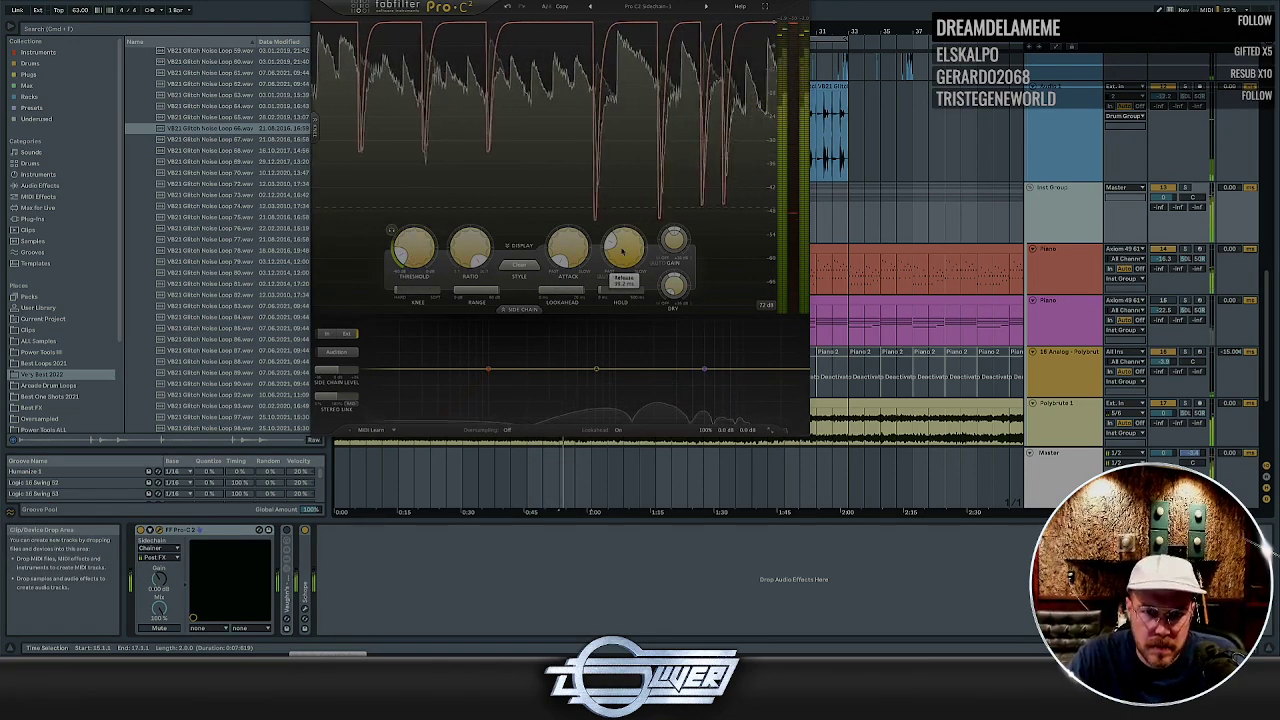
{"action": "left_click", "coordinate": [320, 2]}
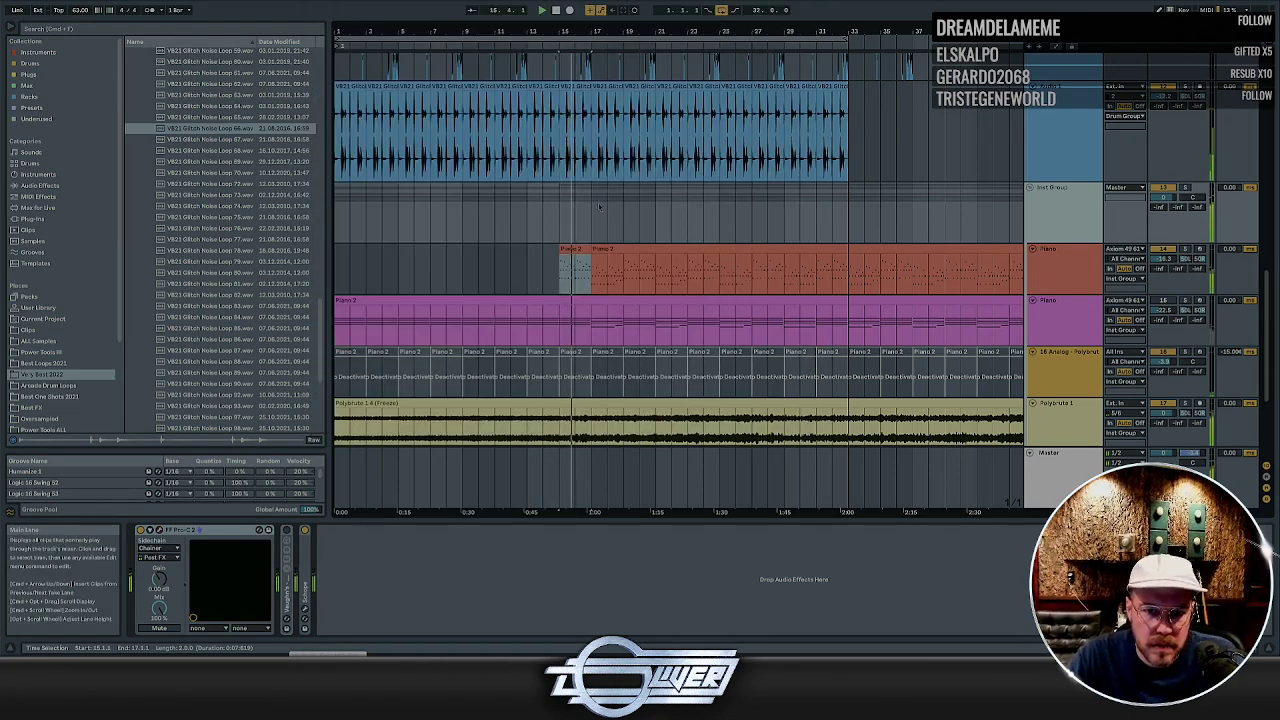
Solo the upper Piano track and loop its part from bar 15 to bar 19
{"action": "left_click", "coordinate": [1085, 275]}
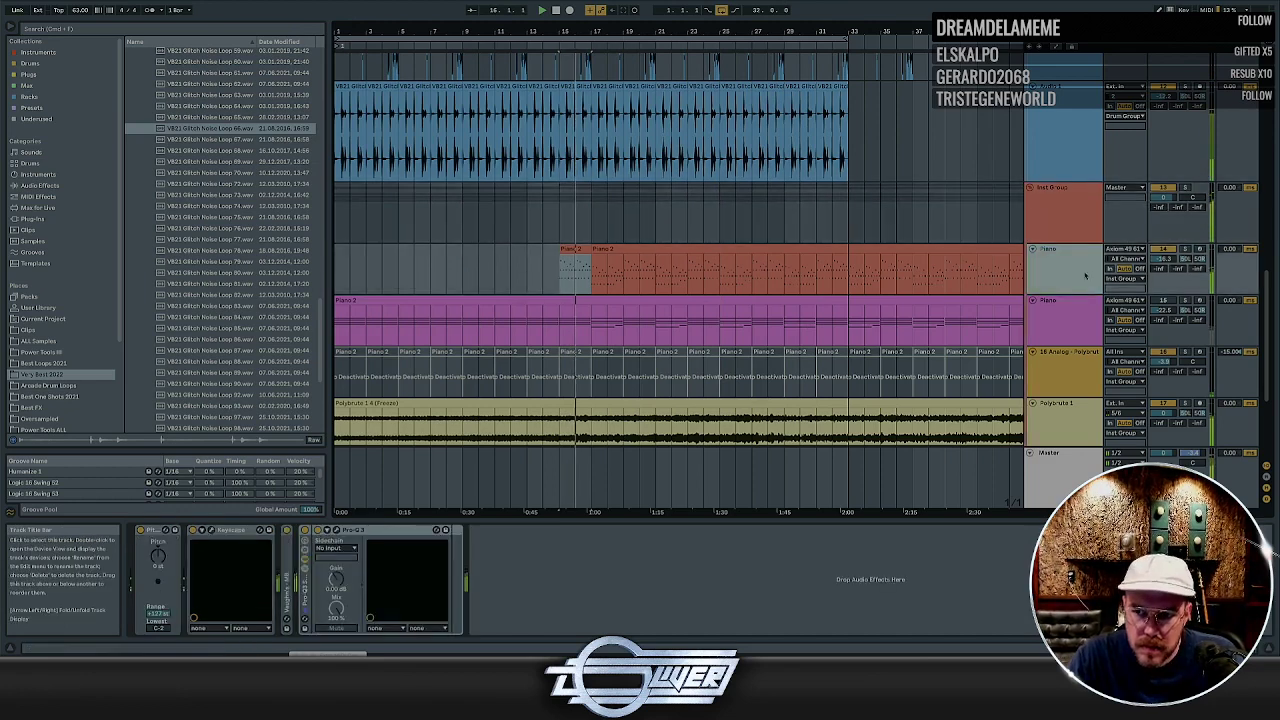
{"action": "left_click", "coordinate": [1186, 249]}
{"action": "left_click", "coordinate": [610, 249]}
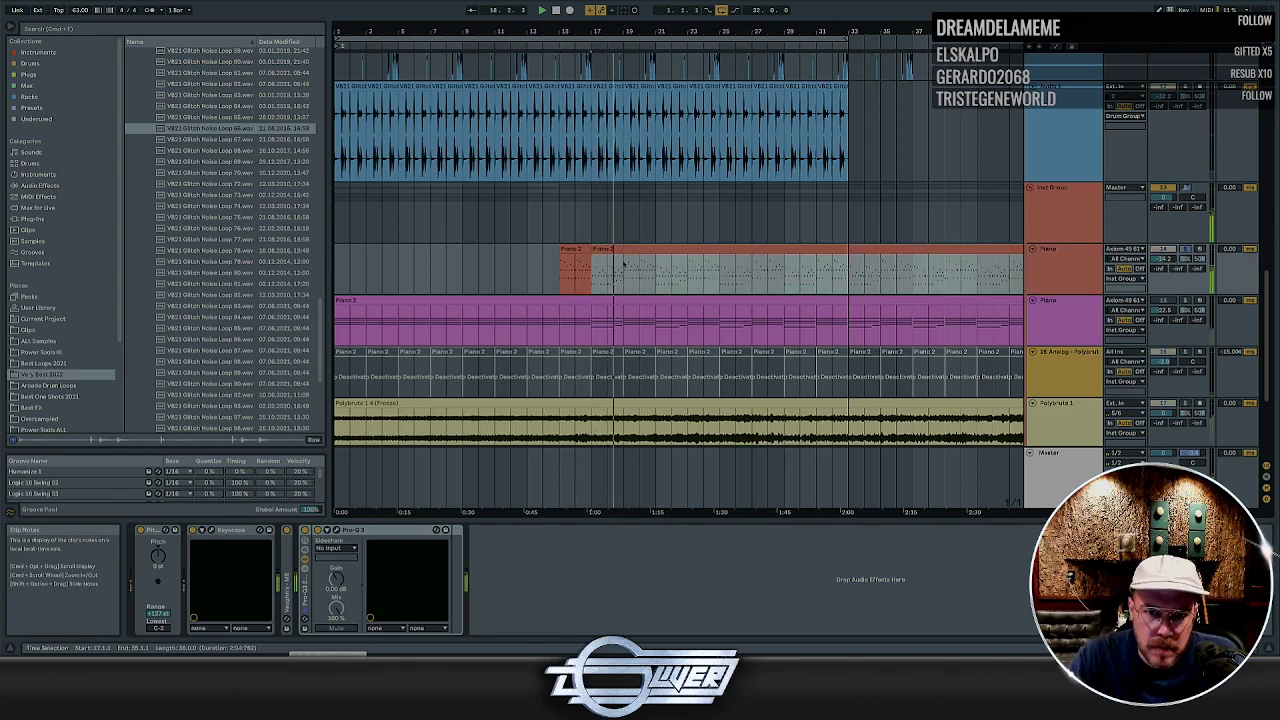
{"action": "left_click_drag", "start_coordinate": [621, 268], "coordinate": [562, 268]}
{"action": "key", "text": "ctrl+l"}
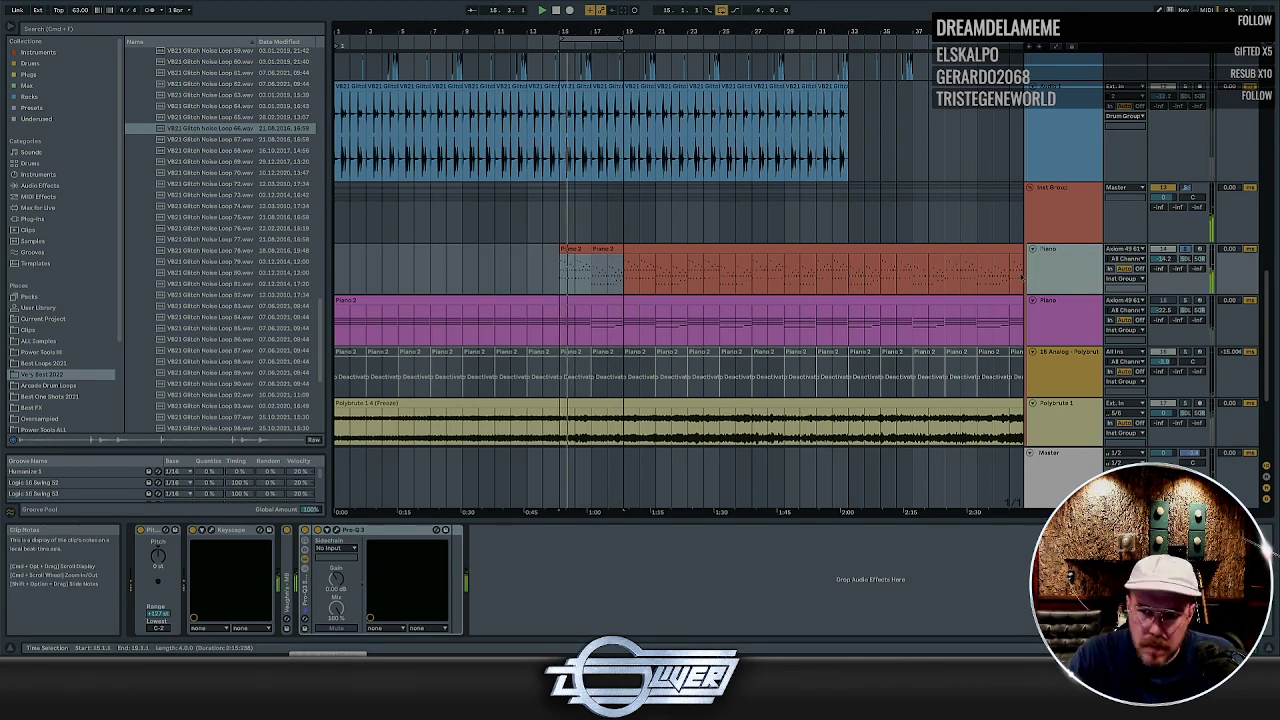
Copy the Piano 2 clips of bars 15 to 19 onto a new MIDI track below and set its MIDI input to the Axiom 49
{"action": "key", "text": "ctrl+shift+t"}
{"action": "left_click", "coordinate": [548, 268], "text": "shift"}
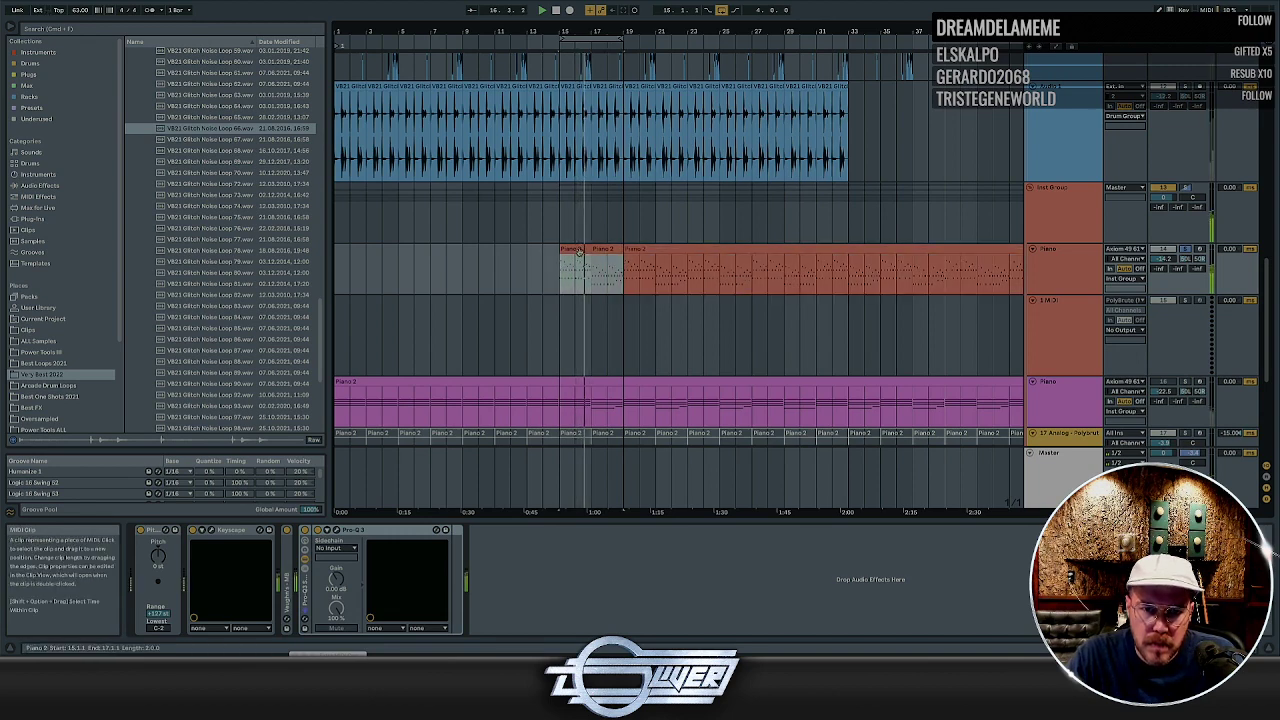
{"action": "left_click_drag", "start_coordinate": [581, 298], "coordinate": [581, 300]}
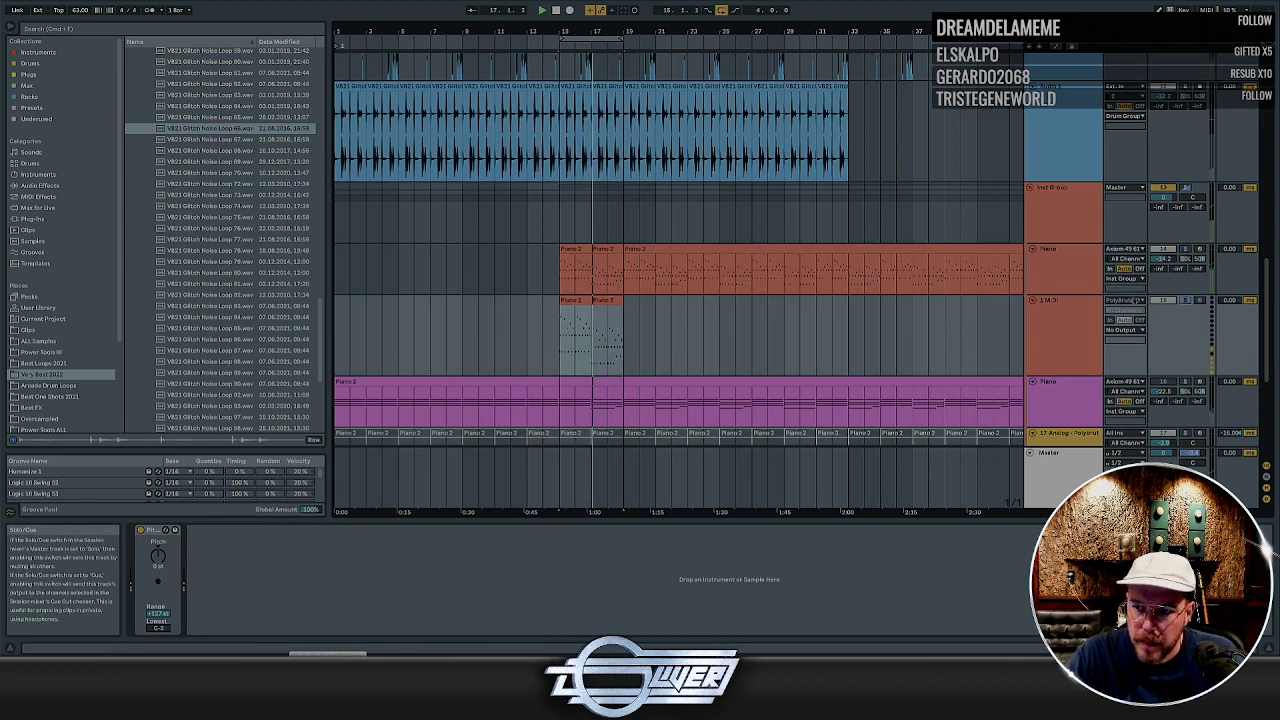
{"action": "left_click", "coordinate": [1126, 300]}
{"action": "left_click", "coordinate": [1131, 327]}
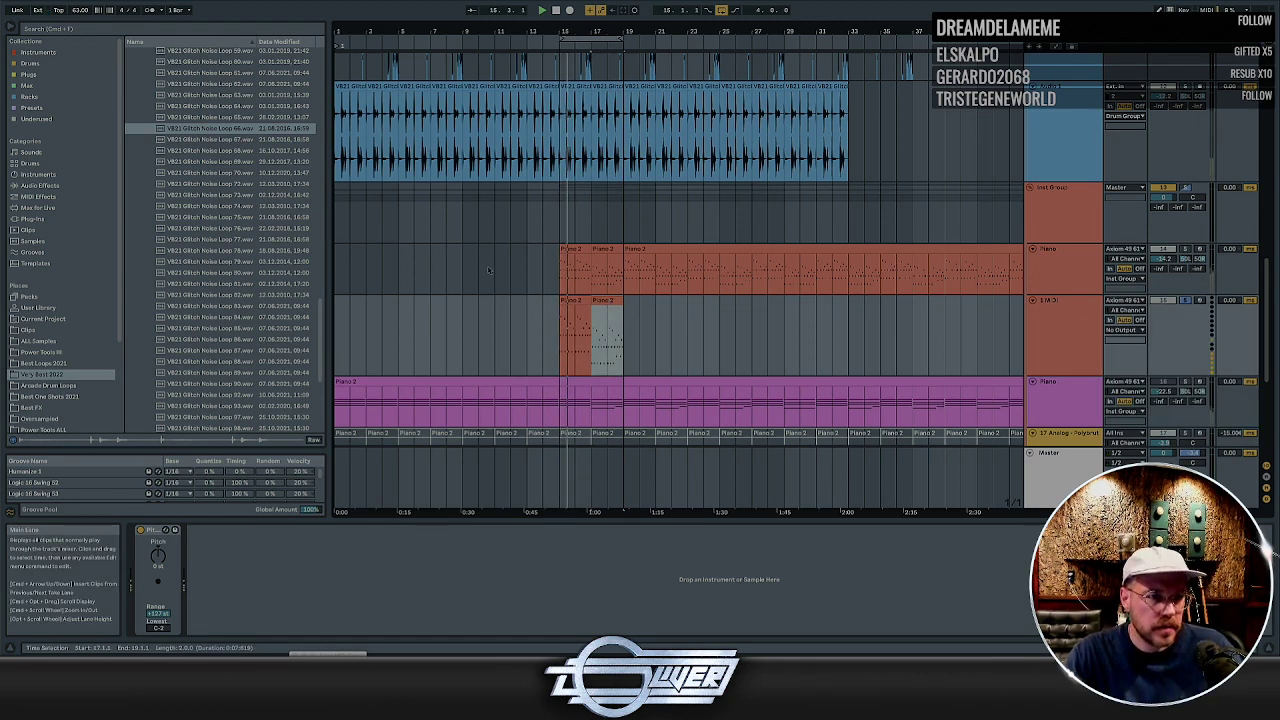
Browse the Plugs and Presets collections for an instrument for the new MIDI track
{"action": "left_click", "coordinate": [26, 74]}
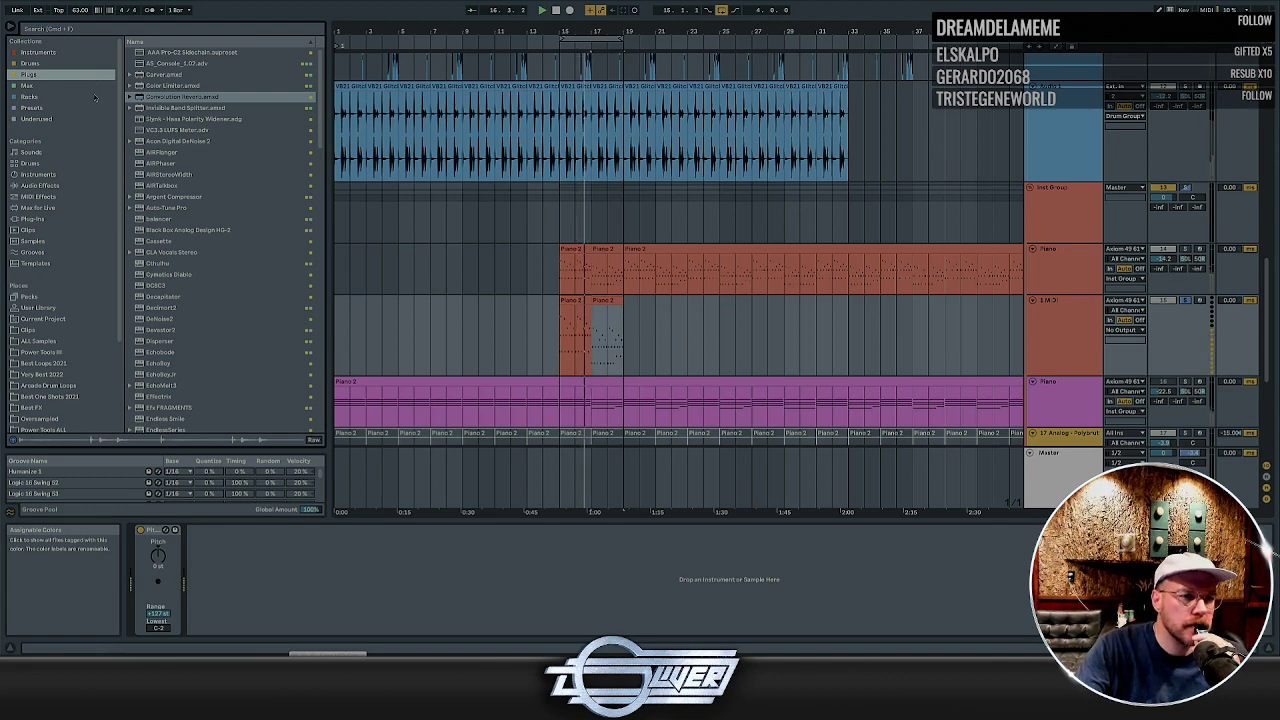
{"action": "scroll", "coordinate": [165, 115], "scroll_direction": "down", "scroll_amount": 20}
{"action": "scroll", "coordinate": [71, 99], "scroll_direction": "down", "scroll_amount": 3}
{"action": "scroll", "coordinate": [71, 99], "scroll_direction": "up", "scroll_amount": 3}
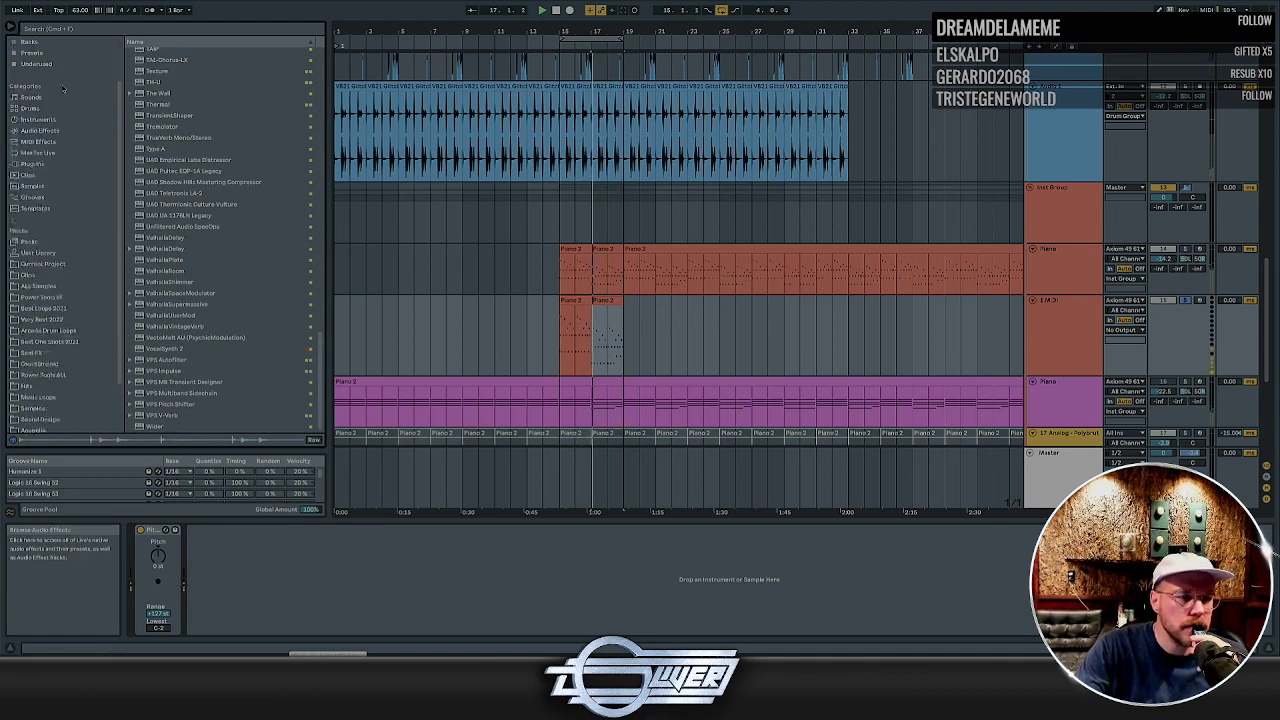
{"action": "left_click", "coordinate": [30, 107]}
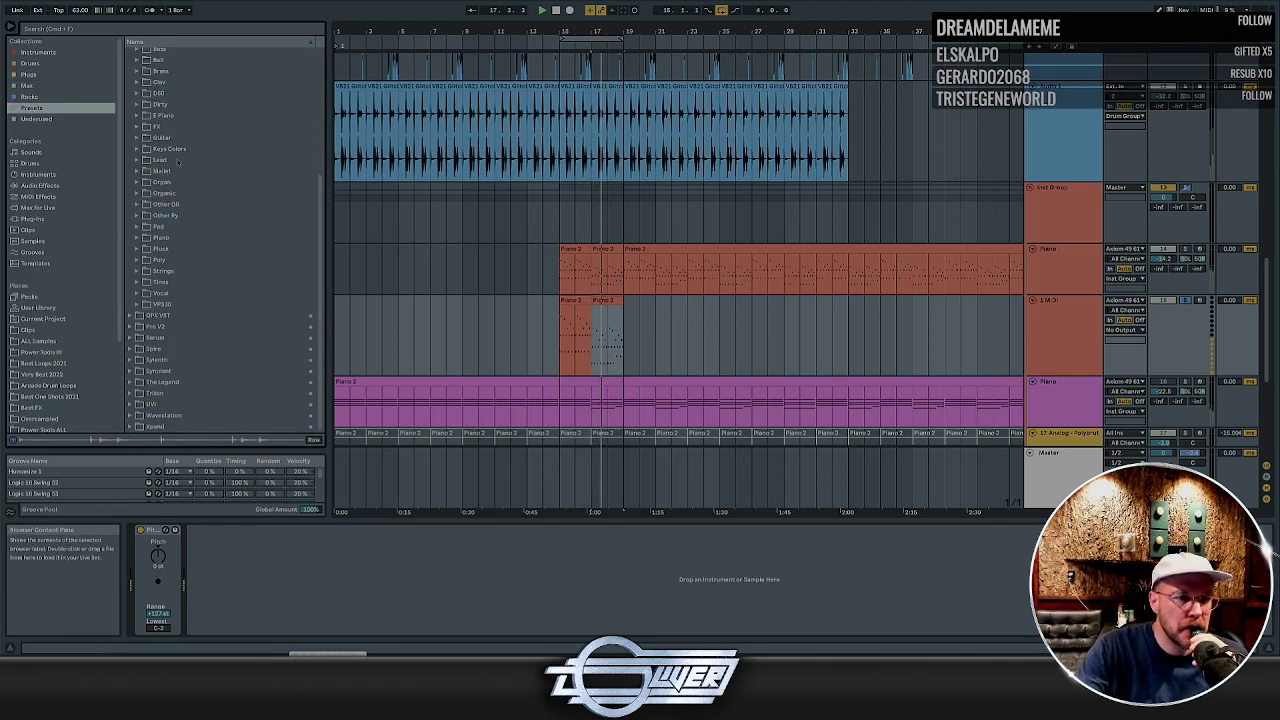
{"action": "scroll", "coordinate": [131, 158], "scroll_direction": "up", "scroll_amount": 5}
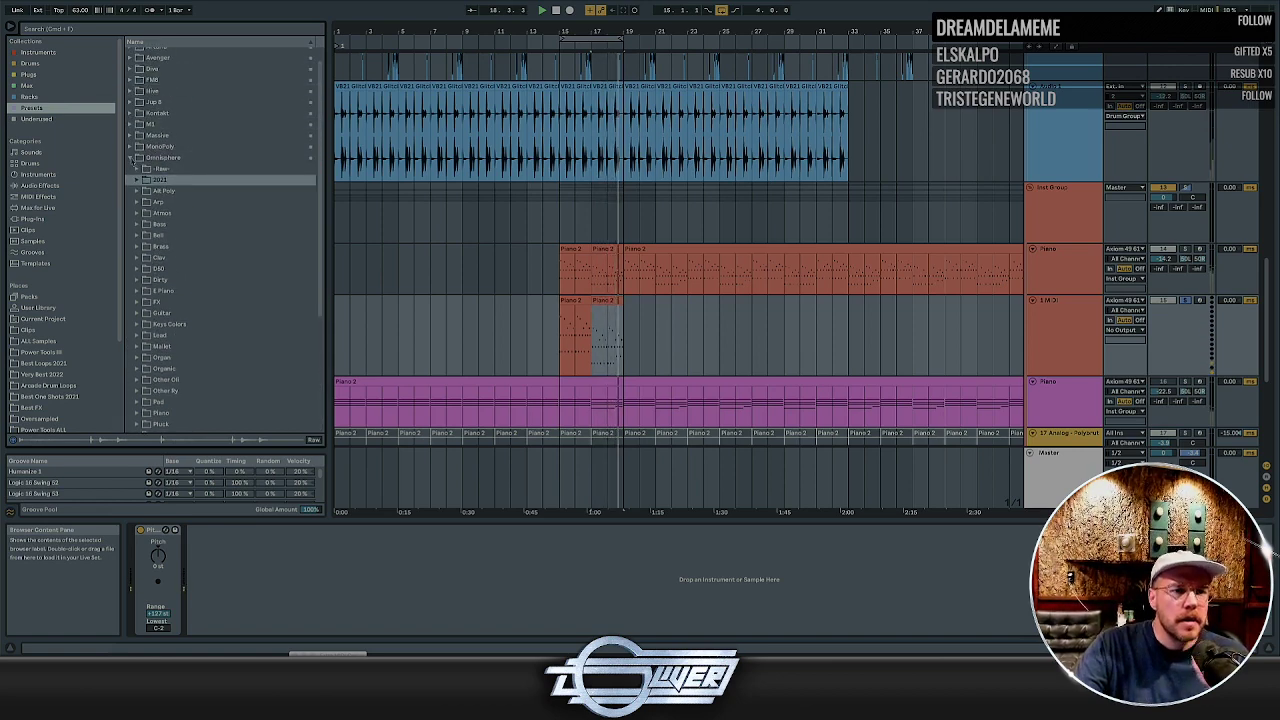
{"action": "left_click", "coordinate": [131, 158]}
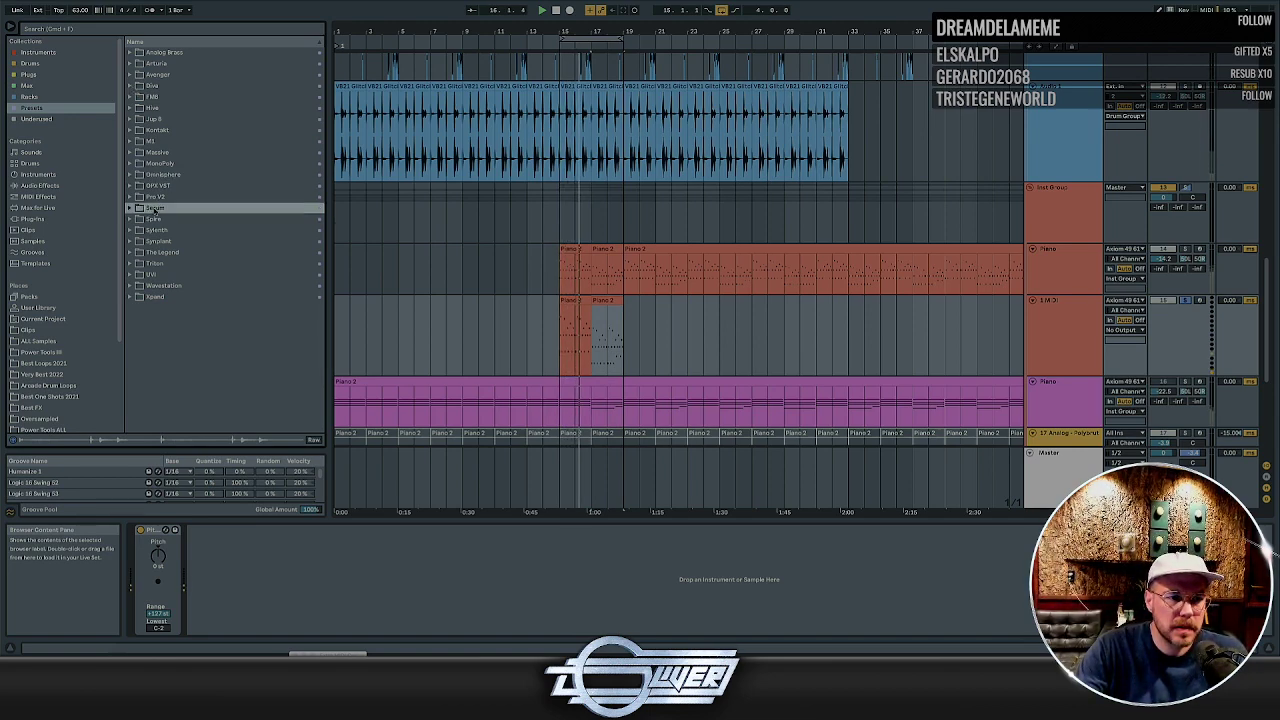
Load Serum from the Instruments collection onto the new MIDI track
{"action": "left_click", "coordinate": [38, 52]}
{"action": "scroll", "coordinate": [174, 200], "scroll_direction": "down", "scroll_amount": 10}
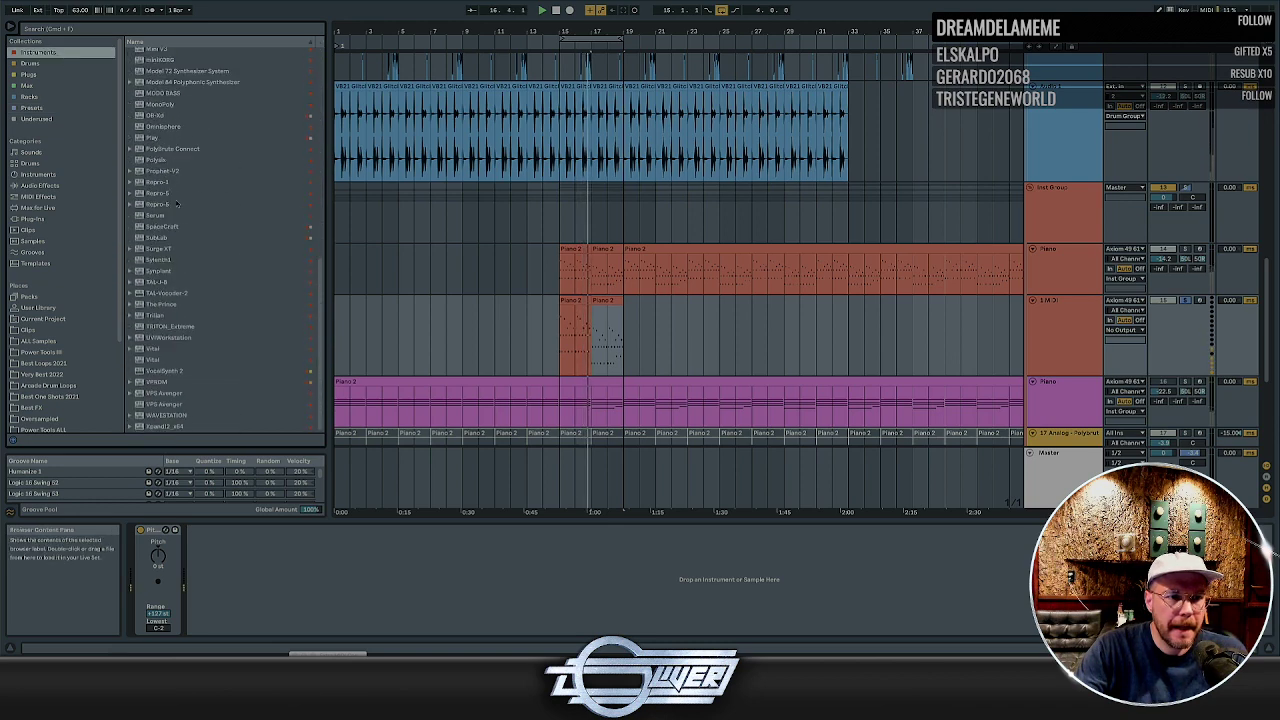
{"action": "left_click", "coordinate": [156, 215]}
{"action": "left_click_drag", "start_coordinate": [1054, 337], "coordinate": [1052, 334]}
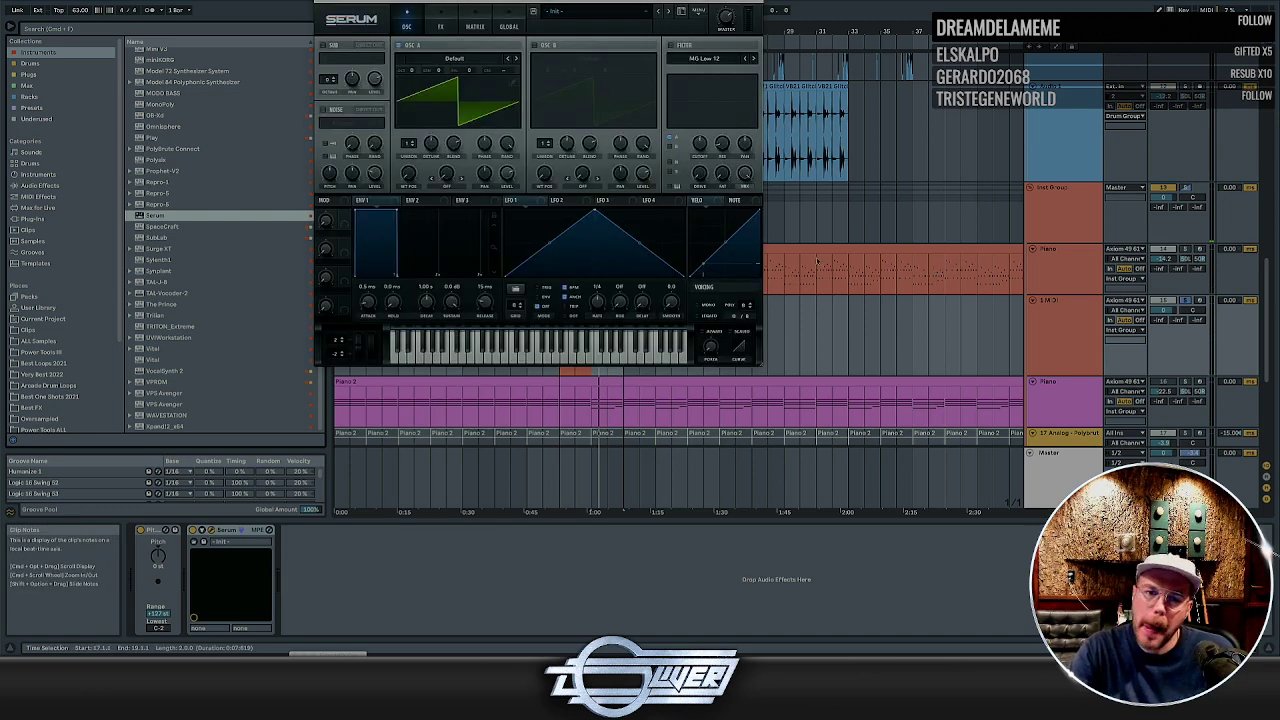
Audition Serum's User Plucks presets starting from PL - 1 2 Step Popper and settle on PL - Tears Of Summit
{"action": "left_click", "coordinate": [629, 14]}
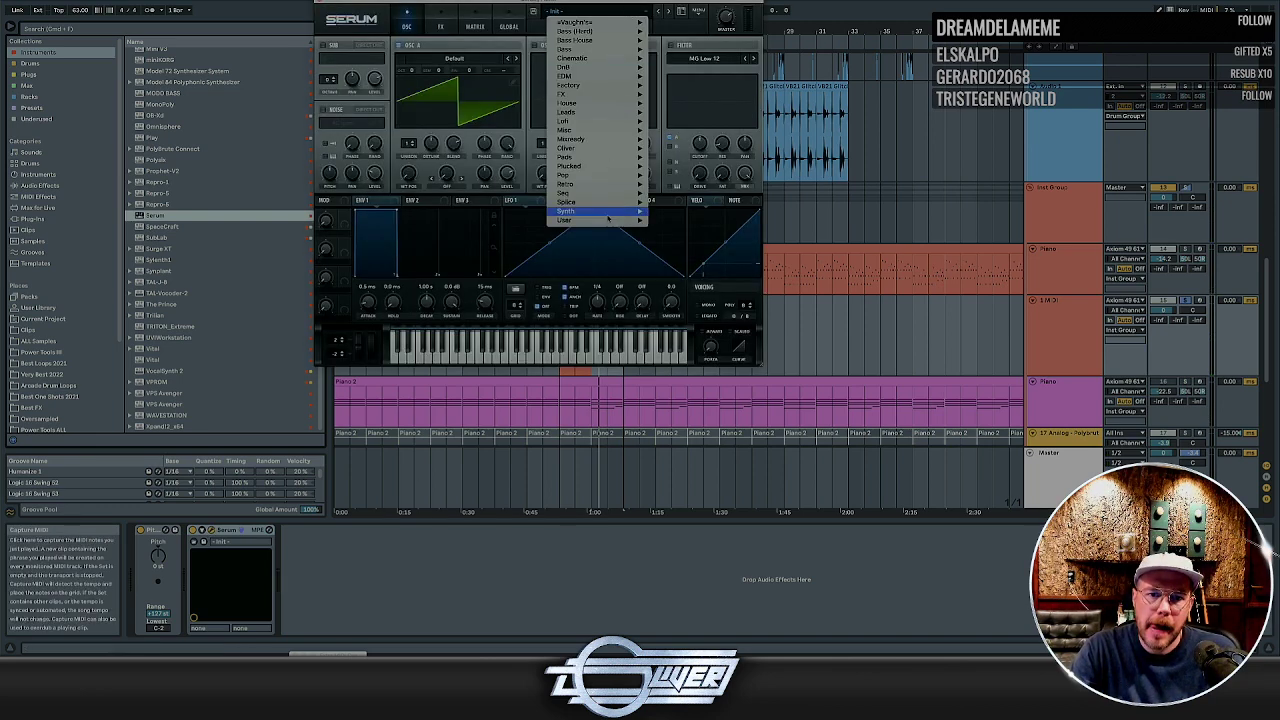
{"action": "mouse_move", "coordinate": [590, 220]}
{"action": "mouse_move", "coordinate": [689, 348]}
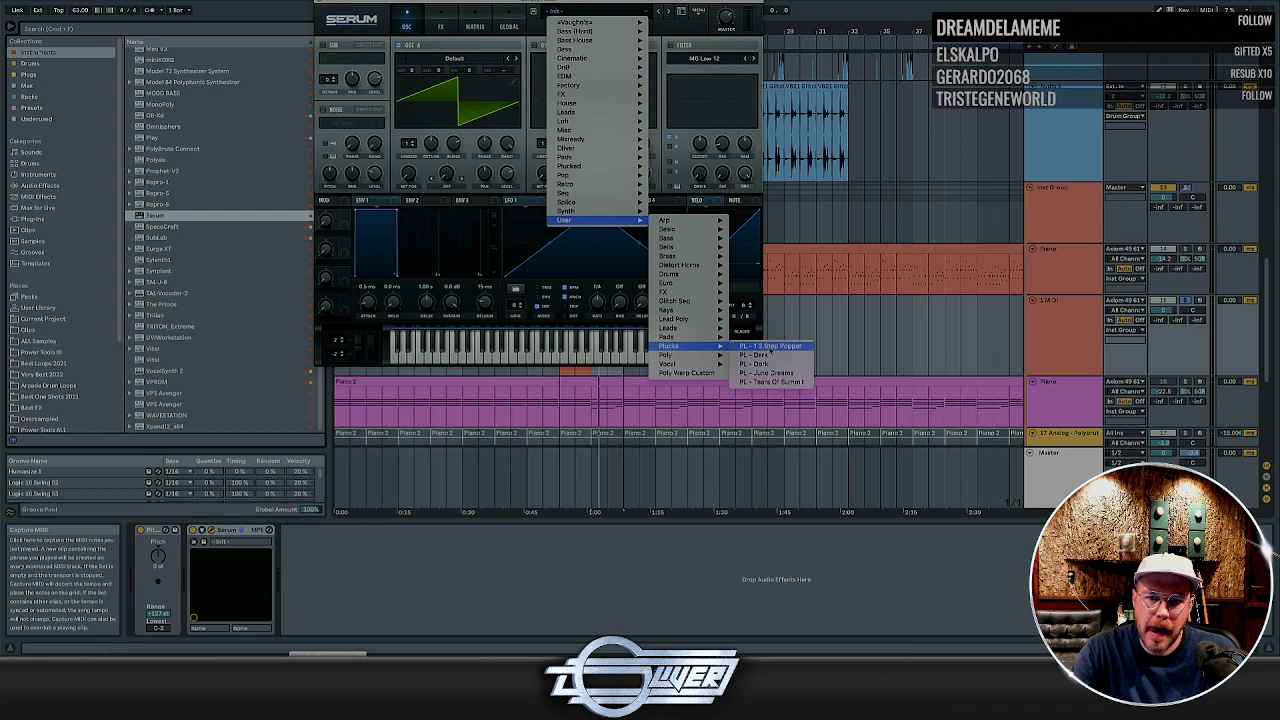
{"action": "left_click", "coordinate": [769, 347]}
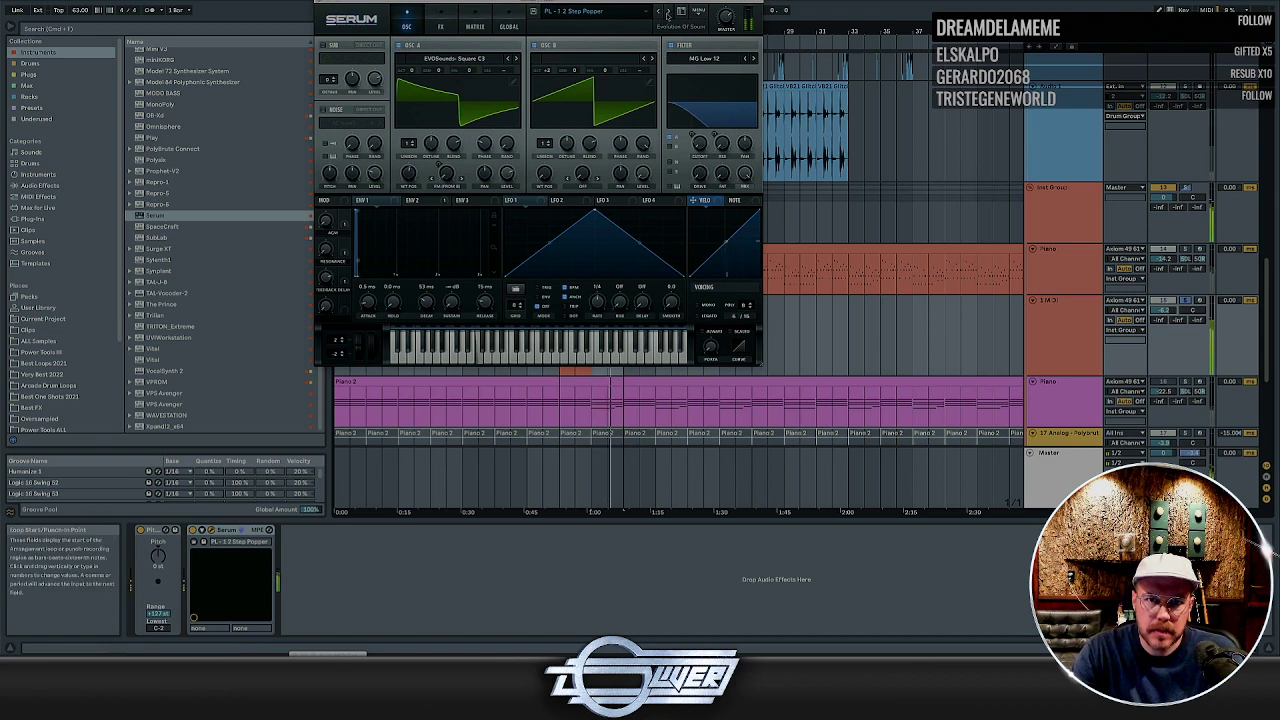
{"action": "left_click", "coordinate": [668, 14]}
{"action": "left_click", "coordinate": [668, 14]}
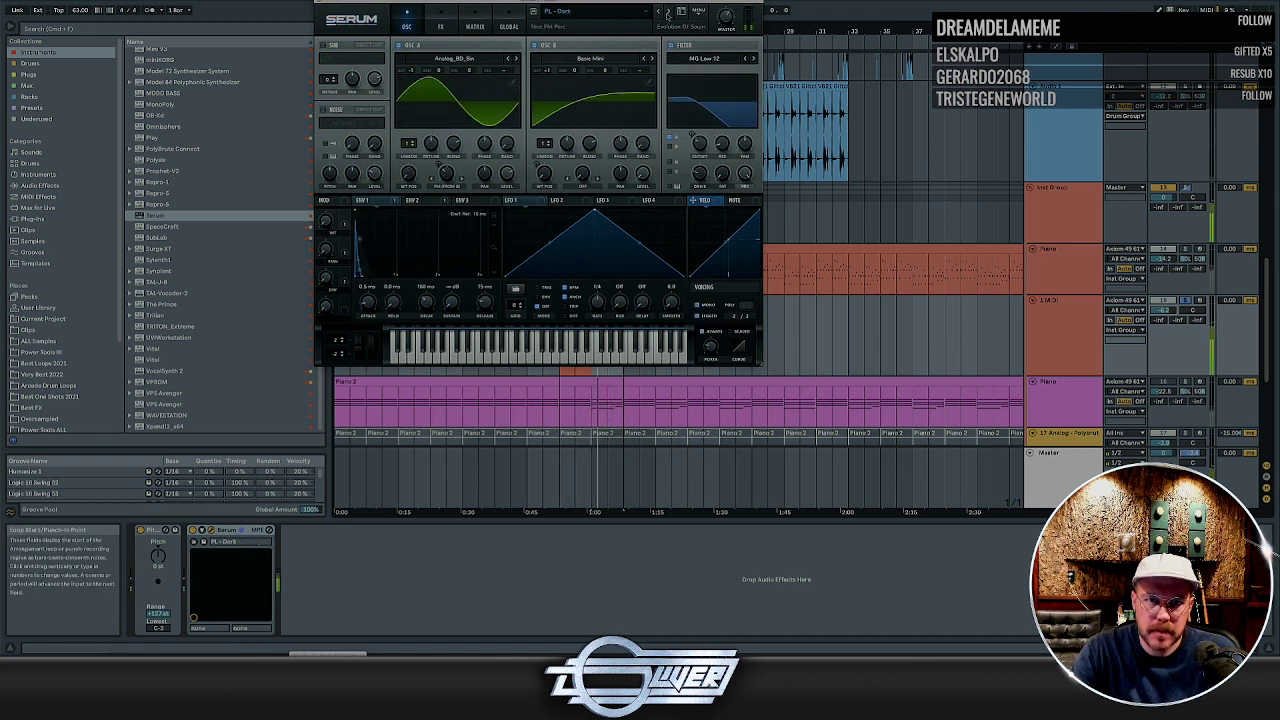
{"action": "left_click", "coordinate": [668, 14]}
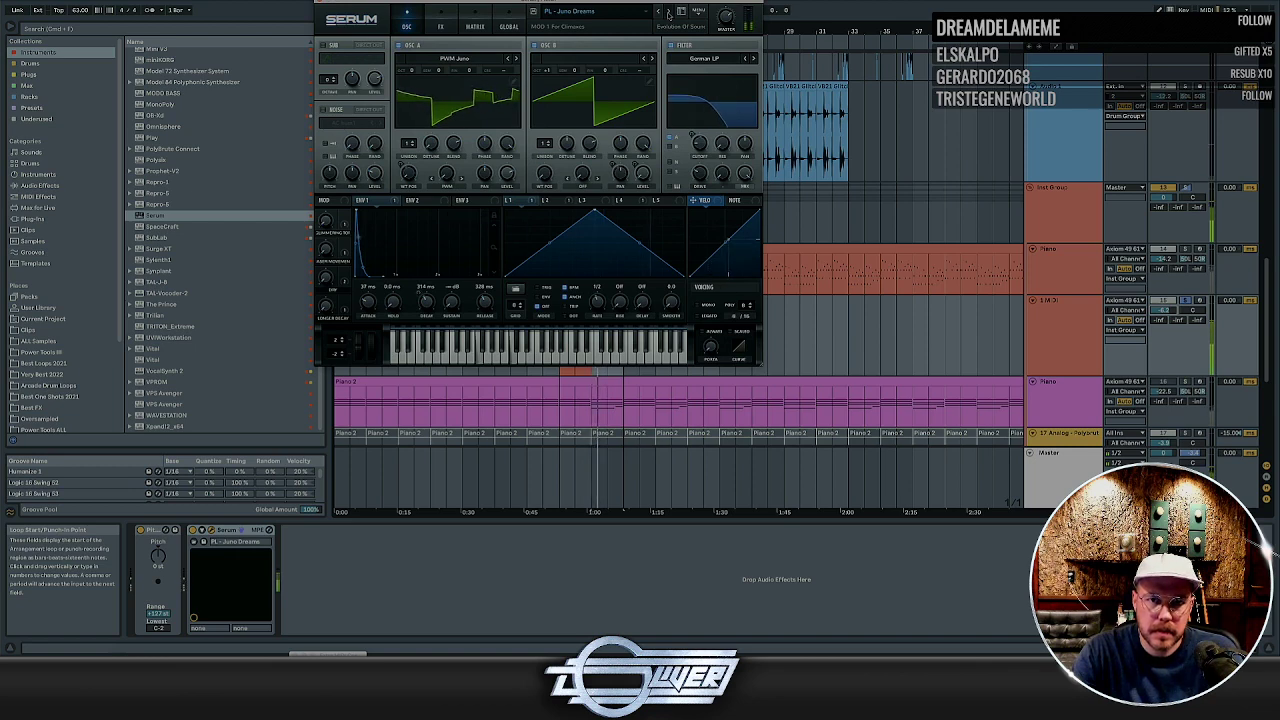
{"action": "left_click", "coordinate": [668, 14]}
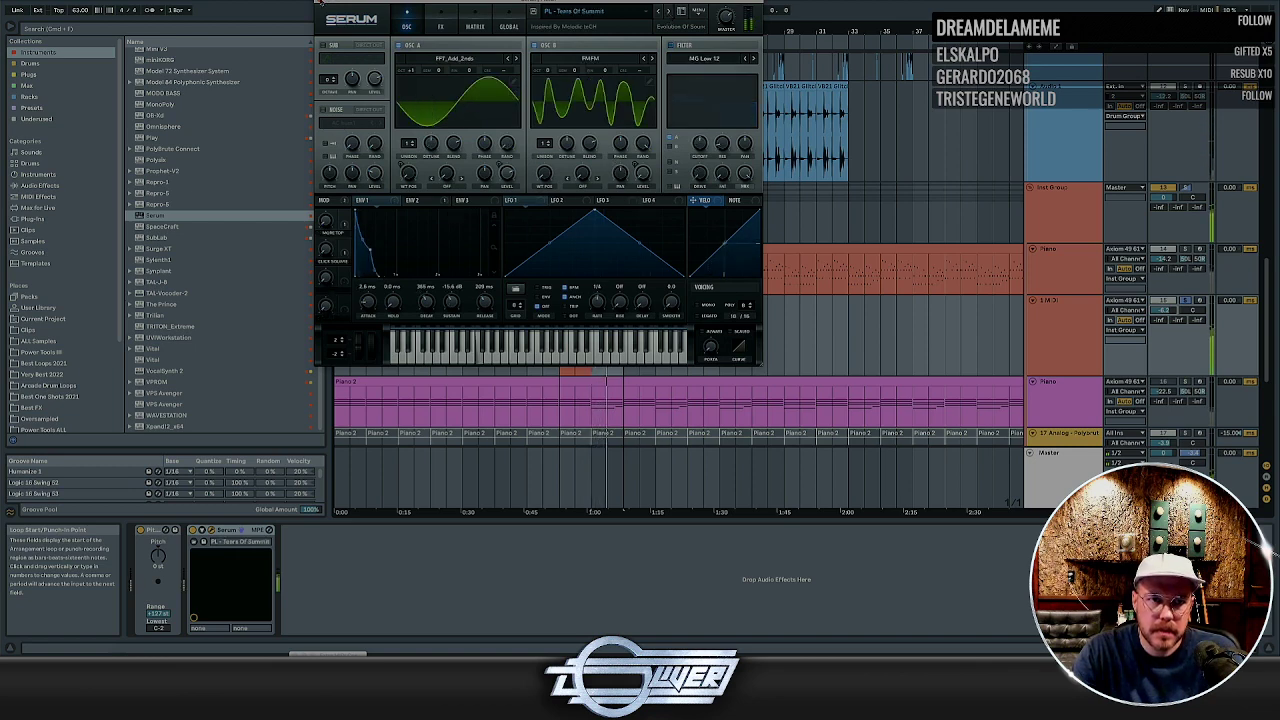
{"action": "left_click", "coordinate": [319, 2]}
Mute the upper Piano track and raise the Serum track's volume
{"action": "left_click", "coordinate": [575, 301]}
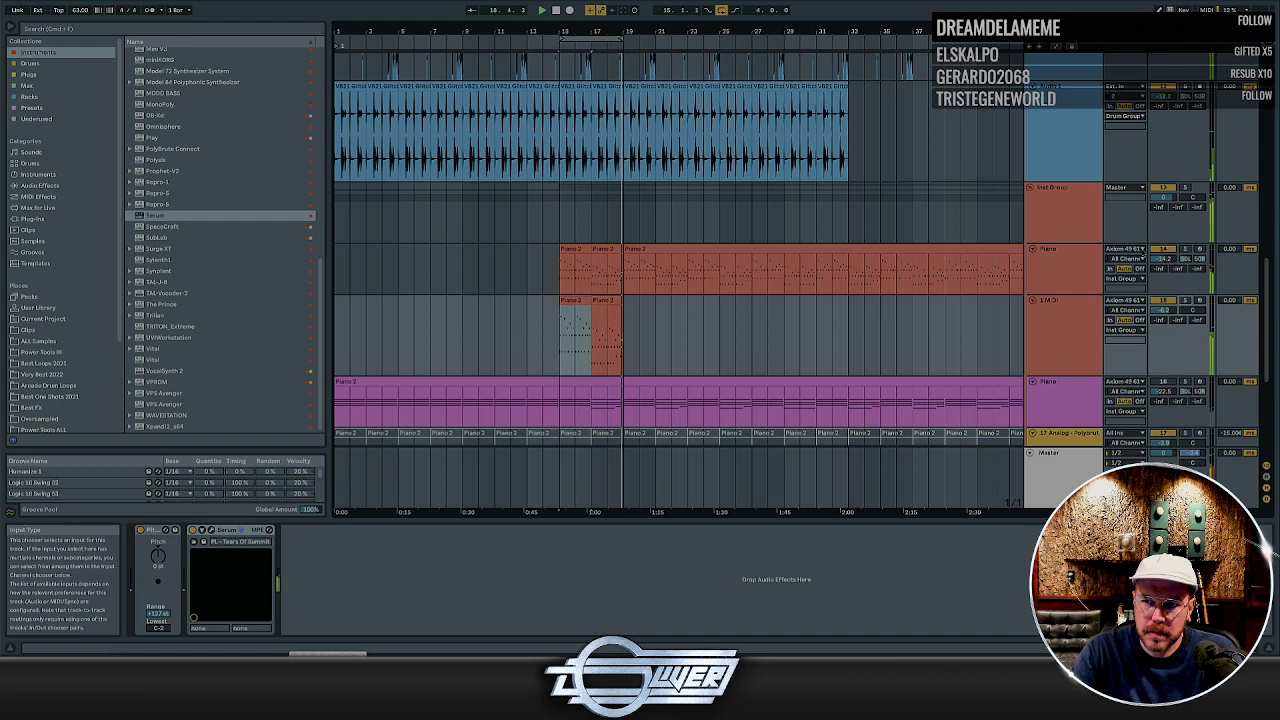
{"action": "left_click", "coordinate": [1162, 249]}
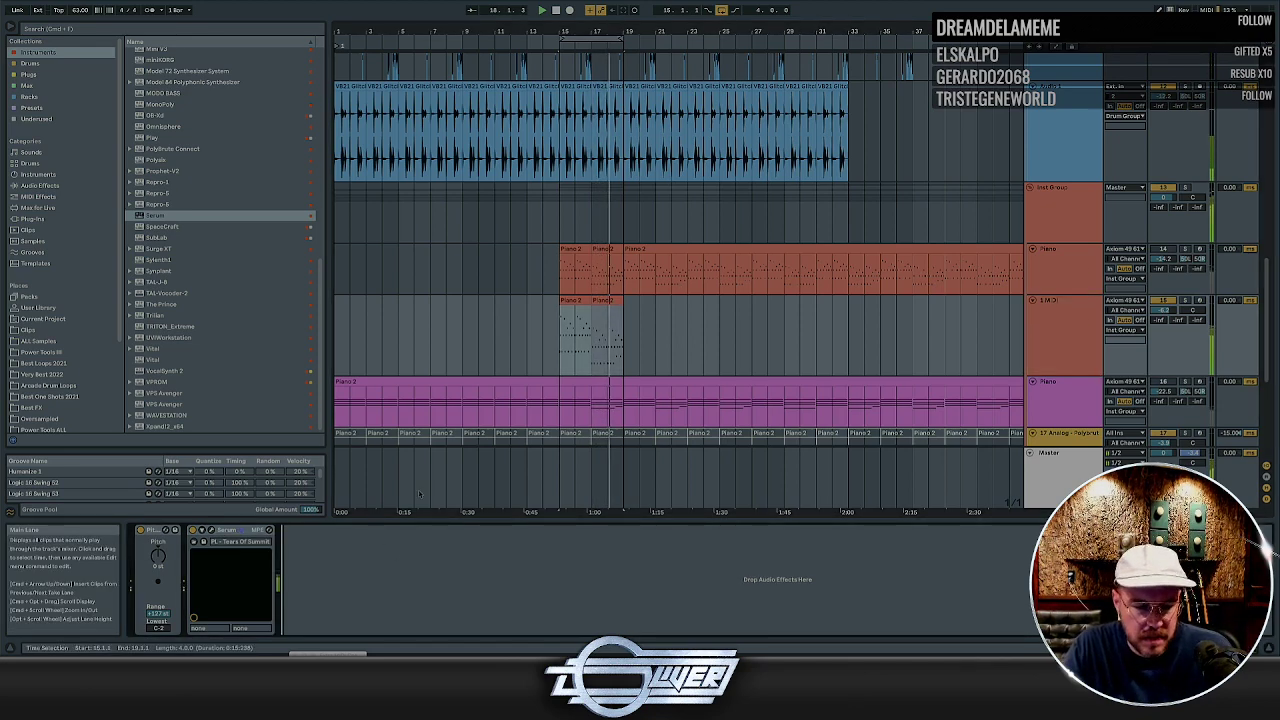
{"action": "left_click", "coordinate": [196, 541]}
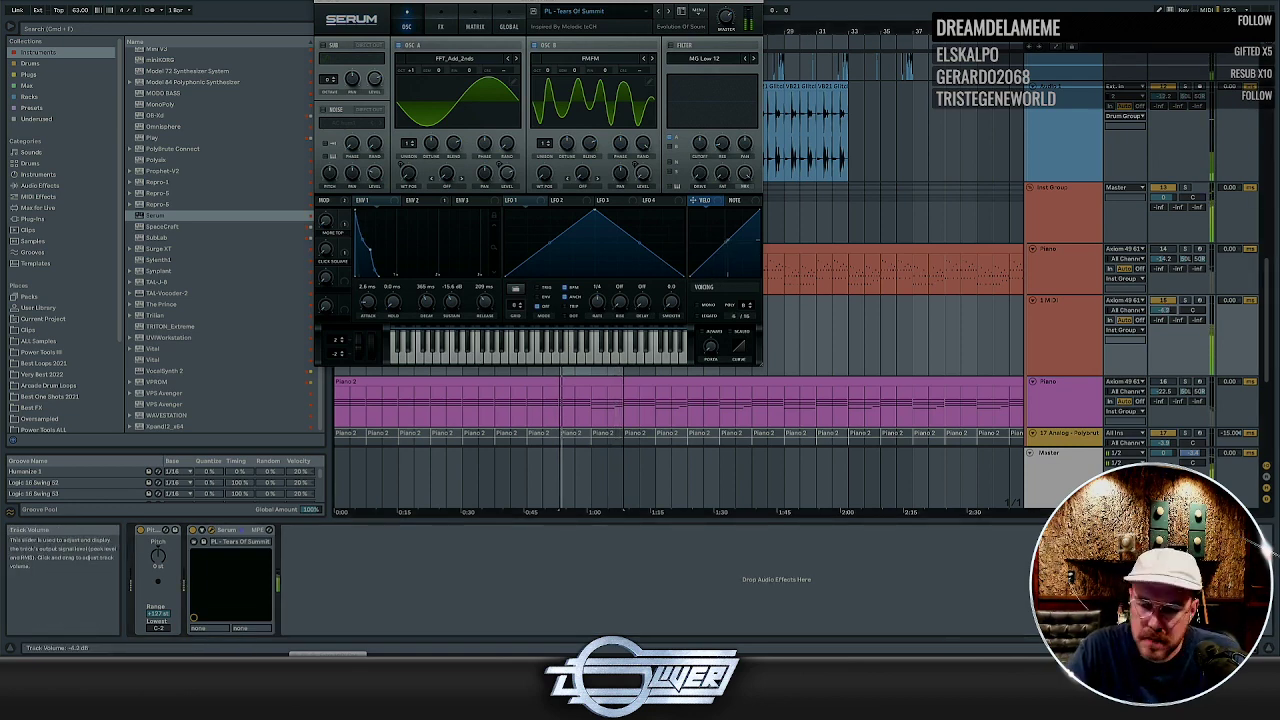
{"action": "left_click", "coordinate": [319, 3]}
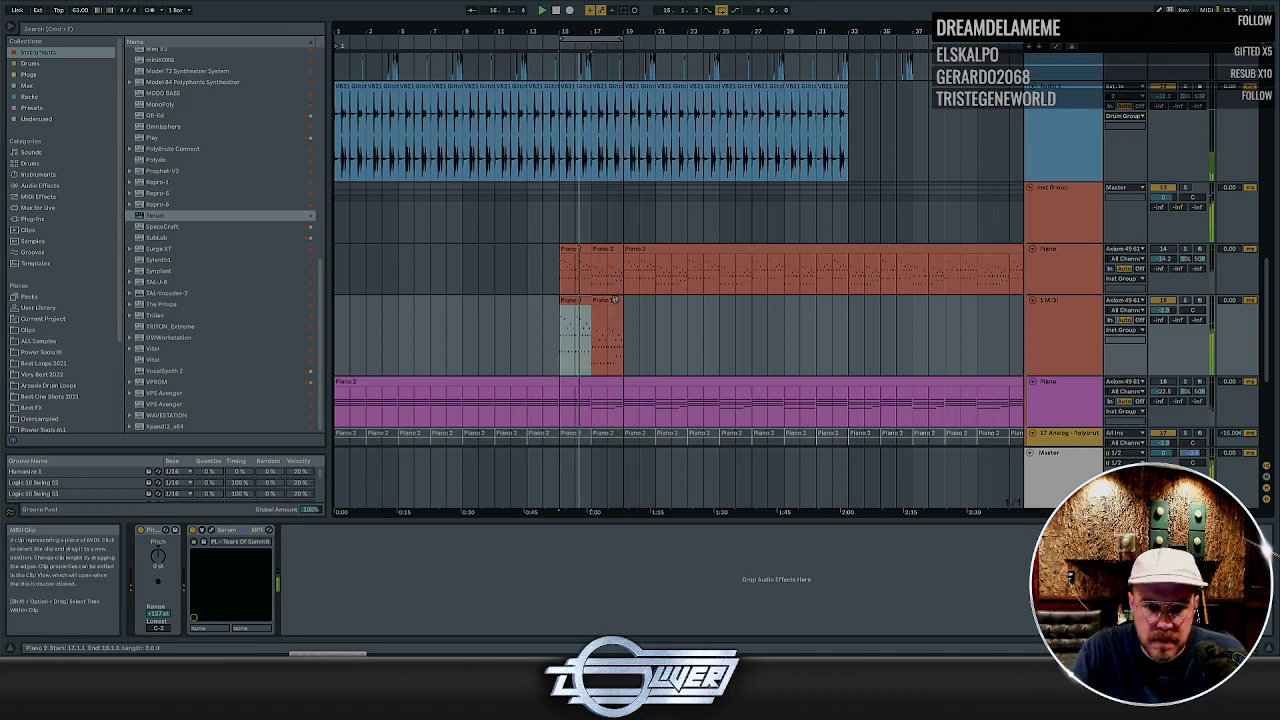
Consolidate the two Piano 2 clips on the Serum track into one clip and duplicate the track
{"action": "left_click", "coordinate": [576, 300]}
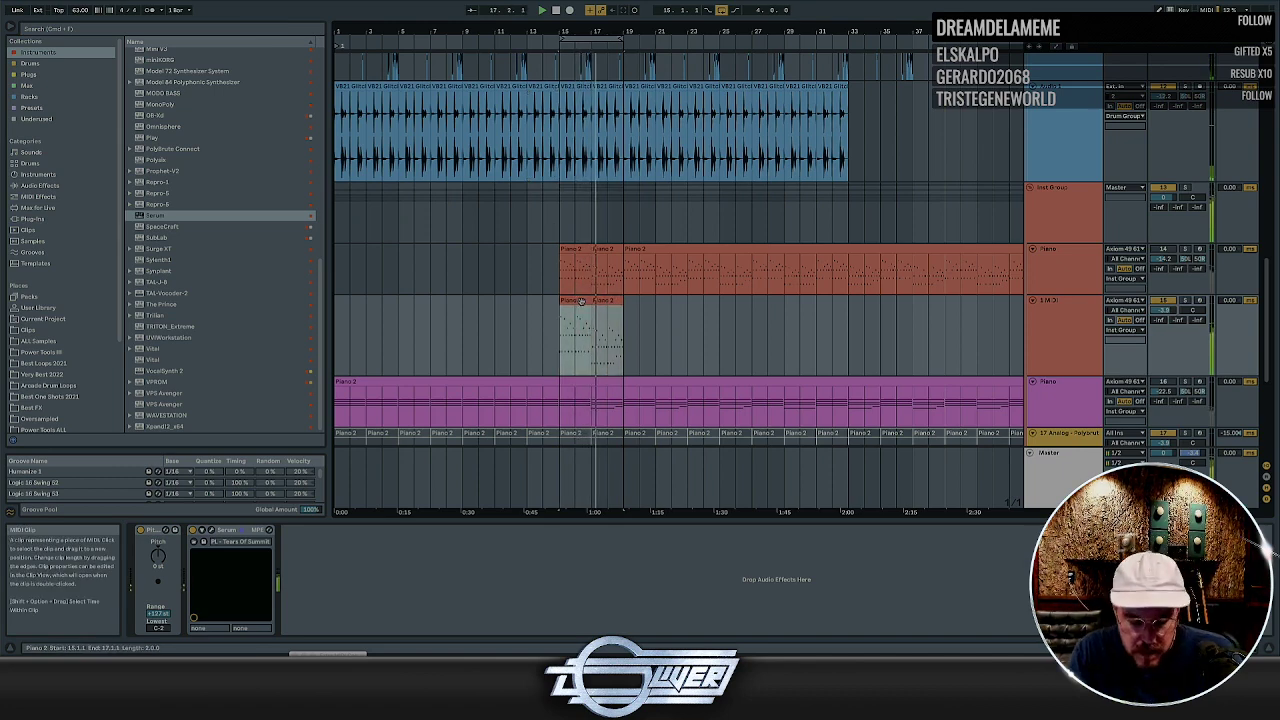
{"action": "left_click", "coordinate": [1051, 323]}
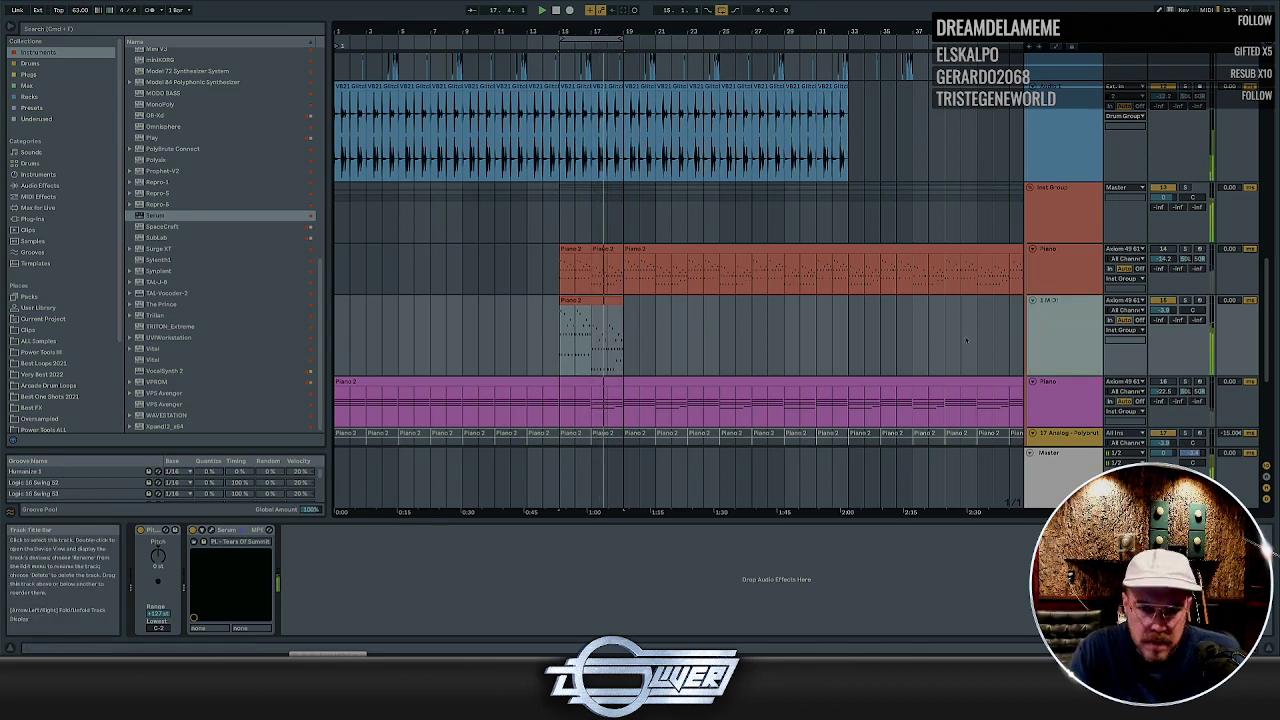
Deactivate the lower notes, D#2 to A#2 in the first half and A#1 to F2 in the second, in the duplicated Piano 2 clip
{"action": "double_click", "coordinate": [590, 340]}
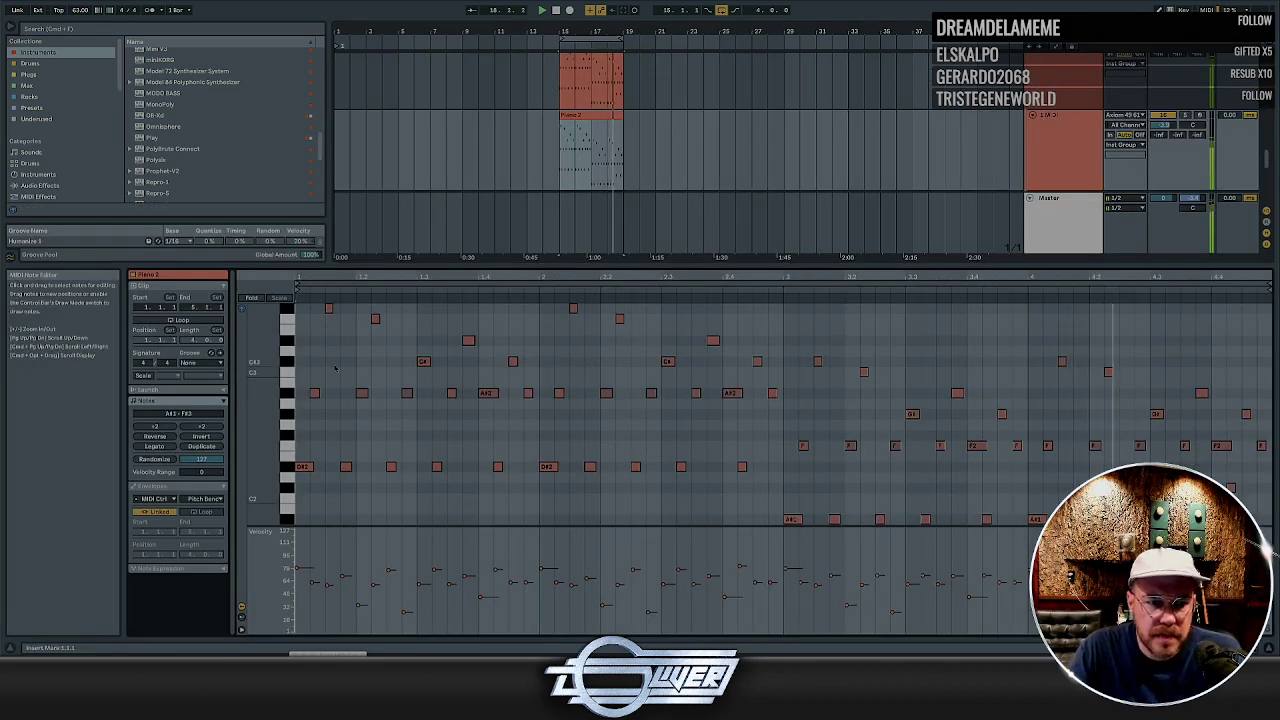
{"action": "left_click_drag", "start_coordinate": [264, 366], "coordinate": [772, 479]}
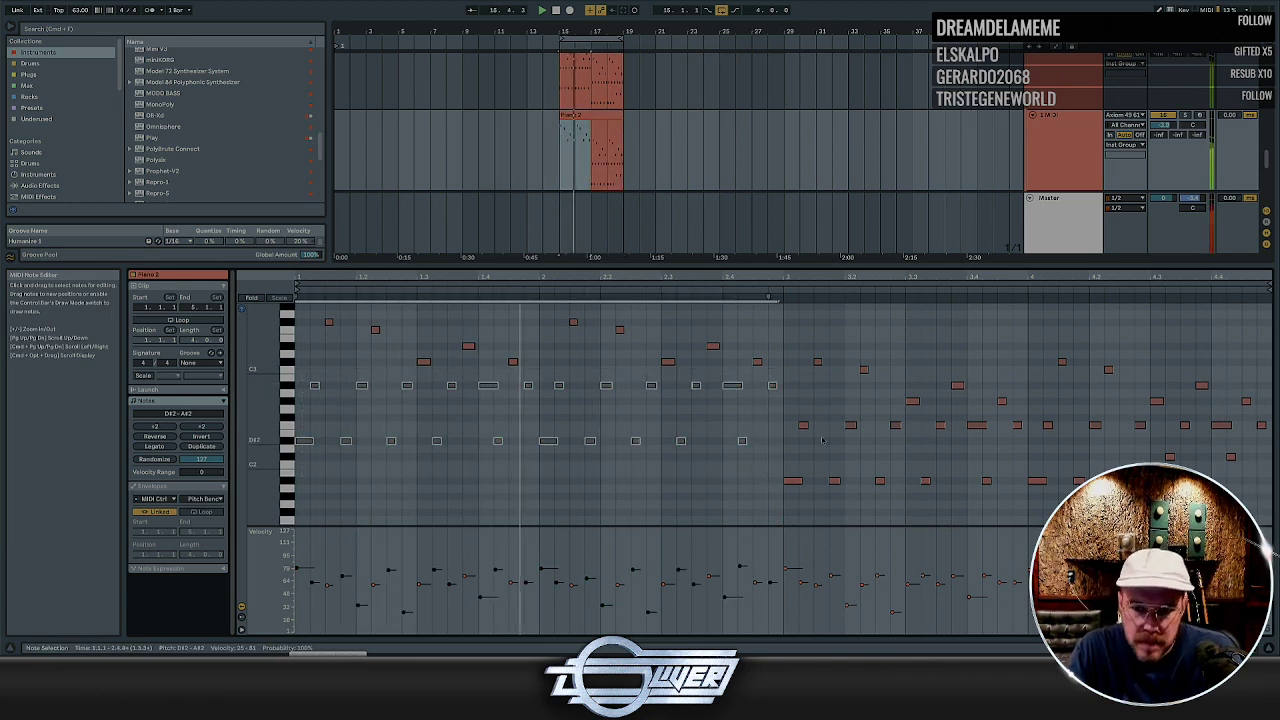
{"action": "left_click_drag", "start_coordinate": [783, 421], "coordinate": [1232, 497]}
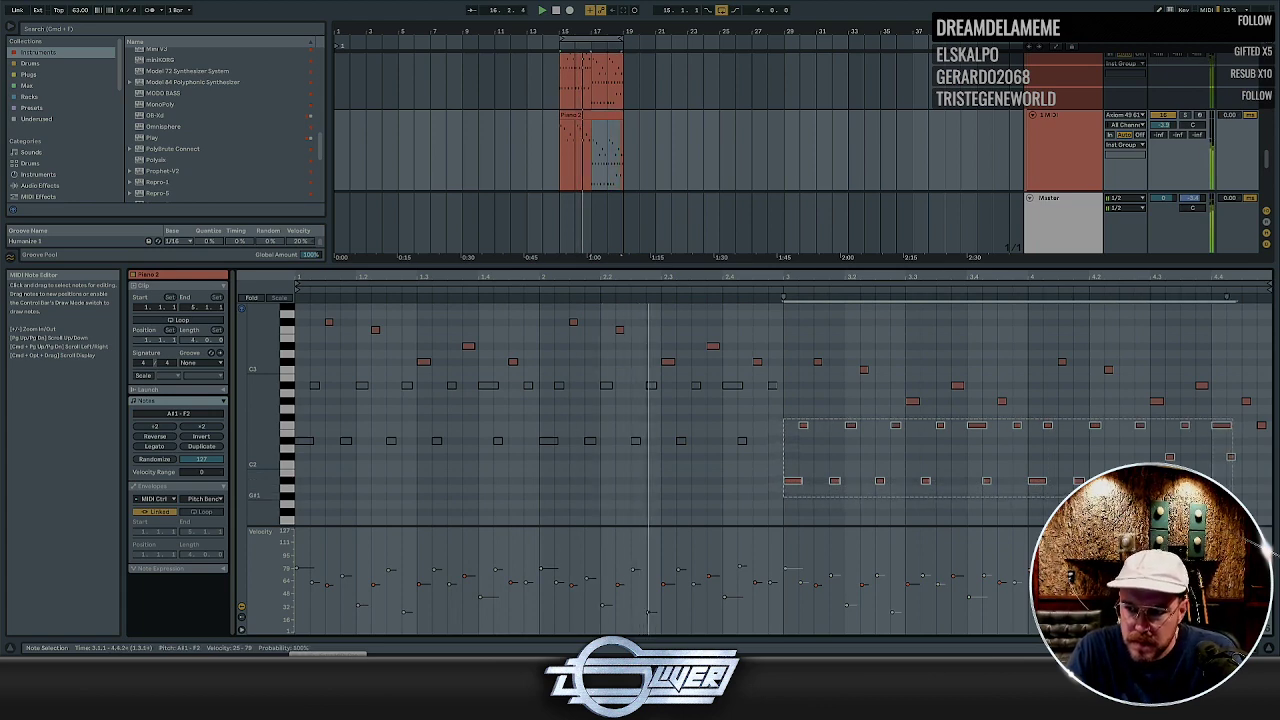
{"action": "key", "text": "0"}
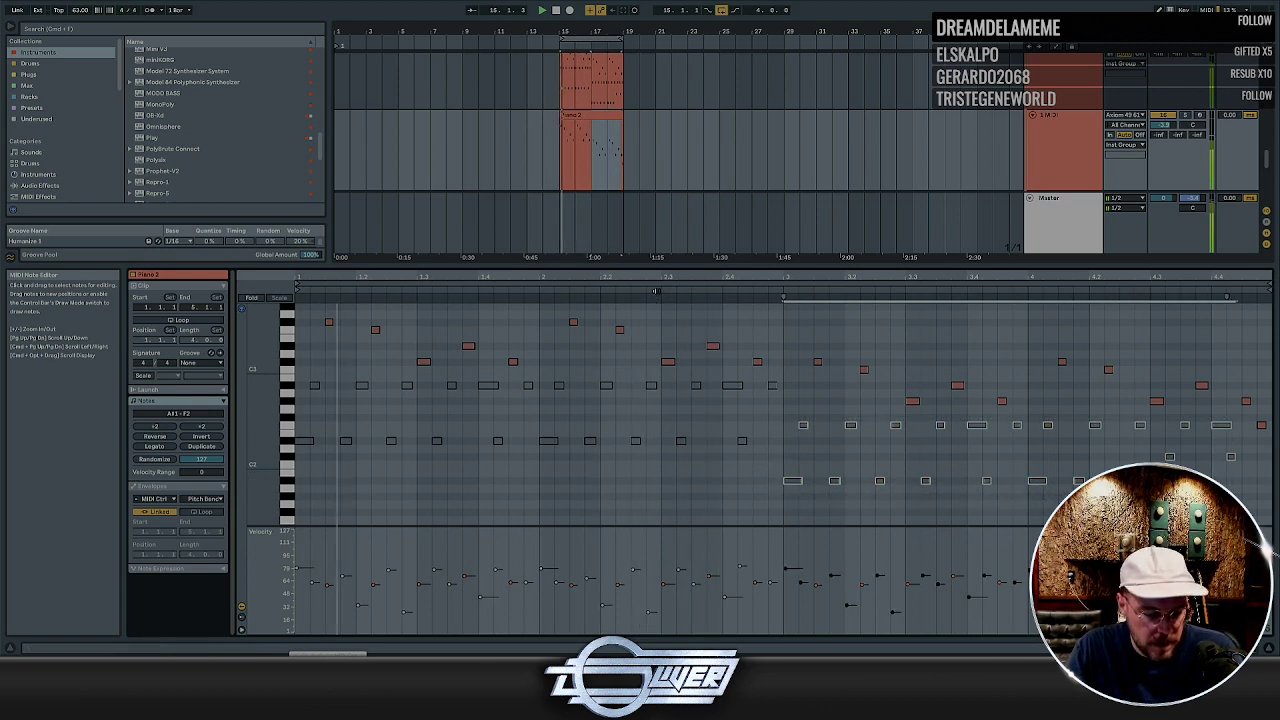
Transpose the duplicated Serum track up 12 semitones with its Pitch device
{"action": "key", "text": "shift+Tab"}
{"action": "left_click", "coordinate": [1043, 177]}
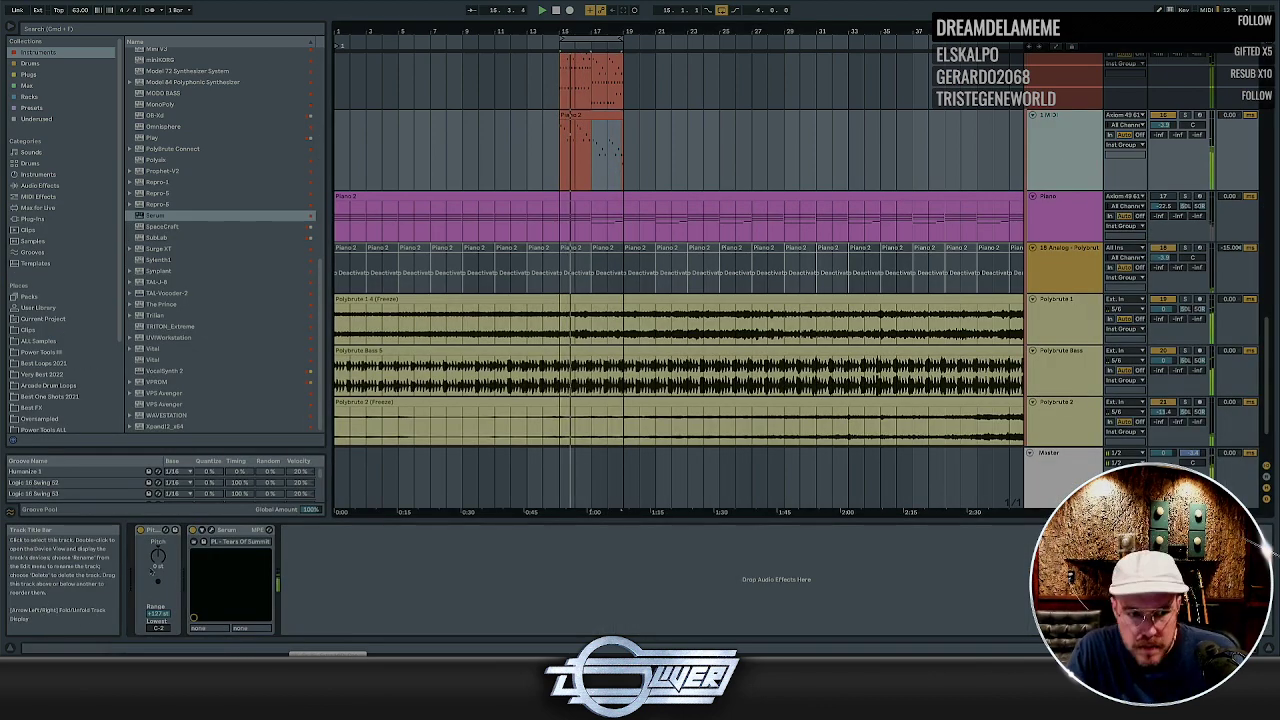
{"action": "left_click", "coordinate": [157, 559]}
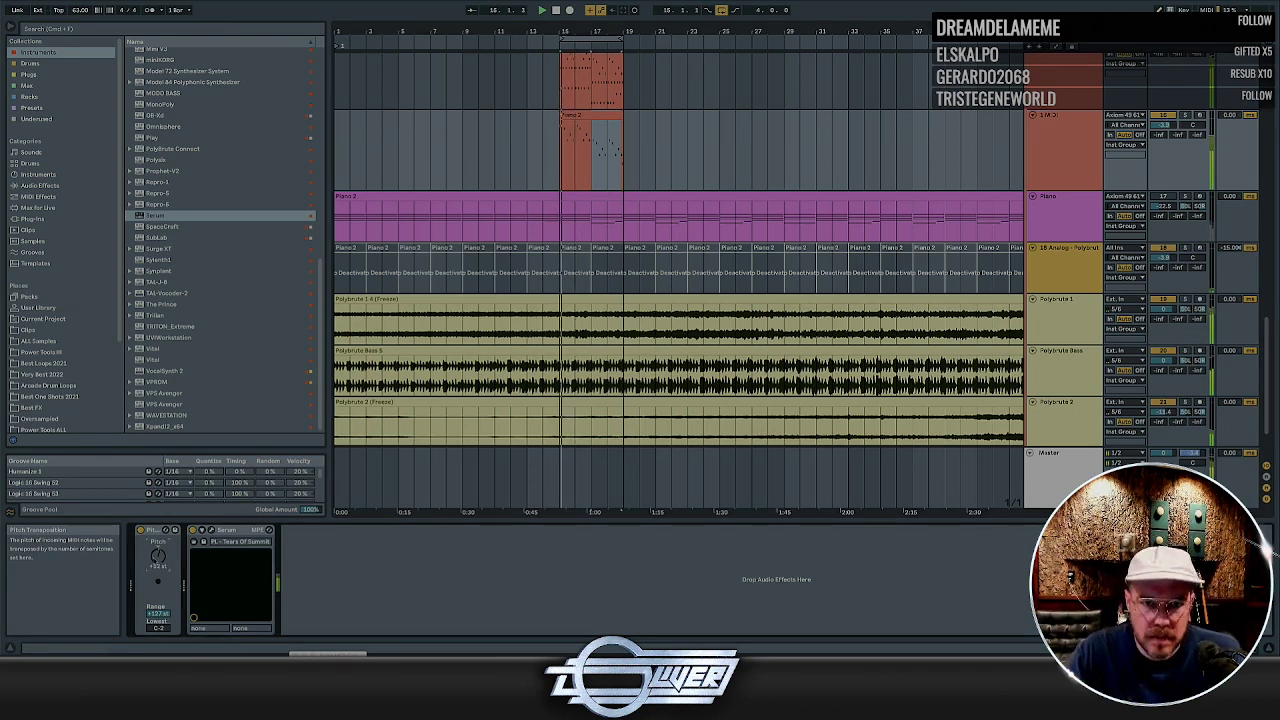
Open the duplicated Piano 2 clip's notes and select the active upper notes just before its third bar
{"action": "double_click", "coordinate": [584, 116]}
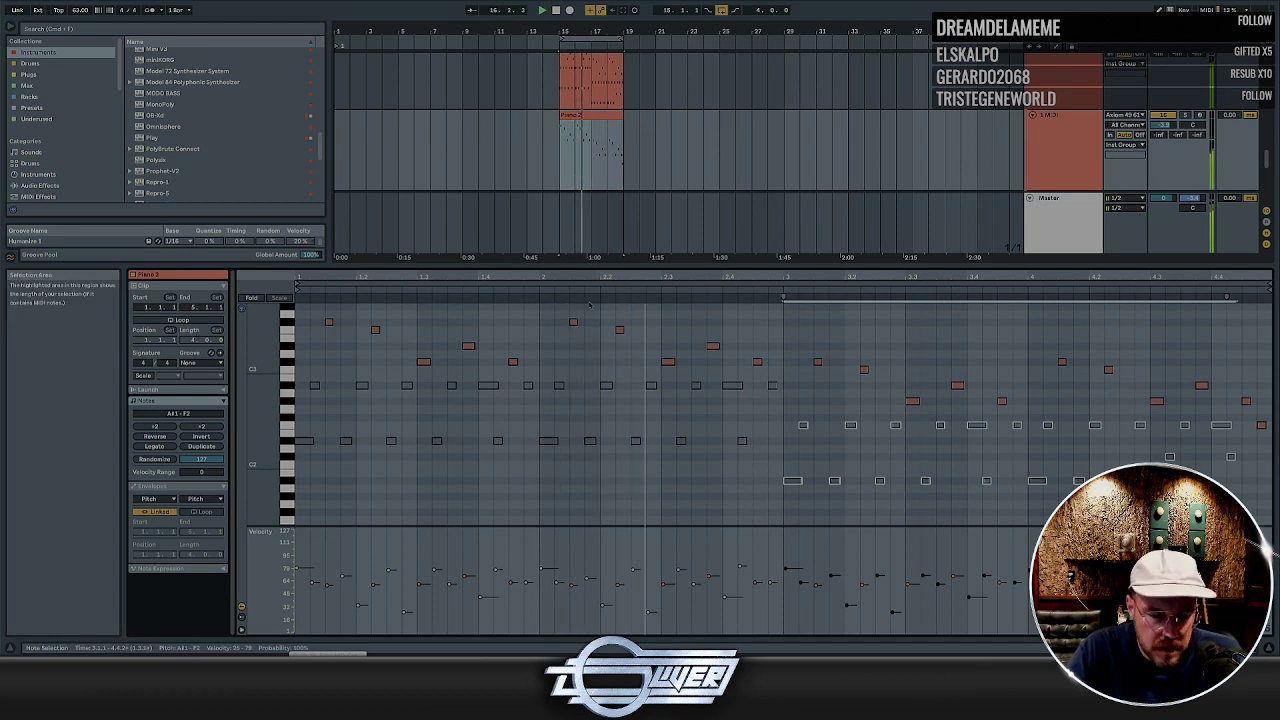
{"action": "left_click_drag", "start_coordinate": [694, 331], "coordinate": [808, 362]}
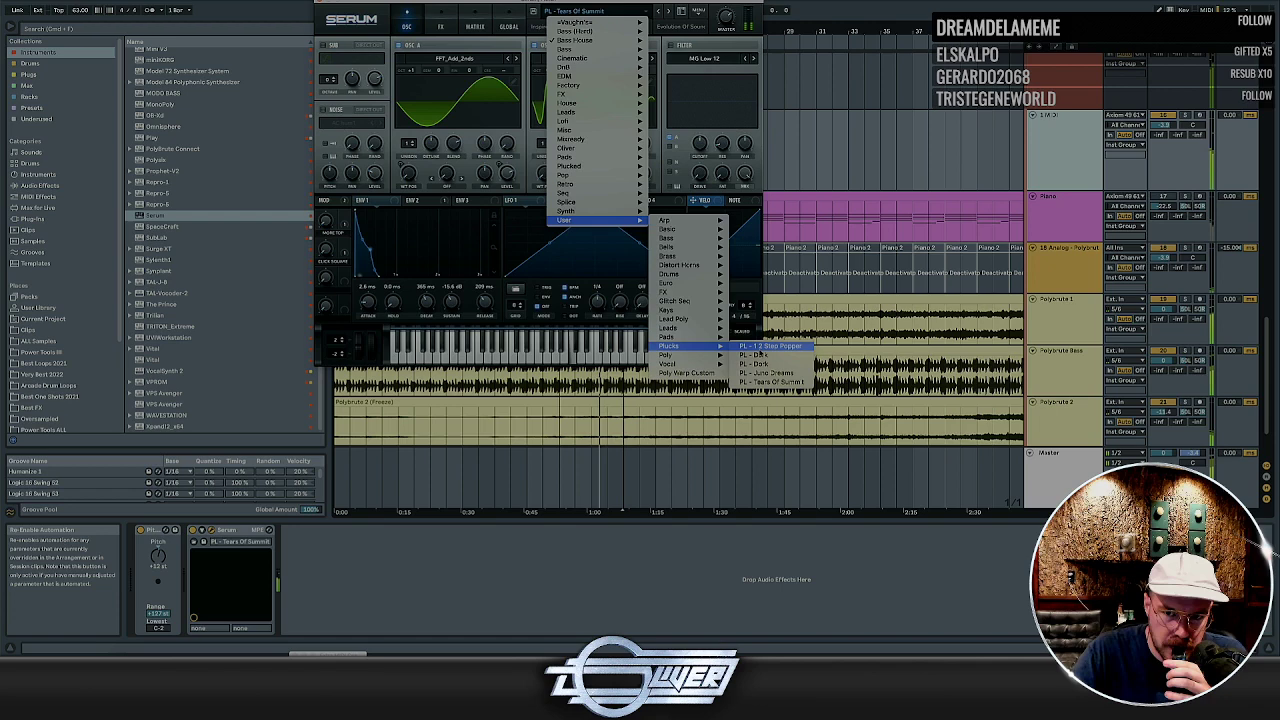
Audition Serum's pluck presets on the duplicated track from PL - Dark onward and load vocal_synth_poly_sweet_dee
{"action": "left_click", "coordinate": [756, 355]}
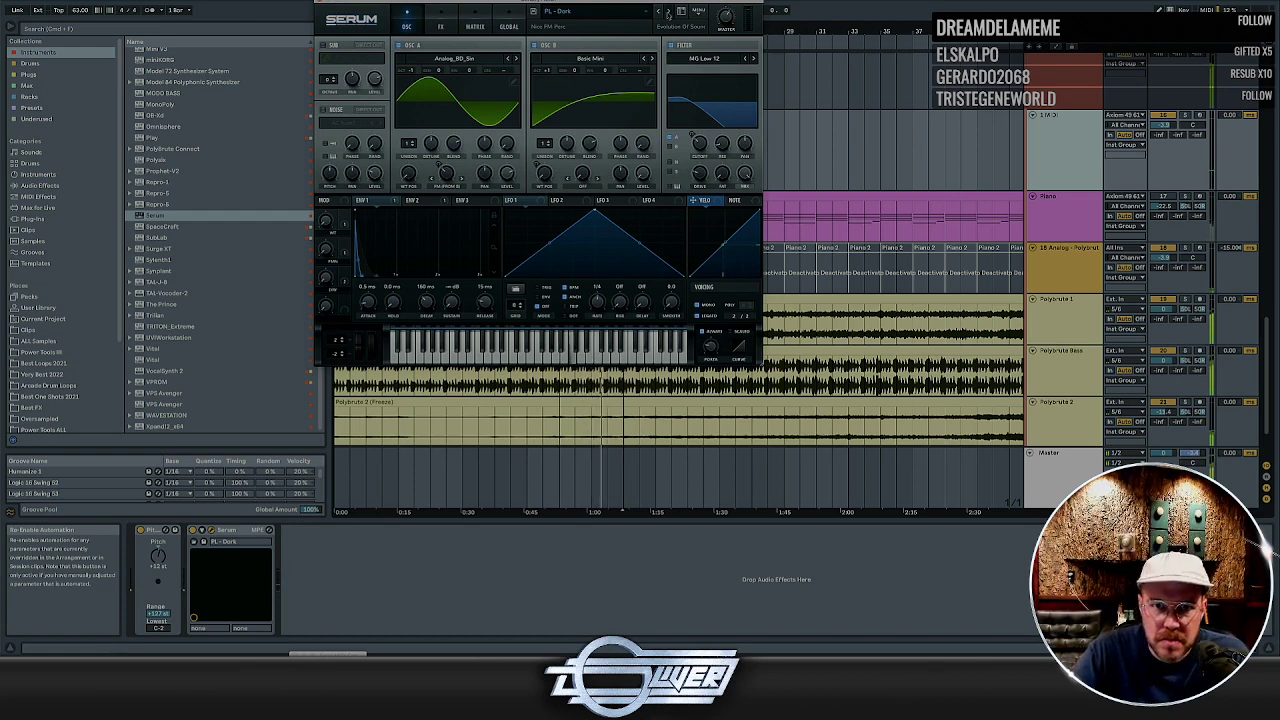
{"action": "left_click", "coordinate": [668, 12]}
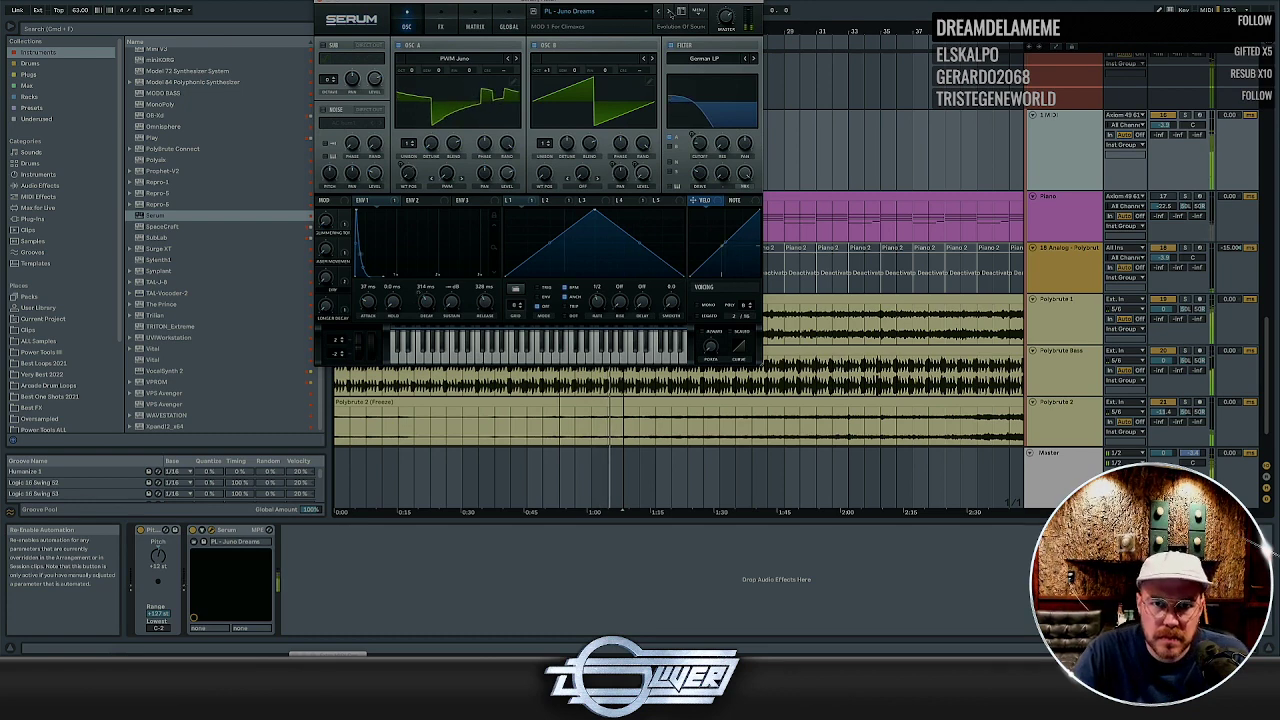
{"action": "left_click", "coordinate": [668, 12]}
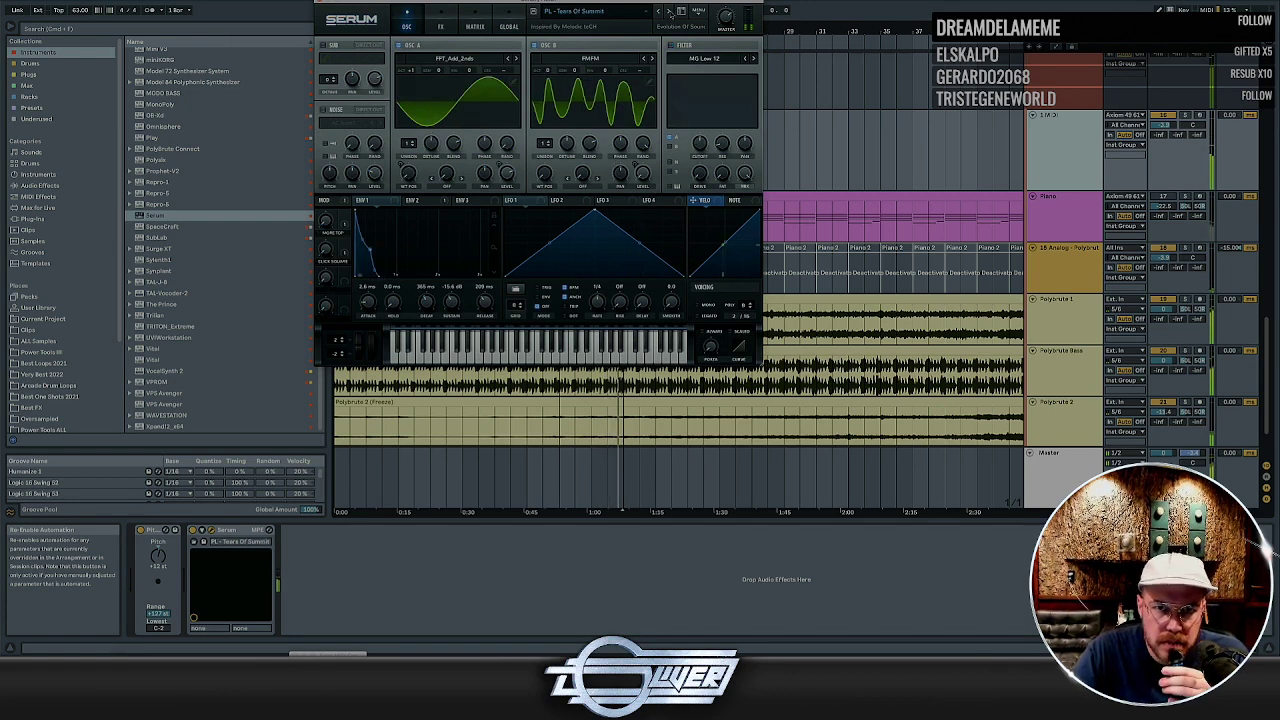
{"action": "left_click", "coordinate": [668, 12]}
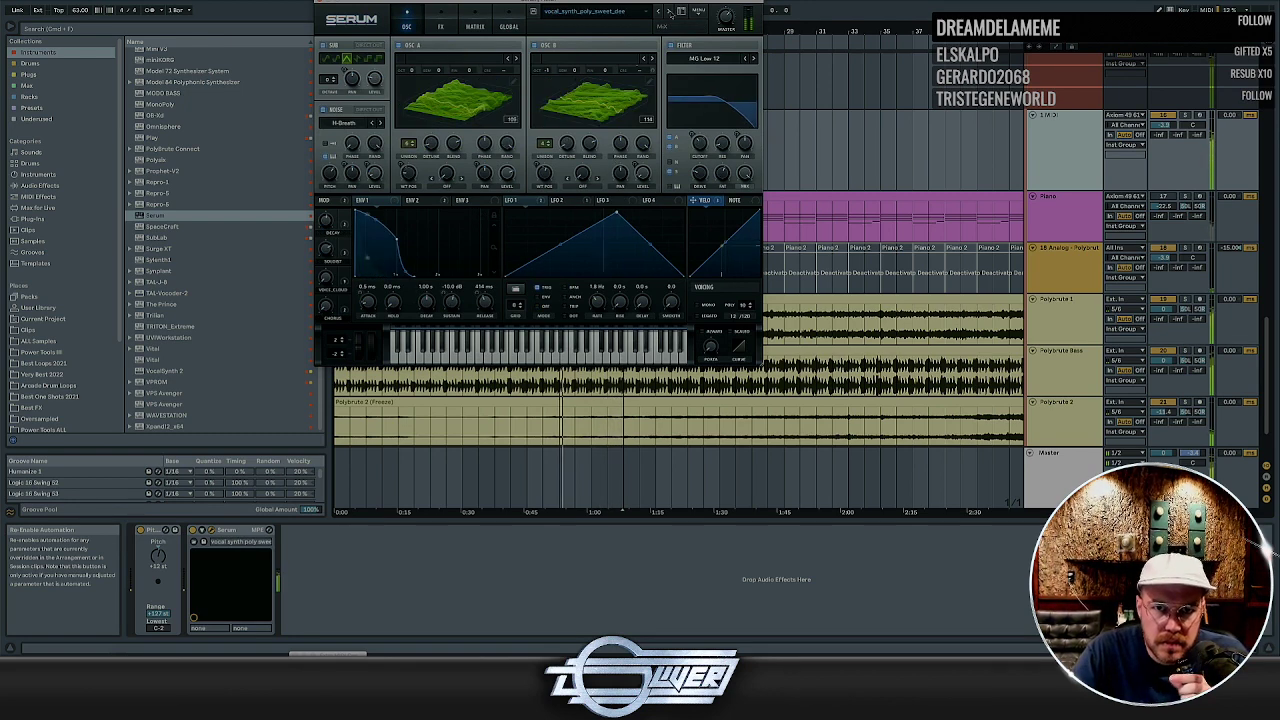
Return the duplicated track's Pitch device to 0 st and lower the track's volume to -14.8 dB
{"action": "left_click", "coordinate": [861, 200]}
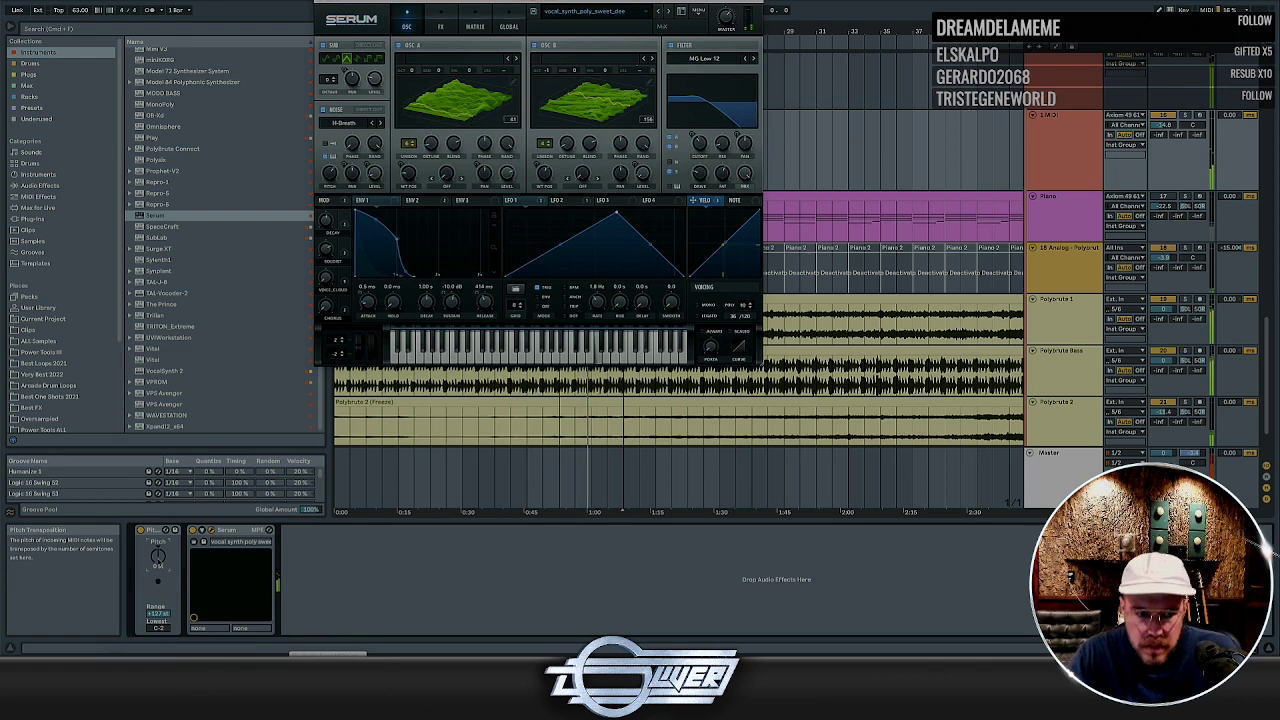
{"action": "left_click", "coordinate": [317, 3]}
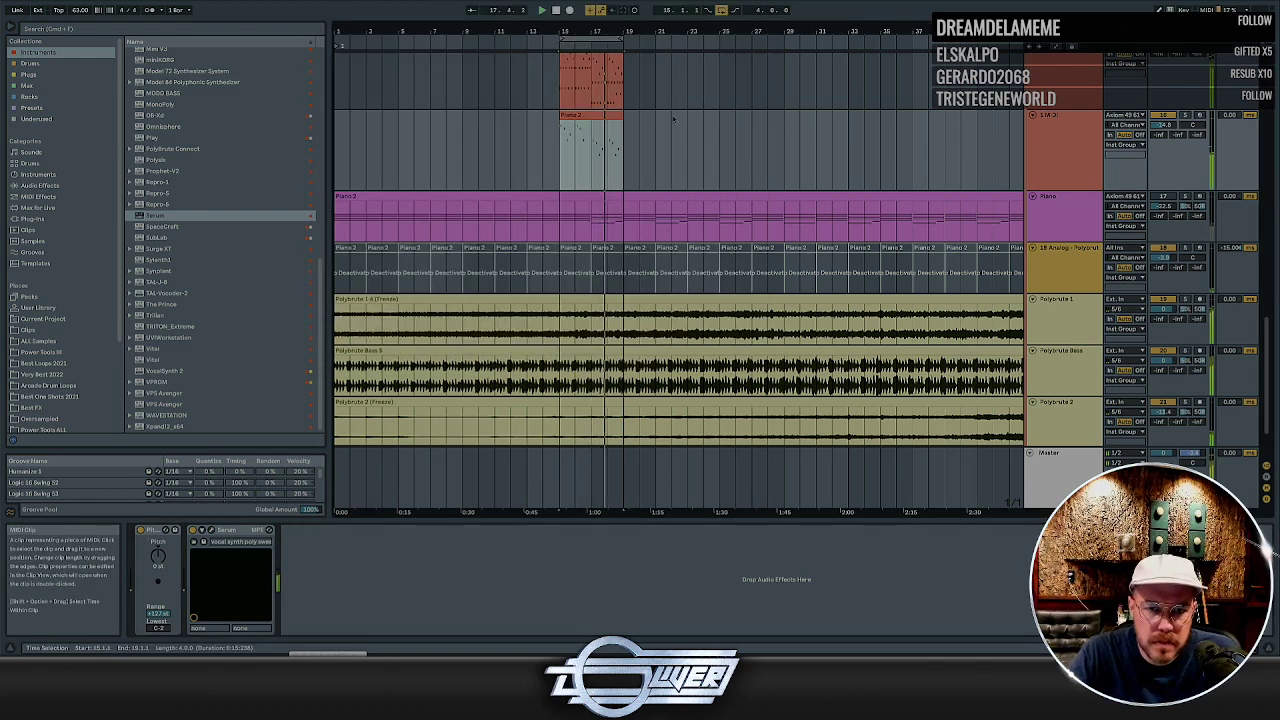
Copy the four-bar section at bar 29 of the Polybrute 2 clip to bar 15 and raise the Polybrute 2 track's volume
{"action": "scroll", "coordinate": [673, 119], "scroll_direction": "up", "scroll_amount": 2}
{"action": "scroll", "coordinate": [682, 182], "scroll_direction": "up", "scroll_amount": 2}
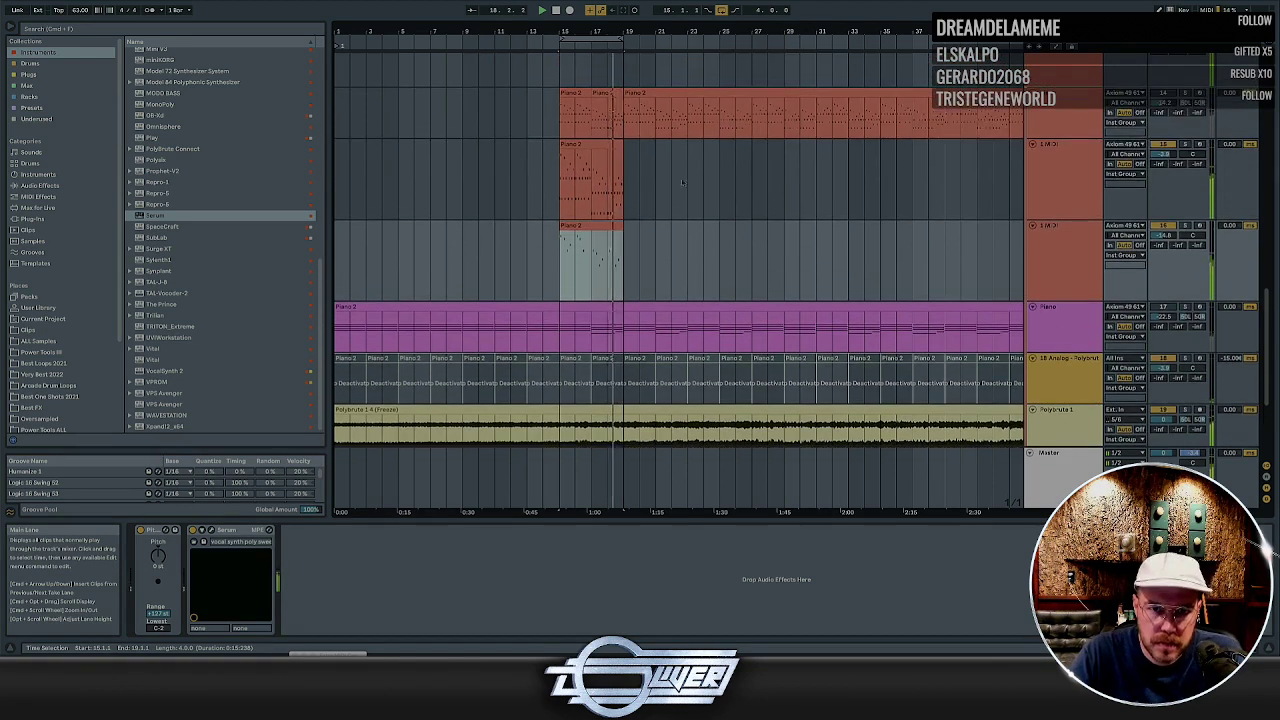
{"action": "left_click", "coordinate": [1060, 232]}
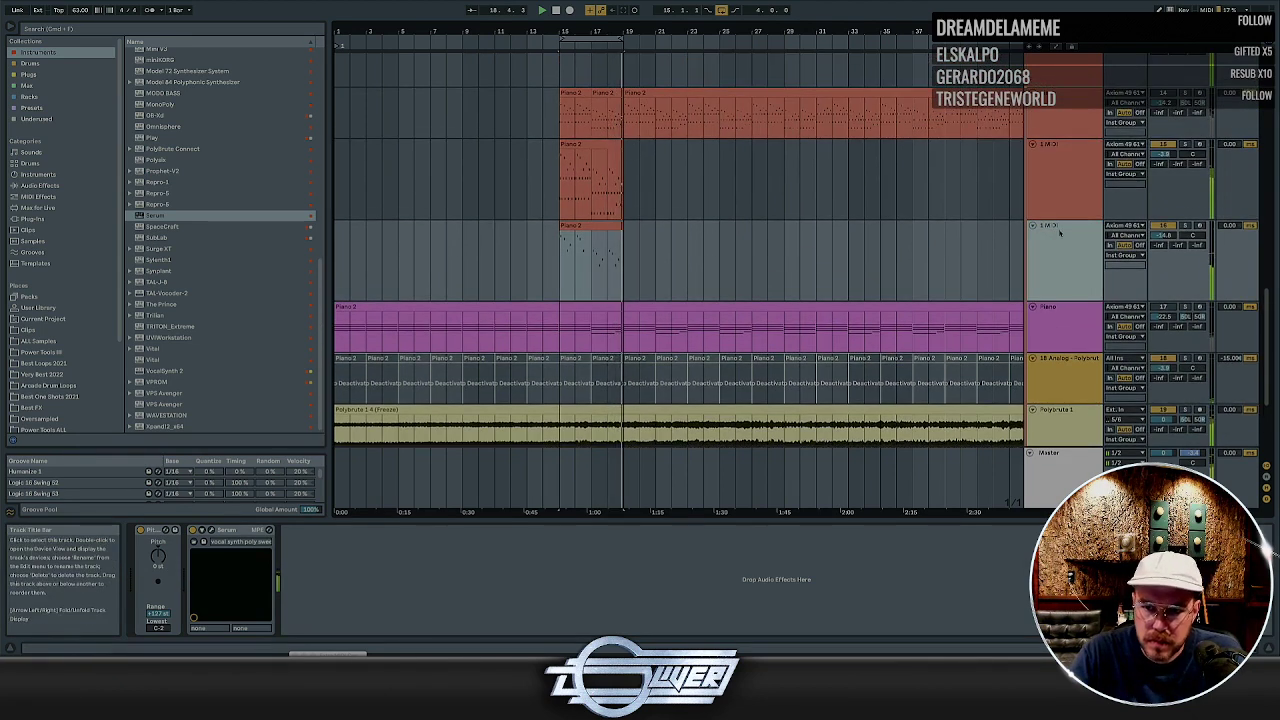
{"action": "scroll", "coordinate": [1040, 280], "scroll_direction": "down", "scroll_amount": 4}
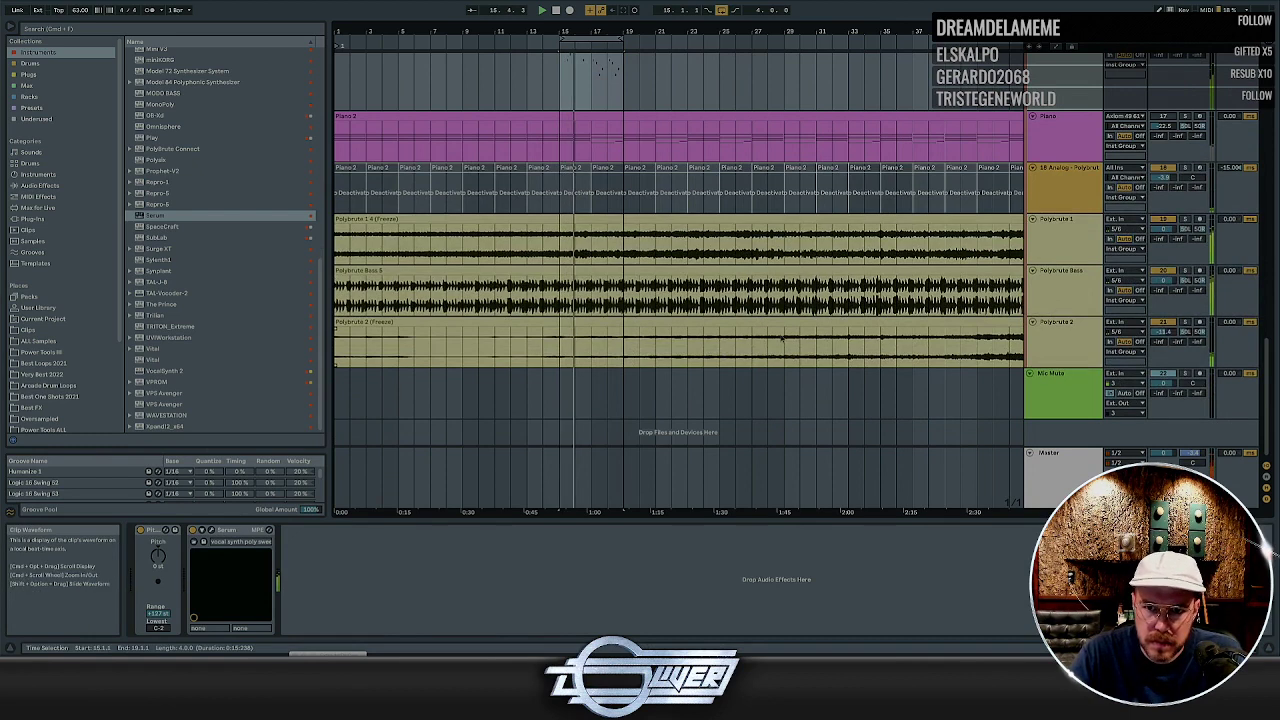
{"action": "left_click_drag", "start_coordinate": [783, 339], "coordinate": [598, 331]}
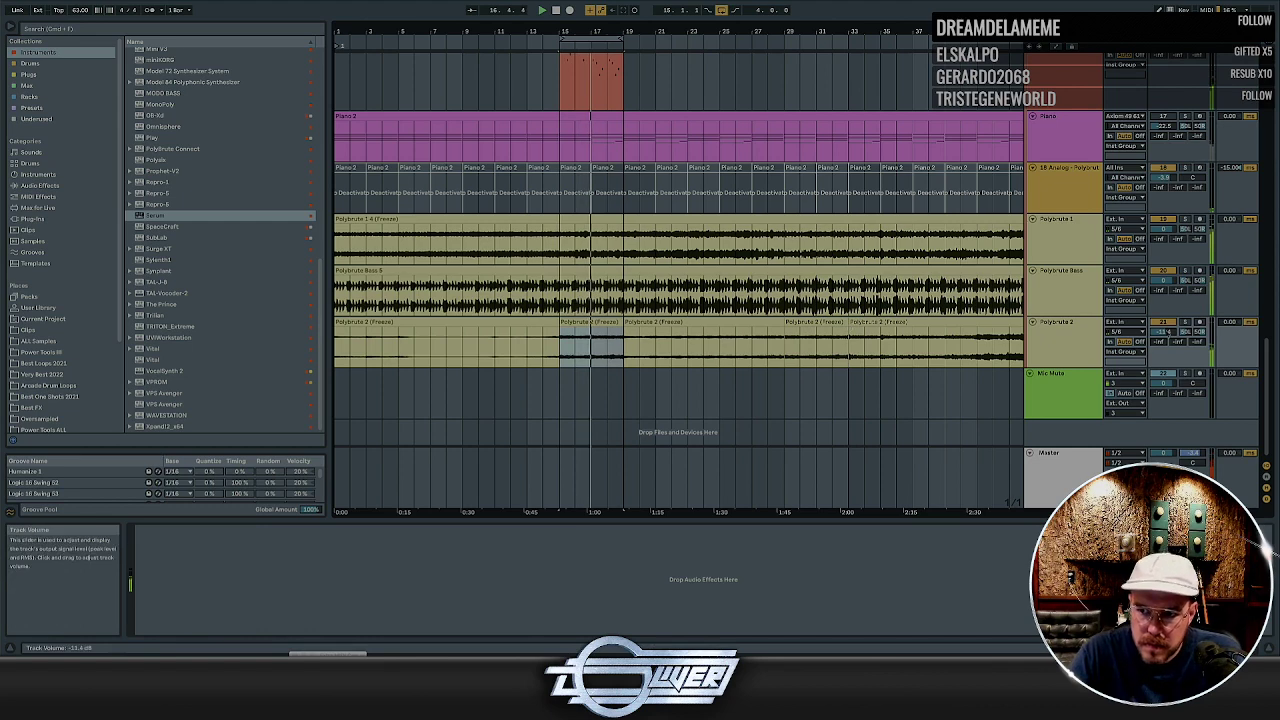
{"action": "left_click_drag", "start_coordinate": [1128, 331], "coordinate": [1128, 345]}
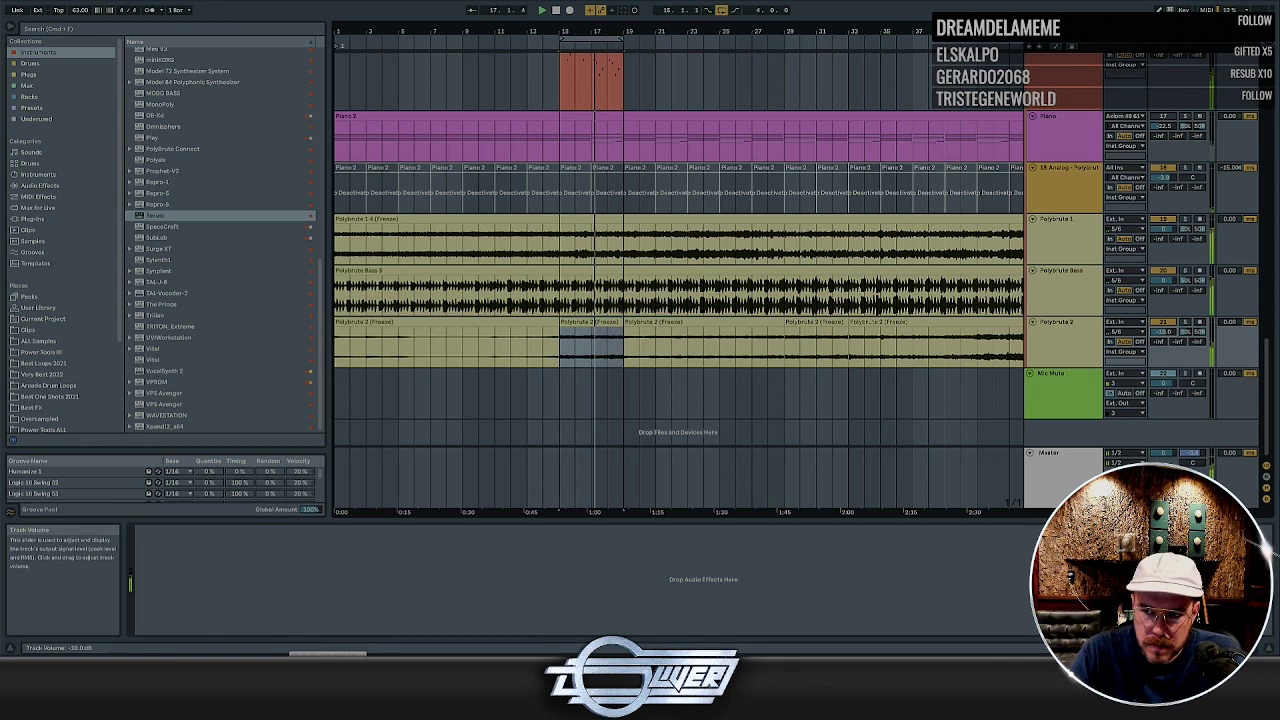
{"action": "left_click_drag", "start_coordinate": [1163, 331], "coordinate": [1163, 325]}
Add a Pro-Q 3 to the Polybrute 2 track and set its low cut to about 127 Hz
{"action": "key", "text": "ctrl+alt+q"}
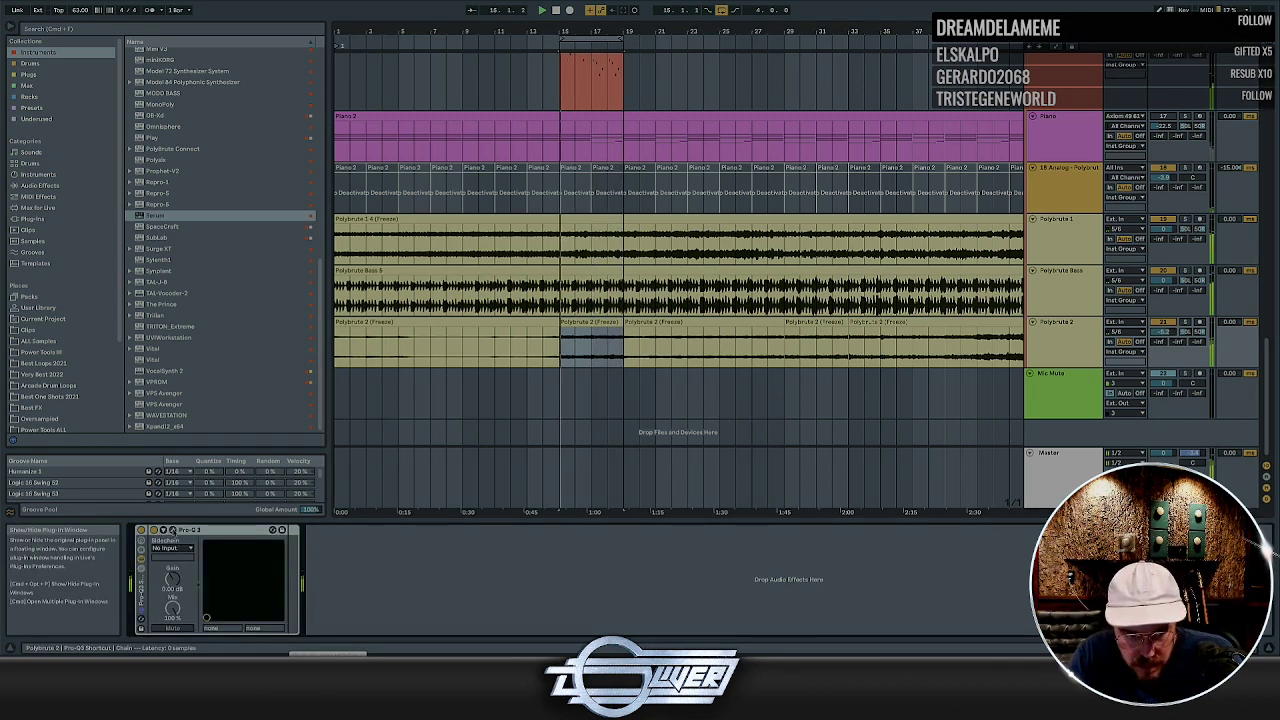
{"action": "left_click", "coordinate": [172, 531]}
{"action": "left_click_drag", "start_coordinate": [340, 153], "coordinate": [506, 161]}
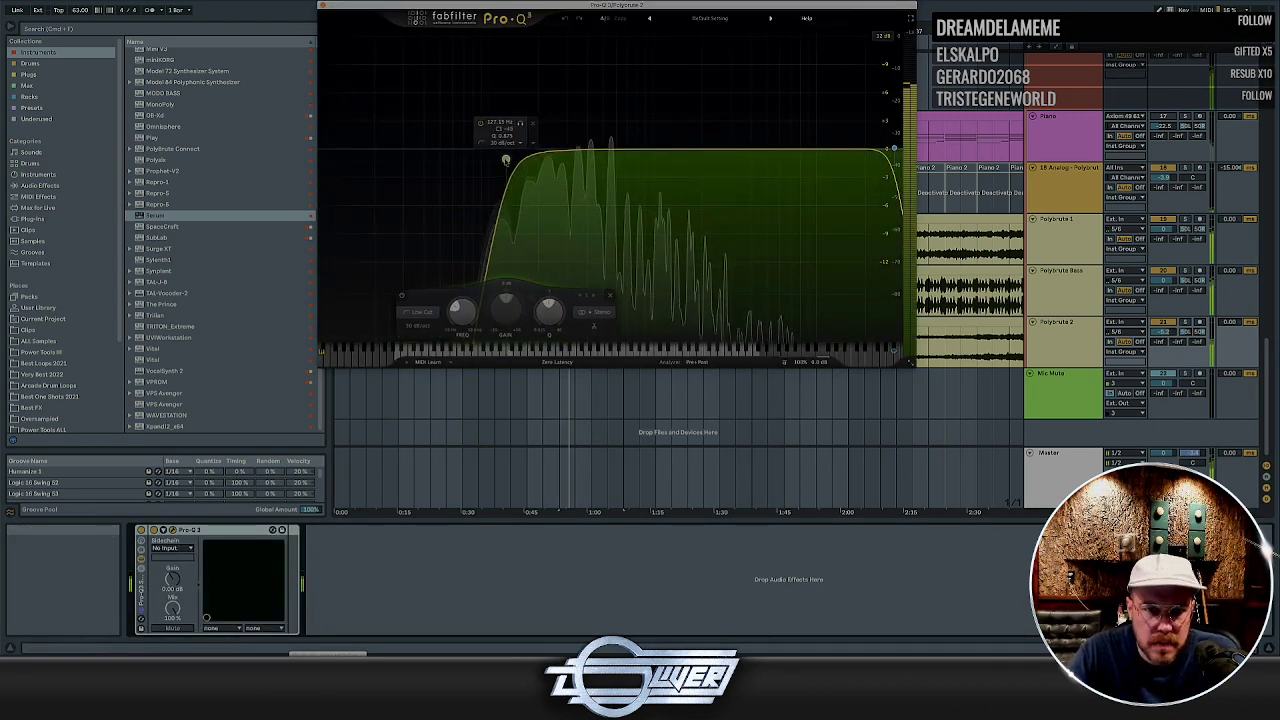
{"action": "key", "text": "super+w"}
Consolidate the Polybrute 2 segments from bar 1 to bar 29 into one clip
{"action": "scroll", "coordinate": [599, 189], "scroll_direction": "up", "scroll_amount": 3}
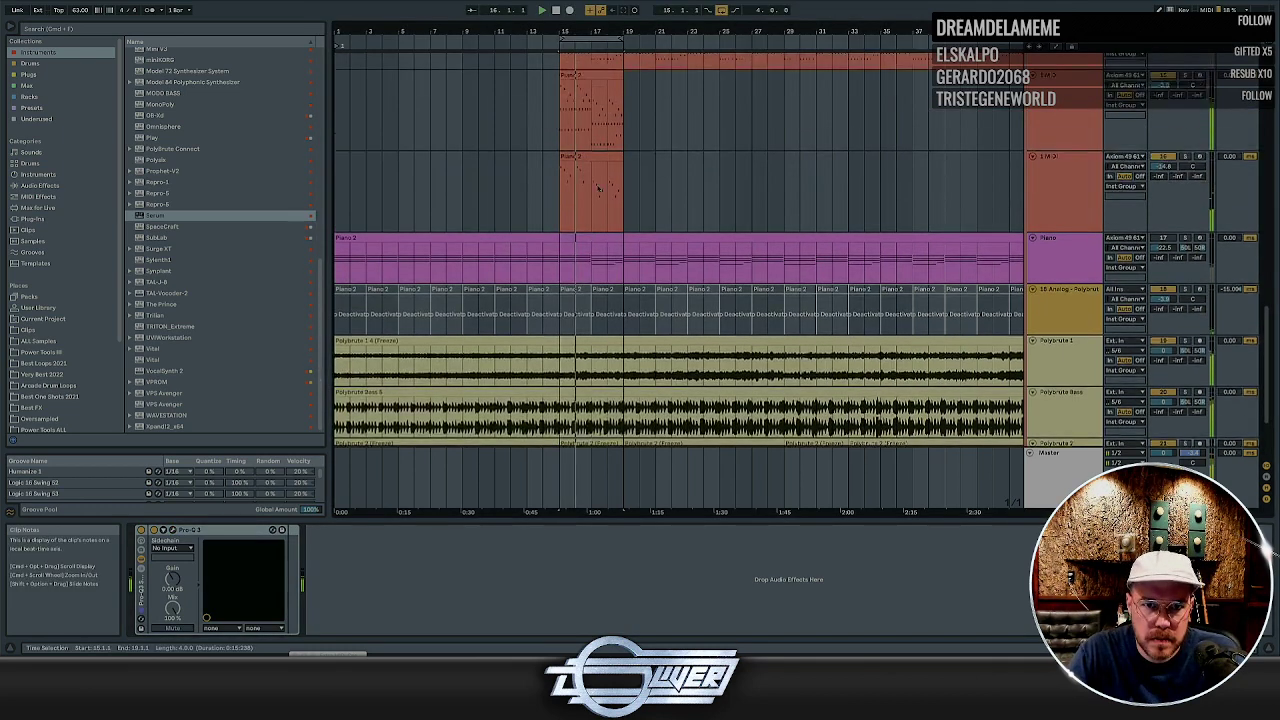
{"action": "scroll", "coordinate": [599, 189], "scroll_direction": "down", "scroll_amount": 3}
{"action": "left_click_drag", "start_coordinate": [784, 346], "coordinate": [335, 346]}
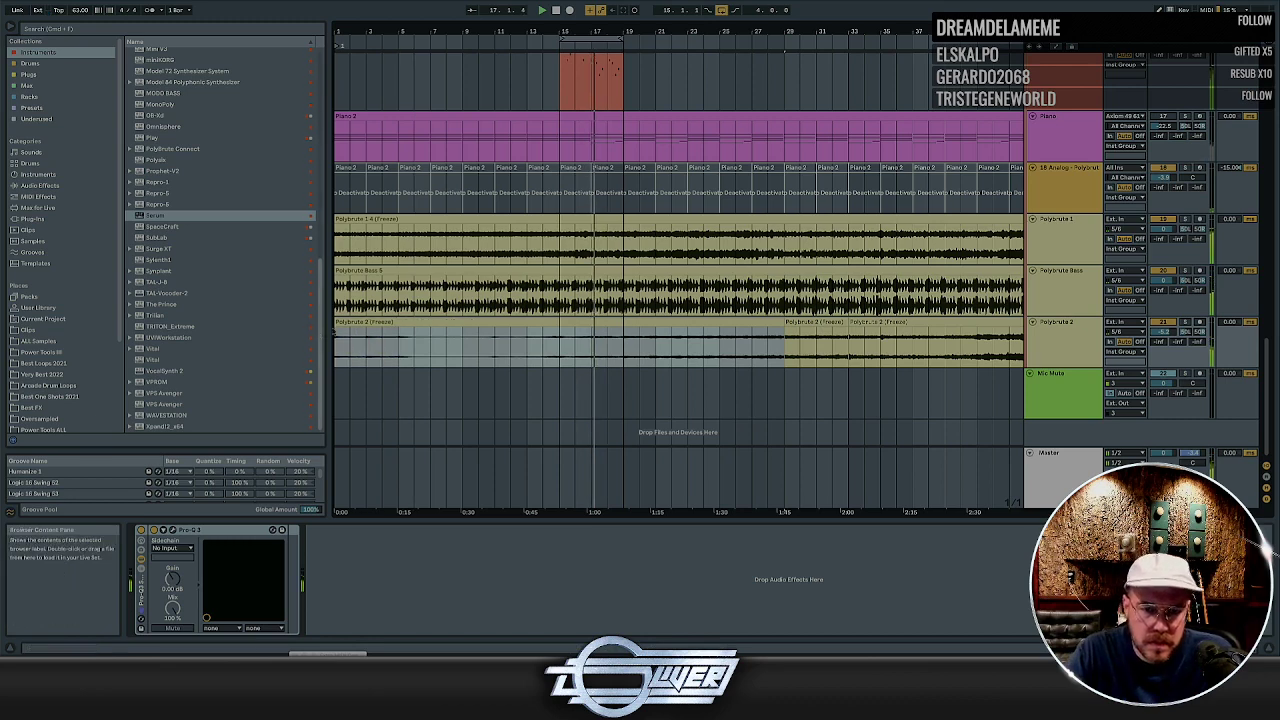
{"action": "key", "text": "super+j"}
{"action": "scroll", "coordinate": [1152, 293], "scroll_direction": "up", "scroll_amount": 4}
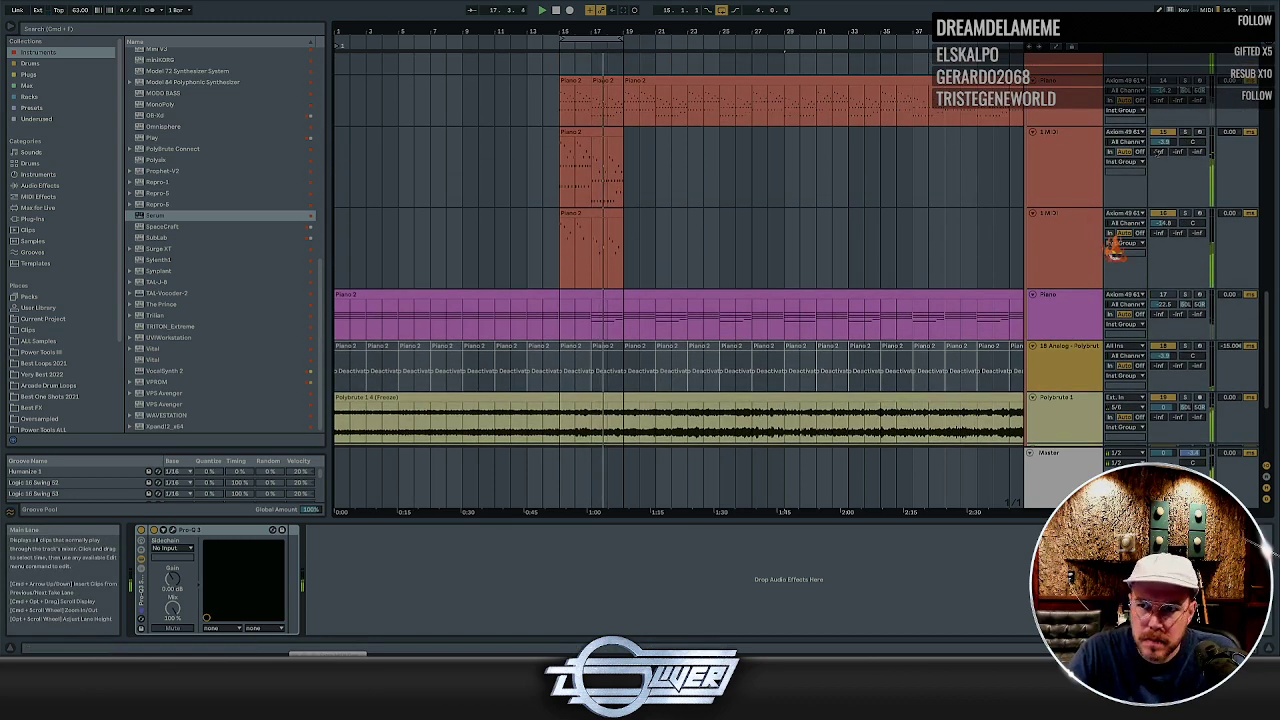
Solo track 15 and shorten Serum's envelope releases, setting Env 1 to 17 ms and adjusting Env 2 as well
{"action": "left_click", "coordinate": [1200, 132]}
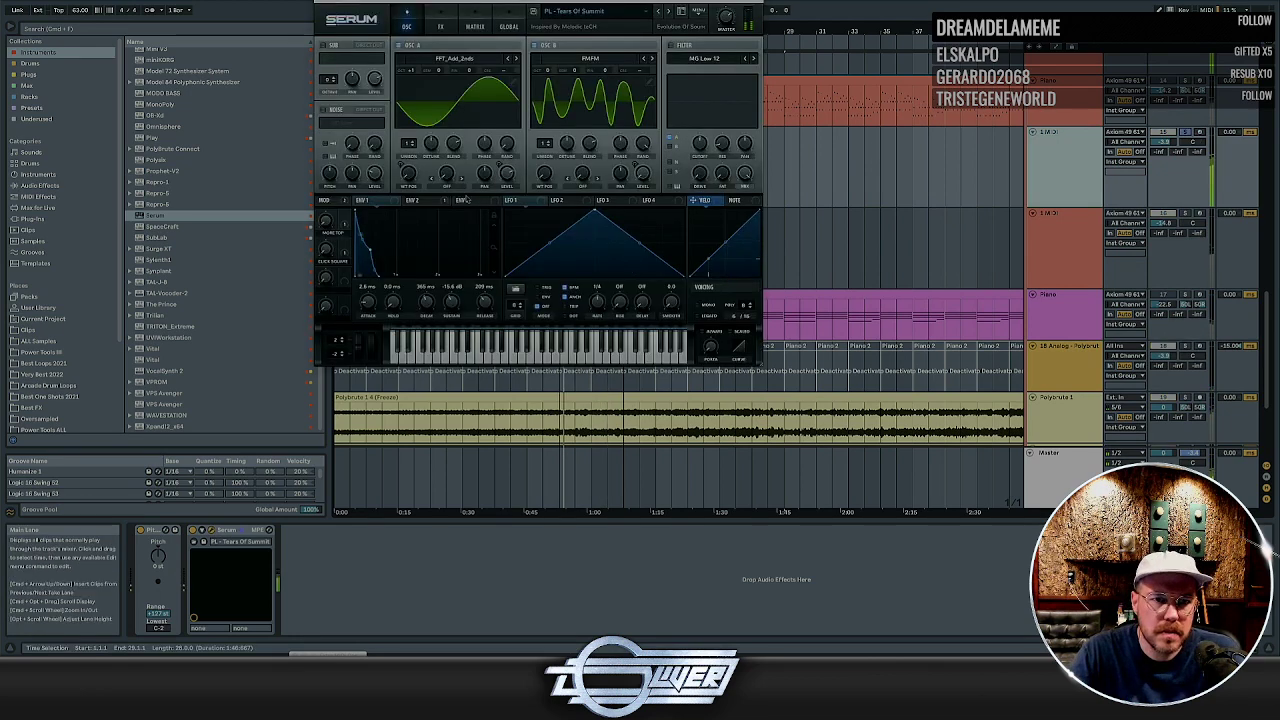
{"action": "left_click", "coordinate": [370, 200]}
{"action": "left_click_drag", "start_coordinate": [492, 298], "coordinate": [484, 316]}
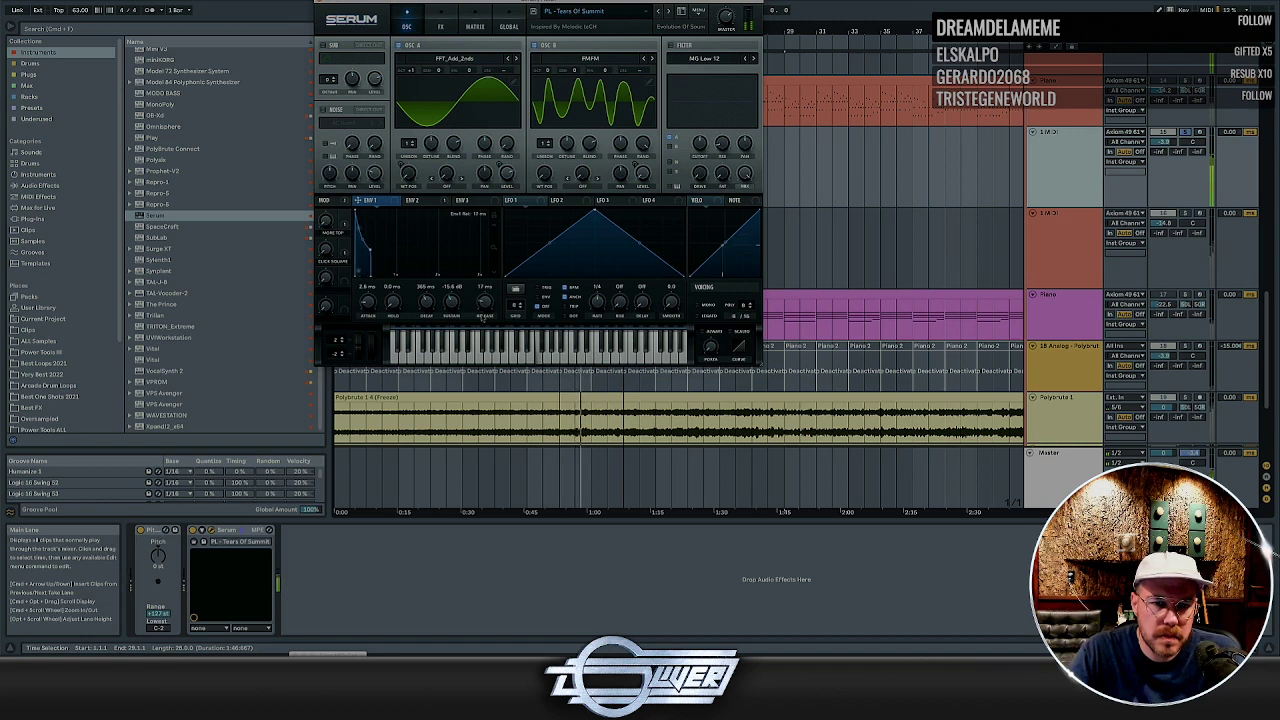
{"action": "left_click", "coordinate": [418, 201]}
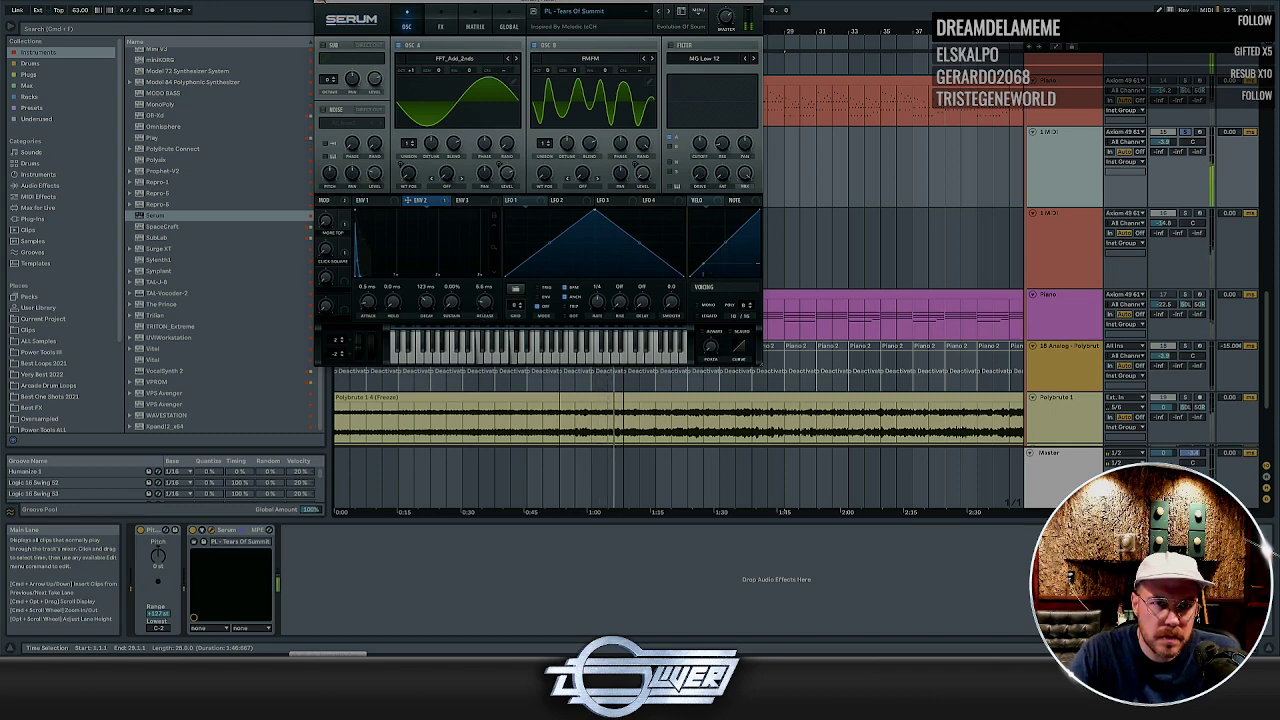
{"action": "left_click", "coordinate": [321, 2]}
Open the Piano 2 clip on track 15 and show its Serum Env2 Rel envelope
{"action": "scroll", "coordinate": [611, 127], "scroll_direction": "up", "scroll_amount": 2}
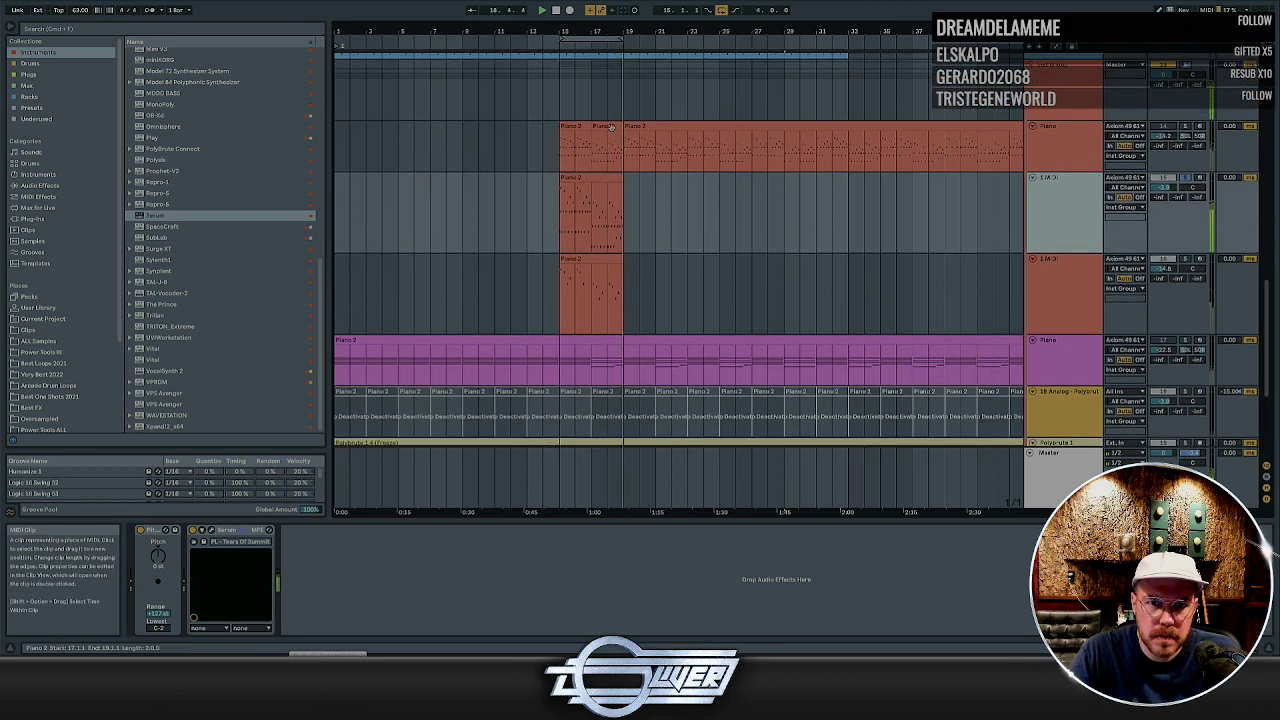
{"action": "left_click", "coordinate": [611, 127]}
{"action": "left_click", "coordinate": [578, 127], "text": "shift"}
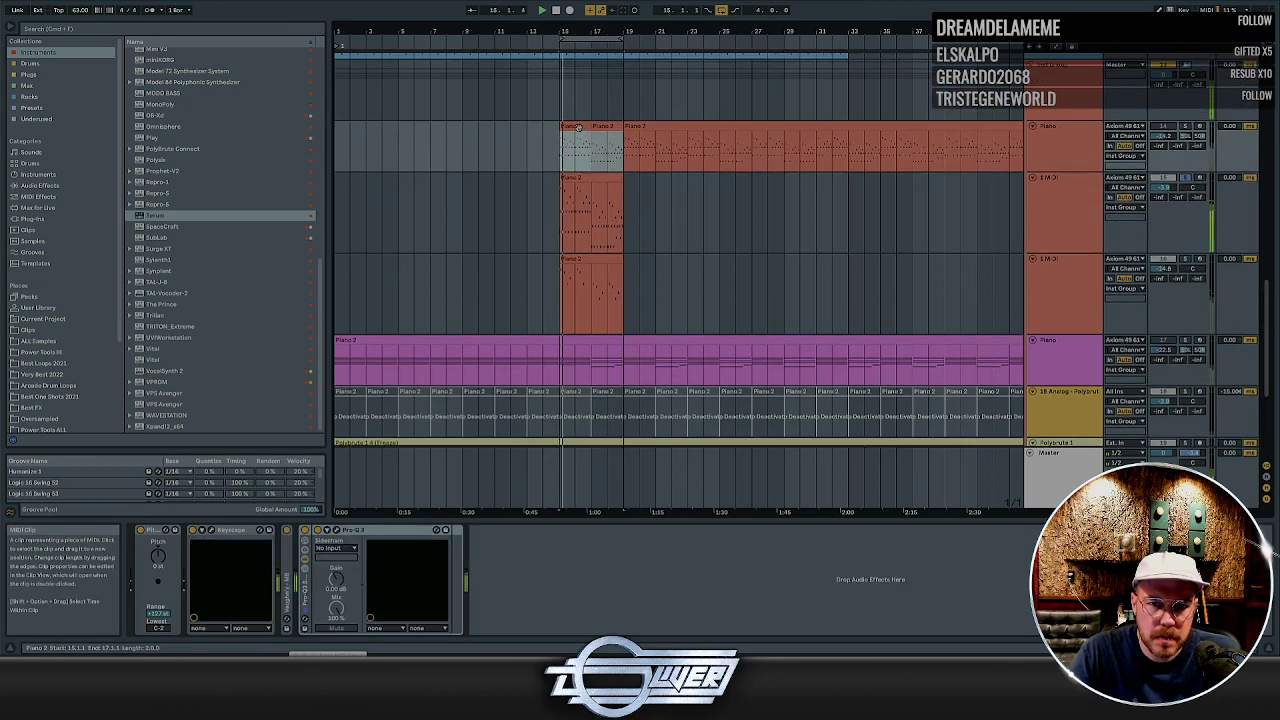
{"action": "double_click", "coordinate": [592, 205]}
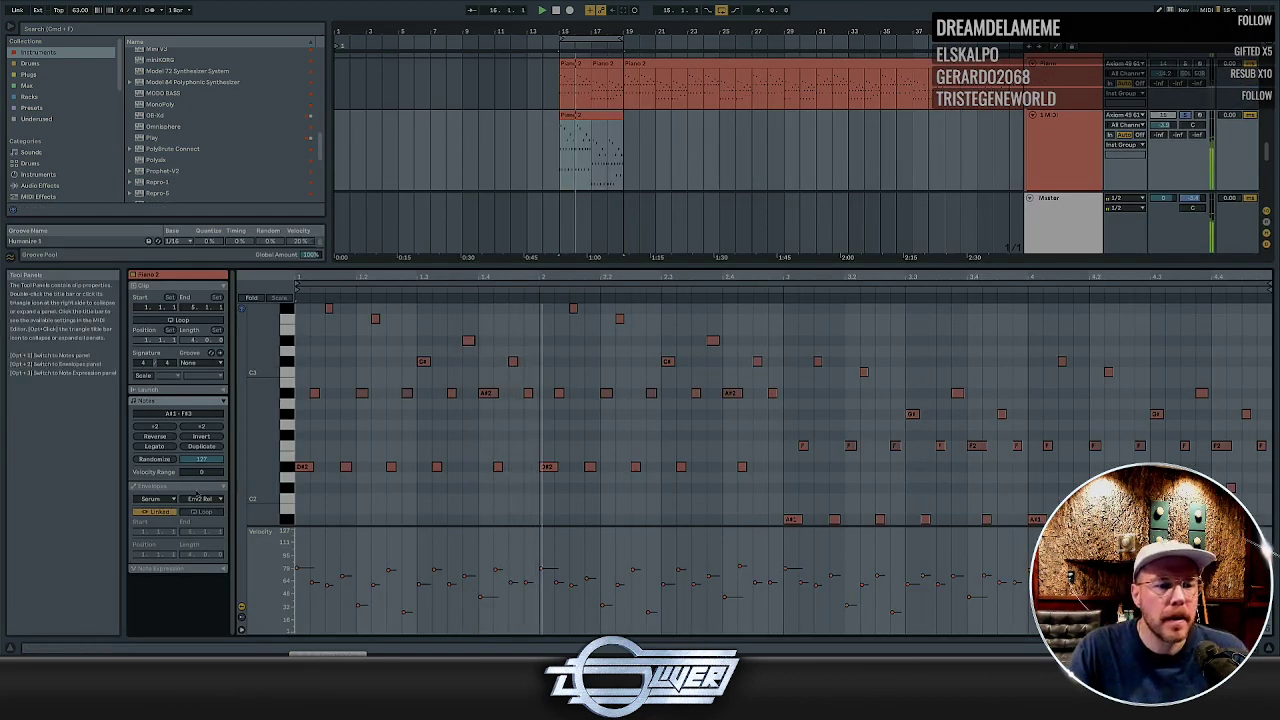
{"action": "left_click", "coordinate": [154, 486]}
{"action": "right_click", "coordinate": [357, 387]}
{"action": "left_click", "coordinate": [386, 392]}
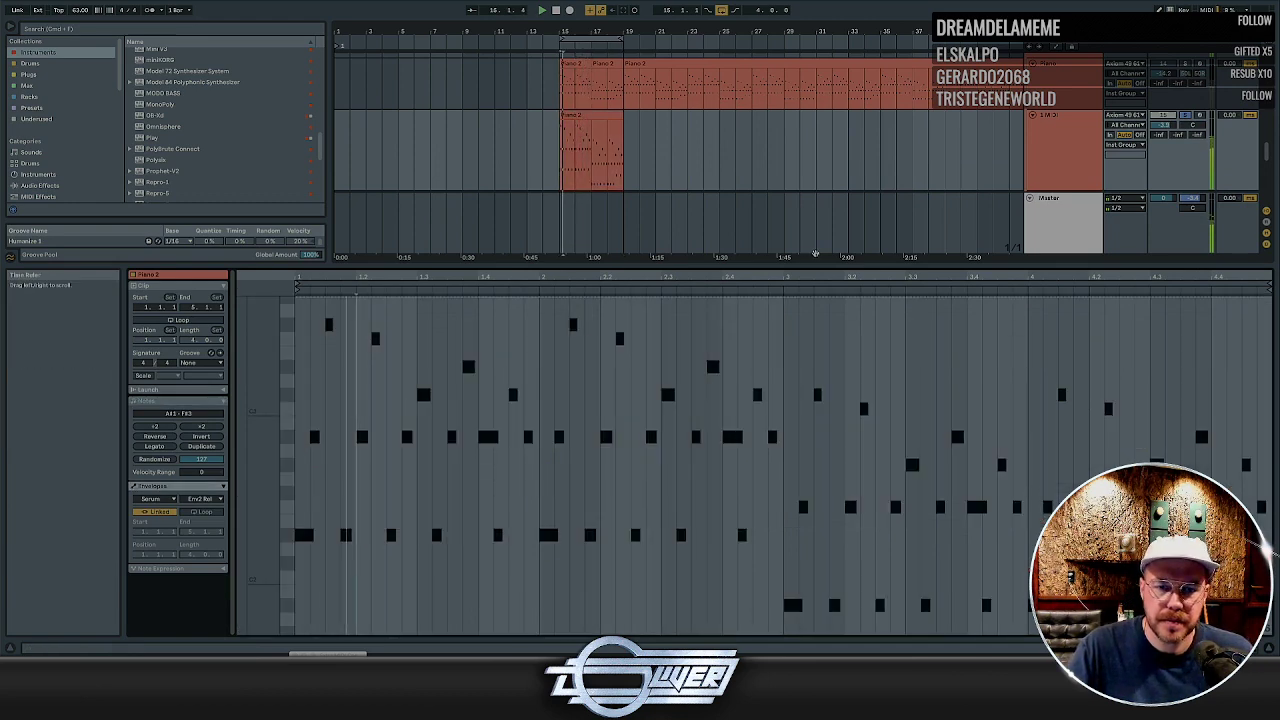
Set Serum's release on track 15 to 246 ms for Env 2 and 424 ms for Env 1
{"action": "left_click", "coordinate": [1067, 171]}
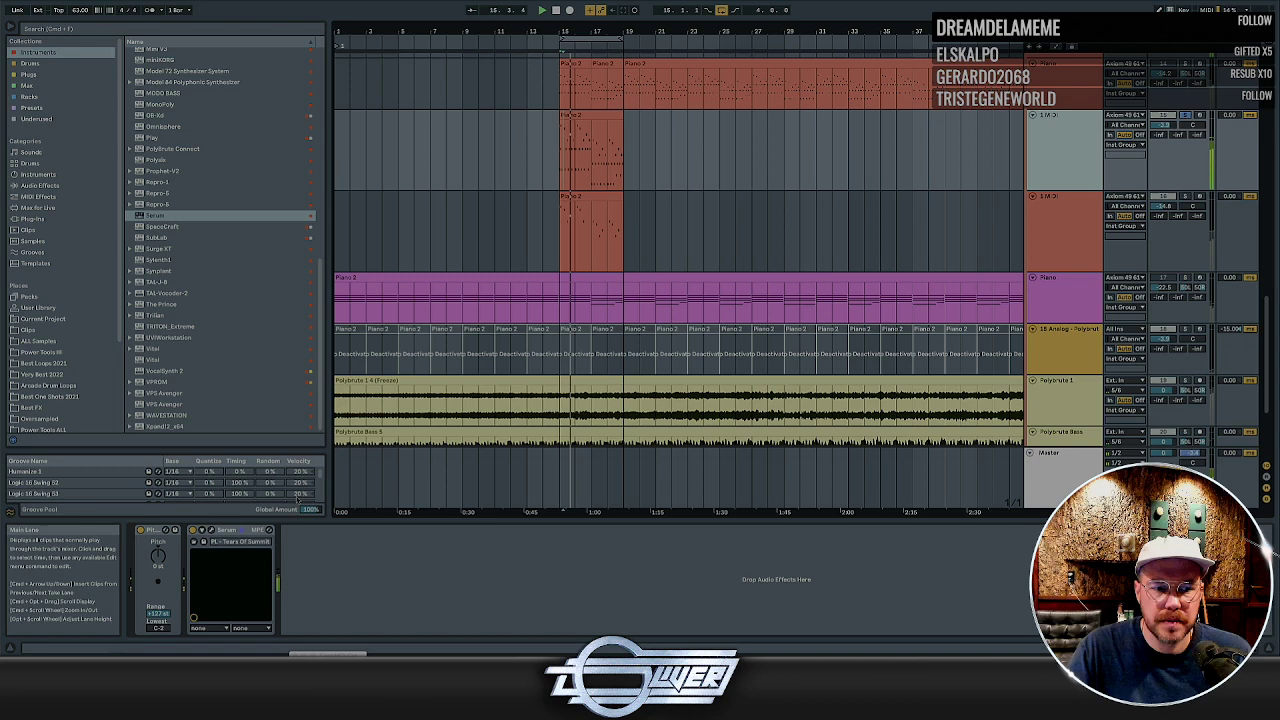
{"action": "left_click", "coordinate": [211, 530]}
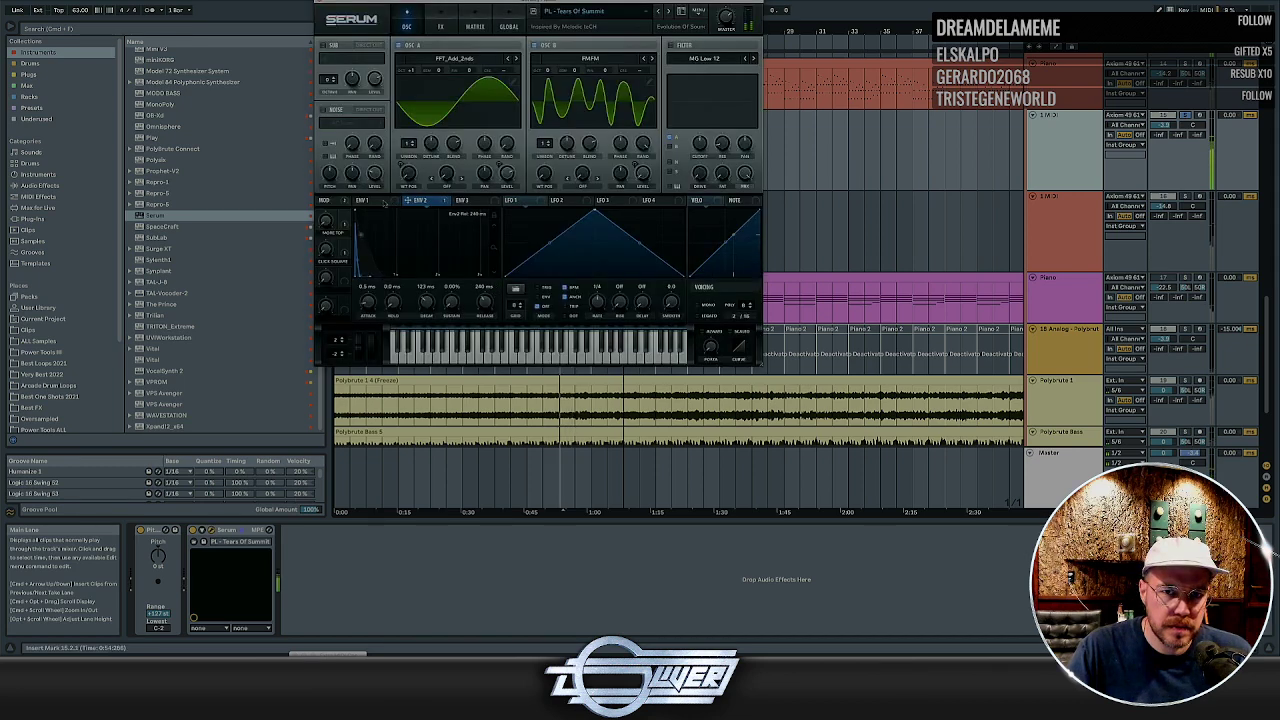
{"action": "left_click", "coordinate": [380, 201]}
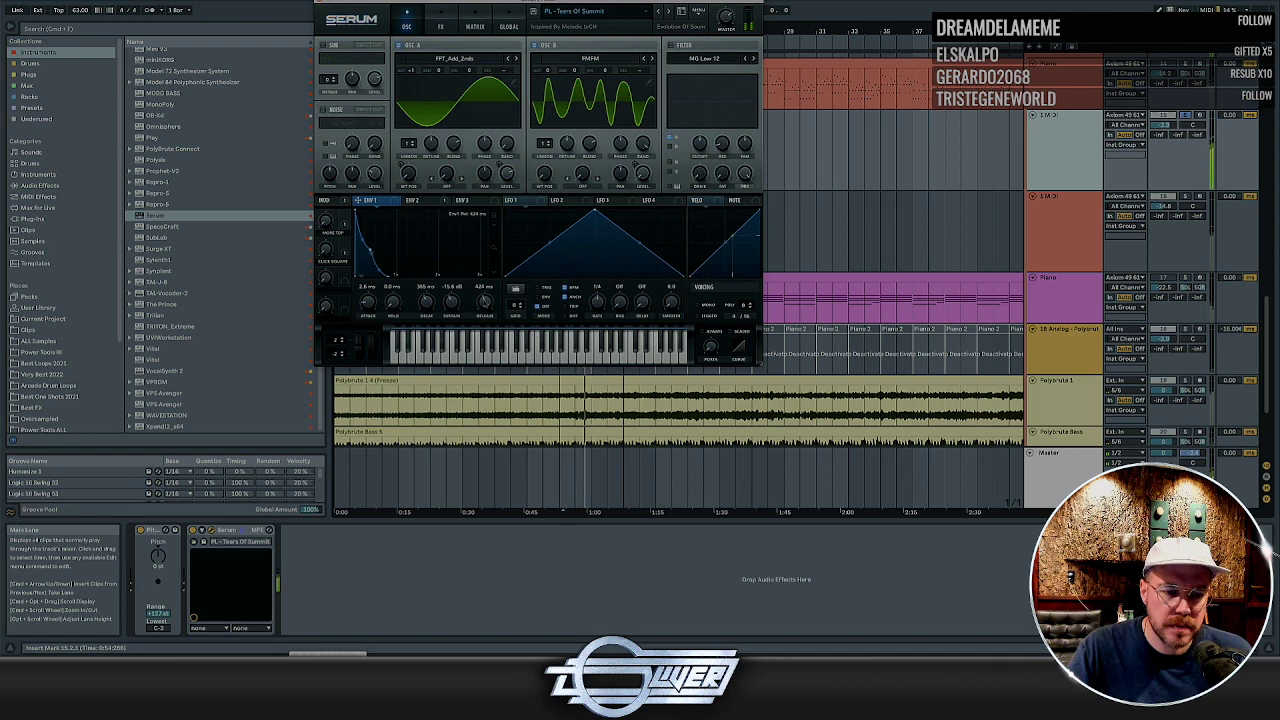
Paste a Pro-Q 3 after Serum on track 15 and raise its low cut to about 234 Hz while playing
{"action": "left_click", "coordinate": [313, 541]}
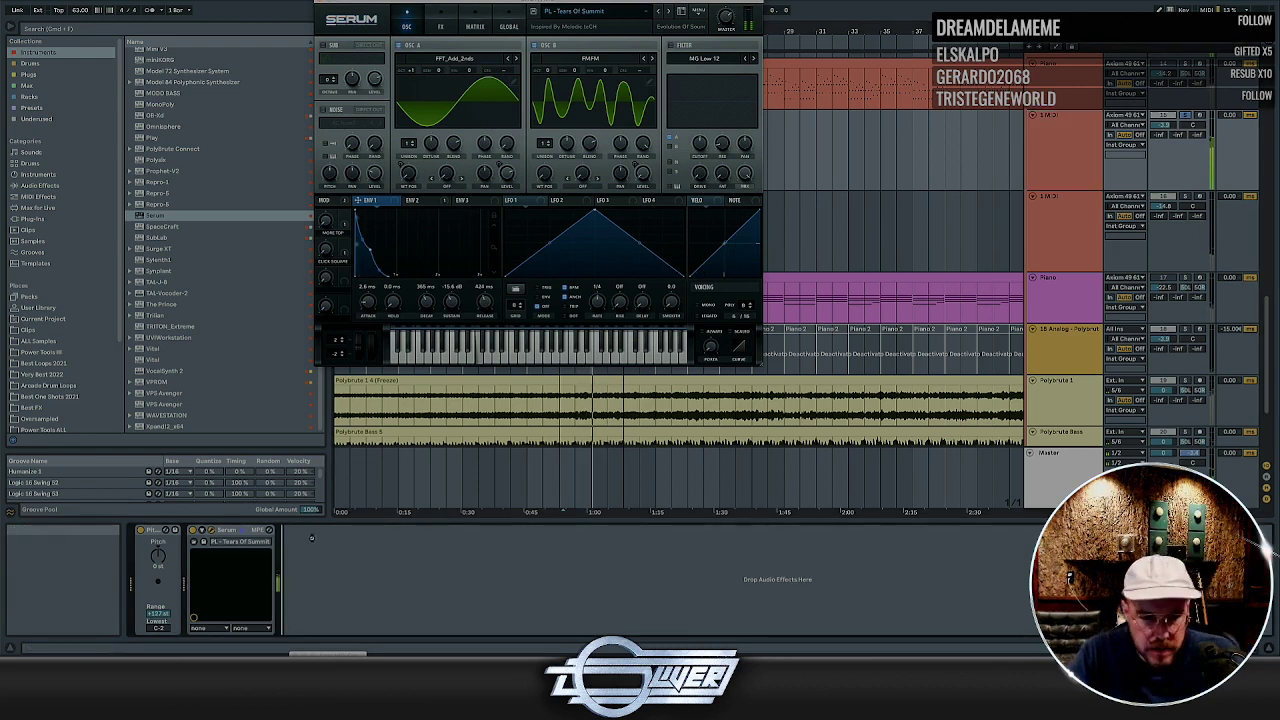
{"action": "key", "text": "super+v"}
{"action": "left_click", "coordinate": [318, 530]}
{"action": "key", "text": "space"}
{"action": "key", "text": "space"}
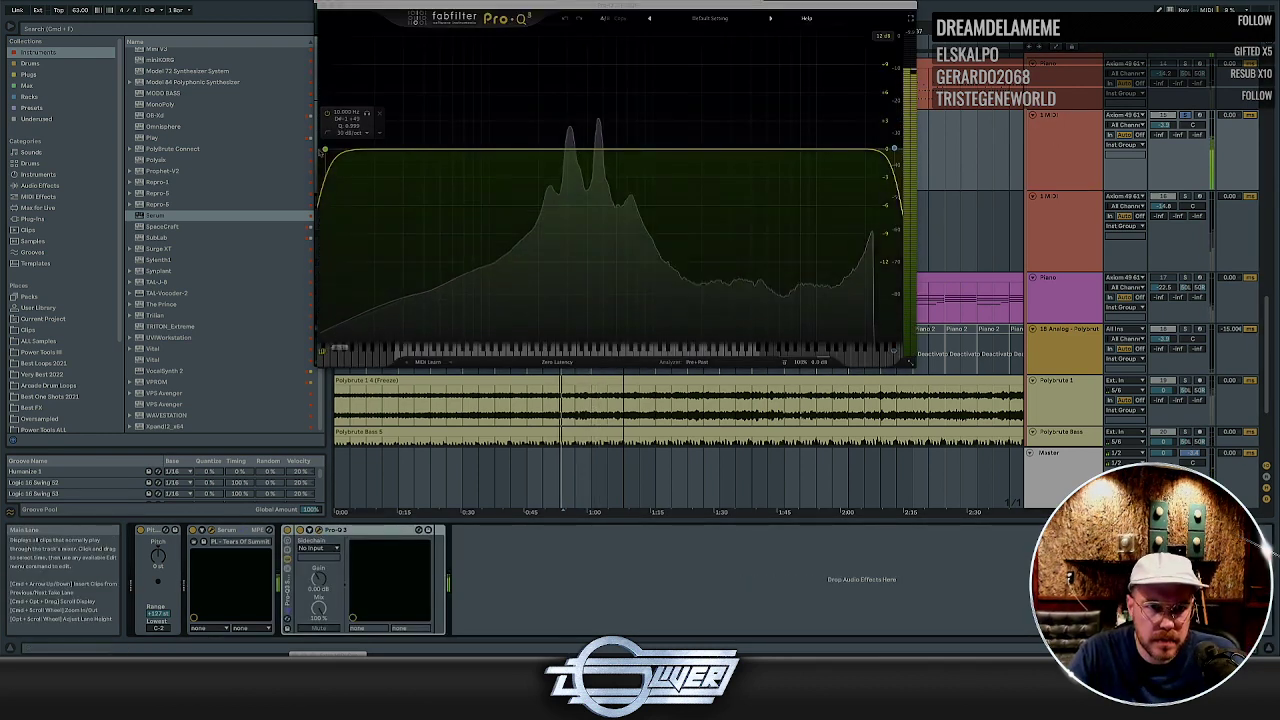
{"action": "left_click_drag", "start_coordinate": [367, 151], "coordinate": [549, 188]}
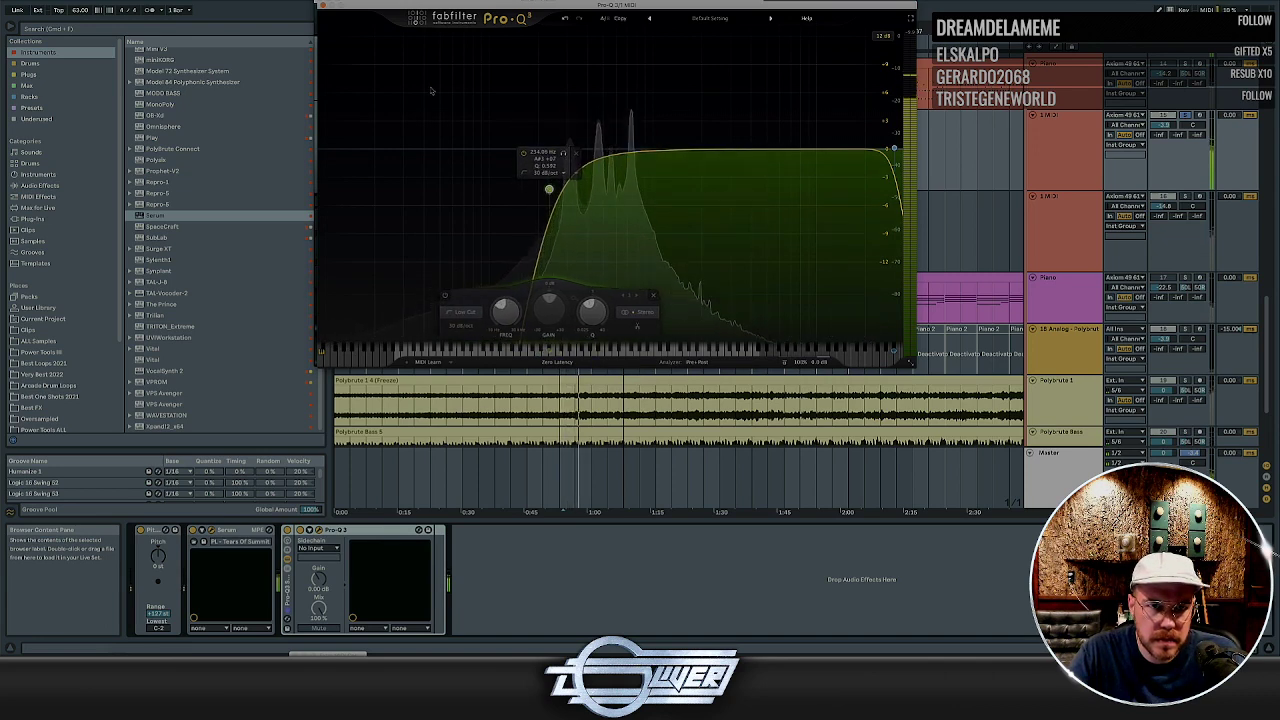
{"action": "left_click", "coordinate": [323, 5]}
{"action": "left_click", "coordinate": [321, 5]}
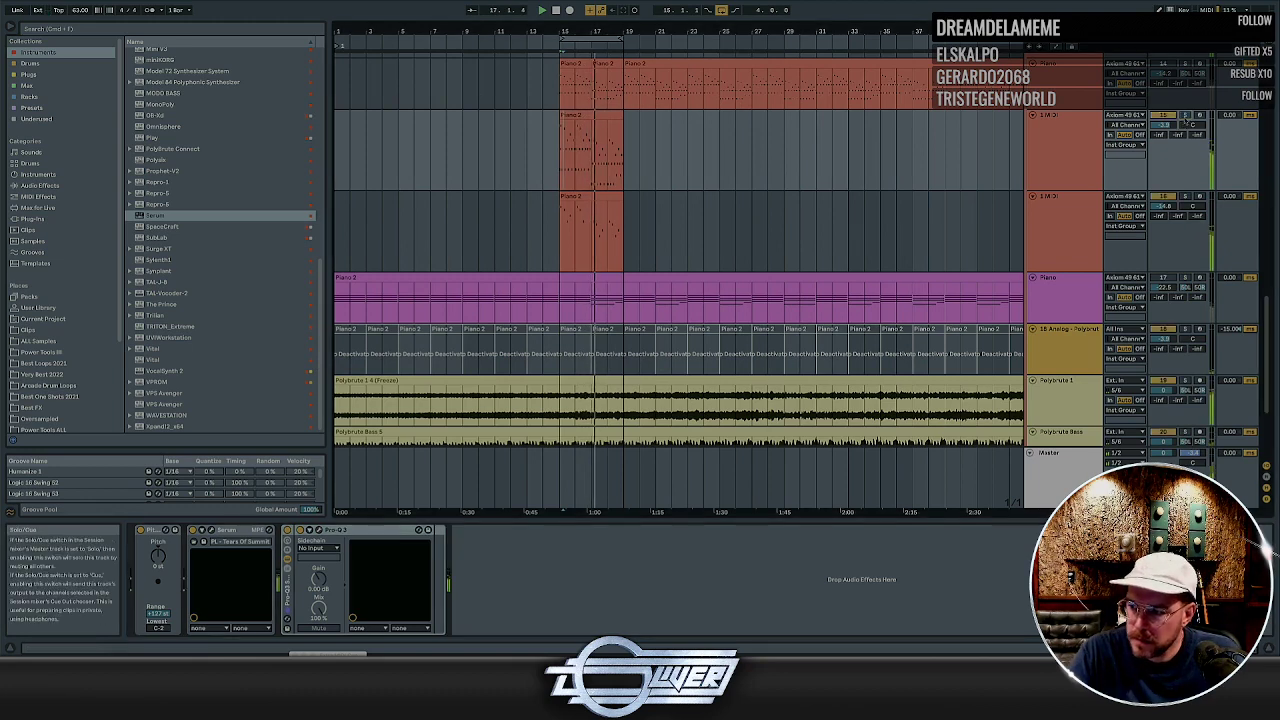
Toggle the activator of track 16 and place the insert marker near the start of its lane
{"action": "left_click", "coordinate": [1170, 196]}
{"action": "left_click_drag", "start_coordinate": [752, 237], "coordinate": [340, 237]}
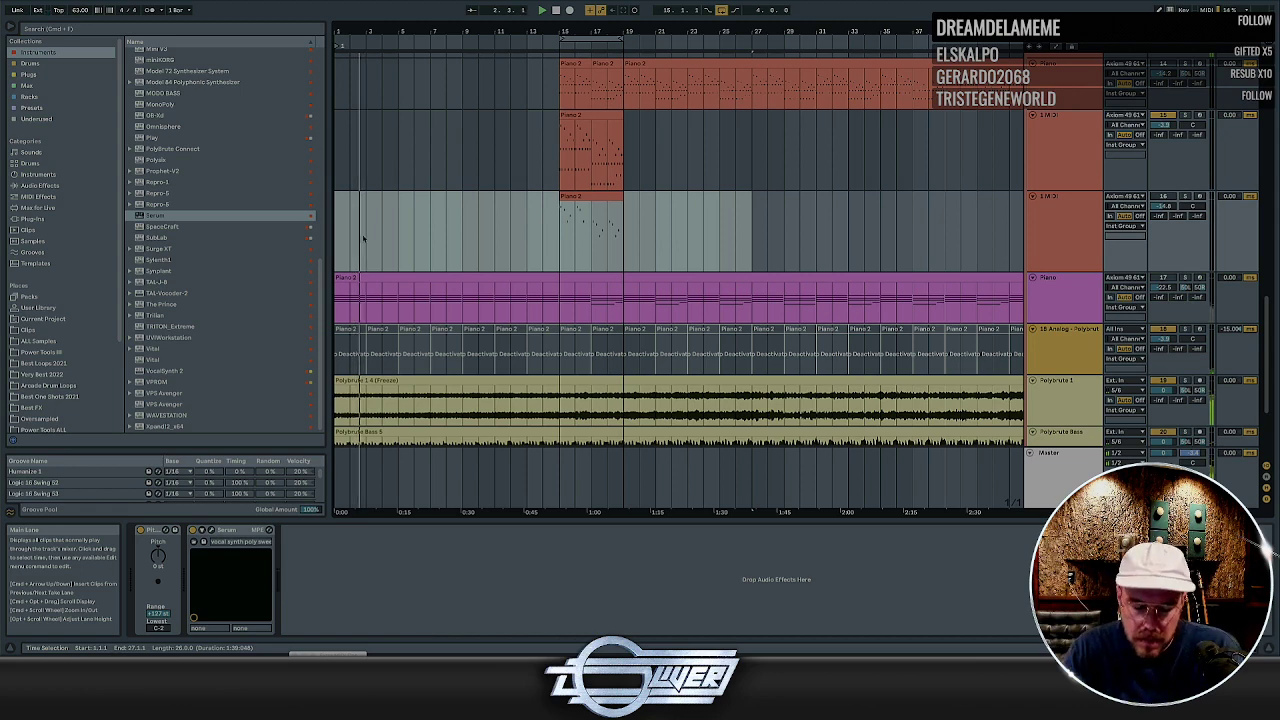
{"action": "left_click", "coordinate": [356, 211]}
Fit all tracks to the arrangement height and look over the drum, instrument and Polybrute tracks during playback
{"action": "key", "text": "plus"}
{"action": "key", "text": "plus"}
{"action": "key", "text": "plus"}
{"action": "key", "text": "plus"}
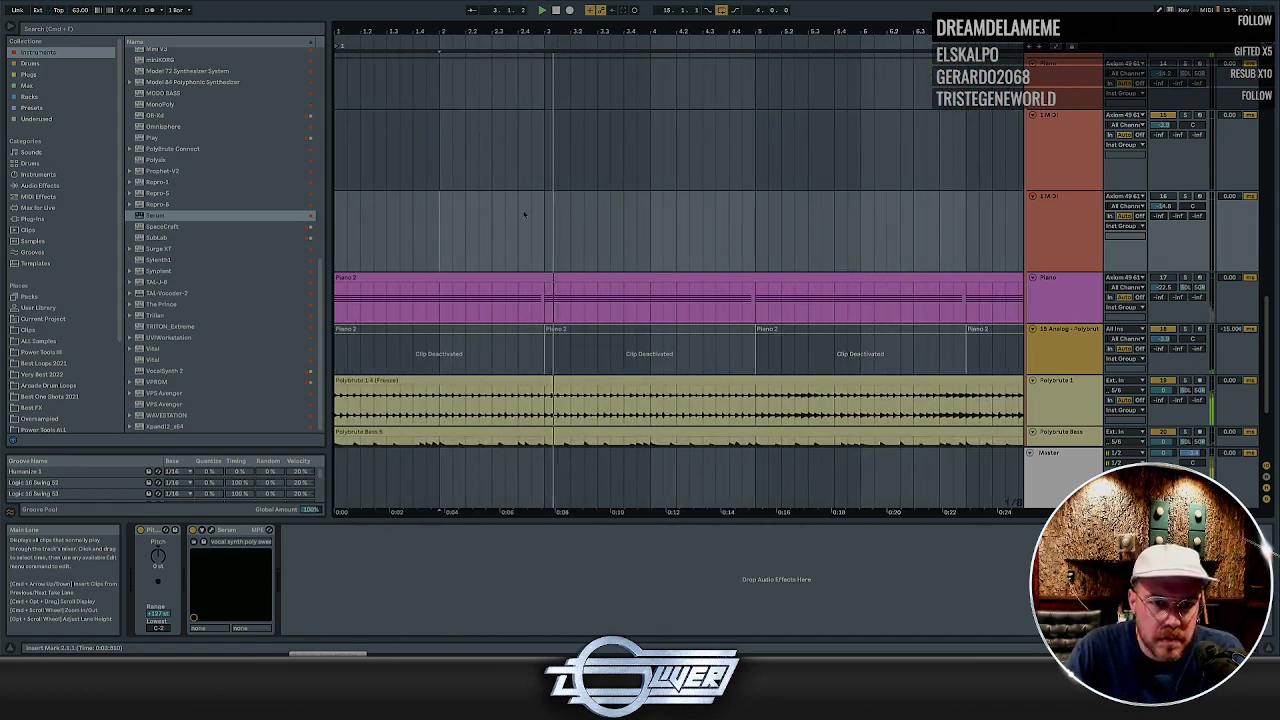
{"action": "scroll", "coordinate": [524, 214], "scroll_direction": "up", "scroll_amount": 4}
{"action": "key", "text": "minus"}
{"action": "key", "text": "minus"}
{"action": "scroll", "coordinate": [524, 216], "scroll_direction": "up", "scroll_amount": 3}
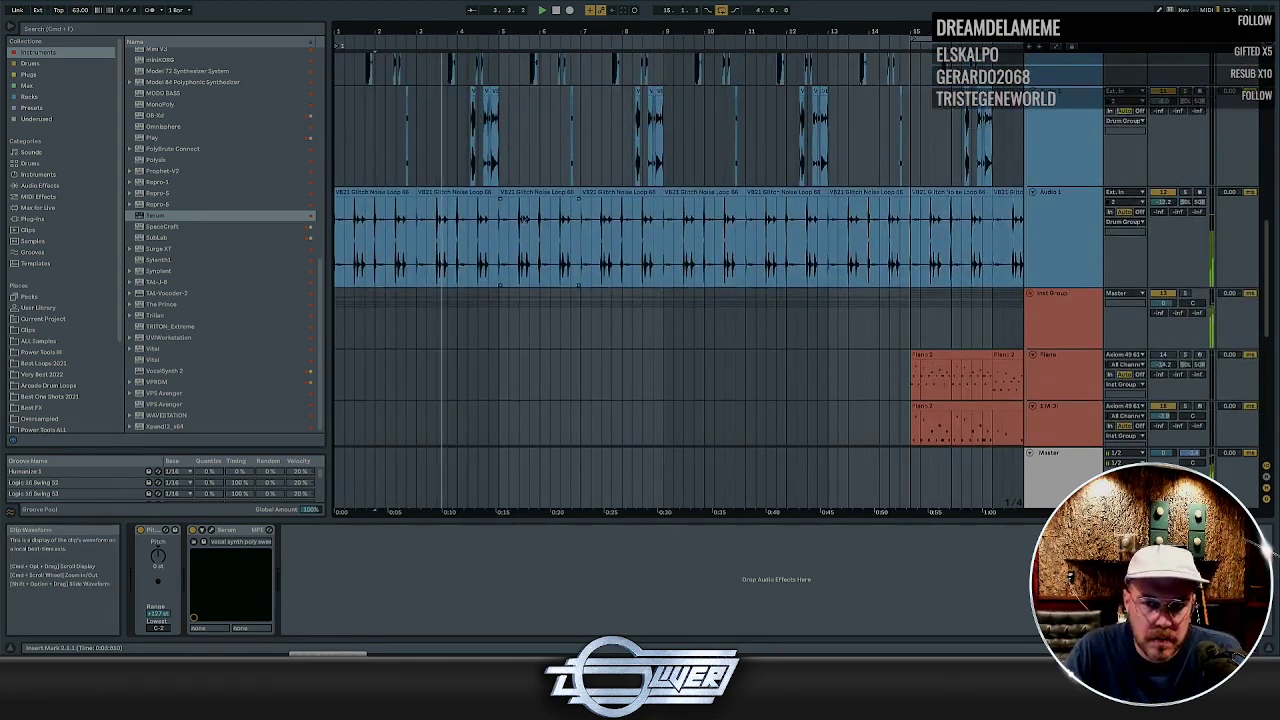
{"action": "key", "text": "minus"}
{"action": "key", "text": "minus"}
{"action": "scroll", "coordinate": [540, 217], "scroll_direction": "down", "scroll_amount": 5}
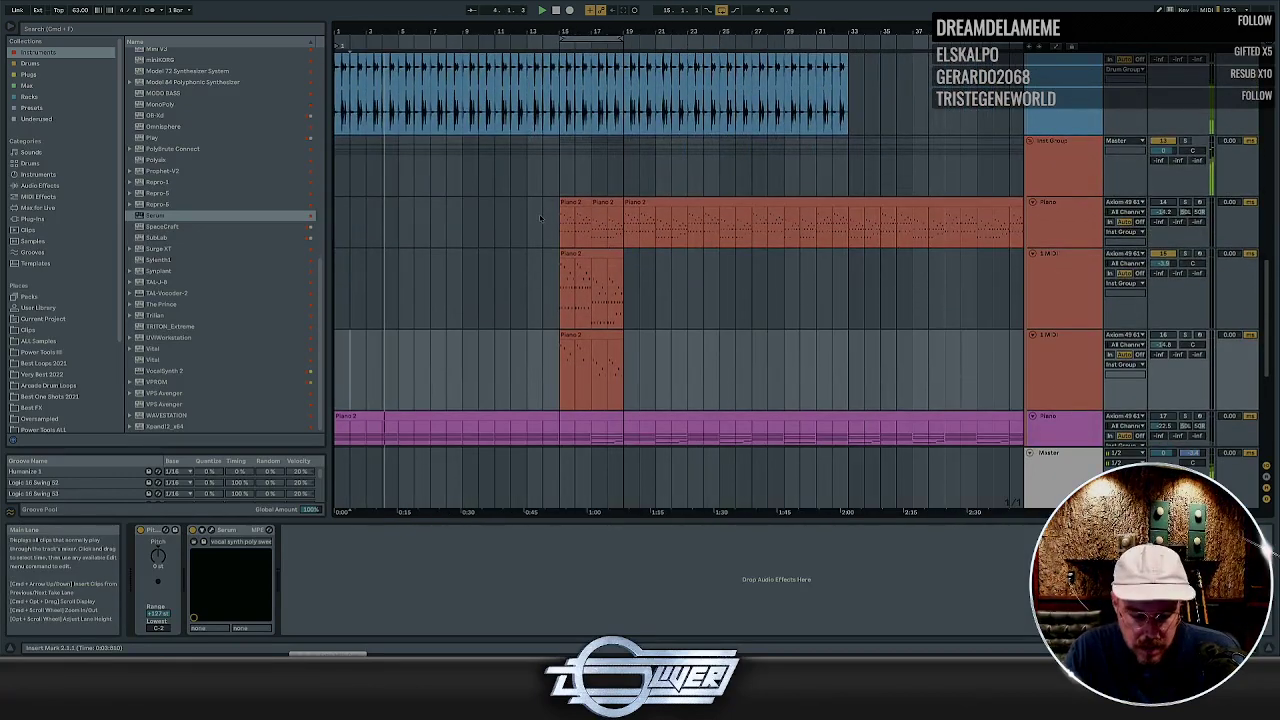
{"action": "key", "text": "h"}
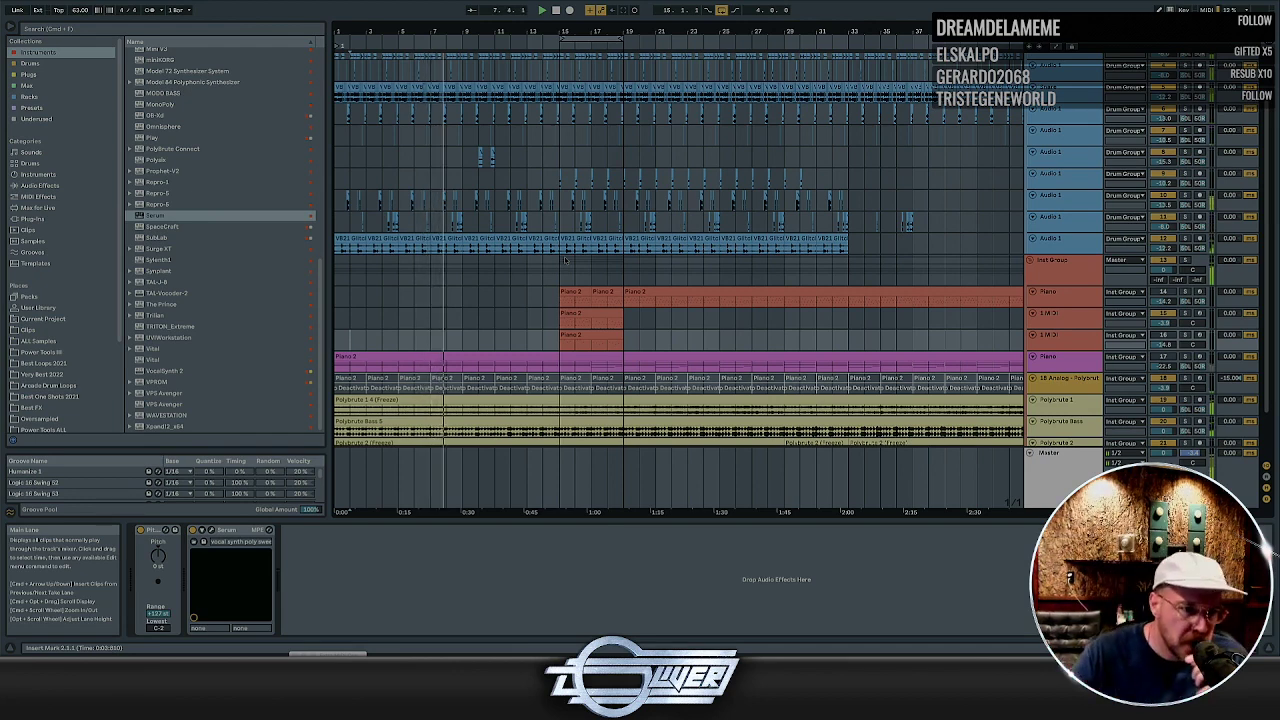
{"action": "scroll", "coordinate": [493, 271], "scroll_direction": "down", "scroll_amount": 3}
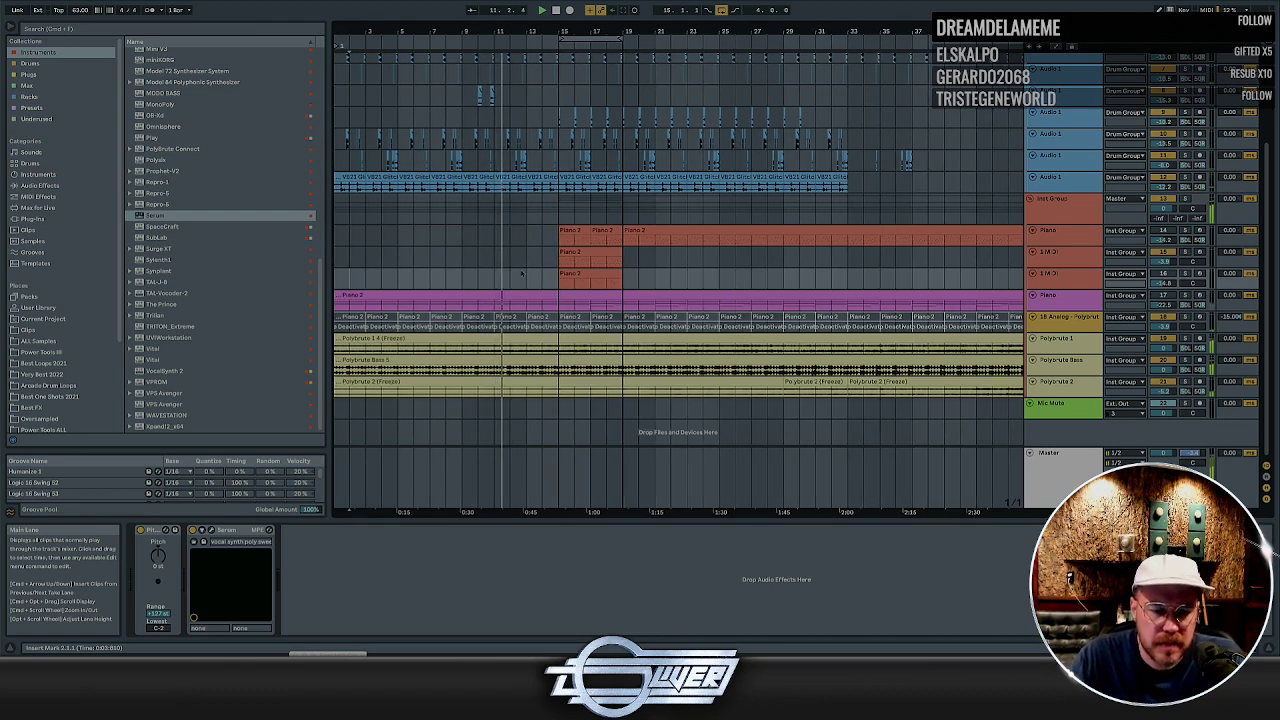
Check the device chains of Polybrute 1 and the two Serum MIDI tracks, 15 and 16, during playback
{"action": "left_click", "coordinate": [537, 338]}
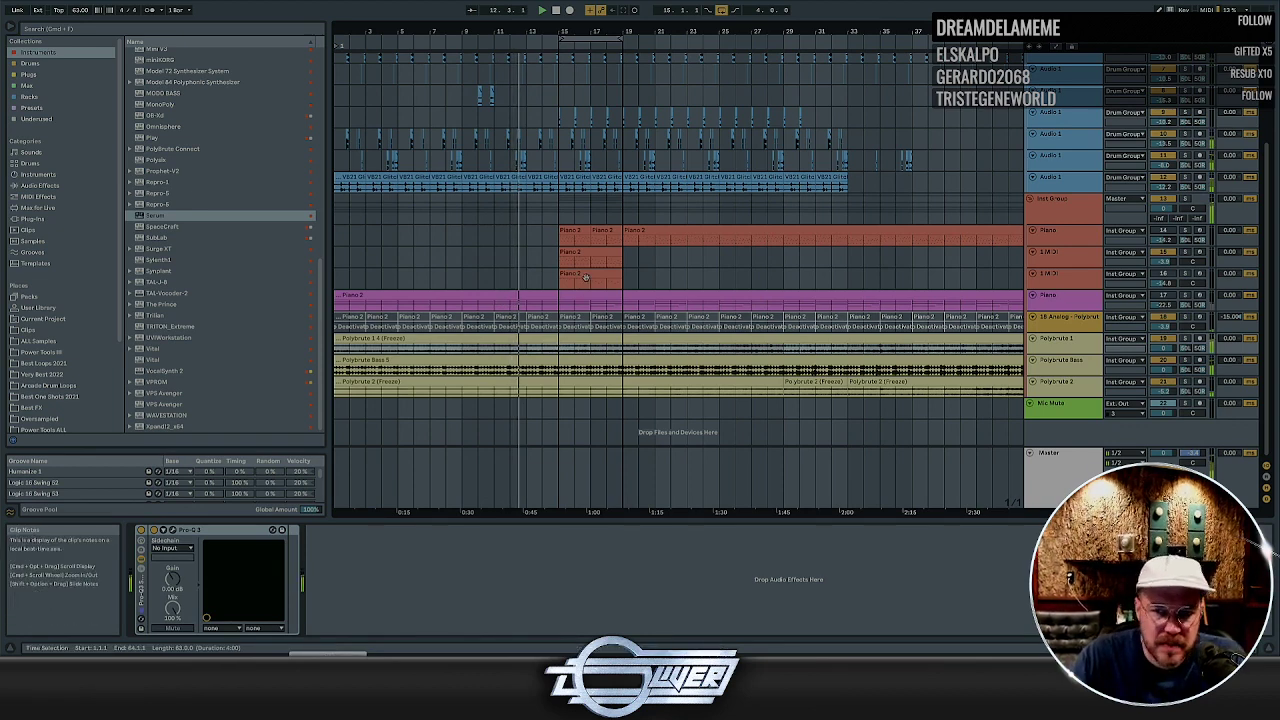
{"action": "left_click", "coordinate": [586, 278]}
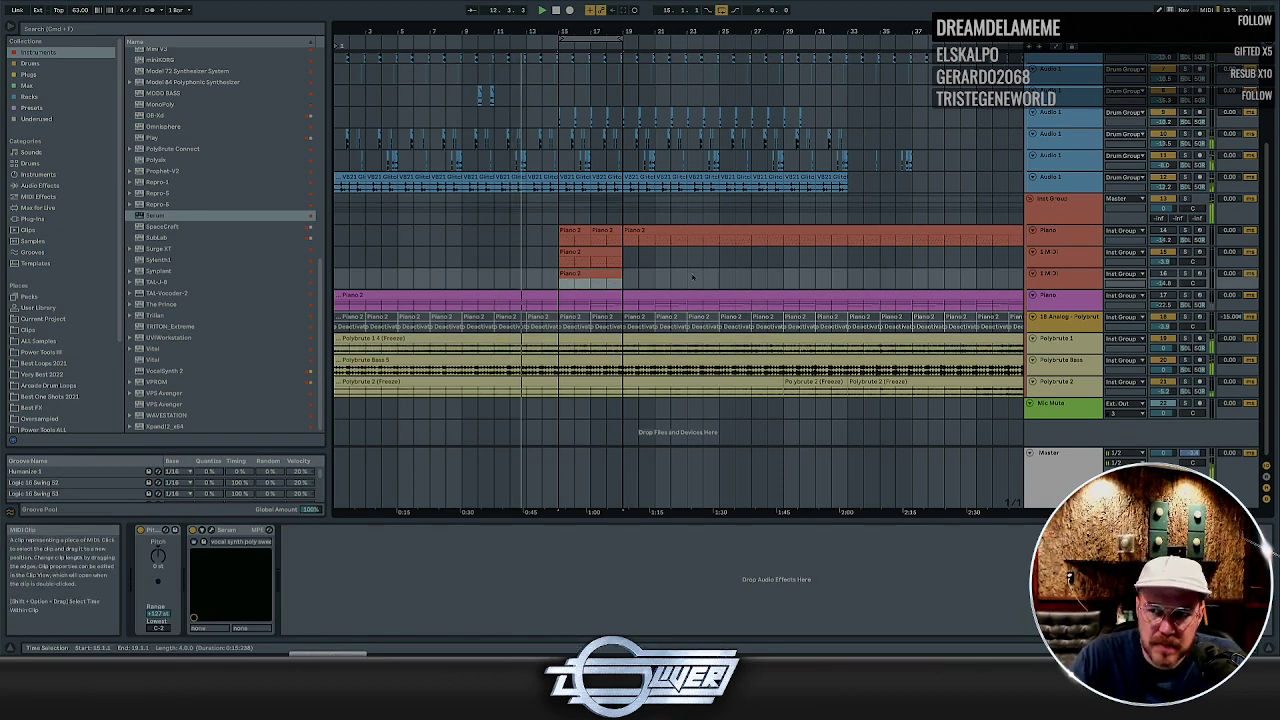
{"action": "left_click", "coordinate": [603, 231]}
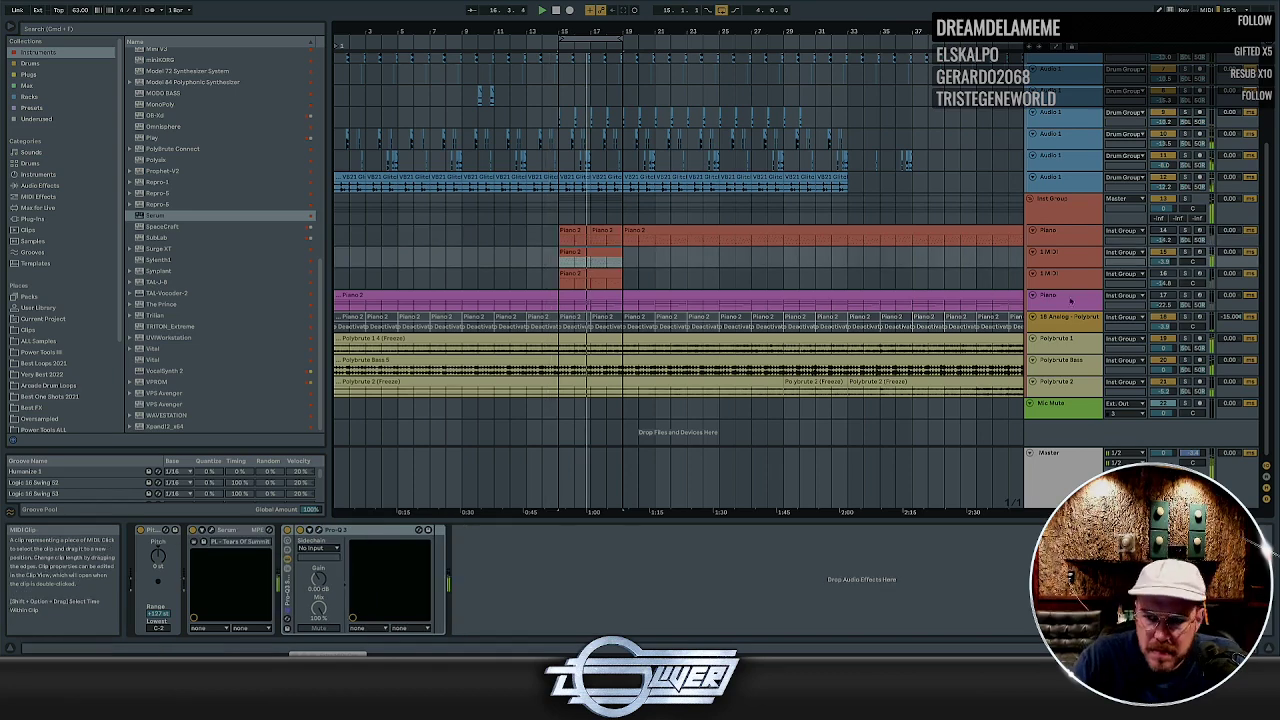
{"action": "left_click", "coordinate": [1164, 296]}
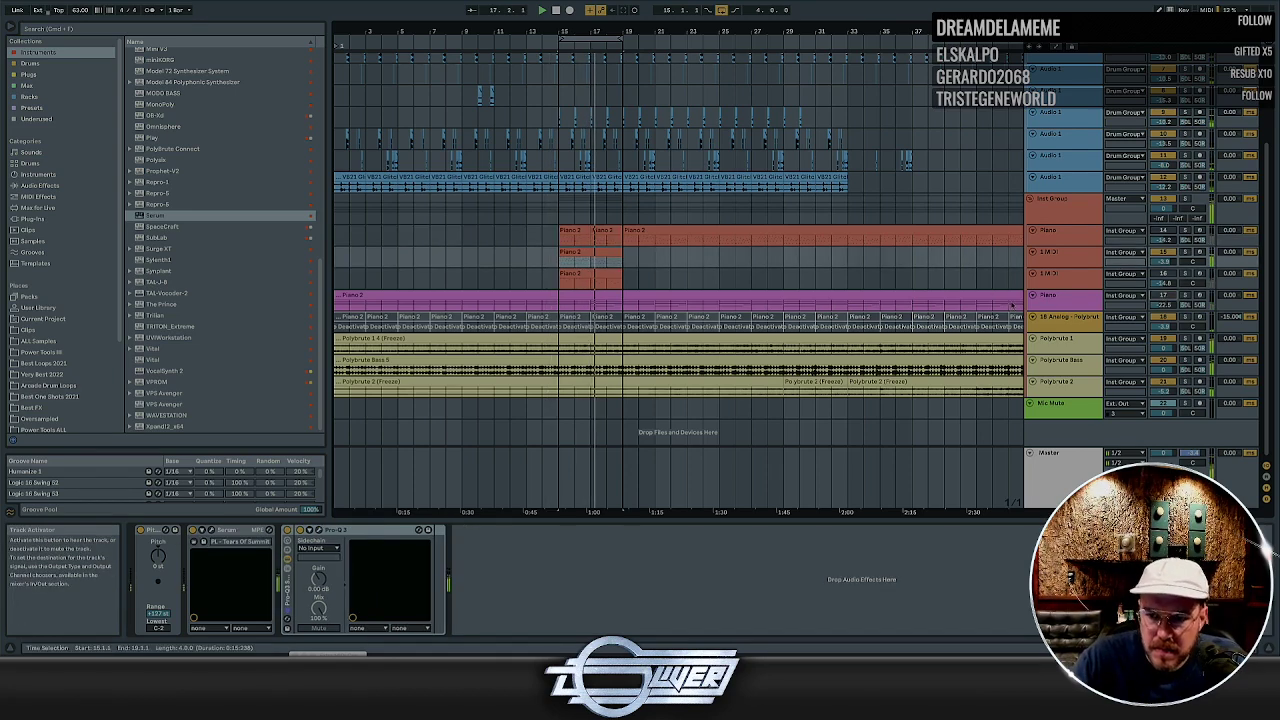
{"action": "left_click", "coordinate": [1052, 258]}
{"action": "left_click", "coordinate": [1054, 281]}
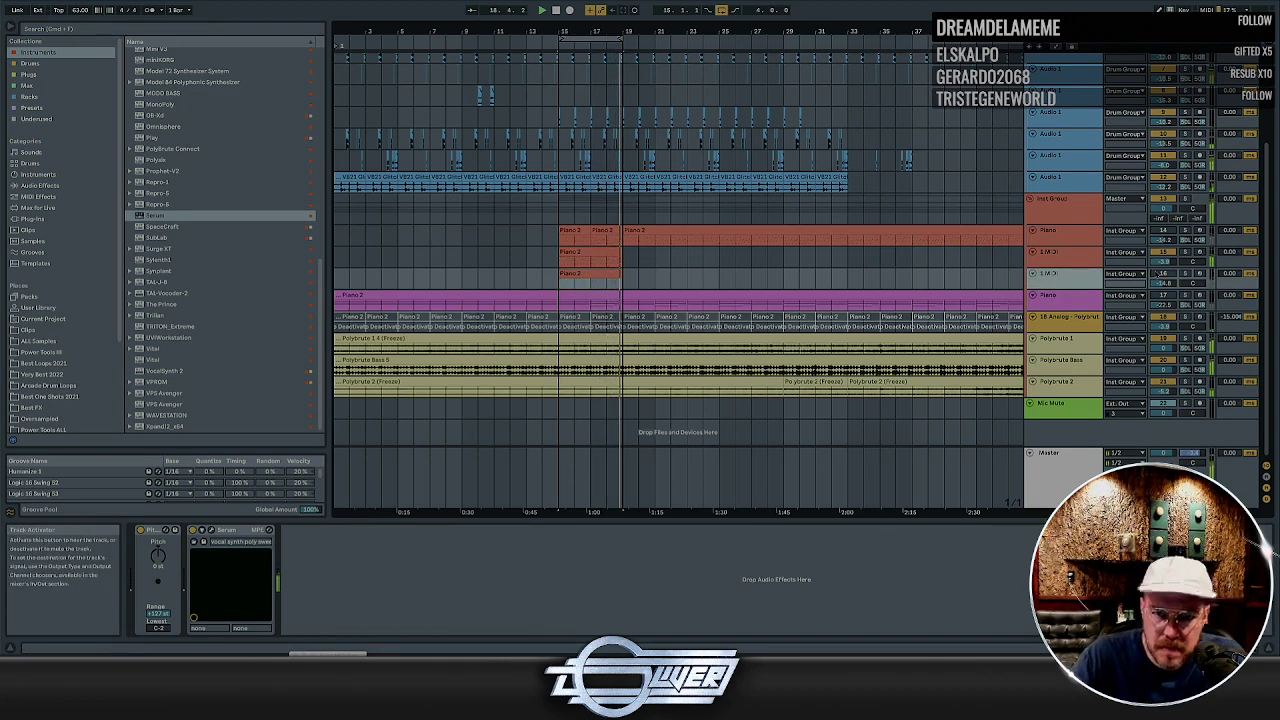
Toggle track 16 off and on to compare, and set its Pitch device's transposition to -12 semitones
{"action": "left_click", "coordinate": [1156, 273]}
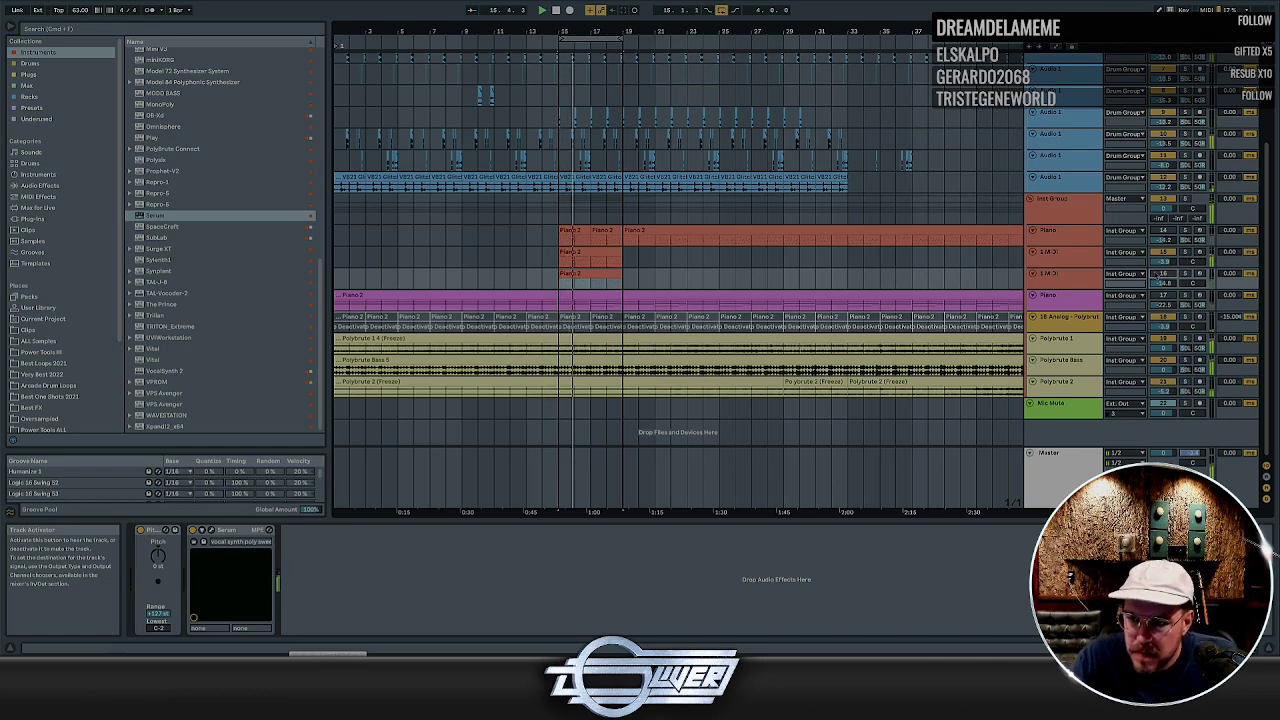
{"action": "left_click", "coordinate": [1156, 273]}
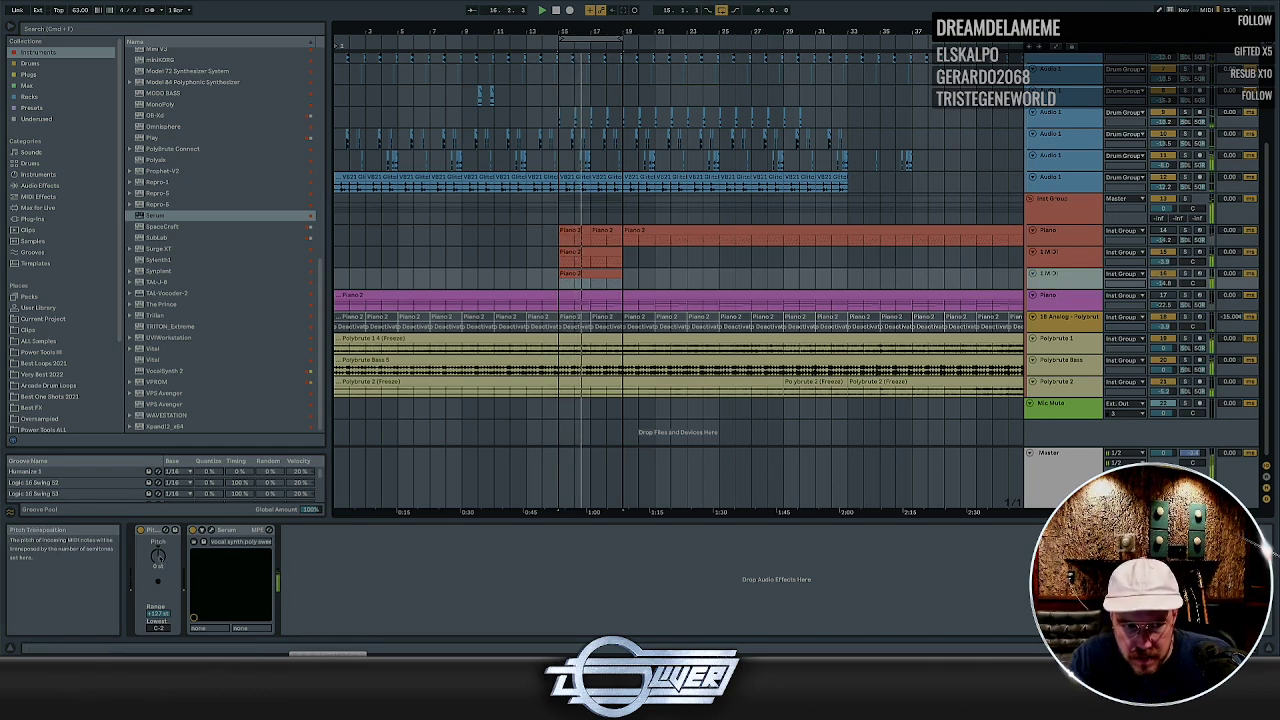
{"action": "left_click", "coordinate": [157, 554]}
{"action": "type", "text": "-12"}
{"action": "key", "text": "Return"}
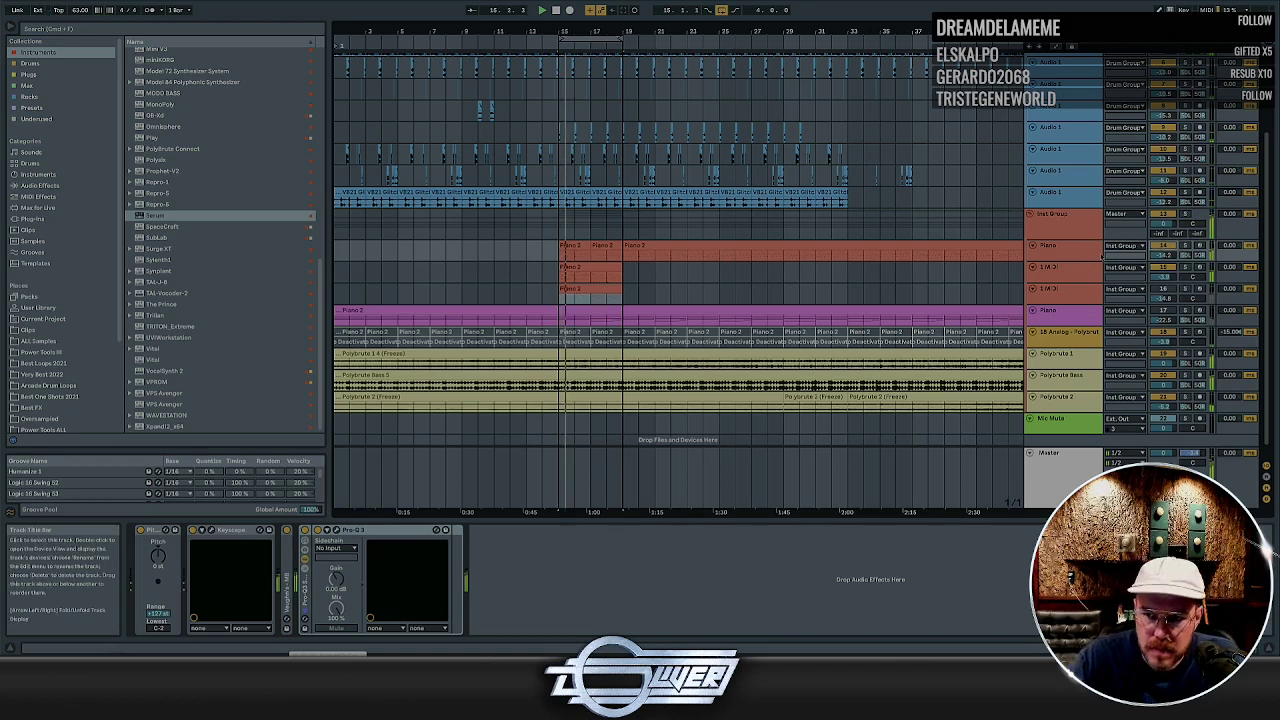
Solo track 15 in the instrument group and select it to show its Serum and Pro-Q 3 devices
{"action": "left_click", "coordinate": [1080, 251]}
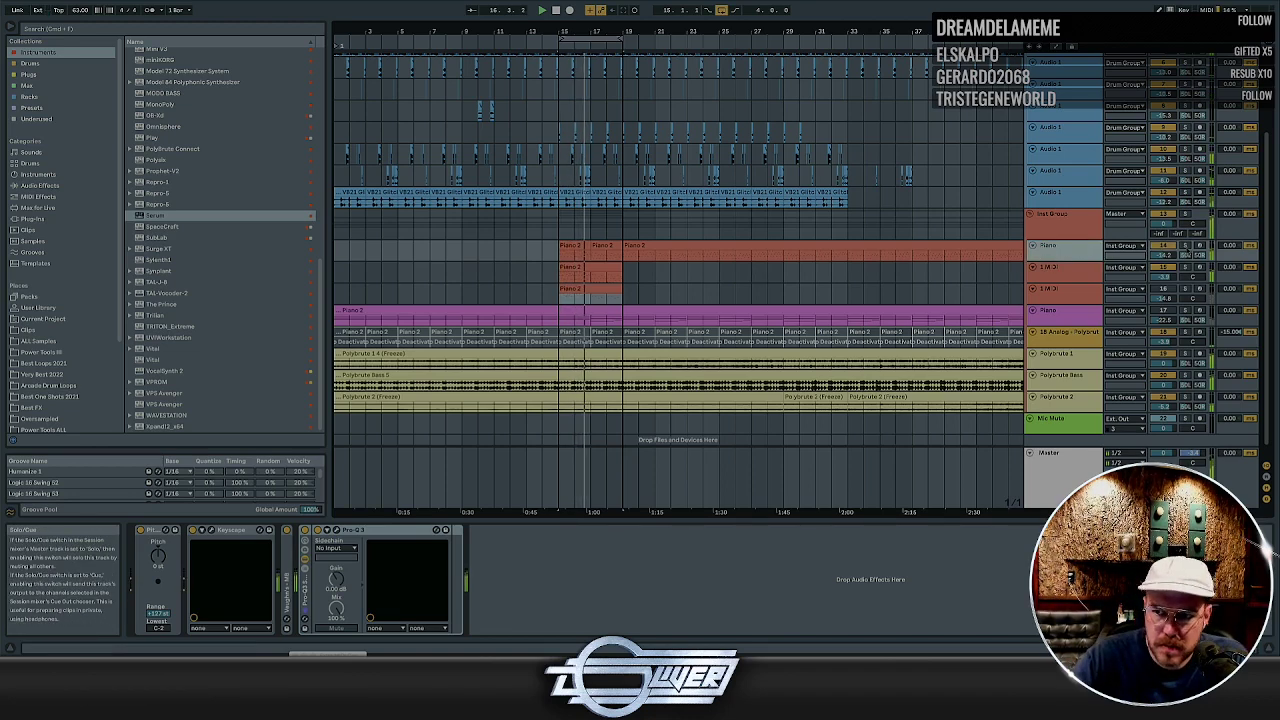
{"action": "left_click", "coordinate": [1185, 267]}
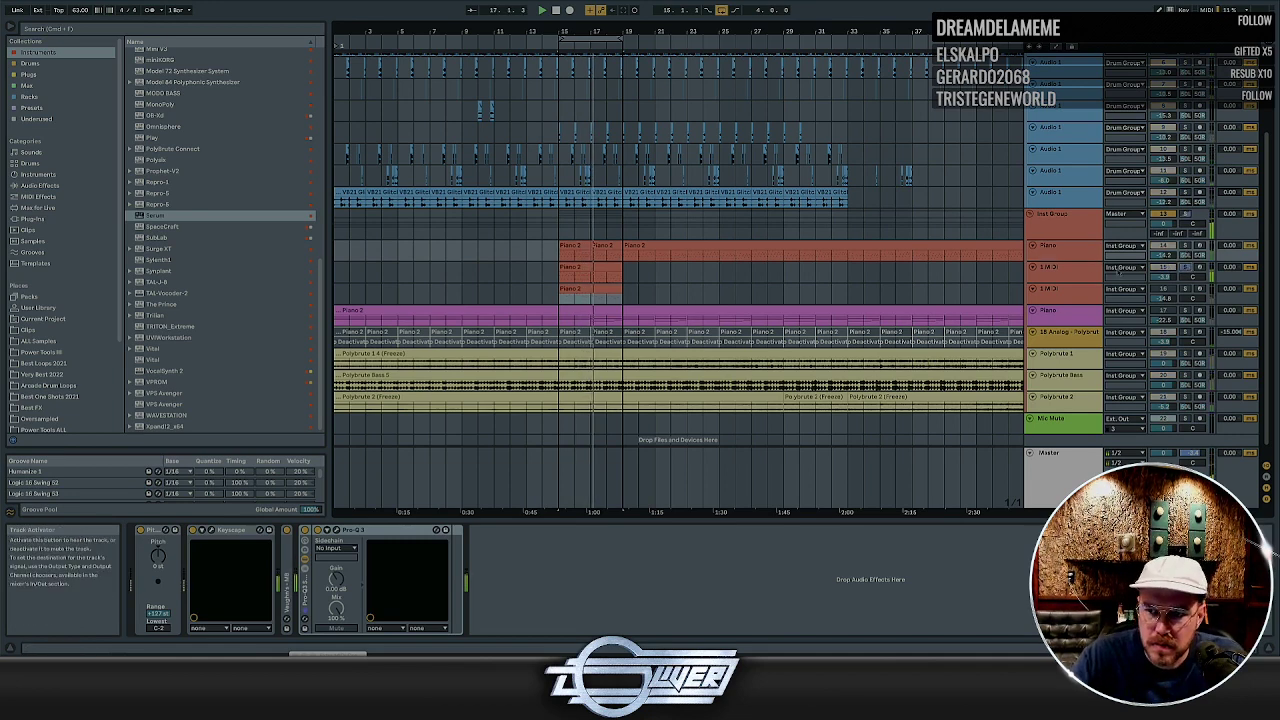
{"action": "left_click", "coordinate": [1070, 269]}
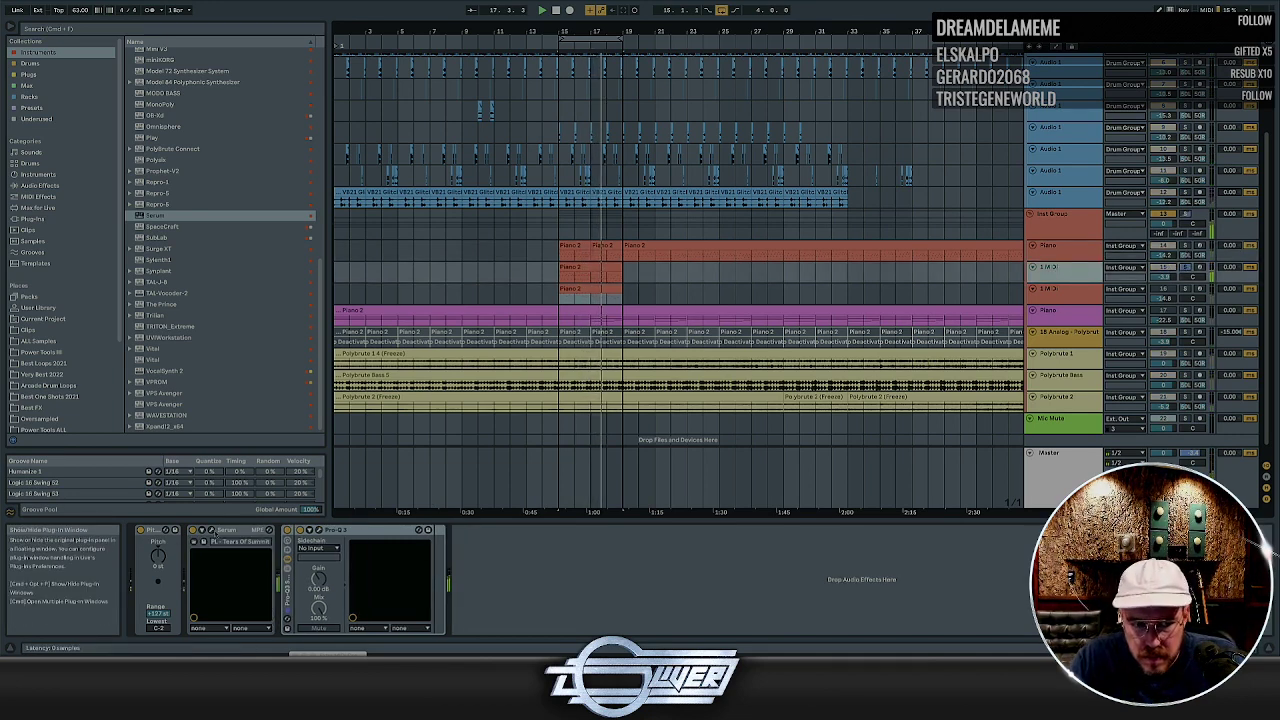
Lengthen the Env 1 release in track 15's Serum and set its reverb wet amount to 17%
{"action": "left_click", "coordinate": [193, 541]}
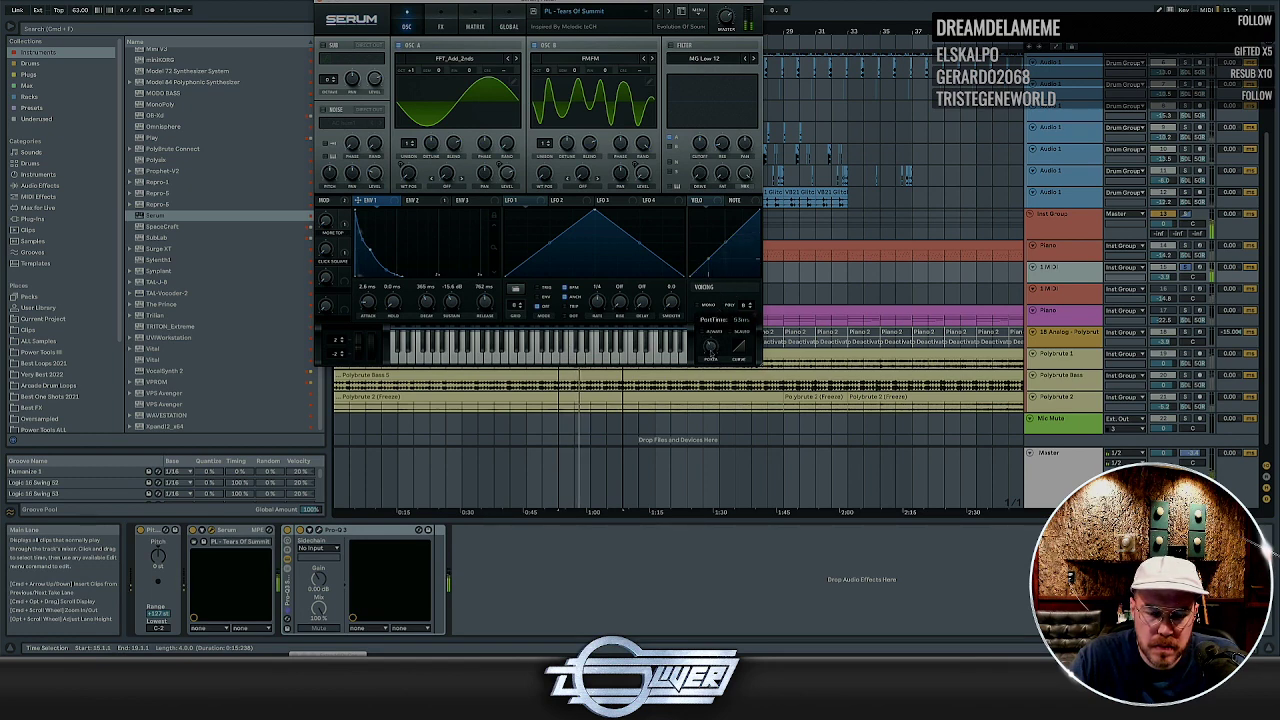
{"action": "left_click", "coordinate": [320, 2]}
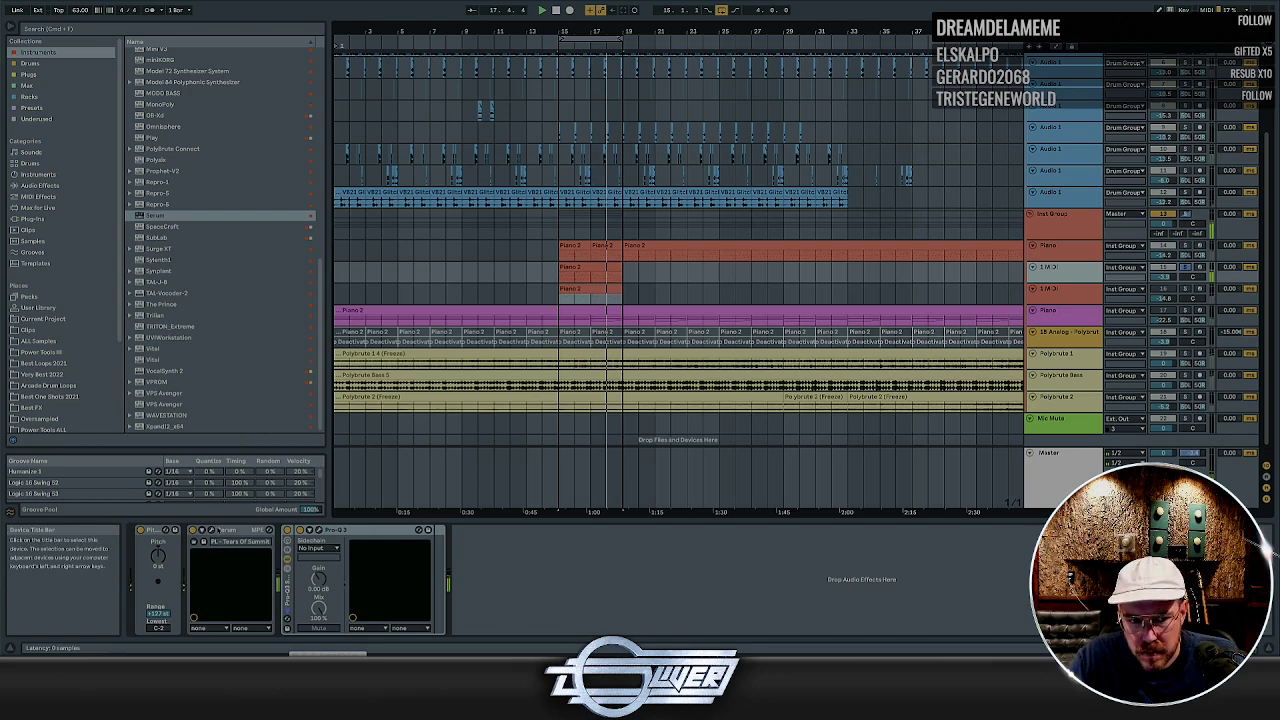
{"action": "left_click", "coordinate": [204, 530]}
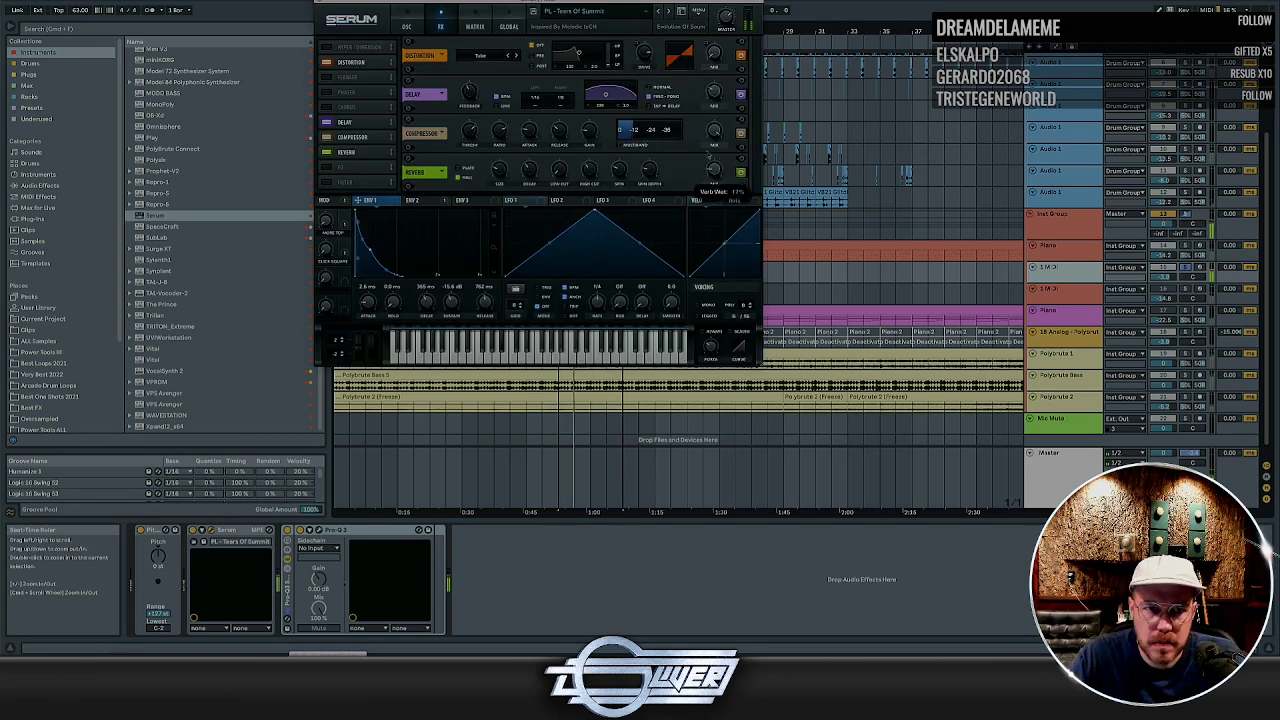
{"action": "left_click", "coordinate": [319, 4]}
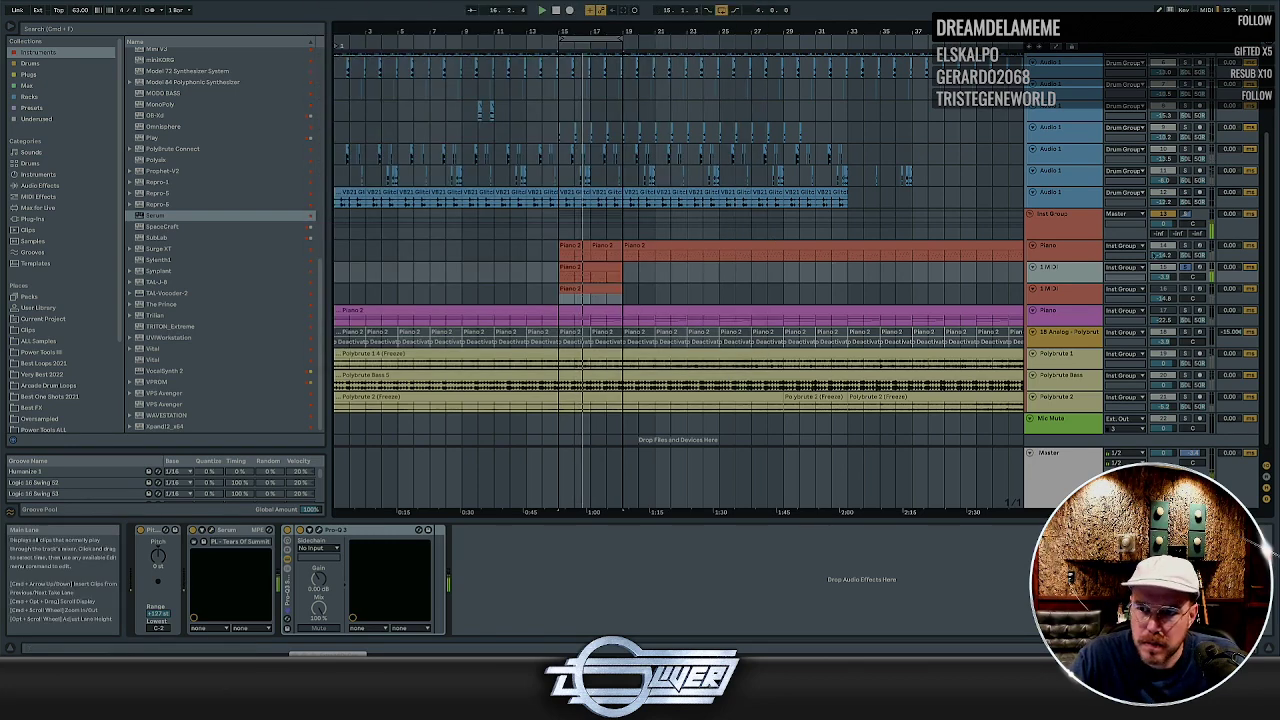
Bring Piano track 14 into the solo and raise its Pro-Q 3 low-cut frequency to about 130 Hz
{"action": "left_click", "coordinate": [1071, 254]}
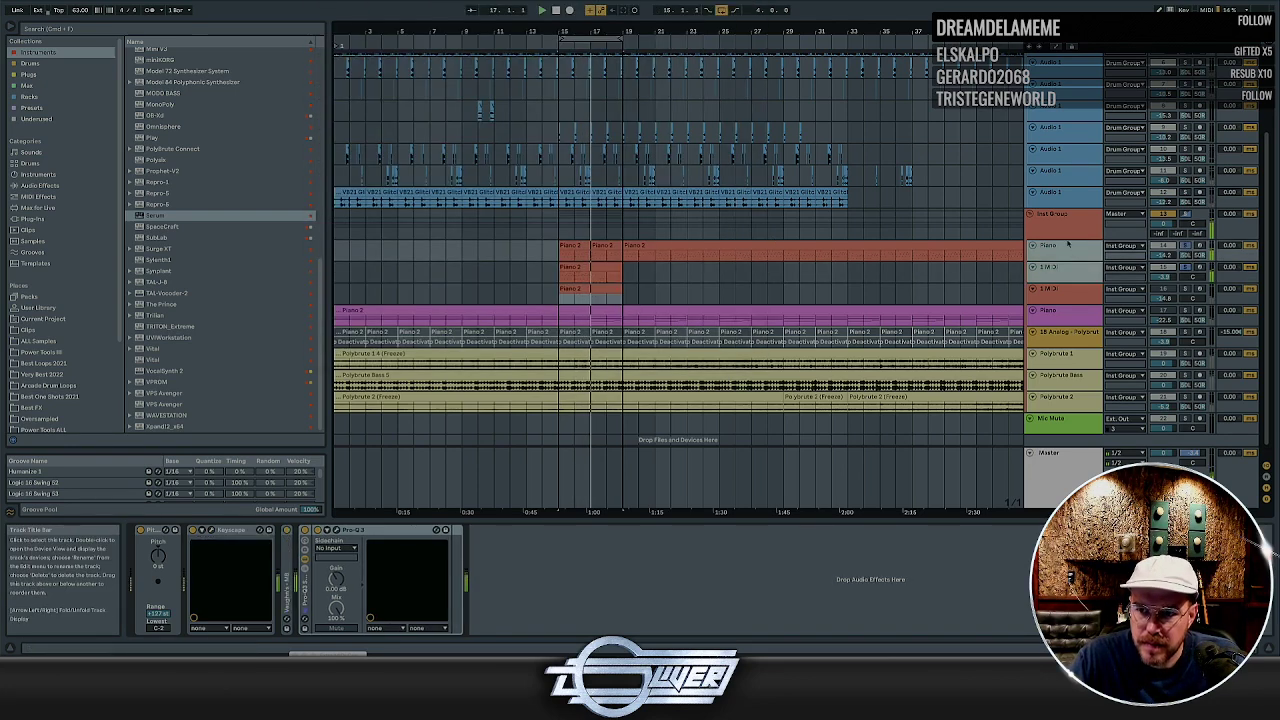
{"action": "left_click", "coordinate": [1068, 224]}
{"action": "left_click", "coordinate": [1067, 246]}
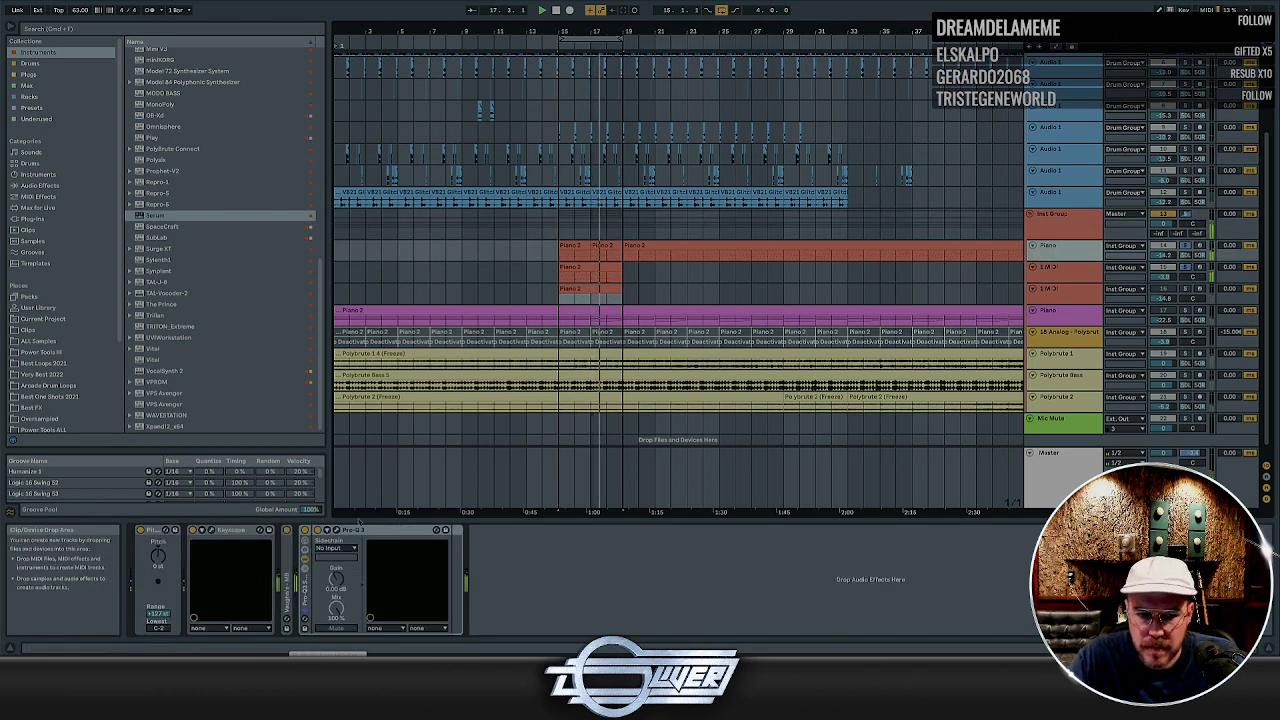
{"action": "left_click", "coordinate": [337, 530]}
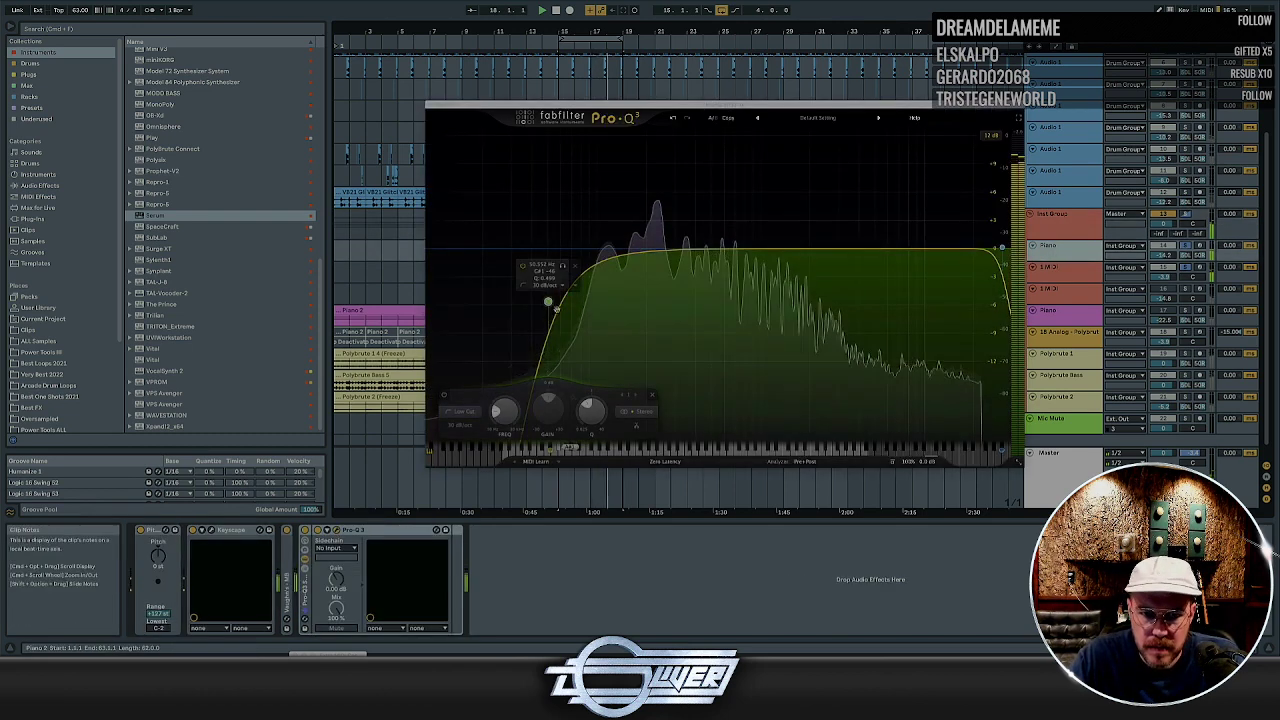
{"action": "left_click_drag", "start_coordinate": [557, 310], "coordinate": [619, 301]}
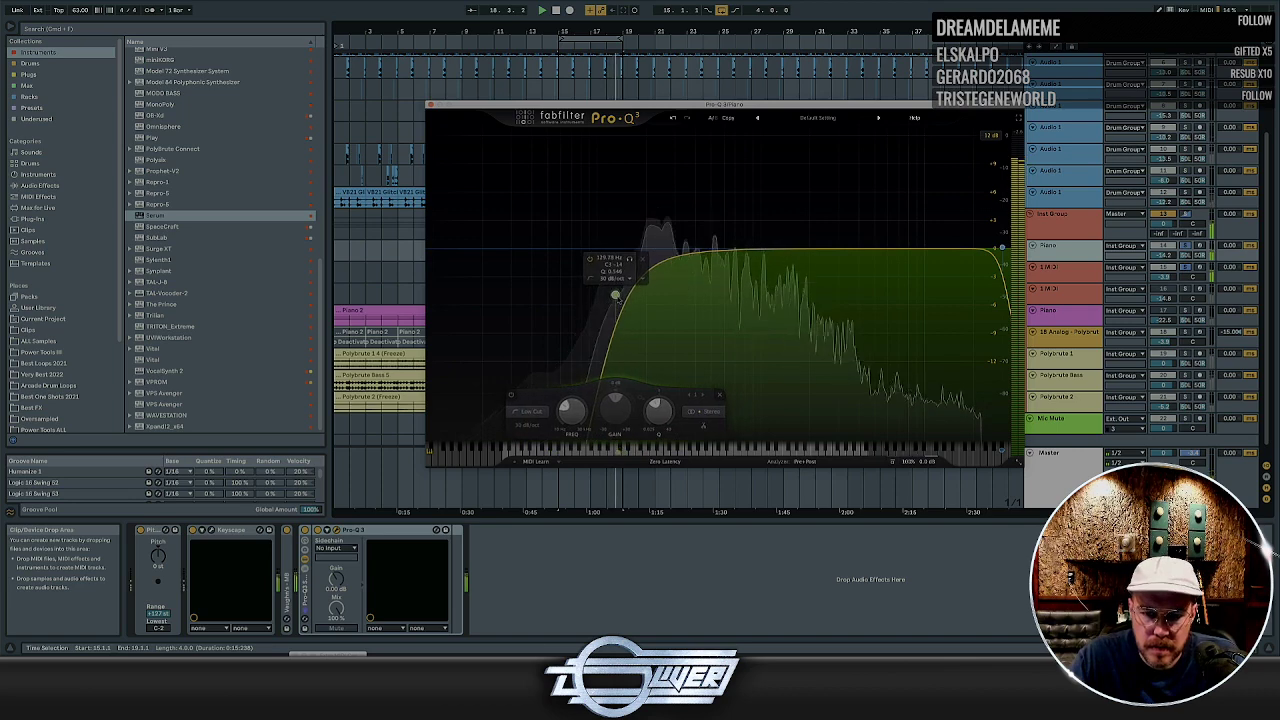
Add two Pro-Q 3 boosts on Piano track 14: about +6.17 dB near 1789 Hz and a smaller one higher up
{"action": "left_click_drag", "start_coordinate": [830, 248], "coordinate": [801, 183]}
{"action": "mouse_move", "coordinate": [875, 231]}
{"action": "left_mouse_down"}
{"action": "mouse_move", "coordinate": [888, 203]}
{"action": "mouse_move", "coordinate": [880, 229]}
{"action": "left_mouse_up"}
{"action": "left_click_drag", "start_coordinate": [801, 182], "coordinate": [801, 190]}
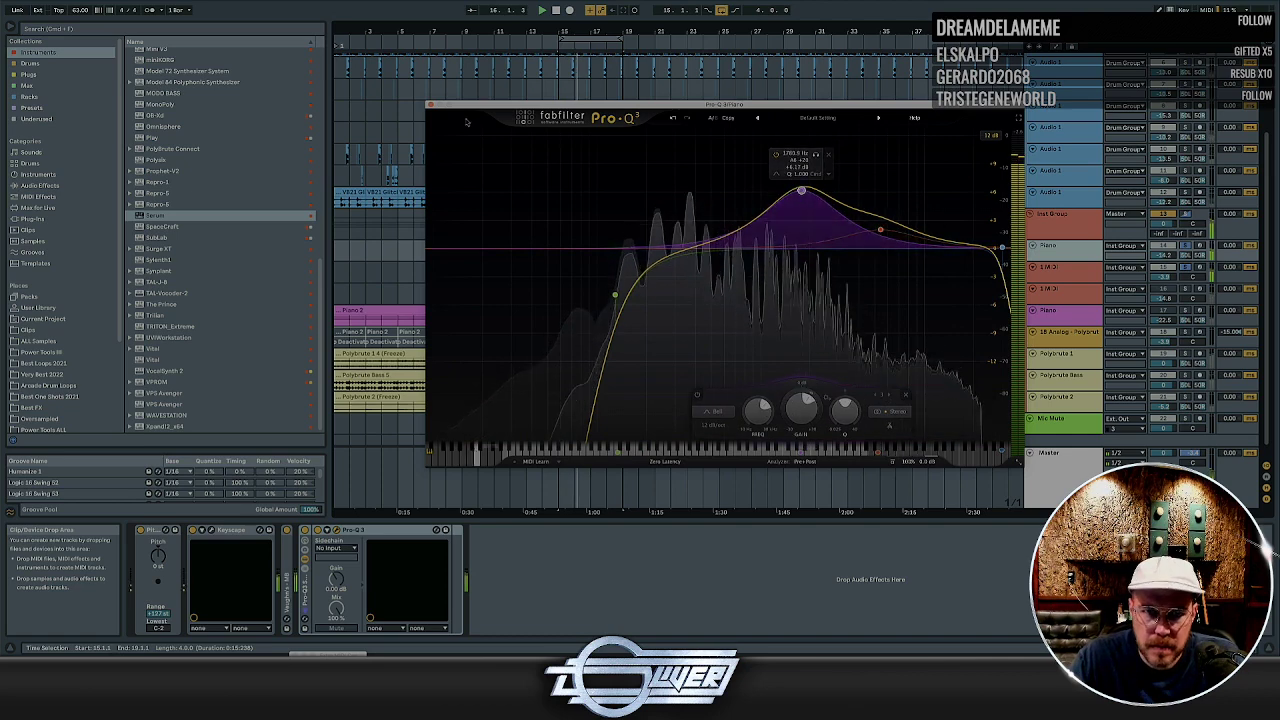
{"action": "left_click", "coordinate": [431, 104]}
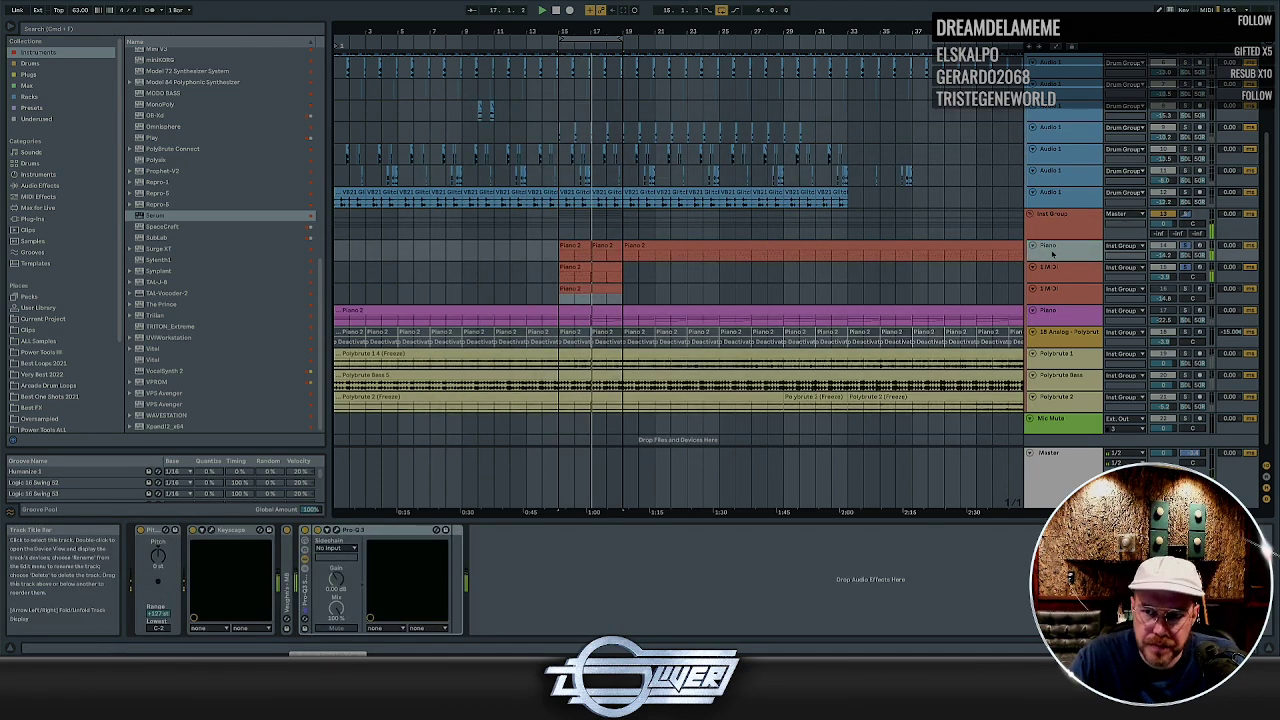
Duplicate Piano track 14, take the original out of the solo, and select the duplicate
{"action": "key", "text": "ctrl+d"}
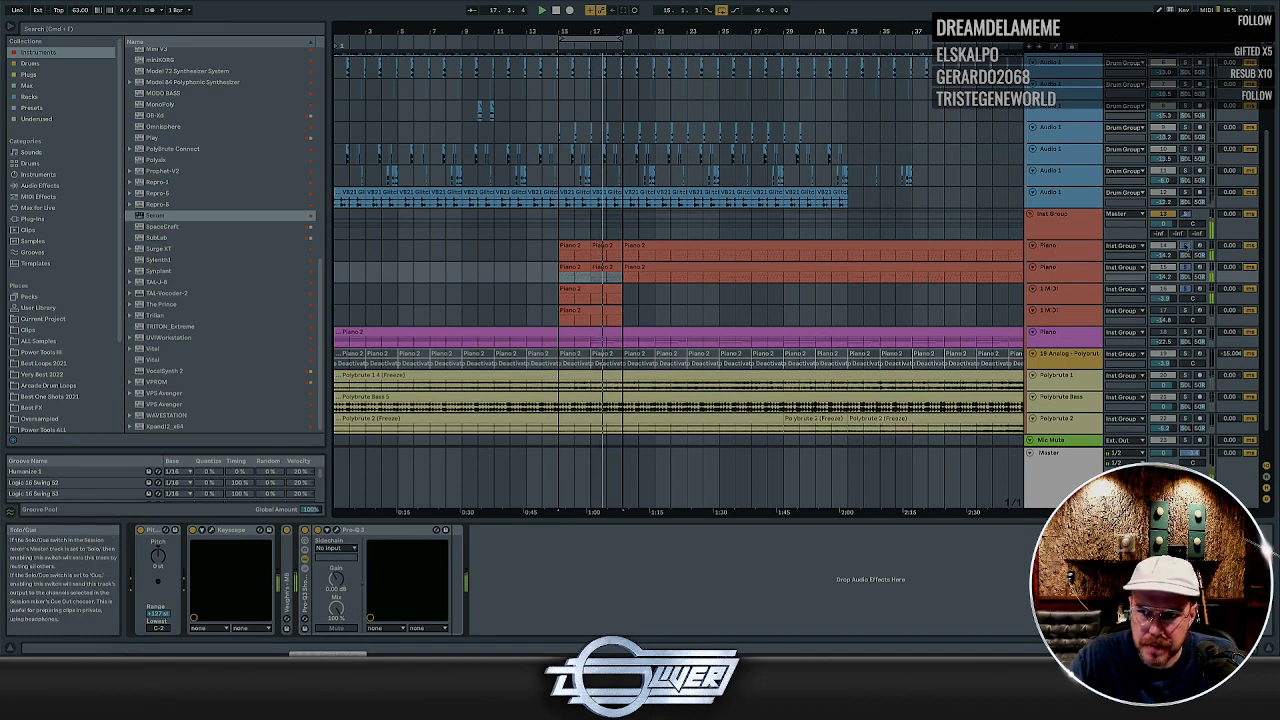
{"action": "left_click", "coordinate": [1186, 246]}
{"action": "left_click", "coordinate": [1078, 270]}
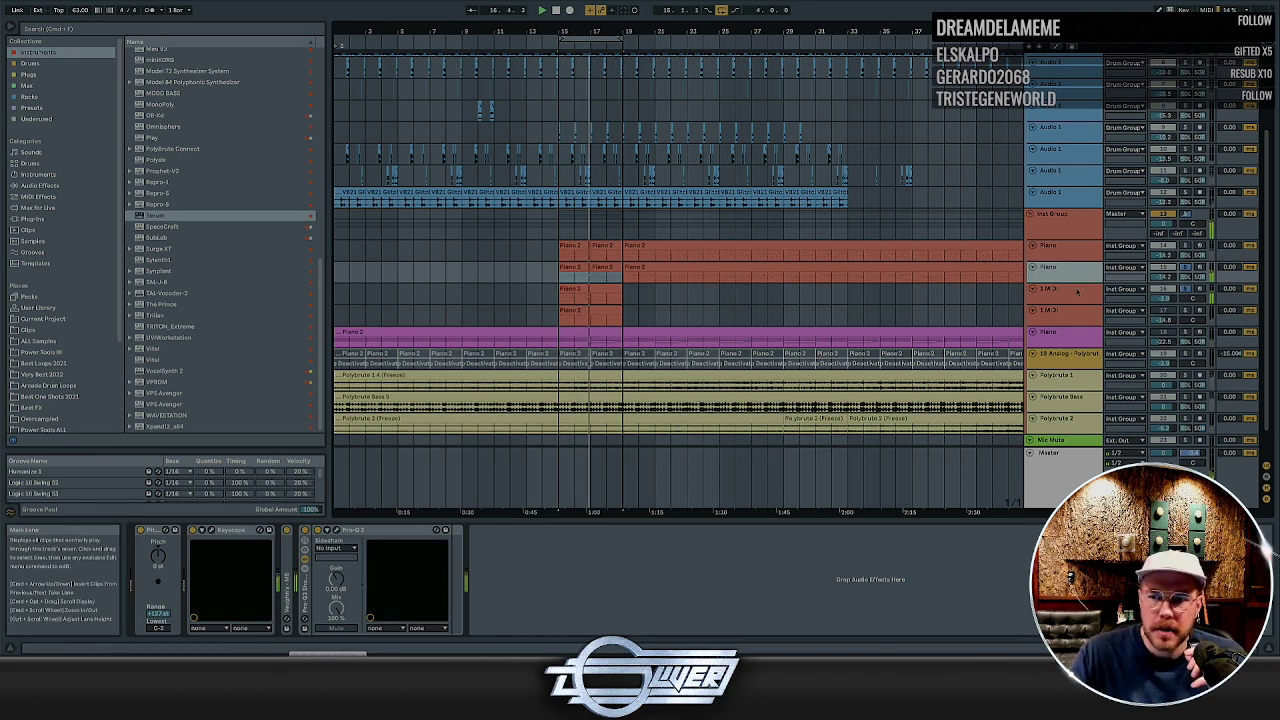
Raise the volume of the duplicated Piano track and review the notes in its first clip
{"action": "left_click", "coordinate": [1164, 268]}
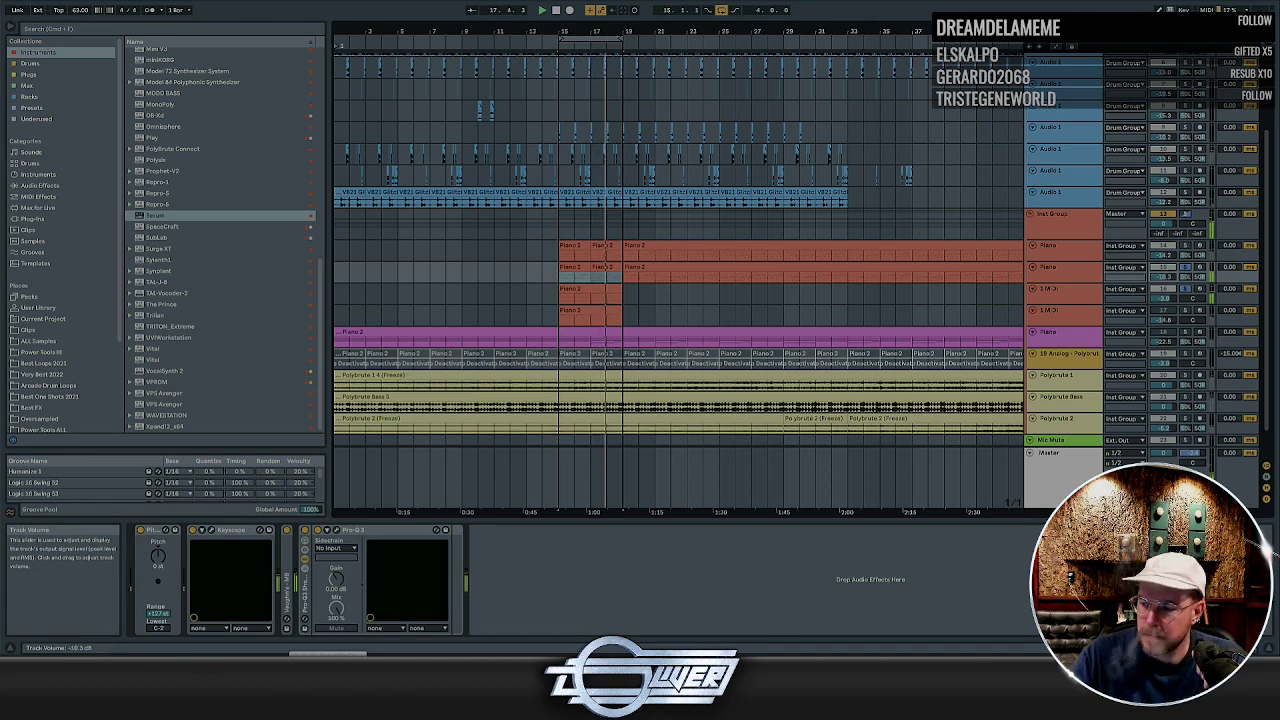
{"action": "left_click_drag", "start_coordinate": [1164, 278], "coordinate": [1164, 274]}
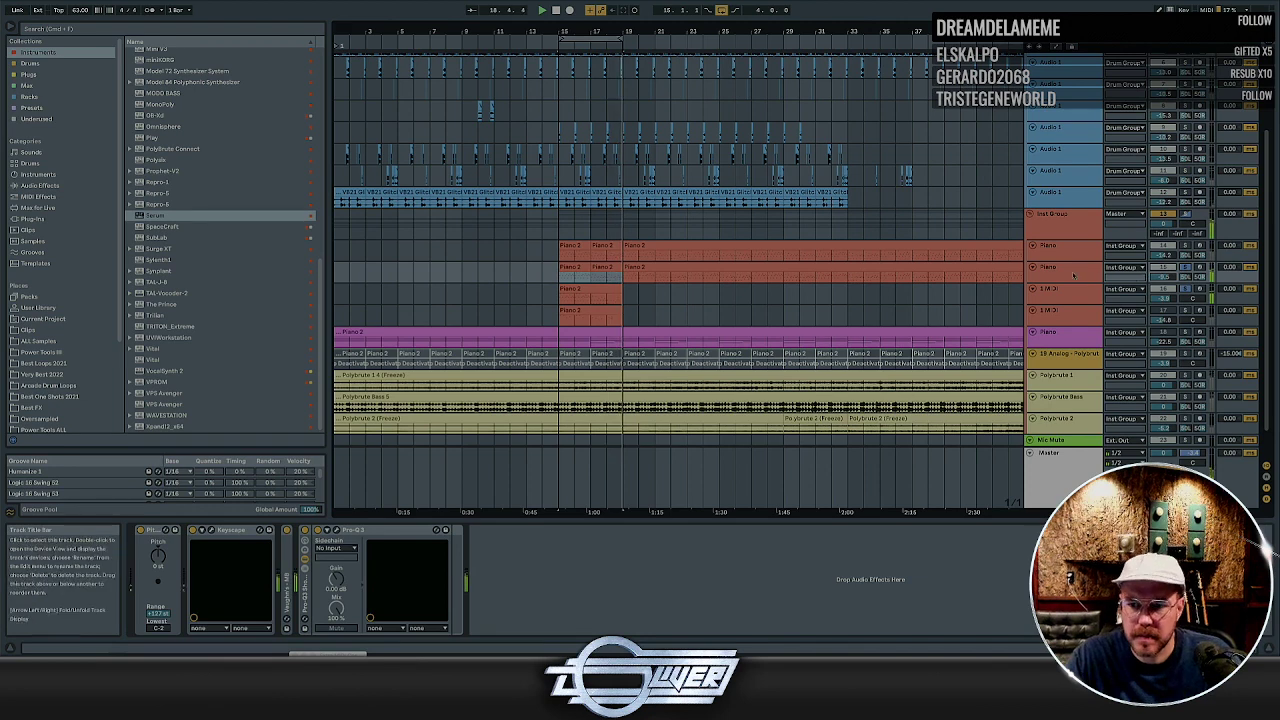
{"action": "double_click", "coordinate": [572, 267]}
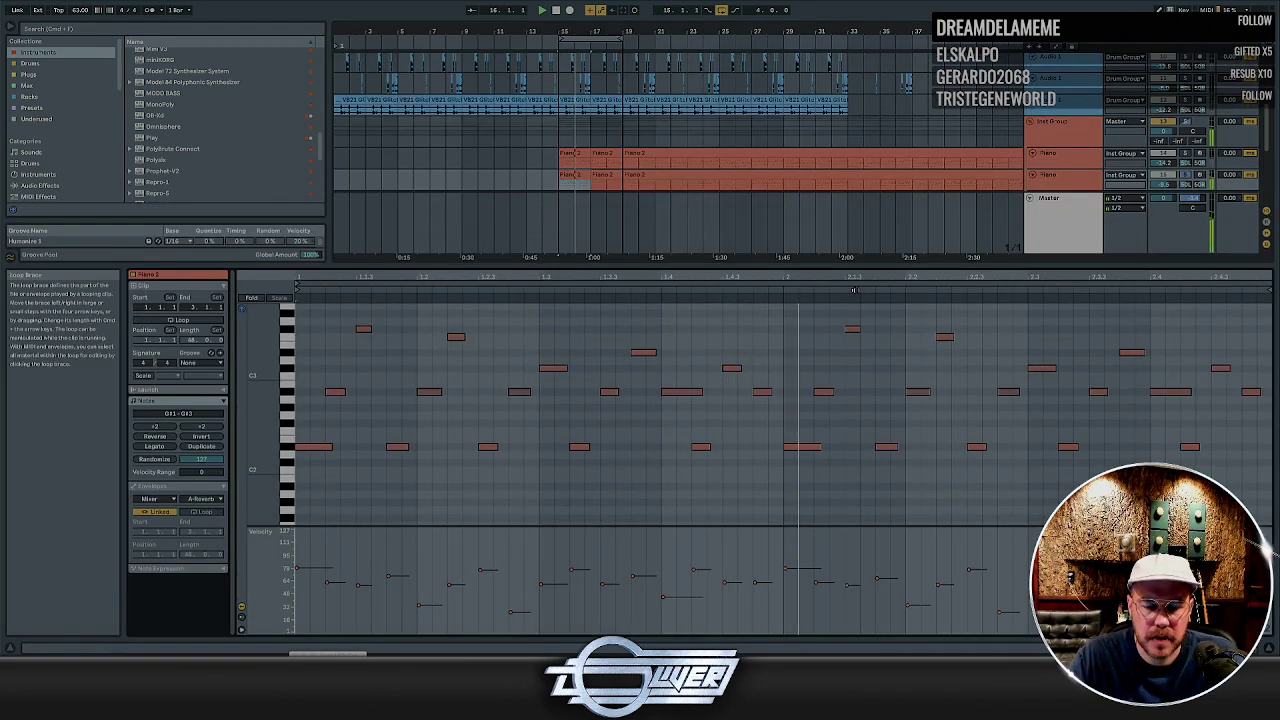
{"action": "key", "text": "shift+Tab"}
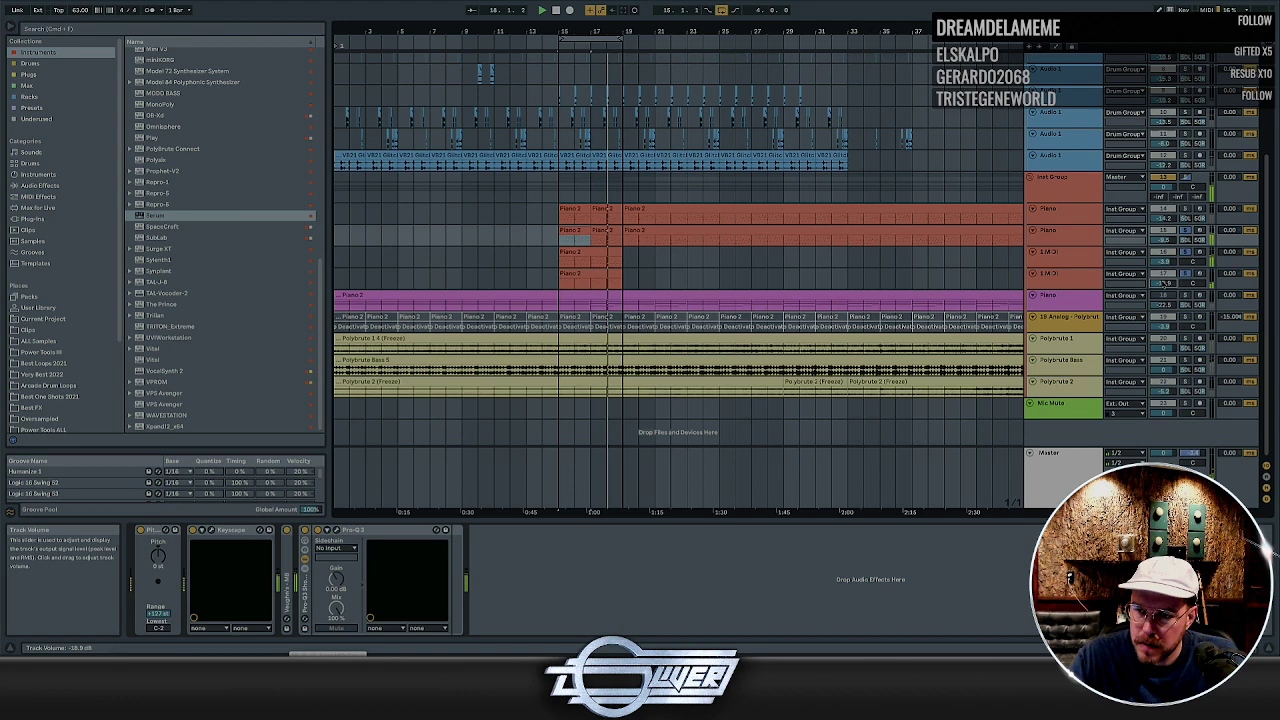
Insert a MIDI track below track 17, set its MIDI input to the Axiom keyboard, and solo and arm it
{"action": "left_click", "coordinate": [1063, 270]}
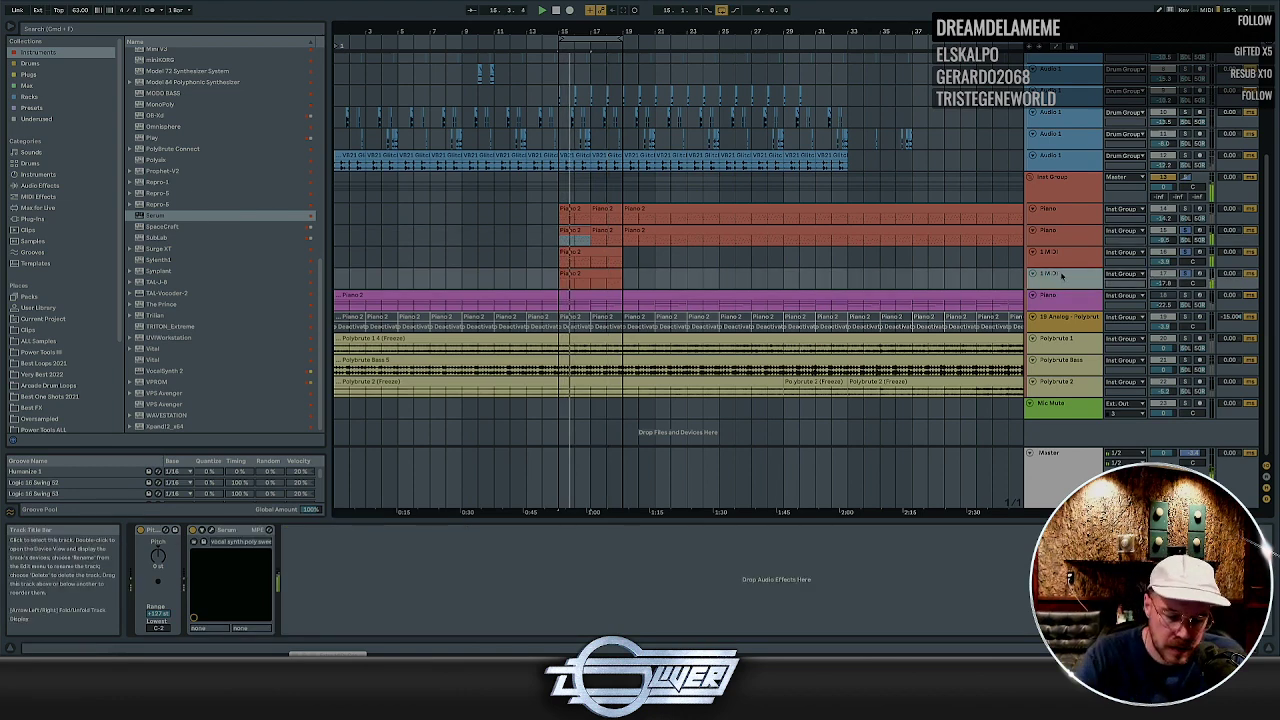
{"action": "key", "text": "ctrl+shift+t"}
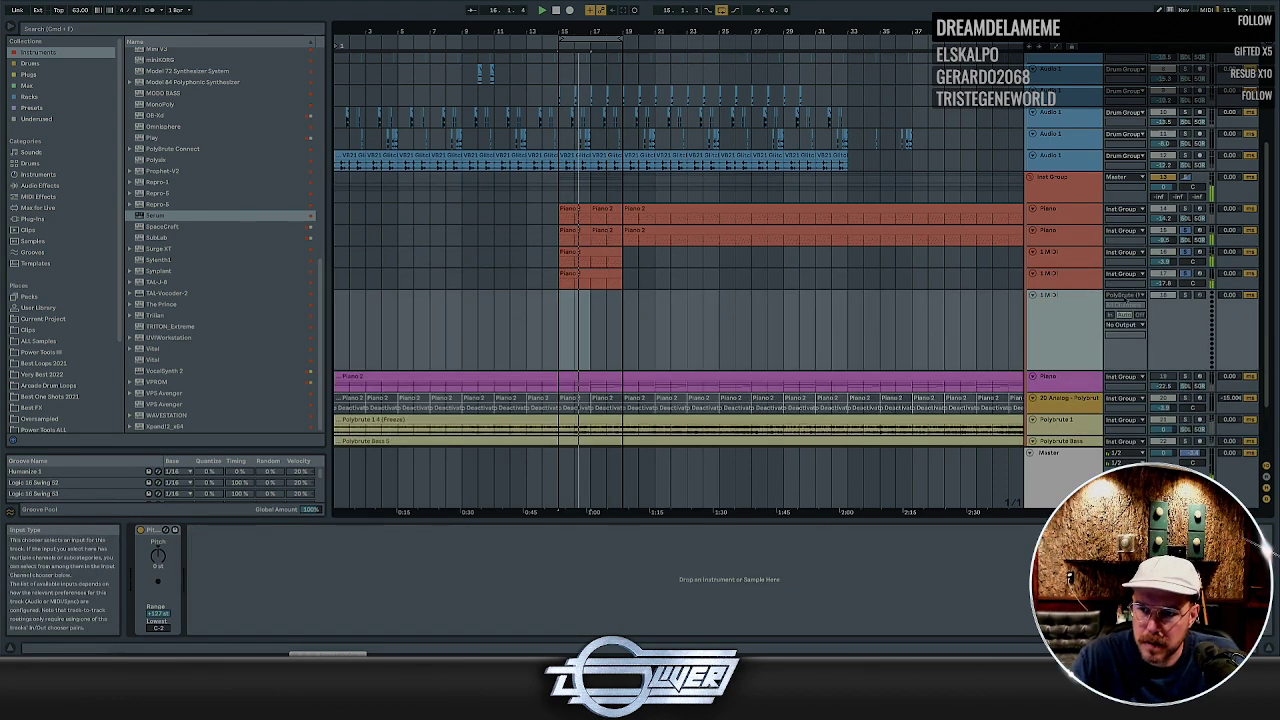
{"action": "left_click", "coordinate": [1125, 296]}
{"action": "left_click", "coordinate": [1137, 320]}
{"action": "left_click", "coordinate": [1187, 296]}
{"action": "left_click", "coordinate": [1199, 296]}
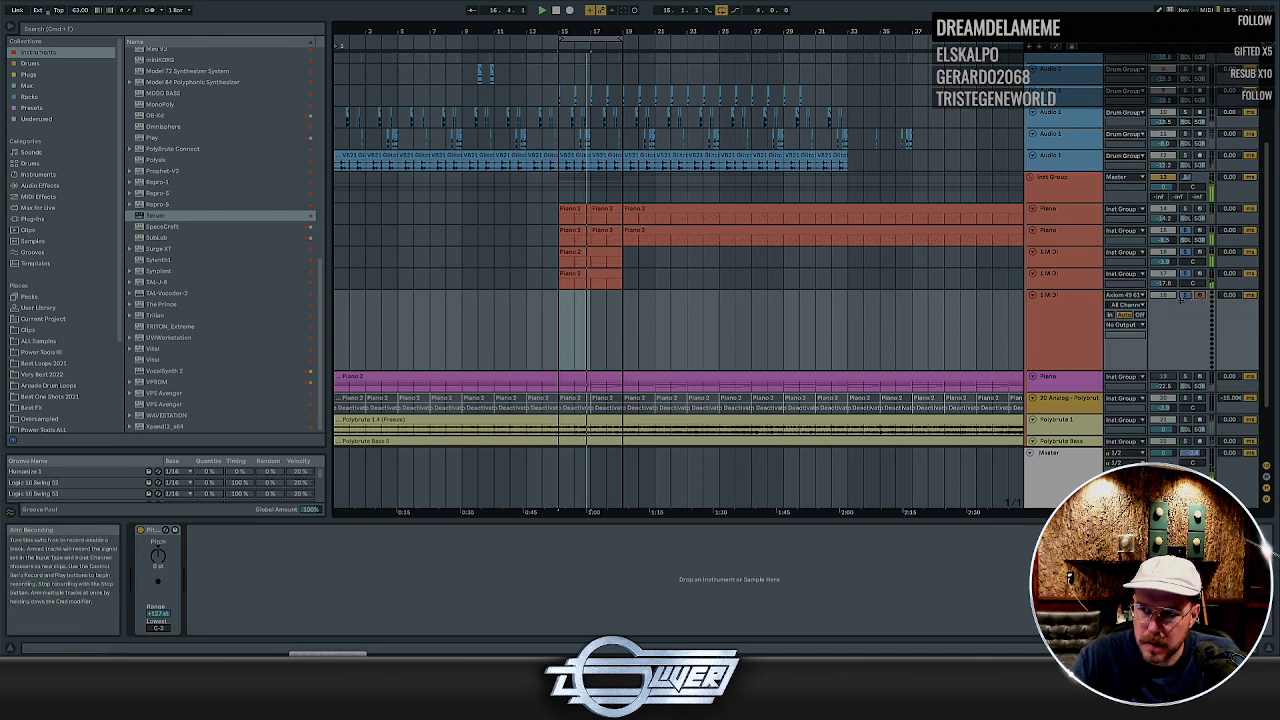
{"action": "left_click", "coordinate": [1085, 320]}
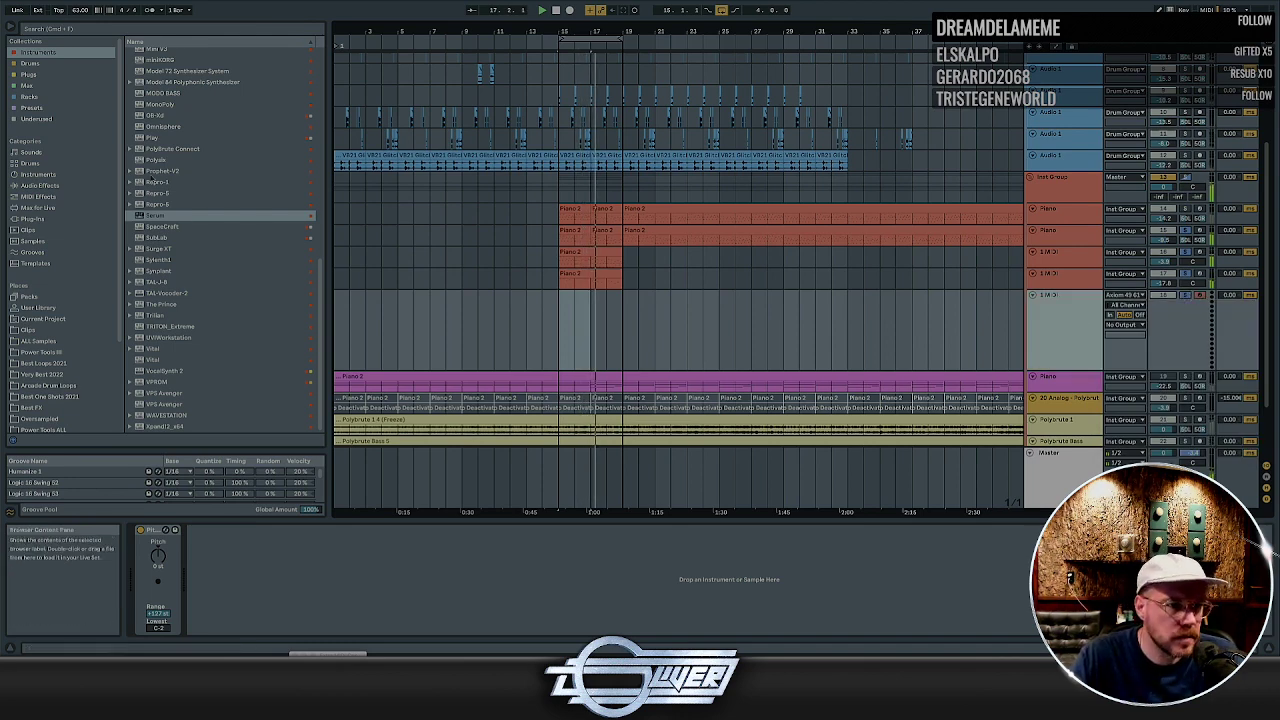
Try the Pad 4 and Pad 5 presets from Omnisphere's D50 preset folder on the new track, and settle on Poly 1
{"action": "left_click", "coordinate": [147, 127]}
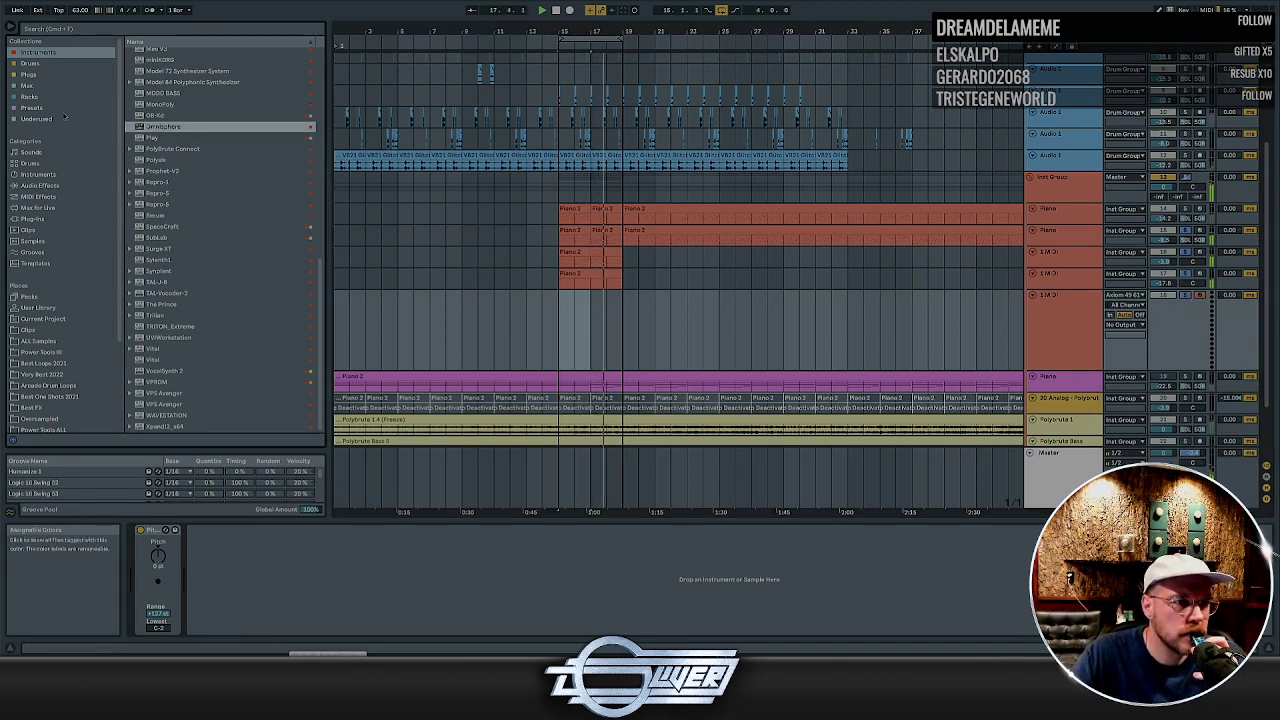
{"action": "left_click", "coordinate": [61, 110]}
{"action": "left_click", "coordinate": [147, 199]}
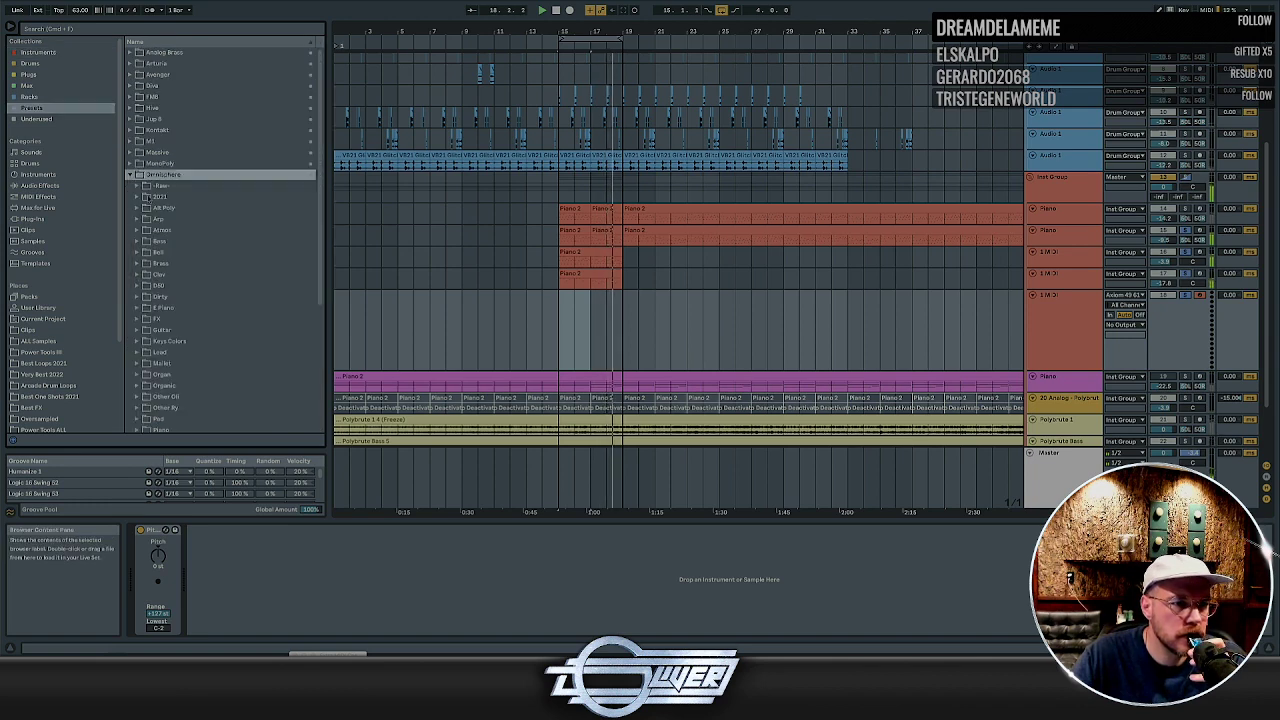
{"action": "scroll", "coordinate": [155, 230], "scroll_direction": "down", "scroll_amount": 3}
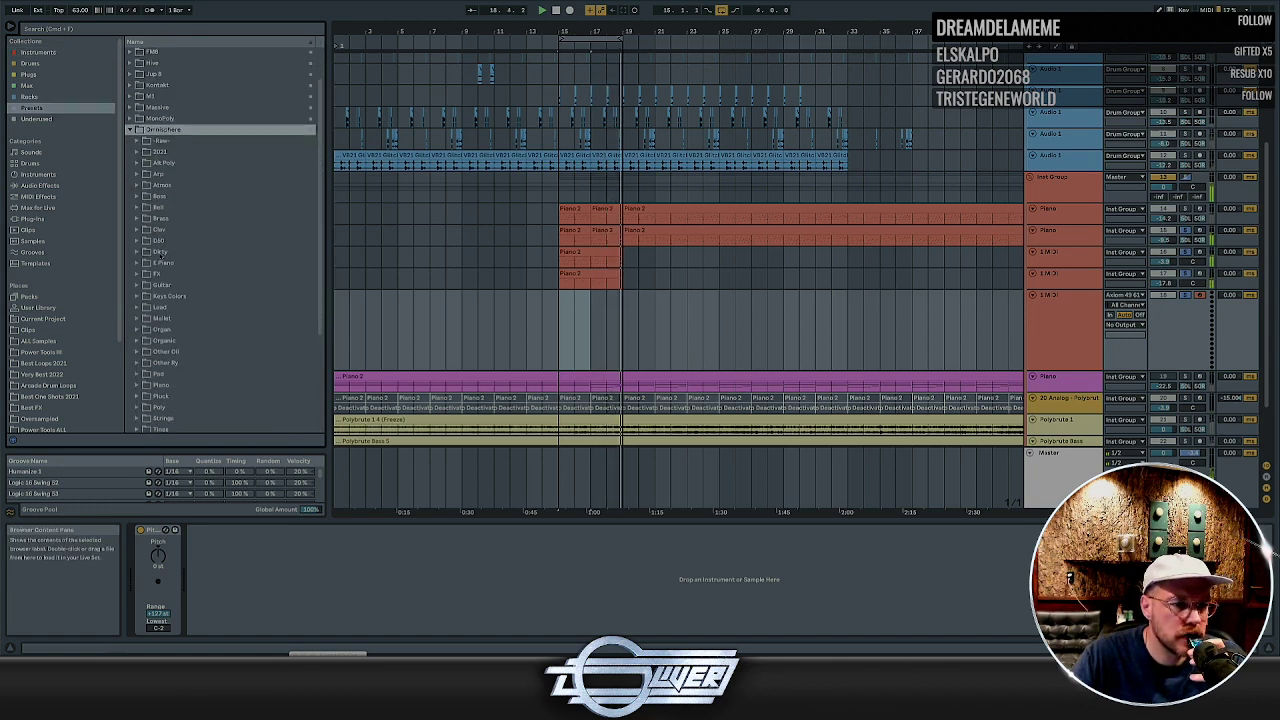
{"action": "left_click", "coordinate": [137, 241]}
{"action": "scroll", "coordinate": [180, 262], "scroll_direction": "down", "scroll_amount": 1}
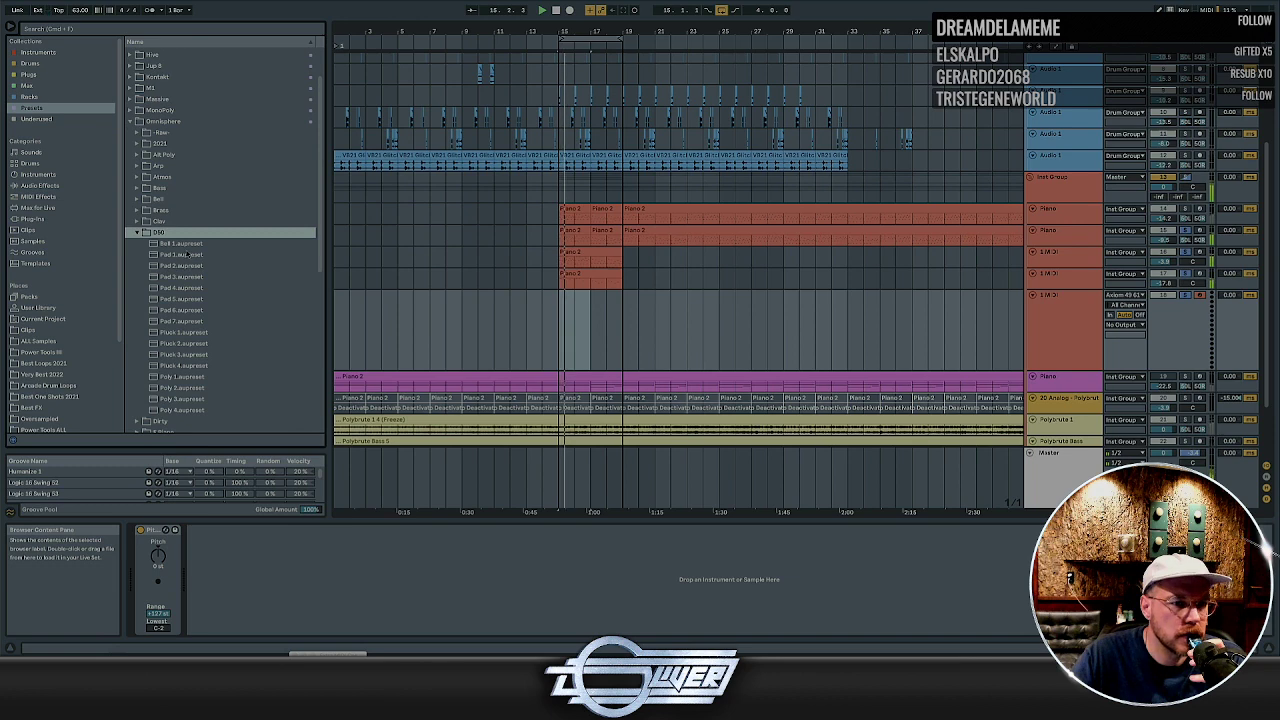
{"action": "scroll", "coordinate": [190, 268], "scroll_direction": "down", "scroll_amount": 2}
{"action": "left_click_drag", "start_coordinate": [181, 256], "coordinate": [1058, 313]}
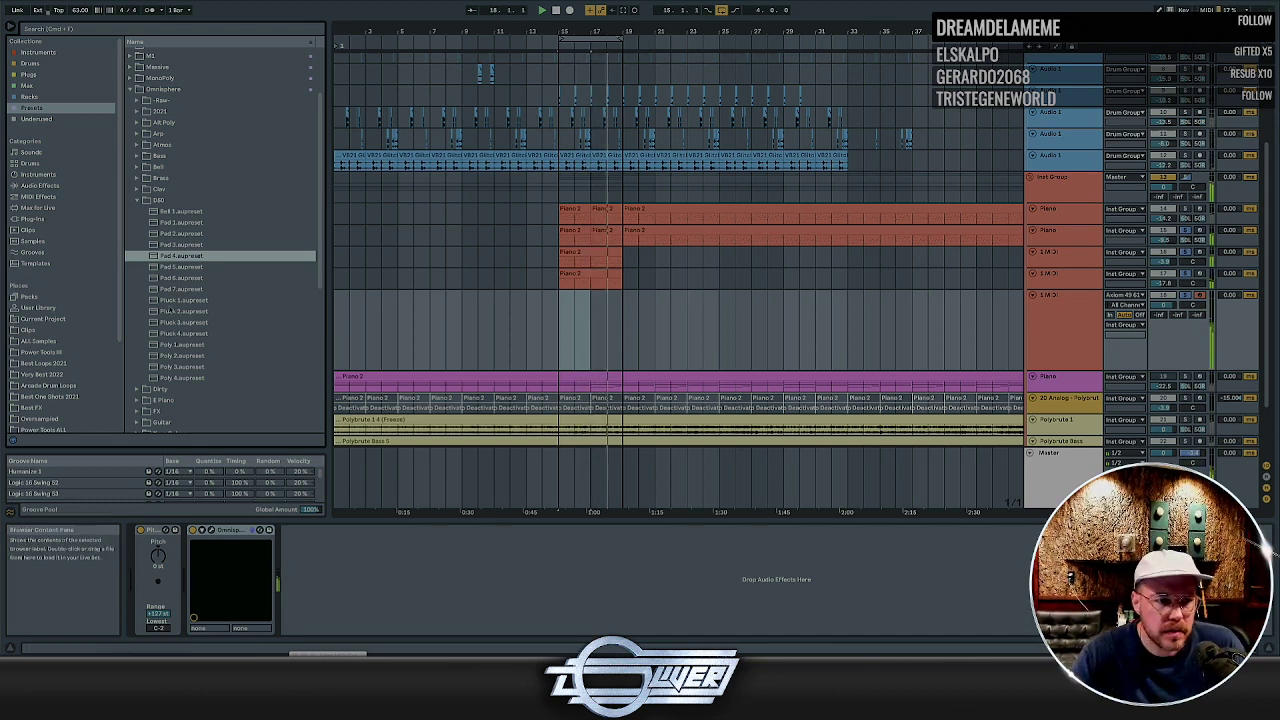
{"action": "left_click", "coordinate": [186, 268]}
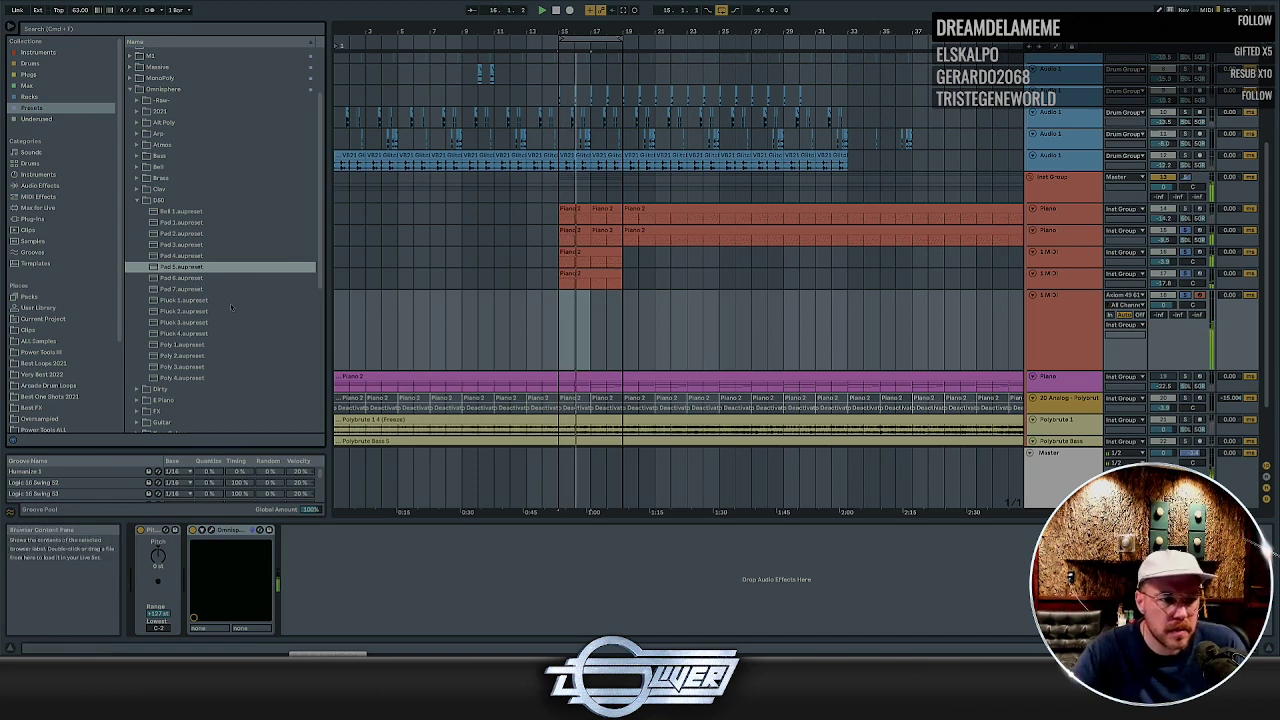
{"action": "left_click_drag", "start_coordinate": [182, 344], "coordinate": [520, 352]}
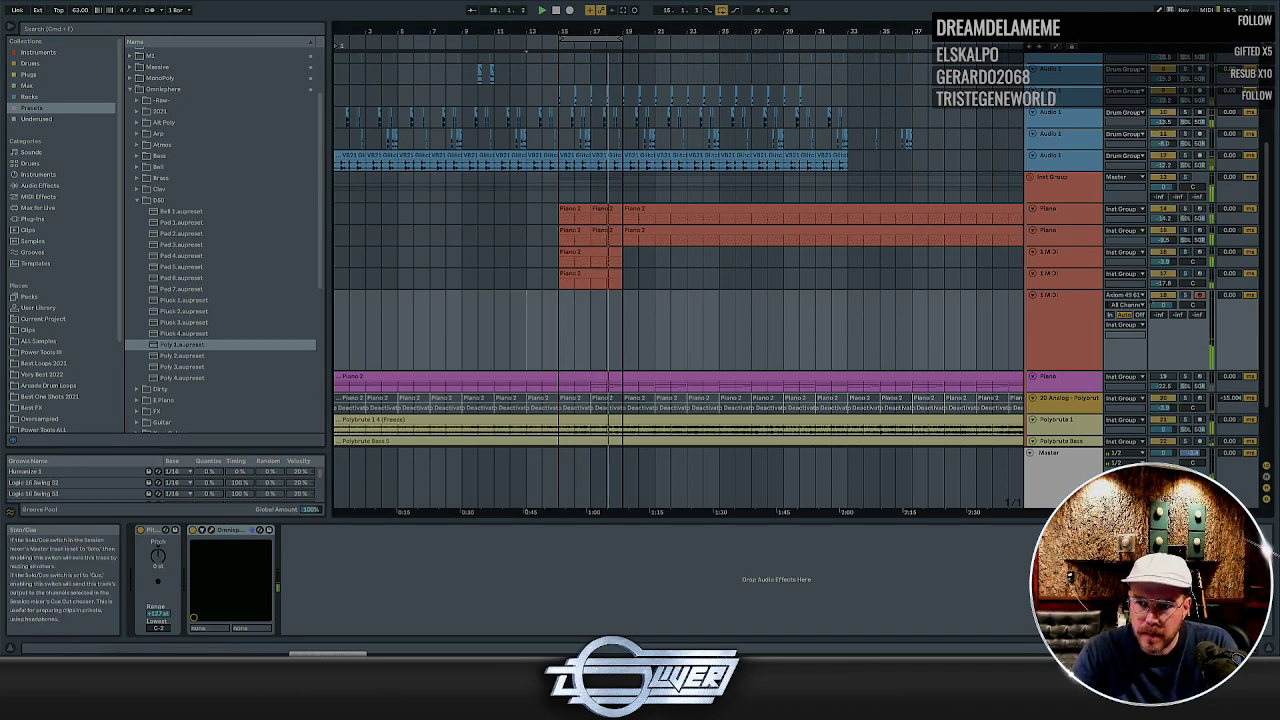
{"action": "double_click", "coordinate": [529, 306]}
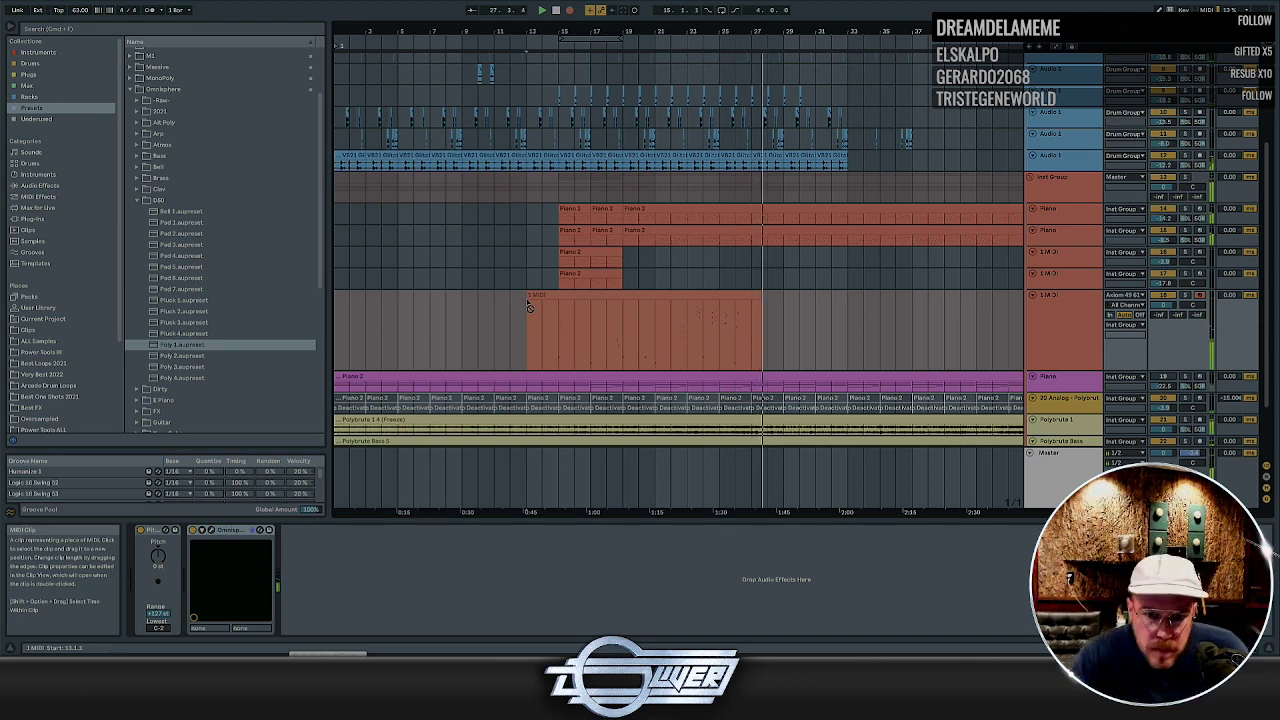
{"action": "key", "text": "space"}
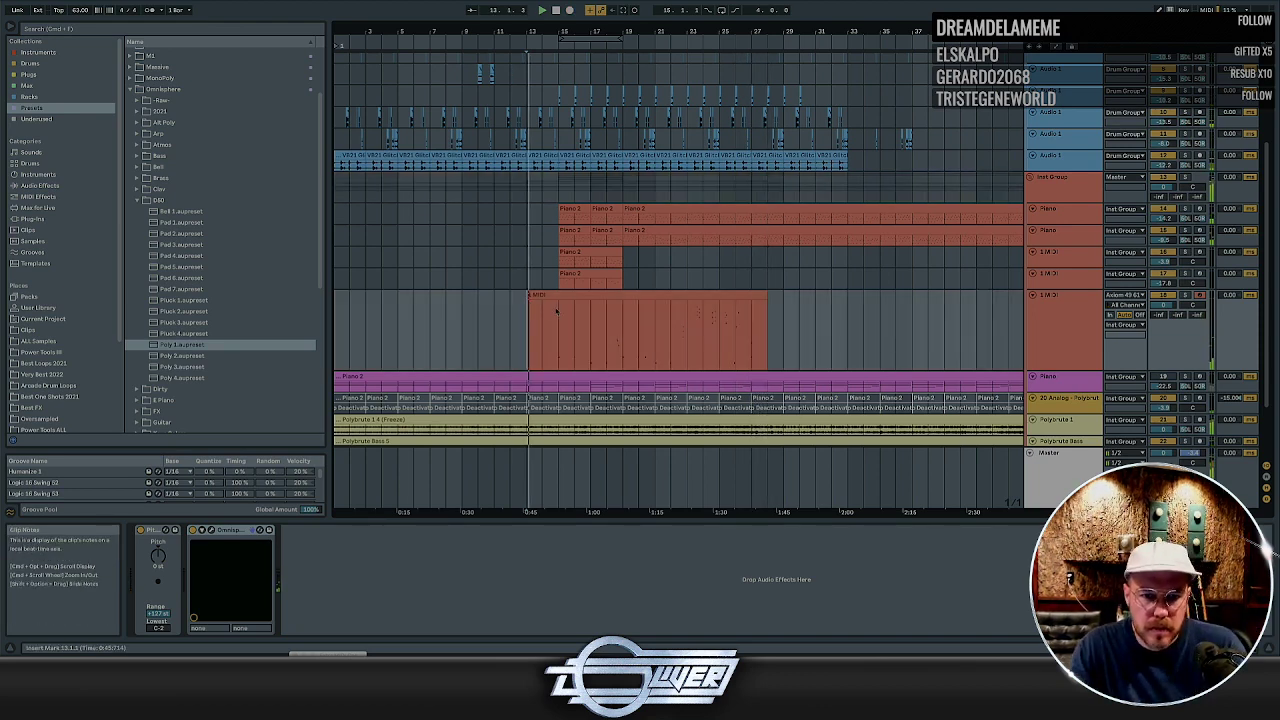
{"action": "left_click_drag", "start_coordinate": [417, 325], "coordinate": [815, 318]}
{"action": "key", "text": "Delete"}
{"action": "key", "text": "Delete"}
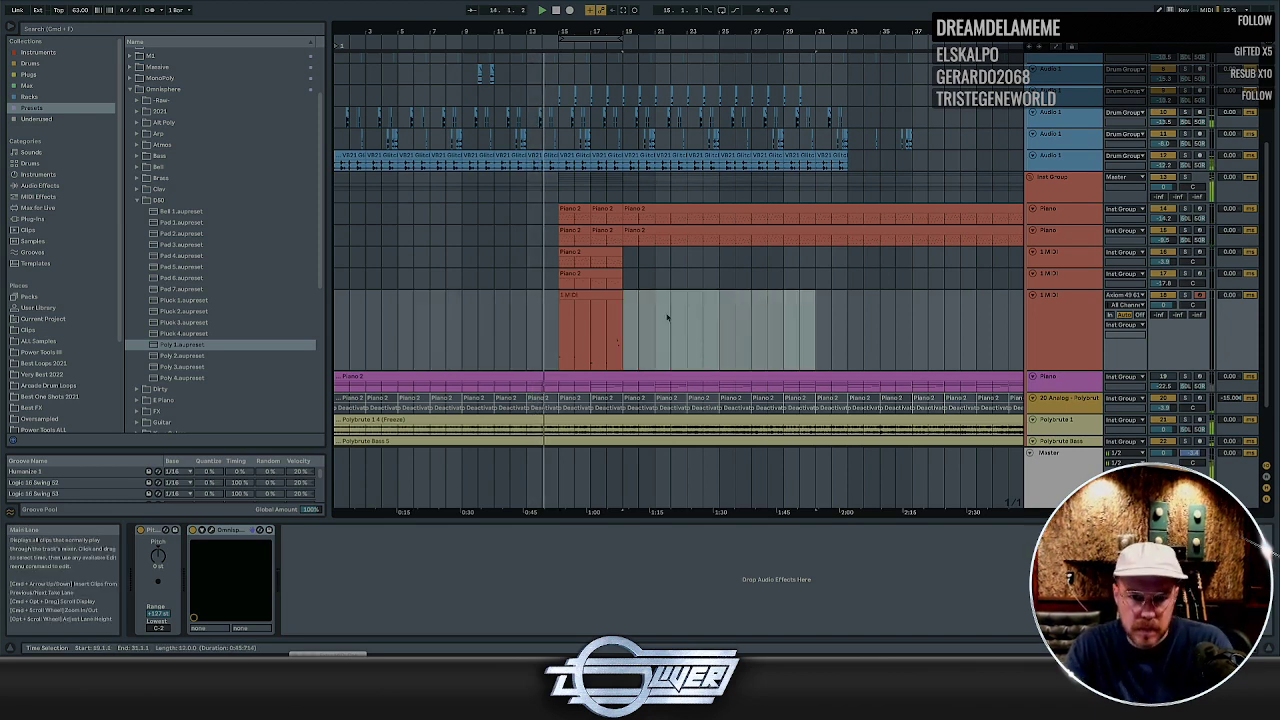
{"action": "left_click", "coordinate": [602, 295]}
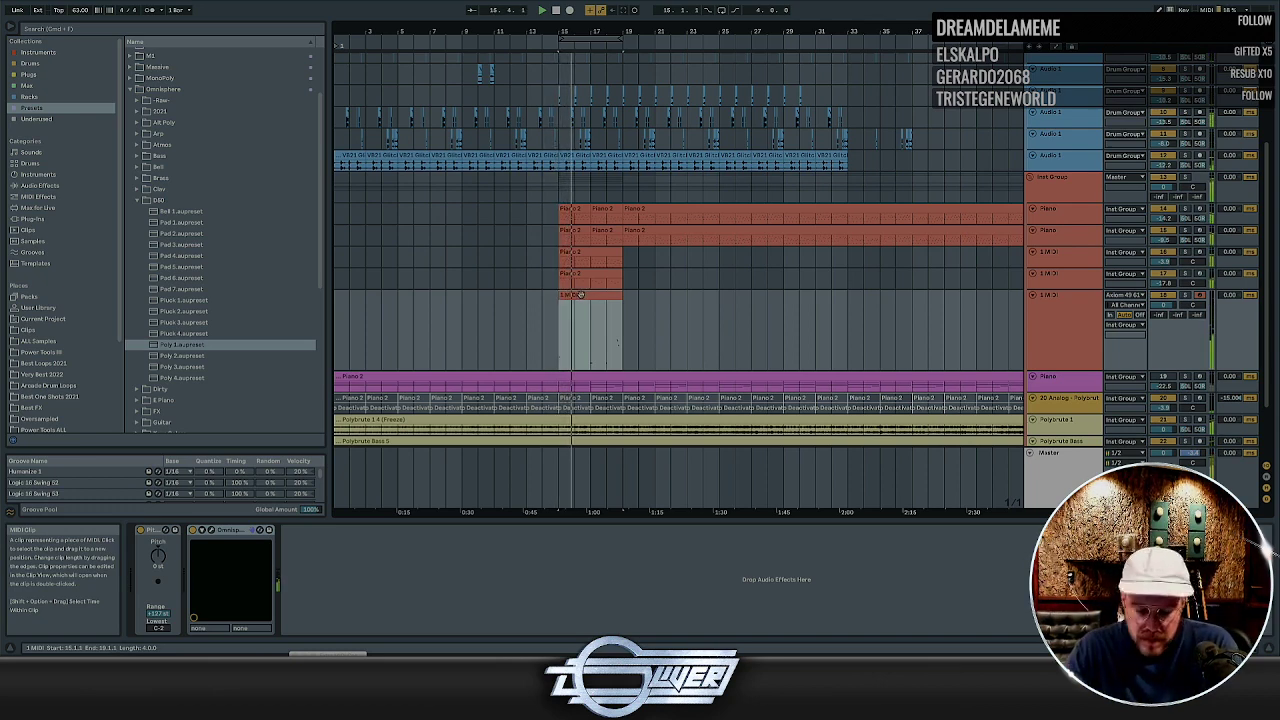
{"action": "key", "text": "Delete"}
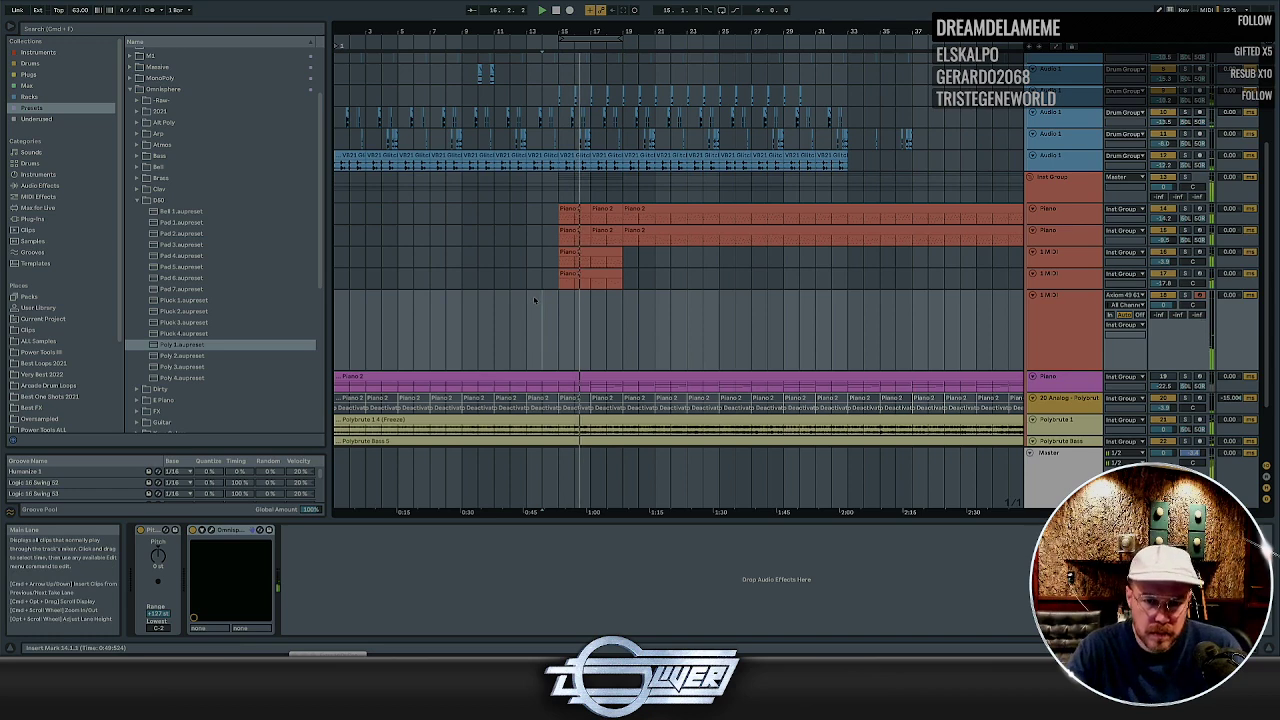
Record a MIDI take from bar 14 on the Omnisphere track and trim it to bars 15 through 18
{"action": "key", "text": "F9"}
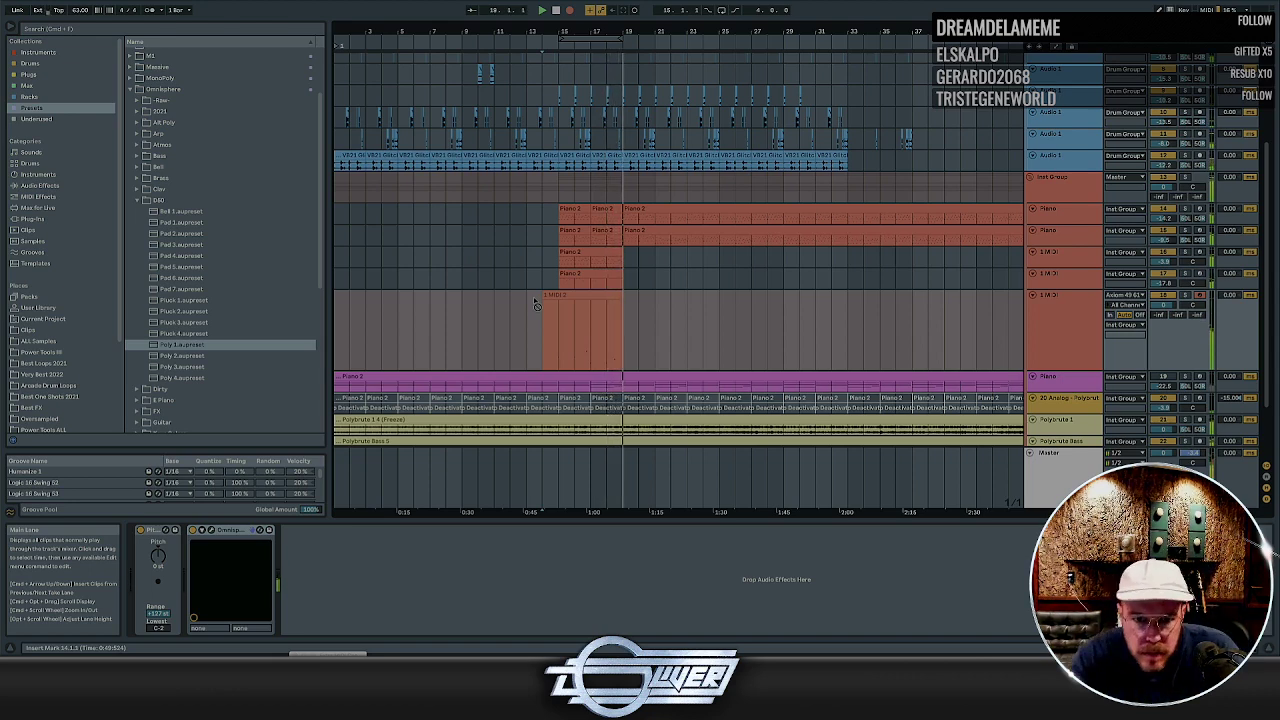
{"action": "key", "text": "space"}
{"action": "left_click", "coordinate": [546, 330]}
{"action": "left_click_drag", "start_coordinate": [498, 330], "coordinate": [495, 330]}
{"action": "key", "text": "Delete"}
{"action": "left_click_drag", "start_coordinate": [655, 314], "coordinate": [626, 314]}
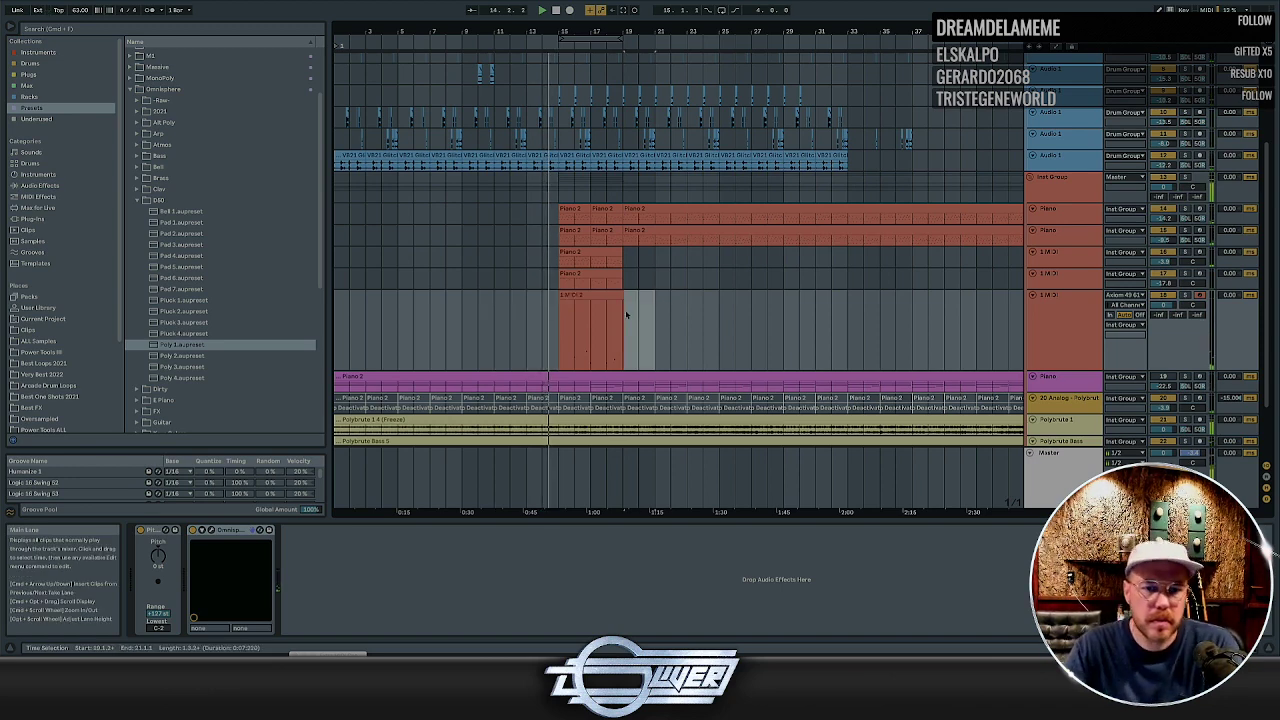
{"action": "key", "text": "Delete"}
Open the recorded clip's notes, try its highest note at A#0 during playback, and delete that note
{"action": "double_click", "coordinate": [606, 296]}
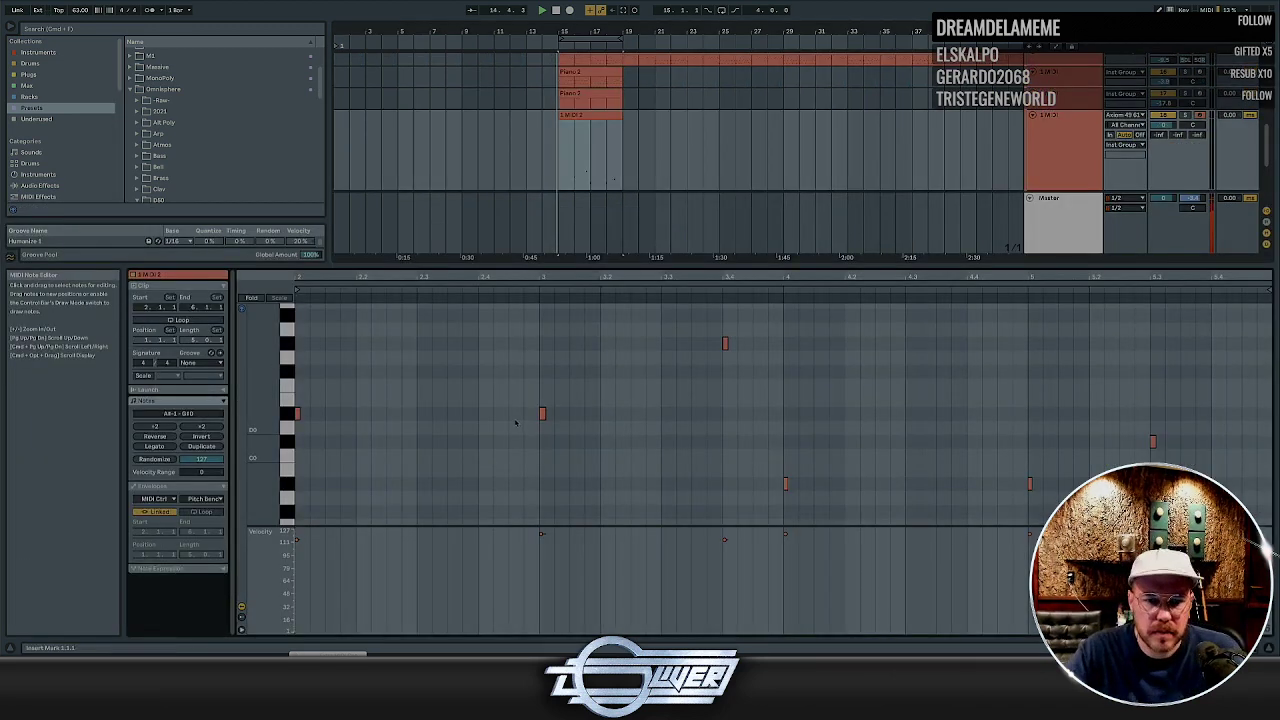
{"action": "key", "text": "space"}
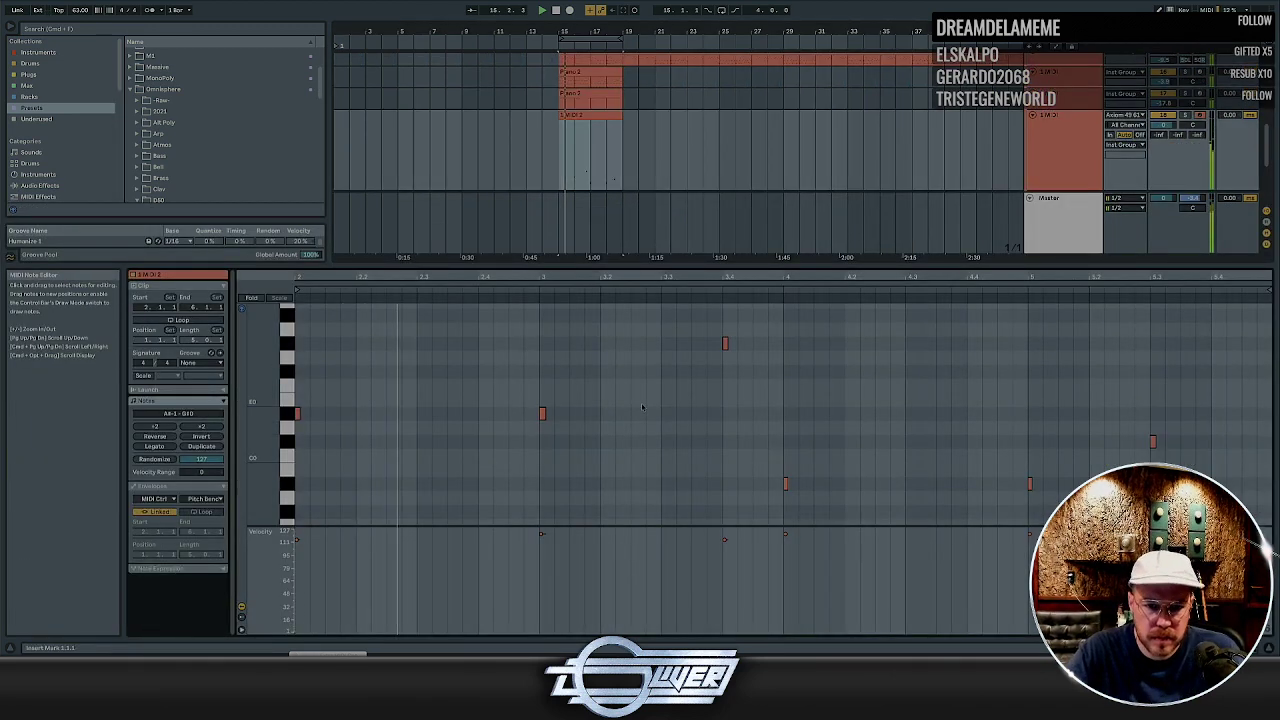
{"action": "scroll", "coordinate": [642, 407], "scroll_direction": "up", "scroll_amount": 1}
{"action": "left_click", "coordinate": [725, 367]}
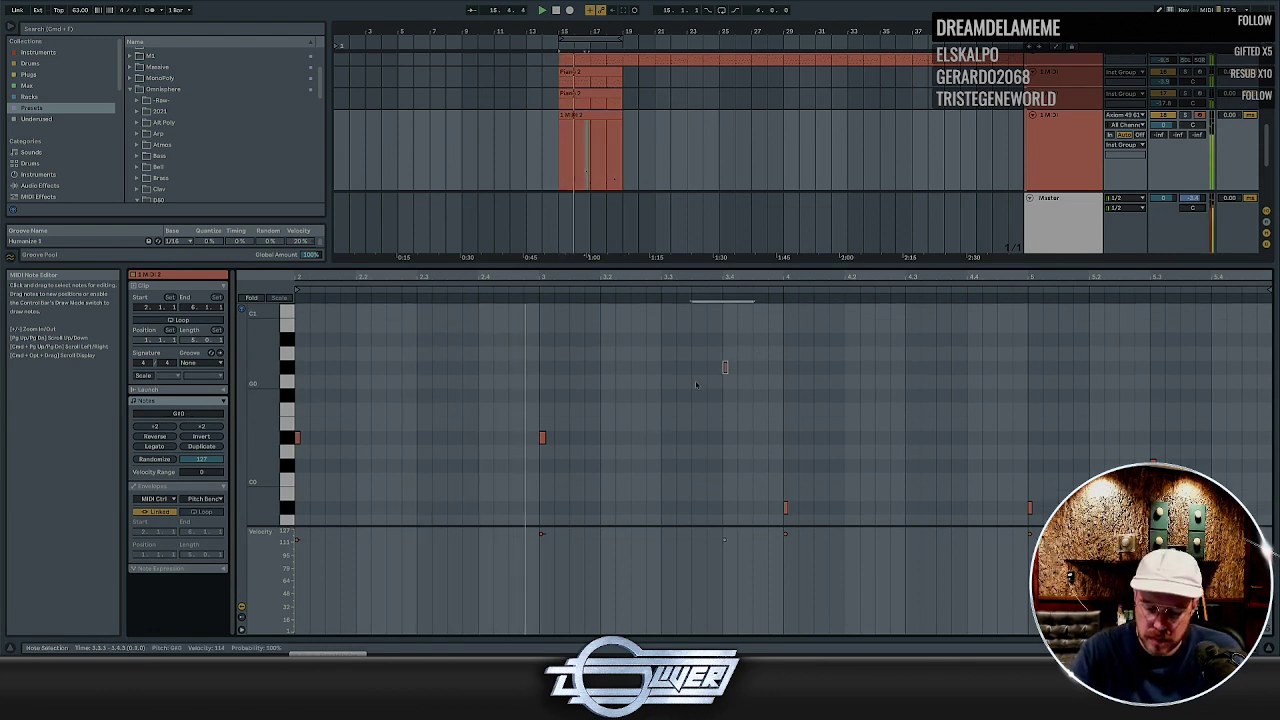
{"action": "key", "text": "Up"}
{"action": "key", "text": "Up"}
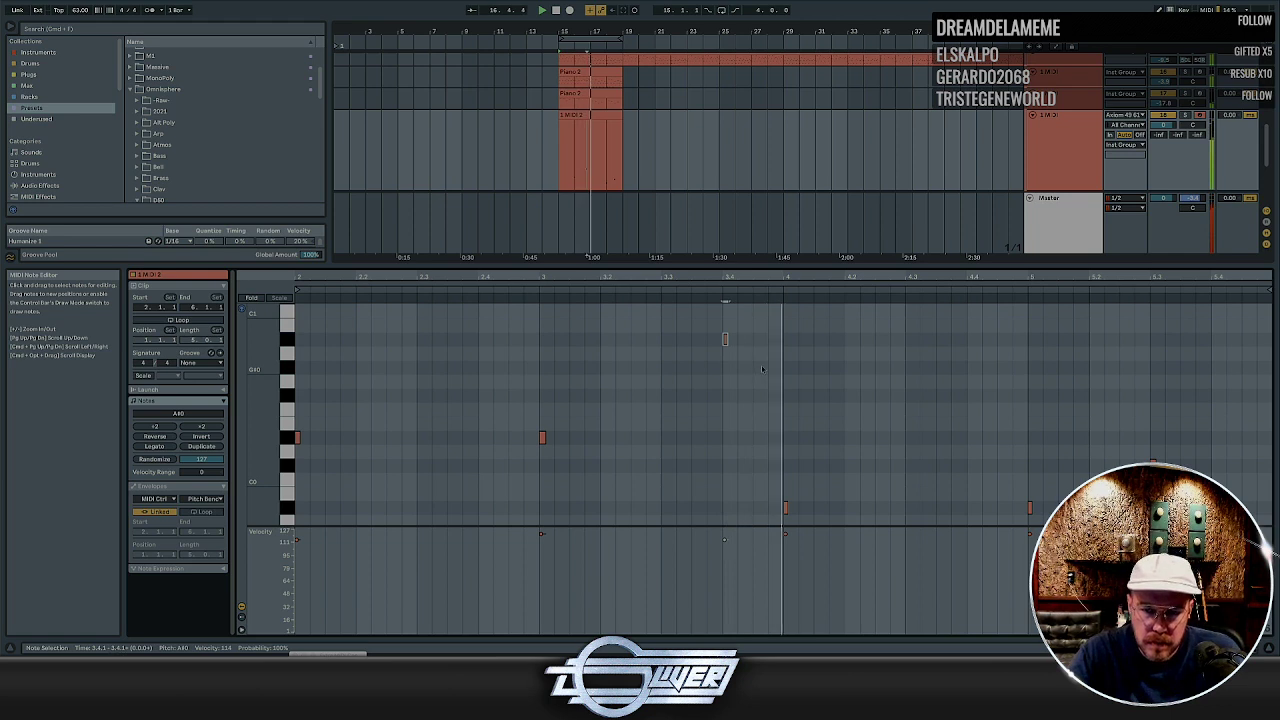
{"action": "left_click_drag", "start_coordinate": [753, 308], "coordinate": [670, 384]}
{"action": "key", "text": "Delete"}
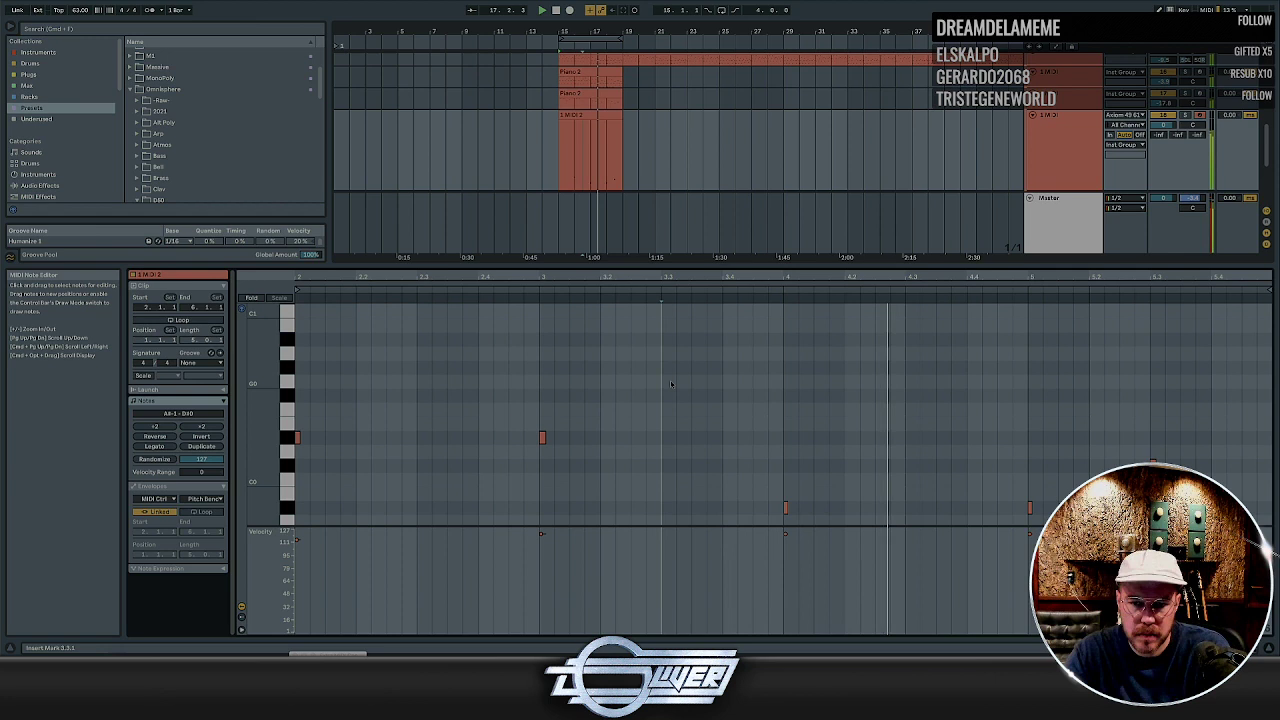
Move the last note of the recorded Omnisphere clip later, to beat 5.4
{"action": "scroll", "coordinate": [671, 384], "scroll_direction": "down", "scroll_amount": 1}
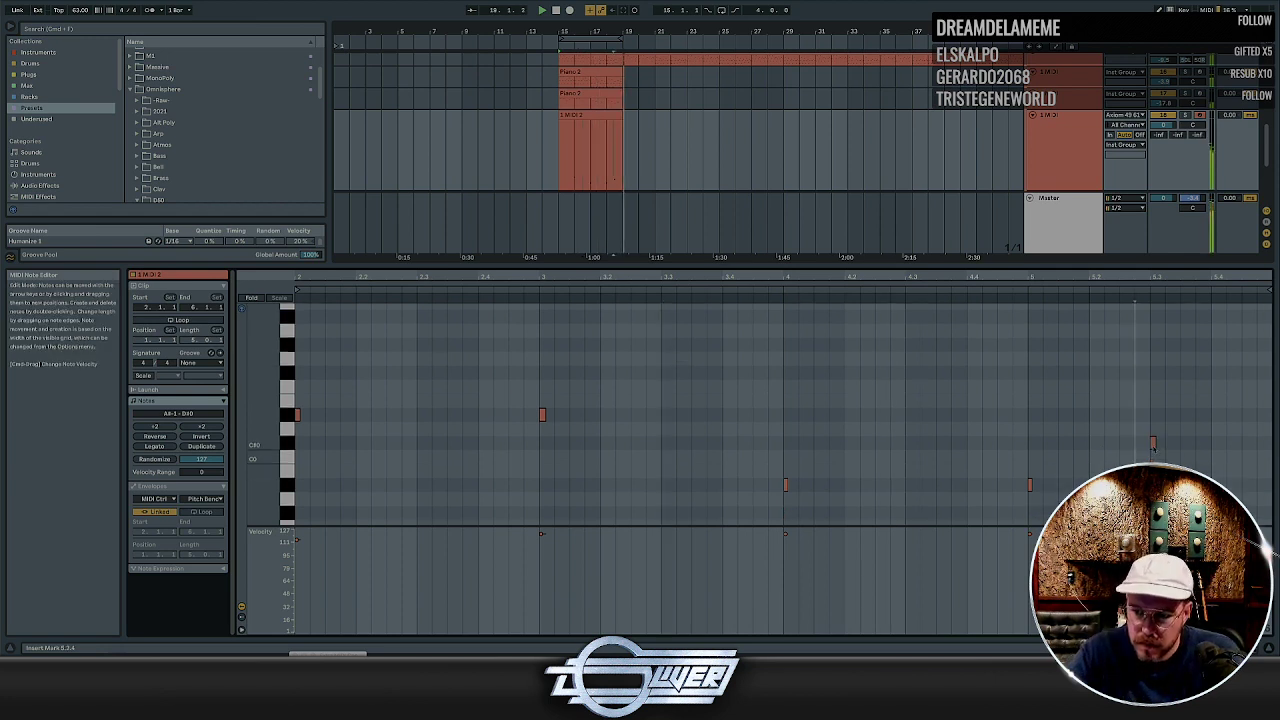
{"action": "double_click", "coordinate": [1229, 443]}
{"action": "left_click", "coordinate": [1050, 420]}
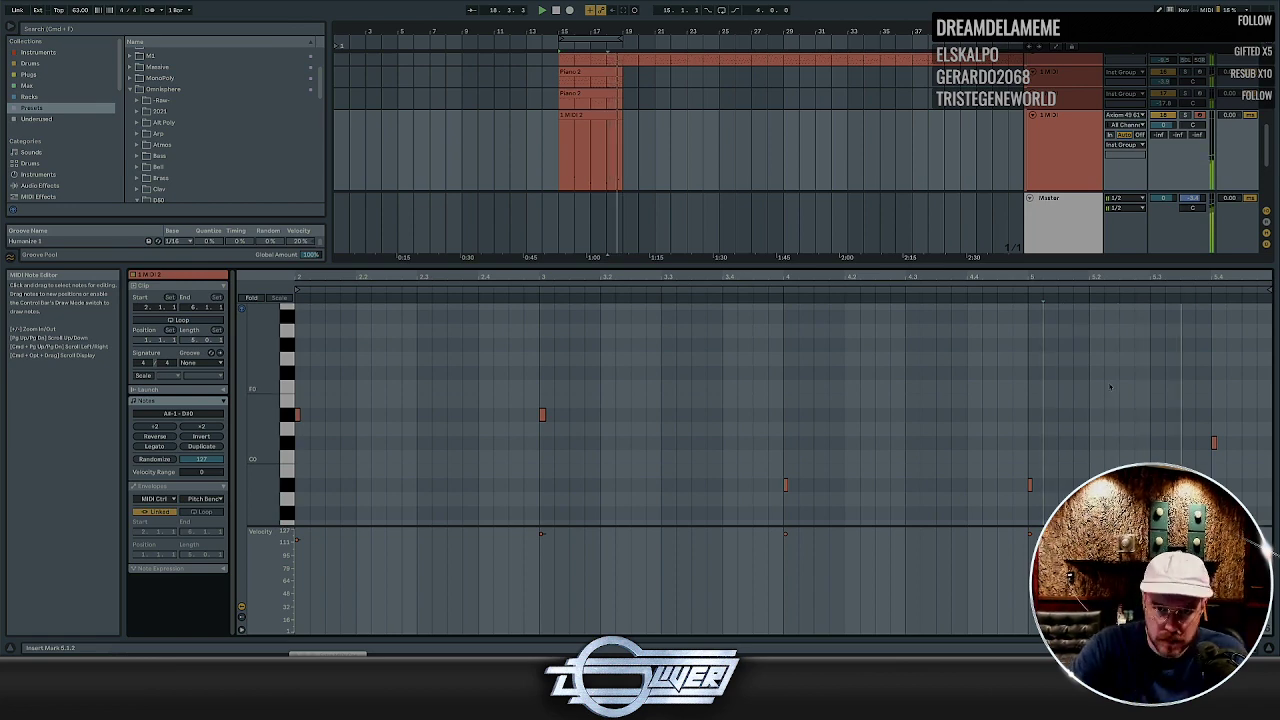
Examine the notes of the purple Piano clip and compare them with those of the recorded Omnisphere clip
{"action": "left_click", "coordinate": [619, 120]}
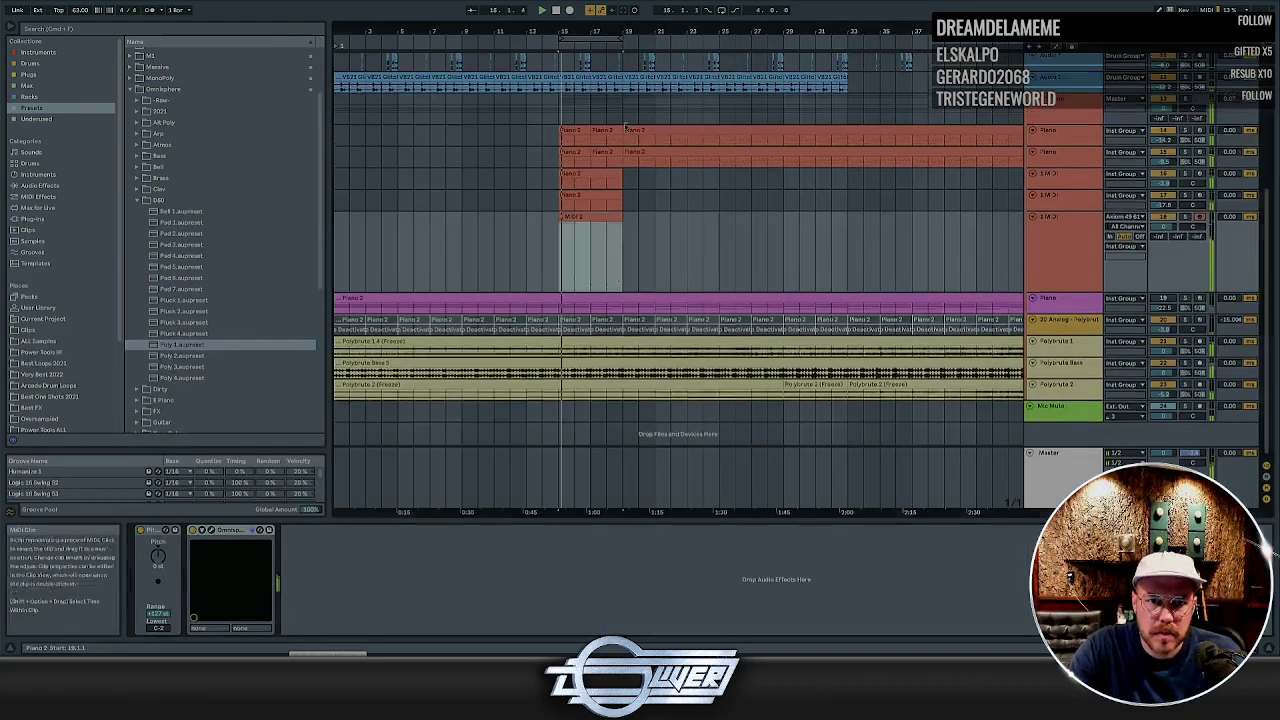
{"action": "scroll", "coordinate": [617, 282], "scroll_direction": "up", "scroll_amount": 1}
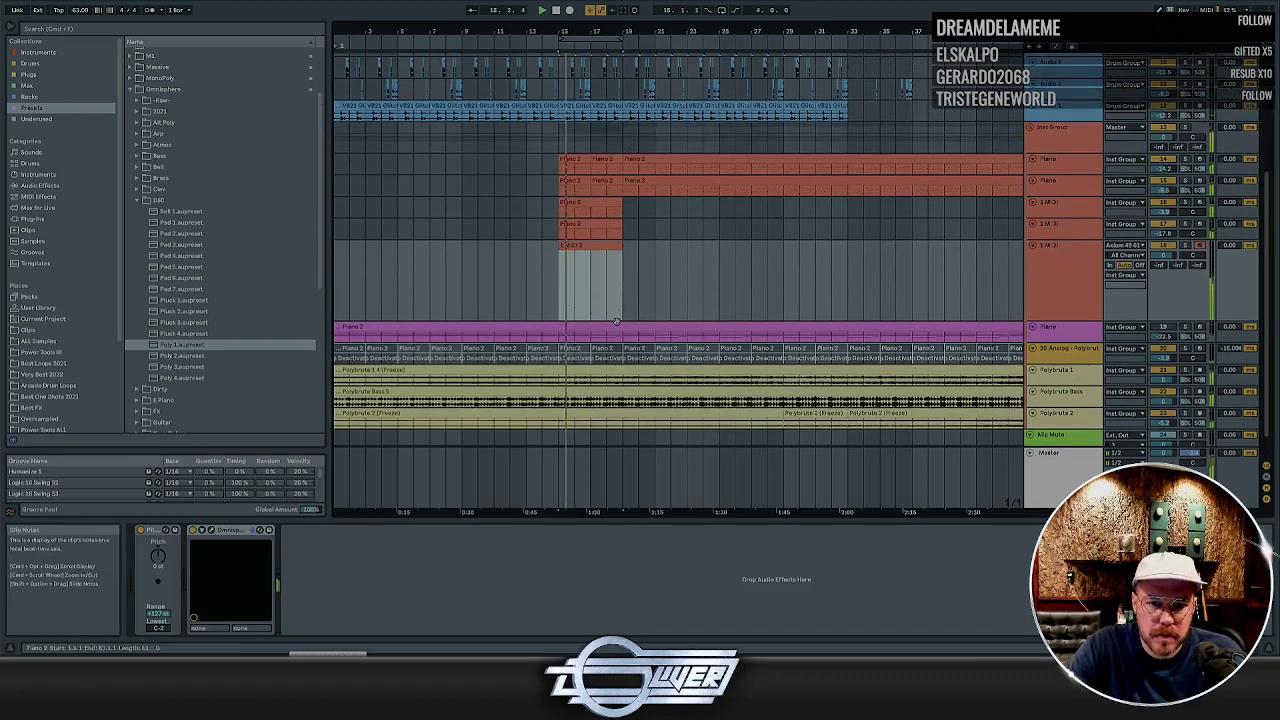
{"action": "double_click", "coordinate": [617, 282]}
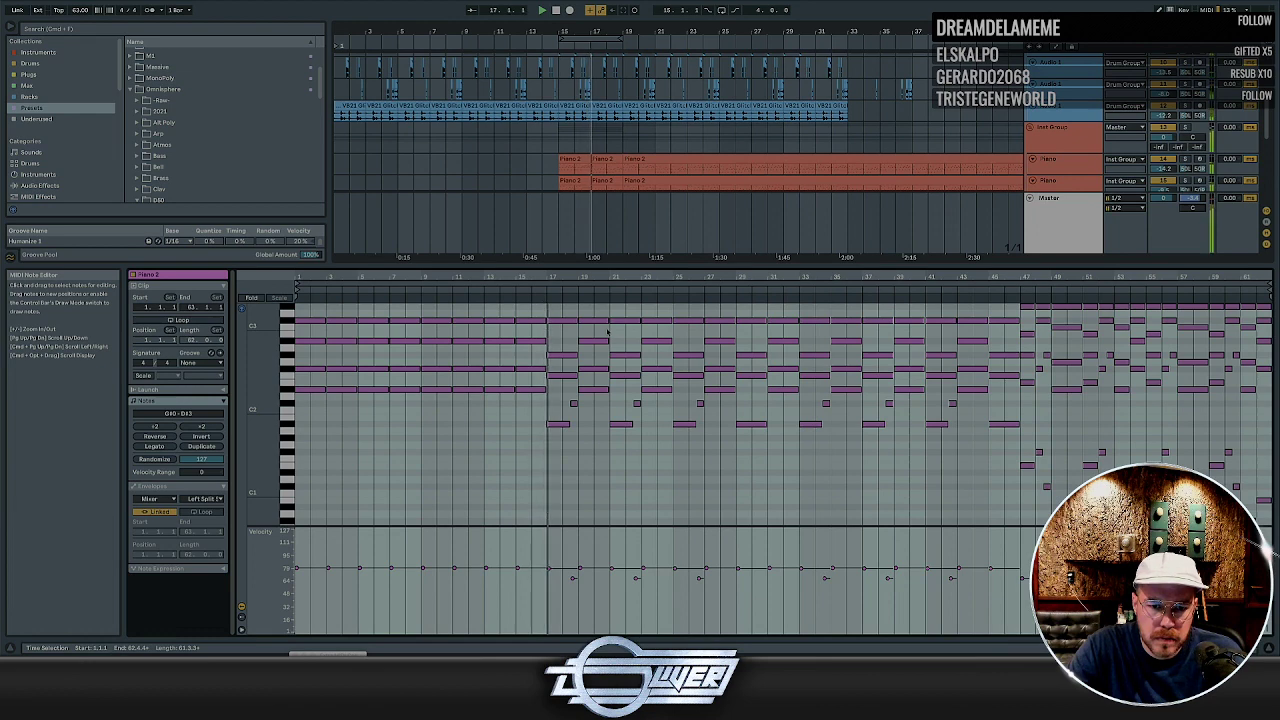
{"action": "key", "text": "shift+Tab"}
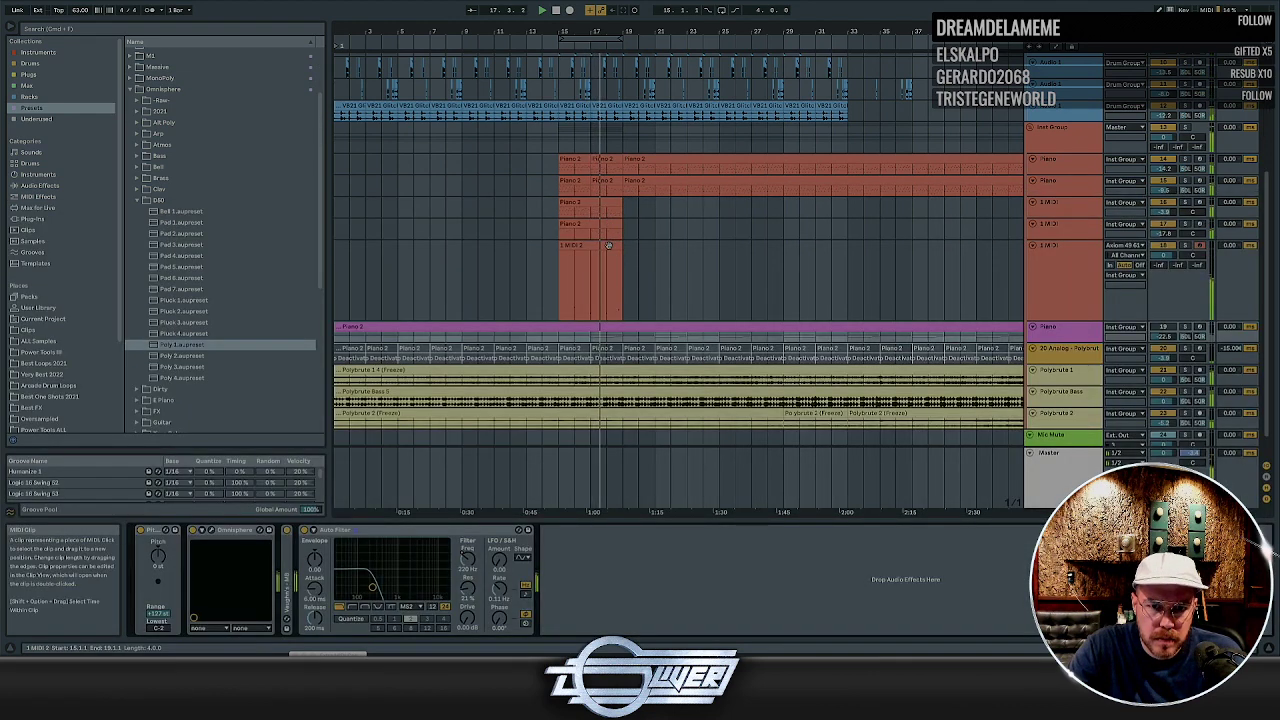
{"action": "left_click", "coordinate": [618, 246]}
{"action": "key", "text": "shift+Tab"}
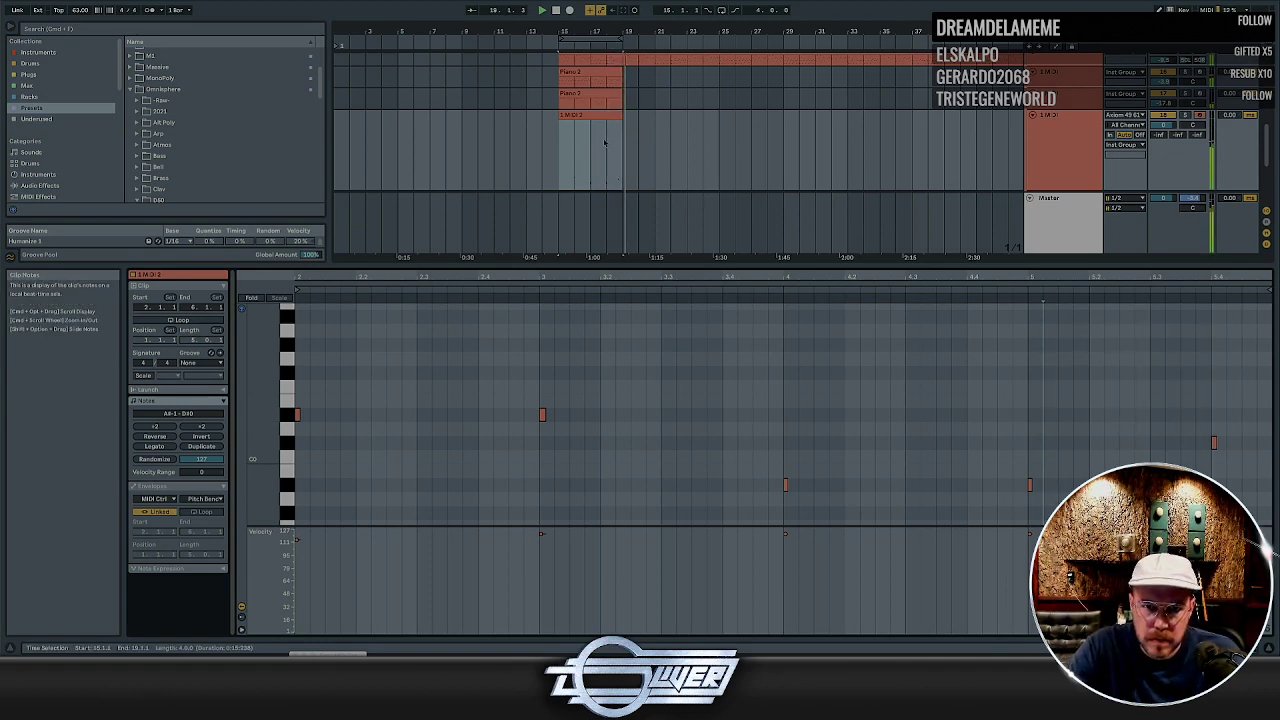
{"action": "key", "text": "shift+Tab"}
Turn on Solo mode in the Omnisphere patch of the new layer, track 18
{"action": "left_click", "coordinate": [1053, 250]}
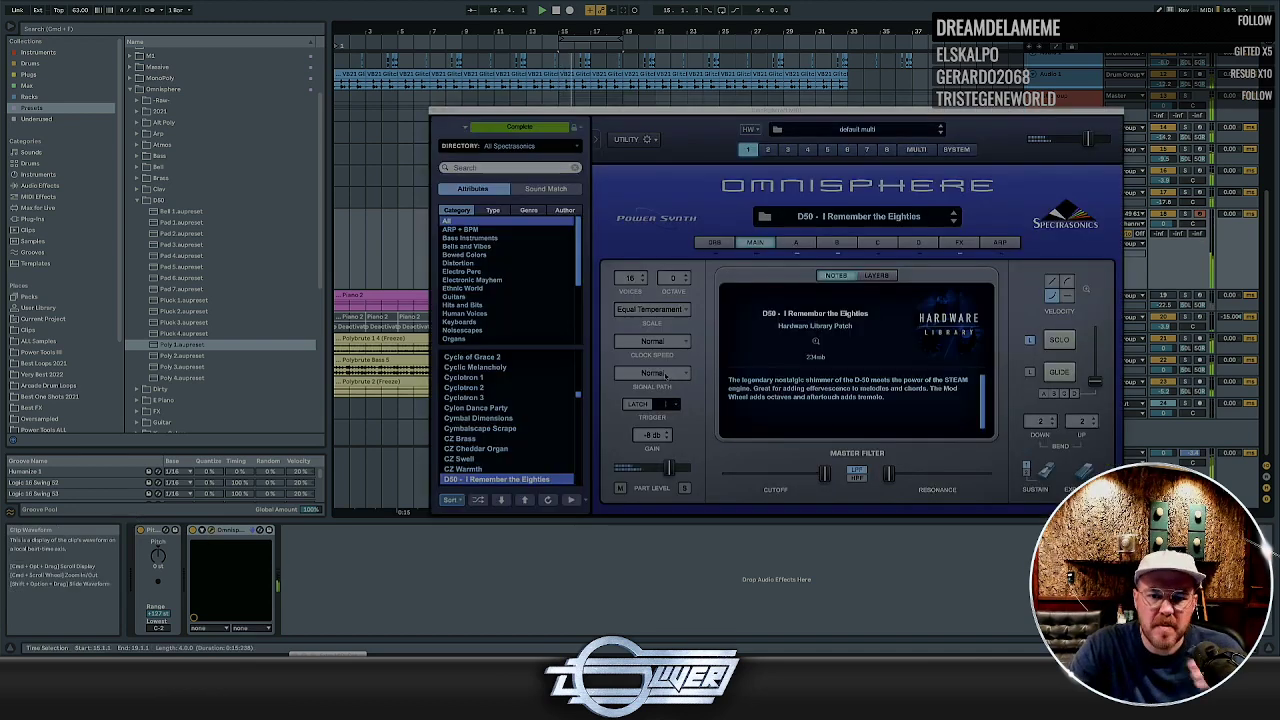
{"action": "left_click", "coordinate": [1059, 340]}
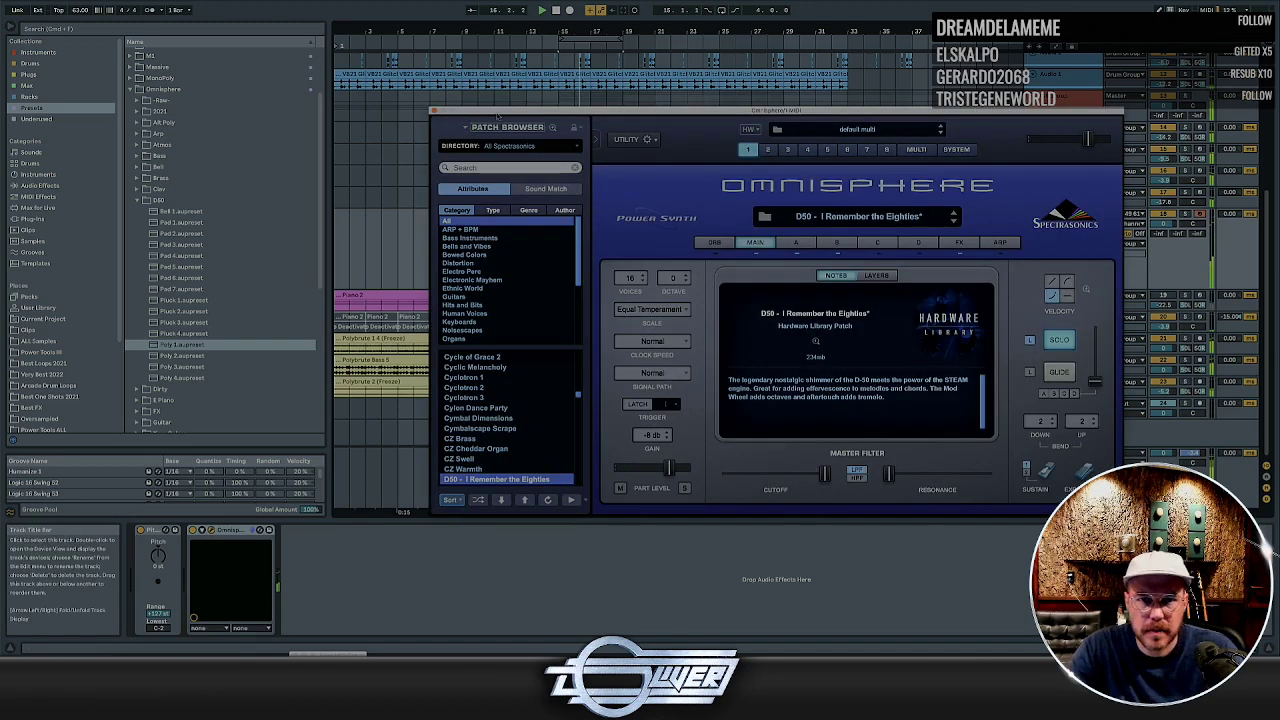
{"action": "left_click", "coordinate": [436, 111]}
Duplicate the recorded Omnisphere clip and the Piano 2 clips on tracks 16 and 17 into bars 19 through 22
{"action": "left_click", "coordinate": [595, 215]}
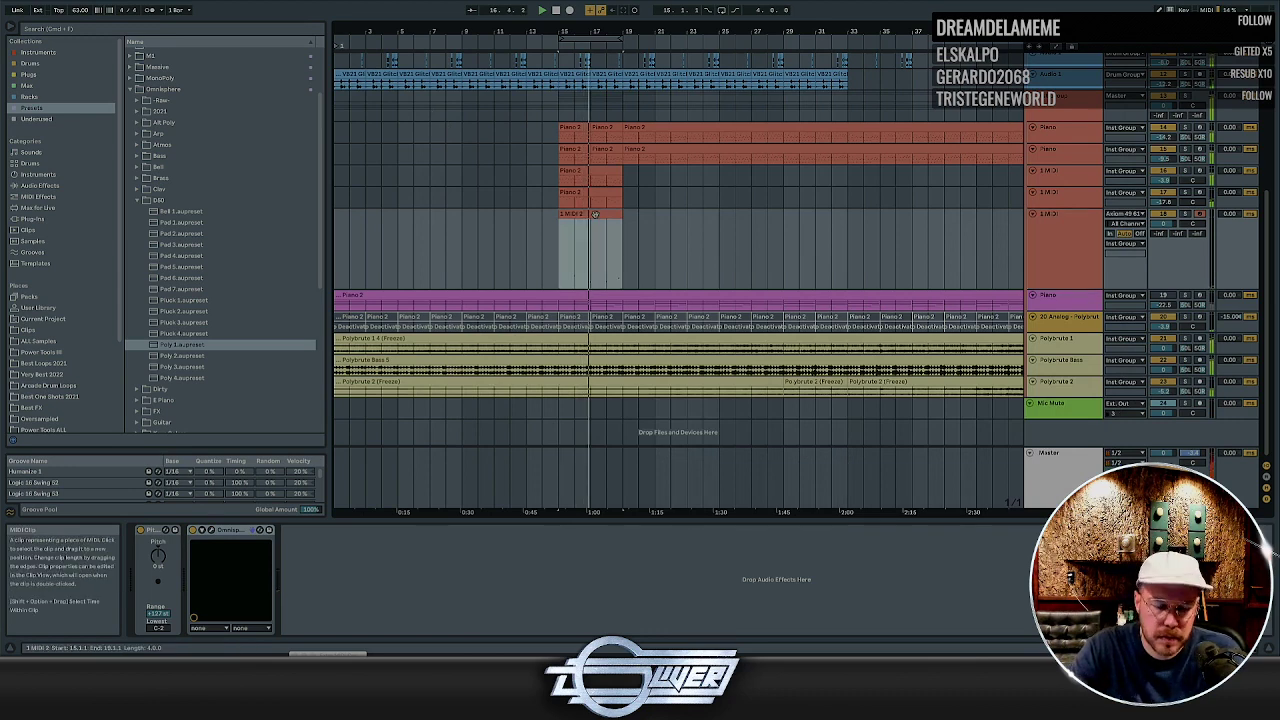
{"action": "key", "text": "ctrl+d"}
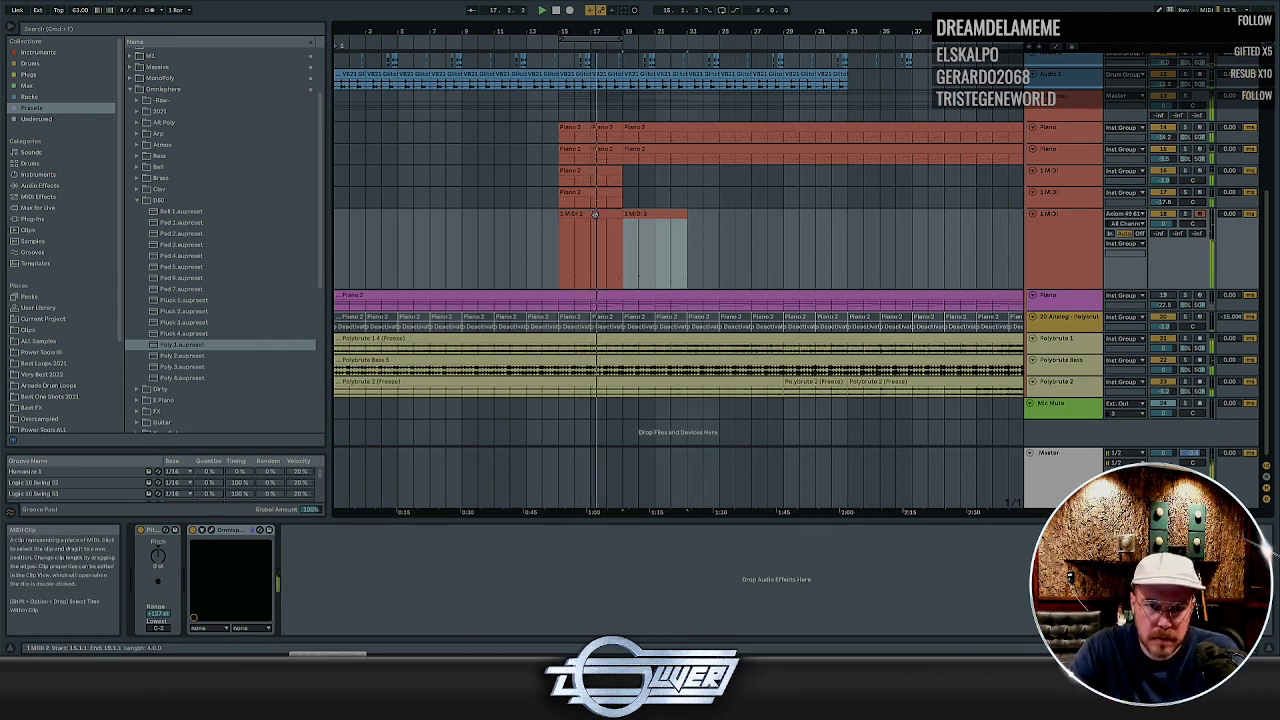
{"action": "left_click", "coordinate": [603, 171]}
{"action": "key", "text": "ctrl+d"}
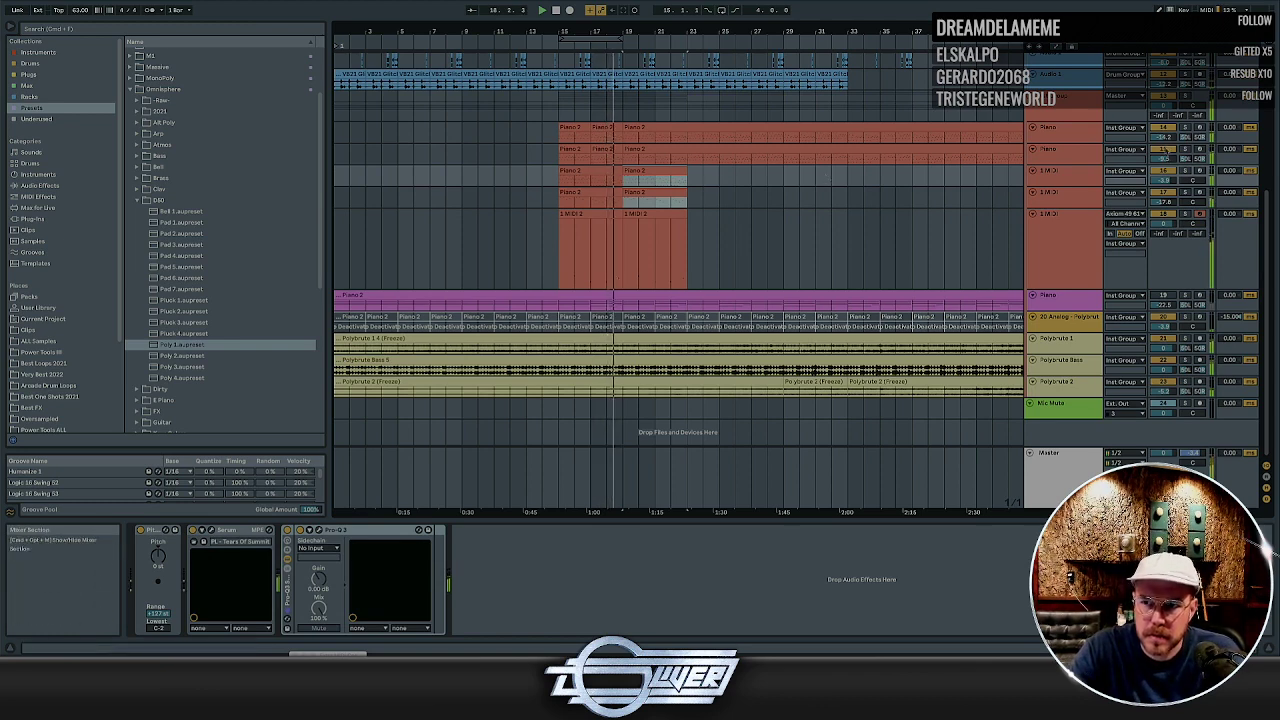
Raise the volume of the Piano track 14 to -7.7 dB
{"action": "left_click", "coordinate": [1164, 149]}
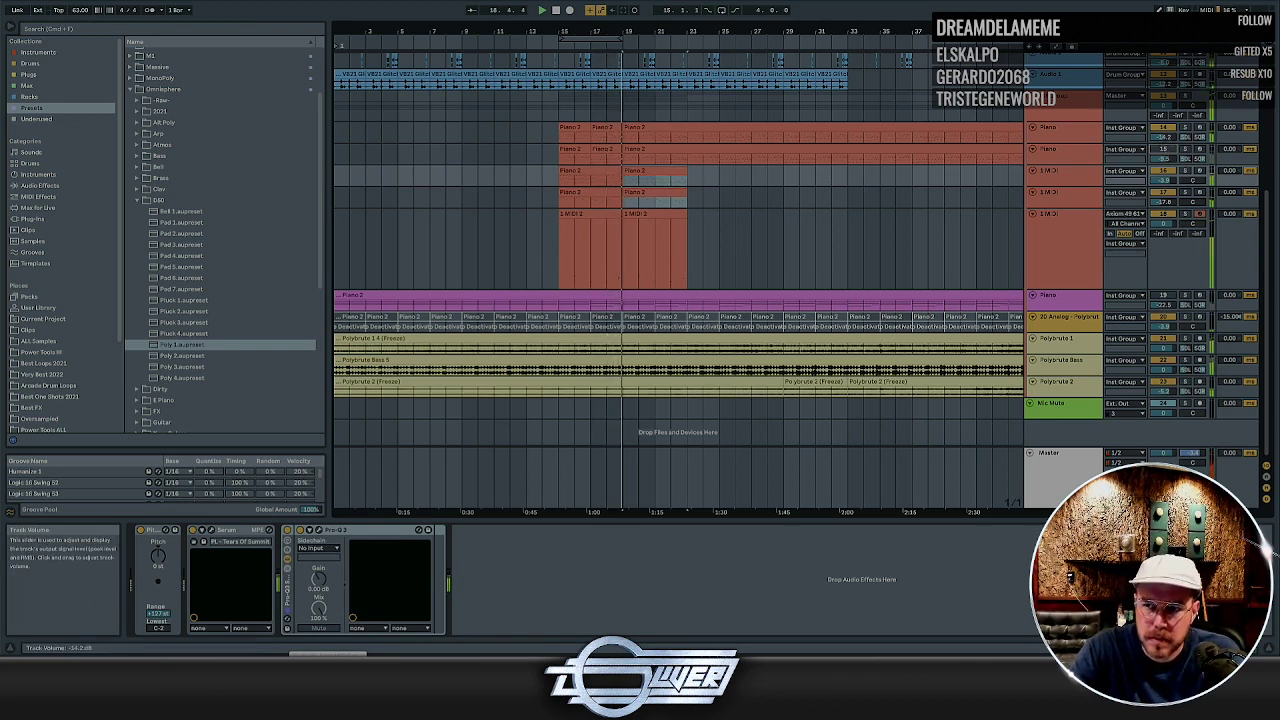
{"action": "mouse_move", "coordinate": [1166, 138]}
{"action": "left_mouse_down"}
{"action": "mouse_move", "coordinate": [1166, 122]}
{"action": "mouse_move", "coordinate": [1164, 142]}
{"action": "left_mouse_up"}
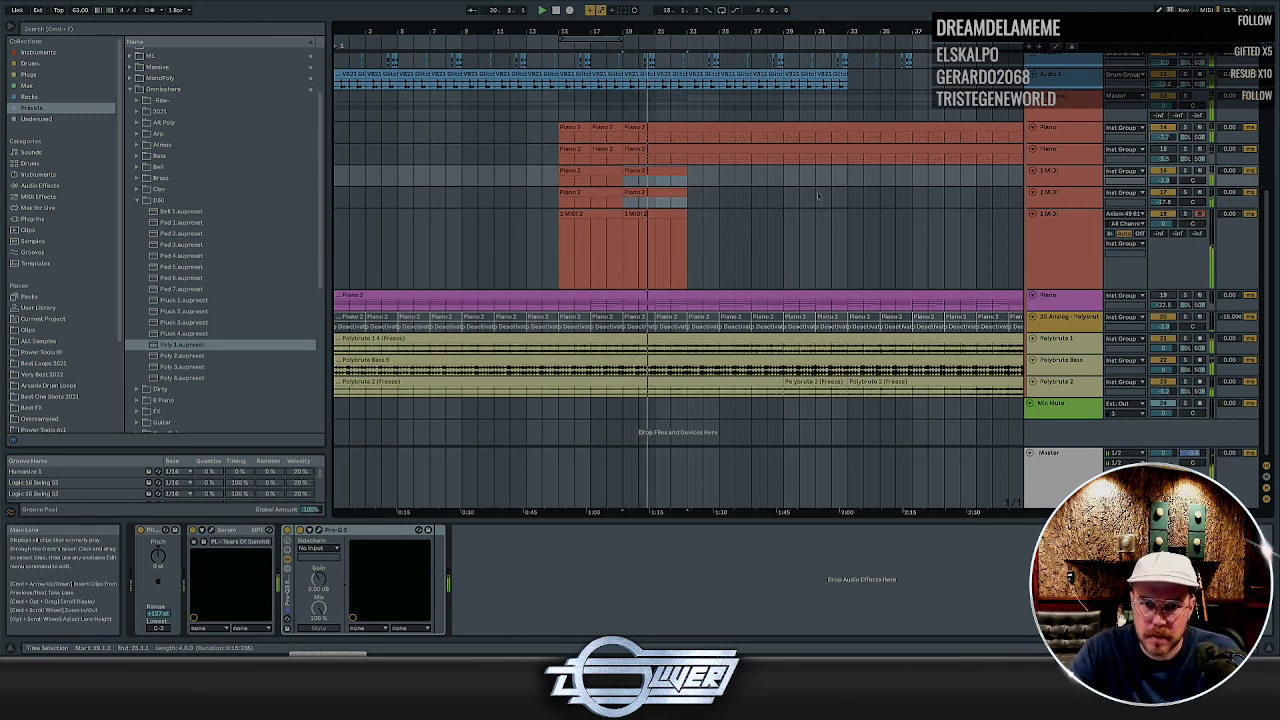
Select bars 25 through 28 across the whole drum group and duplicate them repeatedly until they reach bar 61
{"action": "scroll", "coordinate": [706, 188], "scroll_direction": "right", "scroll_amount": 4}
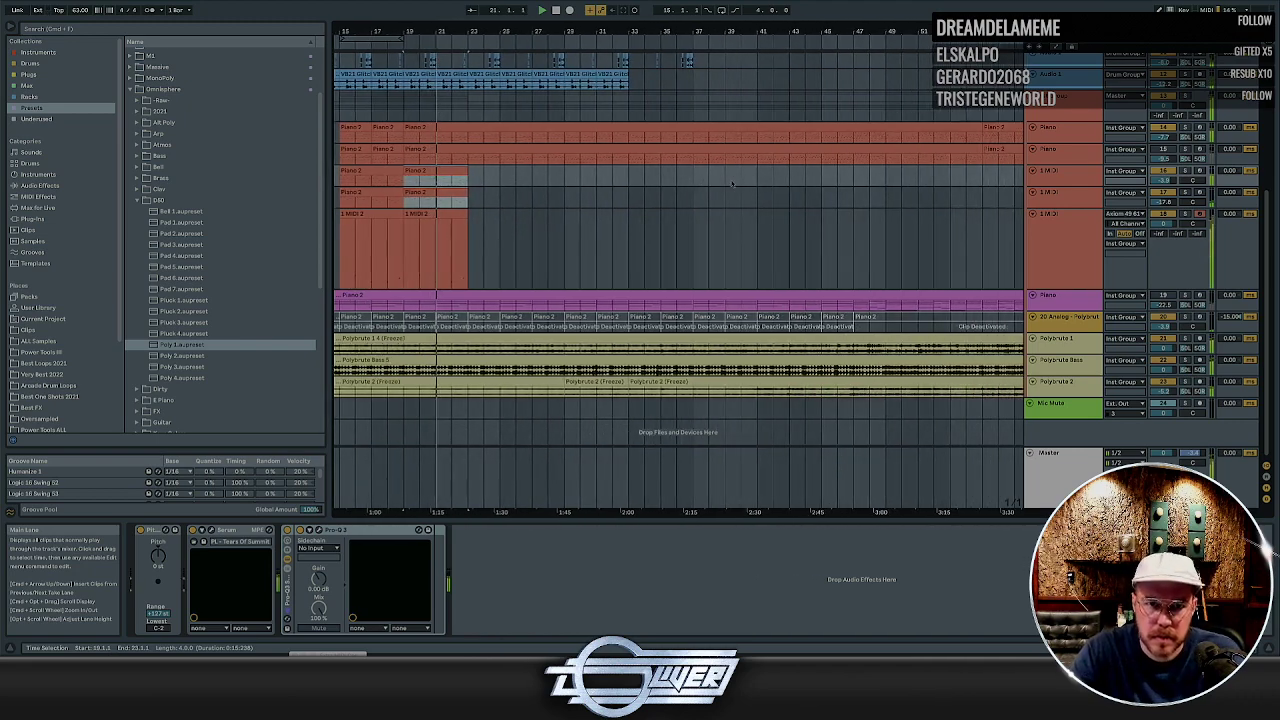
{"action": "scroll", "coordinate": [617, 180], "scroll_direction": "up", "scroll_amount": 1}
{"action": "scroll", "coordinate": [617, 180], "scroll_direction": "up", "scroll_amount": 8}
{"action": "scroll", "coordinate": [664, 70], "scroll_direction": "left", "scroll_amount": 3}
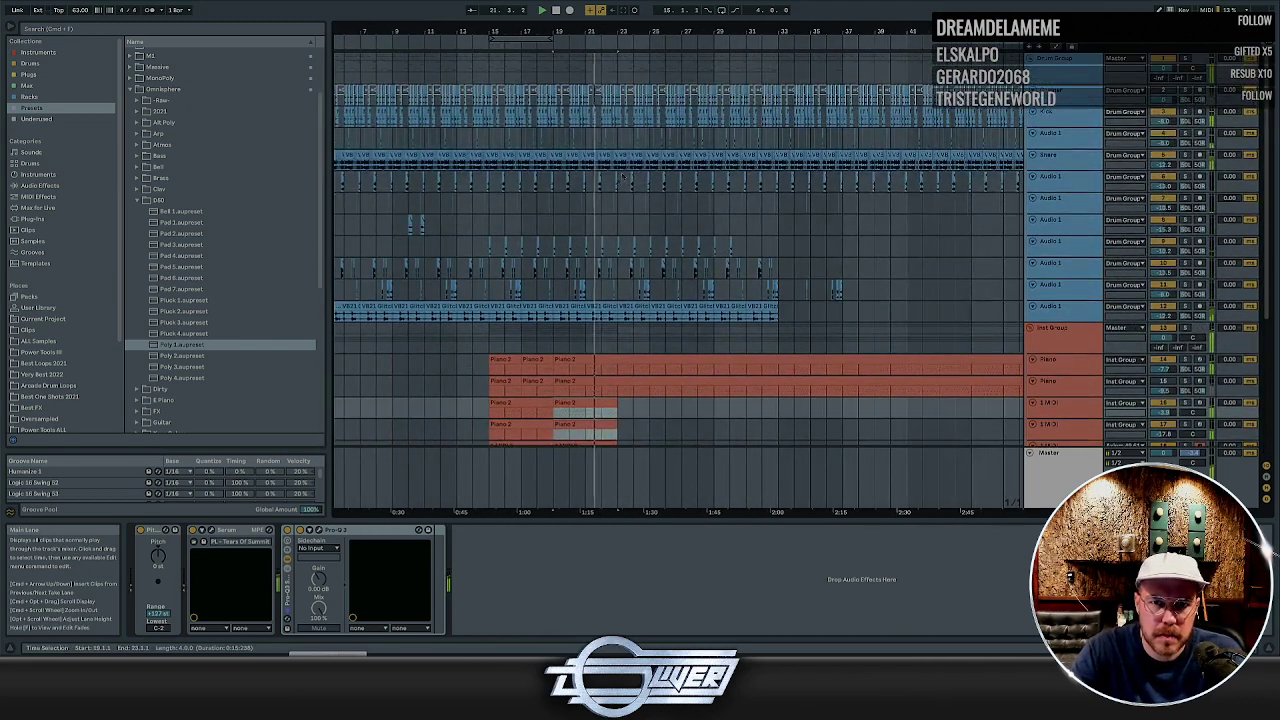
{"action": "left_click_drag", "start_coordinate": [650, 70], "coordinate": [716, 70]}
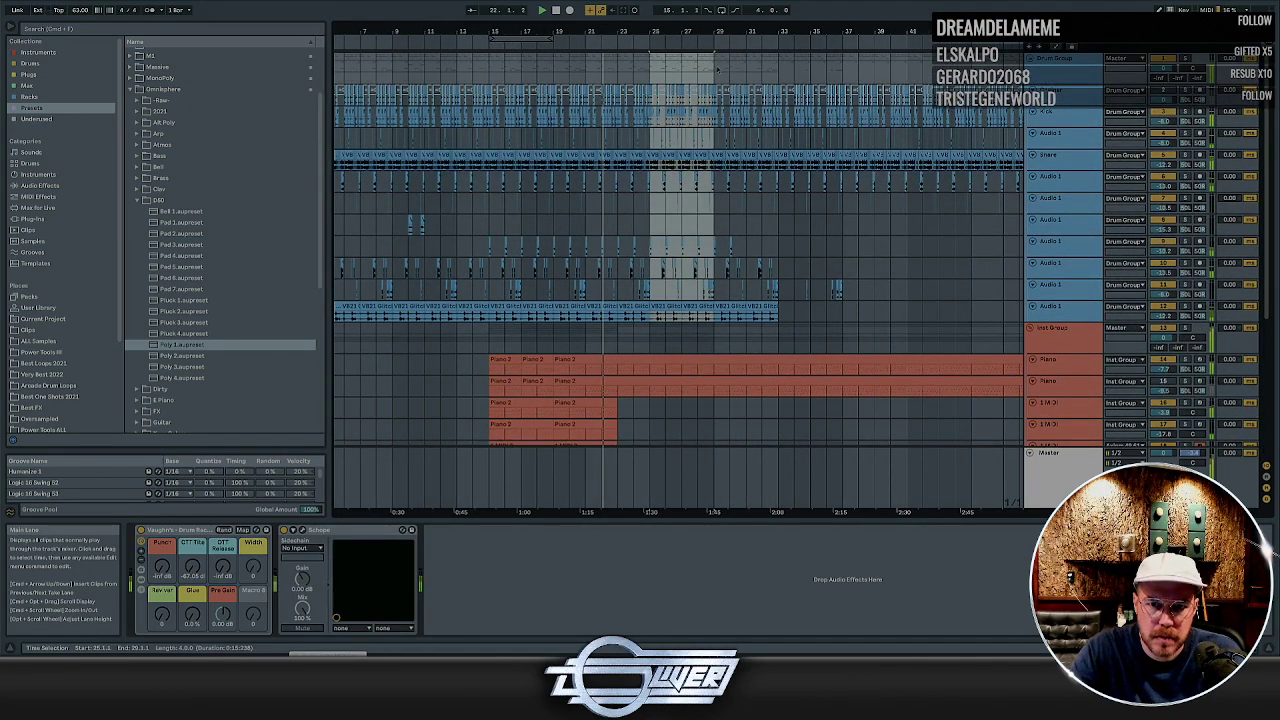
{"action": "key", "text": "ctrl+d"}
{"action": "key", "text": "ctrl+d"}
{"action": "key", "text": "ctrl+d"}
{"action": "key", "text": "ctrl+d"}
{"action": "key", "text": "ctrl+d"}
{"action": "key", "text": "ctrl+d"}
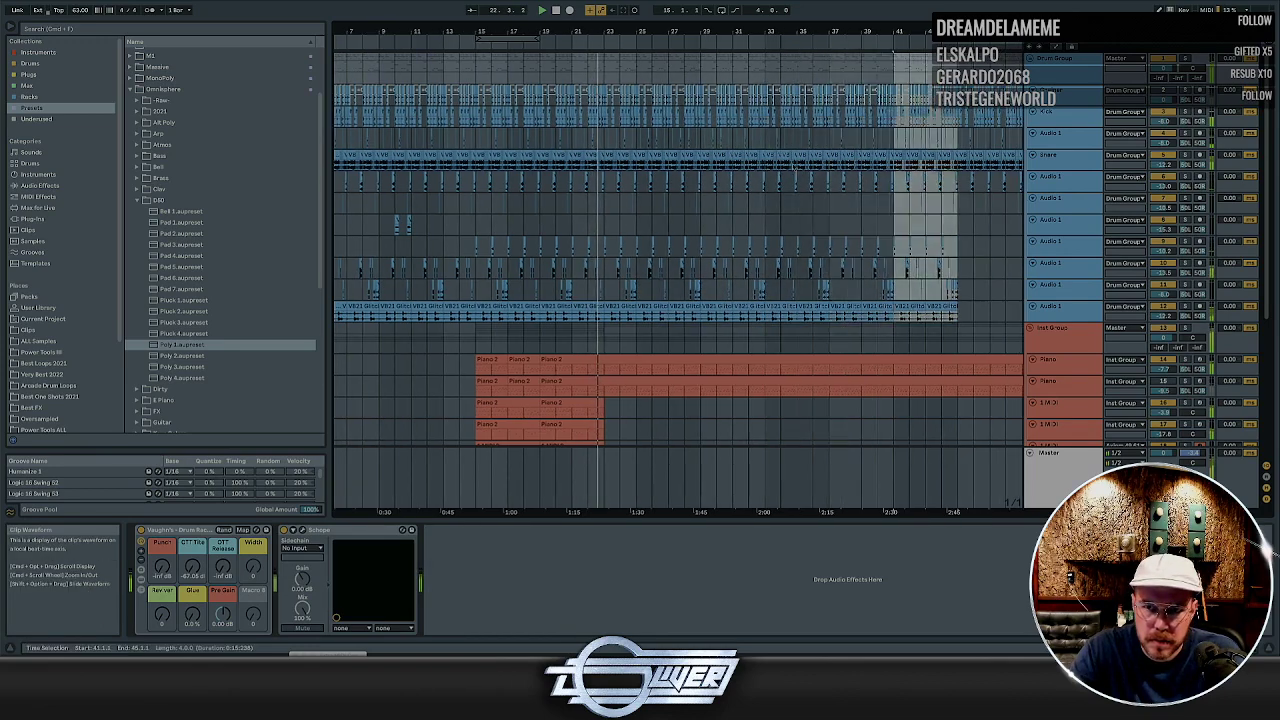
{"action": "key", "text": "ctrl+d"}
{"action": "key", "text": "ctrl+d"}
{"action": "key", "text": "ctrl+d"}
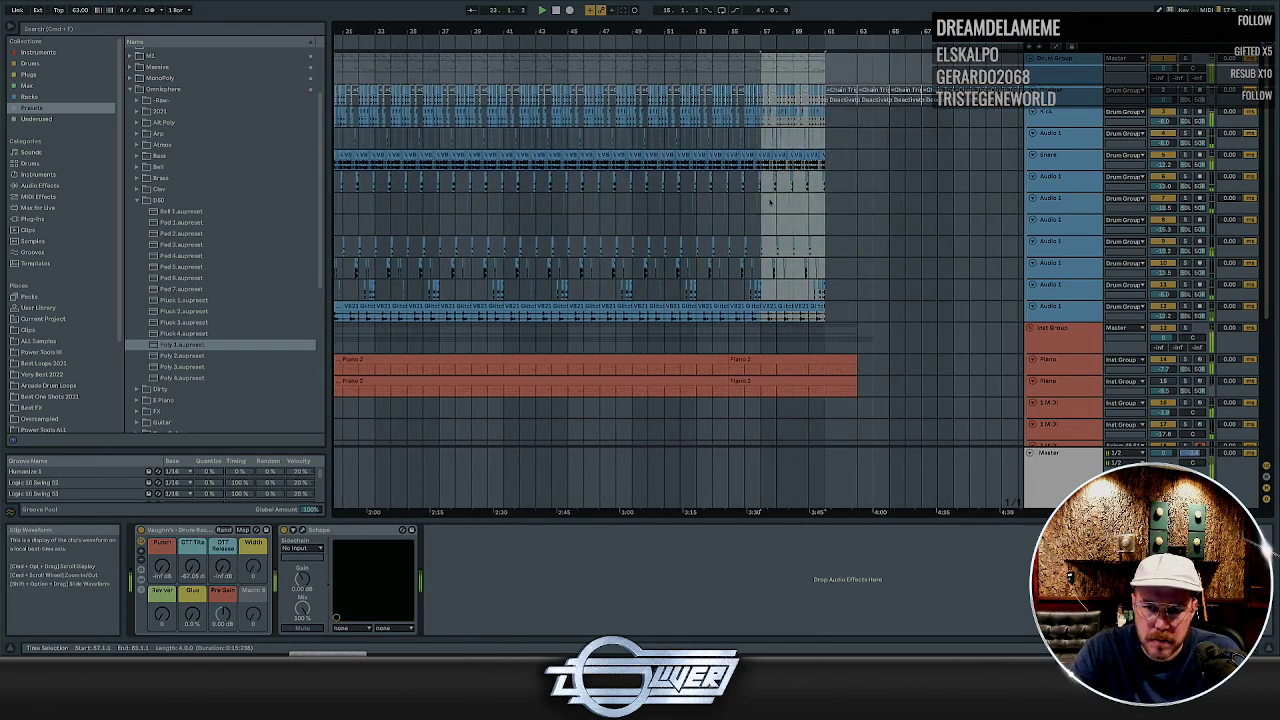
Record another MIDI take on the Omnisphere track from bar 45 and trim its end at bar 55
{"action": "scroll", "coordinate": [771, 201], "scroll_direction": "down", "scroll_amount": 3}
{"action": "scroll", "coordinate": [771, 201], "scroll_direction": "down", "scroll_amount": 2}
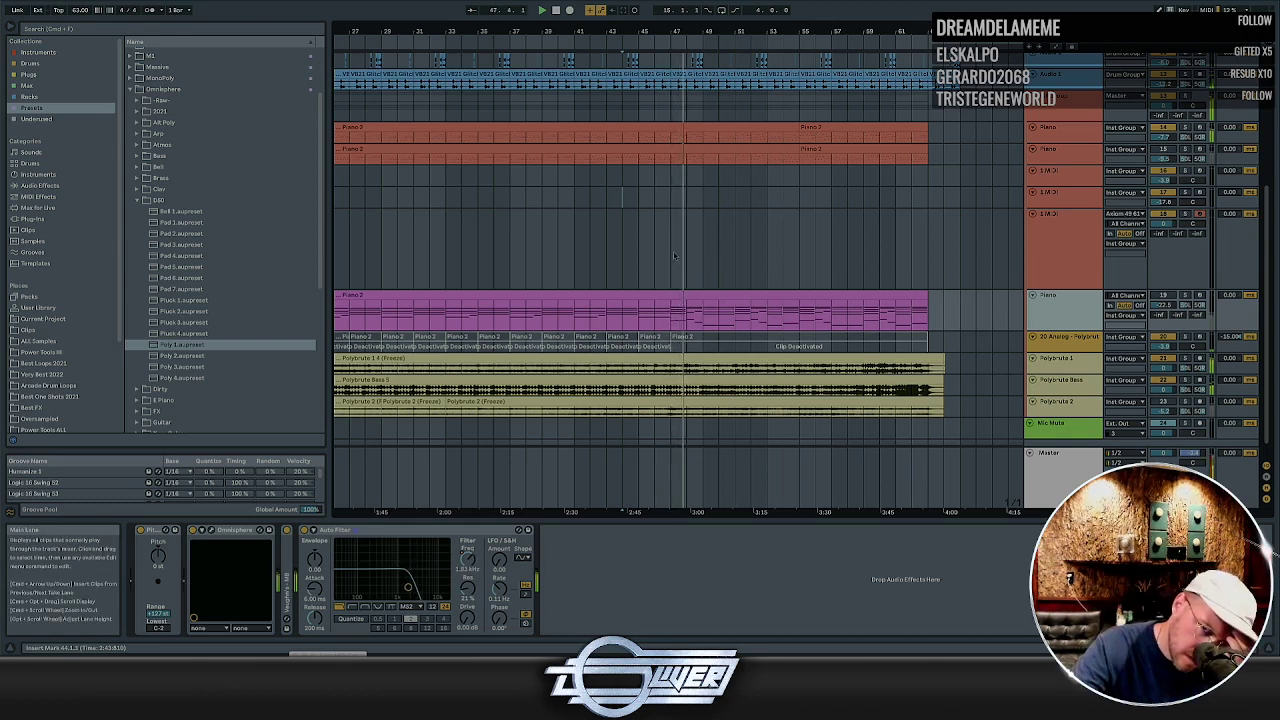
{"action": "scroll", "coordinate": [692, 253], "scroll_direction": "left", "scroll_amount": 1}
{"action": "scroll", "coordinate": [684, 248], "scroll_direction": "up", "scroll_amount": 1}
{"action": "scroll", "coordinate": [690, 240], "scroll_direction": "left", "scroll_amount": 4}
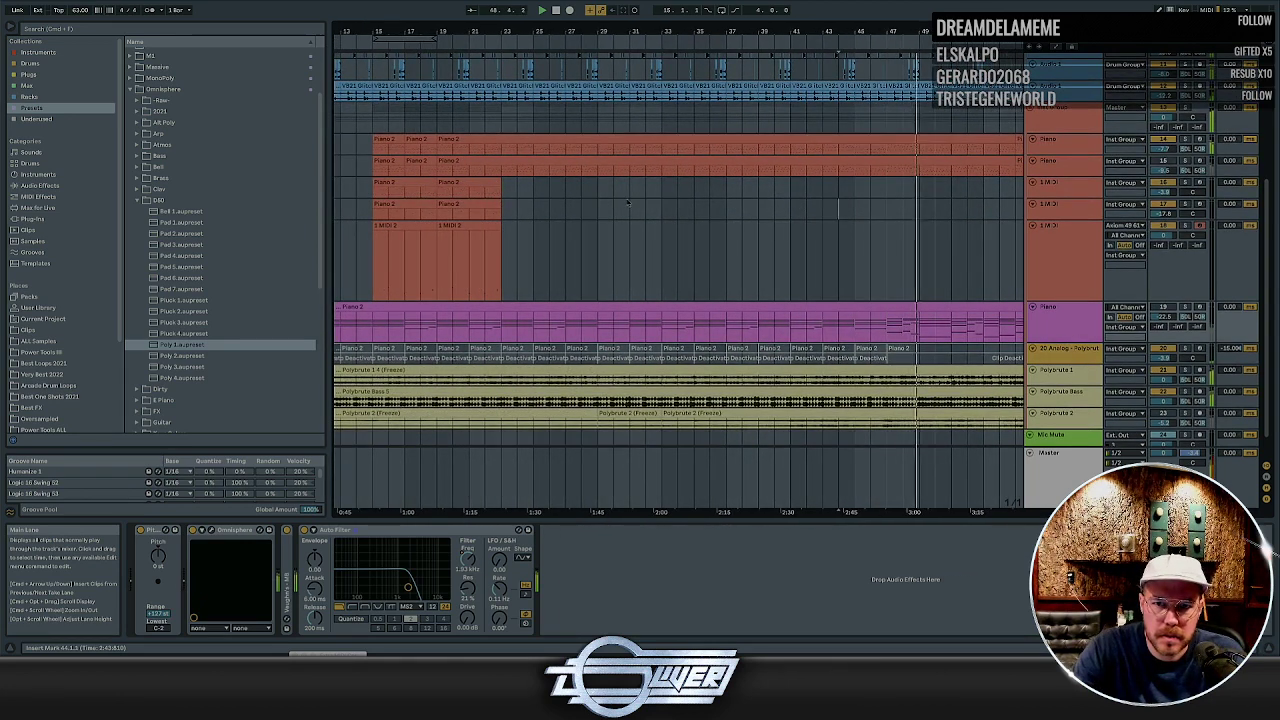
{"action": "scroll", "coordinate": [780, 215], "scroll_direction": "right", "scroll_amount": 4}
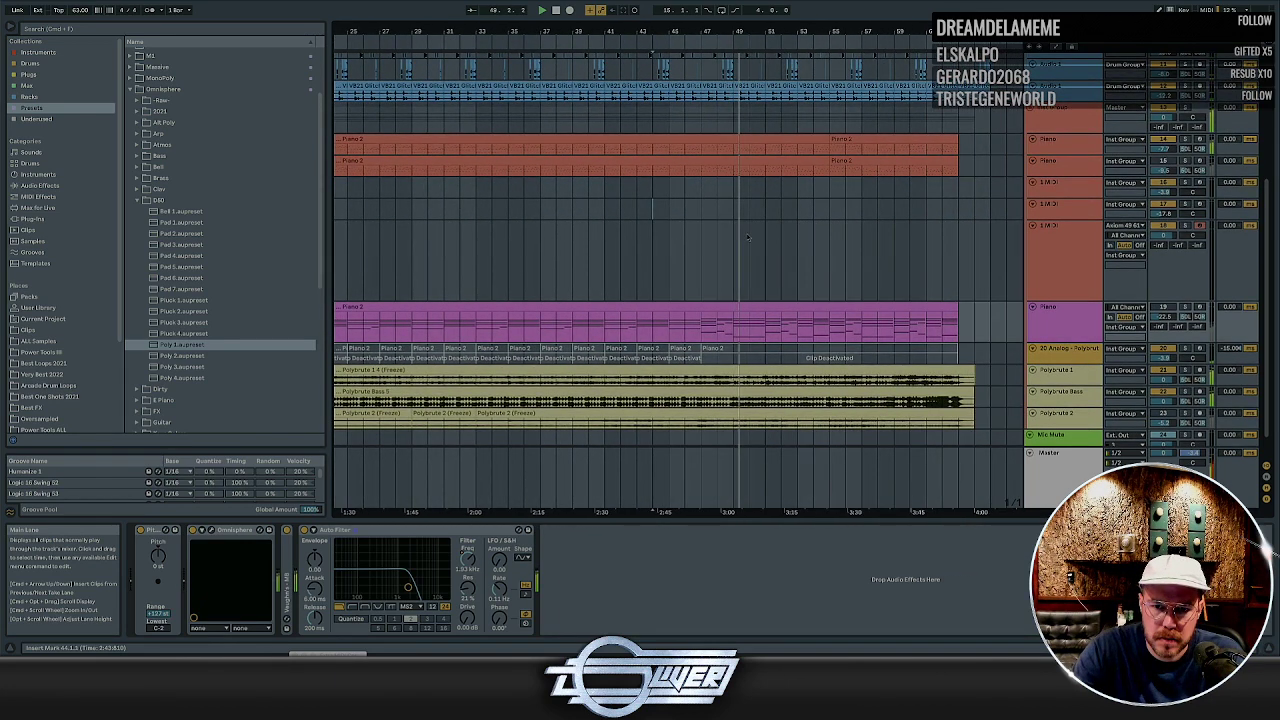
{"action": "left_click", "coordinate": [652, 240]}
{"action": "key", "text": "space"}
{"action": "key", "text": "space"}
{"action": "scroll", "coordinate": [660, 250], "scroll_direction": "down", "scroll_amount": 2}
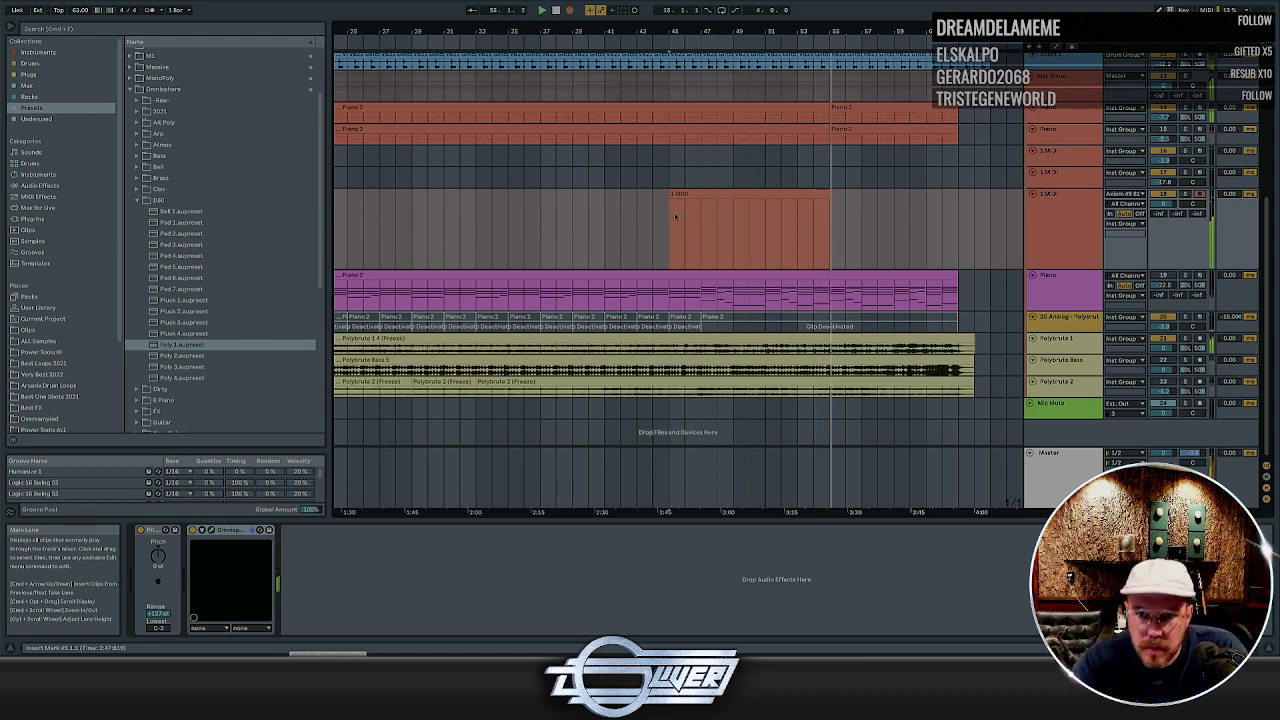
{"action": "key", "text": "space"}
{"action": "left_click_drag", "start_coordinate": [842, 221], "coordinate": [832, 221]}
{"action": "key", "text": "Delete"}
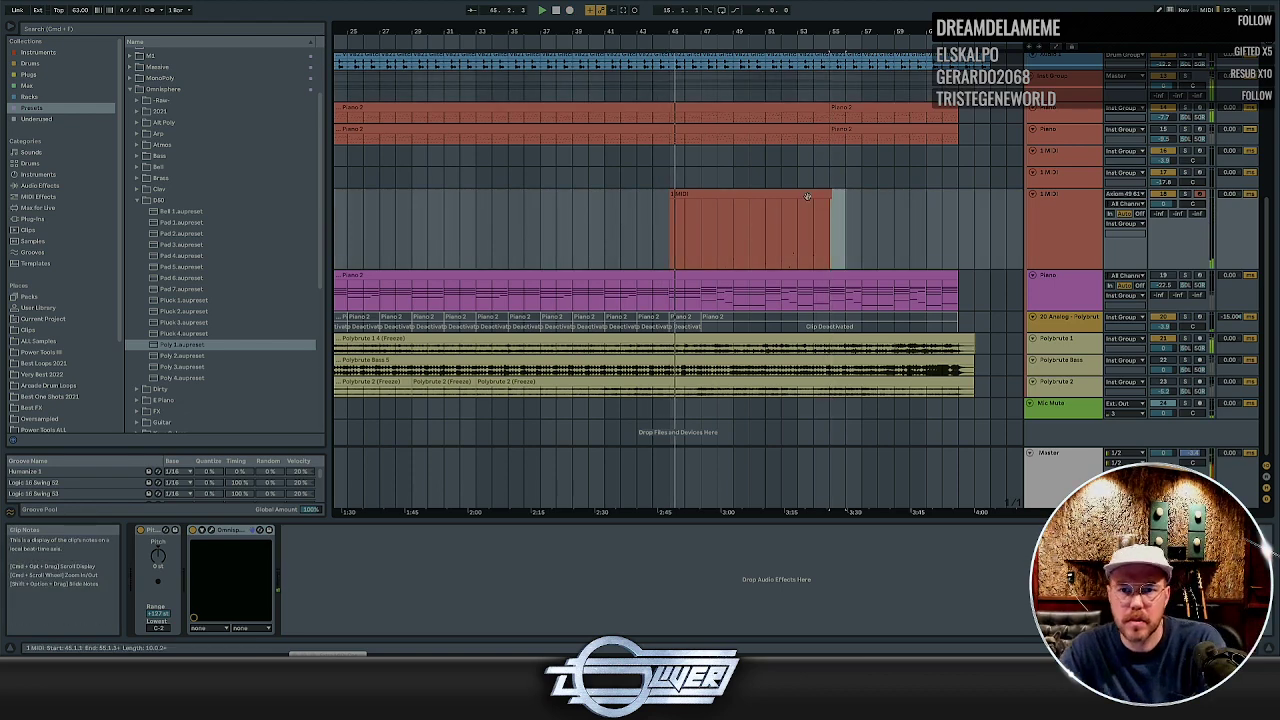
Open the new take's notes and delete its very last note
{"action": "left_click", "coordinate": [764, 212]}
{"action": "double_click", "coordinate": [735, 208]}
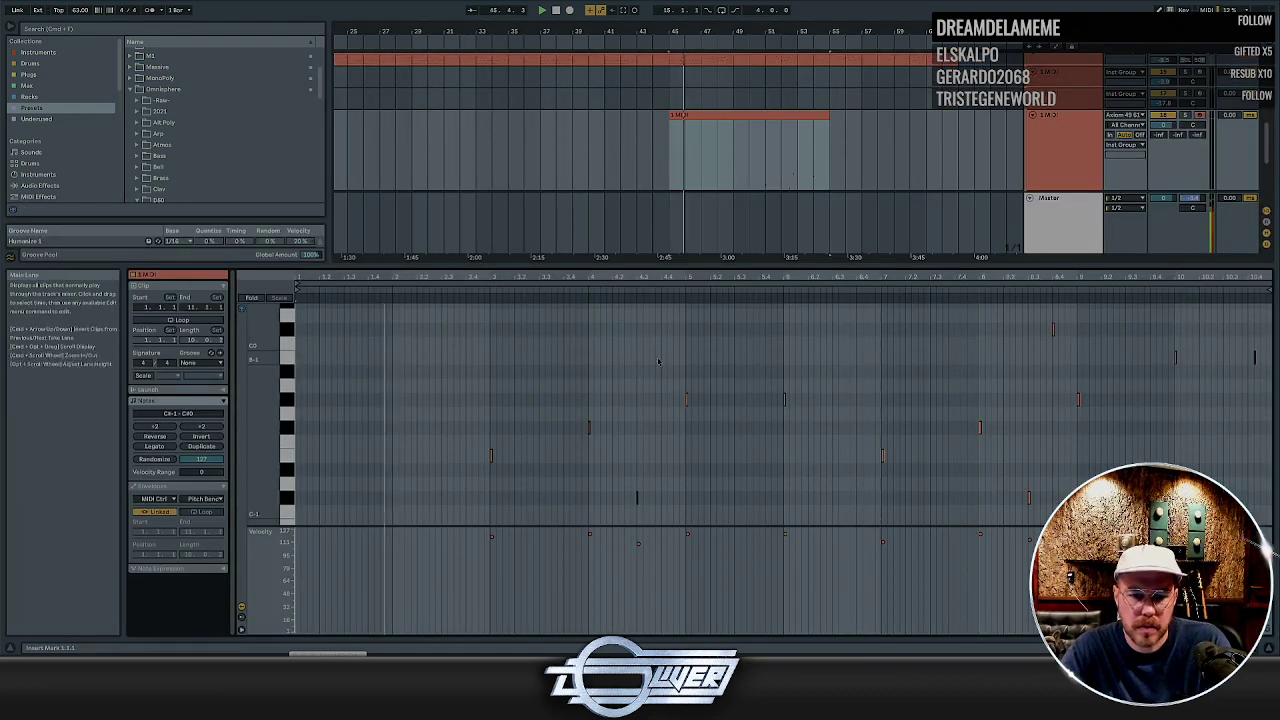
{"action": "scroll", "coordinate": [731, 376], "scroll_direction": "down", "scroll_amount": 1}
{"action": "scroll", "coordinate": [731, 376], "scroll_direction": "up", "scroll_amount": 1}
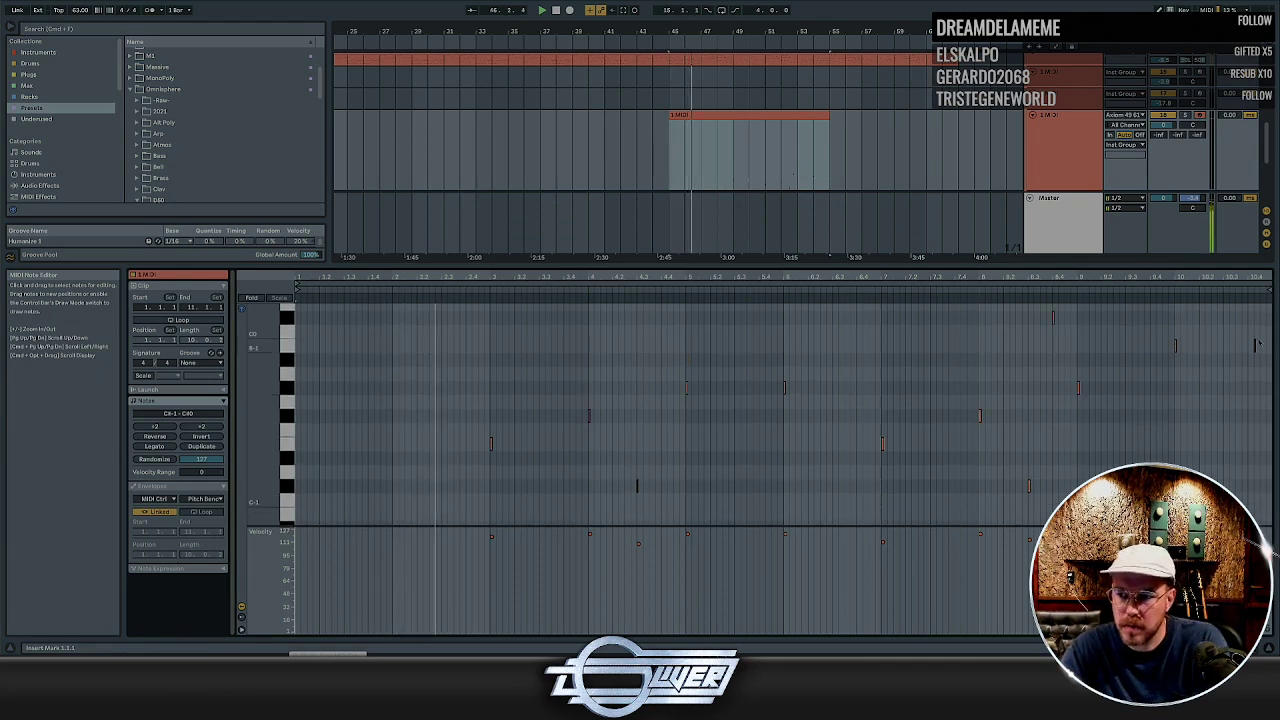
{"action": "left_click_drag", "start_coordinate": [1266, 364], "coordinate": [1246, 330]}
{"action": "key", "text": "Delete"}
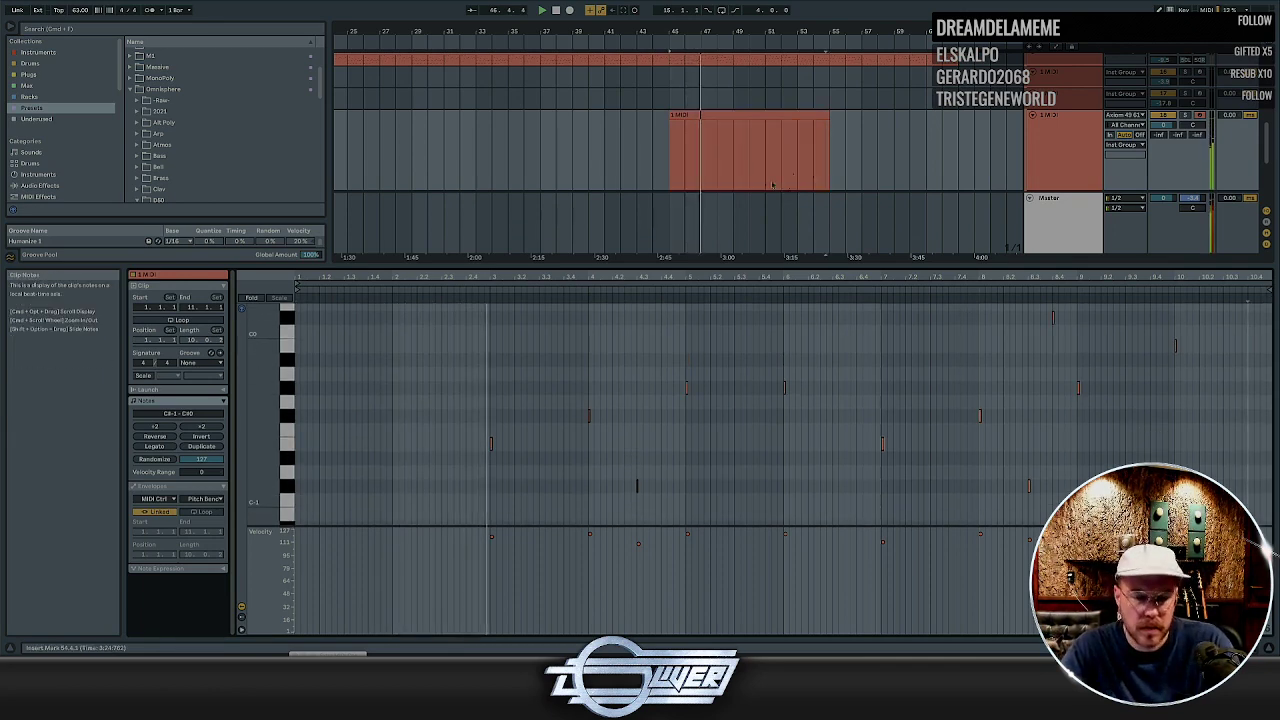
Return to the full arrangement and trim the start of the new take to bar 47
{"action": "key", "text": "shift+Tab"}
{"action": "left_click_drag", "start_coordinate": [694, 220], "coordinate": [620, 221]}
{"action": "key", "text": "Delete"}
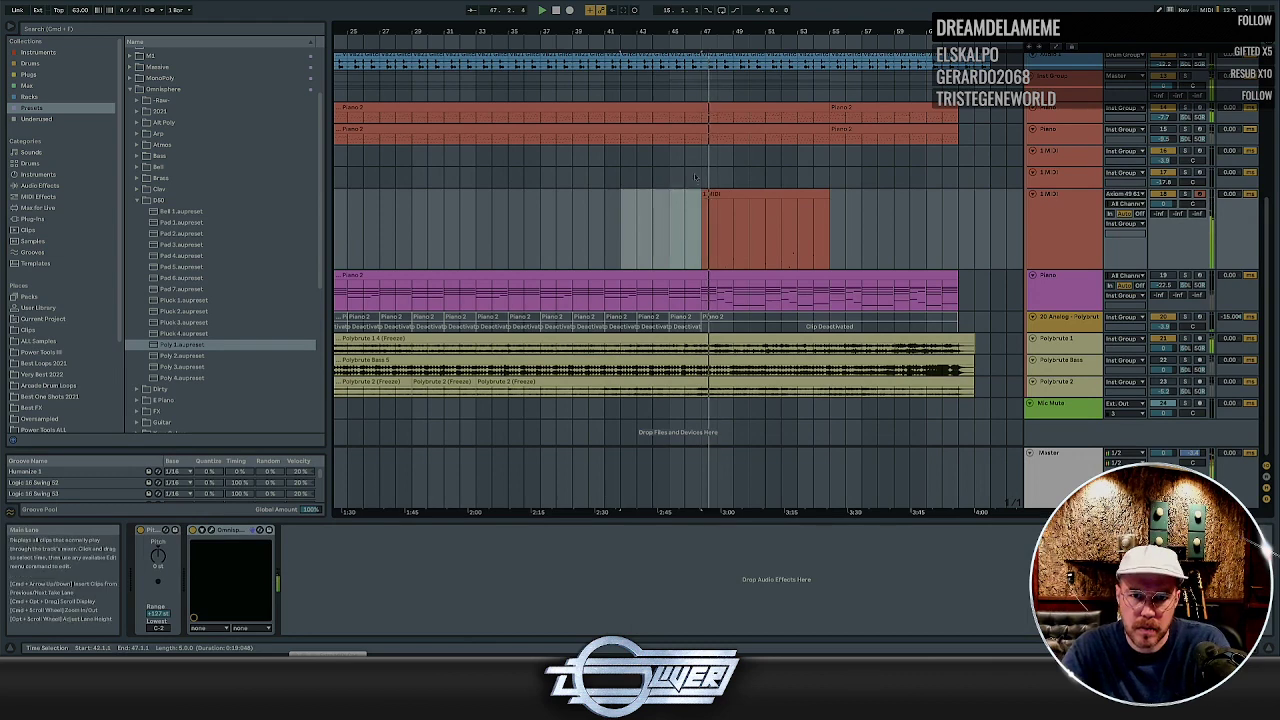
Duplicate the trimmed Omnisphere take from bars 47 through 54 so the copy fills bars 55 through 62
{"action": "left_click", "coordinate": [1050, 172]}
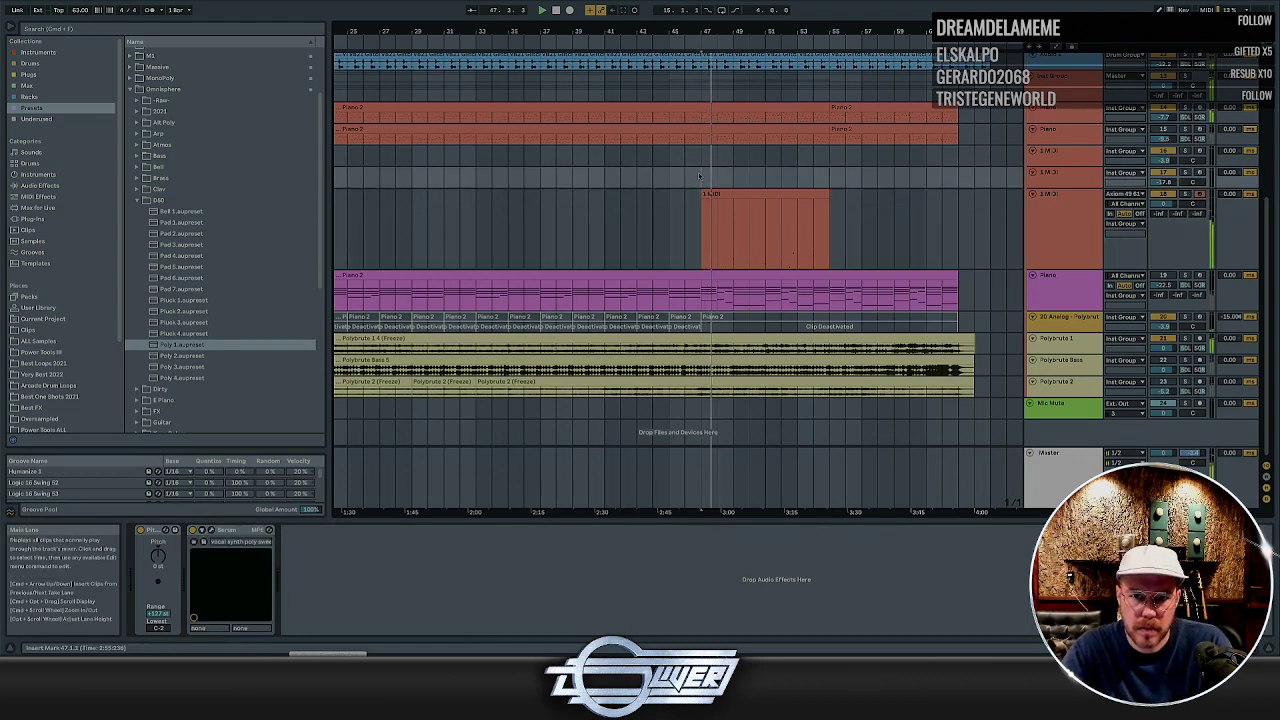
{"action": "left_click", "coordinate": [754, 195]}
{"action": "left_click", "coordinate": [808, 209]}
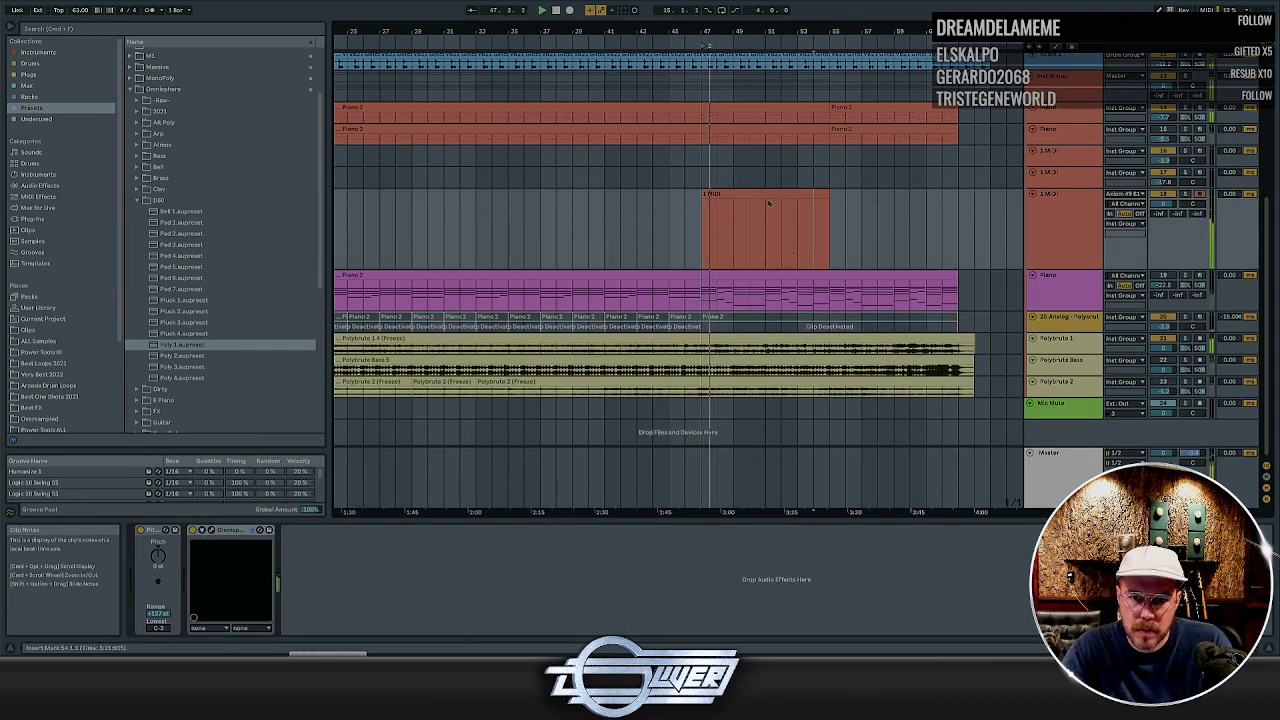
{"action": "left_click", "coordinate": [769, 197]}
{"action": "left_click_drag", "start_coordinate": [767, 212], "coordinate": [814, 213]}
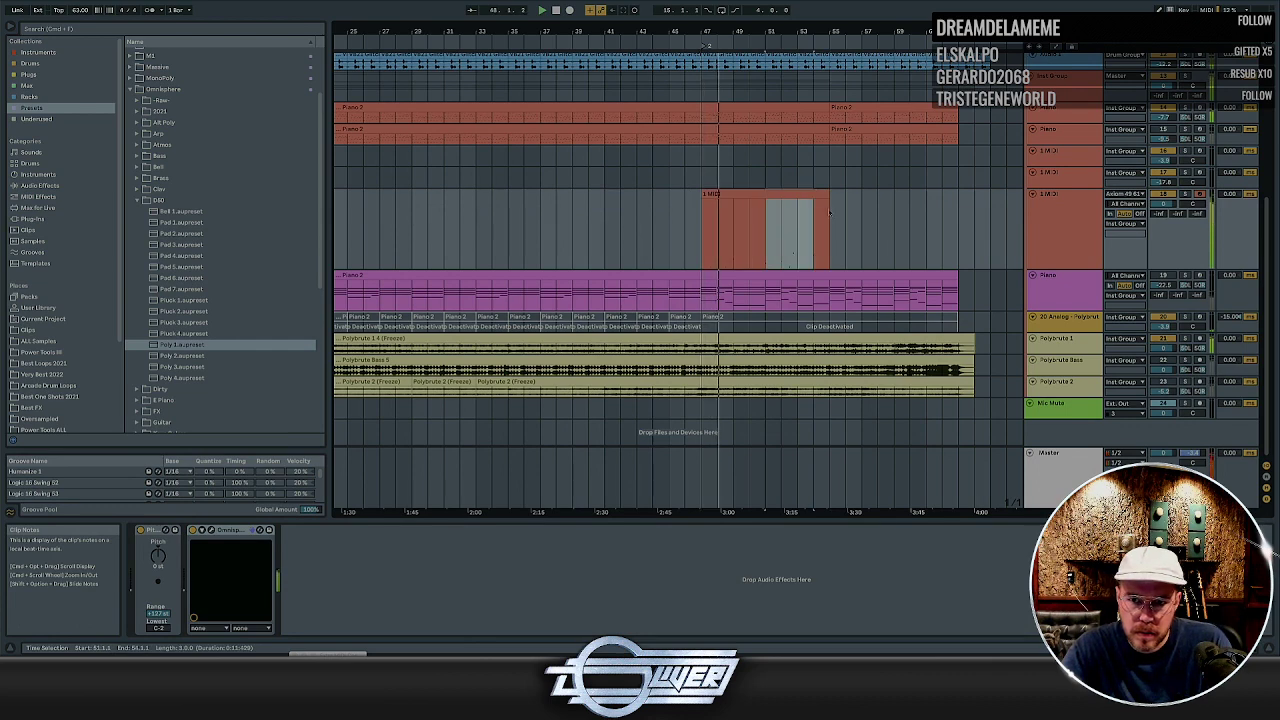
{"action": "left_click", "coordinate": [783, 195]}
{"action": "key", "text": "ctrl+d"}
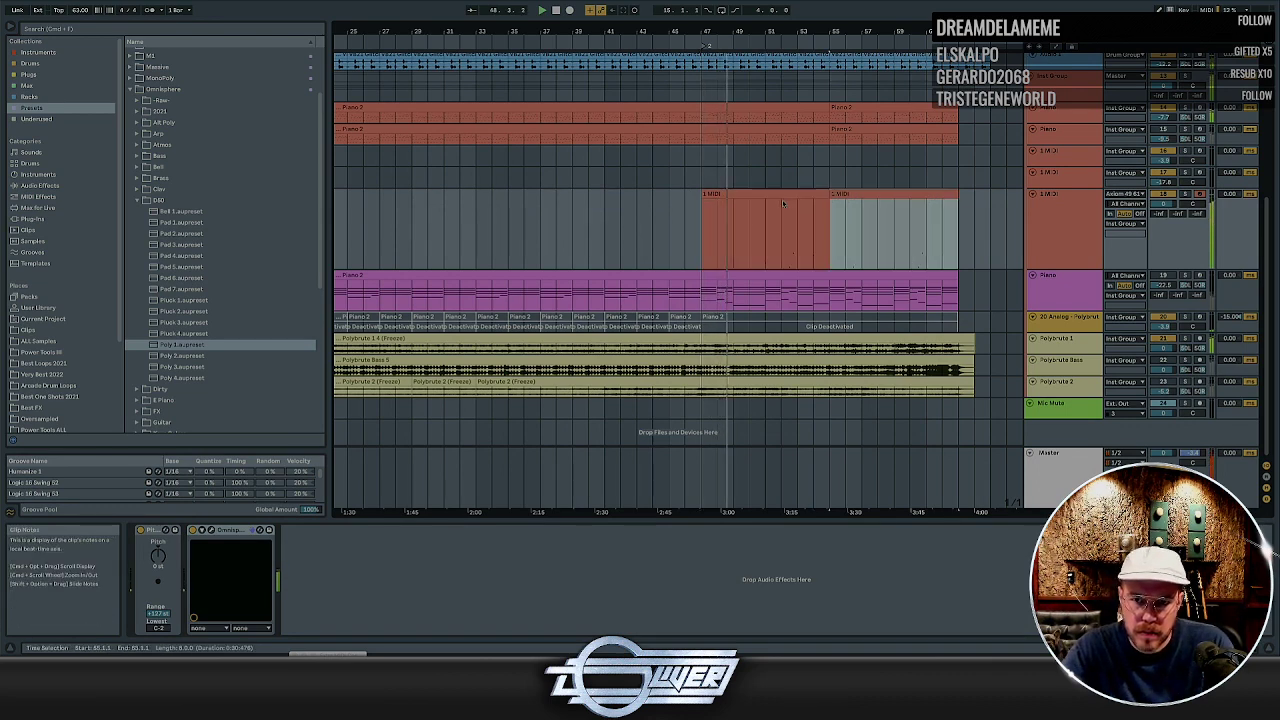
Duplicate the Omnisphere track 18 together with its clips
{"action": "scroll", "coordinate": [456, 210], "scroll_direction": "left", "scroll_amount": 5}
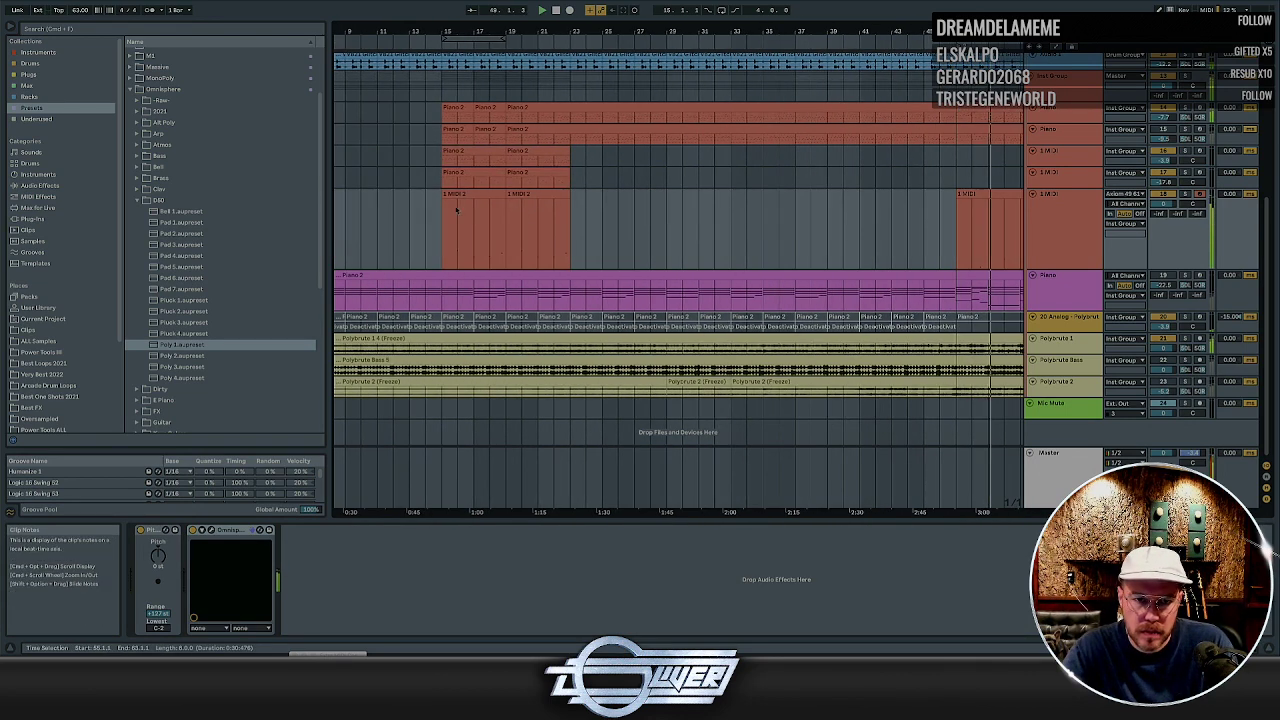
{"action": "scroll", "coordinate": [465, 210], "scroll_direction": "left", "scroll_amount": 4}
{"action": "left_click", "coordinate": [1044, 218]}
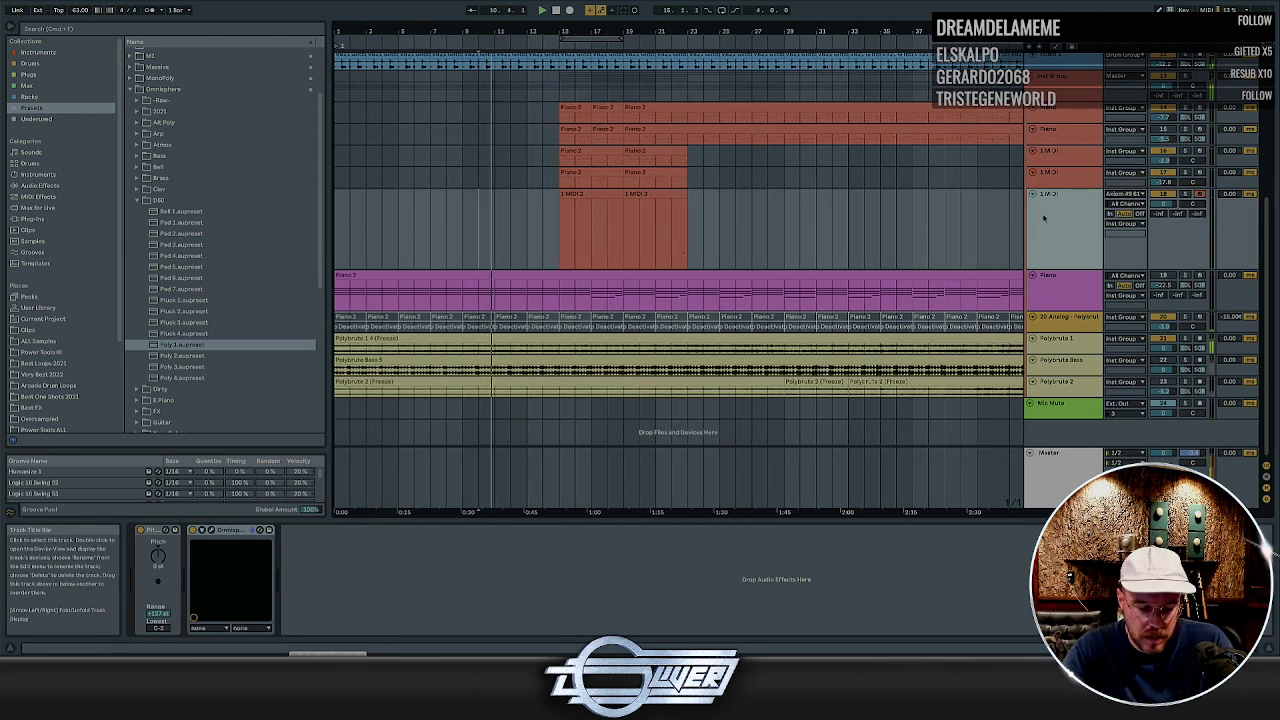
{"action": "key", "text": "ctrl+shift+t"}
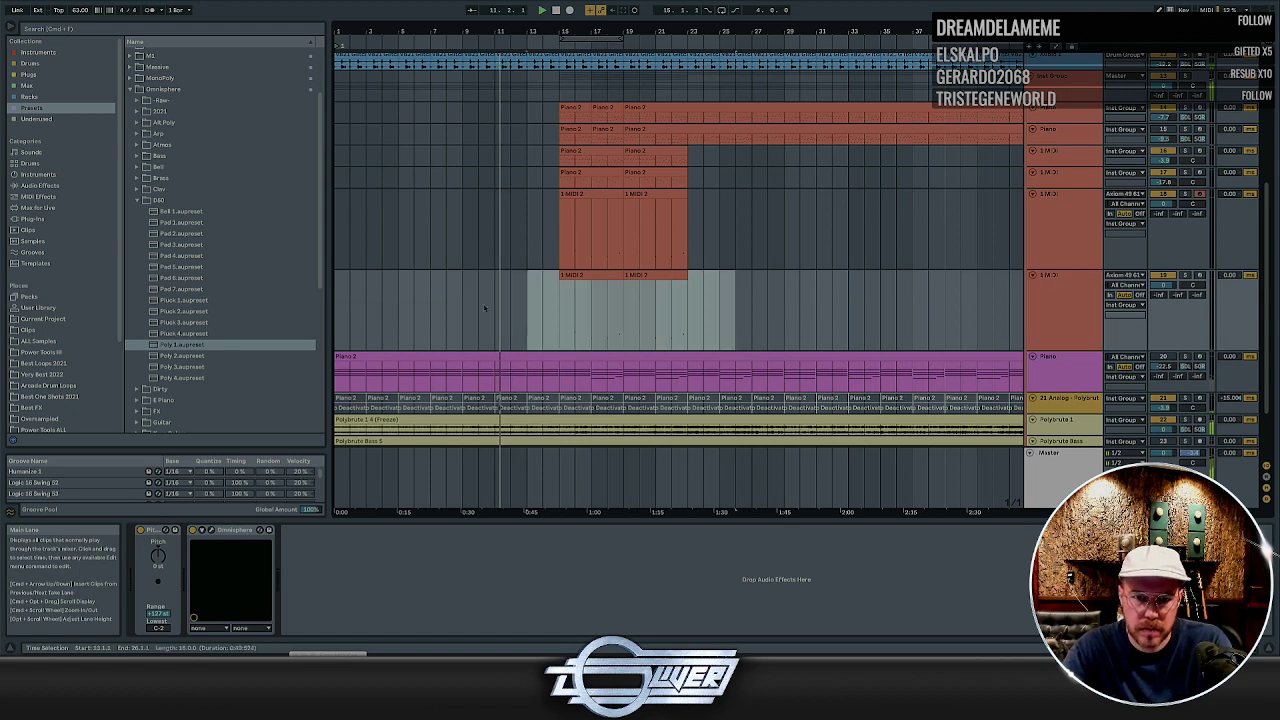
Remove the clips from the duplicated Omnisphere track 19 and open the Piano folder of the Omnisphere presets
{"action": "left_click", "coordinate": [1054, 302]}
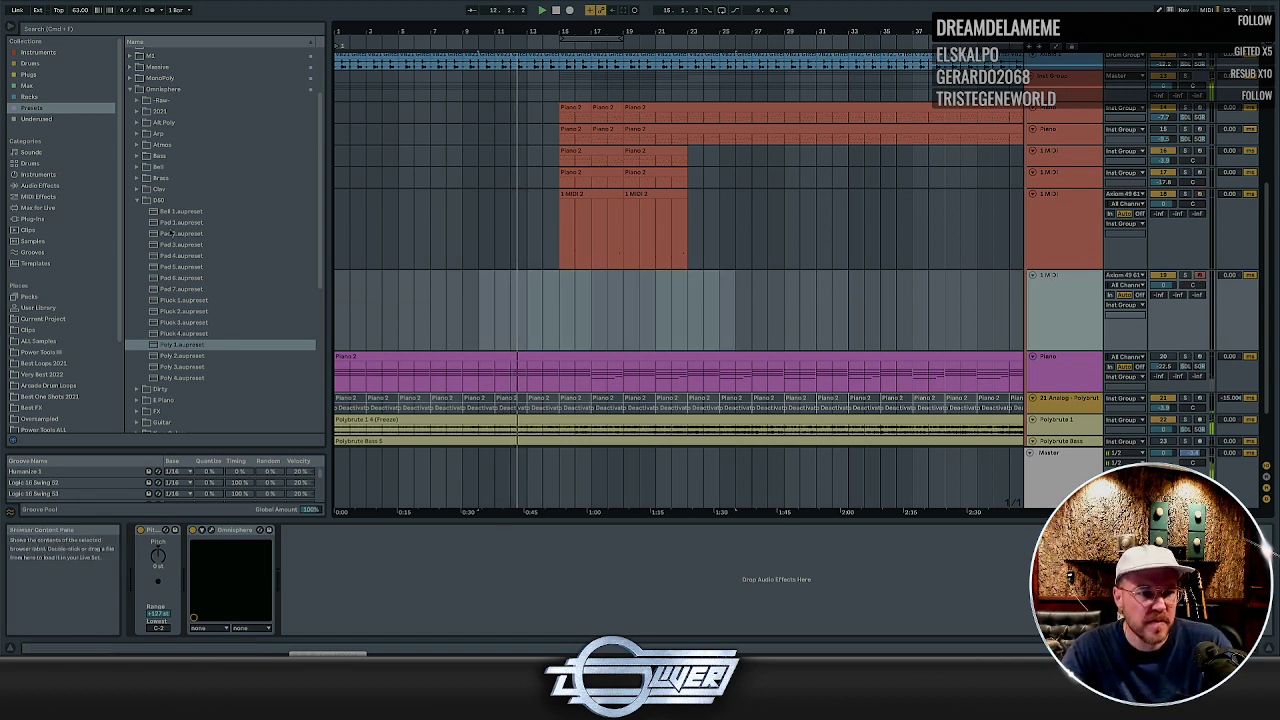
{"action": "left_click", "coordinate": [157, 200]}
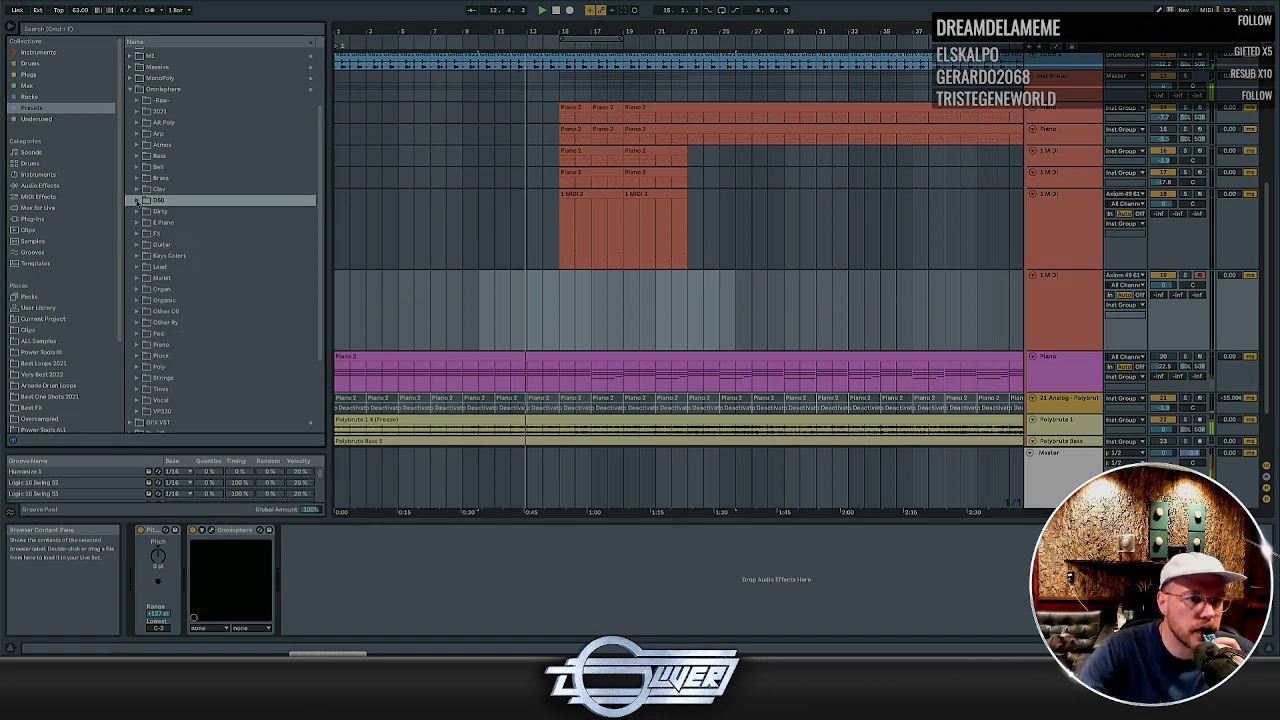
{"action": "key", "text": "Down"}
{"action": "key", "text": "Down"}
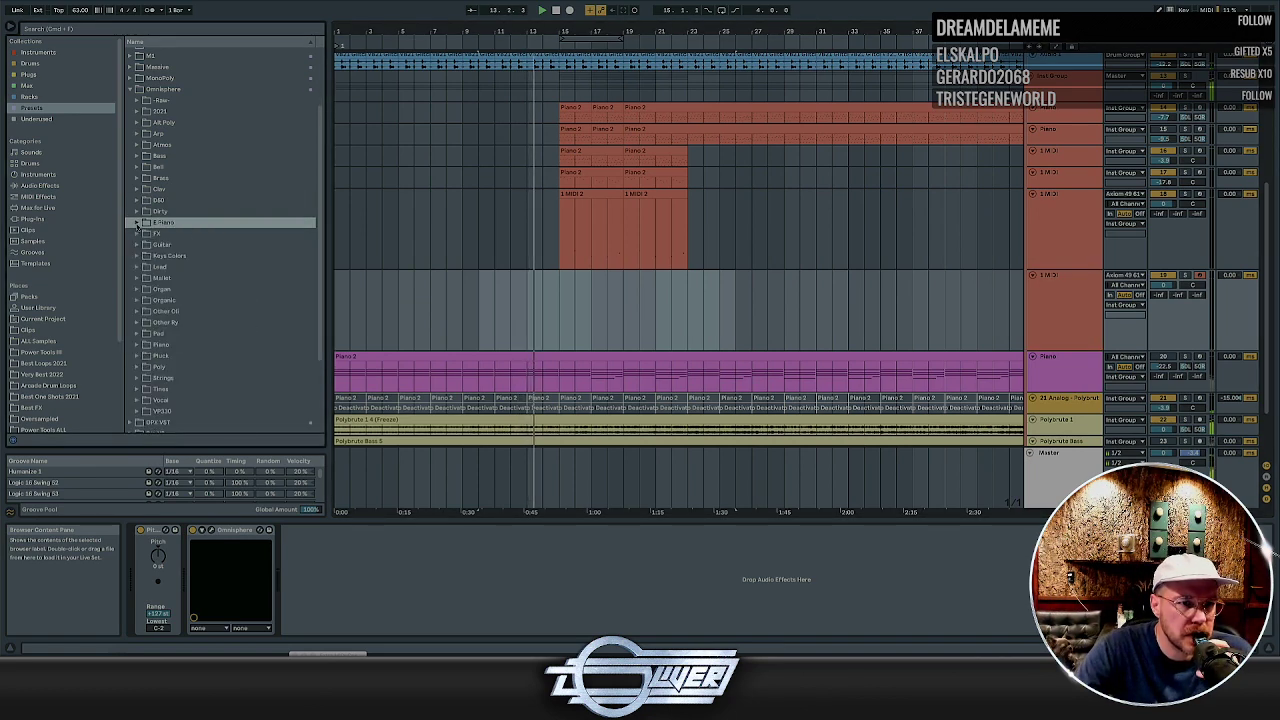
{"action": "scroll", "coordinate": [146, 260], "scroll_direction": "down", "scroll_amount": 3}
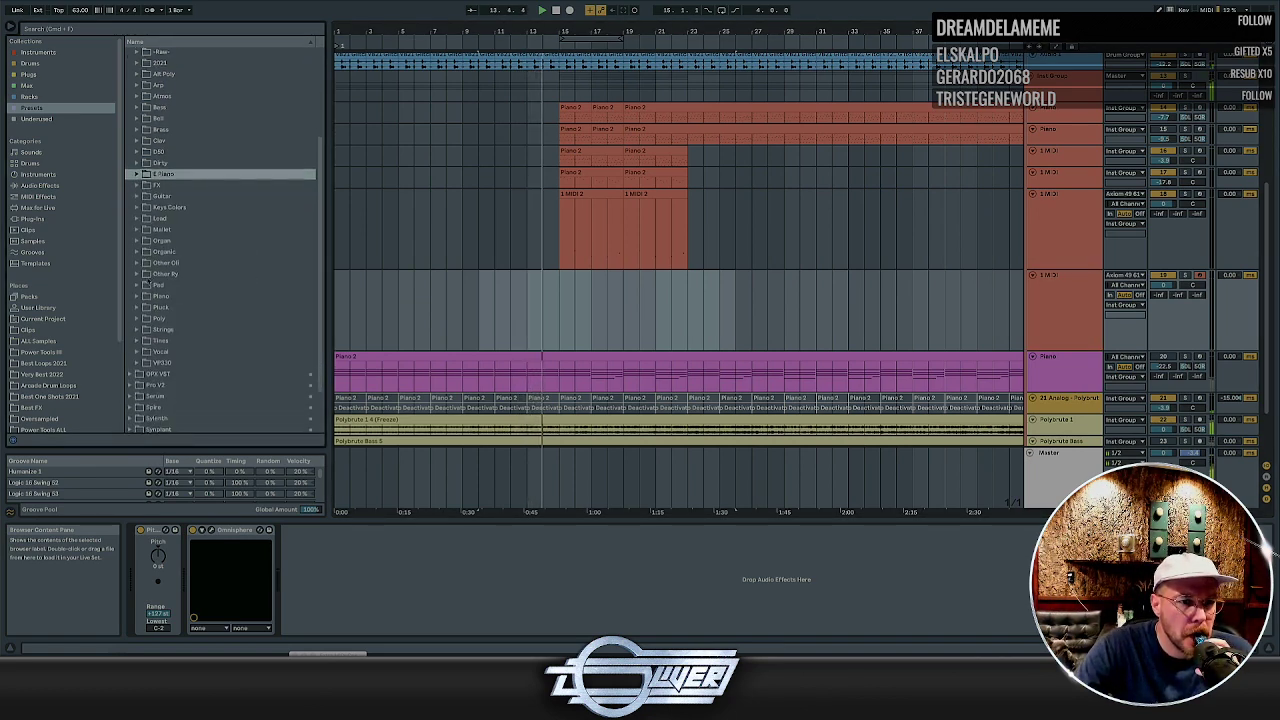
{"action": "left_click", "coordinate": [138, 297]}
{"action": "scroll", "coordinate": [180, 295], "scroll_direction": "down", "scroll_amount": 3}
Try the Piano 2 (Emo Air) and Piano 3 (Strings High) presets on the emptied track 19 against the playing song
{"action": "left_click_drag", "start_coordinate": [185, 284], "coordinate": [1035, 299]}
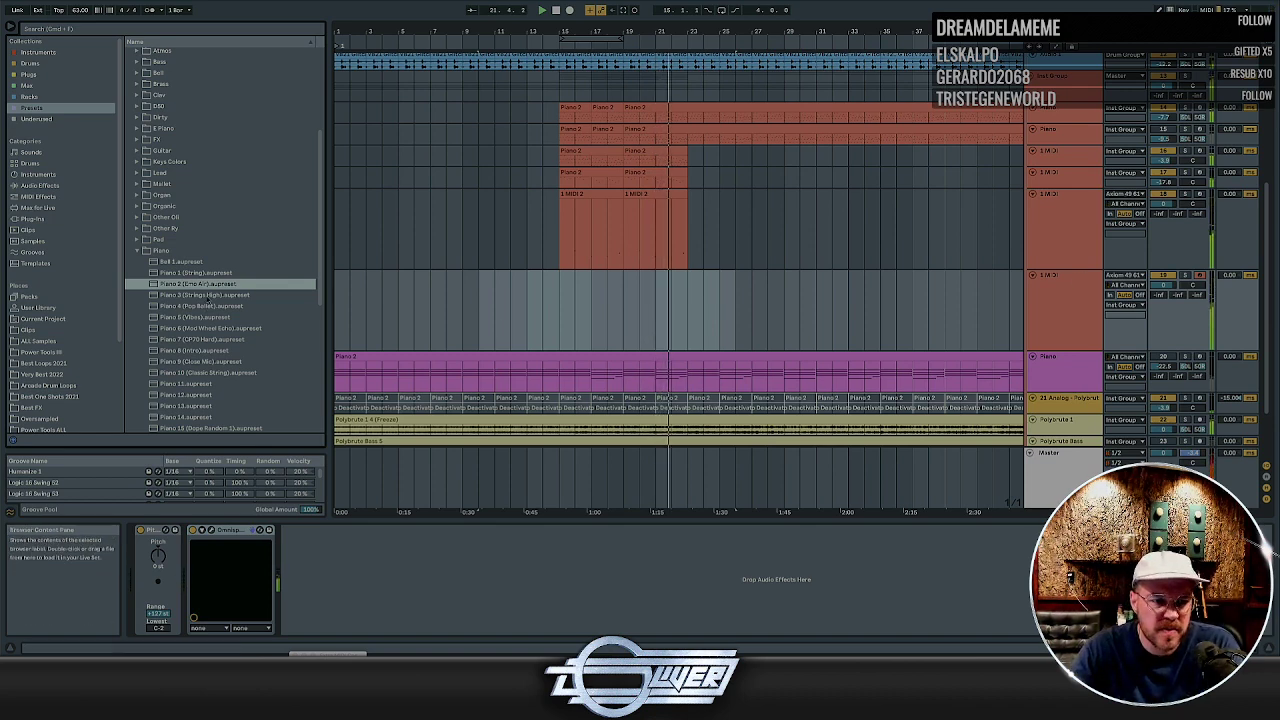
{"action": "left_click", "coordinate": [523, 283]}
{"action": "left_click", "coordinate": [523, 283]}
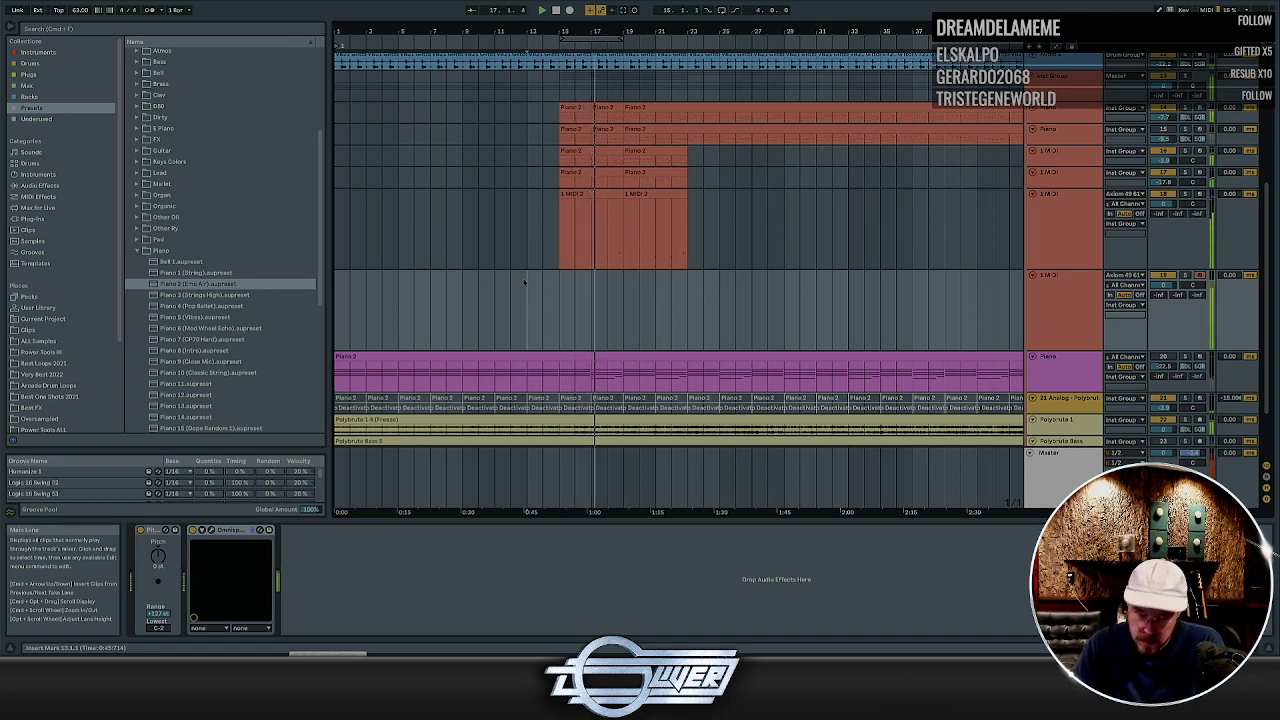
{"action": "left_click", "coordinate": [212, 295]}
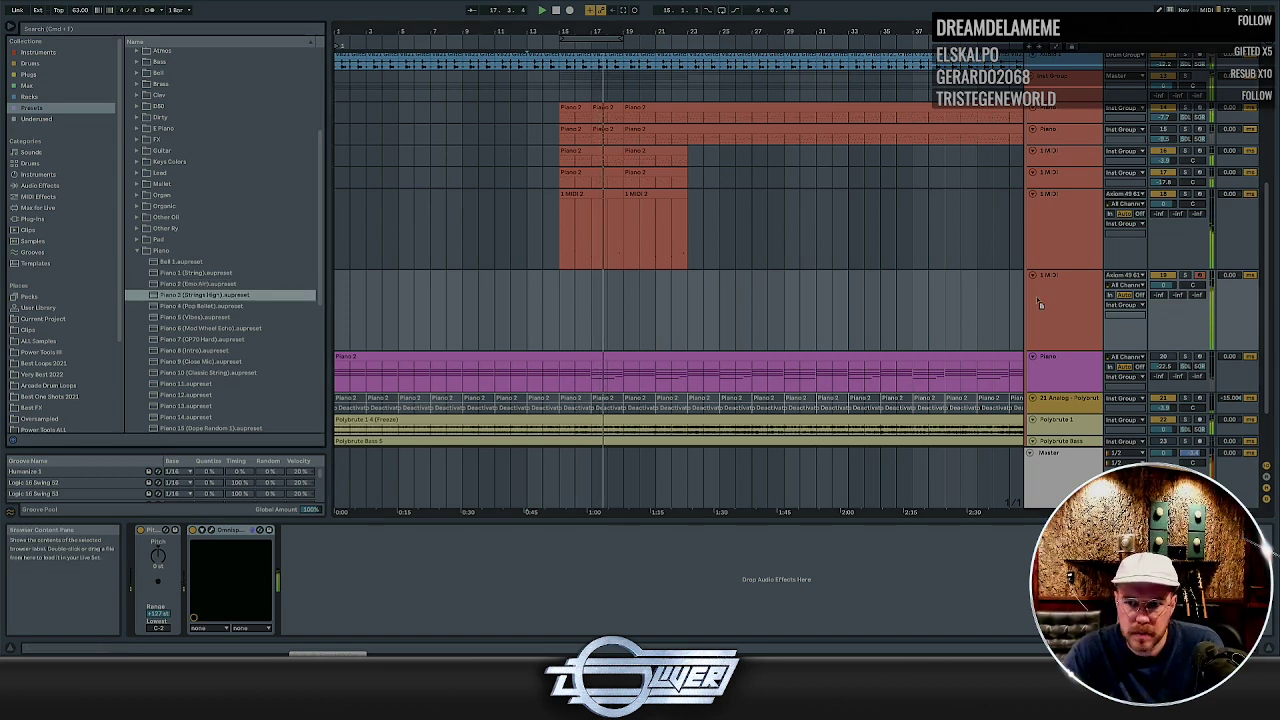
Loop bars 15 through 18 and inspect layer B of the Creamy Stereo Ensemble 2 patch in Omnisphere
{"action": "left_click", "coordinate": [561, 288]}
{"action": "left_click_drag", "start_coordinate": [561, 288], "coordinate": [622, 287]}
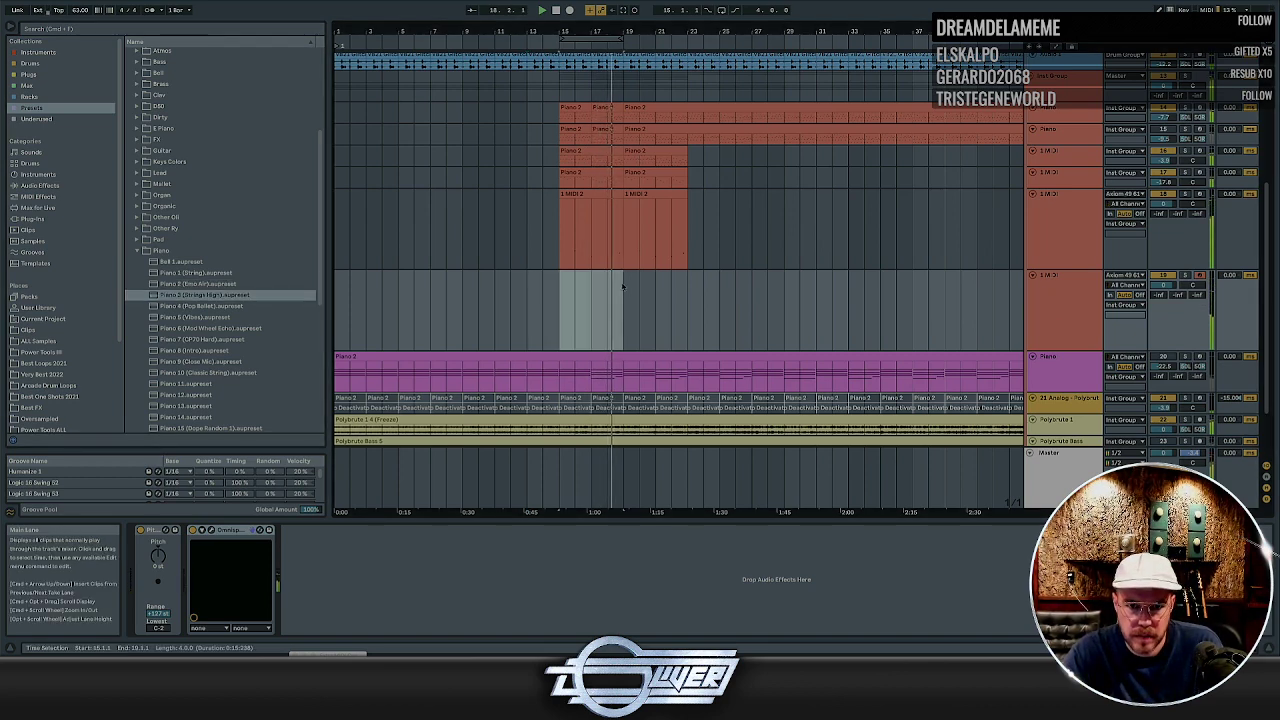
{"action": "key", "text": "ctrl+l"}
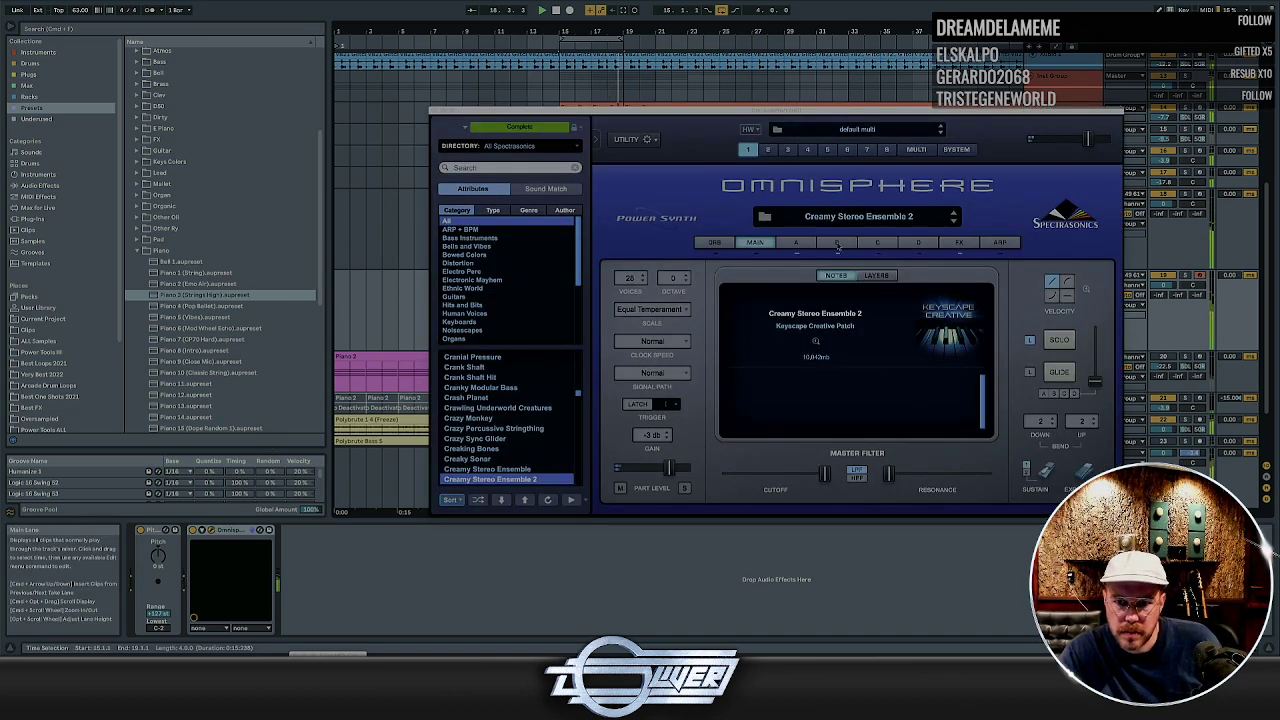
{"action": "left_click", "coordinate": [837, 244]}
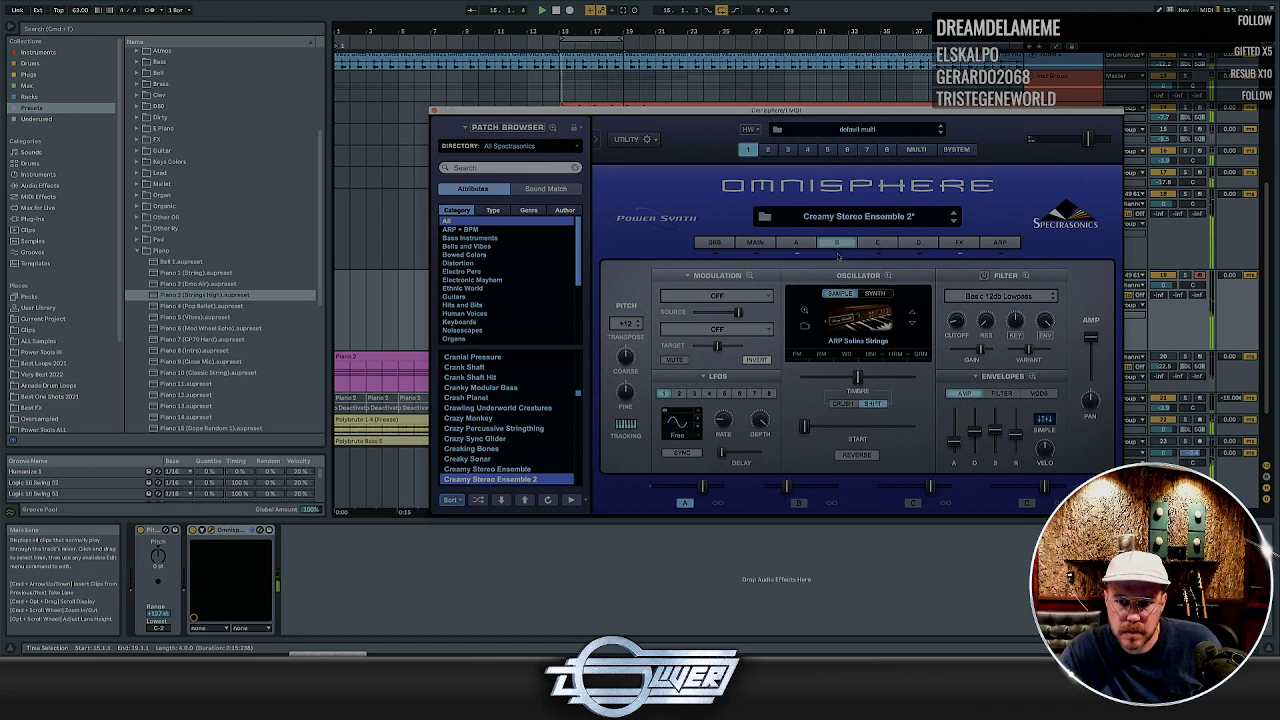
{"action": "left_click", "coordinate": [434, 111]}
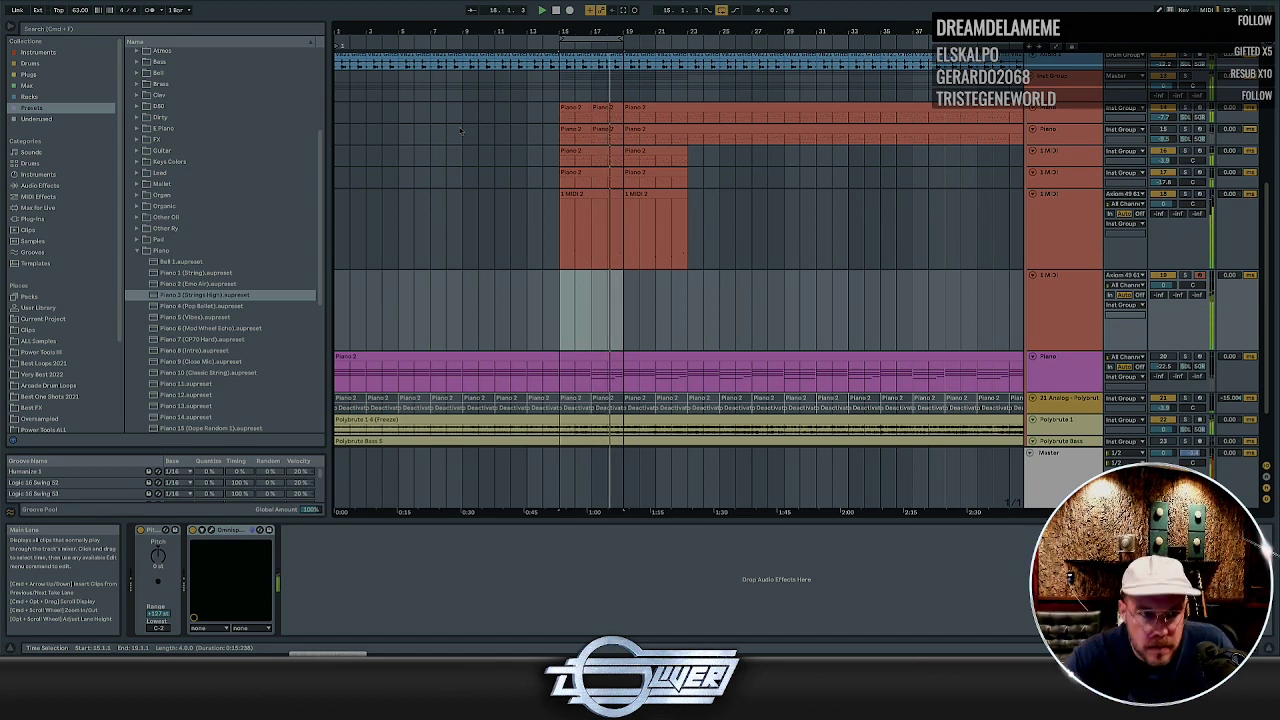
Audition the Piano 4, 5 and 6 presets on track 19 and settle on Piano 7 (CP70 Hard)
{"action": "left_click_drag", "start_coordinate": [202, 306], "coordinate": [1057, 297]}
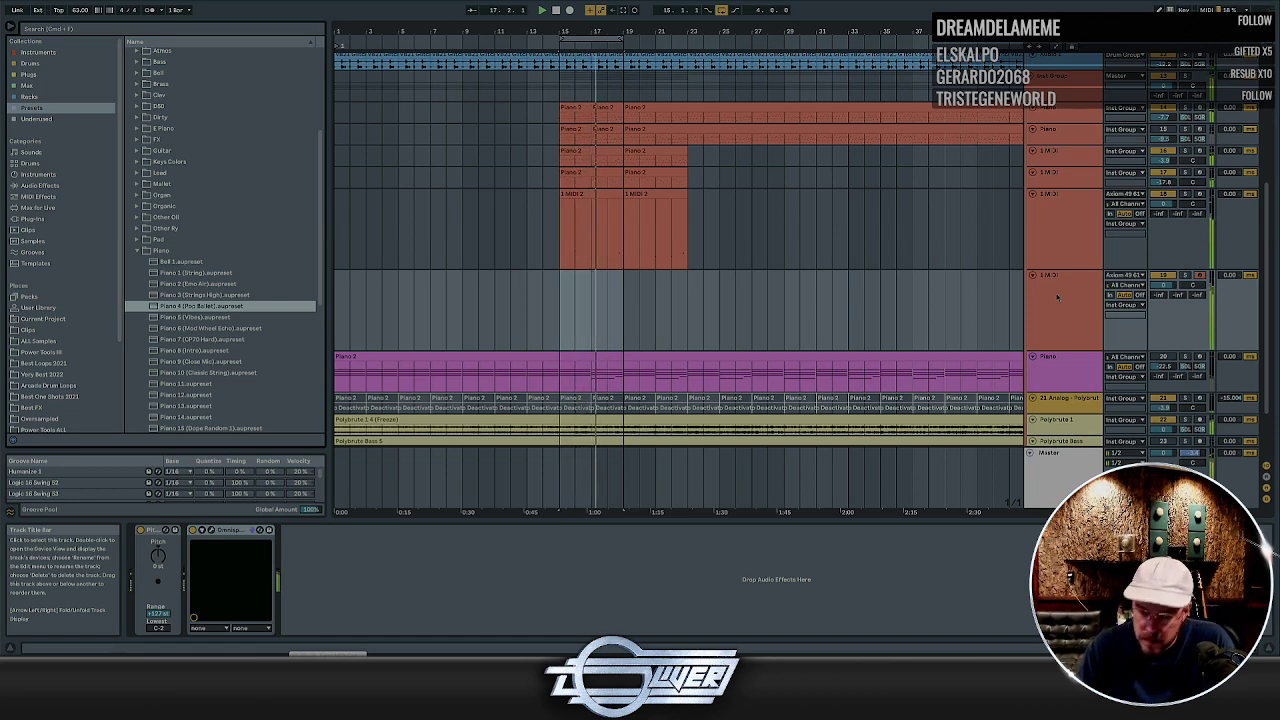
{"action": "left_click", "coordinate": [222, 317]}
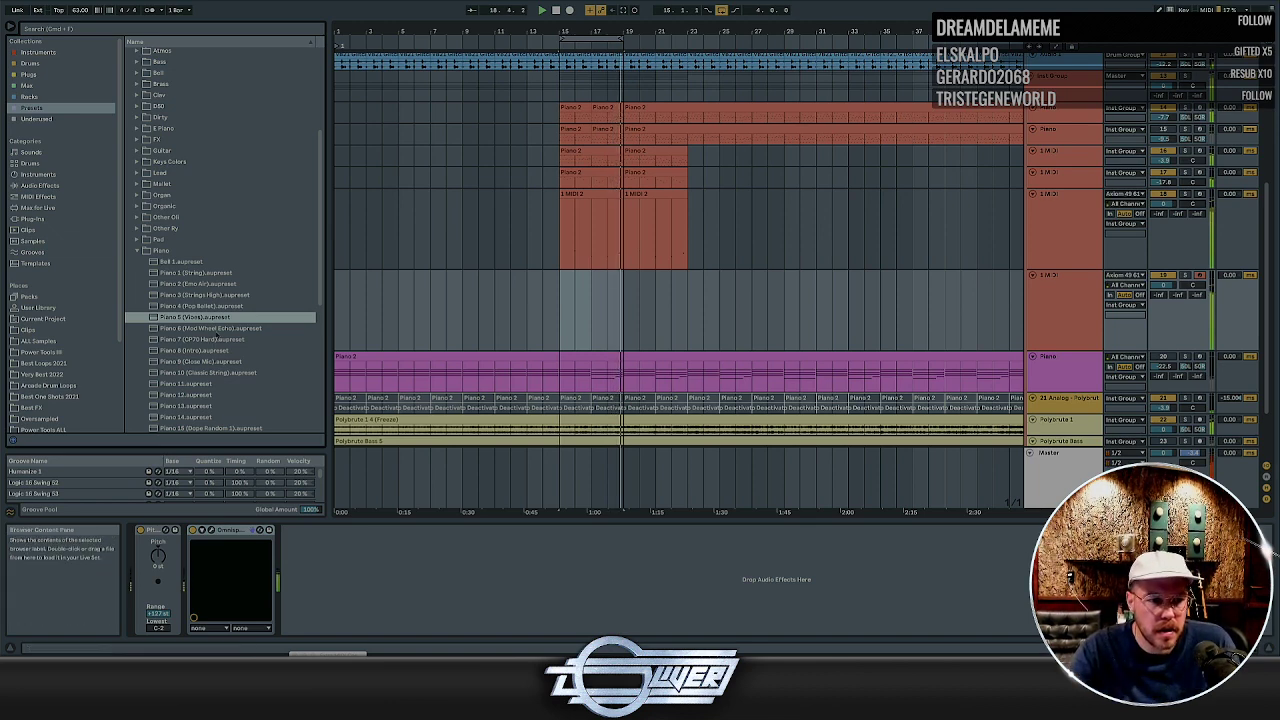
{"action": "key", "text": "Down"}
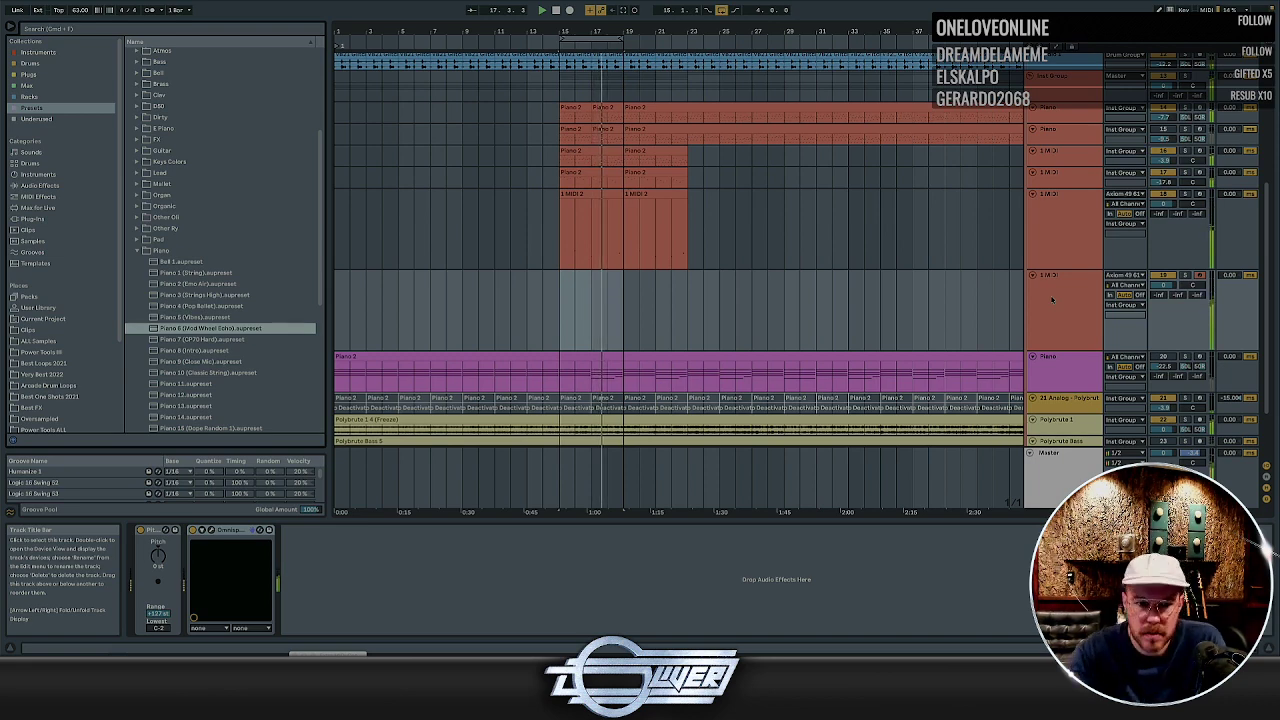
{"action": "left_click", "coordinate": [190, 340]}
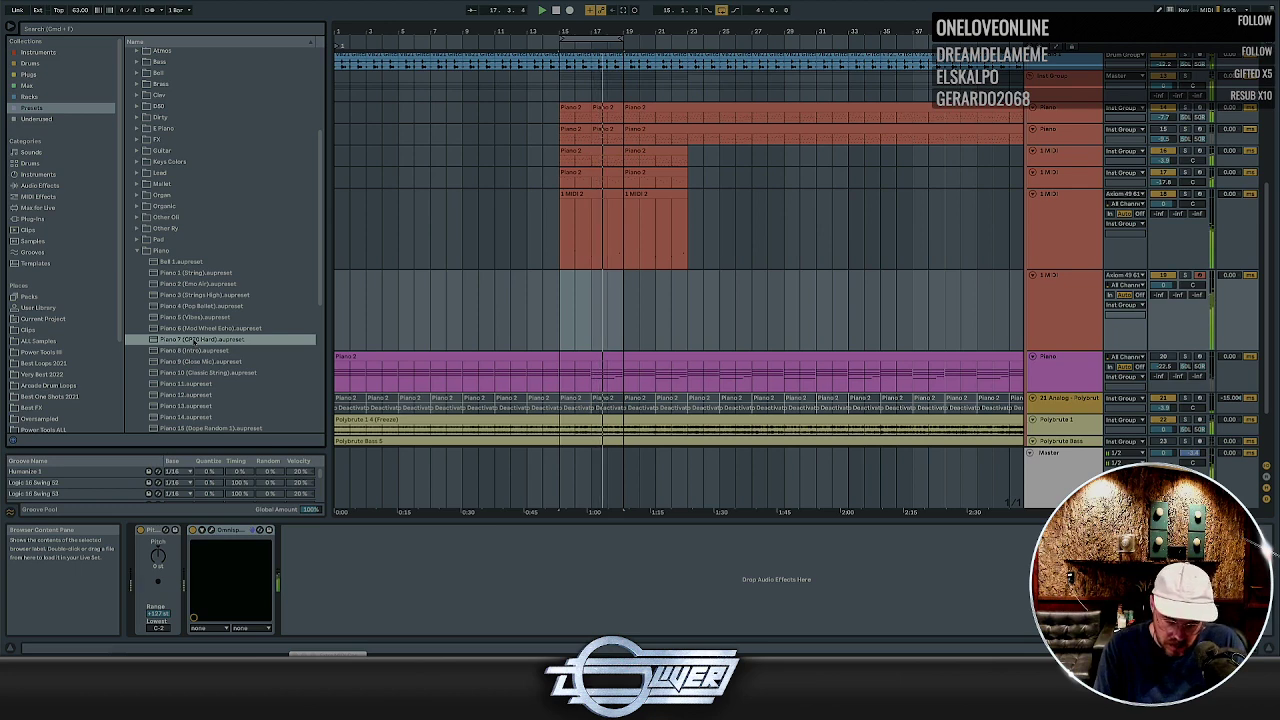
Duplicate the instrument group's clips in bars 15 through 18 five times so the copies fill bars 19 through 38
{"action": "left_click", "coordinate": [617, 198]}
{"action": "left_click_drag", "start_coordinate": [621, 212], "coordinate": [562, 90]}
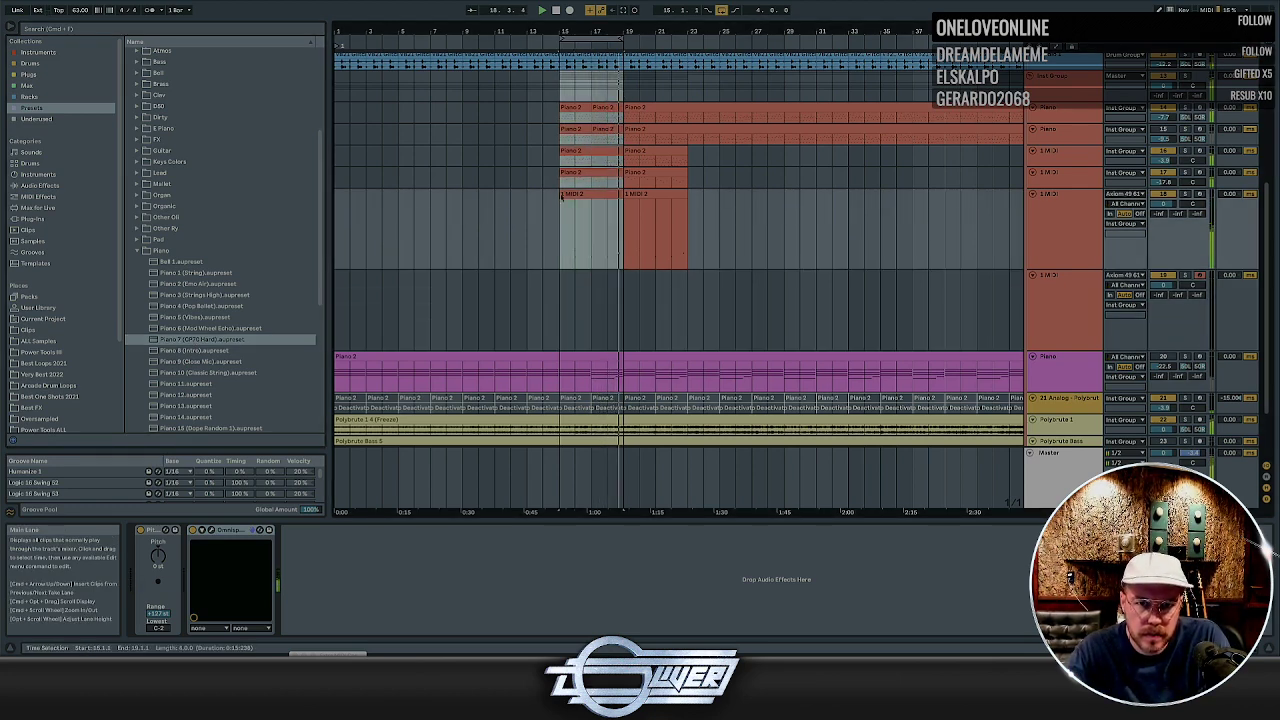
{"action": "key", "text": "ctrl+d"}
{"action": "key", "text": "ctrl+d"}
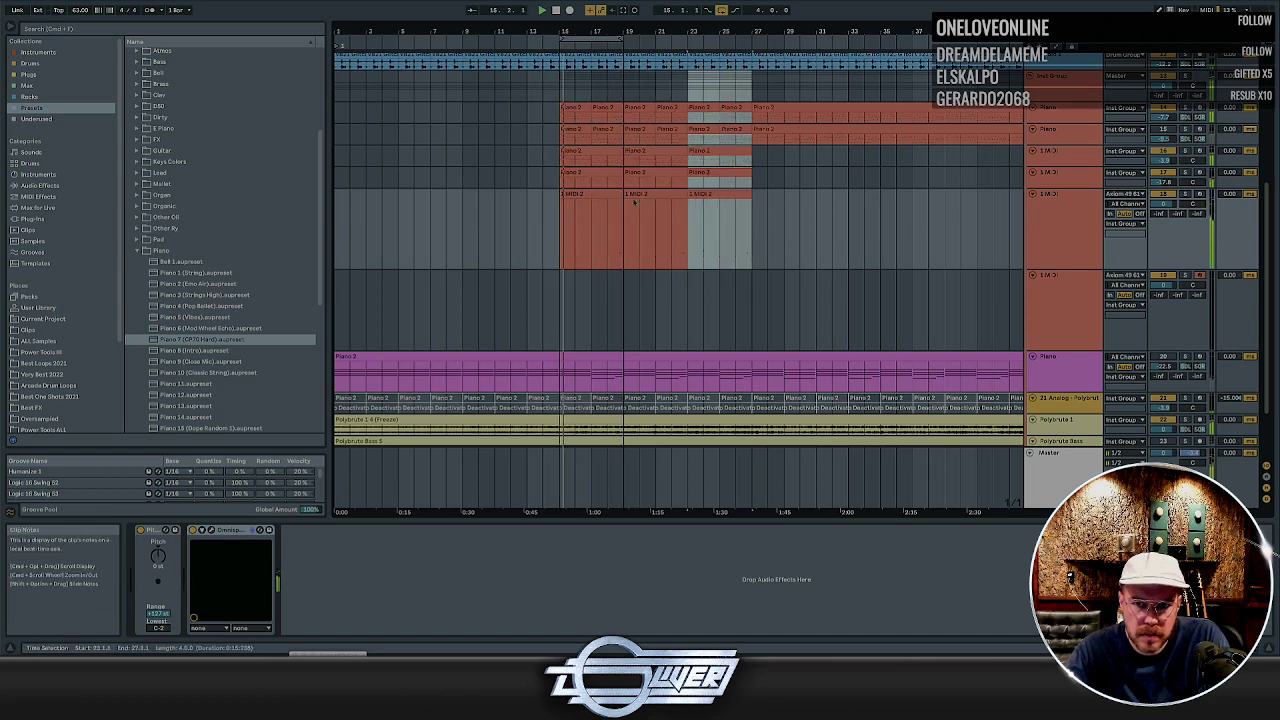
{"action": "key", "text": "ctrl+d"}
{"action": "key", "text": "ctrl+d"}
{"action": "key", "text": "ctrl+d"}
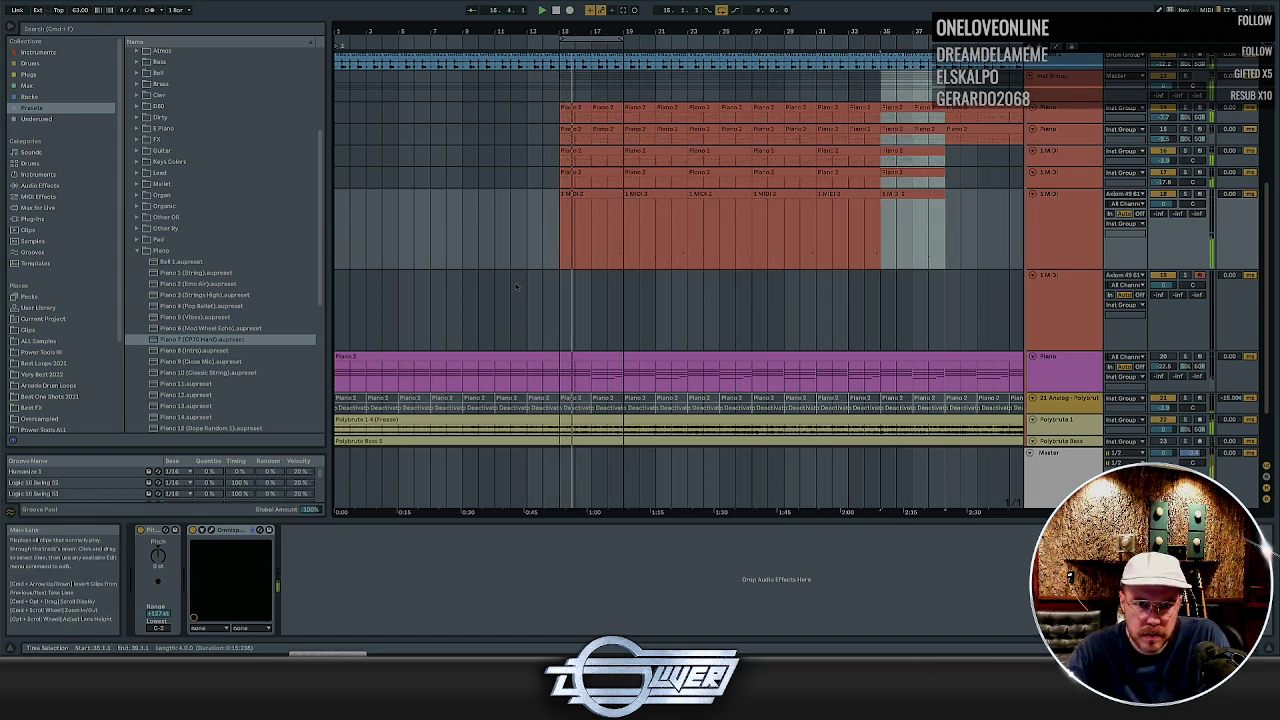
Record a new piano take on track 19 from bar 12 through bar 38
{"action": "left_click", "coordinate": [513, 287]}
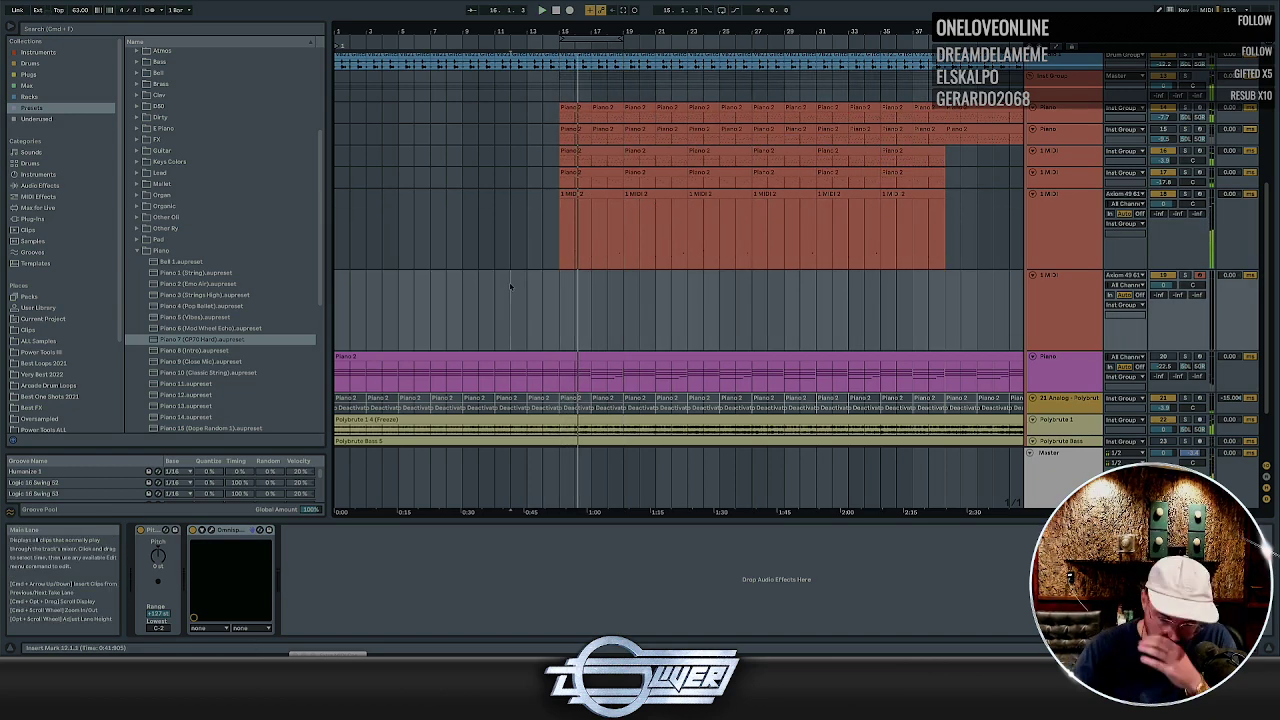
{"action": "key", "text": "space"}
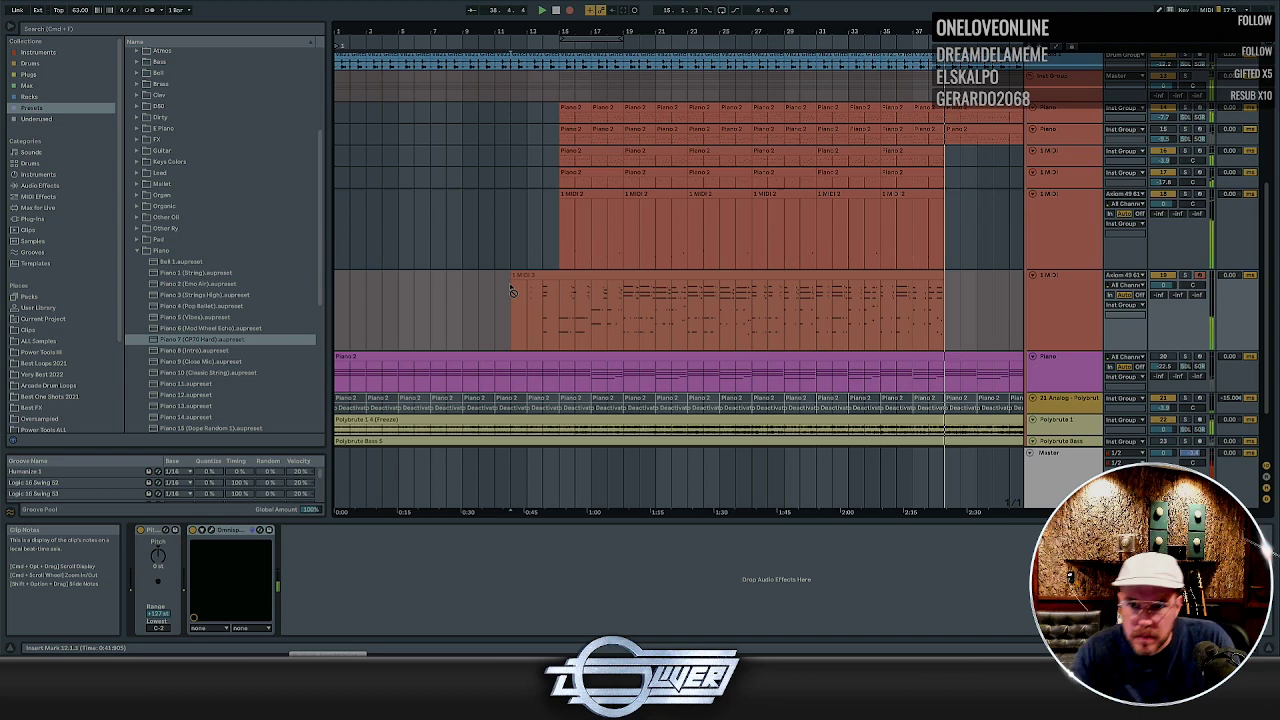
{"action": "key", "text": "space"}
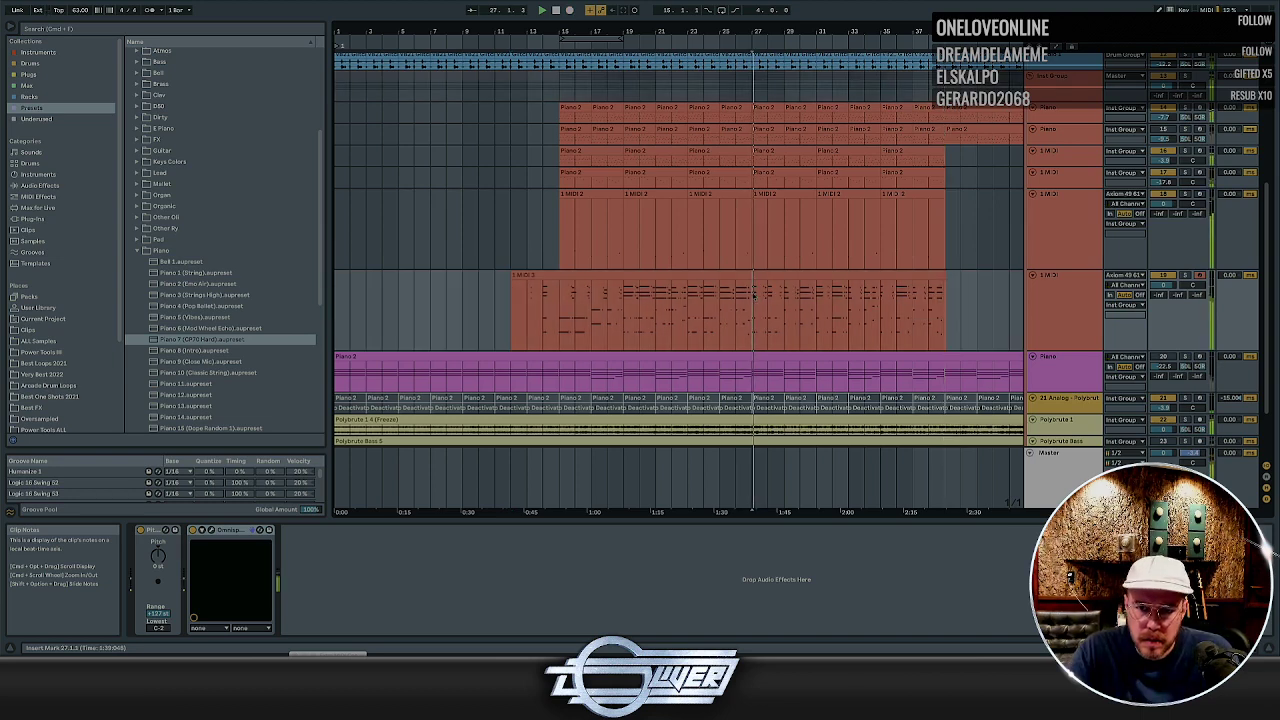
Split the new take and delete its portions before bar 15 and from bars 27 through 34
{"action": "left_click_drag", "start_coordinate": [753, 300], "coordinate": [621, 277]}
{"action": "key", "text": "super+e"}
{"action": "left_click", "coordinate": [537, 278]}
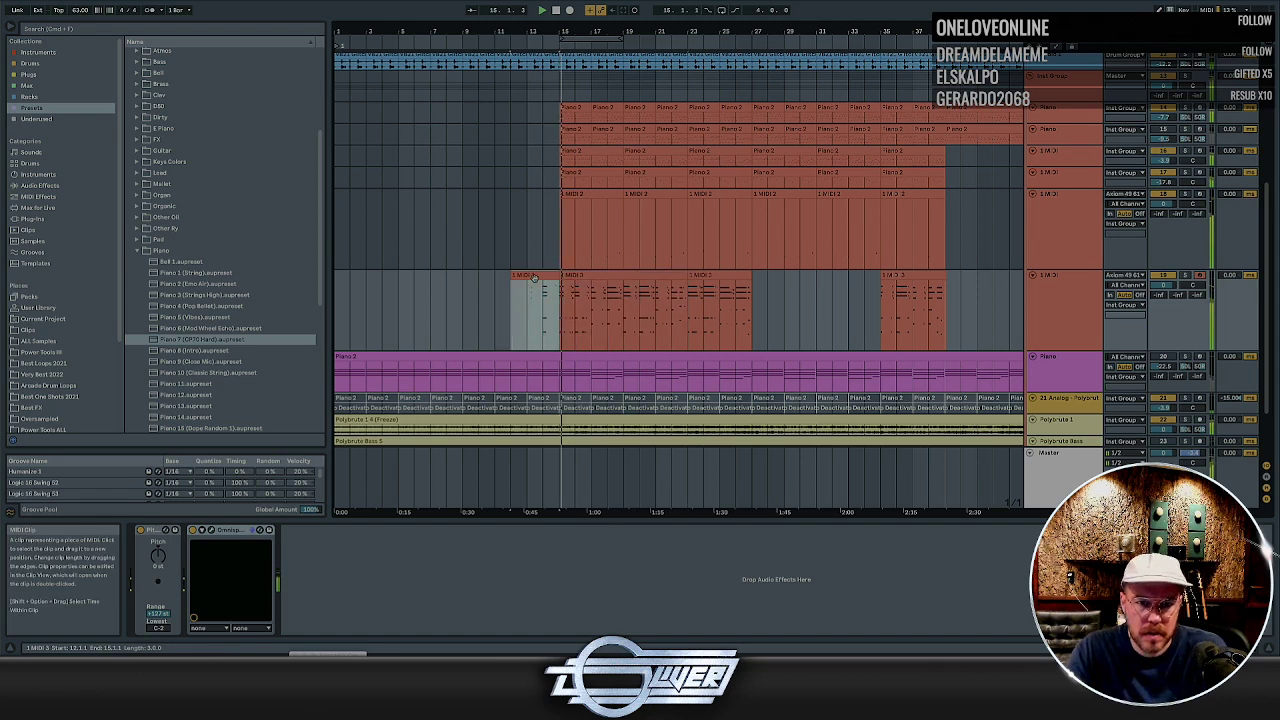
{"action": "key", "text": "Delete"}
Disarm and solo track 19 and lower its volume while the take plays from bar 15
{"action": "left_click", "coordinate": [595, 276]}
{"action": "left_click", "coordinate": [1200, 276]}
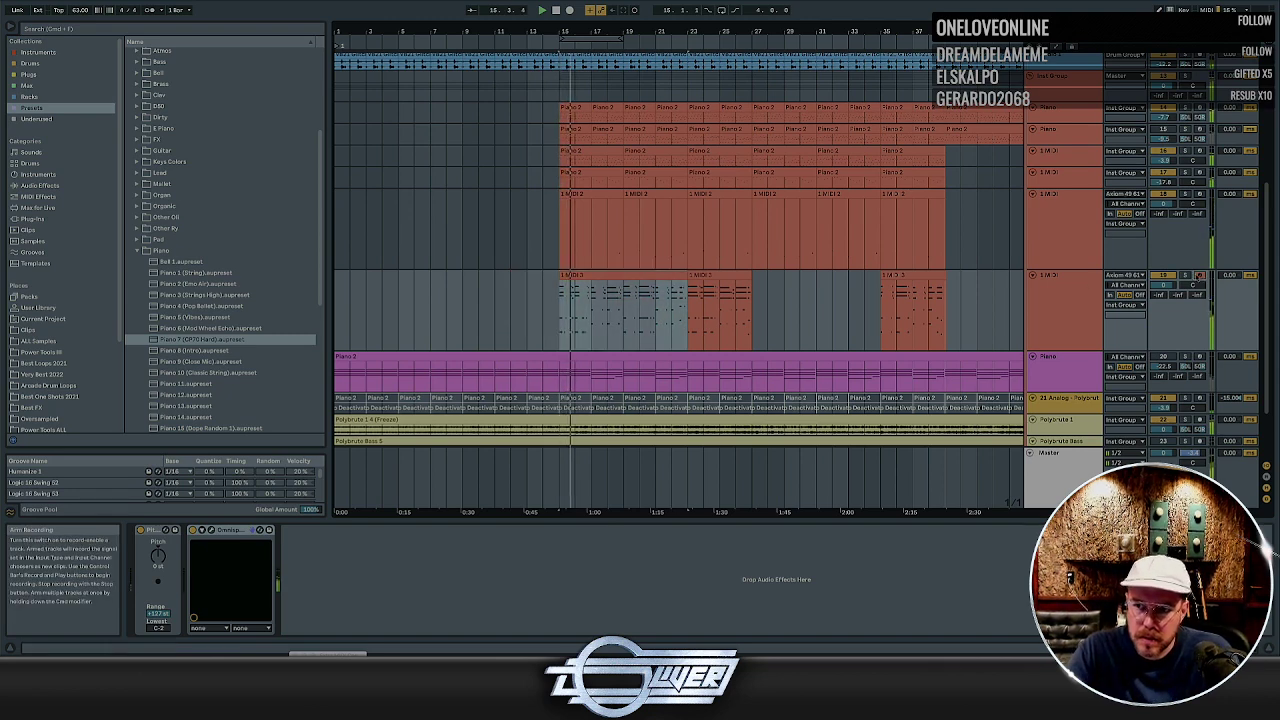
{"action": "left_click", "coordinate": [1185, 275]}
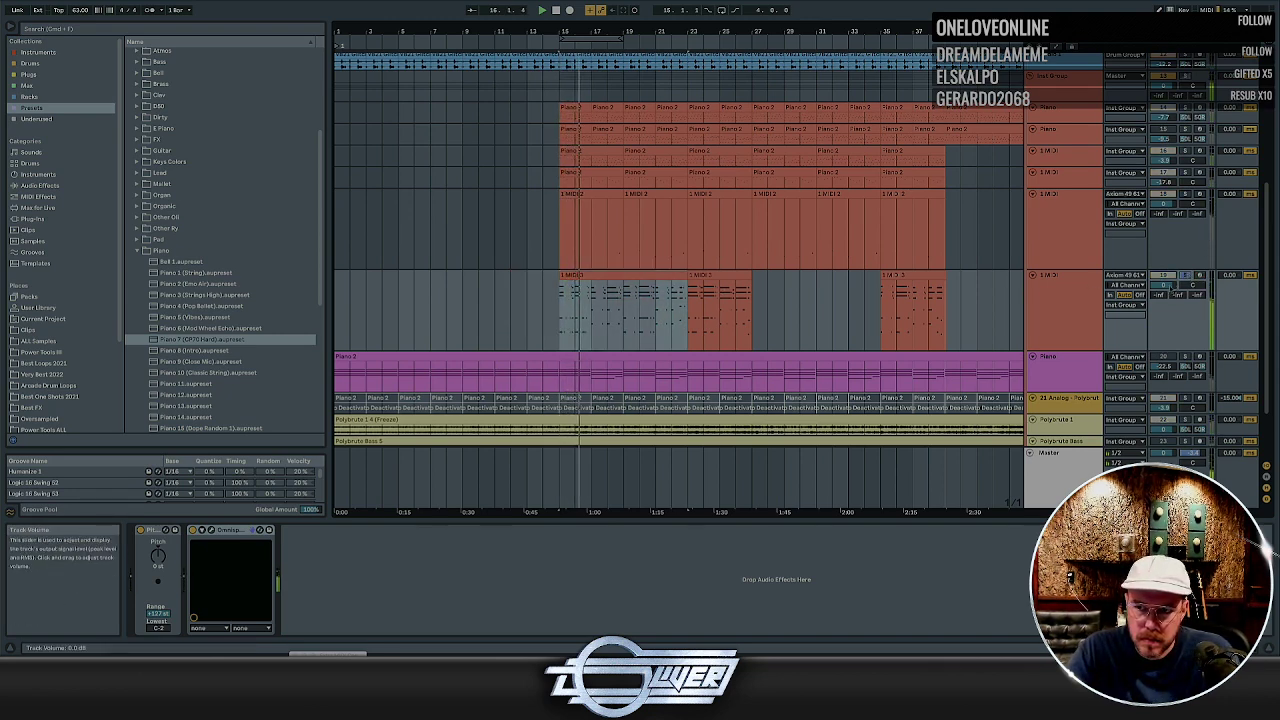
{"action": "left_click_drag", "start_coordinate": [1161, 286], "coordinate": [1161, 298]}
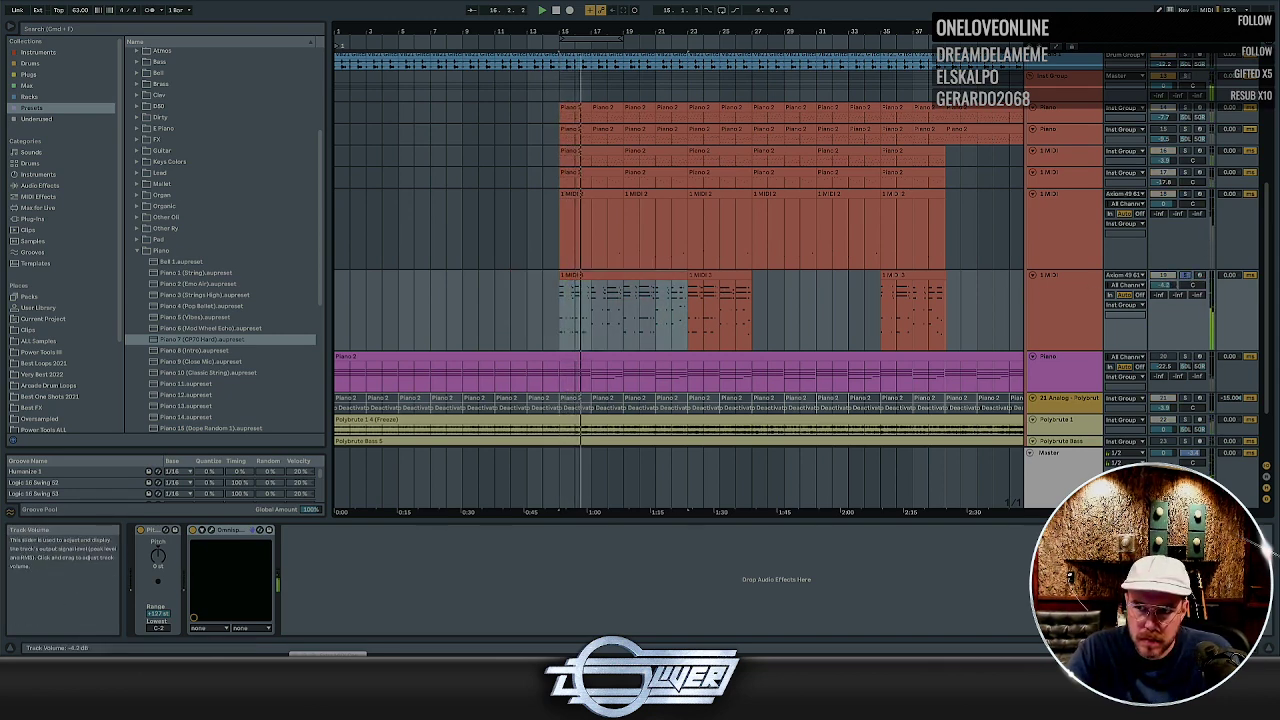
Split the take on track 19 so that bar 22 becomes a clip of its own
{"action": "left_click", "coordinate": [611, 275]}
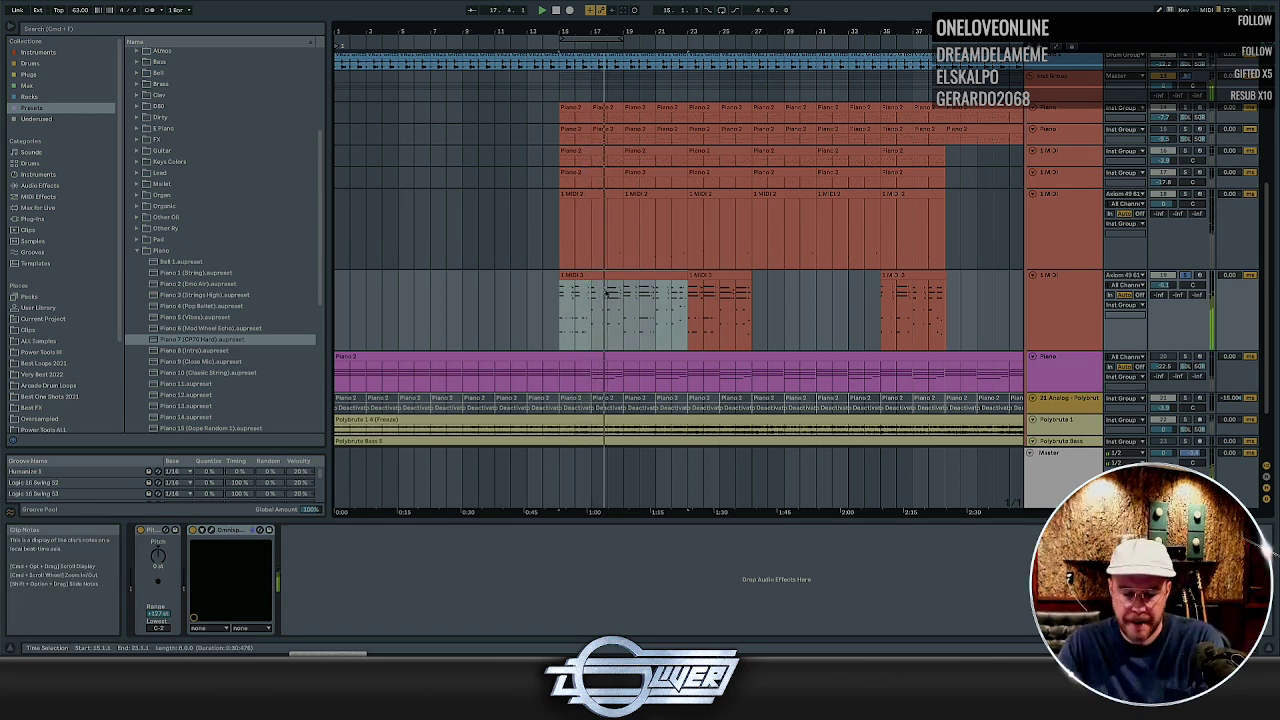
{"action": "left_click", "coordinate": [608, 298]}
{"action": "key", "text": "plus"}
{"action": "key", "text": "plus"}
{"action": "key", "text": "plus"}
{"action": "key", "text": "plus"}
{"action": "key", "text": "minus"}
{"action": "key", "text": "minus"}
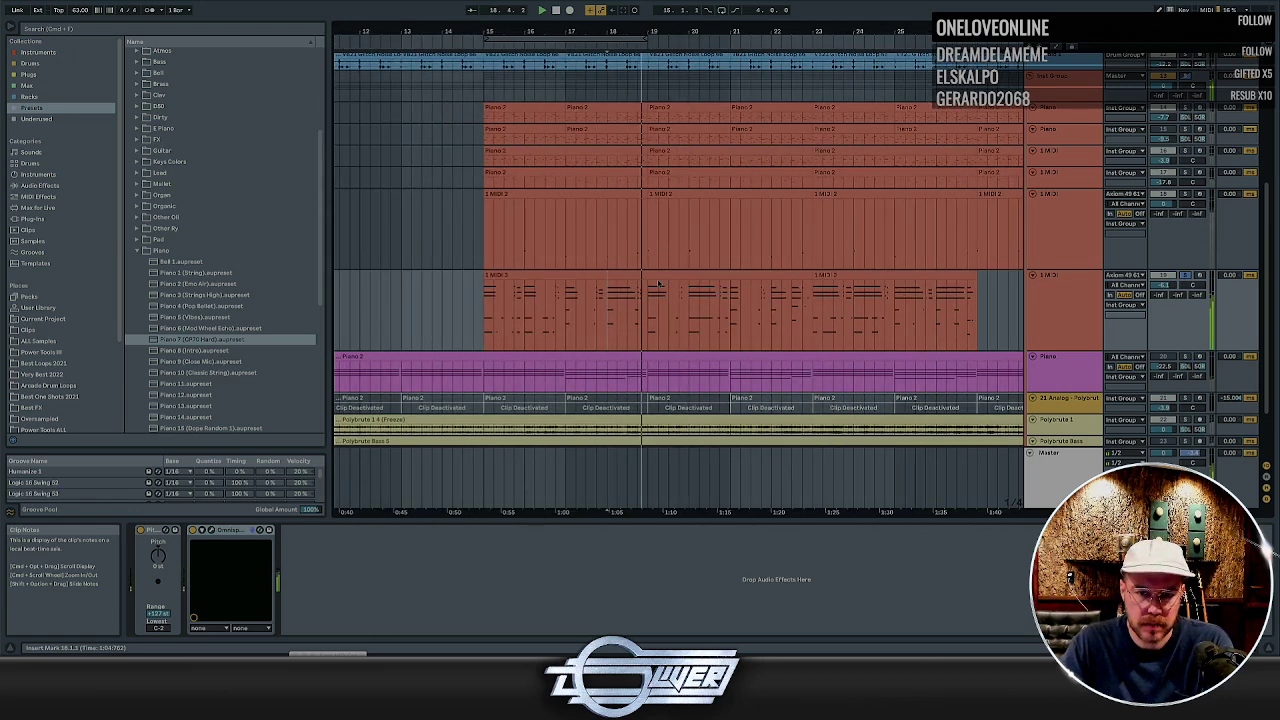
{"action": "left_click", "coordinate": [660, 276]}
{"action": "key", "text": "minus"}
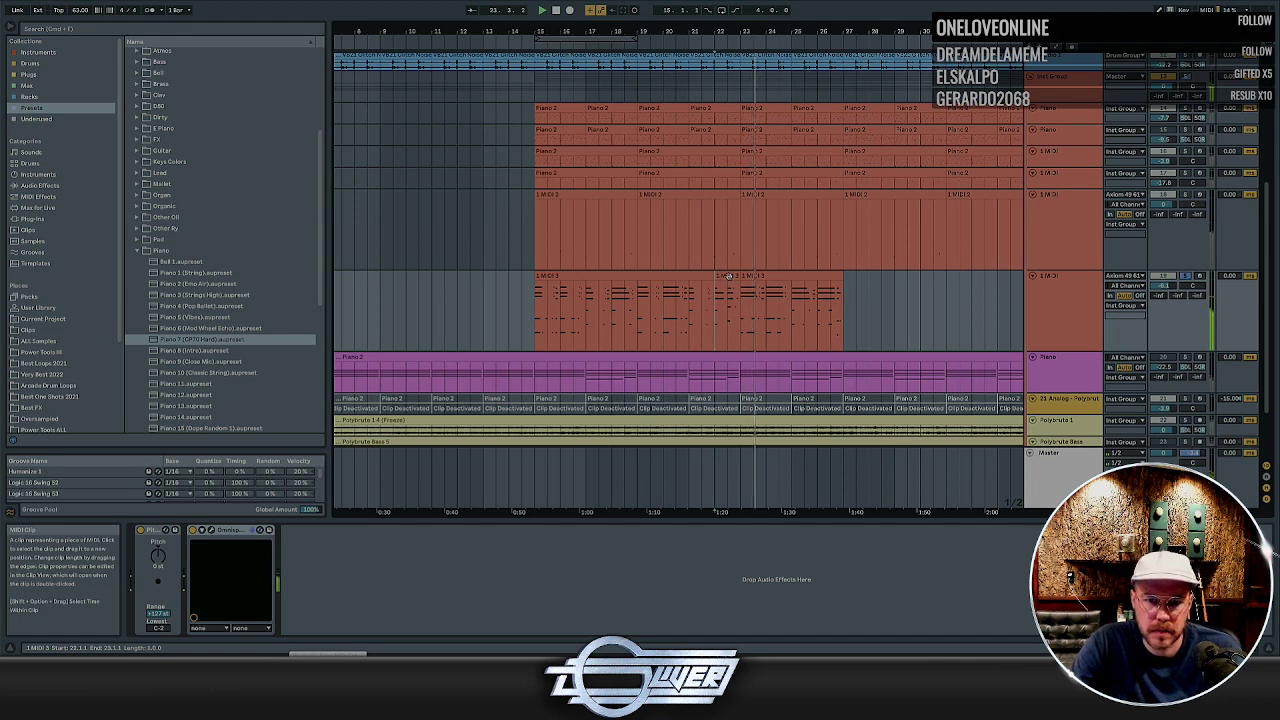
Copy the bar 22 clip over bar 18 of the take and consolidate bars 15 through 22 into one clip
{"action": "left_click", "coordinate": [714, 290]}
{"action": "left_click", "coordinate": [633, 293]}
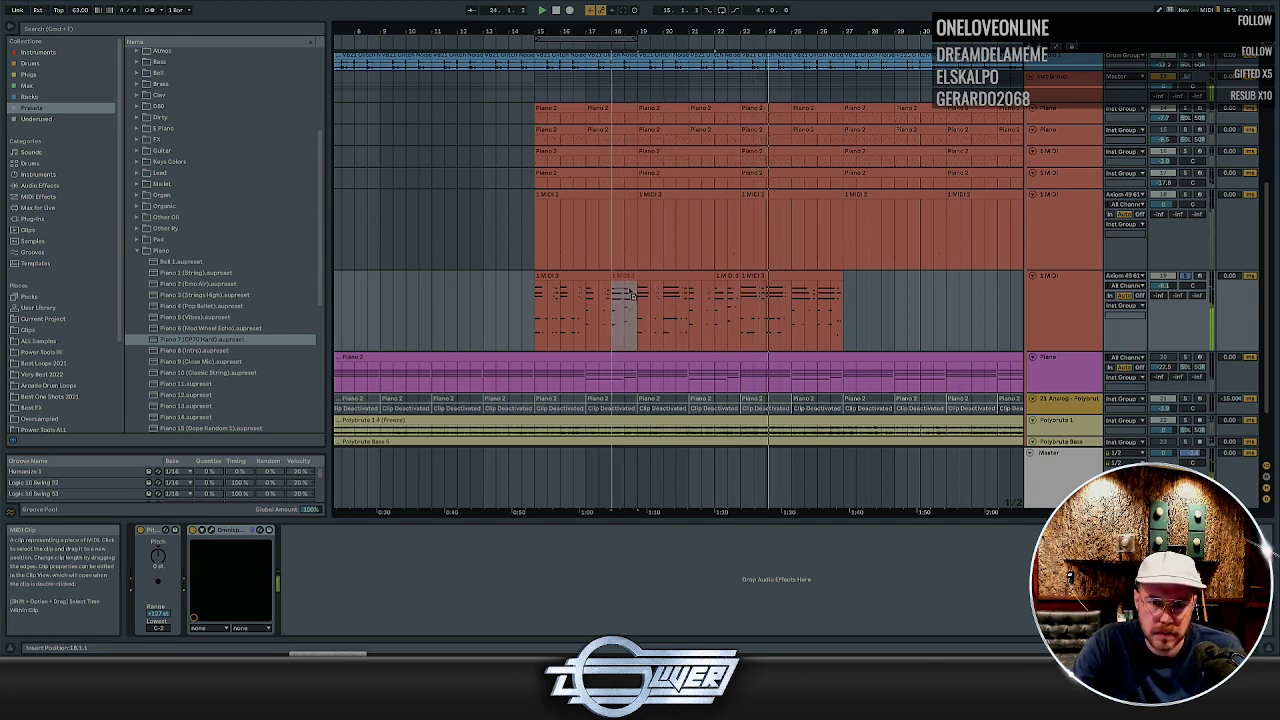
{"action": "left_click", "coordinate": [634, 293]}
{"action": "left_click", "coordinate": [537, 307]}
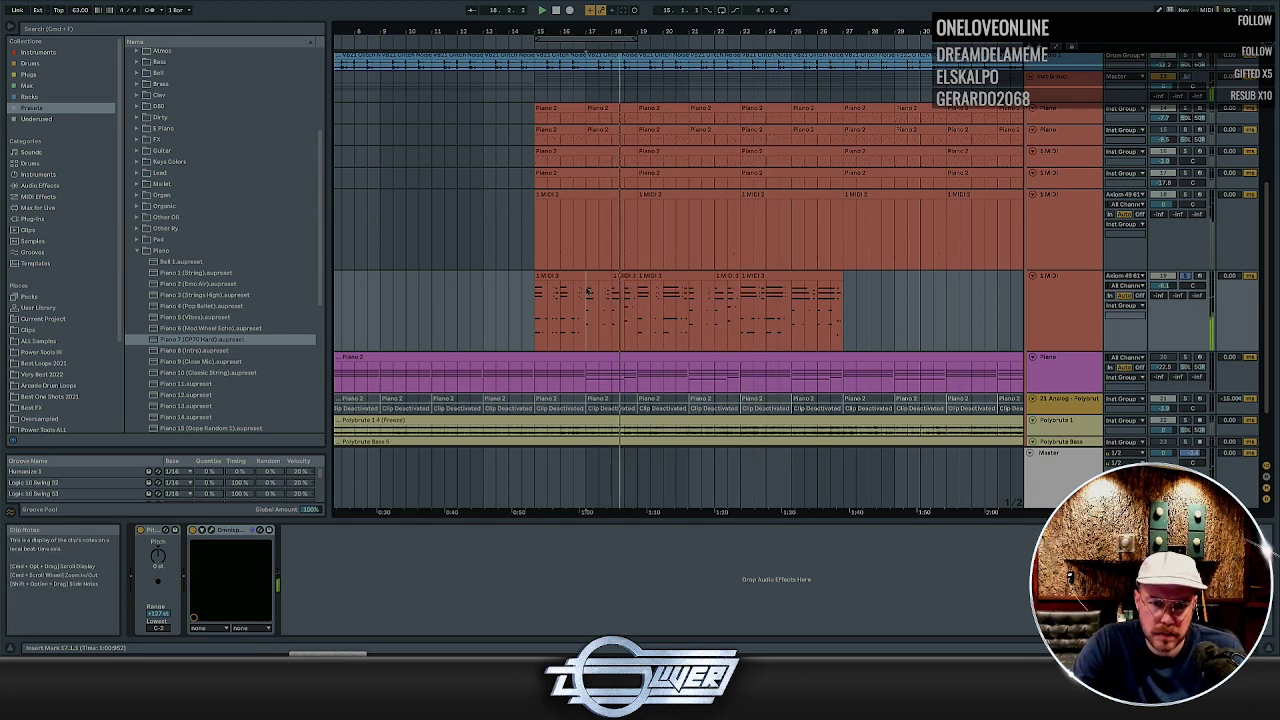
{"action": "left_click_drag", "start_coordinate": [537, 307], "coordinate": [739, 297]}
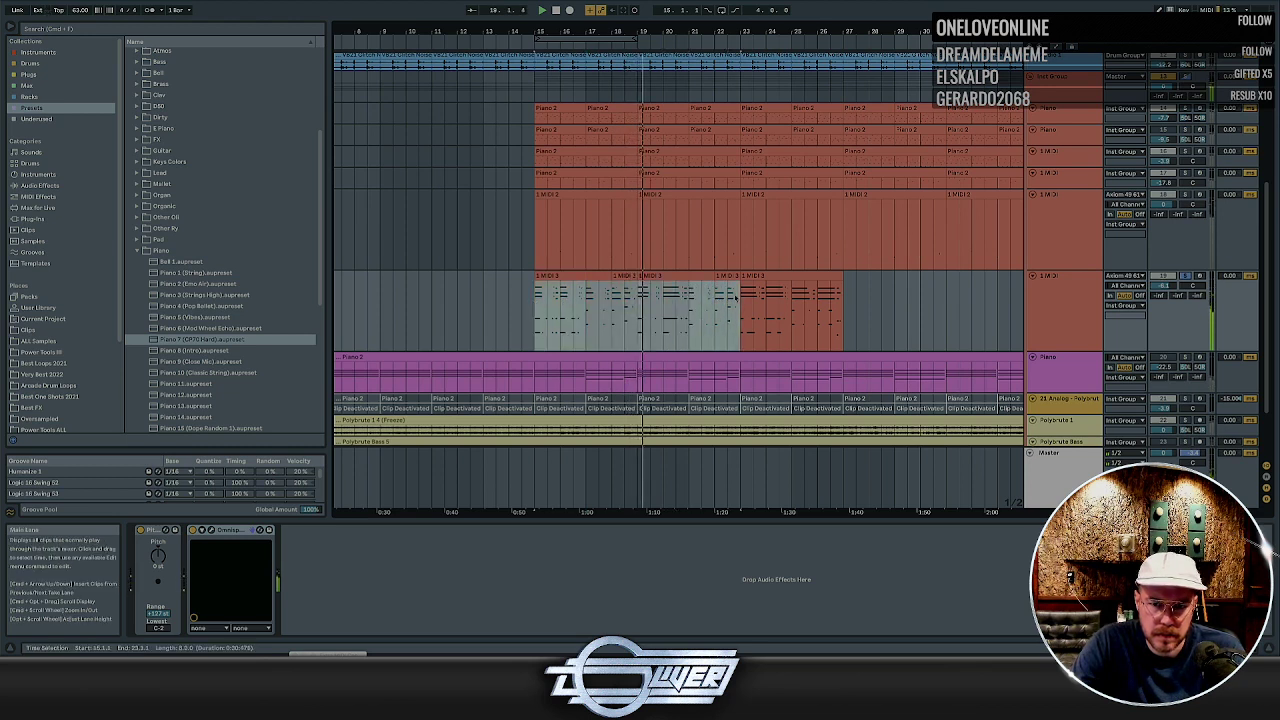
Examine the Electric Dance Piano patch's effects racks on track 19, including the Common, Aux and layer B and D racks
{"action": "left_click", "coordinate": [1050, 276]}
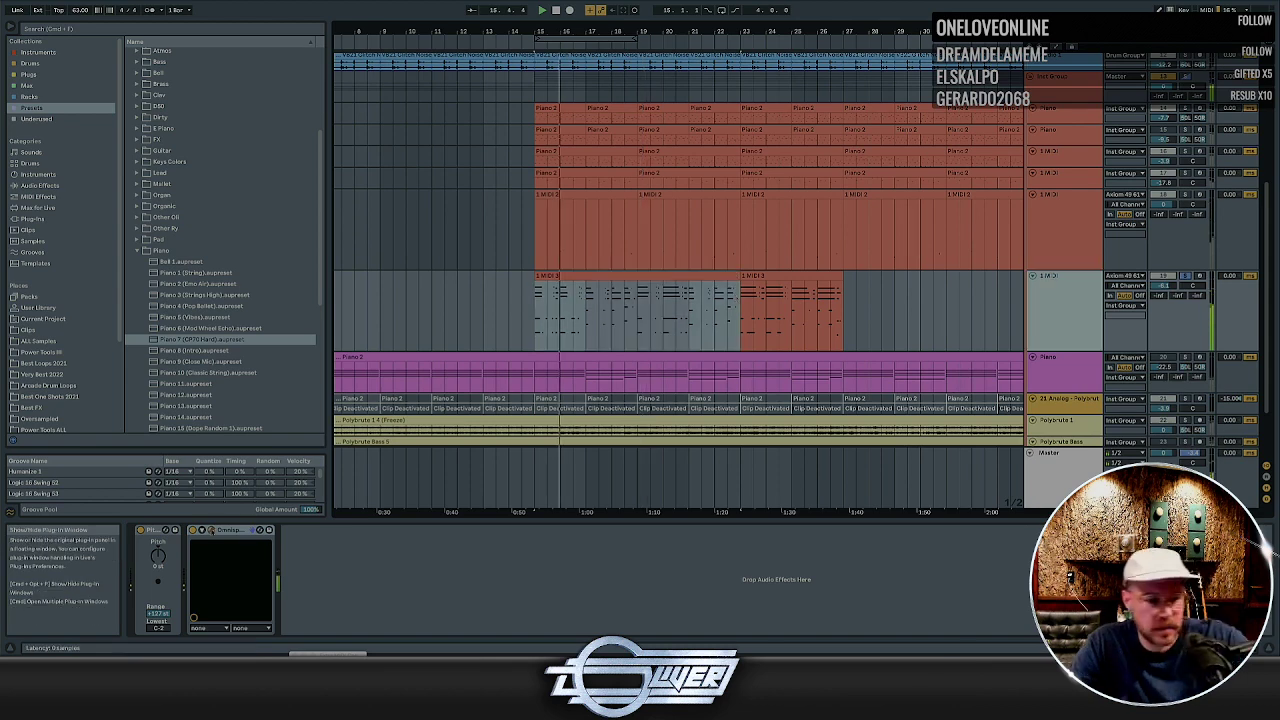
{"action": "key", "text": "super+alt+p"}
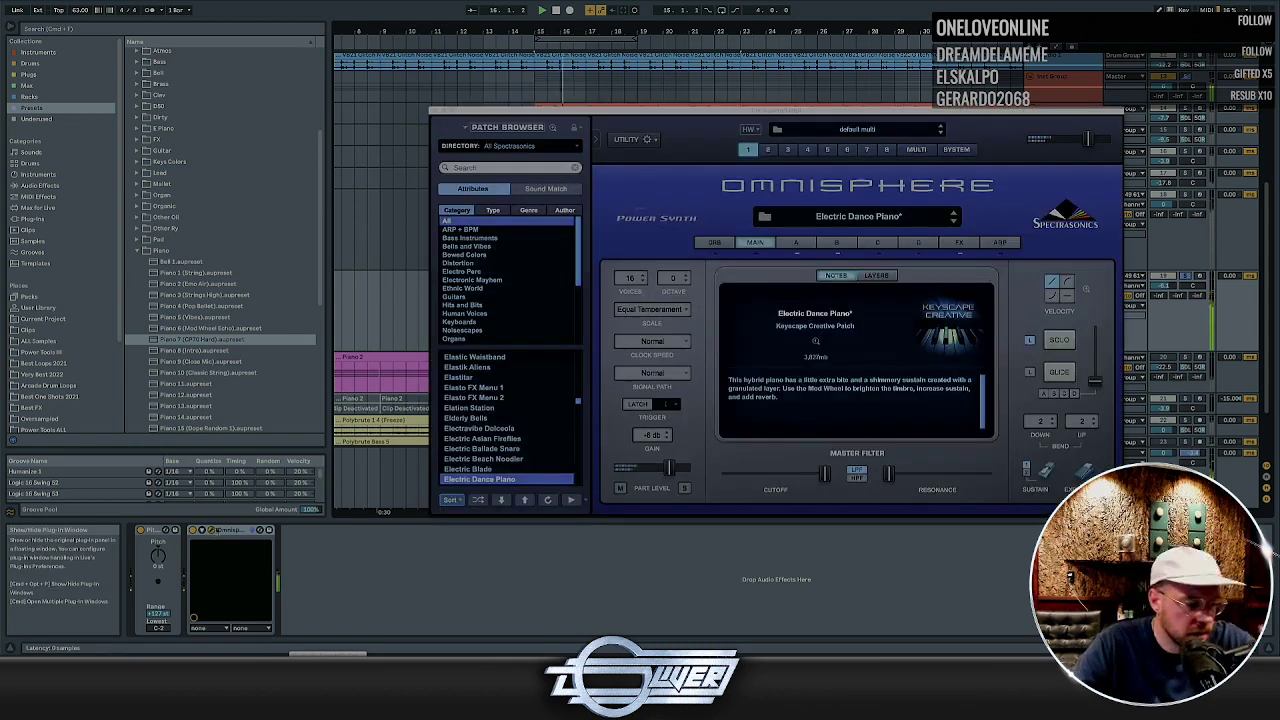
{"action": "left_click", "coordinate": [958, 245]}
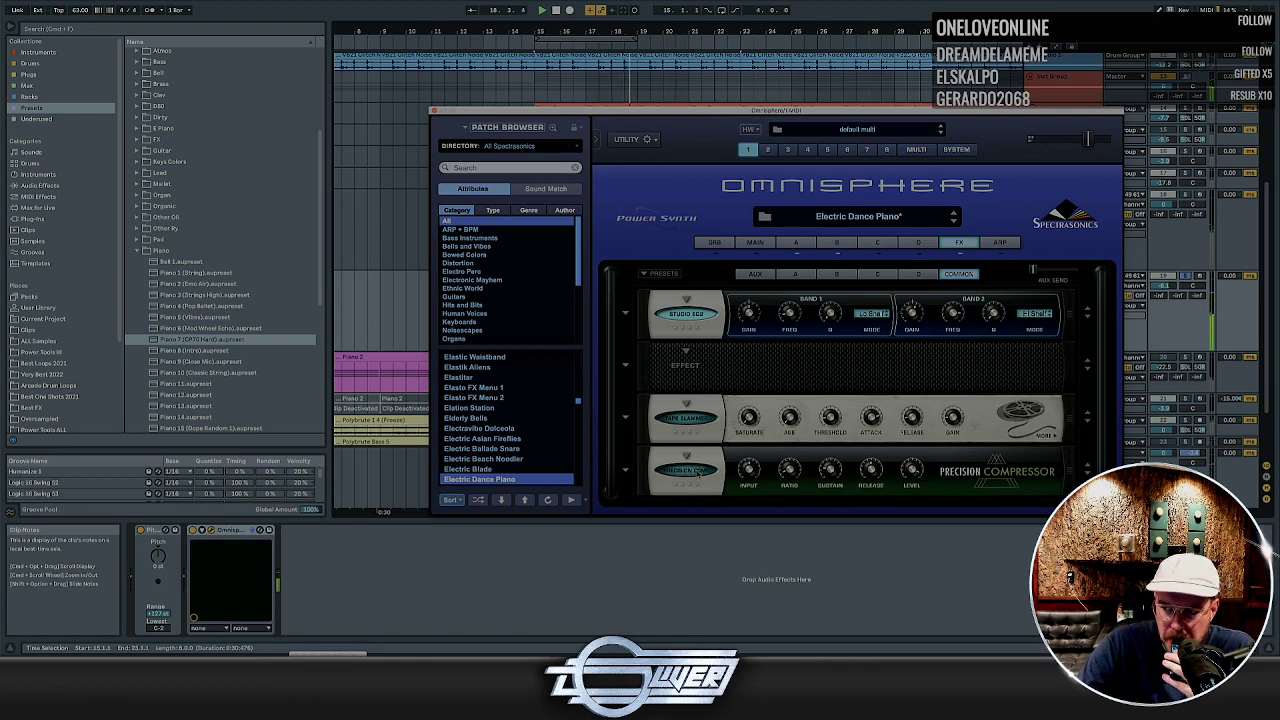
{"action": "left_click", "coordinate": [910, 274]}
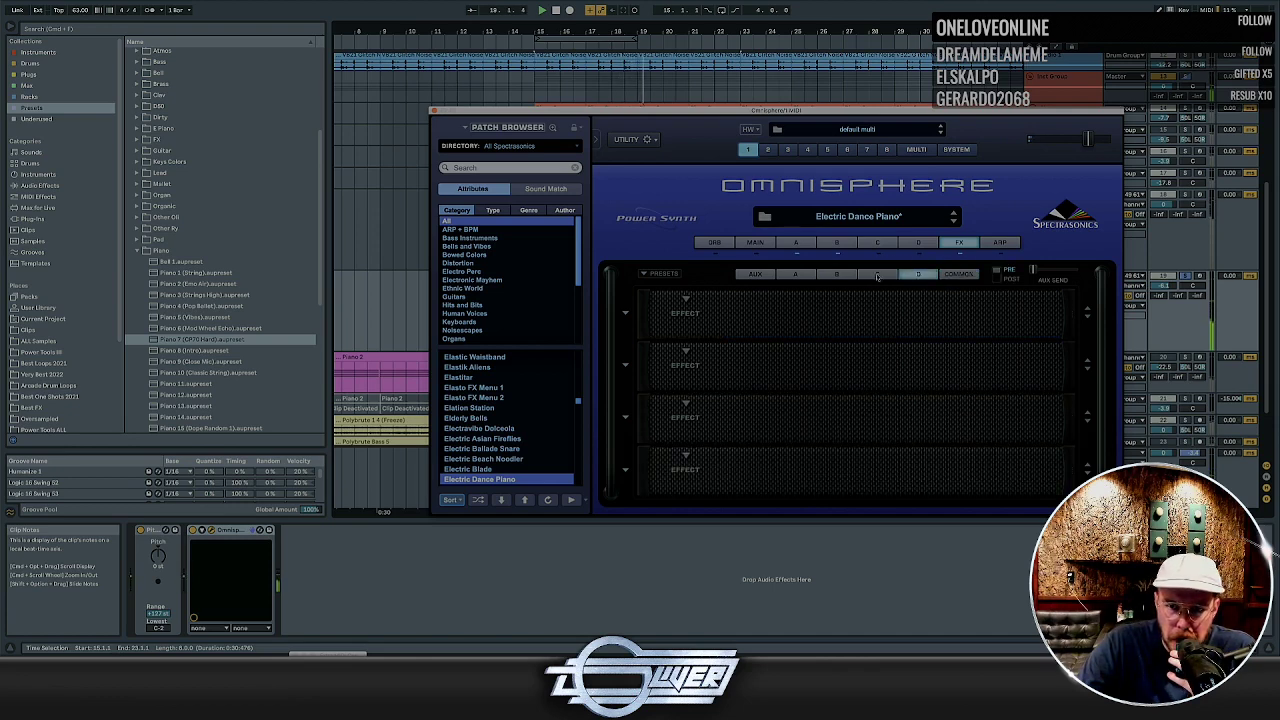
{"action": "left_click", "coordinate": [846, 276]}
{"action": "left_click", "coordinate": [758, 276]}
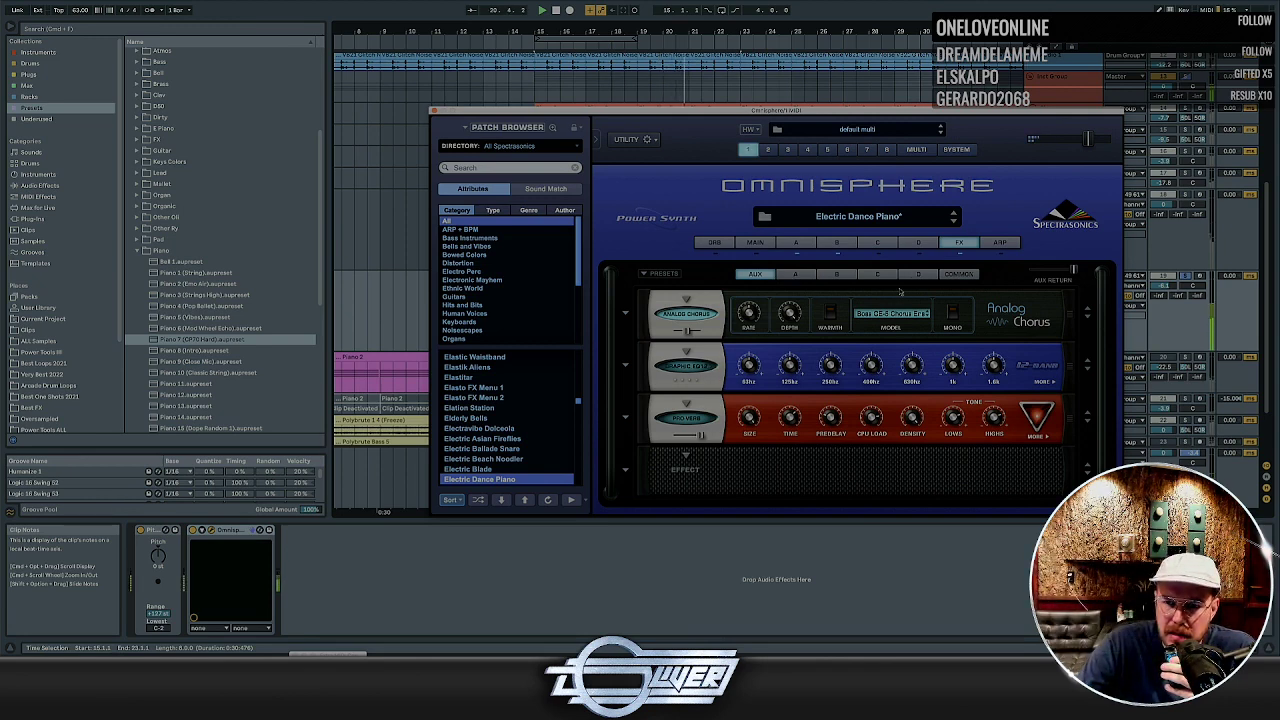
{"action": "left_click", "coordinate": [917, 274]}
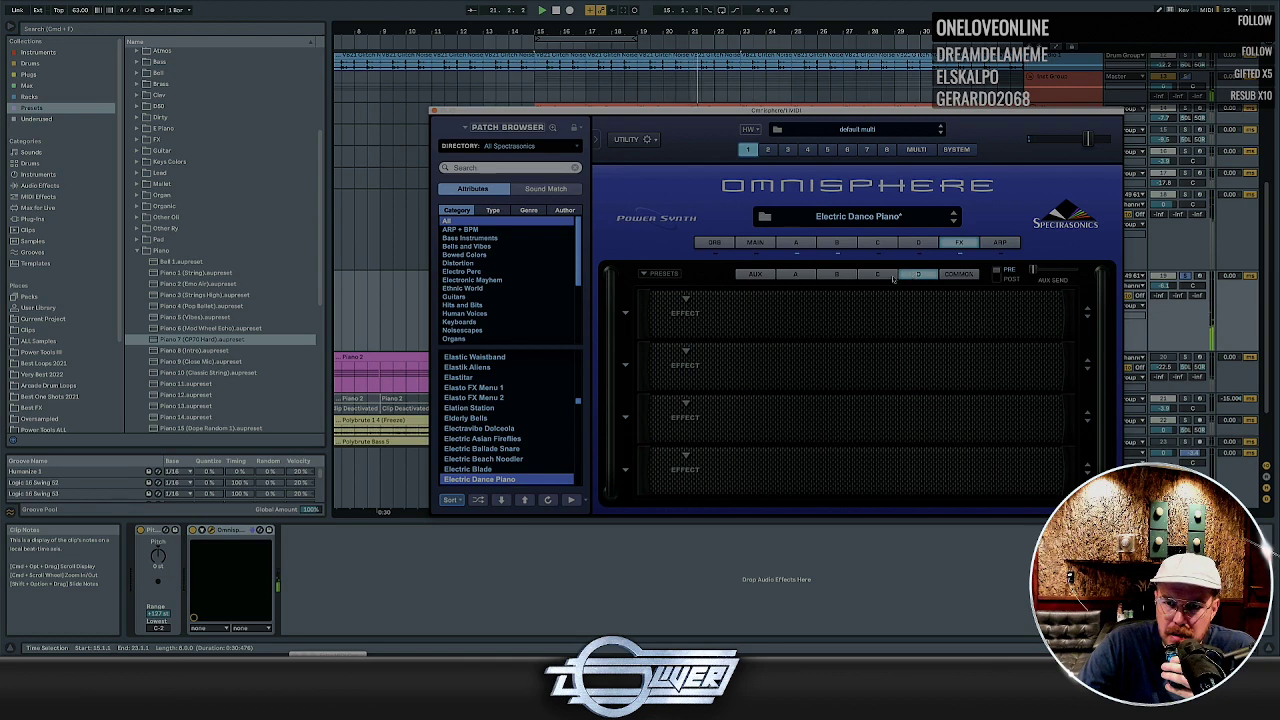
{"action": "left_click", "coordinate": [826, 275]}
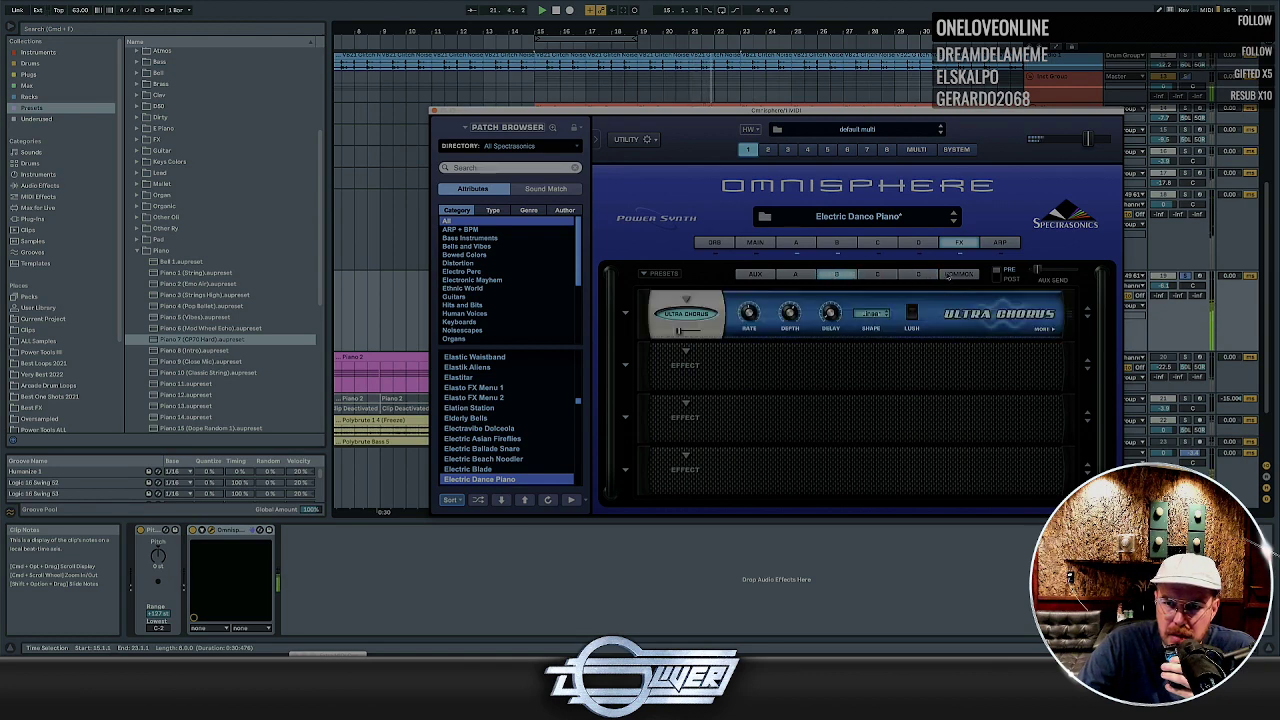
{"action": "left_click", "coordinate": [955, 274]}
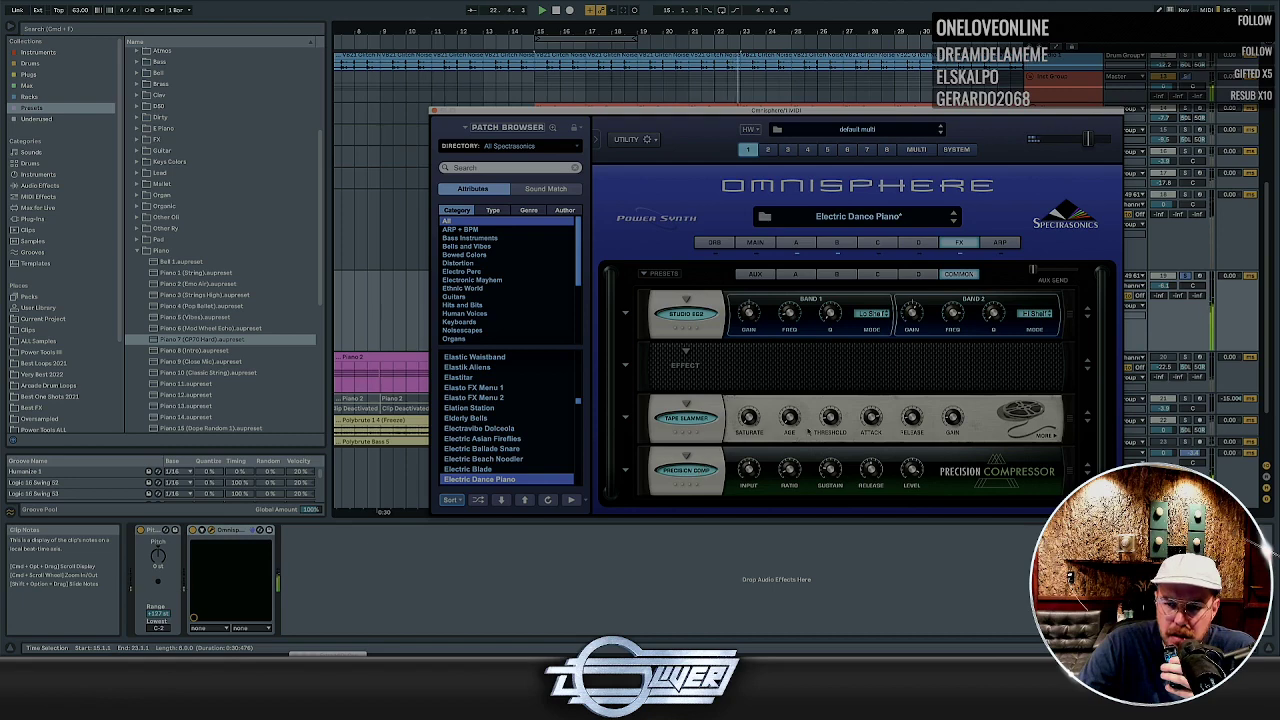
{"action": "left_click", "coordinate": [434, 112]}
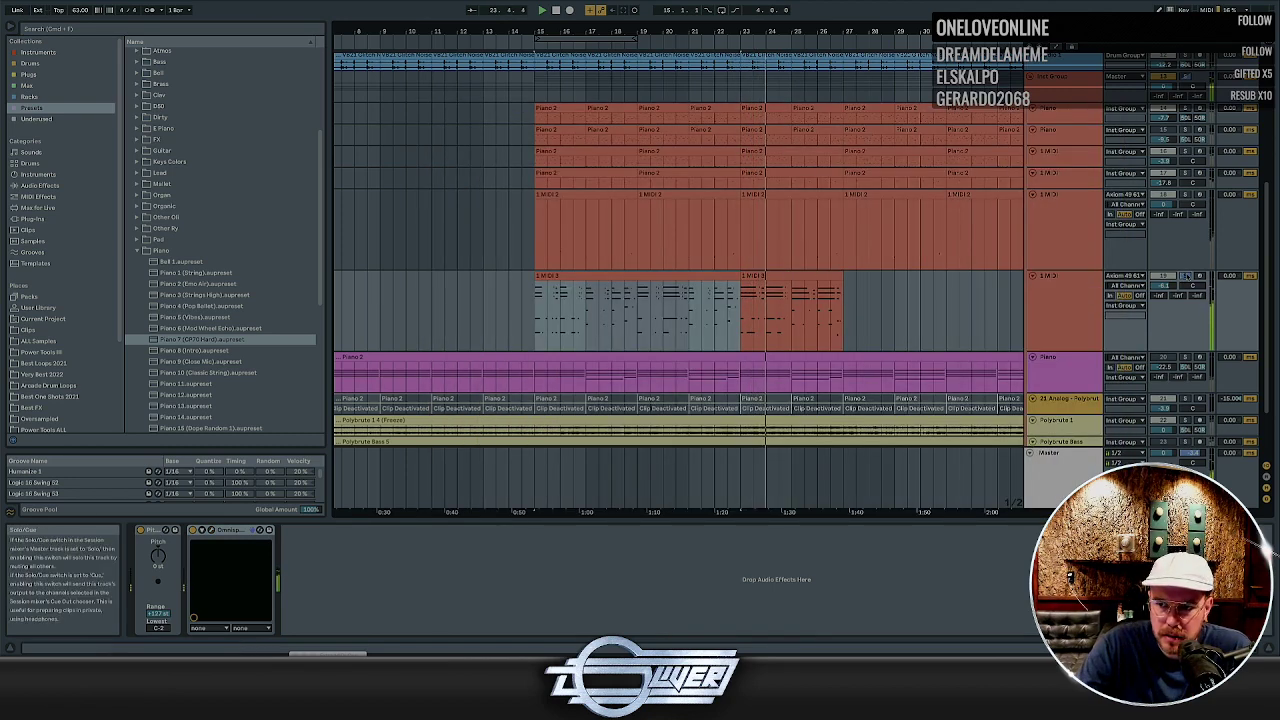
Play the full mix from bar 13 with track 19 unsoloed, and fit the track heights to the arrangement
{"action": "left_click", "coordinate": [483, 290]}
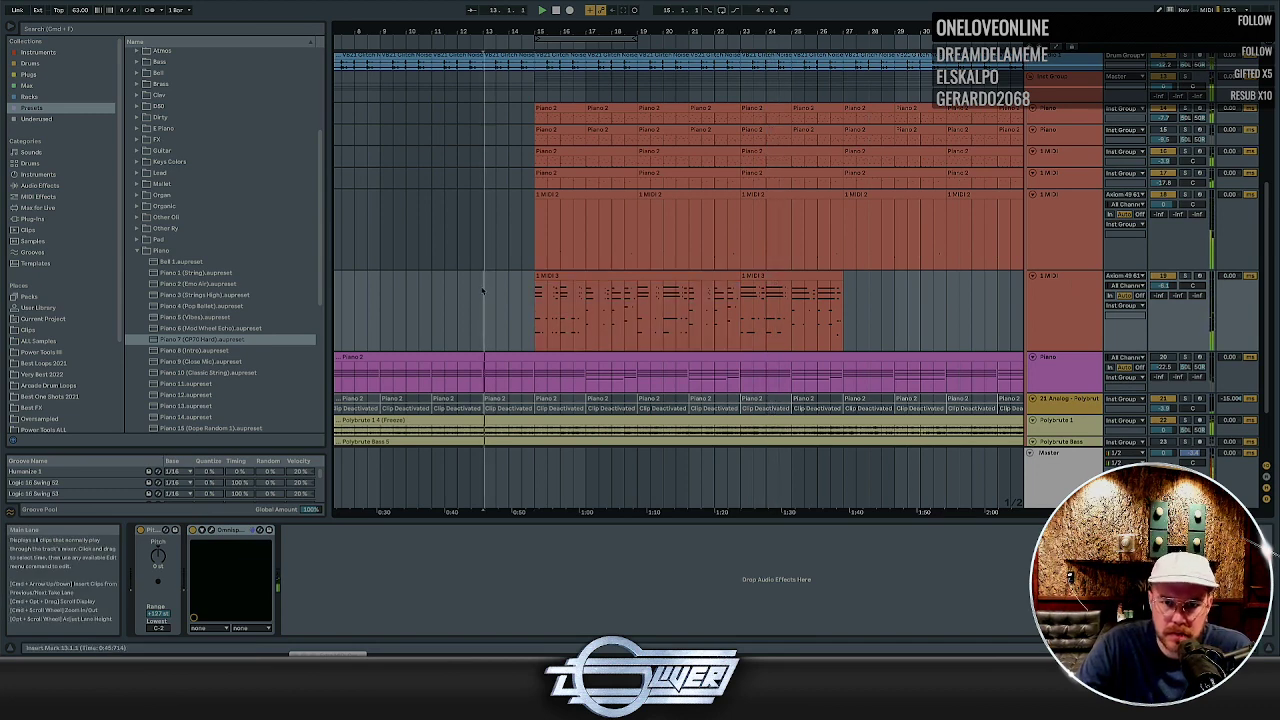
{"action": "left_click", "coordinate": [601, 277]}
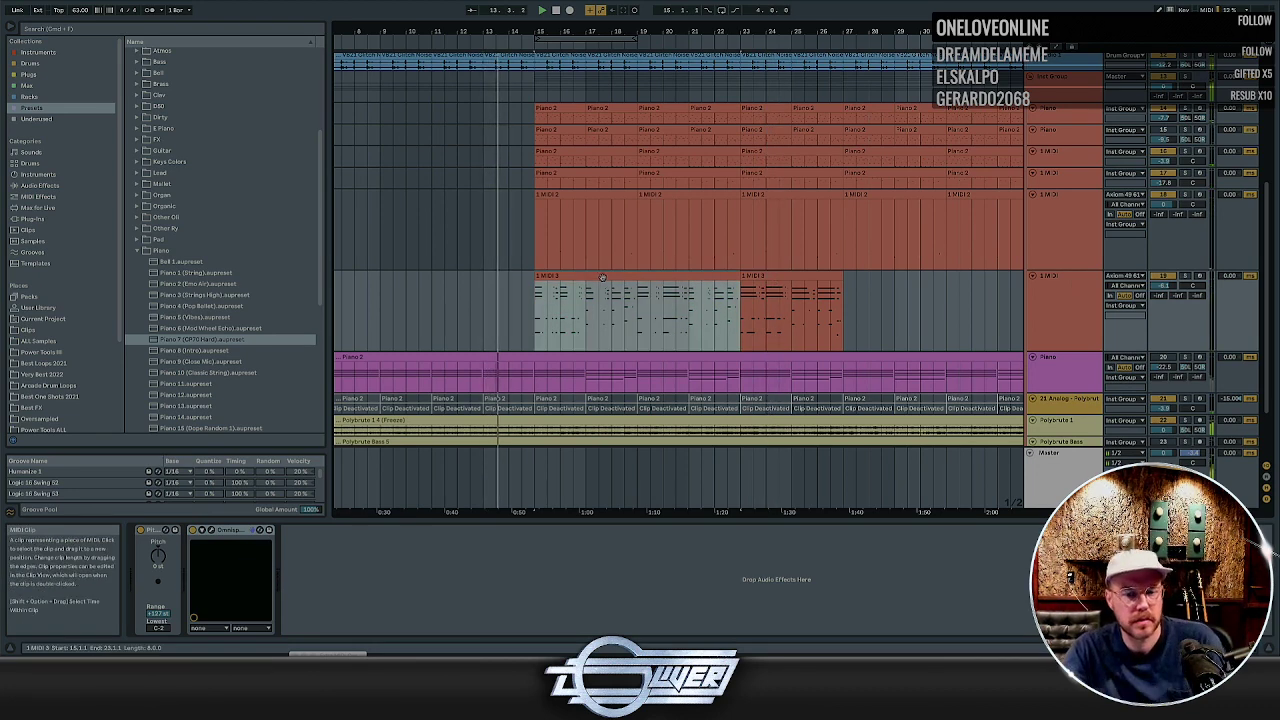
{"action": "left_click", "coordinate": [1045, 291]}
{"action": "key", "text": "h"}
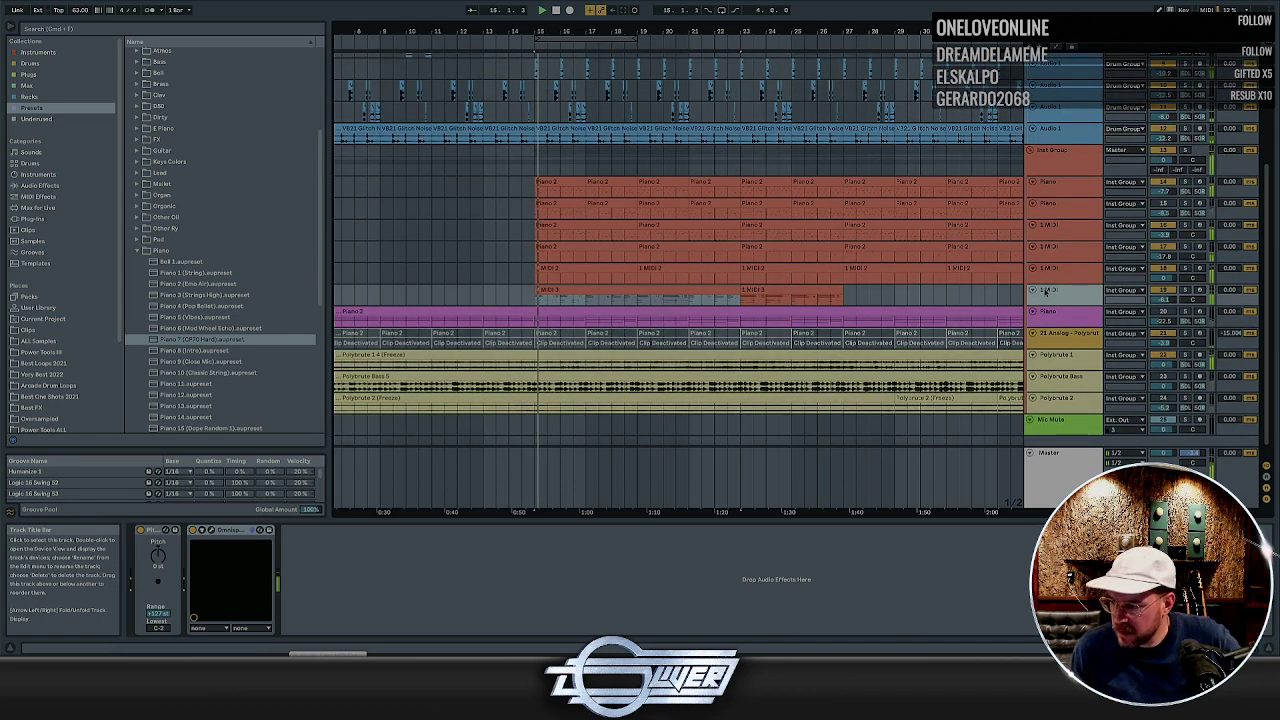
{"action": "left_click", "coordinate": [552, 291]}
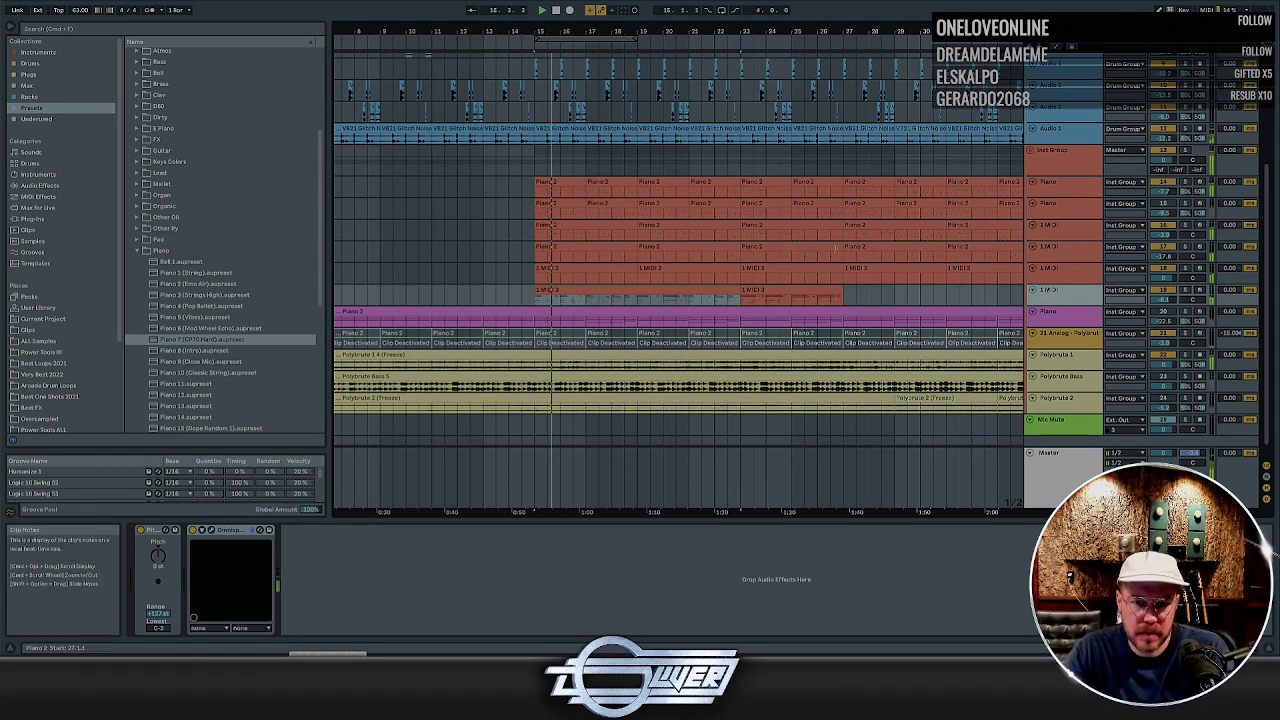
{"action": "left_click", "coordinate": [537, 291]}
{"action": "key", "text": "plus"}
{"action": "key", "text": "plus"}
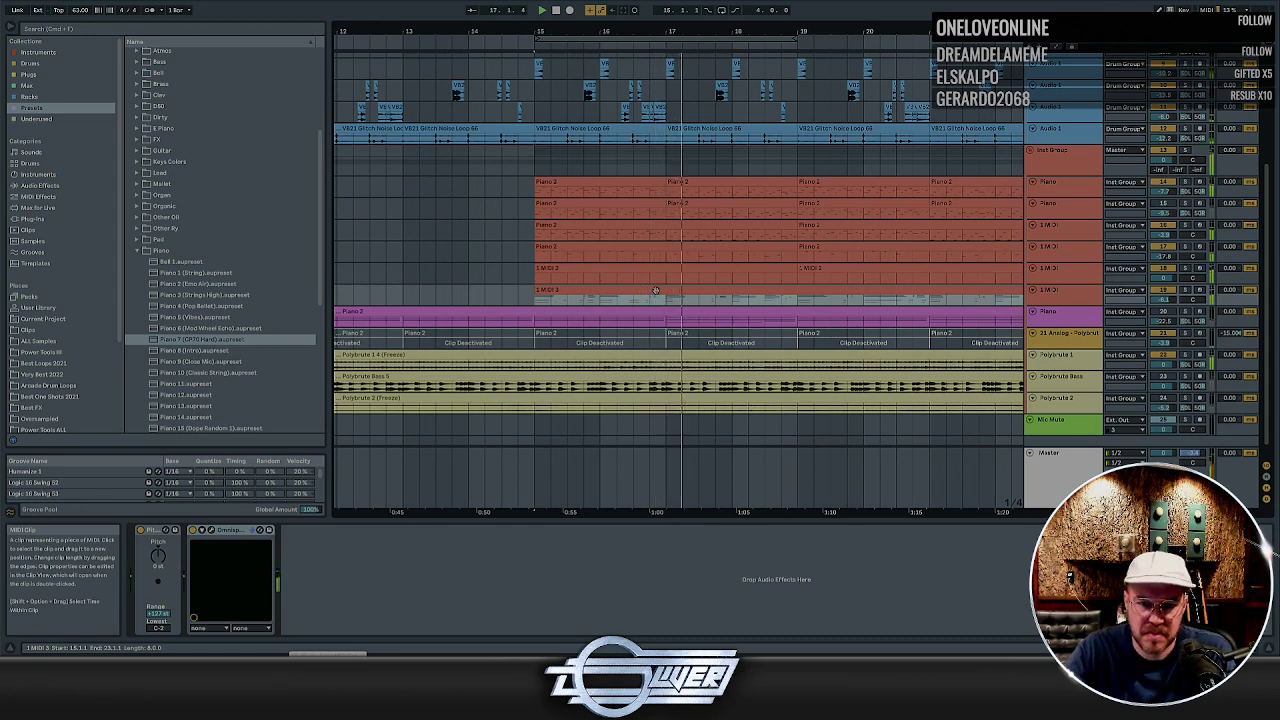
{"action": "key", "text": "minus"}
{"action": "key", "text": "minus"}
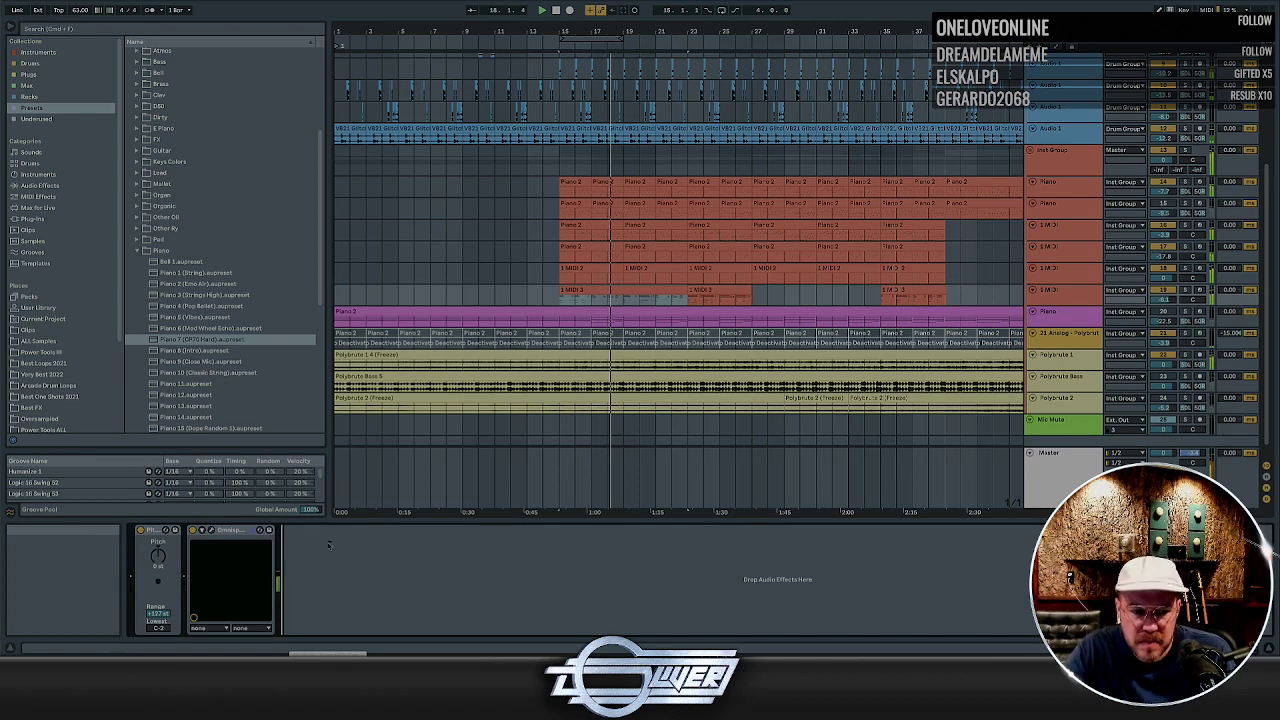
Add Pro-Q 3 to track 19 with a low cut at about 140 Hz and a high cut at about 10 kHz, and lower its volume slightly
{"action": "key", "text": "super+v"}
{"action": "left_click", "coordinate": [320, 531]}
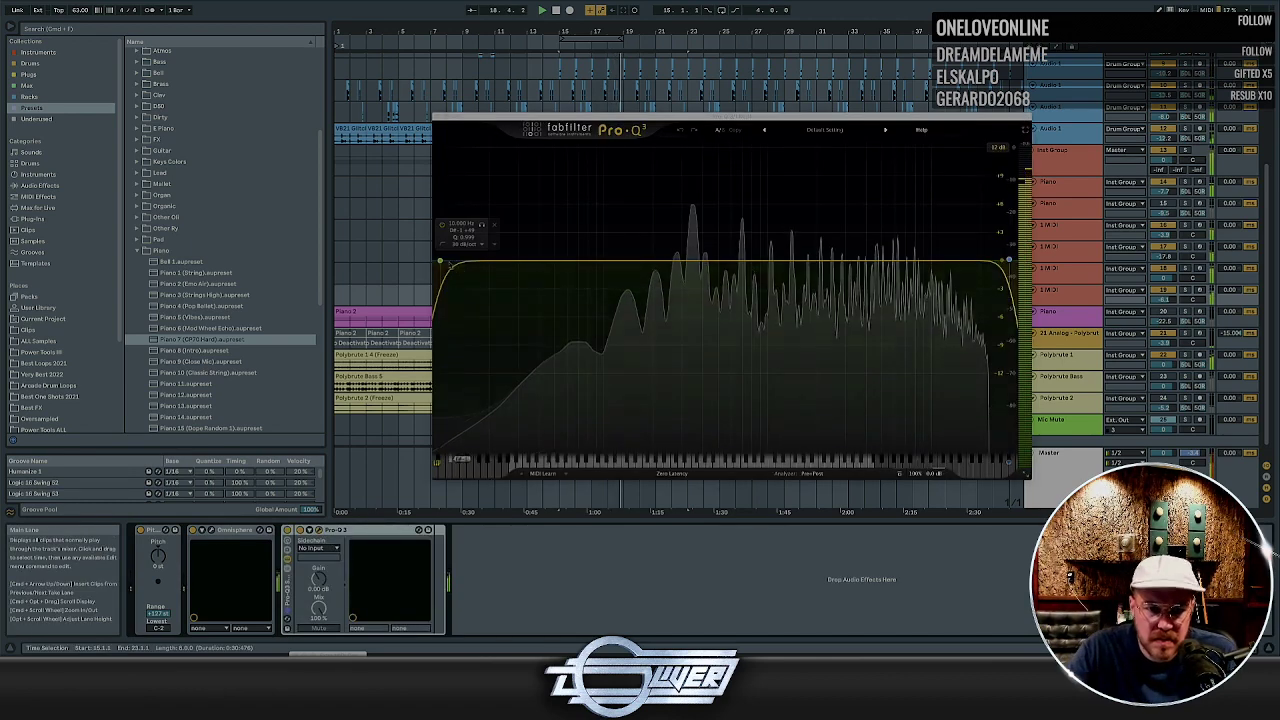
{"action": "left_click_drag", "start_coordinate": [447, 272], "coordinate": [627, 289]}
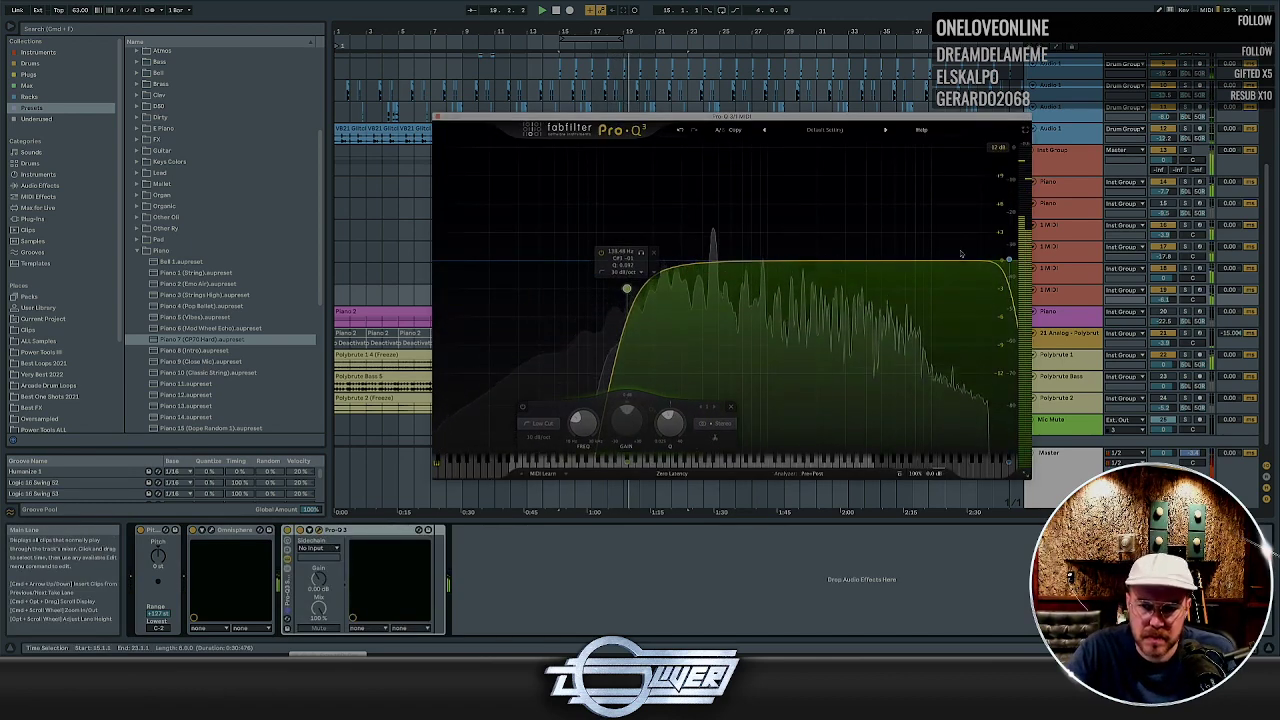
{"action": "left_click_drag", "start_coordinate": [1009, 261], "coordinate": [930, 275]}
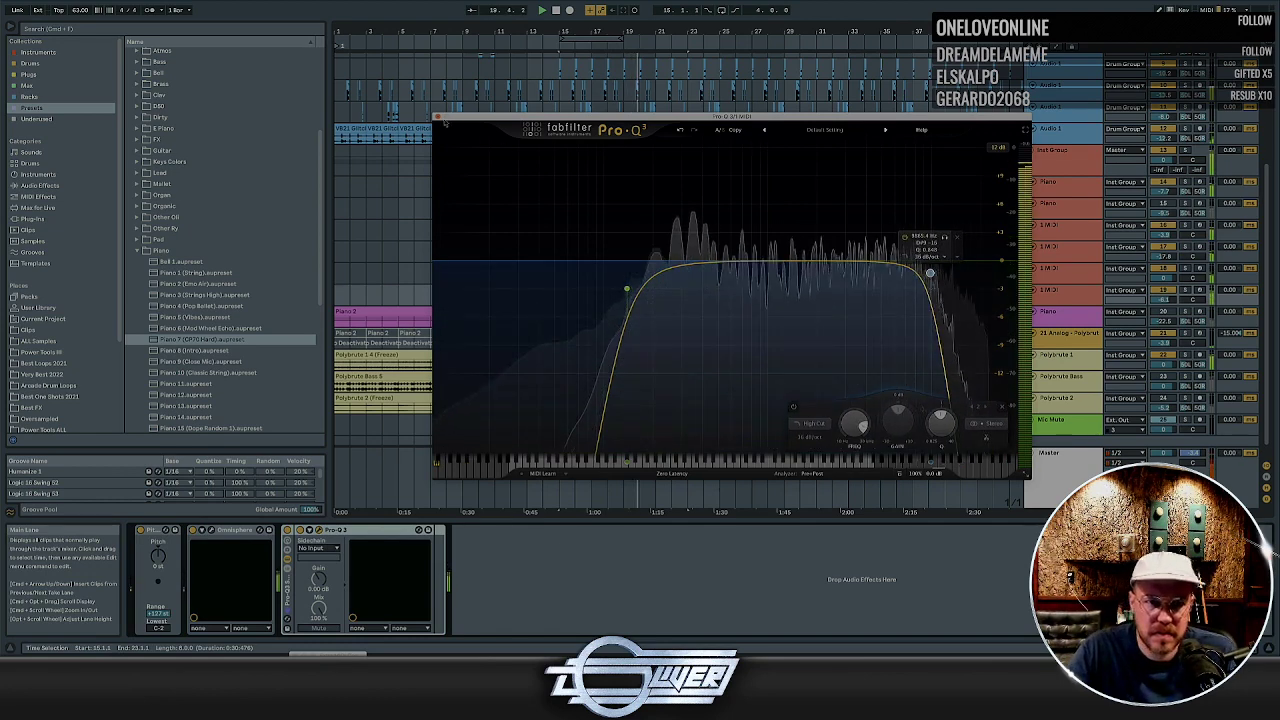
{"action": "key", "text": "super+w"}
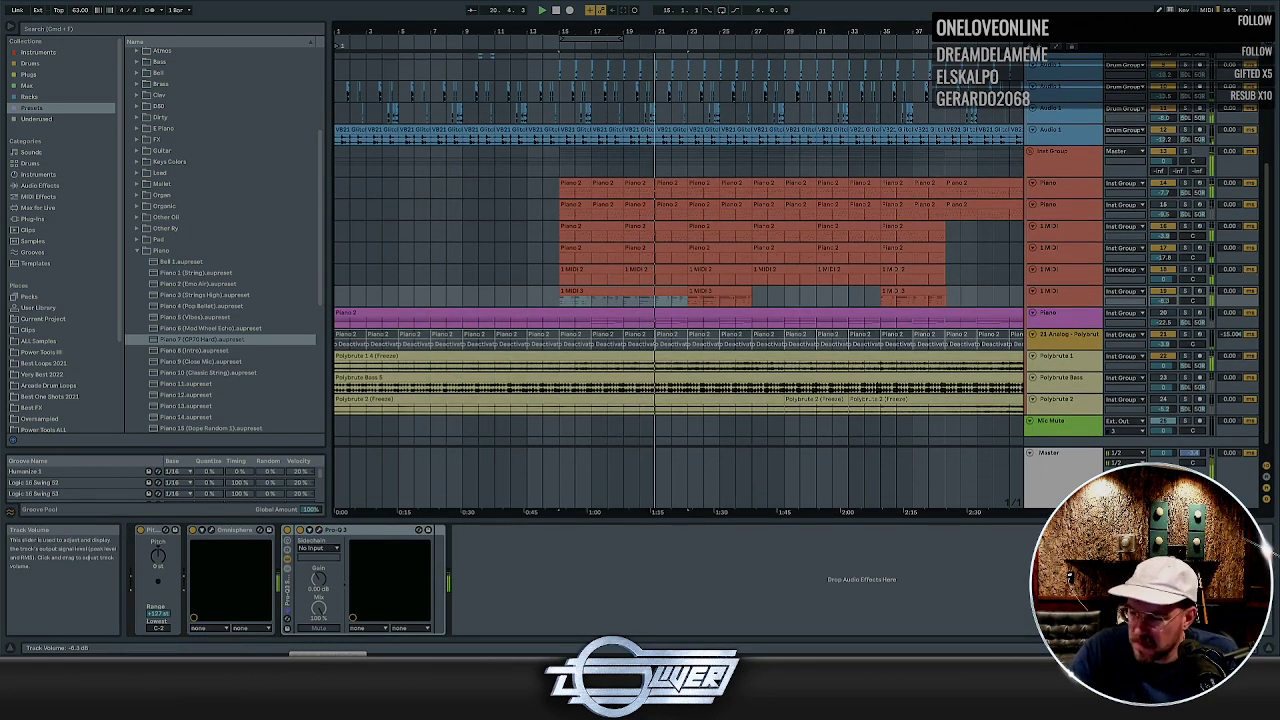
{"action": "left_click_drag", "start_coordinate": [1163, 301], "coordinate": [1163, 303]}
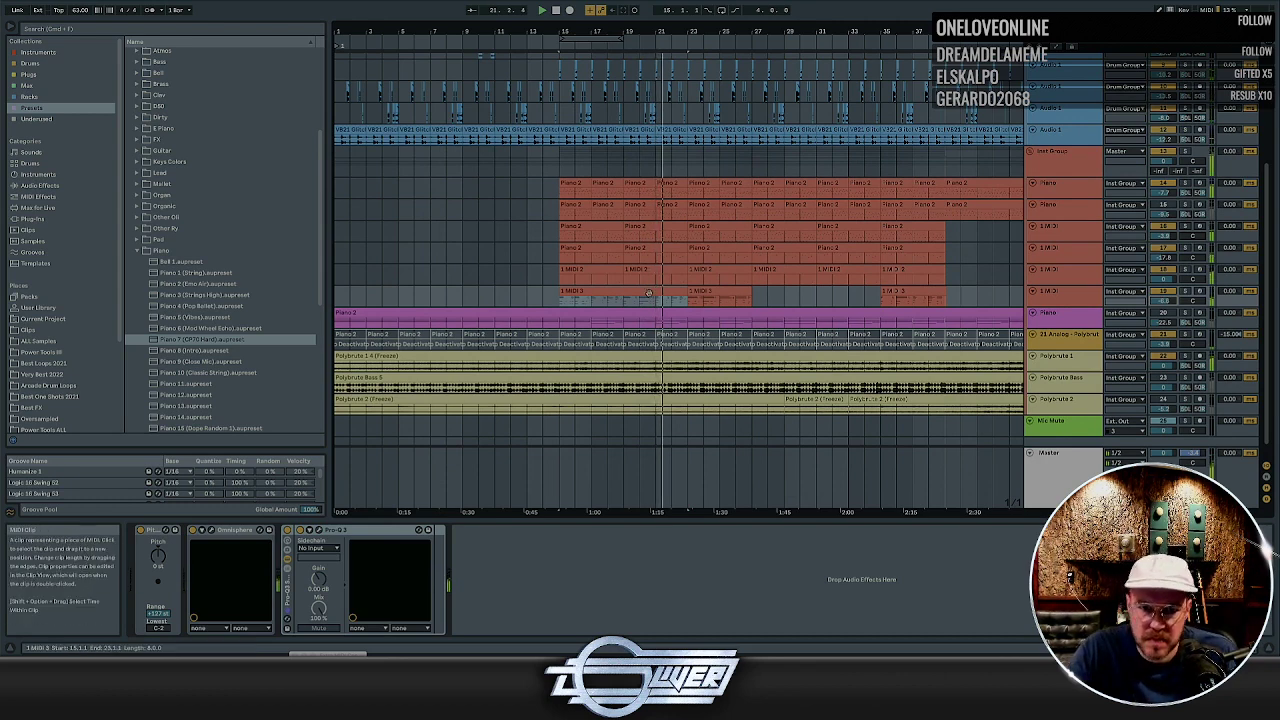
{"action": "left_click", "coordinate": [1062, 296]}
{"action": "scroll", "coordinate": [567, 222], "scroll_direction": "up", "scroll_amount": 1}
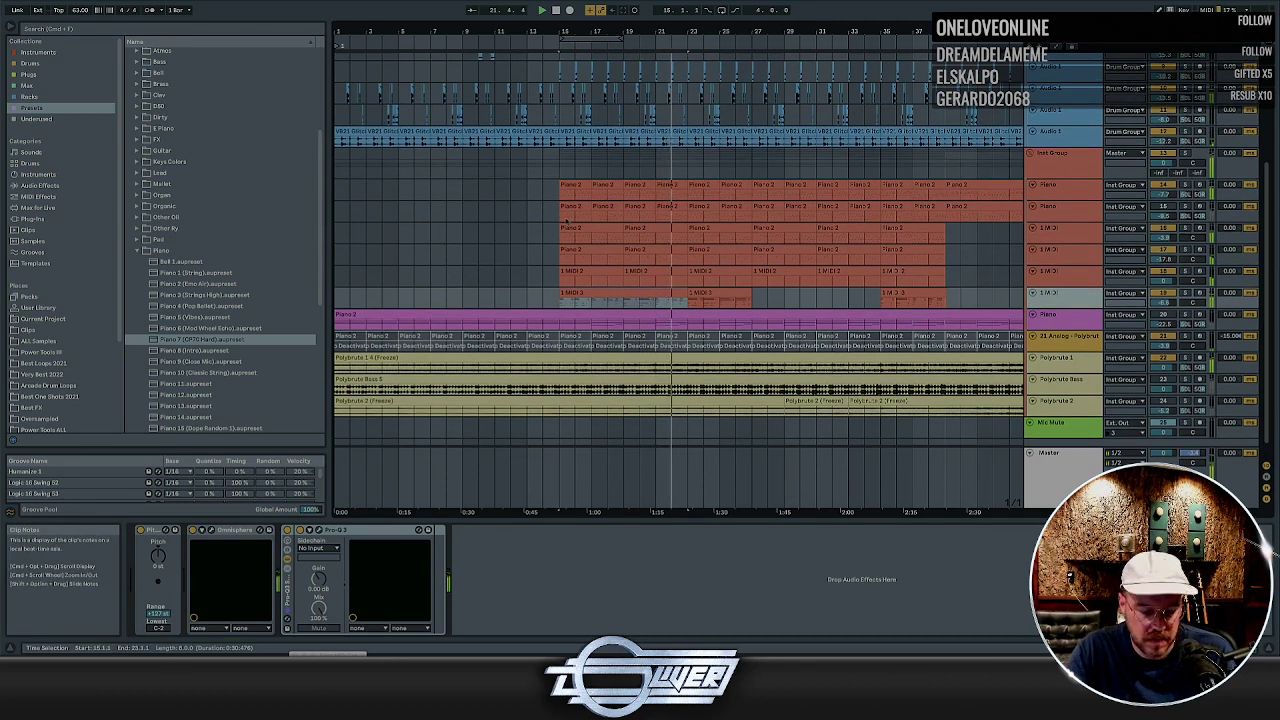
Save the set, copying all used media files into the project, and close the floating MIDI device window
{"action": "key", "text": "super+s"}
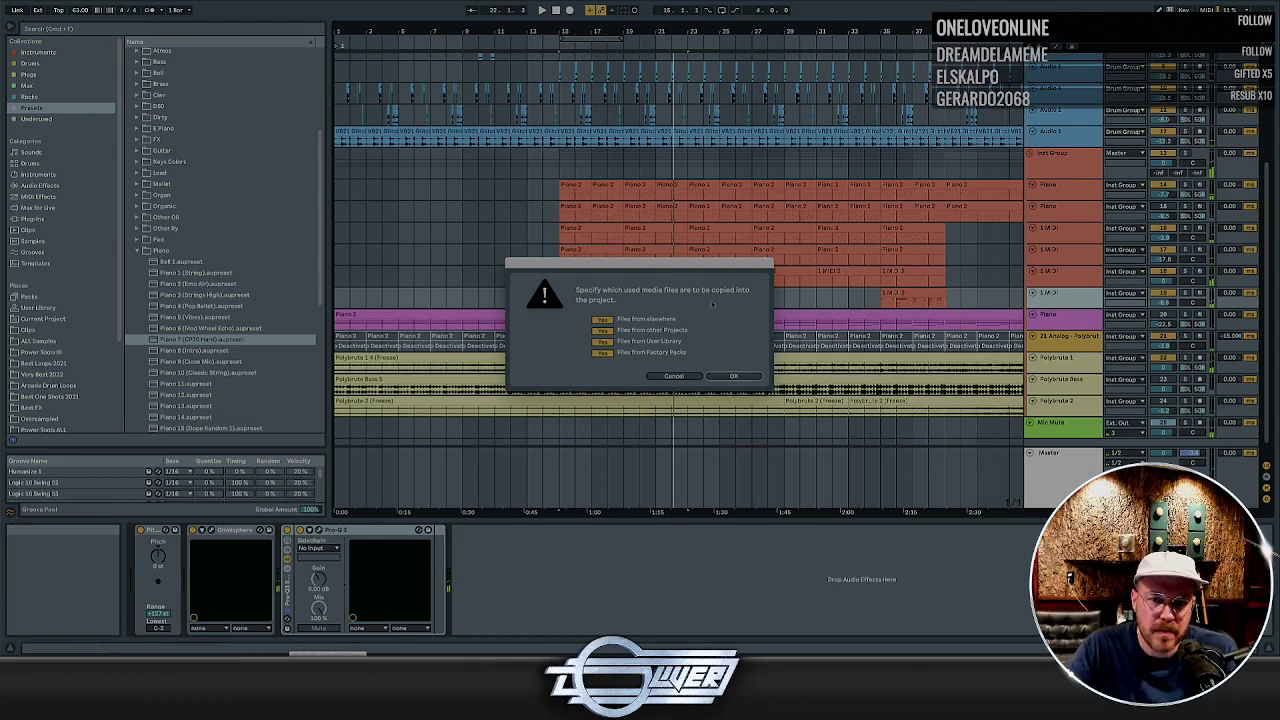
{"action": "left_click", "coordinate": [733, 377]}
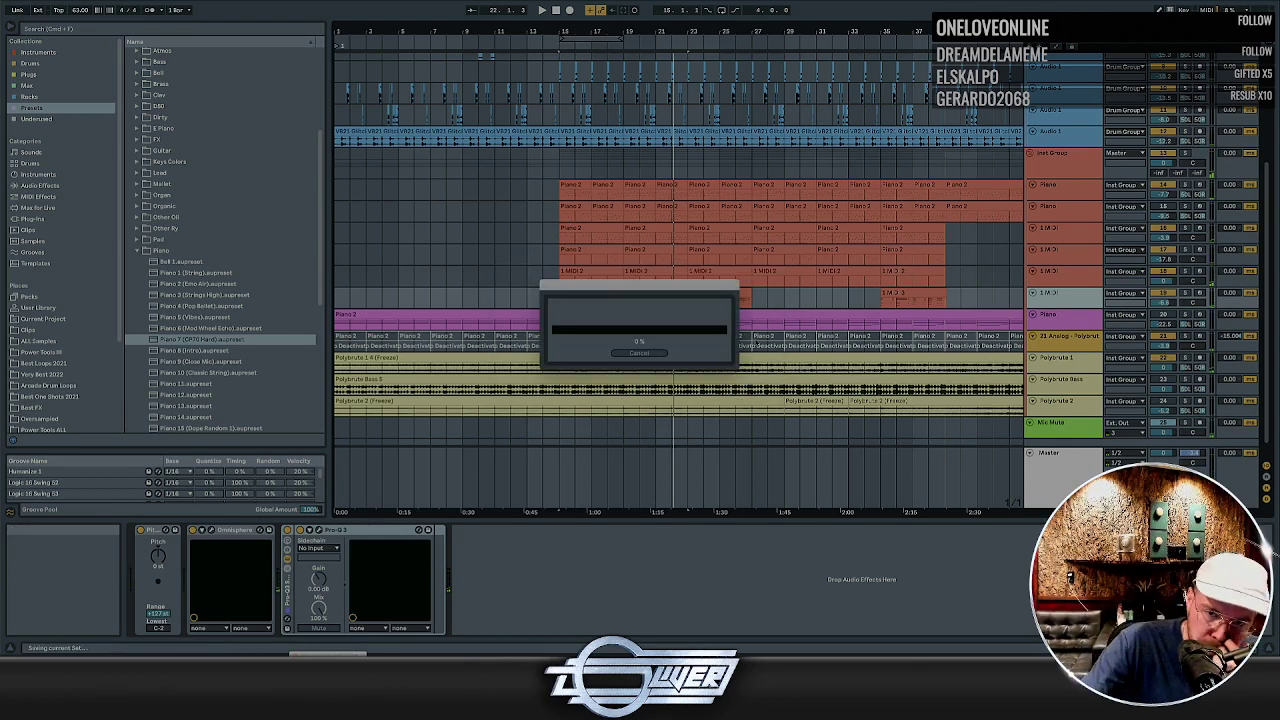
{"action": "left_click", "coordinate": [545, 348]}
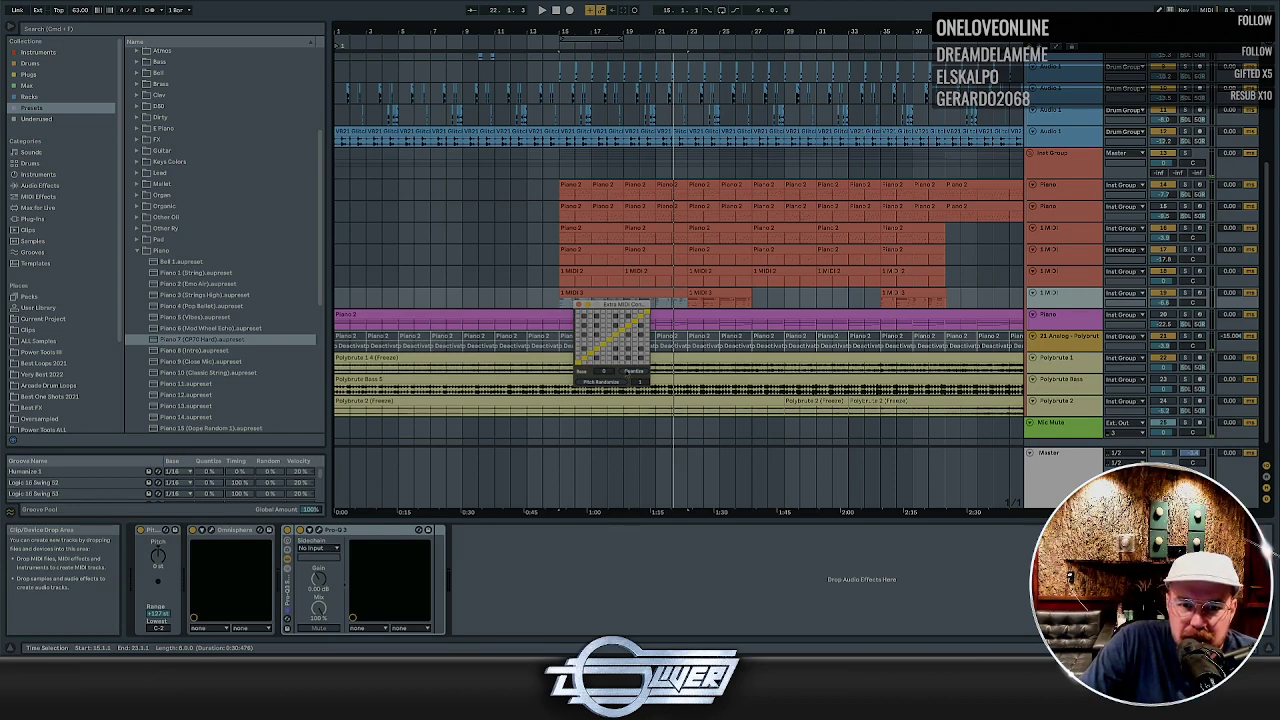
{"action": "left_click", "coordinate": [579, 305]}
Select bars 1 through 6 on track 19 and play the song from the beginning
{"action": "left_click", "coordinate": [511, 298]}
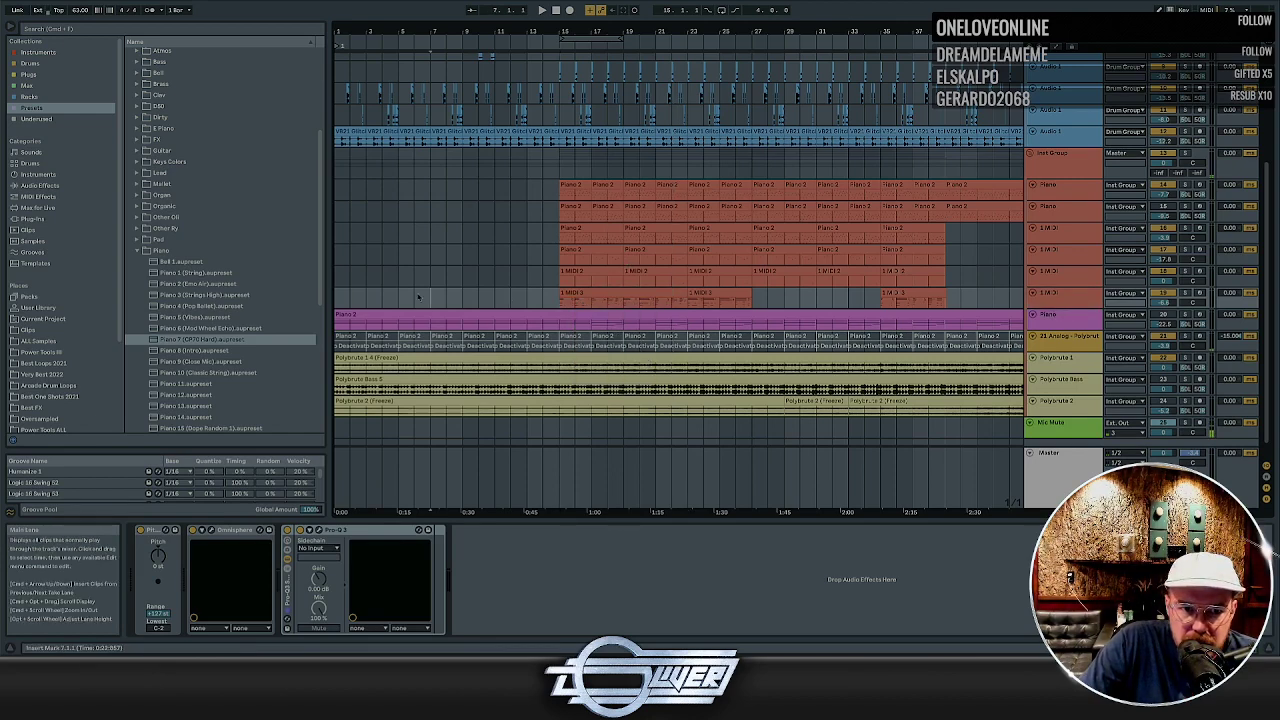
{"action": "left_click_drag", "start_coordinate": [430, 296], "coordinate": [336, 297]}
{"action": "key", "text": "space"}
{"action": "scroll", "coordinate": [732, 296], "scroll_direction": "down", "scroll_amount": 1}
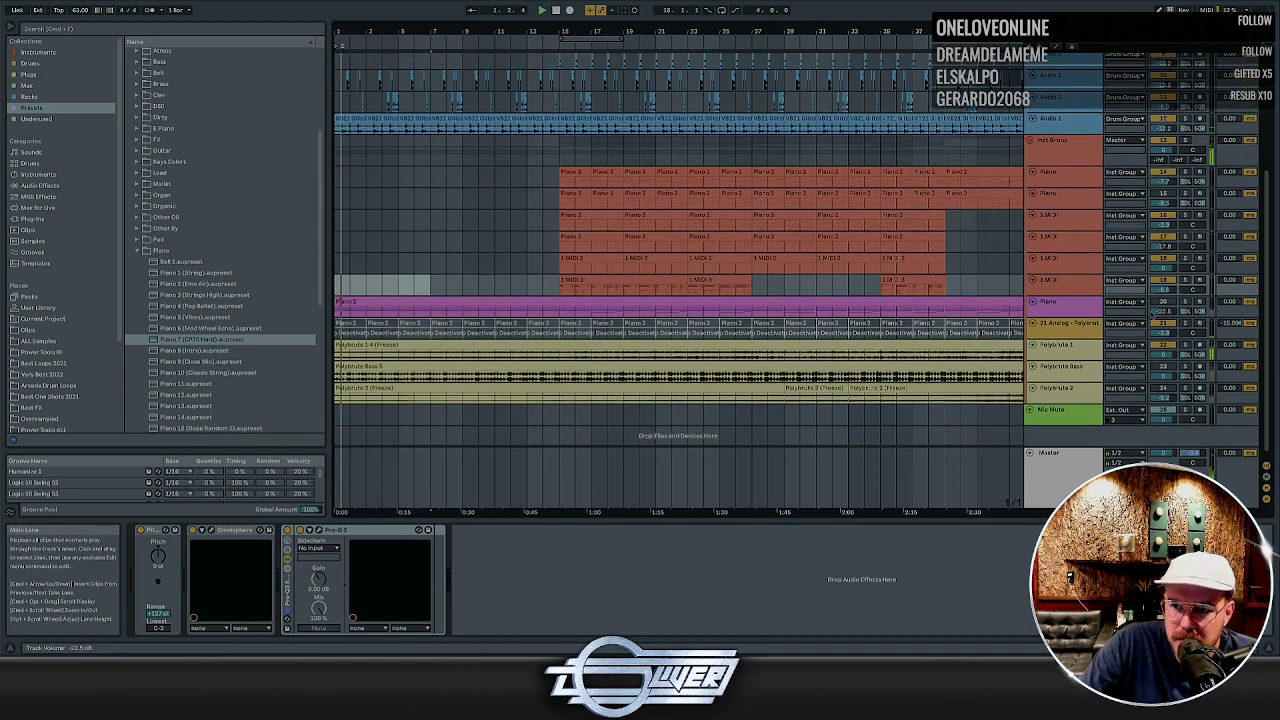
Insert a new MIDI track below track 19, set its input to the Axiom keyboard, and arm it for recording
{"action": "left_click", "coordinate": [1076, 291]}
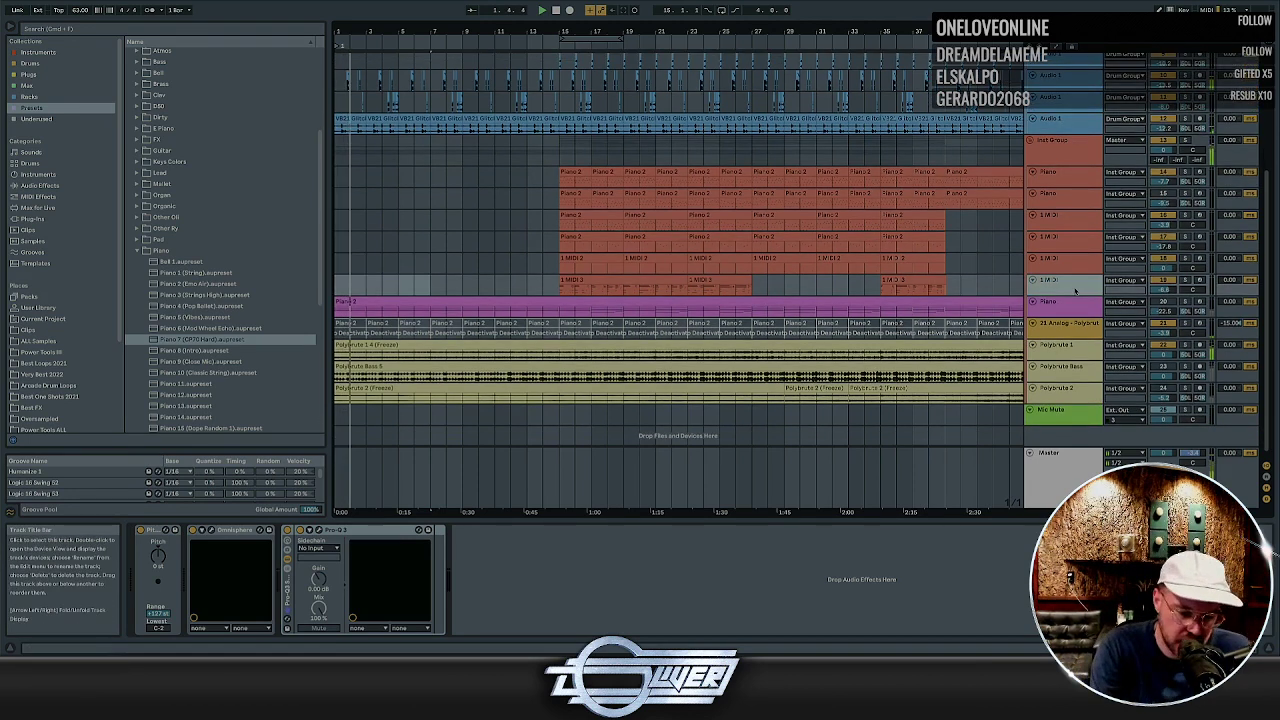
{"action": "key", "text": "super+shift+t"}
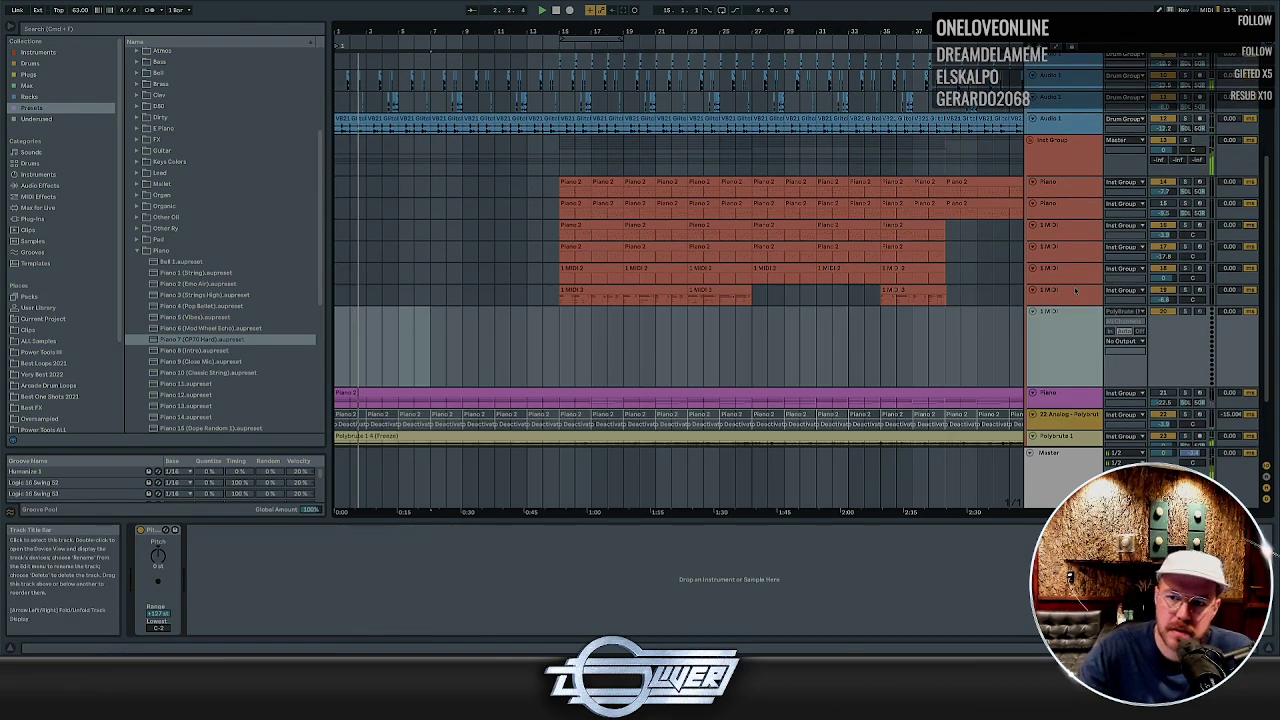
{"action": "left_click", "coordinate": [1125, 311]}
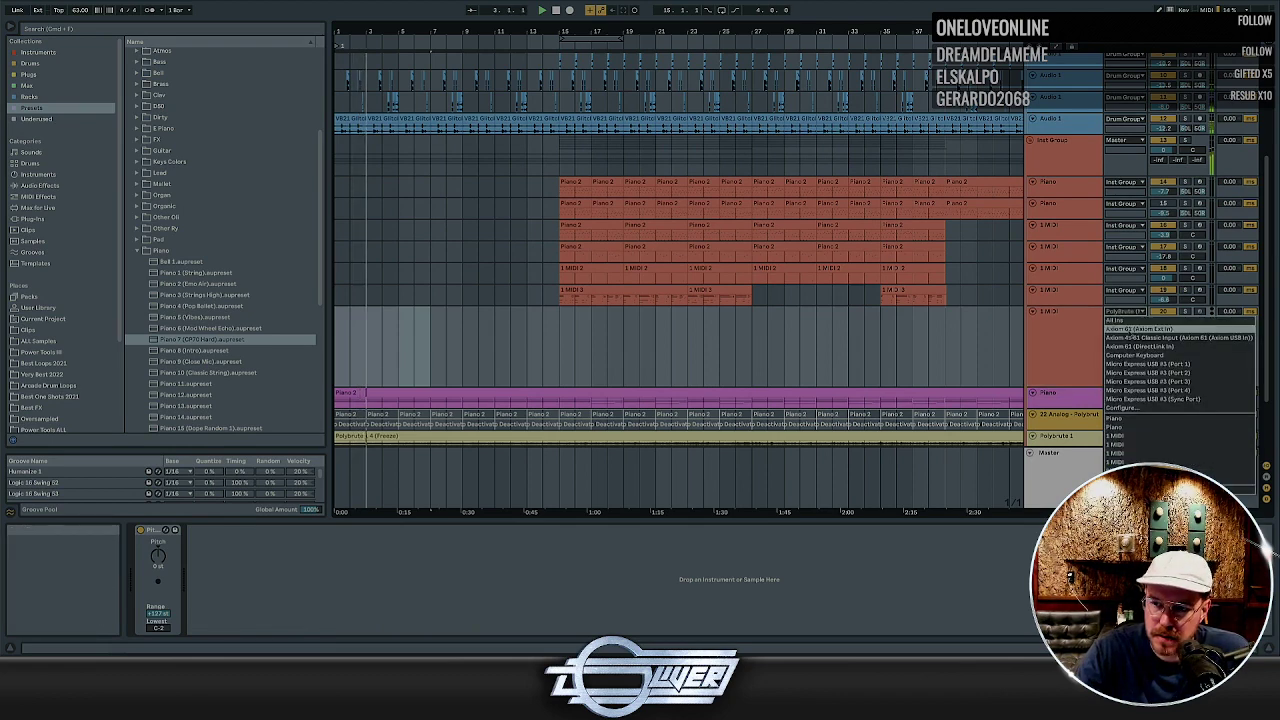
{"action": "left_click", "coordinate": [1140, 333]}
{"action": "left_click", "coordinate": [1198, 311]}
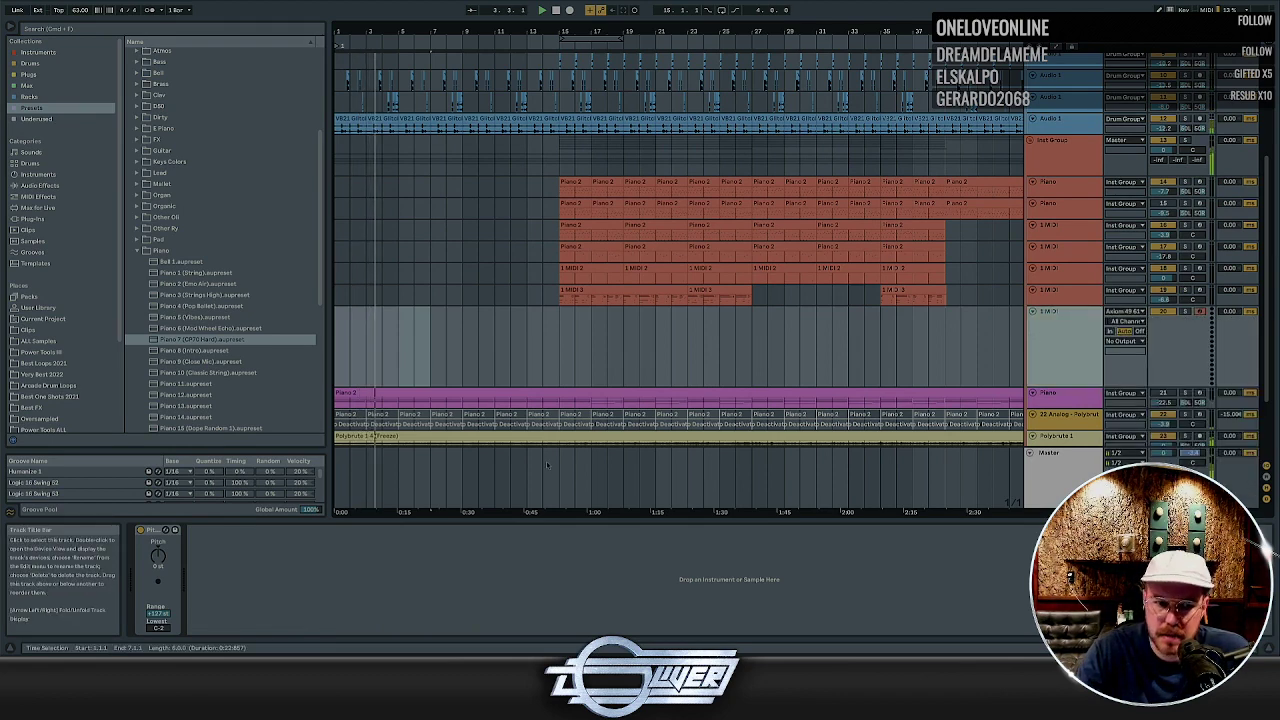
Load the Poly 8 preset from the Poly folder onto the new MIDI track
{"action": "left_click", "coordinate": [140, 250]}
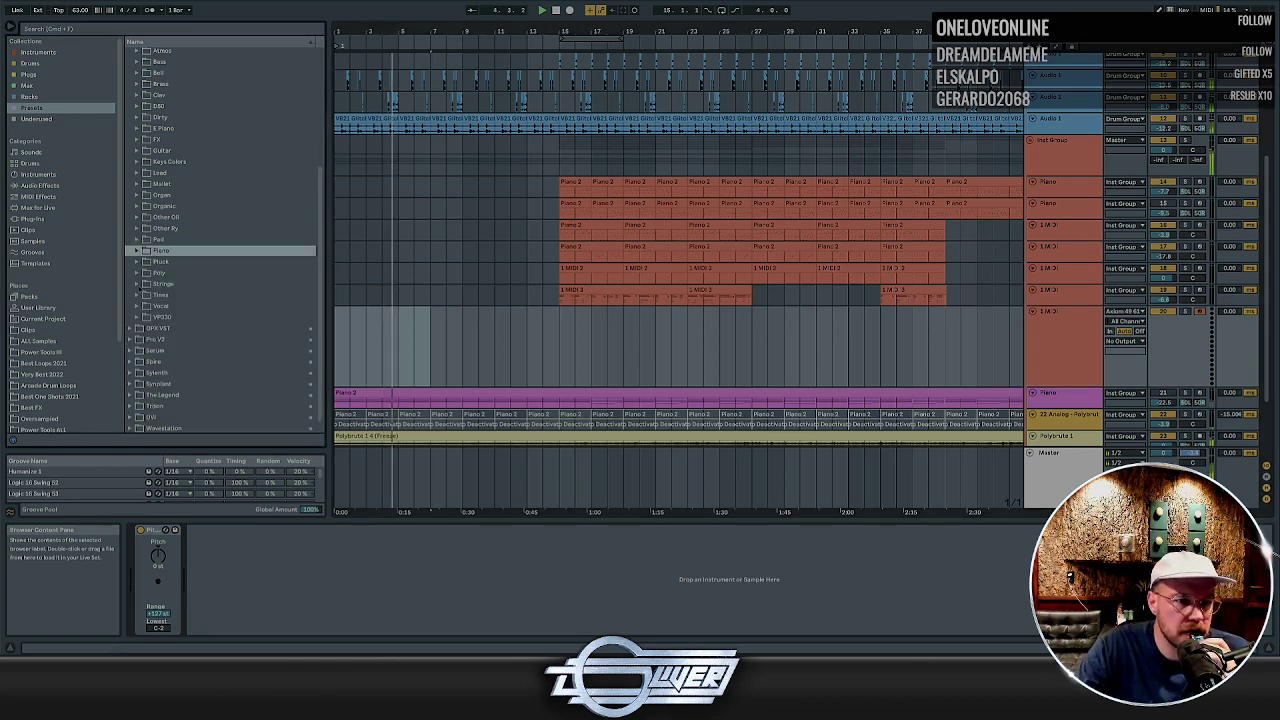
{"action": "left_click", "coordinate": [140, 273]}
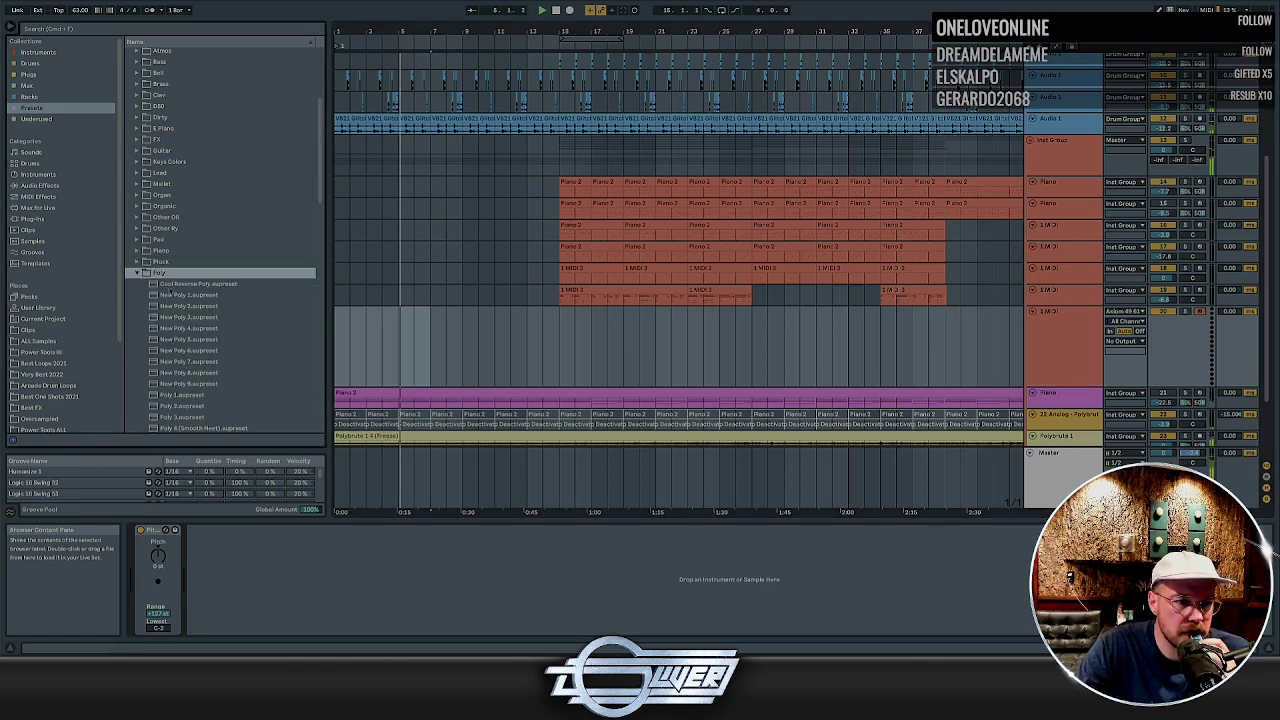
{"action": "scroll", "coordinate": [188, 273], "scroll_direction": "down", "scroll_amount": 1}
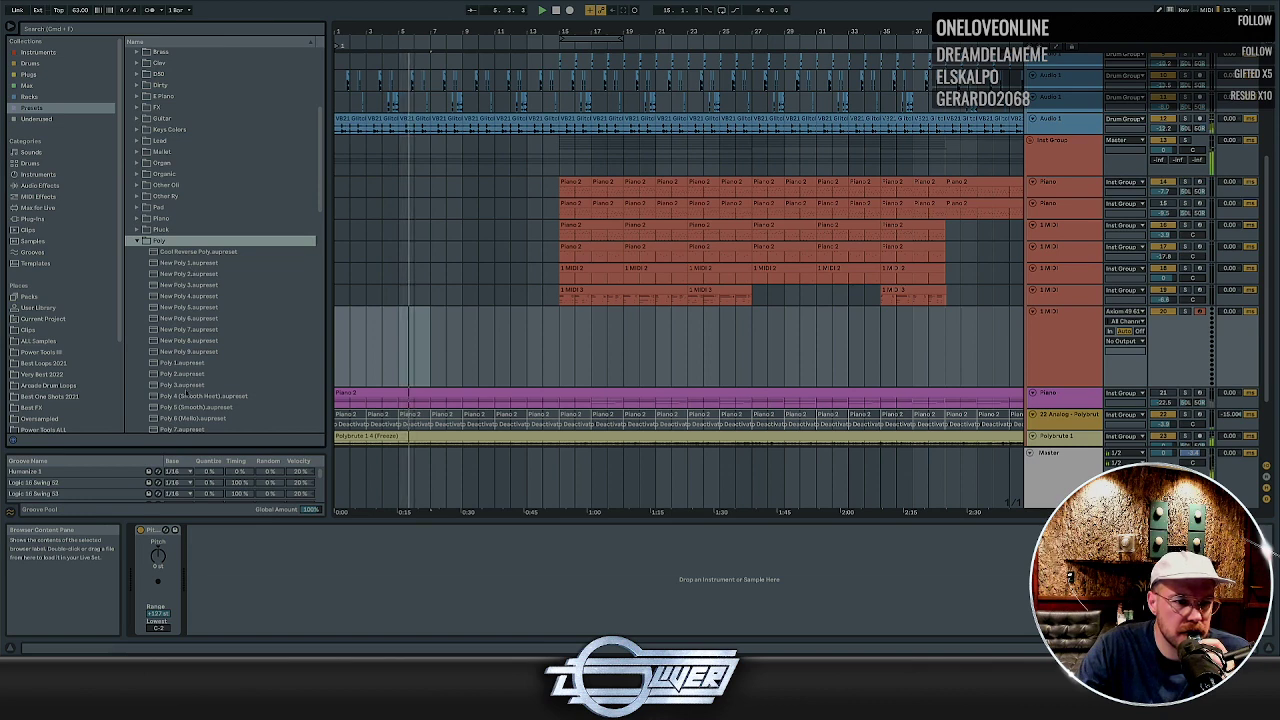
{"action": "scroll", "coordinate": [195, 380], "scroll_direction": "down", "scroll_amount": 5}
{"action": "scroll", "coordinate": [201, 377], "scroll_direction": "down", "scroll_amount": 2}
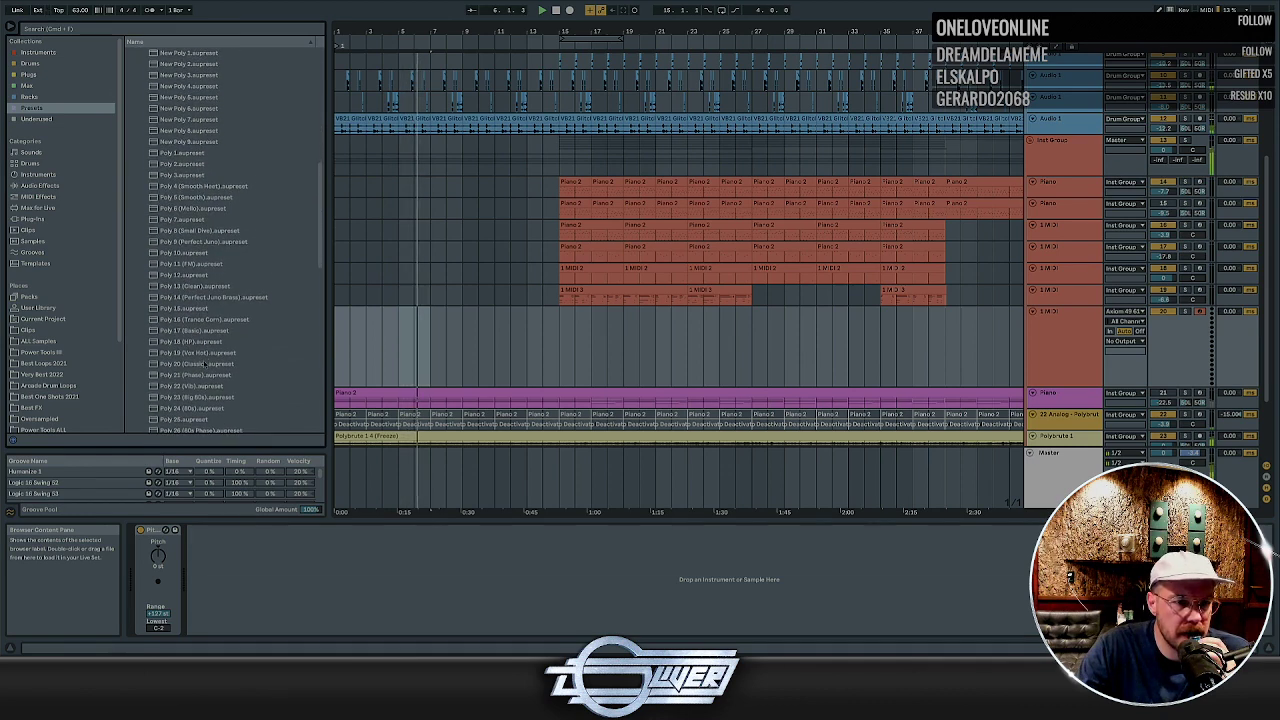
{"action": "left_click_drag", "start_coordinate": [196, 231], "coordinate": [1049, 345]}
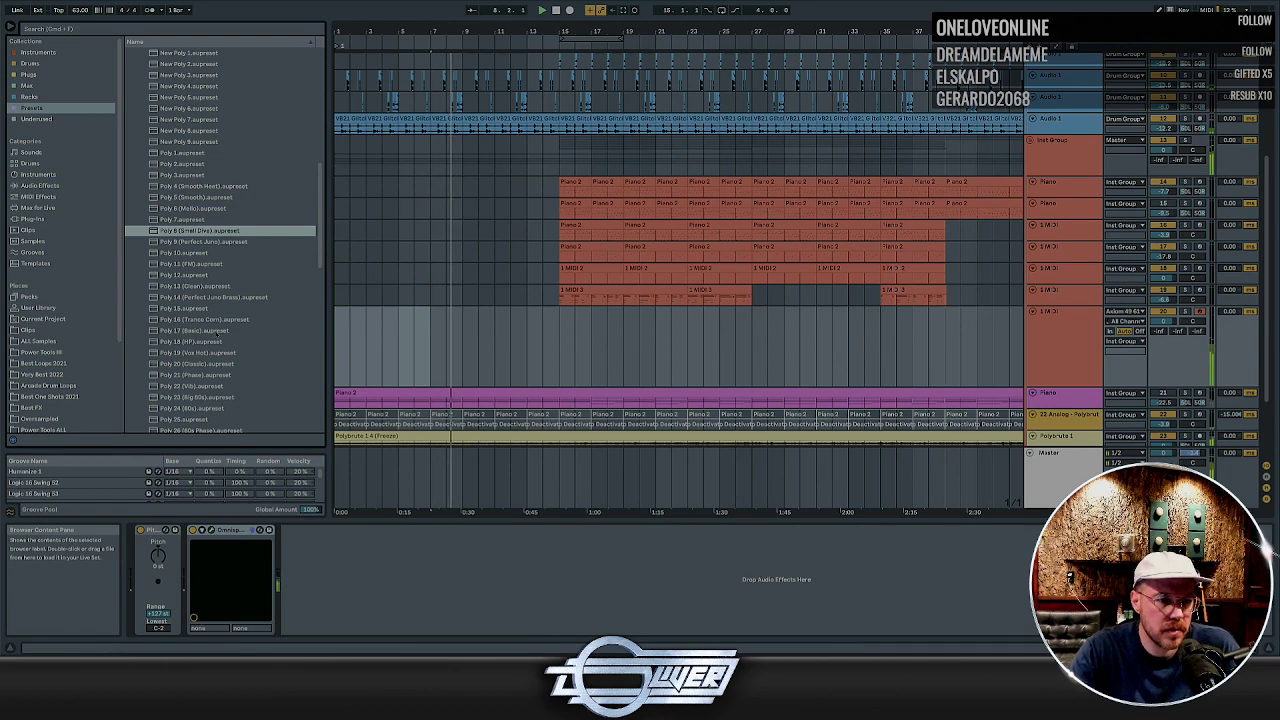
Audition the Poly 19 (Vox Hot), 20 (Classic), 21 (Phase) and 22 (Vib) presets on the new track, and lower its volume to -11.5 dB
{"action": "left_click_drag", "start_coordinate": [200, 353], "coordinate": [1043, 341]}
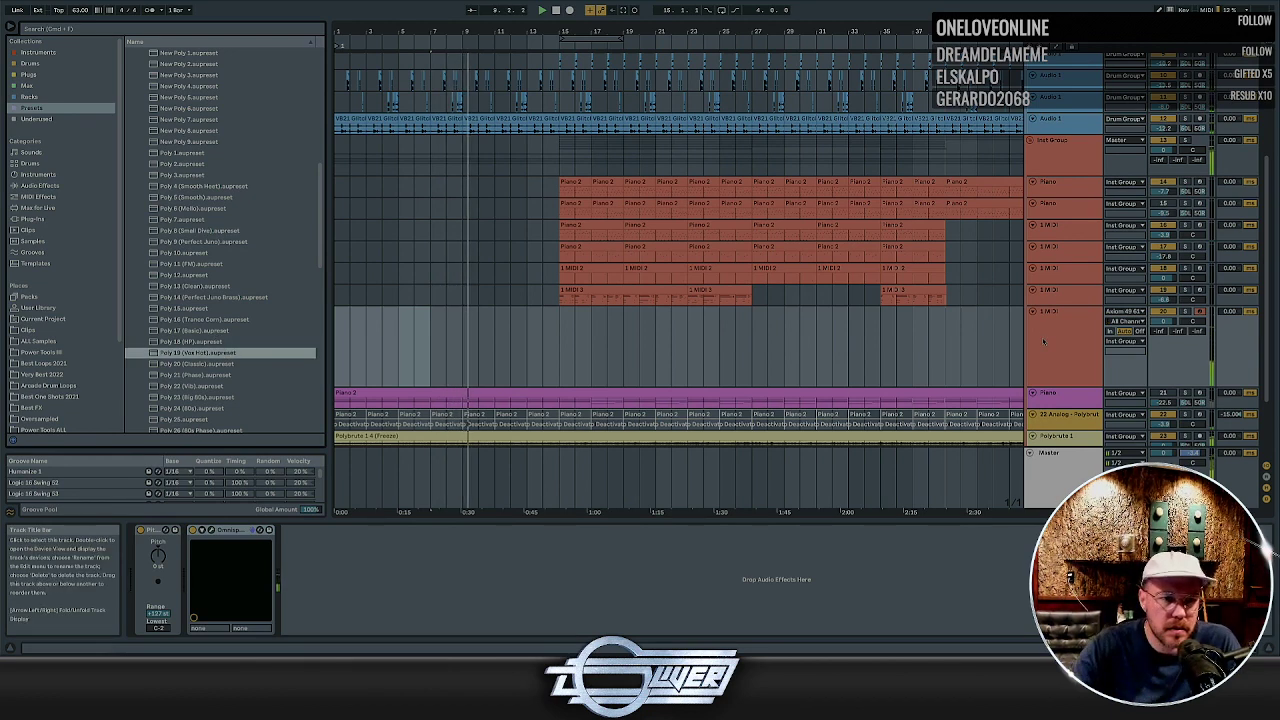
{"action": "left_click", "coordinate": [197, 364]}
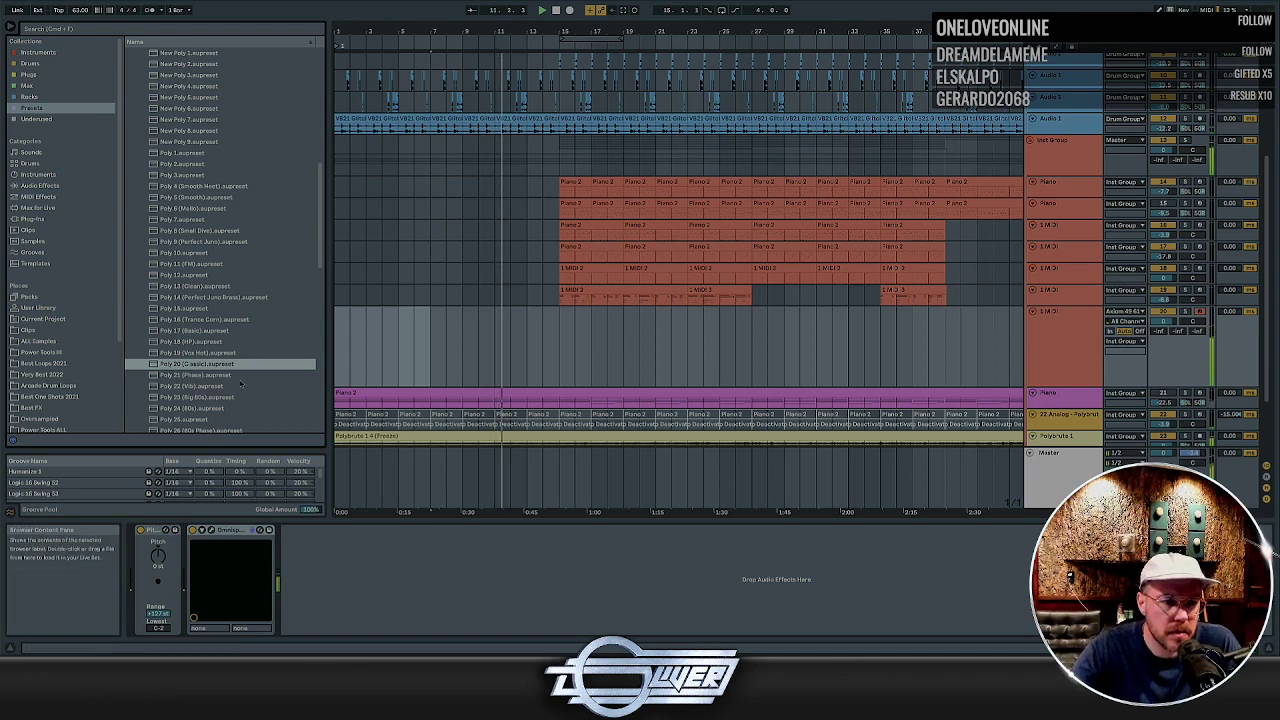
{"action": "key", "text": "Down"}
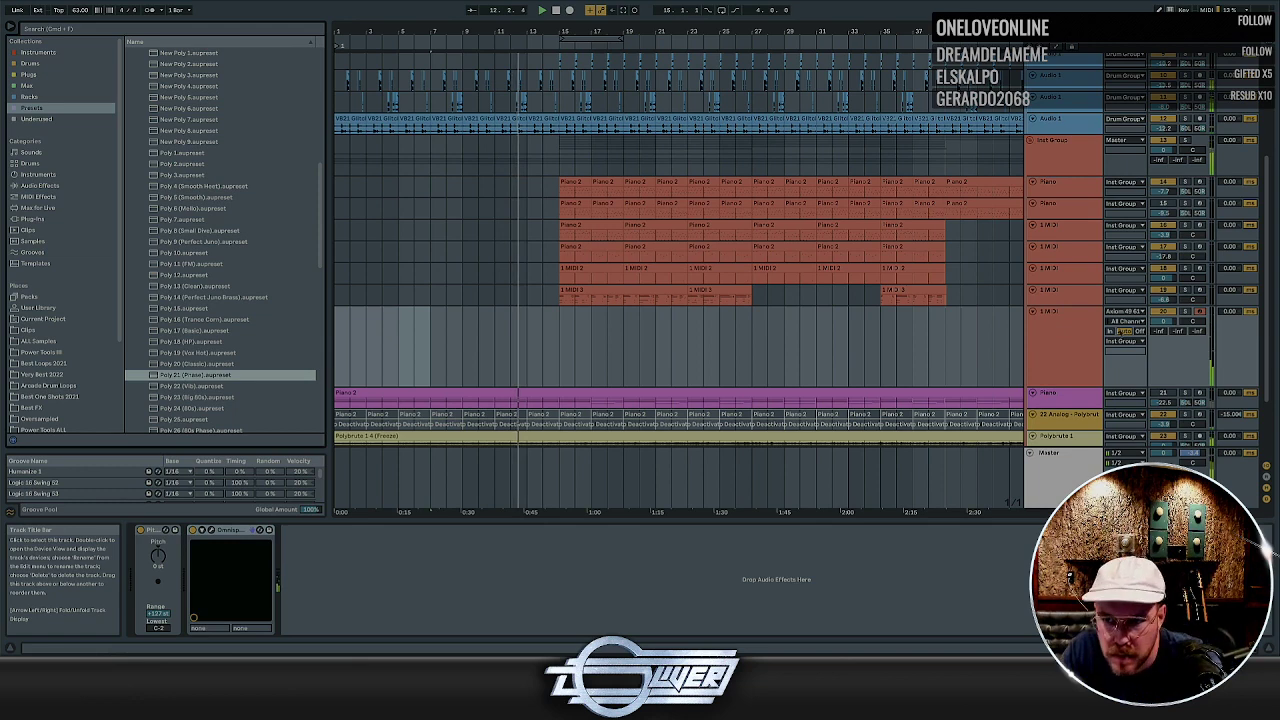
{"action": "left_click_drag", "start_coordinate": [1169, 321], "coordinate": [1169, 325]}
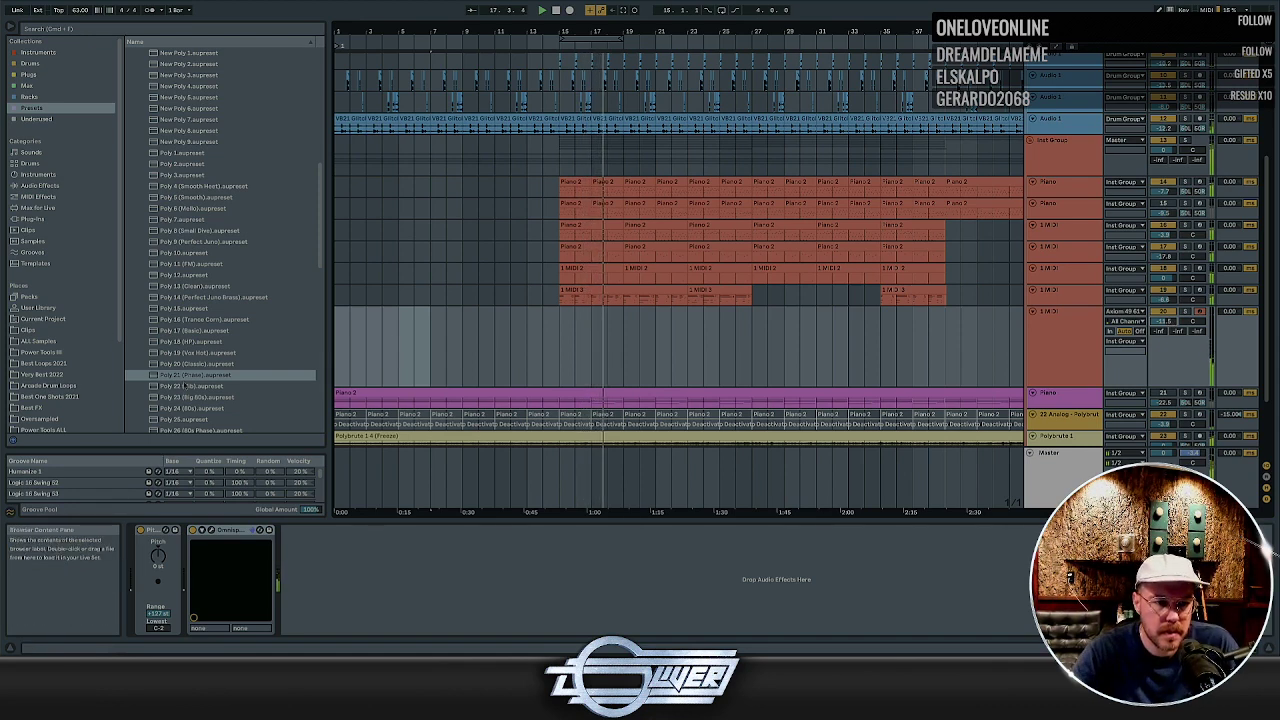
{"action": "left_click_drag", "start_coordinate": [192, 386], "coordinate": [1052, 348]}
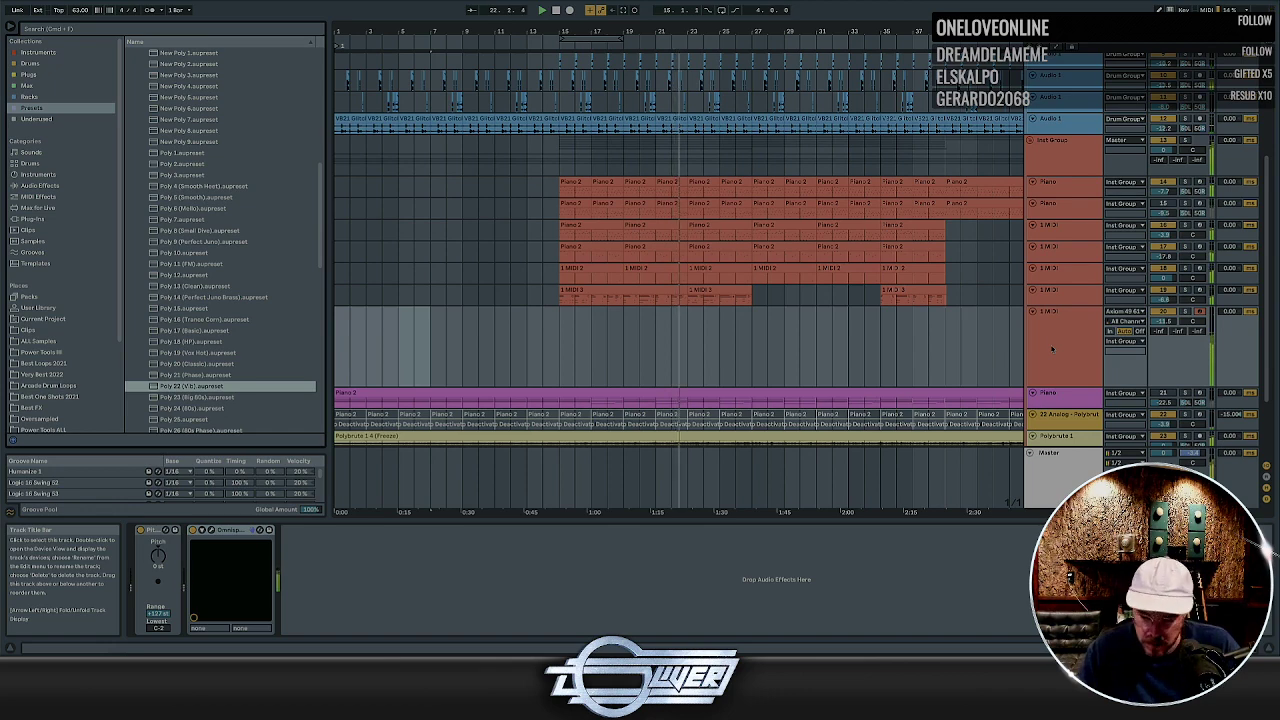
Load the Poly 26 (80s Phase) preset onto the new track and restart playback from bar 10
{"action": "scroll", "coordinate": [258, 379], "scroll_direction": "down", "scroll_amount": 3}
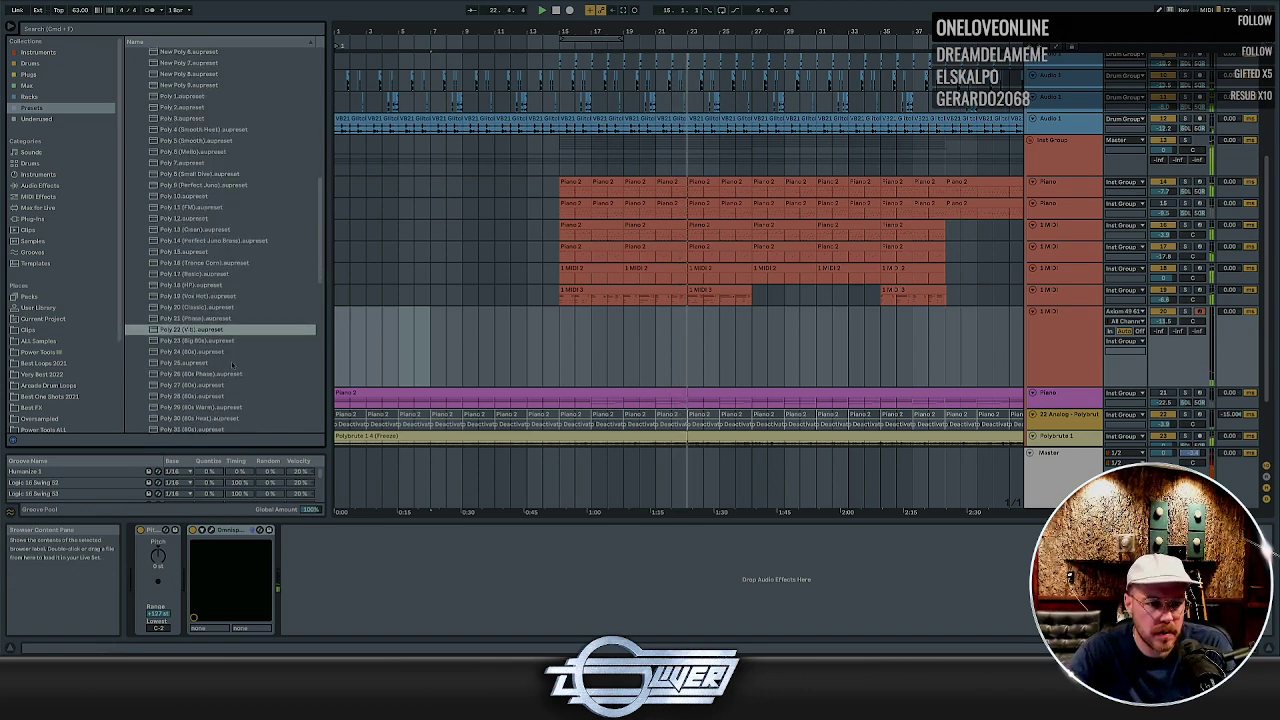
{"action": "left_click_drag", "start_coordinate": [250, 342], "coordinate": [1040, 338]}
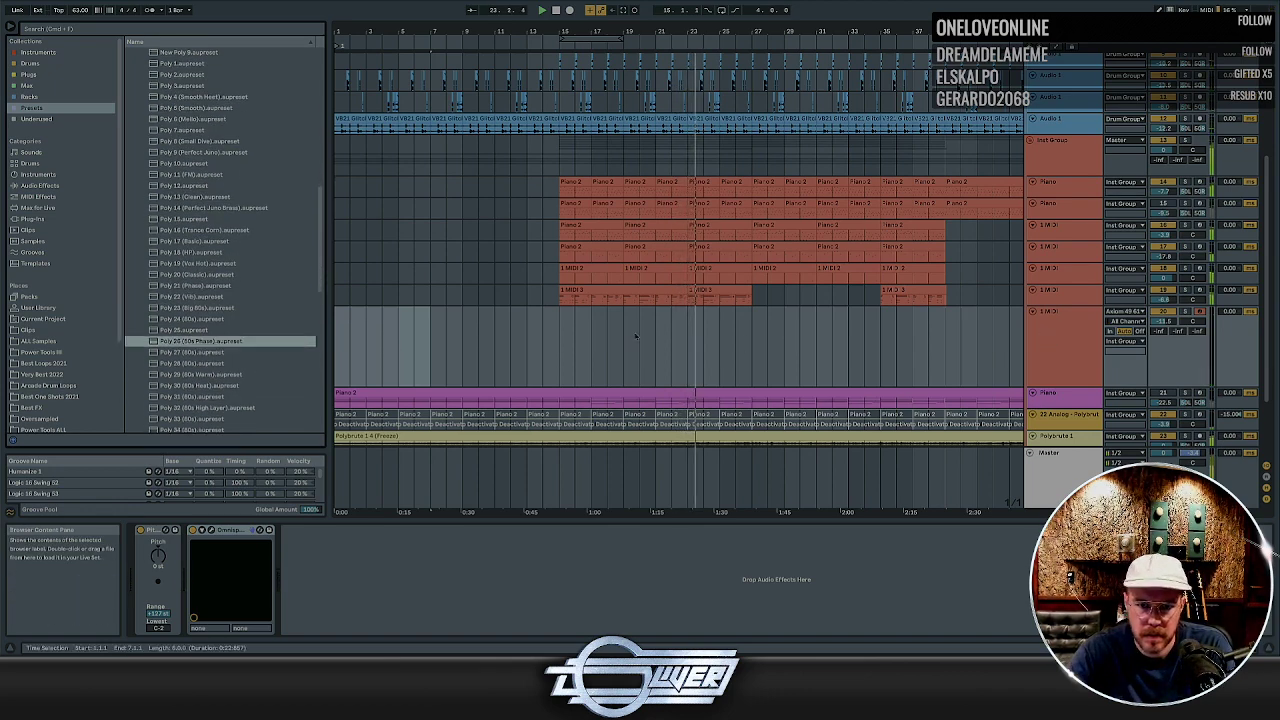
{"action": "left_click", "coordinate": [475, 335]}
{"action": "key", "text": "space"}
{"action": "key", "text": "space"}
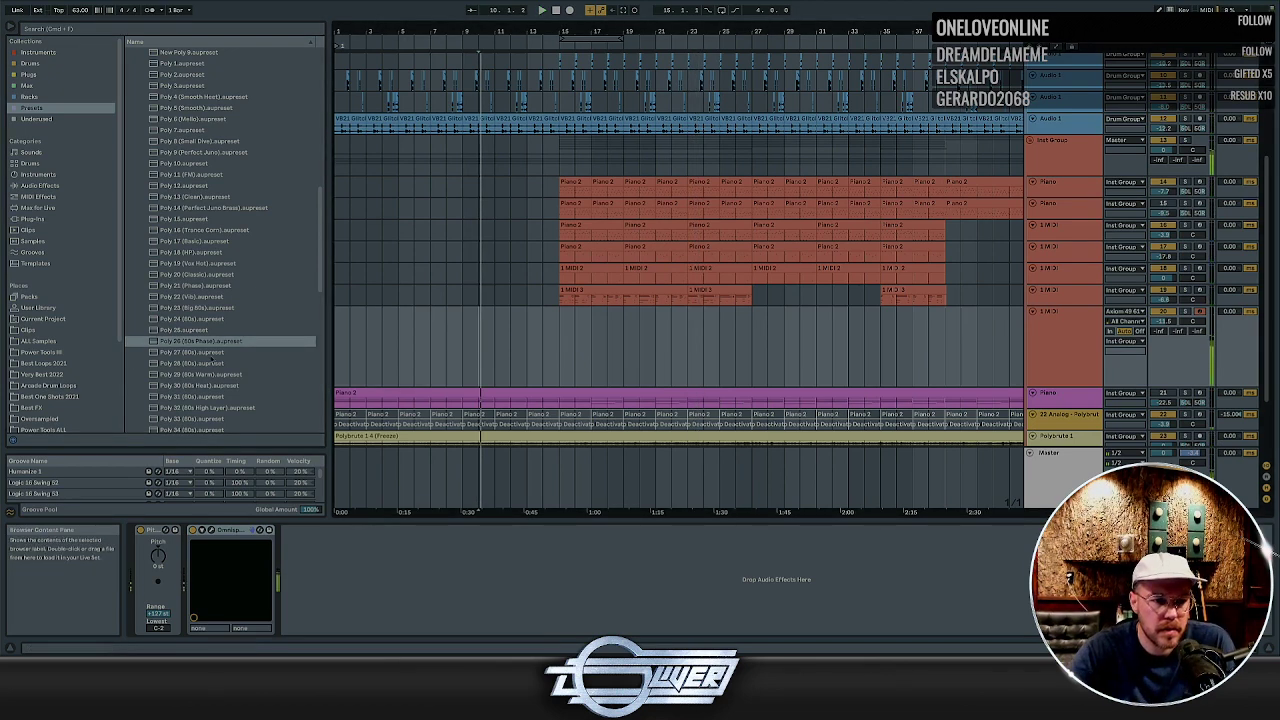
Audition the 80s presets Poly 32 (80s High Layer) through Poly 35 (80s High Layer) on the new track
{"action": "scroll", "coordinate": [130, 363], "scroll_direction": "down", "scroll_amount": 2}
{"action": "left_click", "coordinate": [130, 364]}
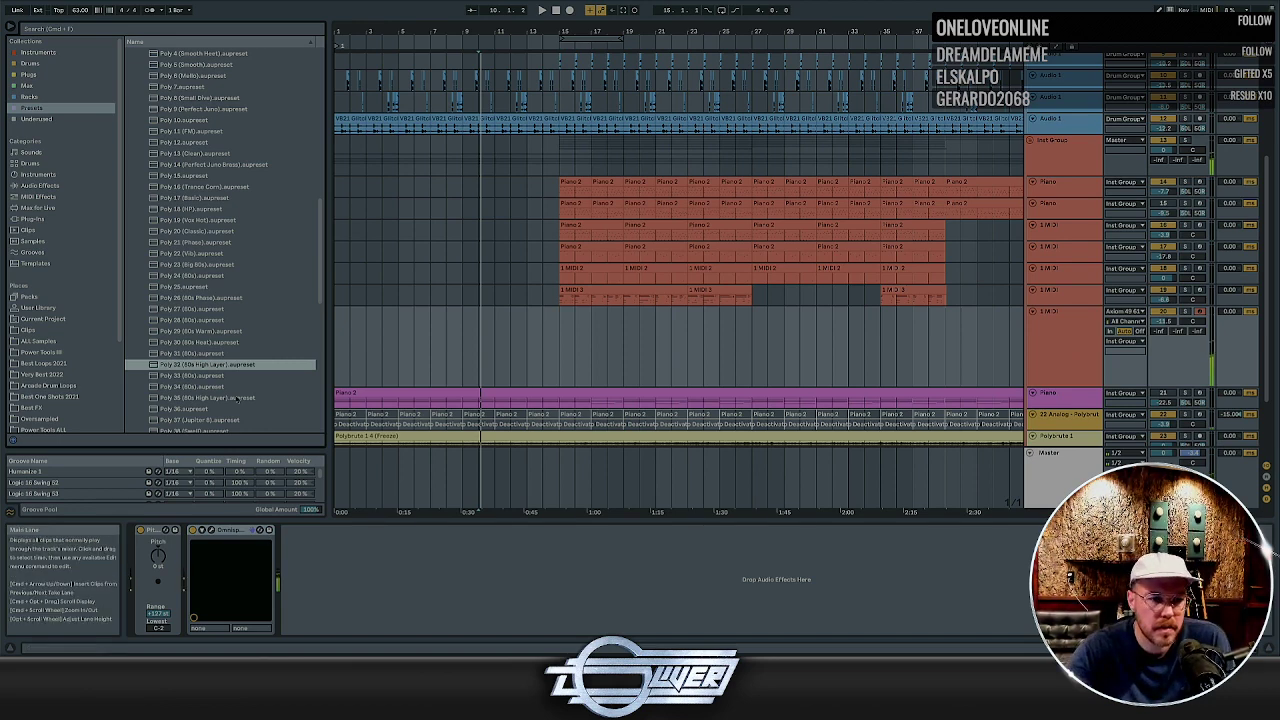
{"action": "left_click", "coordinate": [220, 377]}
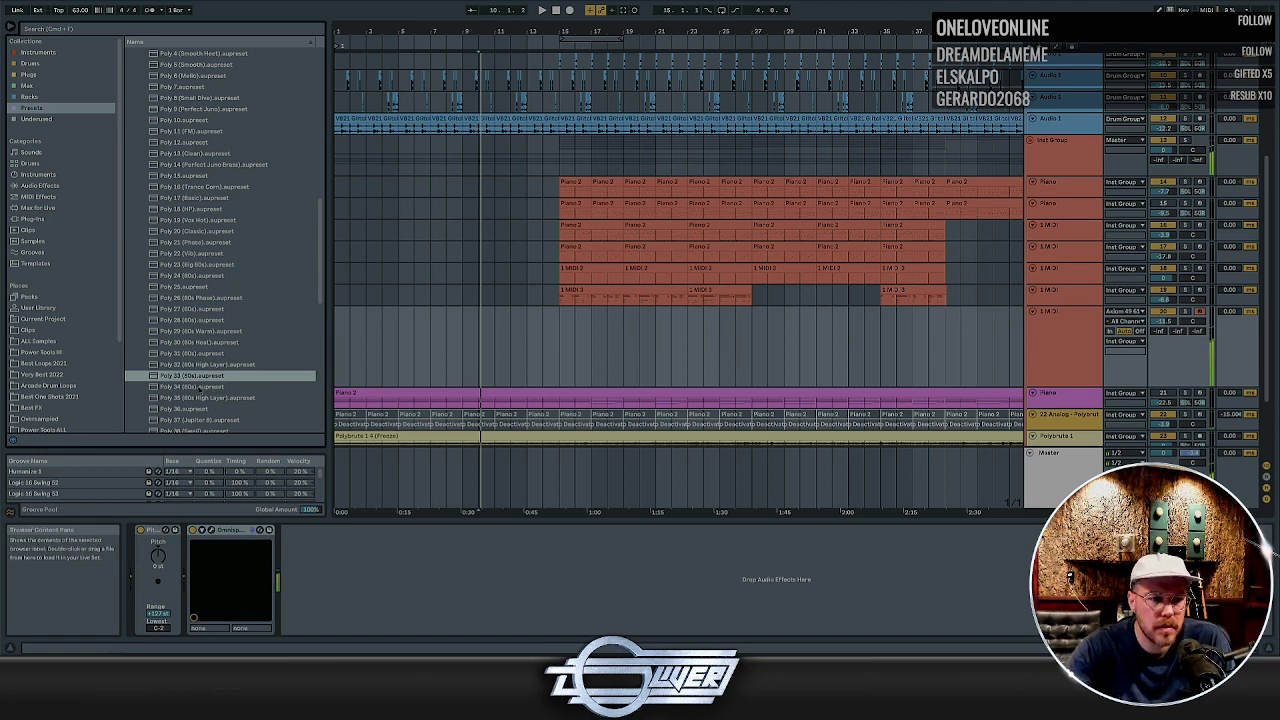
{"action": "left_click", "coordinate": [199, 387]}
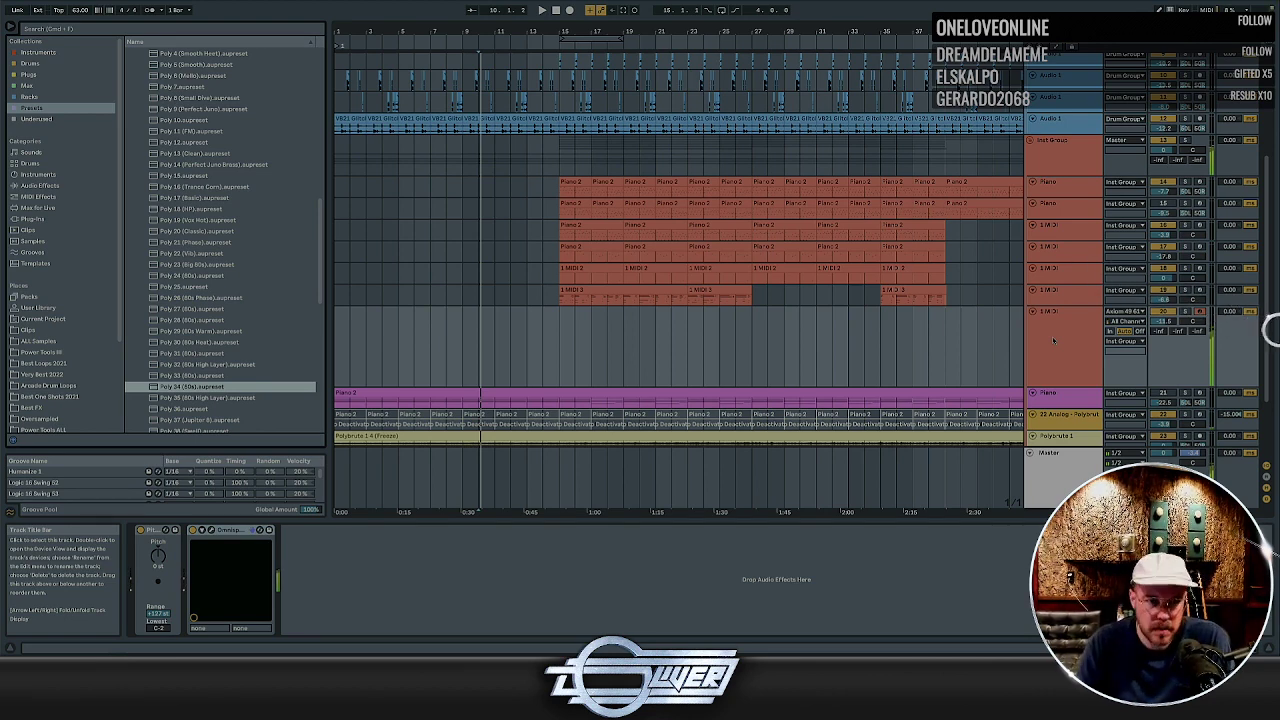
{"action": "left_click", "coordinate": [229, 398]}
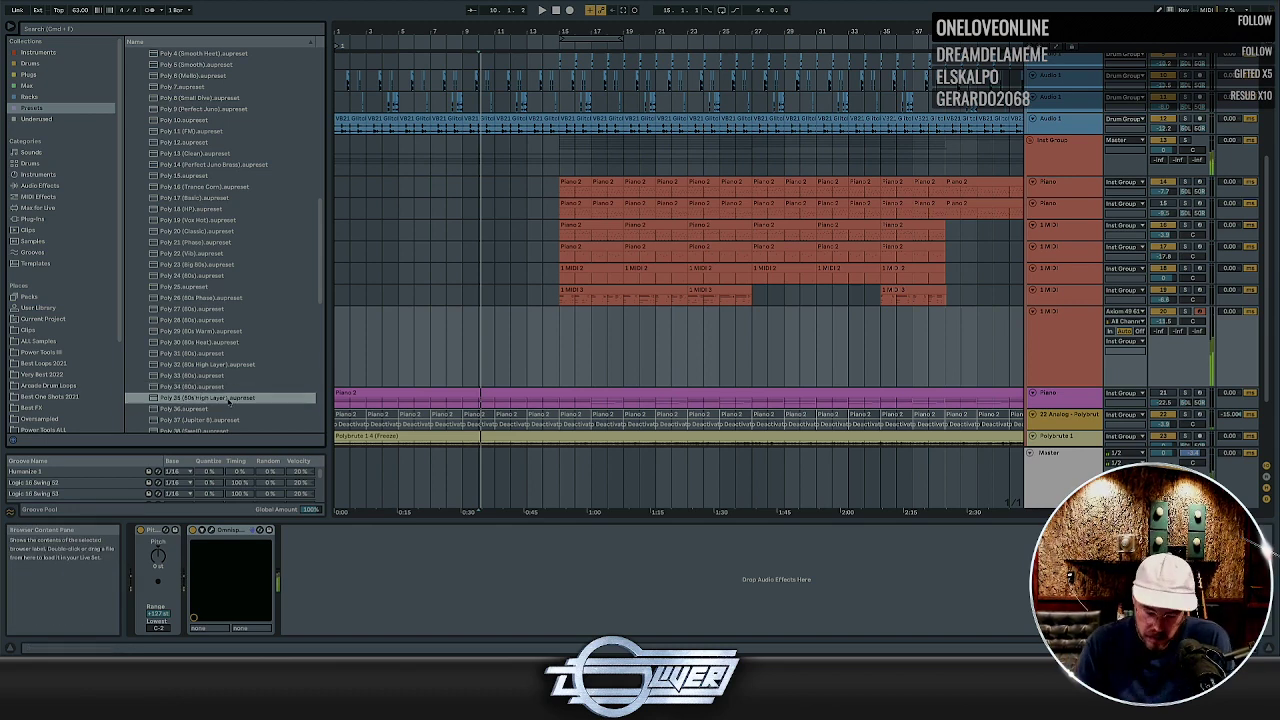
Try out the presets Poly 36, Poly 37 (Jupiter 8), Poly 38 and Poly 39 (80s) on the new track
{"action": "scroll", "coordinate": [207, 398], "scroll_direction": "down", "scroll_amount": 1}
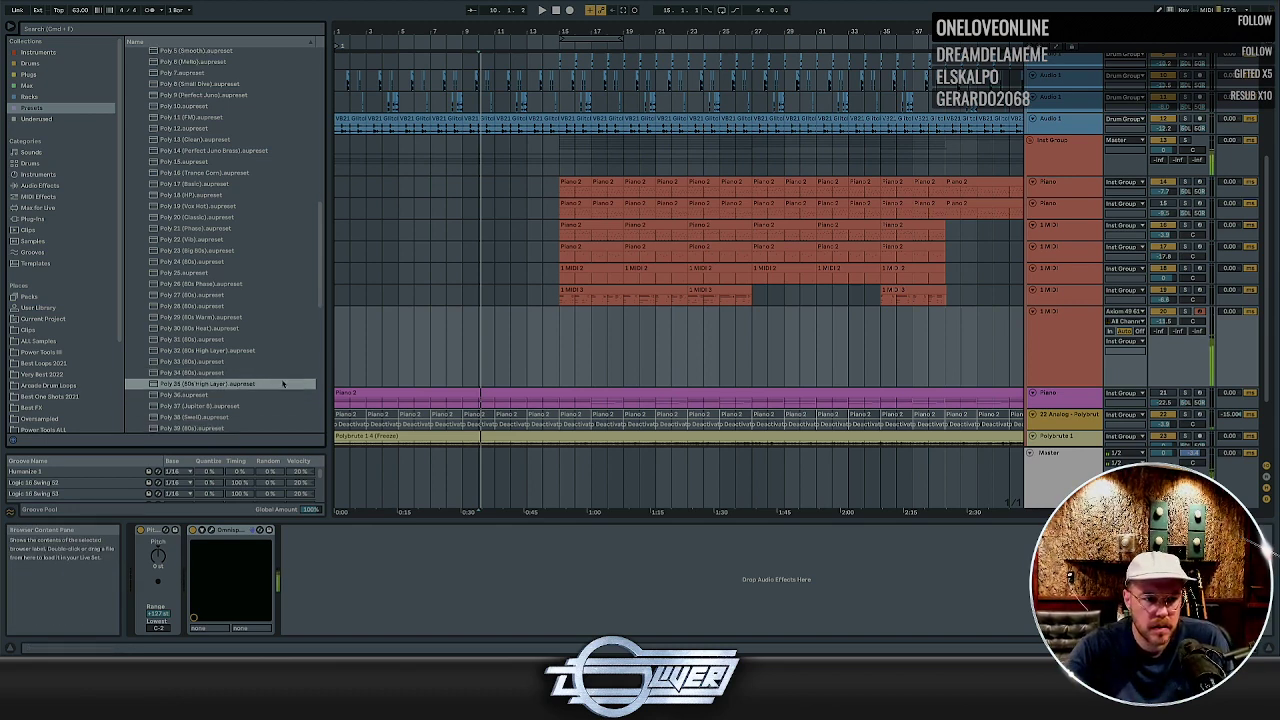
{"action": "left_click", "coordinate": [249, 383]}
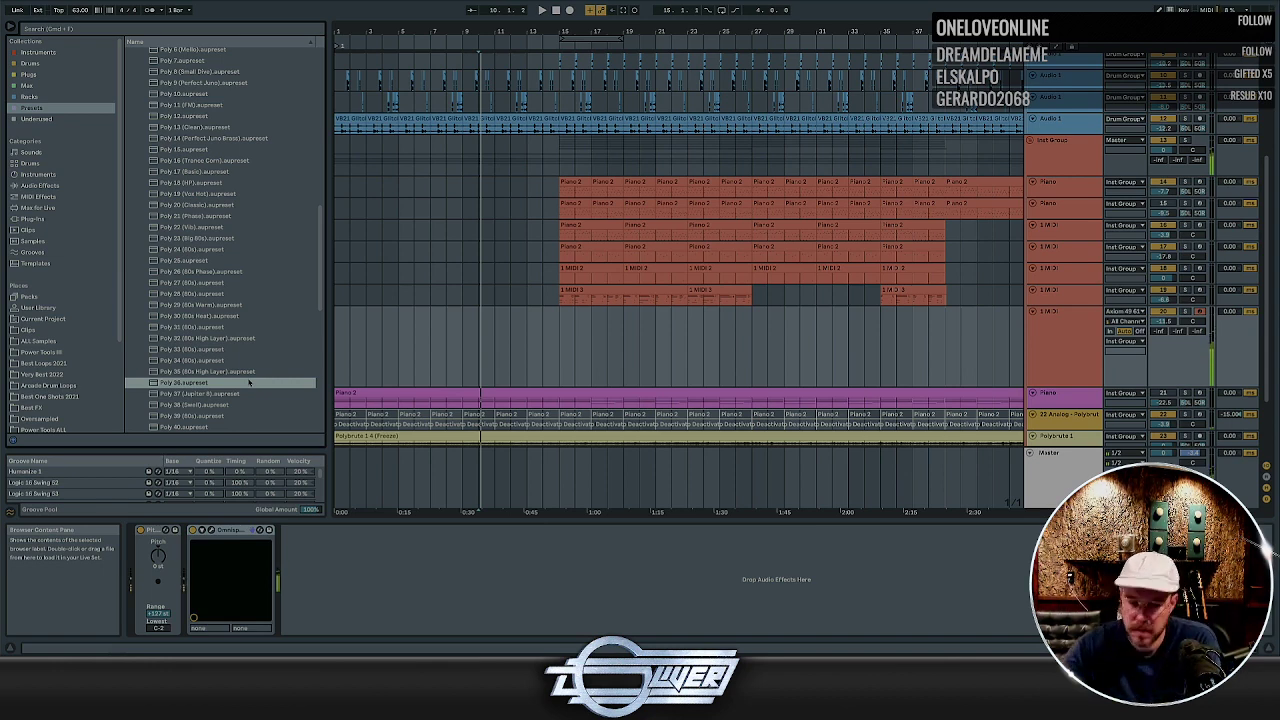
{"action": "left_click", "coordinate": [237, 393]}
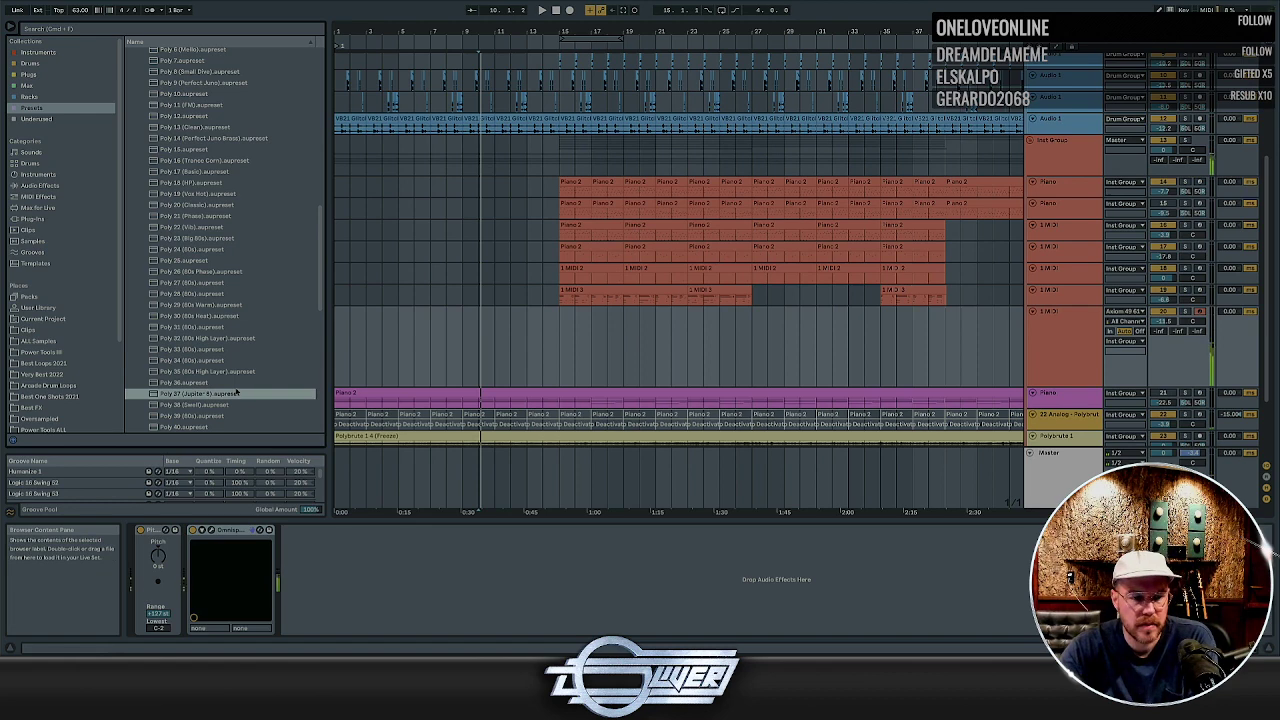
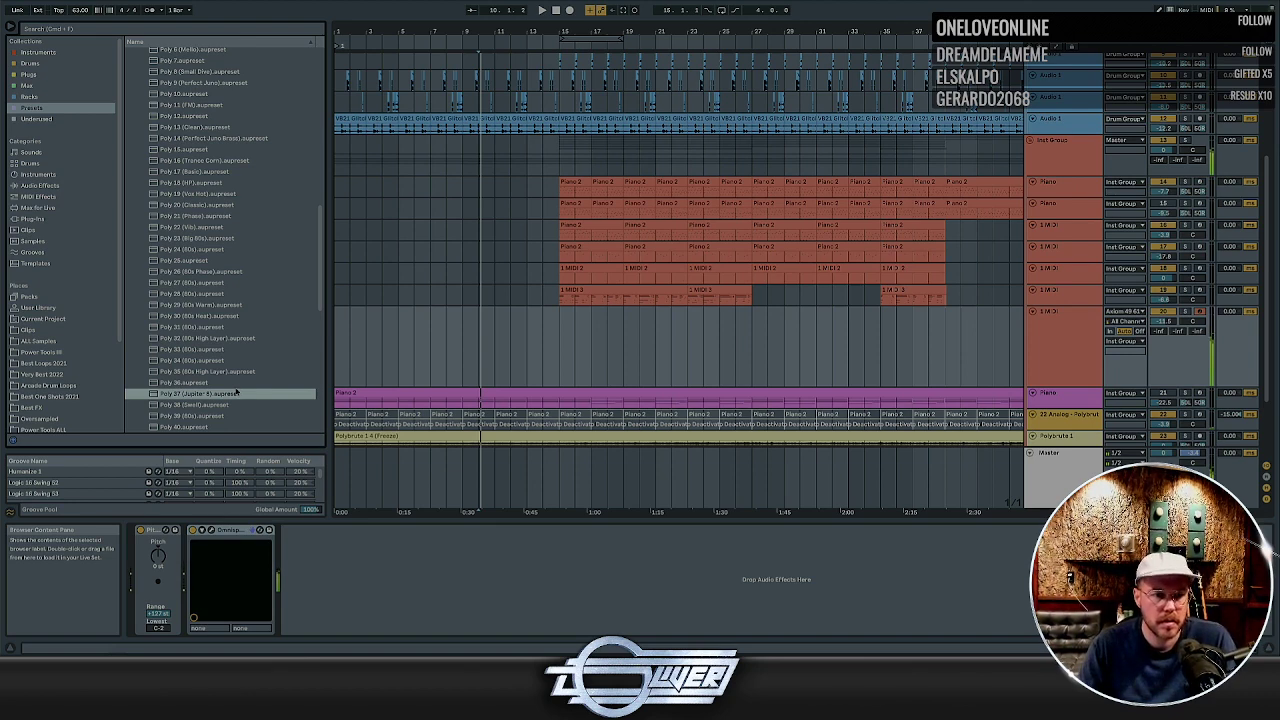
{"action": "left_click", "coordinate": [216, 405]}
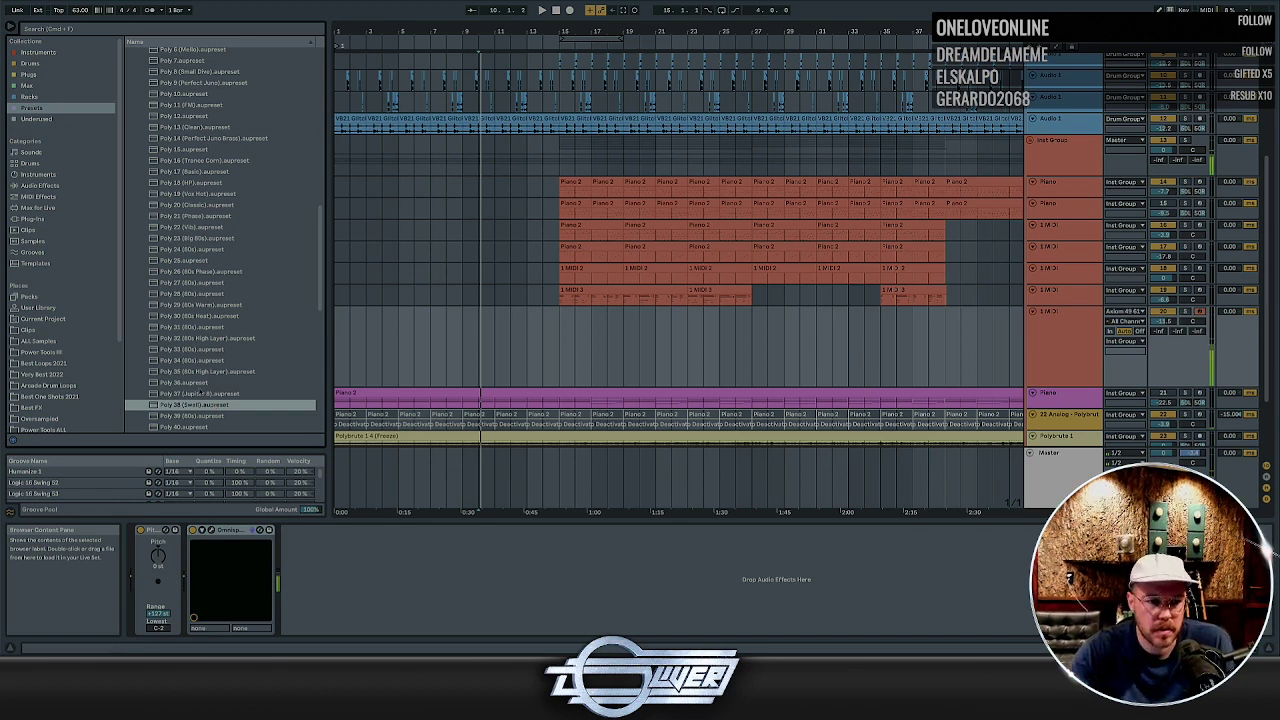
{"action": "scroll", "coordinate": [200, 395], "scroll_direction": "down", "scroll_amount": 1}
{"action": "left_click", "coordinate": [211, 383]}
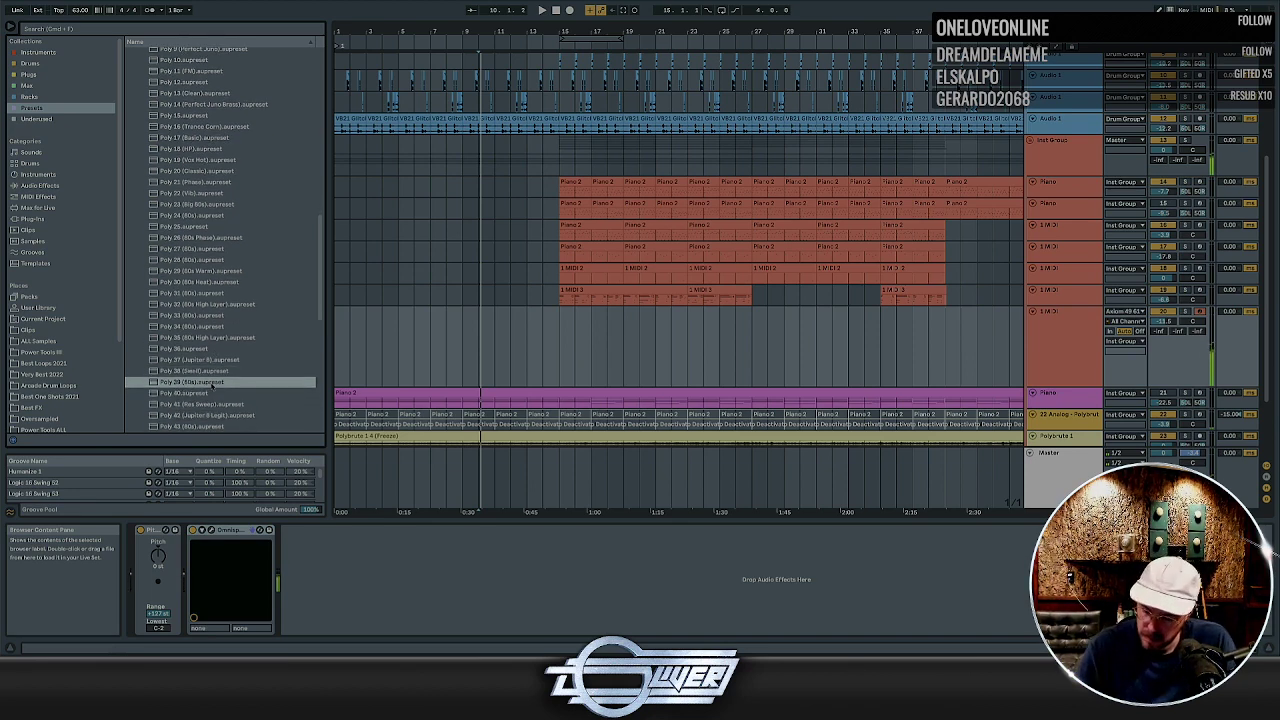
Step through the presets from Poly 40 to Poly 45 (Detune) for the new track
{"action": "scroll", "coordinate": [211, 385], "scroll_direction": "down", "scroll_amount": 1}
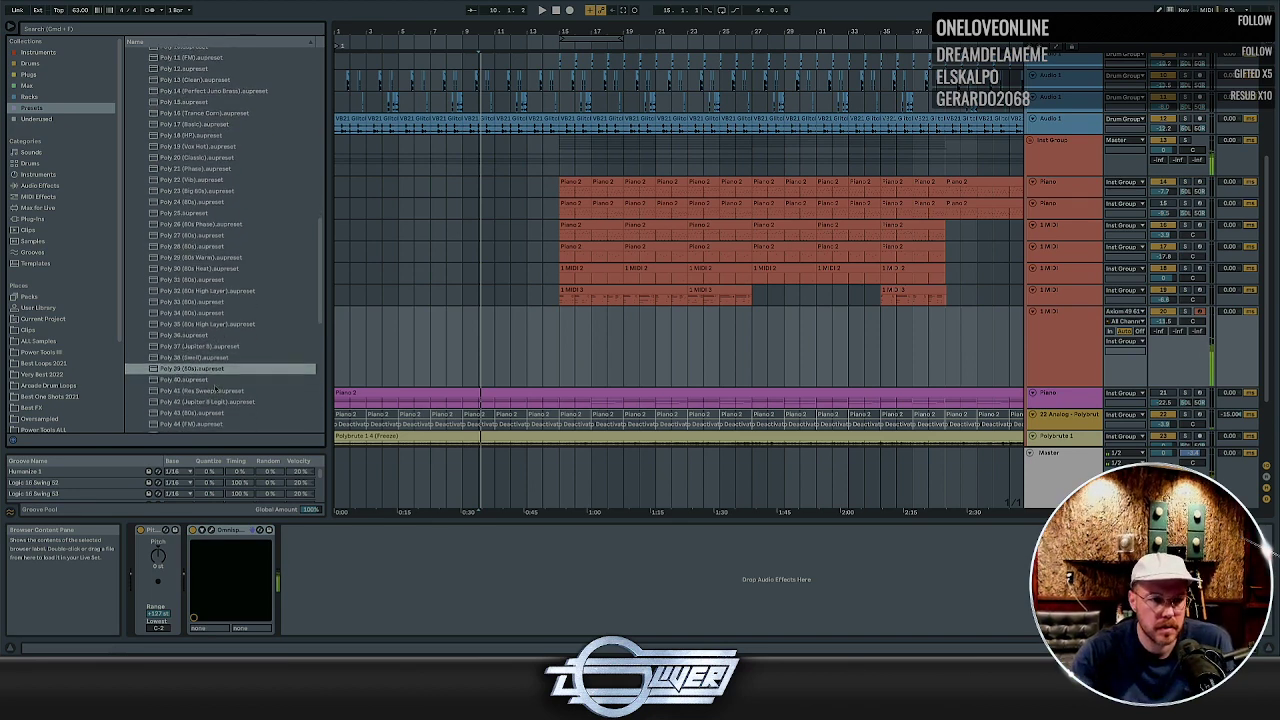
{"action": "left_click", "coordinate": [213, 383]}
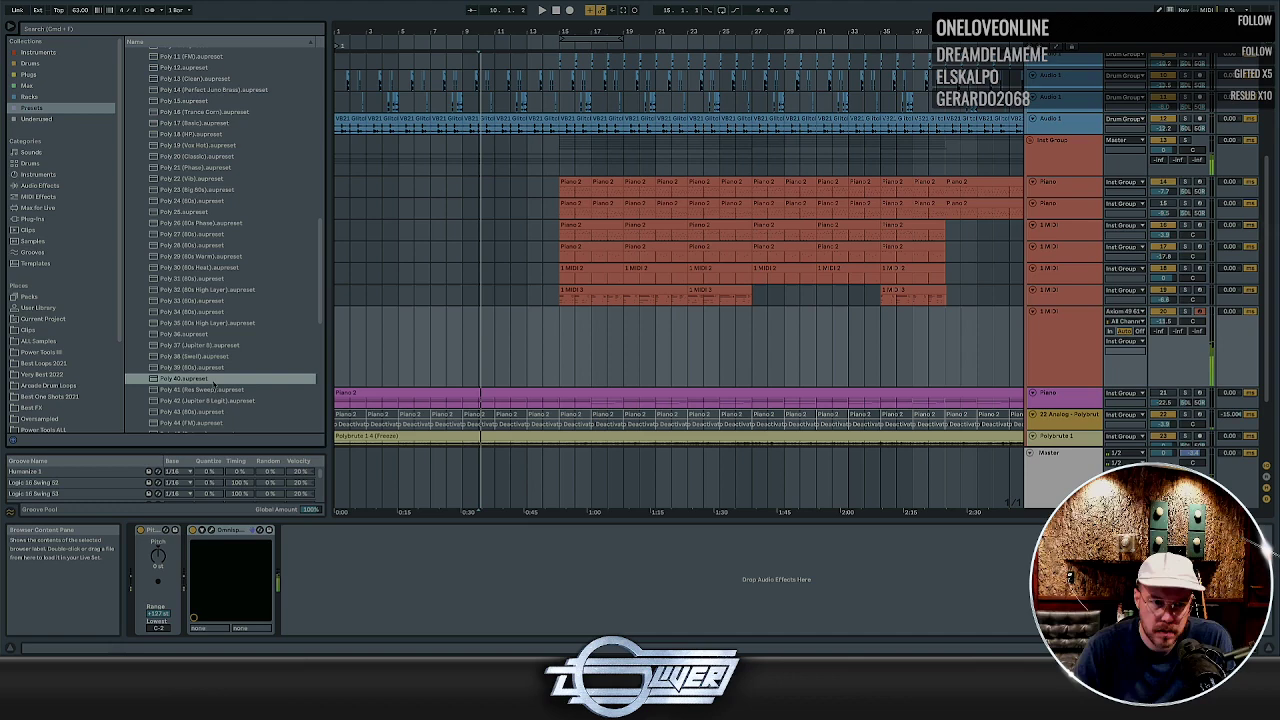
{"action": "key", "text": "Down"}
{"action": "key", "text": "Down"}
{"action": "key", "text": "Down"}
{"action": "key", "text": "Down"}
{"action": "key", "text": "Down"}
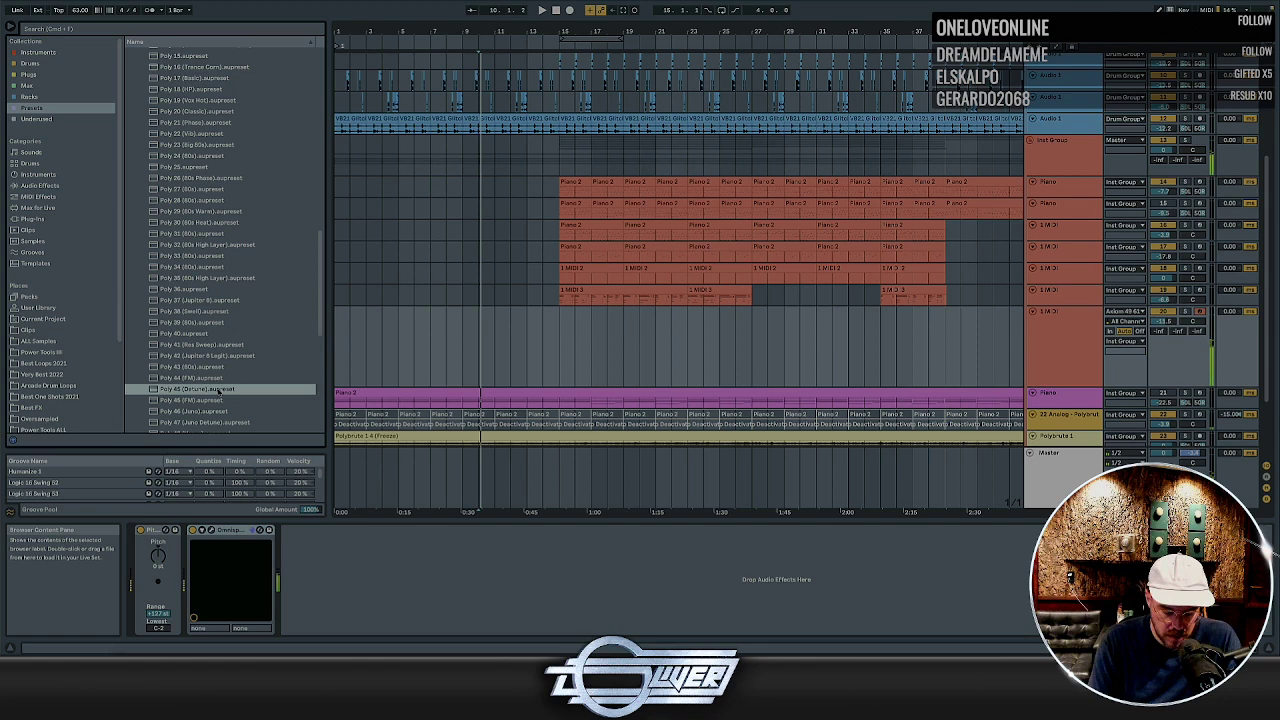
Play the song from bar 14 while auditioning the Poly 45 (FM), Poly 47 (Juno Detune) and Poly 48 (Vapor) presets
{"action": "left_click", "coordinate": [544, 334]}
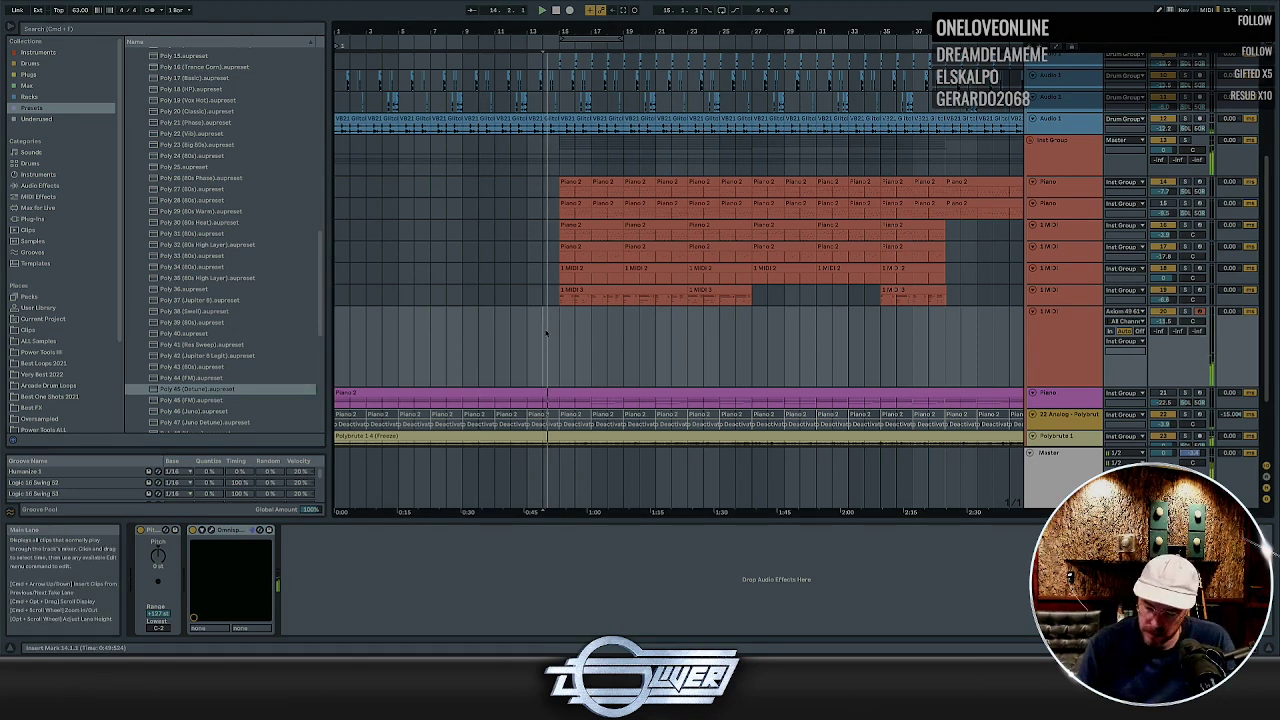
{"action": "key", "text": "space"}
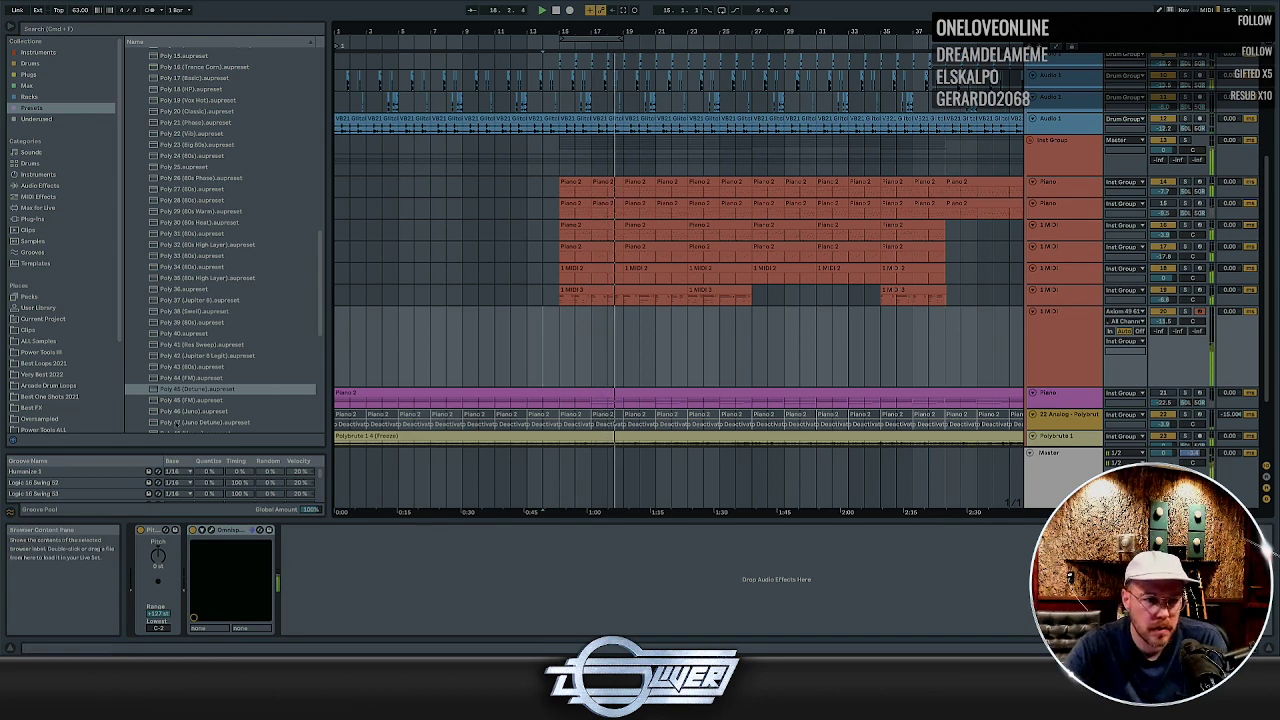
{"action": "left_click", "coordinate": [188, 401]}
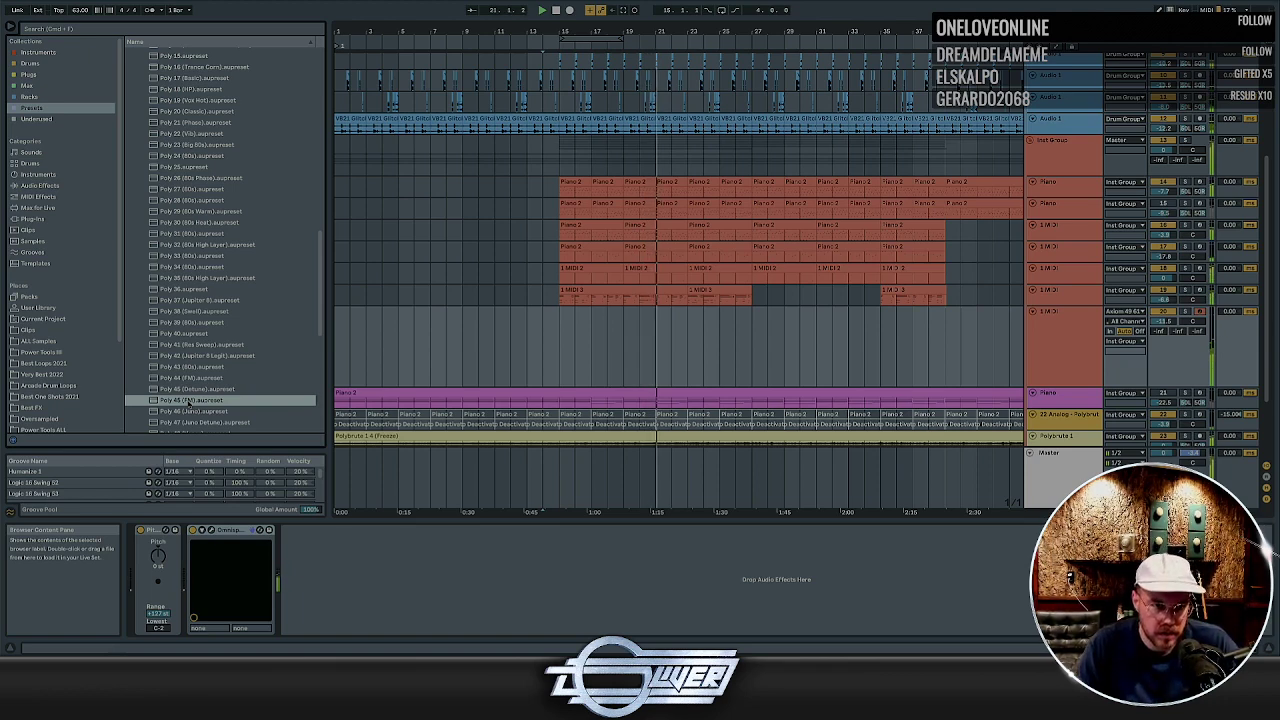
{"action": "scroll", "coordinate": [228, 408], "scroll_direction": "down", "scroll_amount": 1}
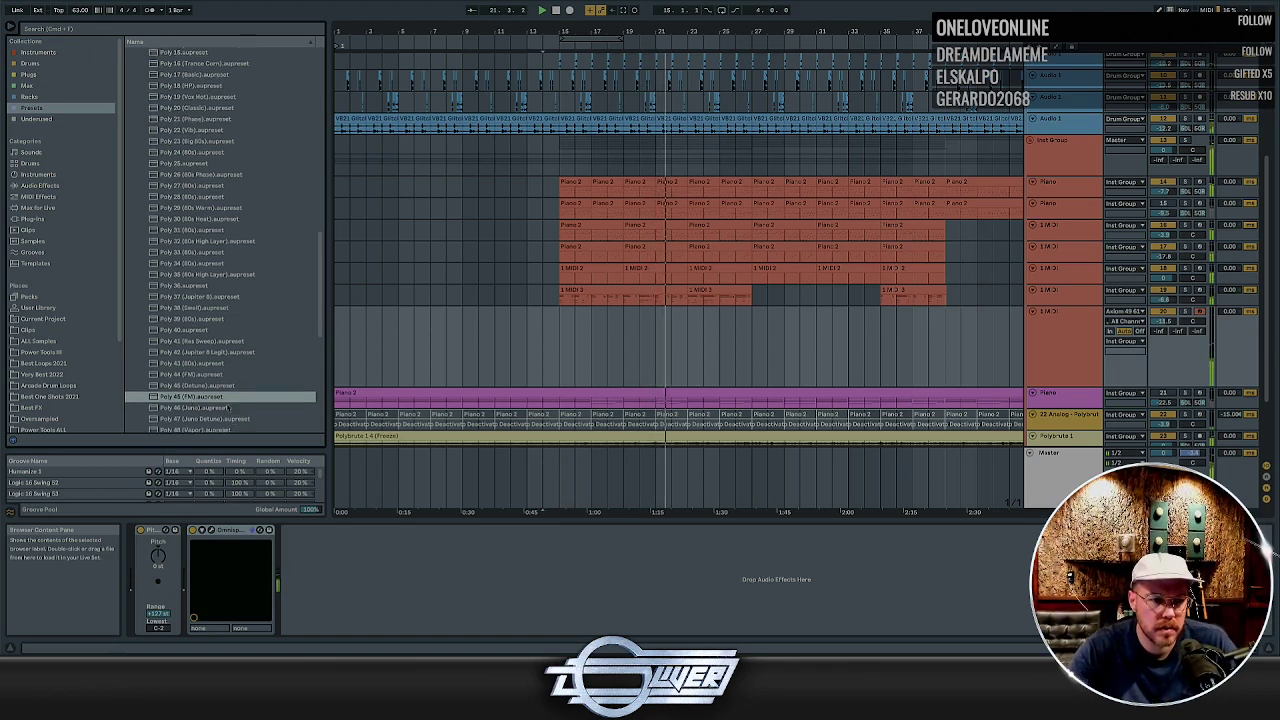
{"action": "scroll", "coordinate": [228, 408], "scroll_direction": "down", "scroll_amount": 1}
{"action": "left_click", "coordinate": [228, 400]}
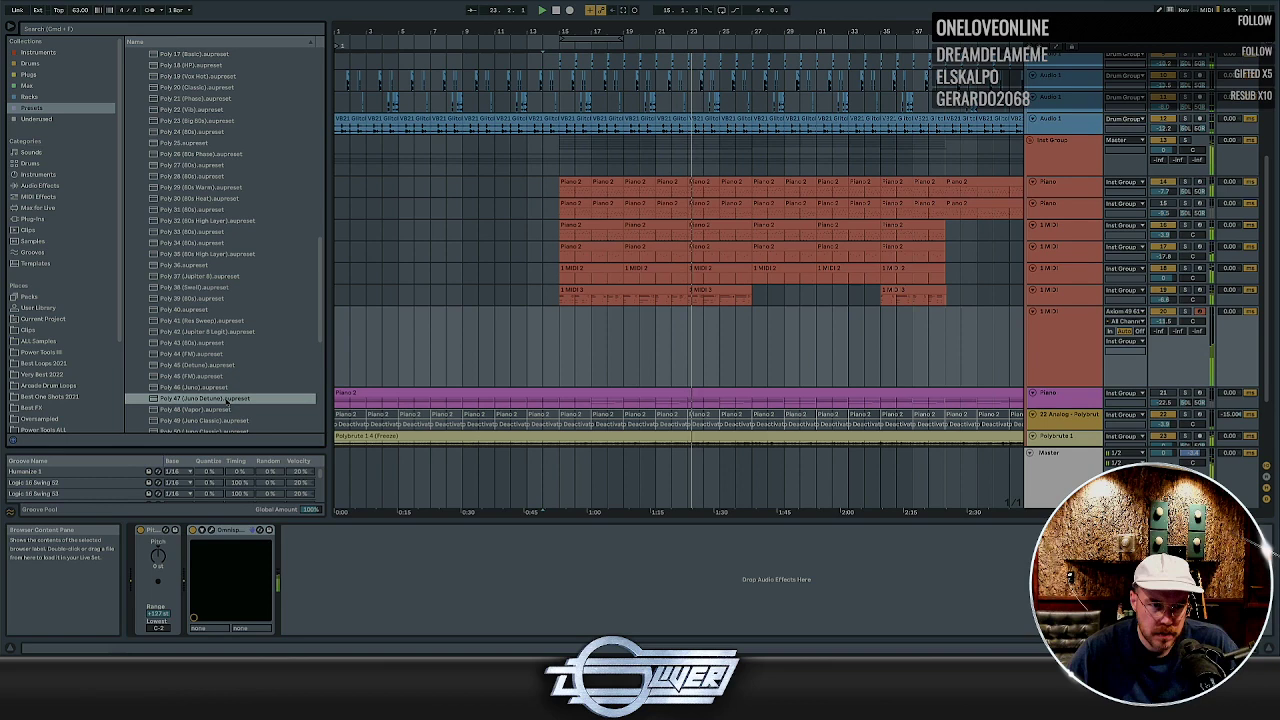
{"action": "key", "text": "Down"}
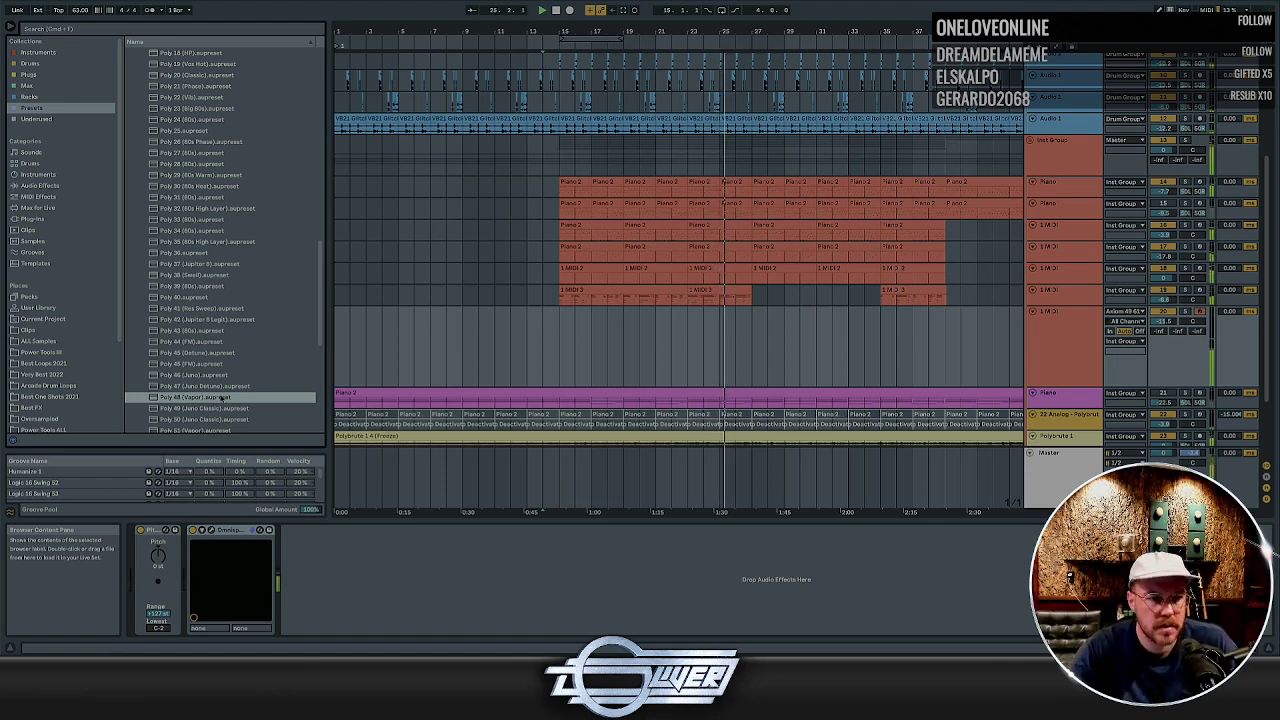
Audition the Poly 55 (Very Detuned), Poly 61 (Woozy Vangelis), Poly 62 and Poly 63 (Cool Vibe) presets against the playing song
{"action": "scroll", "coordinate": [222, 398], "scroll_direction": "down", "scroll_amount": 5}
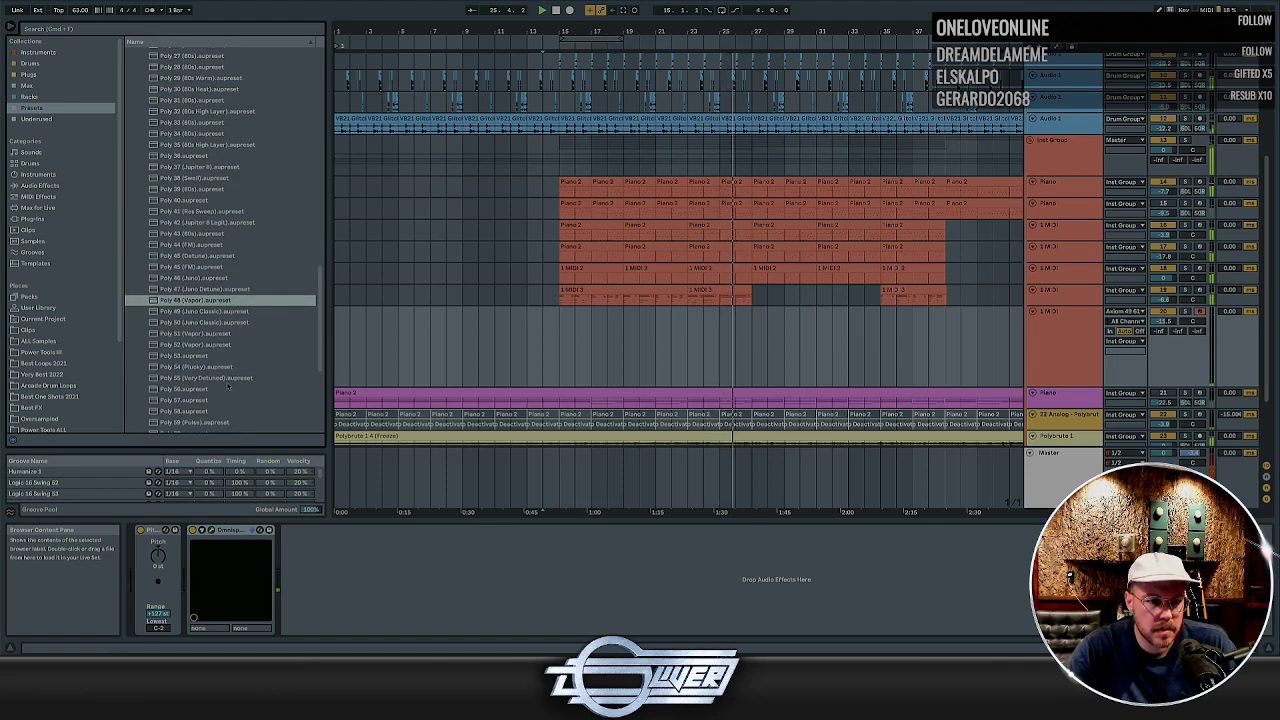
{"action": "left_click", "coordinate": [228, 379]}
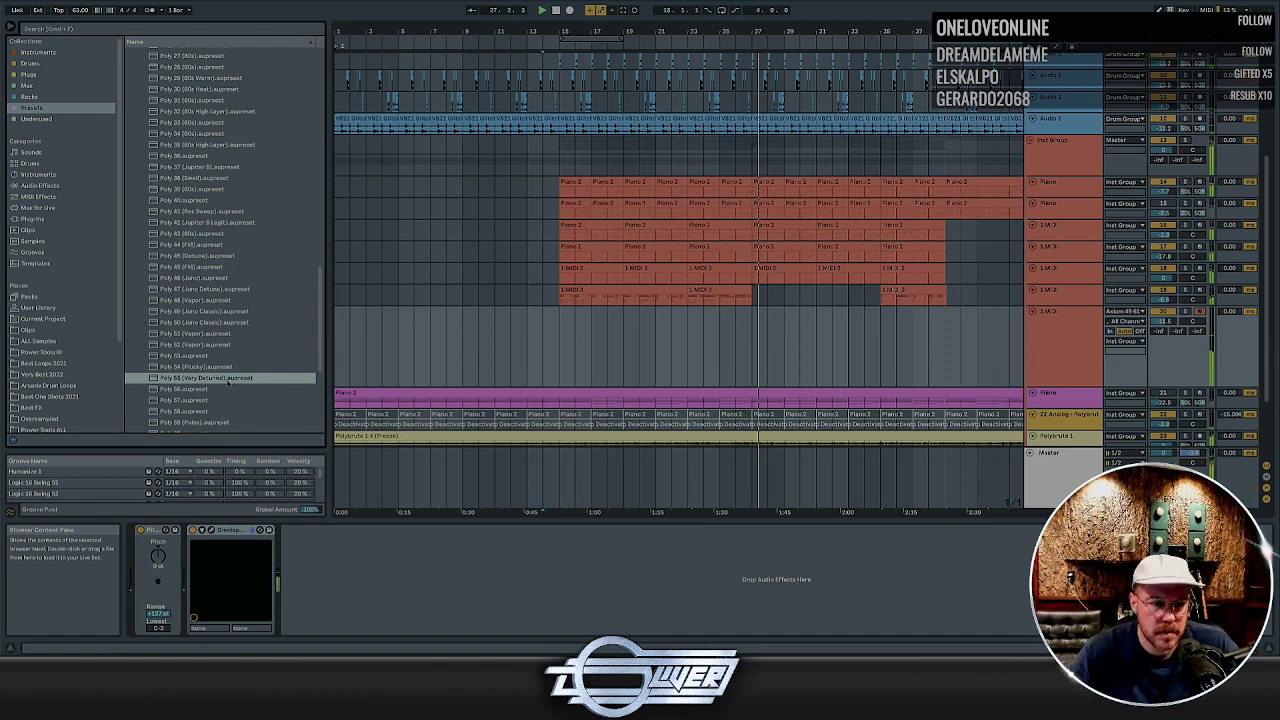
{"action": "scroll", "coordinate": [229, 360], "scroll_direction": "down", "scroll_amount": 5}
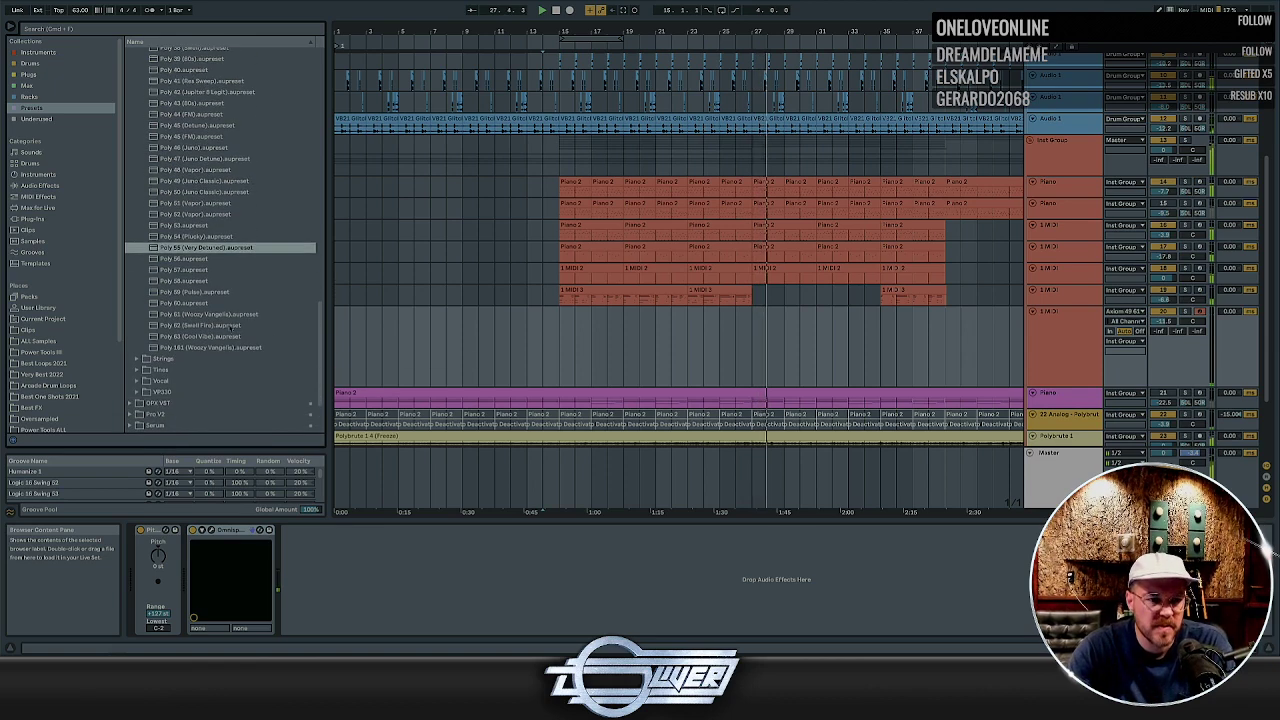
{"action": "left_click", "coordinate": [232, 315]}
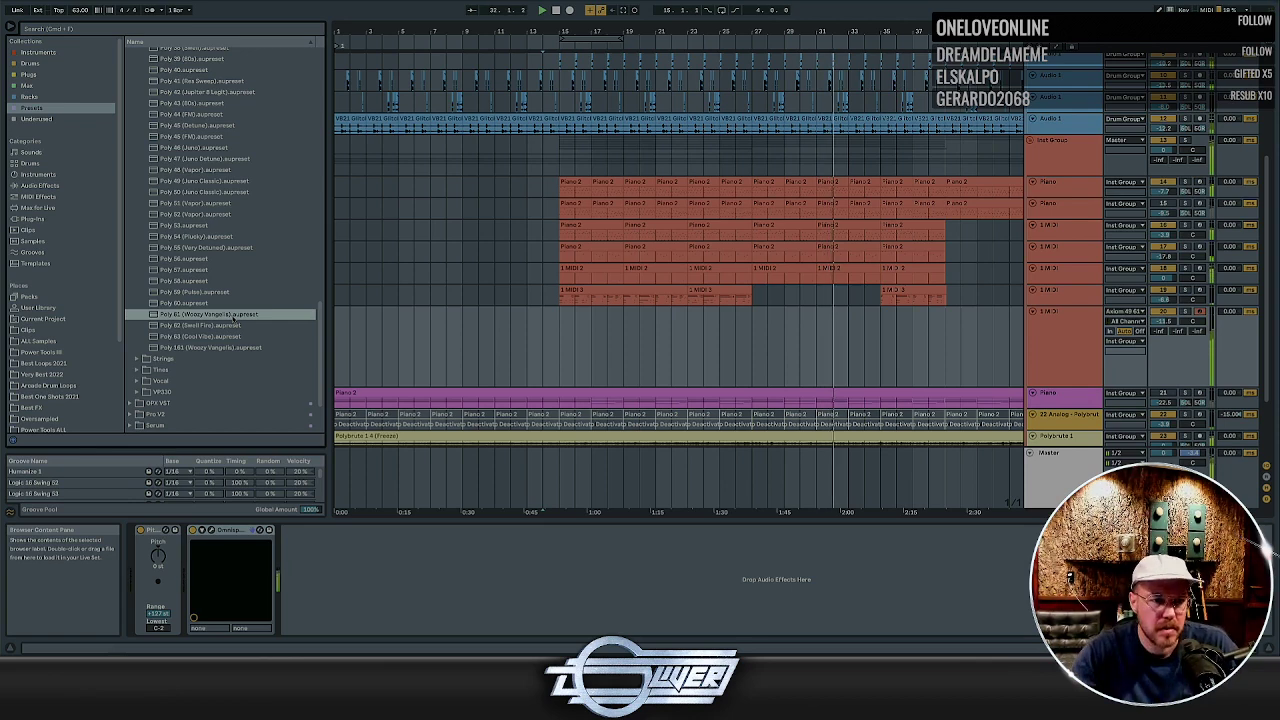
{"action": "left_click", "coordinate": [201, 326]}
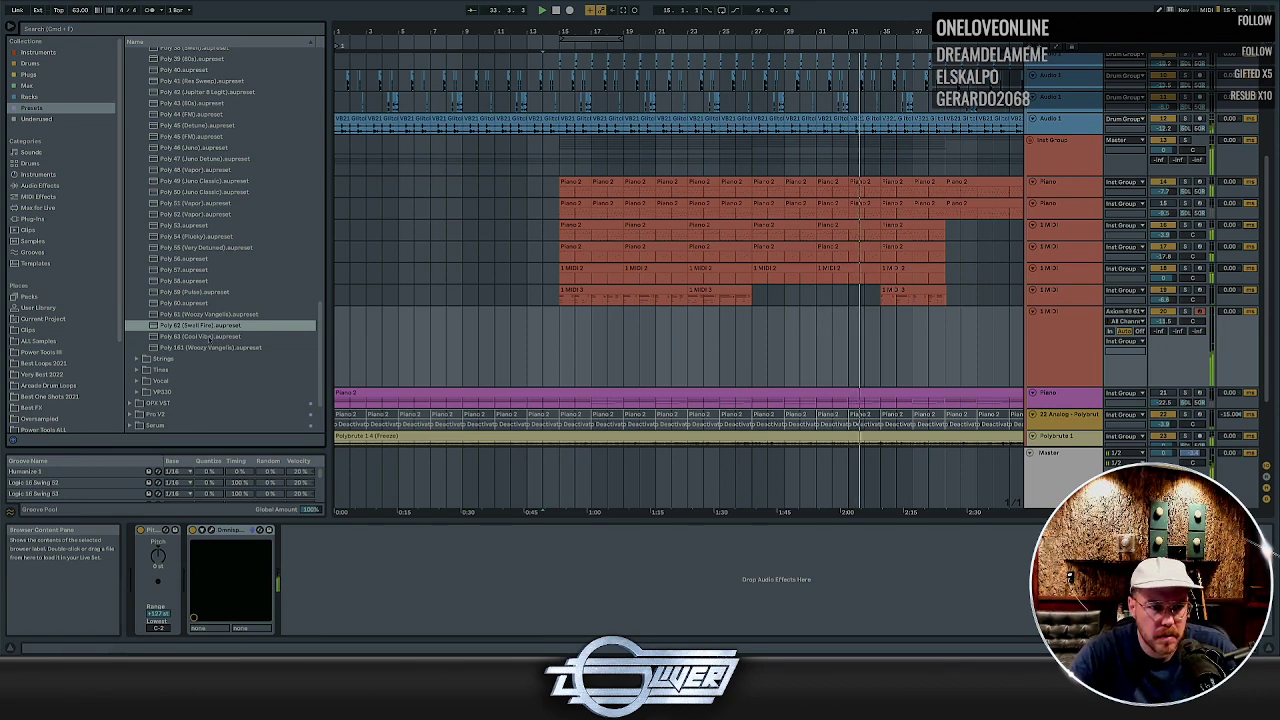
{"action": "left_click", "coordinate": [183, 337]}
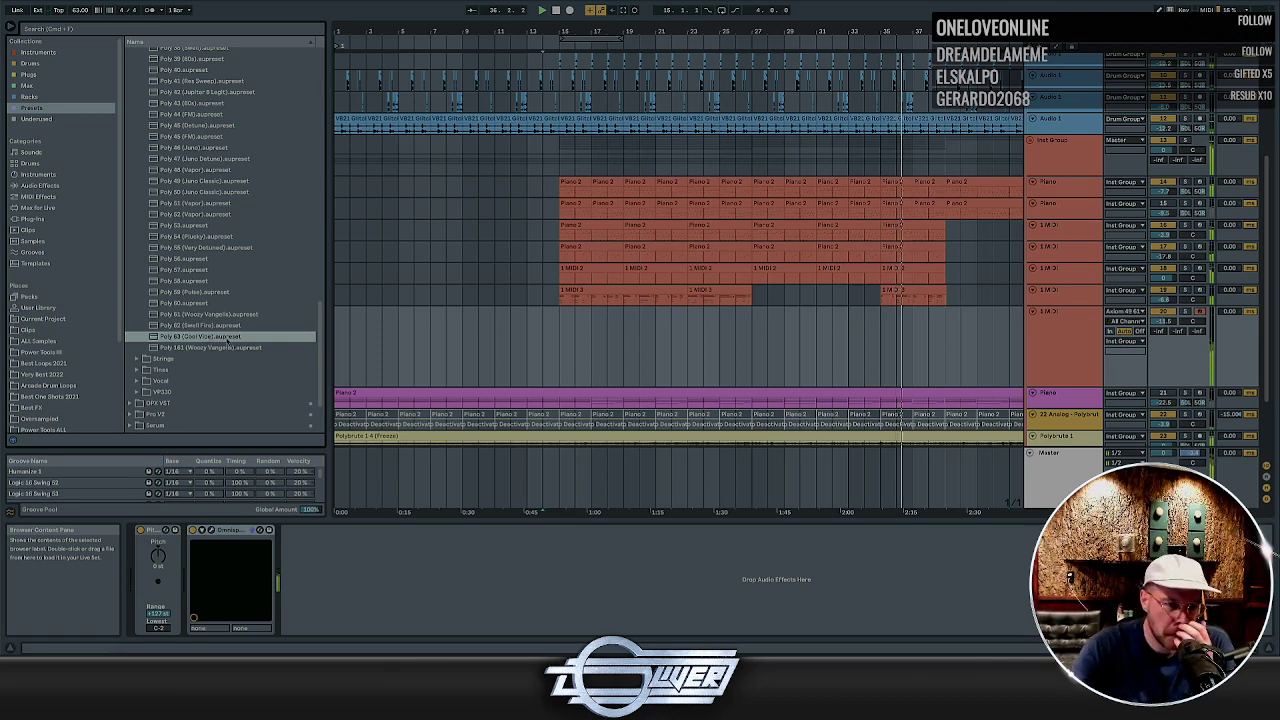
Choose the Poly 59 (Pulse) preset for the new track, and select the MIDI clip starting at bar 15 on track 19
{"action": "left_click", "coordinate": [215, 292]}
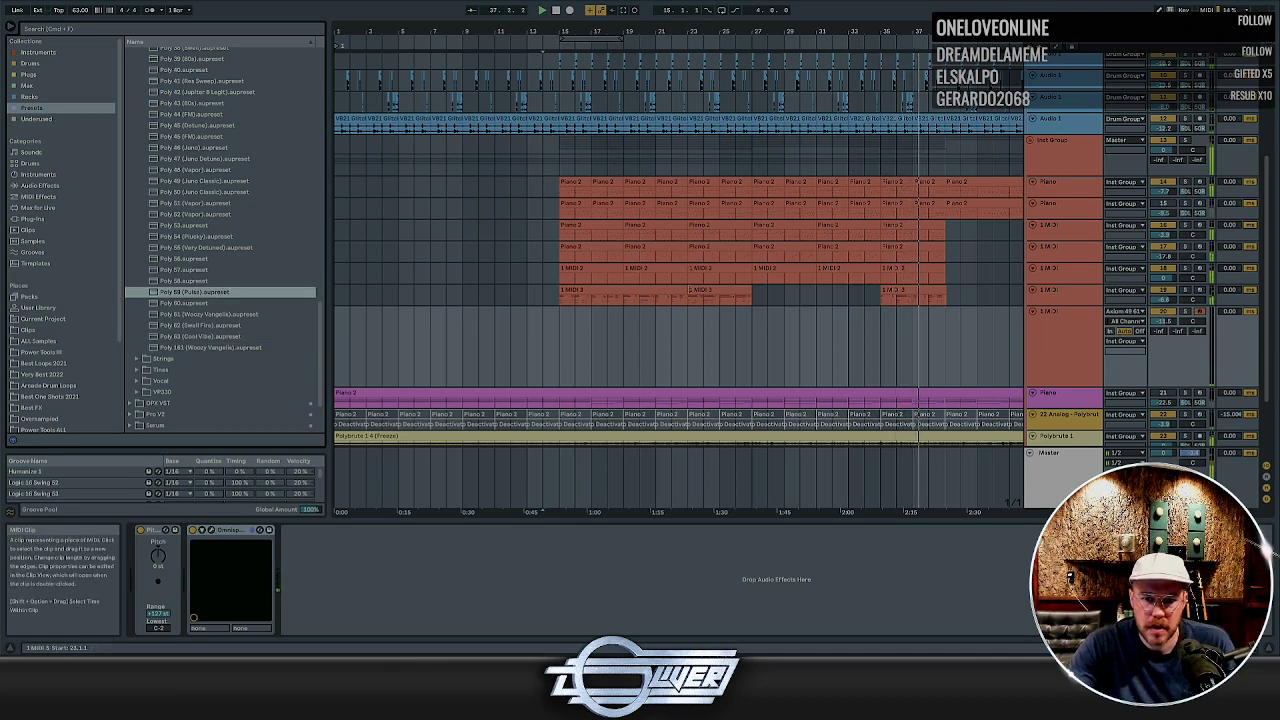
{"action": "left_click", "coordinate": [673, 291]}
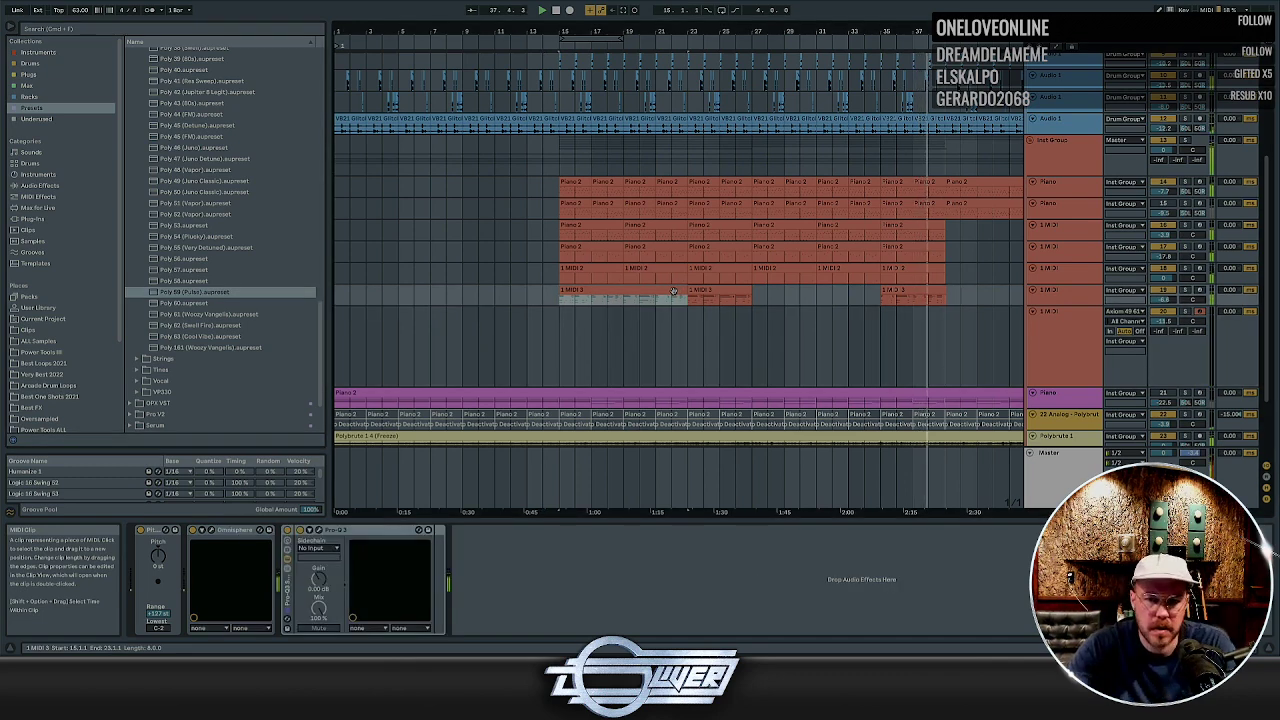
Duplicate the track 19 MIDI clip so it runs through bar 39, and delete that track's clips from bar 47 onward
{"action": "key", "text": "super+d"}
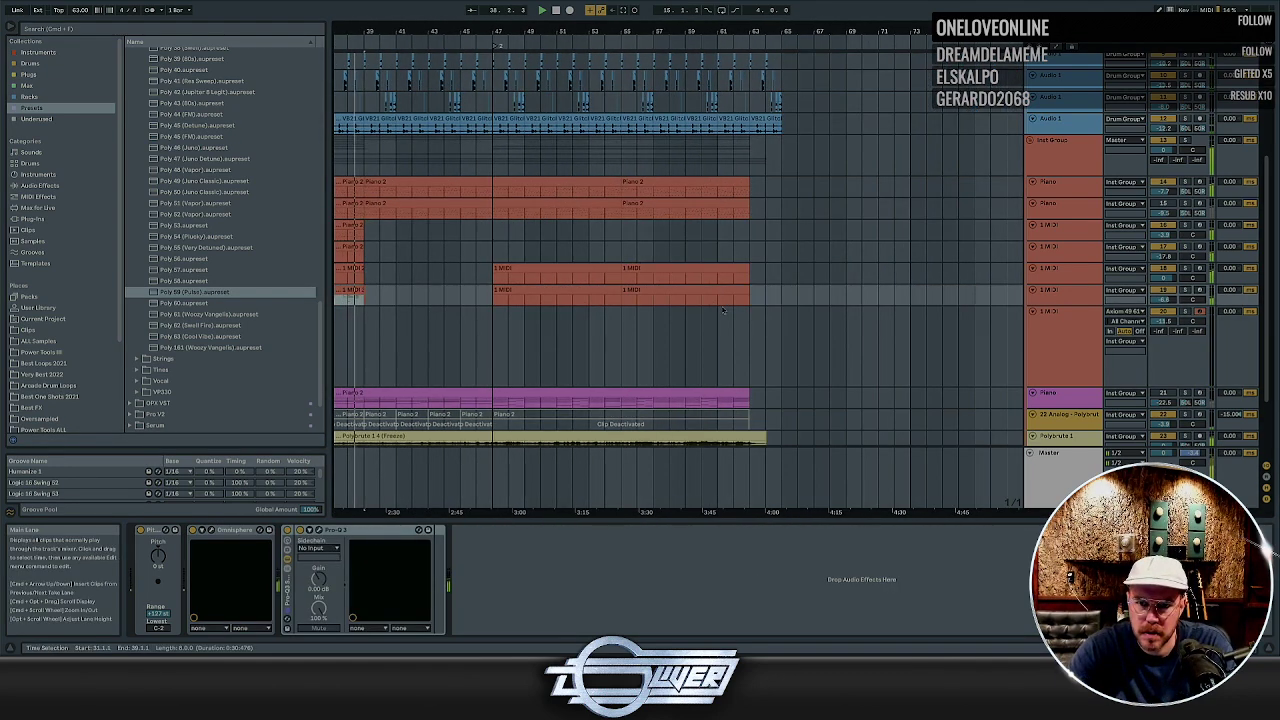
{"action": "left_click", "coordinate": [537, 290]}
{"action": "scroll", "coordinate": [538, 290], "scroll_direction": "left", "scroll_amount": 3}
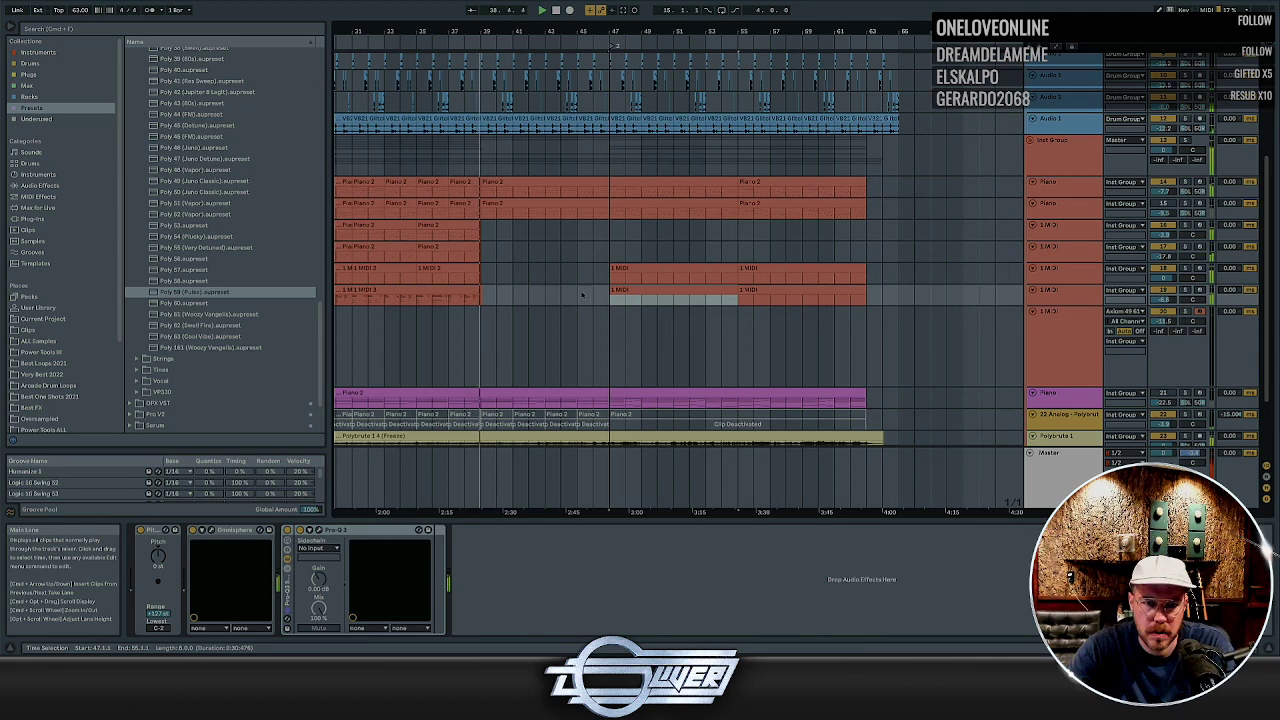
{"action": "left_click_drag", "start_coordinate": [583, 297], "coordinate": [929, 300]}
{"action": "key", "text": "Delete"}
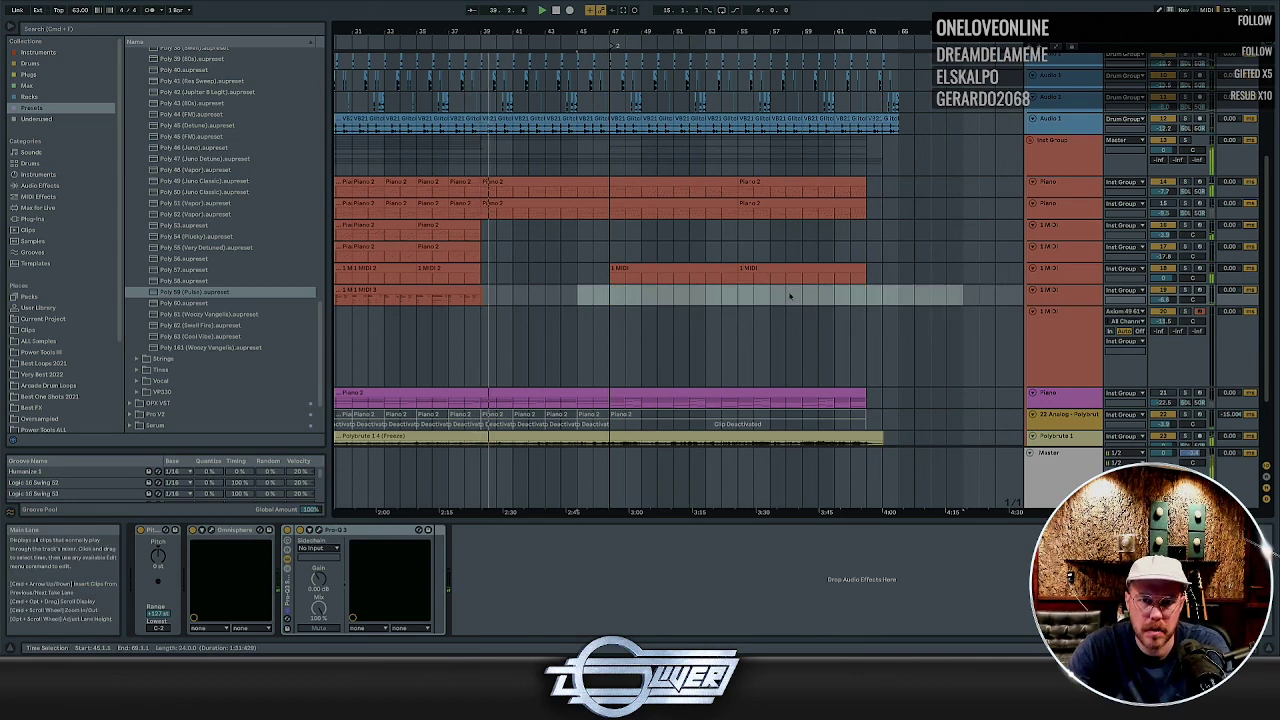
Play the song from bar 44 and arm track 19 for recording
{"action": "left_click_drag", "start_coordinate": [612, 270], "coordinate": [726, 270]}
{"action": "left_click", "coordinate": [777, 268]}
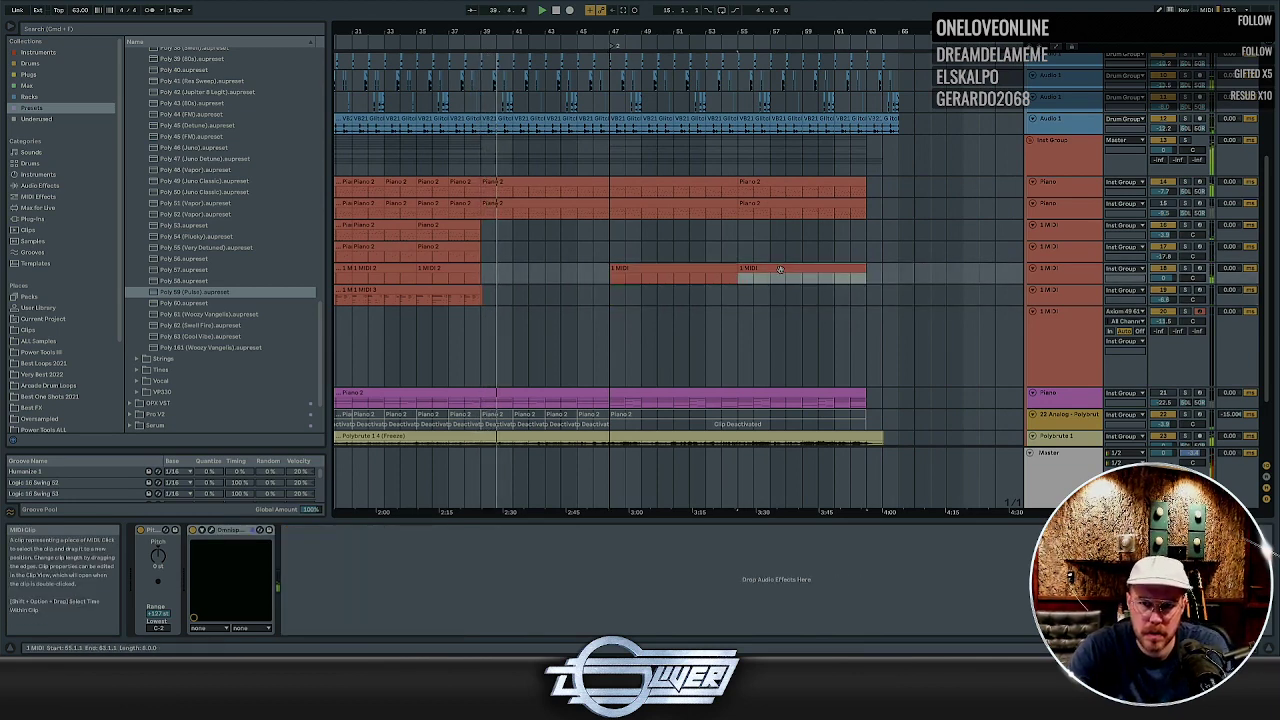
{"action": "left_click", "coordinate": [686, 269]}
{"action": "left_click", "coordinate": [567, 295]}
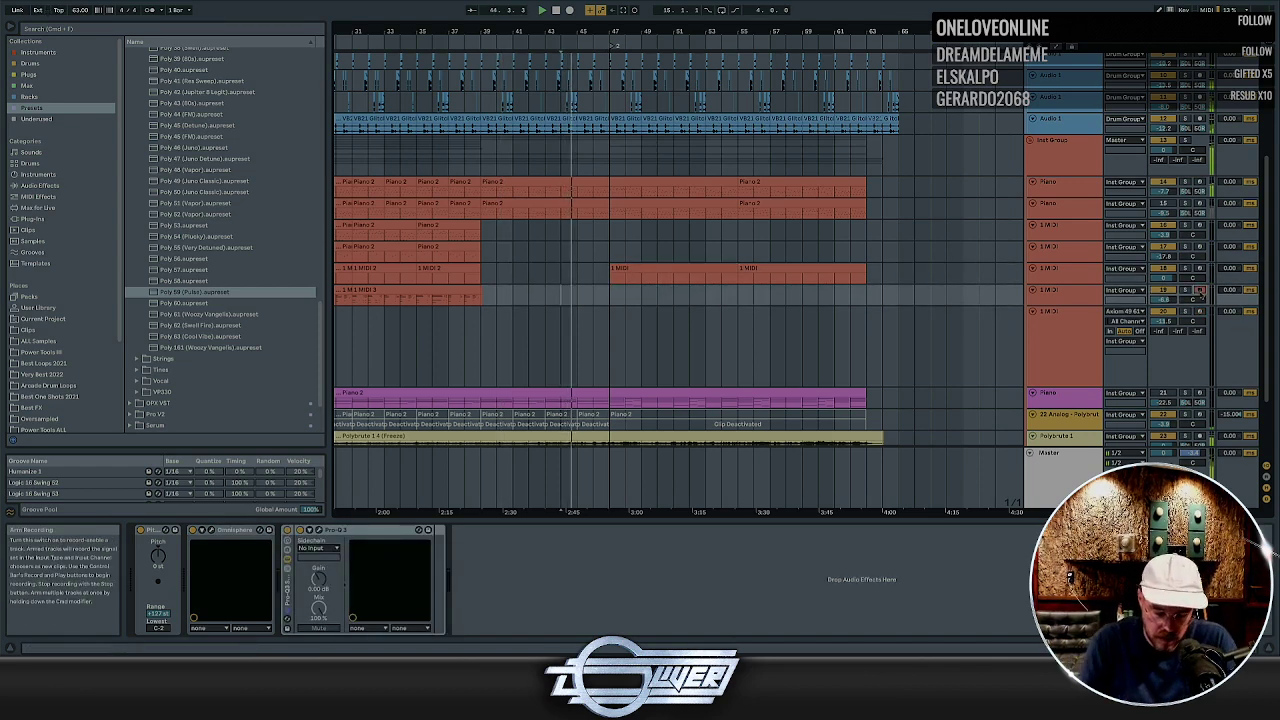
{"action": "left_click", "coordinate": [1200, 290]}
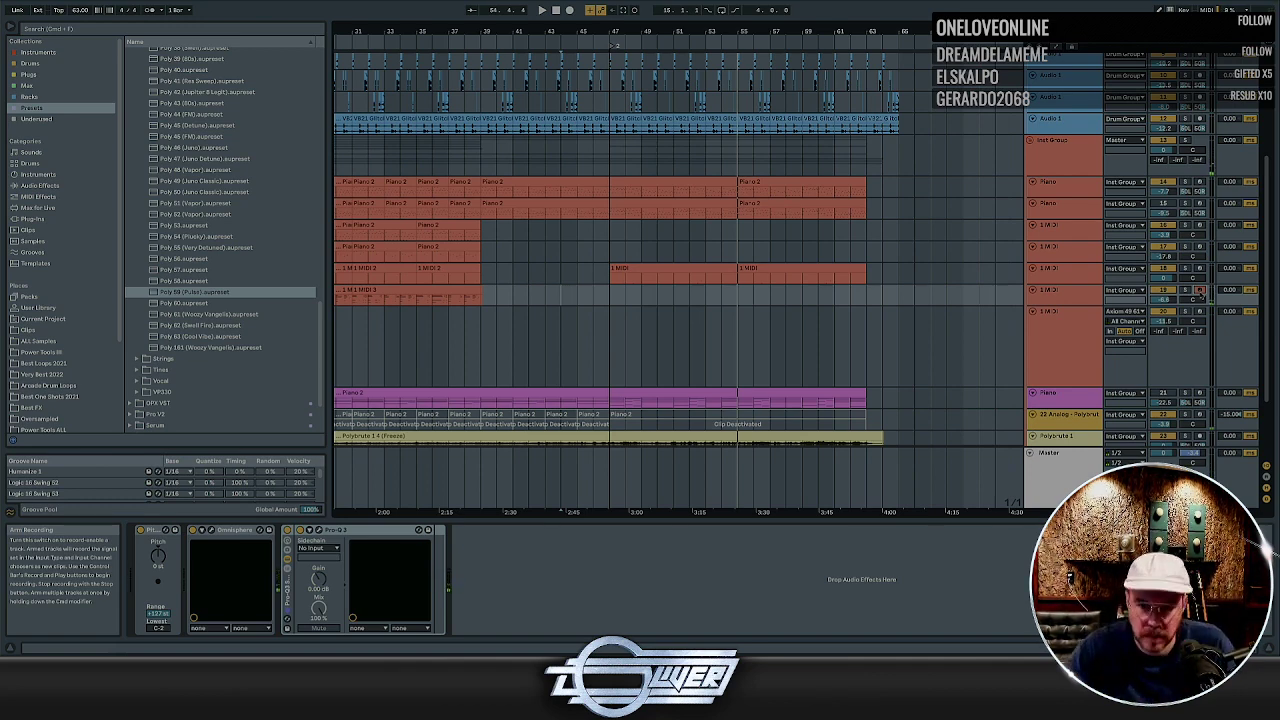
Listen to the song from bar 44, and select bars 1 to 65 on tracks 16 and 17 for playback from the start
{"action": "right_click", "coordinate": [1057, 225]}
{"action": "left_click", "coordinate": [625, 232]}
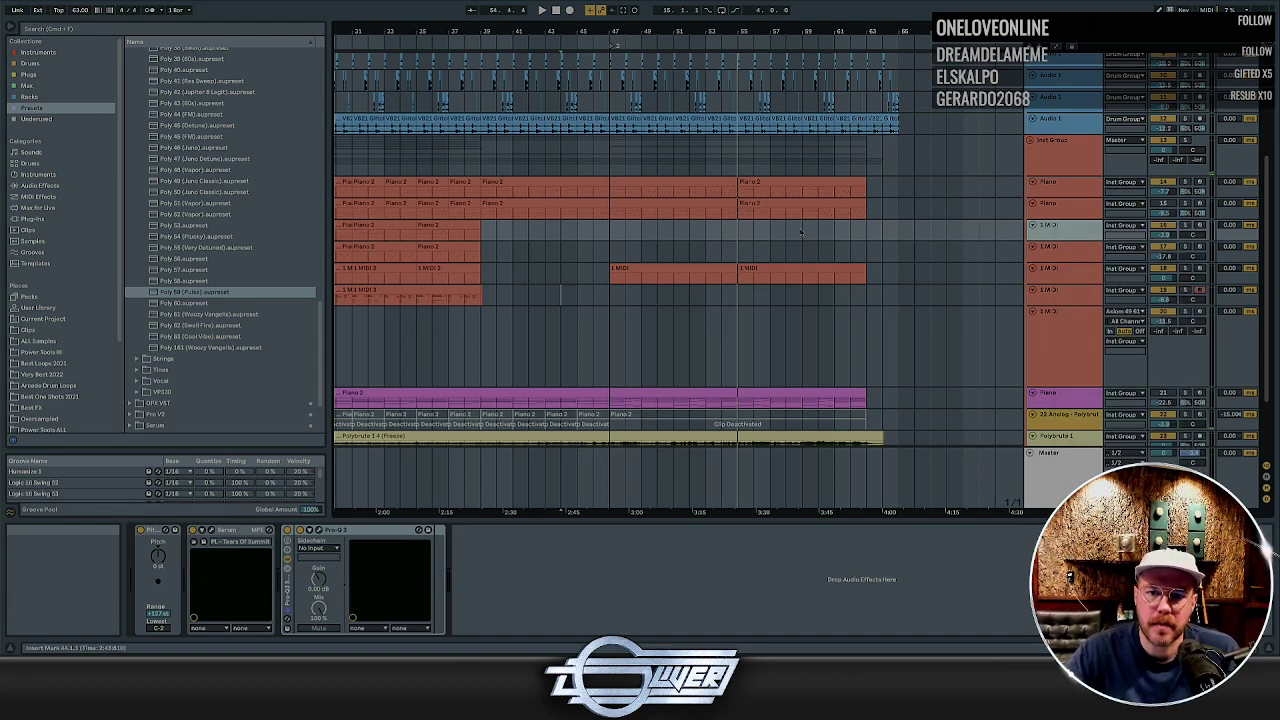
{"action": "left_click", "coordinate": [566, 239]}
{"action": "key", "text": "space"}
{"action": "key", "text": "minus"}
{"action": "key", "text": "minus"}
{"action": "key", "text": "minus"}
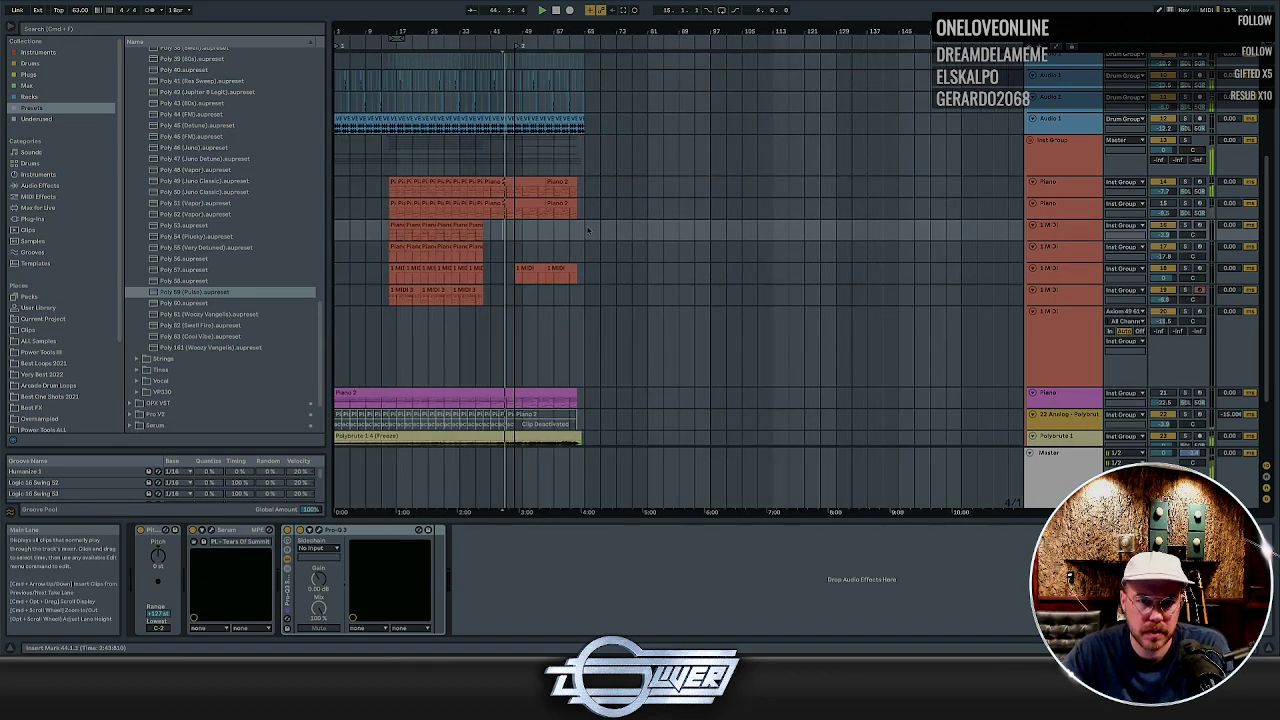
{"action": "left_click_drag", "start_coordinate": [586, 228], "coordinate": [336, 252]}
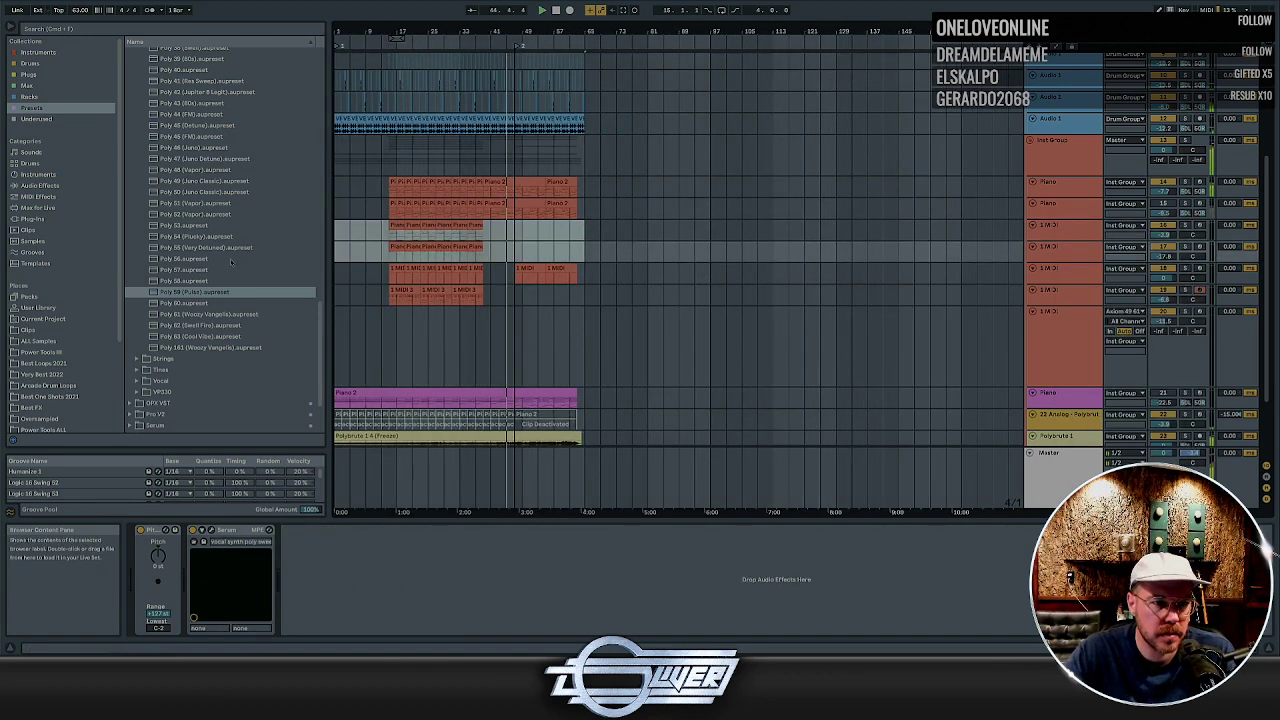
{"action": "scroll", "coordinate": [228, 258], "scroll_direction": "up", "scroll_amount": 15}
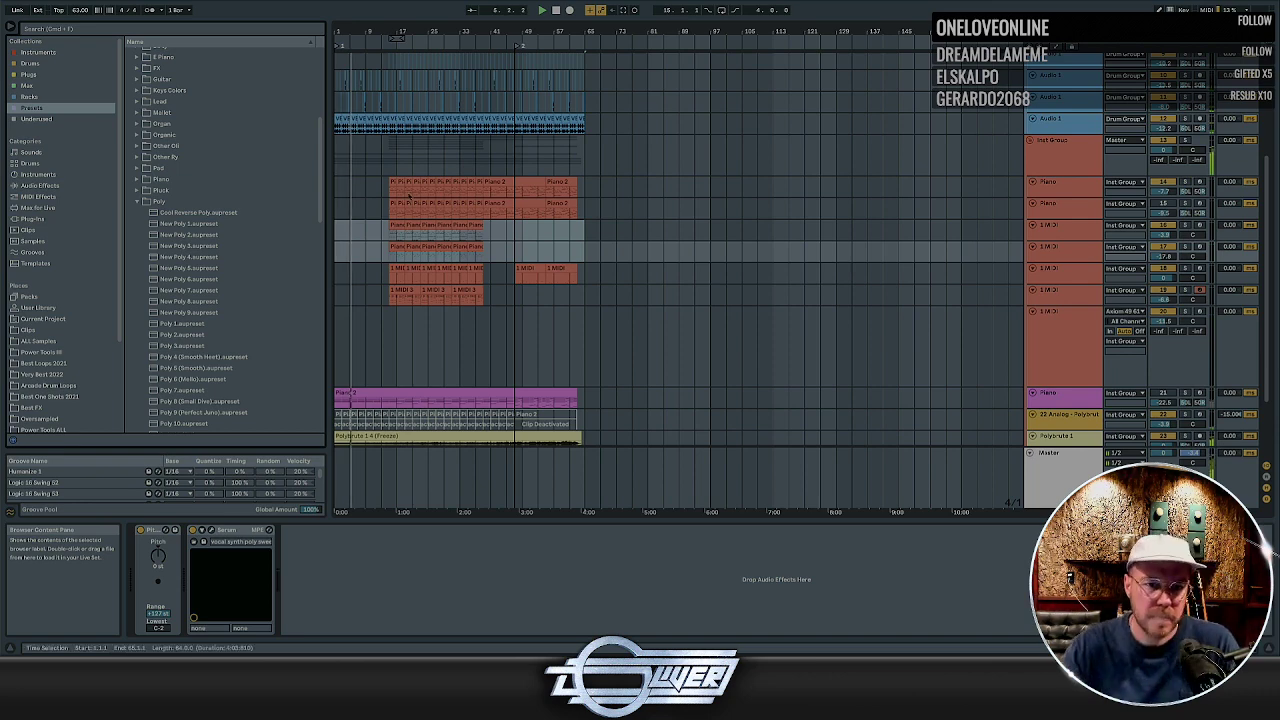
Place the insert marker at bar 15 on track 18, and select the MIDI clip starting at bar 15 on track 19
{"action": "left_click", "coordinate": [386, 281]}
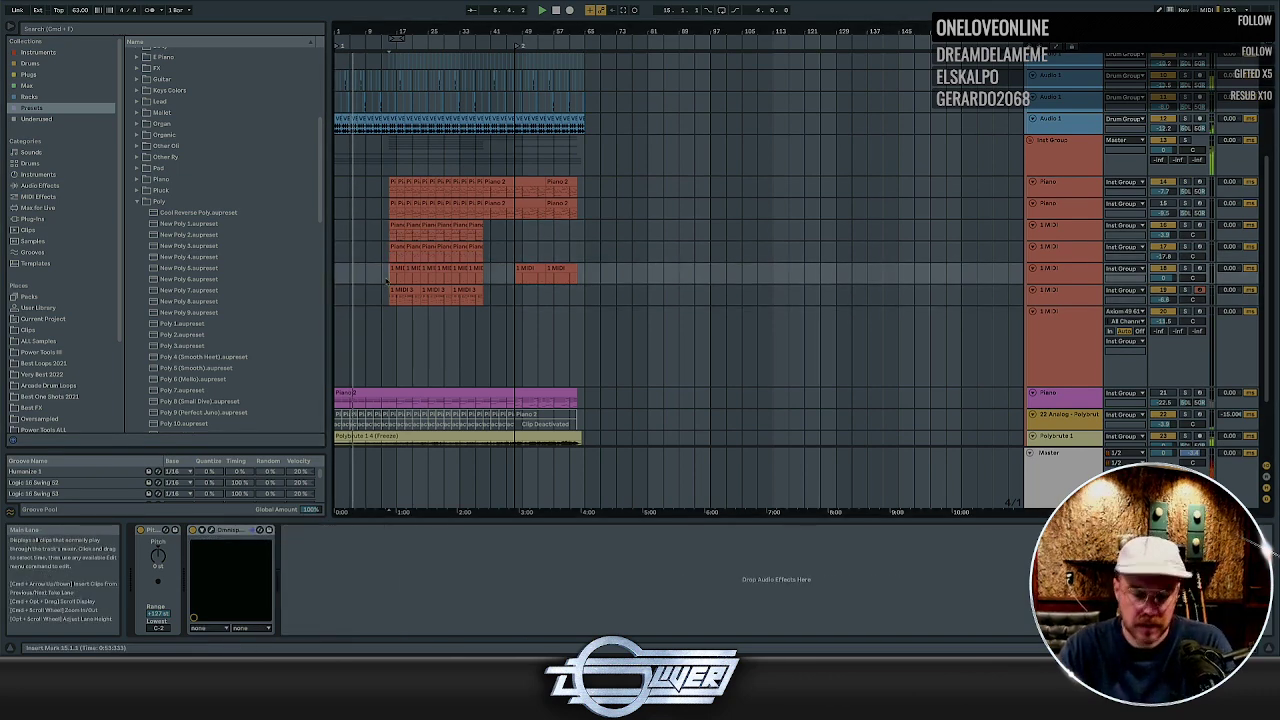
{"action": "key", "text": "plus"}
{"action": "key", "text": "plus"}
{"action": "key", "text": "plus"}
{"action": "key", "text": "plus"}
{"action": "scroll", "coordinate": [425, 275], "scroll_direction": "down", "scroll_amount": 1}
{"action": "key", "text": "minus"}
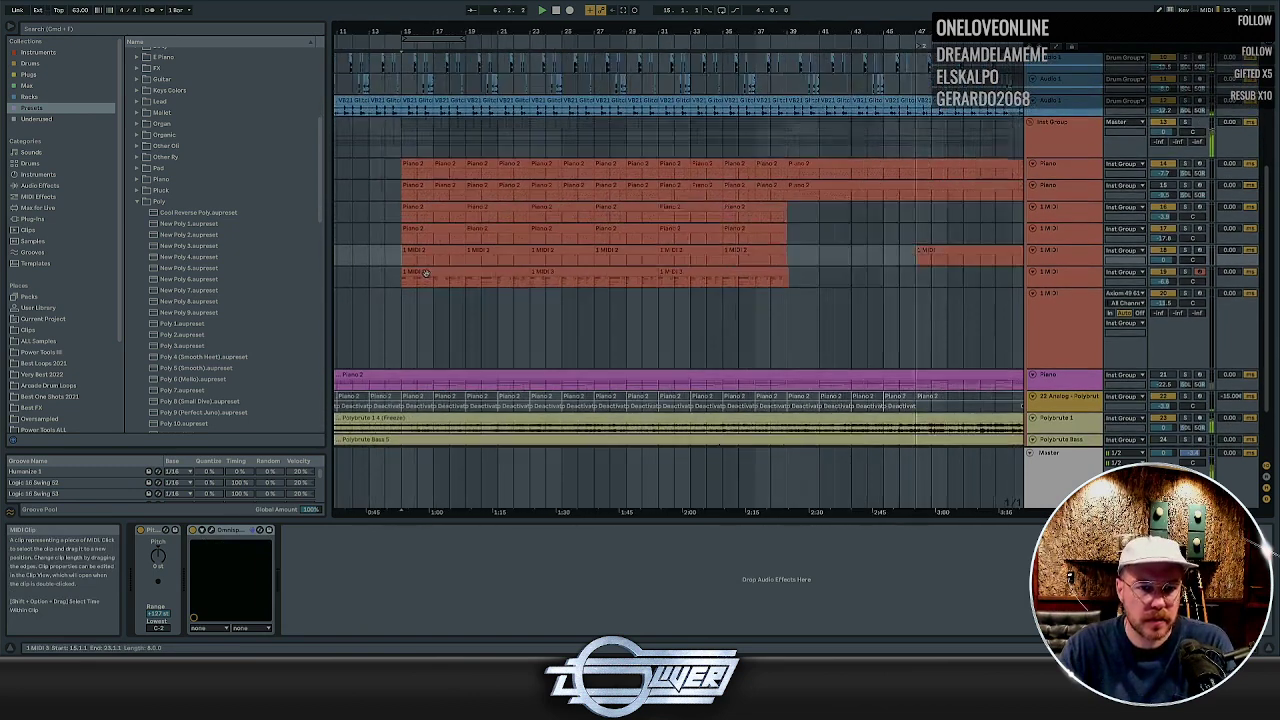
{"action": "key", "text": "minus"}
{"action": "left_click", "coordinate": [425, 274]}
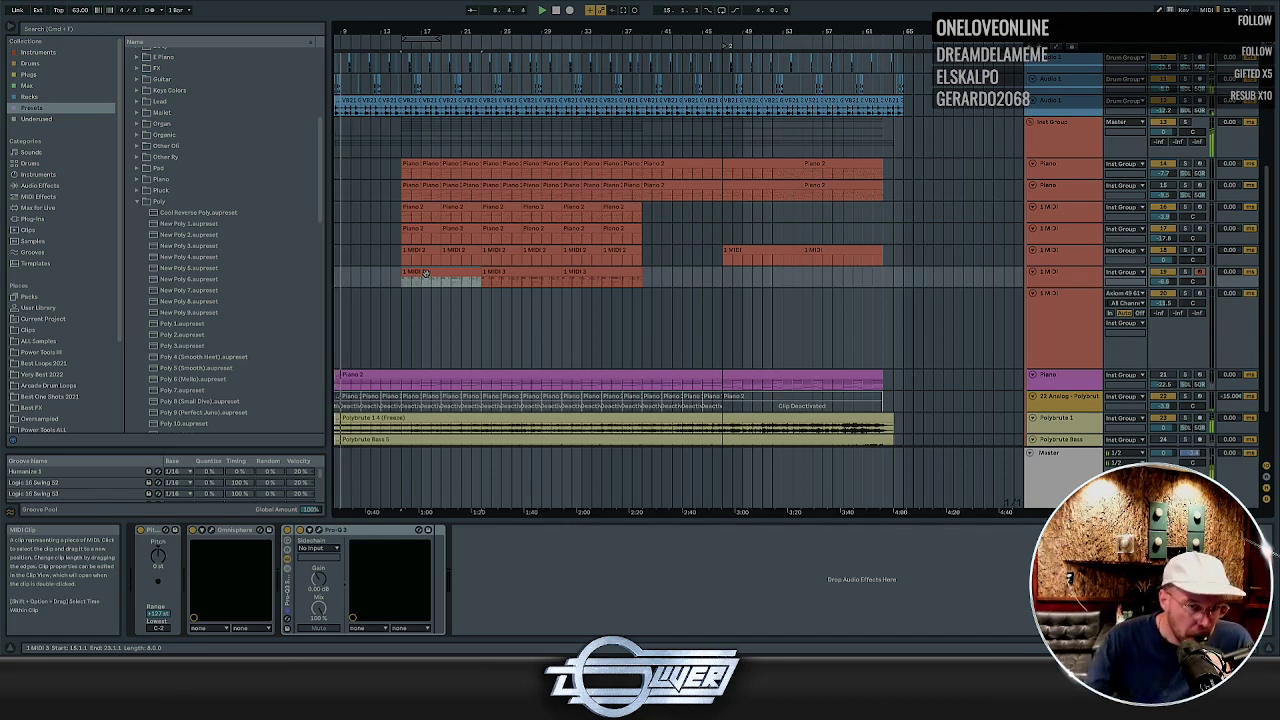
Raise the Polybrute Bass track's volume to about 1.7 dB
{"action": "scroll", "coordinate": [422, 282], "scroll_direction": "left", "scroll_amount": 3}
{"action": "scroll", "coordinate": [422, 282], "scroll_direction": "down", "scroll_amount": 3}
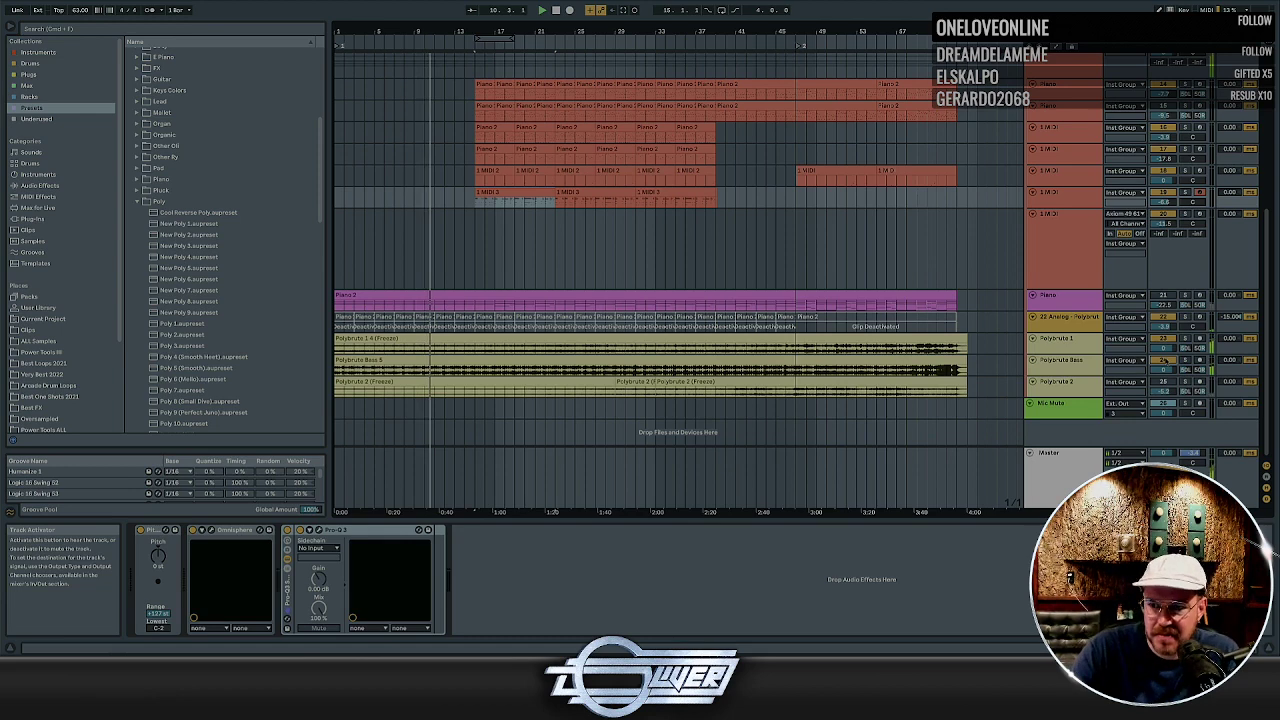
{"action": "left_click_drag", "start_coordinate": [1168, 371], "coordinate": [1168, 361]}
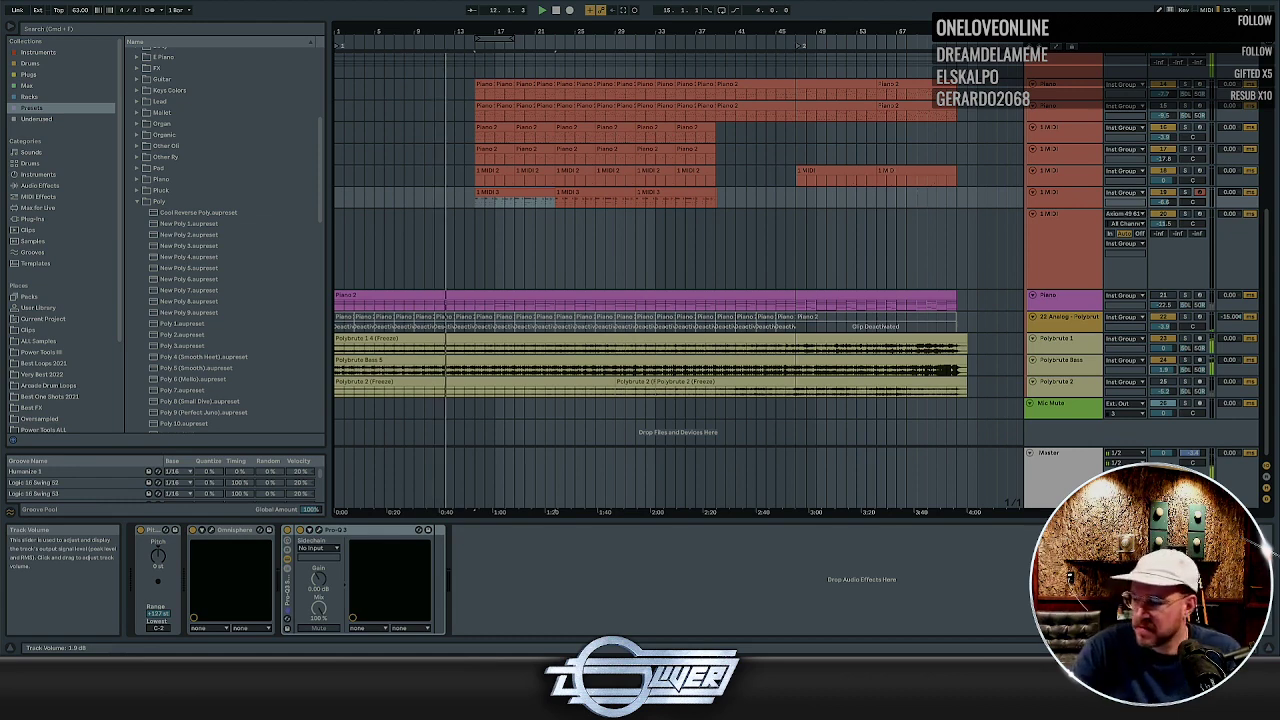
{"action": "left_click_drag", "start_coordinate": [1168, 361], "coordinate": [1168, 362]}
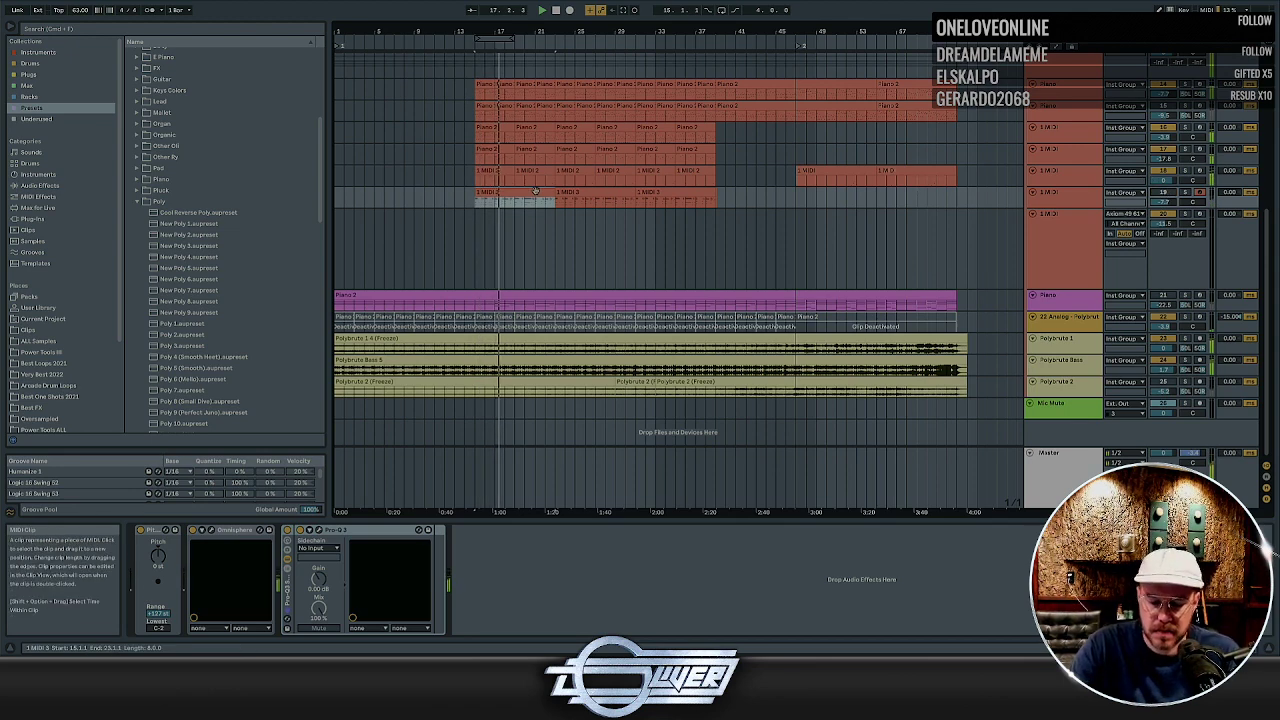
Delete the clip spanning bars 15 to 23 on track 19, and check the Polybrute 2 track against the mix
{"action": "key", "text": "Delete"}
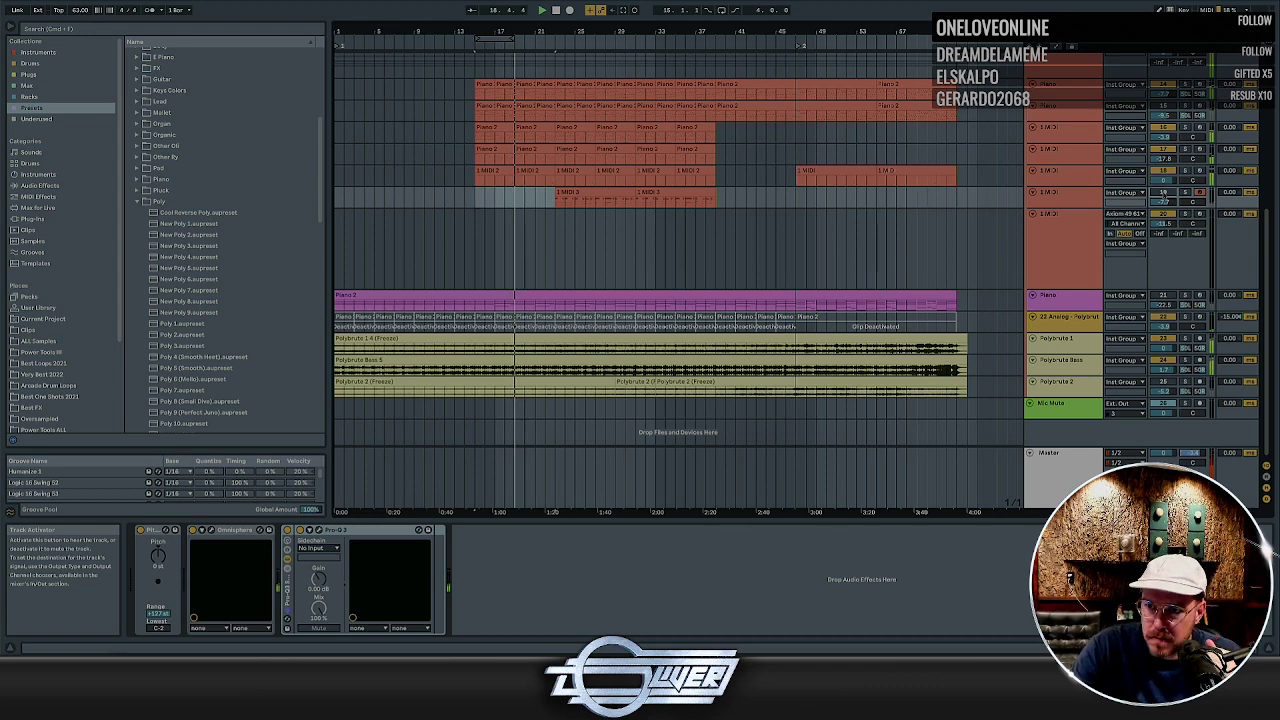
{"action": "left_click", "coordinate": [1055, 263]}
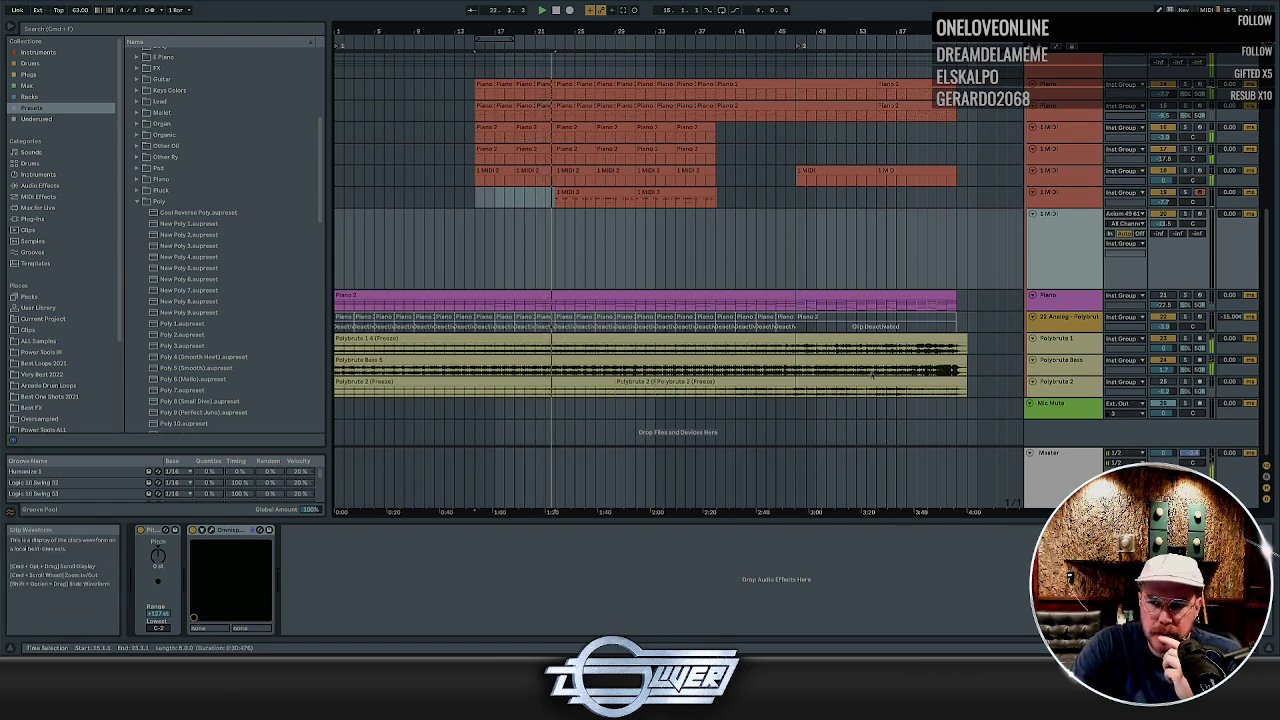
{"action": "left_click", "coordinate": [1163, 382]}
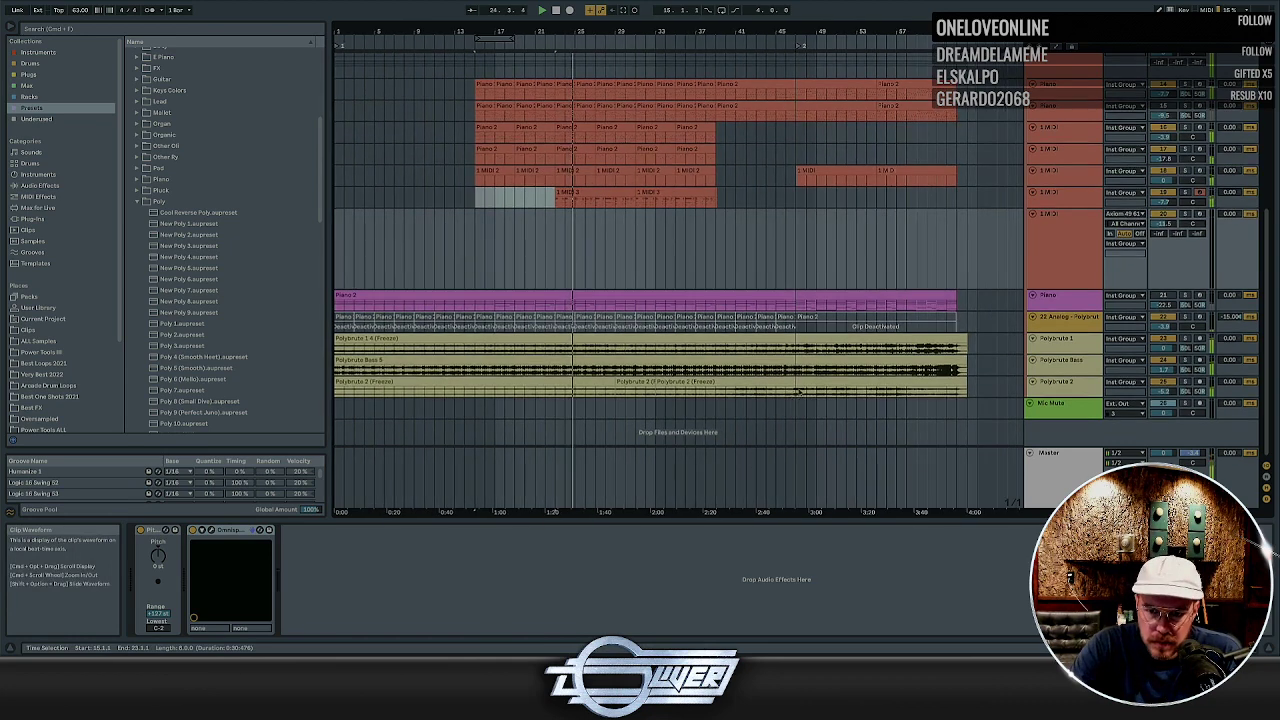
Deactivate the clips between bars 31 and 39 on tracks 14 to 19, and play the song from bar 30
{"action": "scroll", "coordinate": [586, 395], "scroll_direction": "up", "scroll_amount": 1}
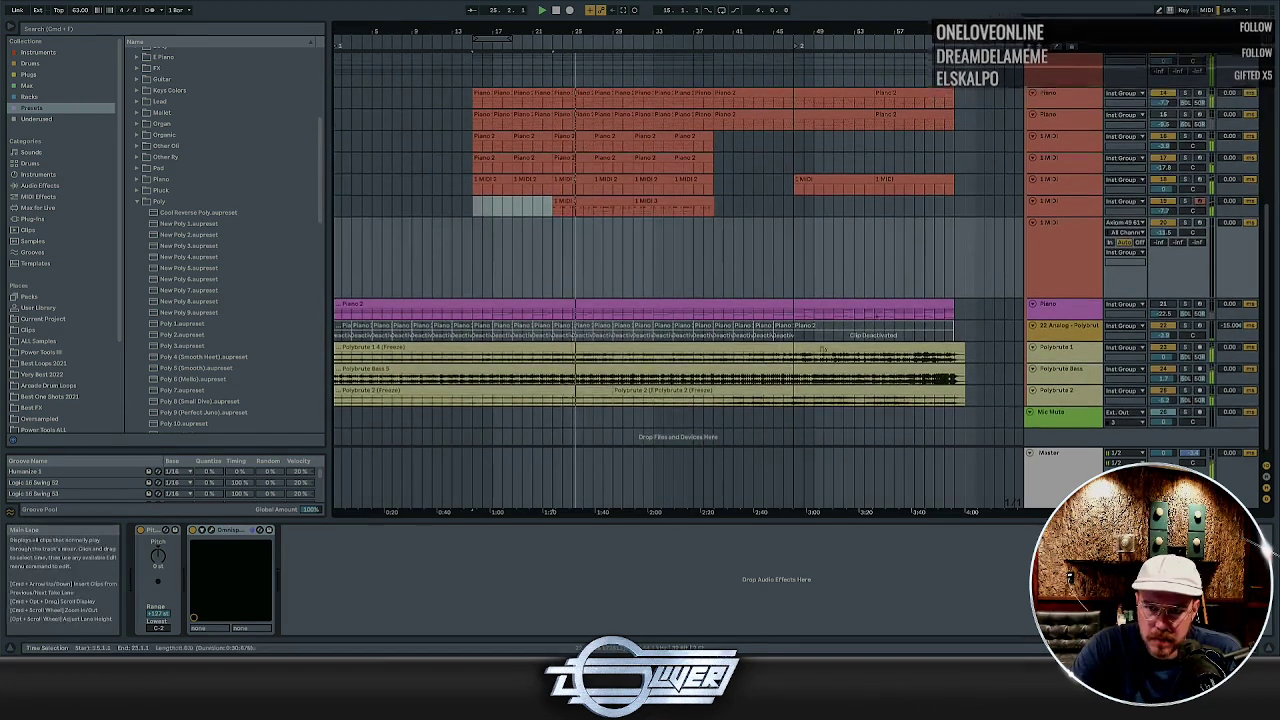
{"action": "left_click", "coordinate": [580, 401]}
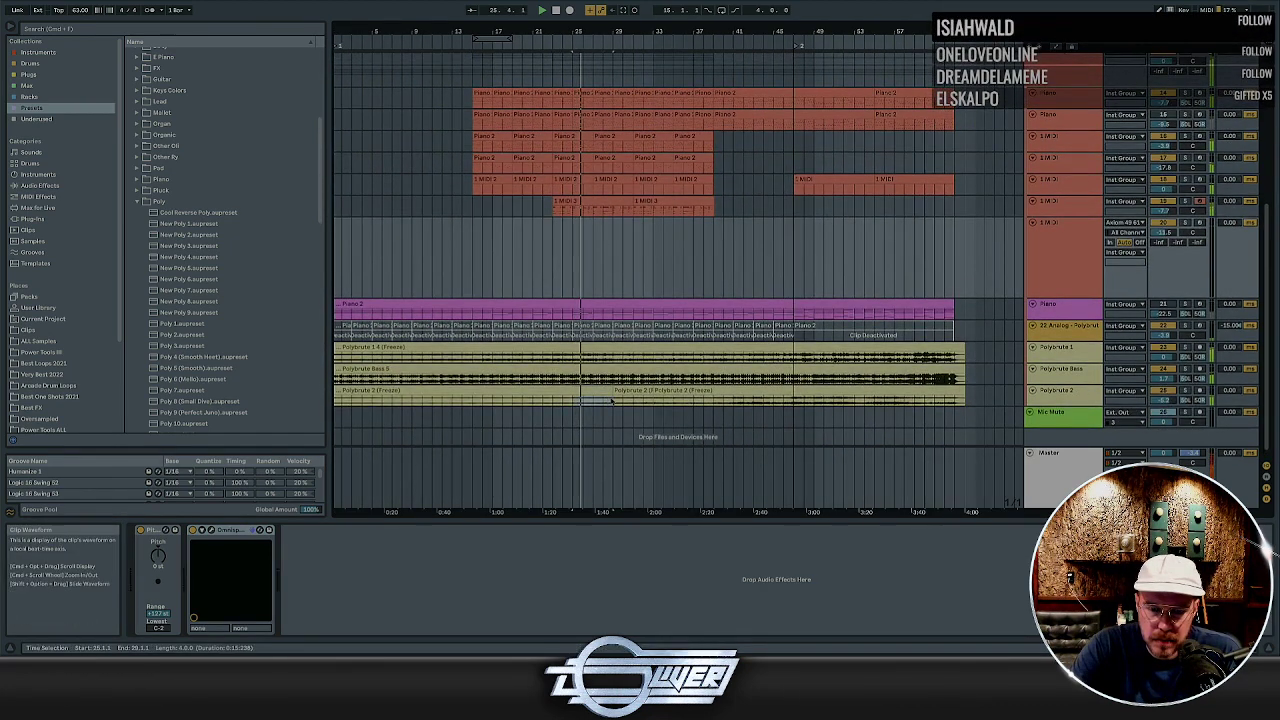
{"action": "left_click", "coordinate": [646, 202]}
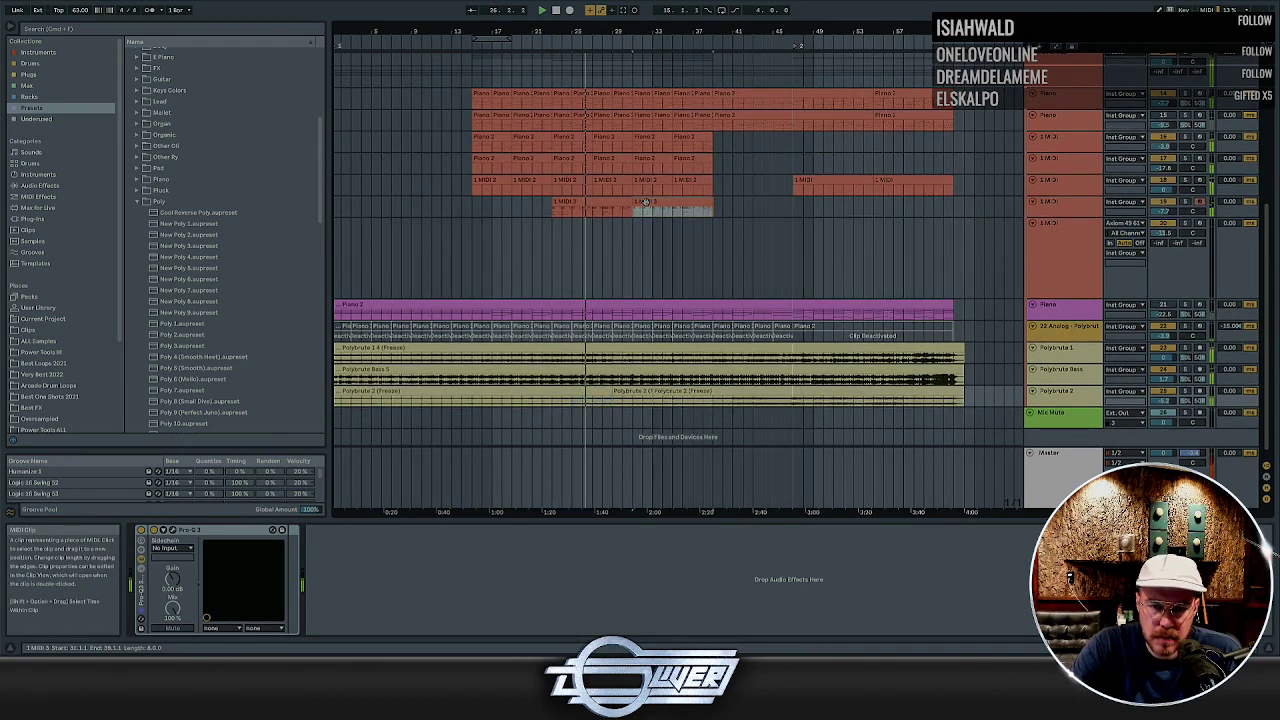
{"action": "scroll", "coordinate": [646, 202], "scroll_direction": "up", "scroll_amount": 1}
{"action": "left_click", "coordinate": [635, 81]}
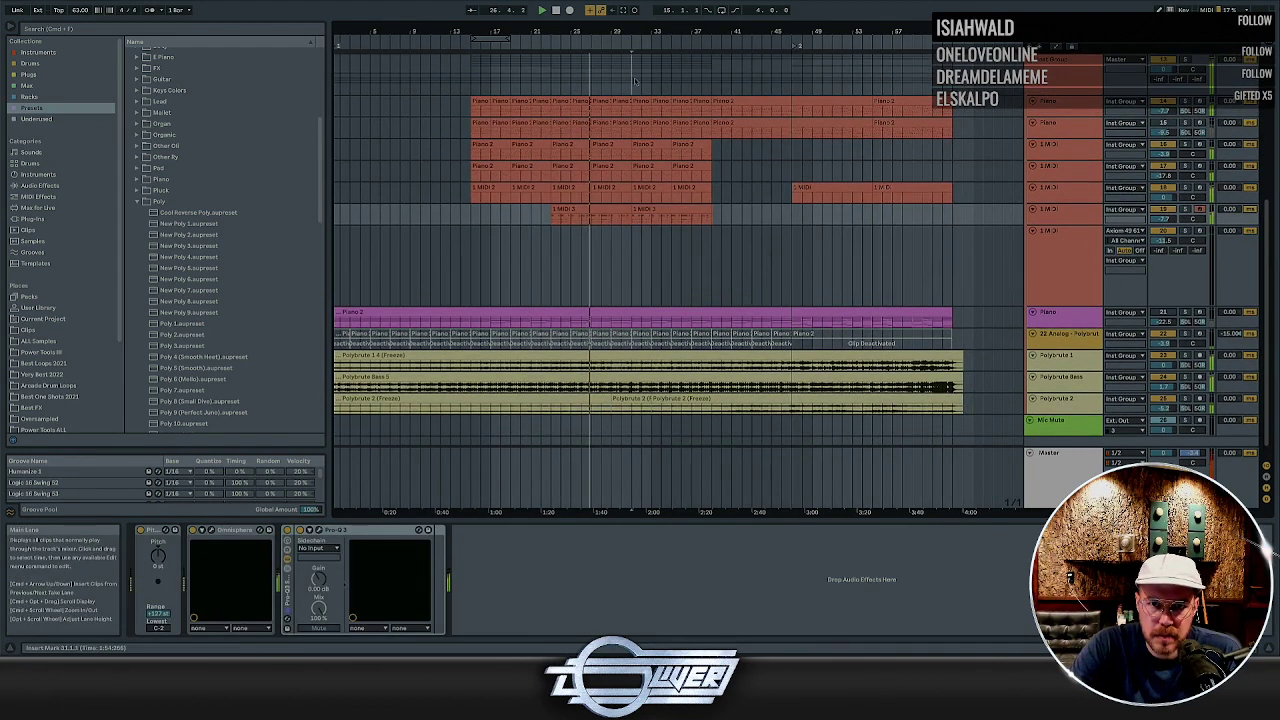
{"action": "left_click_drag", "start_coordinate": [634, 81], "coordinate": [707, 217]}
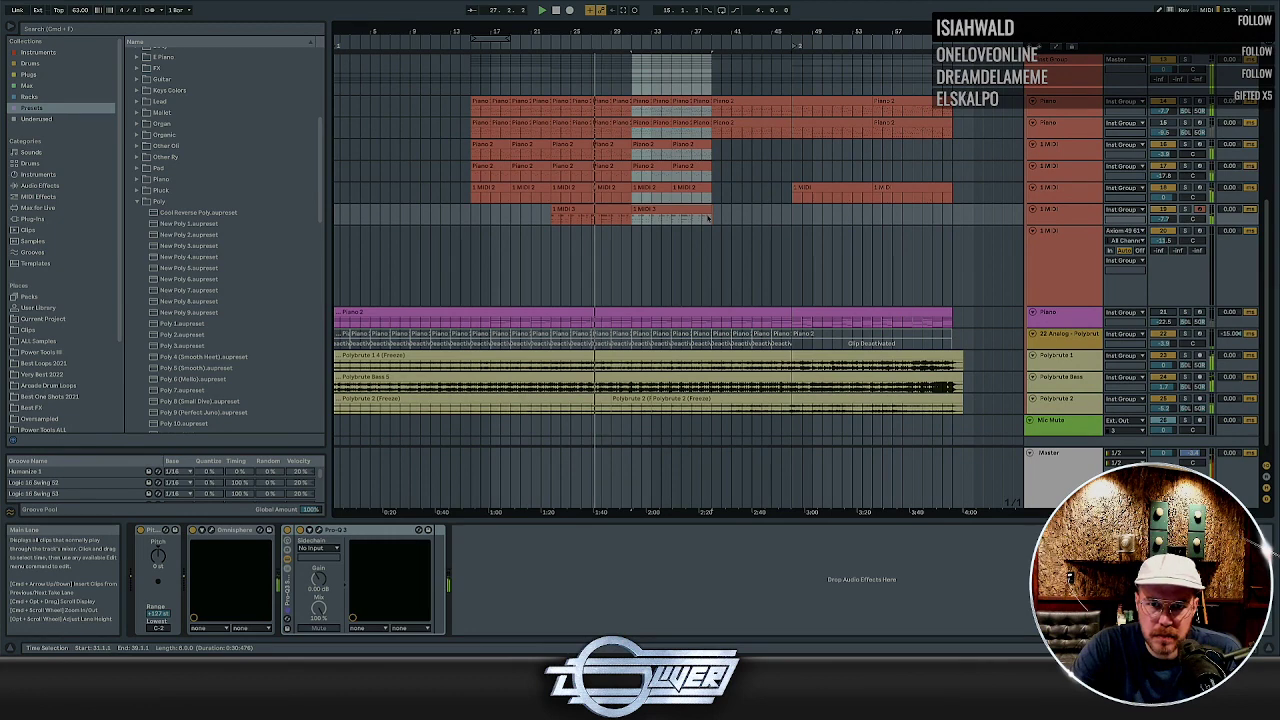
{"action": "key", "text": "ctrl+e"}
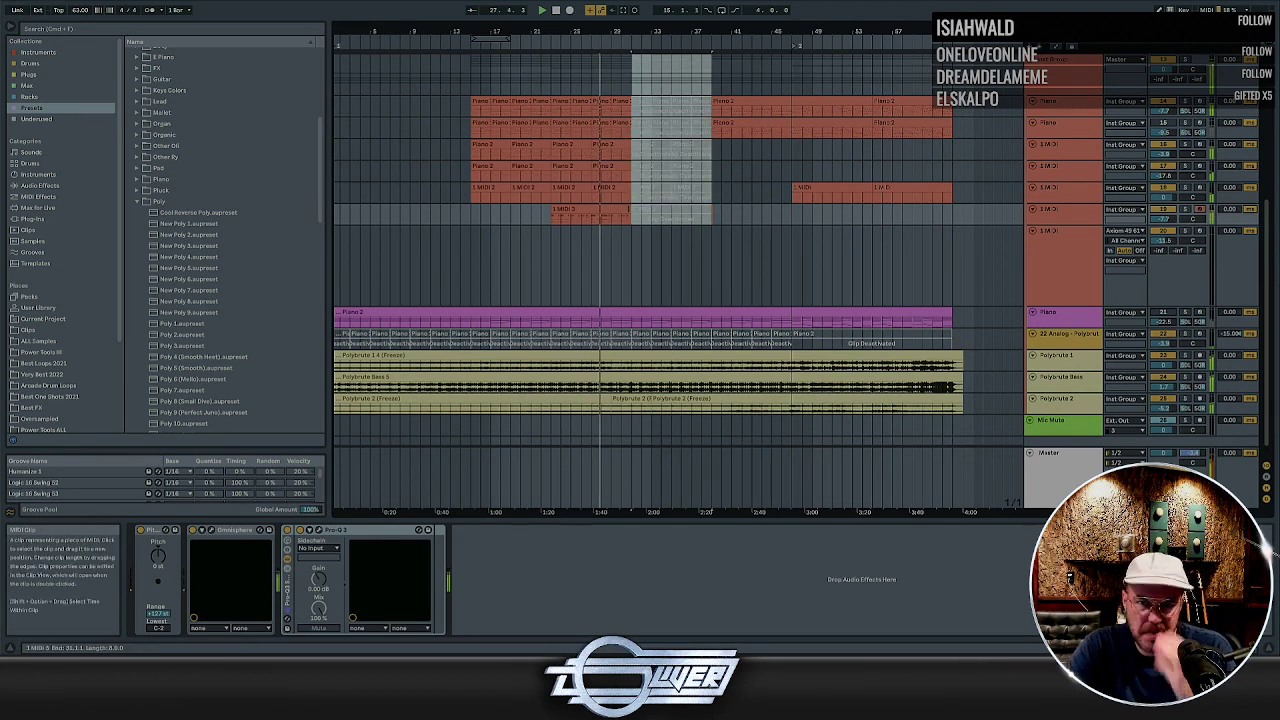
{"action": "left_click", "coordinate": [621, 240]}
Lower the Polybrute 2 track's volume, and clear the leftover clip sliver at bar 39 on track 19
{"action": "scroll", "coordinate": [630, 231], "scroll_direction": "down", "scroll_amount": 1}
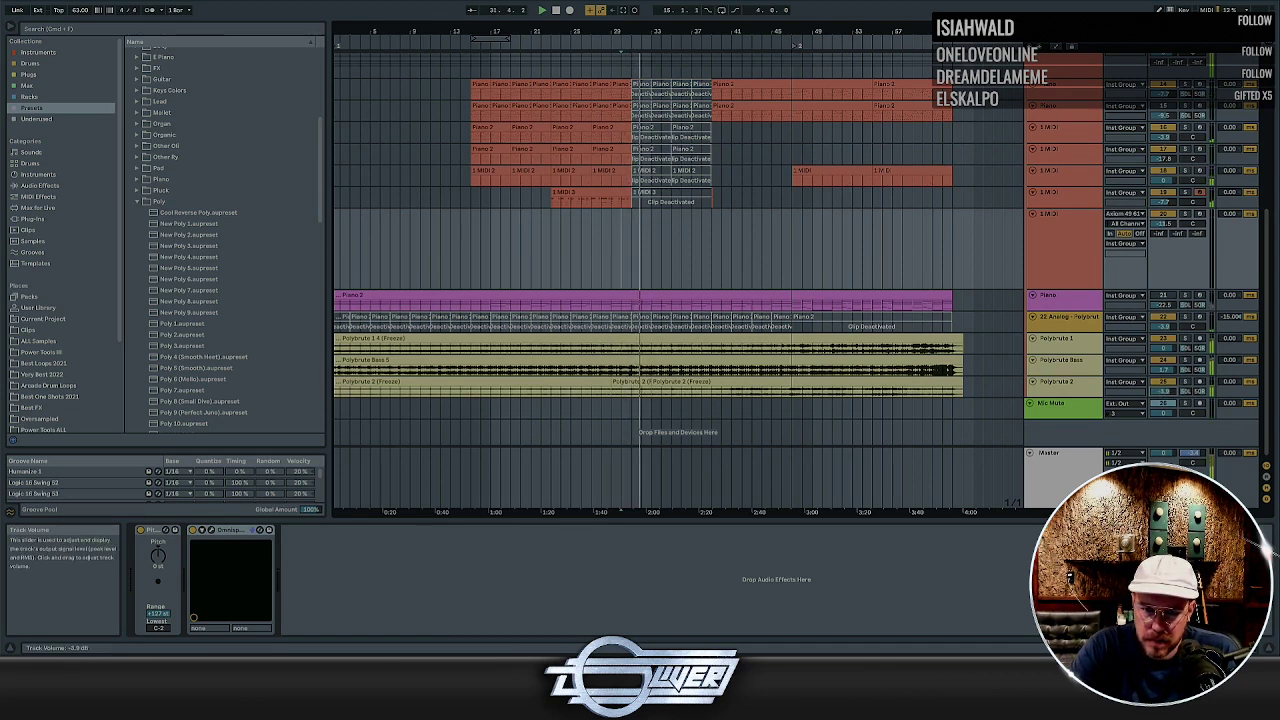
{"action": "left_click_drag", "start_coordinate": [1163, 392], "coordinate": [1163, 395]}
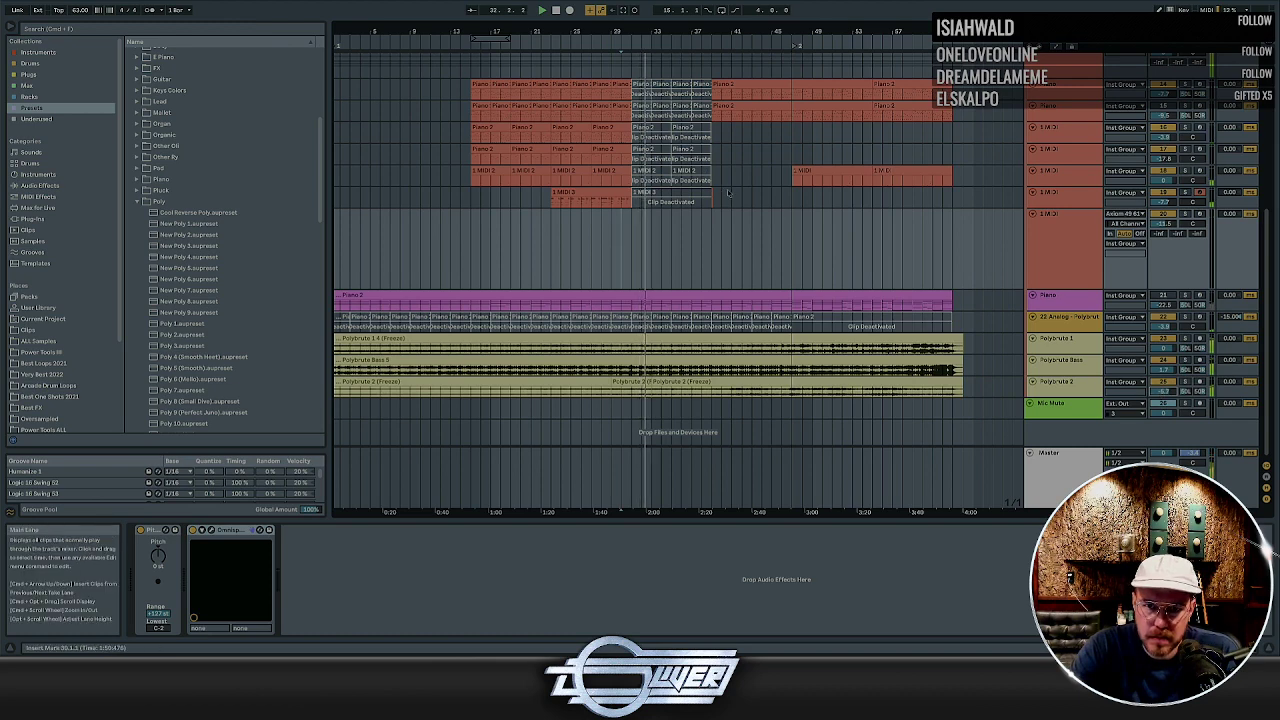
{"action": "left_click", "coordinate": [708, 200]}
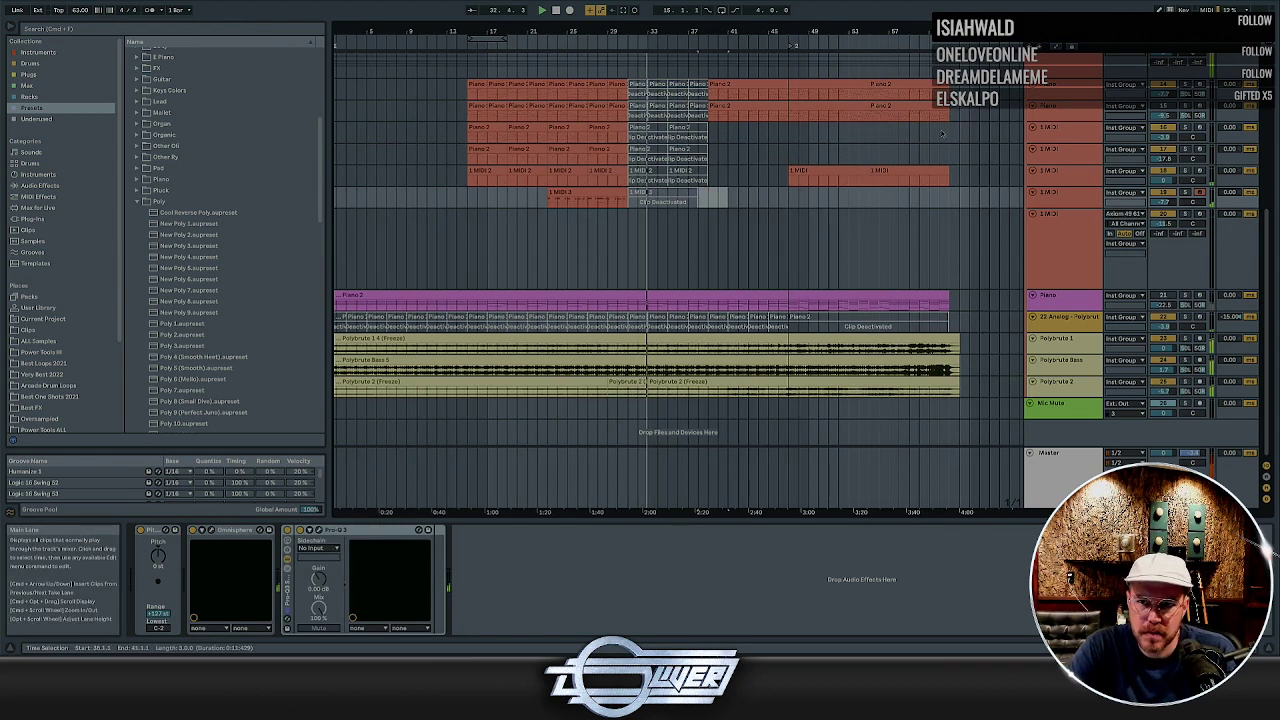
Select the whole song from bar 1 to bar 63 and start the audio export
{"action": "left_click_drag", "start_coordinate": [947, 133], "coordinate": [337, 134]}
{"action": "scroll", "coordinate": [345, 136], "scroll_direction": "up", "scroll_amount": 8}
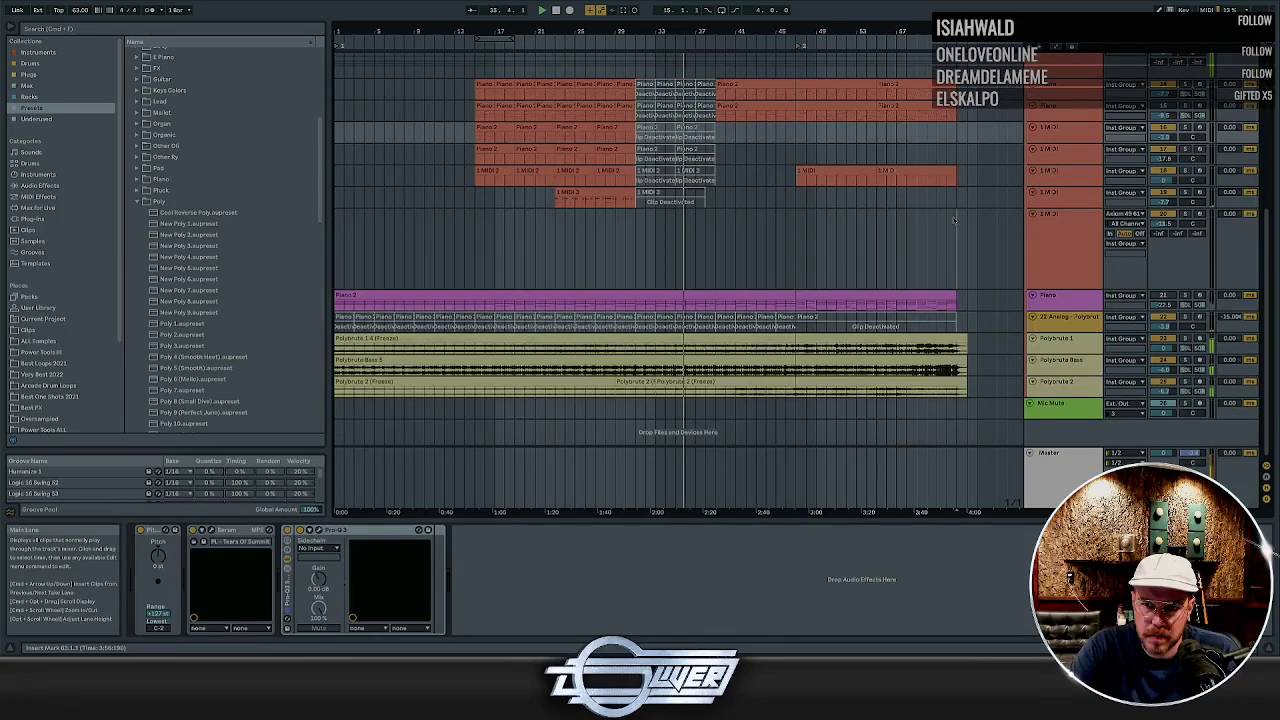
{"action": "left_click_drag", "start_coordinate": [957, 244], "coordinate": [279, 232]}
{"action": "key", "text": "super+shift+r"}
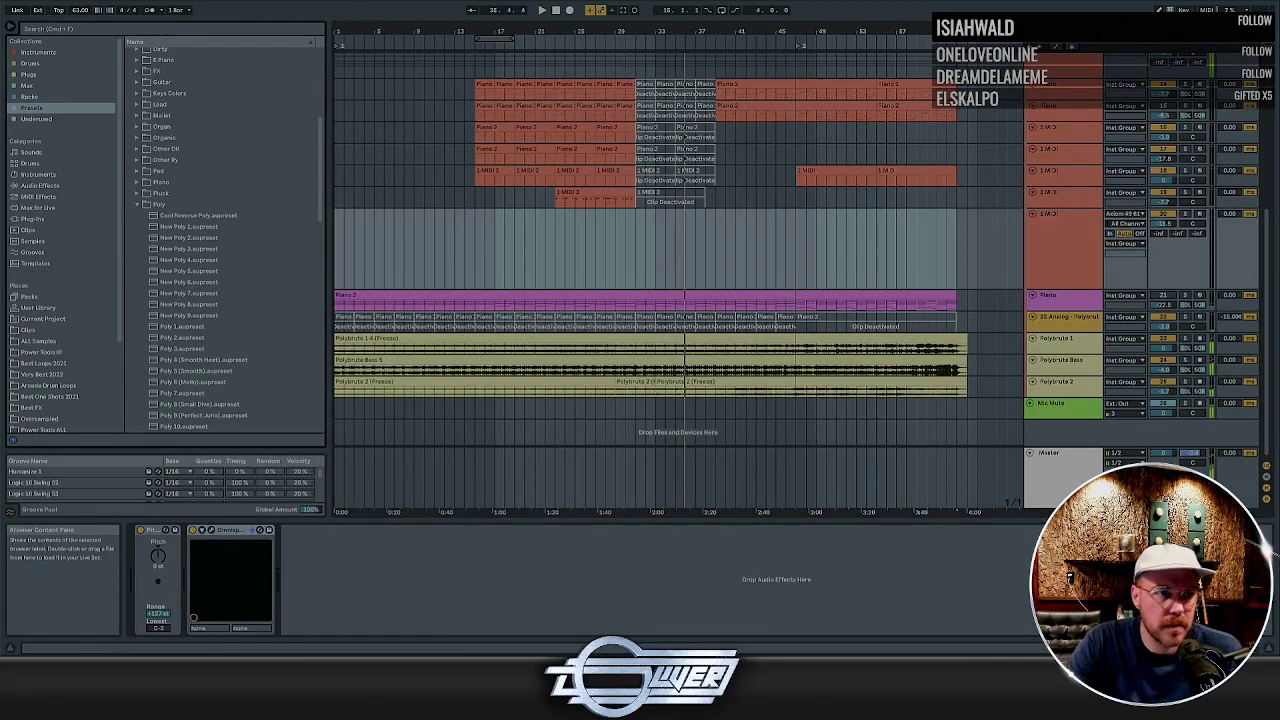
{"action": "left_click", "coordinate": [54, 1]}
{"action": "left_click", "coordinate": [88, 132]}
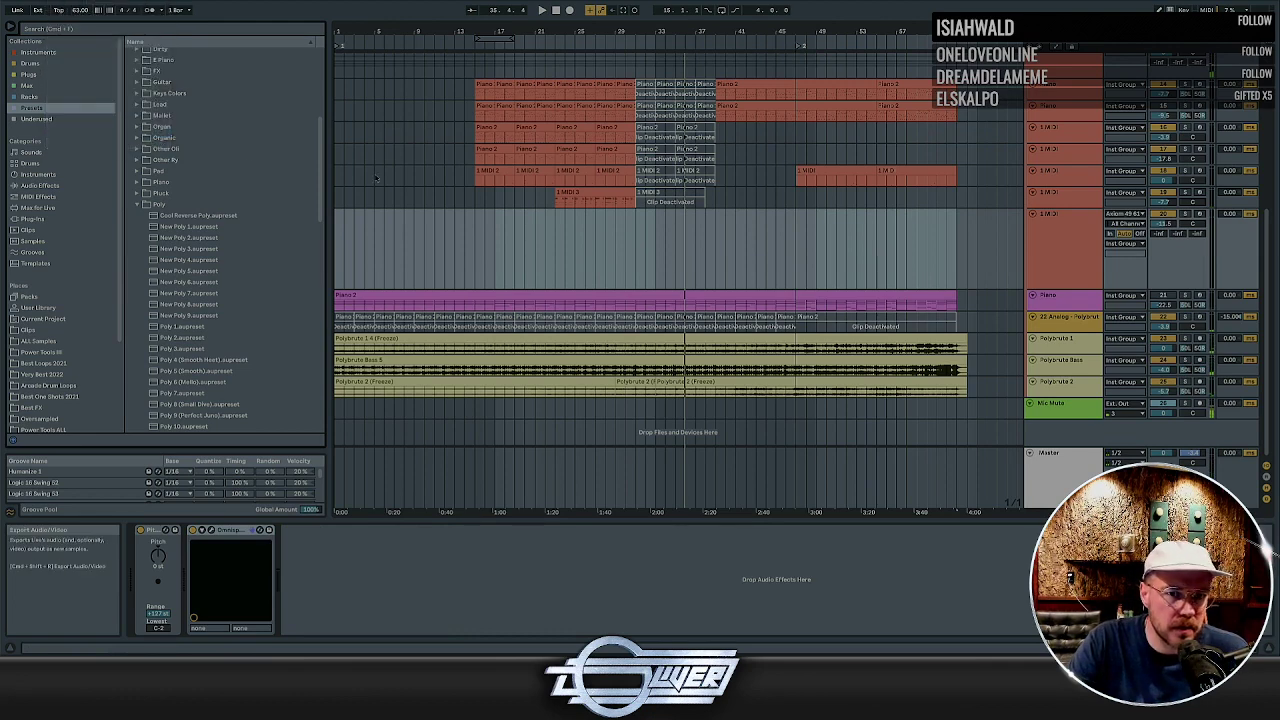
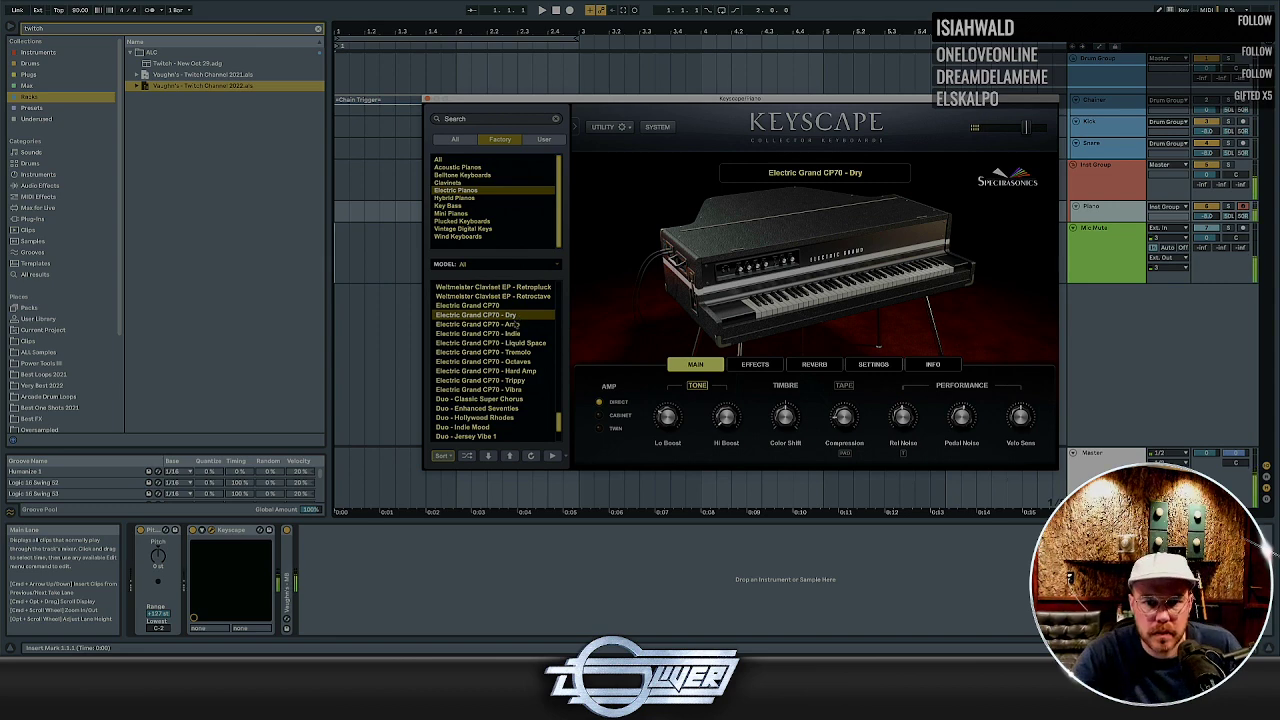
Audition the Electric Grand CP70 Amp, Liquid Space, Tremolo, Hard Amp and Trippy patches in Keyscape, and load Vibra
{"action": "left_click", "coordinate": [517, 325]}
{"action": "left_click", "coordinate": [513, 343]}
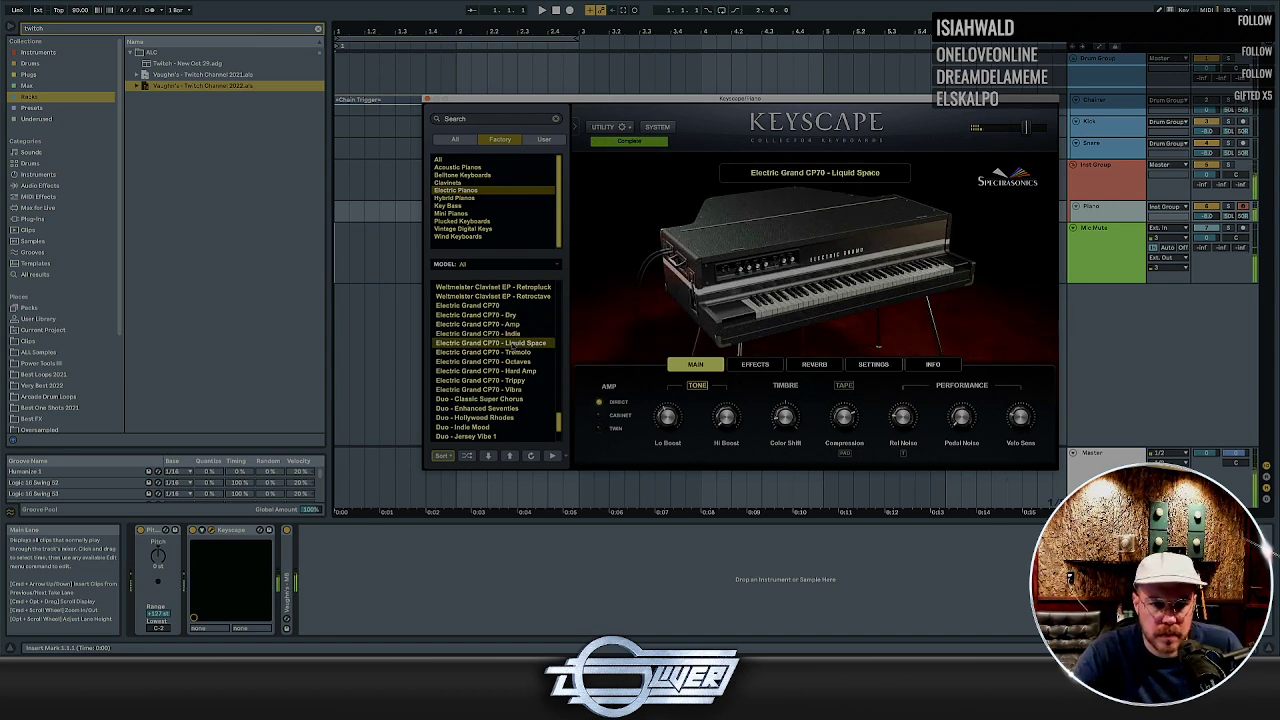
{"action": "left_click", "coordinate": [512, 352]}
{"action": "left_click", "coordinate": [511, 370]}
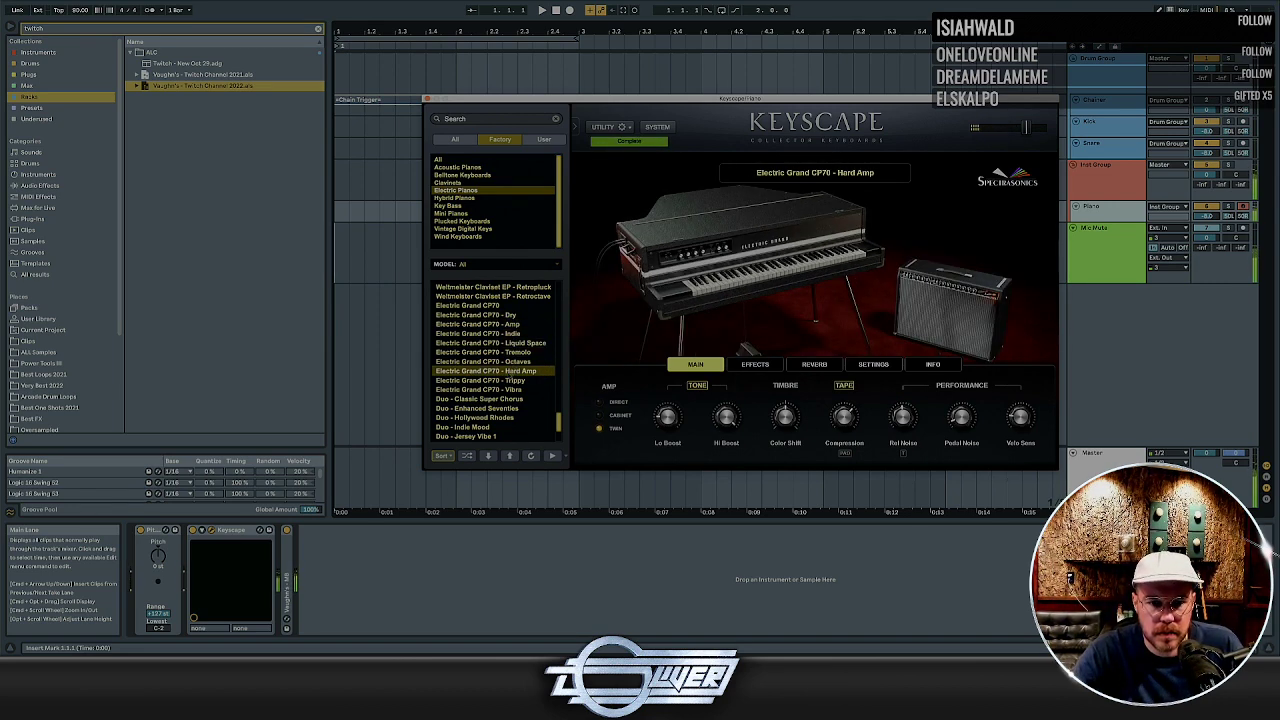
{"action": "left_click", "coordinate": [506, 380]}
{"action": "left_click", "coordinate": [500, 390]}
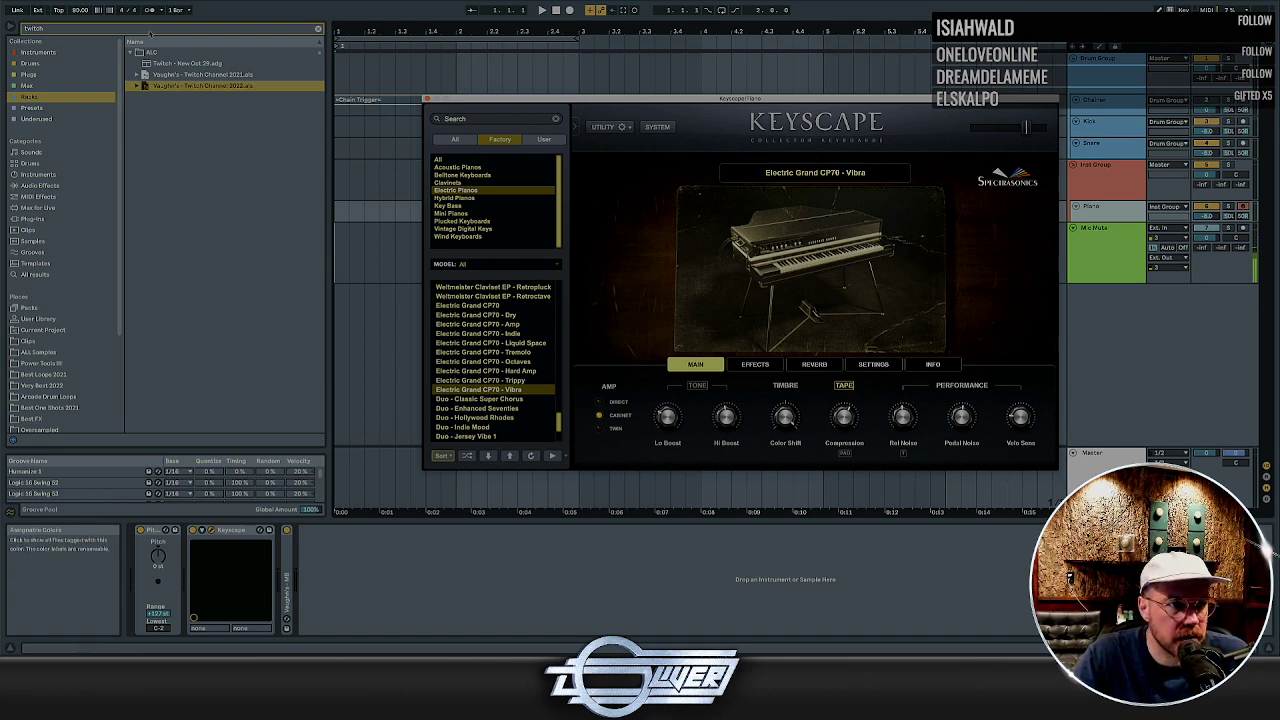
Search the preset collection for "cp" and load the Omnisphere CP70 1 preset in place of Keyscape on the Piano track
{"action": "left_click", "coordinate": [317, 29]}
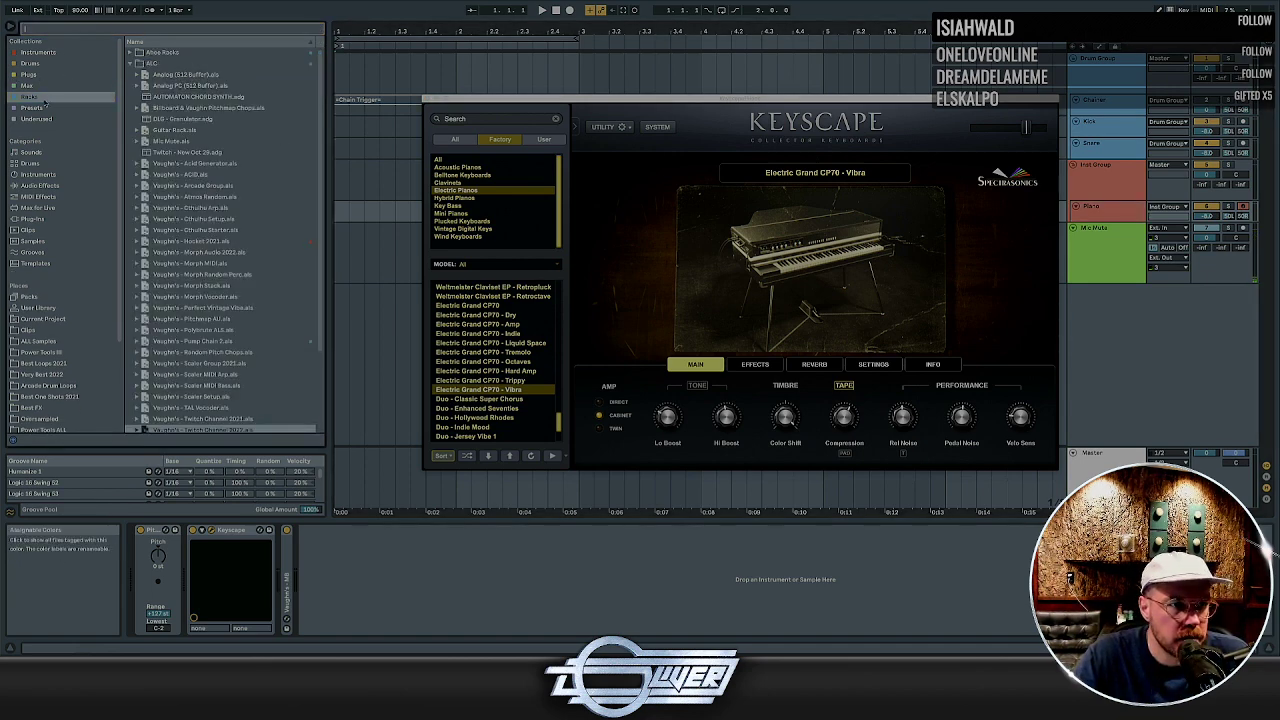
{"action": "left_click", "coordinate": [32, 107]}
{"action": "left_click", "coordinate": [106, 33]}
{"action": "type", "text": "cp"}
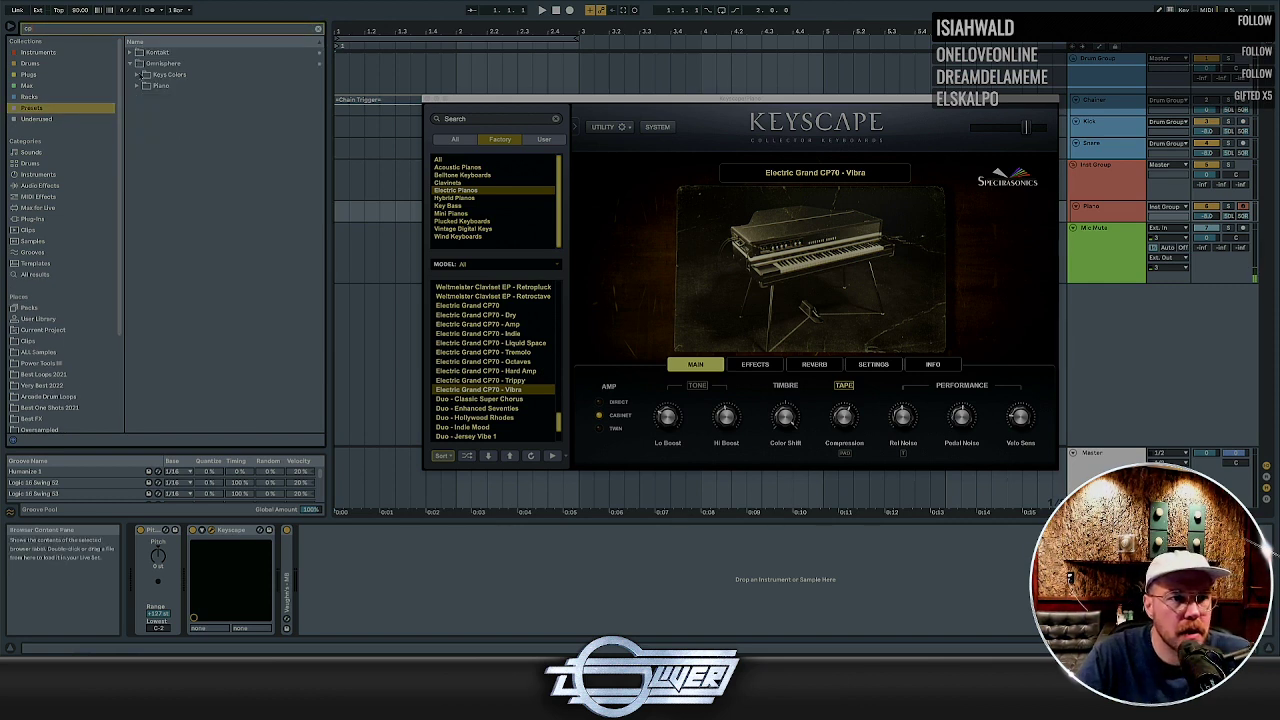
{"action": "left_click", "coordinate": [137, 86]}
{"action": "left_click", "coordinate": [137, 75]}
{"action": "left_click_drag", "start_coordinate": [153, 86], "coordinate": [241, 531]}
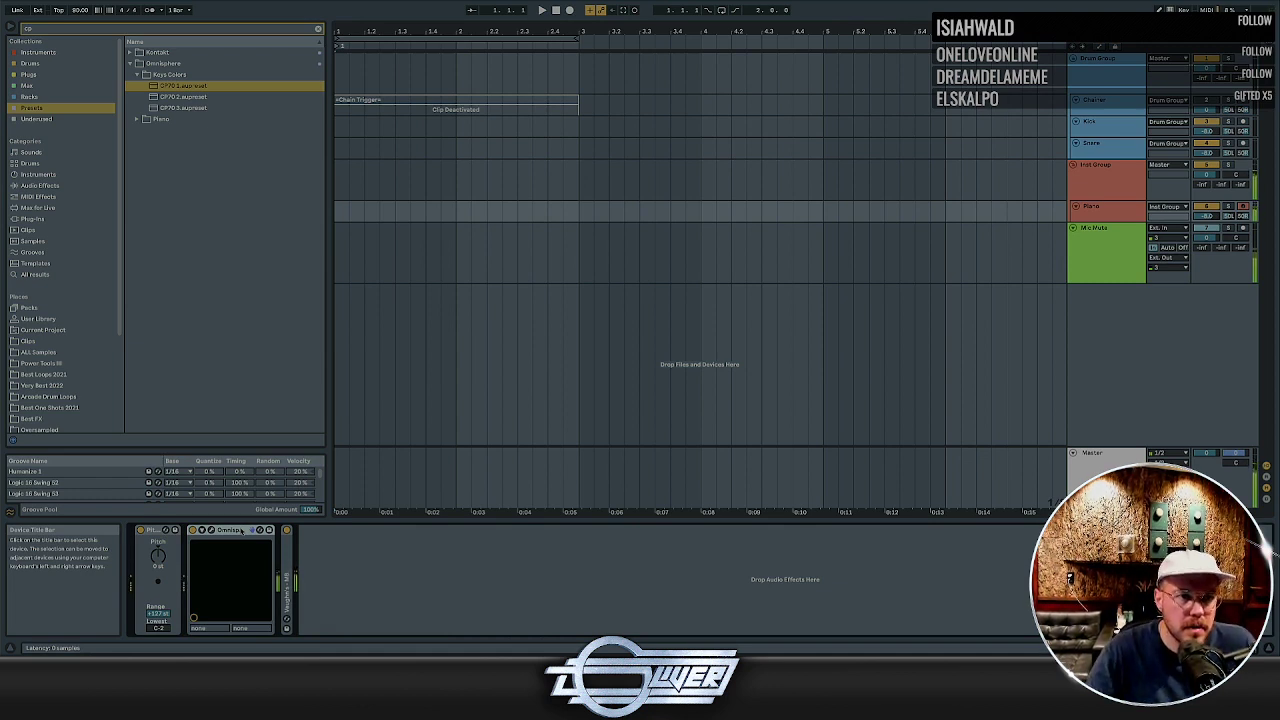
Audition the CP70 2 and CP70 3 presets, and load the CP70 Hard preset from the Piano folder
{"action": "left_click", "coordinate": [203, 97]}
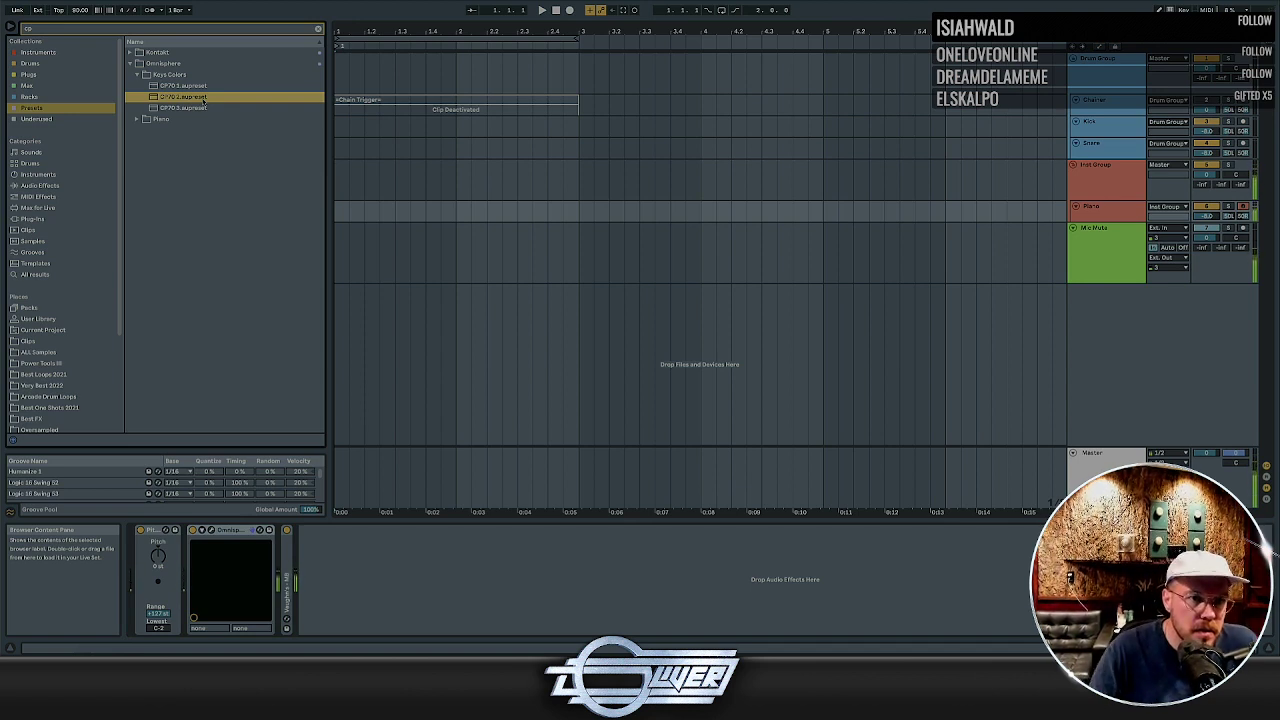
{"action": "left_click", "coordinate": [204, 111]}
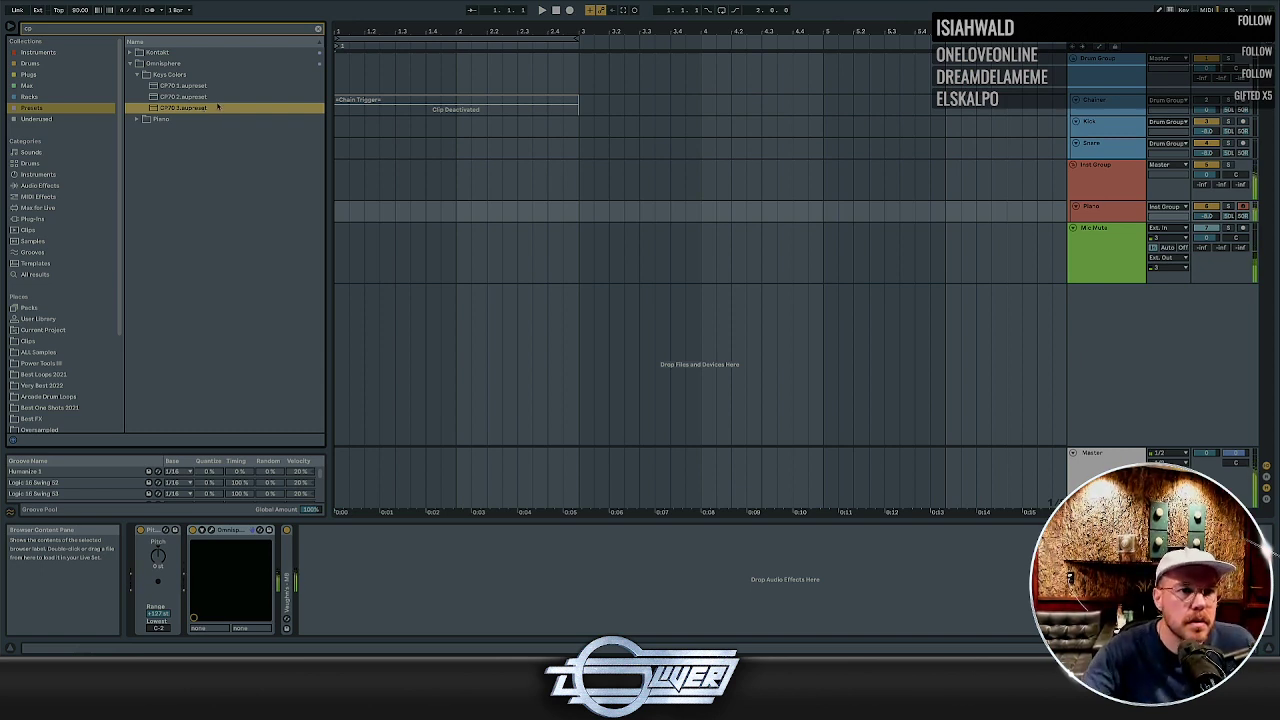
{"action": "left_click", "coordinate": [137, 120]}
{"action": "left_click", "coordinate": [178, 97]}
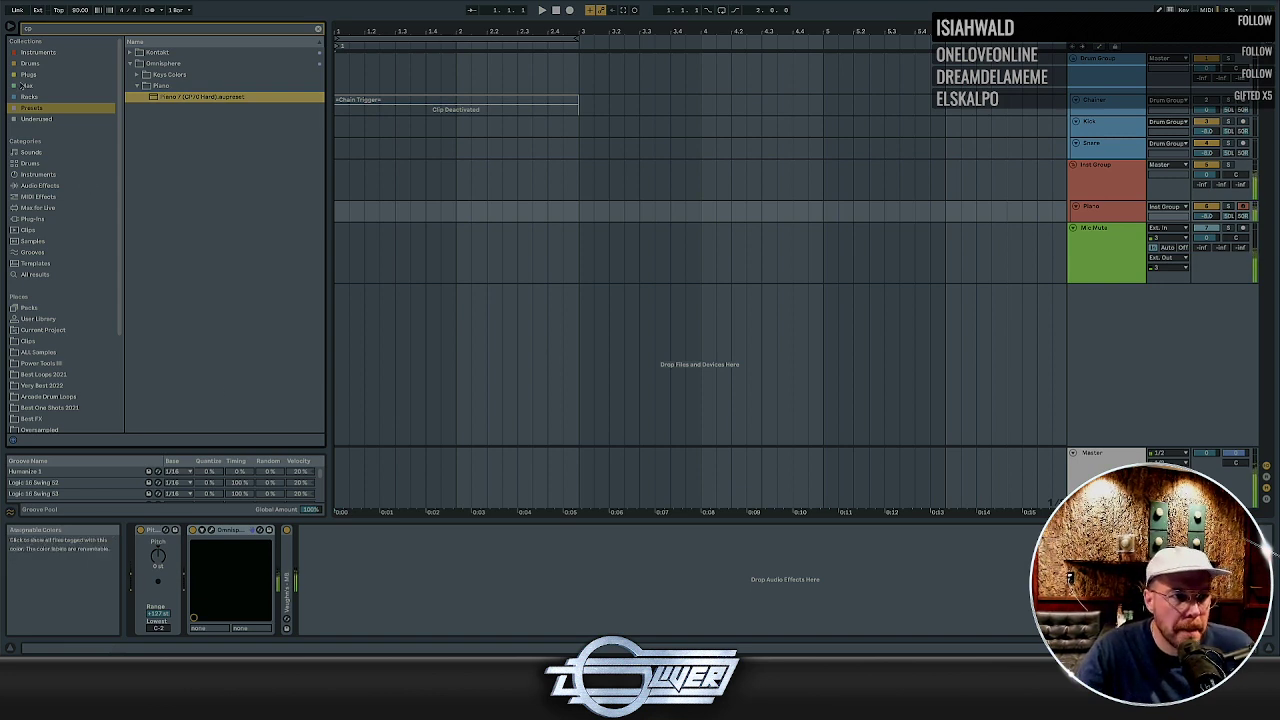
Add ValhallaVintageVerb to the Piano track and set its mix to 22.4 % and predelay to 7.73 ms
{"action": "left_click", "coordinate": [24, 75]}
{"action": "left_click", "coordinate": [318, 29]}
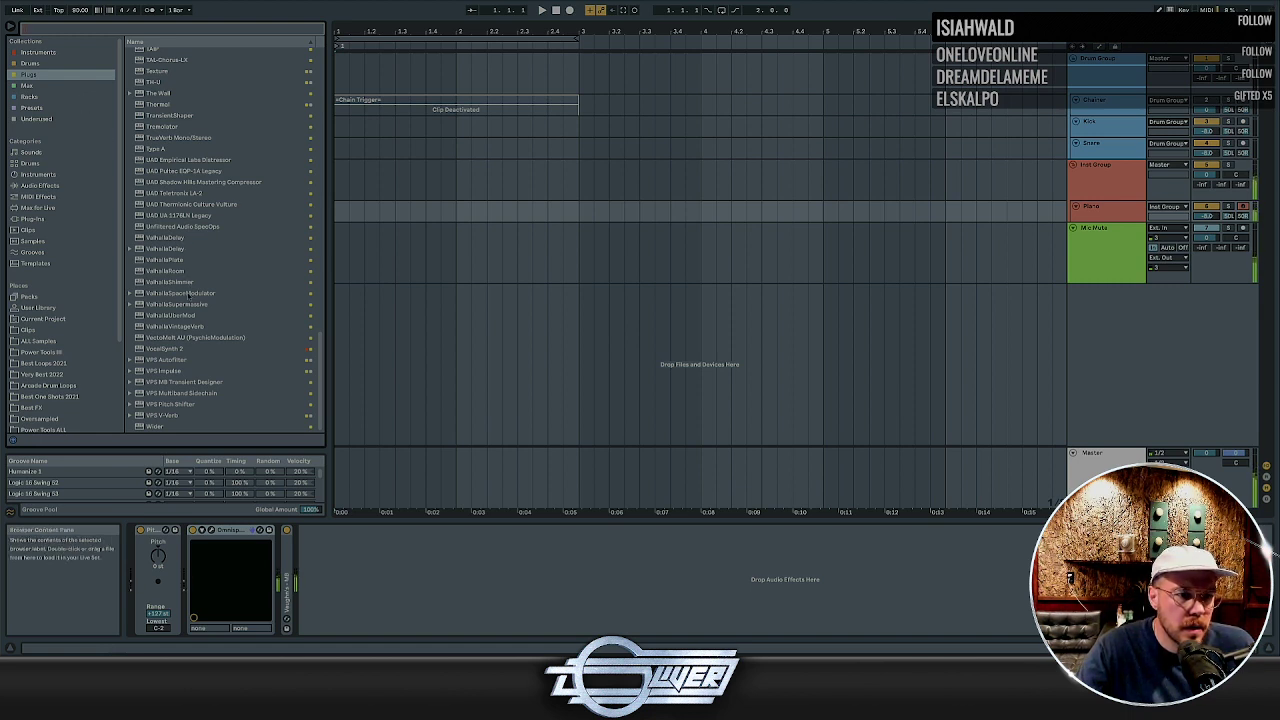
{"action": "double_click", "coordinate": [175, 327]}
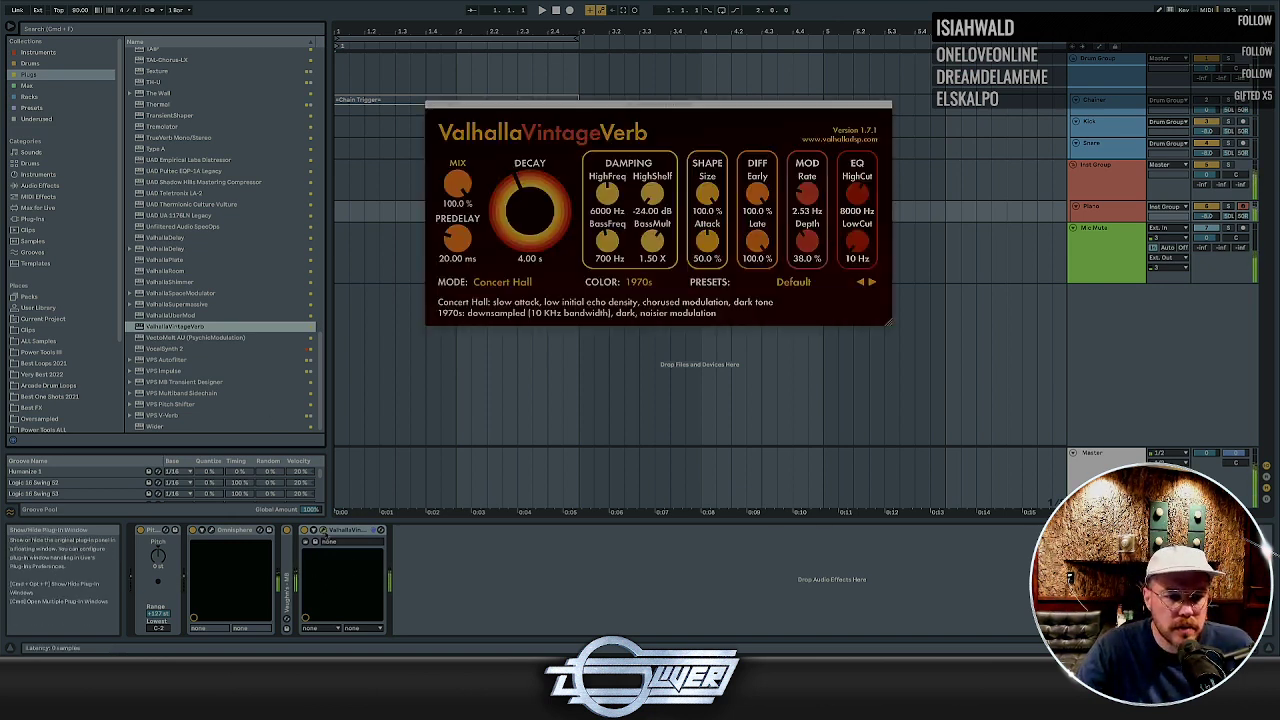
{"action": "left_click_drag", "start_coordinate": [459, 176], "coordinate": [451, 202]}
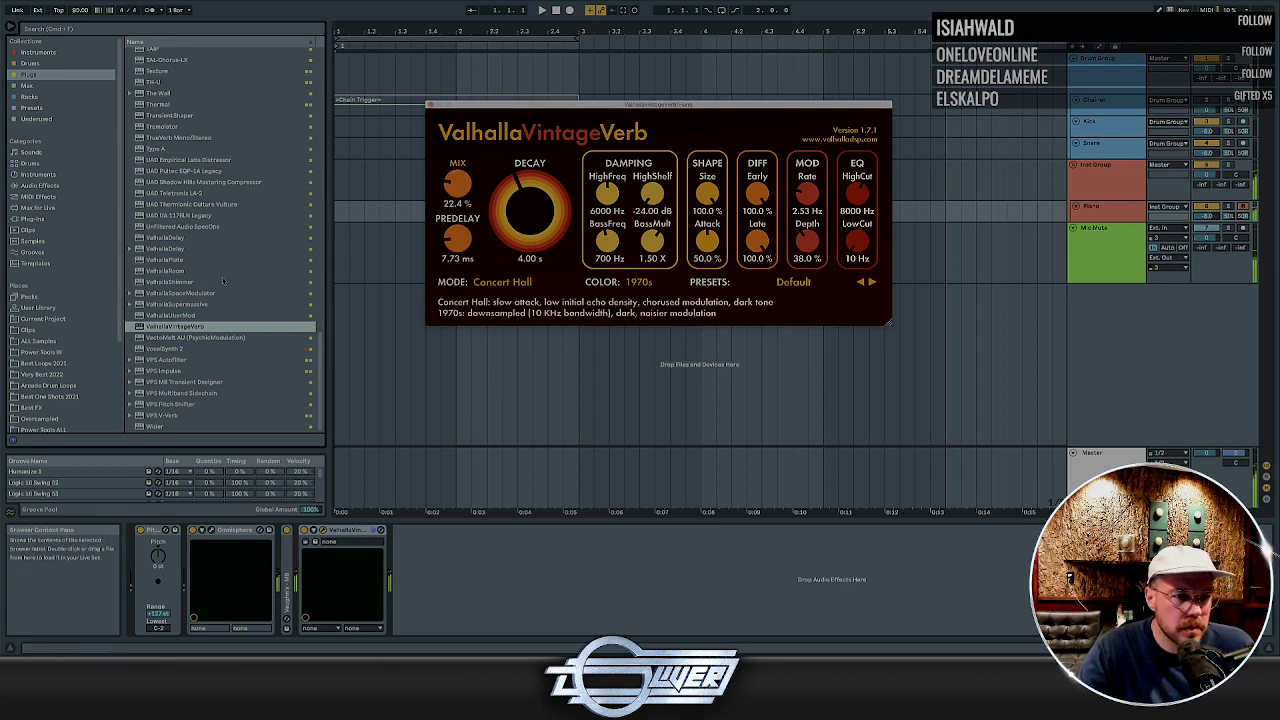
Insert TAL-Chorus-LX ahead of the reverb on the Piano track and close both plug-in windows
{"action": "scroll", "coordinate": [190, 230], "scroll_direction": "up", "scroll_amount": 4}
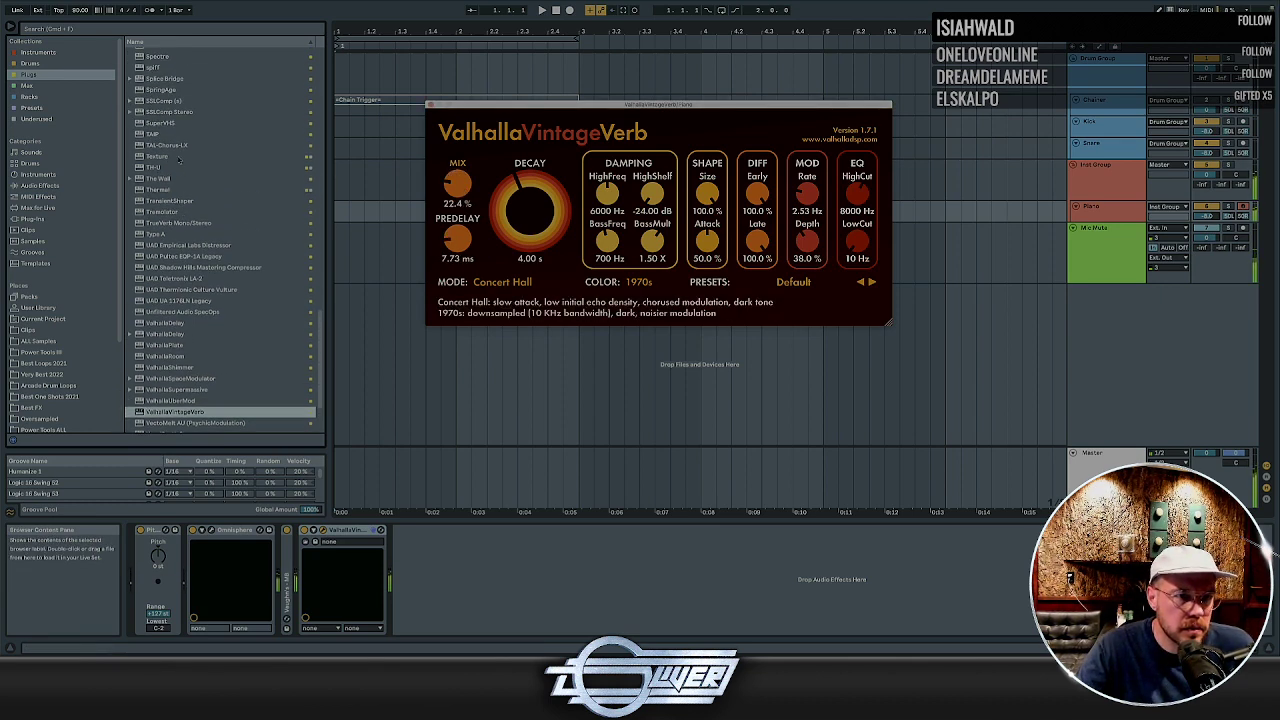
{"action": "left_click", "coordinate": [176, 146]}
{"action": "left_click_drag", "start_coordinate": [229, 175], "coordinate": [300, 550]}
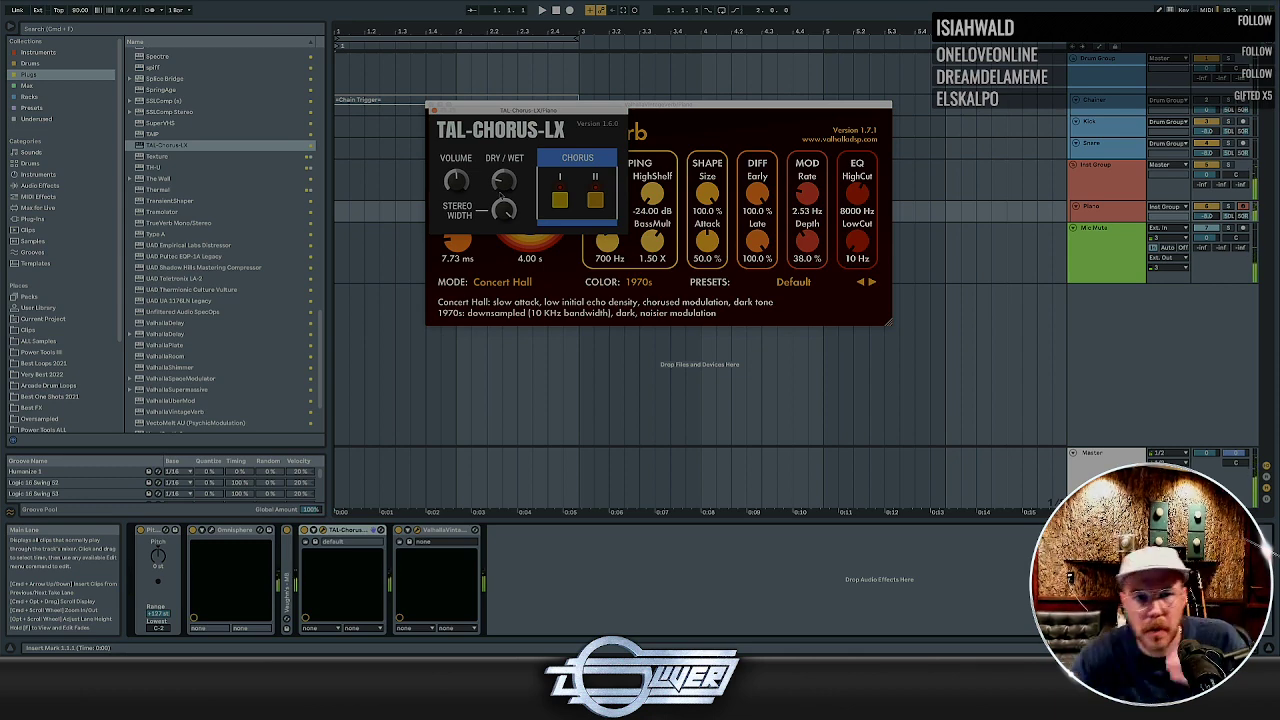
{"action": "left_click", "coordinate": [434, 111]}
{"action": "left_click", "coordinate": [432, 108]}
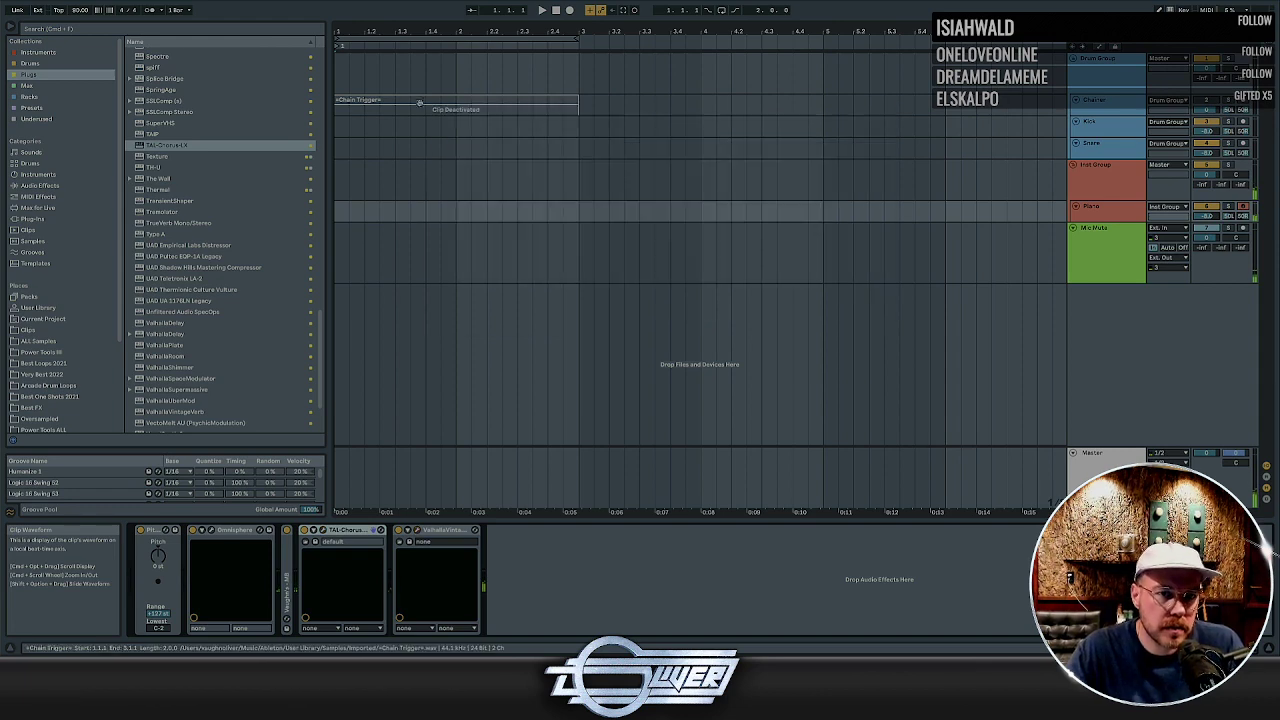
Start playback with the metronome on and set the tempo to 114 BPM
{"action": "key", "text": "space"}
{"action": "left_click", "coordinate": [150, 10]}
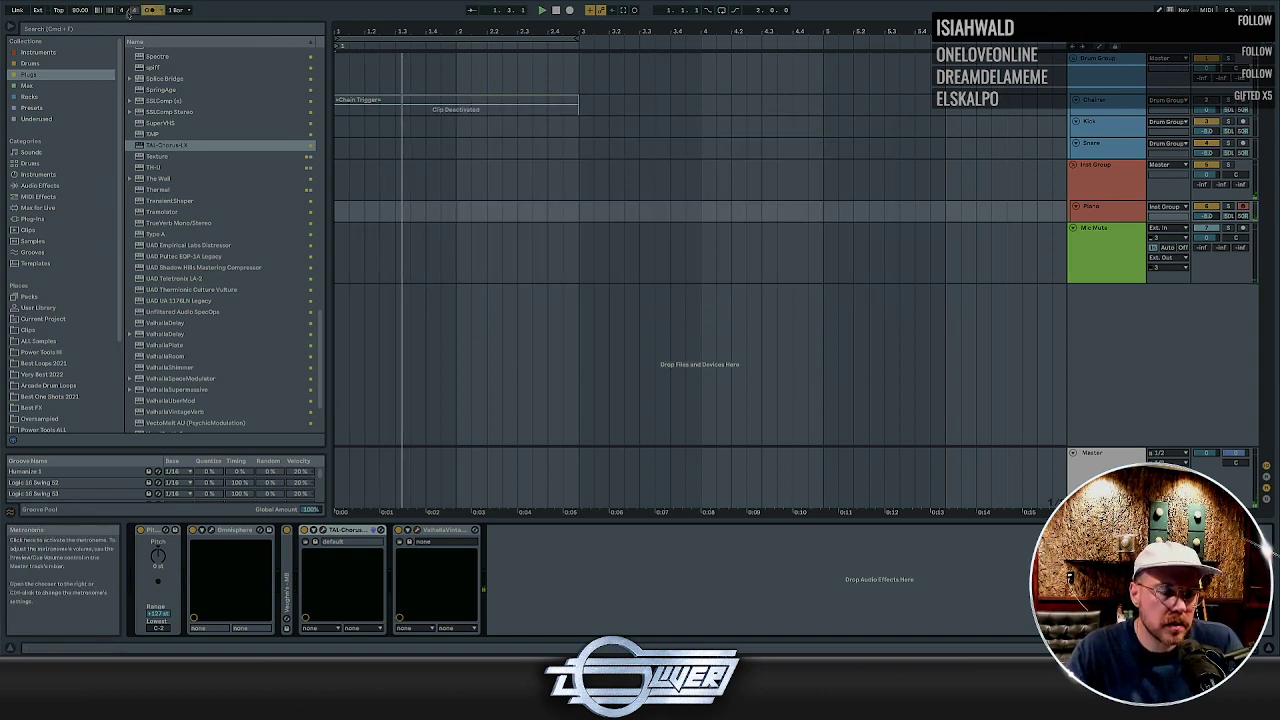
{"action": "left_click_drag", "start_coordinate": [80, 10], "coordinate": [80, 6]}
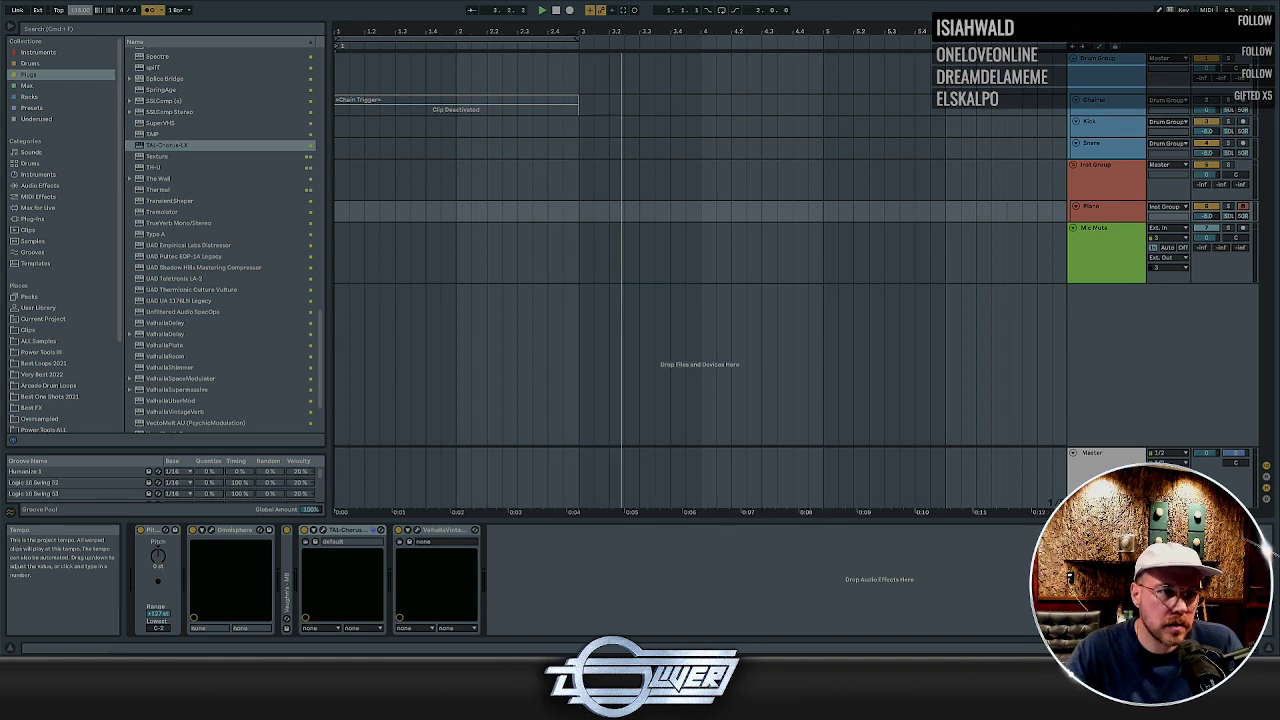
Record a MIDI piano performance on the Piano track from about bar 6 to bar 31
{"action": "left_click", "coordinate": [524, 188]}
{"action": "scroll", "coordinate": [528, 190], "scroll_direction": "down", "scroll_amount": 10}
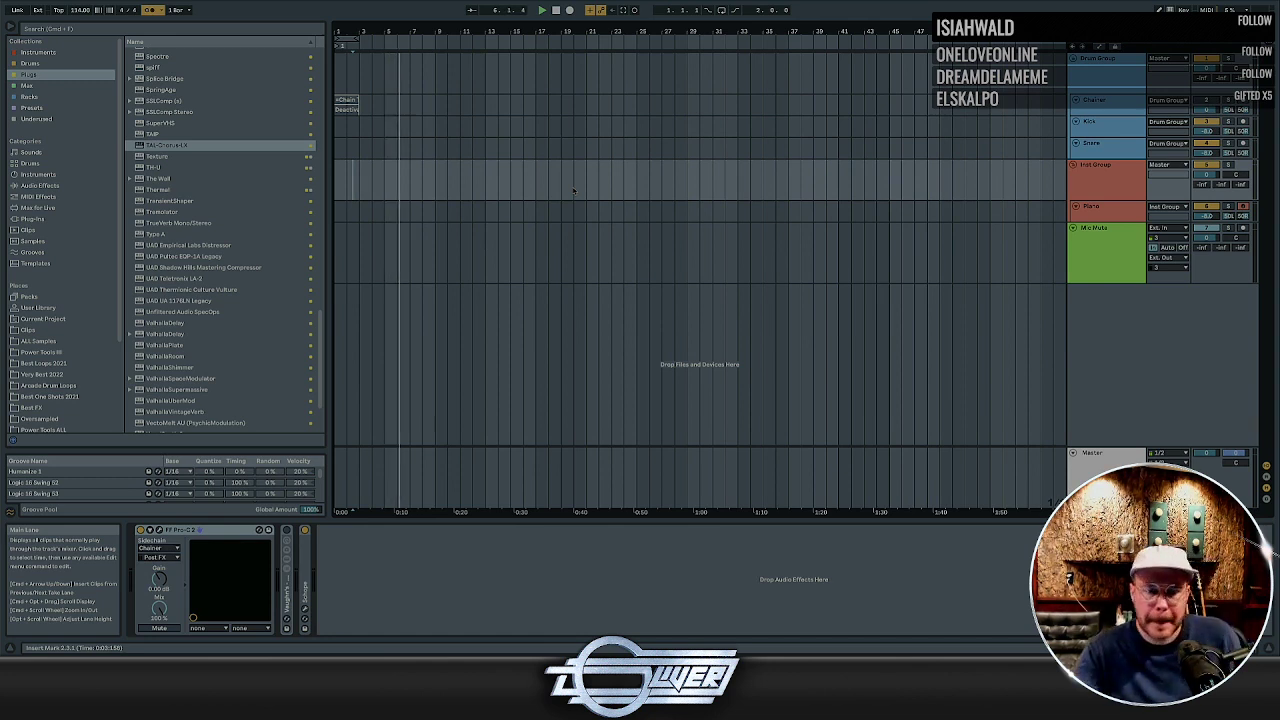
{"action": "key", "text": "F9"}
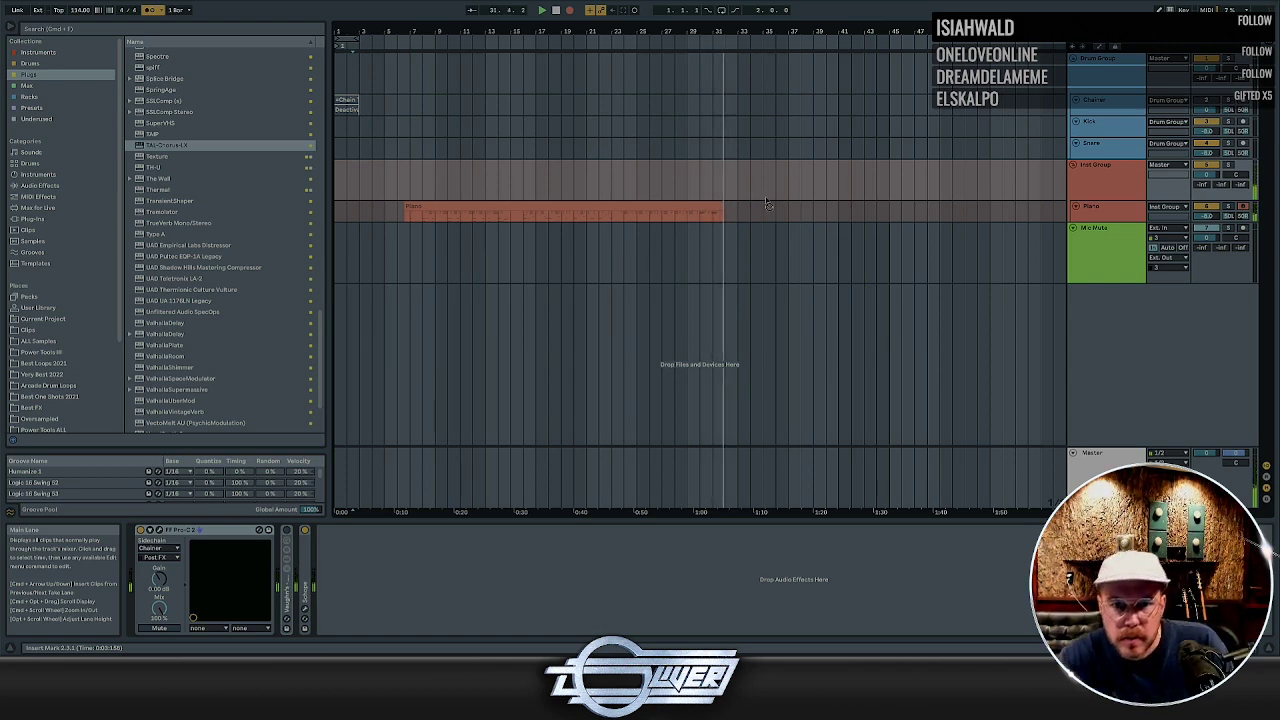
{"action": "key", "text": "space"}
Play the recorded piano take from bar 23 and split the clip about halfway through that bar
{"action": "left_click", "coordinate": [638, 213]}
{"action": "left_click", "coordinate": [616, 218]}
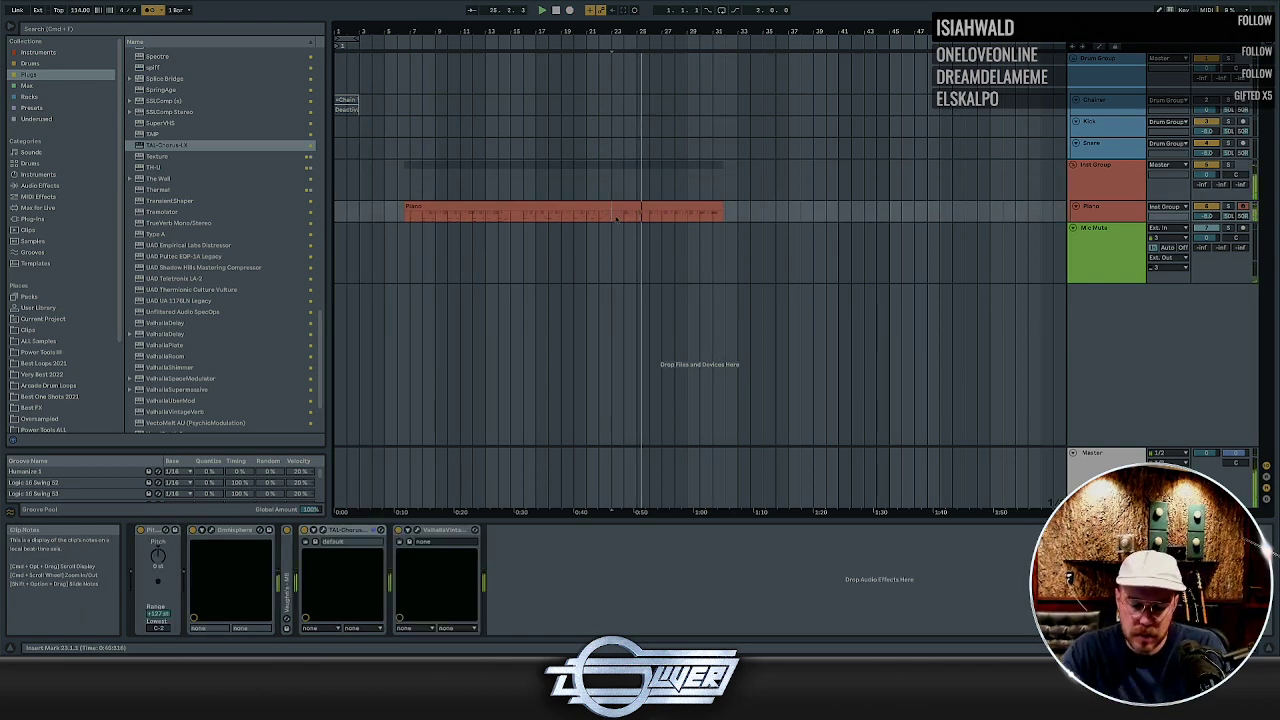
{"action": "key", "text": "plus"}
{"action": "key", "text": "plus"}
{"action": "key", "text": "plus"}
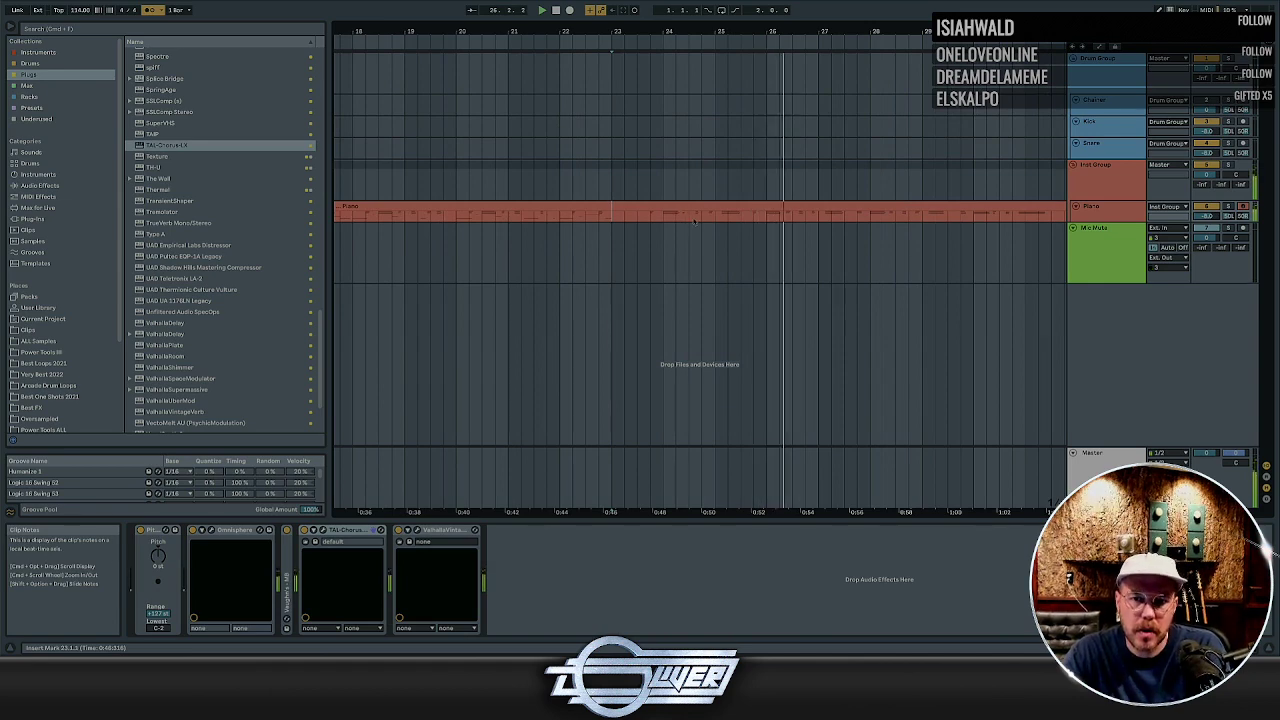
{"action": "key", "text": "minus"}
{"action": "left_click", "coordinate": [630, 218]}
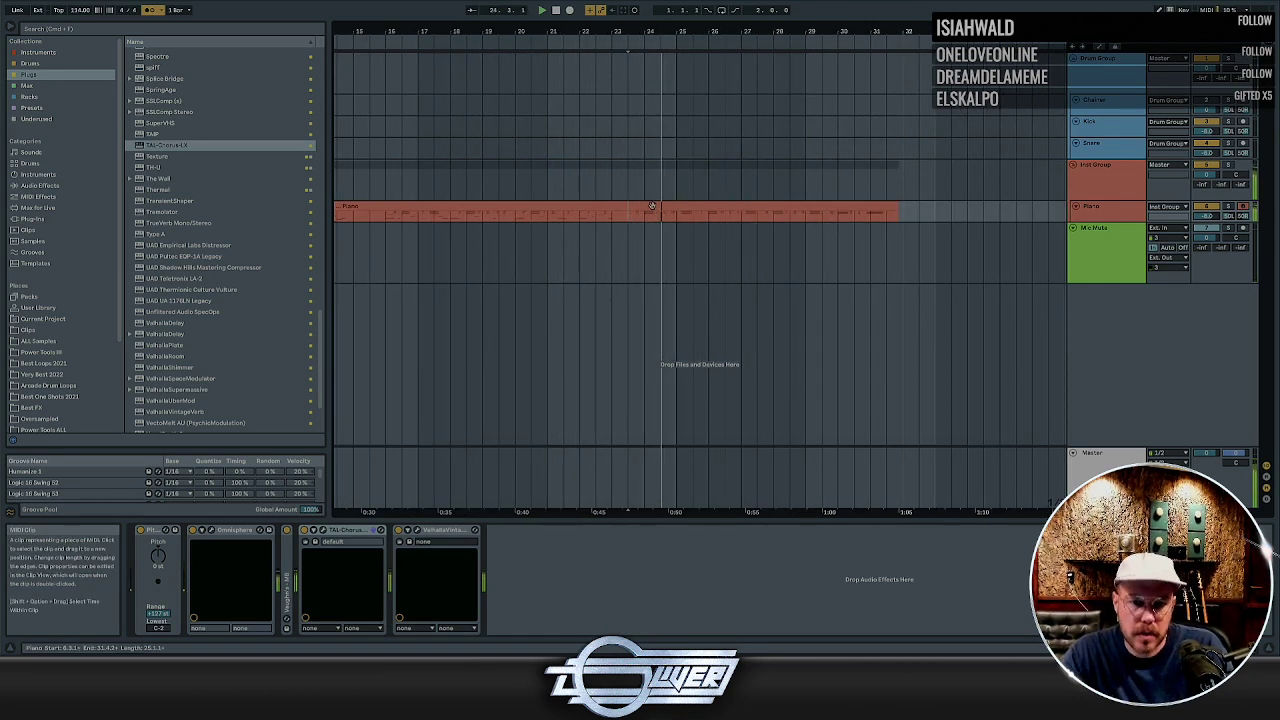
{"action": "key", "text": "super+e"}
Move the split-off Piano clip to start at bar 21 and trim its end to bar 29
{"action": "left_click_drag", "start_coordinate": [672, 206], "coordinate": [594, 216]}
{"action": "left_click_drag", "start_coordinate": [804, 216], "coordinate": [836, 216]}
{"action": "key", "text": "Delete"}
{"action": "left_click", "coordinate": [785, 206]}
Set the tempo to 128 BPM, and loop the unfolded Piano track's eight-bar clip from bar 21 to 29
{"action": "left_click_drag", "start_coordinate": [81, 11], "coordinate": [81, 1]}
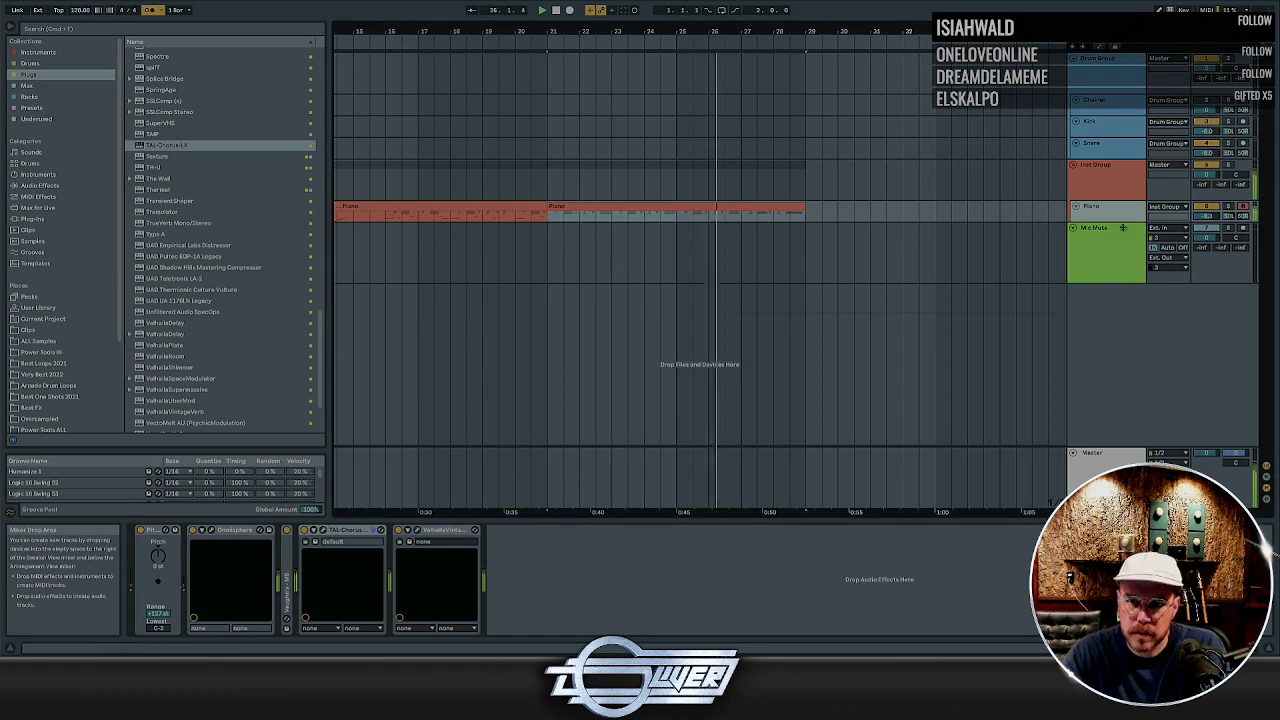
{"action": "left_click", "coordinate": [1075, 206]}
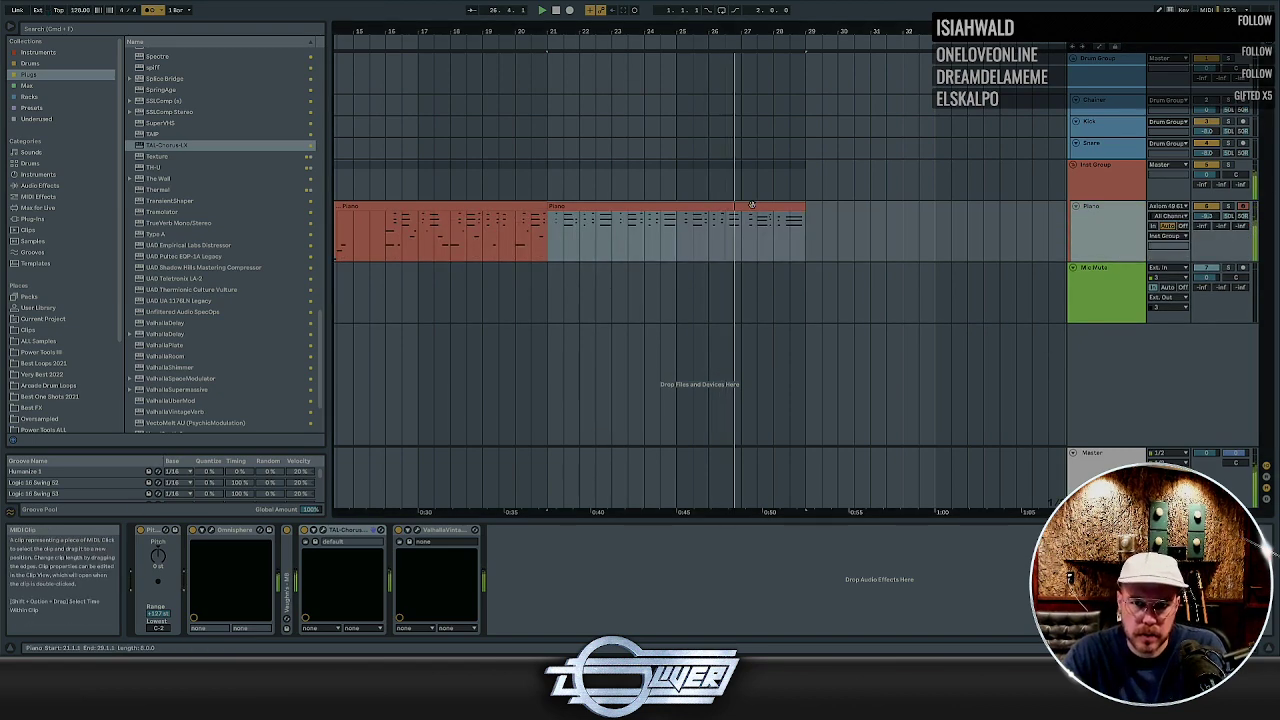
{"action": "left_click", "coordinate": [752, 206]}
{"action": "key", "text": "super+l"}
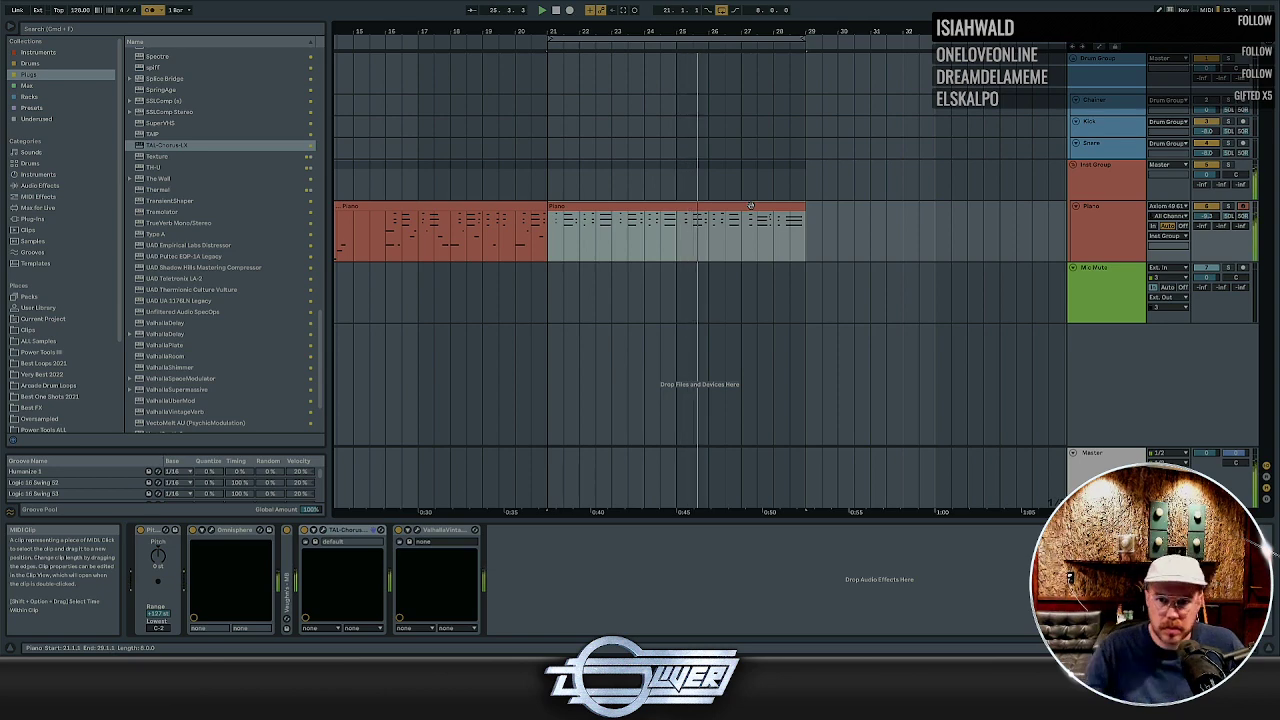
Record a second MIDI take on the Piano track, starting midway through bar 29
{"action": "left_click", "coordinate": [818, 237]}
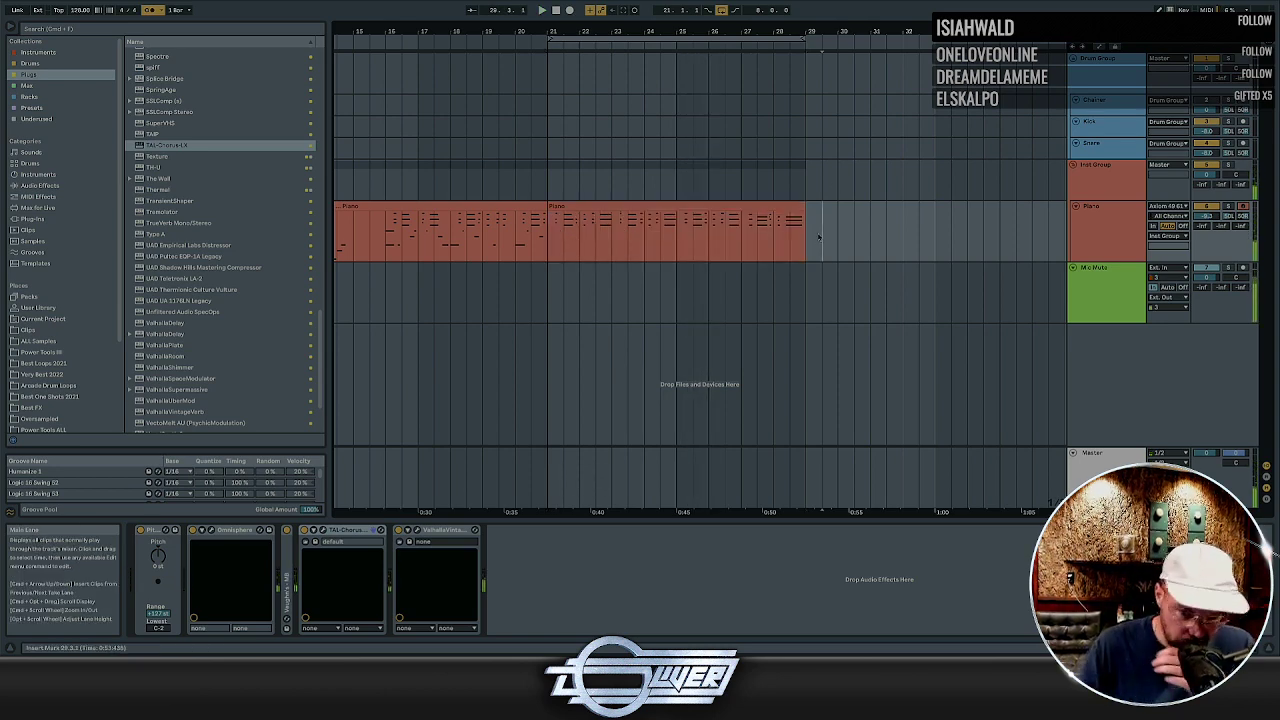
{"action": "key", "text": "F9"}
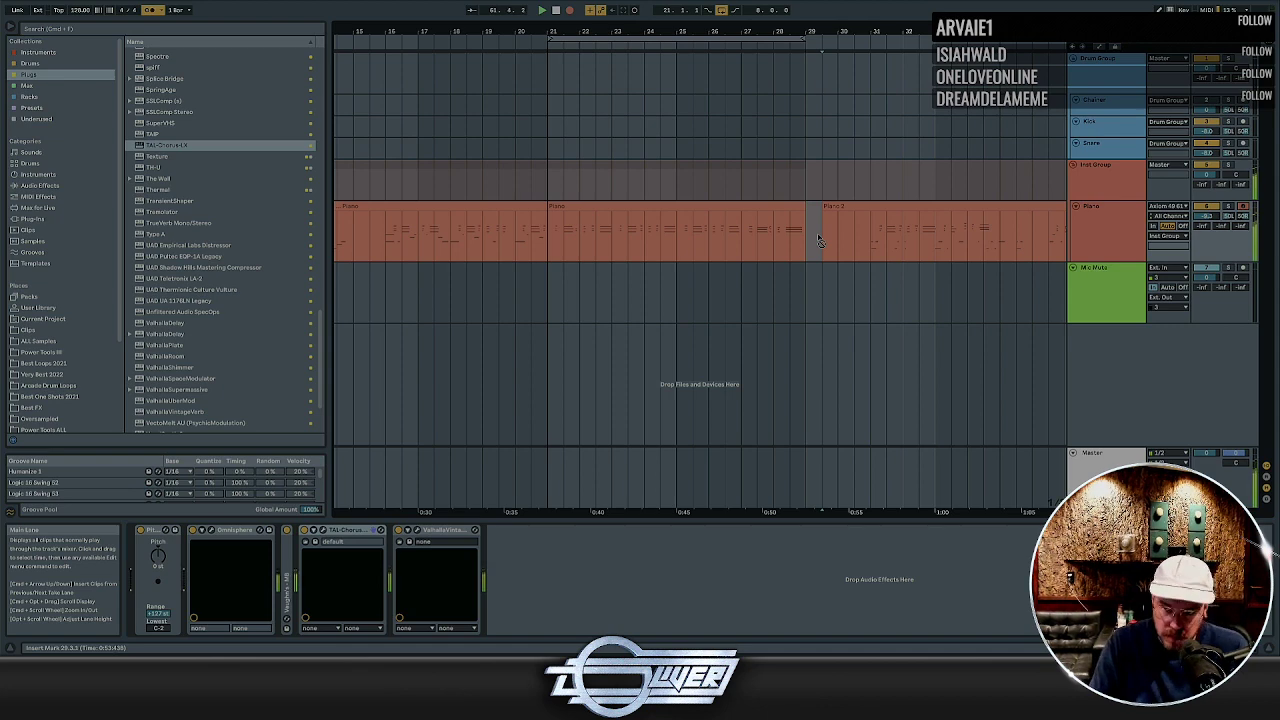
{"action": "key", "text": "space"}
Play the second Piano take from several points up to bar 50 to find the best phrases
{"action": "key", "text": "space"}
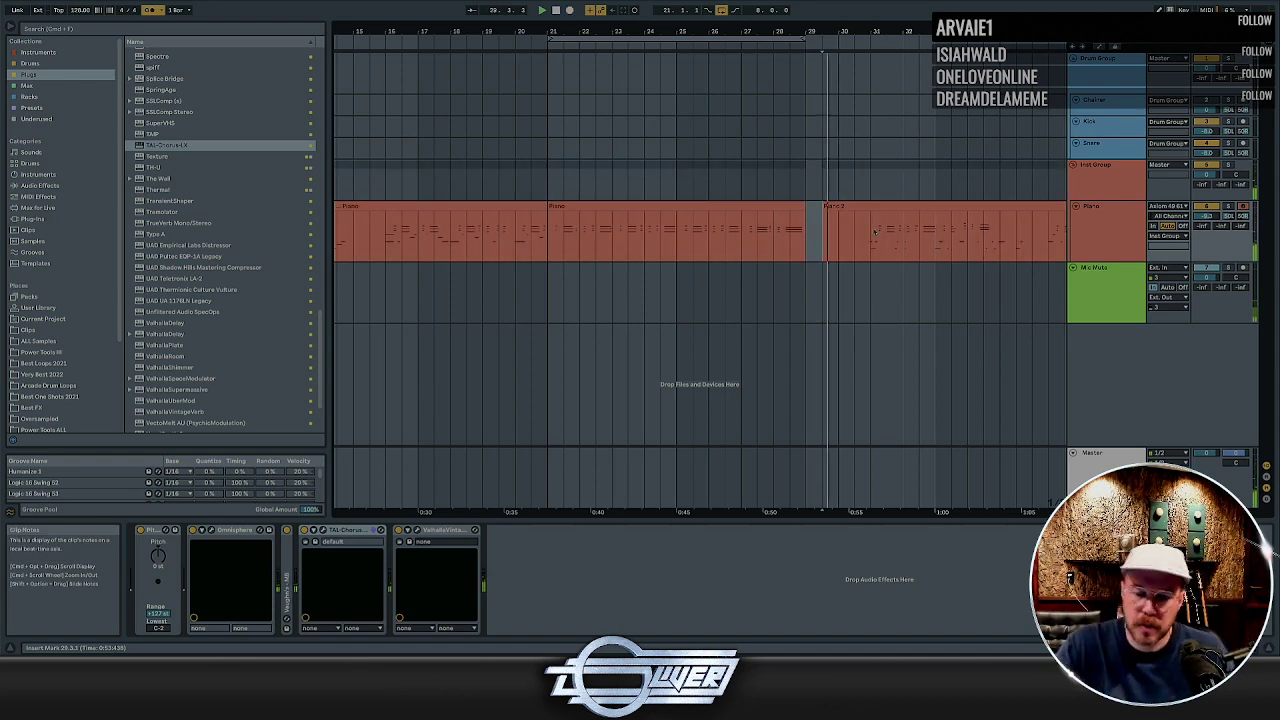
{"action": "left_click", "coordinate": [885, 229]}
{"action": "key", "text": "minus"}
{"action": "key", "text": "minus"}
{"action": "key", "text": "minus"}
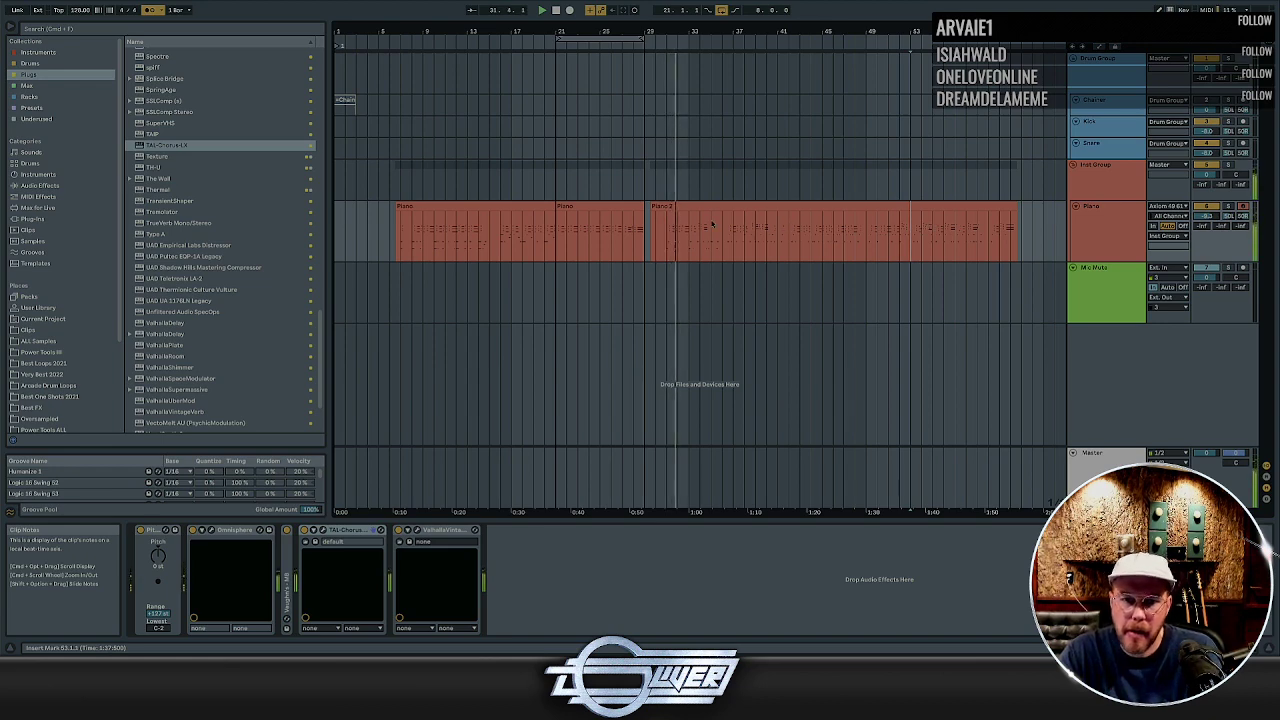
{"action": "key", "text": "plus"}
{"action": "key", "text": "minus"}
{"action": "key", "text": "minus"}
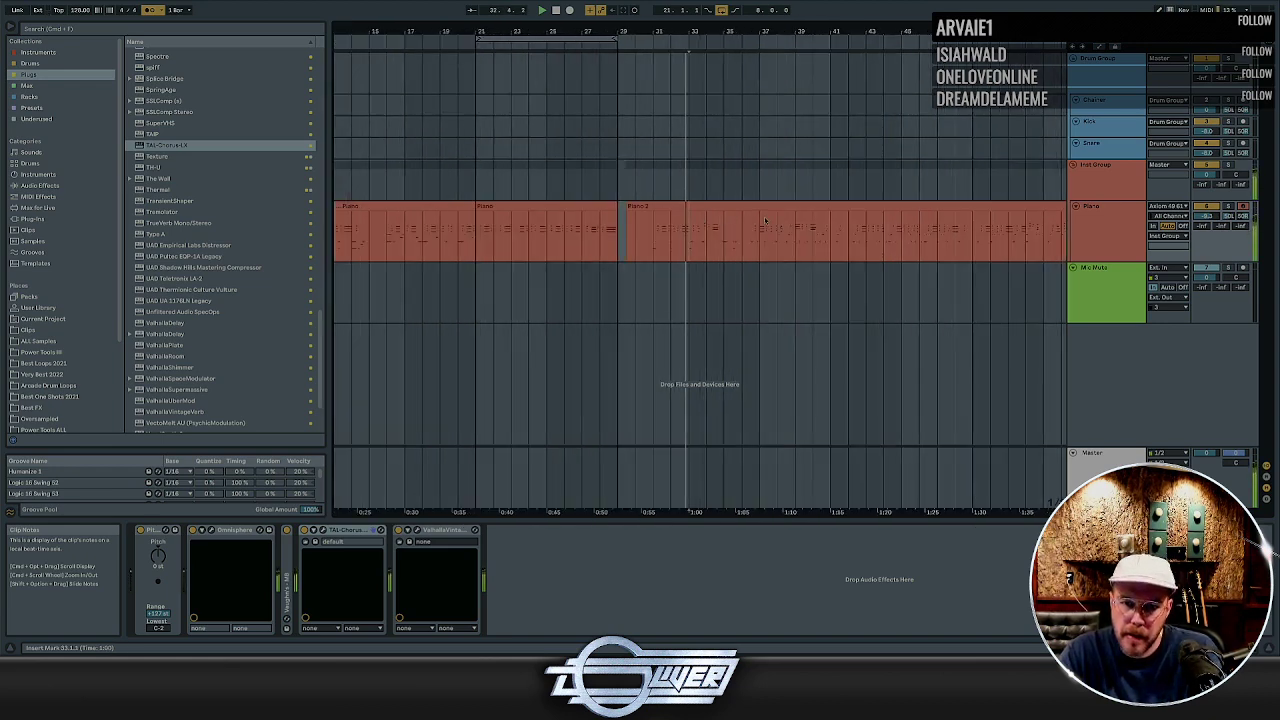
{"action": "left_click", "coordinate": [876, 218]}
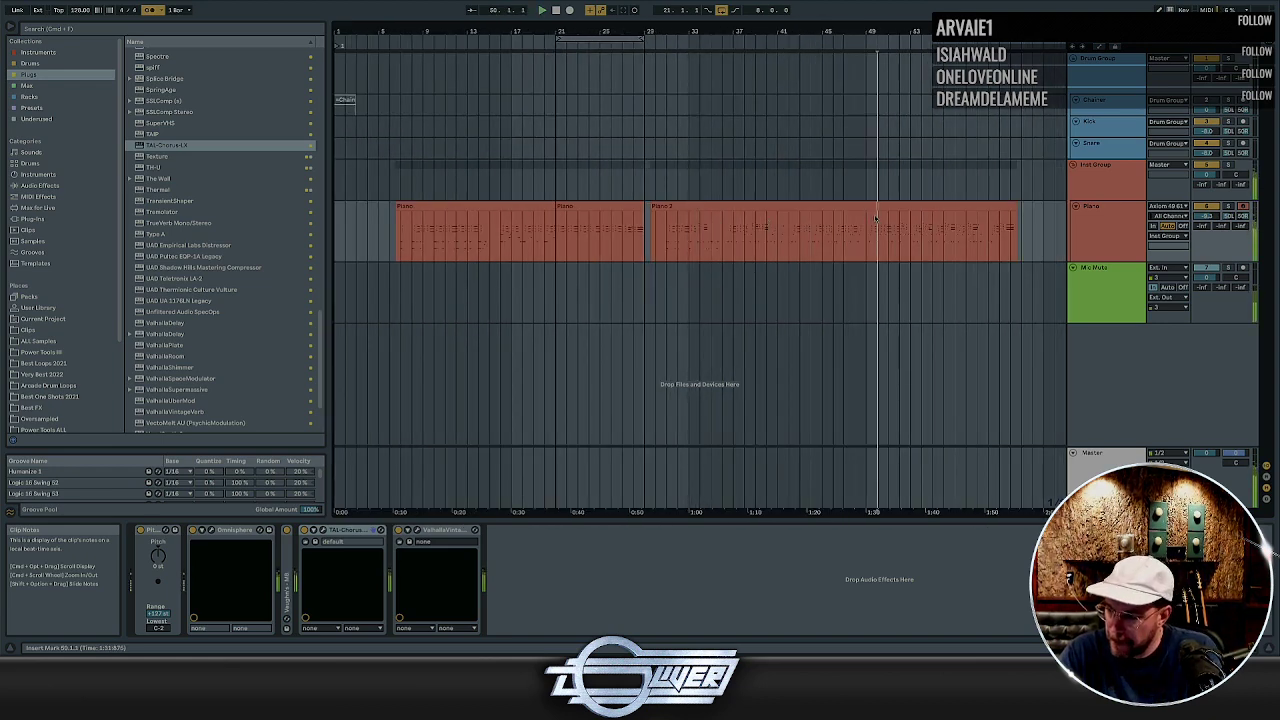
{"action": "key", "text": "plus"}
{"action": "key", "text": "plus"}
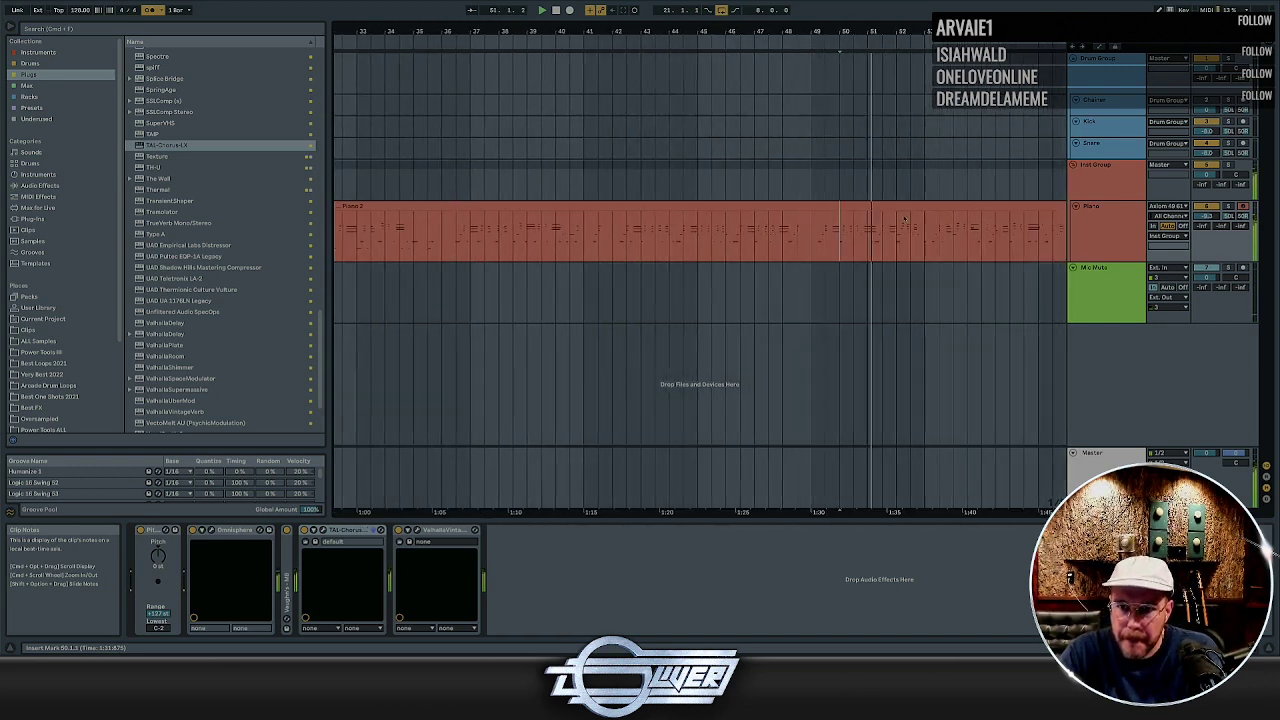
Make the Piano track taller, and isolate a two-bar phrase of the second take as a looped clip starting at bar 42
{"action": "left_click_drag", "start_coordinate": [1100, 264], "coordinate": [1100, 302]}
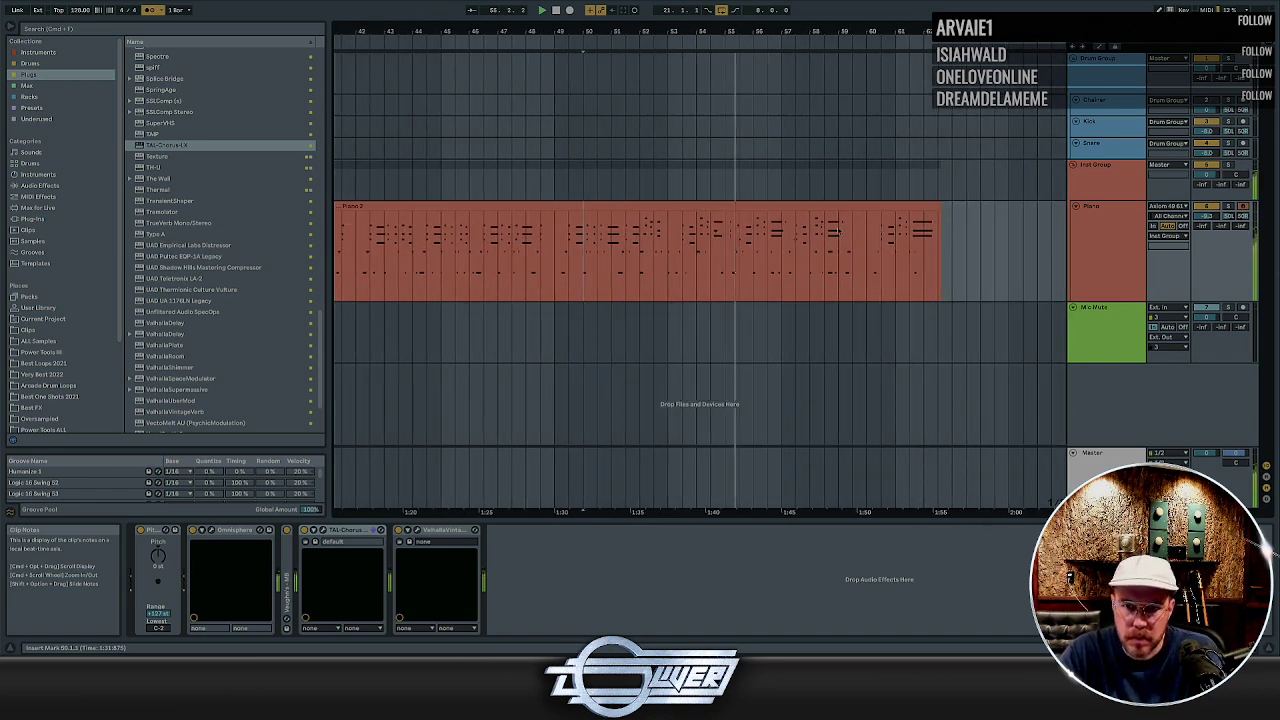
{"action": "scroll", "coordinate": [801, 231], "scroll_direction": "left", "scroll_amount": 3}
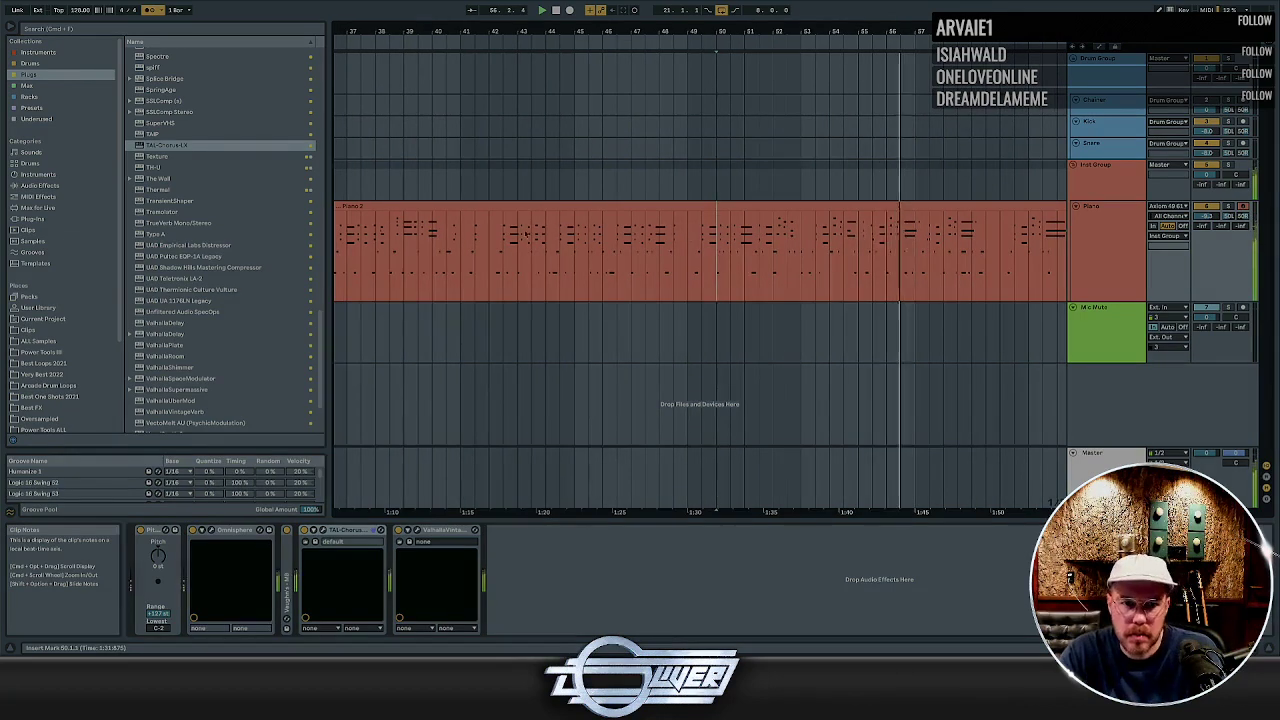
{"action": "left_click", "coordinate": [489, 230]}
{"action": "scroll", "coordinate": [489, 230], "scroll_direction": "up", "scroll_amount": 5}
{"action": "left_click", "coordinate": [520, 225]}
{"action": "key", "text": "space"}
{"action": "key", "text": "space"}
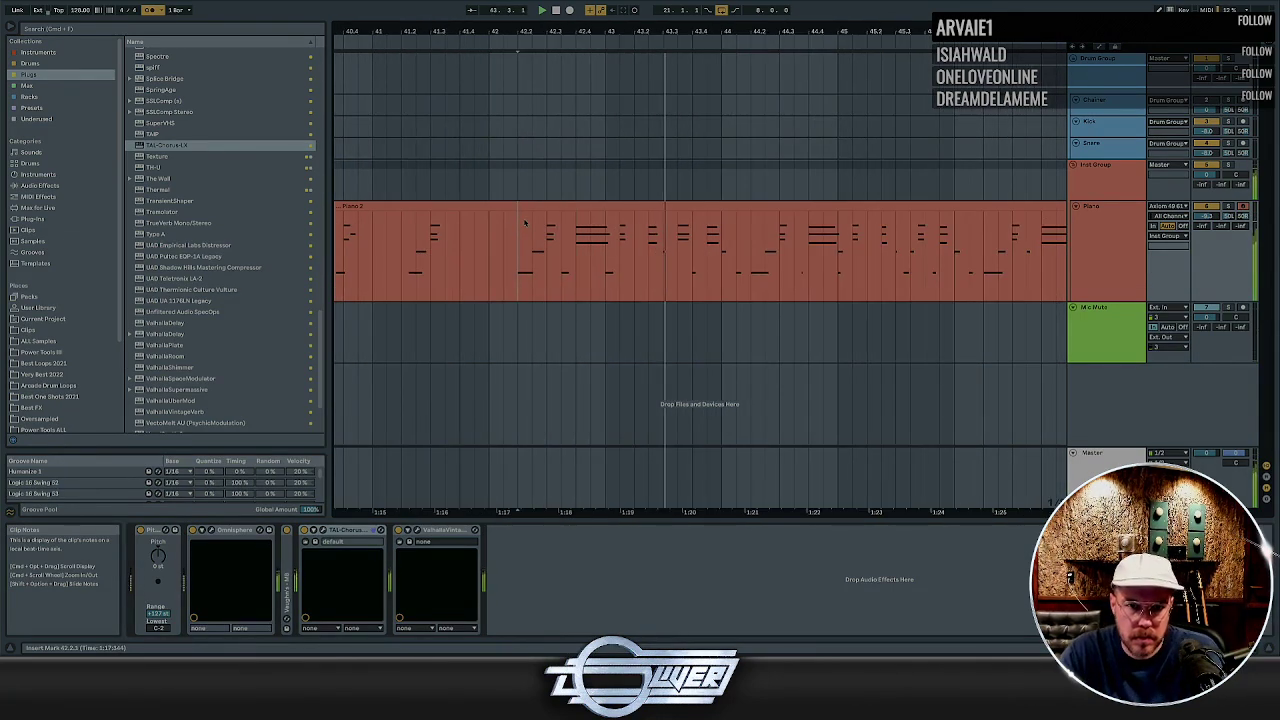
{"action": "left_click_drag", "start_coordinate": [520, 224], "coordinate": [655, 208]}
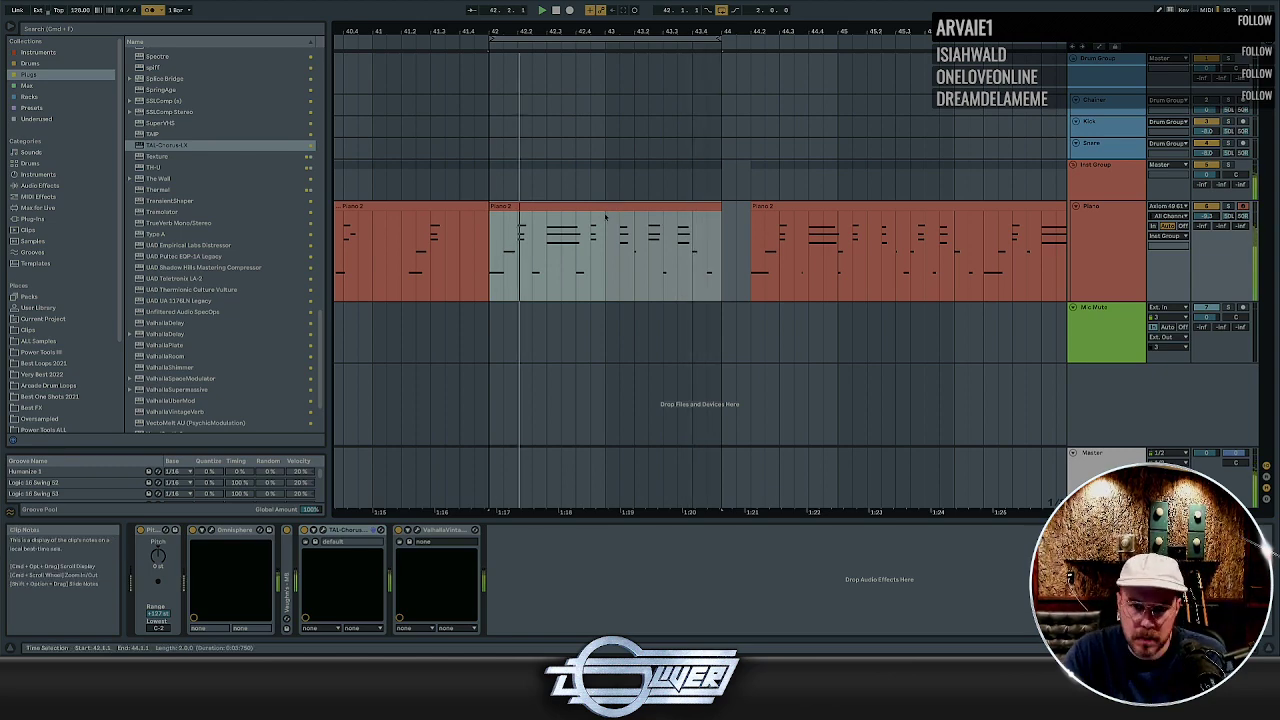
Split the second Piano take near bar 50 and select the phrase that follows the cut
{"action": "scroll", "coordinate": [605, 217], "scroll_direction": "down", "scroll_amount": 5}
{"action": "left_click", "coordinate": [945, 222]}
{"action": "key", "text": "plus"}
{"action": "key", "text": "plus"}
{"action": "key", "text": "plus"}
{"action": "left_click", "coordinate": [960, 222]}
{"action": "key", "text": "super+e"}
{"action": "left_click", "coordinate": [978, 206]}
Place the chosen phrase at bar 44, directly after the two-bar Piano clip, and select both clips
{"action": "scroll", "coordinate": [909, 234], "scroll_direction": "left", "scroll_amount": 10}
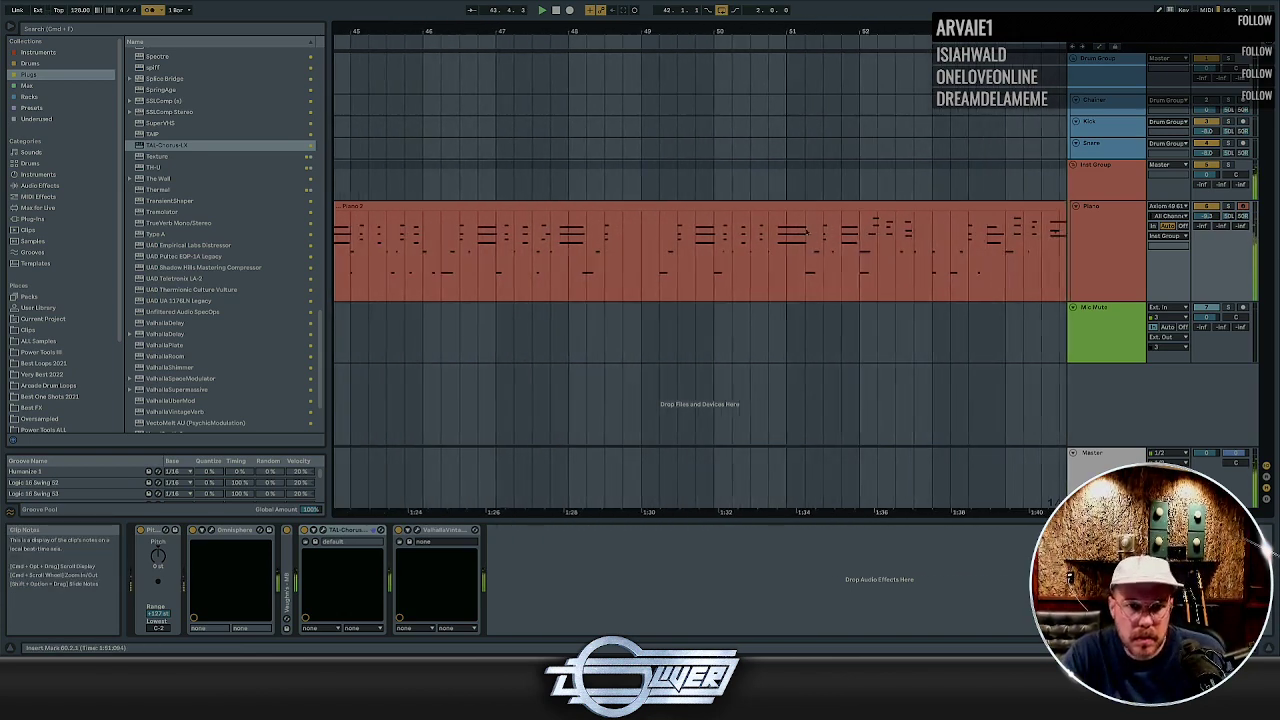
{"action": "scroll", "coordinate": [709, 232], "scroll_direction": "left", "scroll_amount": 3}
{"action": "left_click_drag", "start_coordinate": [770, 230], "coordinate": [721, 230]}
{"action": "key", "text": "super+v"}
{"action": "left_click", "coordinate": [698, 207], "text": "shift"}
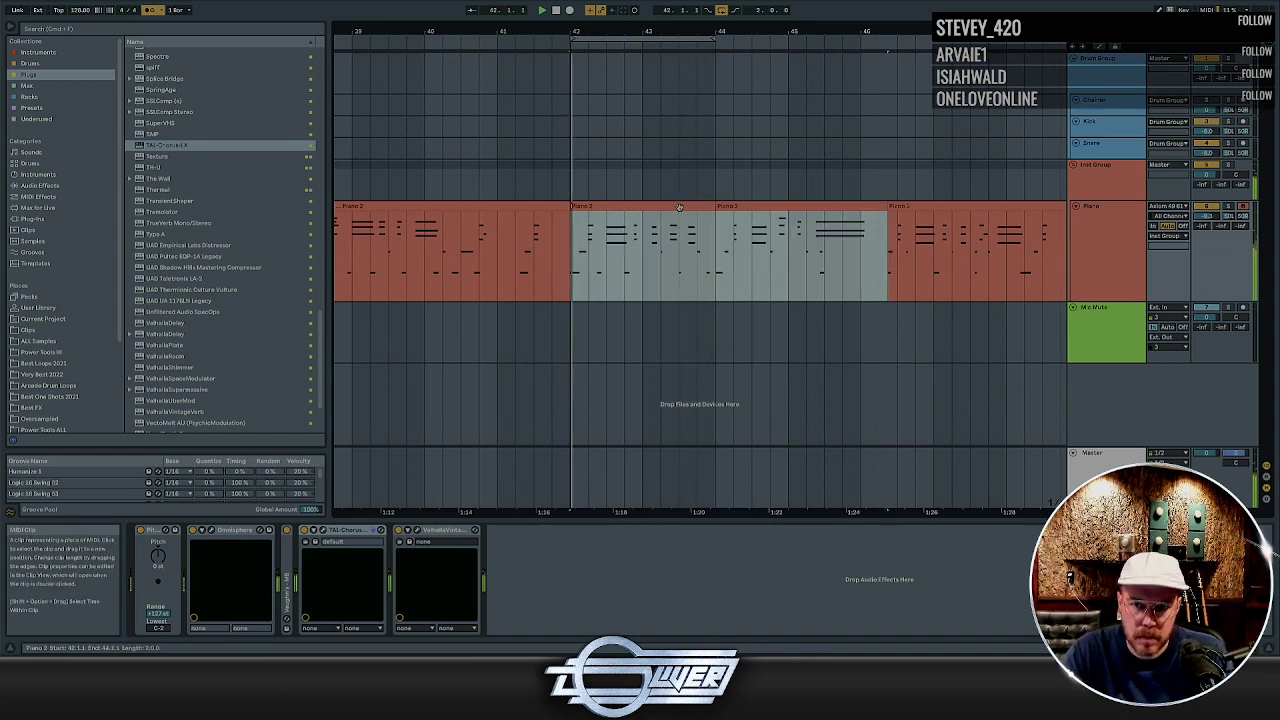
Select bars 42 to 46 across the two Piano clips and loop that four-bar range
{"action": "key", "text": "super+l"}
{"action": "left_click", "coordinate": [868, 235]}
{"action": "left_click_drag", "start_coordinate": [863, 235], "coordinate": [575, 233]}
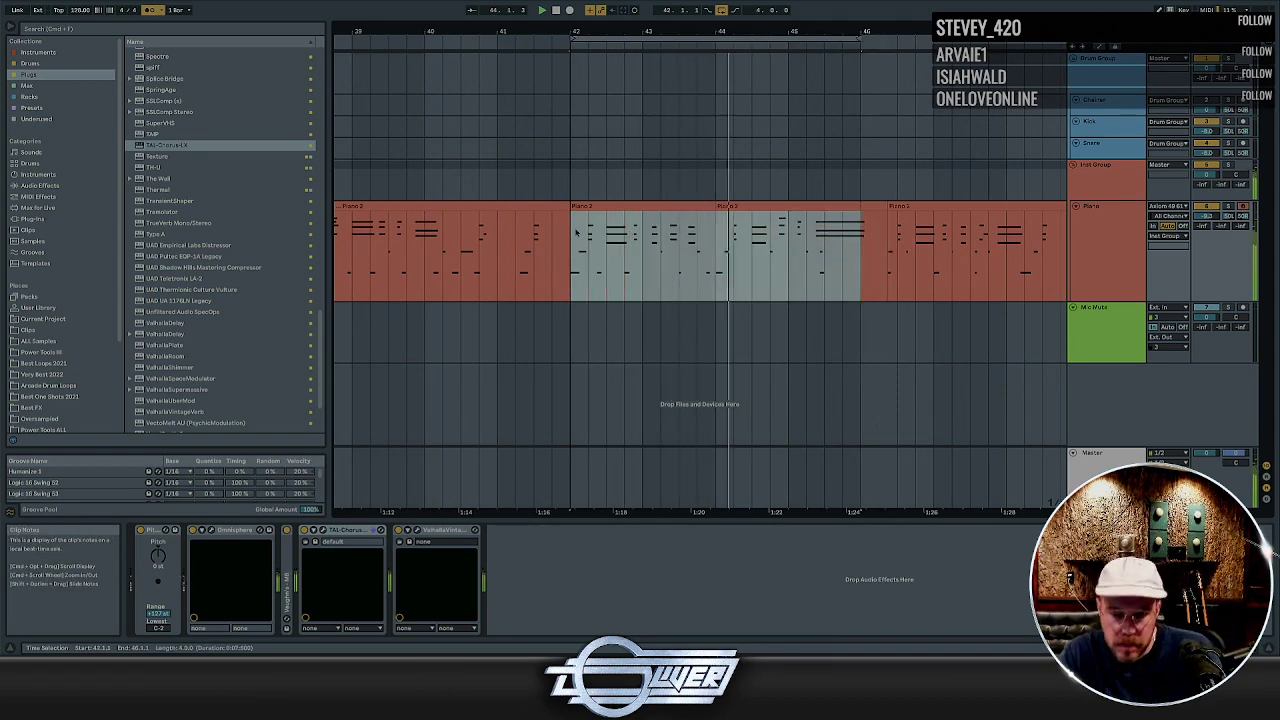
Examine the Piano clip starting at bar 44 while the loop plays, checking how its phrase ends around bar 46
{"action": "left_click", "coordinate": [813, 208]}
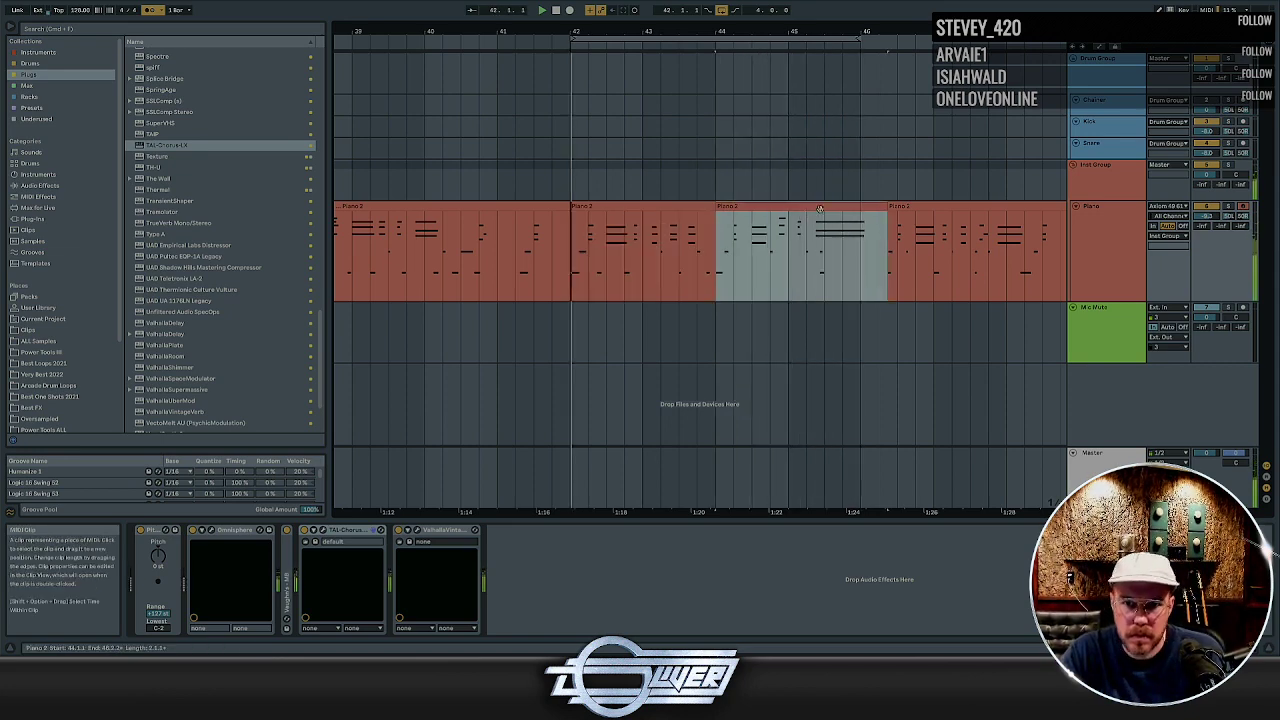
{"action": "left_click", "coordinate": [864, 233]}
{"action": "left_click_drag", "start_coordinate": [862, 233], "coordinate": [698, 231]}
{"action": "left_click", "coordinate": [716, 231]}
{"action": "key", "text": "minus"}
{"action": "key", "text": "minus"}
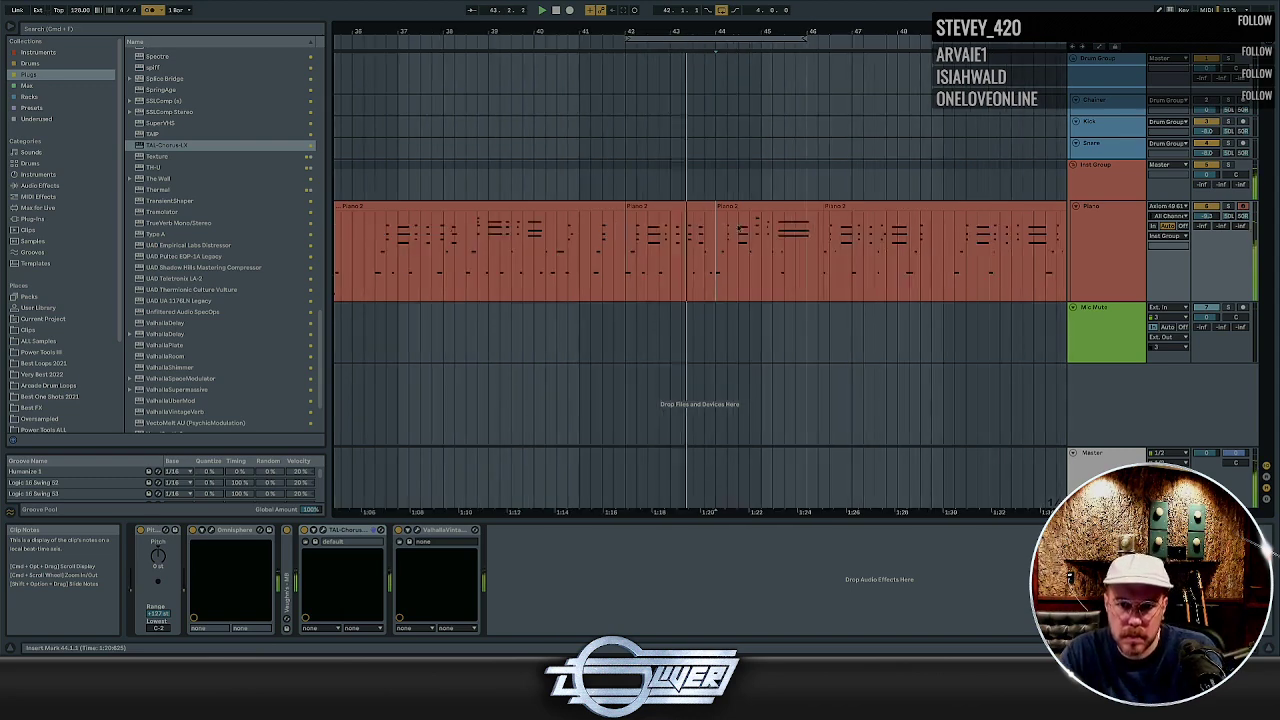
{"action": "left_click", "coordinate": [752, 208]}
{"action": "key", "text": "plus"}
{"action": "key", "text": "plus"}
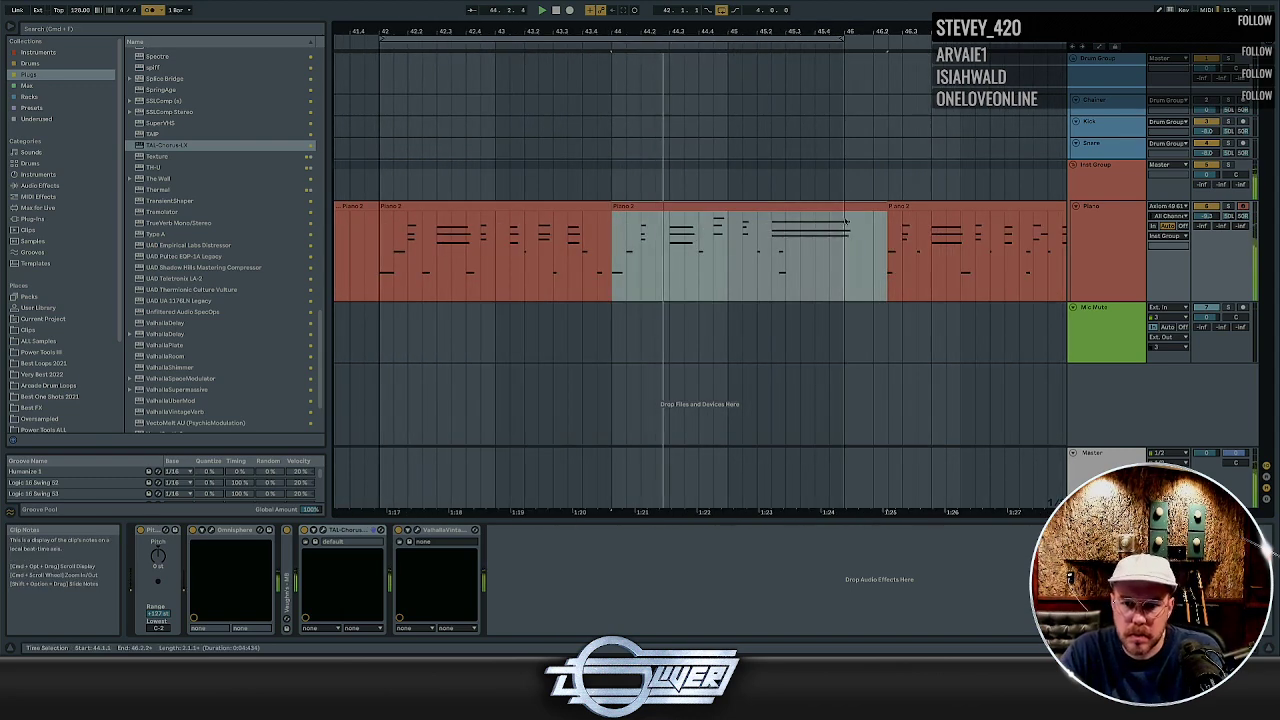
{"action": "left_click", "coordinate": [845, 222]}
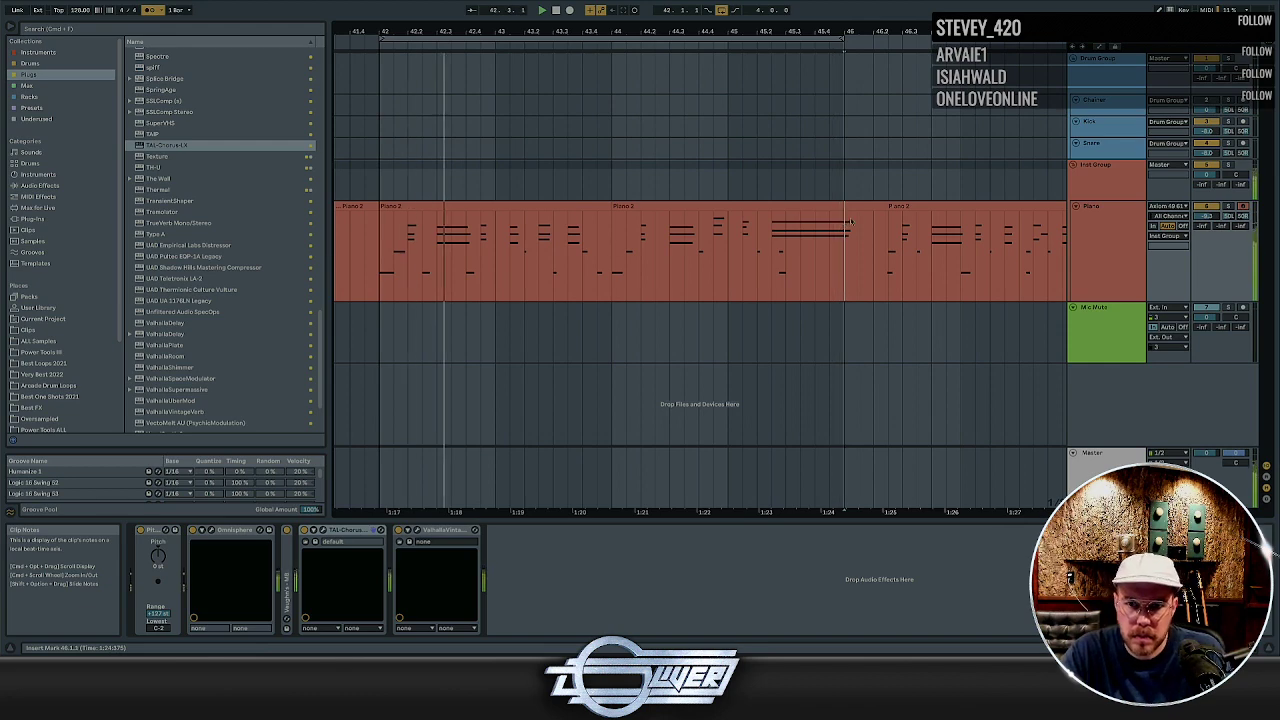
{"action": "key", "text": "minus"}
{"action": "key", "text": "minus"}
{"action": "key", "text": "minus"}
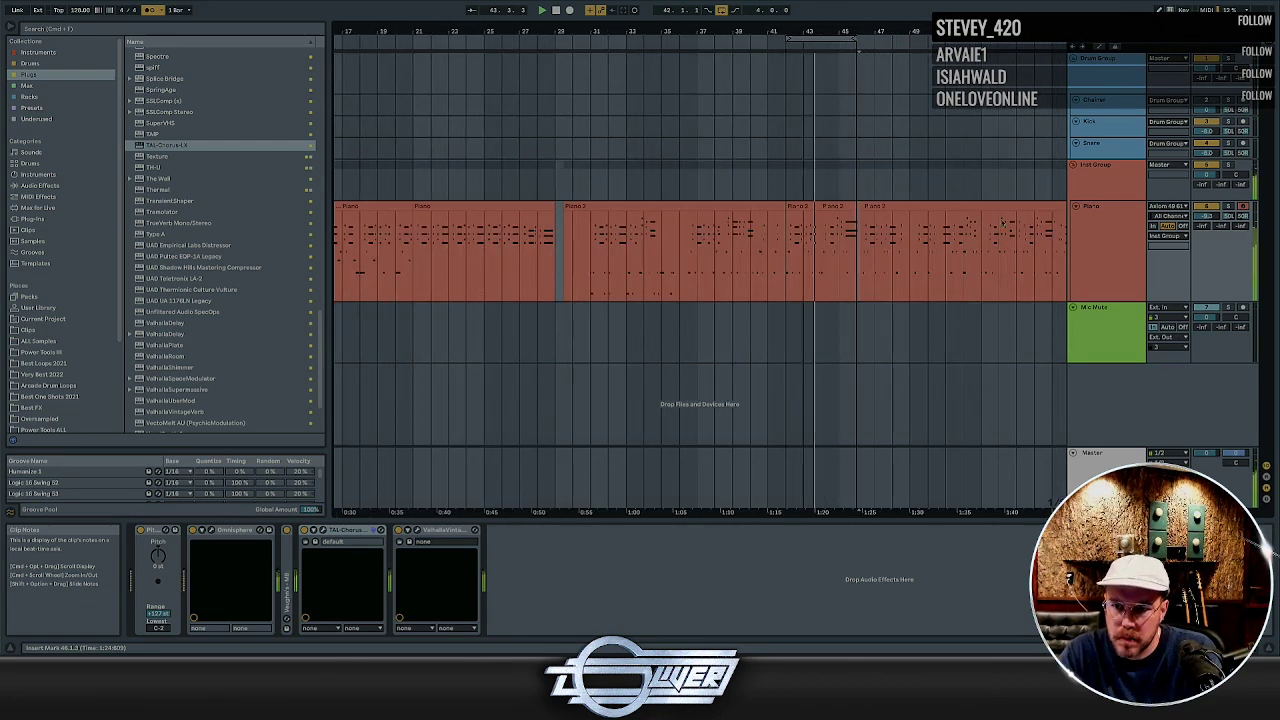
Play the rest of the second Piano take from around bar 53 and select the phrase from 56.3.3 to 57.2.1
{"action": "key", "text": "space"}
{"action": "key", "text": "plus"}
{"action": "key", "text": "plus"}
{"action": "key", "text": "plus"}
{"action": "key", "text": "plus"}
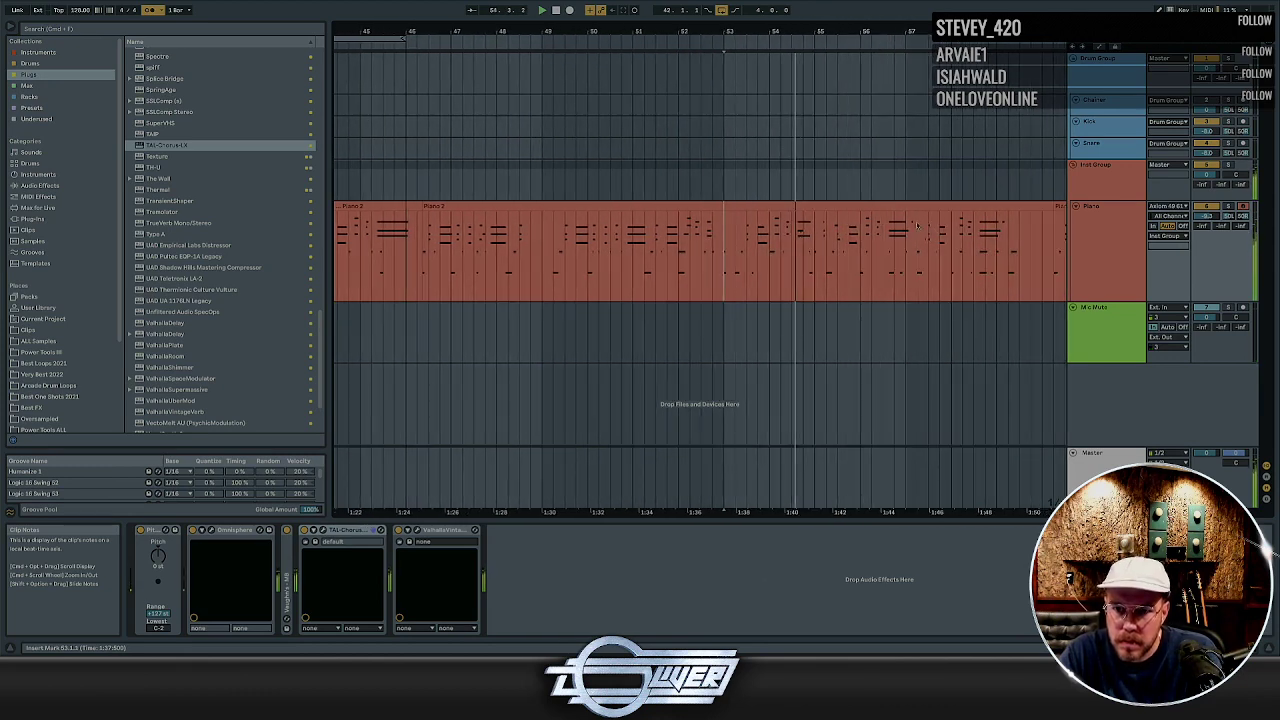
{"action": "key", "text": "plus"}
{"action": "key", "text": "plus"}
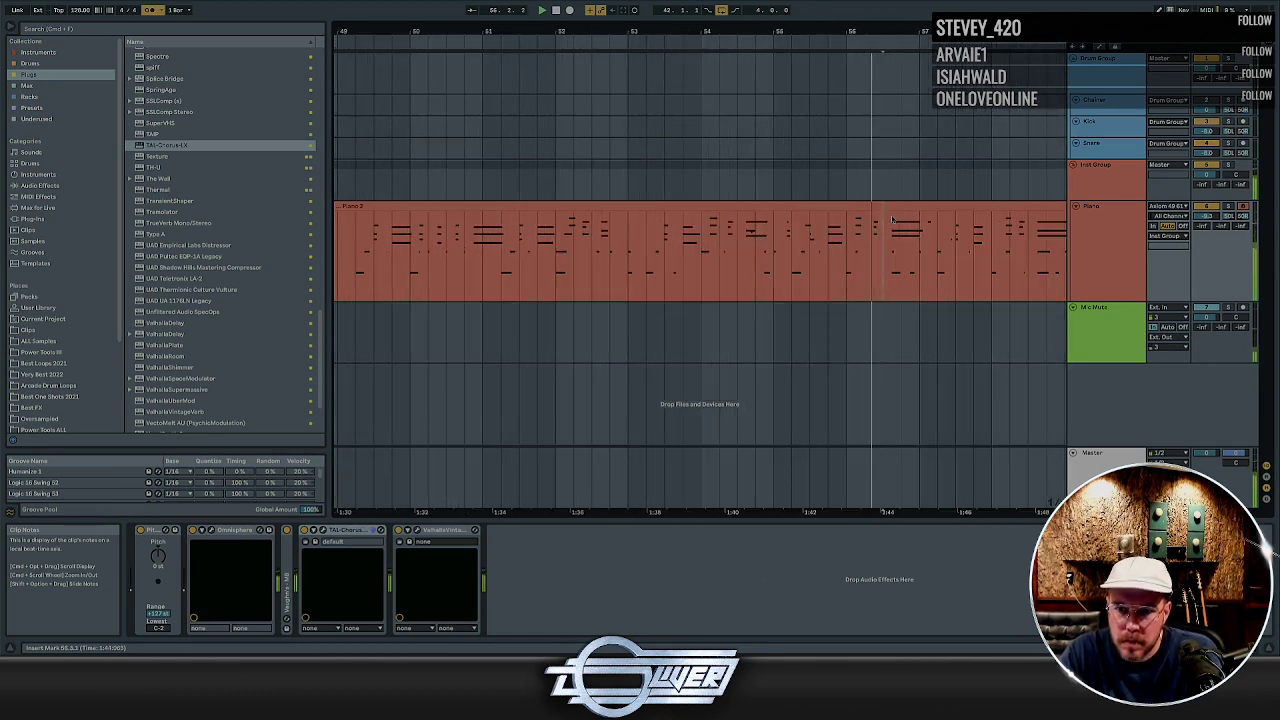
{"action": "left_click_drag", "start_coordinate": [968, 228], "coordinate": [895, 227]}
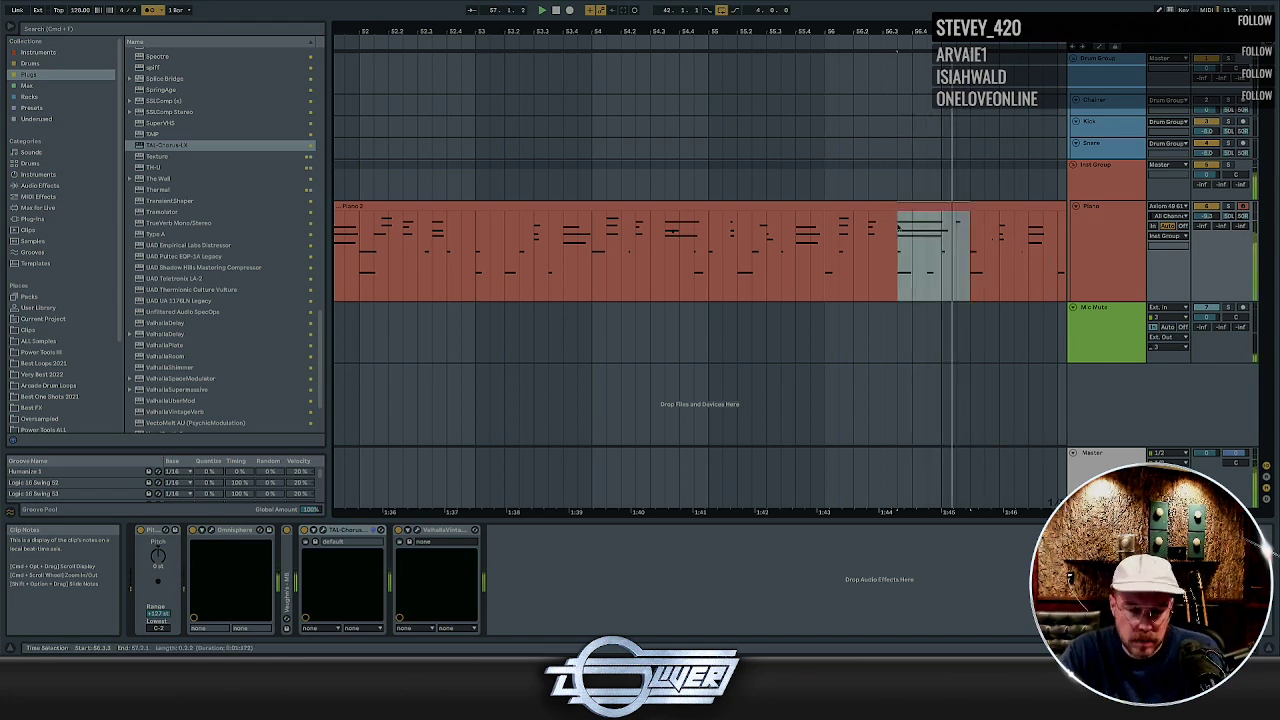
Paste a copy of the selected phrase at 45.2.3 so it replaces the end of the four-bar Piano loop up to bar 46
{"action": "scroll", "coordinate": [888, 226], "scroll_direction": "down", "scroll_amount": 5}
{"action": "scroll", "coordinate": [700, 228], "scroll_direction": "left", "scroll_amount": 4}
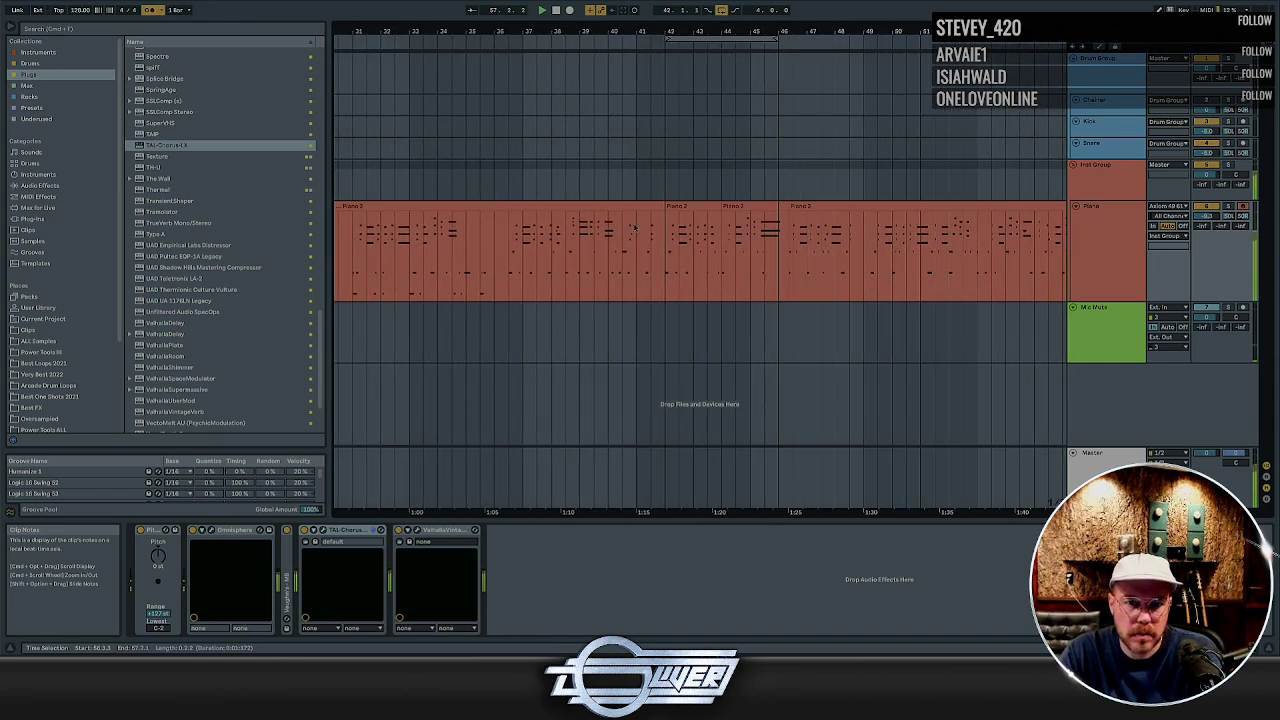
{"action": "scroll", "coordinate": [630, 226], "scroll_direction": "up", "scroll_amount": 5}
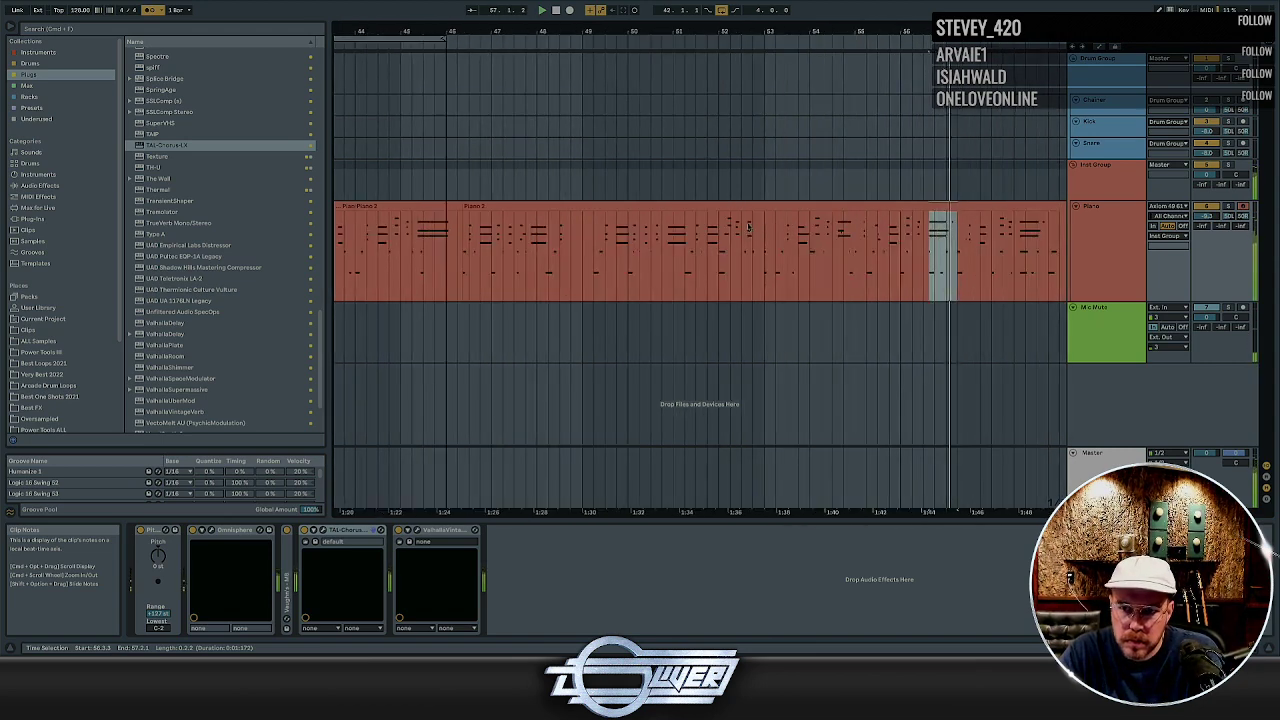
{"action": "key", "text": "minus"}
{"action": "scroll", "coordinate": [440, 227], "scroll_direction": "left", "scroll_amount": 2}
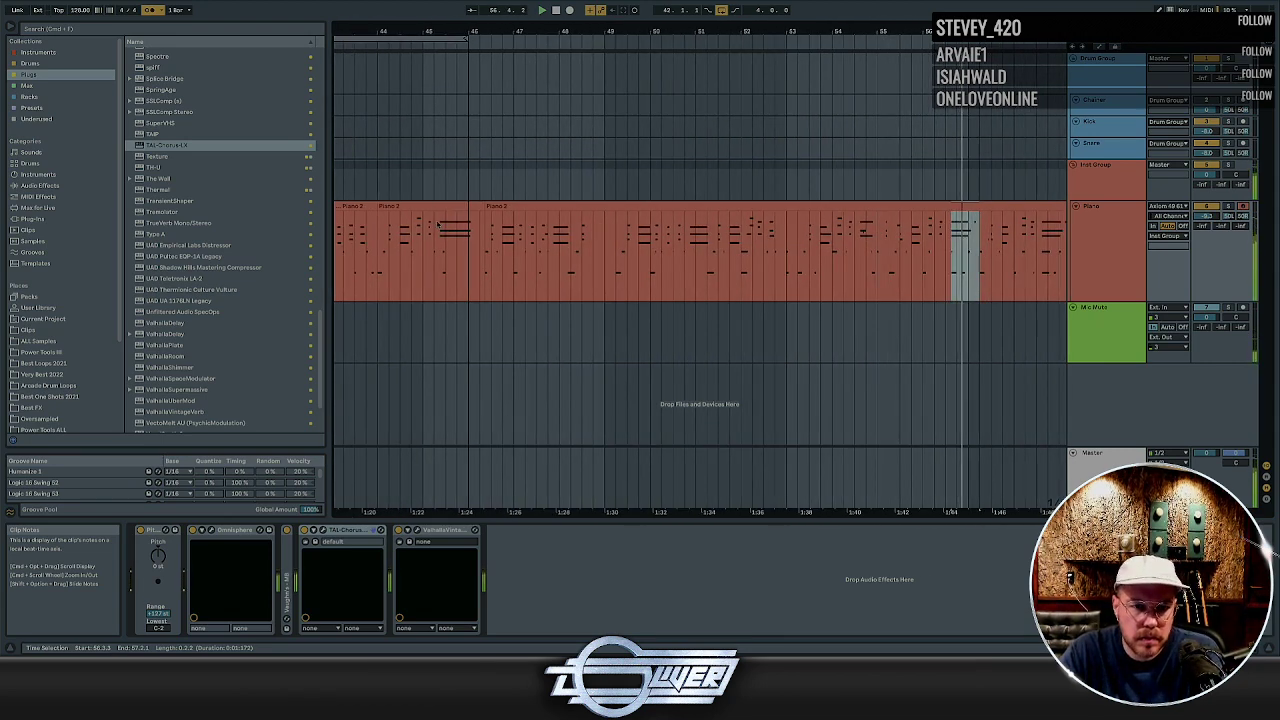
{"action": "left_click", "coordinate": [441, 227]}
{"action": "scroll", "coordinate": [441, 227], "scroll_direction": "up", "scroll_amount": 3}
{"action": "scroll", "coordinate": [452, 221], "scroll_direction": "up", "scroll_amount": 2}
{"action": "key", "text": "ctrl+v"}
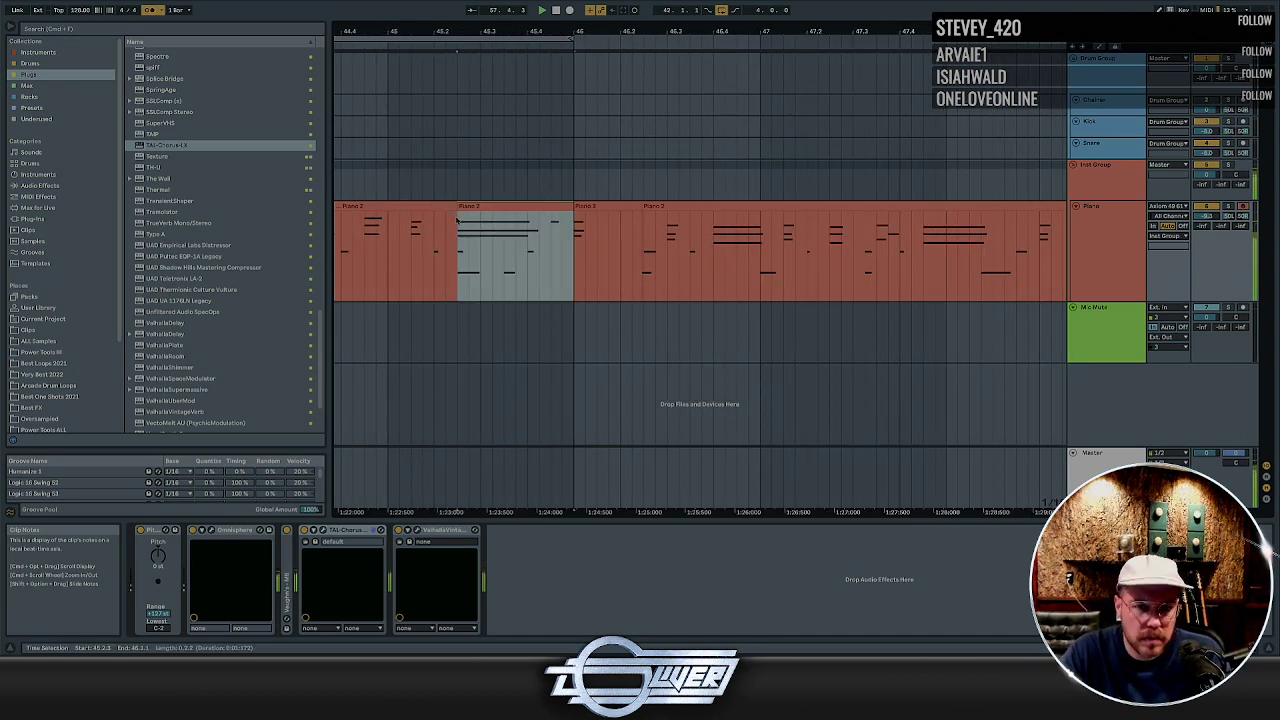
Select the three Piano clips from bar 42 to 46, consolidate them into one clip and open its notes for editing
{"action": "scroll", "coordinate": [470, 216], "scroll_direction": "left", "scroll_amount": 6}
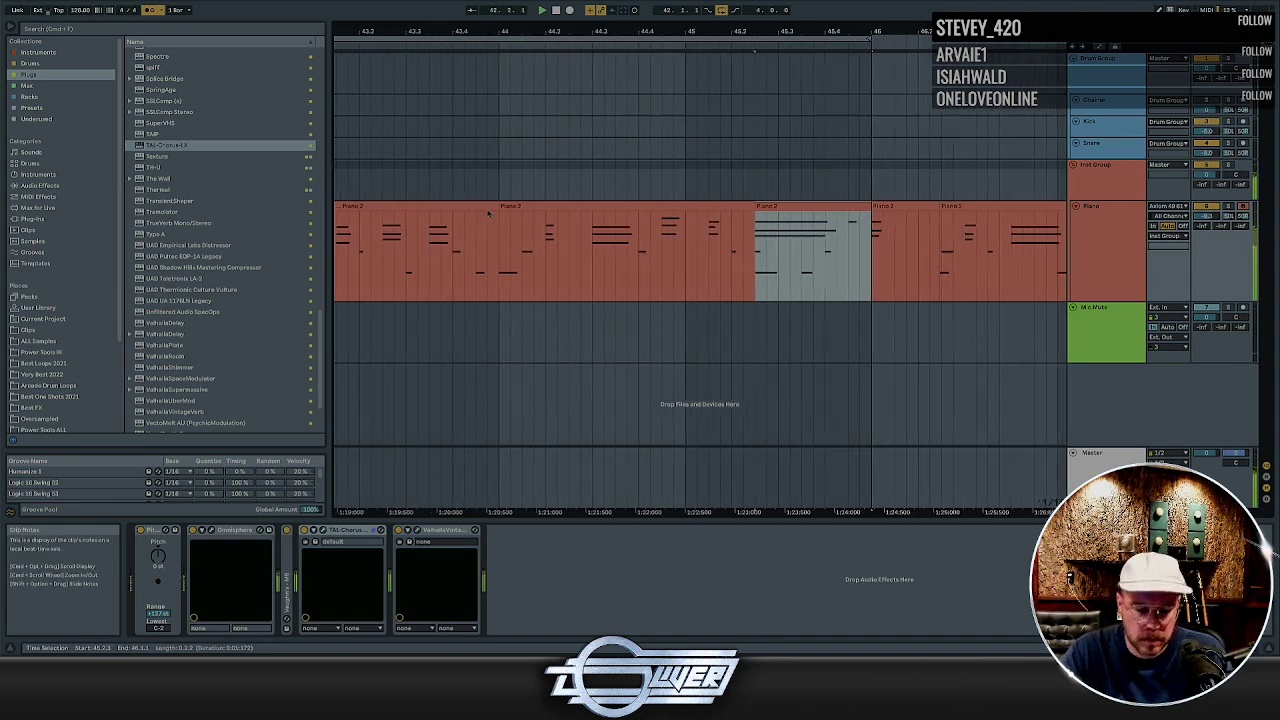
{"action": "scroll", "coordinate": [489, 213], "scroll_direction": "down", "scroll_amount": 3}
{"action": "left_click", "coordinate": [617, 209]}
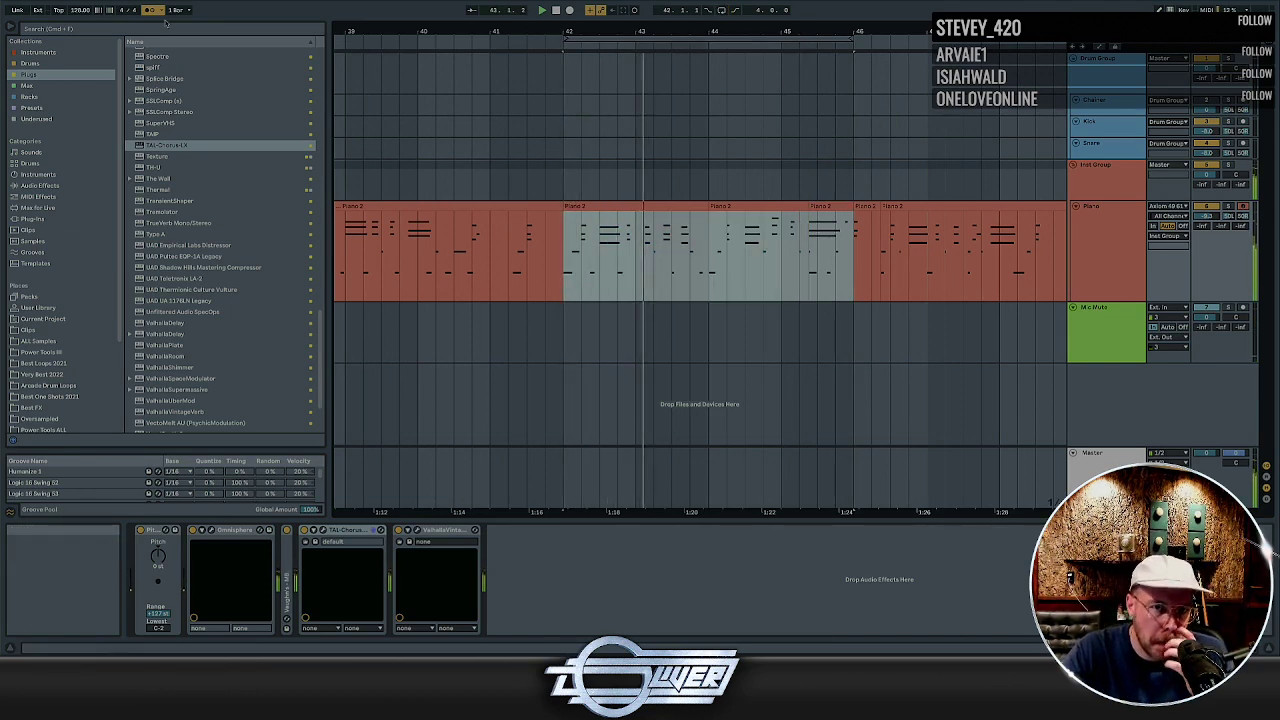
{"action": "left_click", "coordinate": [800, 240]}
{"action": "left_click", "coordinate": [828, 207]}
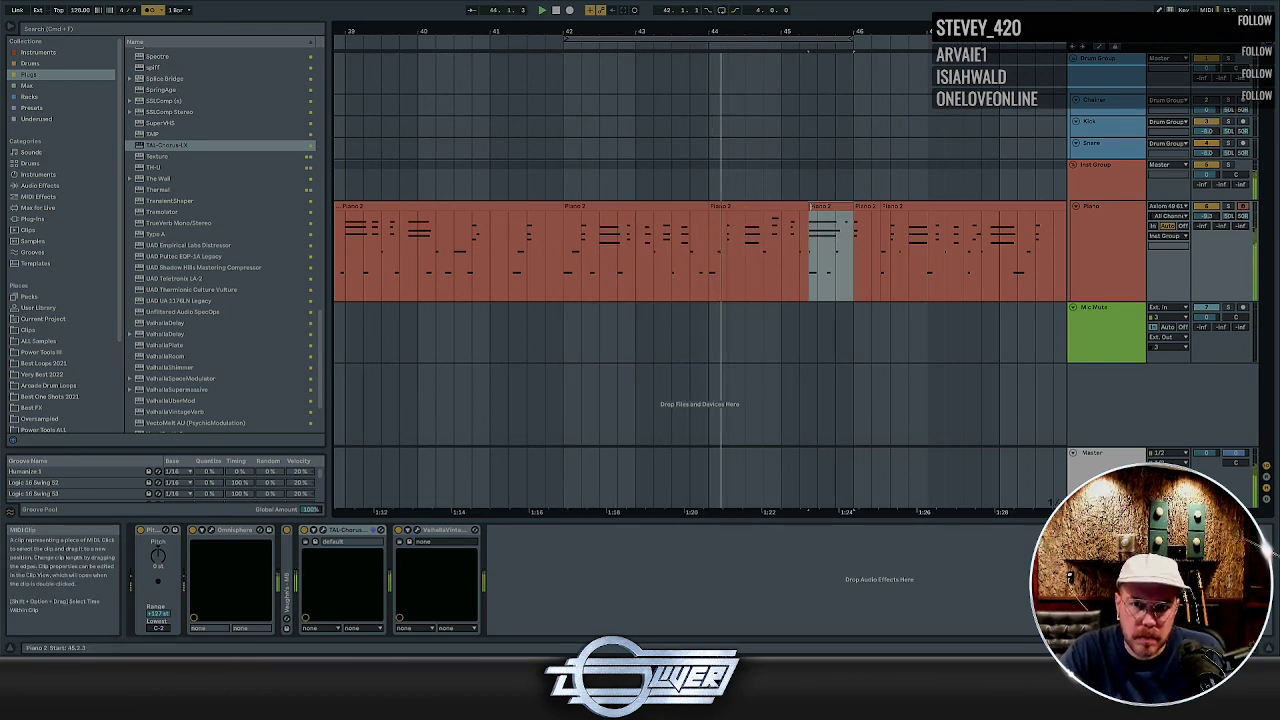
{"action": "left_click", "coordinate": [640, 209], "text": "shift"}
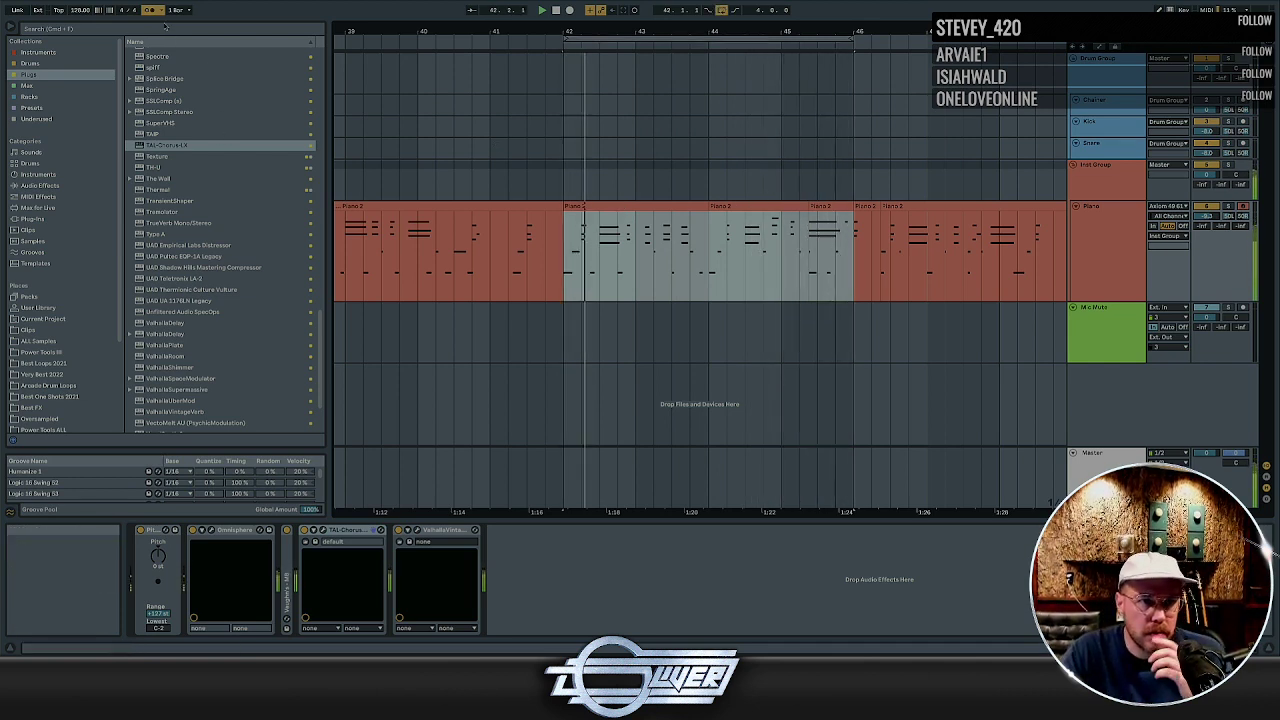
{"action": "left_click", "coordinate": [828, 207]}
{"action": "left_click", "coordinate": [638, 206], "text": "shift"}
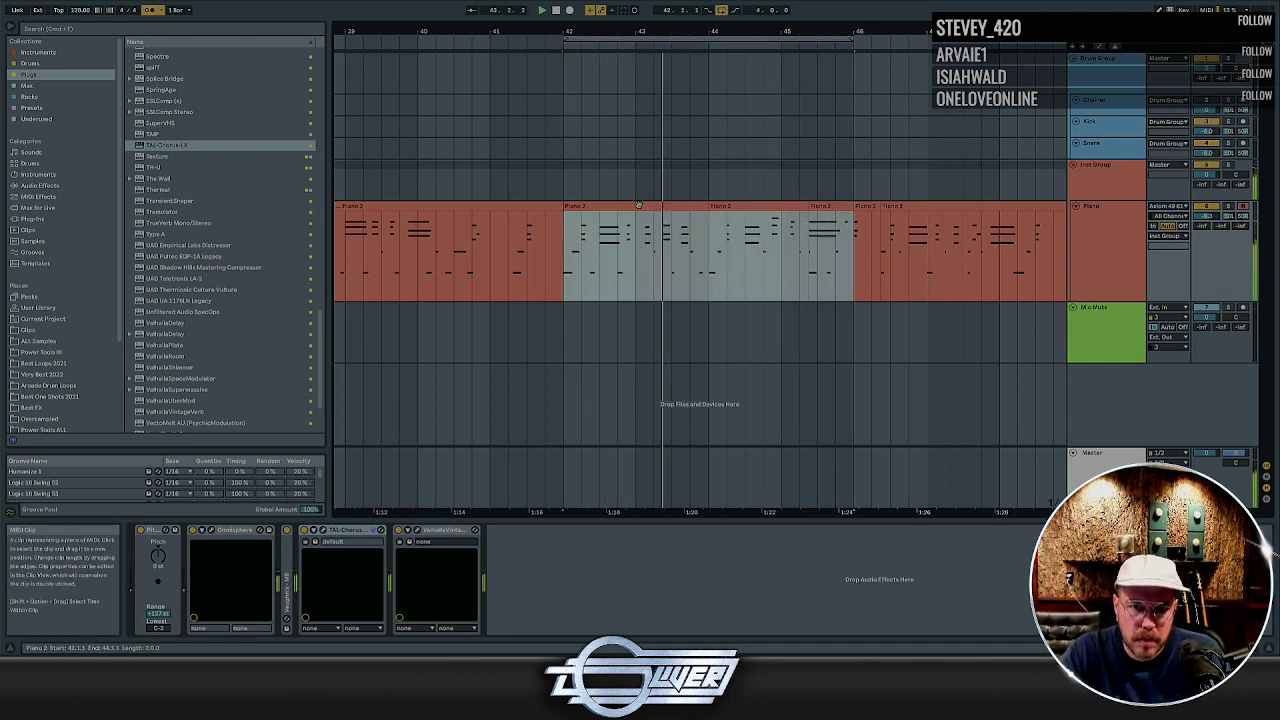
{"action": "key", "text": "shift+Tab"}
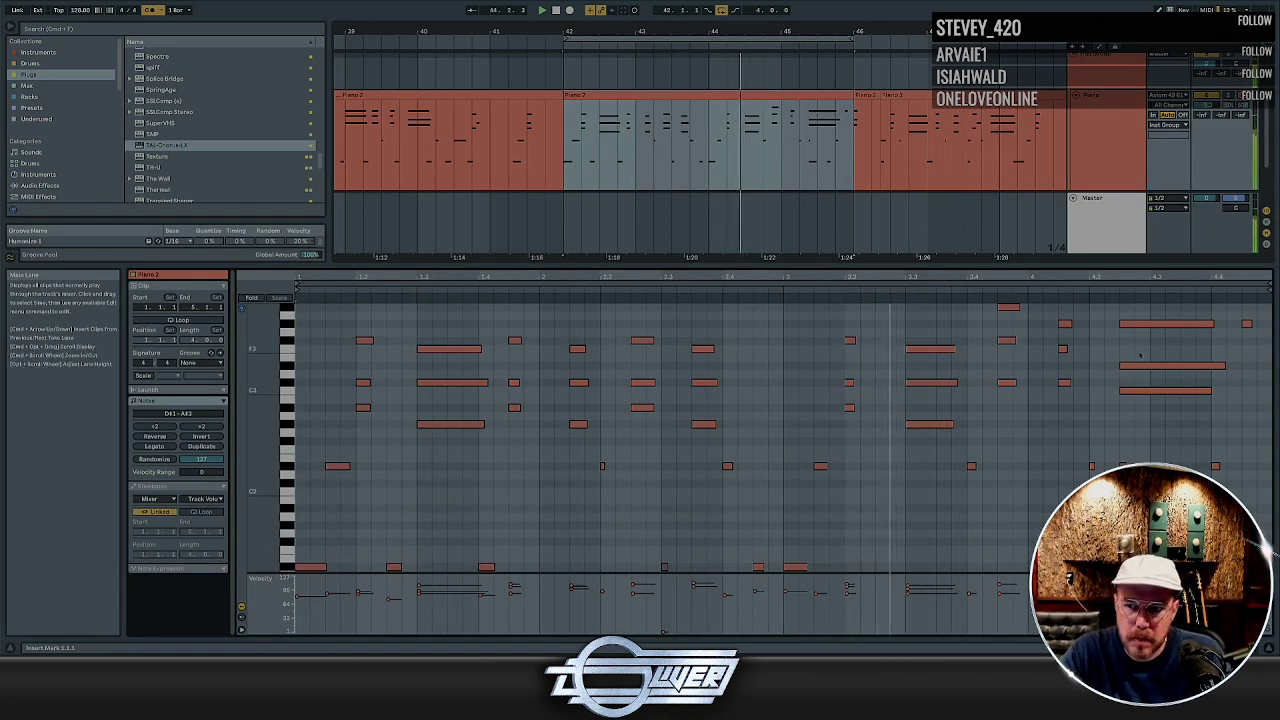
Lower the clip's last note at 4.4.3 to A#1, trying F#3 and D#3 on the way, and close the note editor
{"action": "left_click", "coordinate": [1253, 347]}
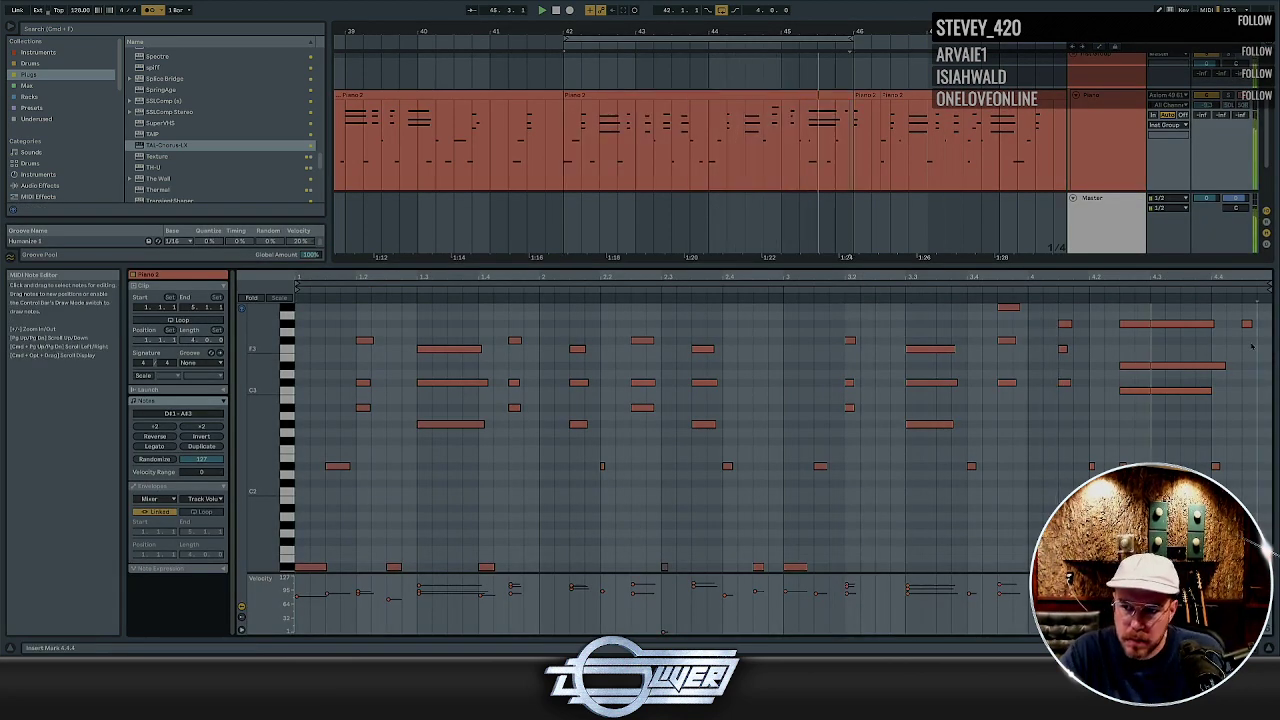
{"action": "mouse_move", "coordinate": [1247, 325]}
{"action": "left_mouse_down"}
{"action": "mouse_move", "coordinate": [1249, 367]}
{"action": "mouse_move", "coordinate": [1248, 344]}
{"action": "left_mouse_up"}
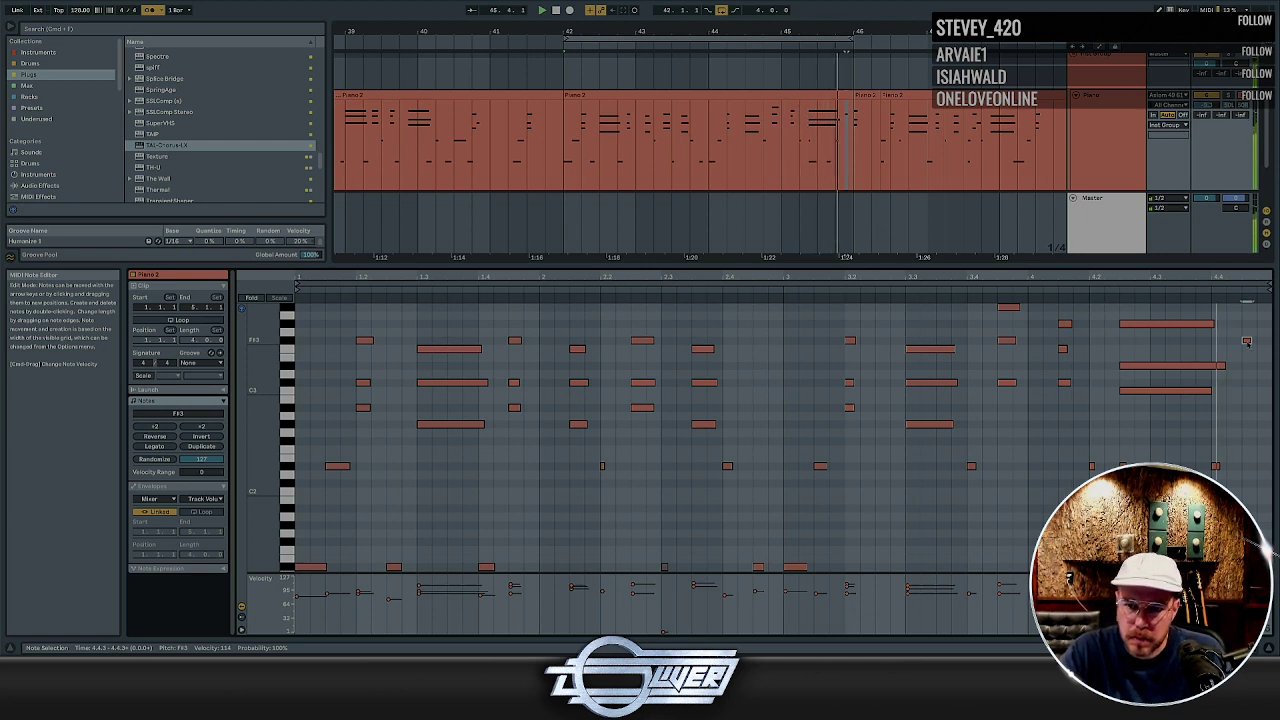
{"action": "mouse_move", "coordinate": [1250, 355]}
{"action": "left_mouse_down"}
{"action": "mouse_move", "coordinate": [1250, 381]}
{"action": "mouse_move", "coordinate": [1247, 367]}
{"action": "left_mouse_up"}
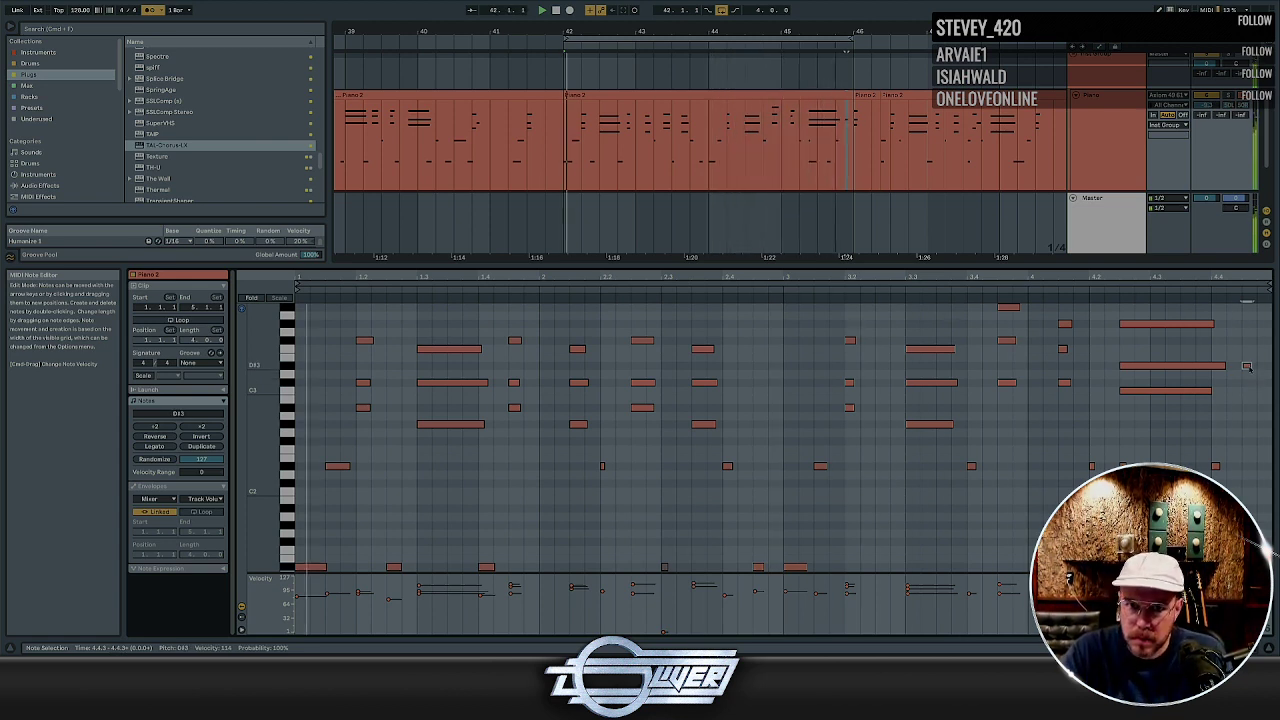
{"action": "left_click_drag", "start_coordinate": [1247, 367], "coordinate": [1237, 468]}
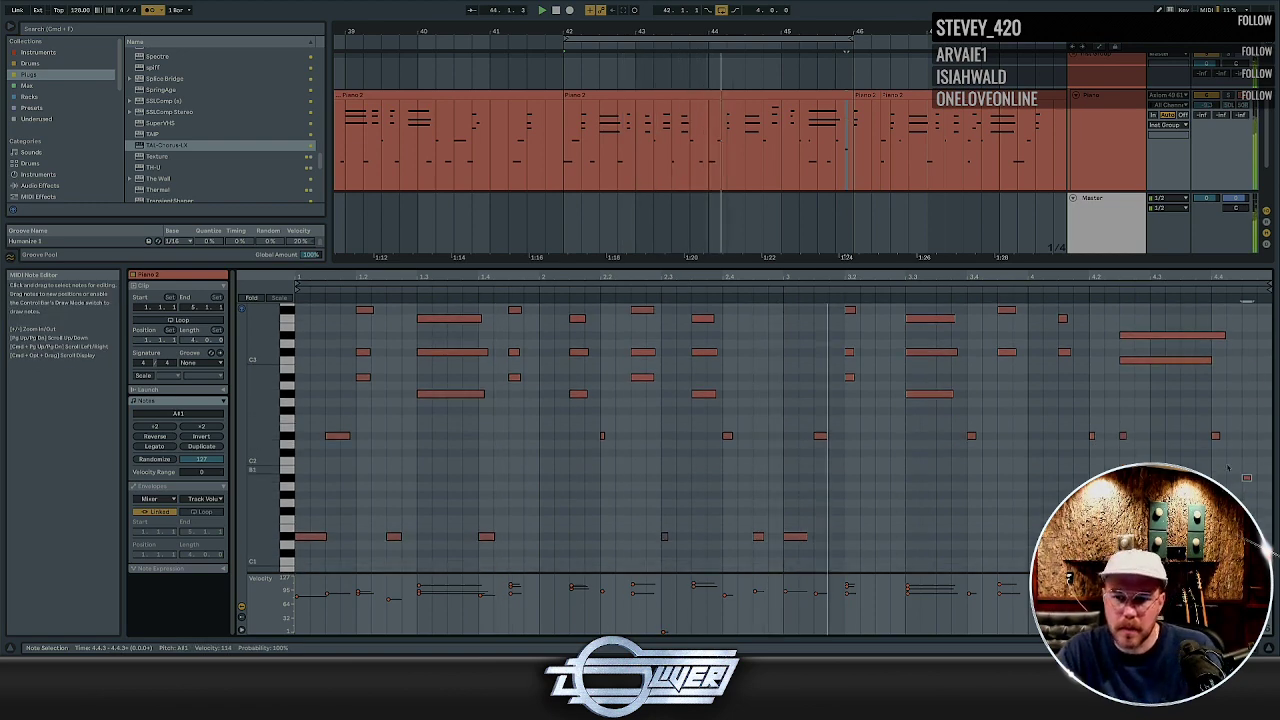
{"action": "key", "text": "shift+Tab"}
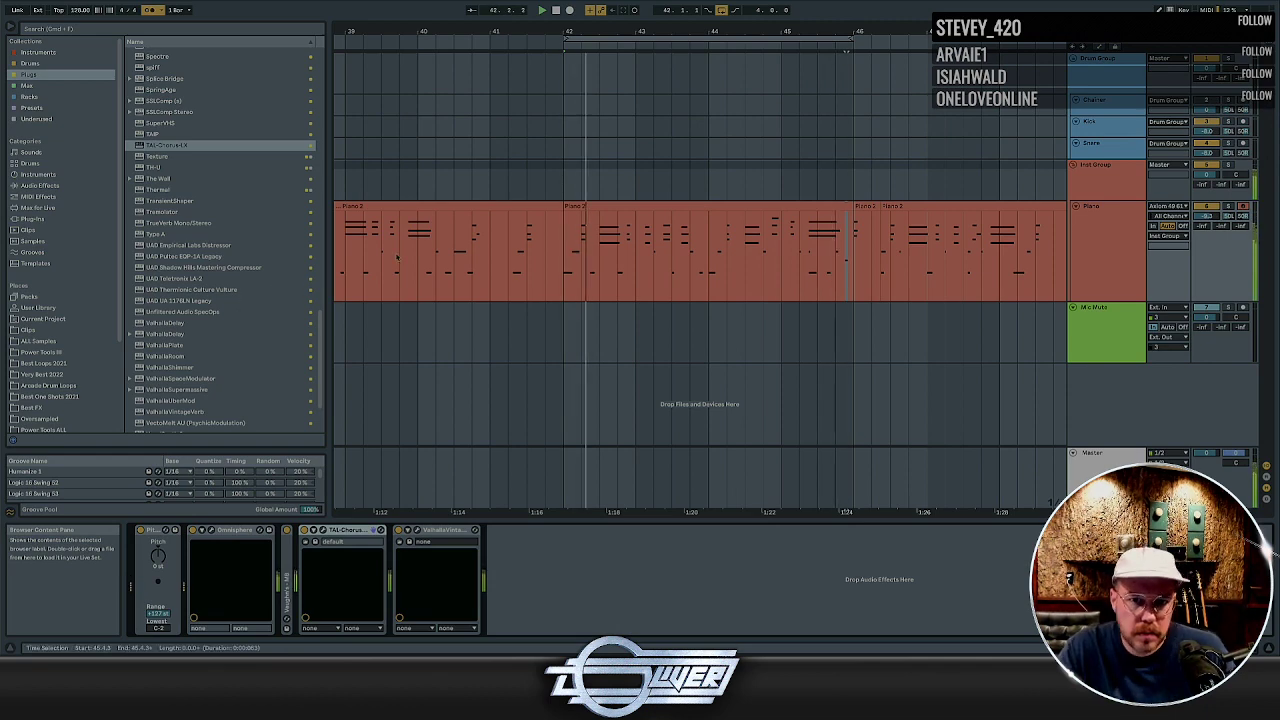
Reopen the four-bar Piano clip's notes and rework the opening bass run to A#1 at 1.1.3 and D#2 at 1.2.1
{"action": "left_click", "coordinate": [703, 205]}
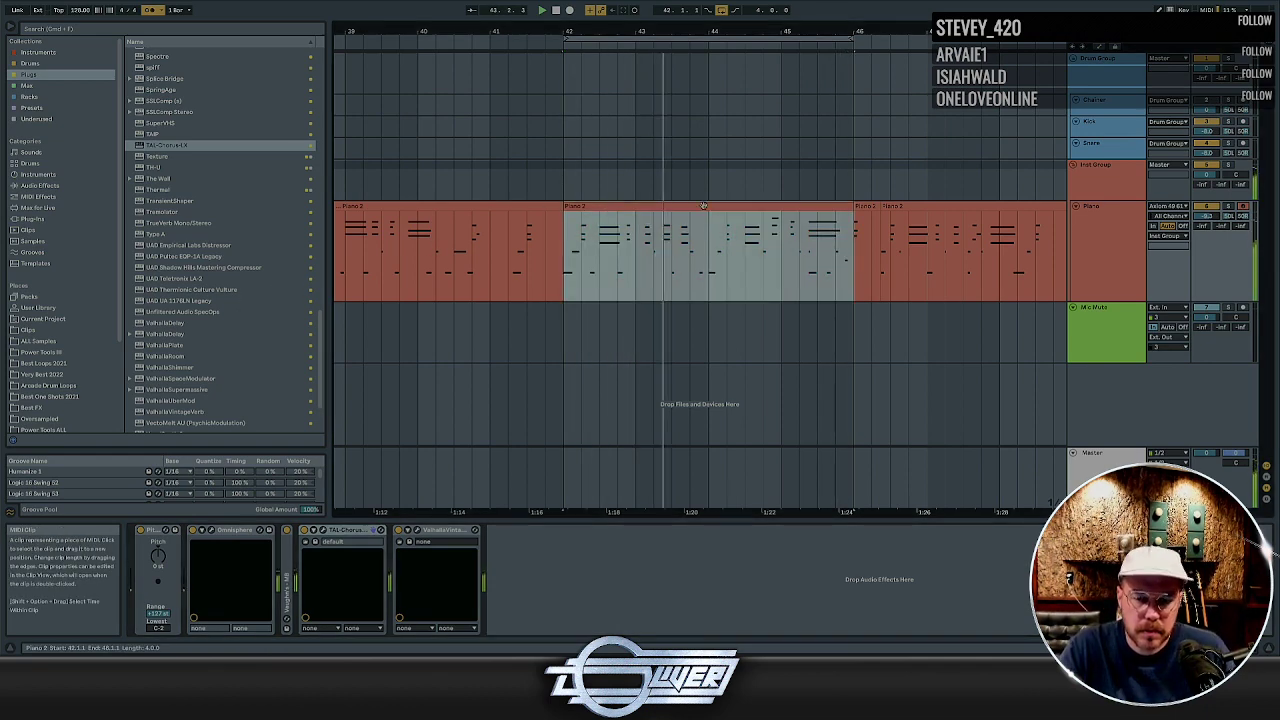
{"action": "key", "text": "shift+Tab"}
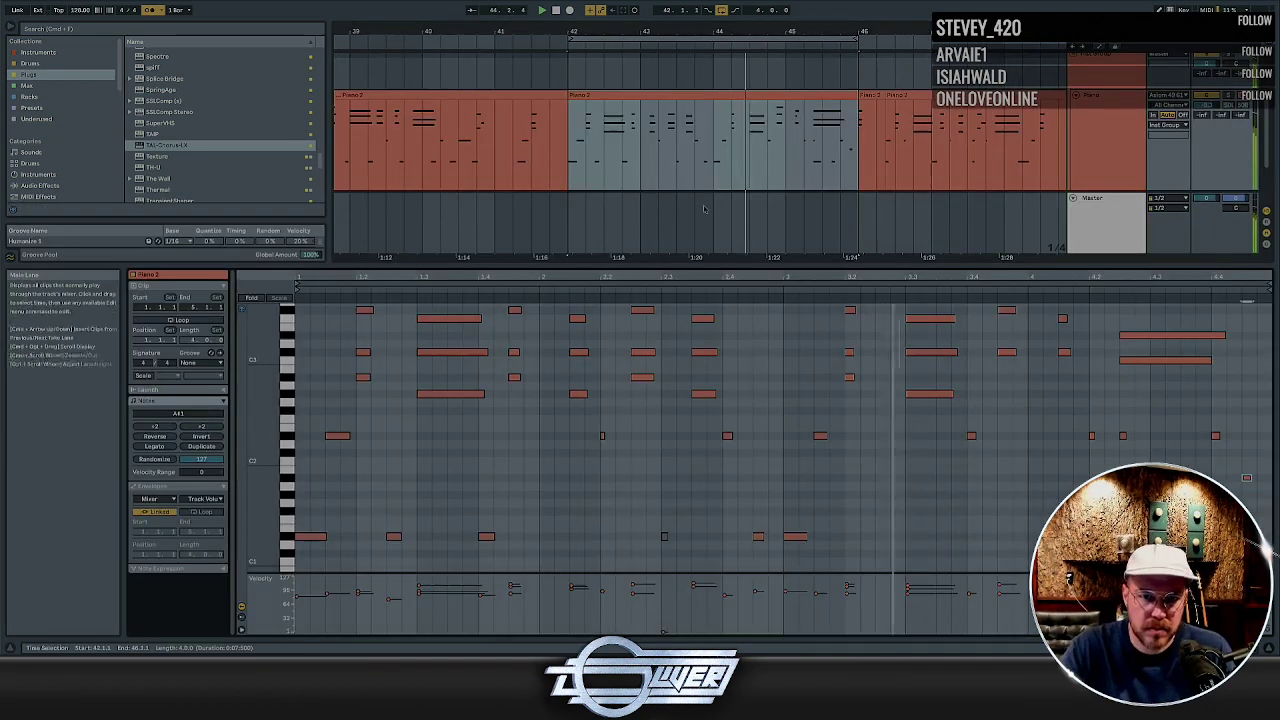
{"action": "left_click", "coordinate": [338, 430]}
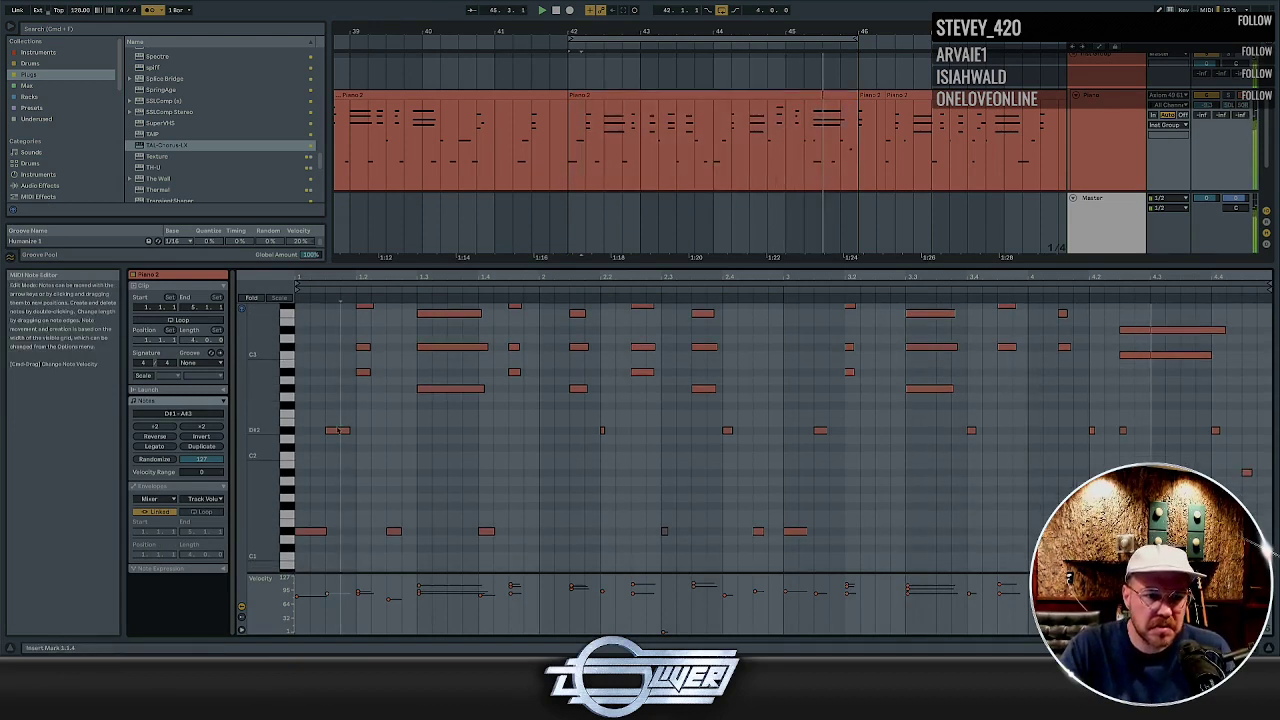
{"action": "left_click_drag", "start_coordinate": [340, 432], "coordinate": [370, 431]}
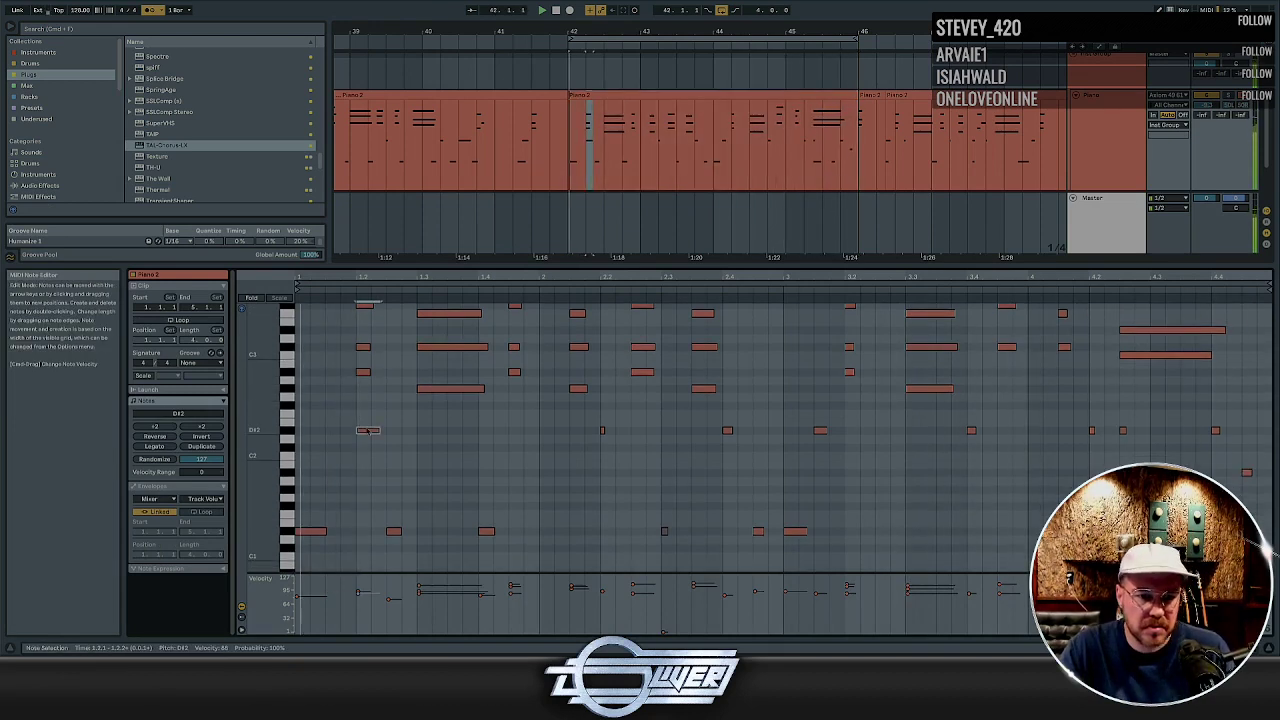
{"action": "double_click", "coordinate": [337, 472]}
{"action": "key", "text": "space"}
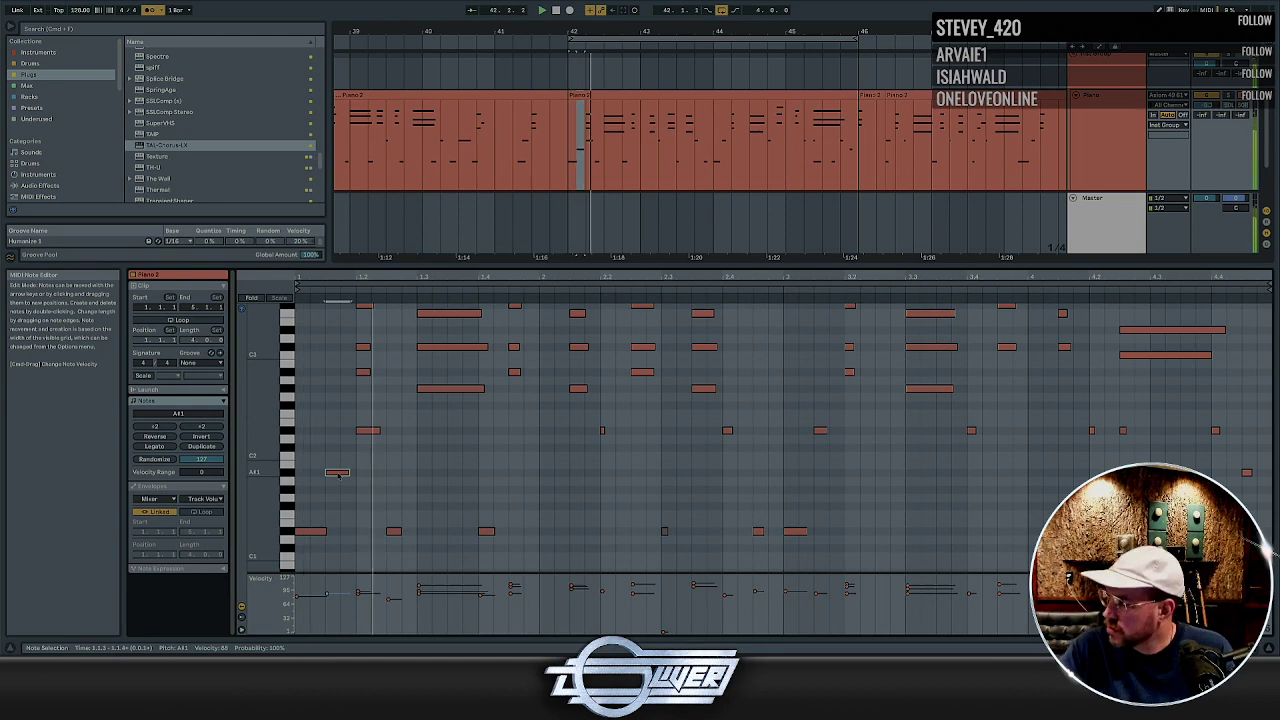
Shorten the D#1 bass note at 1.2.3
{"action": "scroll", "coordinate": [400, 466], "scroll_direction": "down", "scroll_amount": 3}
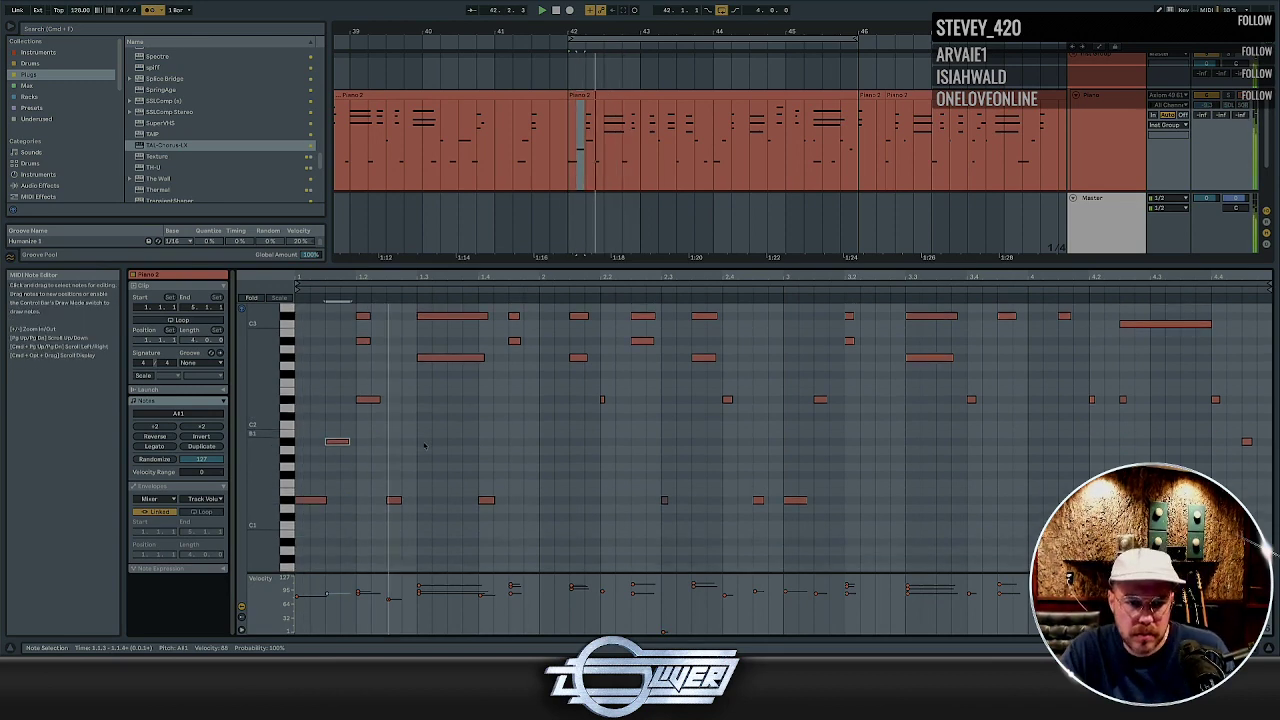
{"action": "left_click", "coordinate": [405, 465]}
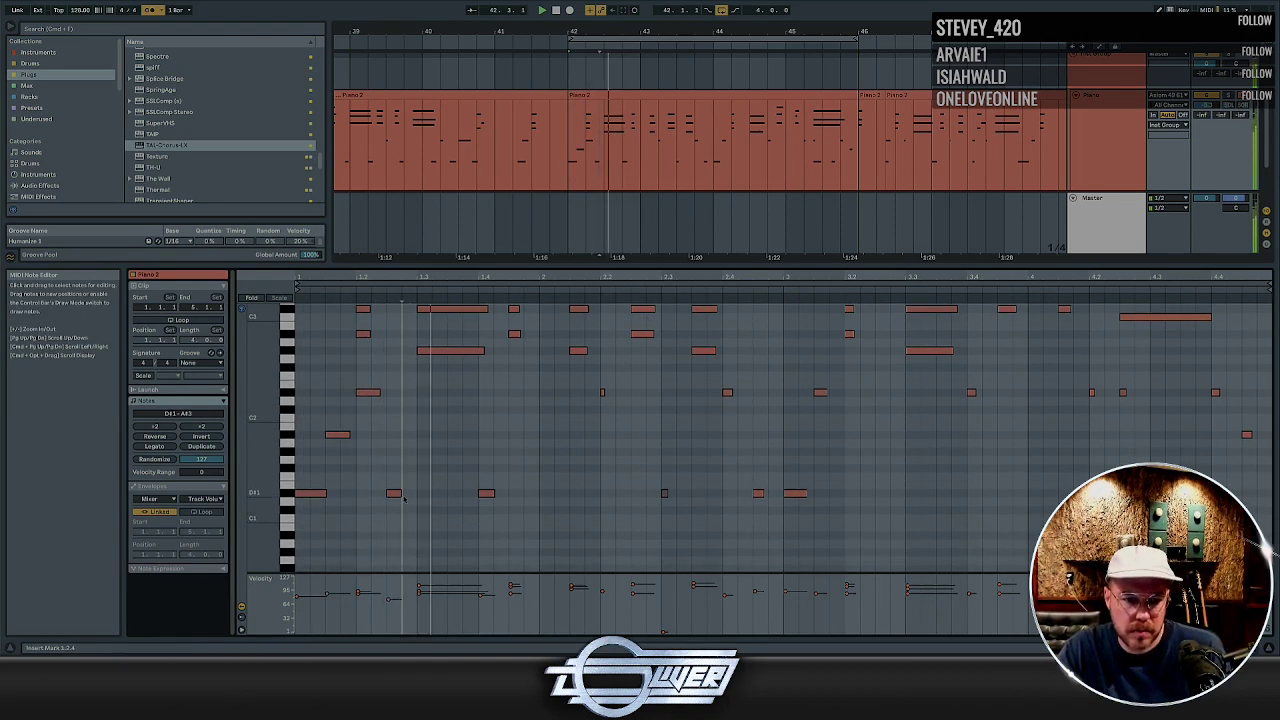
{"action": "left_click", "coordinate": [392, 493]}
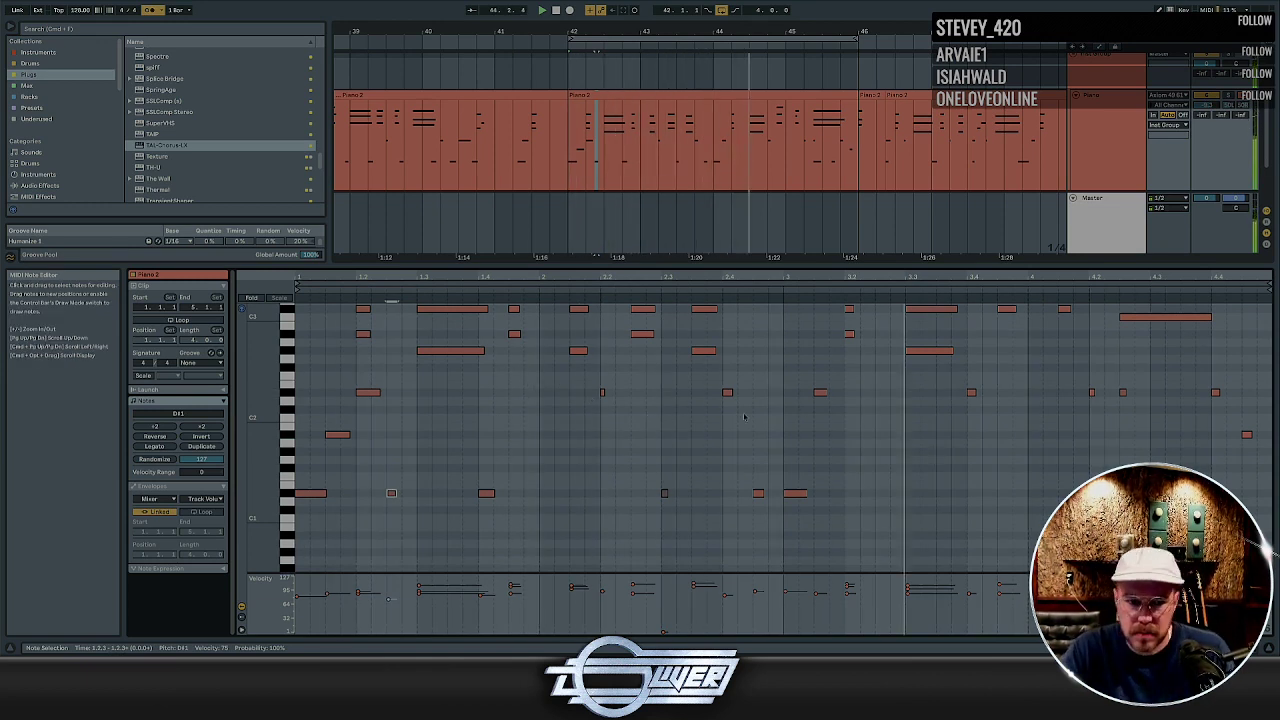
In the clip's third bar, place A#1 at 3.1.3 and D#2 at 3.2.1, and add a short D#1 note near 3.4.1
{"action": "left_click_drag", "start_coordinate": [820, 392], "coordinate": [865, 394]}
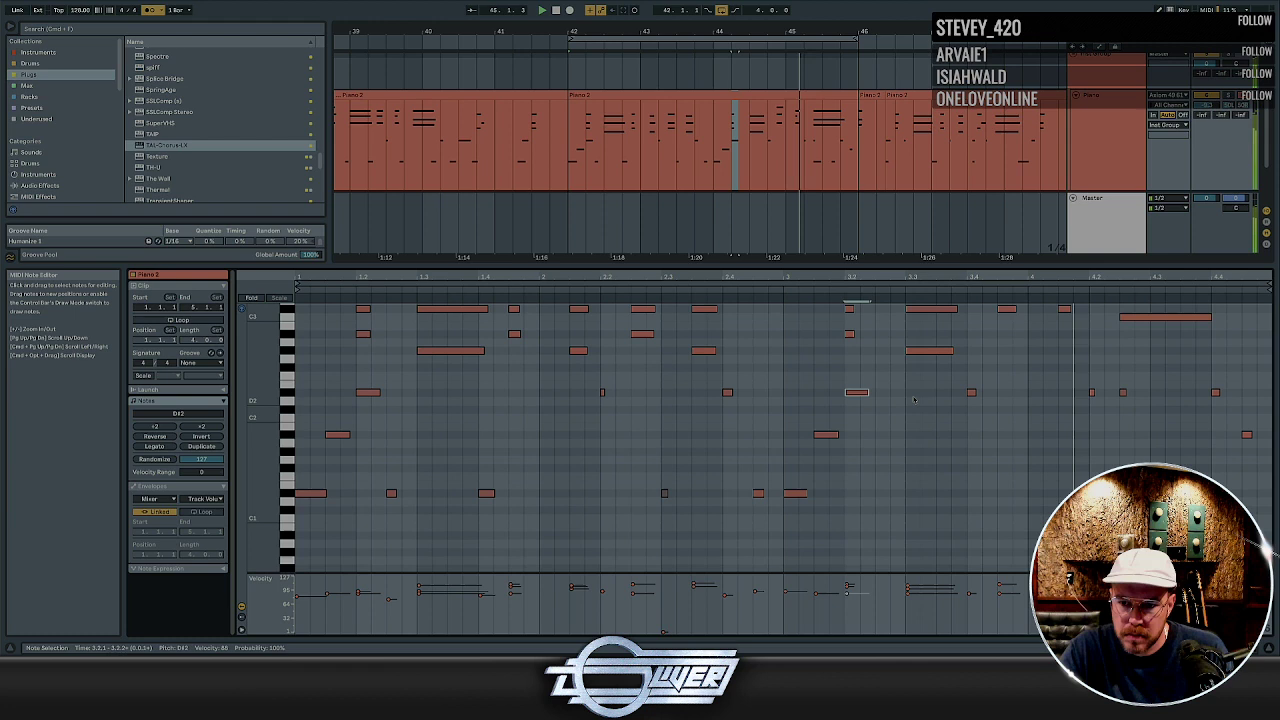
{"action": "scroll", "coordinate": [914, 420], "scroll_direction": "up", "scroll_amount": 1}
{"action": "double_click", "coordinate": [914, 510]}
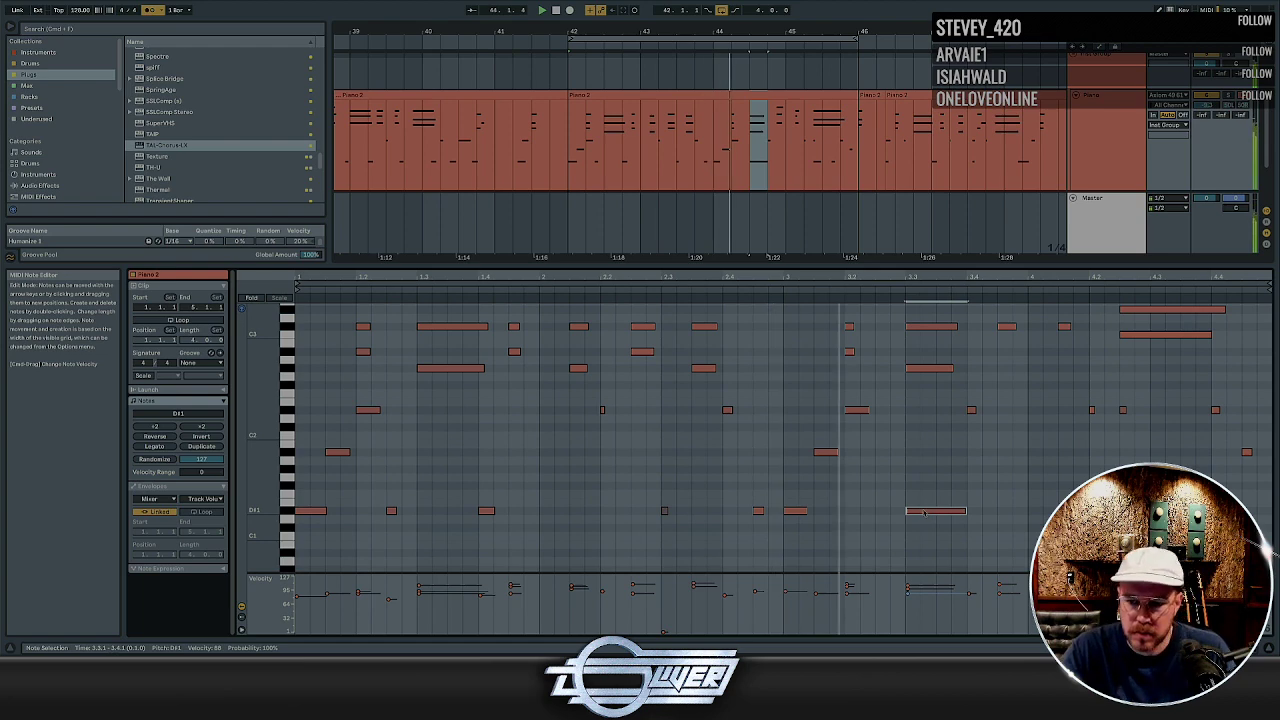
{"action": "left_click_drag", "start_coordinate": [925, 513], "coordinate": [982, 512]}
{"action": "key", "text": "shift+Tab"}
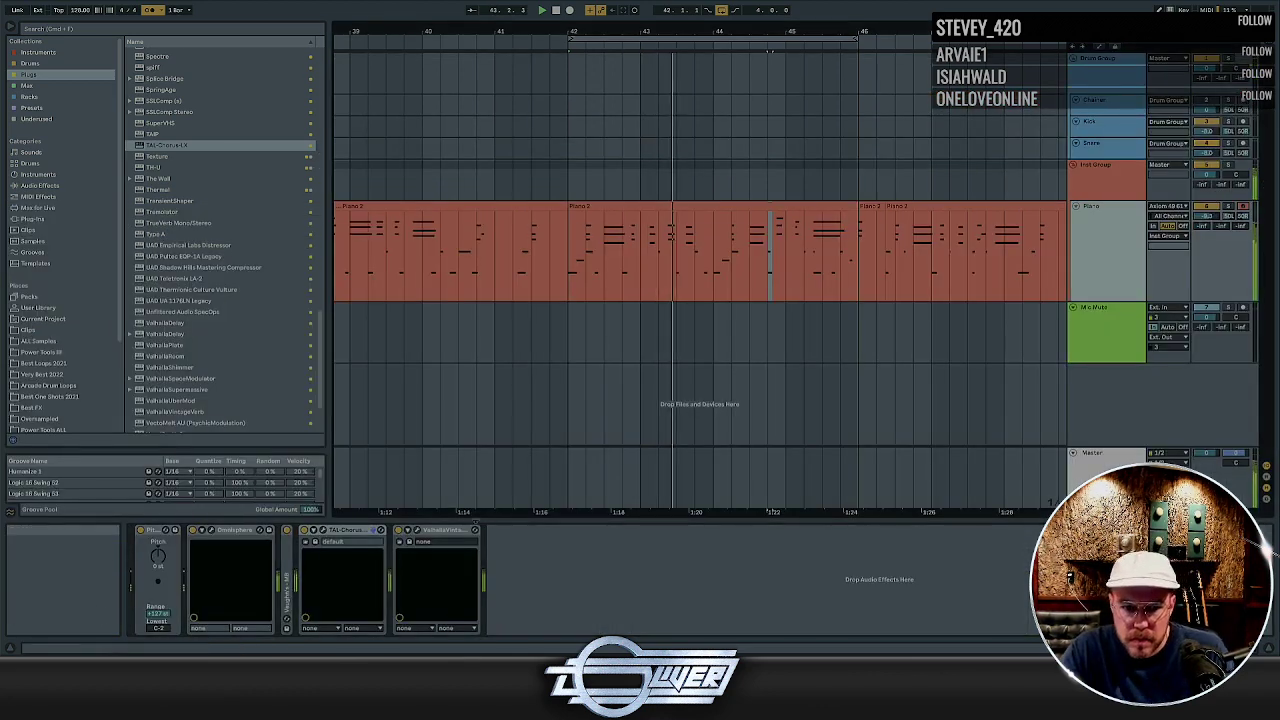
Lower the ValhallaVintageVerb mix on the Piano track to 14.8% and close the plug-in window
{"action": "left_click", "coordinate": [417, 530]}
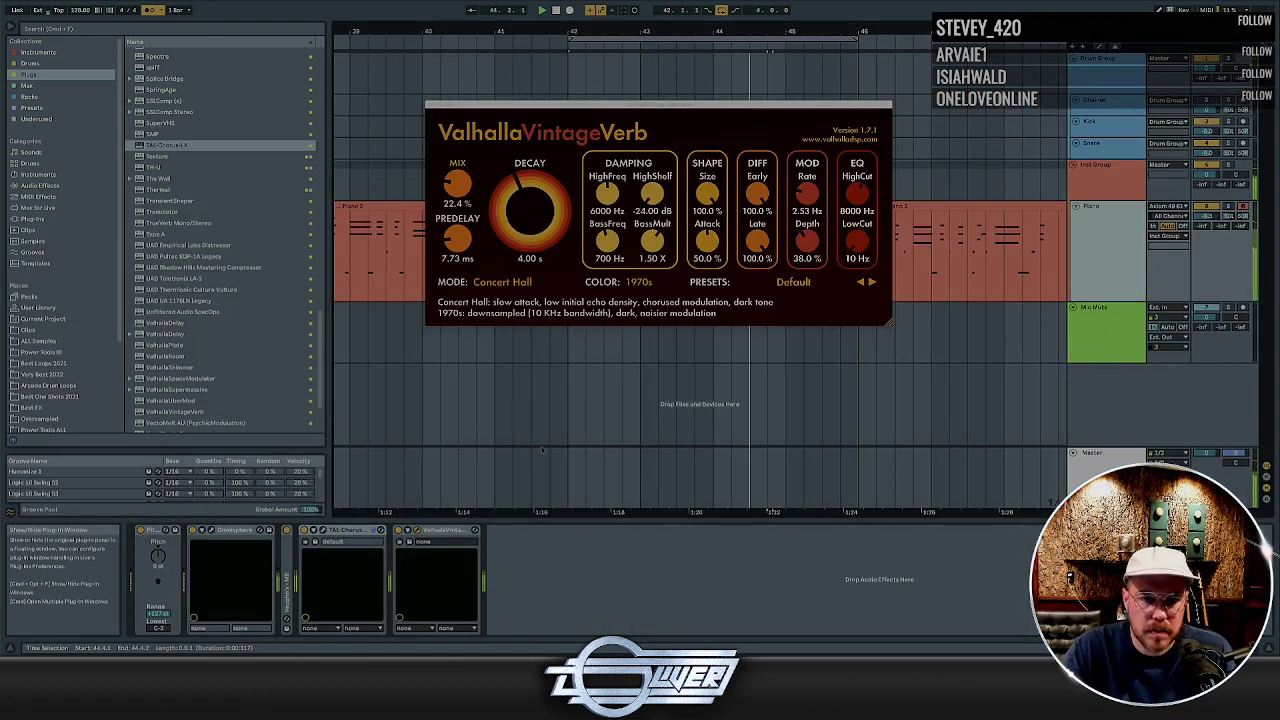
{"action": "left_click_drag", "start_coordinate": [461, 185], "coordinate": [466, 201]}
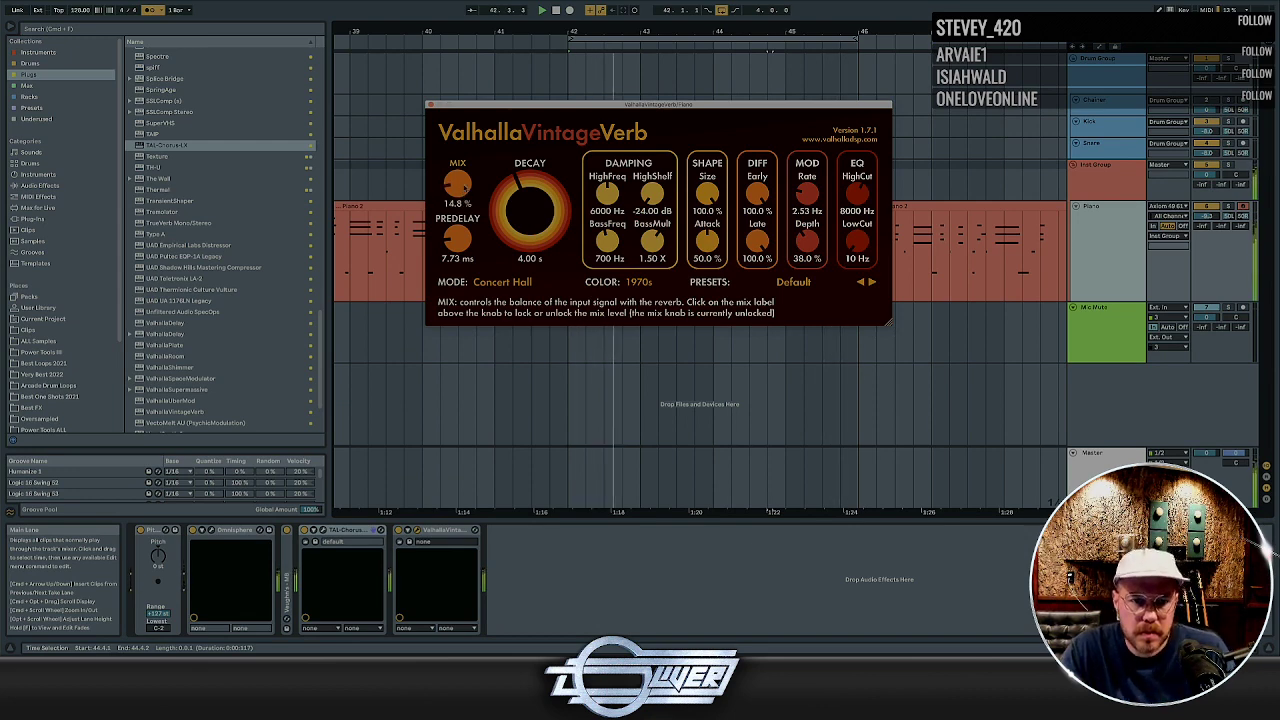
{"action": "left_click", "coordinate": [417, 530]}
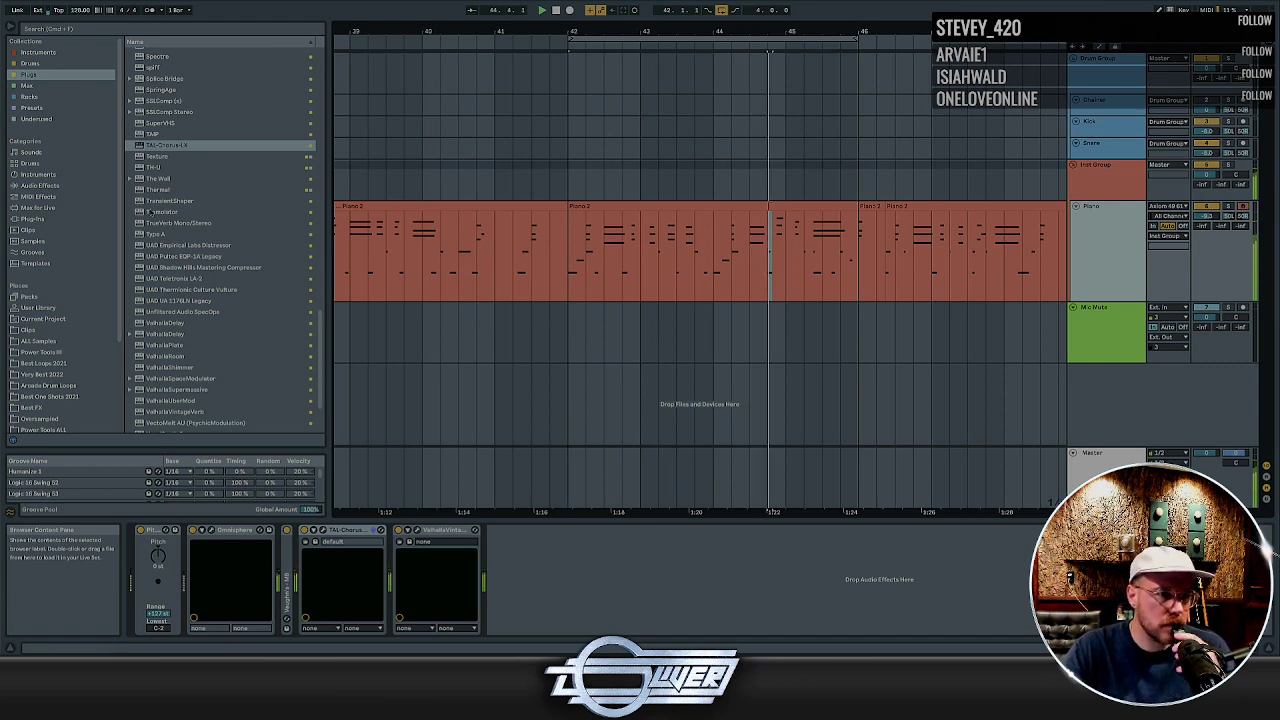
Browse the Very Best 2022 drum loops to the Disco Funk Beats folder and sort the files newest first by date modified
{"action": "left_click", "coordinate": [741, 207]}
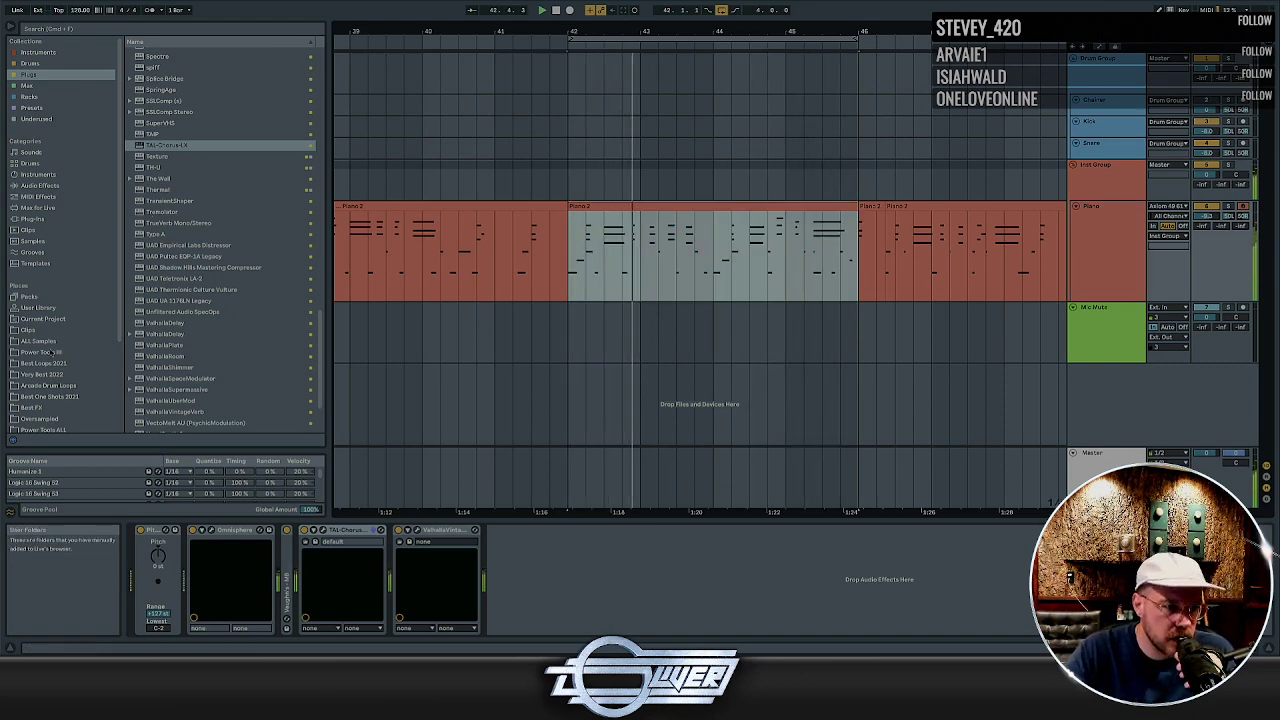
{"action": "left_click", "coordinate": [42, 374]}
{"action": "scroll", "coordinate": [175, 120], "scroll_direction": "up", "scroll_amount": 3}
{"action": "scroll", "coordinate": [175, 120], "scroll_direction": "up", "scroll_amount": 3}
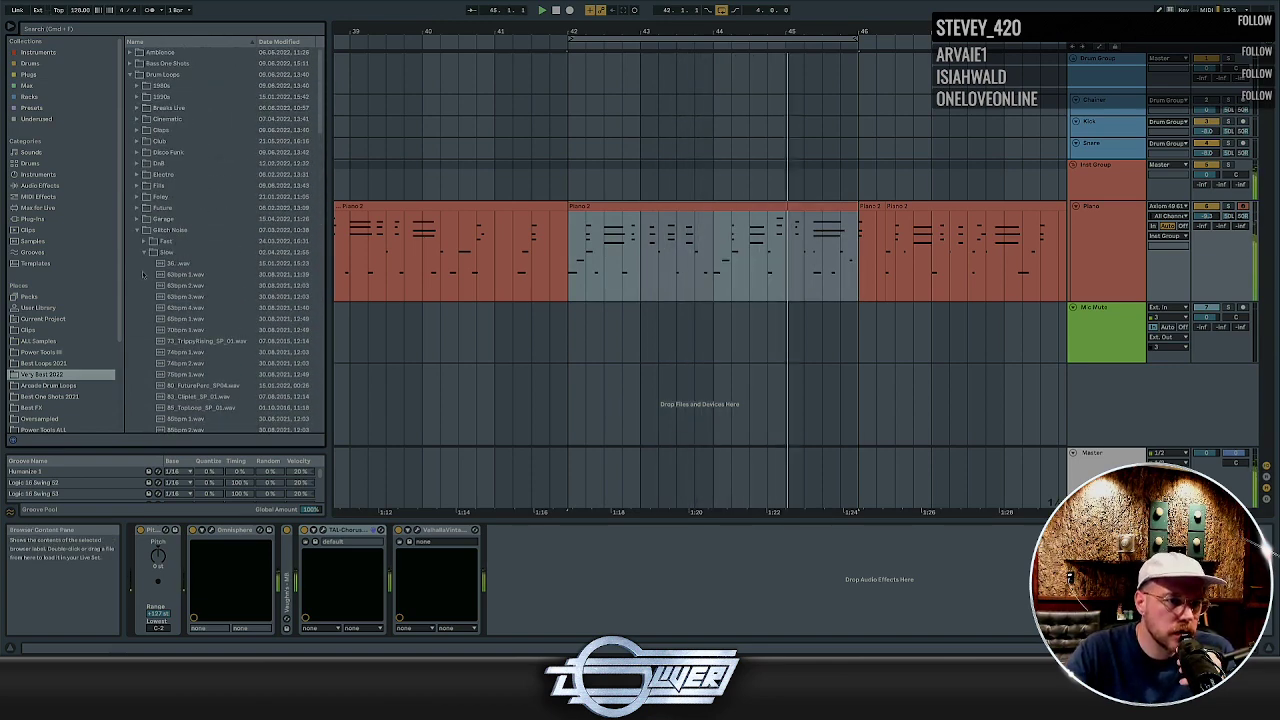
{"action": "left_click", "coordinate": [138, 230]}
{"action": "left_click", "coordinate": [138, 152]}
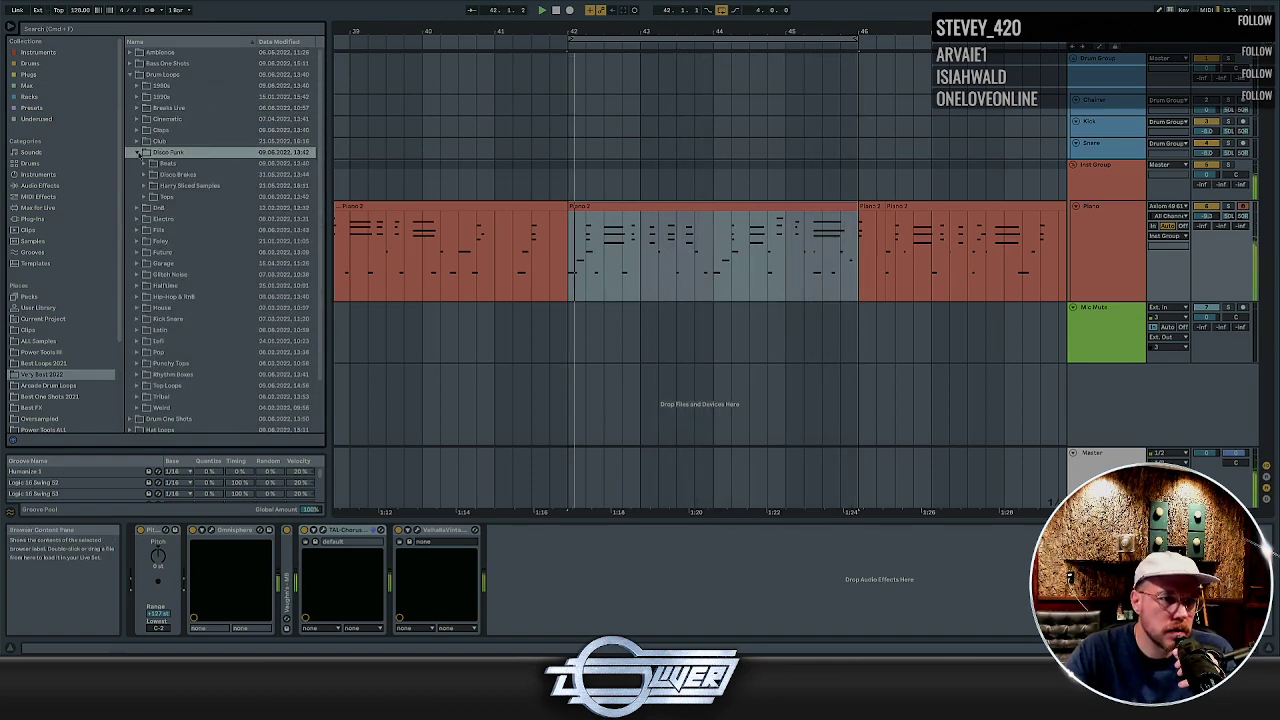
{"action": "left_click", "coordinate": [145, 163]}
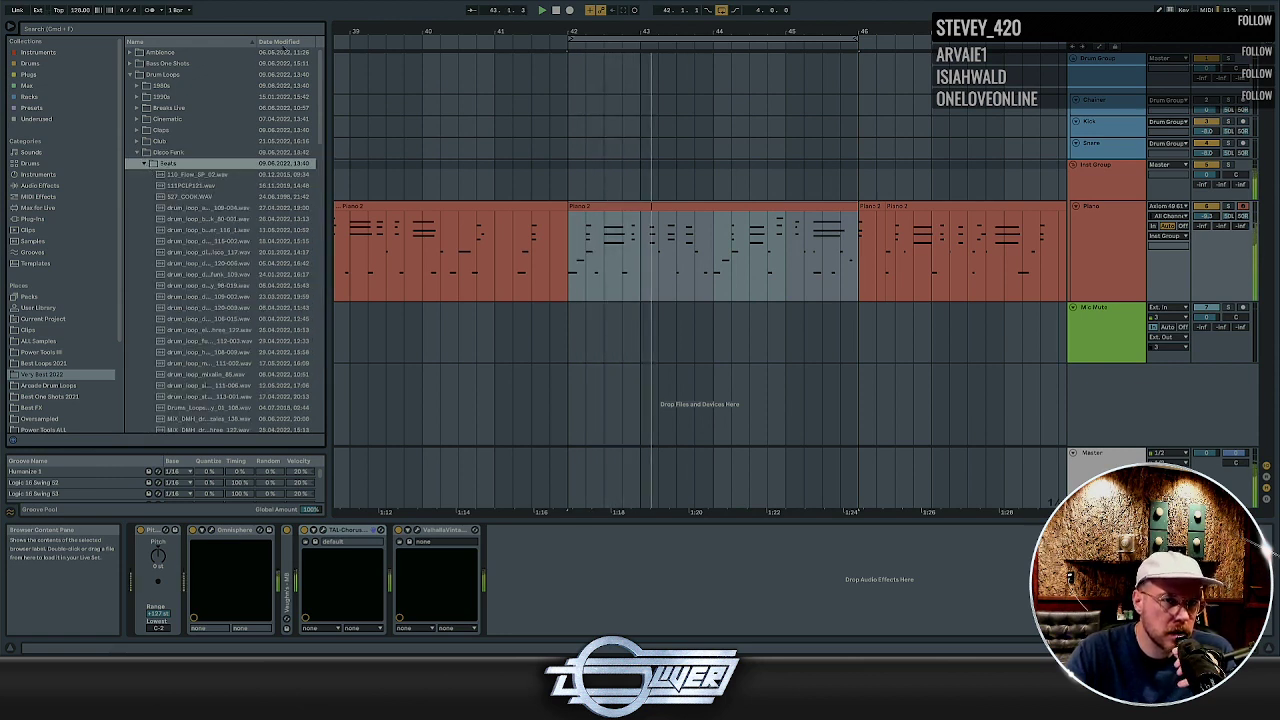
{"action": "left_click", "coordinate": [285, 43]}
Audition the most recent Disco Funk beats one after another against the looping piano
{"action": "left_click", "coordinate": [197, 185]}
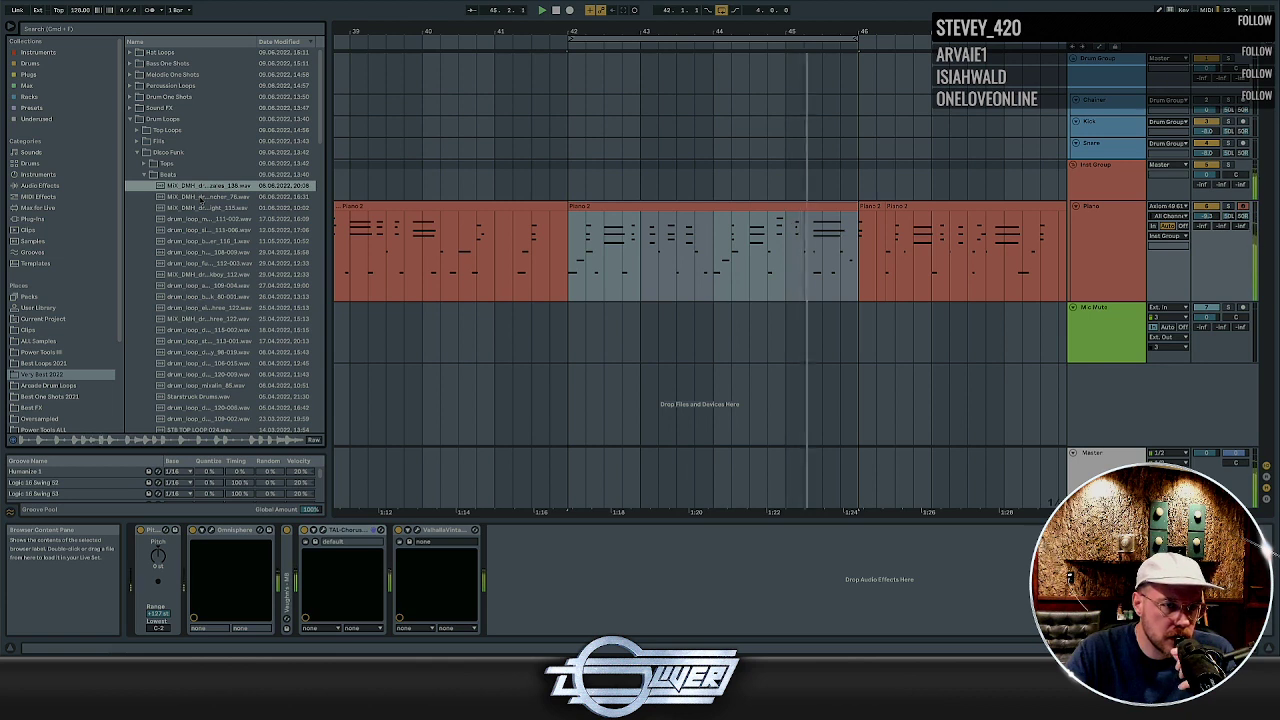
{"action": "left_click", "coordinate": [201, 197]}
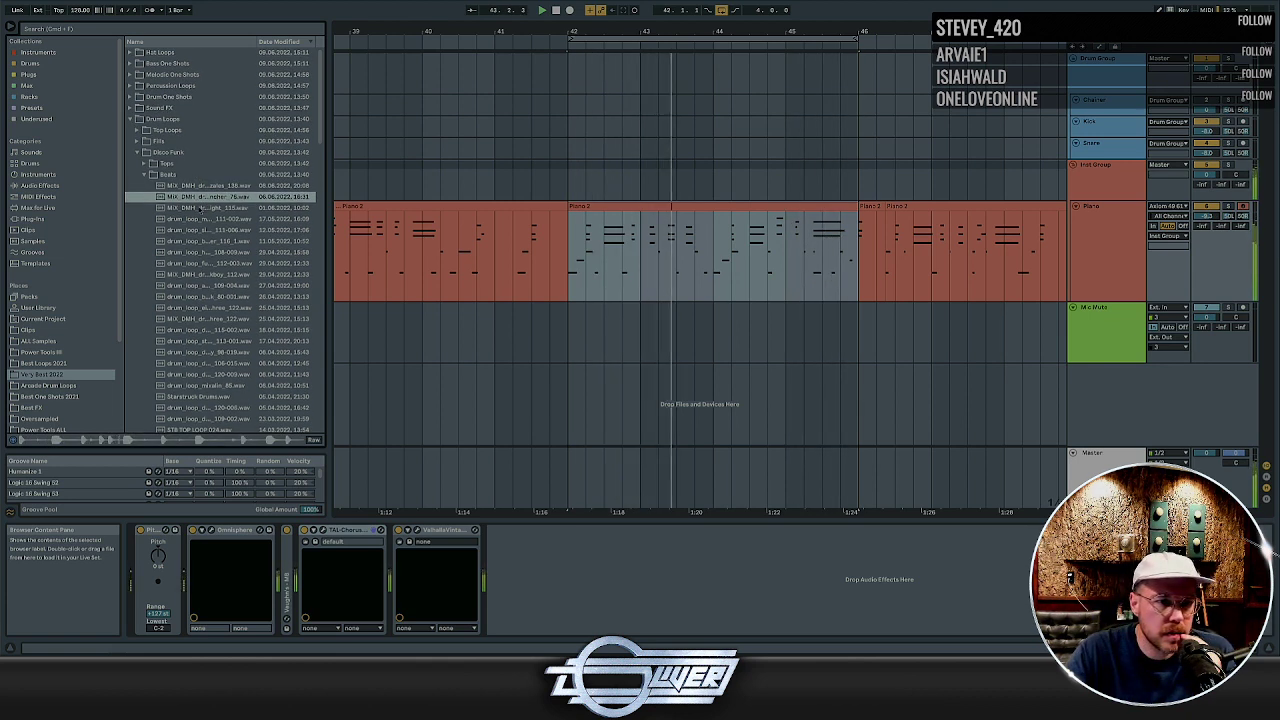
{"action": "left_click", "coordinate": [201, 207]}
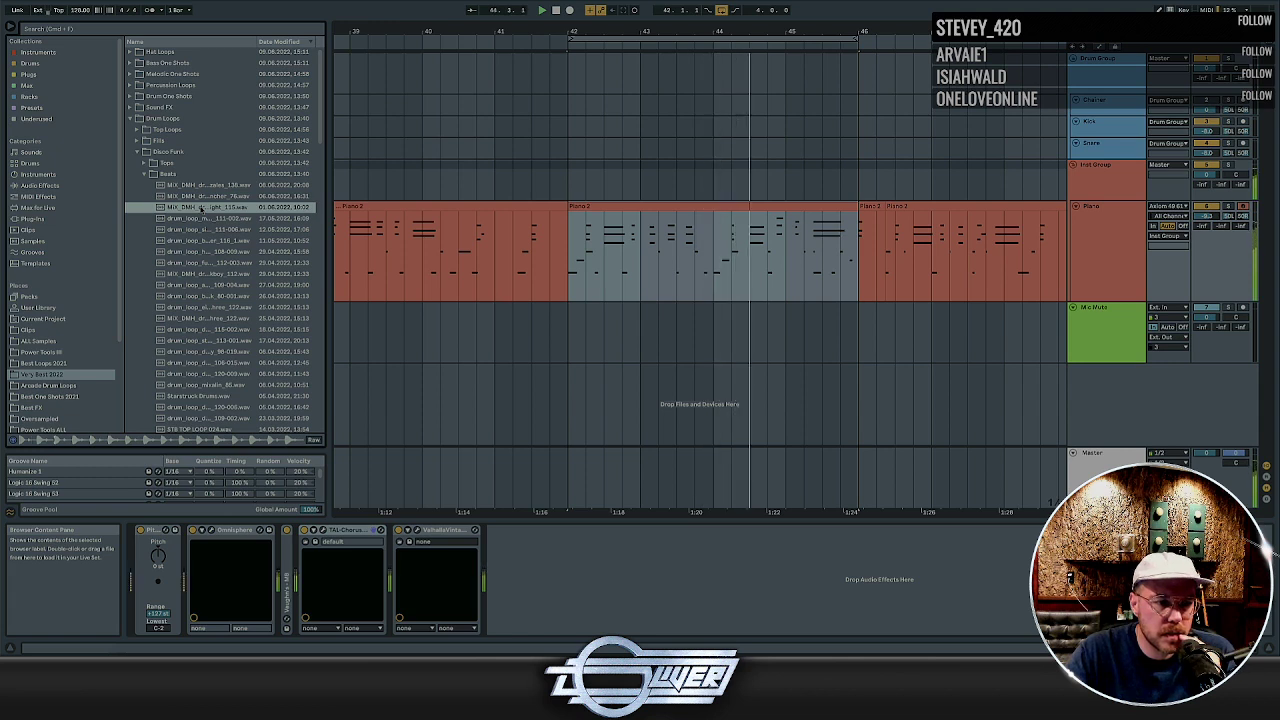
{"action": "left_click", "coordinate": [204, 218]}
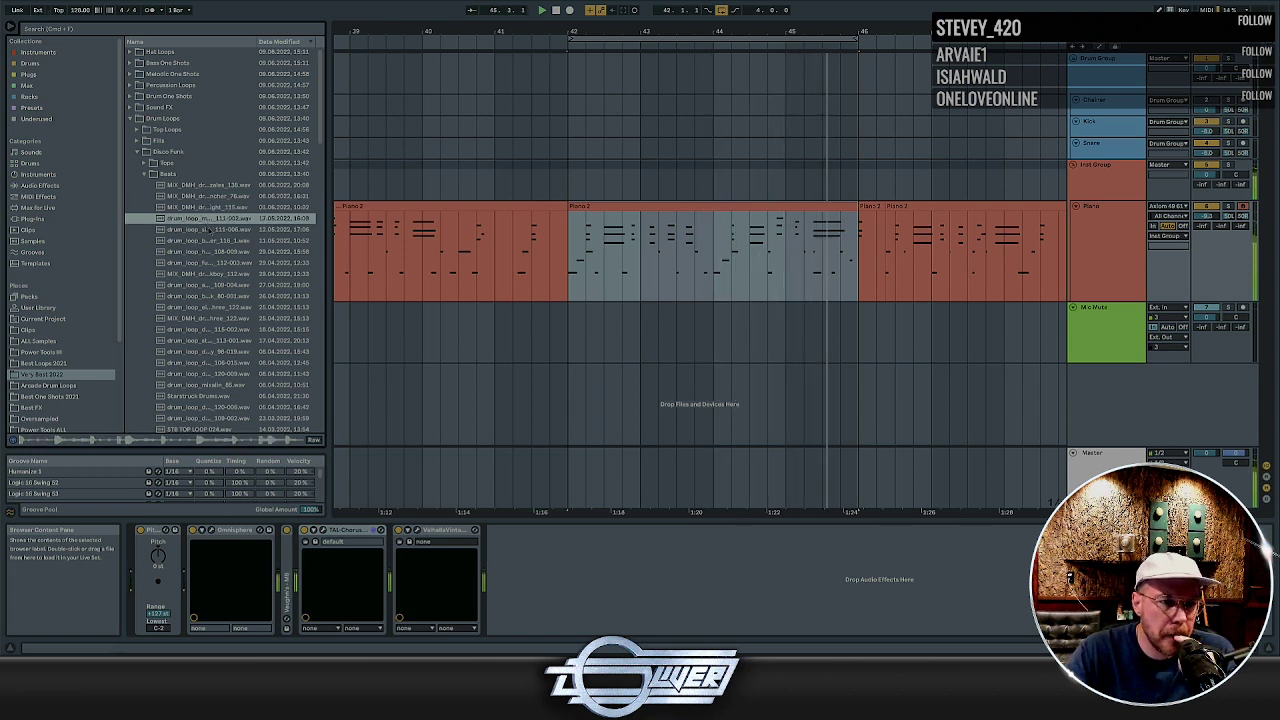
{"action": "left_click", "coordinate": [208, 229]}
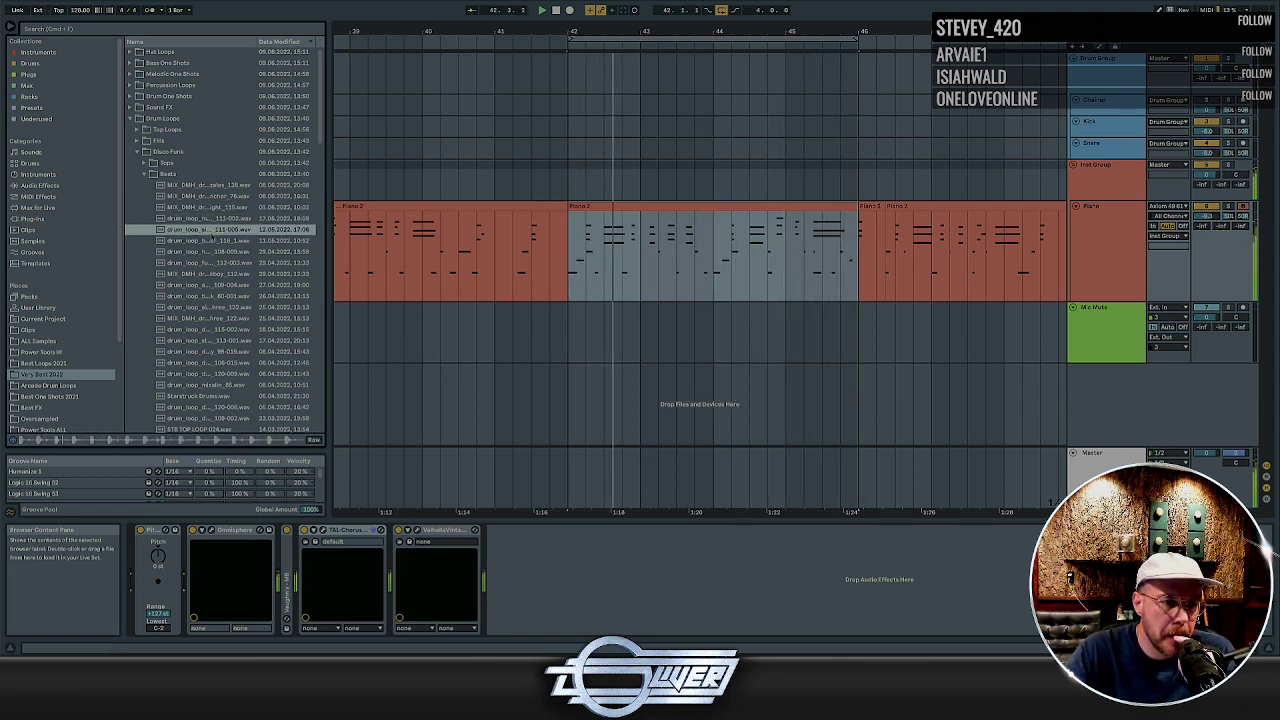
{"action": "left_click", "coordinate": [207, 241]}
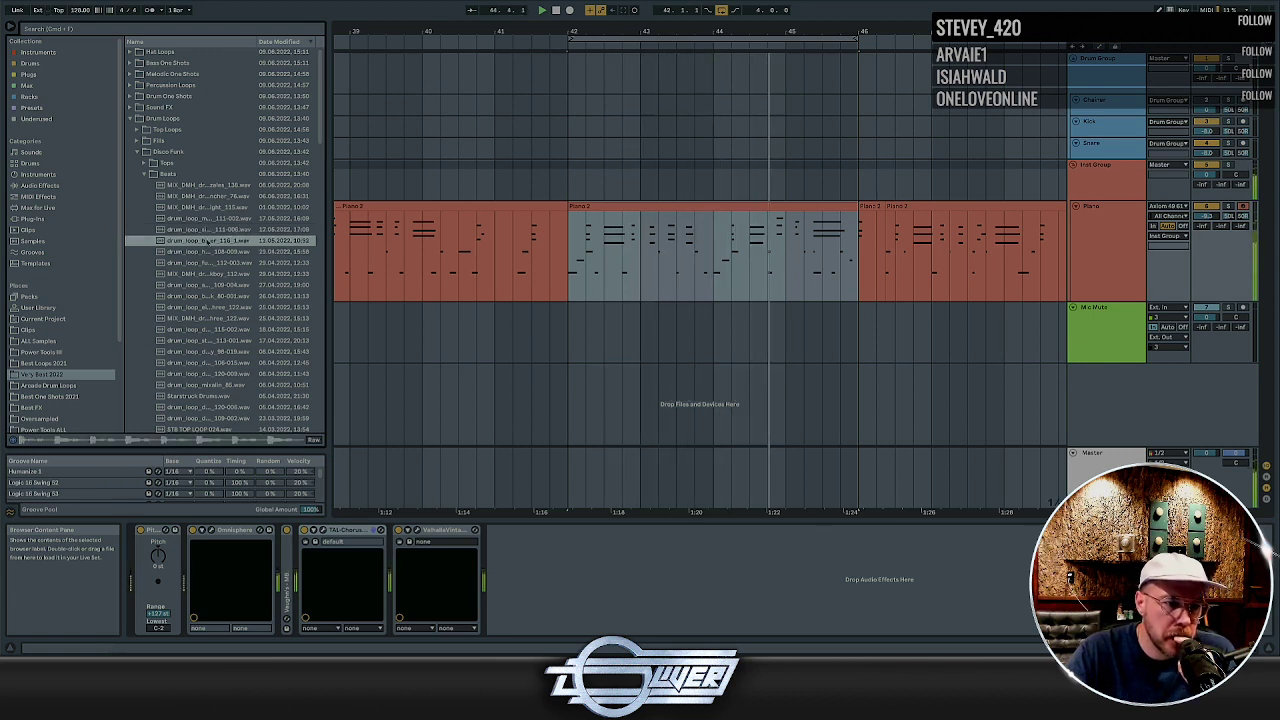
{"action": "left_click", "coordinate": [205, 252]}
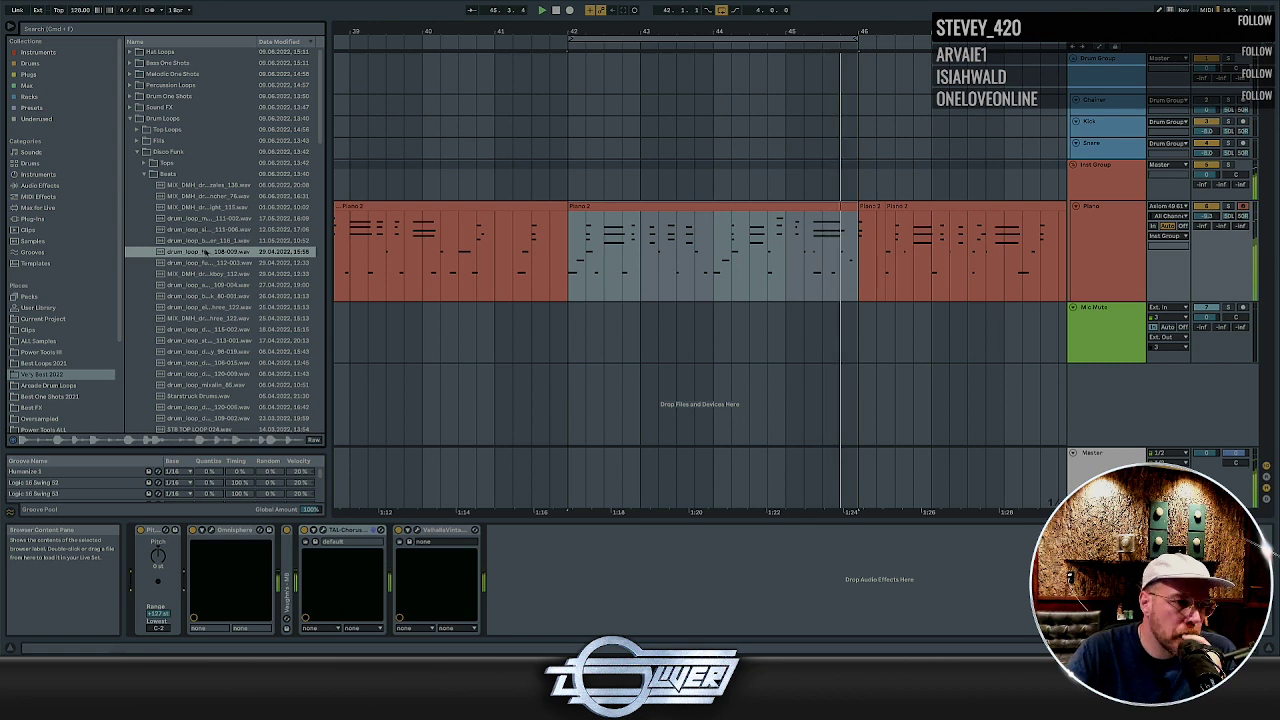
{"action": "left_click", "coordinate": [205, 285]}
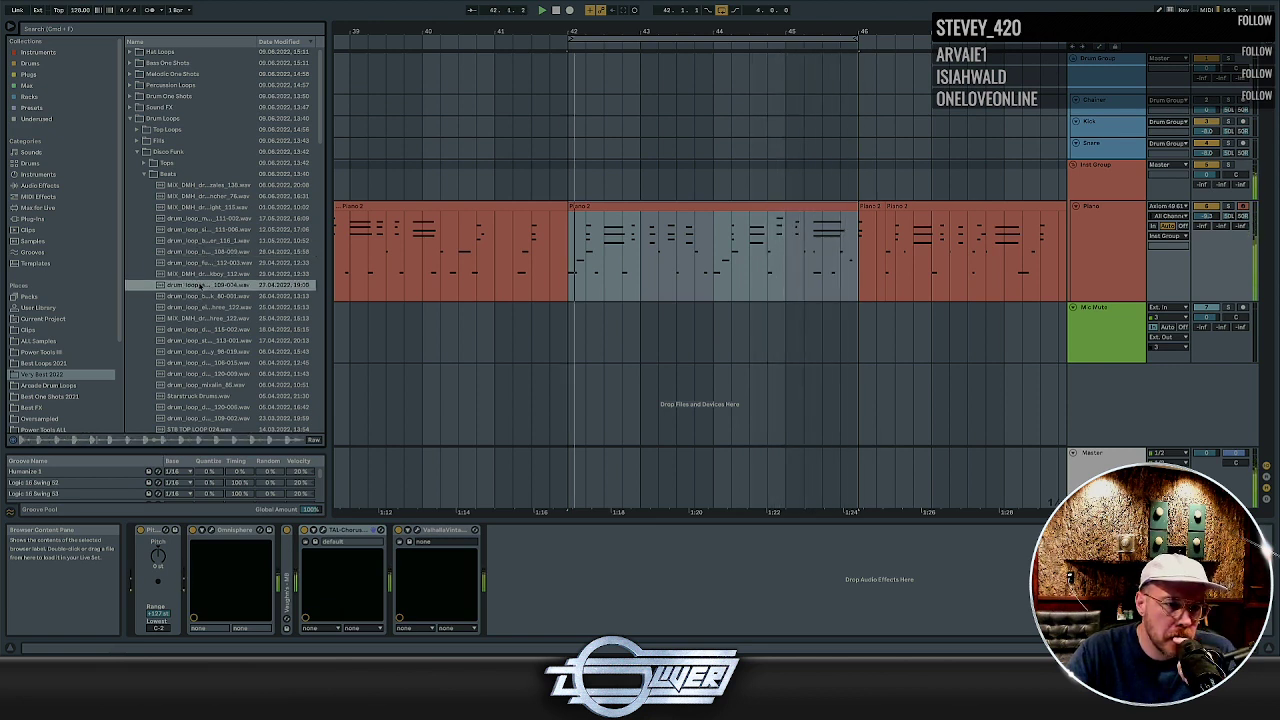
Place the authentic live funk 109-004 drum loop at bar 42 on the track below Kick, repeating its first half bar up to bar 46
{"action": "left_click_drag", "start_coordinate": [200, 287], "coordinate": [611, 156]}
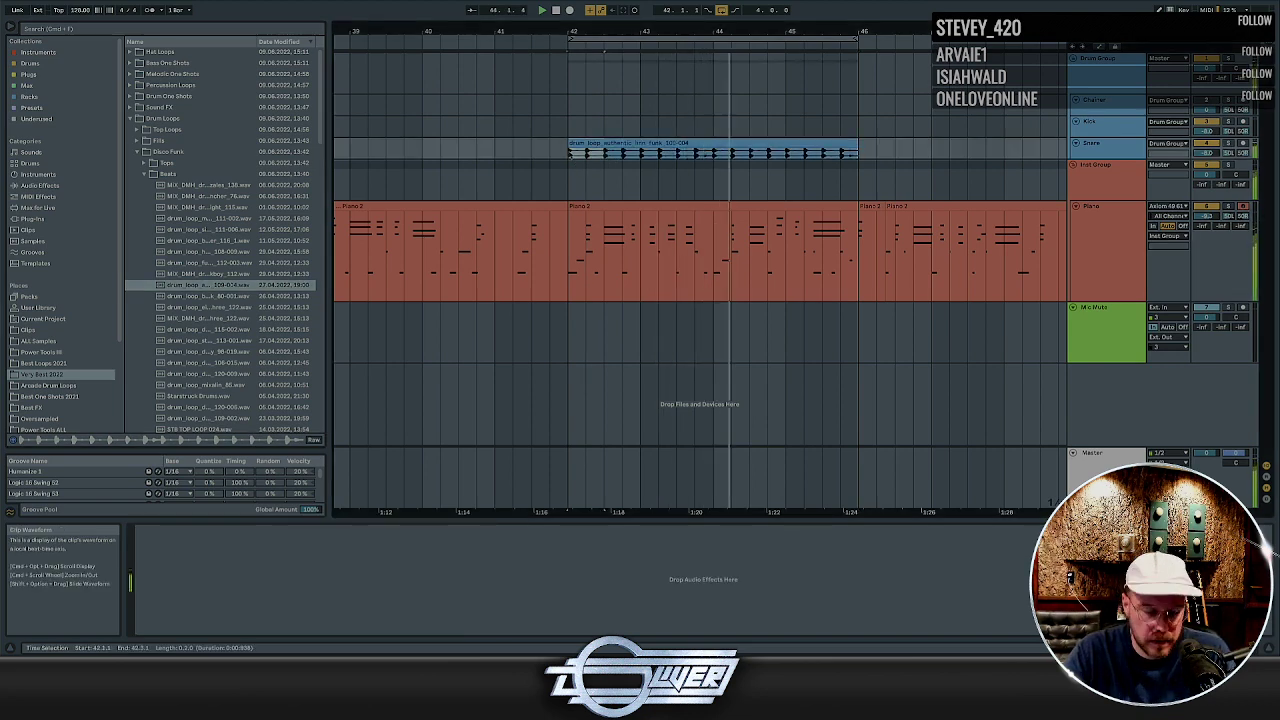
{"action": "key", "text": "super+d"}
{"action": "key", "text": "super+d"}
{"action": "key", "text": "super+d"}
{"action": "key", "text": "super+d"}
{"action": "key", "text": "super+d"}
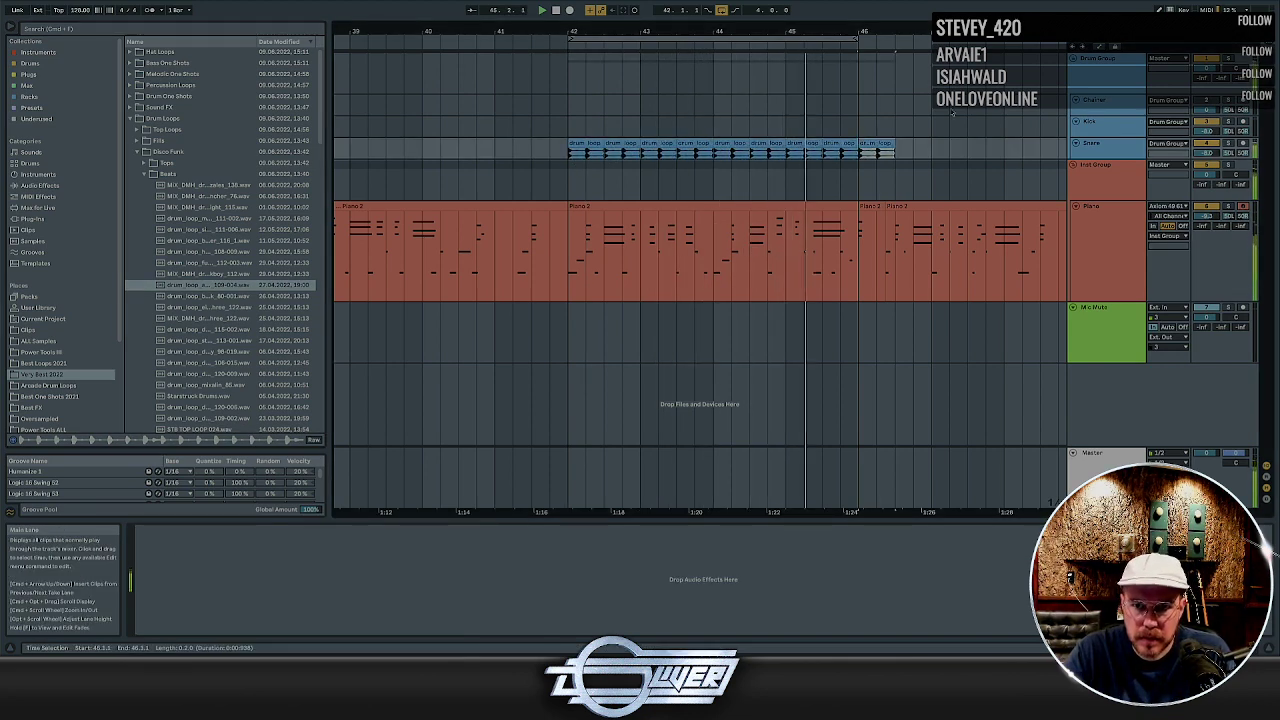
{"action": "key", "text": "super+z"}
Insert a new MIDI track directly below Piano and set its MIDI input to the Axiom keyboard
{"action": "key", "text": "minus"}
{"action": "key", "text": "minus"}
{"action": "key", "text": "minus"}
{"action": "key", "text": "minus"}
{"action": "key", "text": "minus"}
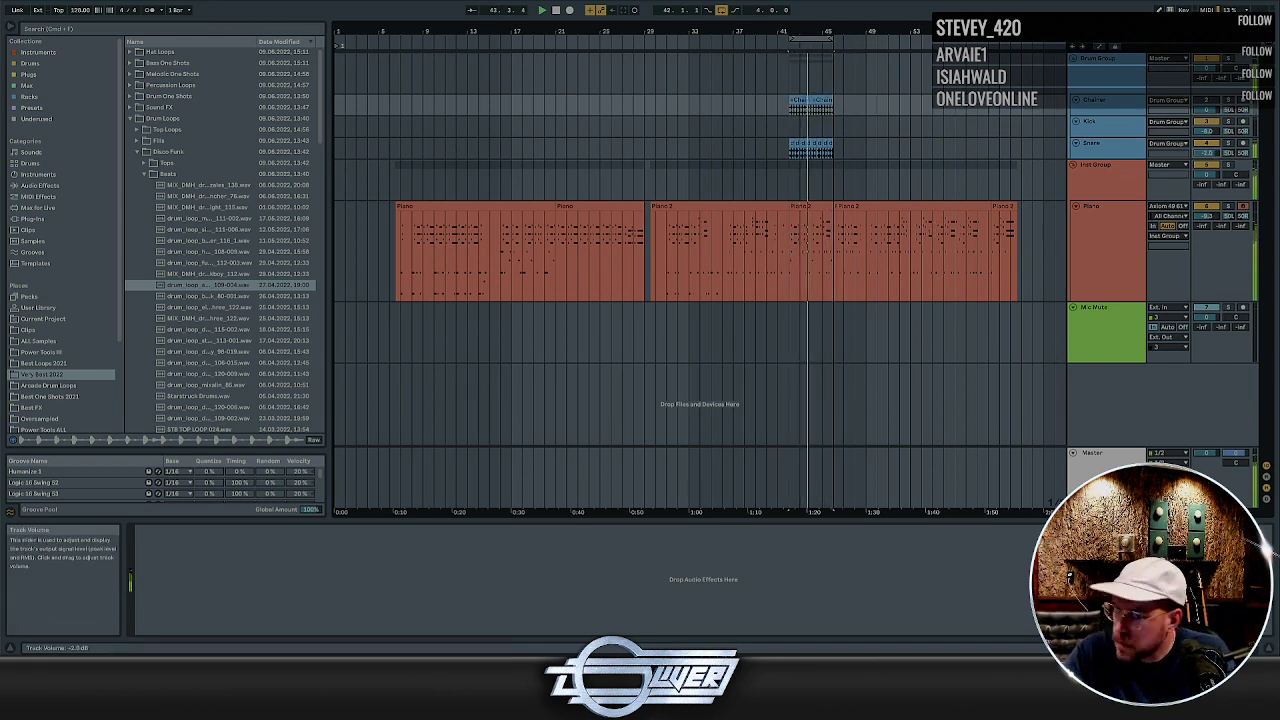
{"action": "left_click", "coordinate": [1124, 241]}
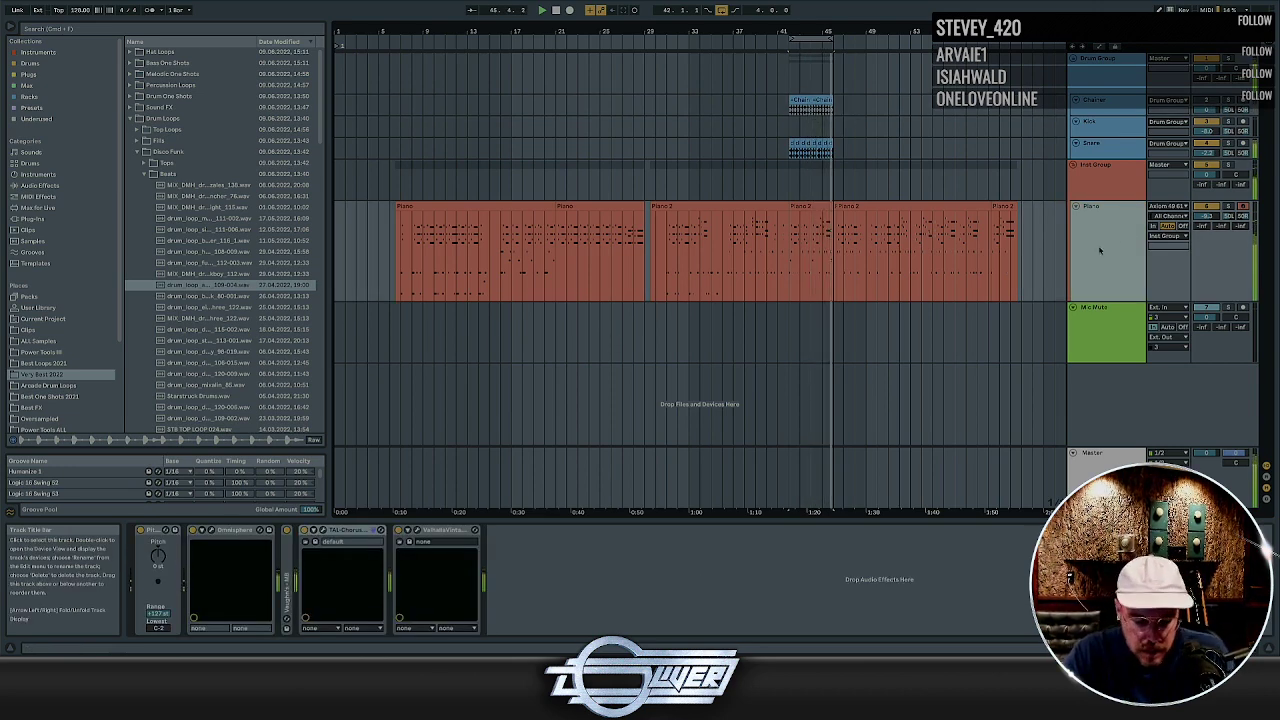
{"action": "left_click", "coordinate": [818, 206]}
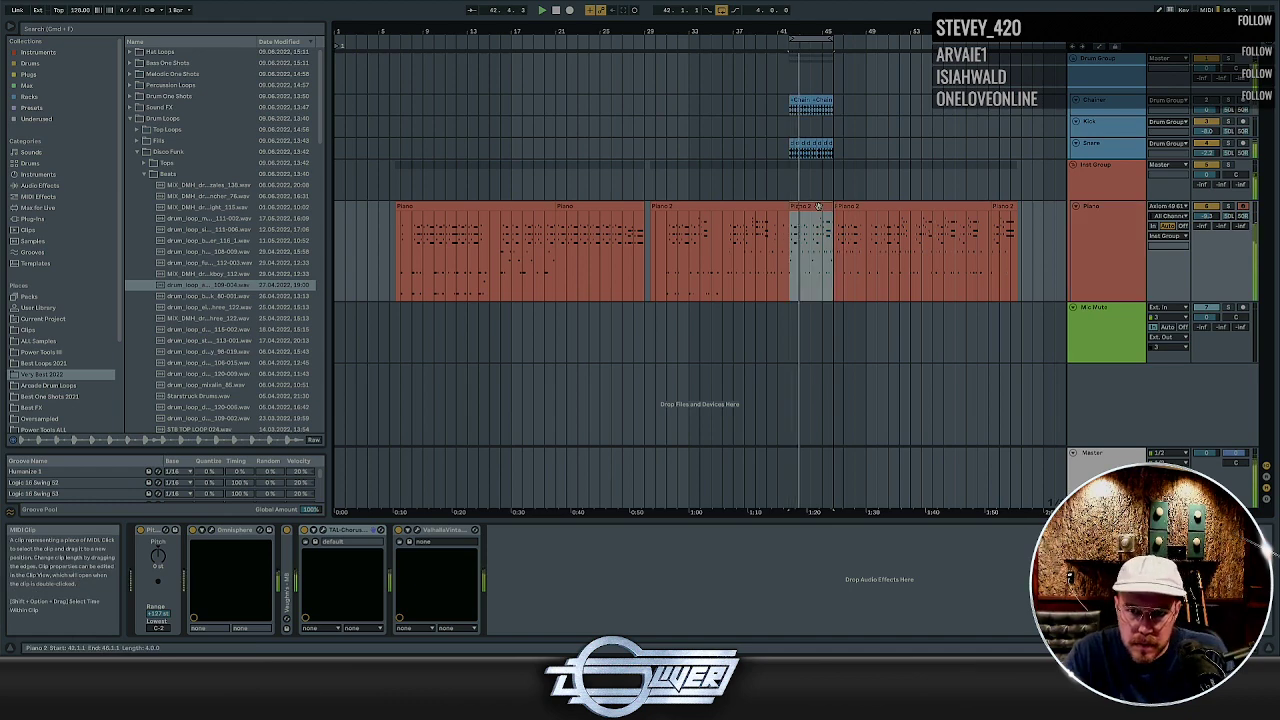
{"action": "left_click", "coordinate": [1086, 231]}
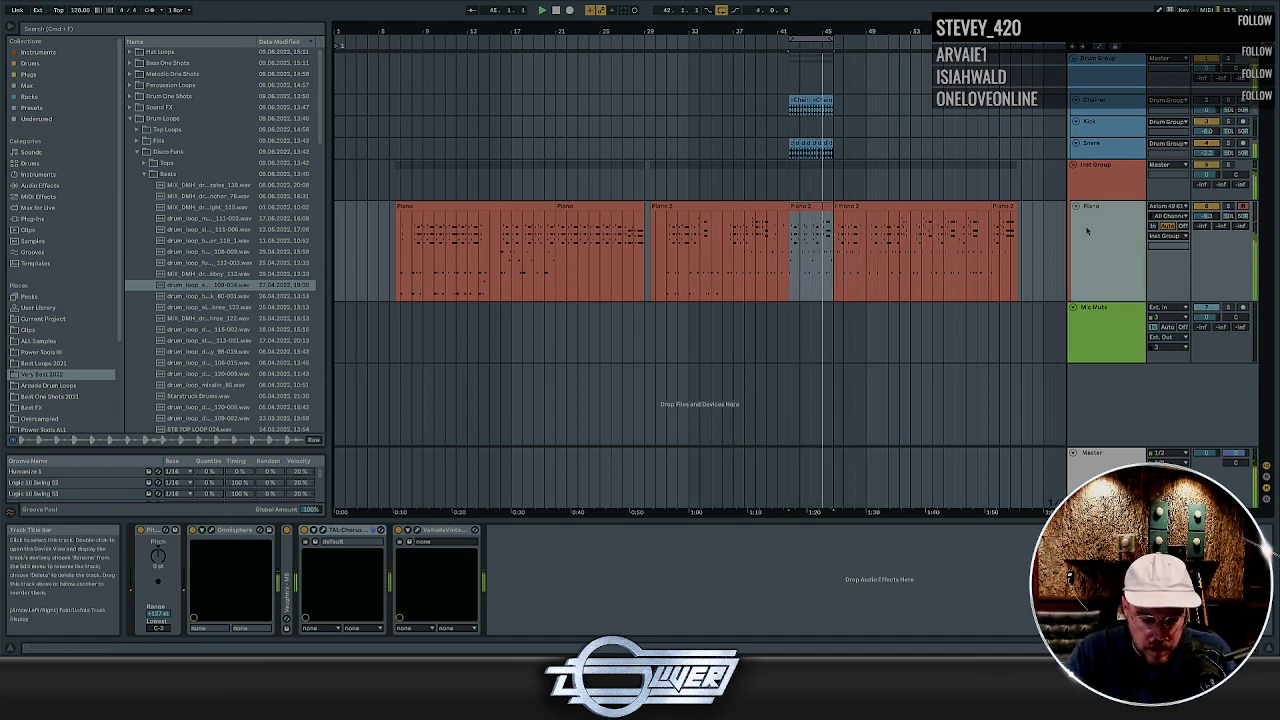
{"action": "key", "text": "ctrl+shift+t"}
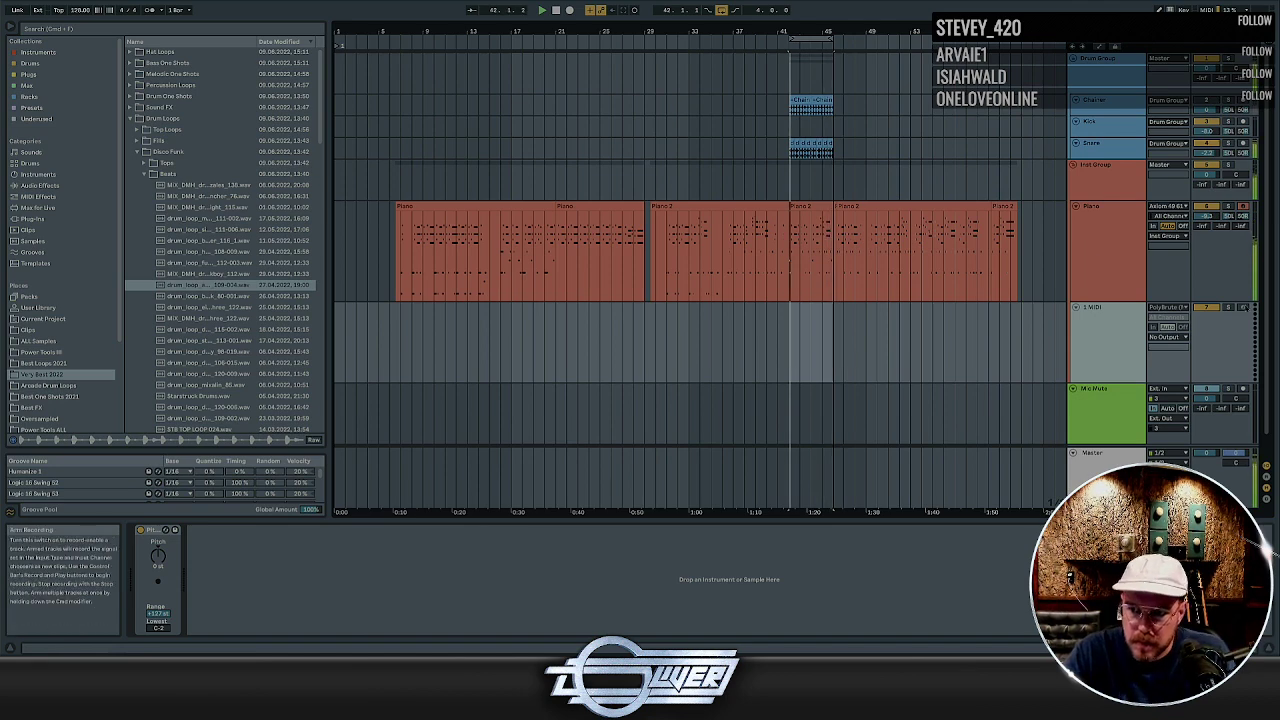
{"action": "left_click", "coordinate": [1168, 307]}
{"action": "left_click", "coordinate": [1165, 333]}
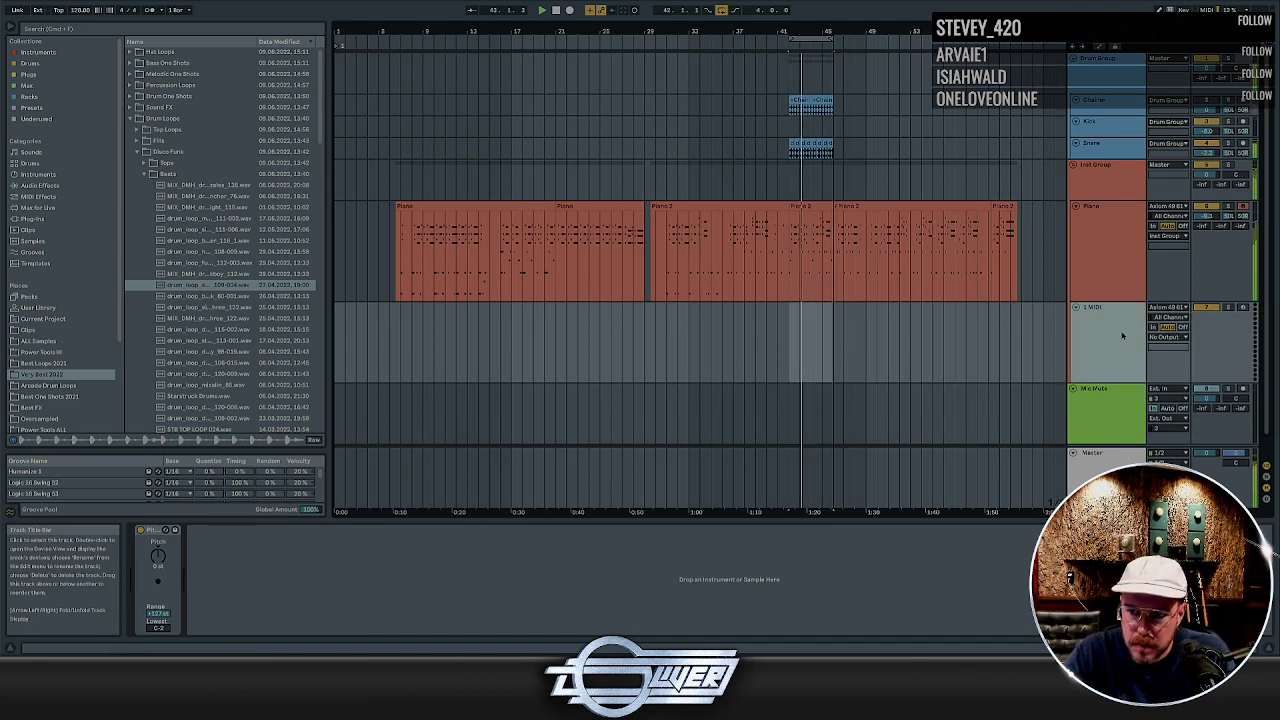
Find Serum among the favourite instruments and load it onto the new MIDI track below Piano
{"action": "left_click", "coordinate": [546, 301]}
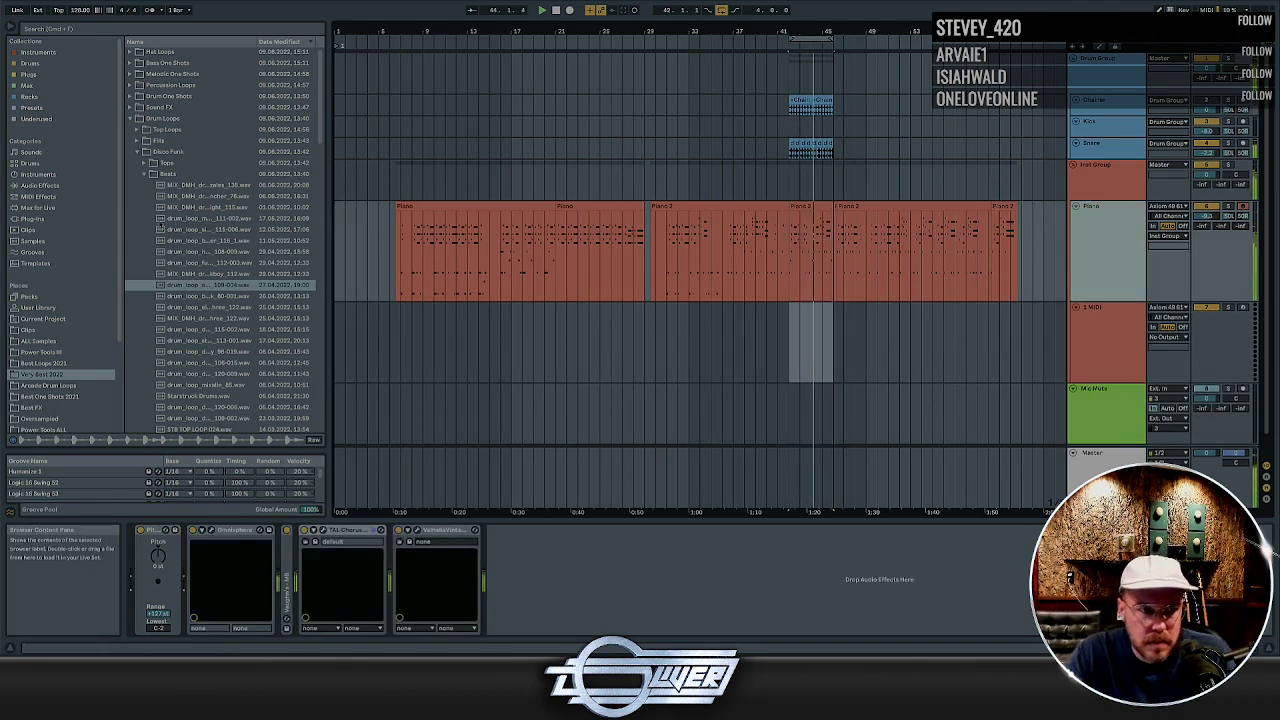
{"action": "left_click", "coordinate": [40, 75]}
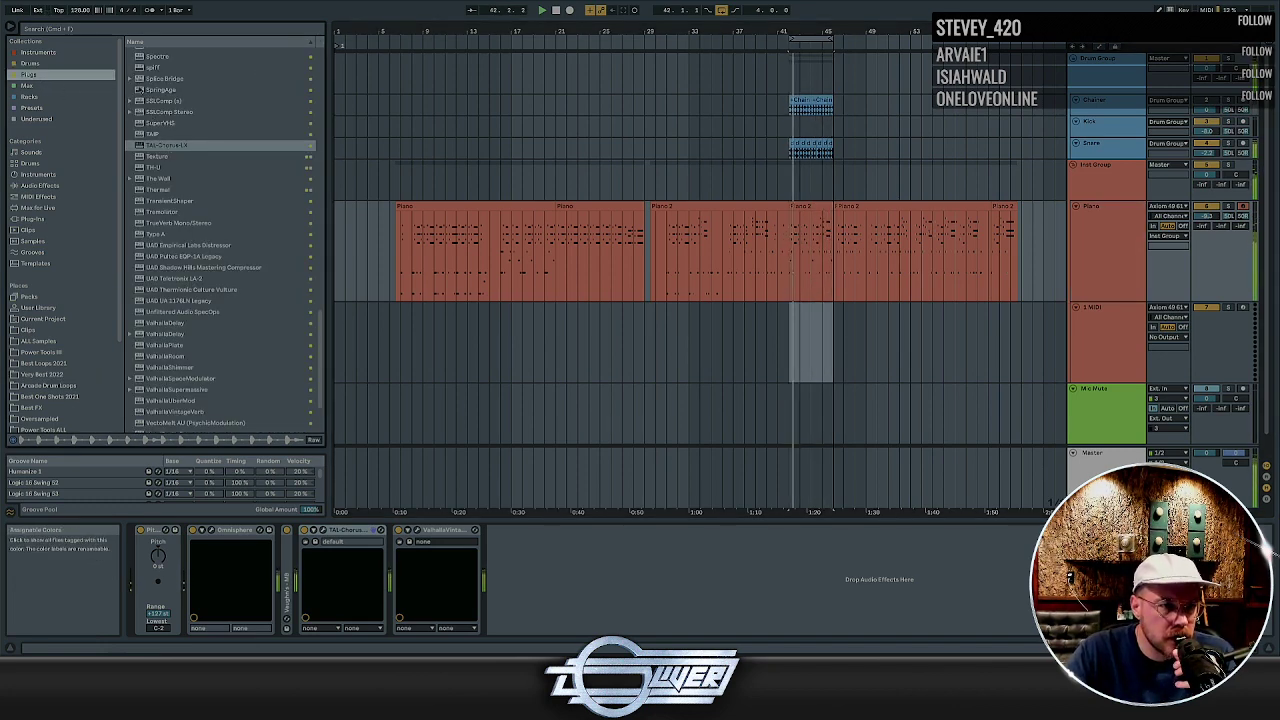
{"action": "scroll", "coordinate": [148, 88], "scroll_direction": "up", "scroll_amount": 10}
{"action": "scroll", "coordinate": [147, 88], "scroll_direction": "up", "scroll_amount": 10}
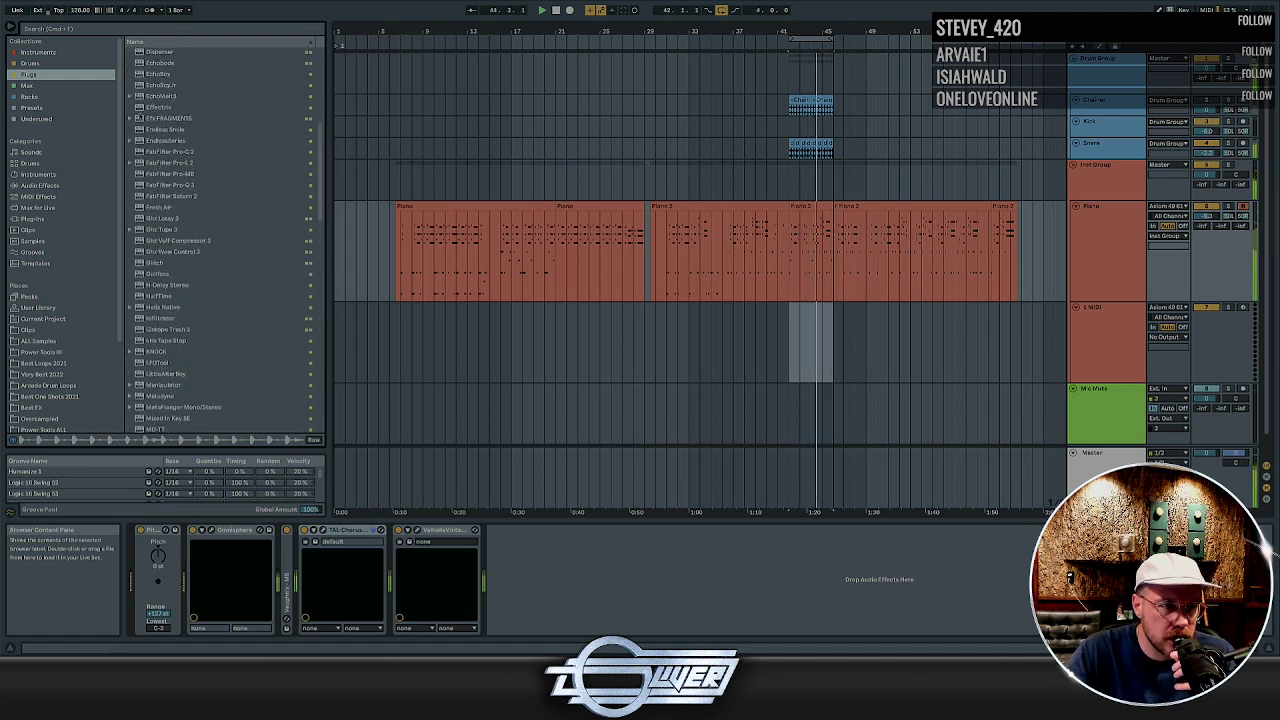
{"action": "scroll", "coordinate": [149, 112], "scroll_direction": "up", "scroll_amount": 8}
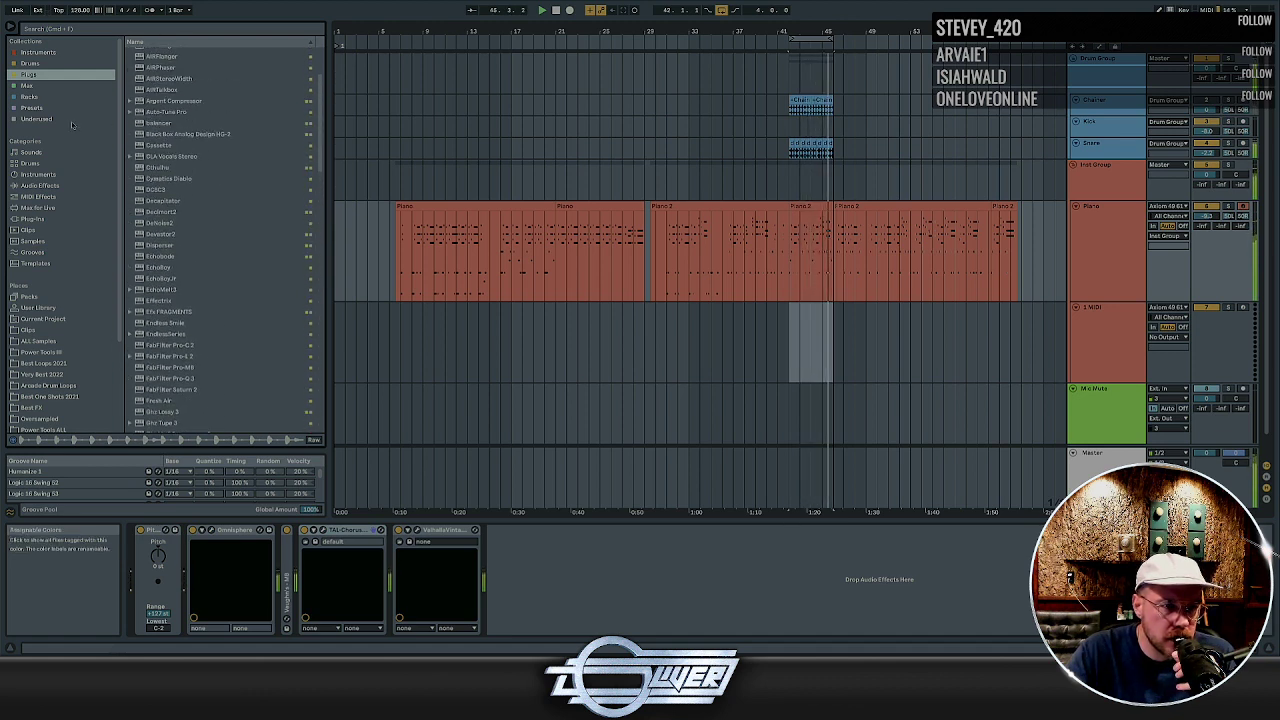
{"action": "scroll", "coordinate": [190, 148], "scroll_direction": "down", "scroll_amount": 20}
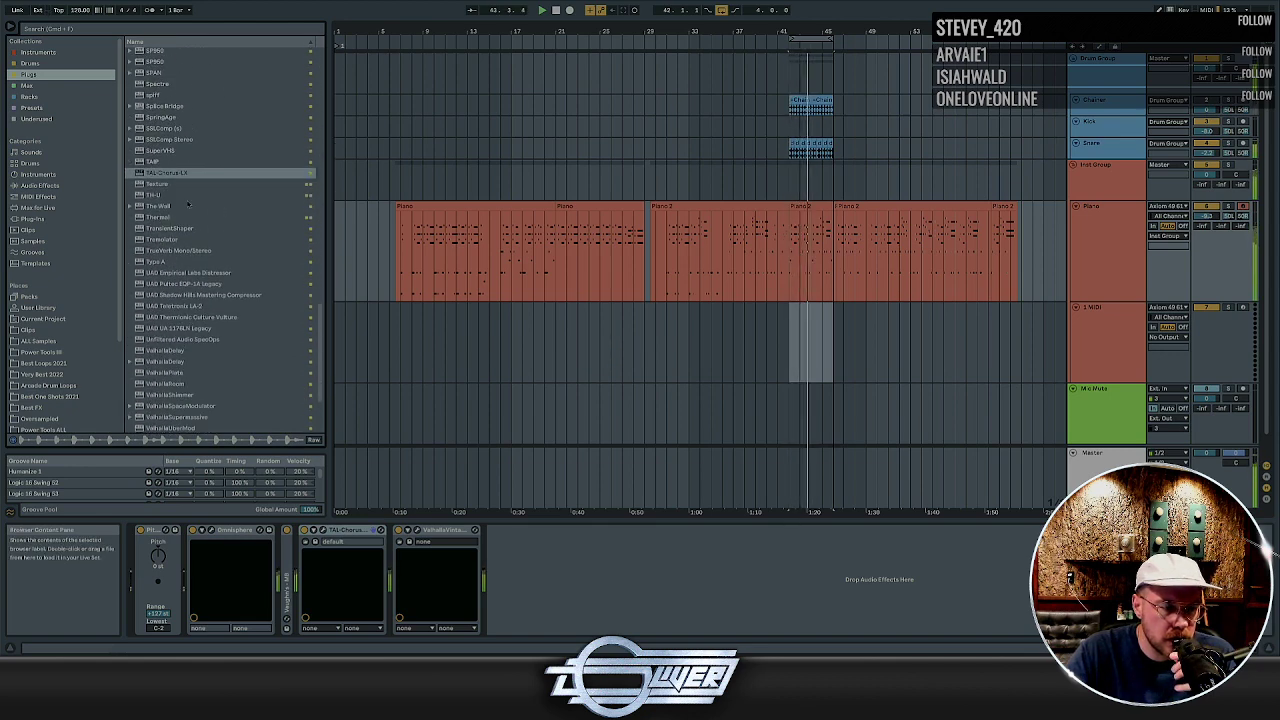
{"action": "scroll", "coordinate": [175, 350], "scroll_direction": "down", "scroll_amount": 3}
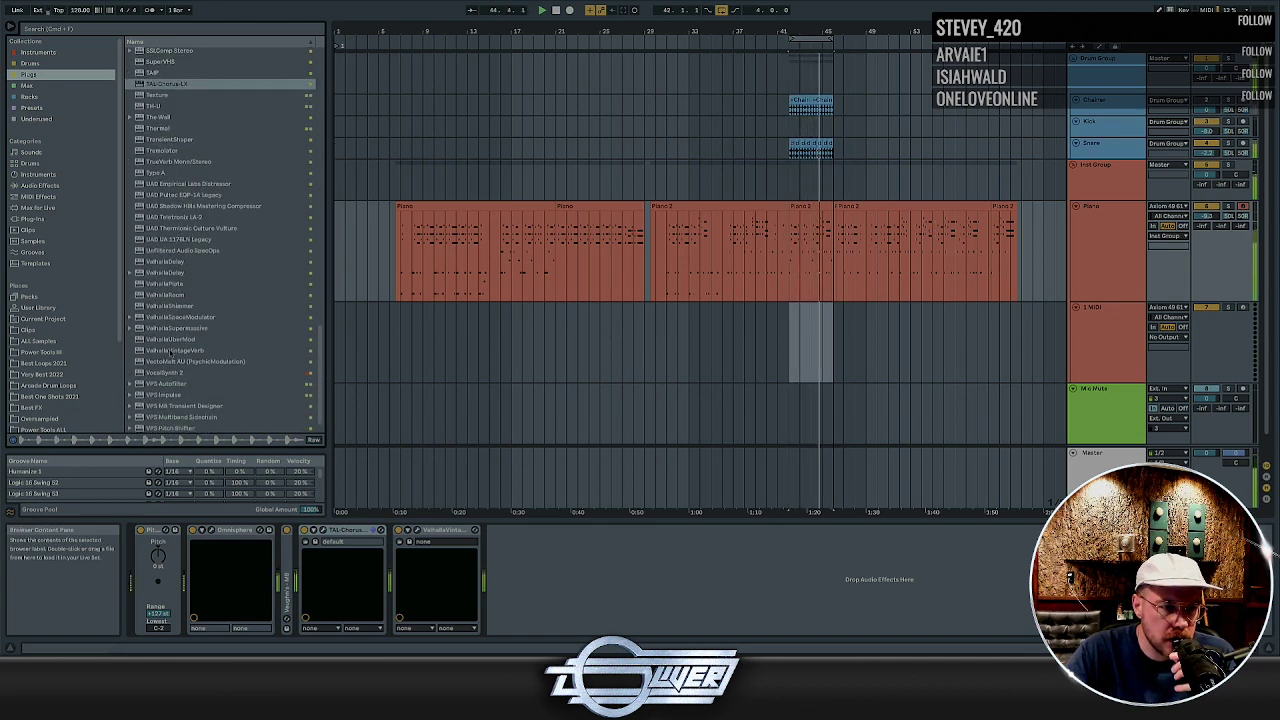
{"action": "left_click", "coordinate": [45, 55]}
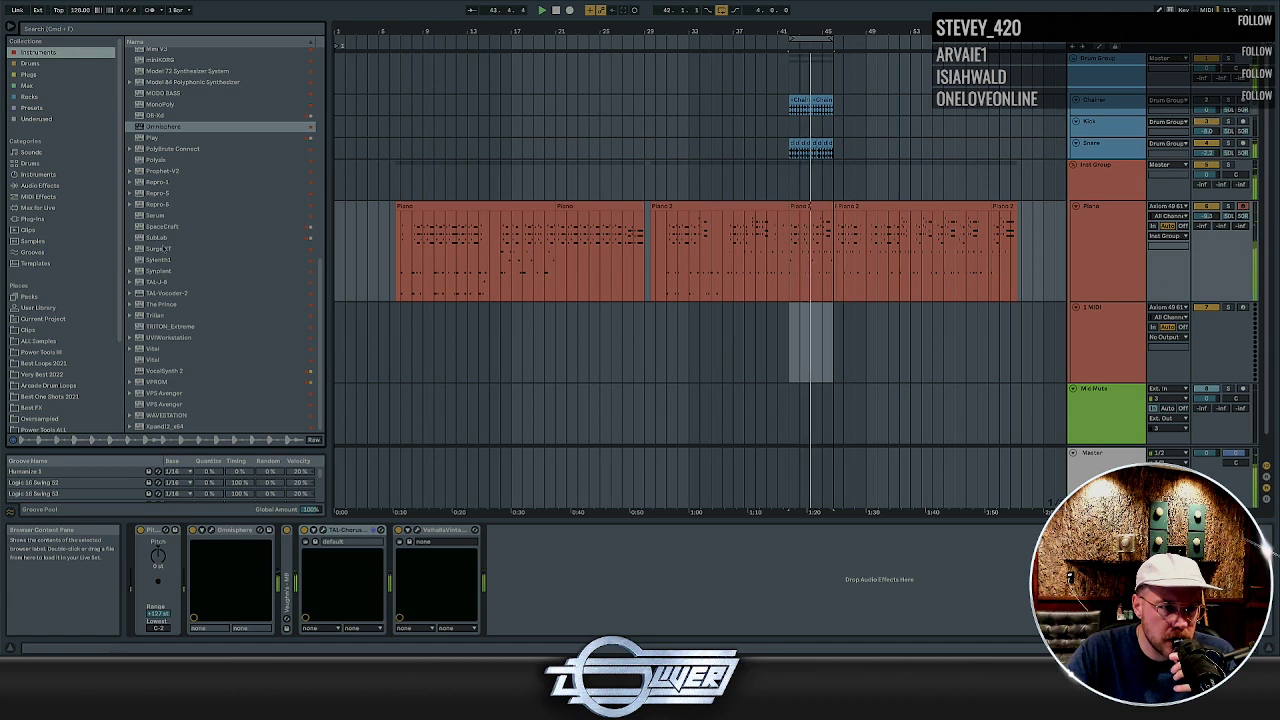
{"action": "left_click", "coordinate": [156, 216]}
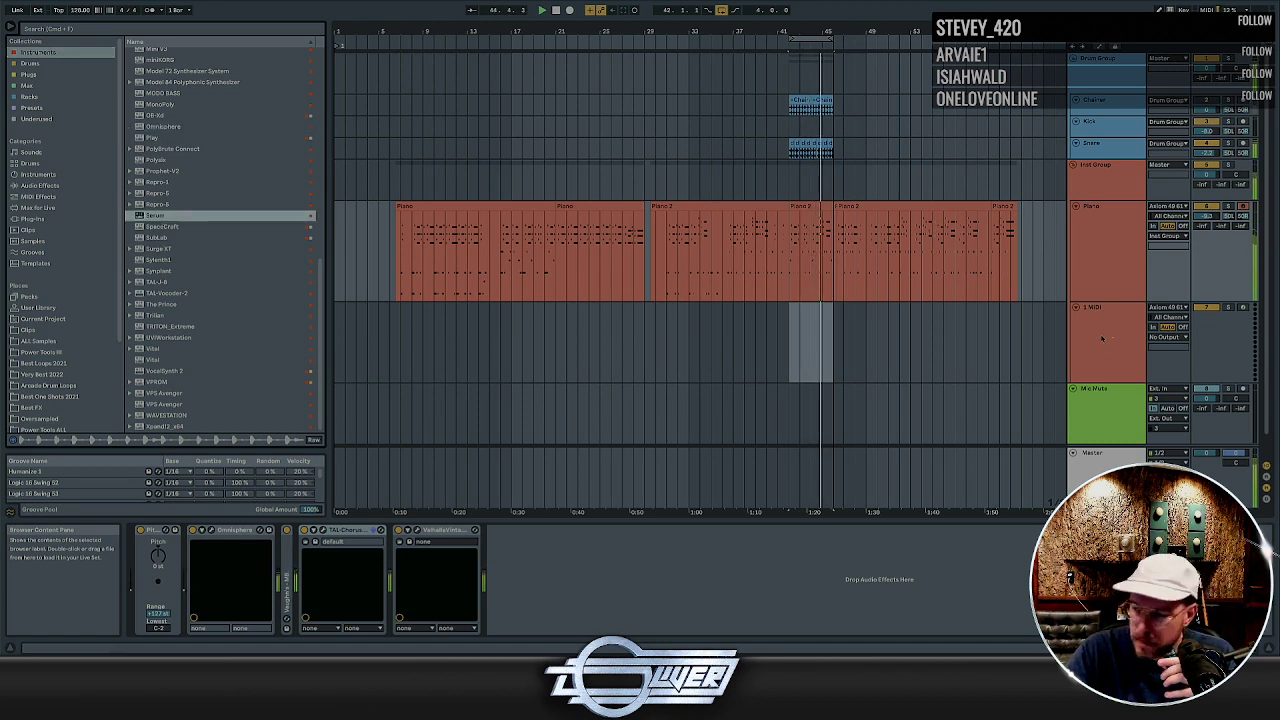
{"action": "left_click", "coordinate": [1100, 337]}
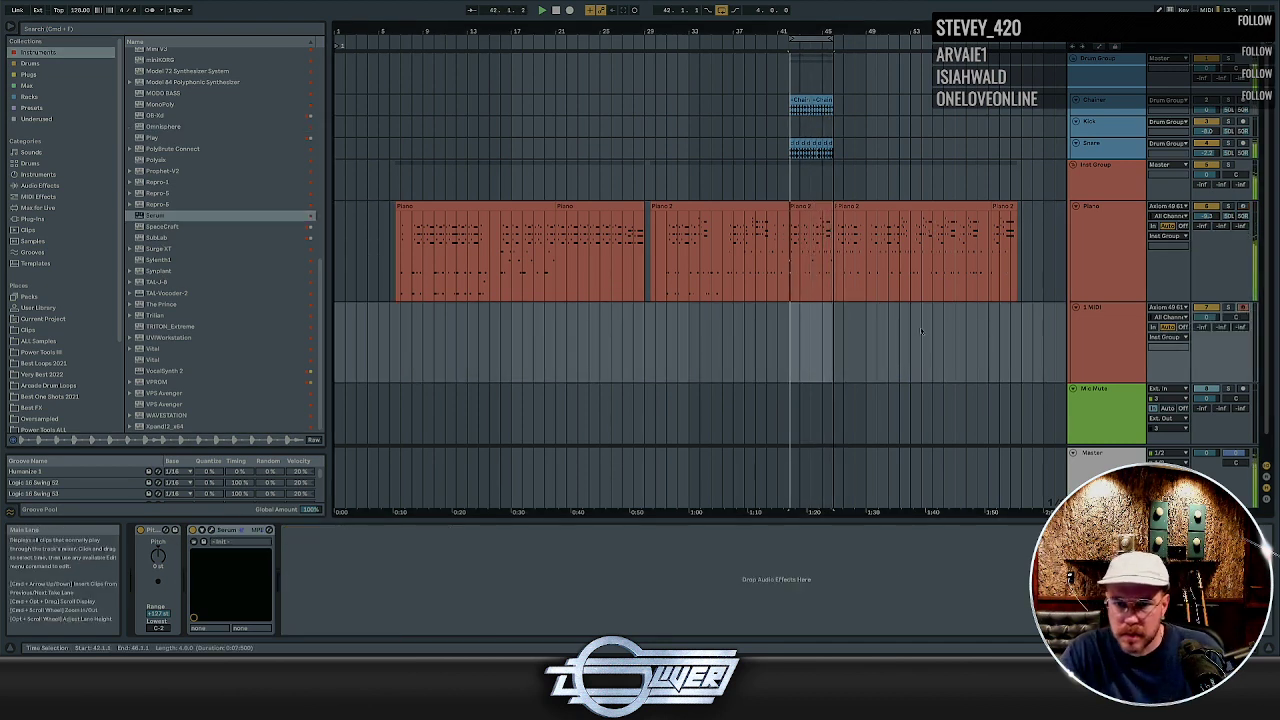
Load the user Retro bass preset Bass 03 (Bow) in Serum and lower its track volume to -11.3 dB
{"action": "left_click", "coordinate": [211, 530]}
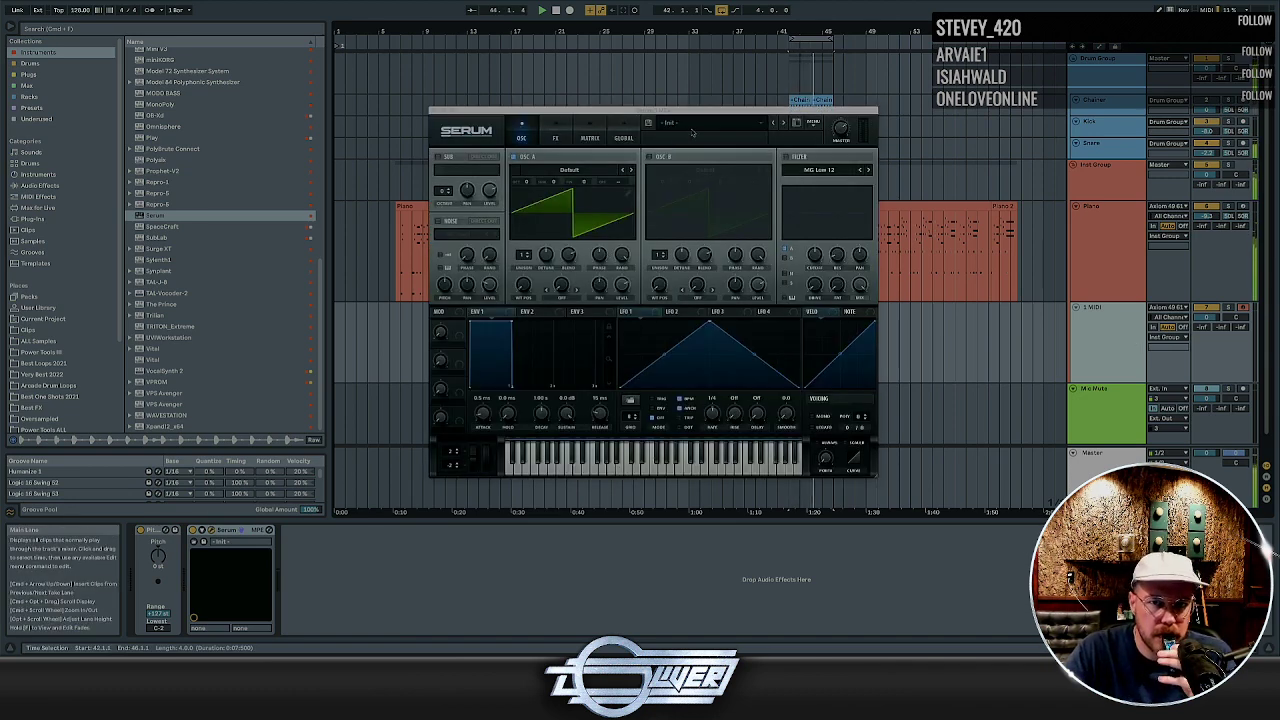
{"action": "left_click", "coordinate": [690, 128]}
{"action": "mouse_move", "coordinate": [700, 331]}
{"action": "mouse_move", "coordinate": [800, 350]}
{"action": "mouse_move", "coordinate": [903, 368]}
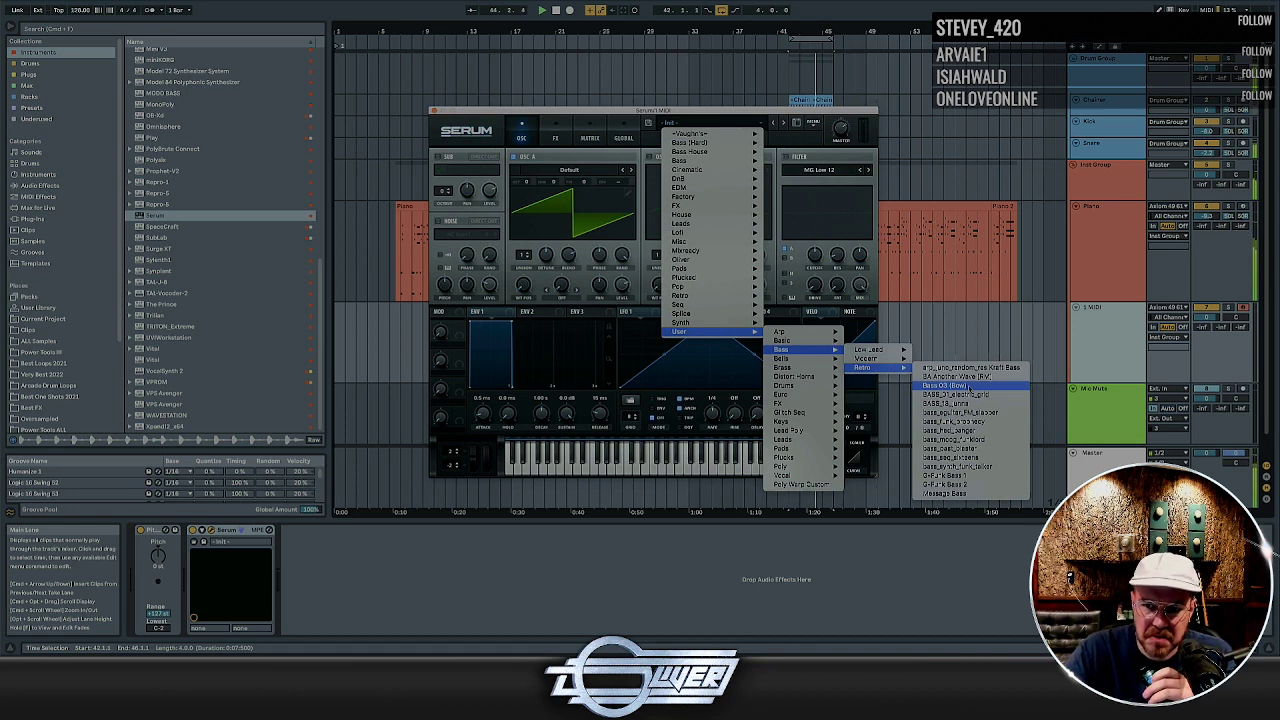
{"action": "left_click", "coordinate": [966, 386]}
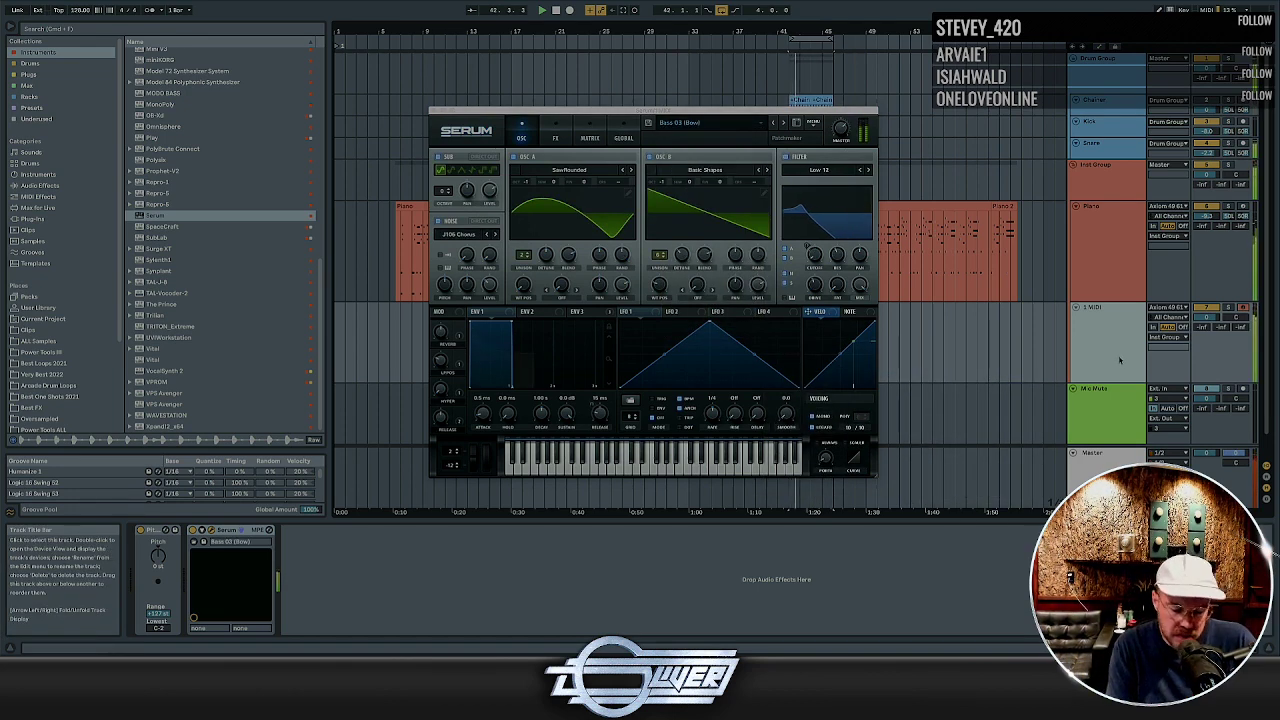
{"action": "left_click_drag", "start_coordinate": [1206, 317], "coordinate": [1206, 327]}
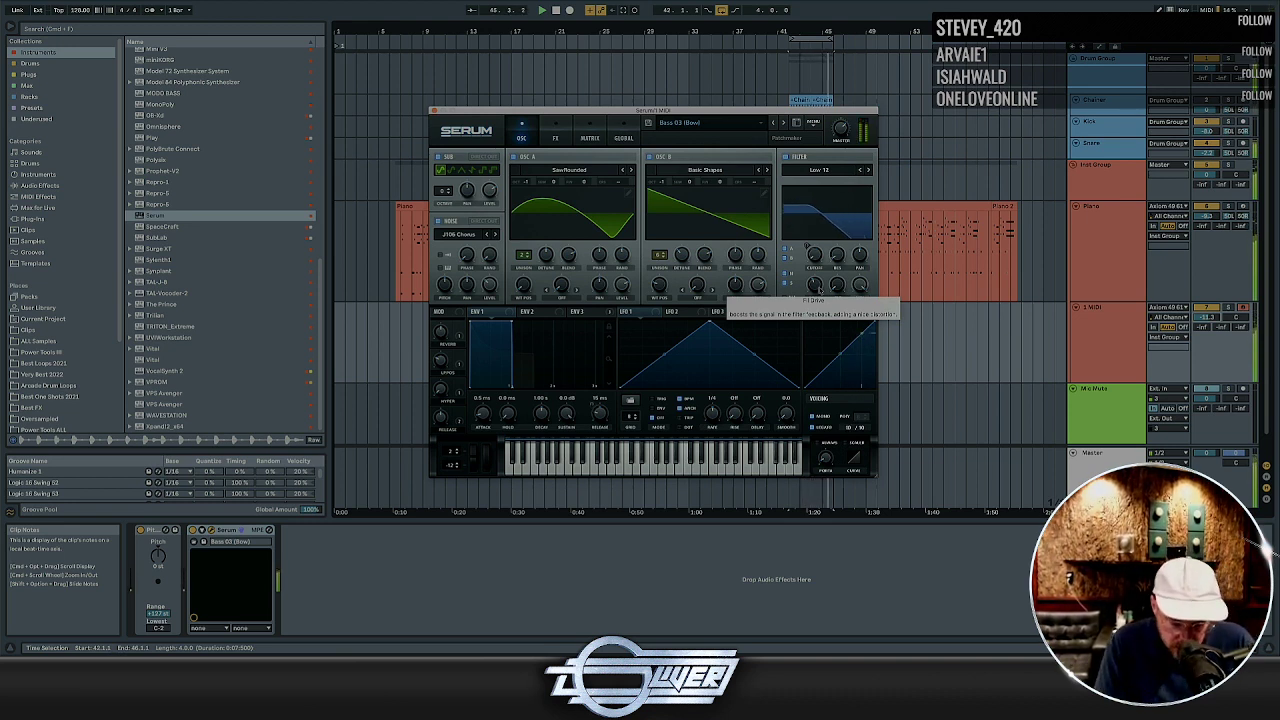
Open the Piano 2 clip spanning bars 42 to 46, study its notes and audition its last two bars
{"action": "left_click", "coordinate": [435, 111]}
{"action": "double_click", "coordinate": [822, 268]}
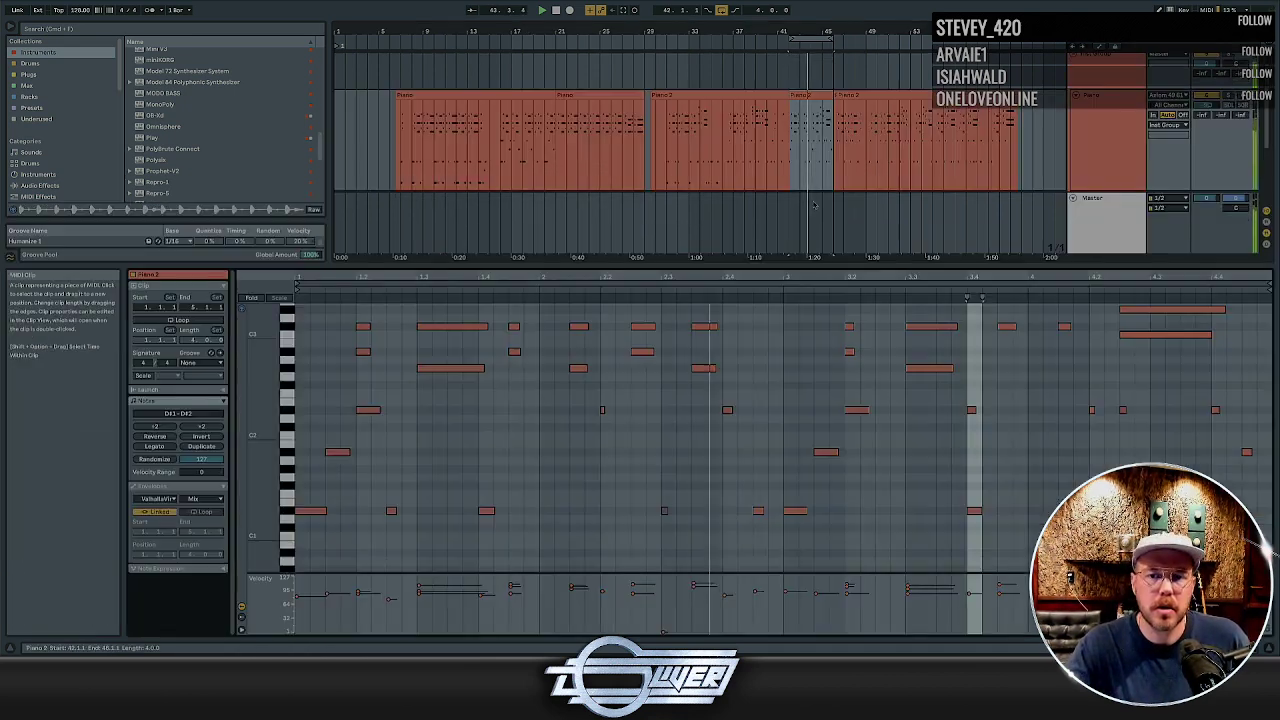
{"action": "left_click_drag", "start_coordinate": [262, 392], "coordinate": [240, 405]}
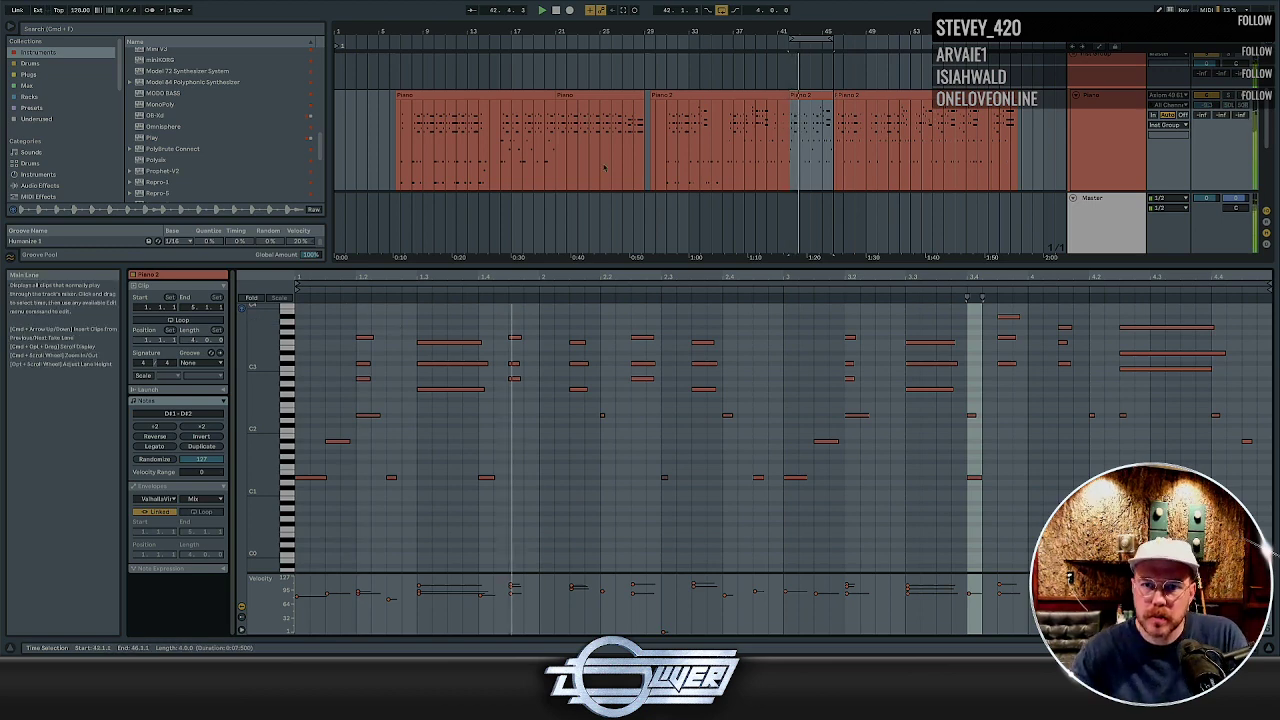
{"action": "left_click_drag", "start_coordinate": [812, 152], "coordinate": [834, 152]}
{"action": "key", "text": "space"}
{"action": "key", "text": "space"}
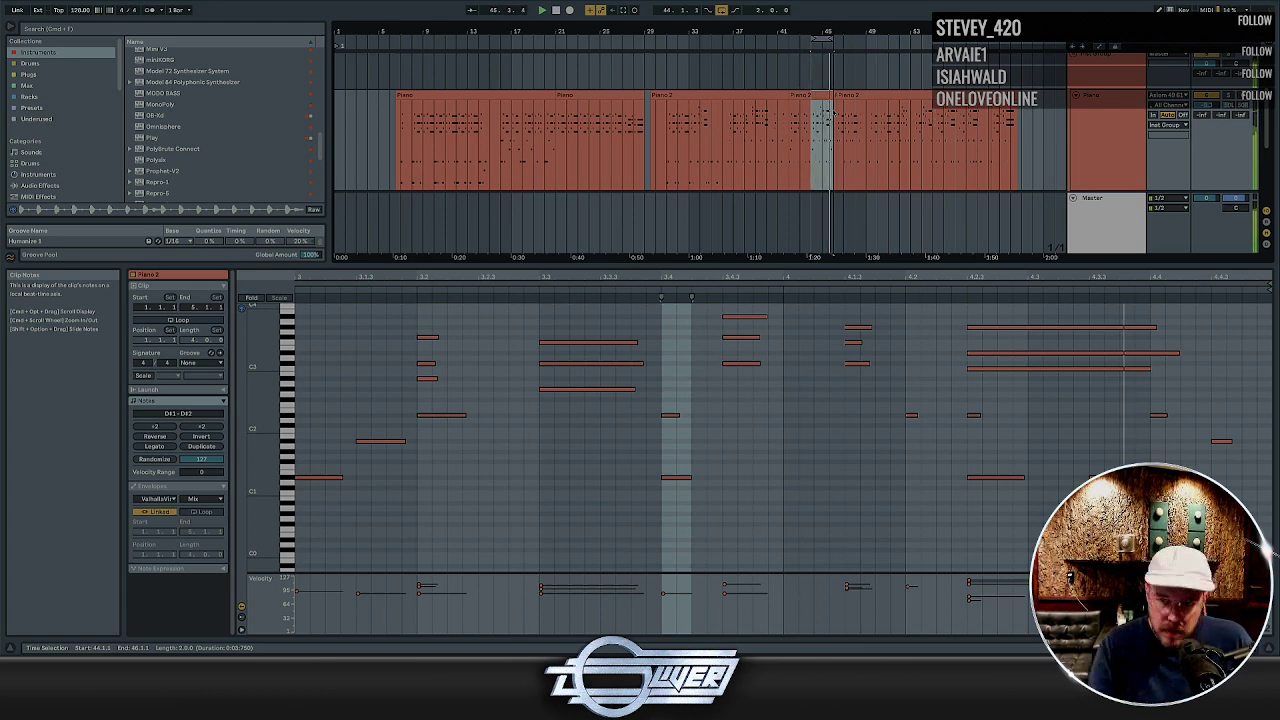
{"action": "left_click", "coordinate": [837, 67]}
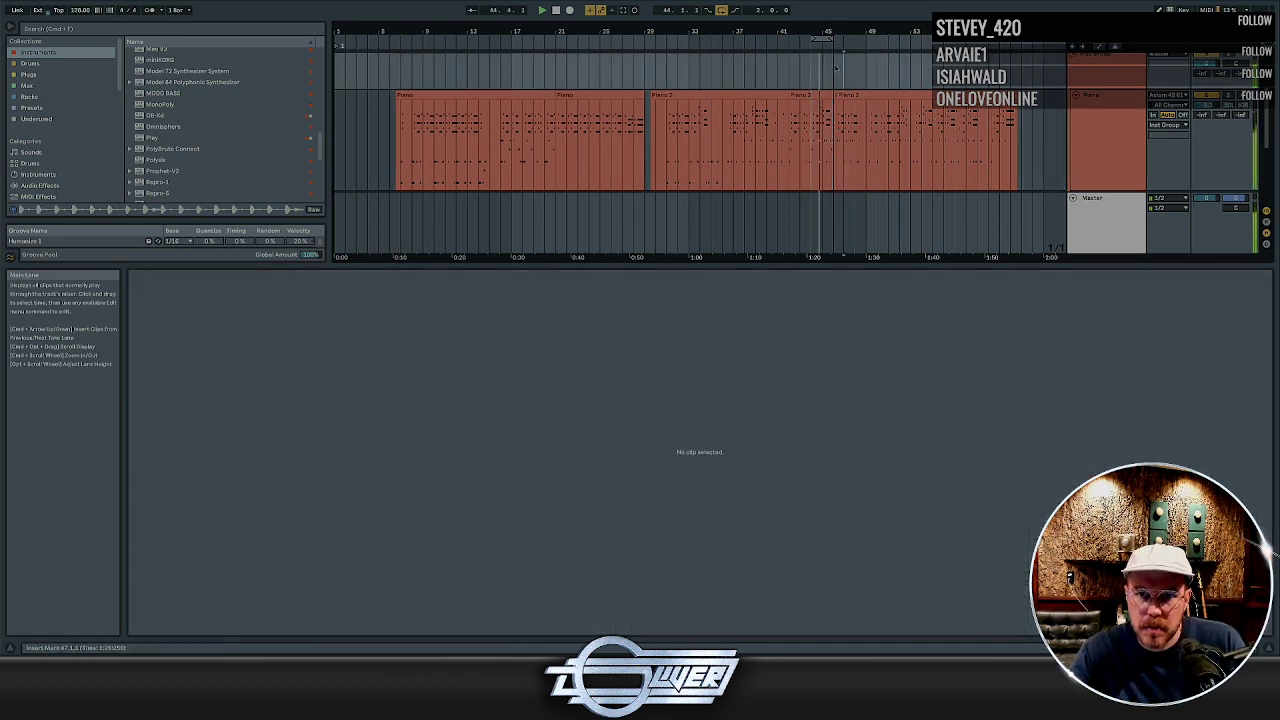
{"action": "left_click", "coordinate": [794, 70]}
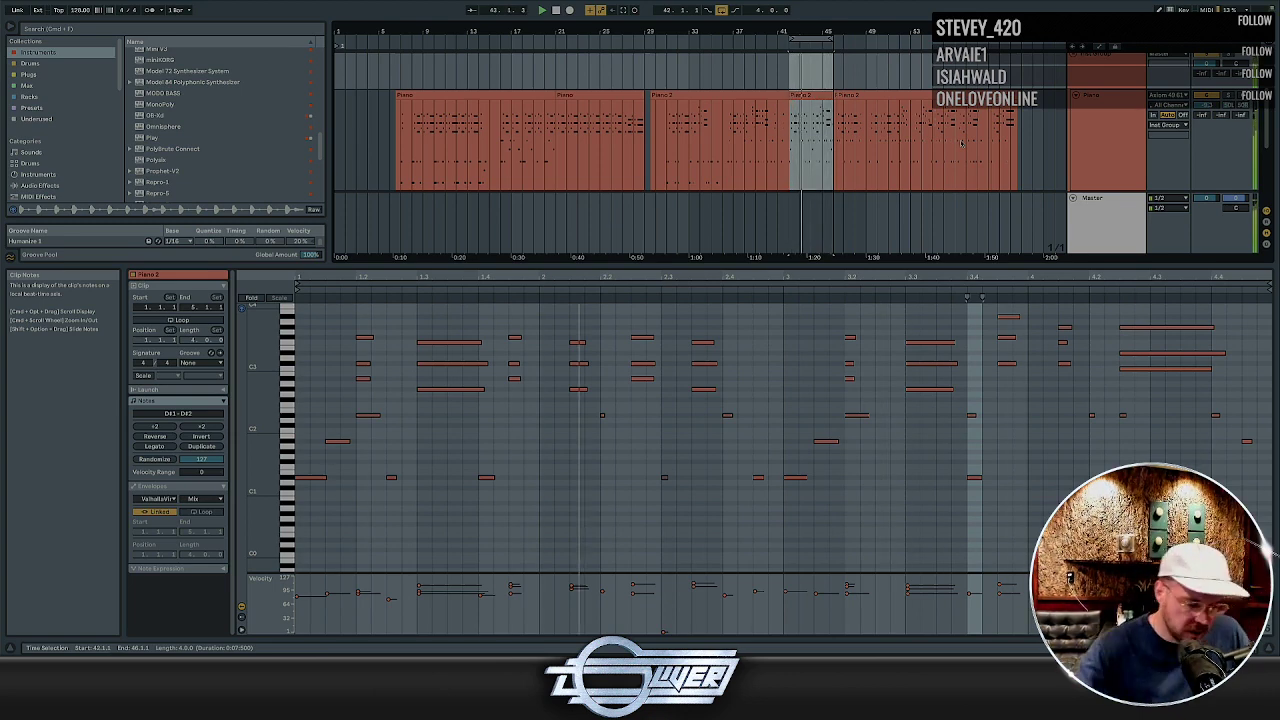
Set the Env 1 release of the Serum bass on the 1 MIDI track to 1.1 ms
{"action": "key", "text": "shift+Tab"}
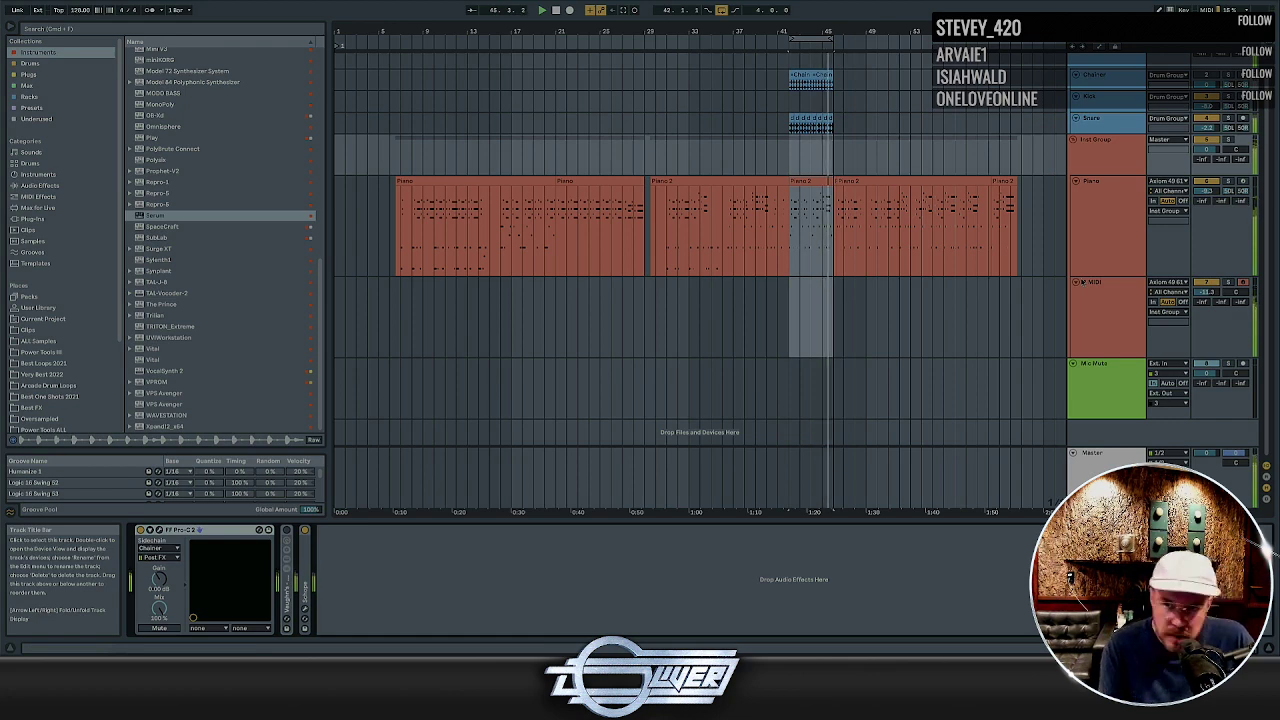
{"action": "left_click", "coordinate": [1108, 305]}
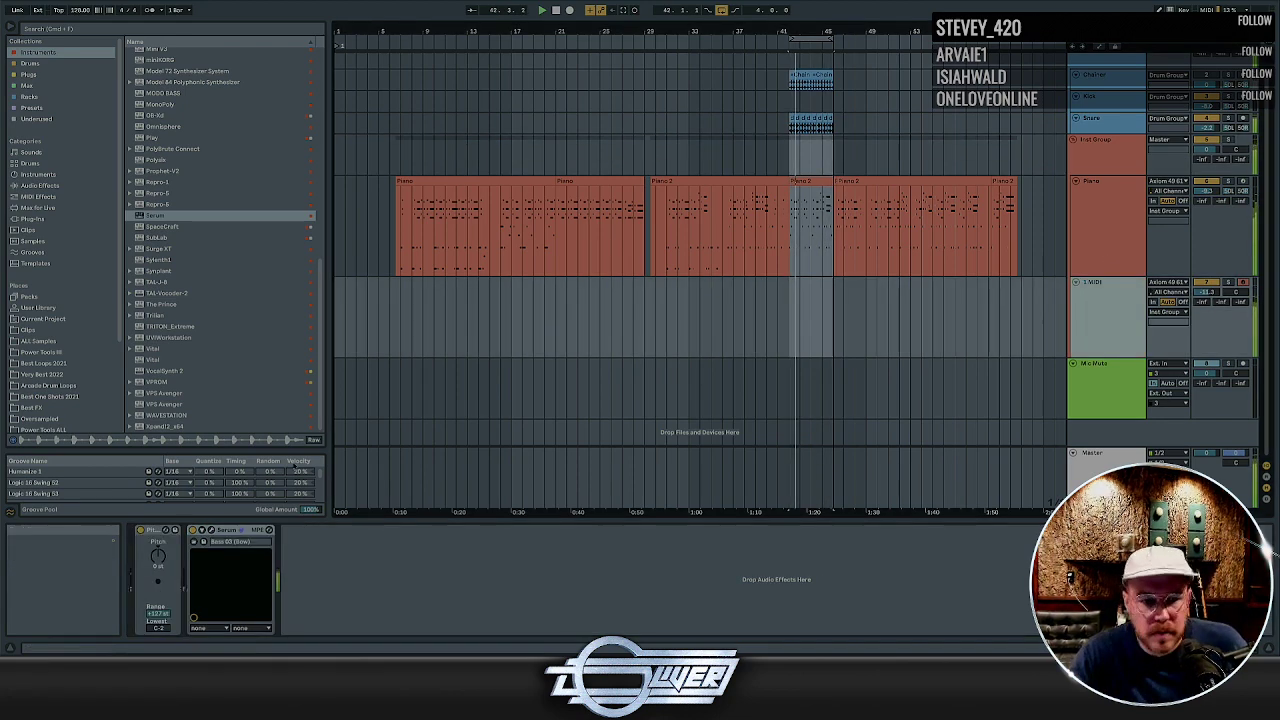
{"action": "left_click", "coordinate": [211, 530]}
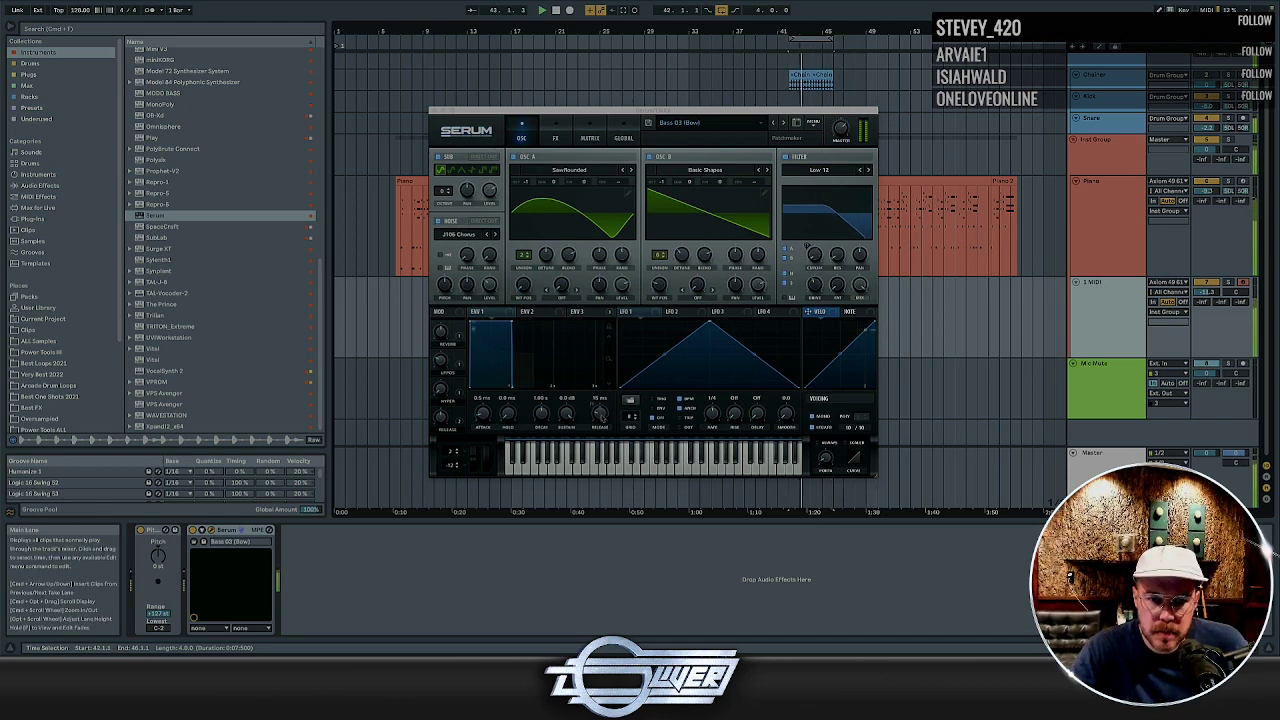
{"action": "left_click", "coordinate": [499, 317]}
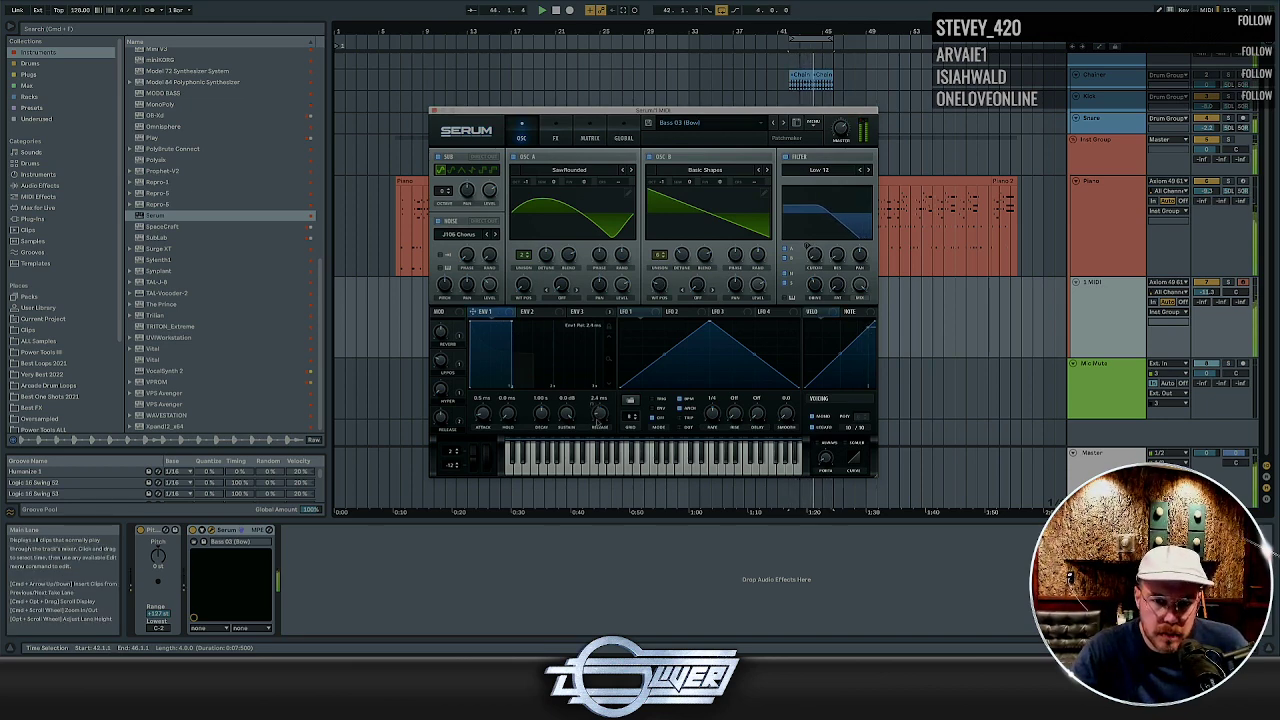
{"action": "left_click_drag", "start_coordinate": [598, 413], "coordinate": [598, 411]}
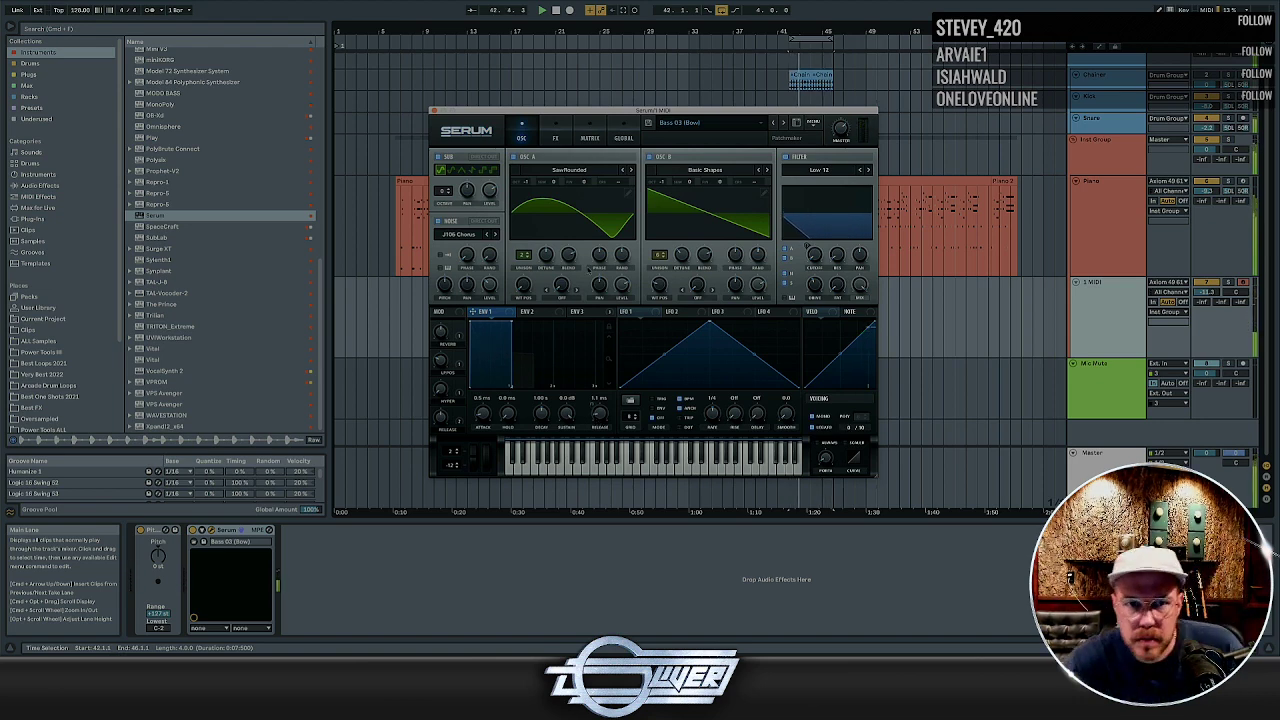
{"action": "left_click", "coordinate": [433, 112]}
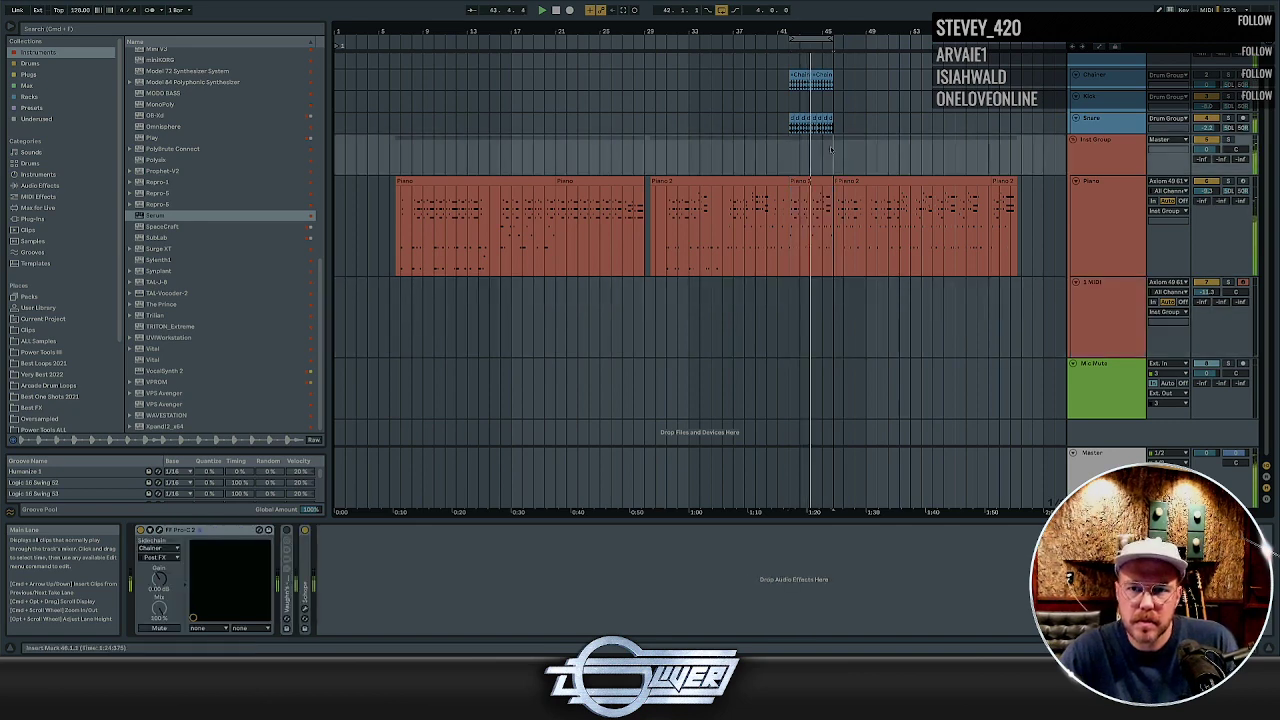
Duplicate the four-bar drum and piano section at bar 42 repeatedly until it fills bars 42 to 86
{"action": "left_click_drag", "start_coordinate": [832, 150], "coordinate": [793, 150]}
{"action": "key", "text": "ctrl+d"}
{"action": "key", "text": "ctrl+d"}
{"action": "key", "text": "ctrl+d"}
{"action": "key", "text": "ctrl+d"}
{"action": "key", "text": "ctrl+d"}
{"action": "key", "text": "ctrl+d"}
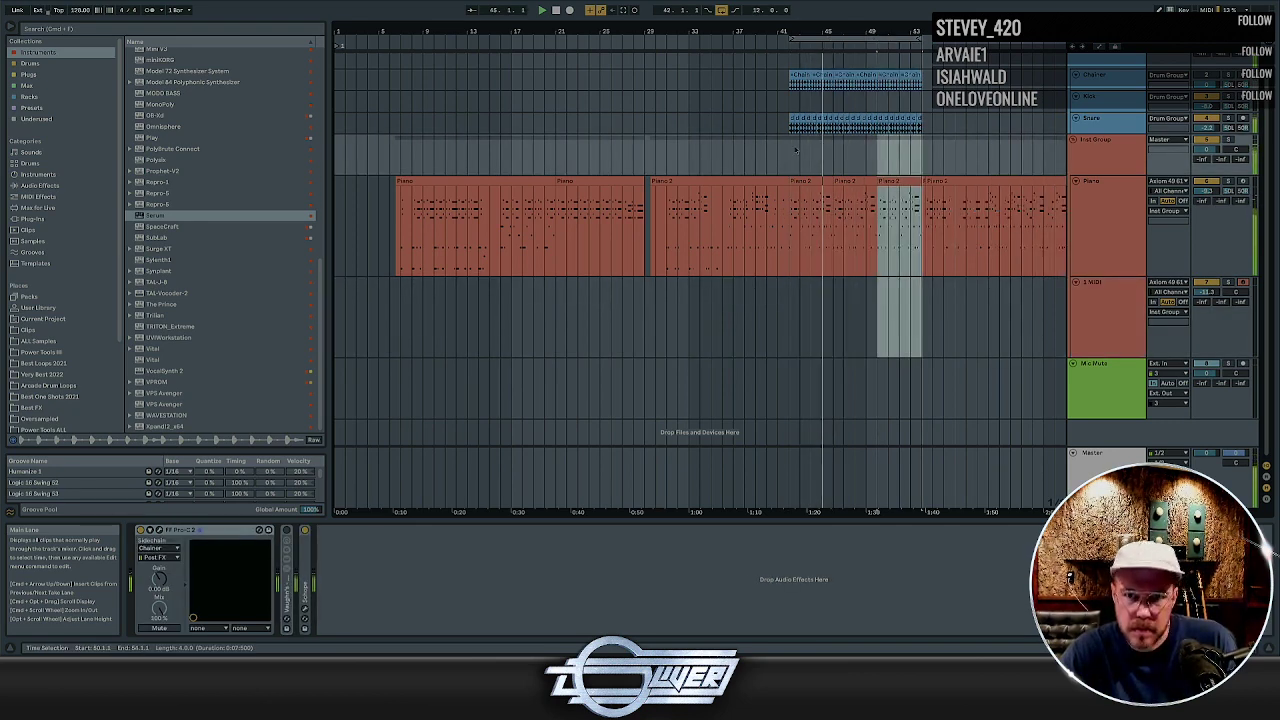
{"action": "key", "text": "ctrl+d"}
{"action": "key", "text": "ctrl+d"}
{"action": "key", "text": "ctrl+d"}
{"action": "key", "text": "ctrl+d"}
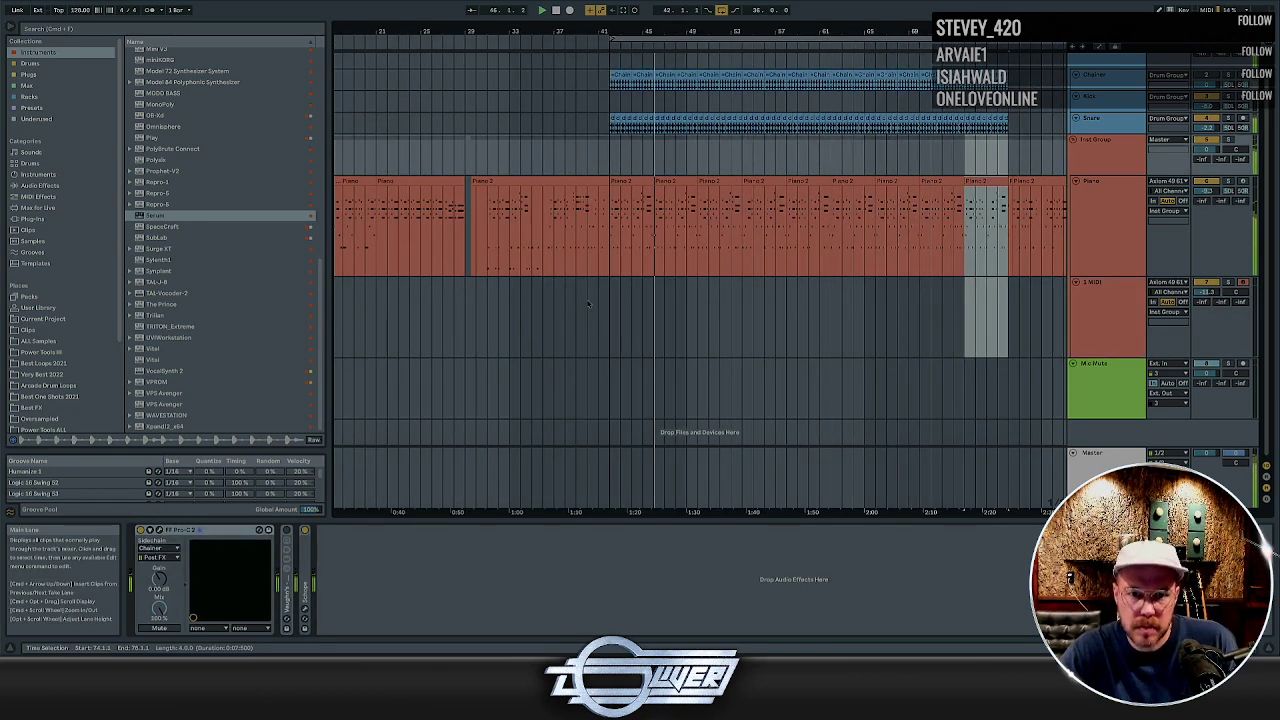
{"action": "scroll", "coordinate": [527, 302], "scroll_direction": "left", "scroll_amount": 3}
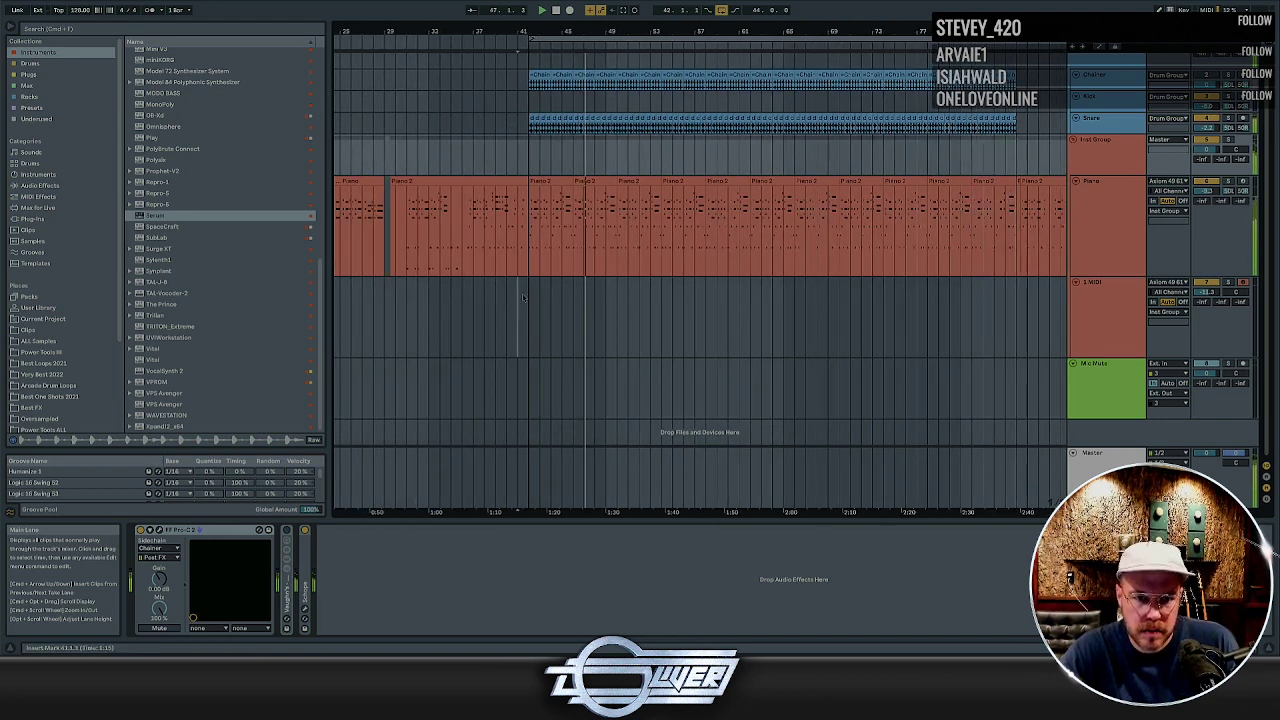
{"action": "left_click", "coordinate": [529, 294]}
{"action": "key", "text": "F9"}
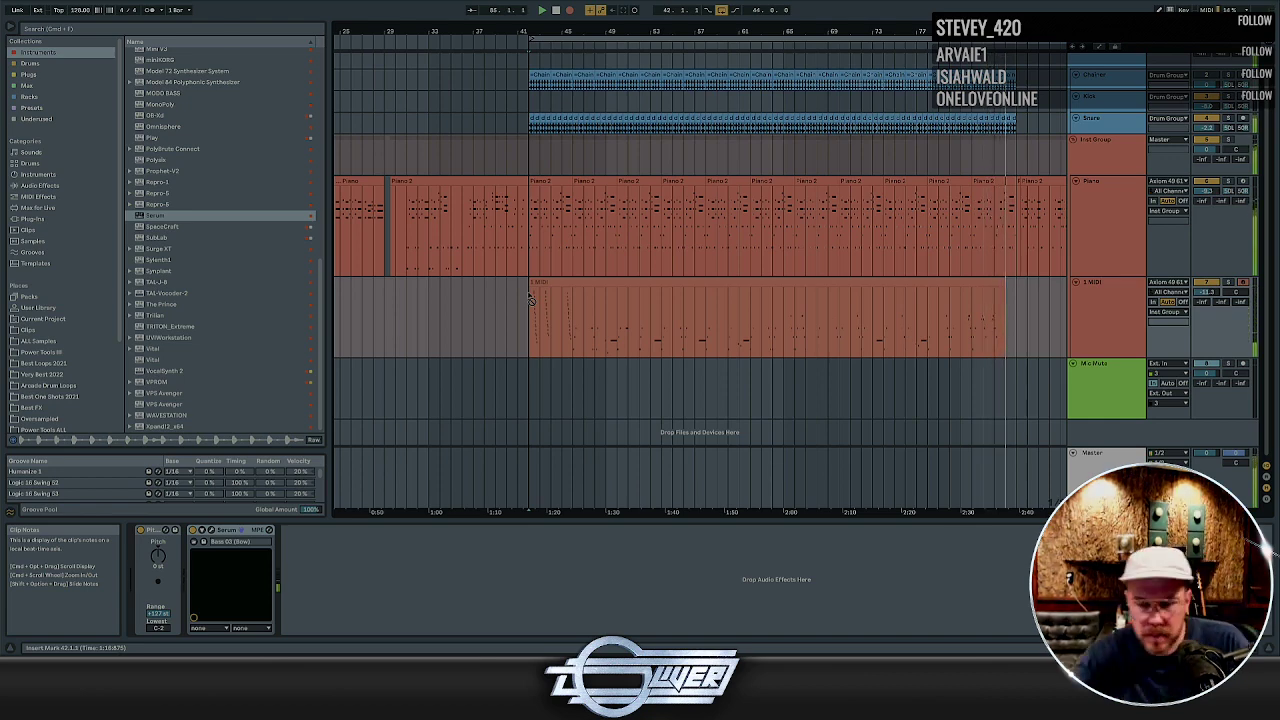
{"action": "key", "text": "space"}
{"action": "left_click_drag", "start_coordinate": [1030, 322], "coordinate": [335, 318]}
{"action": "key", "text": "Delete"}
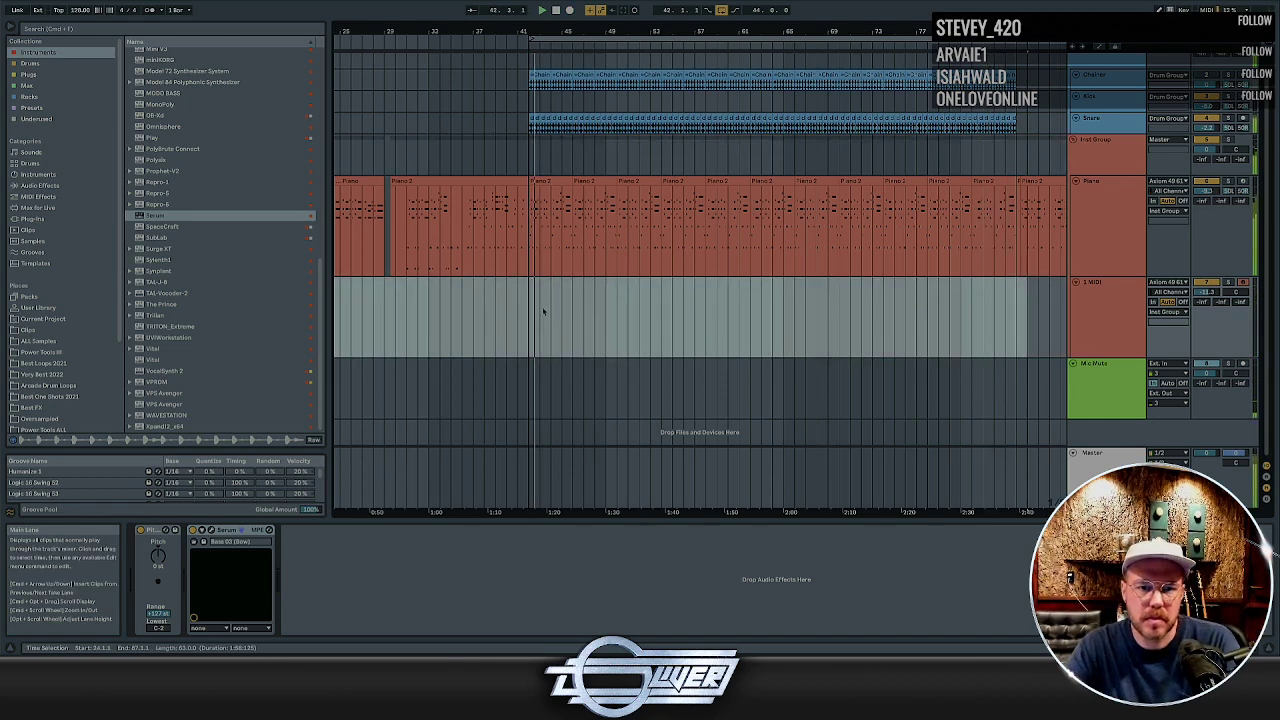
Record a bass take on the 1 MIDI track from bar 41, and cut out its section from about bar 52.3 to 58
{"action": "left_click", "coordinate": [517, 295]}
{"action": "key", "text": "F9"}
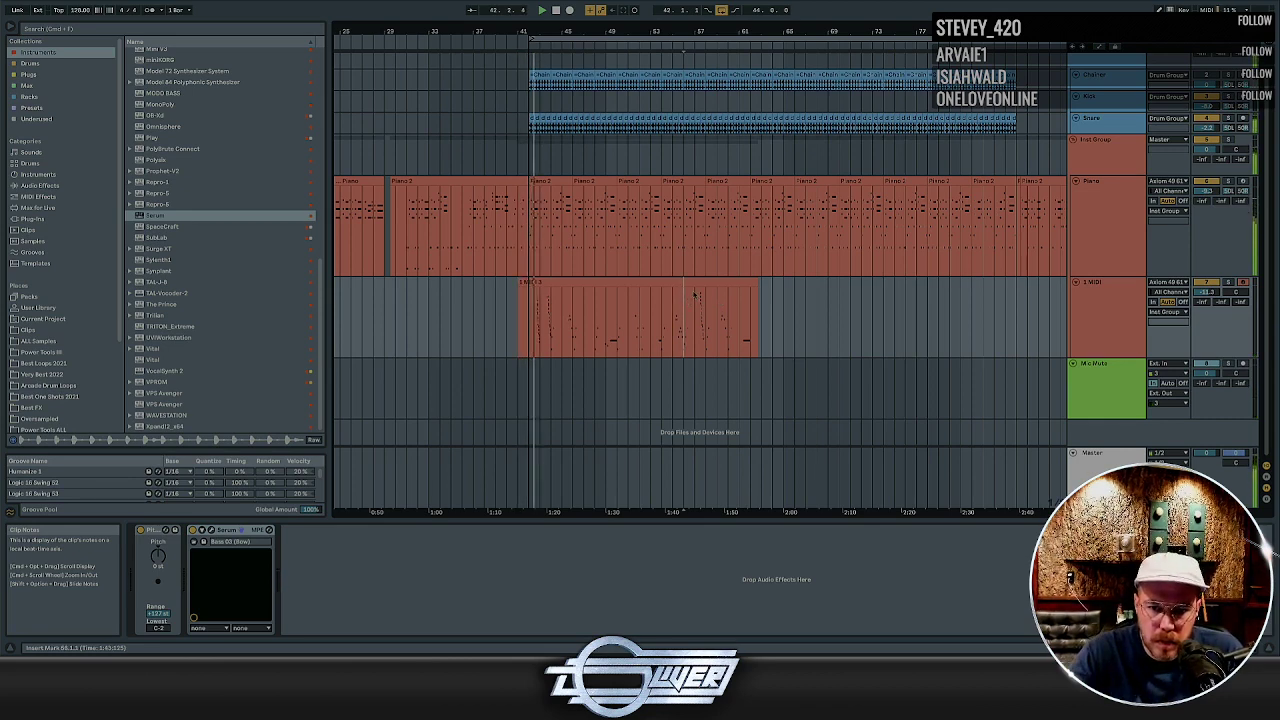
{"action": "scroll", "coordinate": [707, 293], "scroll_direction": "up", "scroll_amount": 6}
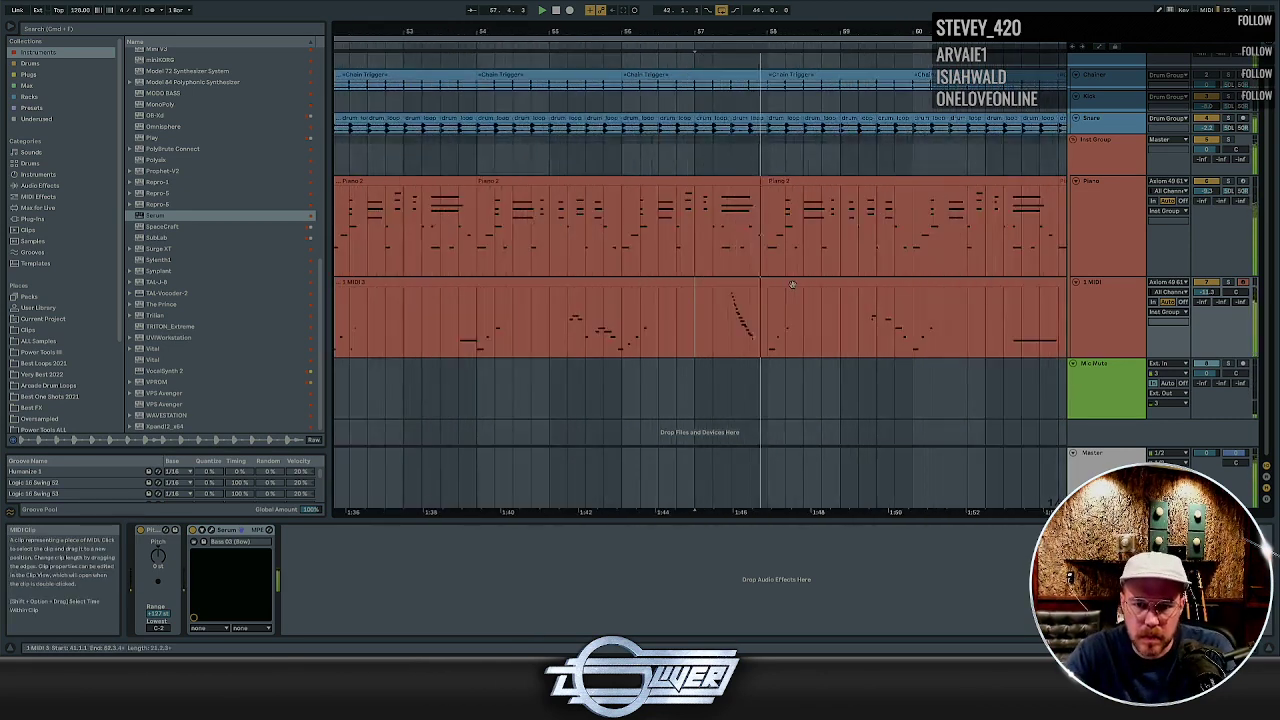
{"action": "left_click_drag", "start_coordinate": [742, 312], "coordinate": [491, 326]}
{"action": "key", "text": "Delete"}
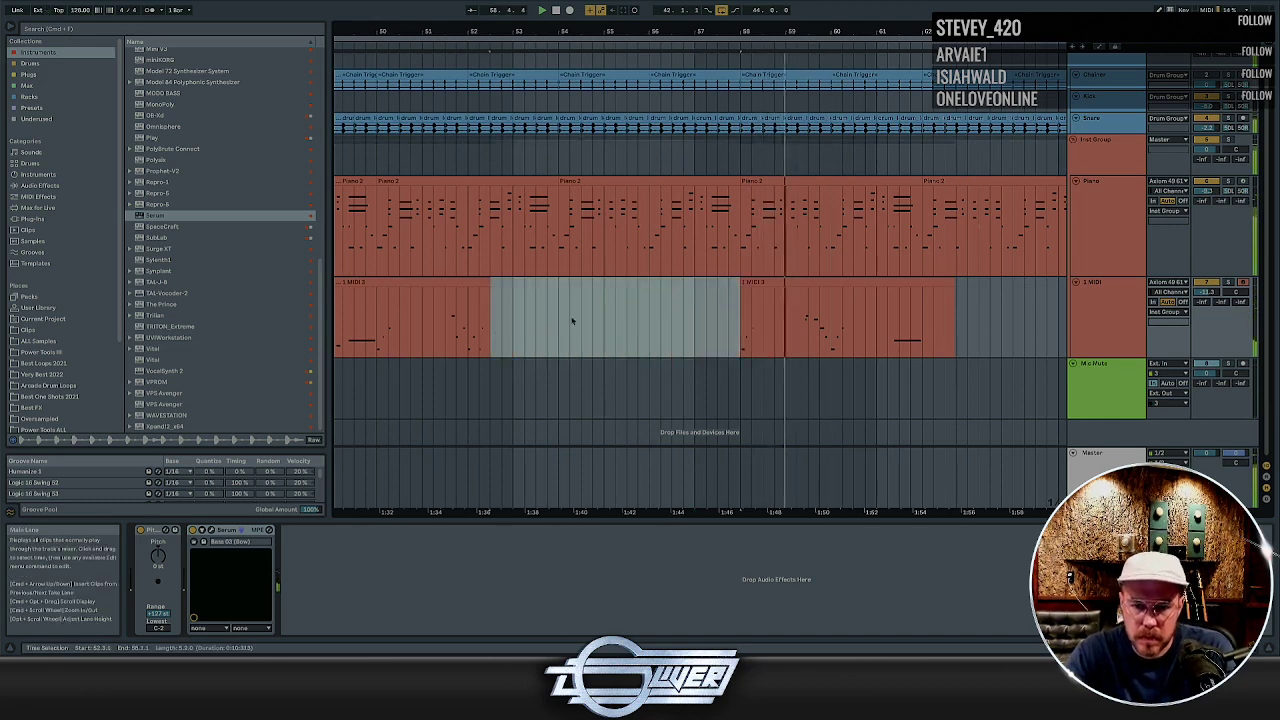
Trim the end of the bass clip that starts at bar 58 so that it stops at bar 61
{"action": "key", "text": "minus"}
{"action": "left_click", "coordinate": [798, 282]}
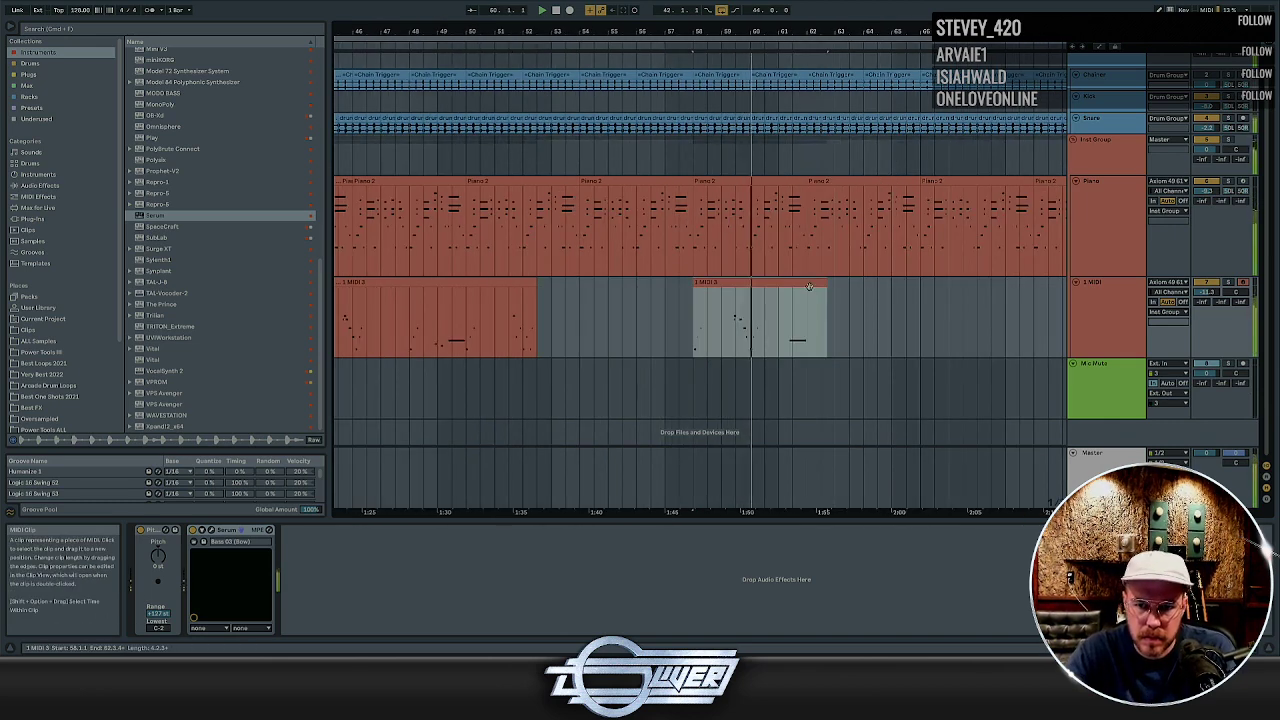
{"action": "left_click", "coordinate": [797, 295]}
{"action": "scroll", "coordinate": [797, 295], "scroll_direction": "up", "scroll_amount": 4}
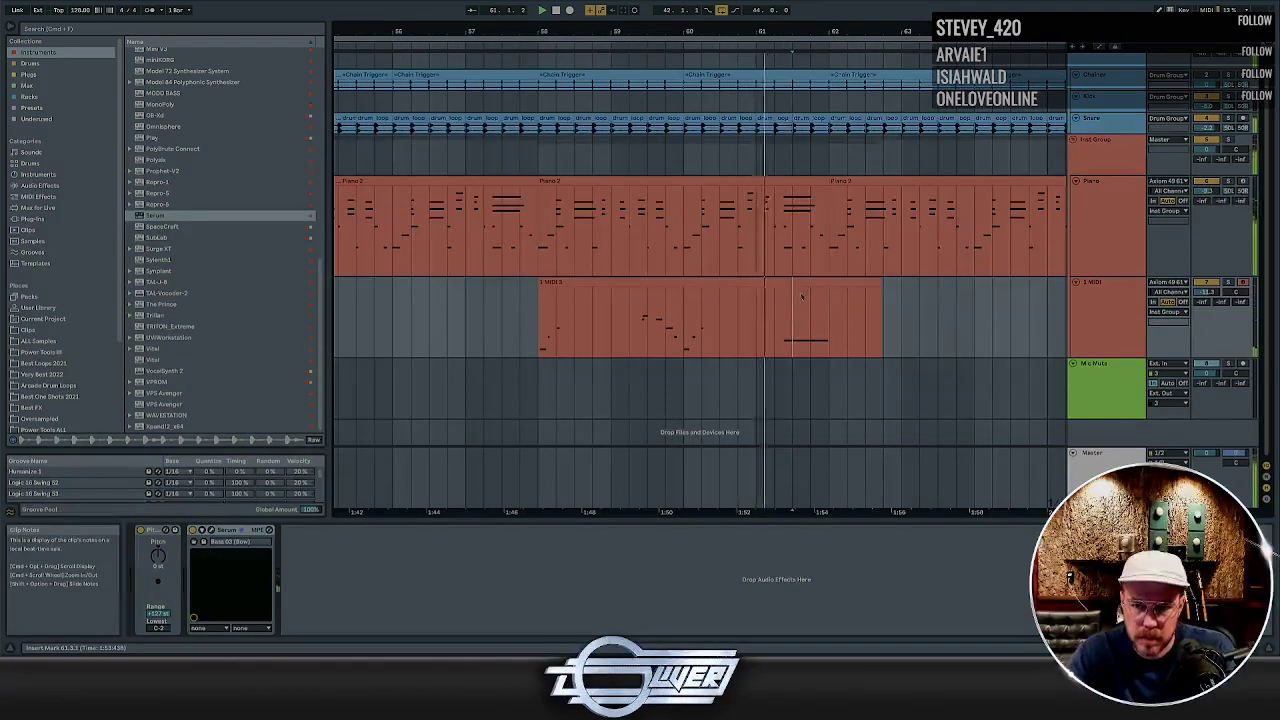
{"action": "left_click_drag", "start_coordinate": [829, 300], "coordinate": [920, 305]}
{"action": "key", "text": "Delete"}
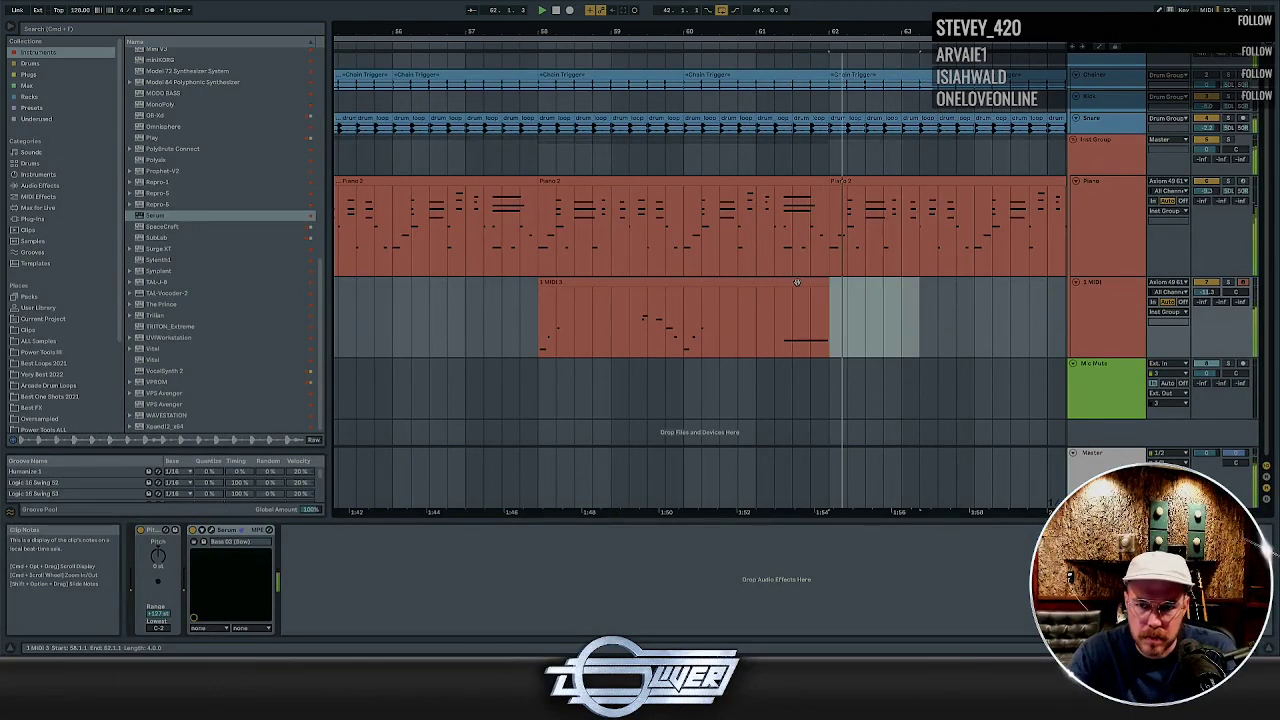
{"action": "left_click", "coordinate": [798, 282]}
{"action": "key", "text": "space"}
{"action": "key", "text": "space"}
{"action": "left_click_drag", "start_coordinate": [757, 300], "coordinate": [902, 302]}
{"action": "key", "text": "Delete"}
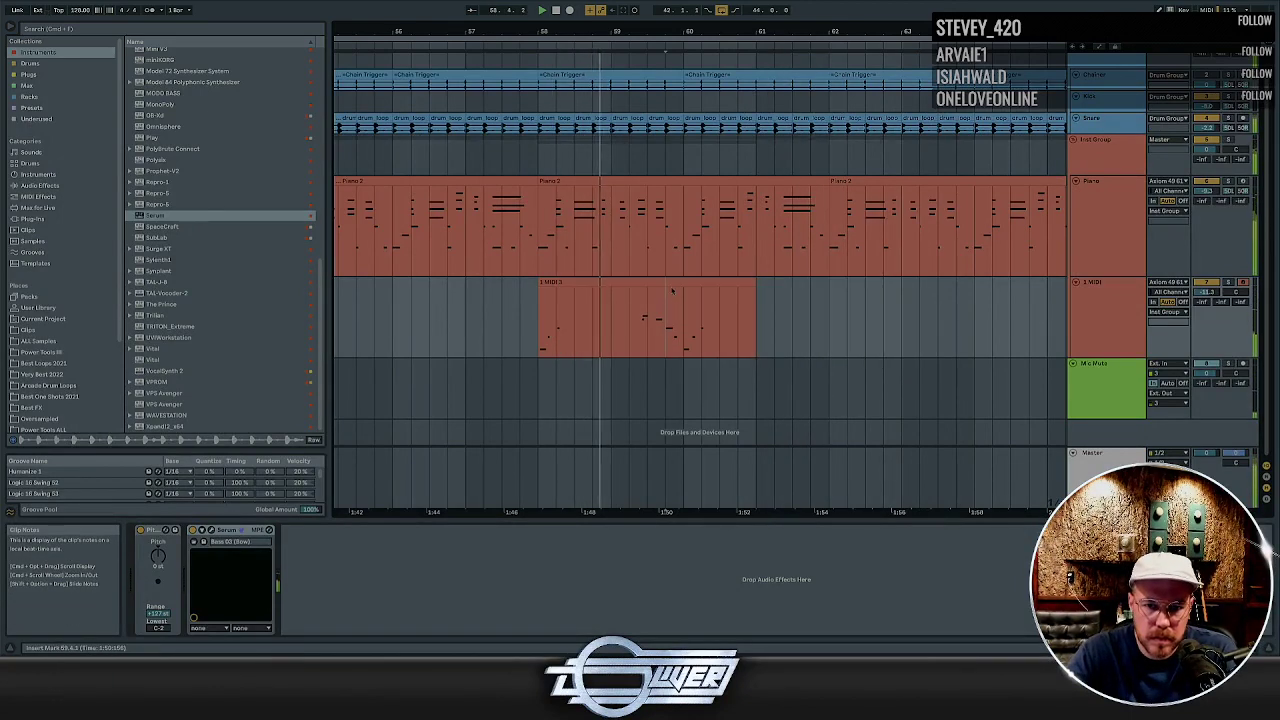
Loop bars 58 to 60 of the arrangement and open the bass clip there for note editing
{"action": "left_click", "coordinate": [673, 286]}
{"action": "left_click_drag", "start_coordinate": [685, 292], "coordinate": [542, 304]}
{"action": "key", "text": "space"}
{"action": "key", "text": "space"}
{"action": "key", "text": "super+l"}
{"action": "double_click", "coordinate": [630, 301]}
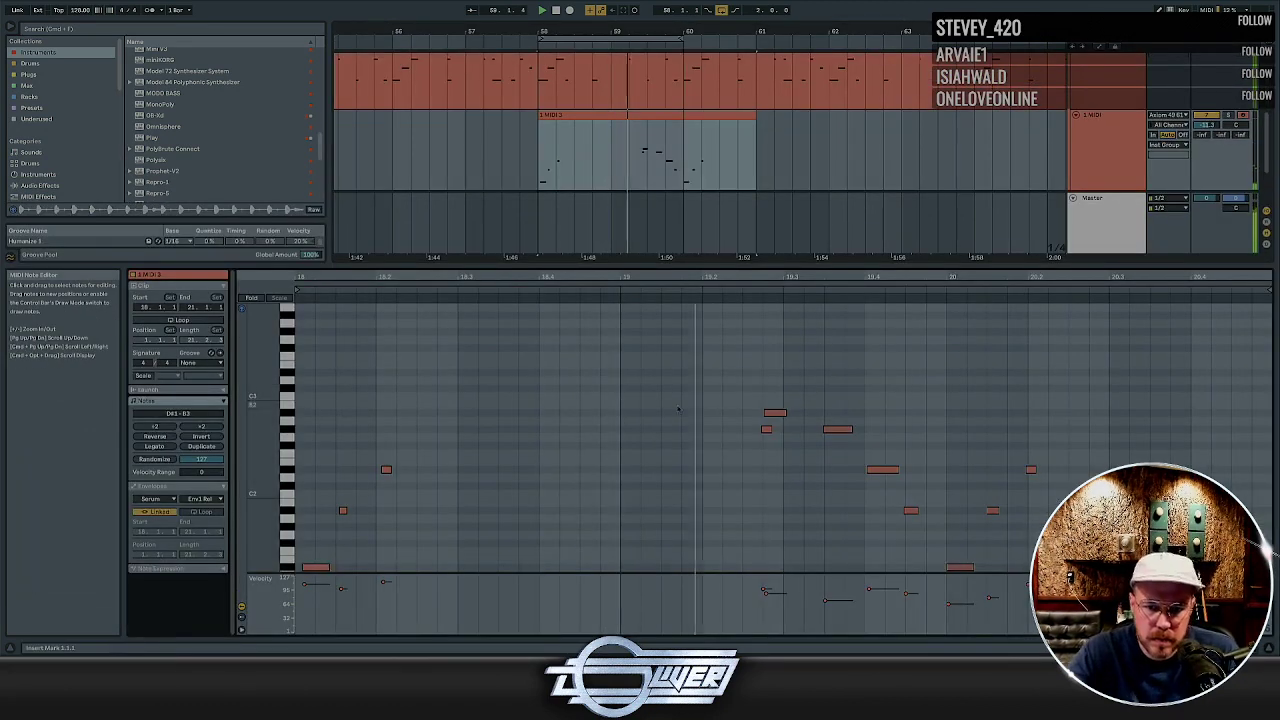
Quantize the three opening notes of the bass clip and delete all the notes after them
{"action": "scroll", "coordinate": [517, 444], "scroll_direction": "down", "scroll_amount": 3}
{"action": "left_click_drag", "start_coordinate": [354, 458], "coordinate": [391, 372]}
{"action": "key", "text": "super+u"}
{"action": "key", "text": "super+u"}
{"action": "key", "text": "super+u"}
{"action": "scroll", "coordinate": [860, 324], "scroll_direction": "up", "scroll_amount": 1}
{"action": "scroll", "coordinate": [860, 324], "scroll_direction": "up", "scroll_amount": 2}
{"action": "left_click_drag", "start_coordinate": [746, 344], "coordinate": [1151, 565]}
{"action": "key", "text": "Delete"}
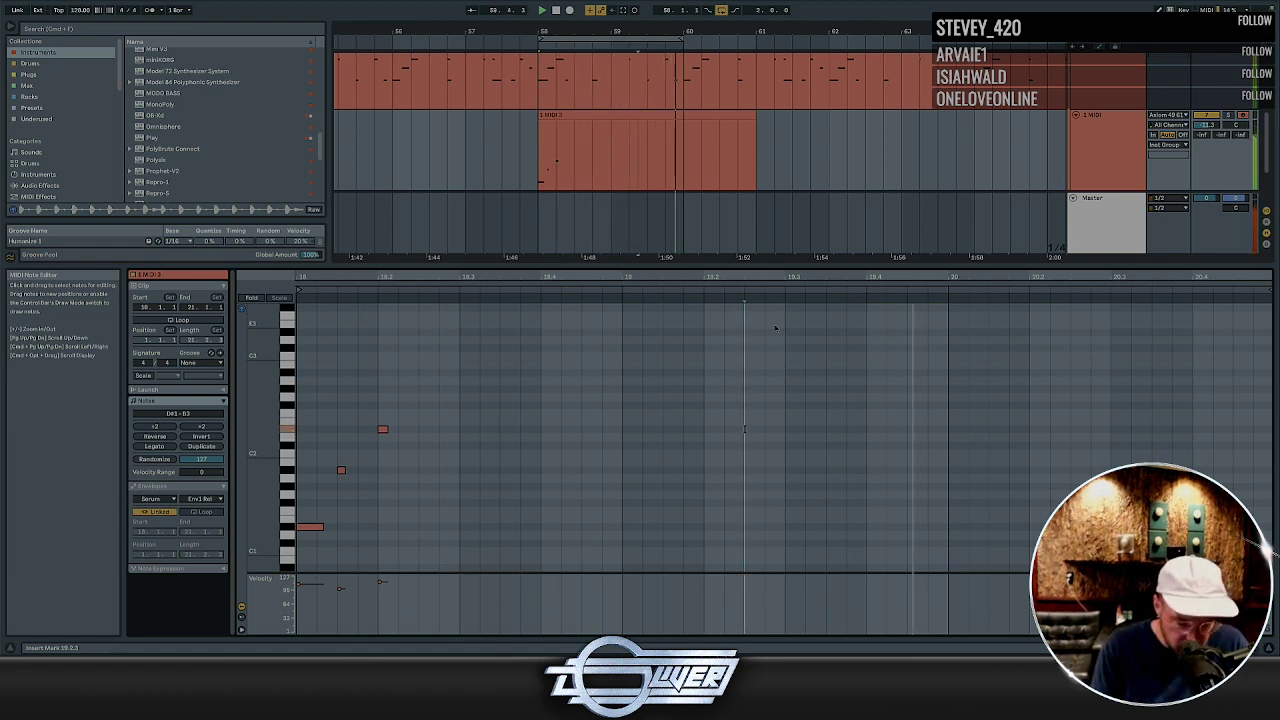
Add a closing fill from 19.3.3: a short G#2, an A#2 slightly after it, D#2 at 19.4.1 and A#1 at 19.4.3
{"action": "double_click", "coordinate": [835, 388]}
{"action": "double_click", "coordinate": [844, 373]}
{"action": "left_click_drag", "start_coordinate": [844, 373], "coordinate": [882, 430]}
{"action": "left_click", "coordinate": [838, 389]}
{"action": "key", "text": "Delete"}
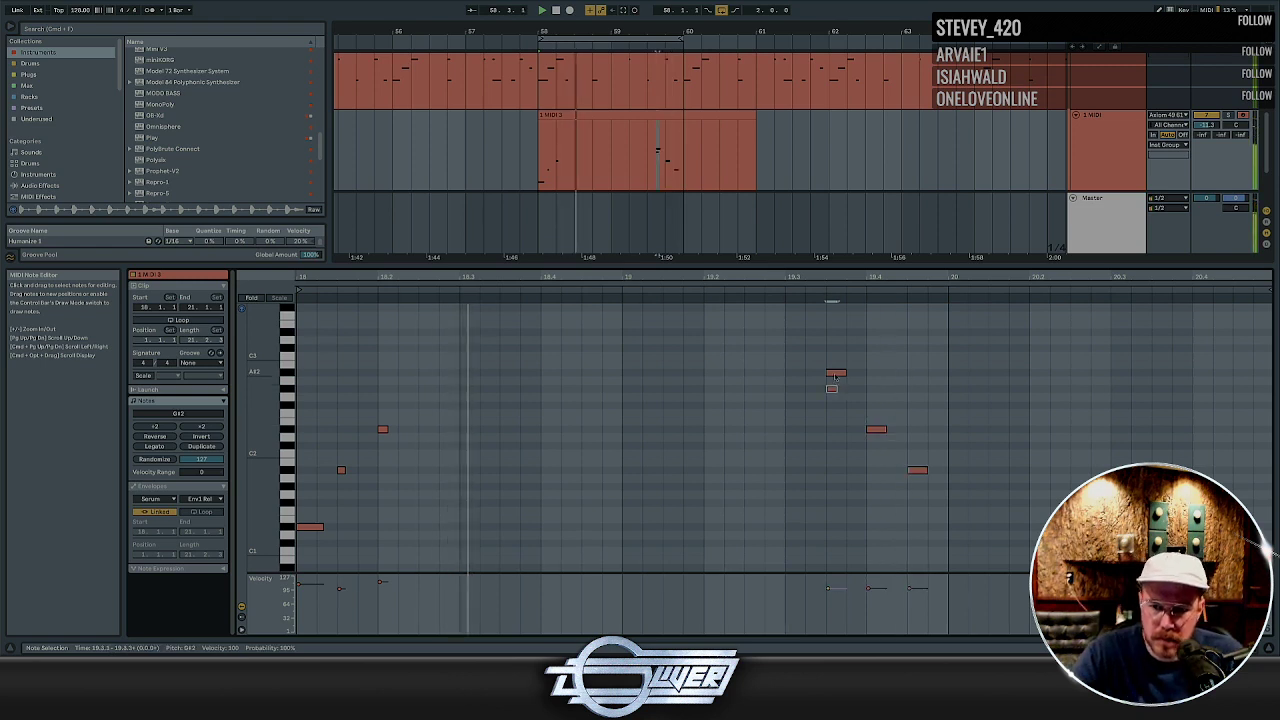
{"action": "left_click_drag", "start_coordinate": [837, 375], "coordinate": [842, 378]}
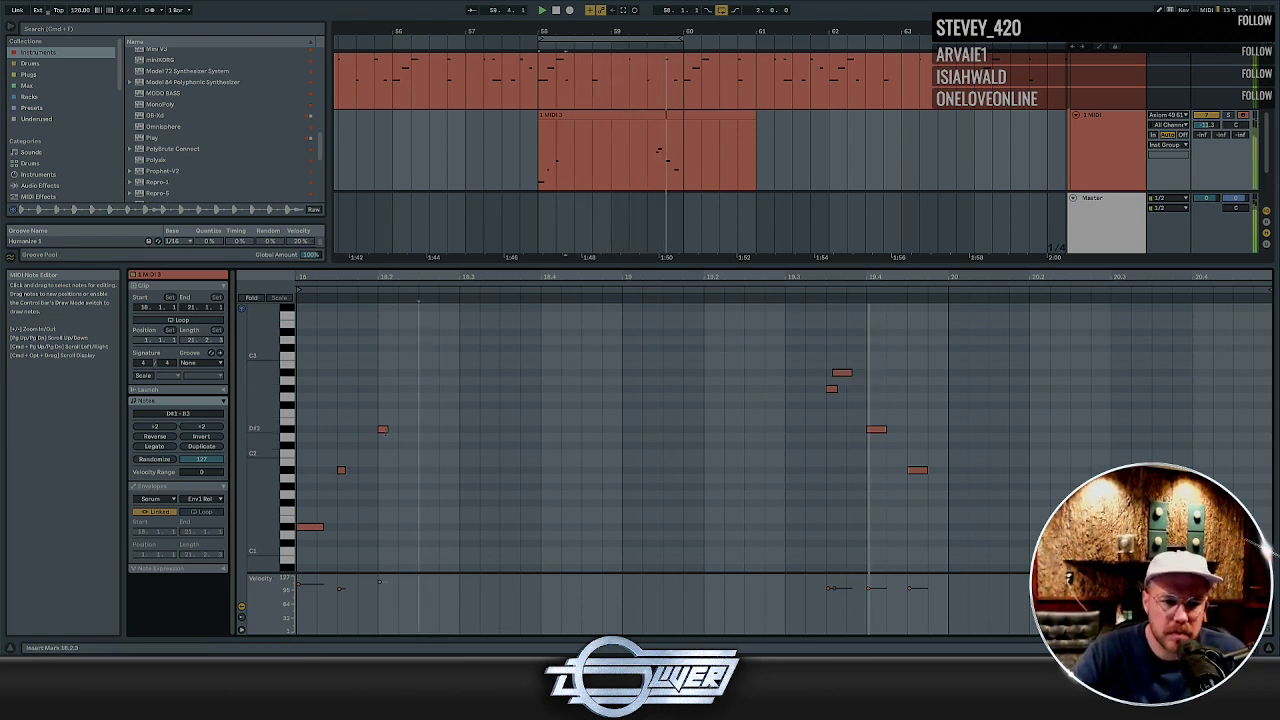
Place two short D#1 notes in the middle of the bass clip, at 18.4.3 and 19.1.3
{"action": "double_click", "coordinate": [667, 430]}
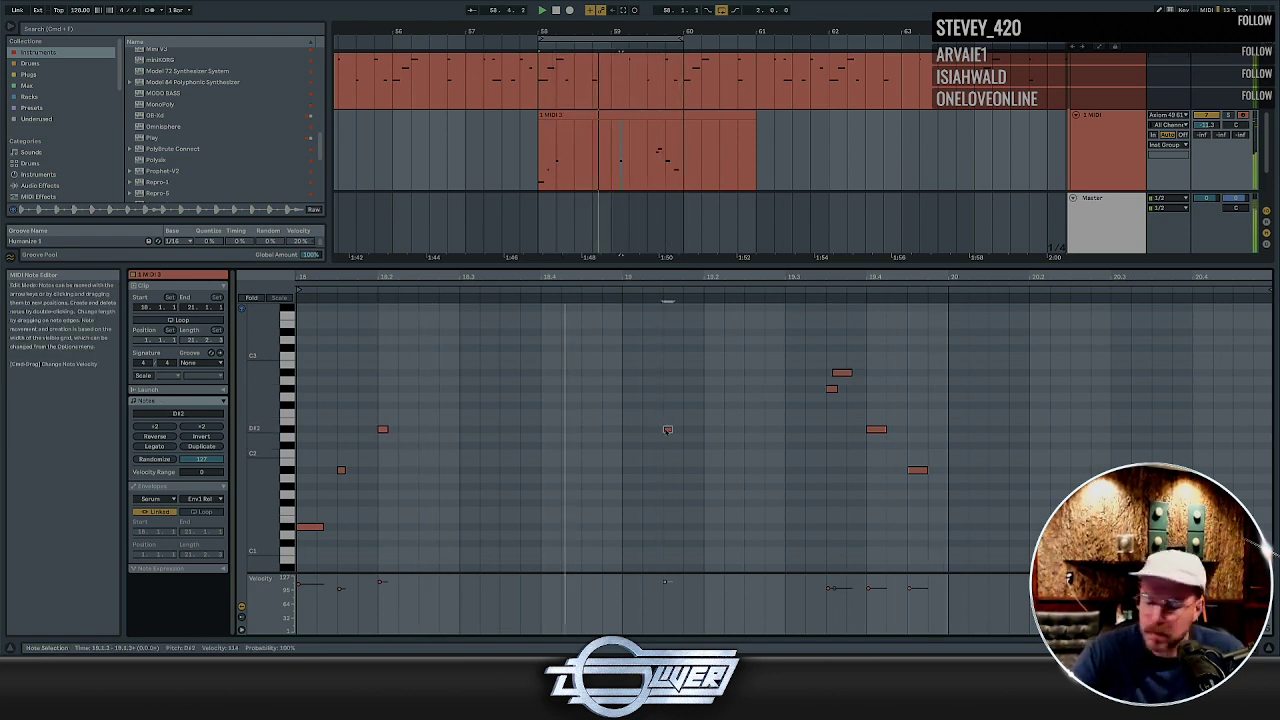
{"action": "left_click_drag", "start_coordinate": [667, 430], "coordinate": [667, 527]}
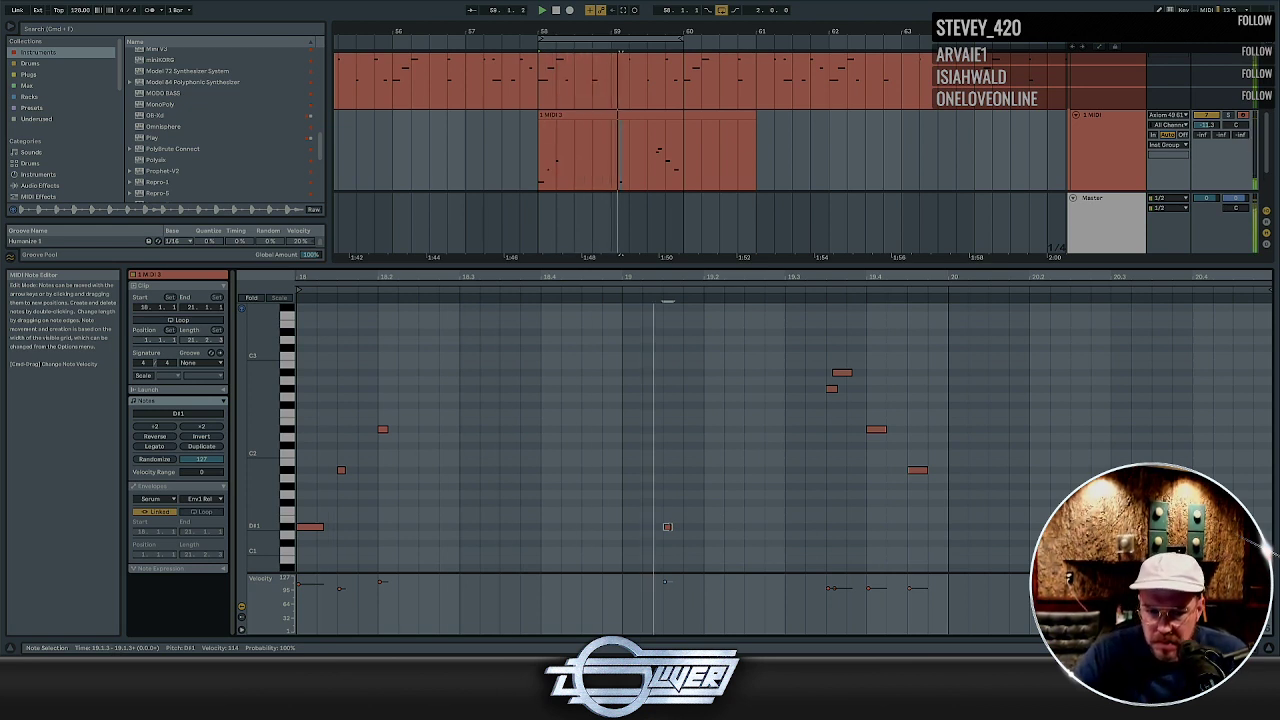
{"action": "left_click_drag", "start_coordinate": [668, 528], "coordinate": [546, 529]}
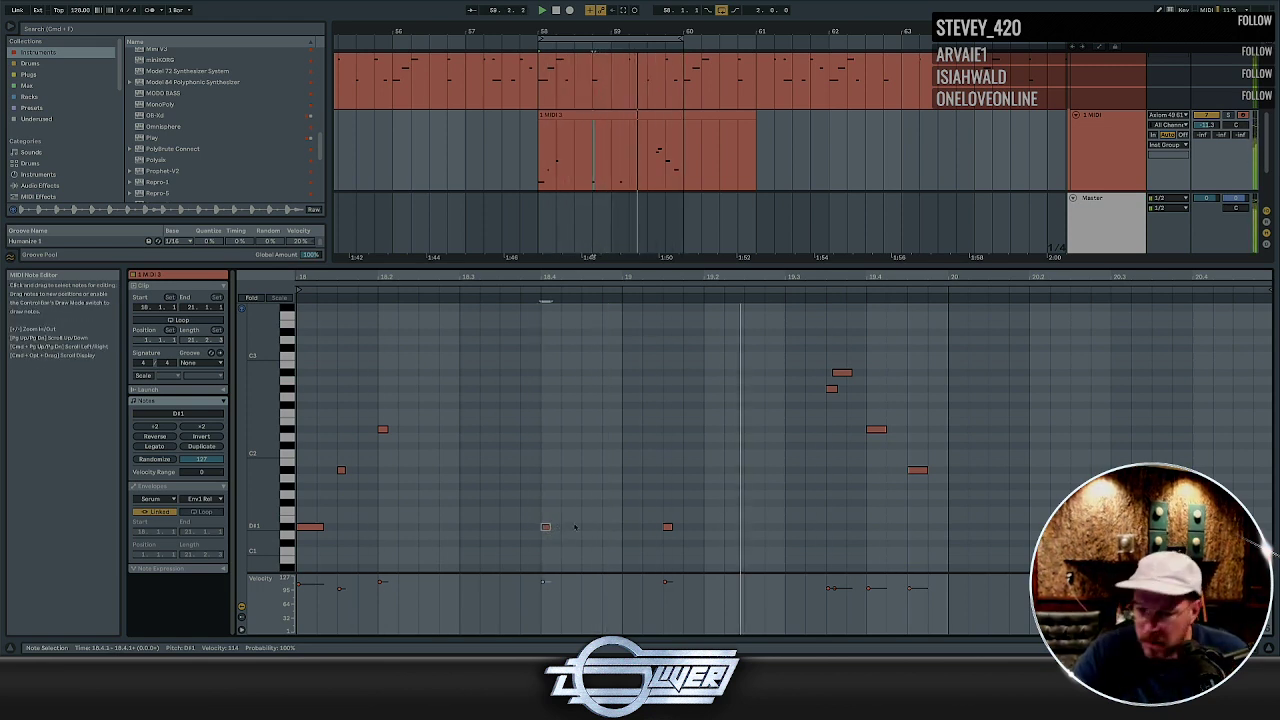
{"action": "left_click_drag", "start_coordinate": [544, 527], "coordinate": [582, 527]}
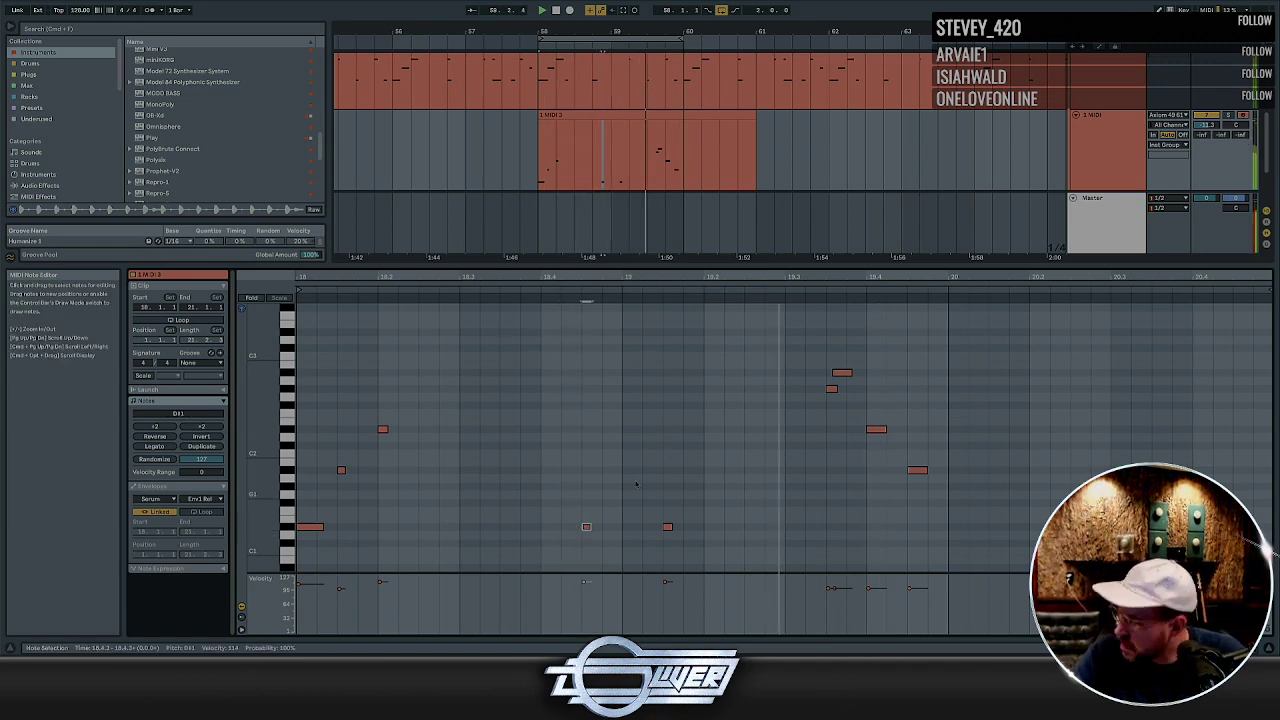
Return to the device view and clear bars 60 to 62 on the 1 MIDI track
{"action": "key", "text": "shift+Tab"}
{"action": "left_click_drag", "start_coordinate": [684, 310], "coordinate": [543, 308]}
{"action": "key", "text": "super+d"}
{"action": "scroll", "coordinate": [779, 310], "scroll_direction": "right", "scroll_amount": 1}
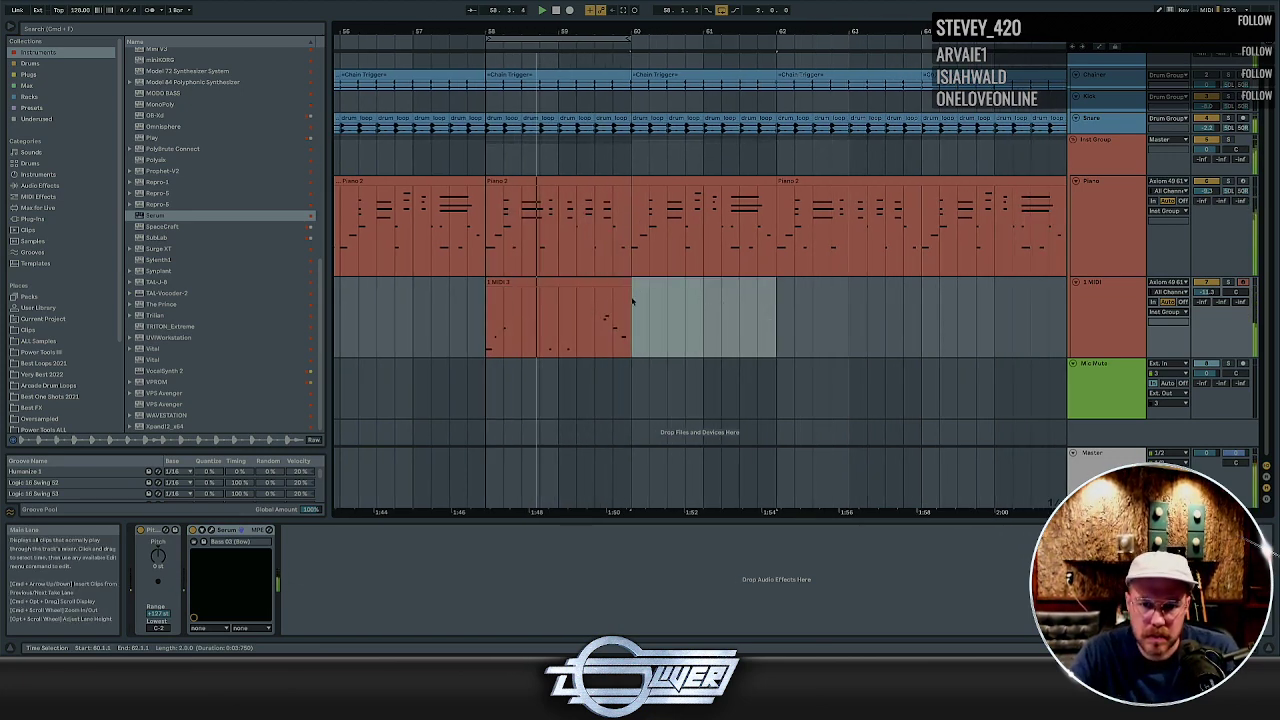
{"action": "key", "text": "Delete"}
Record a new bass take on the 1 MIDI track from bar 60 and play it back
{"action": "key", "text": "F9"}
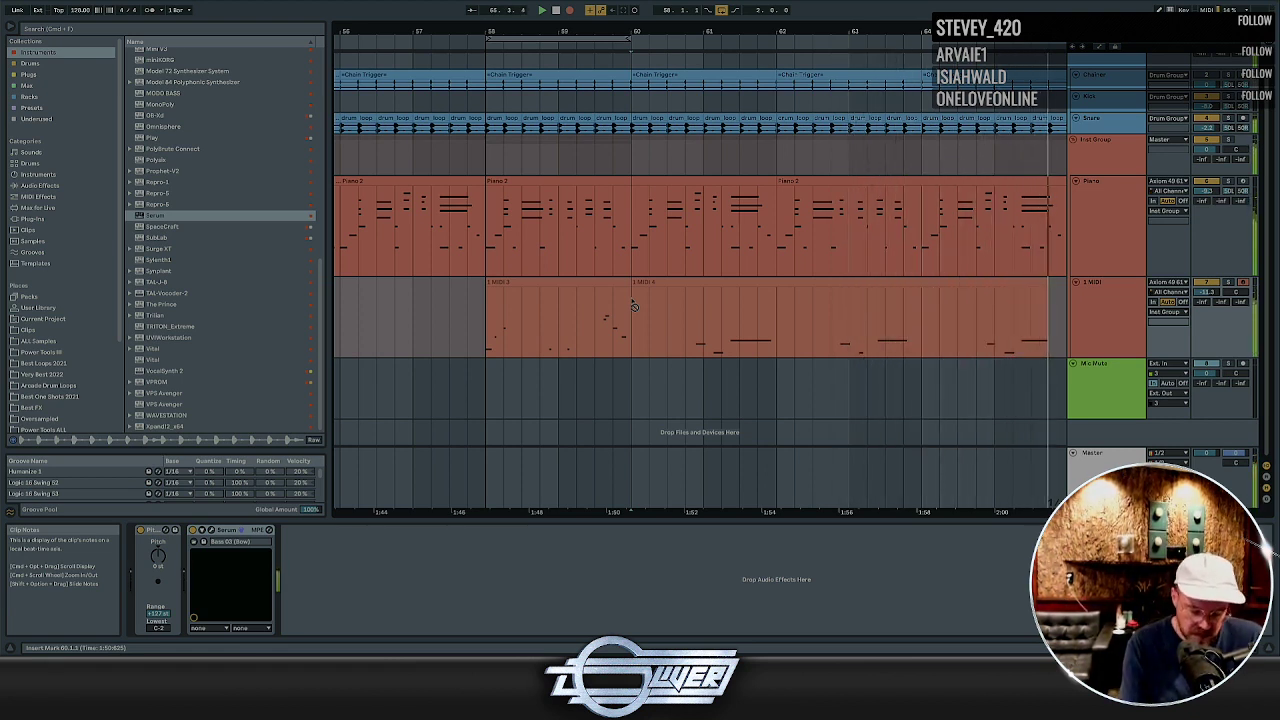
{"action": "key", "text": "space"}
{"action": "key", "text": "space"}
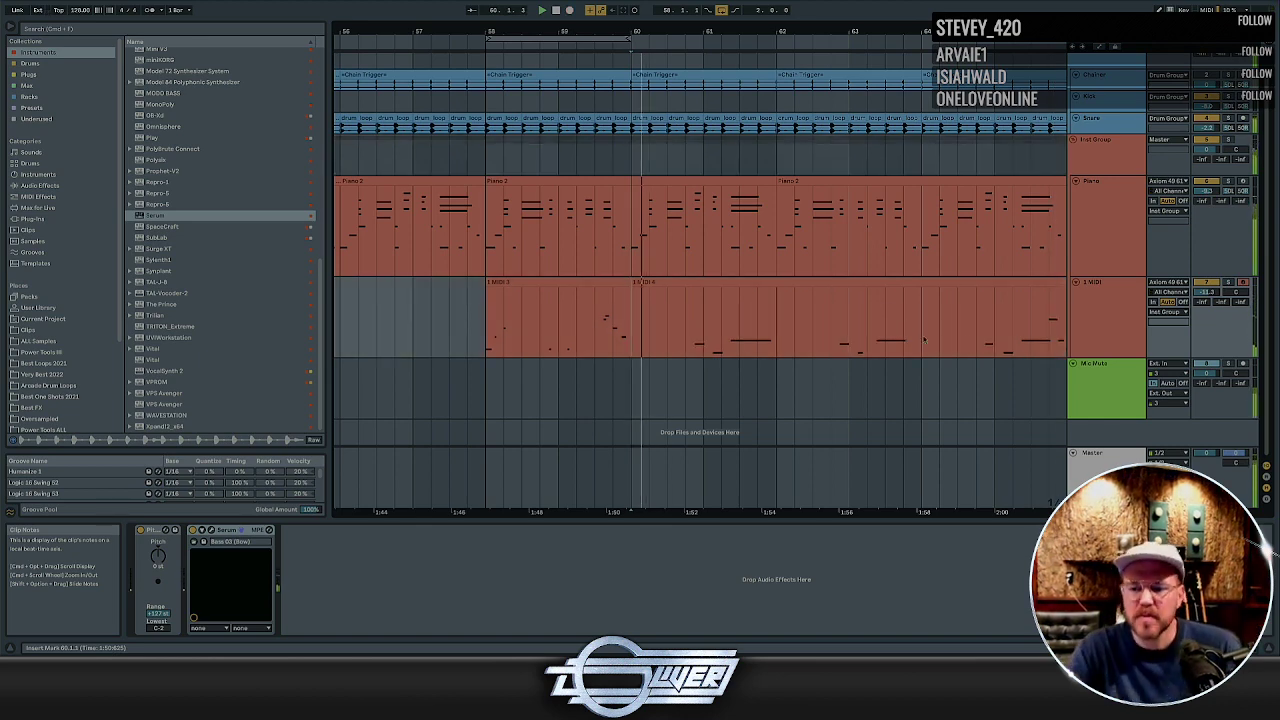
{"action": "left_click", "coordinate": [953, 315]}
{"action": "key", "text": "minus"}
{"action": "key", "text": "minus"}
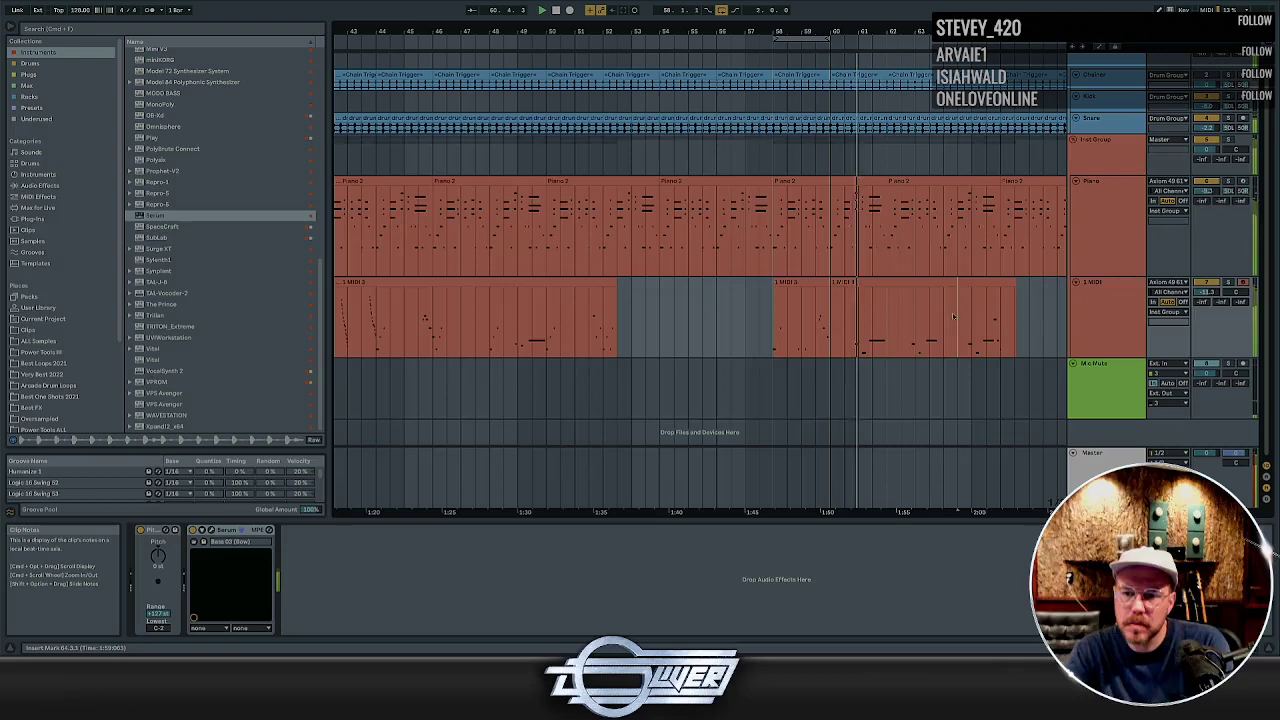
Paste the copied 1.0.2-long phrase at 60.4.3 on the 1 MIDI track and copy the half bar from 58.1.1 to 60.1.1
{"action": "scroll", "coordinate": [863, 304], "scroll_direction": "up", "scroll_amount": 5}
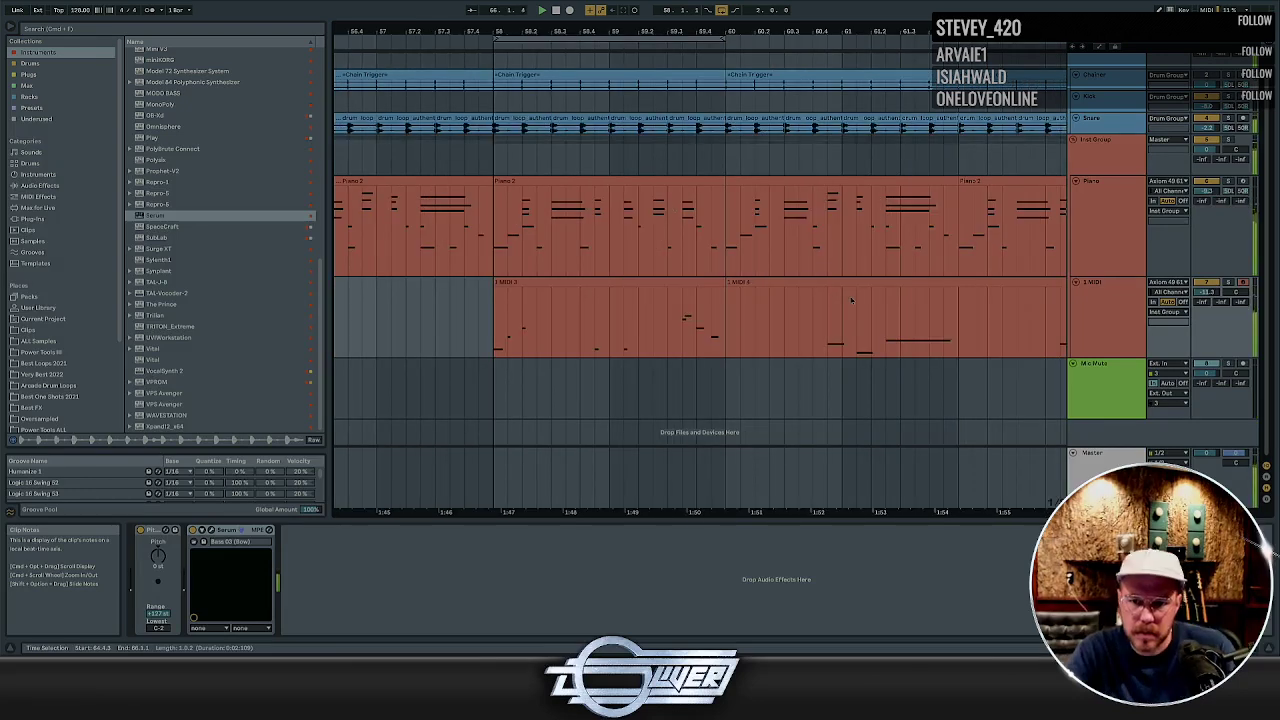
{"action": "key", "text": "super+v"}
{"action": "left_click", "coordinate": [756, 305]}
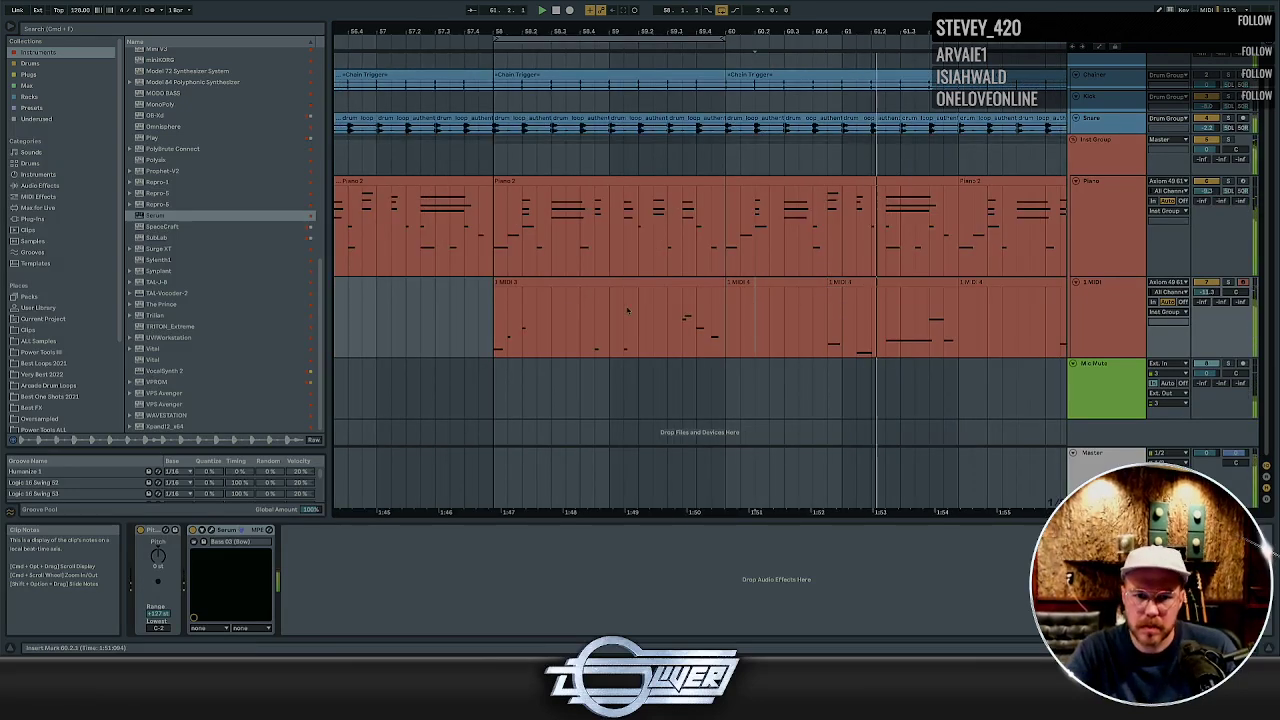
{"action": "left_click_drag", "start_coordinate": [495, 304], "coordinate": [549, 304]}
{"action": "left_click_drag", "start_coordinate": [532, 283], "coordinate": [774, 298]}
Loop the bass passage from 58.1.1 for four bars and select the Piano track
{"action": "left_click_drag", "start_coordinate": [960, 300], "coordinate": [497, 313]}
{"action": "key", "text": "super+l"}
{"action": "left_click", "coordinate": [1105, 222]}
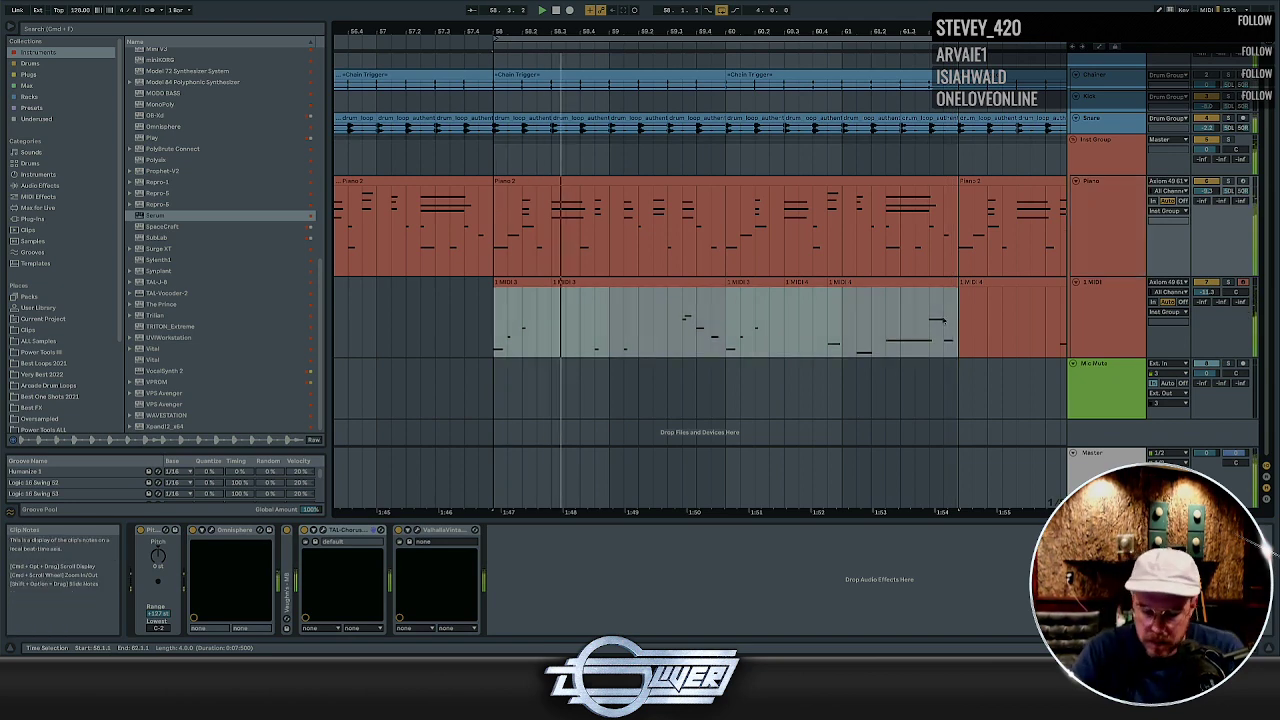
Delete all leftover bass take clips on the 1 MIDI track after bar 62
{"action": "key", "text": "minus"}
{"action": "key", "text": "minus"}
{"action": "key", "text": "minus"}
{"action": "left_click", "coordinate": [845, 282]}
{"action": "key", "text": "Delete"}
{"action": "left_click", "coordinate": [878, 282]}
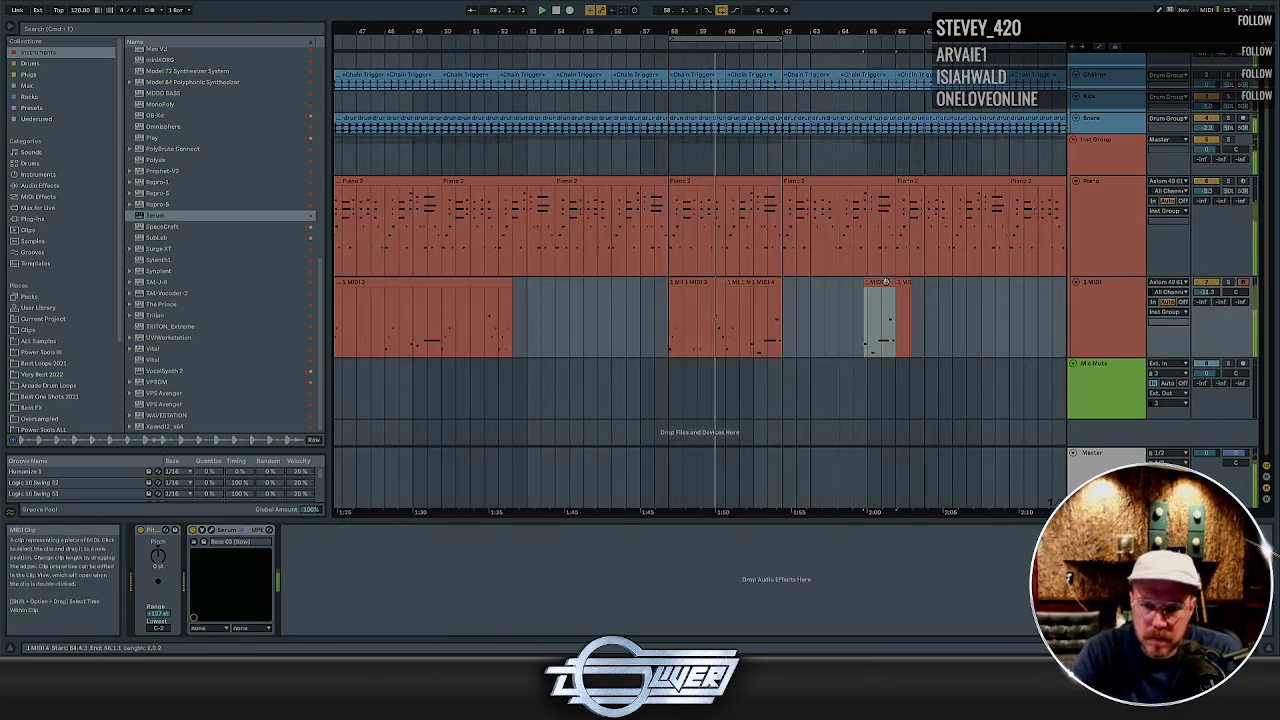
{"action": "key", "text": "Delete"}
{"action": "left_click_drag", "start_coordinate": [924, 297], "coordinate": [854, 295]}
{"action": "key", "text": "Delete"}
Consolidate the bass fragments from 58.1.1 to 62.1.1 into a single four-bar clip
{"action": "left_click", "coordinate": [759, 282]}
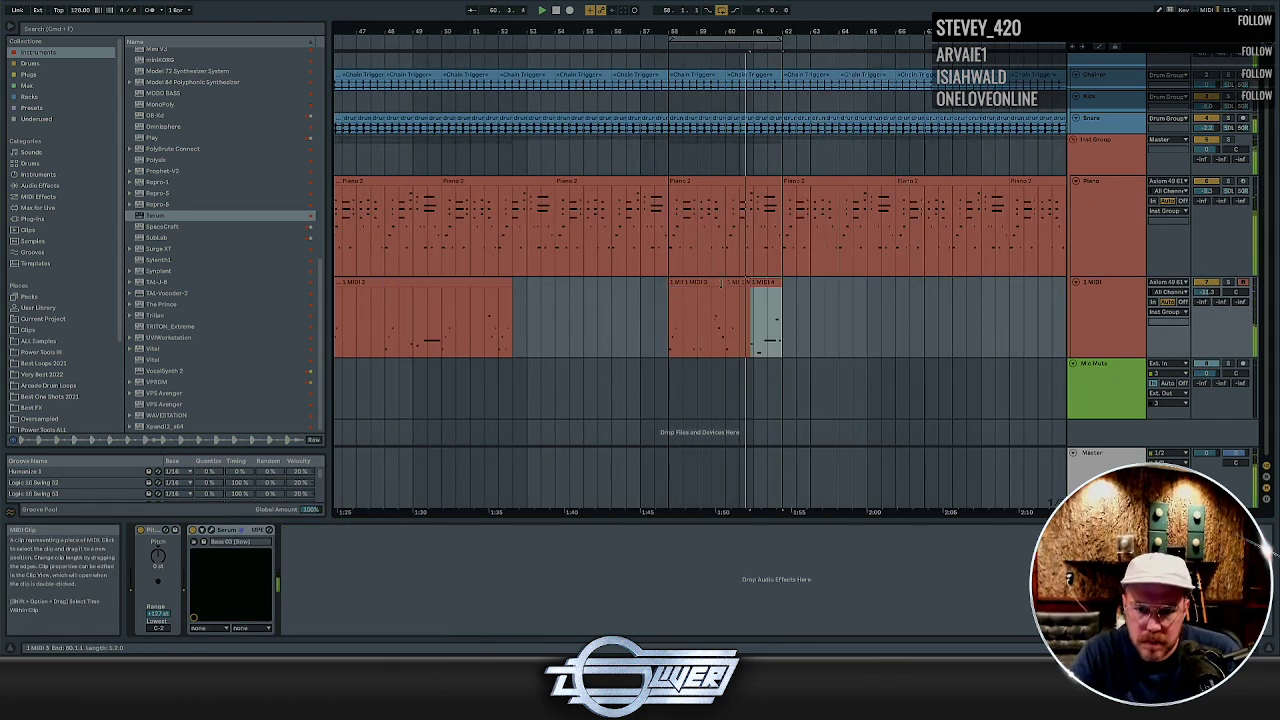
{"action": "left_click", "coordinate": [693, 283], "text": "shift"}
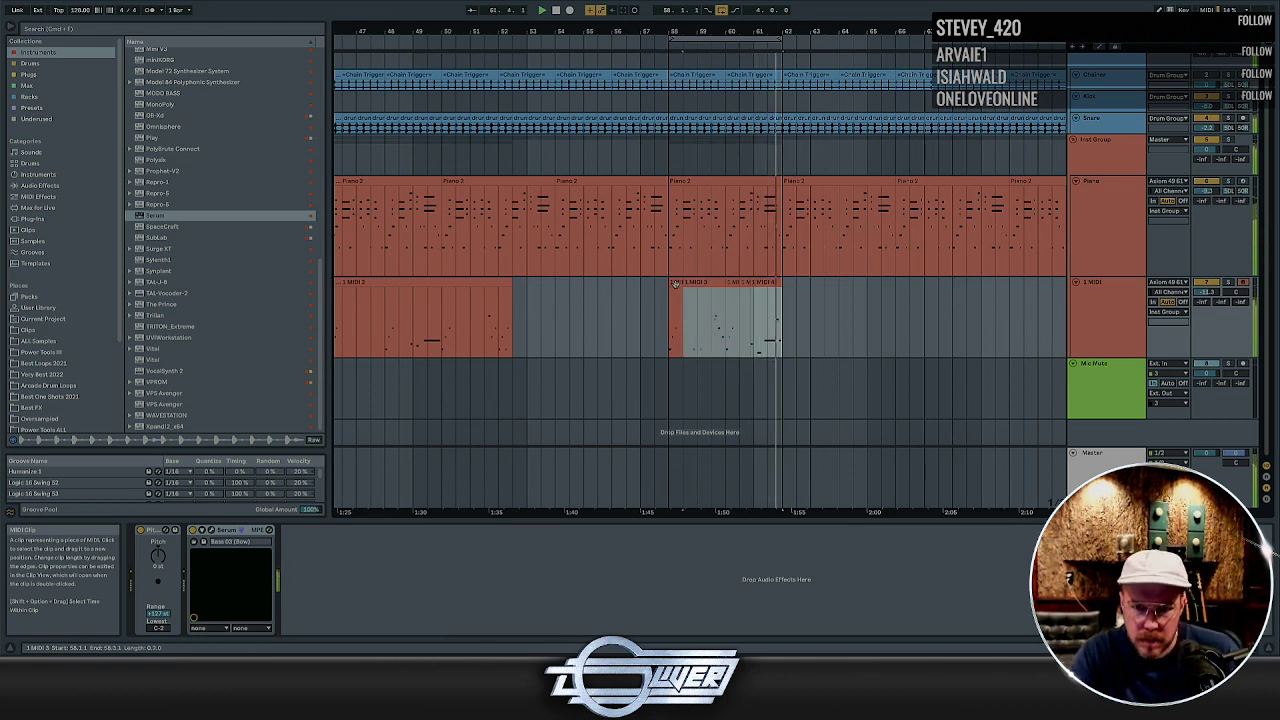
{"action": "left_click", "coordinate": [675, 284], "text": "shift"}
{"action": "key", "text": "super+j"}
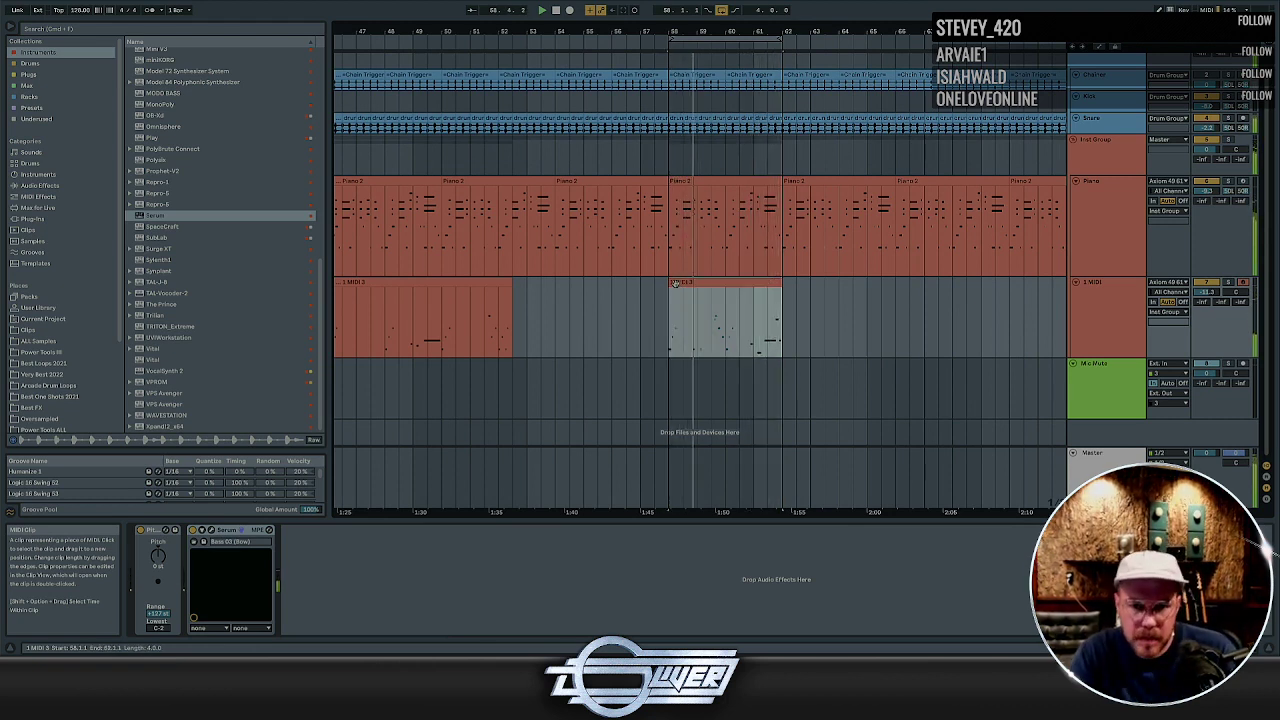
Open Serum on the 1 MIDI track, raise its filter resonance and close the plug-in window
{"action": "left_click", "coordinate": [1100, 283]}
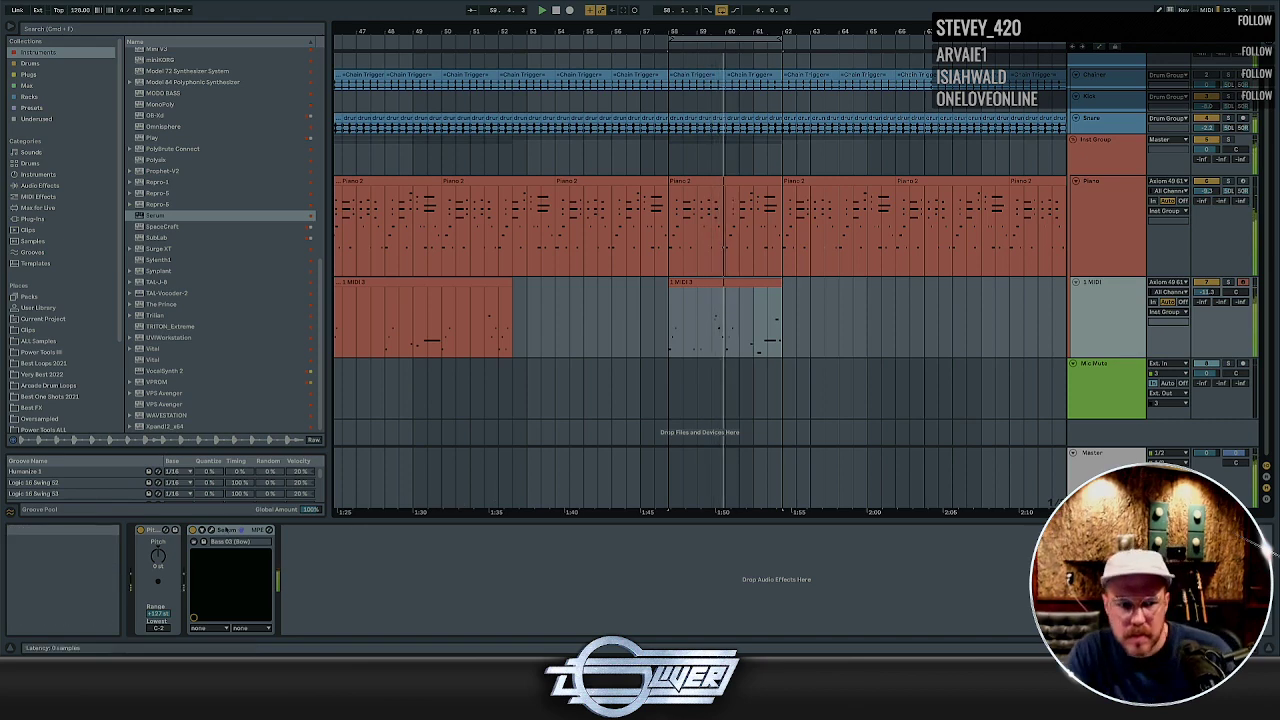
{"action": "left_click", "coordinate": [211, 530]}
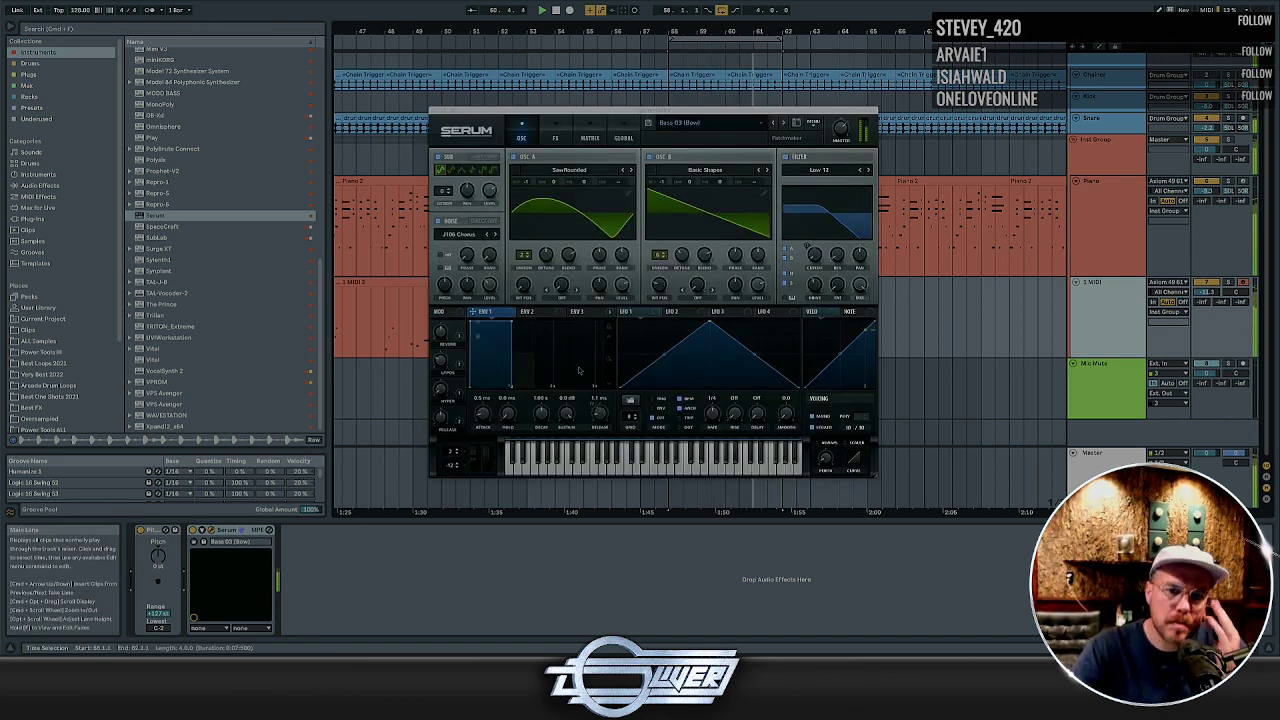
{"action": "left_click_drag", "start_coordinate": [815, 254], "coordinate": [815, 239]}
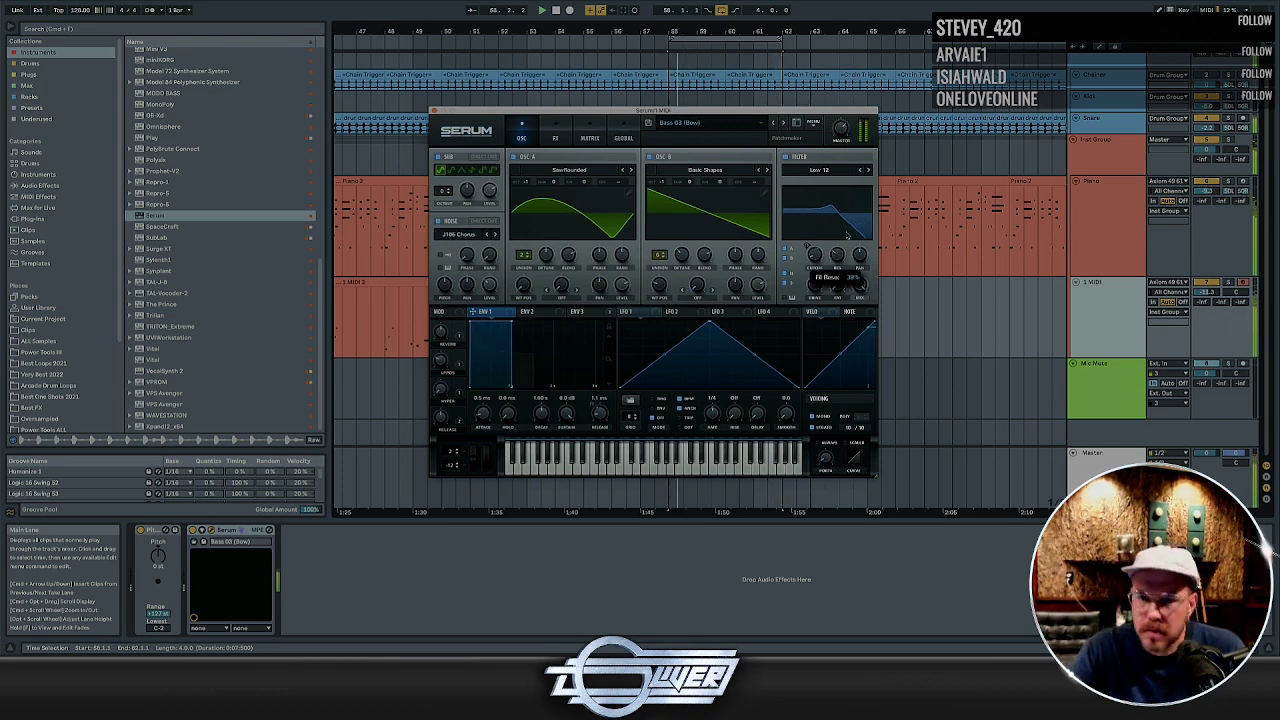
{"action": "left_click", "coordinate": [433, 111]}
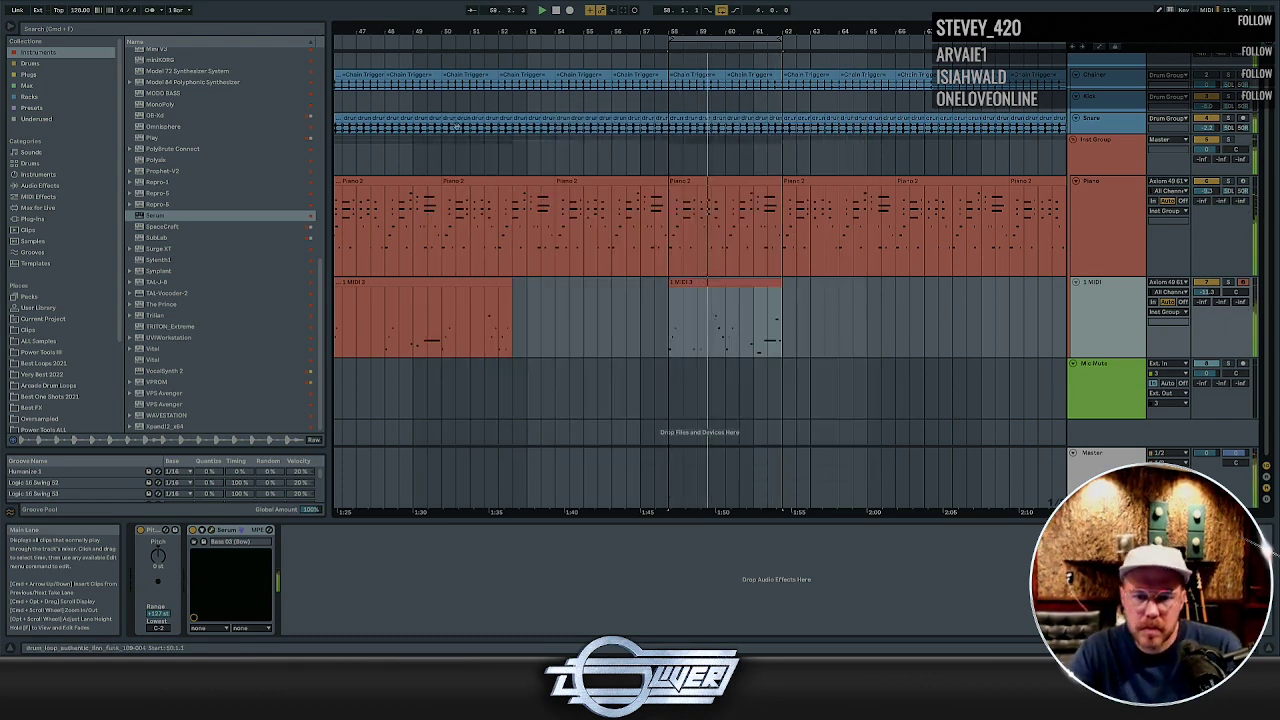
Delete the old bass clip that starts around bar 41 and paste the consolidated four-bar clip at 45.1.1
{"action": "left_click", "coordinate": [744, 293]}
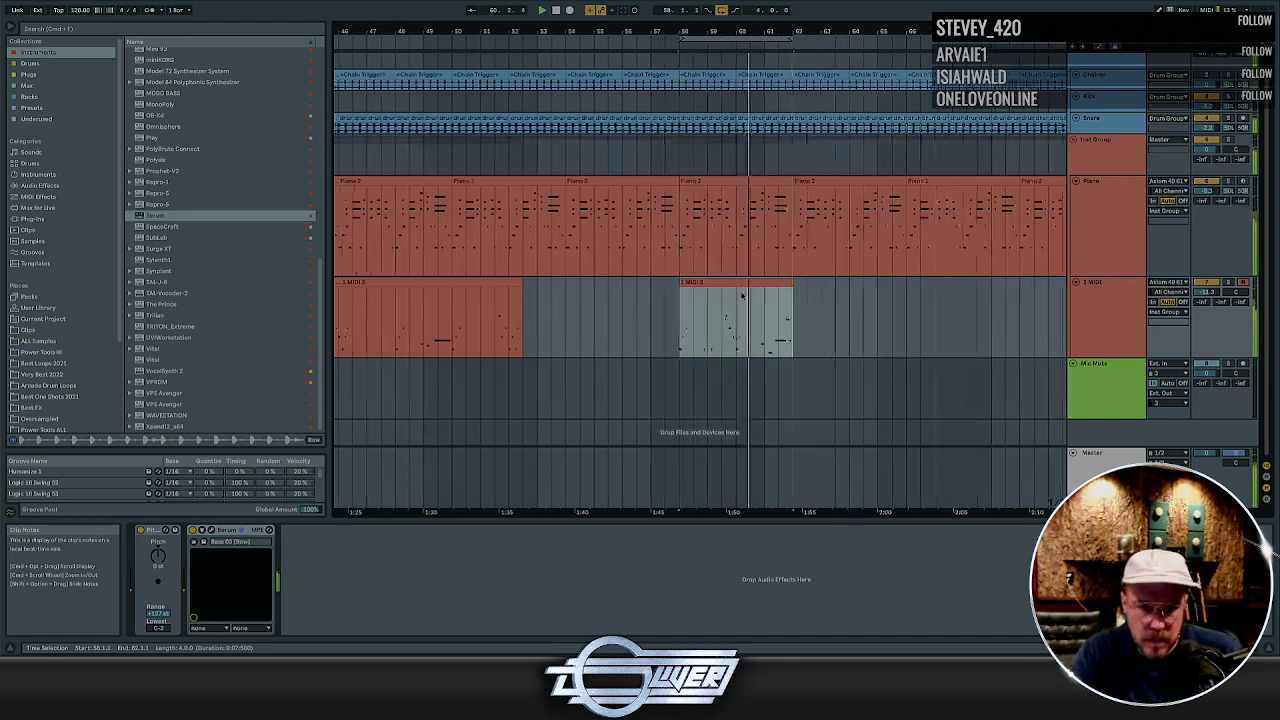
{"action": "scroll", "coordinate": [744, 293], "scroll_direction": "left", "scroll_amount": 10}
{"action": "left_click", "coordinate": [752, 288]}
{"action": "key", "text": "Delete"}
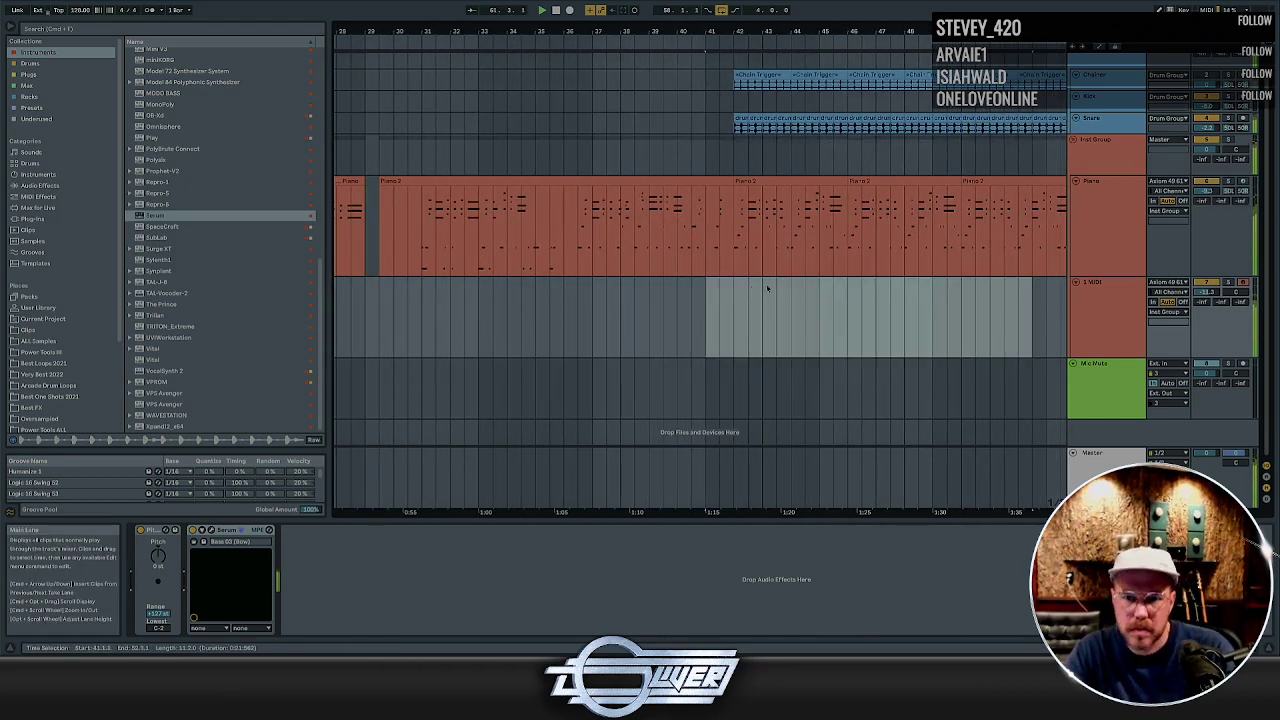
{"action": "left_click", "coordinate": [820, 288]}
{"action": "key", "text": "super+v"}
Play from bar 41 and record a descending bass run leading into the clip at bar 45
{"action": "left_click", "coordinate": [703, 292]}
{"action": "key", "text": "space"}
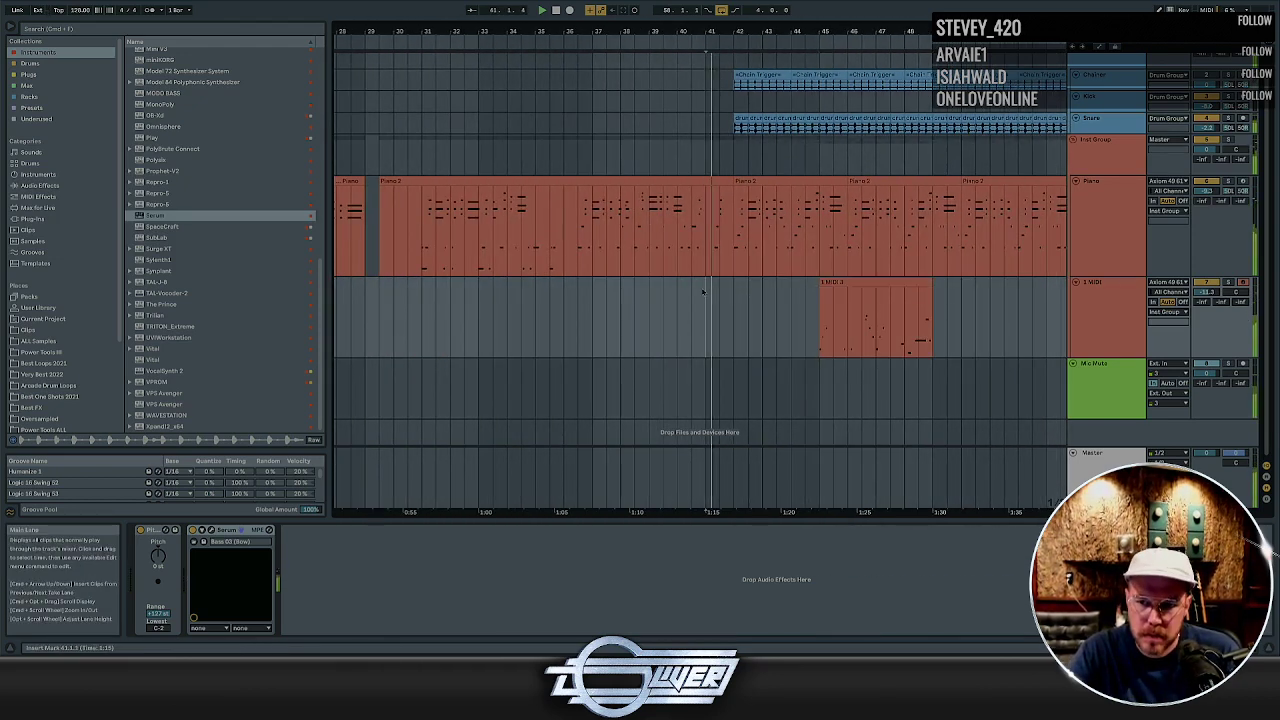
{"action": "key", "text": "F9"}
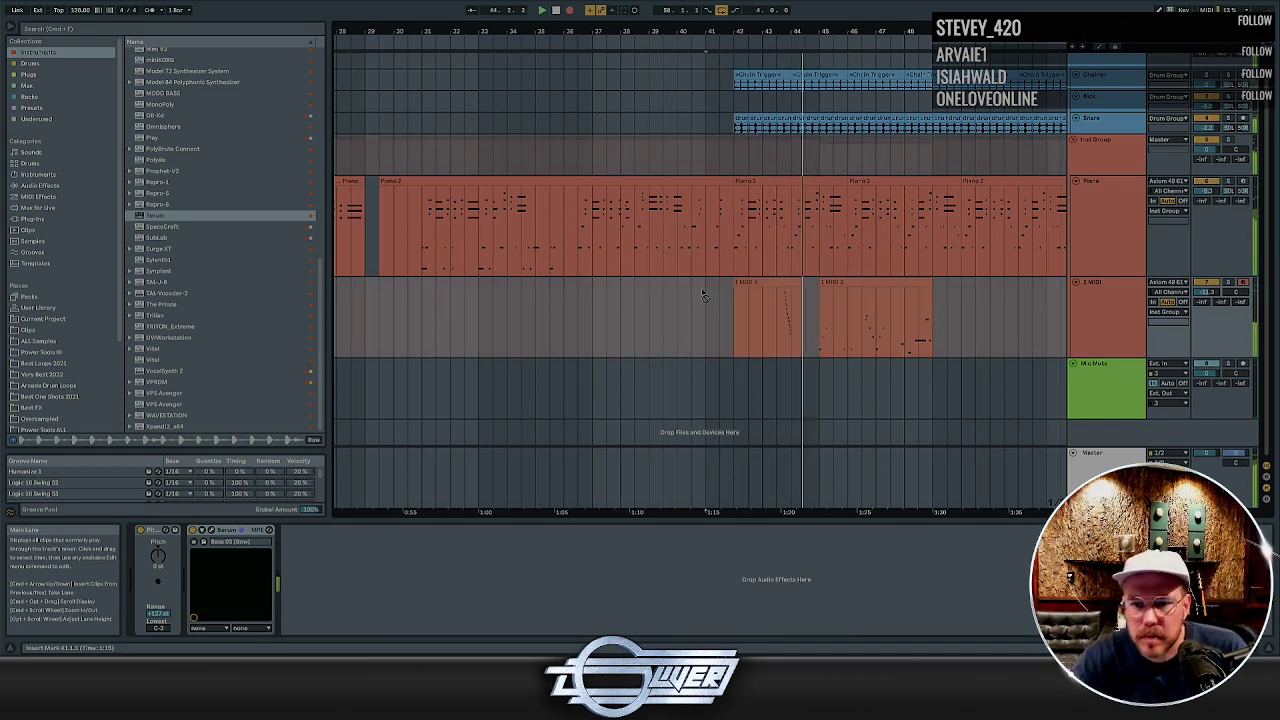
{"action": "key", "text": "space"}
Trim the new take to its last half bar before bar 45 and play it back from bar 42
{"action": "left_click_drag", "start_coordinate": [775, 296], "coordinate": [645, 294]}
{"action": "left_click", "coordinate": [797, 284]}
{"action": "key", "text": "Delete"}
{"action": "key", "text": "Delete"}
{"action": "left_click", "coordinate": [749, 296]}
{"action": "key", "text": "space"}
Open the half-bar run clip and stretch all its notes so that the first one starts at 3.4.1
{"action": "double_click", "coordinate": [815, 282]}
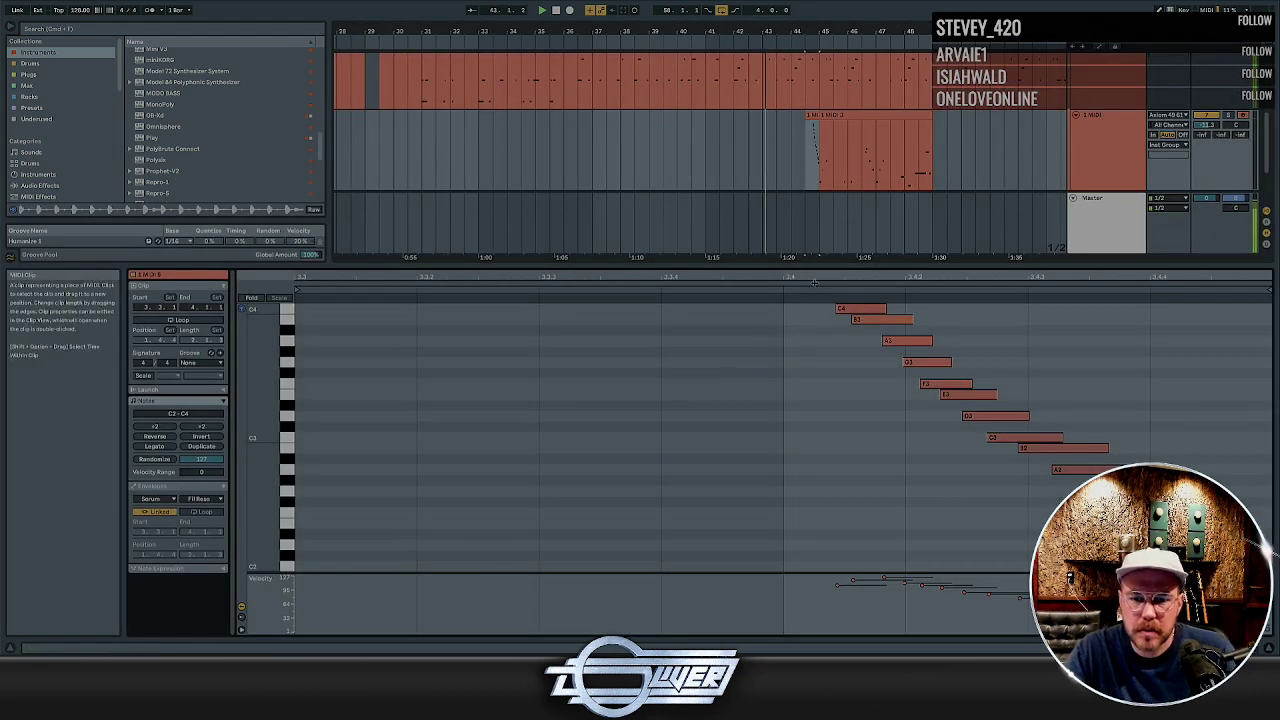
{"action": "left_click_drag", "start_coordinate": [262, 385], "coordinate": [248, 385]}
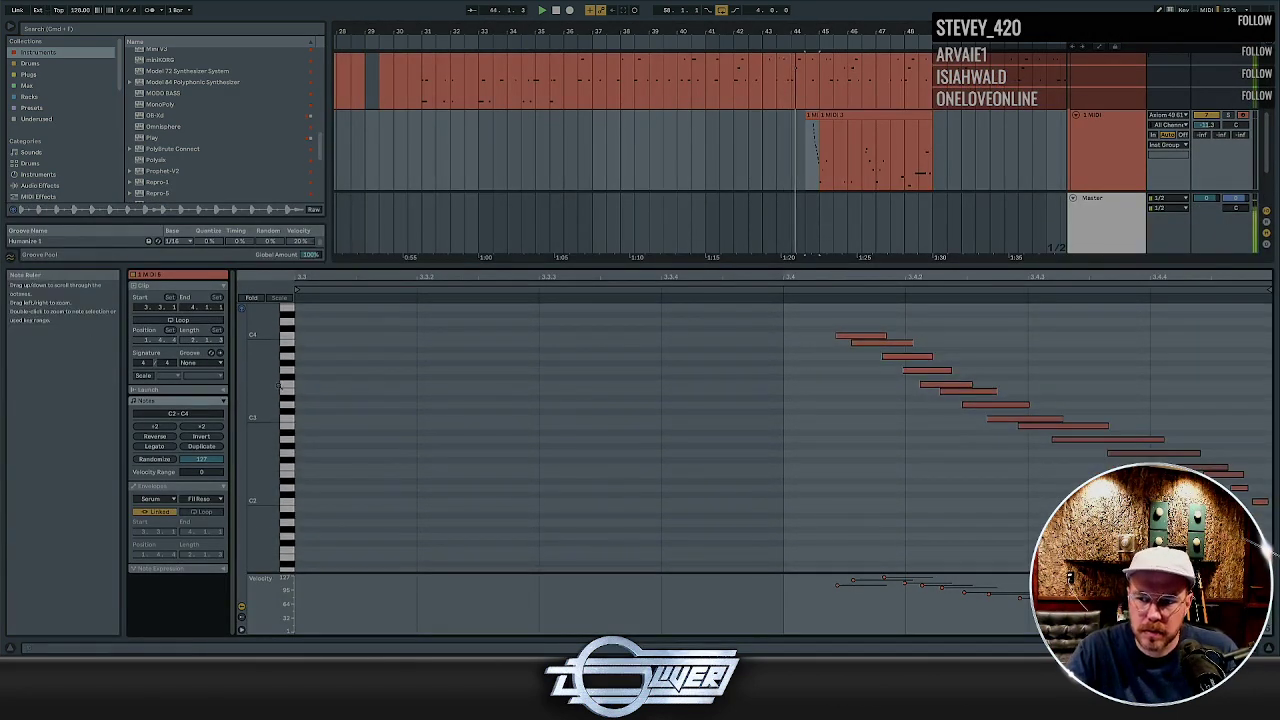
{"action": "key", "text": "super+a"}
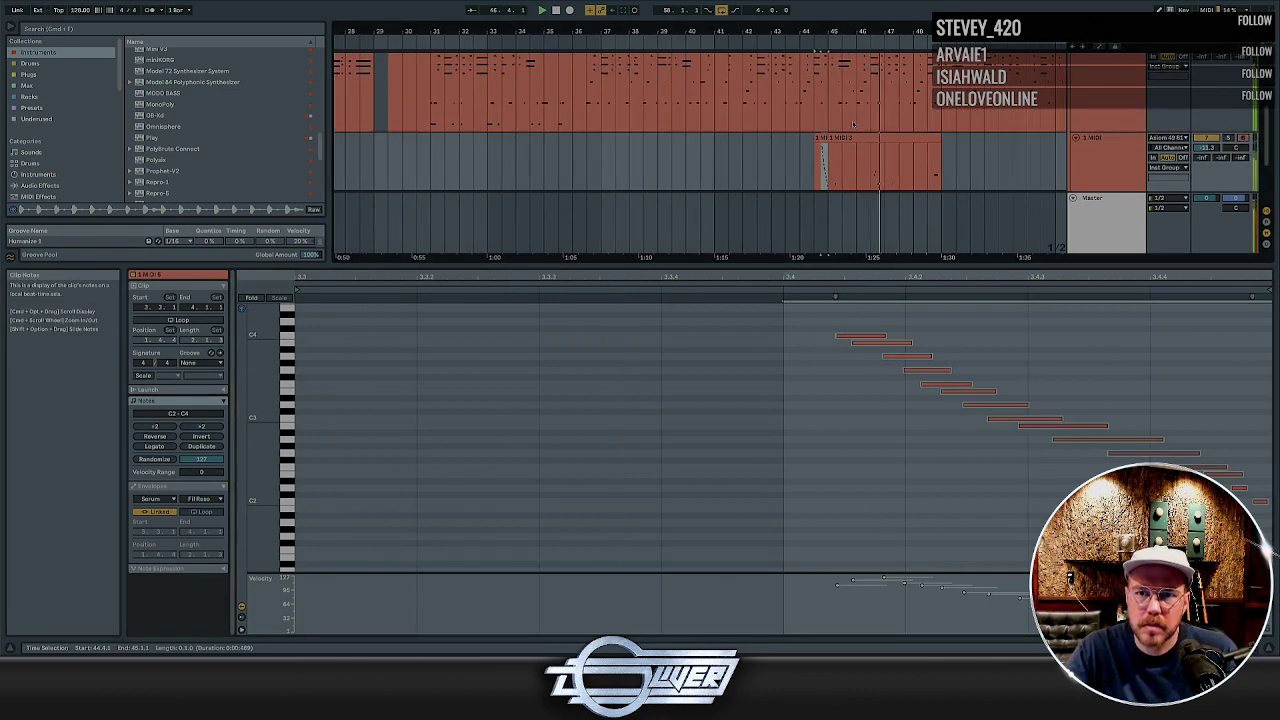
{"action": "left_click_drag", "start_coordinate": [864, 344], "coordinate": [816, 344]}
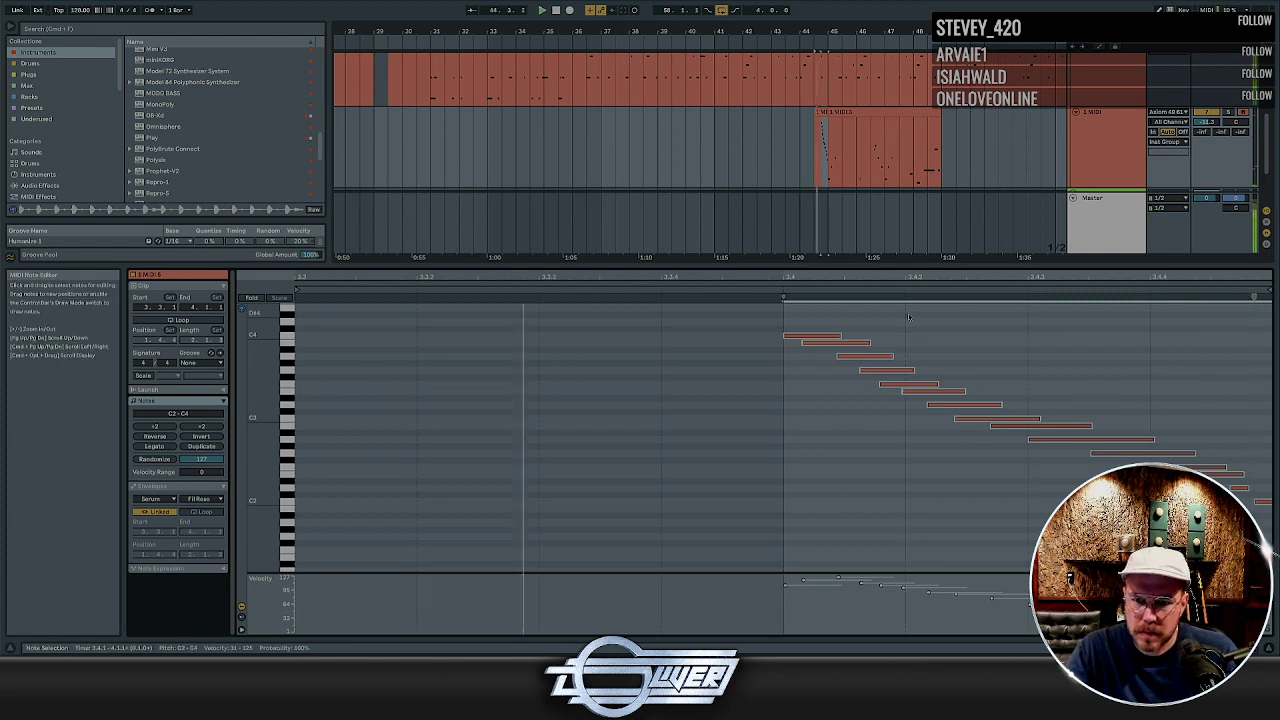
Transpose the descending run up six semitones, play it back and return to the device view
{"action": "key", "text": "Up"}
{"action": "key", "text": "Up"}
{"action": "key", "text": "Up"}
{"action": "key", "text": "Up"}
{"action": "key", "text": "Up"}
{"action": "key", "text": "Up"}
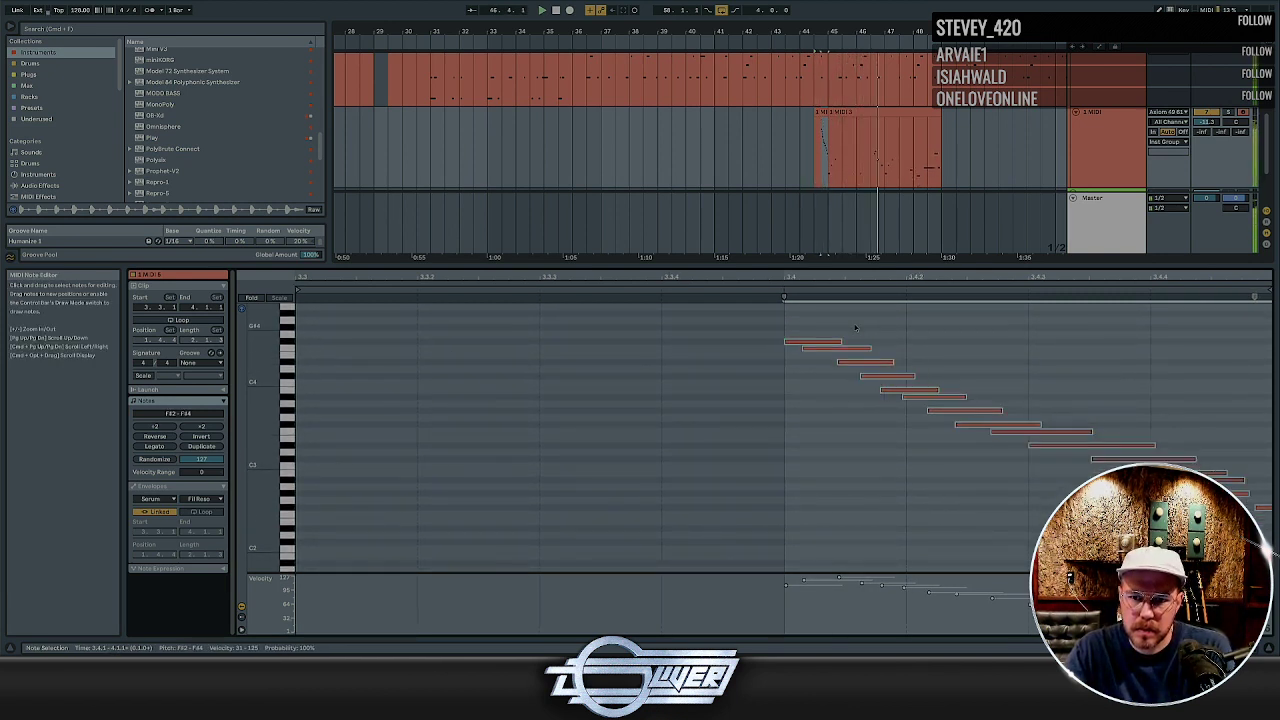
{"action": "key", "text": "space"}
{"action": "key", "text": "shift+Tab"}
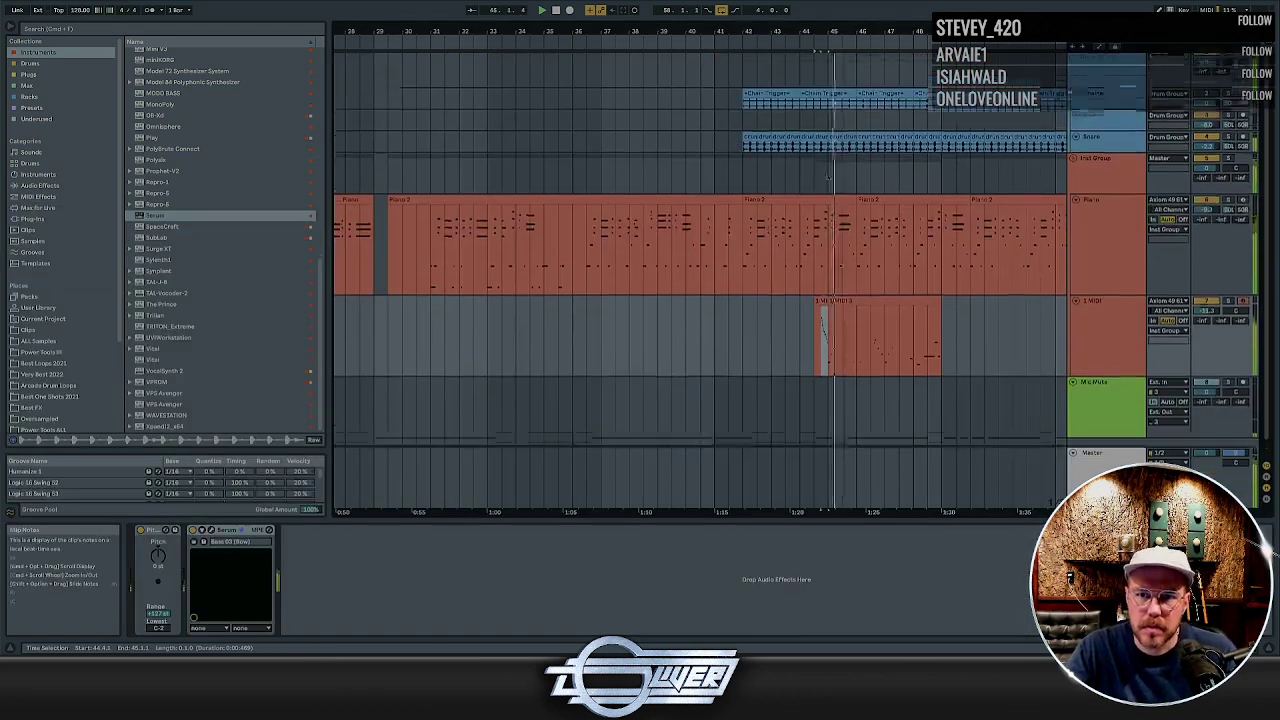
Delete the bar of time from 41.1.1 to 42.1.1 across the arrangement and play from that point
{"action": "left_click", "coordinate": [812, 318]}
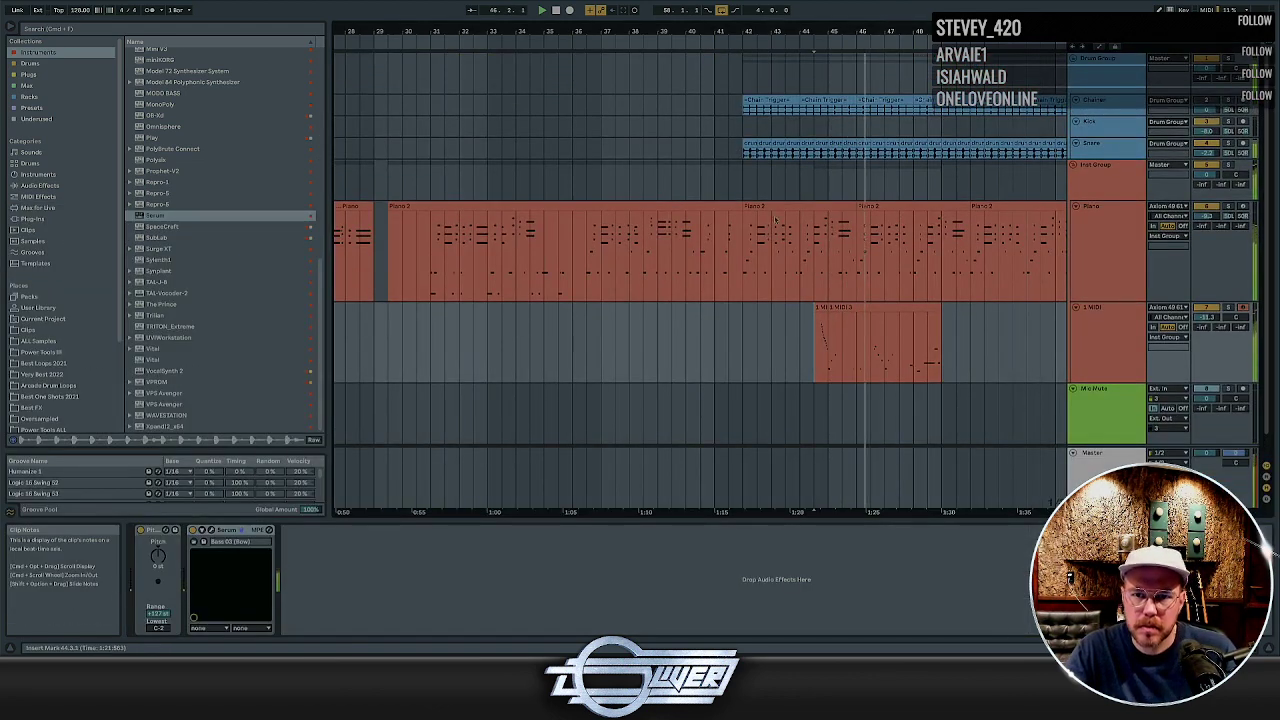
{"action": "left_click", "coordinate": [751, 190]}
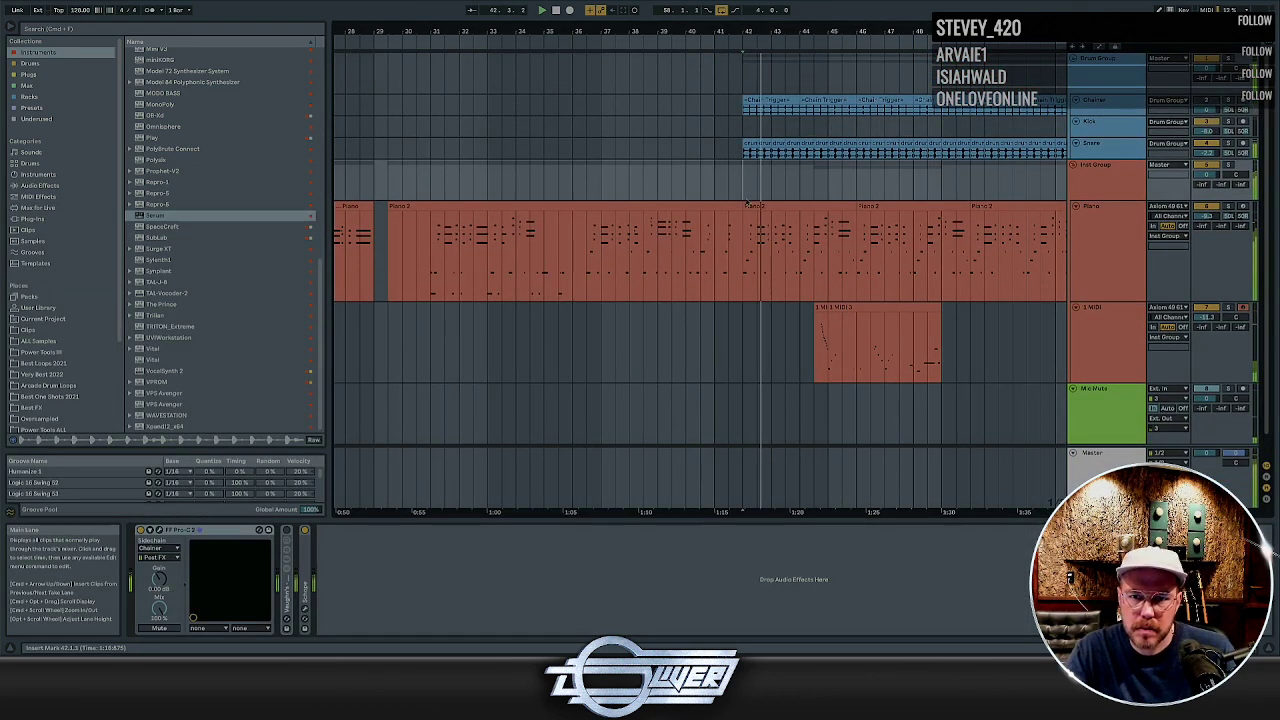
{"action": "left_click_drag", "start_coordinate": [738, 180], "coordinate": [711, 177]}
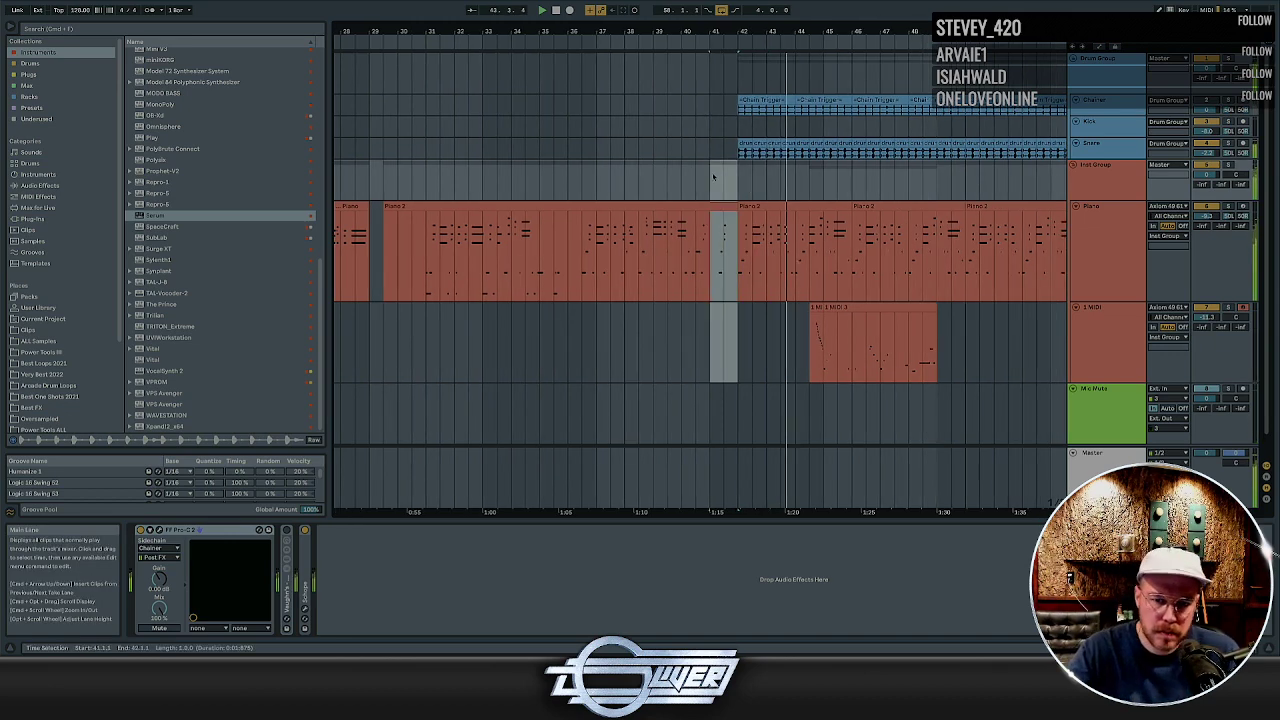
{"action": "key", "text": "super+shift+Delete"}
{"action": "key", "text": "space"}
{"action": "key", "text": "space"}
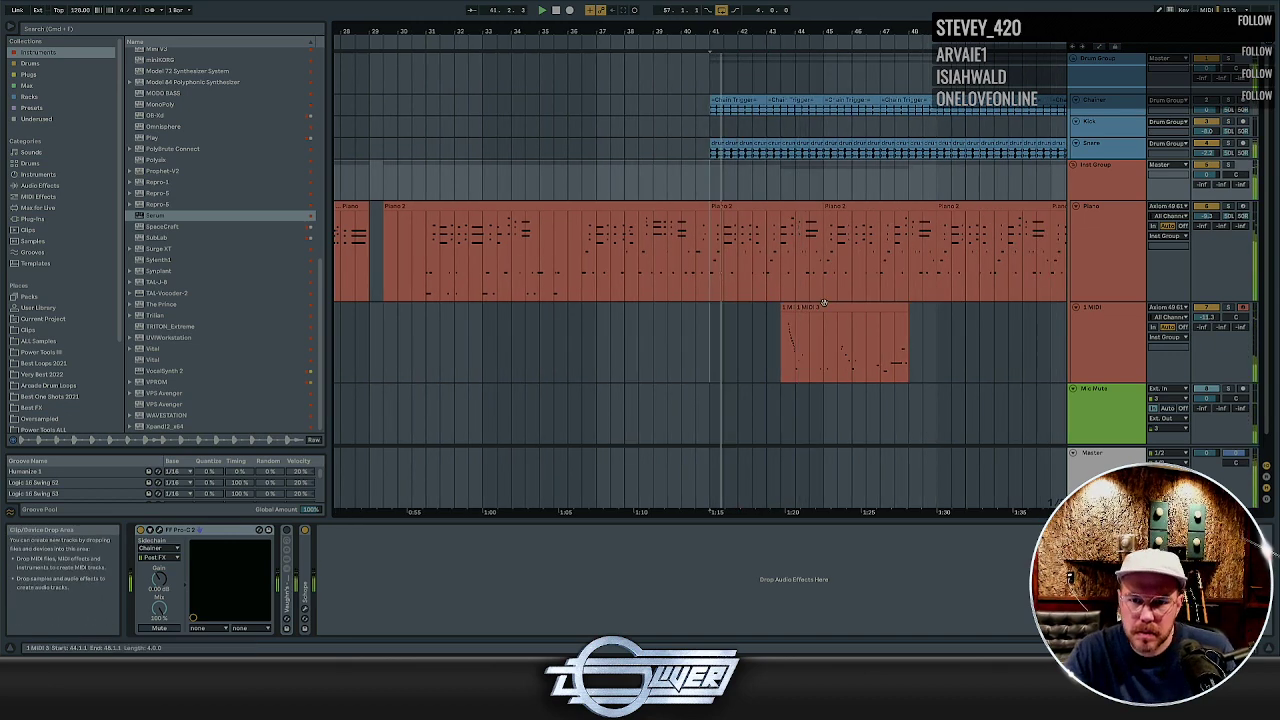
Move the run clip and the four-bar bass clip together five bars later, so the run starts at 48.3.1
{"action": "left_click", "coordinate": [762, 208]}
{"action": "left_click", "coordinate": [814, 307]}
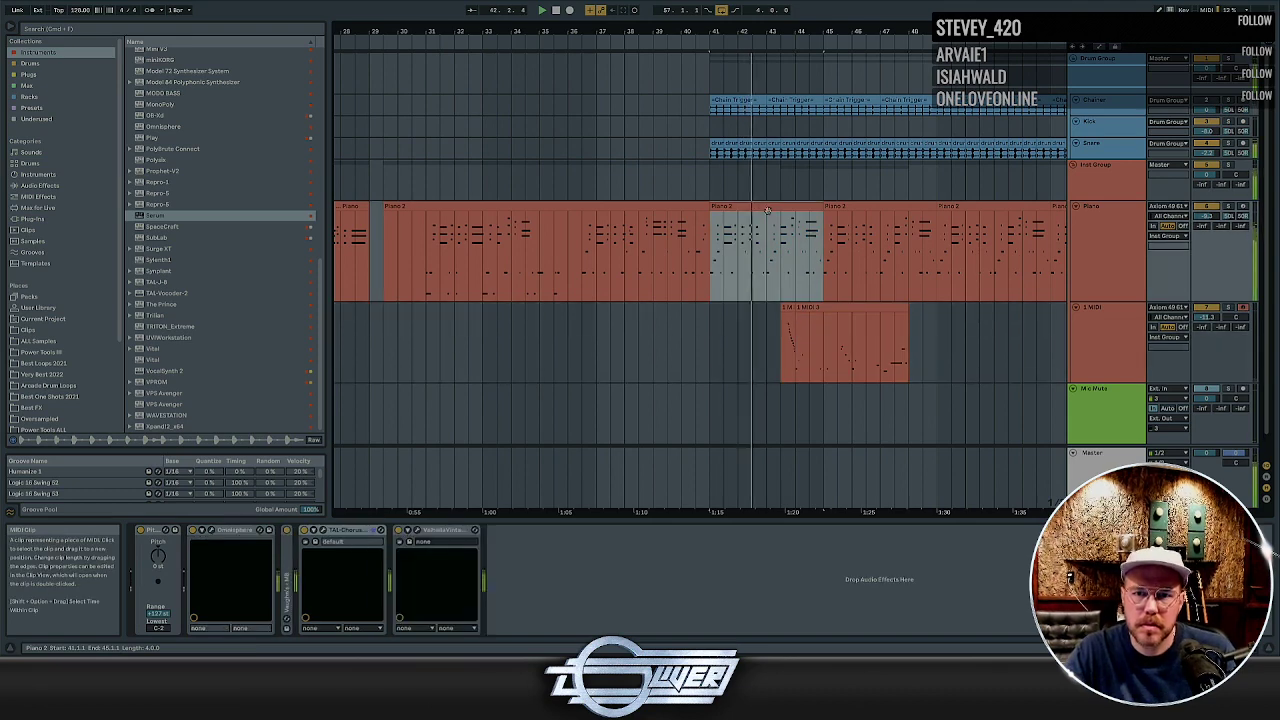
{"action": "left_click", "coordinate": [815, 307]}
{"action": "left_click", "coordinate": [788, 308], "text": "shift"}
{"action": "left_click_drag", "start_coordinate": [788, 308], "coordinate": [937, 314]}
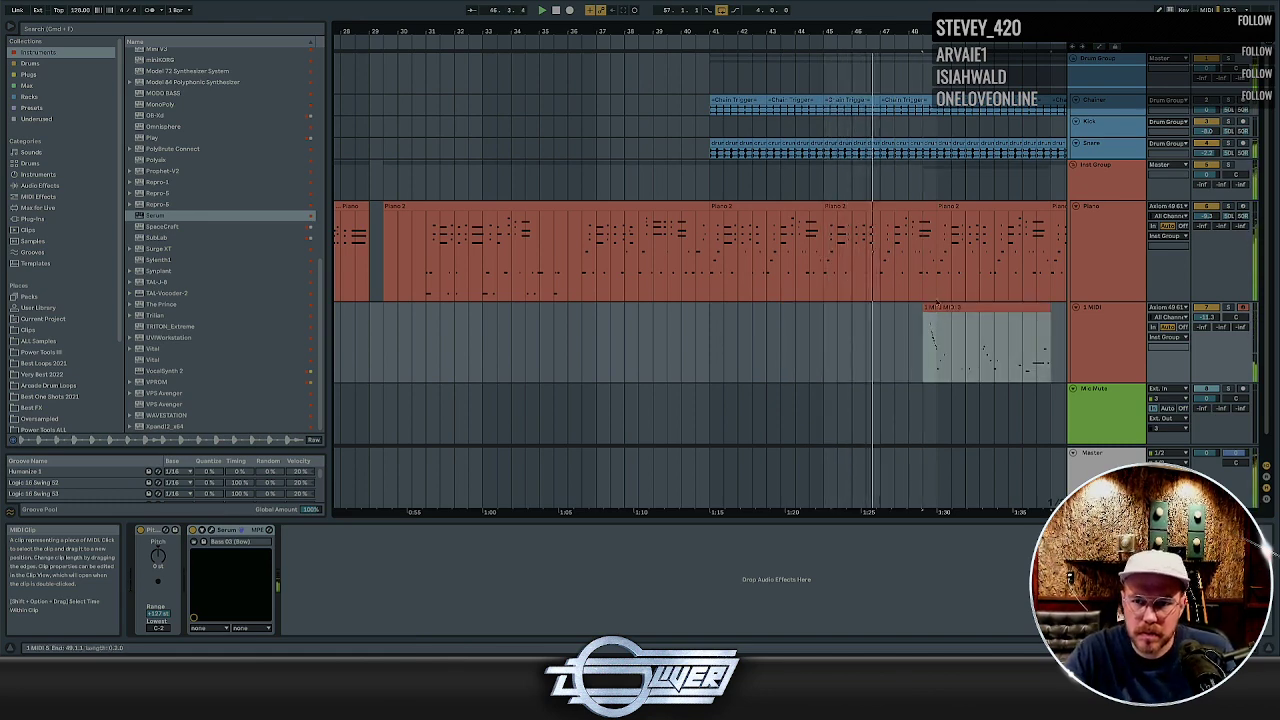
Duplicate the four-bar Piano clip at bar 41 twice, covering bars 45 to 52
{"action": "left_click", "coordinate": [759, 209]}
{"action": "key", "text": "super+d"}
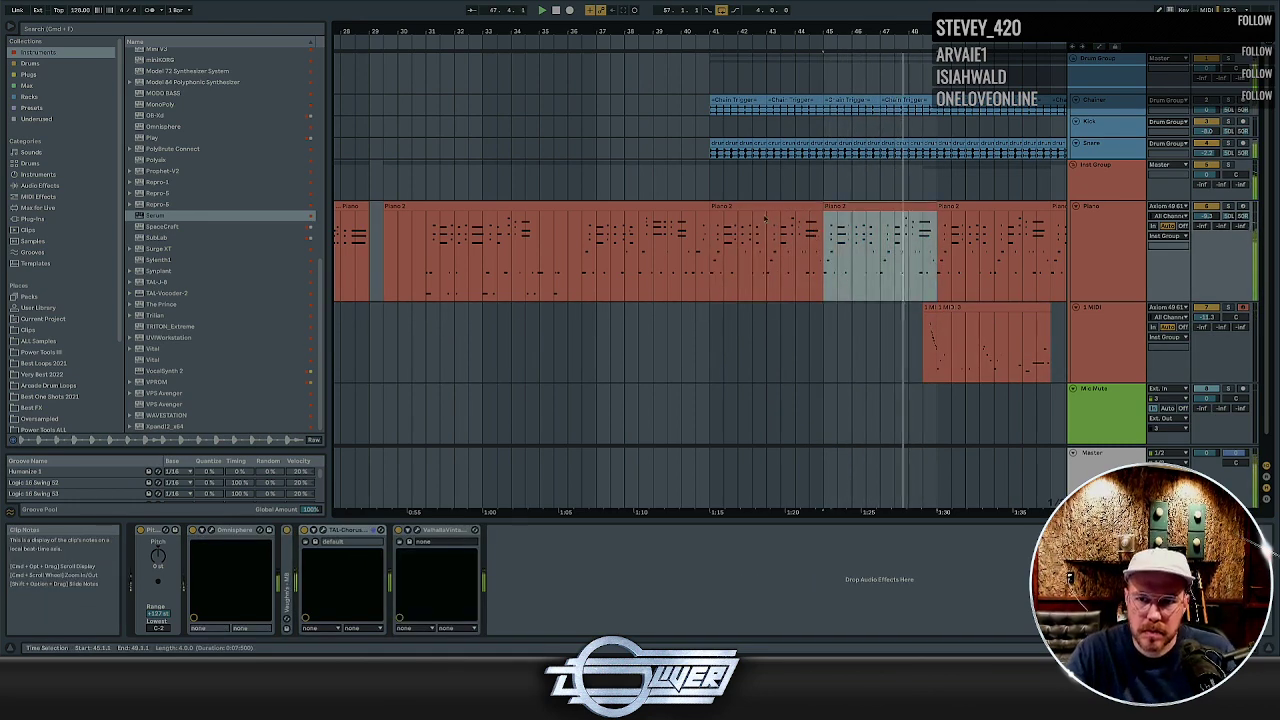
{"action": "key", "text": "super+d"}
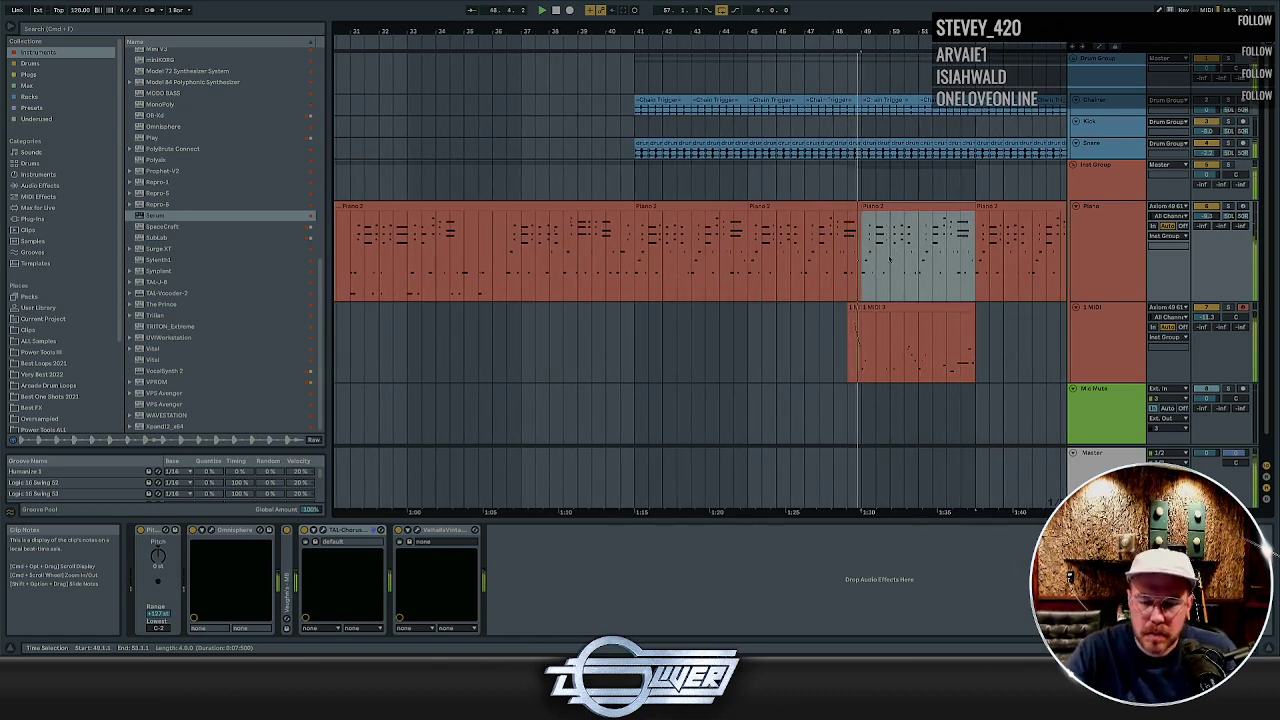
Transpose all notes of the run clip before bar 49 down an octave, play it and return to the device view
{"action": "left_click", "coordinate": [873, 308]}
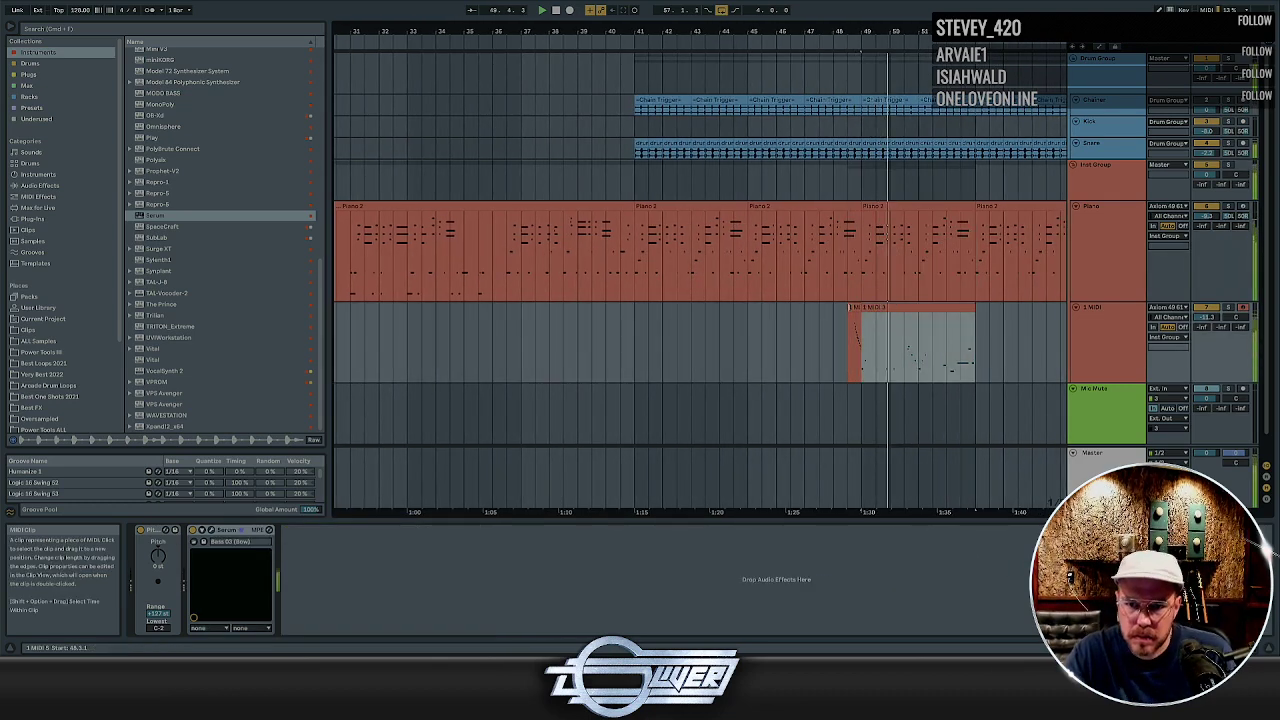
{"action": "double_click", "coordinate": [852, 326]}
{"action": "key", "text": "super+a"}
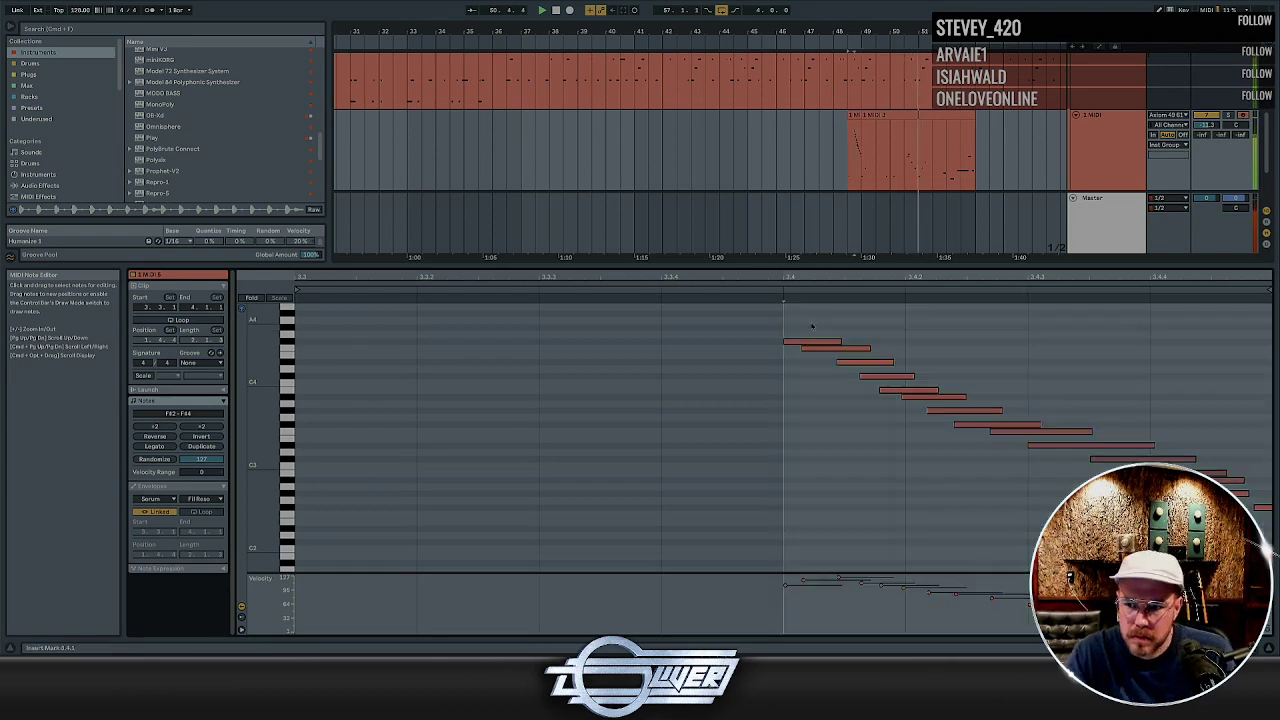
{"action": "key", "text": "shift+Down"}
{"action": "key", "text": "space"}
{"action": "key", "text": "shift+Tab"}
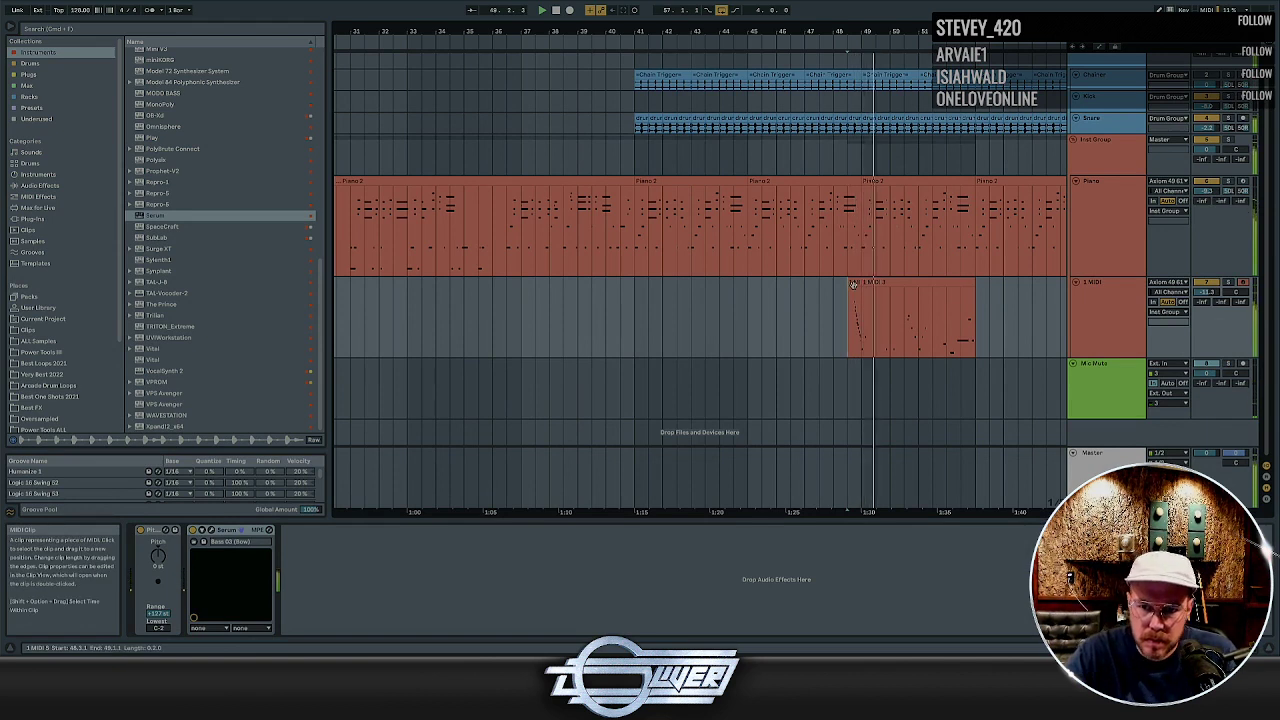
Duplicate the four-bar bass clip at bar 49 twice, to bars 53 and 57, and select the first copy
{"action": "left_click", "coordinate": [853, 285]}
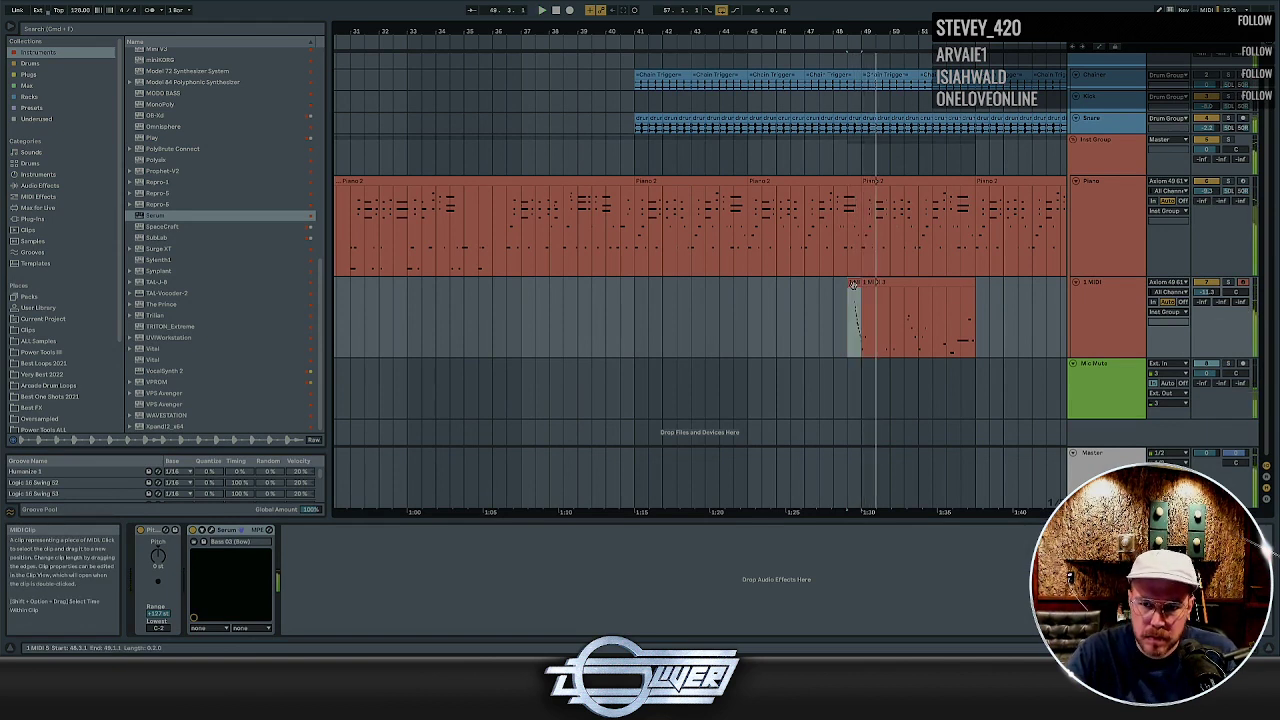
{"action": "key", "text": "super+d"}
{"action": "key", "text": "super+d"}
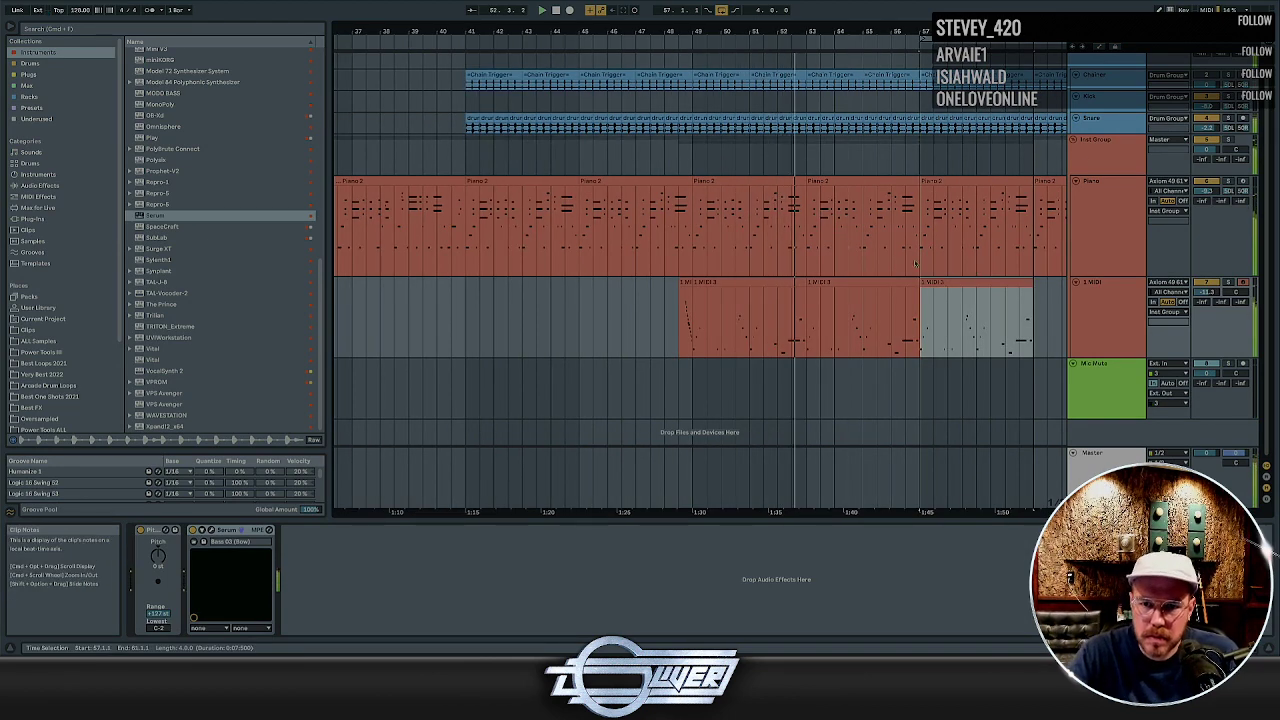
{"action": "left_click", "coordinate": [858, 281]}
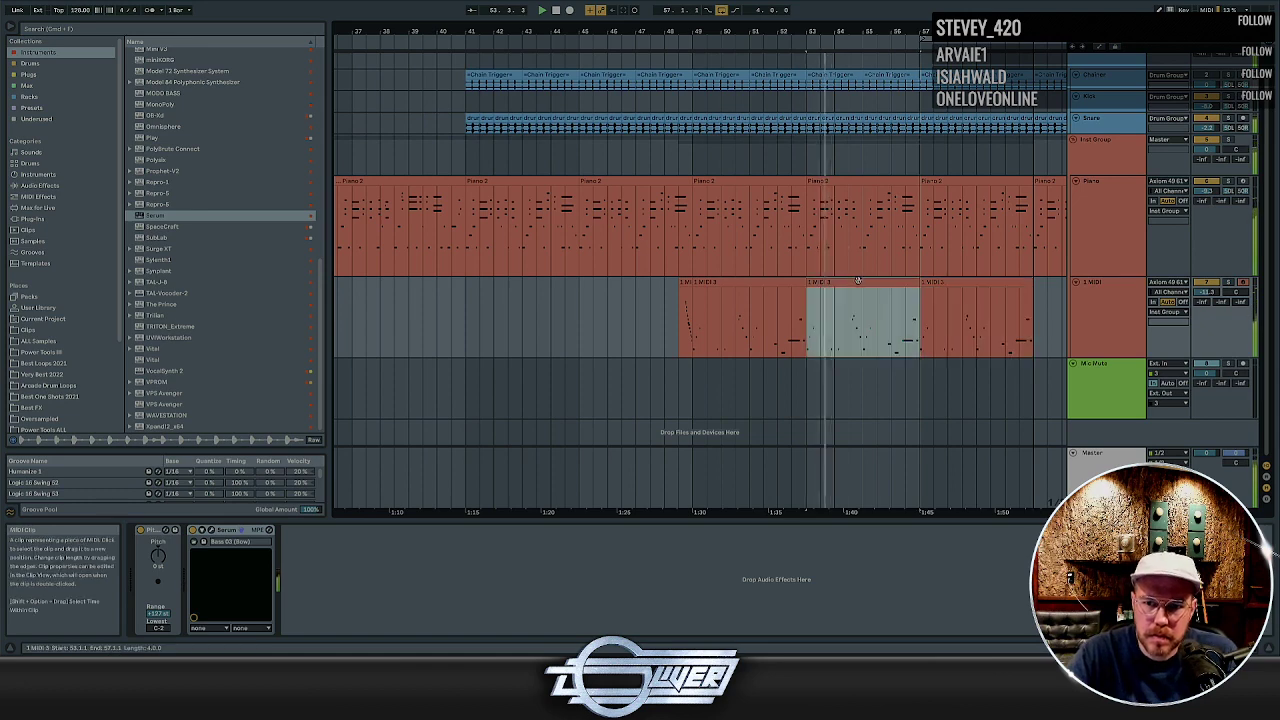
Duplicate the four-bar bass clip at bar 53 twice, to bars 57 and 61
{"action": "key", "text": "super+d"}
{"action": "key", "text": "super+d"}
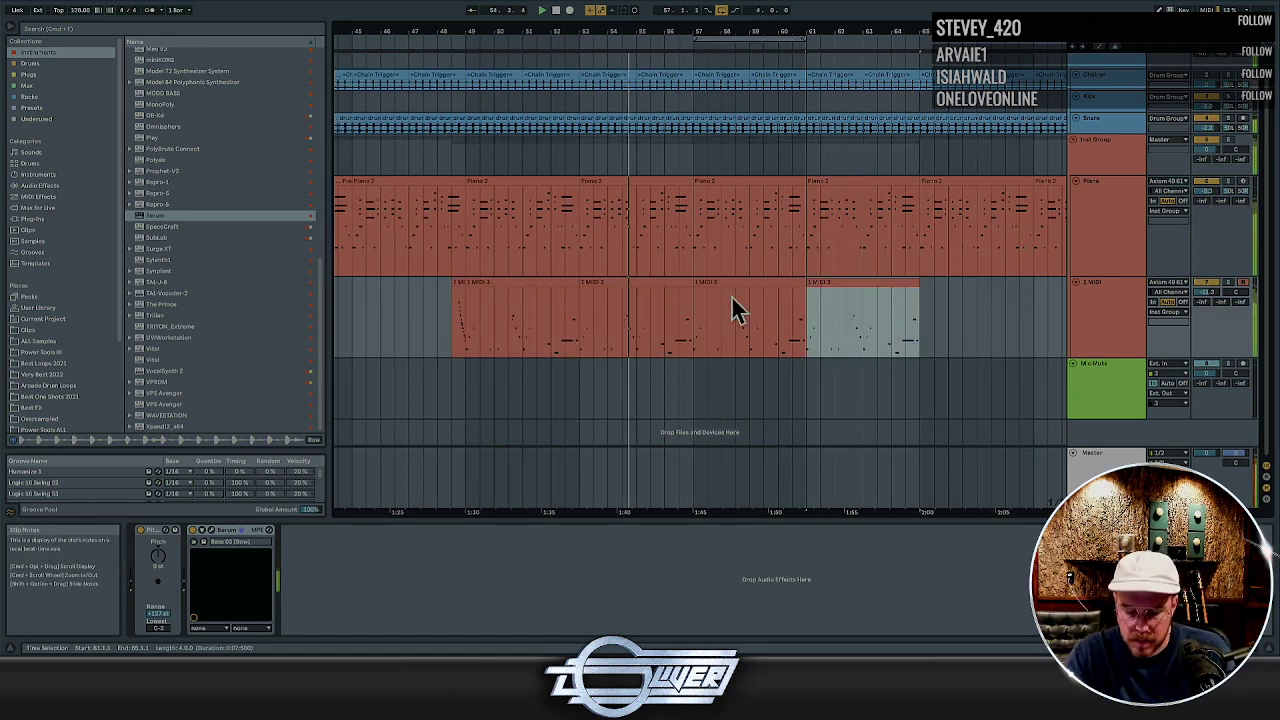
{"action": "key", "text": "minus"}
{"action": "key", "text": "minus"}
{"action": "key", "text": "minus"}
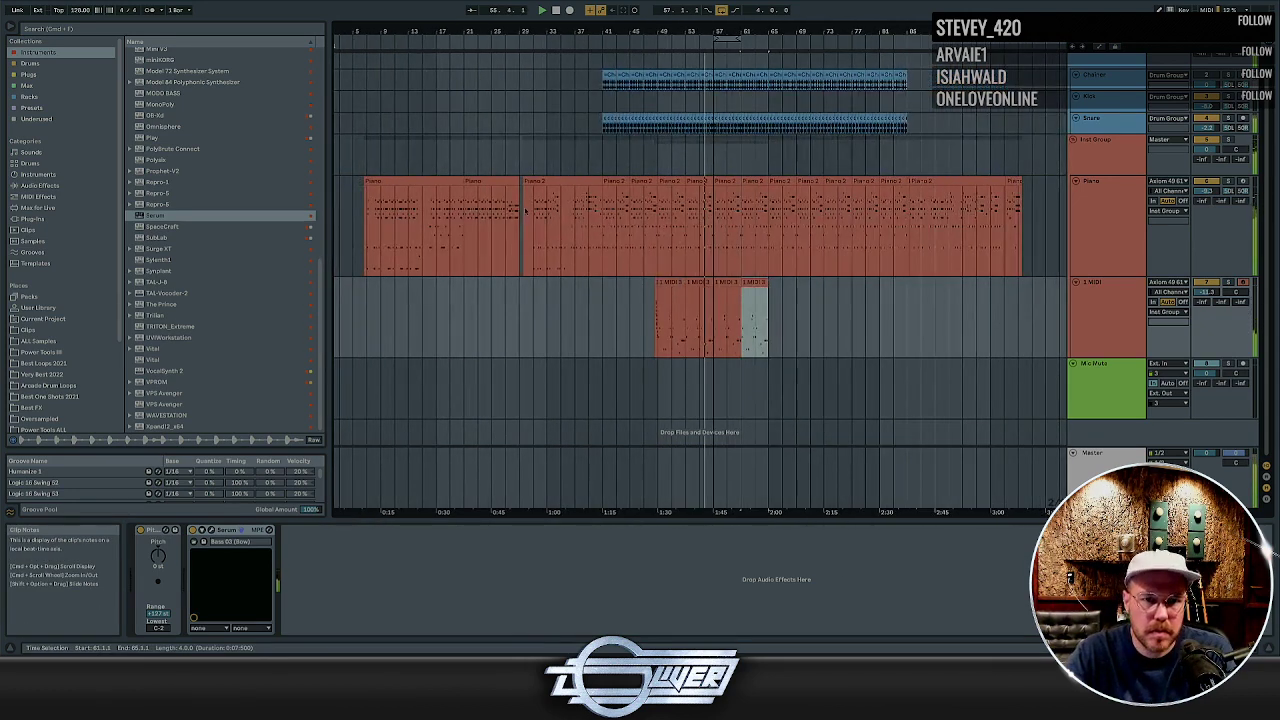
Play the arrangement from bar 21 and review the earlier Piano clips and the four-bar Piano clip at bar 41
{"action": "left_click", "coordinate": [462, 199]}
{"action": "key", "text": "plus"}
{"action": "key", "text": "plus"}
{"action": "key", "text": "plus"}
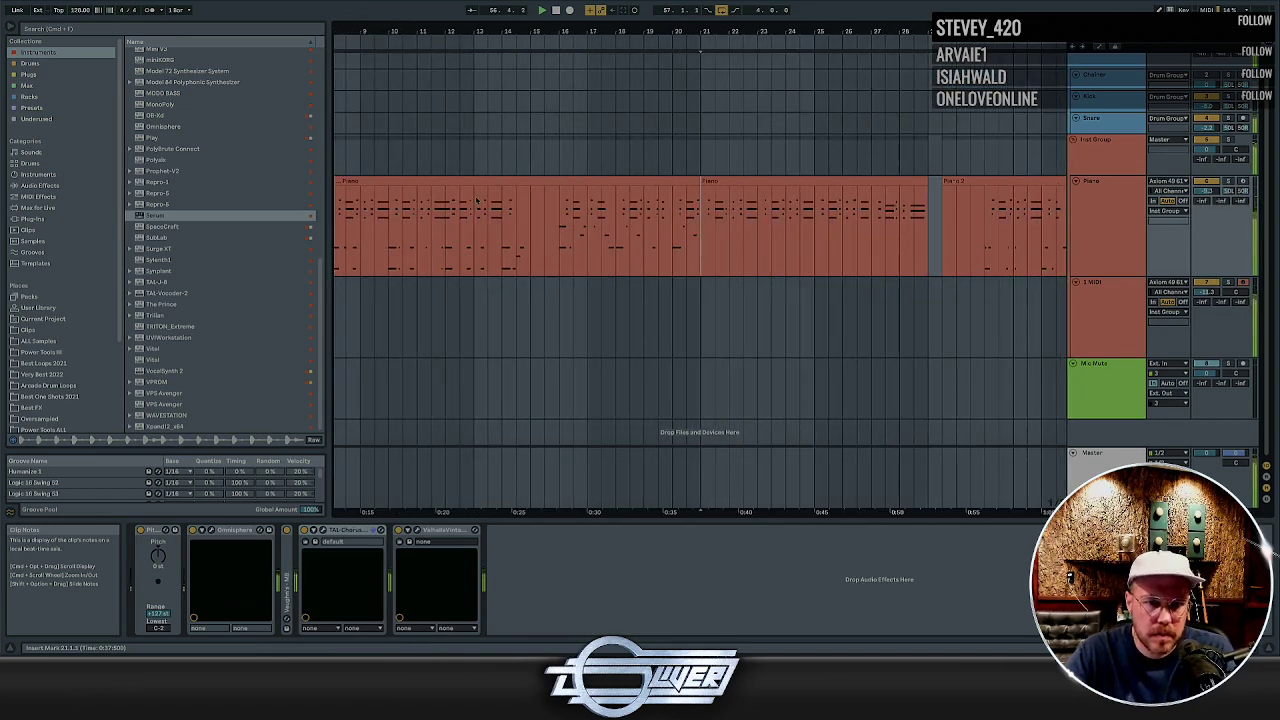
{"action": "key", "text": "minus"}
{"action": "key", "text": "minus"}
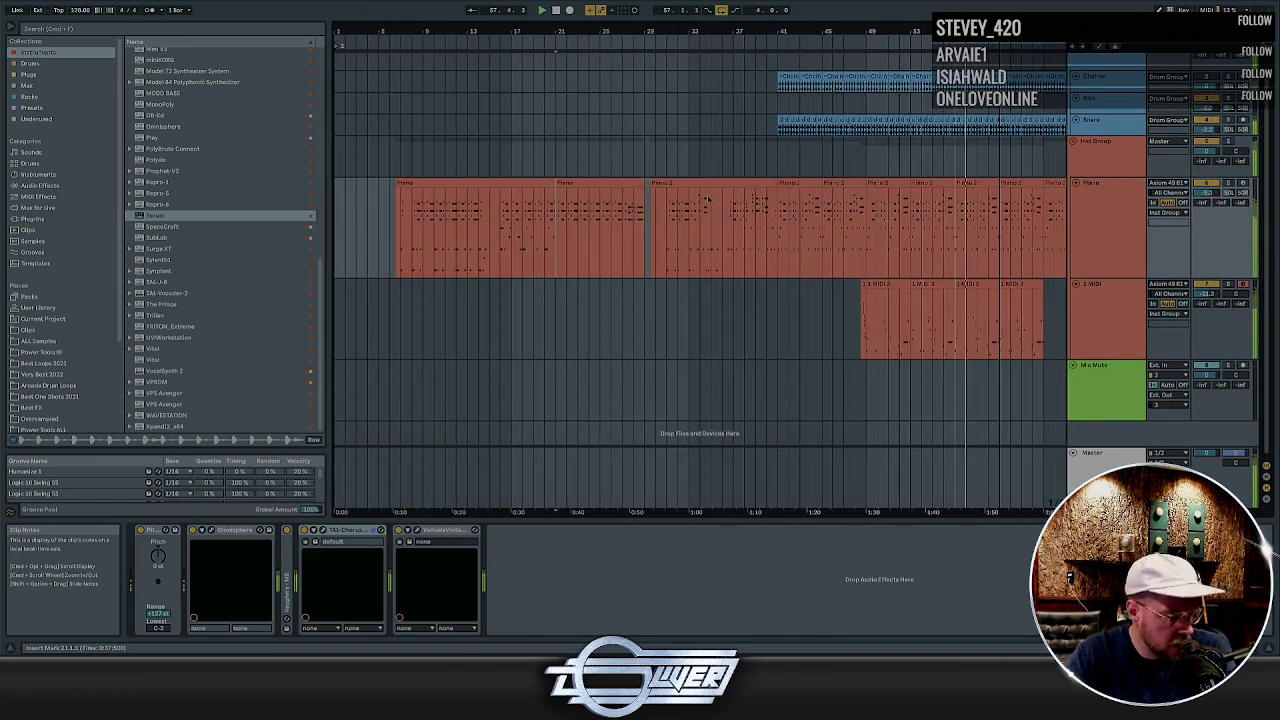
{"action": "key", "text": "space"}
{"action": "key", "text": "space"}
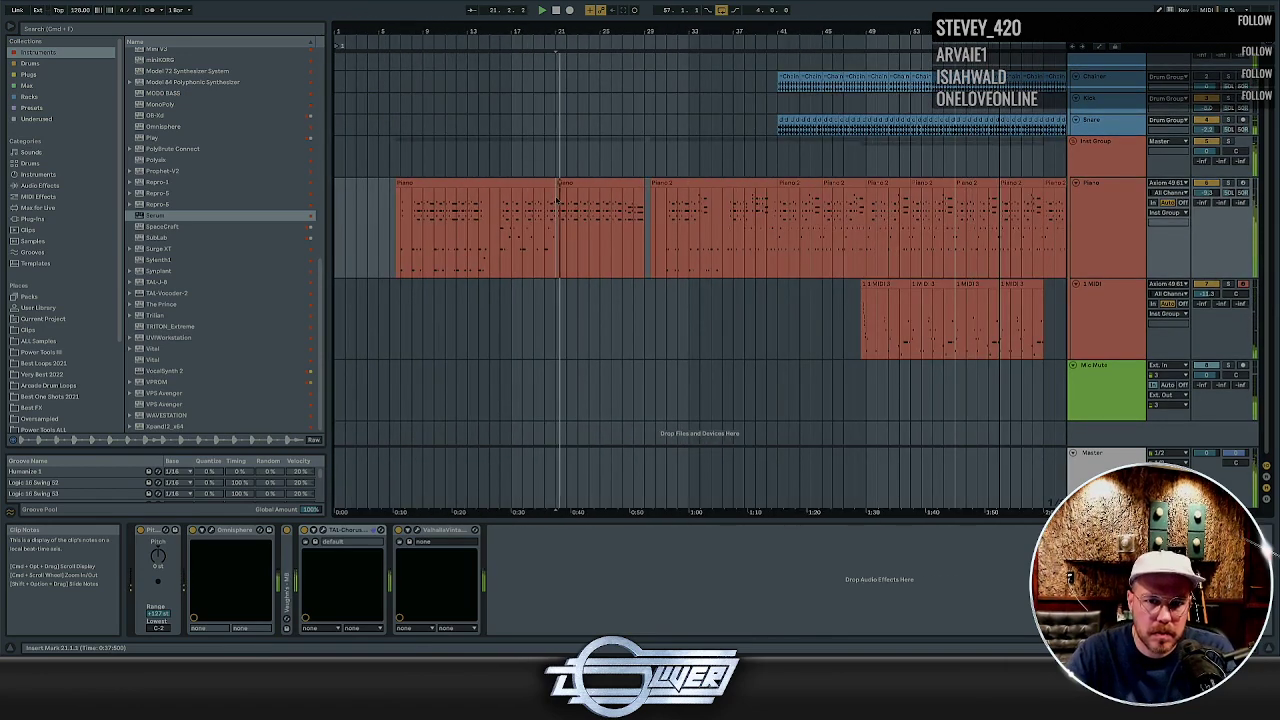
{"action": "key", "text": "plus"}
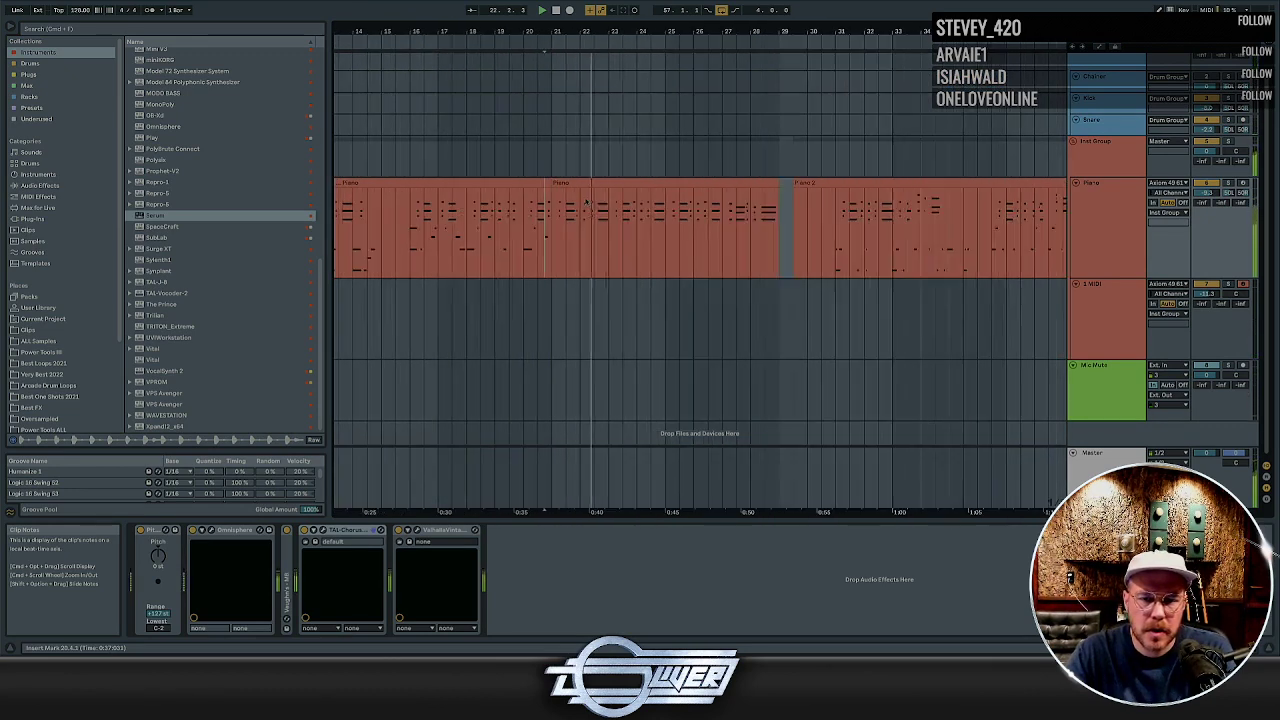
{"action": "key", "text": "minus"}
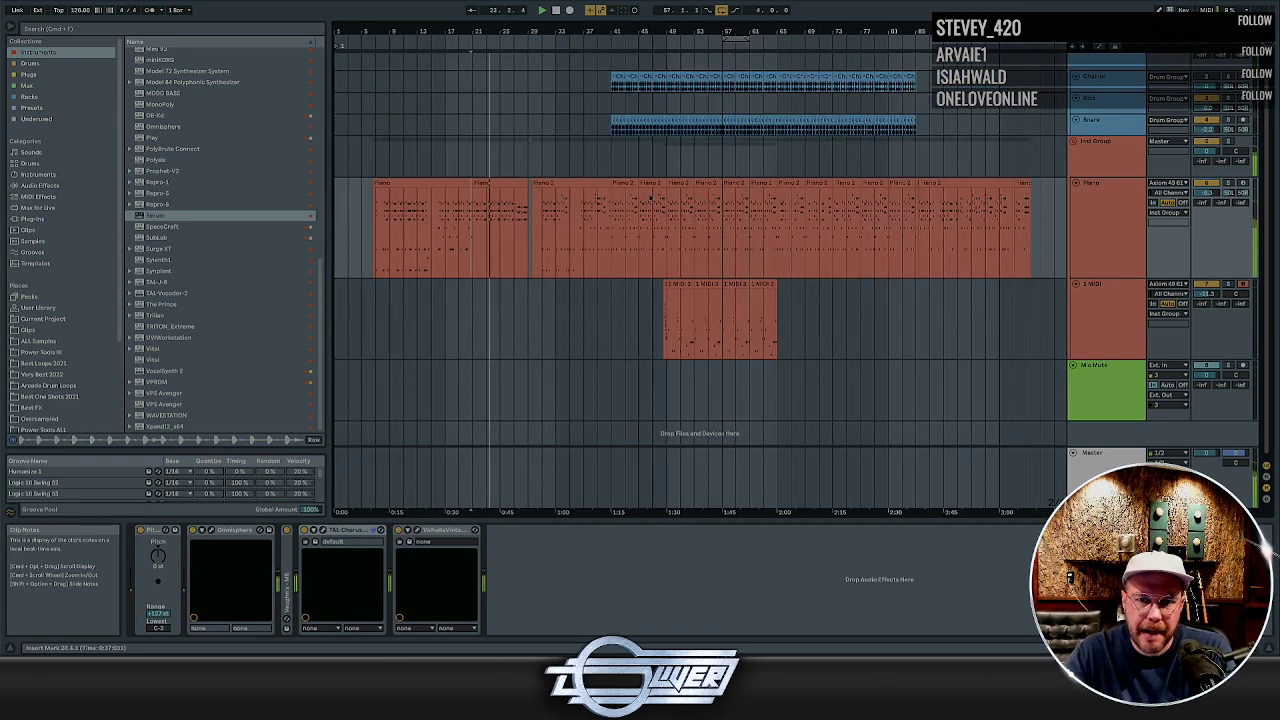
{"action": "left_click", "coordinate": [631, 196]}
{"action": "key", "text": "plus"}
{"action": "key", "text": "plus"}
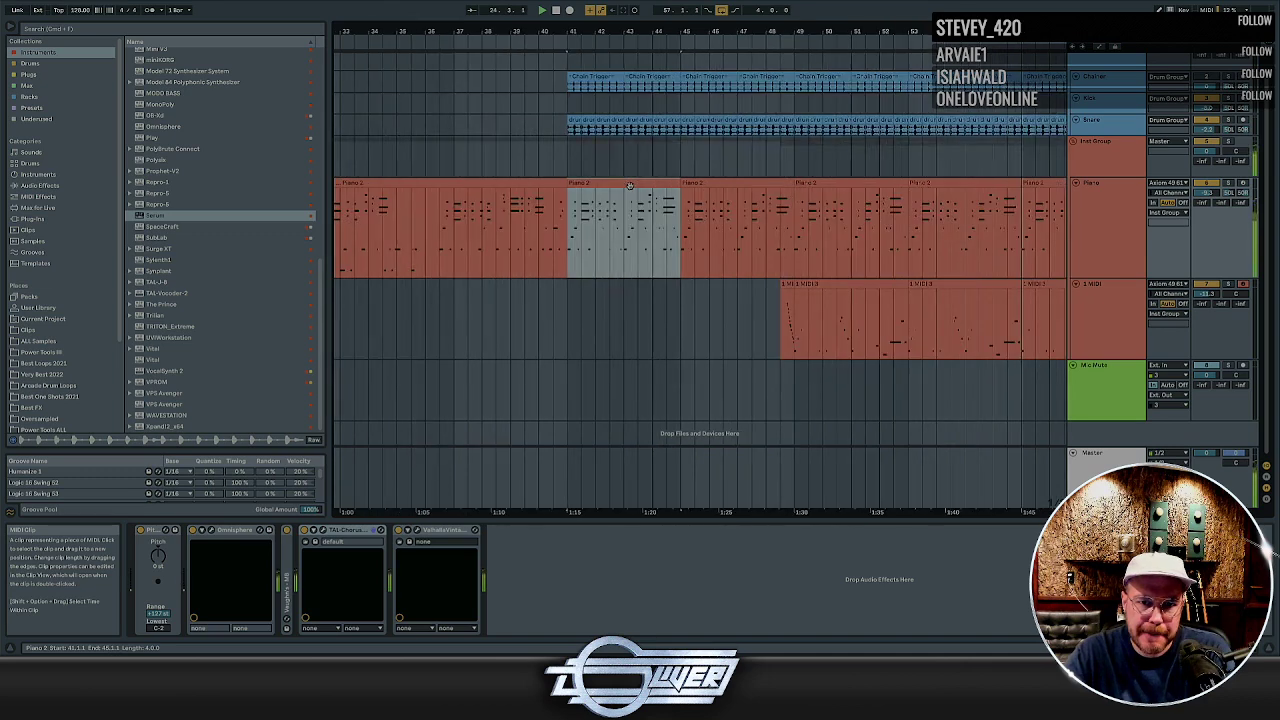
{"action": "key", "text": "minus"}
{"action": "key", "text": "minus"}
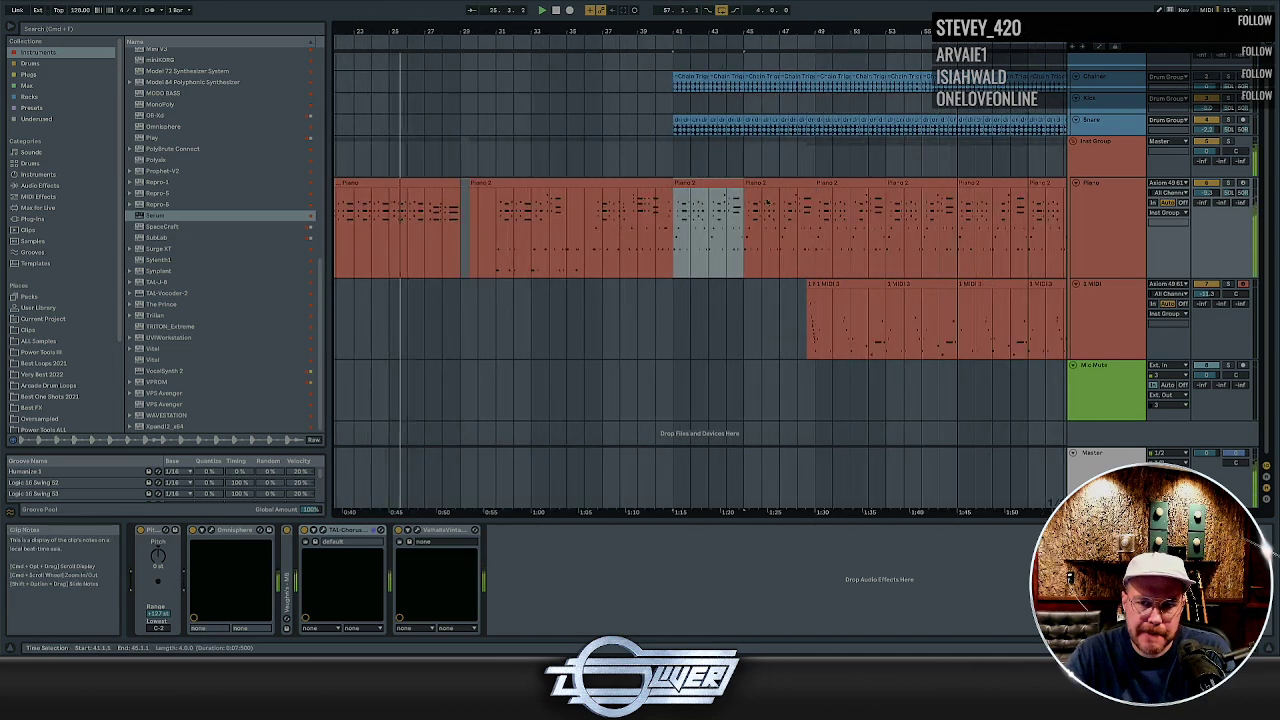
Play the section leading into the bass run and delete the Piano and bass clips from bar 57 onward
{"action": "left_click", "coordinate": [654, 302]}
{"action": "key", "text": "space"}
{"action": "key", "text": "space"}
{"action": "left_click_drag", "start_coordinate": [1055, 330], "coordinate": [730, 180]}
{"action": "left_click", "coordinate": [716, 154]}
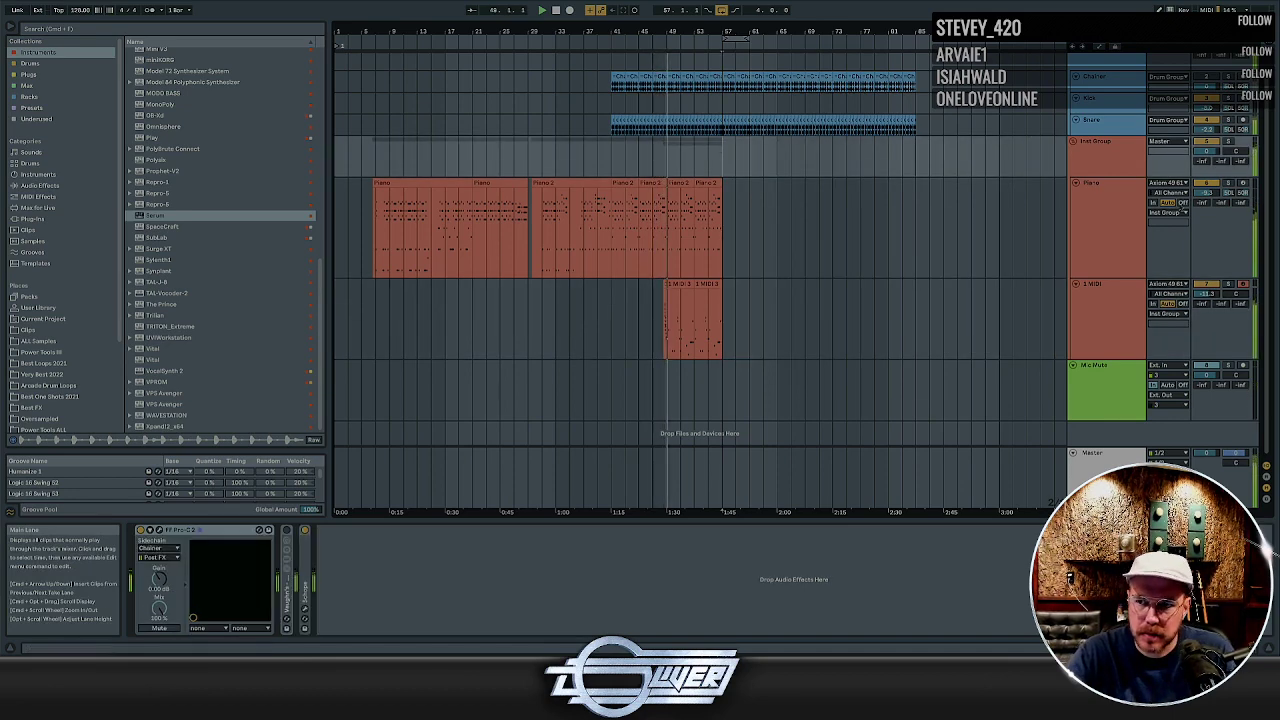
Record a new Piano take over the drums, starting at bar 57
{"action": "left_click", "coordinate": [733, 160]}
{"action": "left_click", "coordinate": [725, 154]}
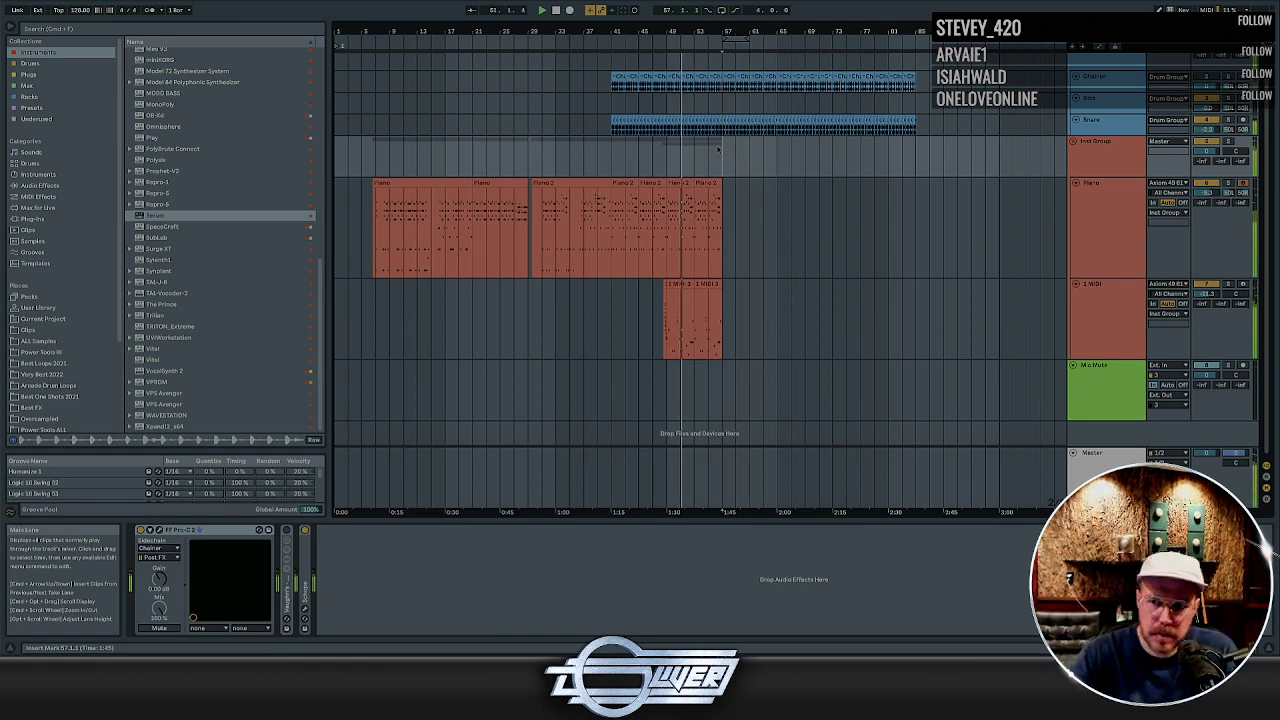
{"action": "left_click", "coordinate": [718, 148]}
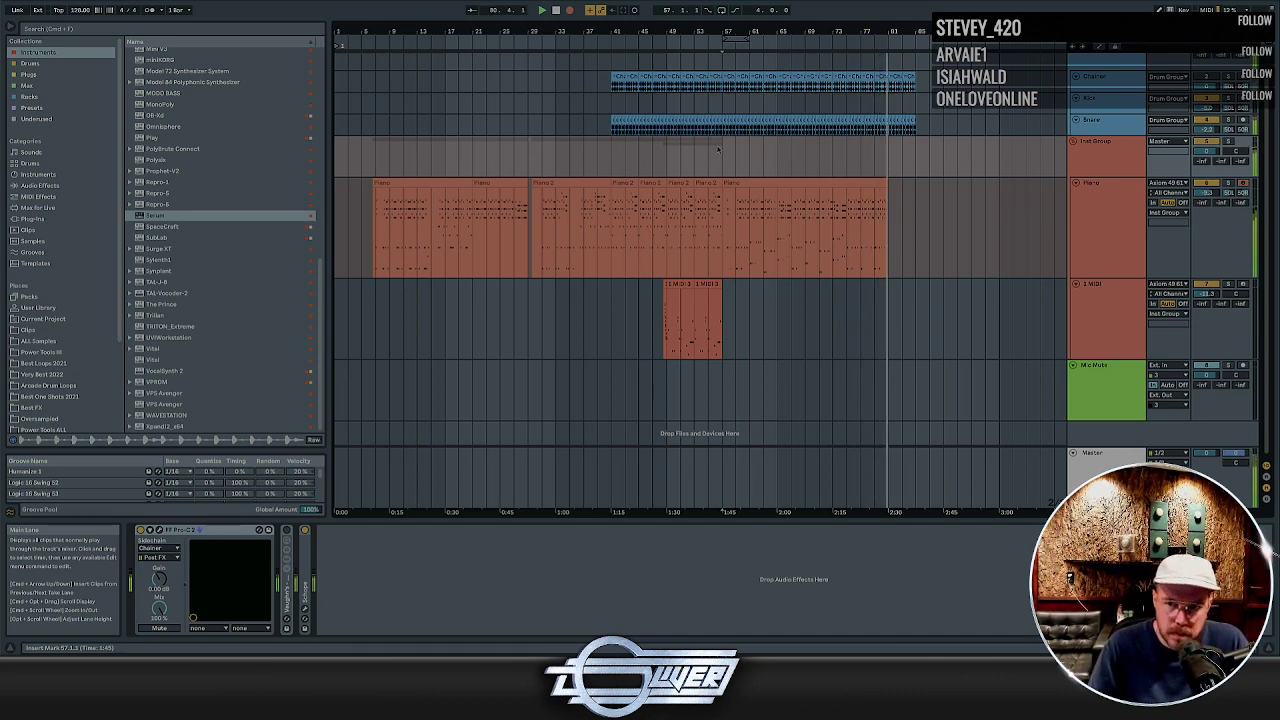
Split the new Piano take at bars 75 and 79, loop that four-bar clip and open its notes
{"action": "left_click", "coordinate": [820, 207]}
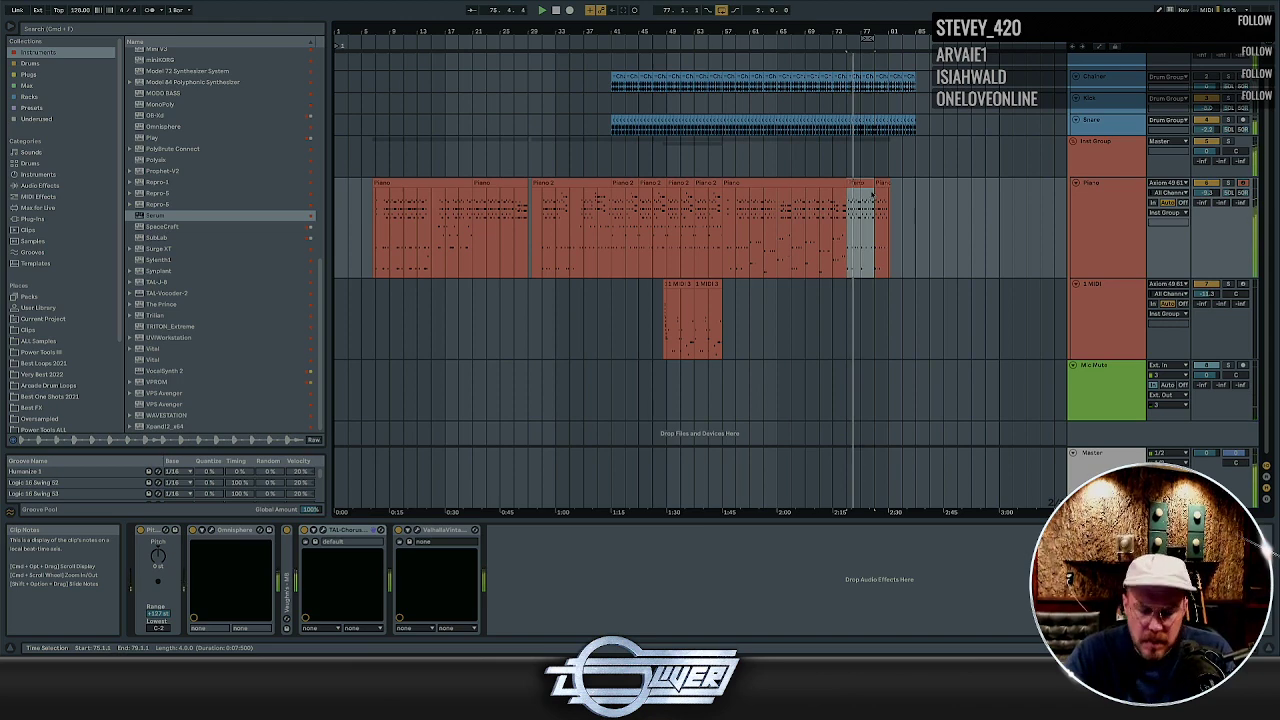
{"action": "left_click", "coordinate": [862, 185]}
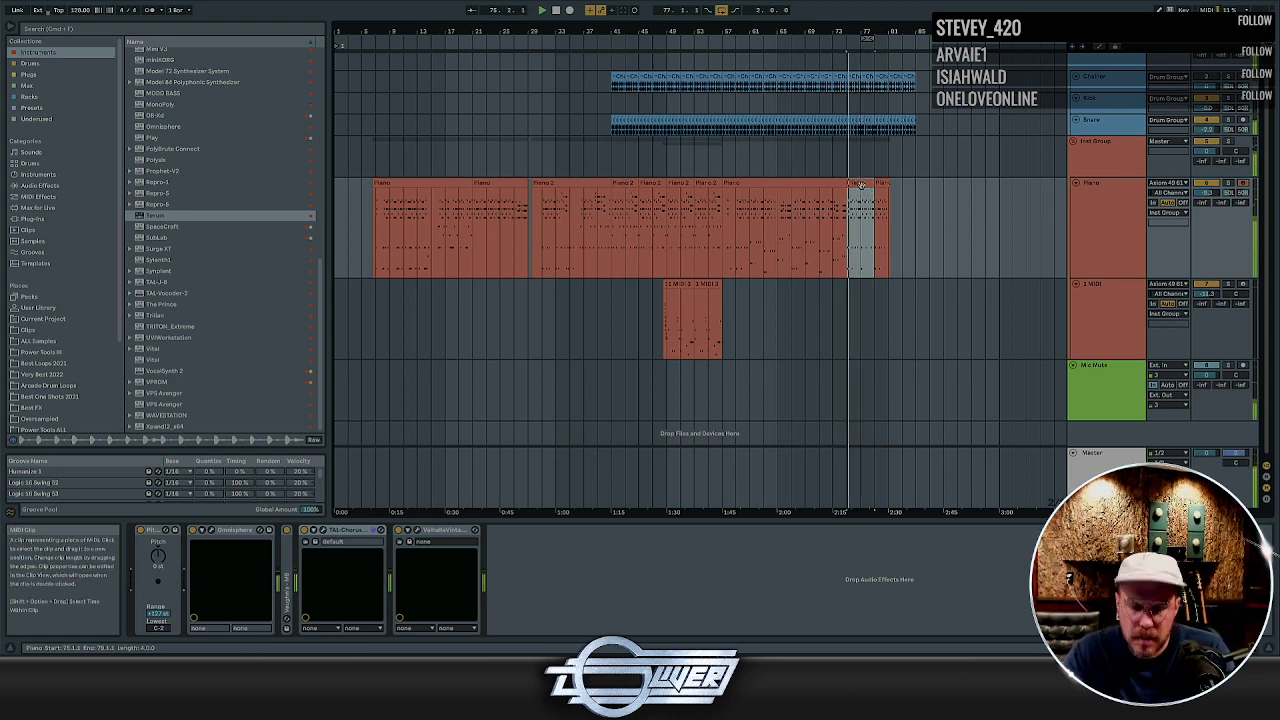
{"action": "double_click", "coordinate": [862, 185]}
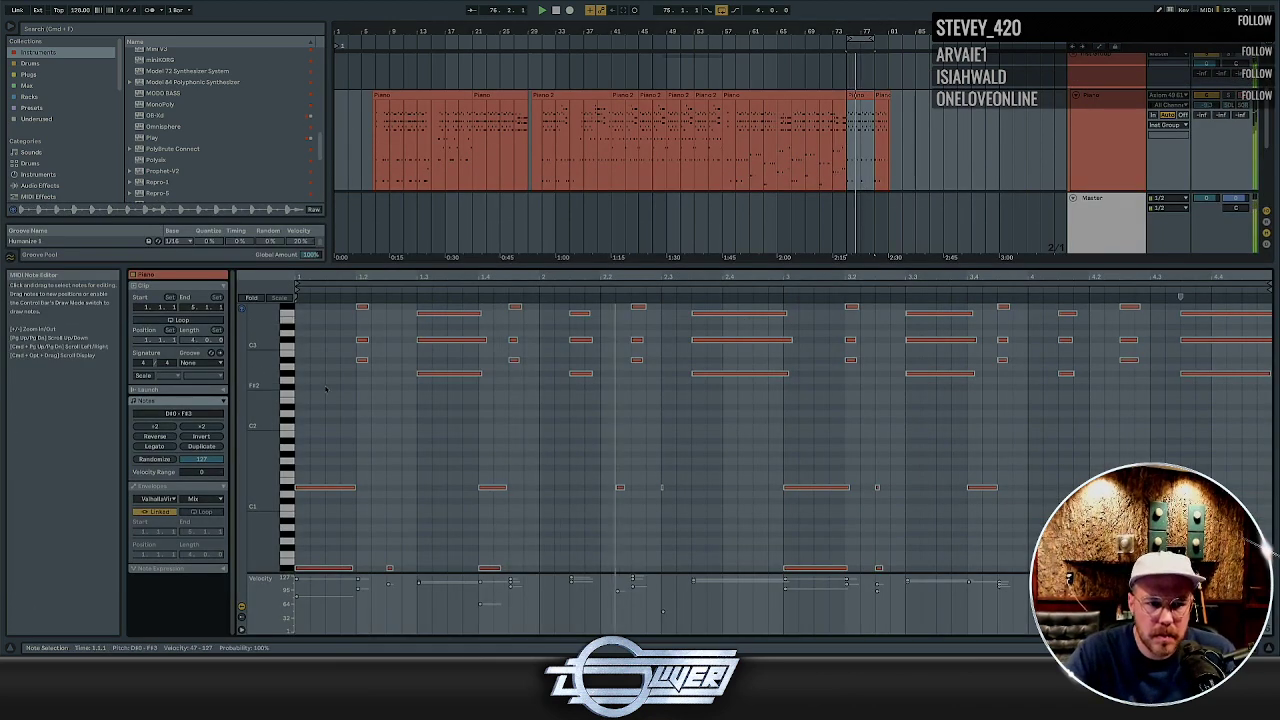
Move the short D#1 note in the clip's second bar slightly earlier, to beat 2.2
{"action": "left_click_drag", "start_coordinate": [262, 388], "coordinate": [251, 388]}
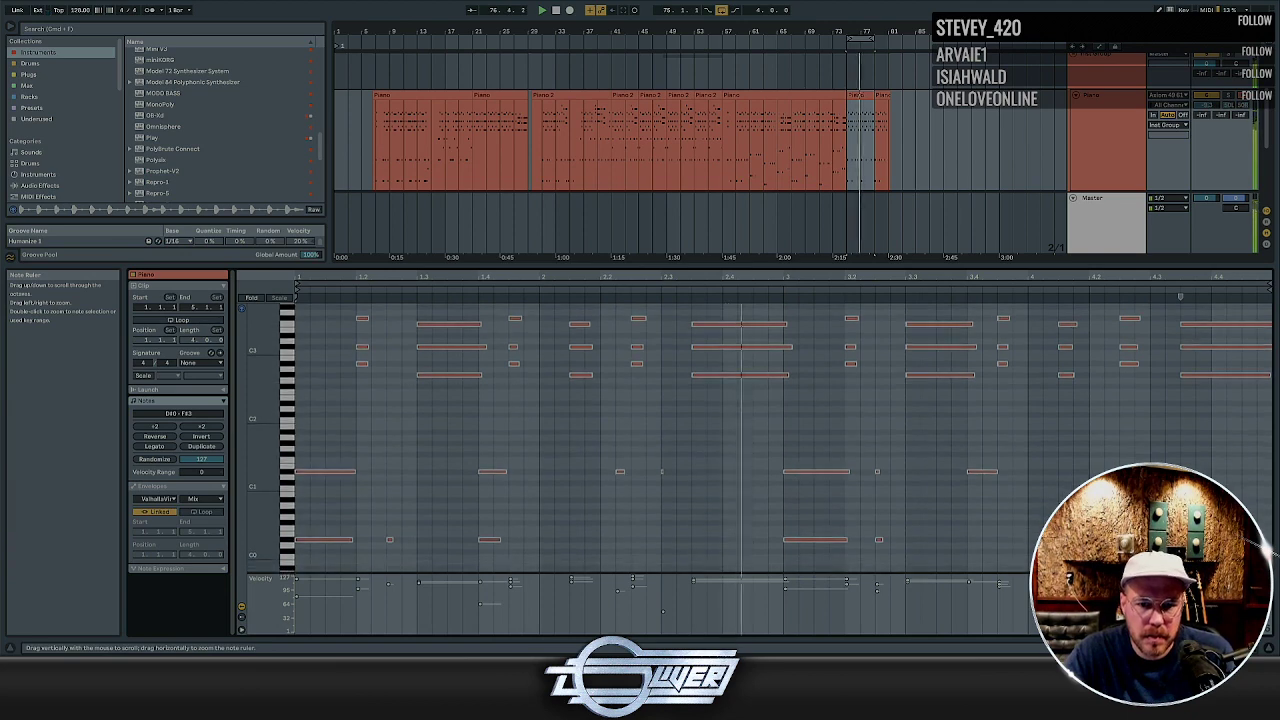
{"action": "left_click", "coordinate": [634, 443]}
{"action": "left_click_drag", "start_coordinate": [620, 471], "coordinate": [605, 471]}
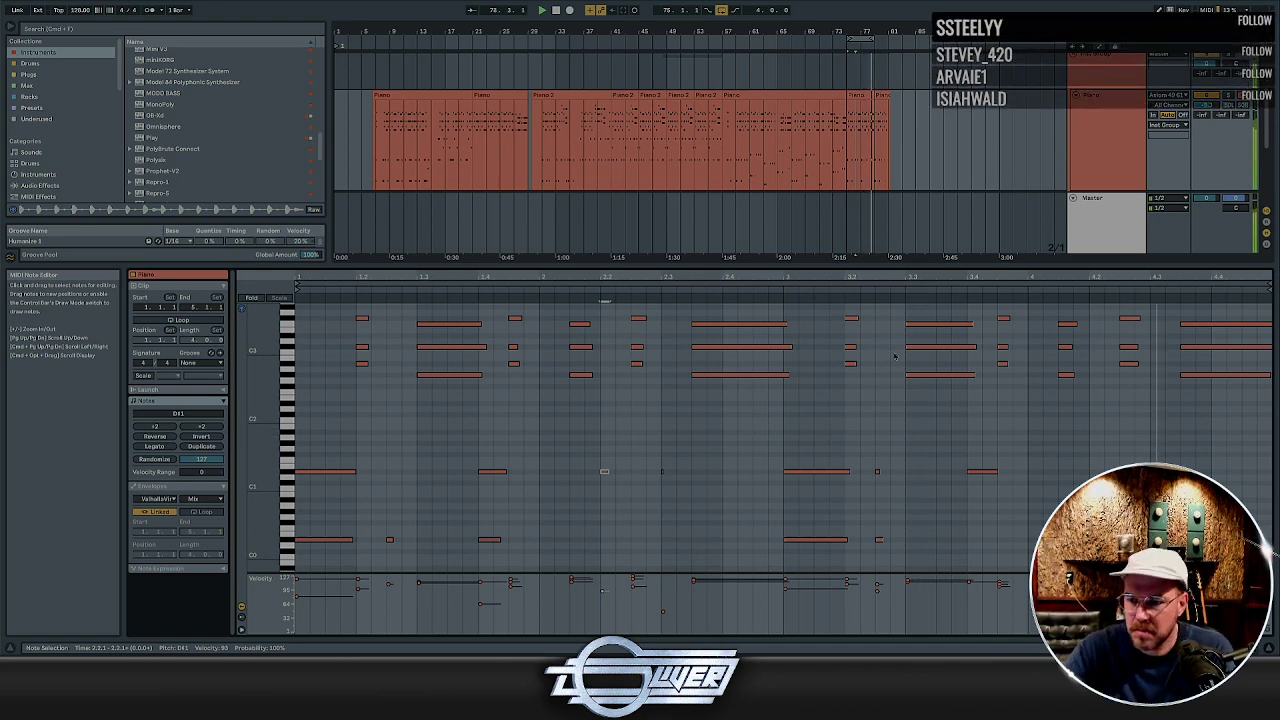
Transpose the low bass notes in bars 3 and 4 of the clip up three semitones to F#0 and F#1
{"action": "scroll", "coordinate": [922, 407], "scroll_direction": "down", "scroll_amount": 1}
{"action": "left_click_drag", "start_coordinate": [1188, 397], "coordinate": [769, 525]}
{"action": "key", "text": "Up"}
{"action": "key", "text": "Up"}
{"action": "key", "text": "Up"}
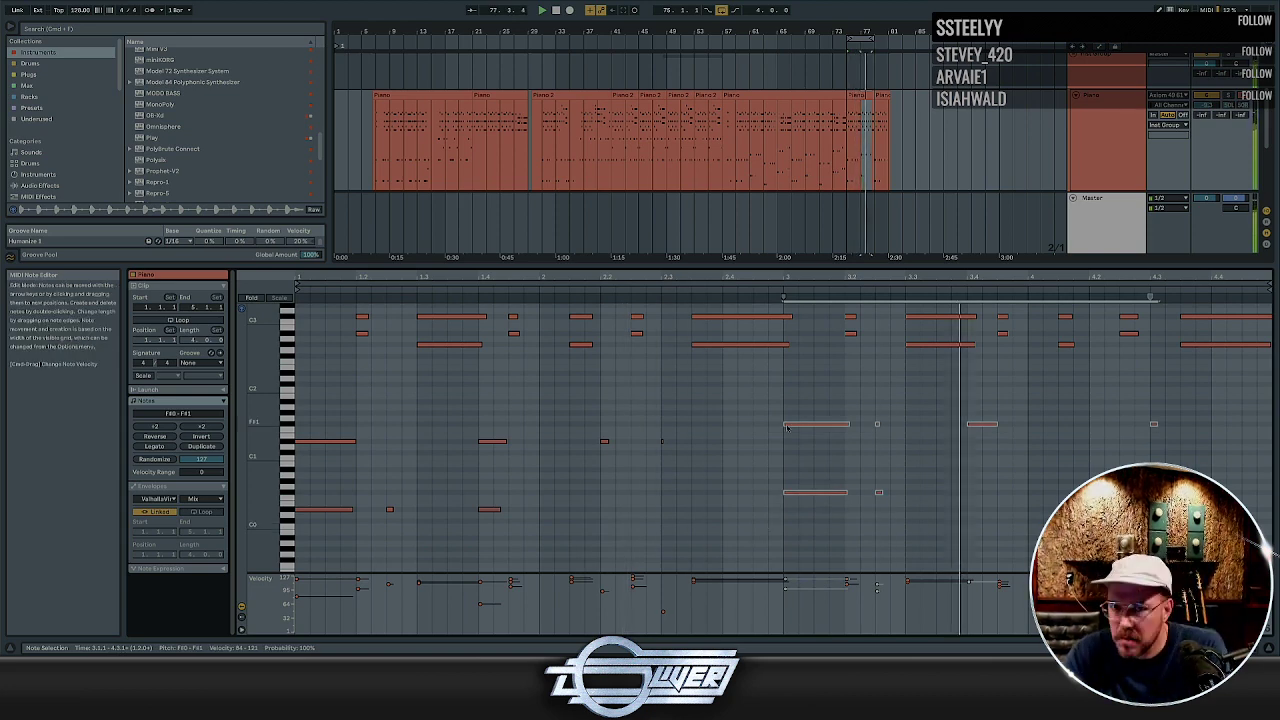
Duplicate the four-bar Piano clip at bar 75 to bar 79, loop all eight bars and open the copy
{"action": "left_click", "coordinate": [862, 95]}
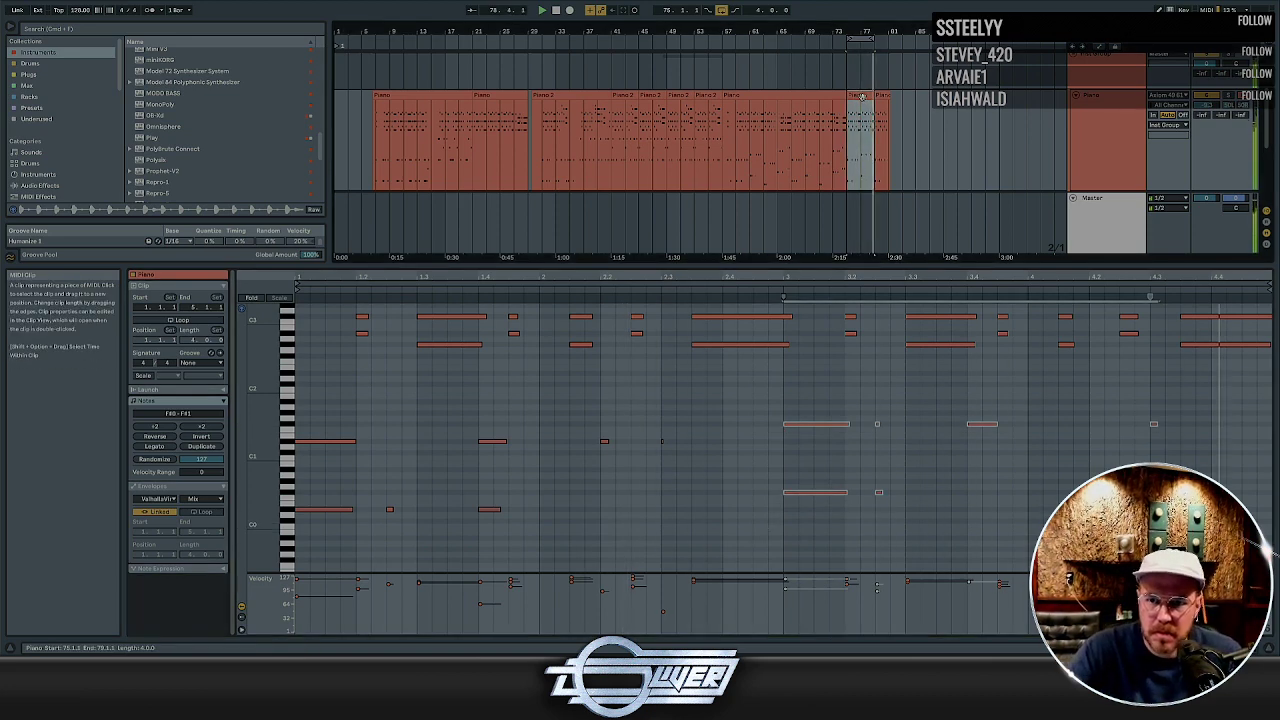
{"action": "left_click", "coordinate": [876, 97]}
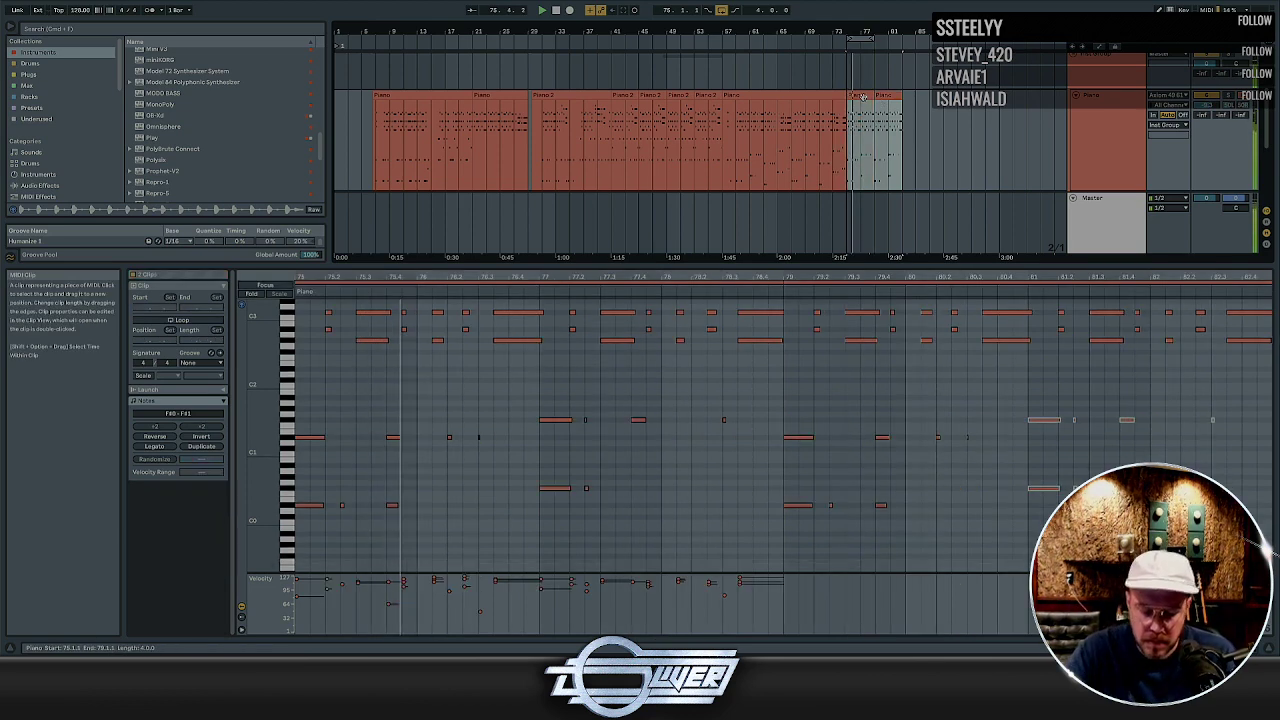
{"action": "left_click", "coordinate": [878, 97]}
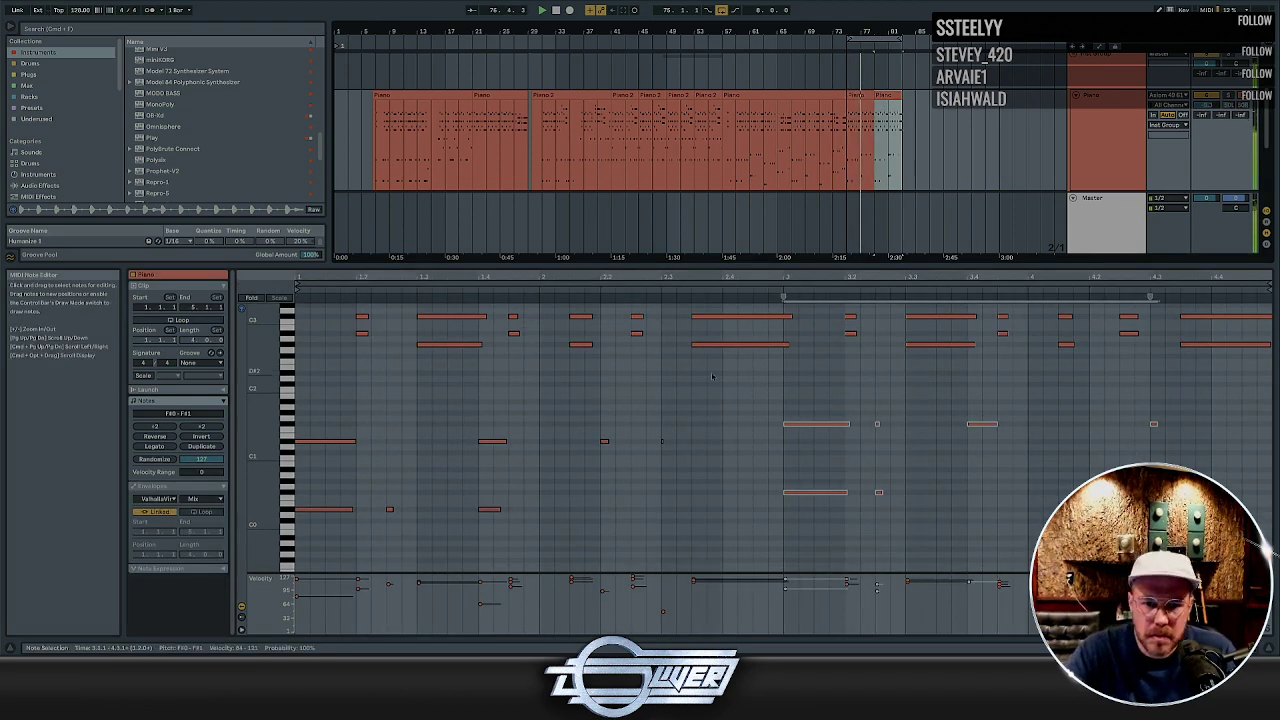
Transpose the low notes in the copy's first two bars down two semitones to C#0 and C#1, and return to the device view
{"action": "left_click_drag", "start_coordinate": [687, 407], "coordinate": [297, 535]}
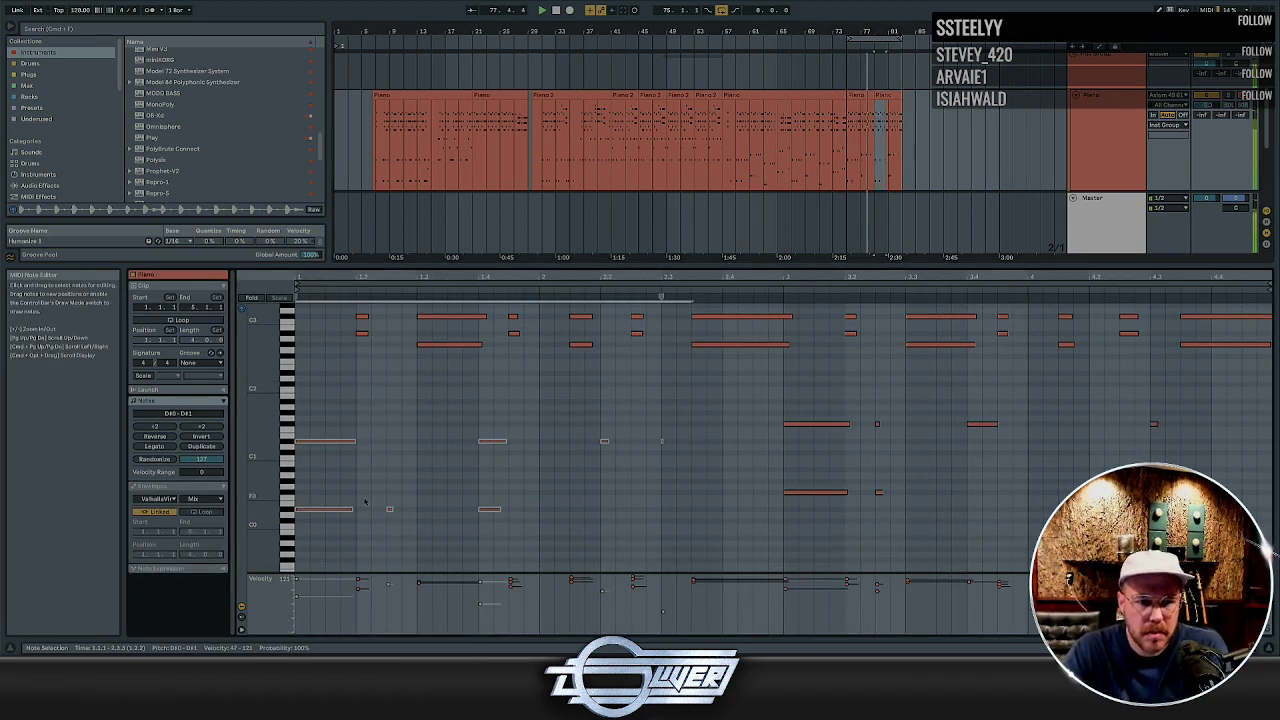
{"action": "left_click_drag", "start_coordinate": [489, 441], "coordinate": [487, 453]}
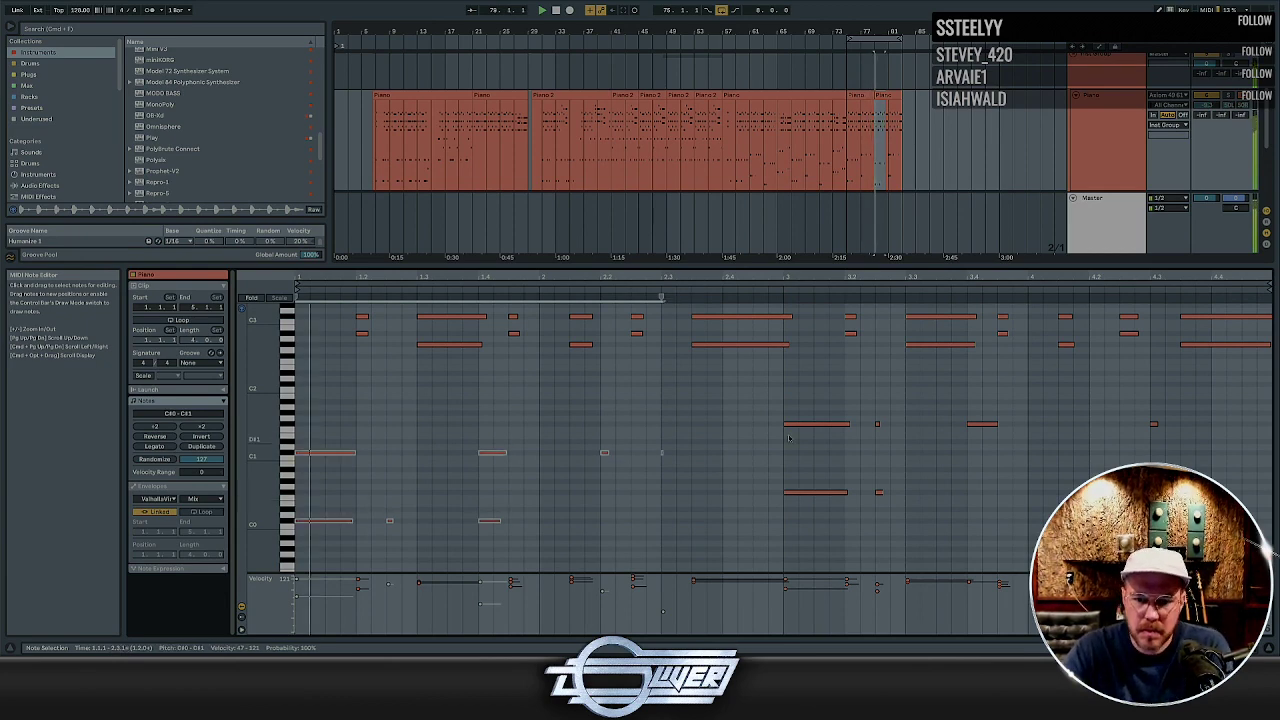
{"action": "left_click", "coordinate": [879, 121]}
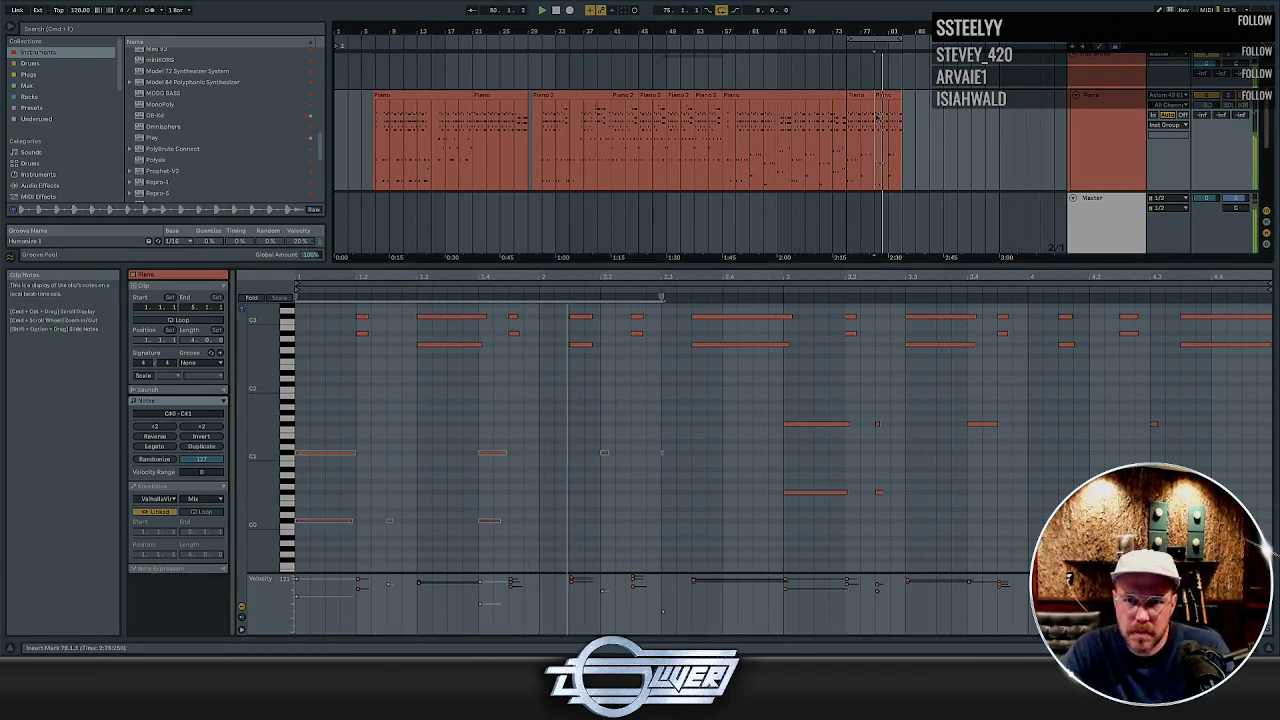
{"action": "key", "text": "shift+Tab"}
Split the long Piano clip at bar 73, copy its last two bars to bar 81 and select the clips from bar 75 to 83
{"action": "left_click", "coordinate": [844, 199]}
{"action": "key", "text": "plus"}
{"action": "key", "text": "plus"}
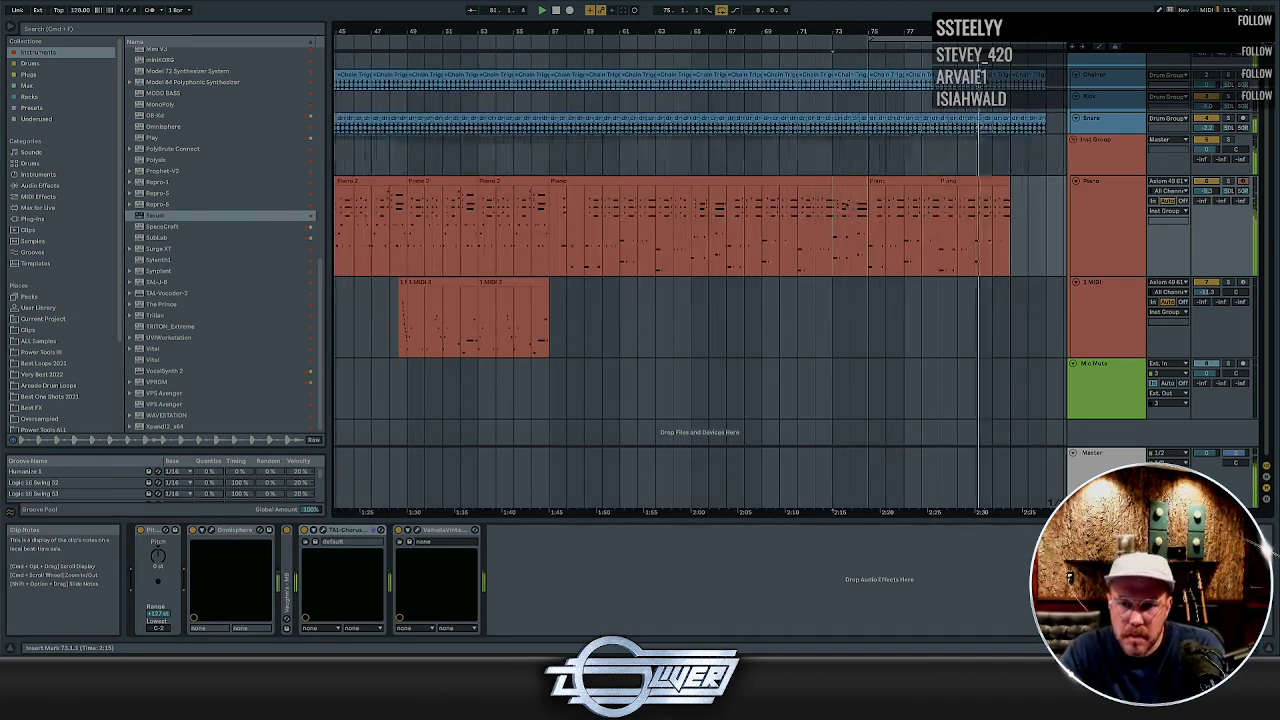
{"action": "key", "text": "super+e"}
{"action": "left_click_drag", "start_coordinate": [844, 182], "coordinate": [986, 184]}
{"action": "left_click", "coordinate": [890, 181], "text": "shift"}
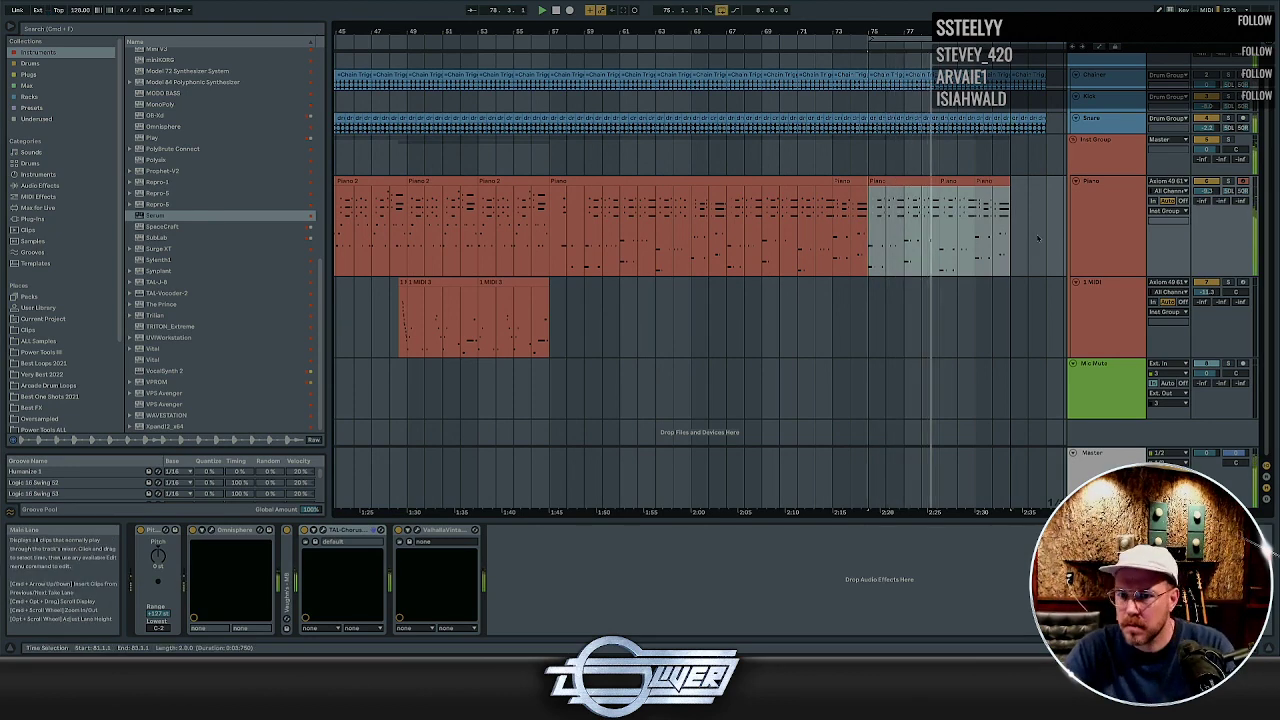
Switch from the Piano track to the 1 MIDI bass track and arm it for recording
{"action": "left_click", "coordinate": [1096, 236]}
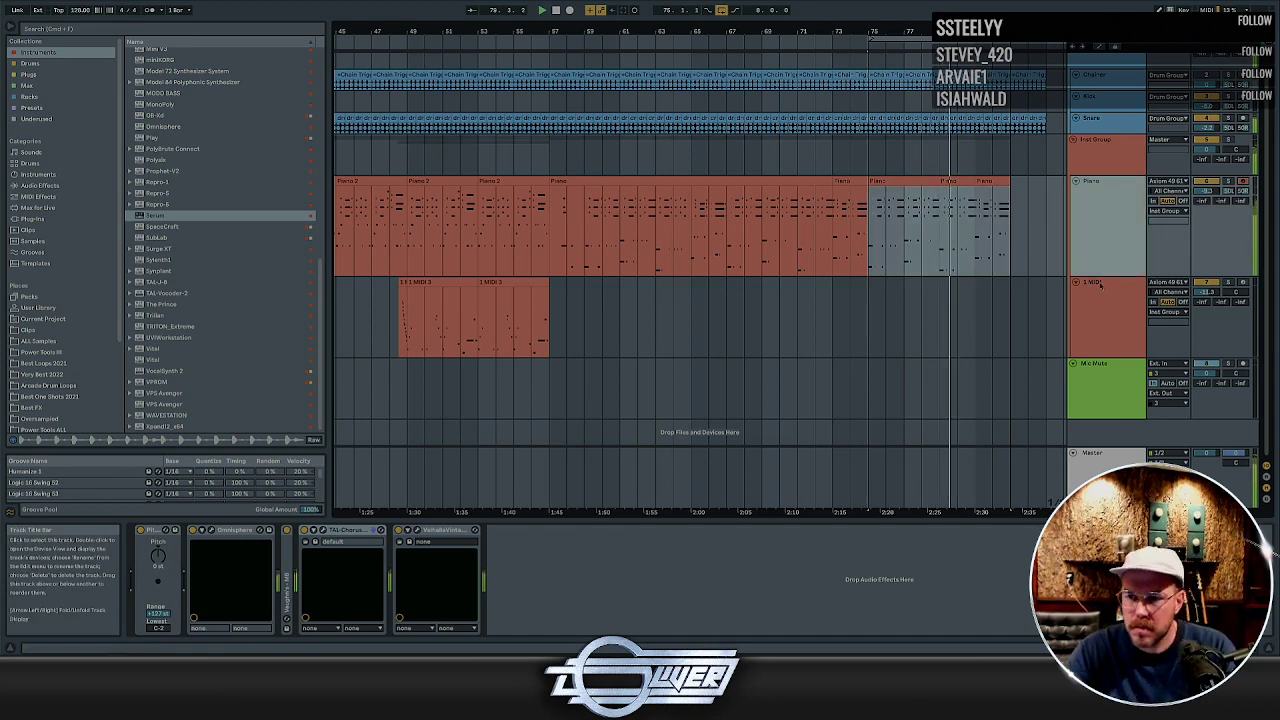
{"action": "left_click", "coordinate": [1099, 285]}
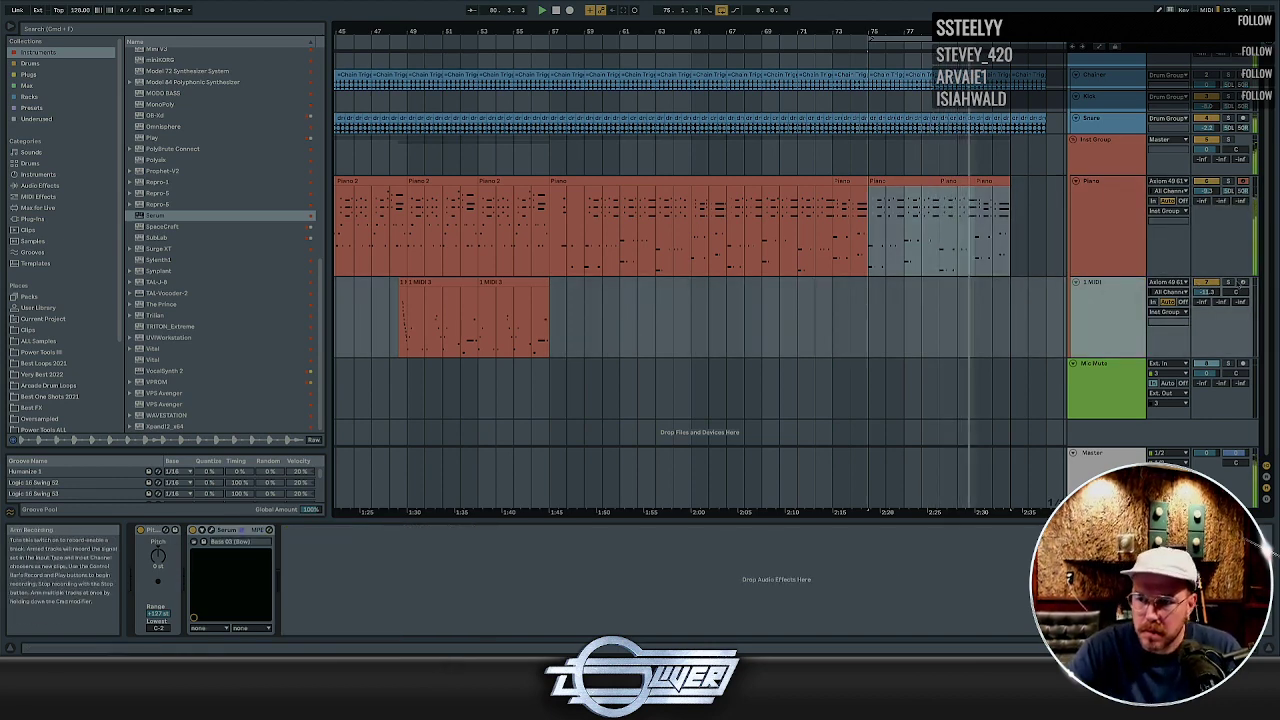
{"action": "left_click", "coordinate": [1243, 282]}
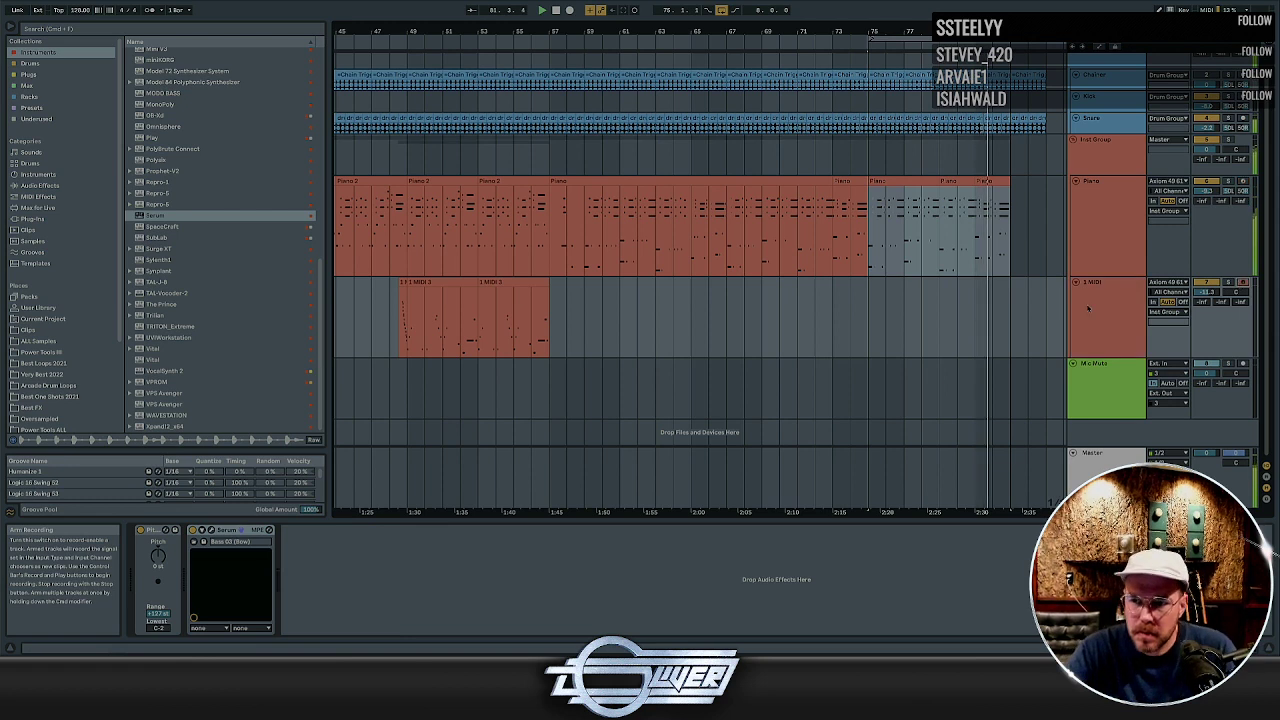
{"action": "left_click", "coordinate": [1090, 308]}
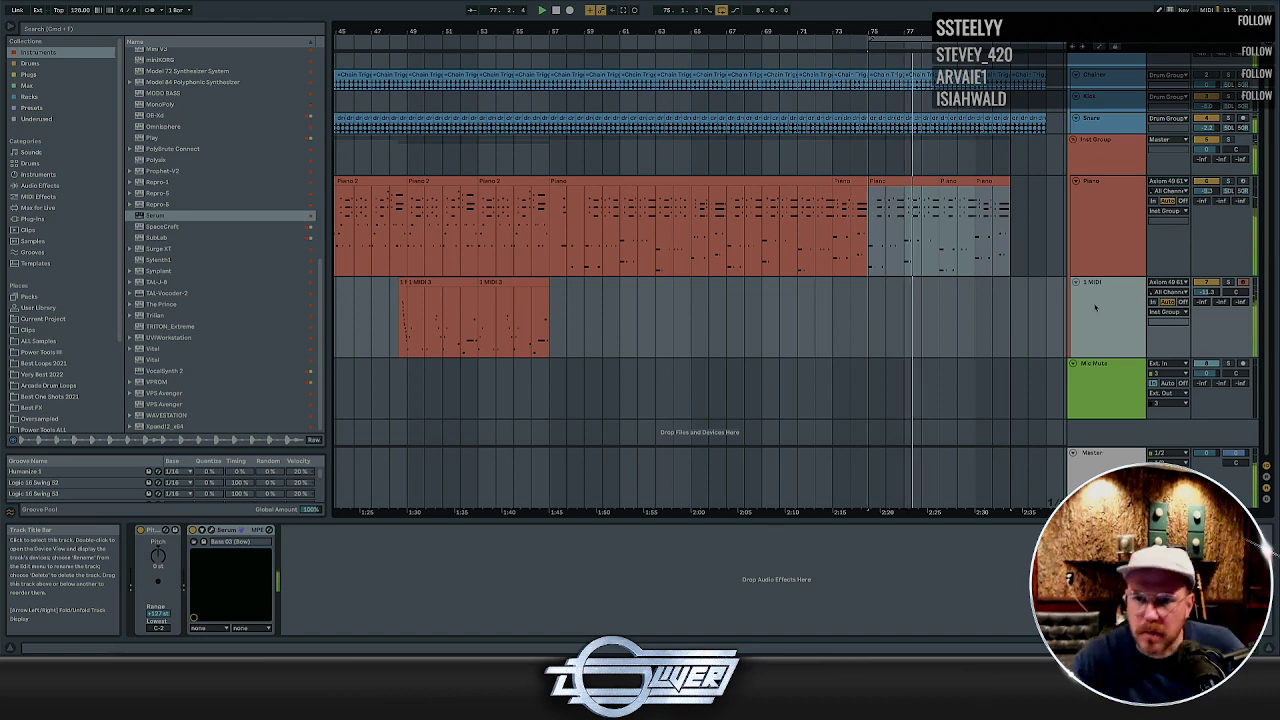
Open Serum on the bass track, inspect Env 2 and Env 3, and close it again
{"action": "left_click", "coordinate": [211, 530]}
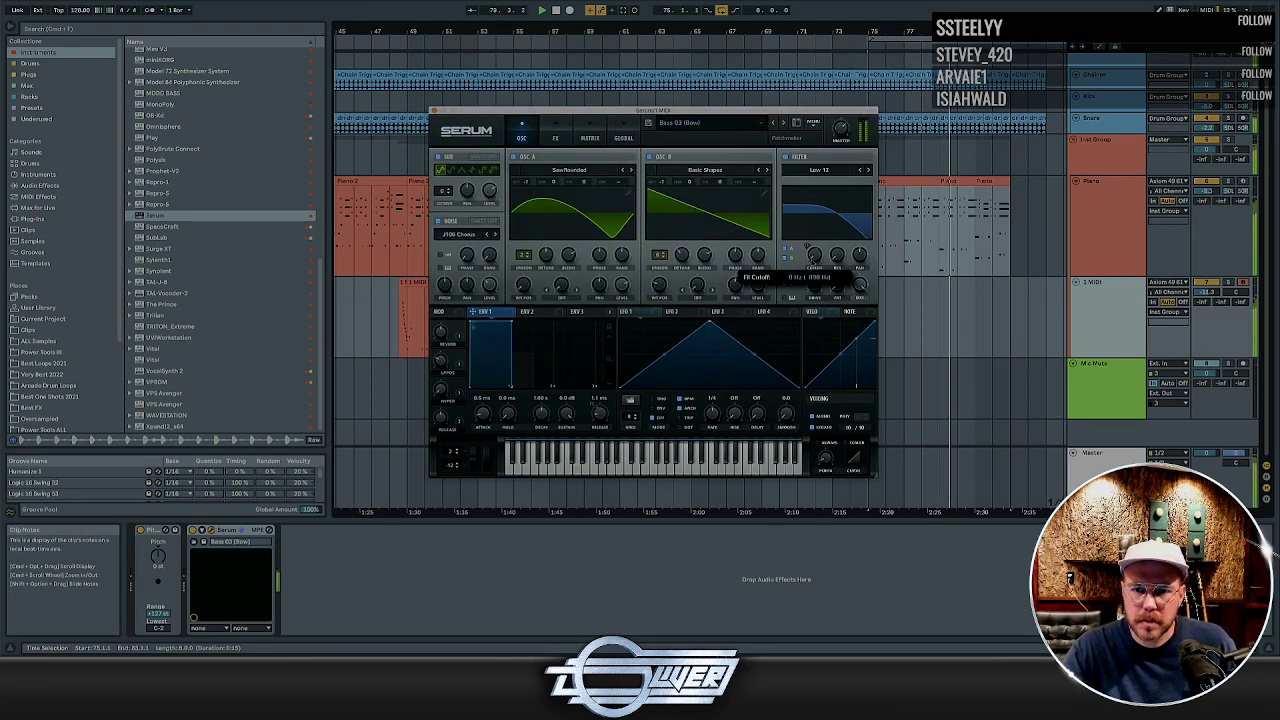
{"action": "left_click", "coordinate": [533, 311]}
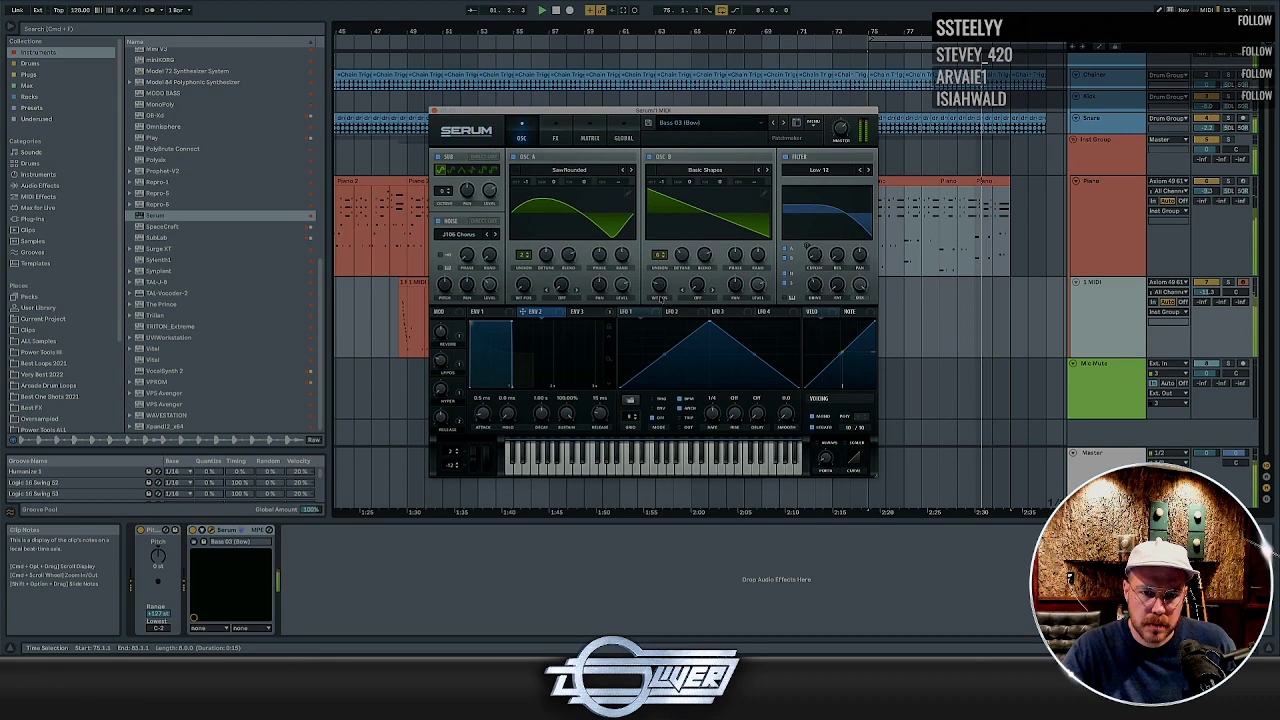
{"action": "left_click", "coordinate": [580, 311]}
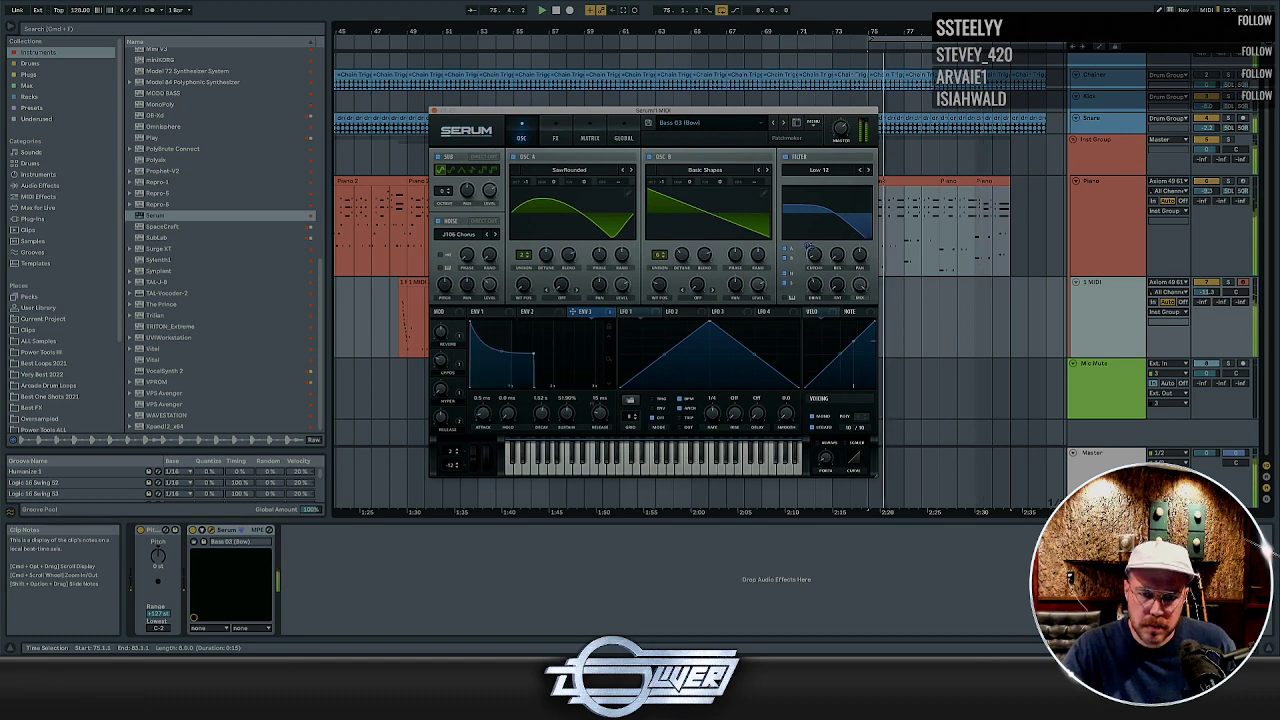
{"action": "left_click", "coordinate": [434, 111]}
{"action": "left_click", "coordinate": [507, 300]}
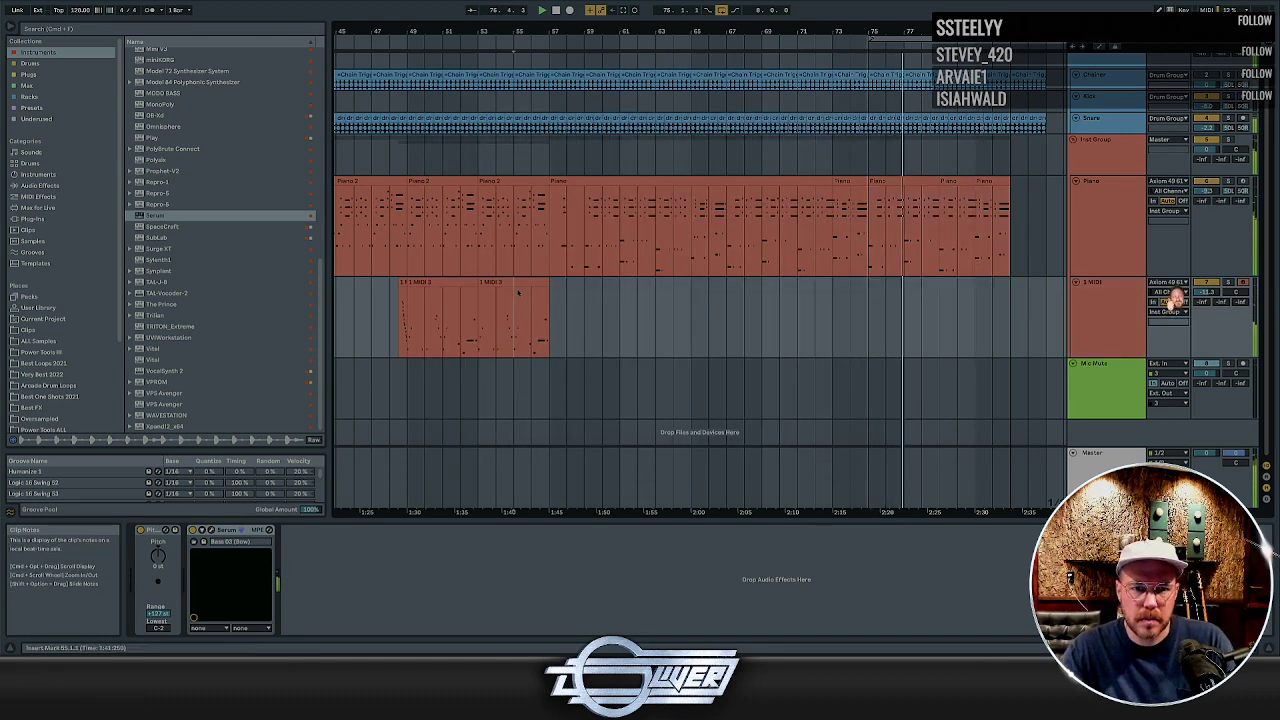
{"action": "left_click", "coordinate": [500, 283]}
{"action": "left_click", "coordinate": [430, 283], "text": "shift"}
{"action": "left_click_drag", "start_coordinate": [462, 283], "coordinate": [443, 304]}
Delete the time between bars 57 and 75 across all tracks and play from bar 57
{"action": "left_click_drag", "start_coordinate": [550, 225], "coordinate": [868, 224]}
{"action": "key", "text": "shift+super+BackSpace"}
{"action": "key", "text": "space"}
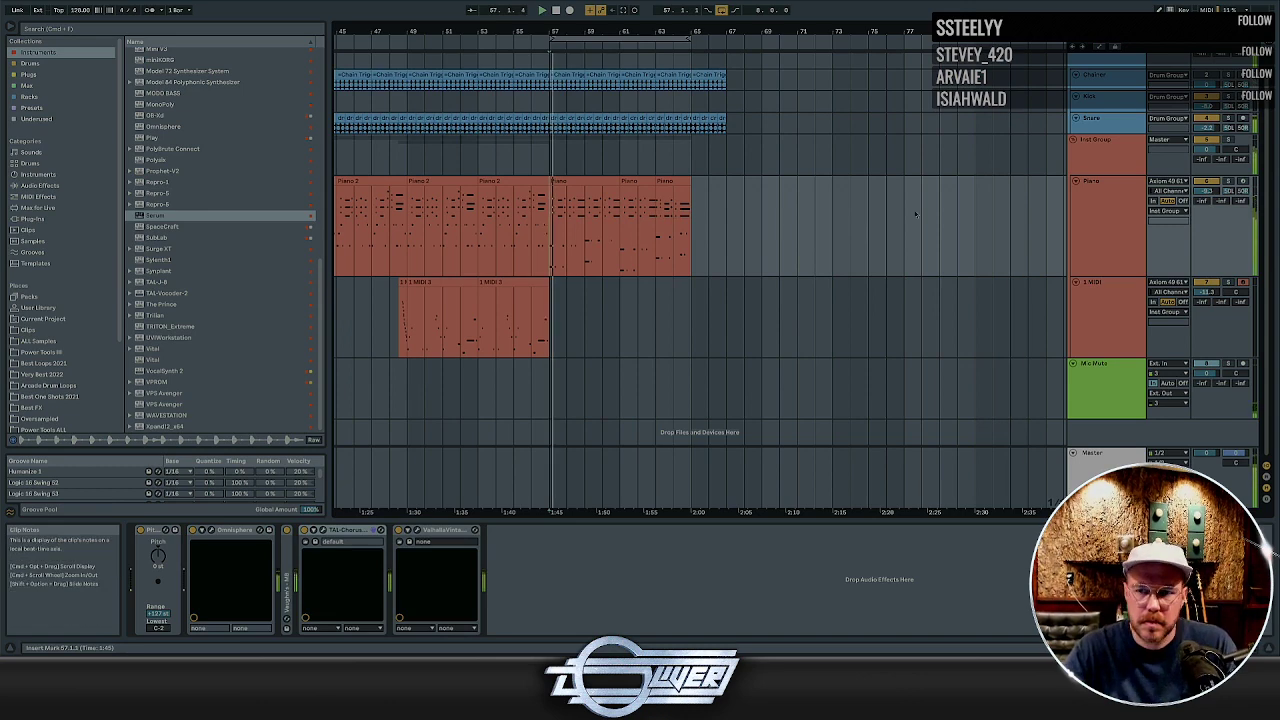
Select bars 57 to 65 on the 1 MIDI bass track and play that section
{"action": "left_click", "coordinate": [1109, 250]}
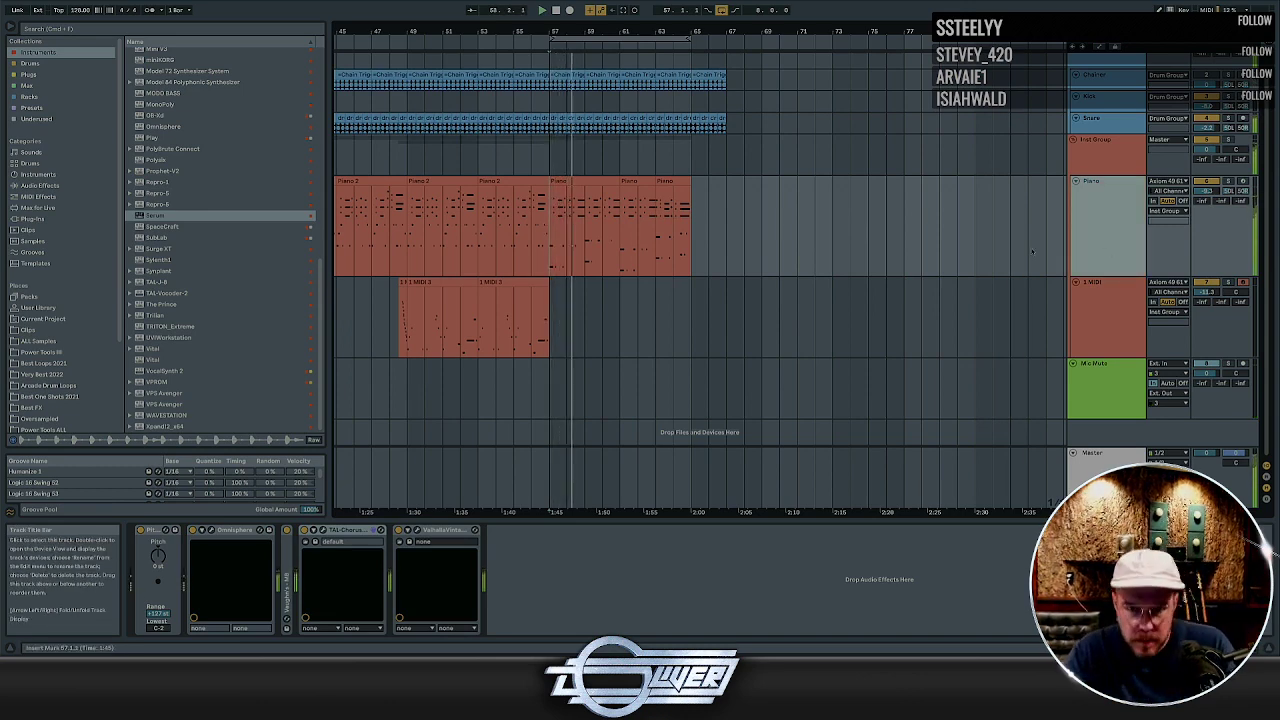
{"action": "mouse_move", "coordinate": [690, 318]}
{"action": "left_mouse_down"}
{"action": "mouse_move", "coordinate": [549, 318]}
{"action": "mouse_move", "coordinate": [553, 297]}
{"action": "mouse_move", "coordinate": [685, 297]}
{"action": "left_mouse_up"}
{"action": "key", "text": "space"}
{"action": "key", "text": "space"}
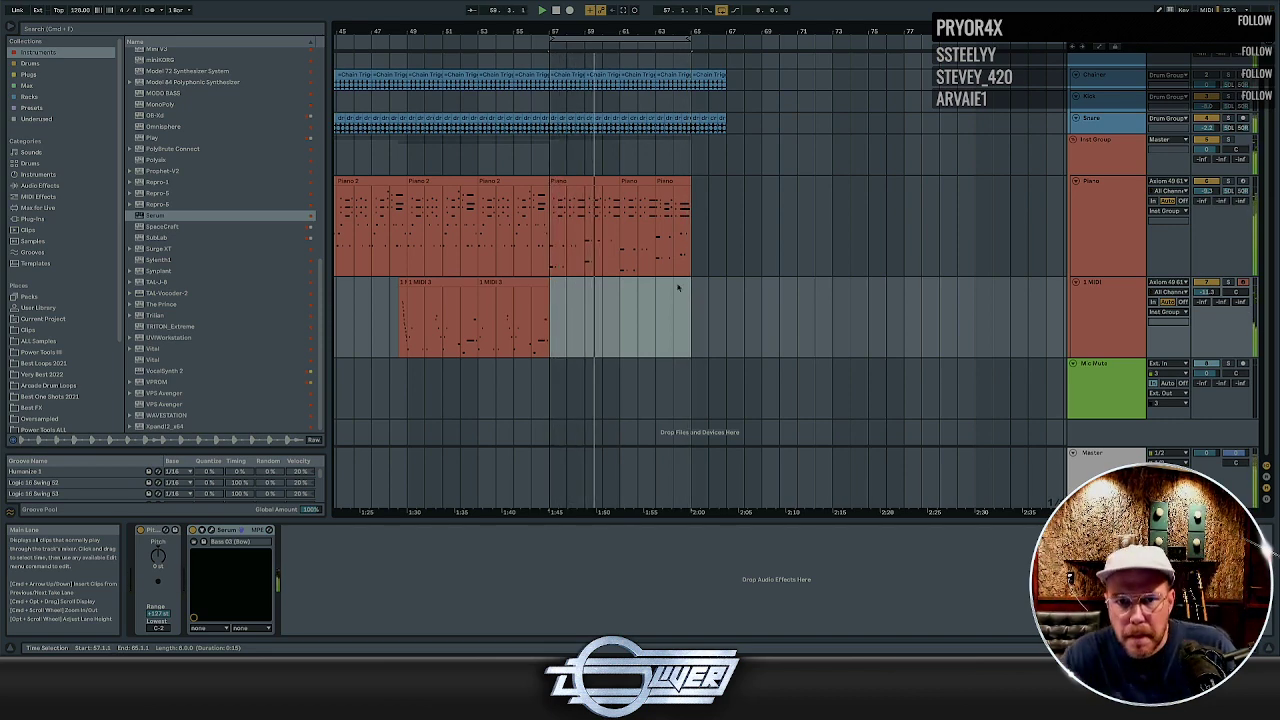
Duplicate the Piano clips of bars 57 to 65 seven times so the part runs to bar 121
{"action": "left_click", "coordinate": [573, 180]}
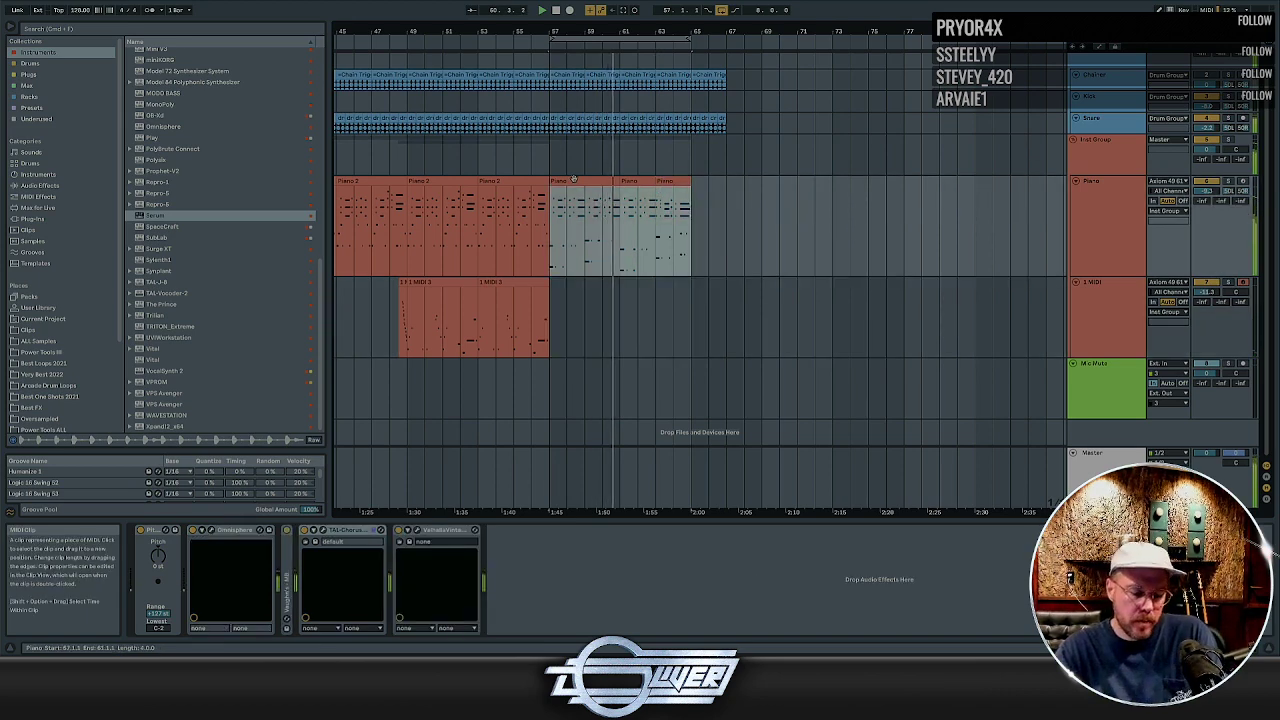
{"action": "key", "text": "super+d"}
{"action": "key", "text": "super+d"}
{"action": "key", "text": "super+d"}
{"action": "key", "text": "super+d"}
{"action": "key", "text": "super+d"}
{"action": "key", "text": "super+d"}
{"action": "key", "text": "super+d"}
{"action": "scroll", "coordinate": [685, 210], "scroll_direction": "left", "scroll_amount": 10}
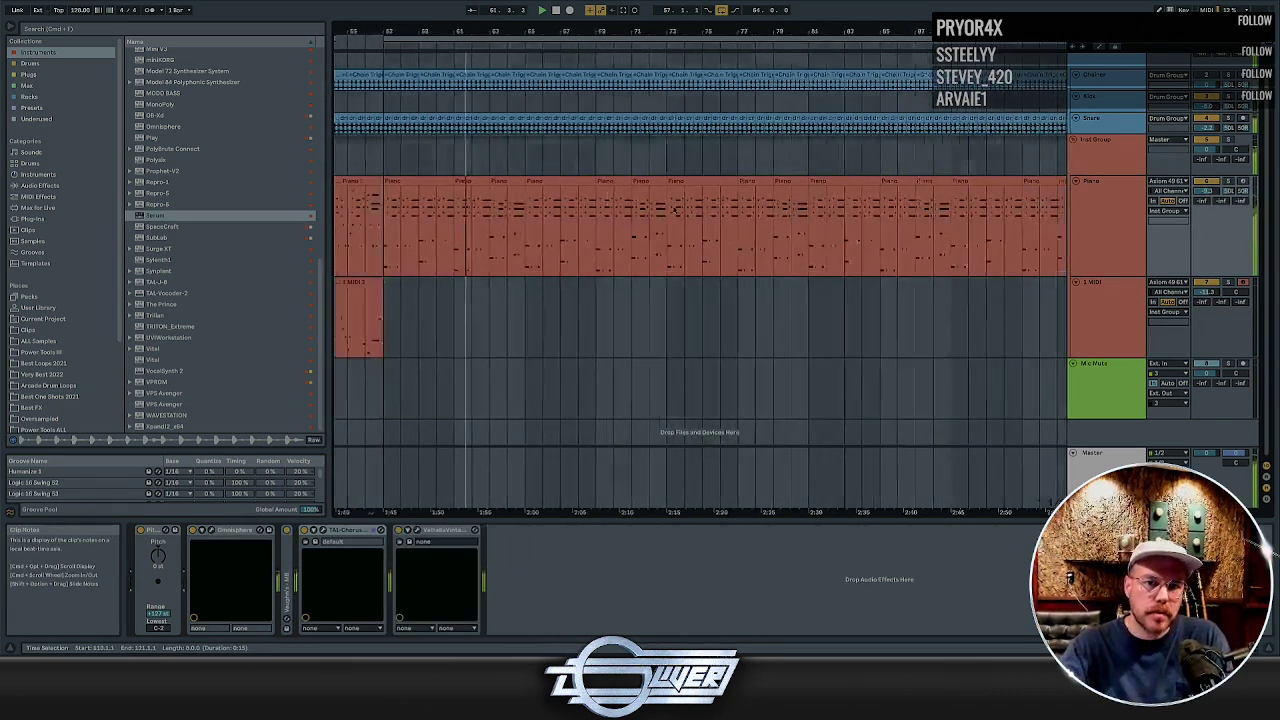
Record a bass take on the 1 MIDI track over the piano section from bar 57 to 121
{"action": "key", "text": "F9"}
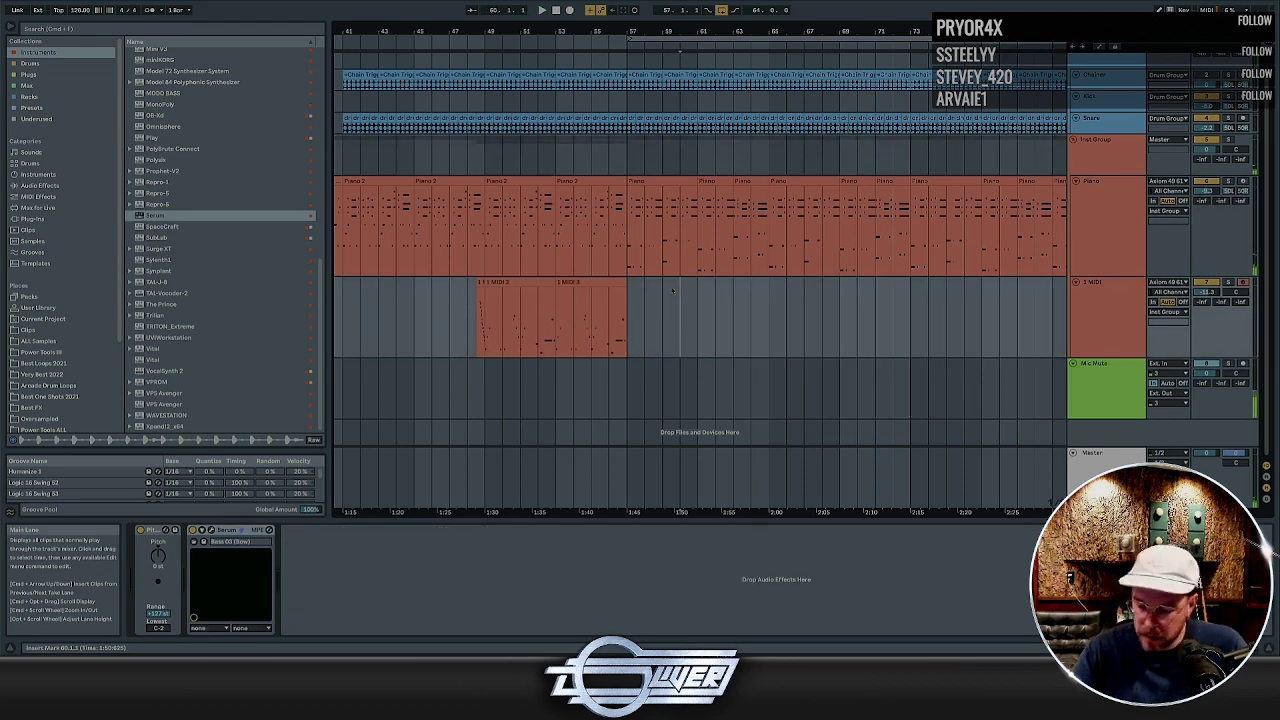
{"action": "key", "text": "F9"}
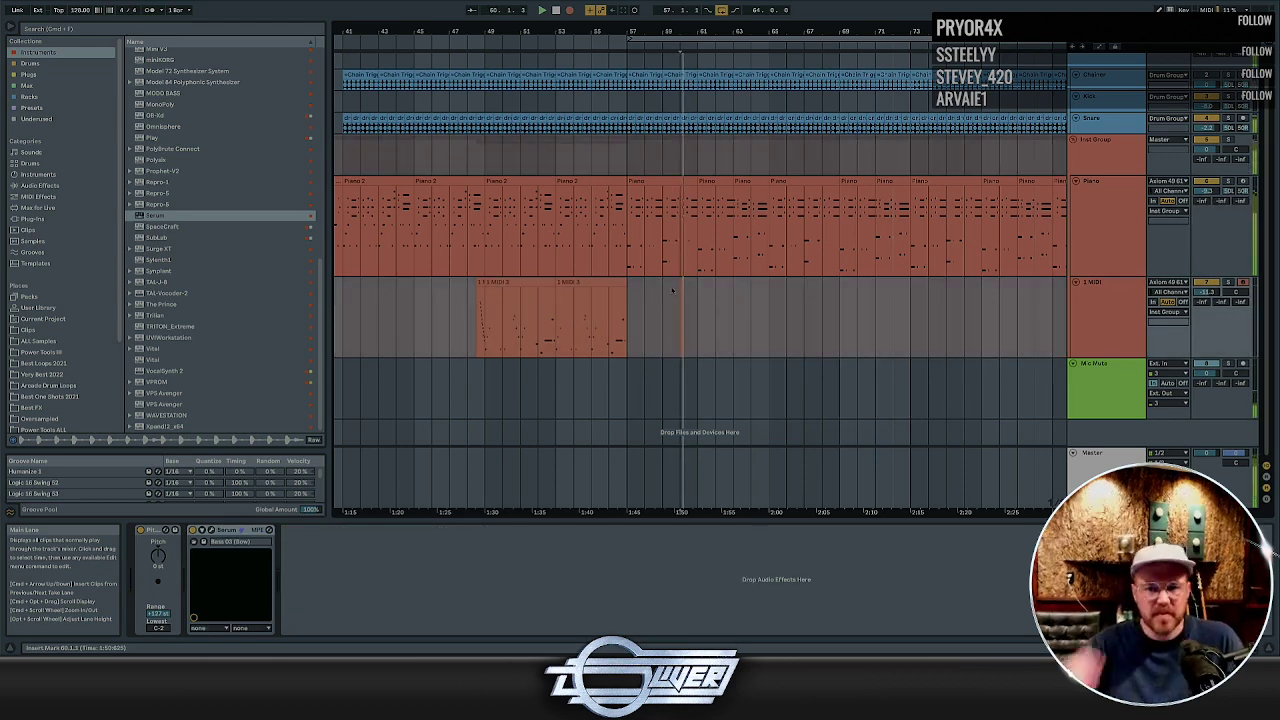
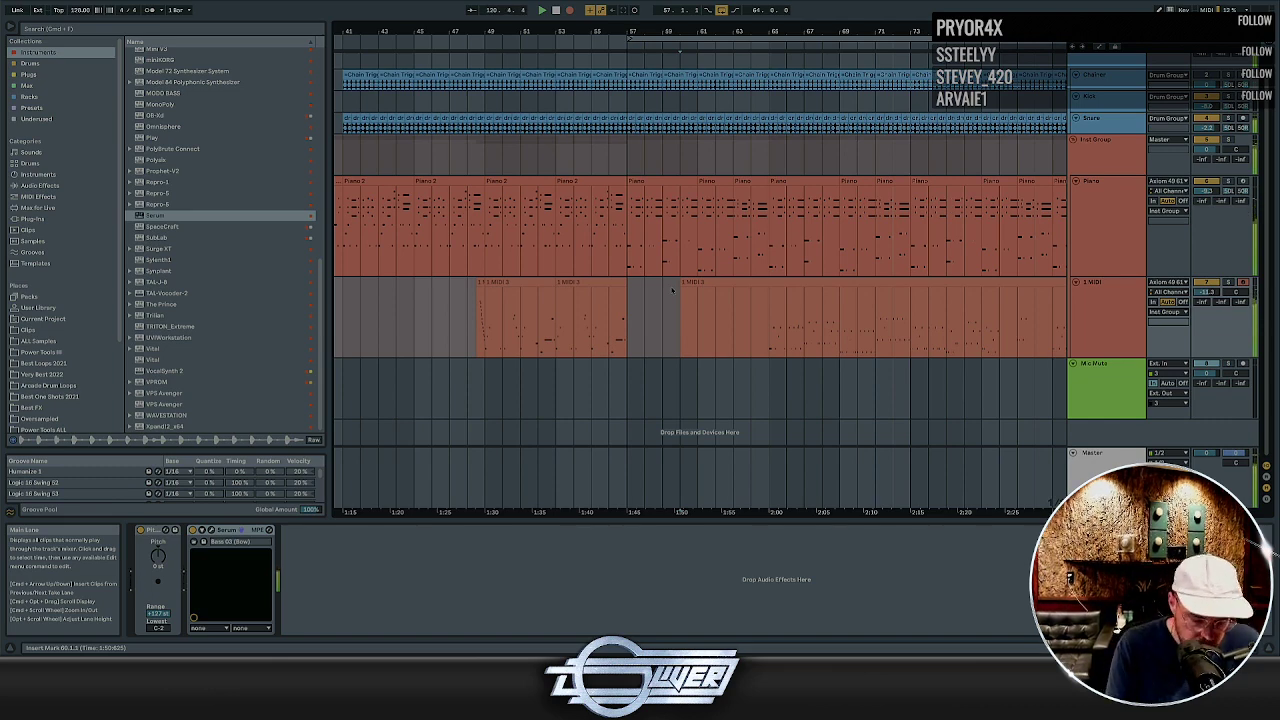
{"action": "key", "text": "space"}
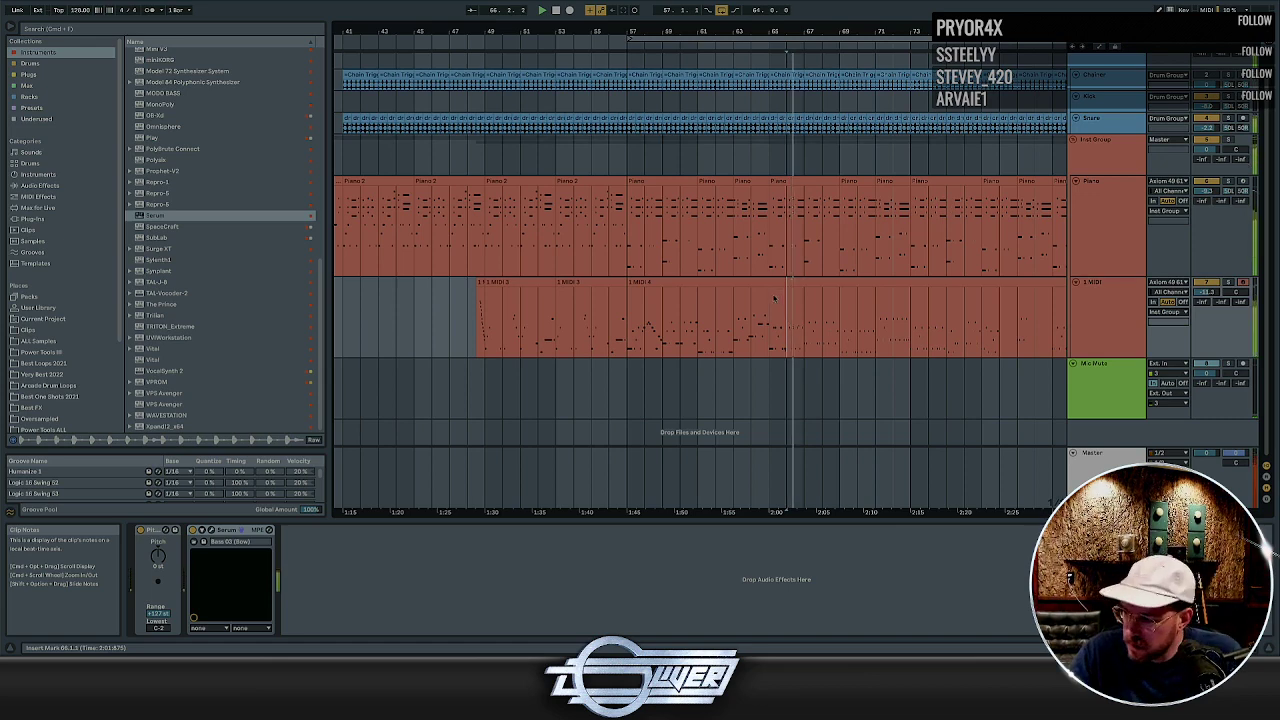
Delete the bass clip recorded between bars 57 and 121 on the 1 MIDI track
{"action": "left_click", "coordinate": [774, 298]}
{"action": "scroll", "coordinate": [774, 298], "scroll_direction": "down", "scroll_amount": 5}
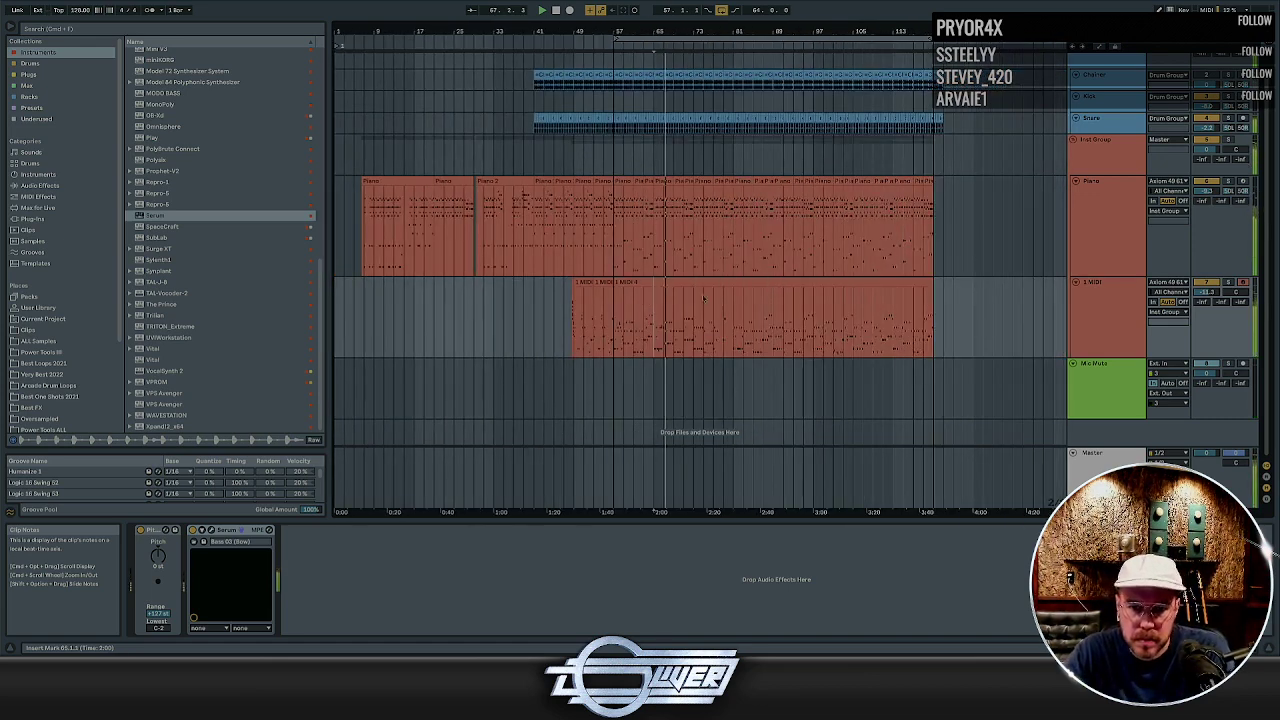
{"action": "scroll", "coordinate": [646, 284], "scroll_direction": "up", "scroll_amount": 3}
{"action": "left_click", "coordinate": [646, 283]}
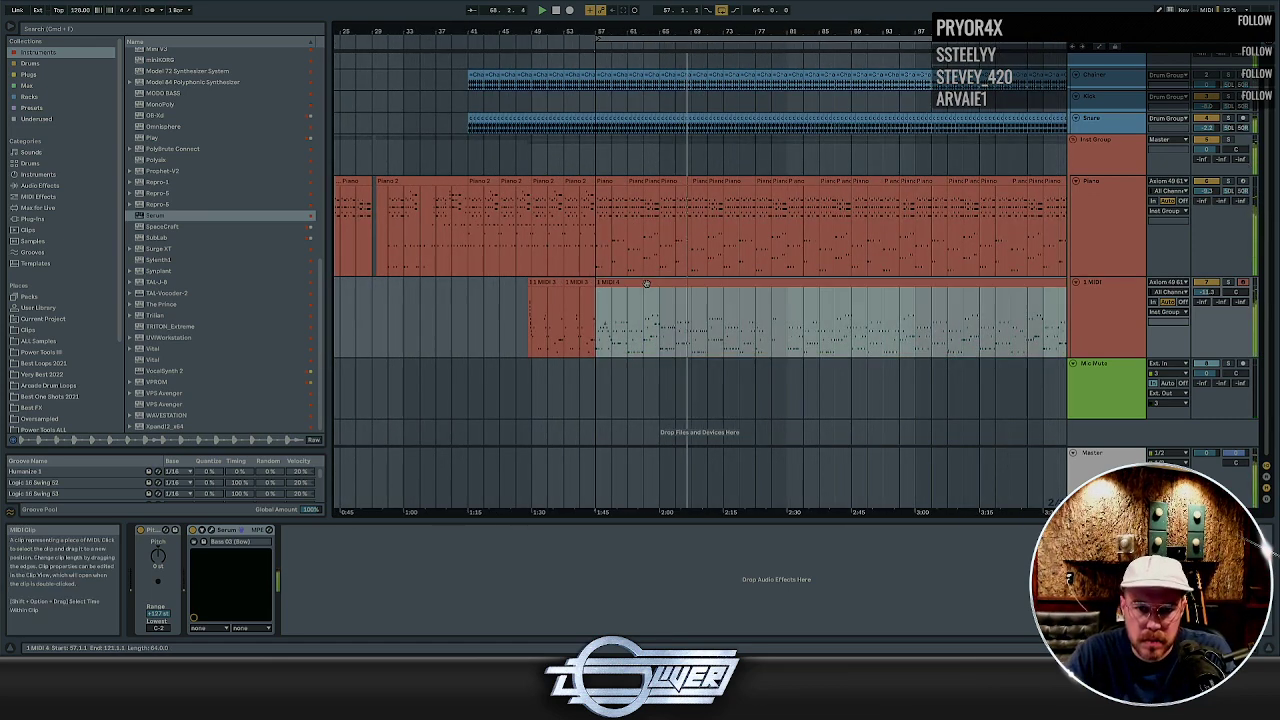
{"action": "scroll", "coordinate": [646, 284], "scroll_direction": "down", "scroll_amount": 3}
Record a new bass take on the 1 MIDI track from bar 57 to just past bar 73
{"action": "left_click", "coordinate": [618, 292]}
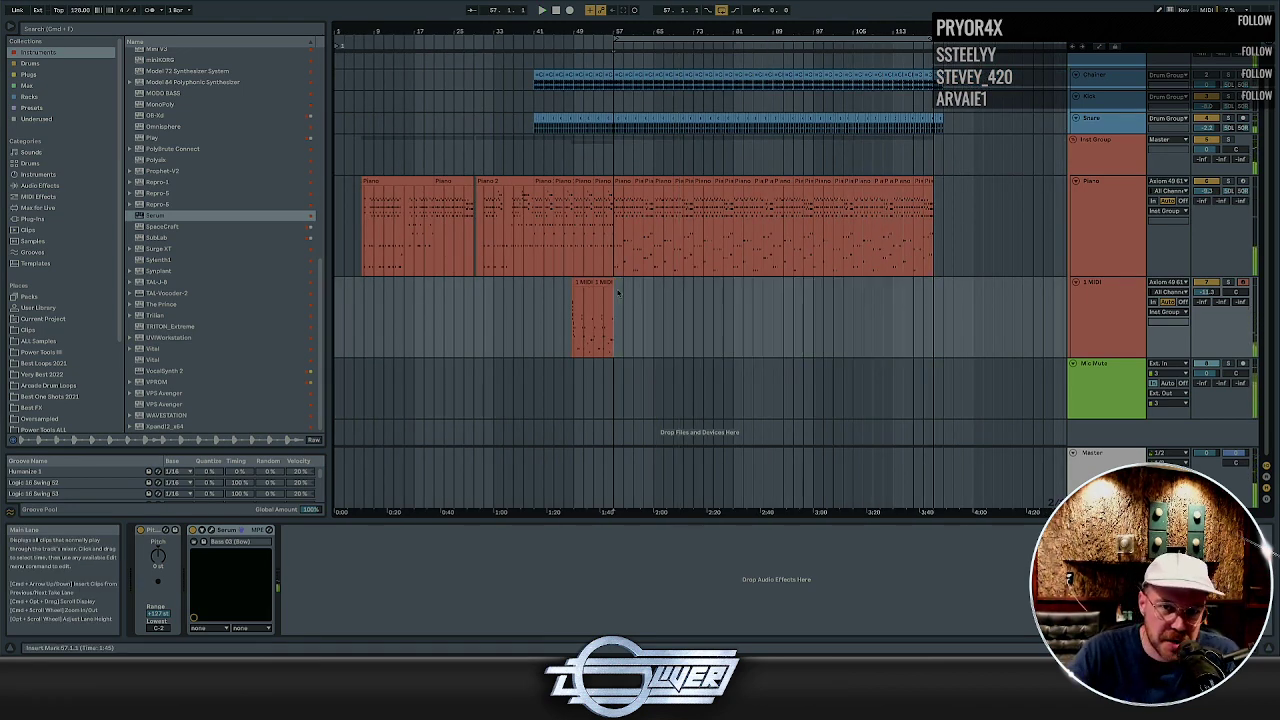
{"action": "key", "text": "F9"}
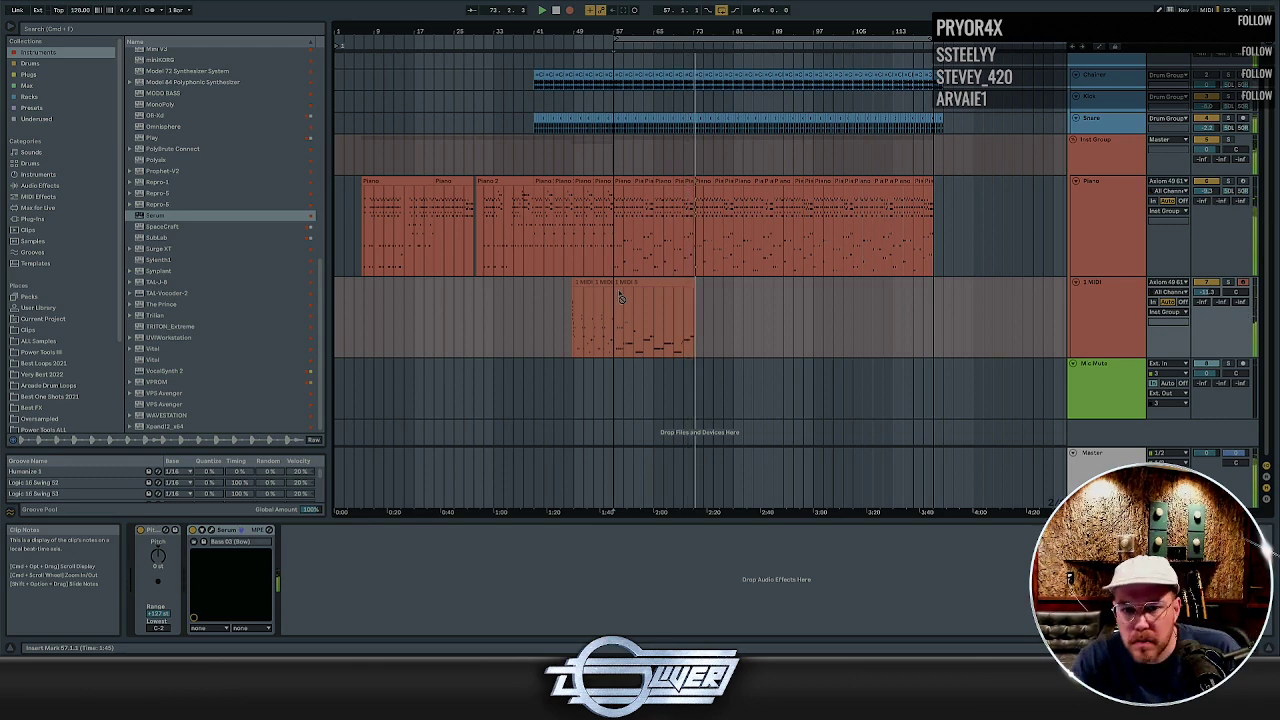
{"action": "key", "text": "space"}
Try moving the bass take's section from mid-bar 64 to bar 73 back to bar 57, and undo the move
{"action": "scroll", "coordinate": [668, 312], "scroll_direction": "up", "scroll_amount": 5}
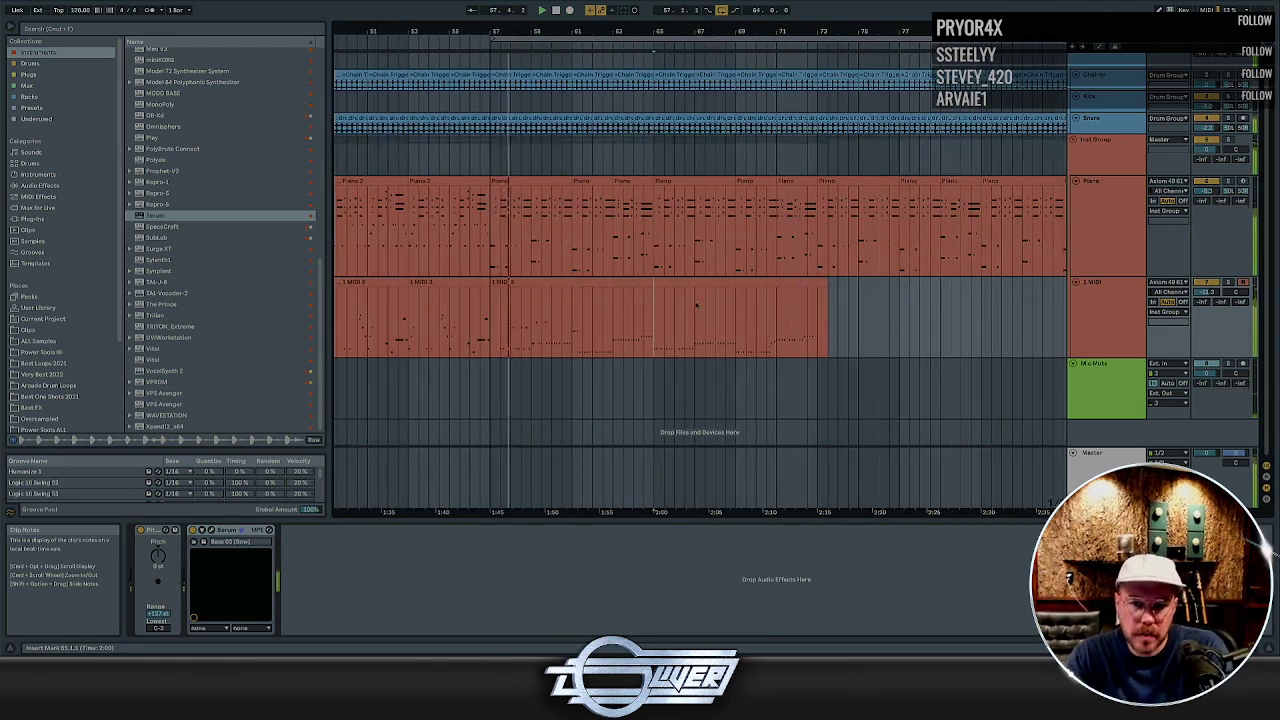
{"action": "left_click_drag", "start_coordinate": [644, 318], "coordinate": [818, 318]}
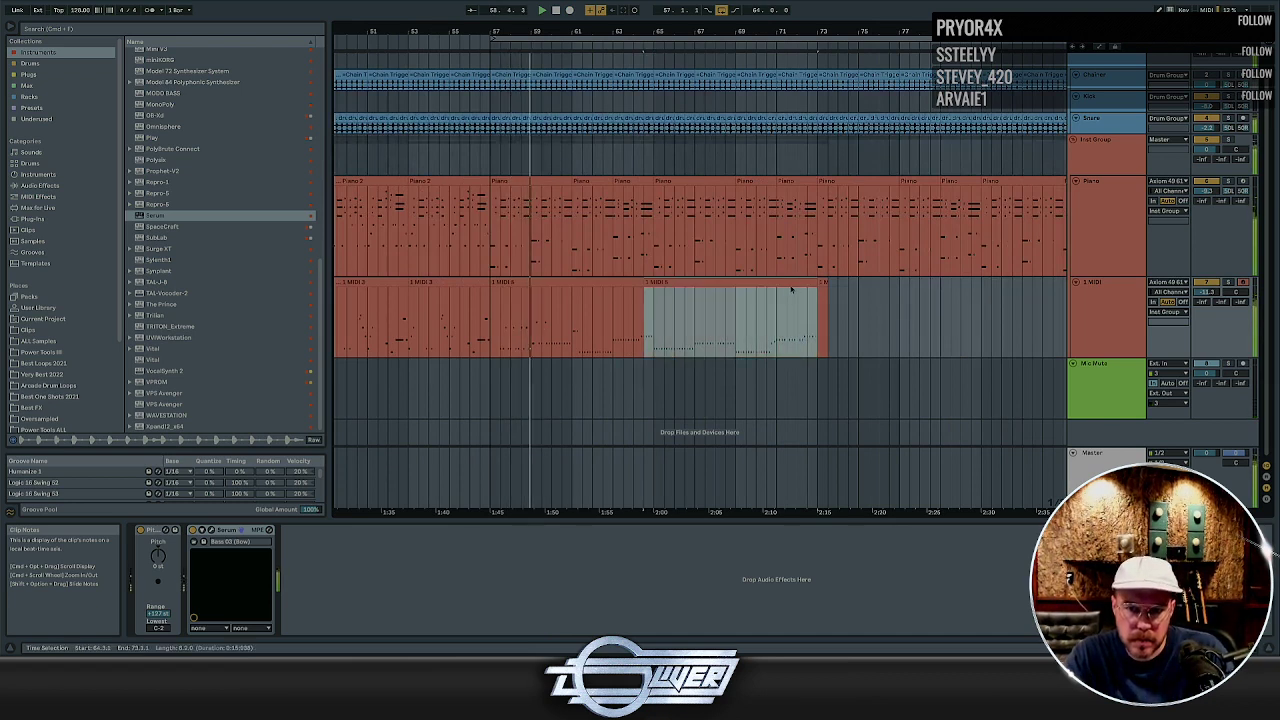
{"action": "left_click_drag", "start_coordinate": [772, 281], "coordinate": [623, 297]}
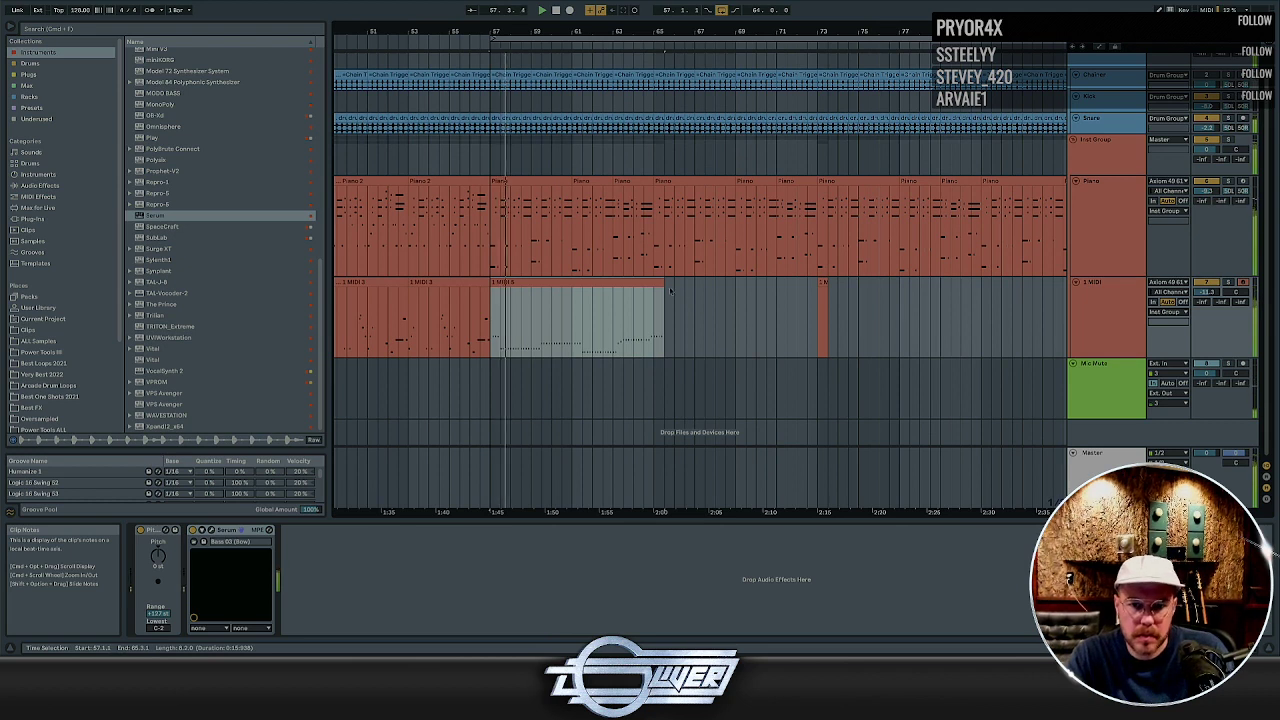
{"action": "key", "text": "super+z"}
Place the eight-bar bass section from bars 65 to 73 at bar 57 and duplicate it through to bar 97
{"action": "left_click", "coordinate": [657, 295]}
{"action": "left_click_drag", "start_coordinate": [657, 296], "coordinate": [624, 290]}
{"action": "key", "text": "super+d"}
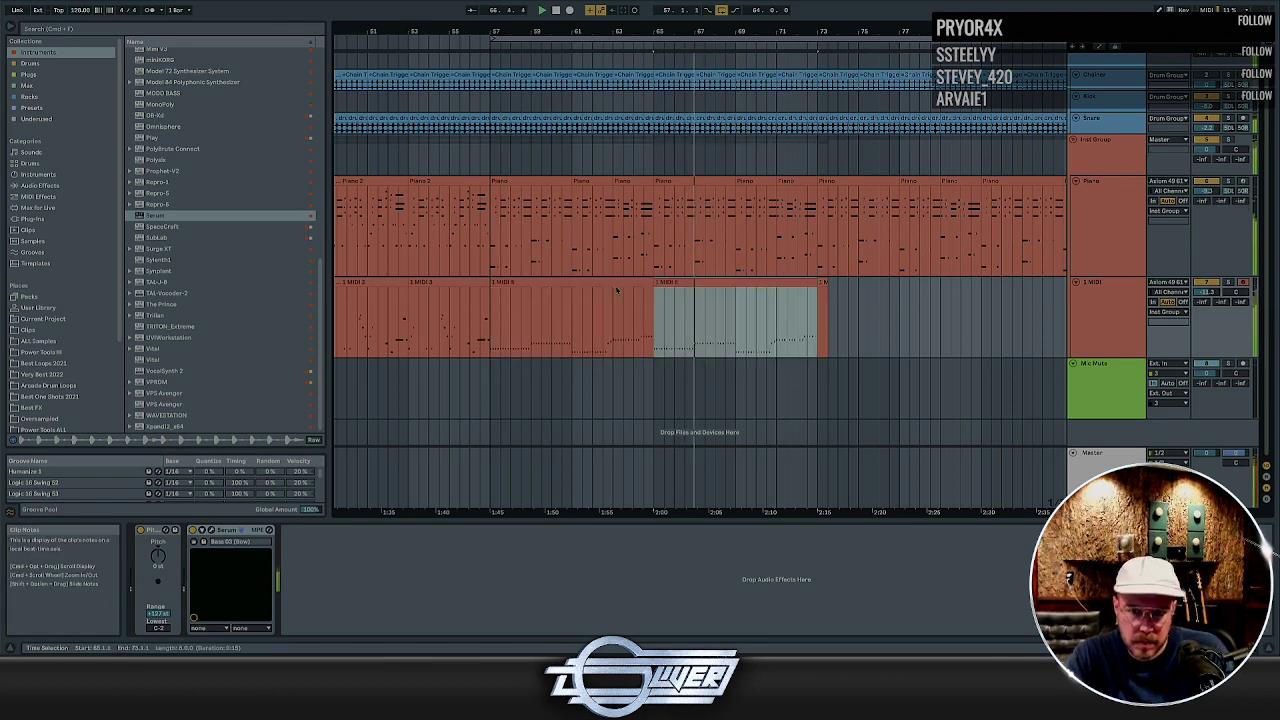
{"action": "key", "text": "super+d"}
{"action": "key", "text": "super+d"}
{"action": "key", "text": "super+d"}
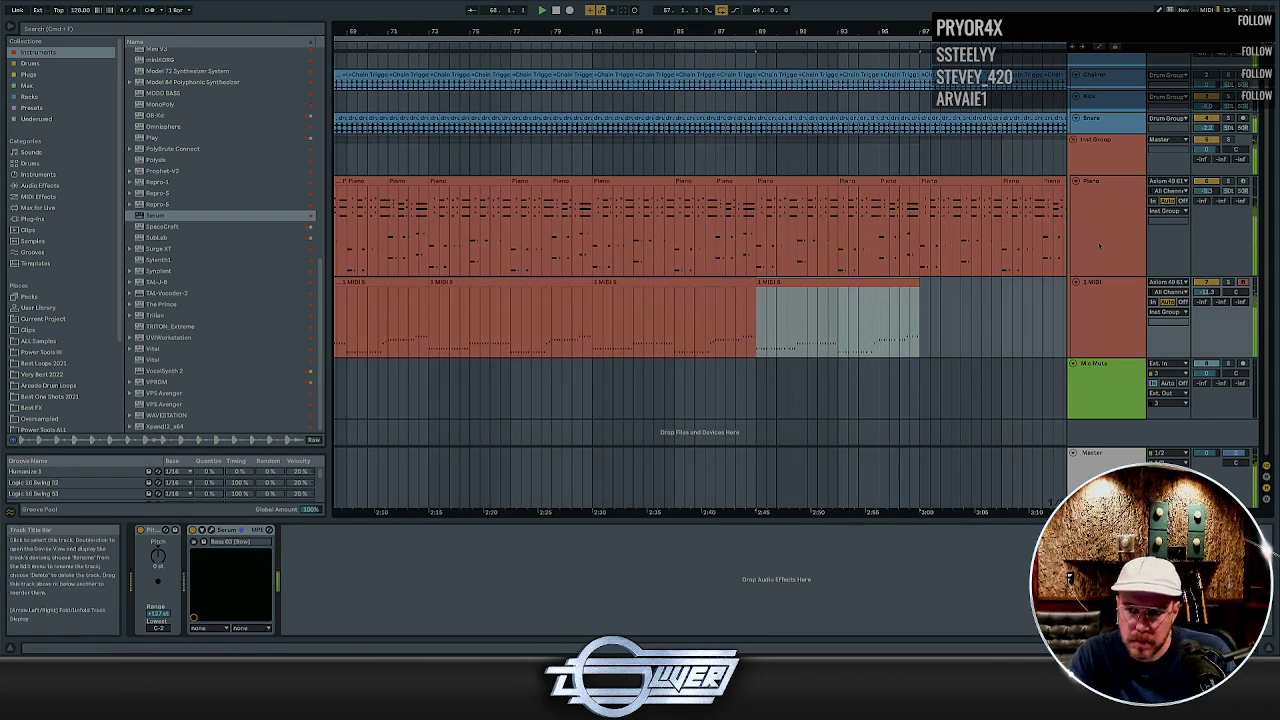
Balance the volume of the 1 MIDI bass track against the Piano track during playback
{"action": "left_click", "coordinate": [1102, 246]}
{"action": "left_click", "coordinate": [1087, 297]}
{"action": "left_click_drag", "start_coordinate": [1207, 292], "coordinate": [1207, 284]}
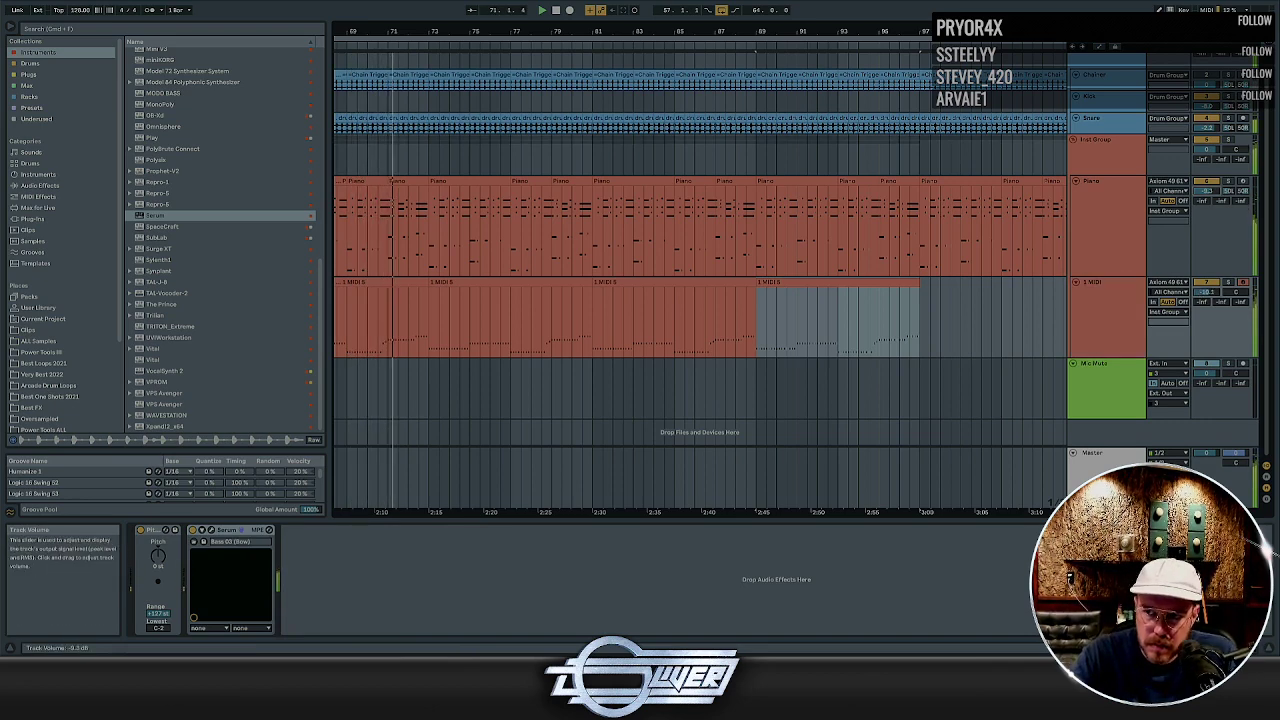
{"action": "left_click", "coordinate": [1108, 230]}
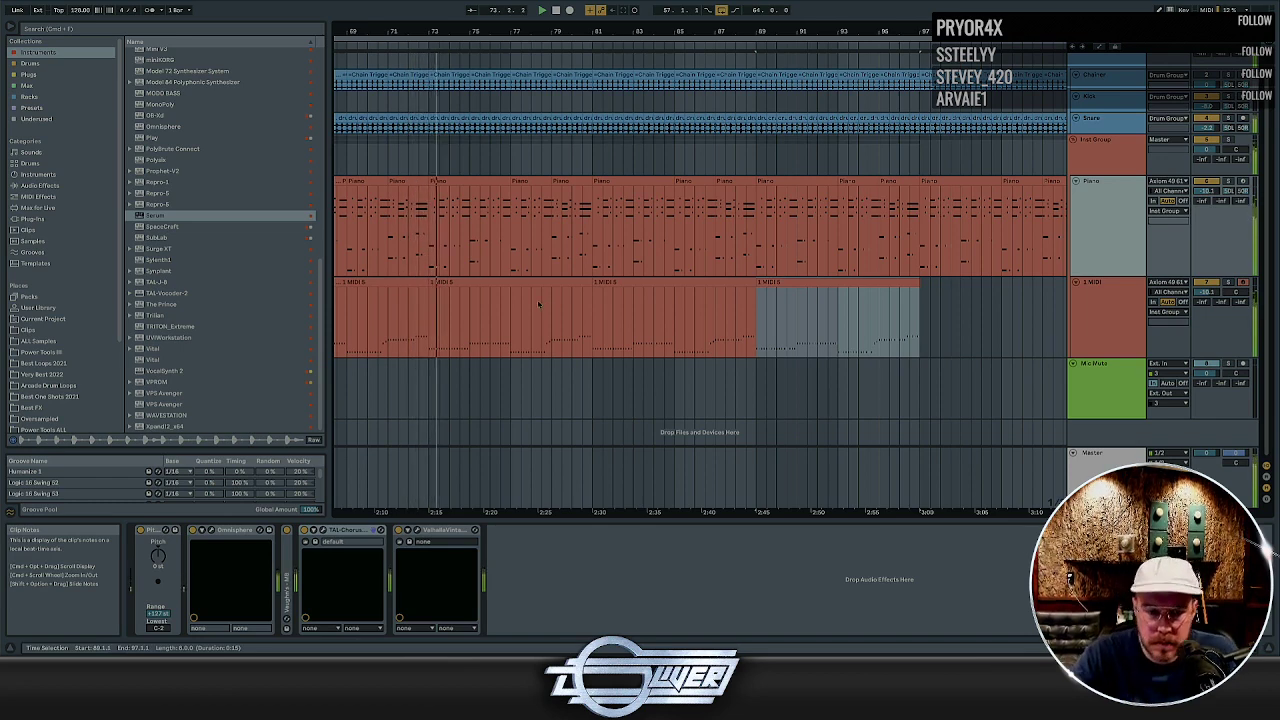
{"action": "left_click", "coordinate": [1080, 222]}
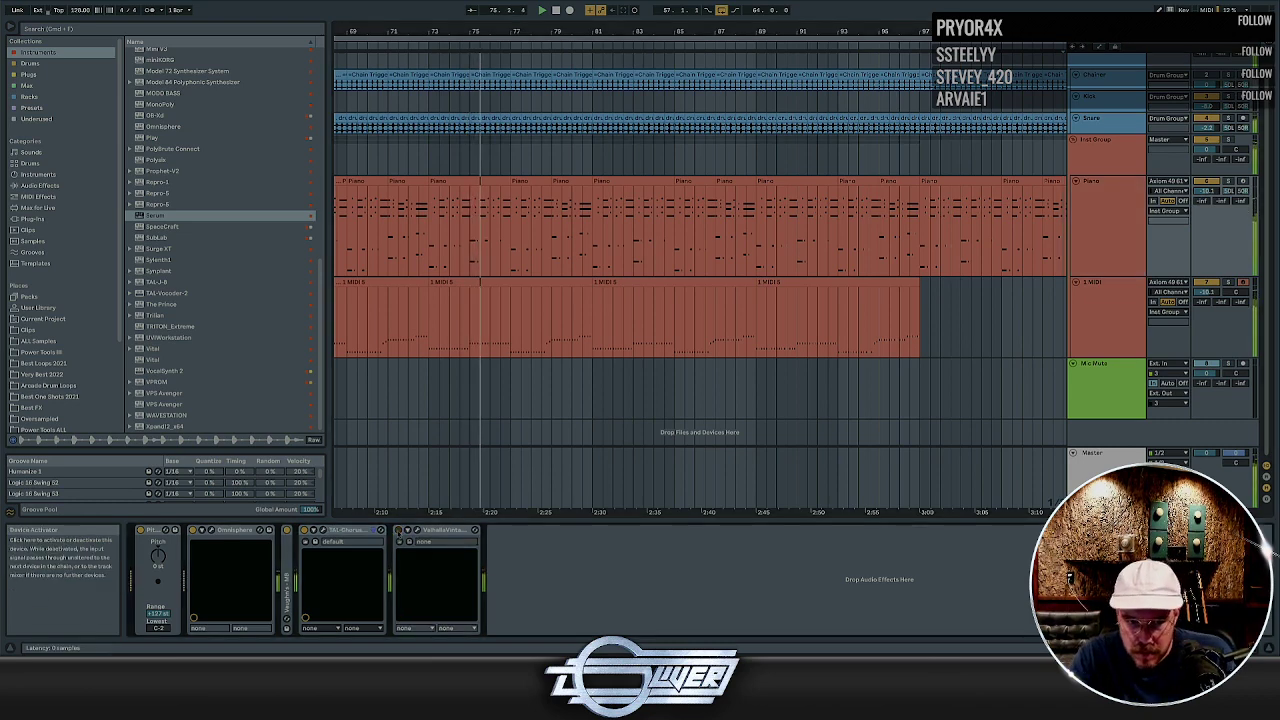
Insert a new MIDI track below Piano and set its MIDI input to the Axiom 49 keyboard
{"action": "left_click", "coordinate": [1105, 251]}
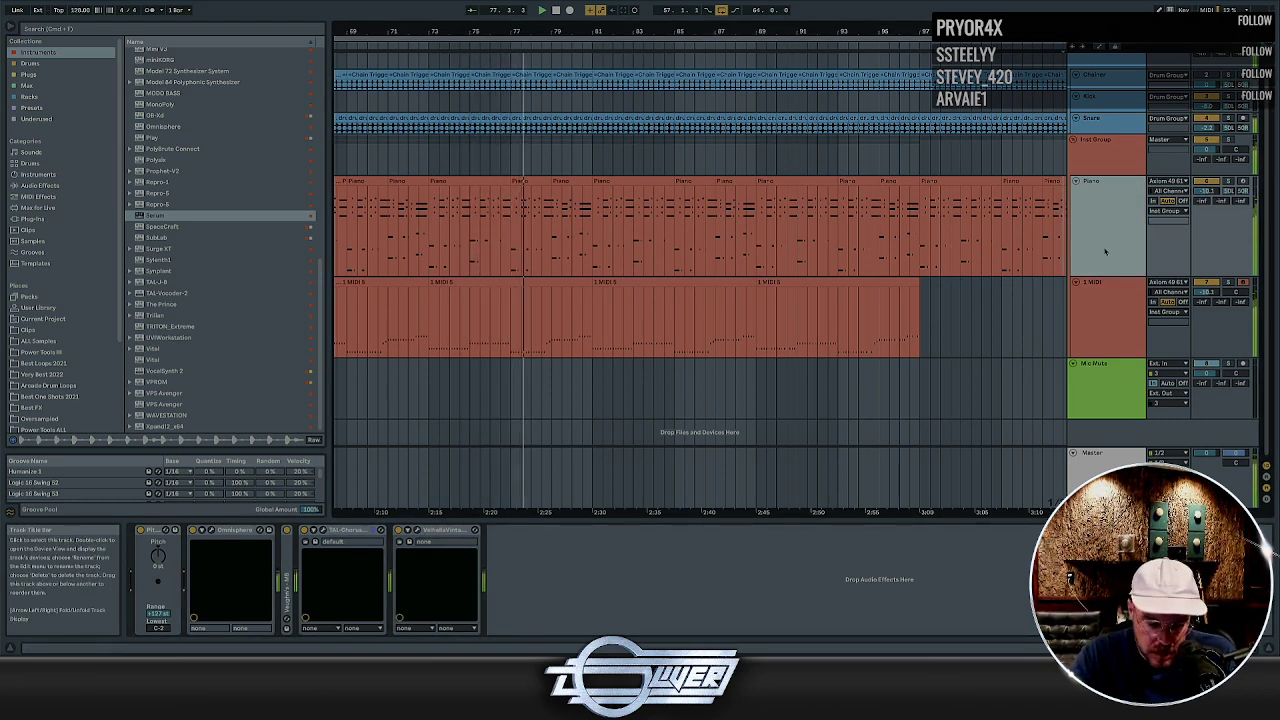
{"action": "key", "text": "ctrl+shift+t"}
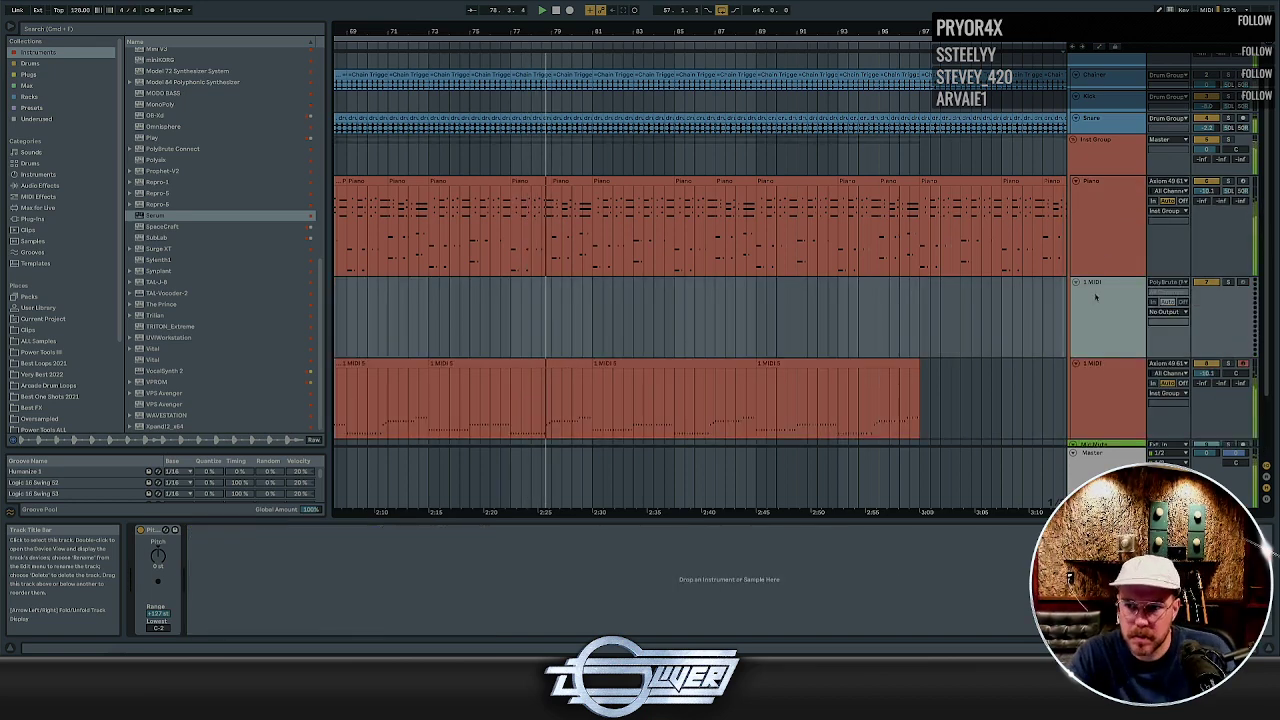
{"action": "left_click", "coordinate": [1168, 282]}
{"action": "left_click", "coordinate": [1165, 308]}
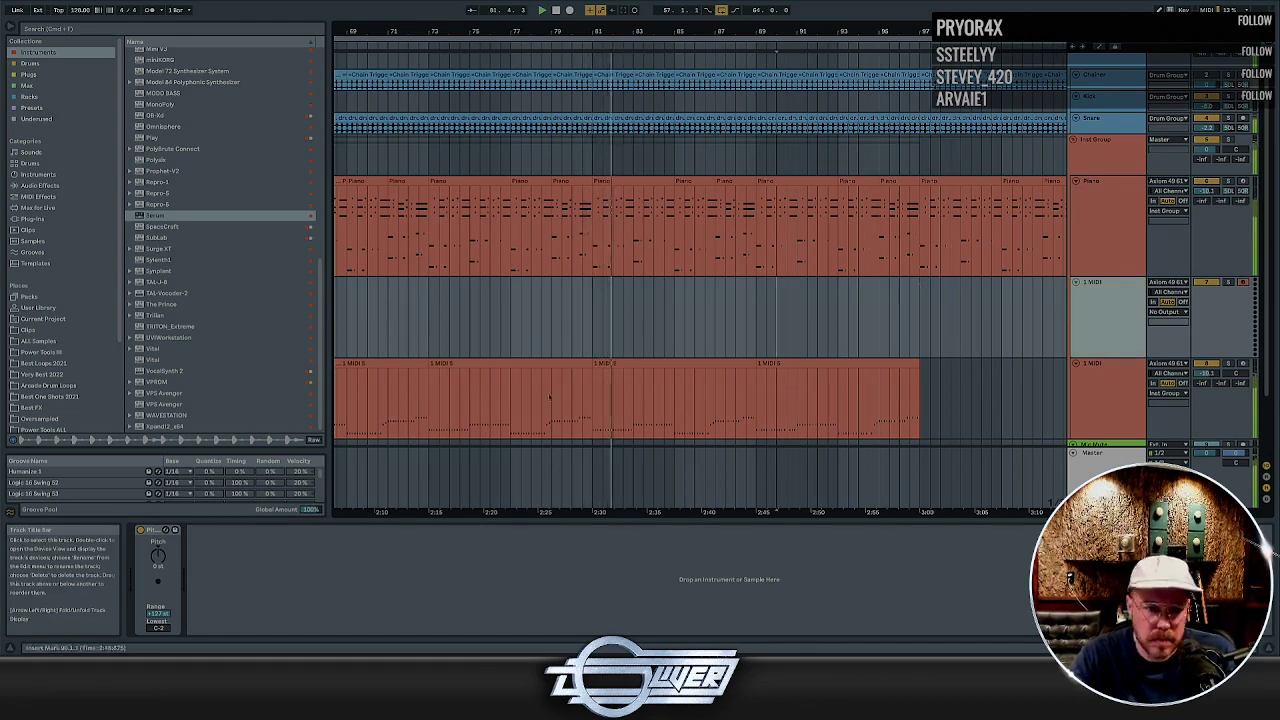
Play from bar 41 and load Serum onto the new MIDI track
{"action": "scroll", "coordinate": [421, 305], "scroll_direction": "left", "scroll_amount": 10}
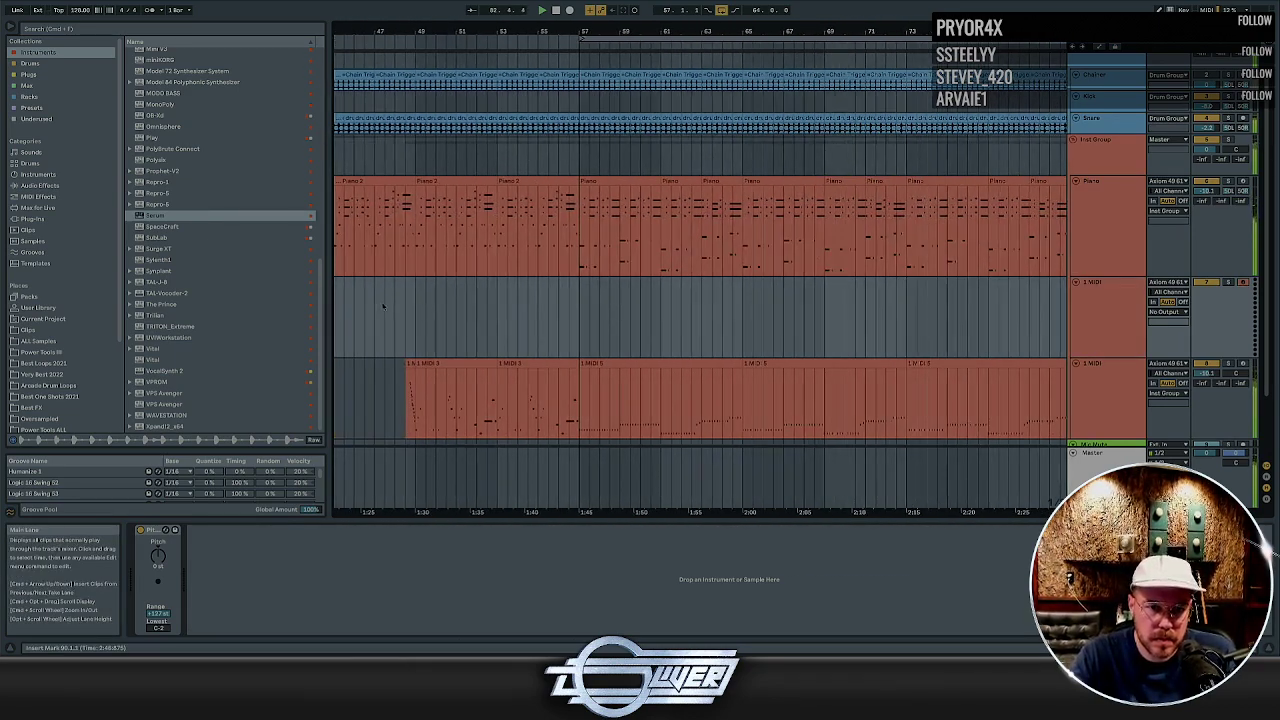
{"action": "scroll", "coordinate": [469, 305], "scroll_direction": "left", "scroll_amount": 10}
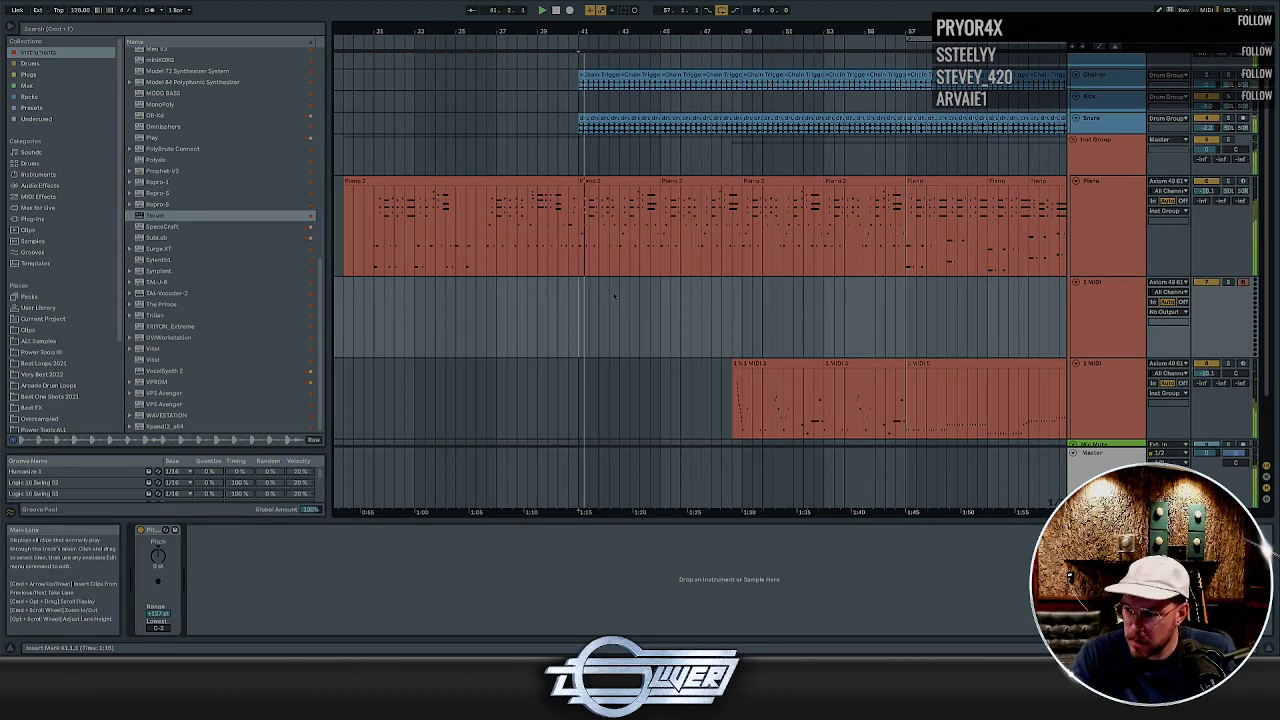
{"action": "left_click", "coordinate": [594, 346]}
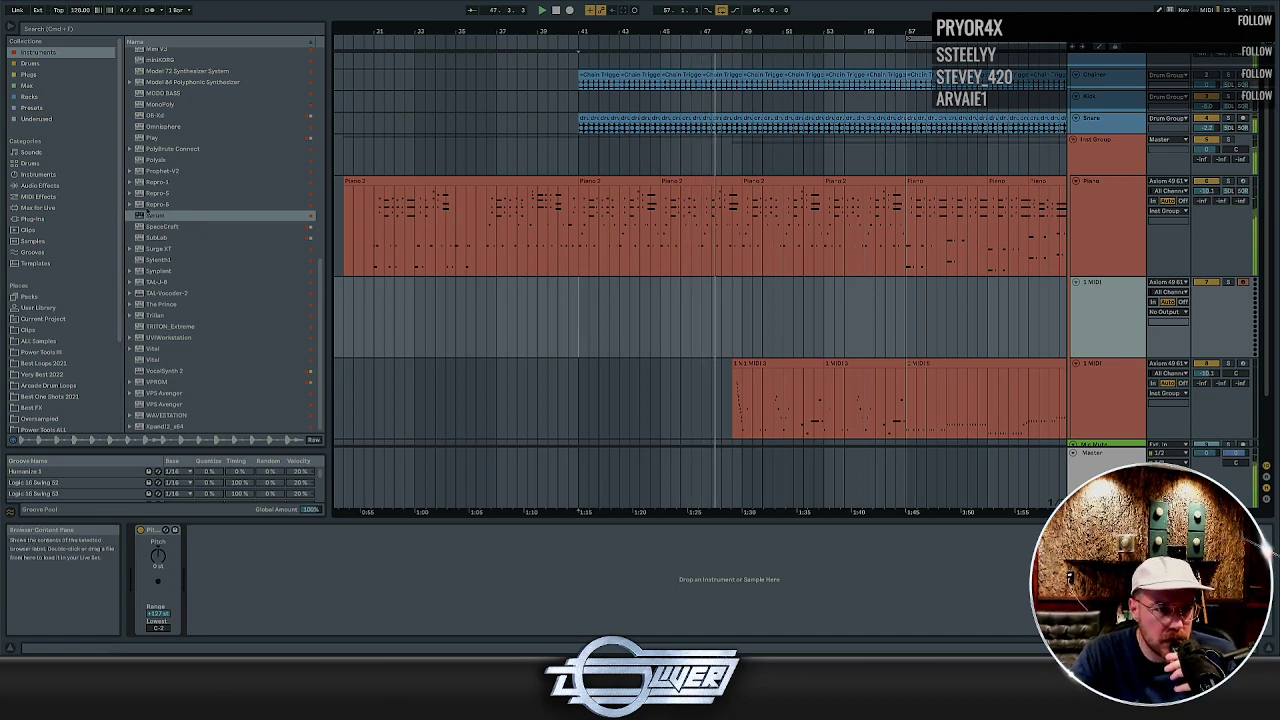
{"action": "double_click", "coordinate": [150, 216]}
Load the Serum preset KY Cant Stop Brite (RM) from the User, Poly, Retro folder
{"action": "left_click", "coordinate": [673, 128]}
{"action": "mouse_move", "coordinate": [709, 331]}
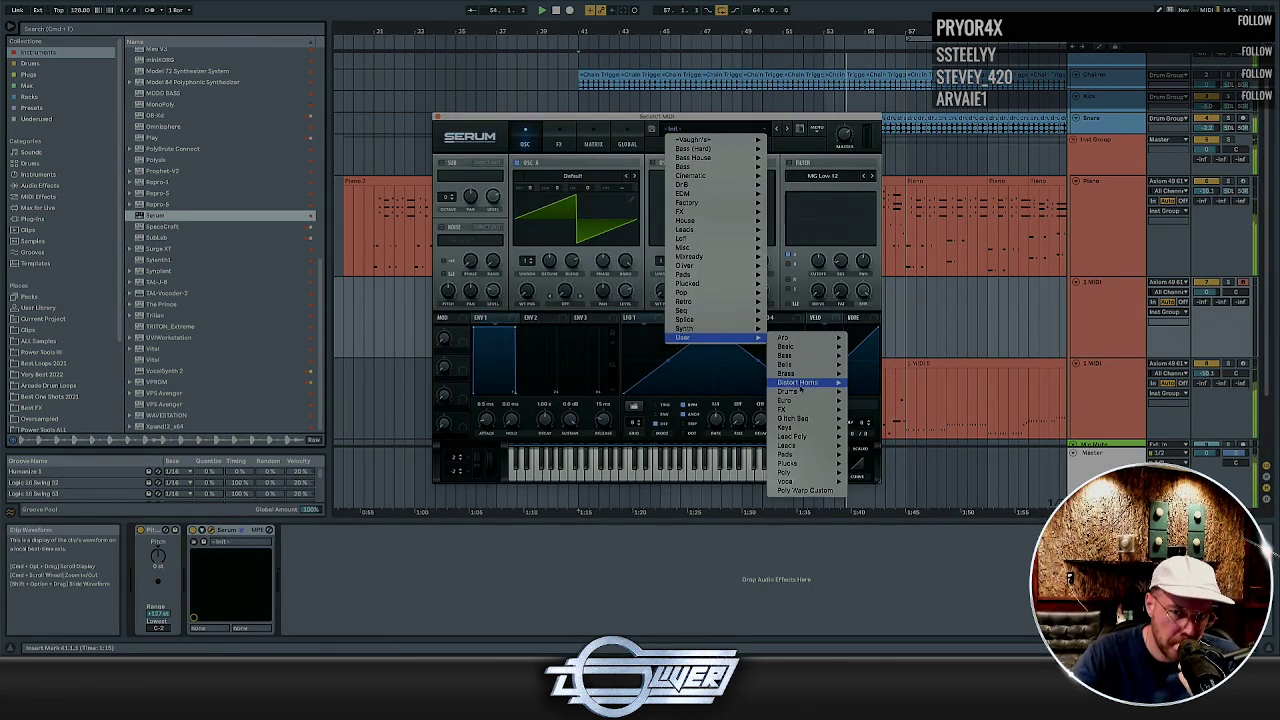
{"action": "mouse_move", "coordinate": [815, 472]}
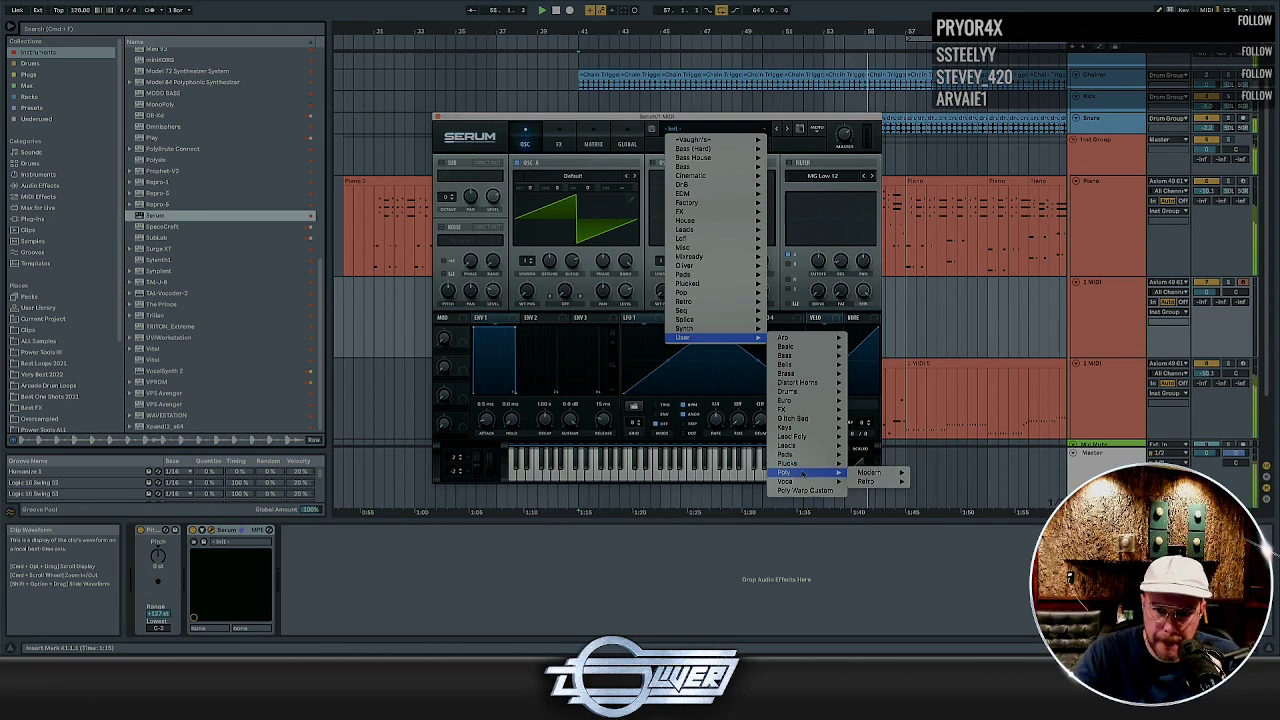
{"action": "mouse_move", "coordinate": [866, 482]}
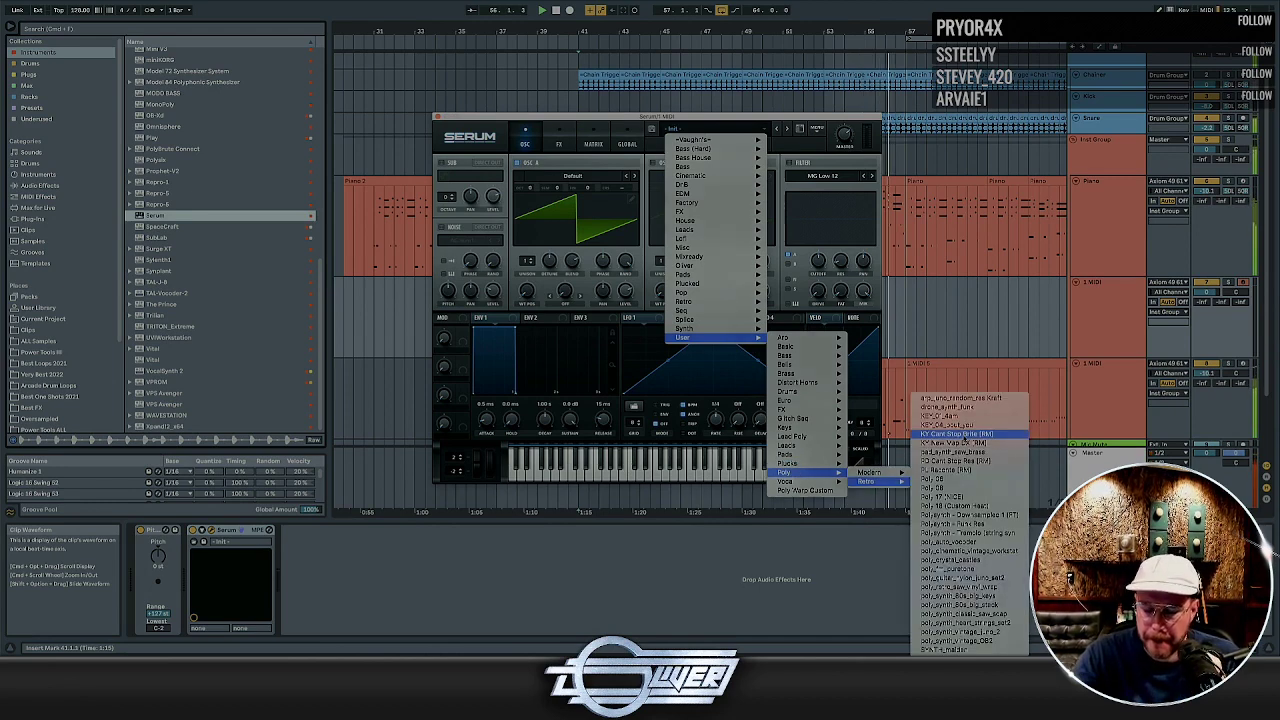
{"action": "left_click", "coordinate": [965, 437]}
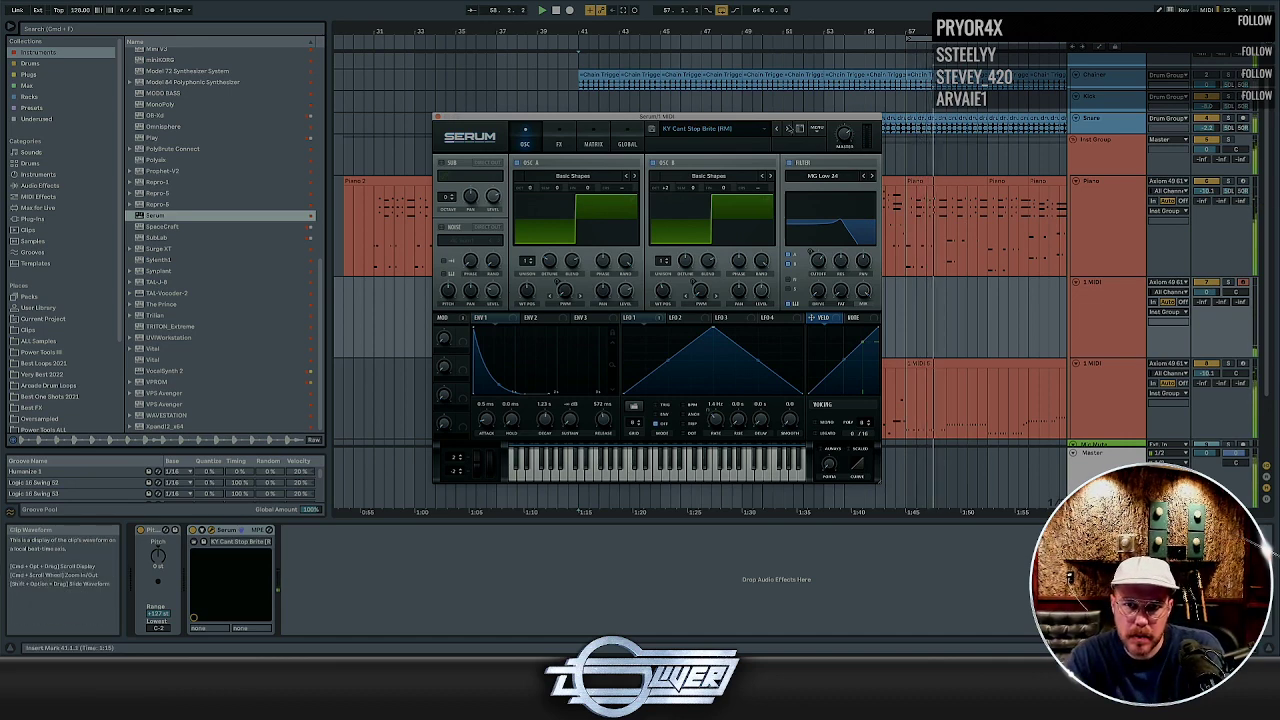
Audition the following Serum poly presets one after another during playback and settle on poly_fm_puretone
{"action": "left_click", "coordinate": [788, 130]}
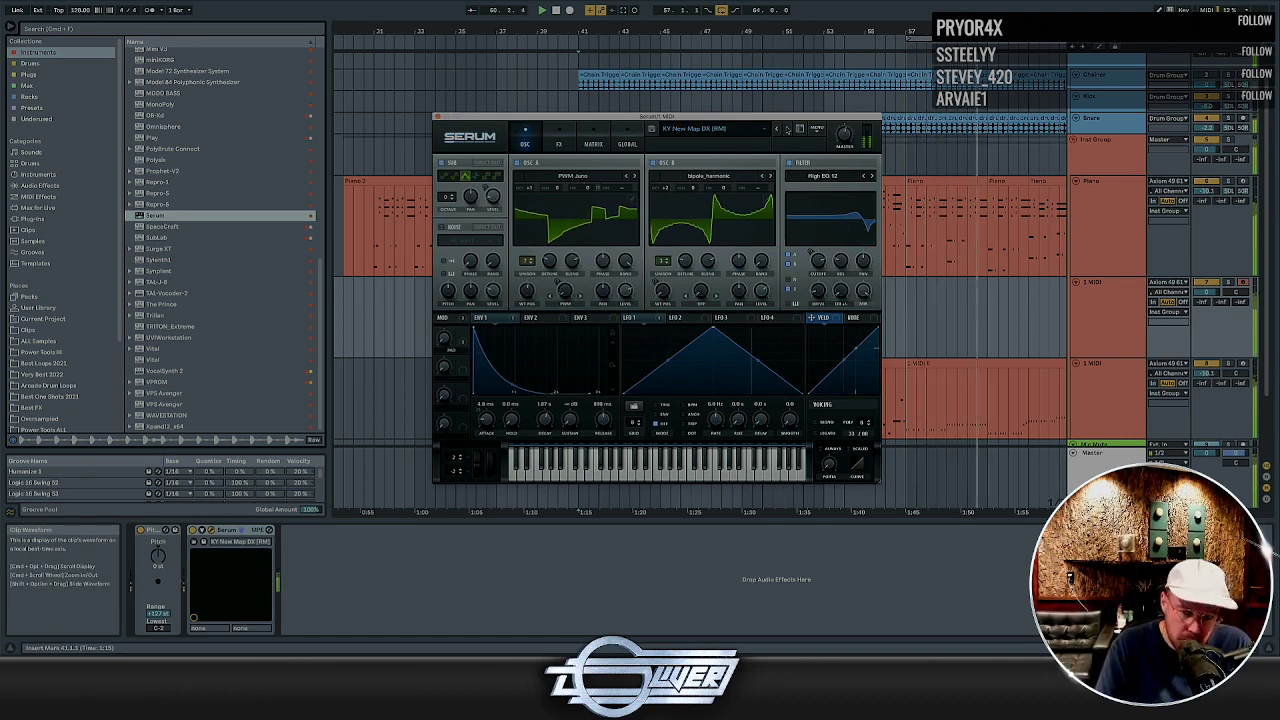
{"action": "left_click", "coordinate": [788, 130]}
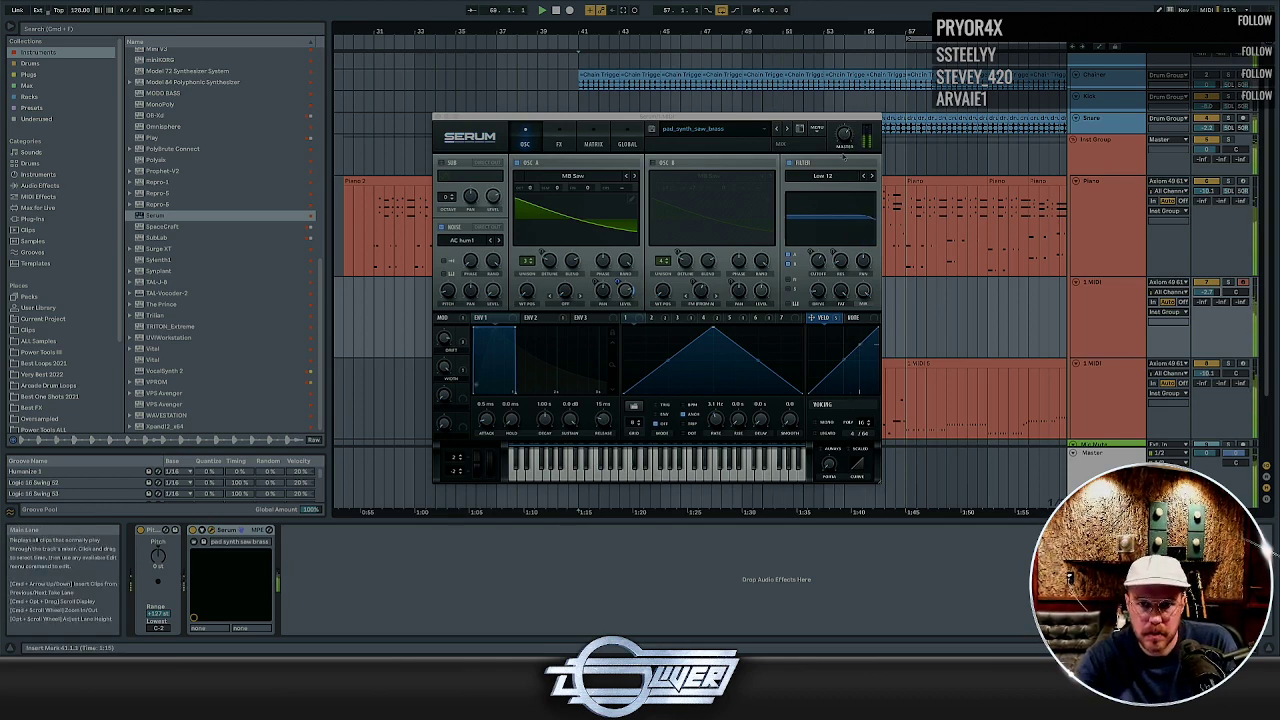
{"action": "left_click", "coordinate": [787, 128]}
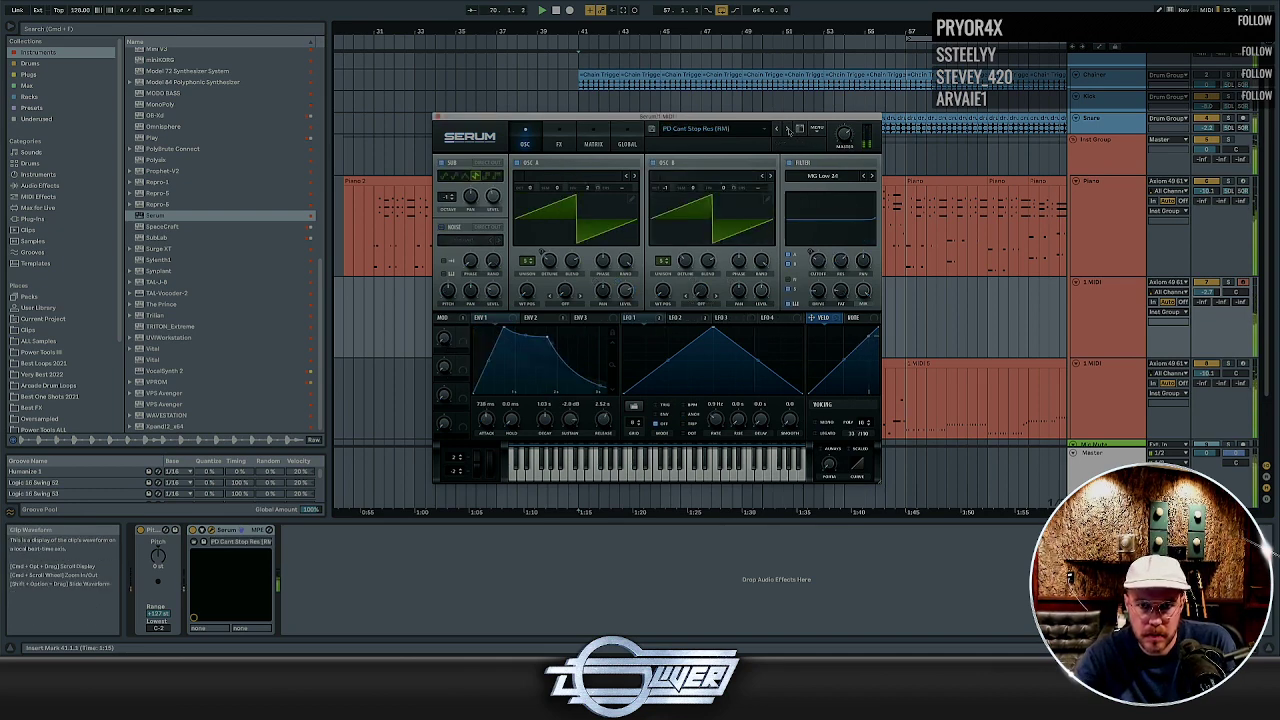
{"action": "left_click", "coordinate": [789, 130]}
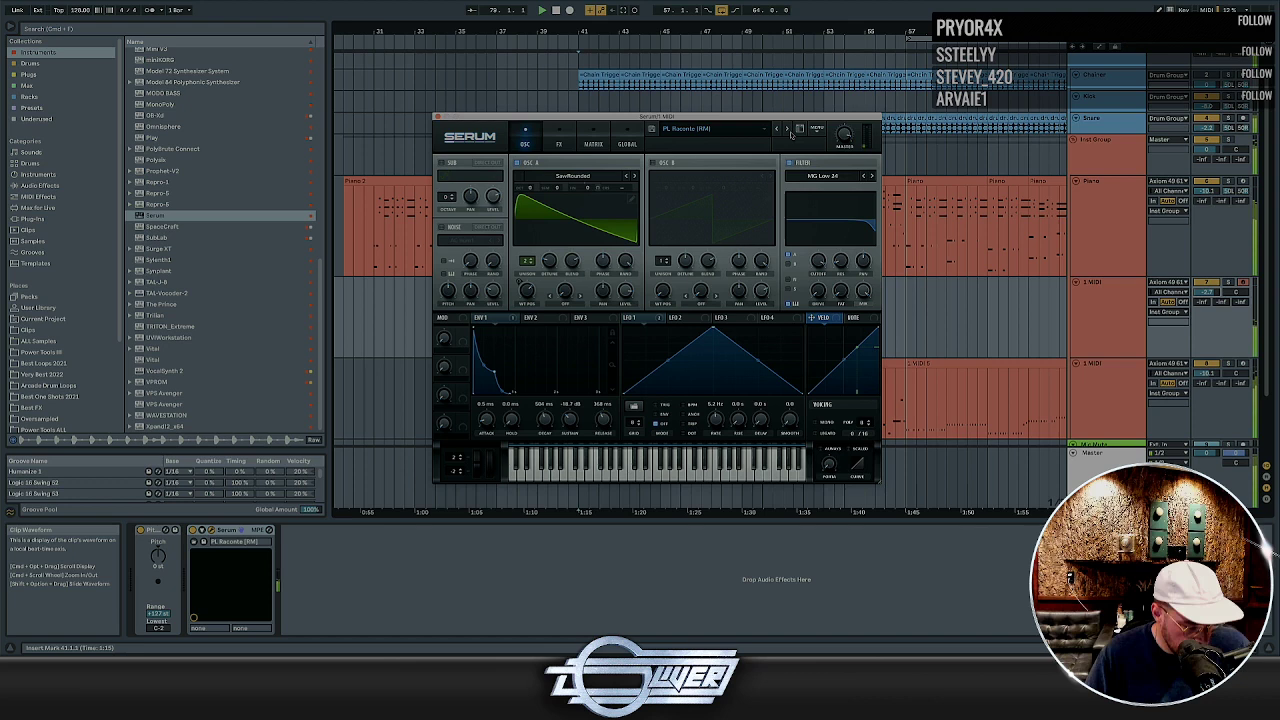
{"action": "left_click", "coordinate": [789, 130]}
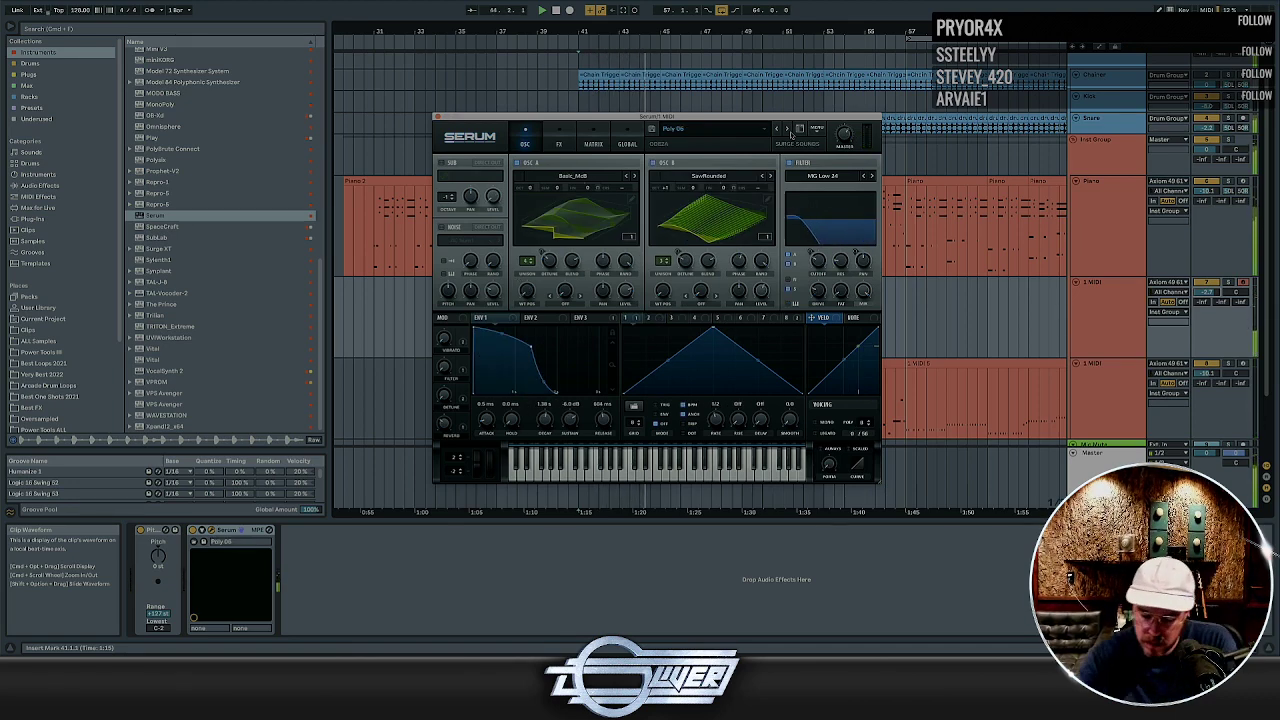
{"action": "left_click", "coordinate": [788, 131]}
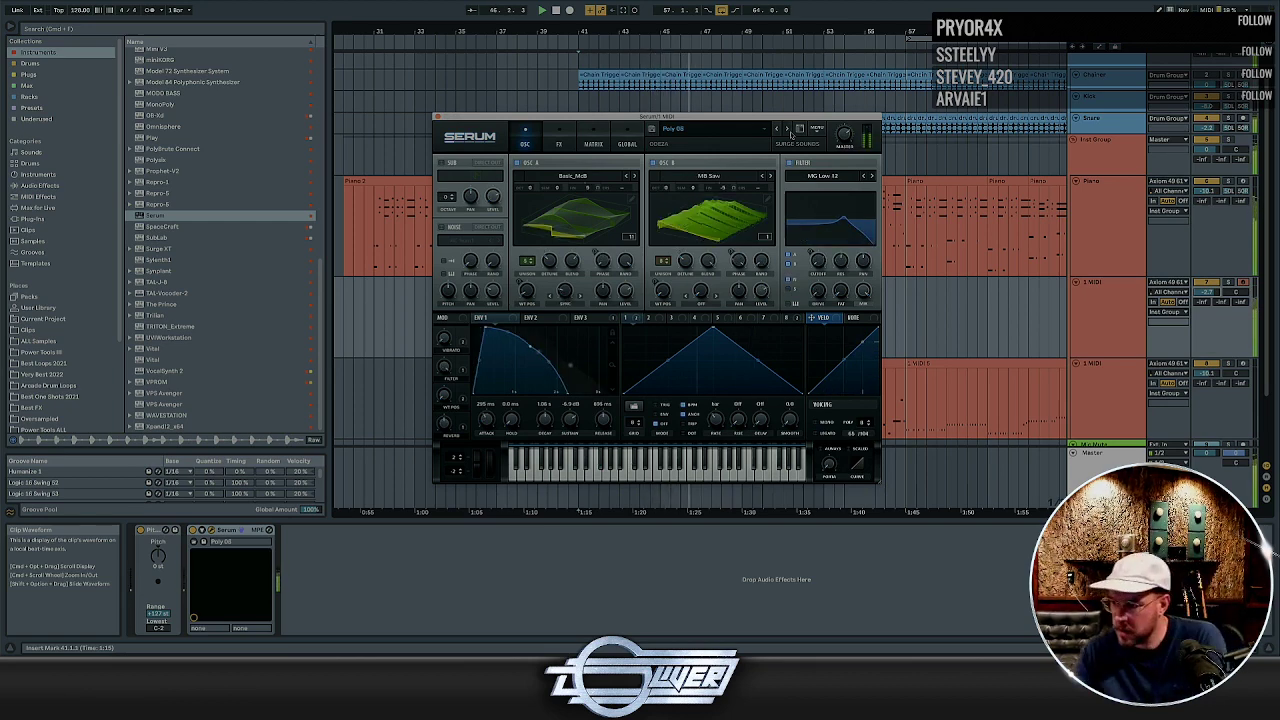
{"action": "left_click", "coordinate": [788, 131]}
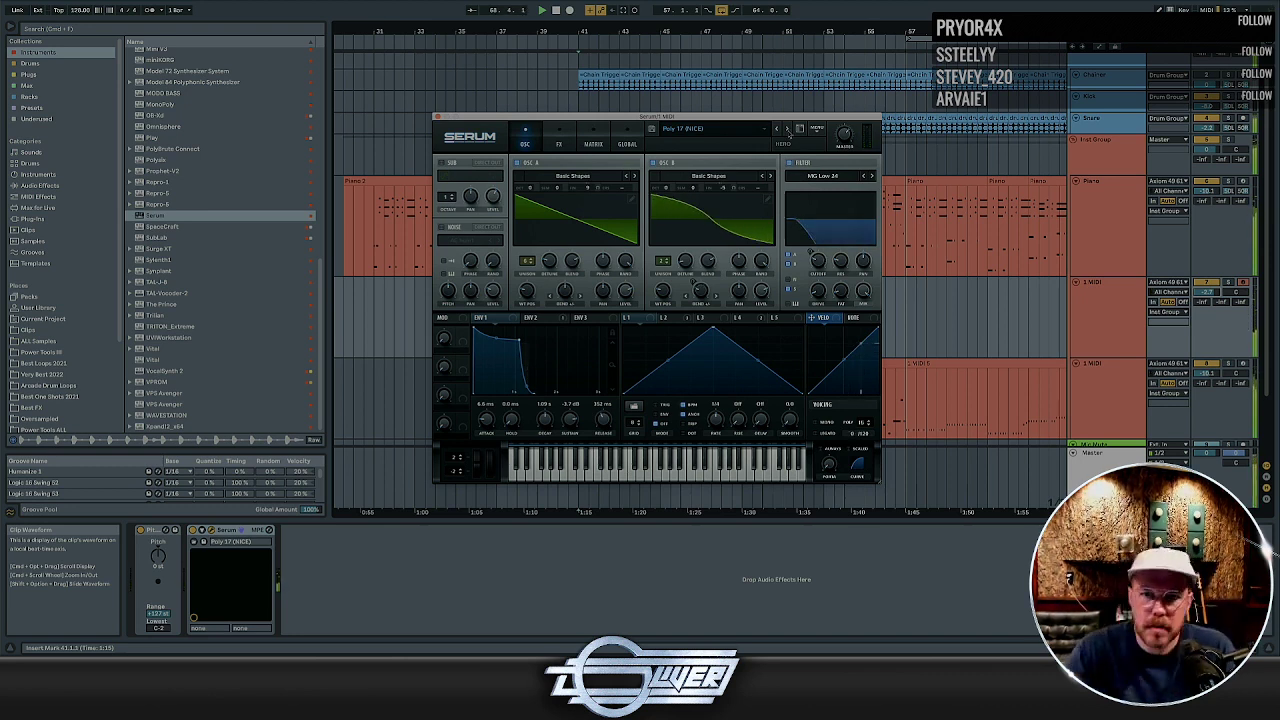
{"action": "left_click", "coordinate": [787, 129]}
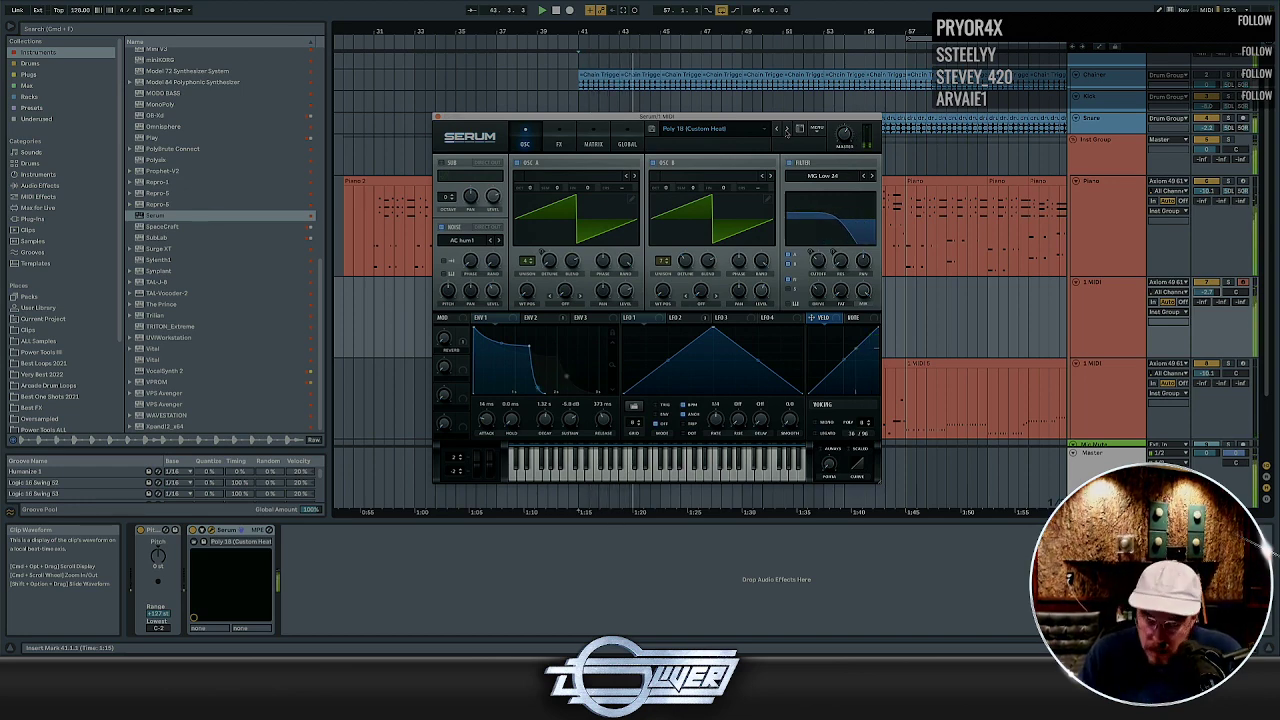
{"action": "left_click", "coordinate": [787, 129]}
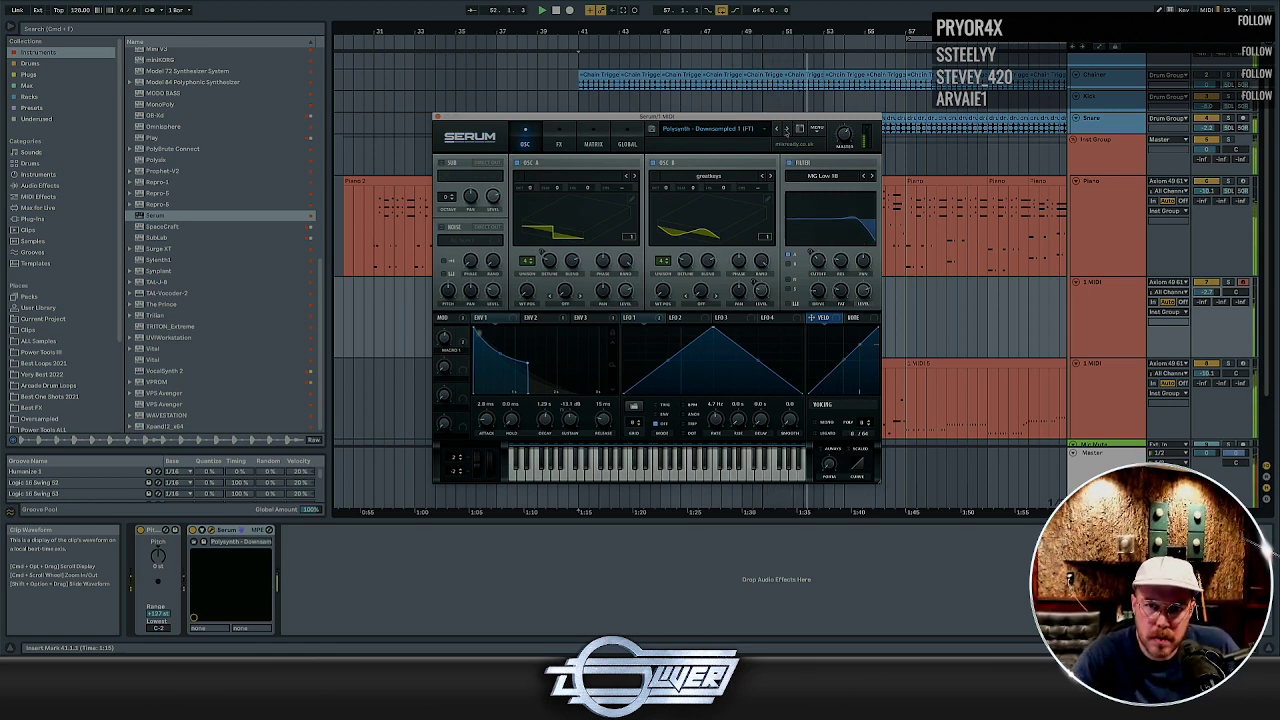
{"action": "left_click", "coordinate": [787, 129]}
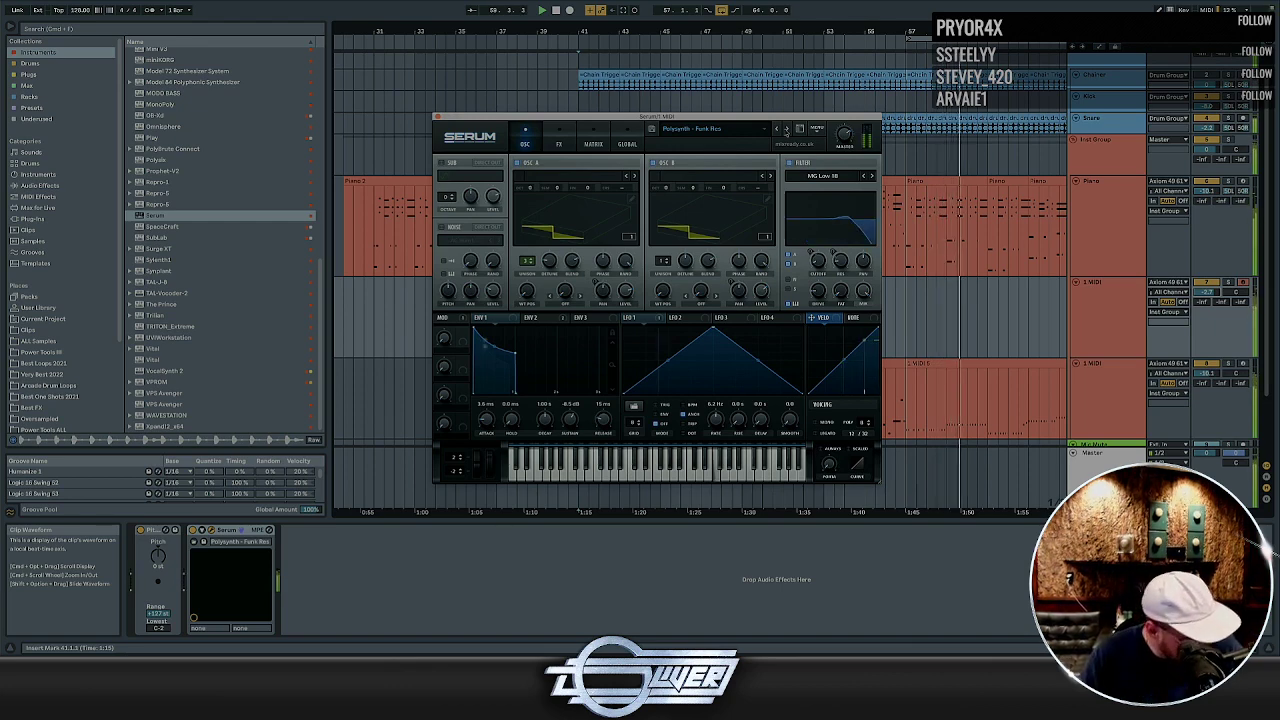
{"action": "left_click", "coordinate": [786, 130]}
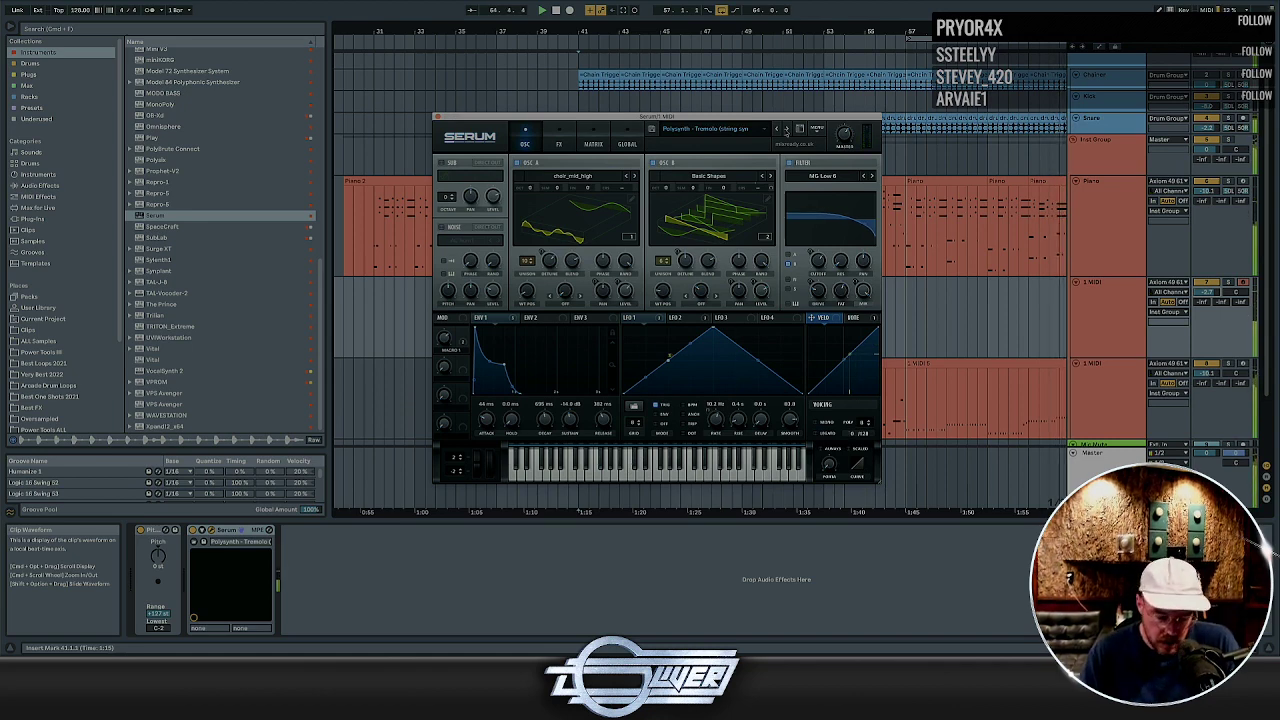
{"action": "left_click", "coordinate": [786, 129]}
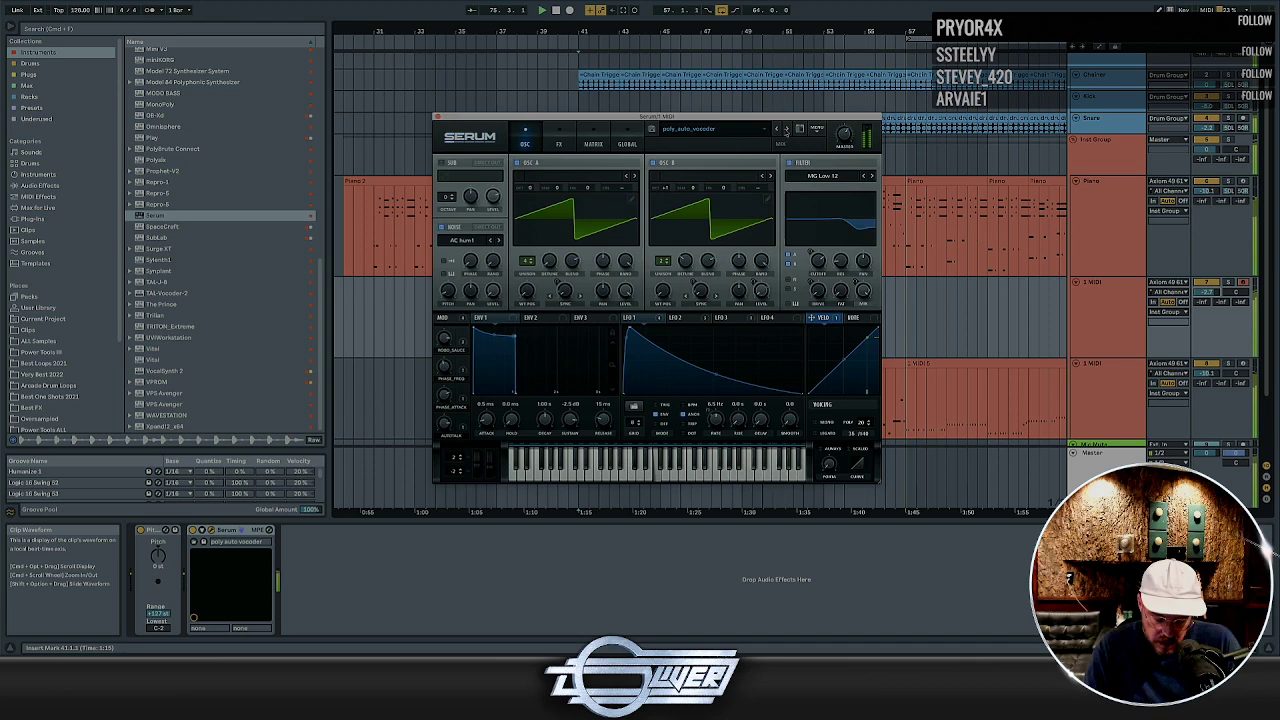
{"action": "left_click", "coordinate": [786, 130]}
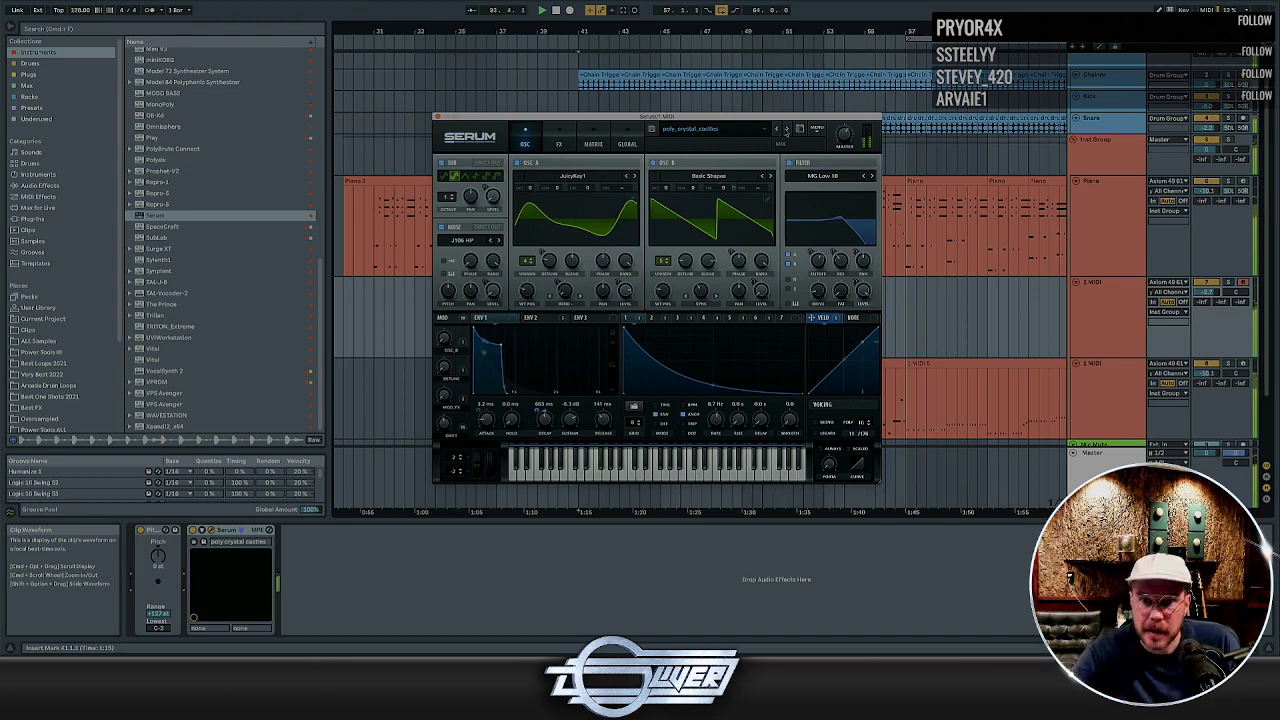
{"action": "left_click", "coordinate": [786, 130]}
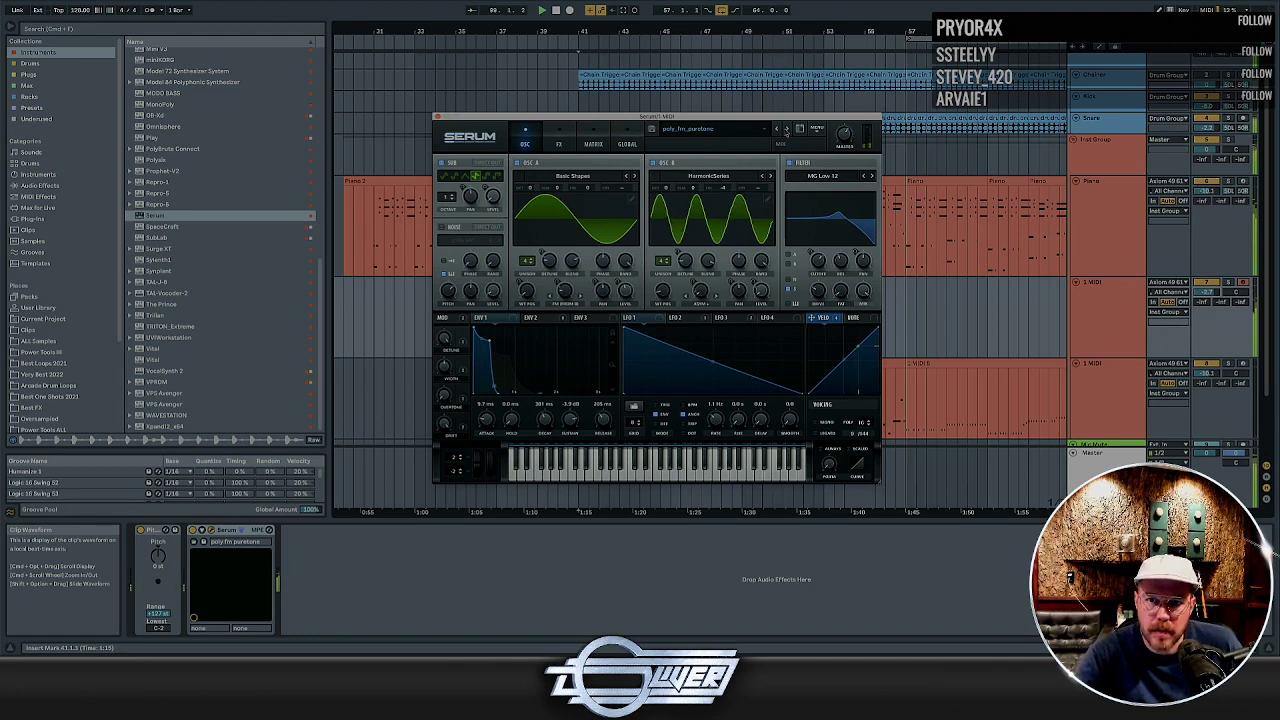
Shorten Serum's Env 1 attack to 0.0 ms, show the Env 2 settings and close the plugin window
{"action": "left_click", "coordinate": [908, 142]}
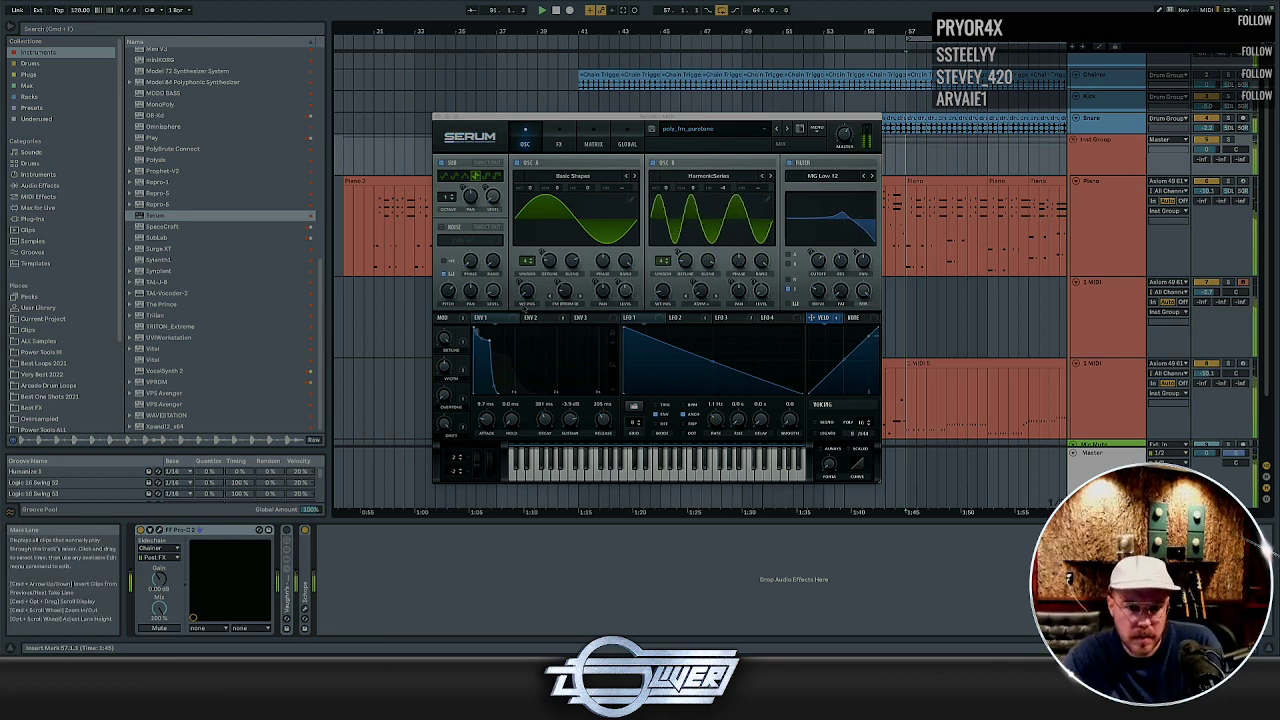
{"action": "left_click_drag", "start_coordinate": [489, 416], "coordinate": [487, 426]}
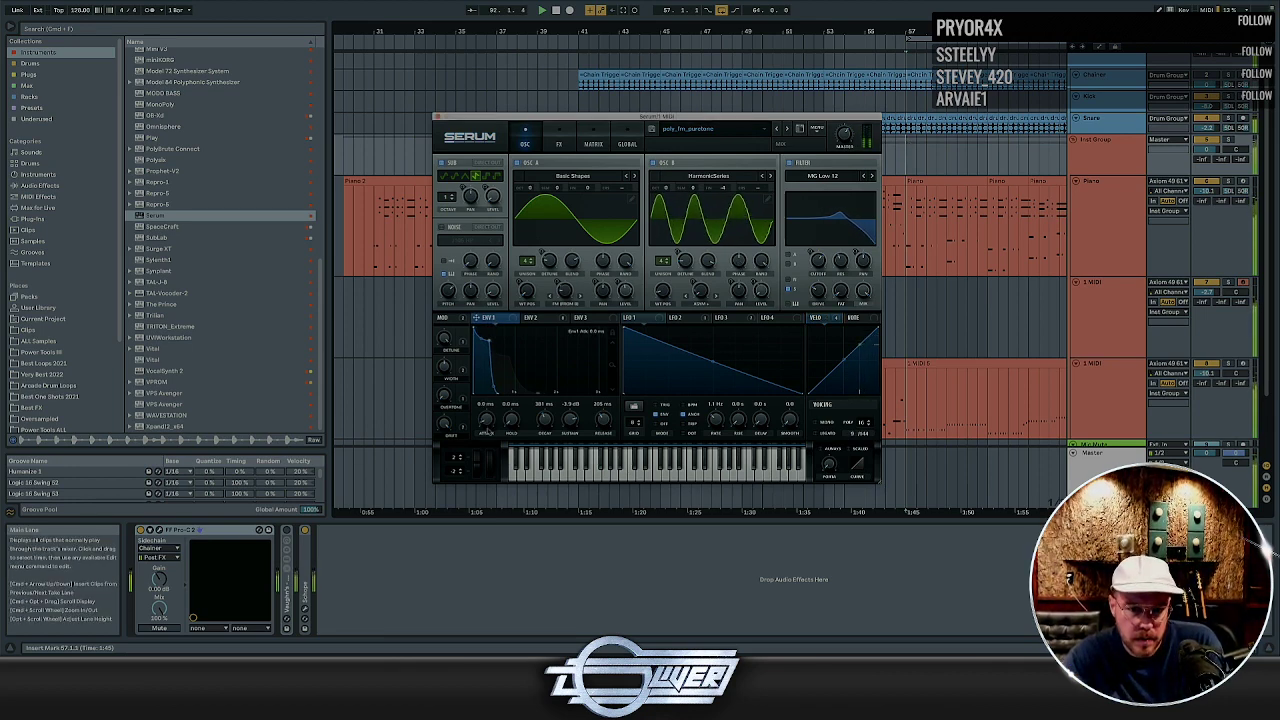
{"action": "left_click", "coordinate": [545, 320]}
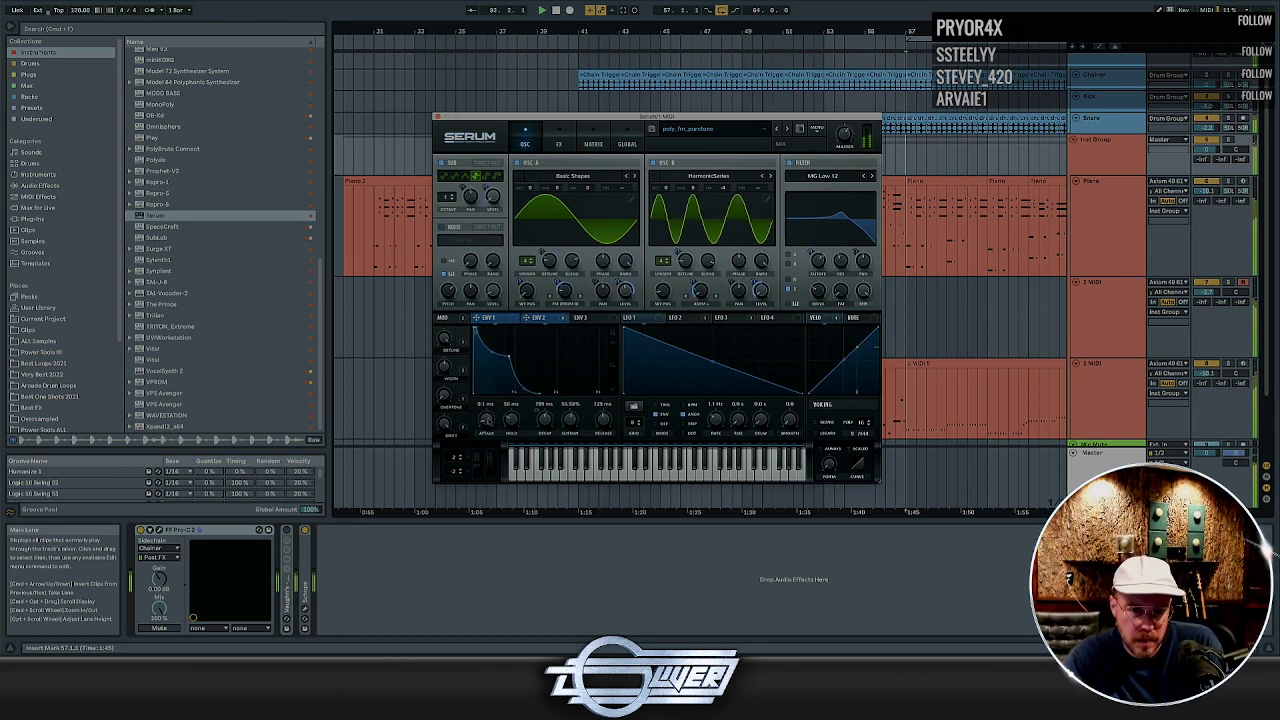
{"action": "left_click", "coordinate": [437, 117]}
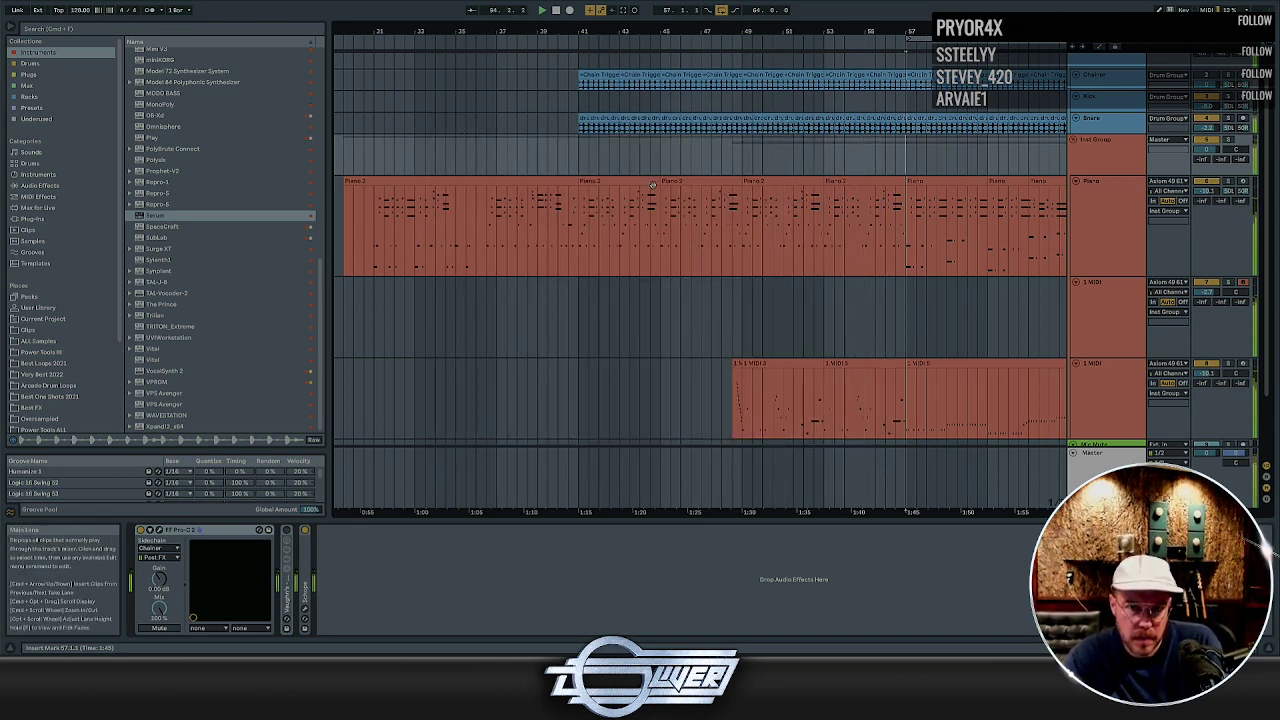
Record a Serum chord part on the new MIDI track from about bar 53, undoing the first take and recording another
{"action": "left_click", "coordinate": [845, 324]}
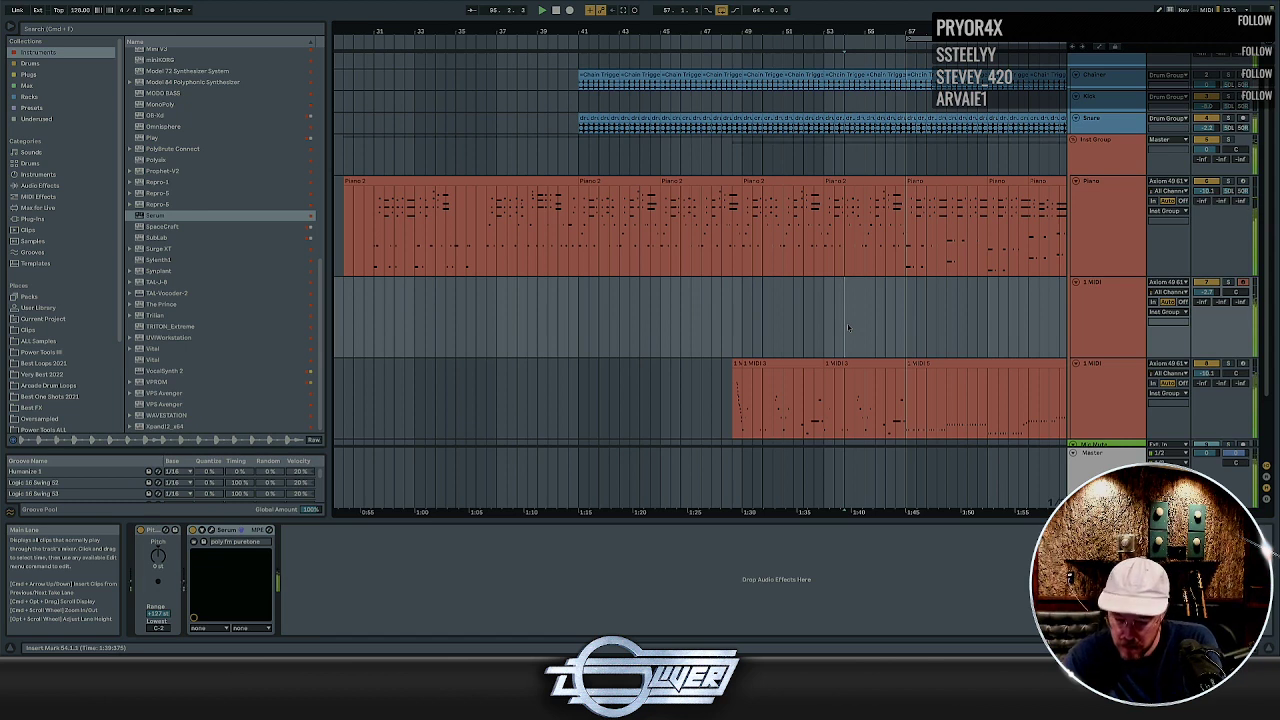
{"action": "left_click", "coordinate": [831, 316]}
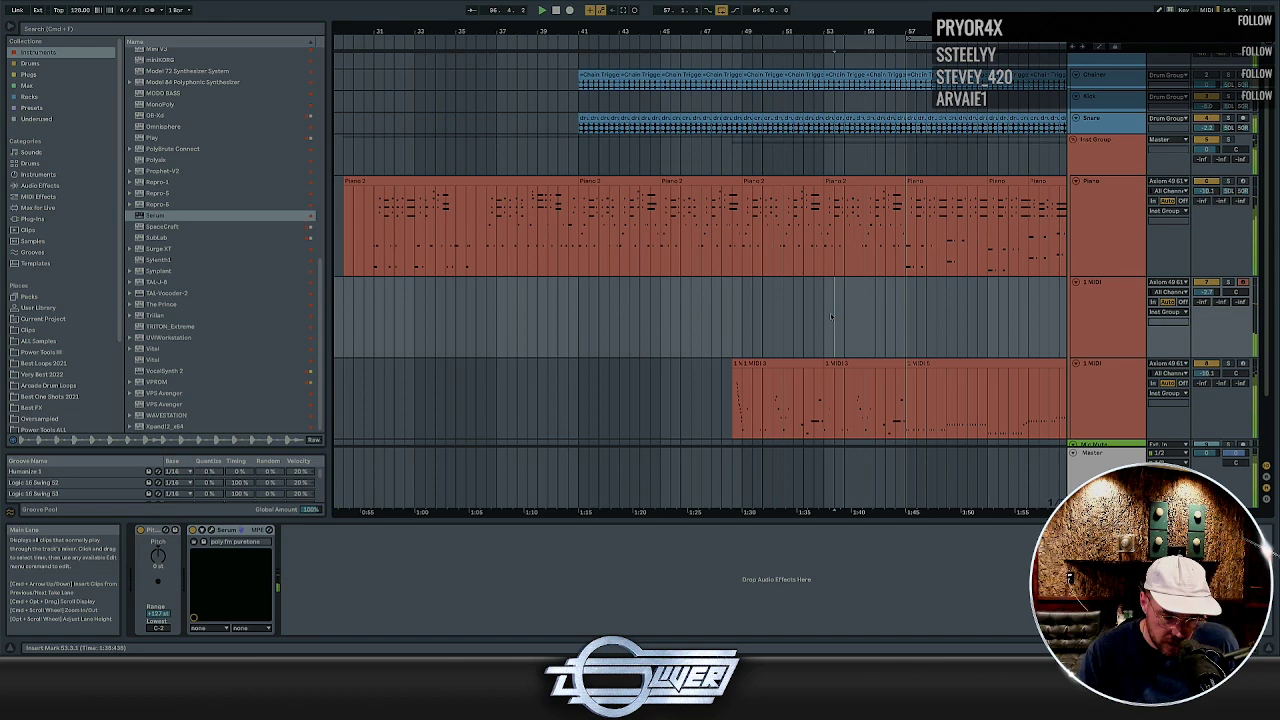
{"action": "key", "text": "F9"}
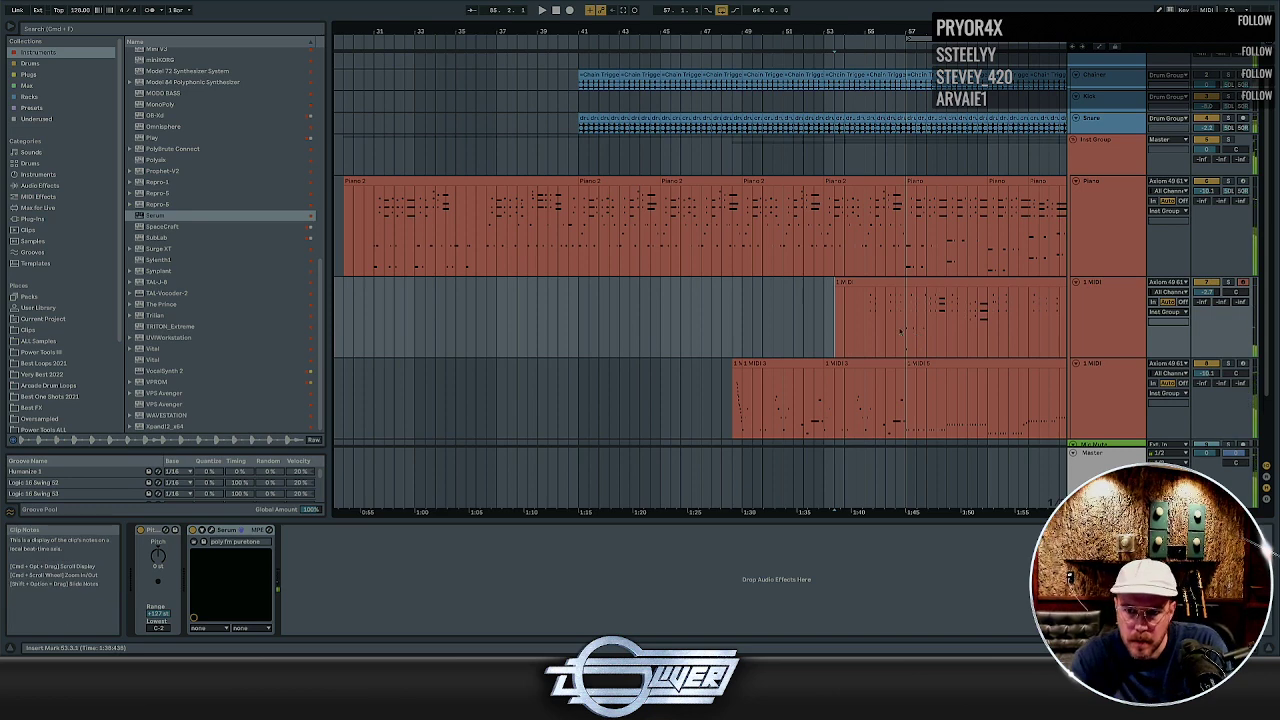
{"action": "key", "text": "super+z"}
{"action": "key", "text": "F9"}
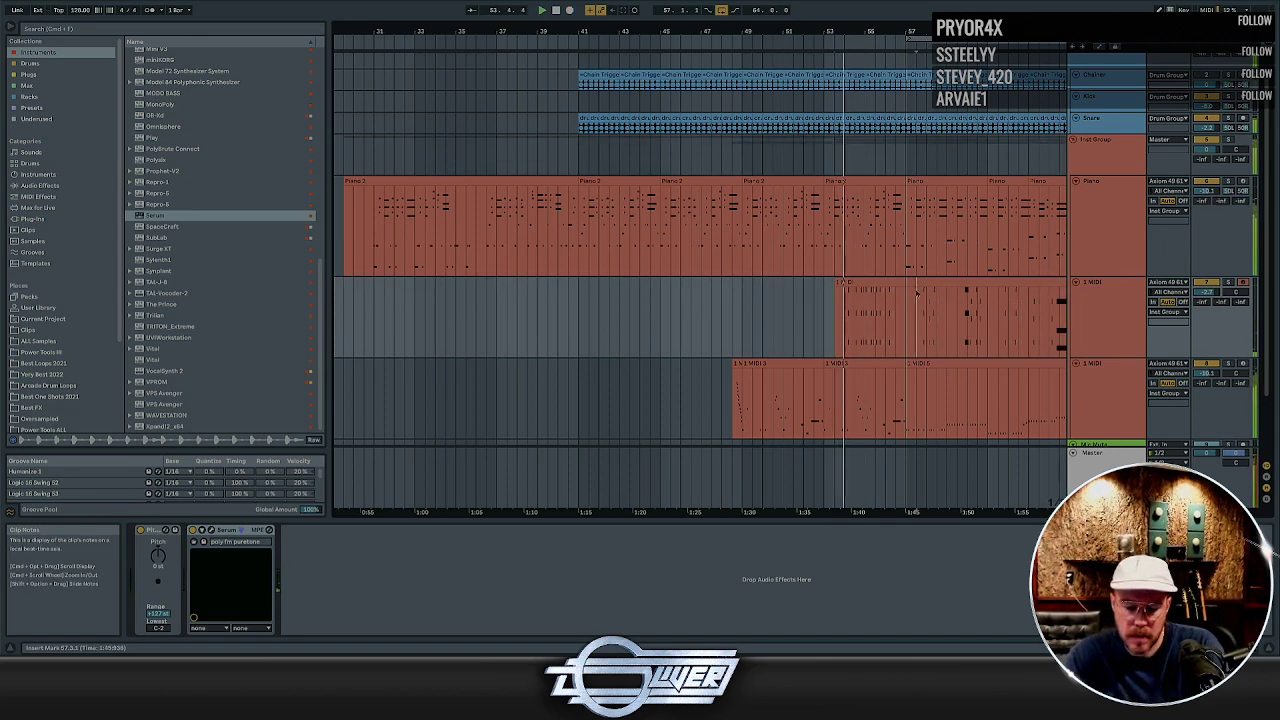
Select about eight bars of the recorded Serum part from bar 65 and loop playback over them
{"action": "scroll", "coordinate": [909, 283], "scroll_direction": "down", "scroll_amount": 3}
{"action": "key", "text": "minus"}
{"action": "key", "text": "minus"}
{"action": "left_click", "coordinate": [646, 301]}
{"action": "key", "text": "plus"}
{"action": "key", "text": "plus"}
{"action": "key", "text": "plus"}
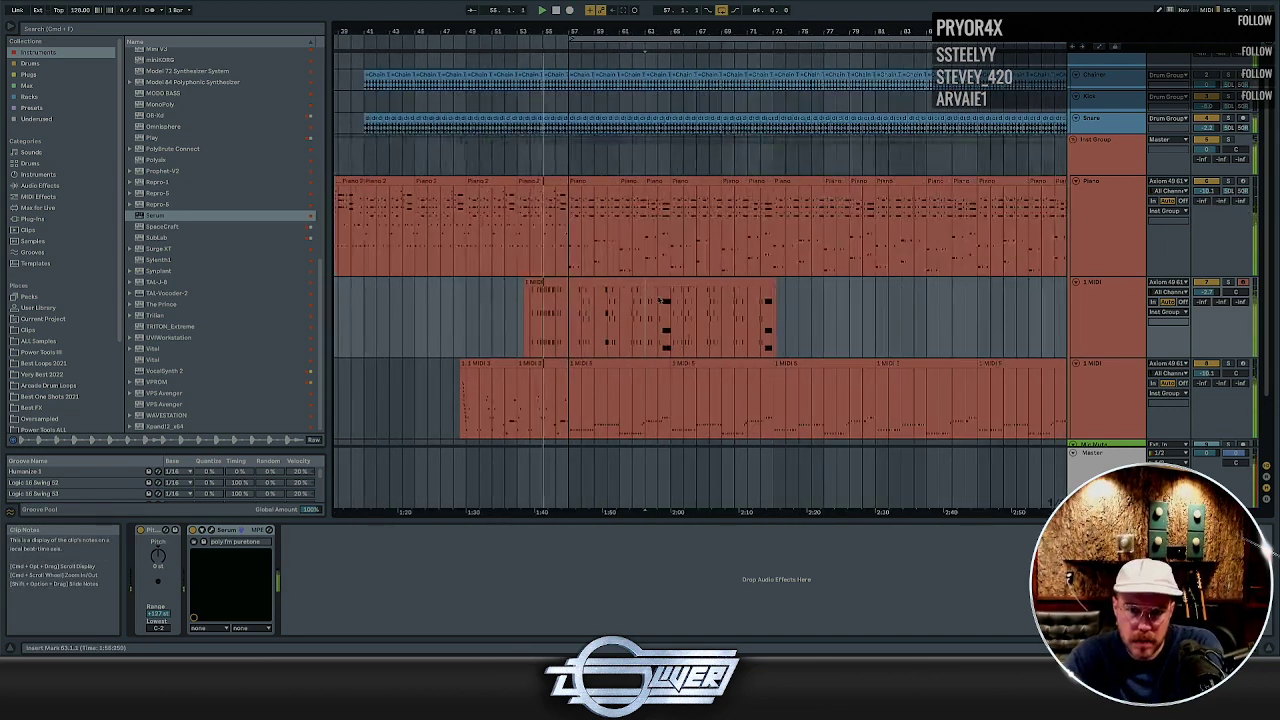
{"action": "left_click", "coordinate": [687, 300]}
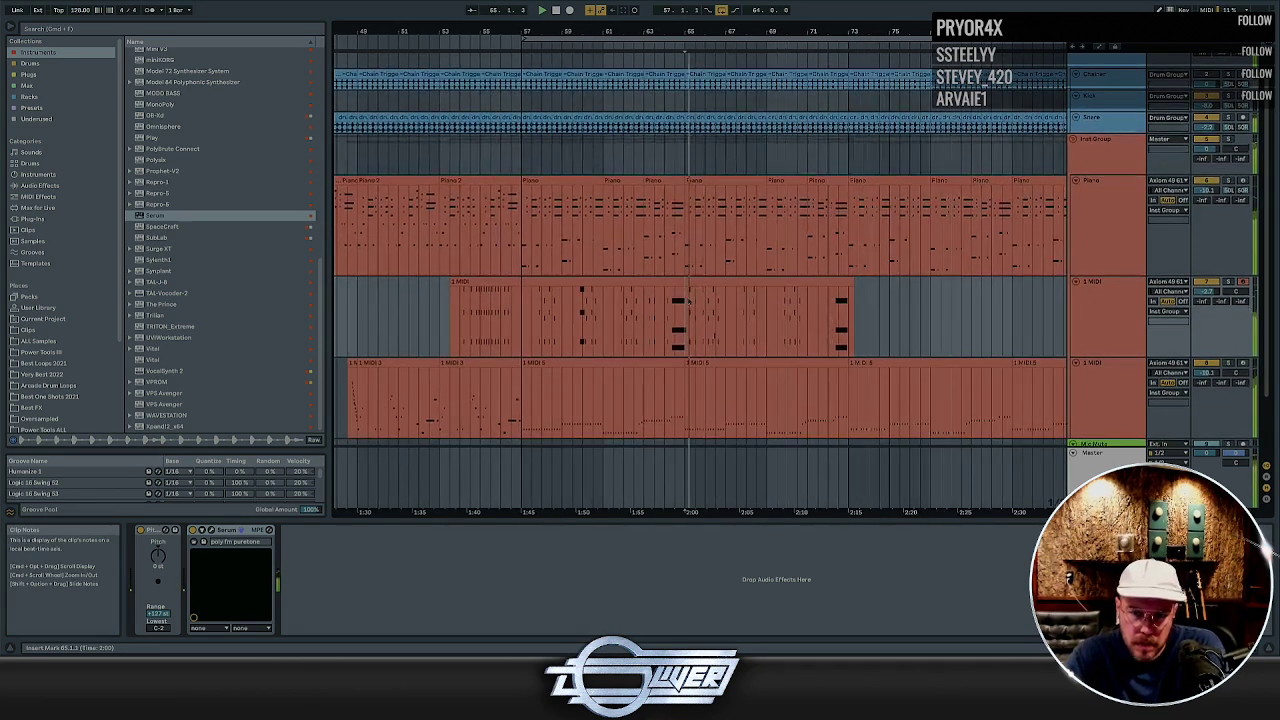
{"action": "key", "text": "plus"}
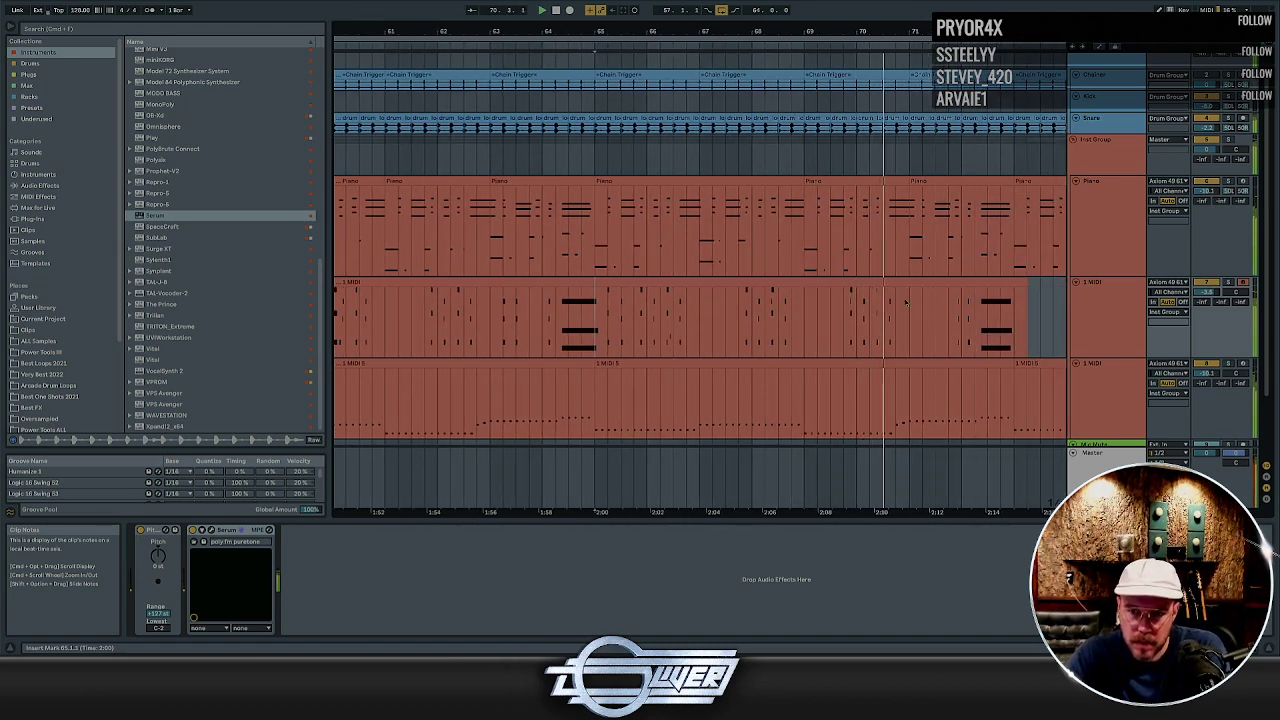
{"action": "left_click_drag", "start_coordinate": [598, 300], "coordinate": [1019, 295]}
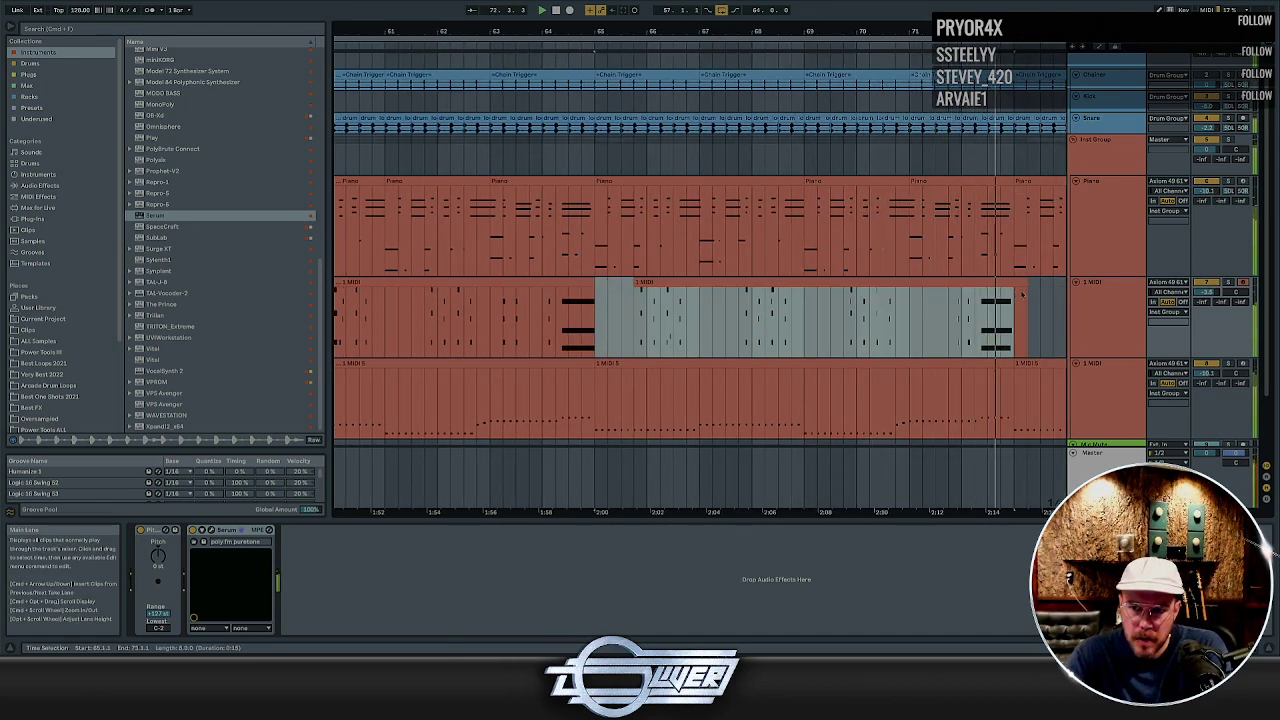
{"action": "key", "text": "ctrl+l"}
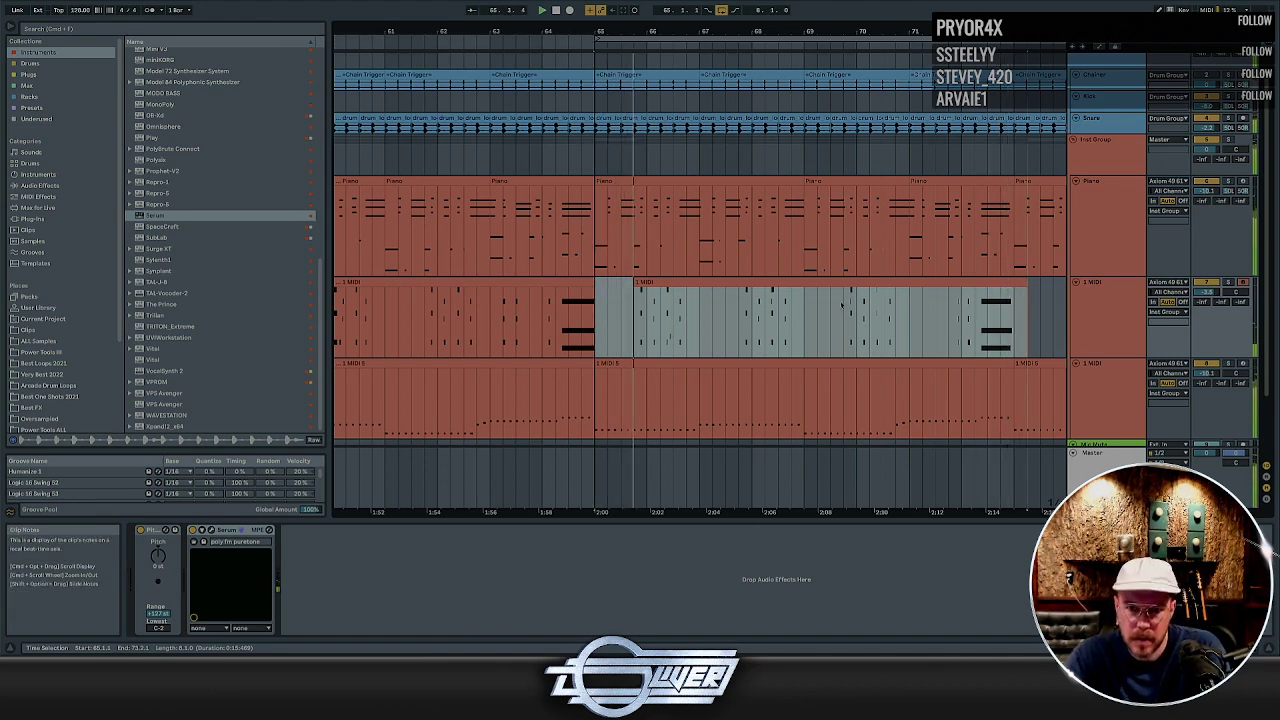
Open the Serum clip from bar 65 and delete the stray short notes around clip bars 14, 16 and 17
{"action": "double_click", "coordinate": [694, 284]}
{"action": "left_click_drag", "start_coordinate": [403, 468], "coordinate": [371, 485]}
{"action": "key", "text": "Delete"}
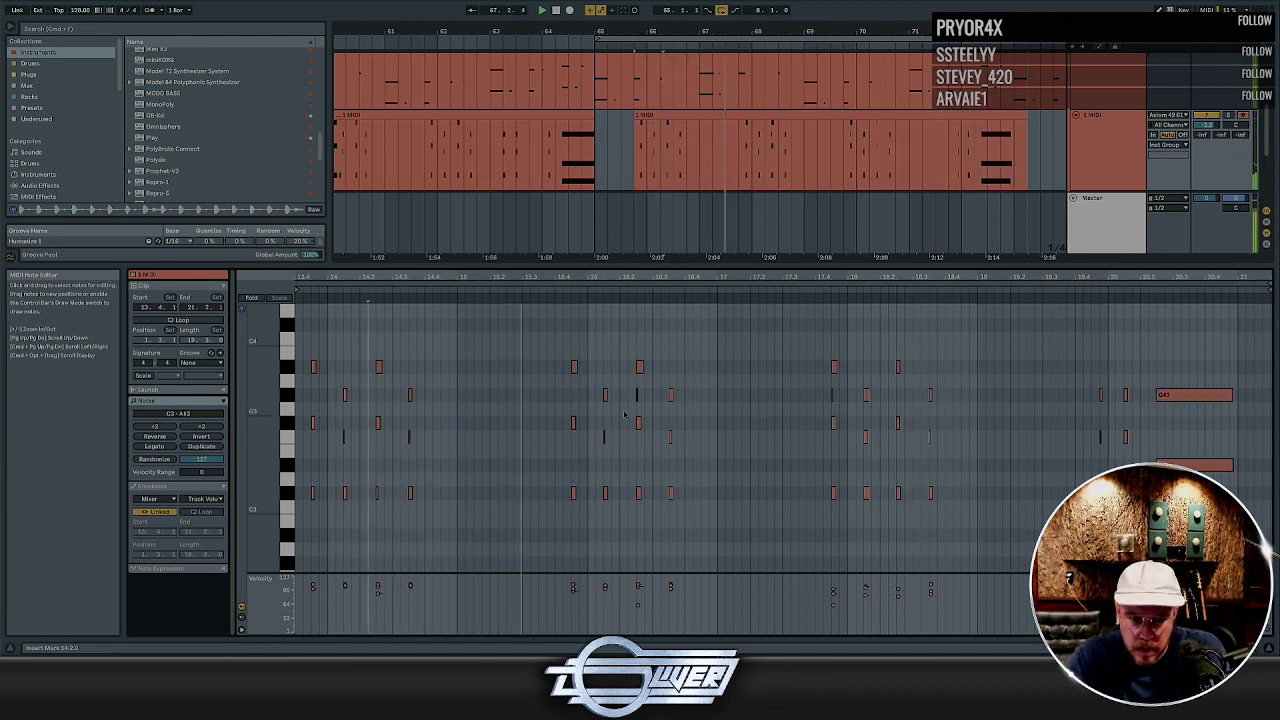
{"action": "left_click", "coordinate": [636, 396]}
{"action": "left_click_drag", "start_coordinate": [636, 399], "coordinate": [632, 402]}
{"action": "key", "text": "Delete"}
{"action": "left_click_drag", "start_coordinate": [841, 388], "coordinate": [823, 402]}
{"action": "key", "text": "Delete"}
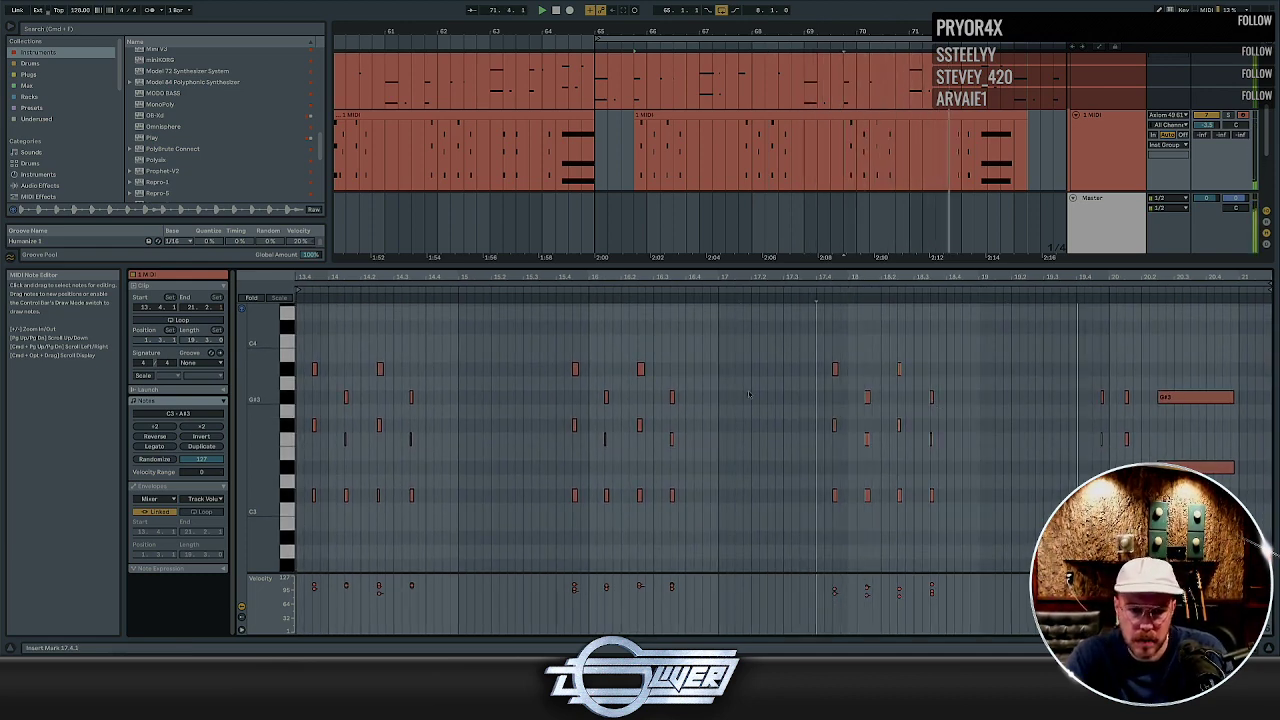
Fill the gap at bar 65 of the Serum part with material from its neighbouring bars and loop only bar 65
{"action": "key", "text": "shift+Tab"}
{"action": "left_click", "coordinate": [811, 220]}
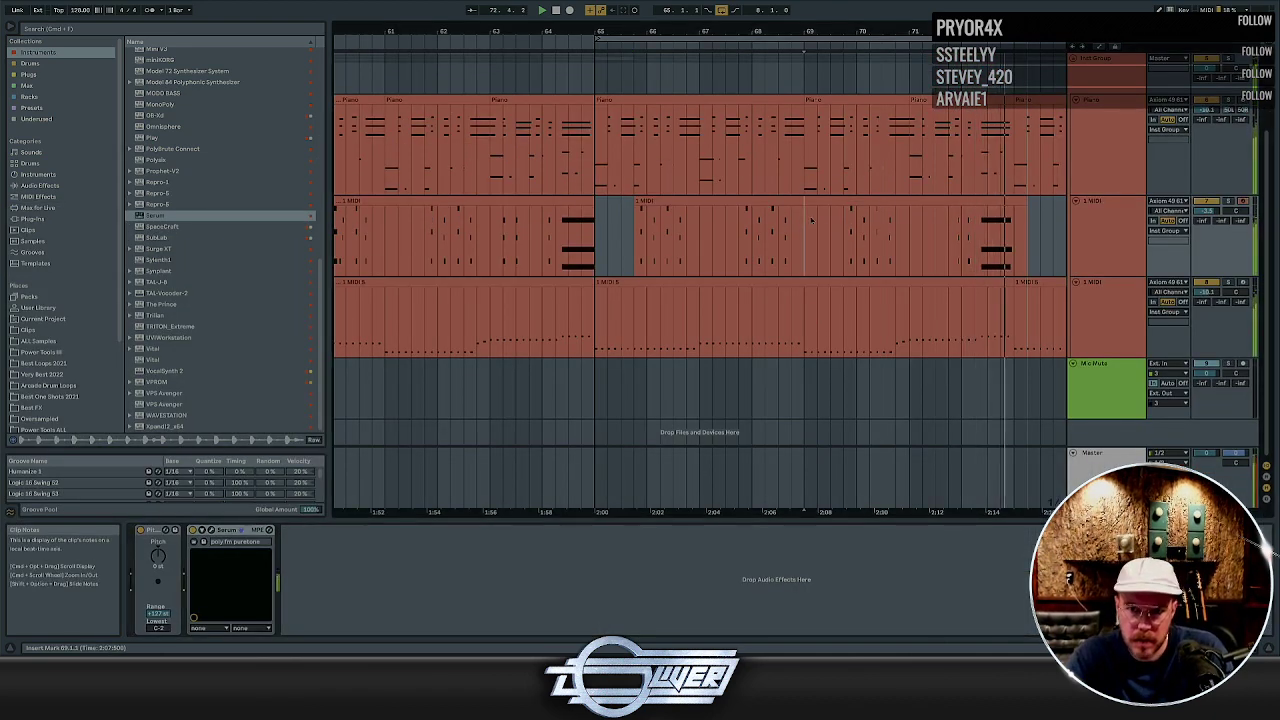
{"action": "left_click_drag", "start_coordinate": [806, 219], "coordinate": [585, 228]}
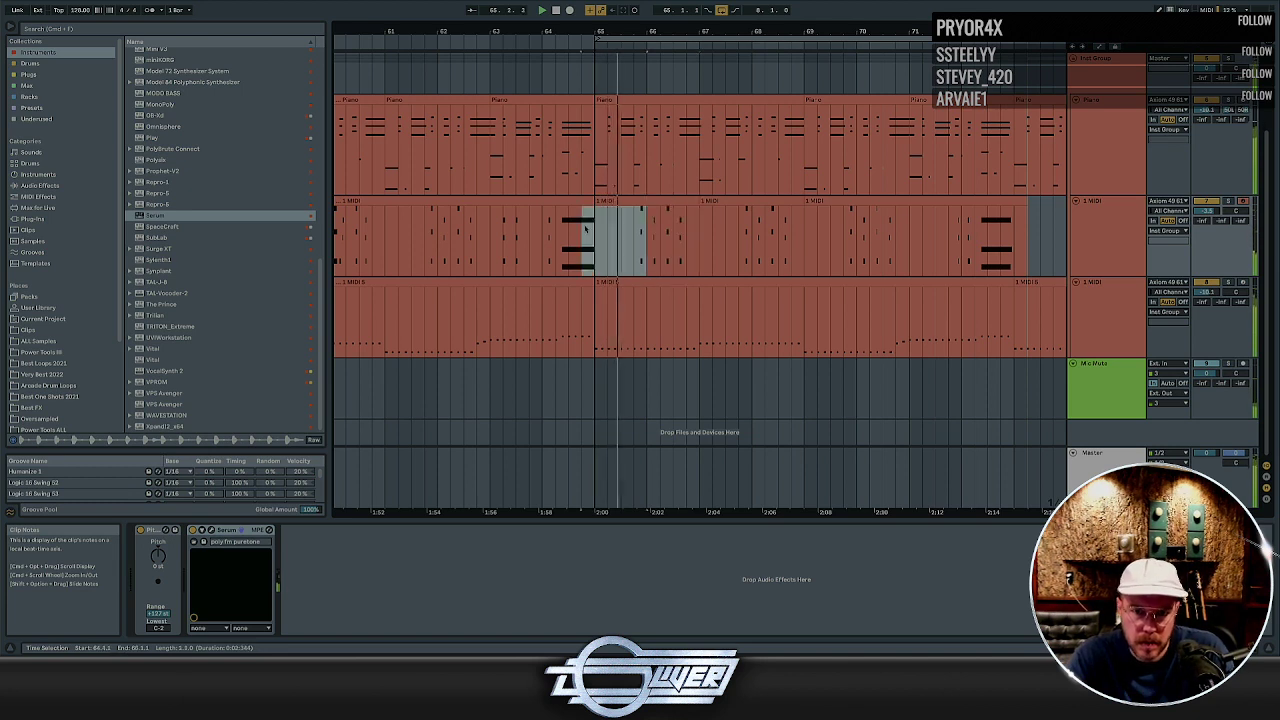
{"action": "key", "text": "super+l"}
Add a band-pass Auto Filter to the end of the Master chain and adjust its frequency to about 1.01 kHz
{"action": "left_click", "coordinate": [1092, 466]}
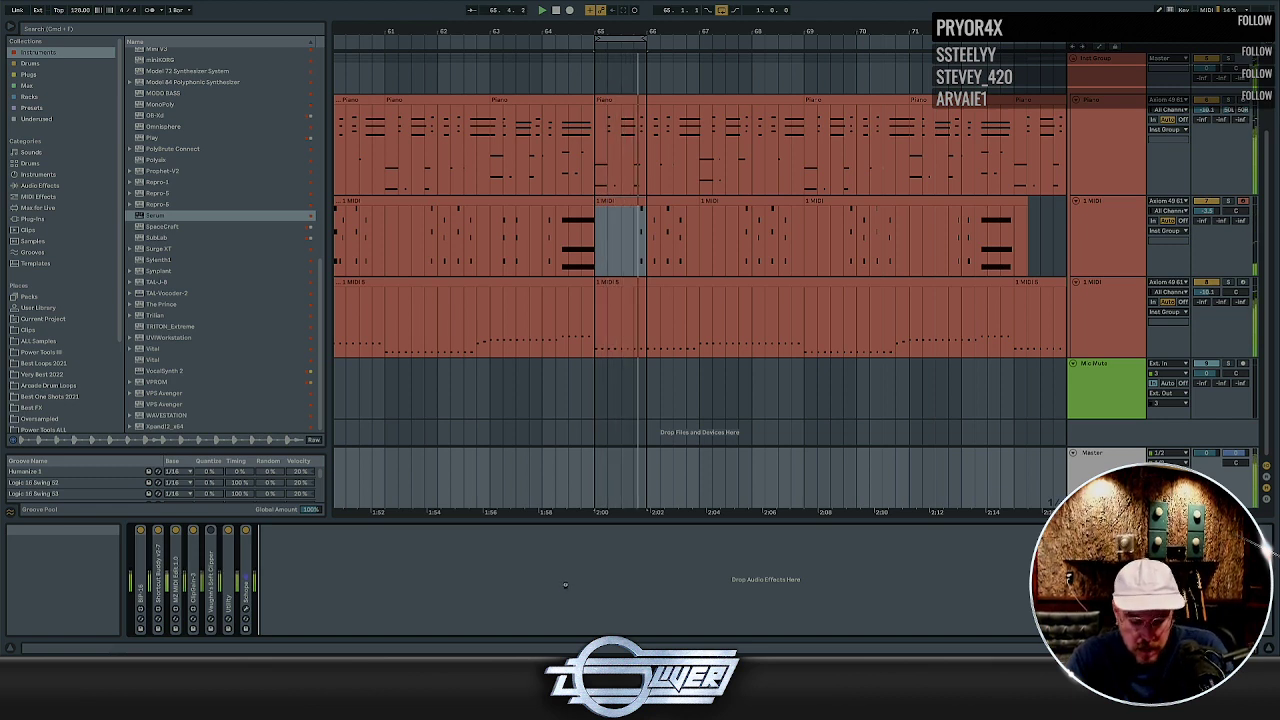
{"action": "key", "text": "shift+f"}
{"action": "left_click_drag", "start_coordinate": [429, 562], "coordinate": [429, 596]}
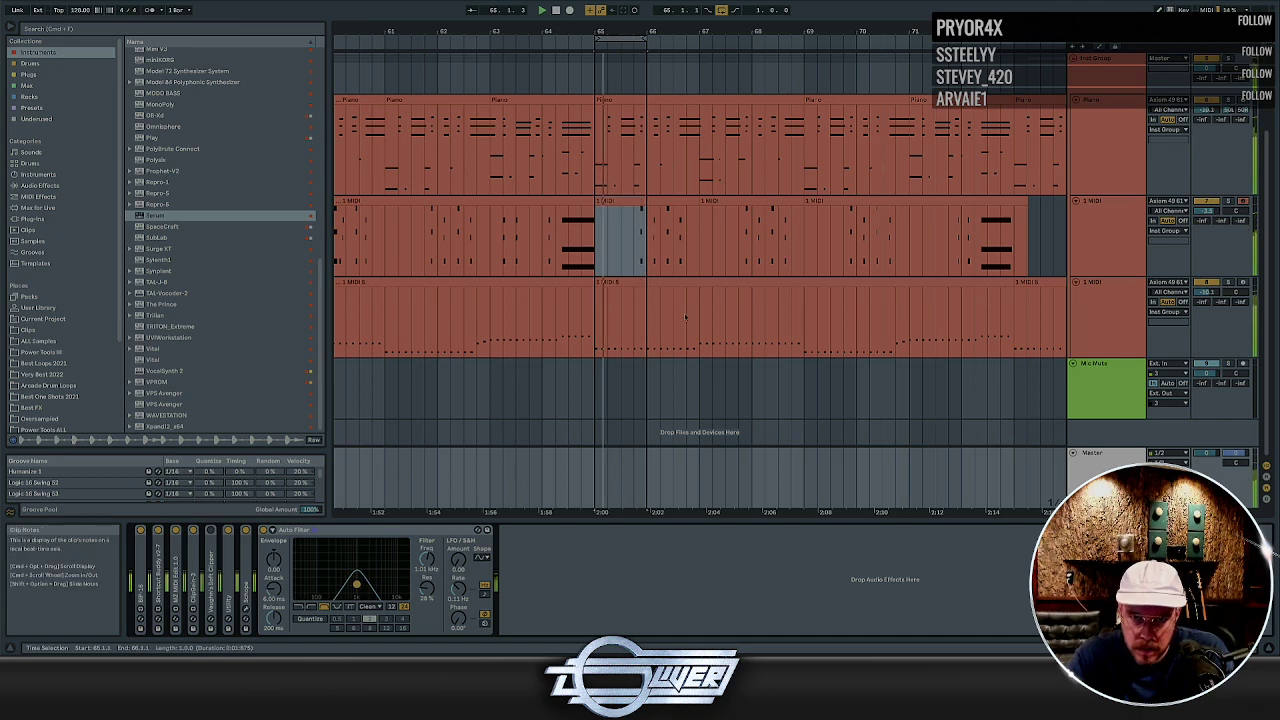
Reopen Serum on the chord track and raise its filter cutoff slightly
{"action": "left_click", "coordinate": [1090, 226]}
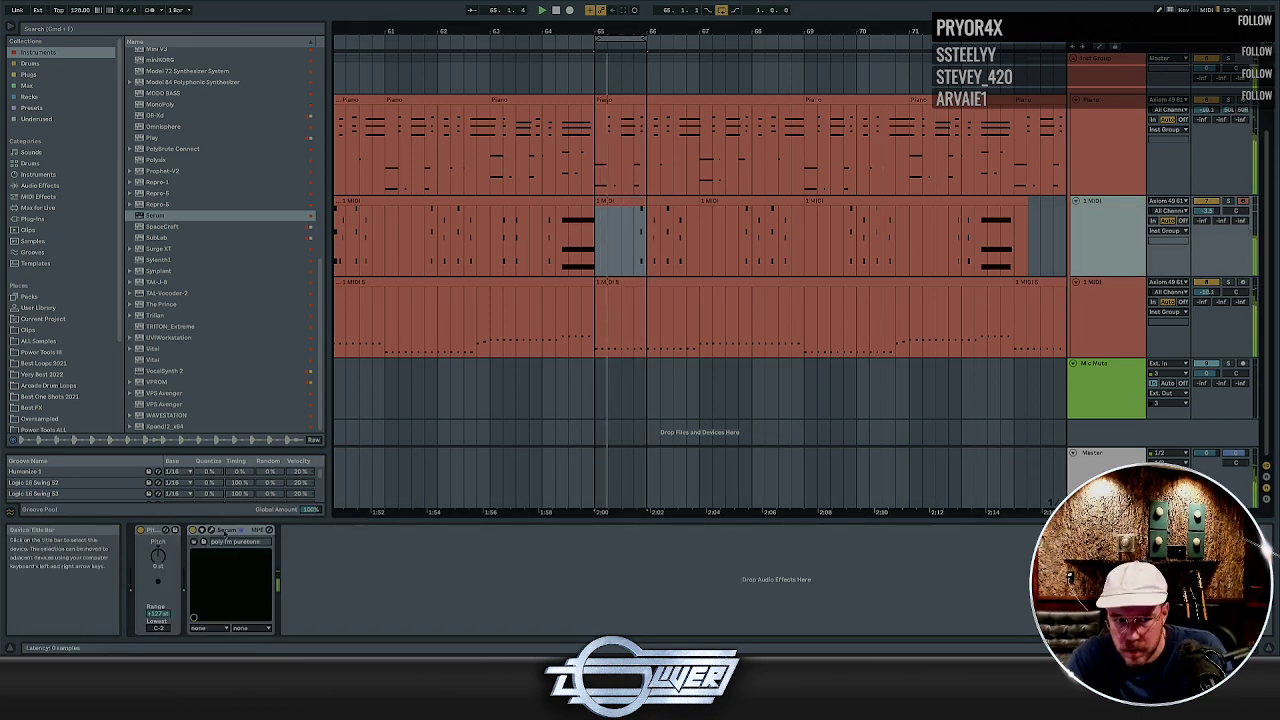
{"action": "left_click", "coordinate": [211, 530]}
{"action": "left_click_drag", "start_coordinate": [818, 262], "coordinate": [820, 249]}
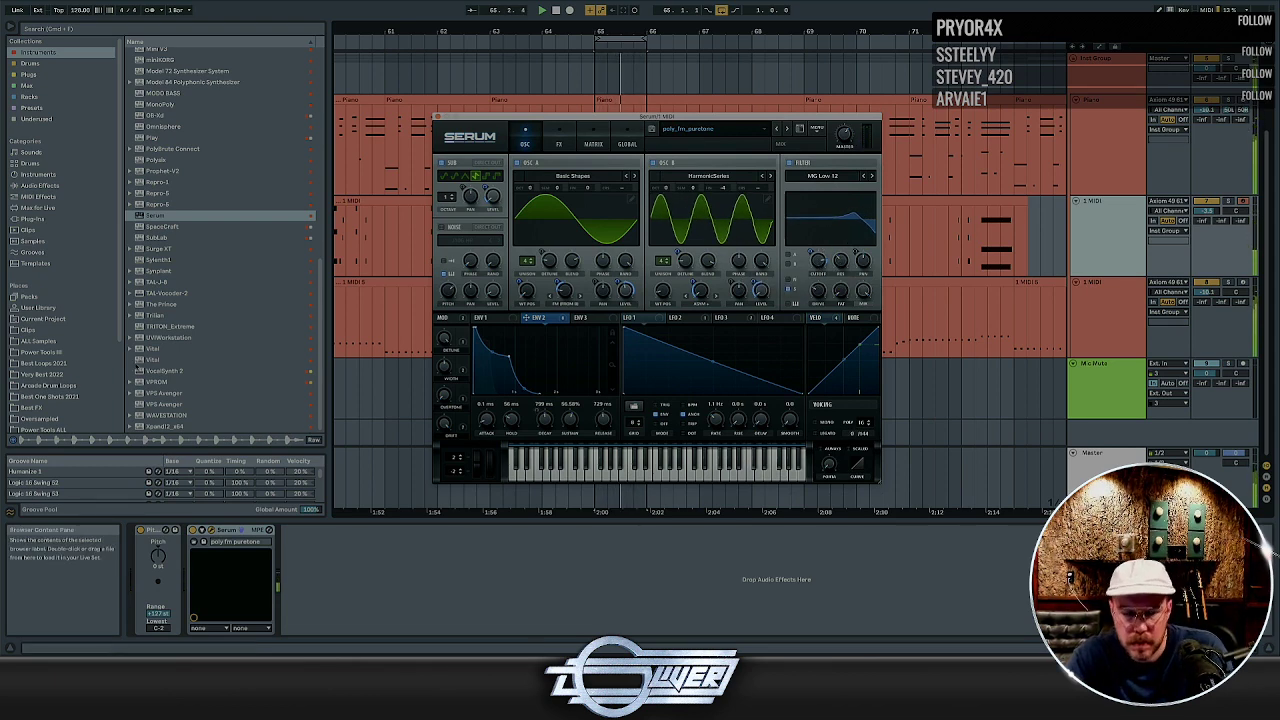
Add an Echo audio effect after Serum on the chord track
{"action": "left_click", "coordinate": [73, 185]}
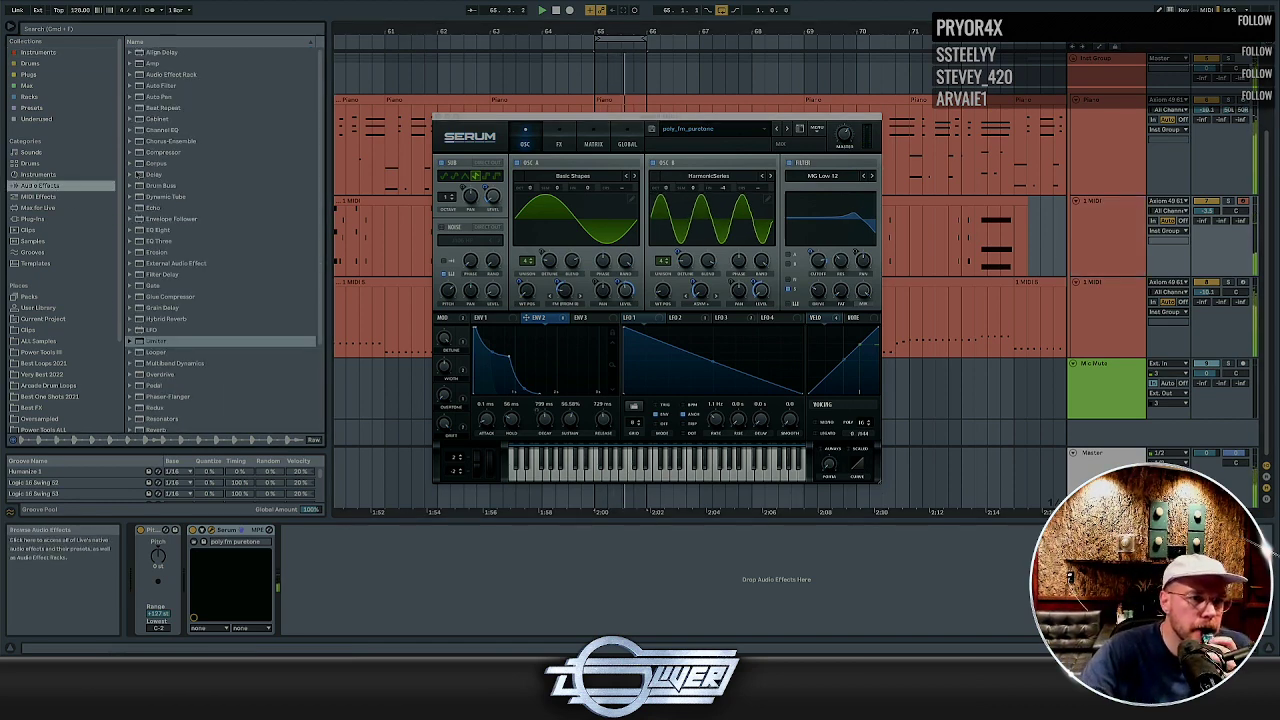
{"action": "left_click", "coordinate": [153, 207]}
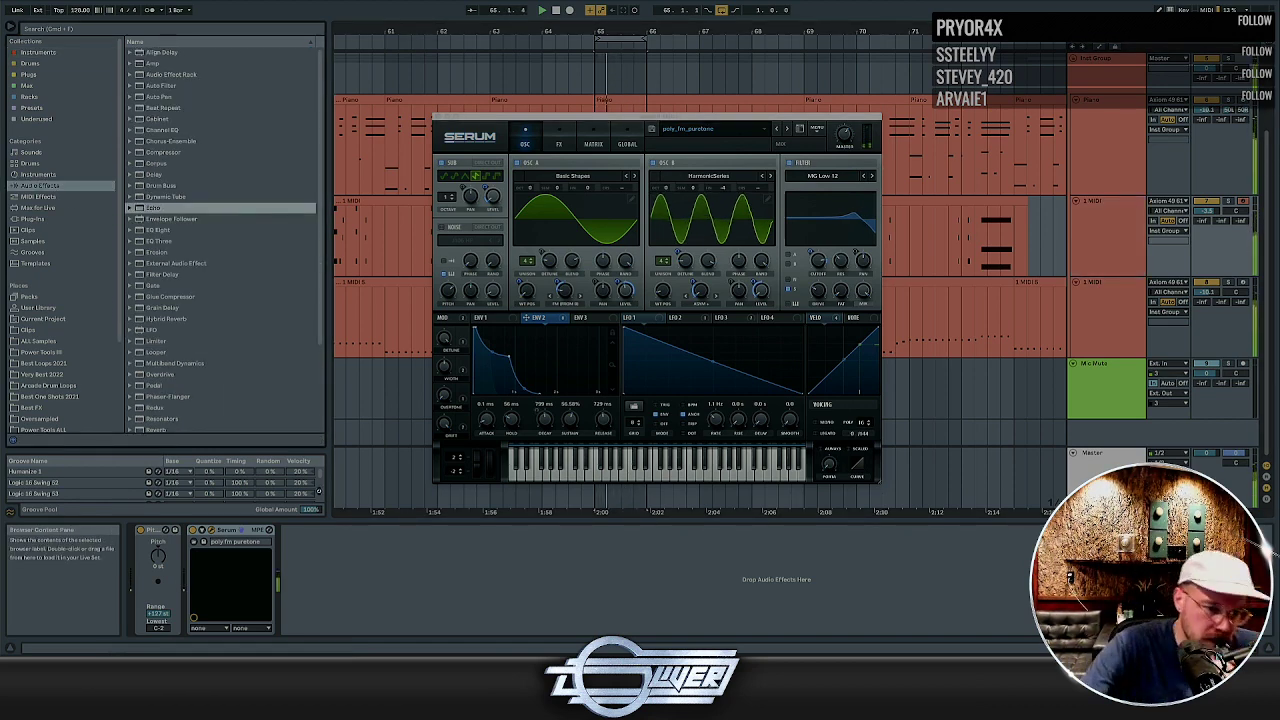
{"action": "left_click_drag", "start_coordinate": [153, 207], "coordinate": [471, 611]}
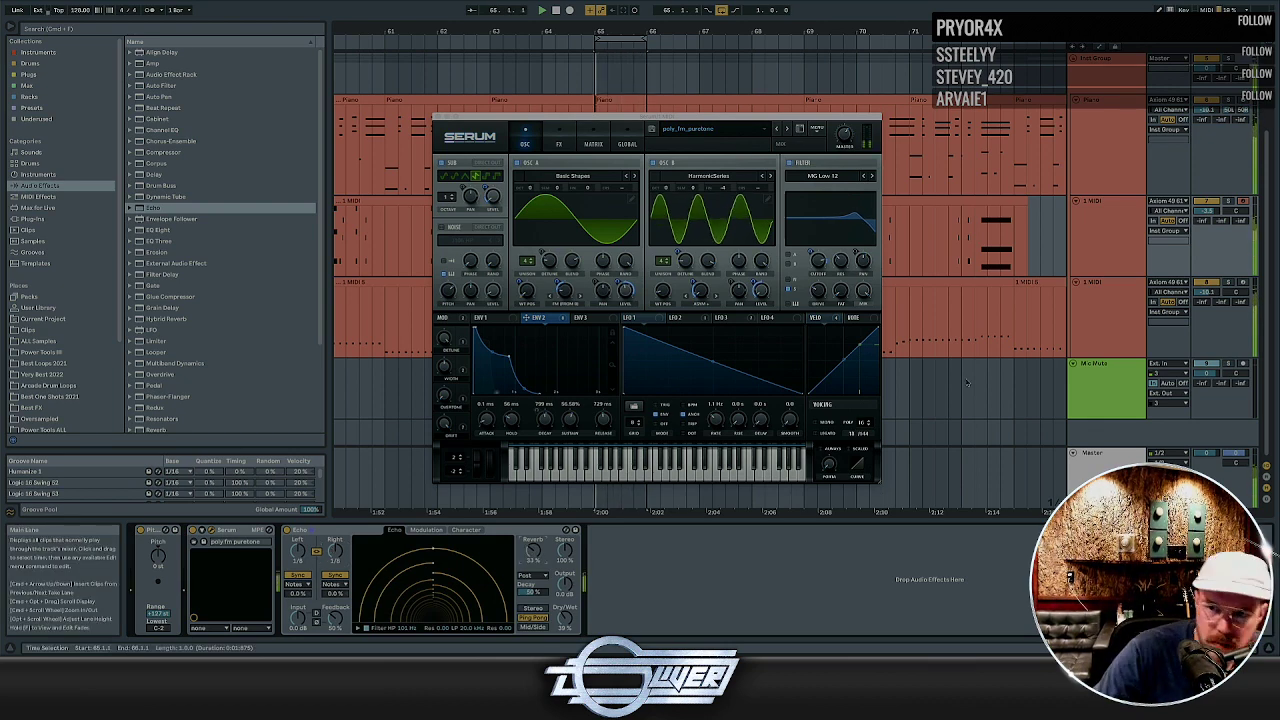
Extend the arrangement loop to cover bars 65 to 73 and return to the Serum chord track's devices
{"action": "scroll", "coordinate": [1215, 245], "scroll_direction": "up", "scroll_amount": 1}
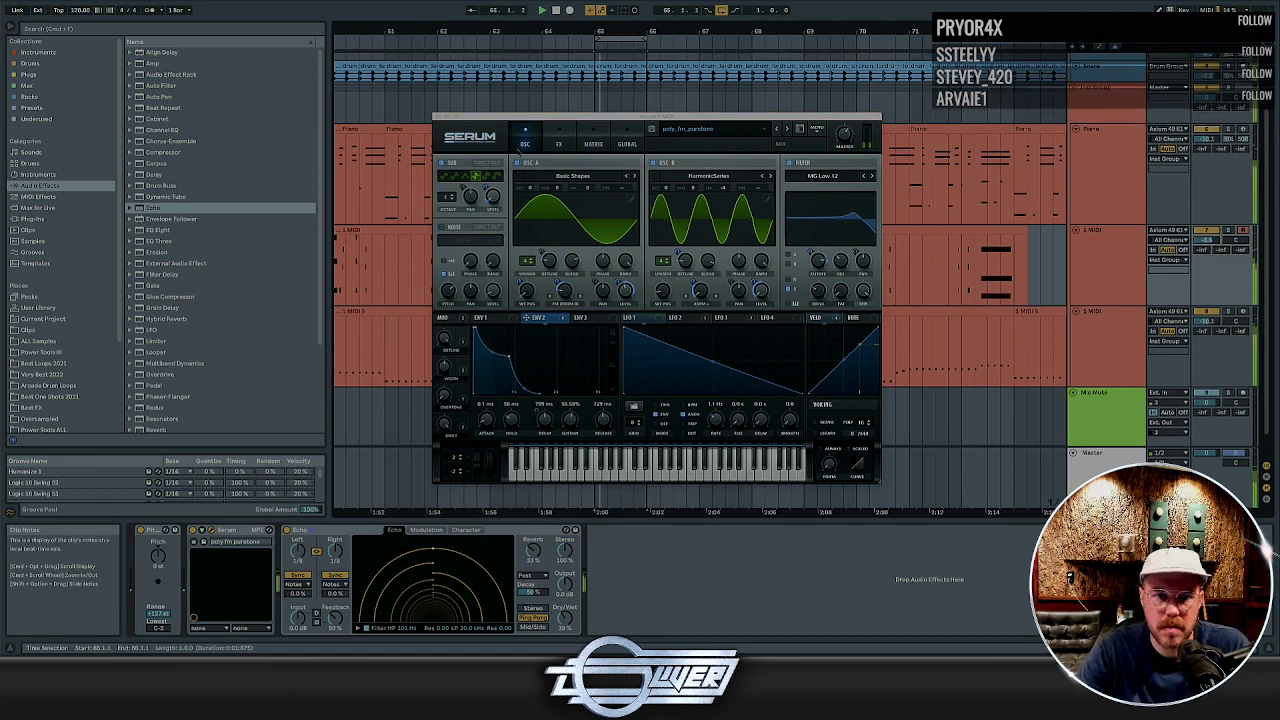
{"action": "left_click", "coordinate": [601, 82]}
{"action": "left_click_drag", "start_coordinate": [601, 82], "coordinate": [1016, 360]}
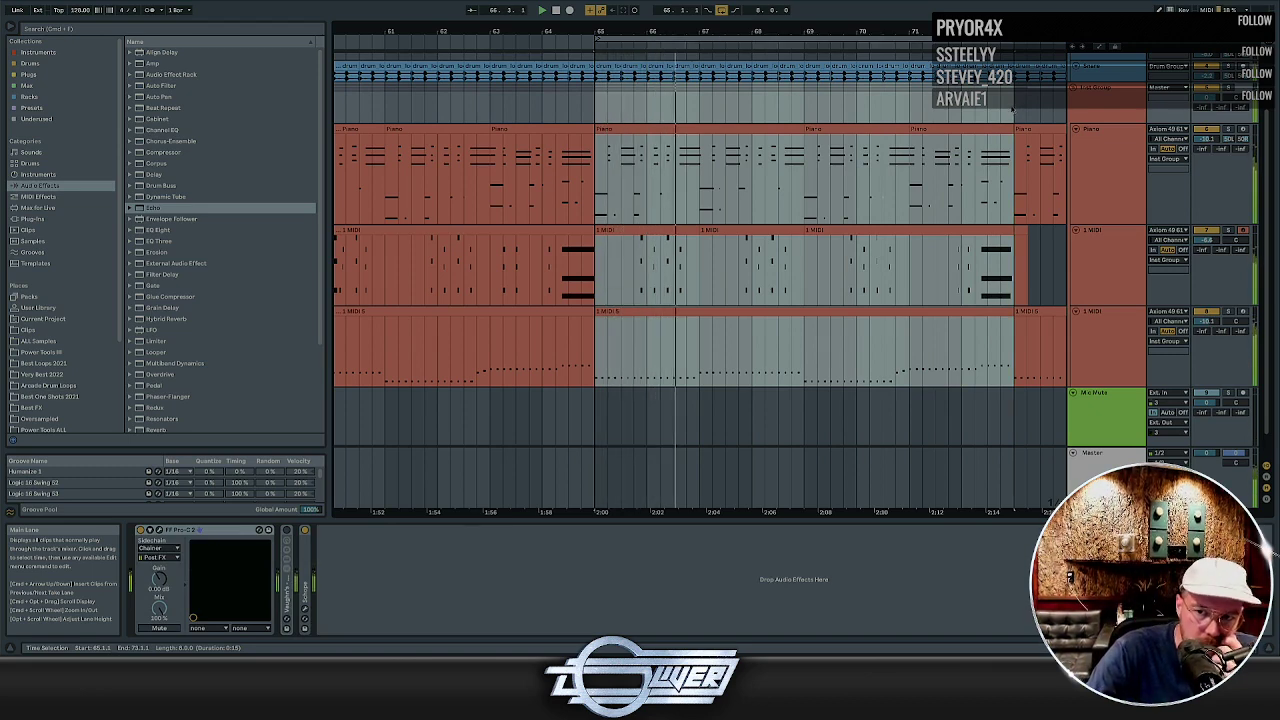
{"action": "left_click", "coordinate": [1102, 262]}
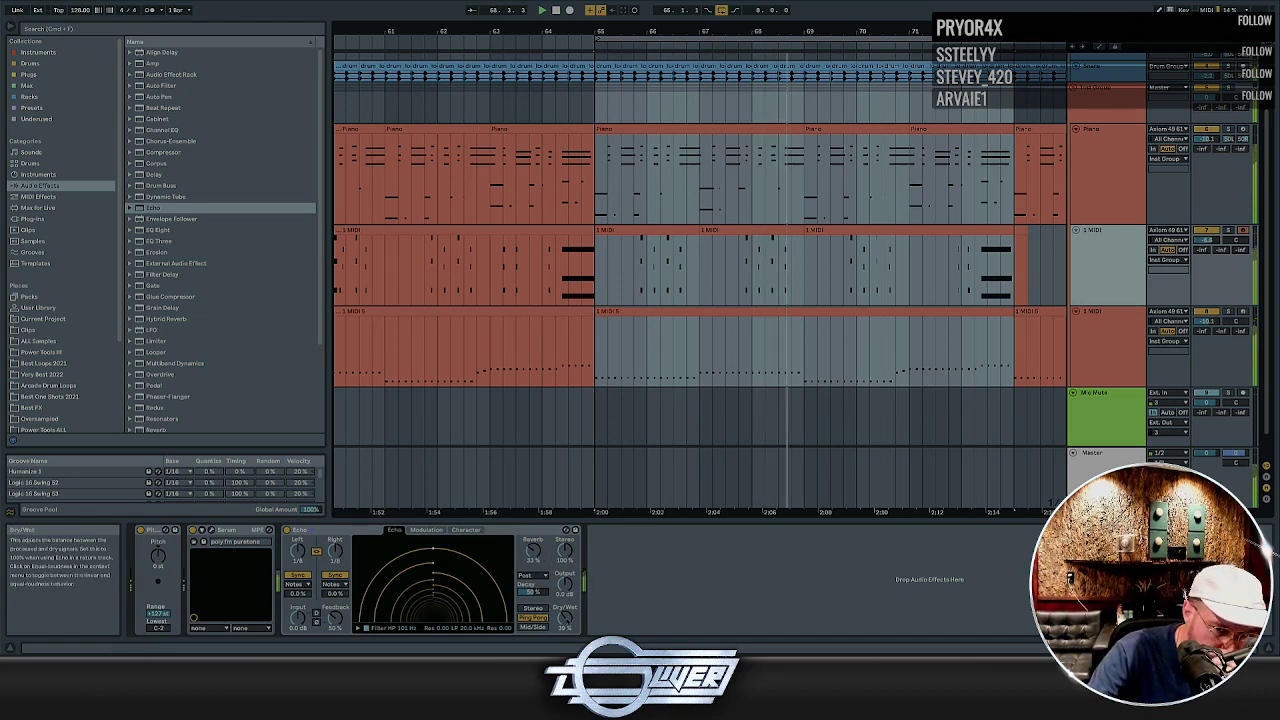
Bypass the band-pass Auto Filter on the Master track
{"action": "left_click", "coordinate": [746, 232]}
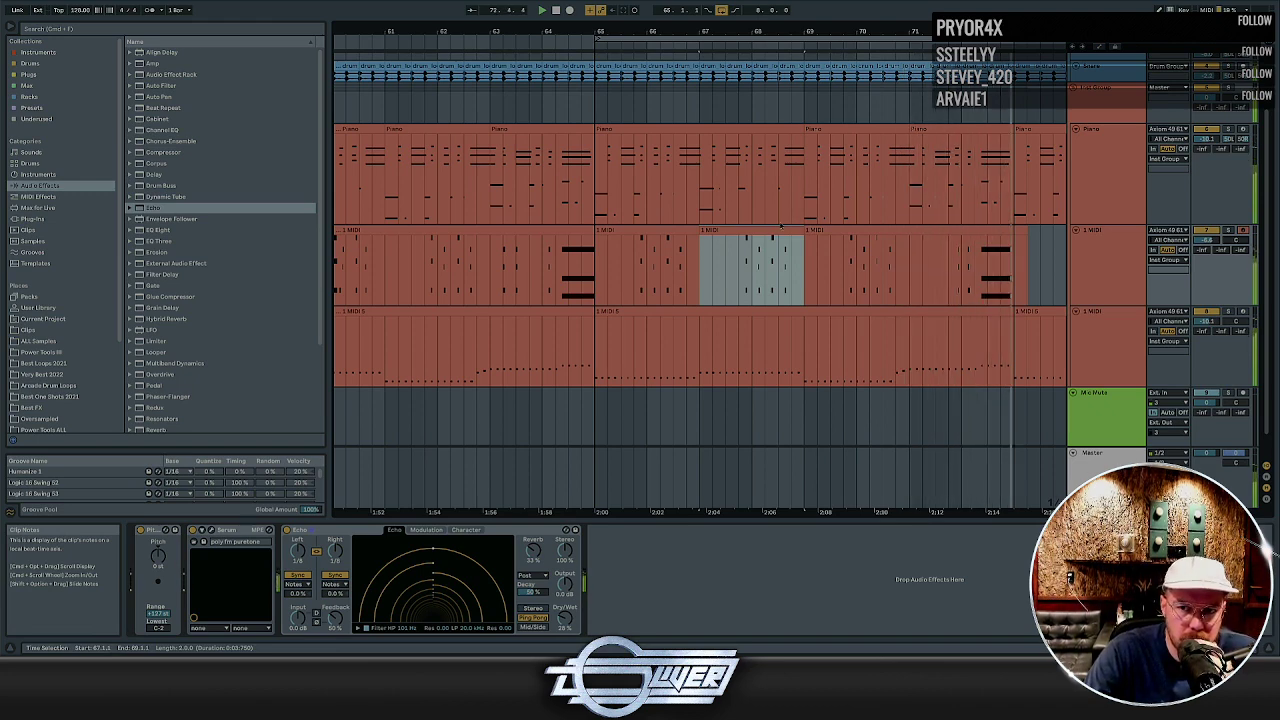
{"action": "left_click", "coordinate": [1100, 232]}
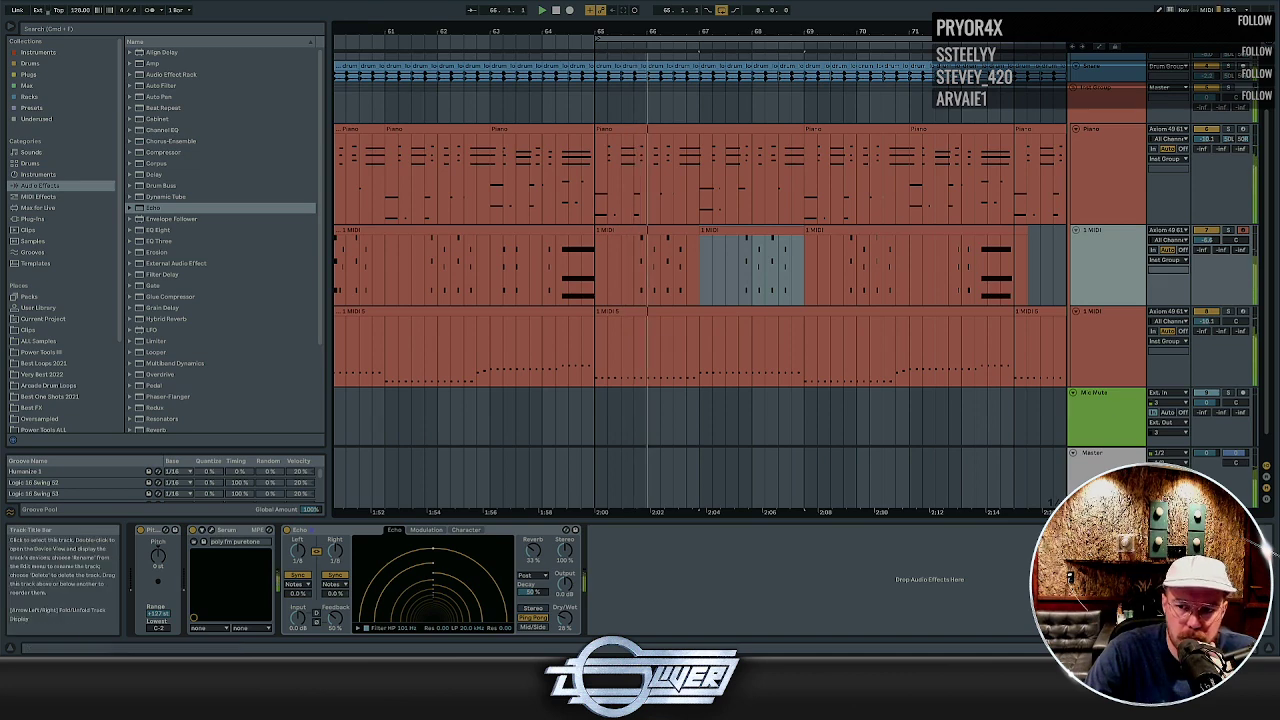
{"action": "left_click", "coordinate": [1100, 454]}
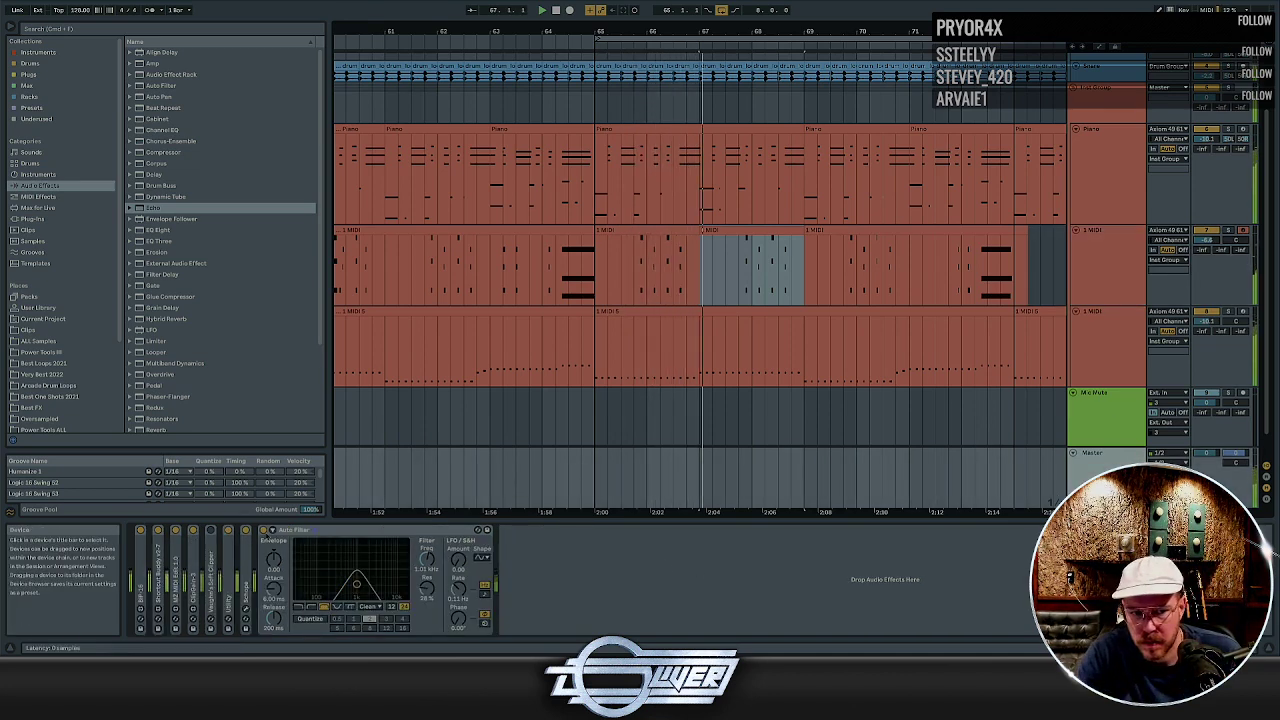
{"action": "left_click", "coordinate": [264, 531]}
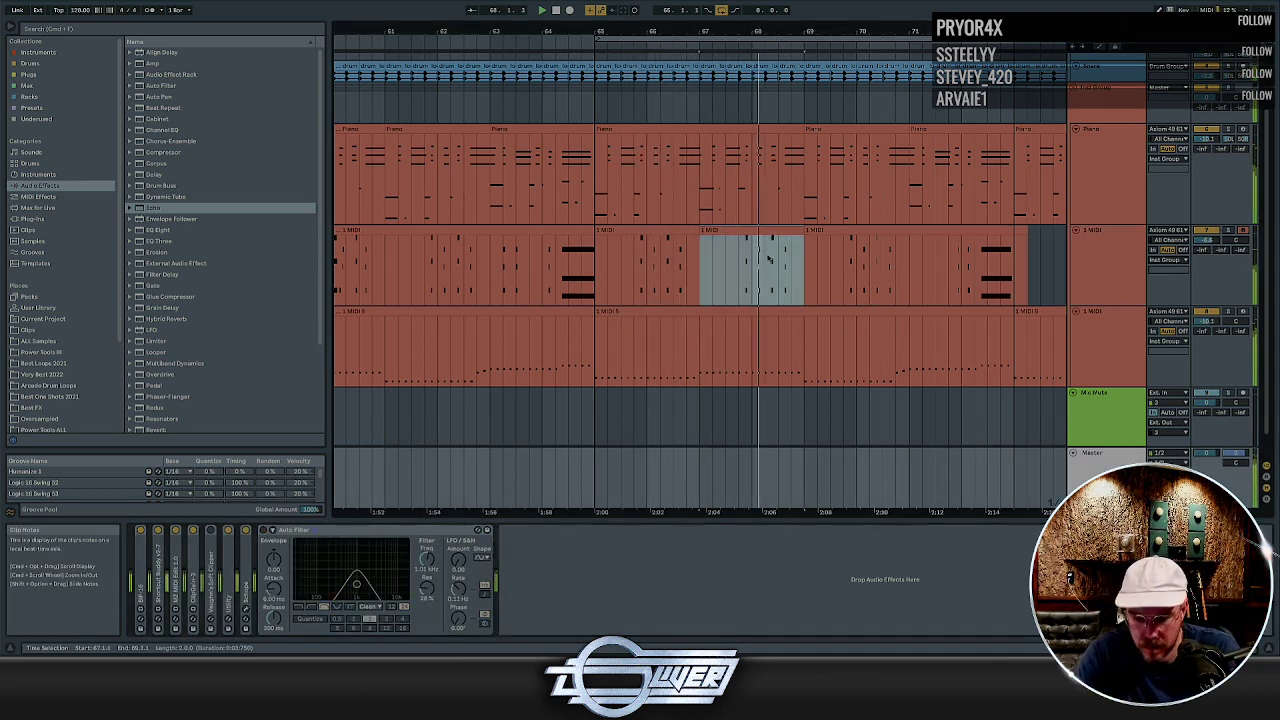
Delete the Serum chord clip material before bar 65
{"action": "key", "text": "minus"}
{"action": "key", "text": "minus"}
{"action": "left_click", "coordinate": [1100, 232]}
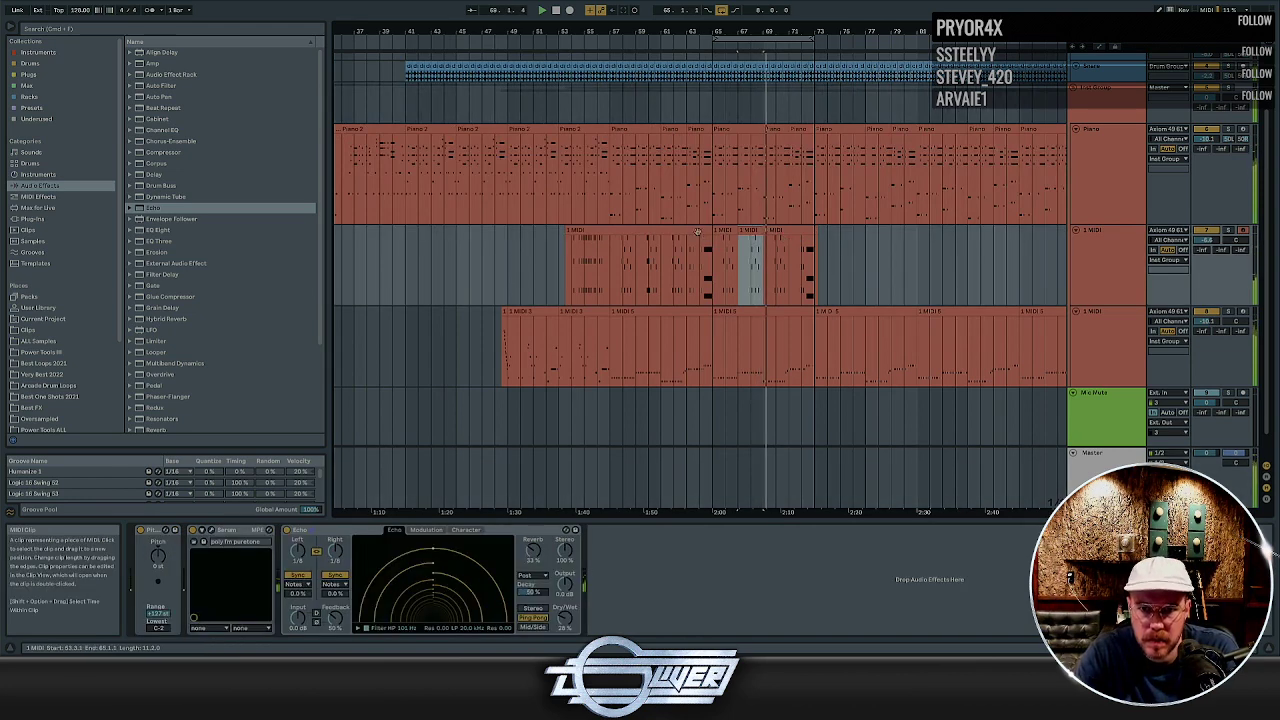
{"action": "left_click_drag", "start_coordinate": [700, 232], "coordinate": [562, 238]}
{"action": "key", "text": "Delete"}
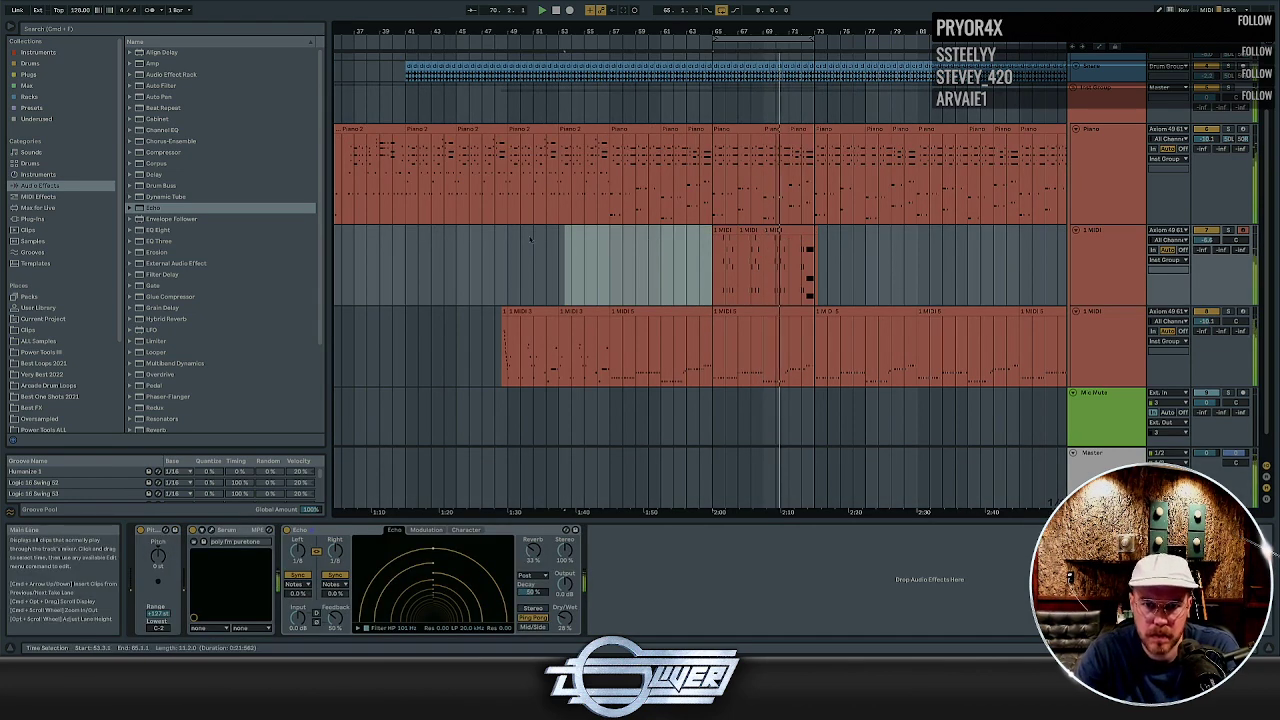
Trim the Serum chord part so that it ends at bar 73
{"action": "left_click", "coordinate": [813, 238]}
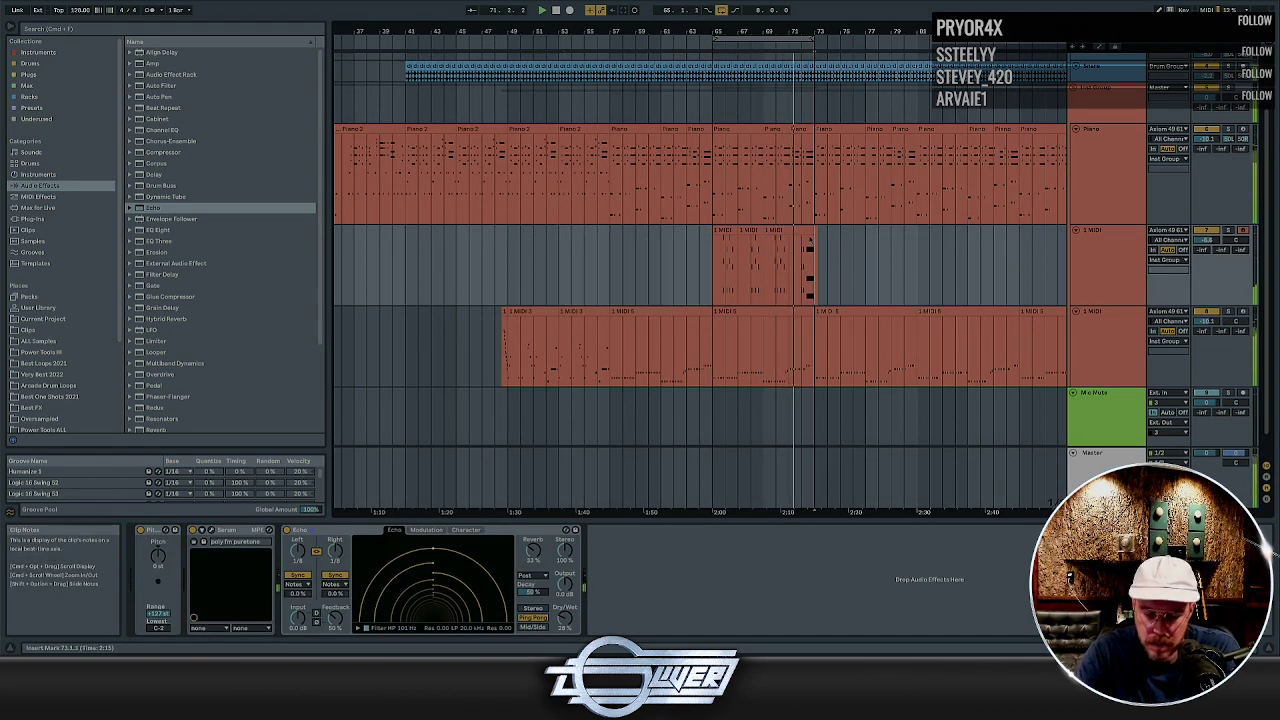
{"action": "key", "text": "plus"}
{"action": "key", "text": "plus"}
{"action": "key", "text": "plus"}
{"action": "key", "text": "plus"}
{"action": "left_click_drag", "start_coordinate": [816, 246], "coordinate": [854, 246]}
{"action": "key", "text": "Delete"}
Inspect the last Serum clip's notes and delete the section with the short chord just before bar 72
{"action": "double_click", "coordinate": [794, 230]}
{"action": "left_click_drag", "start_coordinate": [1032, 348], "coordinate": [988, 512]}
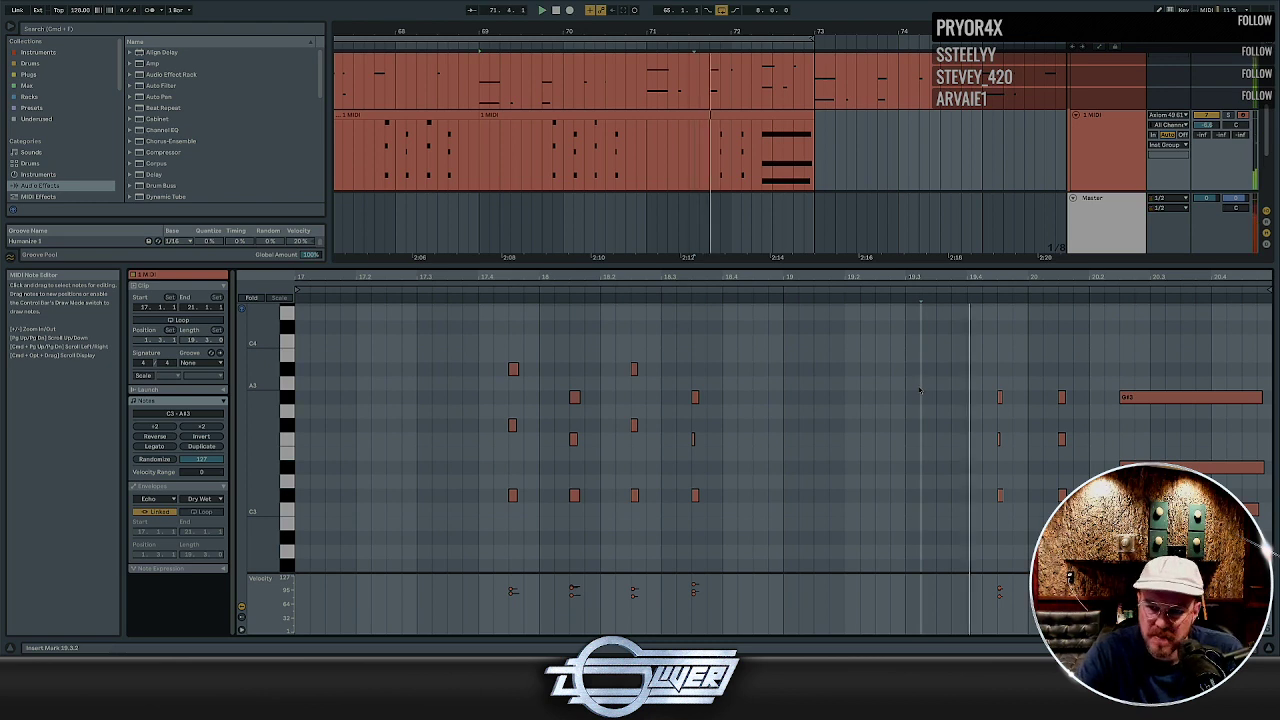
{"action": "key", "text": "space"}
{"action": "left_click_drag", "start_coordinate": [745, 143], "coordinate": [709, 140]}
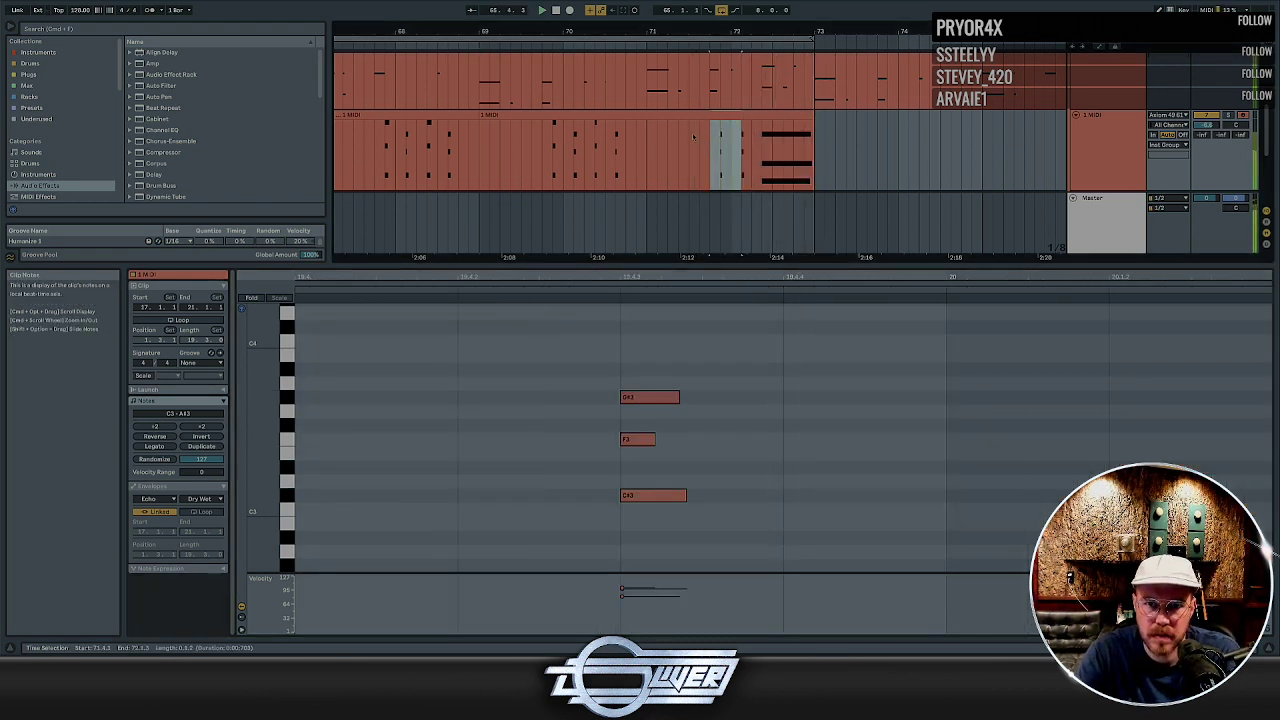
{"action": "key", "text": "Delete"}
{"action": "left_click", "coordinate": [692, 136]}
{"action": "key", "text": "shift+Tab"}
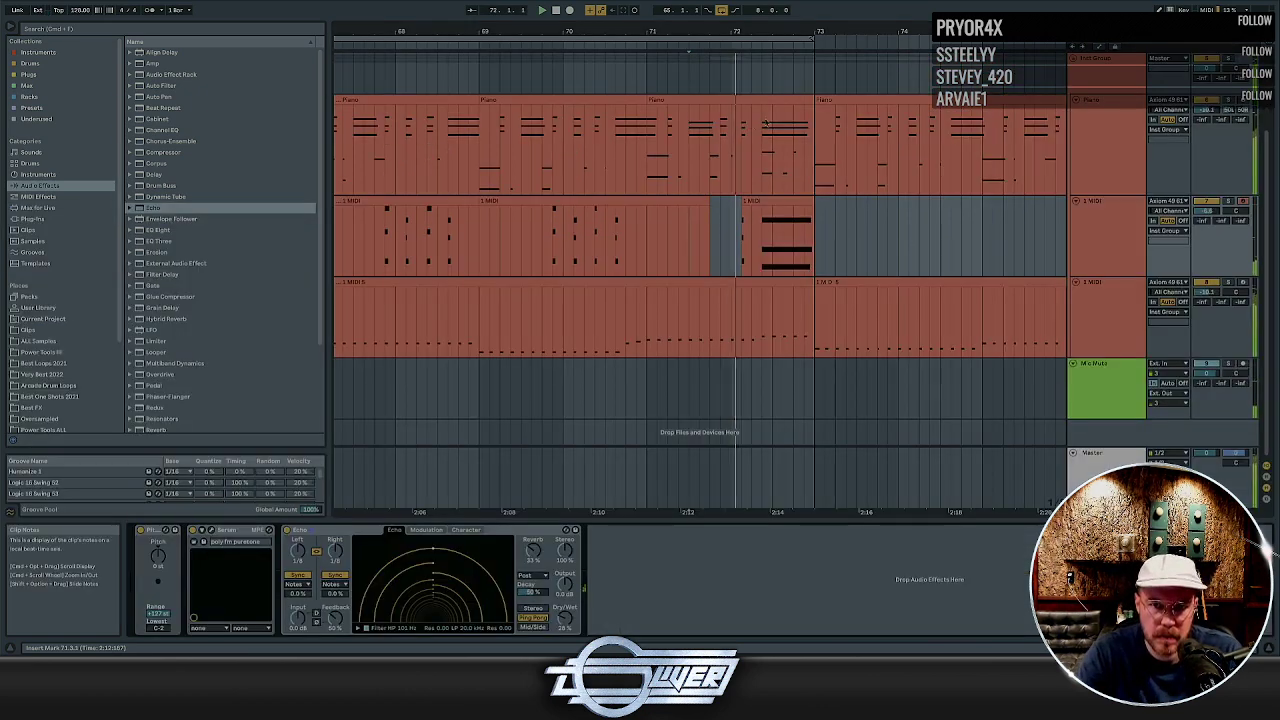
Stop playback and duplicate the Serum chord track with its devices
{"action": "left_click", "coordinate": [760, 203]}
{"action": "scroll", "coordinate": [751, 204], "scroll_direction": "left", "scroll_amount": 2}
{"action": "scroll", "coordinate": [751, 204], "scroll_direction": "left", "scroll_amount": 2}
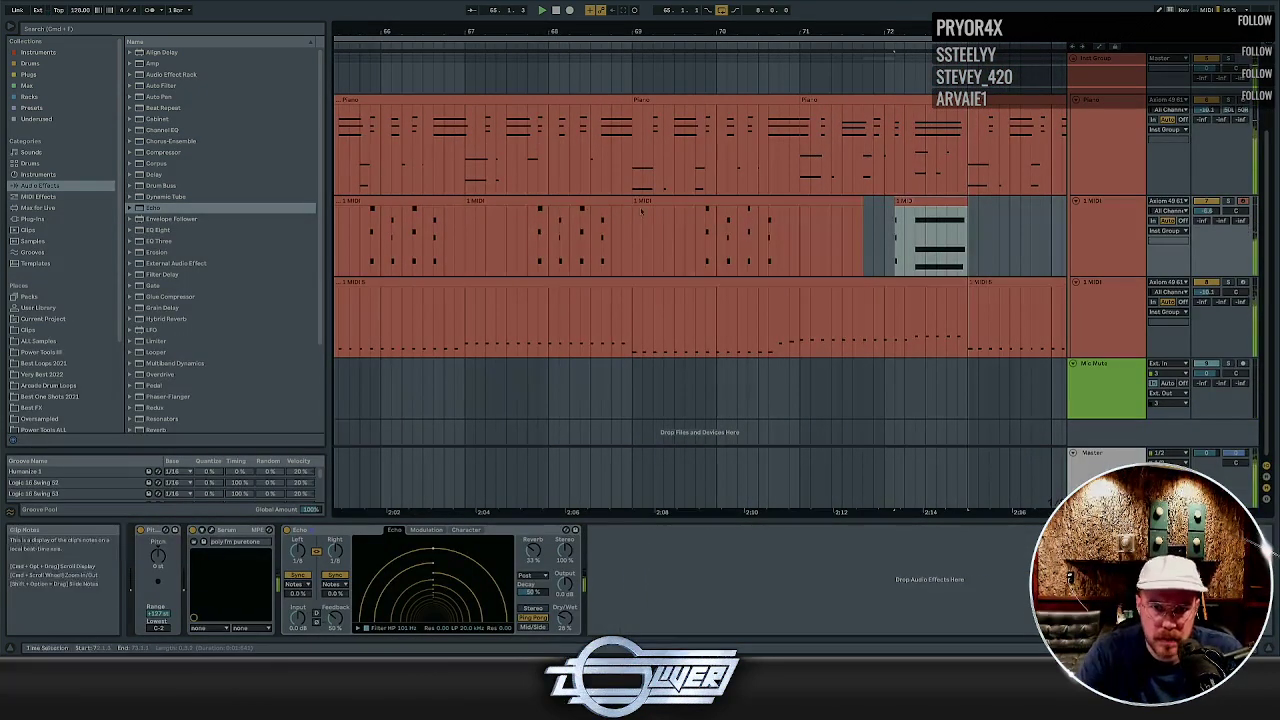
{"action": "left_click", "coordinate": [550, 202], "text": "shift"}
{"action": "left_click", "coordinate": [1086, 210]}
{"action": "key", "text": "space"}
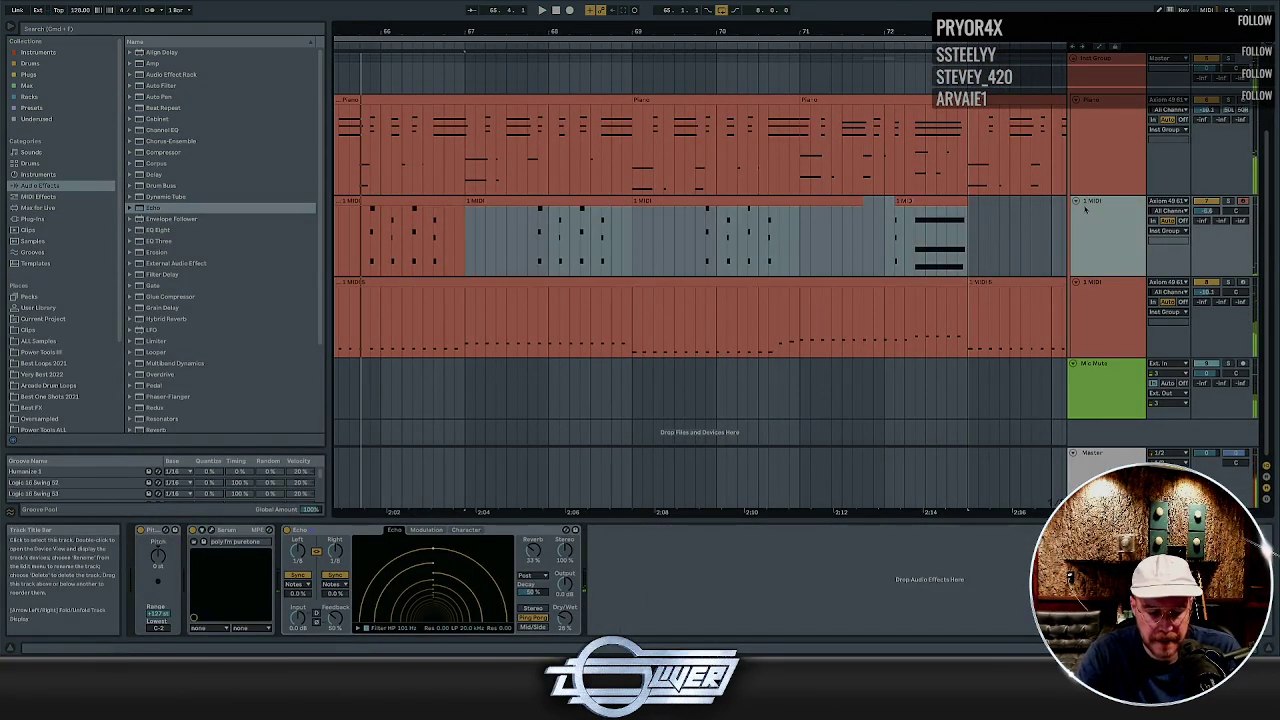
{"action": "key", "text": "ctrl+d"}
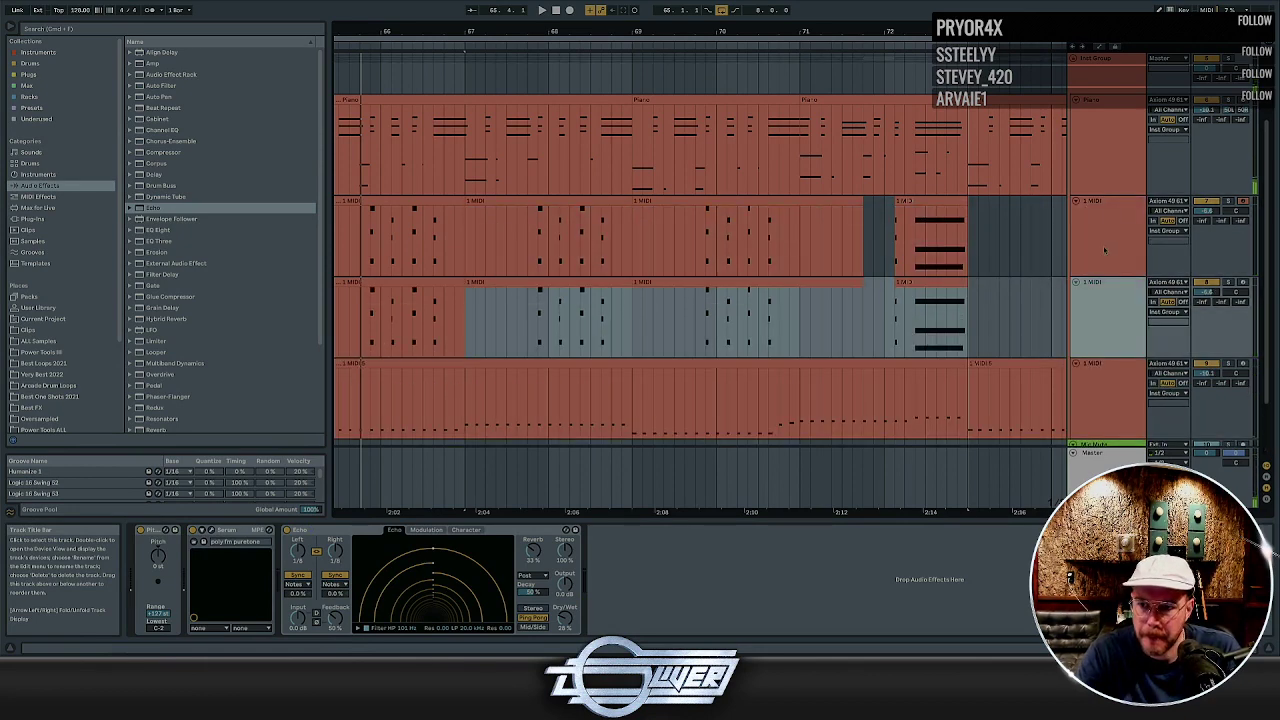
Arm the duplicated Serum track, clear all its clips and select bars 65 to 73 on it
{"action": "left_click", "coordinate": [1243, 282]}
{"action": "left_click_drag", "start_coordinate": [988, 310], "coordinate": [697, 310]}
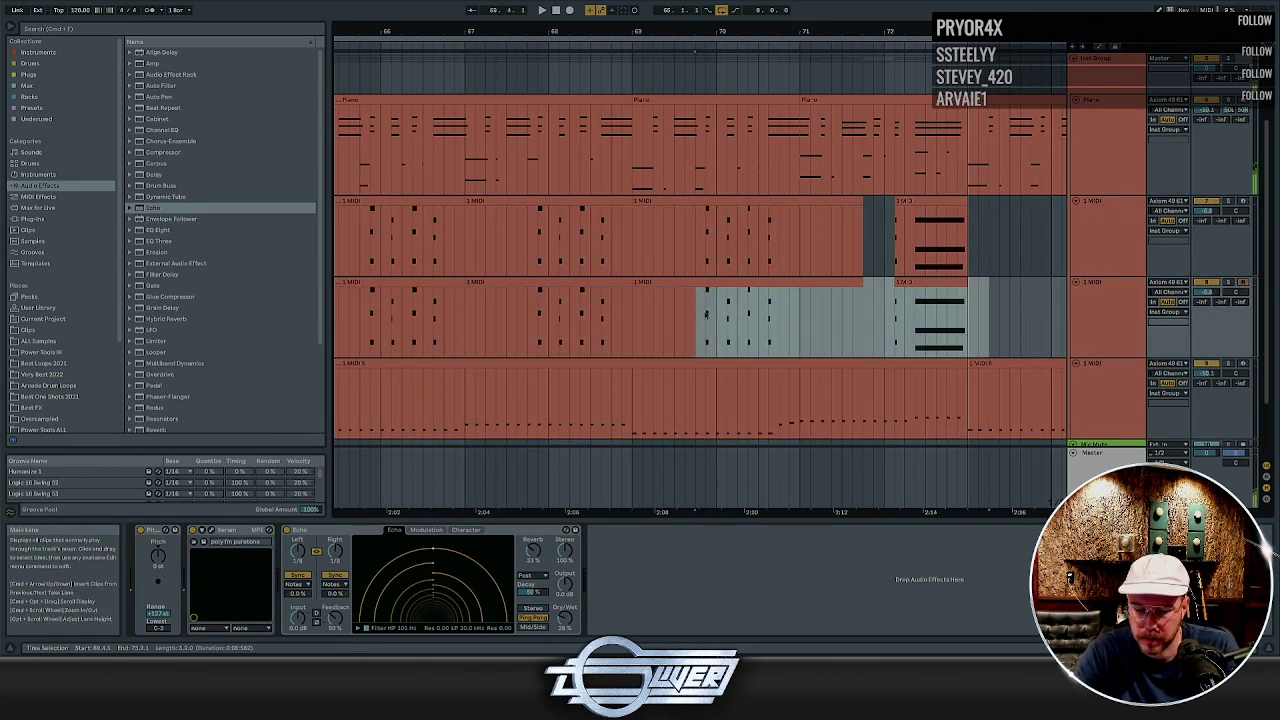
{"action": "key", "text": "plus"}
{"action": "key", "text": "plus"}
{"action": "key", "text": "minus"}
{"action": "key", "text": "minus"}
{"action": "key", "text": "minus"}
{"action": "key", "text": "minus"}
{"action": "key", "text": "minus"}
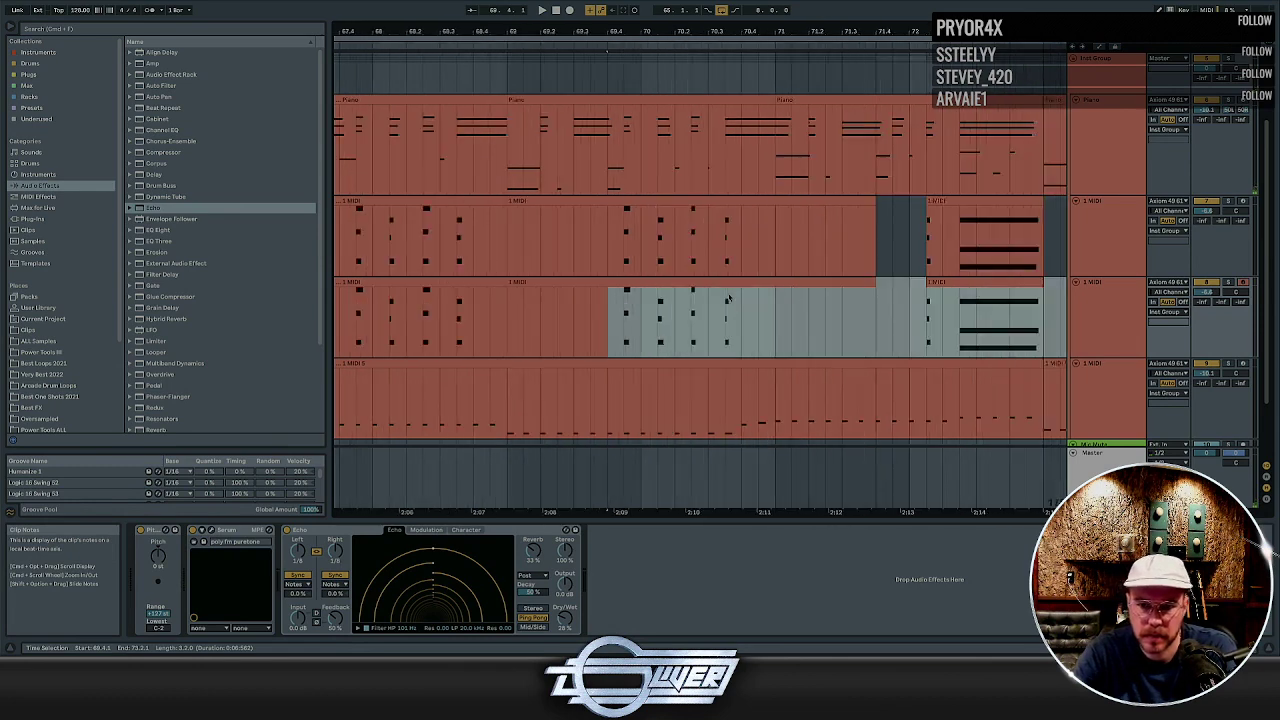
{"action": "left_click_drag", "start_coordinate": [836, 310], "coordinate": [427, 308]}
{"action": "key", "text": "Delete"}
{"action": "left_click_drag", "start_coordinate": [540, 292], "coordinate": [816, 290]}
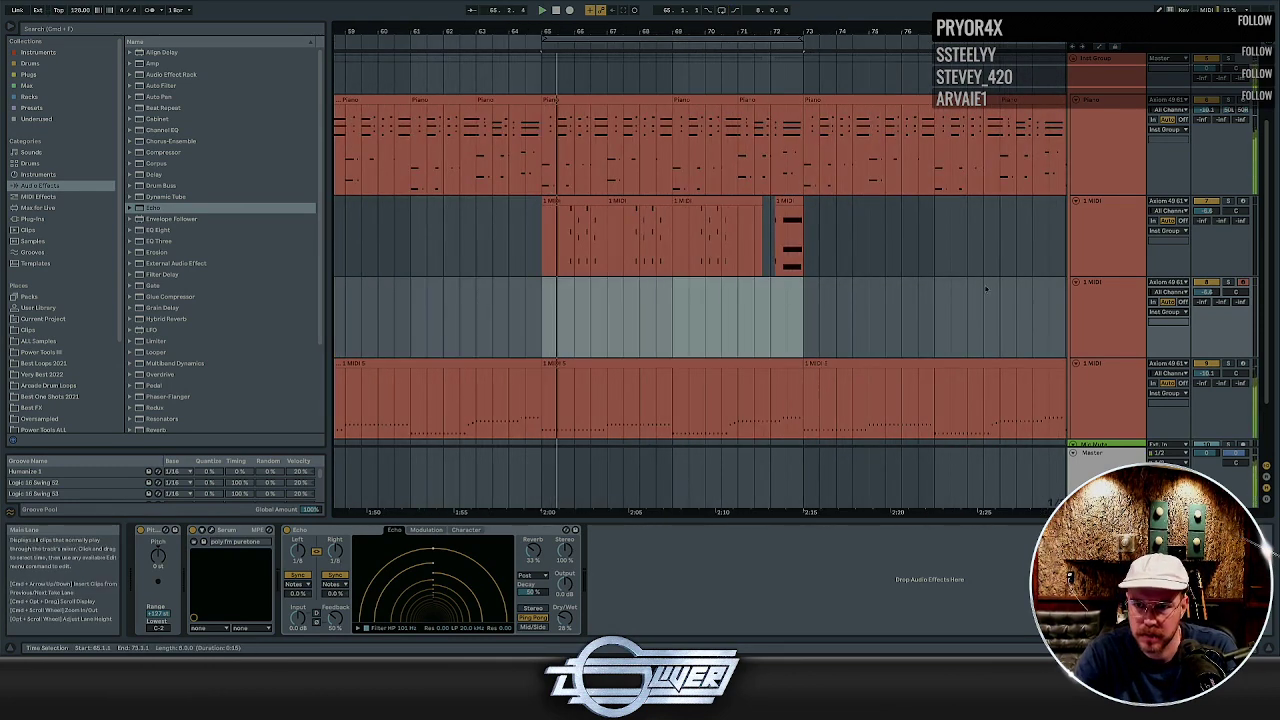
Add a low-pass Auto Filter at the end of the Piano track's chain and lower its cutoff
{"action": "left_click", "coordinate": [1097, 165]}
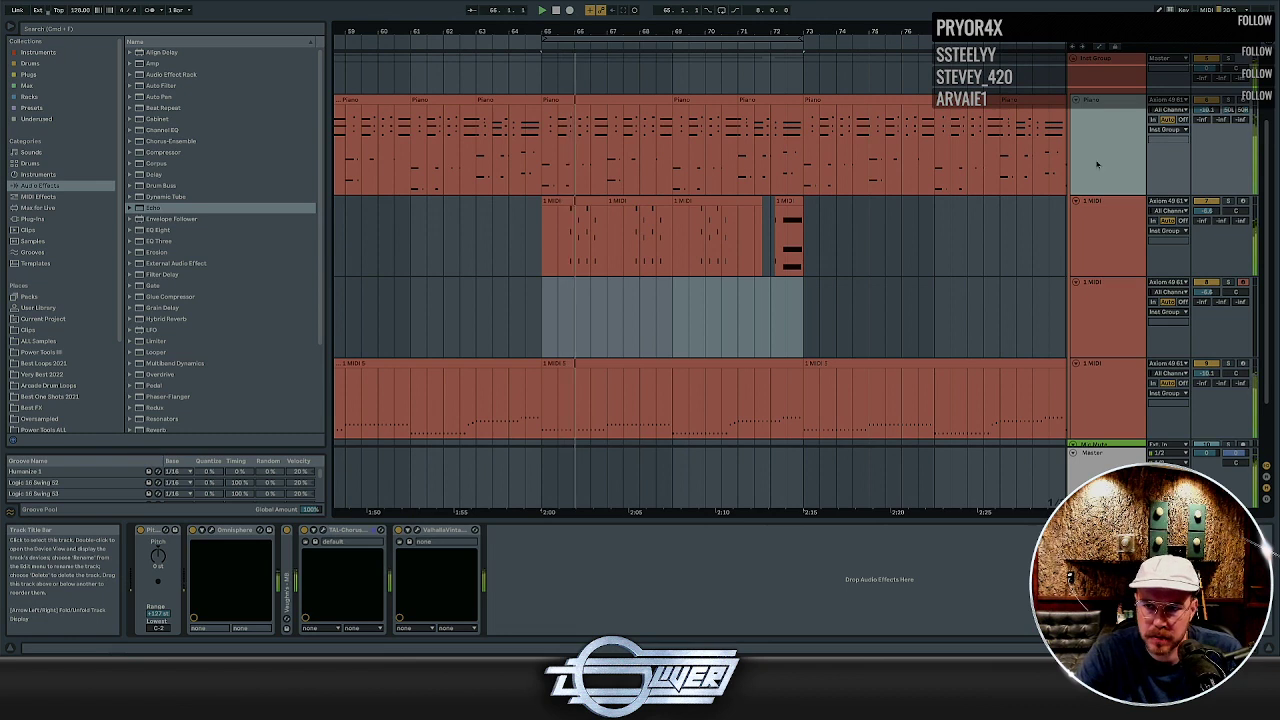
{"action": "left_click", "coordinate": [556, 578]}
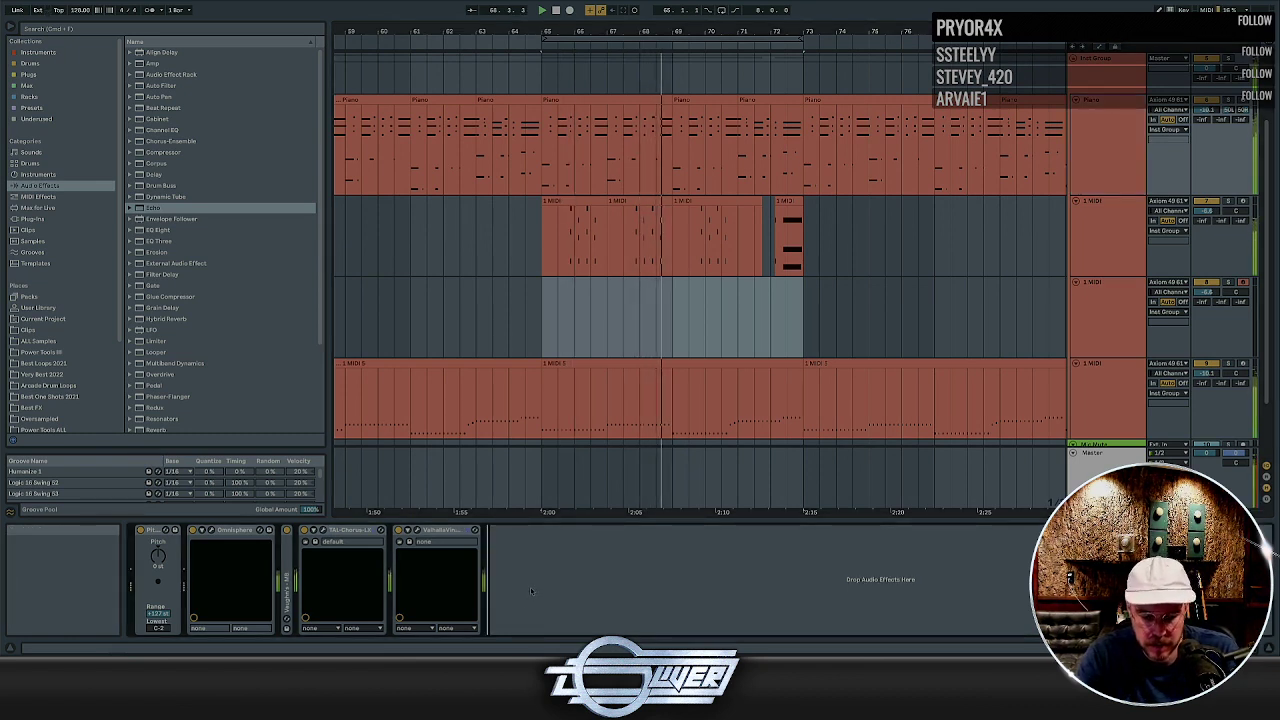
{"action": "key", "text": "super+v"}
{"action": "left_click_drag", "start_coordinate": [634, 590], "coordinate": [607, 590]}
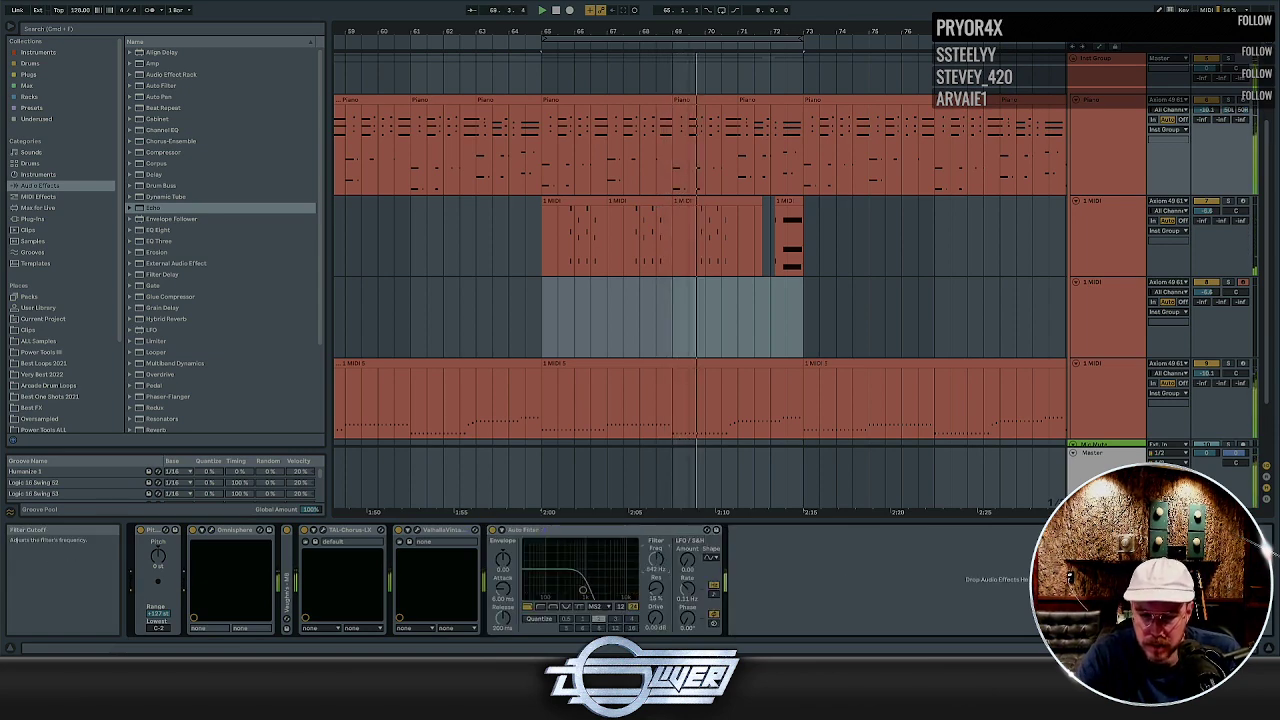
Open Serum on the duplicated track and load the vocal_synth_poly_organ preset from the user Keys folder
{"action": "left_click", "coordinate": [1084, 305]}
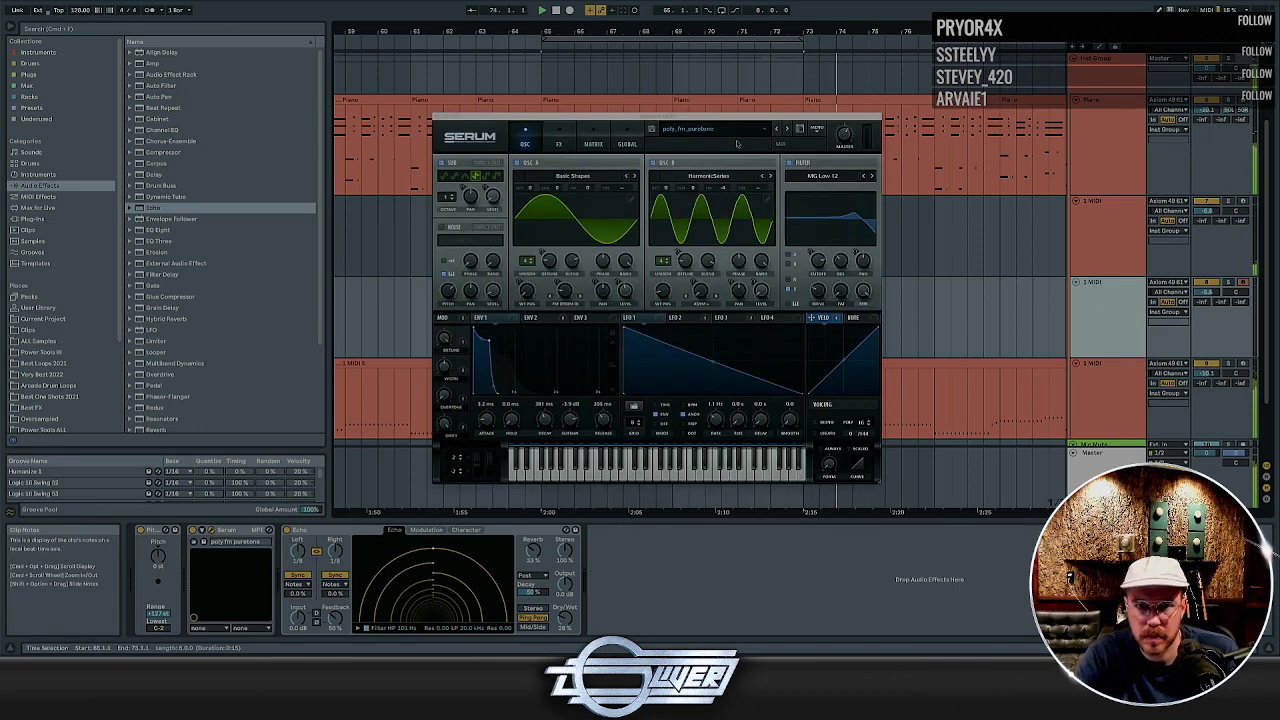
{"action": "left_click", "coordinate": [708, 129]}
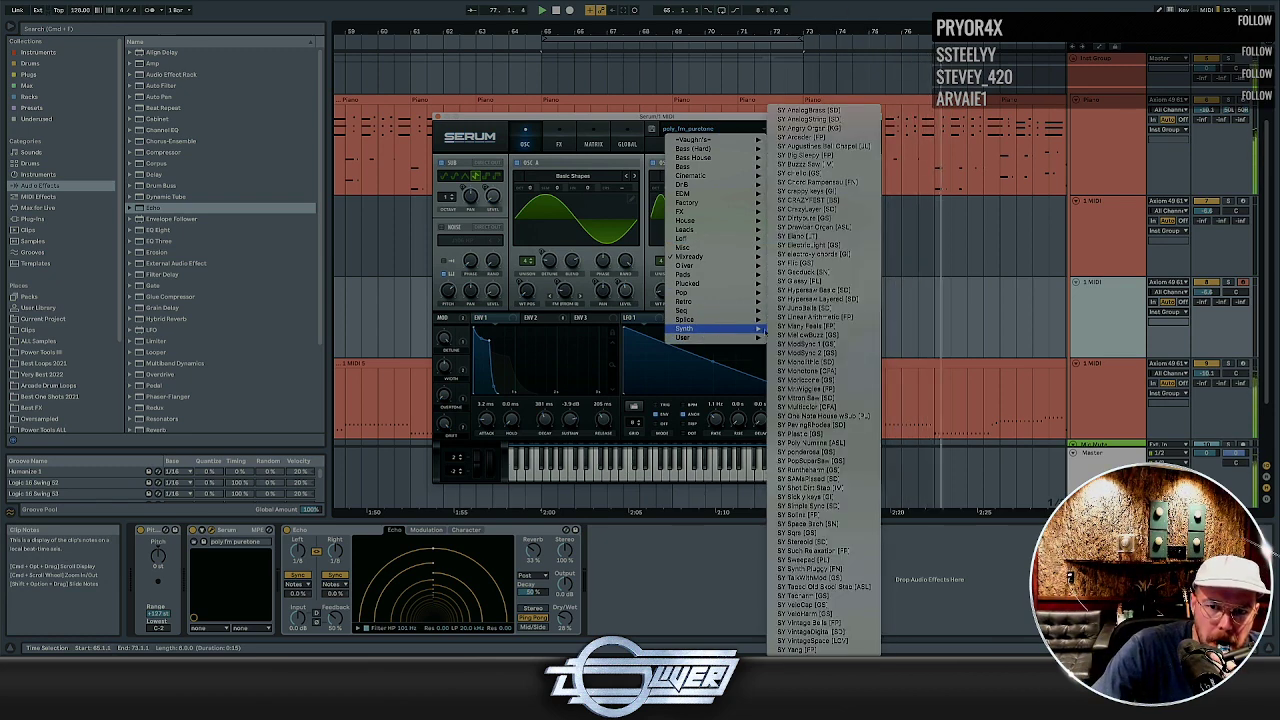
{"action": "mouse_move", "coordinate": [705, 337]}
{"action": "mouse_move", "coordinate": [826, 373]}
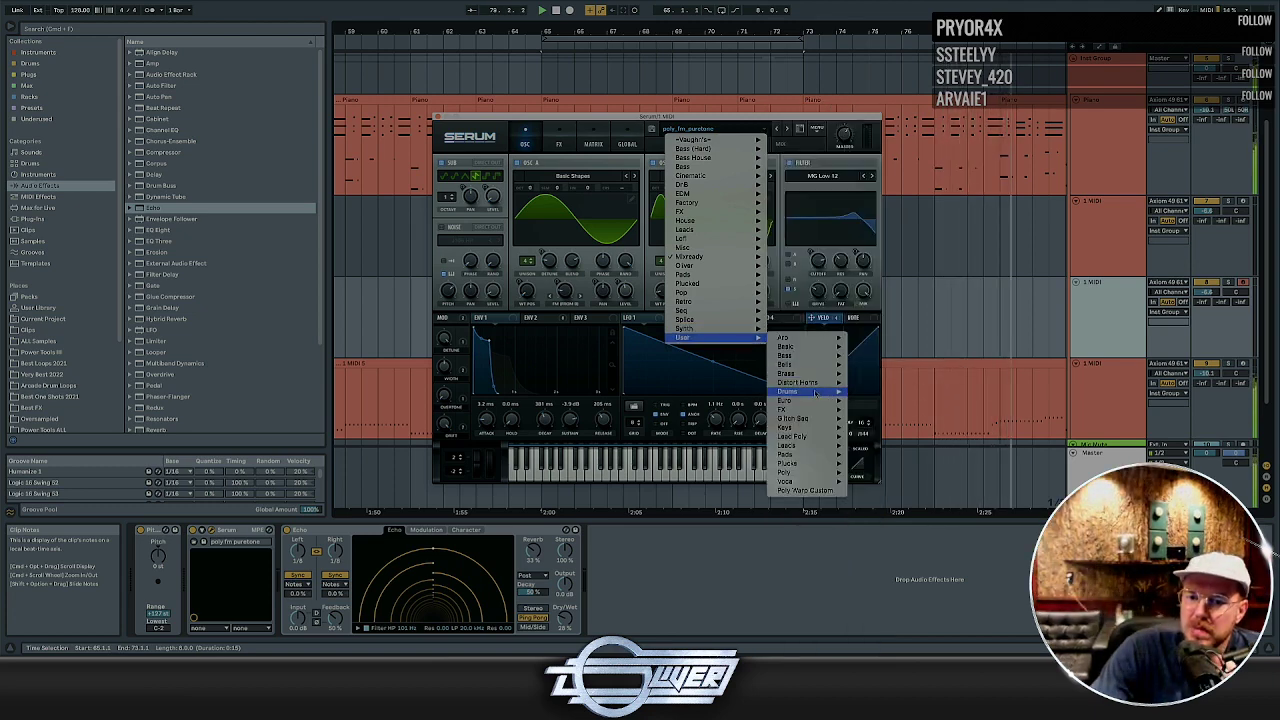
{"action": "mouse_move", "coordinate": [802, 477]}
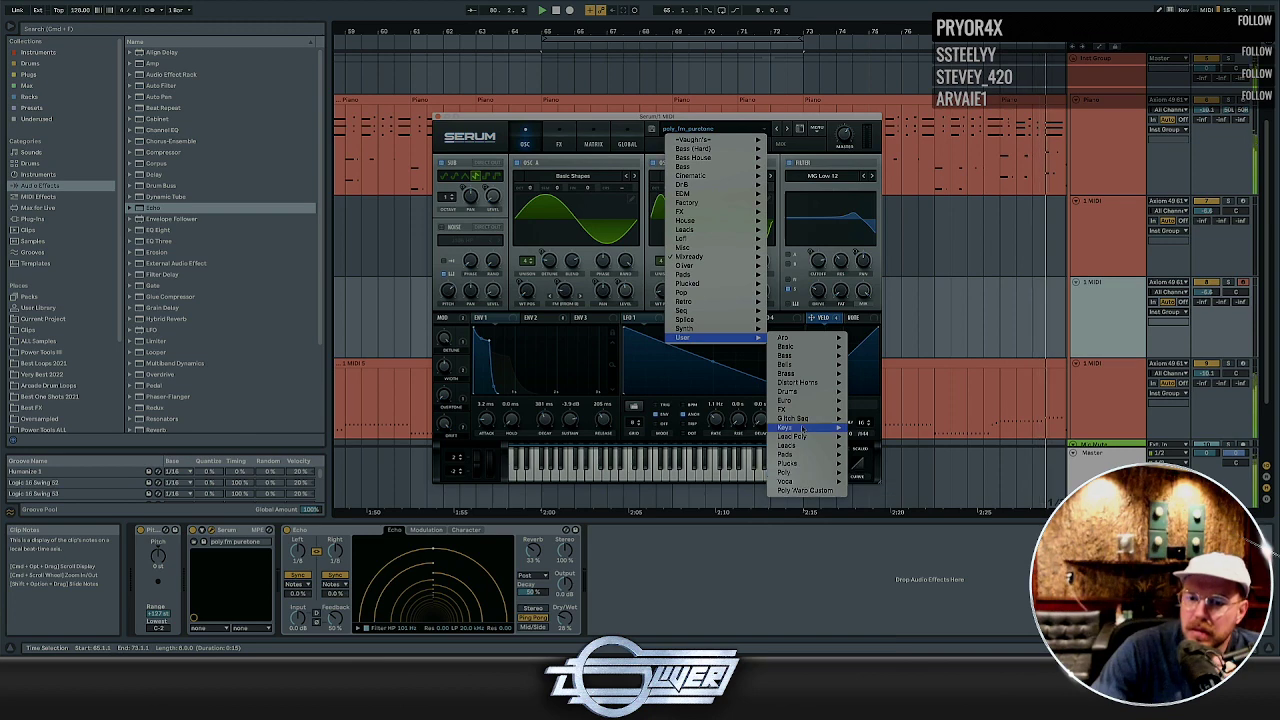
{"action": "mouse_move", "coordinate": [790, 428]}
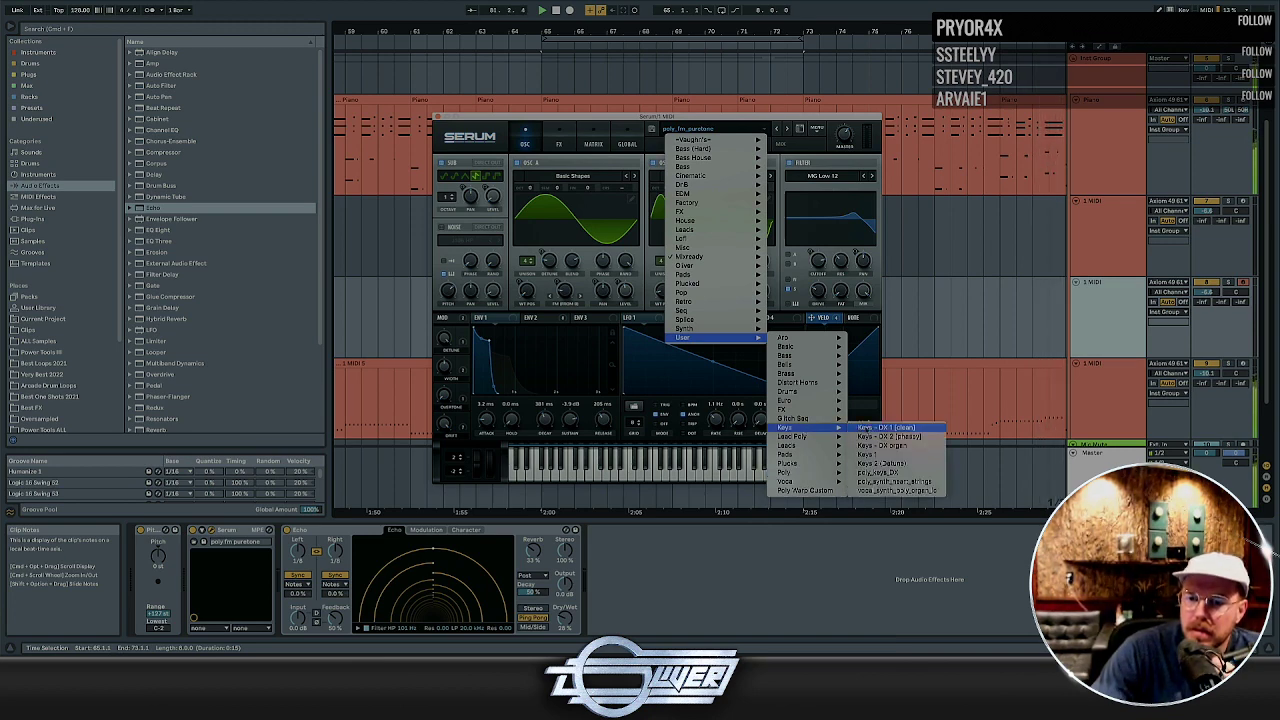
{"action": "left_click", "coordinate": [895, 490]}
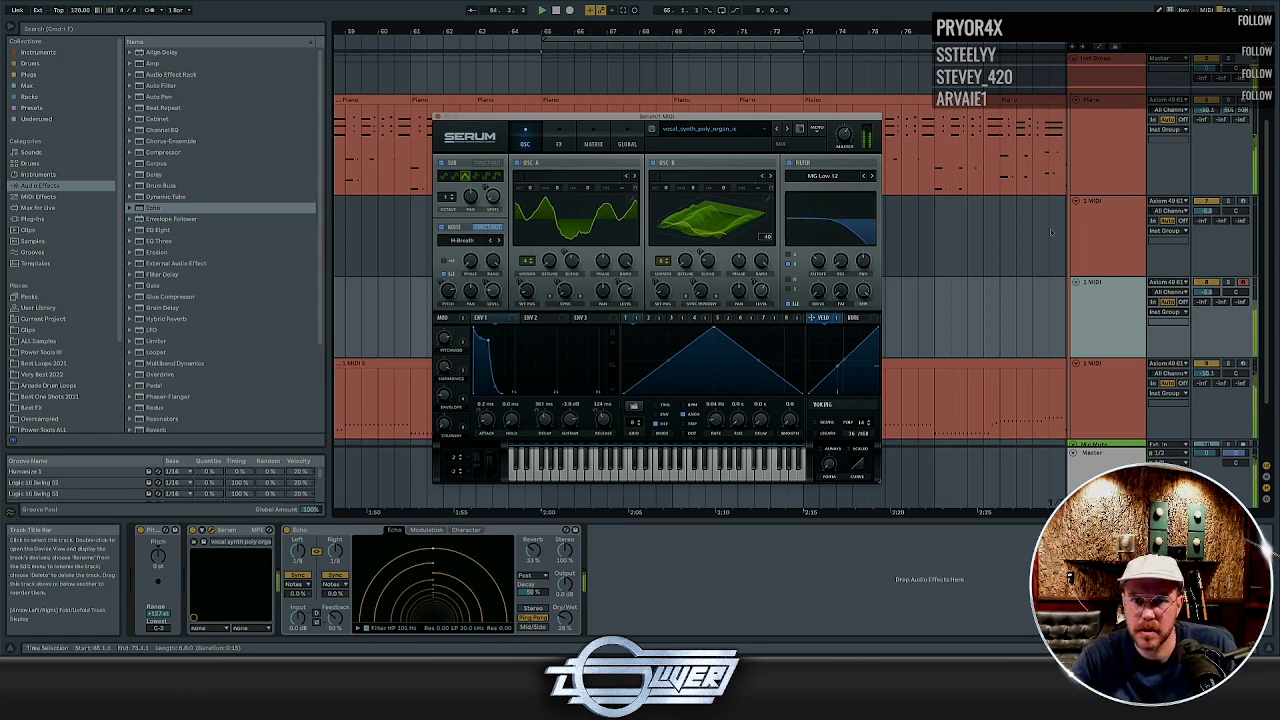
Try the poly_synth_heart_strings preset and load poly_keys_DX from the user Keys folder instead
{"action": "left_click", "coordinate": [778, 129]}
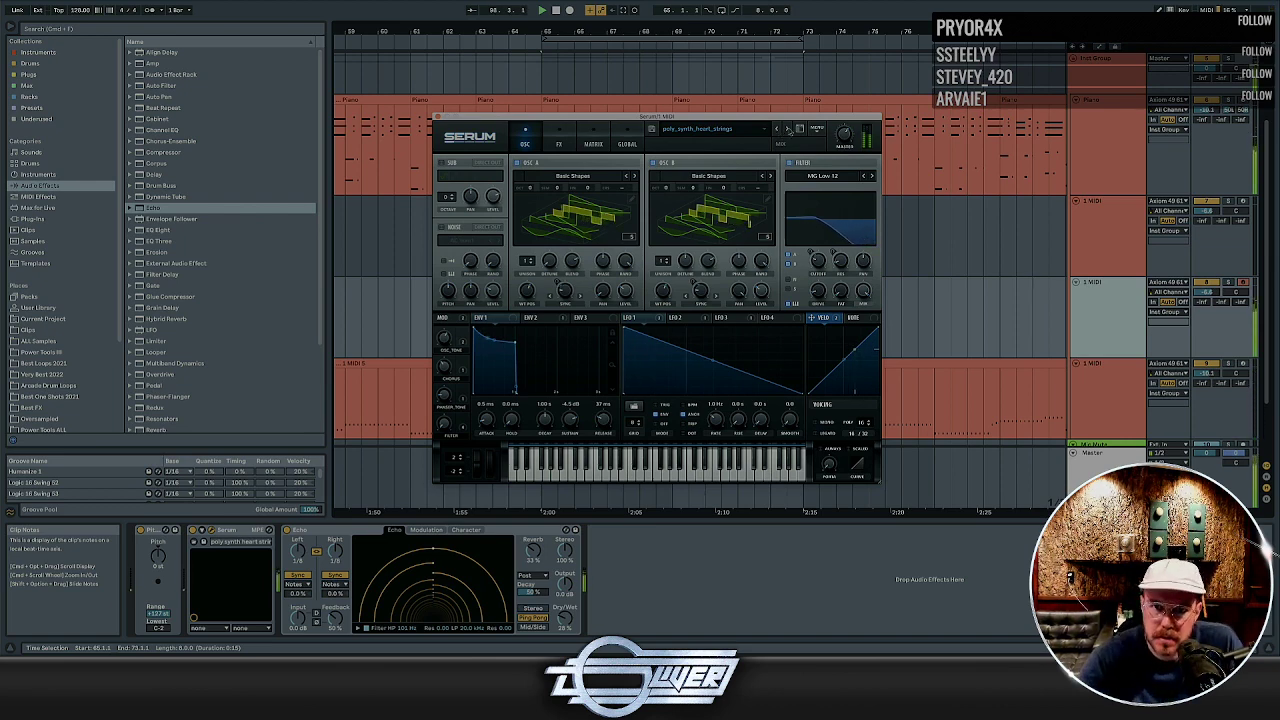
{"action": "left_click", "coordinate": [740, 131]}
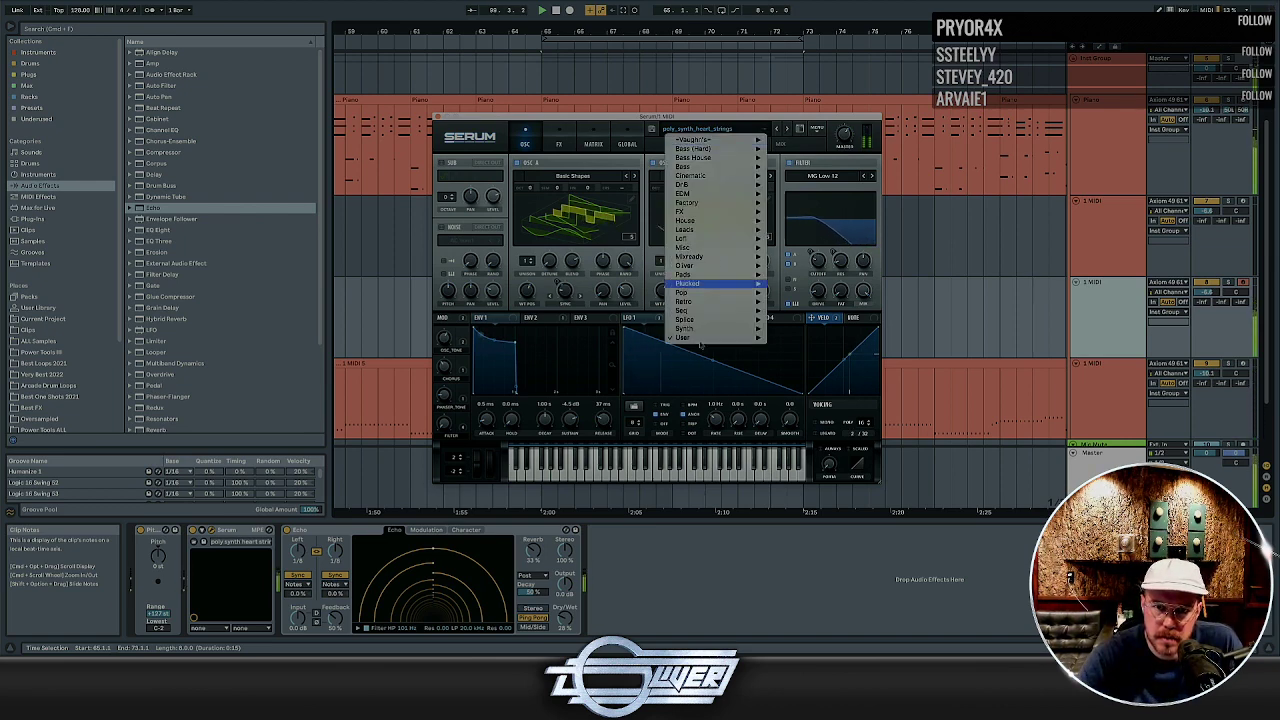
{"action": "mouse_move", "coordinate": [745, 337]}
{"action": "mouse_move", "coordinate": [812, 427]}
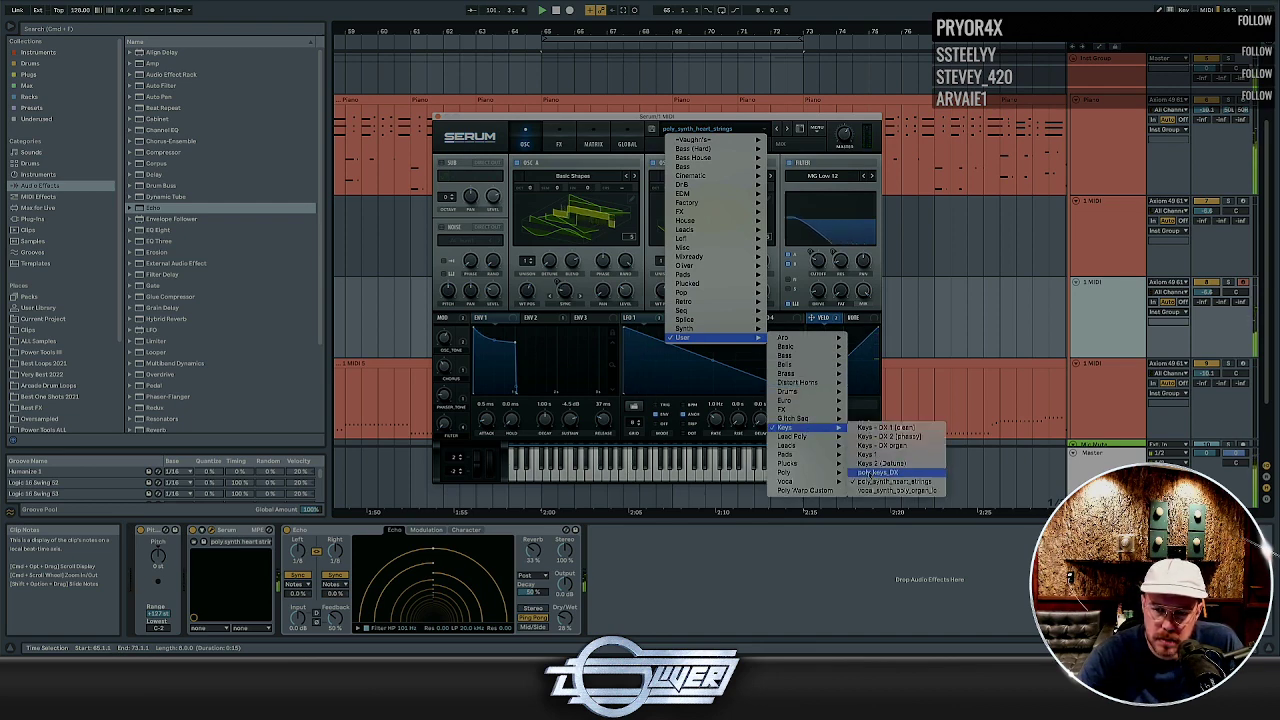
{"action": "left_click", "coordinate": [876, 472]}
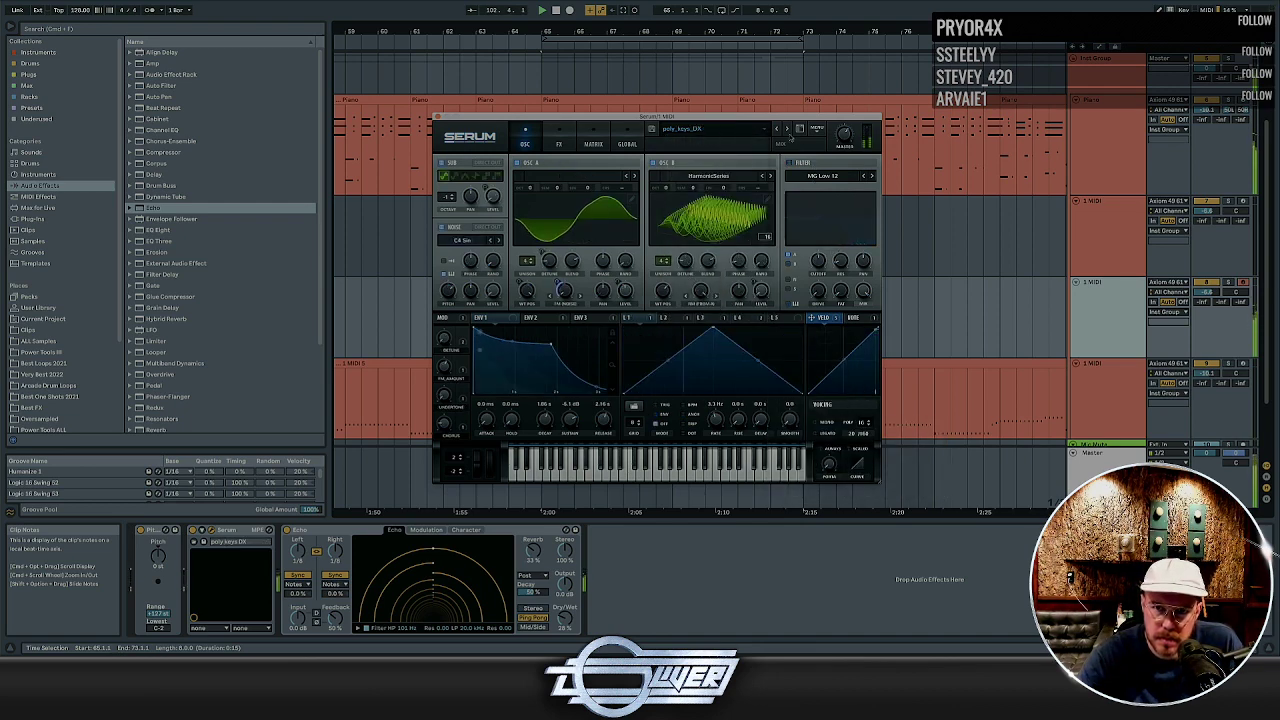
Try the Keys 2 (Detune) and Keys 1 presets in Serum and switch off the Echo after it
{"action": "left_click", "coordinate": [777, 129]}
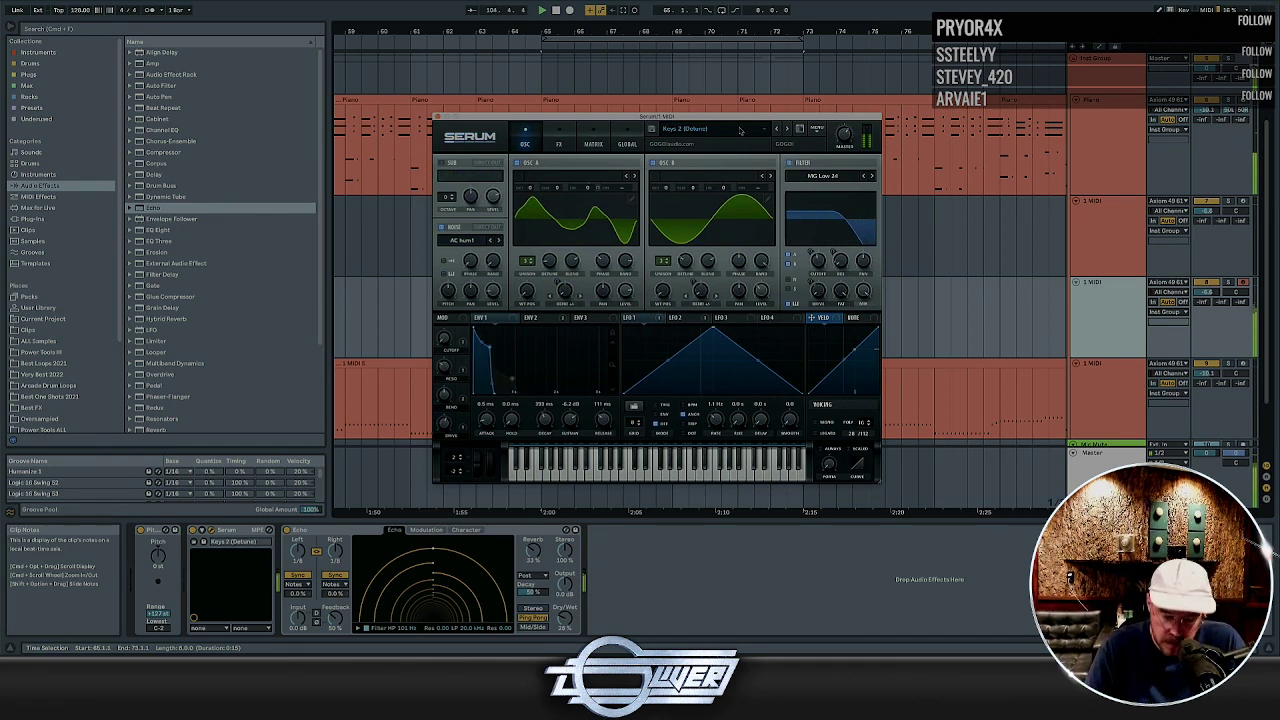
{"action": "left_click", "coordinate": [774, 129]}
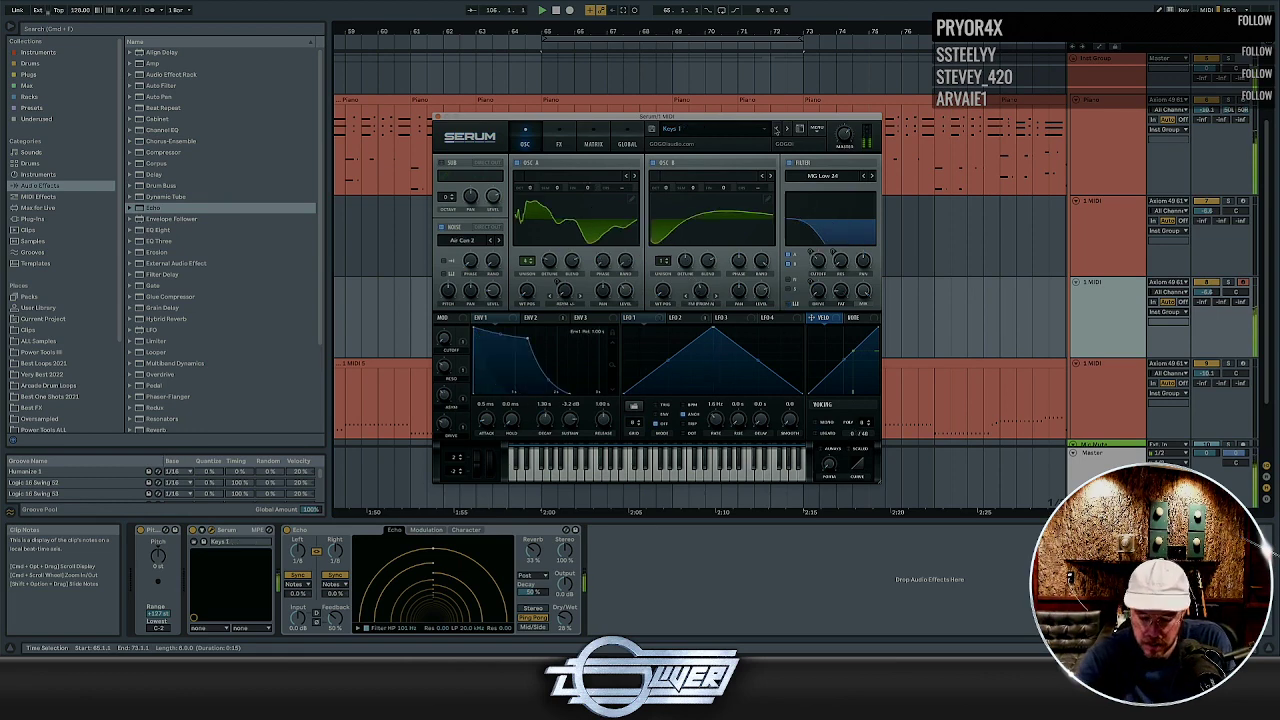
{"action": "left_click", "coordinate": [439, 118]}
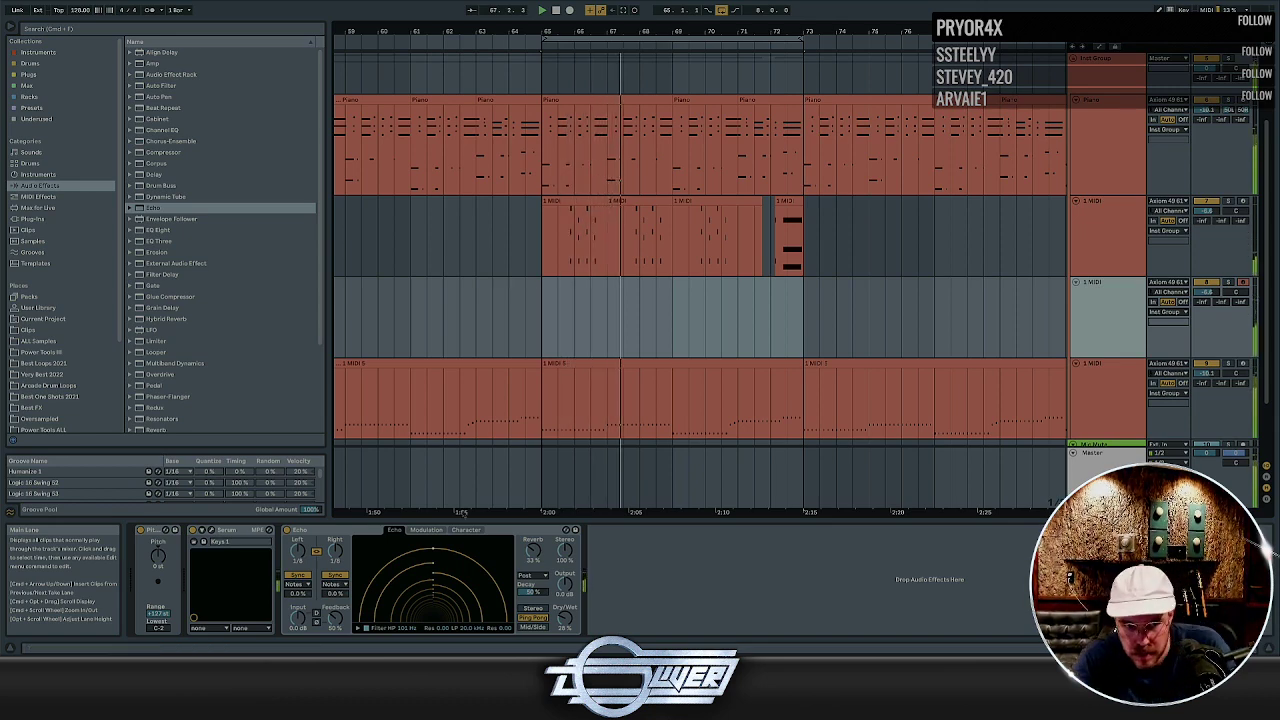
{"action": "left_click", "coordinate": [287, 530]}
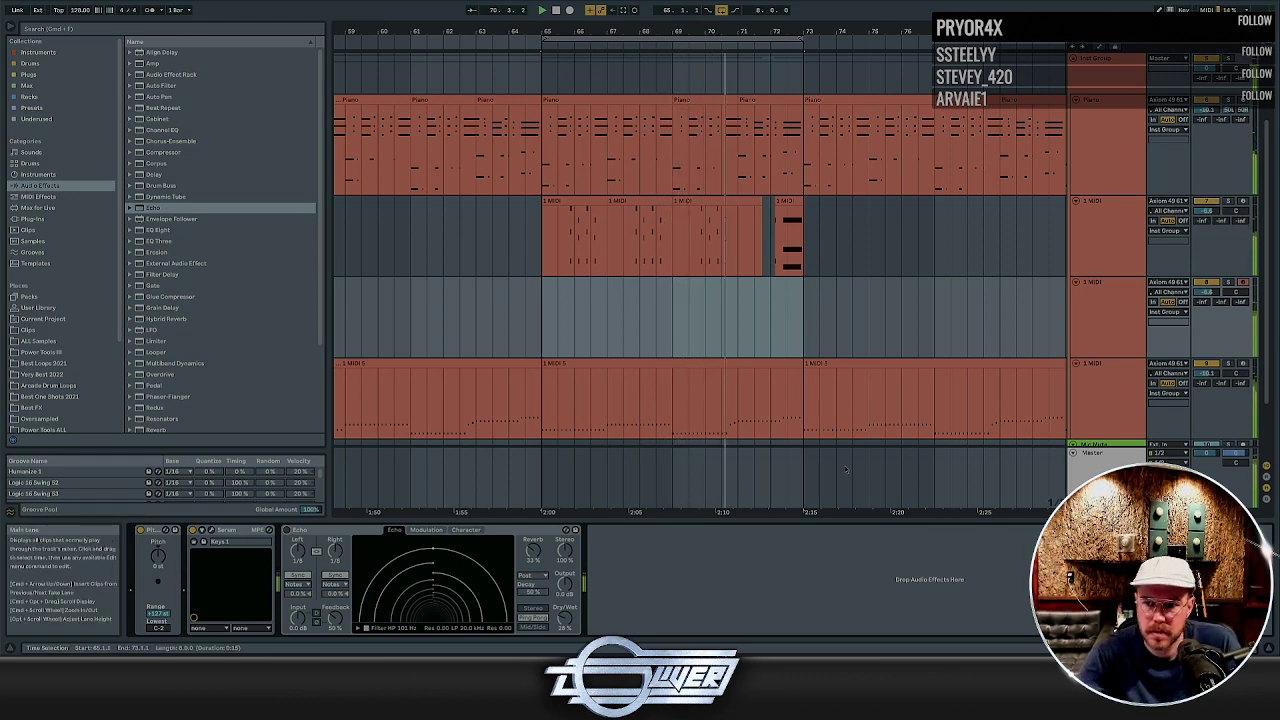
Try Serum's Bell - Roland 1 (retro) preset from the user Bells folder, and settle on lead_80s_original_hops_vel
{"action": "left_click", "coordinate": [211, 530]}
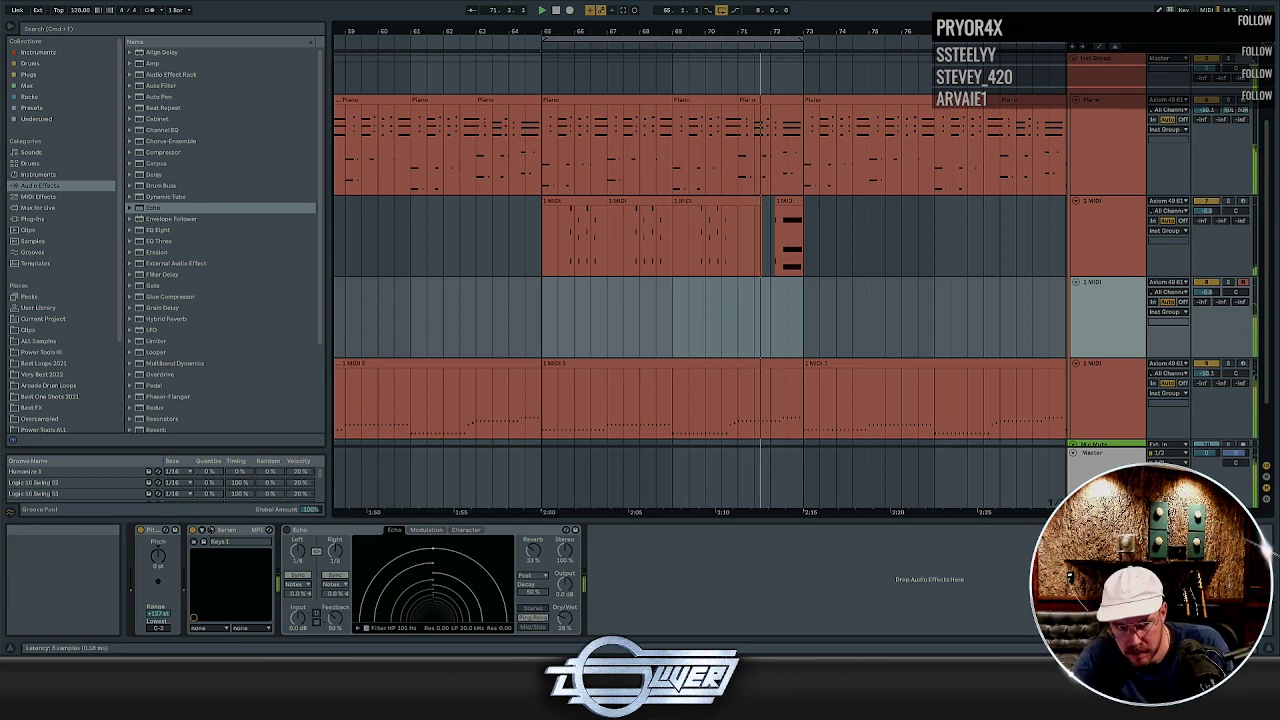
{"action": "left_click", "coordinate": [211, 530]}
{"action": "left_click", "coordinate": [718, 129]}
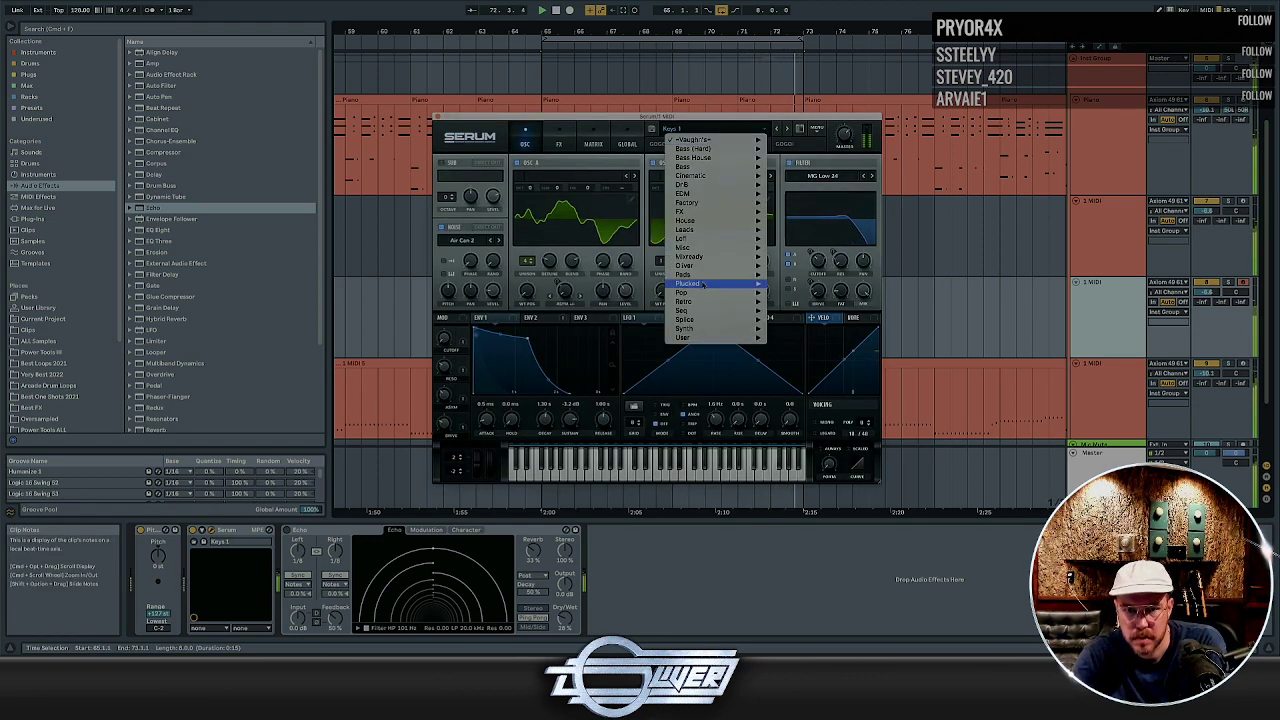
{"action": "mouse_move", "coordinate": [715, 337]}
{"action": "mouse_move", "coordinate": [776, 339]}
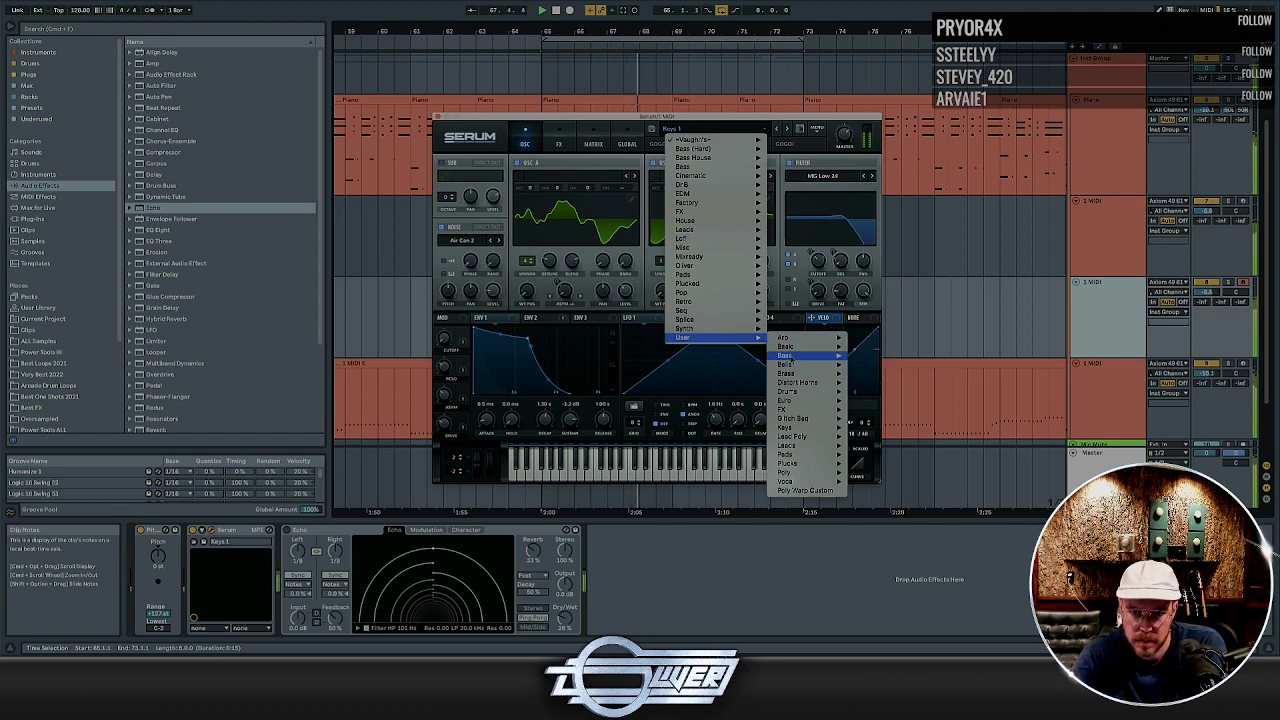
{"action": "mouse_move", "coordinate": [788, 364]}
{"action": "left_click", "coordinate": [890, 364]}
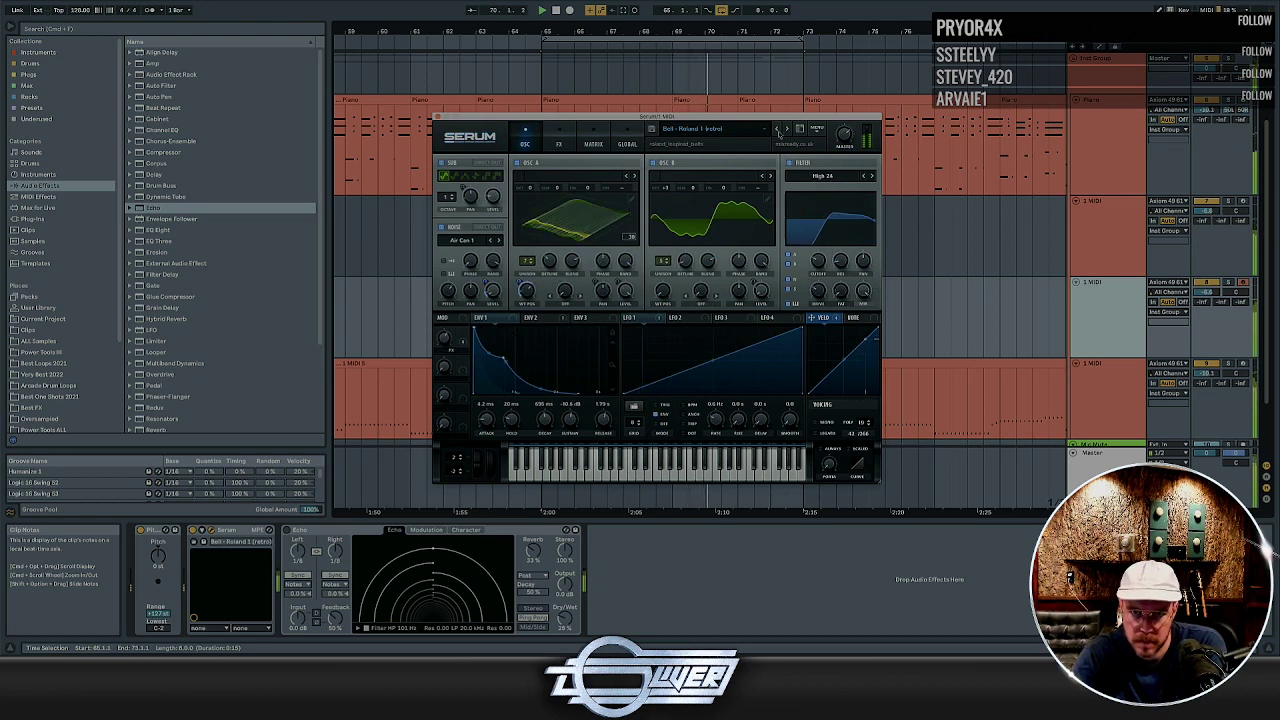
{"action": "left_click", "coordinate": [787, 129]}
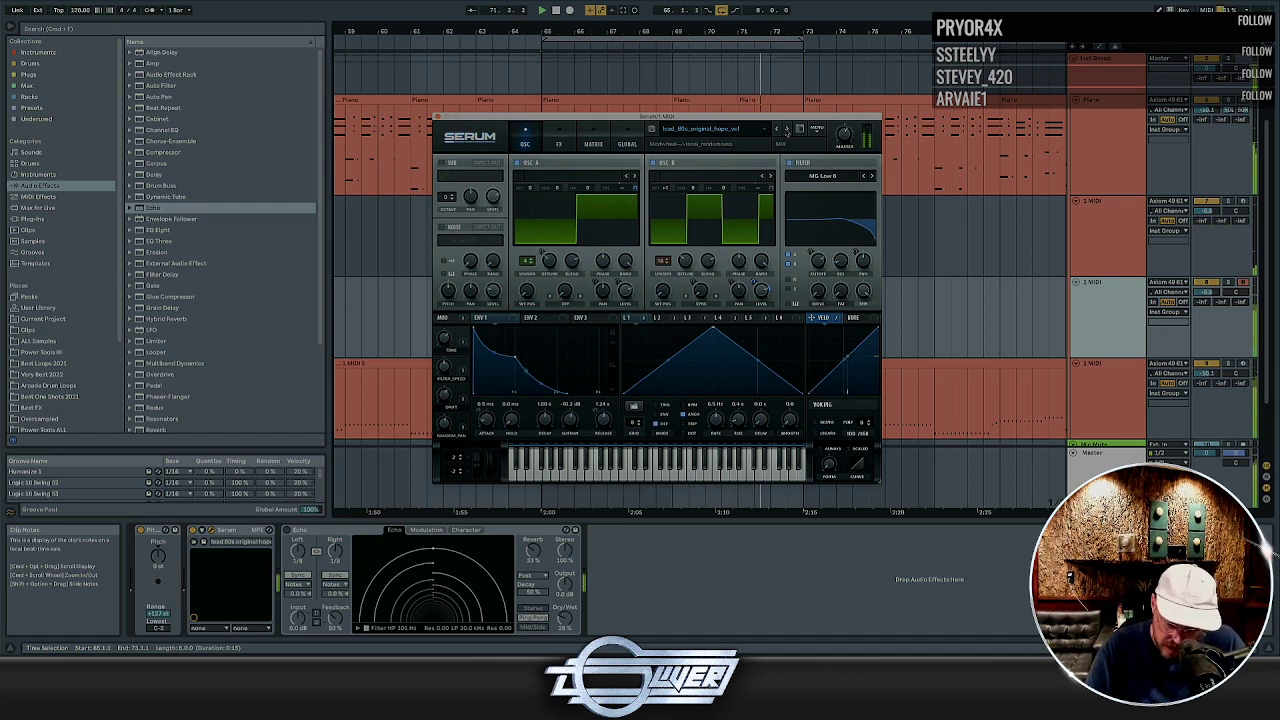
{"action": "left_click", "coordinate": [438, 117]}
Repeat the bars 65 to 73 chord clips on the first Serum track up to bar 97 and loop that range
{"action": "left_click_drag", "start_coordinate": [803, 226], "coordinate": [543, 222]}
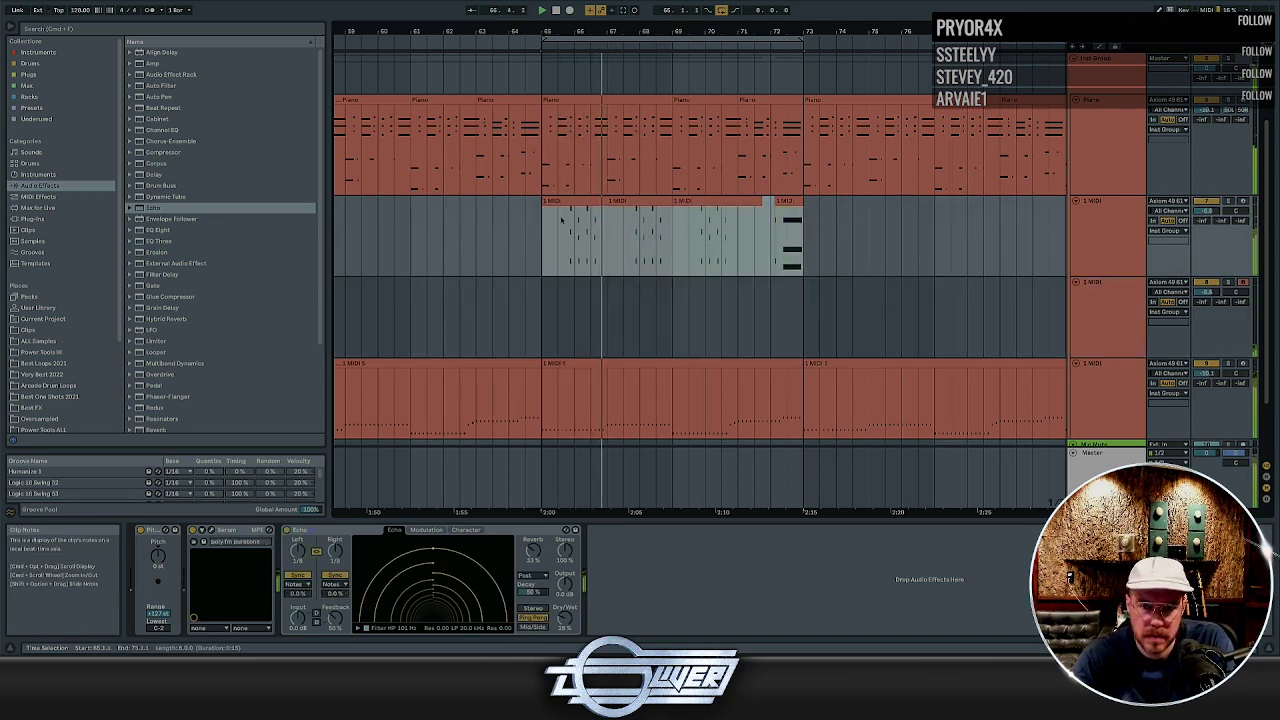
{"action": "key", "text": "ctrl+d"}
{"action": "key", "text": "minus"}
{"action": "key", "text": "minus"}
{"action": "key", "text": "minus"}
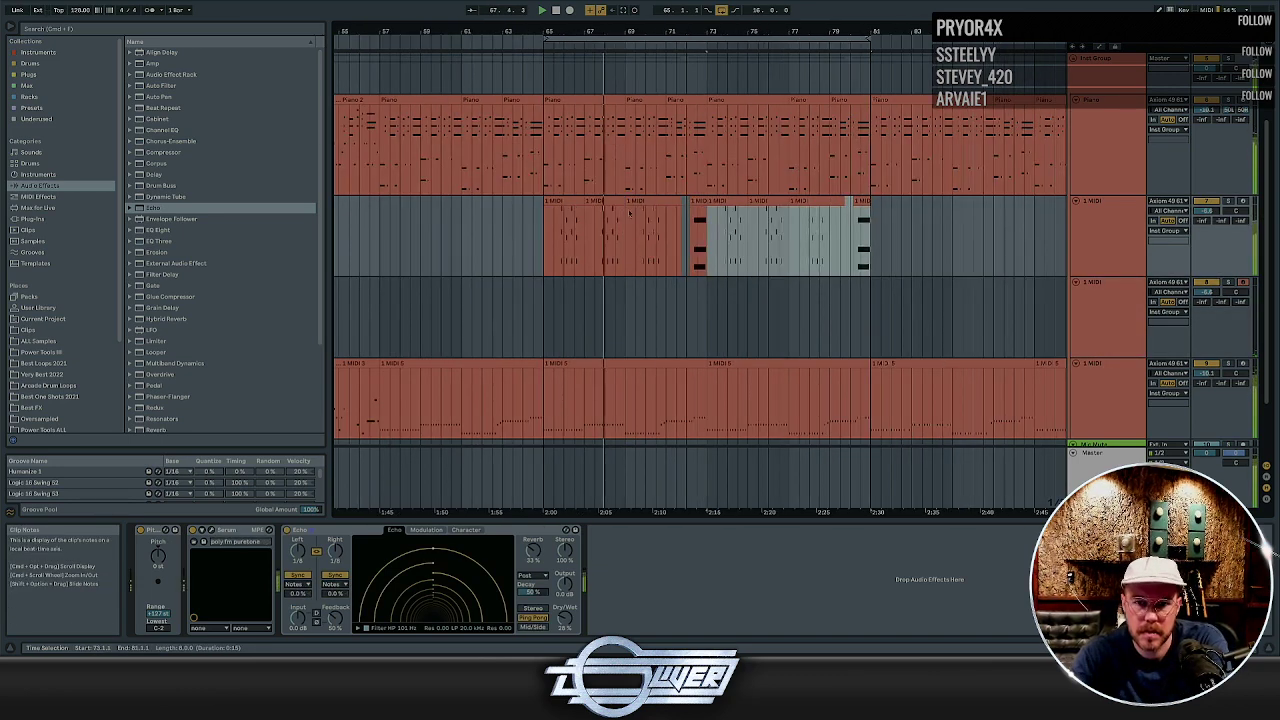
{"action": "key", "text": "ctrl+d"}
{"action": "key", "text": "ctrl+d"}
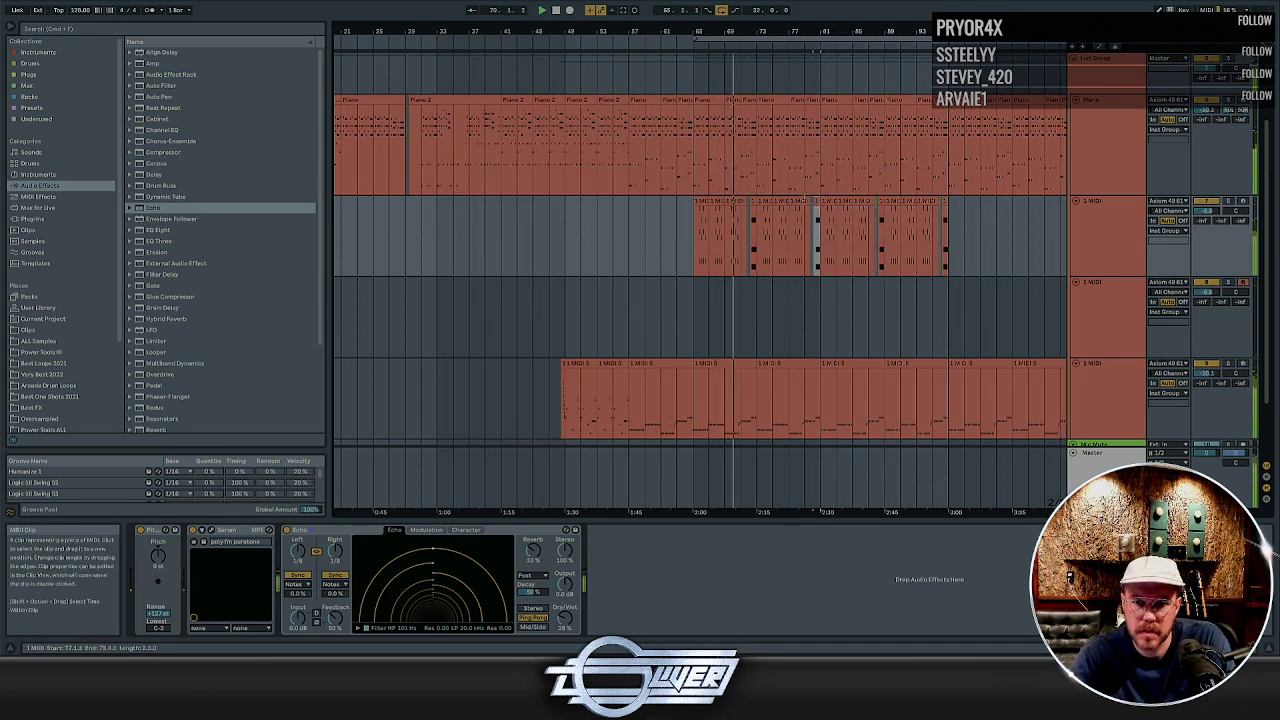
Show the Piano track's Auto Filter frequency automation and select bars 81 to 97 in its lane
{"action": "left_click", "coordinate": [1083, 165]}
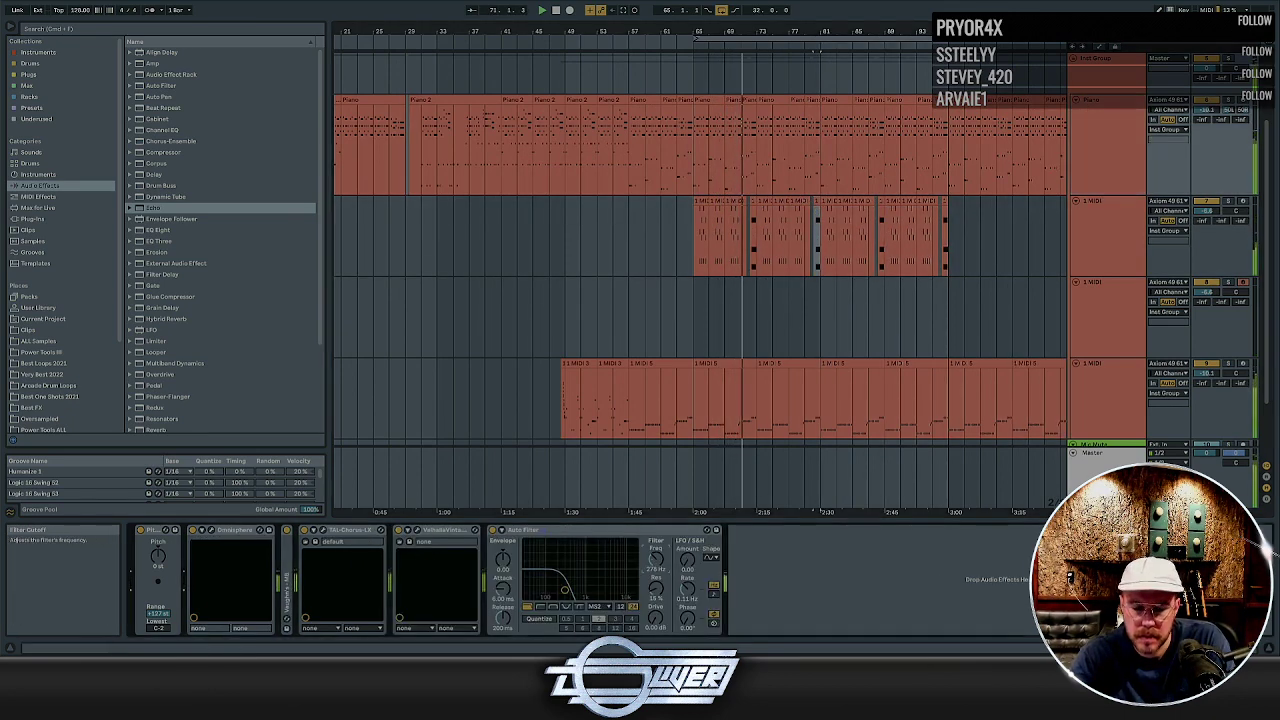
{"action": "right_click", "coordinate": [657, 560]}
{"action": "left_click", "coordinate": [690, 566]}
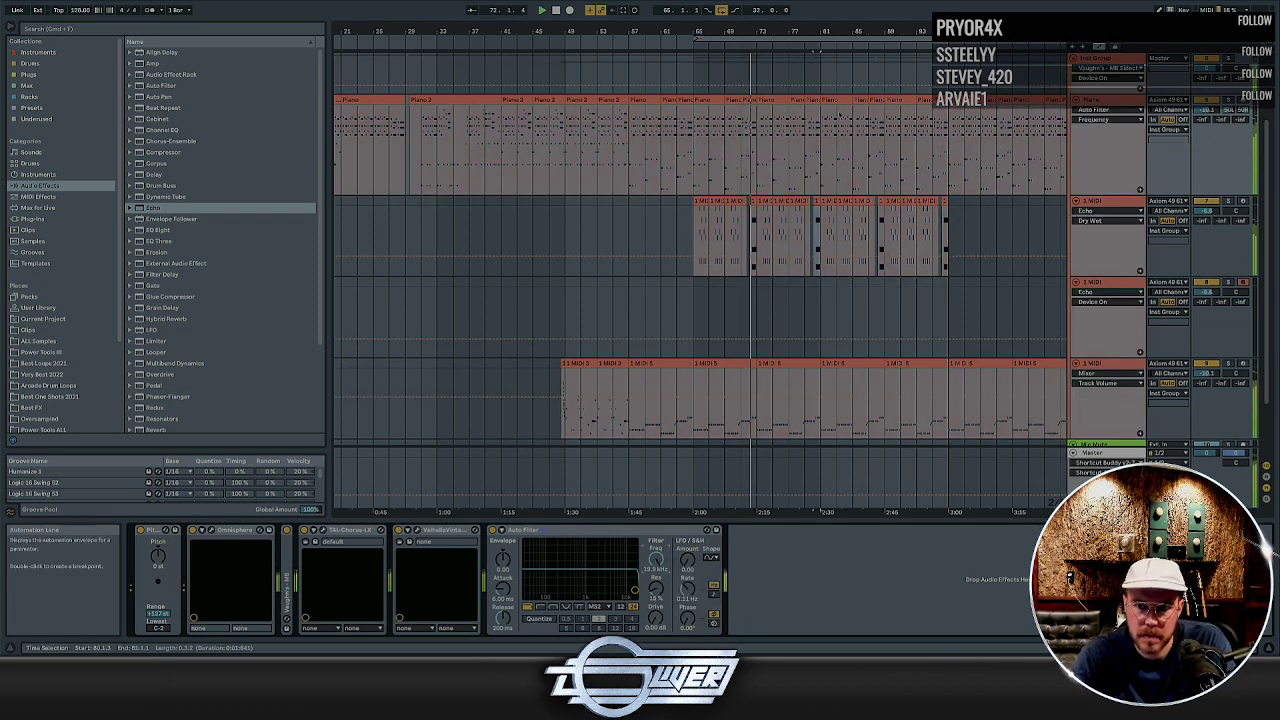
{"action": "left_click", "coordinate": [958, 135]}
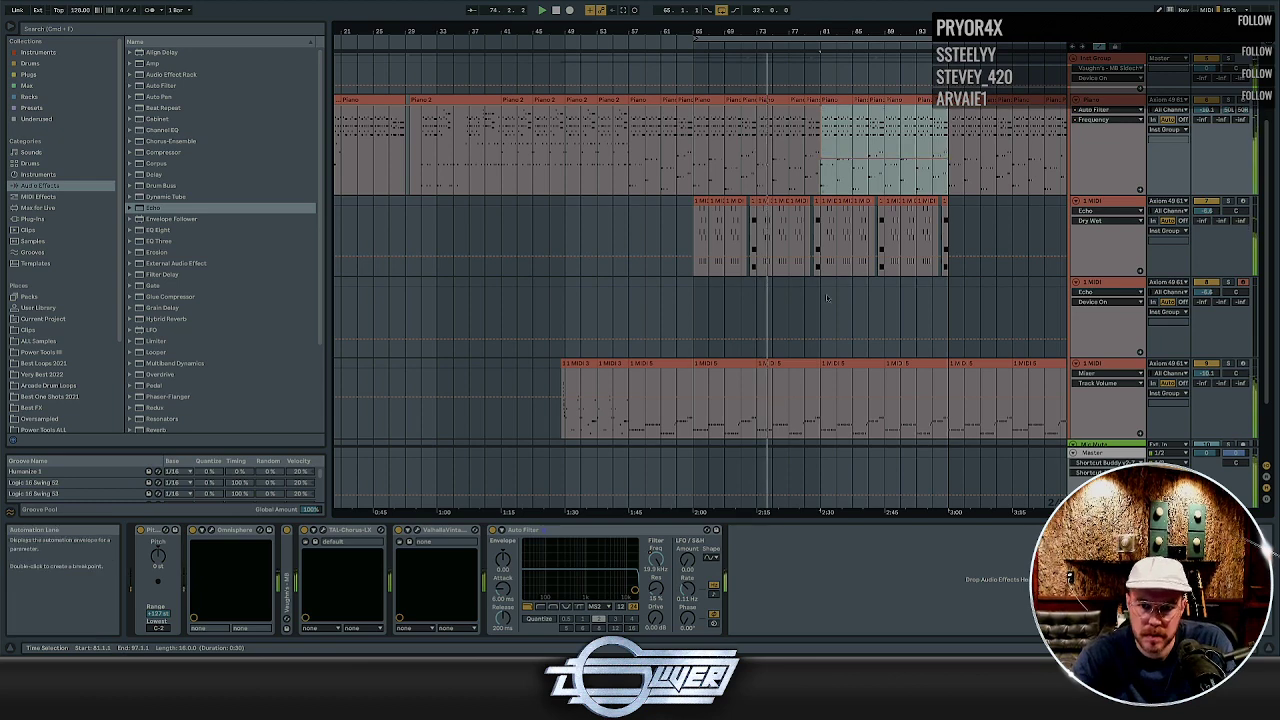
{"action": "key", "text": "a"}
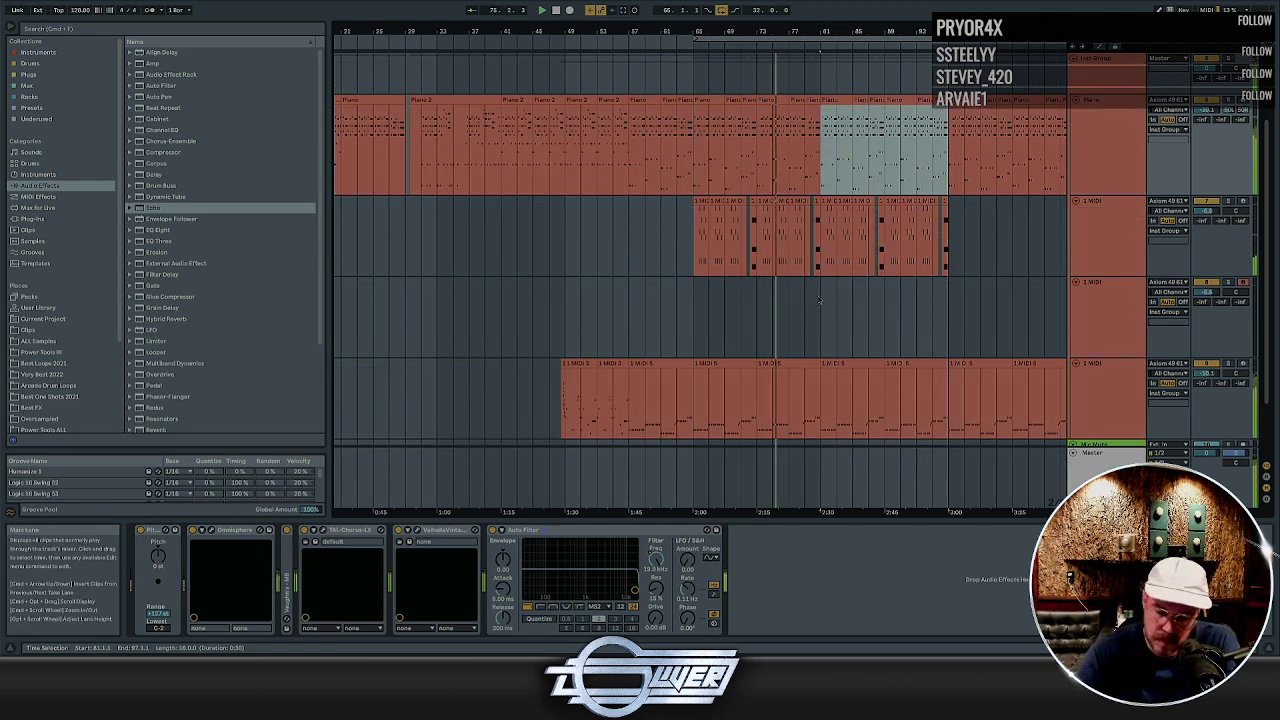
Record a lead part on the second Serum track up to bar 97, and split it at bars 81 and 89, deleting everything before bar 81
{"action": "key", "text": "F9"}
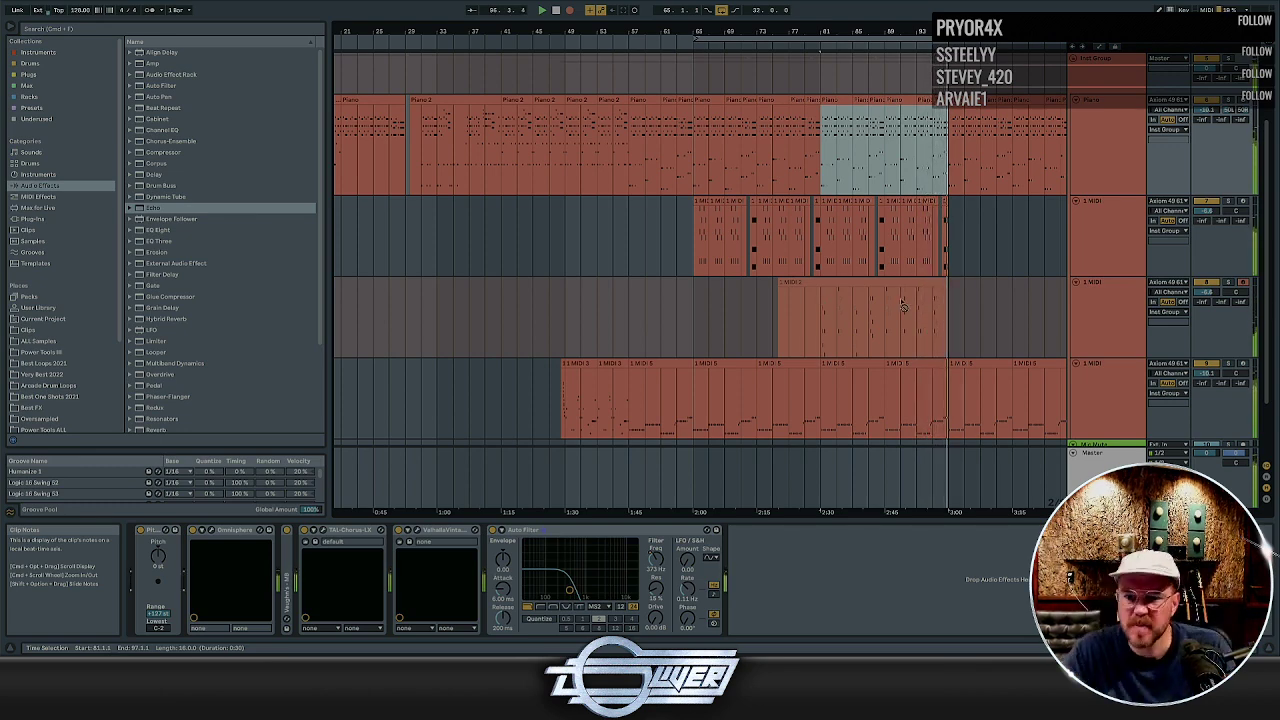
{"action": "key", "text": "space"}
{"action": "left_click_drag", "start_coordinate": [886, 304], "coordinate": [860, 285]}
{"action": "key", "text": "super+e"}
{"action": "left_click", "coordinate": [790, 284]}
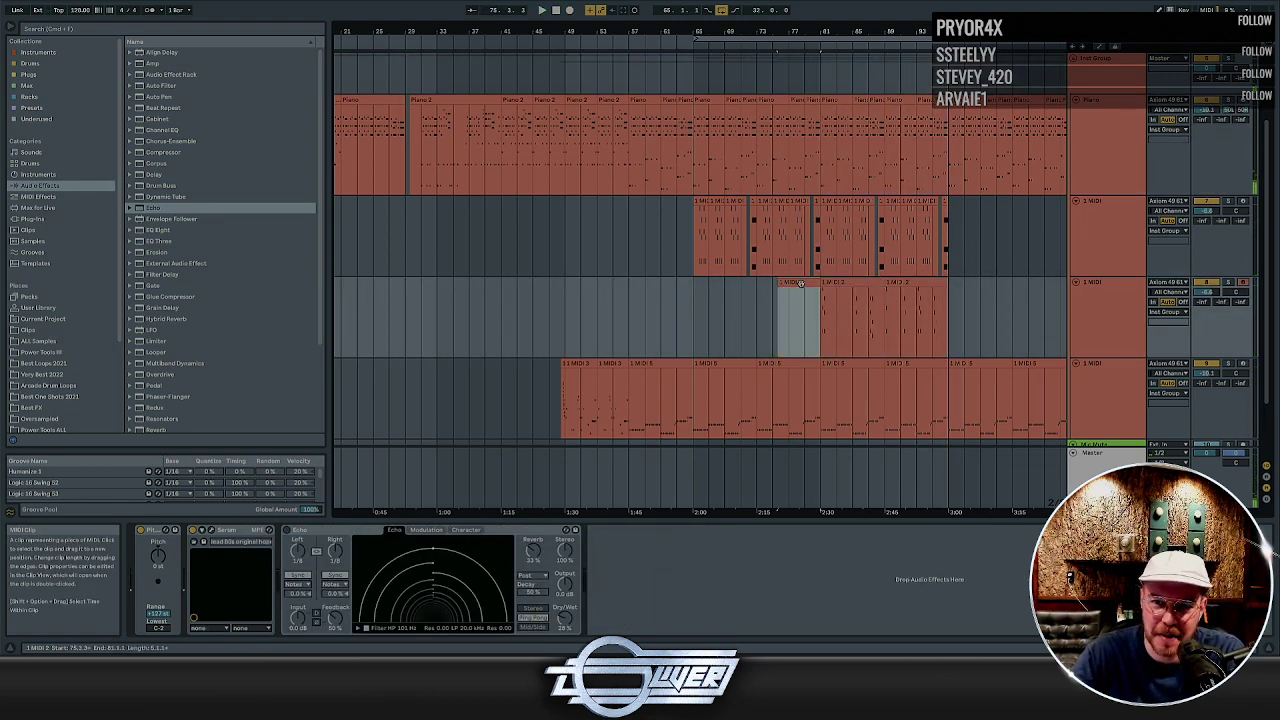
{"action": "key", "text": "Delete"}
{"action": "left_click", "coordinate": [733, 300]}
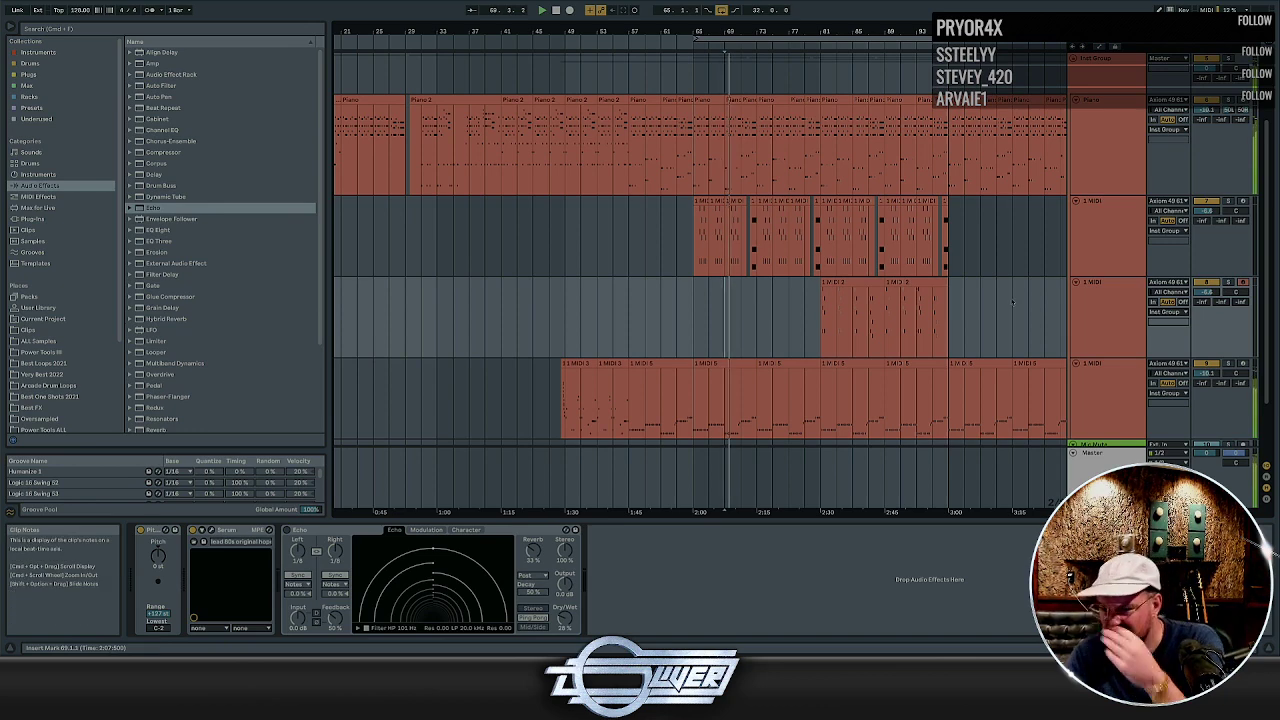
Duplicate the second Serum track and delete all clips on the copy
{"action": "left_click", "coordinate": [1090, 302]}
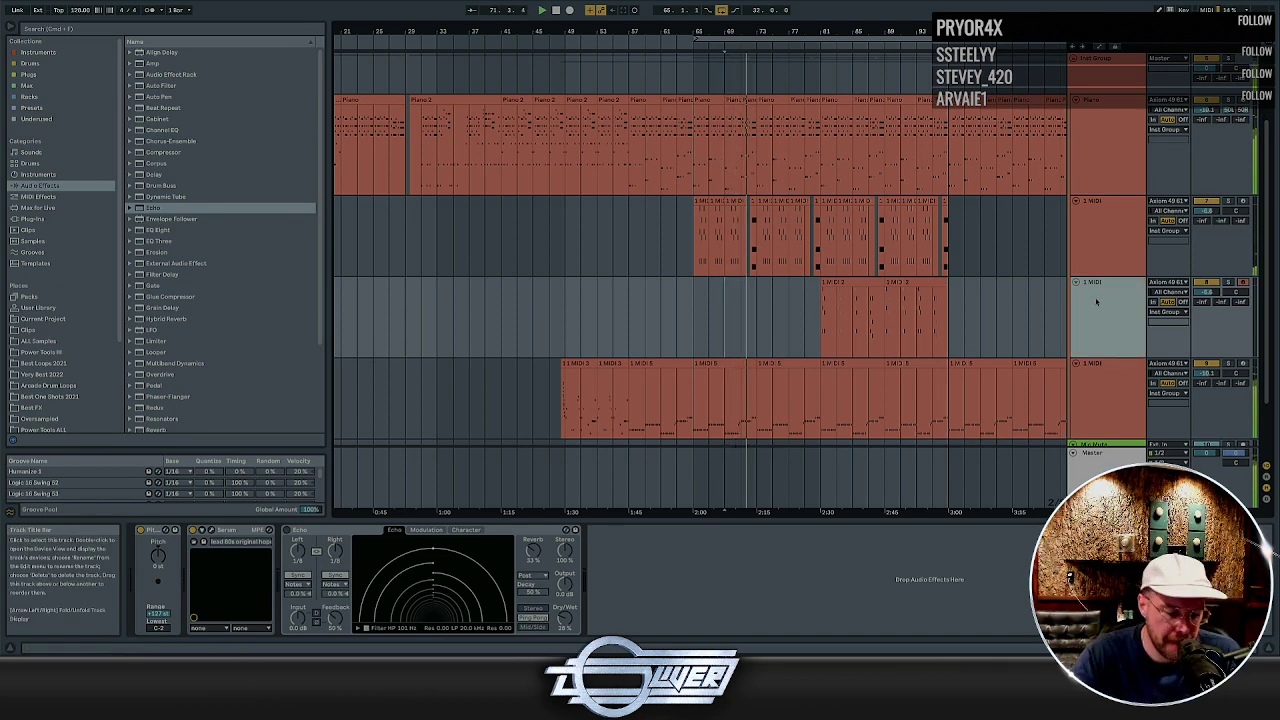
{"action": "key", "text": "super+d"}
{"action": "left_click_drag", "start_coordinate": [992, 388], "coordinate": [711, 386]}
{"action": "key", "text": "Delete"}
{"action": "left_click", "coordinate": [1107, 370]}
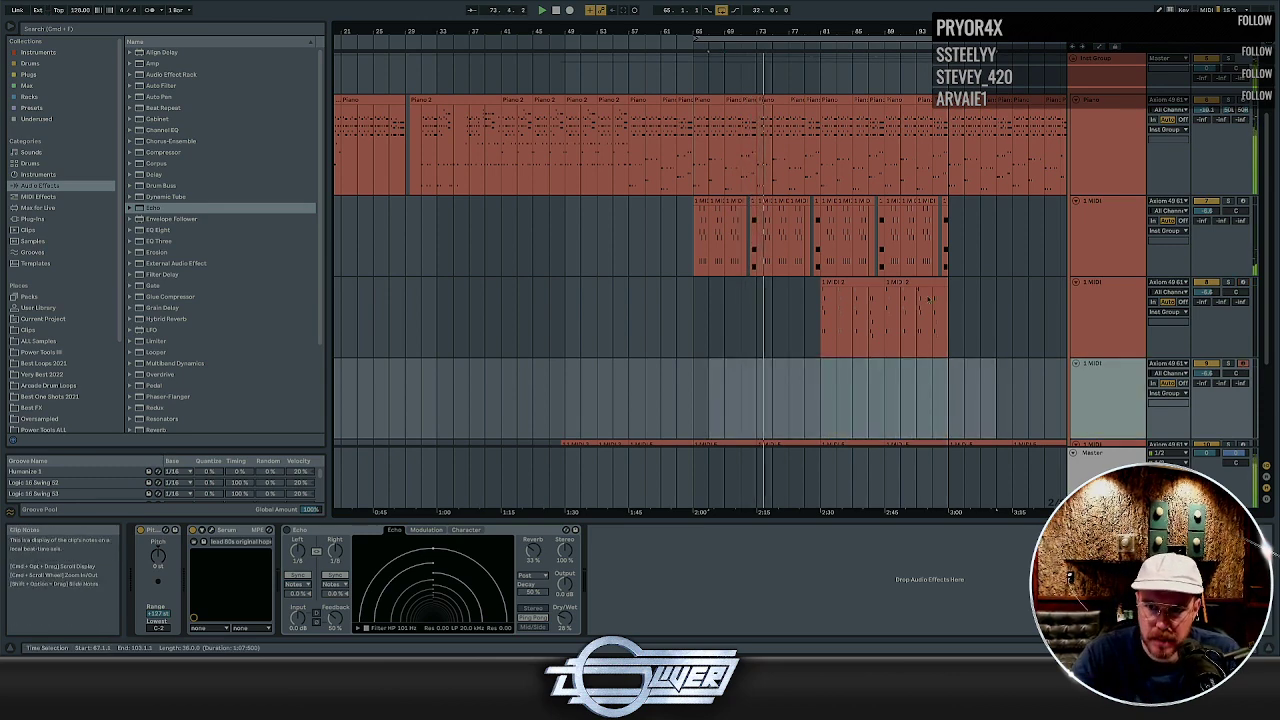
Loop the recorded lead clips from bar 81 and open the Presets collection in the browser for the new track
{"action": "left_click", "coordinate": [855, 284]}
{"action": "key", "text": "super+l"}
{"action": "left_click", "coordinate": [1107, 374]}
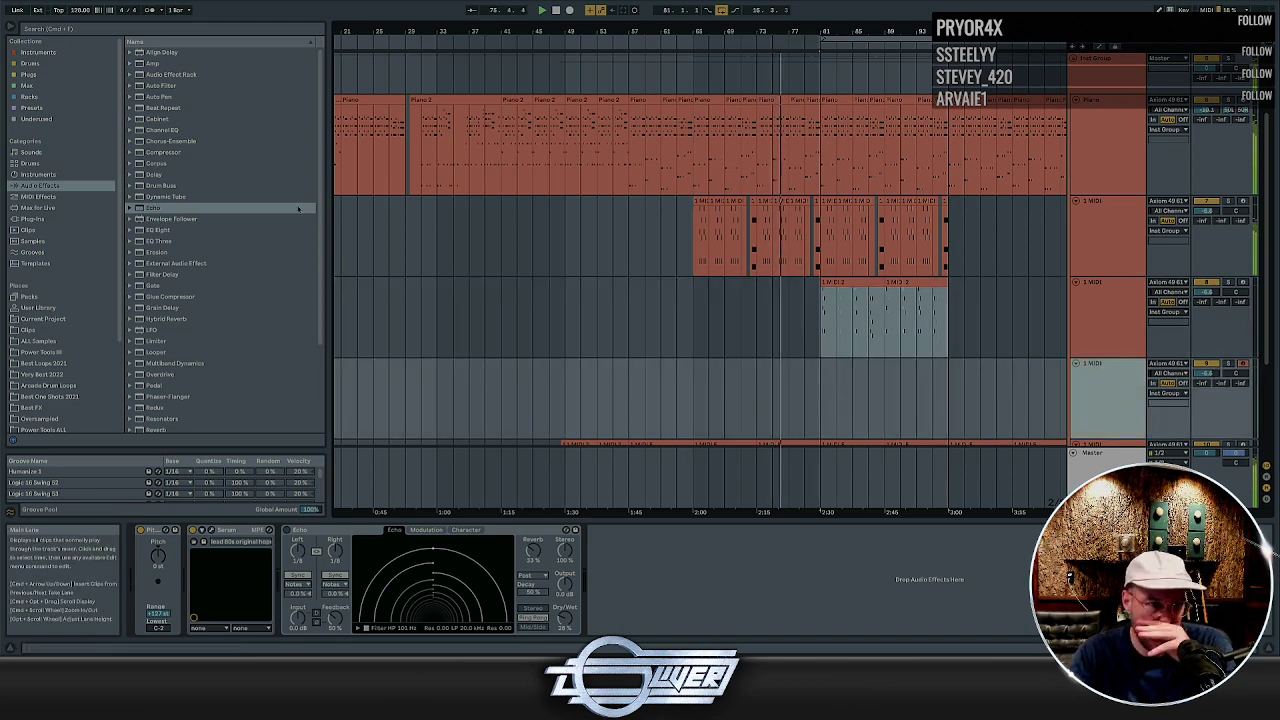
{"action": "left_click", "coordinate": [32, 107]}
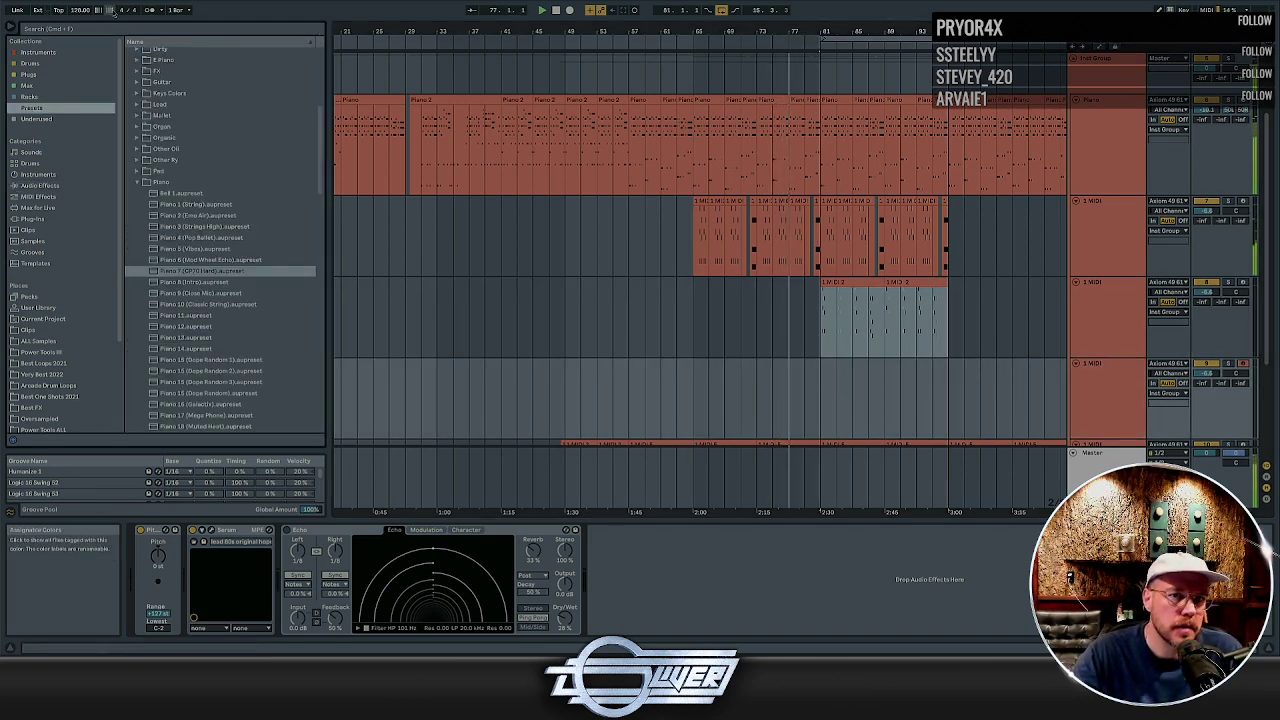
{"action": "left_click", "coordinate": [56, 1]}
{"action": "mouse_move", "coordinate": [110, 14]}
{"action": "left_click", "coordinate": [207, 36]}
{"action": "key", "text": "space"}
{"action": "left_click", "coordinate": [56, 1]}
{"action": "left_click", "coordinate": [108, 80]}
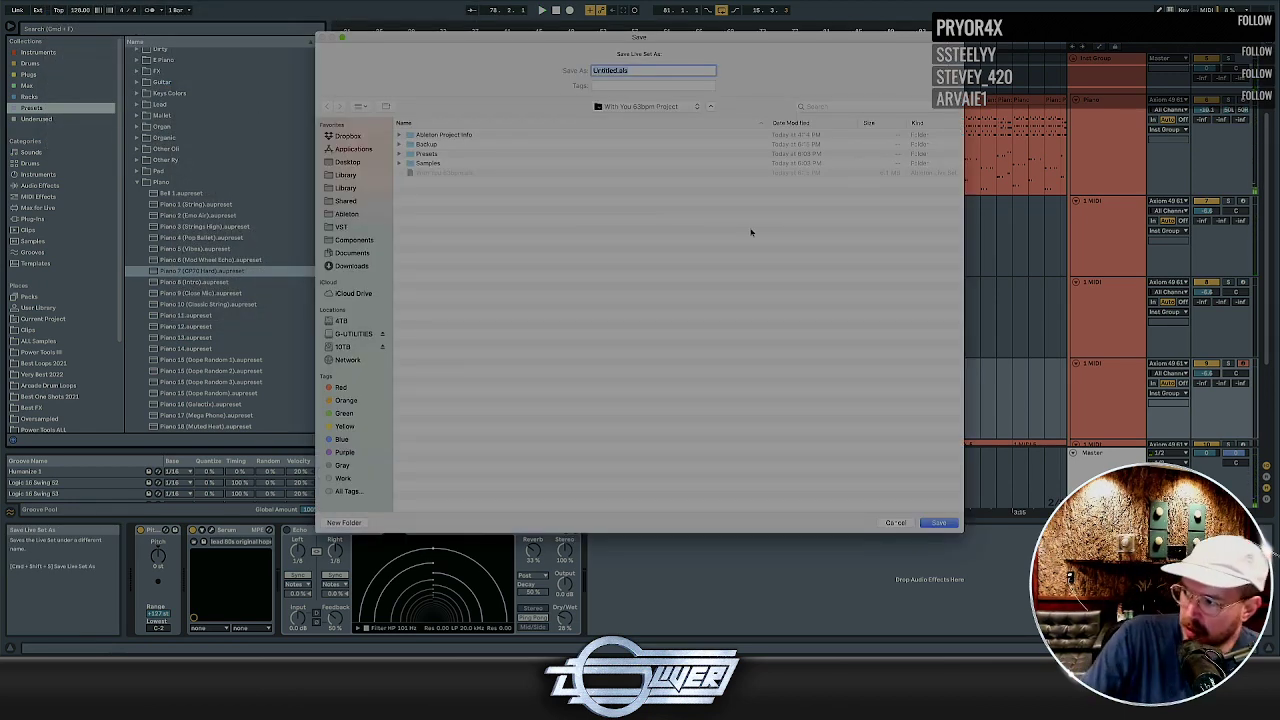
{"action": "left_click", "coordinate": [645, 106]}
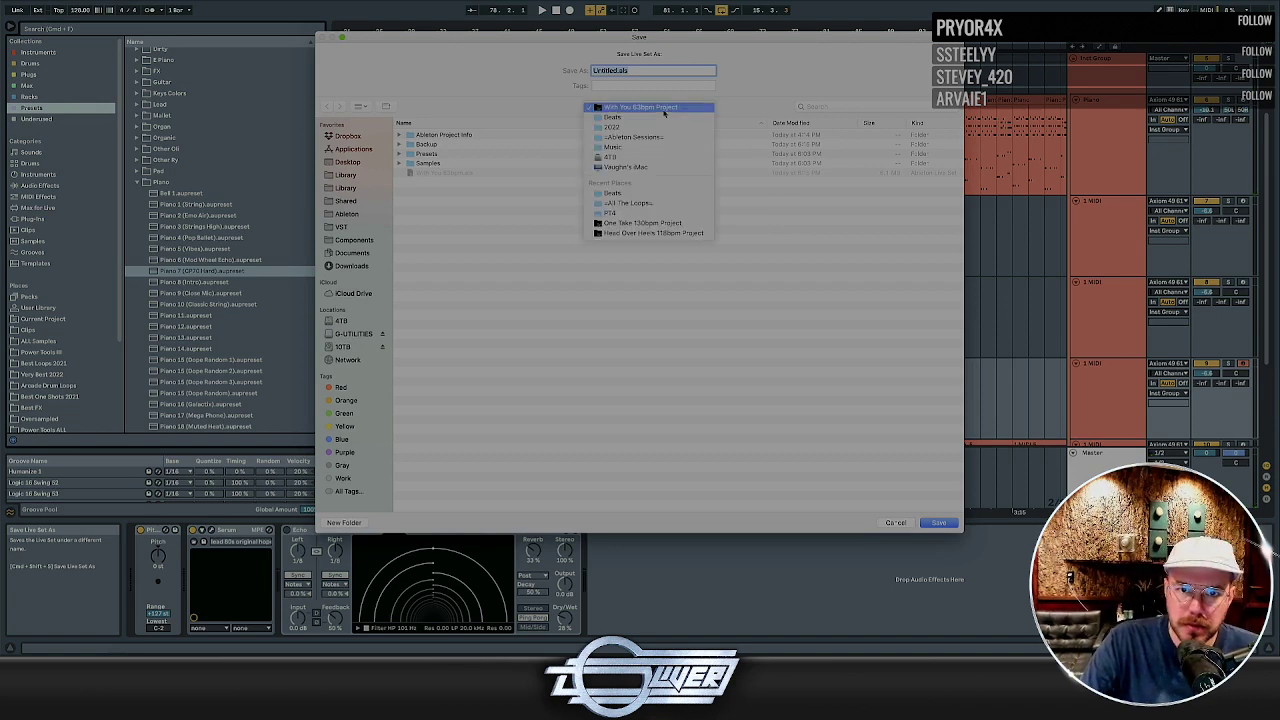
{"action": "left_click", "coordinate": [640, 116]}
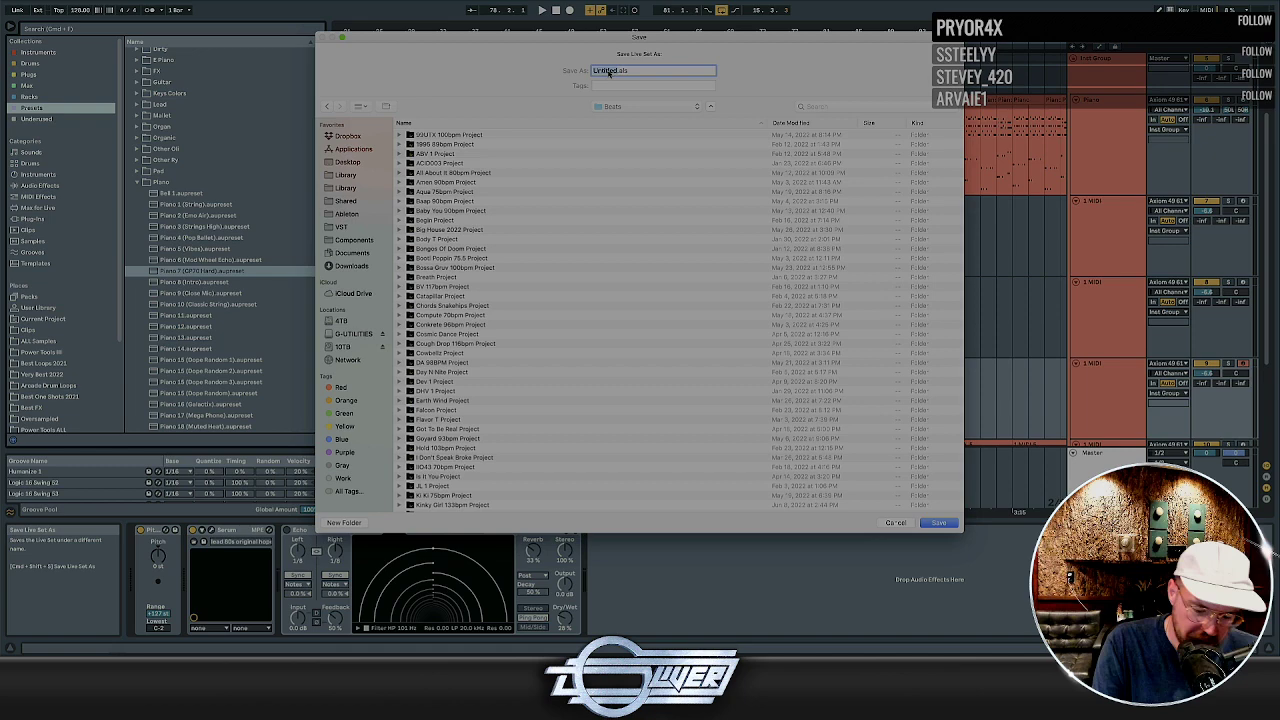
{"action": "key", "text": "Escape"}
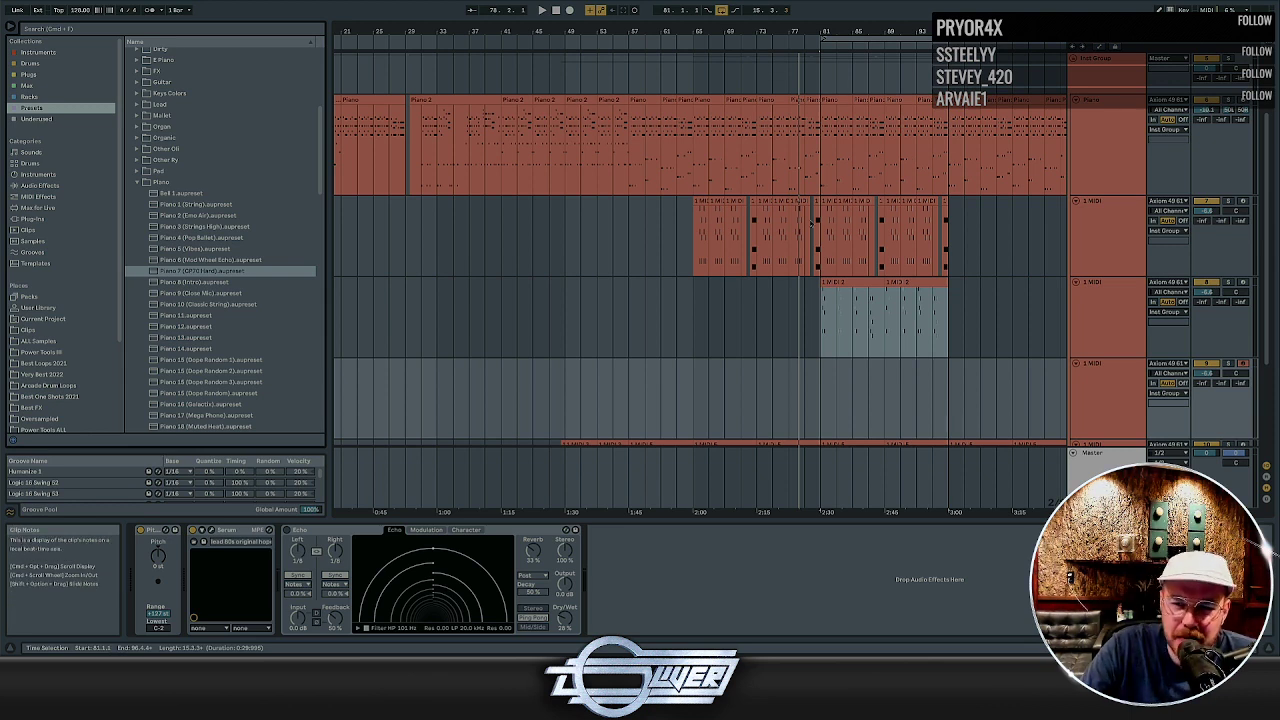
Play the loop and lower the volume of the recorded lead track
{"action": "key", "text": "space"}
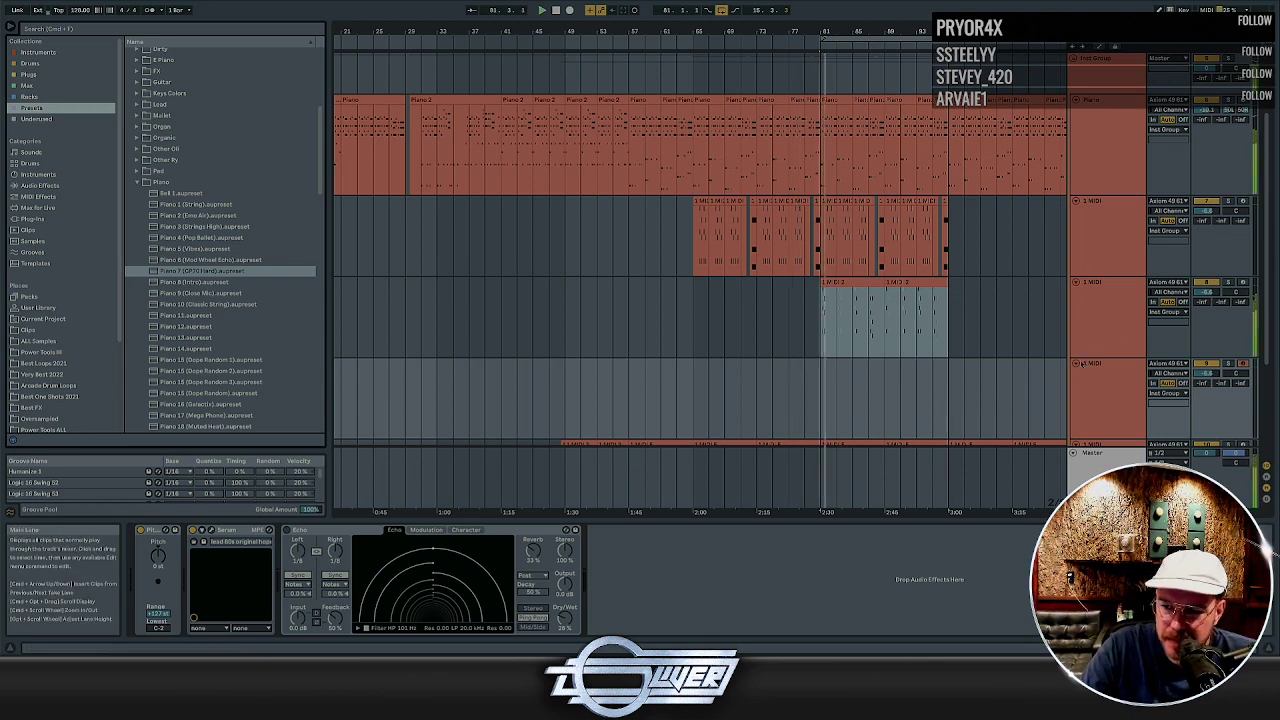
{"action": "left_click_drag", "start_coordinate": [1206, 292], "coordinate": [1206, 296]}
{"action": "left_click", "coordinate": [1108, 381]}
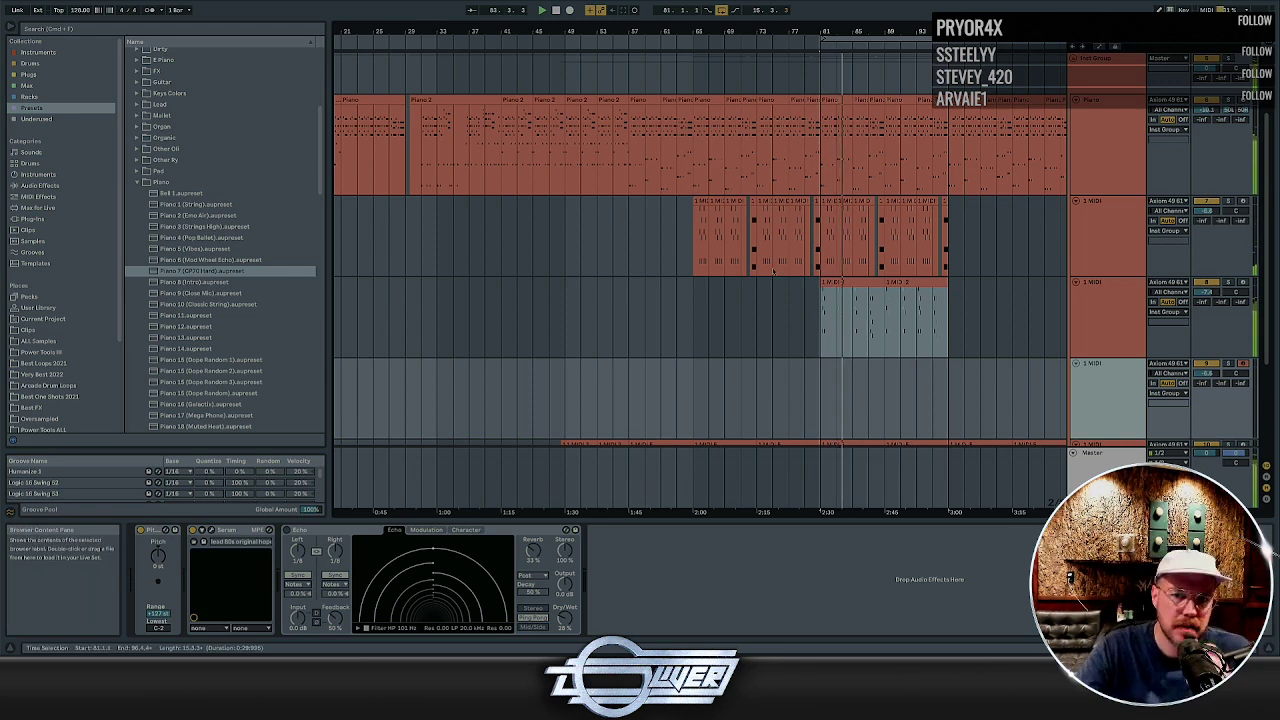
In the lead clip at bar 81, nudge the late second chord, the short note after it and the third chord's middle note earlier
{"action": "double_click", "coordinate": [847, 283]}
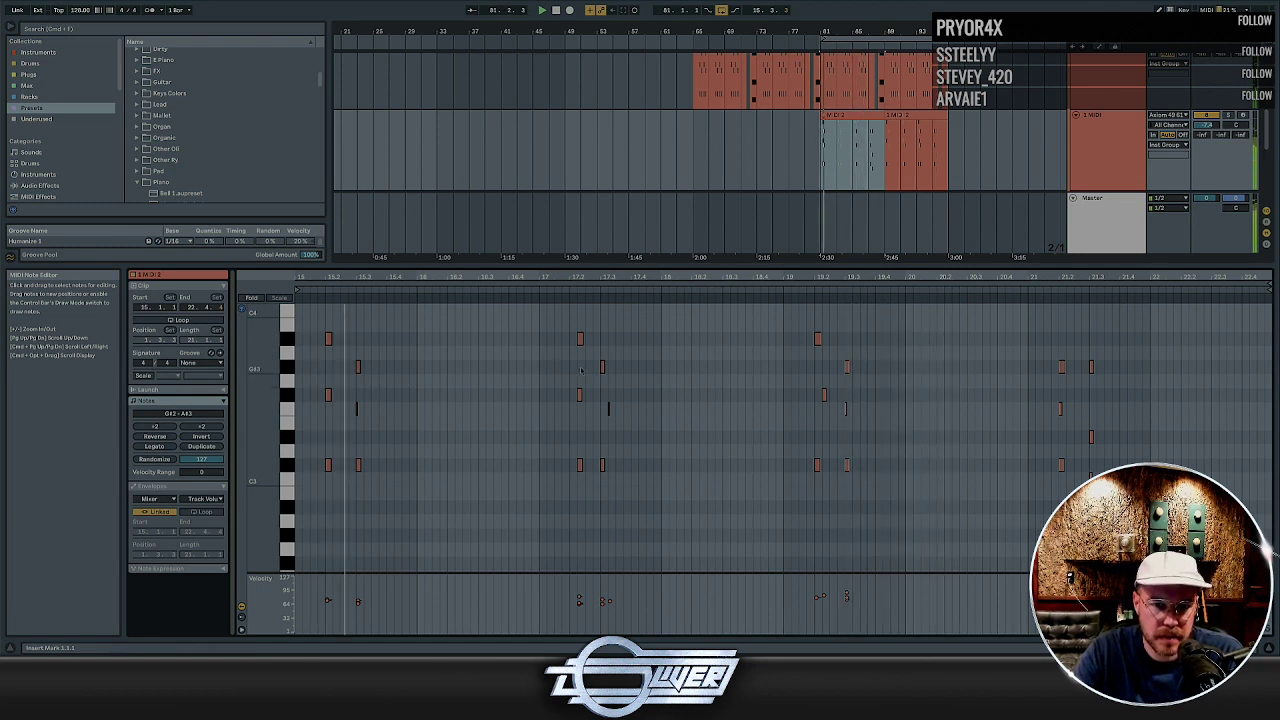
{"action": "left_click_drag", "start_coordinate": [592, 330], "coordinate": [565, 495]}
{"action": "key", "text": "Left"}
{"action": "left_click_drag", "start_coordinate": [618, 396], "coordinate": [597, 421]}
{"action": "key", "text": "Left"}
{"action": "left_click_drag", "start_coordinate": [832, 381], "coordinate": [804, 413]}
{"action": "key", "text": "Left"}
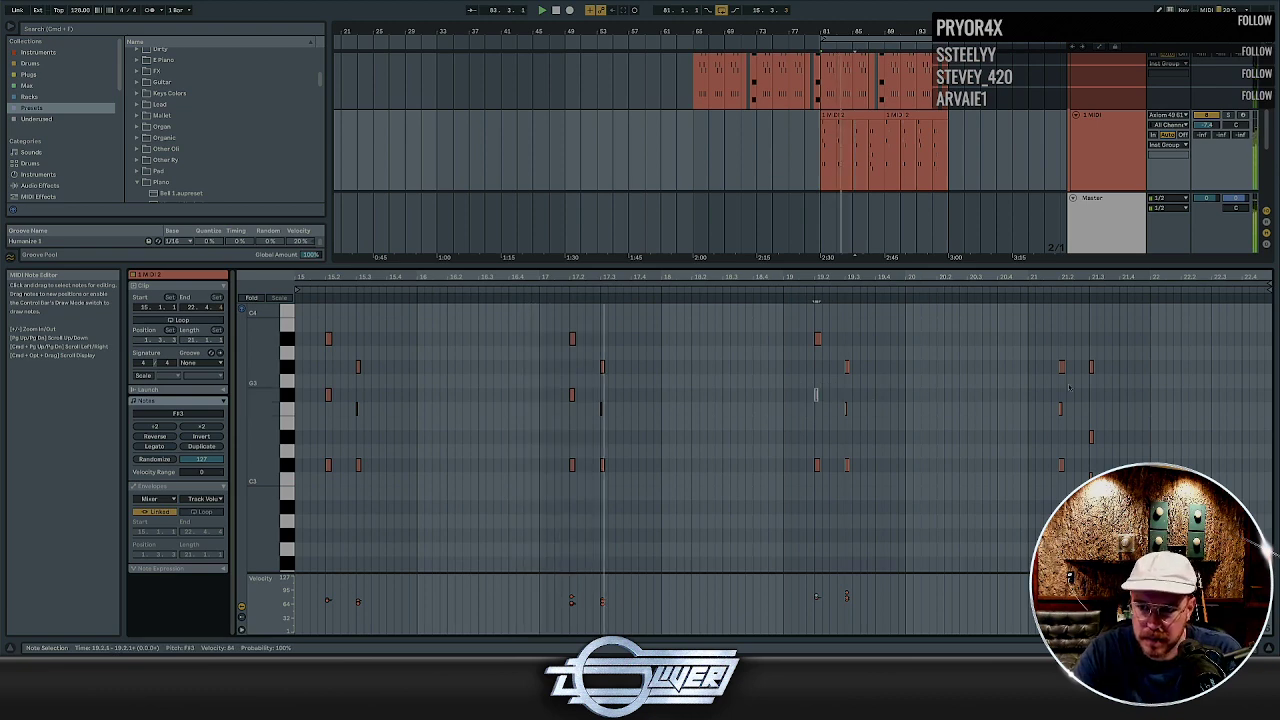
{"action": "key", "text": "shift+Tab"}
Duplicate the corrected lead clip from bars 81 to 89 over the following clip at bar 89
{"action": "left_click", "coordinate": [855, 120]}
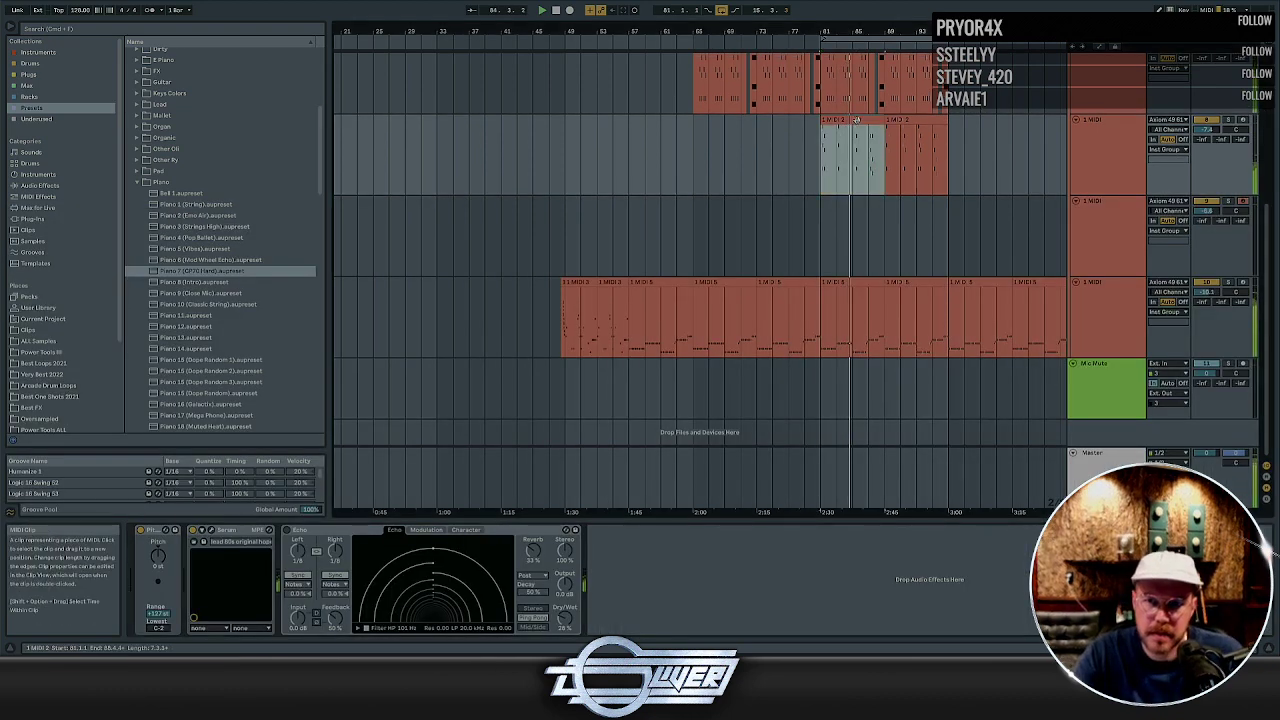
{"action": "key", "text": "super+d"}
{"action": "left_click", "coordinate": [1116, 143]}
Load the 80s Arp 15 preset from Avenger's 80s Arps folder onto the empty MIDI track below the lead
{"action": "left_click", "coordinate": [1106, 220]}
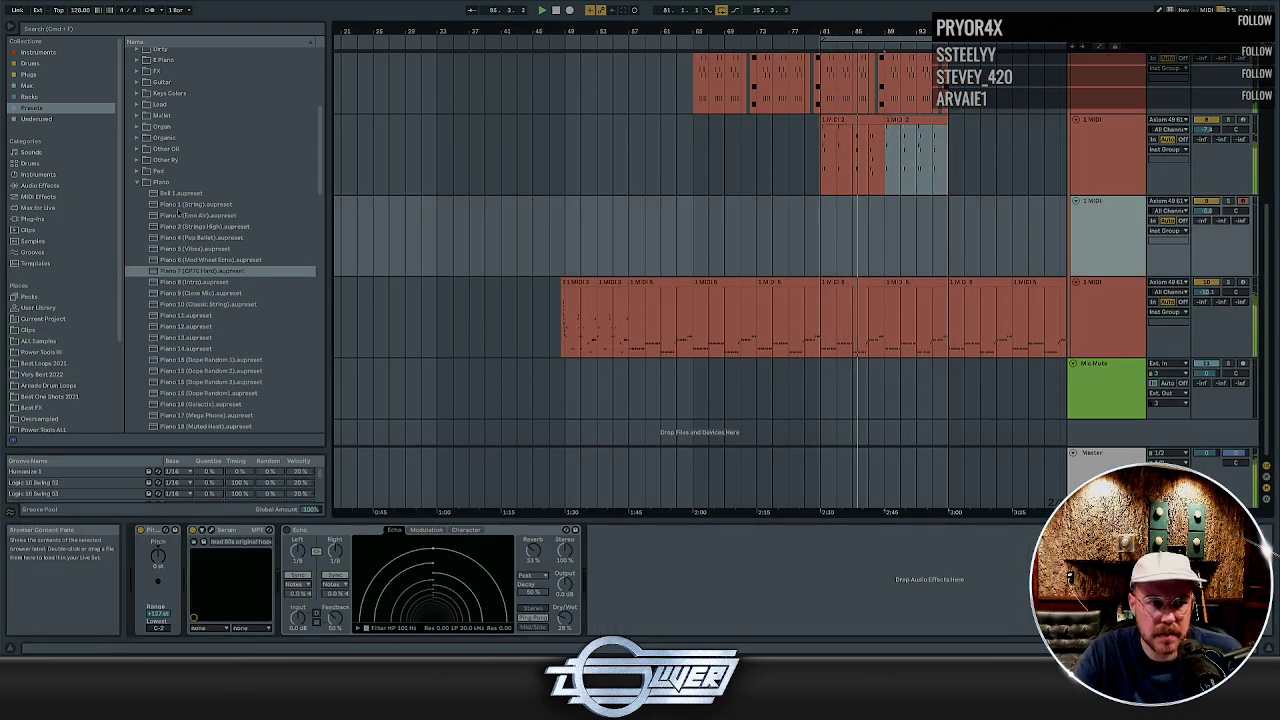
{"action": "scroll", "coordinate": [139, 85], "scroll_direction": "up", "scroll_amount": 6}
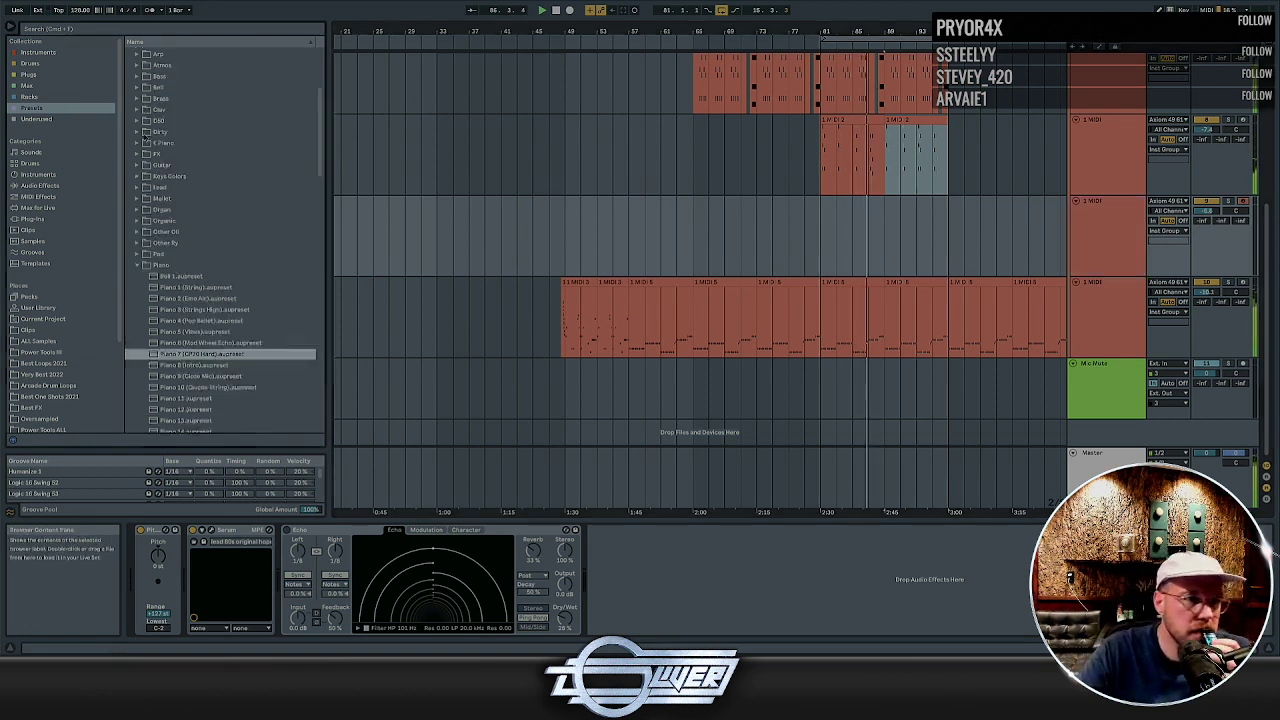
{"action": "left_click", "coordinate": [133, 76]}
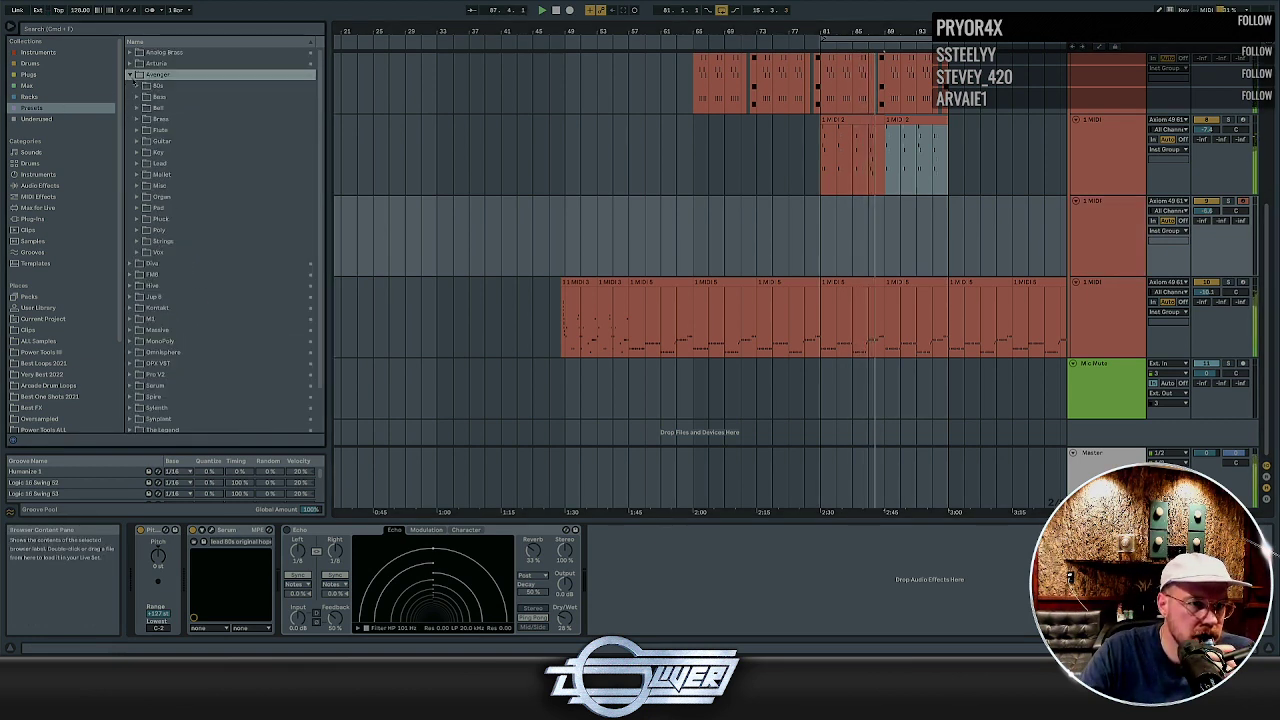
{"action": "left_click", "coordinate": [139, 86]}
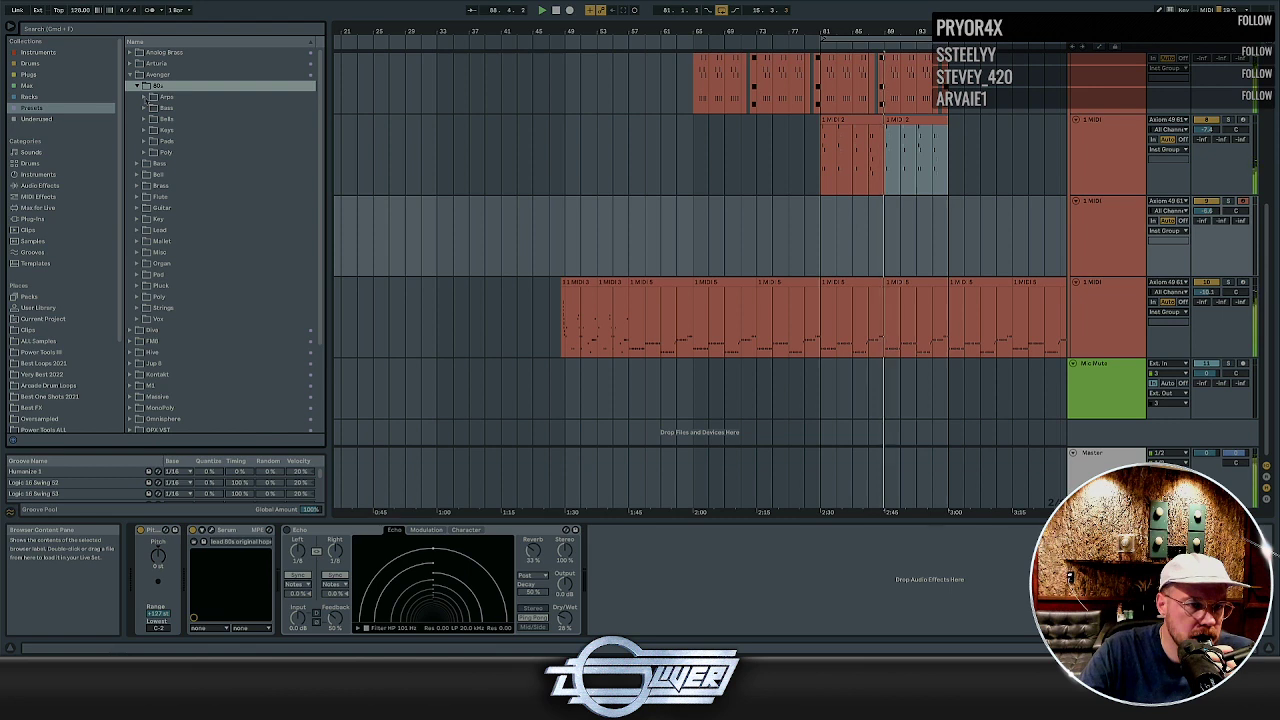
{"action": "left_click", "coordinate": [143, 96]}
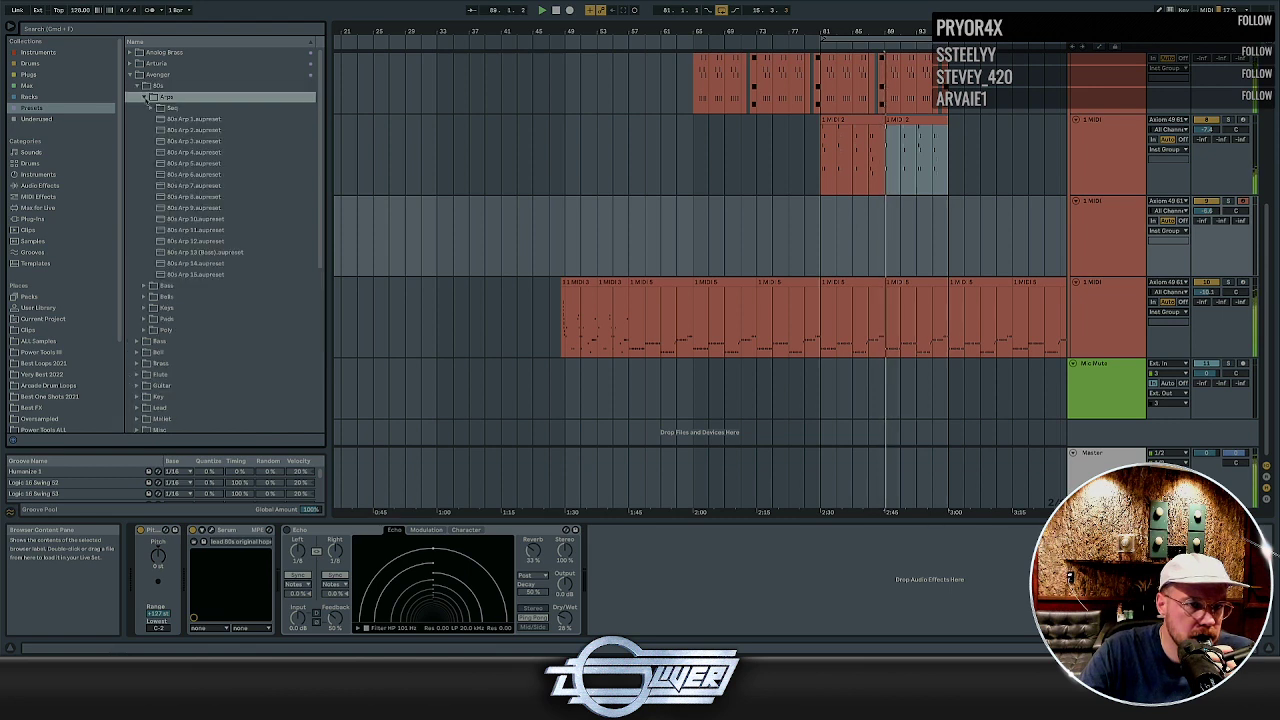
{"action": "left_click", "coordinate": [196, 274]}
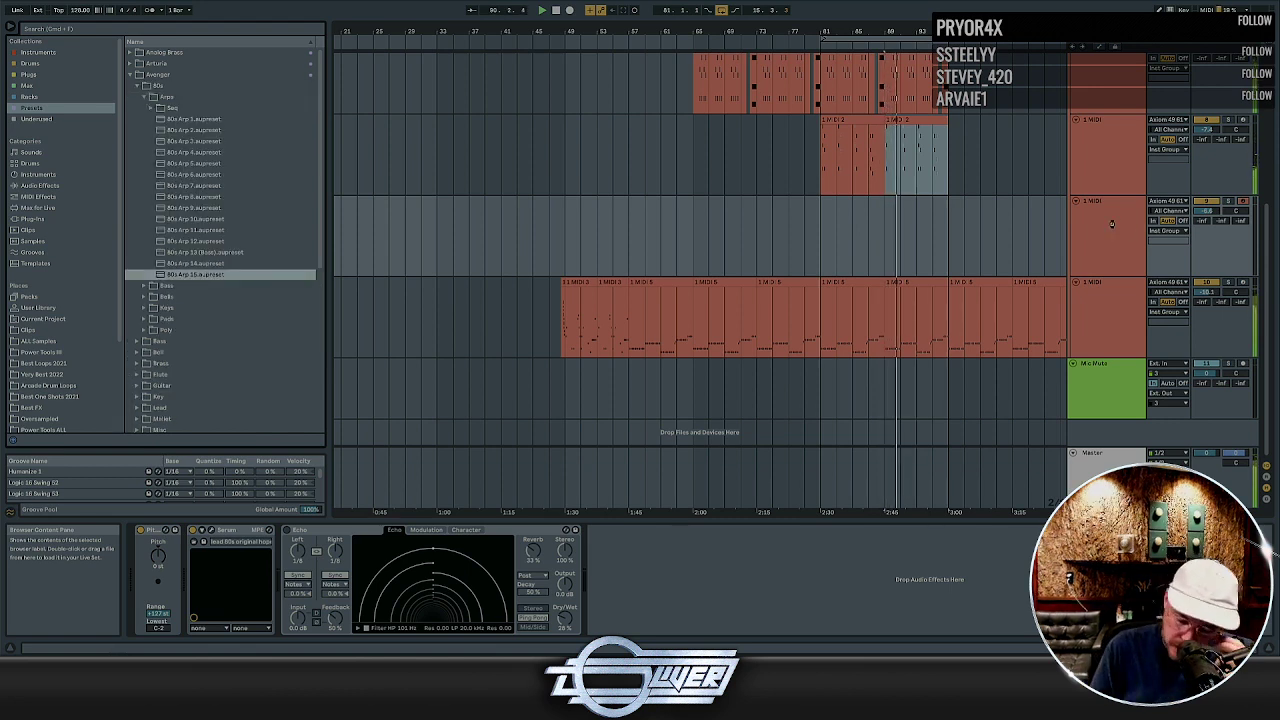
{"action": "left_click", "coordinate": [1111, 224]}
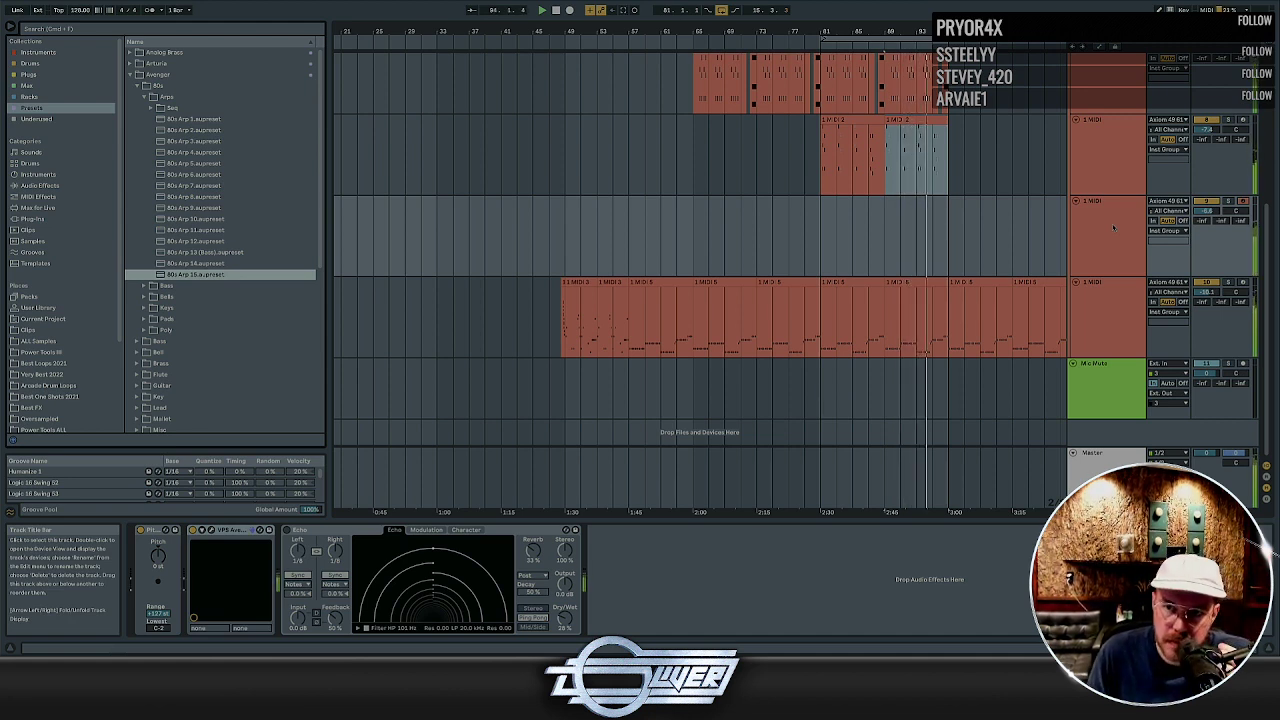
Audition the neighbouring 80s Arp presets 14 and 12, and settle on 80s Arp 11
{"action": "left_click", "coordinate": [187, 263]}
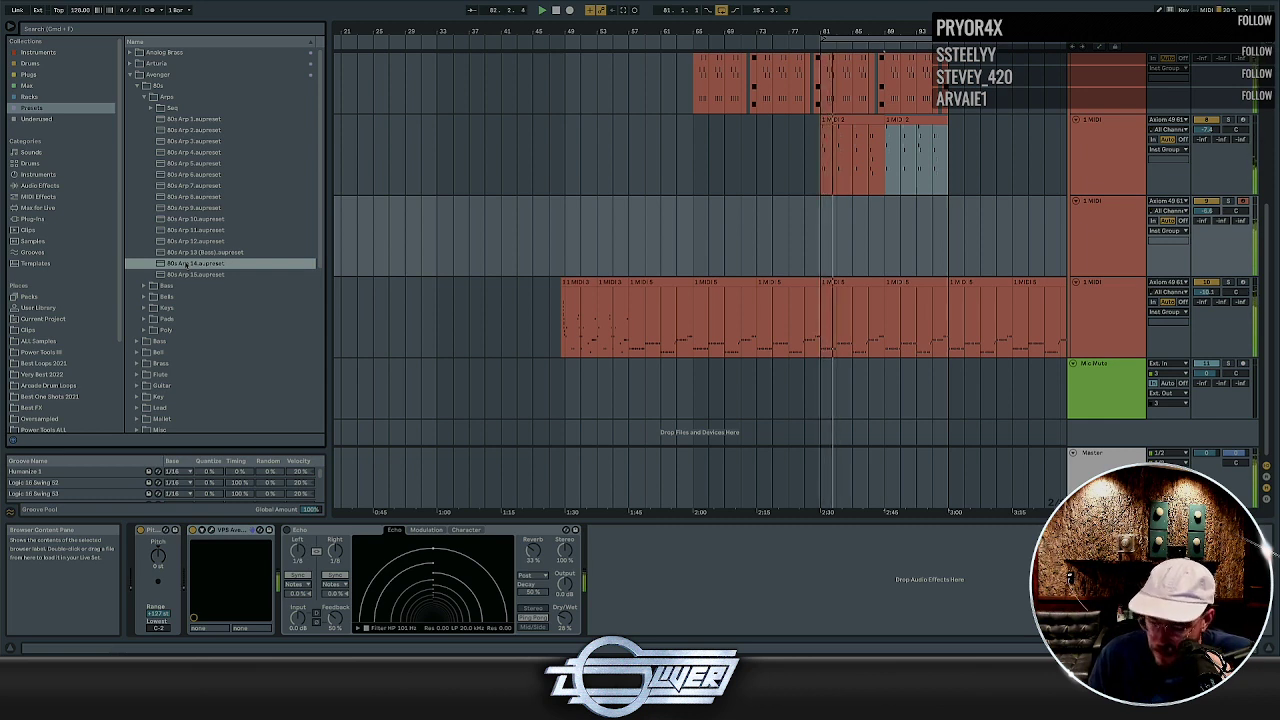
{"action": "left_click", "coordinate": [205, 242]}
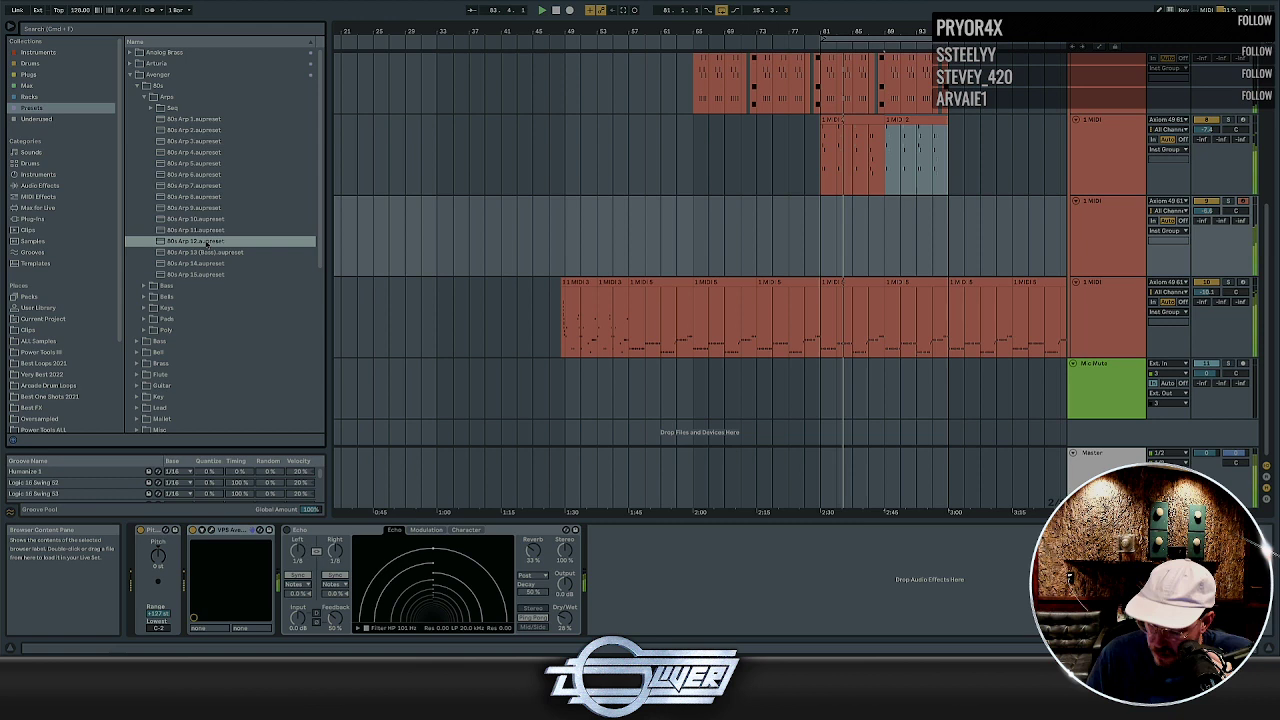
{"action": "key", "text": "Up"}
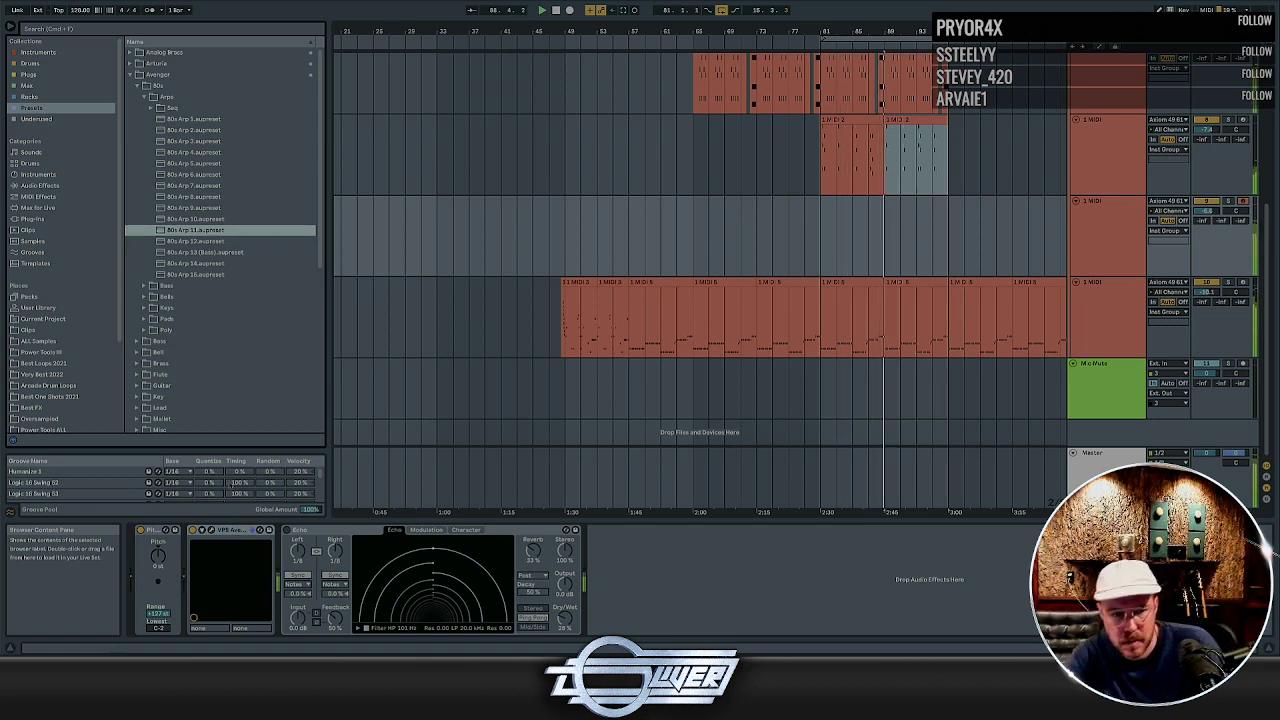
Set the arpeggiator speed in VPS Avenger to 1/8 and close the plug-in window
{"action": "left_click", "coordinate": [208, 530]}
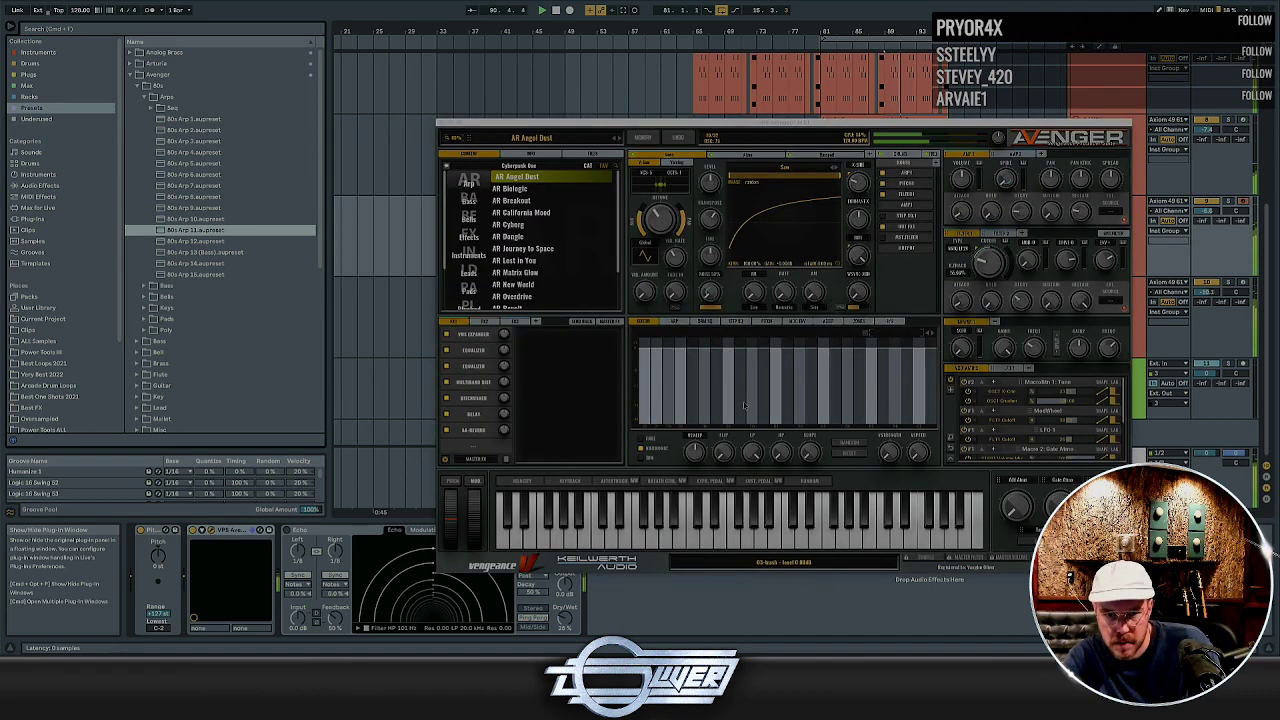
{"action": "left_click", "coordinate": [684, 321]}
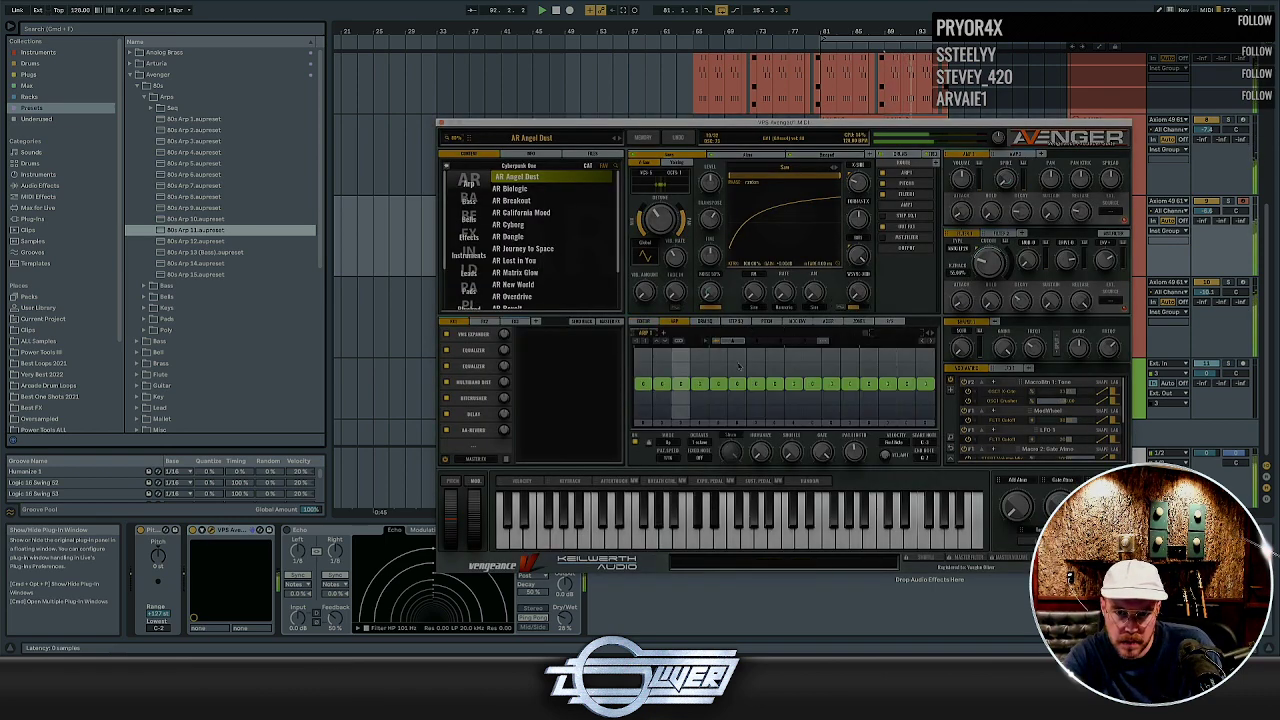
{"action": "left_click", "coordinate": [667, 446]}
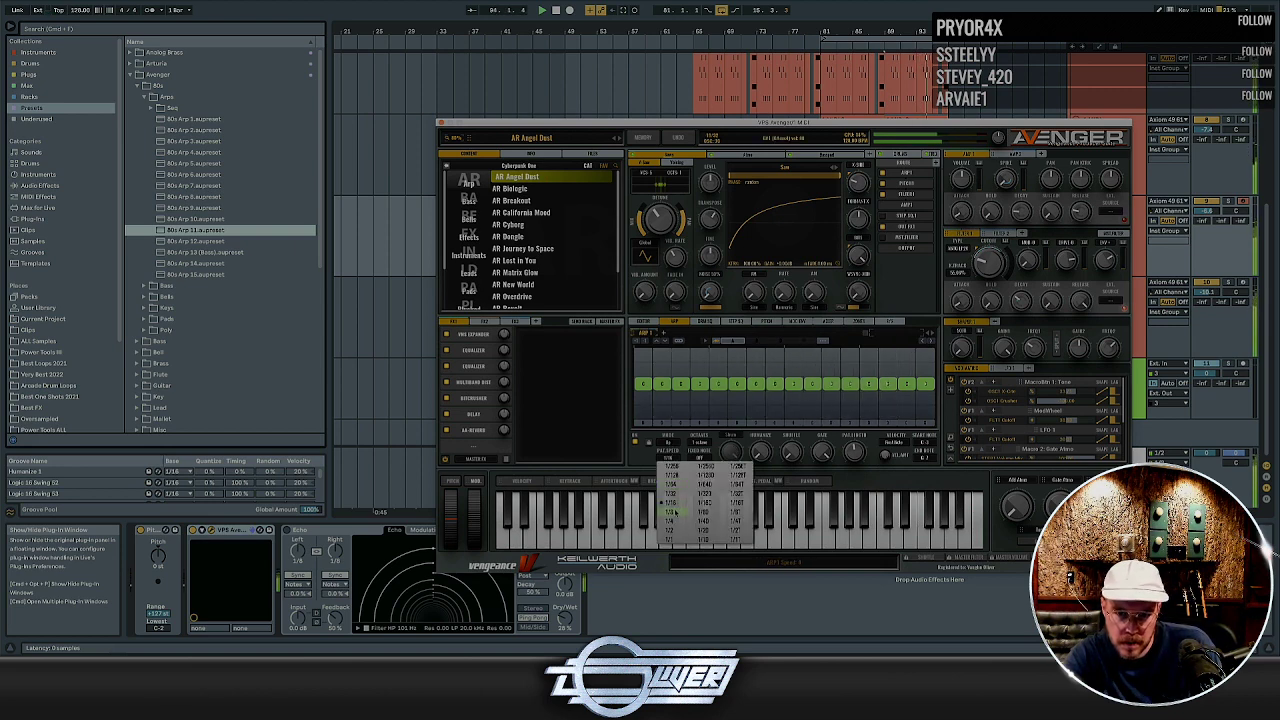
{"action": "left_click", "coordinate": [676, 511]}
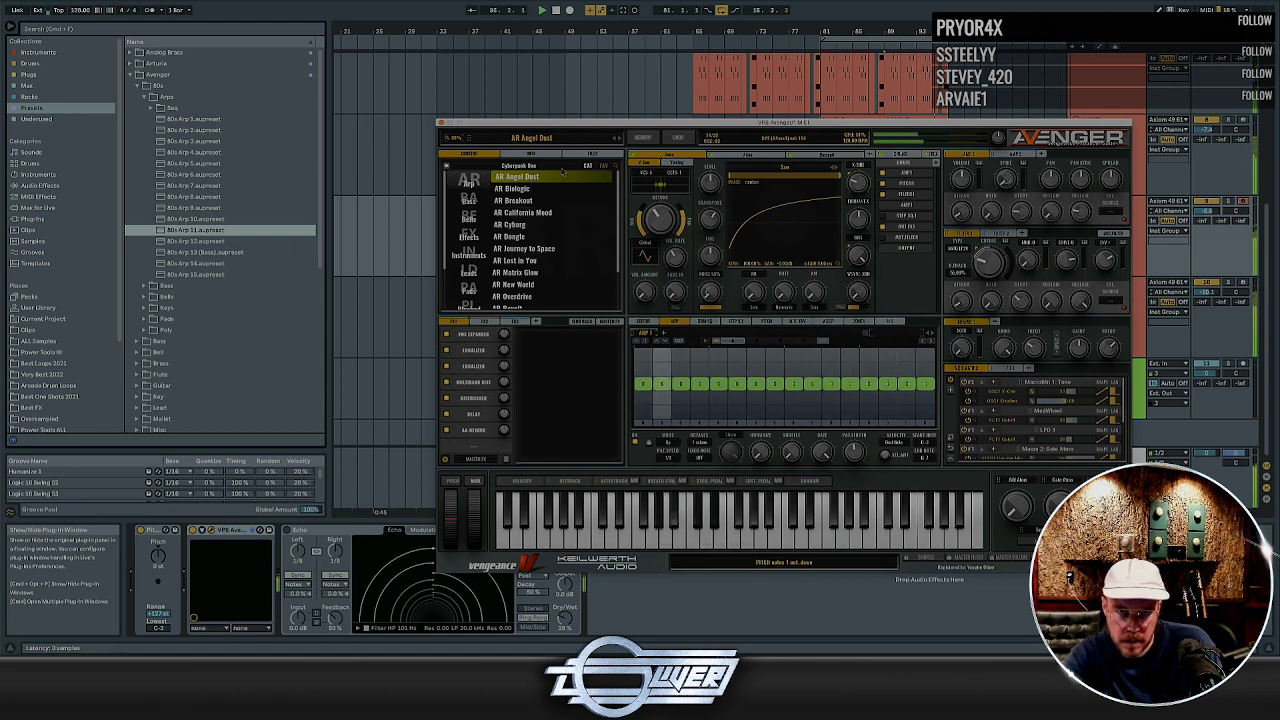
{"action": "left_click", "coordinate": [442, 125]}
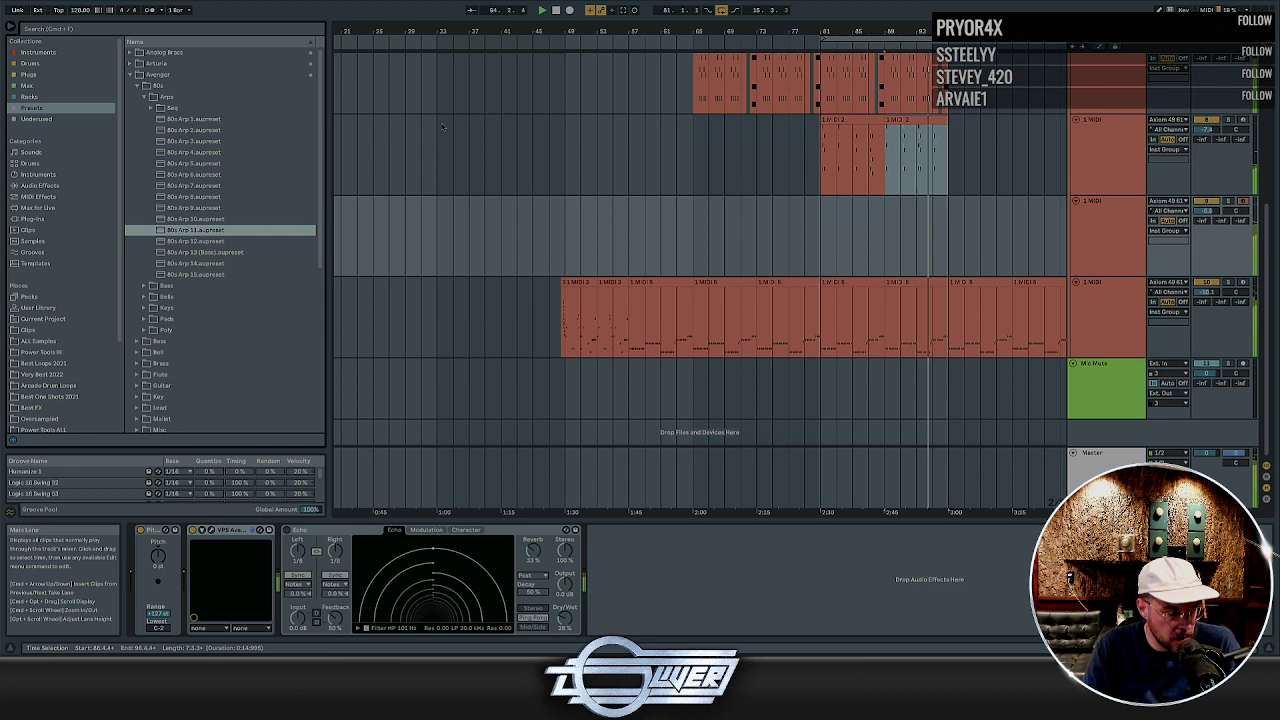
Record held chords on the Avenger track from bar 75 and trim the clip to bars 81 to 89
{"action": "left_click", "coordinate": [775, 244]}
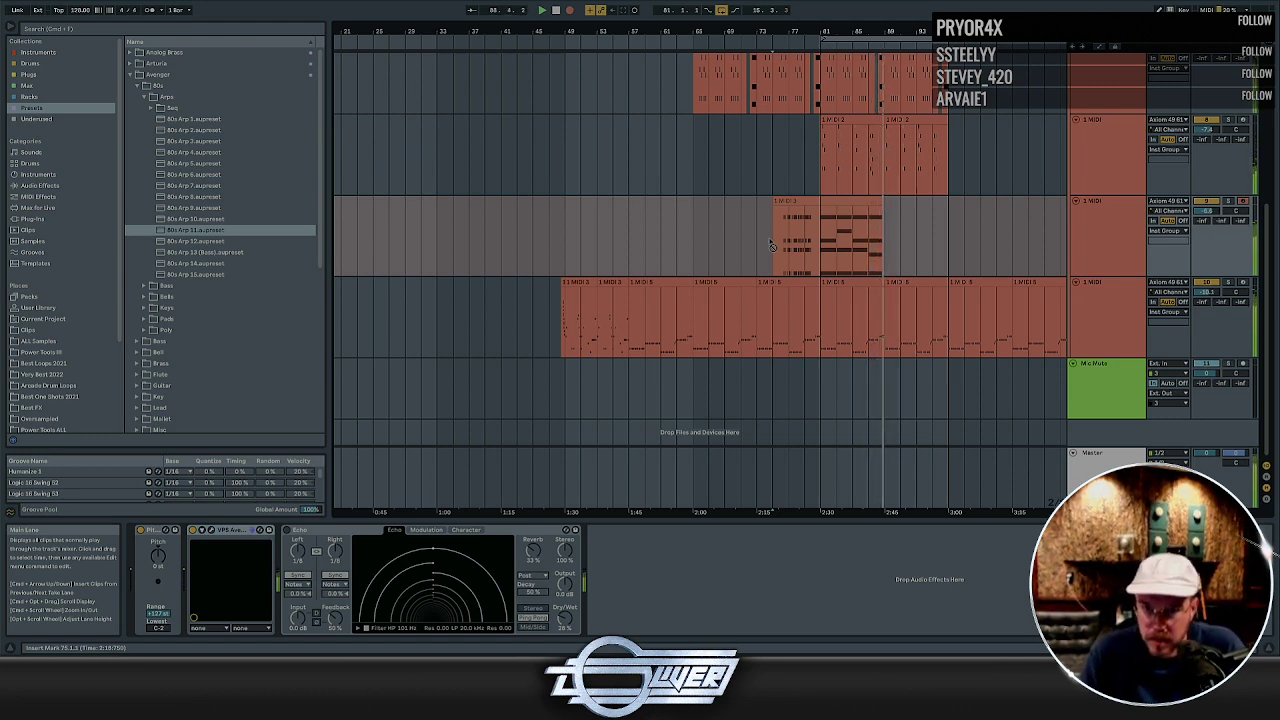
{"action": "key", "text": "space"}
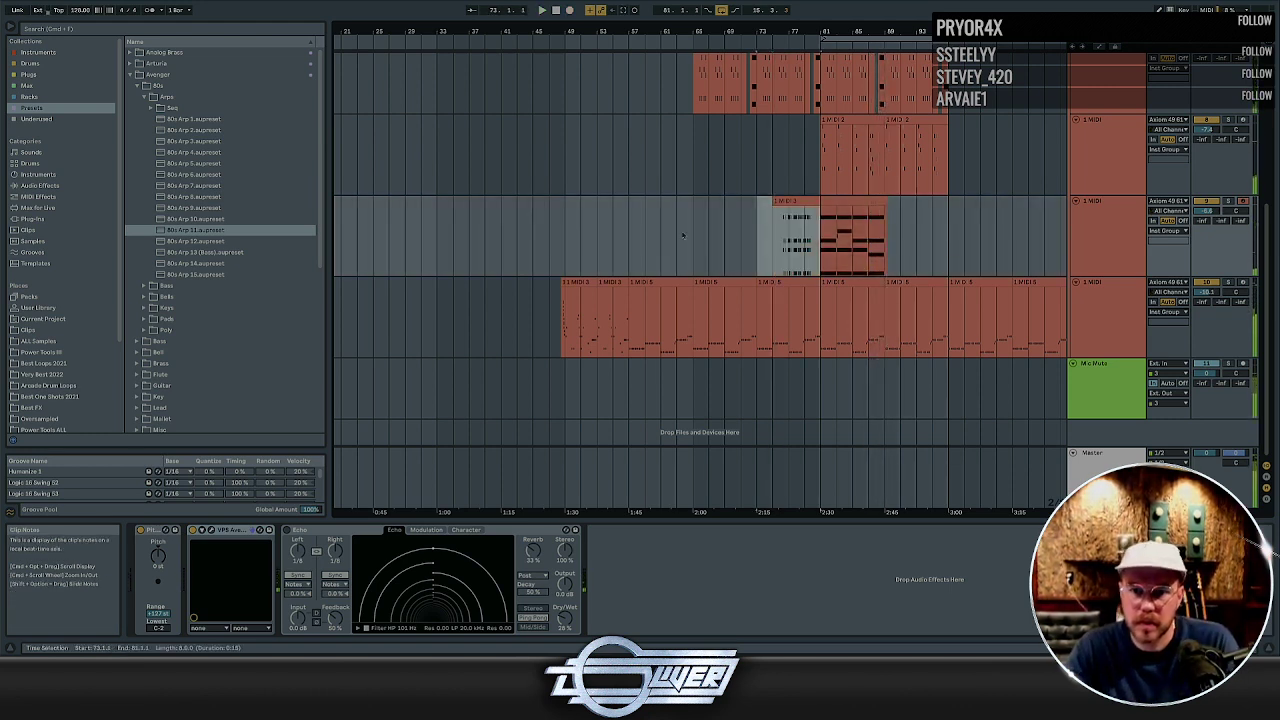
{"action": "left_click_drag", "start_coordinate": [730, 233], "coordinate": [677, 234]}
{"action": "key", "text": "Delete"}
{"action": "left_click_drag", "start_coordinate": [885, 235], "coordinate": [933, 235]}
{"action": "key", "text": "Delete"}
In the recorded arp clip, delete the stray short note in the second chord and quantize the late F3 note
{"action": "double_click", "coordinate": [852, 201]}
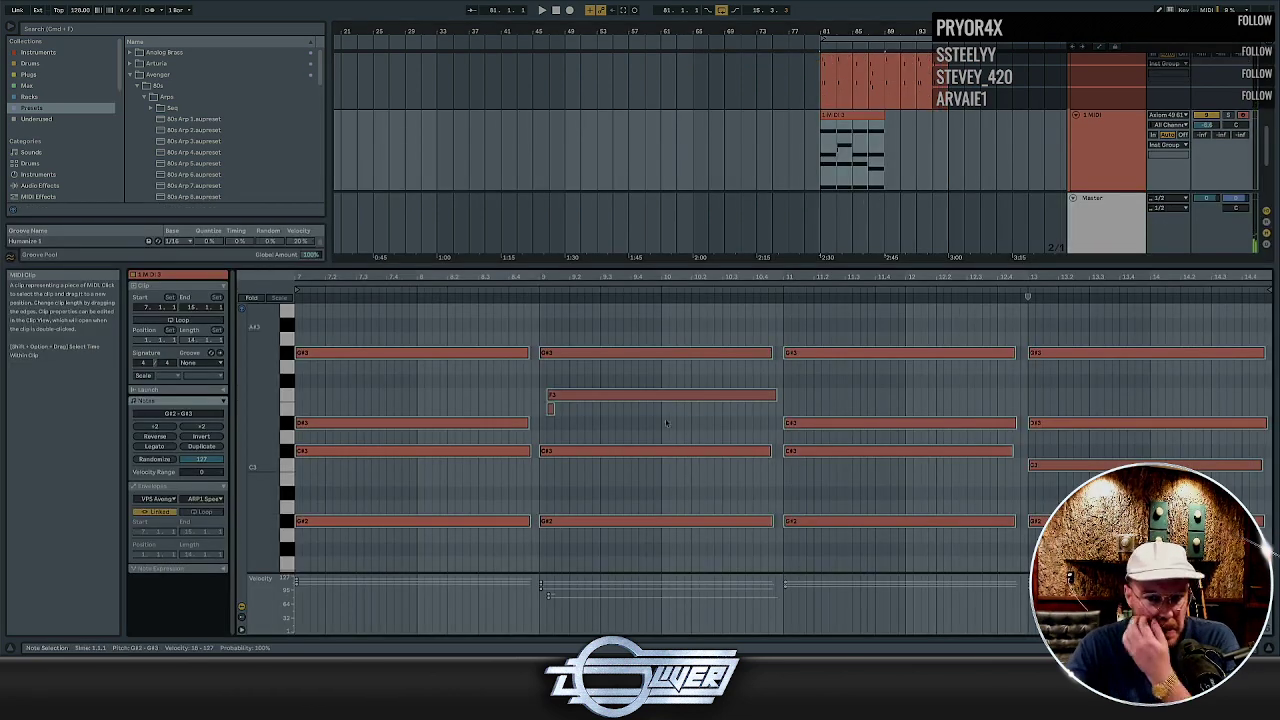
{"action": "left_click", "coordinate": [564, 397]}
{"action": "key", "text": "Delete"}
{"action": "left_click_drag", "start_coordinate": [594, 381], "coordinate": [618, 413]}
{"action": "key", "text": "super+u"}
{"action": "scroll", "coordinate": [592, 416], "scroll_direction": "down", "scroll_amount": 2}
Play the loop and apply Legato to all notes of the arp clip so the chords connect
{"action": "left_click", "coordinate": [539, 426]}
{"action": "key", "text": "ctrl+a"}
{"action": "key", "text": "space"}
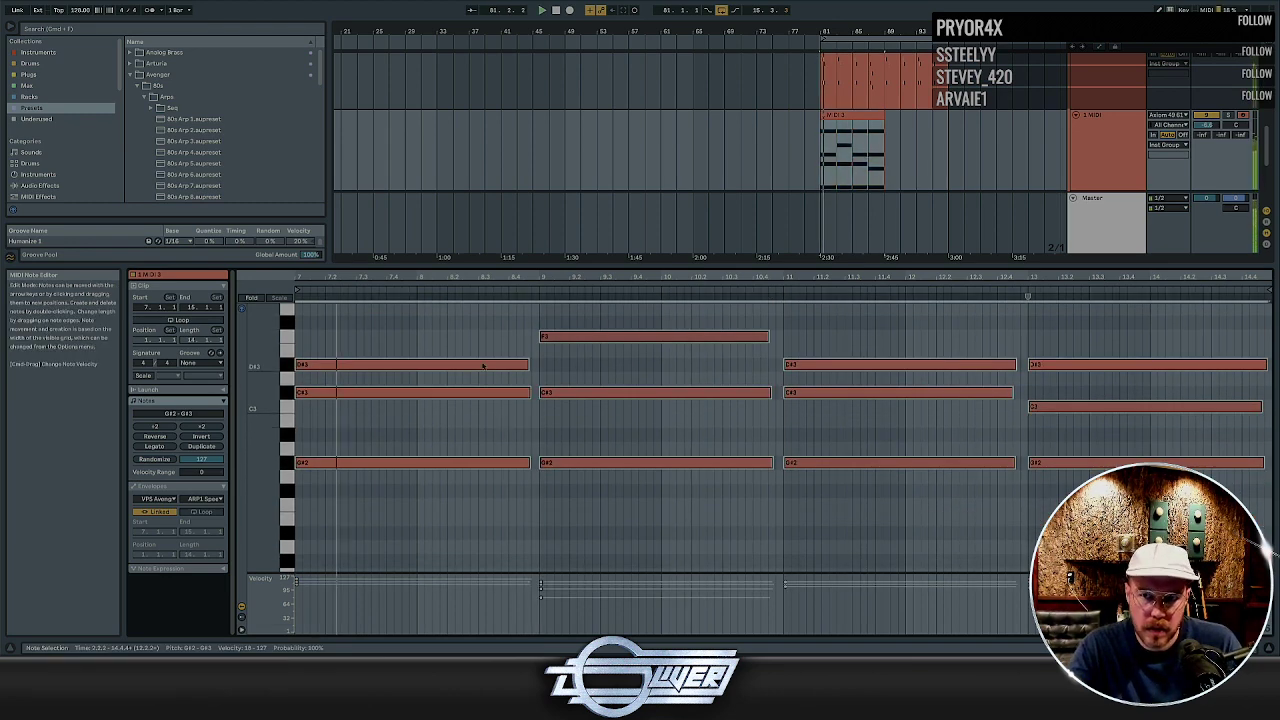
{"action": "left_click", "coordinate": [155, 446]}
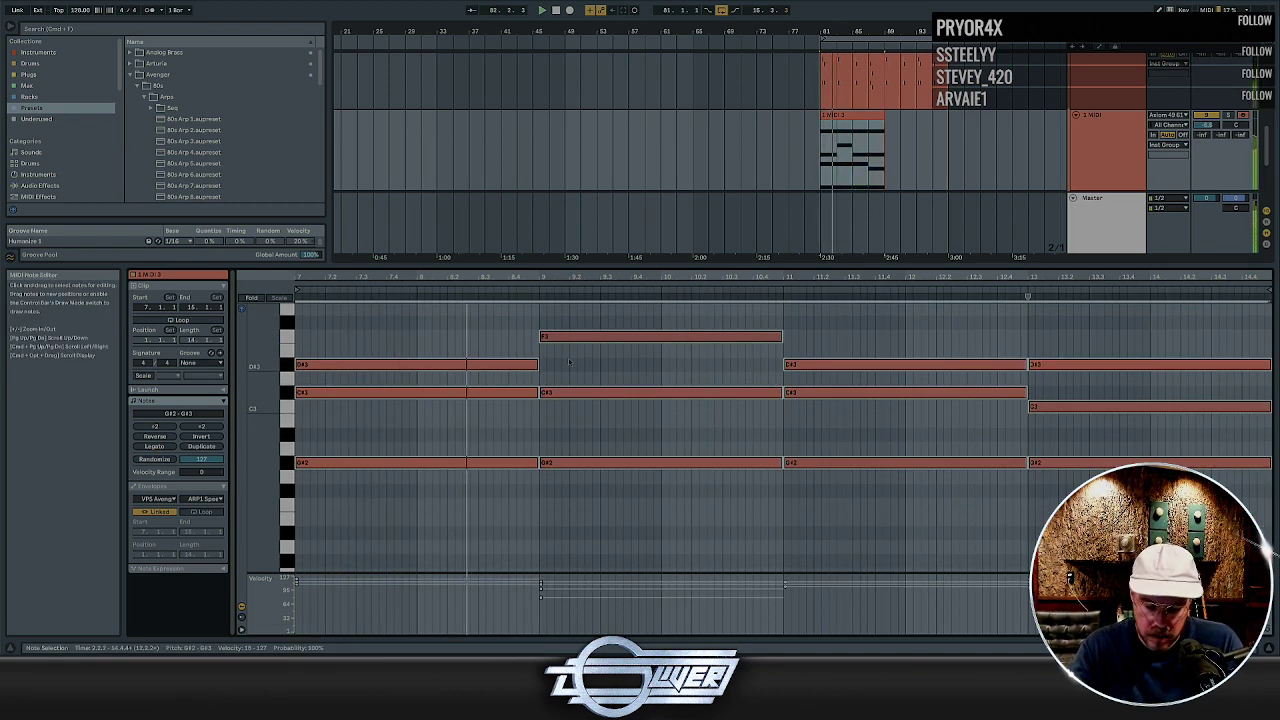
{"action": "left_click", "coordinate": [580, 337]}
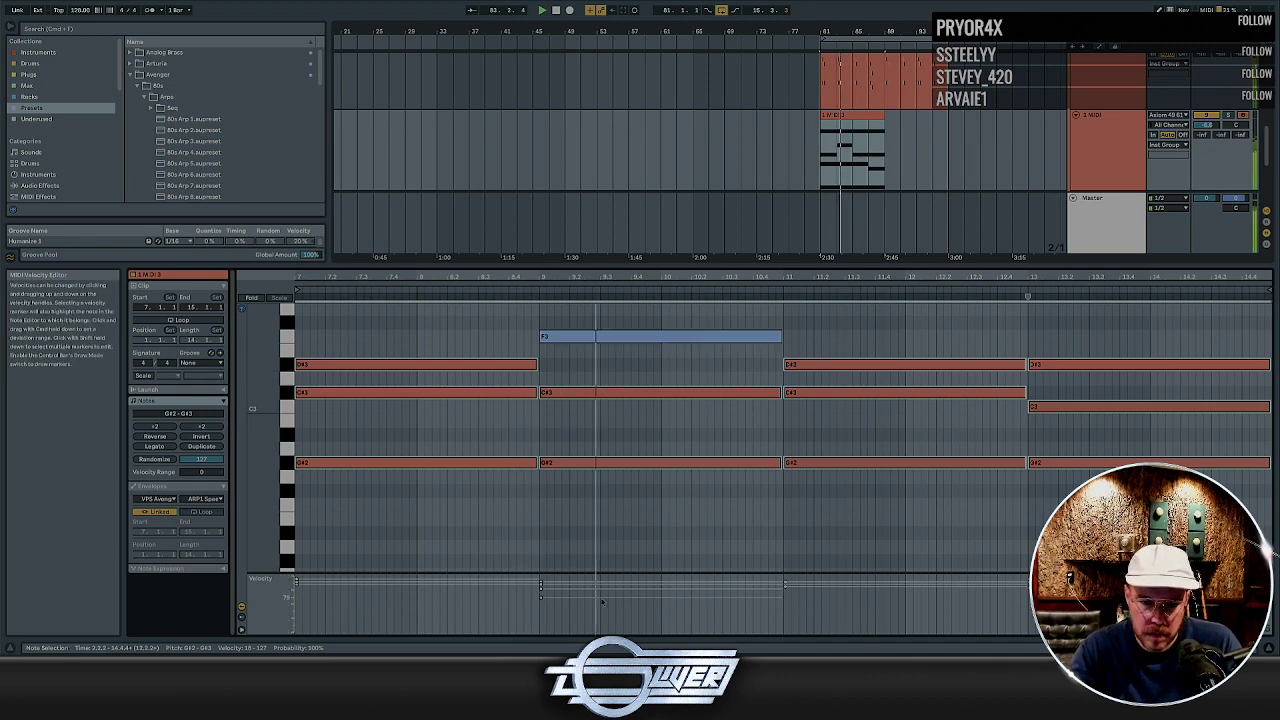
{"action": "left_click", "coordinate": [600, 462]}
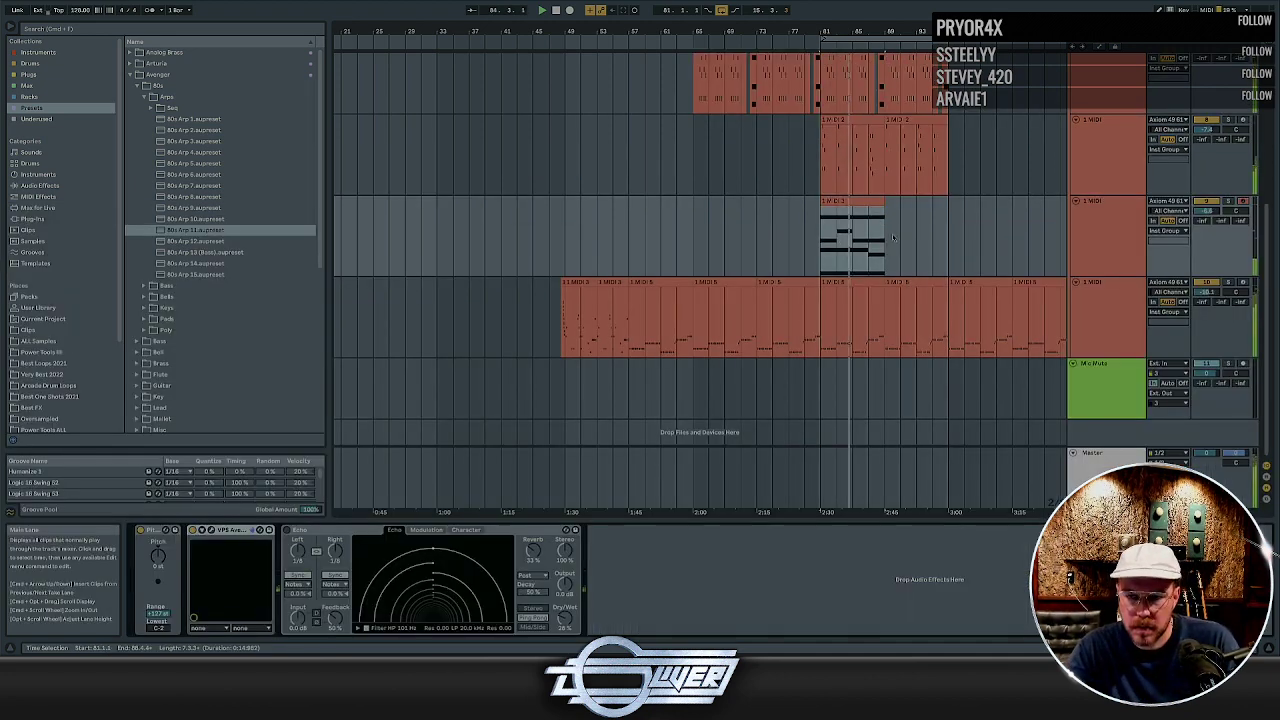
Duplicate the arp clip to bar 89, and duplicate the time from bars 81 to 97 across all tracks
{"action": "key", "text": "super+d"}
{"action": "left_click", "coordinate": [857, 201], "text": "shift"}
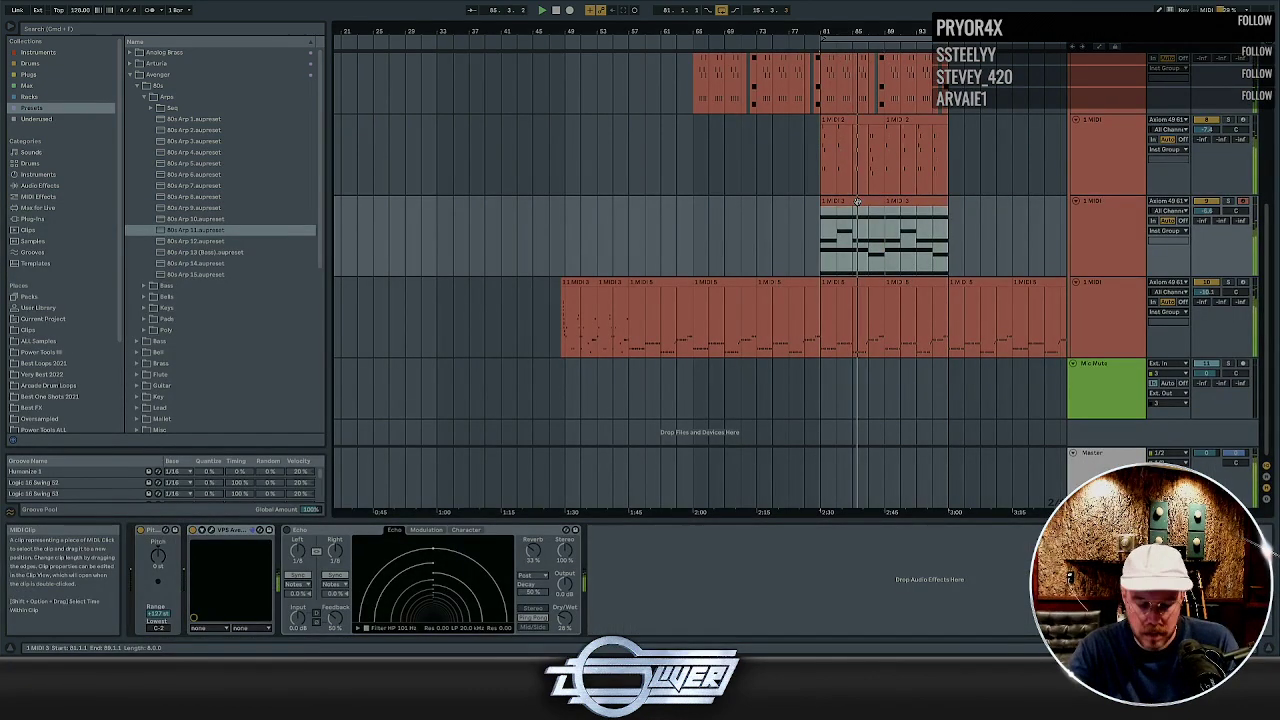
{"action": "key", "text": "super+shift+d"}
Add a low-pass Auto Filter after Echo on the Serum lead track and adjust its cutoff frequency
{"action": "left_click", "coordinate": [1097, 160]}
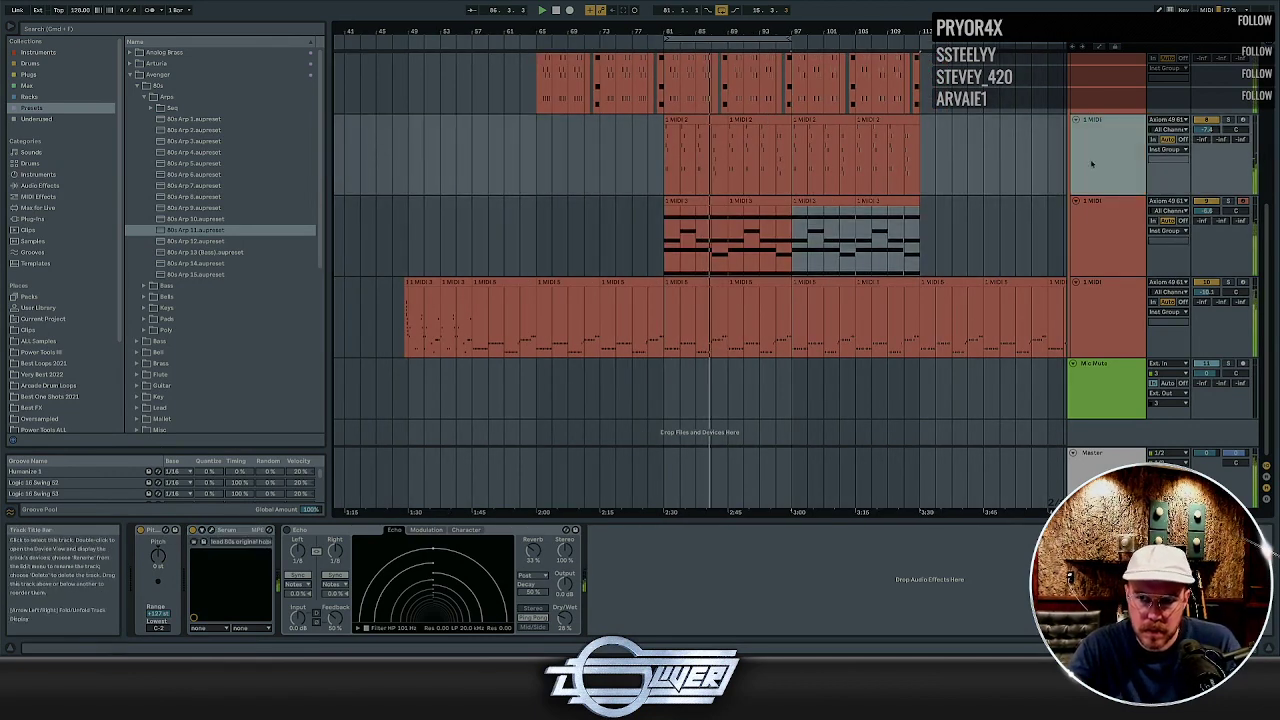
{"action": "left_click", "coordinate": [620, 578]}
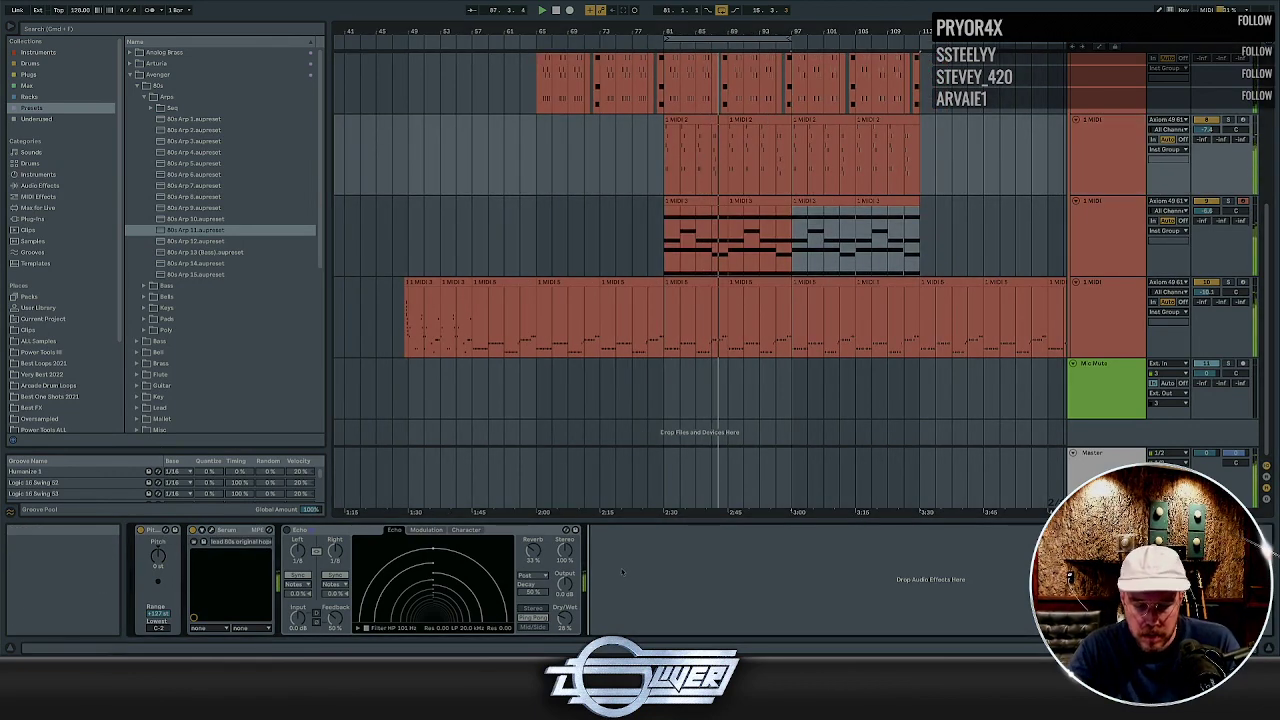
{"action": "key", "text": "super+v"}
{"action": "left_click_drag", "start_coordinate": [758, 560], "coordinate": [758, 612]}
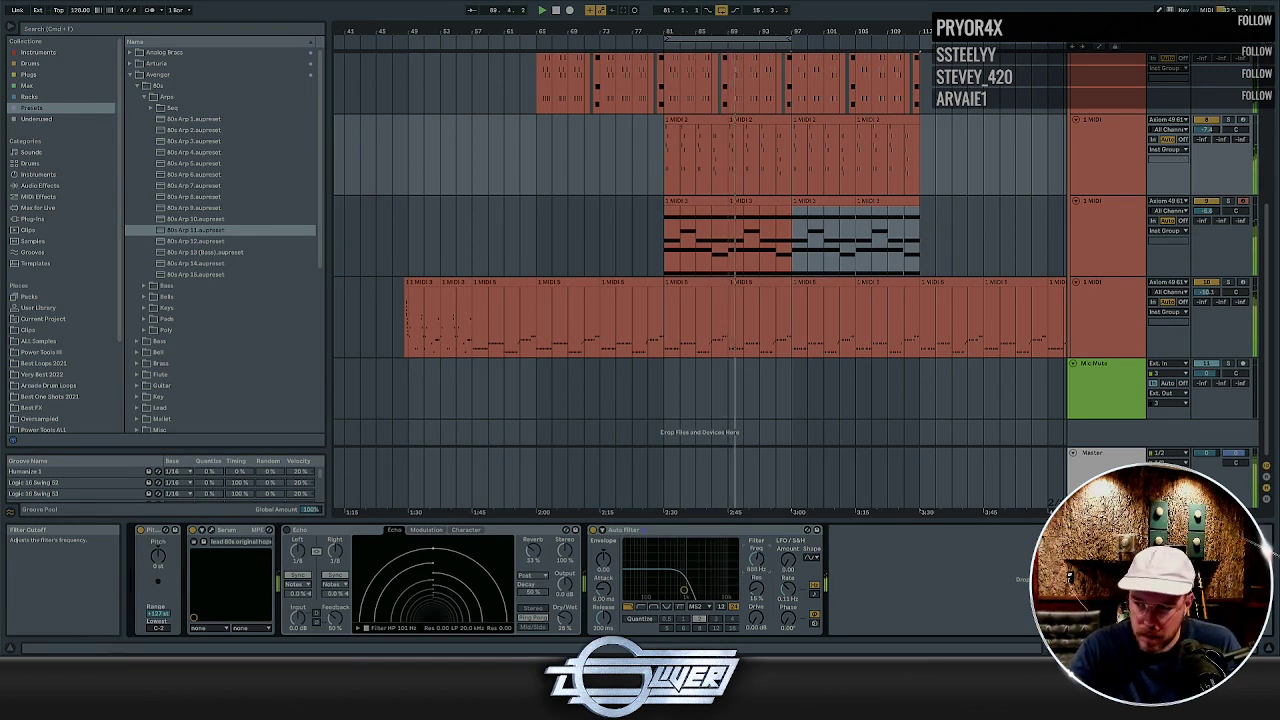
{"action": "left_click_drag", "start_coordinate": [757, 560], "coordinate": [757, 579]}
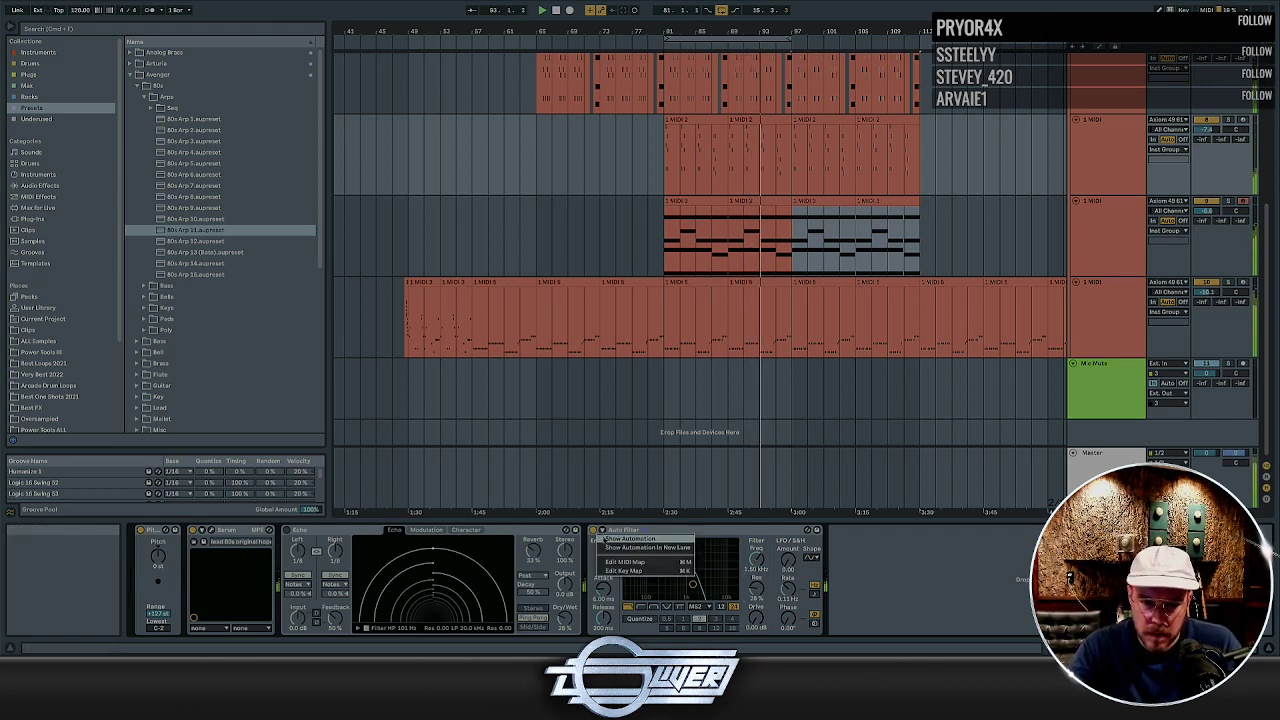
Automate the lead track's Auto Filter to switch off at bar 97
{"action": "key", "text": "a"}
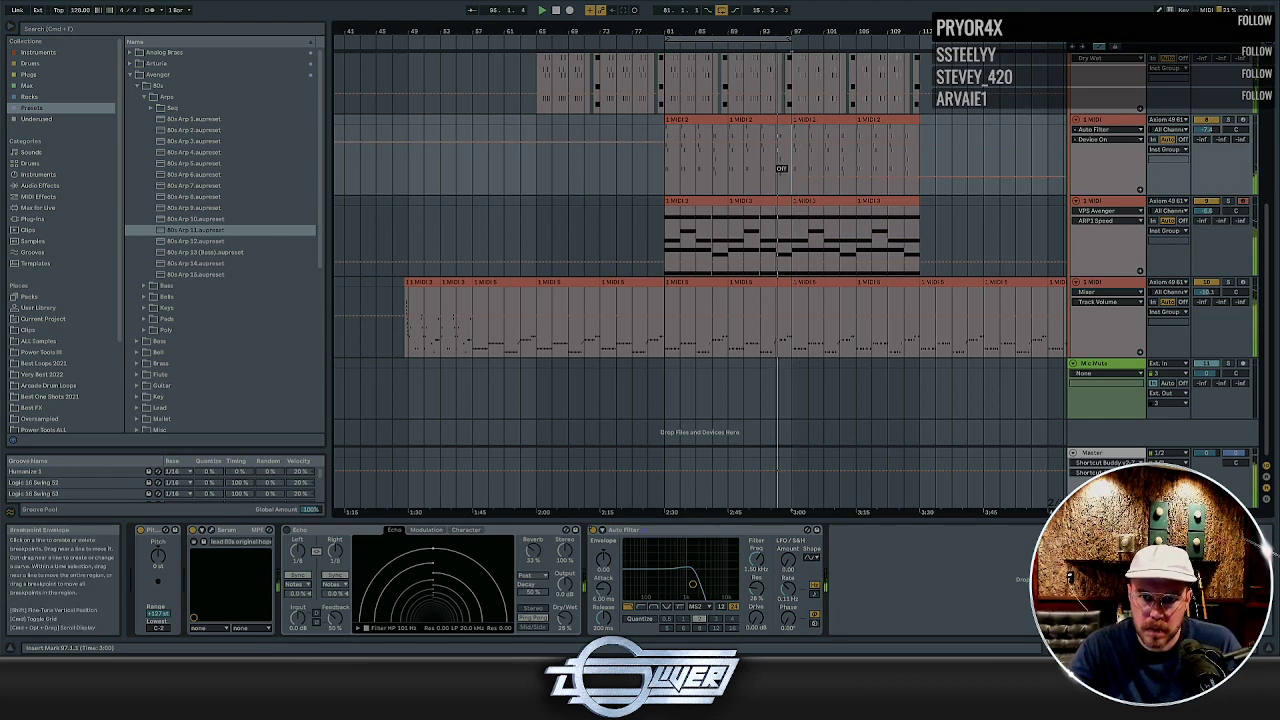
{"action": "key", "text": "a"}
Delete the Avenger arp clips between bars 81 and 97 and play the arrangement from bar 49
{"action": "left_click_drag", "start_coordinate": [769, 211], "coordinate": [703, 200]}
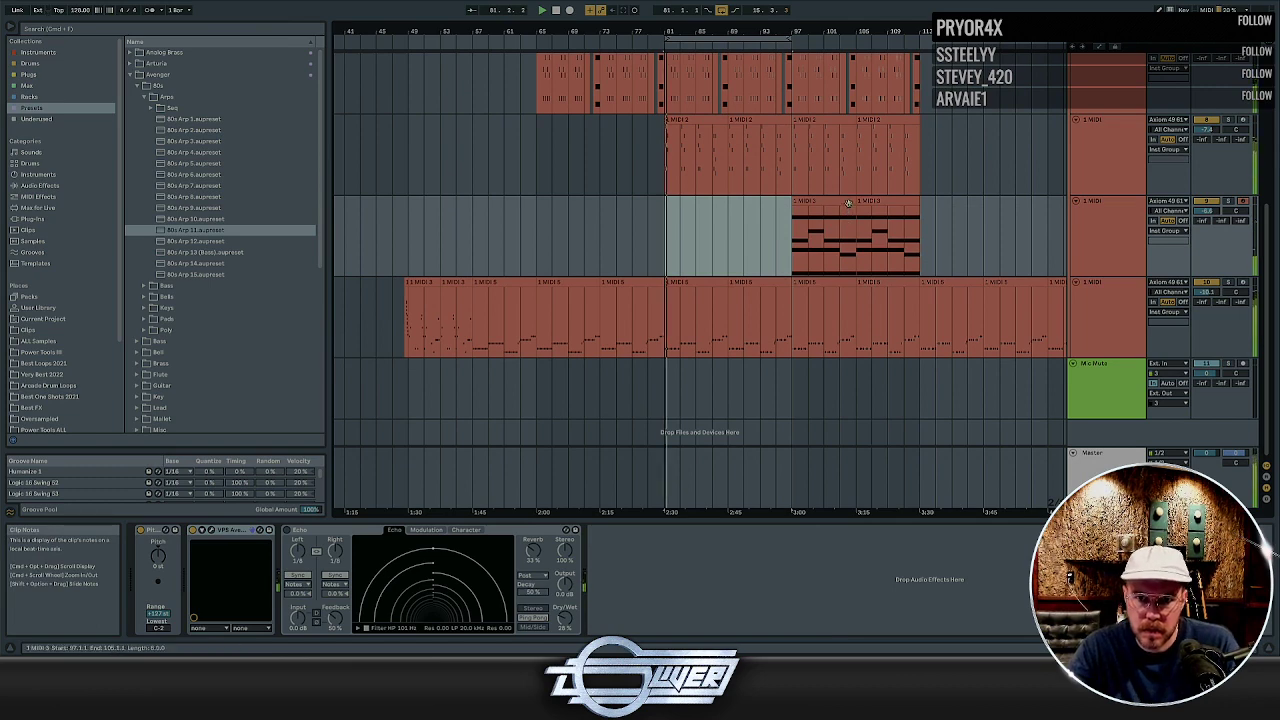
{"action": "key", "text": "Delete"}
{"action": "left_click", "coordinate": [411, 218]}
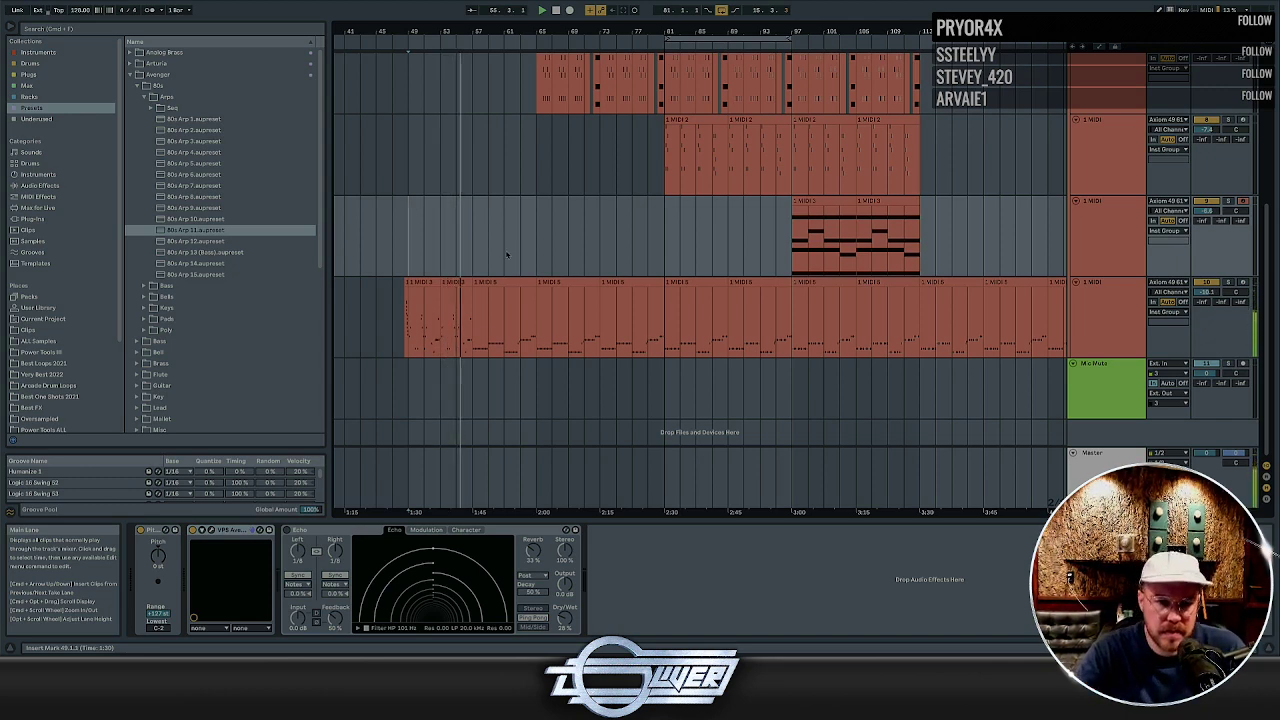
Try raising the second and third notes of the bass clip at bar 57 to A#1 and D#2, and play it back
{"action": "left_click", "coordinate": [502, 283]}
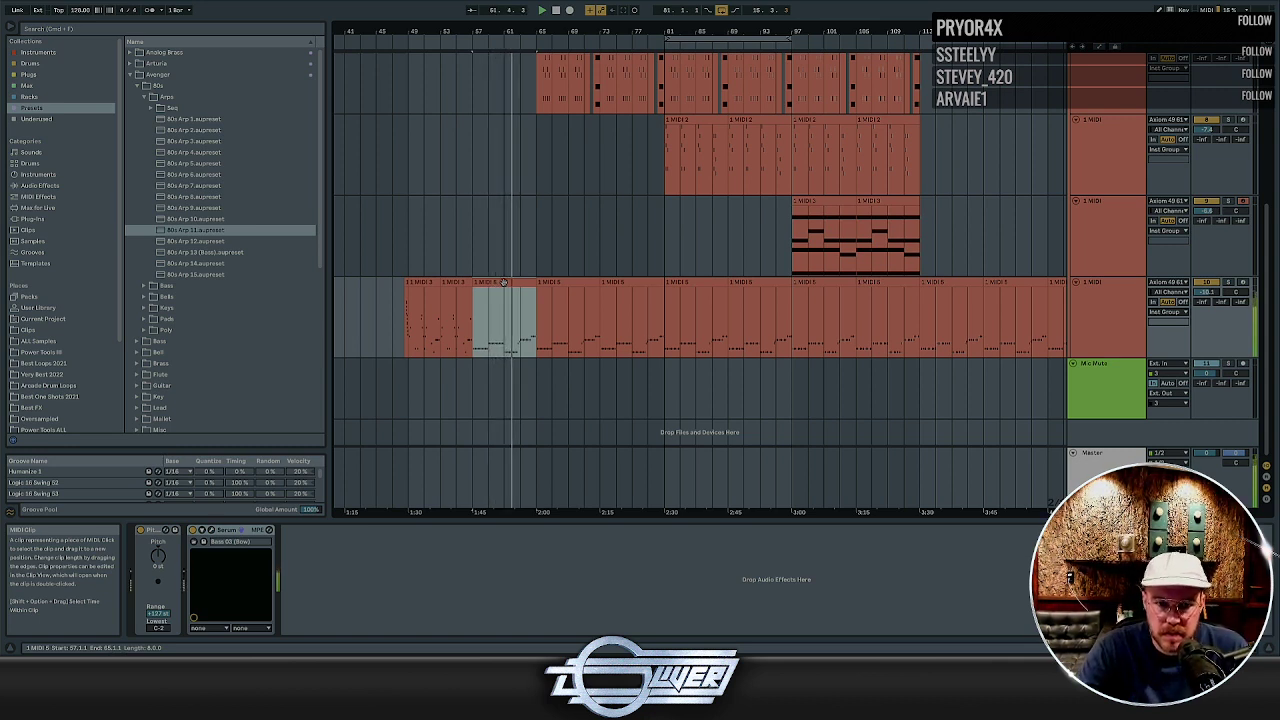
{"action": "double_click", "coordinate": [501, 283]}
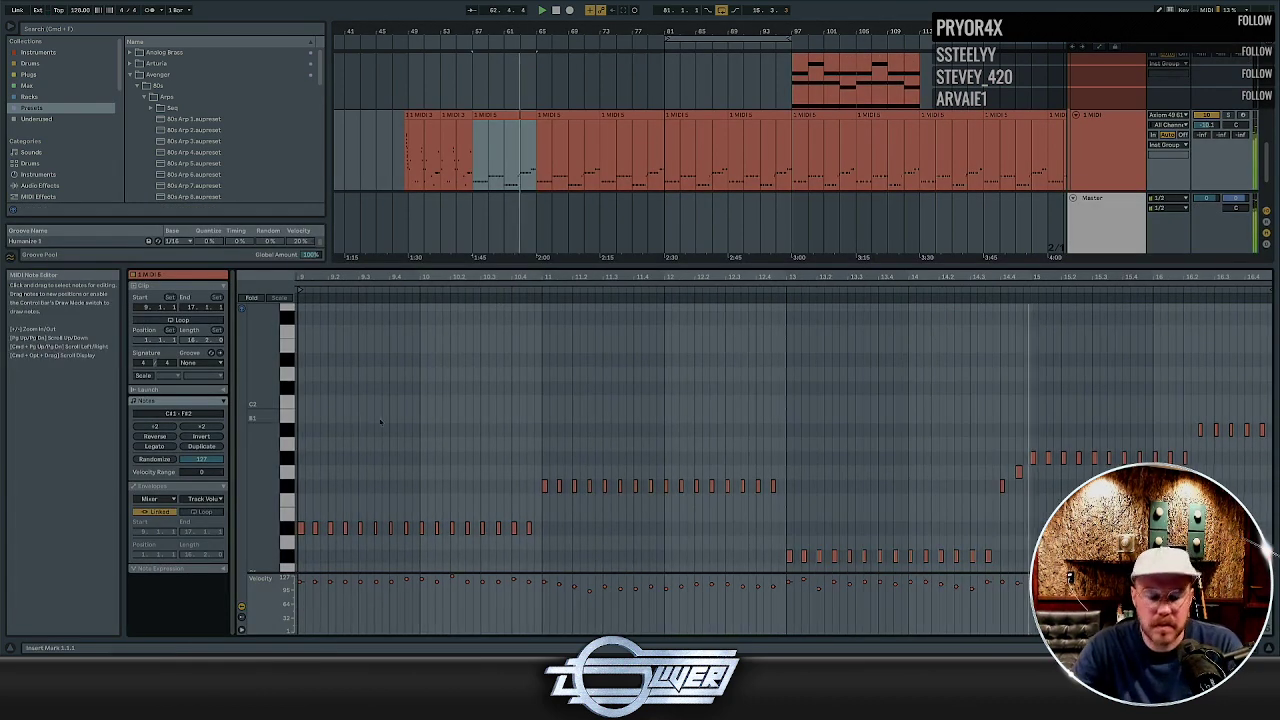
{"action": "scroll", "coordinate": [377, 409], "scroll_direction": "down", "scroll_amount": 1}
{"action": "scroll", "coordinate": [360, 466], "scroll_direction": "up", "scroll_amount": 6}
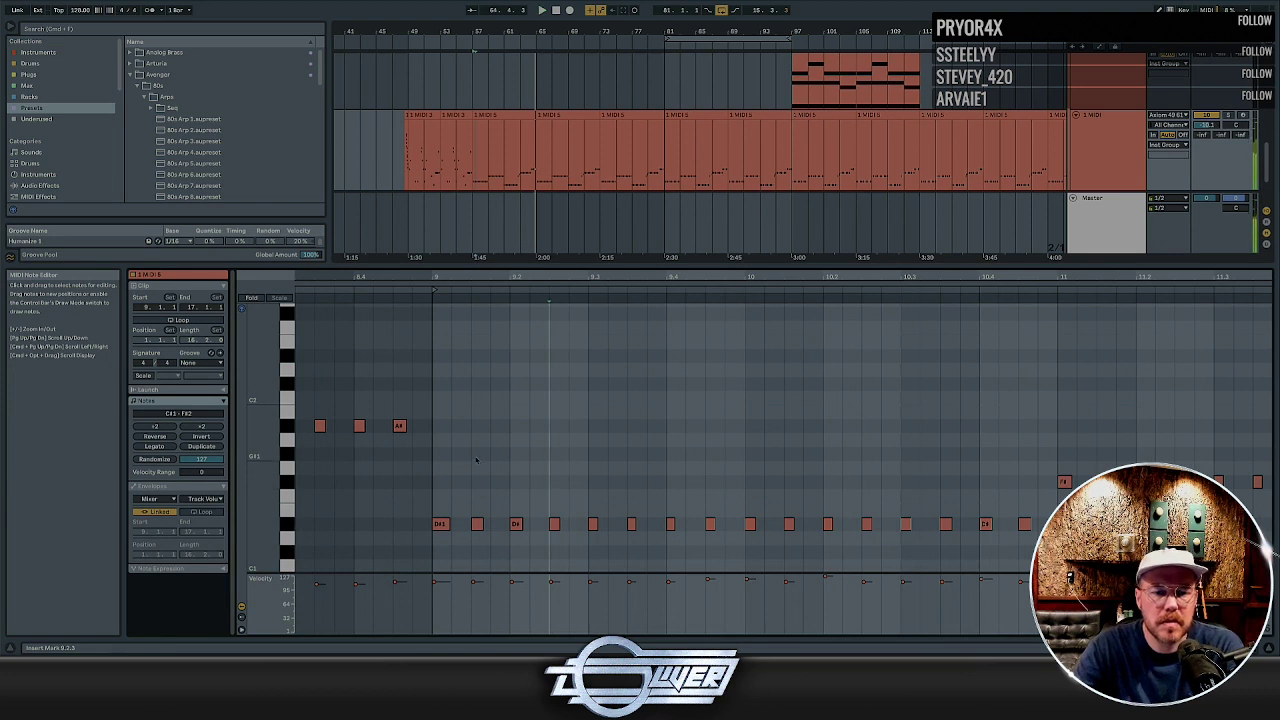
{"action": "left_click_drag", "start_coordinate": [477, 523], "coordinate": [478, 484]}
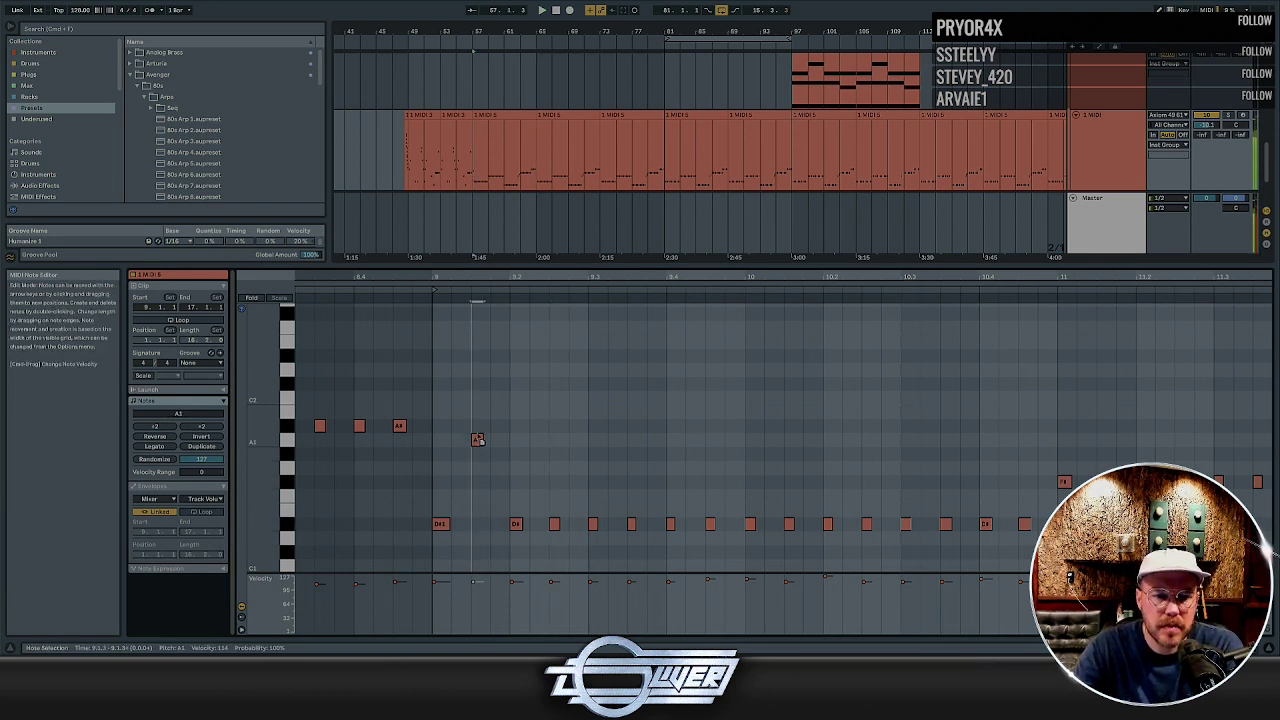
{"action": "left_click_drag", "start_coordinate": [516, 523], "coordinate": [515, 426]}
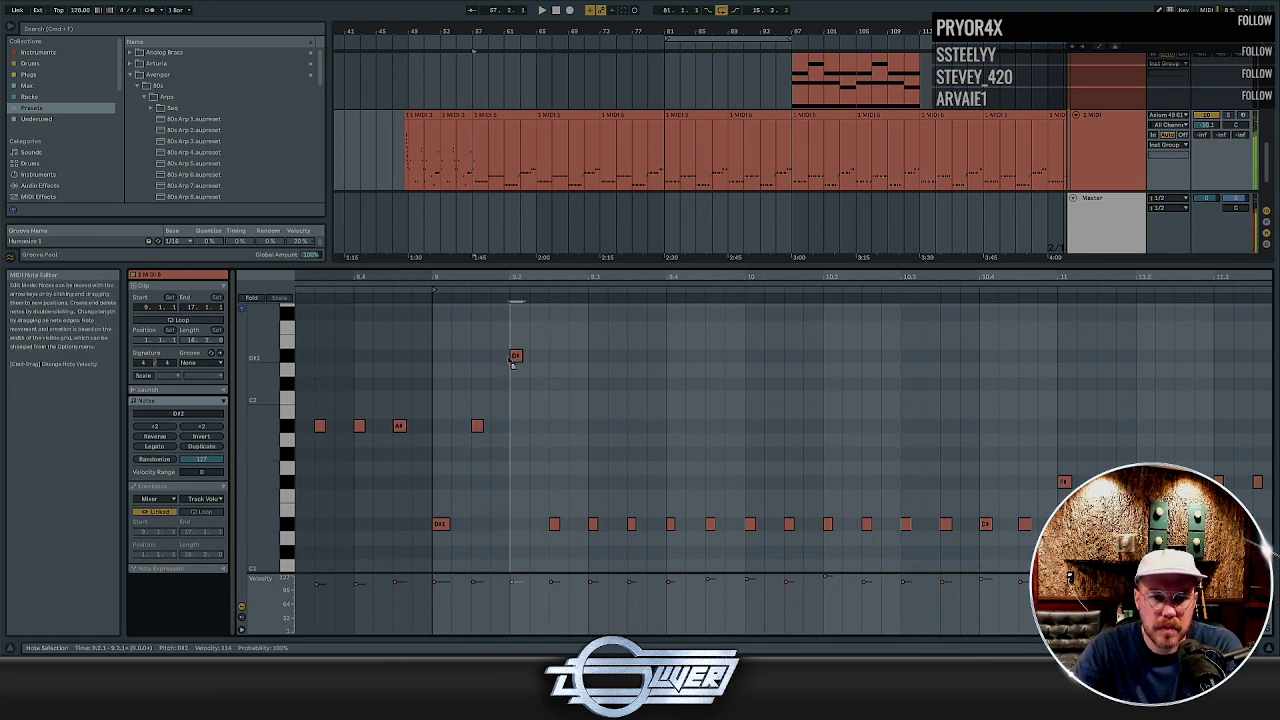
{"action": "key", "text": "space"}
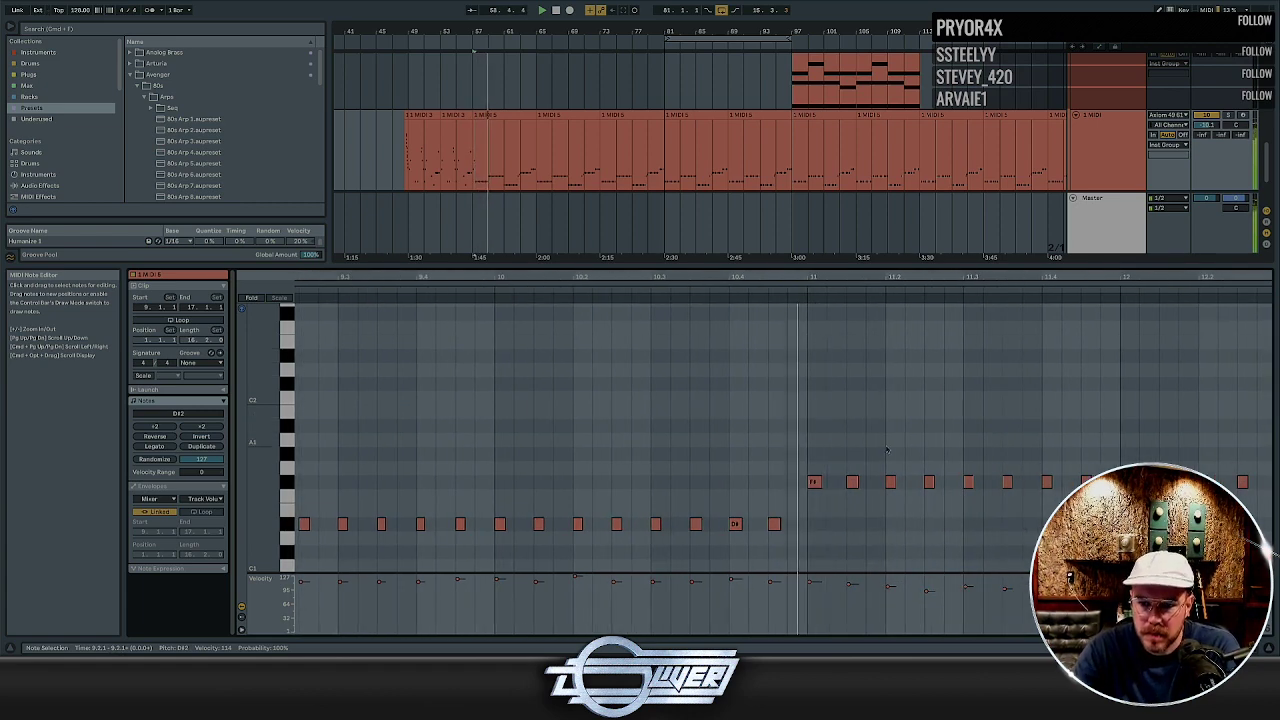
Try raising the second and third notes of the bass clip's bar 11 to C#2 and F#2, and undo all these bass pitch changes
{"action": "left_click", "coordinate": [852, 481]}
{"action": "key", "text": "space"}
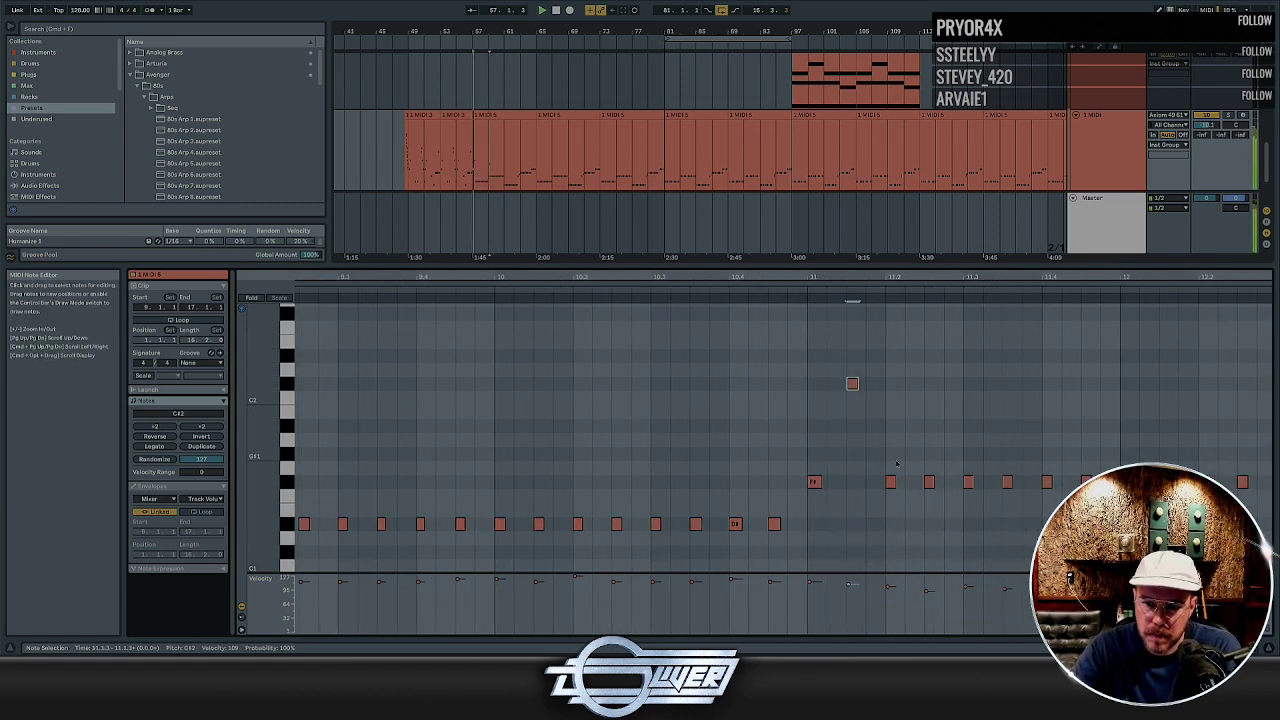
{"action": "scroll", "coordinate": [910, 458], "scroll_direction": "right", "scroll_amount": 2}
{"action": "scroll", "coordinate": [826, 437], "scroll_direction": "up", "scroll_amount": 1}
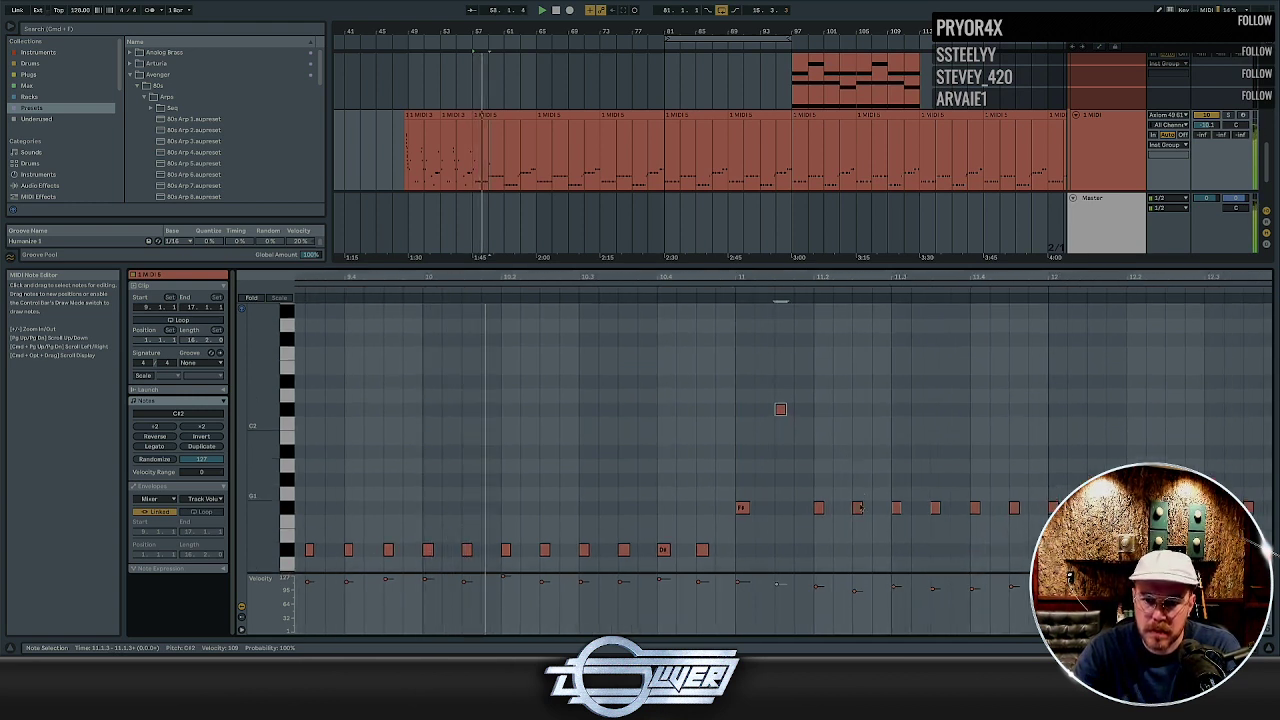
{"action": "left_click_drag", "start_coordinate": [818, 508], "coordinate": [818, 340]}
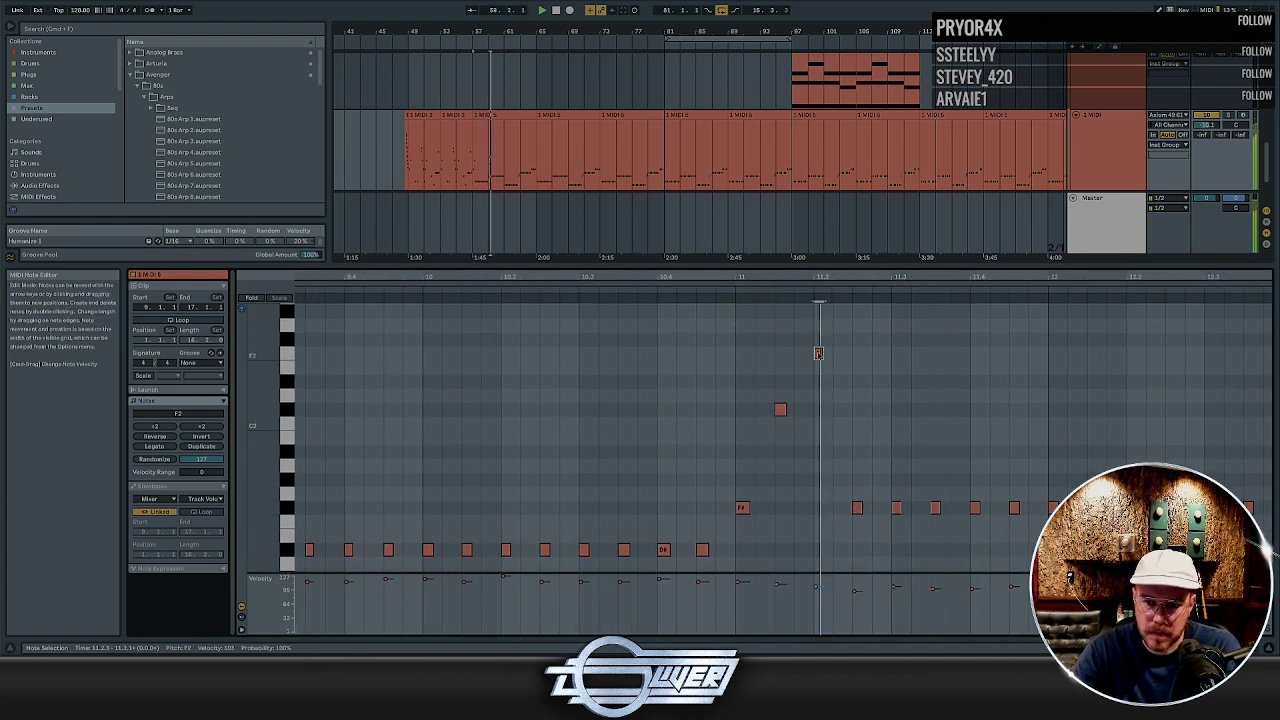
{"action": "left_click", "coordinate": [724, 347]}
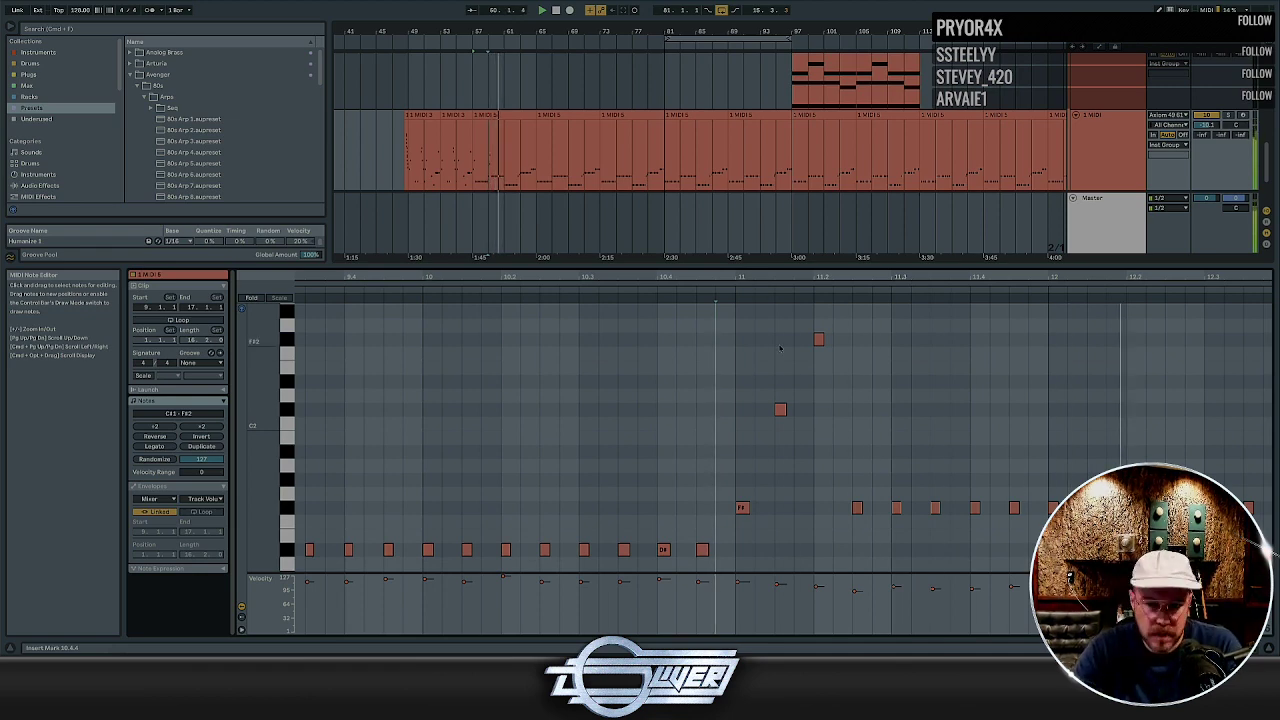
{"action": "key", "text": "super+z"}
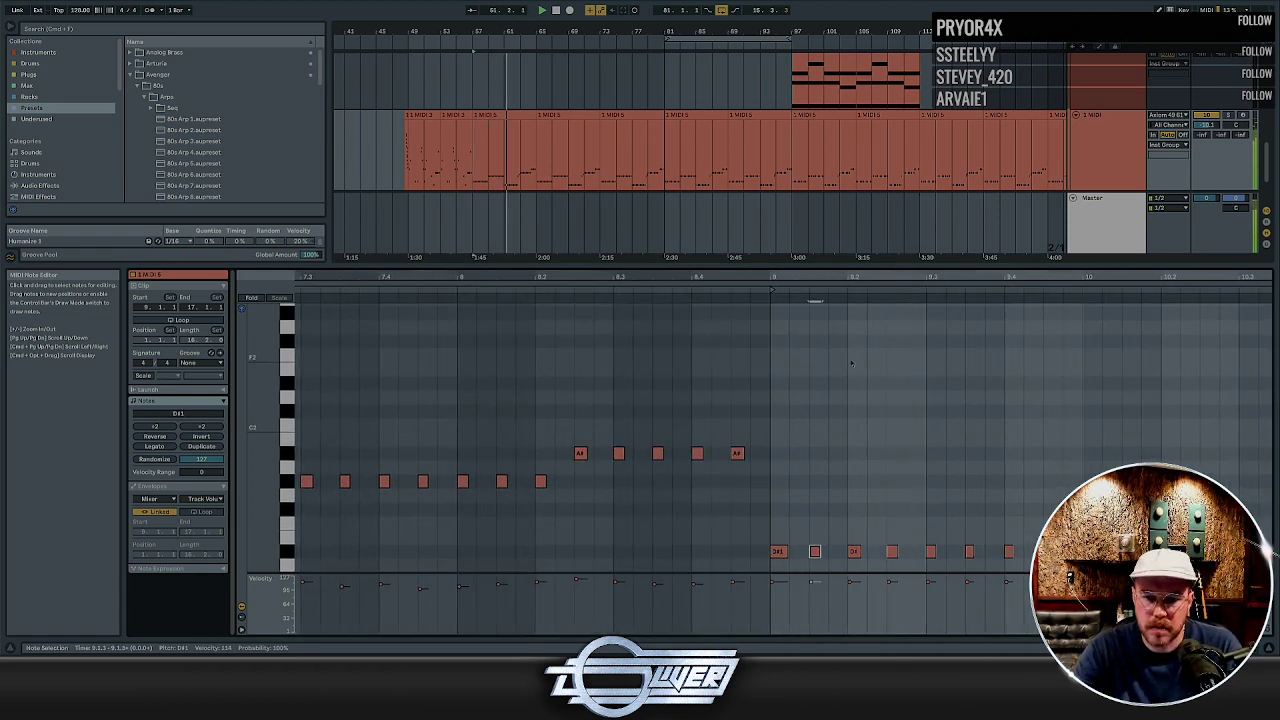
{"action": "key", "text": "shift+Tab"}
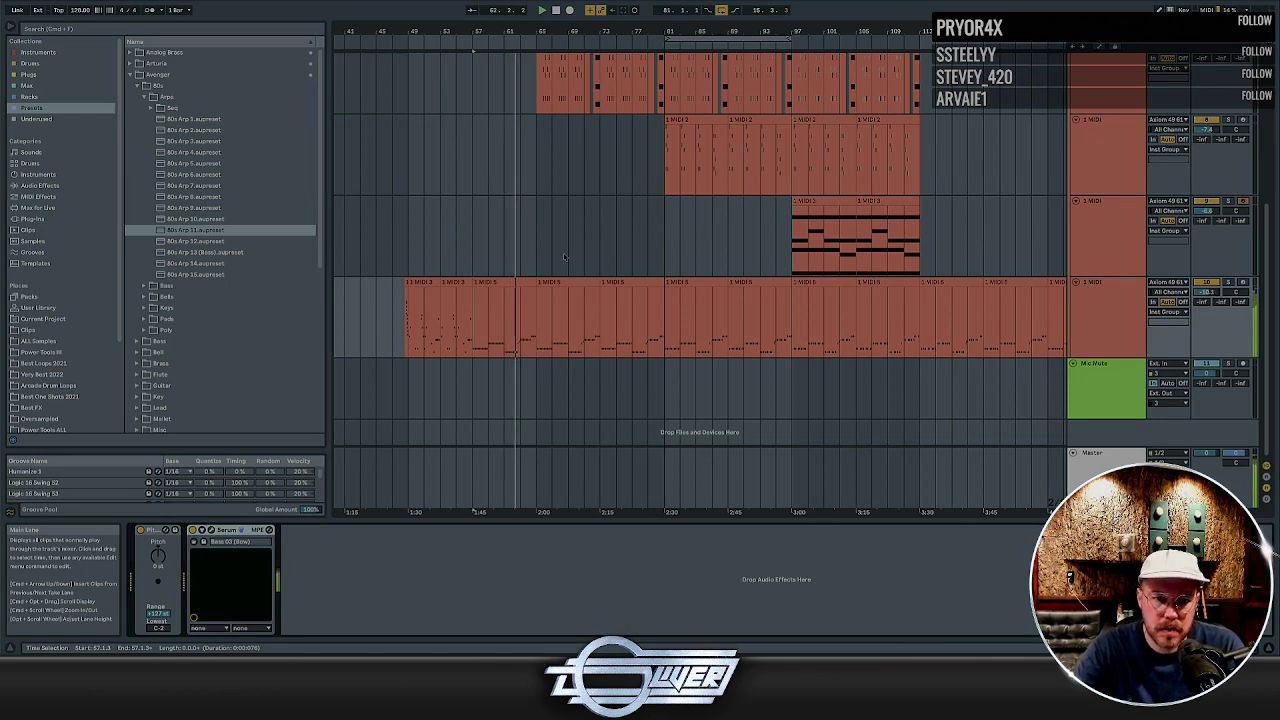
Delete the time from bars 57 to 73 across all tracks and play the shortened arrangement from bar 49
{"action": "left_click", "coordinate": [552, 255]}
{"action": "left_click_drag", "start_coordinate": [537, 228], "coordinate": [483, 230]}
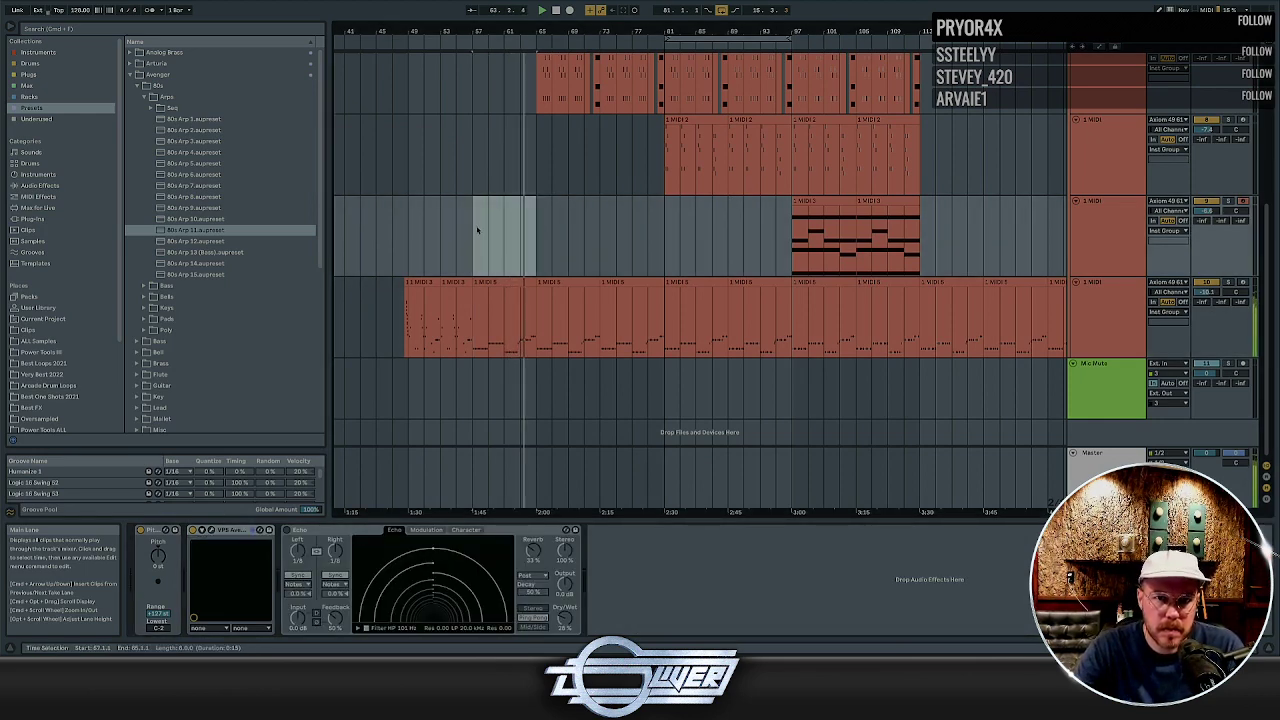
{"action": "scroll", "coordinate": [498, 231], "scroll_direction": "up", "scroll_amount": 3}
{"action": "left_click_drag", "start_coordinate": [556, 212], "coordinate": [572, 212]}
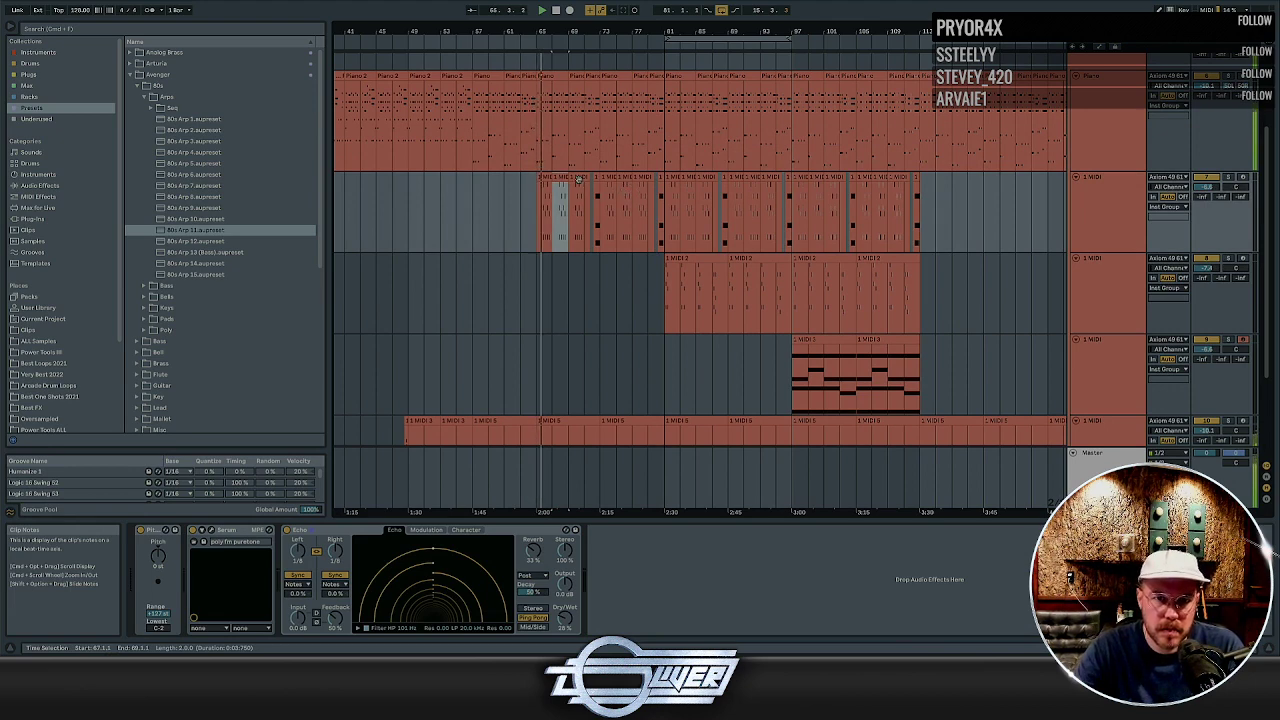
{"action": "scroll", "coordinate": [590, 140], "scroll_direction": "up", "scroll_amount": 1}
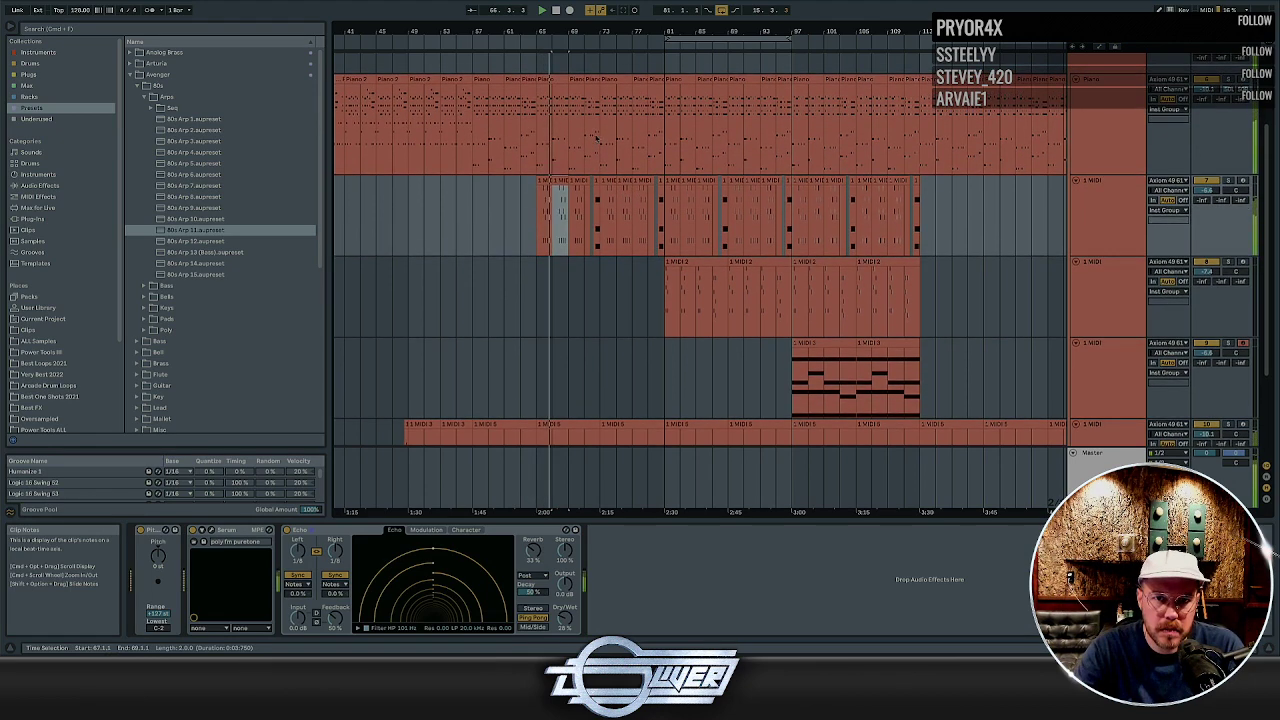
{"action": "left_click_drag", "start_coordinate": [599, 135], "coordinate": [475, 136]}
{"action": "key", "text": "super+shift+BackSpace"}
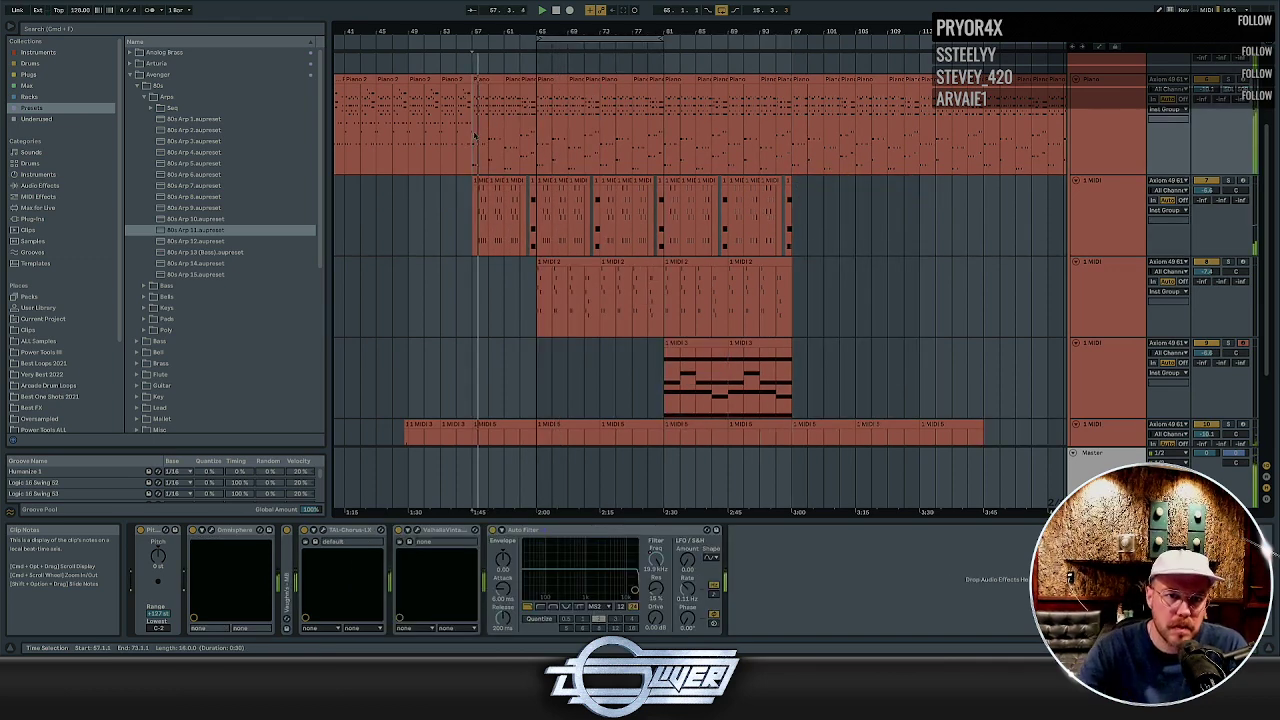
{"action": "left_click", "coordinate": [405, 188]}
{"action": "key", "text": "h"}
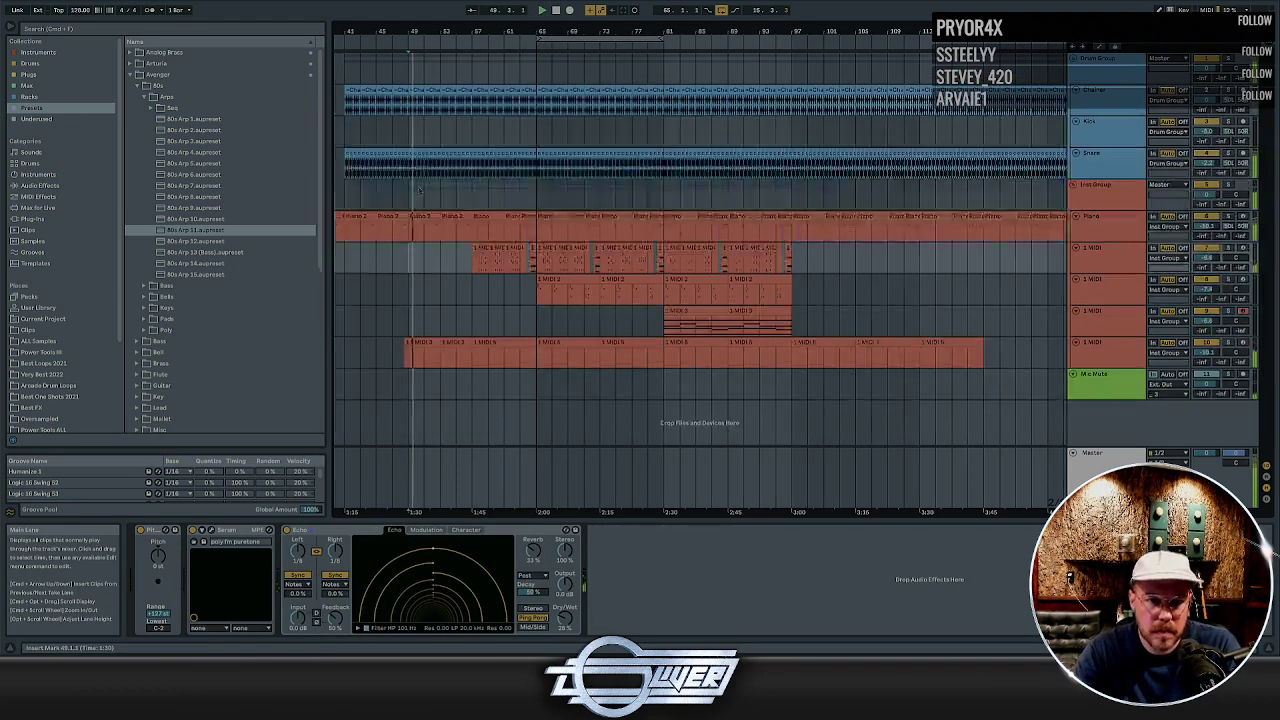
Delete the piano clips before bar 41
{"action": "scroll", "coordinate": [526, 258], "scroll_direction": "left", "scroll_amount": 5}
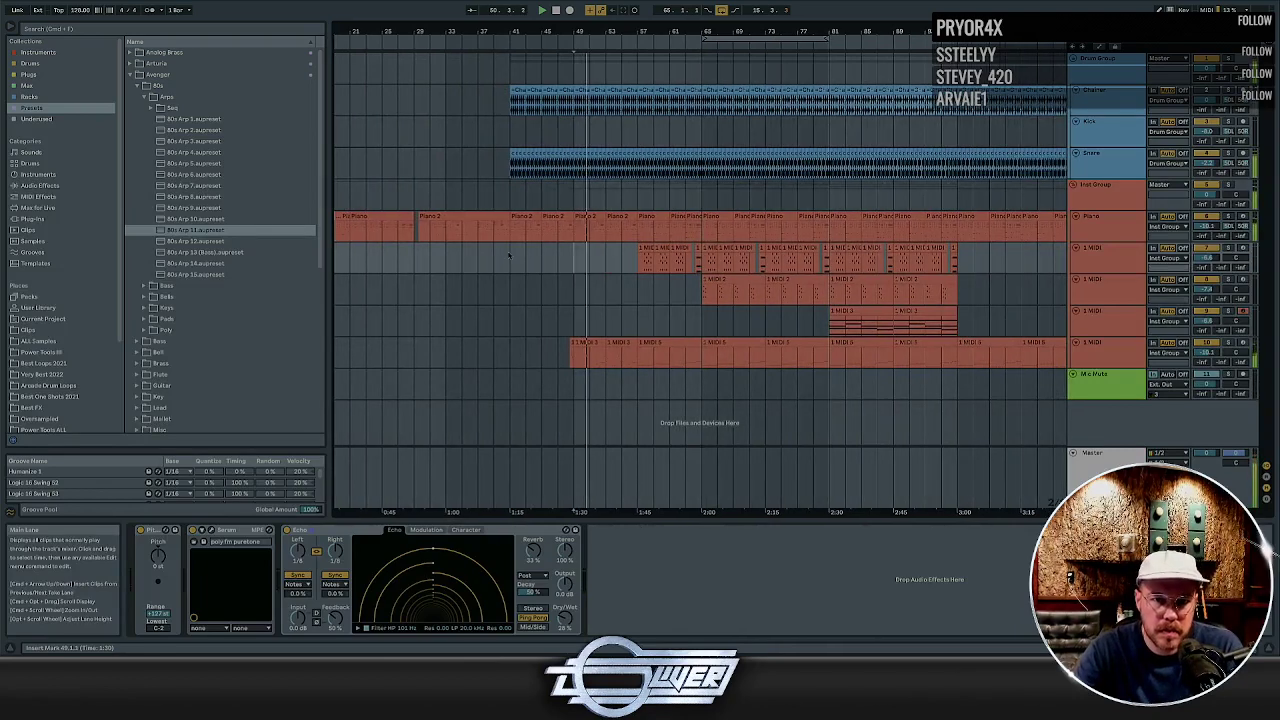
{"action": "left_click_drag", "start_coordinate": [534, 168], "coordinate": [266, 229]}
{"action": "scroll", "coordinate": [545, 168], "scroll_direction": "right", "scroll_amount": 1}
{"action": "key", "text": "Delete"}
{"action": "key", "text": "Delete"}
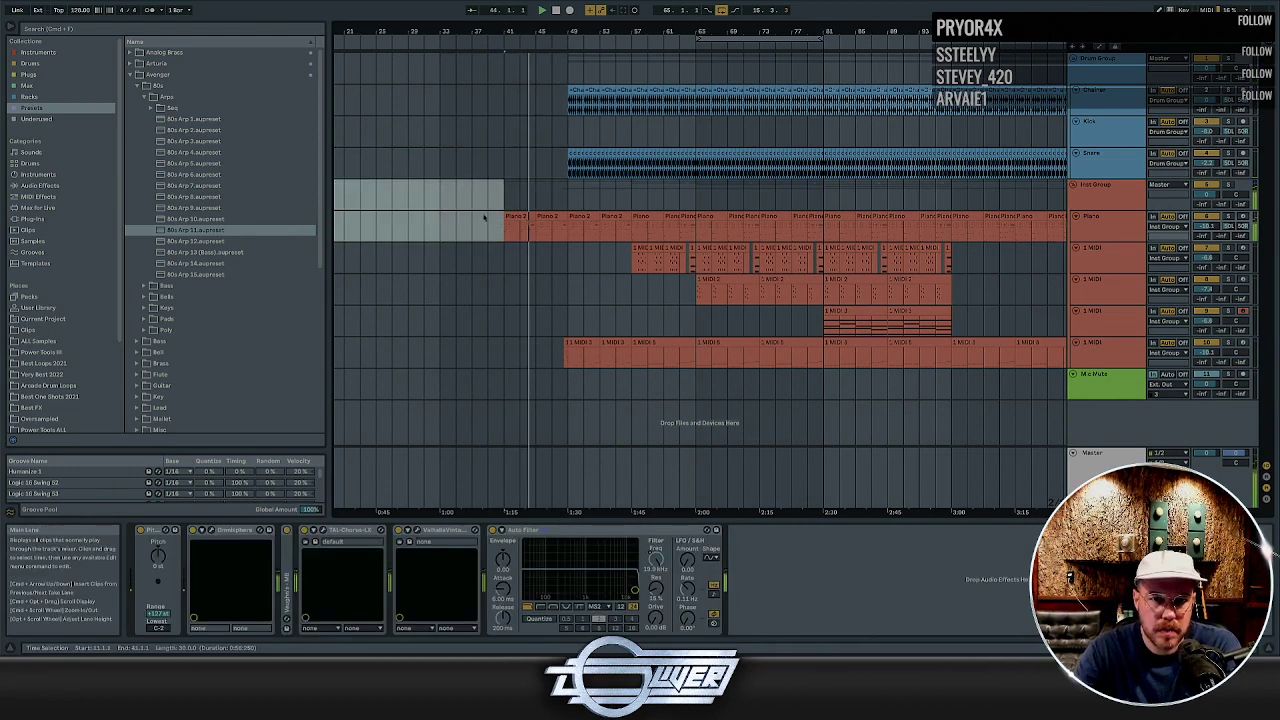
Duplicate the piano part from bars 41 to 43 onto bars 43 to 45
{"action": "left_click", "coordinate": [526, 224]}
{"action": "left_click", "coordinate": [527, 224]}
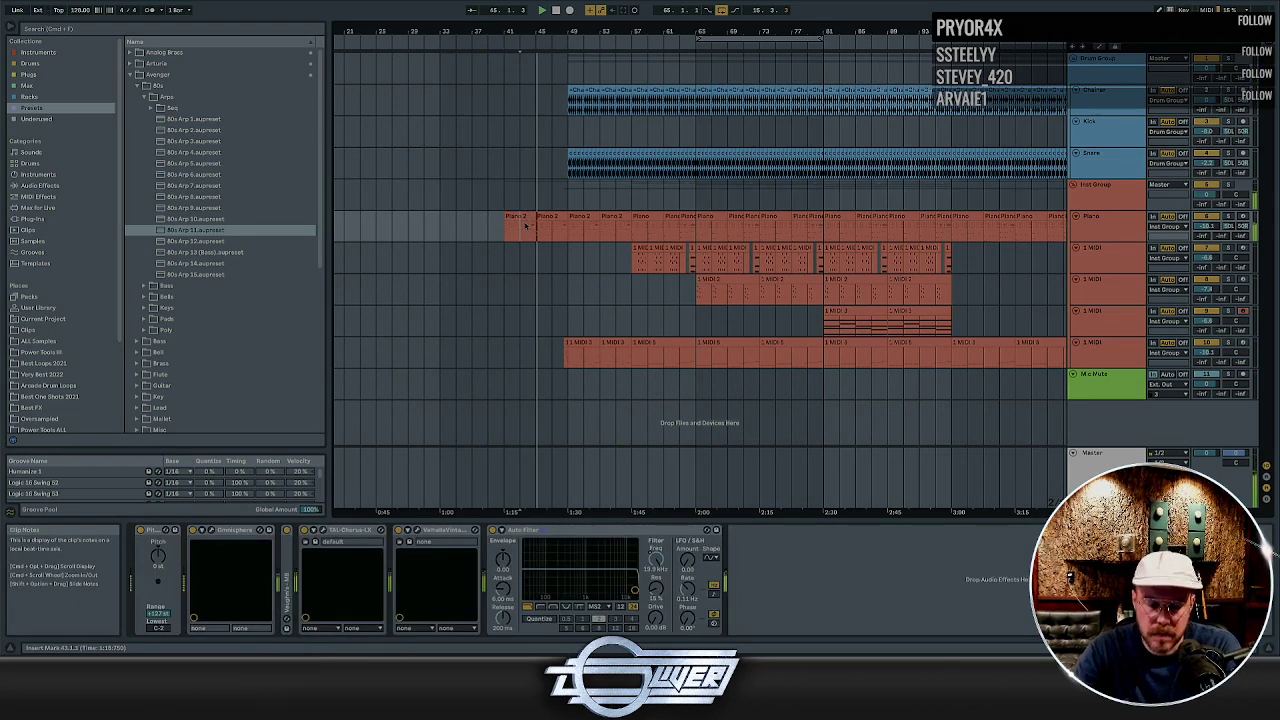
{"action": "scroll", "coordinate": [560, 228], "scroll_direction": "up", "scroll_amount": 4}
{"action": "left_click_drag", "start_coordinate": [1083, 242], "coordinate": [1083, 301]}
{"action": "left_click_drag", "start_coordinate": [542, 250], "coordinate": [465, 253]}
{"action": "key", "text": "ctrl+d"}
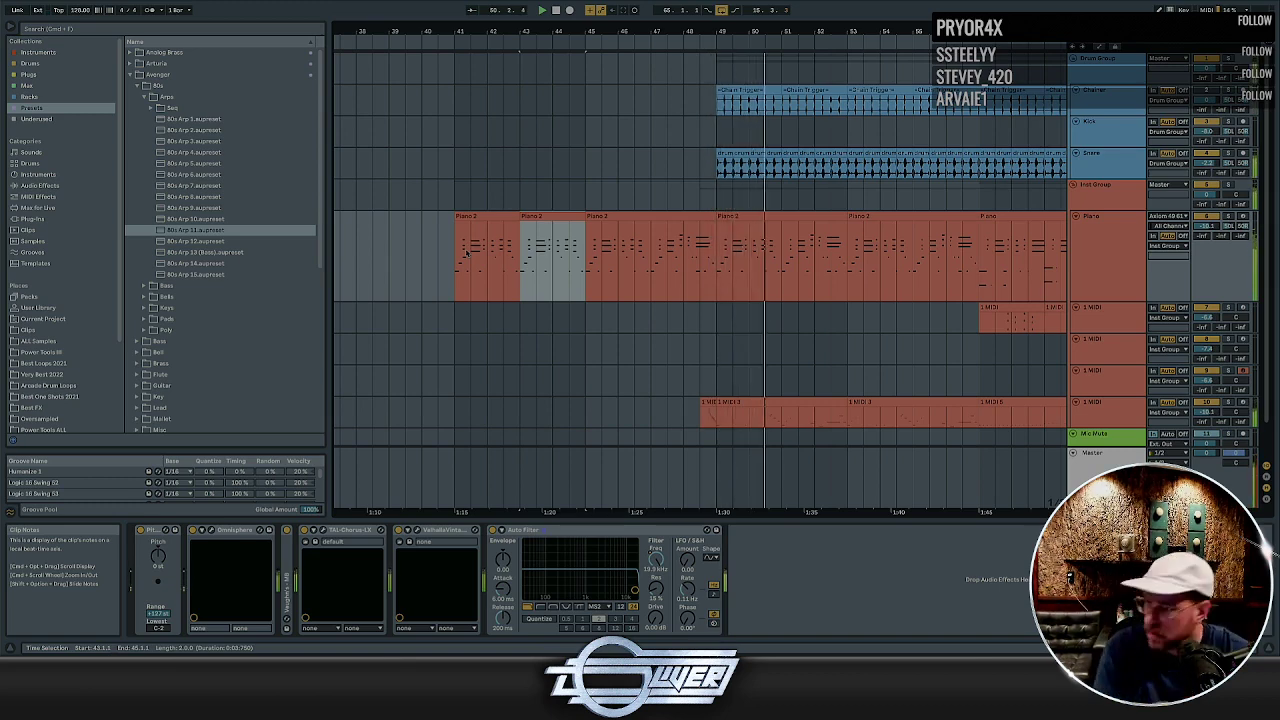
Lower the Piano track's ValhallaVintageVerb to a 6.0% mix and a 2.06 s decay
{"action": "scroll", "coordinate": [493, 390], "scroll_direction": "left", "scroll_amount": 1}
{"action": "left_click", "coordinate": [417, 530]}
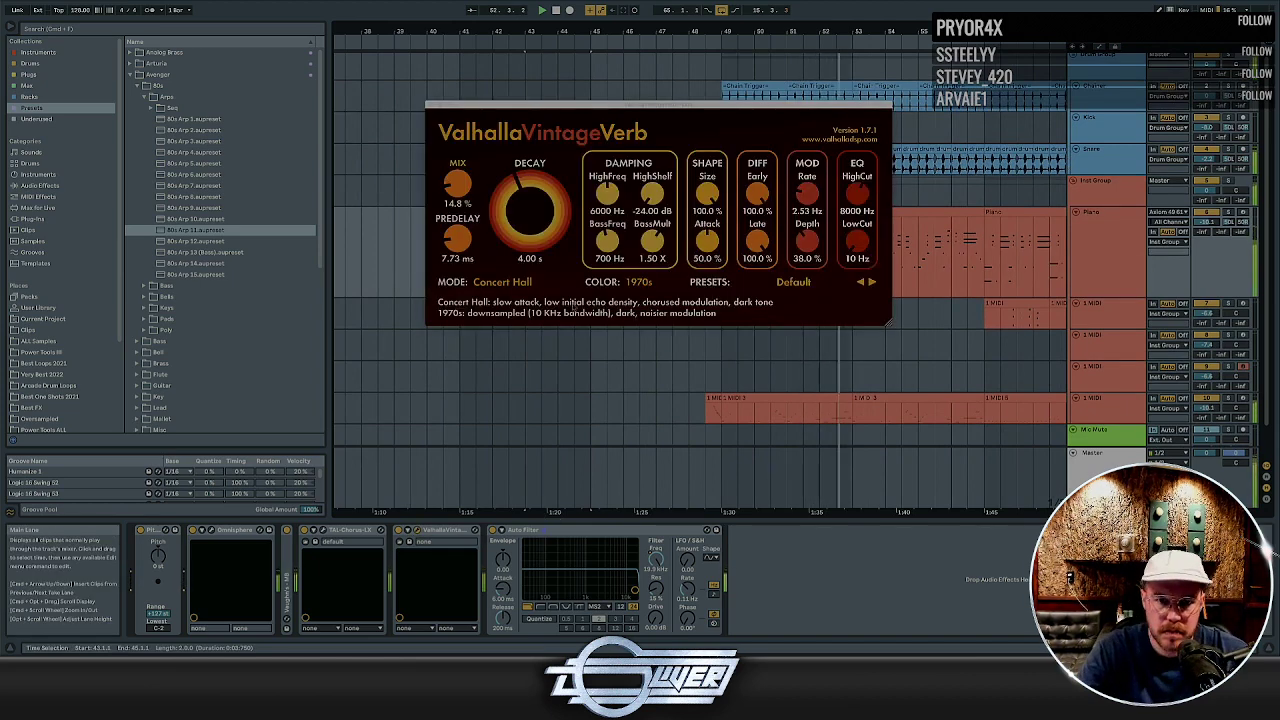
{"action": "left_click_drag", "start_coordinate": [478, 203], "coordinate": [464, 272]}
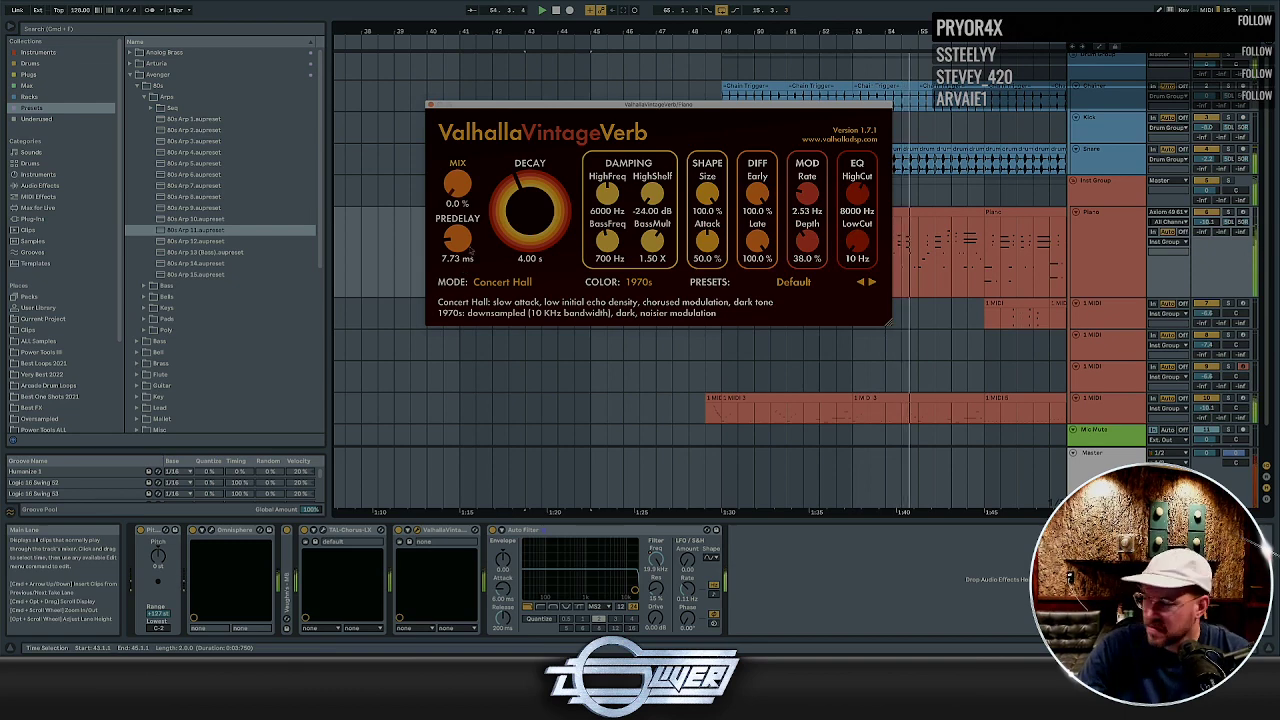
{"action": "mouse_move", "coordinate": [464, 200]}
{"action": "left_mouse_down"}
{"action": "mouse_move", "coordinate": [464, 187]}
{"action": "mouse_move", "coordinate": [479, 204]}
{"action": "mouse_move", "coordinate": [463, 203]}
{"action": "left_mouse_up"}
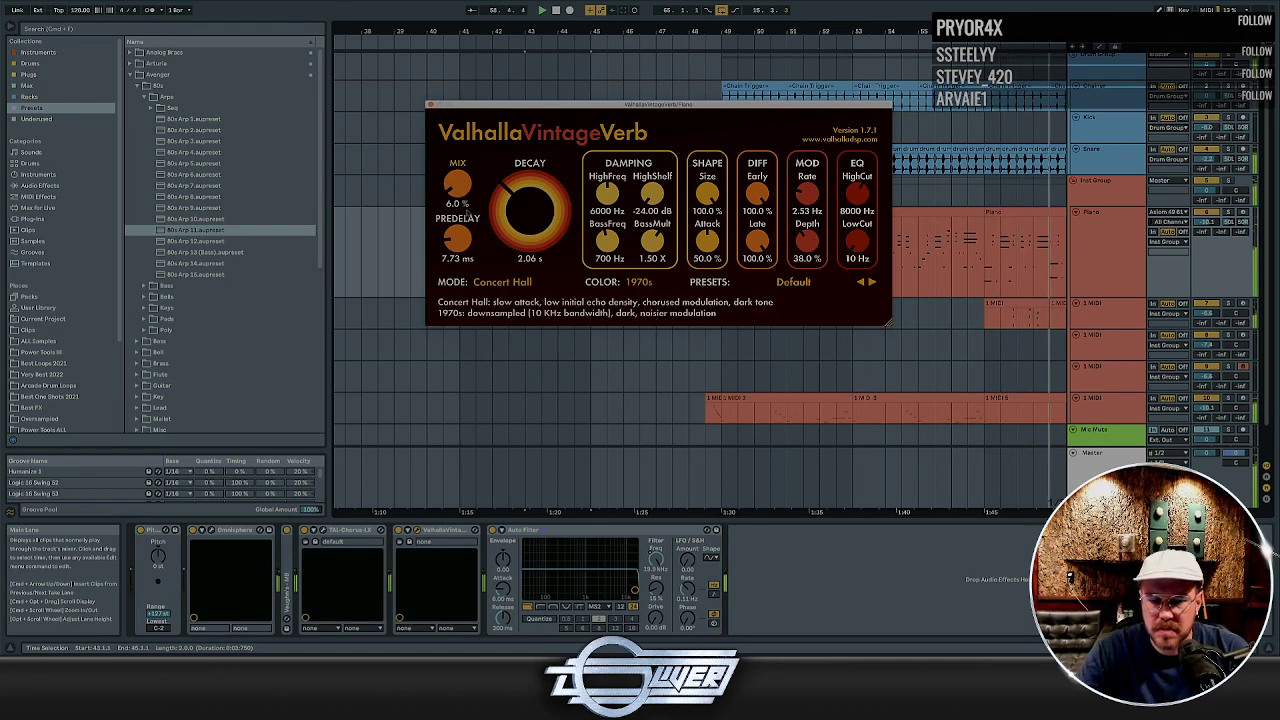
{"action": "left_click", "coordinate": [431, 105]}
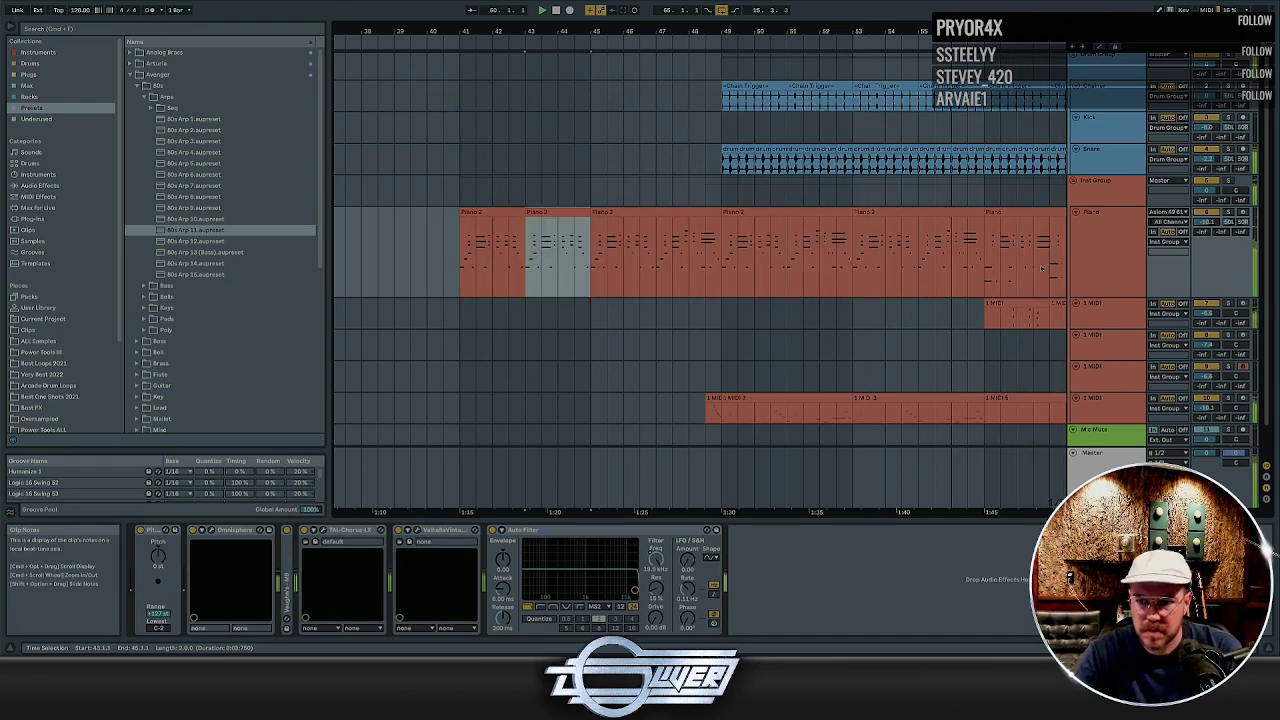
Play the piano from bar 41 and set its ValhallaVintageVerb mix to 10.4%
{"action": "left_click", "coordinate": [483, 237]}
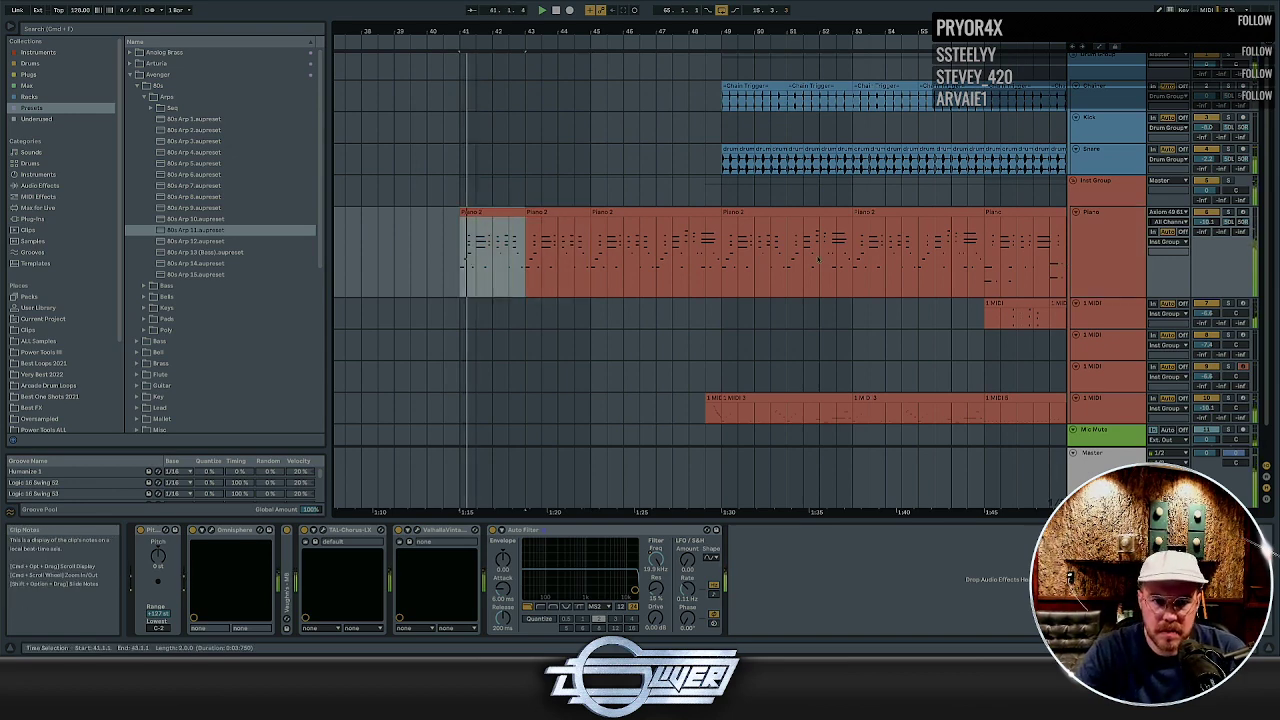
{"action": "left_click", "coordinate": [1113, 244]}
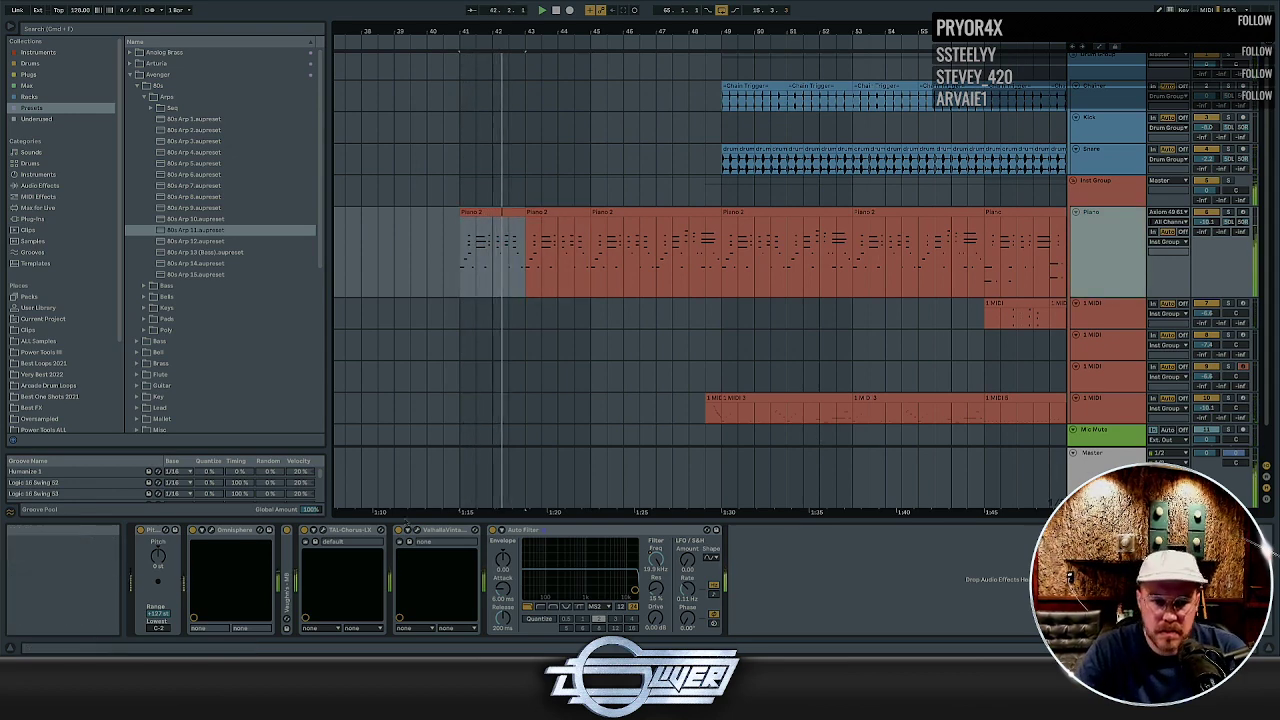
{"action": "left_click", "coordinate": [418, 533]}
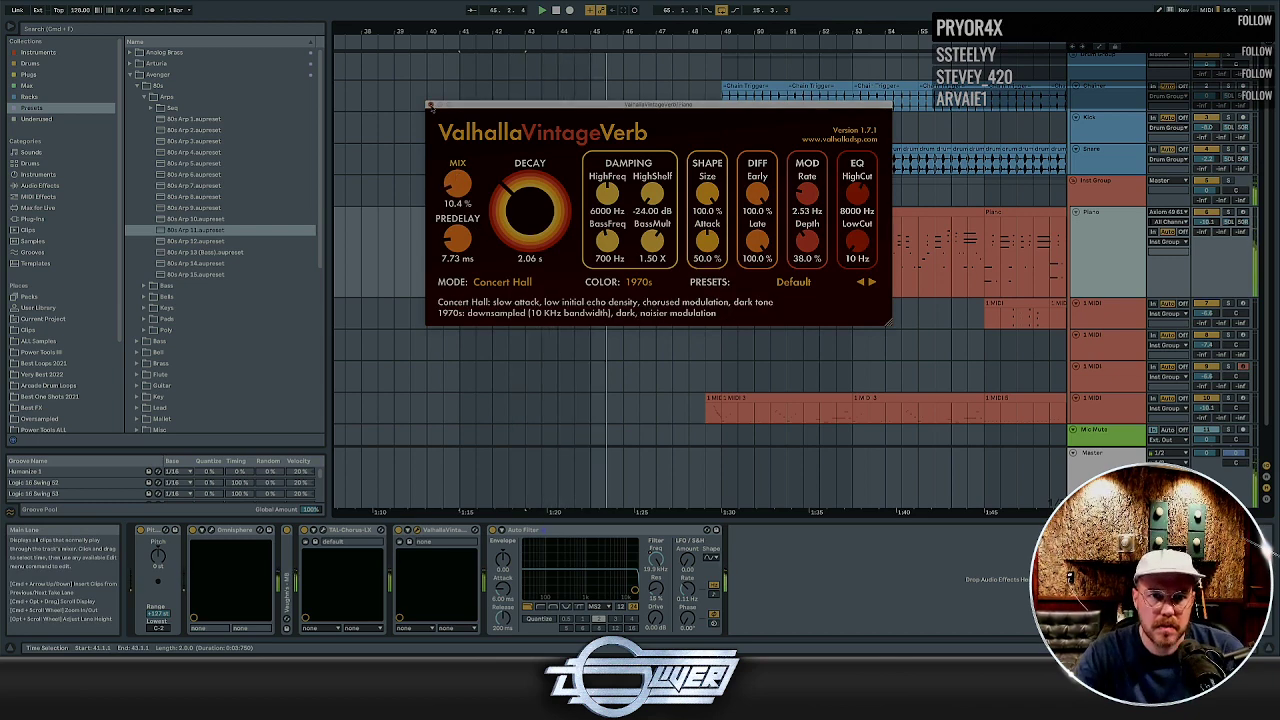
{"action": "left_click", "coordinate": [430, 105]}
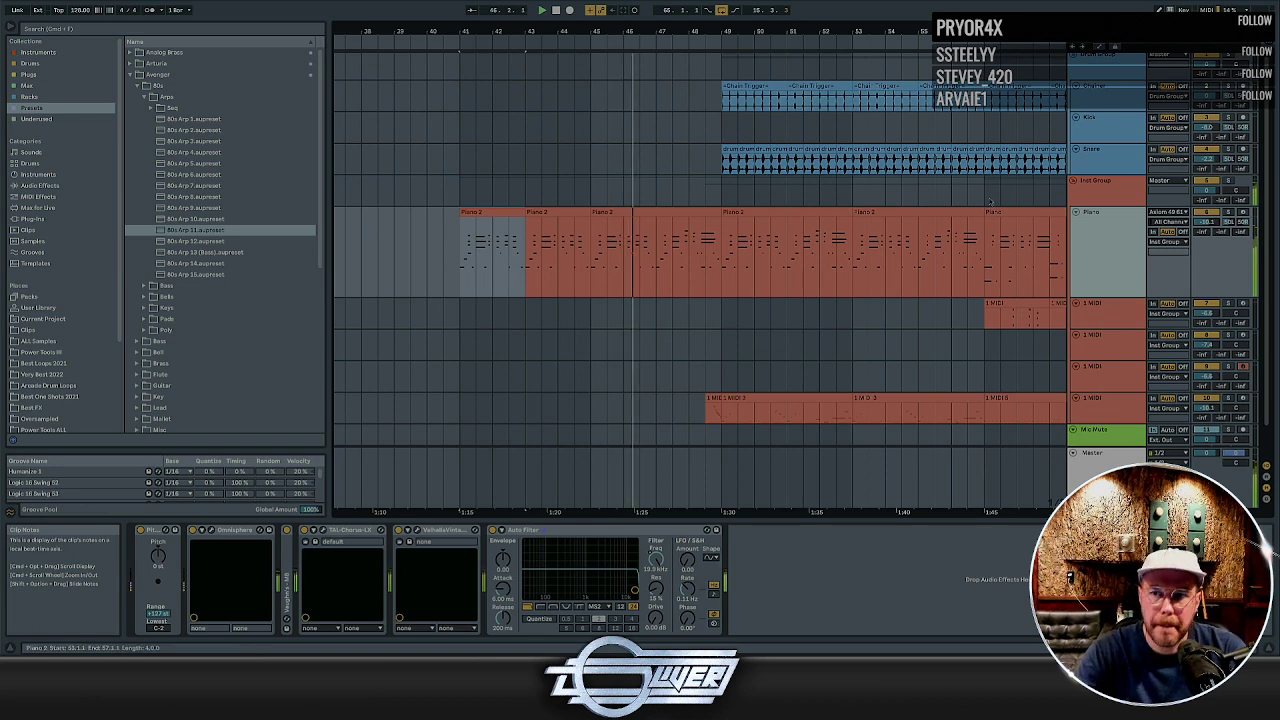
Insert a new audio track at the end of the drum group
{"action": "left_click", "coordinate": [1086, 168]}
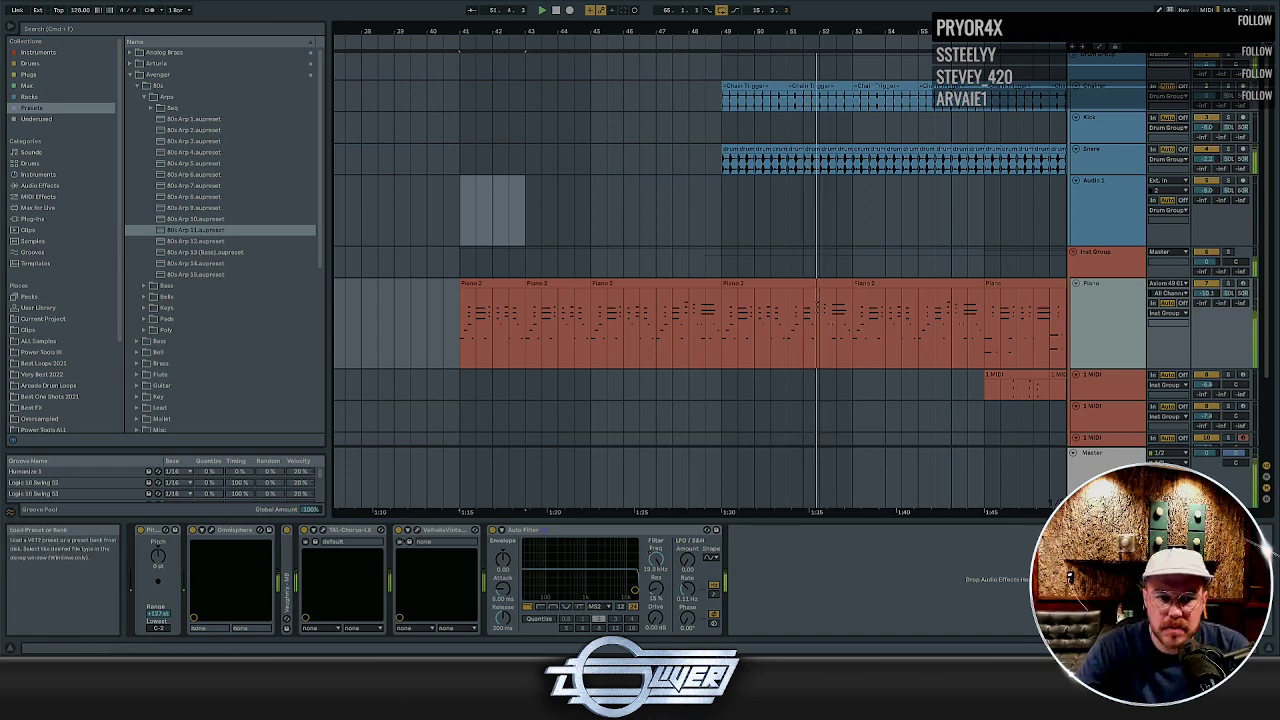
Show the automation lane for the piano's ValhallaVintageVerb mix, and return to the clip view
{"action": "left_click", "coordinate": [399, 541]}
{"action": "right_click", "coordinate": [506, 549]}
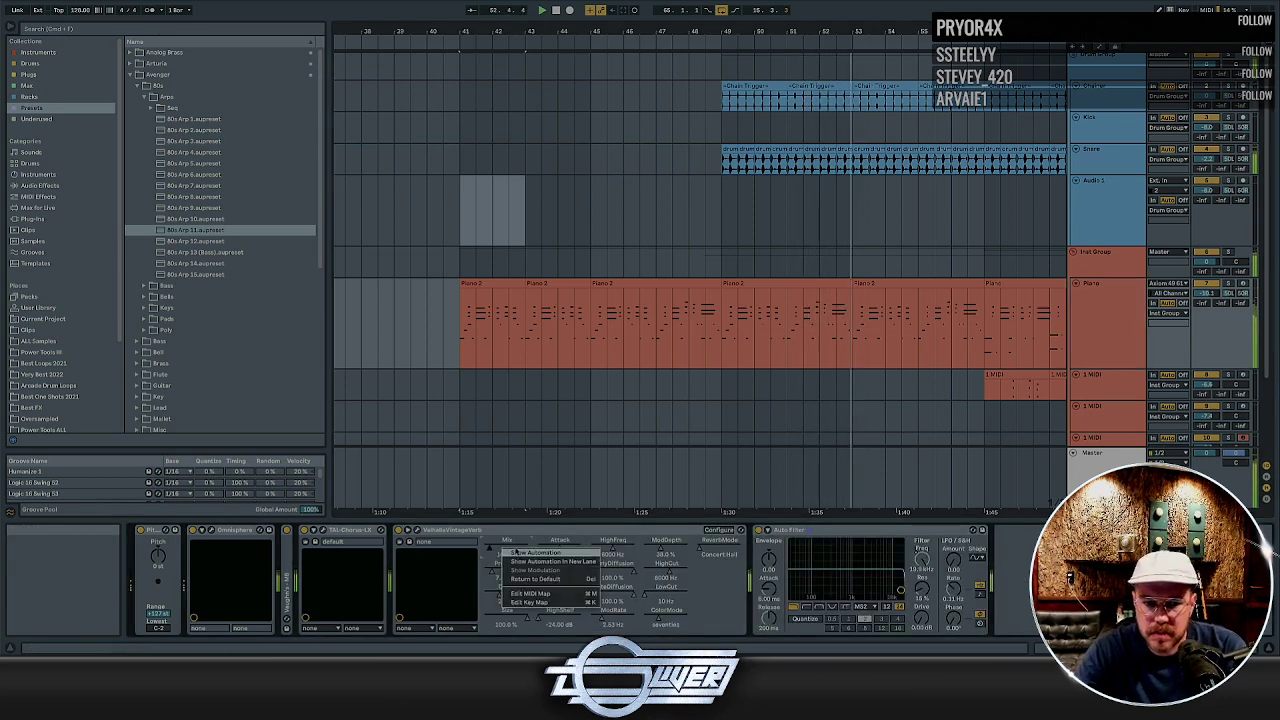
{"action": "left_click", "coordinate": [530, 552]}
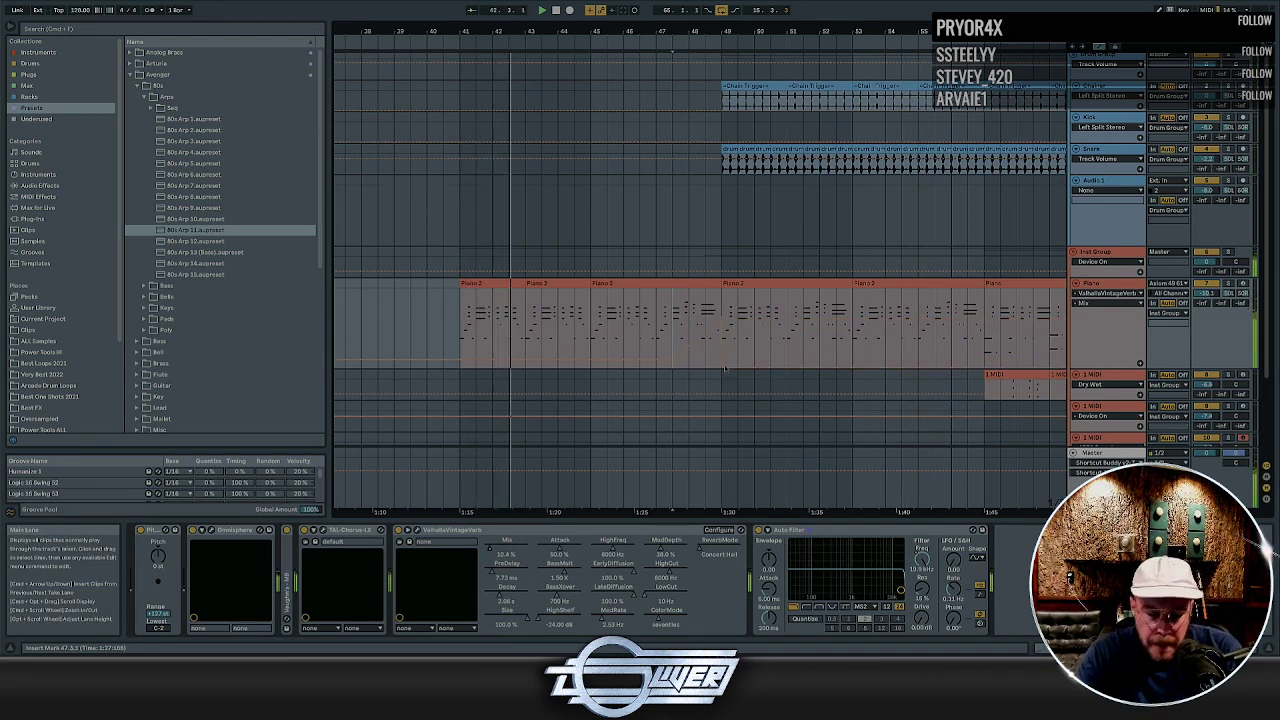
{"action": "left_click", "coordinate": [1108, 315]}
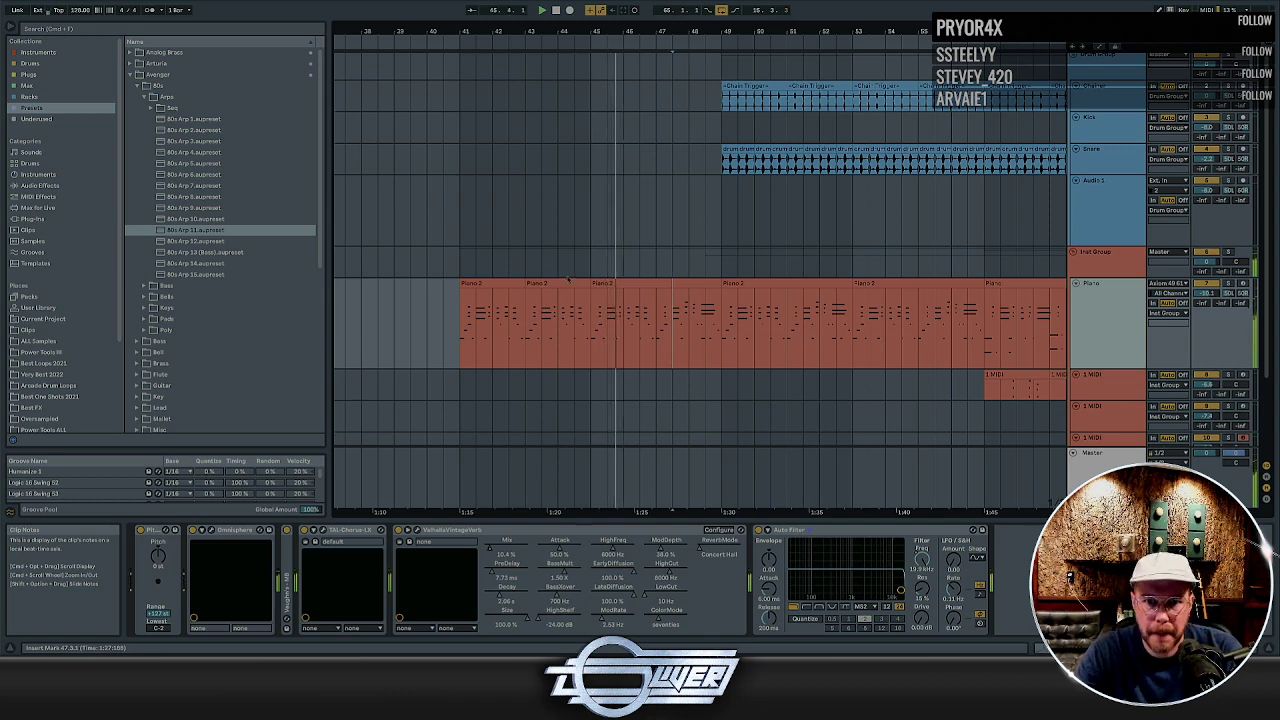
Select the new audio track in the drum group, browse the Very Best 2022 sample folder and collapse its Beats subfolder
{"action": "scroll", "coordinate": [548, 311], "scroll_direction": "up", "scroll_amount": 1}
{"action": "left_click", "coordinate": [1040, 228]}
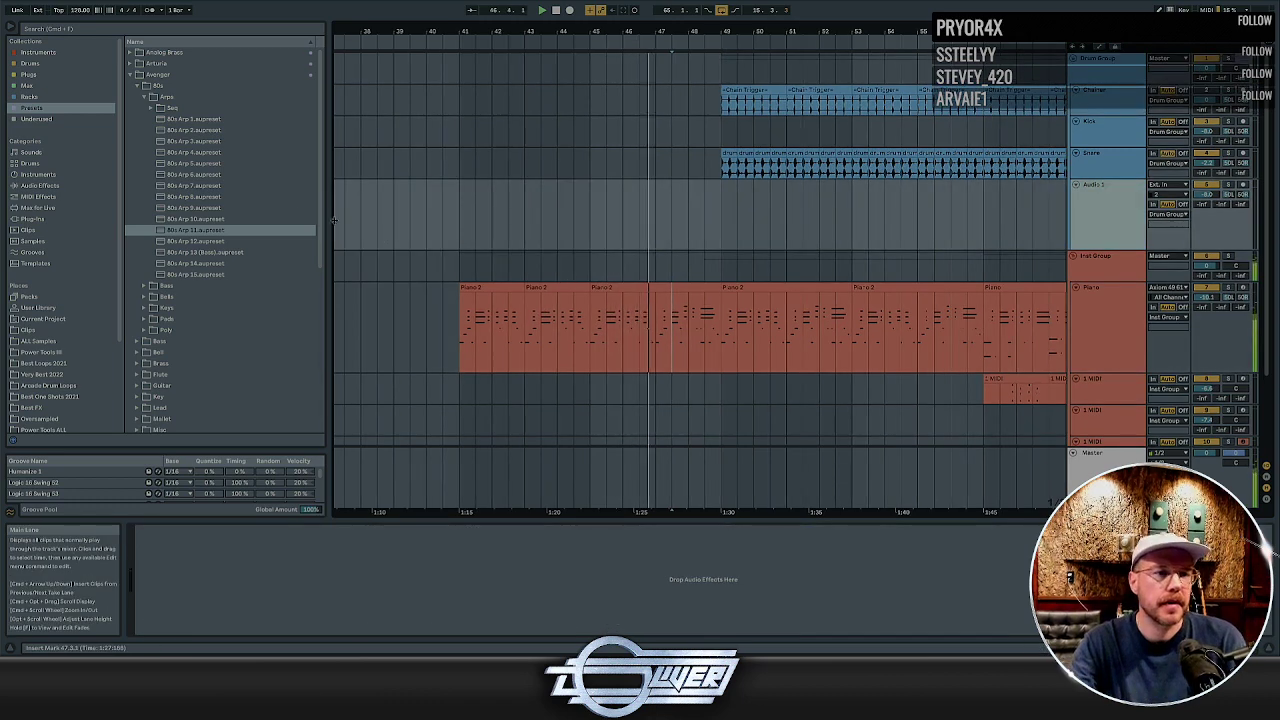
{"action": "left_click", "coordinate": [42, 374]}
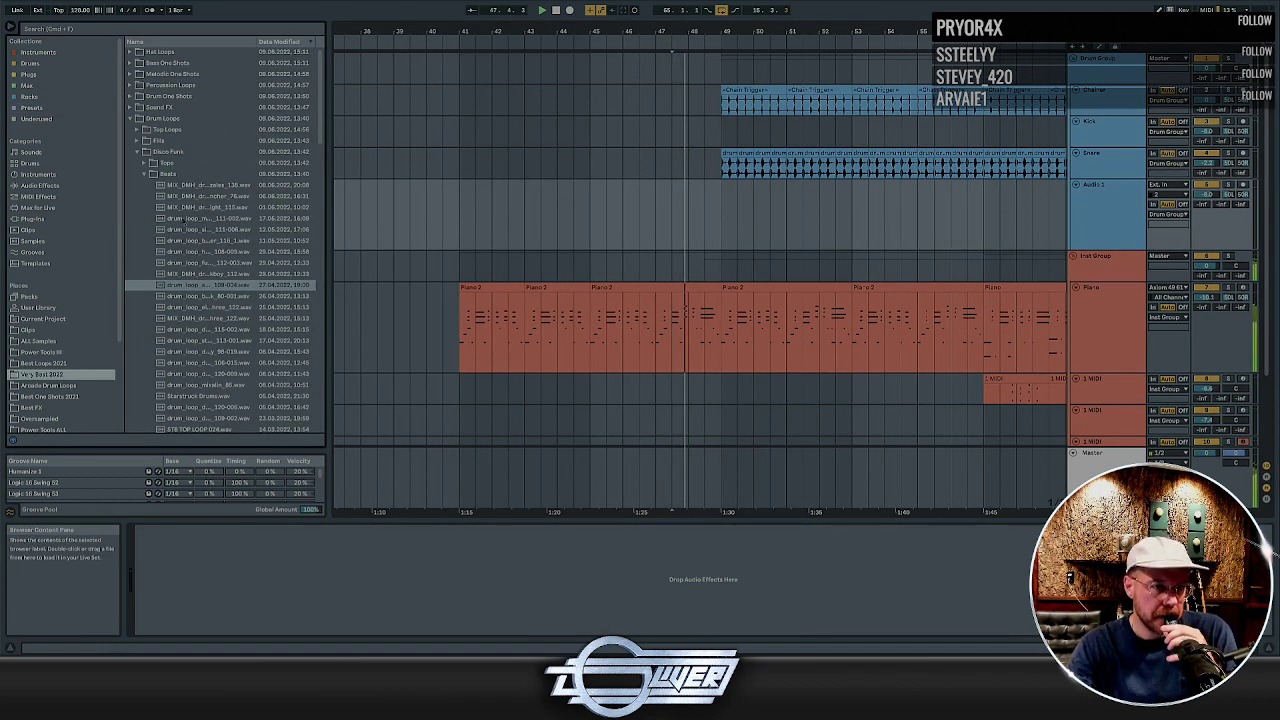
{"action": "left_click", "coordinate": [145, 174]}
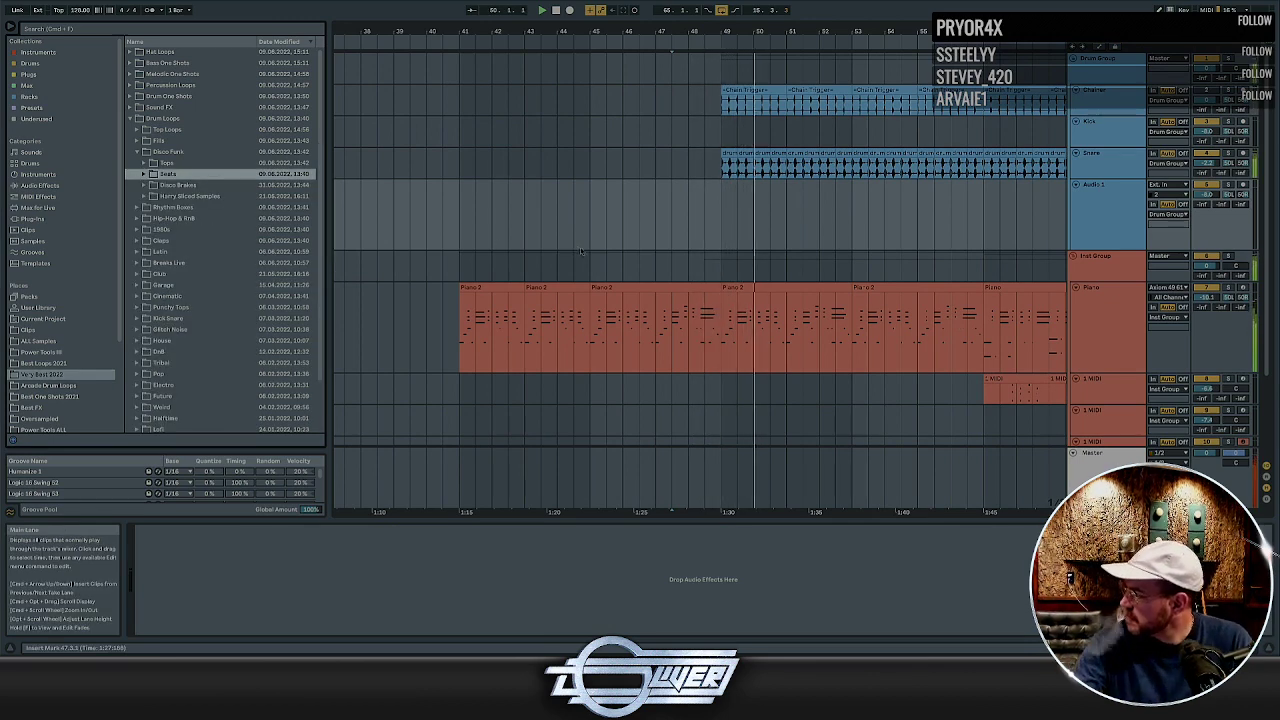
Check the piano's ValhallaVintageVerb mix automation and restart playback from bar 41
{"action": "left_click", "coordinate": [672, 340]}
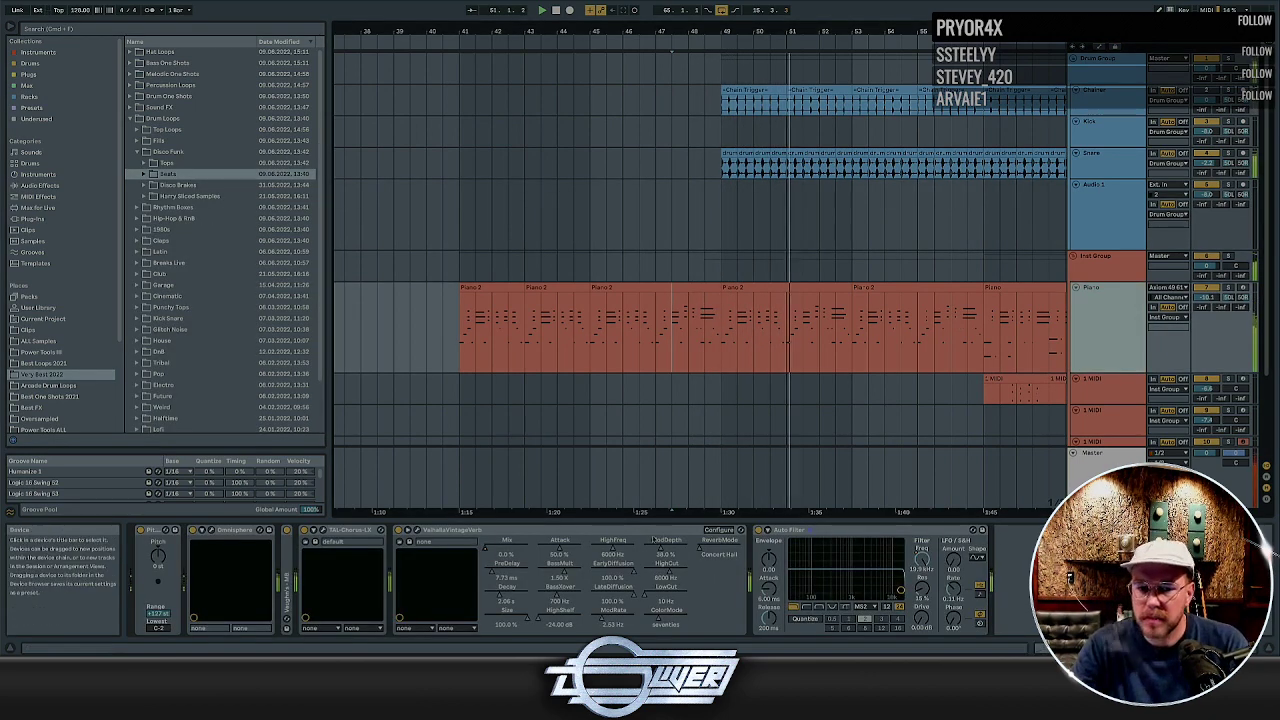
{"action": "key", "text": "a"}
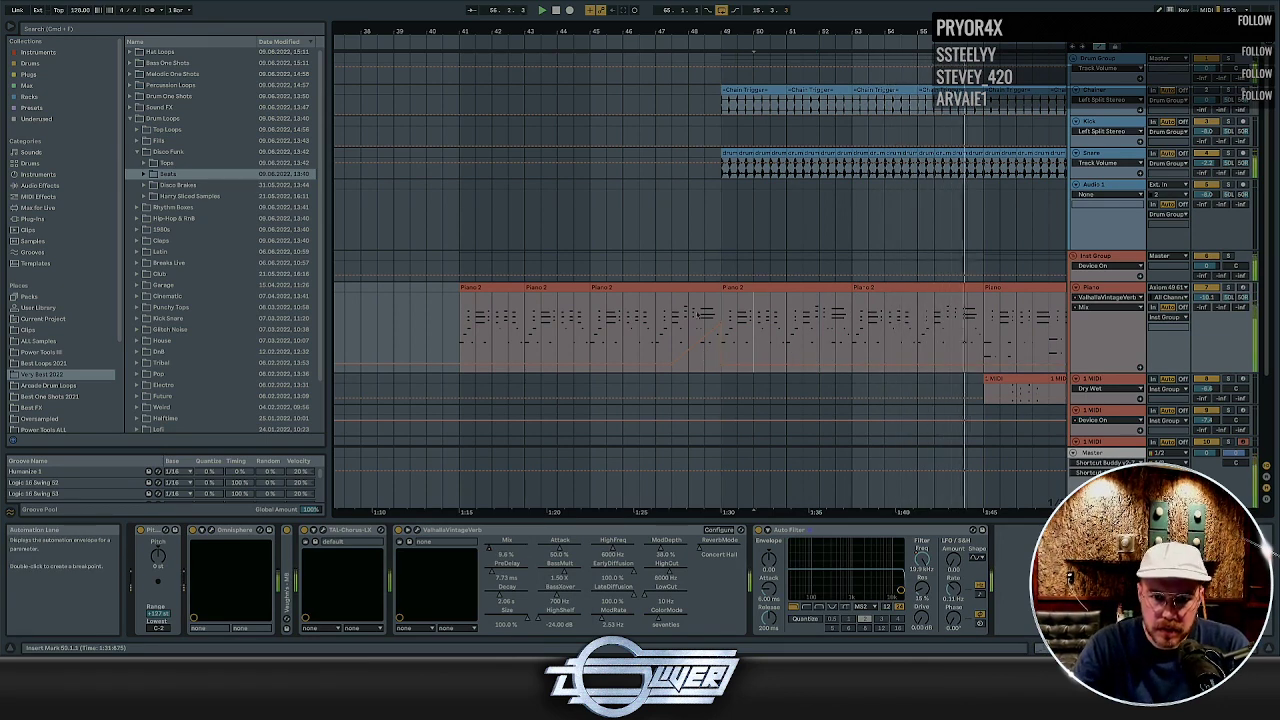
{"action": "left_click", "coordinate": [464, 208]}
{"action": "key", "text": "space"}
{"action": "key", "text": "space"}
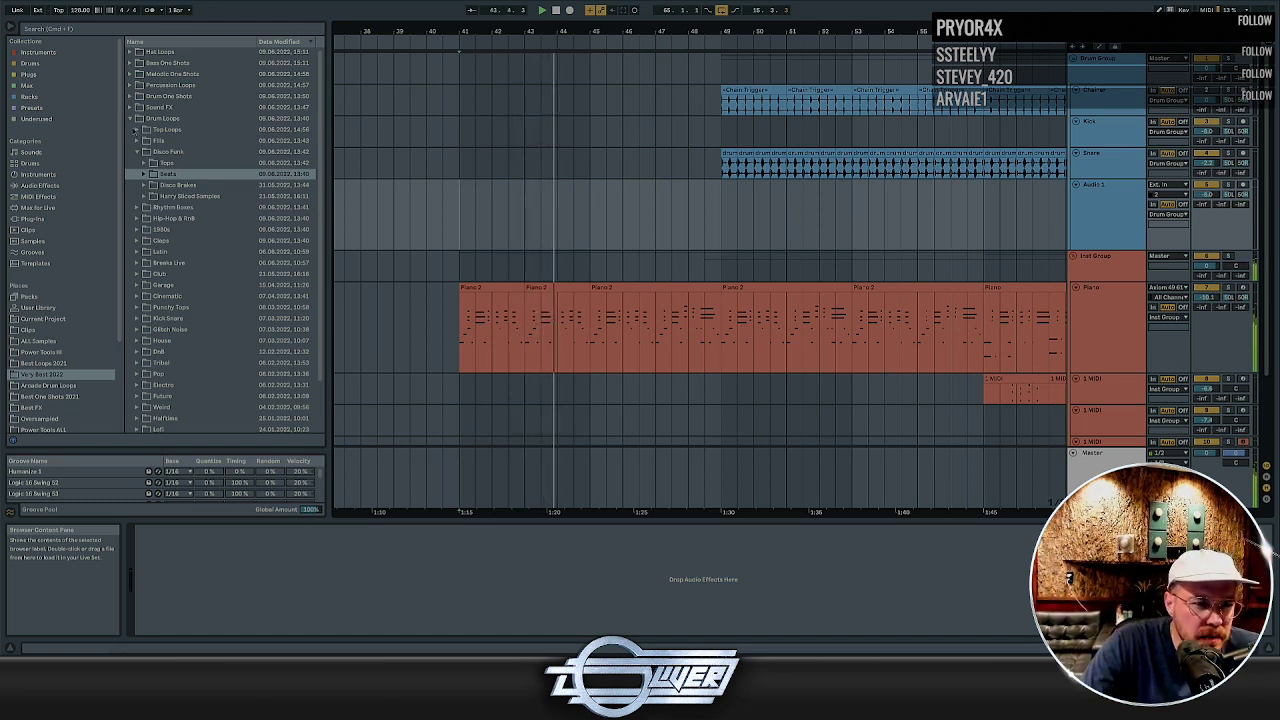
Close the Drum Loops folder and open the Cowbell folder within the Acoustic percussion loops
{"action": "left_click", "coordinate": [130, 118]}
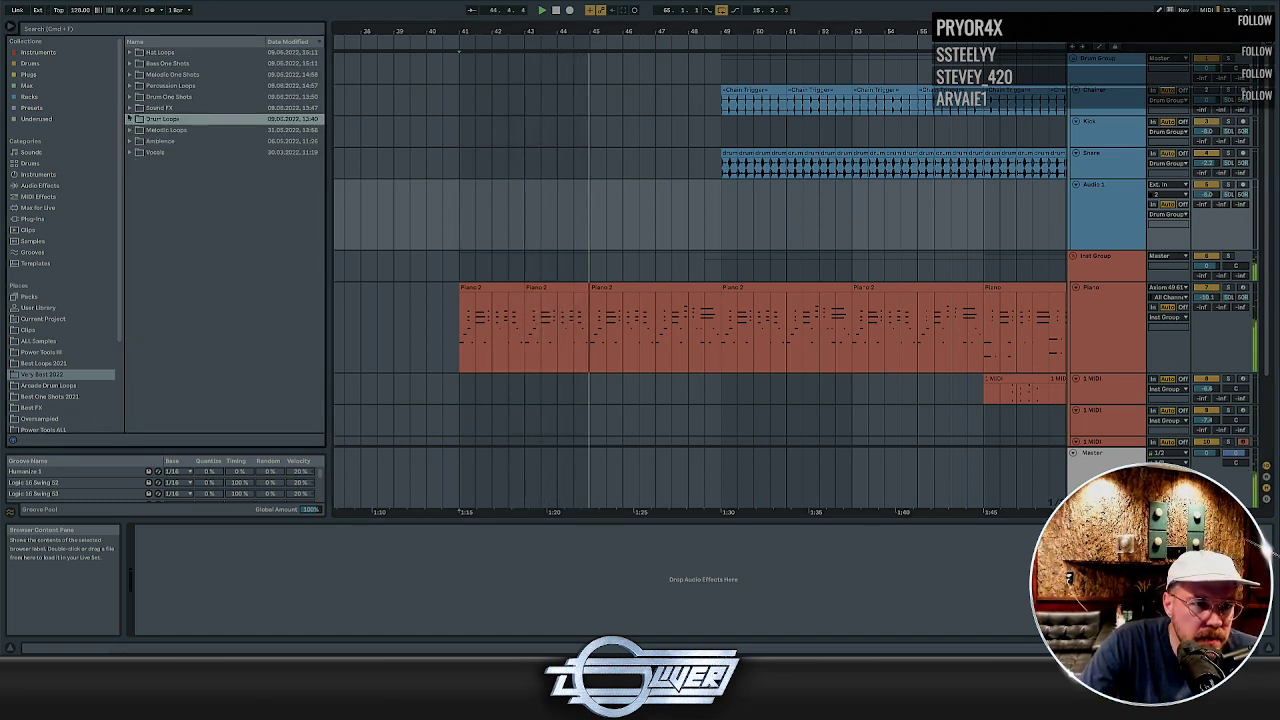
{"action": "left_click", "coordinate": [130, 86]}
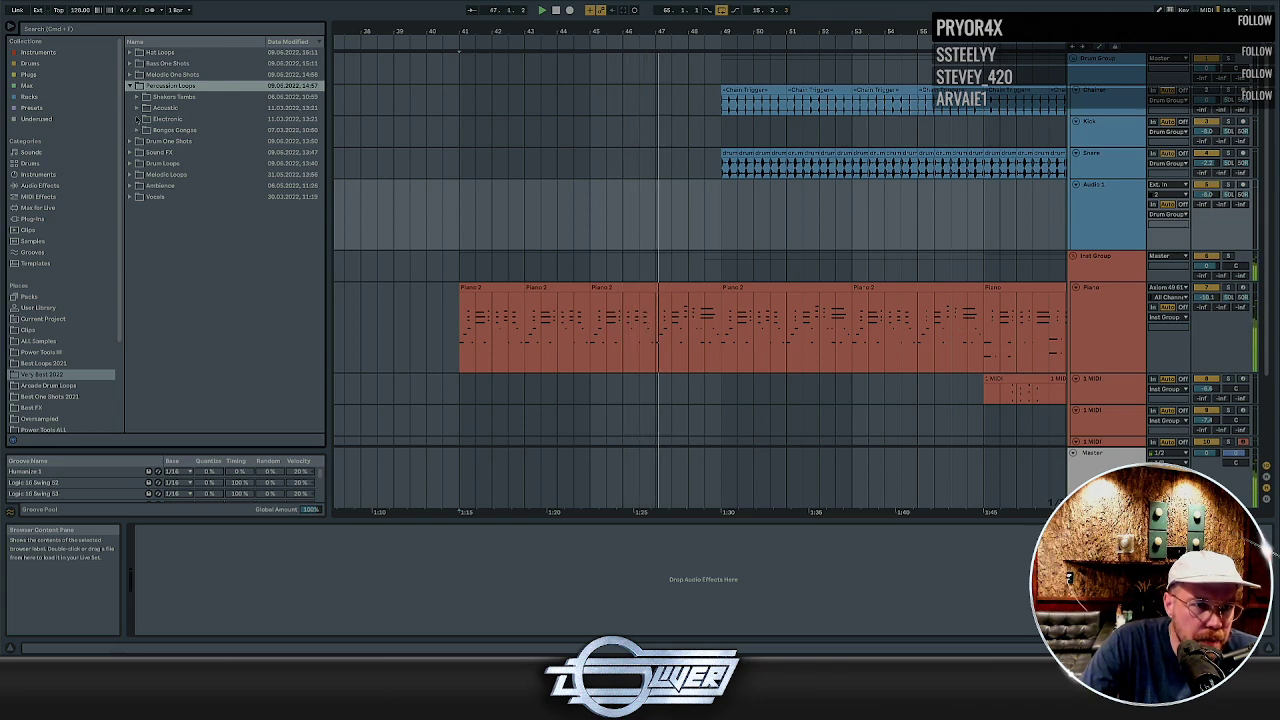
{"action": "left_click", "coordinate": [137, 107]}
{"action": "left_click", "coordinate": [144, 131]}
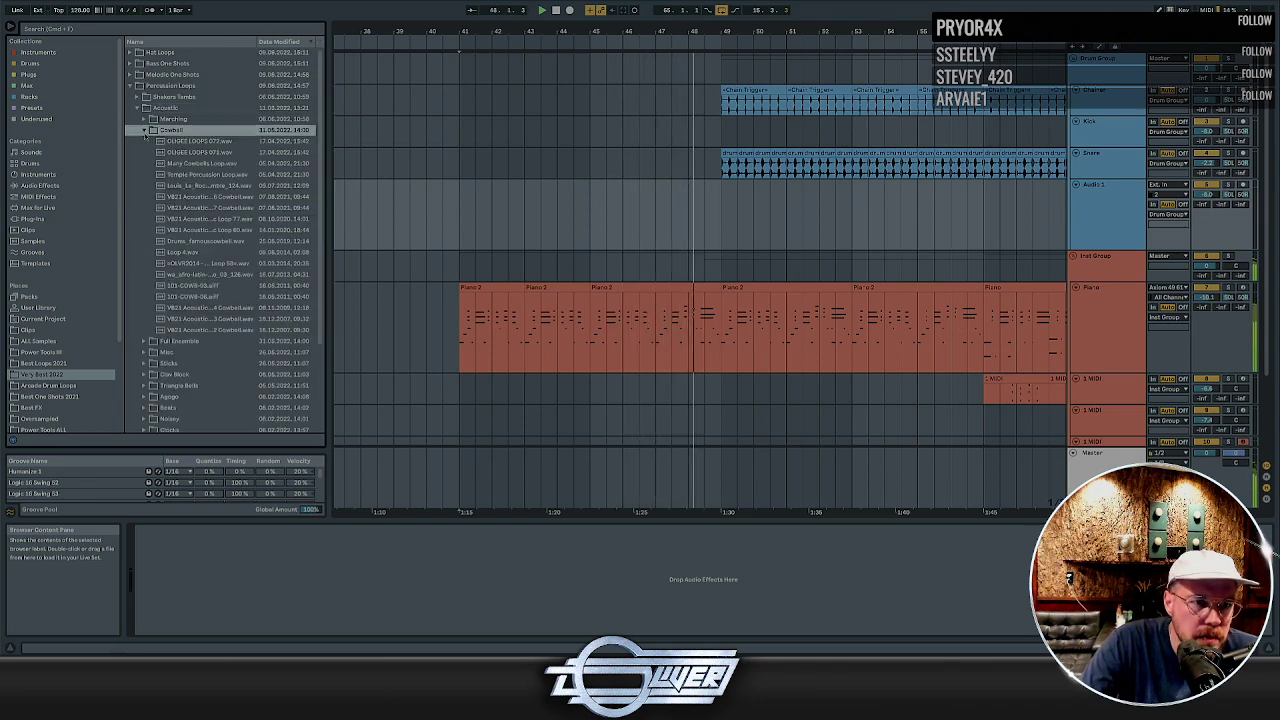
Audition the first cowbell loops against the playing track, down to VB21 Acoustic Perc Loop 17 Cowbell
{"action": "left_click", "coordinate": [189, 141]}
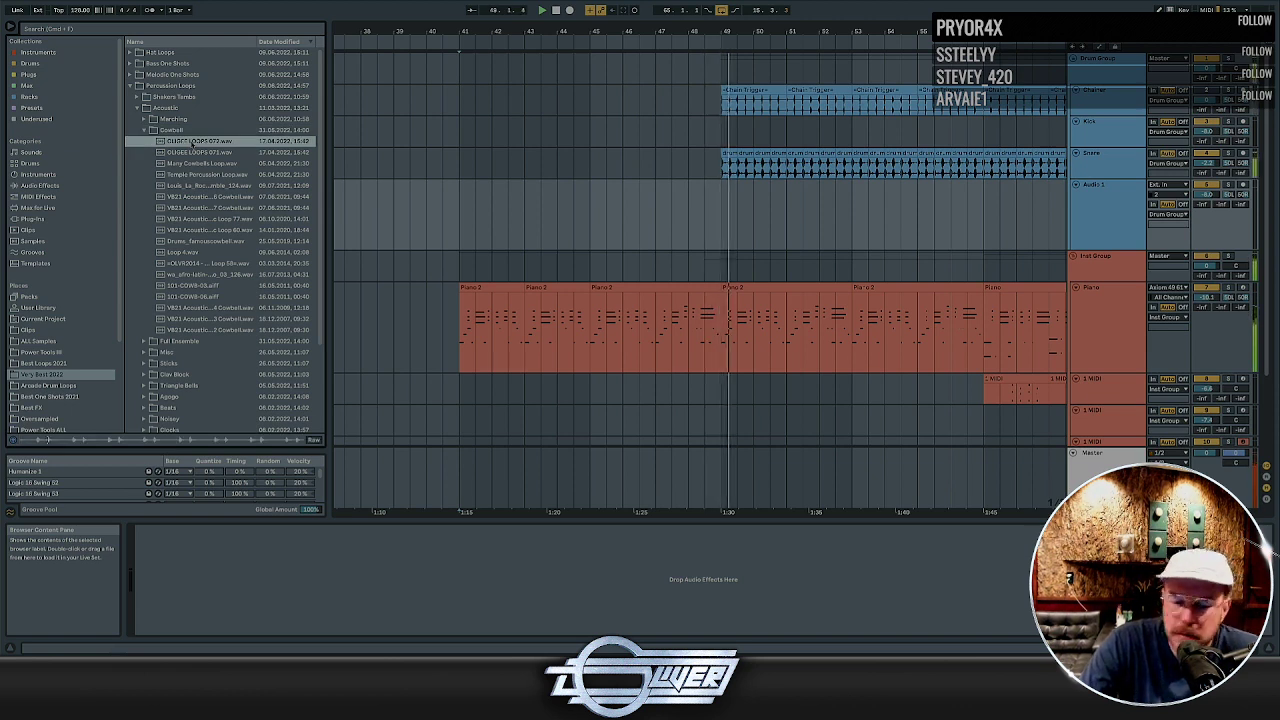
{"action": "key", "text": "Down"}
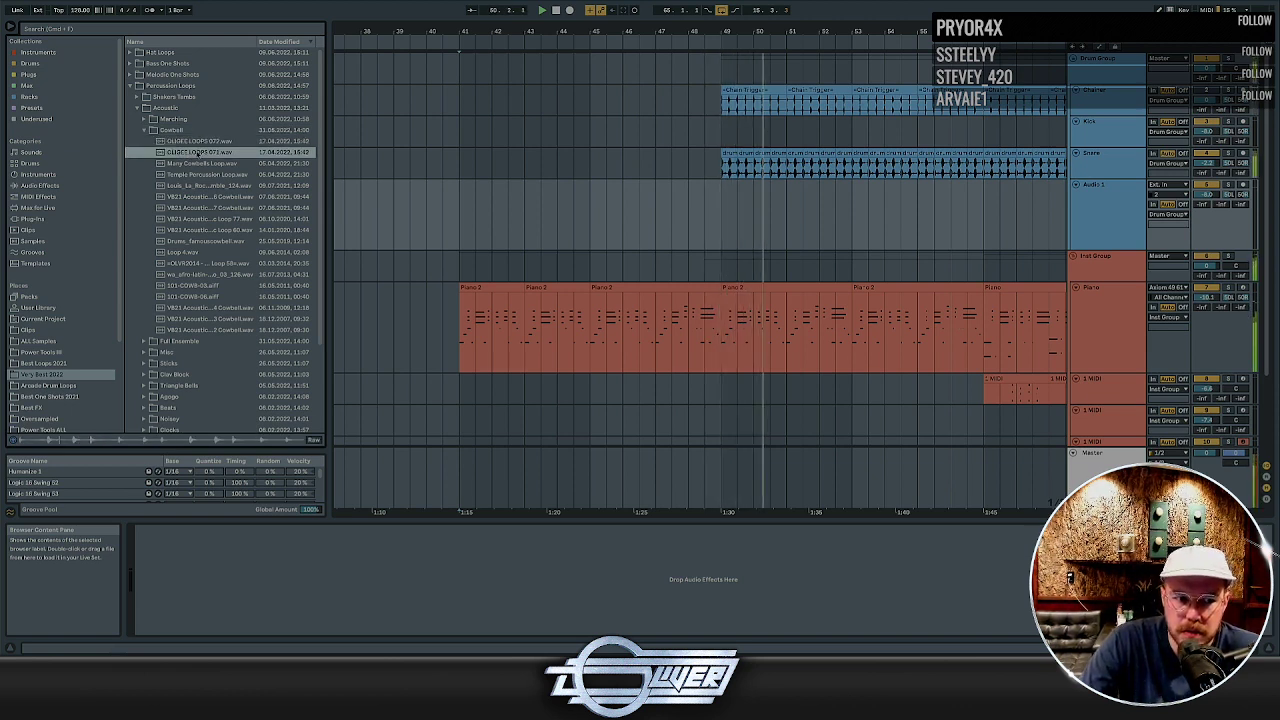
{"action": "key", "text": "Down"}
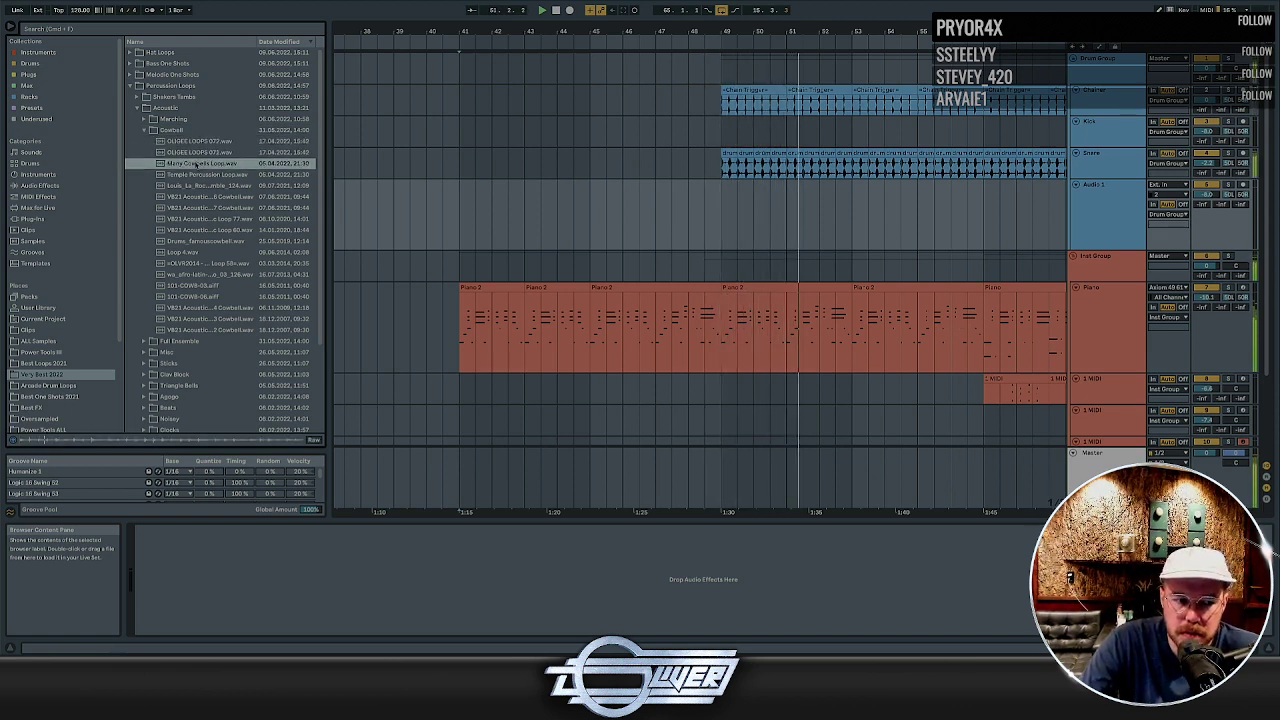
{"action": "key", "text": "Down"}
{"action": "key", "text": "Down"}
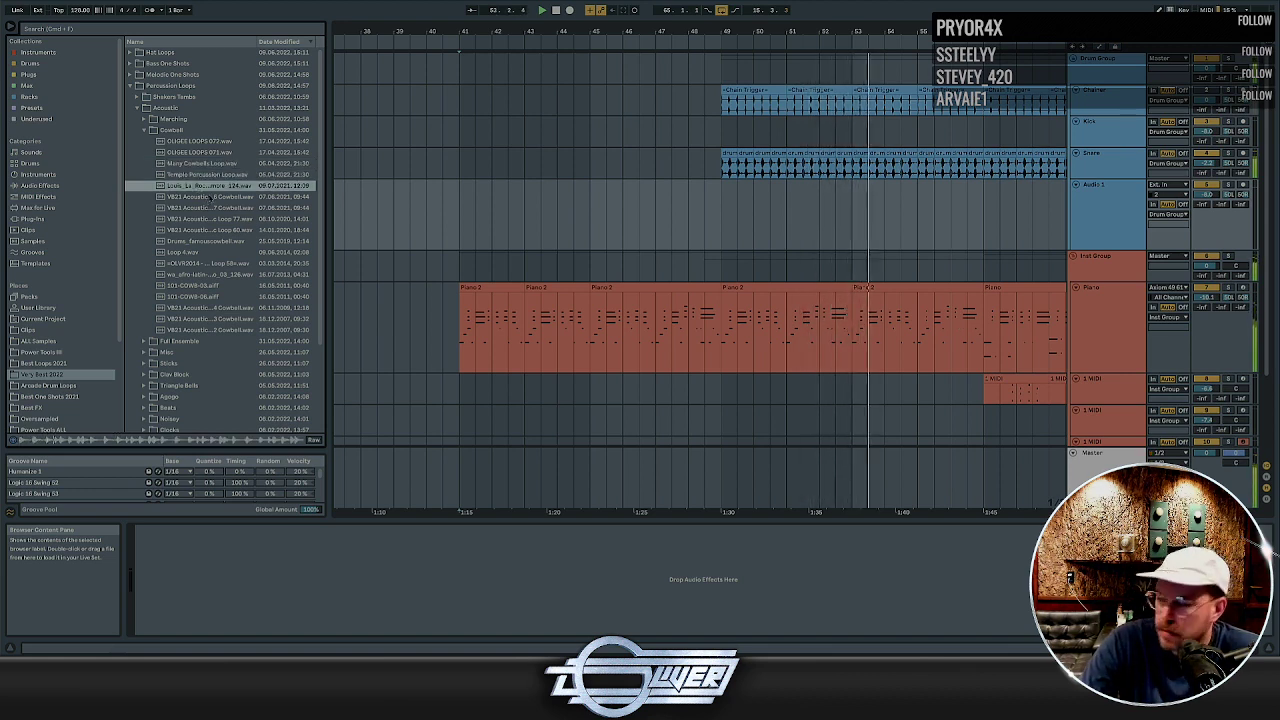
{"action": "key", "text": "Down"}
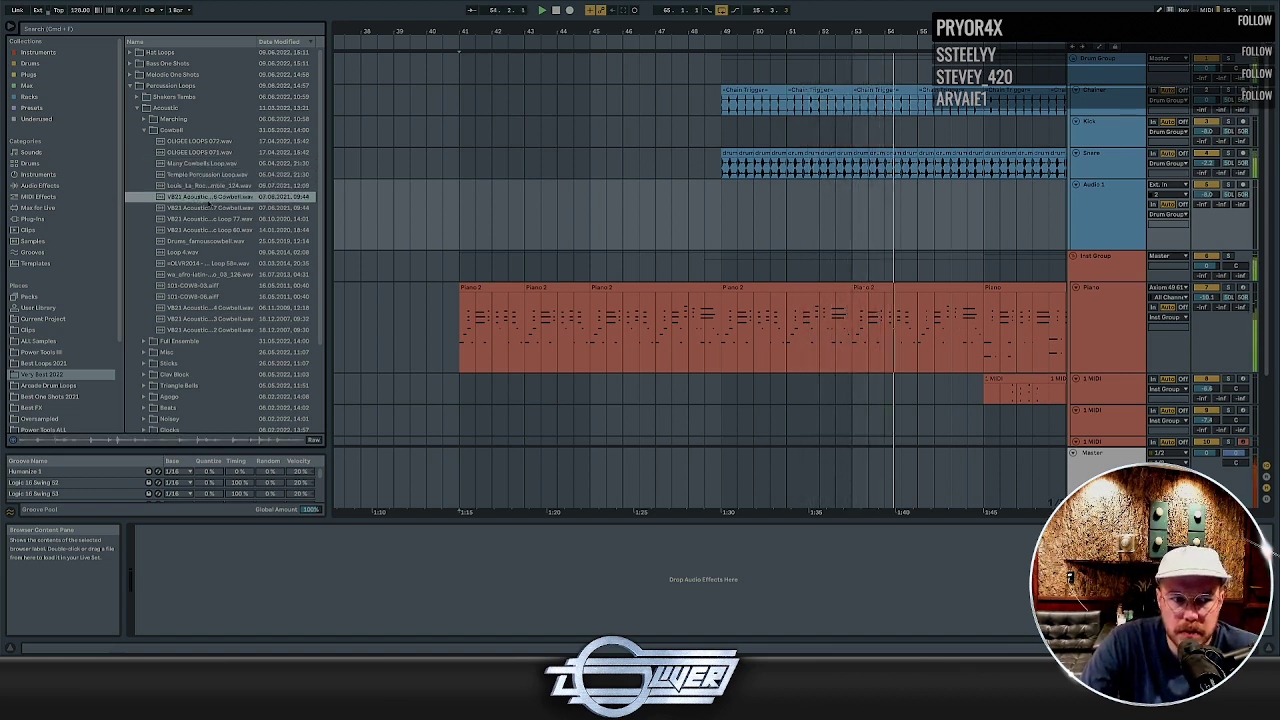
{"action": "left_click", "coordinate": [208, 208]}
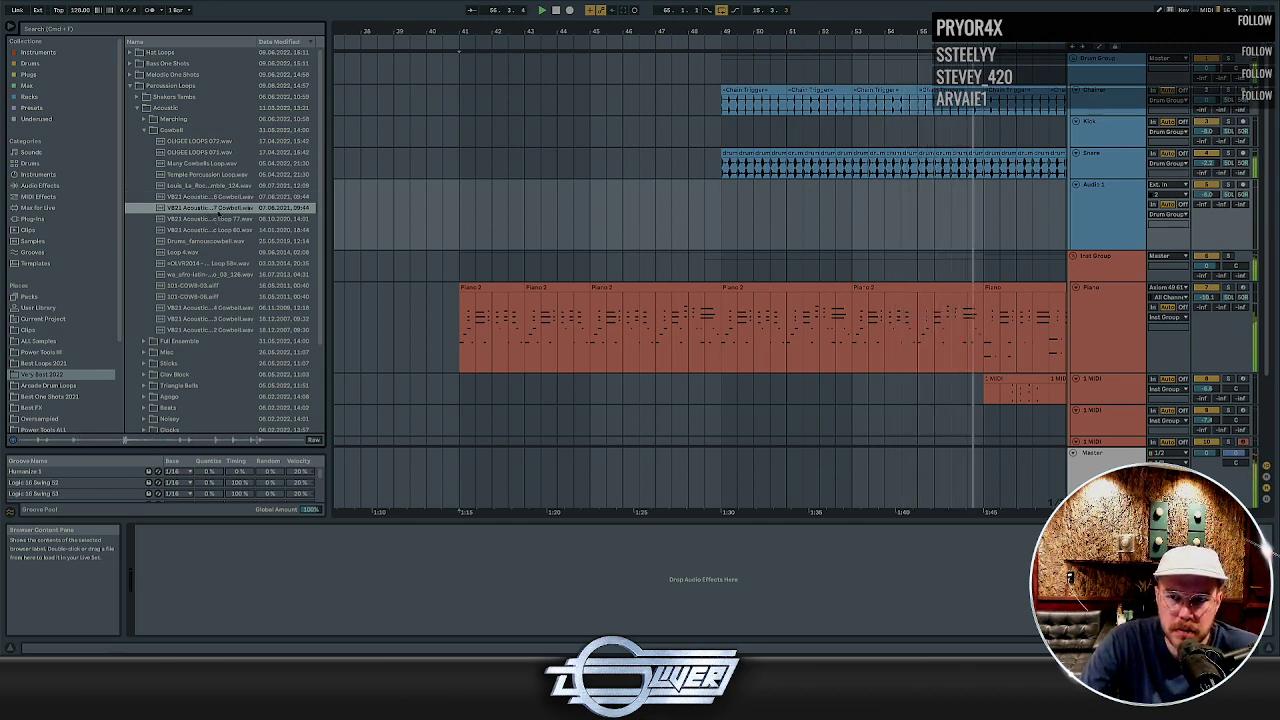
Place VB21 Acoustic Perc Loop 17 Cowbell at bar 49 on the new audio track and make the track taller
{"action": "left_click_drag", "start_coordinate": [218, 210], "coordinate": [730, 214]}
{"action": "left_click", "coordinate": [735, 214]}
{"action": "key", "text": "plus"}
{"action": "key", "text": "plus"}
{"action": "key", "text": "plus"}
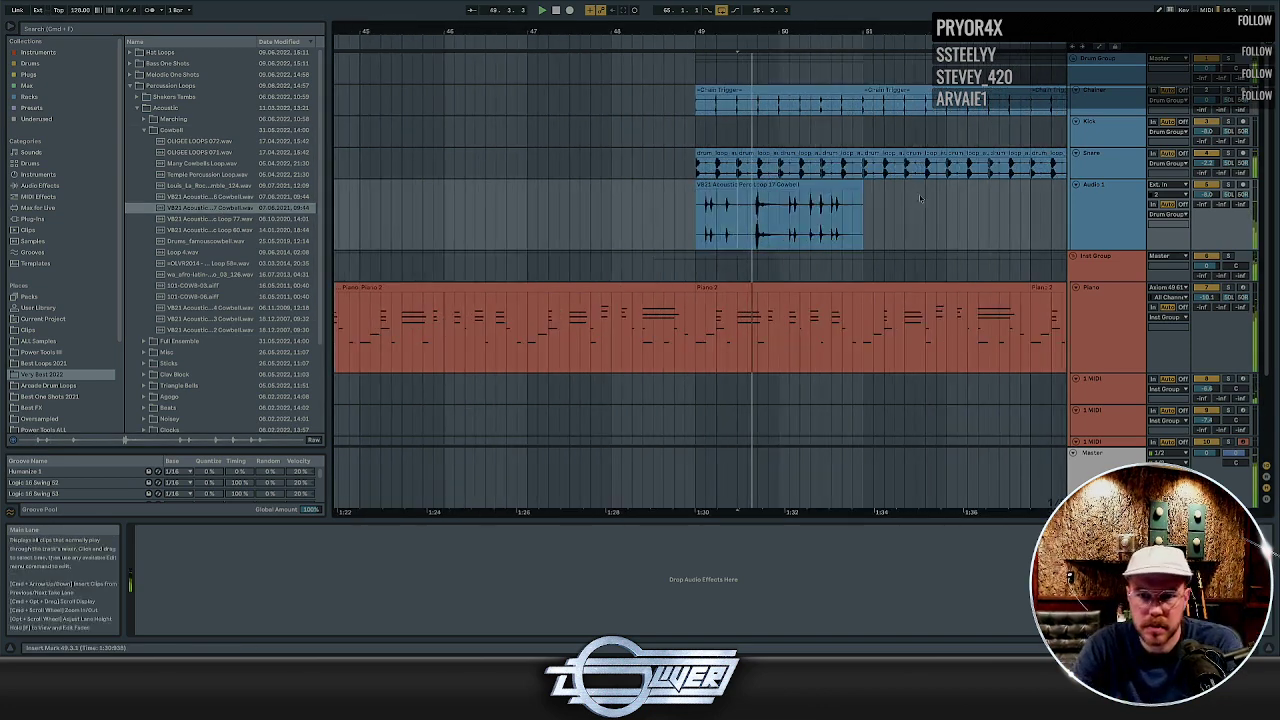
{"action": "left_click_drag", "start_coordinate": [1095, 250], "coordinate": [1095, 313]}
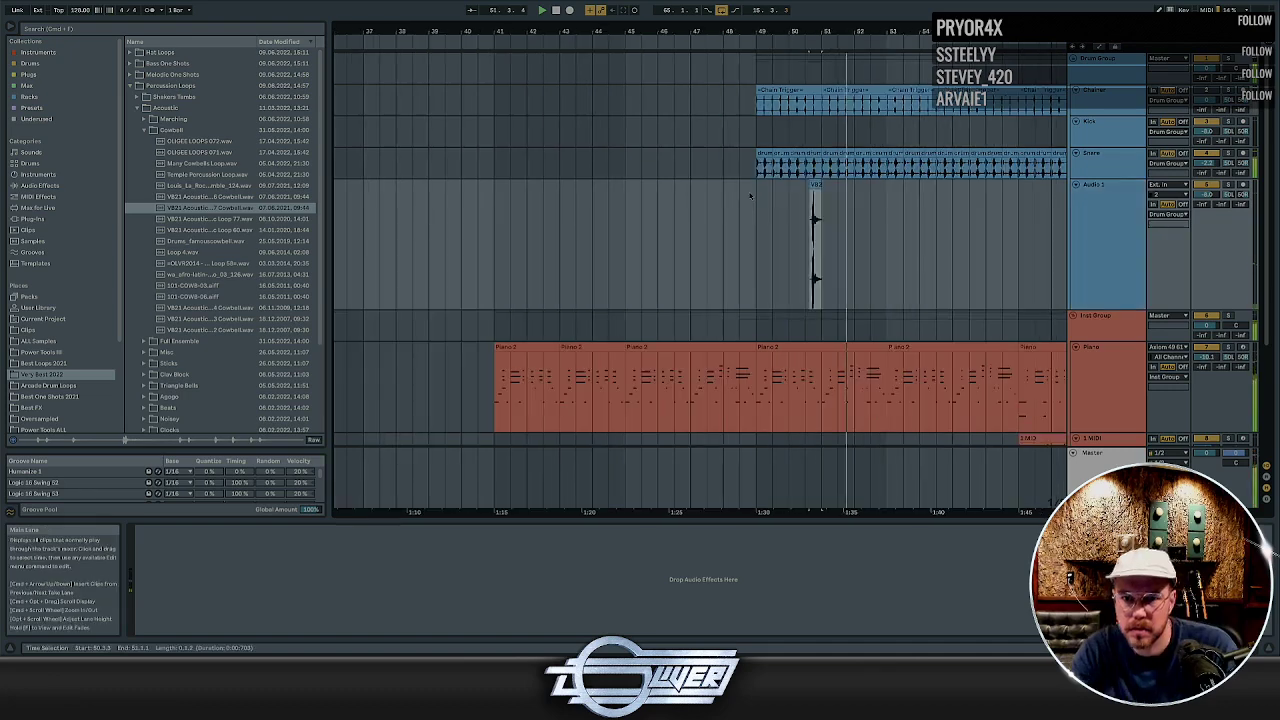
Select the two bars from bar 49 containing the cowbell hit and duplicate them repeatedly up to bar 65
{"action": "left_click_drag", "start_coordinate": [757, 200], "coordinate": [825, 197]}
{"action": "key", "text": "super+d"}
{"action": "key", "text": "super+d"}
{"action": "key", "text": "super+d"}
{"action": "key", "text": "super+d"}
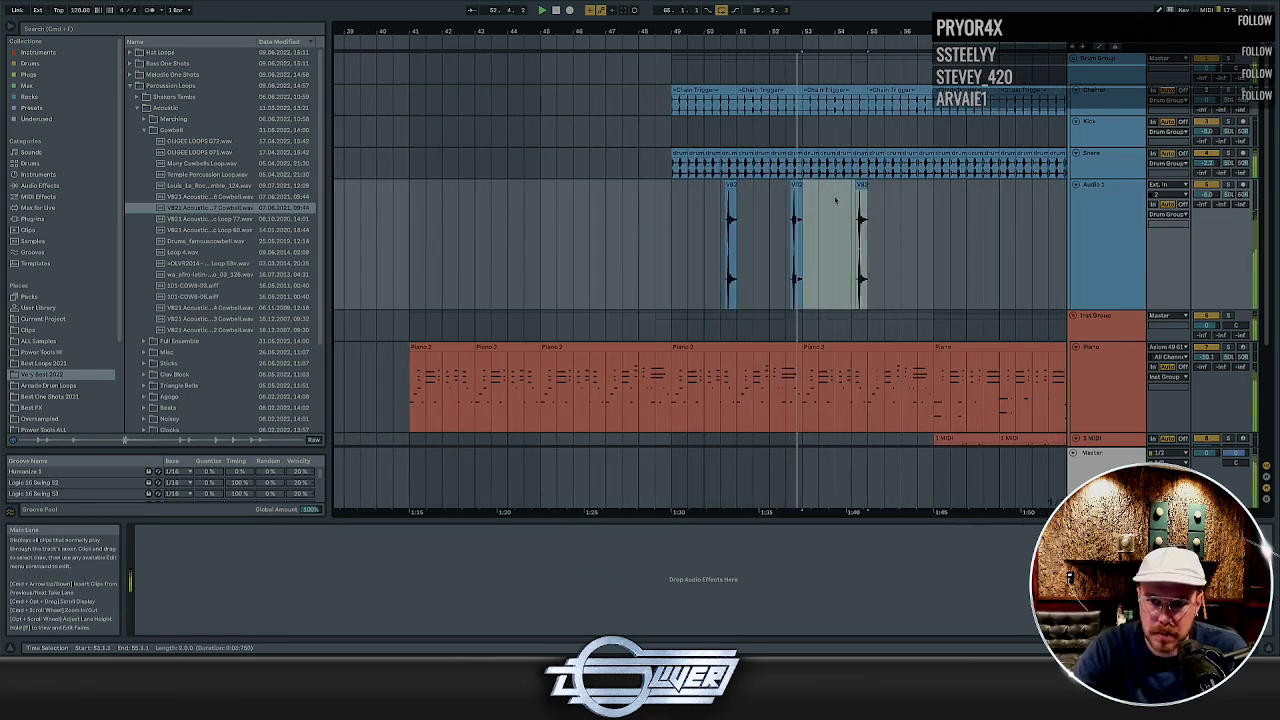
{"action": "key", "text": "super+d"}
{"action": "key", "text": "super+d"}
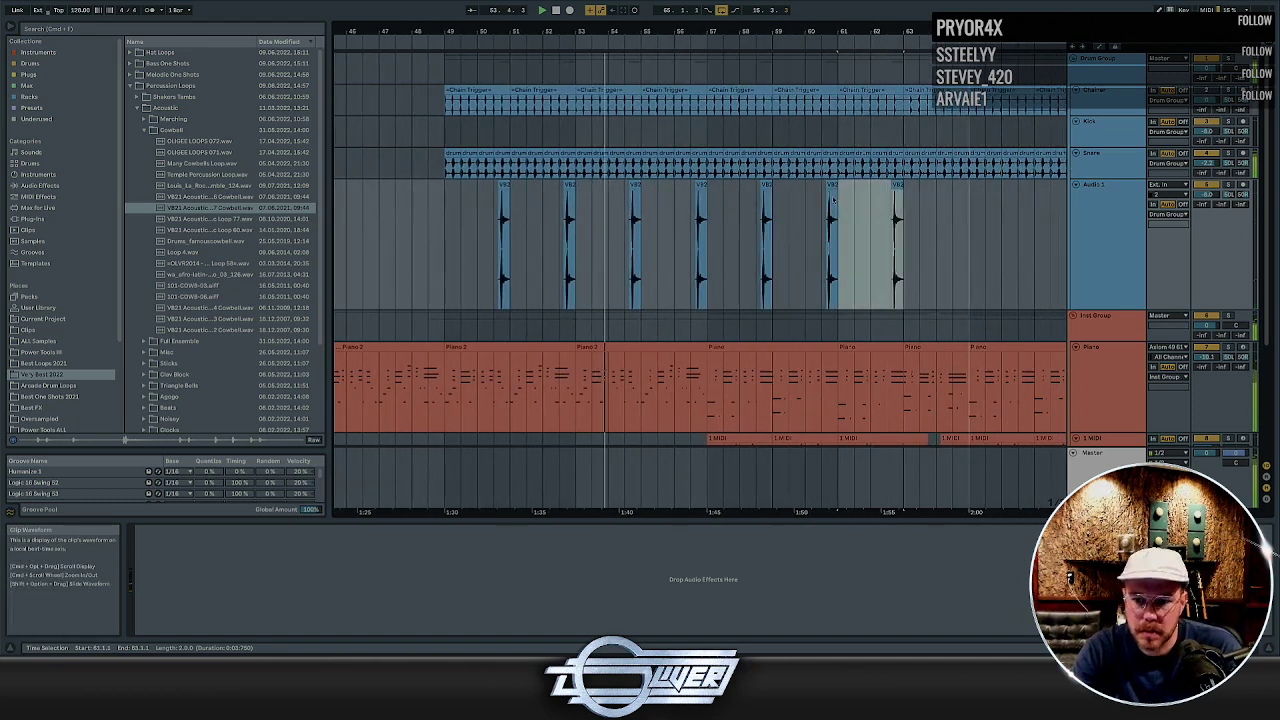
Insert another audio track below the cowbell hits and place the auditioned OLVR2014 - Drum Loop 58 at its bar 49
{"action": "scroll", "coordinate": [790, 200], "scroll_direction": "down", "scroll_amount": 2}
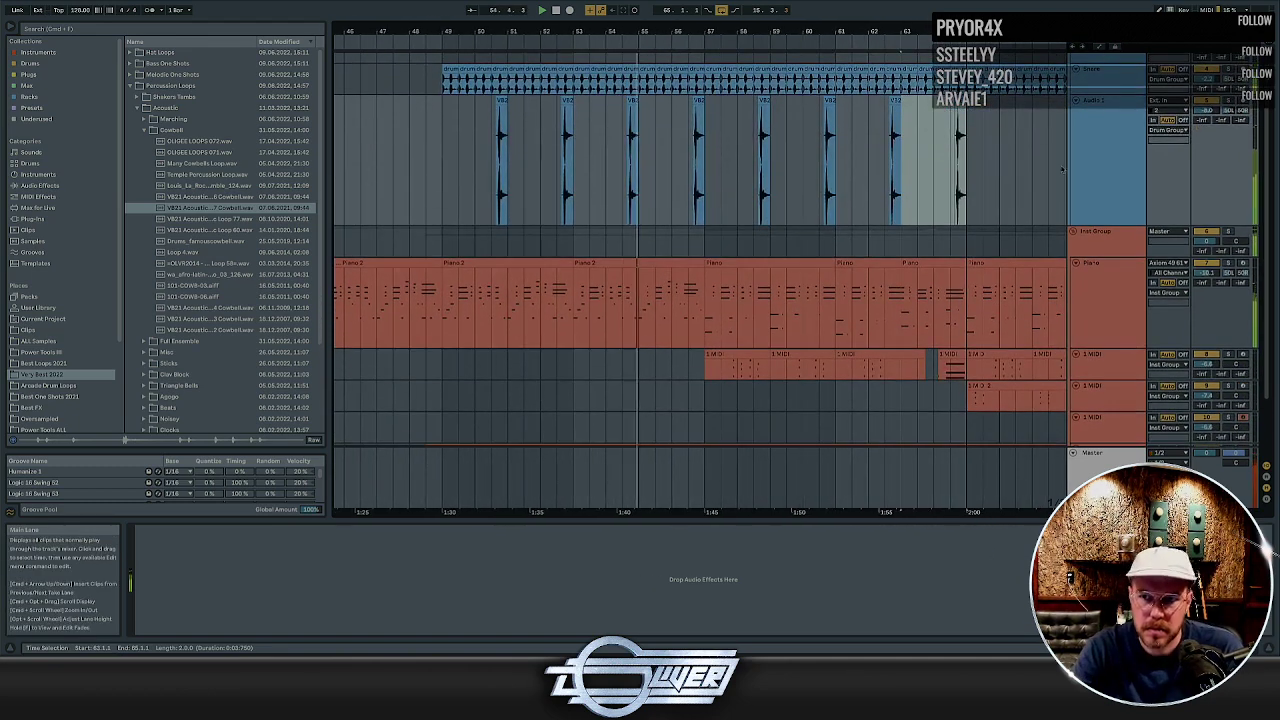
{"action": "key", "text": "super+t"}
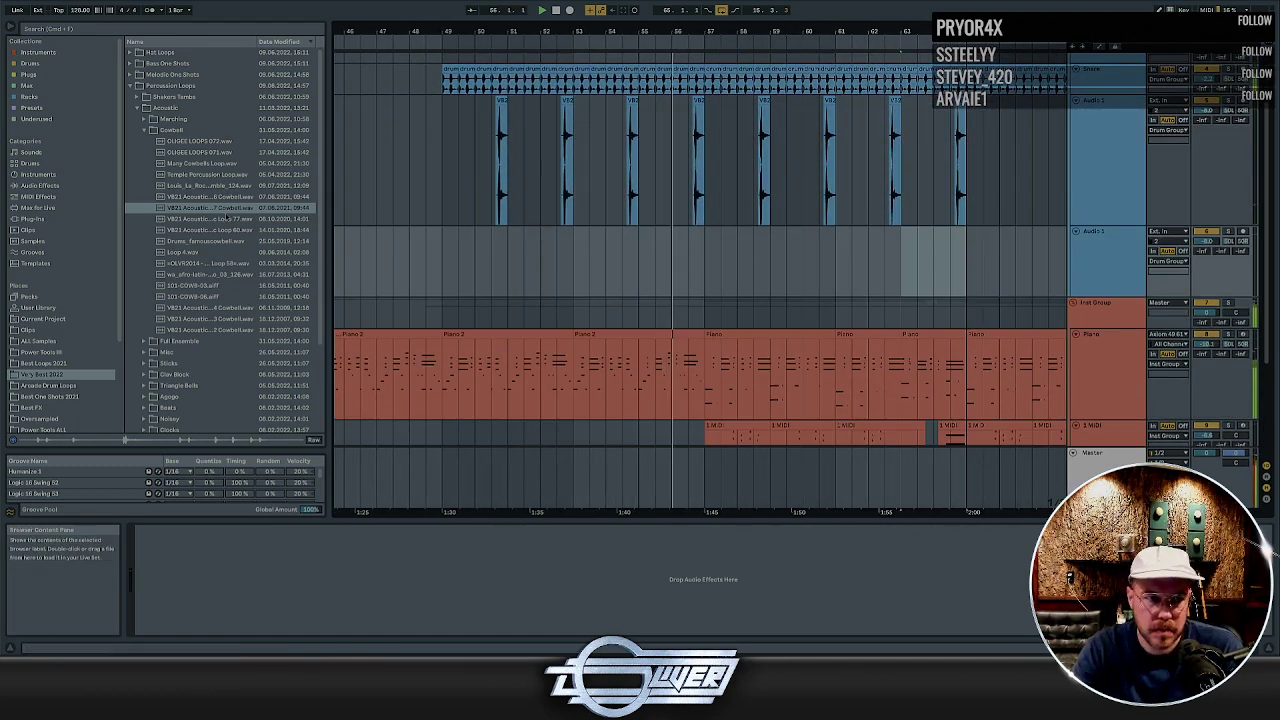
{"action": "left_click", "coordinate": [218, 219]}
{"action": "left_click", "coordinate": [226, 230]}
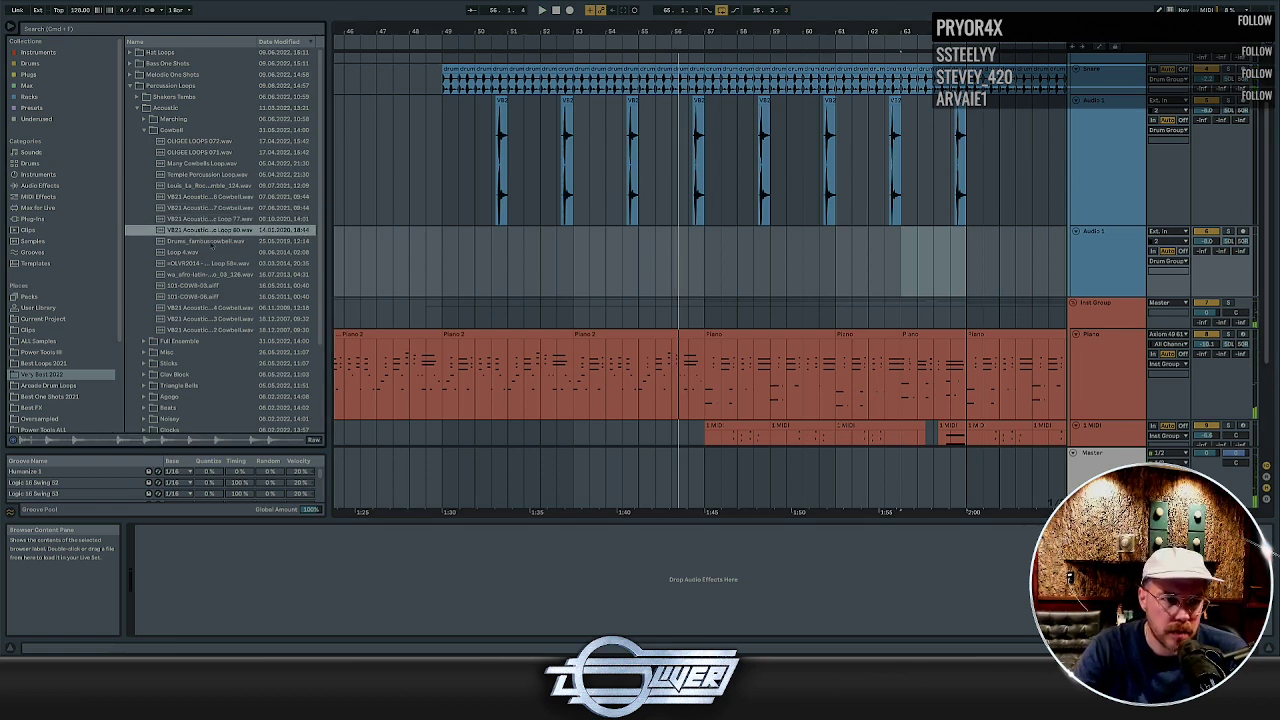
{"action": "left_click", "coordinate": [213, 242]}
{"action": "left_click", "coordinate": [193, 253]}
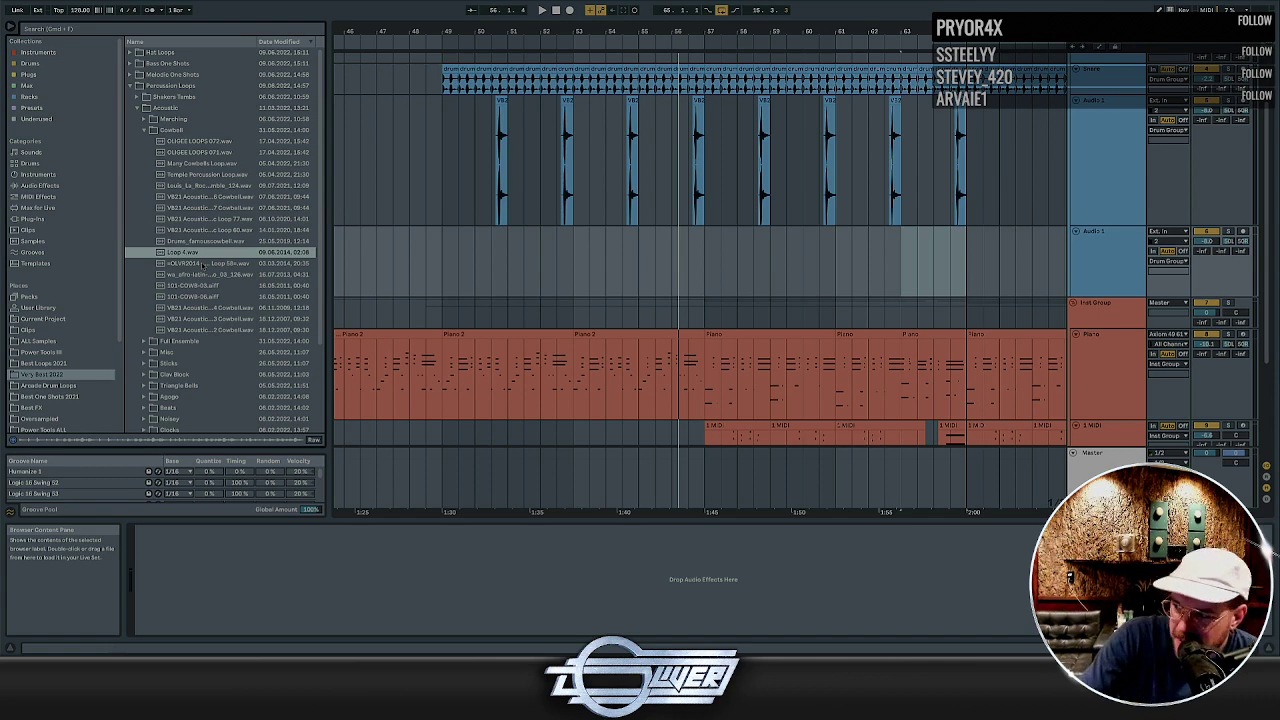
{"action": "left_click", "coordinate": [203, 264]}
{"action": "left_click_drag", "start_coordinate": [228, 270], "coordinate": [448, 262]}
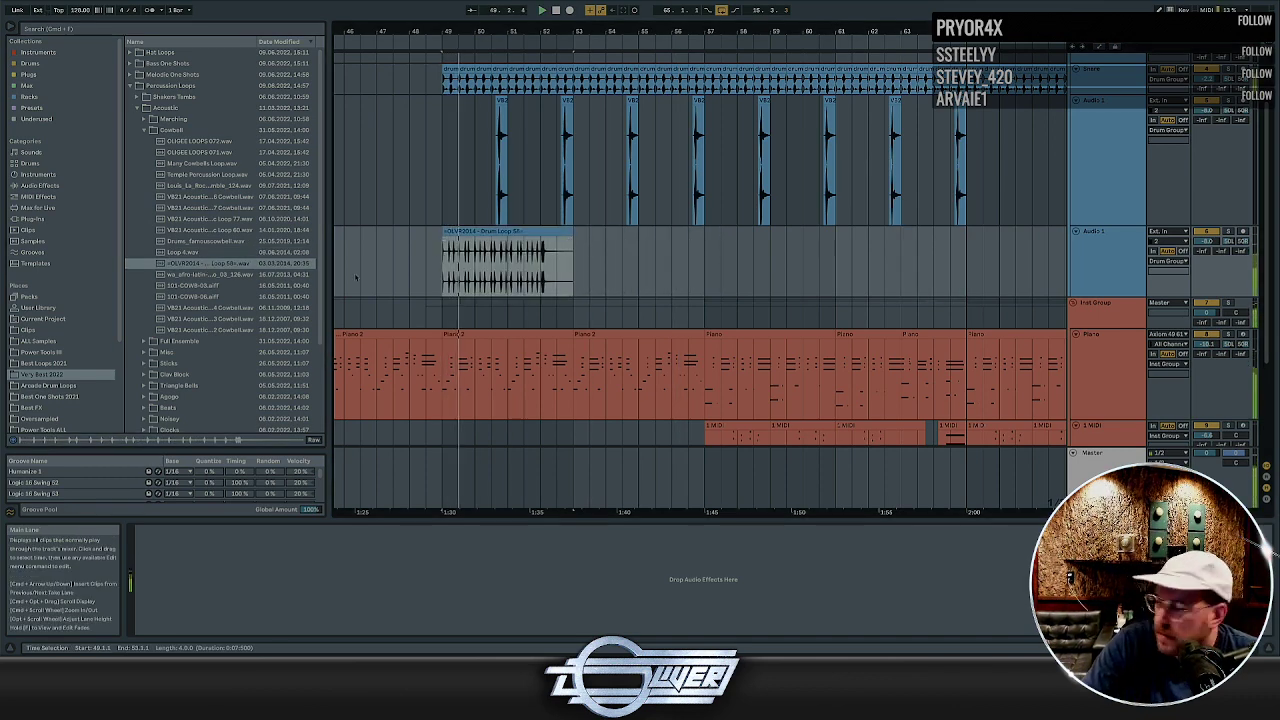
Audition the remaining samples in the Cowbell folder, including the 101-COWB files and the last VB21 Acoustic loops
{"action": "left_click", "coordinate": [208, 275]}
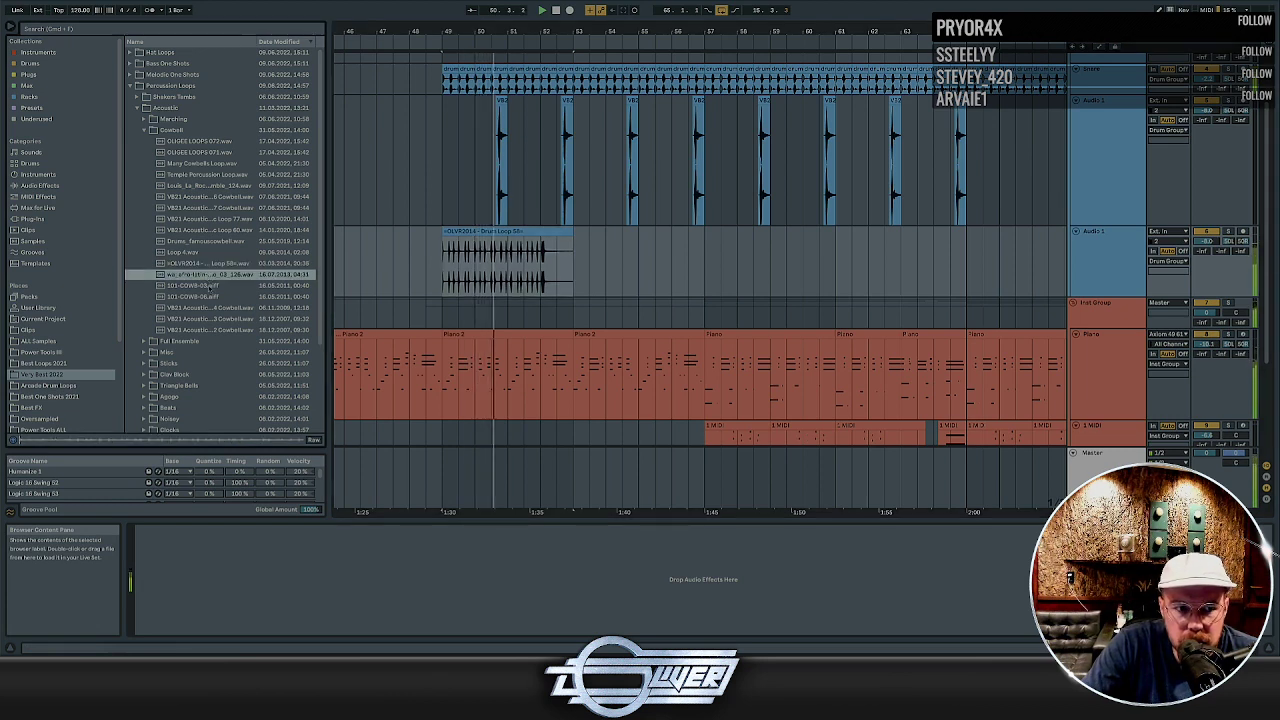
{"action": "left_click", "coordinate": [203, 286]}
{"action": "left_click", "coordinate": [205, 298]}
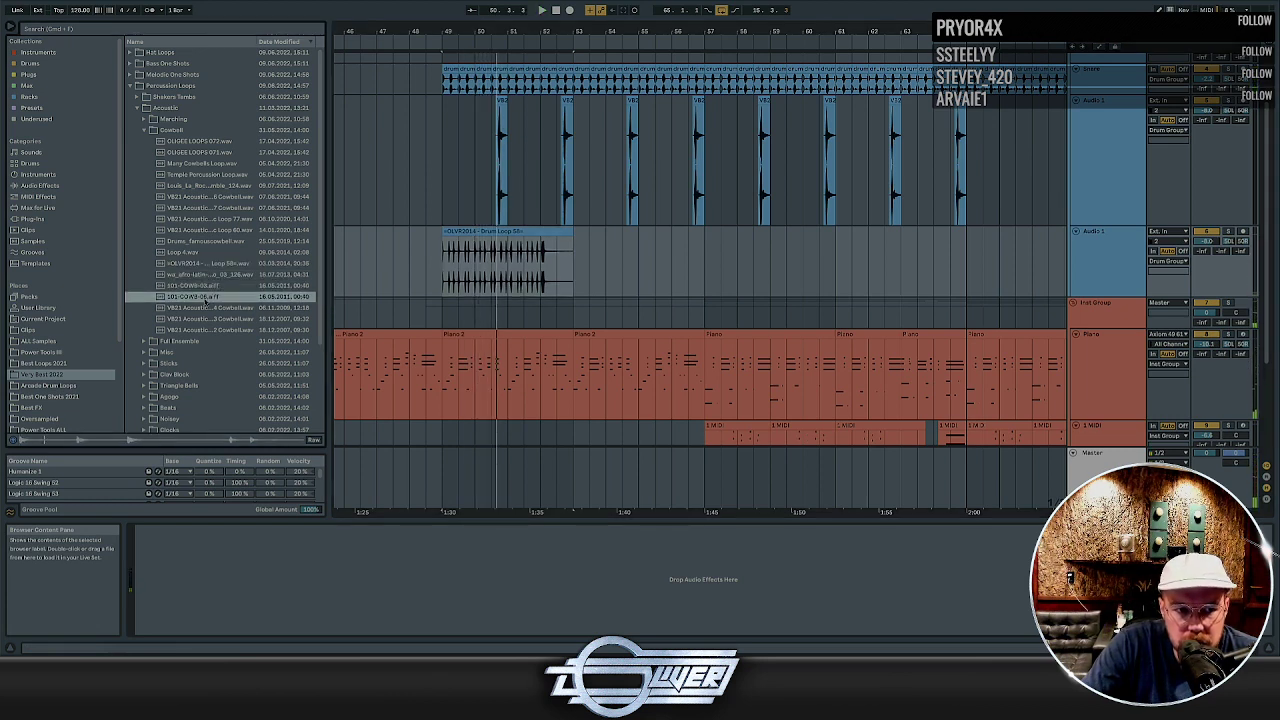
{"action": "left_click", "coordinate": [205, 308]}
{"action": "left_click", "coordinate": [203, 319]}
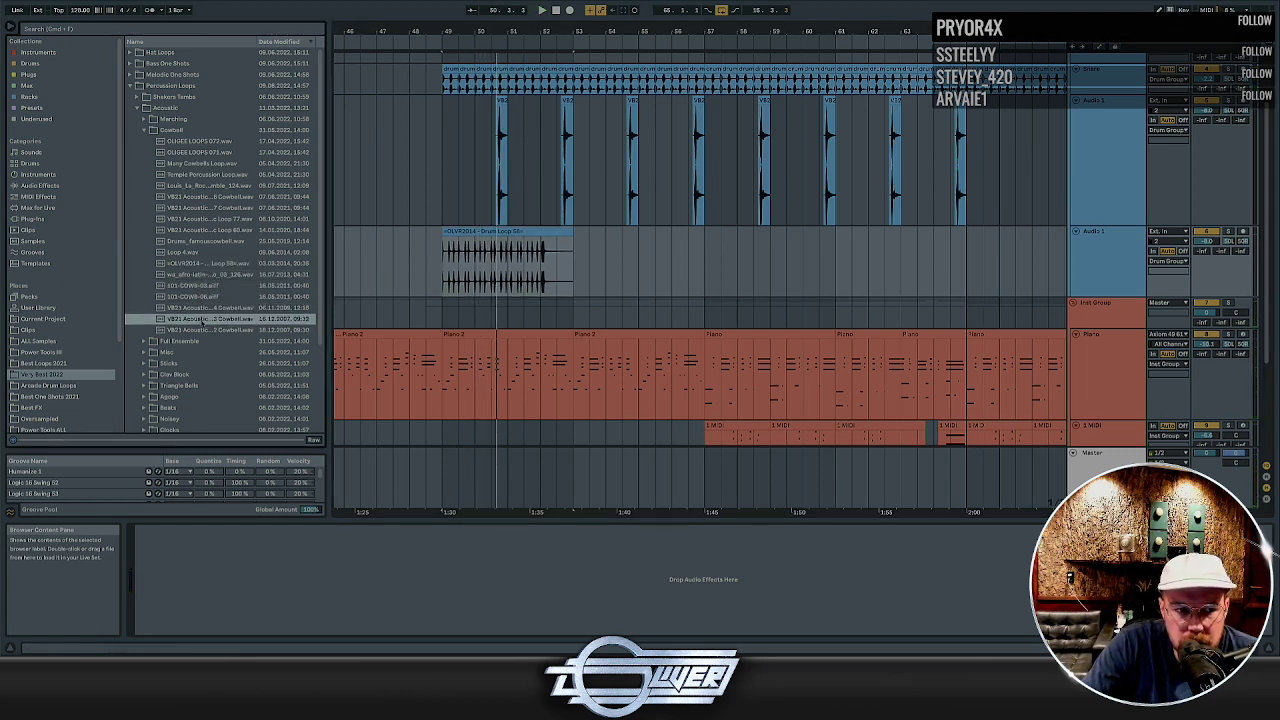
{"action": "left_click", "coordinate": [203, 330]}
{"action": "left_click", "coordinate": [203, 297]}
{"action": "left_click", "coordinate": [203, 286]}
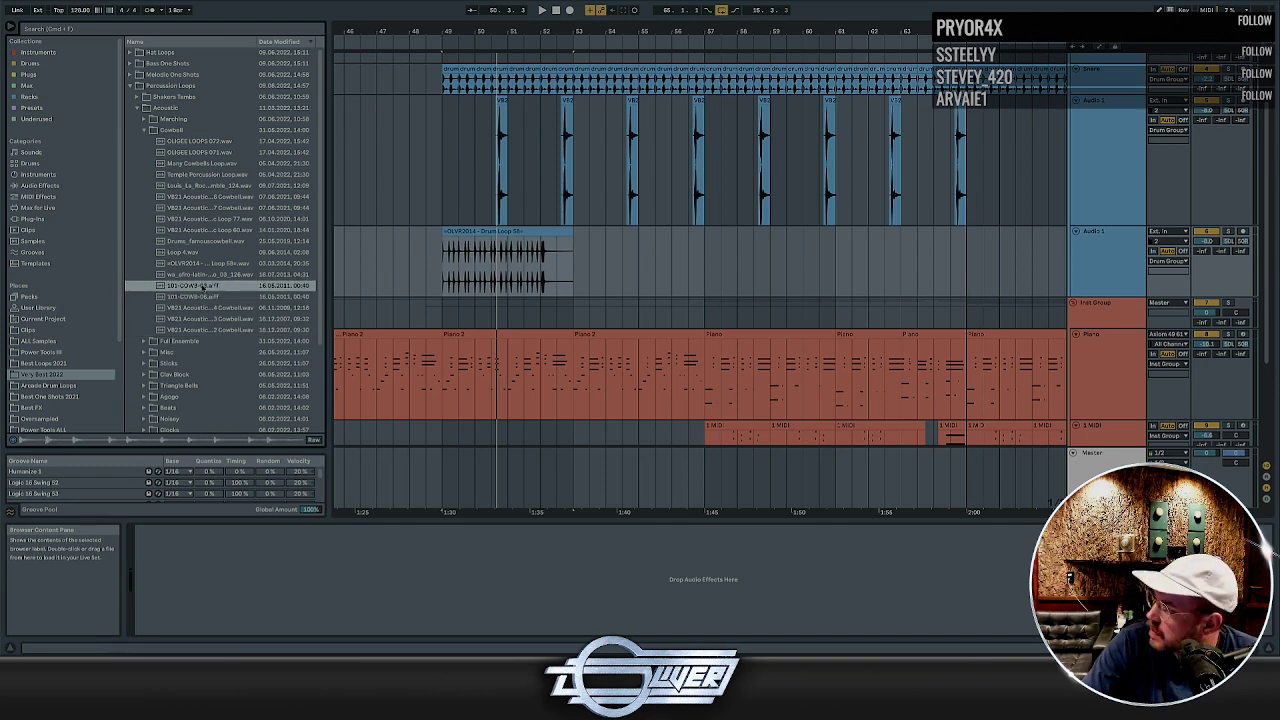
Play the OLVR2014 drum loop from bar 49 and duplicate its first beat to fill the bar
{"action": "left_click", "coordinate": [494, 232]}
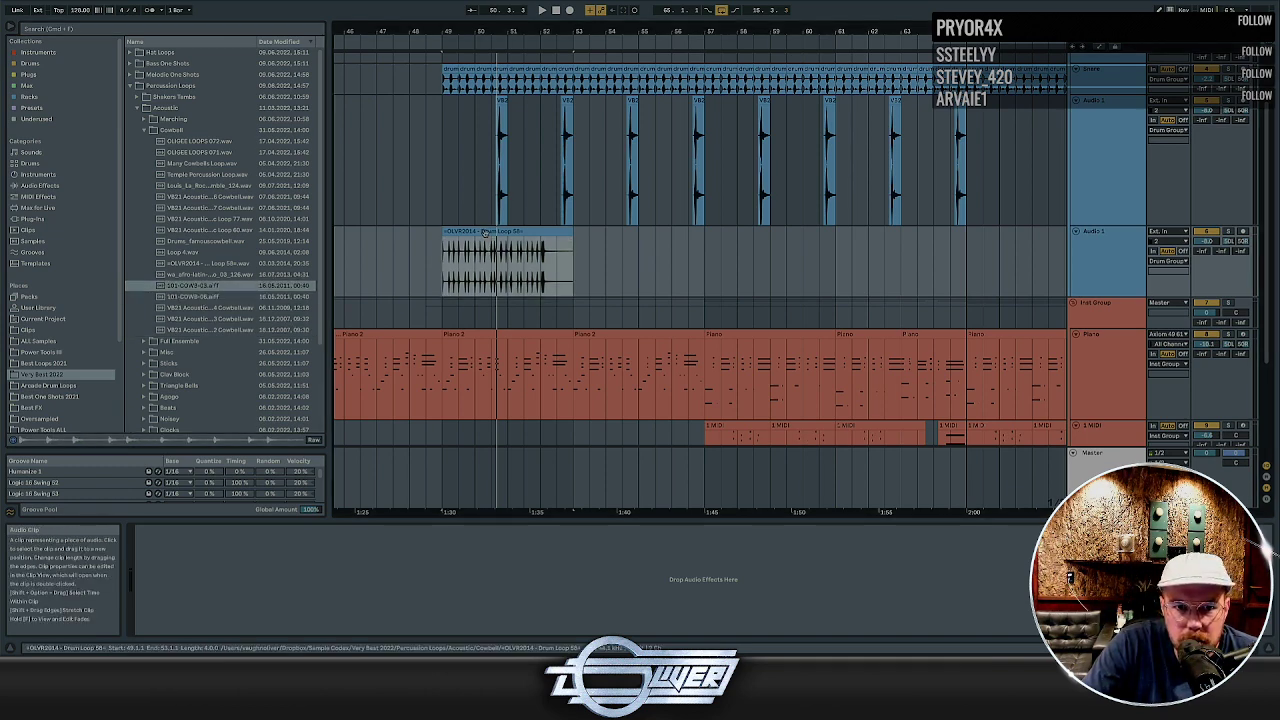
{"action": "key", "text": "space"}
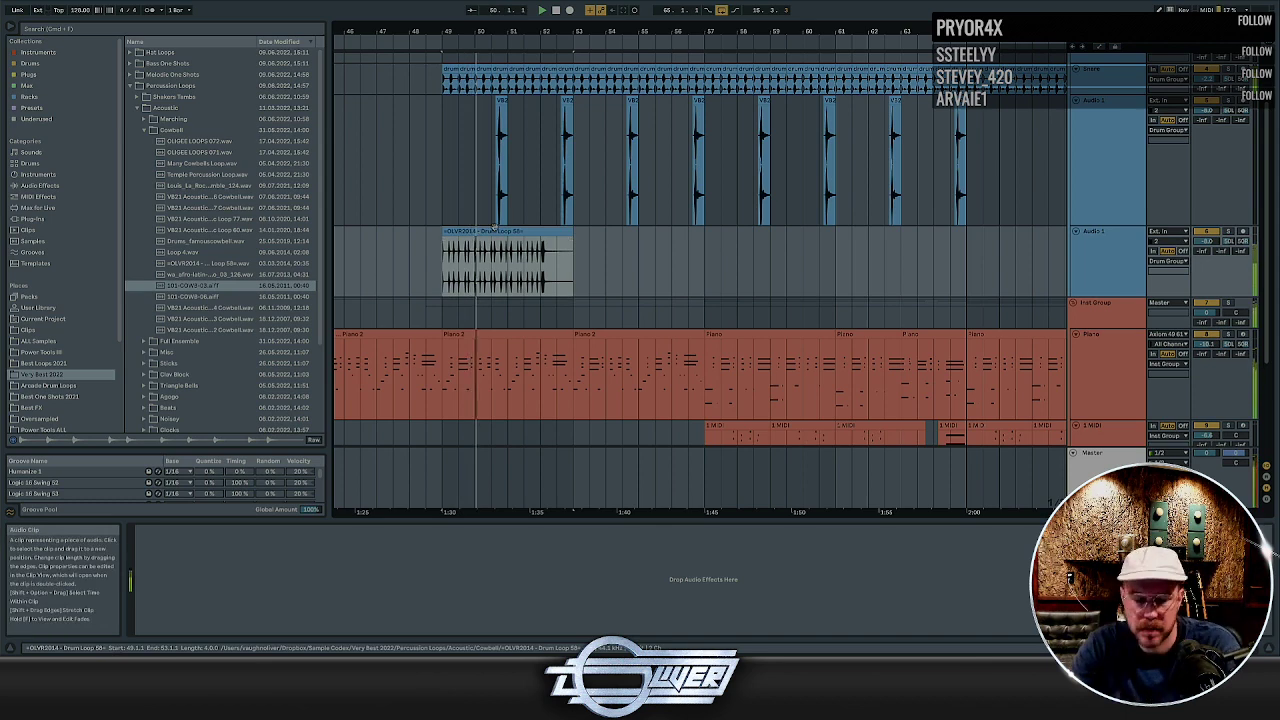
{"action": "key", "text": "z"}
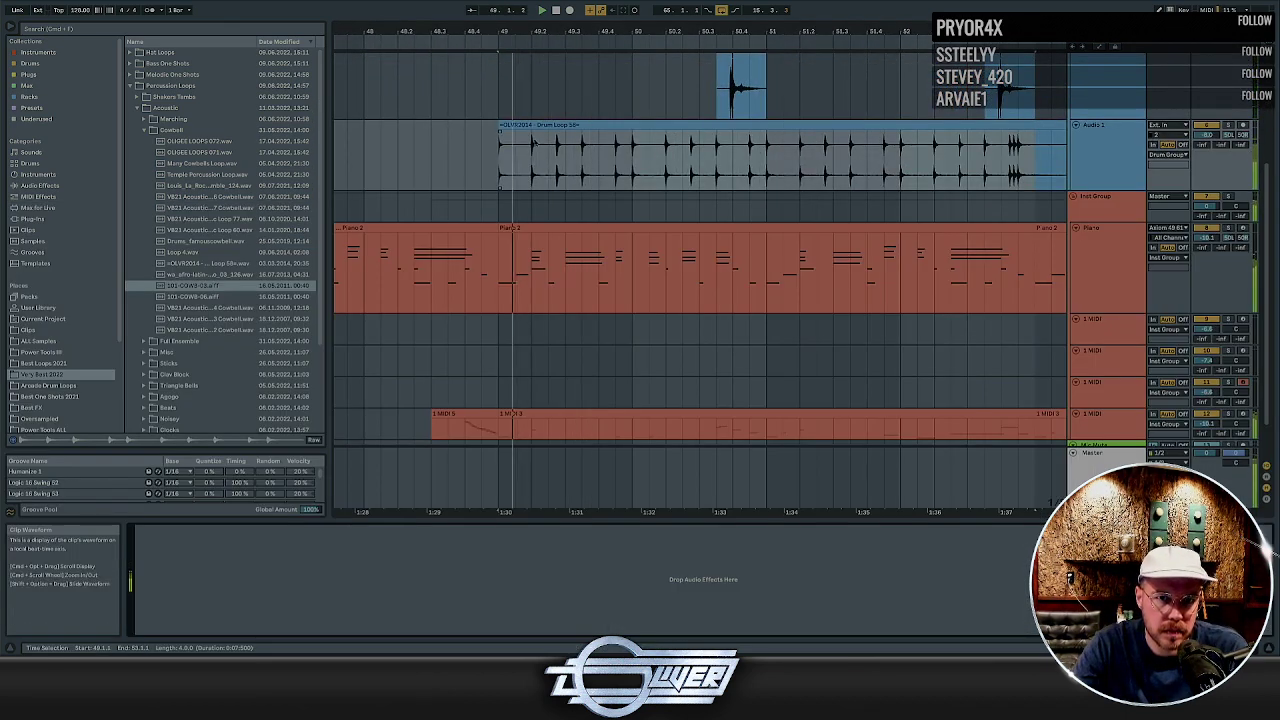
{"action": "left_click_drag", "start_coordinate": [533, 143], "coordinate": [512, 147]}
{"action": "key", "text": "super+d"}
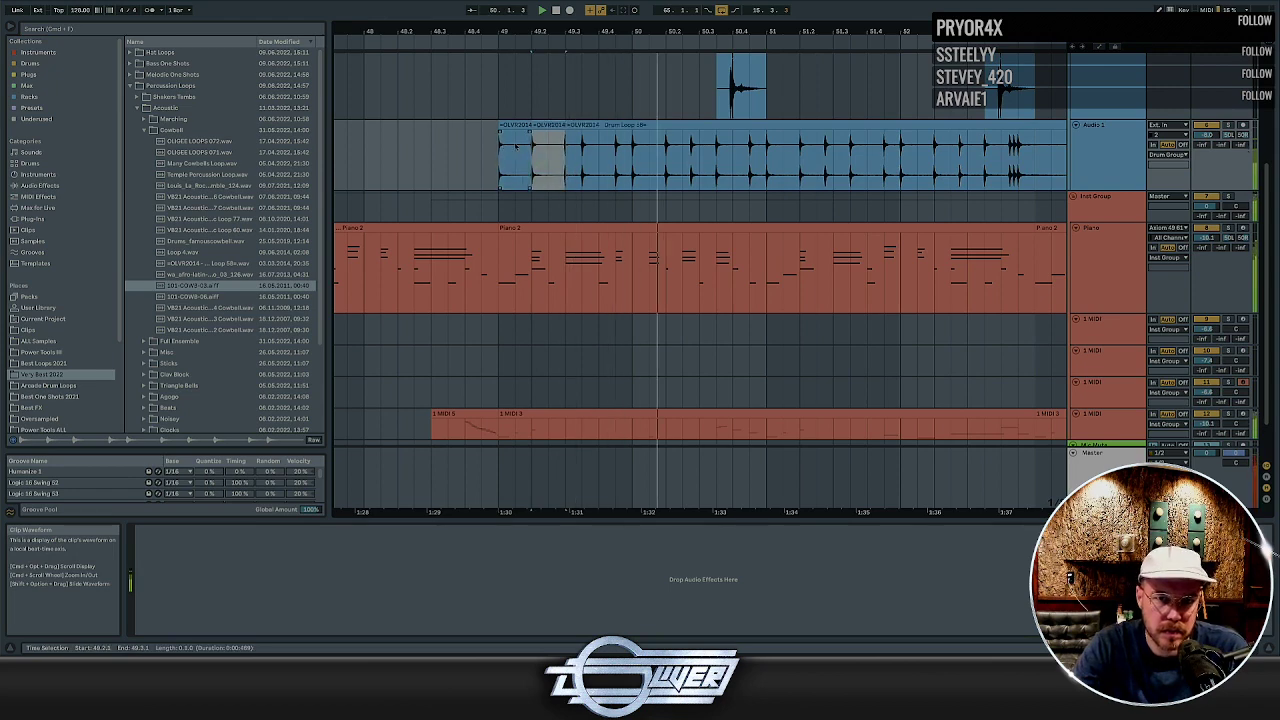
{"action": "key", "text": "super+d"}
{"action": "key", "text": "super+d"}
Select the four one-beat cowbell slices and duplicate the group six times to extend the pattern
{"action": "left_click", "coordinate": [518, 130], "text": "shift"}
{"action": "key", "text": "super+d"}
{"action": "key", "text": "super+d"}
{"action": "key", "text": "super+d"}
{"action": "key", "text": "super+d"}
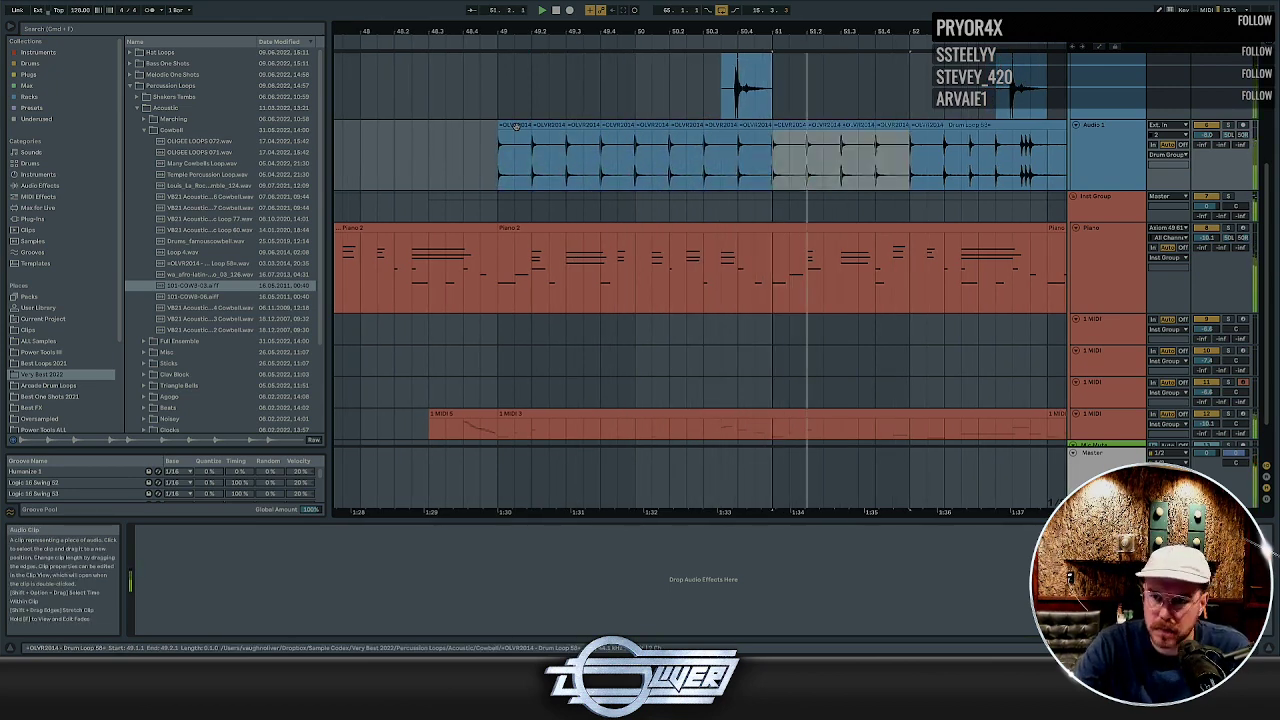
{"action": "key", "text": "super+d"}
{"action": "key", "text": "super+d"}
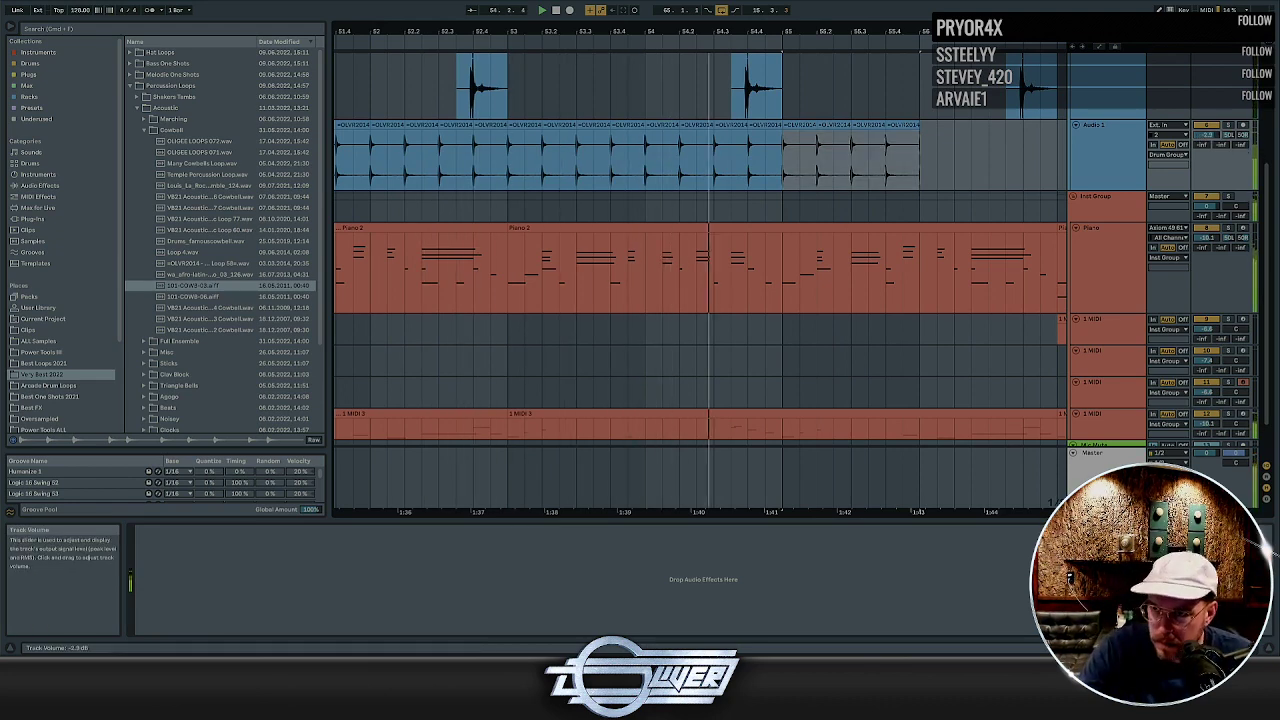
Select all the one-beat cowbell slices from bar 49, show their clip settings and transpose them down a few semitones during playback
{"action": "scroll", "coordinate": [460, 155], "scroll_direction": "left", "scroll_amount": 4}
{"action": "scroll", "coordinate": [460, 155], "scroll_direction": "left", "scroll_amount": 4}
{"action": "left_click", "coordinate": [420, 126], "text": "shift"}
{"action": "key", "text": "shift+Tab"}
{"action": "key", "text": "space"}
{"action": "key", "text": "space"}
{"action": "left_click_drag", "start_coordinate": [209, 465], "coordinate": [209, 469]}
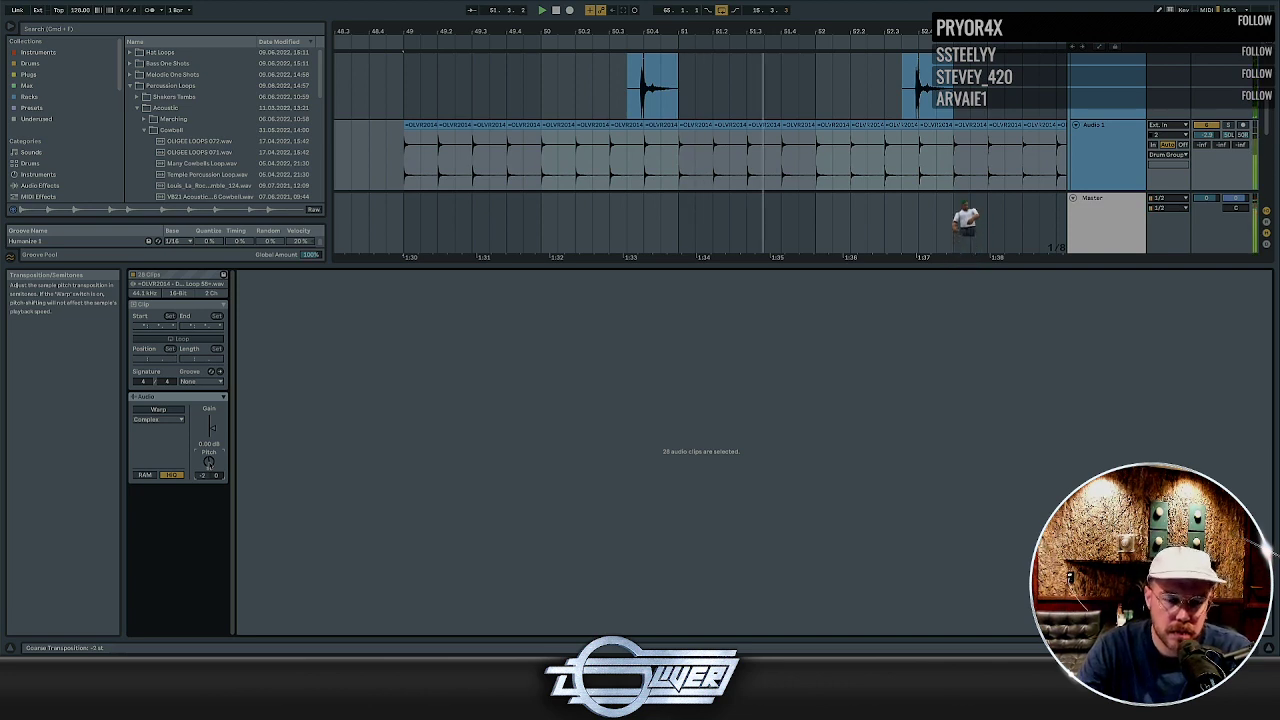
Reset the selected cowbell slices' transposition to 0 semitones, enable Warp and detune them to 30 cents
{"action": "double_click", "coordinate": [209, 463]}
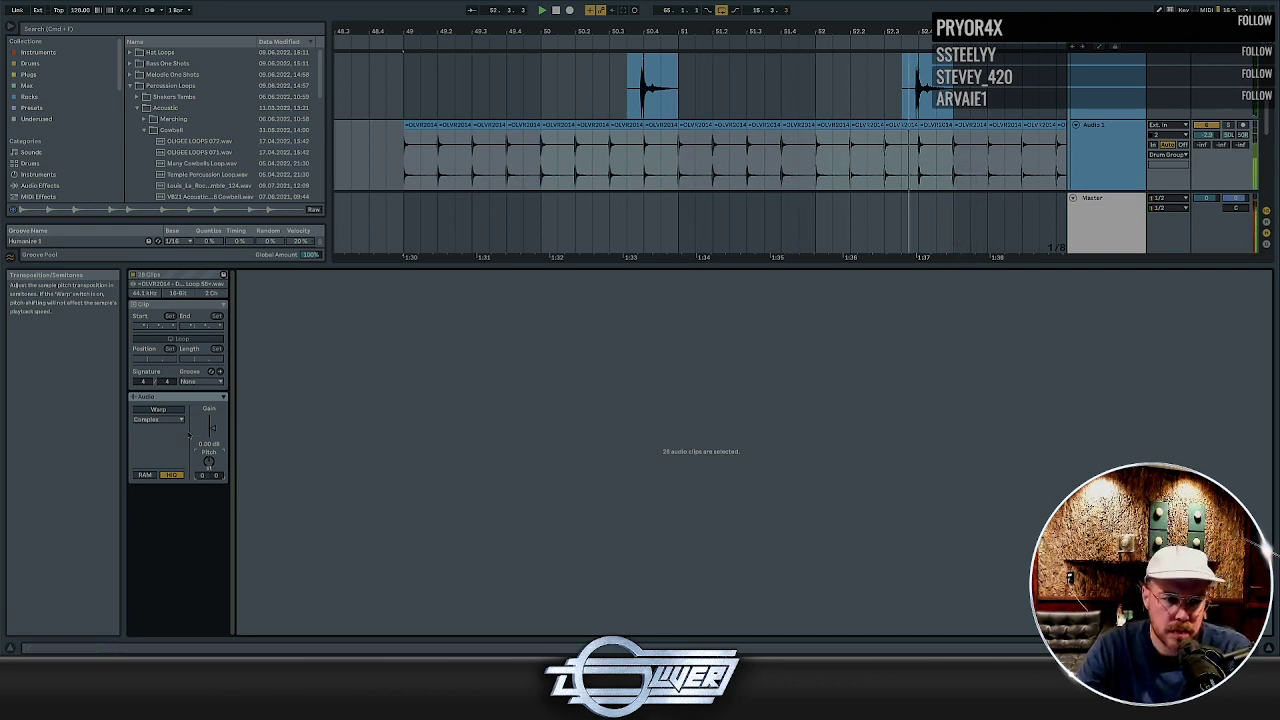
{"action": "left_click", "coordinate": [159, 410]}
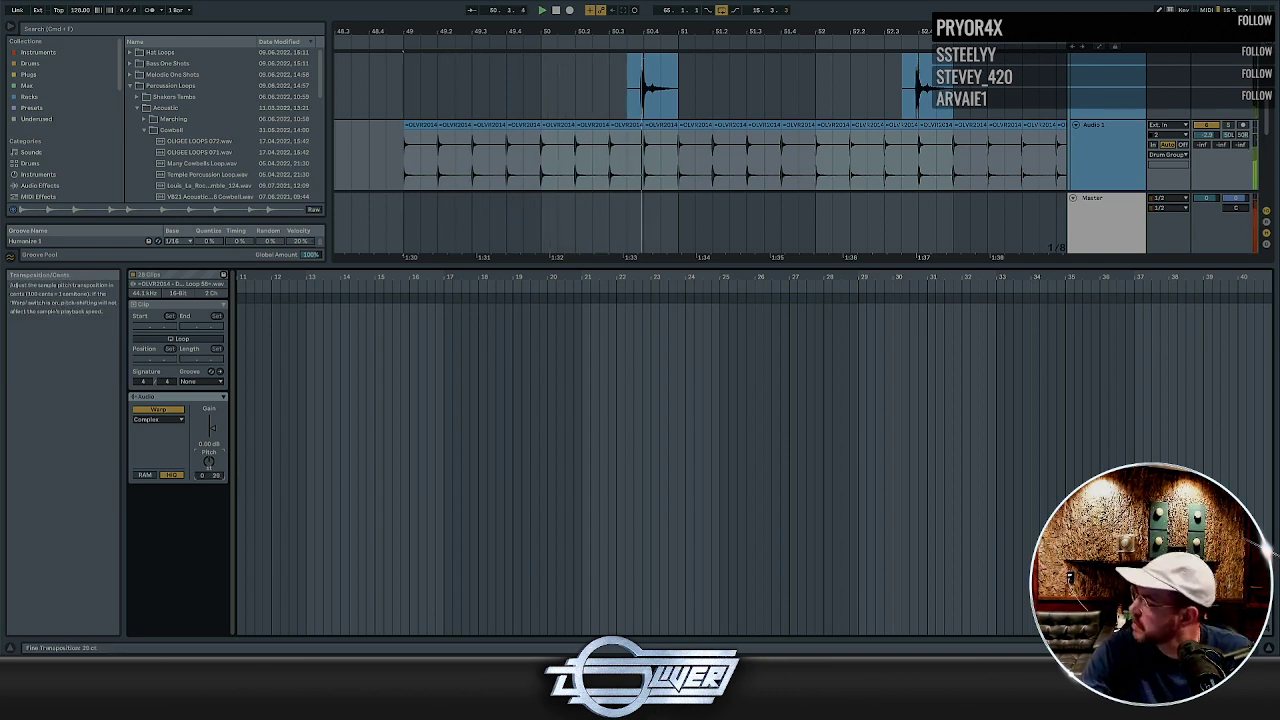
{"action": "key", "text": "shift+Tab"}
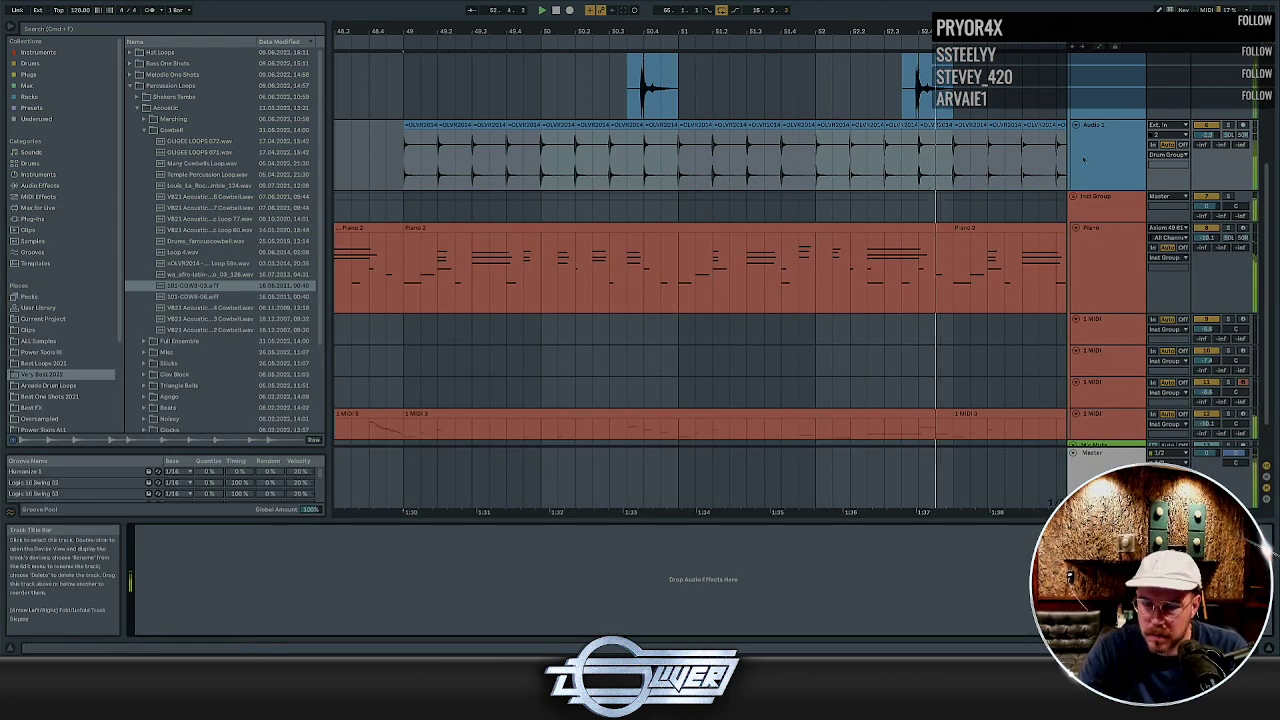
Move the third cowbell slice of bar 49 an eighth note later and play the pattern from bar 49
{"action": "left_click", "coordinate": [991, 158]}
{"action": "left_click", "coordinate": [991, 158]}
{"action": "scroll", "coordinate": [991, 158], "scroll_direction": "down", "scroll_amount": 10}
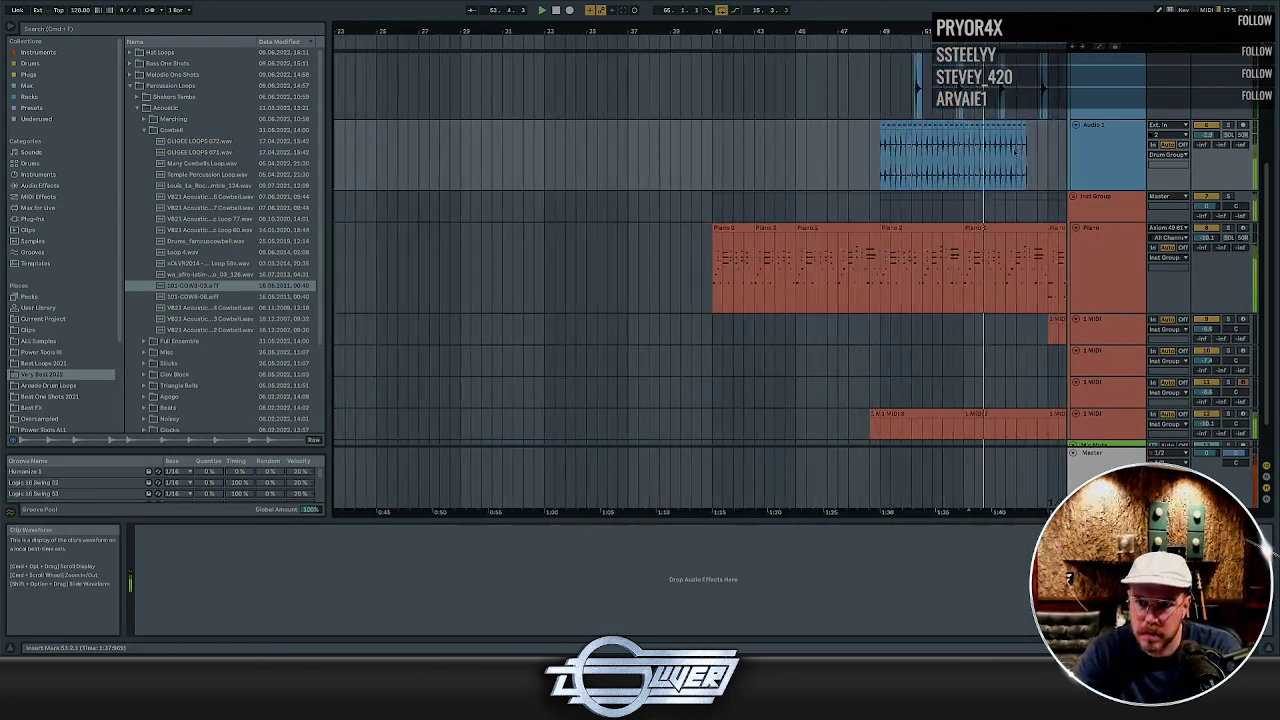
{"action": "scroll", "coordinate": [991, 158], "scroll_direction": "right", "scroll_amount": 3}
{"action": "left_click", "coordinate": [829, 127]}
{"action": "scroll", "coordinate": [829, 127], "scroll_direction": "up", "scroll_amount": 3}
{"action": "scroll", "coordinate": [826, 127], "scroll_direction": "up", "scroll_amount": 5}
{"action": "left_click", "coordinate": [459, 139]}
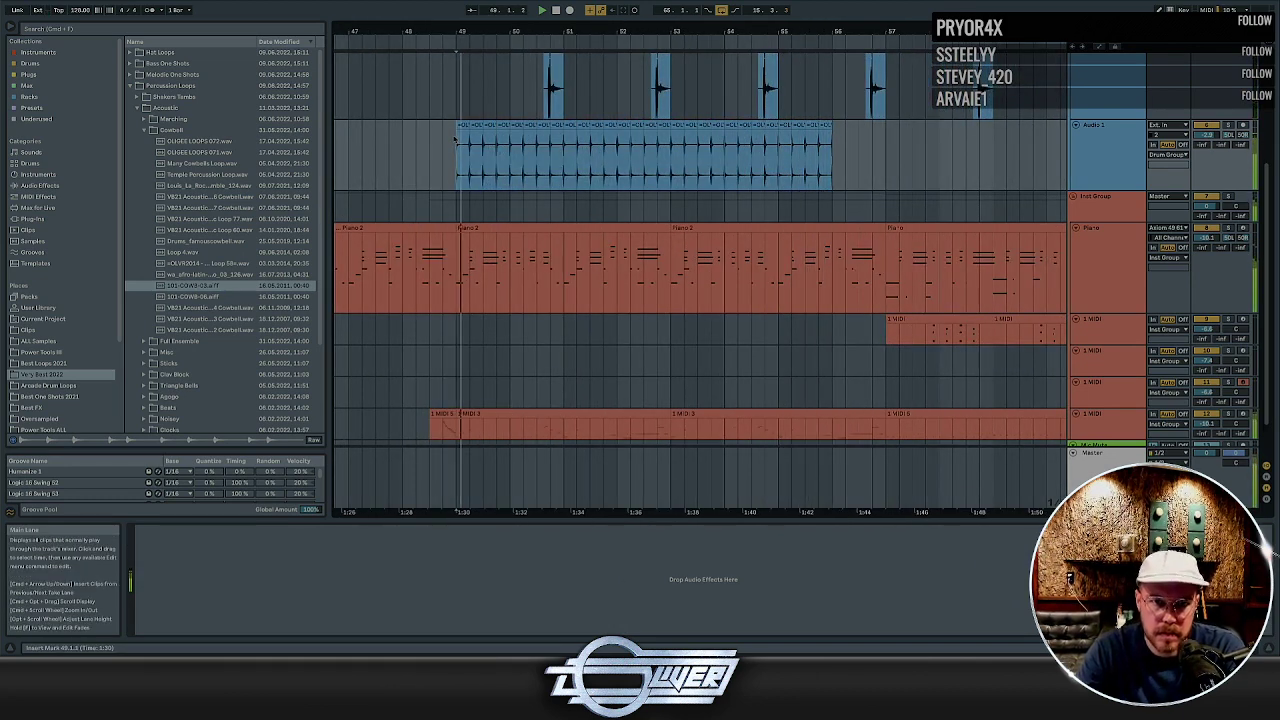
{"action": "scroll", "coordinate": [459, 139], "scroll_direction": "up", "scroll_amount": 4}
{"action": "left_click_drag", "start_coordinate": [585, 127], "coordinate": [614, 127]}
{"action": "left_click", "coordinate": [459, 142]}
{"action": "key", "text": "space"}
{"action": "key", "text": "space"}
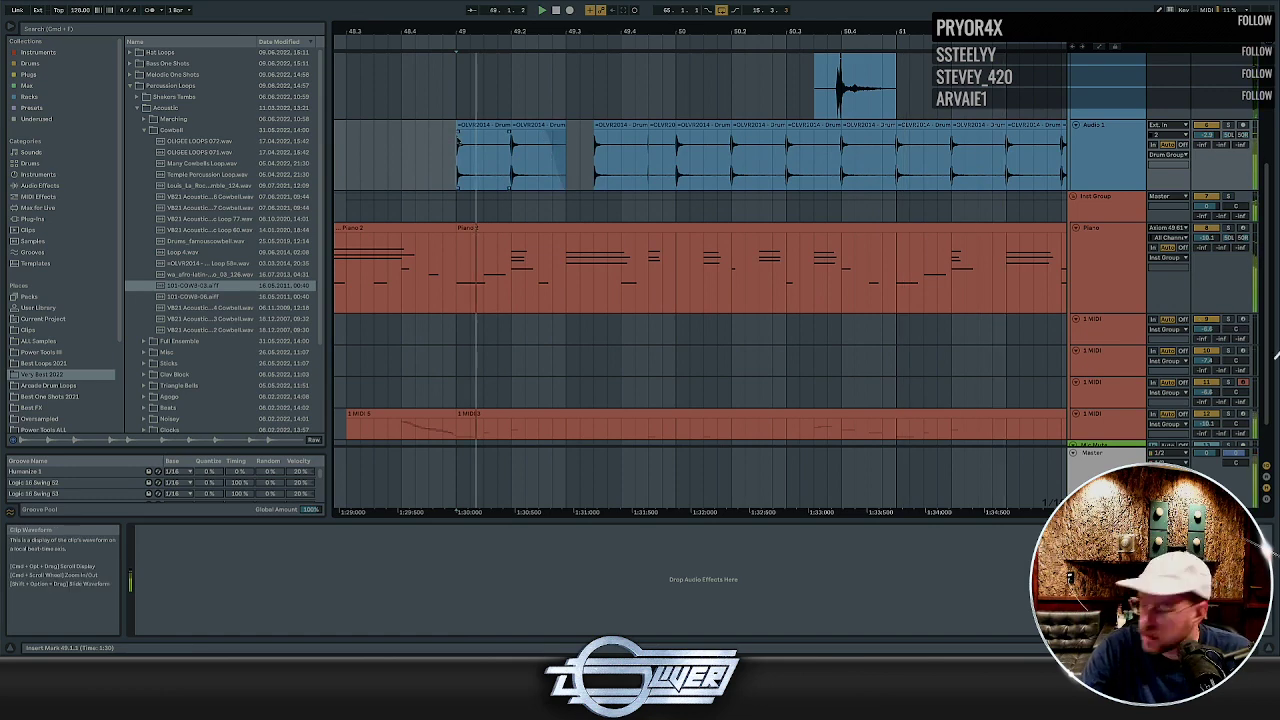
Delete the leftover eighth-note piece of cowbell just before bar 50 and listen to the gap in the pattern
{"action": "left_click", "coordinate": [628, 127]}
{"action": "left_click", "coordinate": [651, 128]}
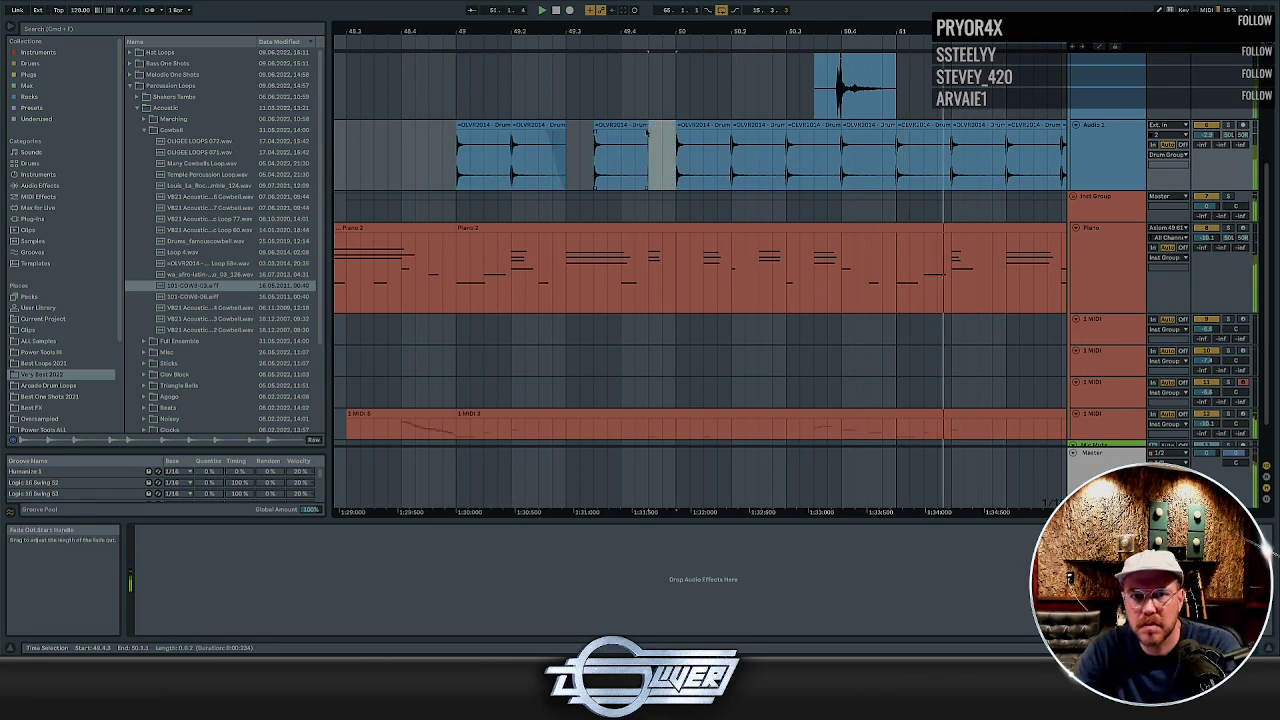
{"action": "key", "text": "Delete"}
{"action": "left_click", "coordinate": [449, 140]}
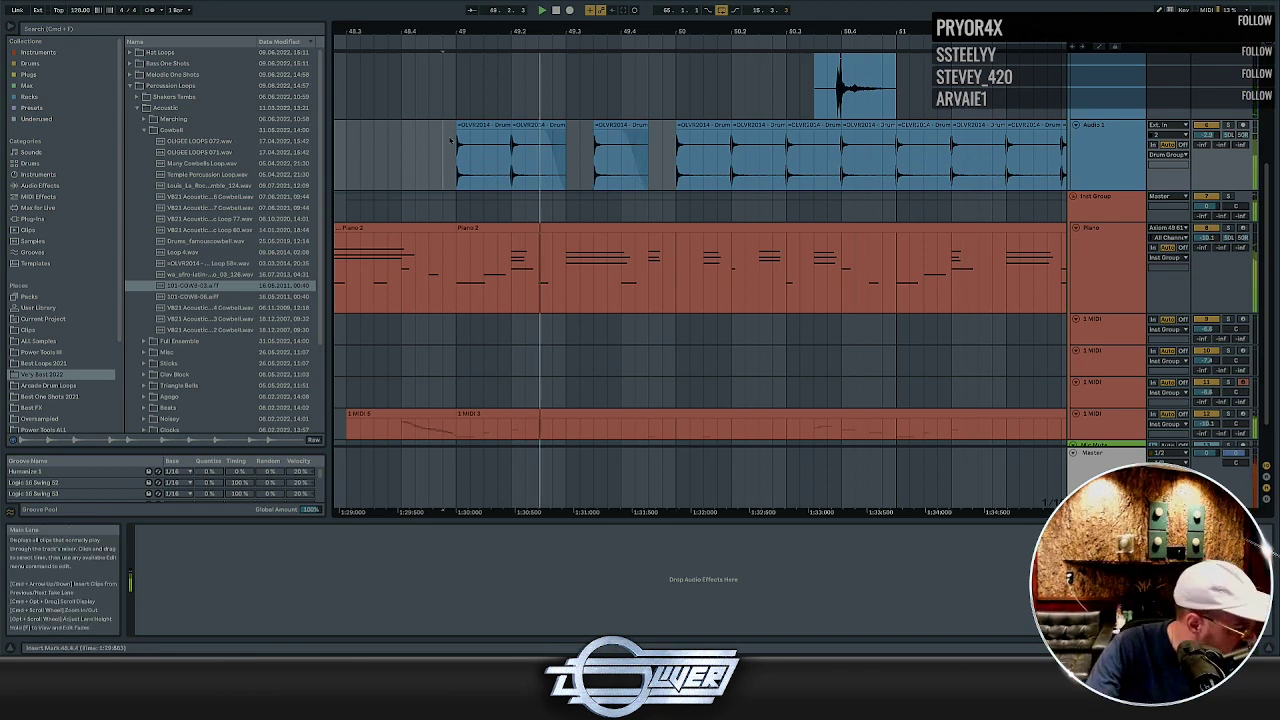
{"action": "left_click", "coordinate": [541, 122]}
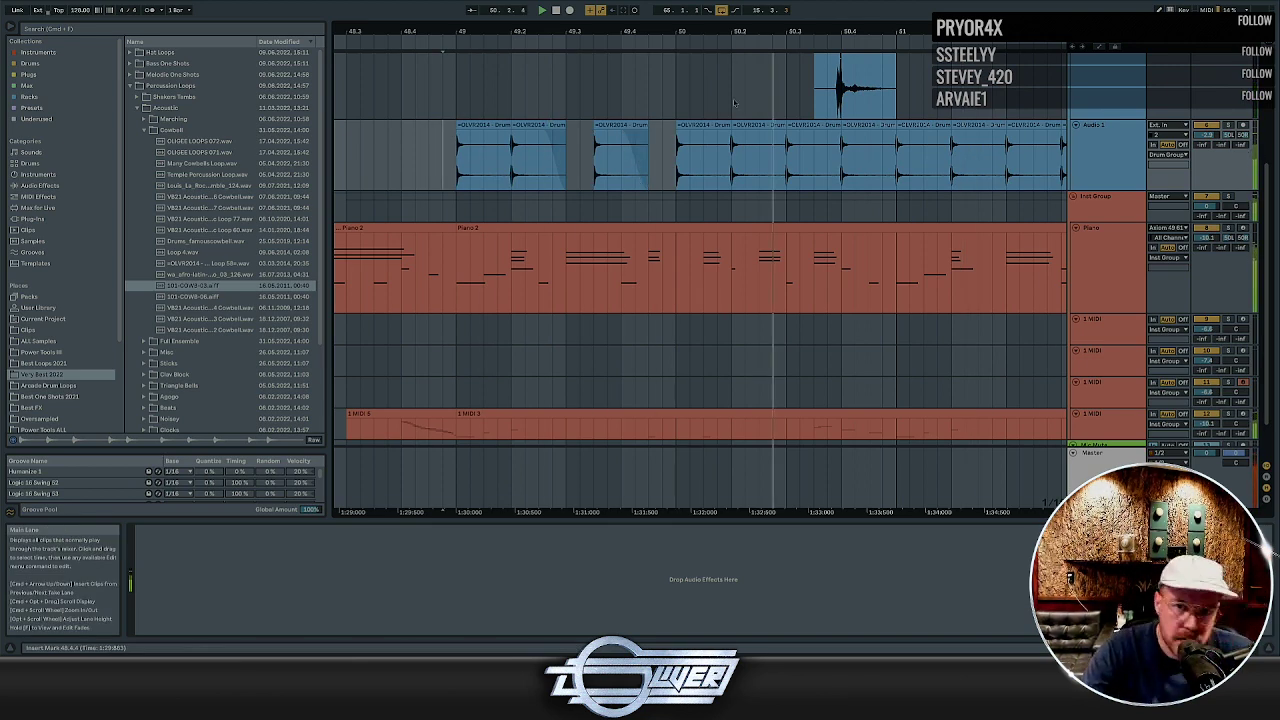
Move the cowbell slice at the start of bar 50 an eighth note earlier and return to bar 49
{"action": "left_click", "coordinate": [705, 127]}
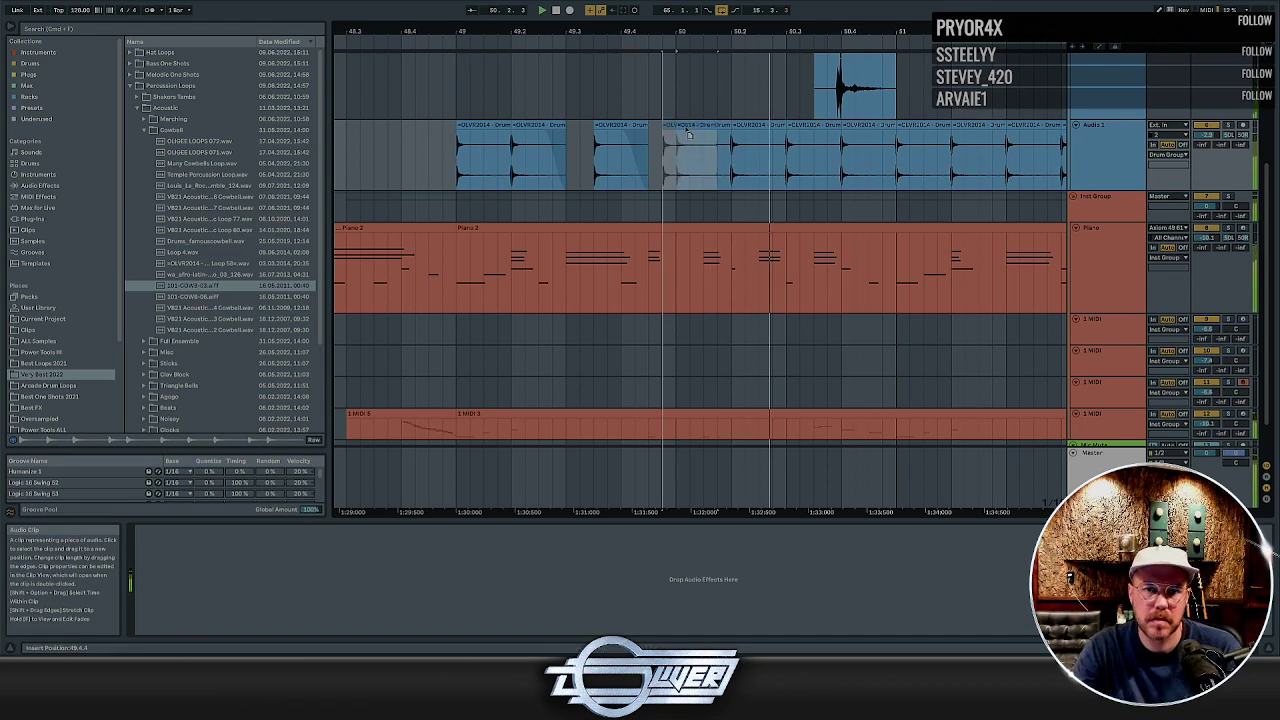
{"action": "left_click_drag", "start_coordinate": [705, 127], "coordinate": [677, 127]}
{"action": "left_click", "coordinate": [458, 141]}
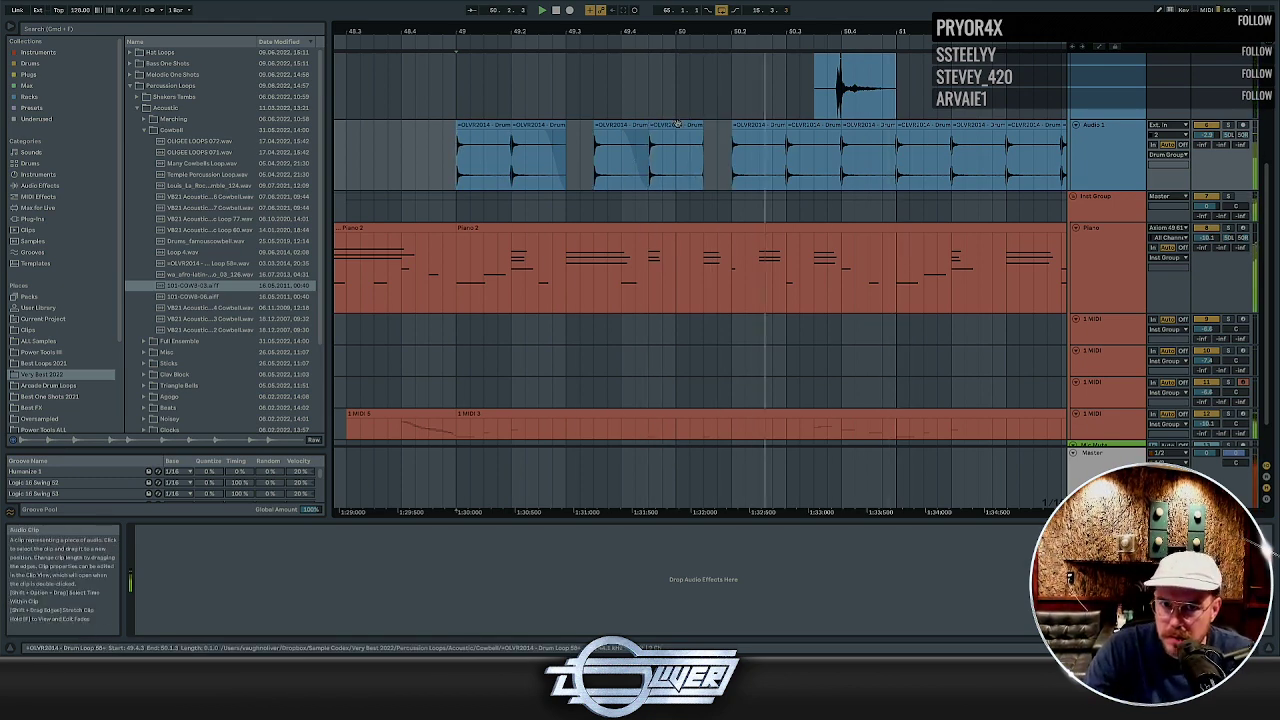
Clear the cowbell slice on the fourth beat of bar 50 and loop the two-bar pattern from bar 49 to bar 51
{"action": "left_click_drag", "start_coordinate": [842, 130], "coordinate": [462, 157]}
{"action": "left_click", "coordinate": [900, 129]}
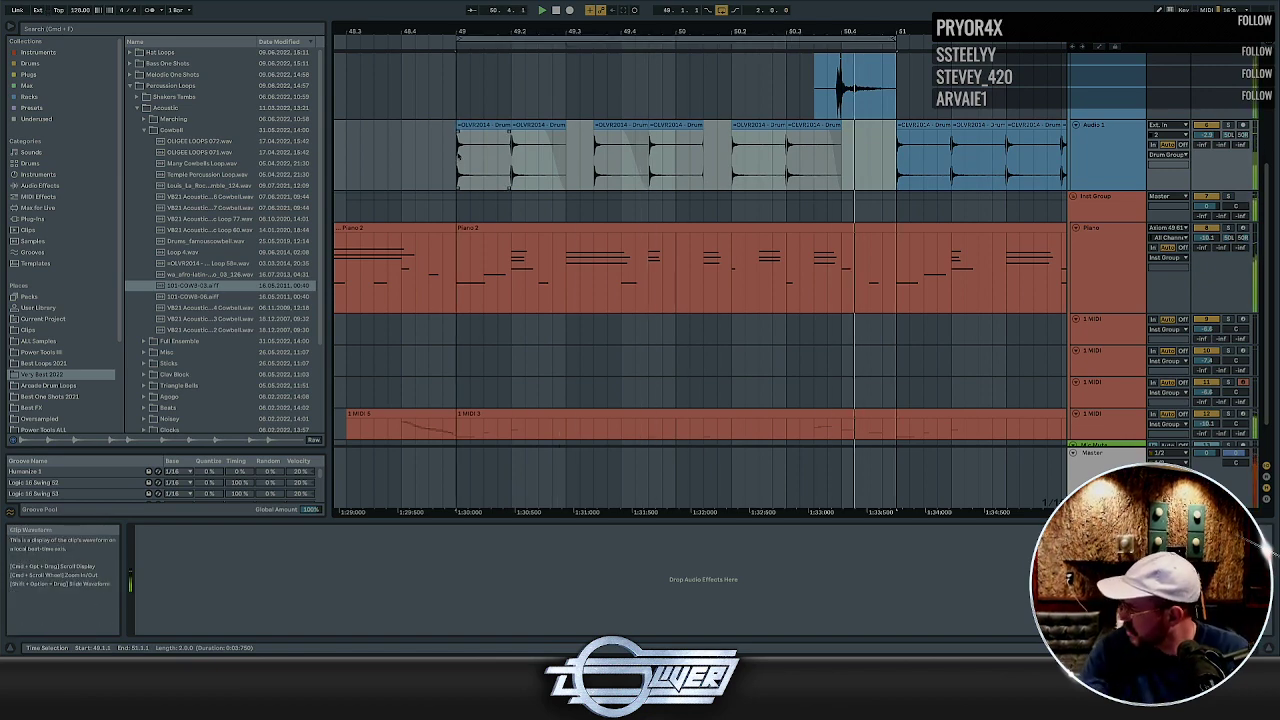
Delete the two cowbell loop slices at 50.2.1 and 50.3.1 on the Audio 1 track
{"action": "left_click", "coordinate": [691, 113]}
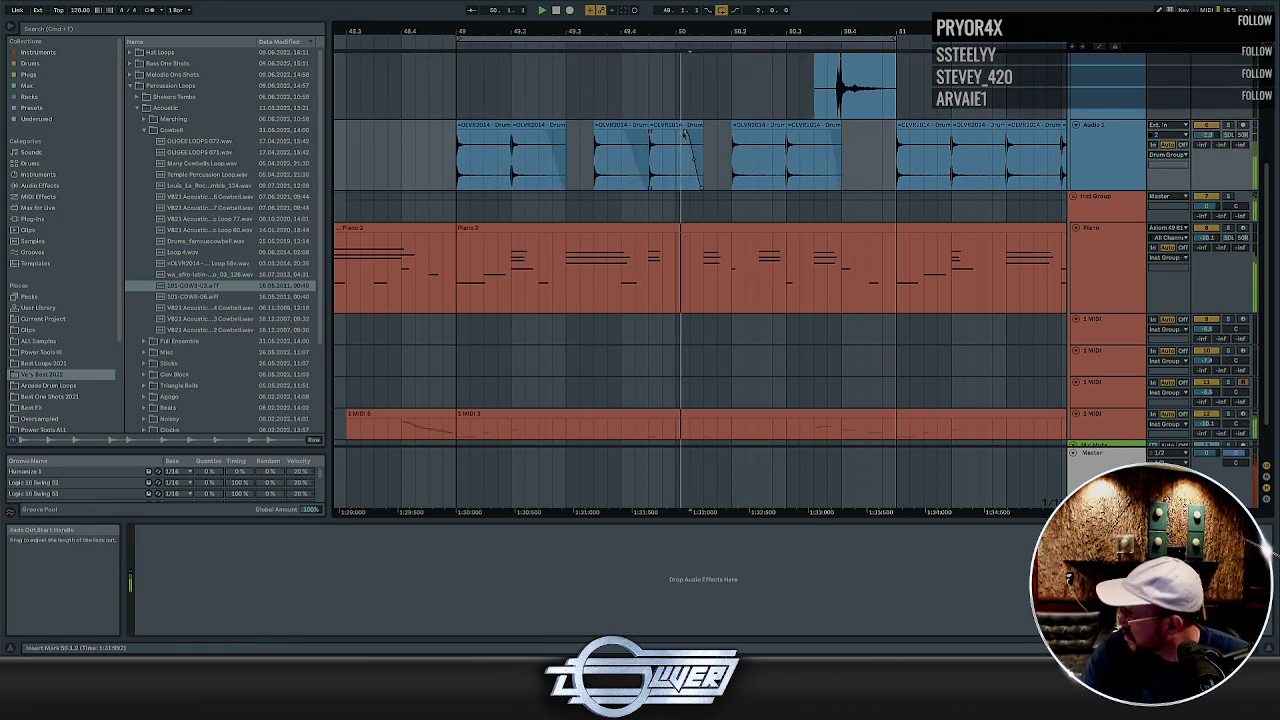
{"action": "left_click", "coordinate": [745, 124]}
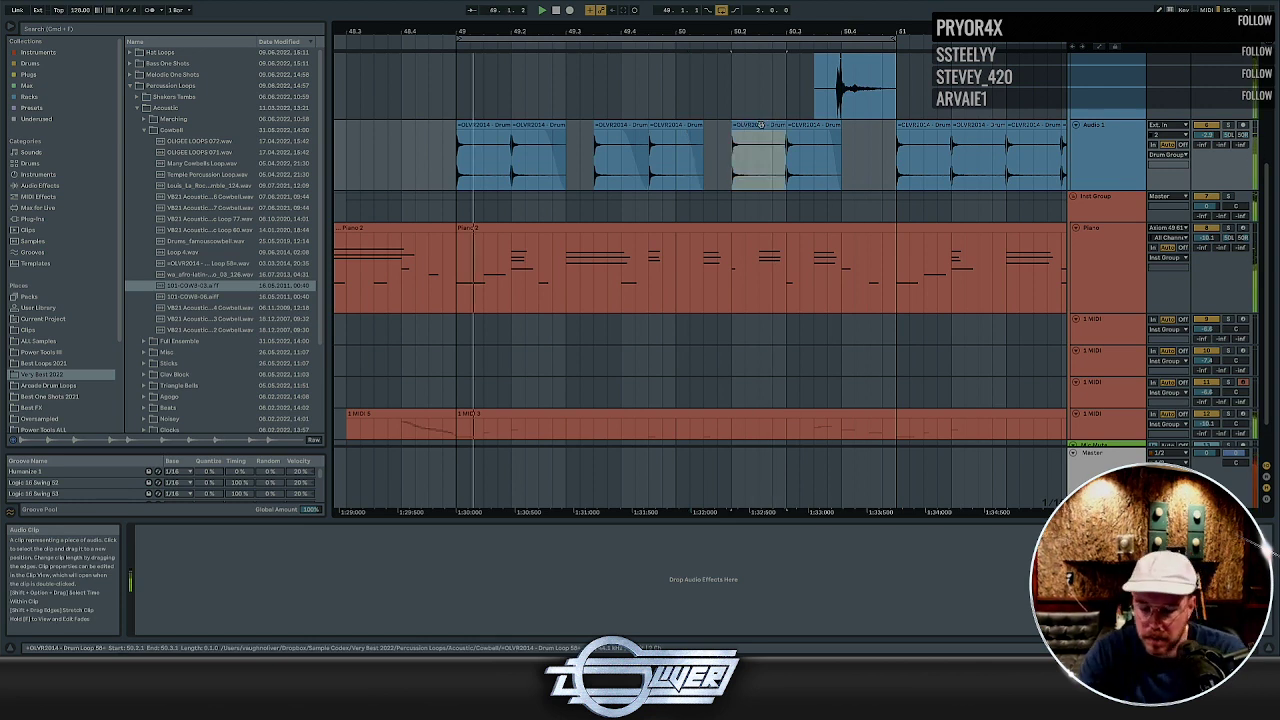
{"action": "key", "text": "Delete"}
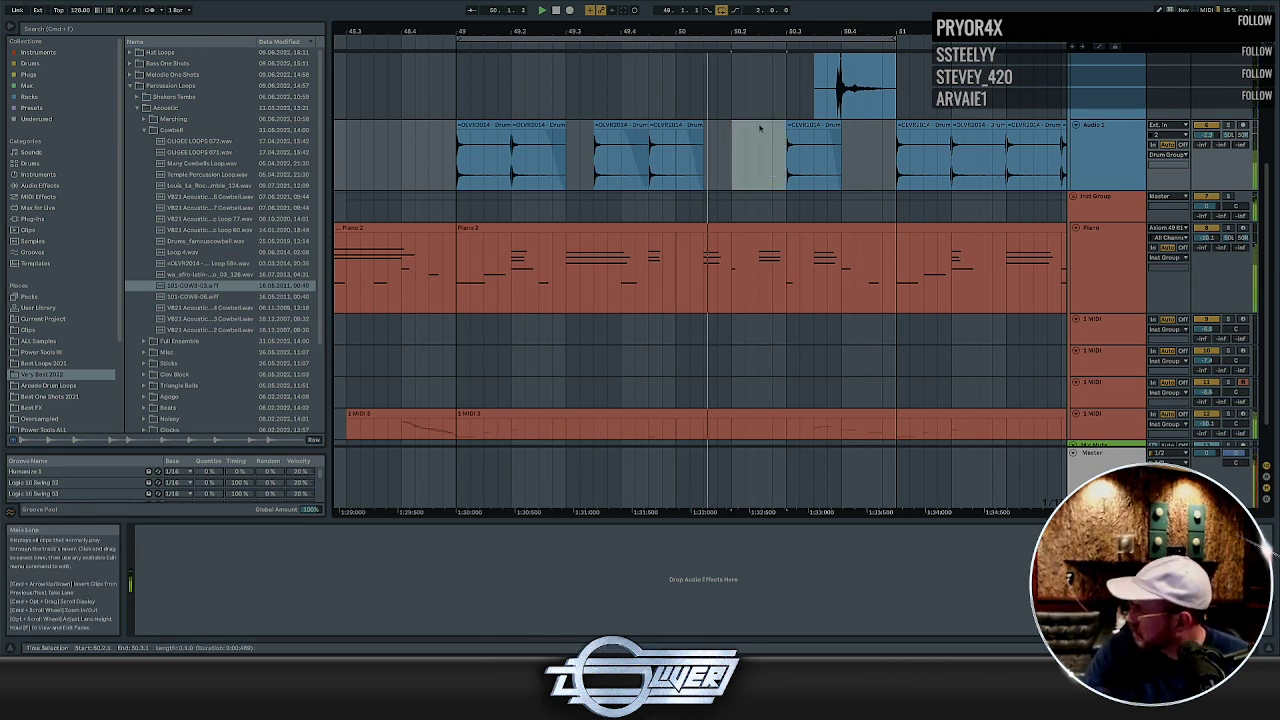
{"action": "left_click", "coordinate": [799, 125]}
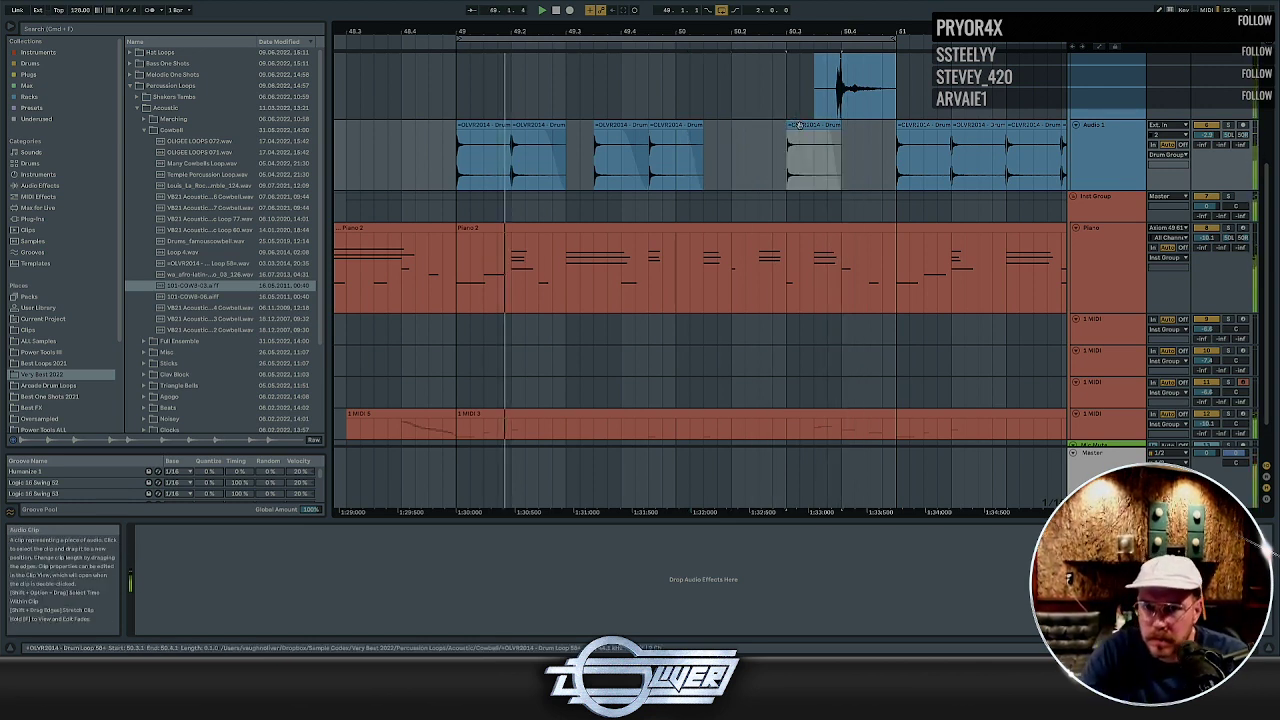
{"action": "key", "text": "Delete"}
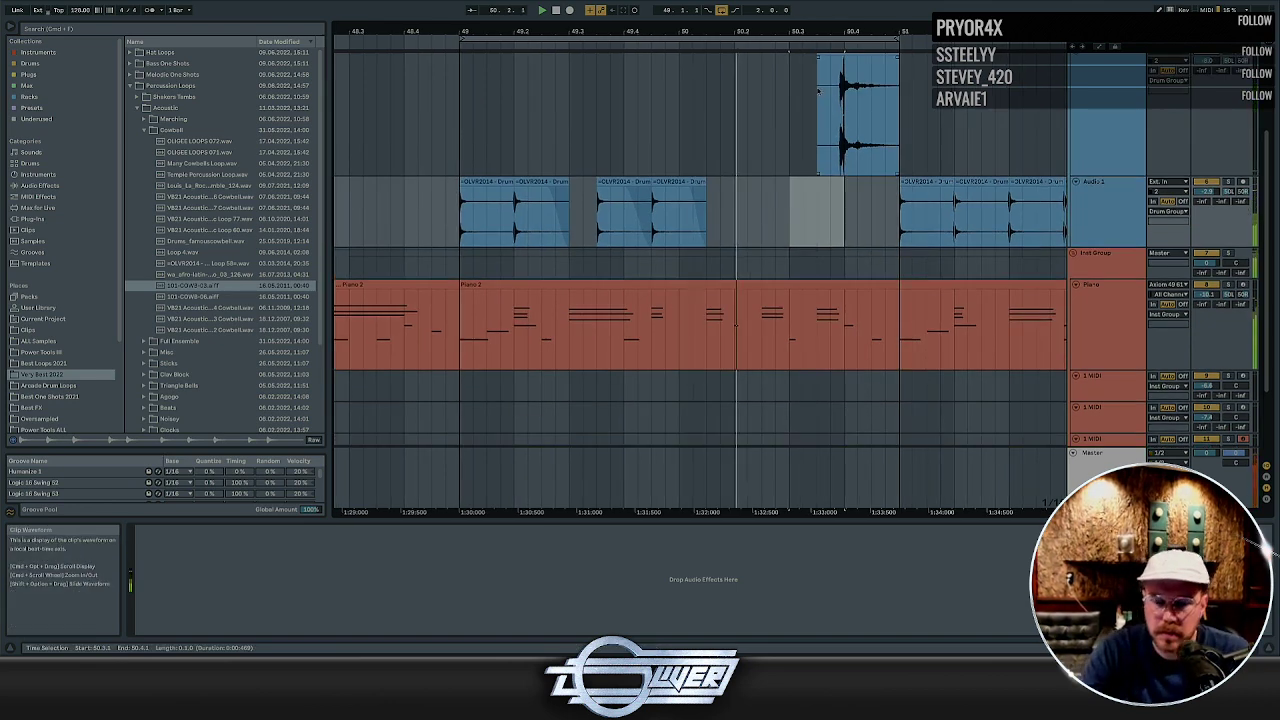
Copy the faded cowbell slice that ends the second group in the pattern and place the copy at 50.2.3
{"action": "scroll", "coordinate": [818, 90], "scroll_direction": "up", "scroll_amount": 1}
{"action": "left_click", "coordinate": [704, 220]}
{"action": "left_click_drag", "start_coordinate": [704, 220], "coordinate": [817, 220]}
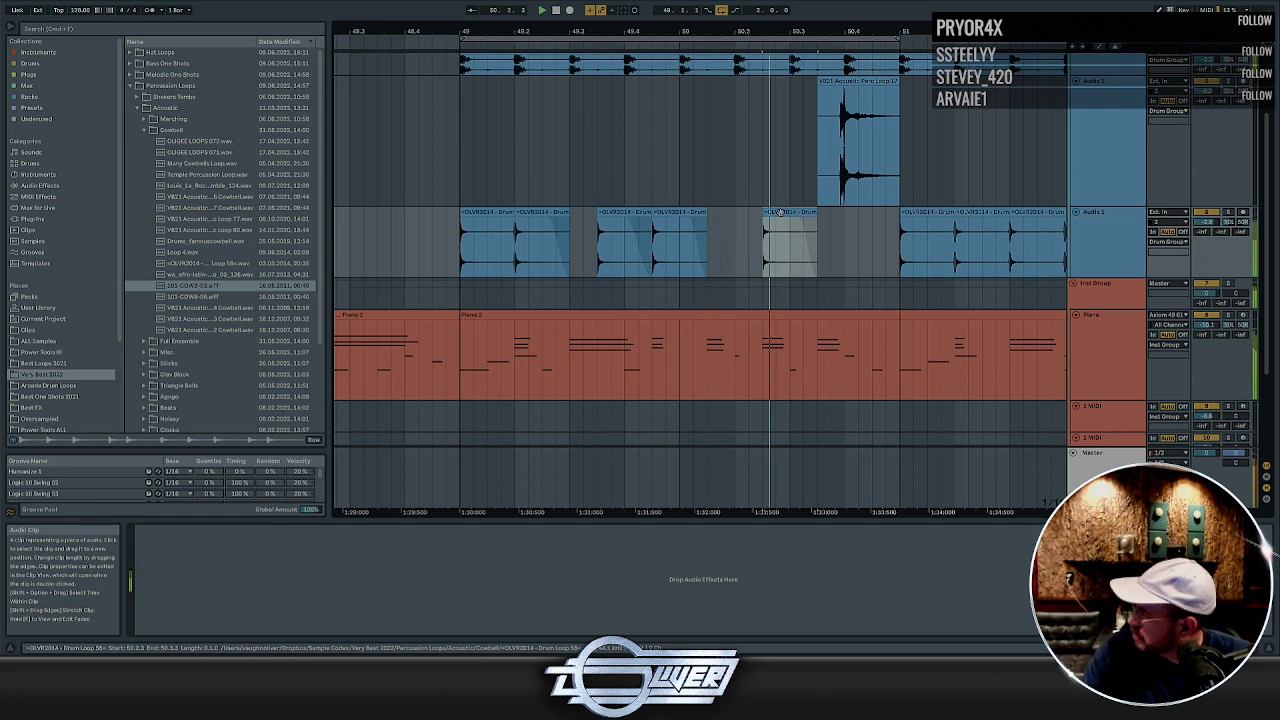
Repeat the edited two-bar cowbell pattern from bar 49 up to bar 65, replacing the old clips after bar 51
{"action": "left_click", "coordinate": [920, 213]}
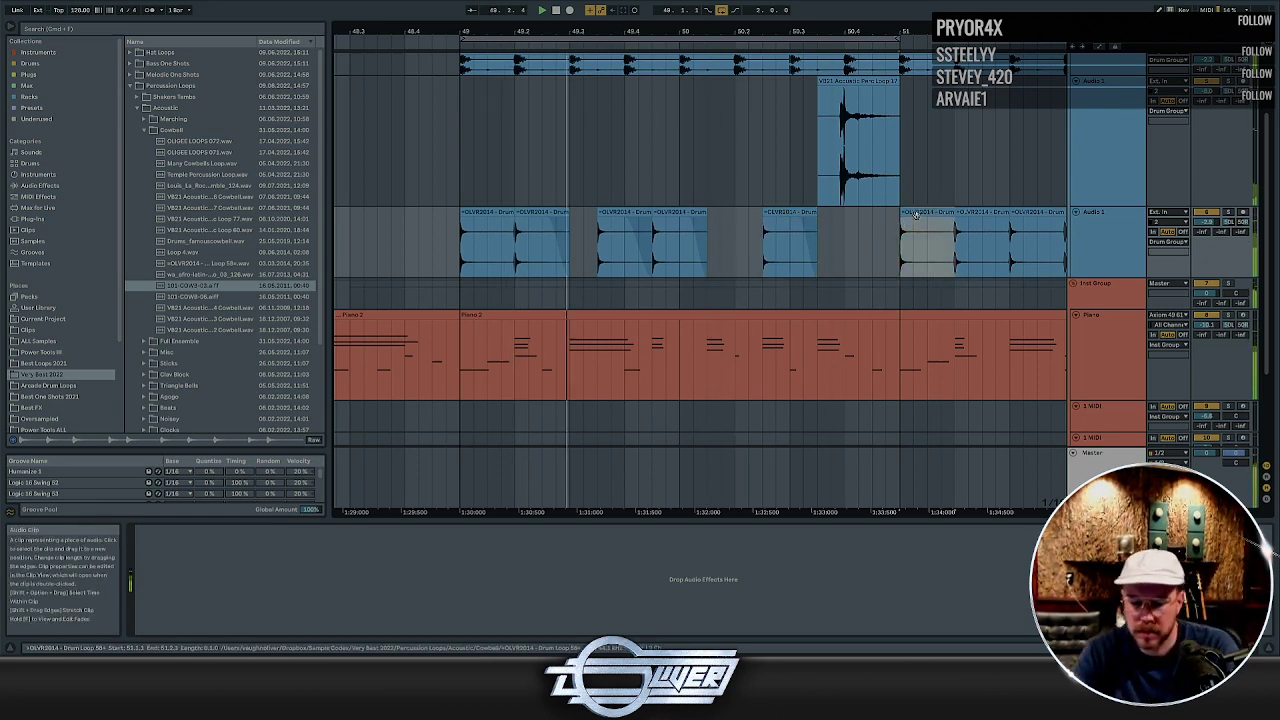
{"action": "key", "text": "minus"}
{"action": "key", "text": "minus"}
{"action": "key", "text": "minus"}
{"action": "key", "text": "minus"}
{"action": "key", "text": "minus"}
{"action": "left_click_drag", "start_coordinate": [960, 221], "coordinate": [709, 223]}
{"action": "key", "text": "Delete"}
{"action": "key", "text": "super+d"}
{"action": "key", "text": "super+d"}
{"action": "key", "text": "super+d"}
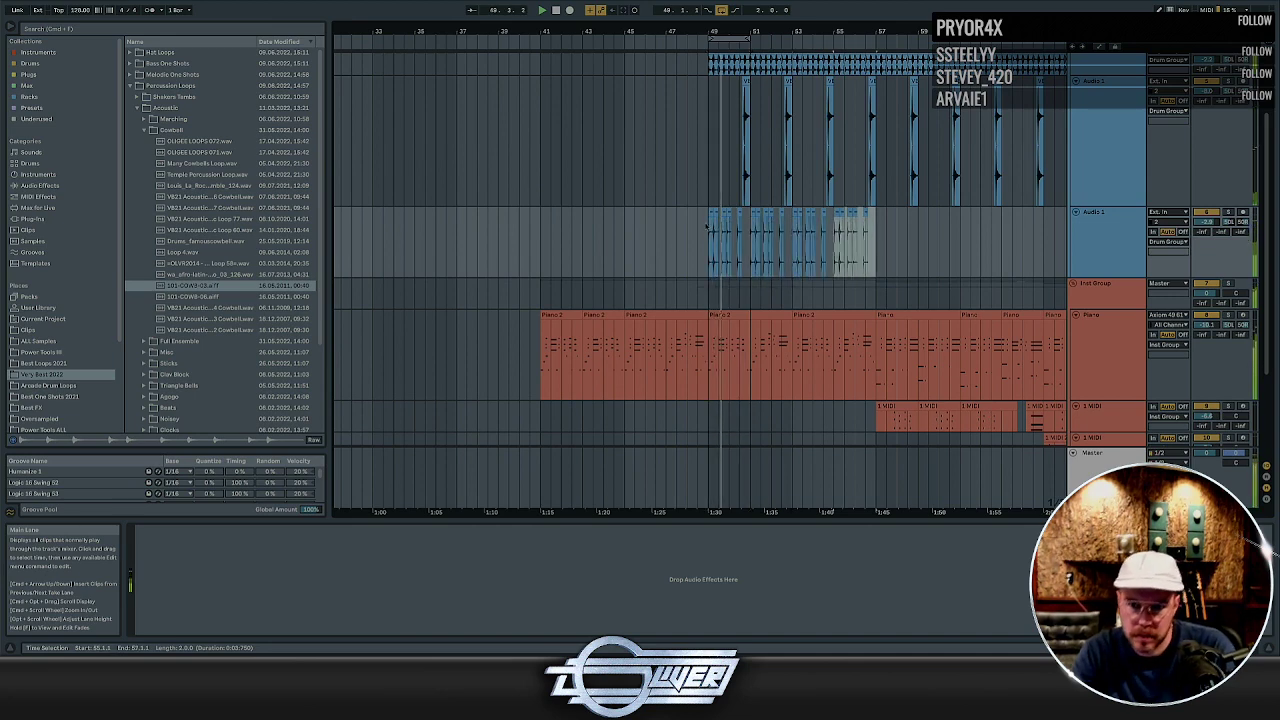
{"action": "key", "text": "super+d"}
{"action": "key", "text": "super+d"}
{"action": "key", "text": "super+d"}
{"action": "key", "text": "super+d"}
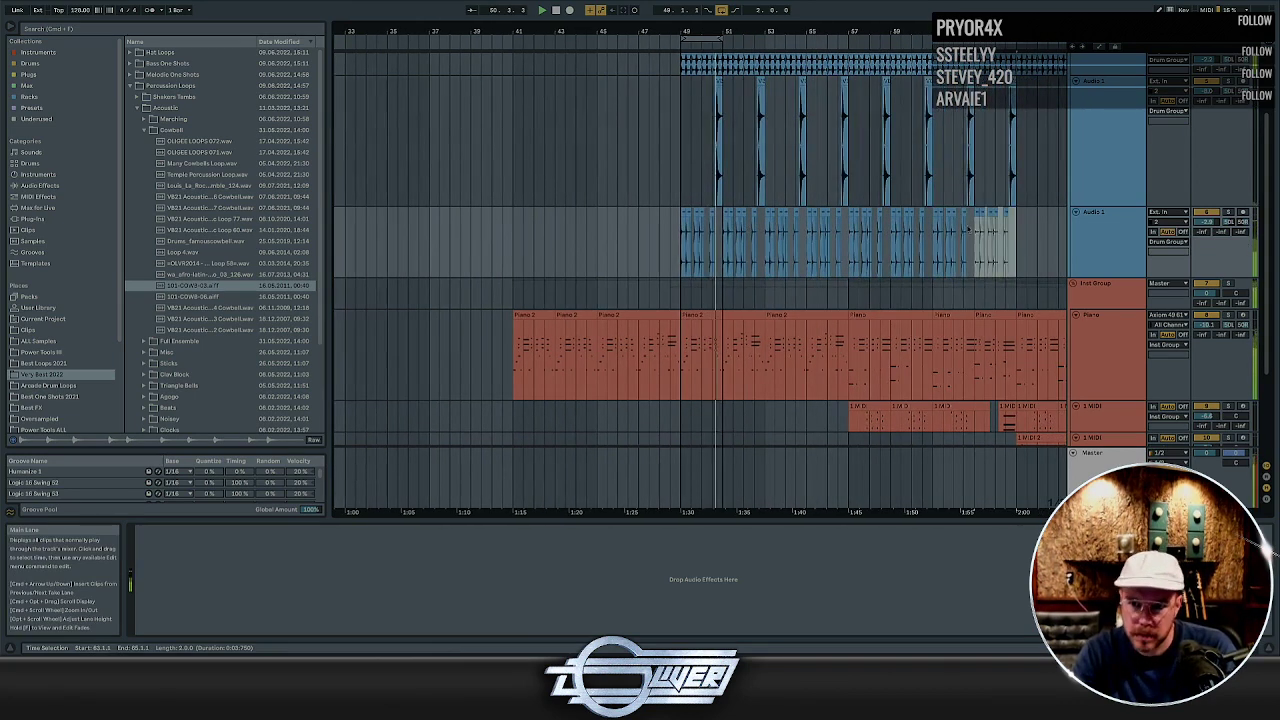
Deactivate the clips from bar 65 to bar 73 on the first MIDI track below Piano
{"action": "left_click", "coordinate": [968, 230]}
{"action": "key", "text": "h"}
{"action": "scroll", "coordinate": [961, 228], "scroll_direction": "right", "scroll_amount": 2}
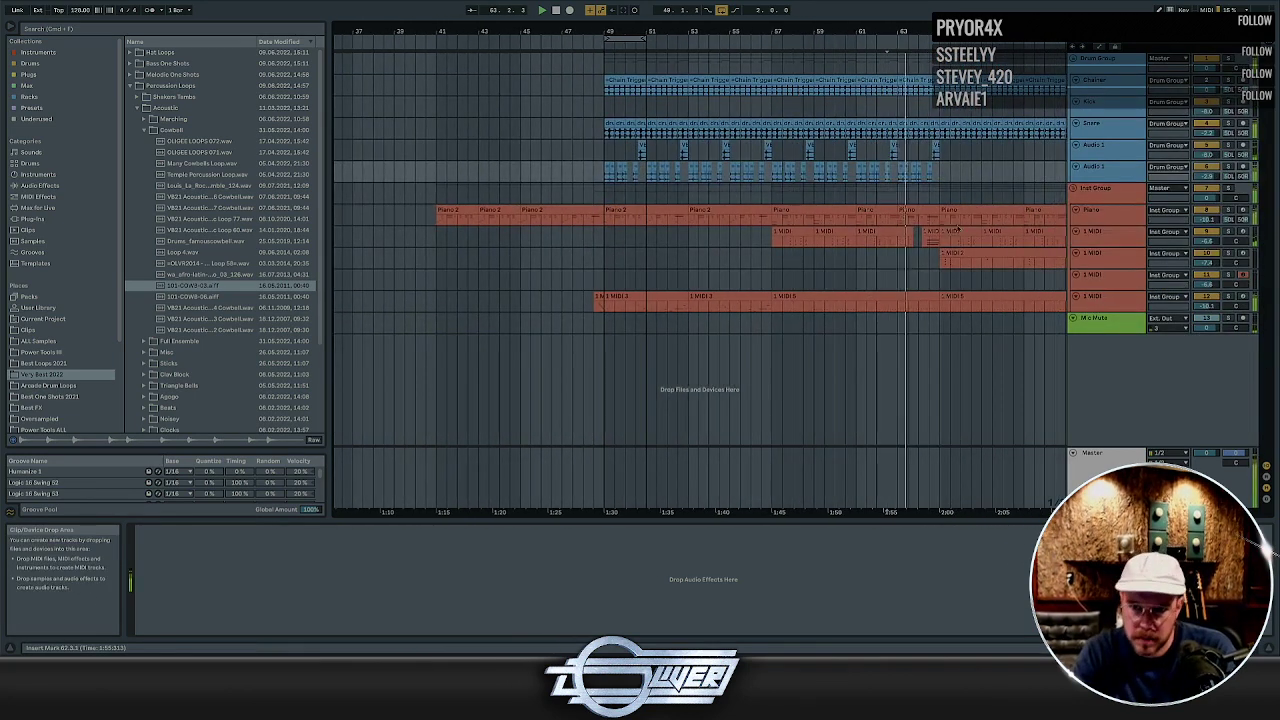
{"action": "left_click", "coordinate": [1088, 255]}
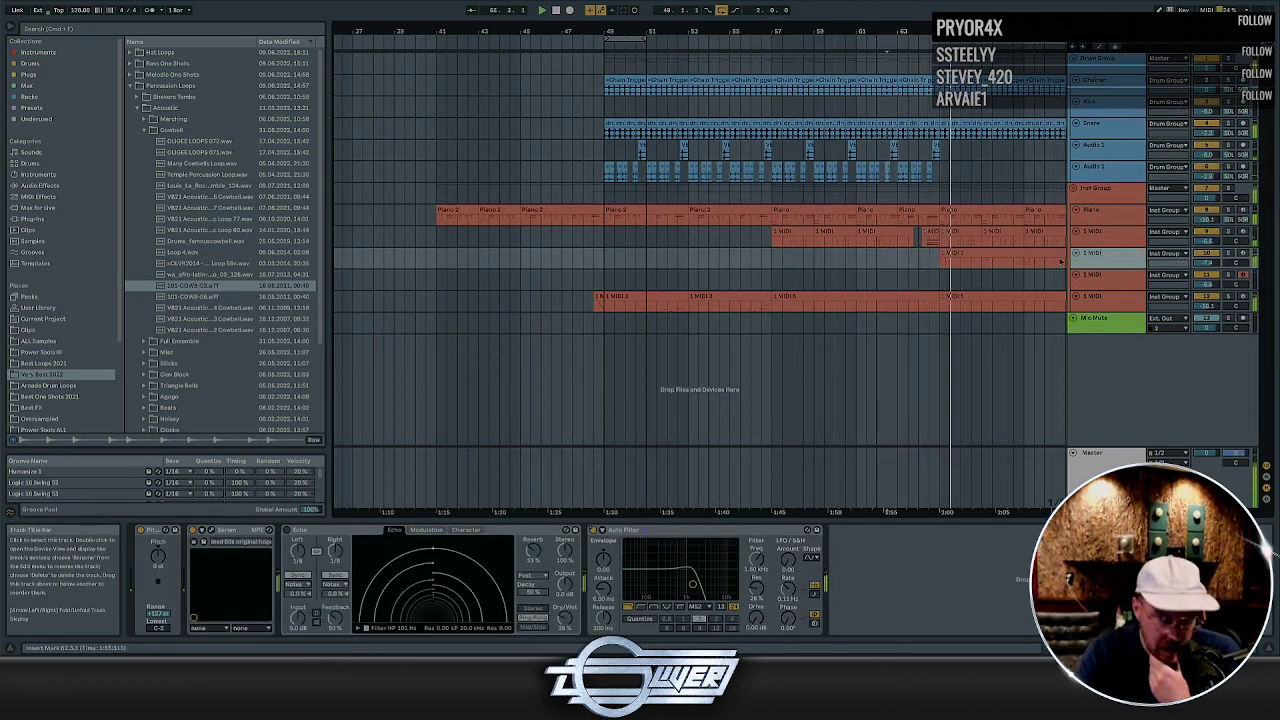
{"action": "scroll", "coordinate": [1042, 258], "scroll_direction": "right", "scroll_amount": 2}
{"action": "scroll", "coordinate": [1042, 258], "scroll_direction": "right", "scroll_amount": 1}
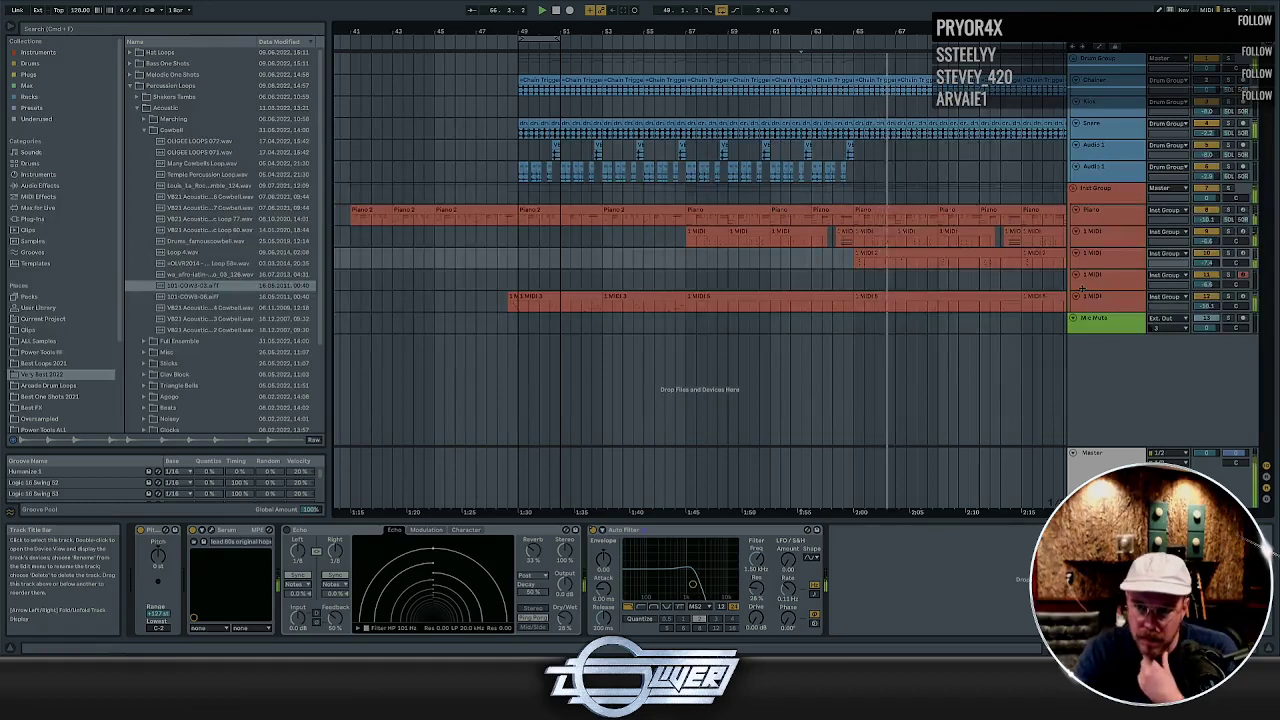
{"action": "scroll", "coordinate": [1046, 287], "scroll_direction": "right", "scroll_amount": 2}
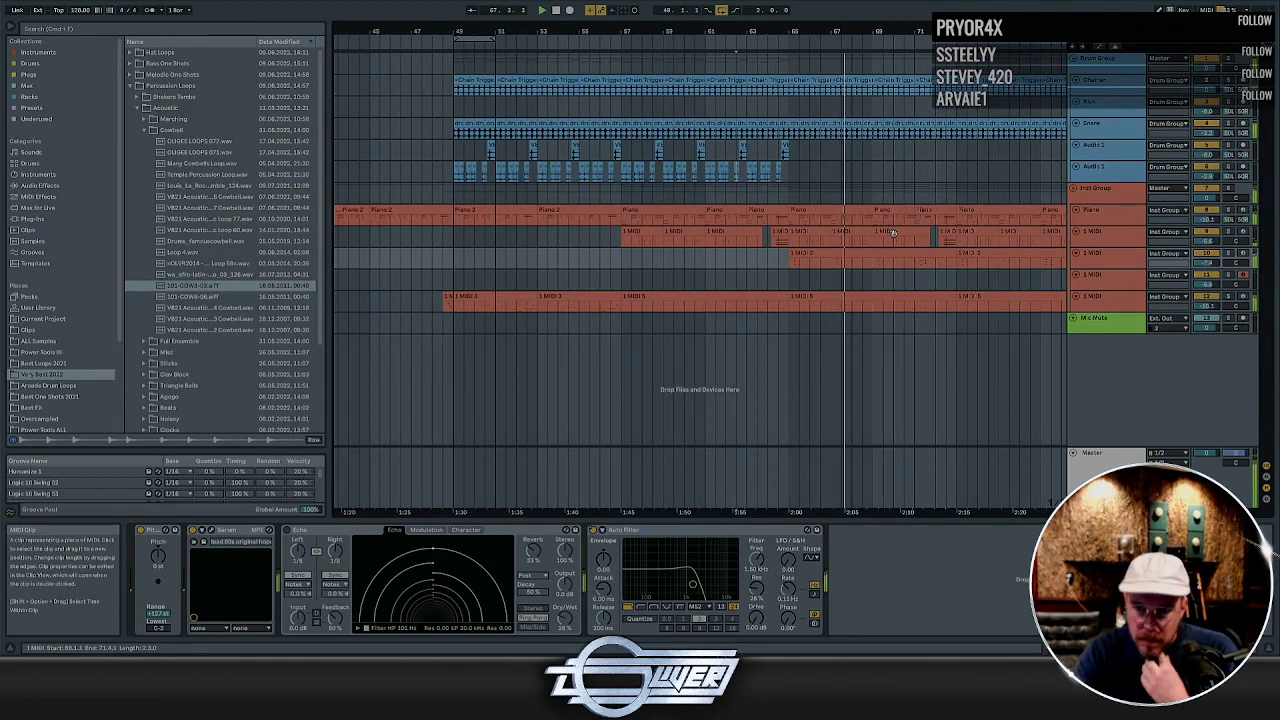
{"action": "left_click_drag", "start_coordinate": [874, 241], "coordinate": [792, 241]}
{"action": "key", "text": "0"}
{"action": "scroll", "coordinate": [792, 241], "scroll_direction": "right", "scroll_amount": 5}
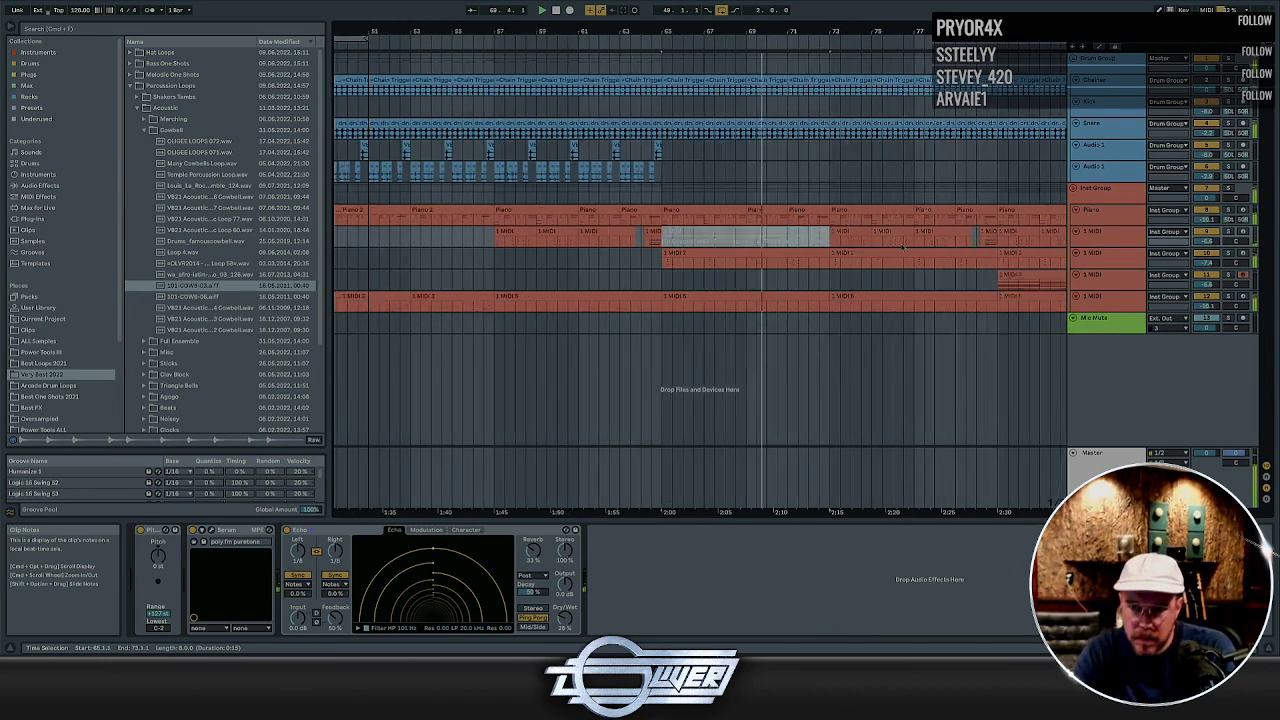
Deactivate the remaining clips up to bar 81 on the first MIDI track below Piano
{"action": "left_click", "coordinate": [848, 233]}
{"action": "key", "text": "0"}
{"action": "left_click", "coordinate": [908, 233]}
{"action": "key", "text": "0"}
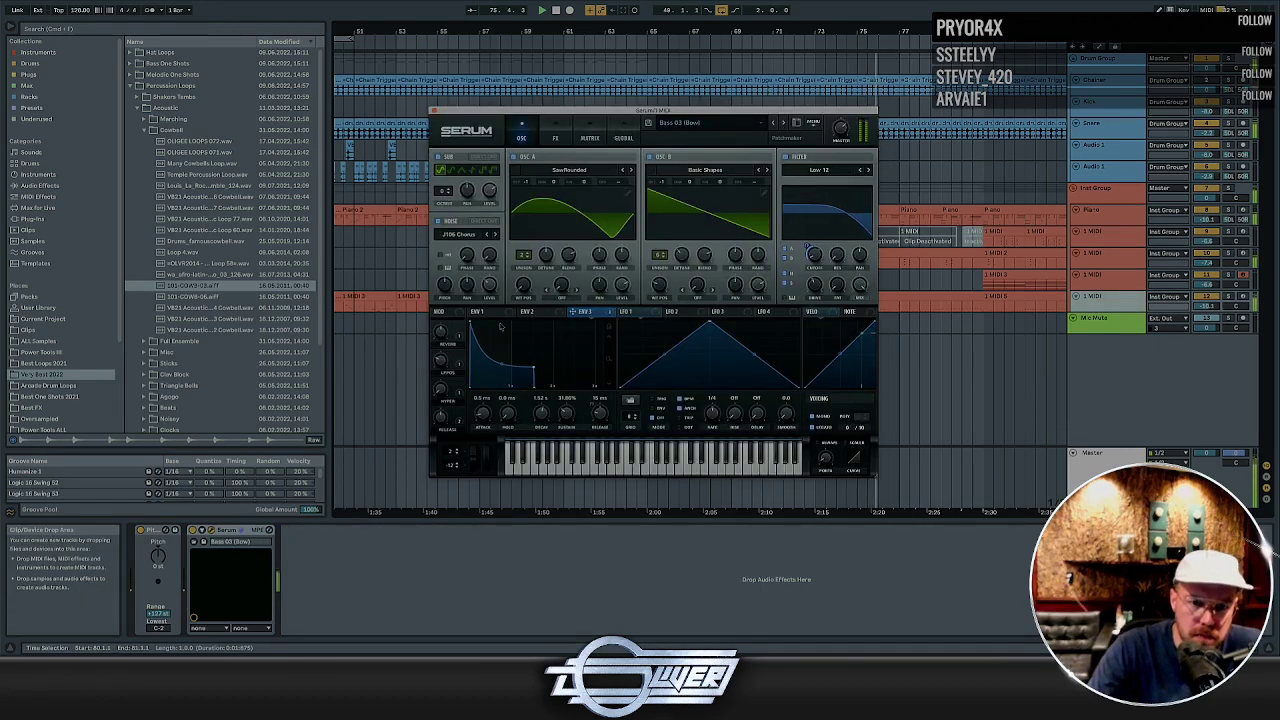
Shorten the decay of Envelope 1 in the bass track's Serum and adjust the decay of Envelope 3
{"action": "left_click", "coordinate": [484, 312]}
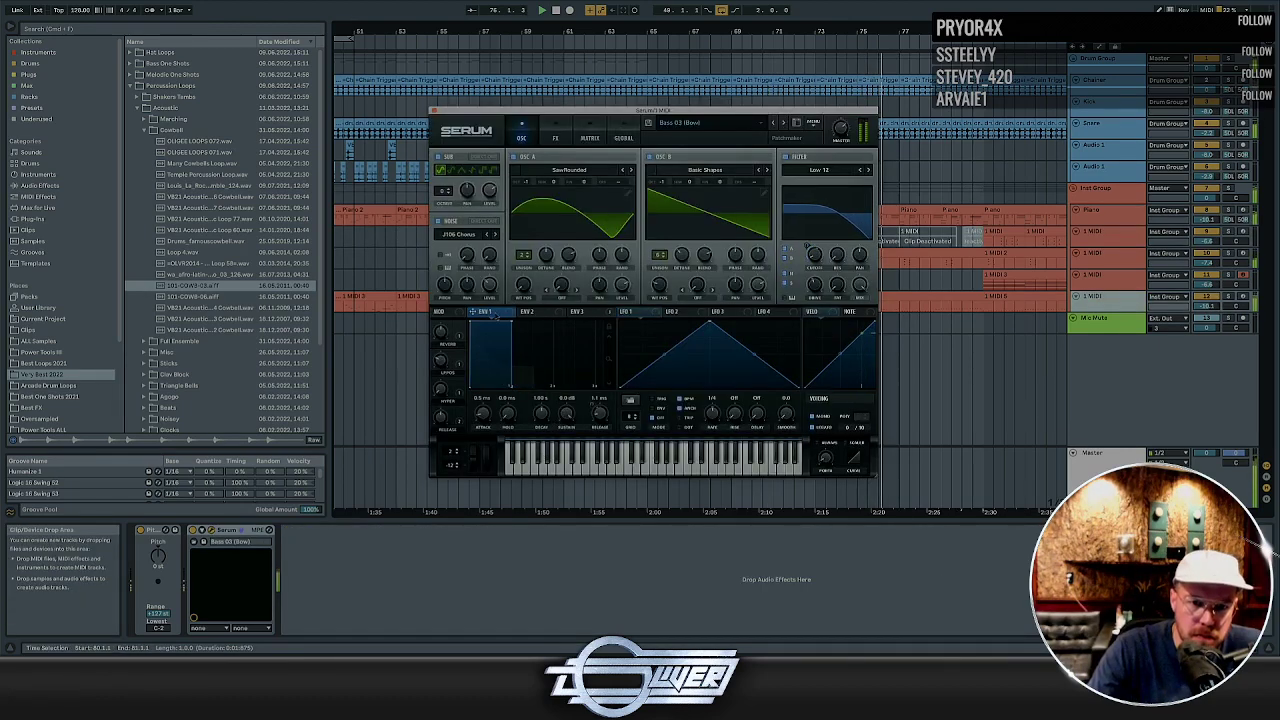
{"action": "left_click_drag", "start_coordinate": [540, 412], "coordinate": [539, 418]}
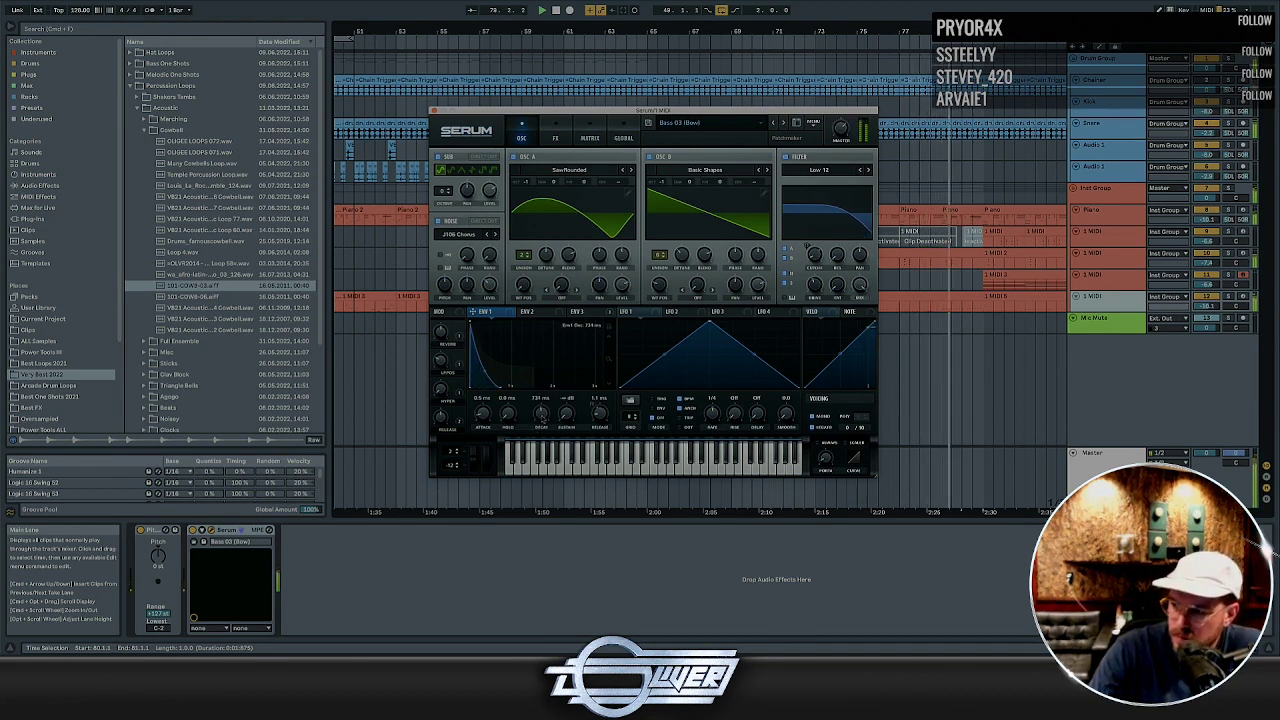
{"action": "left_click", "coordinate": [528, 312]}
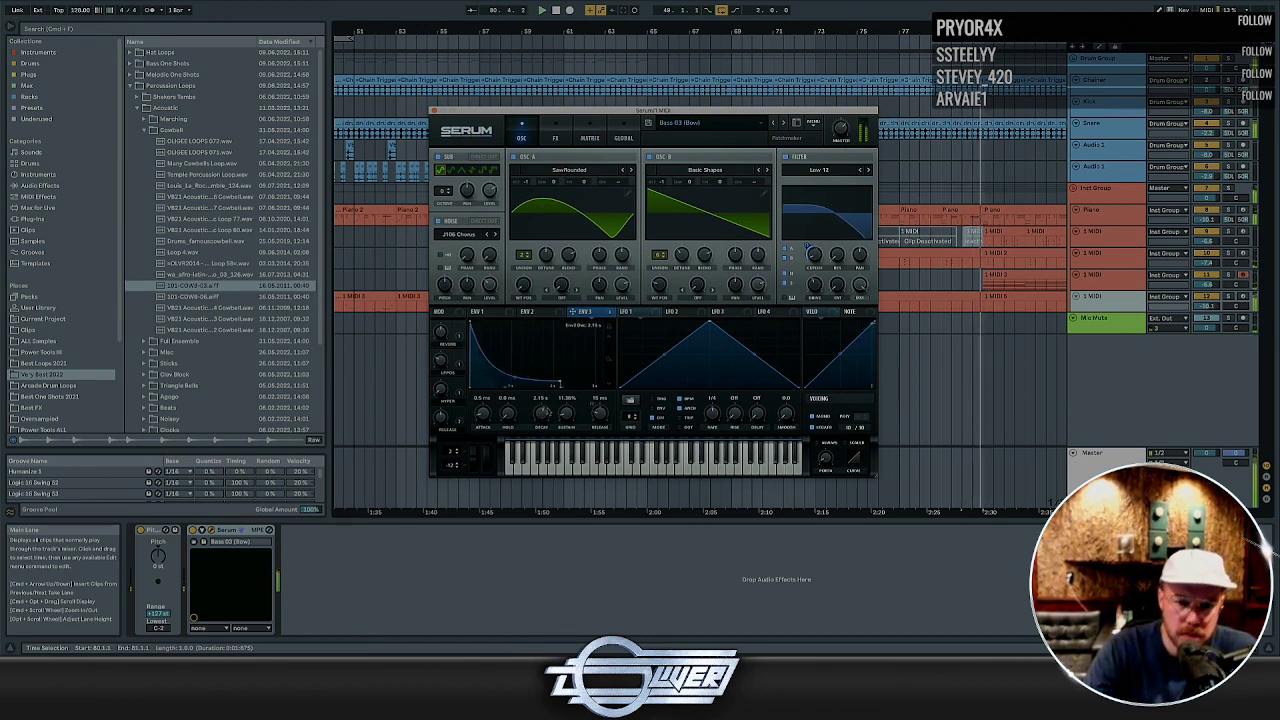
Lower the bass track's Serum Env3 Dec automation to about 678 ms from bar 57 to bar 97
{"action": "key", "text": "a"}
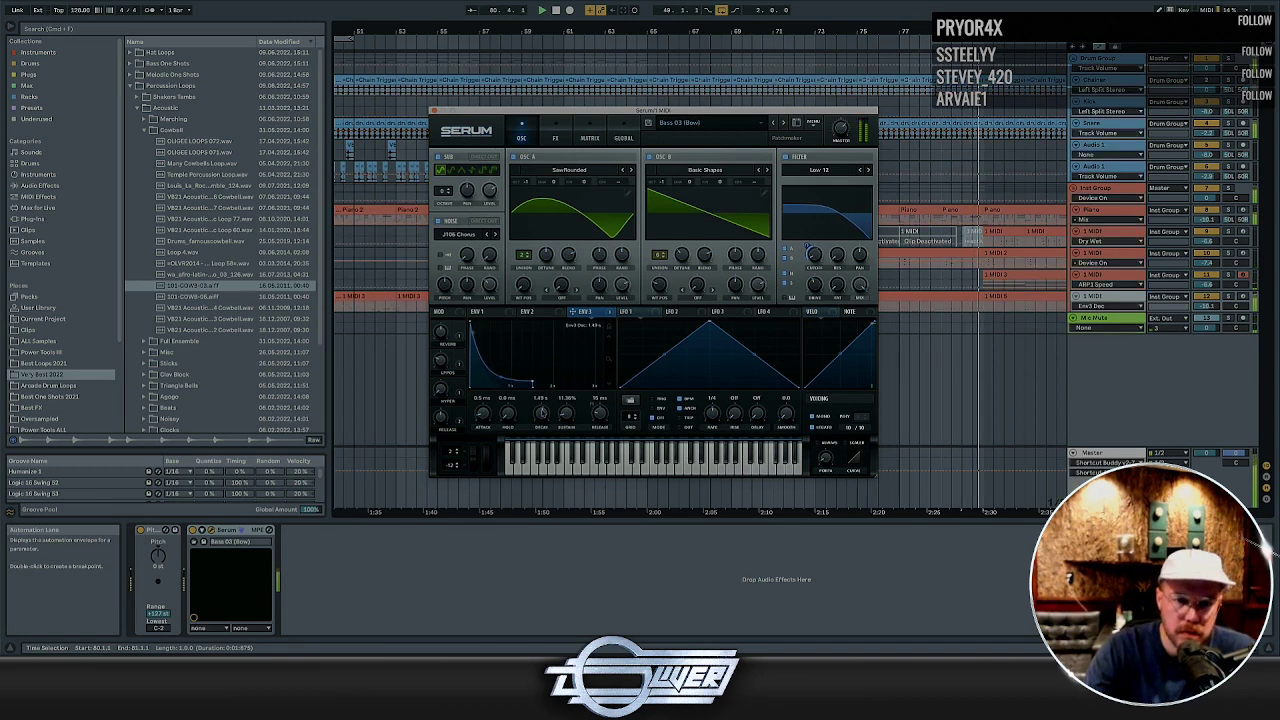
{"action": "left_click", "coordinate": [434, 111]}
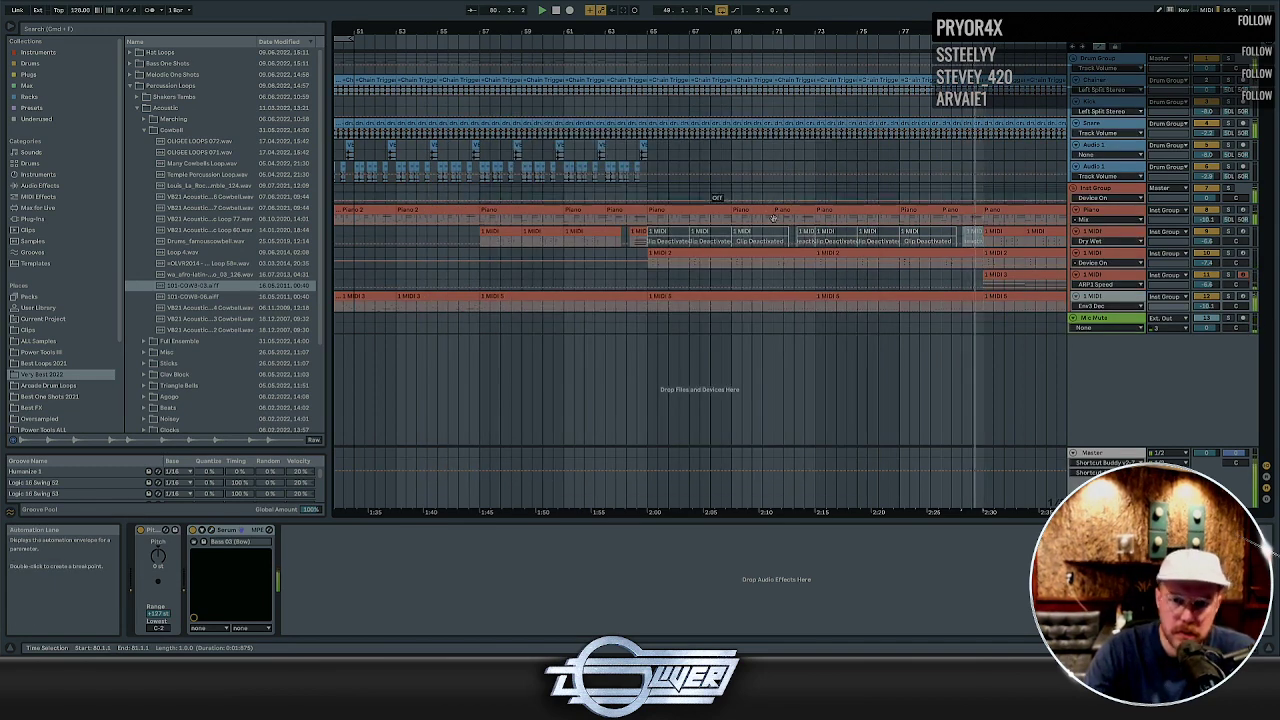
{"action": "key", "text": "space"}
{"action": "key", "text": "space"}
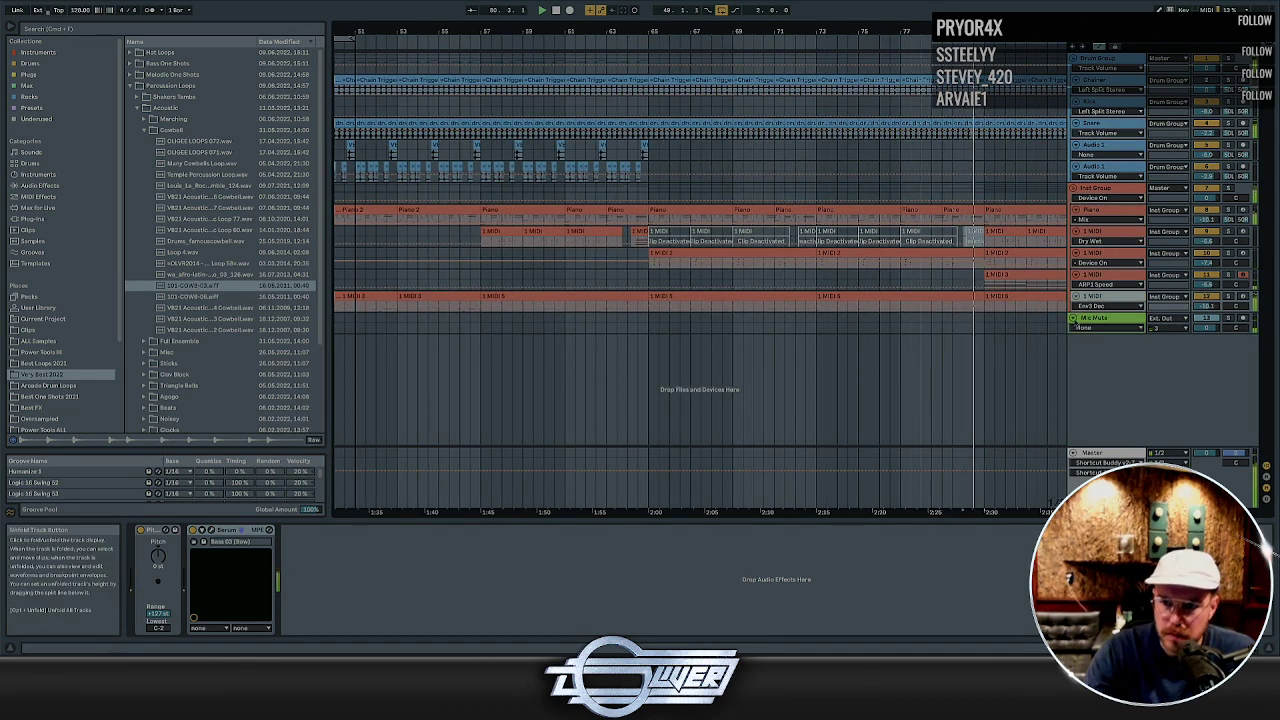
{"action": "left_click", "coordinate": [1076, 296]}
{"action": "left_click", "coordinate": [841, 390]}
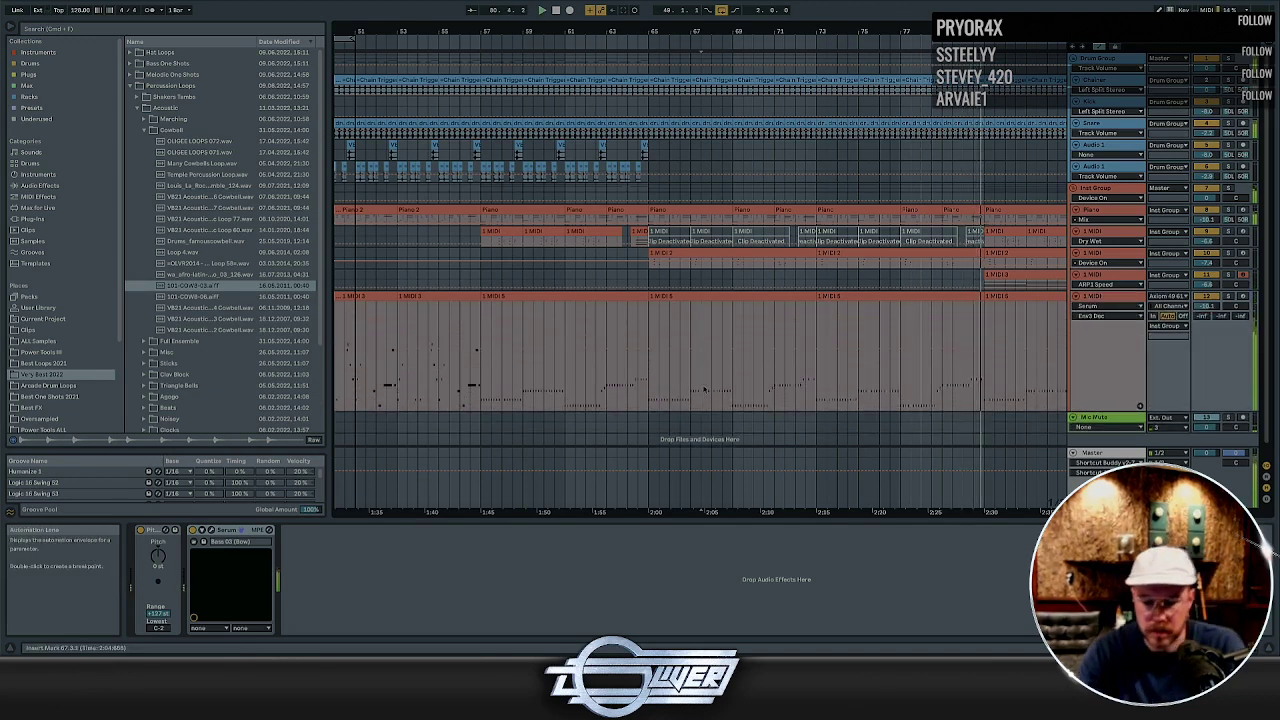
{"action": "key", "text": "minus"}
{"action": "key", "text": "minus"}
{"action": "left_click", "coordinate": [632, 372]}
{"action": "left_click_drag", "start_coordinate": [741, 373], "coordinate": [930, 352]}
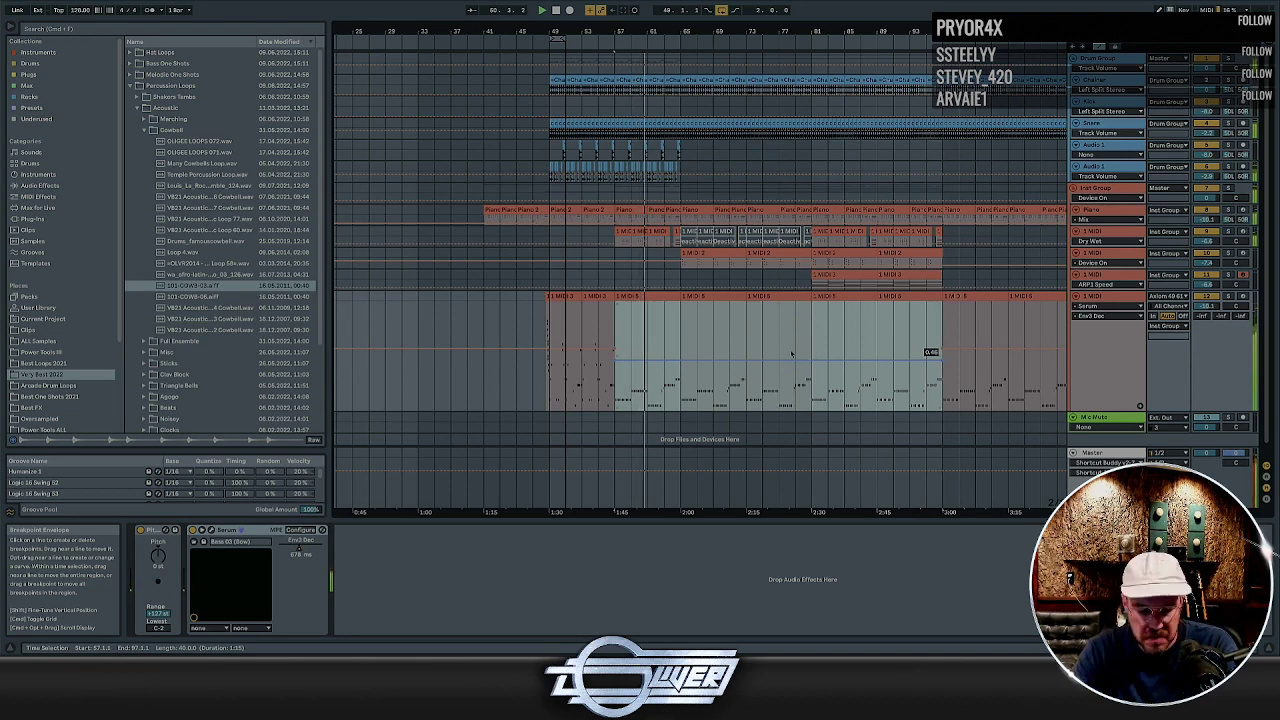
{"action": "key", "text": "a"}
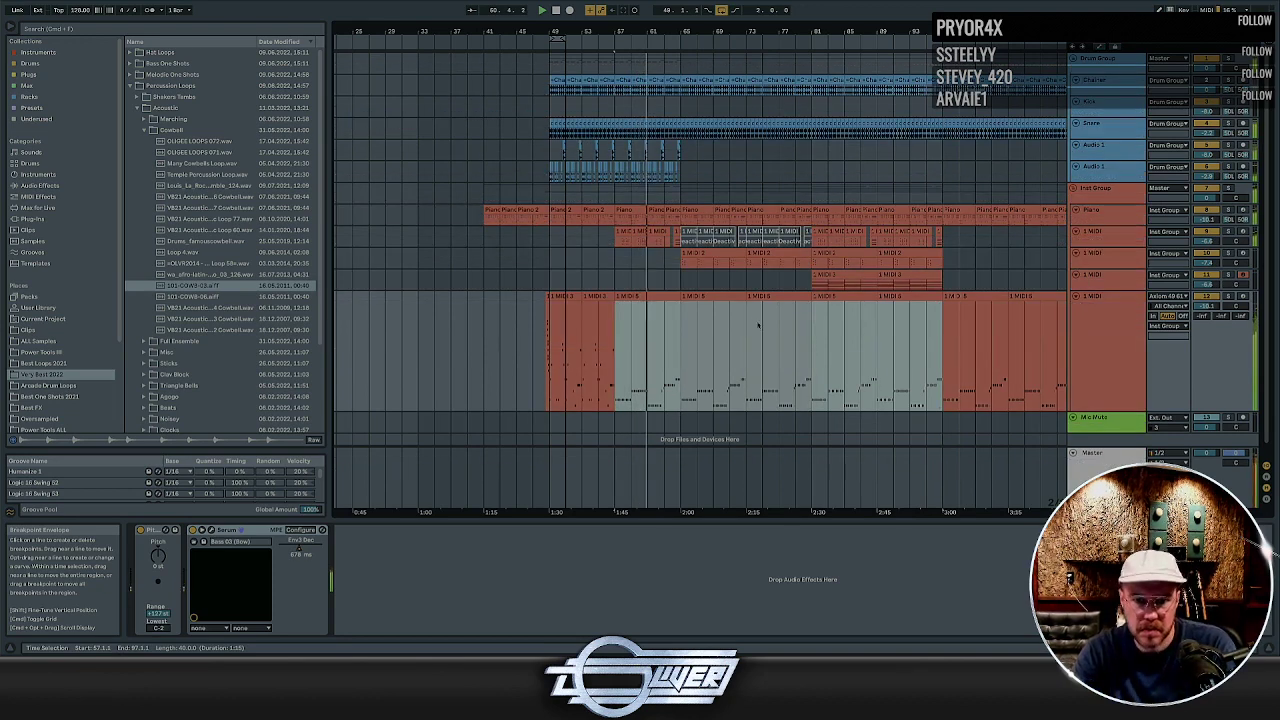
Duplicate the clips on both percussion audio tracks from bars 49–65 into bars 65–81, and delete the copies again
{"action": "left_click", "coordinate": [683, 275]}
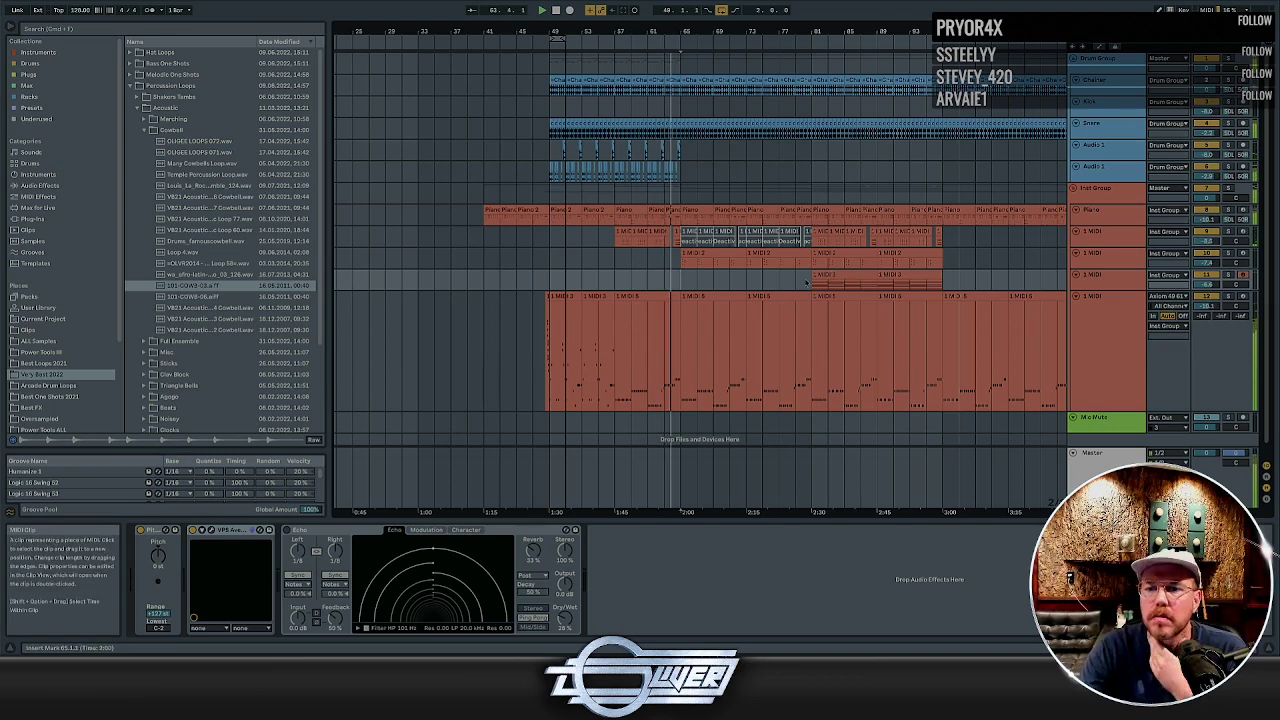
{"action": "left_click_drag", "start_coordinate": [680, 160], "coordinate": [548, 156]}
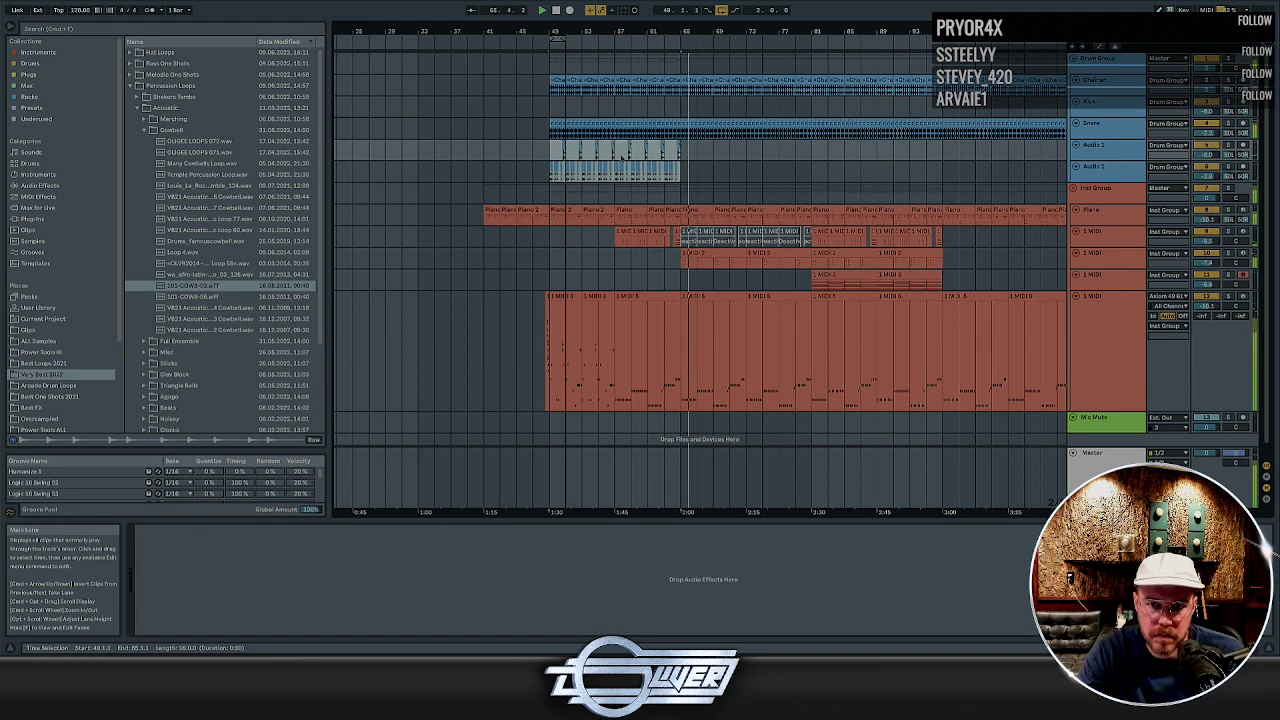
{"action": "key", "text": "ctrl+d"}
{"action": "left_click_drag", "start_coordinate": [813, 152], "coordinate": [682, 170]}
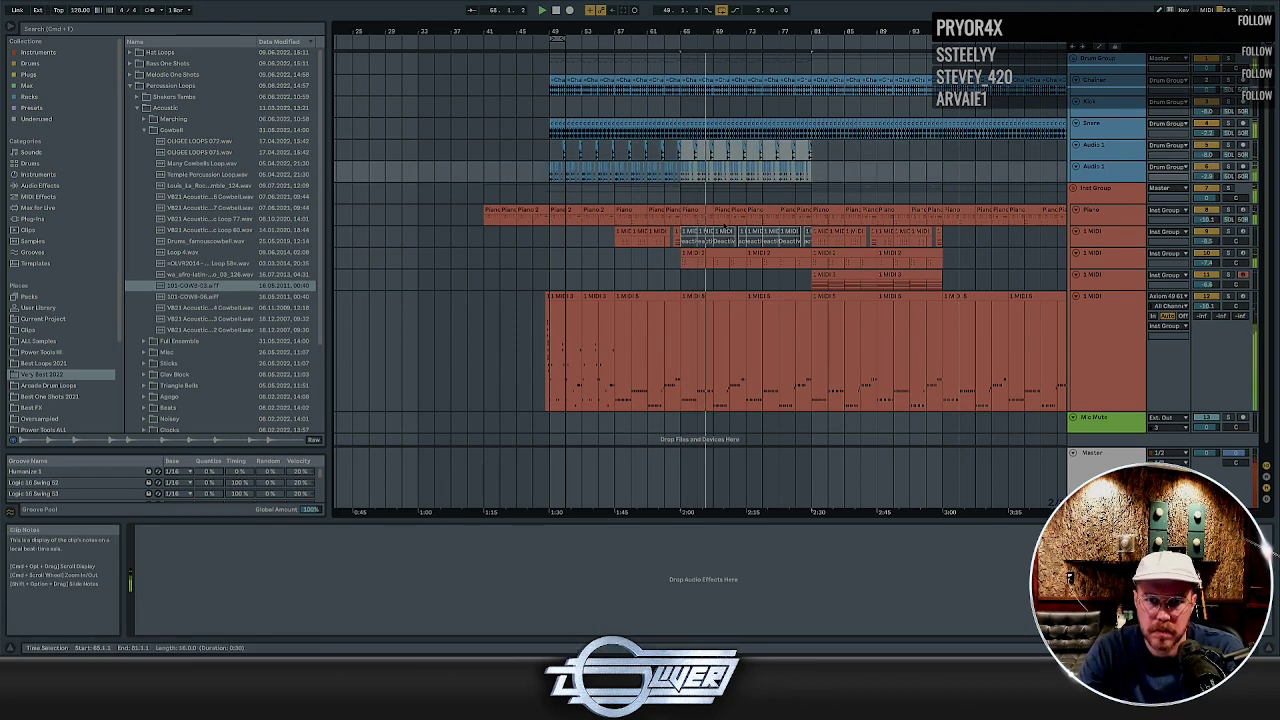
{"action": "key", "text": "Delete"}
Automate the second MIDI track's Auto Filter frequency lower across bars 65–81 and adjust it from bar 81 to bar 97
{"action": "left_click", "coordinate": [1098, 254]}
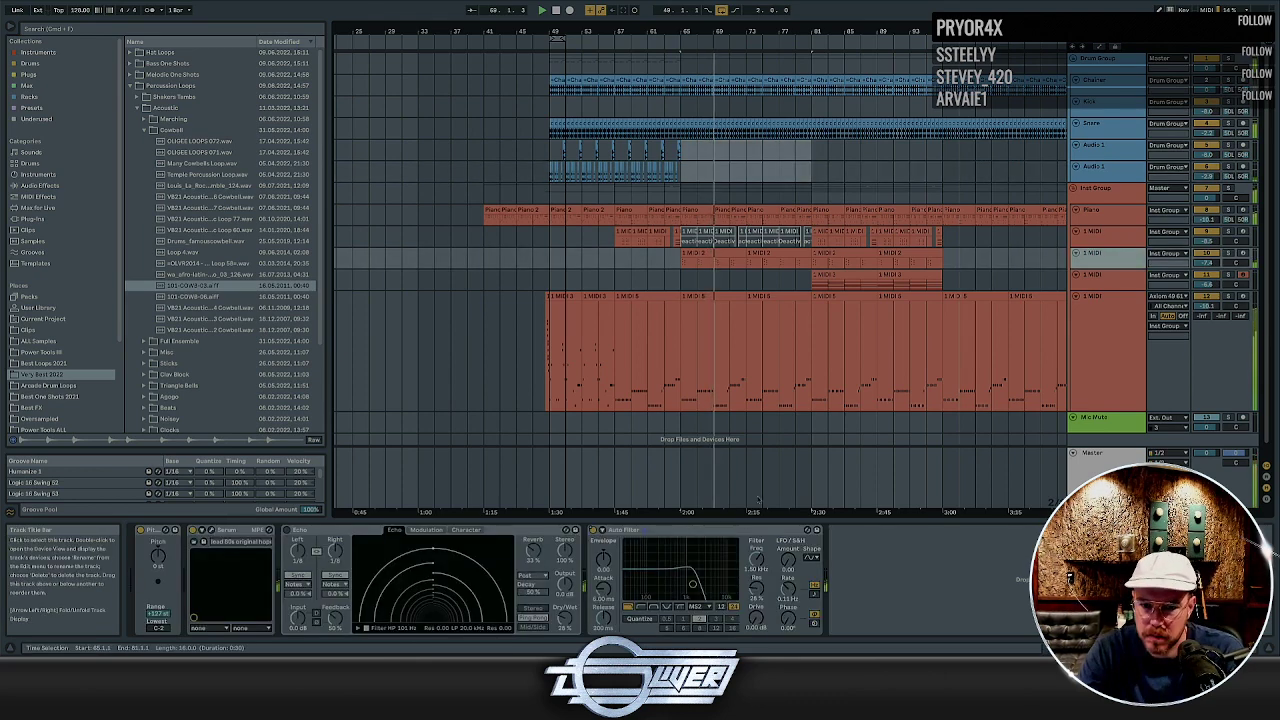
{"action": "key", "text": "a"}
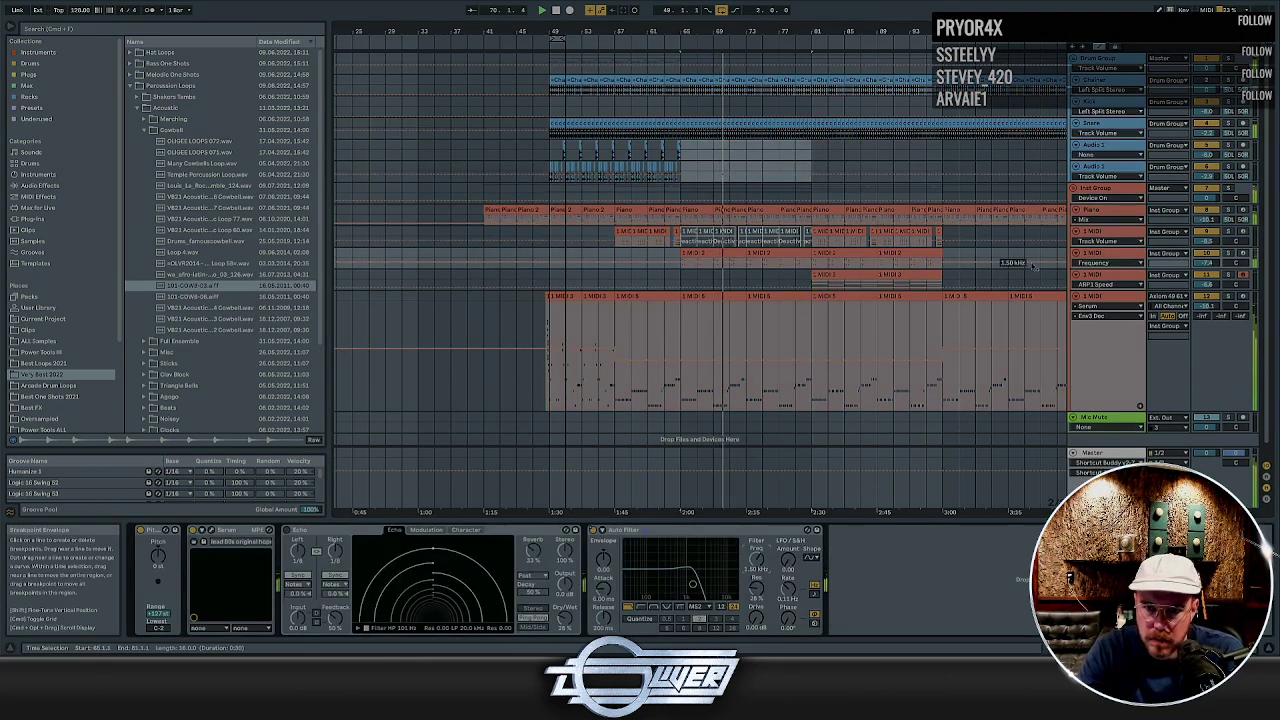
{"action": "left_click", "coordinate": [1076, 253]}
{"action": "left_click_drag", "start_coordinate": [815, 299], "coordinate": [682, 288]}
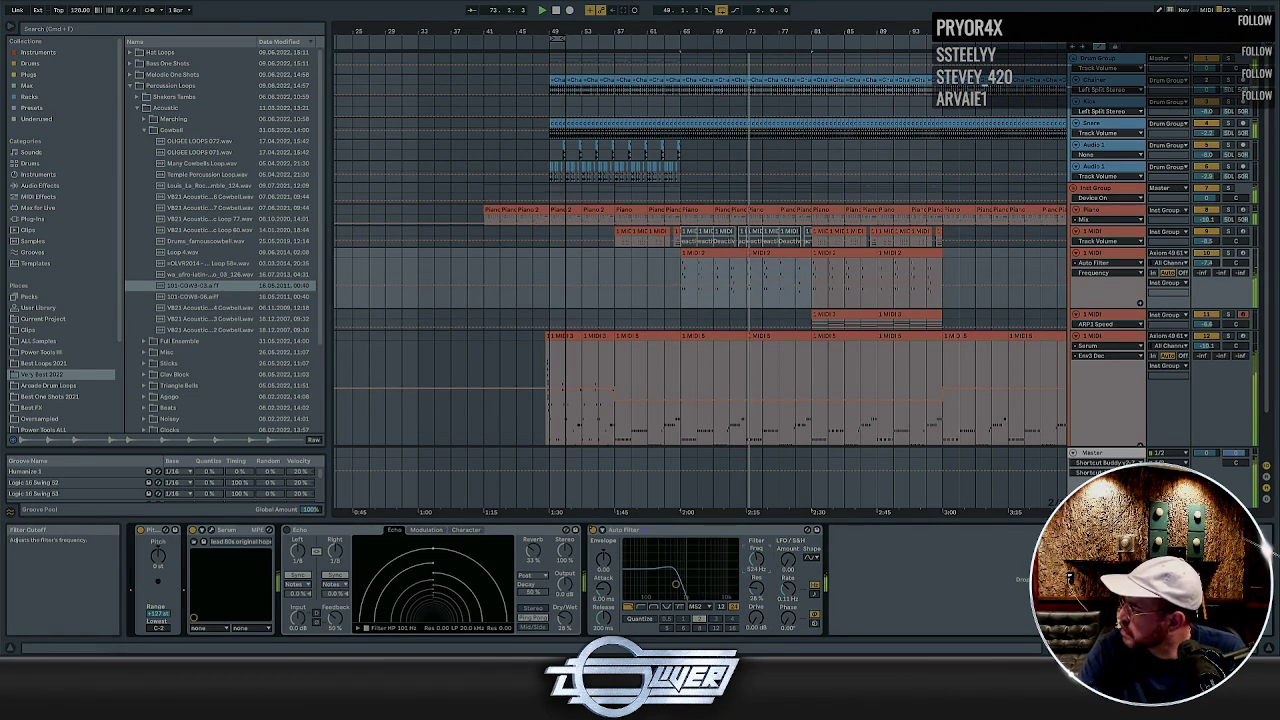
{"action": "left_click", "coordinate": [817, 262]}
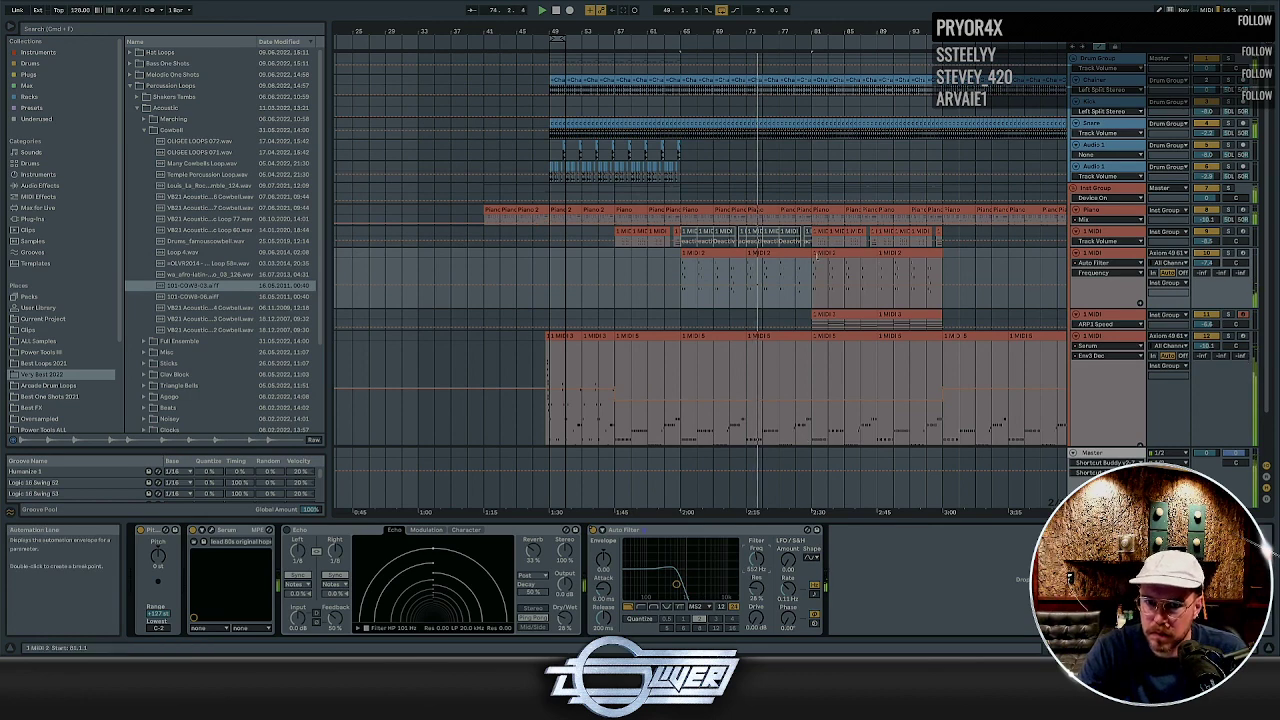
{"action": "left_click_drag", "start_coordinate": [818, 264], "coordinate": [895, 272]}
{"action": "key", "text": "space"}
{"action": "key", "text": "space"}
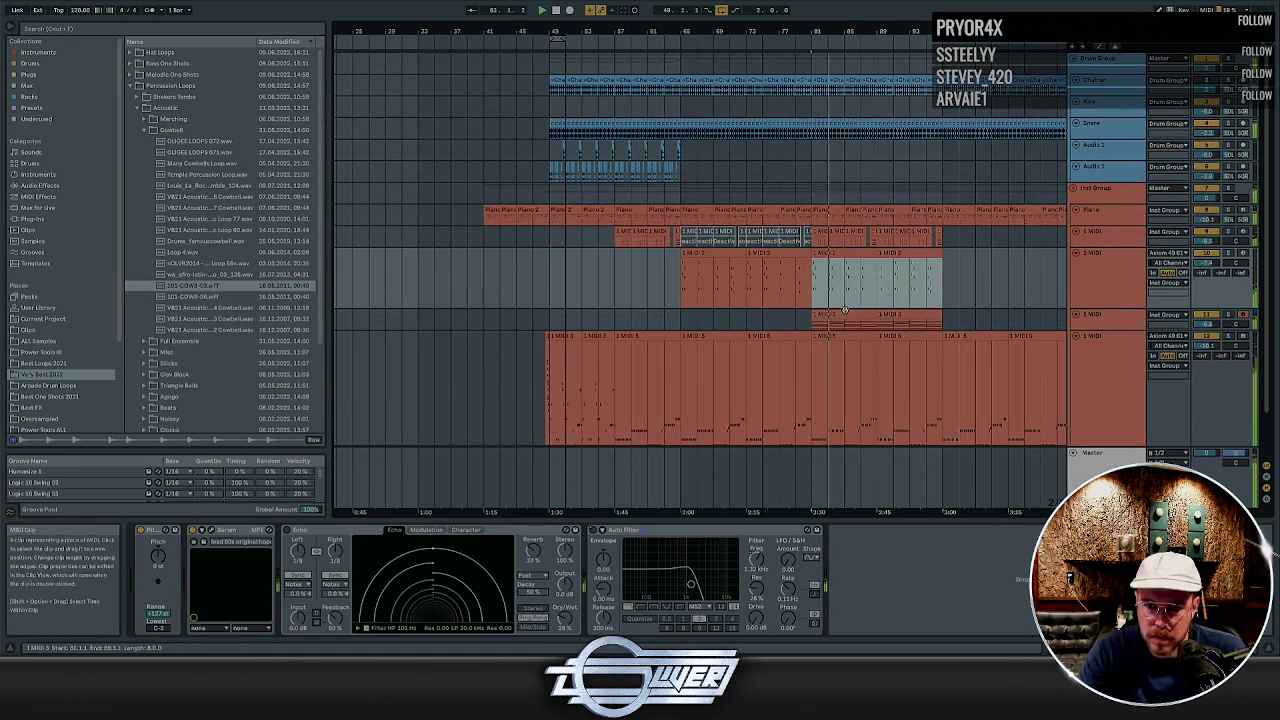
Try the third MIDI track's bar 81 clip at bar 49, and move it onto bar 89 over the existing clip
{"action": "left_click", "coordinate": [597, 323]}
{"action": "left_click_drag", "start_coordinate": [597, 323], "coordinate": [580, 316]}
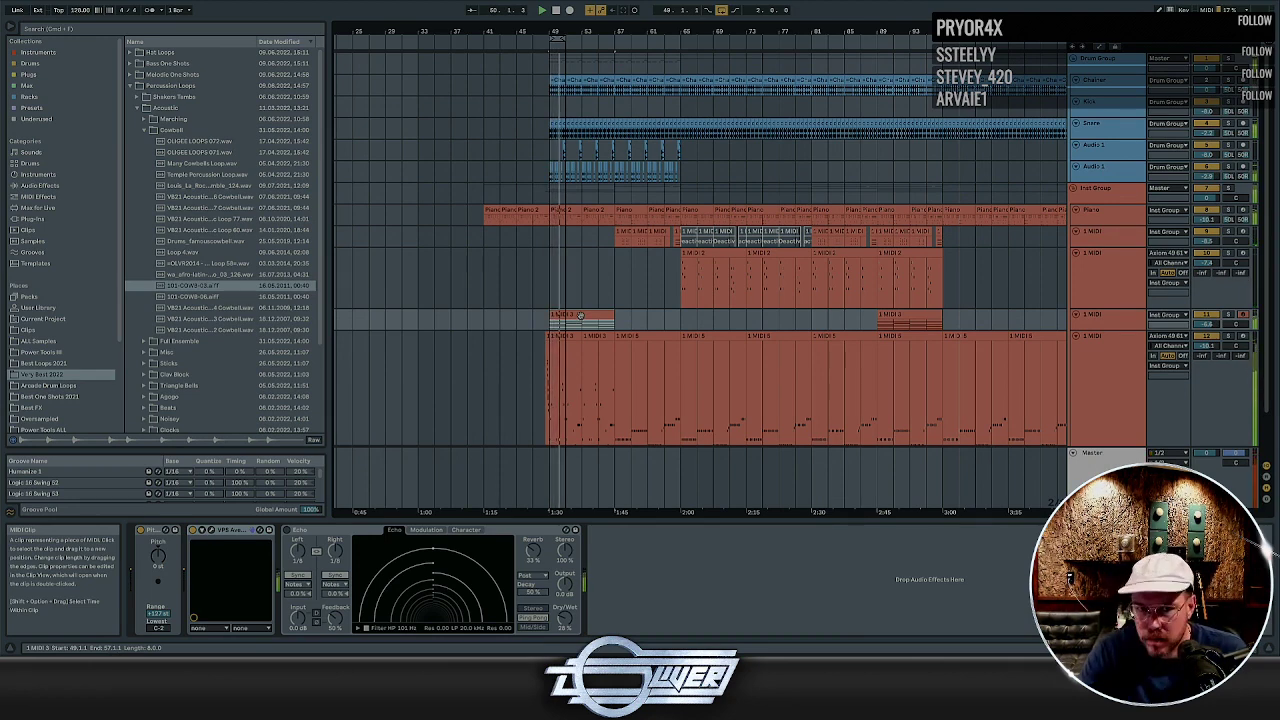
{"action": "left_click_drag", "start_coordinate": [580, 316], "coordinate": [906, 314]}
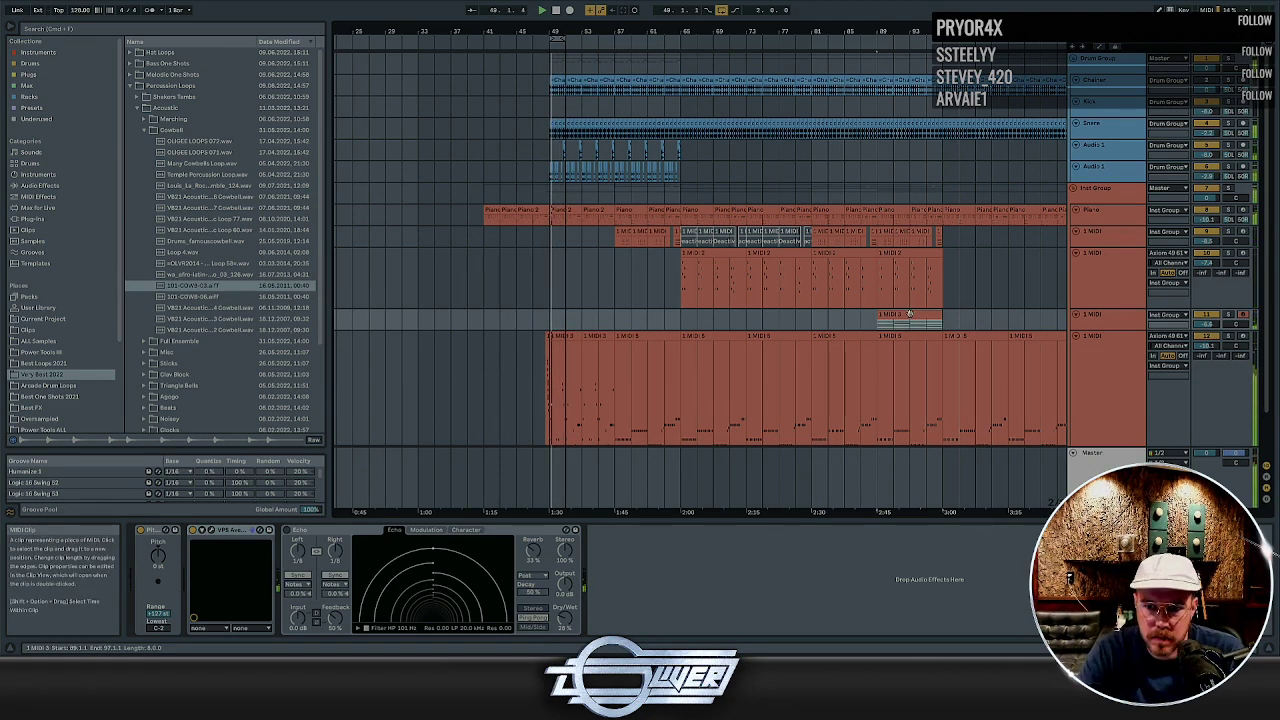
{"action": "key", "text": "h"}
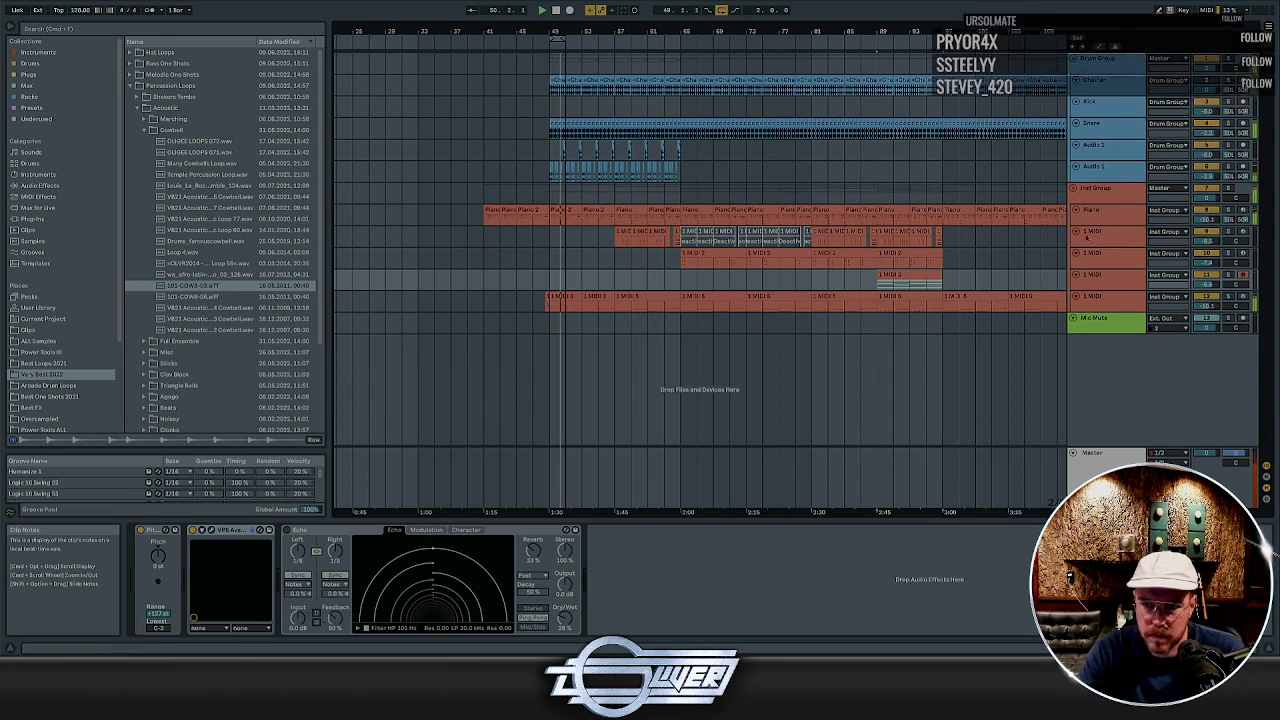
Load the RC-20 Retro Color plug-in onto the Piano track after the Auto Filter, with playback started from bar 41
{"action": "left_click", "coordinate": [920, 272]}
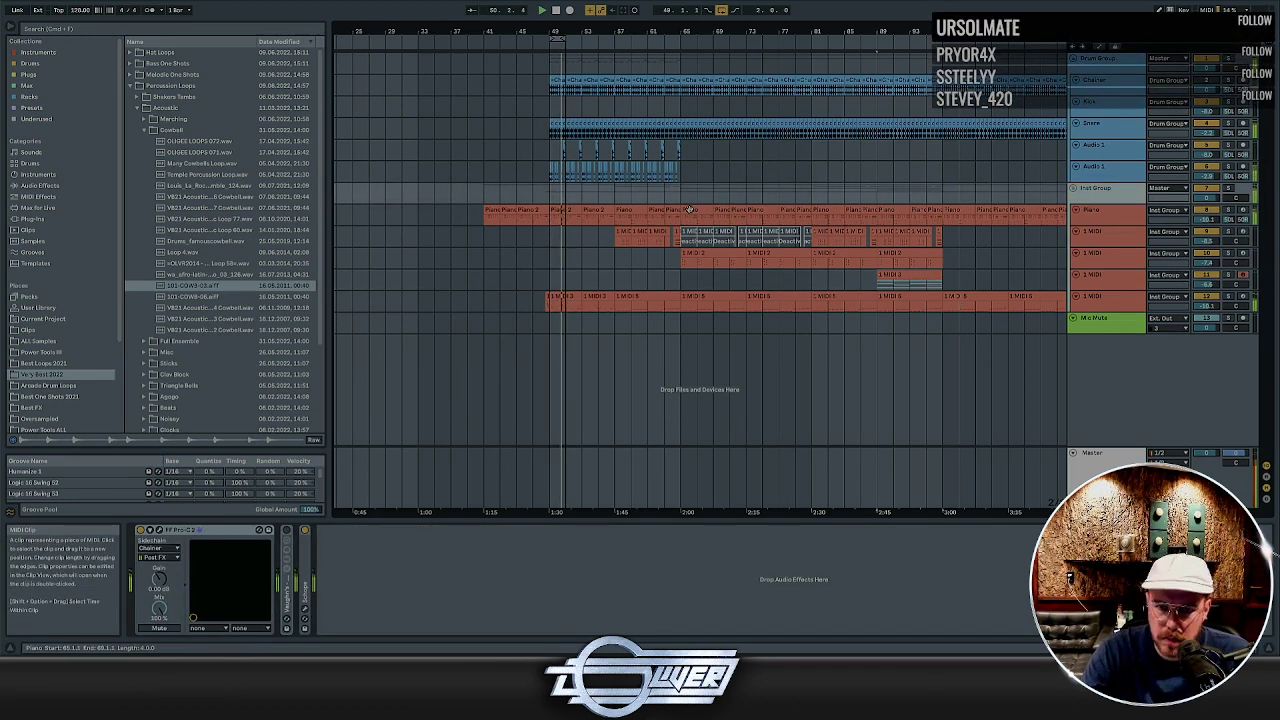
{"action": "left_click", "coordinate": [484, 200]}
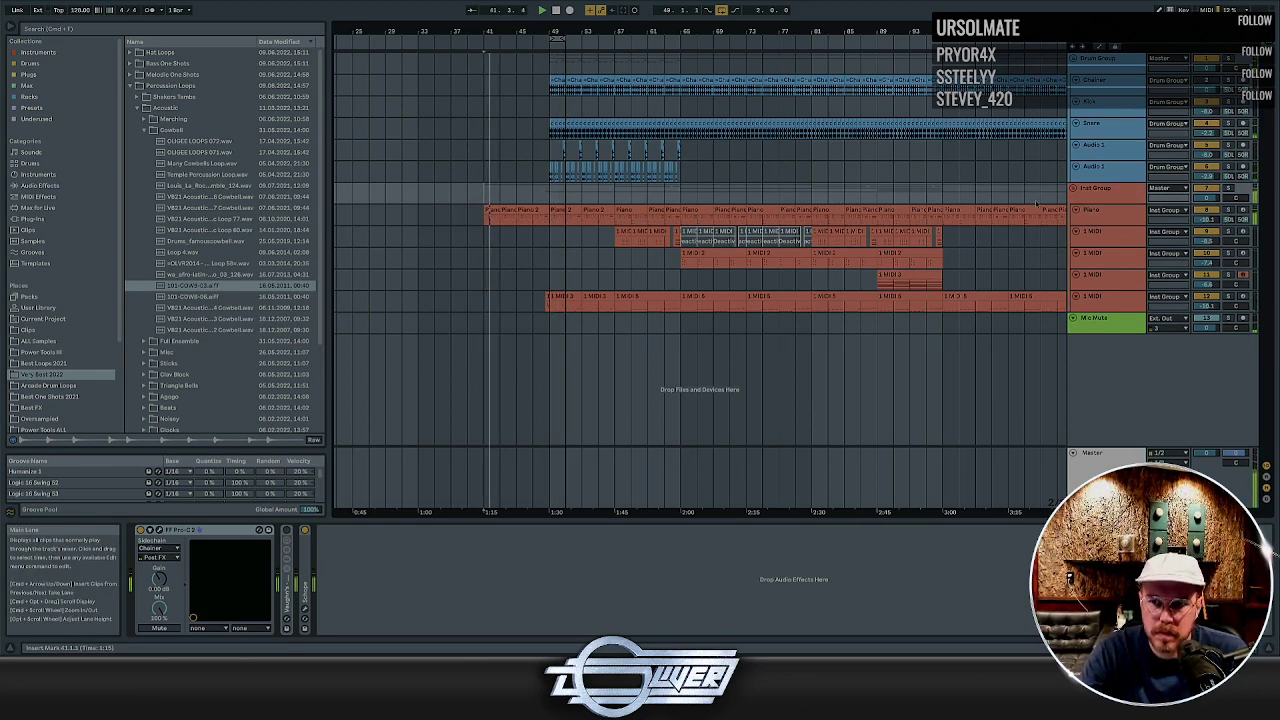
{"action": "left_click", "coordinate": [1095, 210]}
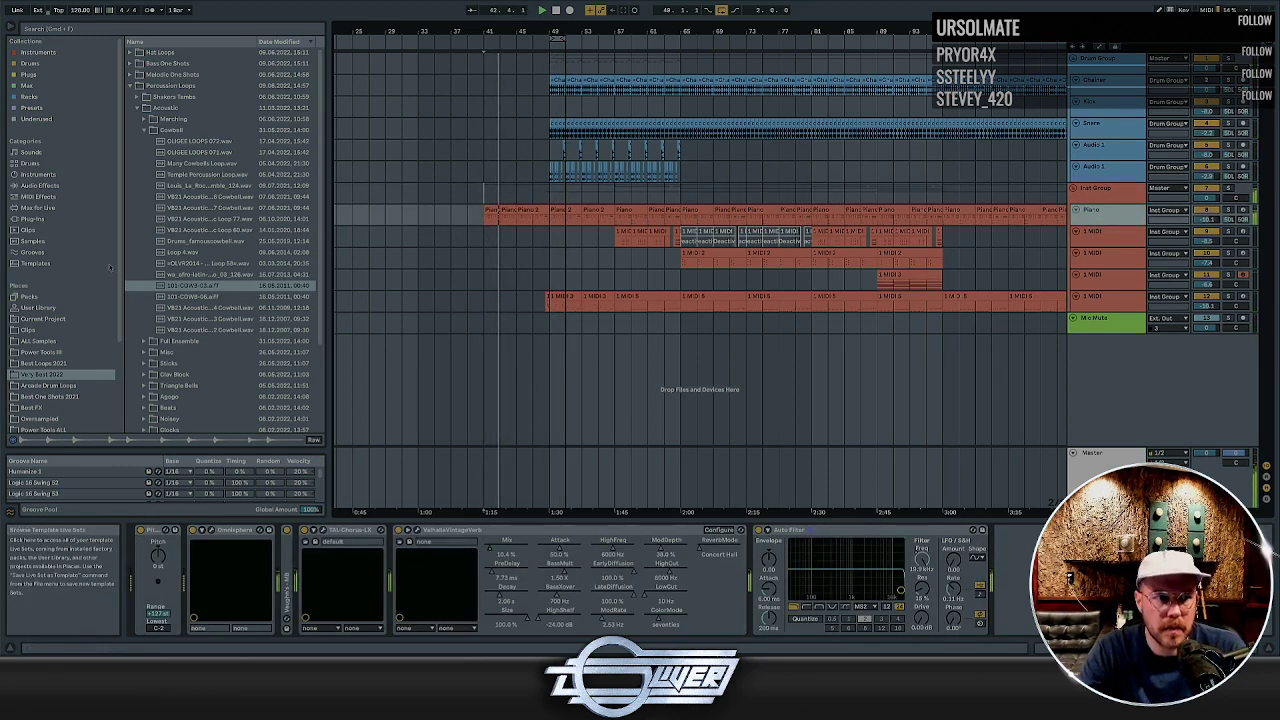
{"action": "left_click", "coordinate": [28, 74]}
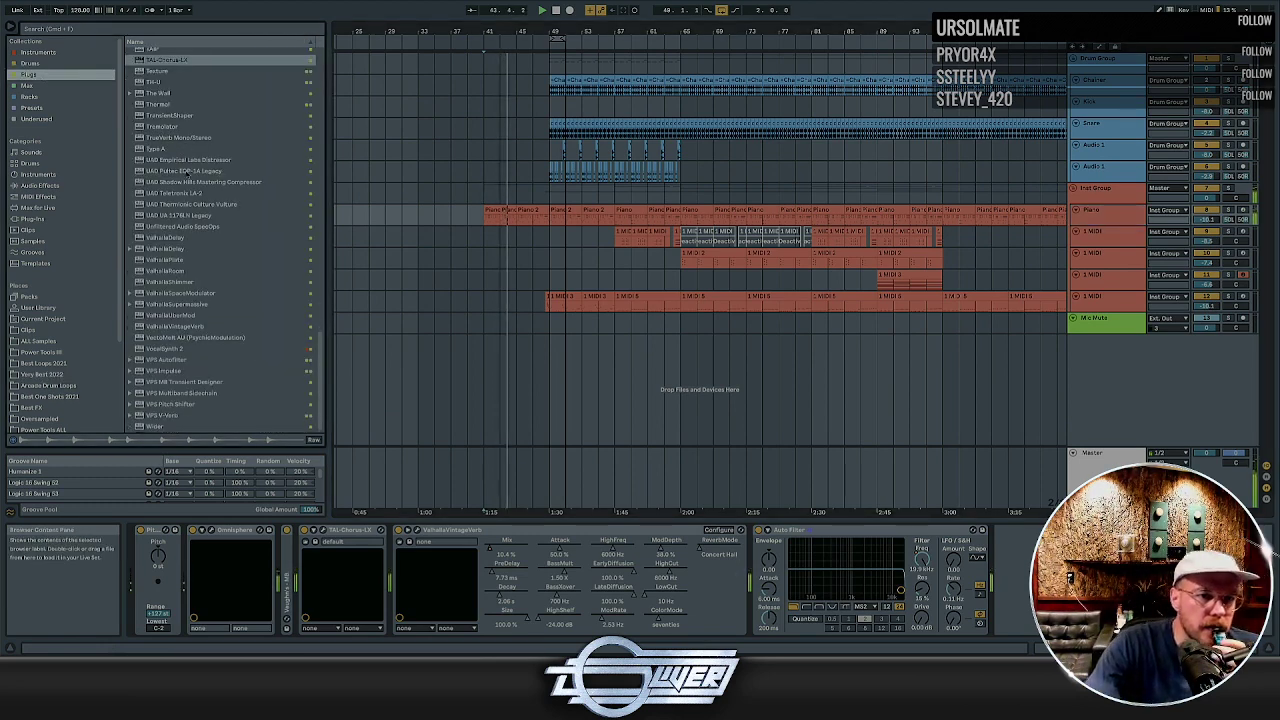
{"action": "scroll", "coordinate": [183, 190], "scroll_direction": "up", "scroll_amount": 10}
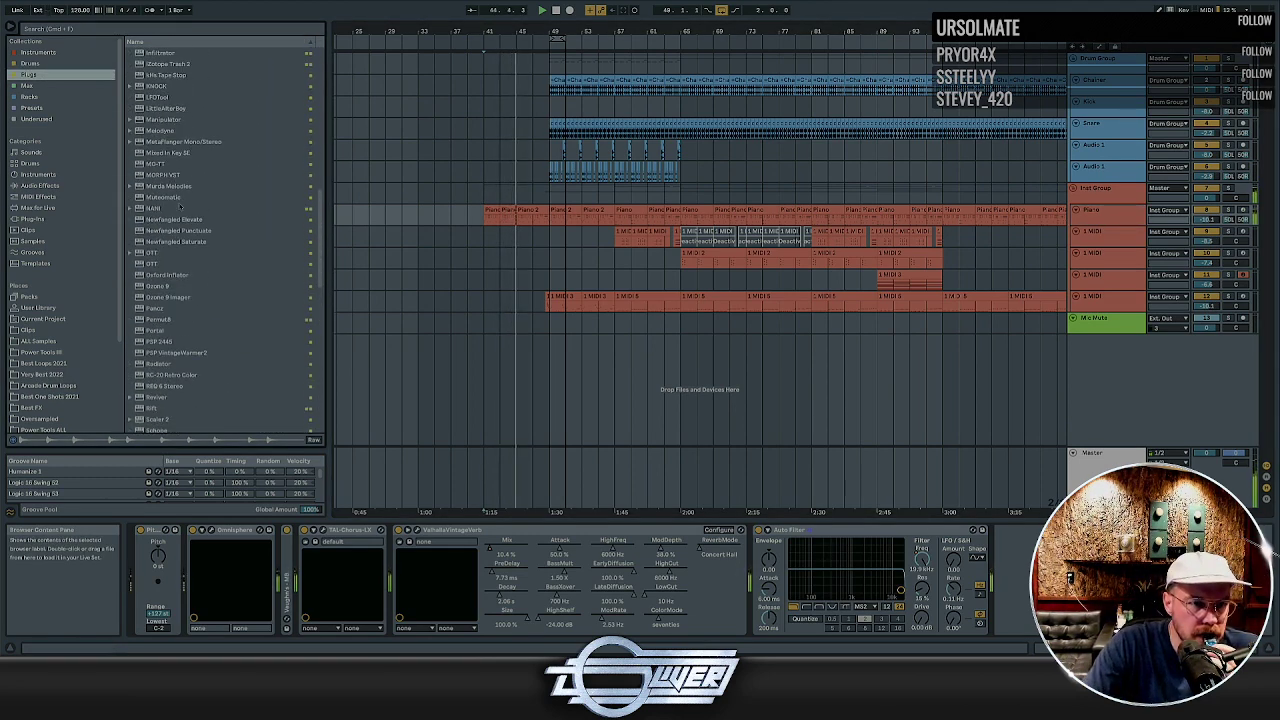
{"action": "scroll", "coordinate": [187, 314], "scroll_direction": "down", "scroll_amount": 1}
{"action": "scroll", "coordinate": [187, 314], "scroll_direction": "down", "scroll_amount": 6}
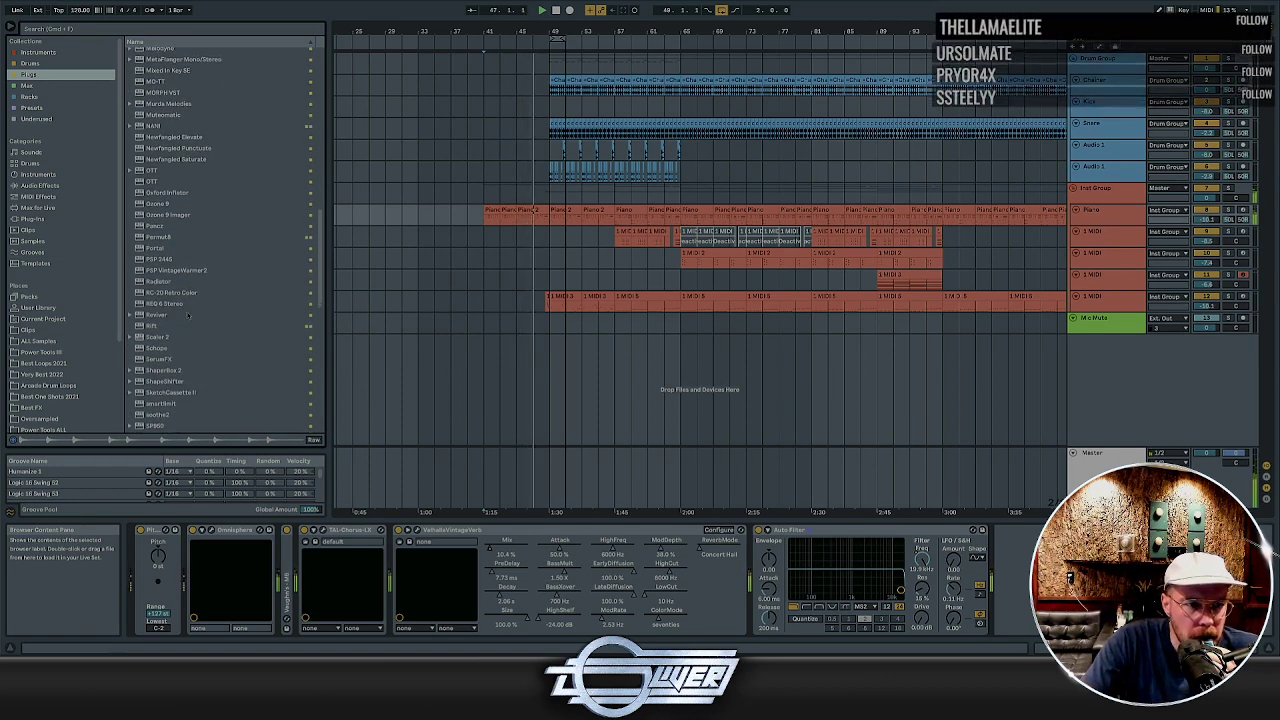
{"action": "scroll", "coordinate": [182, 275], "scroll_direction": "up", "scroll_amount": 1}
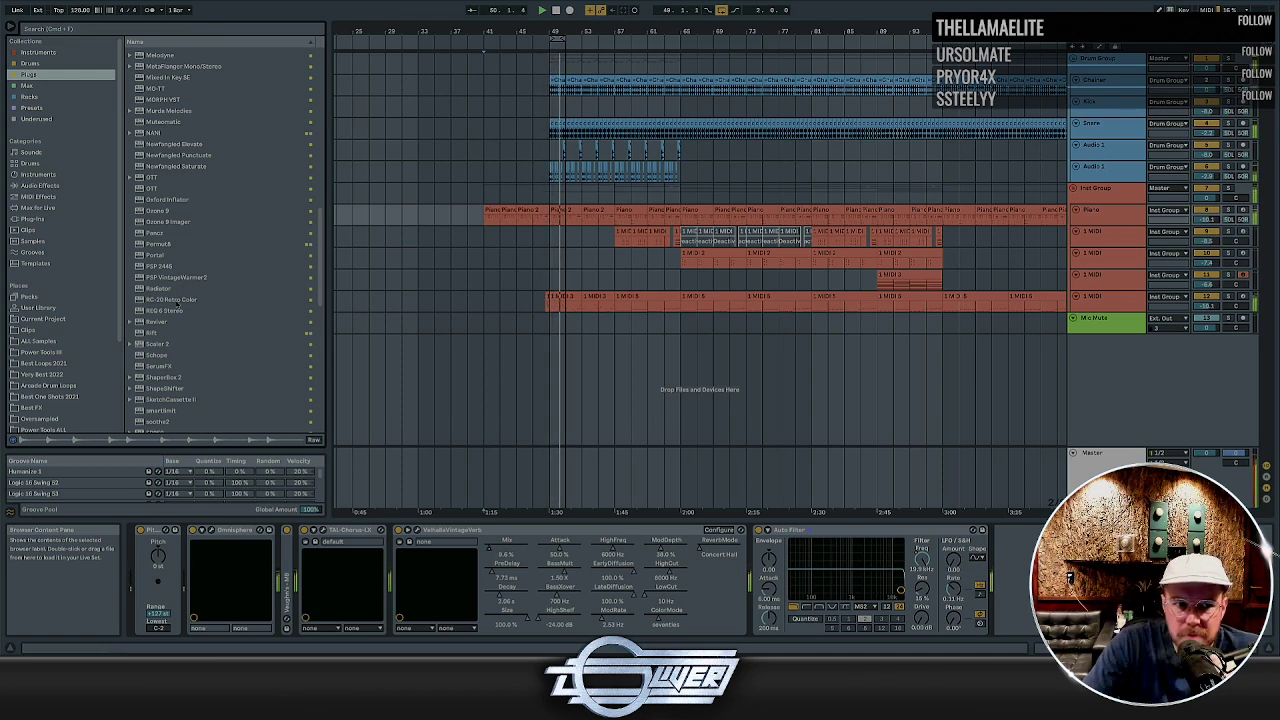
{"action": "left_click", "coordinate": [176, 300]}
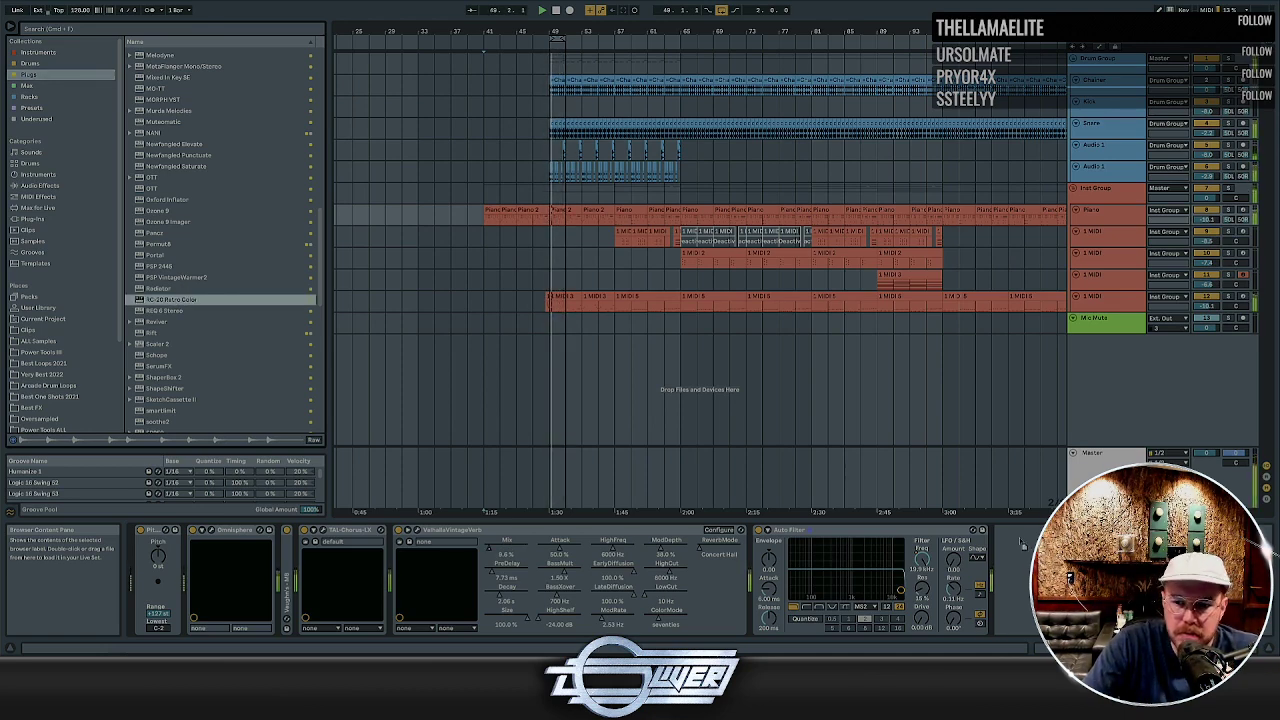
{"action": "left_click_drag", "start_coordinate": [1022, 568], "coordinate": [1020, 570]}
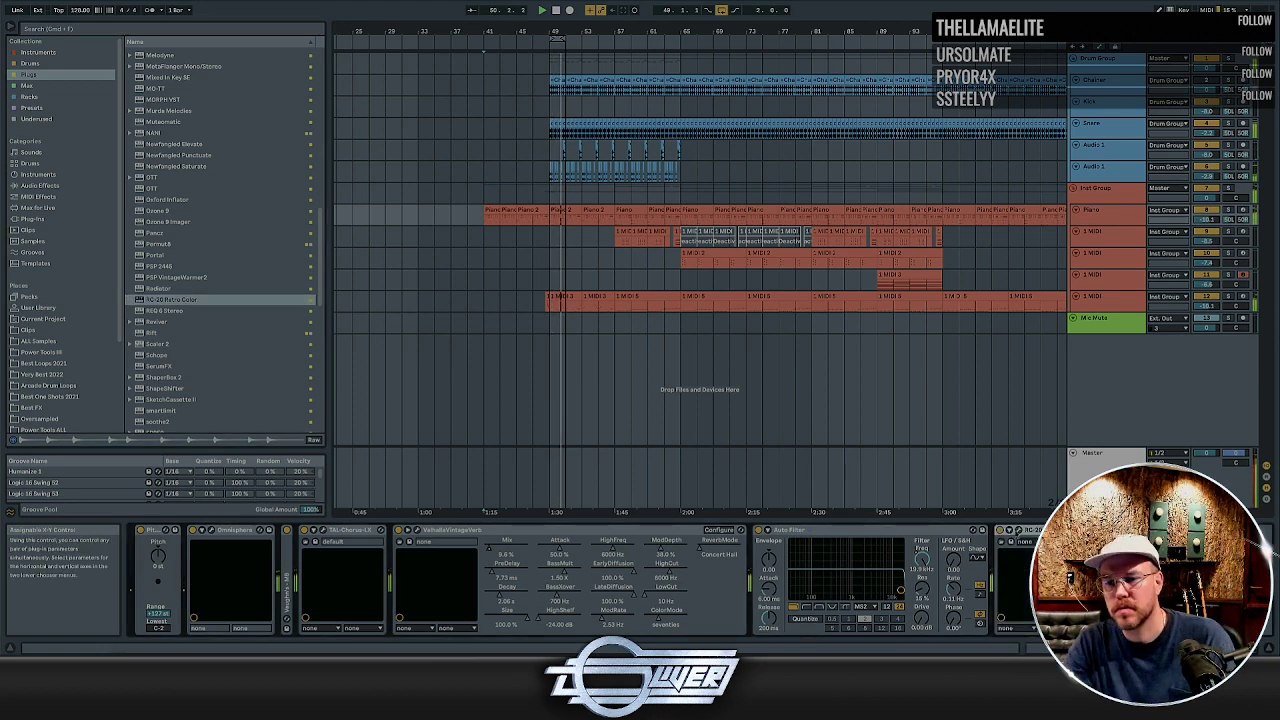
Loop the Piano section from bar 41 to bar 49 and play it
{"action": "left_click", "coordinate": [499, 210]}
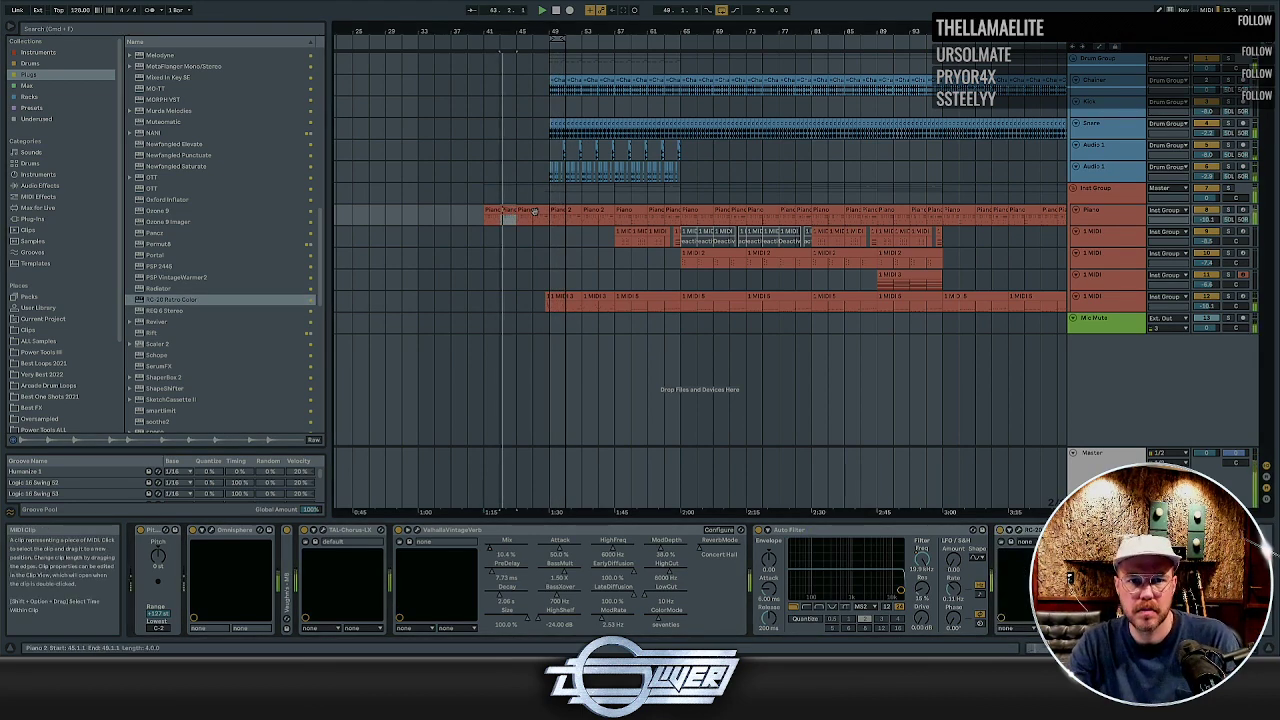
{"action": "key", "text": "space"}
{"action": "key", "text": "super+l"}
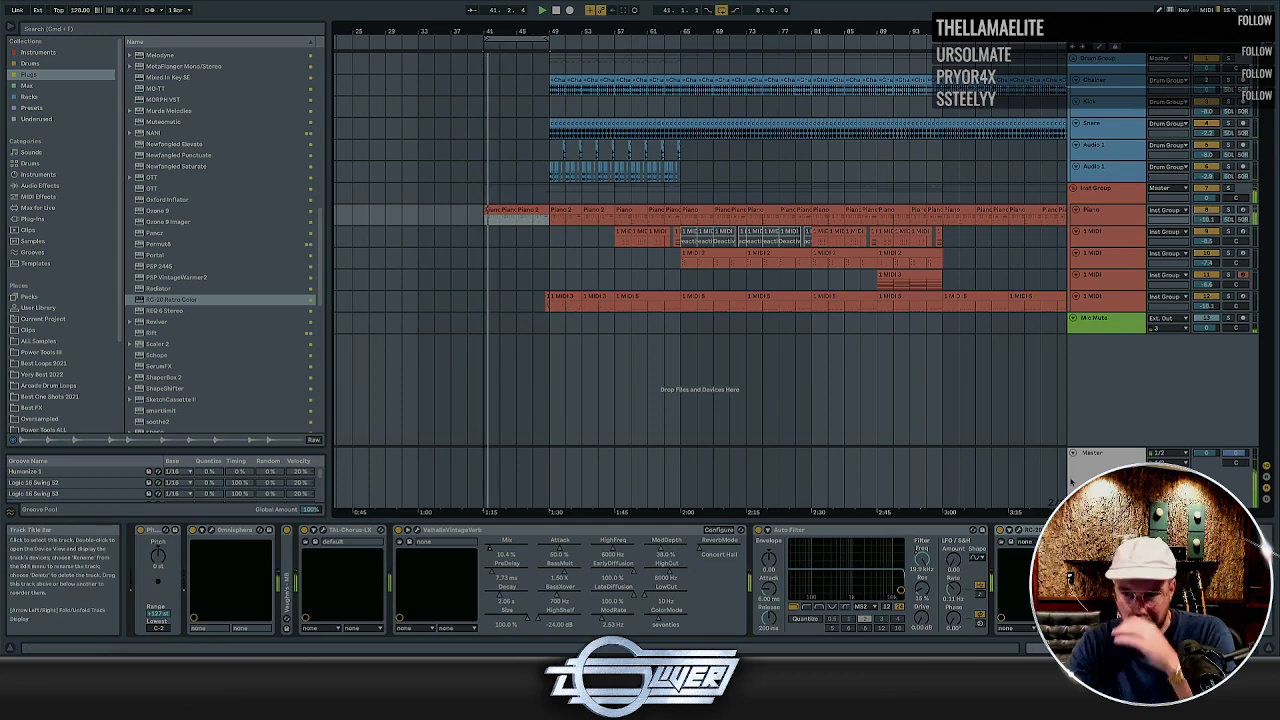
Narrow the master cut filter's band in the Piano's RC-20 and enable its Space module
{"action": "left_click", "coordinate": [1016, 530]}
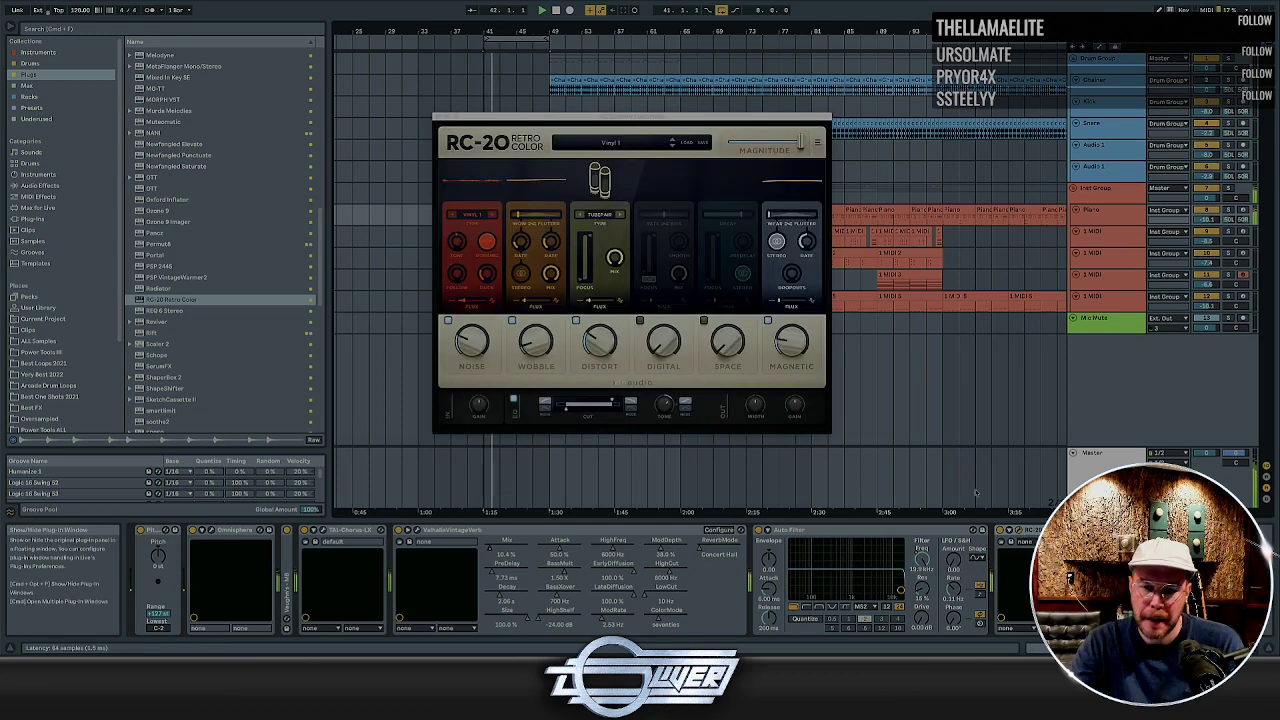
{"action": "left_click_drag", "start_coordinate": [612, 402], "coordinate": [599, 403]}
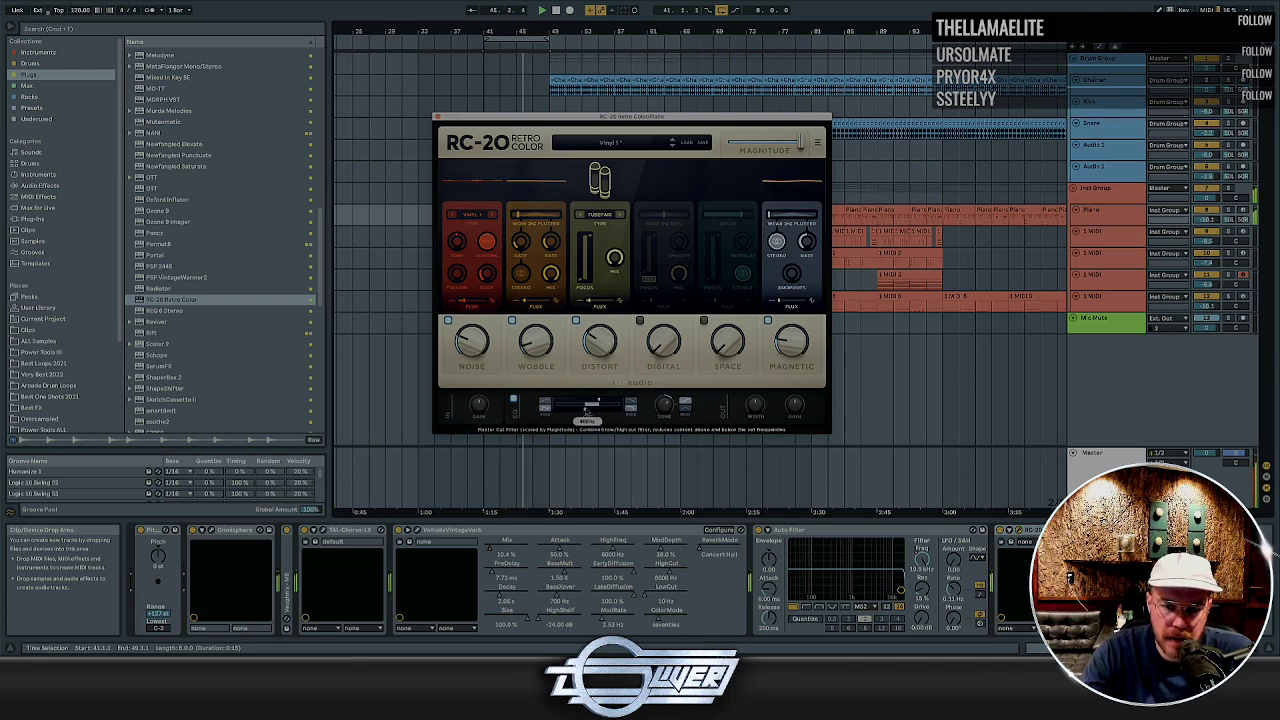
{"action": "left_click_drag", "start_coordinate": [586, 410], "coordinate": [588, 410]}
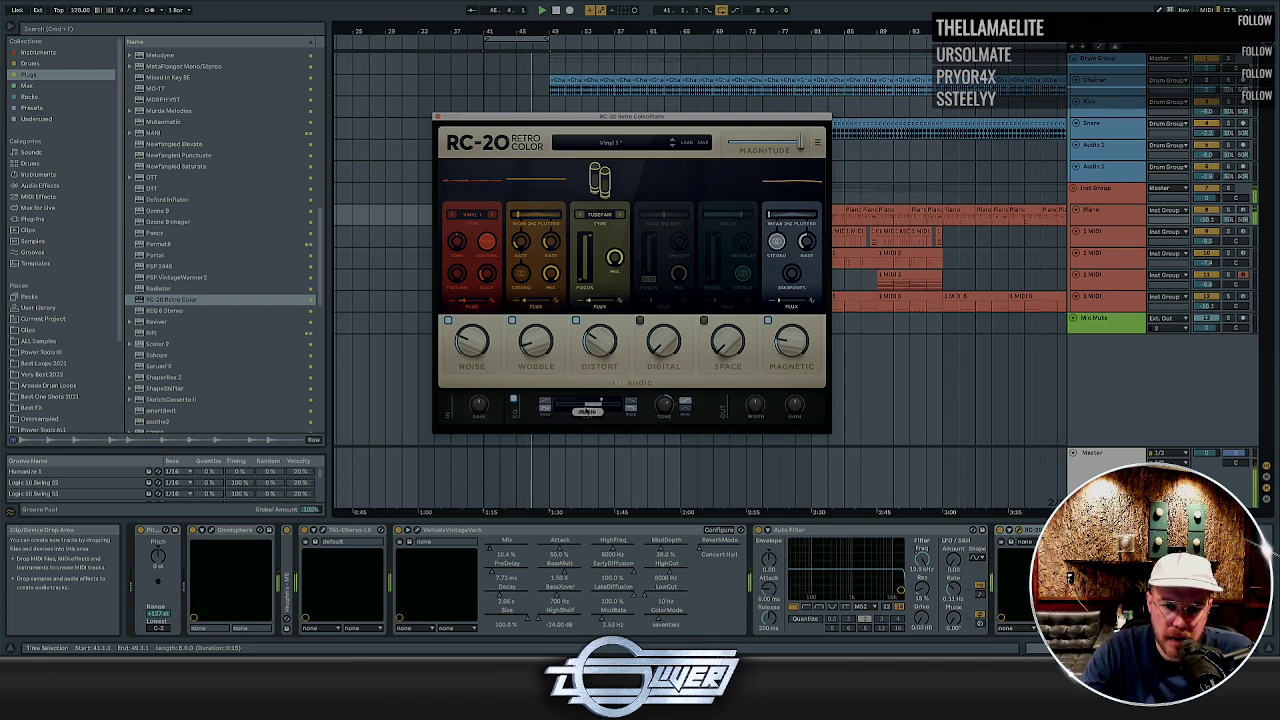
{"action": "left_click", "coordinate": [704, 321]}
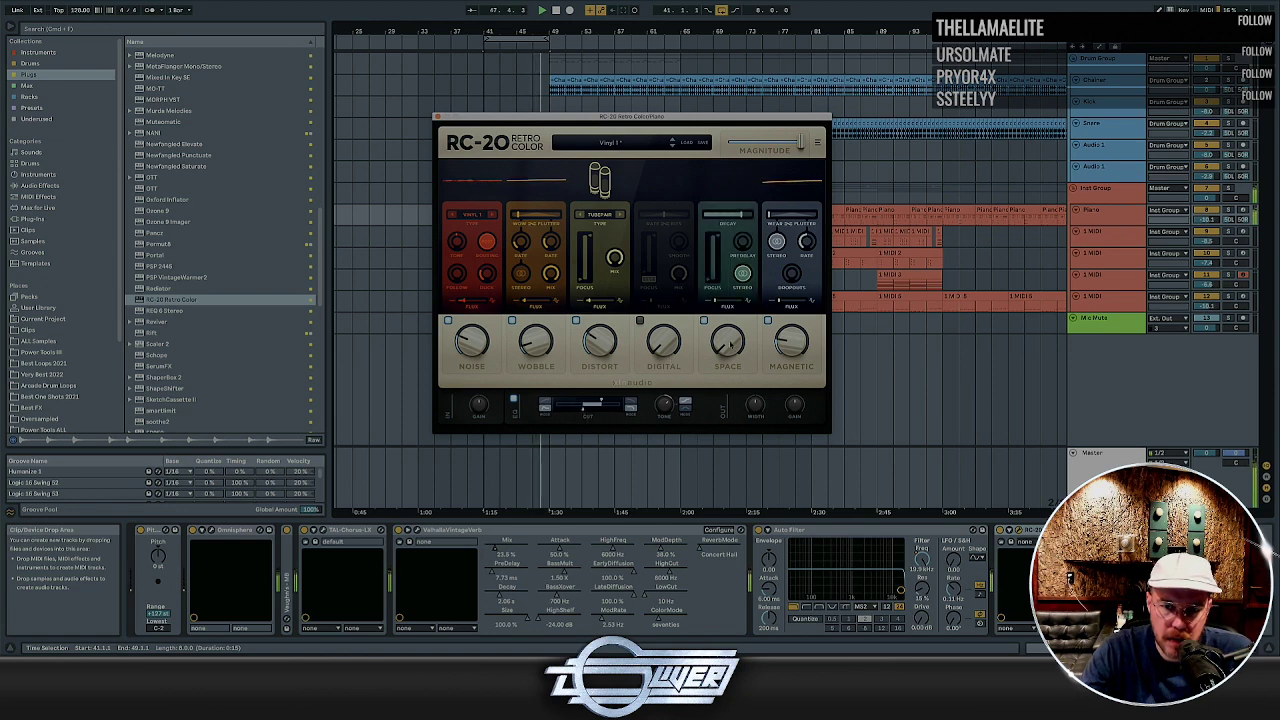
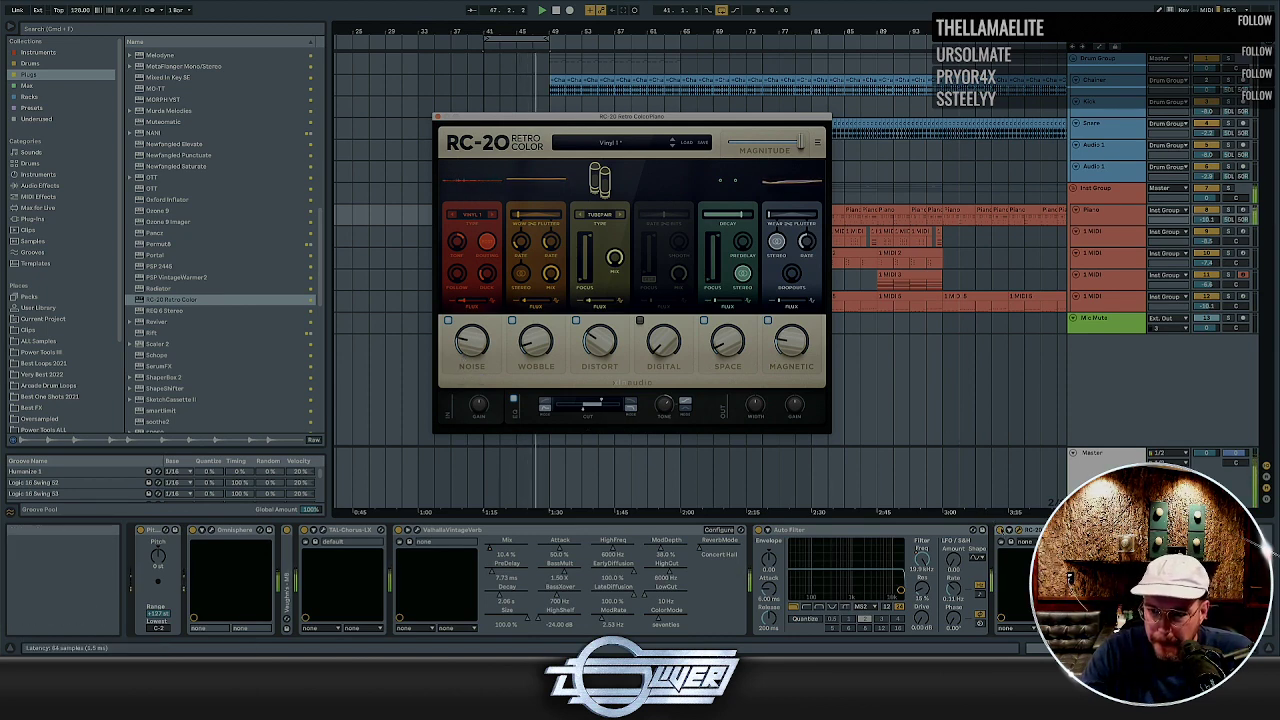
Automate the Piano track's RC-20 Device On parameter to switch off from bar 49
{"action": "key", "text": "a"}
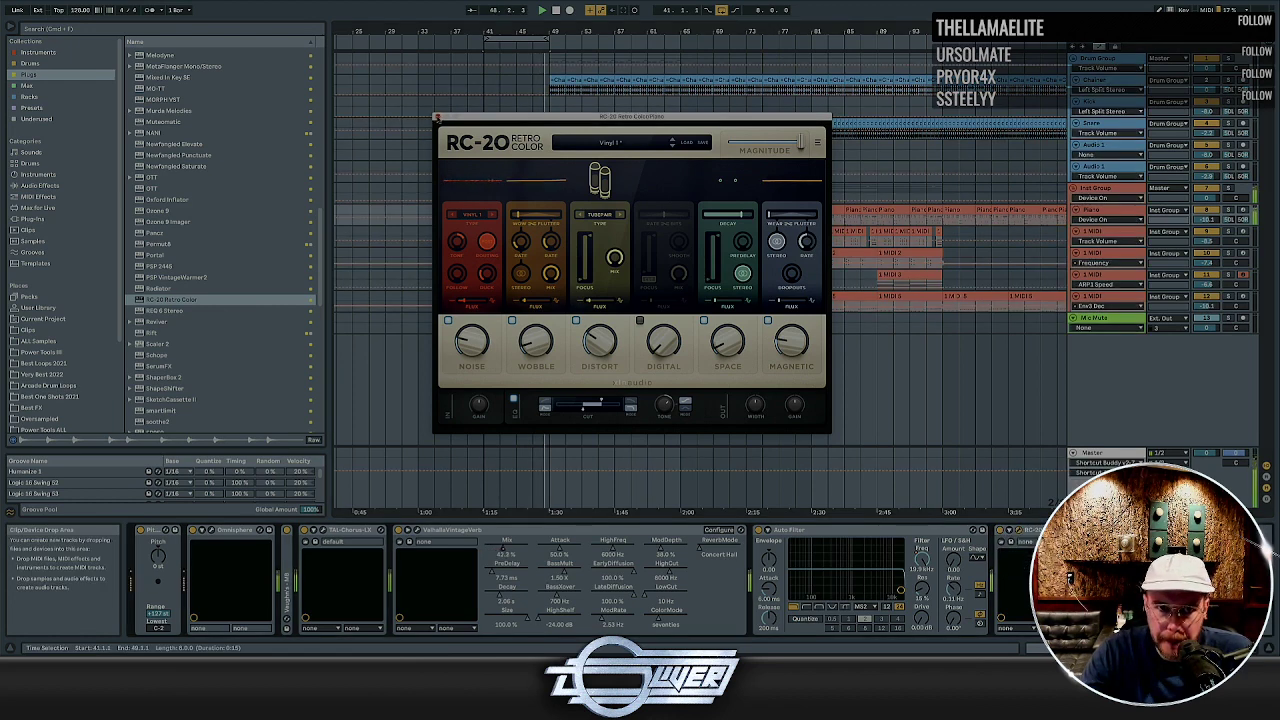
{"action": "left_click", "coordinate": [438, 118]}
{"action": "left_click", "coordinate": [1092, 210]}
{"action": "key", "text": "u"}
{"action": "left_click_drag", "start_coordinate": [550, 244], "coordinate": [550, 305]}
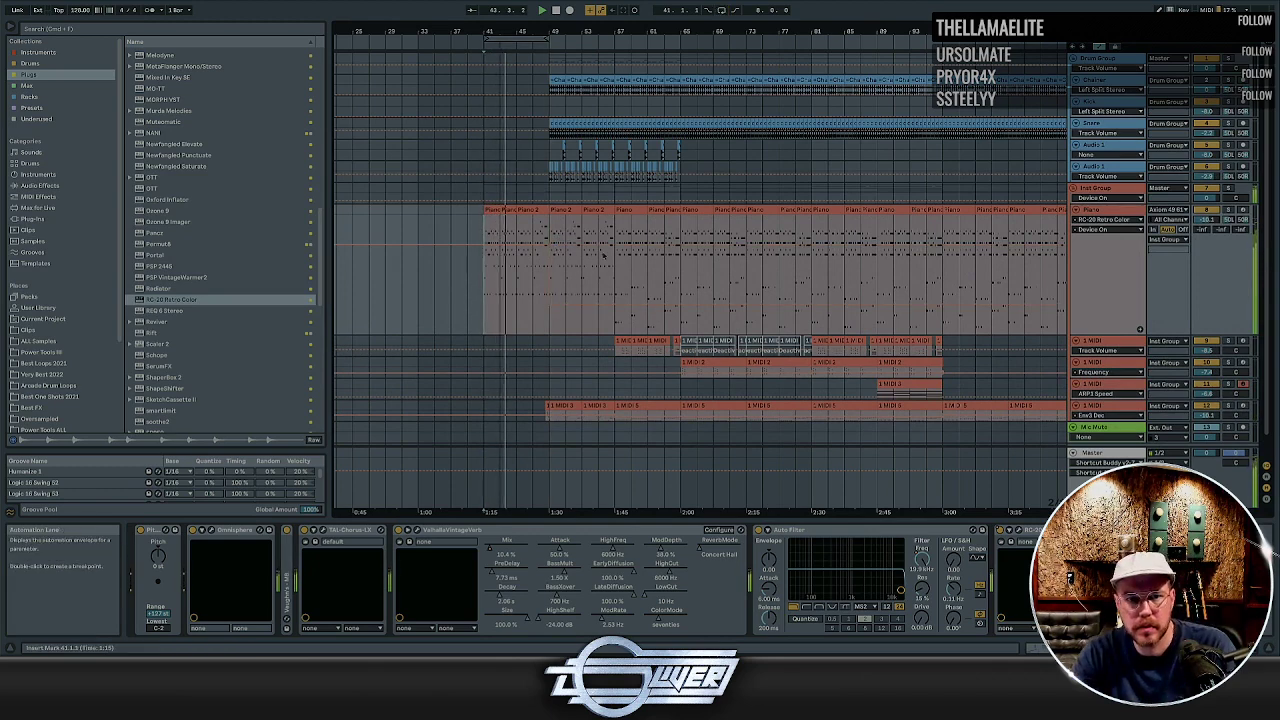
{"action": "key", "text": "a"}
Insert a new audio track below the second percussion audio track in the drum group and restart playback
{"action": "left_click", "coordinate": [1106, 171]}
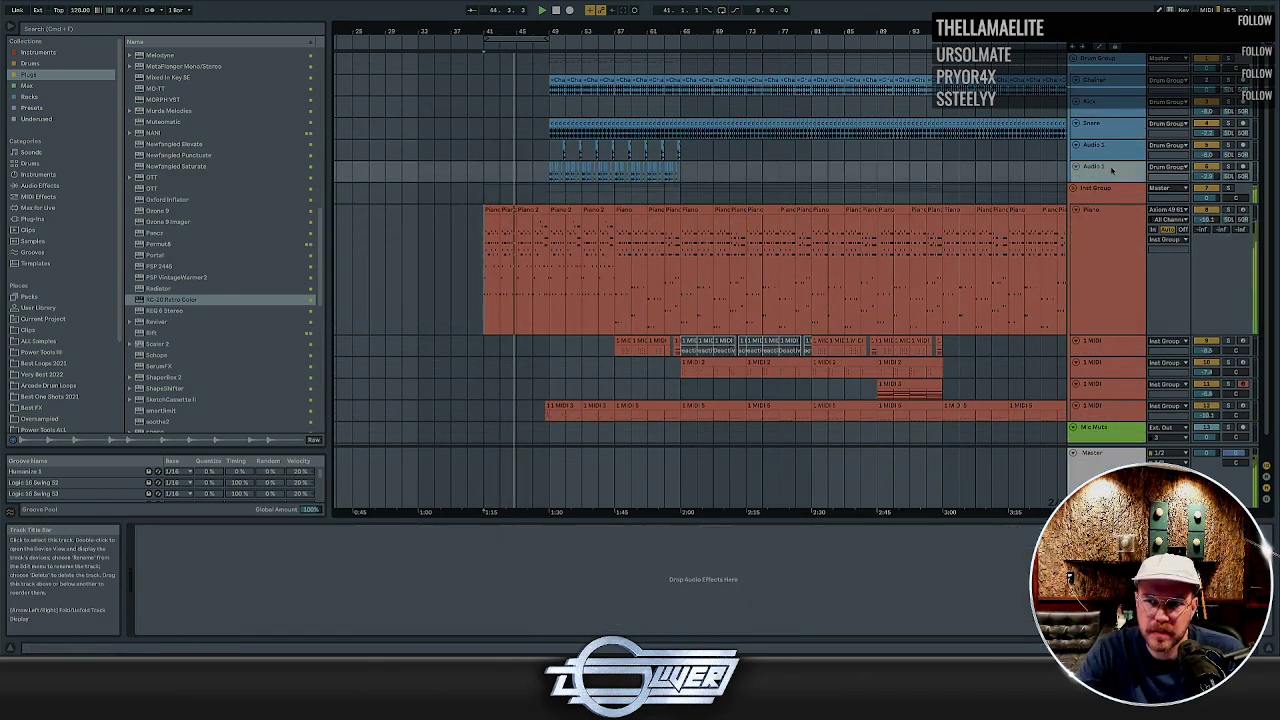
{"action": "key", "text": "super+t"}
{"action": "key", "text": "space"}
{"action": "key", "text": "space"}
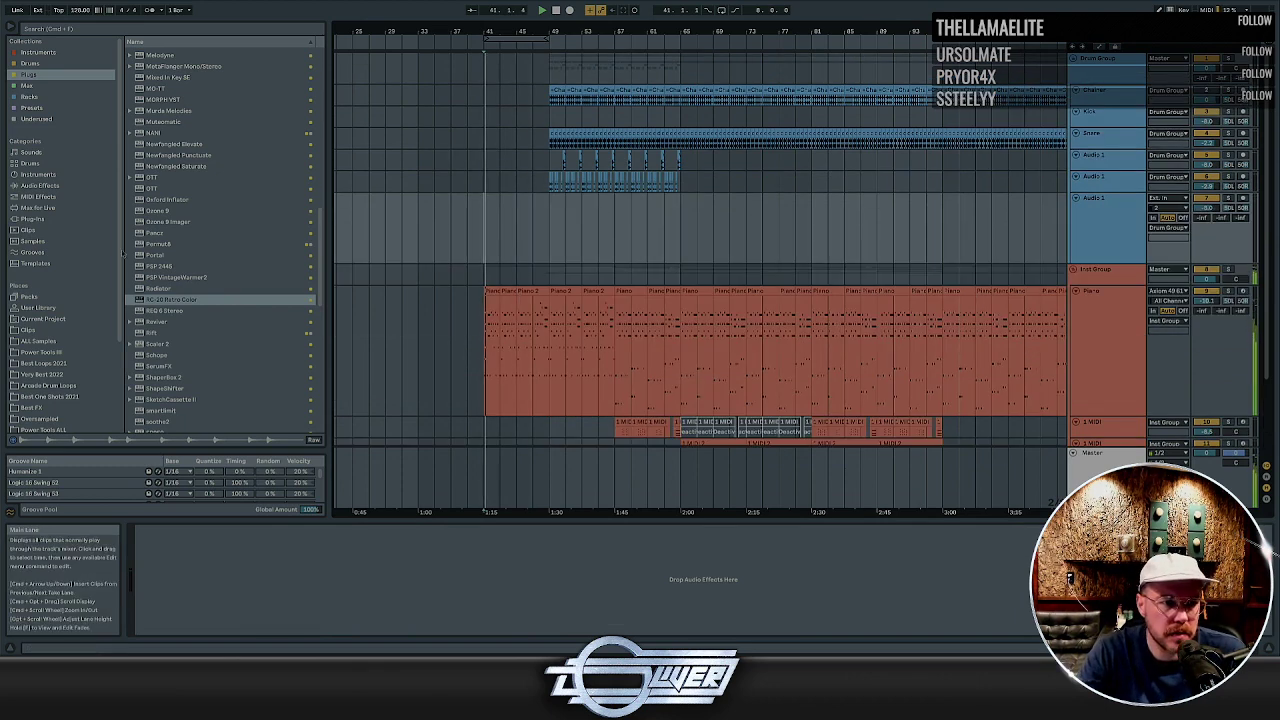
Sort the Very Best 2022 sample folder by name and open Drum Loops > Claps > On Snare
{"action": "left_click", "coordinate": [42, 374]}
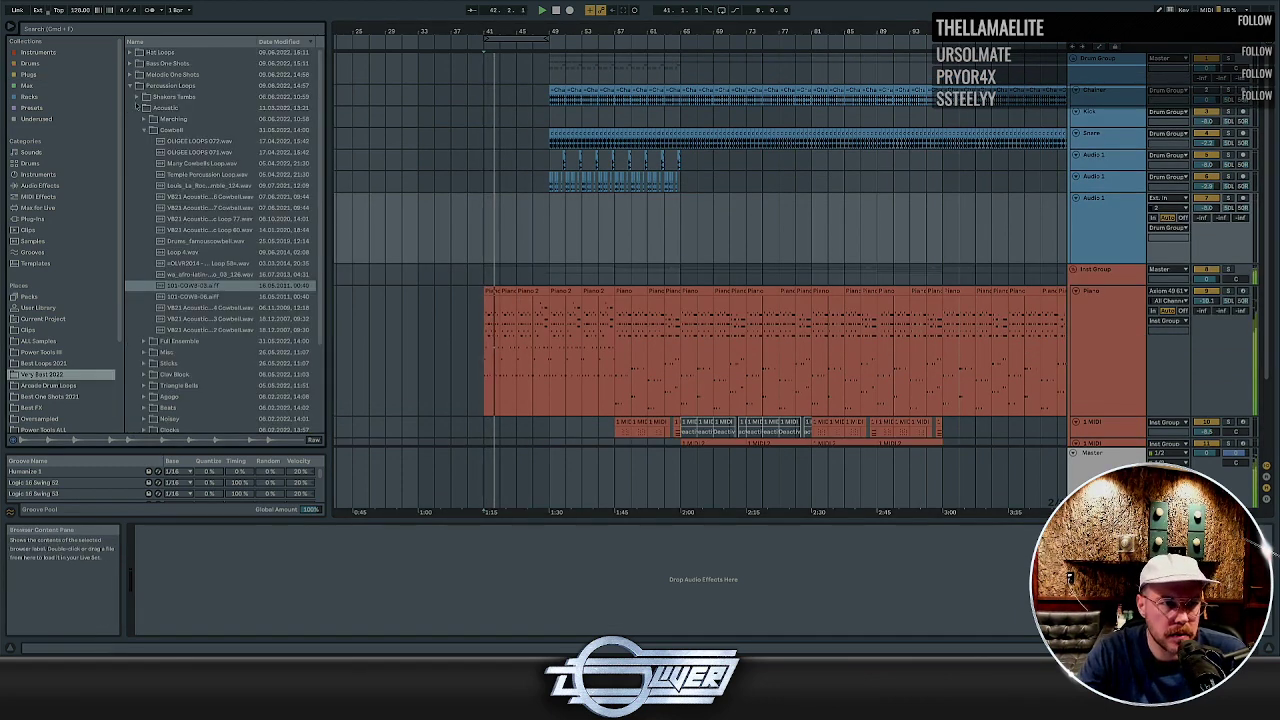
{"action": "left_click", "coordinate": [131, 87]}
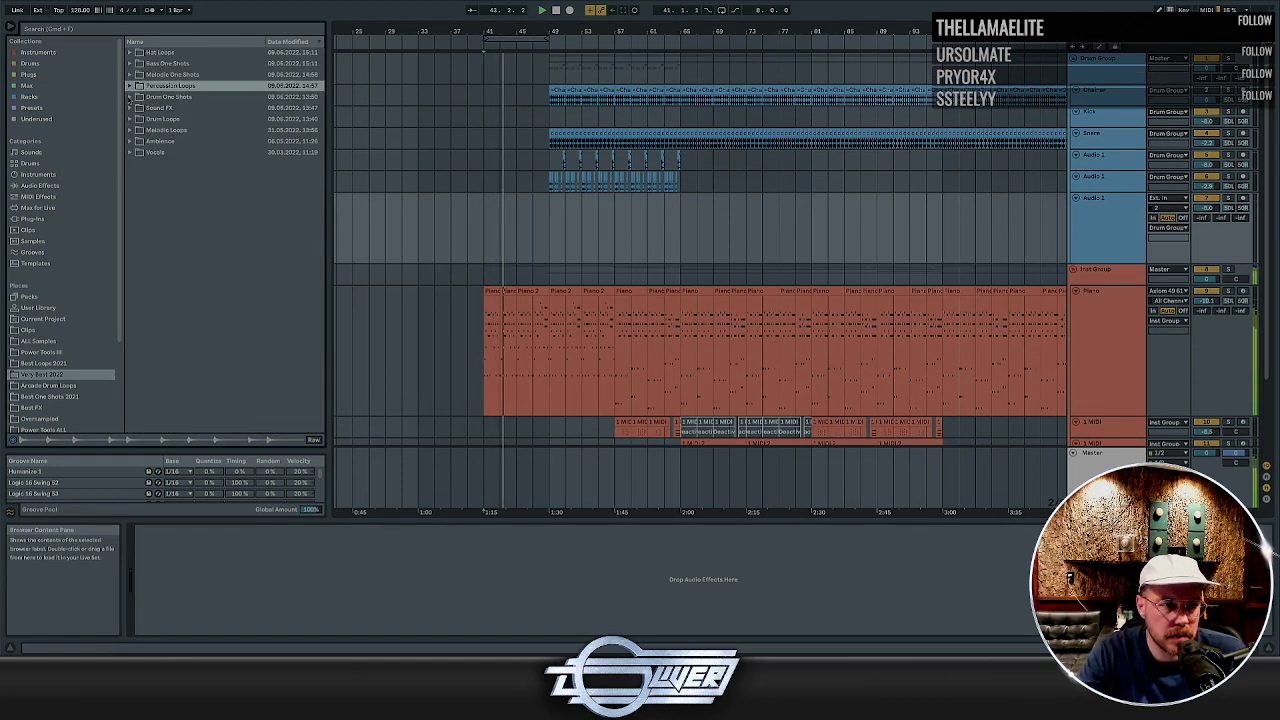
{"action": "left_click", "coordinate": [130, 97]}
{"action": "left_click", "coordinate": [130, 97]}
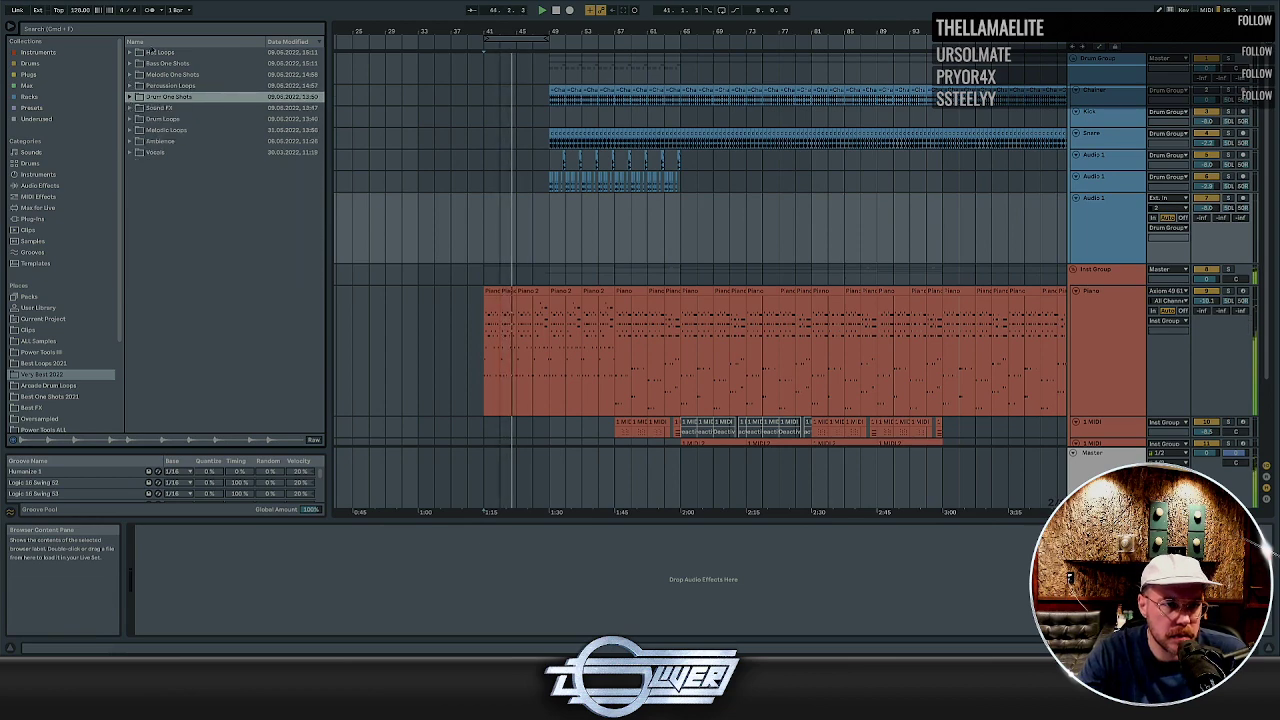
{"action": "left_click", "coordinate": [147, 42]}
{"action": "left_click", "coordinate": [130, 74]}
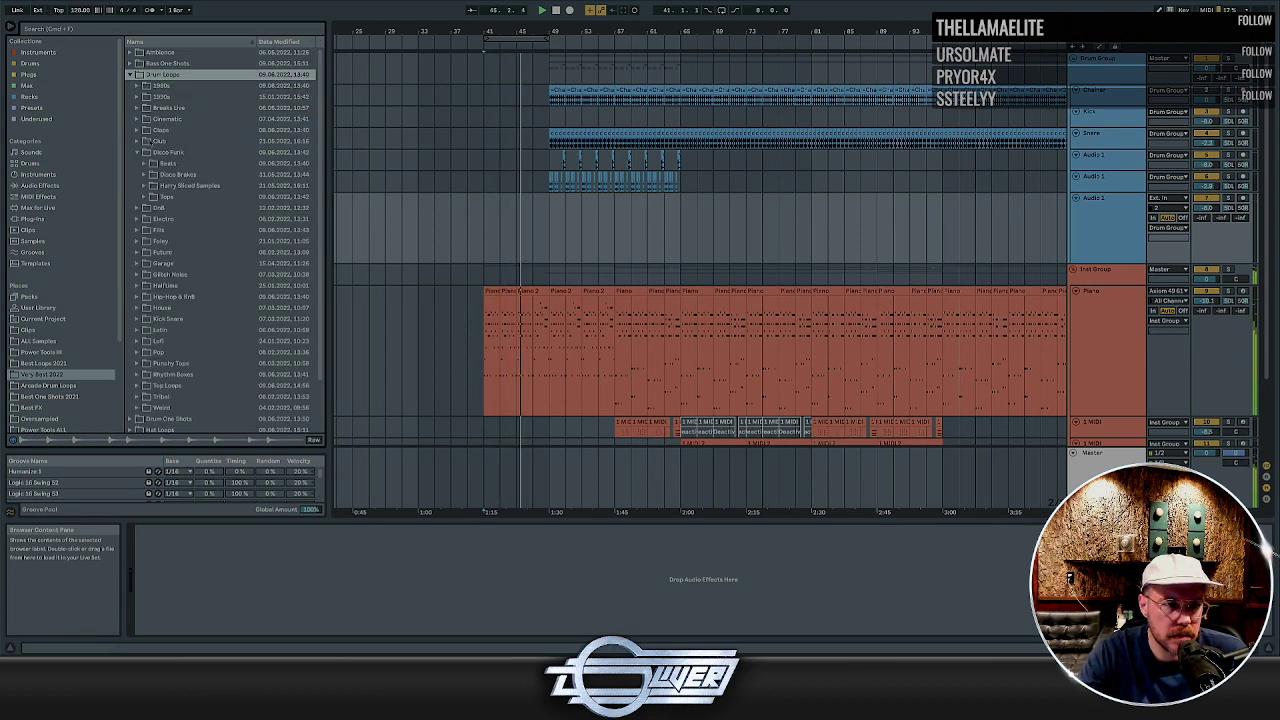
{"action": "left_click", "coordinate": [137, 130]}
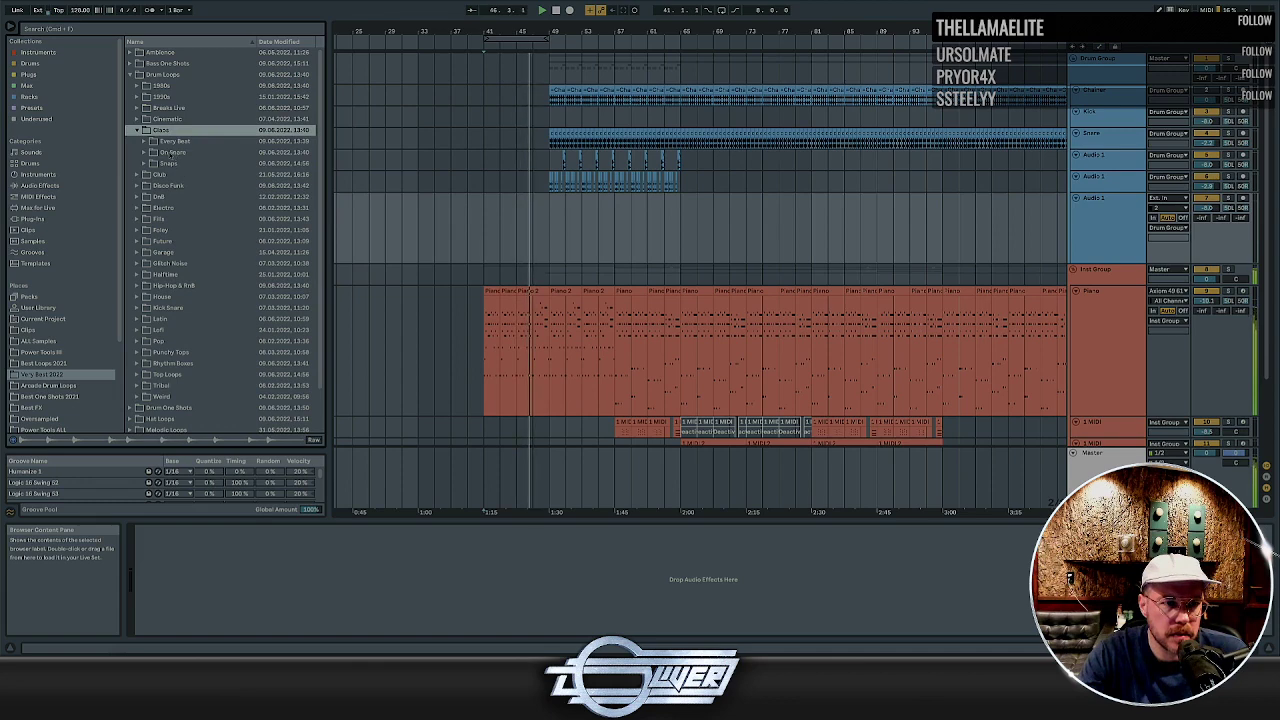
{"action": "left_click", "coordinate": [172, 153]}
Audition the clap loops and place MIX_DMH_clap_loop_machine_crispr_85 at bar 41 on the new audio track
{"action": "left_click", "coordinate": [210, 165]}
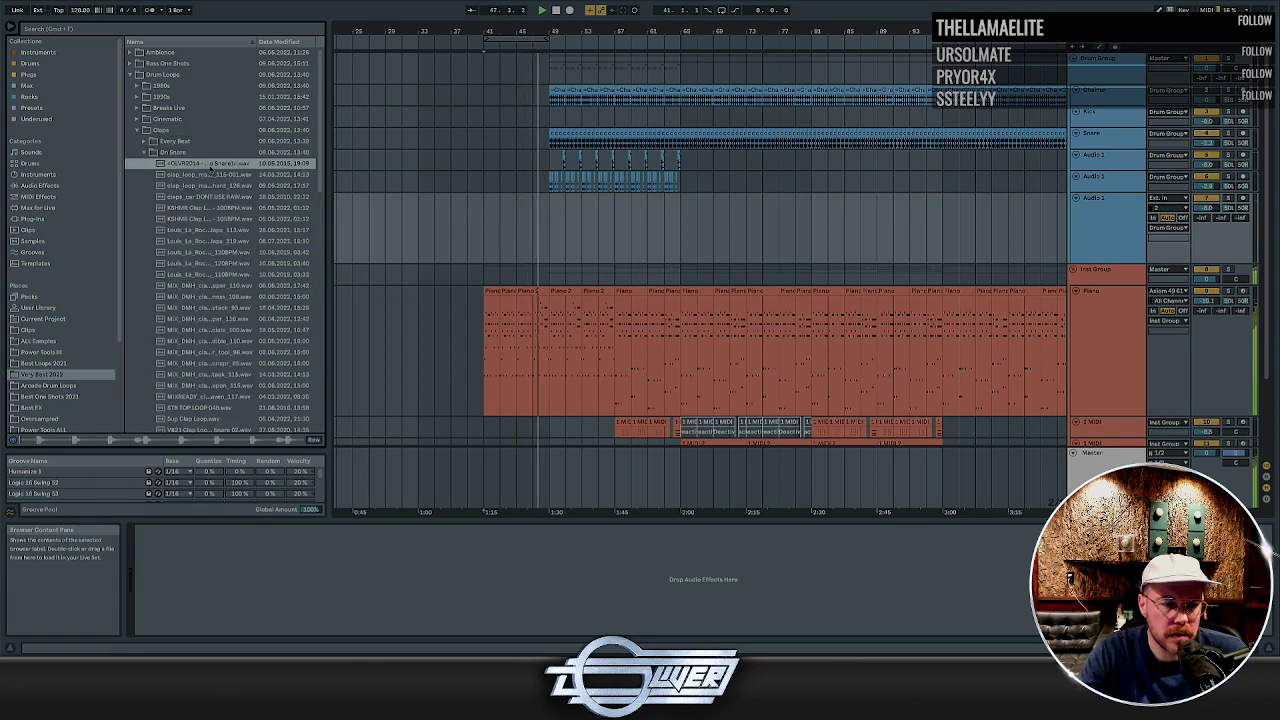
{"action": "key", "text": "Down"}
{"action": "scroll", "coordinate": [211, 330], "scroll_direction": "down", "scroll_amount": 2}
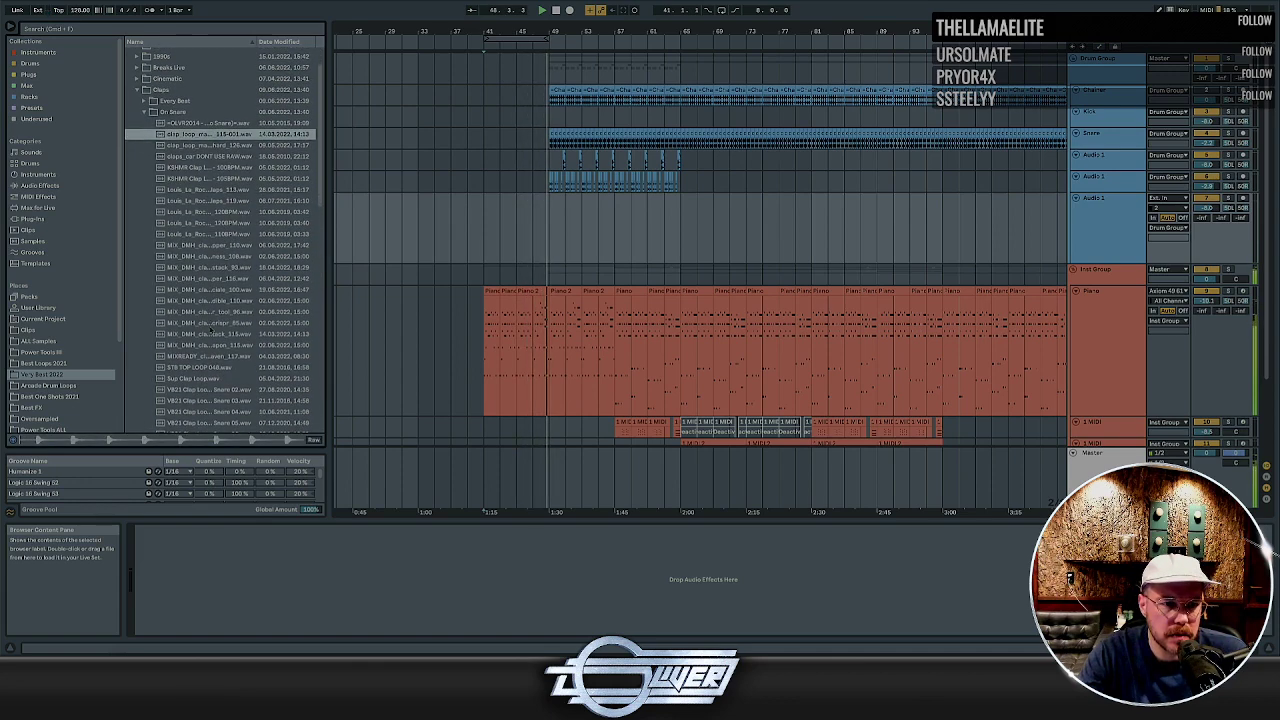
{"action": "left_click", "coordinate": [216, 323]}
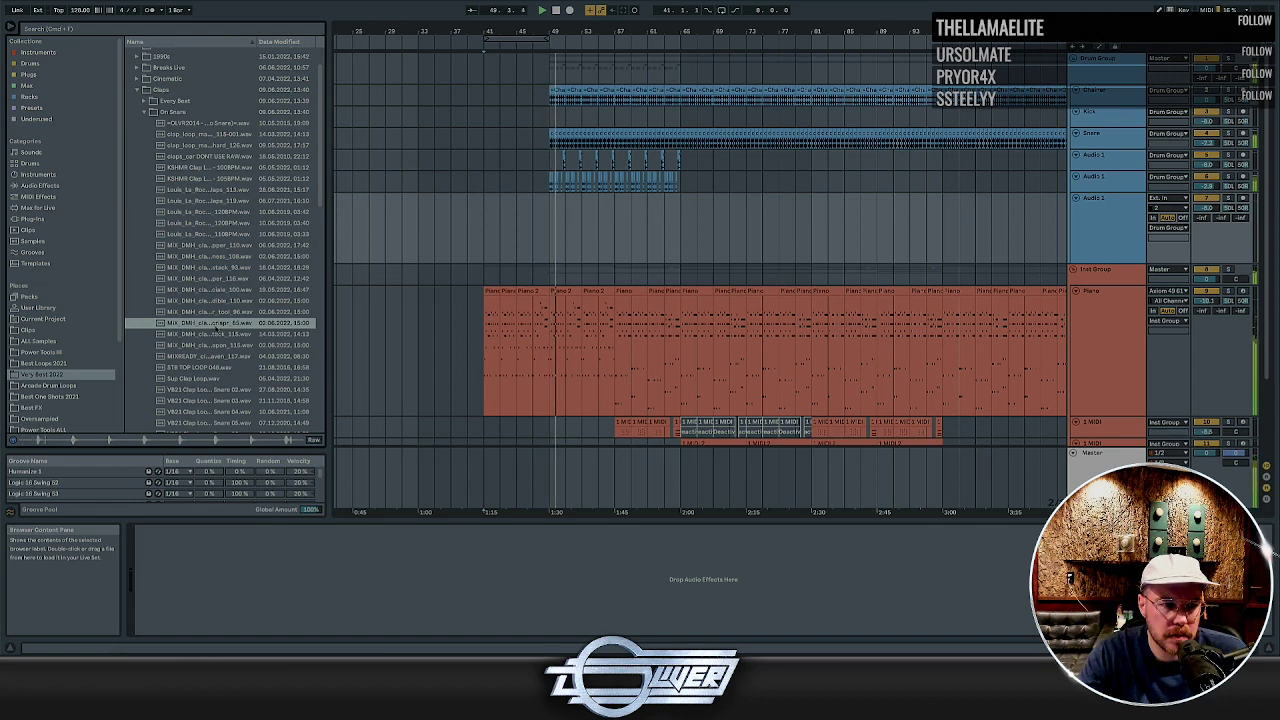
{"action": "left_click_drag", "start_coordinate": [216, 323], "coordinate": [484, 242]}
{"action": "right_click", "coordinate": [551, 201]}
{"action": "left_click", "coordinate": [519, 199]}
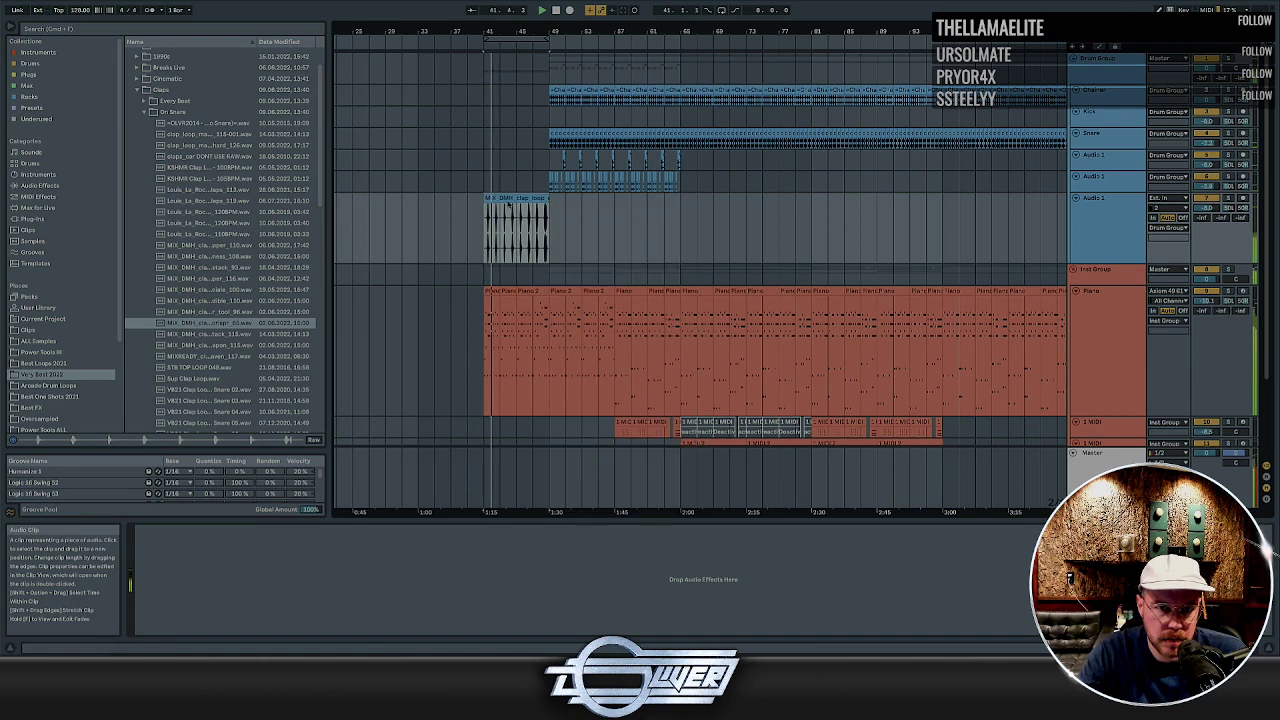
Shorten the clap loop clip to end at bar 45 and duplicate it into bars 45–49
{"action": "double_click", "coordinate": [519, 199]}
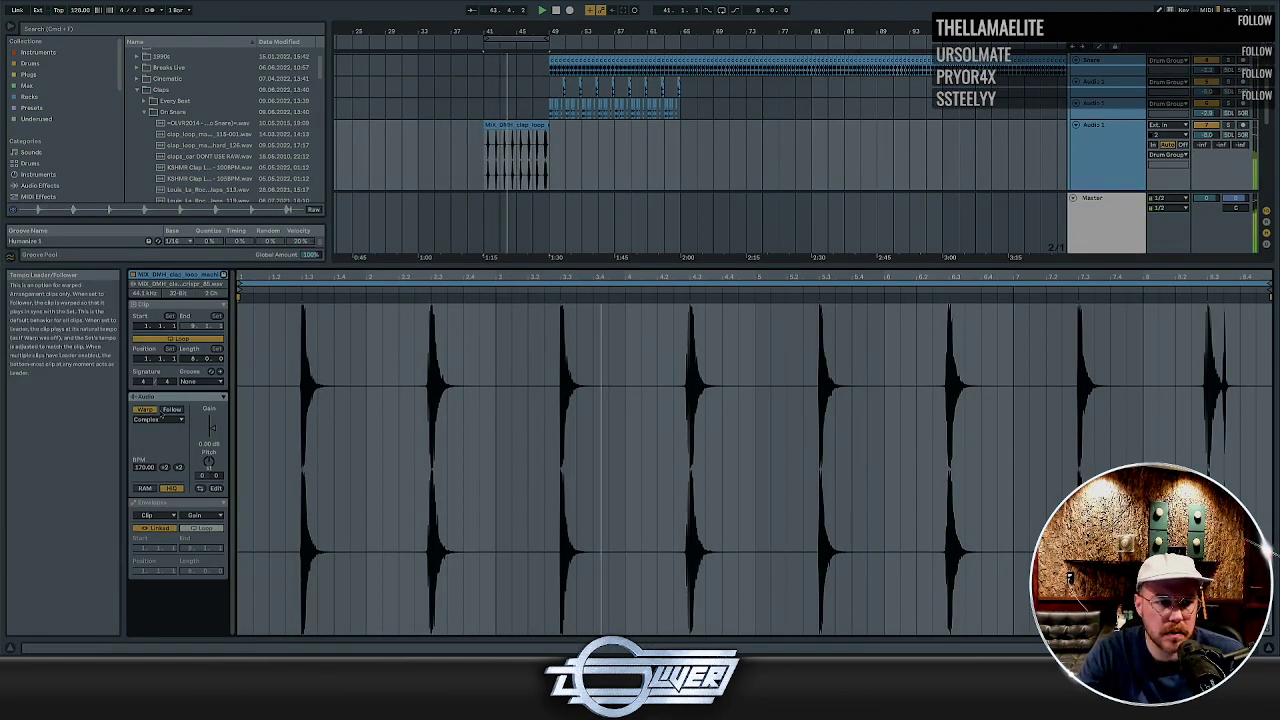
{"action": "key", "text": "shift+Tab"}
{"action": "left_click_drag", "start_coordinate": [548, 126], "coordinate": [516, 126]}
{"action": "key", "text": "ctrl+d"}
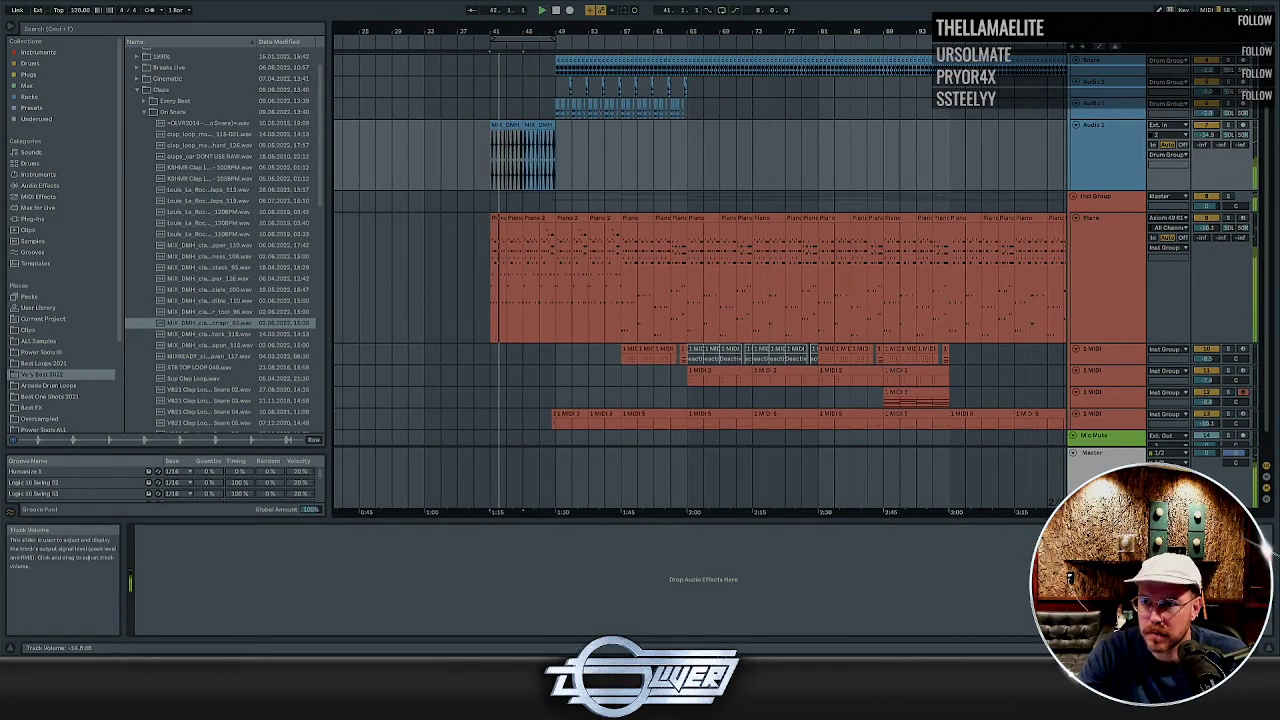
Delete the clap loop clip at bars 41–45
{"action": "scroll", "coordinate": [662, 157], "scroll_direction": "up", "scroll_amount": 1}
{"action": "scroll", "coordinate": [662, 157], "scroll_direction": "left", "scroll_amount": 1}
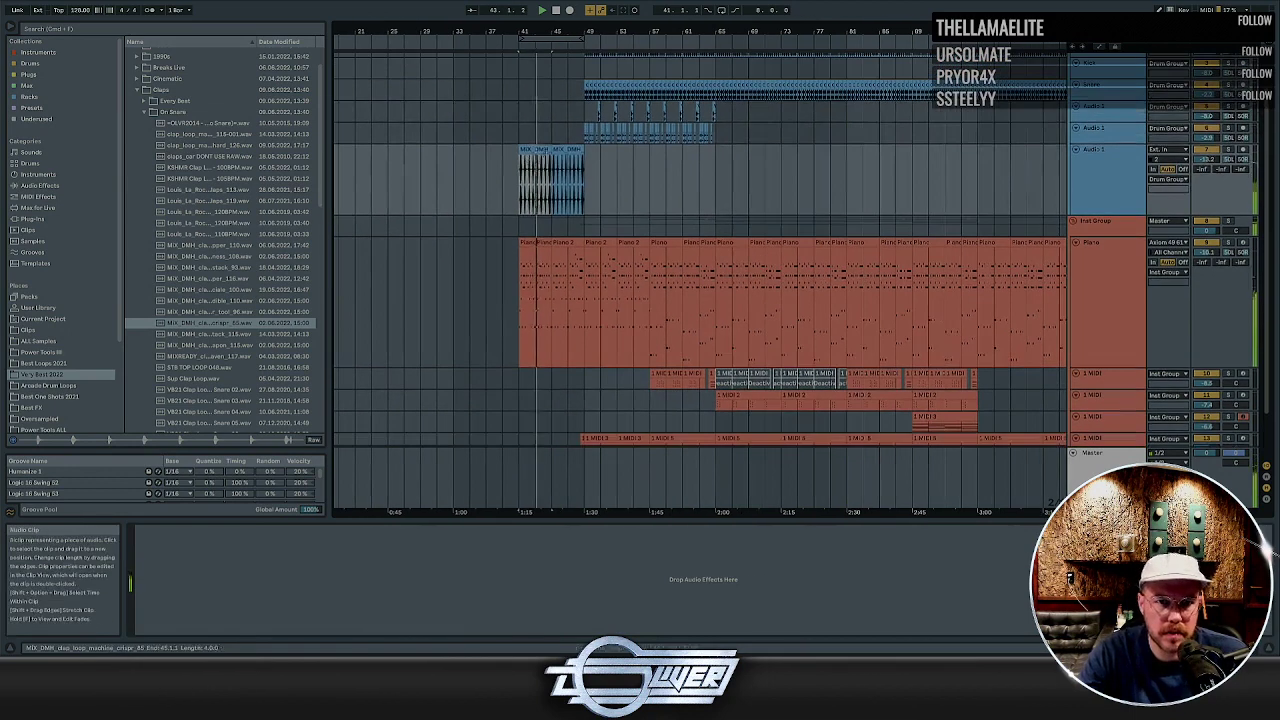
{"action": "key", "text": "Delete"}
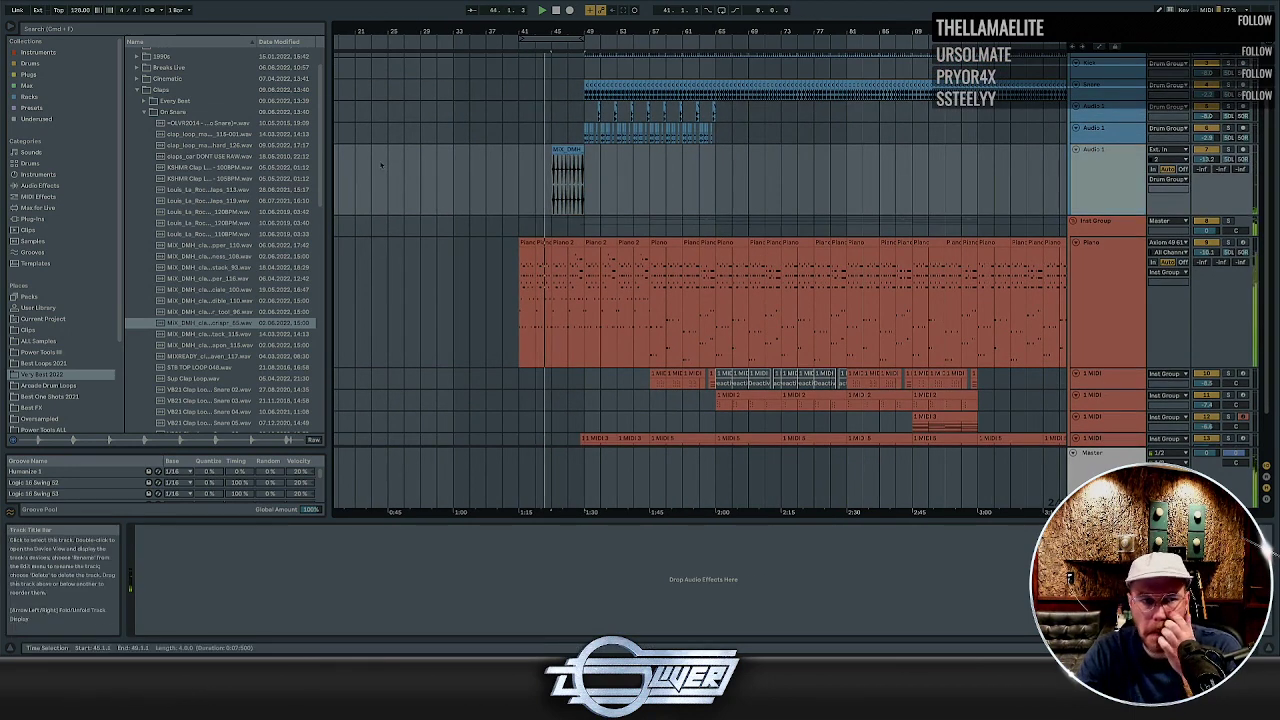
Load the ValhallaVintageVerb plug-in onto the clap loop's audio track
{"action": "left_click", "coordinate": [30, 74]}
{"action": "scroll", "coordinate": [220, 250], "scroll_direction": "down", "scroll_amount": 10}
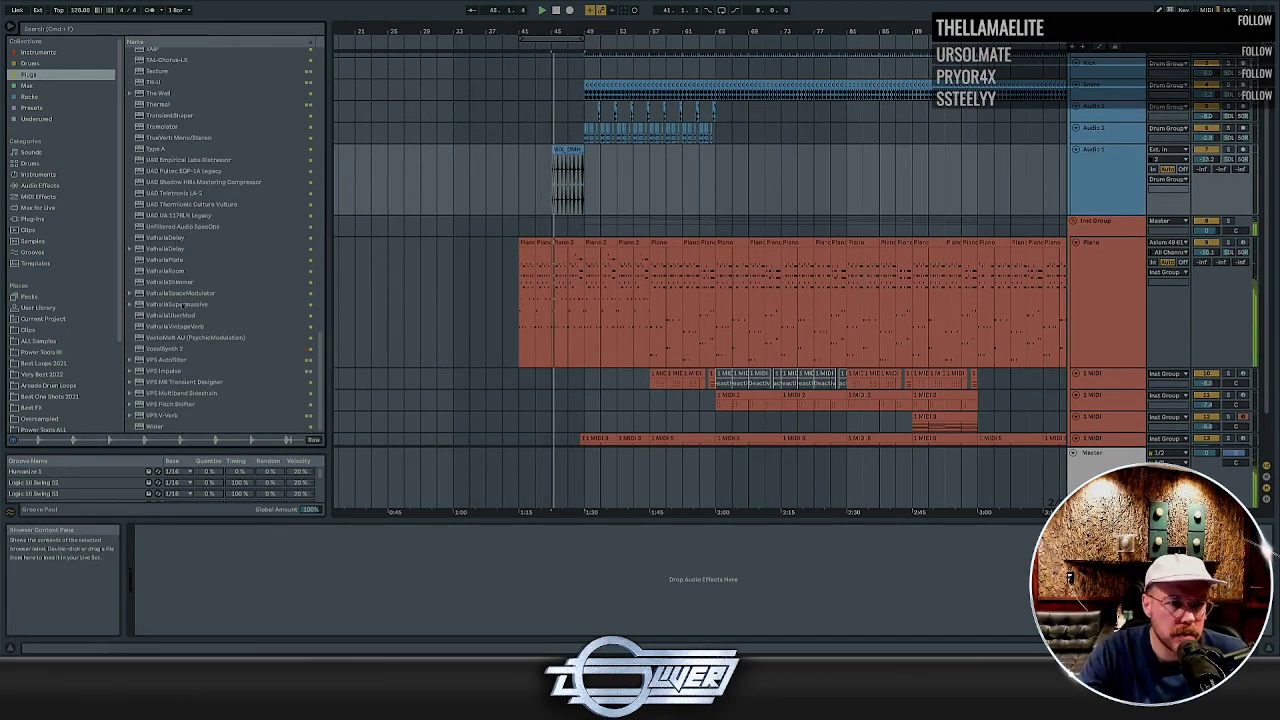
{"action": "left_click", "coordinate": [230, 327]}
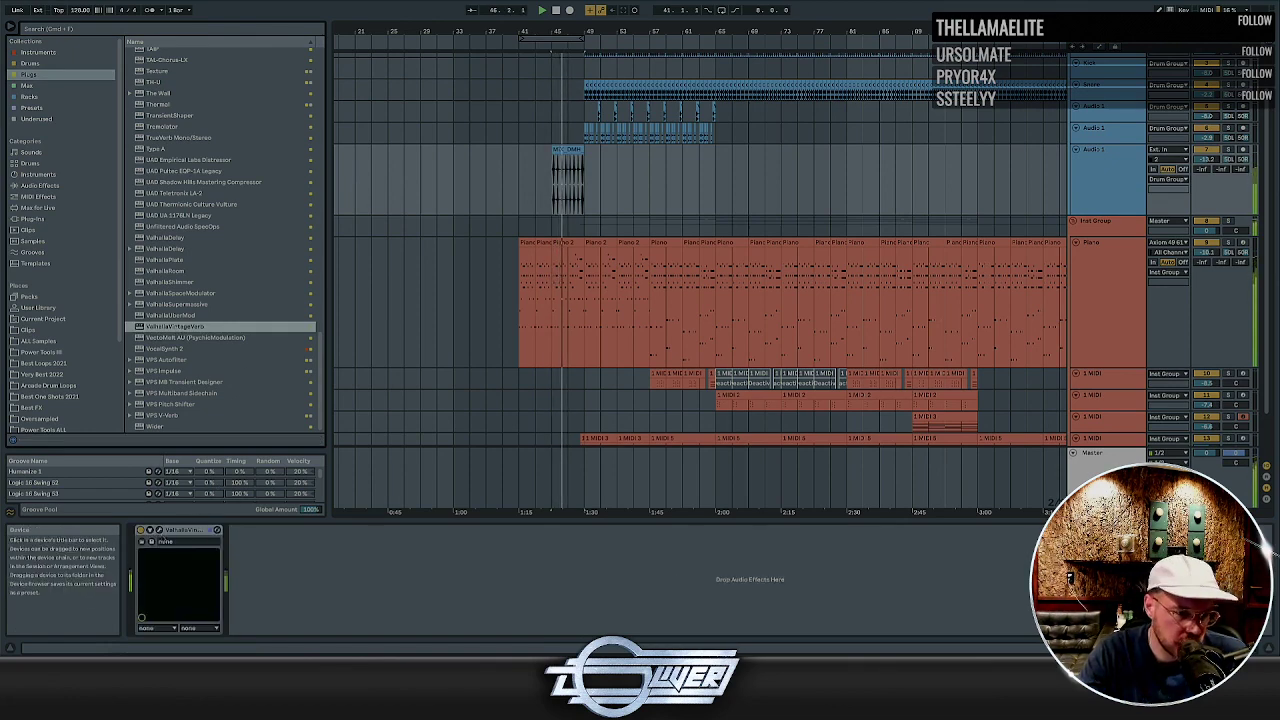
Open ValhallaVintageVerb on the clap loop's track and adjust its reverb settings
{"action": "left_click", "coordinate": [159, 530]}
{"action": "left_click_drag", "start_coordinate": [468, 203], "coordinate": [468, 240]}
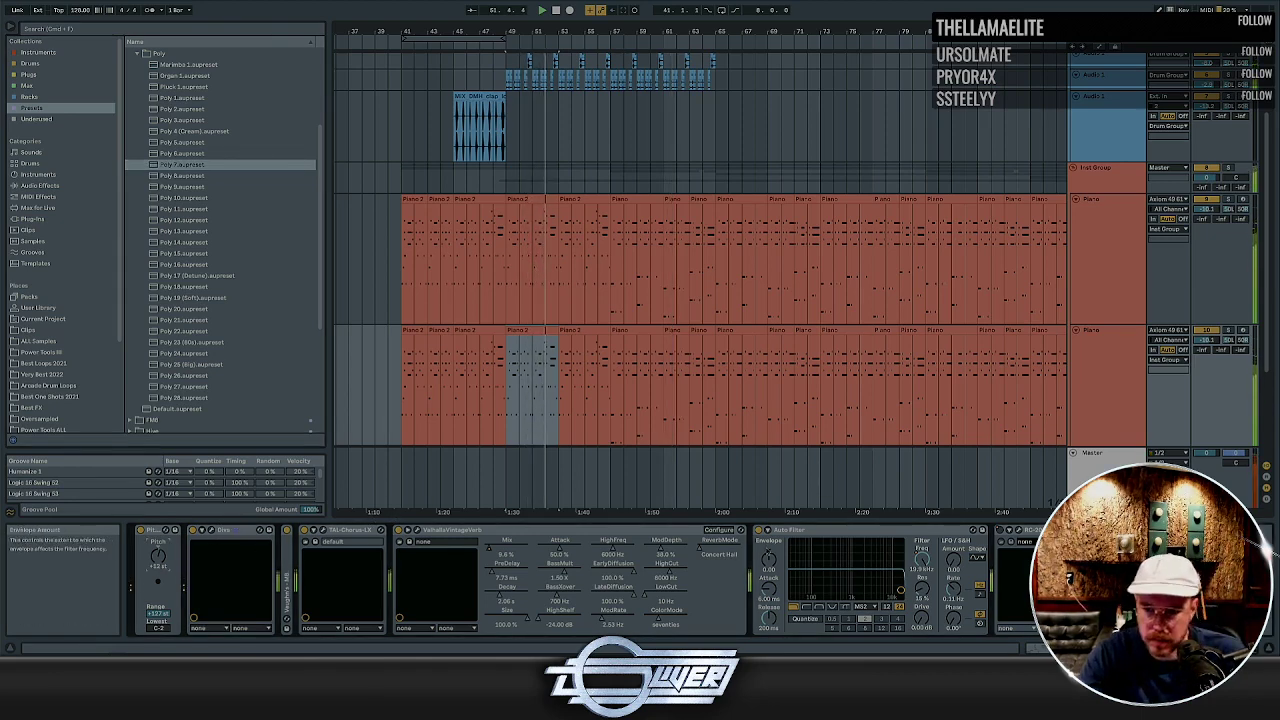
Play the duplicated Piano track from bar 49 and arm it for recording
{"action": "scroll", "coordinate": [548, 330], "scroll_direction": "down", "scroll_amount": 3}
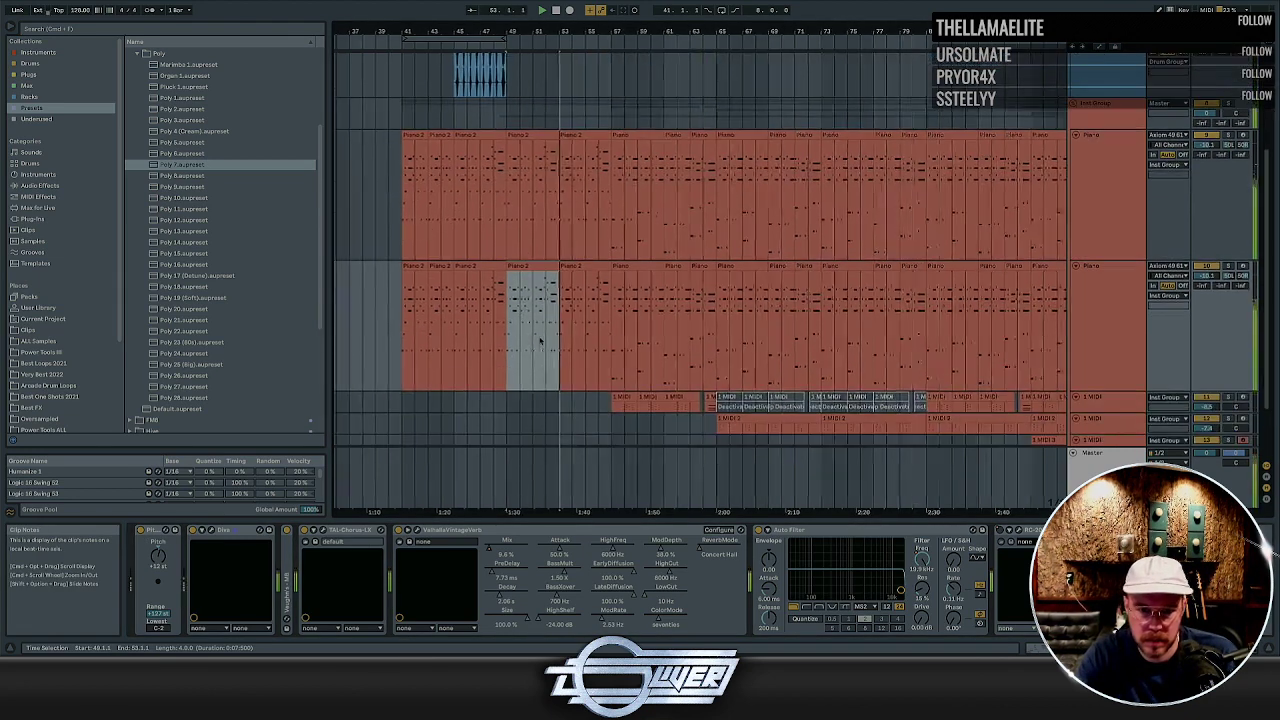
{"action": "key", "text": "space"}
{"action": "key", "text": "space"}
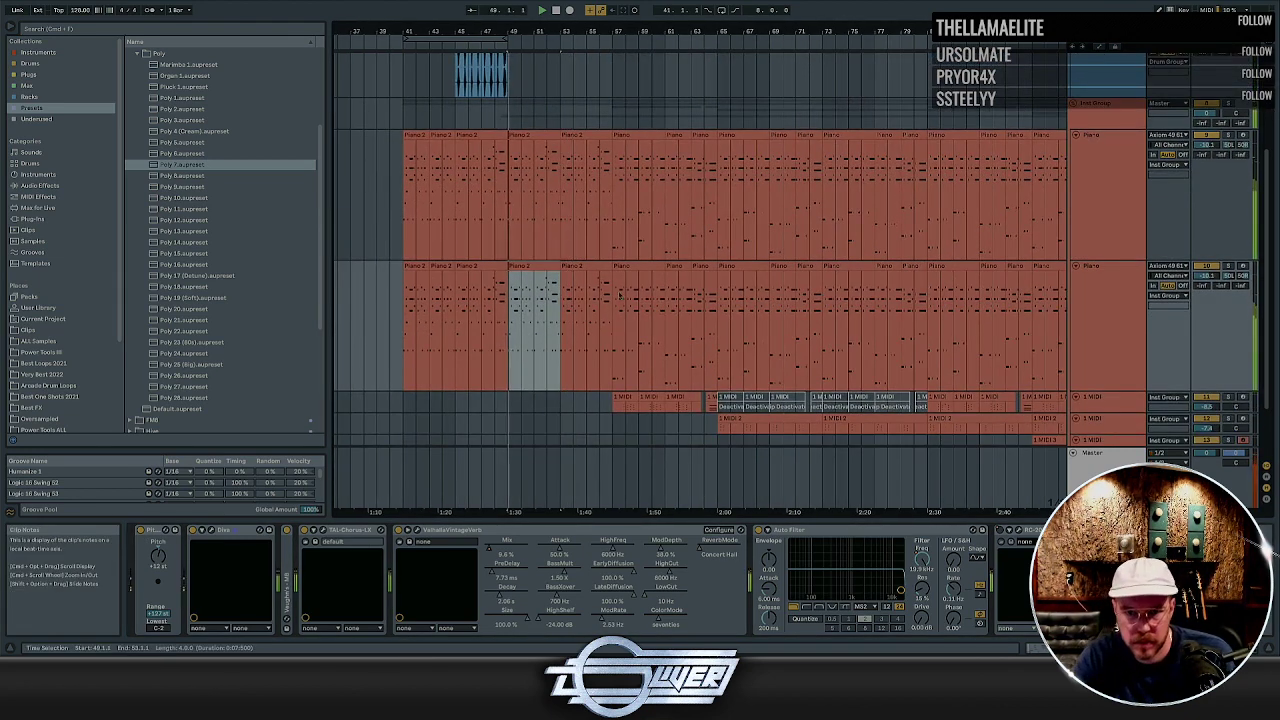
{"action": "left_click", "coordinate": [1115, 288]}
{"action": "left_click", "coordinate": [1242, 267]}
{"action": "left_click", "coordinate": [1112, 270]}
Open the duplicated Piano track's clip at bars 49–53 and draw a pitch bend dip at 1.3 that ramps back to centre
{"action": "left_click", "coordinate": [538, 267]}
{"action": "key", "text": "space"}
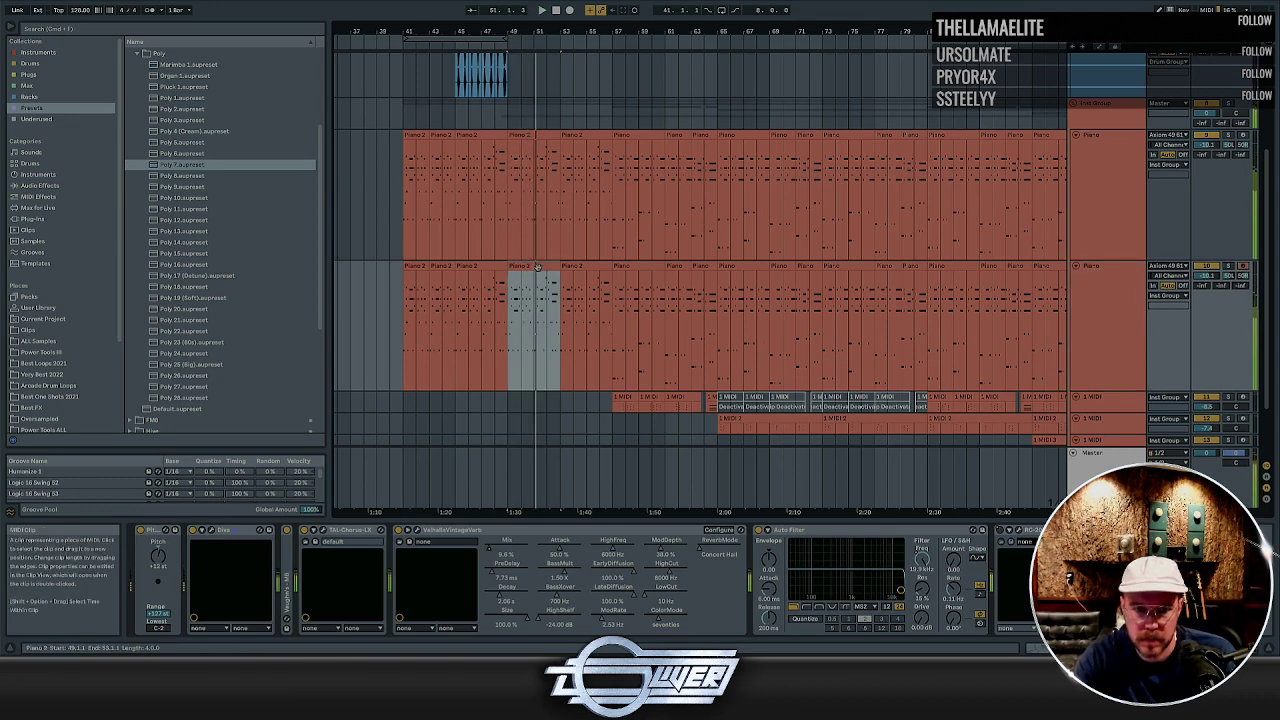
{"action": "double_click", "coordinate": [538, 267]}
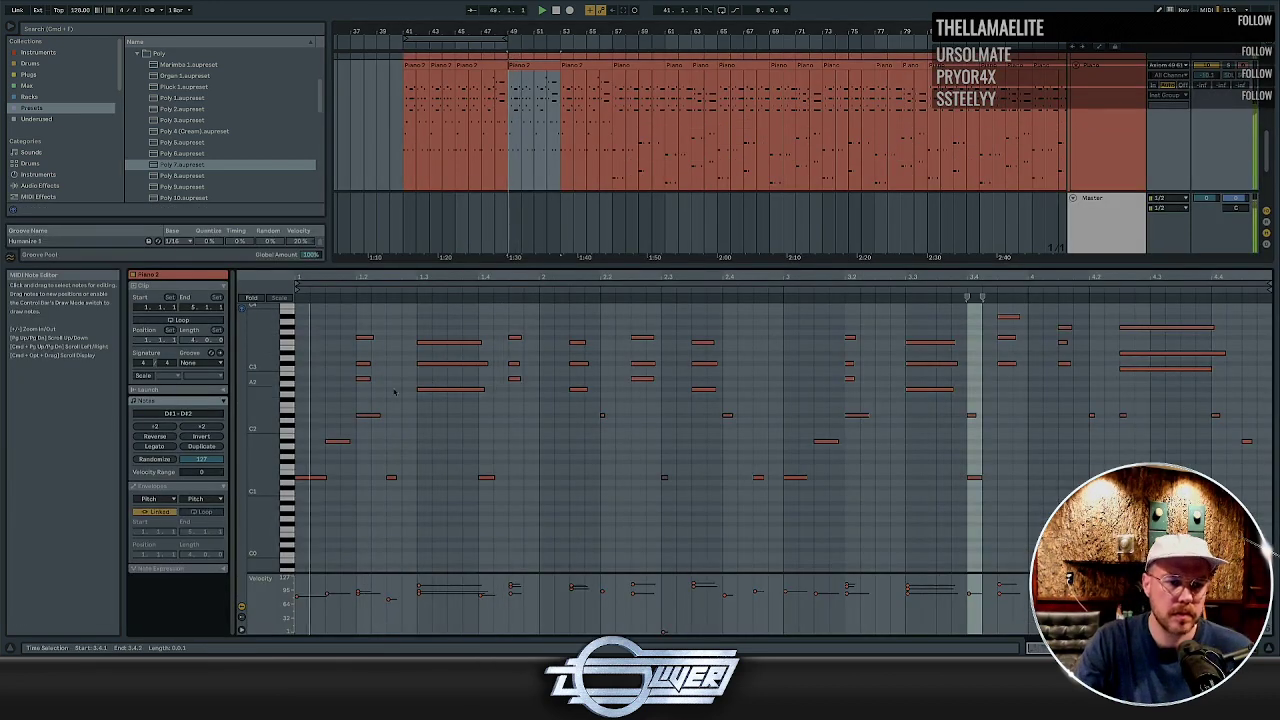
{"action": "left_click", "coordinate": [188, 487]}
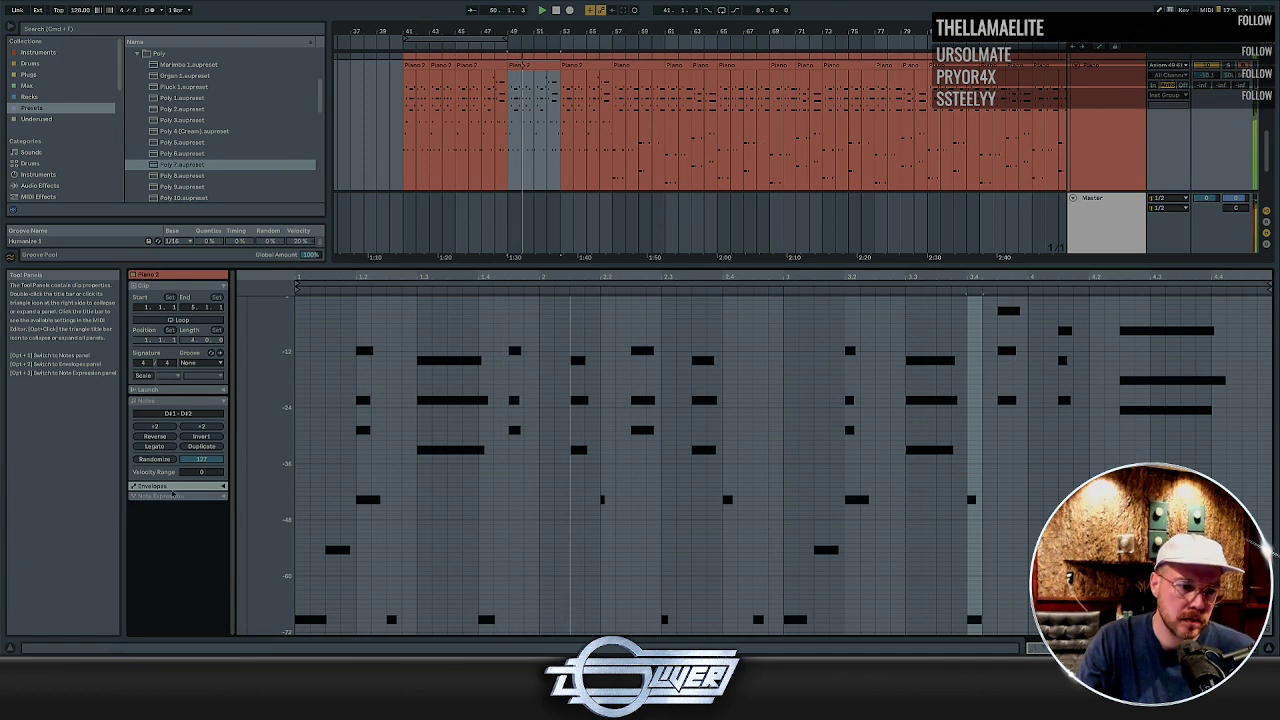
{"action": "left_click", "coordinate": [171, 487]}
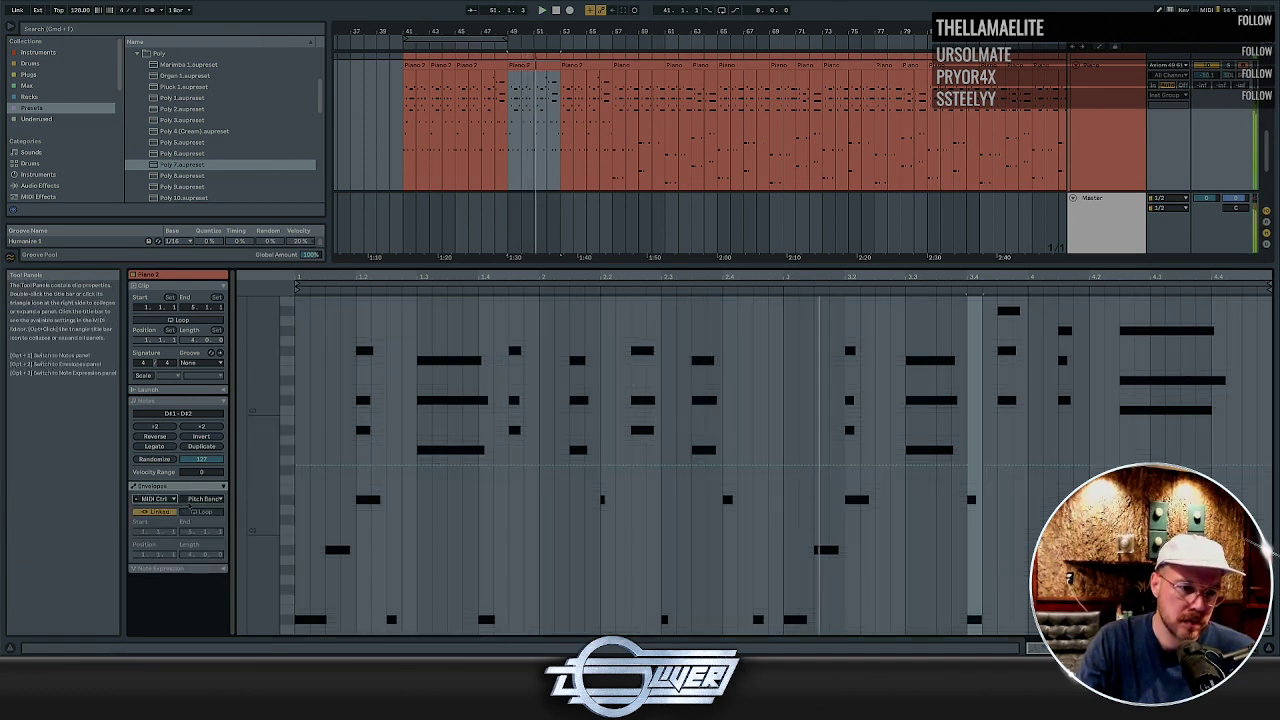
{"action": "left_click", "coordinate": [358, 457]}
{"action": "key", "text": "space"}
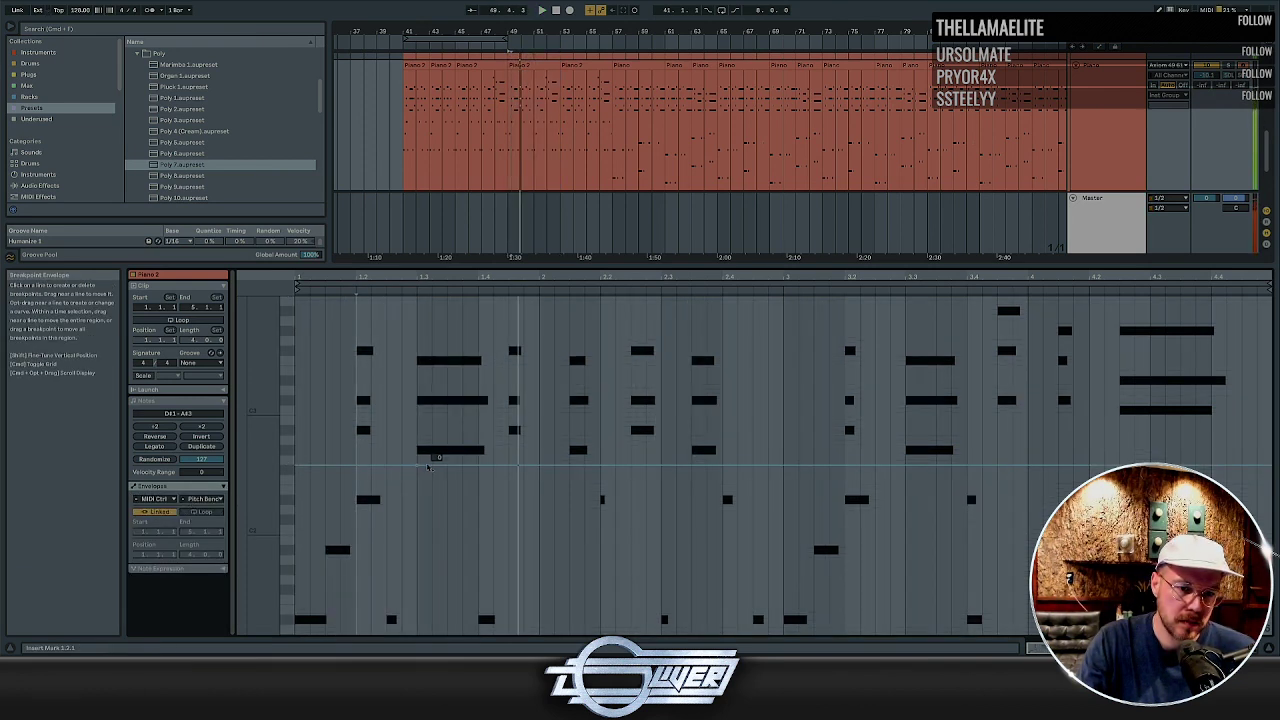
{"action": "left_click_drag", "start_coordinate": [418, 466], "coordinate": [418, 633]}
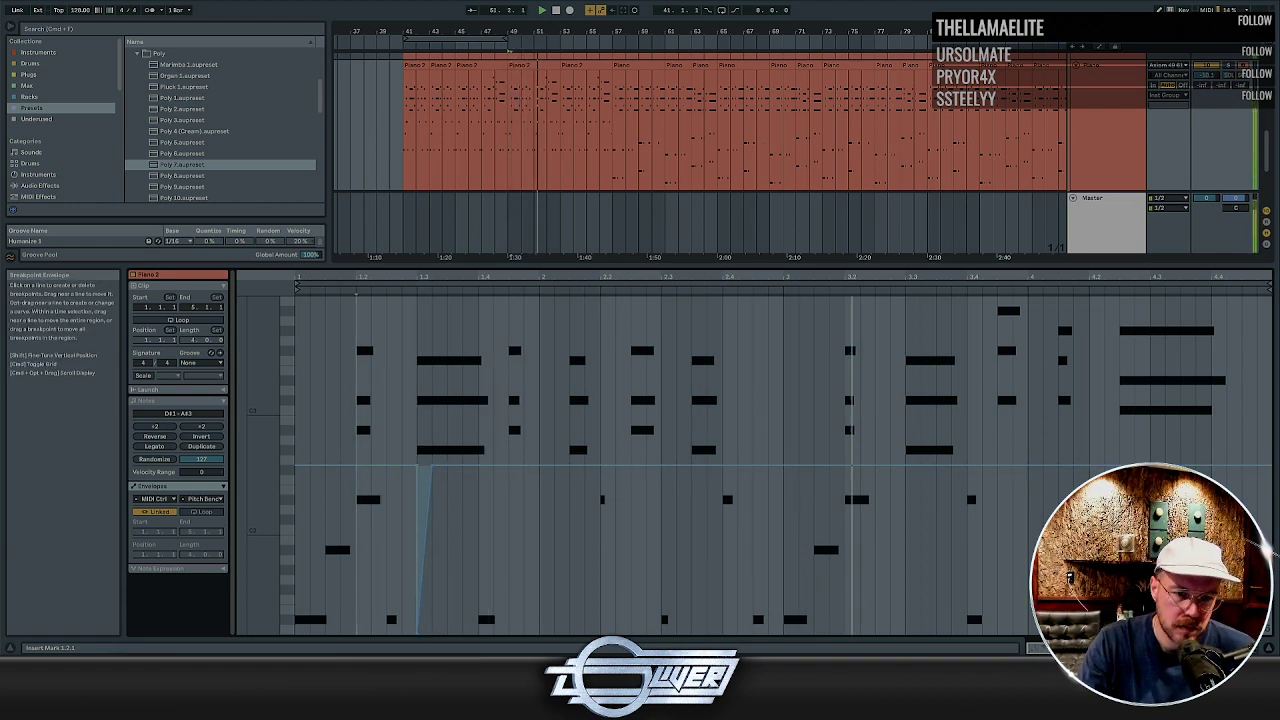
Duplicate the pitch bend dip from 1.3 to the long chord at 3.3 and the last long chord of the clip
{"action": "left_click_drag", "start_coordinate": [908, 388], "coordinate": [421, 424]}
{"action": "key", "text": "super+d"}
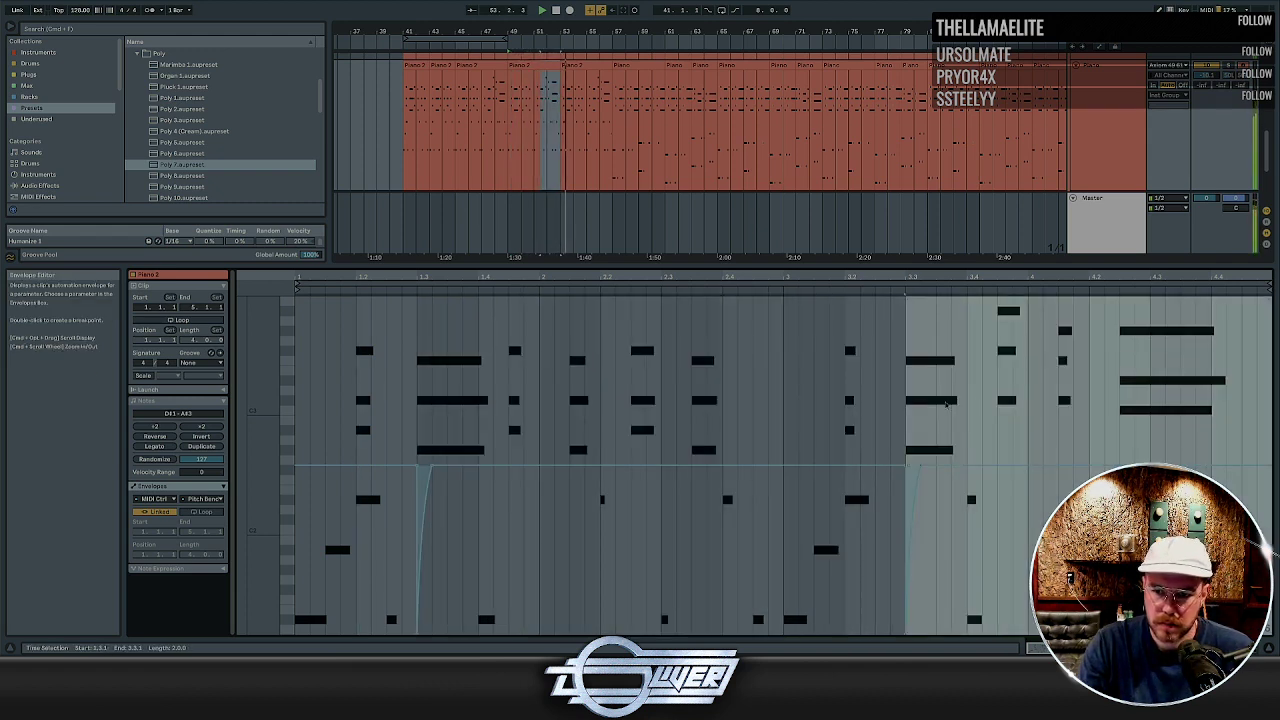
{"action": "left_click_drag", "start_coordinate": [908, 396], "coordinate": [1120, 403]}
{"action": "key", "text": "super+d"}
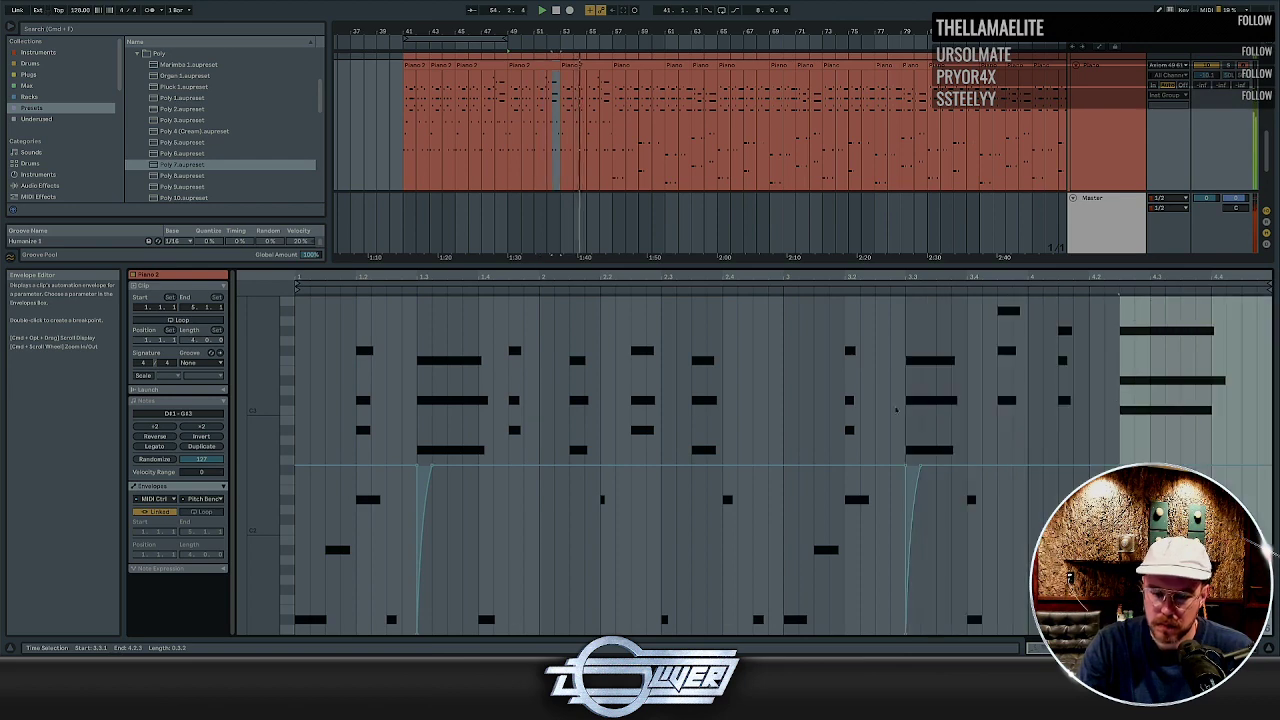
Switch the clip envelope to Modulation Wheel and raise it over beat 1.3 to 1.4 beneath the long chord
{"action": "left_click", "coordinate": [205, 498]}
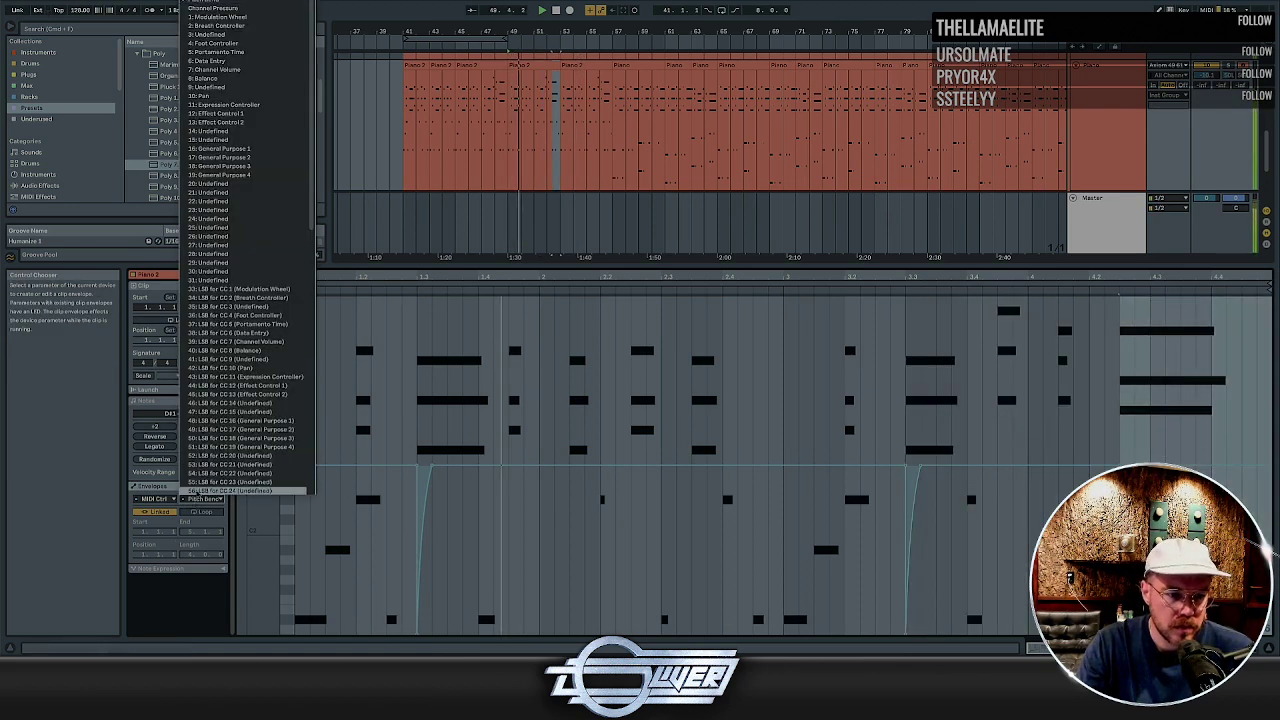
{"action": "left_click", "coordinate": [220, 8]}
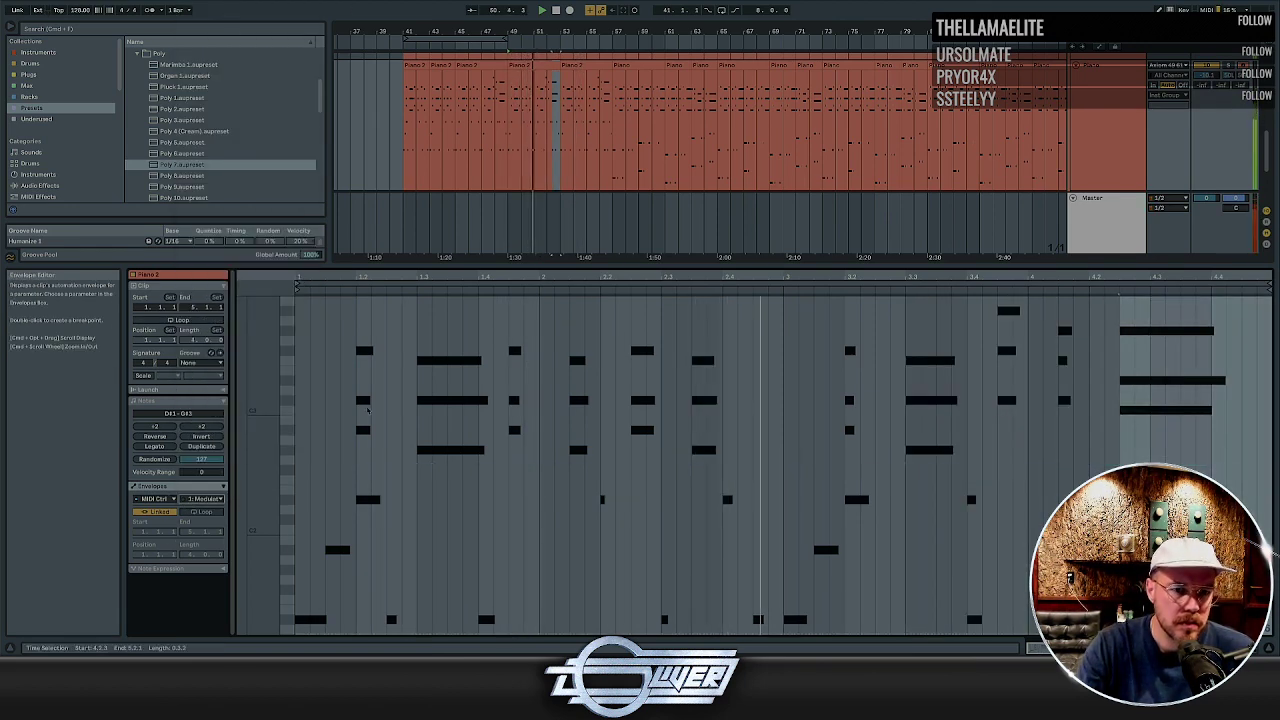
{"action": "left_click_drag", "start_coordinate": [424, 413], "coordinate": [482, 410]}
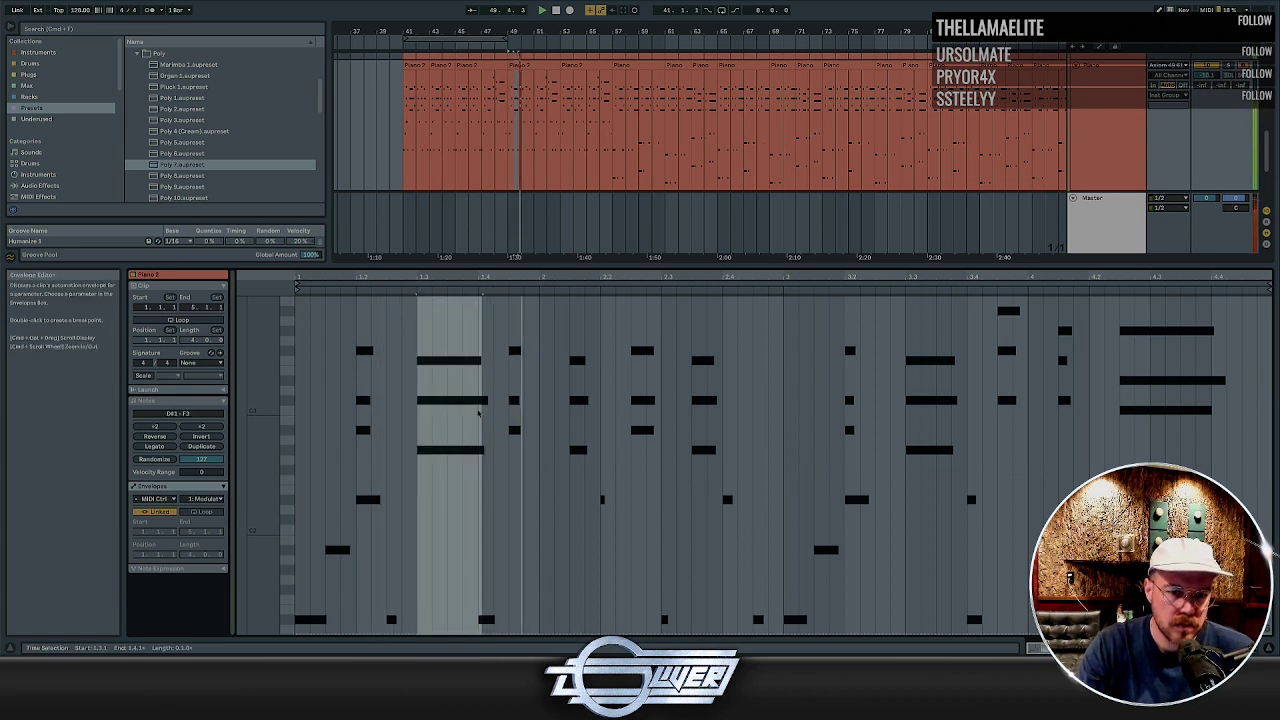
{"action": "left_click", "coordinate": [435, 410]}
{"action": "key", "text": "space"}
{"action": "key", "text": "space"}
{"action": "left_click_drag", "start_coordinate": [421, 480], "coordinate": [474, 494]}
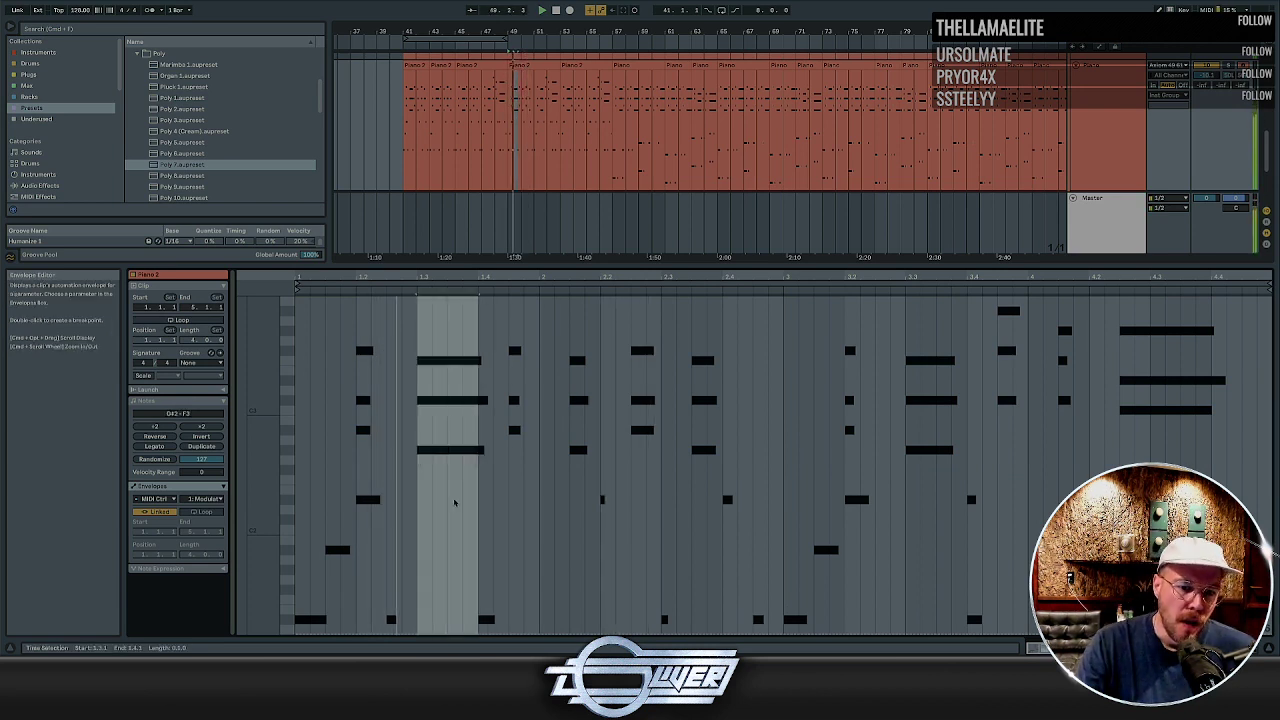
{"action": "left_click_drag", "start_coordinate": [426, 604], "coordinate": [426, 386]}
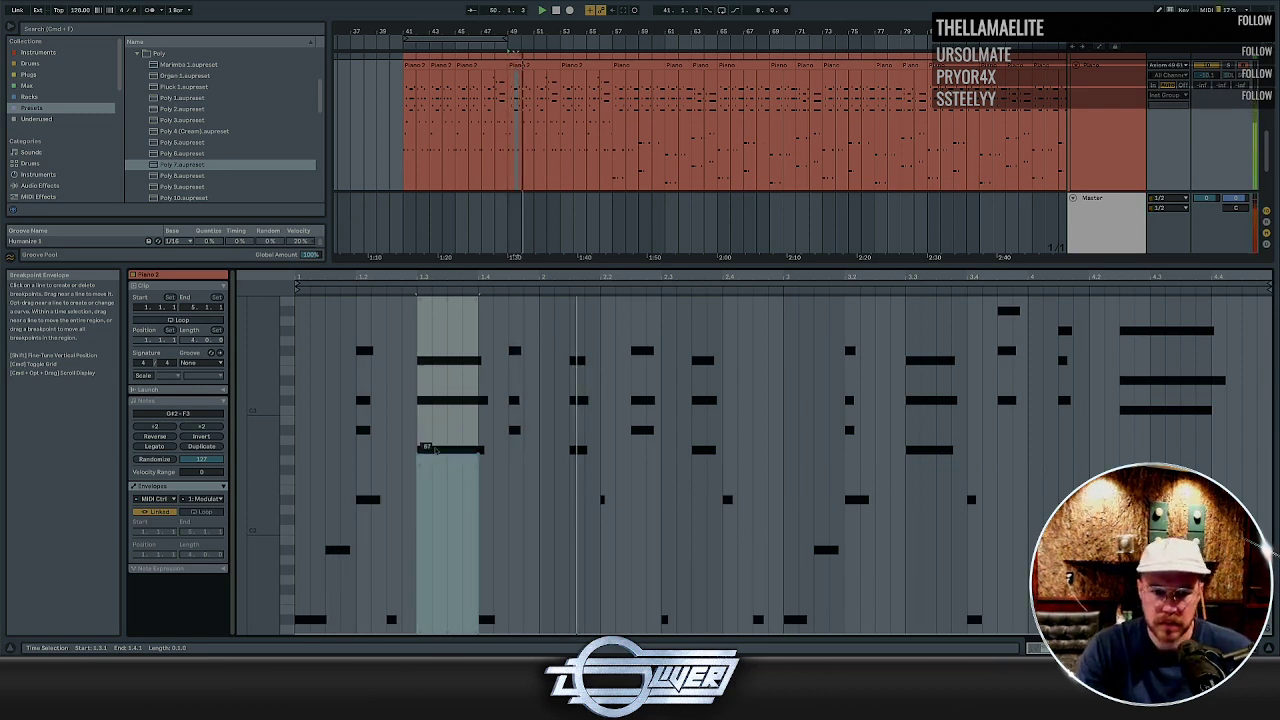
{"action": "key", "text": "shift+Tab"}
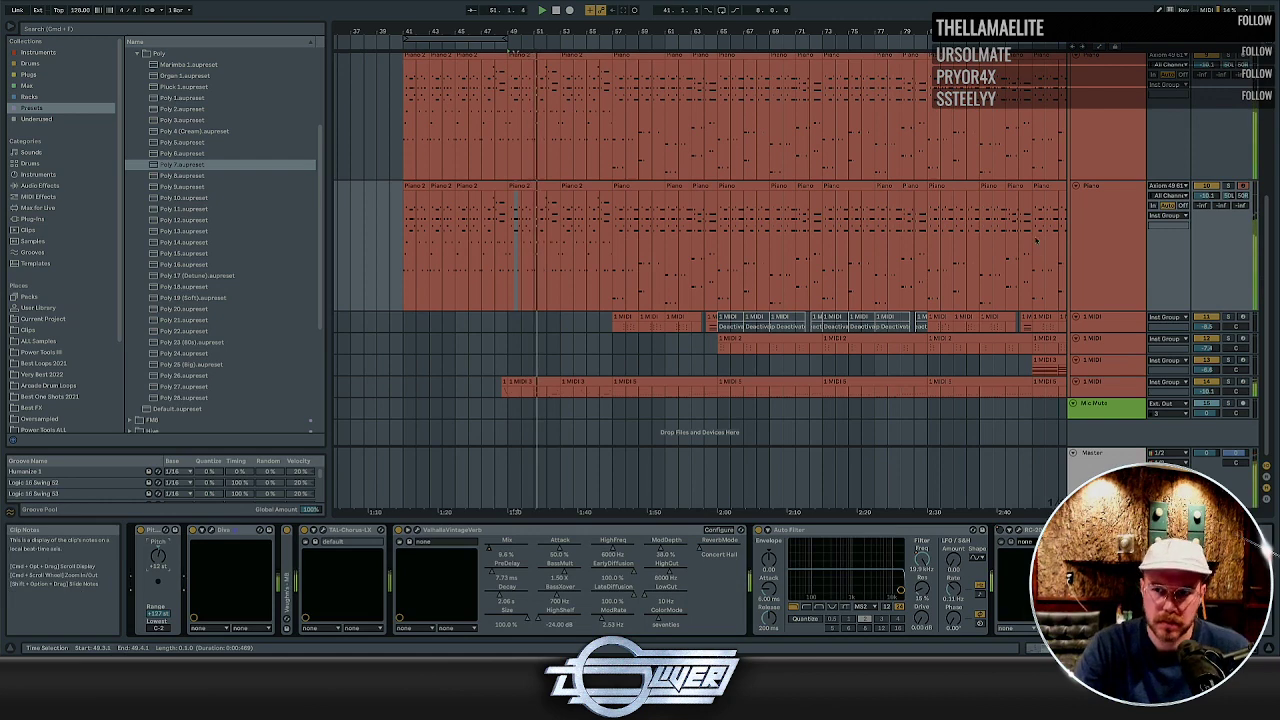
Adjust the ValhallaVintageVerb Mix automation across bars 49–57 on the duplicated Piano track
{"action": "left_click", "coordinate": [1080, 238]}
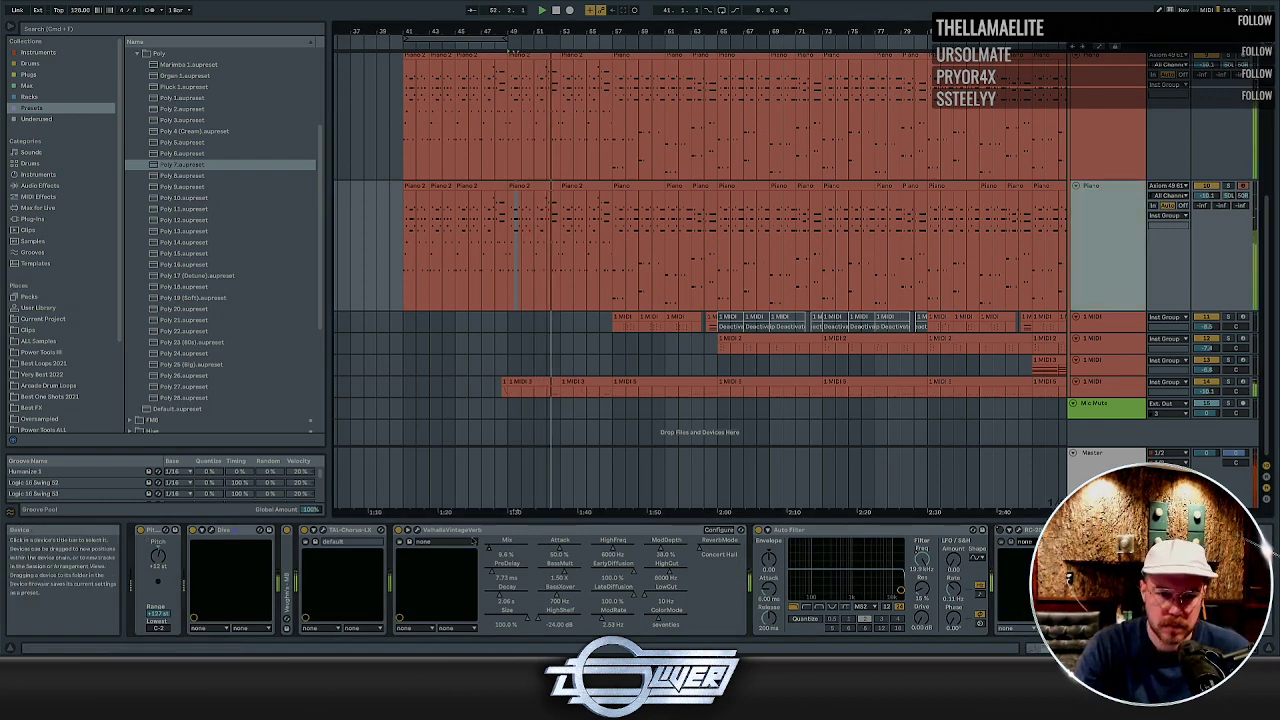
{"action": "left_click", "coordinate": [499, 552]}
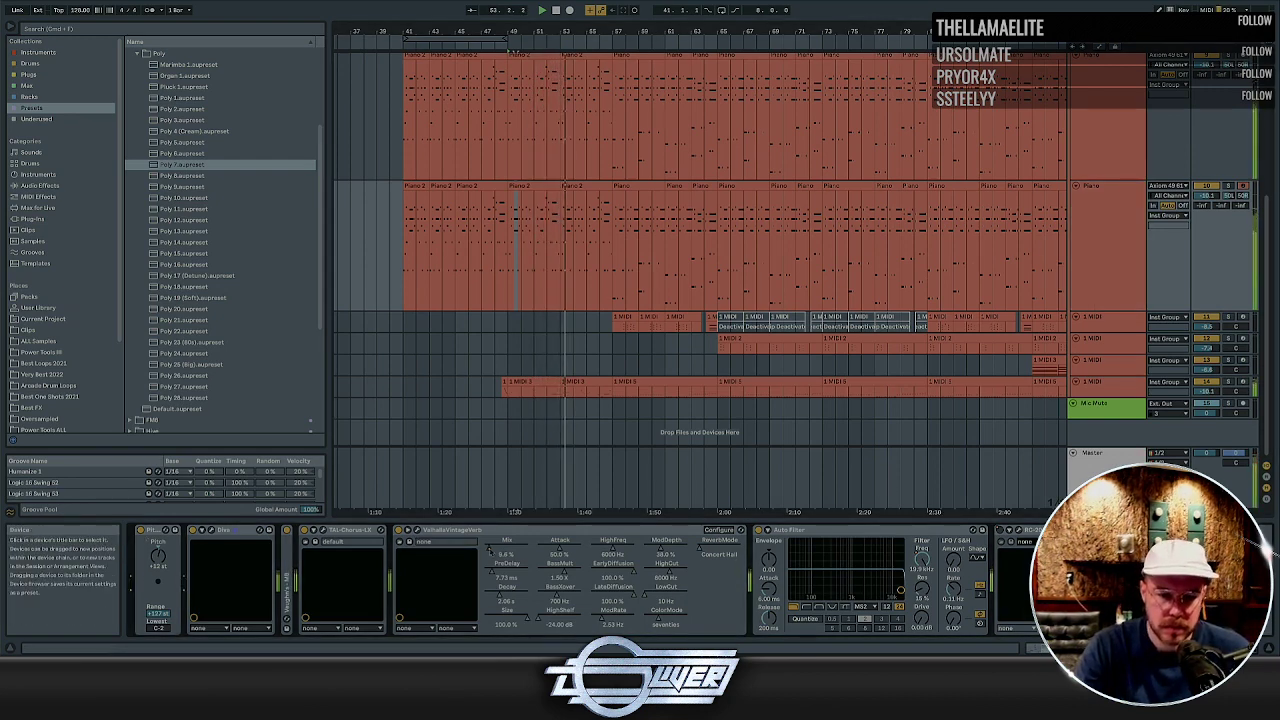
{"action": "key", "text": "a"}
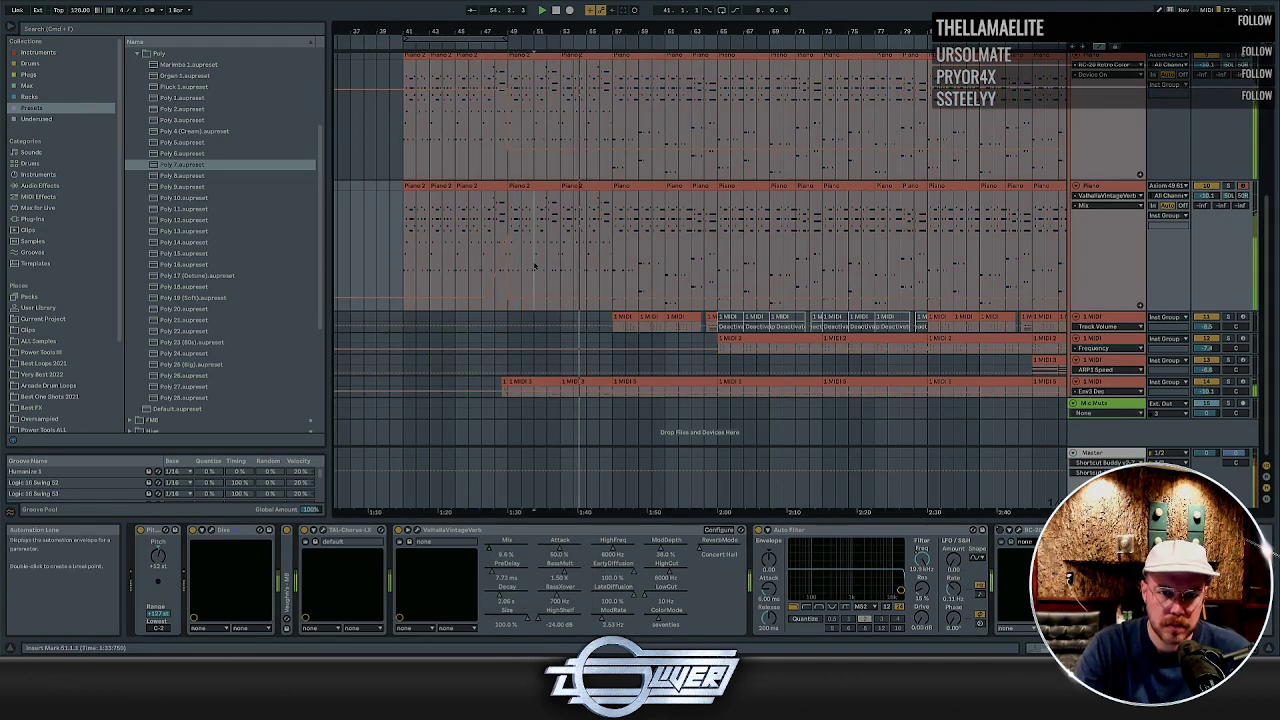
{"action": "left_click_drag", "start_coordinate": [510, 270], "coordinate": [612, 280]}
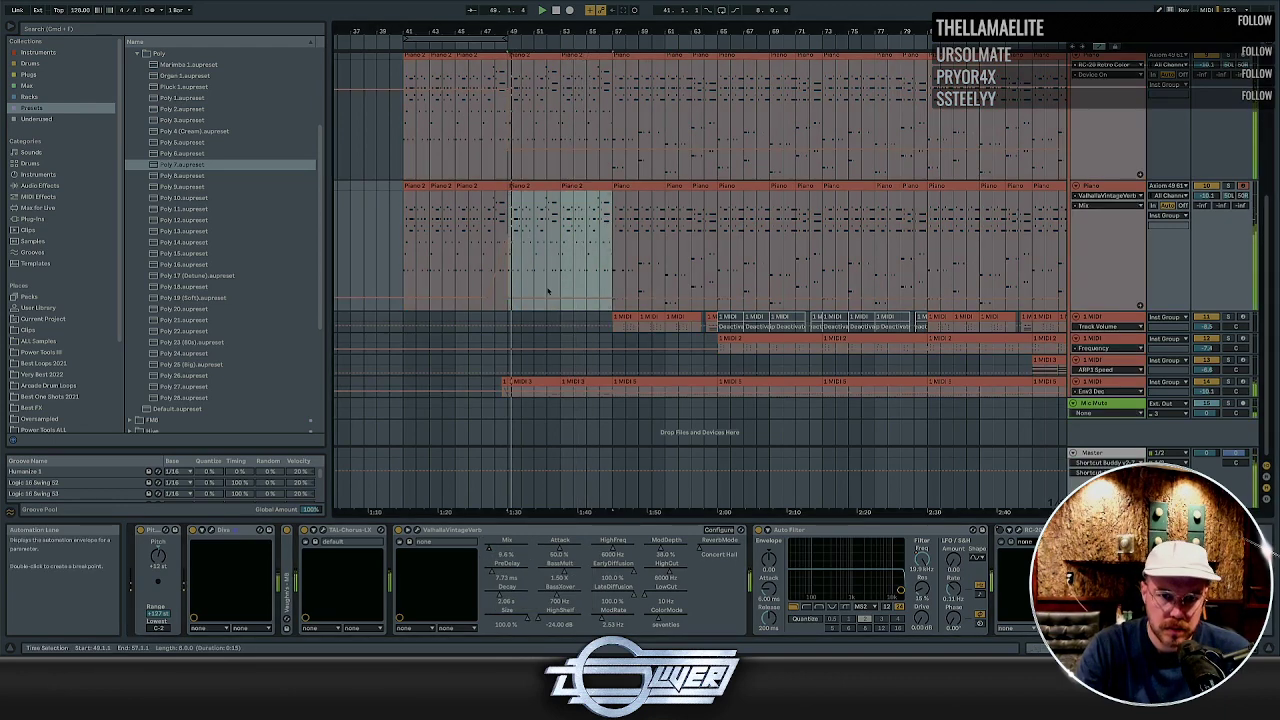
{"action": "left_click_drag", "start_coordinate": [511, 264], "coordinate": [511, 297]}
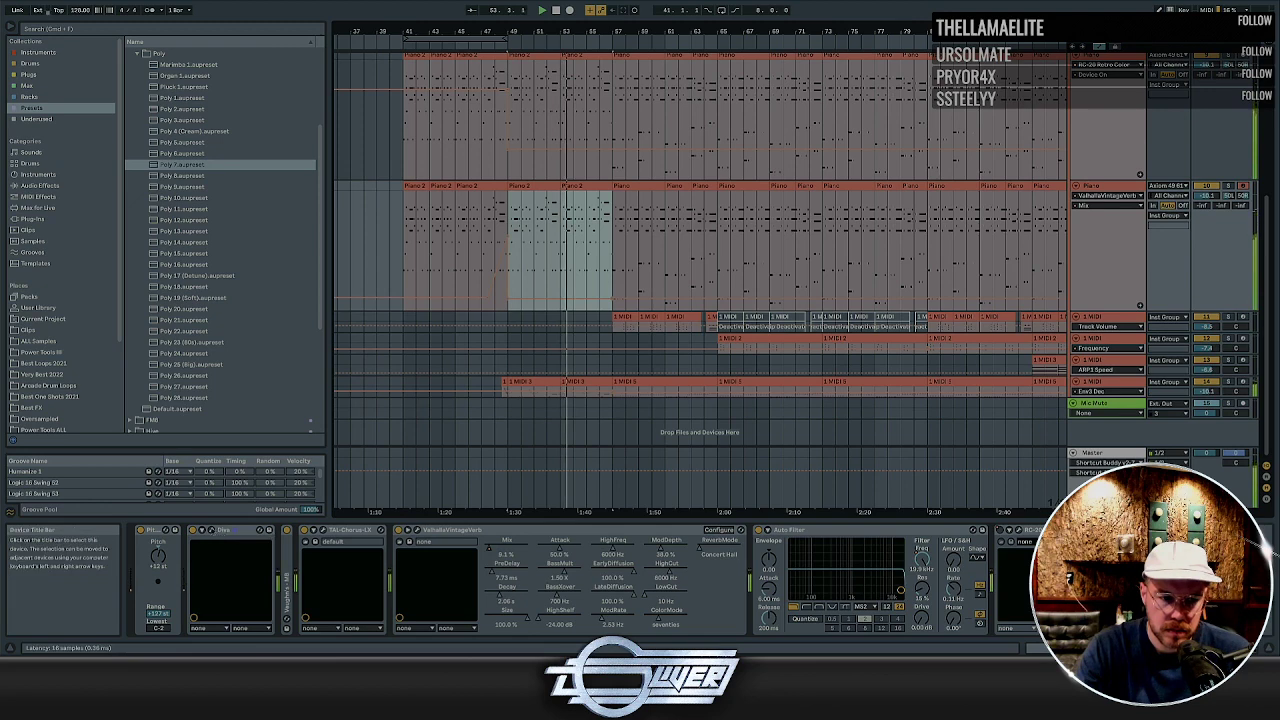
Open Diva's main page on the duplicated Piano track and set the oscillator's Tune2 to -11.96
{"action": "left_click", "coordinate": [212, 530]}
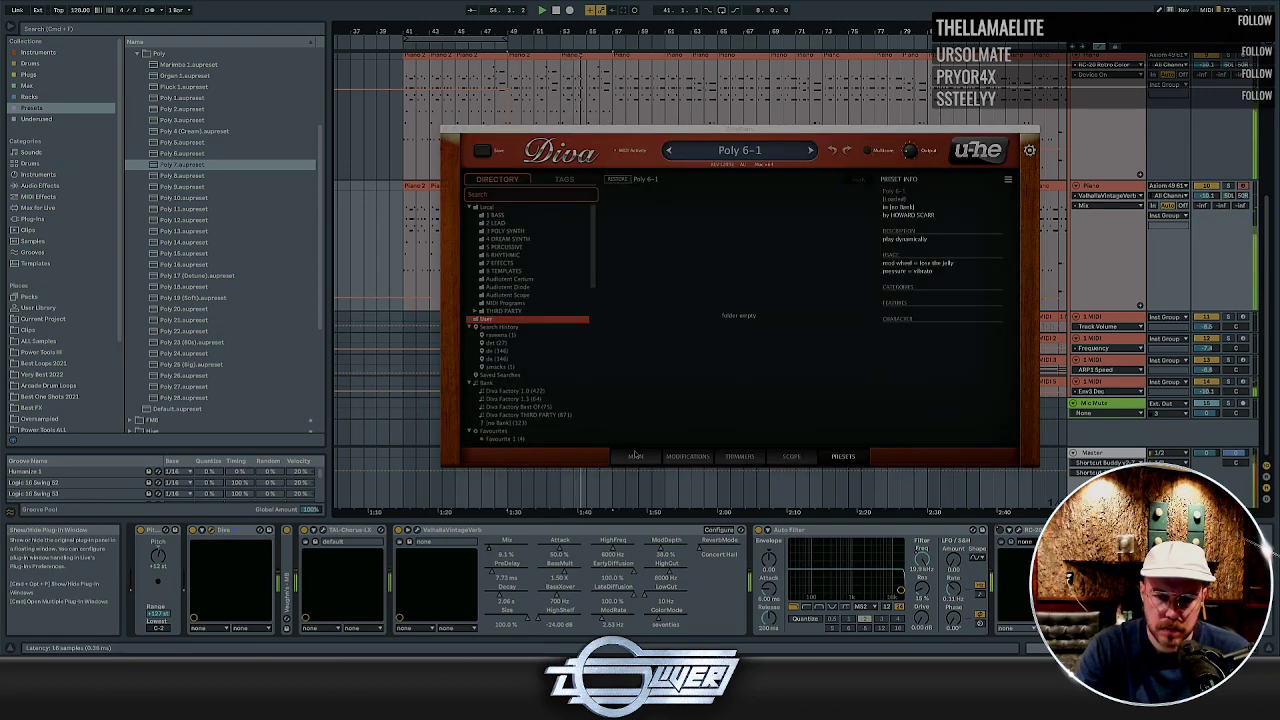
{"action": "left_click", "coordinate": [635, 455]}
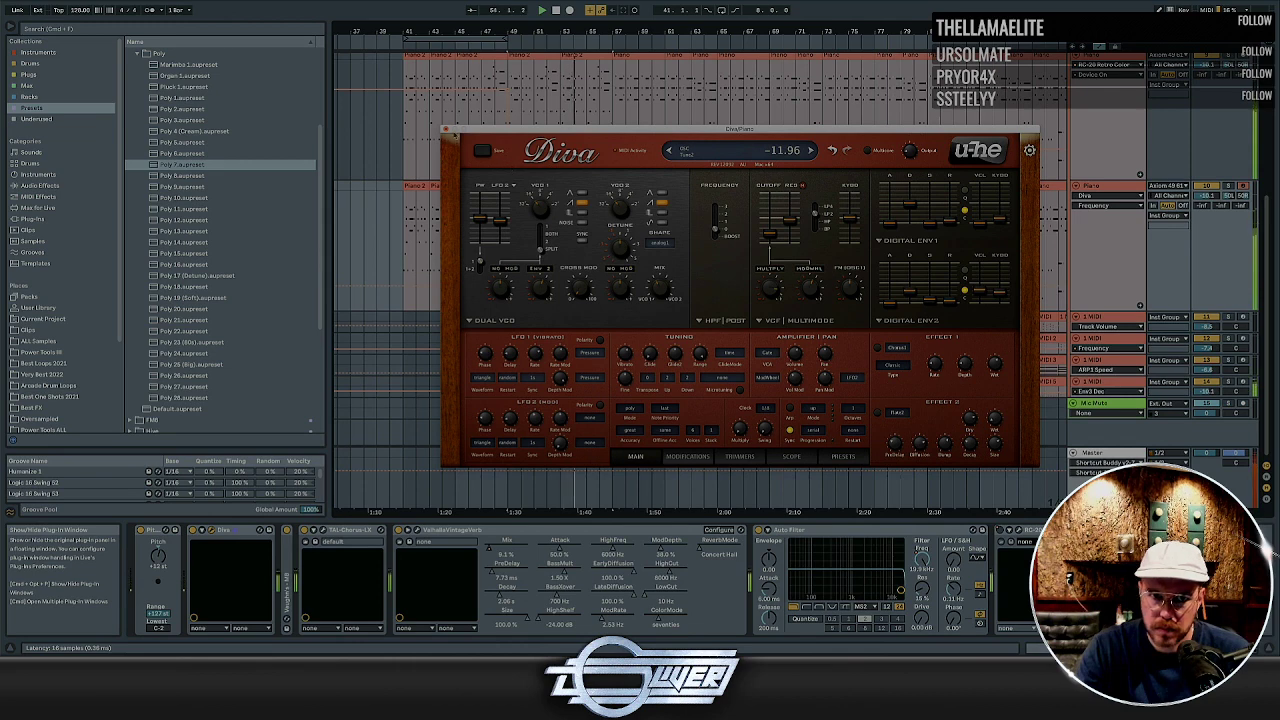
{"action": "left_click", "coordinate": [446, 129]}
{"action": "key", "text": "a"}
Delete the duplicated Piano track's clips before bar 49
{"action": "left_click", "coordinate": [532, 205]}
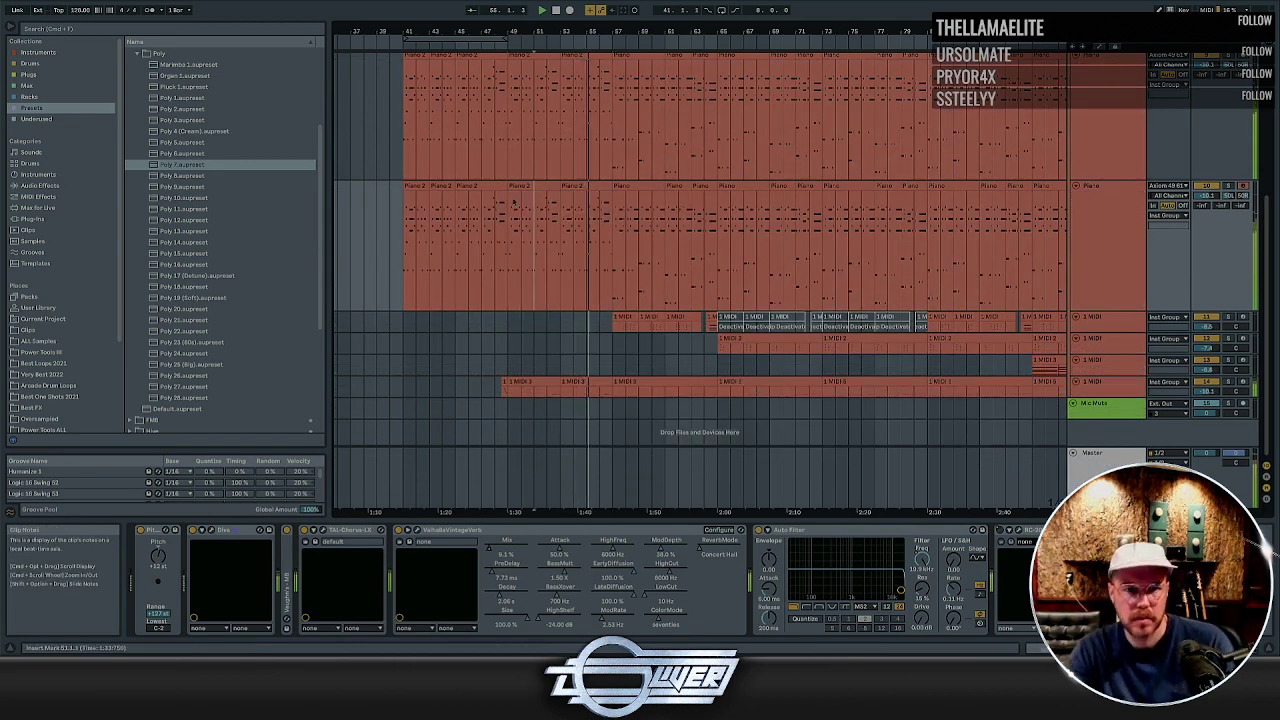
{"action": "left_click", "coordinate": [481, 187]}
{"action": "key", "text": "Delete"}
{"action": "left_click_drag", "start_coordinate": [479, 195], "coordinate": [366, 198]}
{"action": "key", "text": "Delete"}
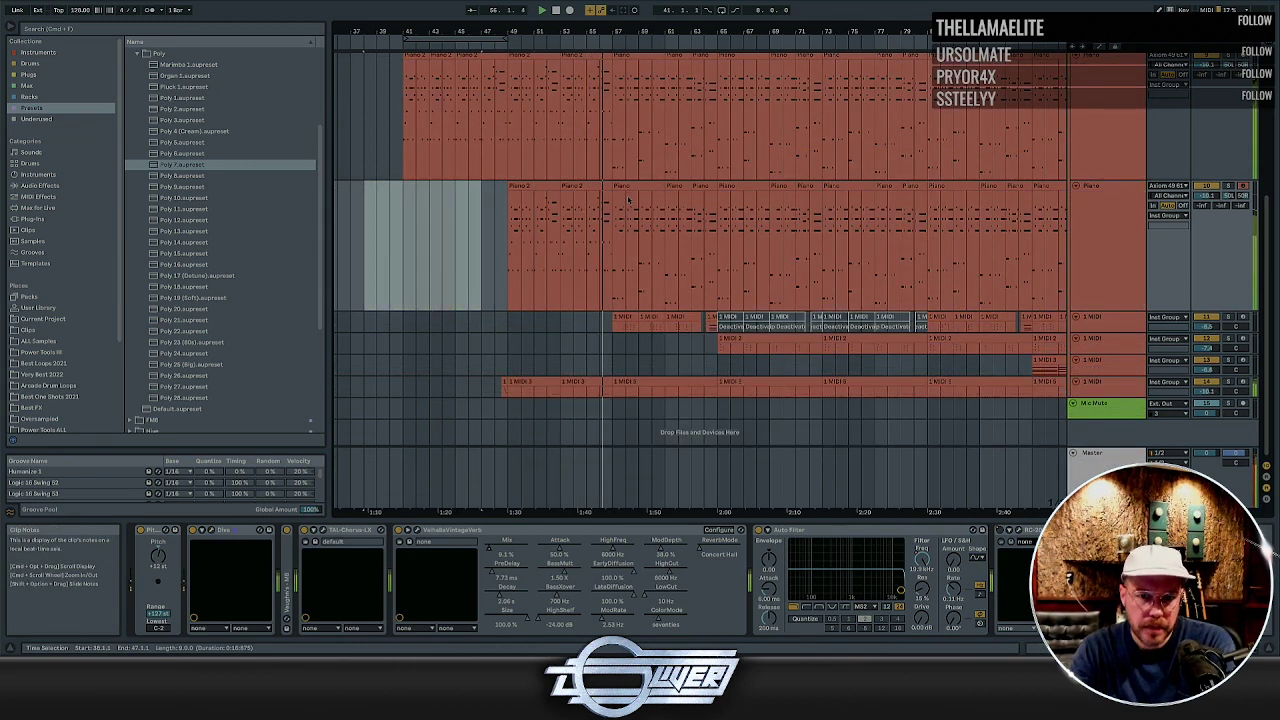
{"action": "left_click", "coordinate": [634, 195]}
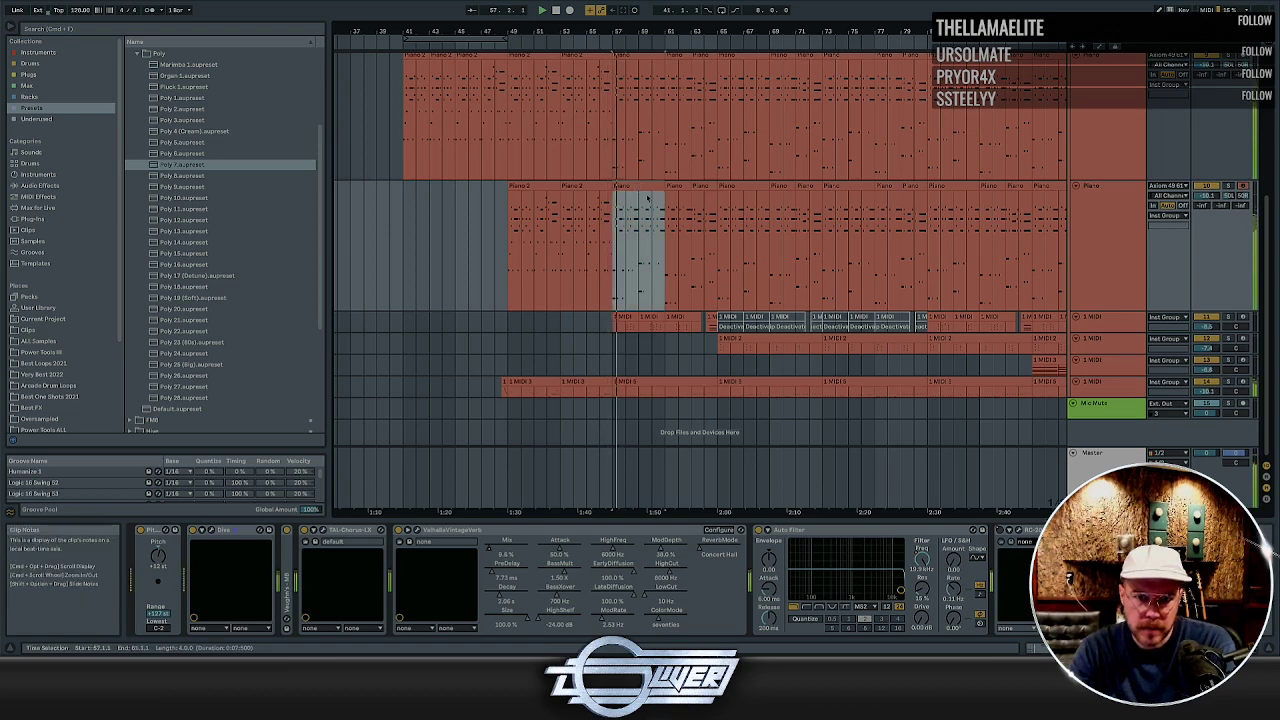
{"action": "left_click", "coordinate": [590, 190]}
{"action": "left_click", "coordinate": [545, 187], "text": "shift"}
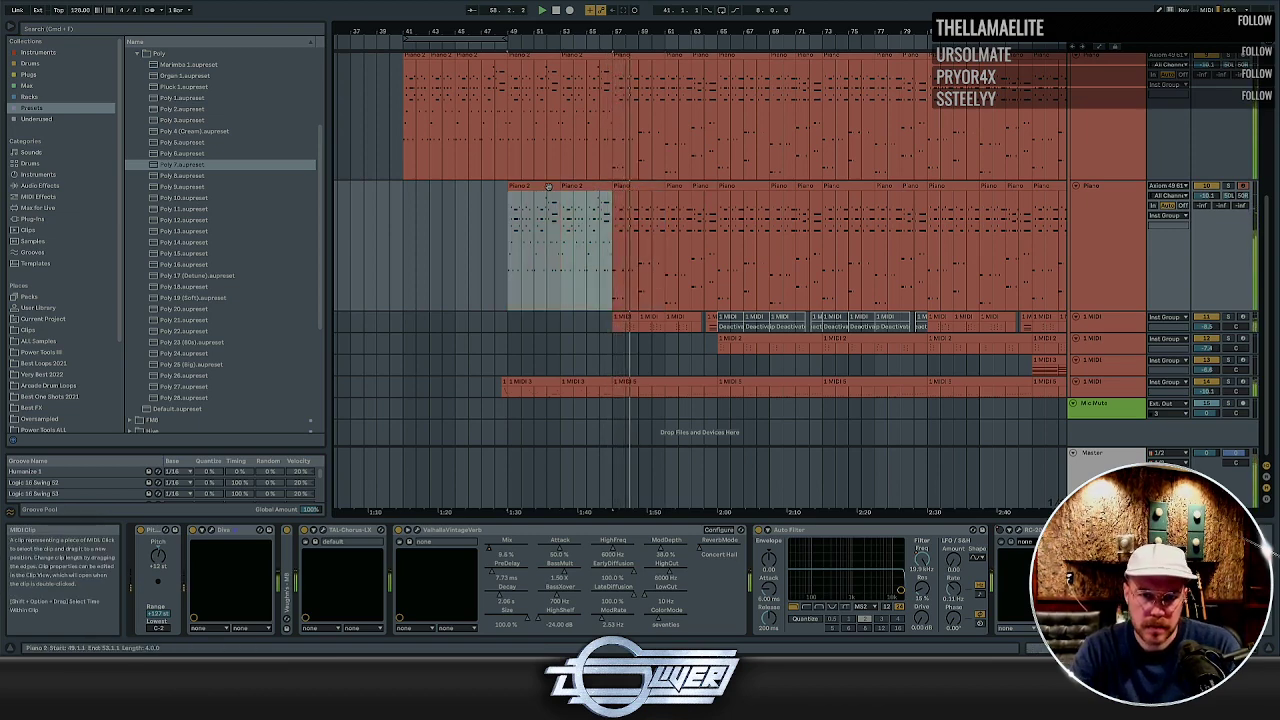
{"action": "left_click", "coordinate": [652, 192]}
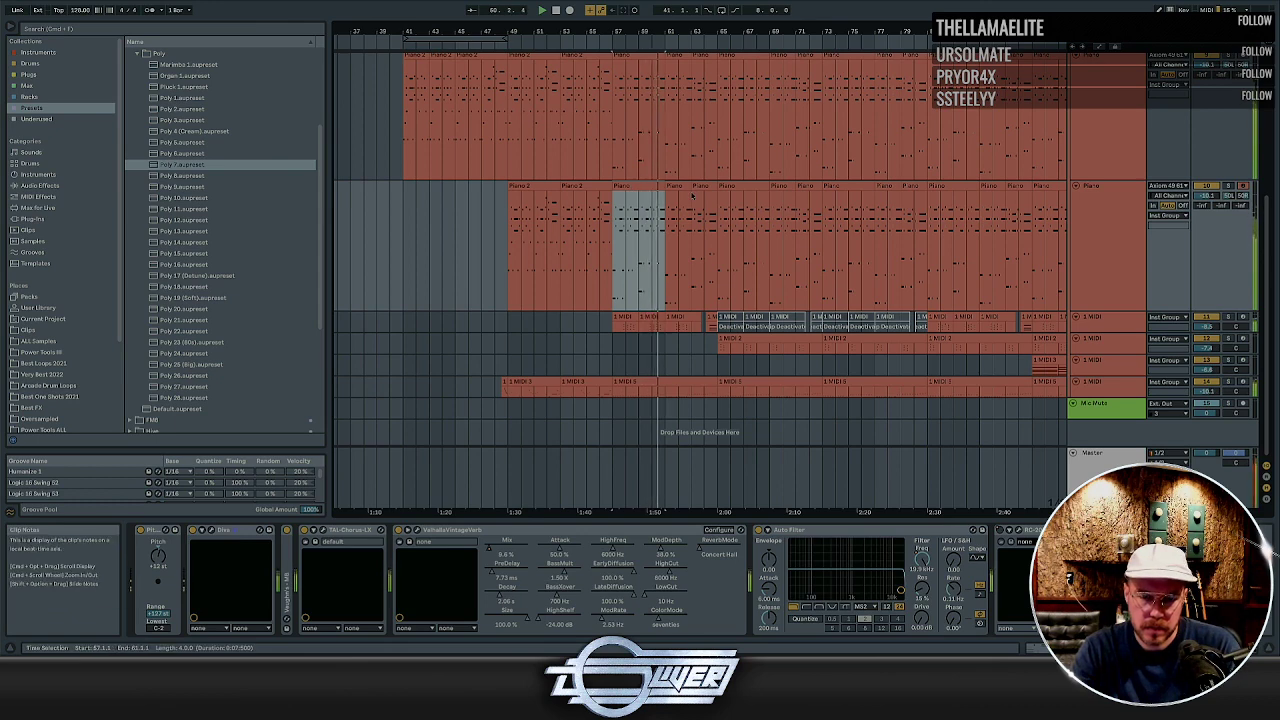
Move the low cut of the duplicated Piano track's FabFilter Pro-Q 3 to about 117 Hz
{"action": "left_click", "coordinate": [1092, 240]}
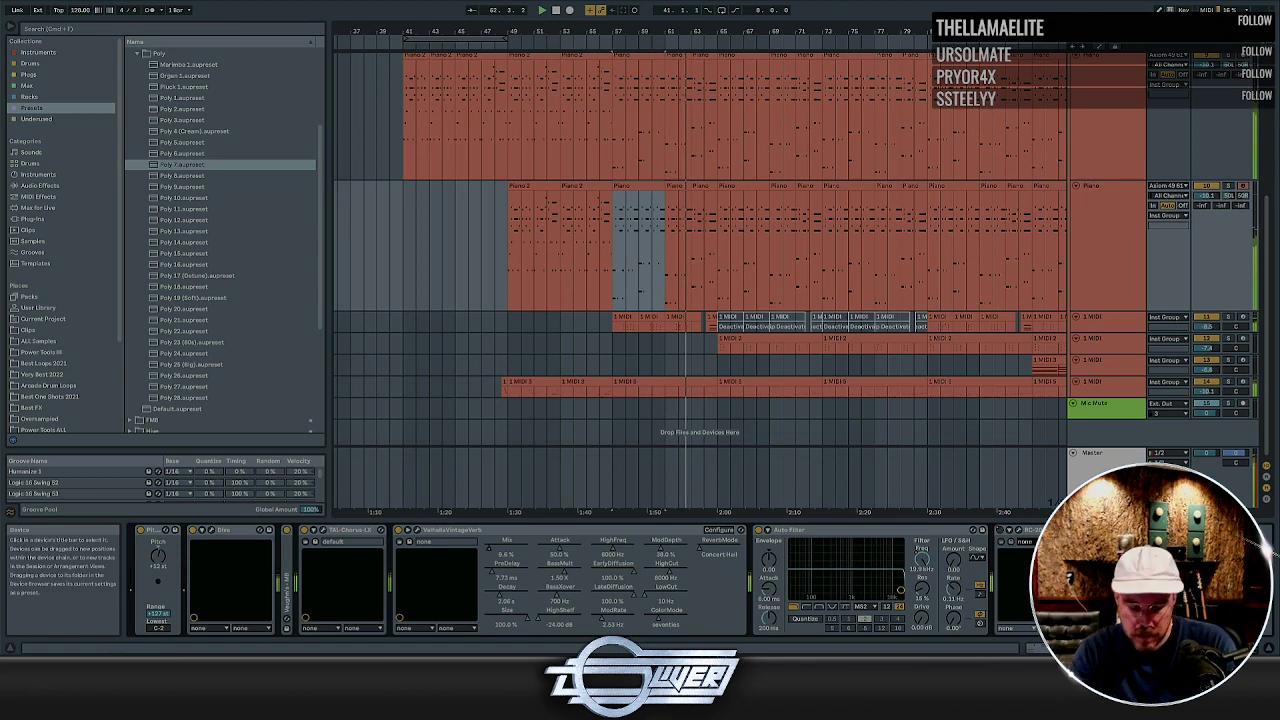
{"action": "left_click", "coordinate": [1112, 530]}
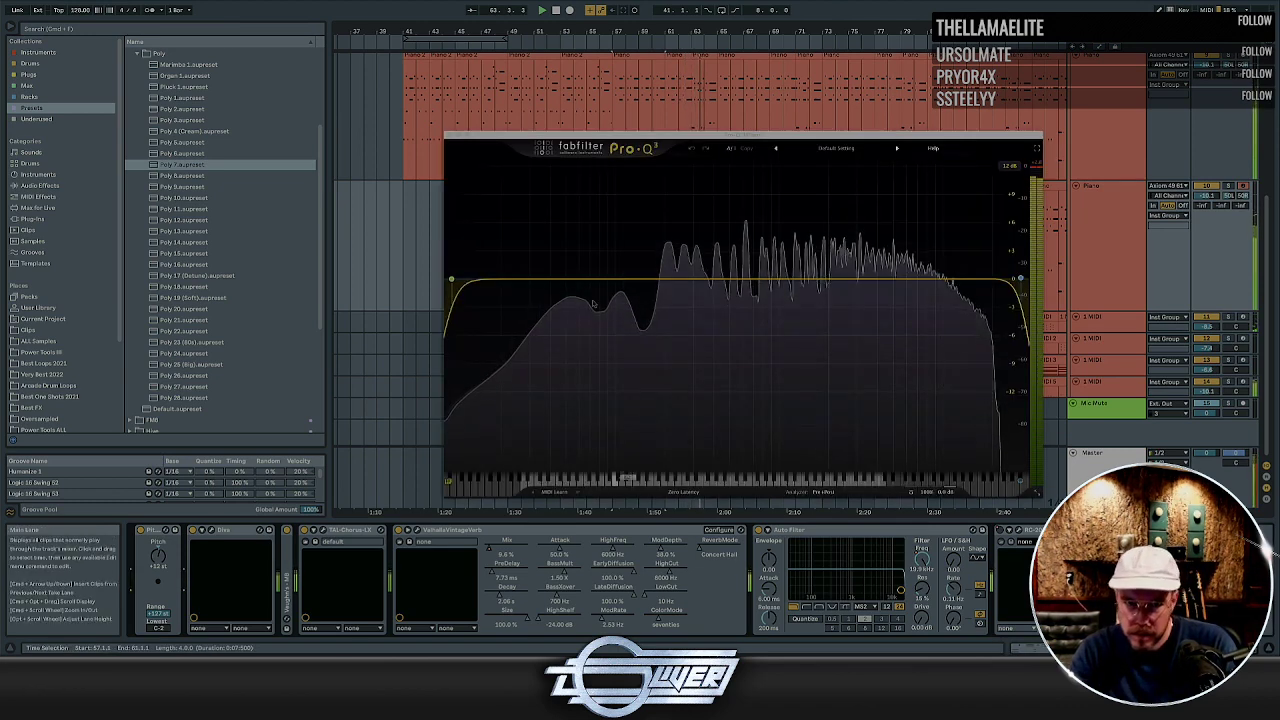
{"action": "left_click_drag", "start_coordinate": [451, 281], "coordinate": [627, 282]}
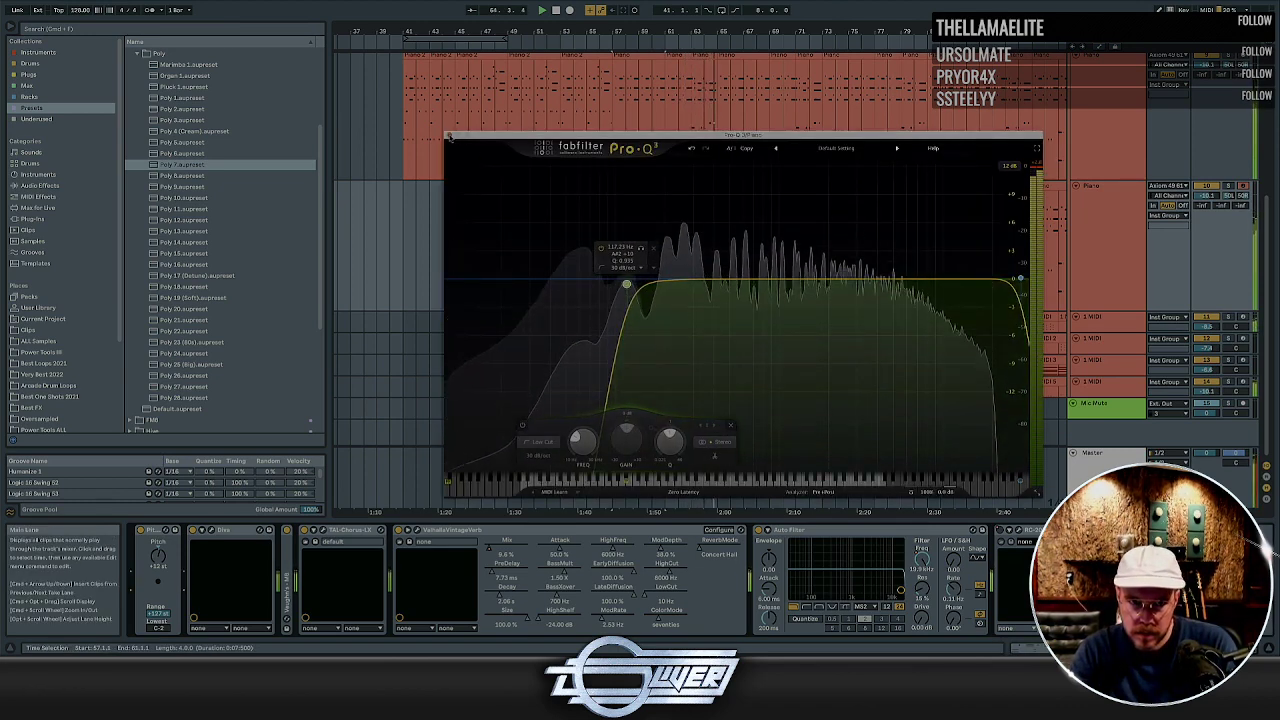
{"action": "key", "text": "super+w"}
Delete the duplicated Piano track's clips from bar 65 to 89 and play the arrangement back
{"action": "left_click", "coordinate": [744, 187]}
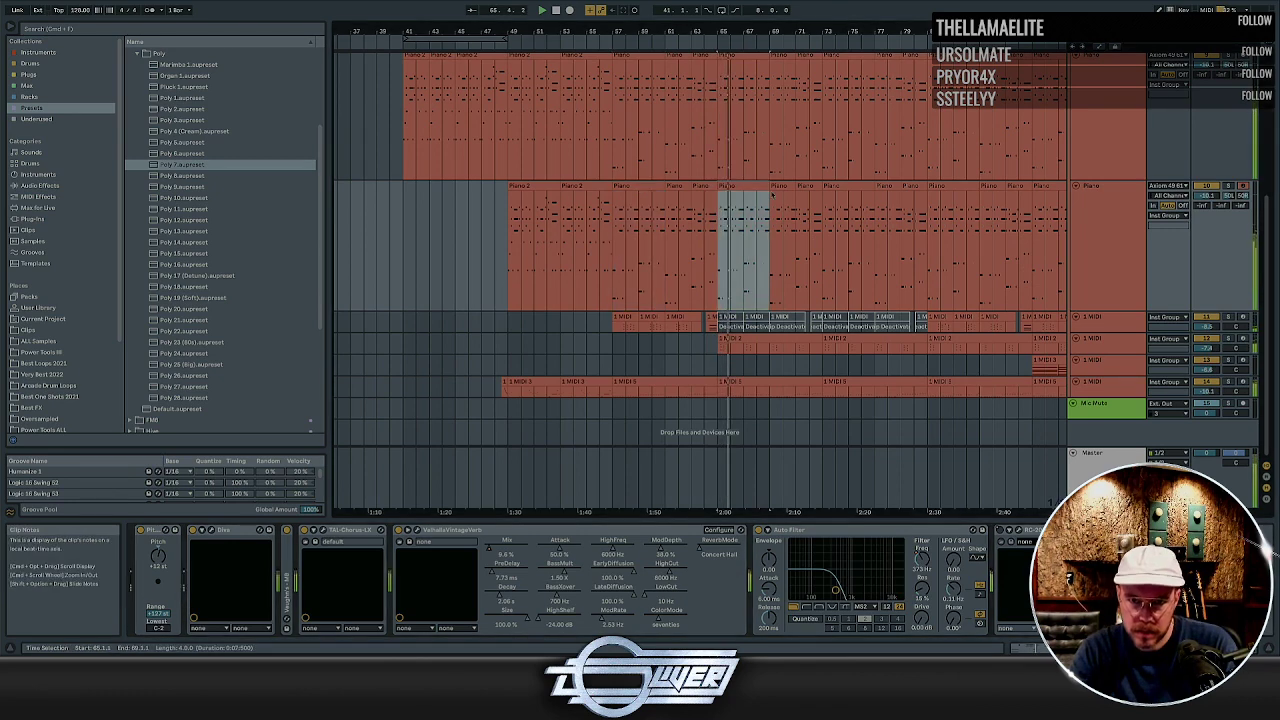
{"action": "left_click", "coordinate": [809, 187], "text": "shift"}
{"action": "left_click", "coordinate": [1020, 190], "text": "shift"}
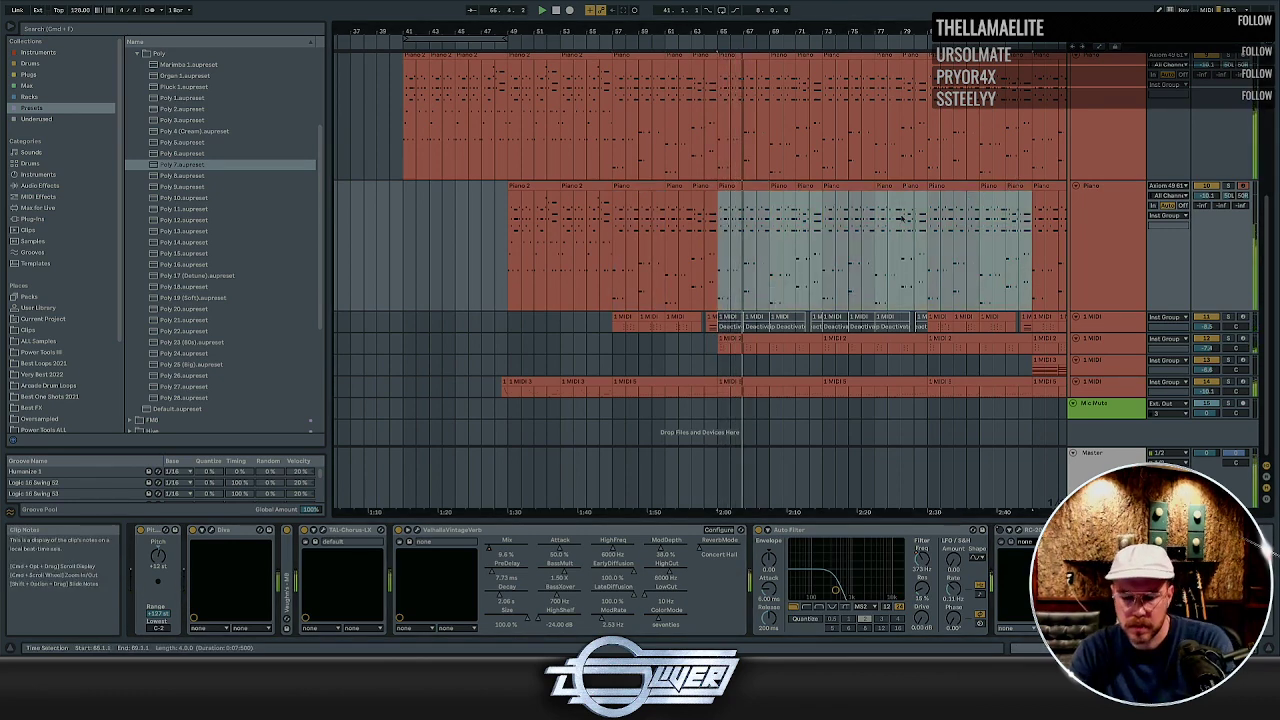
{"action": "key", "text": "Delete"}
{"action": "key", "text": "space"}
{"action": "key", "text": "space"}
{"action": "left_click", "coordinate": [1100, 235]}
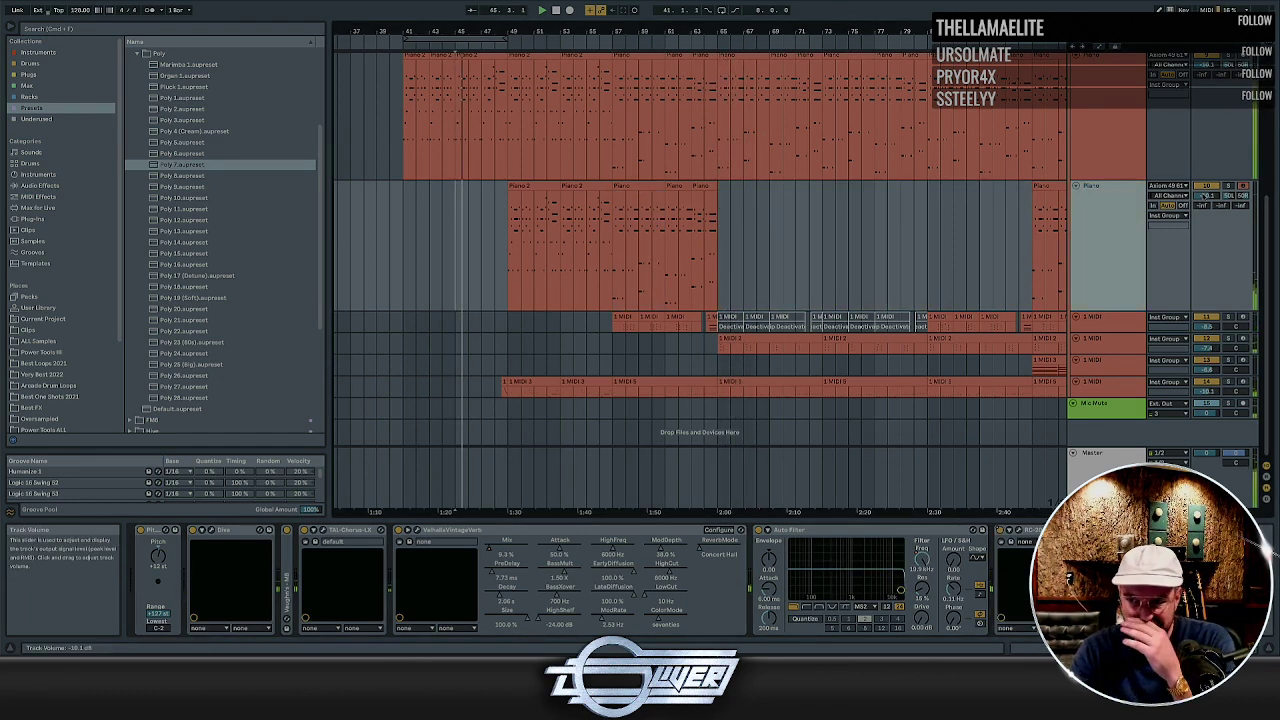
Delete the quiet tail after the first Snare loop hit, from 49.1.3 to 49.1.4
{"action": "key", "text": "h"}
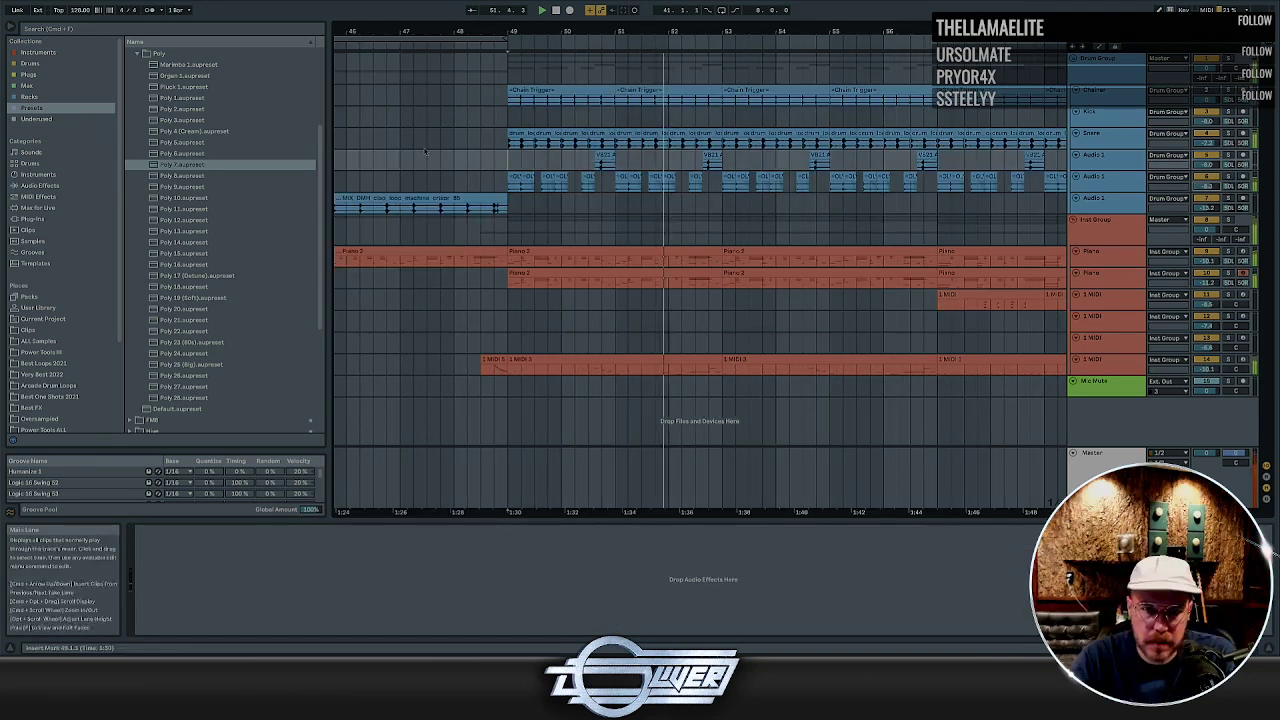
{"action": "key", "text": "z"}
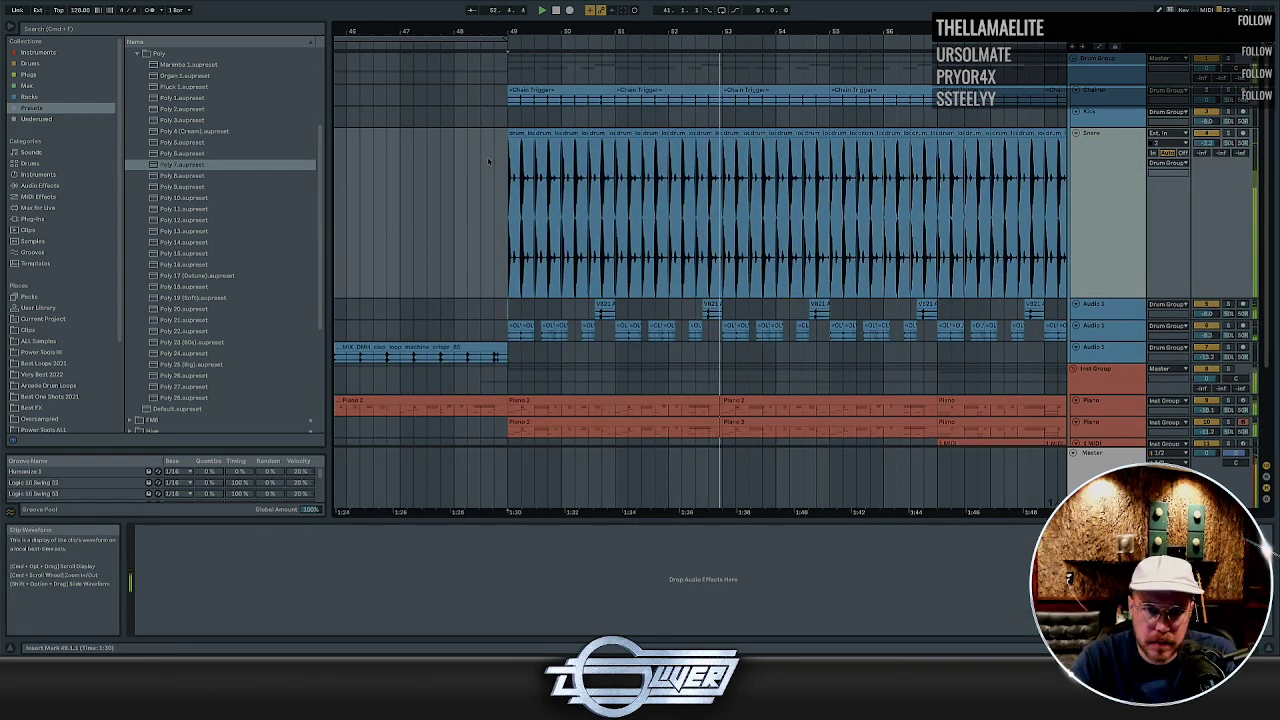
{"action": "left_click", "coordinate": [490, 162]}
{"action": "key", "text": "plus"}
{"action": "key", "text": "plus"}
{"action": "key", "text": "plus"}
{"action": "key", "text": "plus"}
{"action": "left_click_drag", "start_coordinate": [626, 153], "coordinate": [658, 155]}
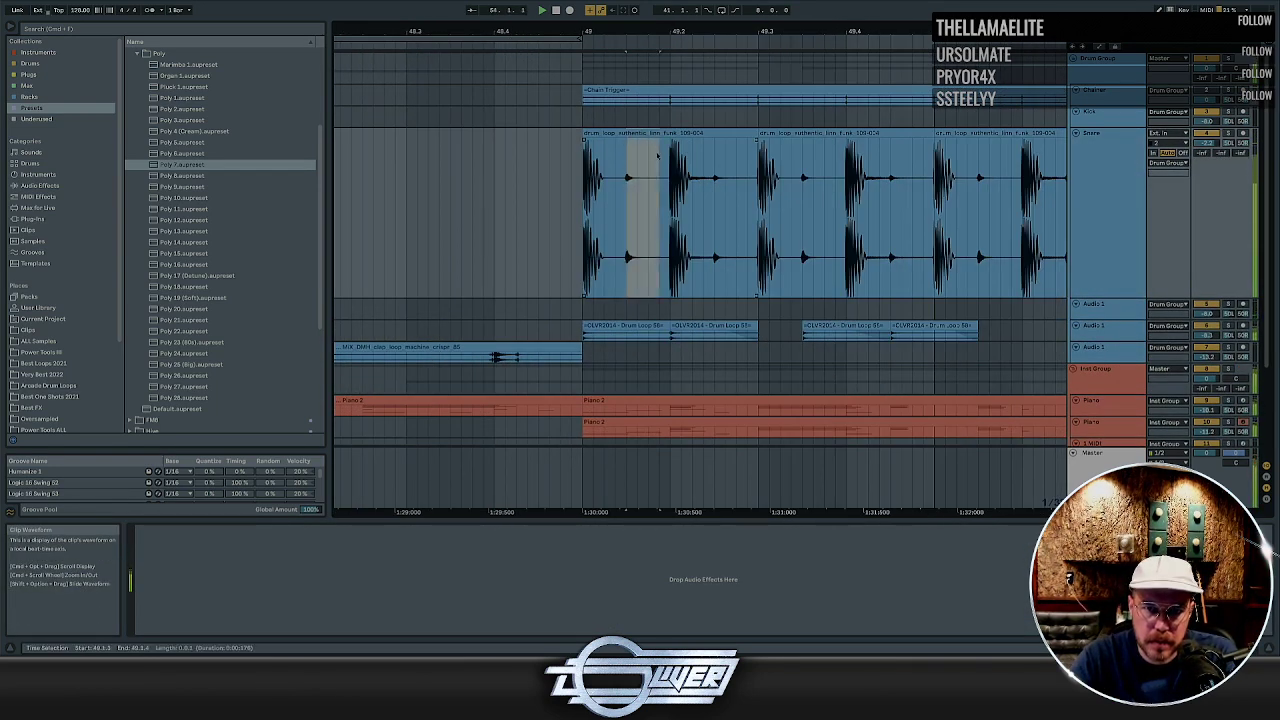
{"action": "key", "text": "Delete"}
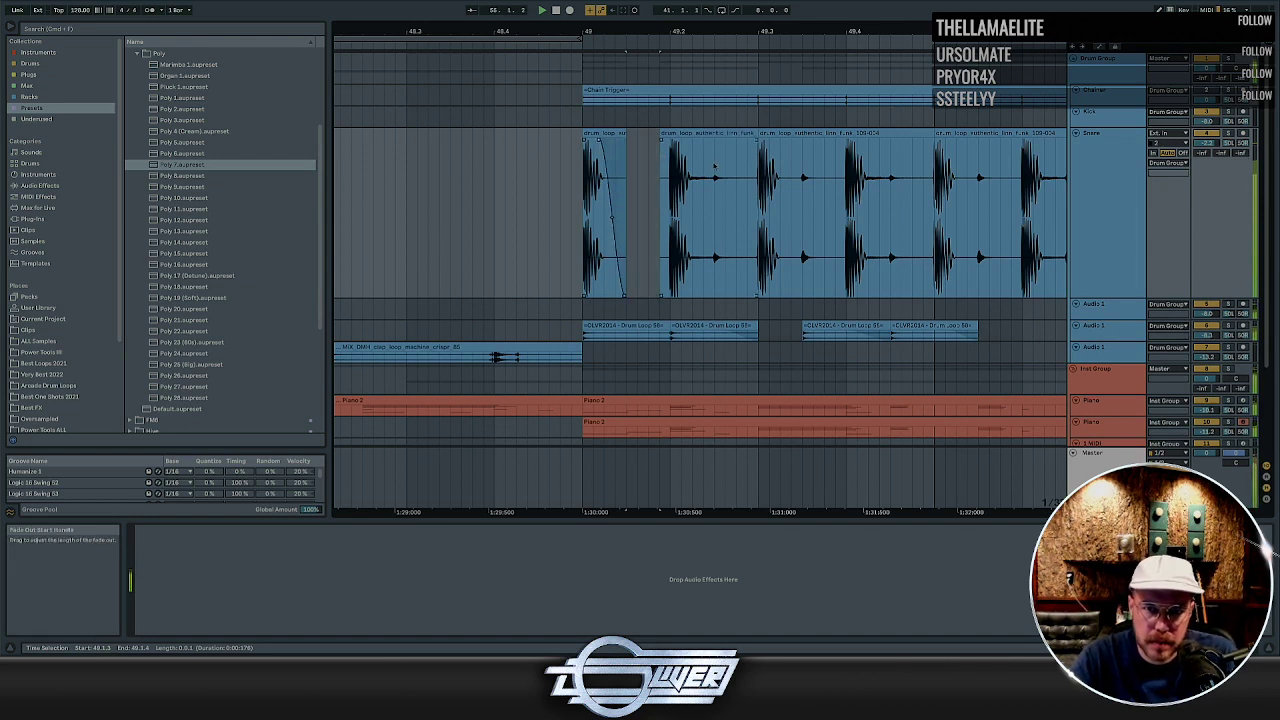
Delete the tail after the second Snare hit, from 49.2.3 to 49.3.1, and play back from just before bar 49
{"action": "left_click_drag", "start_coordinate": [713, 168], "coordinate": [758, 165]}
{"action": "key", "text": "Delete"}
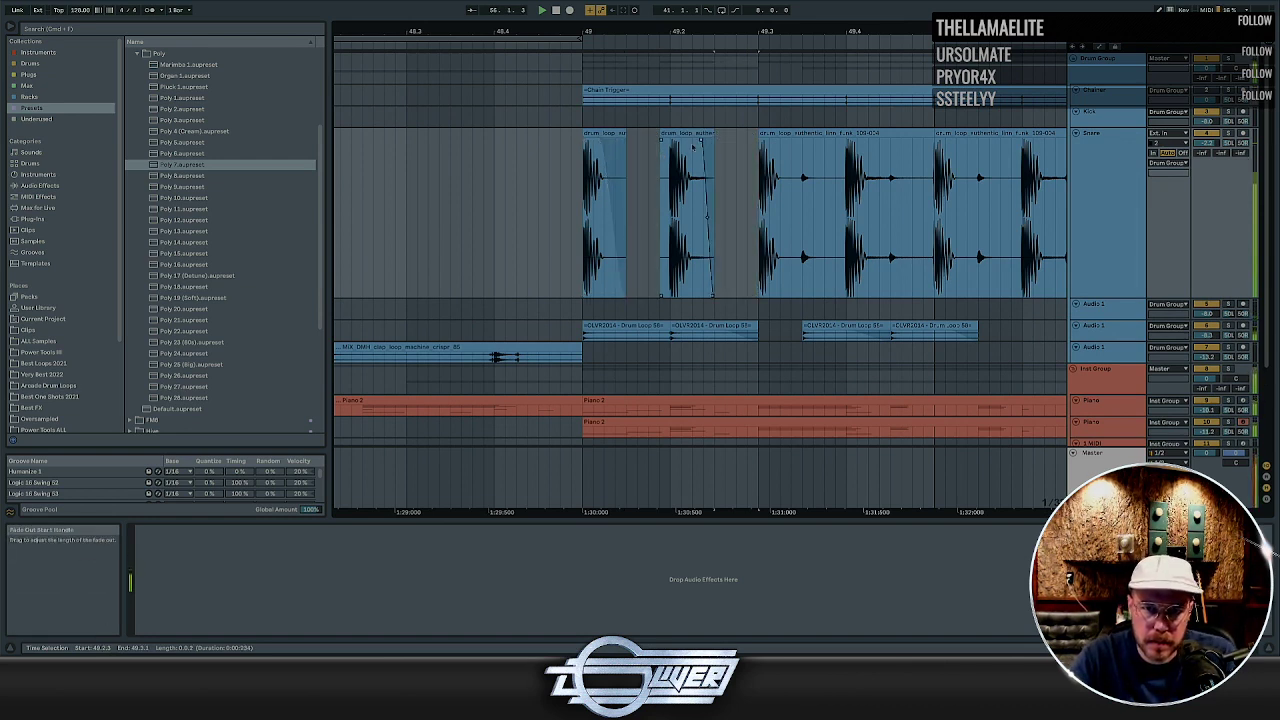
{"action": "left_click", "coordinate": [494, 200]}
{"action": "key", "text": "space"}
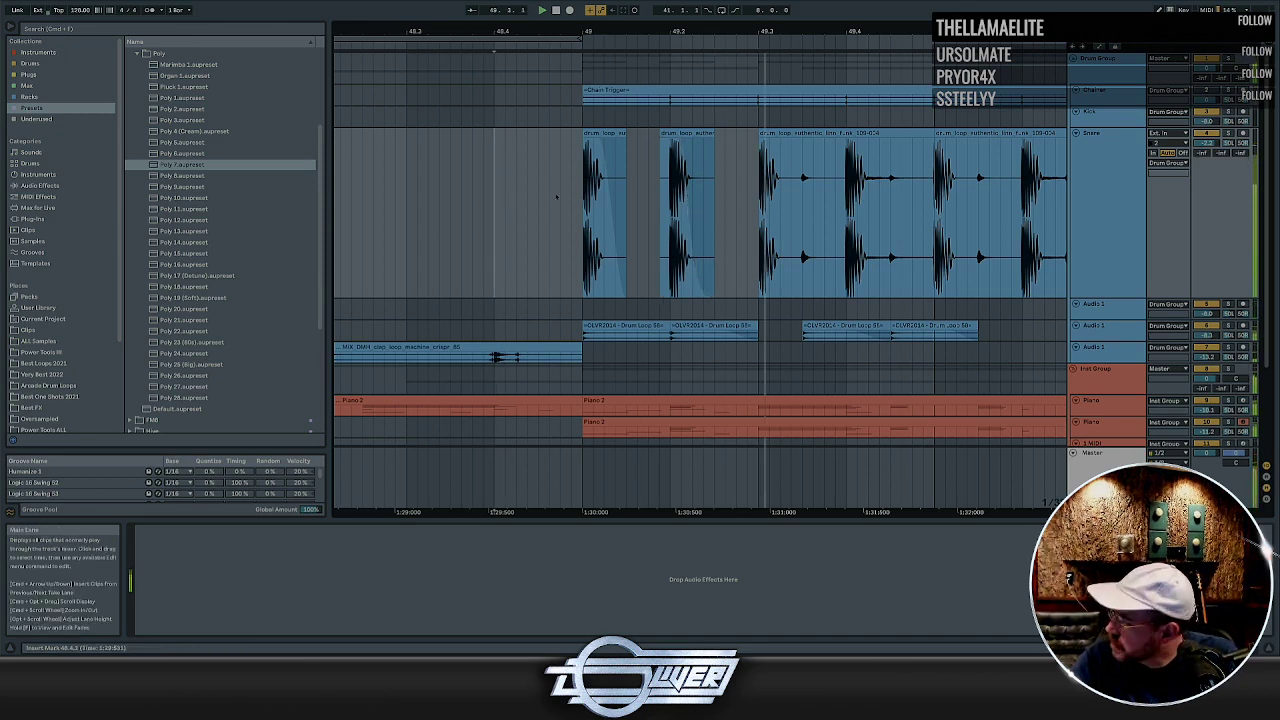
Repeat the trimmed Snare hits from 49.3.1 to 57.1.1 and clear the first two Audio 1 tracks' percussion clips between bars 49 and 57
{"action": "left_click", "coordinate": [814, 163]}
{"action": "scroll", "coordinate": [813, 162], "scroll_direction": "down", "scroll_amount": 5}
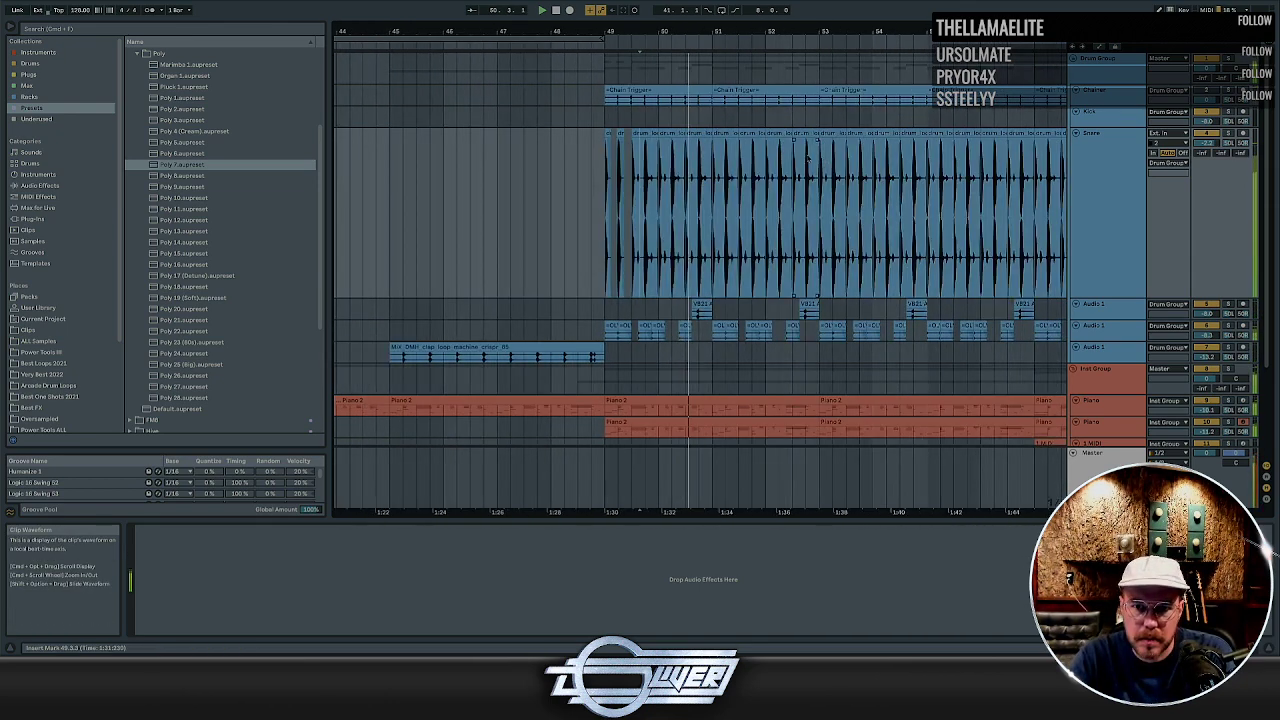
{"action": "scroll", "coordinate": [808, 158], "scroll_direction": "down", "scroll_amount": 4}
{"action": "left_click_drag", "start_coordinate": [793, 175], "coordinate": [639, 188]}
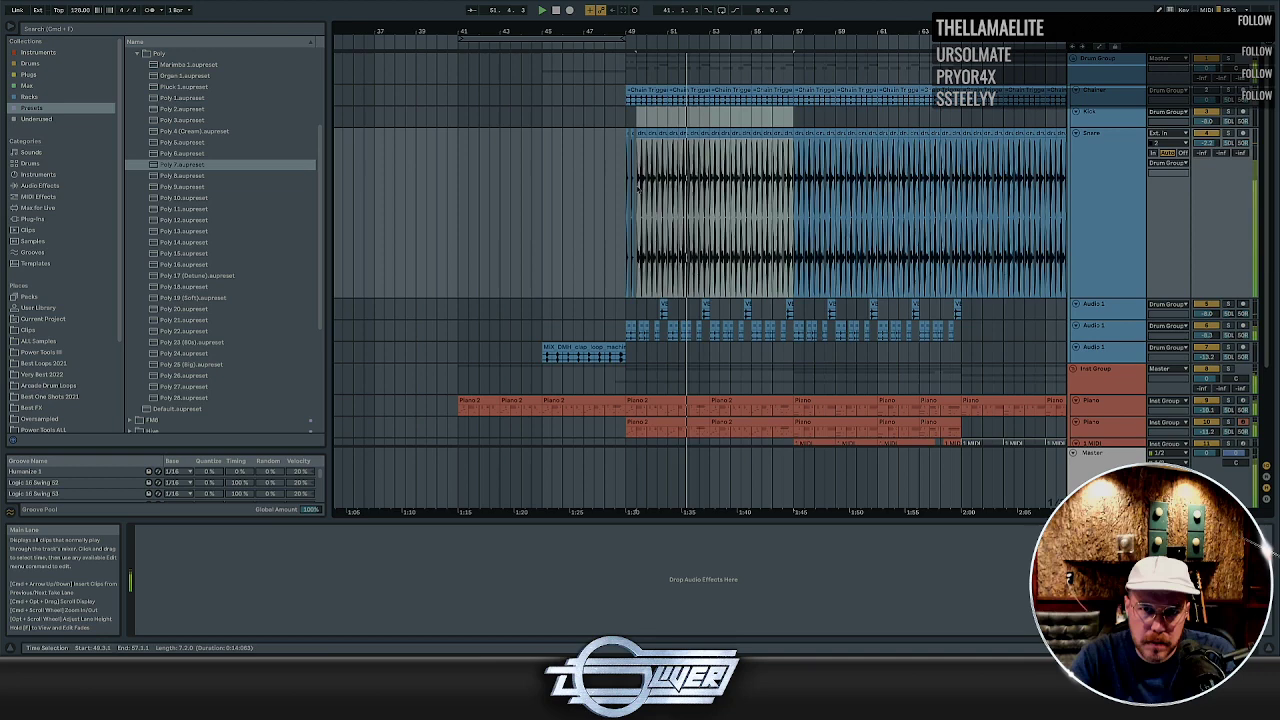
{"action": "left_click", "coordinate": [522, 313]}
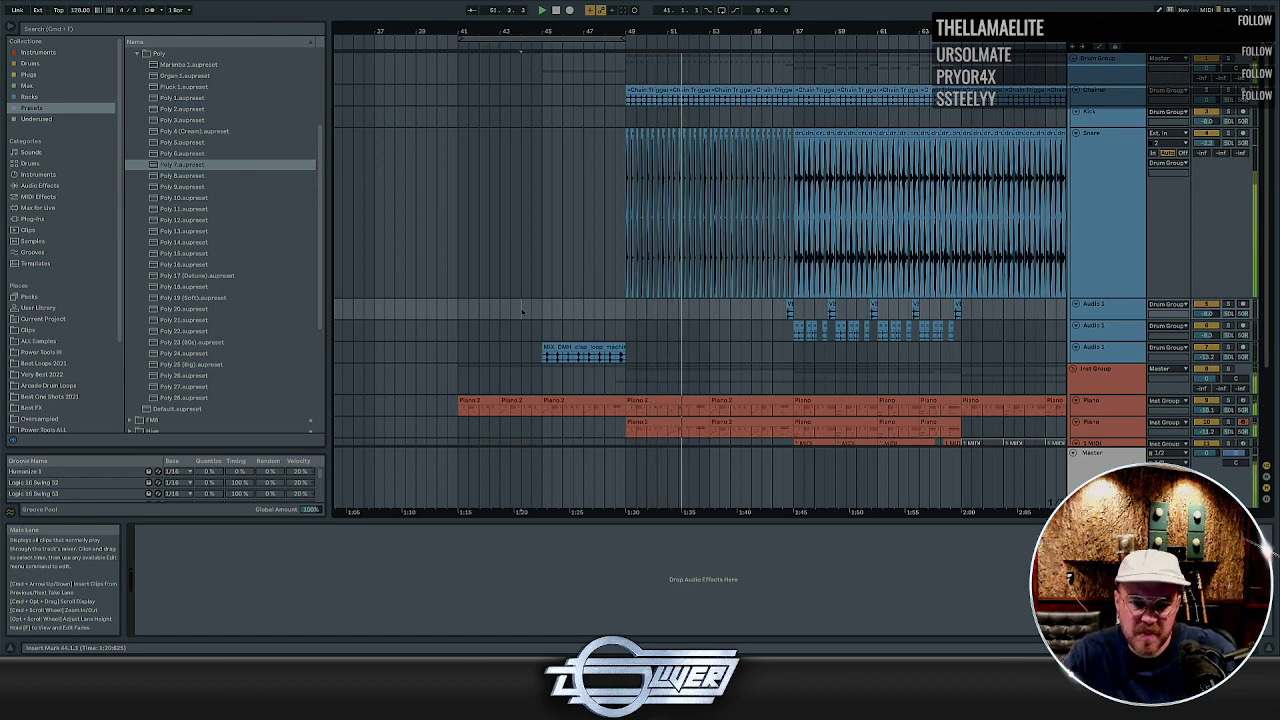
Adjust the second Audio 1 track's volume slightly and enlarge its lane
{"action": "left_click", "coordinate": [770, 322]}
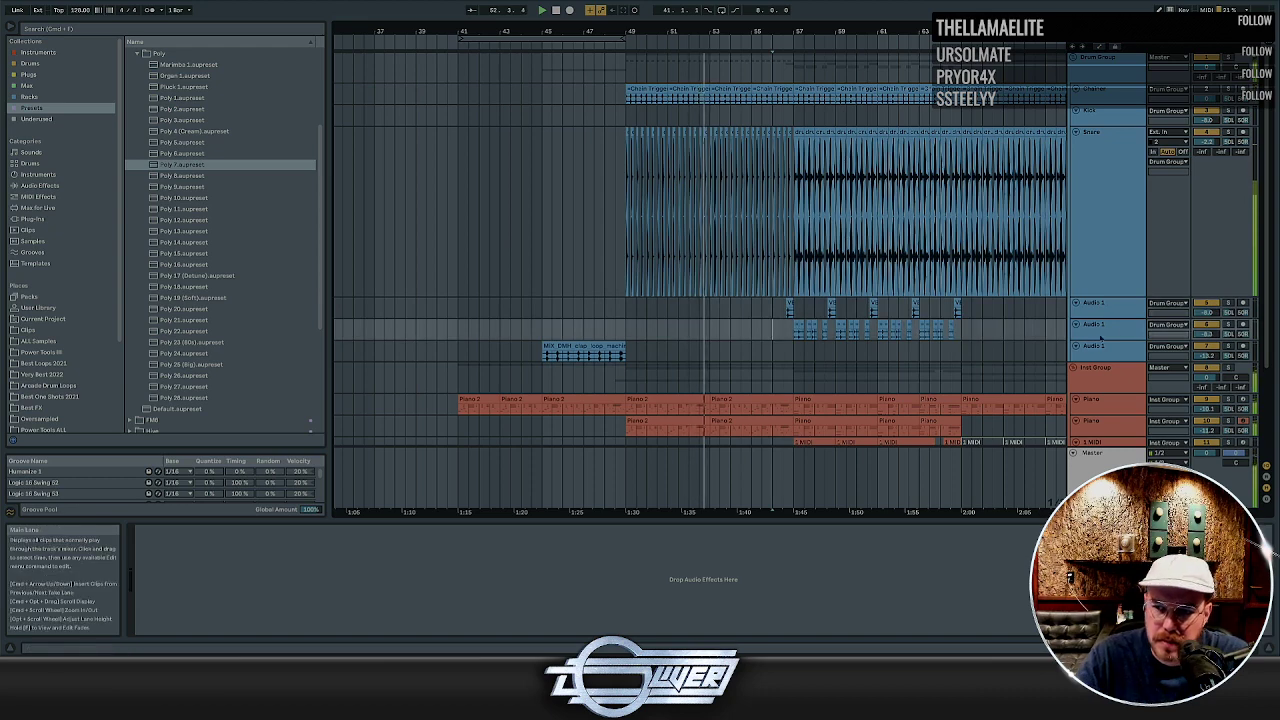
{"action": "left_click_drag", "start_coordinate": [1206, 334], "coordinate": [1206, 329]}
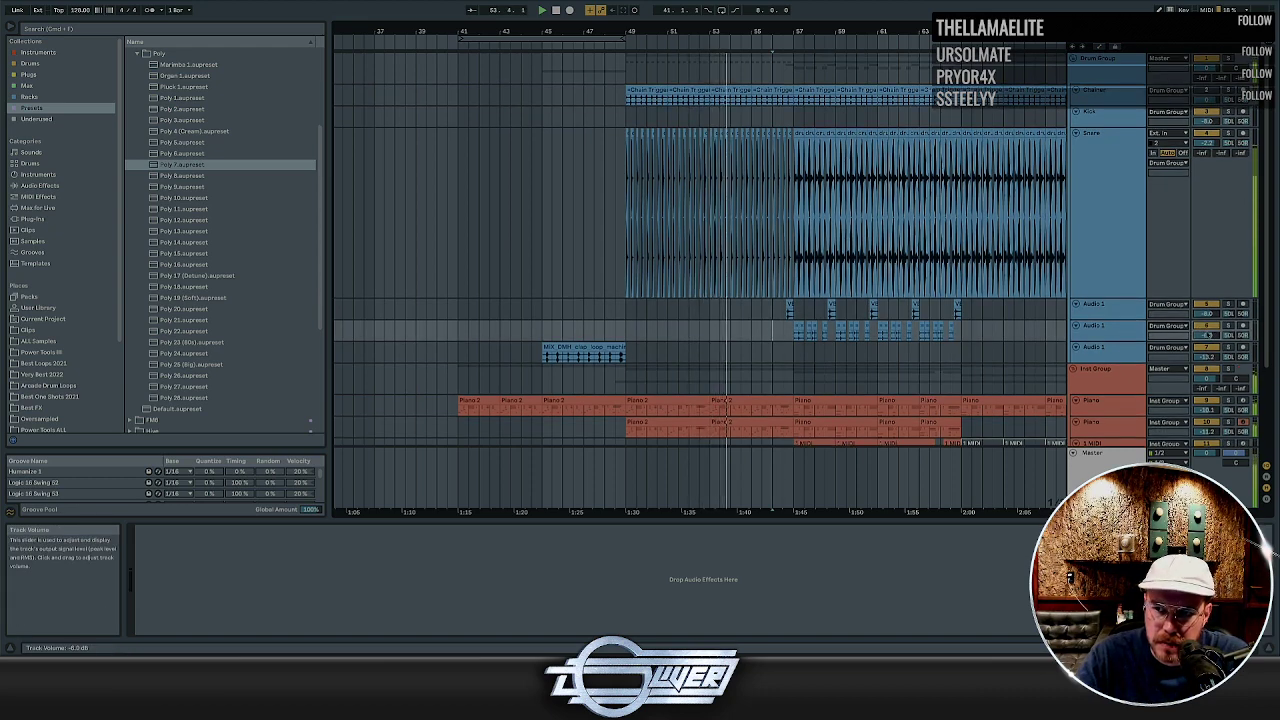
{"action": "left_click_drag", "start_coordinate": [1094, 342], "coordinate": [1094, 391]}
{"action": "key", "text": "space"}
Move the one-beat percussion clip at bar 57 on the second Audio 1 track to bar 53 and play from bar 49
{"action": "left_click_drag", "start_coordinate": [796, 328], "coordinate": [712, 334]}
{"action": "key", "text": "plus"}
{"action": "key", "text": "plus"}
{"action": "key", "text": "plus"}
{"action": "key", "text": "plus"}
{"action": "key", "text": "plus"}
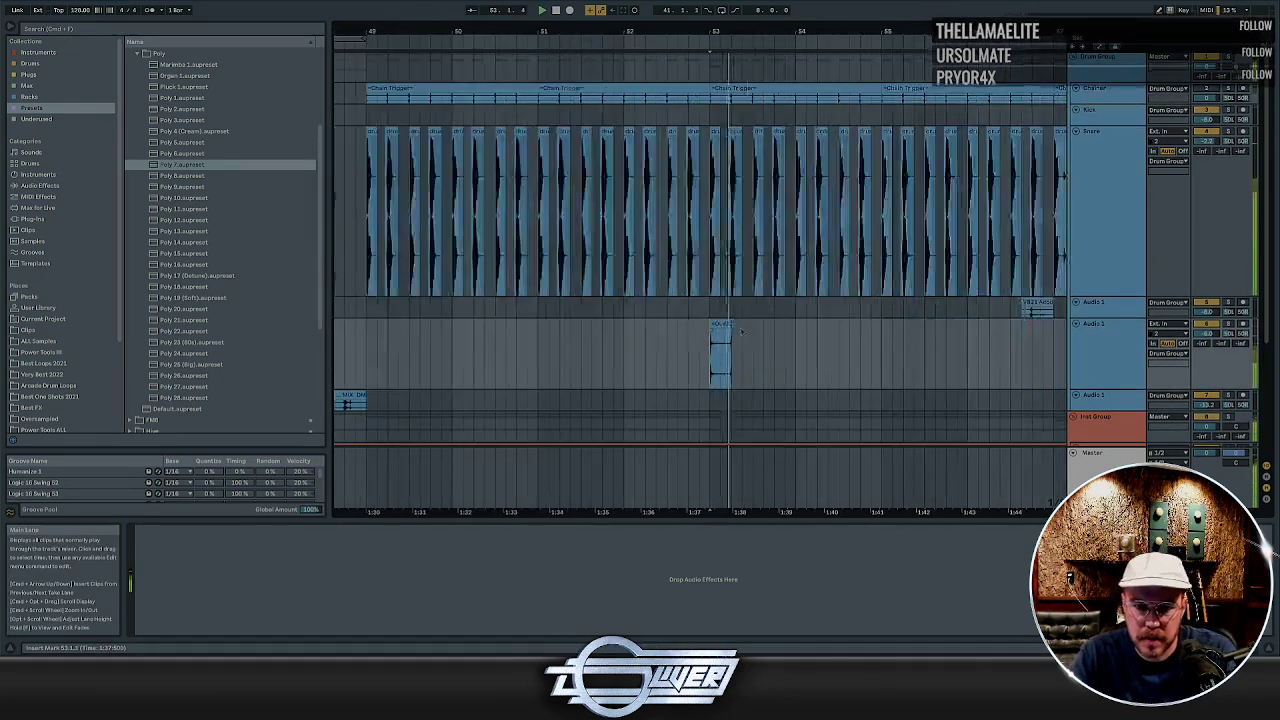
{"action": "key", "text": "space"}
{"action": "scroll", "coordinate": [490, 335], "scroll_direction": "left", "scroll_amount": 4}
{"action": "scroll", "coordinate": [489, 336], "scroll_direction": "left", "scroll_amount": 2}
{"action": "left_click", "coordinate": [432, 329]}
{"action": "key", "text": "space"}
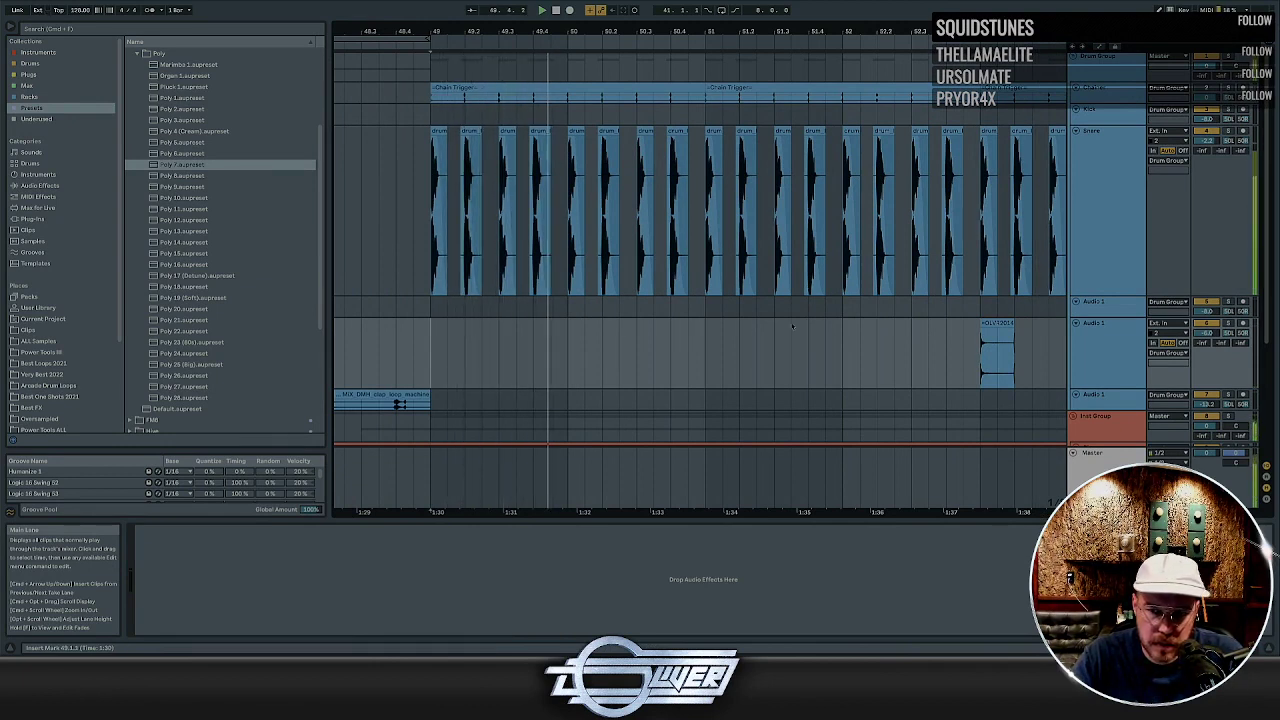
Move the one-beat percussion clip from bar 53 to 50.4.3 and play back from just before it
{"action": "left_click", "coordinate": [997, 323]}
{"action": "left_click_drag", "start_coordinate": [997, 323], "coordinate": [705, 323]}
{"action": "left_click", "coordinate": [650, 336]}
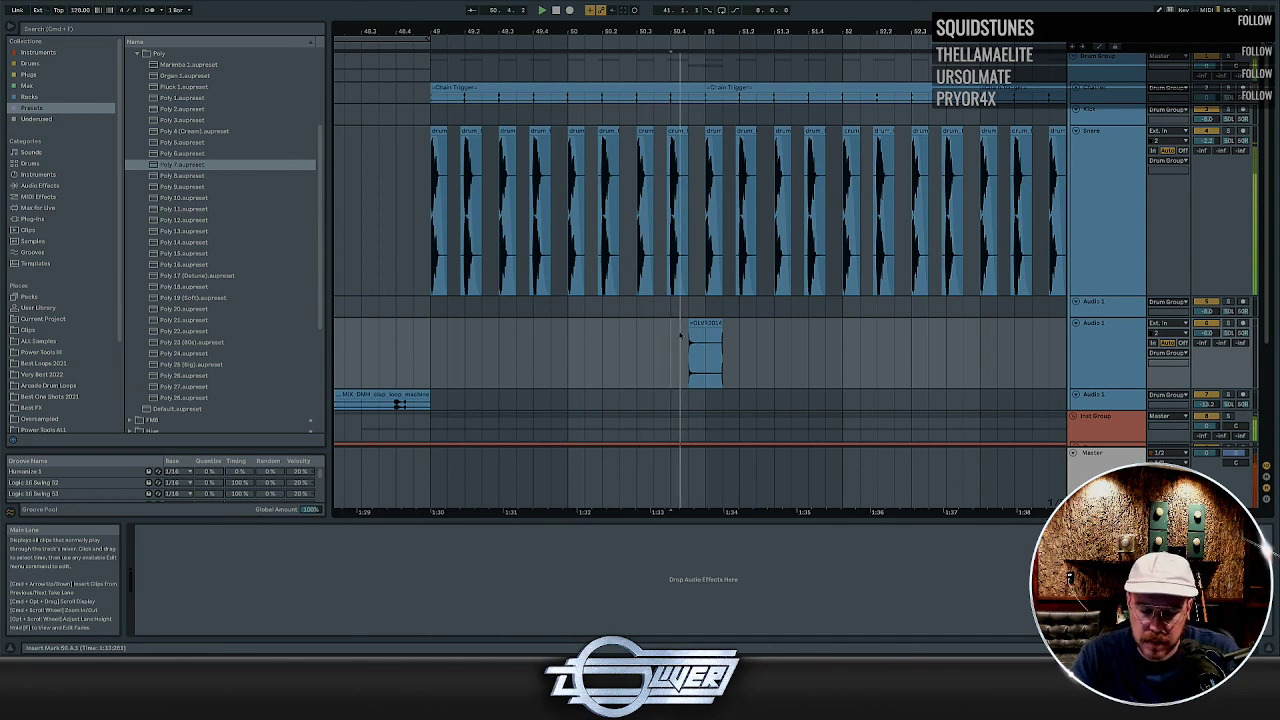
{"action": "left_click", "coordinate": [673, 336]}
{"action": "key", "text": "plus"}
{"action": "key", "text": "plus"}
{"action": "key", "text": "space"}
Build a stutter fill from the percussion clip, with three quick repeats at 50.4.3 and again at 51.1.3, and play it
{"action": "left_click", "coordinate": [731, 323]}
{"action": "left_click_drag", "start_coordinate": [731, 323], "coordinate": [843, 327]}
{"action": "left_click", "coordinate": [630, 332]}
{"action": "key", "text": "space"}
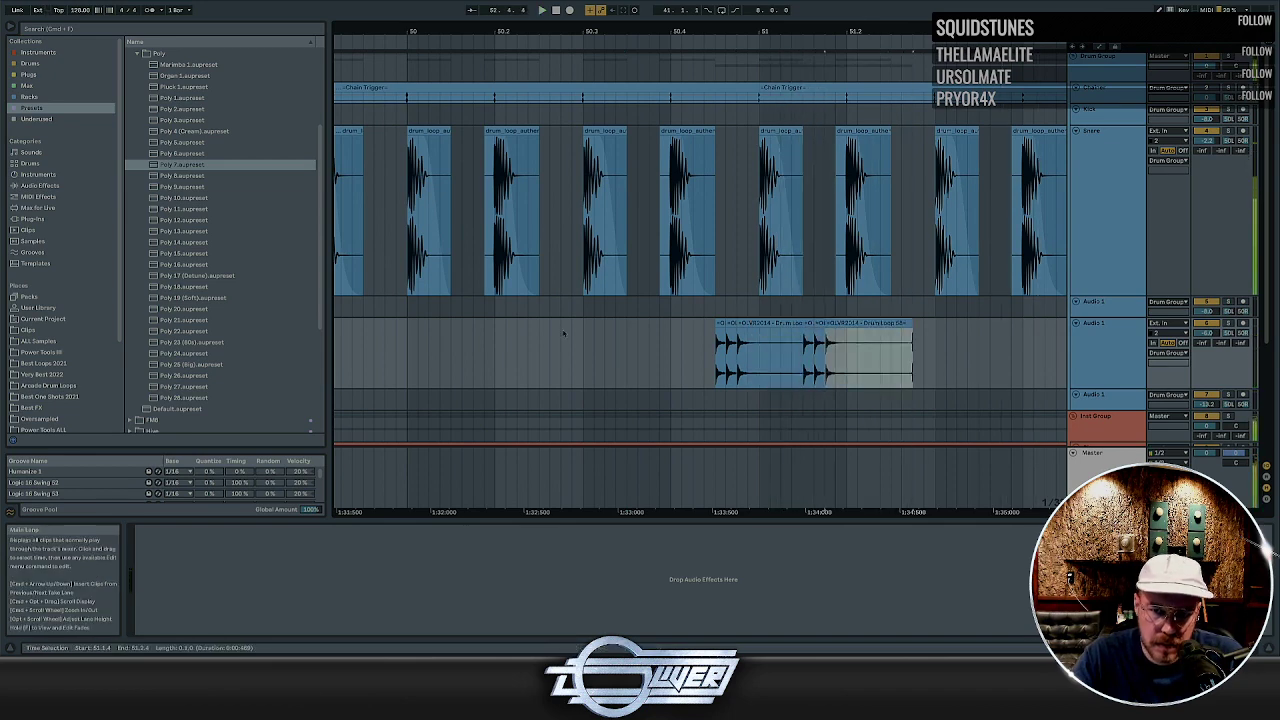
{"action": "left_click", "coordinate": [562, 340]}
{"action": "left_click", "coordinate": [583, 337]}
{"action": "key", "text": "space"}
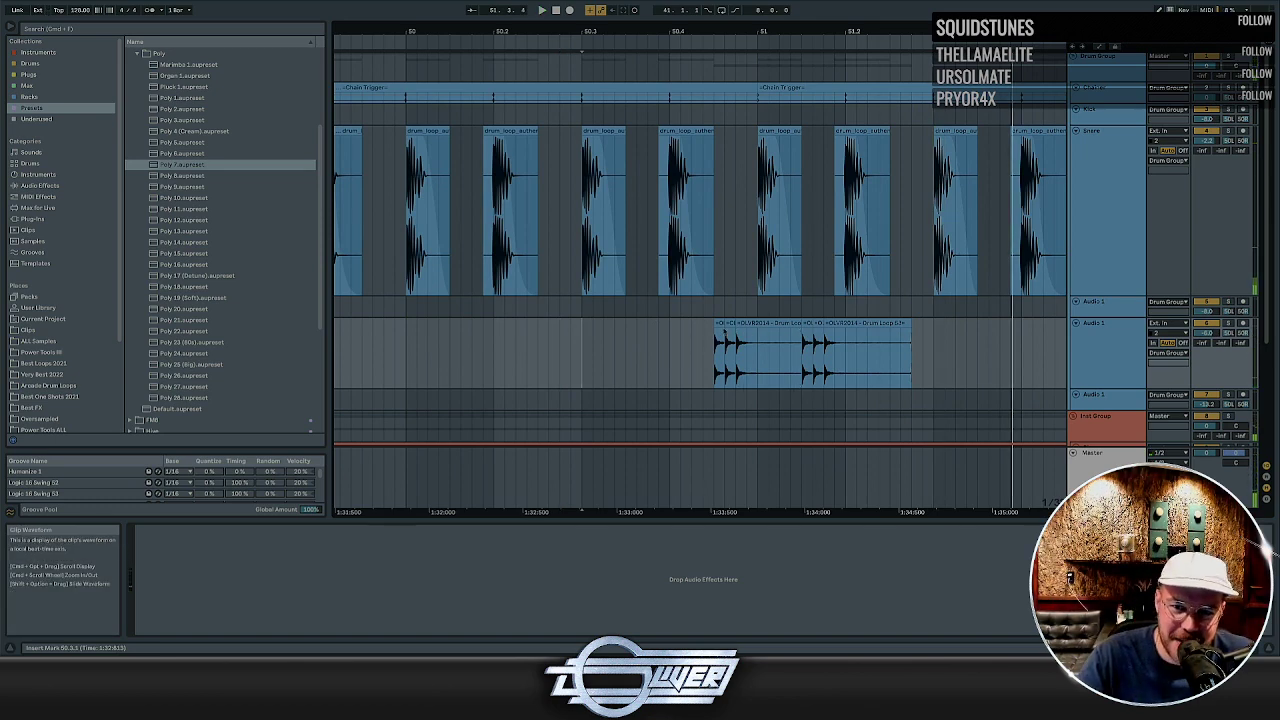
Tighten the first group of hits at 50.4.3 into a faster stutter of shorter slices and play it back
{"action": "key", "text": "minus"}
{"action": "key", "text": "minus"}
{"action": "key", "text": "plus"}
{"action": "key", "text": "plus"}
{"action": "key", "text": "plus"}
{"action": "key", "text": "plus"}
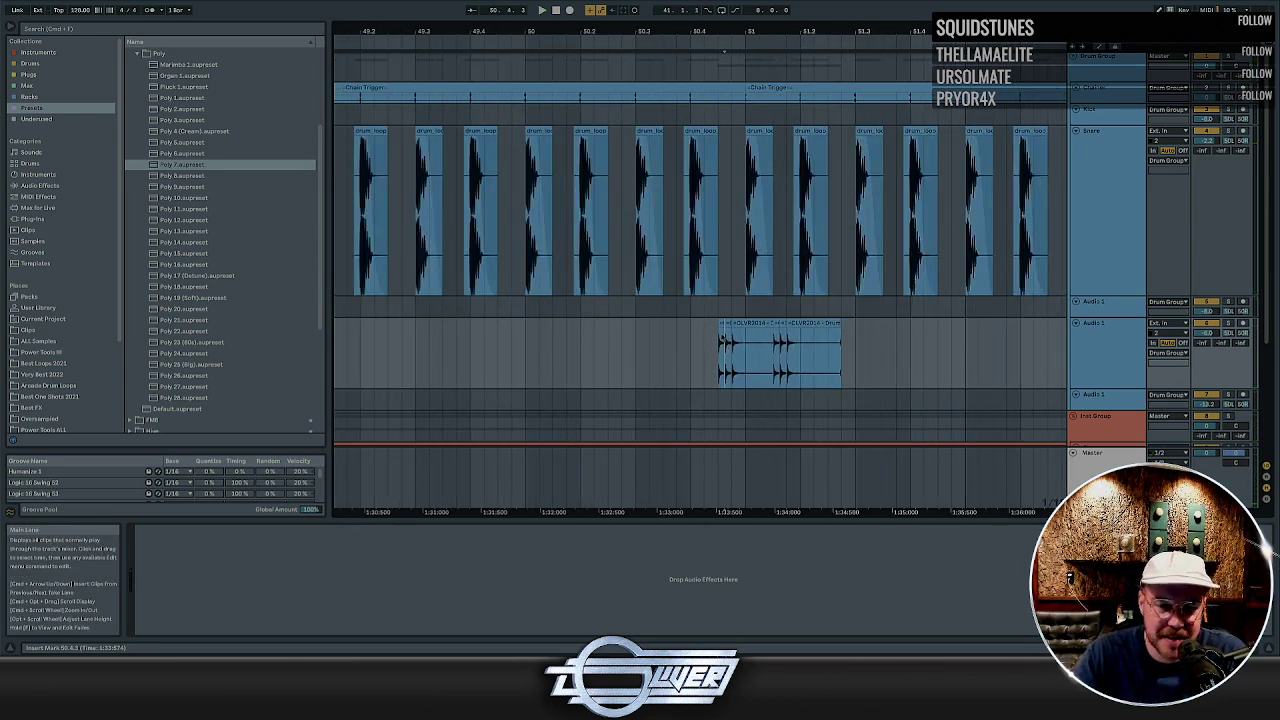
{"action": "key", "text": "super+d"}
{"action": "key", "text": "space"}
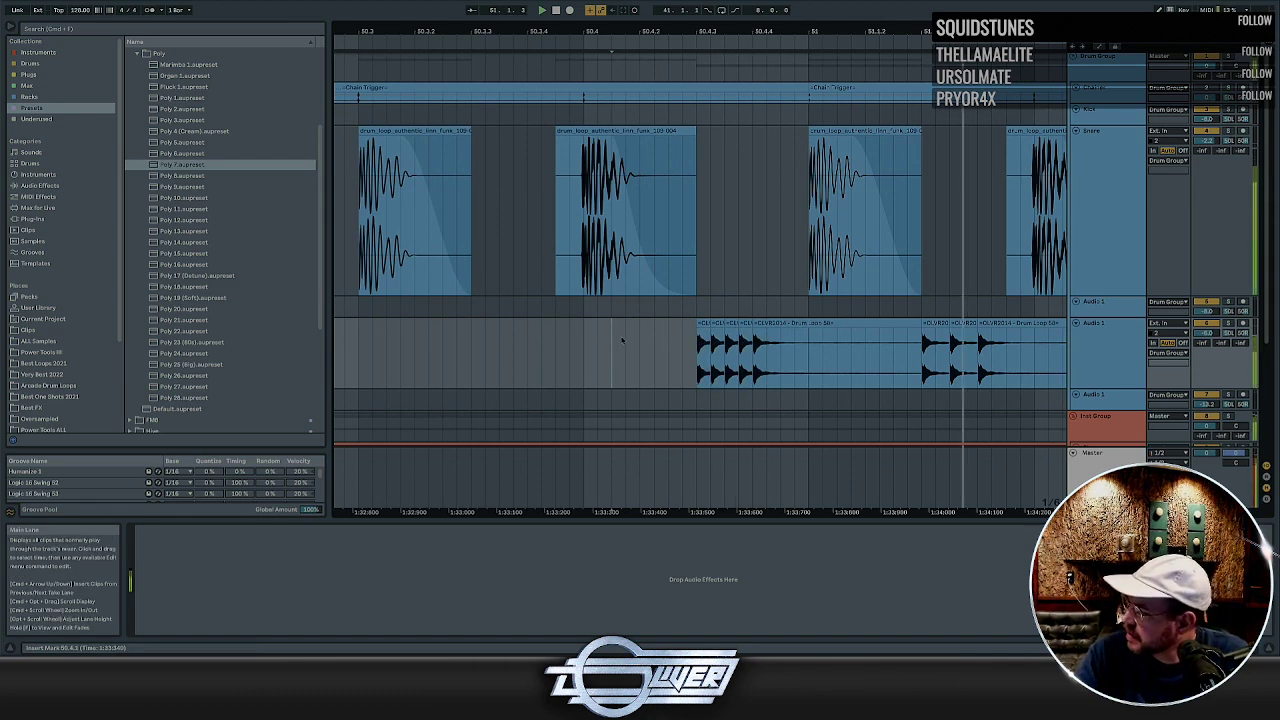
Delete the stutter fill around bar 51 on the second Audio 1 track
{"action": "key", "text": "minus"}
{"action": "key", "text": "minus"}
{"action": "key", "text": "minus"}
{"action": "key", "text": "minus"}
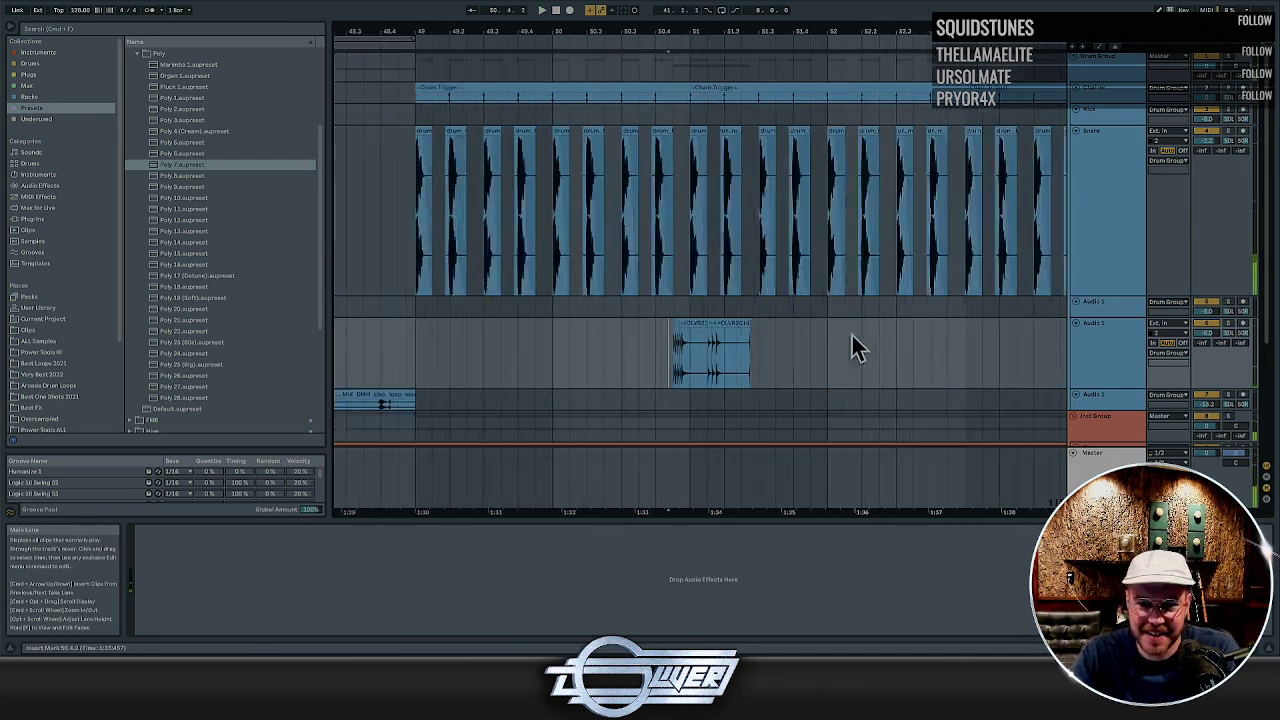
{"action": "key", "text": "minus"}
{"action": "left_click_drag", "start_coordinate": [764, 333], "coordinate": [567, 351]}
Fit all tracks into the arrangement's height and play it back from bar 41
{"action": "left_click", "coordinate": [497, 323]}
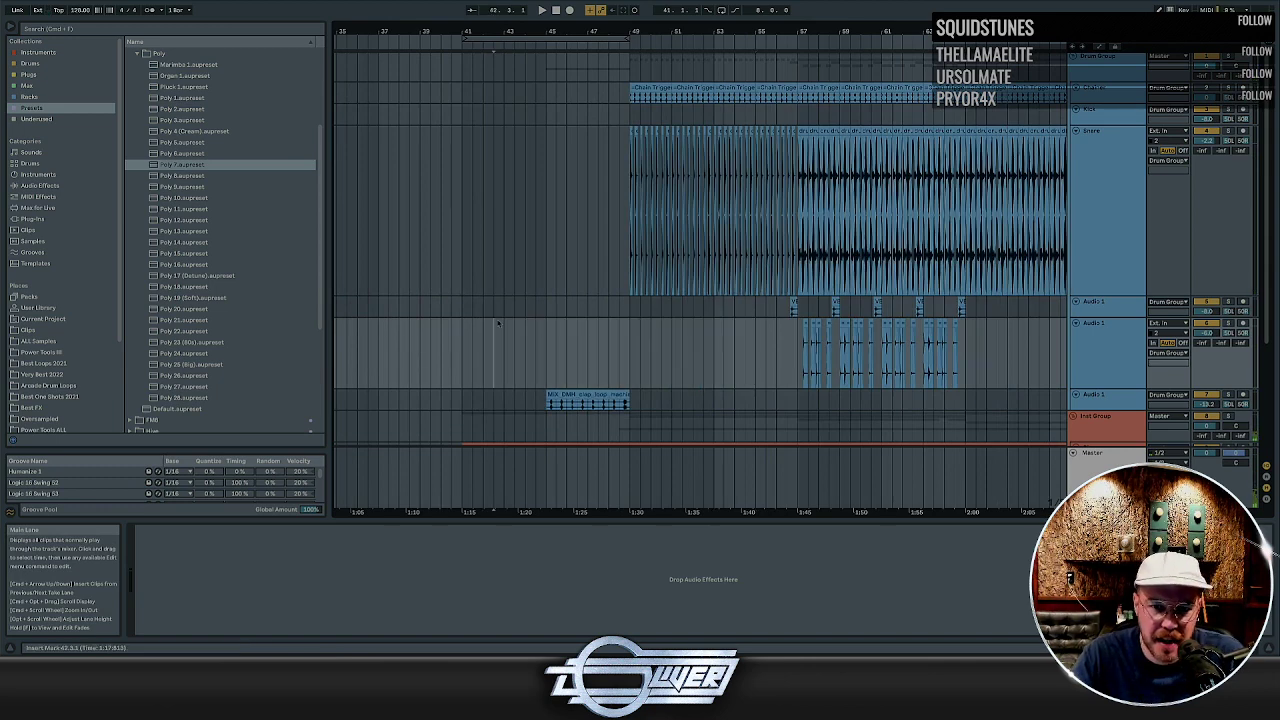
{"action": "left_click", "coordinate": [460, 325]}
{"action": "key", "text": "h"}
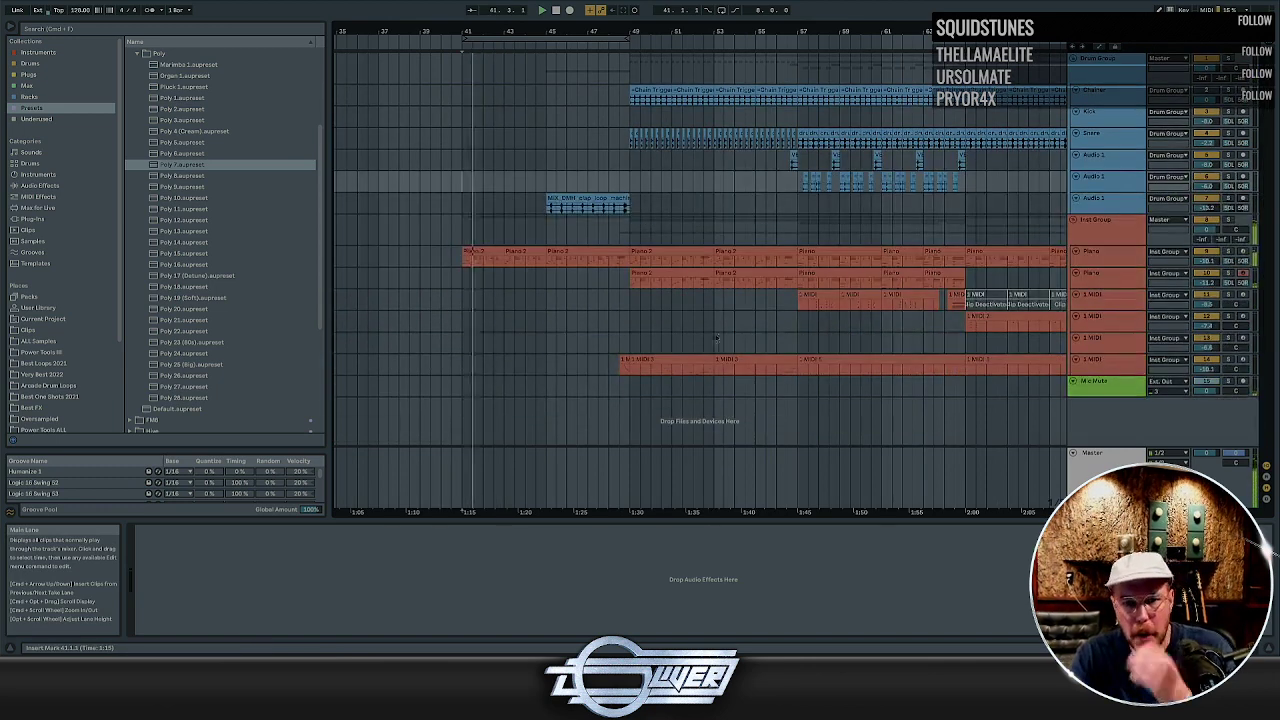
{"action": "left_click", "coordinate": [1093, 464]}
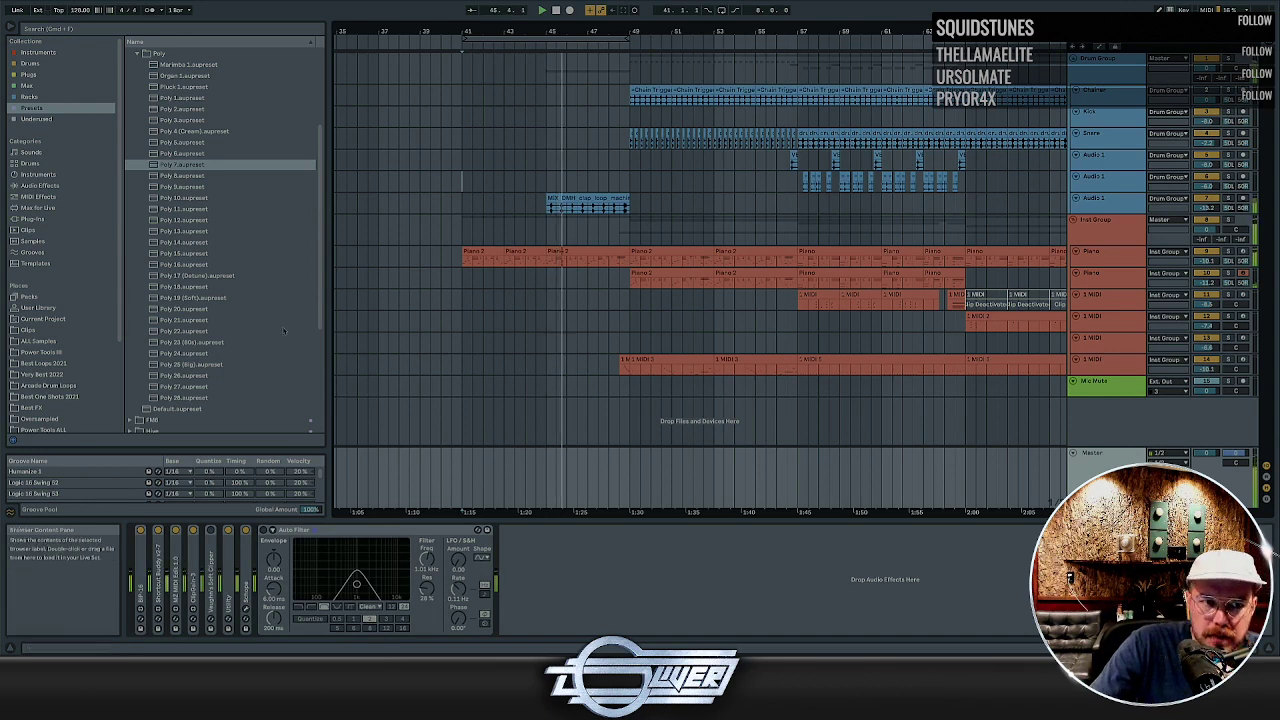
Open the Very Best 2022 sample folder and loop bars 49 to 57 using the clap loop's track
{"action": "scroll", "coordinate": [165, 128], "scroll_direction": "up", "scroll_amount": 2}
{"action": "left_click", "coordinate": [138, 113]}
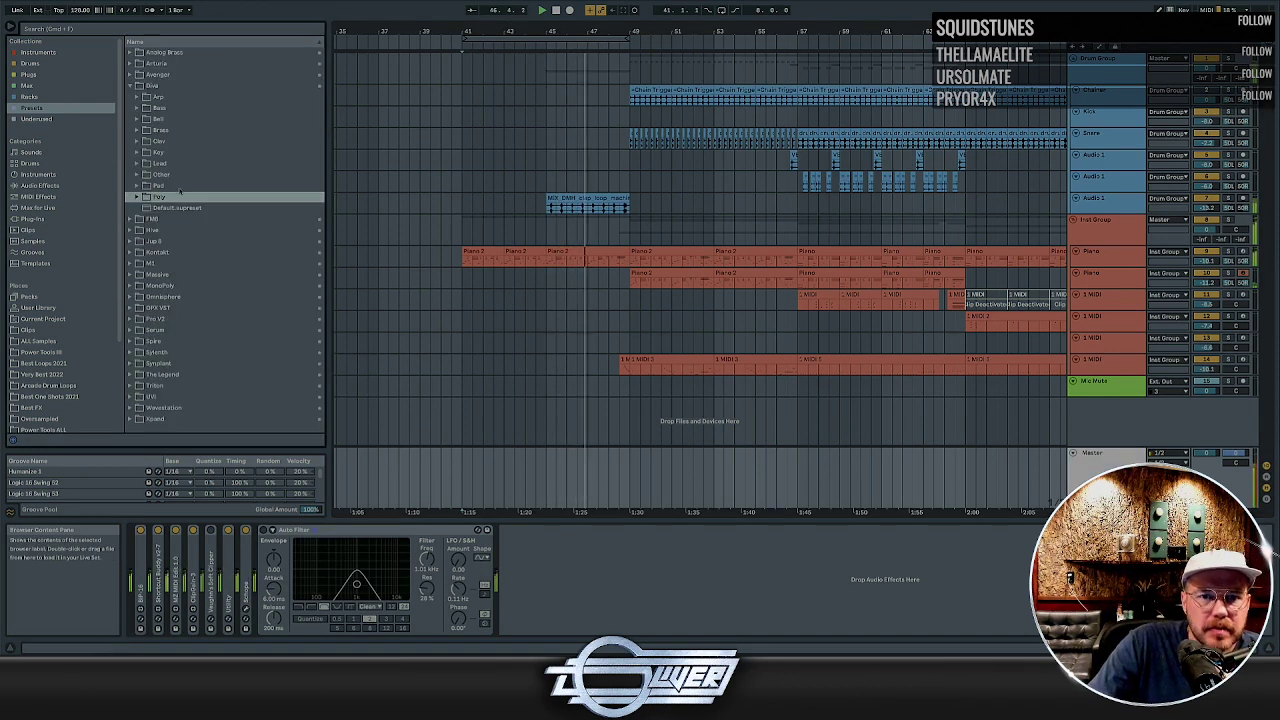
{"action": "left_click", "coordinate": [53, 376]}
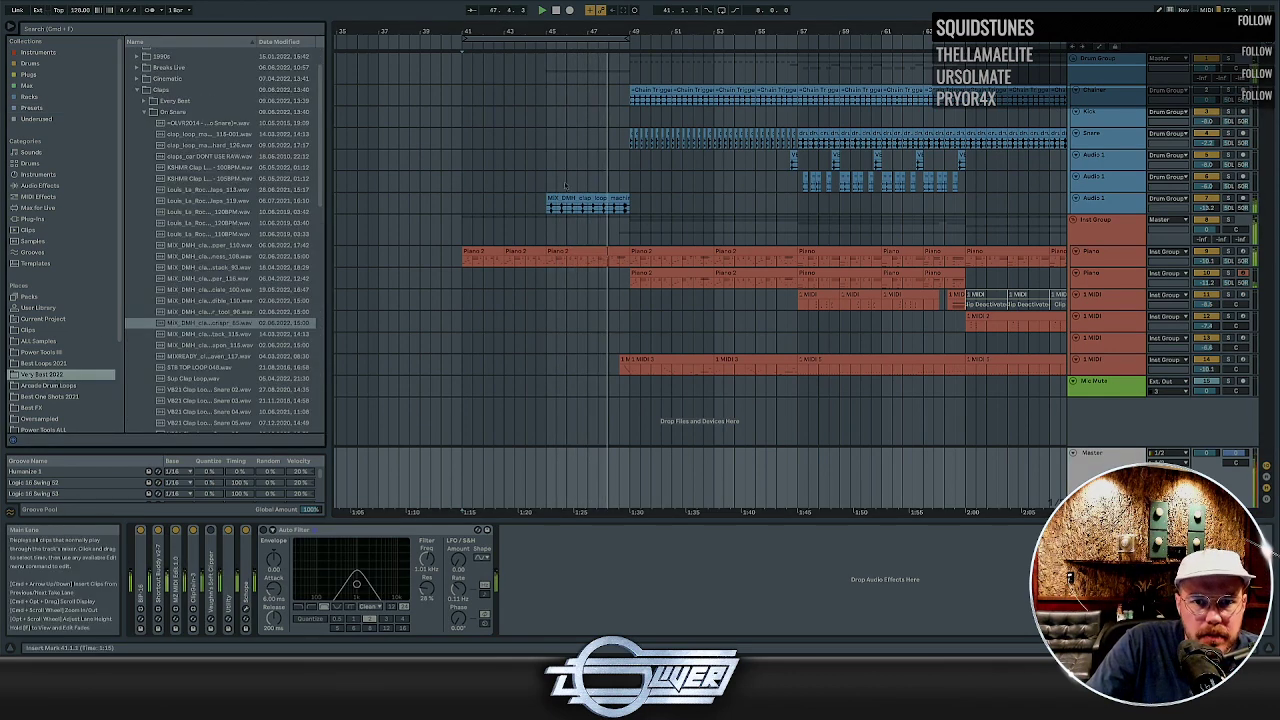
{"action": "left_click_drag", "start_coordinate": [631, 205], "coordinate": [799, 205]}
{"action": "left_click", "coordinate": [1100, 201]}
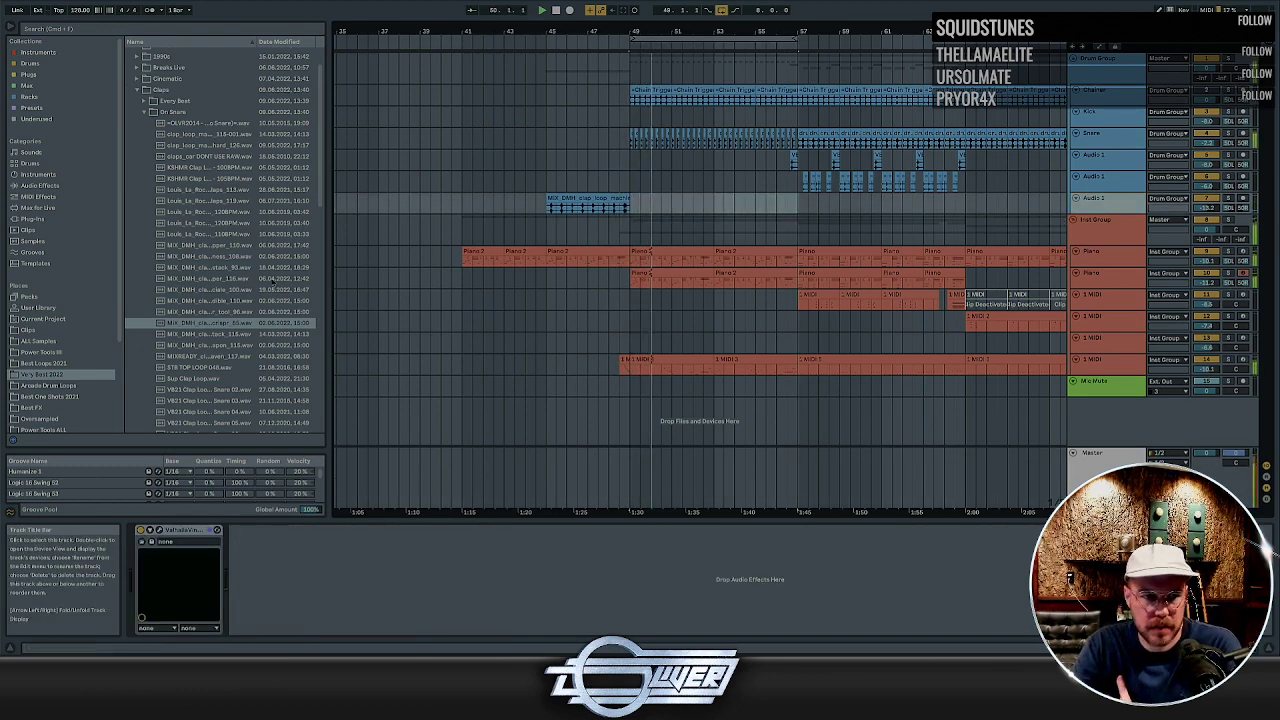
Open the Retro folder under Percussion Loops, Electronic in the sample library
{"action": "left_click", "coordinate": [146, 112]}
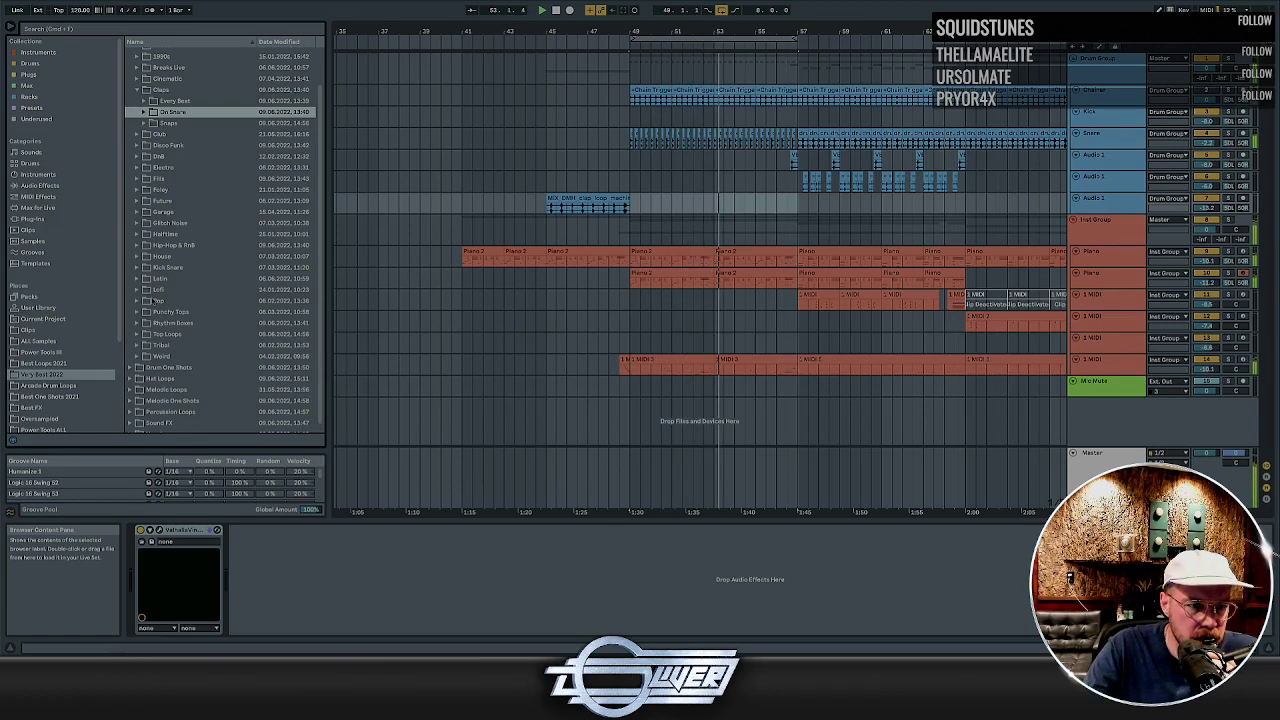
{"action": "scroll", "coordinate": [150, 298], "scroll_direction": "down", "scroll_amount": 1}
{"action": "left_click", "coordinate": [138, 404]}
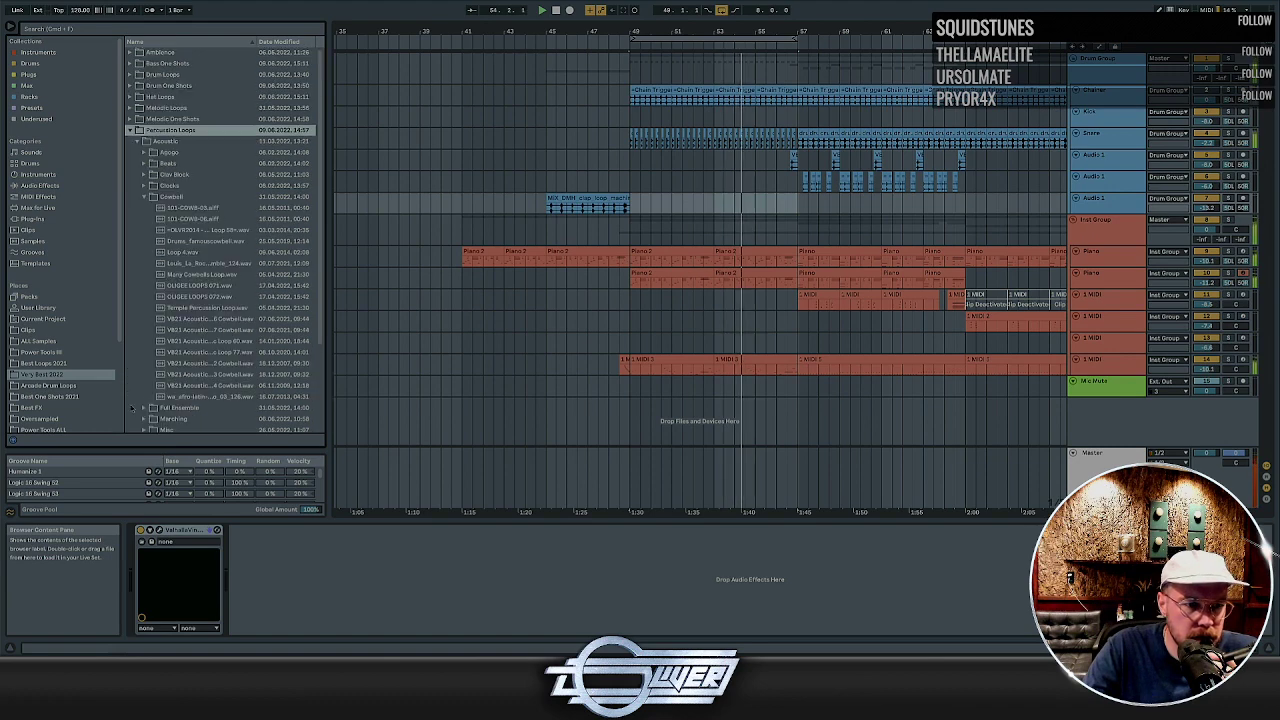
{"action": "left_click", "coordinate": [145, 197]}
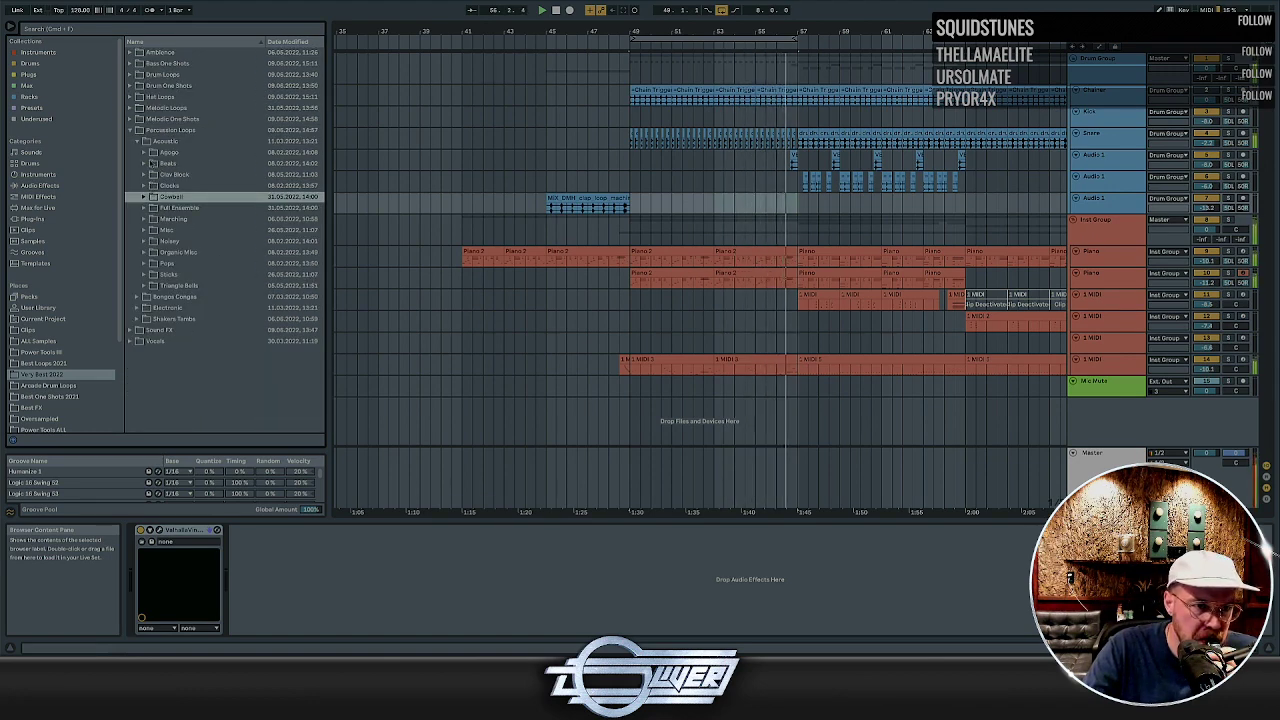
{"action": "left_click", "coordinate": [137, 141]}
{"action": "left_click", "coordinate": [145, 163]}
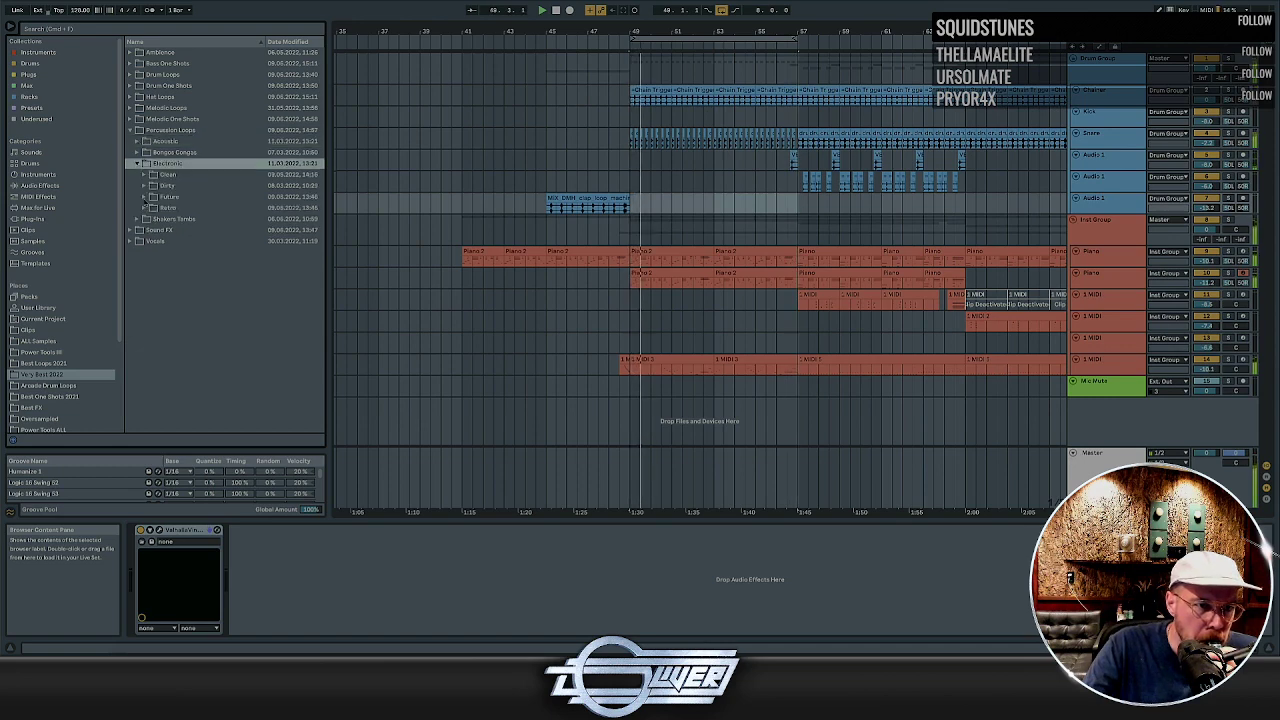
{"action": "left_click", "coordinate": [145, 207]}
Audition the Retro percussion loops in order from 95_Percloop_SP_02 down to the MIX_DMH retro_96 loop against the playing track
{"action": "left_click", "coordinate": [192, 220]}
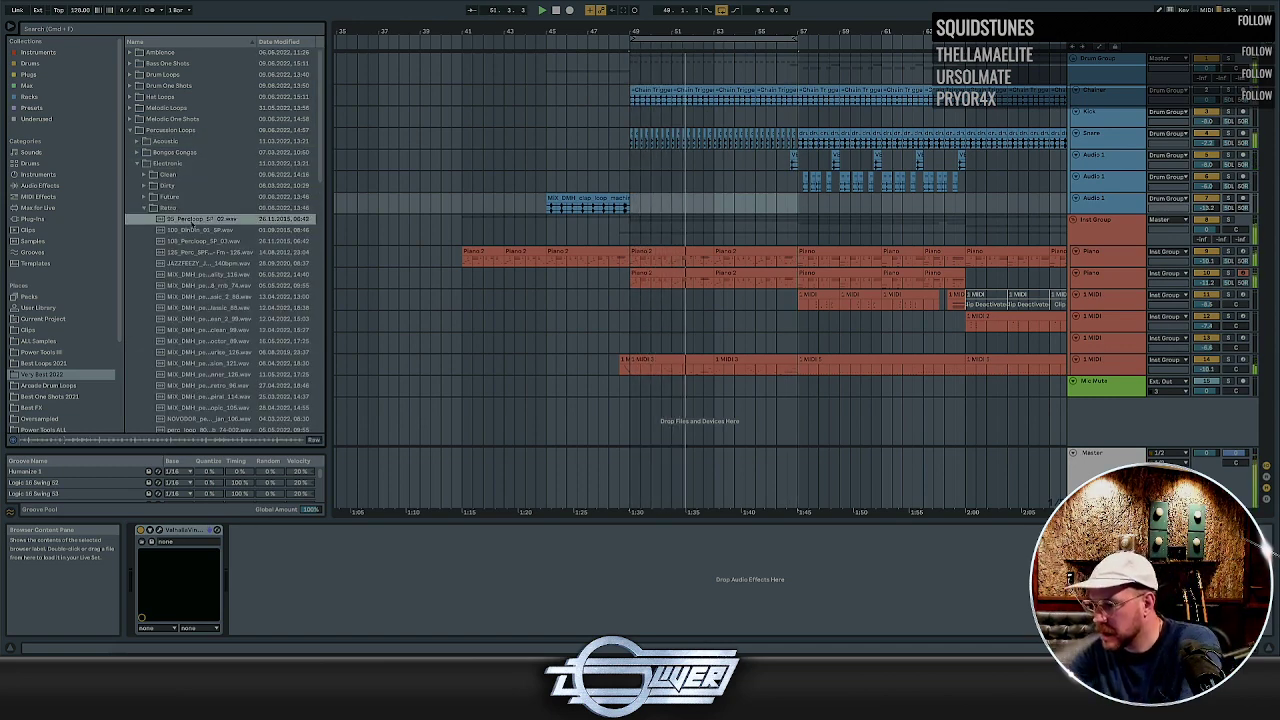
{"action": "left_click", "coordinate": [193, 229]}
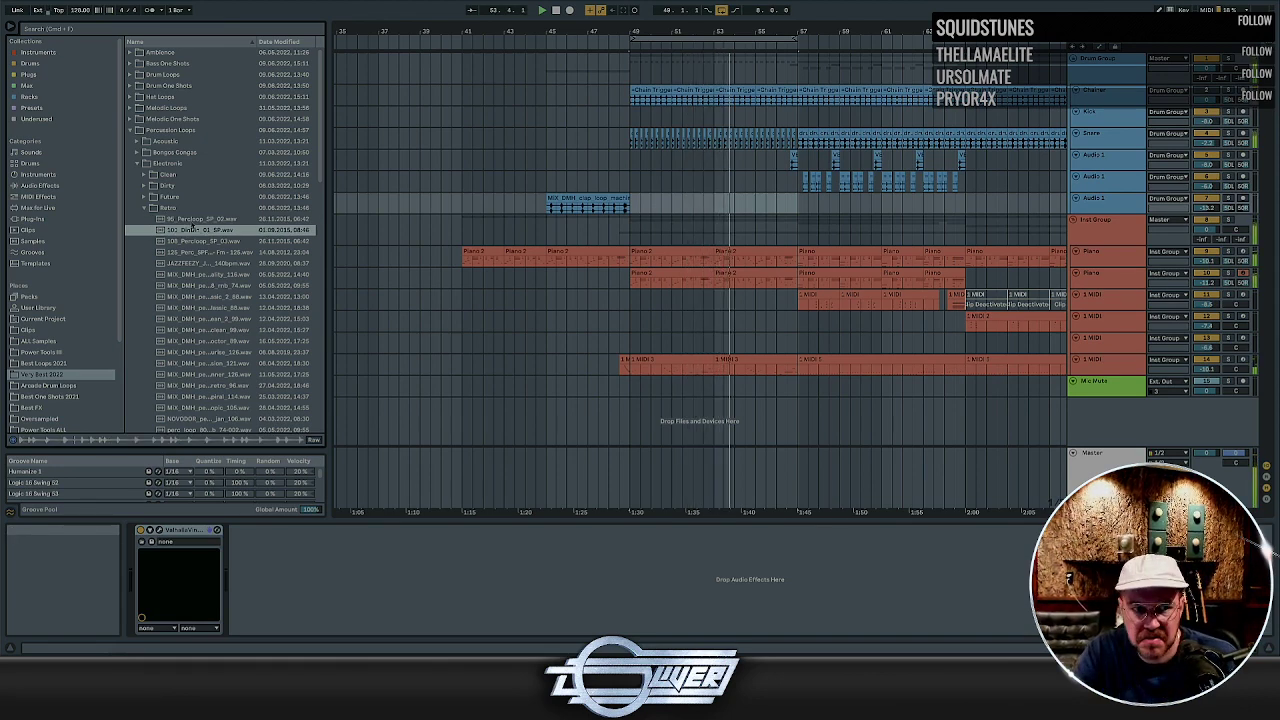
{"action": "key", "text": "Down"}
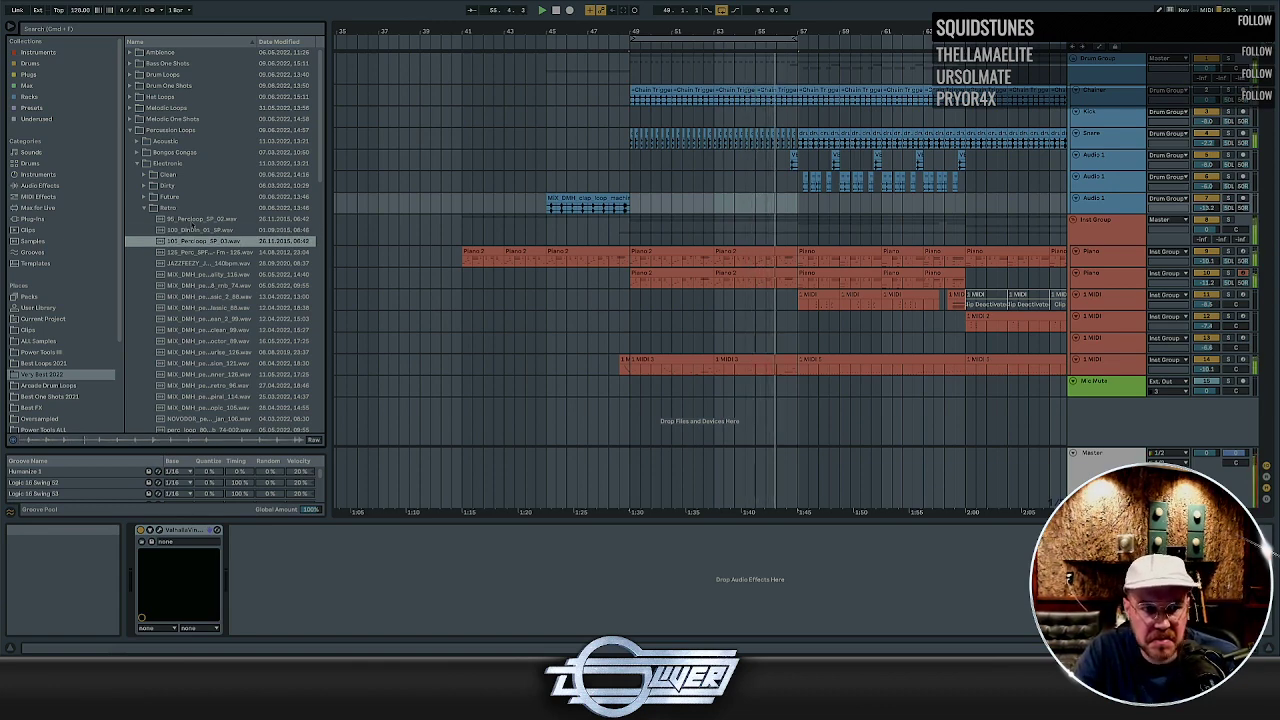
{"action": "key", "text": "Down"}
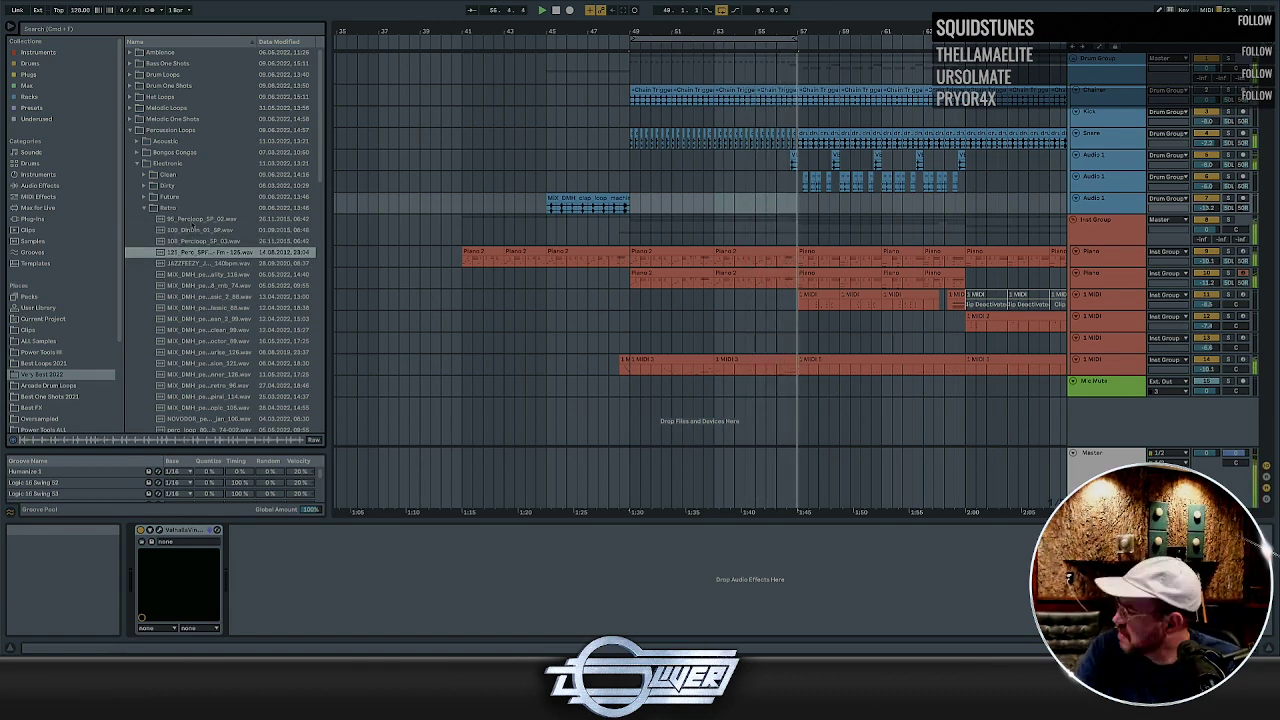
{"action": "key", "text": "Down"}
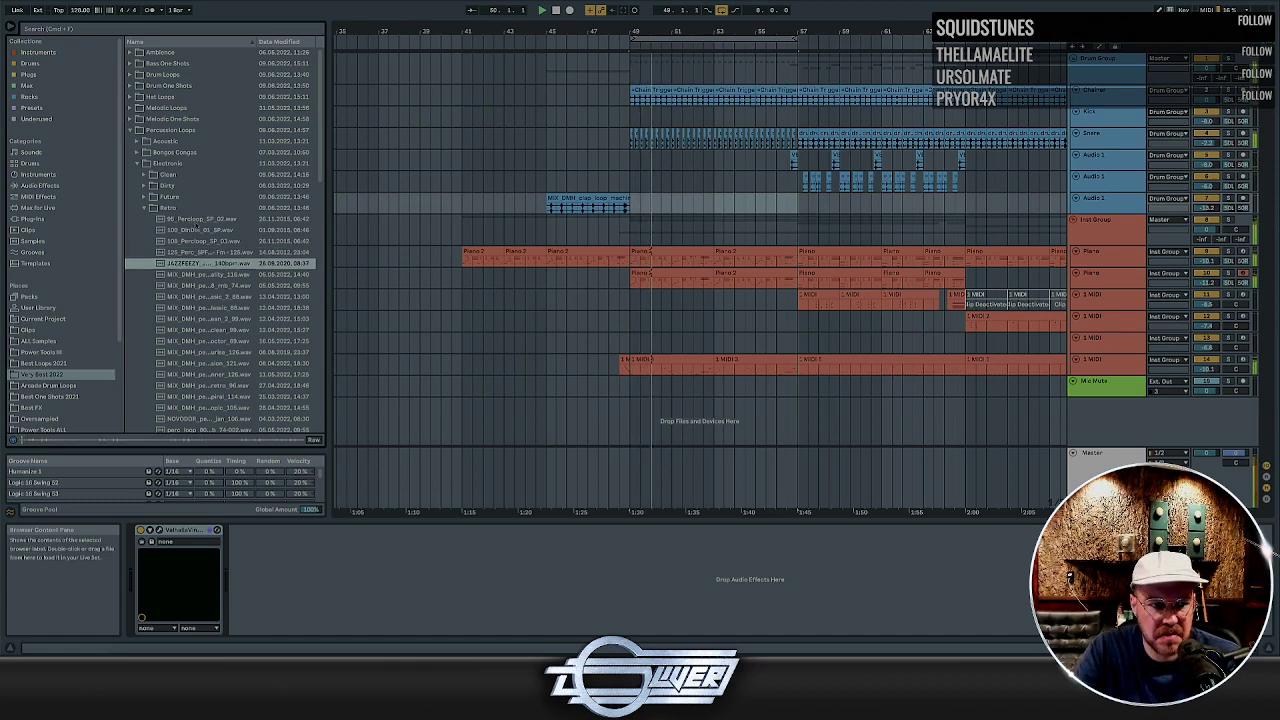
{"action": "key", "text": "Down"}
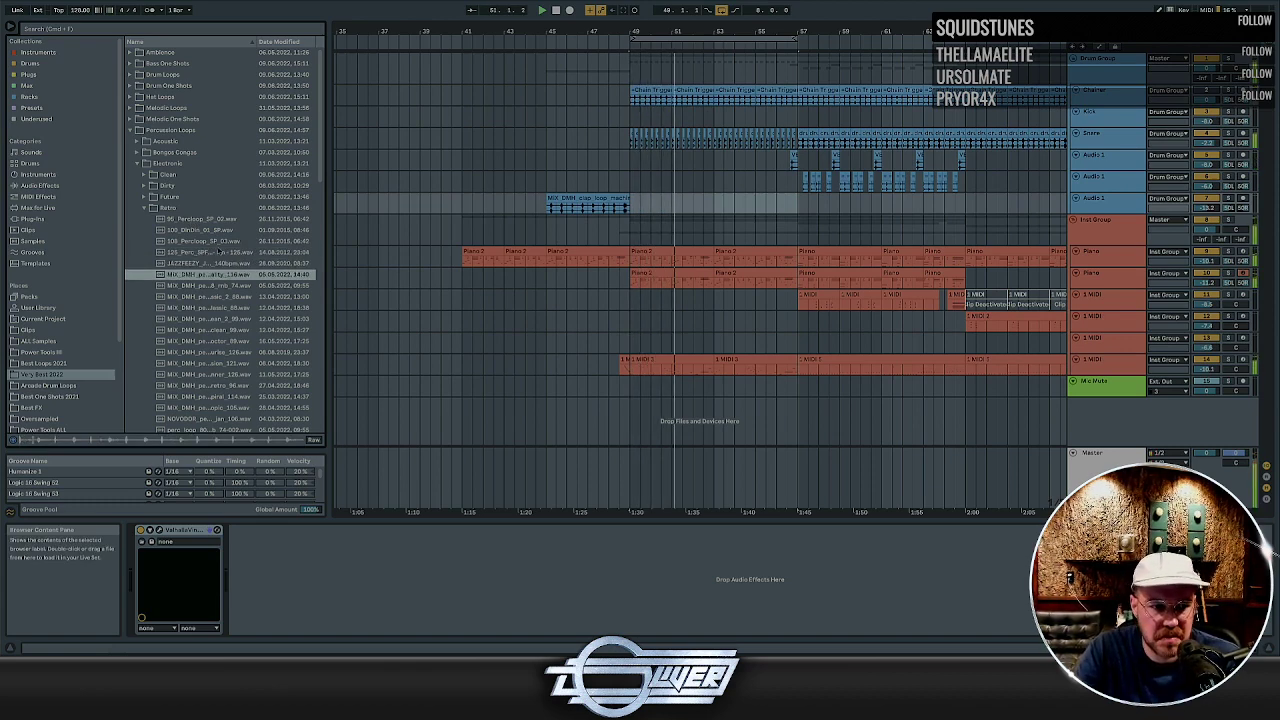
{"action": "key", "text": "Down"}
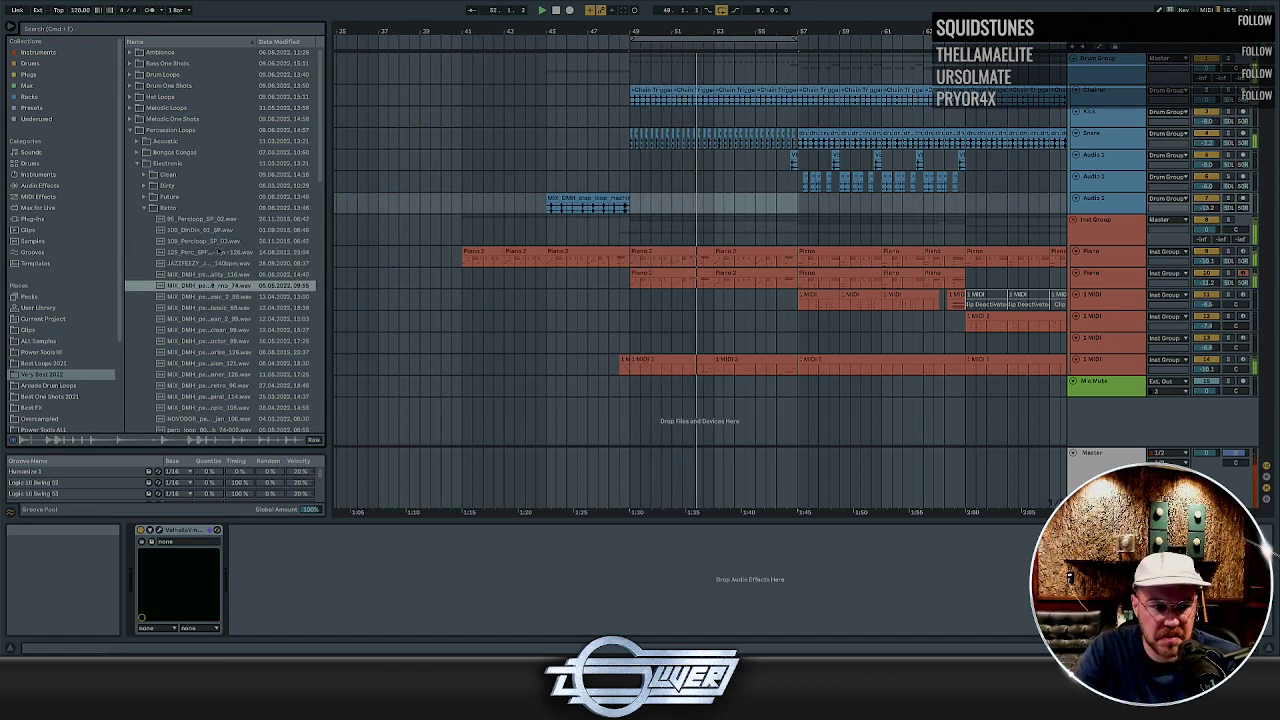
{"action": "key", "text": "Down"}
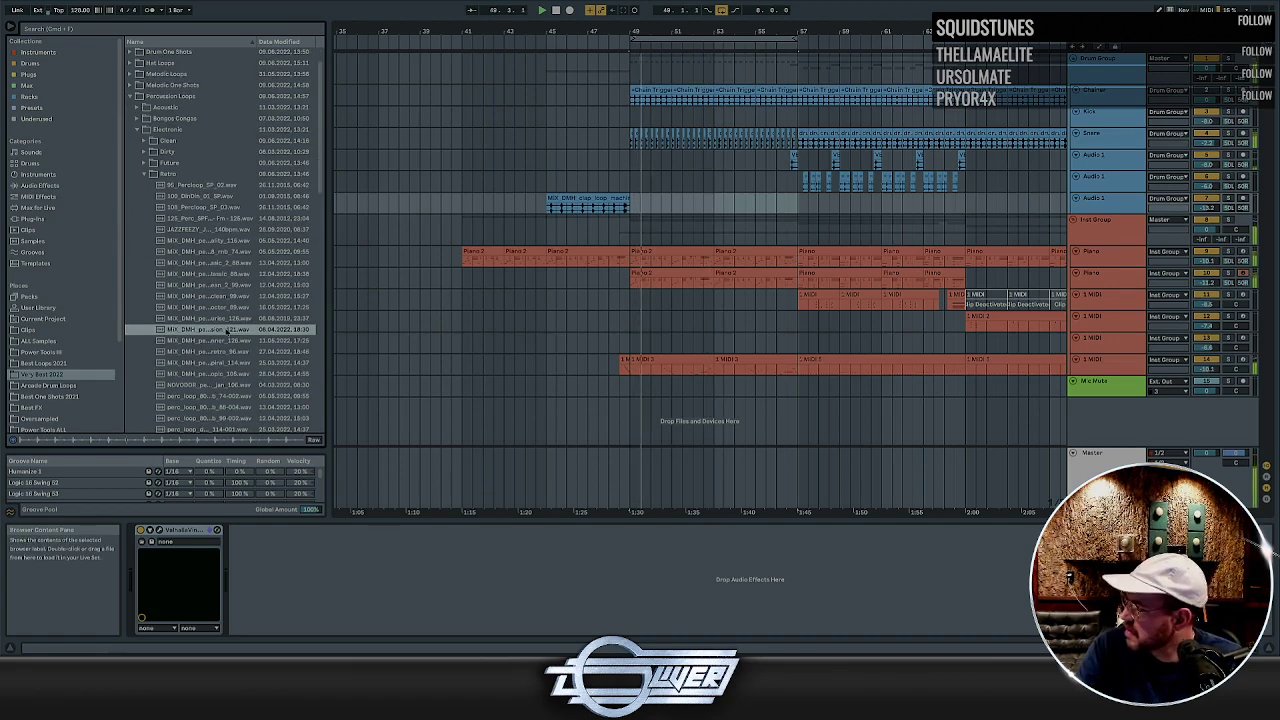
{"action": "key", "text": "Down"}
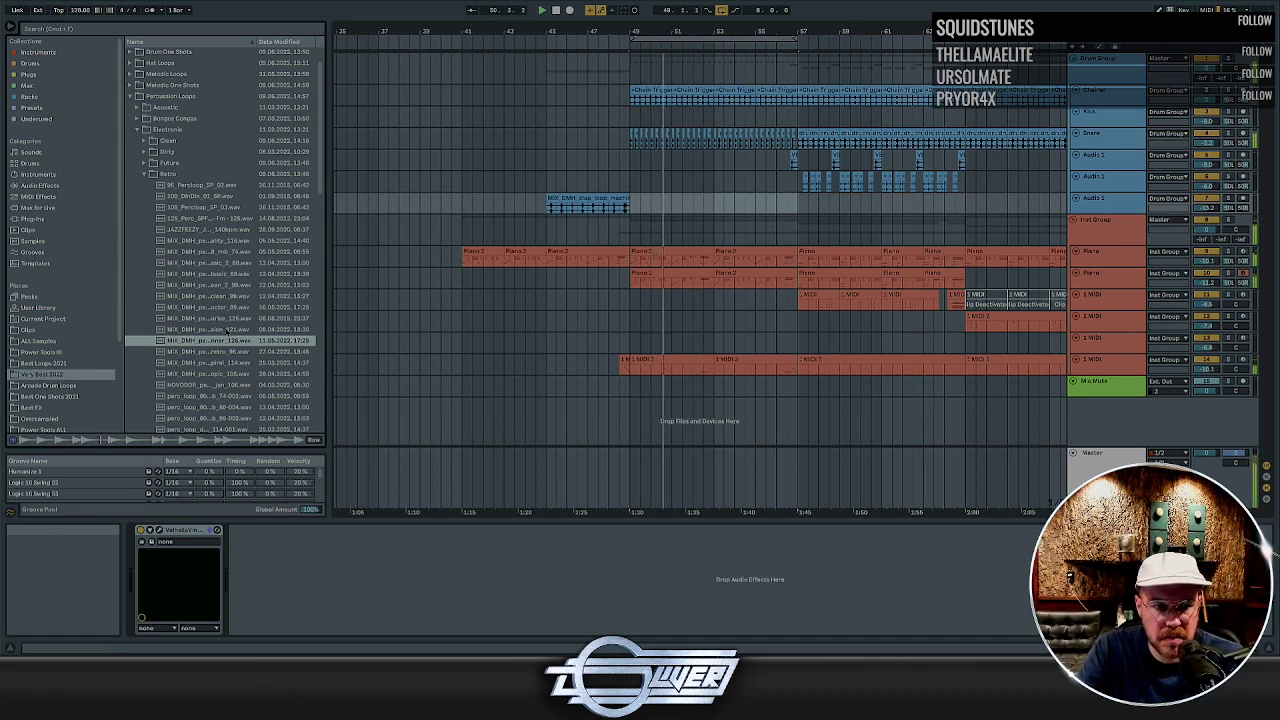
{"action": "scroll", "coordinate": [229, 332], "scroll_direction": "down", "scroll_amount": 1}
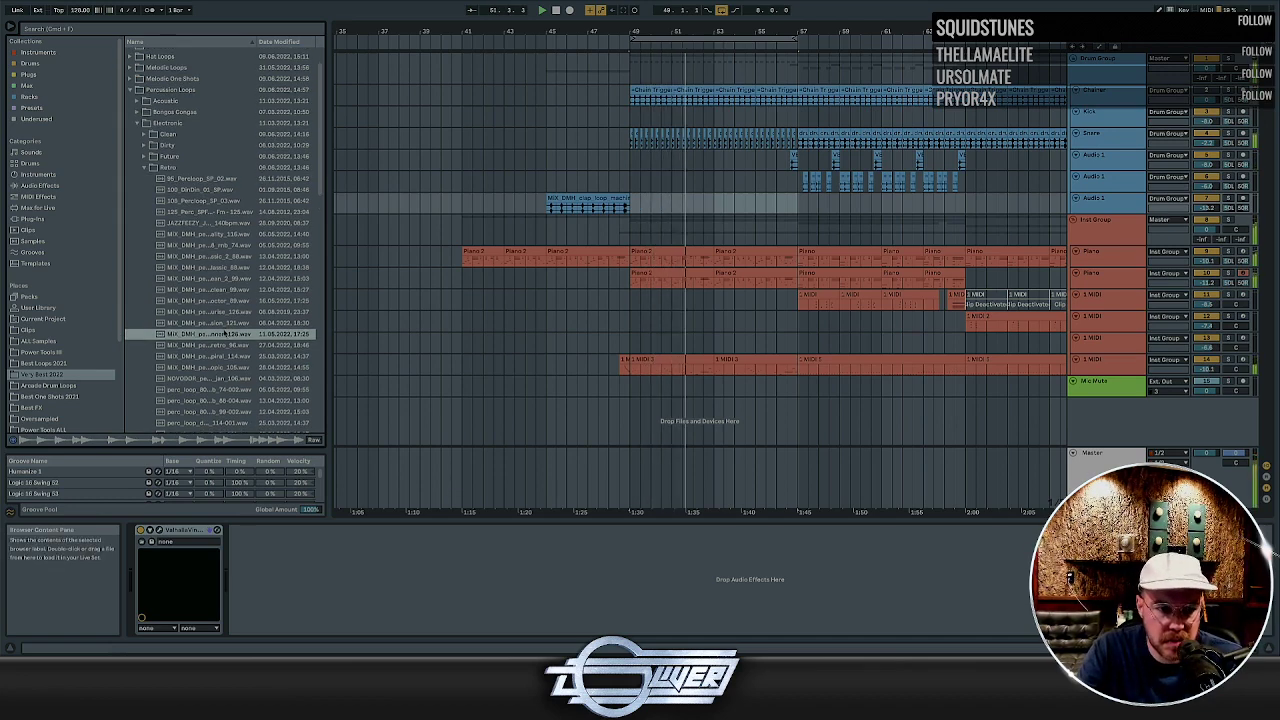
{"action": "scroll", "coordinate": [229, 333], "scroll_direction": "down", "scroll_amount": 2}
{"action": "key", "text": "Down"}
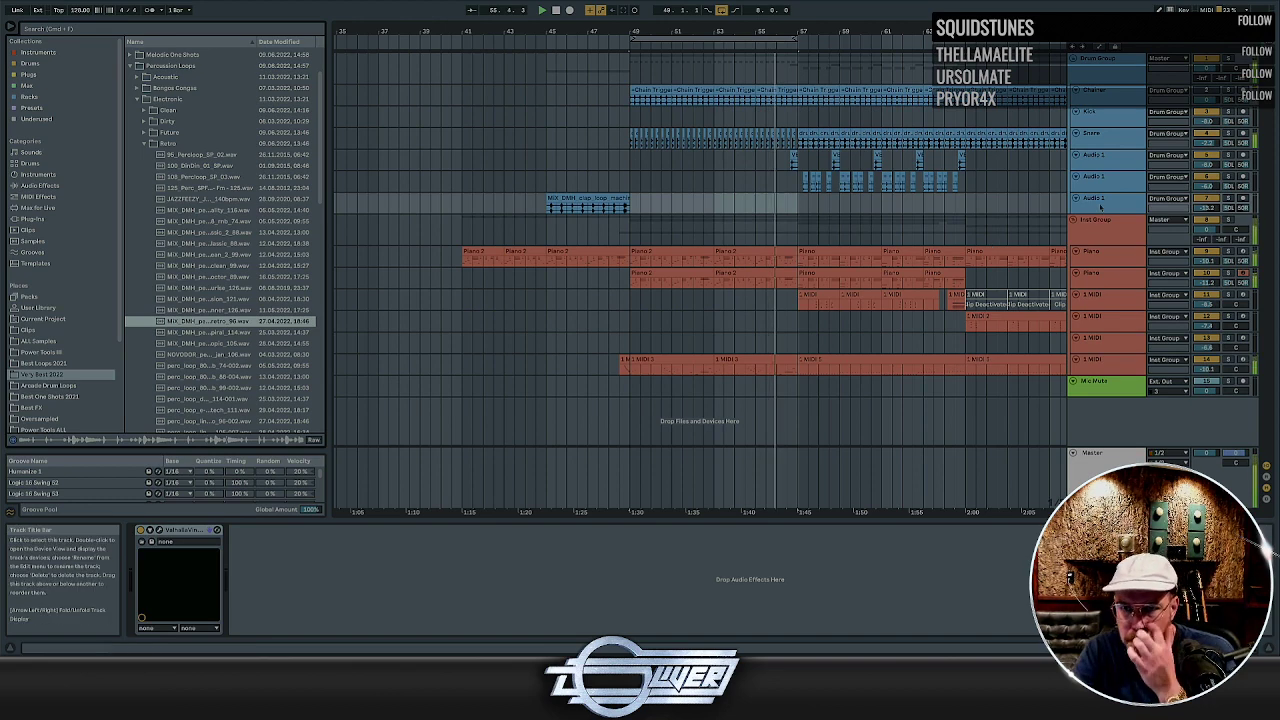
Place the MIX_DMH_perc_loop_linn_authentic_retro_96 loop on a new audio track at bar 49 and repeat its second beat through the rest of that bar
{"action": "left_click_drag", "start_coordinate": [200, 320], "coordinate": [633, 241]}
{"action": "left_click", "coordinate": [636, 241]}
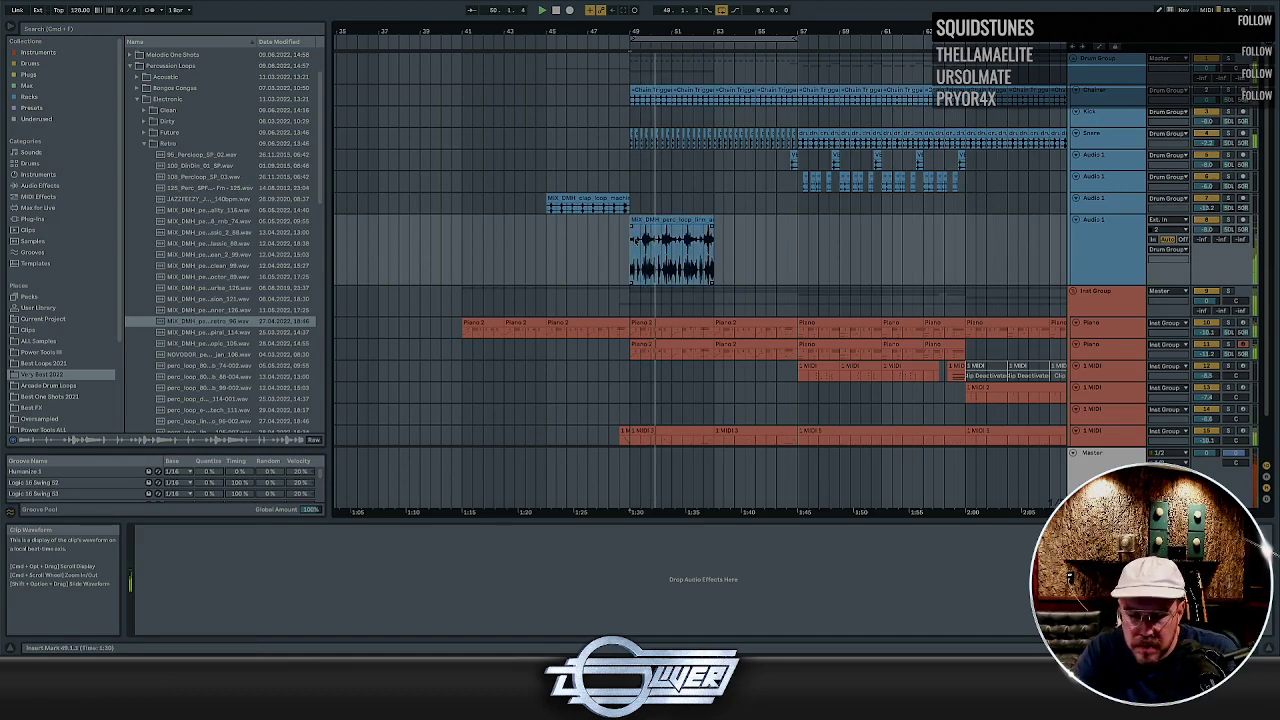
{"action": "key", "text": "plus"}
{"action": "key", "text": "plus"}
{"action": "key", "text": "plus"}
{"action": "key", "text": "plus"}
{"action": "key", "text": "plus"}
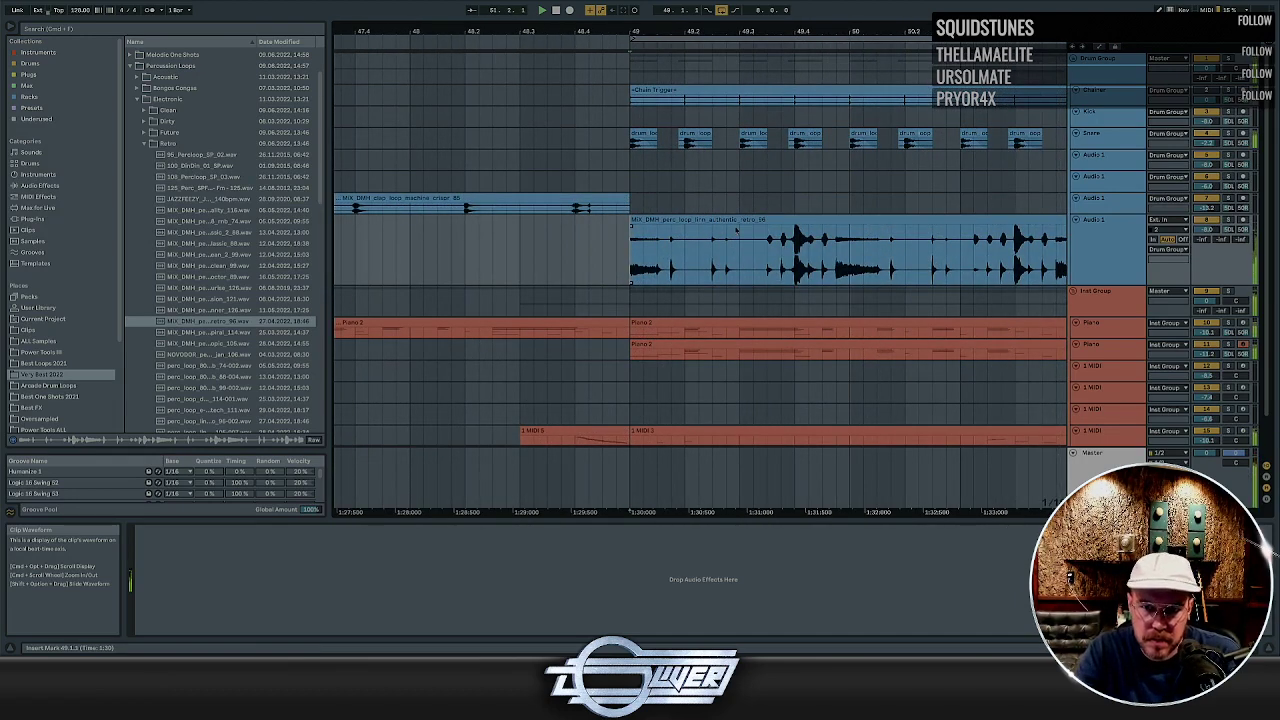
{"action": "left_click_drag", "start_coordinate": [737, 230], "coordinate": [697, 232]}
{"action": "key", "text": "super+d"}
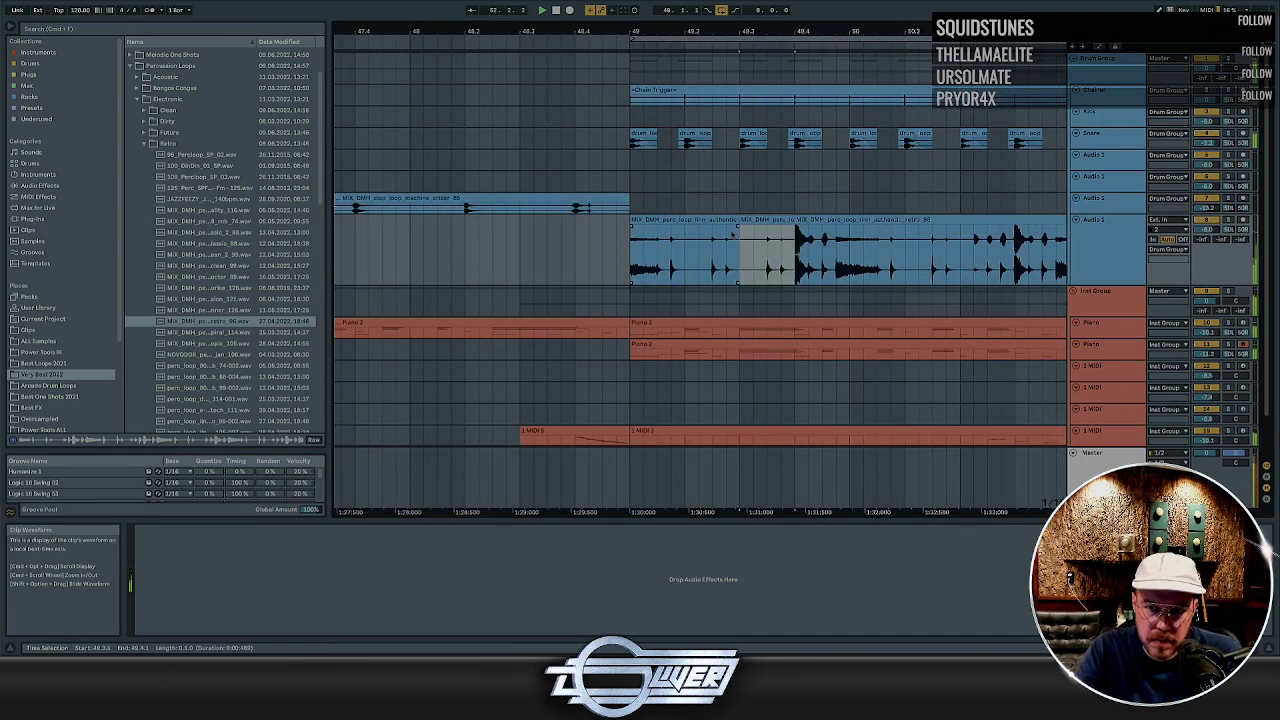
{"action": "key", "text": "super+d"}
Duplicate the second half of bar 49 of the new percussion loop onto the first two beats of bar 50
{"action": "left_click", "coordinate": [662, 222], "text": "shift"}
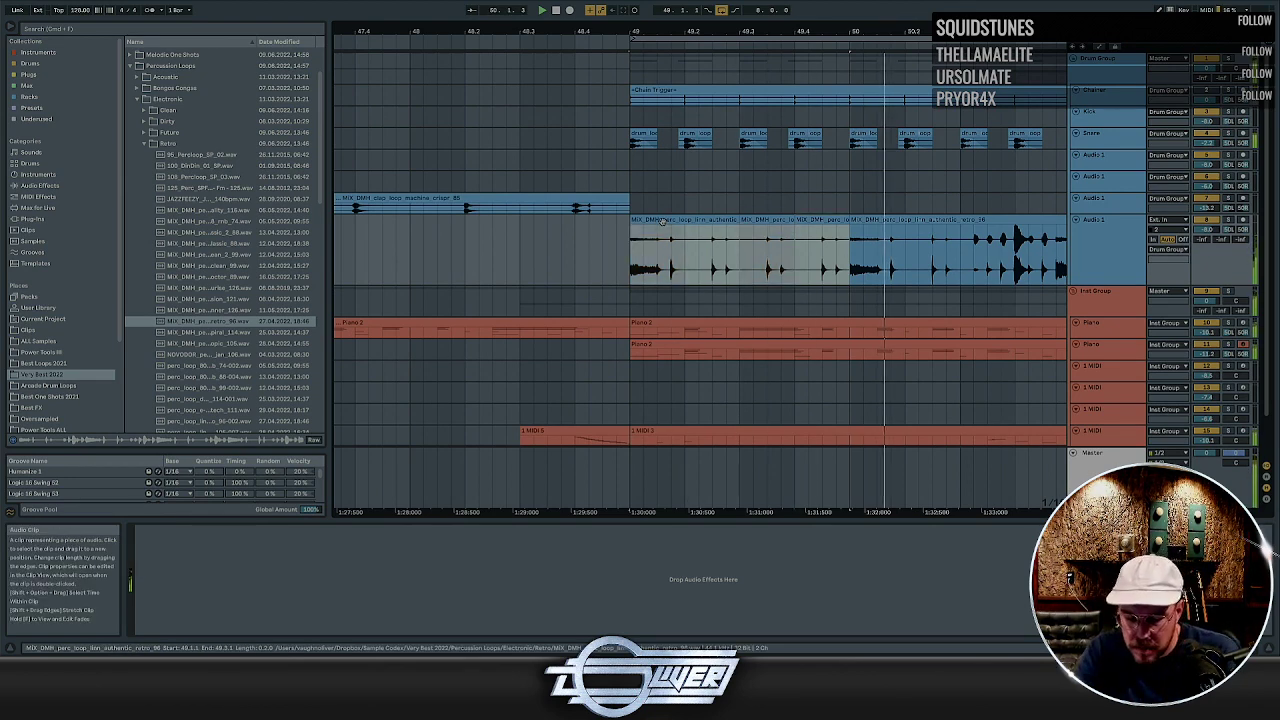
{"action": "key", "text": "minus"}
{"action": "key", "text": "minus"}
{"action": "key", "text": "minus"}
{"action": "key", "text": "minus"}
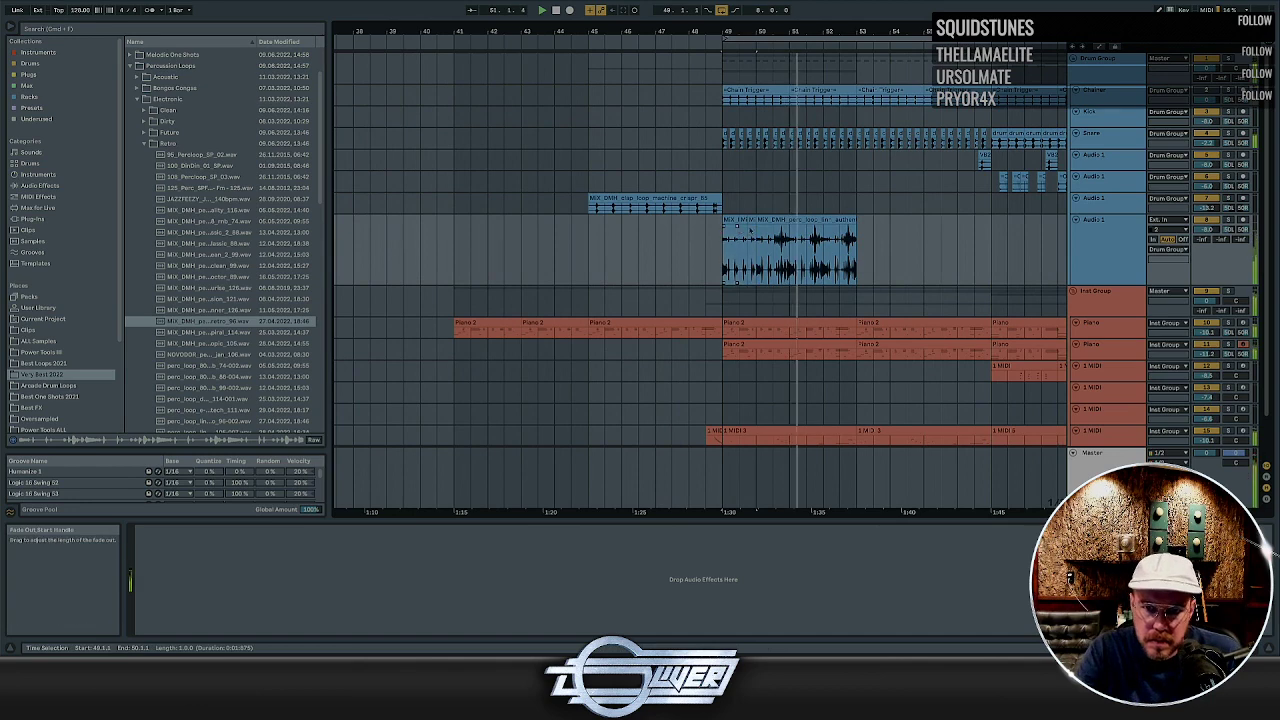
{"action": "key", "text": "super+d"}
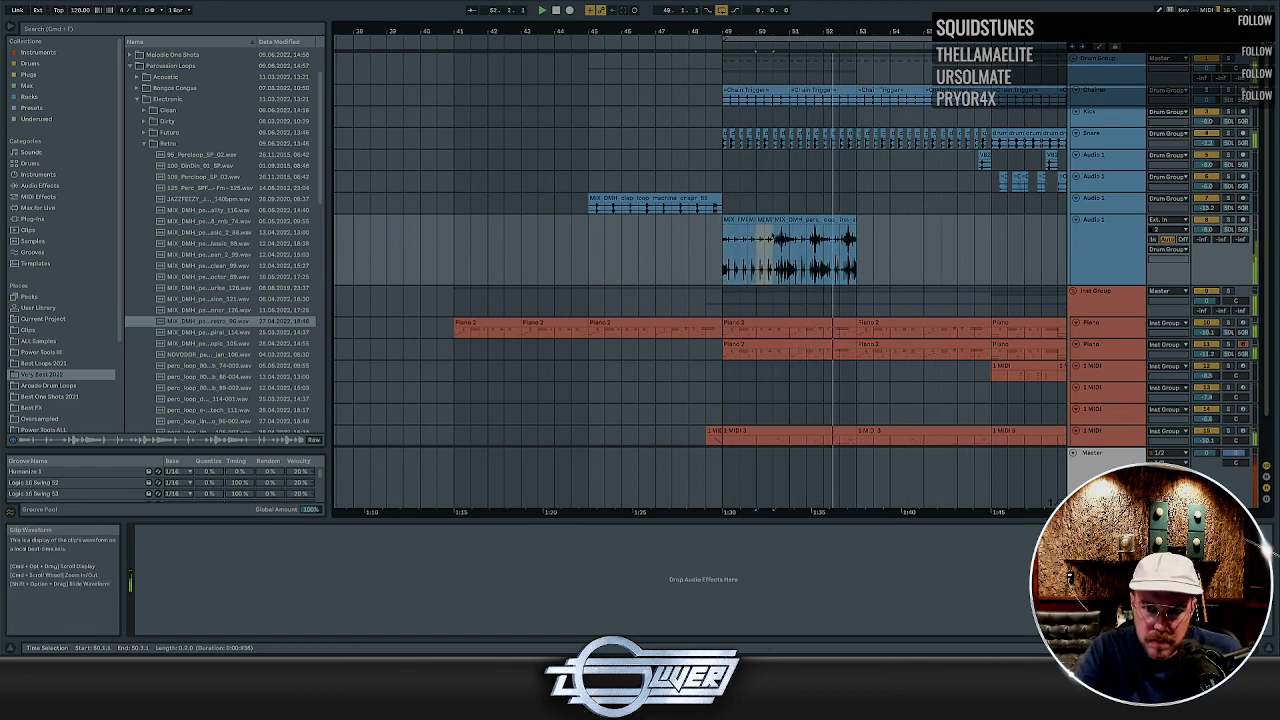
Duplicate the edited two-bar percussion pattern from bars 49–51 repeatedly until it fills the track up to bar 65
{"action": "key", "text": "plus"}
{"action": "key", "text": "plus"}
{"action": "key", "text": "plus"}
{"action": "key", "text": "plus"}
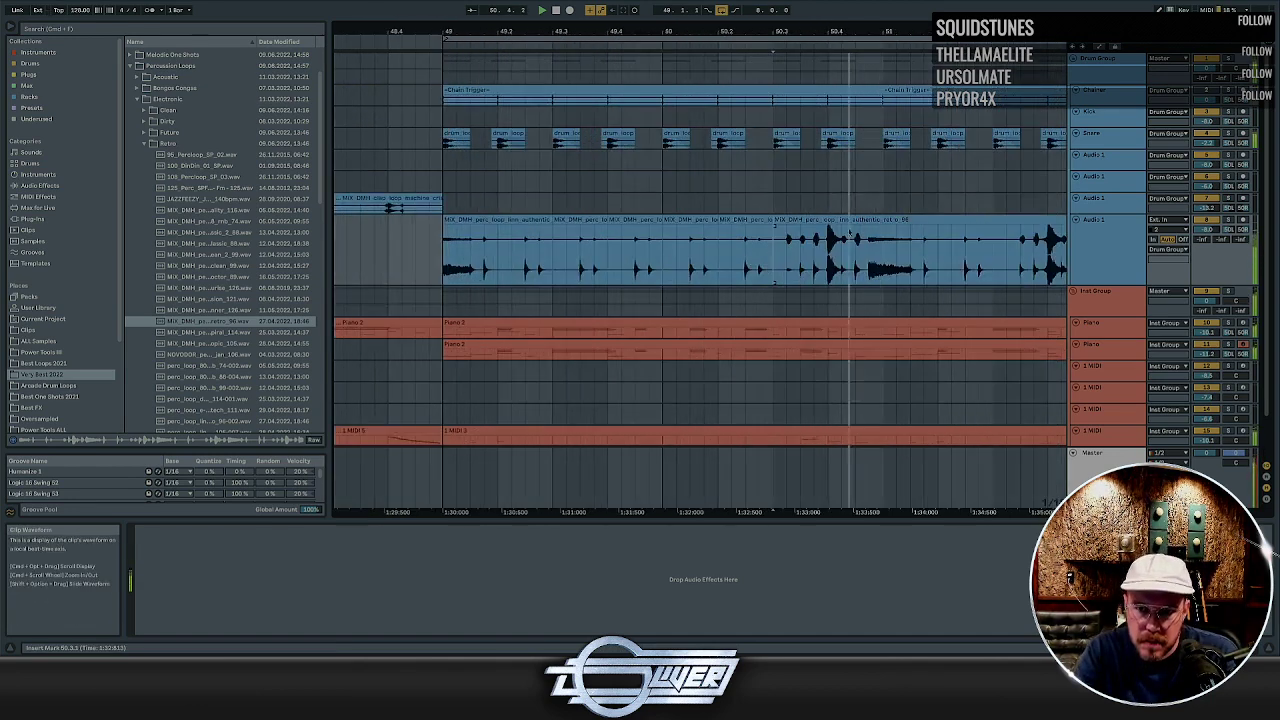
{"action": "key", "text": "minus"}
{"action": "left_click_drag", "start_coordinate": [820, 240], "coordinate": [648, 240]}
{"action": "key", "text": "super+d"}
{"action": "key", "text": "super+d"}
{"action": "key", "text": "super+d"}
{"action": "key", "text": "super+d"}
{"action": "key", "text": "super+d"}
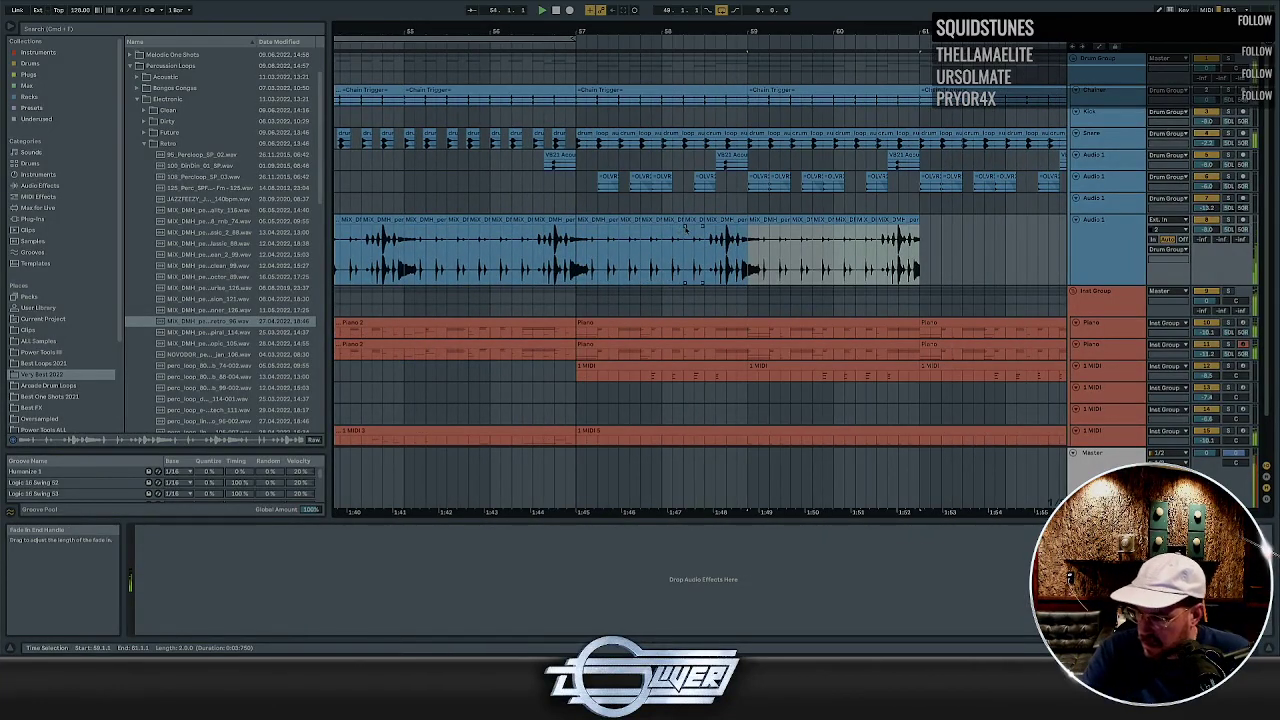
{"action": "key", "text": "super+d"}
{"action": "key", "text": "super+d"}
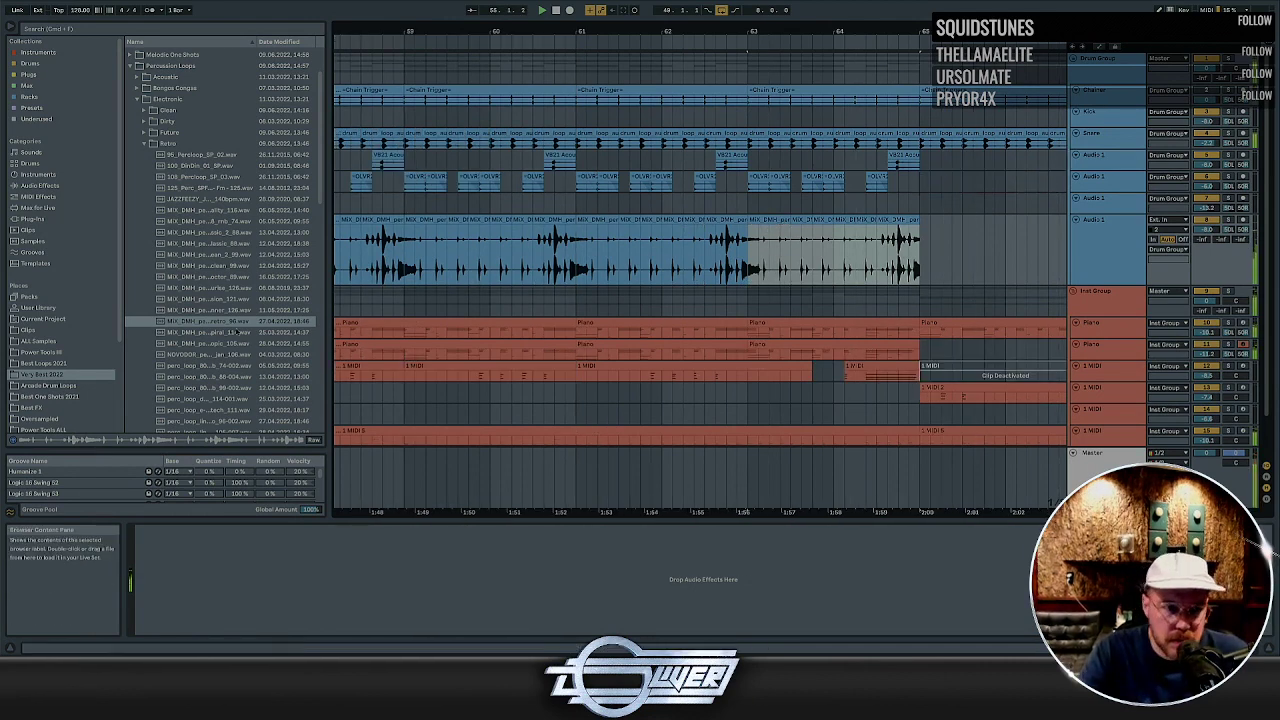
Audition further Retro loops, from the MIX_DMH loop after retro_96 down to VB21 Acoustic Loop 11
{"action": "left_click", "coordinate": [232, 332]}
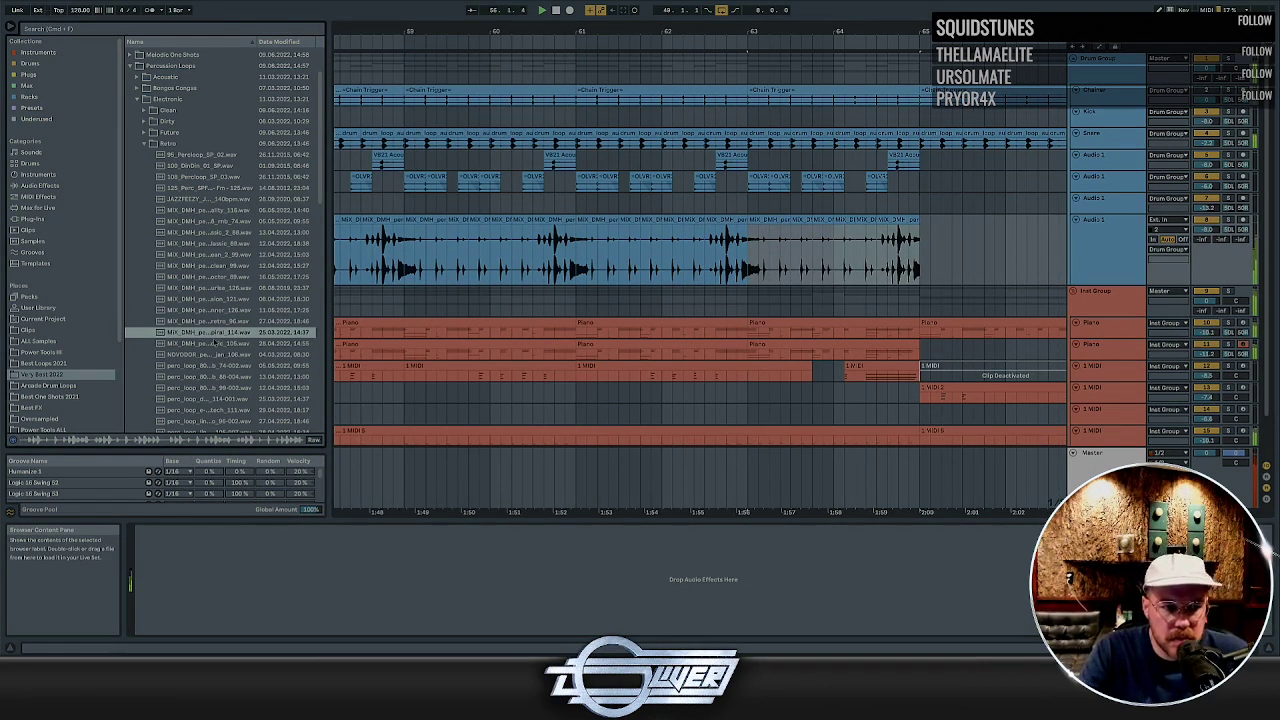
{"action": "left_click", "coordinate": [211, 343]}
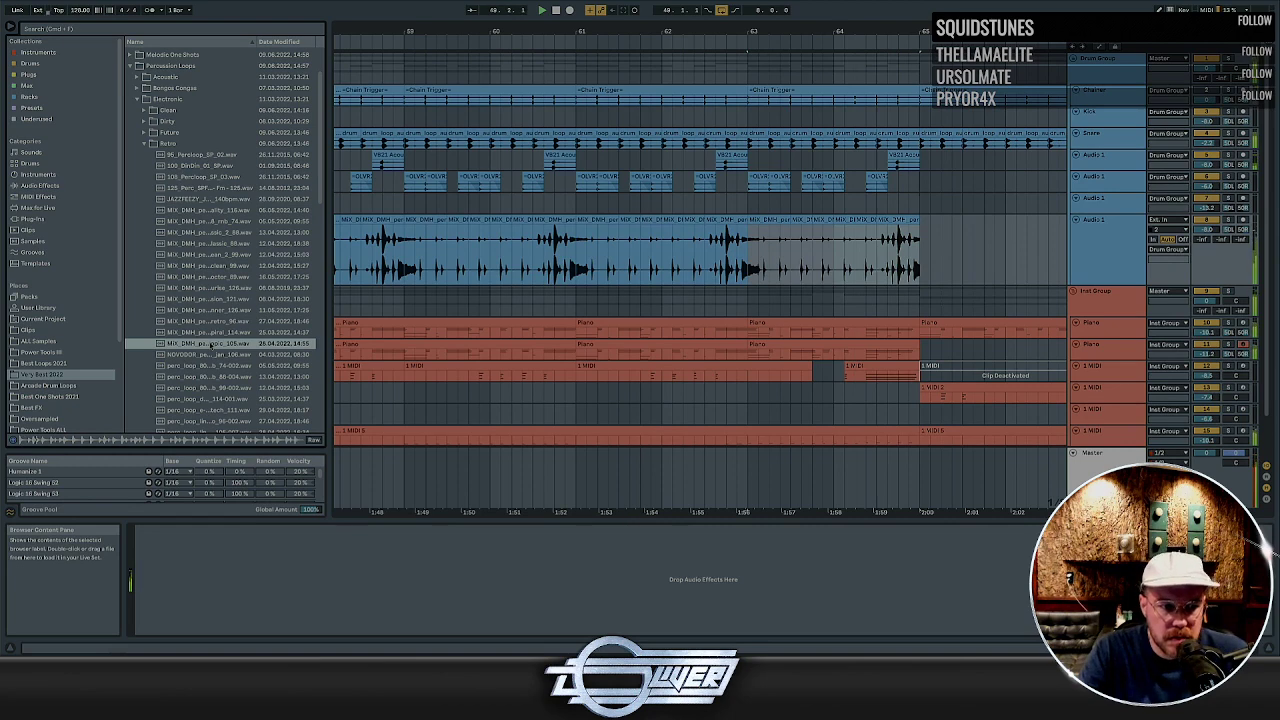
{"action": "left_click", "coordinate": [212, 355]}
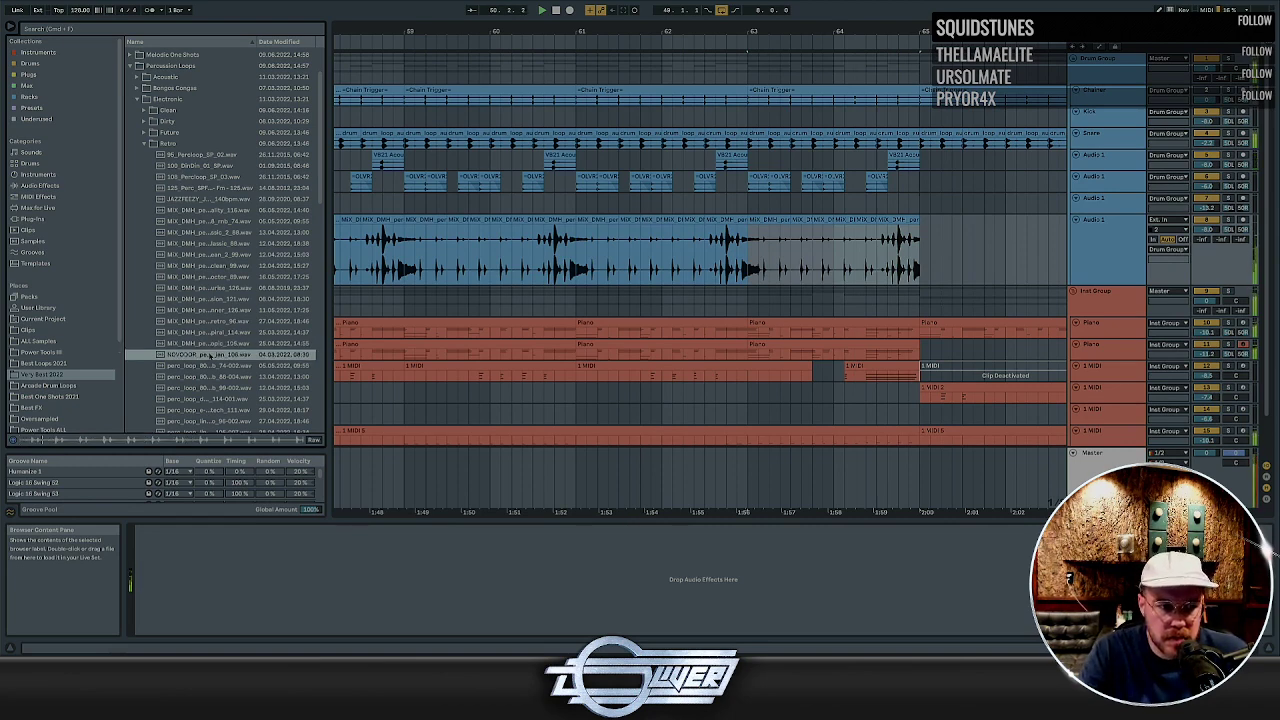
{"action": "left_click", "coordinate": [203, 366]}
{"action": "scroll", "coordinate": [210, 360], "scroll_direction": "down", "scroll_amount": 2}
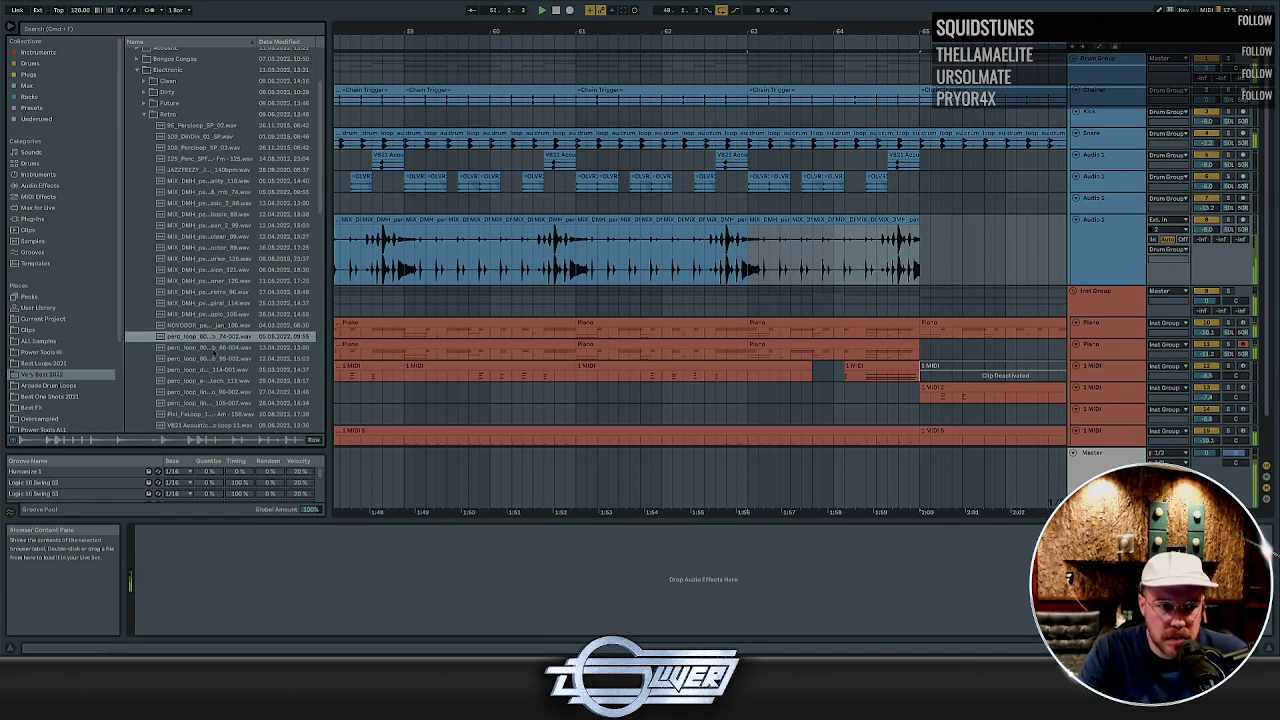
{"action": "left_click", "coordinate": [213, 350]}
{"action": "scroll", "coordinate": [210, 355], "scroll_direction": "down", "scroll_amount": 3}
{"action": "left_click", "coordinate": [200, 368]}
{"action": "scroll", "coordinate": [200, 368], "scroll_direction": "down", "scroll_amount": 2}
{"action": "left_click", "coordinate": [205, 360]}
{"action": "scroll", "coordinate": [205, 365], "scroll_direction": "down", "scroll_amount": 12}
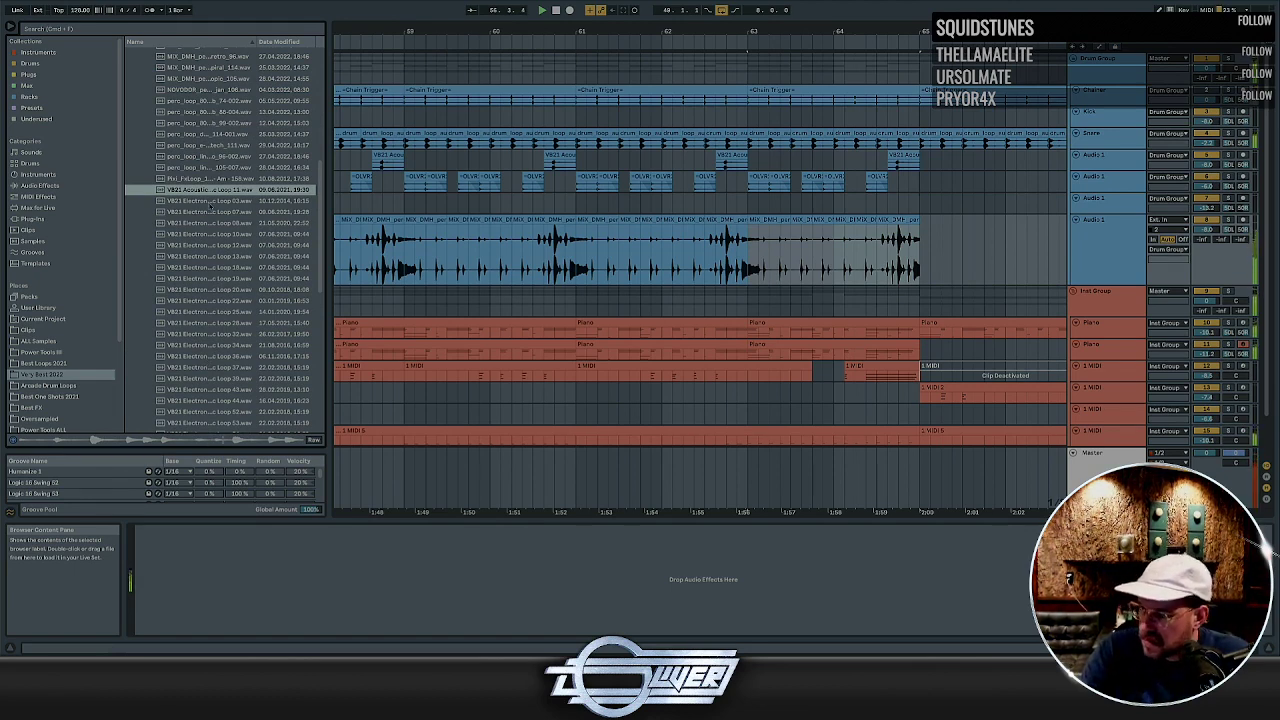
Loop bars 65 to 67 using the clap loop's track and restart playback there
{"action": "left_click", "coordinate": [734, 204]}
{"action": "key", "text": "minus"}
{"action": "key", "text": "minus"}
{"action": "key", "text": "minus"}
{"action": "key", "text": "minus"}
{"action": "left_click_drag", "start_coordinate": [776, 203], "coordinate": [812, 203]}
{"action": "key", "text": "space"}
{"action": "key", "text": "space"}
{"action": "key", "text": "super+l"}
Audition the VB21 Electronic loops and the last VSH1 percussion loops in the Retro folder against the looped section
{"action": "left_click", "coordinate": [234, 191]}
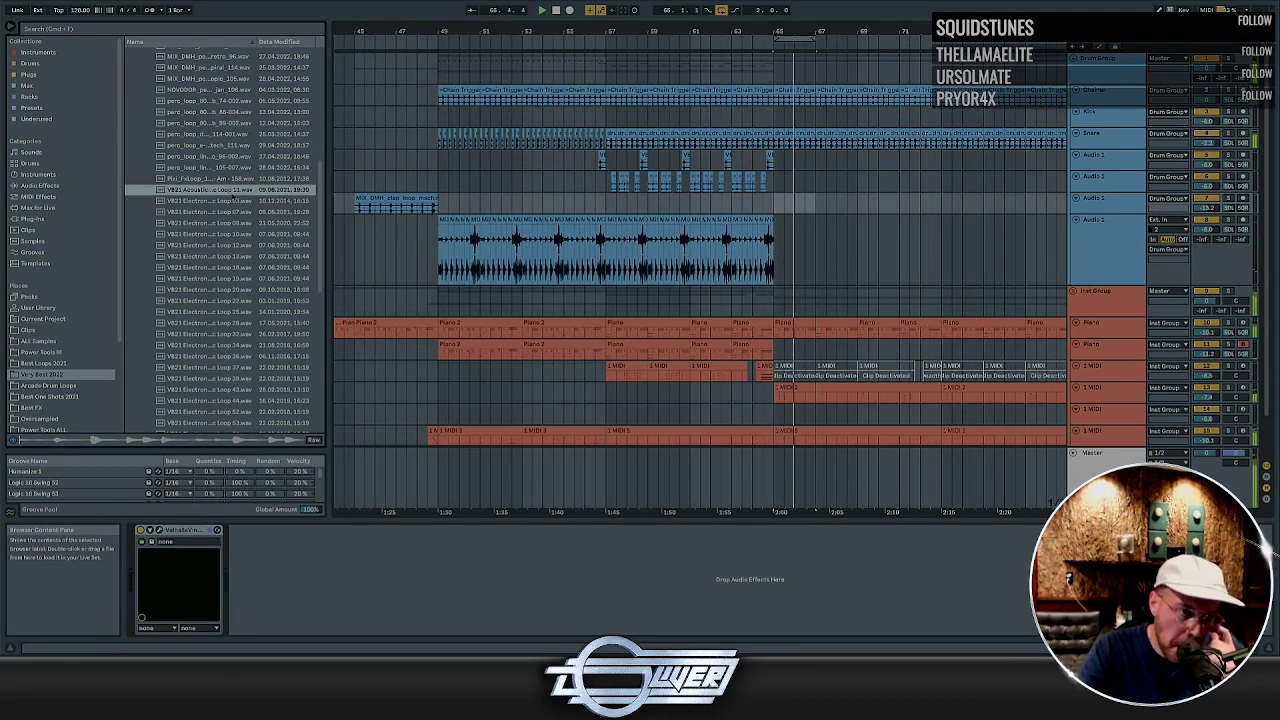
{"action": "left_click", "coordinate": [230, 201]}
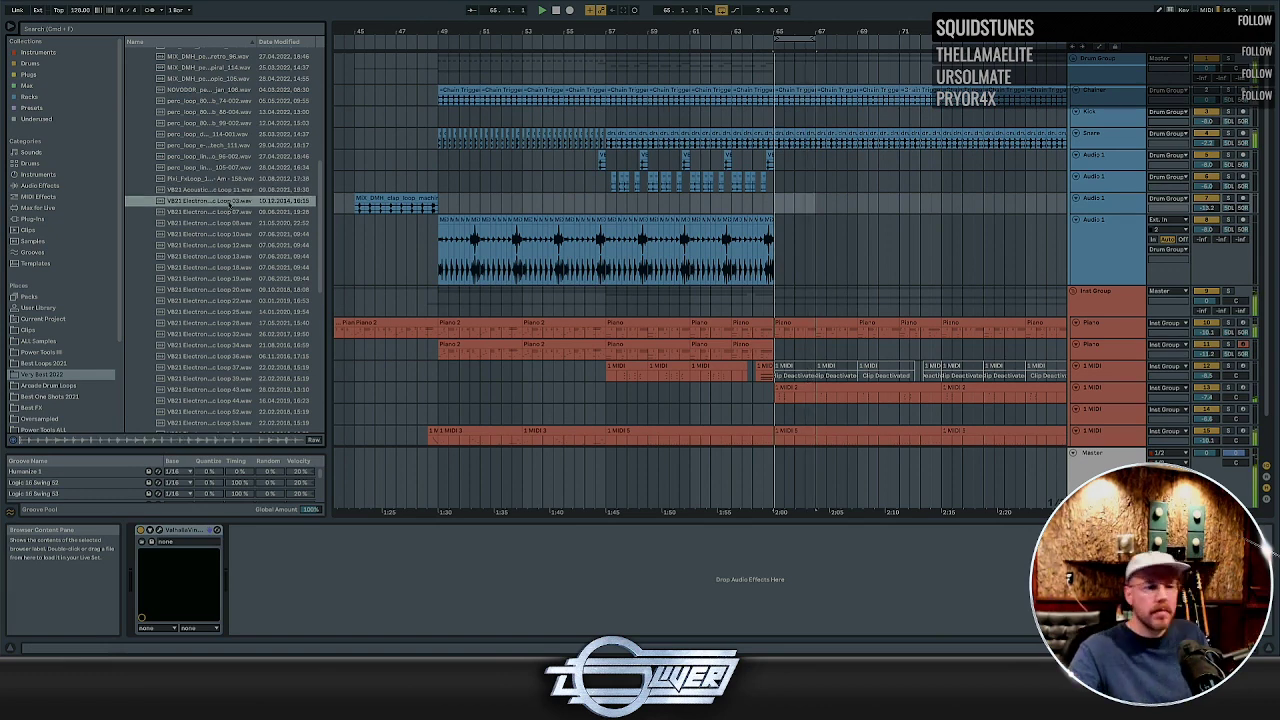
{"action": "scroll", "coordinate": [220, 250], "scroll_direction": "down", "scroll_amount": 7}
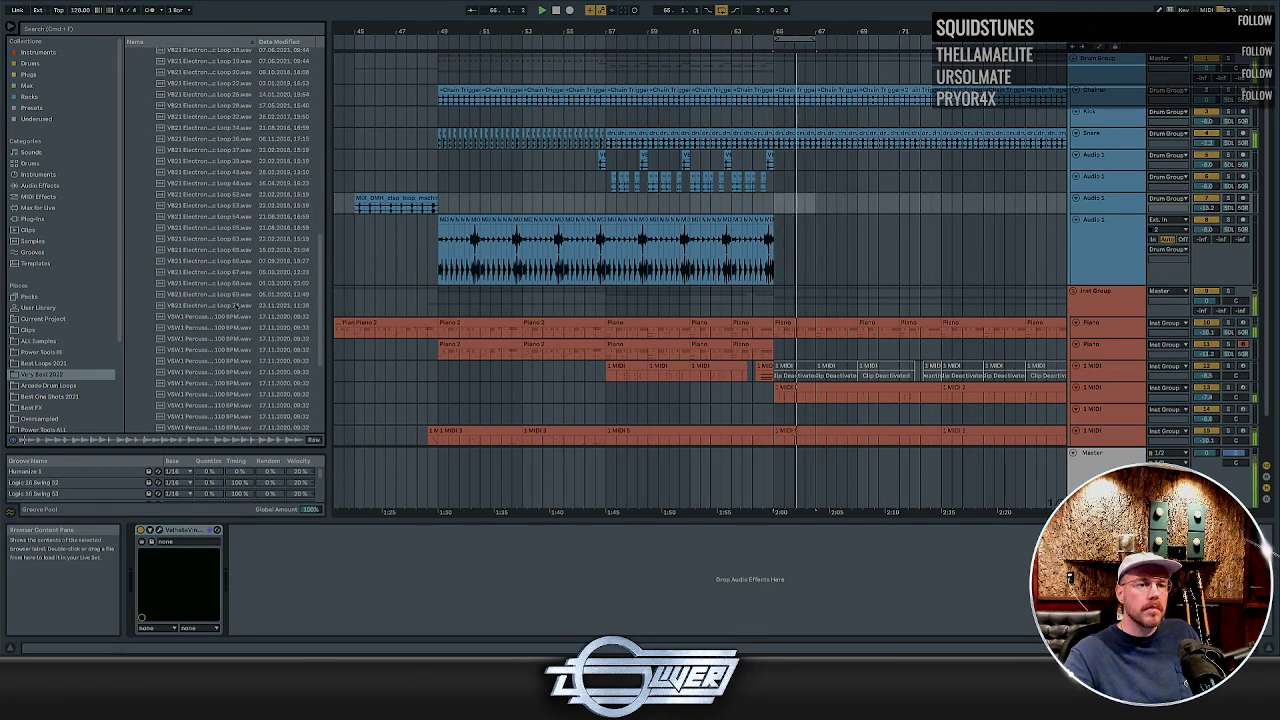
{"action": "scroll", "coordinate": [231, 307], "scroll_direction": "down", "scroll_amount": 6}
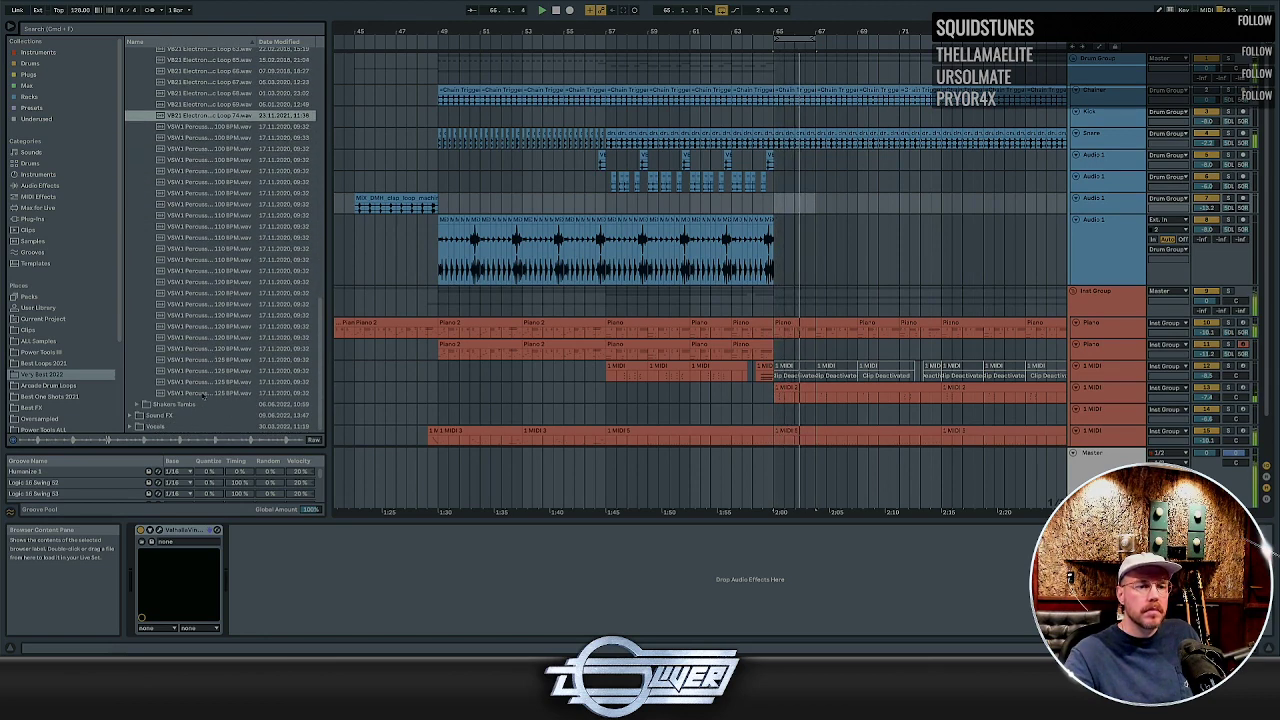
{"action": "left_click", "coordinate": [204, 393]}
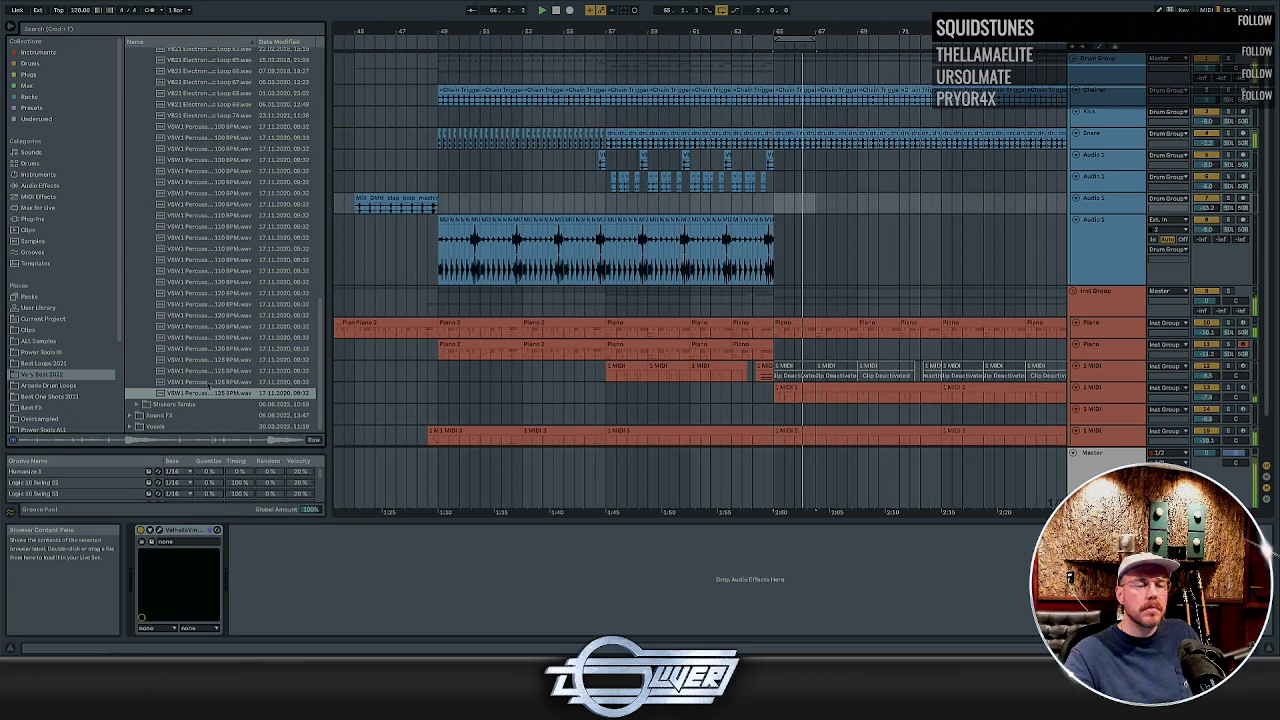
{"action": "left_click", "coordinate": [208, 383]}
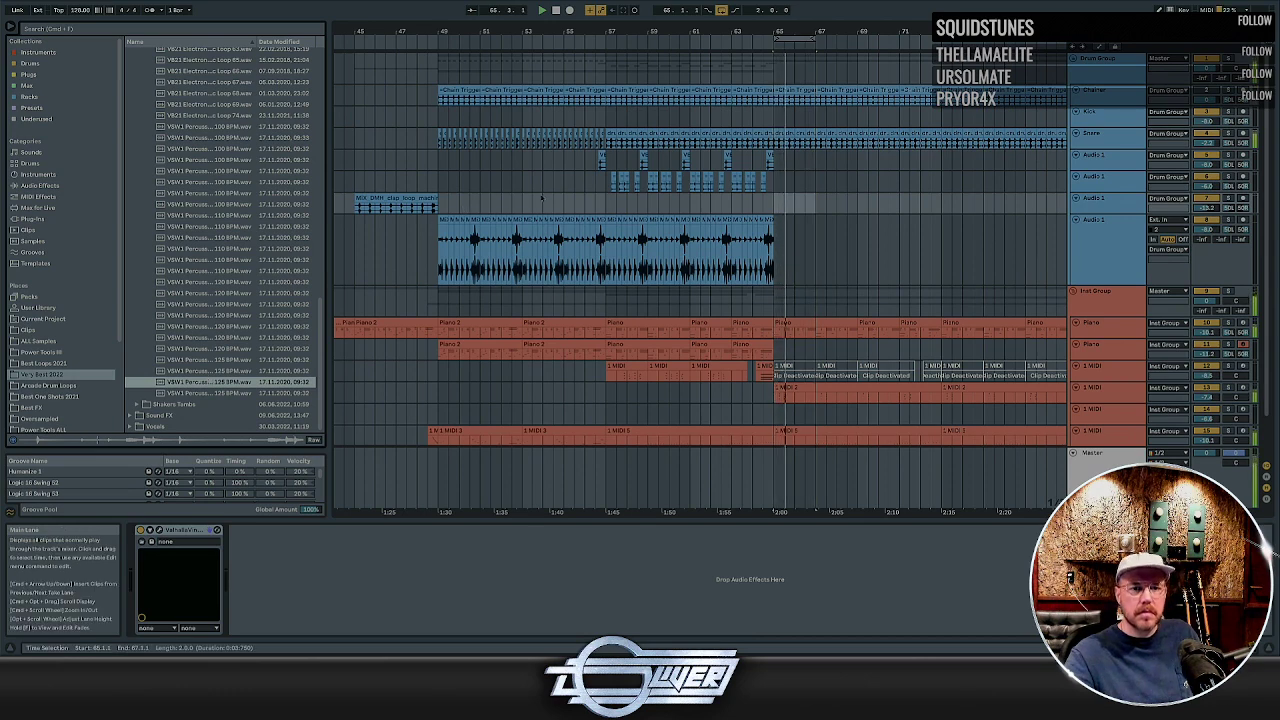
Loop bars 49 to 53 and deactivate all linn_authentic_retro_96 clips from bar 49 on the new percussion track
{"action": "left_click_drag", "start_coordinate": [440, 203], "coordinate": [522, 203]}
{"action": "key", "text": "ctrl+l"}
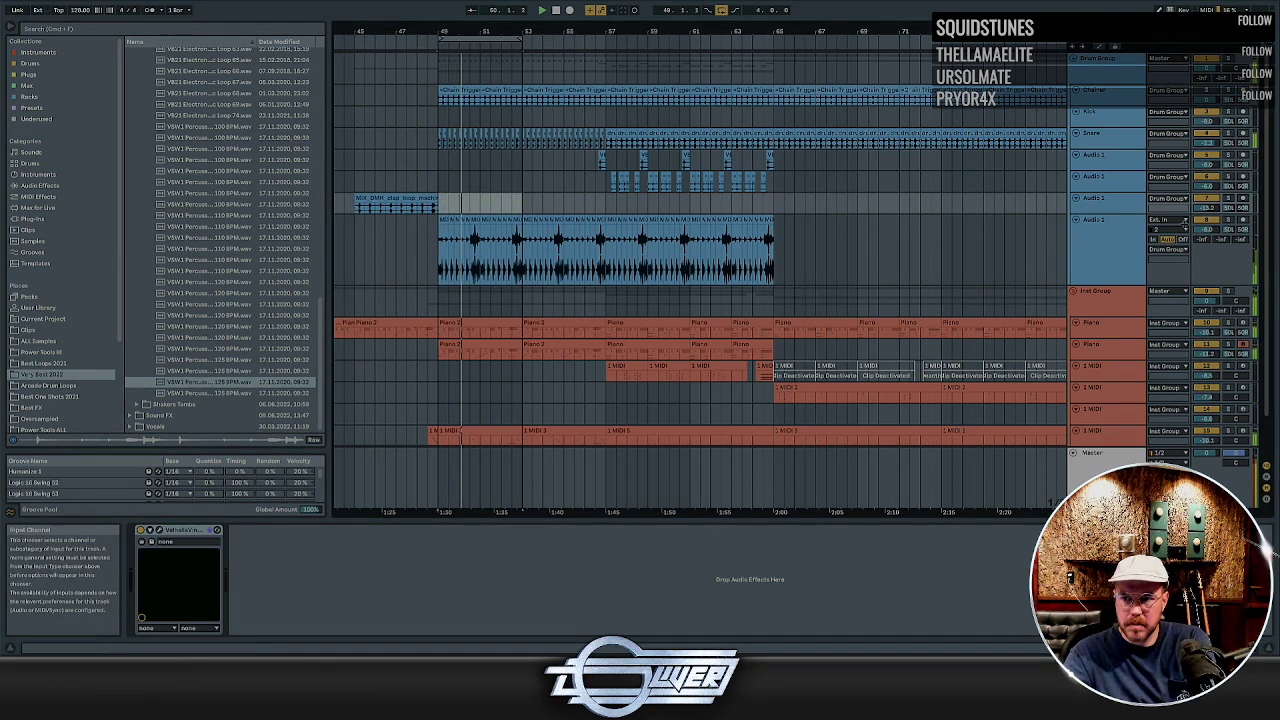
{"action": "left_click_drag", "start_coordinate": [868, 243], "coordinate": [436, 252]}
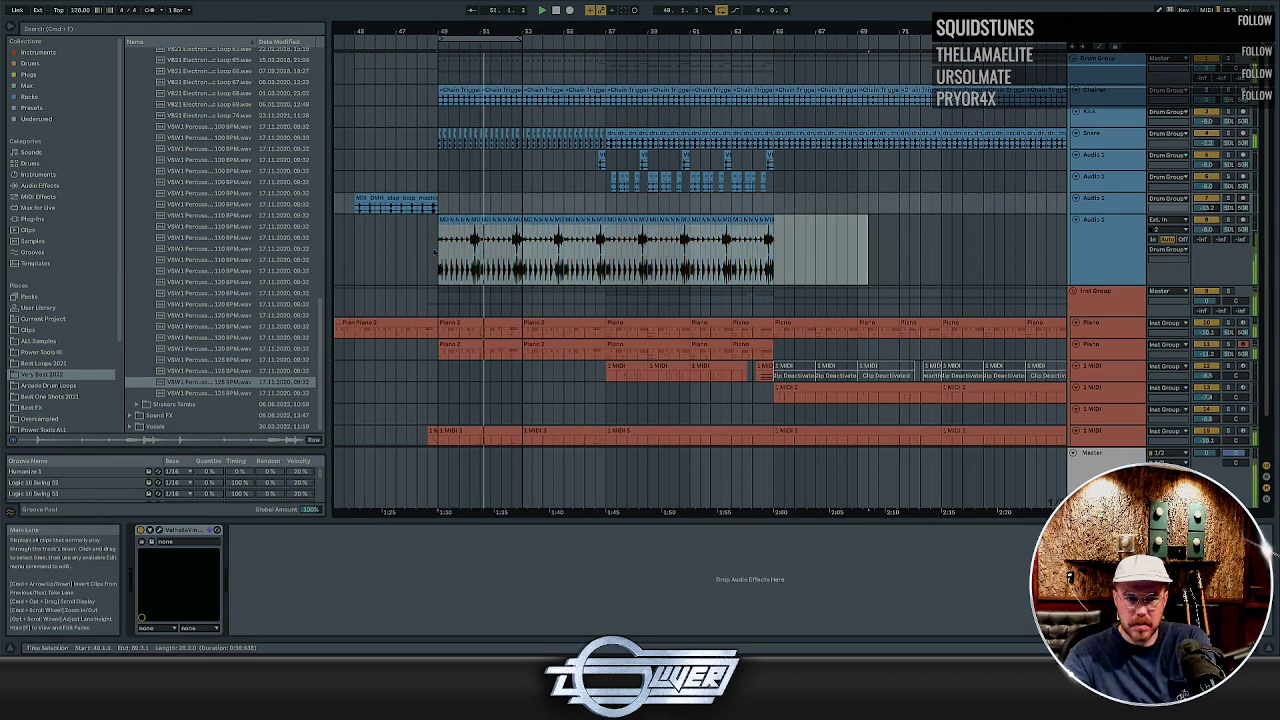
{"action": "key", "text": "Delete"}
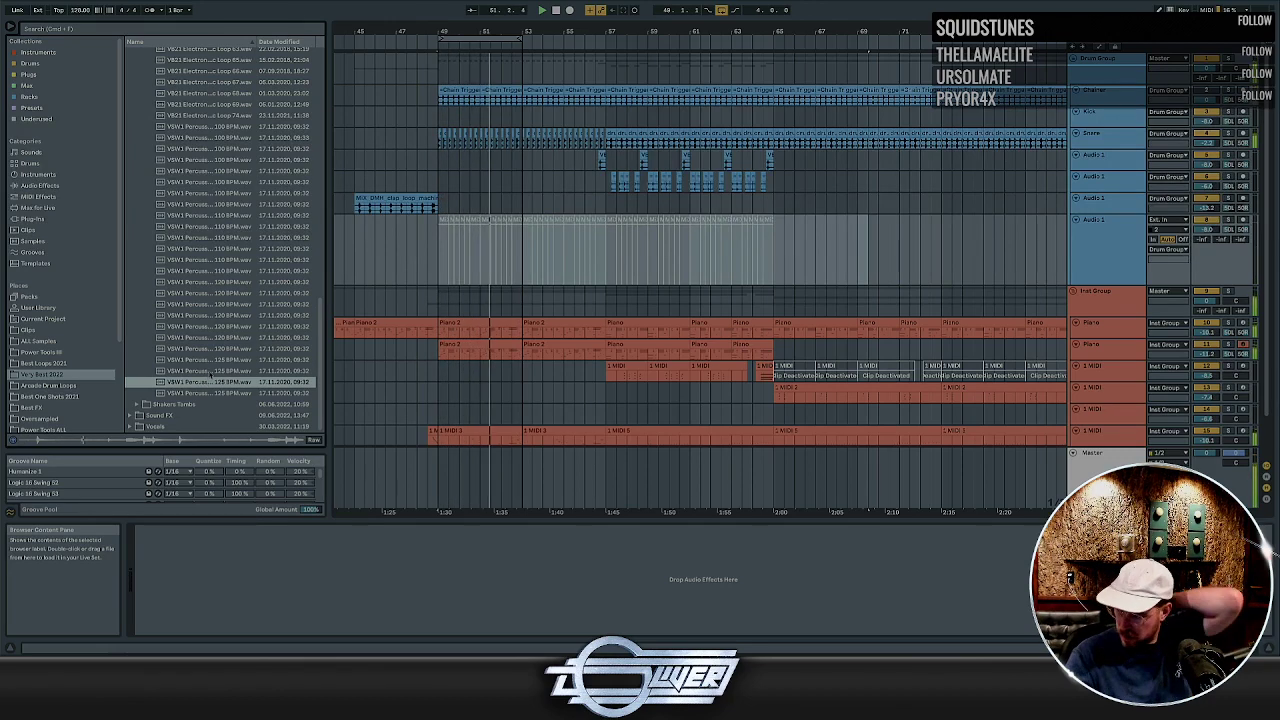
Place VSW1 Percussion Loop 072 125 BPM at bar 49 on the track with the deactivated percussion clips
{"action": "left_click", "coordinate": [210, 371]}
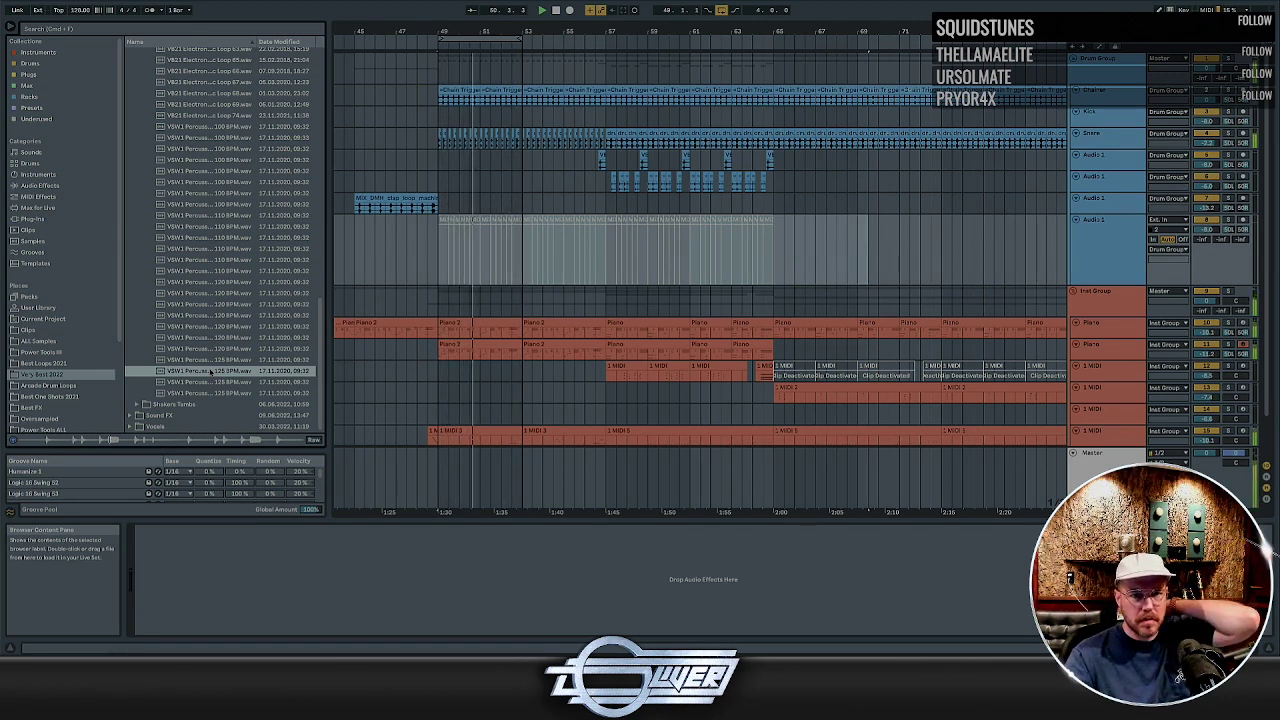
{"action": "left_click_drag", "start_coordinate": [211, 372], "coordinate": [437, 228]}
{"action": "left_click", "coordinate": [438, 229]}
{"action": "key", "text": "plus"}
{"action": "key", "text": "plus"}
{"action": "key", "text": "plus"}
{"action": "key", "text": "plus"}
{"action": "key", "text": "plus"}
{"action": "left_click", "coordinate": [484, 221]}
{"action": "left_click", "coordinate": [550, 239]}
{"action": "key", "text": "plus"}
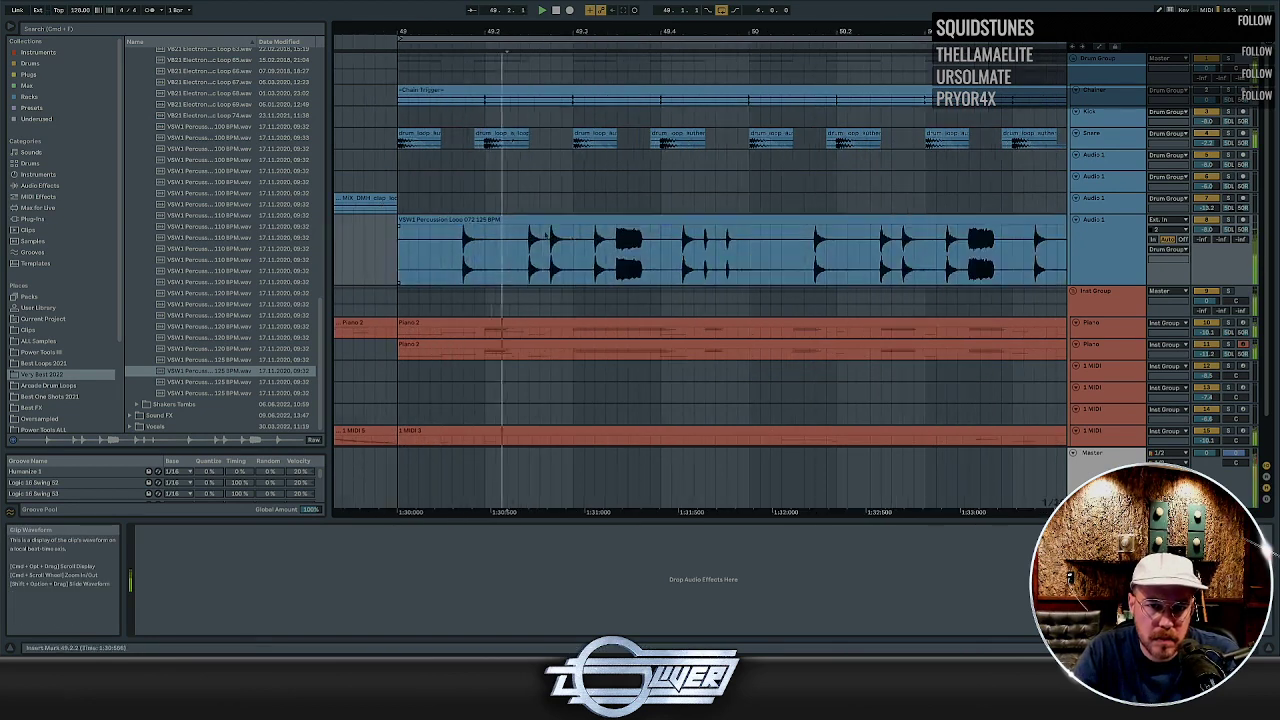
Repeat the loop's opening three sixteenths across the first three beats of bar 49 and delete the rest of the loop up to bar 51
{"action": "left_click_drag", "start_coordinate": [466, 239], "coordinate": [631, 238]}
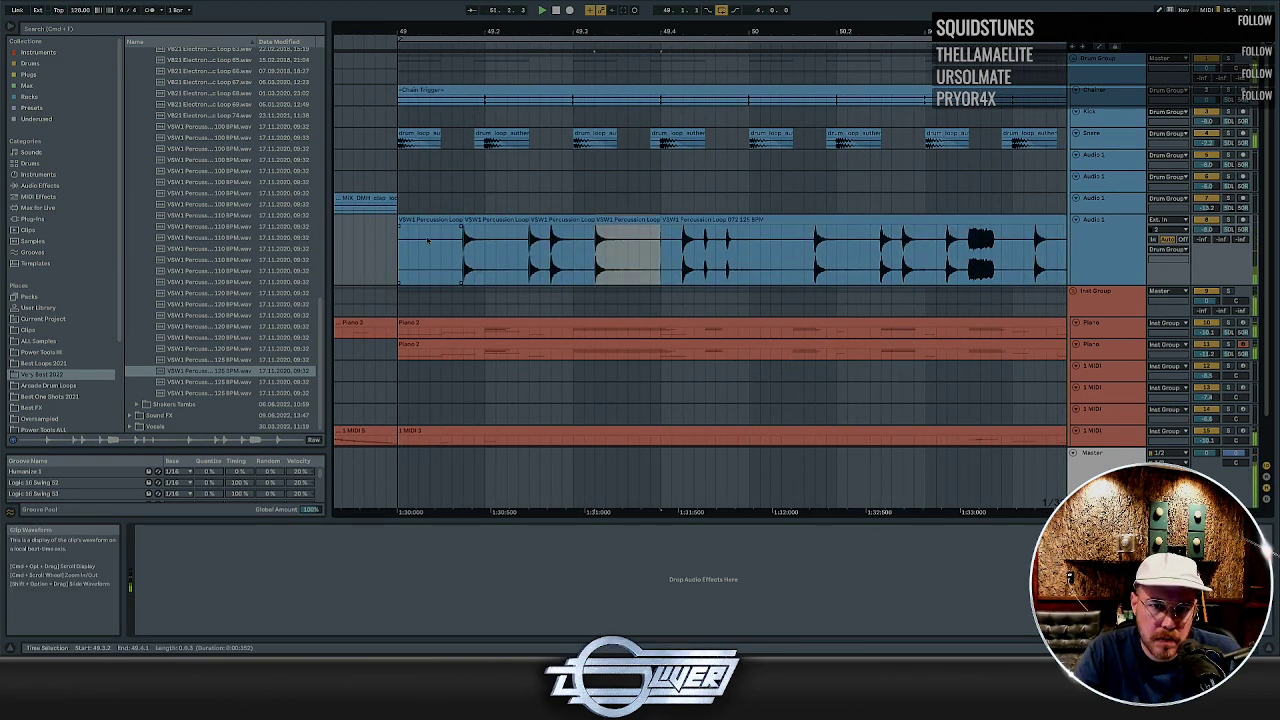
{"action": "left_click", "coordinate": [431, 240]}
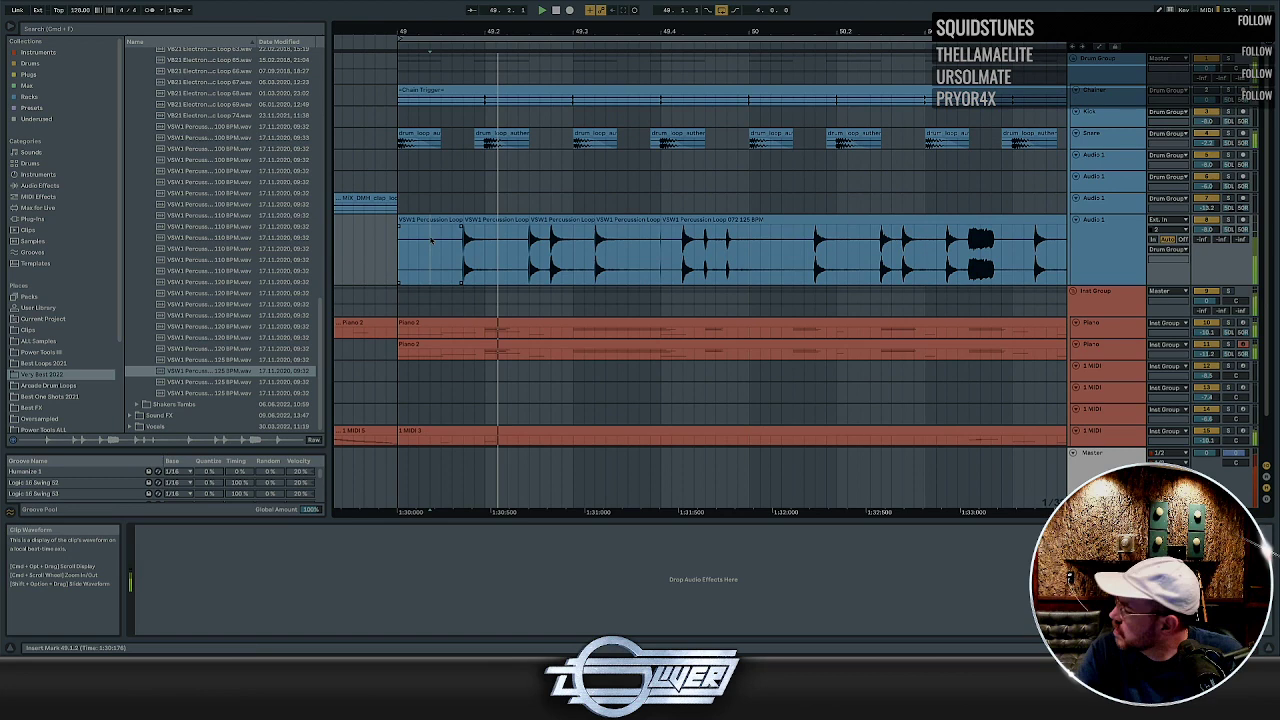
{"action": "left_click_drag", "start_coordinate": [597, 240], "coordinate": [659, 241]}
{"action": "left_click_drag", "start_coordinate": [746, 240], "coordinate": [676, 240]}
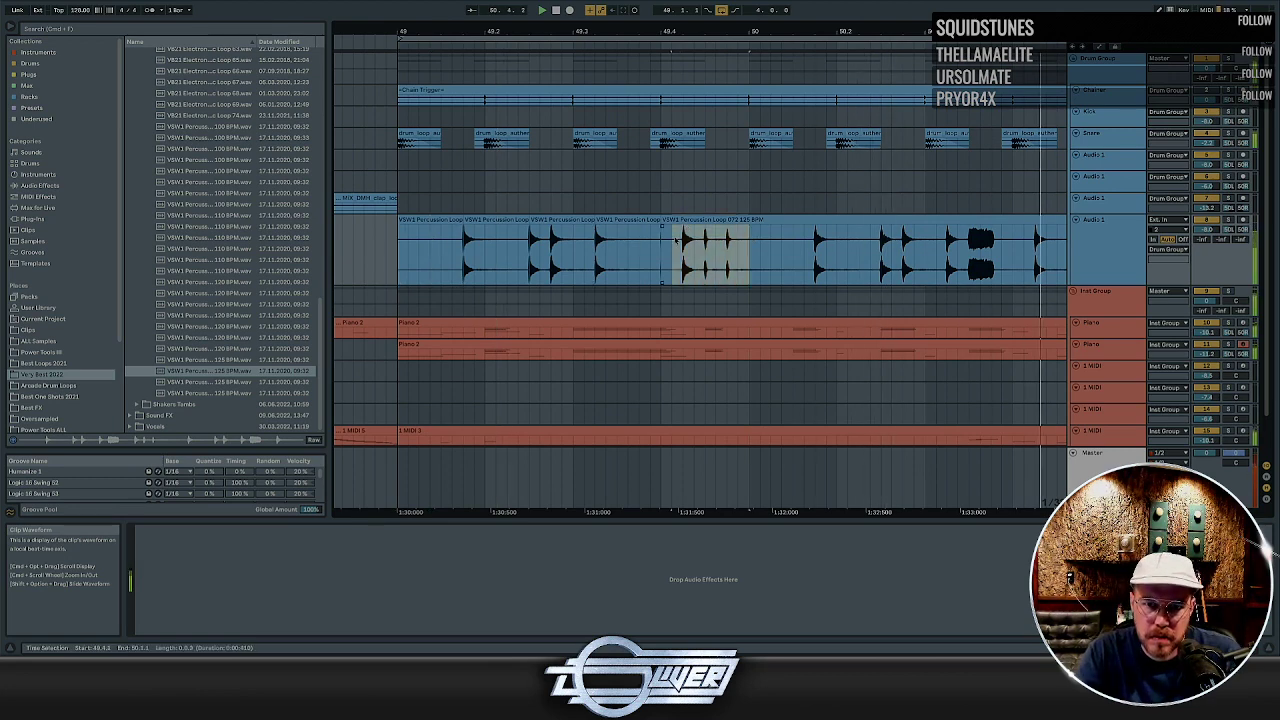
{"action": "key", "text": "Delete"}
{"action": "left_click", "coordinate": [794, 222]}
{"action": "scroll", "coordinate": [804, 228], "scroll_direction": "down", "scroll_amount": 5}
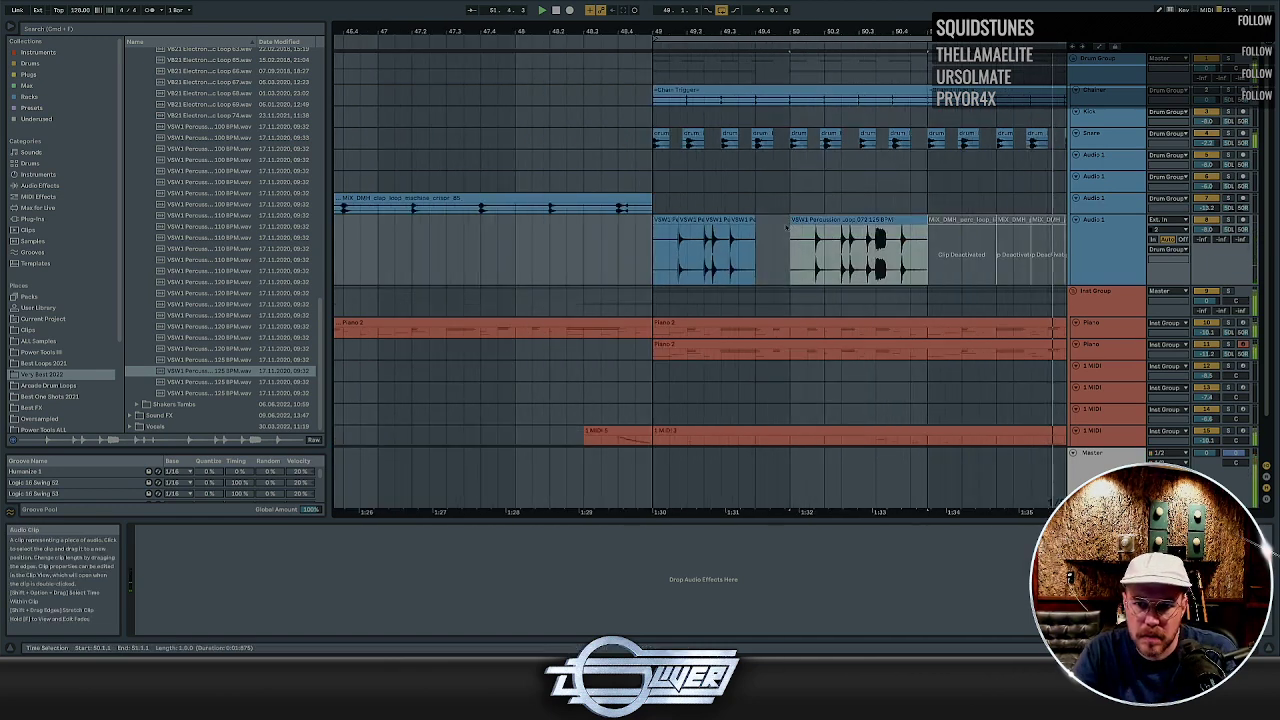
{"action": "key", "text": "Delete"}
Duplicate the chopped one-bar percussion pattern from bar 49 through the end of bar 56
{"action": "left_click_drag", "start_coordinate": [815, 232], "coordinate": [732, 232]}
{"action": "key", "text": "super+d"}
{"action": "key", "text": "super+d"}
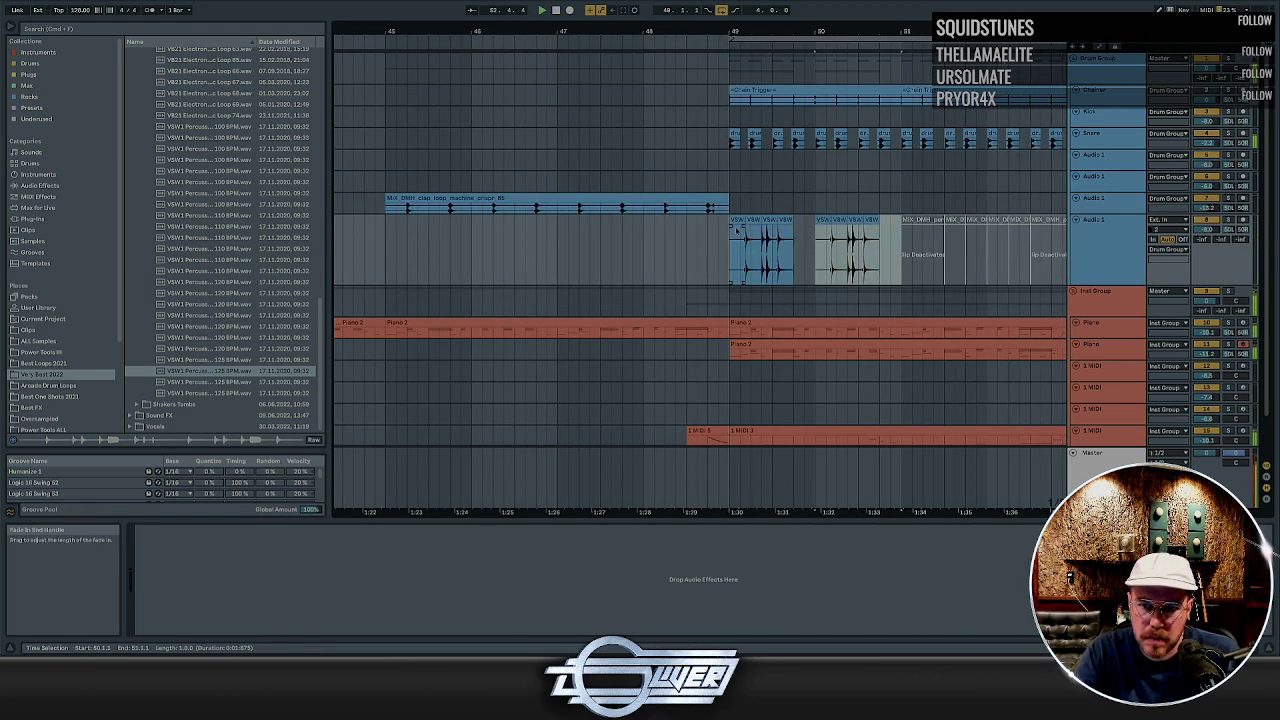
{"action": "scroll", "coordinate": [733, 232], "scroll_direction": "right", "scroll_amount": 4}
{"action": "key", "text": "super+d"}
{"action": "key", "text": "super+d"}
{"action": "key", "text": "super+d"}
{"action": "key", "text": "super+d"}
{"action": "key", "text": "super+d"}
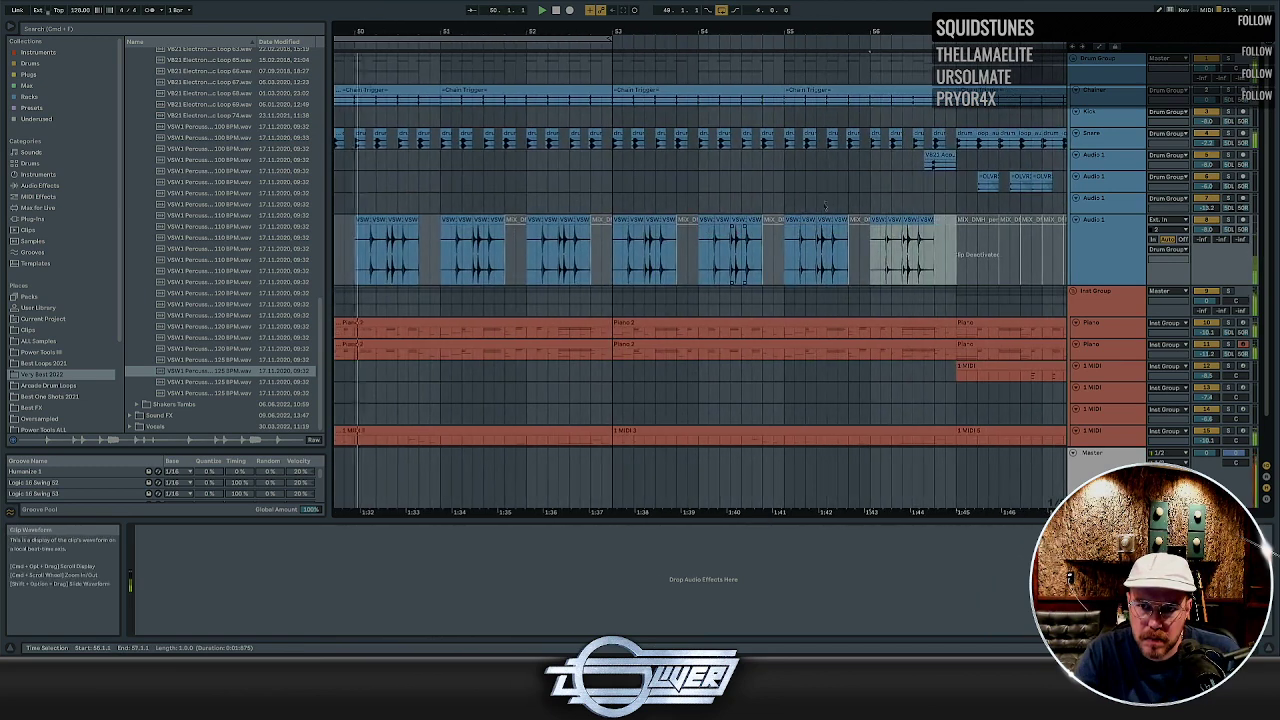
Copy the VB21 Acoustic Perc Loop clip before bar 57 and paste it at the end of bar 50 on the same track
{"action": "left_click", "coordinate": [942, 160]}
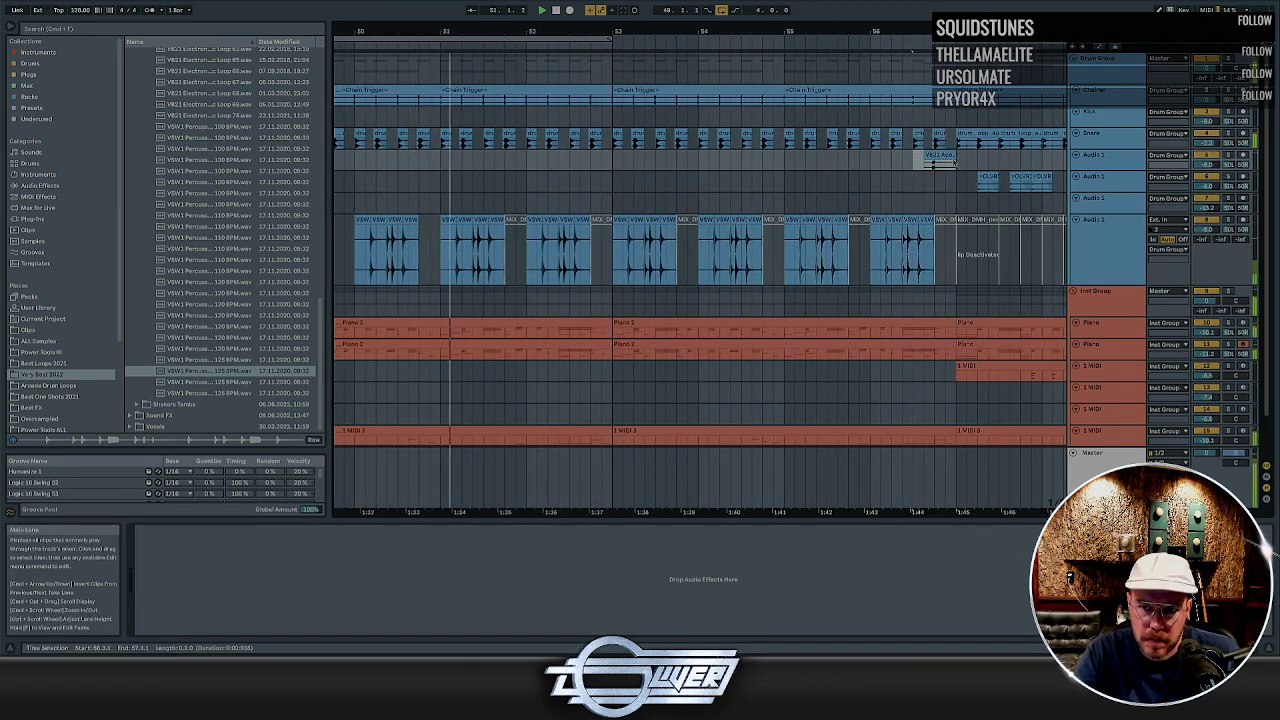
{"action": "scroll", "coordinate": [826, 176], "scroll_direction": "left", "scroll_amount": 5}
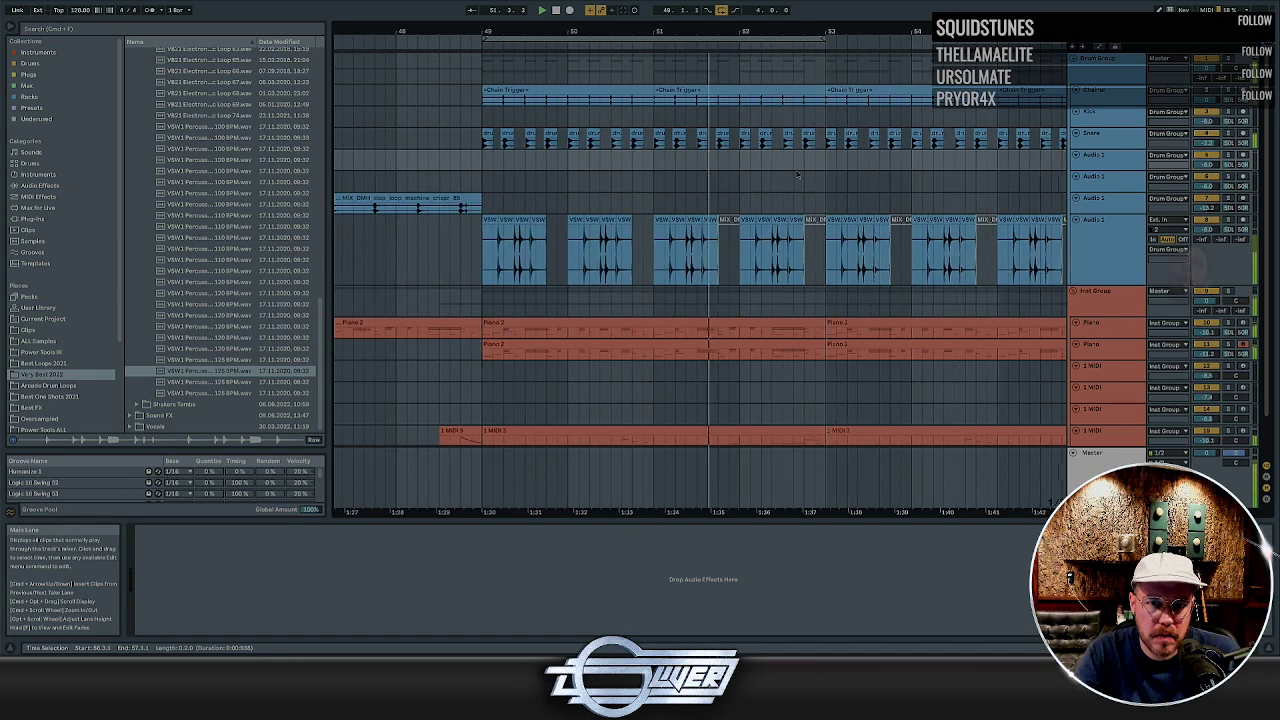
{"action": "scroll", "coordinate": [797, 175], "scroll_direction": "left", "scroll_amount": 1}
{"action": "left_click", "coordinate": [618, 160]}
{"action": "key", "text": "super+v"}
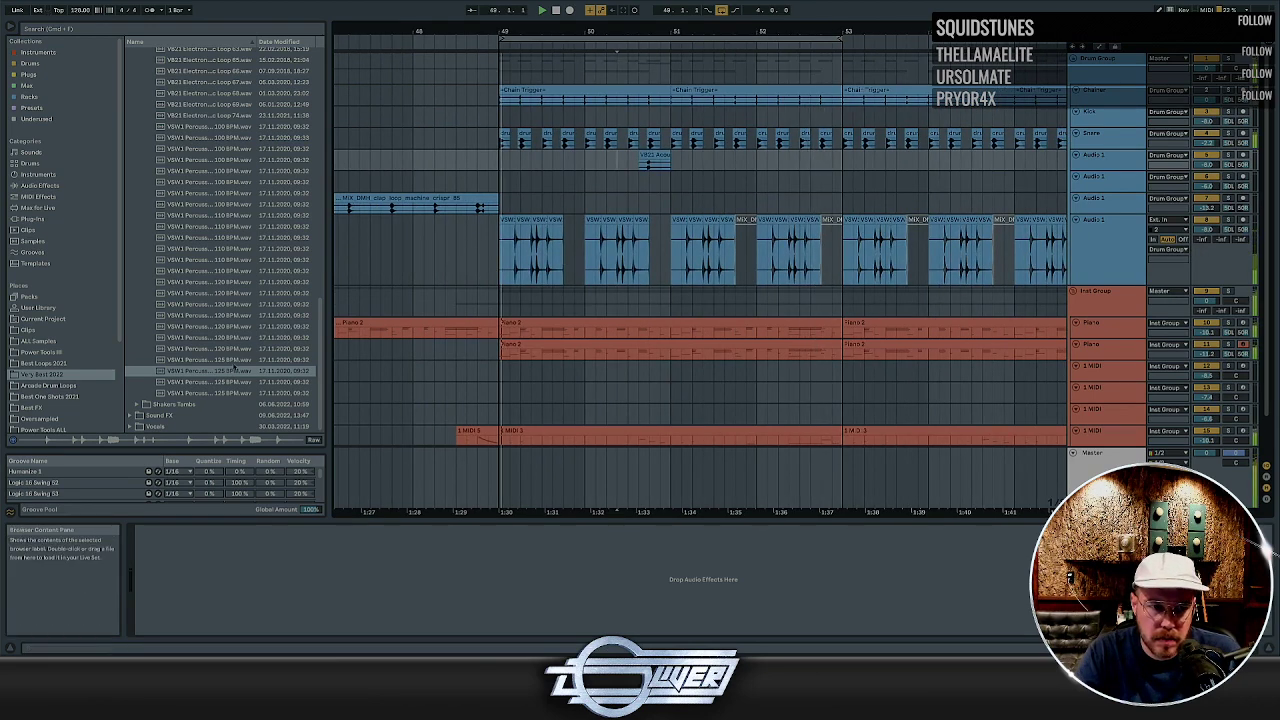
Audition the VSW1 percussion loops upward from the 125 BPM files to the 110 BPM ones against the looped section
{"action": "left_click", "coordinate": [235, 361]}
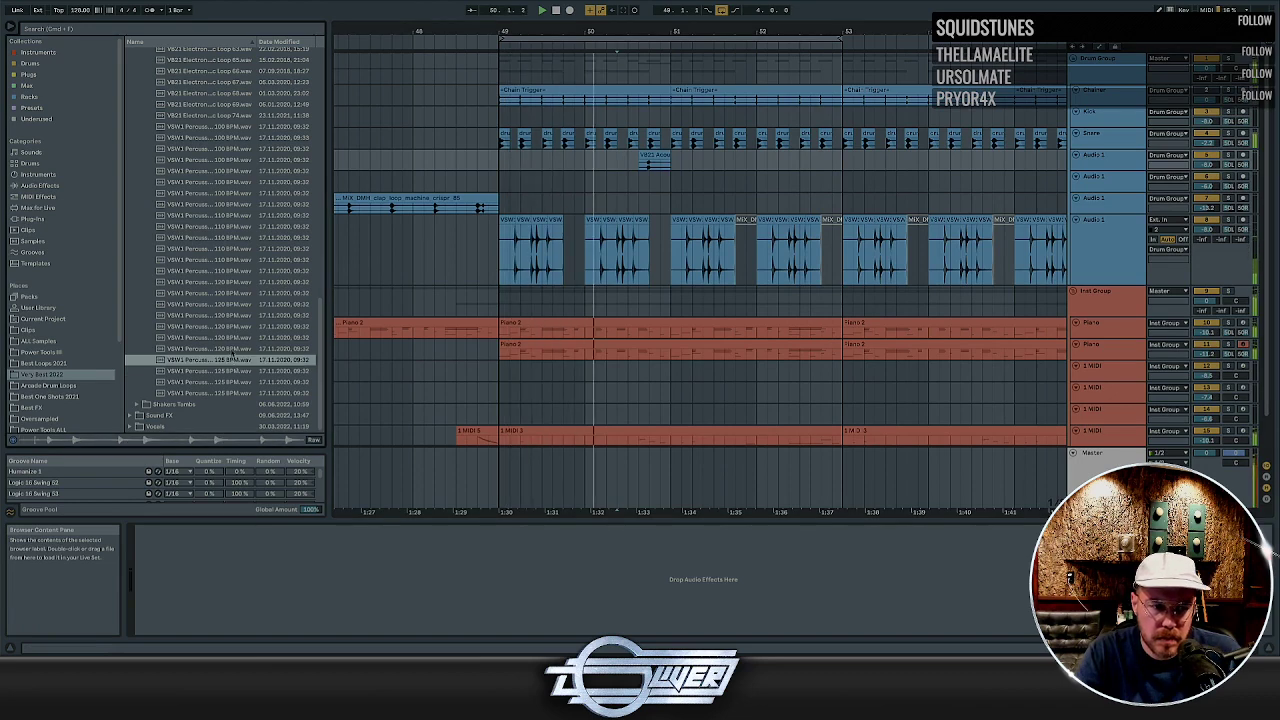
{"action": "left_click", "coordinate": [231, 349]}
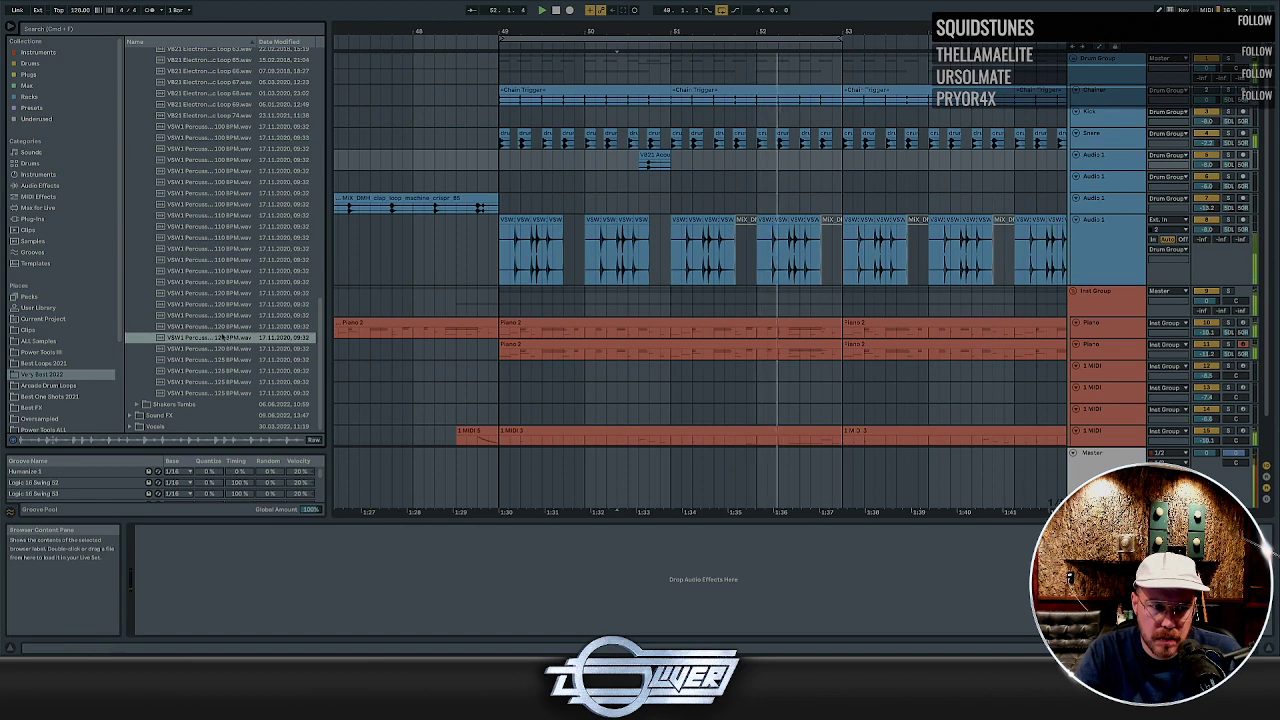
{"action": "left_click", "coordinate": [221, 327]}
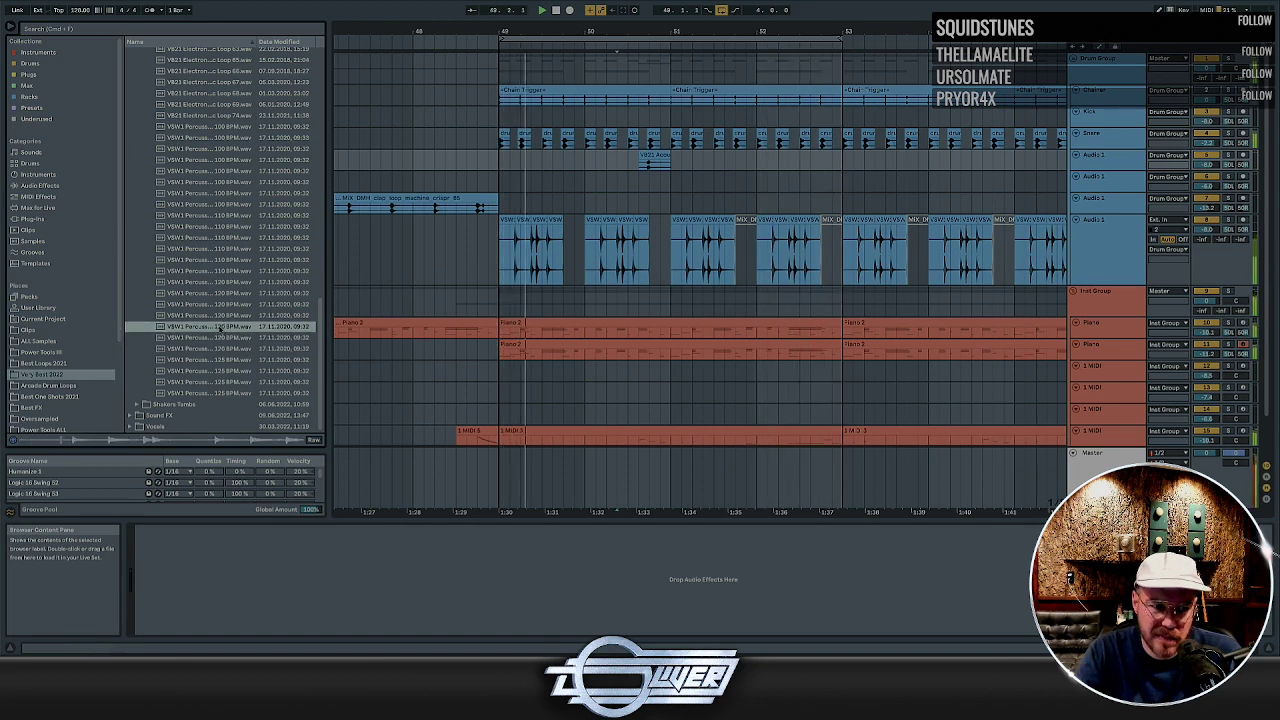
{"action": "left_click", "coordinate": [221, 316]}
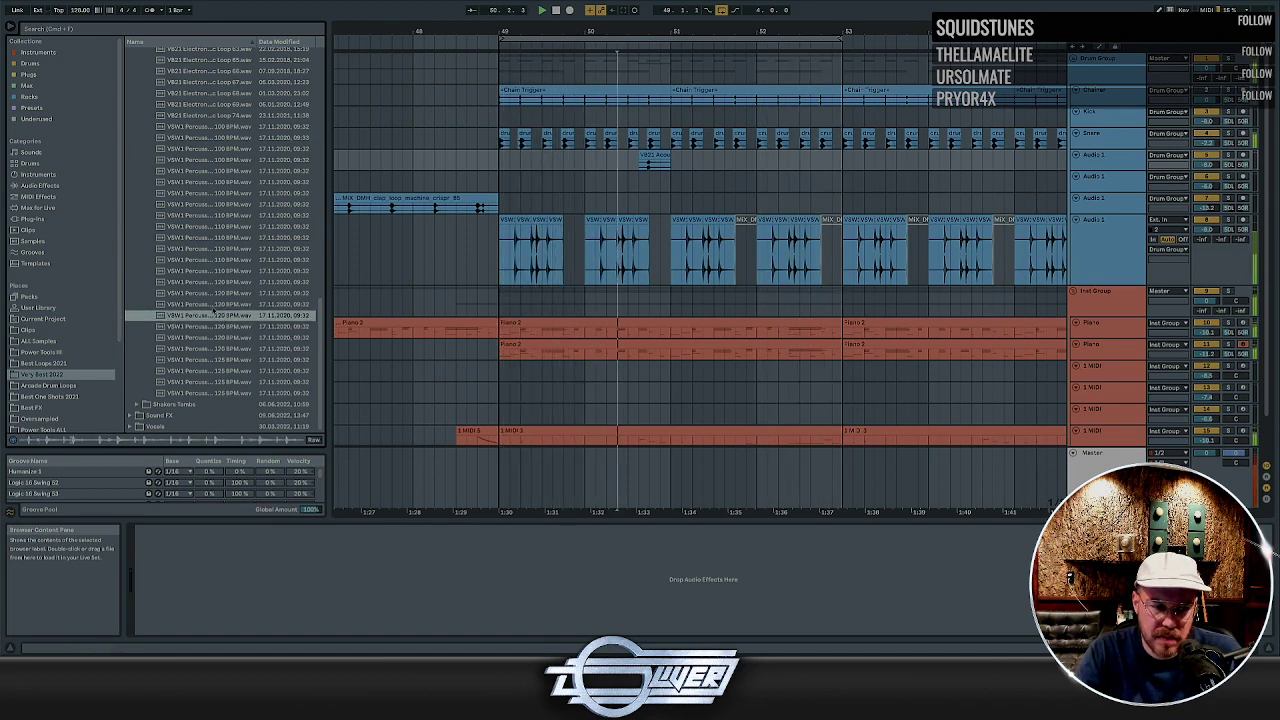
{"action": "left_click", "coordinate": [215, 302]}
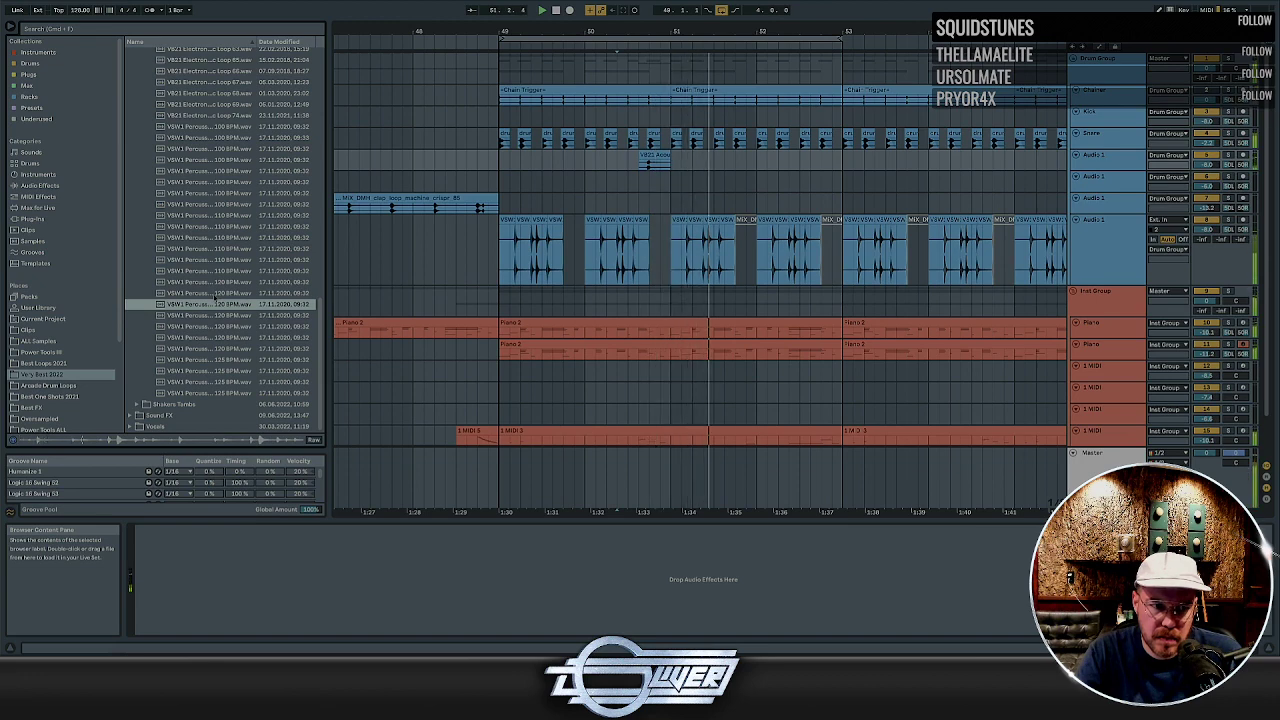
{"action": "left_click", "coordinate": [215, 291]}
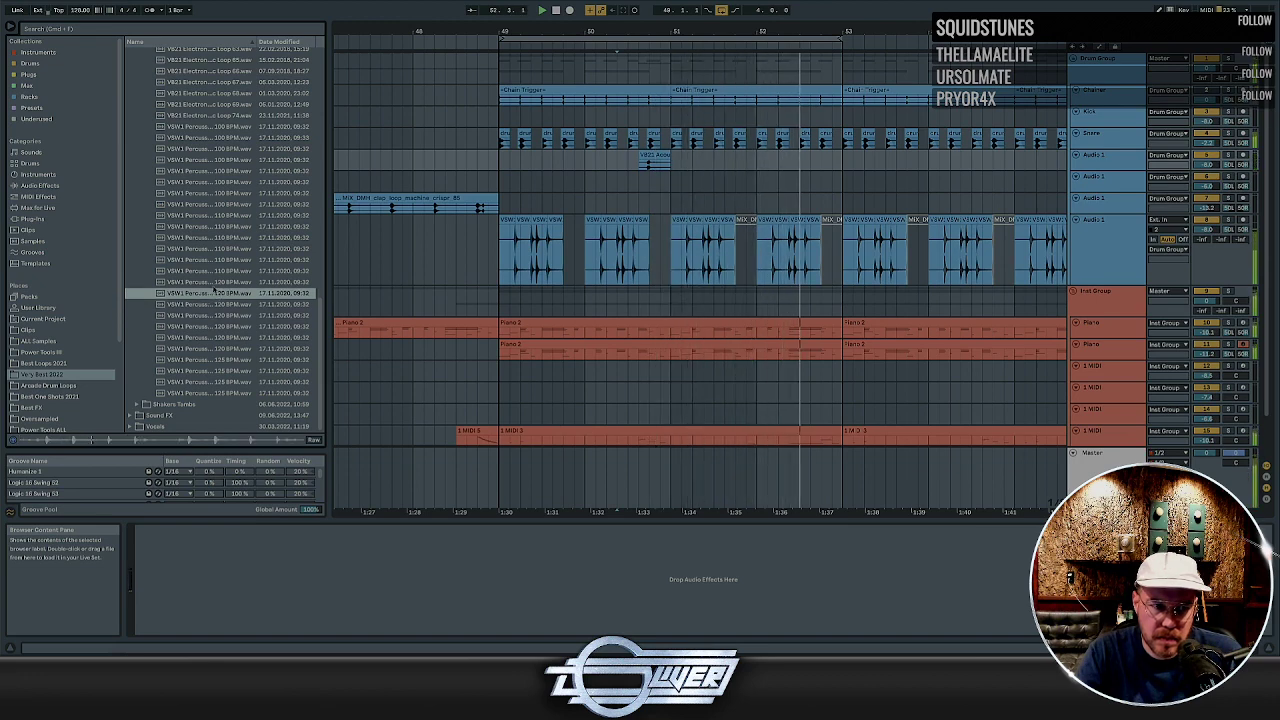
{"action": "left_click", "coordinate": [214, 281]}
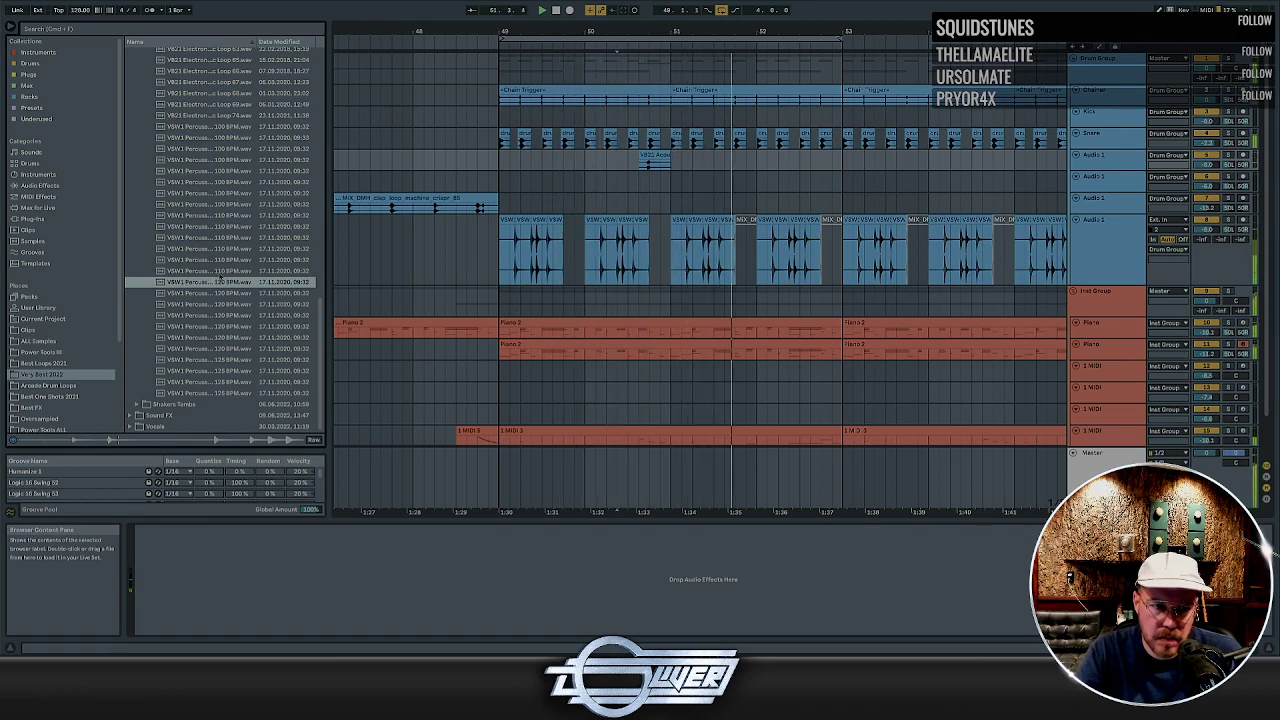
{"action": "left_click", "coordinate": [220, 272]}
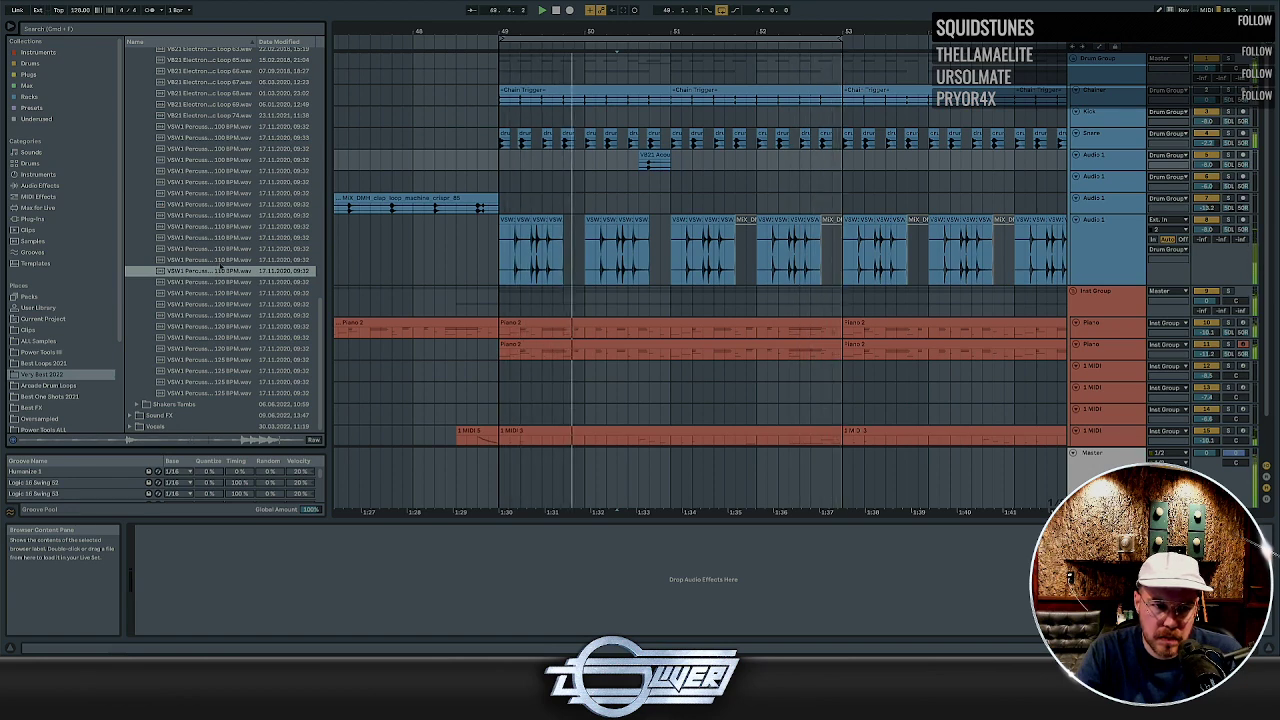
{"action": "left_click", "coordinate": [222, 260]}
{"action": "left_click", "coordinate": [223, 252]}
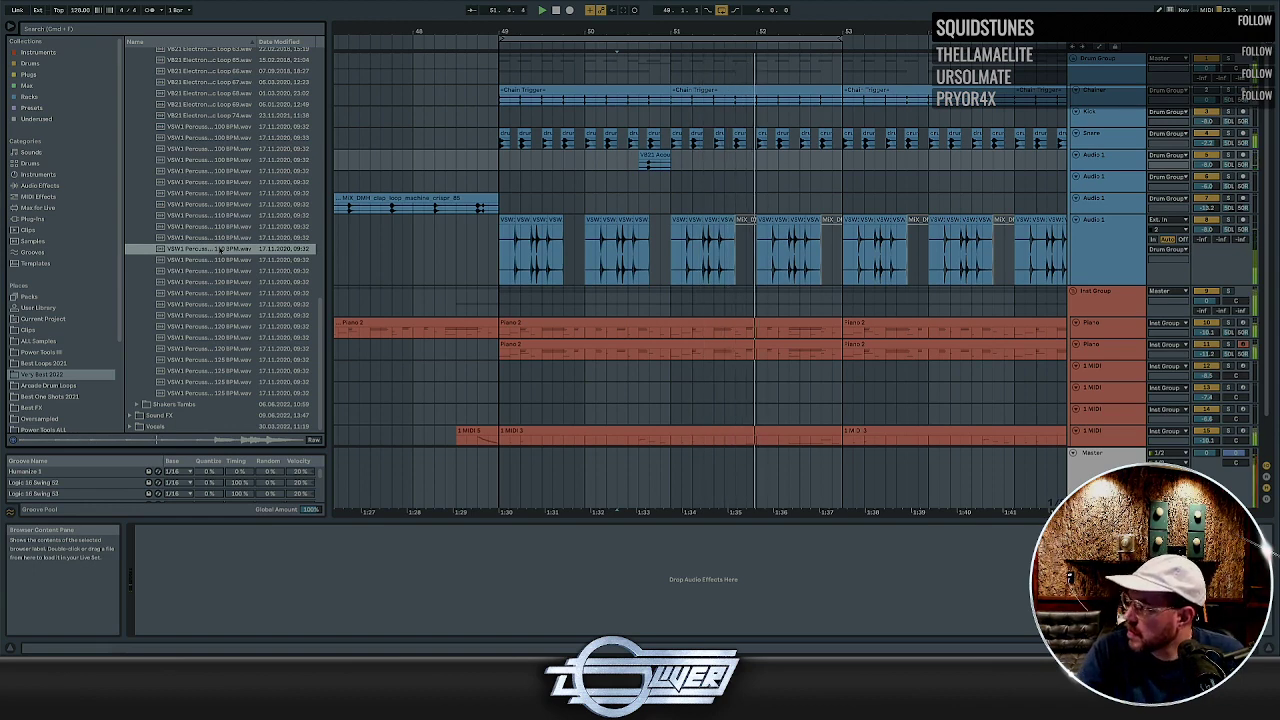
{"action": "left_click", "coordinate": [224, 239]}
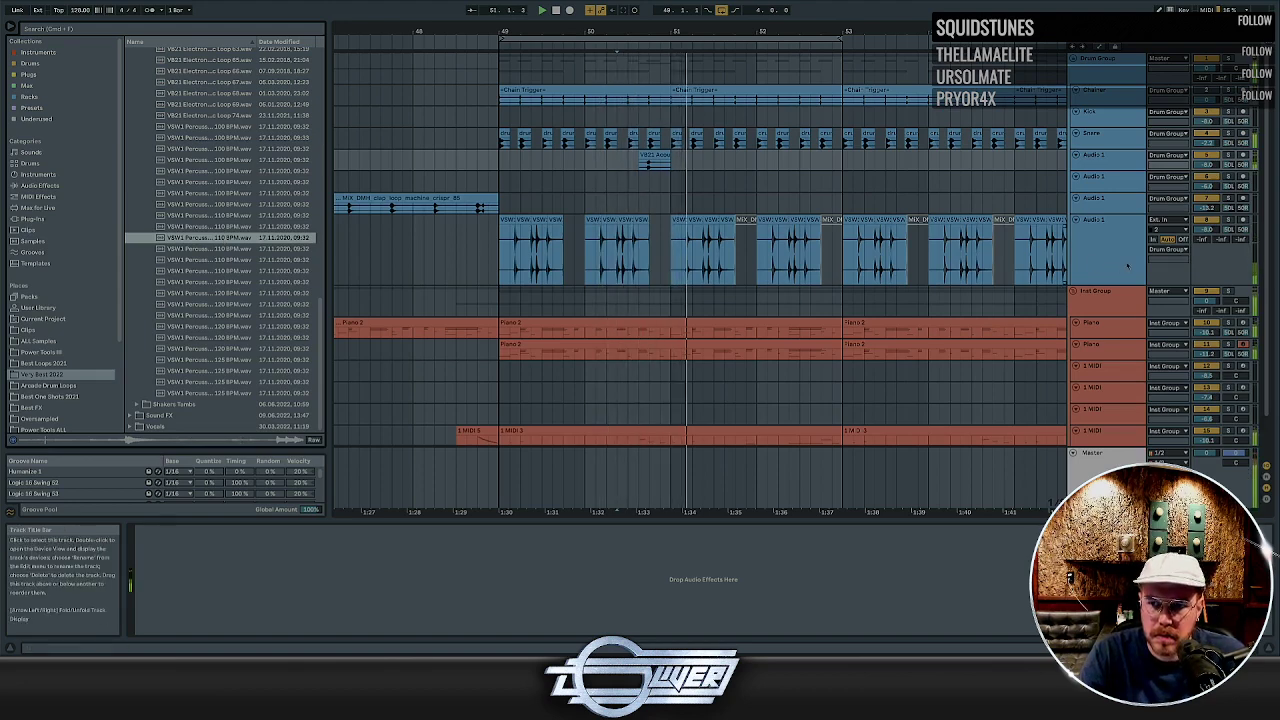
Add a new audio track below the chopped loop and place VSW1 Percussion Loop 027 110 BPM on it at bar 49
{"action": "key", "text": "super+t"}
{"action": "key", "text": "space"}
{"action": "left_click_drag", "start_coordinate": [218, 238], "coordinate": [519, 308]}
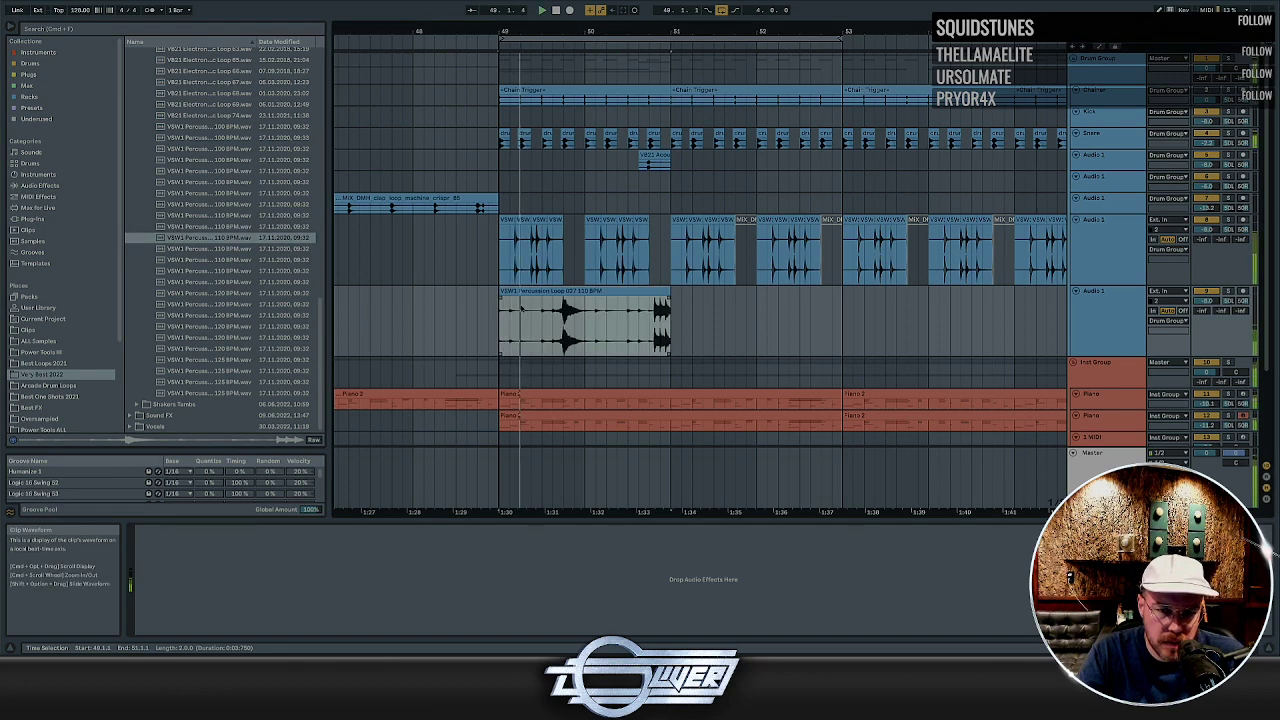
Repeat the first beat of the 110 BPM loop over the rest of its two bars up to bar 51
{"action": "left_click", "coordinate": [523, 307]}
{"action": "key", "text": "plus"}
{"action": "key", "text": "plus"}
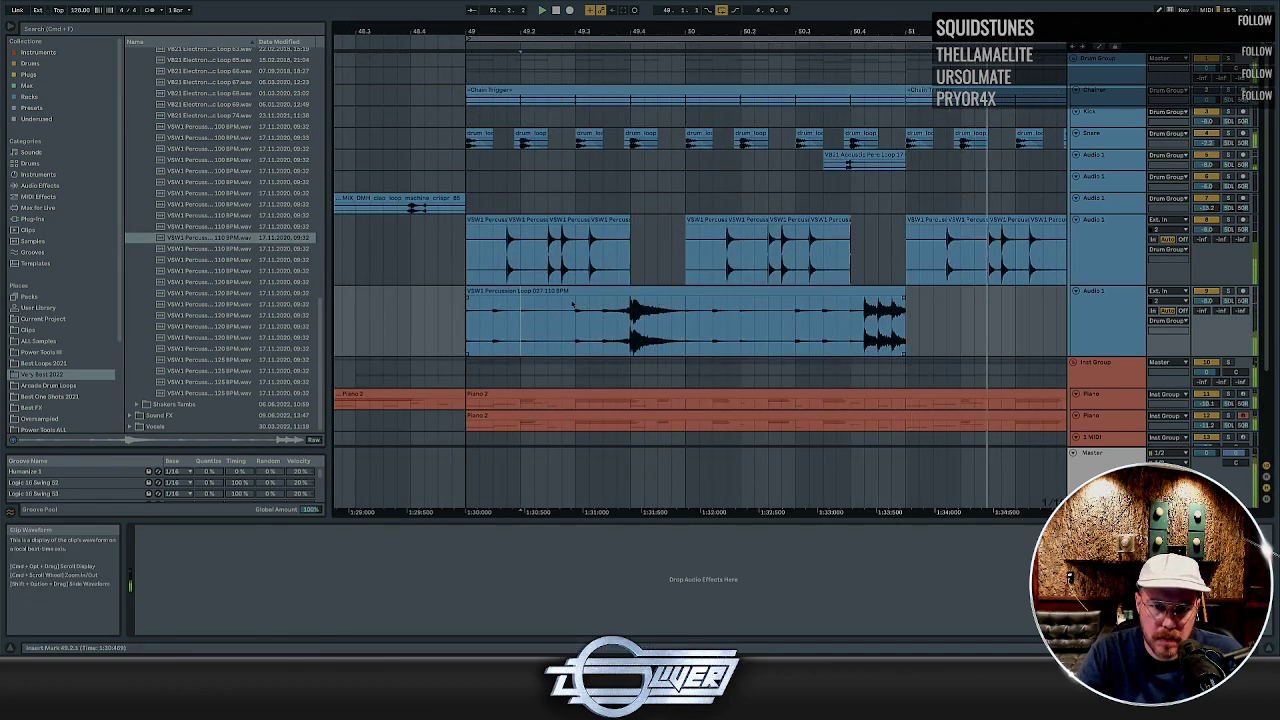
{"action": "left_click_drag", "start_coordinate": [531, 307], "coordinate": [458, 314]}
{"action": "key", "text": "super+d"}
{"action": "key", "text": "super+d"}
{"action": "key", "text": "super+d"}
{"action": "key", "text": "super+d"}
{"action": "key", "text": "super+d"}
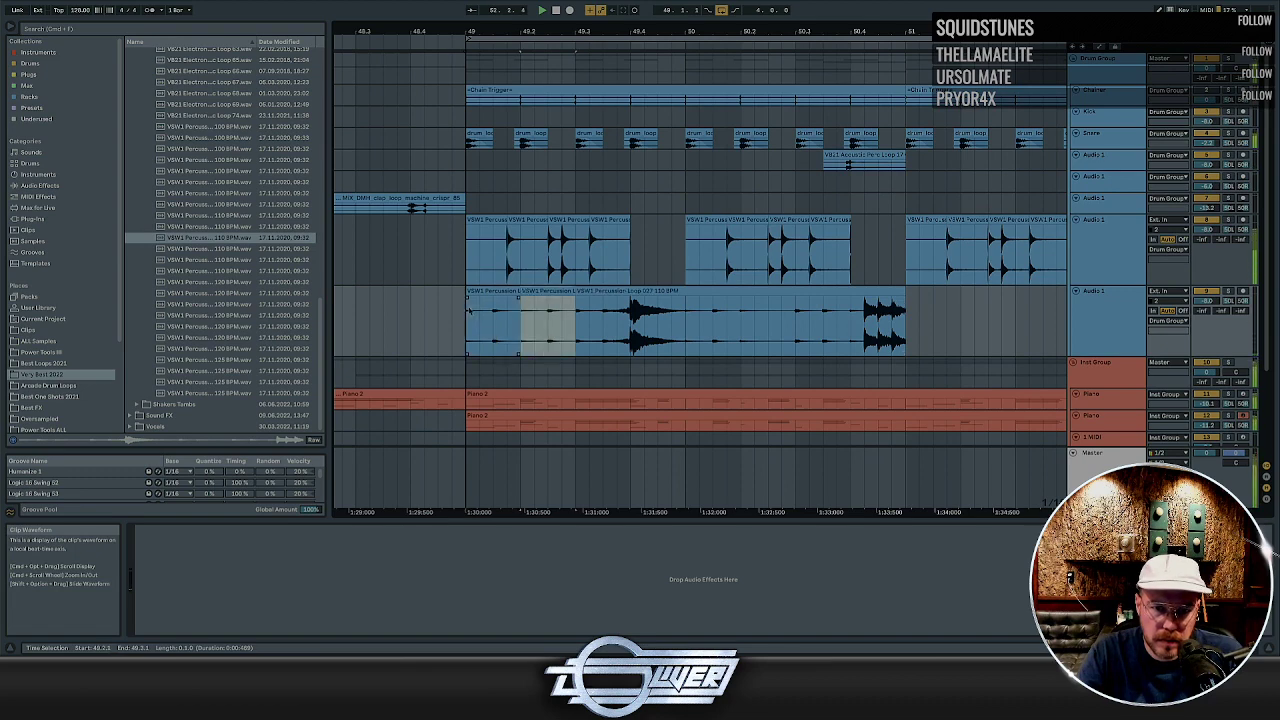
{"action": "key", "text": "super+d"}
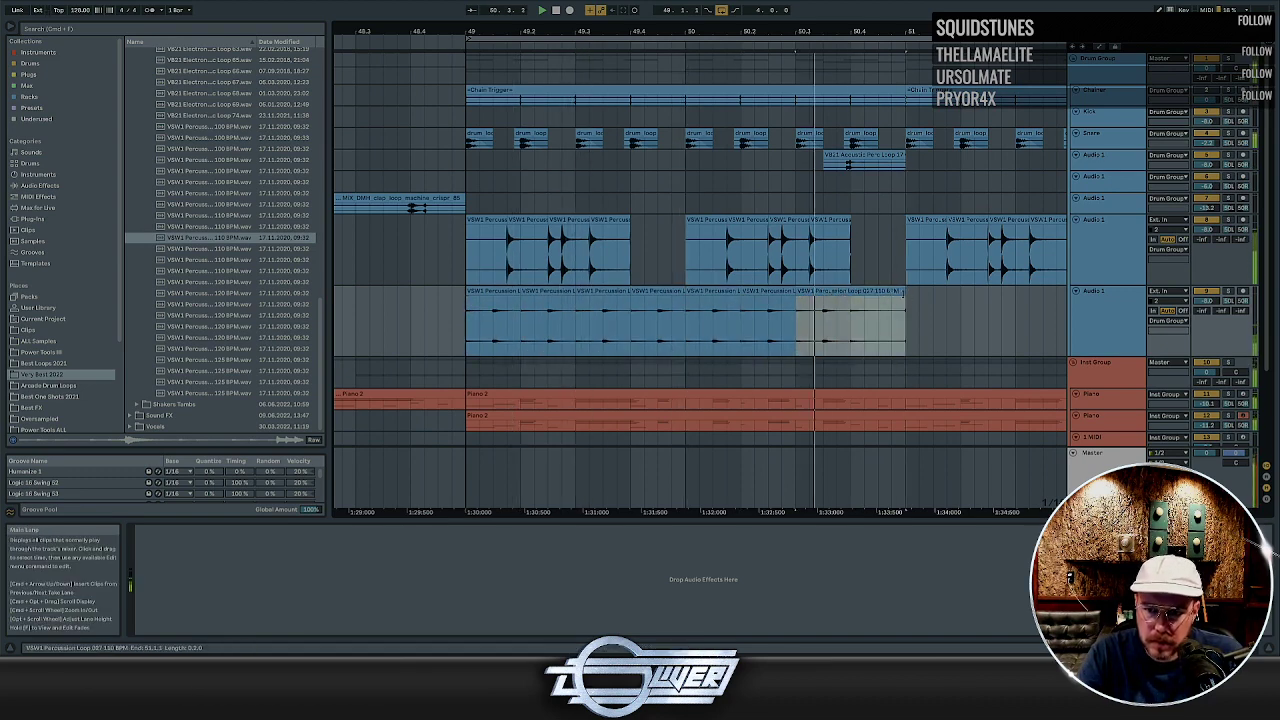
Extend the last piece of the 110 BPM loop past bar 51 and slide its waveform so the loud hit falls before bar 51
{"action": "left_click_drag", "start_coordinate": [906, 298], "coordinate": [1026, 298]}
{"action": "left_click", "coordinate": [906, 314]}
{"action": "key", "text": "super+e"}
{"action": "left_click_drag", "start_coordinate": [929, 292], "coordinate": [820, 306]}
Duplicate the two-bar pattern of the 110 BPM loop to bar 53 and replace bar 50 with a copy of bar 49
{"action": "left_click_drag", "start_coordinate": [905, 308], "coordinate": [466, 317]}
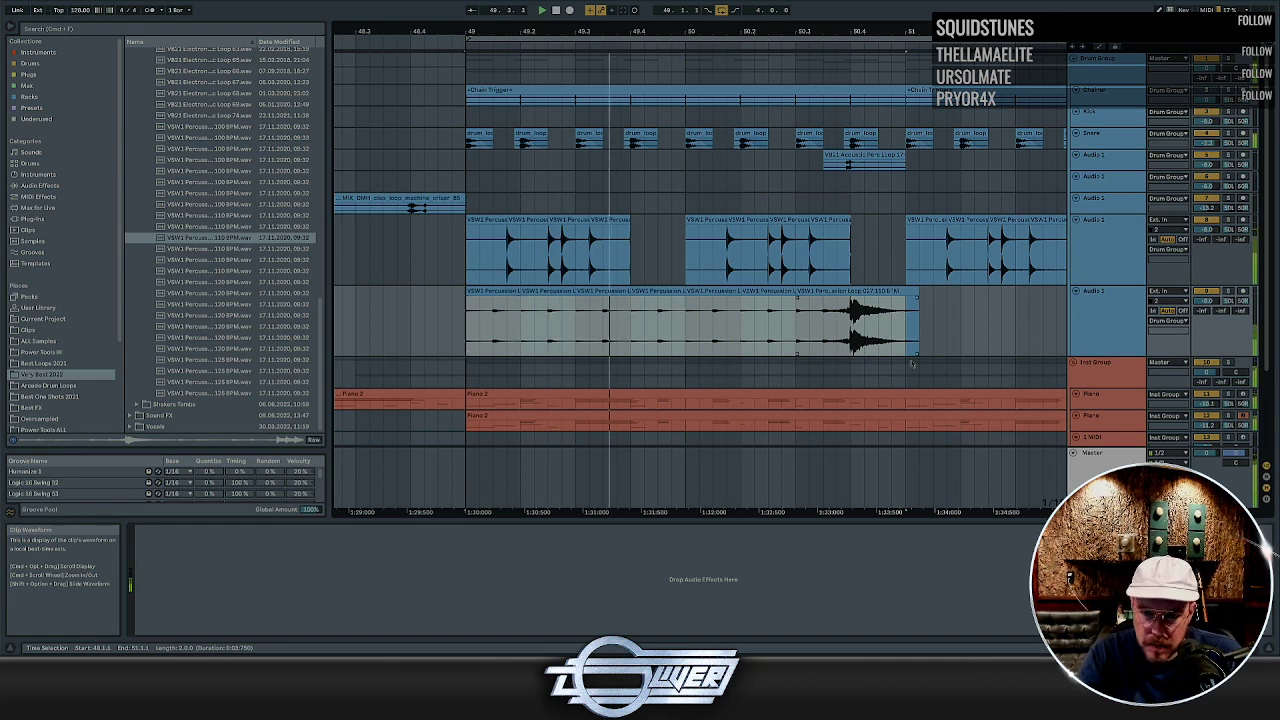
{"action": "key", "text": "minus"}
{"action": "key", "text": "minus"}
{"action": "key", "text": "minus"}
{"action": "key", "text": "minus"}
{"action": "mouse_move", "coordinate": [735, 311]}
{"action": "left_mouse_down"}
{"action": "mouse_move", "coordinate": [655, 310]}
{"action": "mouse_move", "coordinate": [719, 311]}
{"action": "left_mouse_up"}
{"action": "key", "text": "super+d"}
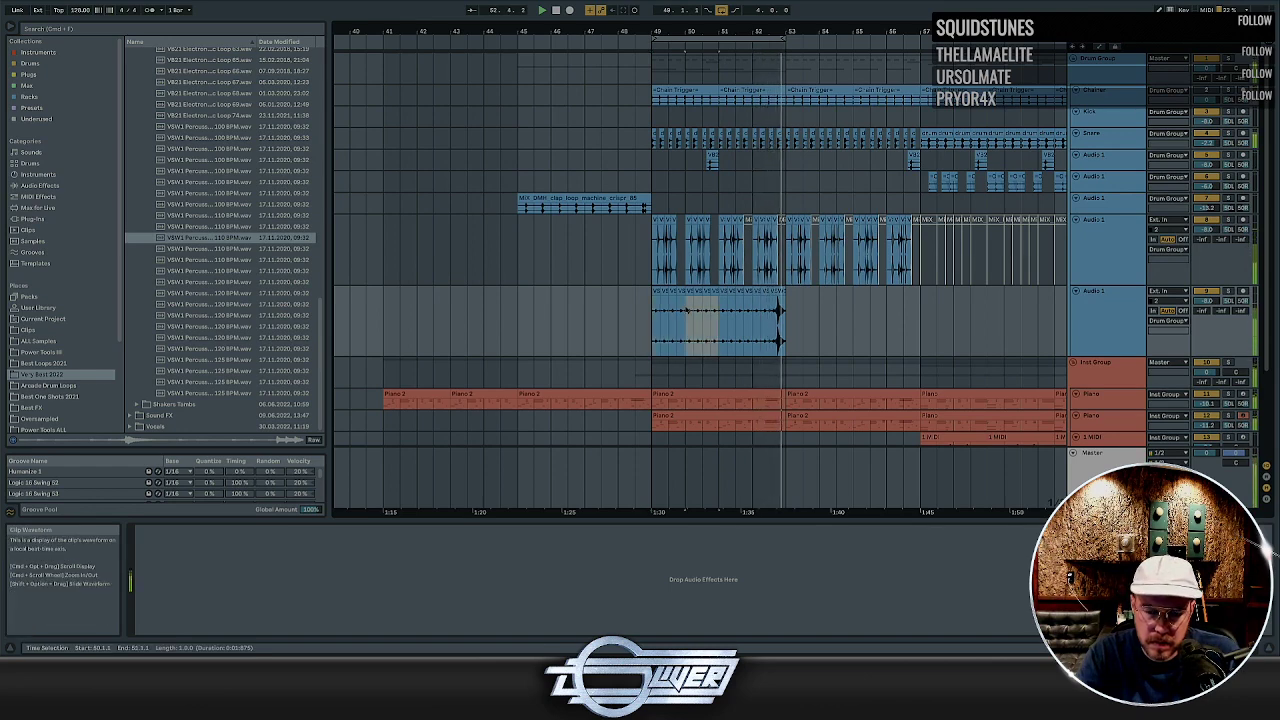
Duplicate the VB21 Acoustic Perc Loop clip to the end of bar 52 and delete the one at the end of bar 50
{"action": "mouse_move", "coordinate": [721, 163]}
{"action": "left_mouse_down"}
{"action": "mouse_move", "coordinate": [653, 162]}
{"action": "mouse_move", "coordinate": [736, 163]}
{"action": "left_mouse_up"}
{"action": "key", "text": "super+d"}
{"action": "key", "text": "Delete"}
{"action": "key", "text": "plus"}
Duplicate the four-bar 110 BPM loop pattern to bar 57, and extend both new percussion tracks together to bar 65
{"action": "left_click", "coordinate": [820, 294]}
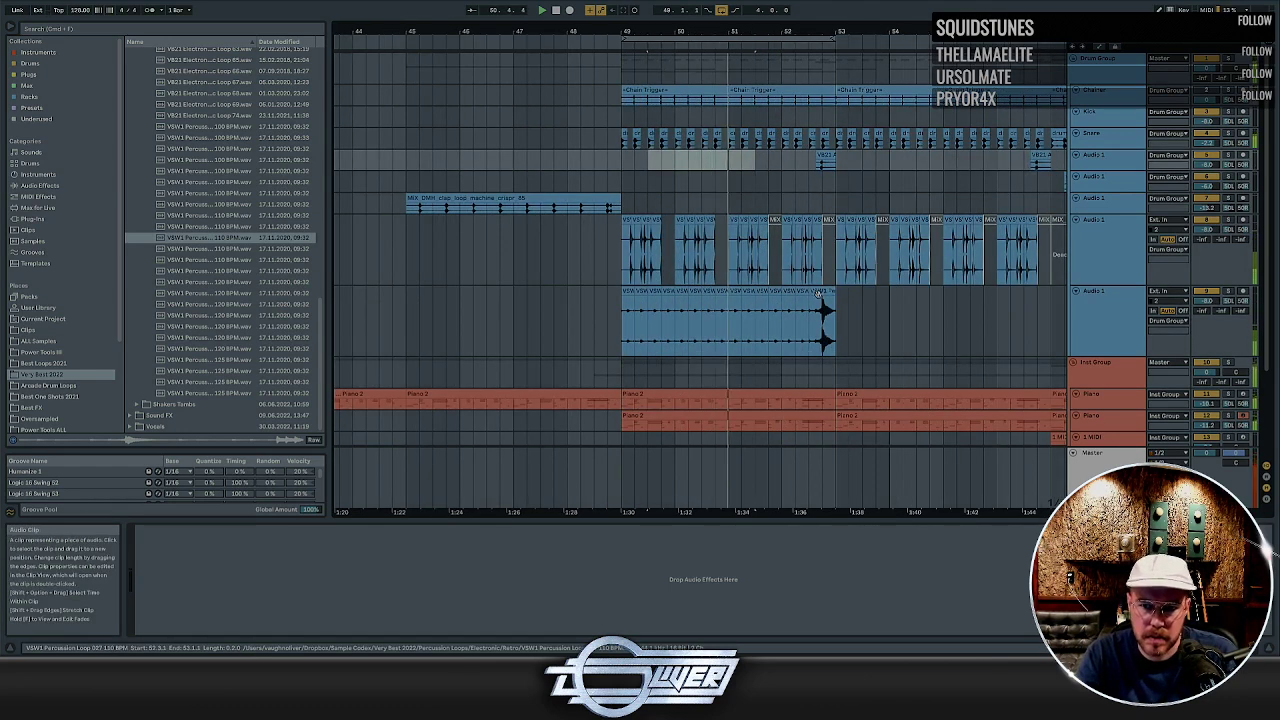
{"action": "left_click", "coordinate": [640, 290]}
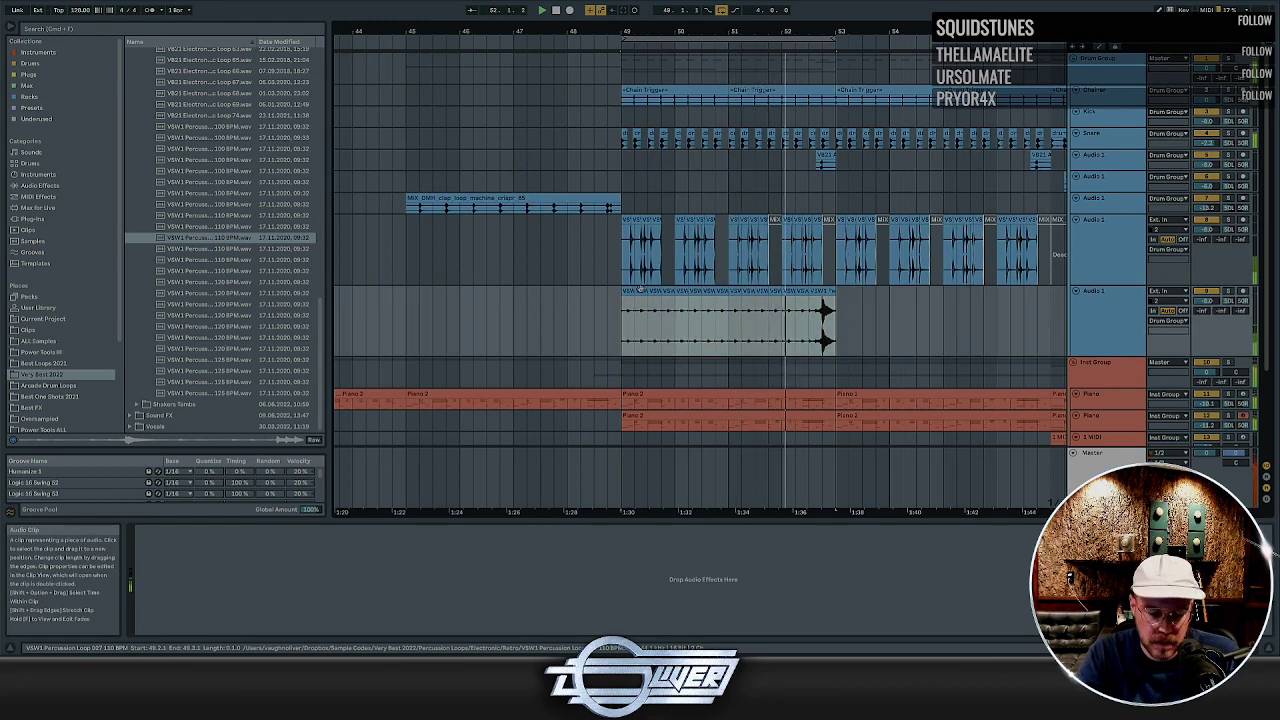
{"action": "key", "text": "super+d"}
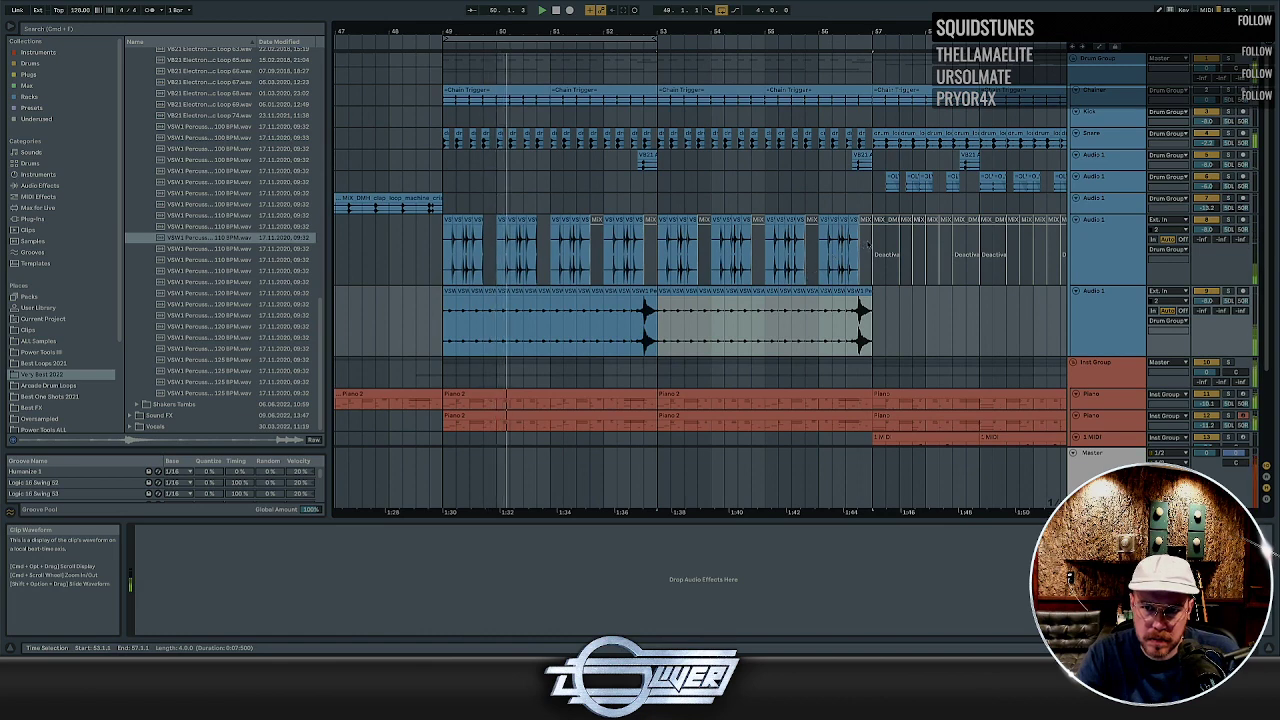
{"action": "key", "text": "super+d"}
{"action": "key", "text": "super+d"}
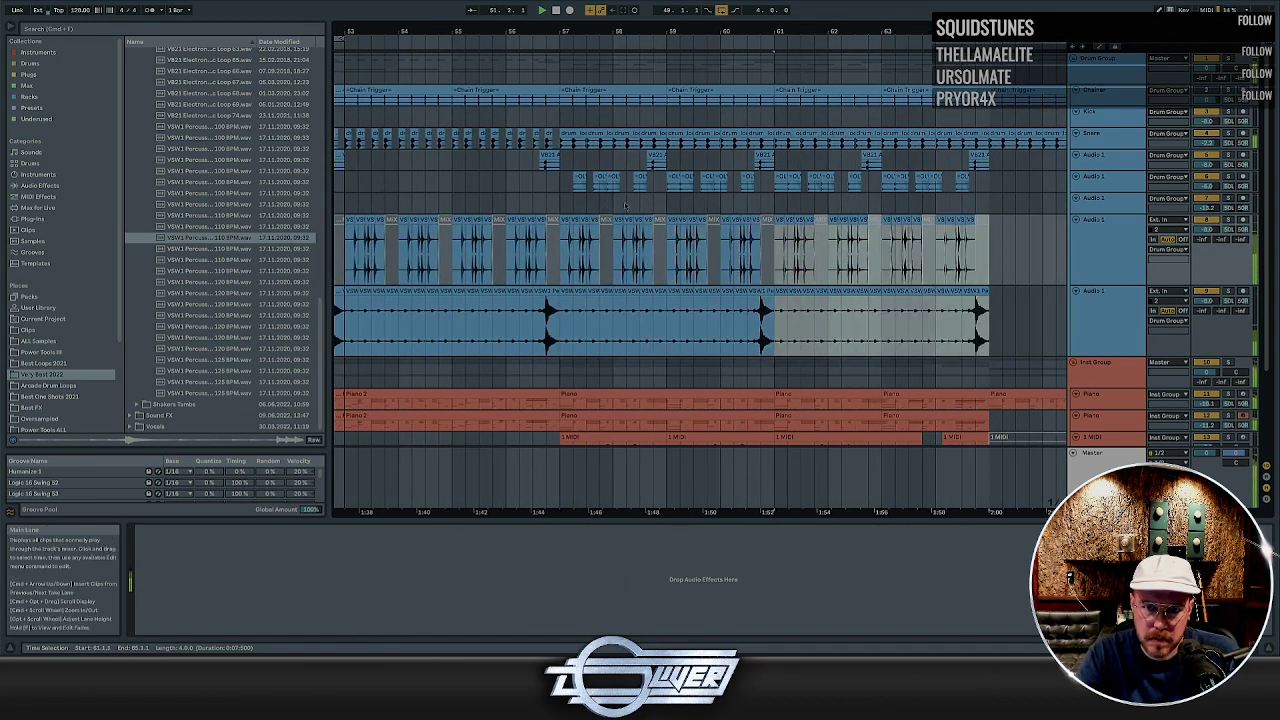
Play the arrangement from bar 57 and again from bar 48 to check the extended percussion
{"action": "left_click", "coordinate": [642, 207]}
{"action": "key", "text": "space"}
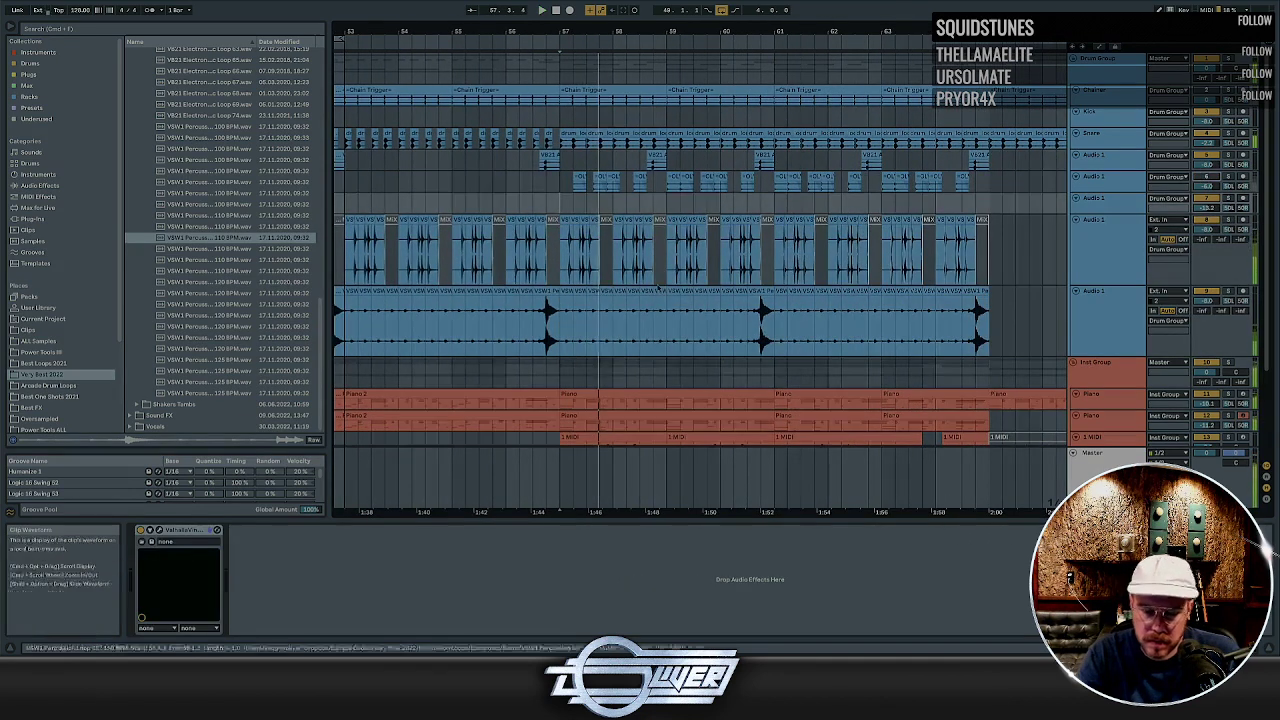
{"action": "left_click", "coordinate": [655, 268]}
{"action": "scroll", "coordinate": [653, 272], "scroll_direction": "down", "scroll_amount": 5}
{"action": "scroll", "coordinate": [650, 290], "scroll_direction": "left", "scroll_amount": 4}
{"action": "left_click", "coordinate": [639, 306]}
{"action": "key", "text": "space"}
{"action": "key", "text": "space"}
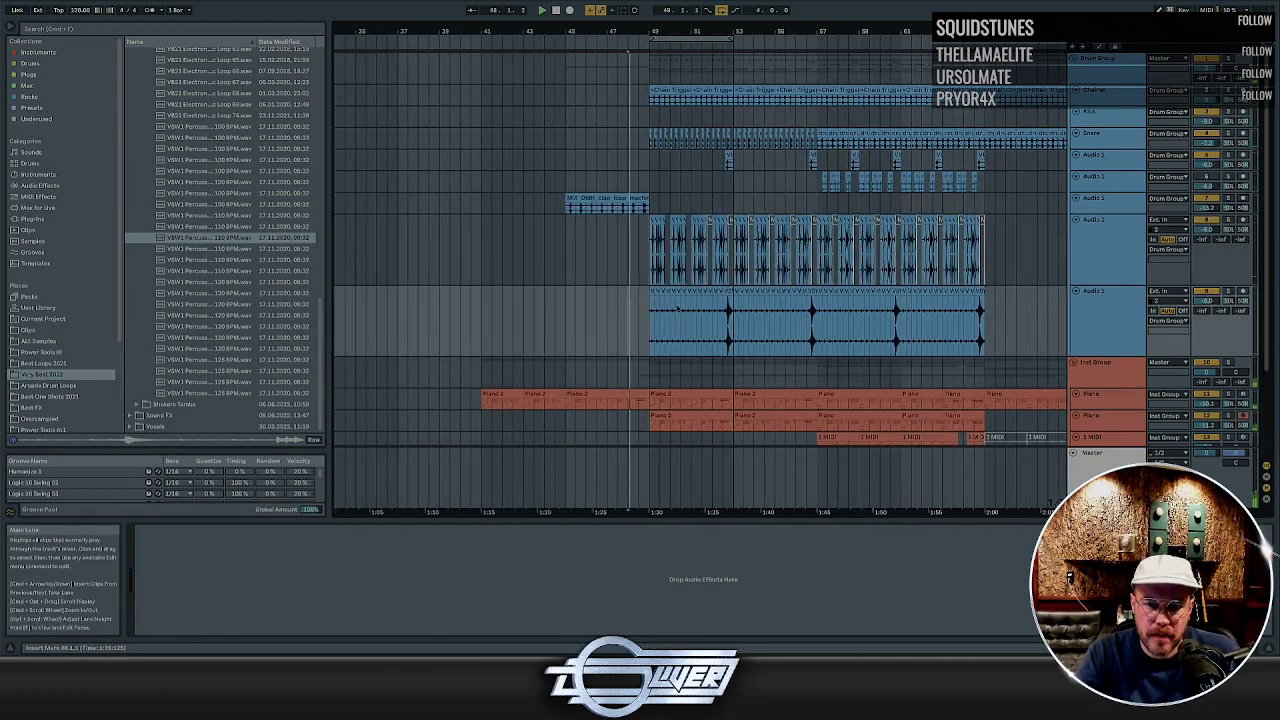
Deactivate the upper Piano track's clips between bars 57 and 65
{"action": "scroll", "coordinate": [644, 307], "scroll_direction": "down", "scroll_amount": 3}
{"action": "left_click", "coordinate": [973, 307]}
{"action": "left_click", "coordinate": [973, 307], "text": "shift"}
{"action": "key", "text": "0"}
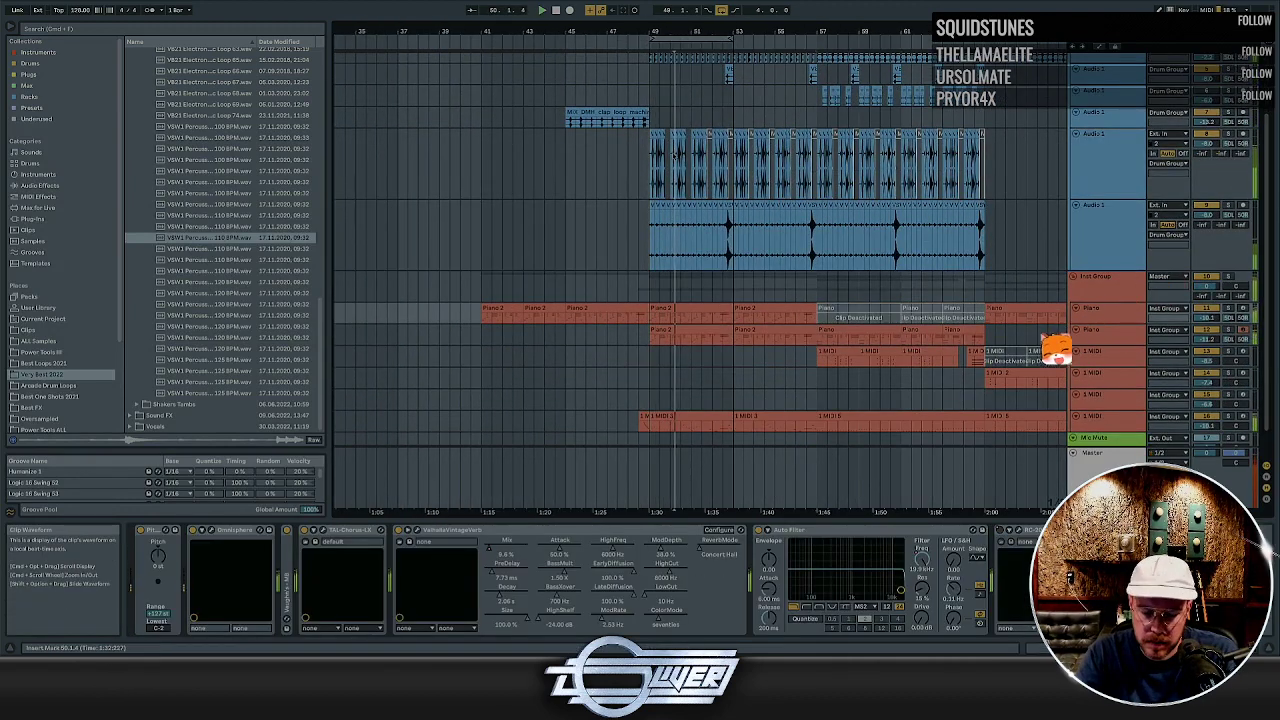
Restart playback around bar 49 to check the new percussion loops with the piano
{"action": "left_click", "coordinate": [674, 156]}
{"action": "scroll", "coordinate": [674, 156], "scroll_direction": "up", "scroll_amount": 5}
{"action": "key", "text": "space"}
{"action": "key", "text": "space"}
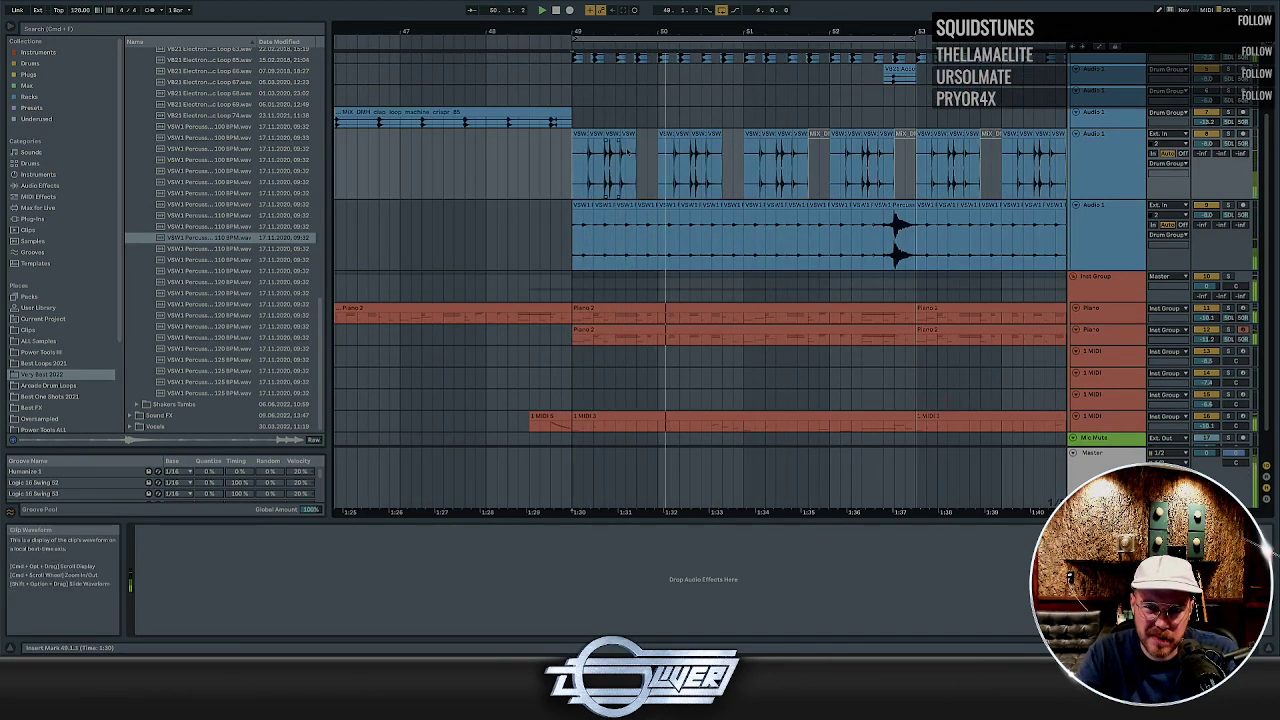
Shift the last chop of the upper percussion pattern in bar 50 slightly earlier, audition it, and delete the leftover tail before beat 4
{"action": "scroll", "coordinate": [696, 156], "scroll_direction": "up", "scroll_amount": 3}
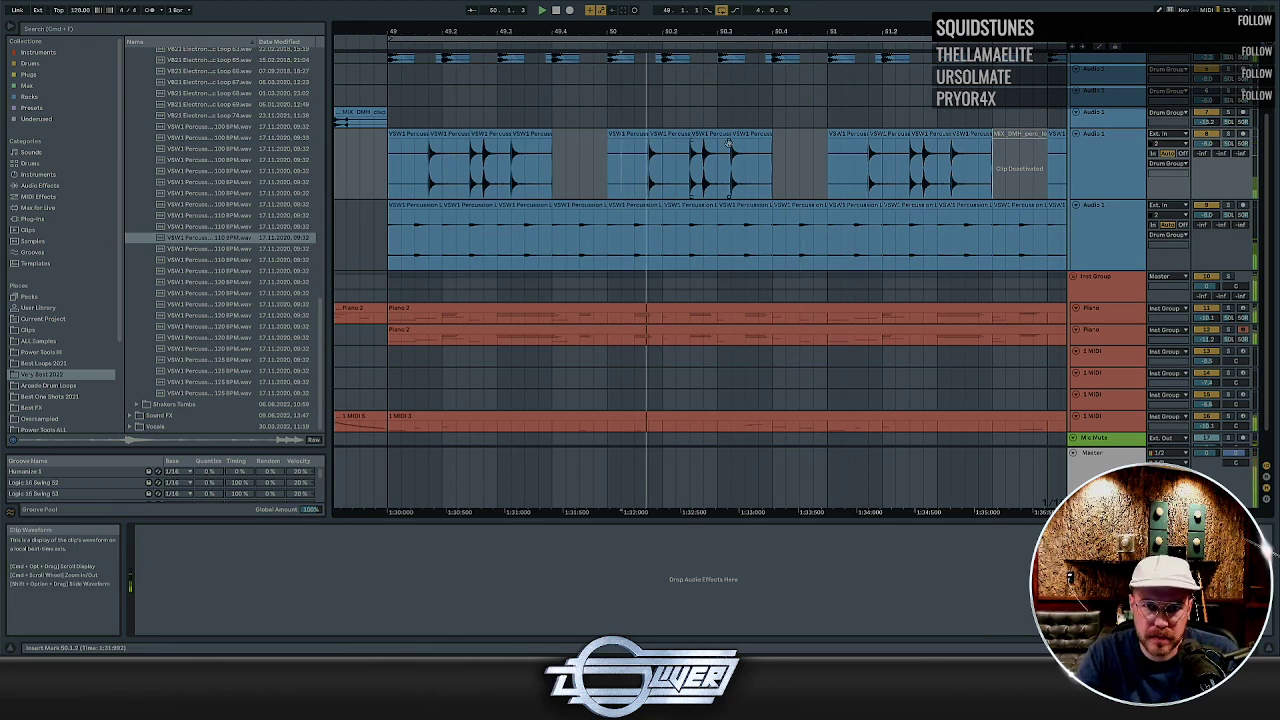
{"action": "mouse_move", "coordinate": [748, 134]}
{"action": "left_mouse_down"}
{"action": "mouse_move", "coordinate": [706, 134]}
{"action": "mouse_move", "coordinate": [738, 146]}
{"action": "left_mouse_up"}
{"action": "left_click", "coordinate": [622, 148]}
{"action": "key", "text": "space"}
{"action": "key", "text": "space"}
{"action": "left_click", "coordinate": [624, 147]}
{"action": "key", "text": "space"}
{"action": "key", "text": "space"}
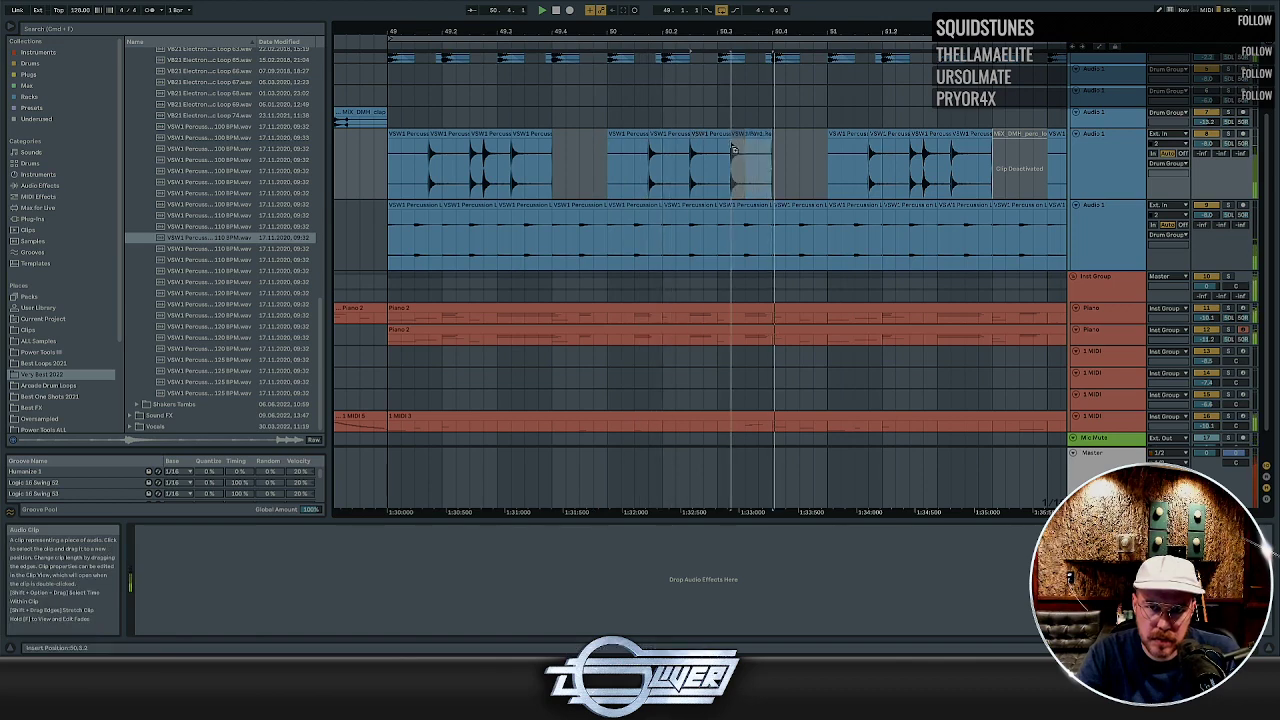
{"action": "left_click", "coordinate": [628, 148]}
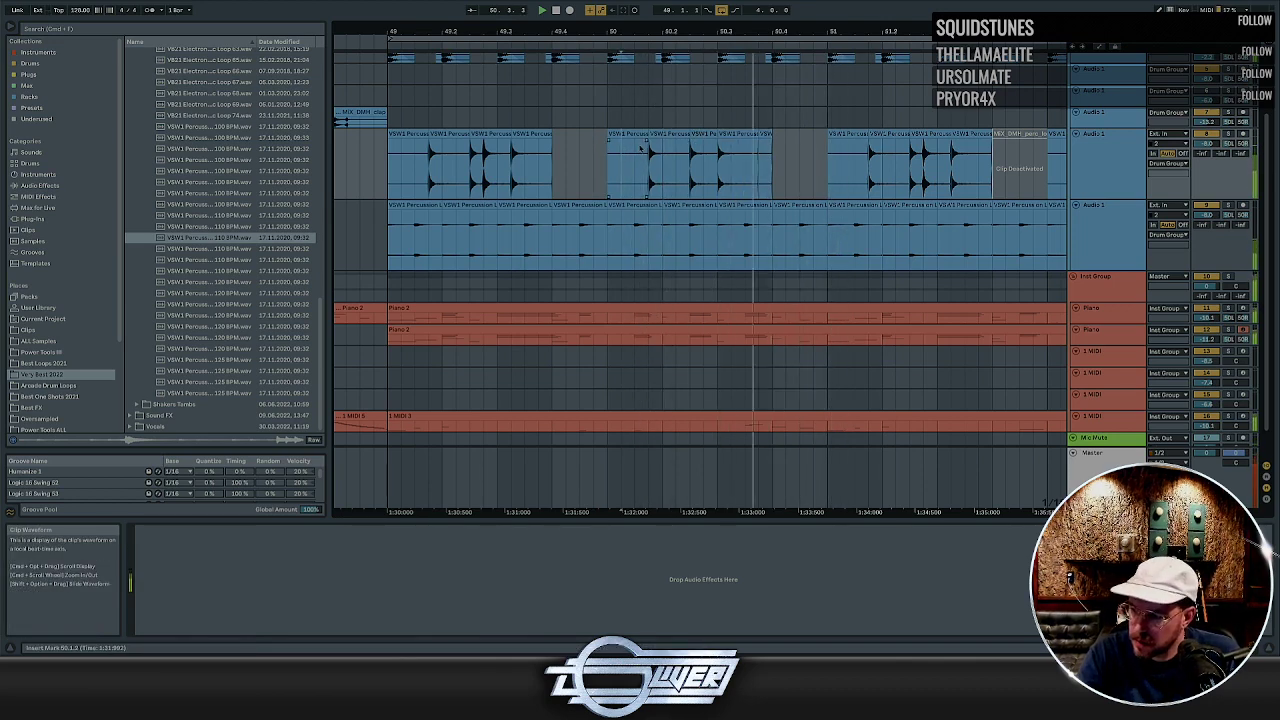
{"action": "left_click", "coordinate": [764, 134]}
{"action": "key", "text": "Delete"}
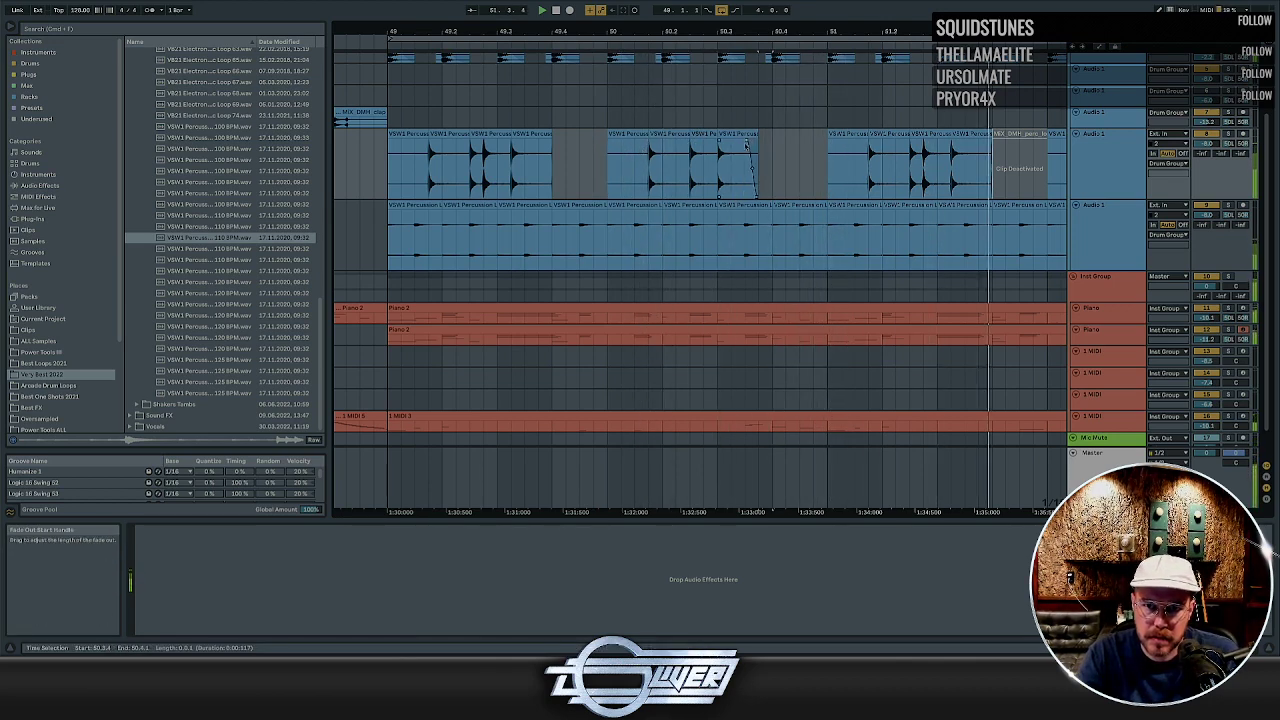
Delete the upper chopped percussion track's clips from bar 51 onward
{"action": "key", "text": "minus"}
{"action": "key", "text": "minus"}
{"action": "key", "text": "minus"}
{"action": "key", "text": "minus"}
{"action": "key", "text": "minus"}
{"action": "key", "text": "minus"}
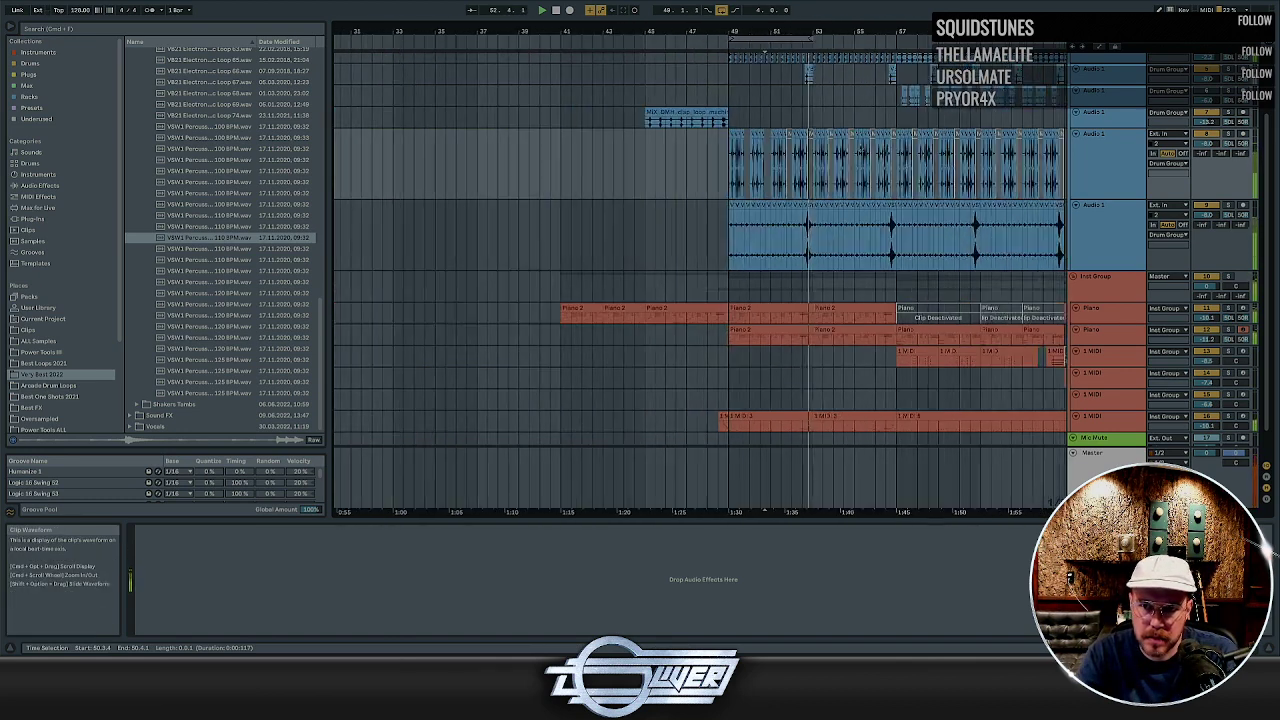
{"action": "left_click_drag", "start_coordinate": [965, 143], "coordinate": [771, 143]}
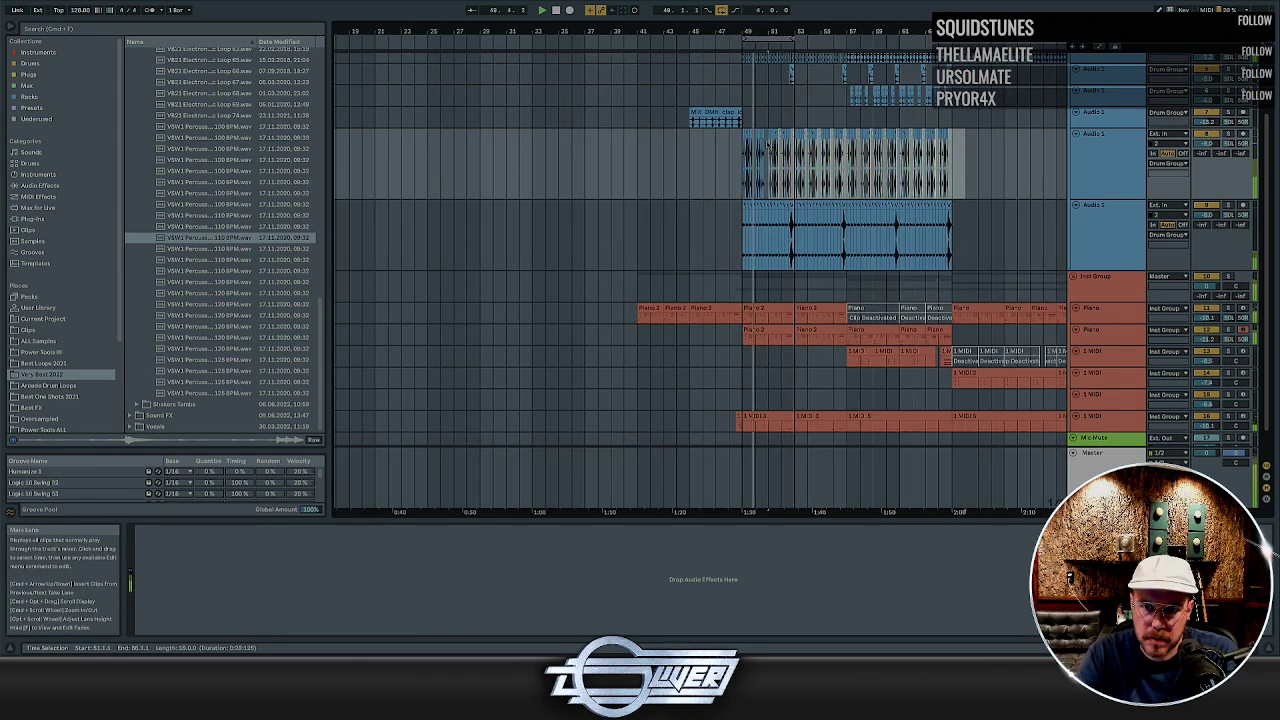
{"action": "key", "text": "Delete"}
Rework the upper percussion chops in bar 49 so the extra hit is replaced and three evenly spaced hits remain
{"action": "key", "text": "plus"}
{"action": "key", "text": "plus"}
{"action": "key", "text": "plus"}
{"action": "key", "text": "plus"}
{"action": "key", "text": "plus"}
{"action": "key", "text": "plus"}
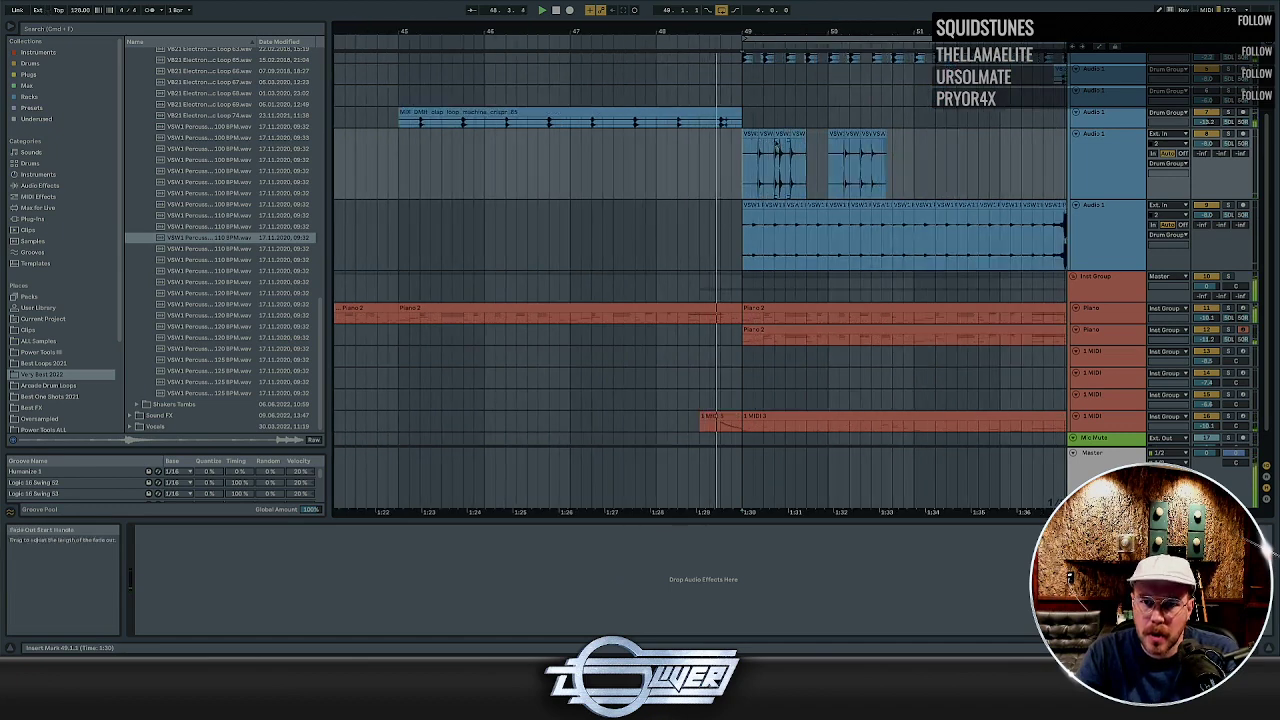
{"action": "key", "text": "plus"}
{"action": "key", "text": "plus"}
{"action": "key", "text": "plus"}
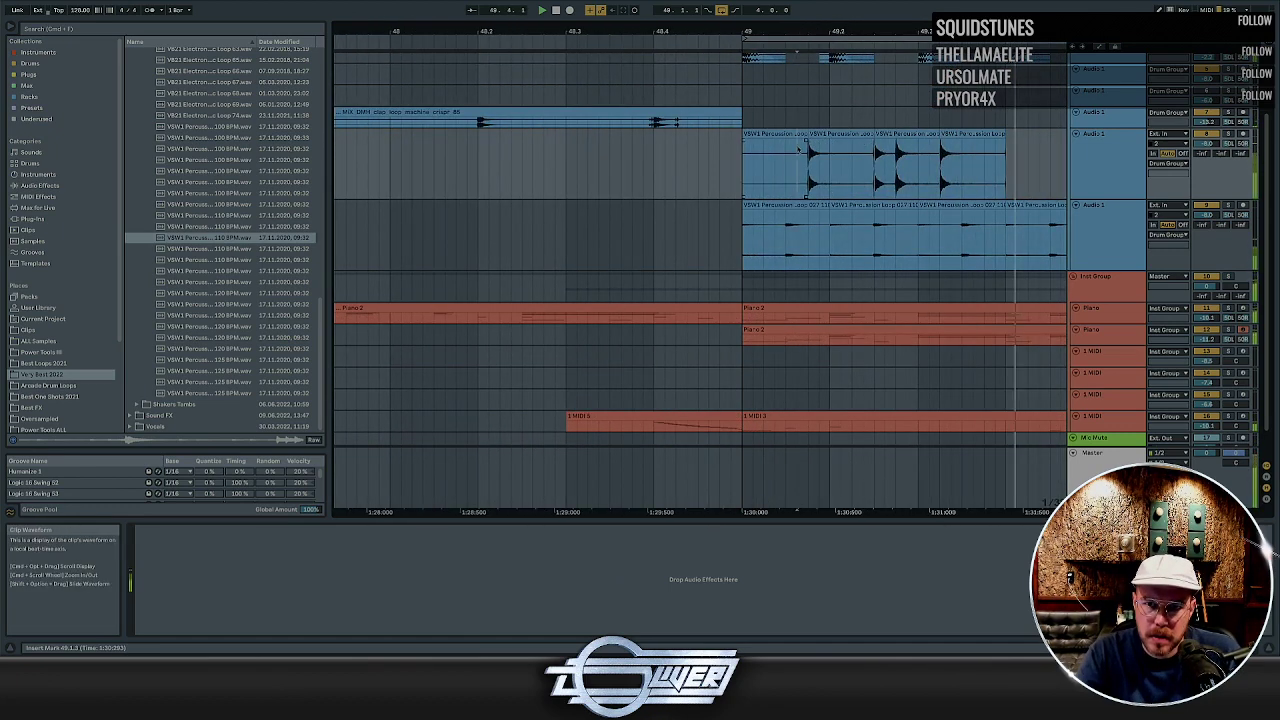
{"action": "left_click_drag", "start_coordinate": [843, 134], "coordinate": [909, 134]}
{"action": "left_click", "coordinate": [891, 134]}
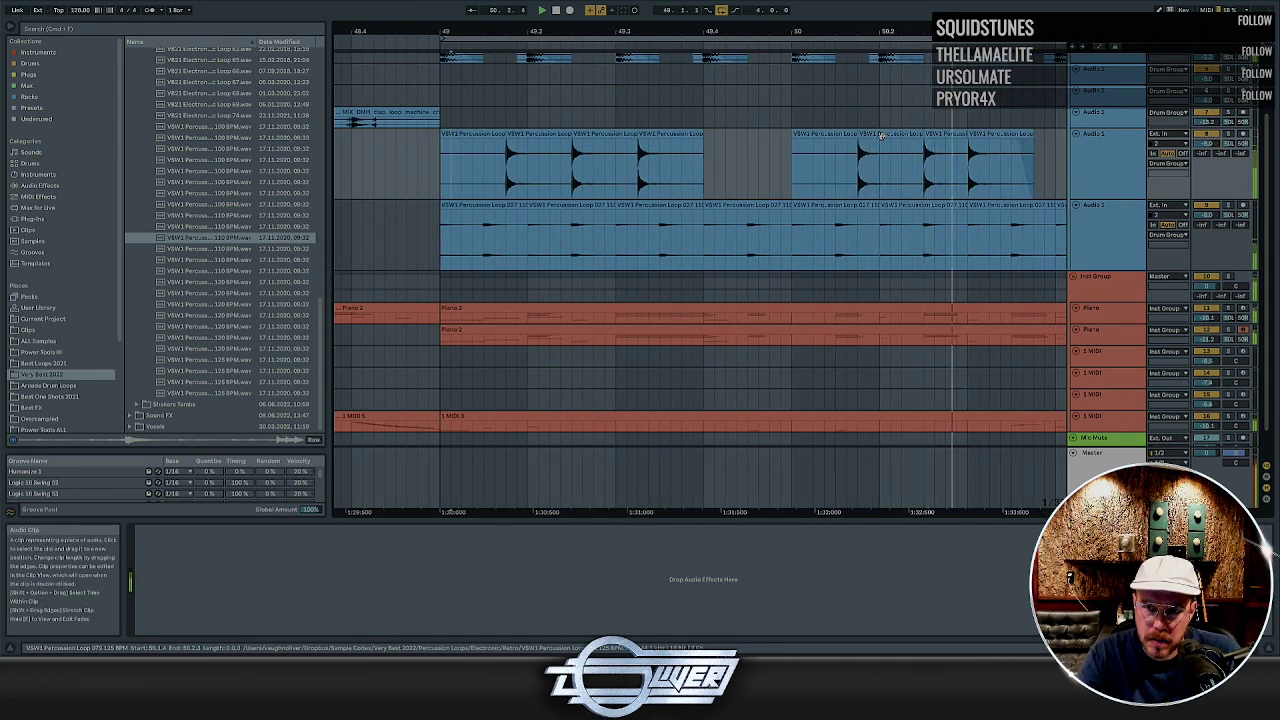
Duplicate the revised two-bar chopped percussion pattern from bar 49 repeatedly until it fills the track to bar 65
{"action": "key", "text": "minus"}
{"action": "key", "text": "minus"}
{"action": "key", "text": "minus"}
{"action": "key", "text": "minus"}
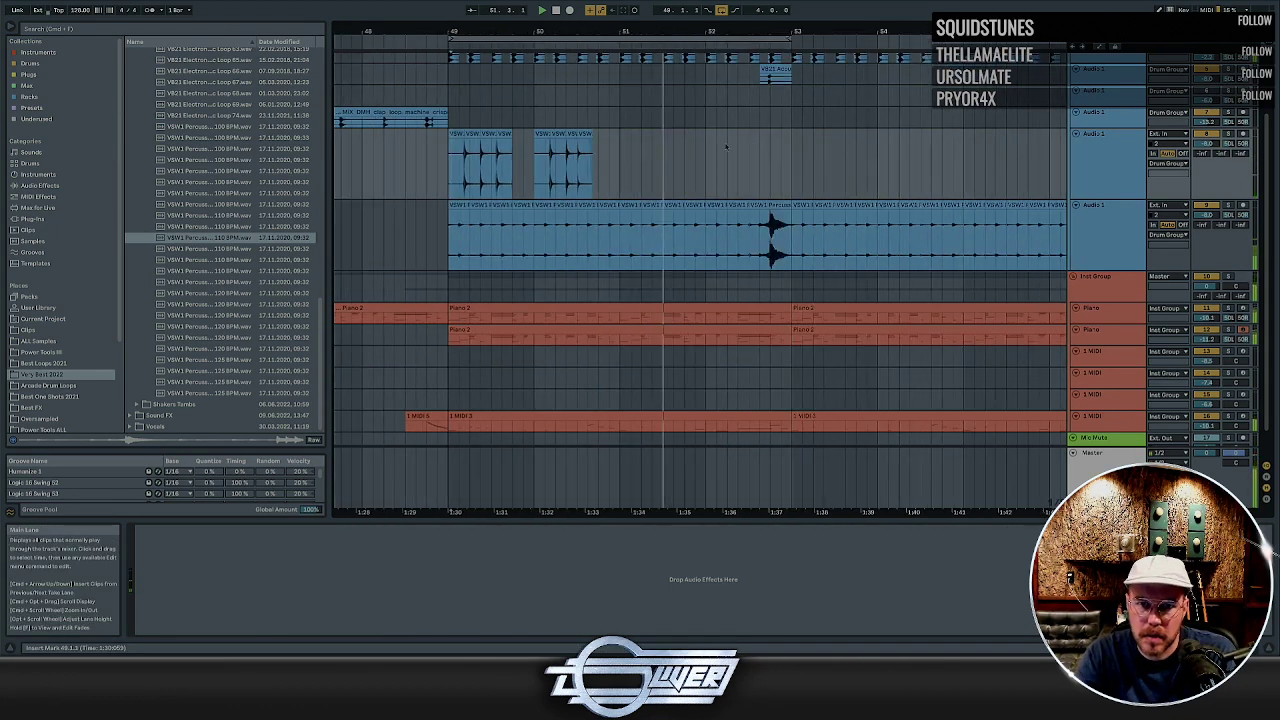
{"action": "left_click_drag", "start_coordinate": [560, 143], "coordinate": [452, 148]}
{"action": "key", "text": "ctrl+d"}
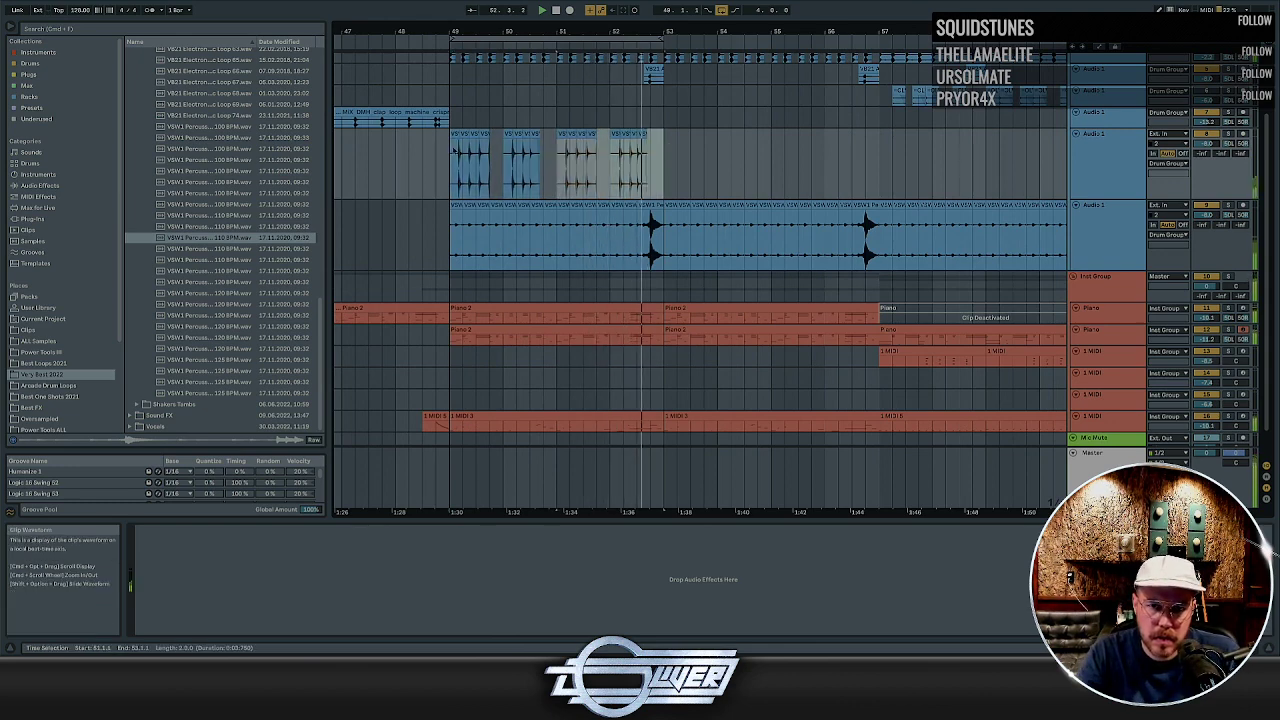
{"action": "left_click", "coordinate": [453, 150], "text": "shift"}
{"action": "key", "text": "ctrl+d"}
{"action": "key", "text": "ctrl+d"}
{"action": "key", "text": "ctrl+d"}
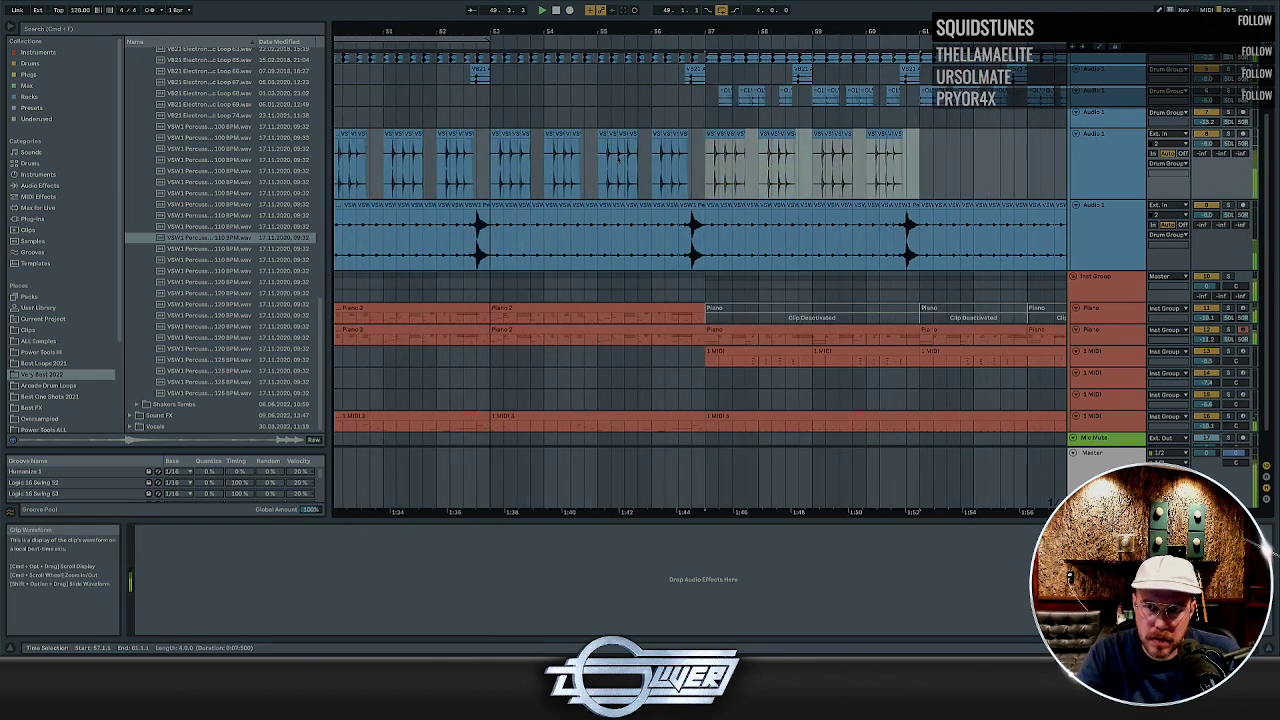
Delete the upper chopped percussion clips between bars 49 and 57
{"action": "key", "text": "minus"}
{"action": "key", "text": "minus"}
{"action": "key", "text": "minus"}
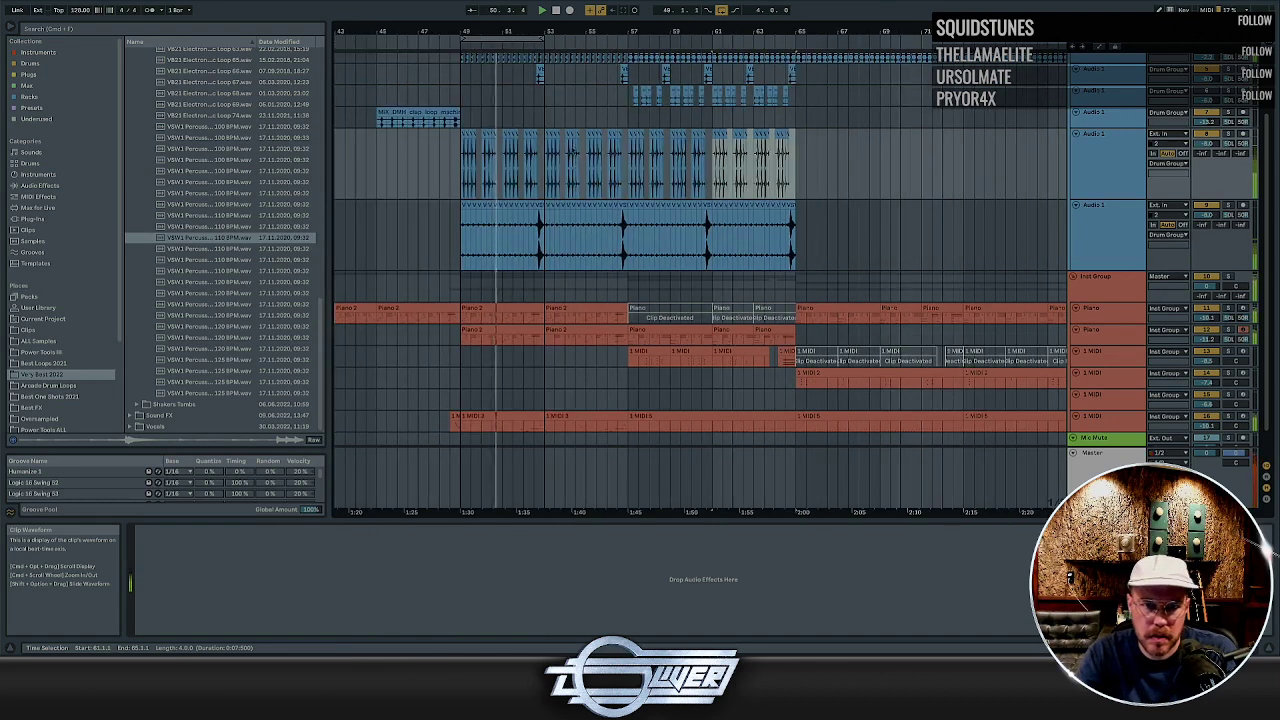
{"action": "left_click_drag", "start_coordinate": [623, 143], "coordinate": [455, 150]}
{"action": "key", "text": "Delete"}
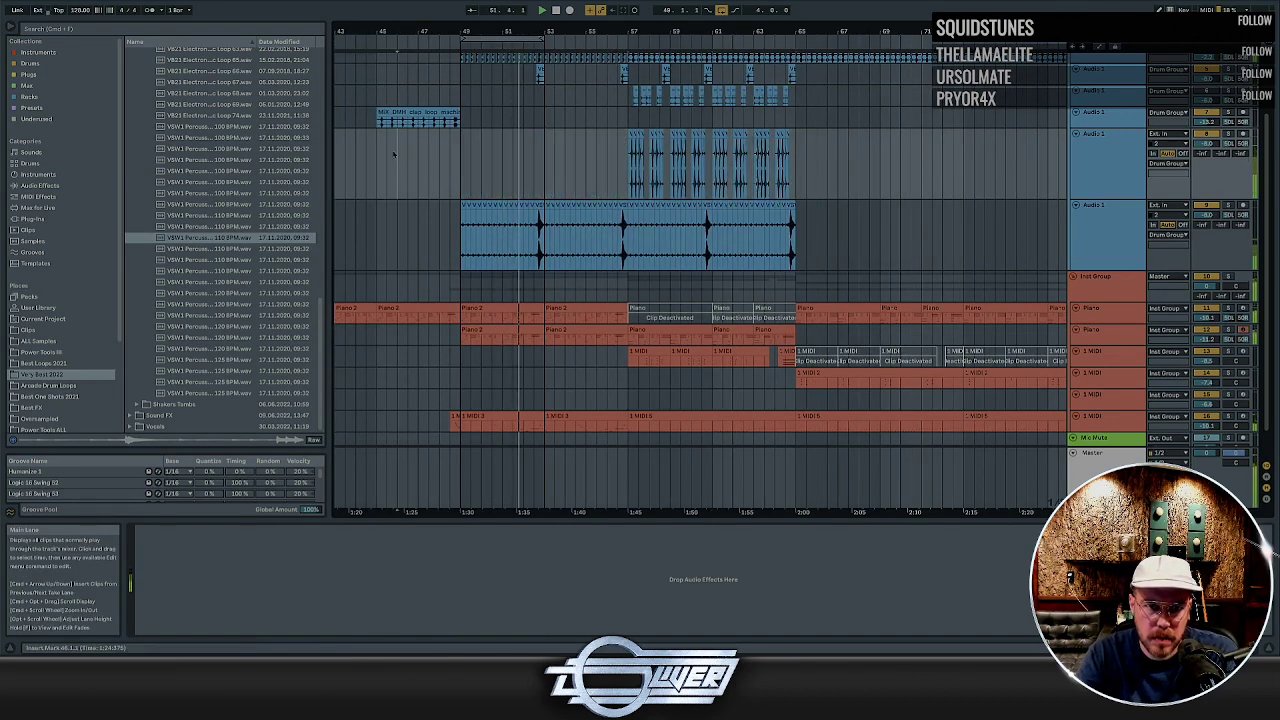
Play the arrangement from bar 41 and deactivate the lower Piano track's clips between bars 49 and 57
{"action": "scroll", "coordinate": [380, 154], "scroll_direction": "left", "scroll_amount": 3}
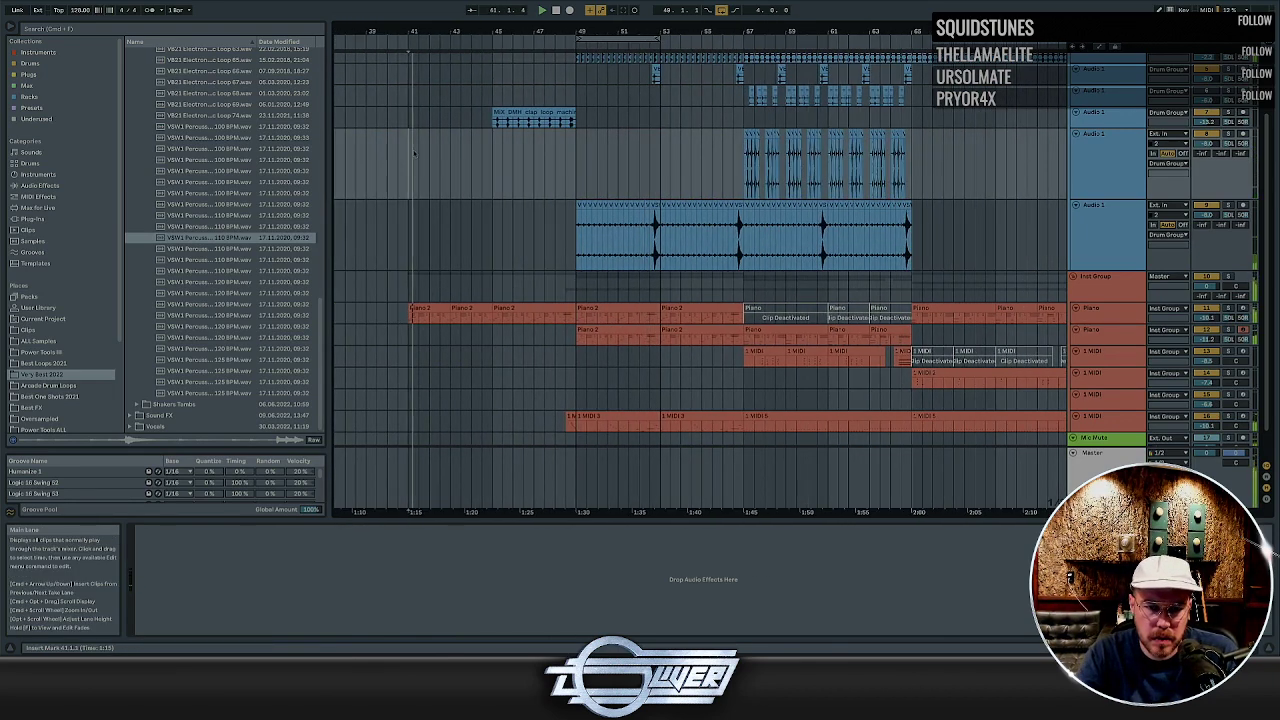
{"action": "scroll", "coordinate": [411, 152], "scroll_direction": "down", "scroll_amount": 1}
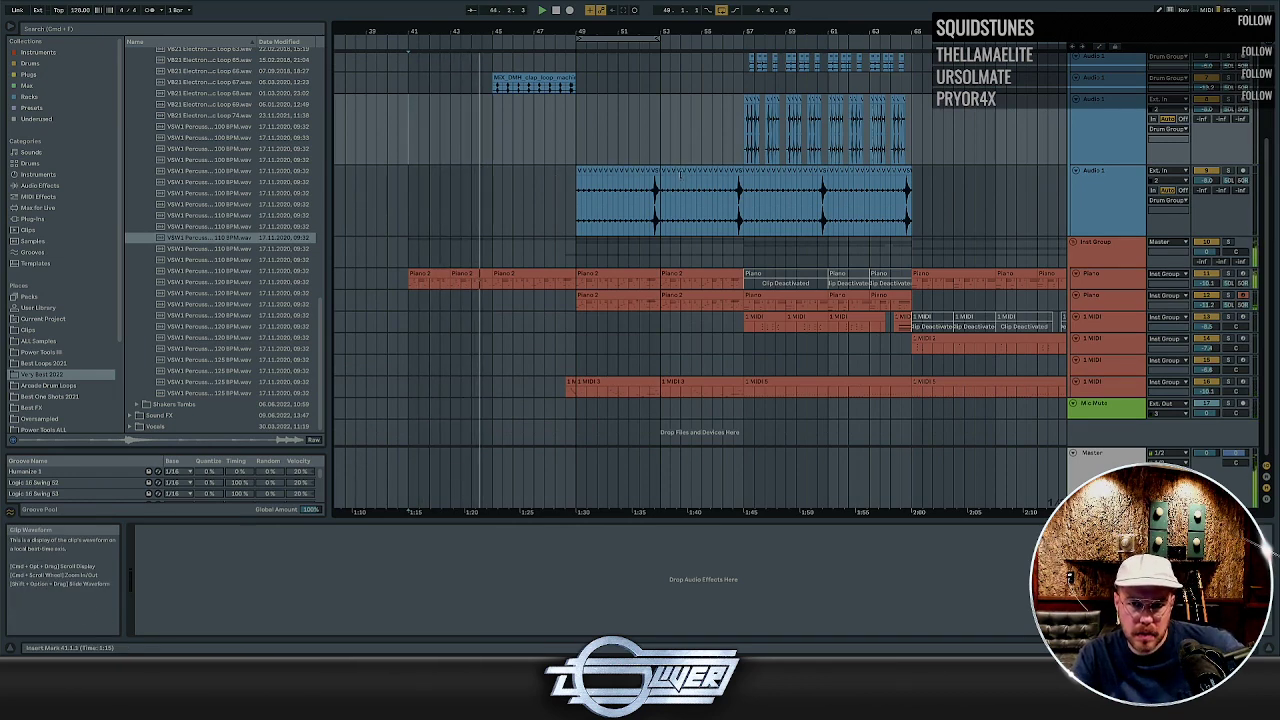
{"action": "scroll", "coordinate": [681, 178], "scroll_direction": "up", "scroll_amount": 3}
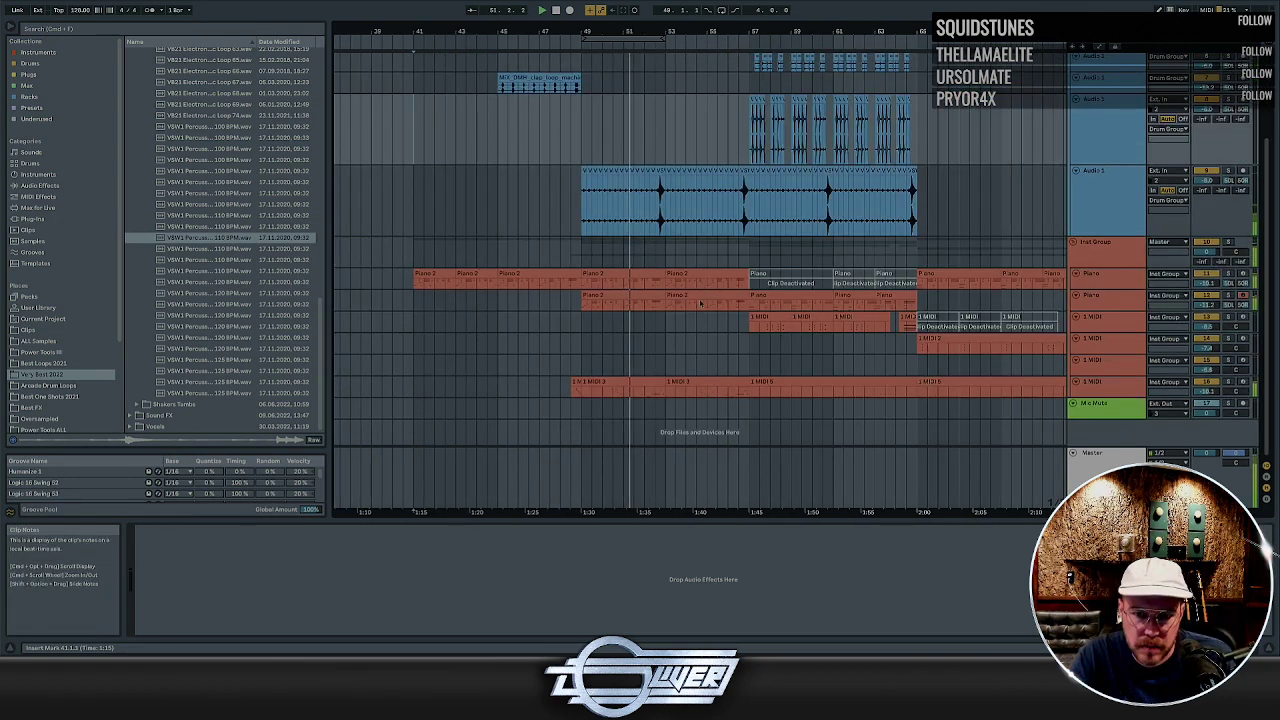
{"action": "left_click", "coordinate": [630, 294]}
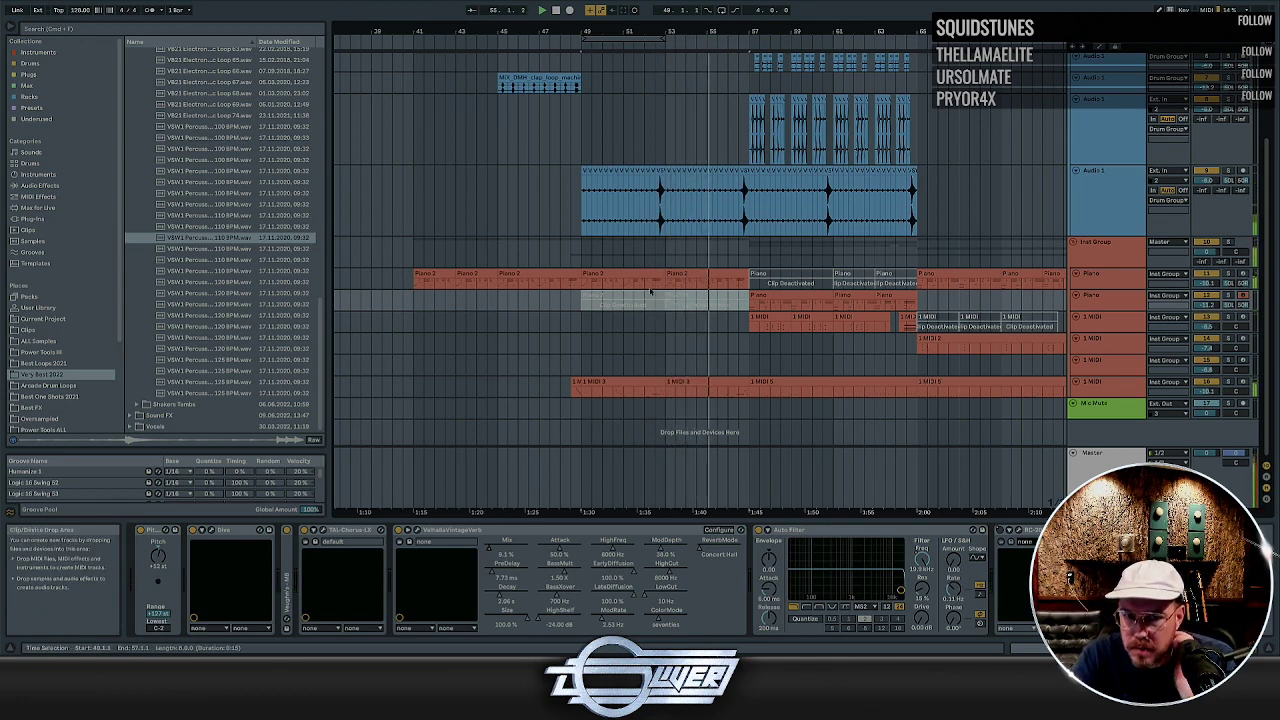
Reactivate the upper Piano track's clips between bars 57 and 65
{"action": "left_click", "coordinate": [779, 295]}
{"action": "left_click", "coordinate": [885, 275]}
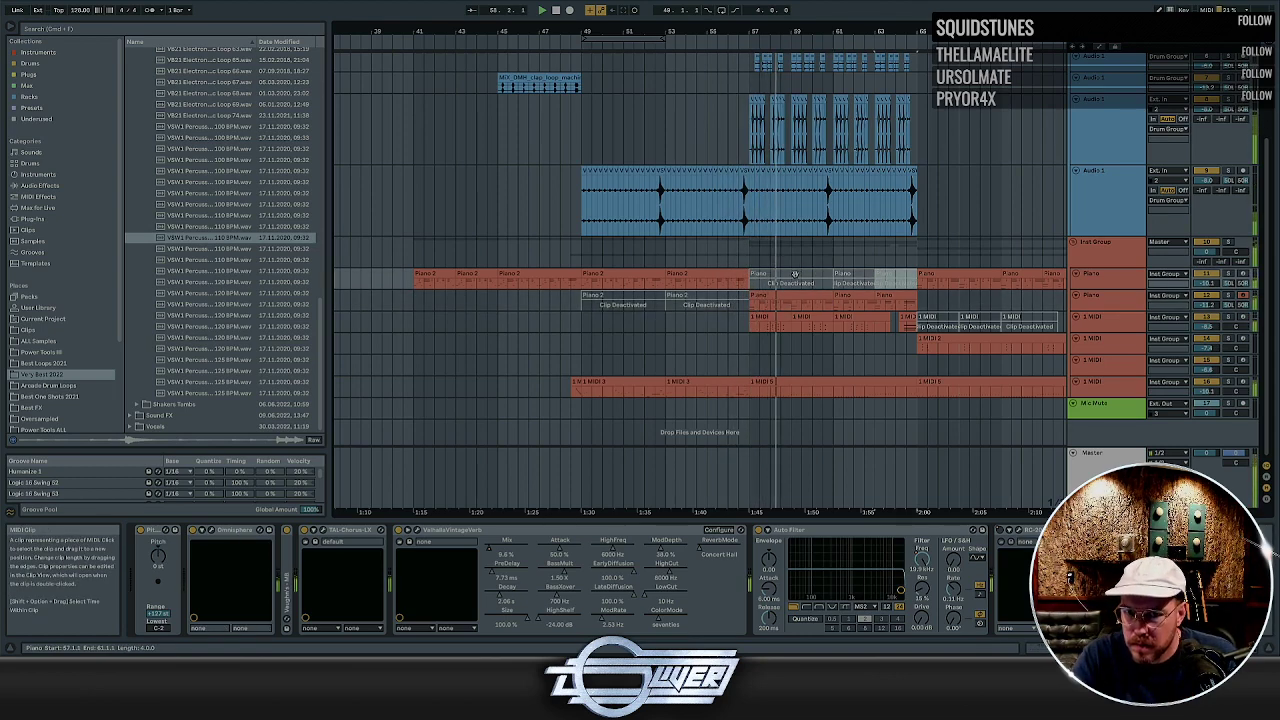
{"action": "left_click", "coordinate": [795, 274], "text": "shift"}
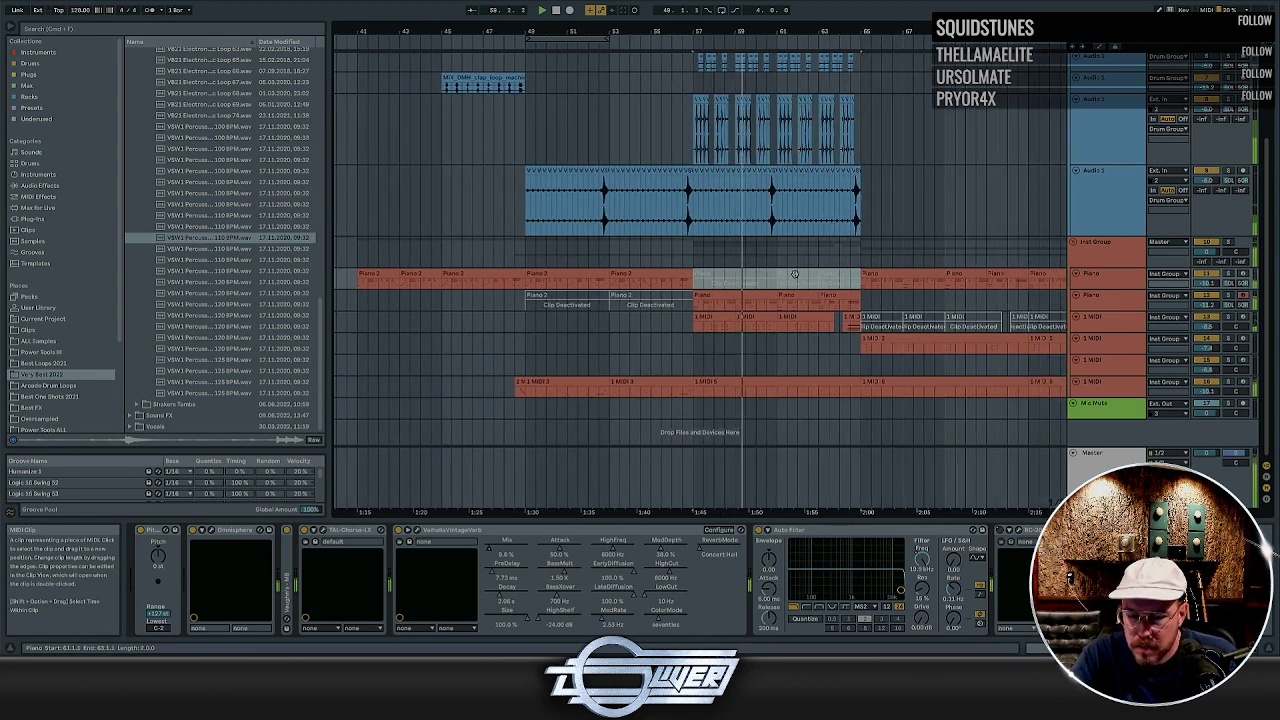
{"action": "left_click", "coordinate": [738, 274]}
{"action": "left_click", "coordinate": [792, 273], "text": "shift"}
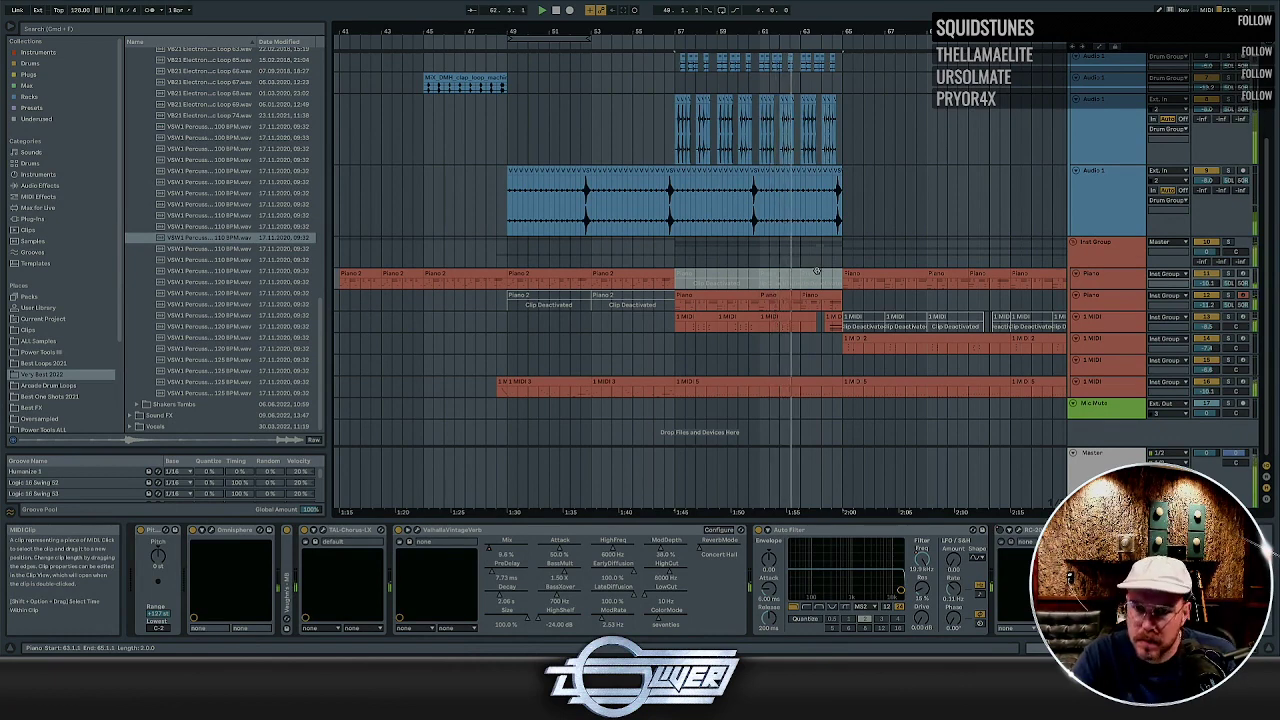
{"action": "scroll", "coordinate": [800, 278], "scroll_direction": "right", "scroll_amount": 3}
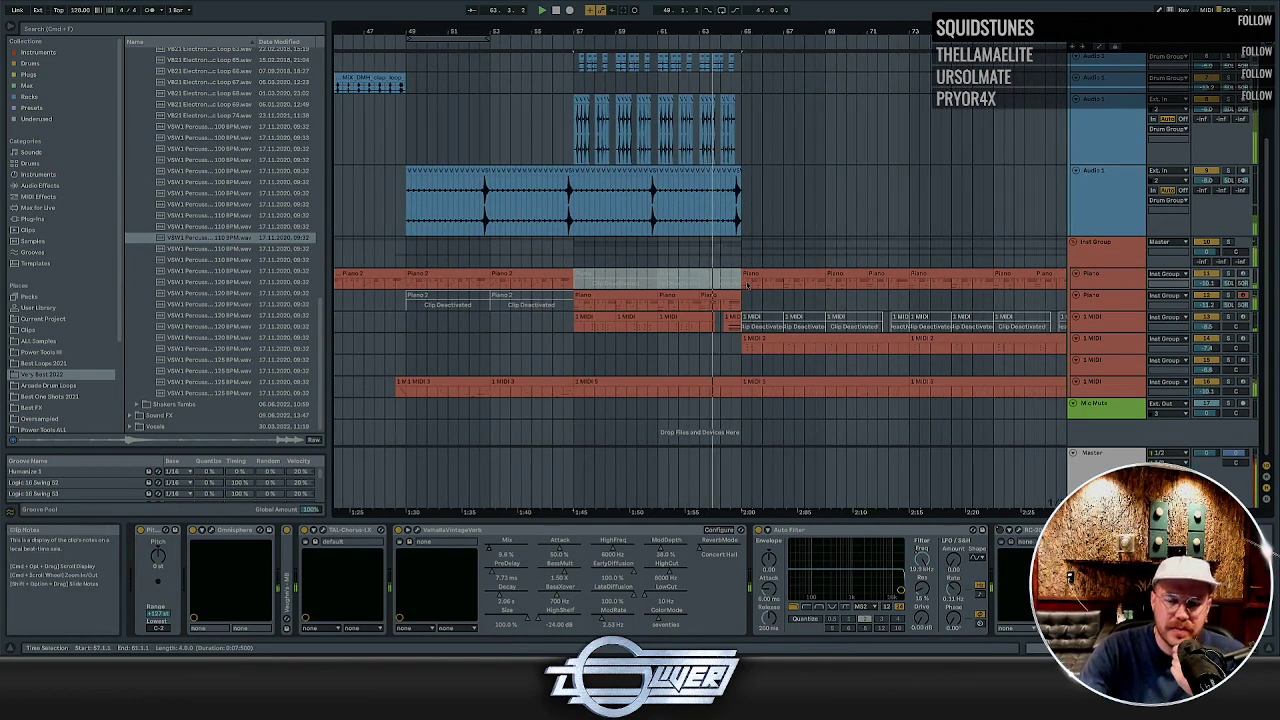
{"action": "left_click", "coordinate": [640, 272]}
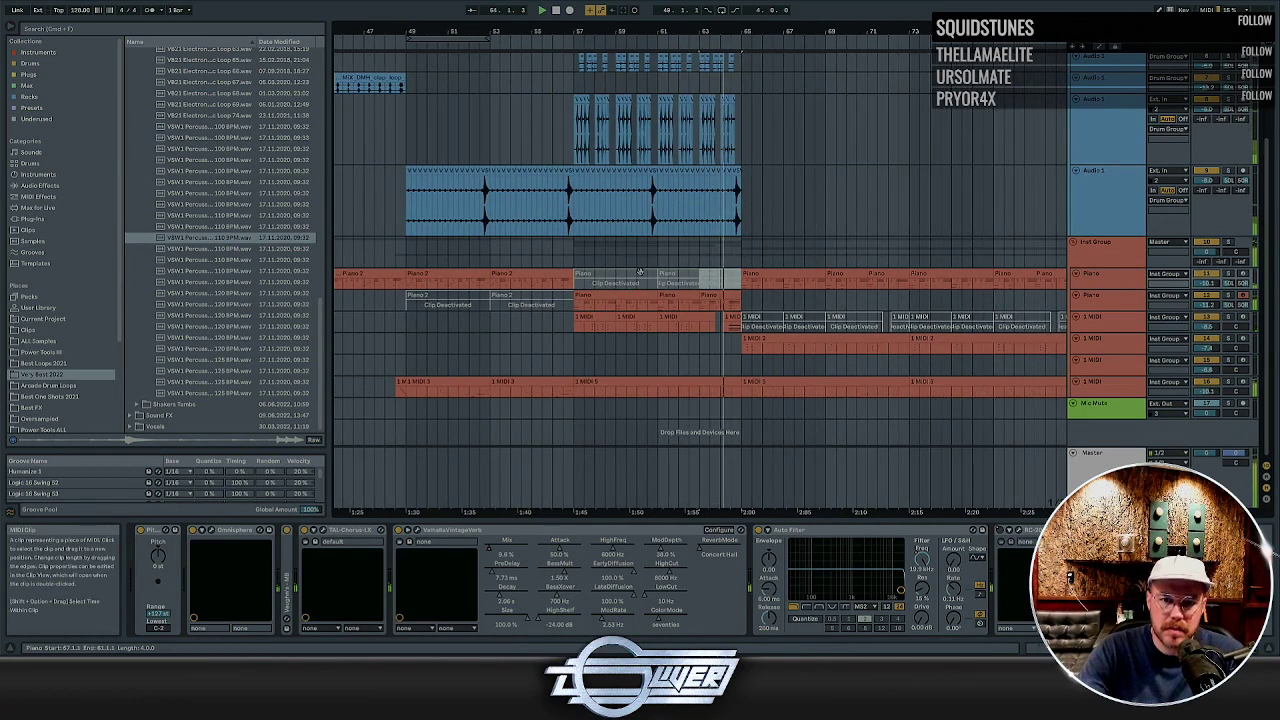
{"action": "left_click", "coordinate": [583, 258]}
Fit the track heights to the arrangement view and select bars 57 to 61 on the empty stretch of the second MIDI track
{"action": "key", "text": "h"}
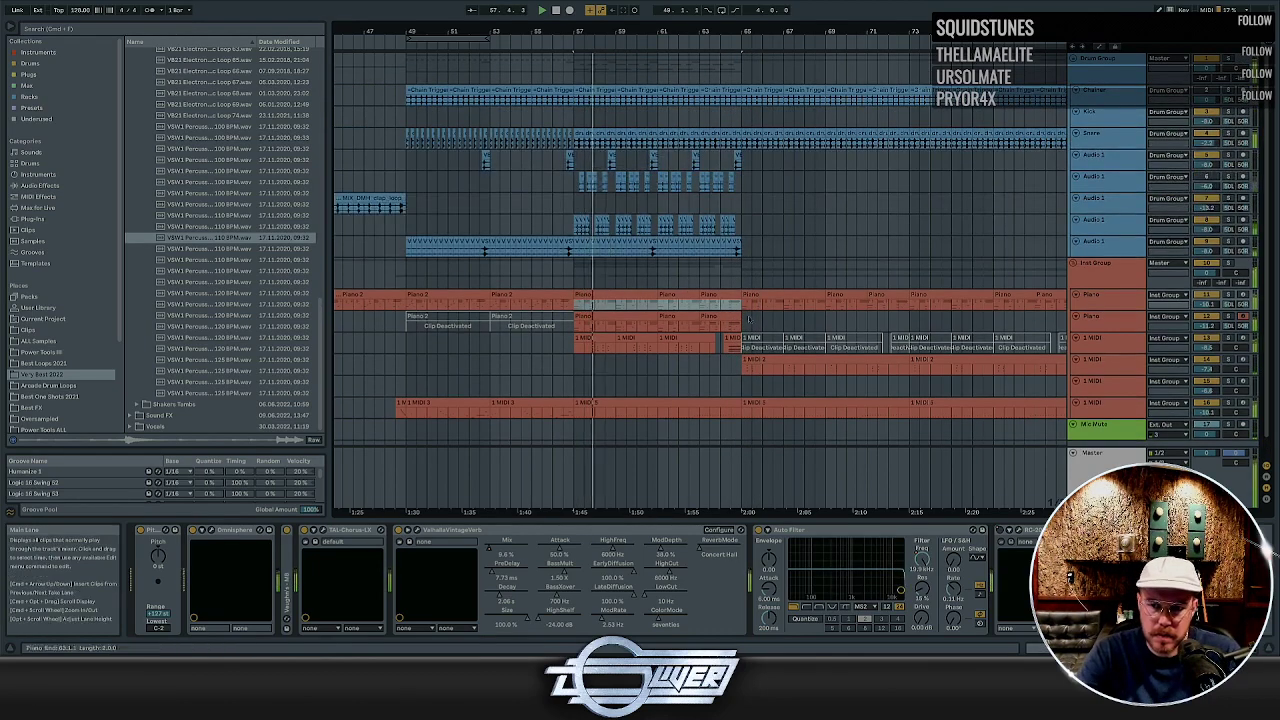
{"action": "scroll", "coordinate": [582, 345], "scroll_direction": "down", "scroll_amount": 1}
{"action": "left_click_drag", "start_coordinate": [582, 350], "coordinate": [655, 350]}
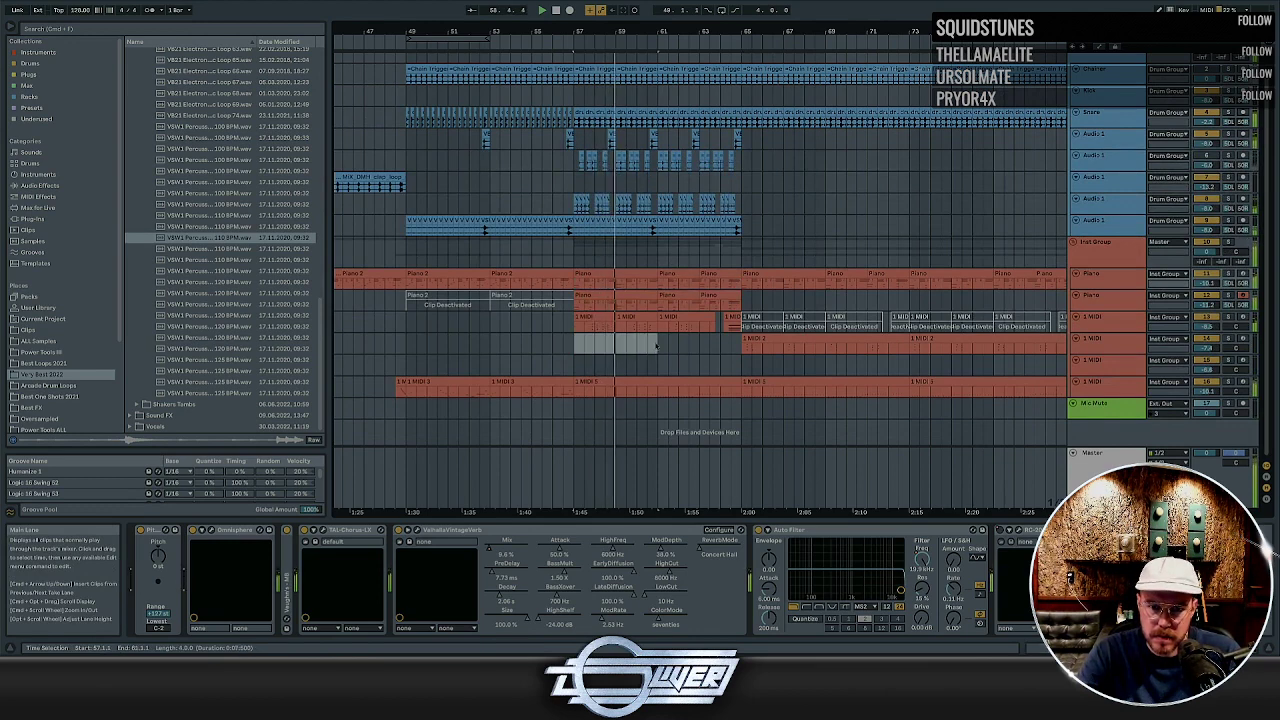
Add the SSLComp Stereo plug-in from the Plugs collection to the Master track's device chain after Auto Filter
{"action": "left_click", "coordinate": [1100, 457]}
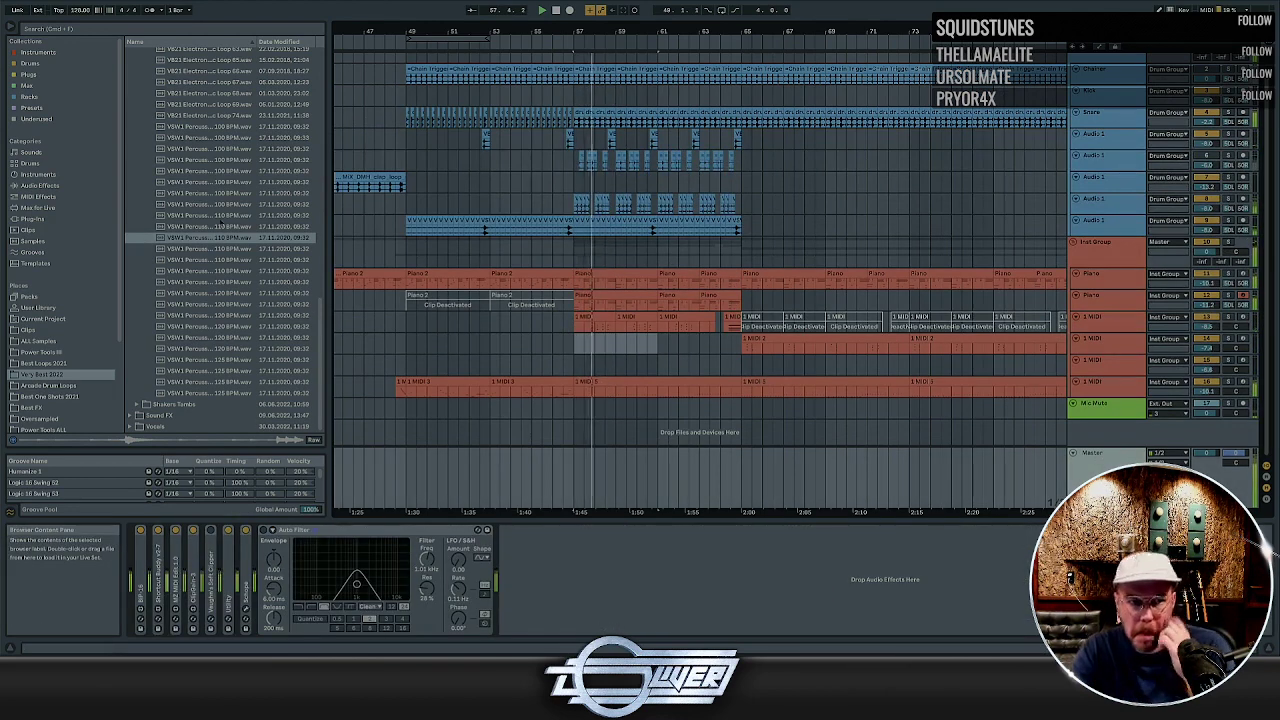
{"action": "left_click", "coordinate": [100, 96]}
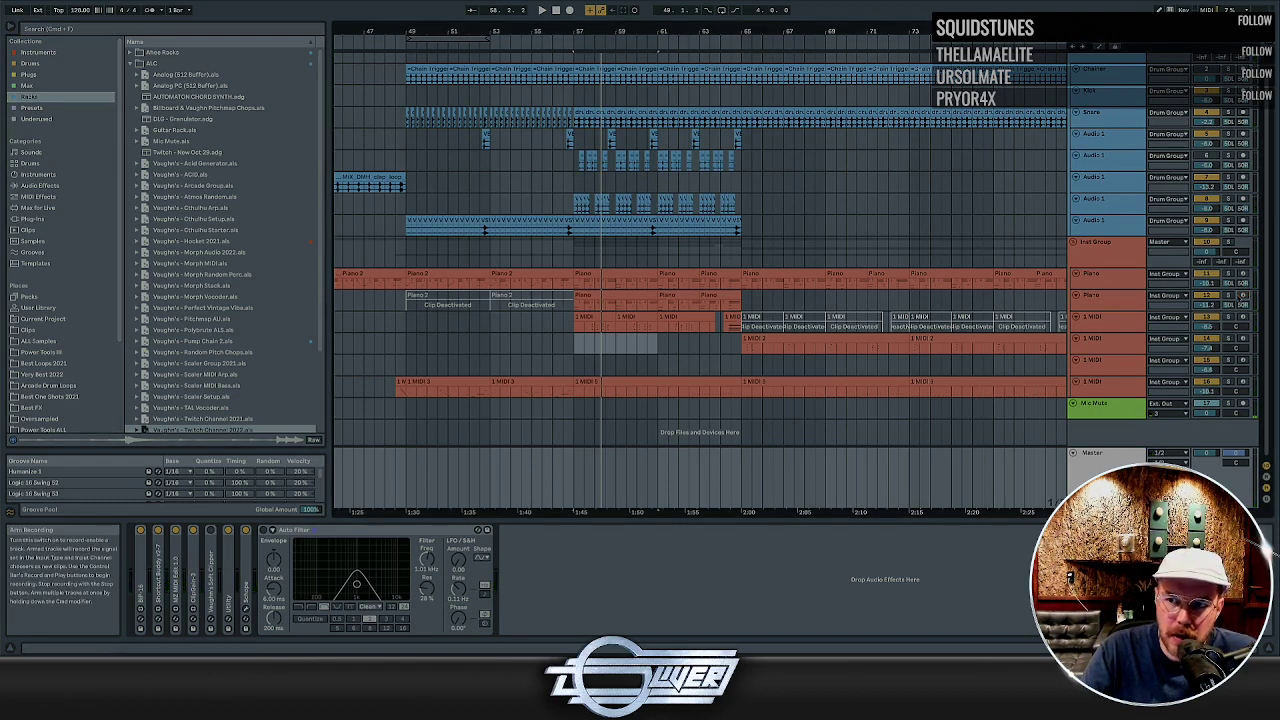
{"action": "left_click", "coordinate": [131, 63]}
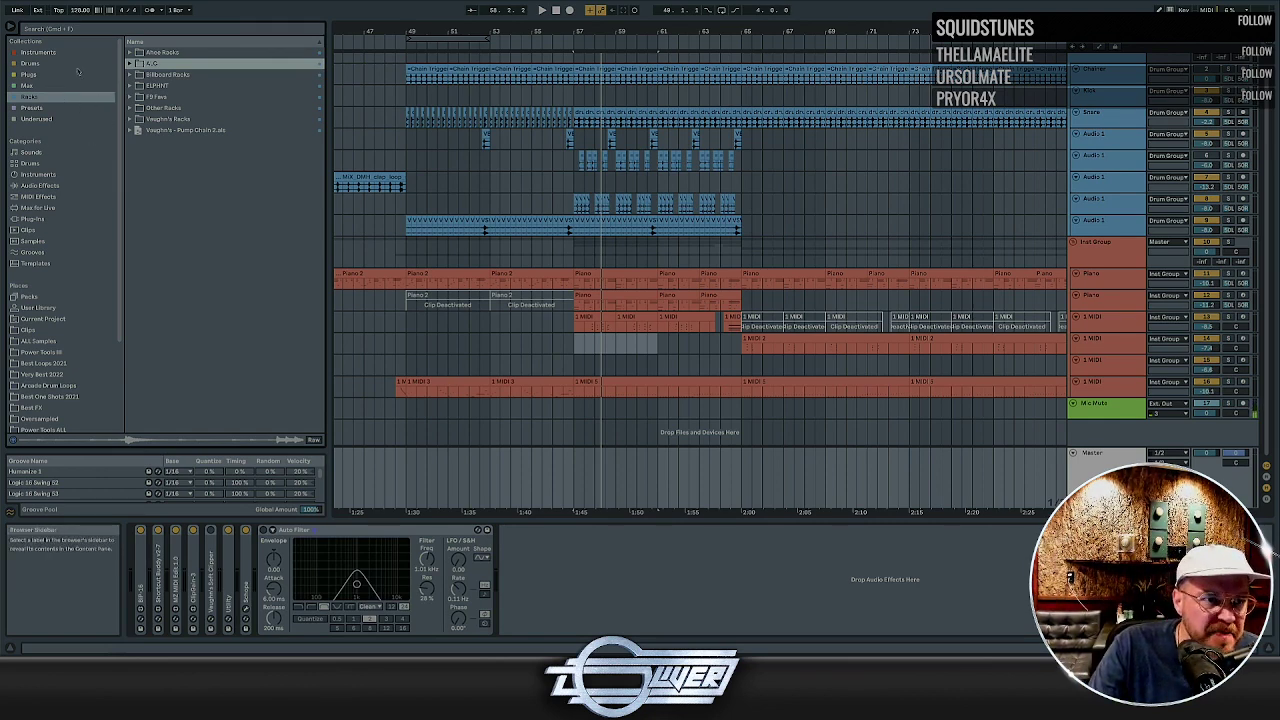
{"action": "left_click", "coordinate": [98, 74]}
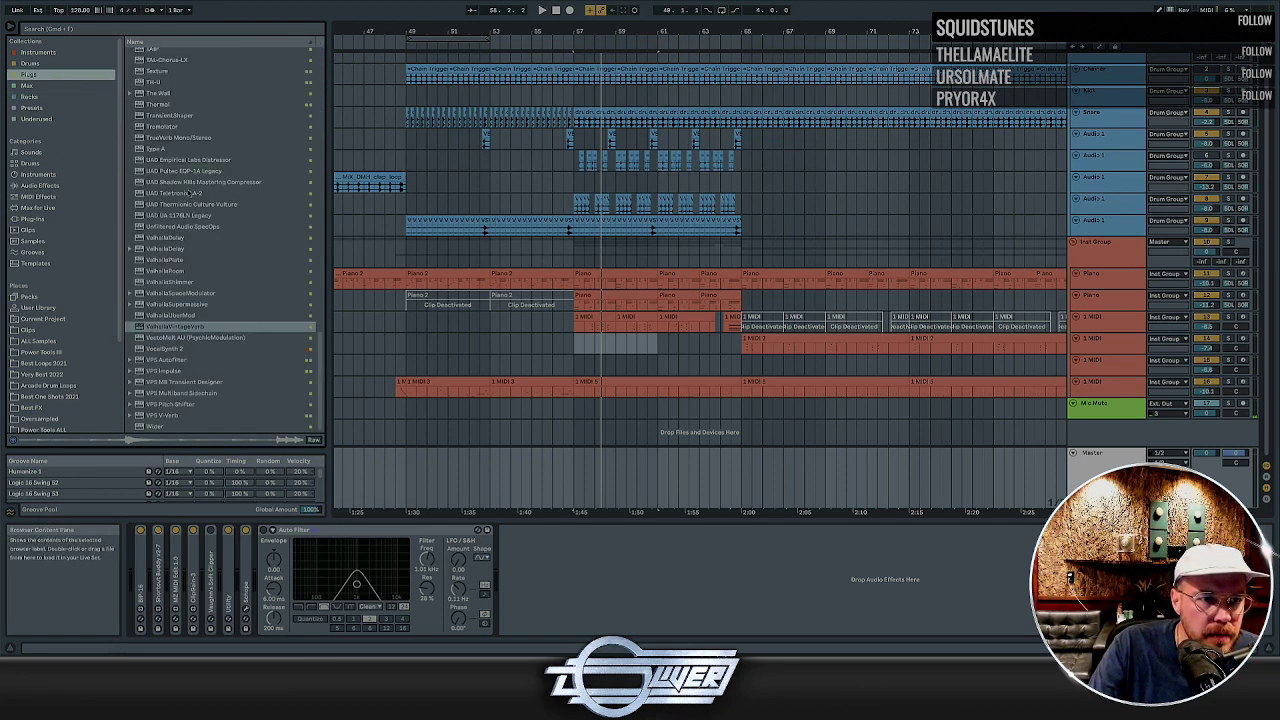
{"action": "scroll", "coordinate": [187, 213], "scroll_direction": "up", "scroll_amount": 15}
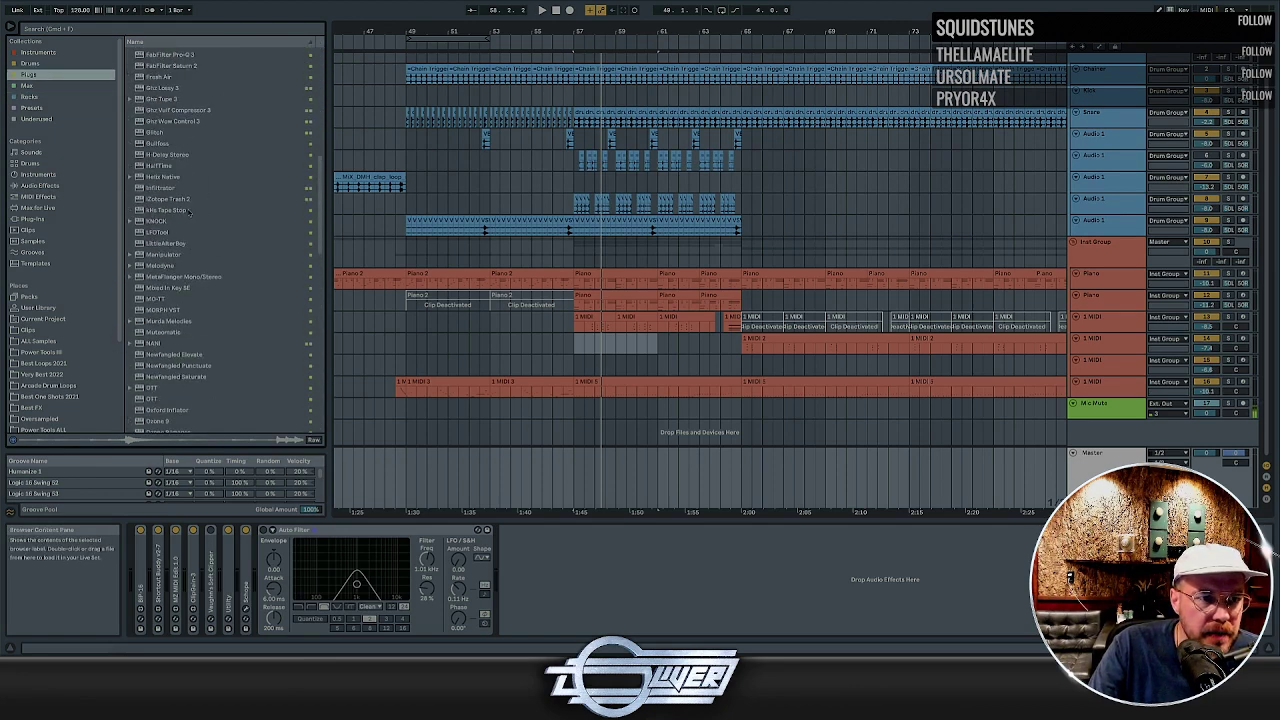
{"action": "scroll", "coordinate": [227, 217], "scroll_direction": "down", "scroll_amount": 10}
{"action": "scroll", "coordinate": [228, 219], "scroll_direction": "down", "scroll_amount": 9}
{"action": "scroll", "coordinate": [227, 220], "scroll_direction": "down", "scroll_amount": 3}
{"action": "scroll", "coordinate": [227, 225], "scroll_direction": "down", "scroll_amount": 3}
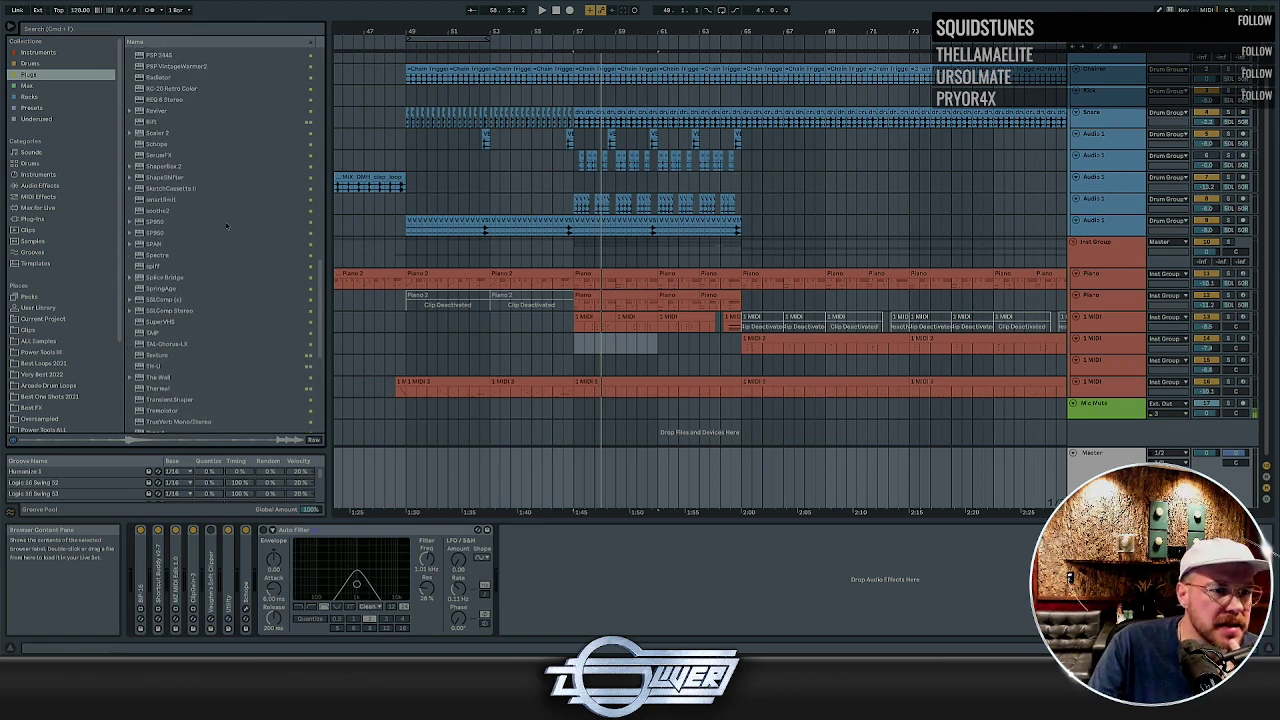
{"action": "left_click_drag", "start_coordinate": [178, 257], "coordinate": [687, 434]}
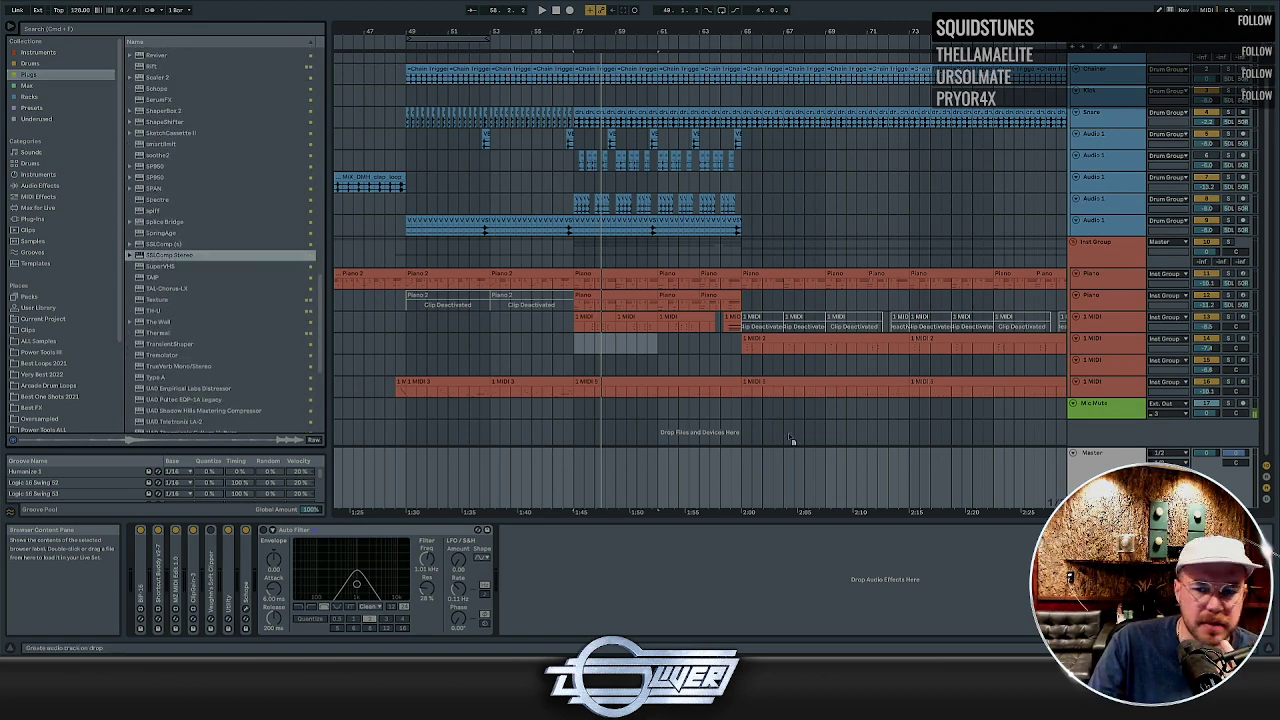
{"action": "left_click_drag", "start_coordinate": [649, 579], "coordinate": [605, 558]}
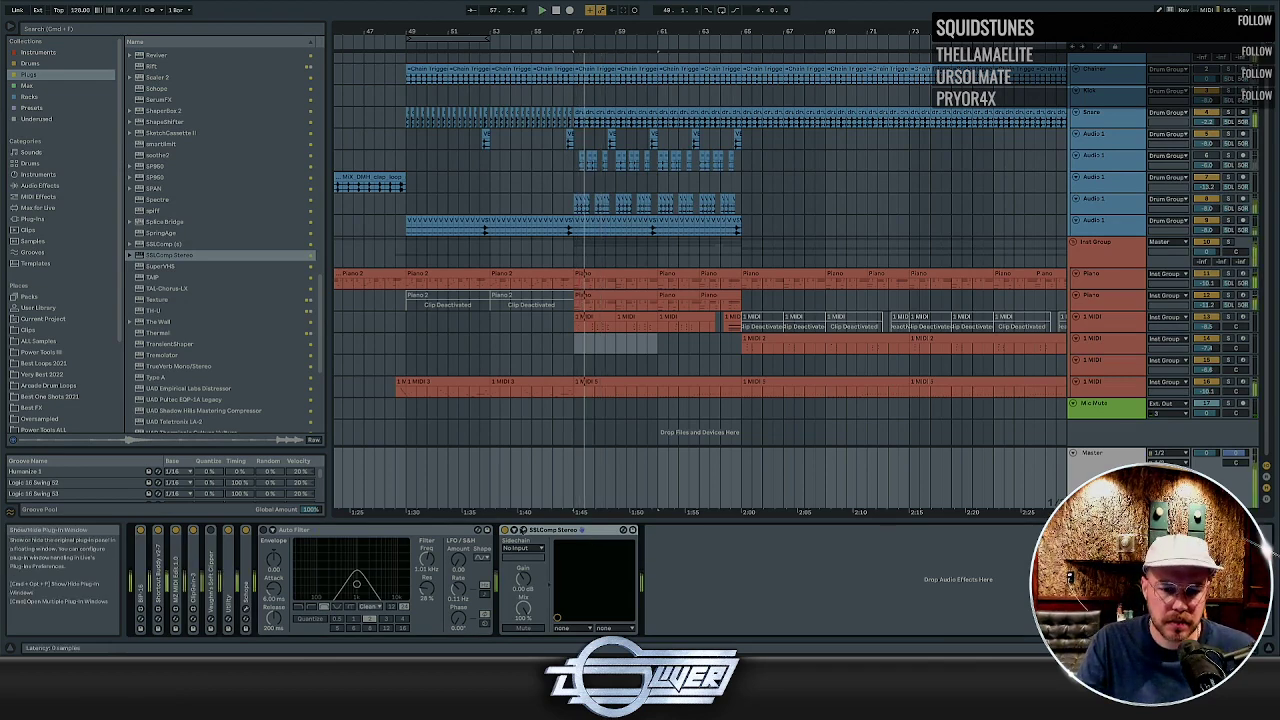
Move the Schope plug-in behind SSLComp Stereo on the Master track, unfold it and open its window
{"action": "left_click_drag", "start_coordinate": [245, 572], "coordinate": [684, 541]}
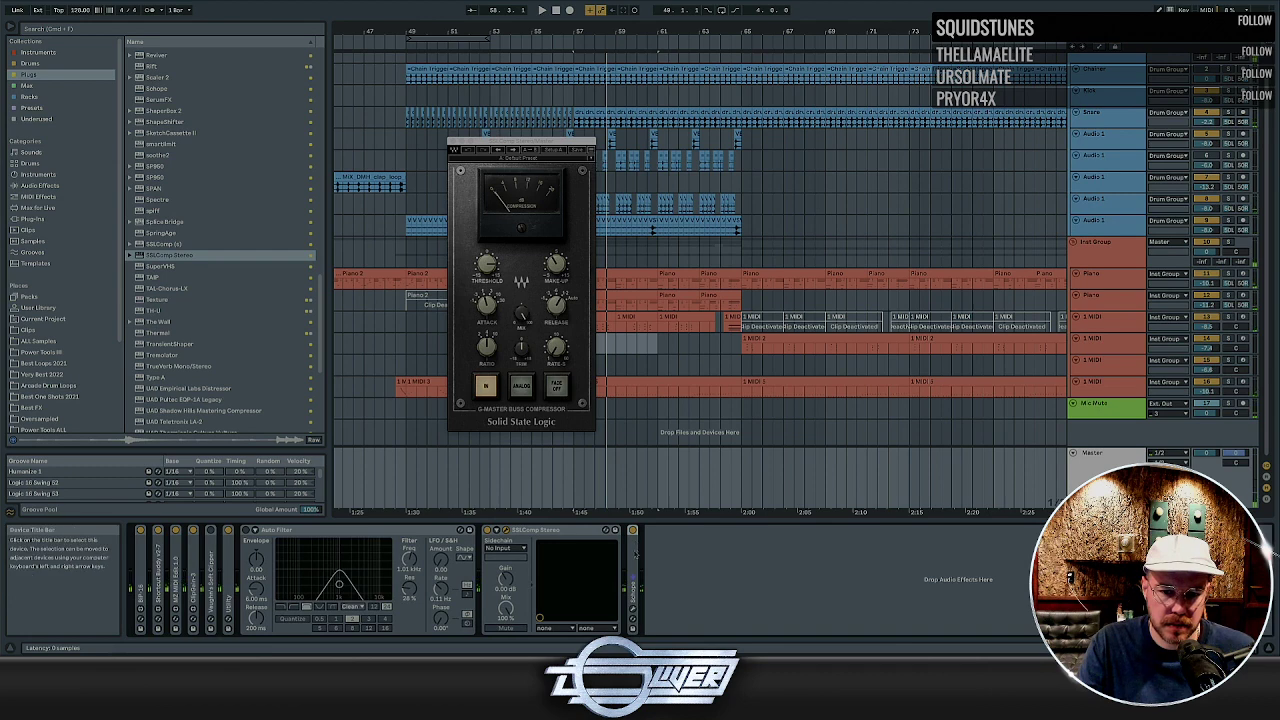
{"action": "double_click", "coordinate": [634, 553]}
{"action": "left_click", "coordinate": [652, 530]}
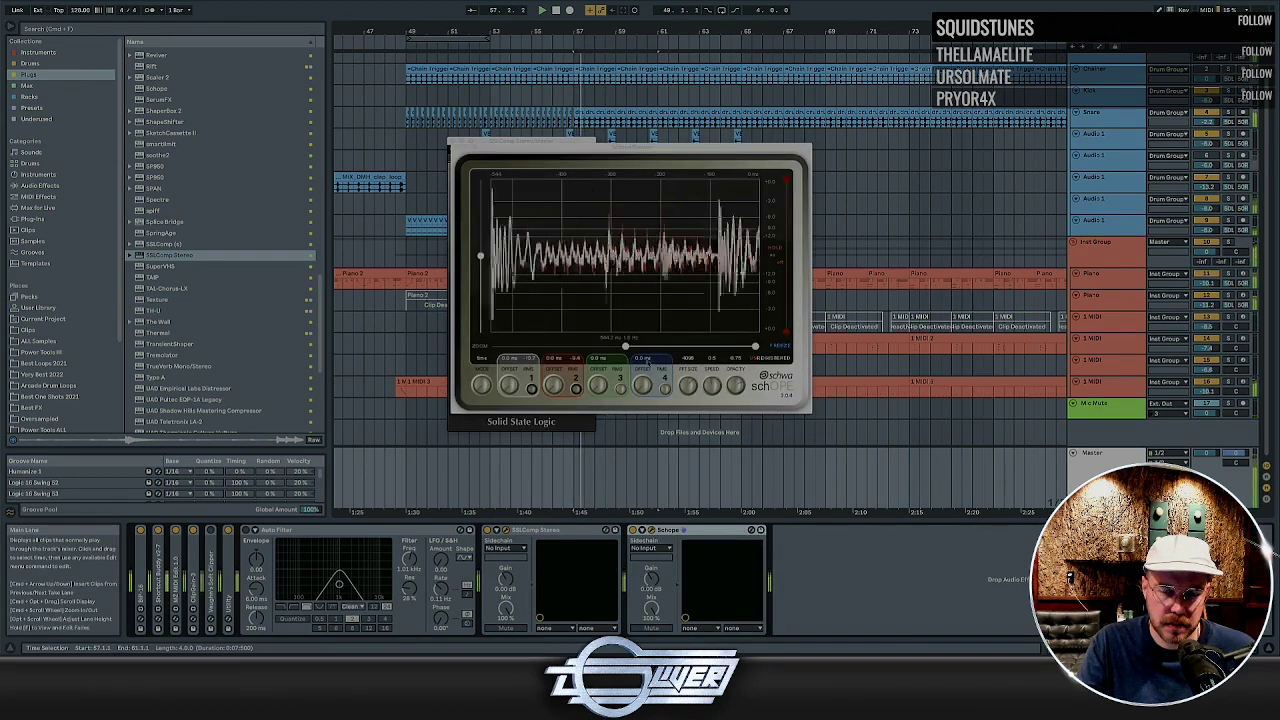
Move the Schope window clear of SSLComp Stereo, load the Master Bus 1 user preset into the compressor and close the compressor window
{"action": "left_click_drag", "start_coordinate": [595, 147], "coordinate": [767, 139]}
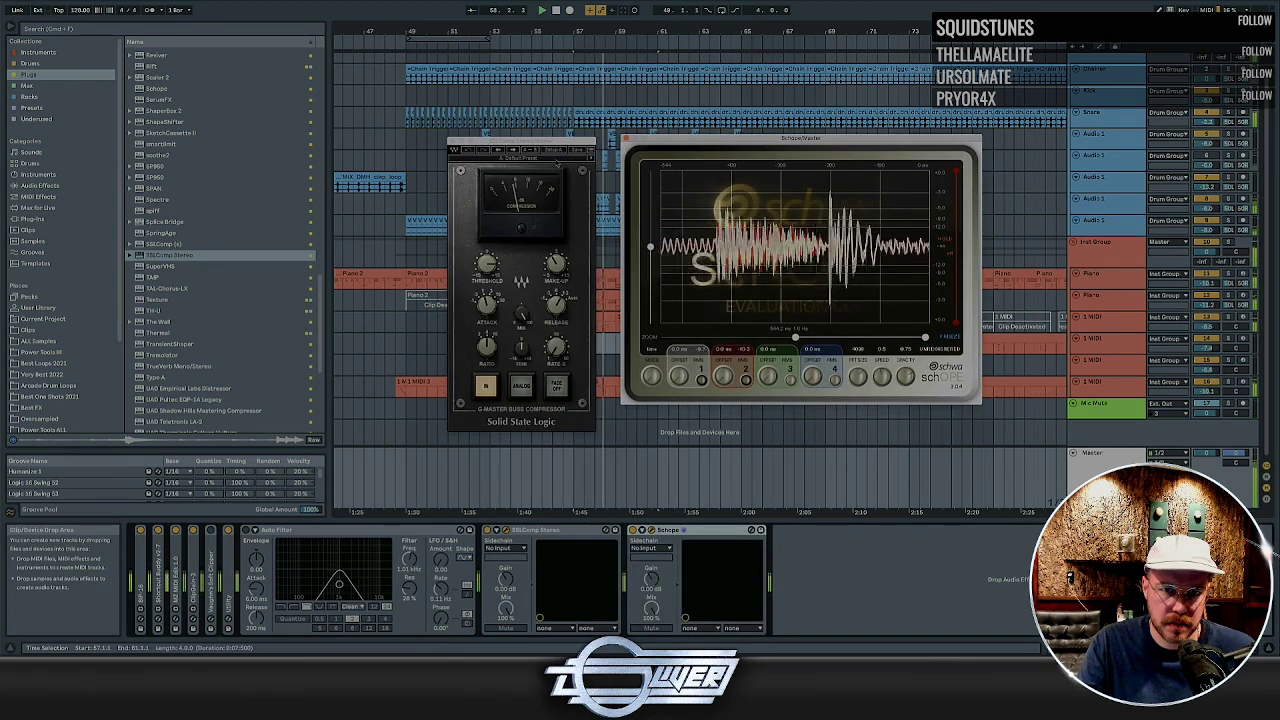
{"action": "left_click", "coordinate": [543, 161]}
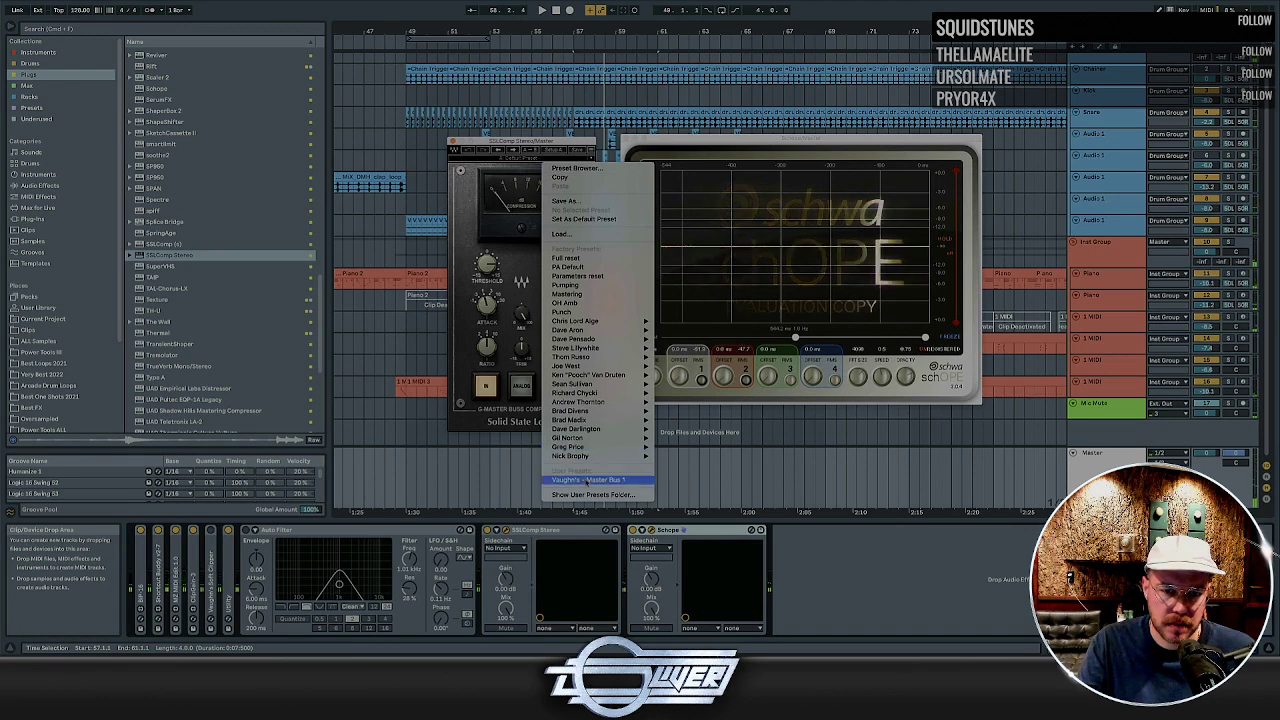
{"action": "left_click", "coordinate": [588, 479]}
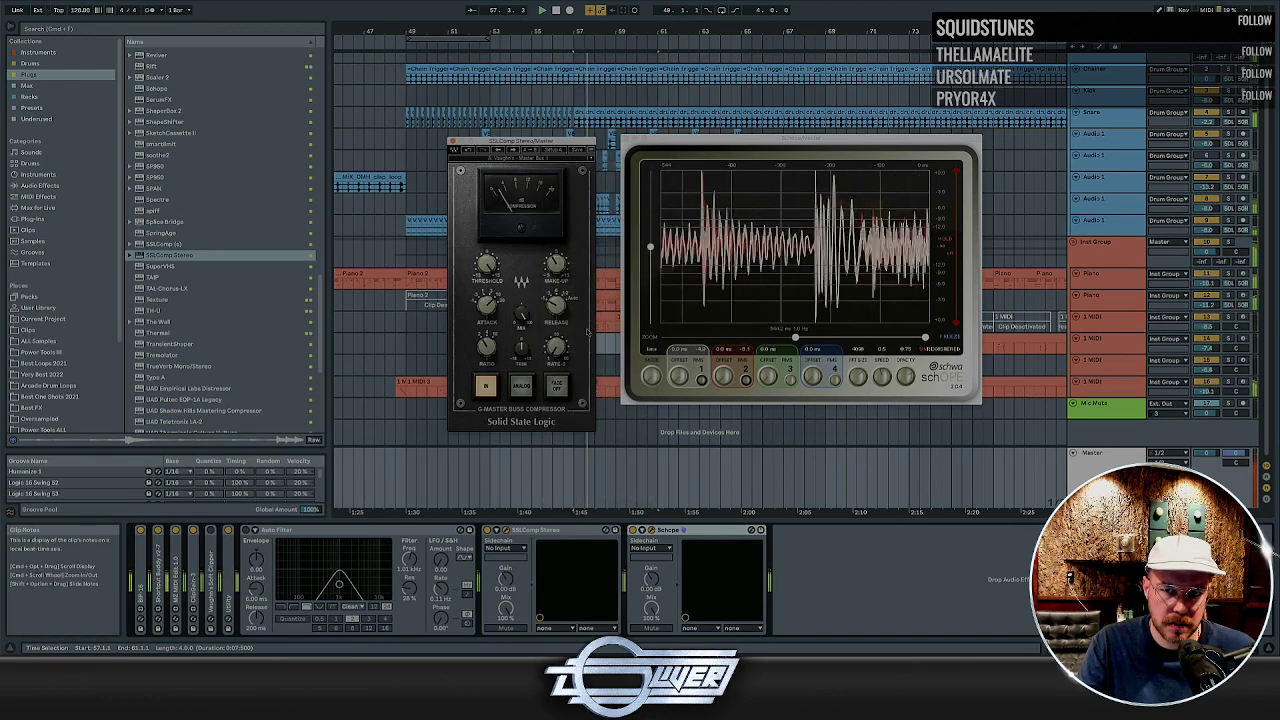
{"action": "left_click", "coordinate": [452, 142]}
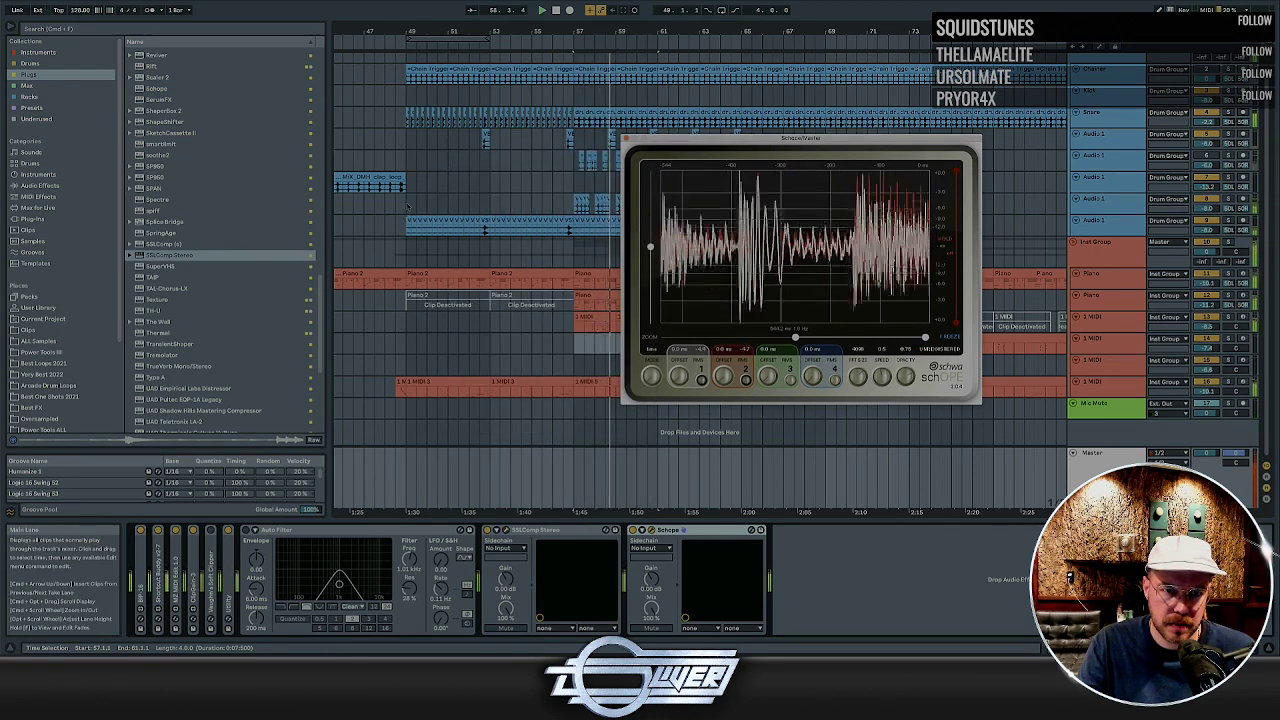
Select bars 49 to 51 and loop playback over them to listen to the processed section
{"action": "left_click_drag", "start_coordinate": [407, 205], "coordinate": [449, 210]}
{"action": "key", "text": "space"}
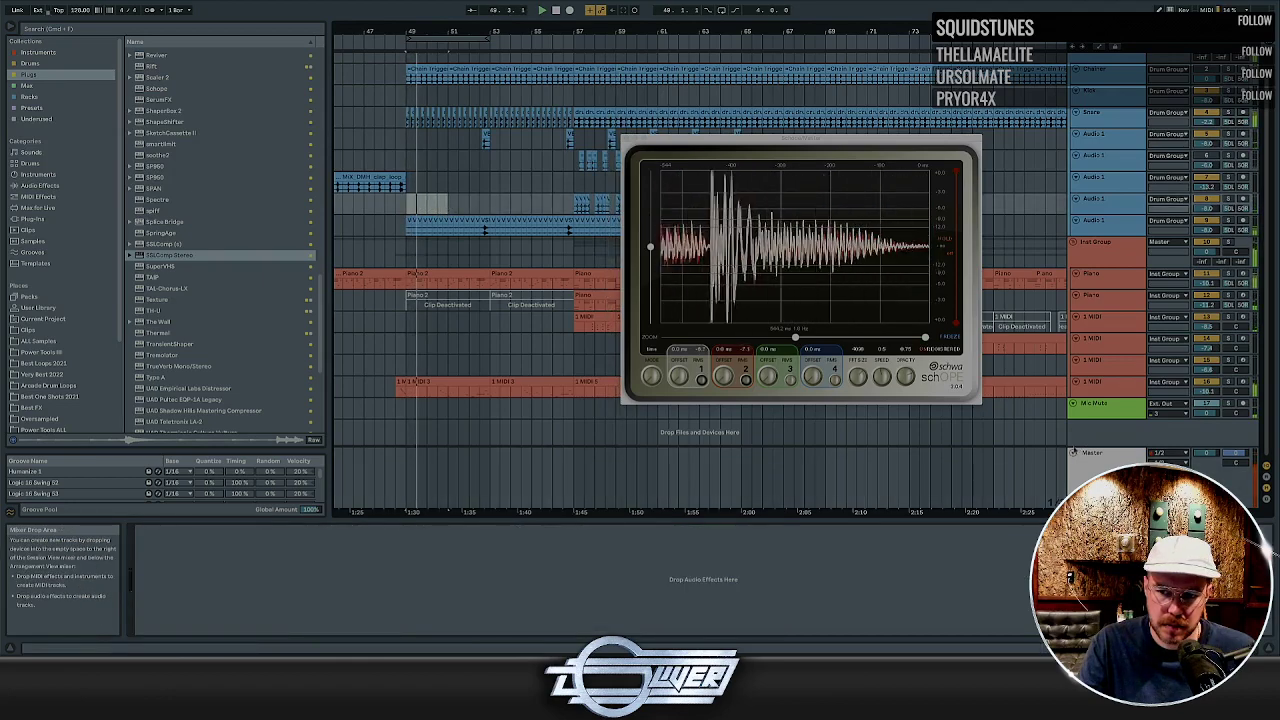
{"action": "left_click_drag", "start_coordinate": [407, 343], "coordinate": [449, 344]}
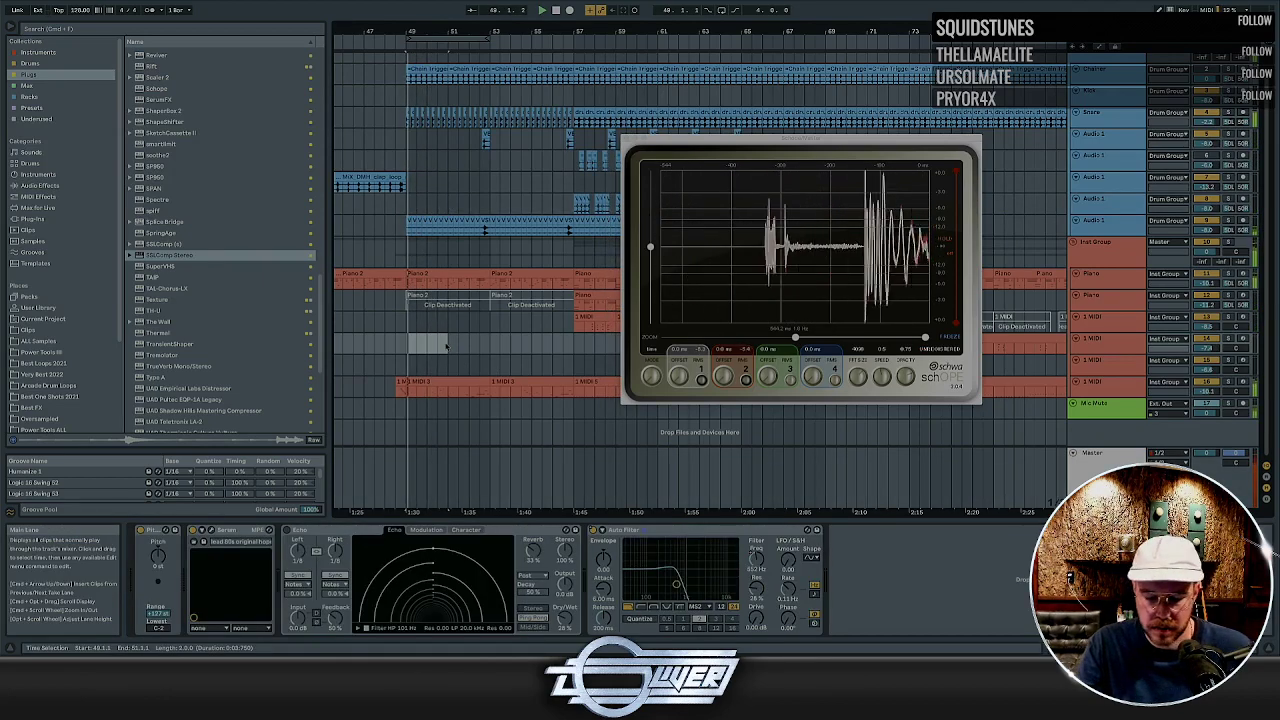
{"action": "left_click", "coordinate": [1104, 252]}
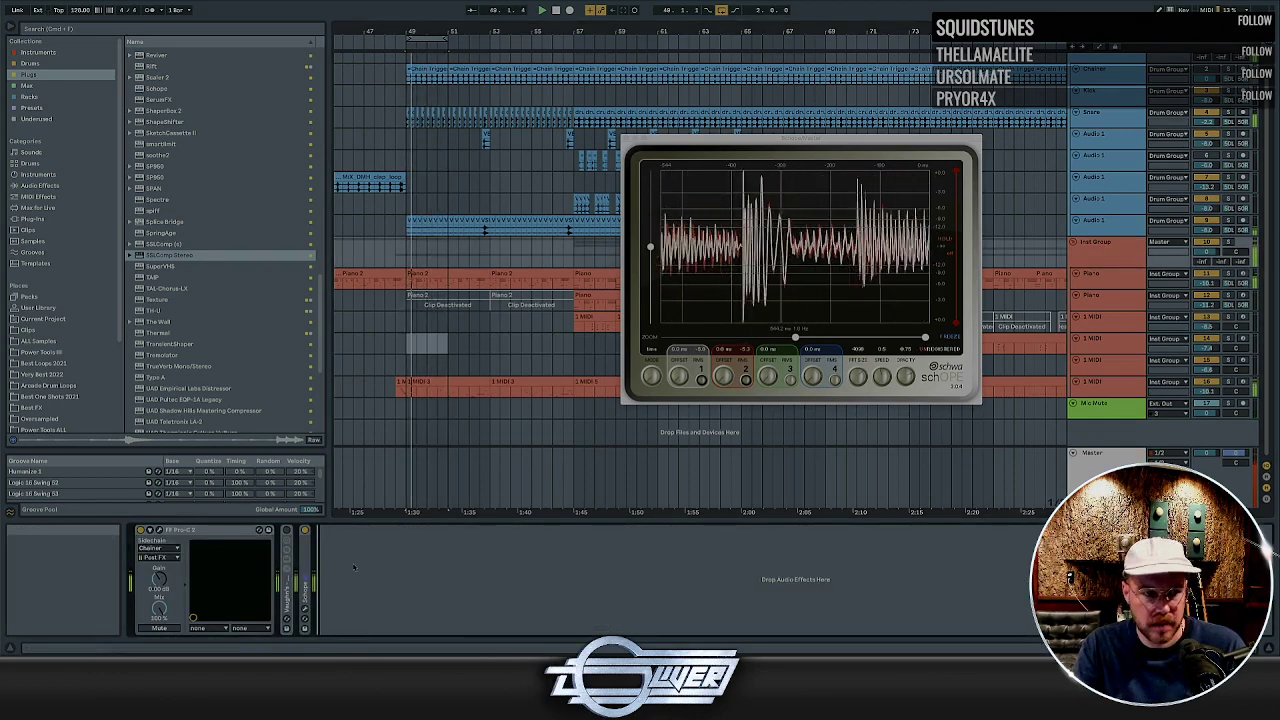
{"action": "scroll", "coordinate": [167, 187], "scroll_direction": "up", "scroll_amount": 10}
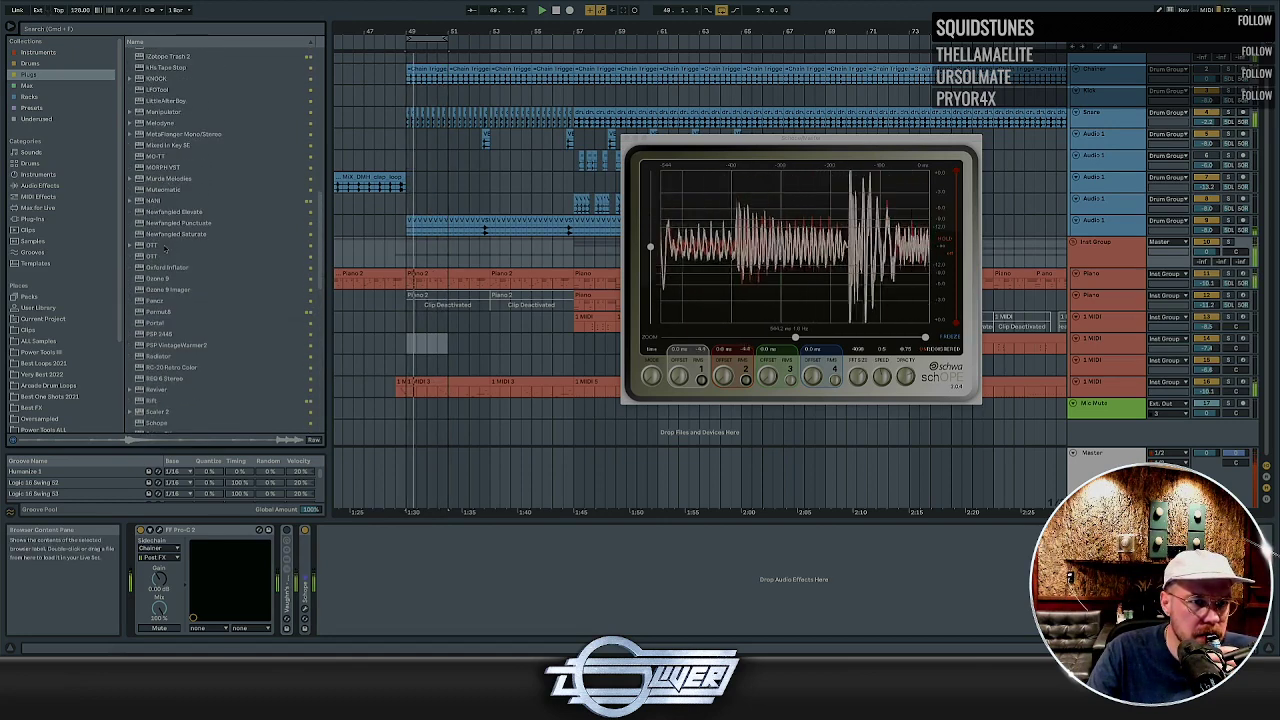
{"action": "double_click", "coordinate": [152, 245]}
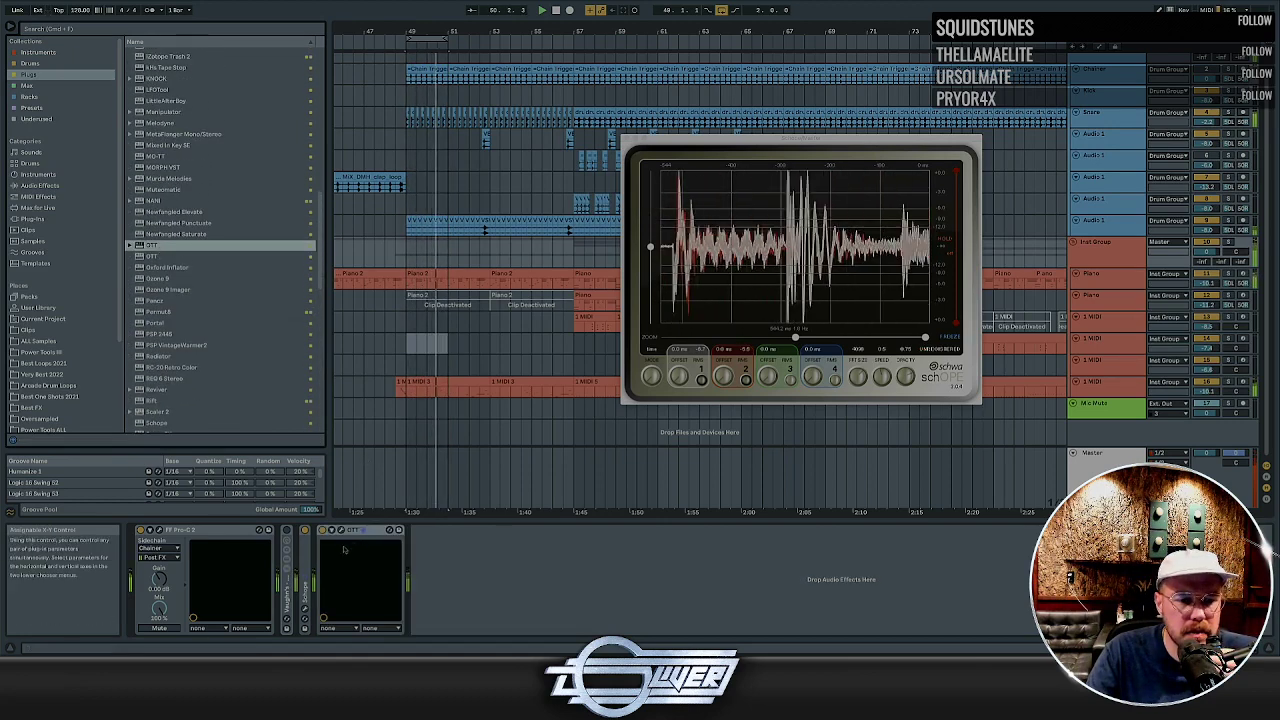
Set the Inst Group's OTT to 45% upward, 48% downward and 23% depth, and close the OTT and Schope windows
{"action": "left_click_drag", "start_coordinate": [725, 490], "coordinate": [716, 509]}
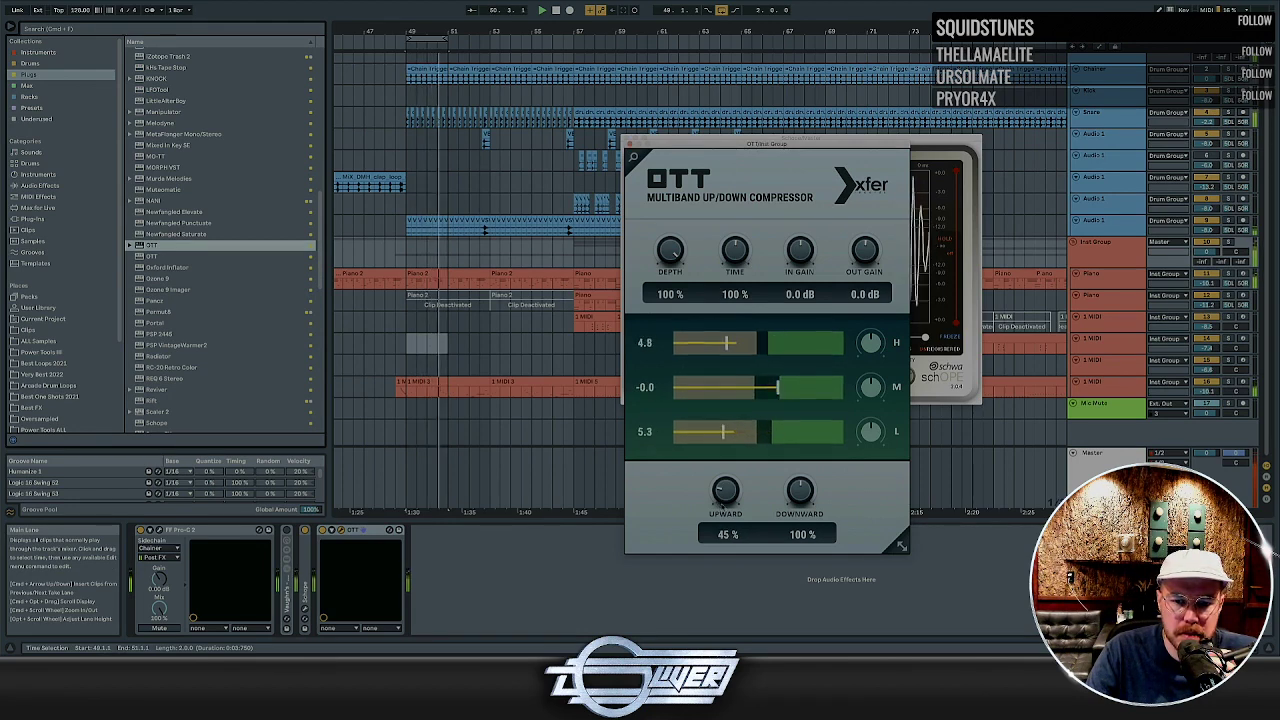
{"action": "left_click_drag", "start_coordinate": [800, 490], "coordinate": [788, 512]}
{"action": "left_click_drag", "start_coordinate": [670, 250], "coordinate": [672, 300]}
{"action": "left_click_drag", "start_coordinate": [686, 252], "coordinate": [681, 235]}
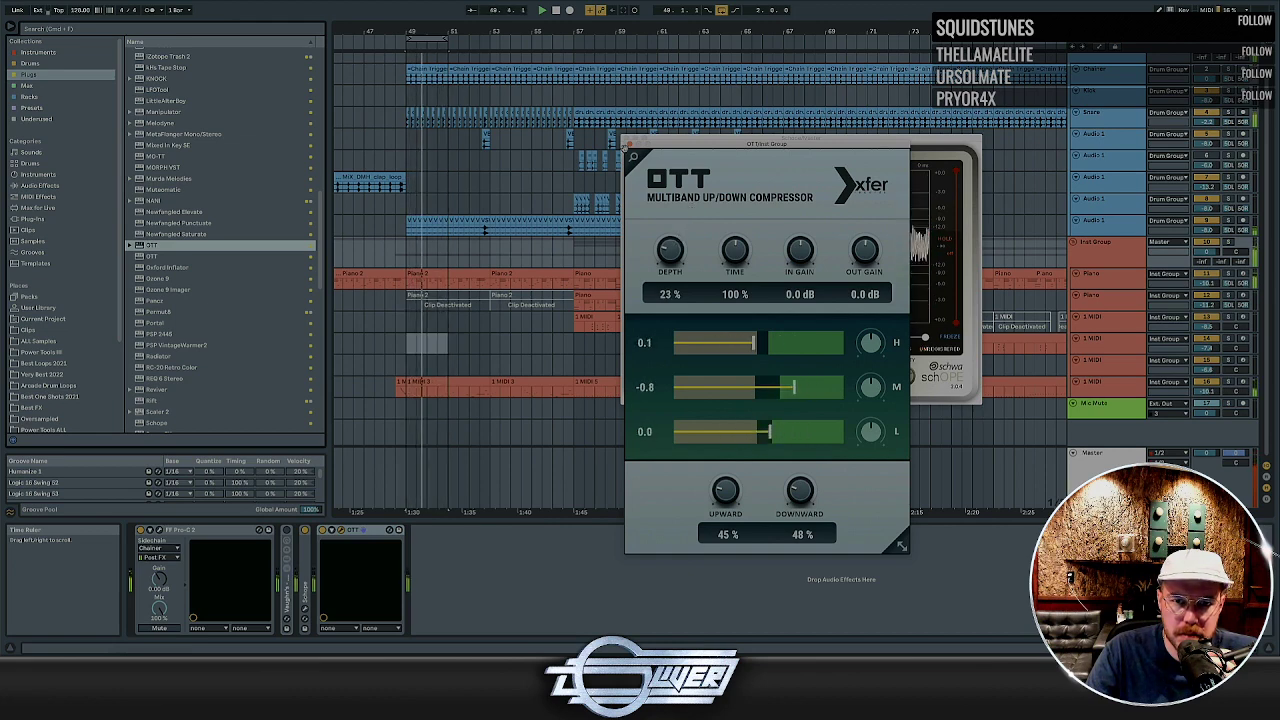
{"action": "left_click", "coordinate": [630, 143]}
{"action": "left_click", "coordinate": [627, 140]}
{"action": "left_click", "coordinate": [1100, 274]}
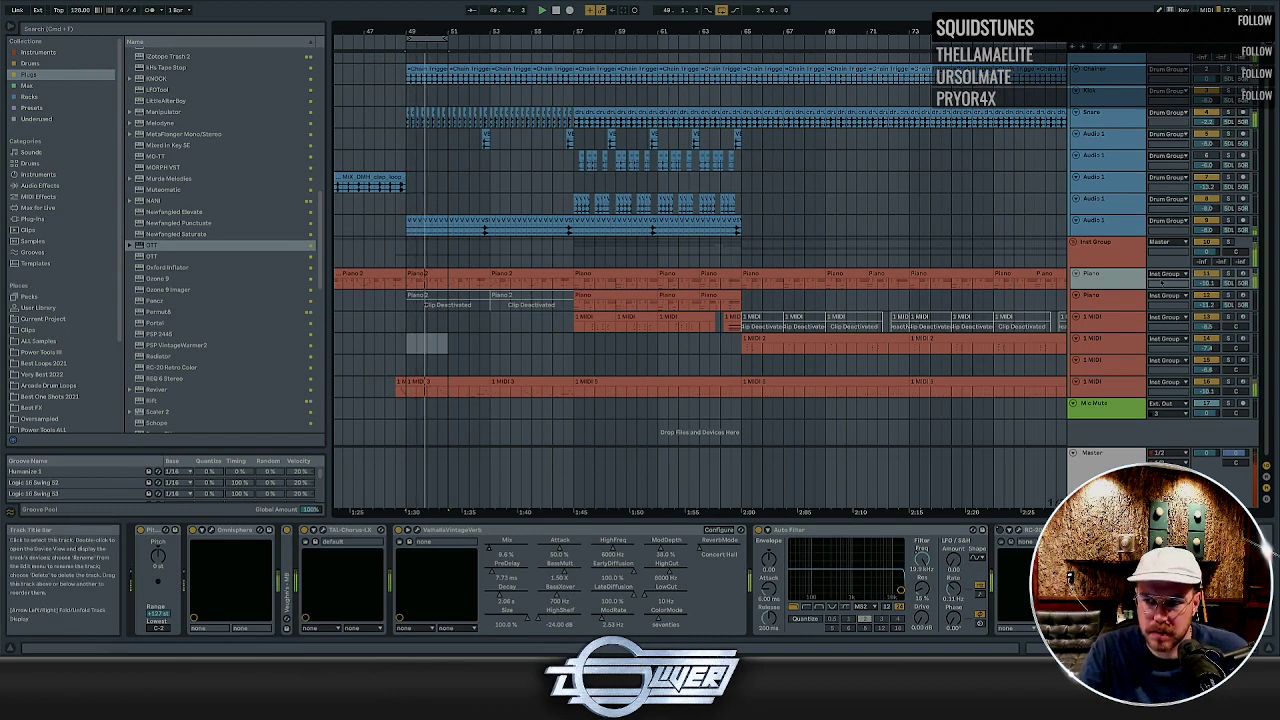
{"action": "left_click_drag", "start_coordinate": [1207, 283], "coordinate": [1207, 280]}
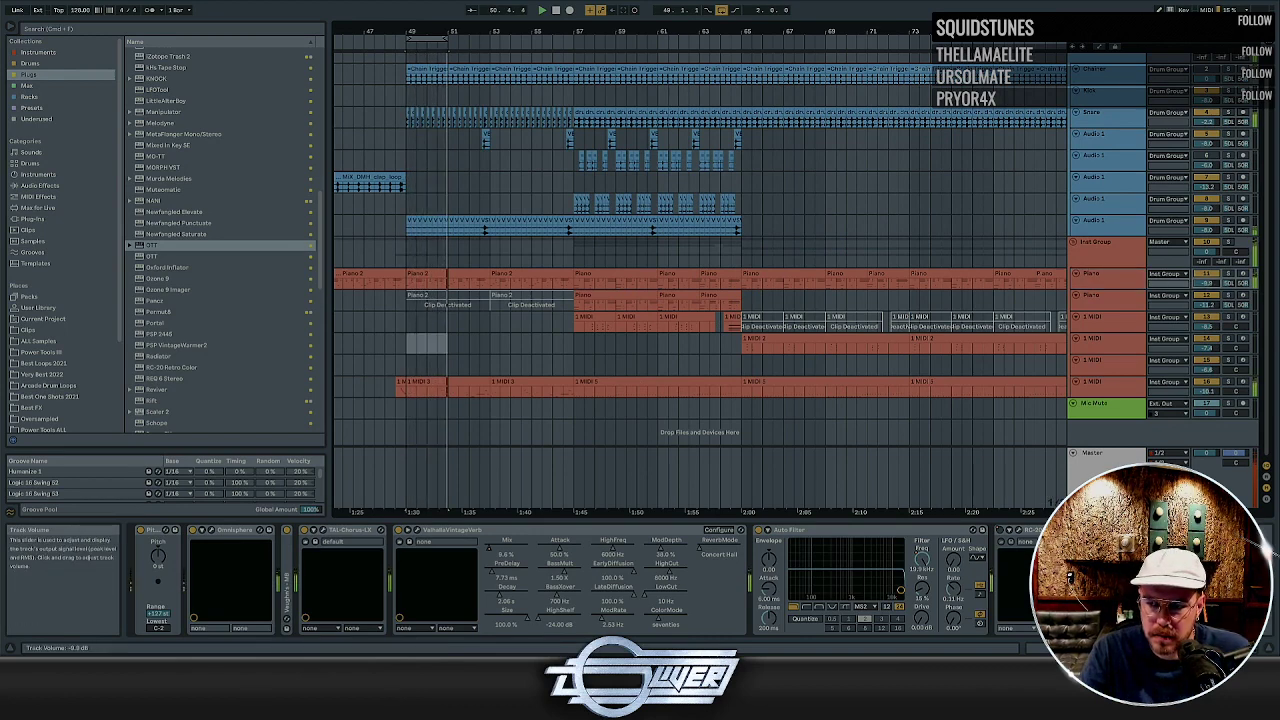
{"action": "left_click", "coordinate": [1099, 254]}
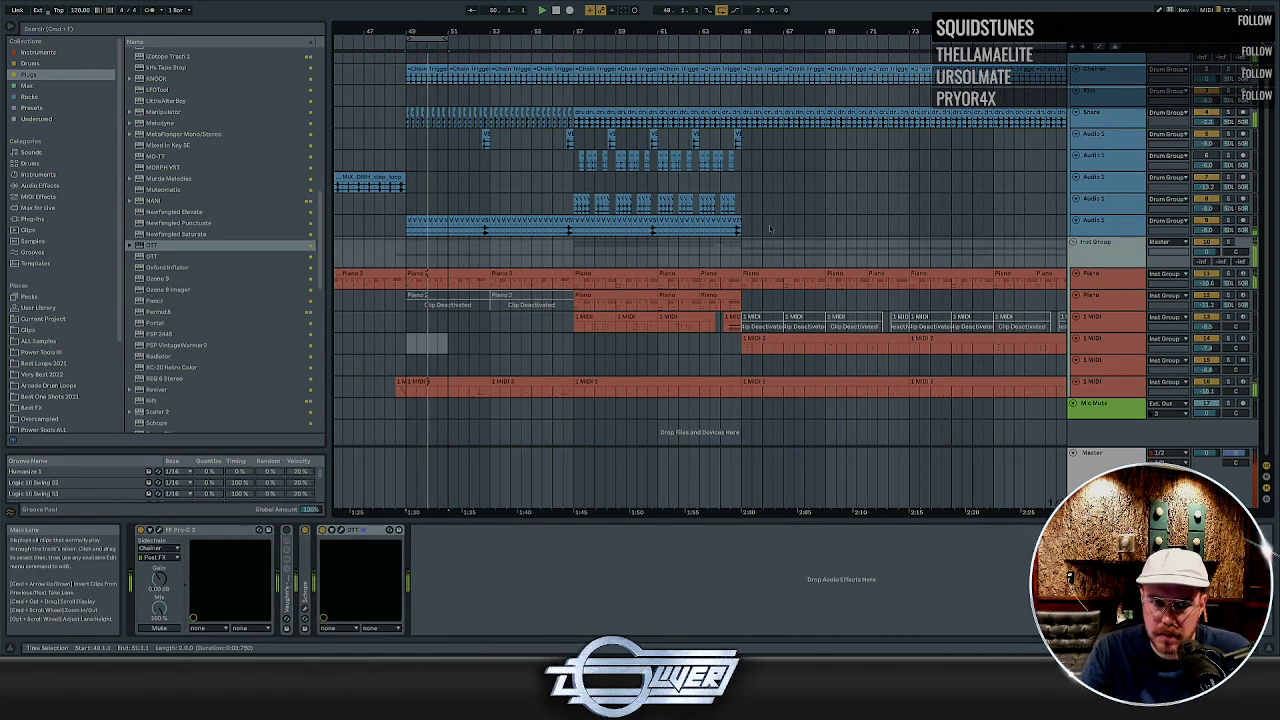
Insert OTT from the Plugs collection between SSLComp Stereo and Schope on the Master track
{"action": "scroll", "coordinate": [775, 230], "scroll_direction": "up", "scroll_amount": 1}
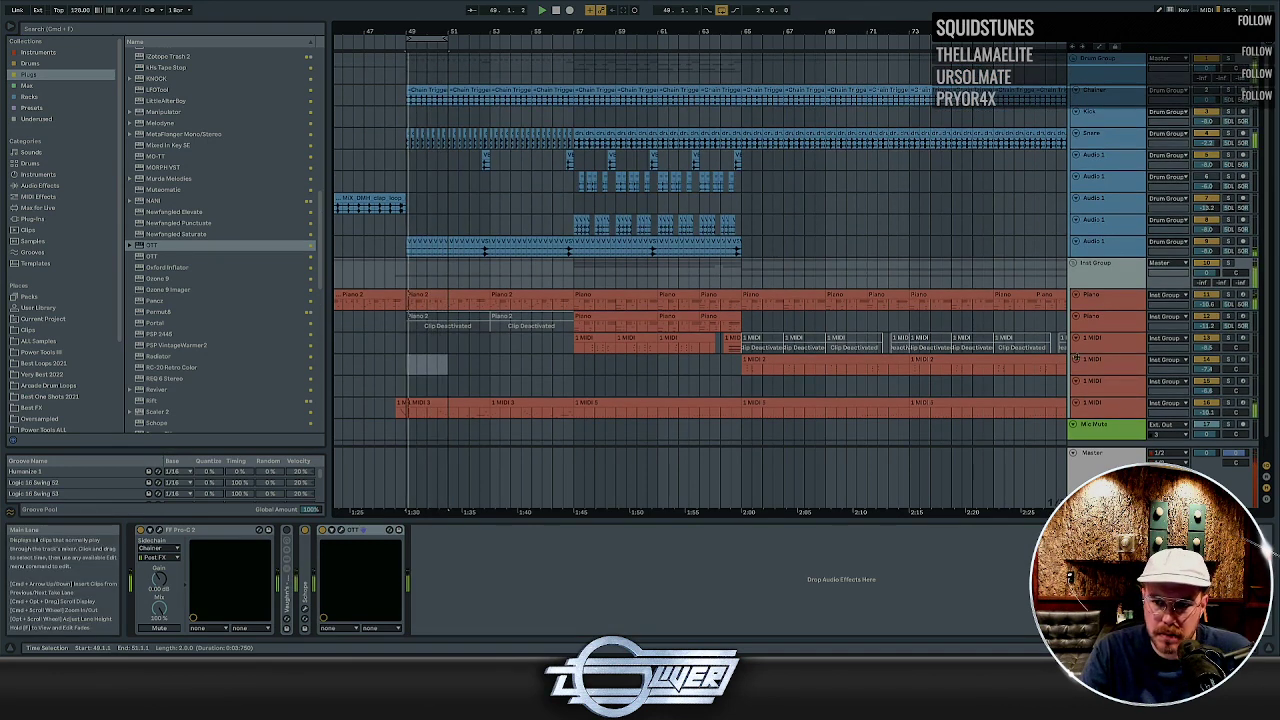
{"action": "scroll", "coordinate": [1096, 381], "scroll_direction": "down", "scroll_amount": 1}
{"action": "left_click", "coordinate": [1097, 465]}
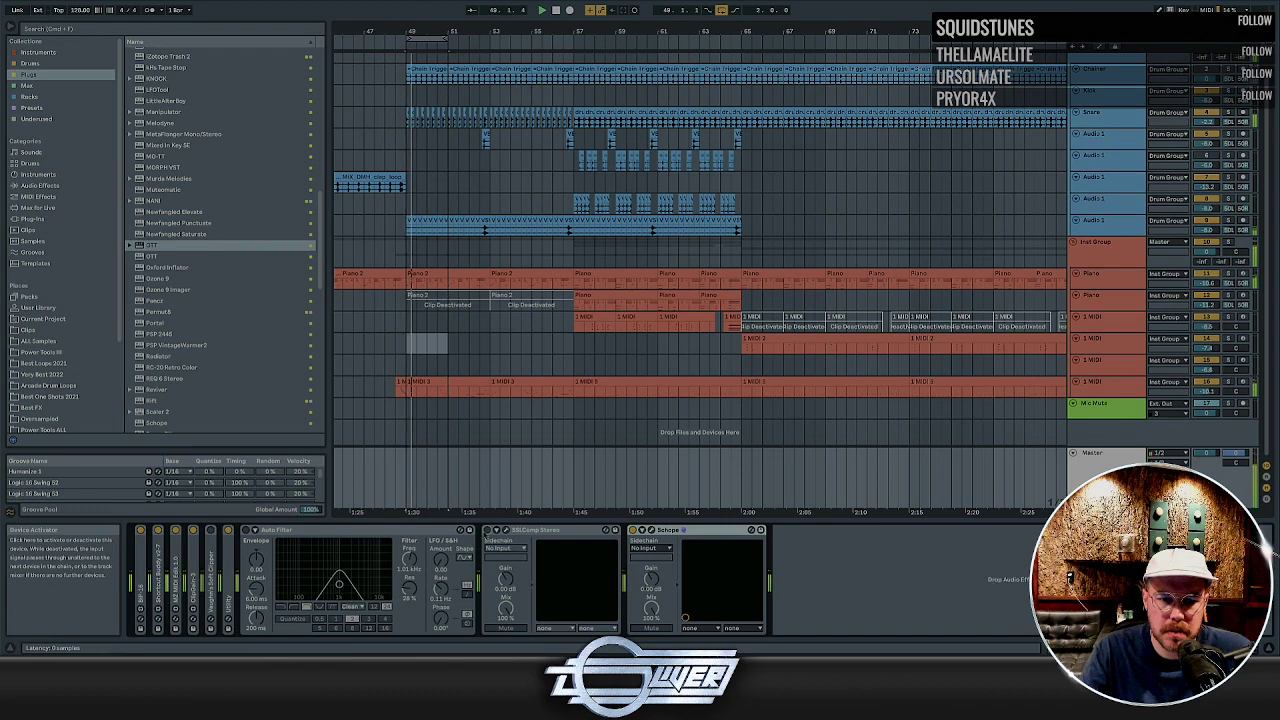
{"action": "left_click", "coordinate": [506, 531]}
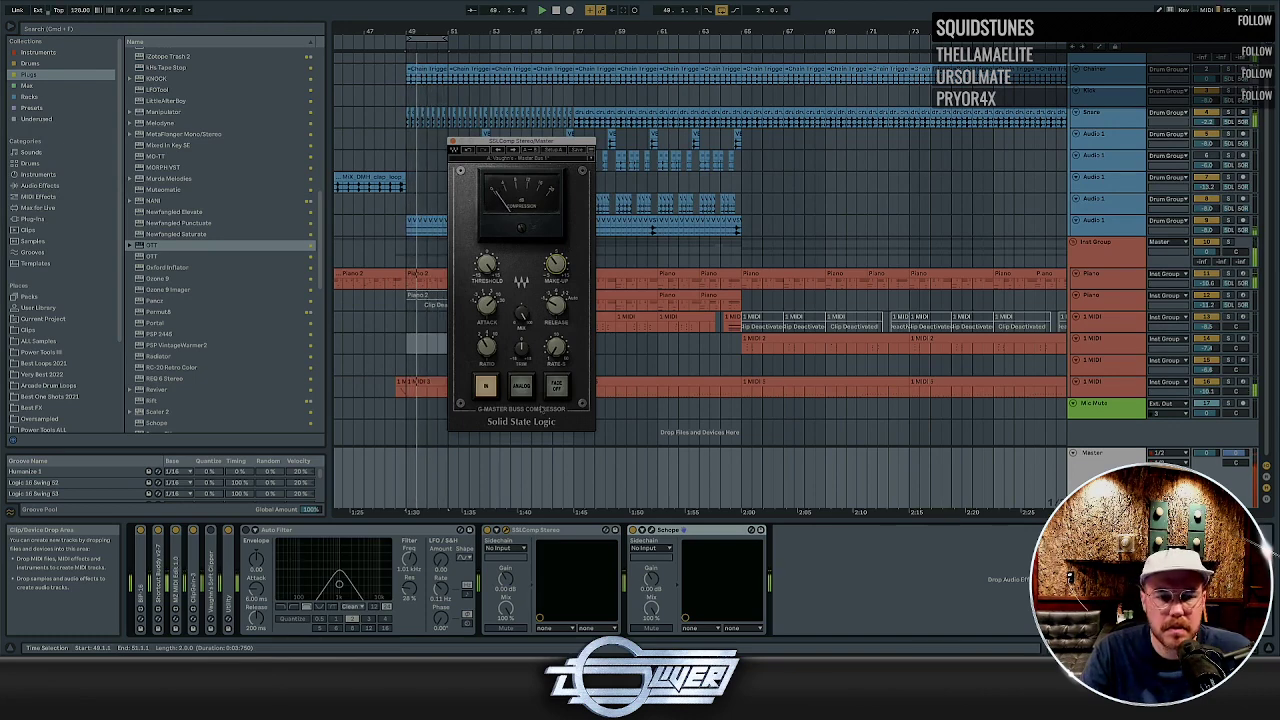
{"action": "left_click_drag", "start_coordinate": [153, 245], "coordinate": [628, 550]}
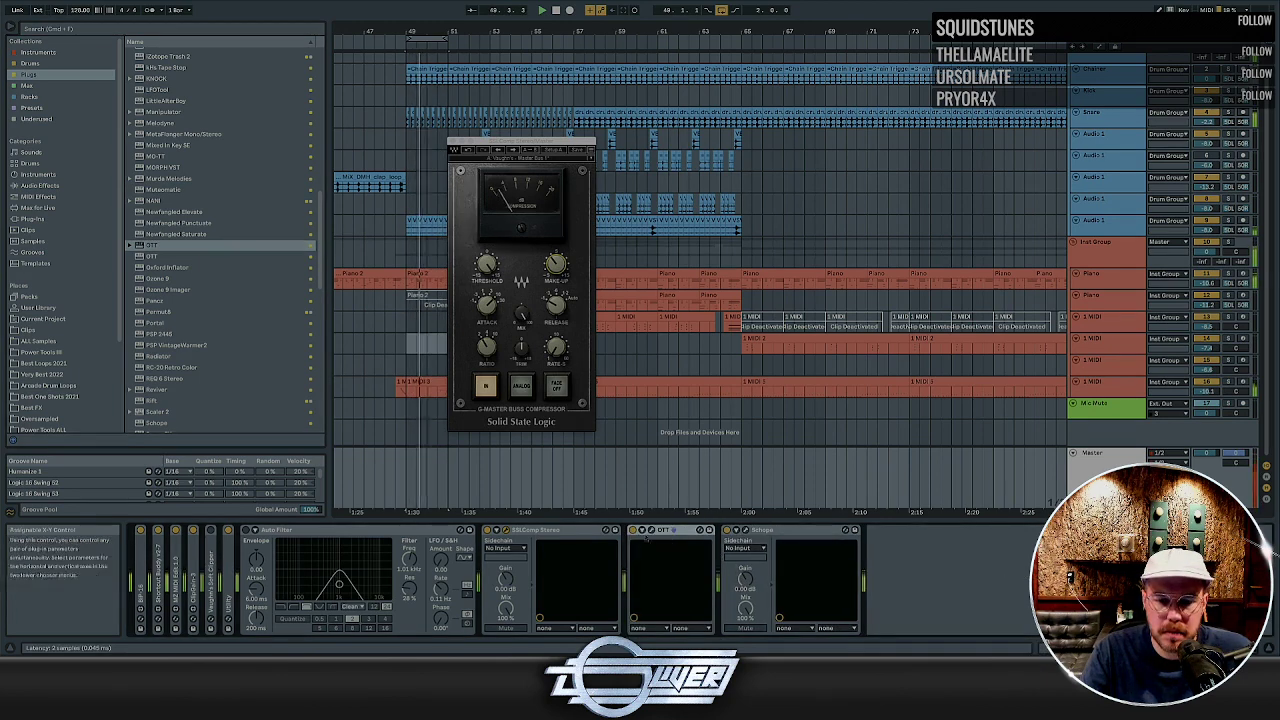
Set the Master track's OTT to 45% upward, 45% downward and 16% depth, and close the open plug-in windows
{"action": "left_click_drag", "start_coordinate": [554, 496], "coordinate": [548, 508]}
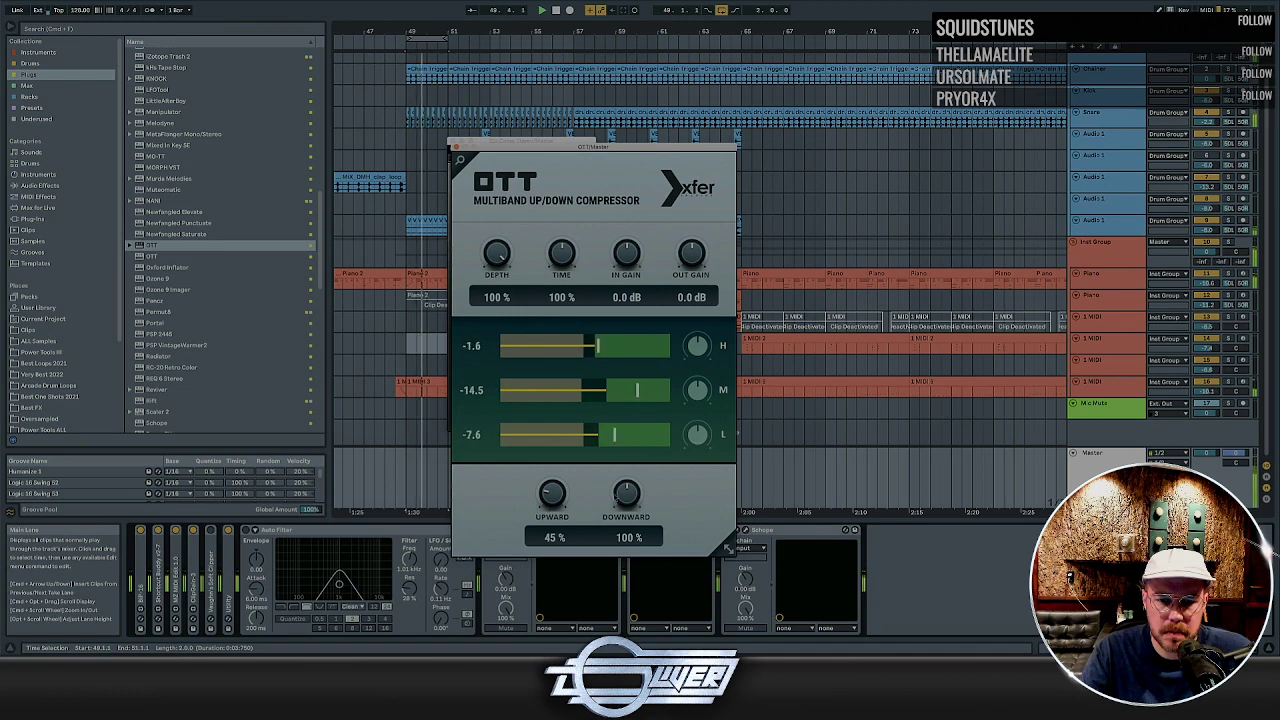
{"action": "left_click_drag", "start_coordinate": [614, 508], "coordinate": [613, 511]}
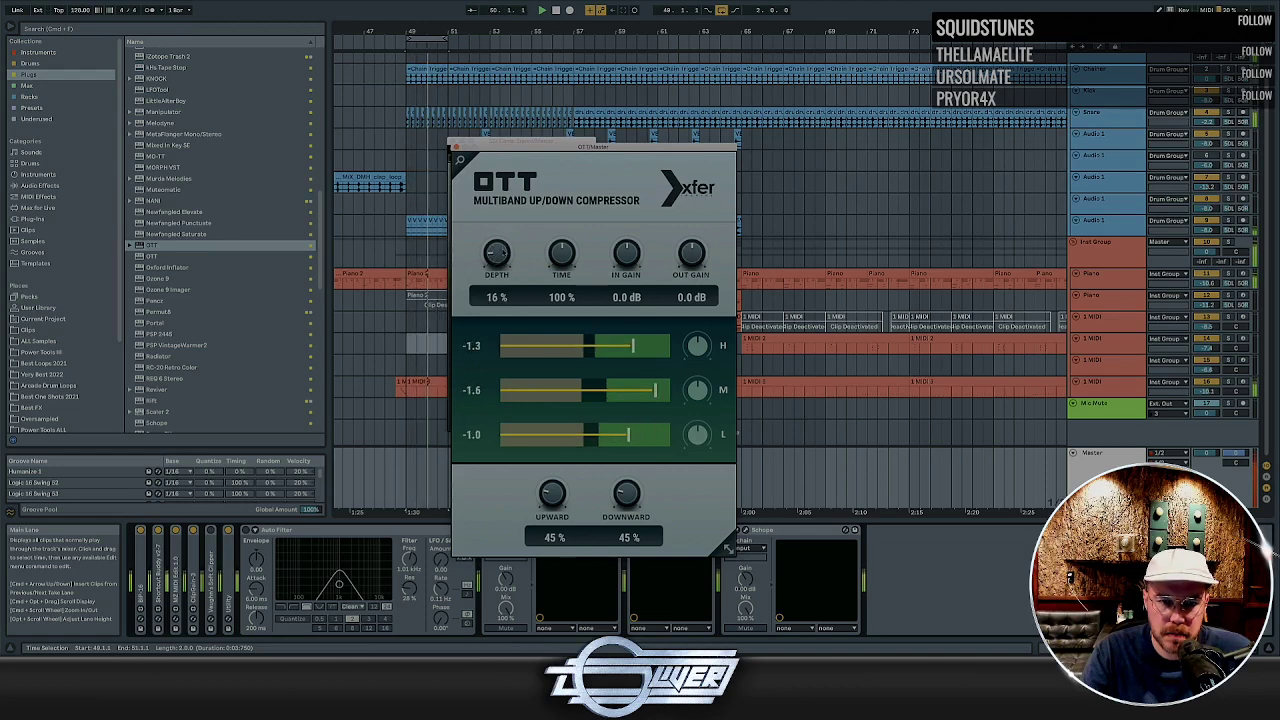
{"action": "left_click", "coordinate": [456, 147]}
{"action": "left_click", "coordinate": [453, 141]}
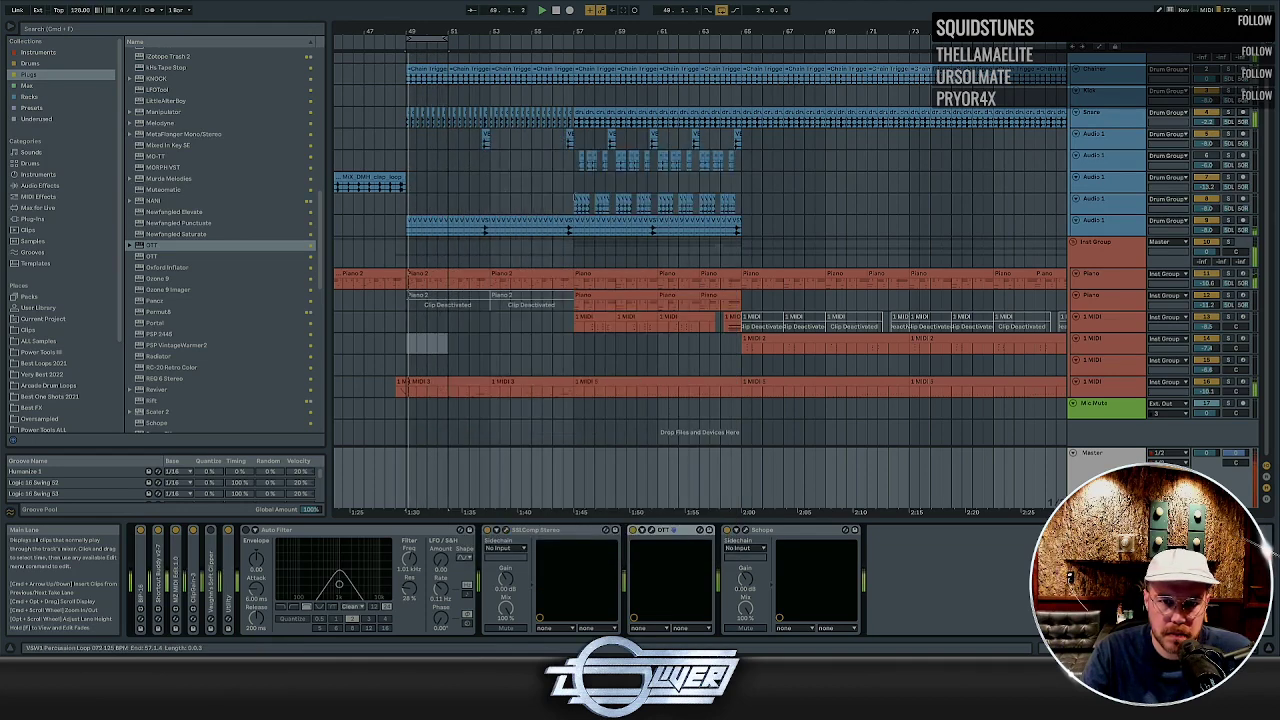
With bars 65 to 67 looping, move FF Pro-C 2 behind OTT on the Inst Group, lower its threshold and raise its release slightly
{"action": "left_click", "coordinate": [742, 181]}
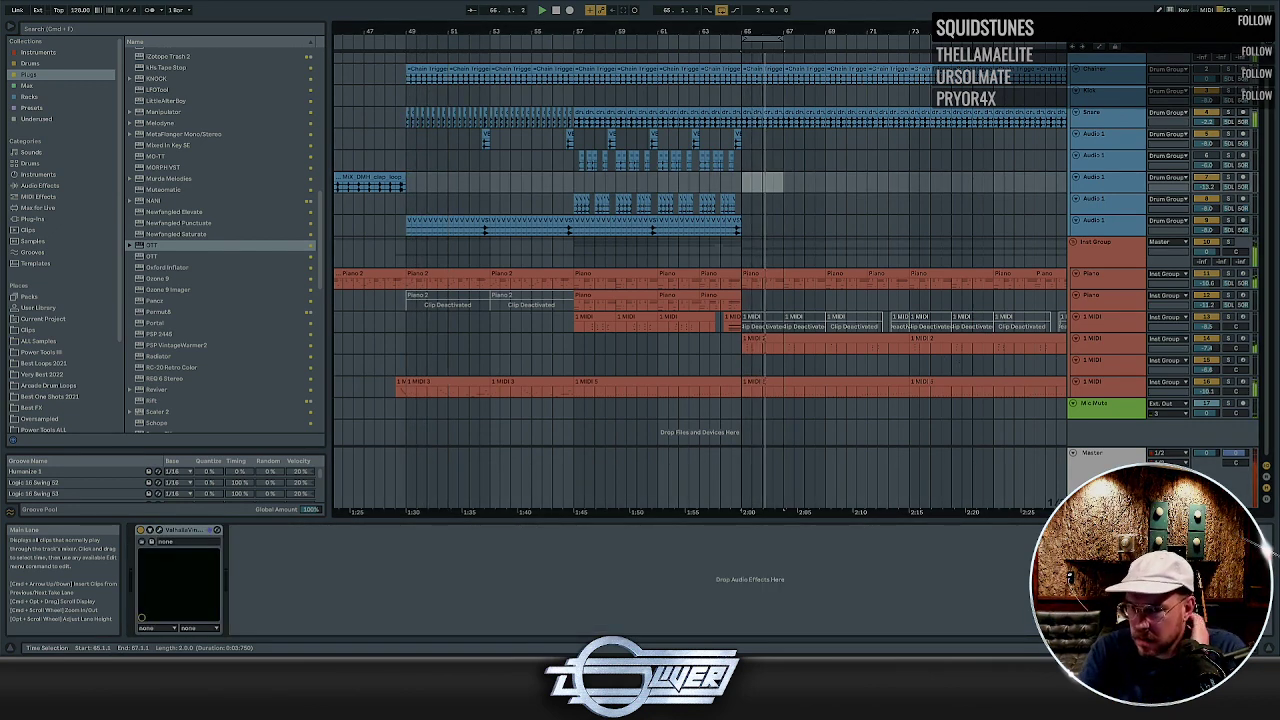
{"action": "left_click", "coordinate": [1097, 243]}
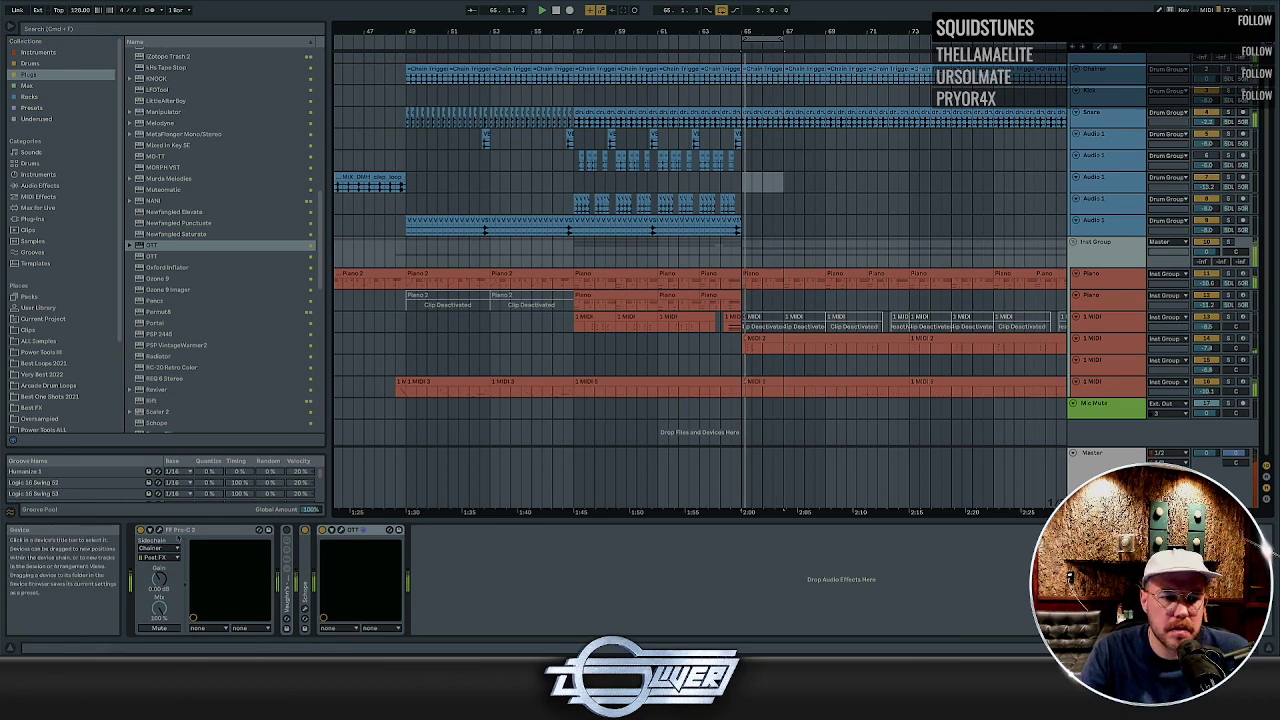
{"action": "left_click", "coordinate": [169, 530]}
{"action": "left_click_drag", "start_coordinate": [188, 530], "coordinate": [455, 570]}
{"action": "left_click_drag", "start_coordinate": [408, 253], "coordinate": [406, 290]}
{"action": "left_click_drag", "start_coordinate": [622, 252], "coordinate": [619, 243]}
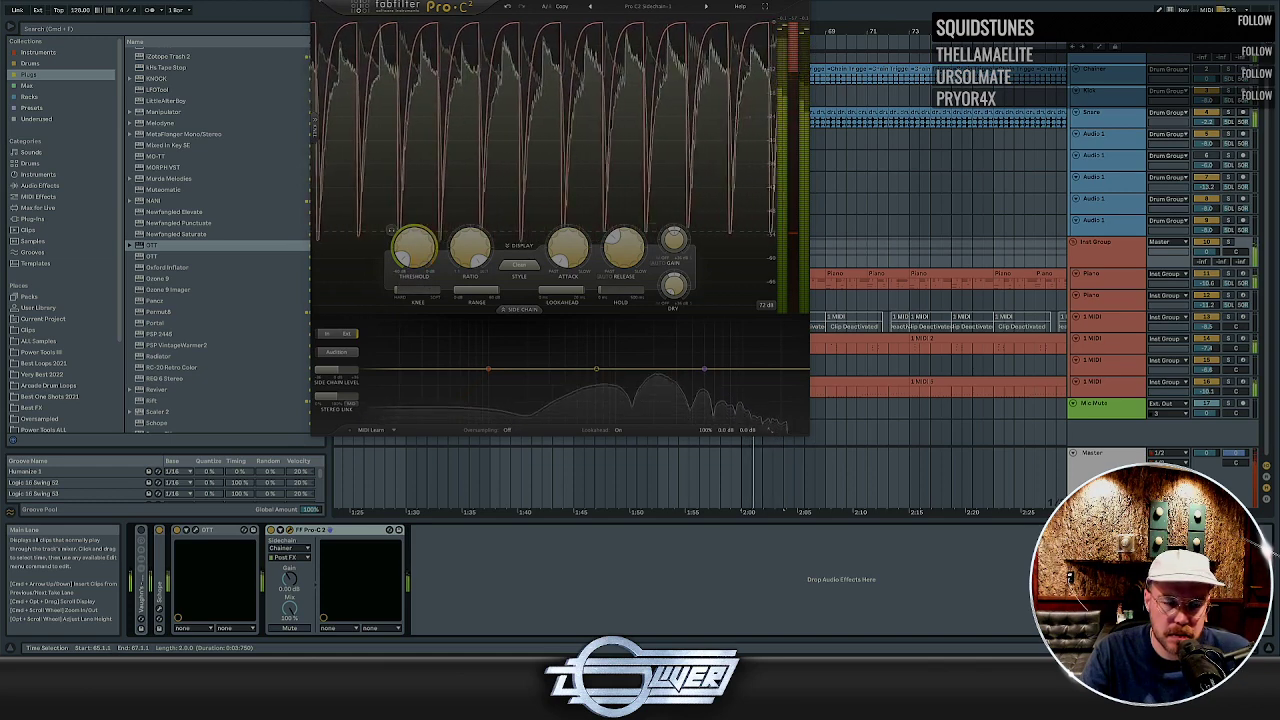
Show automation for the lowest MIDI track and set Serum's Env3 Dec to 437 ms across bars 65 to 73
{"action": "left_click", "coordinate": [762, 382]}
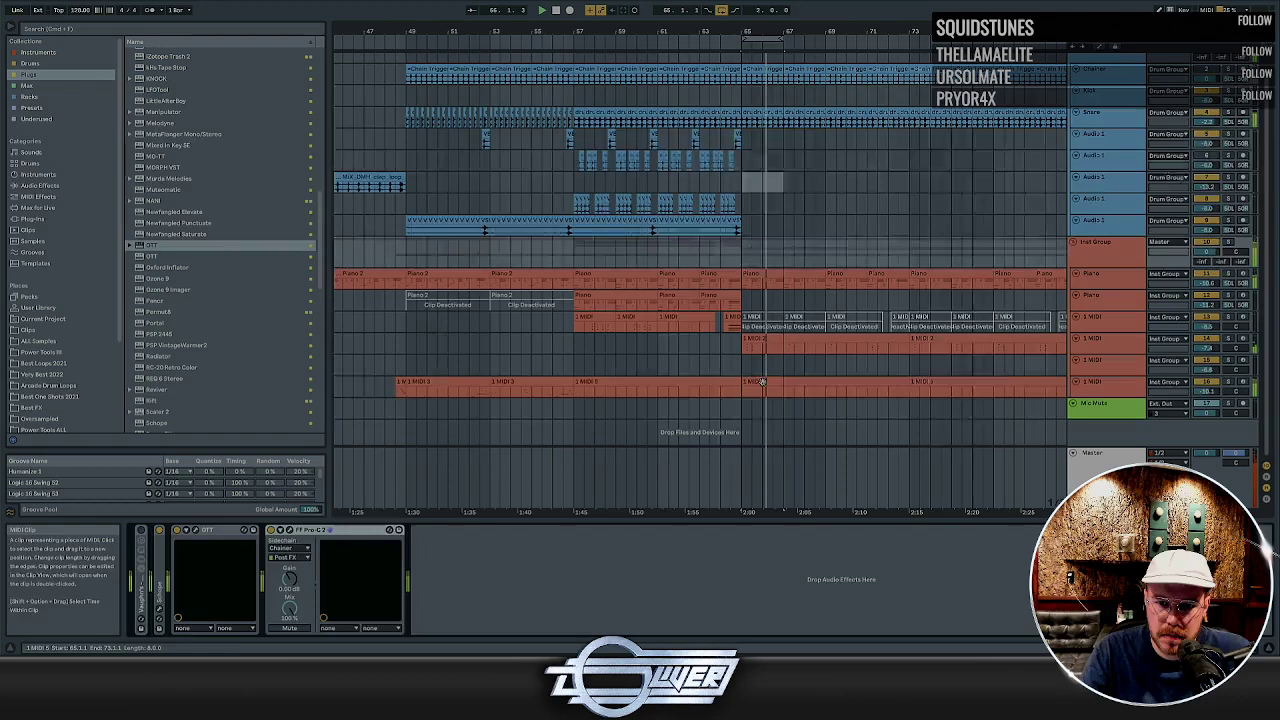
{"action": "key", "text": "a"}
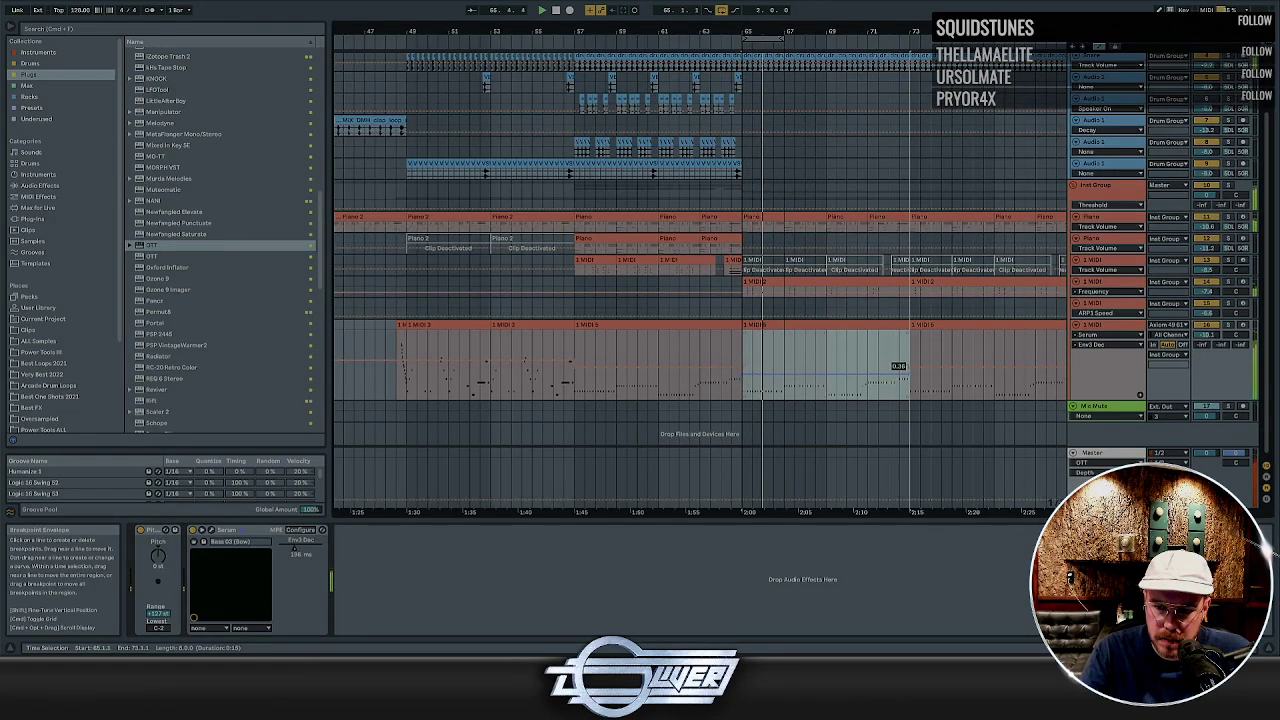
{"action": "left_click_drag", "start_coordinate": [850, 363], "coordinate": [850, 370]}
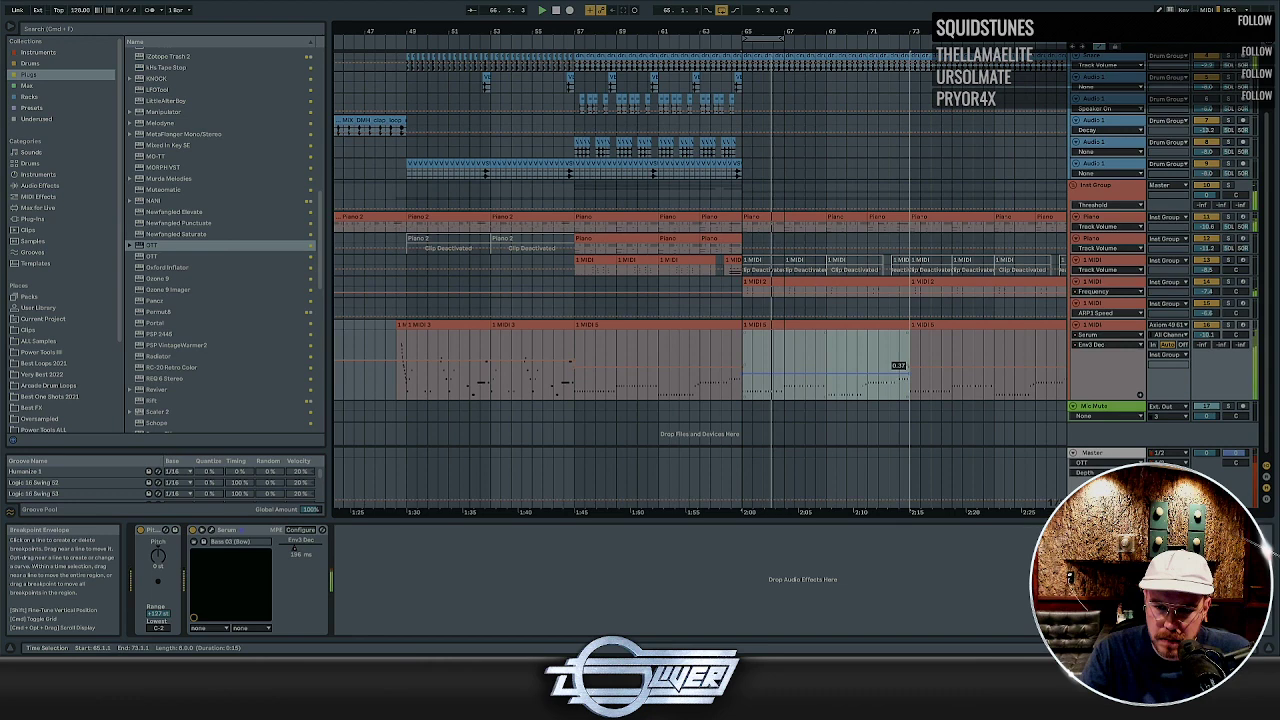
{"action": "left_click_drag", "start_coordinate": [890, 374], "coordinate": [890, 370]}
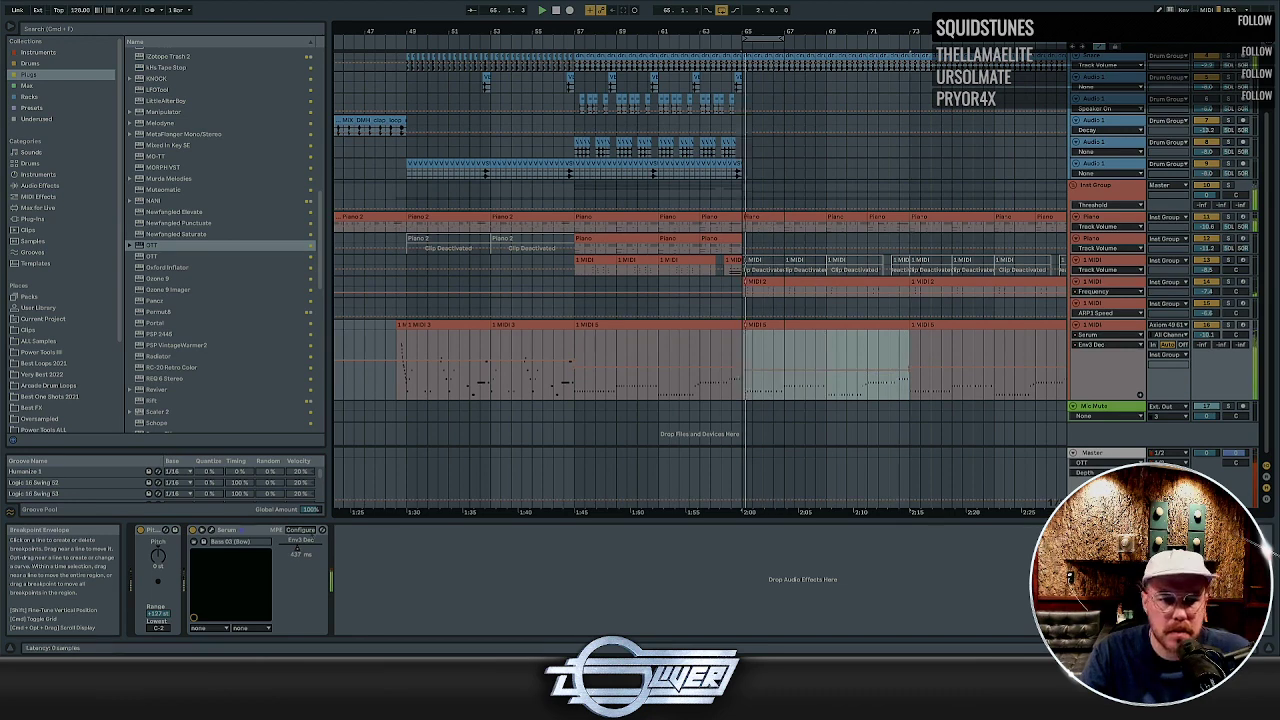
Open the bass track's Serum, go through its envelopes and adjust the release of Env 3
{"action": "left_click", "coordinate": [211, 530]}
{"action": "left_click", "coordinate": [484, 311]}
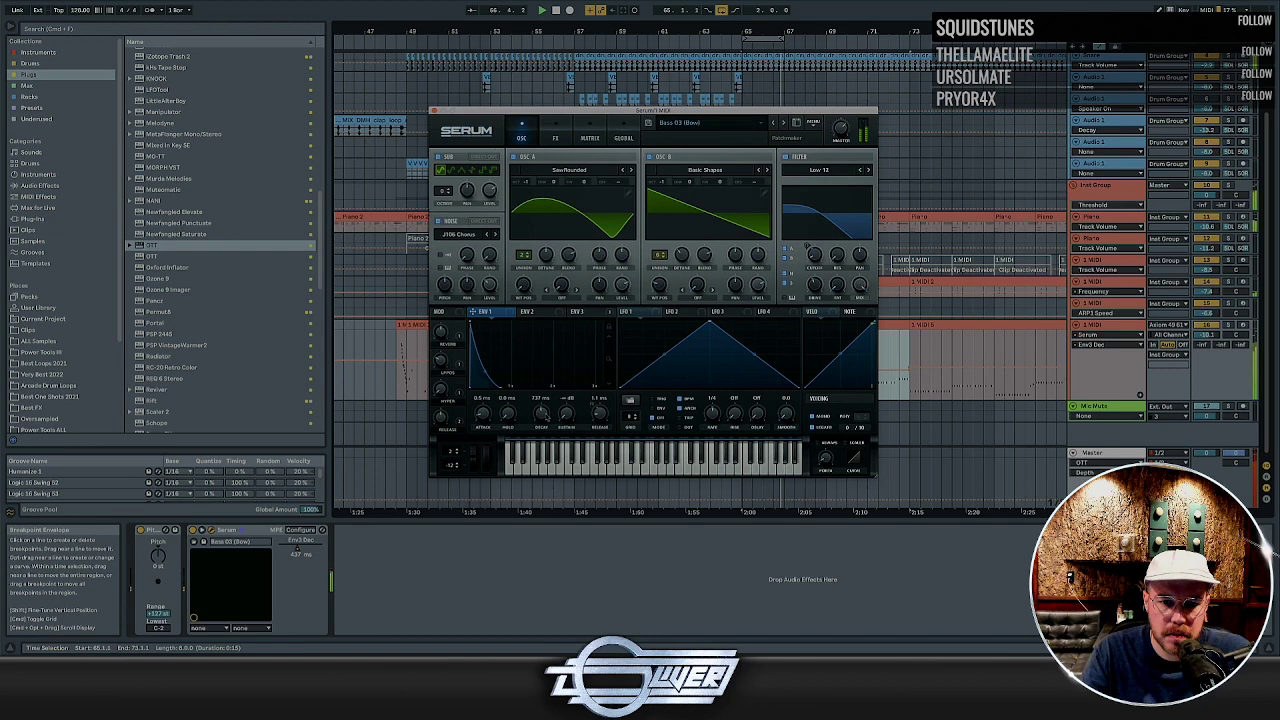
{"action": "left_click", "coordinate": [527, 311]}
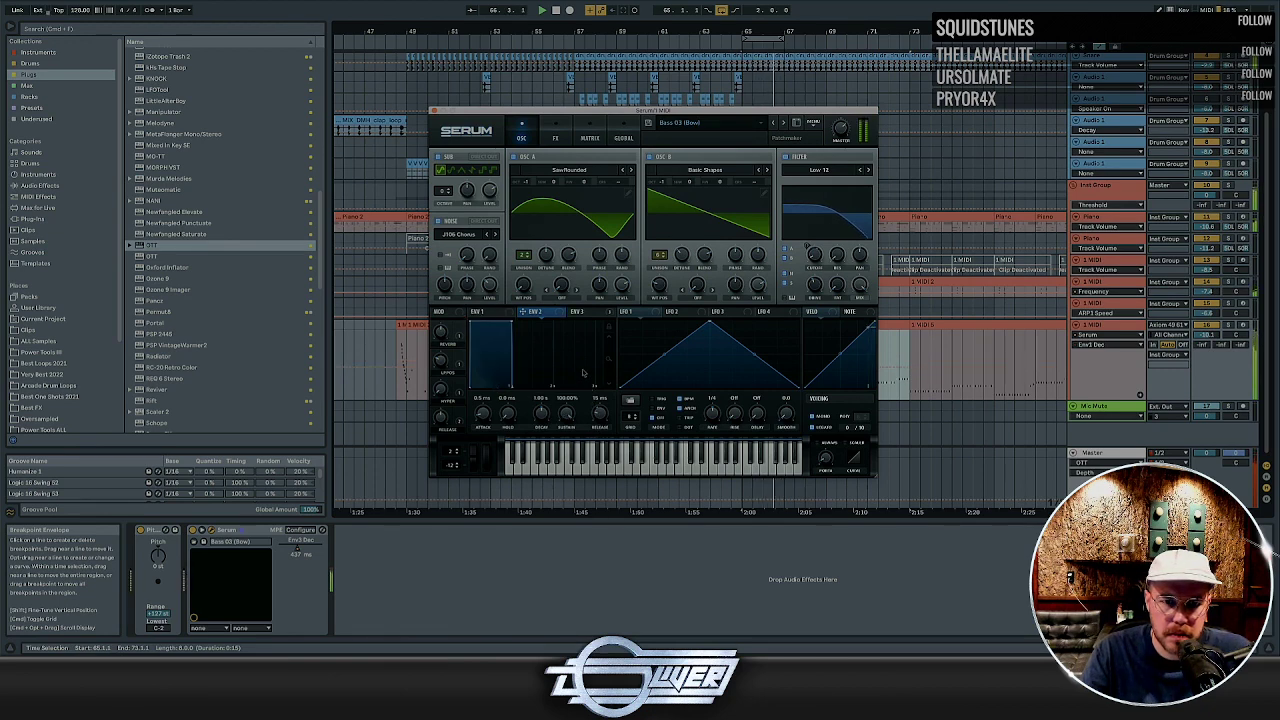
{"action": "left_click", "coordinate": [582, 311]}
{"action": "left_click_drag", "start_coordinate": [566, 418], "coordinate": [566, 420]}
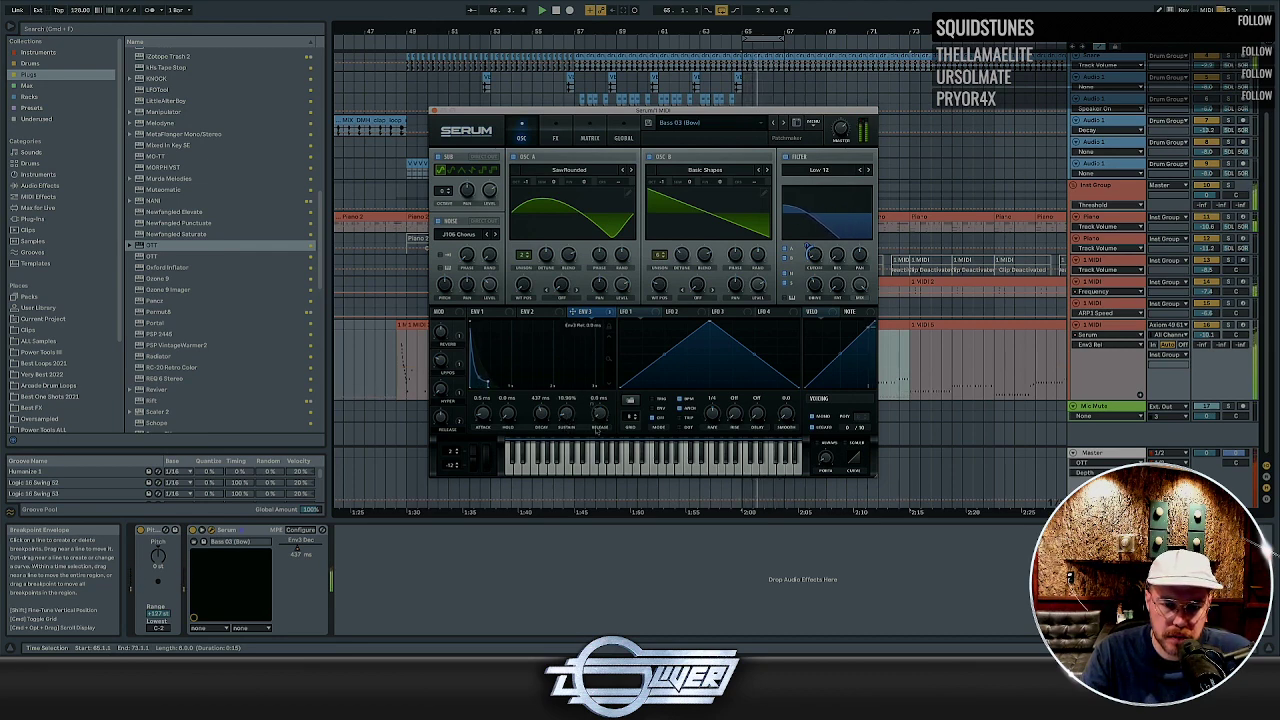
Adjust the release of Env 1 and the RELEASE macro in Serum, and close its window
{"action": "left_click", "coordinate": [481, 314]}
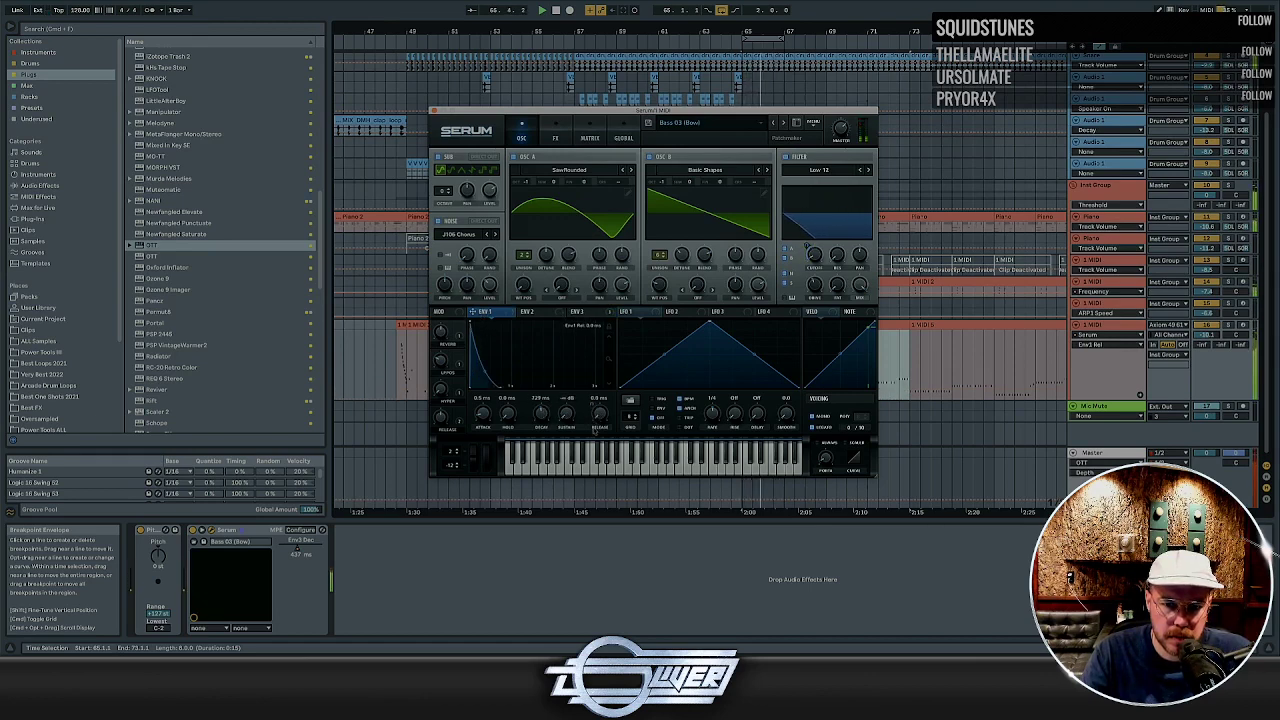
{"action": "left_click", "coordinate": [601, 418]}
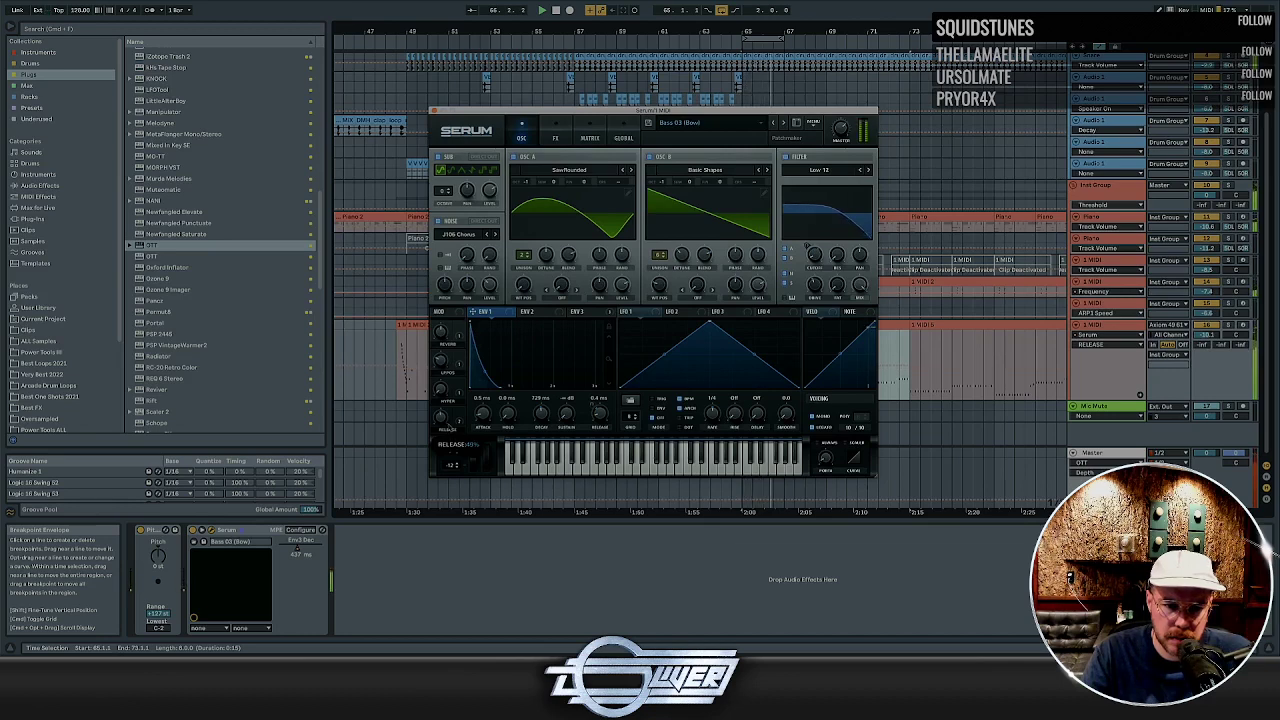
{"action": "left_click", "coordinate": [435, 112]}
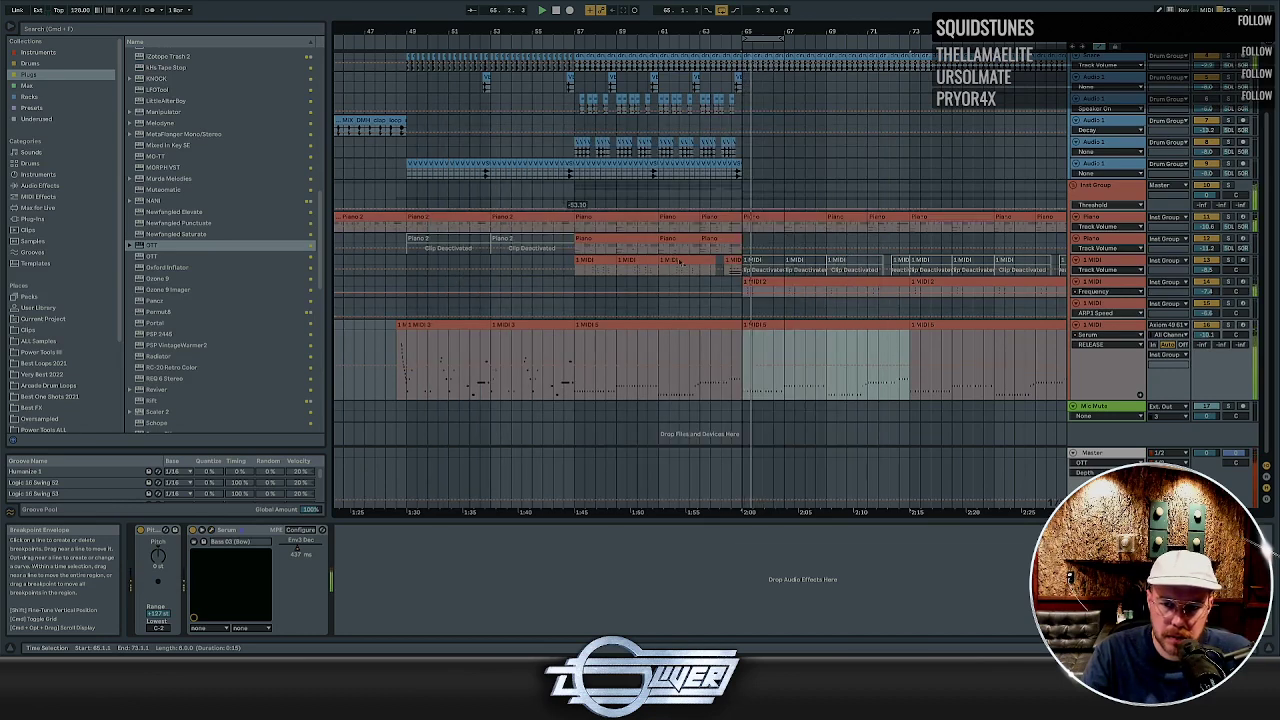
Set the RELEASE macro's automation on the bass track to 43% across bars 65 to 73
{"action": "left_click_drag", "start_coordinate": [743, 352], "coordinate": [921, 363]}
{"action": "scroll", "coordinate": [840, 371], "scroll_direction": "down", "scroll_amount": 1}
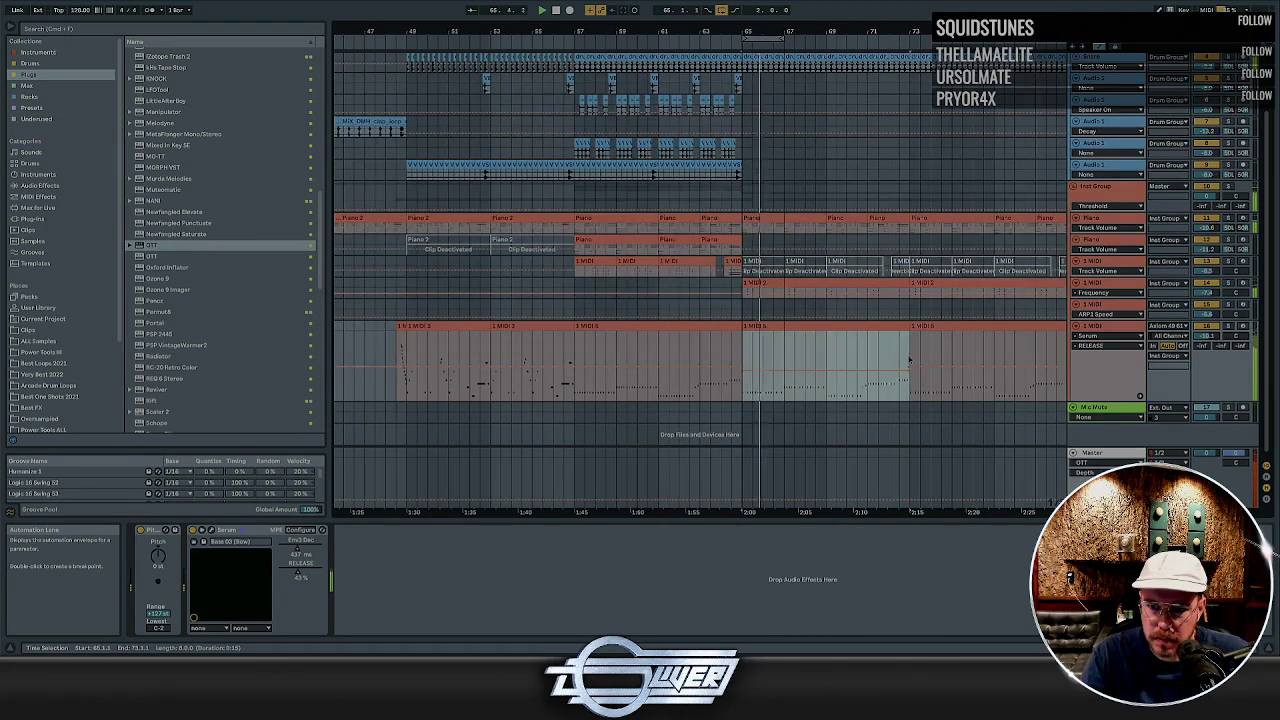
Restart playback from bar 41, before the piano intro, and hide the automation in the arrangement
{"action": "scroll", "coordinate": [671, 357], "scroll_direction": "left", "scroll_amount": 5}
{"action": "left_click", "coordinate": [550, 348]}
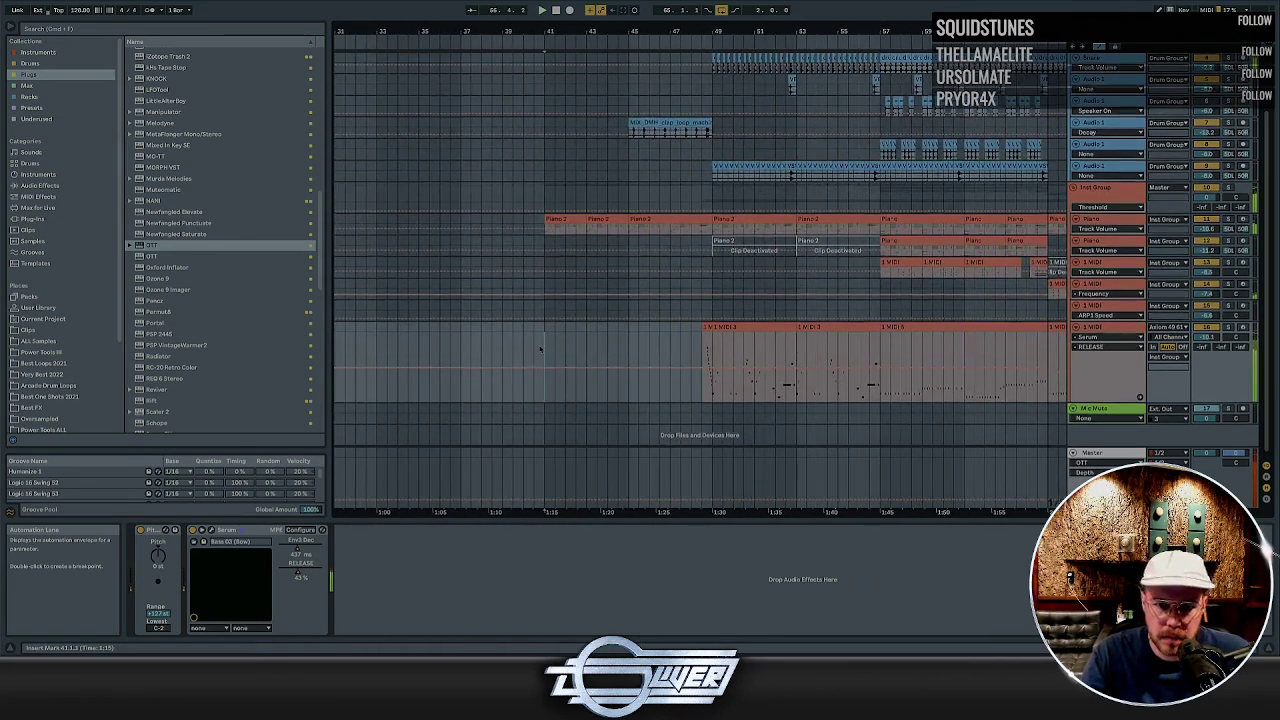
{"action": "key", "text": "space"}
{"action": "key", "text": "space"}
{"action": "key", "text": "a"}
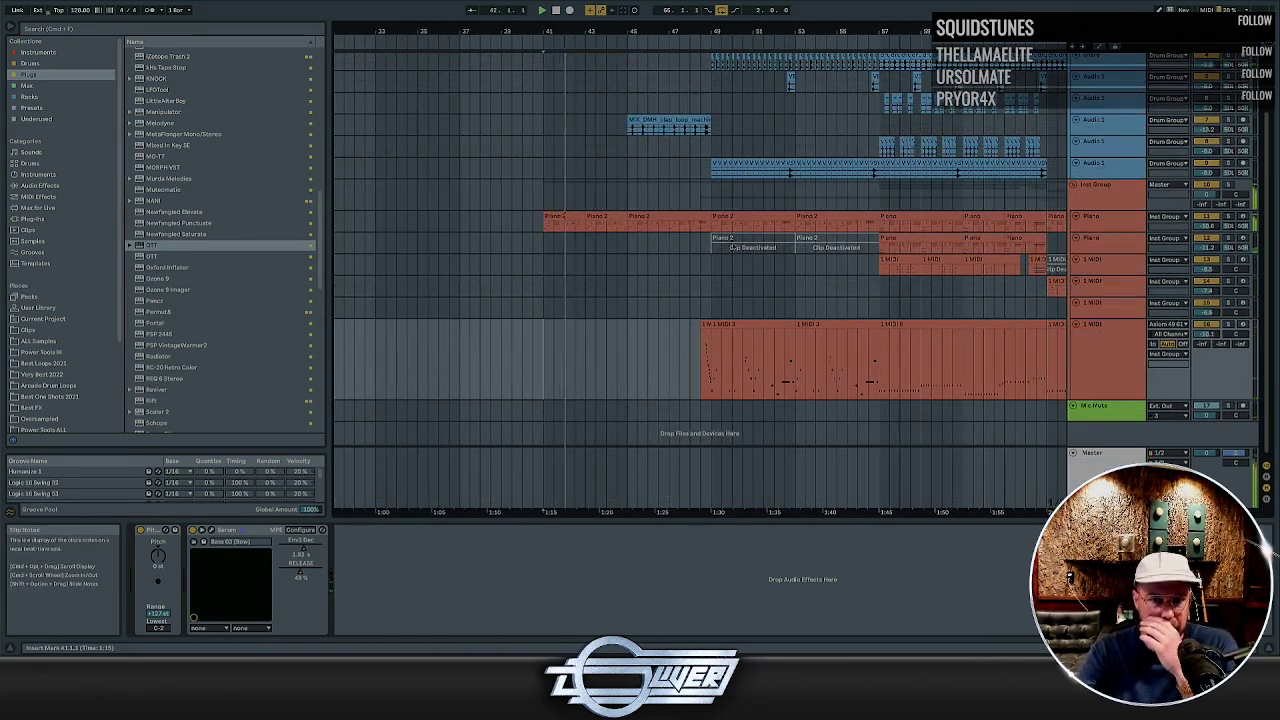
Open RC-20 Retro Color on the upper Piano track, adjust its Noise amount and switch the Noise module off
{"action": "left_click", "coordinate": [988, 224]}
{"action": "left_click", "coordinate": [1125, 219]}
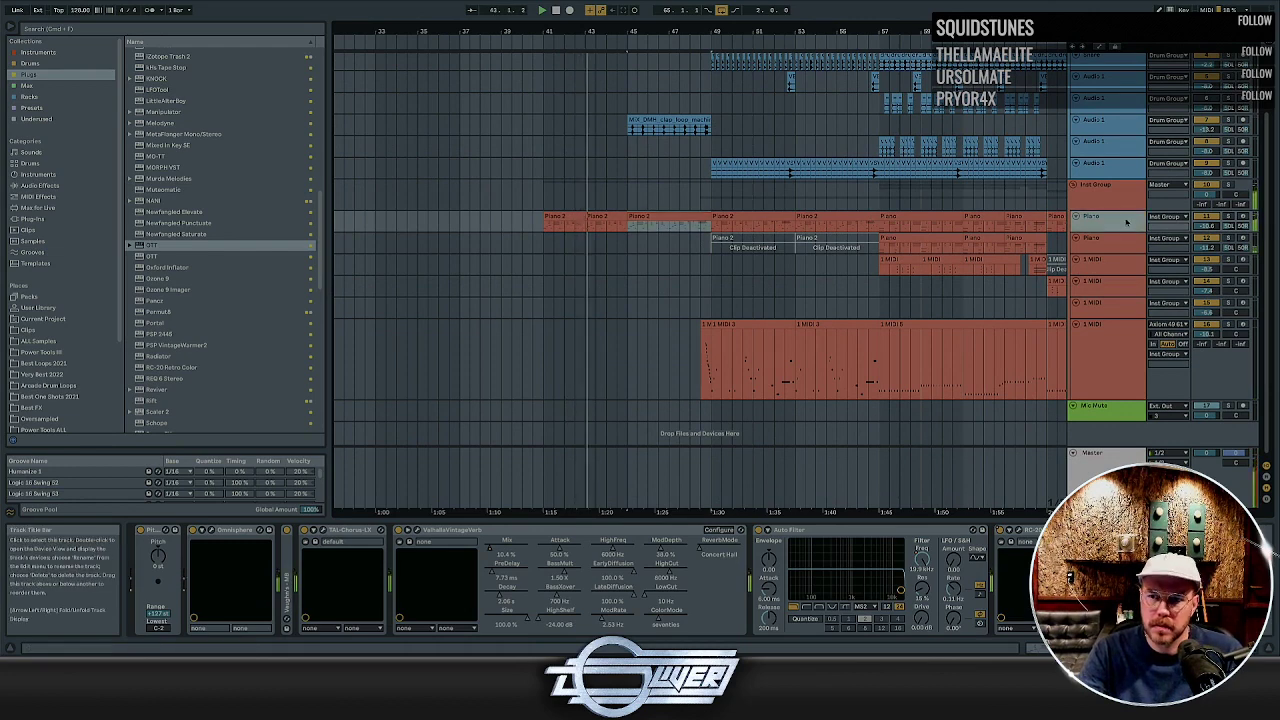
{"action": "left_click", "coordinate": [1009, 530]}
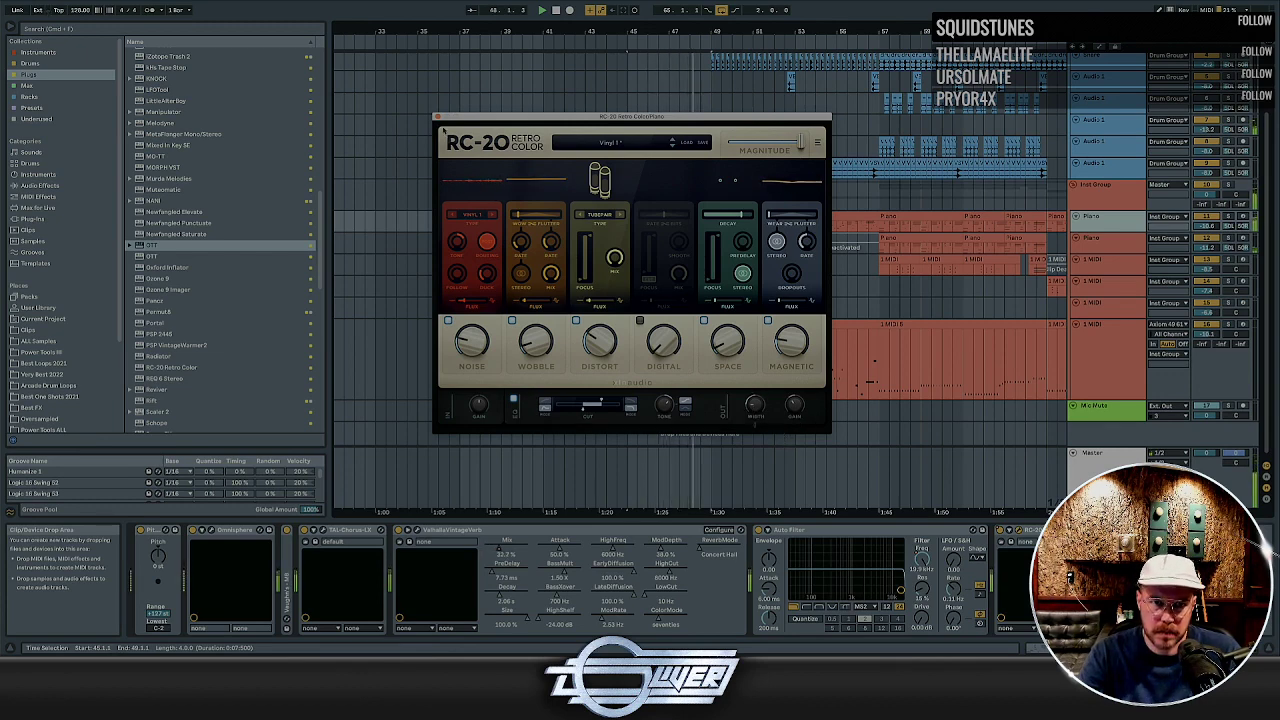
{"action": "mouse_move", "coordinate": [471, 344]}
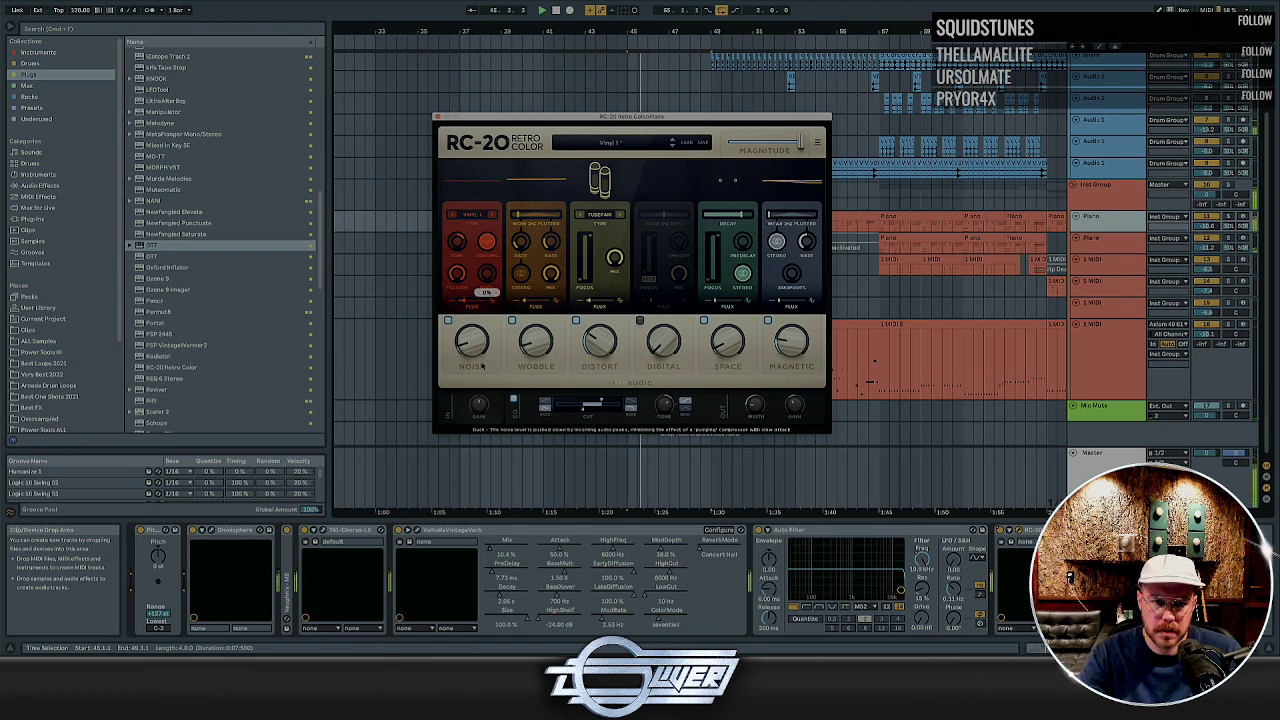
{"action": "left_click_drag", "start_coordinate": [470, 341], "coordinate": [463, 377]}
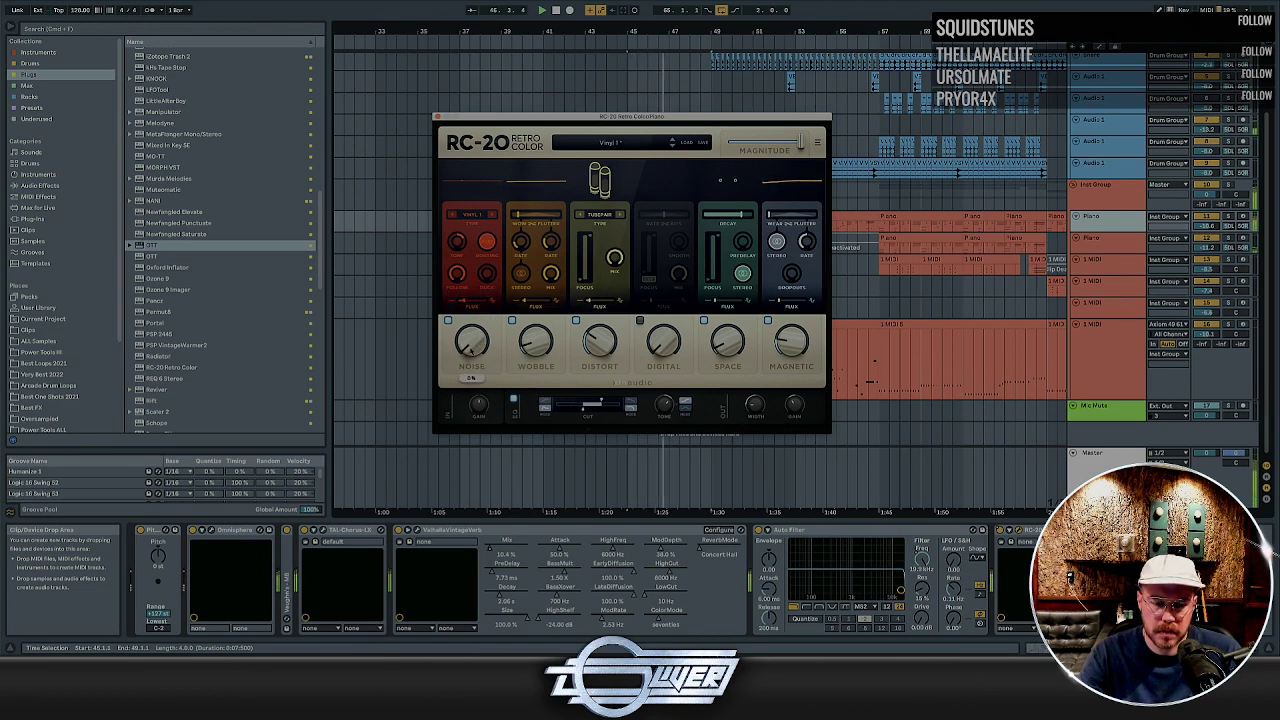
{"action": "left_click", "coordinate": [448, 321]}
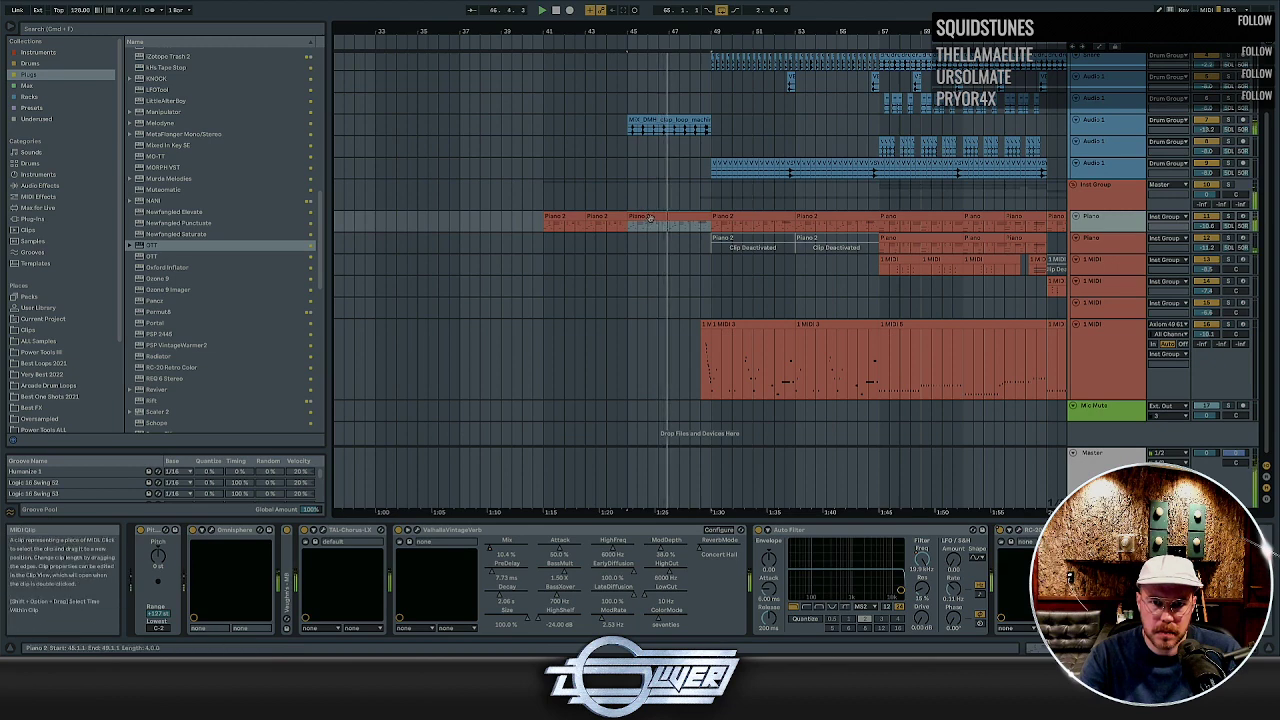
Play the upper Piano track's clip at bar 43 and reopen the track's RC-20 to check the sound
{"action": "left_click", "coordinate": [638, 216]}
{"action": "left_click", "coordinate": [607, 216]}
{"action": "key", "text": "space"}
{"action": "left_click", "coordinate": [1076, 220]}
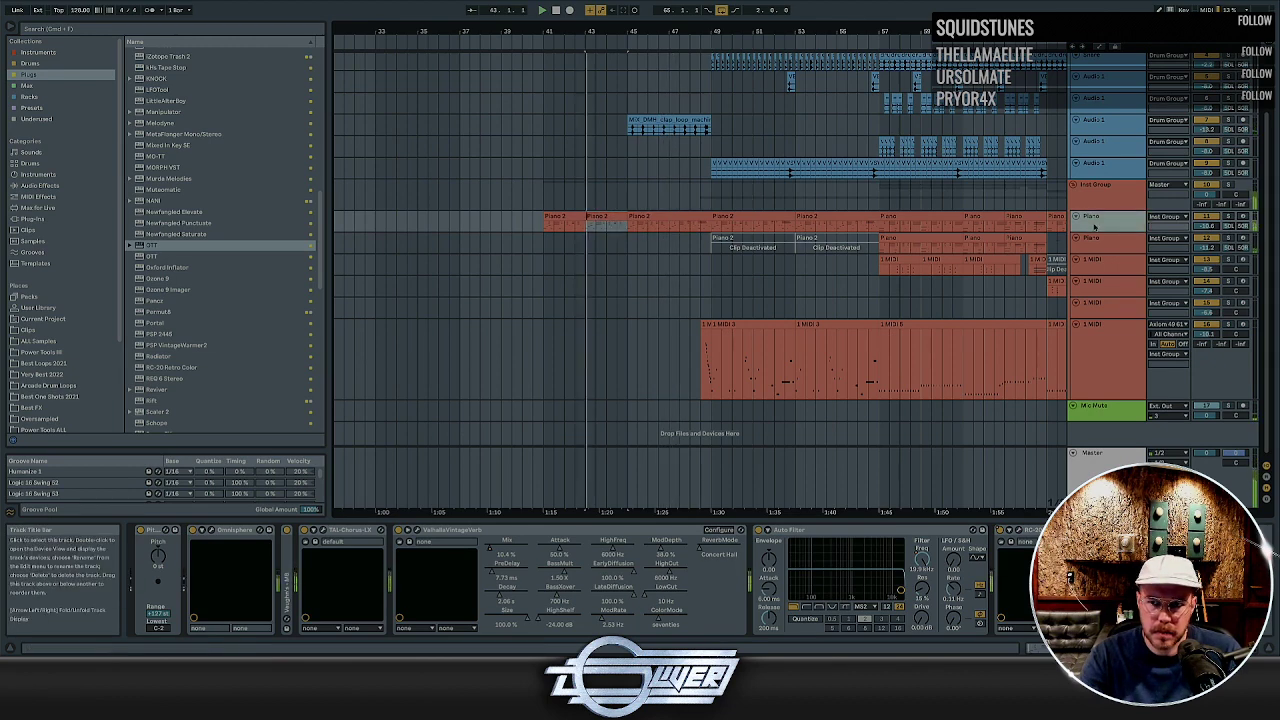
{"action": "key", "text": "space"}
{"action": "key", "text": "space"}
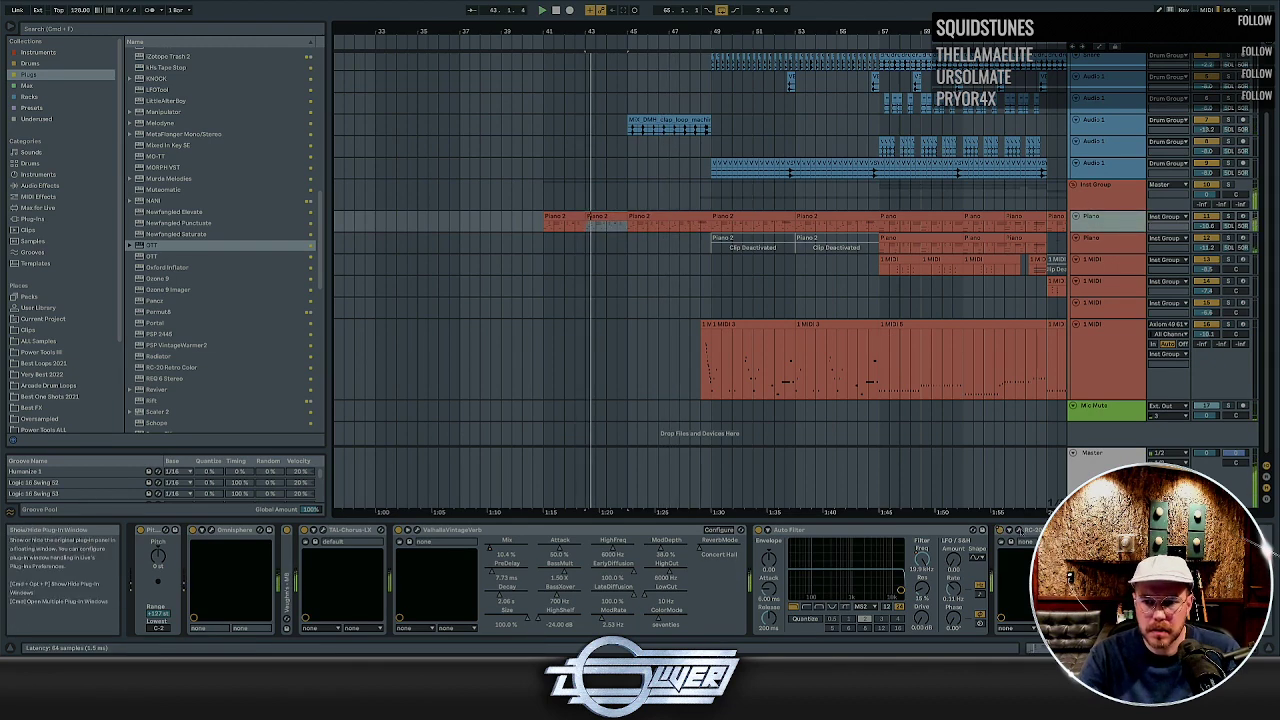
{"action": "left_click", "coordinate": [1018, 531]}
{"action": "key", "text": "space"}
{"action": "key", "text": "space"}
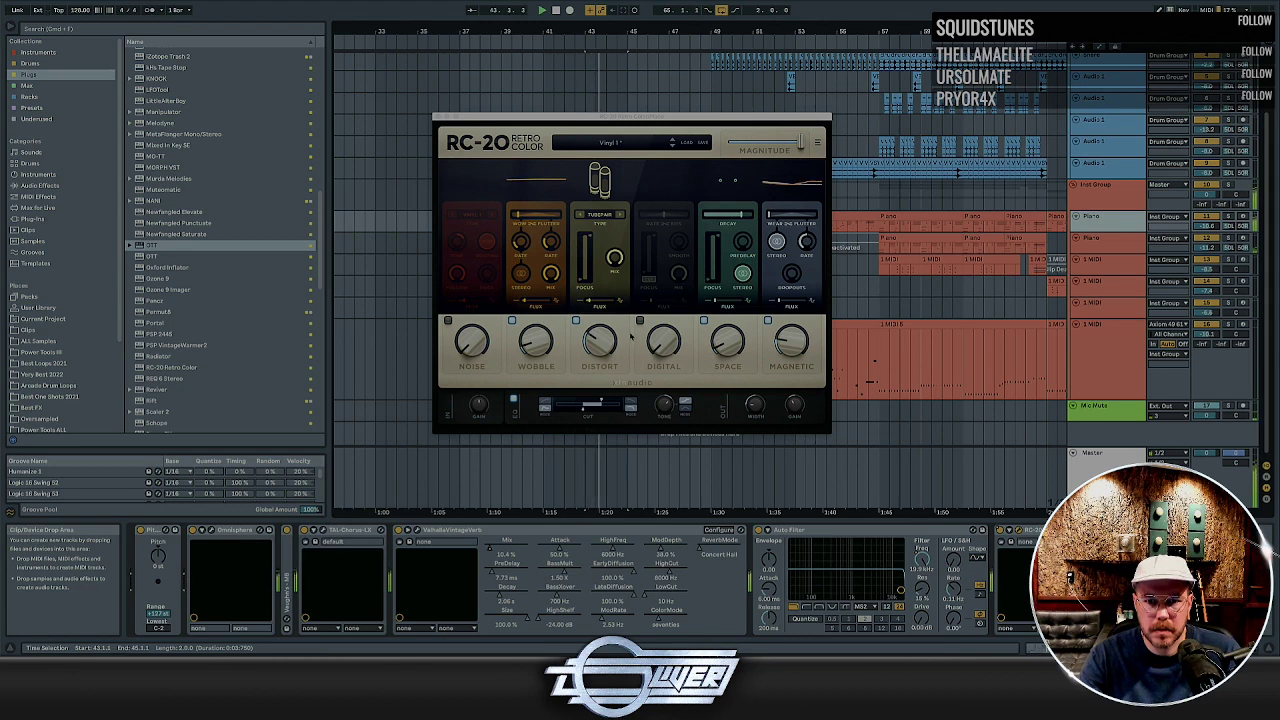
Check the Inst Group and both Piano device chains, comparing the upper Piano's RC-20 with its Distort module off and on
{"action": "left_click", "coordinate": [1108, 190]}
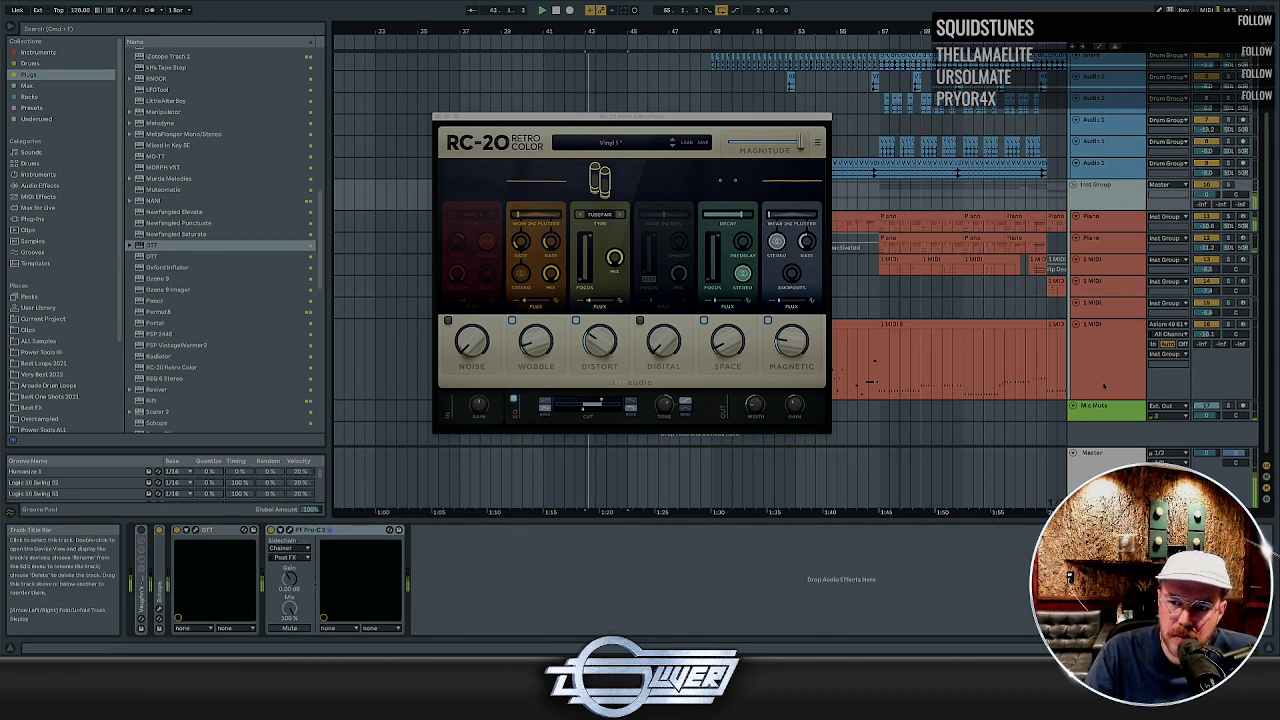
{"action": "left_click", "coordinate": [1097, 231]}
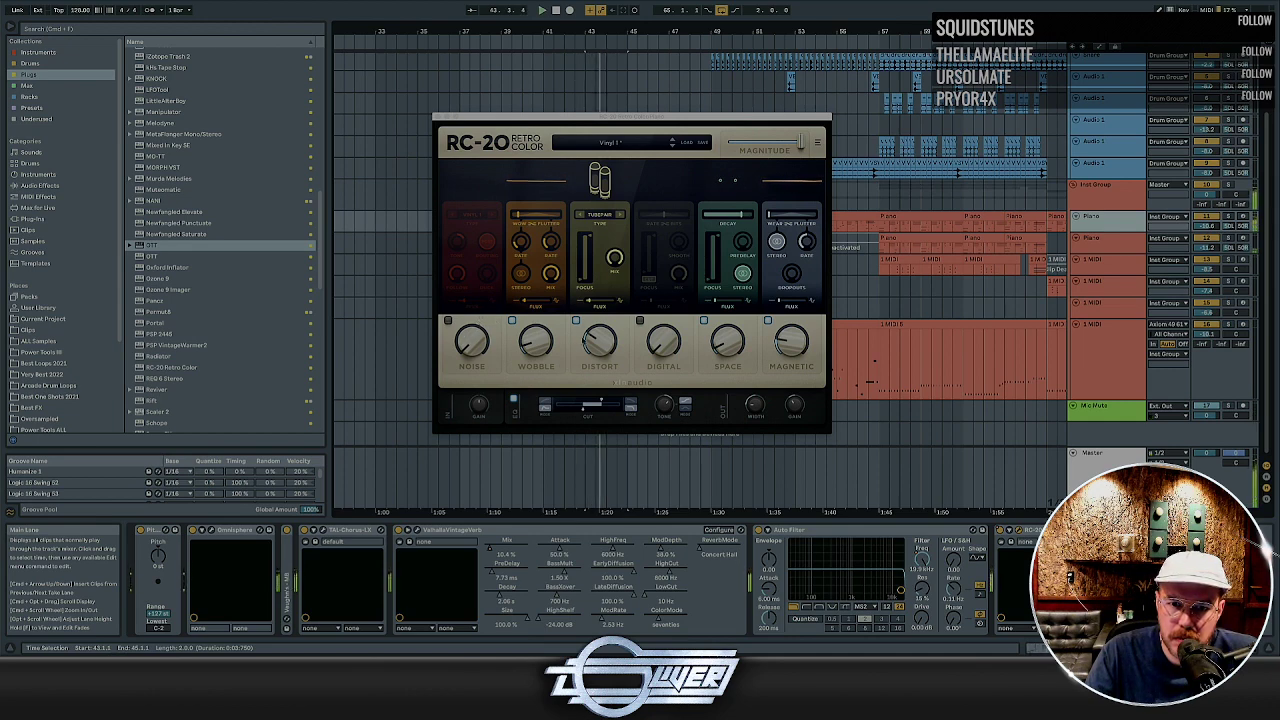
{"action": "left_click", "coordinate": [577, 320]}
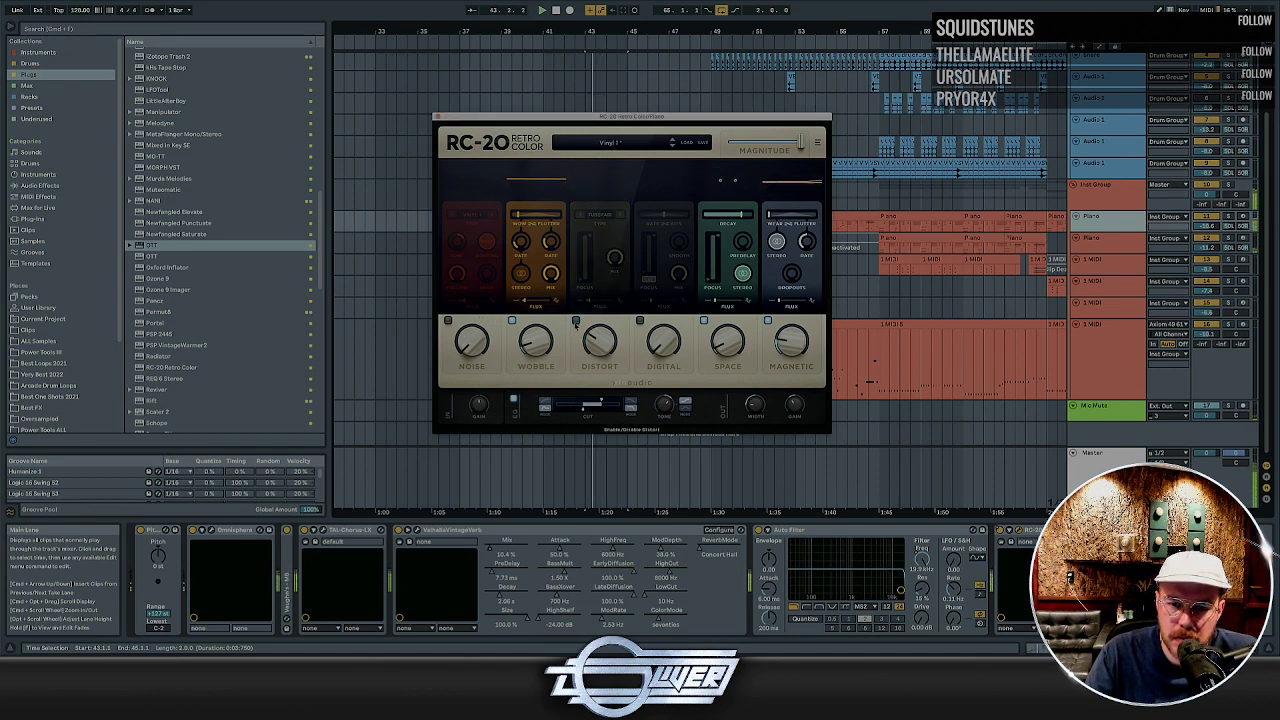
{"action": "left_click", "coordinate": [576, 321]}
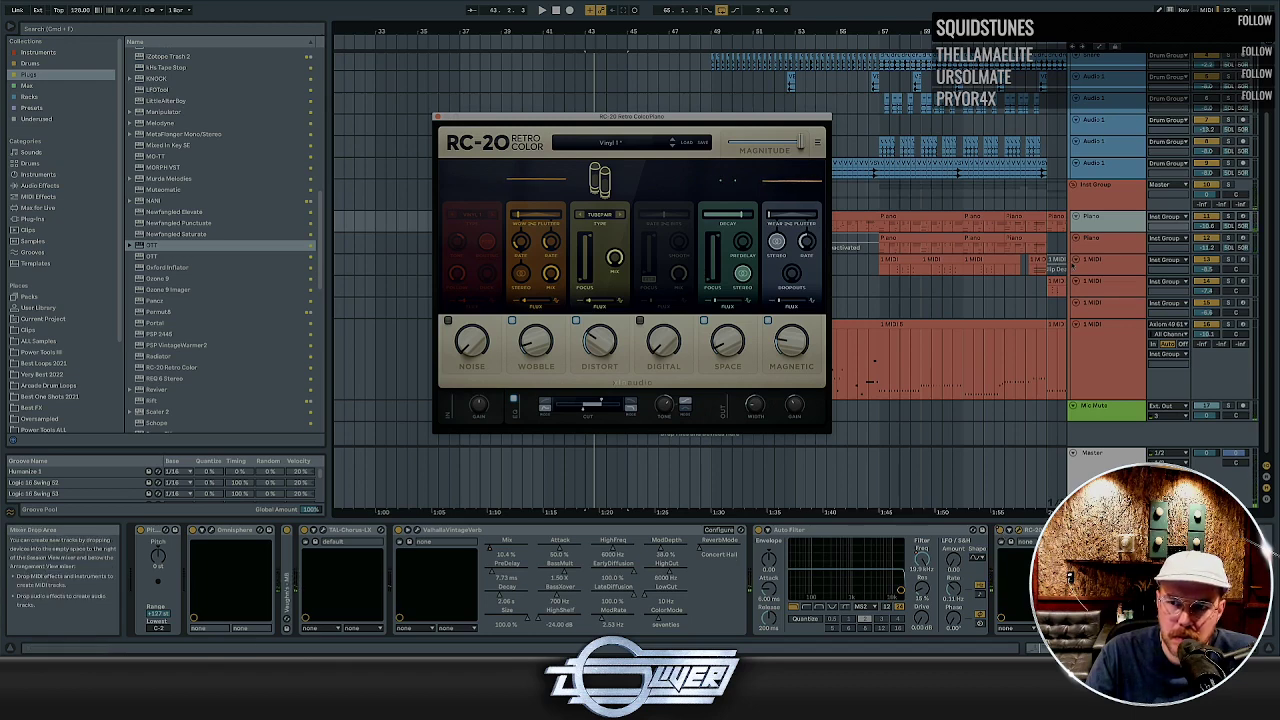
{"action": "left_click", "coordinate": [1088, 242]}
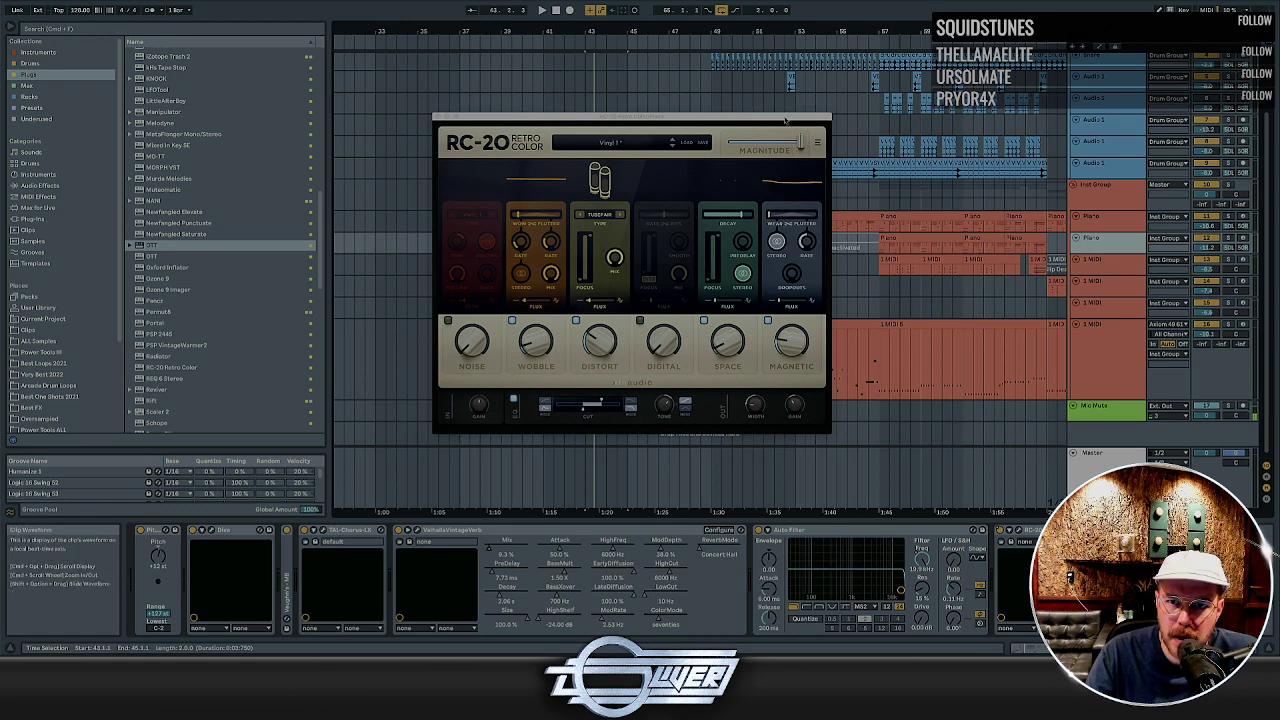
{"action": "left_click_drag", "start_coordinate": [787, 118], "coordinate": [769, 128]}
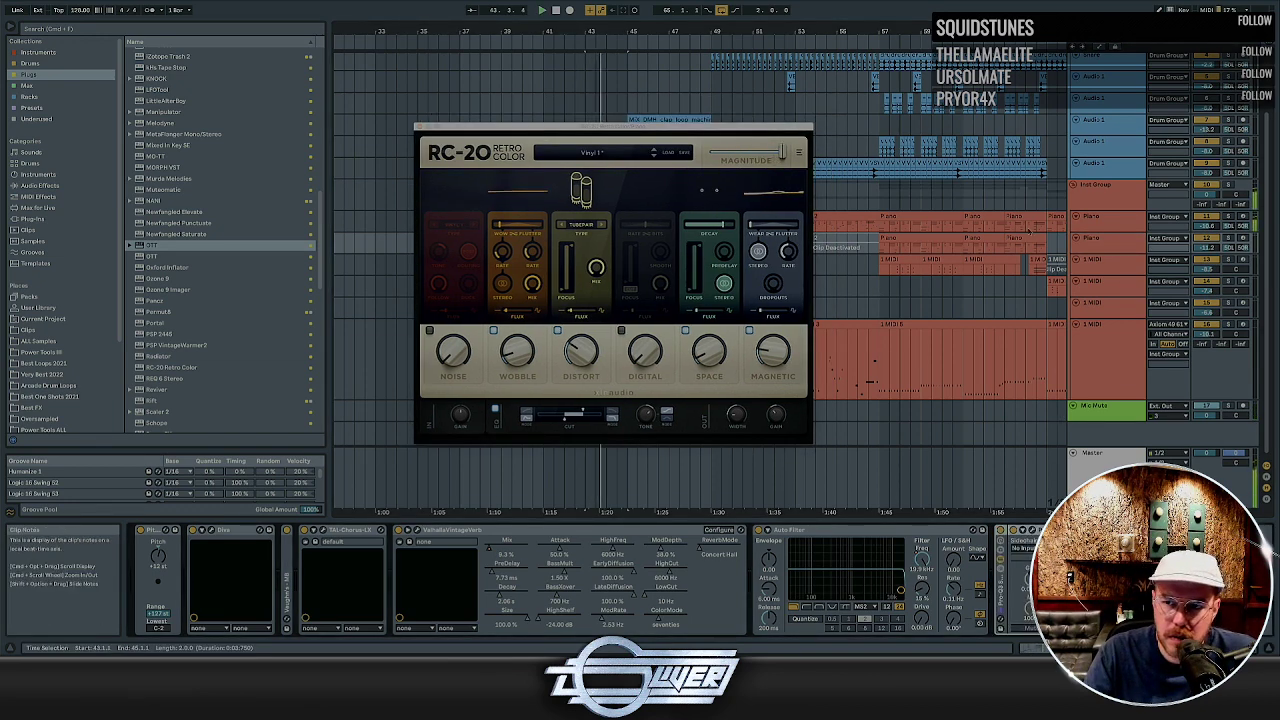
Switch the Noise module back on in the upper Piano track's RC-20 and close its window
{"action": "left_click", "coordinate": [1090, 218]}
{"action": "left_click", "coordinate": [430, 330]}
{"action": "left_click", "coordinate": [430, 330]}
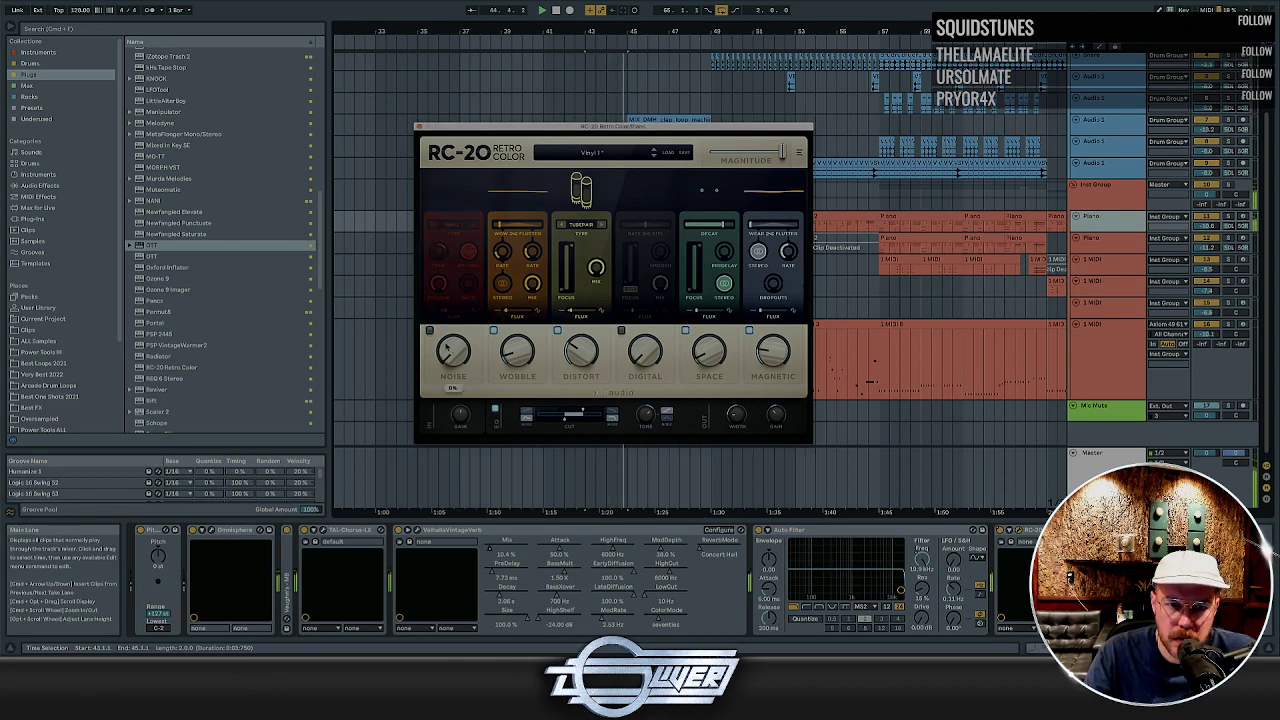
{"action": "left_click", "coordinate": [430, 331]}
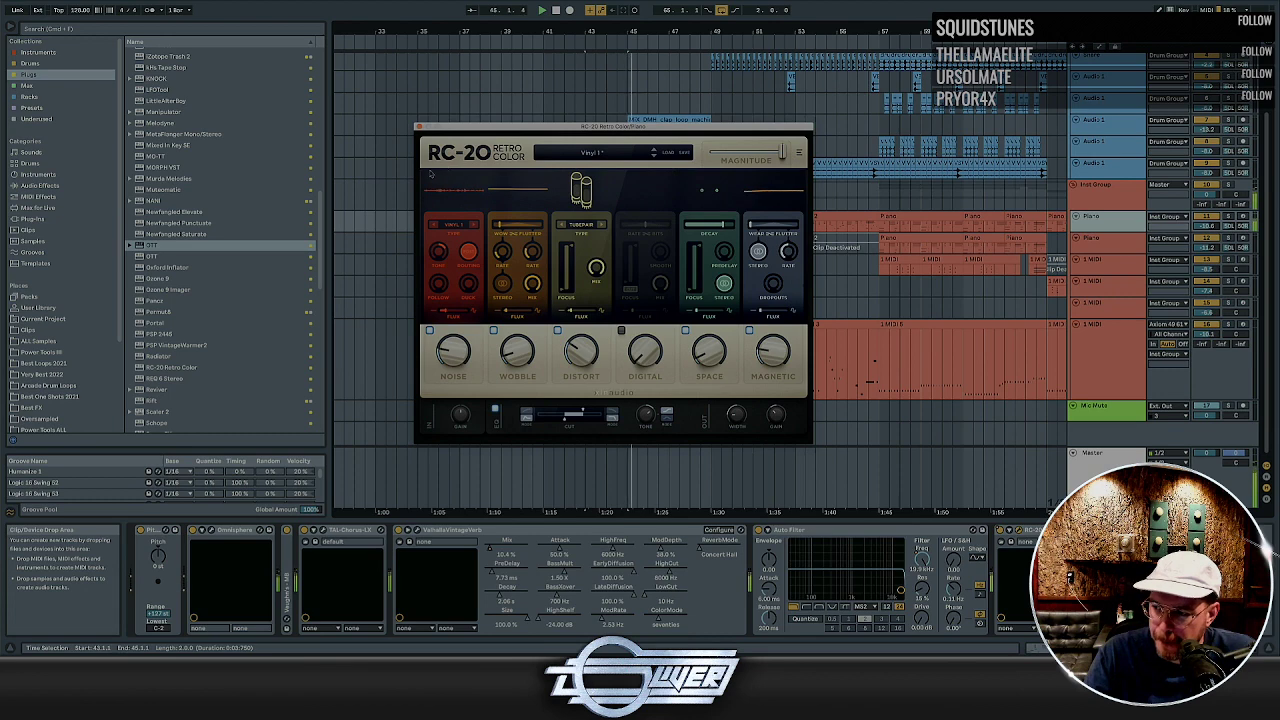
{"action": "left_click", "coordinate": [420, 127]}
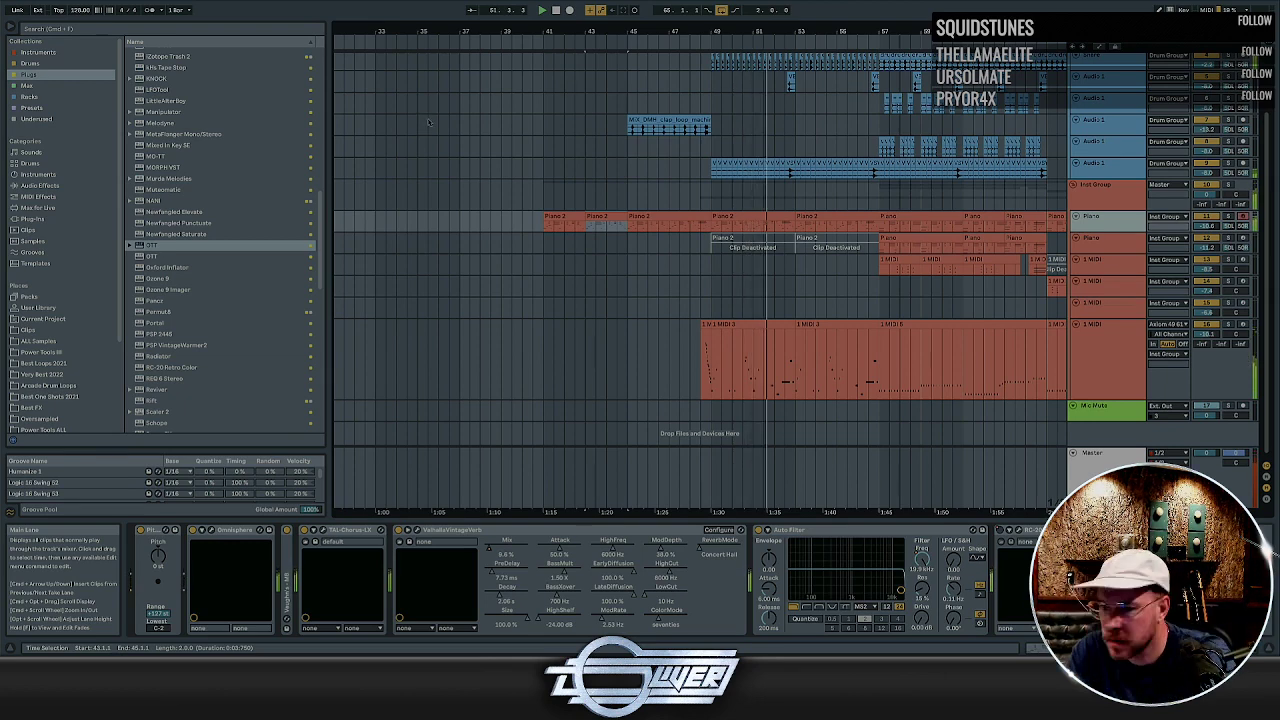
Adjust the threshold of the Inst Group's Pro-C 2 compressor and close its window
{"action": "left_click", "coordinate": [1098, 190]}
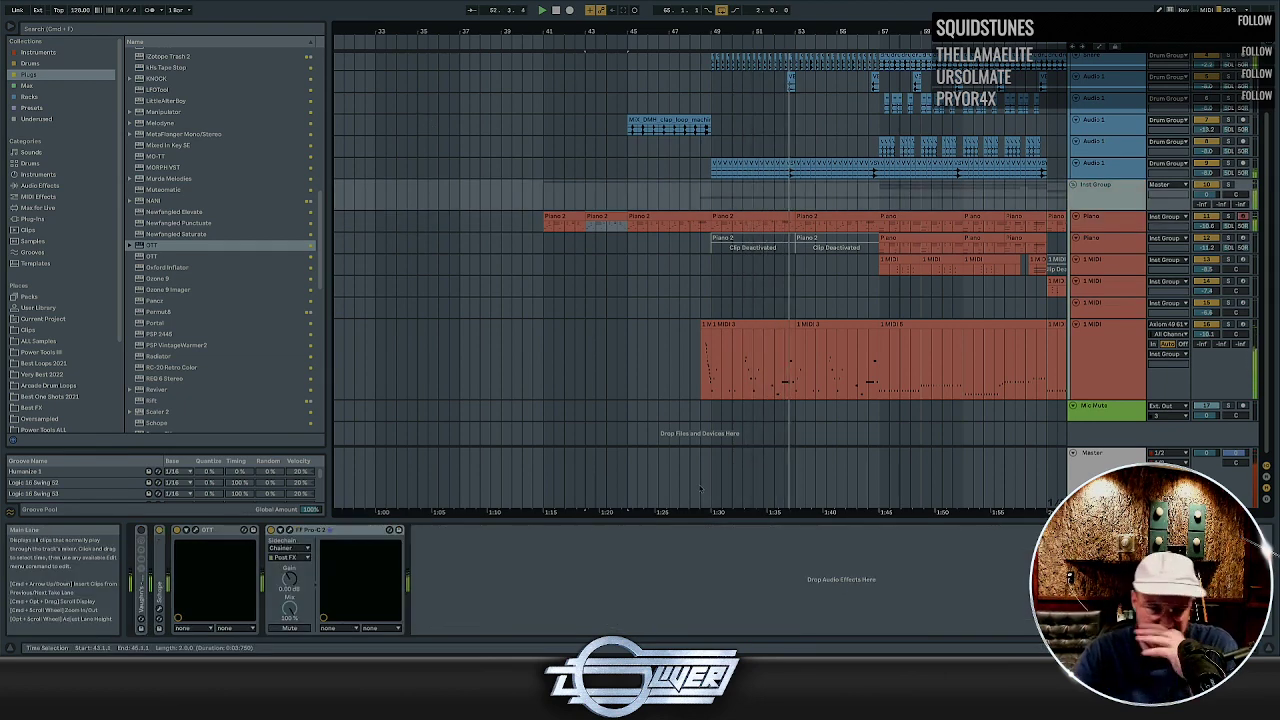
{"action": "left_click", "coordinate": [290, 530]}
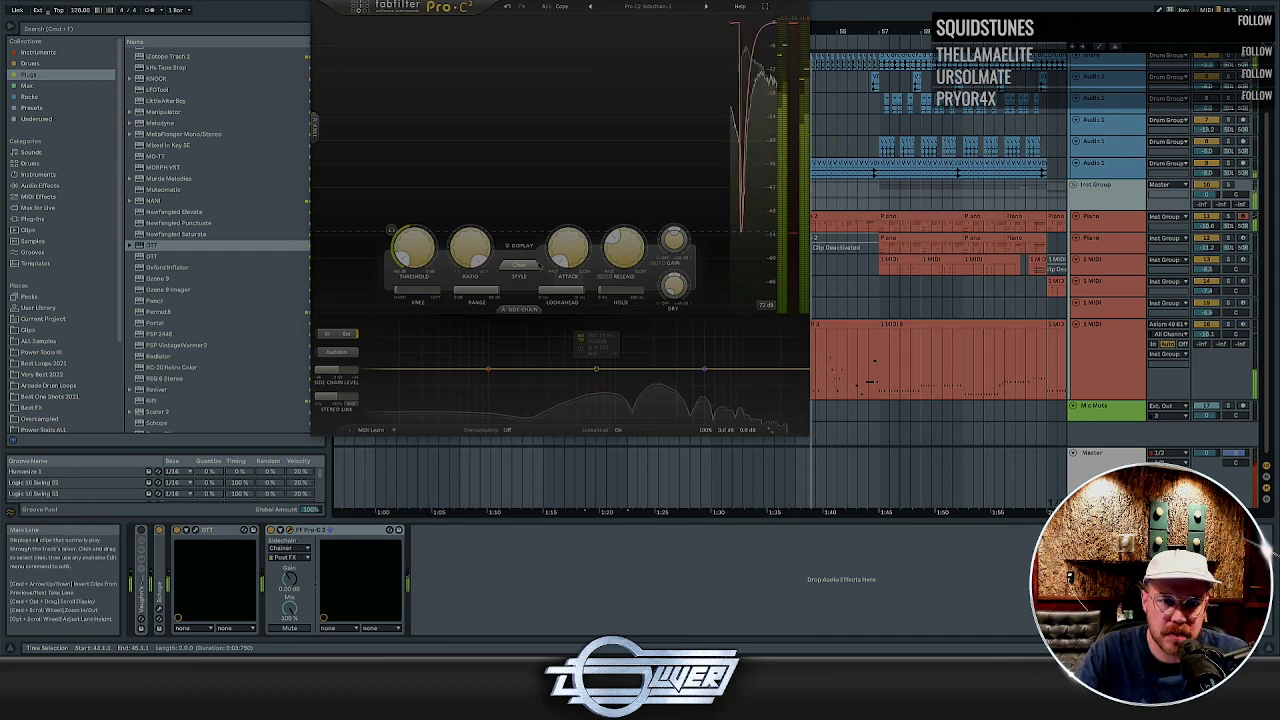
{"action": "left_click_drag", "start_coordinate": [403, 257], "coordinate": [410, 248]}
{"action": "key", "text": "super+w"}
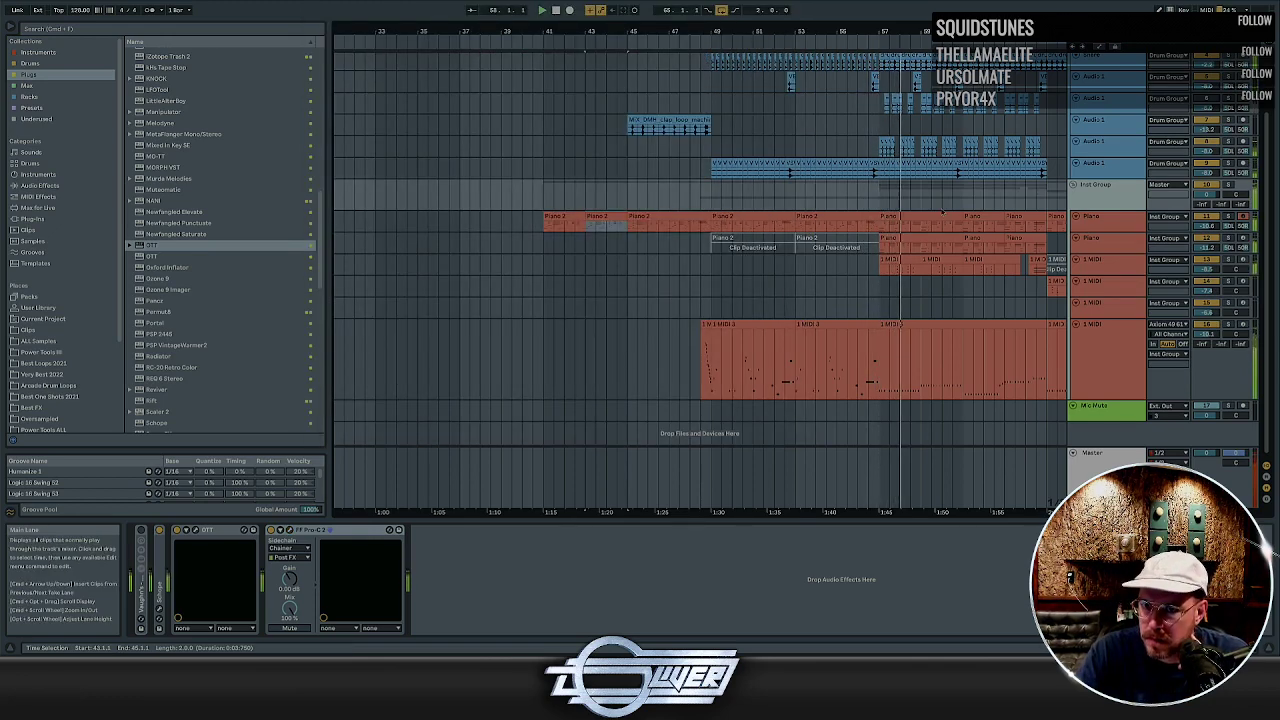
Review the bass clips from bar 65, audition the MIDI clip at bar 89 and lower that clip's track volume
{"action": "scroll", "coordinate": [941, 213], "scroll_direction": "right", "scroll_amount": 3}
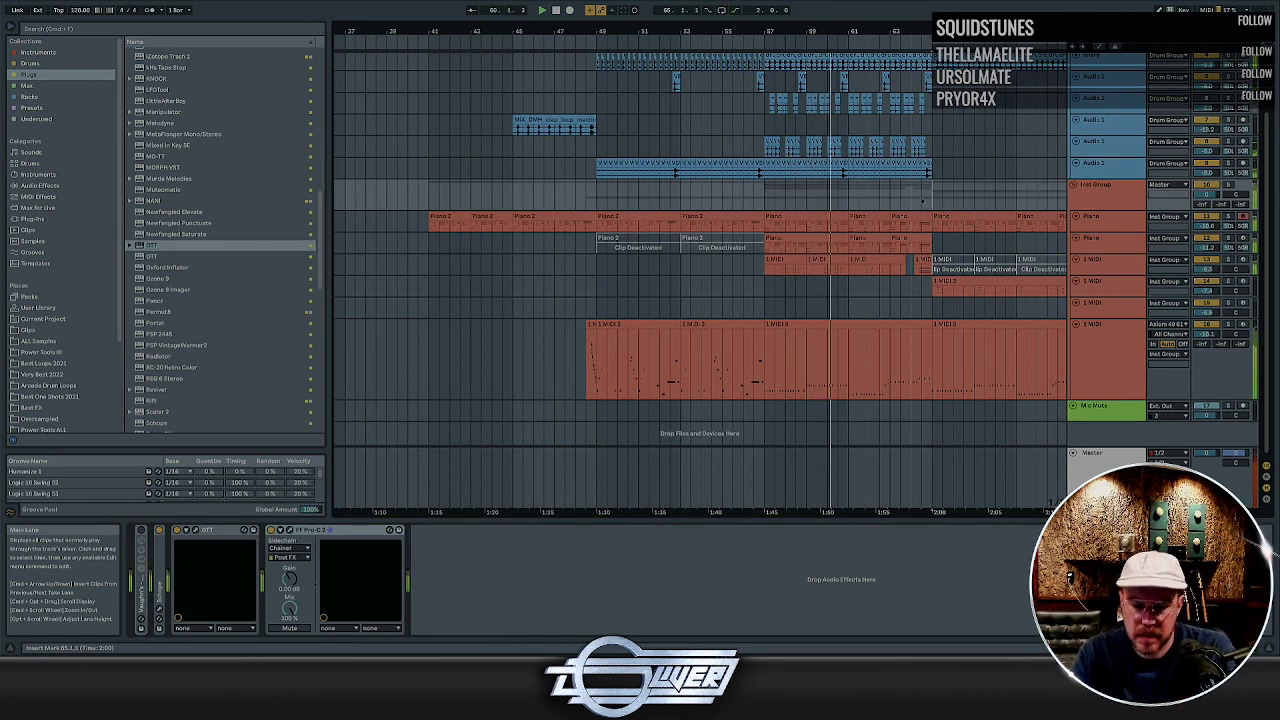
{"action": "scroll", "coordinate": [942, 197], "scroll_direction": "down", "scroll_amount": 6}
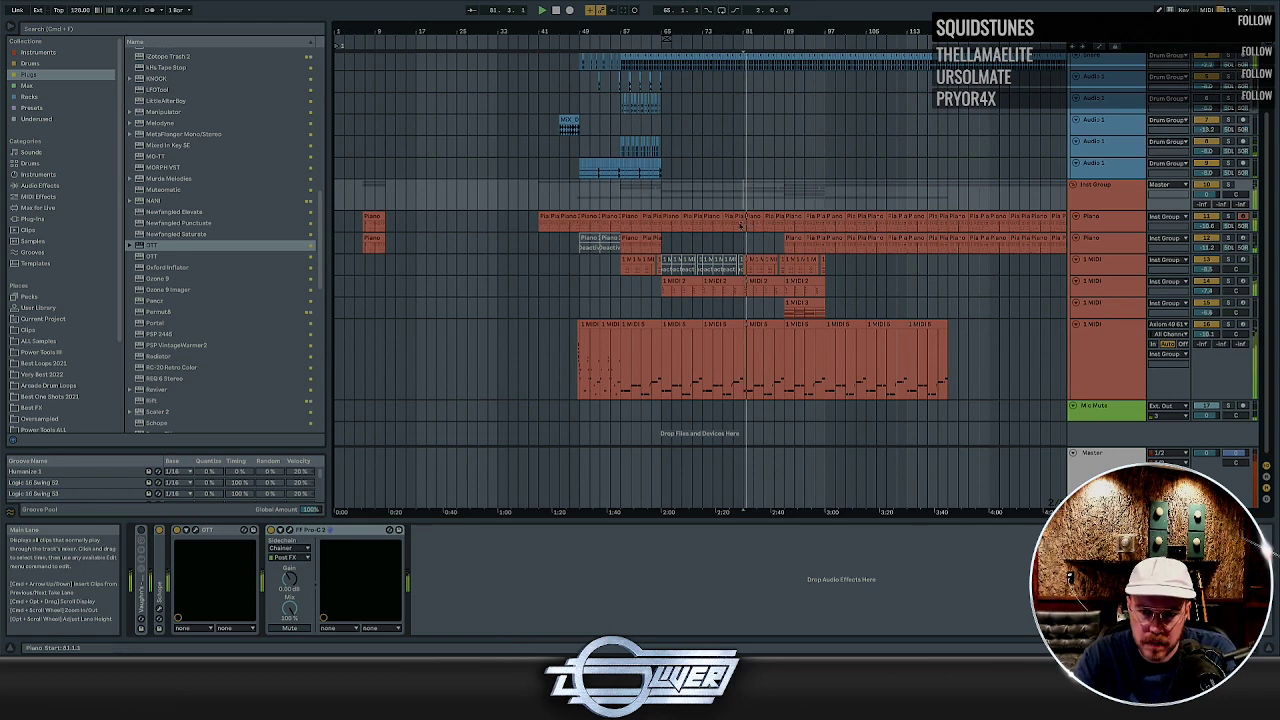
{"action": "scroll", "coordinate": [745, 215], "scroll_direction": "up", "scroll_amount": 2}
{"action": "left_click", "coordinate": [708, 325]}
{"action": "left_click", "coordinate": [650, 326], "text": "shift"}
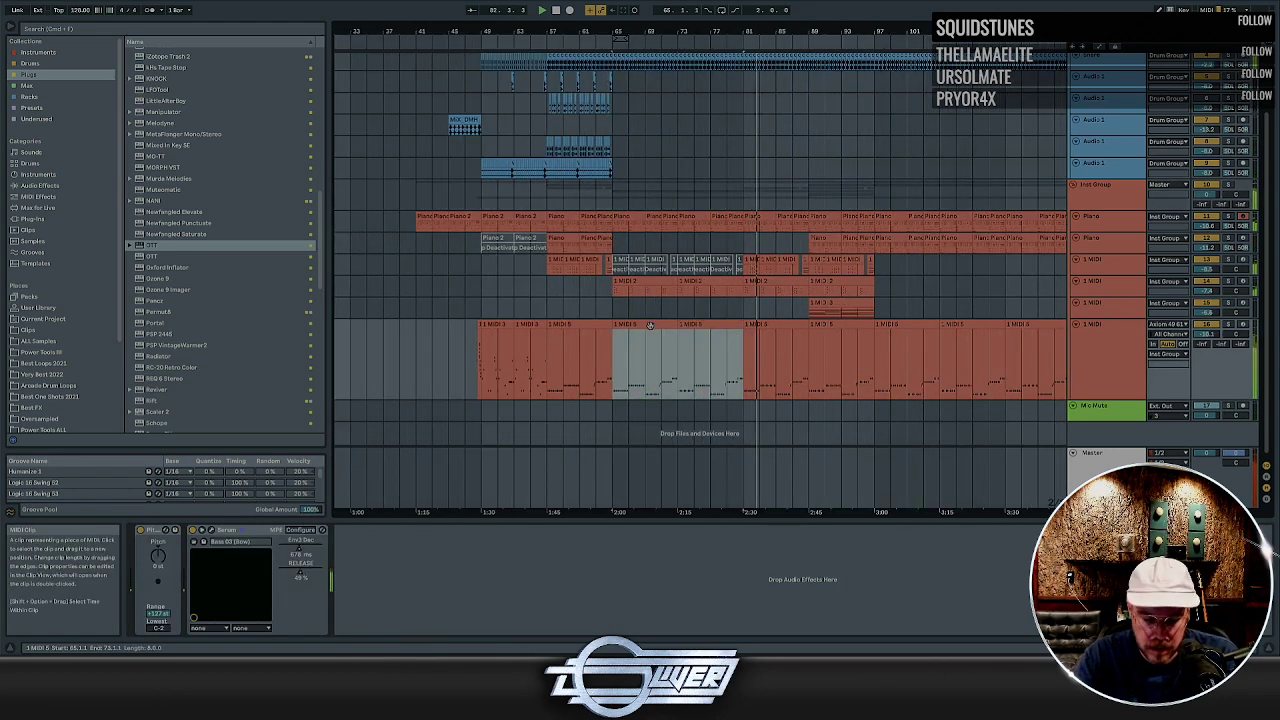
{"action": "left_click", "coordinate": [835, 301]}
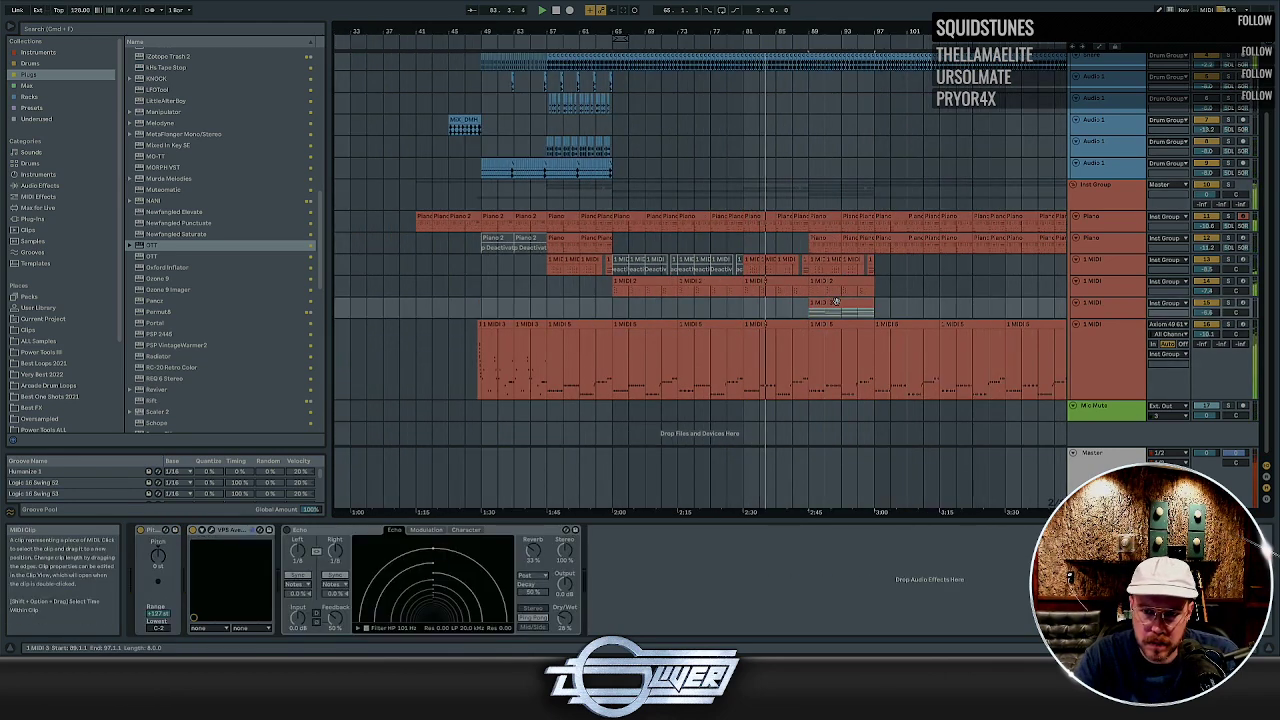
{"action": "key", "text": "space"}
{"action": "key", "text": "space"}
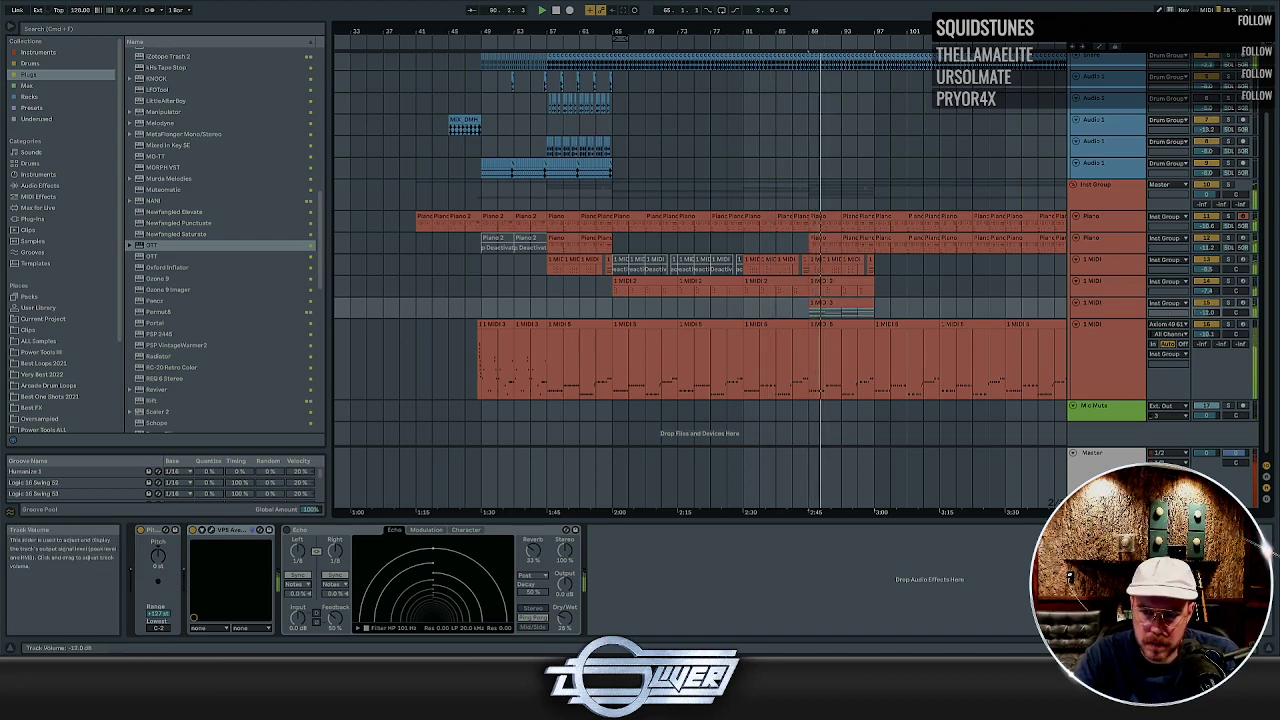
Duplicate the time from bar 45 to bar 97, and delete the time before the piano intro at bar 41
{"action": "left_click_drag", "start_coordinate": [875, 385], "coordinate": [446, 198]}
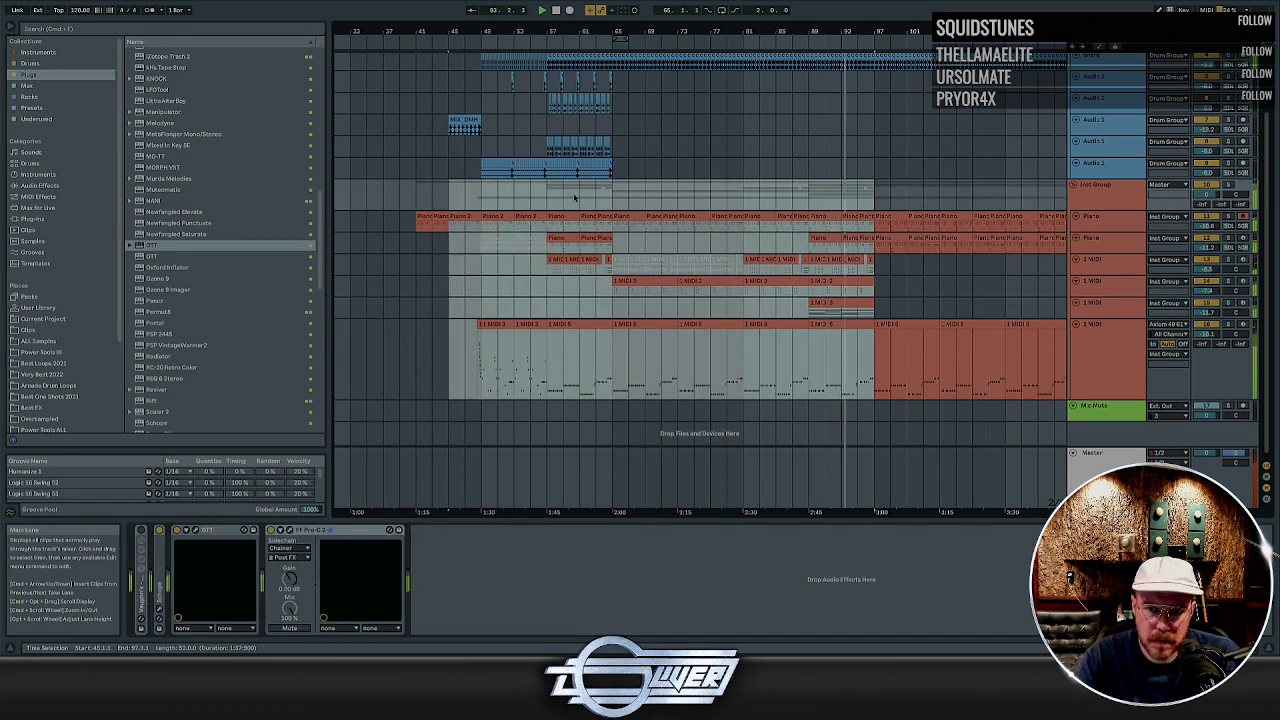
{"action": "key", "text": "super+d"}
{"action": "scroll", "coordinate": [600, 199], "scroll_direction": "left", "scroll_amount": 10}
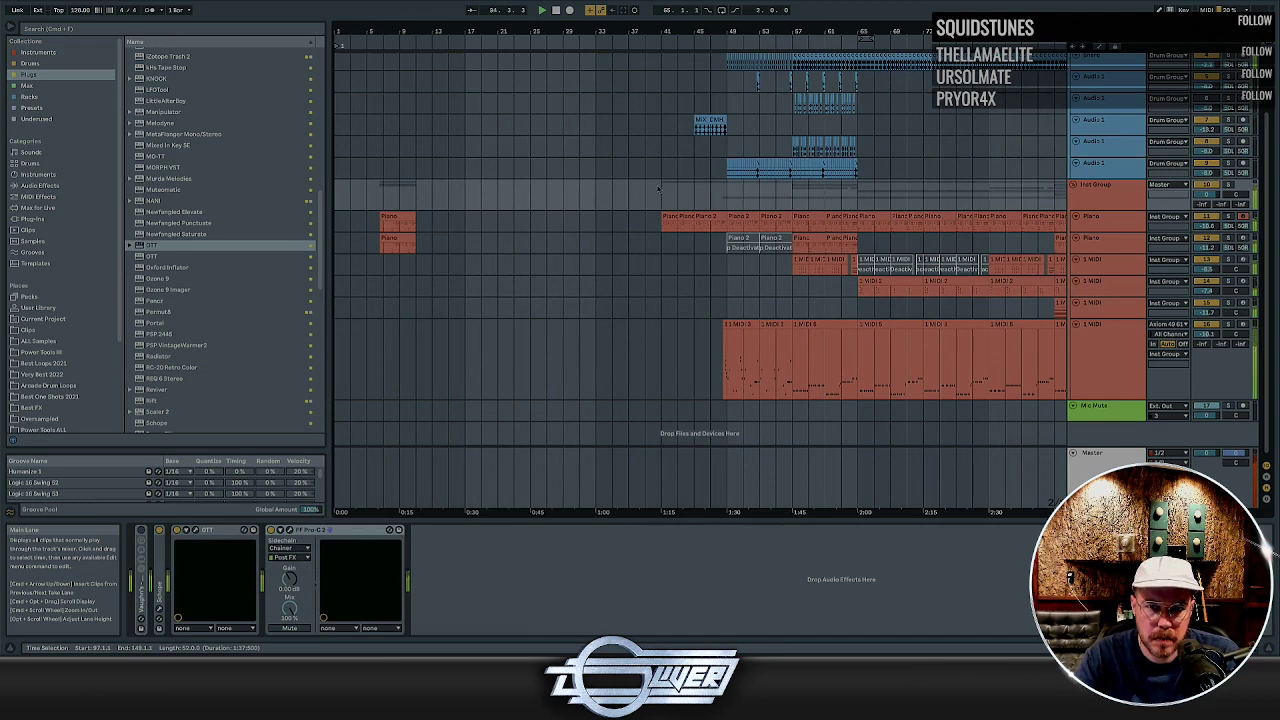
{"action": "left_click_drag", "start_coordinate": [658, 188], "coordinate": [265, 203]}
{"action": "key", "text": "super+shift+BackSpace"}
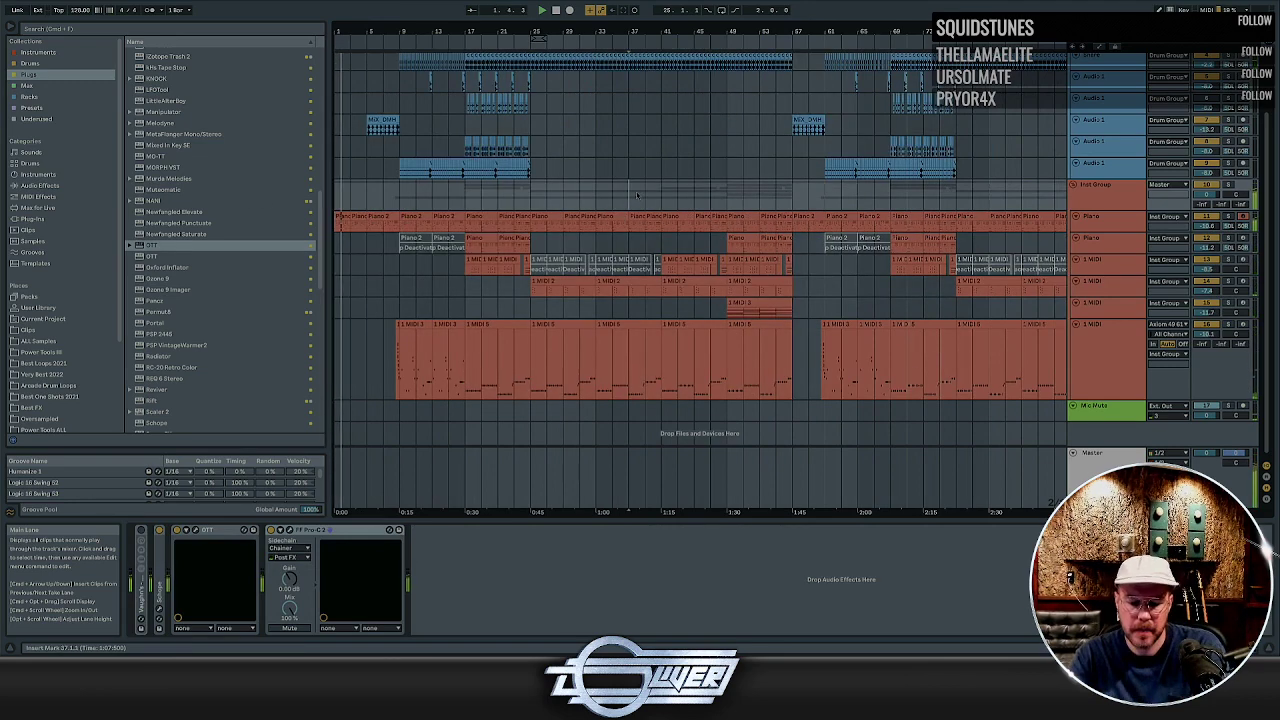
Delete the short Audio 2 clip just before bar 13 in the shifted arrangement
{"action": "key", "text": "minus"}
{"action": "key", "text": "minus"}
{"action": "key", "text": "minus"}
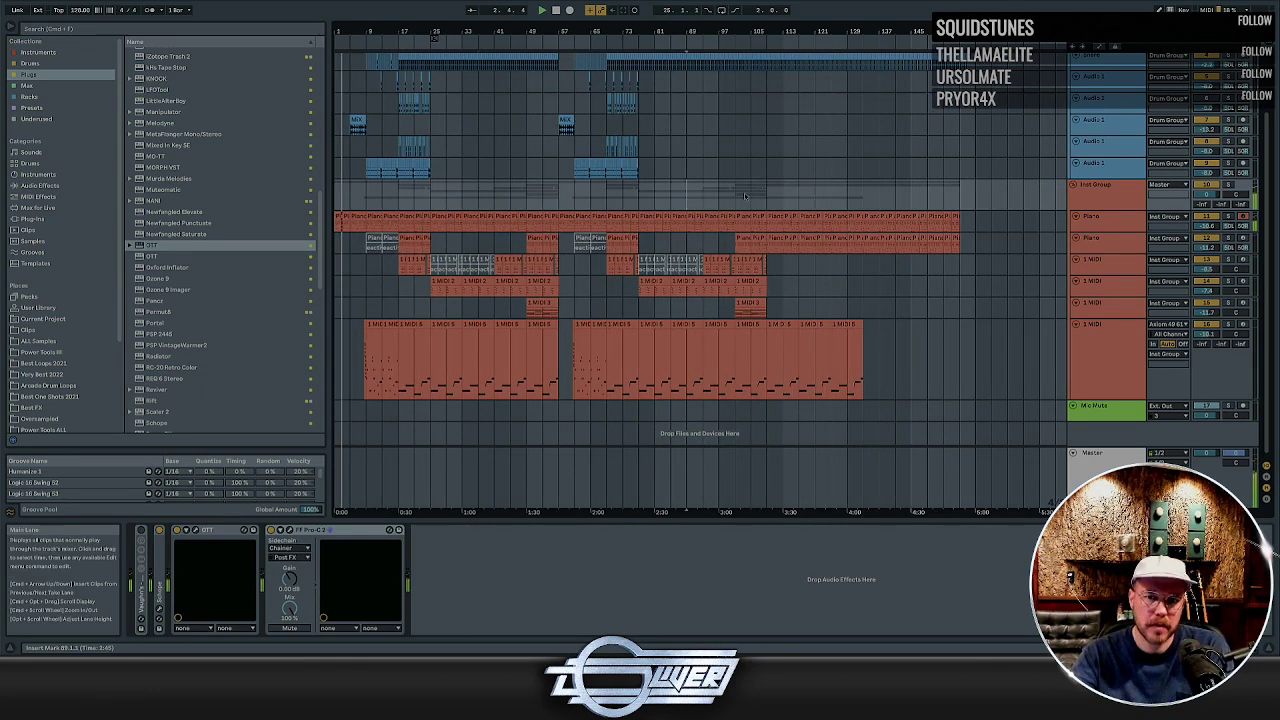
{"action": "left_click_drag", "start_coordinate": [768, 194], "coordinate": [347, 207]}
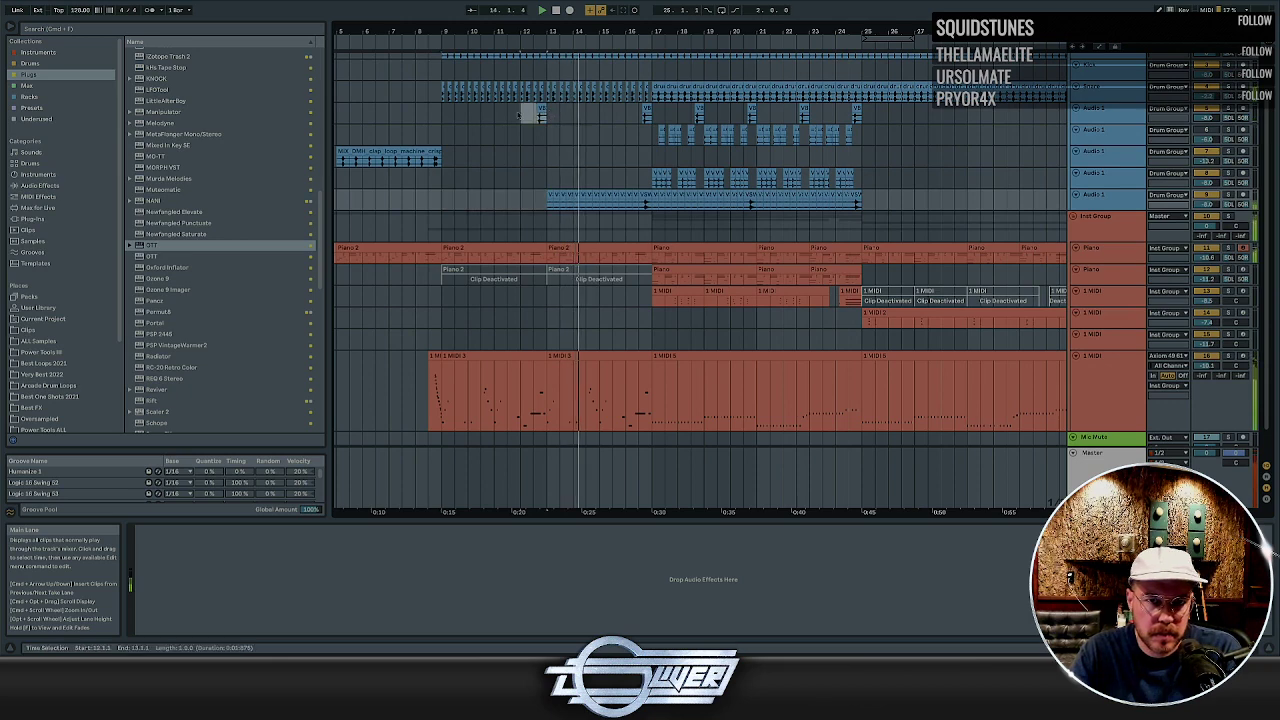
{"action": "key", "text": "Delete"}
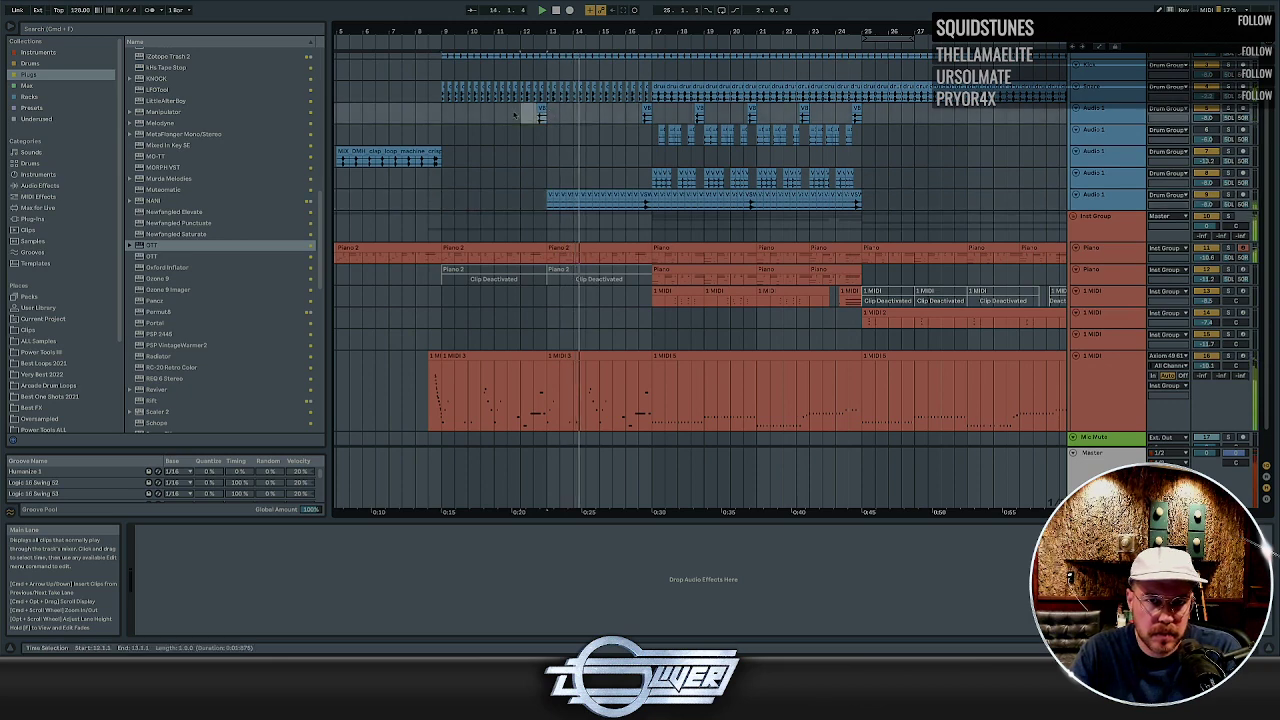
Play the arrangement from 8.3.1 and select the upper Piano track's clip at bar 9
{"action": "left_click", "coordinate": [429, 115]}
{"action": "key", "text": "space"}
{"action": "key", "text": "space"}
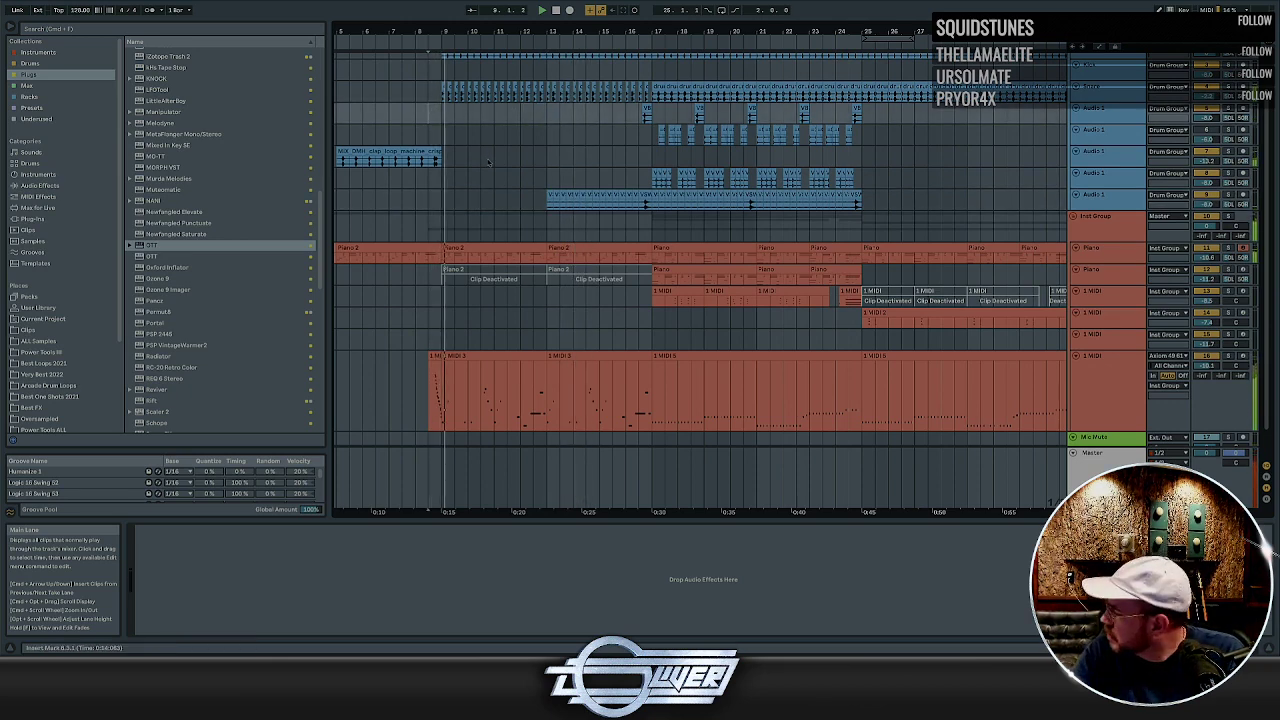
{"action": "left_click", "coordinate": [537, 248]}
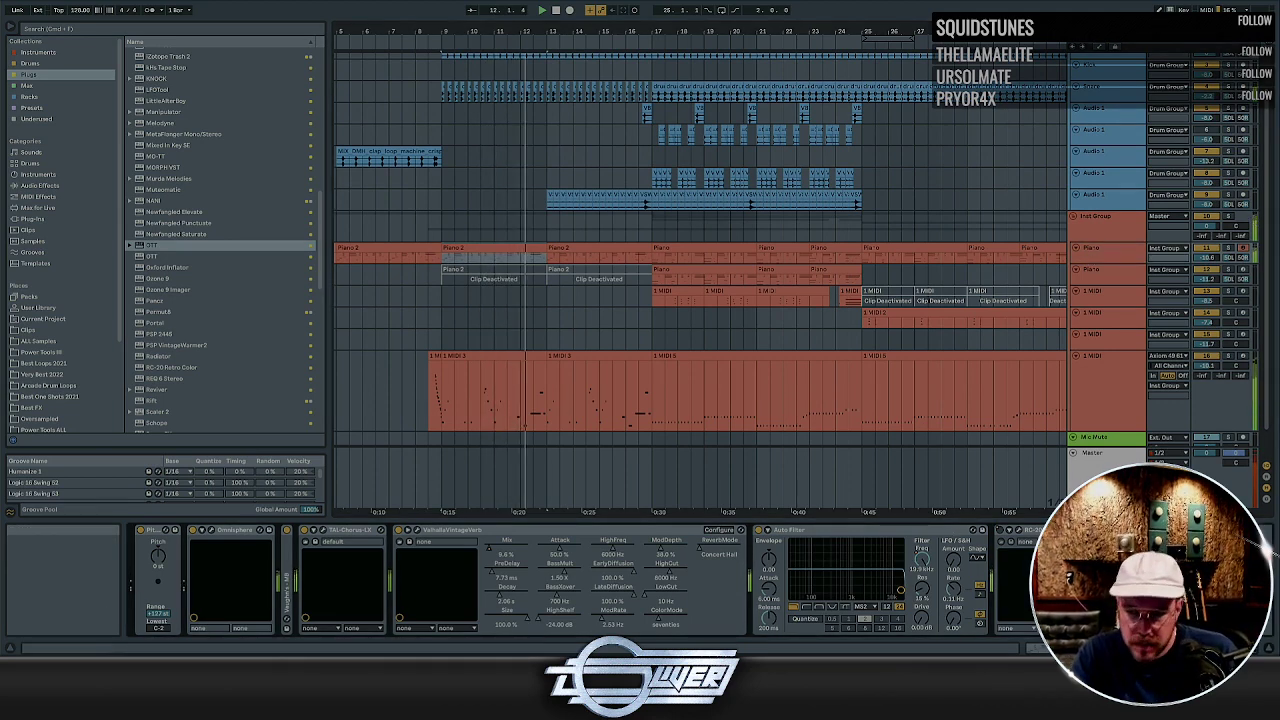
Boost the midrange band in the Pro-Q 3 curve, place a flat band in the highs and close the EQ
{"action": "key", "text": "space"}
{"action": "key", "text": "space"}
{"action": "key", "text": "super+alt+p"}
{"action": "left_click_drag", "start_coordinate": [321, 144], "coordinate": [604, 114]}
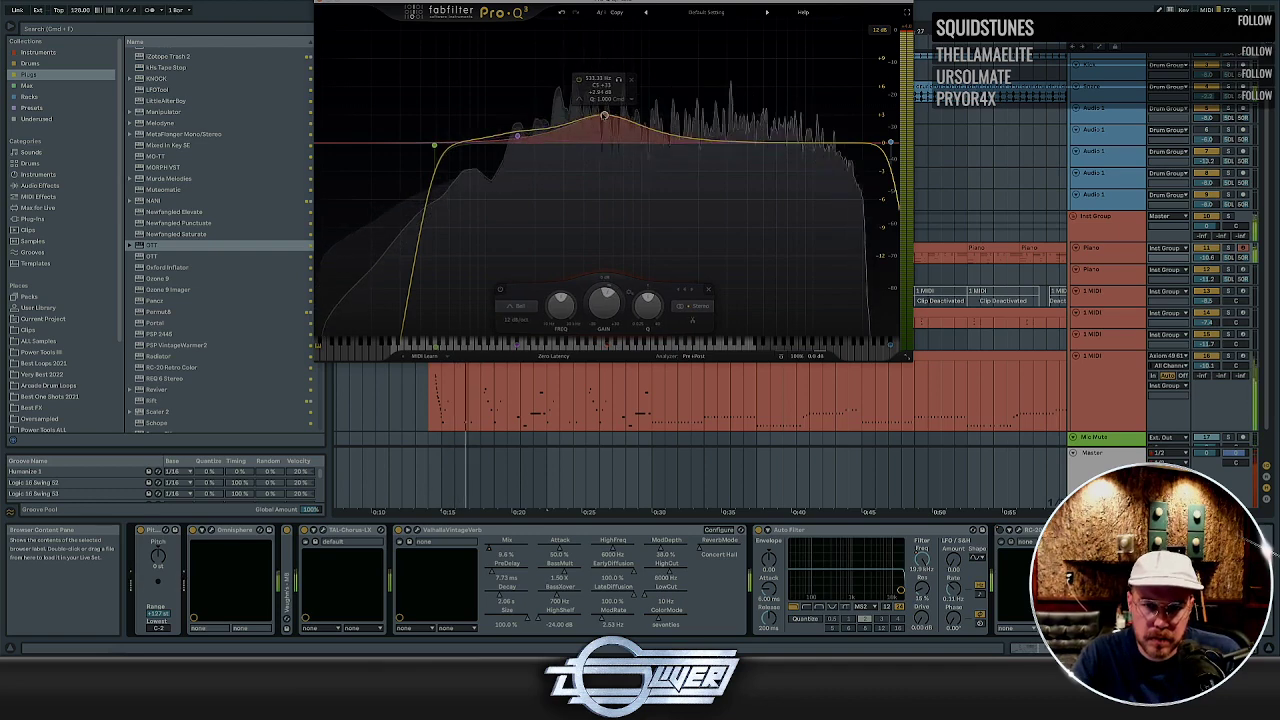
{"action": "left_click_drag", "start_coordinate": [848, 142], "coordinate": [818, 141]}
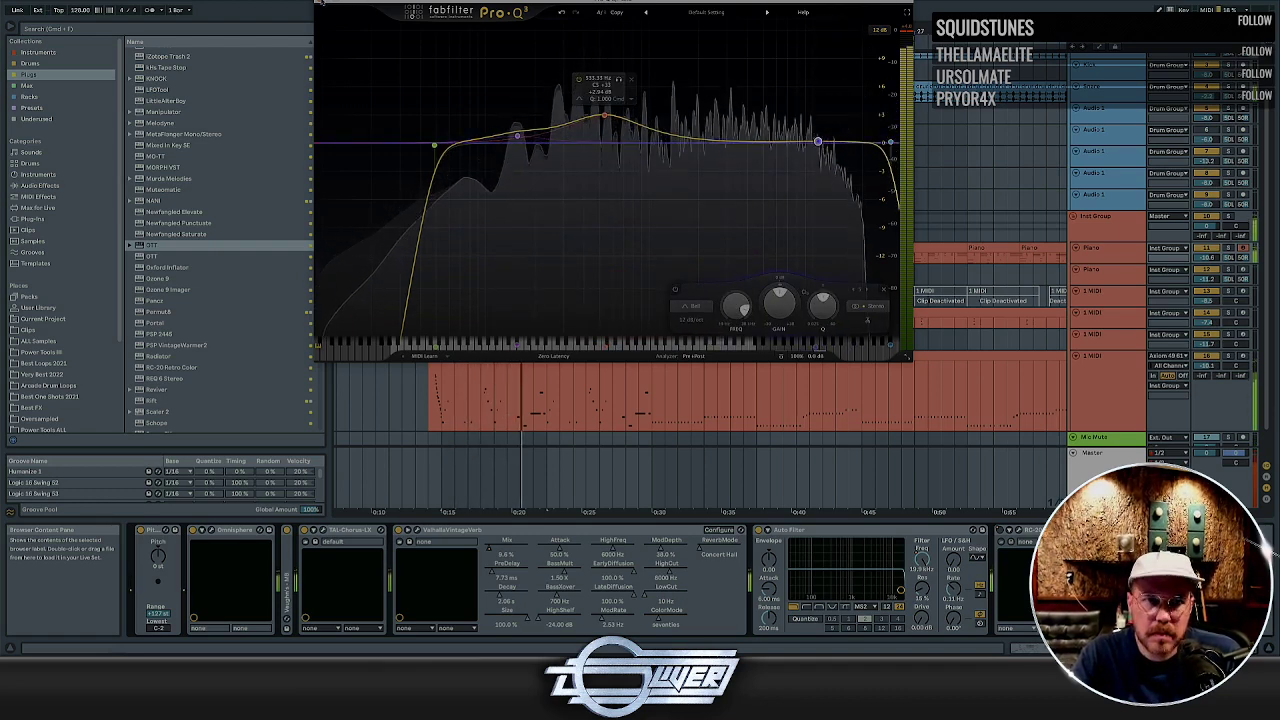
{"action": "left_click", "coordinate": [321, 2]}
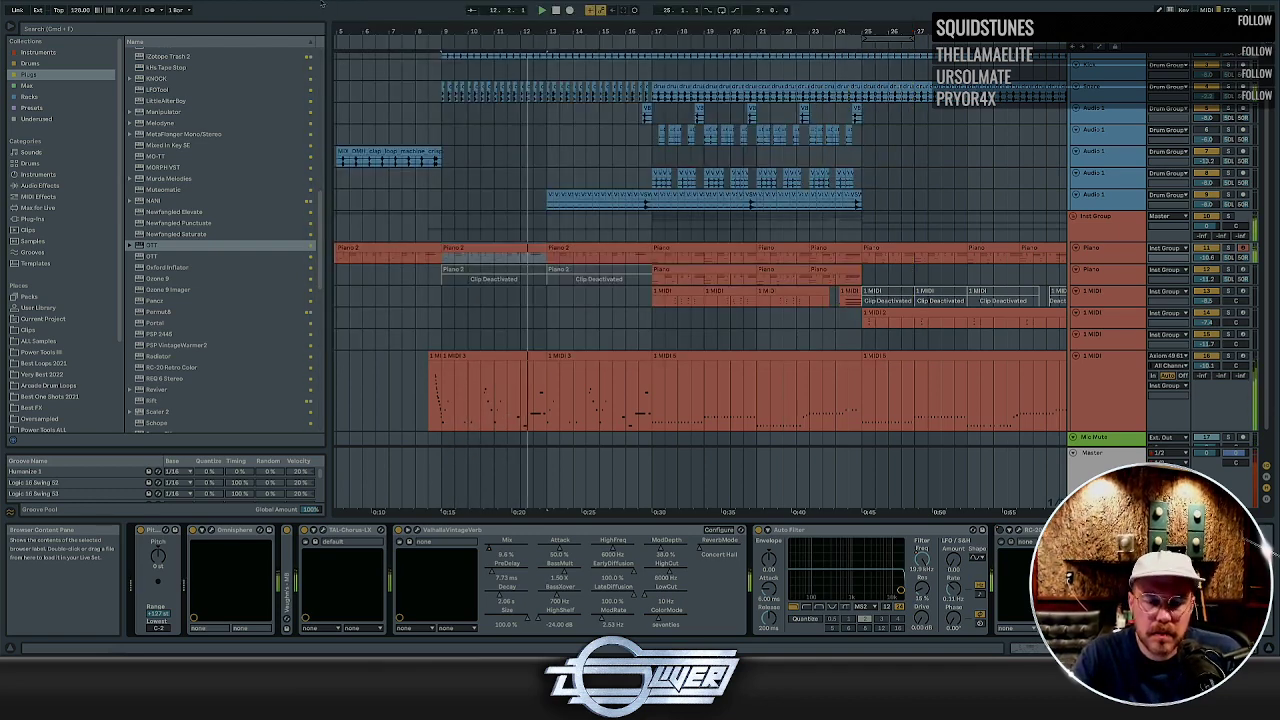
{"action": "left_click", "coordinate": [1084, 260]}
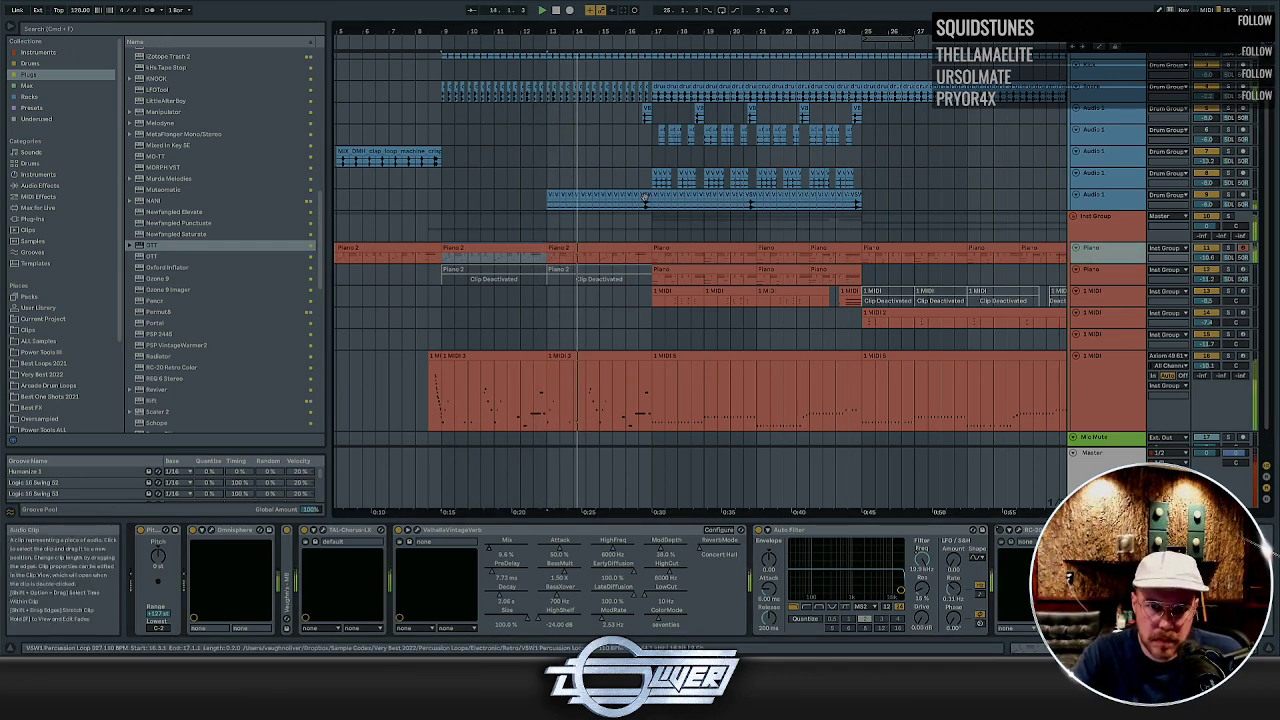
Delete the percussion loop clips between bars 13 and 17 on the lowest drum audio track
{"action": "left_click", "coordinate": [645, 197]}
{"action": "left_click", "coordinate": [551, 196], "text": "shift"}
{"action": "key", "text": "Delete"}
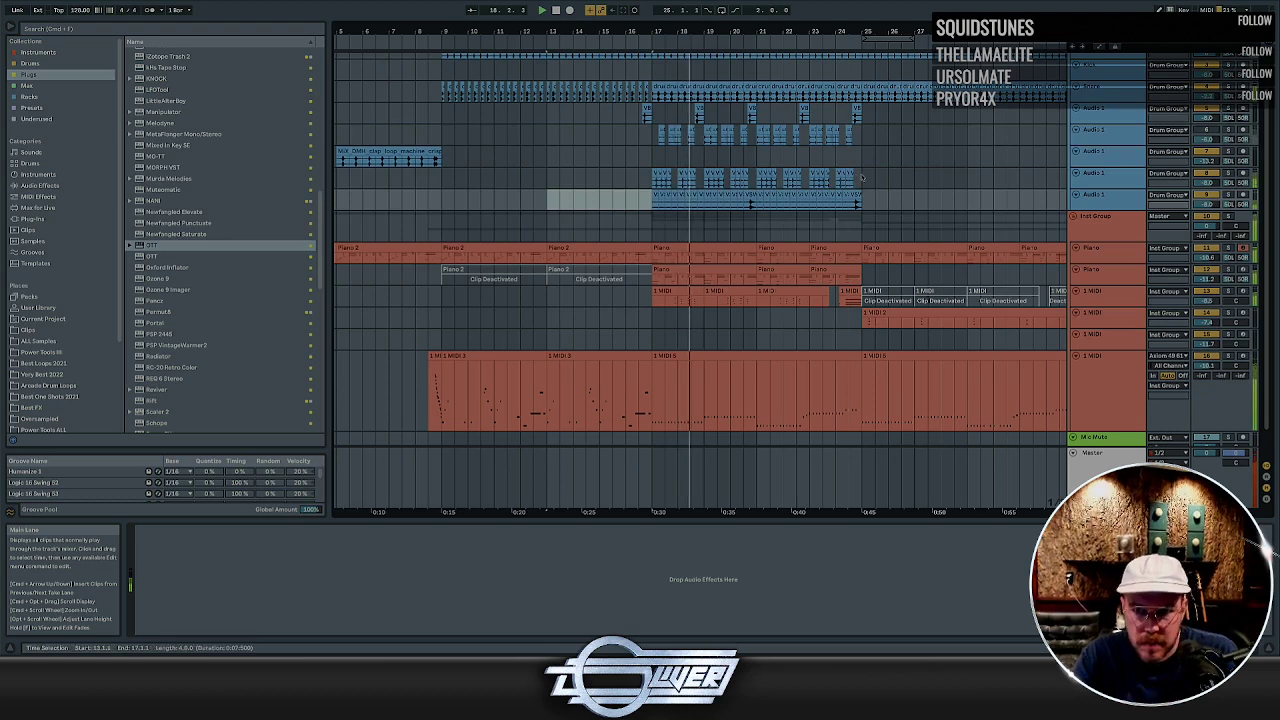
Move the chopped percussion clips at bars 17 to 25 over to bar 25 and delete them there
{"action": "left_click", "coordinate": [712, 183]}
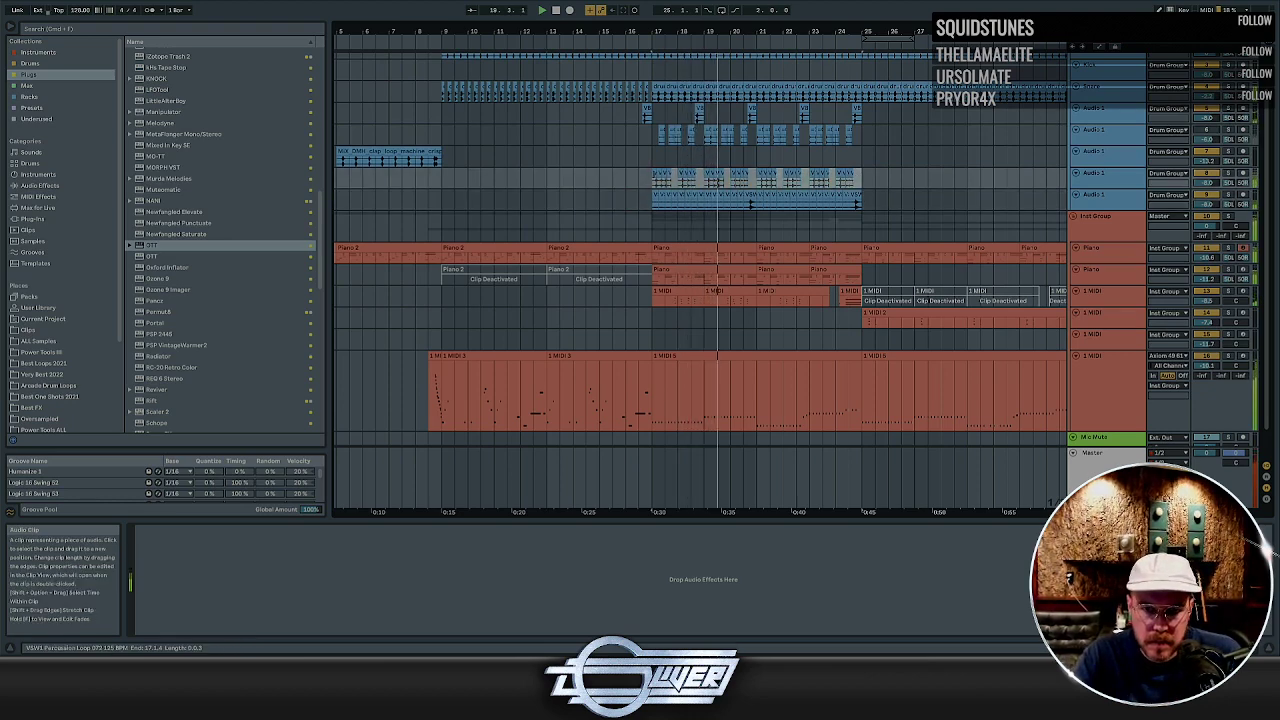
{"action": "left_click_drag", "start_coordinate": [657, 175], "coordinate": [866, 177]}
{"action": "key", "text": "space"}
{"action": "key", "text": "space"}
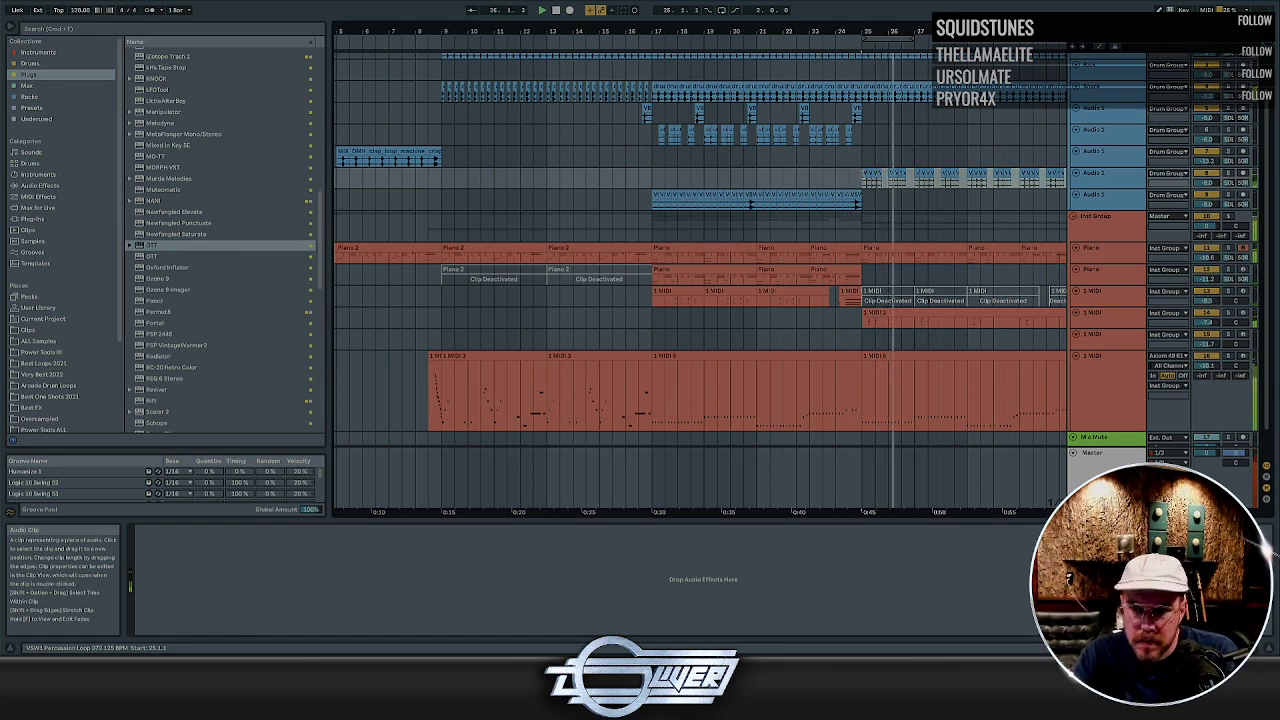
{"action": "key", "text": "Delete"}
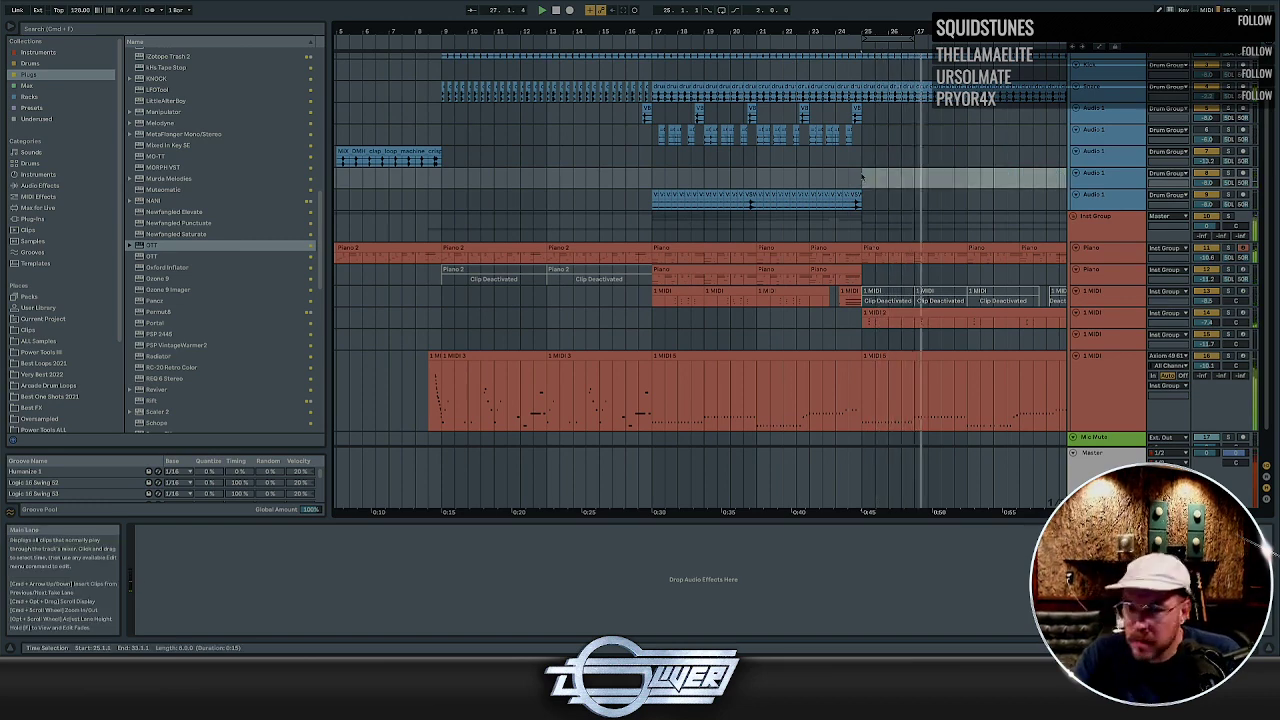
Delete the last beat before bar 17, from 16.4 to 17.1, across the instrument group's tracks
{"action": "scroll", "coordinate": [840, 178], "scroll_direction": "right", "scroll_amount": 5}
{"action": "left_click", "coordinate": [771, 182]}
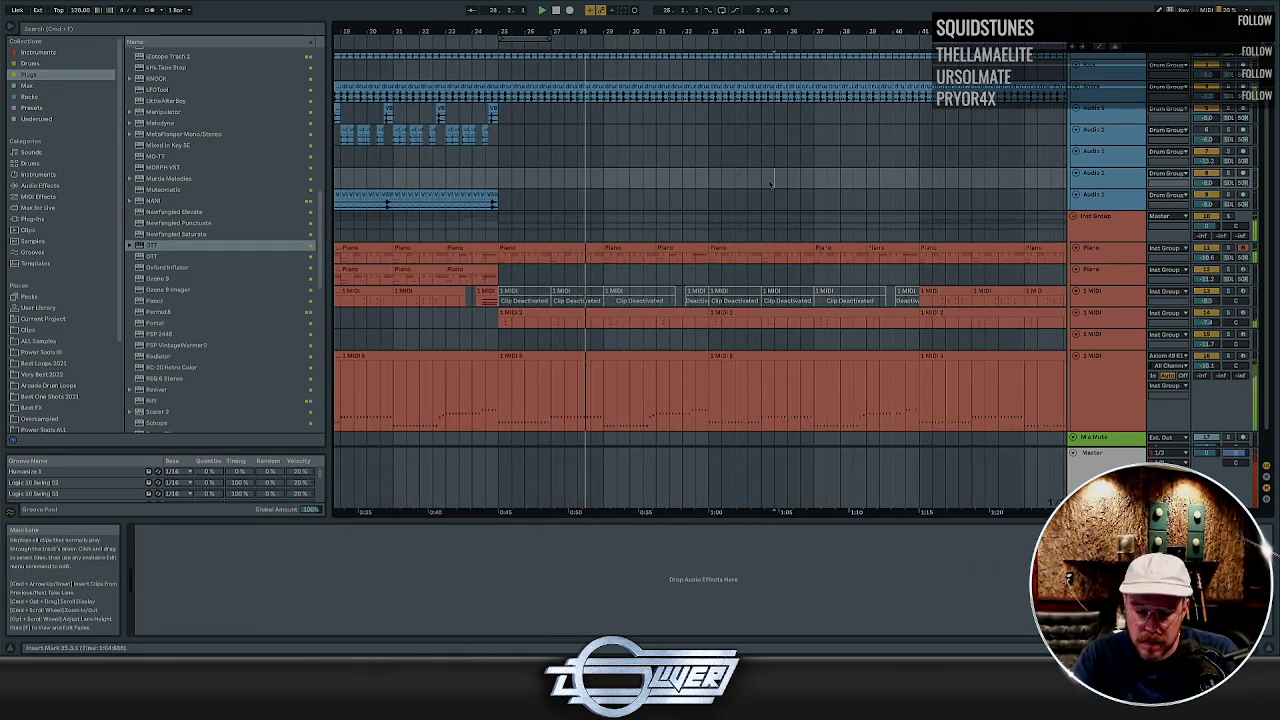
{"action": "scroll", "coordinate": [771, 182], "scroll_direction": "down", "scroll_amount": 4}
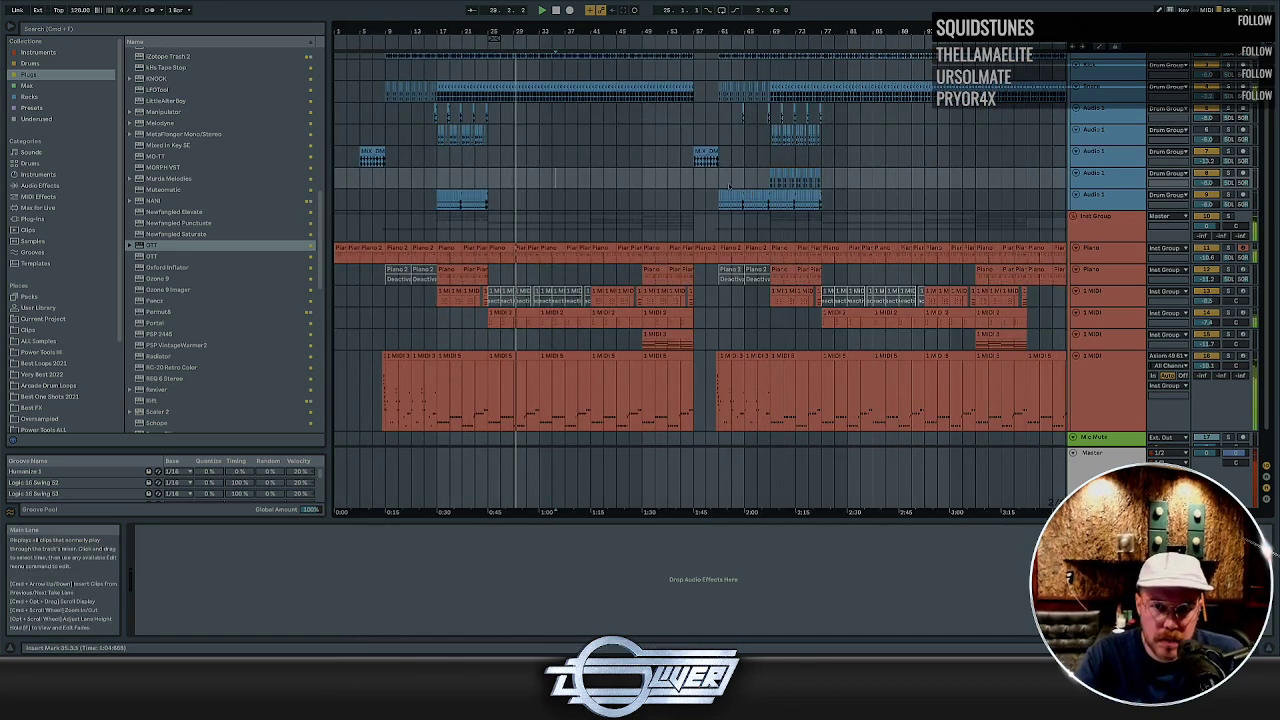
{"action": "left_click", "coordinate": [431, 175]}
{"action": "scroll", "coordinate": [431, 175], "scroll_direction": "up", "scroll_amount": 10}
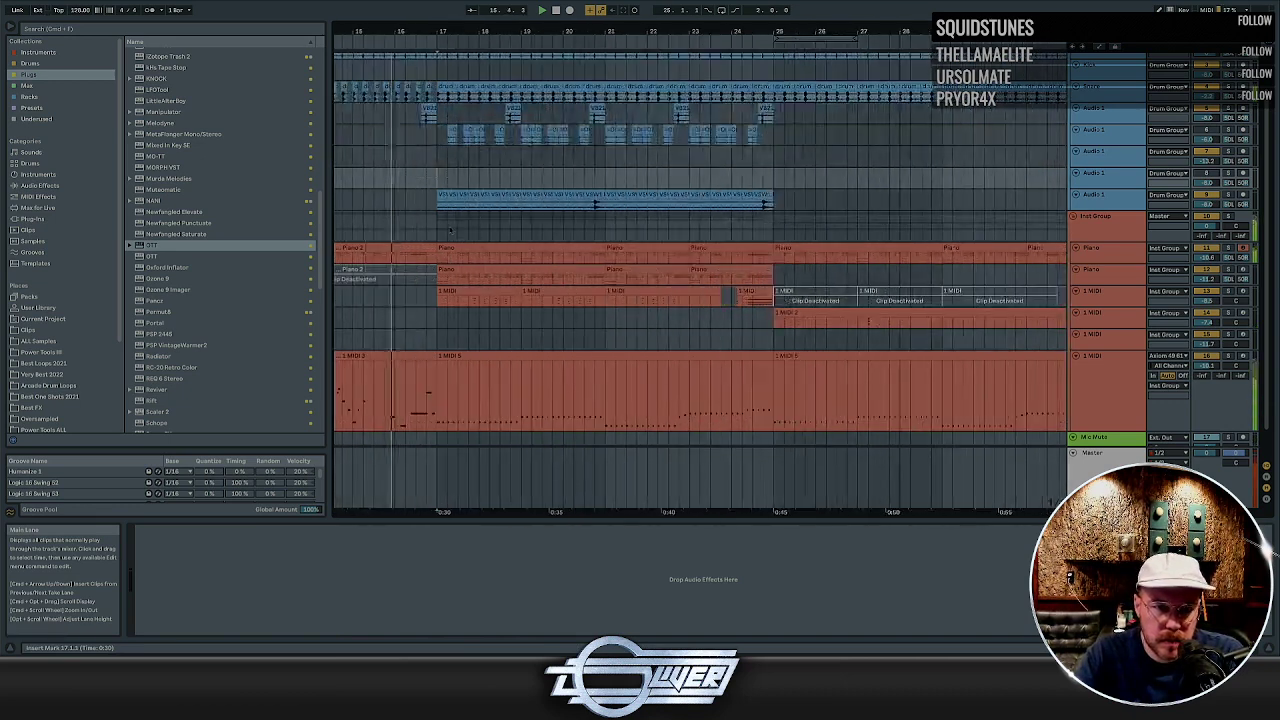
{"action": "left_click", "coordinate": [410, 226]}
{"action": "scroll", "coordinate": [412, 225], "scroll_direction": "up", "scroll_amount": 3}
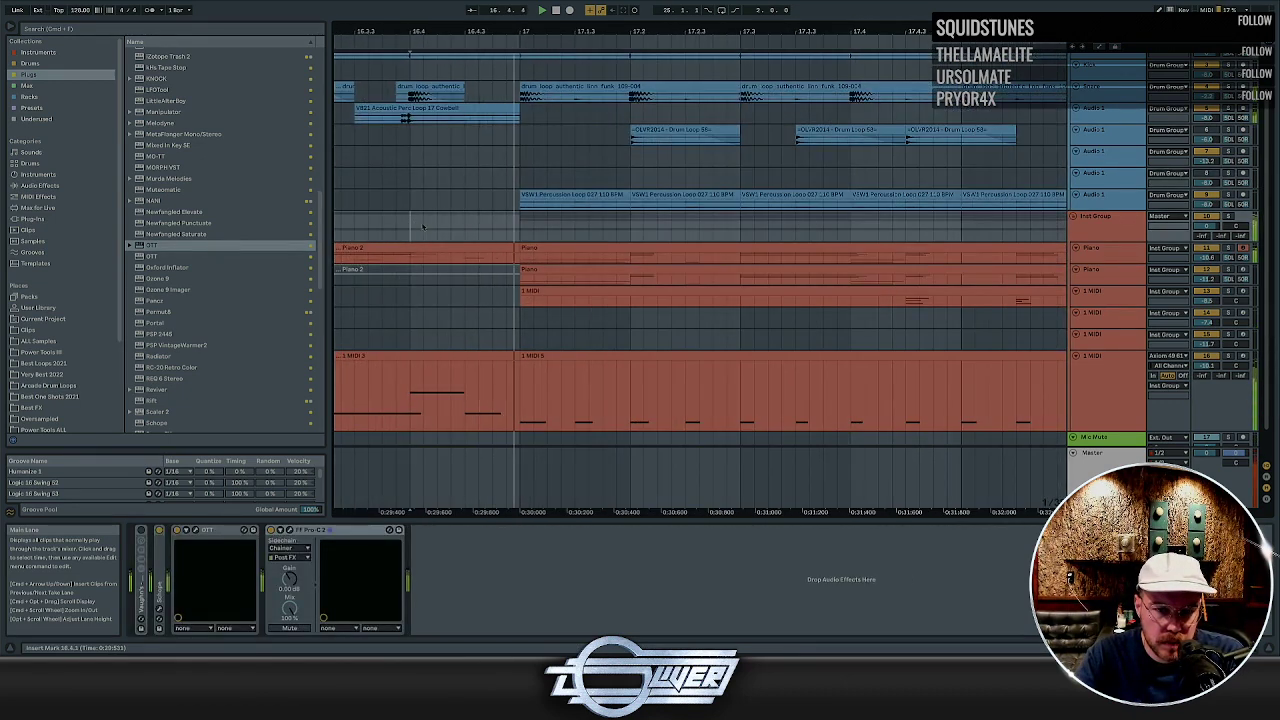
{"action": "left_click_drag", "start_coordinate": [420, 224], "coordinate": [518, 228]}
{"action": "left_click_drag", "start_coordinate": [518, 396], "coordinate": [407, 229]}
{"action": "key", "text": "Delete"}
Add a Utility to the Inst Group and show its Gain automation in an enlarged lane
{"action": "left_click", "coordinate": [353, 221]}
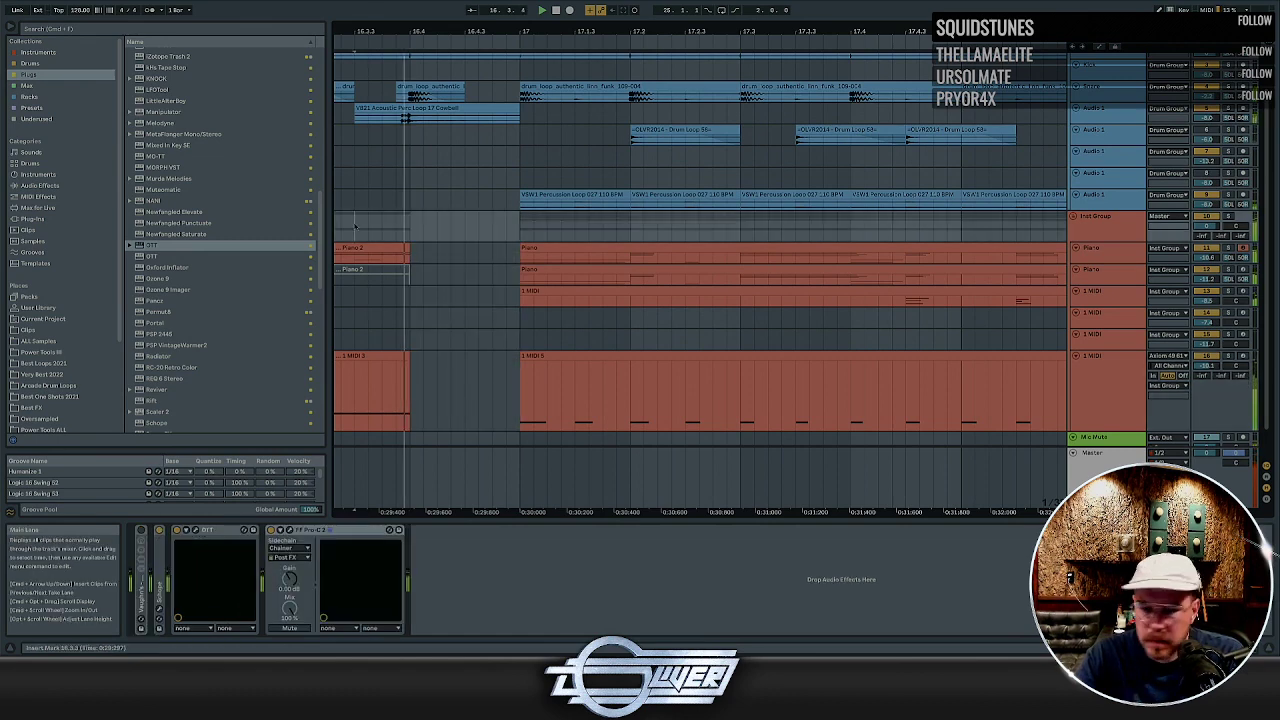
{"action": "scroll", "coordinate": [435, 241], "scroll_direction": "left", "scroll_amount": 3}
{"action": "scroll", "coordinate": [434, 237], "scroll_direction": "left", "scroll_amount": 3}
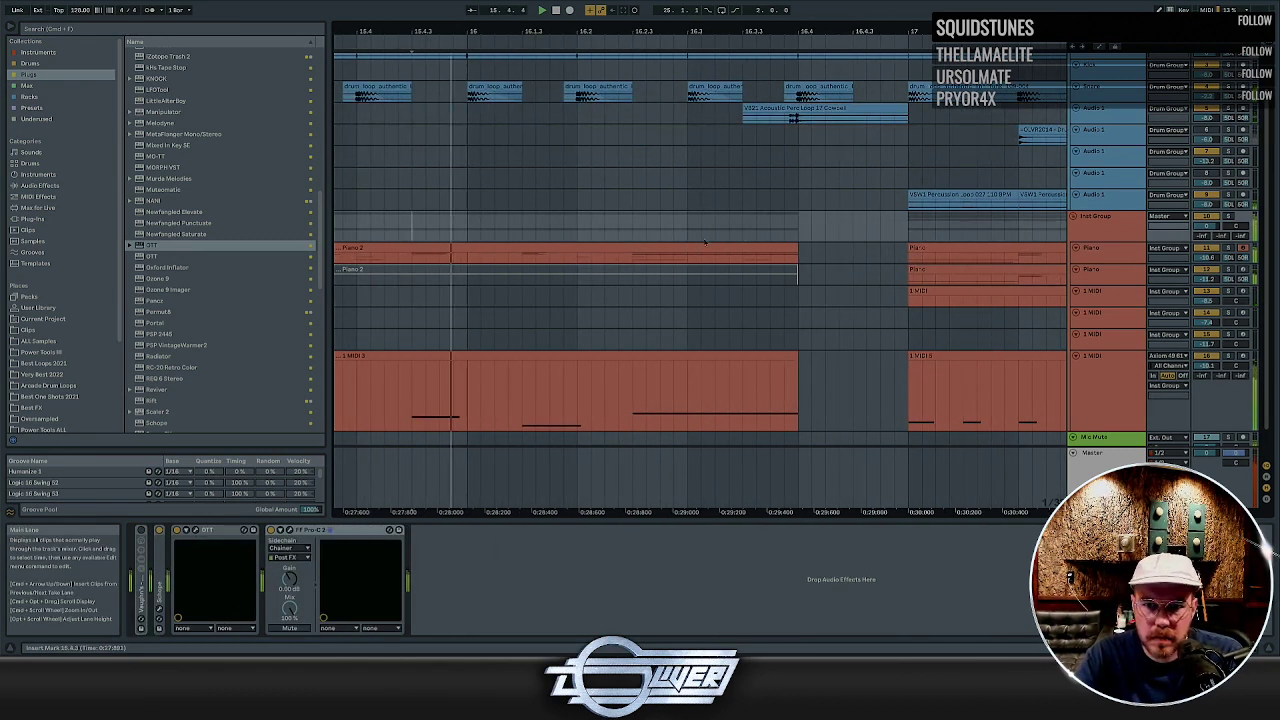
{"action": "left_click", "coordinate": [1095, 234]}
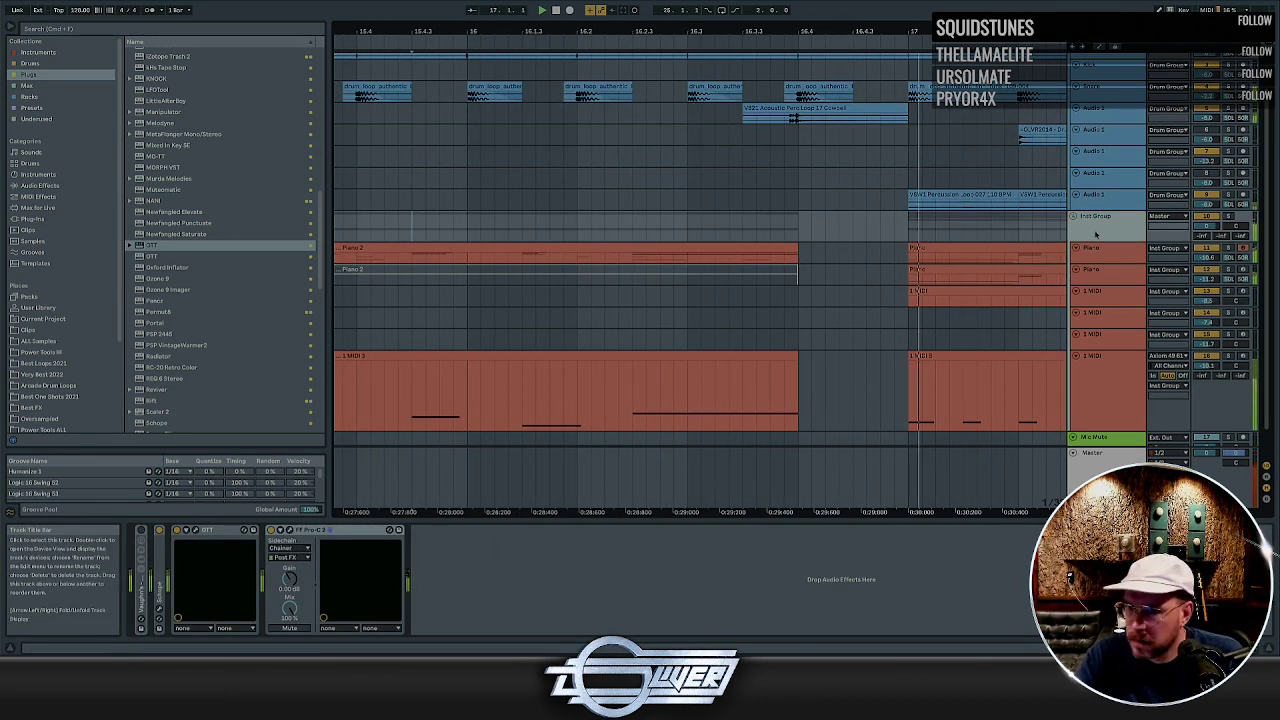
{"action": "key", "text": "shift+u"}
{"action": "right_click", "coordinate": [471, 566]}
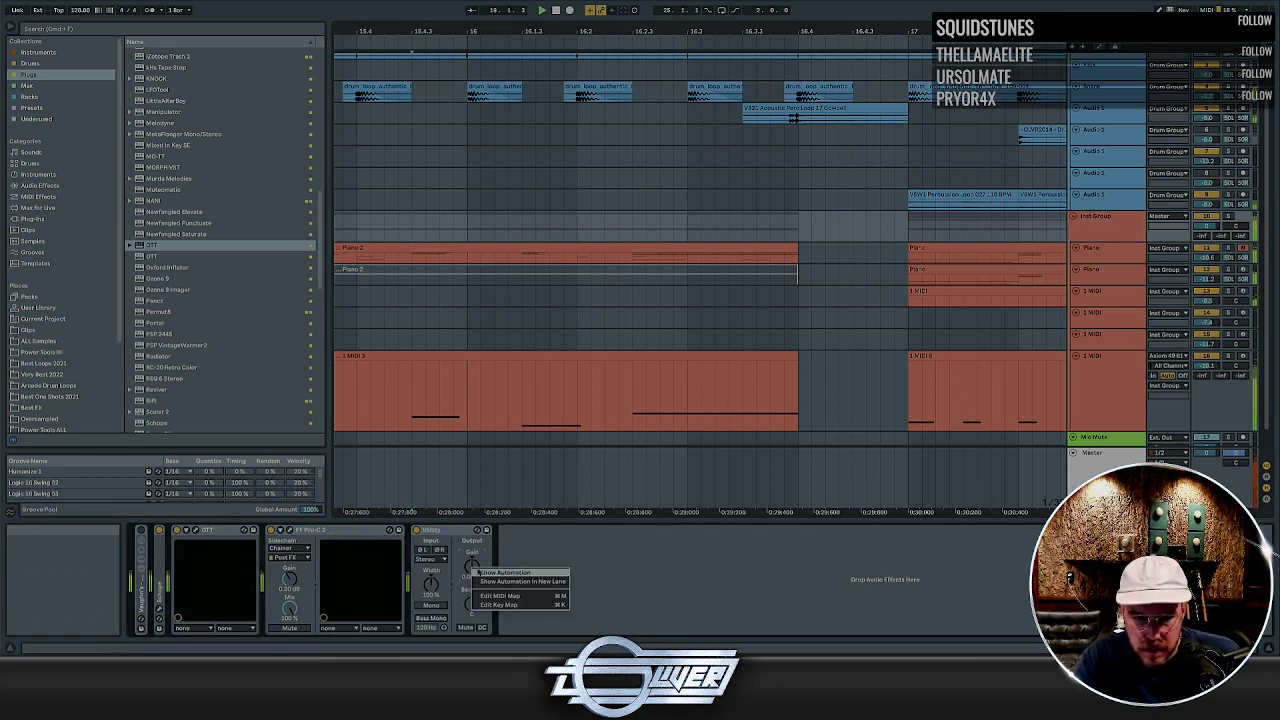
{"action": "left_click", "coordinate": [492, 571]}
{"action": "left_click_drag", "start_coordinate": [1105, 241], "coordinate": [1105, 321]}
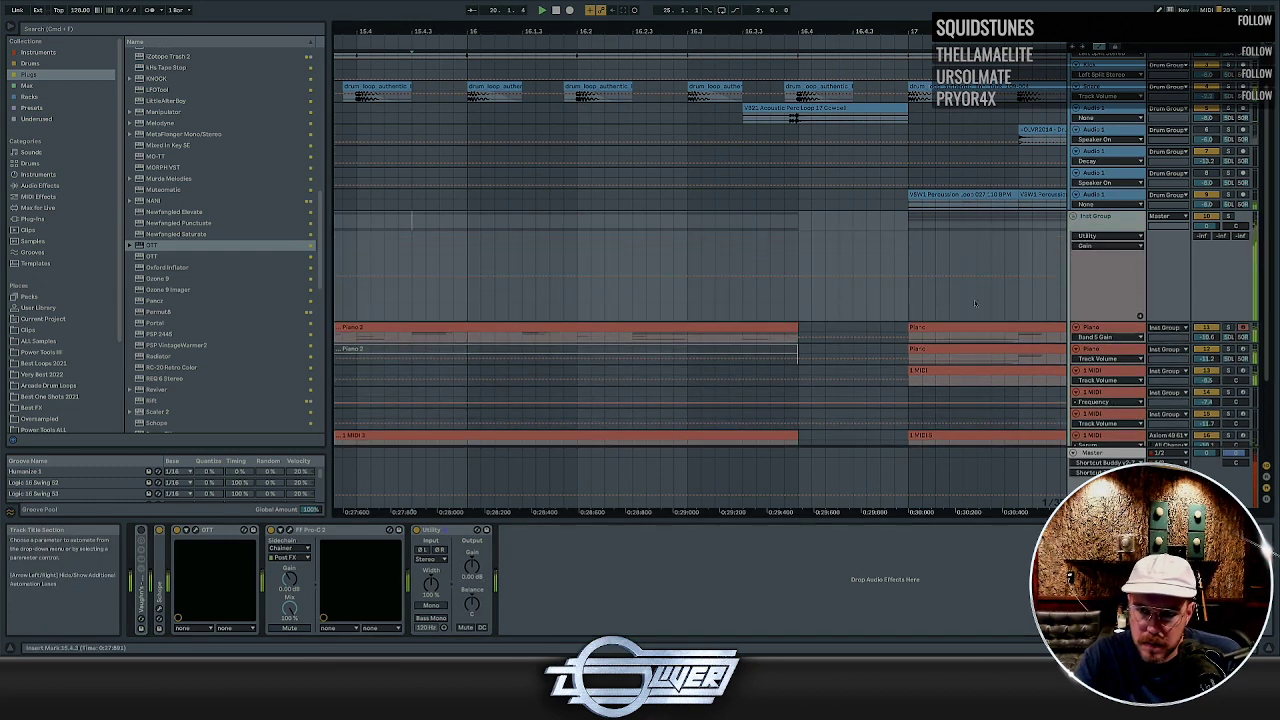
Drop the Inst Group's Utility Gain automation to its minimum from 16.4 to bar 17, hide automation and audition from 16.3
{"action": "left_click_drag", "start_coordinate": [800, 305], "coordinate": [893, 301]}
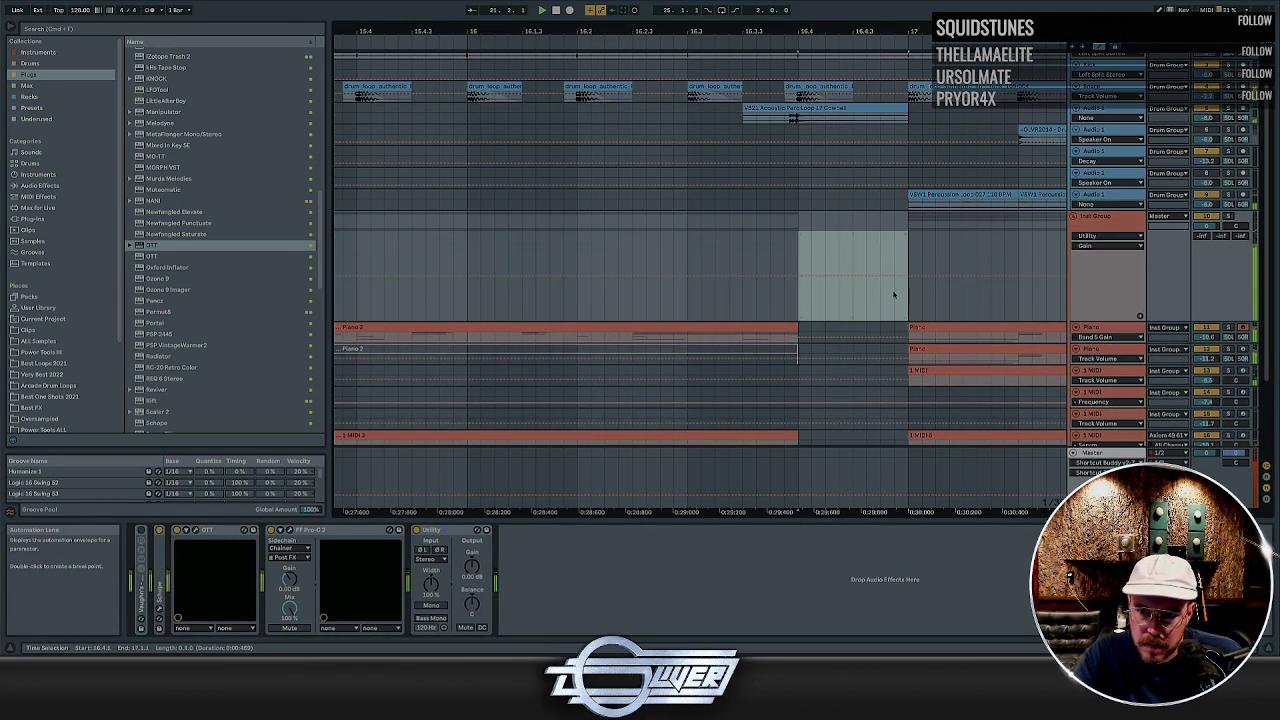
{"action": "left_click", "coordinate": [605, 296]}
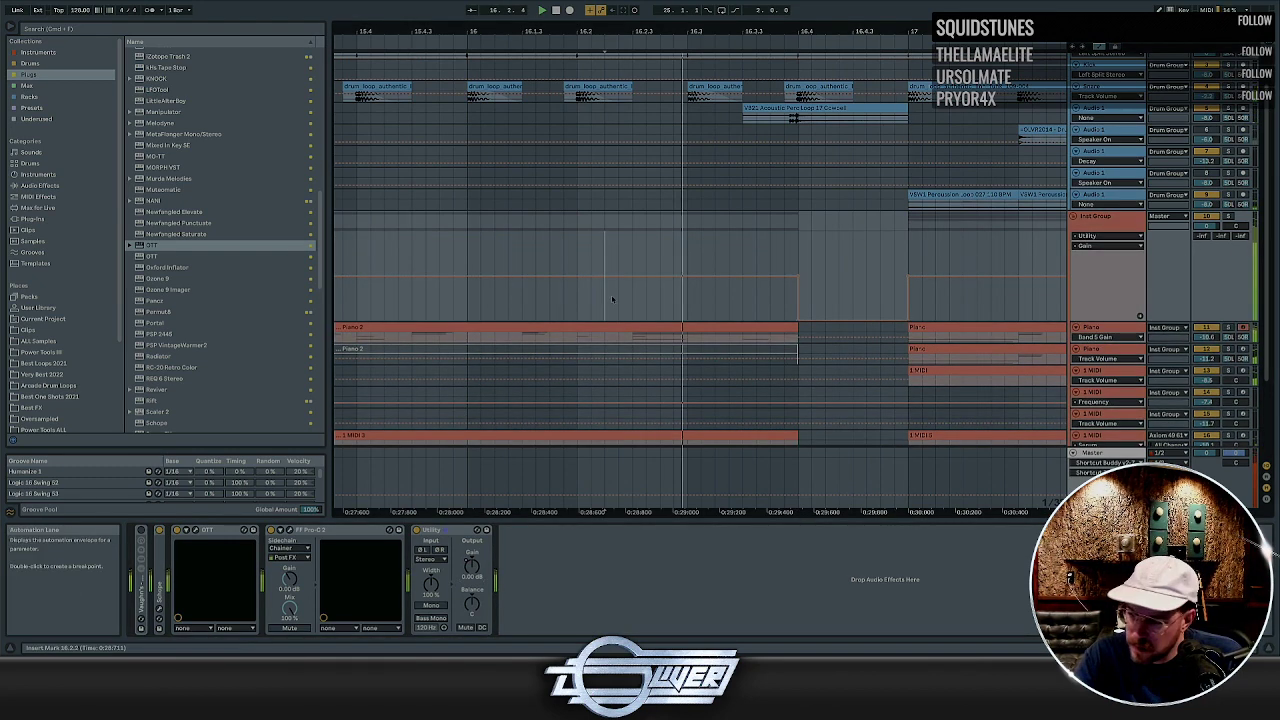
{"action": "key", "text": "a"}
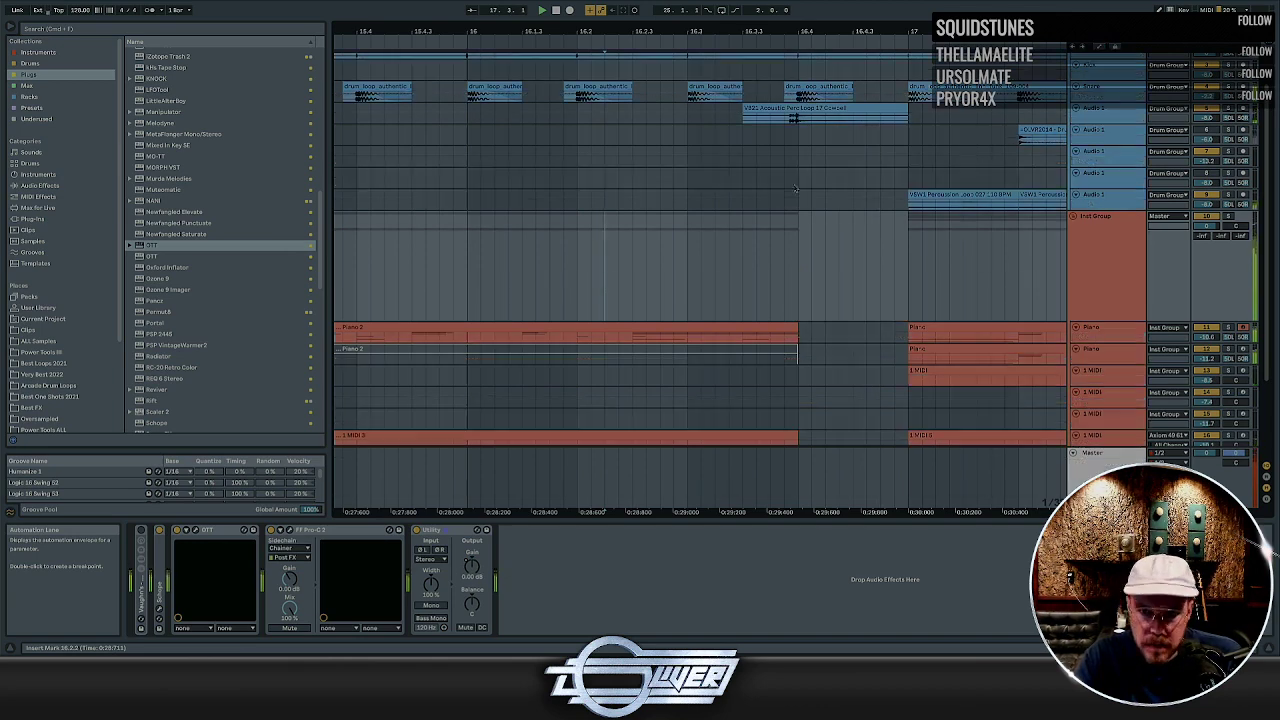
{"action": "left_click", "coordinate": [716, 157]}
{"action": "key", "text": "space"}
{"action": "key", "text": "space"}
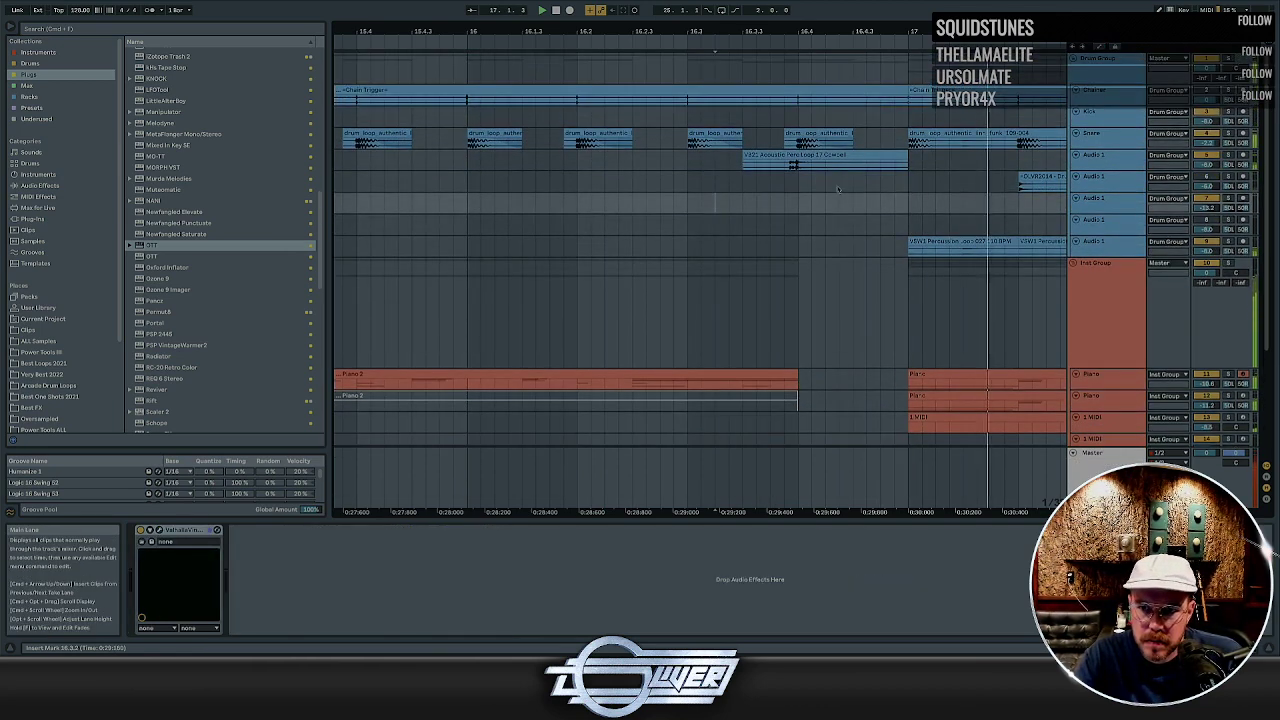
Copy the one-beat percussion loop slice at 20.4 to 16.4, just before the bar 17 loop
{"action": "left_click", "coordinate": [834, 241]}
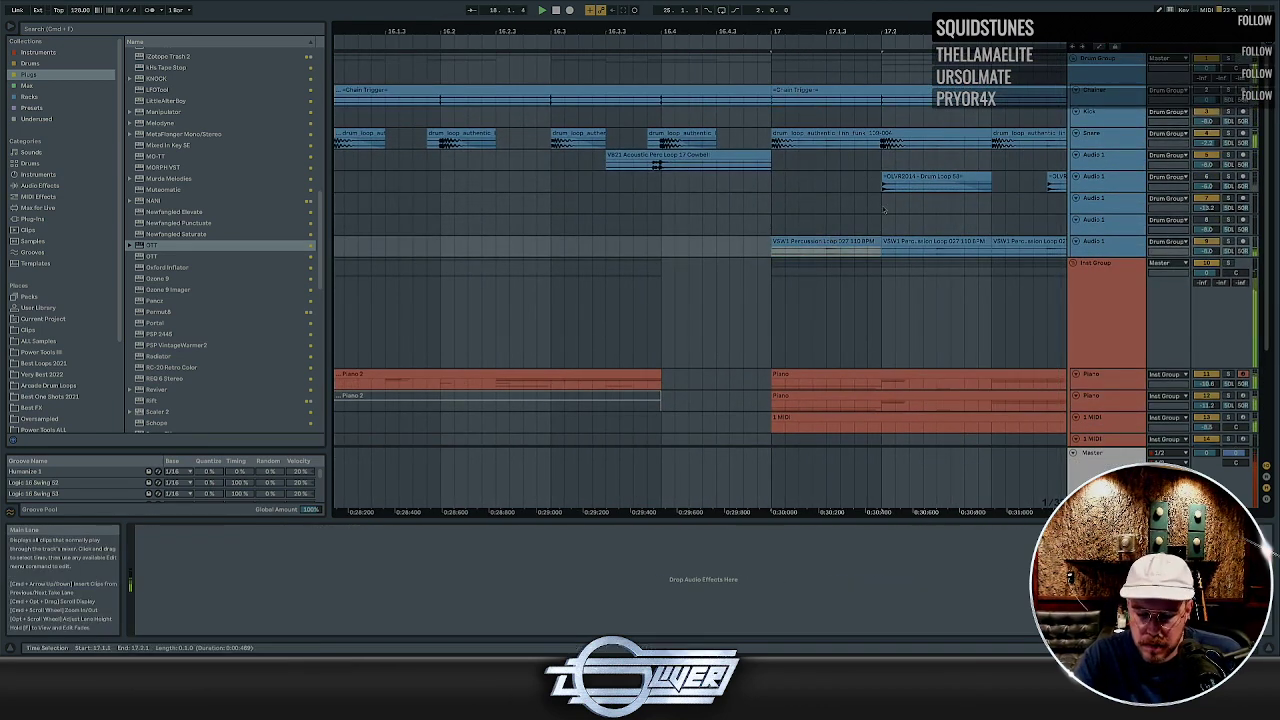
{"action": "left_click", "coordinate": [882, 204]}
{"action": "key", "text": "minus"}
{"action": "key", "text": "minus"}
{"action": "key", "text": "minus"}
{"action": "key", "text": "minus"}
{"action": "key", "text": "minus"}
{"action": "key", "text": "minus"}
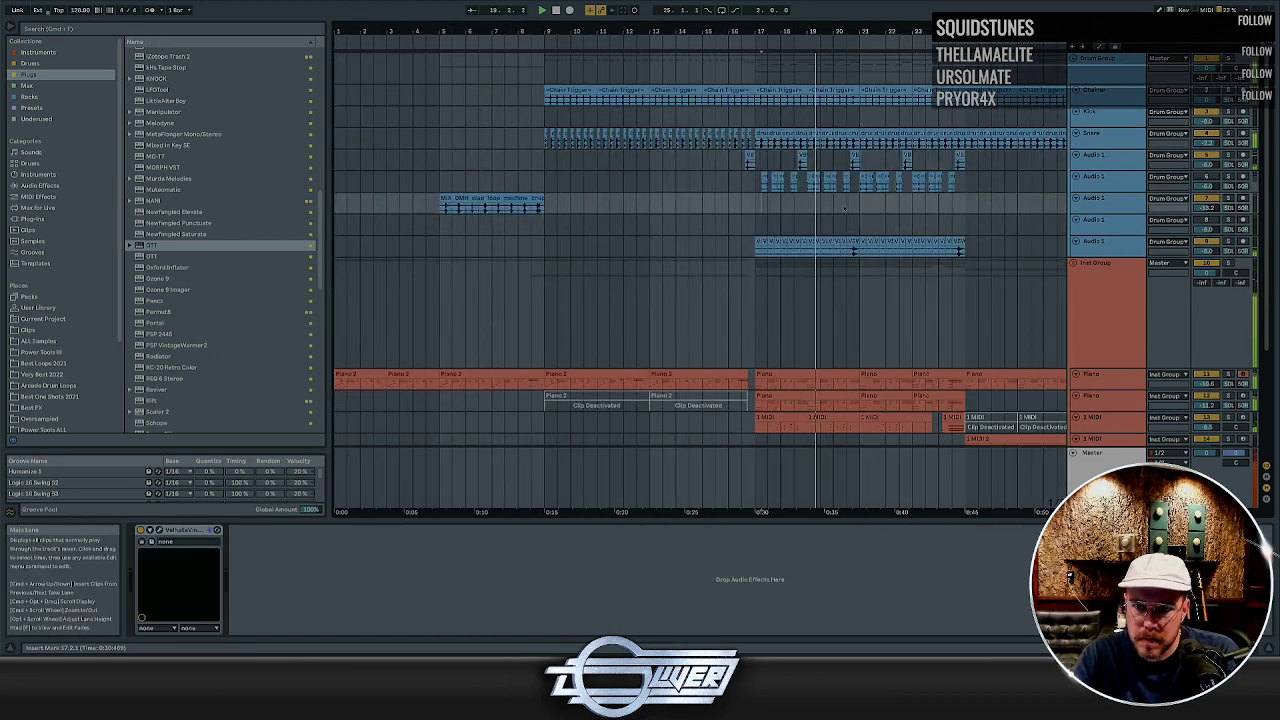
{"action": "left_click_drag", "start_coordinate": [840, 204], "coordinate": [846, 204]}
{"action": "key", "text": "plus"}
{"action": "key", "text": "plus"}
{"action": "left_click_drag", "start_coordinate": [882, 251], "coordinate": [603, 243]}
{"action": "left_click", "coordinate": [574, 246]}
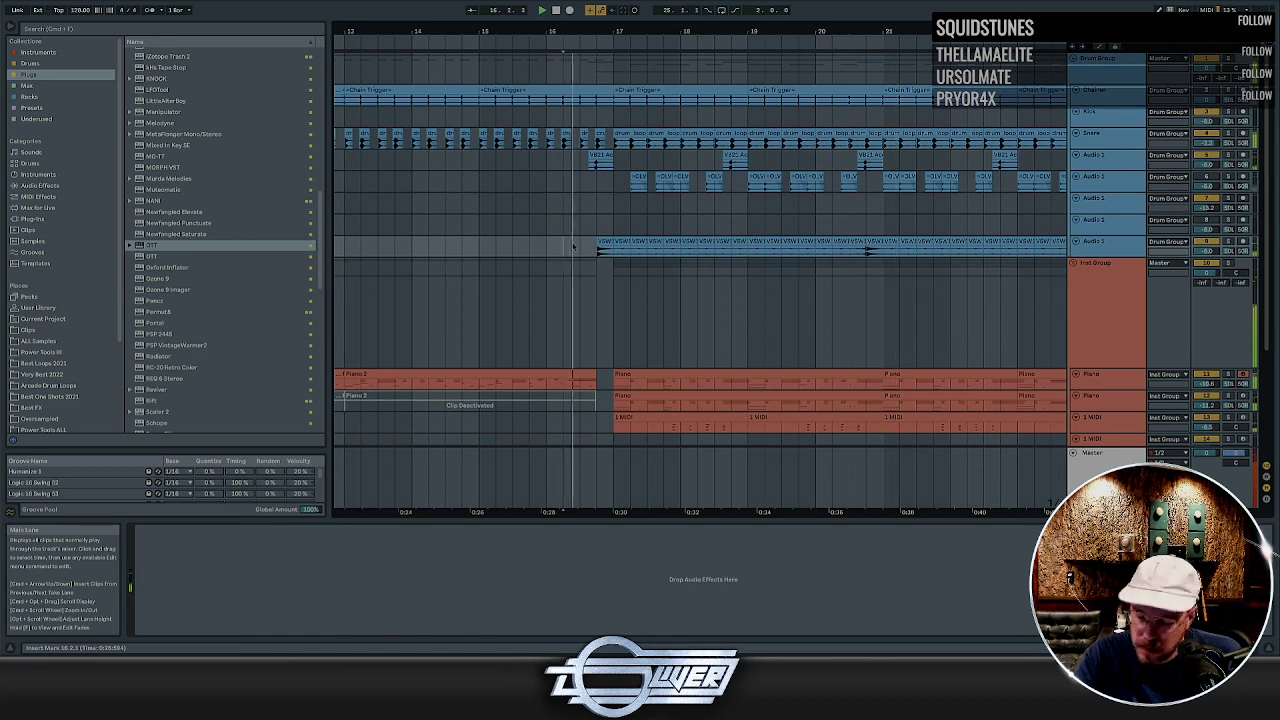
Duplicate the first half-beat of the percussion and cowbell clips at 16.4 into the second half of that beat
{"action": "key", "text": "plus"}
{"action": "key", "text": "plus"}
{"action": "key", "text": "plus"}
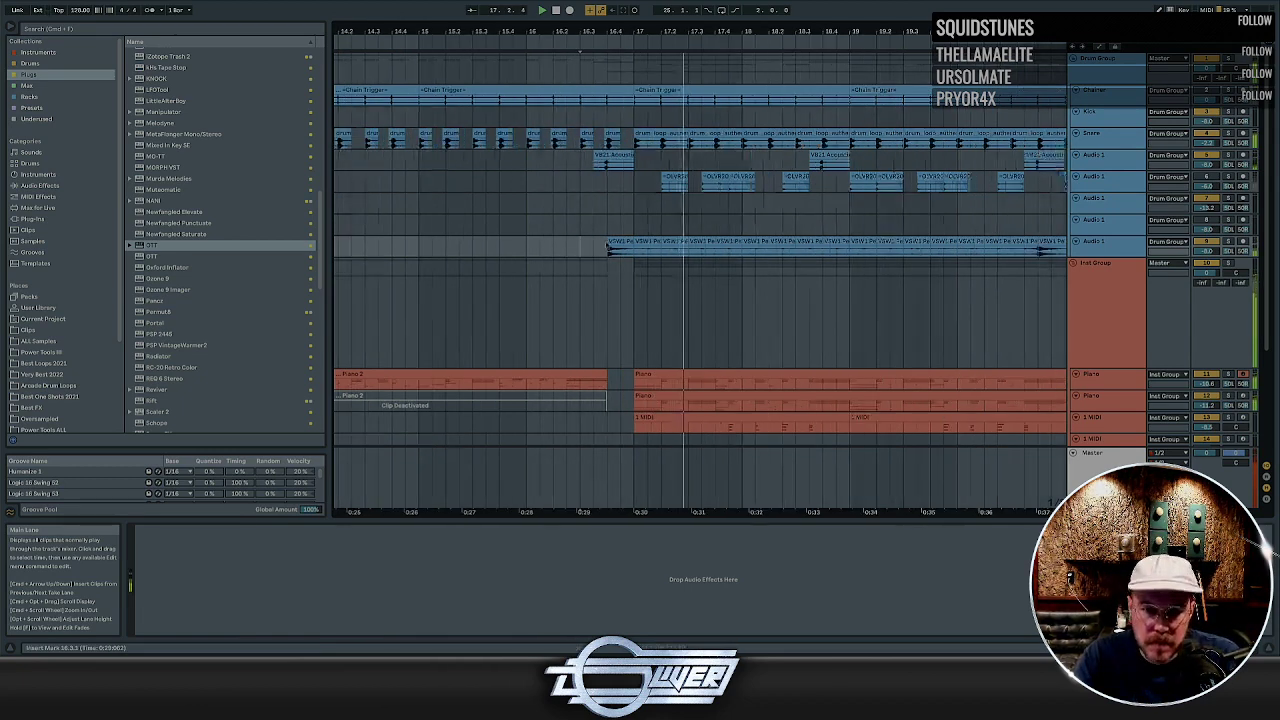
{"action": "left_click_drag", "start_coordinate": [684, 251], "coordinate": [652, 251]}
{"action": "key", "text": "ctrl+d"}
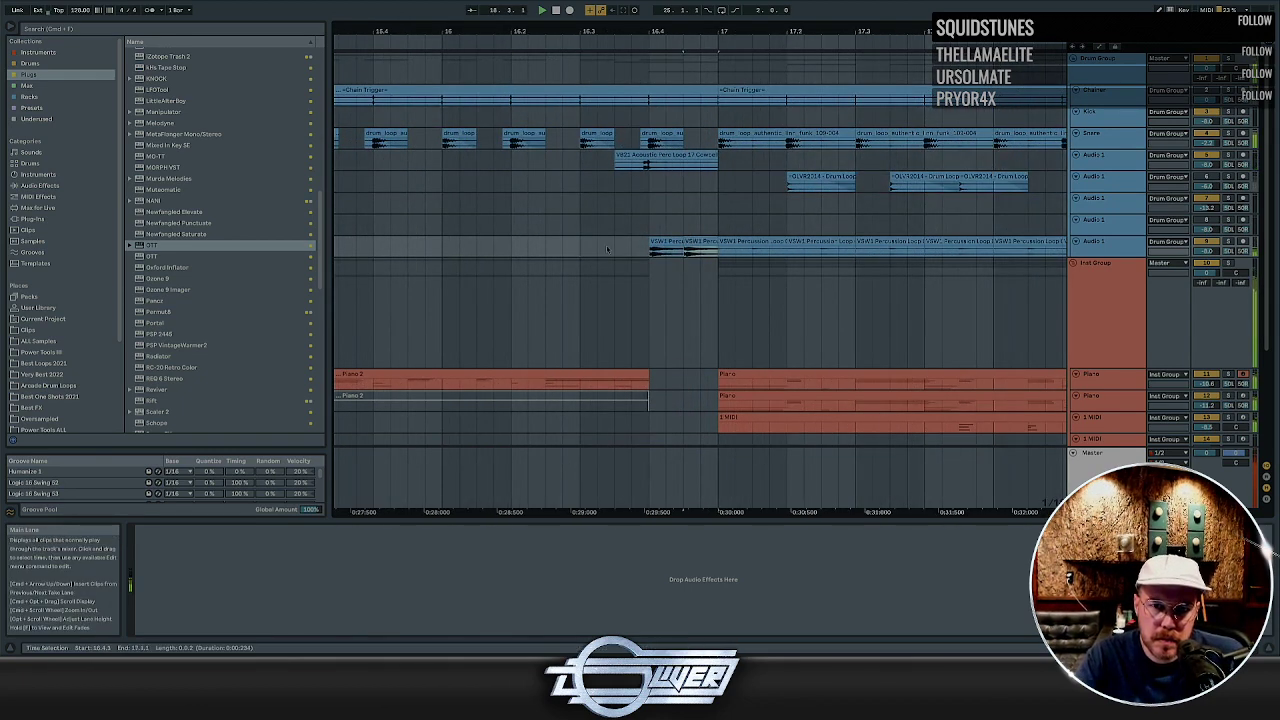
{"action": "key", "text": "super+z"}
{"action": "left_click_drag", "start_coordinate": [652, 164], "coordinate": [856, 307]}
{"action": "key", "text": "ctrl+d"}
Loop 17.1 to 17.3 and audition the mix through the master's Auto Filter band-pass at a lower frequency
{"action": "left_click", "coordinate": [536, 197]}
{"action": "key", "text": "super+l"}
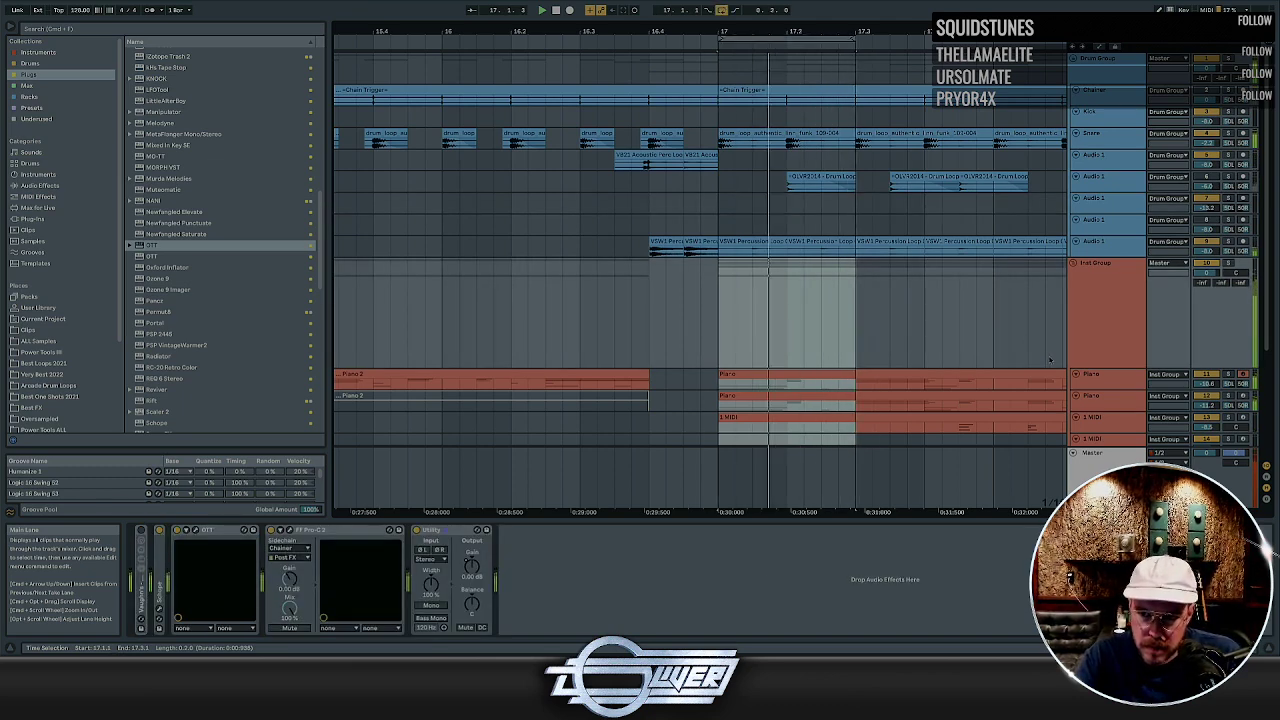
{"action": "scroll", "coordinate": [856, 307], "scroll_direction": "down", "scroll_amount": 5}
{"action": "left_click", "coordinate": [836, 482]}
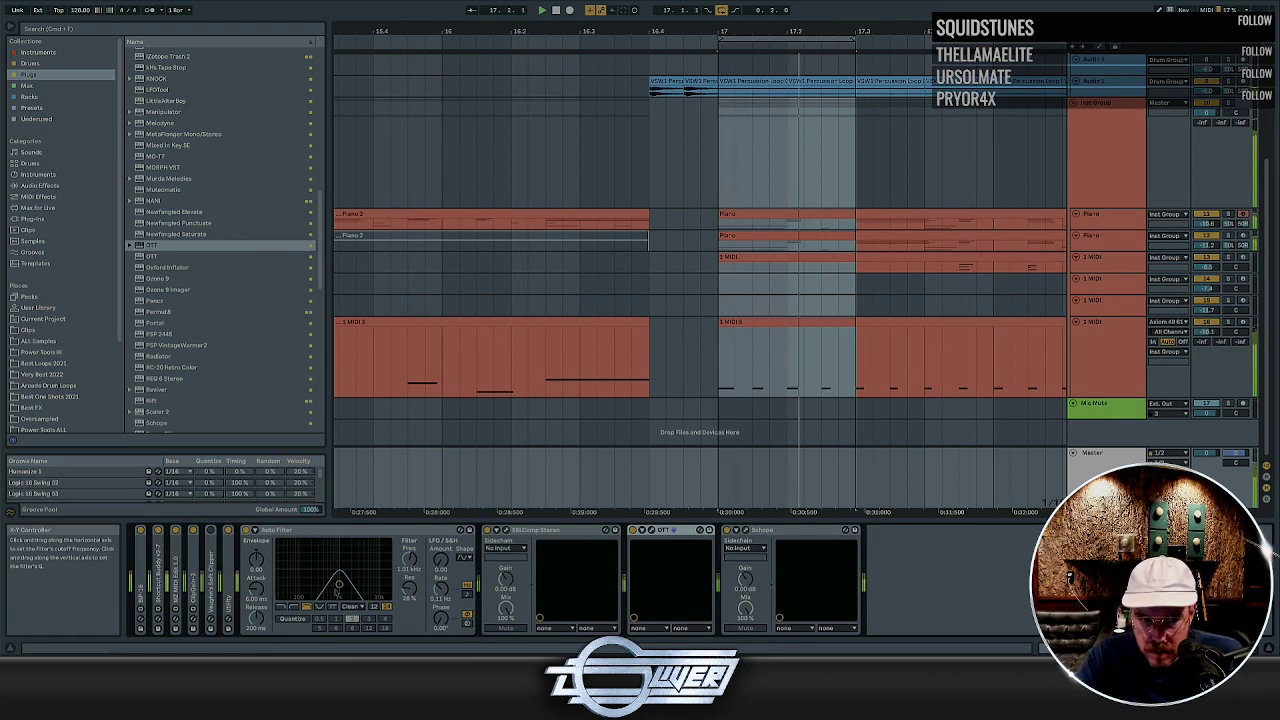
{"action": "left_click_drag", "start_coordinate": [340, 582], "coordinate": [328, 580]}
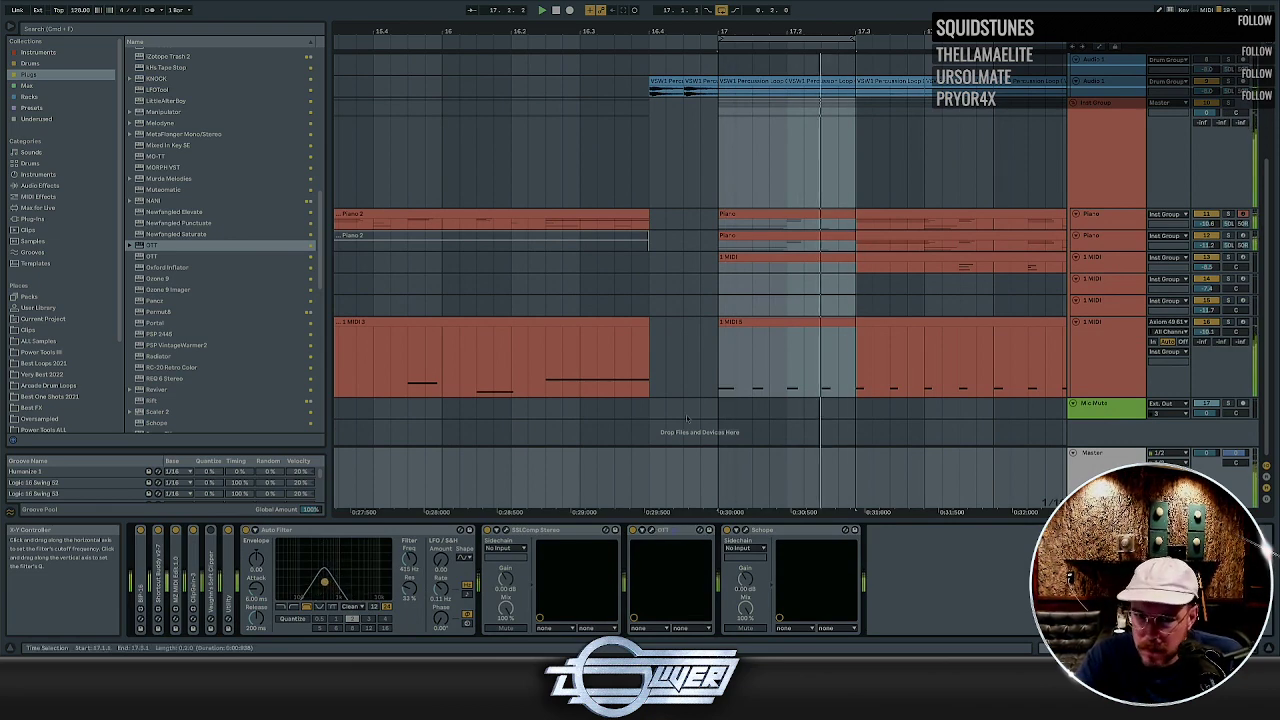
Audition looped sections from 18.3 to bar 19 and from 18.1 to 18.3 through the master's Auto Filter
{"action": "scroll", "coordinate": [868, 308], "scroll_direction": "right", "scroll_amount": 5}
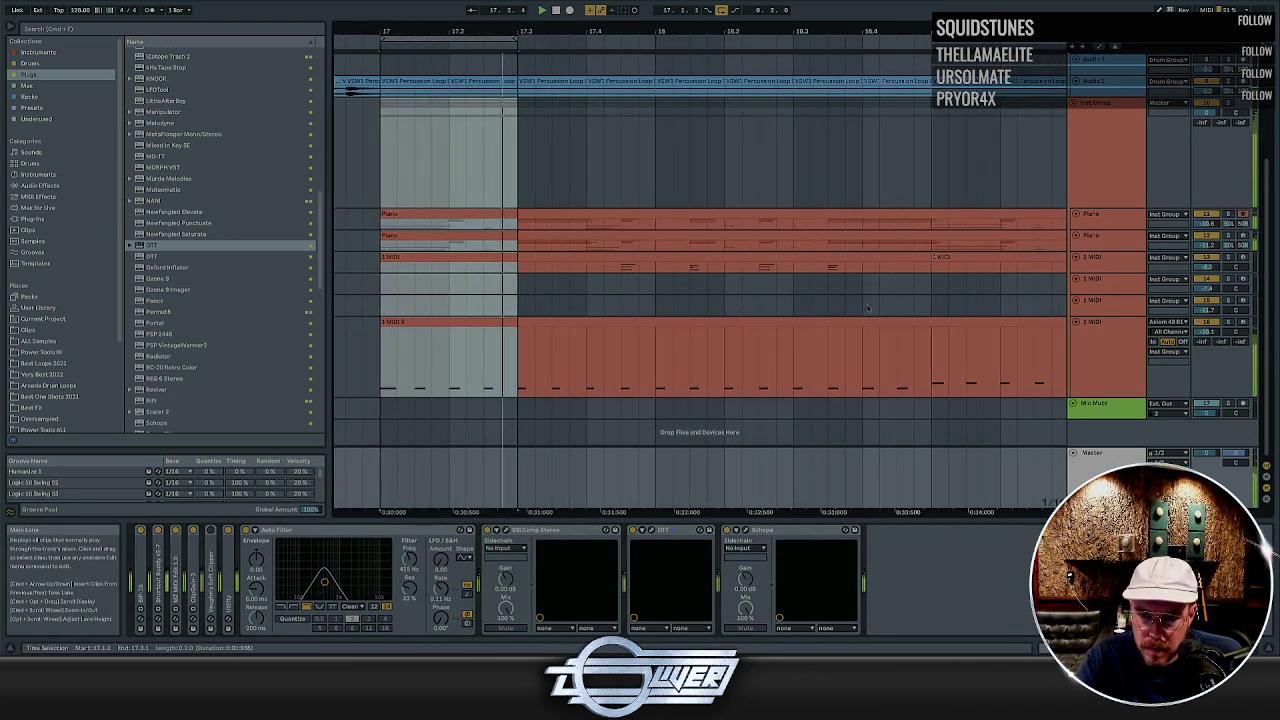
{"action": "left_click_drag", "start_coordinate": [793, 306], "coordinate": [932, 306]}
{"action": "key", "text": "super+l"}
{"action": "left_click_drag", "start_coordinate": [794, 304], "coordinate": [657, 306]}
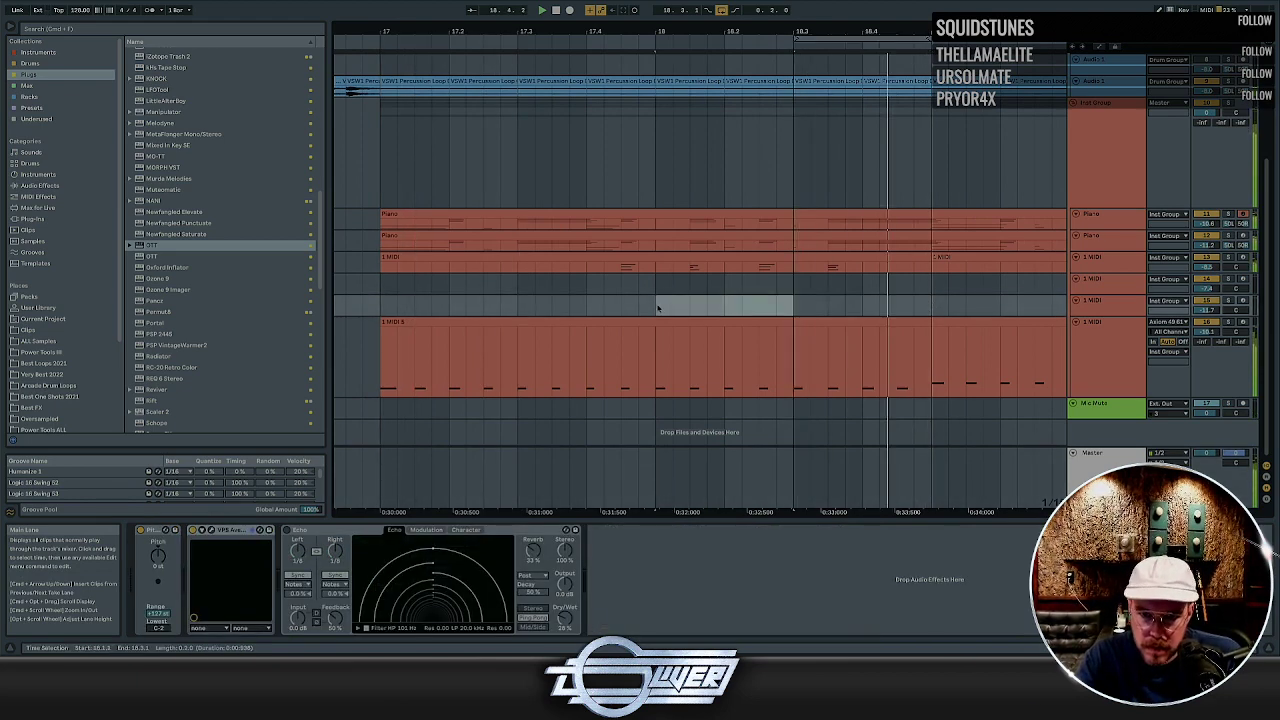
{"action": "key", "text": "super+l"}
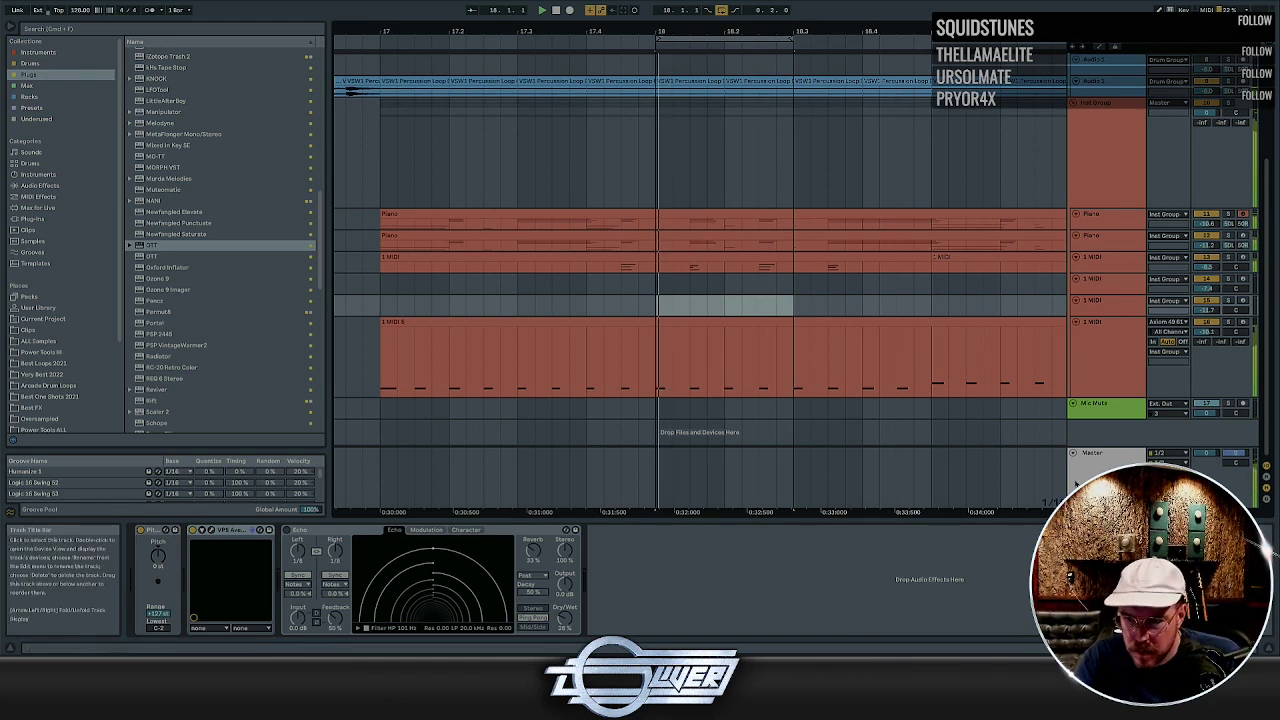
{"action": "left_click", "coordinate": [1104, 456]}
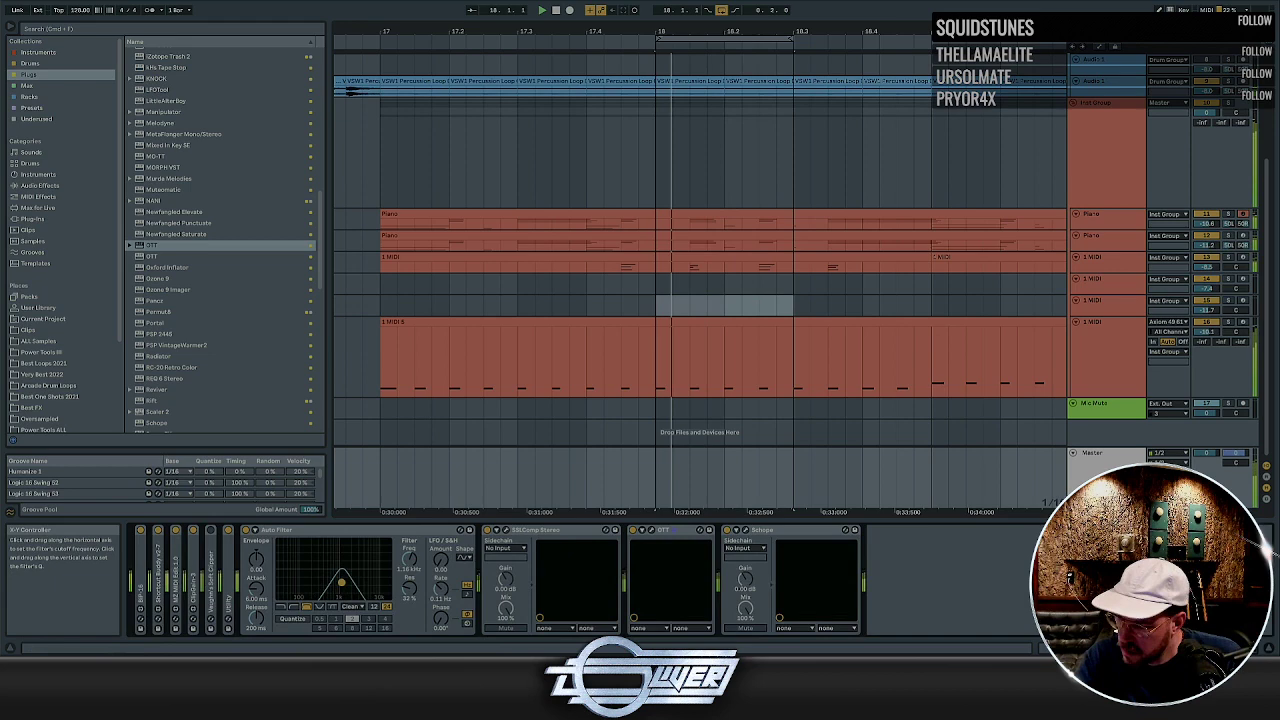
Turn off looping, play the arrangement from 6.3.1 and fit all tracks to the arrangement's height
{"action": "left_click", "coordinate": [743, 339]}
{"action": "scroll", "coordinate": [743, 339], "scroll_direction": "down", "scroll_amount": 10}
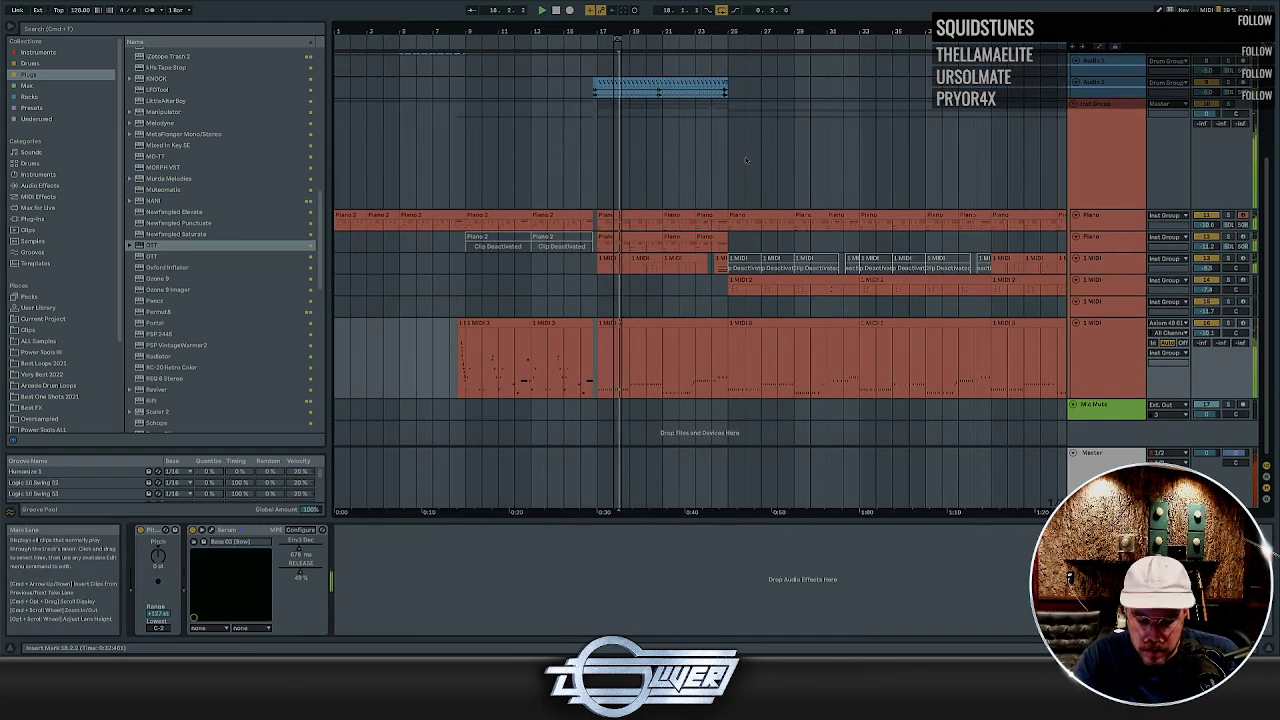
{"action": "key", "text": "super+l"}
{"action": "scroll", "coordinate": [742, 160], "scroll_direction": "up", "scroll_amount": 1}
{"action": "left_click", "coordinate": [418, 146]}
{"action": "key", "text": "space"}
{"action": "key", "text": "space"}
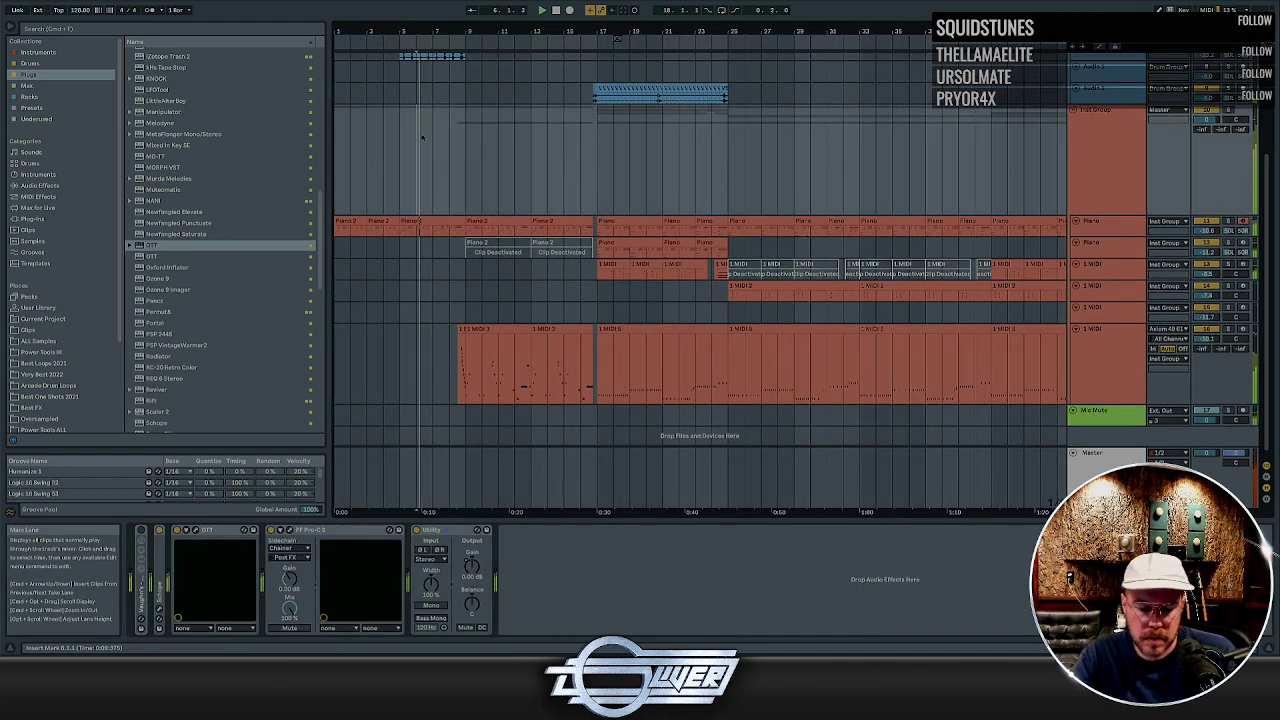
{"action": "key", "text": "h"}
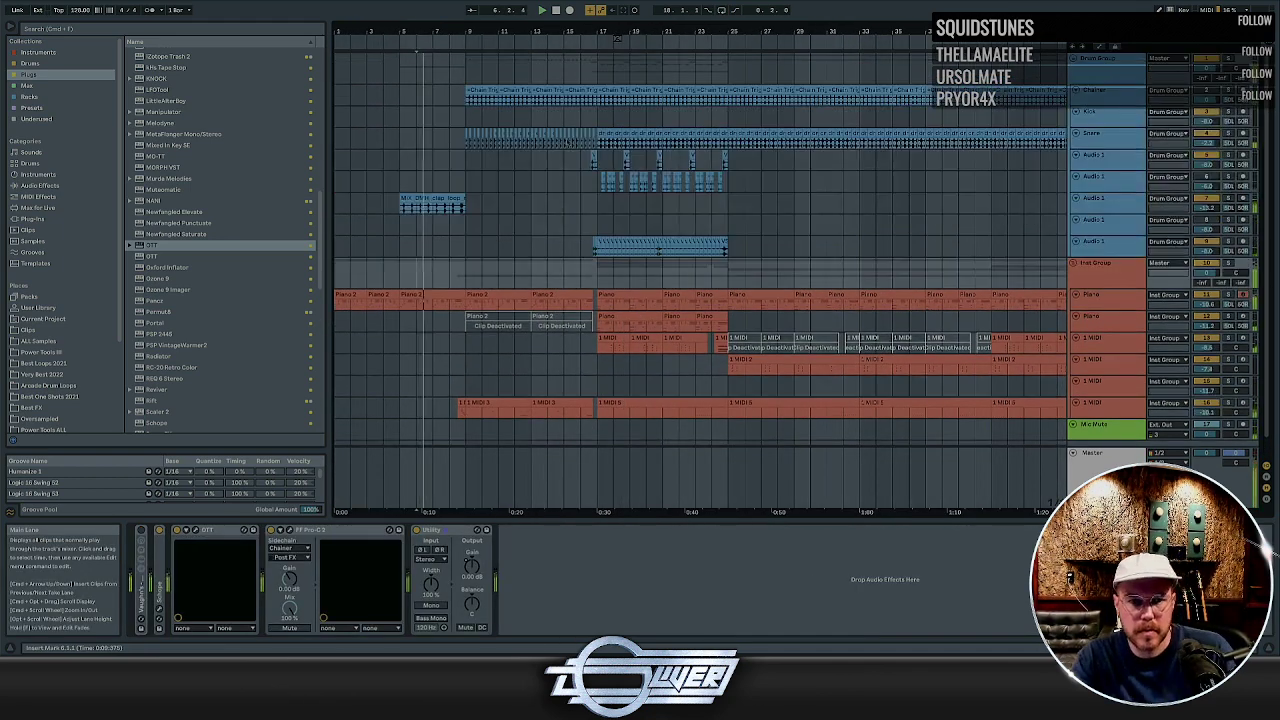
Select bars 1 to 77 across two drum audio tracks, stop playback and open the audio export settings
{"action": "left_click", "coordinate": [700, 210]}
{"action": "scroll", "coordinate": [700, 210], "scroll_direction": "down", "scroll_amount": 5}
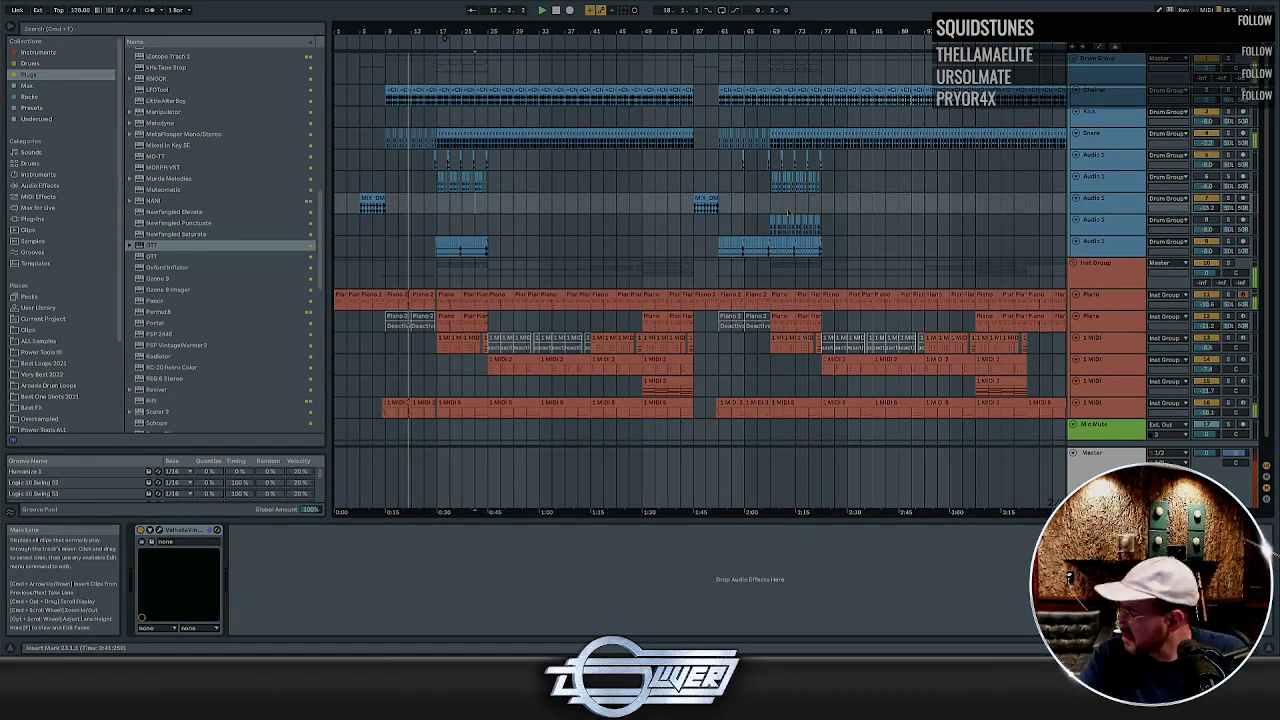
{"action": "left_click_drag", "start_coordinate": [820, 203], "coordinate": [336, 214]}
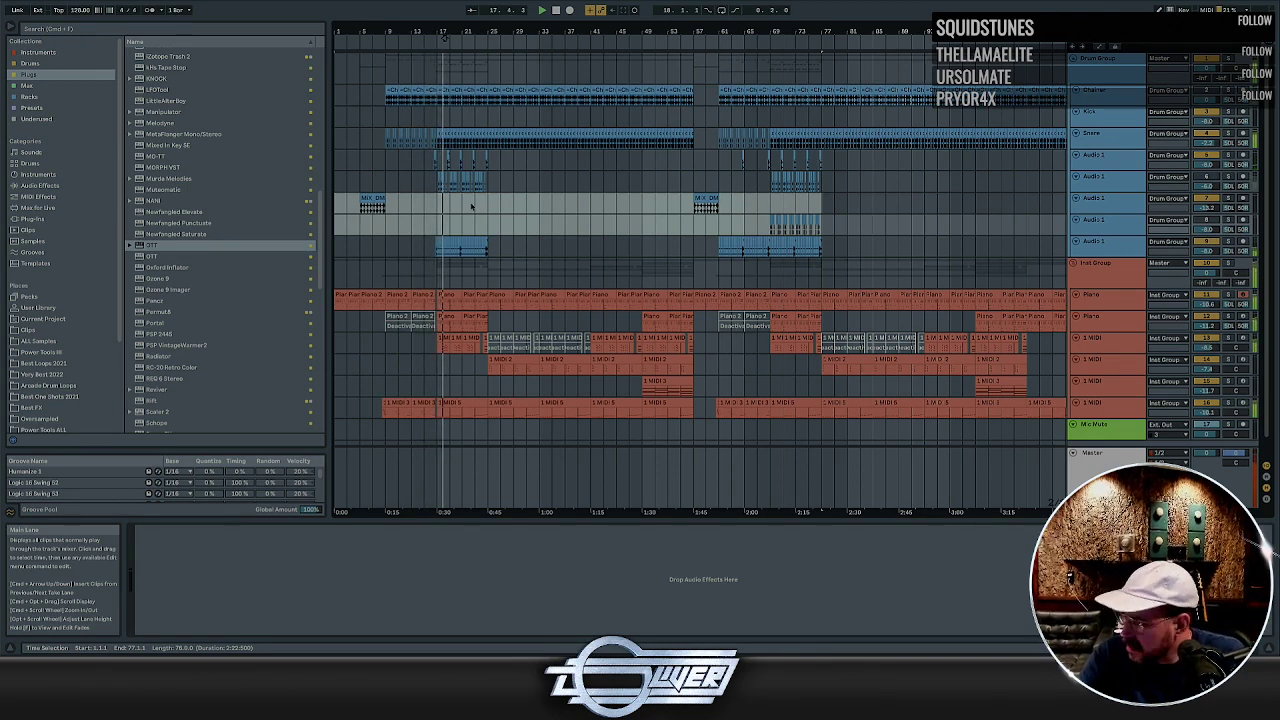
{"action": "key", "text": "space"}
{"action": "left_click", "coordinate": [58, 0]}
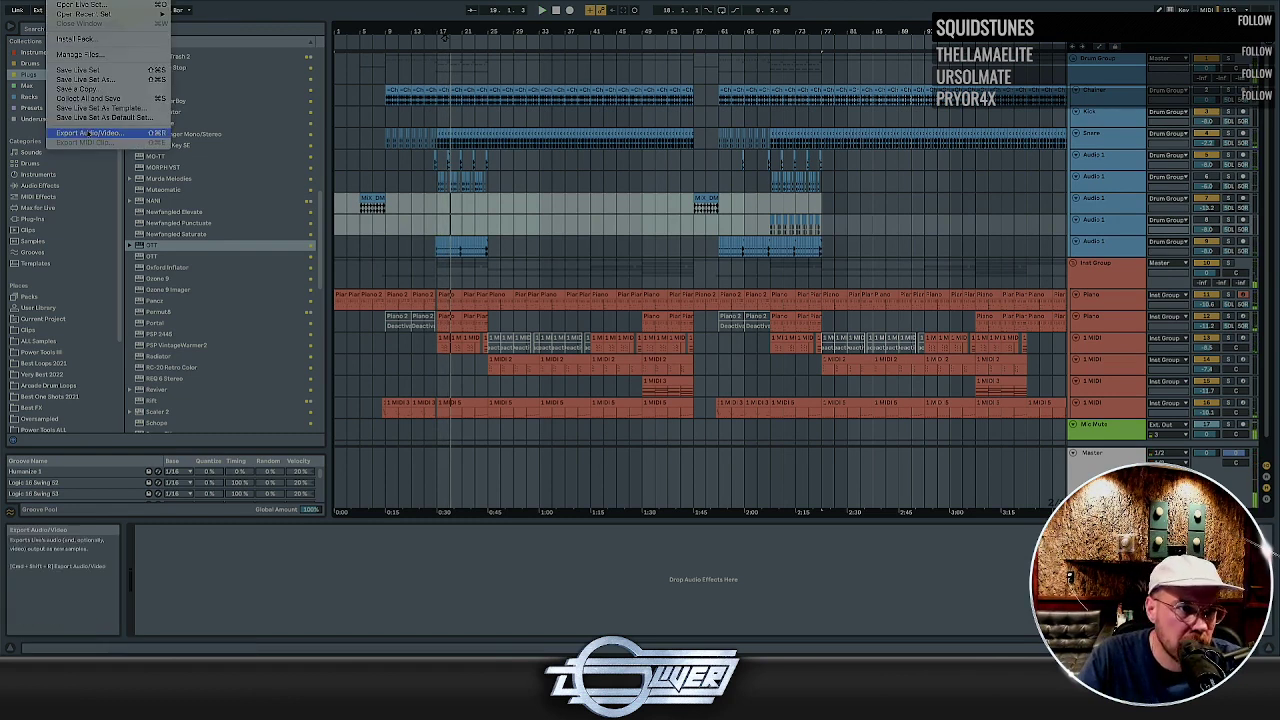
{"action": "left_click", "coordinate": [90, 133]}
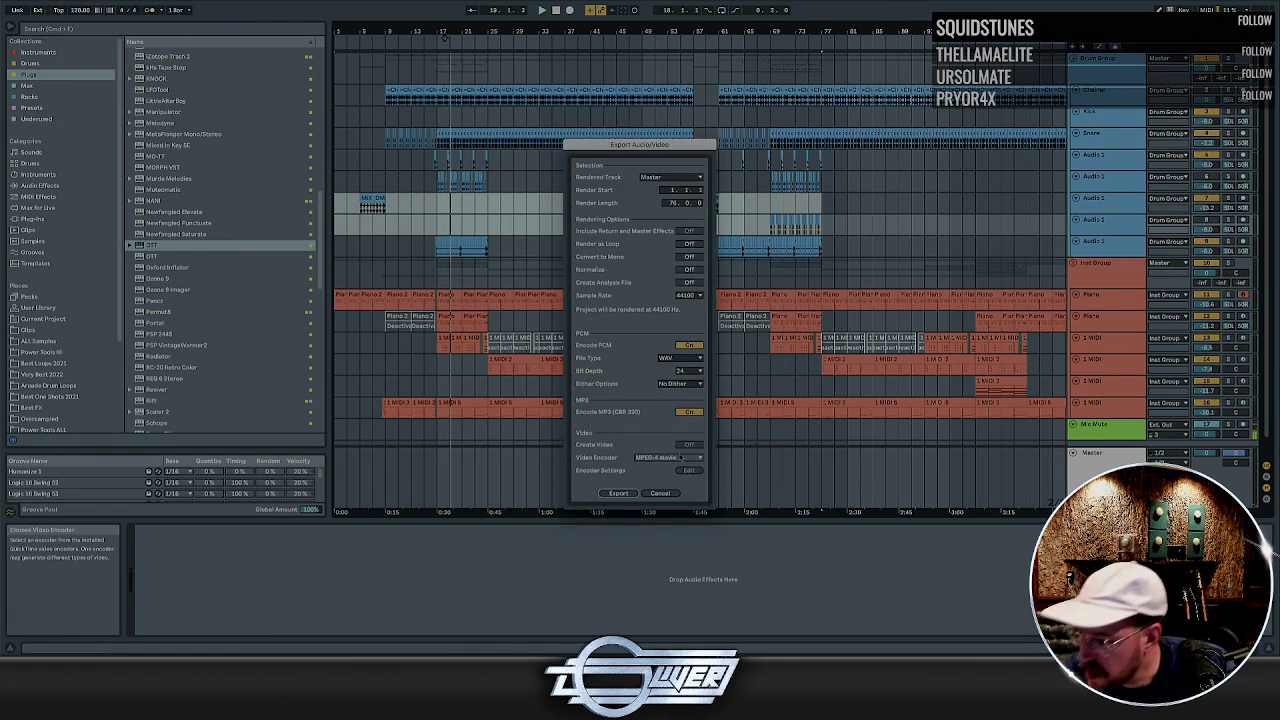